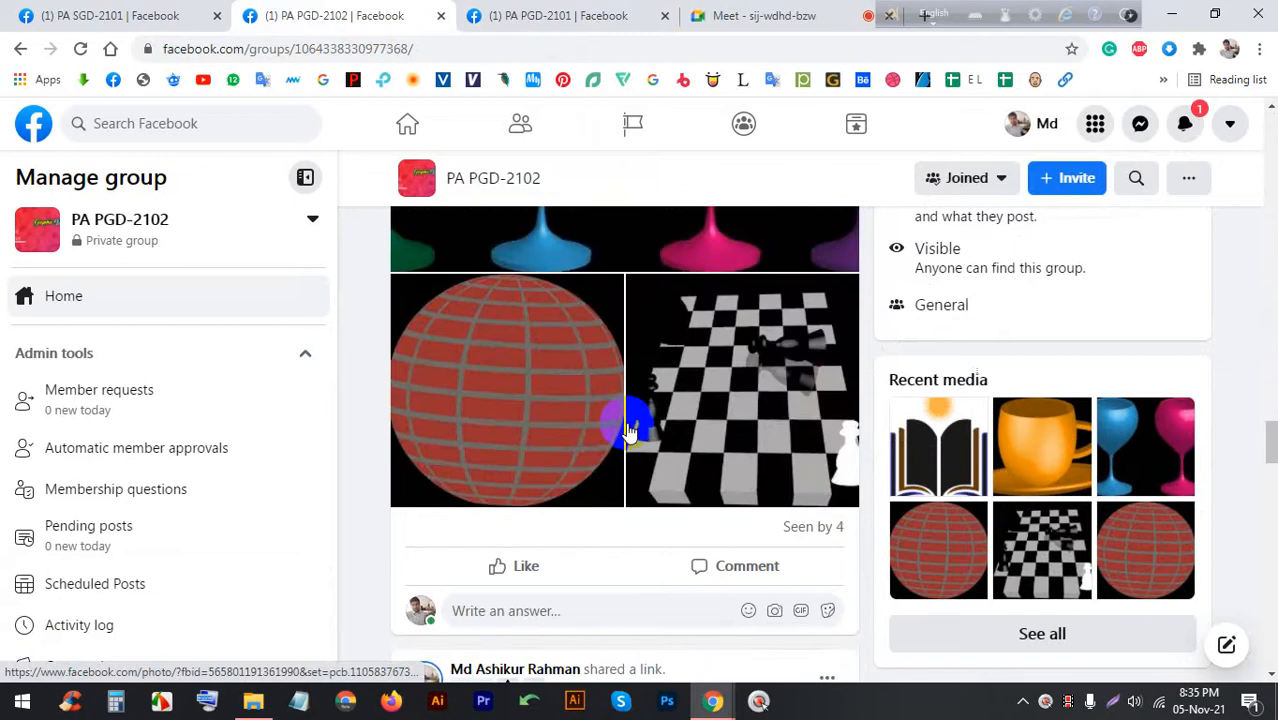
View the chessboard homework image full size, then close it back to the group feed
scroll(620, 420, "up", 3)
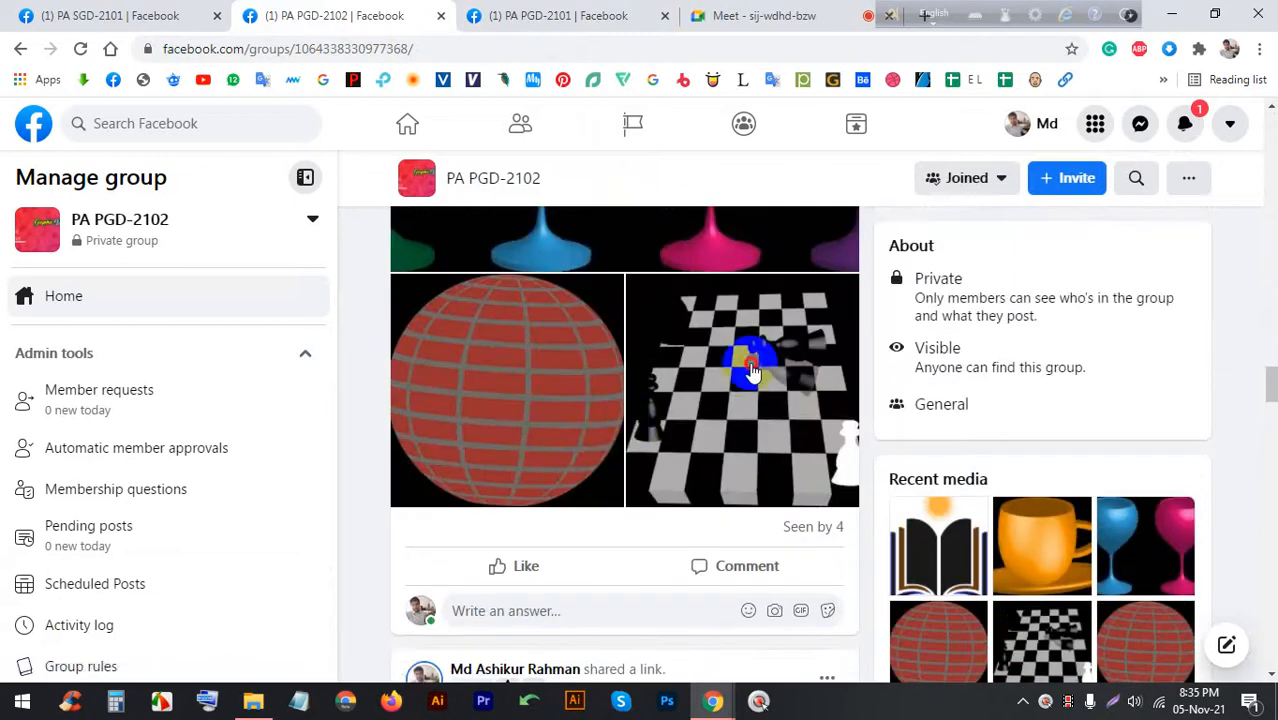
left_click(747, 362)
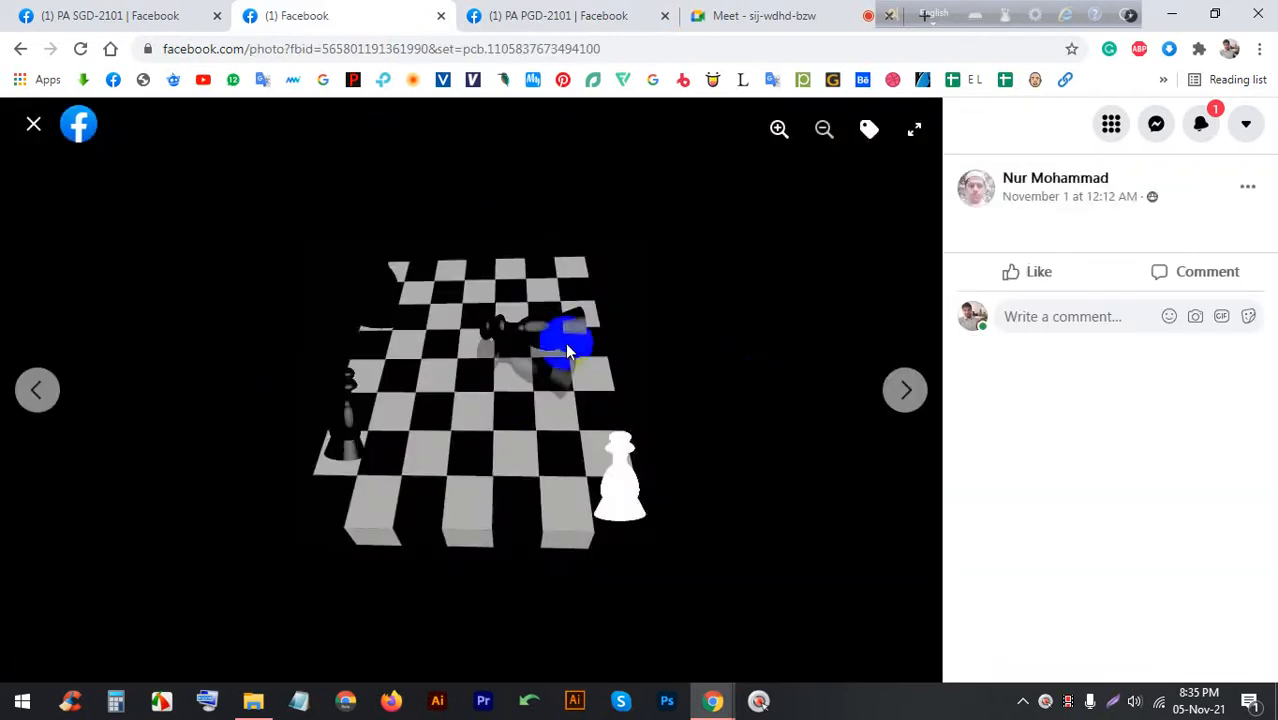
left_click(33, 124)
Browse the PA PGD-2101 group feed, then switch to the PA SGD-2101 group feed
left_click(524, 8)
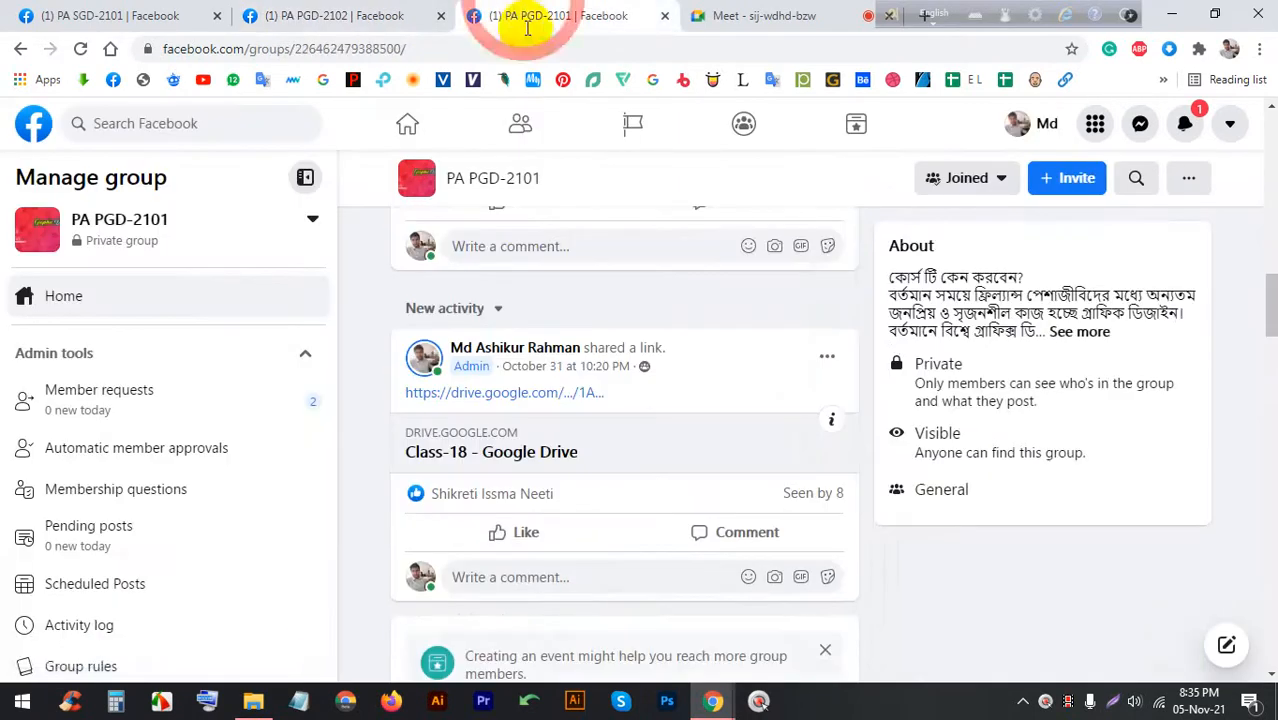
scroll(608, 320, "down", 8)
scroll(604, 390, "up", 4)
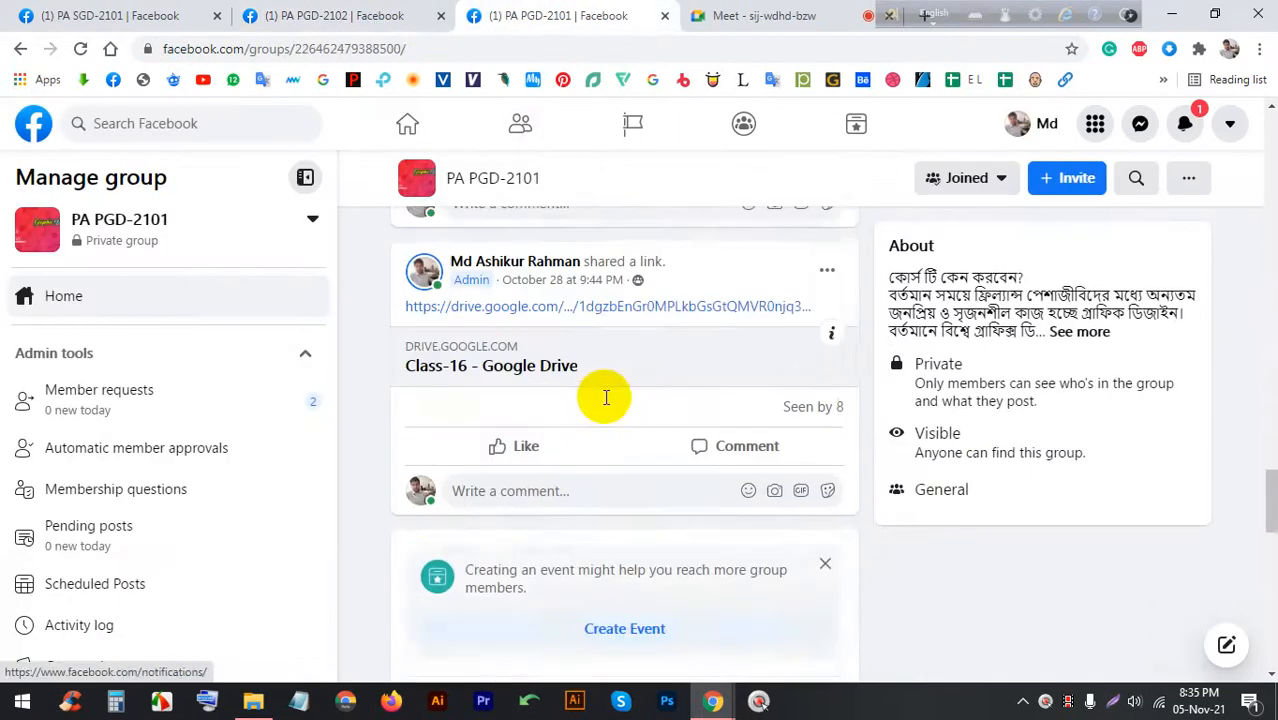
scroll(595, 380, "down", 2)
left_click(100, 14)
scroll(582, 465, "down", 10)
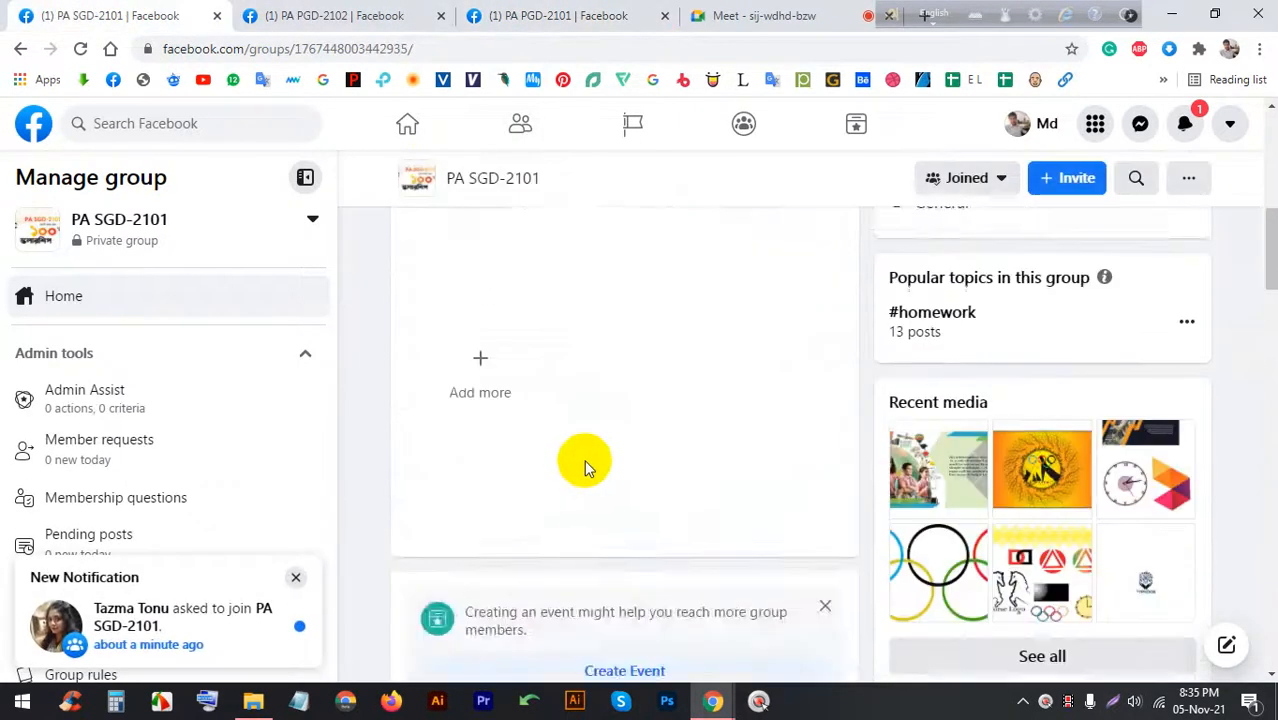
scroll(620, 430, "up", 2)
View the It Solution homework image, check the Meet call, then close it and scroll to the Olympic post
left_click(640, 430)
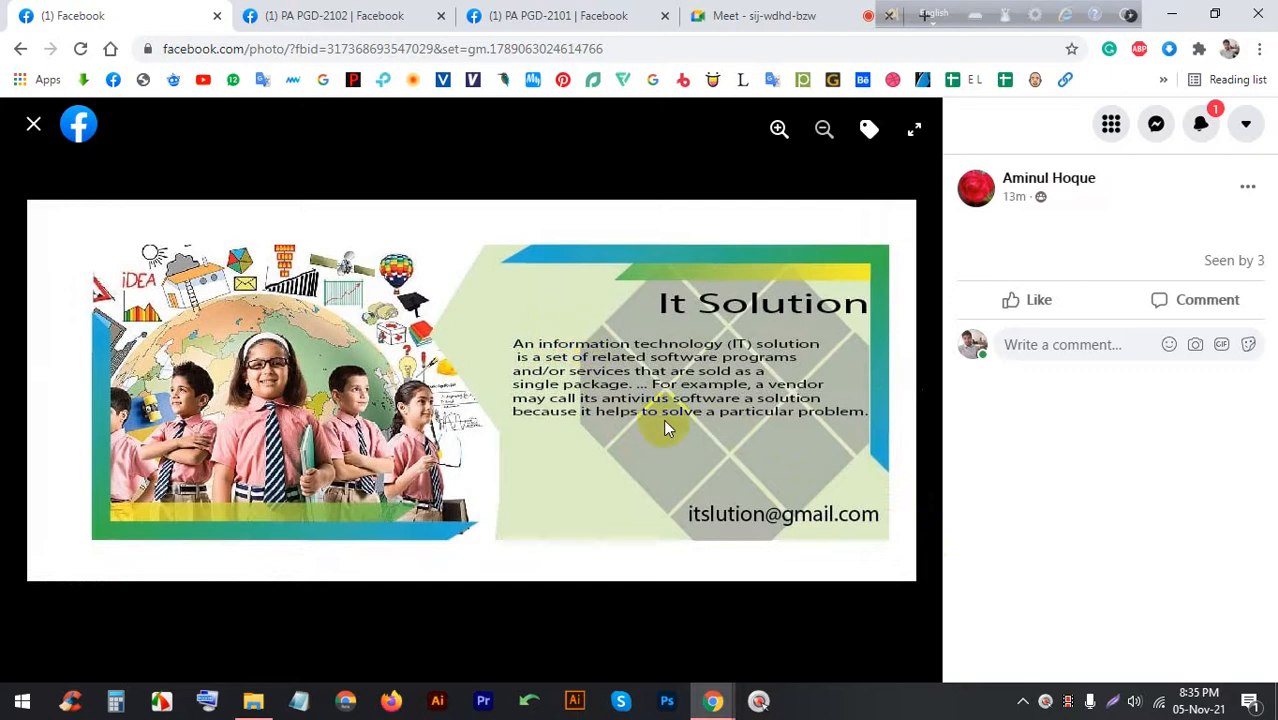
left_click(720, 12)
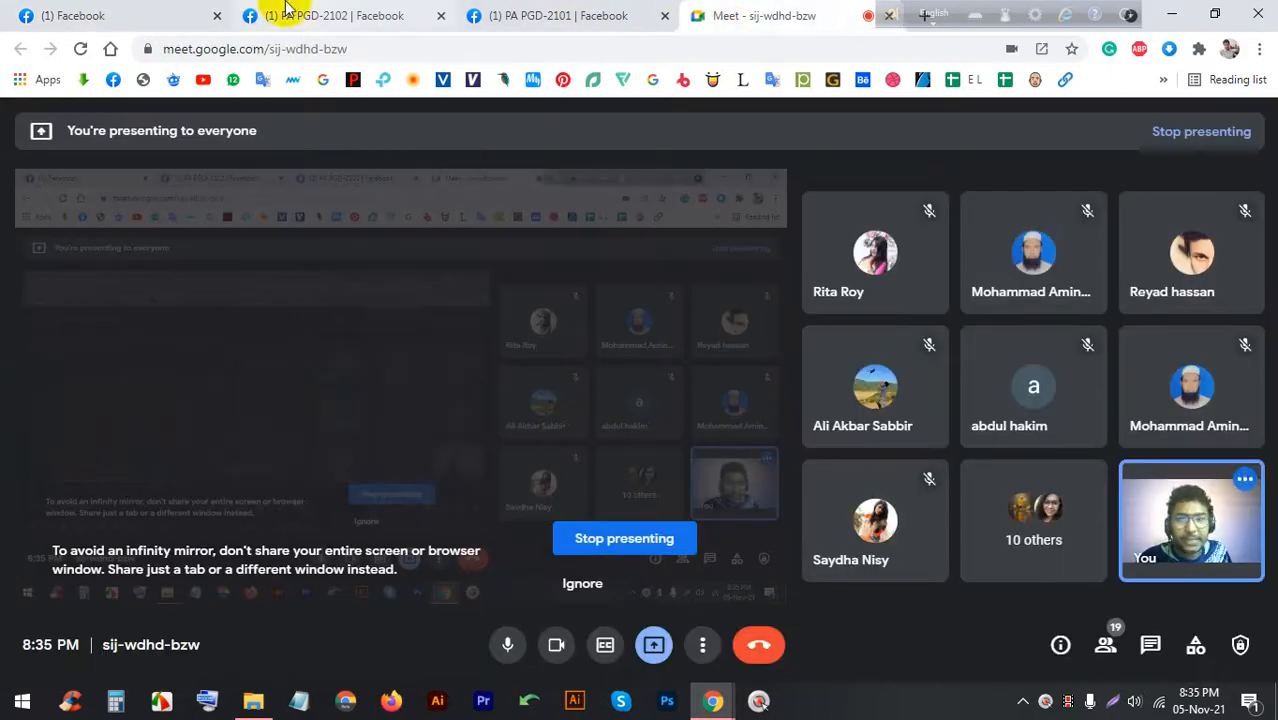
left_click(195, 14)
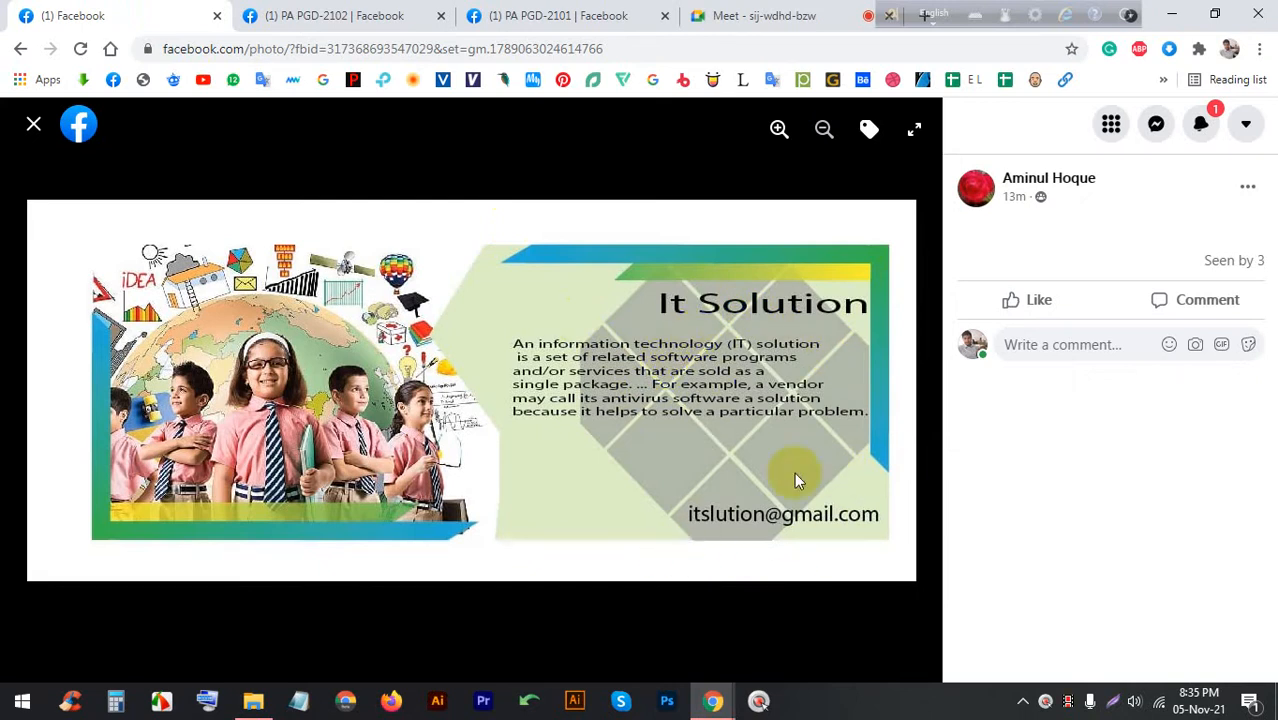
left_click(27, 127)
scroll(614, 400, "down", 3)
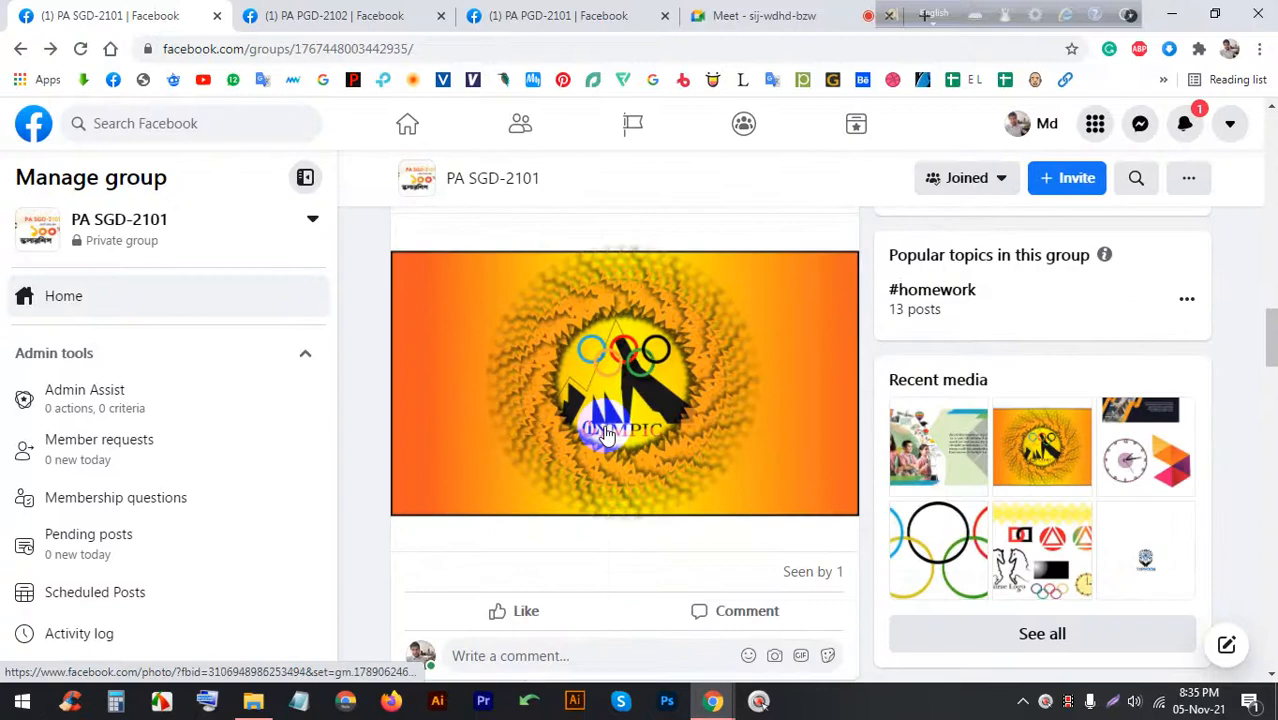
left_click(614, 332)
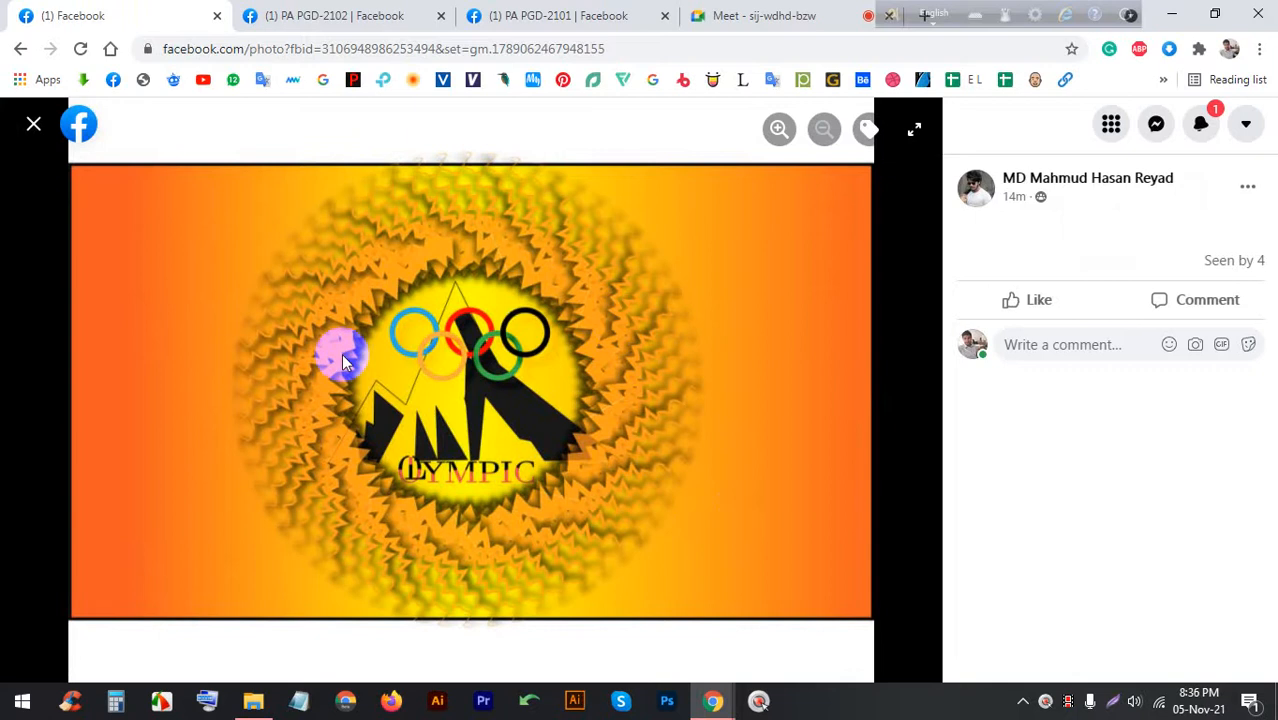
left_click(33, 124)
scroll(540, 360, "down", 5)
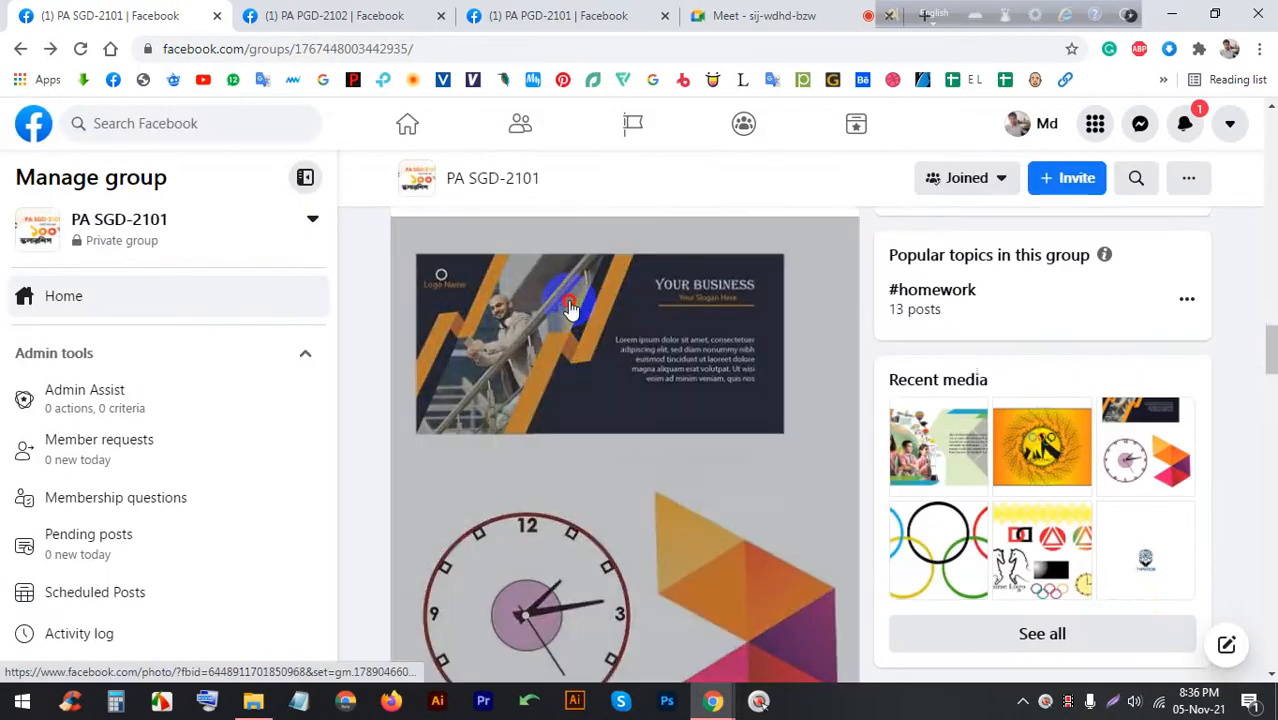
left_click(556, 290)
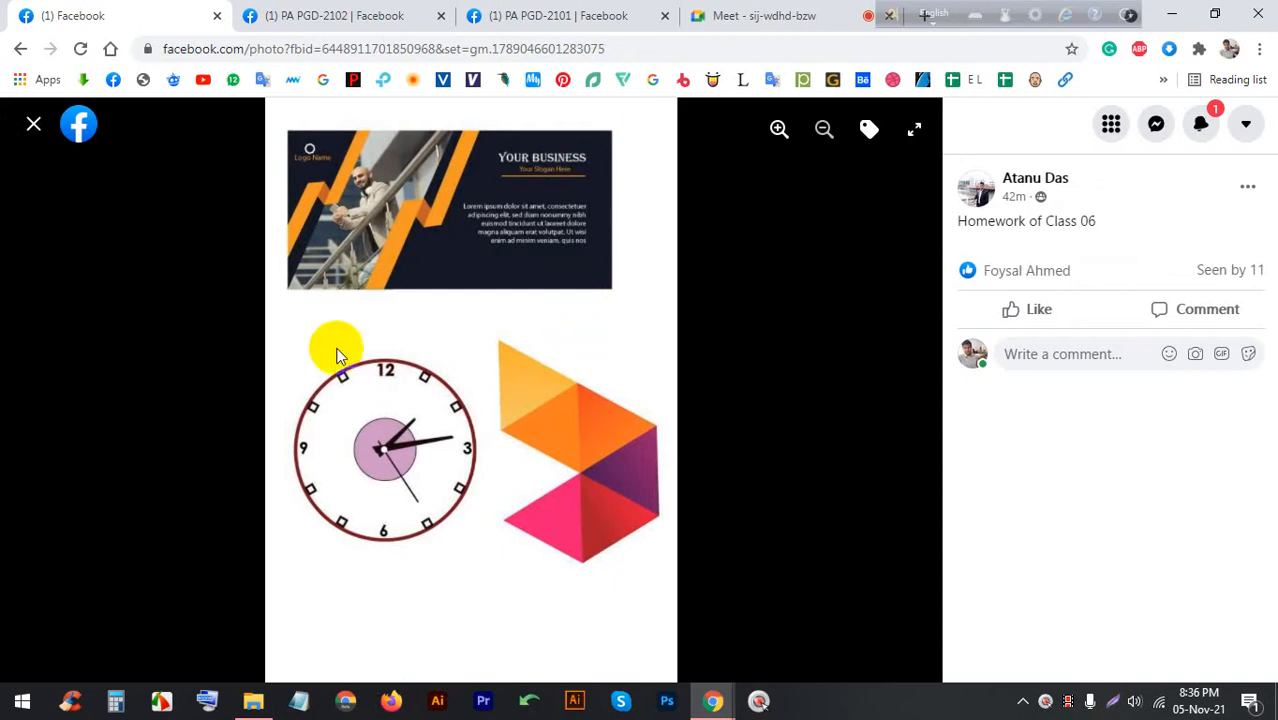
left_click(33, 124)
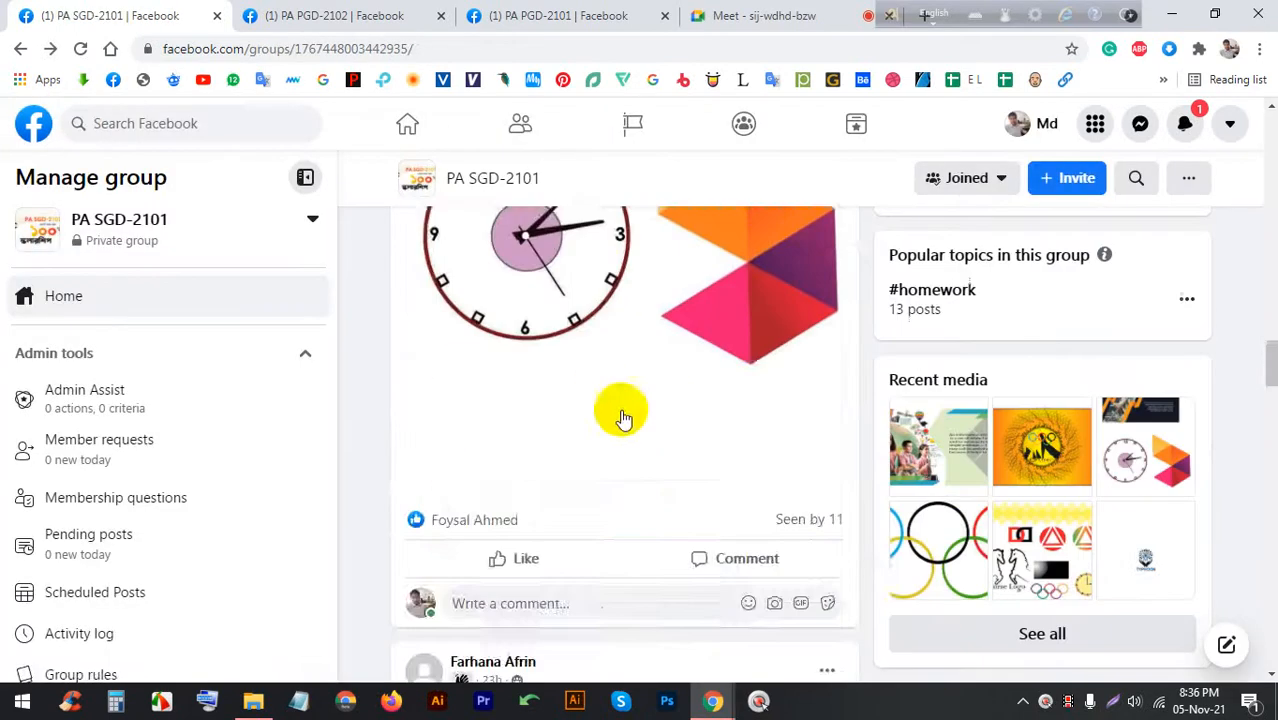
scroll(620, 390, "down", 4)
scroll(622, 448, "down", 1)
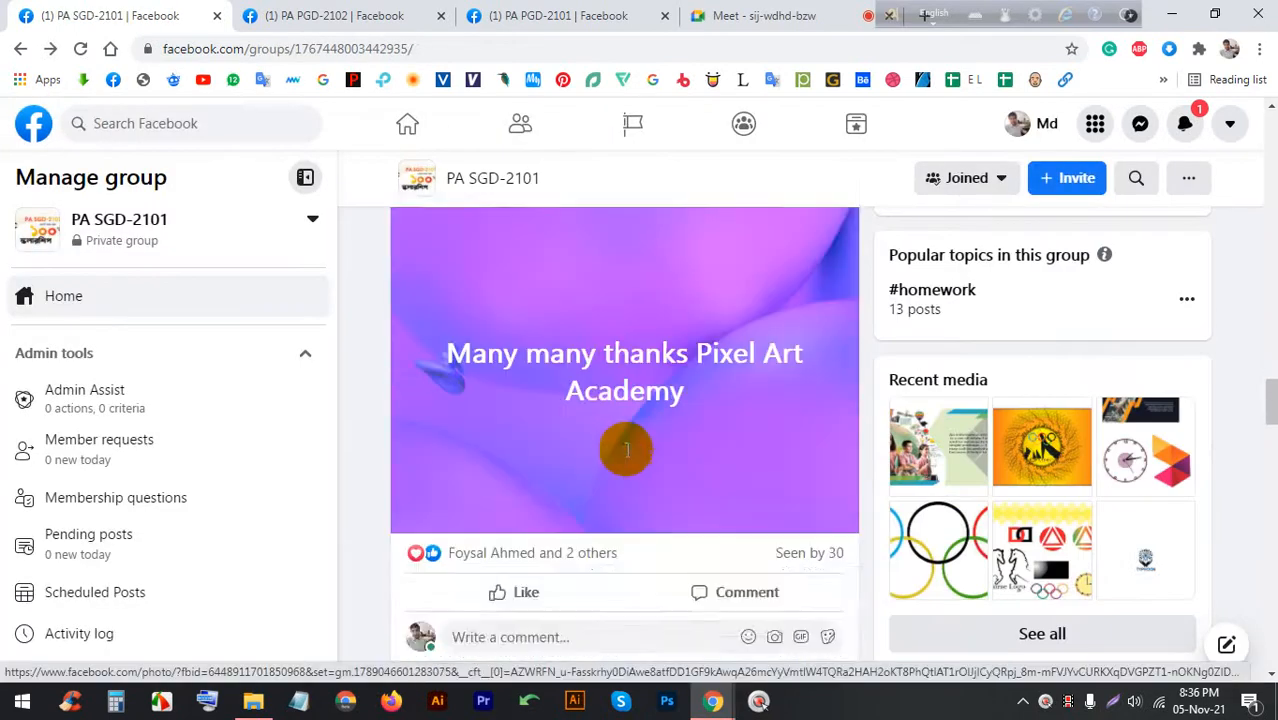
scroll(625, 449, "up", 1)
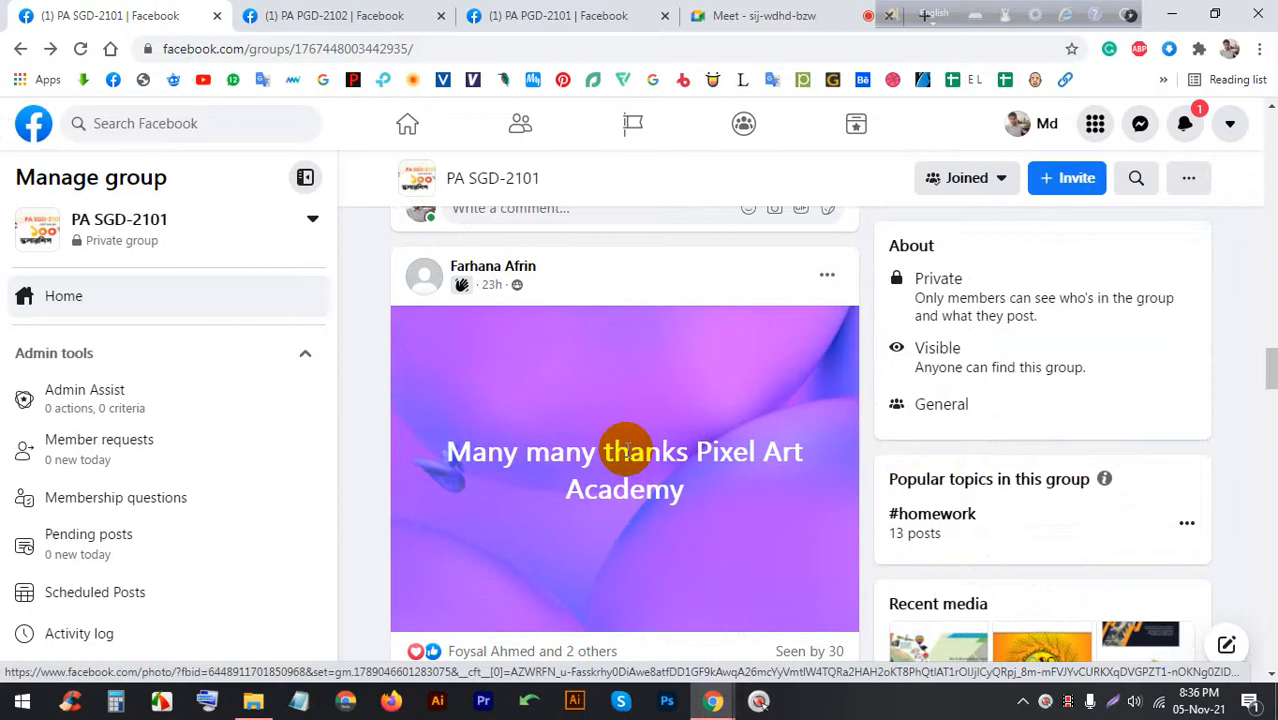
scroll(630, 437, "down", 15)
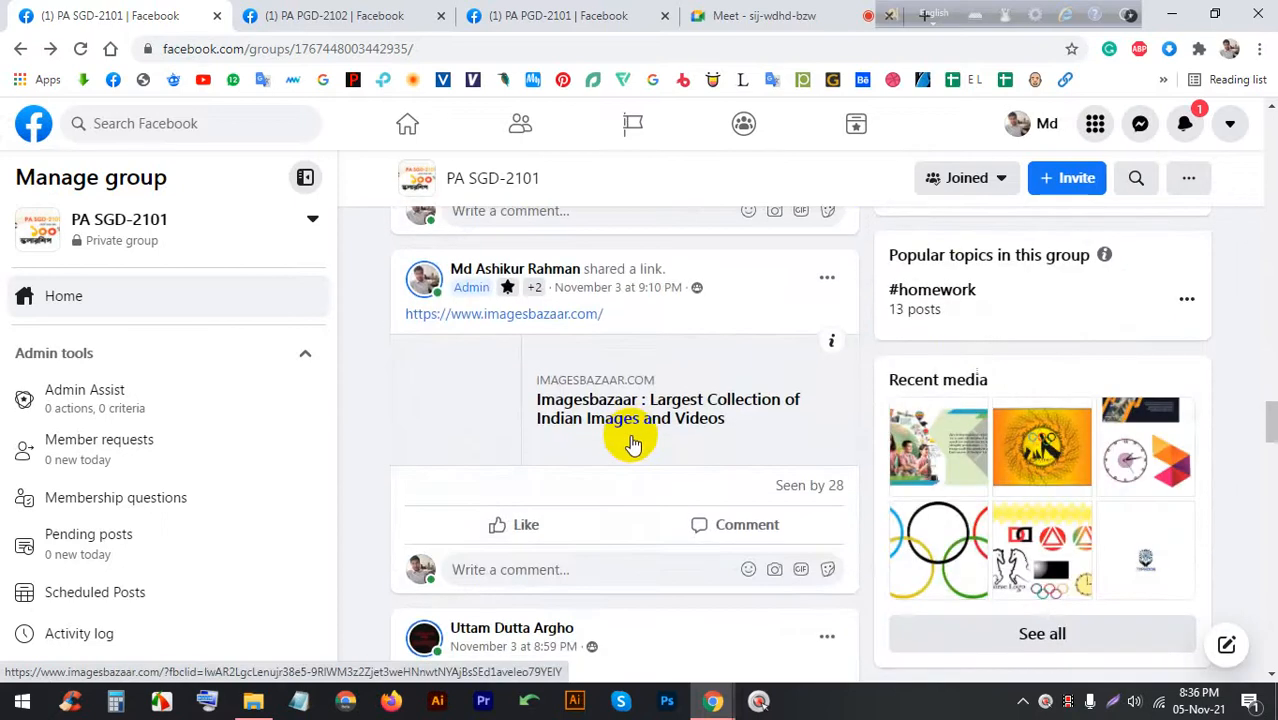
scroll(590, 379, "down", 5)
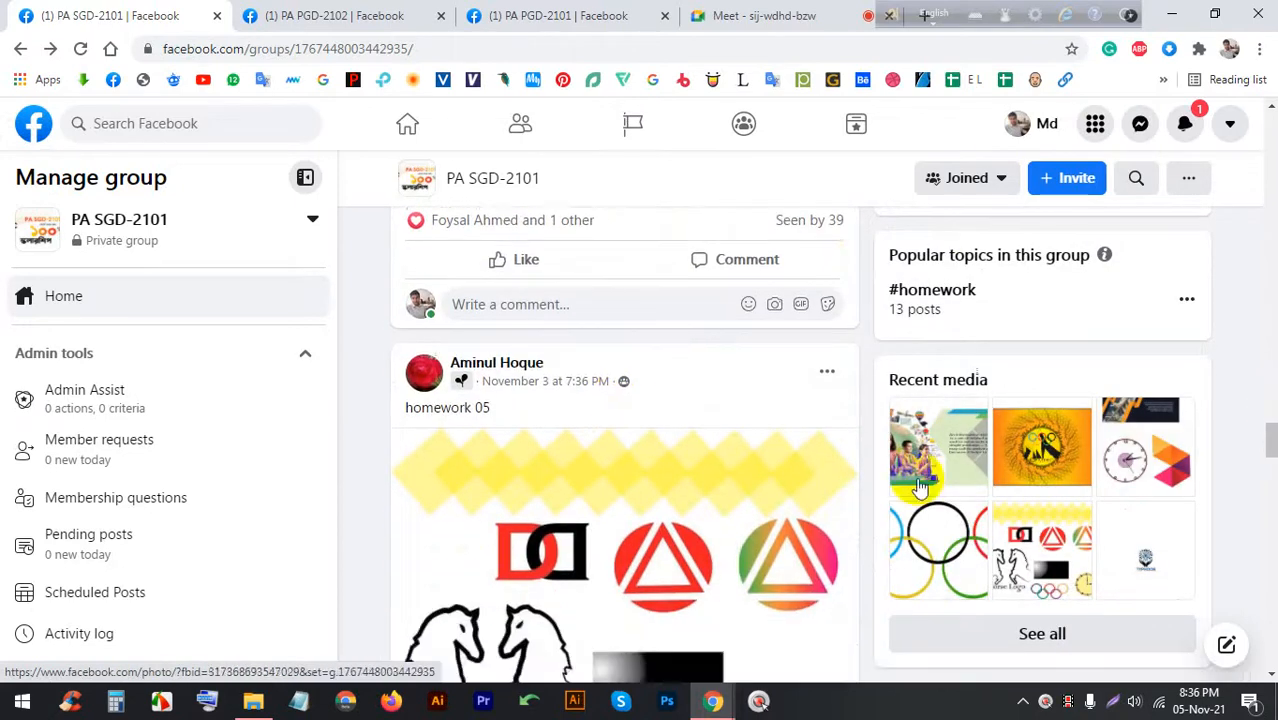
left_click_drag(1271, 446, 1268, 100)
Bring the Meet call to the front and drag the floating language bar down over the bookmarks bar
left_click(697, 13)
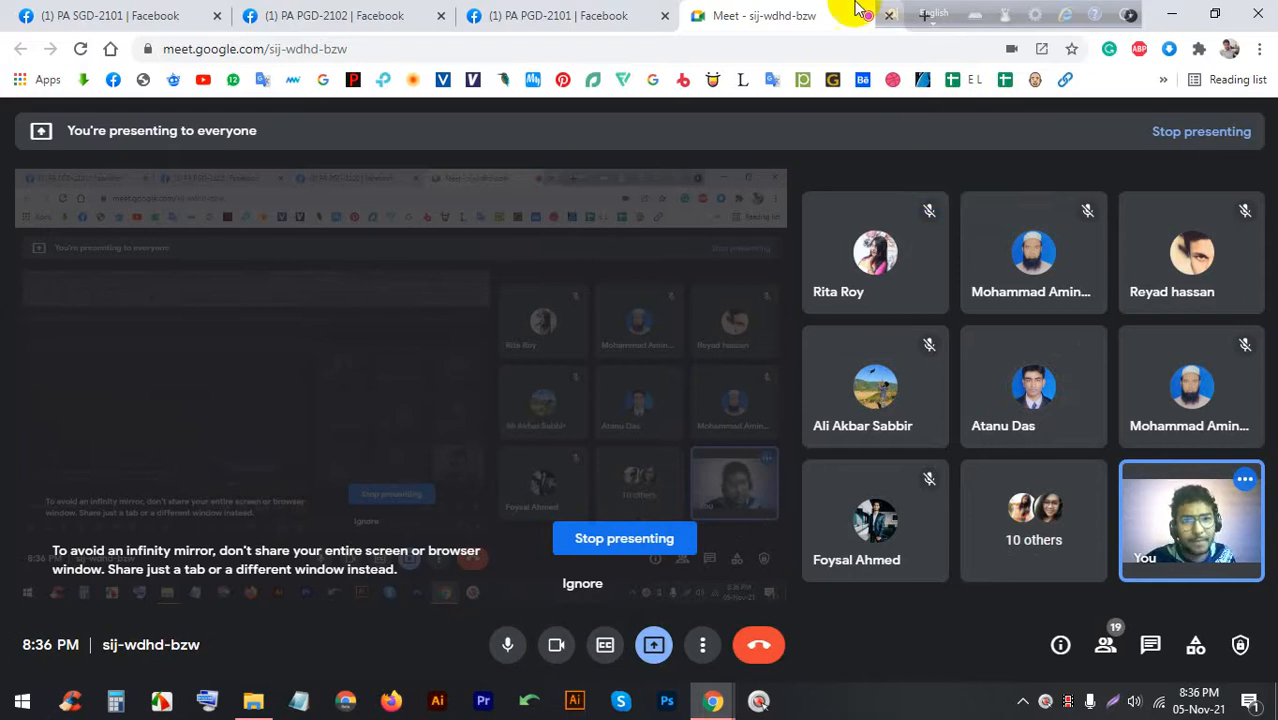
left_click_drag(905, 18, 916, 70)
In a new tab, search Google for 'business card' and show the image results
left_click(925, 10)
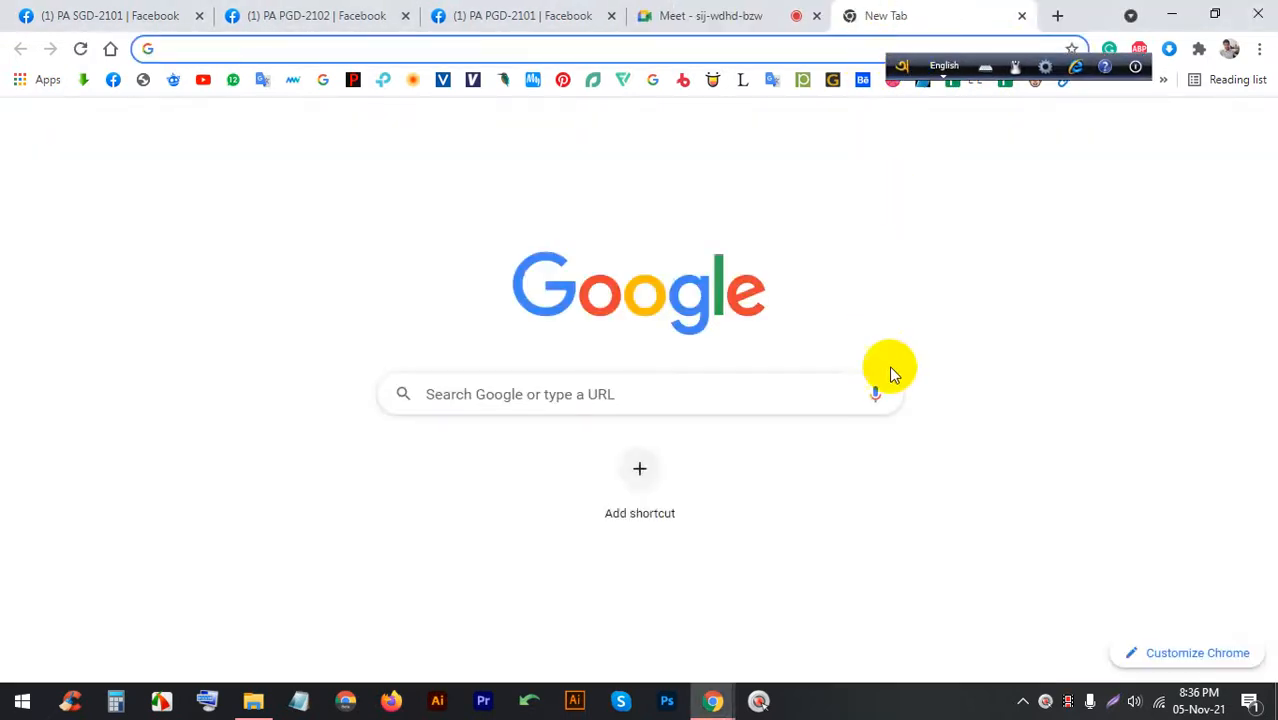
left_click(877, 391)
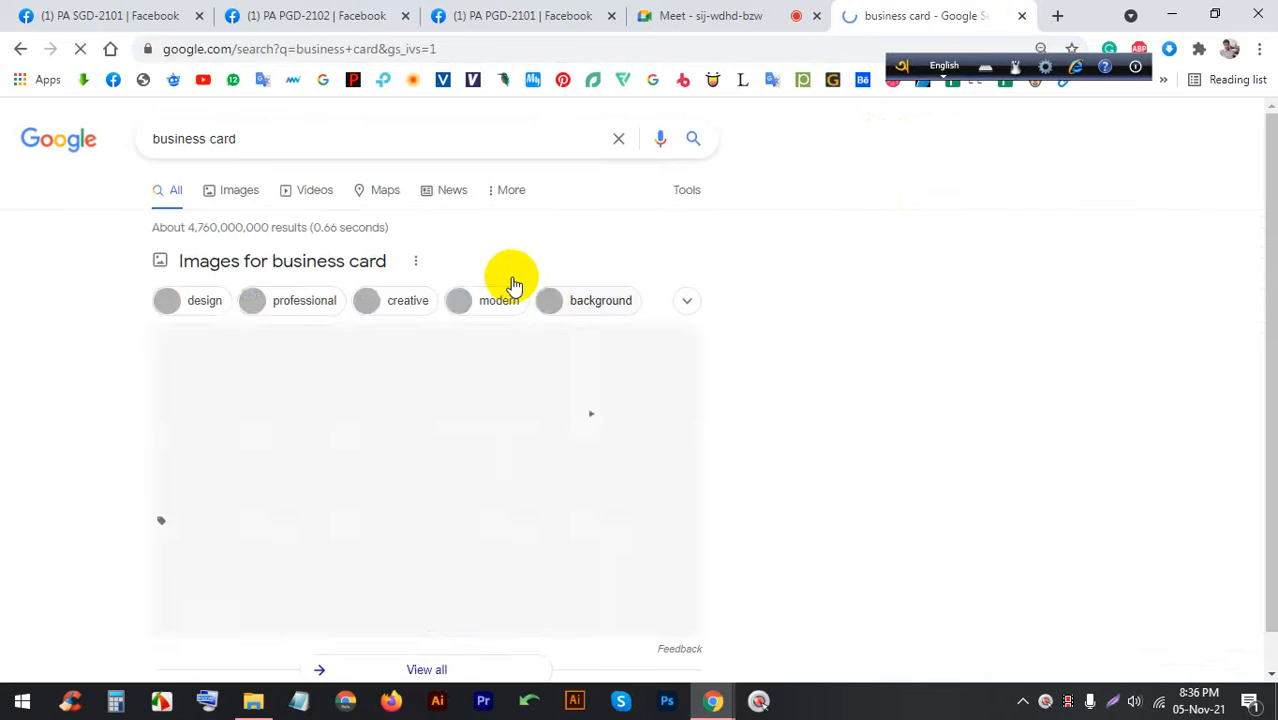
left_click(240, 190)
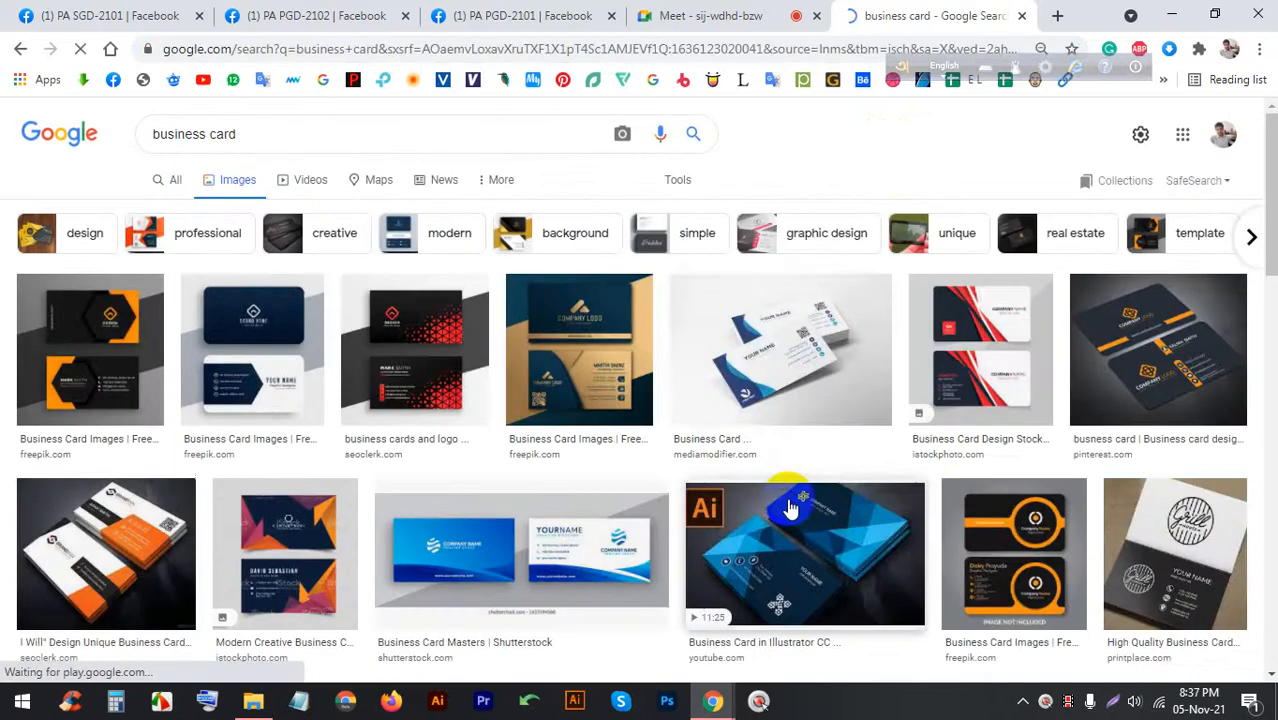
Admit the waiting person to the Meet call, then return to the business card image results
left_click(690, 15)
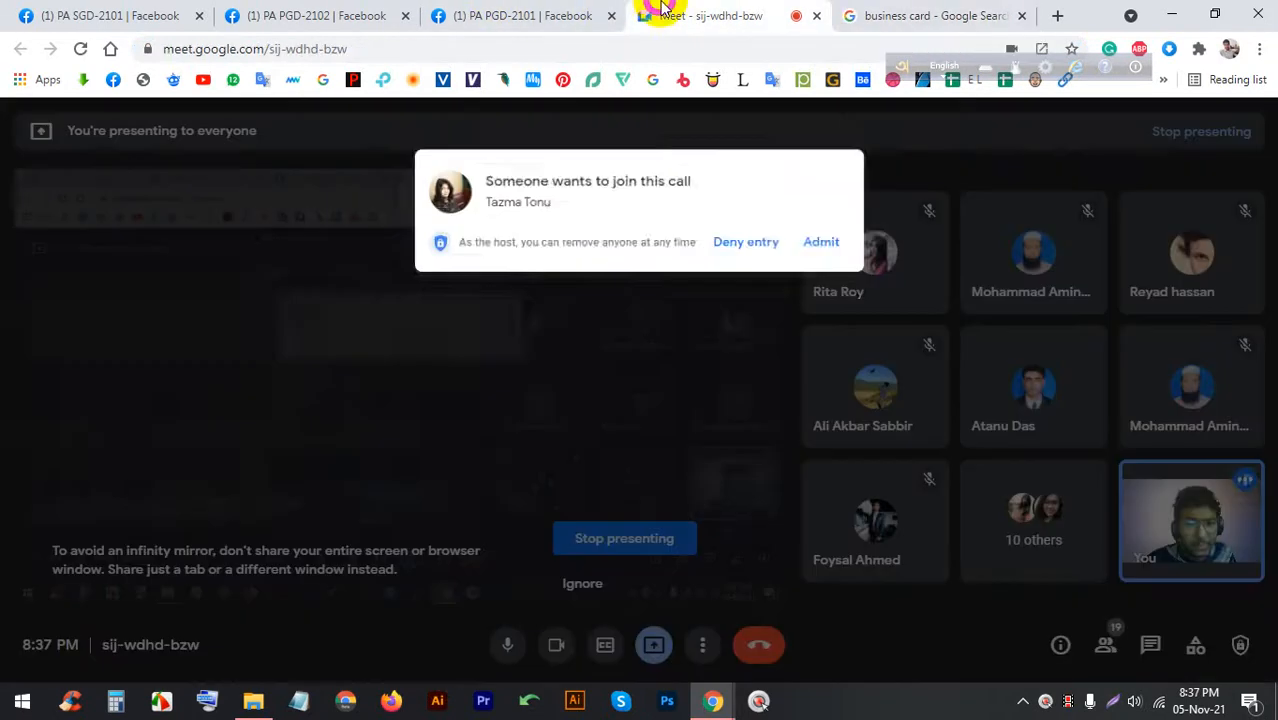
left_click(812, 210)
left_click(879, 15)
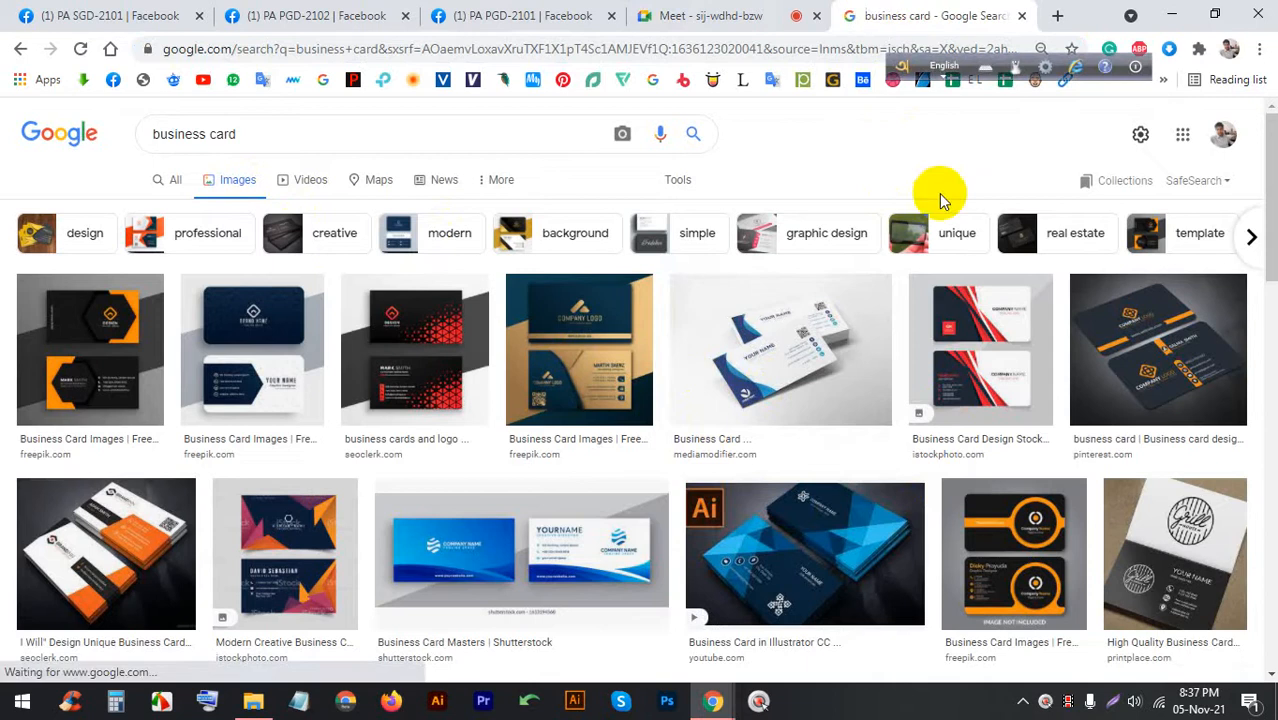
scroll(880, 395, "down", 1)
scroll(882, 380, "down", 1)
scroll(710, 550, "up", 2)
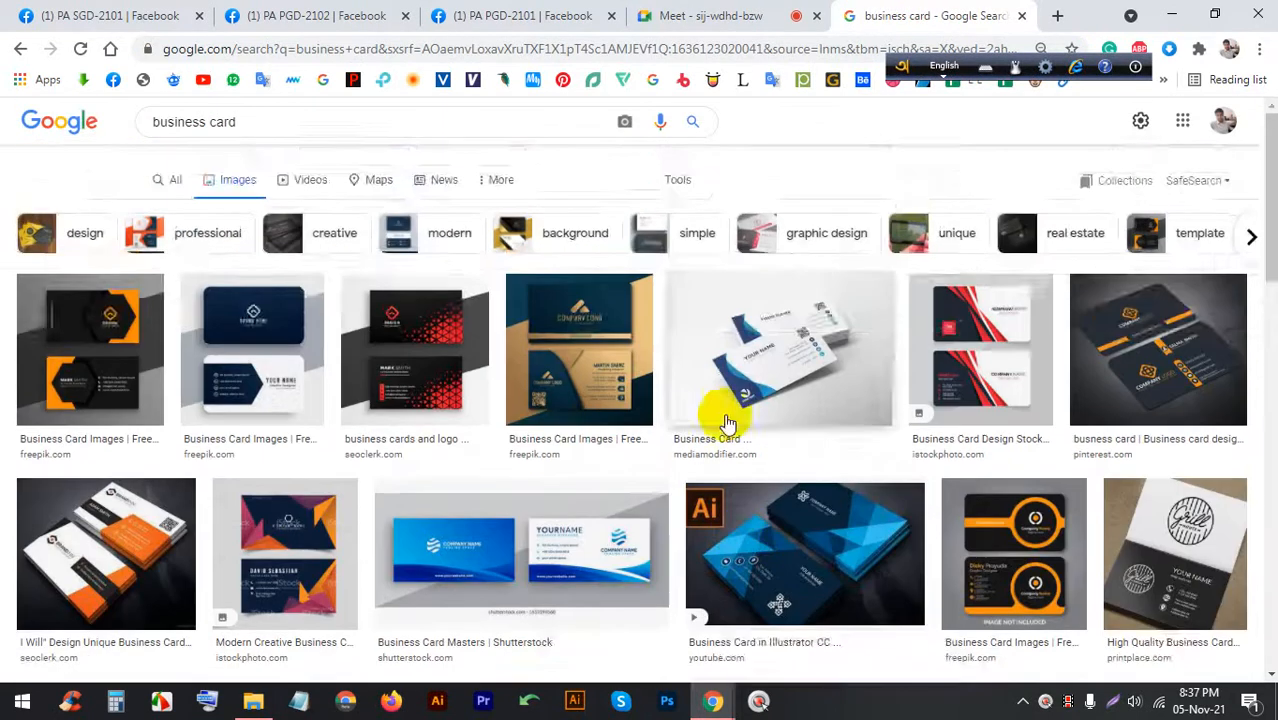
Preview the blue-and-white business card mockup, then switch back to Meet for a new join request
left_click(752, 342)
scroll(680, 355, "down", 8)
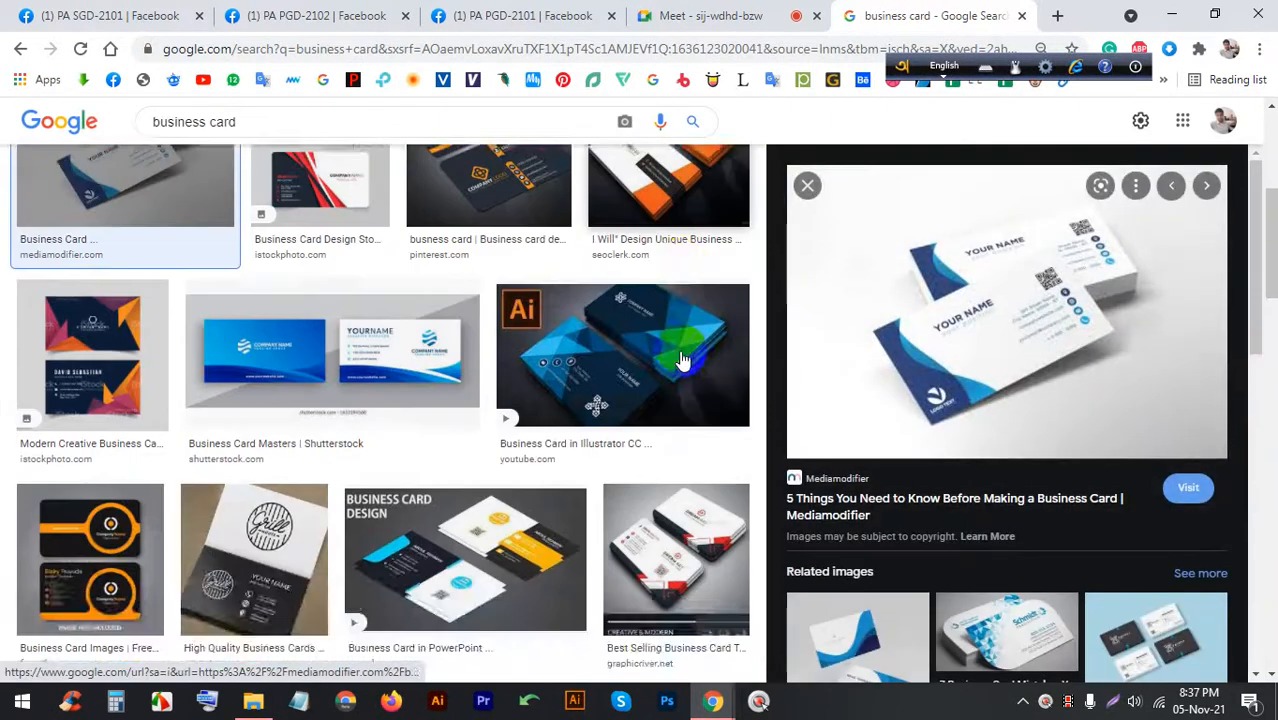
scroll(593, 388, "down", 8)
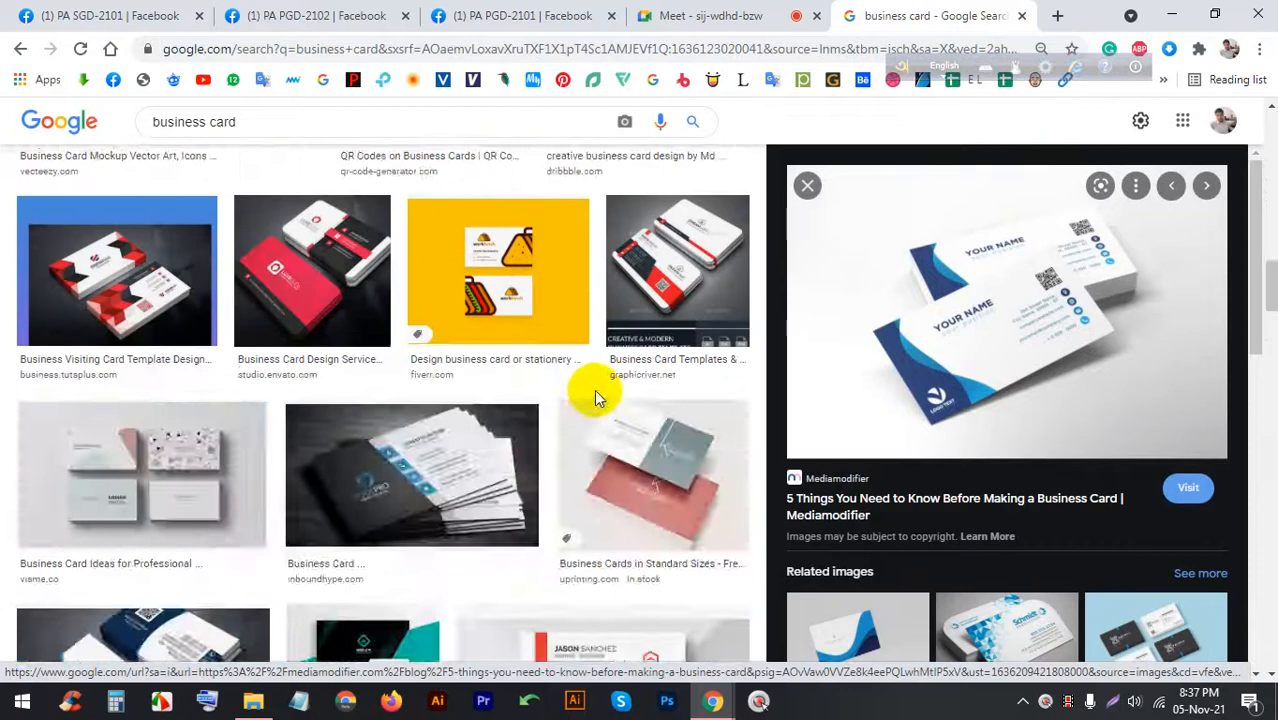
scroll(594, 389, "up", 4)
left_click(746, 12)
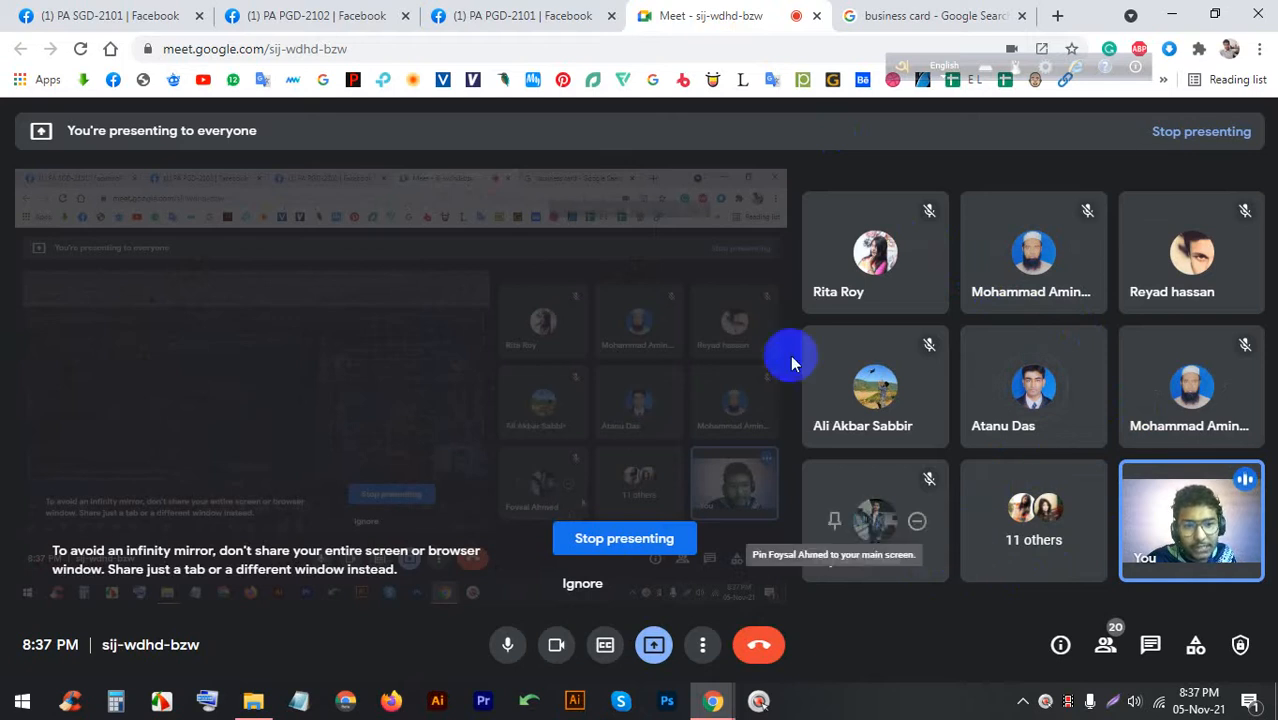
left_click(884, 14)
scroll(640, 440, "down", 5)
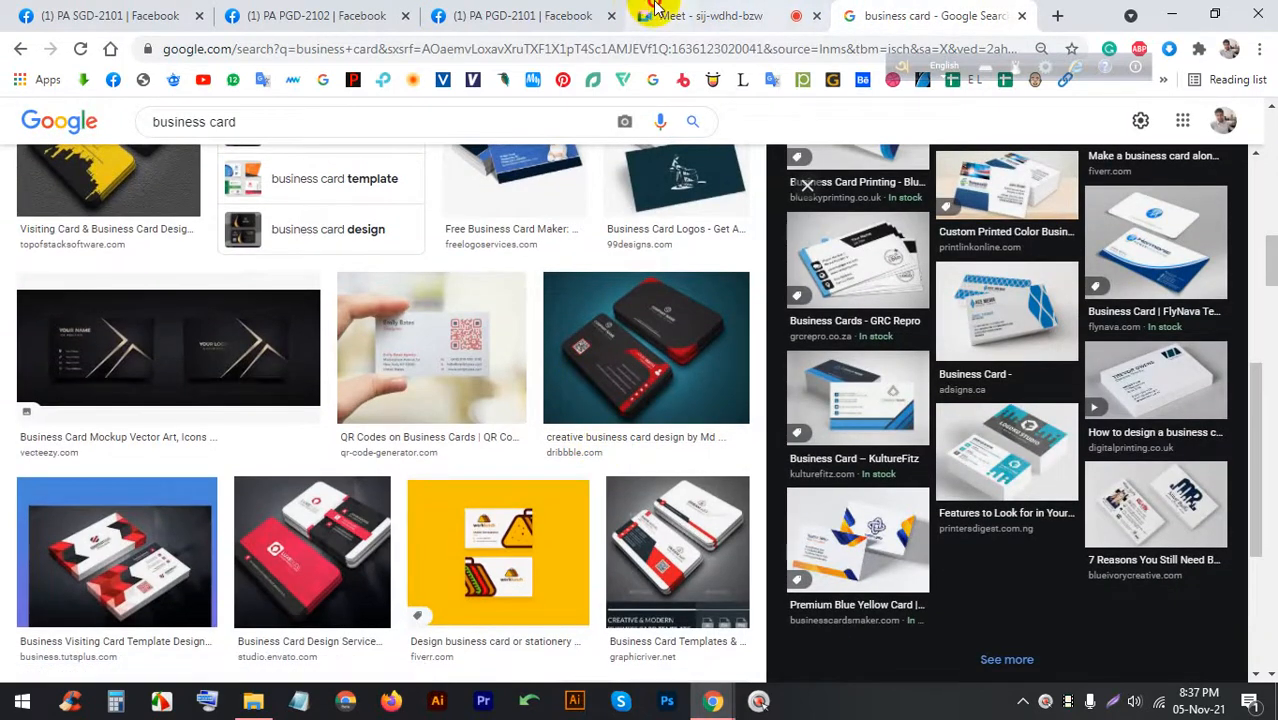
left_click(655, 12)
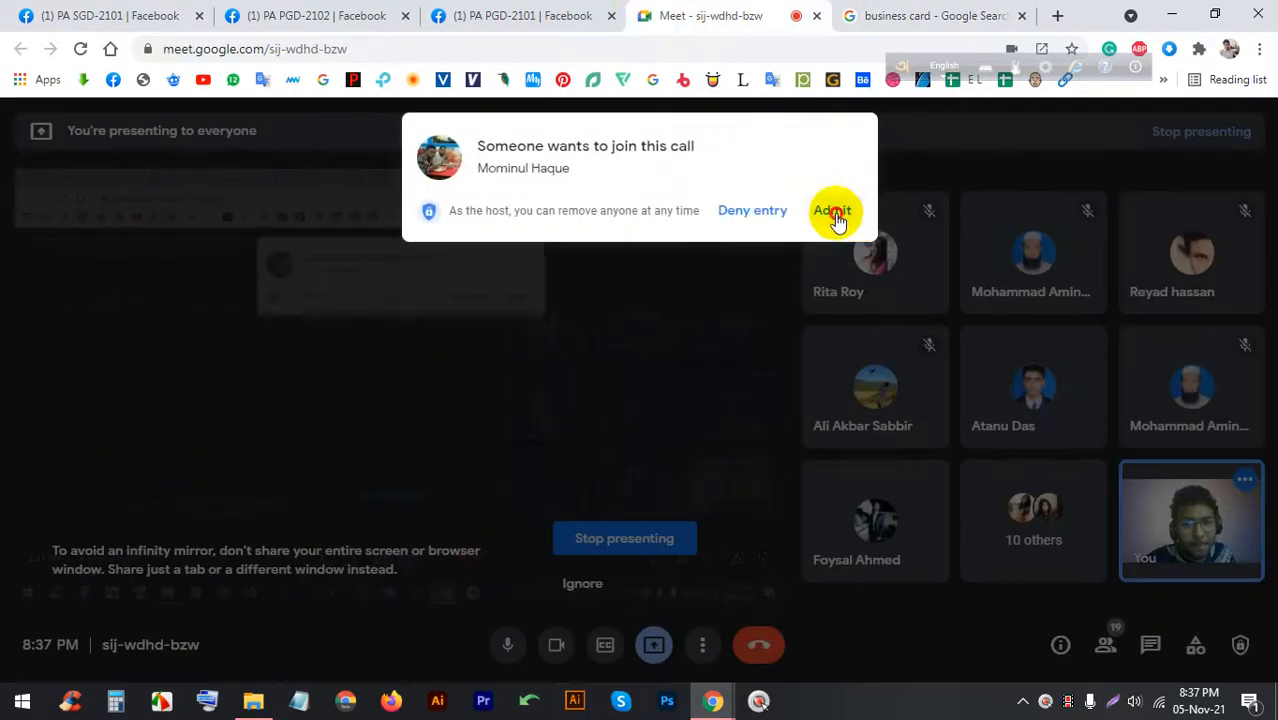
Admit two people waiting to join the Meet call
left_click(834, 211)
left_click(884, 8)
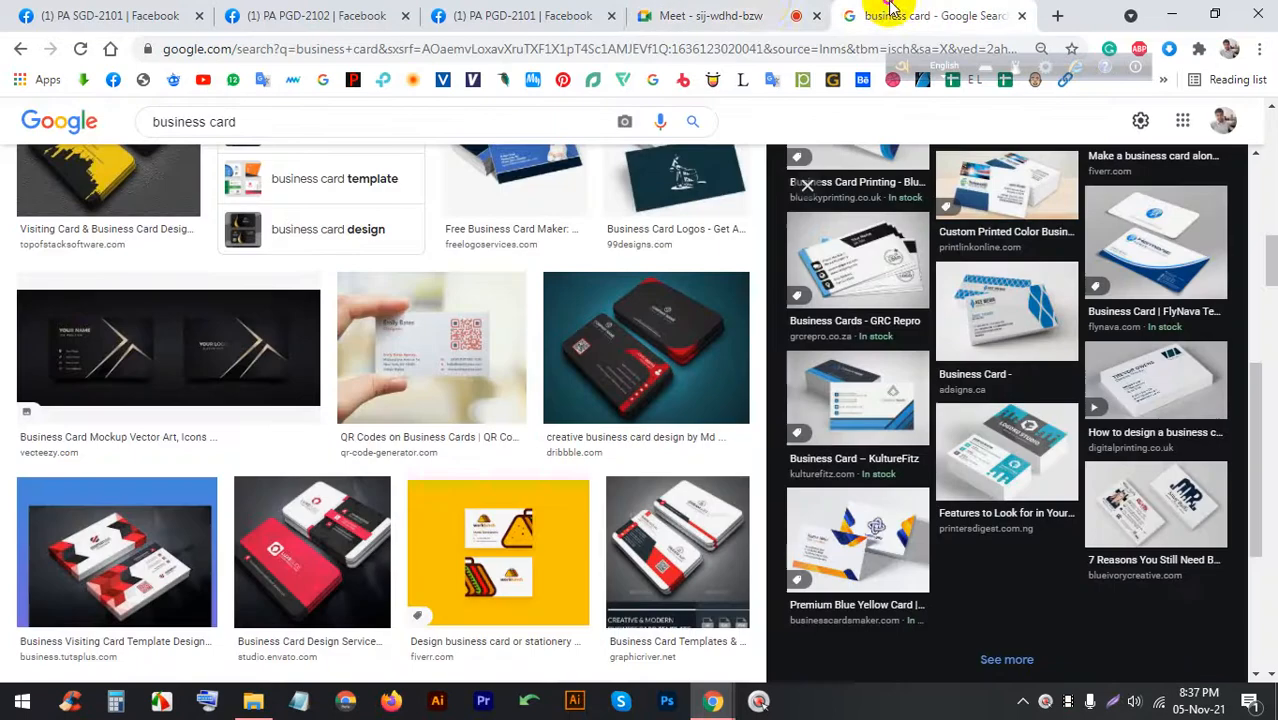
left_click(765, 8)
left_click(832, 210)
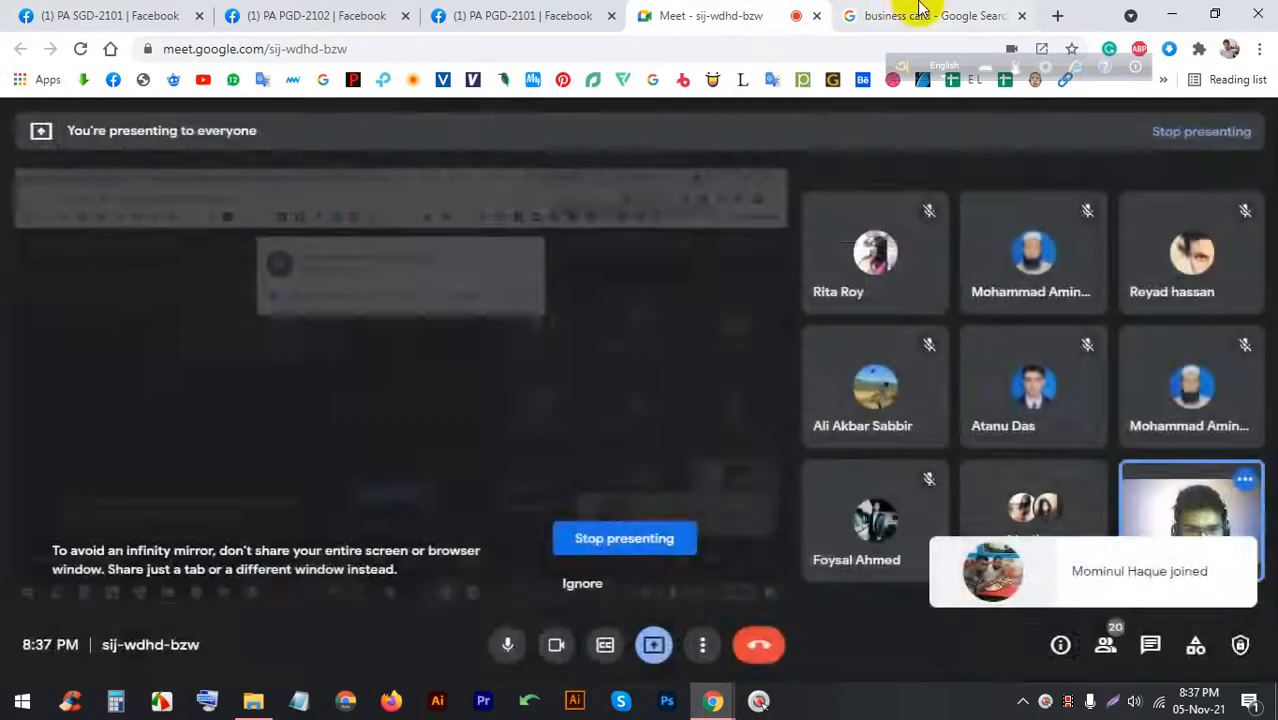
left_click(921, 12)
Scroll through more business card image results, then return to the Meet call
scroll(827, 362, "down", 10)
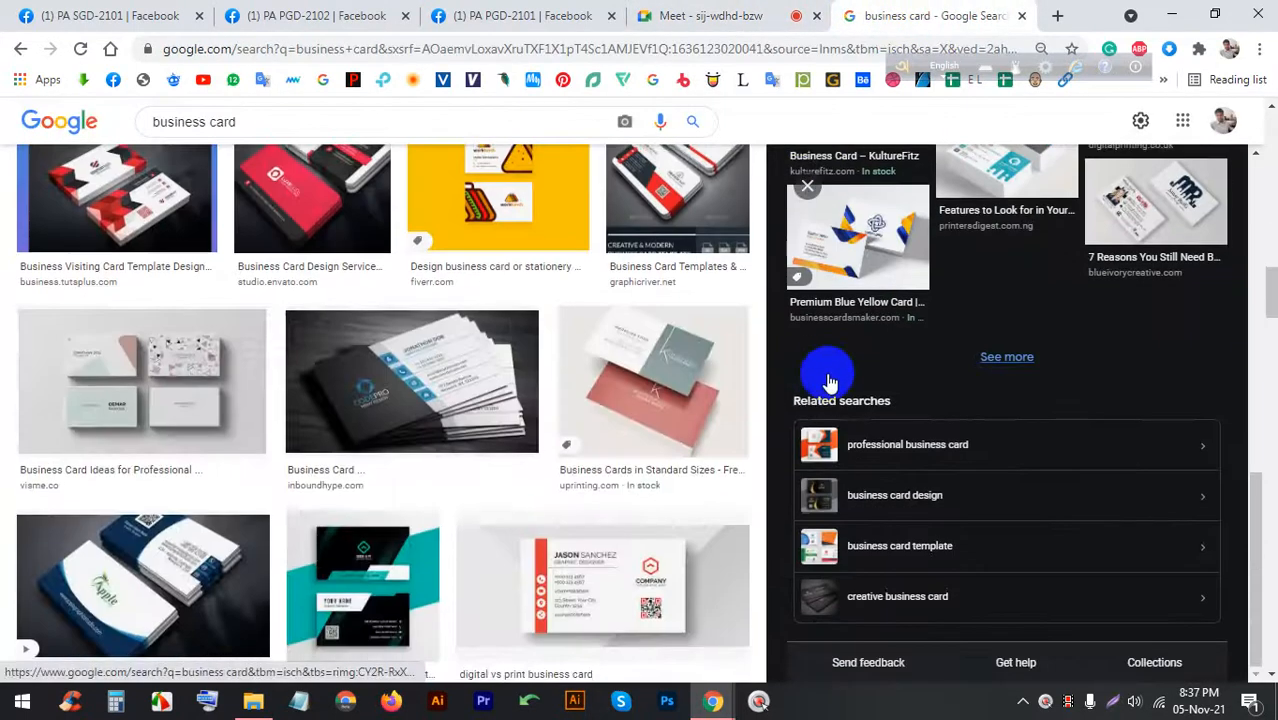
scroll(540, 383, "down", 4)
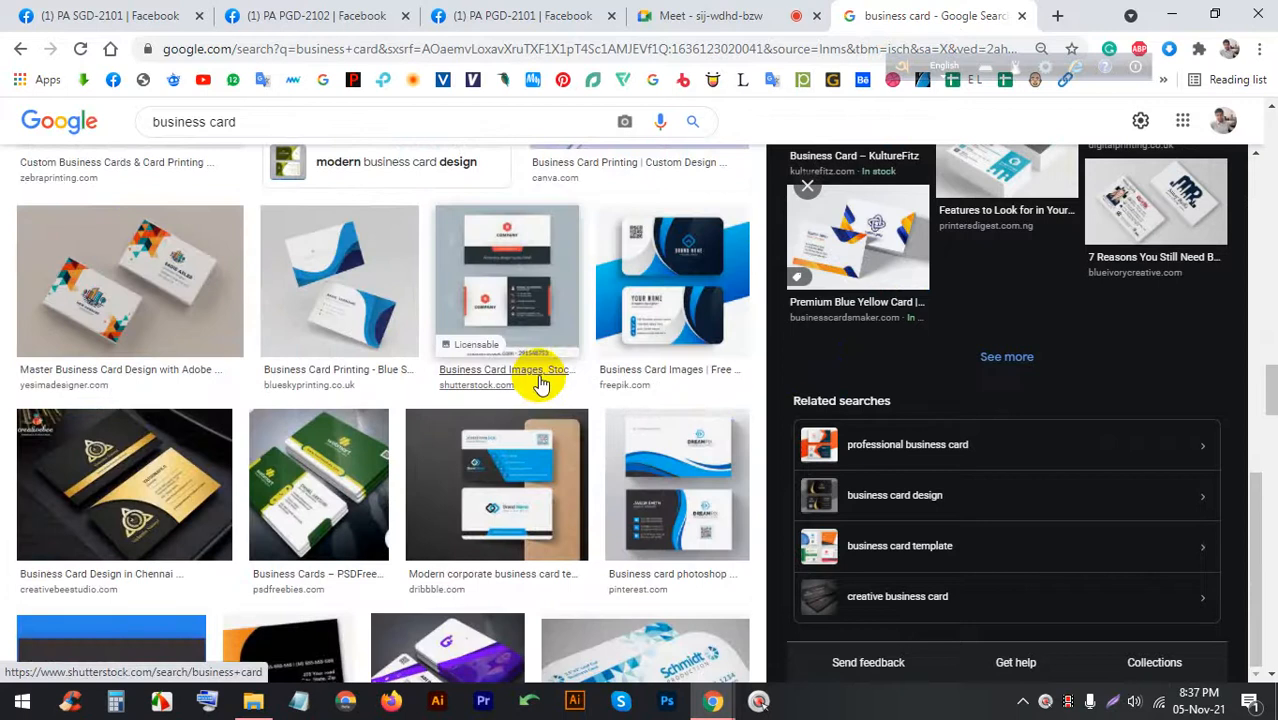
scroll(540, 380, "down", 5)
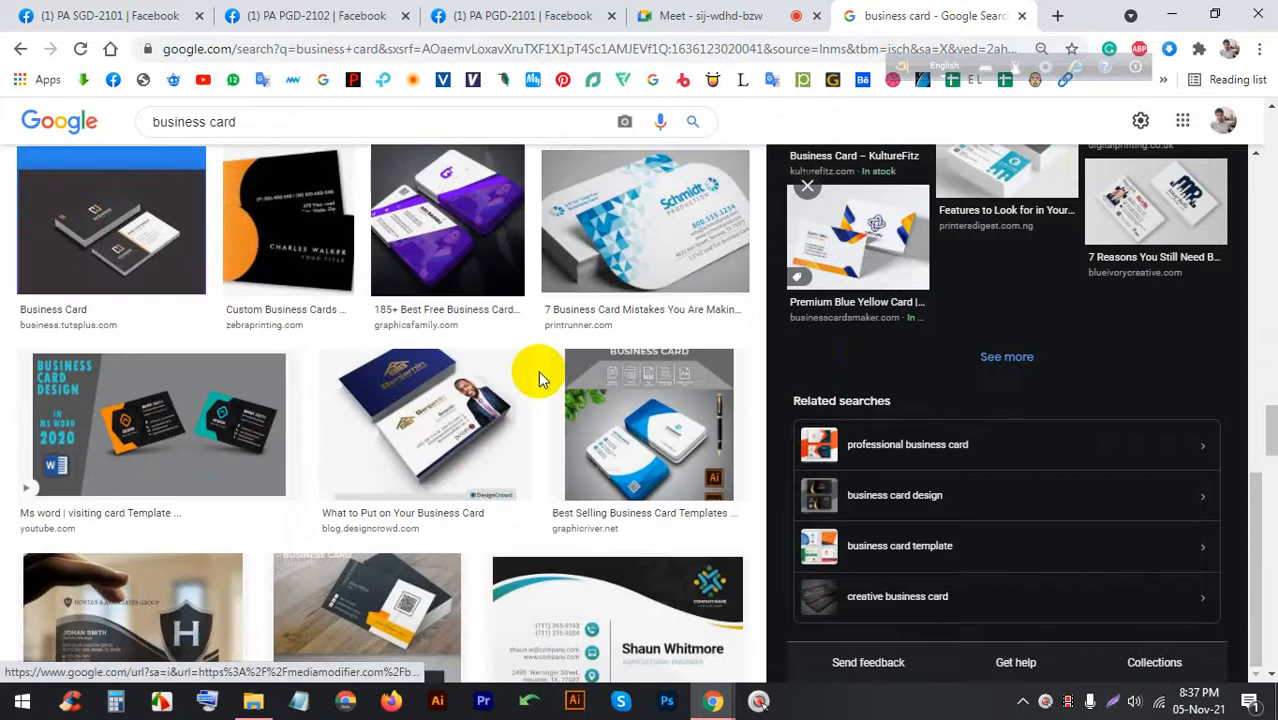
left_click(707, 12)
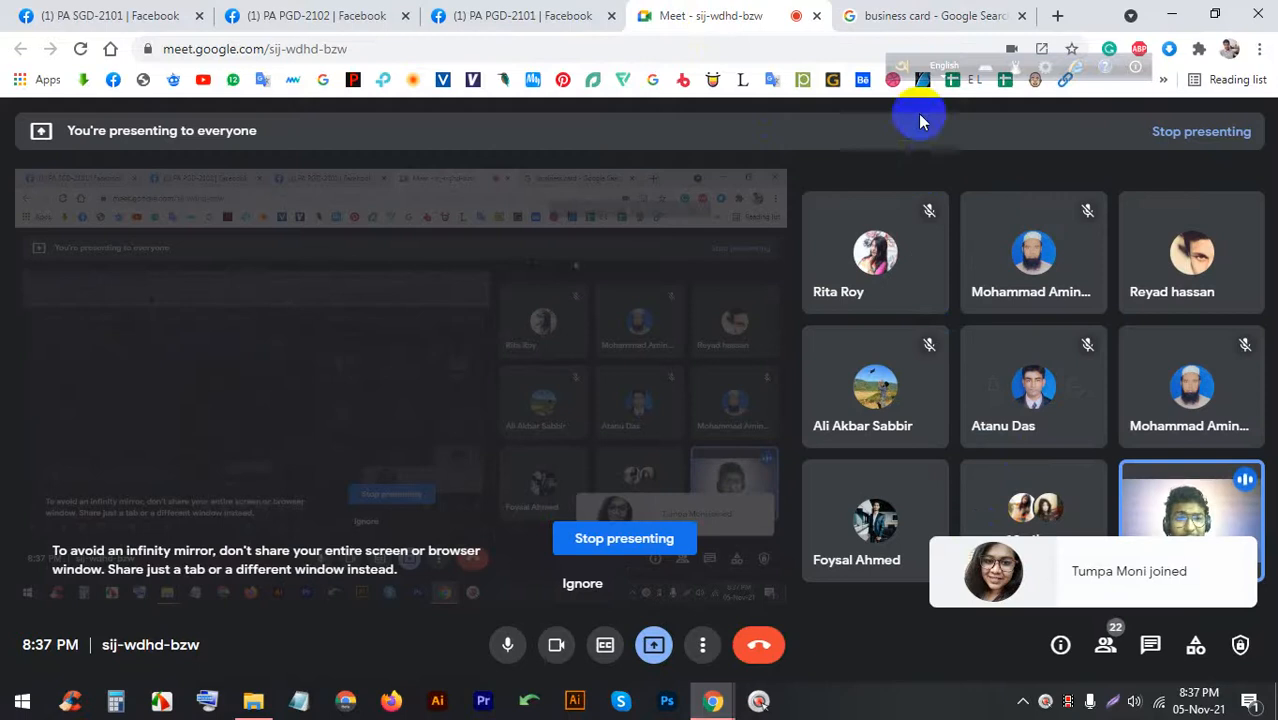
left_click(919, 14)
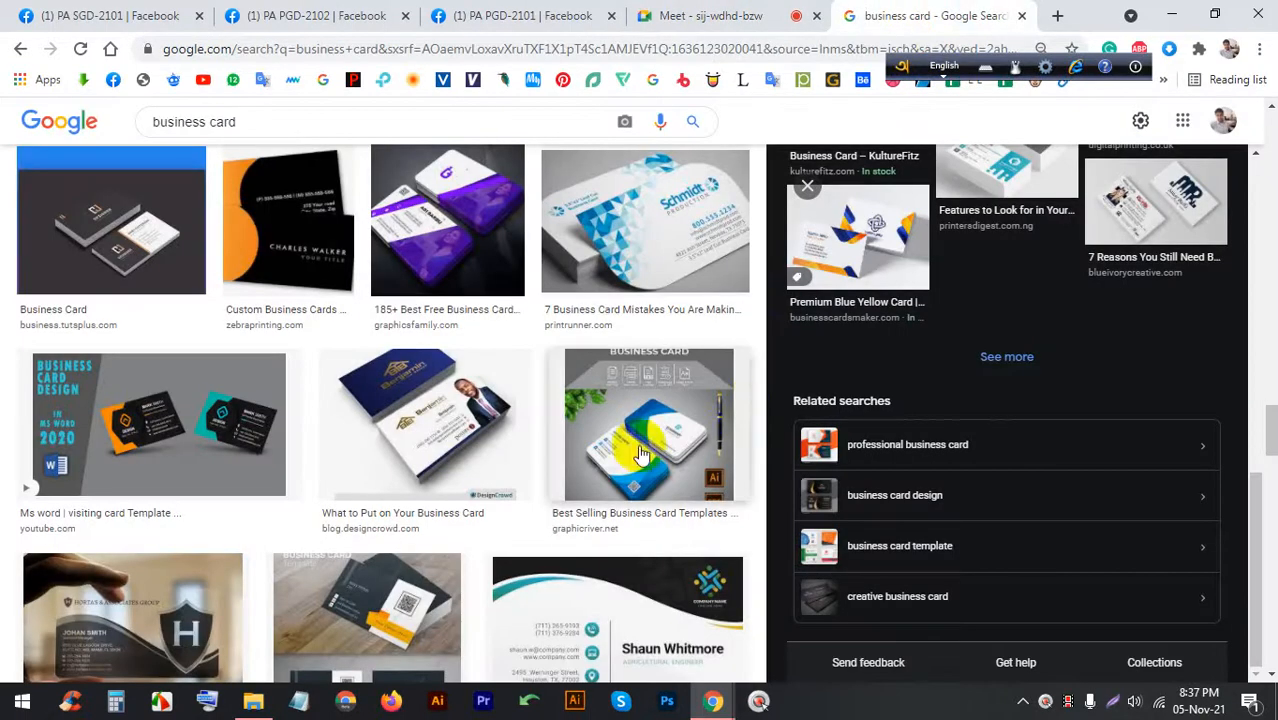
scroll(640, 455, "down", 5)
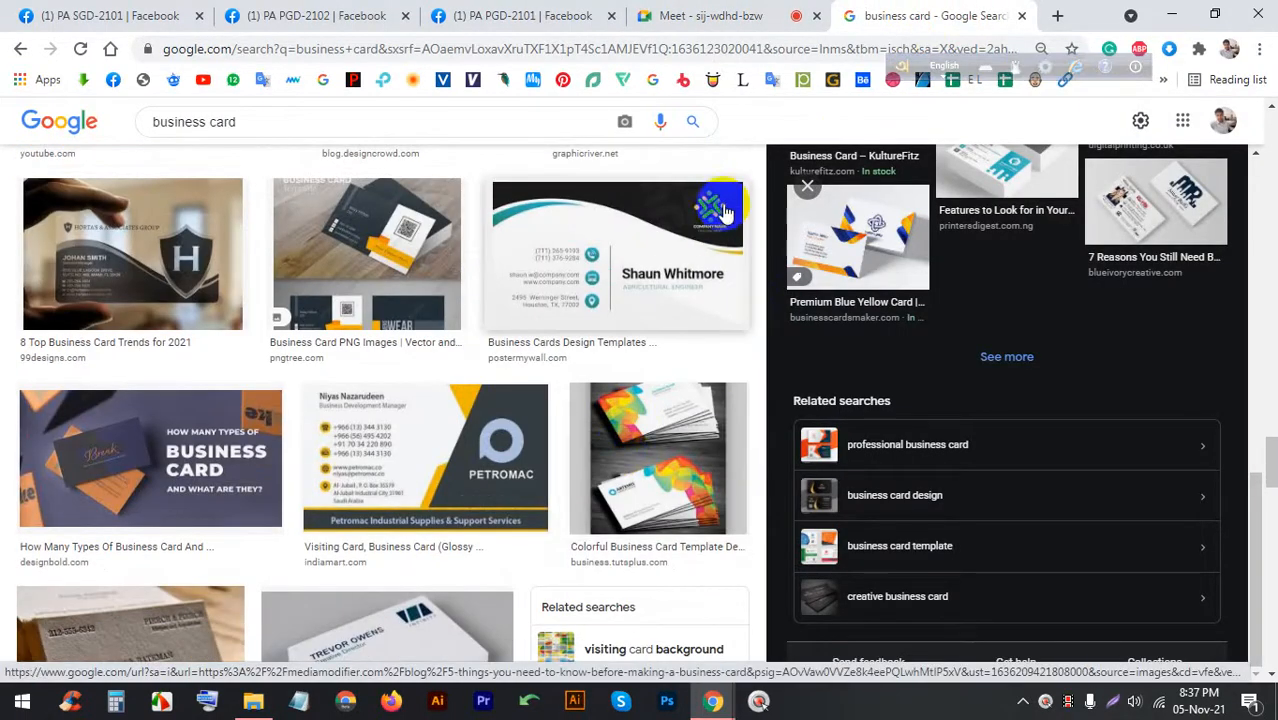
left_click(645, 15)
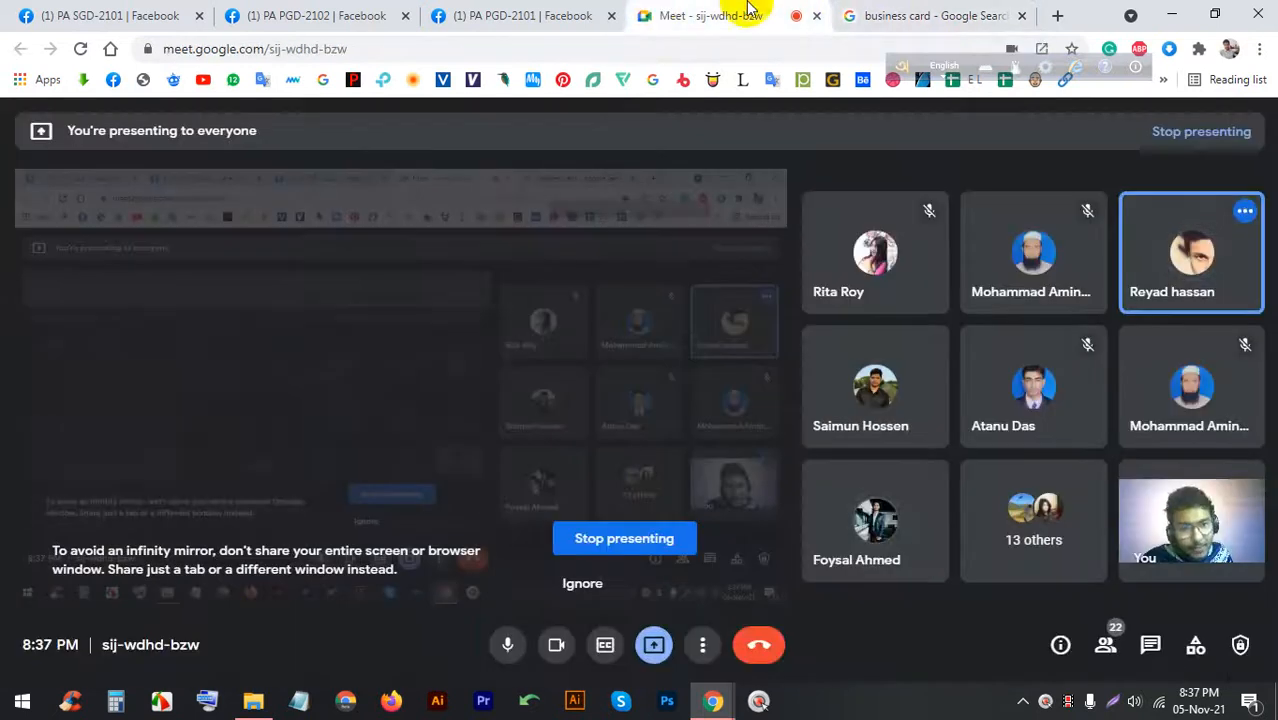
Admit the waiting person from the People panel, close it, and glance at the image results
left_click(1105, 644)
scroll(1105, 530, "down", 3)
scroll(1101, 528, "up", 2)
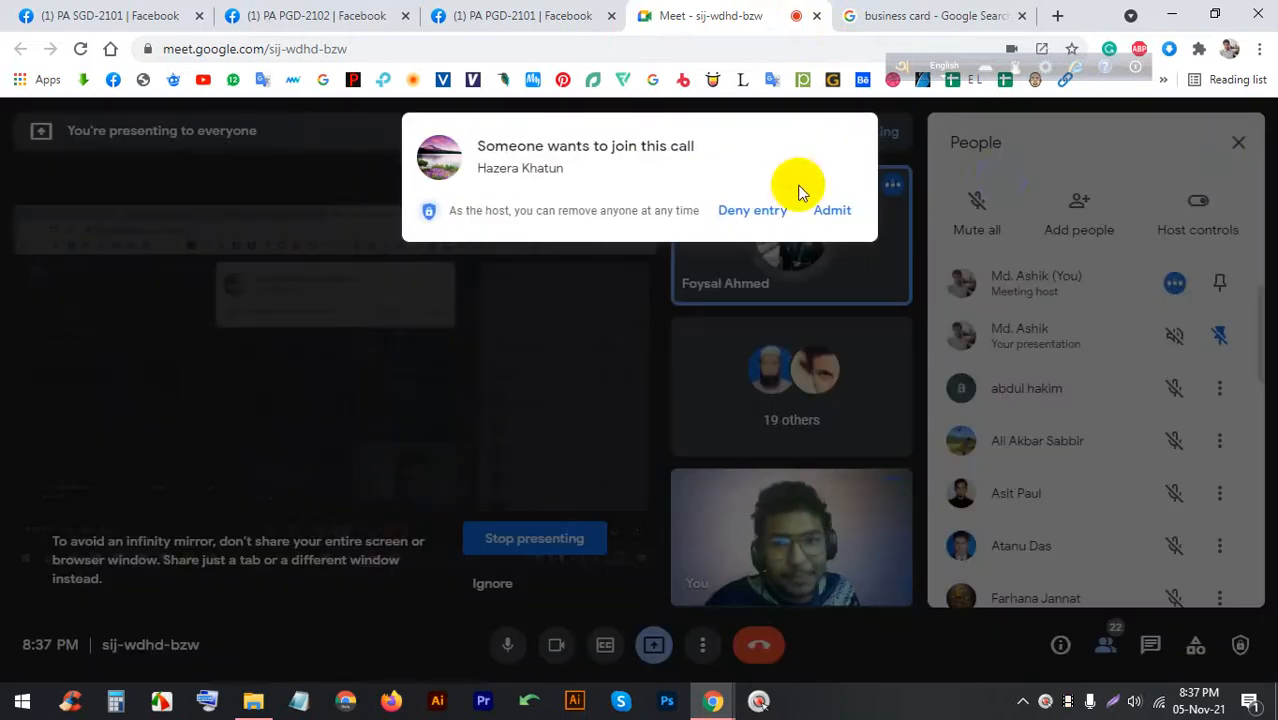
left_click(830, 211)
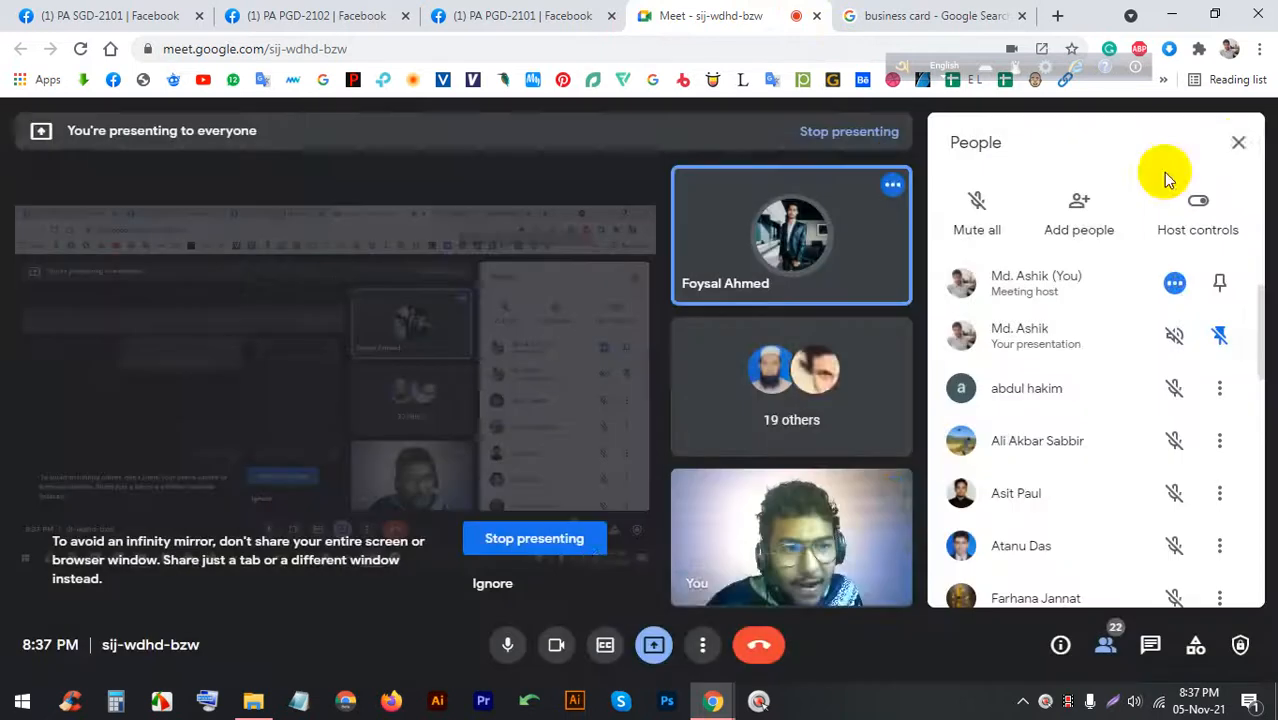
left_click(1236, 142)
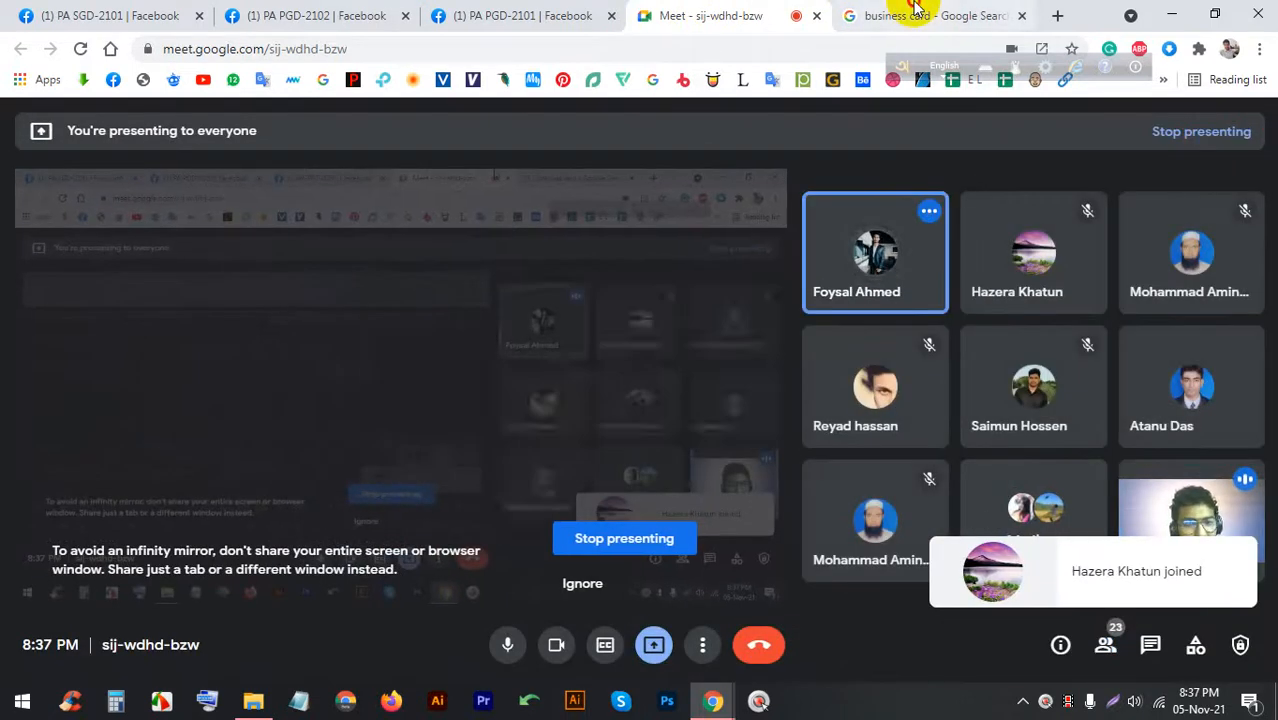
left_click(850, 14)
left_click(752, 10)
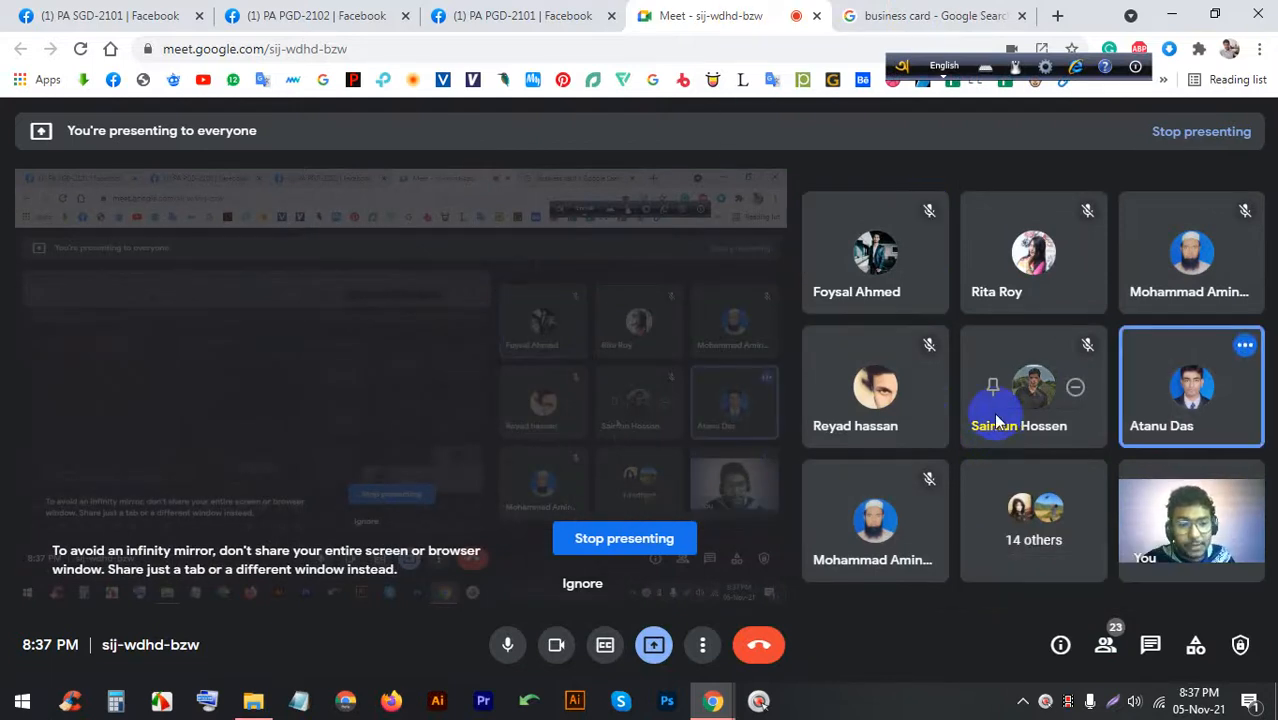
Scroll up the business card results, preview the Schmidt card larger, and return to Meet
left_click(910, 16)
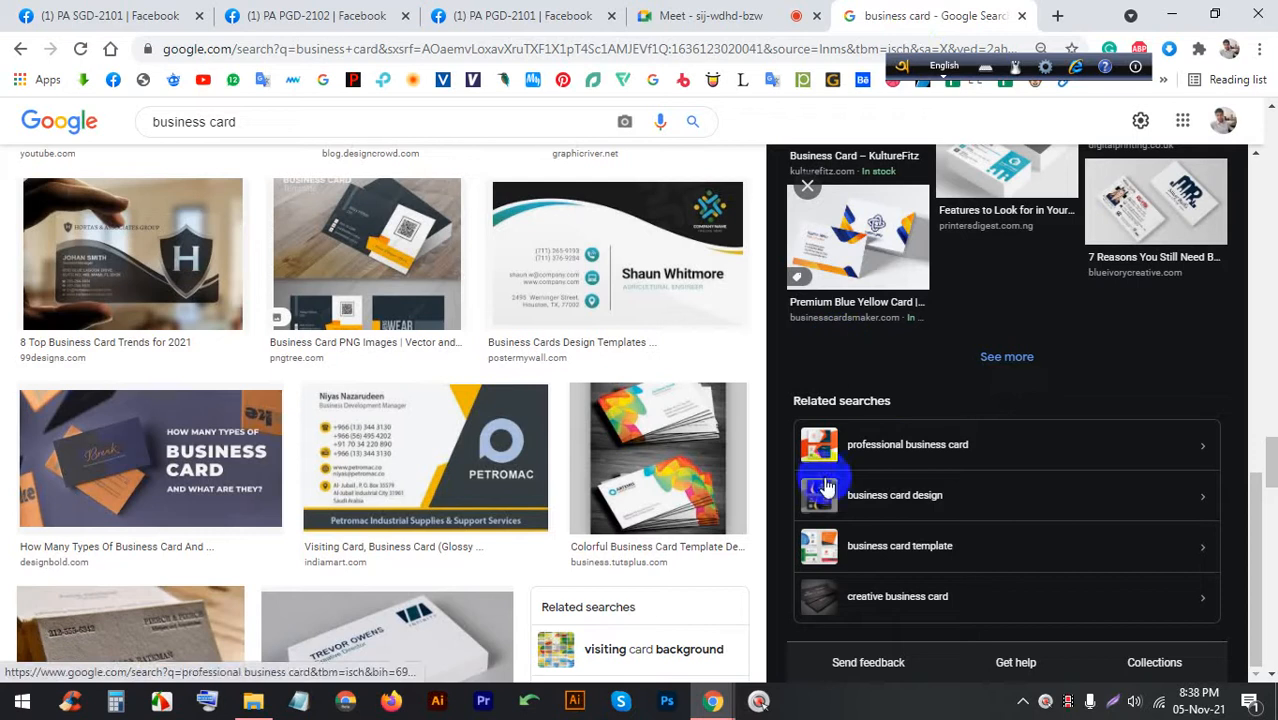
scroll(617, 445, "down", 2)
scroll(617, 445, "up", 2)
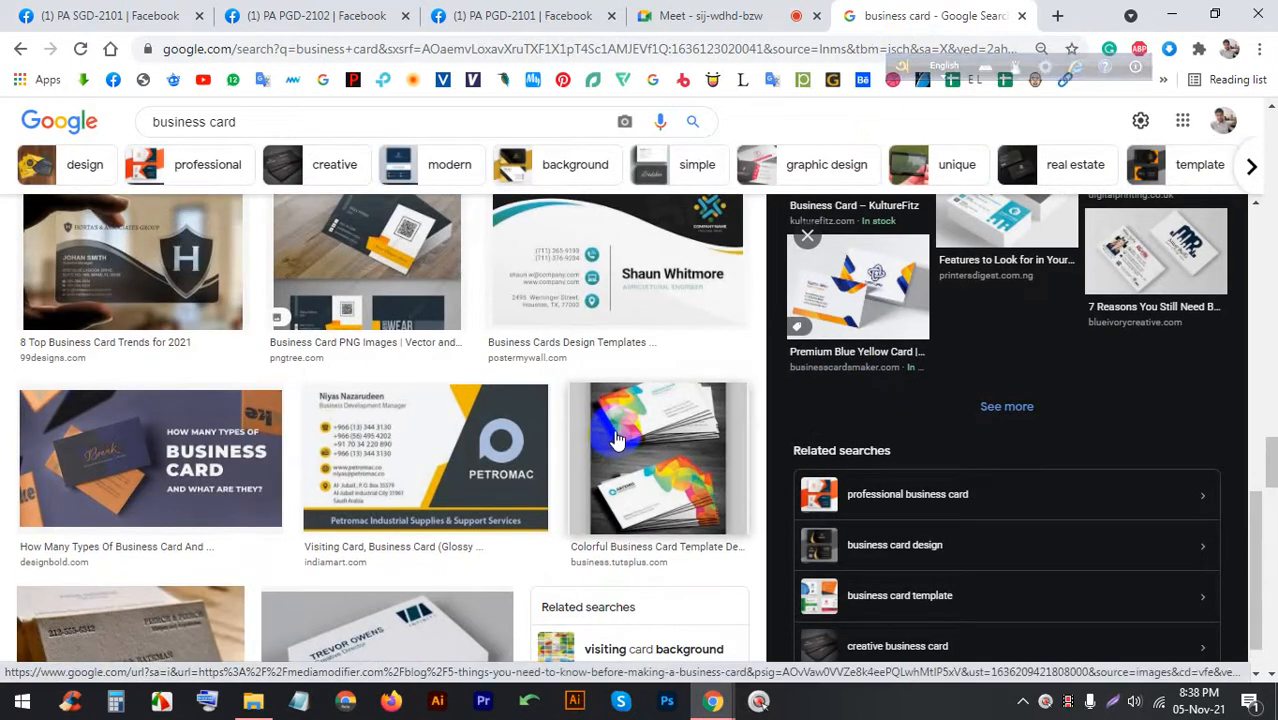
scroll(617, 442, "up", 3)
scroll(616, 436, "up", 1)
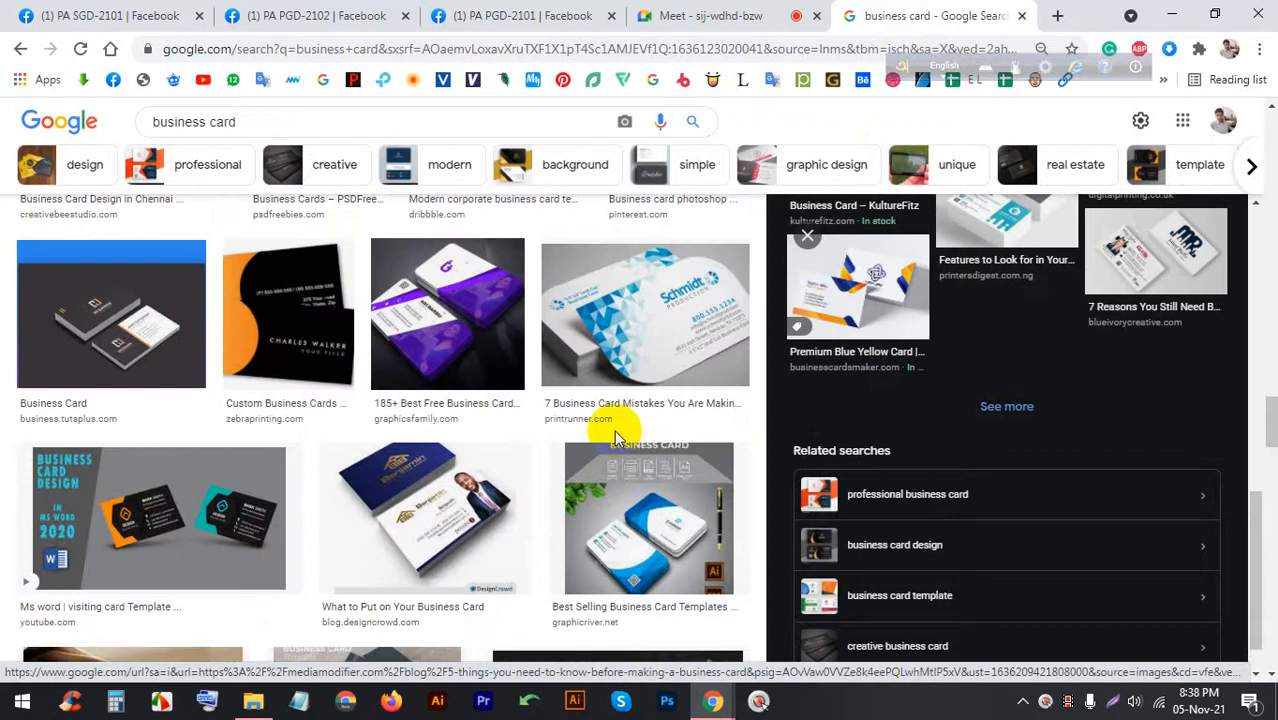
scroll(645, 437, "up", 1)
left_click(669, 430)
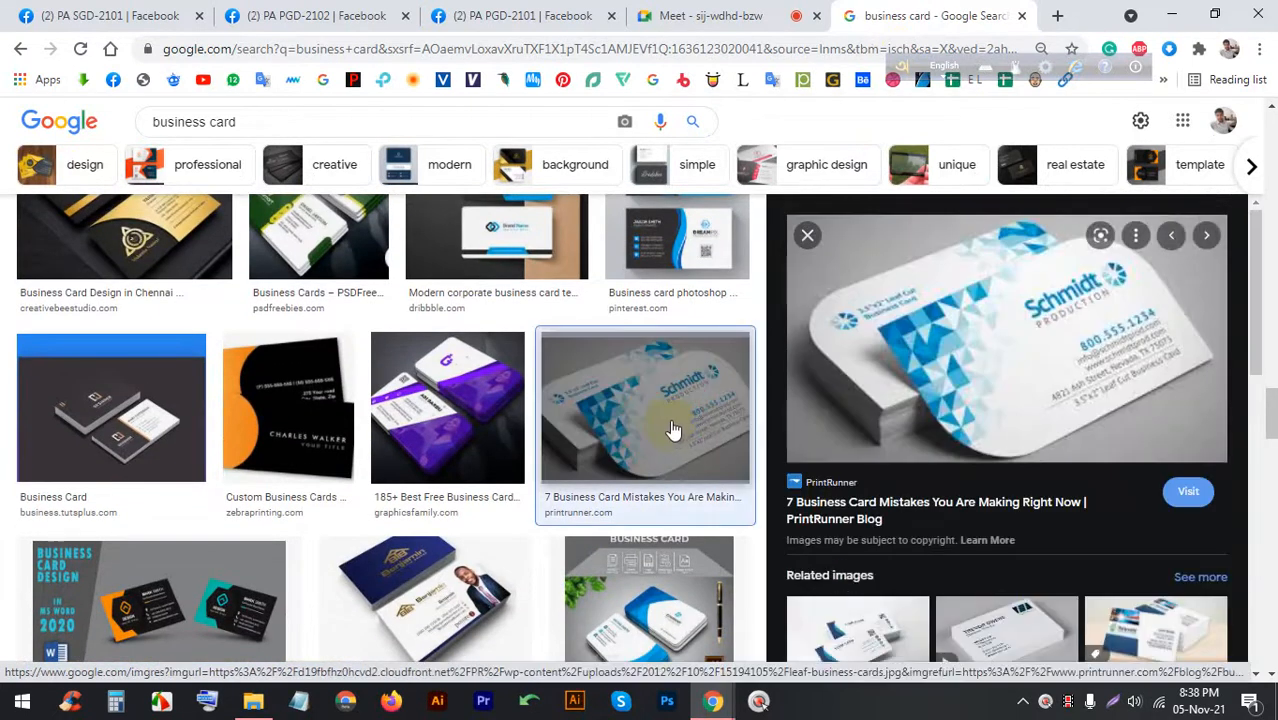
left_click(728, 15)
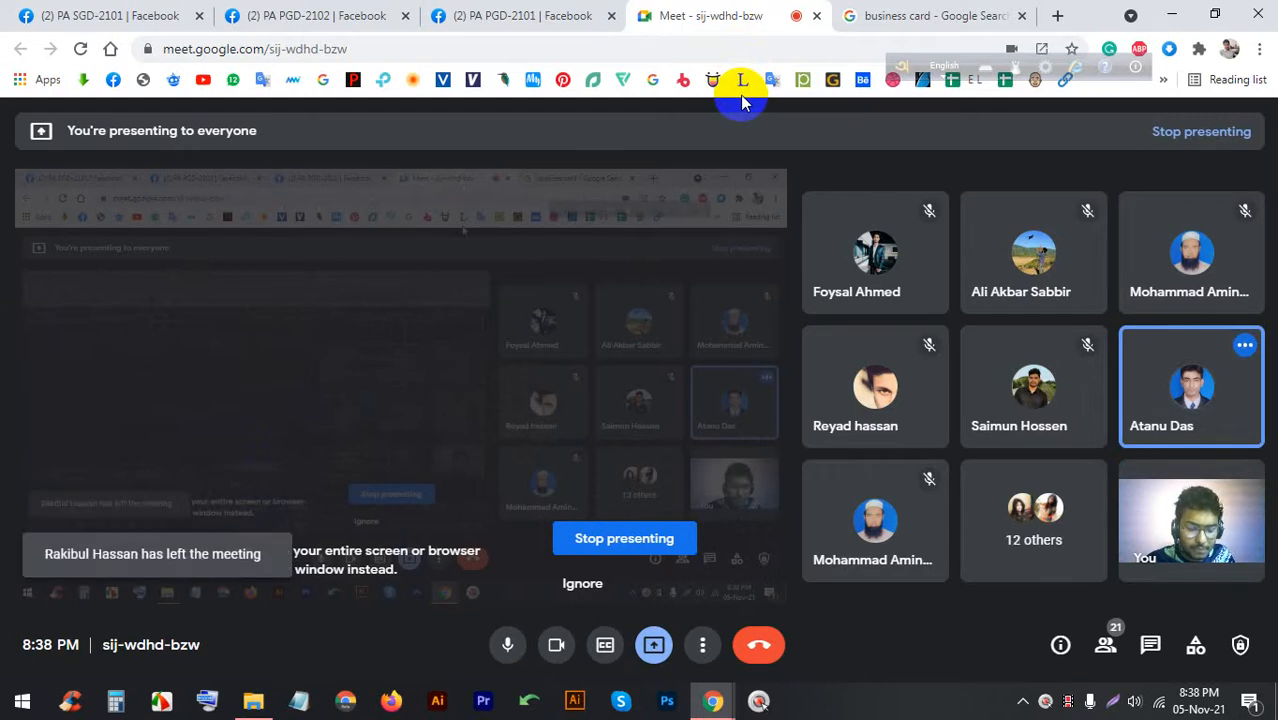
Switch to the 'business card - Google Search' tab showing the Schmidt card preview
mouse_move(819, 222)
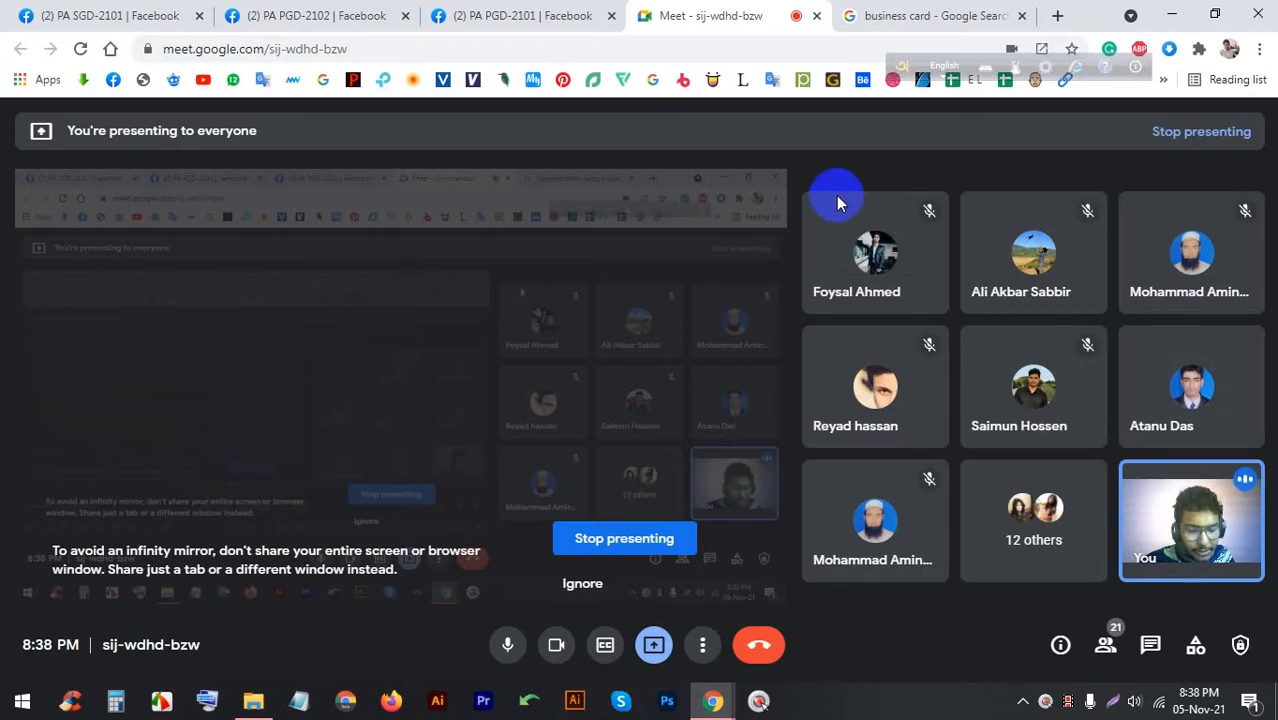
left_click(860, 14)
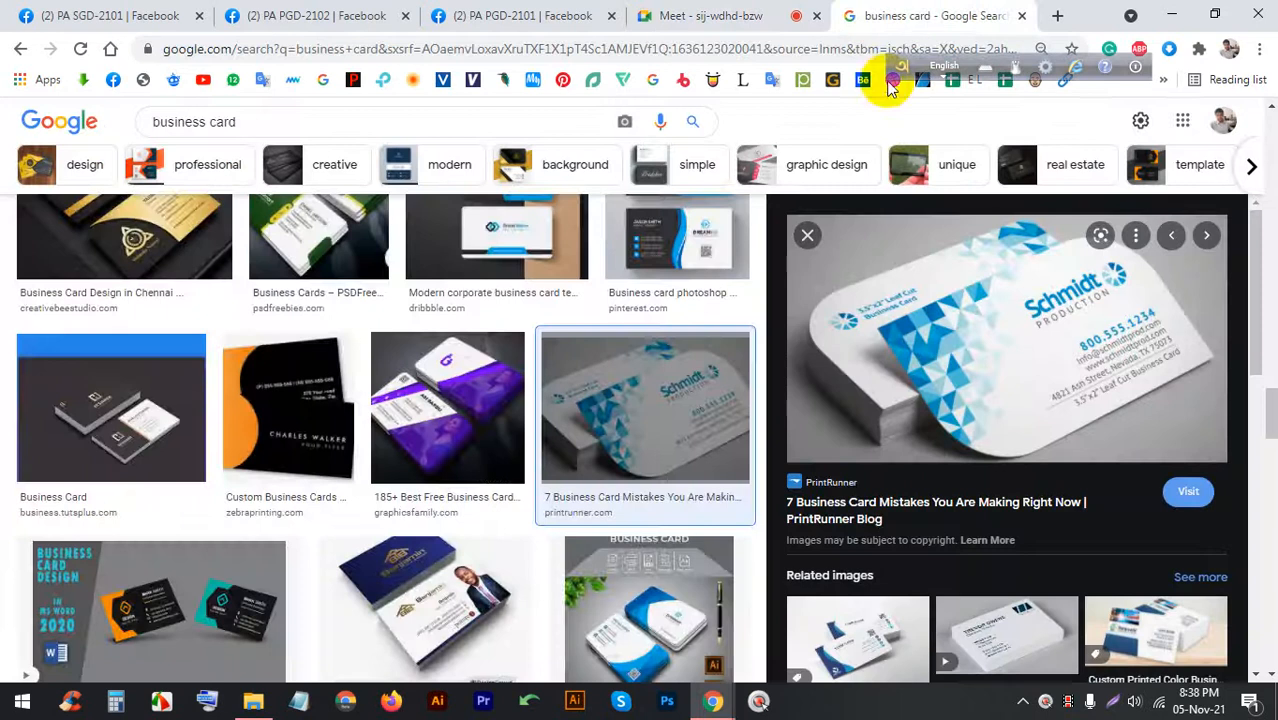
Preview several designs, including the digital vs print image and a red-and-white two-sided card
scroll(660, 480, "down", 5)
scroll(665, 490, "up", 3)
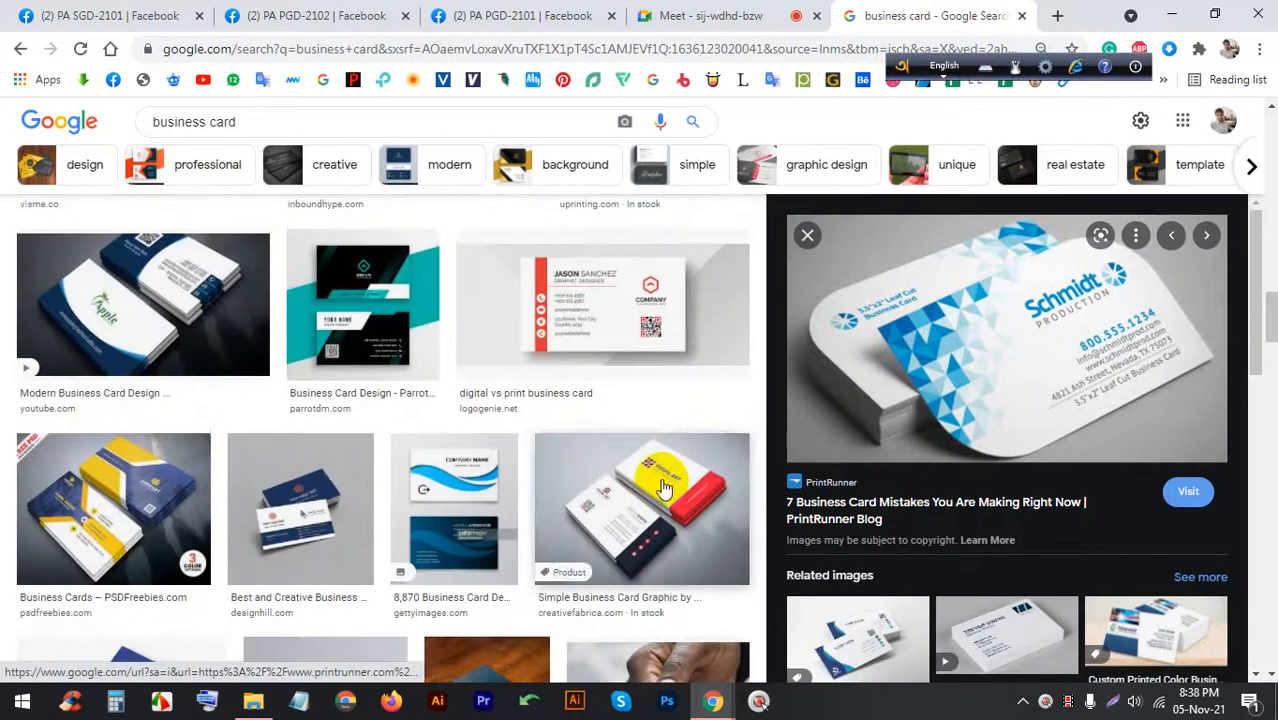
left_click(378, 265)
left_click(604, 277)
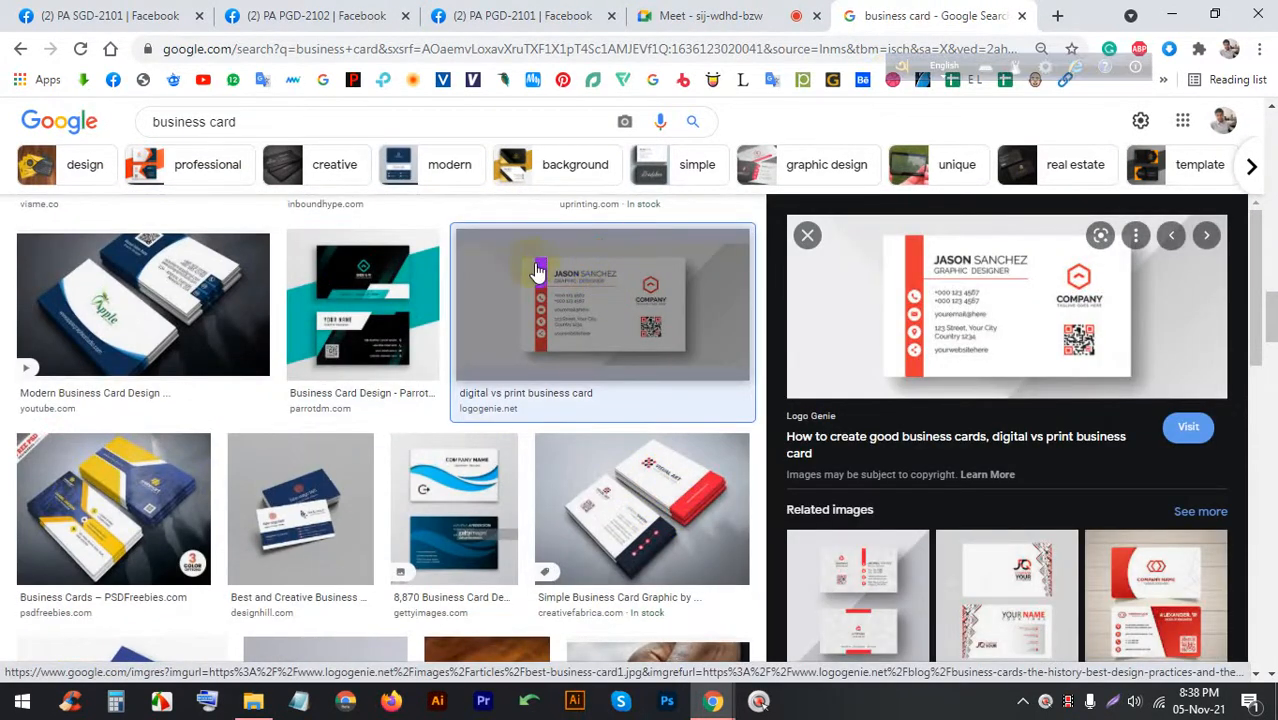
scroll(945, 320, "down", 3)
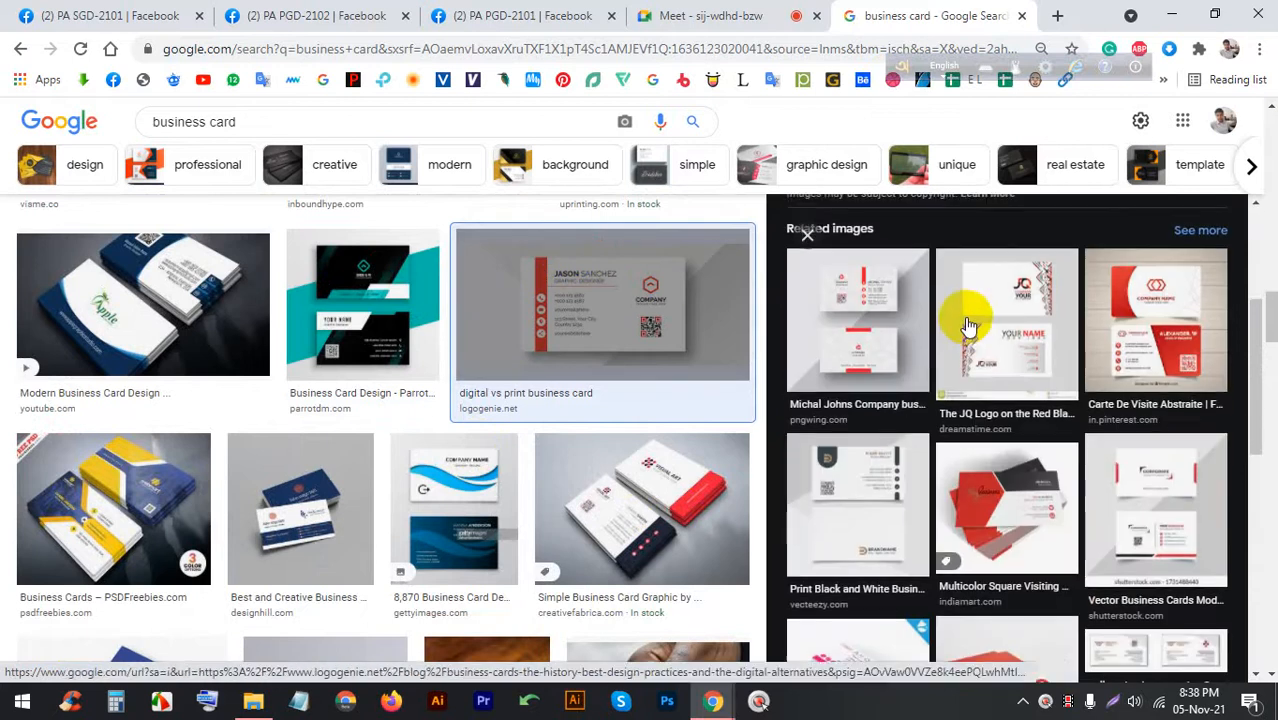
left_click(855, 335)
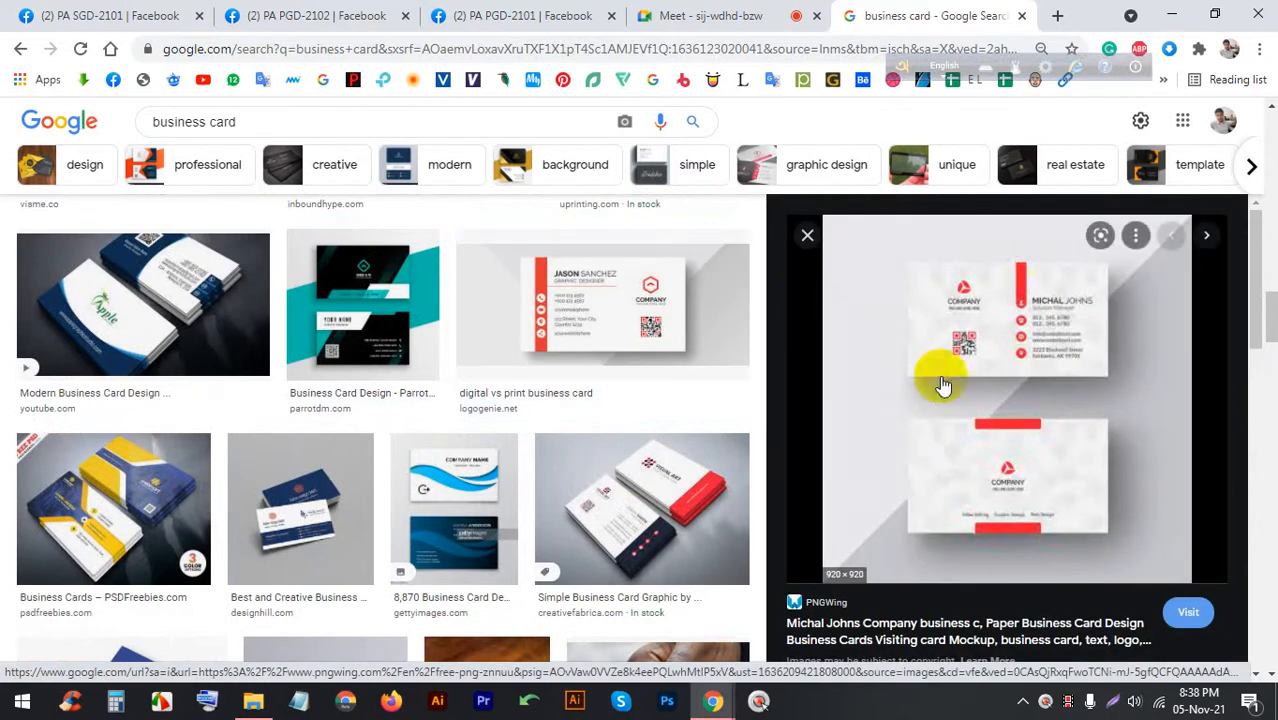
scroll(736, 337, "down", 3)
scroll(685, 345, "down", 10)
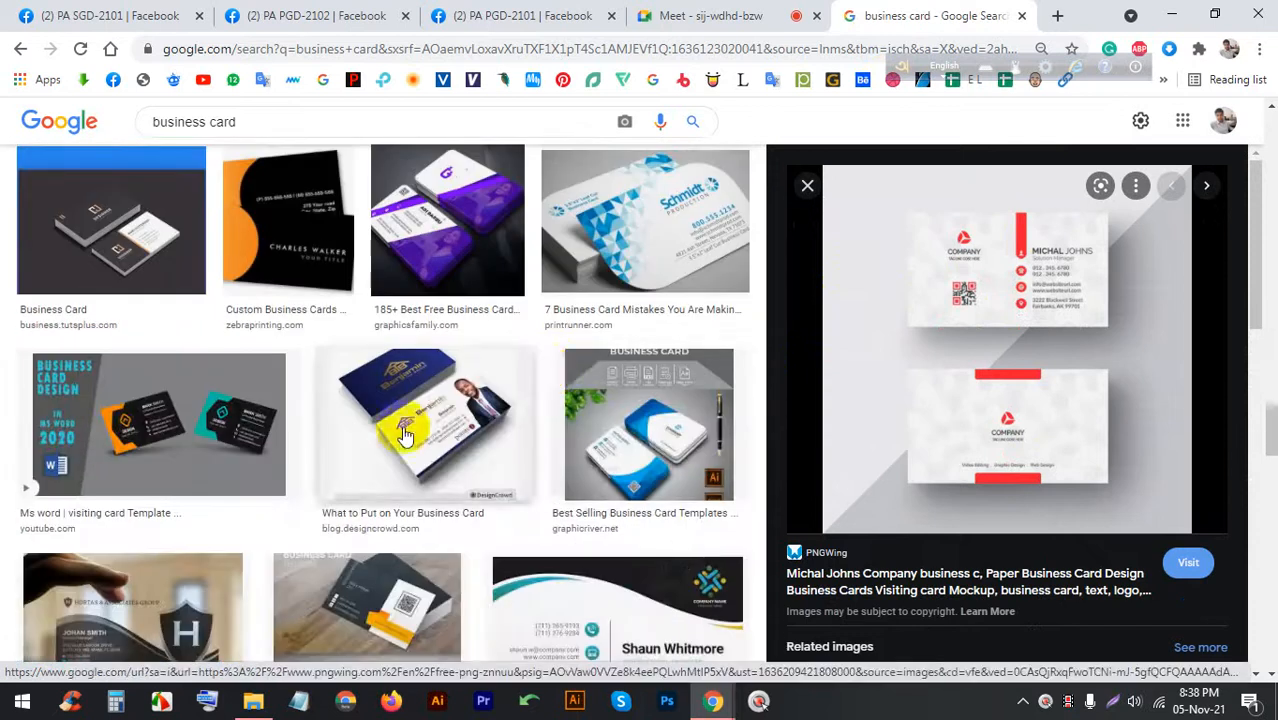
scroll(522, 428, "down", 8)
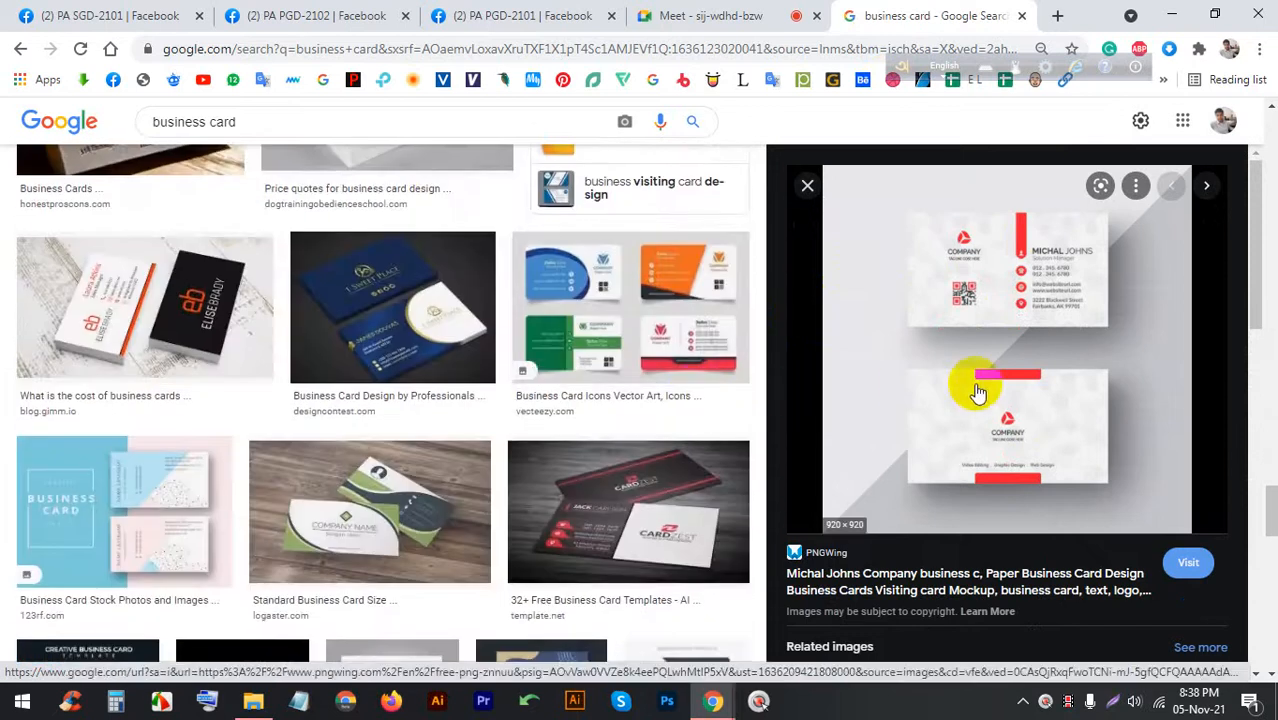
scroll(1004, 386, "down", 6)
scroll(1005, 388, "down", 5)
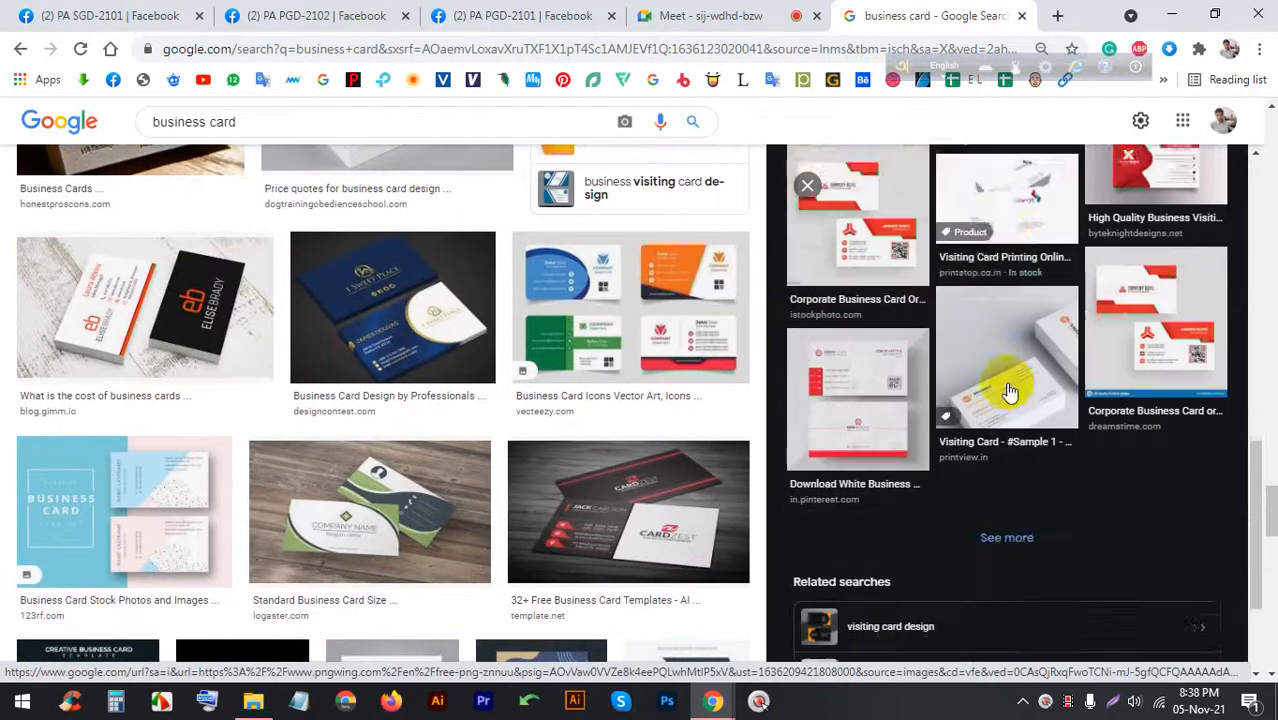
Start refining the business card search, then admit the next person waiting in Meet
left_click(374, 121)
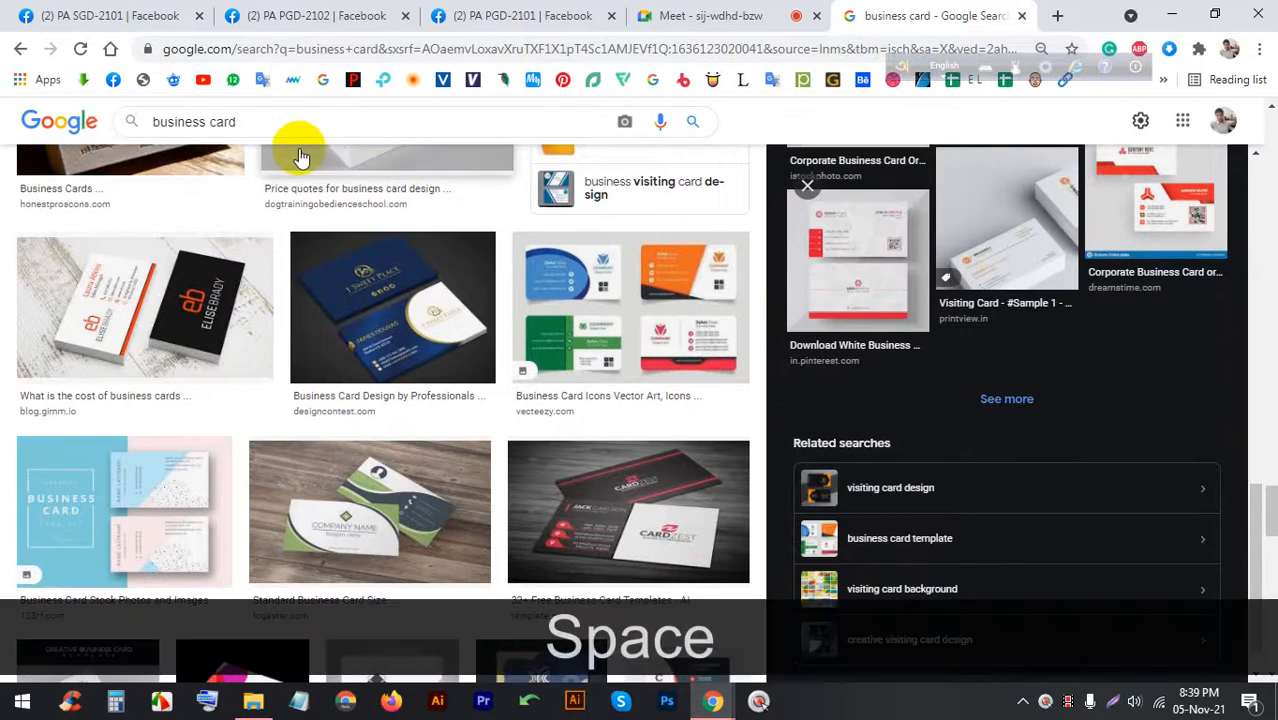
left_click(787, 15)
left_click(833, 209)
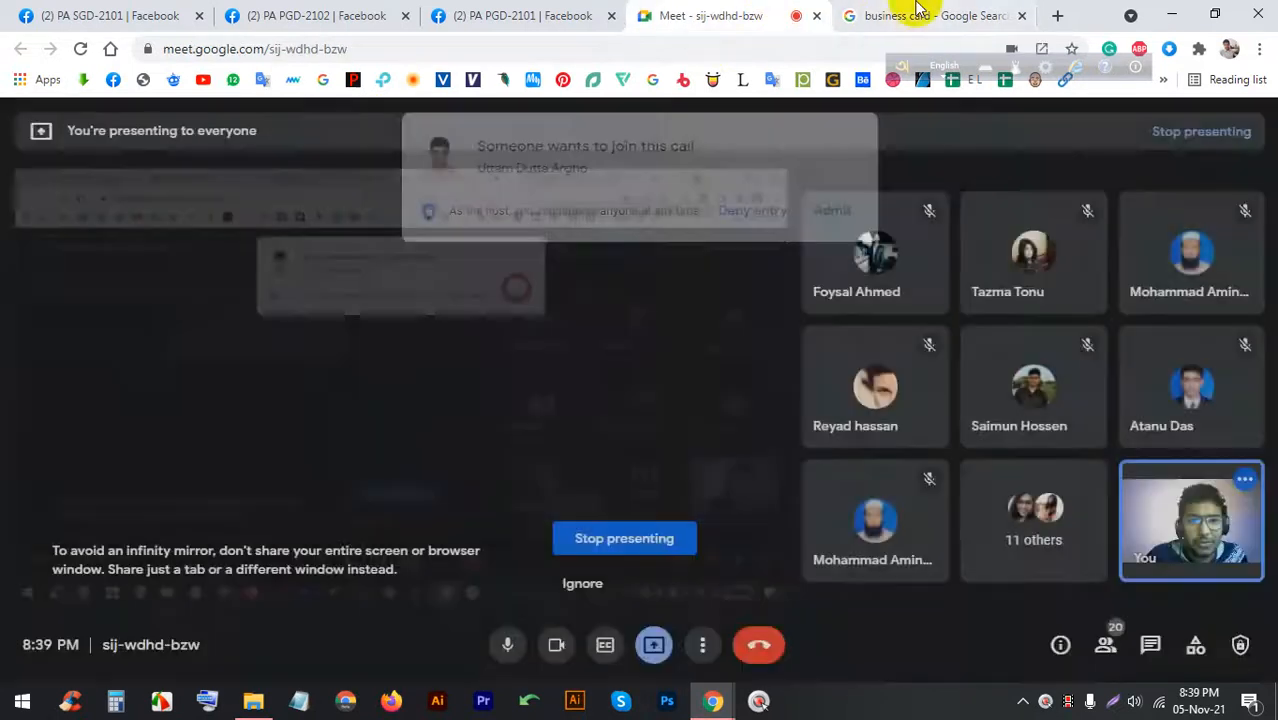
Search images for 'business card vartical', preview one design, and return to the Meet call
left_click(900, 15)
type("va")
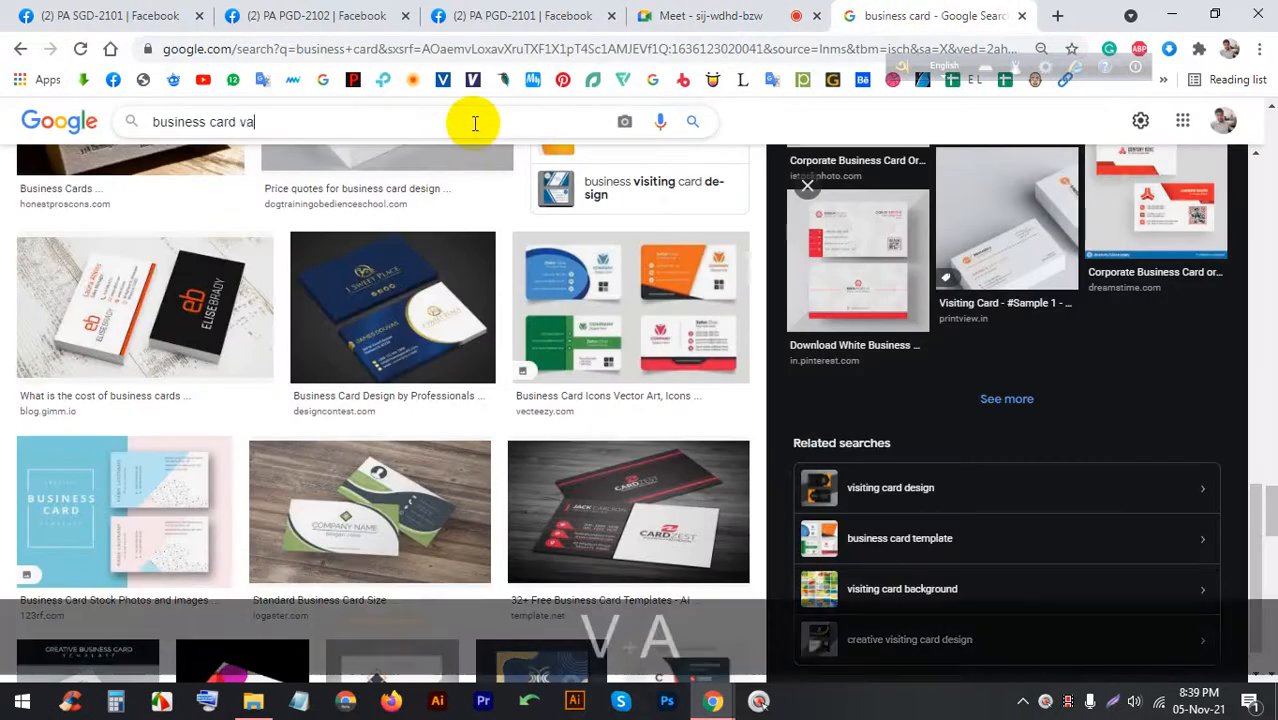
type("rtical")
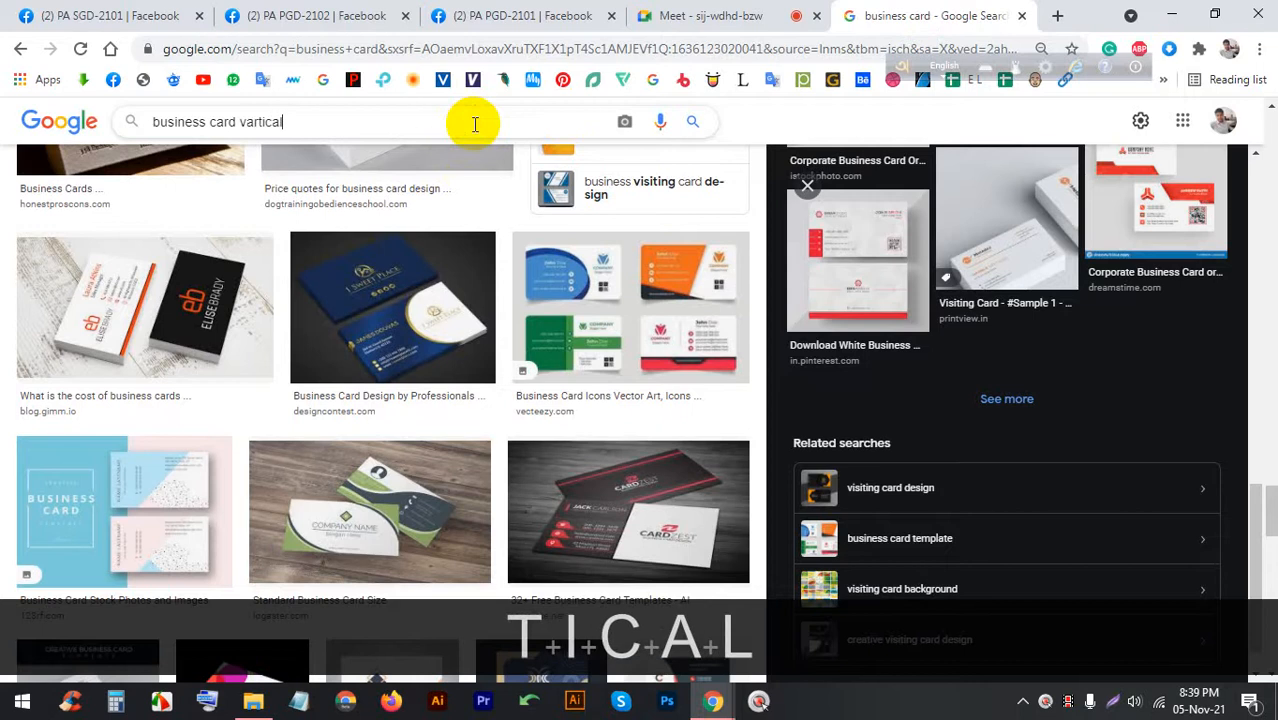
key("Return")
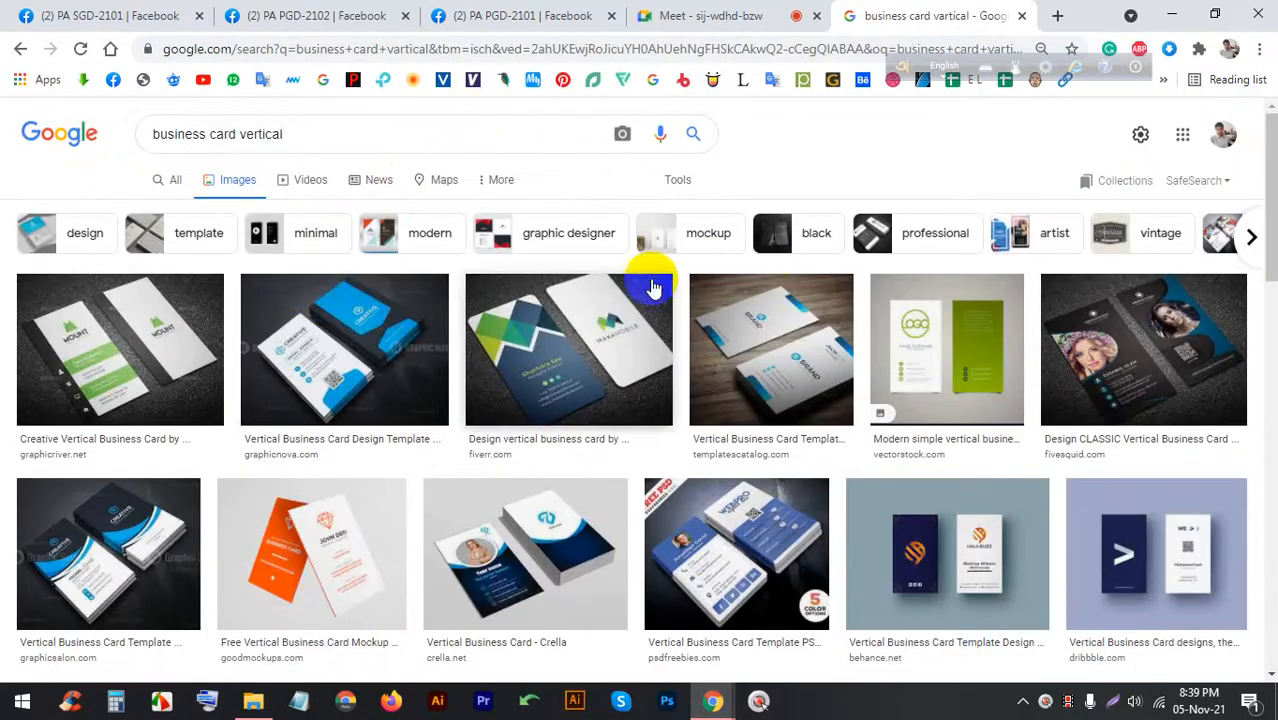
left_click(378, 350)
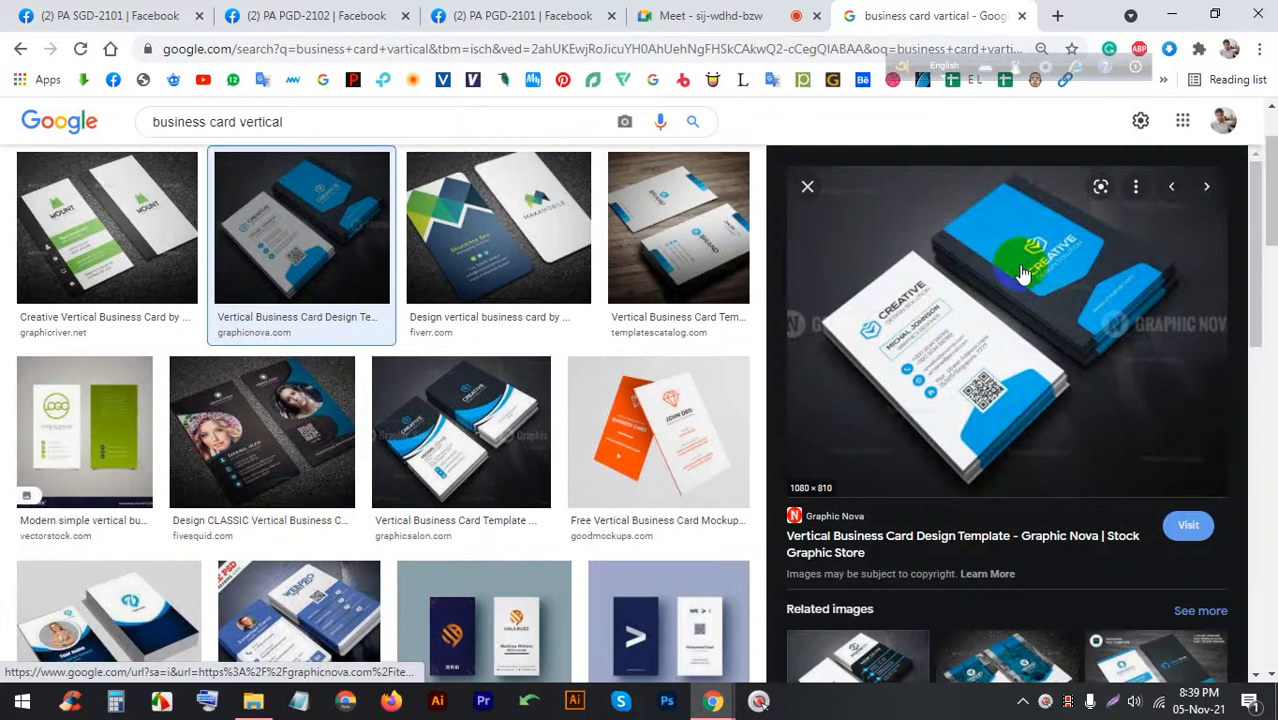
left_click(770, 15)
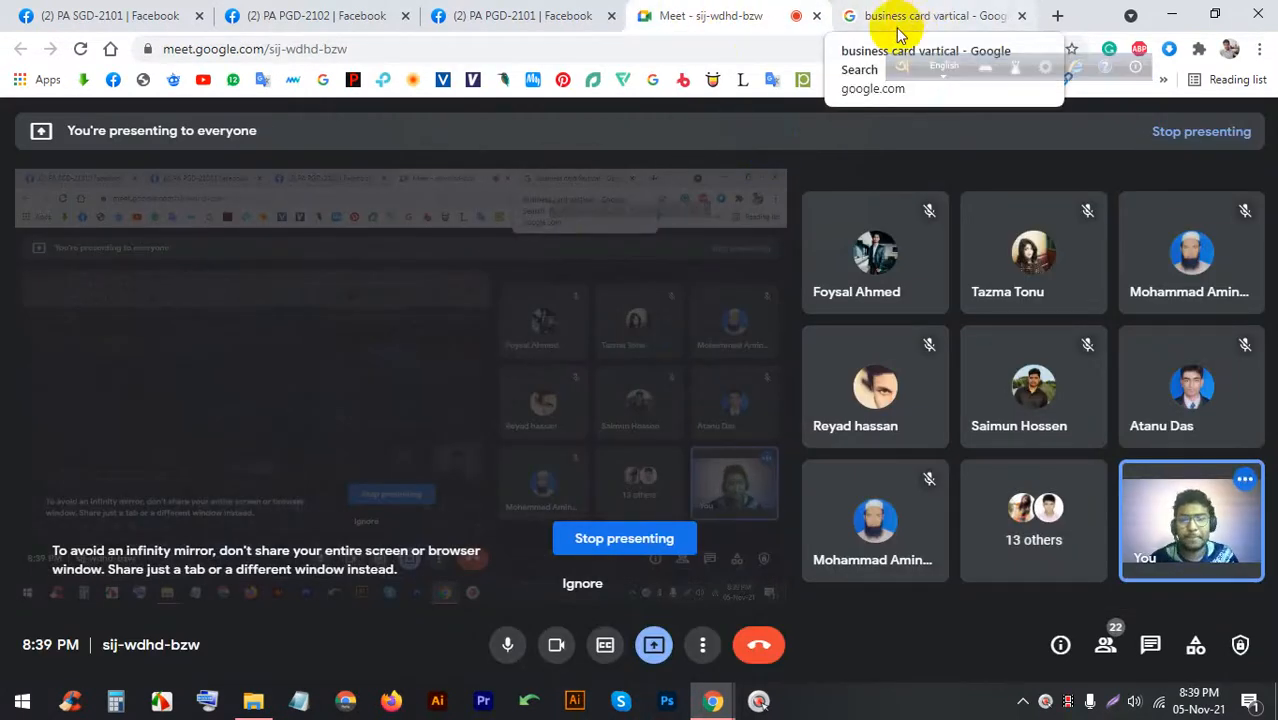
Launch Paint and draw a wide 304×172 px rectangle with the Rectangle shape
left_click(22, 700)
type("pain")
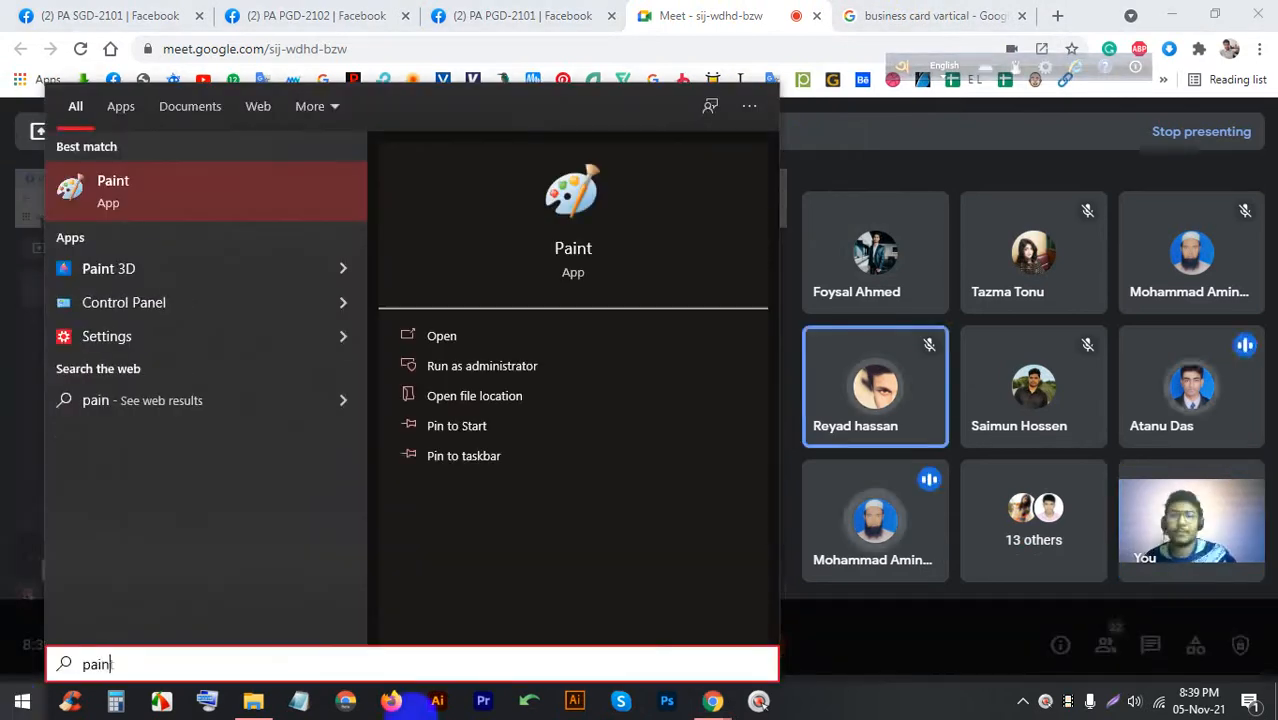
left_click(152, 193)
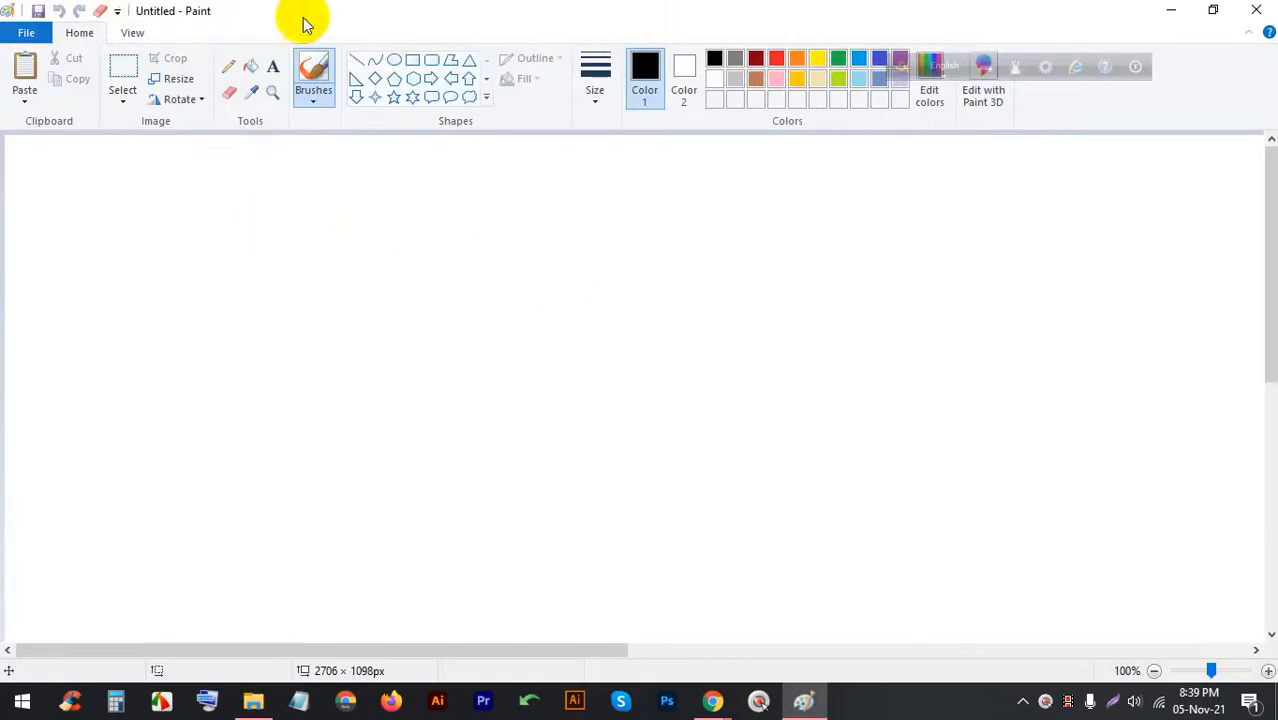
left_click(410, 59)
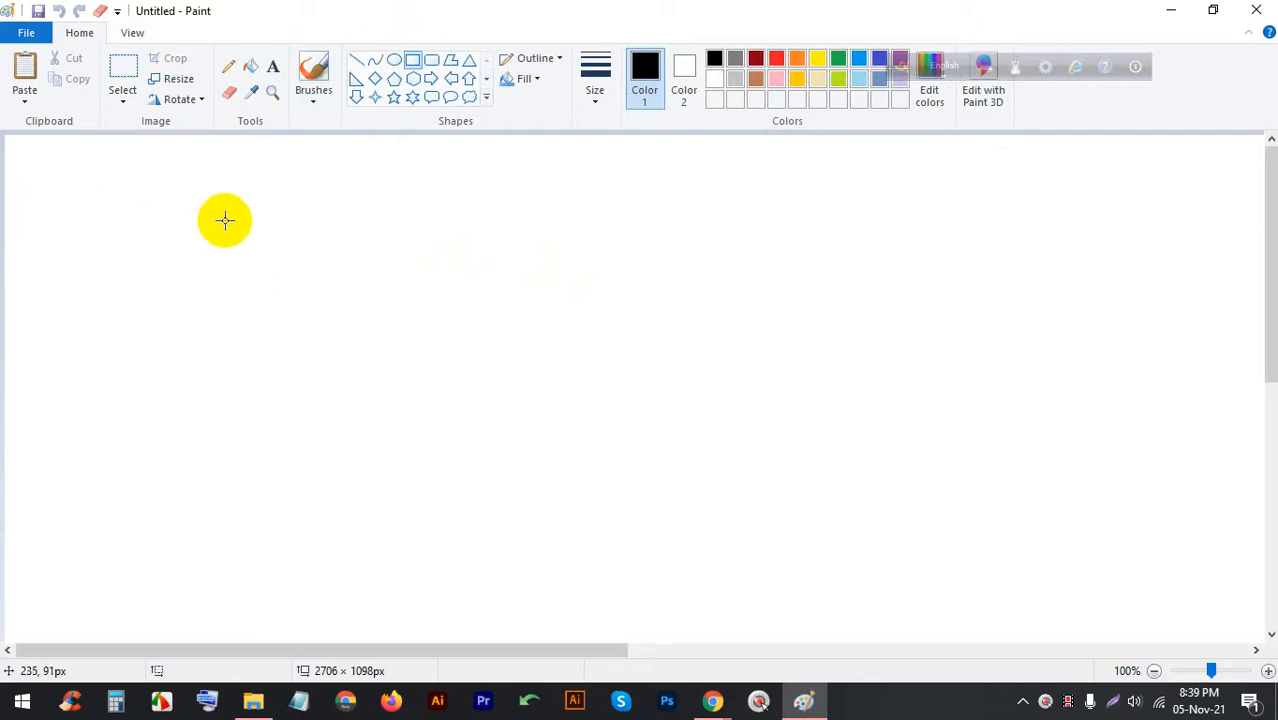
left_click_drag(195, 222, 476, 380)
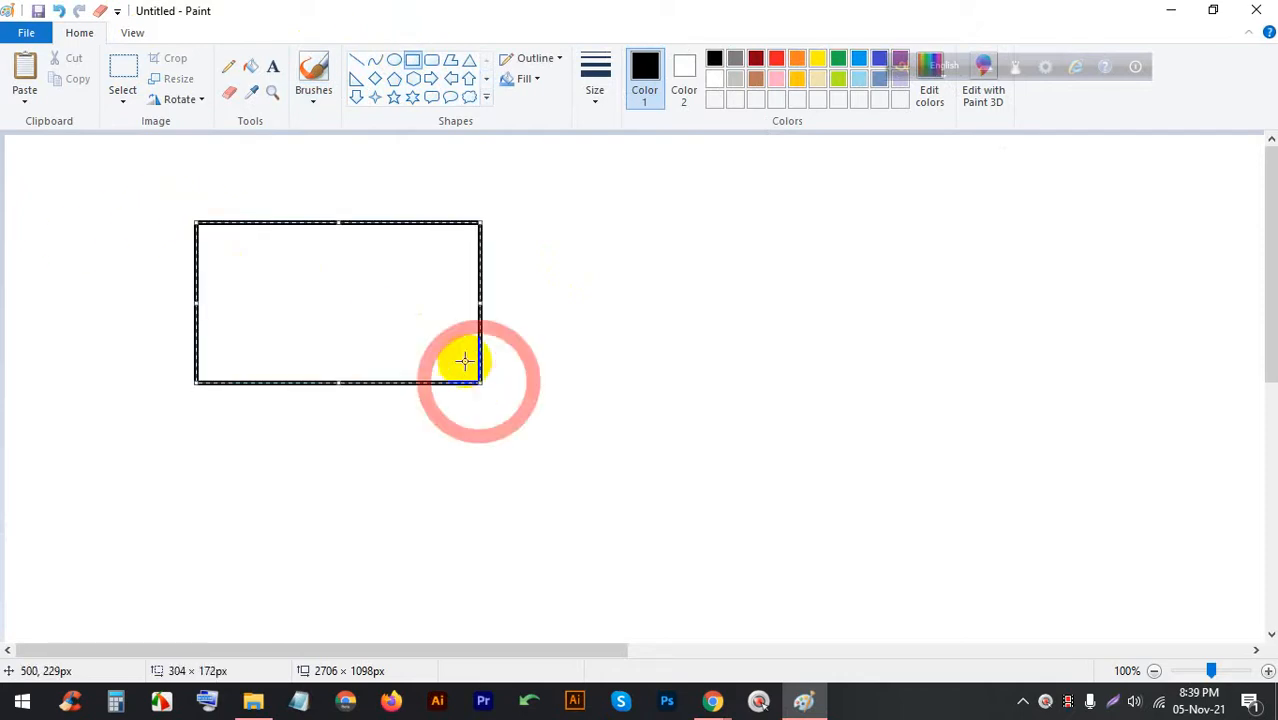
Admit a waiting participant in Meet, then draw a tall 190×302 px rectangle beside the first
left_click(716, 694)
left_click(697, 622)
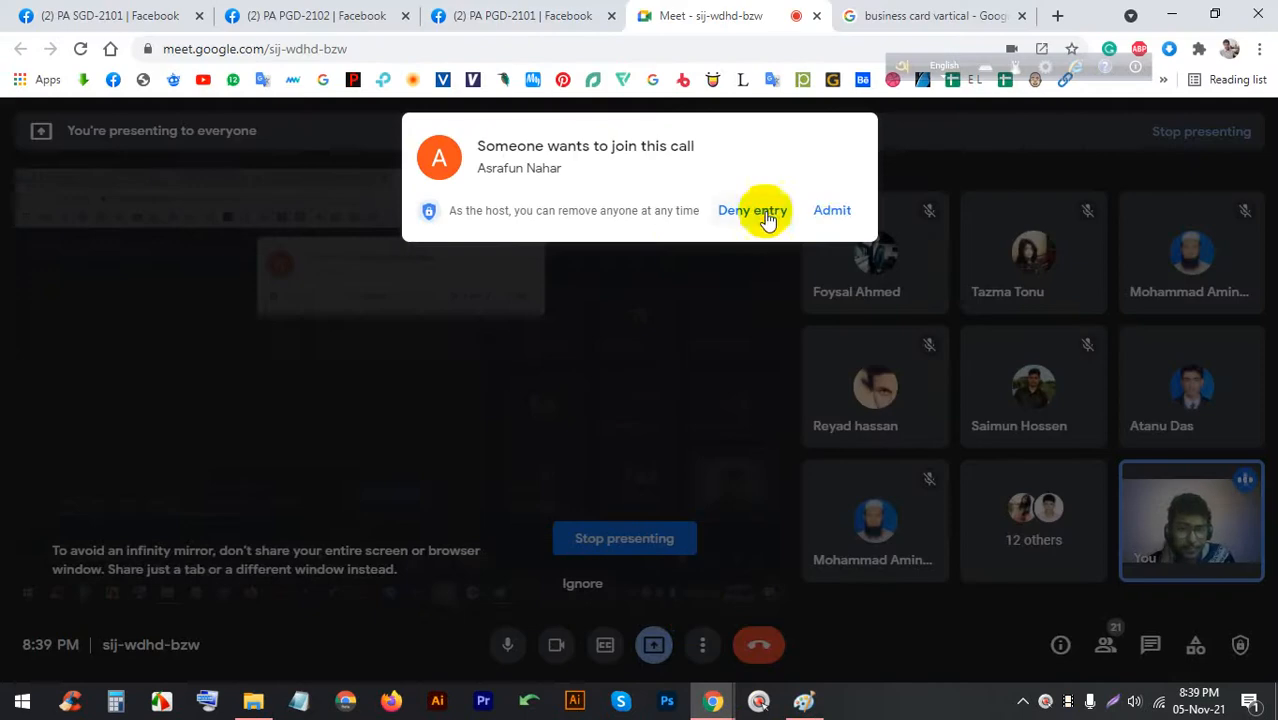
left_click(830, 209)
left_click(801, 700)
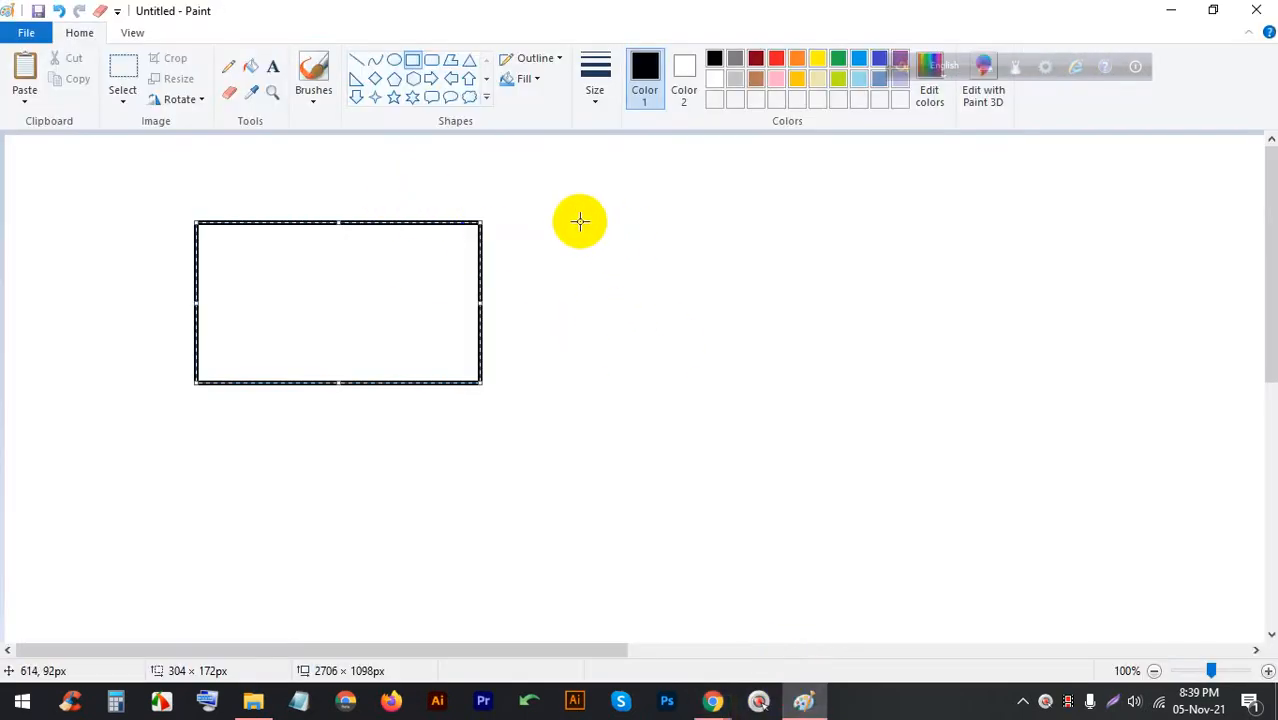
left_click_drag(580, 216, 759, 500)
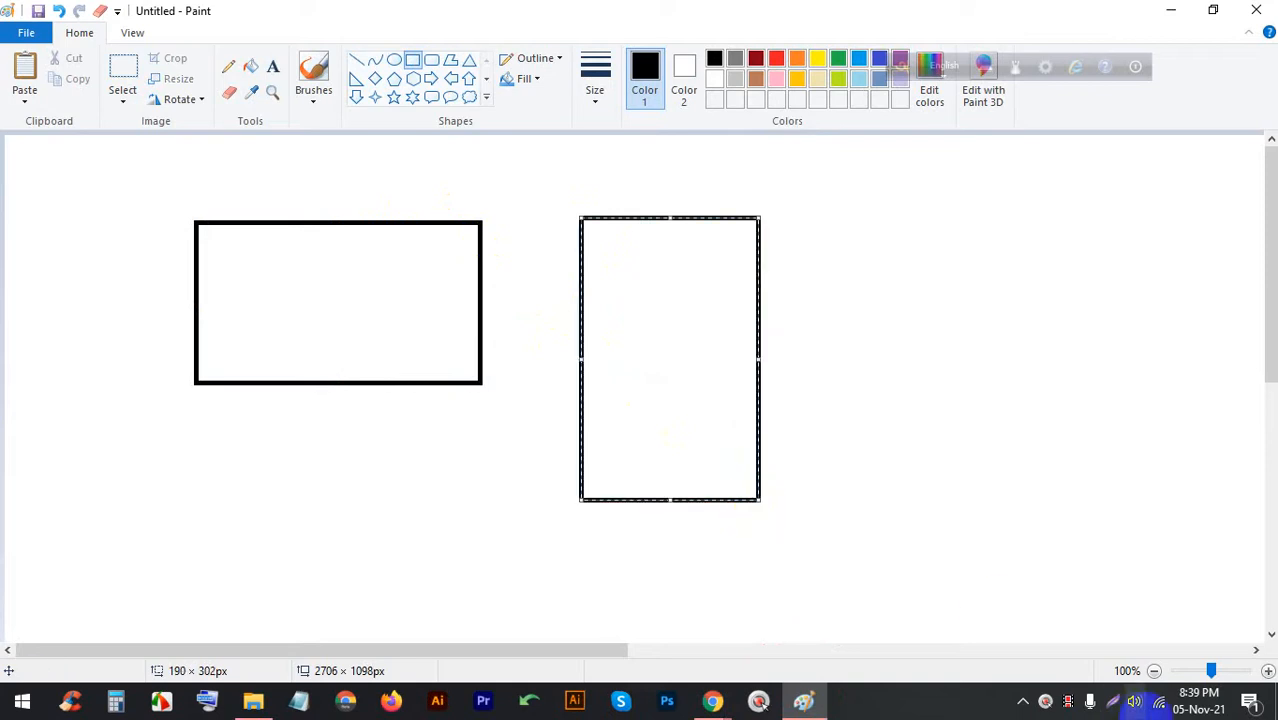
Capture the screen area with the rectangles and switch to freehand annotation
left_click(1120, 707)
left_click_drag(1276, 580, 40, 128)
left_click(21, 410)
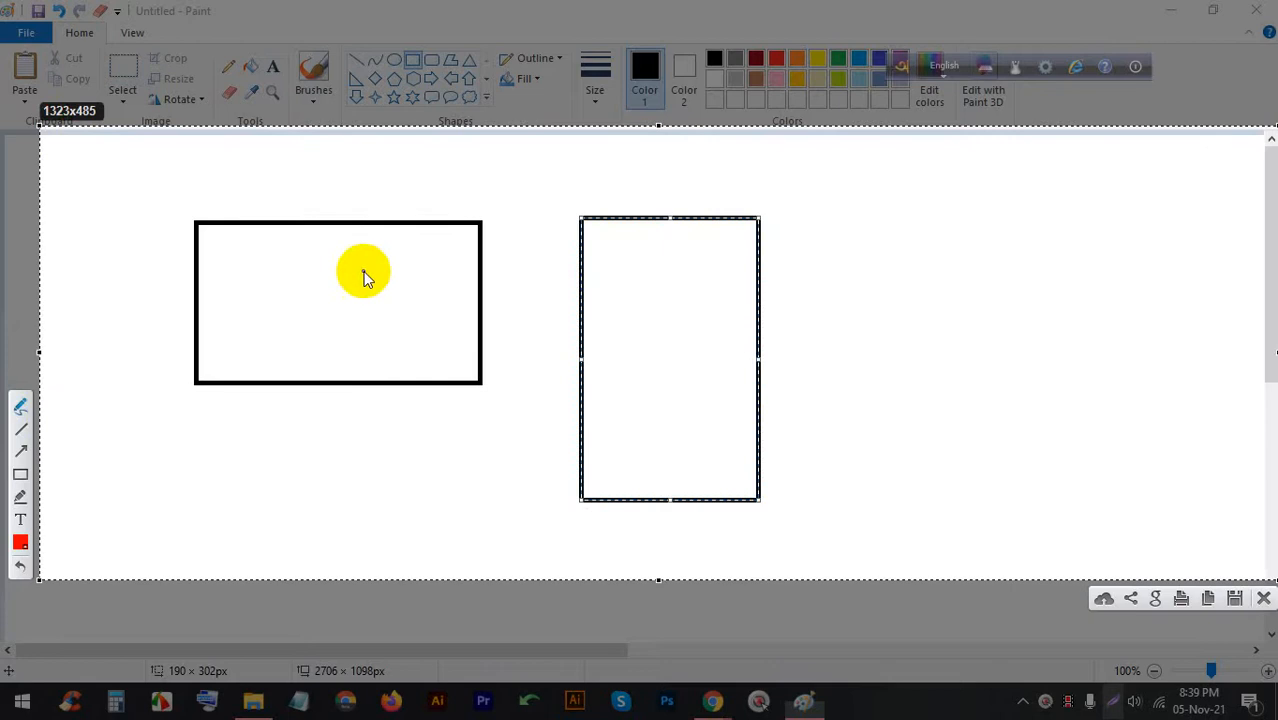
Scribble a first red label above the wide card, then discard those annotations
mouse_move(275, 275)
left_mouse_down()
mouse_move(322, 293)
mouse_move(311, 267)
mouse_move(295, 343)
left_mouse_up()
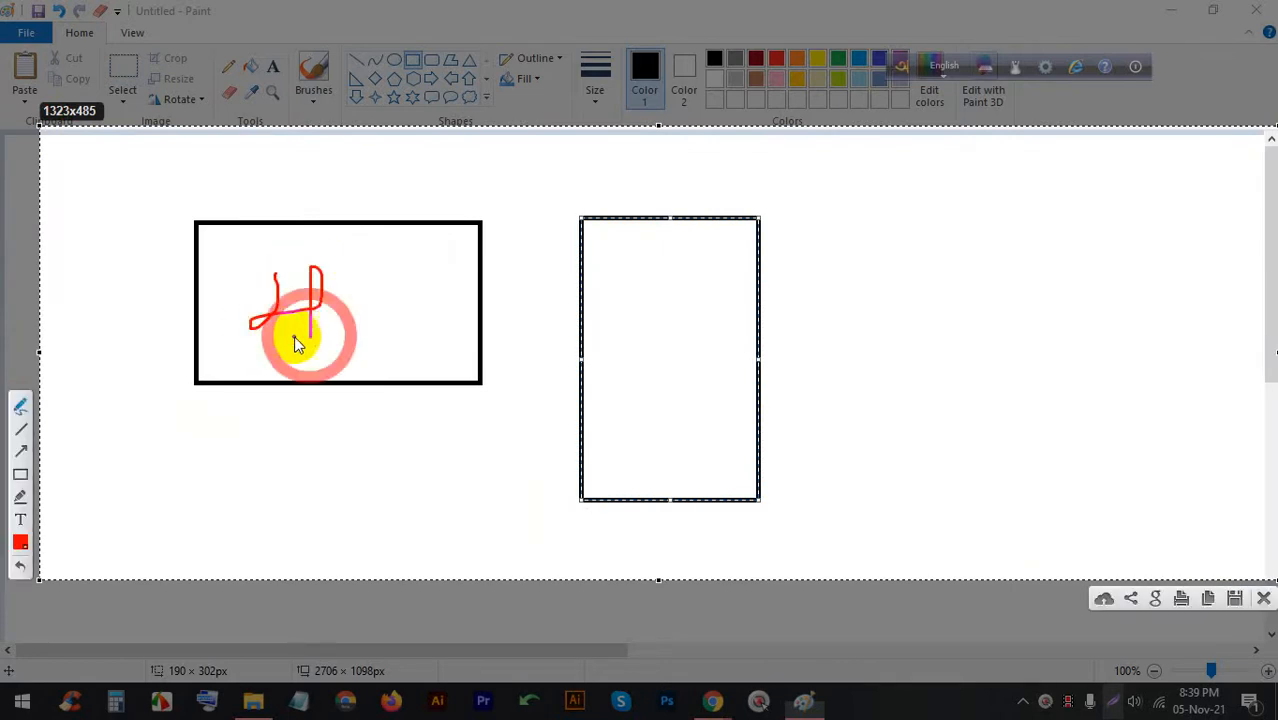
left_click(324, 198)
mouse_move(340, 225)
left_mouse_down()
mouse_move(355, 188)
mouse_move(372, 212)
mouse_move(397, 184)
mouse_move(442, 177)
left_mouse_up()
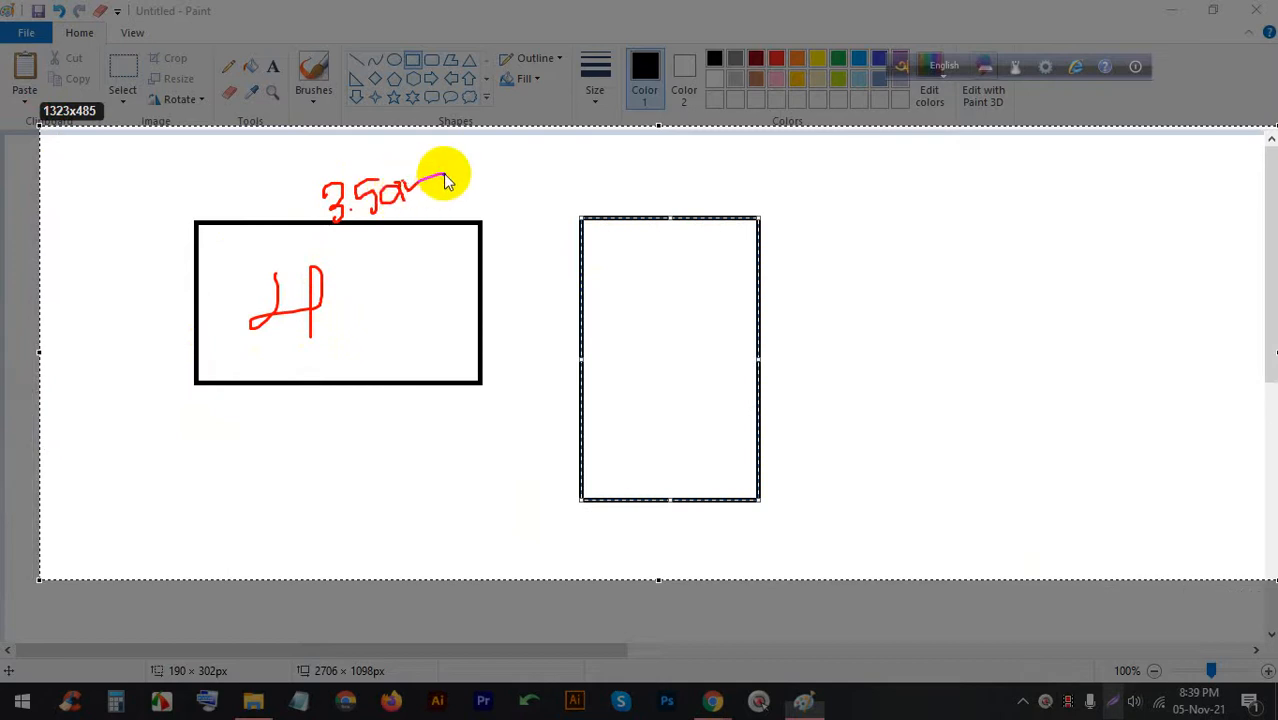
left_click(1262, 598)
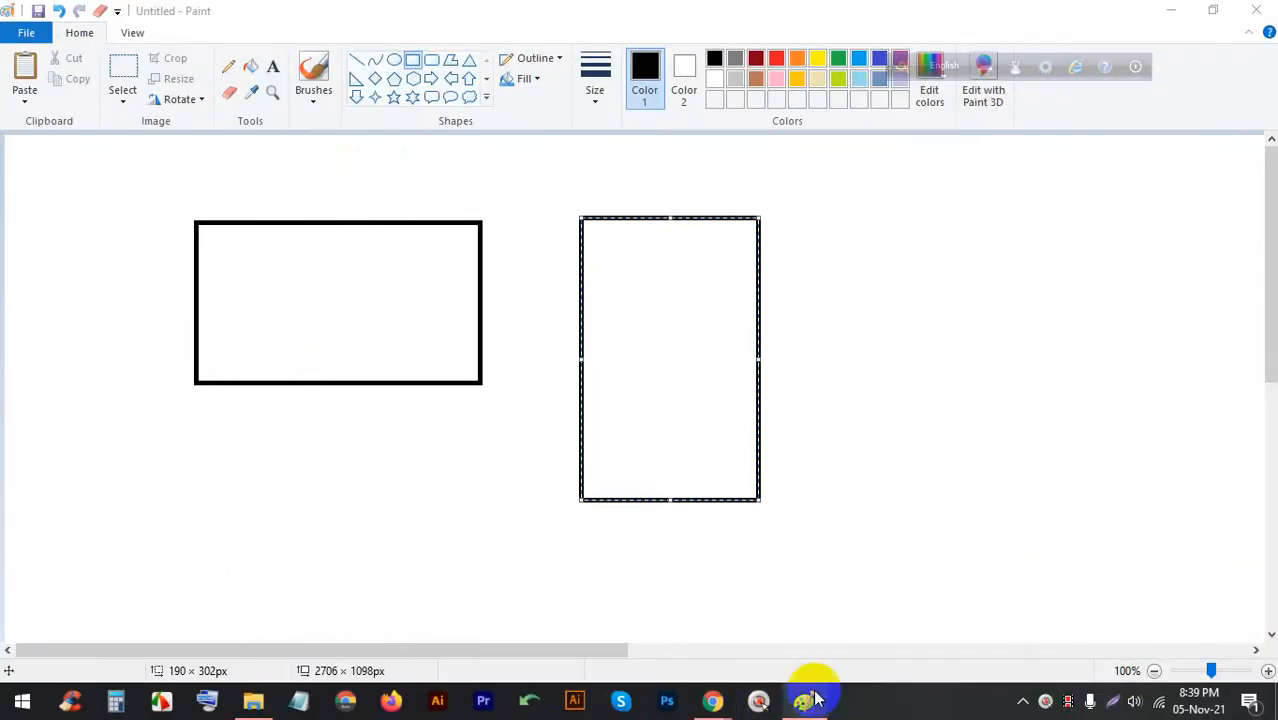
Admit the waiting participant to the Meet call and return to Paint
left_click(712, 700)
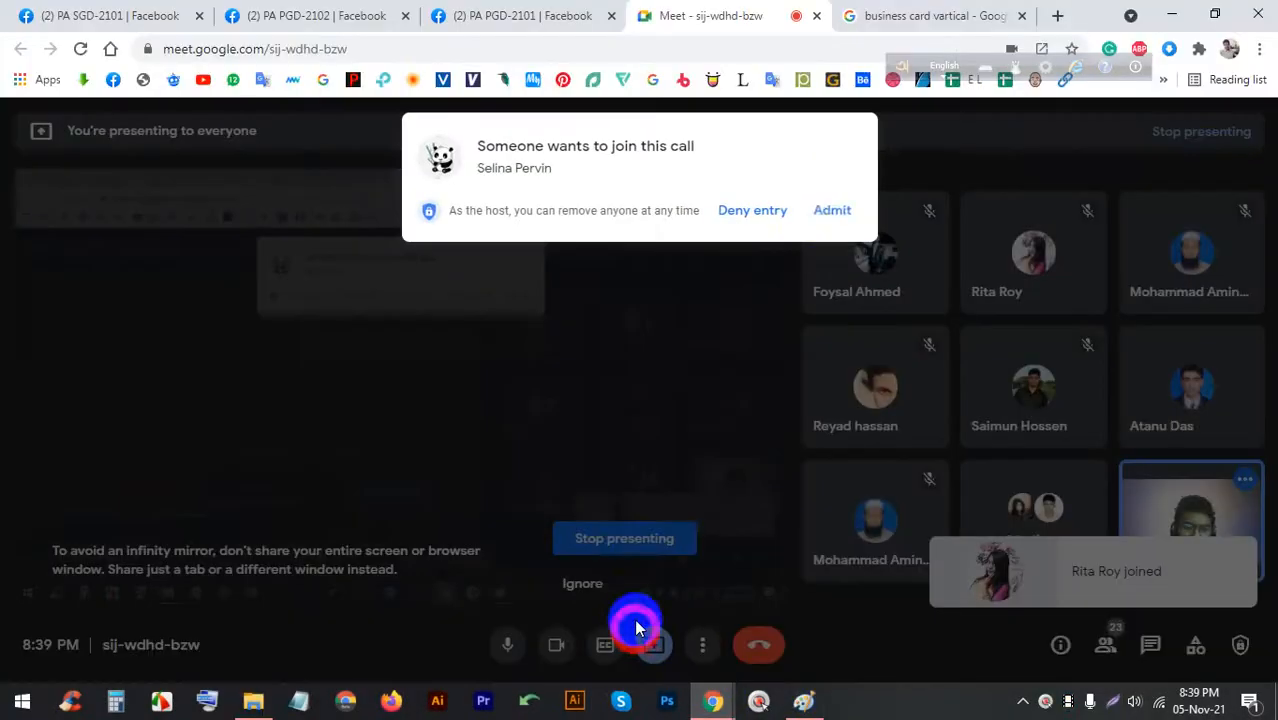
left_click(818, 210)
left_click(802, 700)
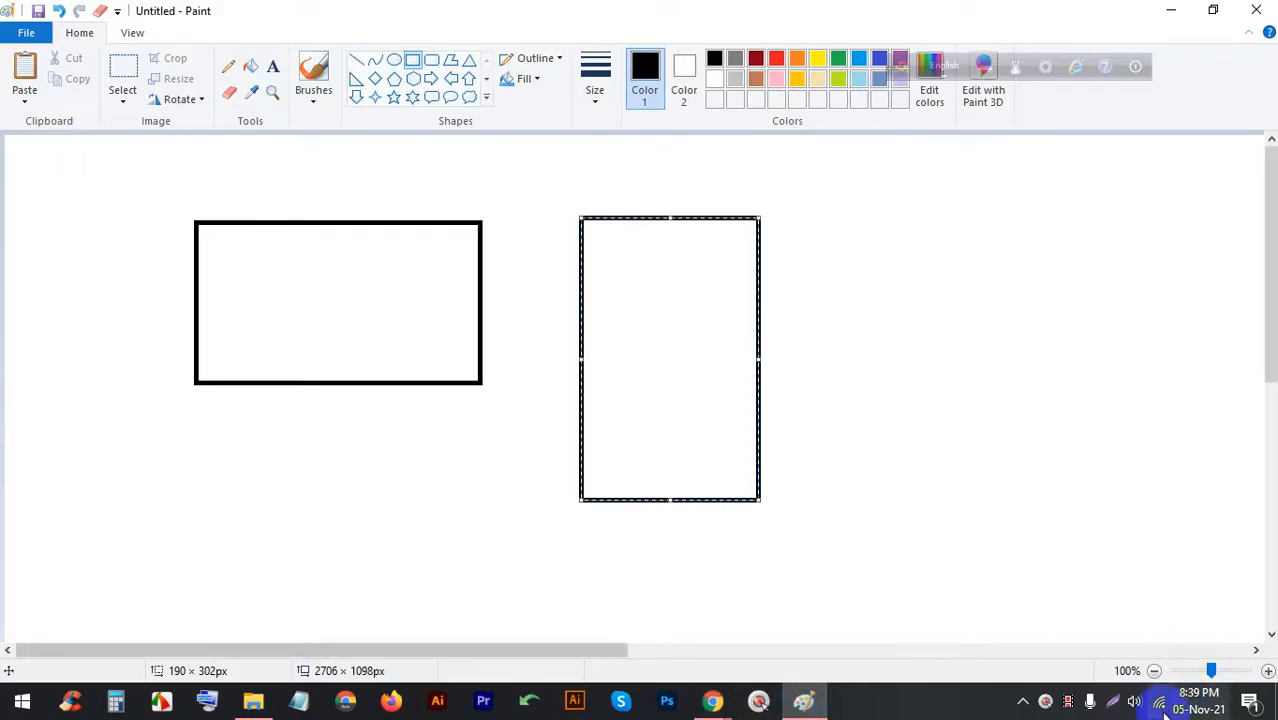
Start a new screen capture and label the wide card 3.50in wide and 2in tall
left_click(1116, 706)
left_click_drag(1178, 562, 27, 101)
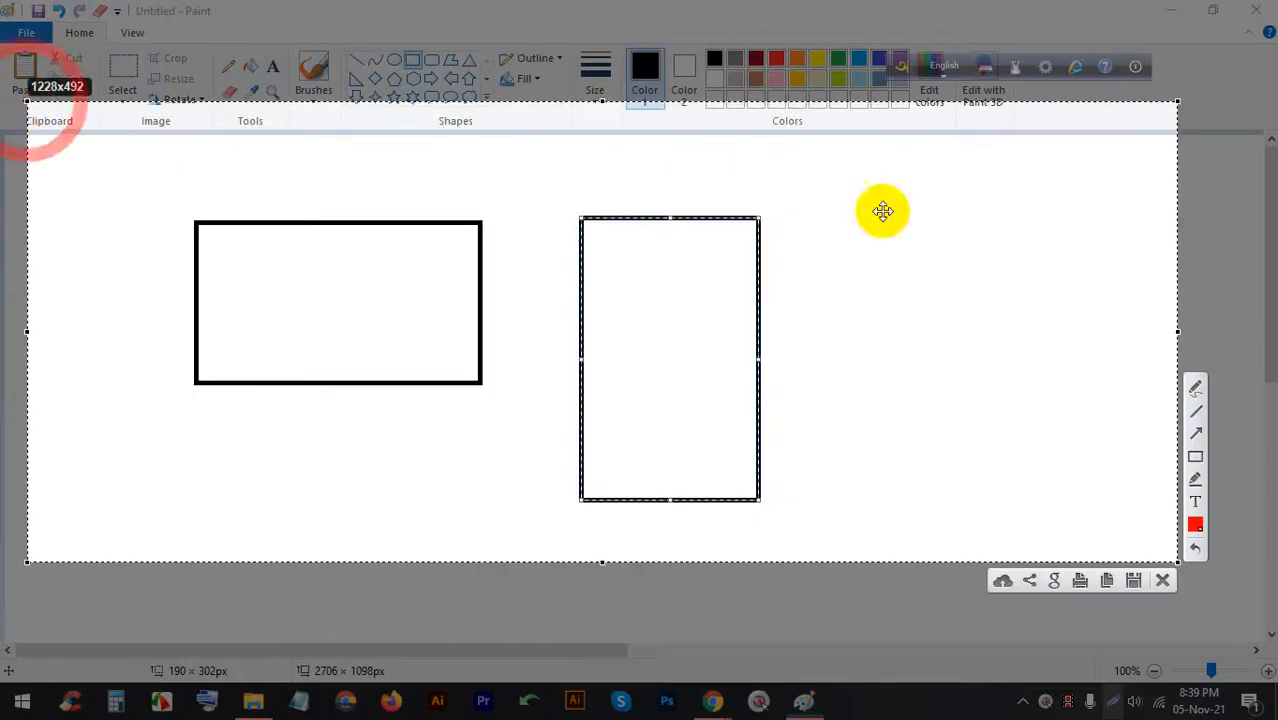
left_click(289, 200)
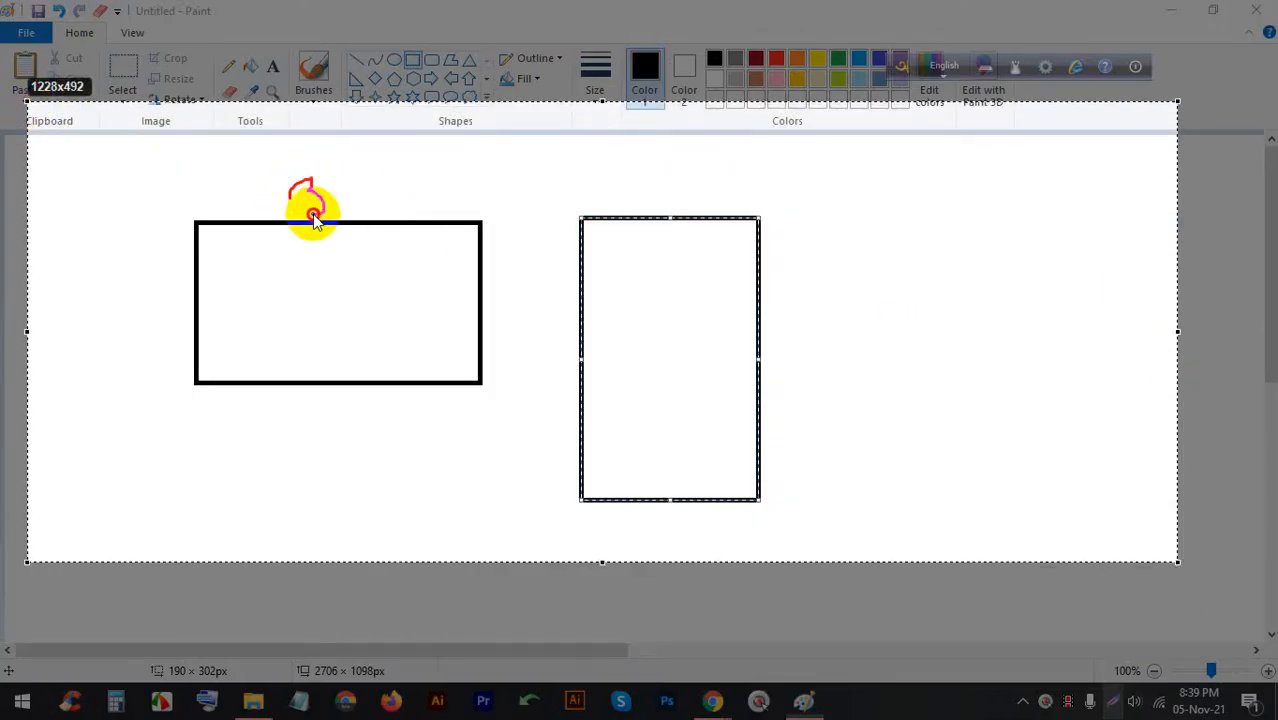
left_click_drag(313, 215, 310, 214)
left_click(339, 206)
mouse_move(361, 176)
left_mouse_down()
mouse_move(347, 186)
mouse_move(356, 207)
mouse_move(380, 177)
mouse_move(442, 171)
left_mouse_up()
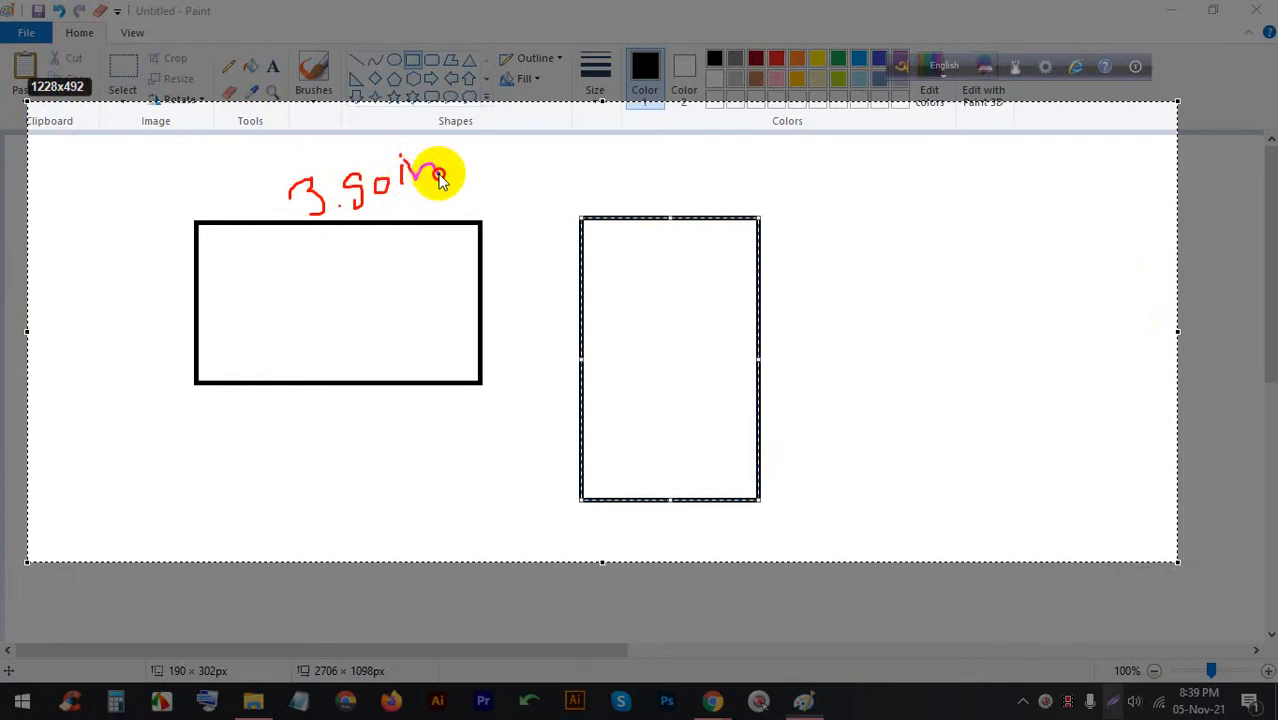
left_click(128, 327)
left_click_drag(152, 341, 154, 342)
mouse_move(153, 315)
left_mouse_down()
mouse_move(161, 333)
mouse_move(166, 310)
mouse_move(200, 316)
left_mouse_up()
left_click(151, 297)
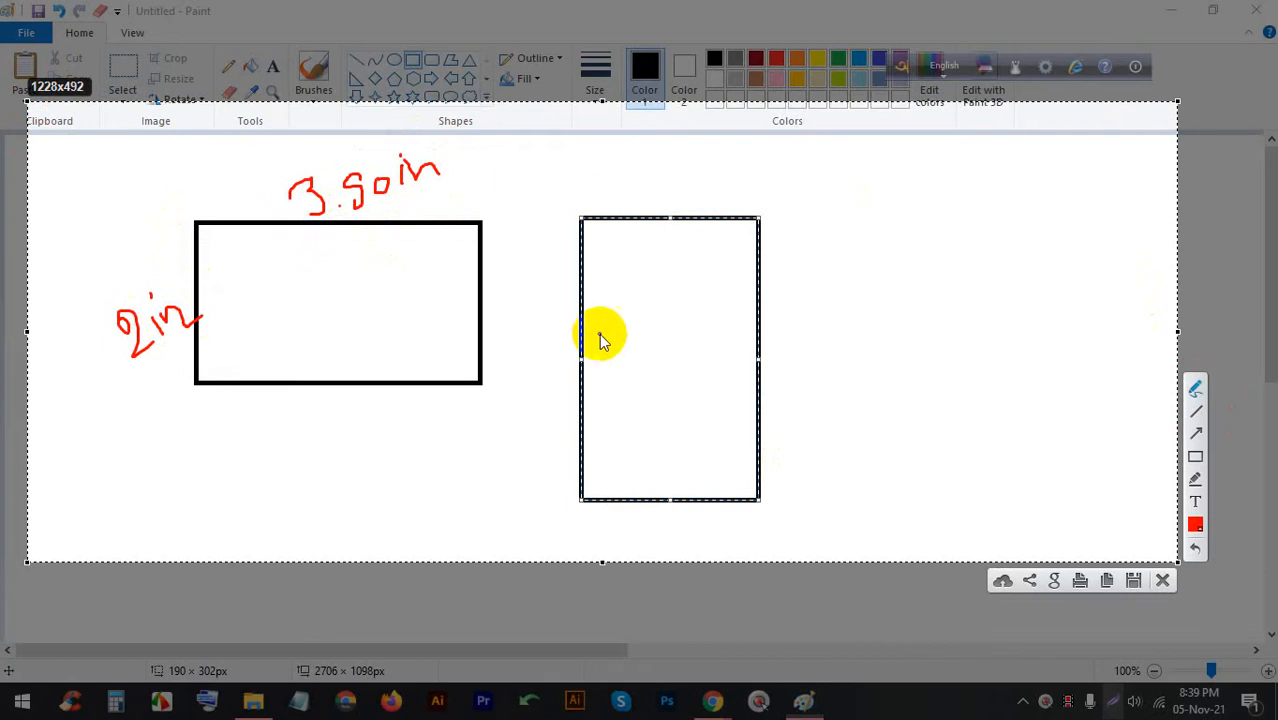
Tick the tall card and label it 2in wide and 3.50in tall
mouse_move(626, 341)
left_mouse_down()
mouse_move(693, 363)
mouse_move(725, 293)
left_mouse_up()
left_click_drag(621, 378, 640, 352)
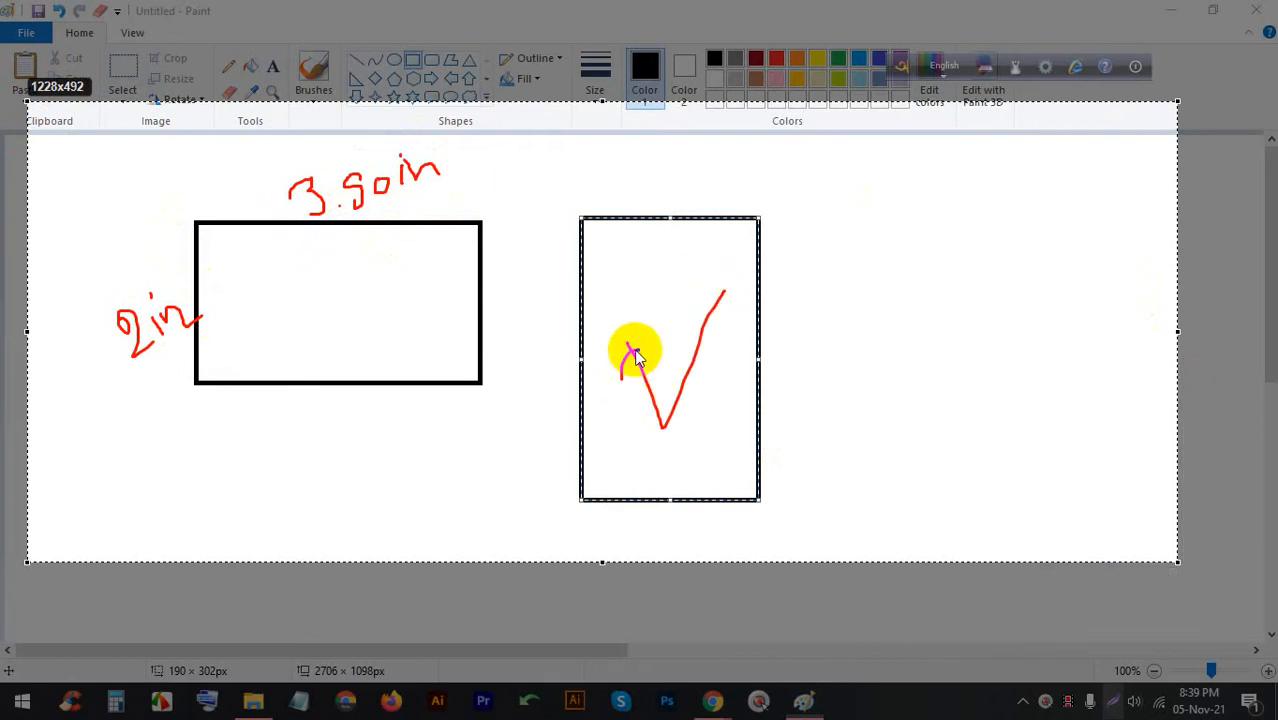
left_click_drag(700, 312, 757, 311)
left_click_drag(648, 195, 722, 193)
left_click(693, 166)
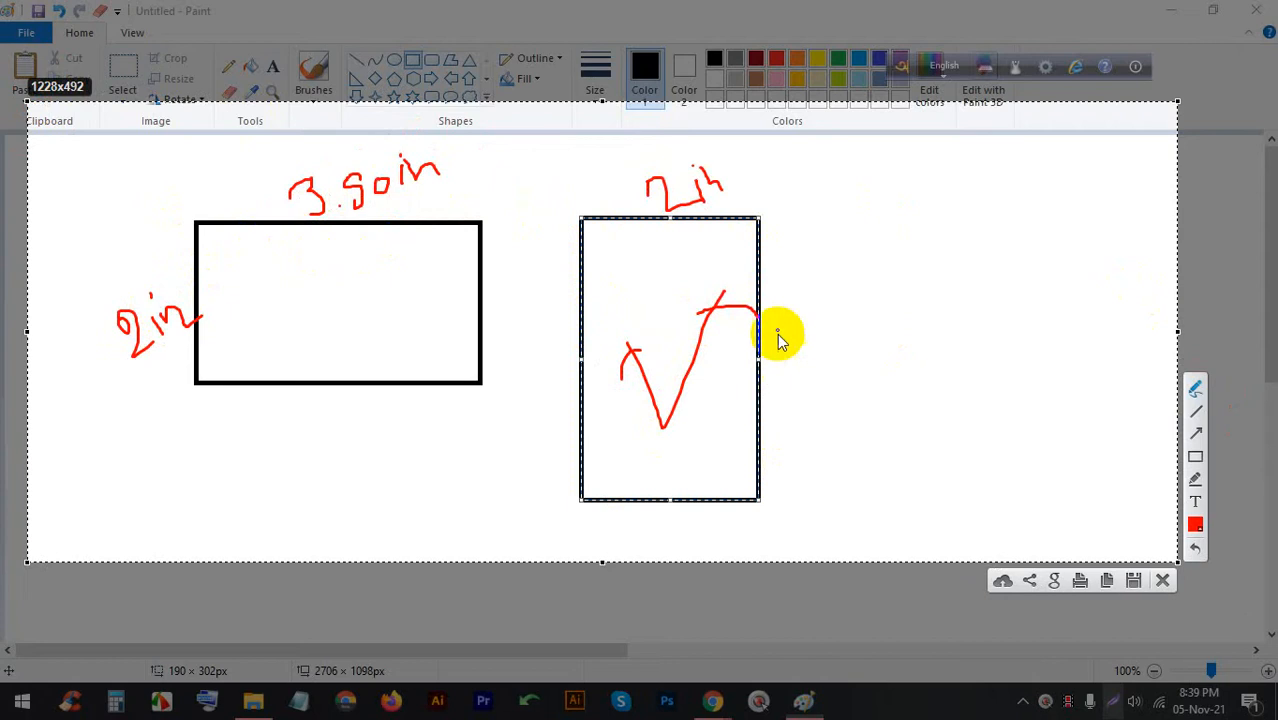
left_click_drag(785, 330, 792, 365)
left_click(820, 357)
left_click_drag(828, 314, 832, 318)
left_click_drag(829, 363, 824, 361)
left_click_drag(868, 327, 877, 333)
mouse_move(881, 321)
left_mouse_down()
mouse_move(889, 343)
mouse_move(929, 330)
left_mouse_up()
left_click(883, 312)
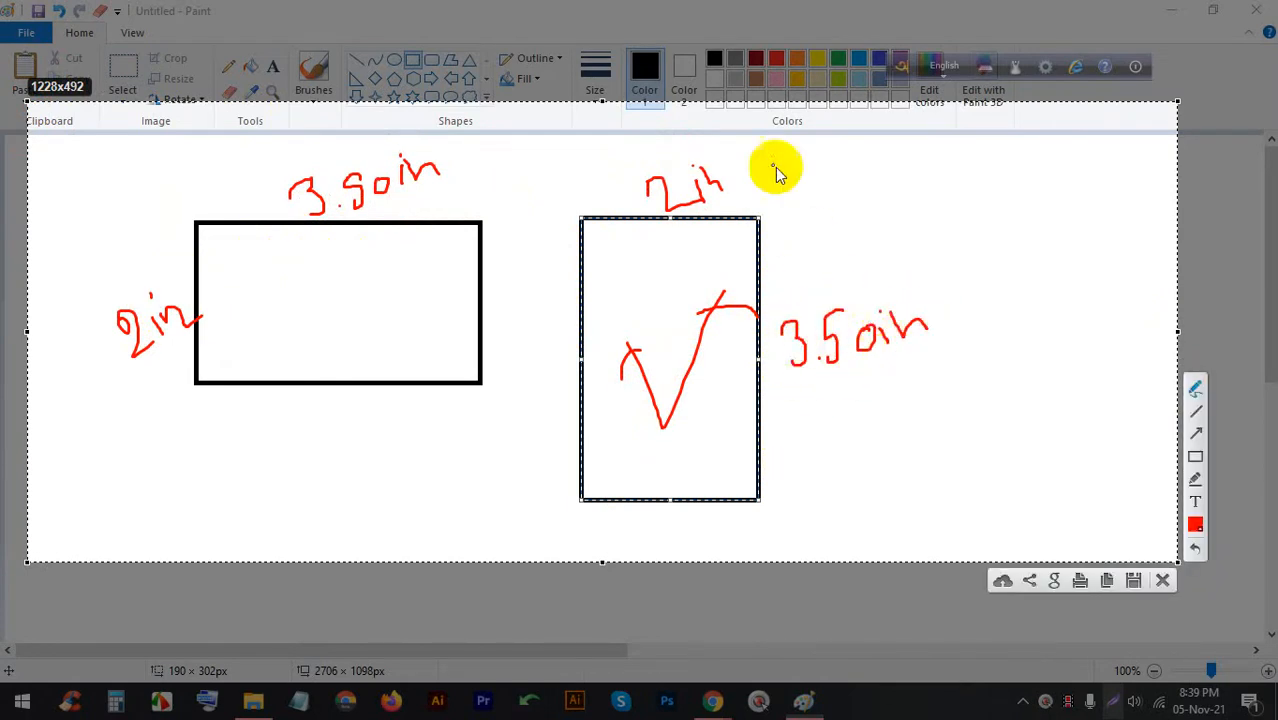
Circle the dimension labels on both cards, then clear all the red annotations
mouse_move(712, 150)
left_mouse_down()
mouse_move(722, 205)
mouse_move(730, 195)
left_mouse_up()
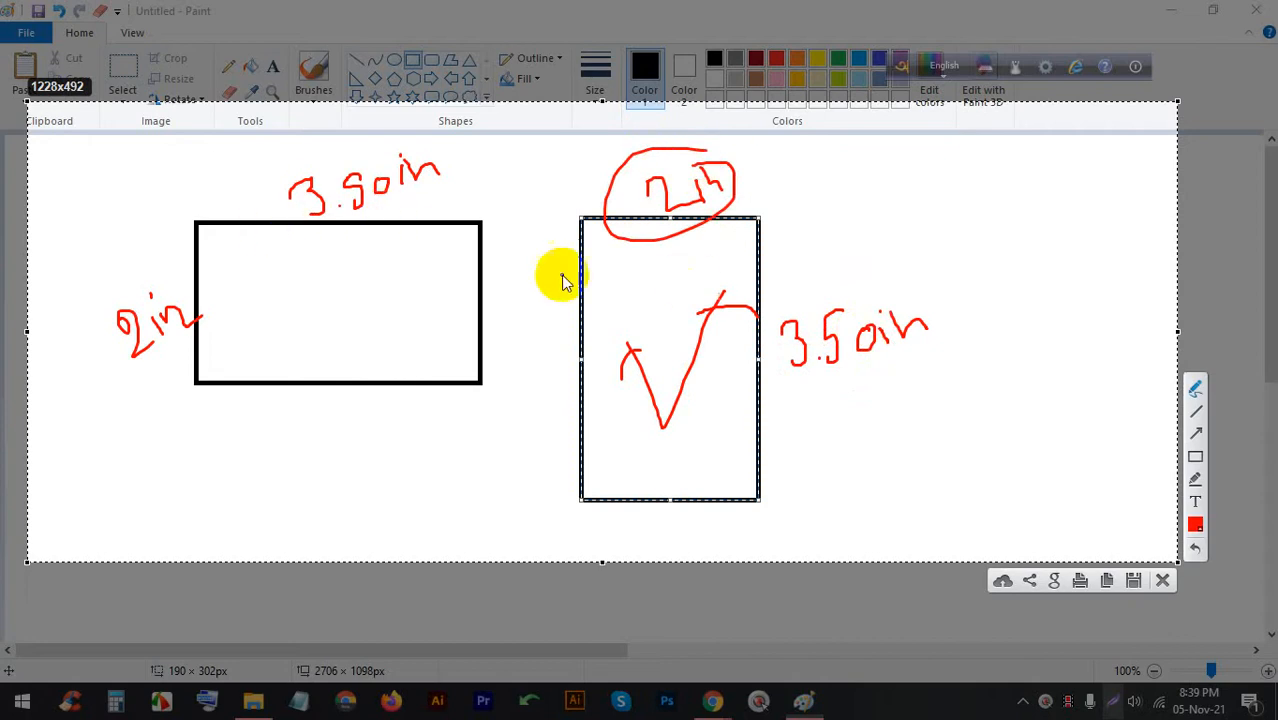
left_click_drag(884, 271, 943, 302)
mouse_move(765, 185)
left_mouse_down()
mouse_move(789, 193)
mouse_move(685, 128)
mouse_move(572, 148)
left_mouse_up()
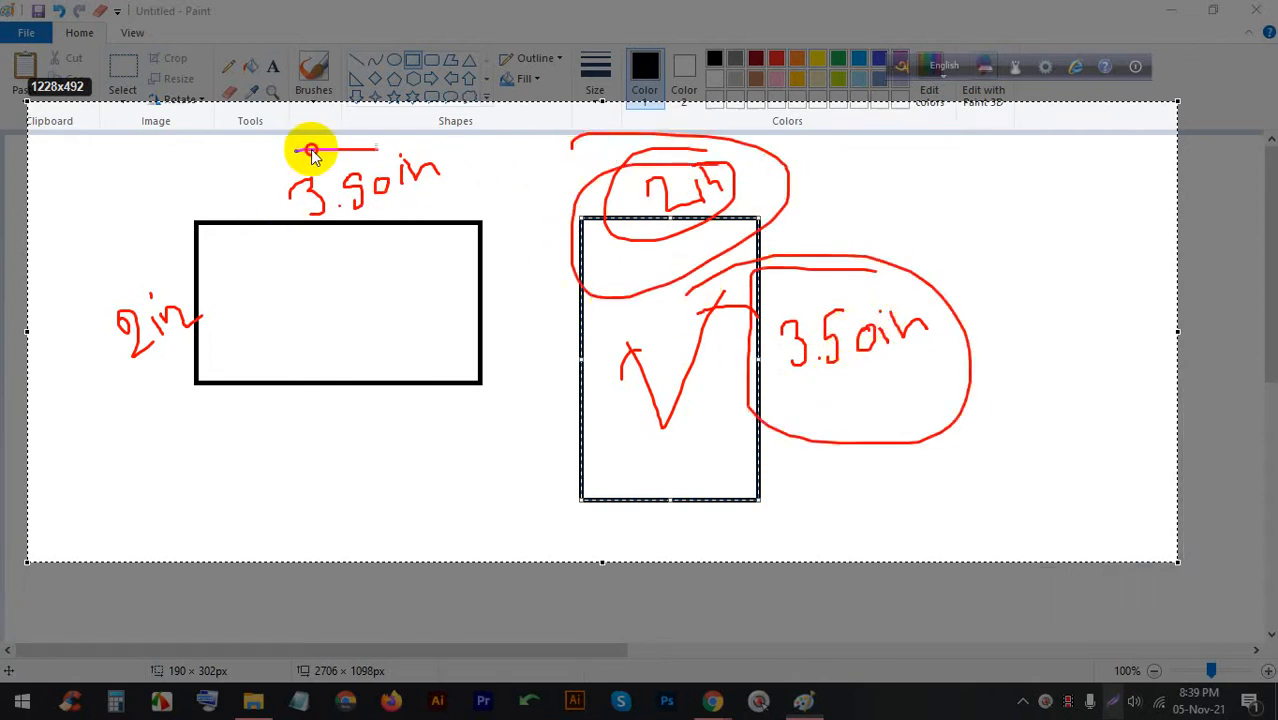
left_click_drag(314, 148, 251, 165)
mouse_move(96, 295)
left_mouse_down()
mouse_move(79, 368)
mouse_move(203, 318)
left_mouse_up()
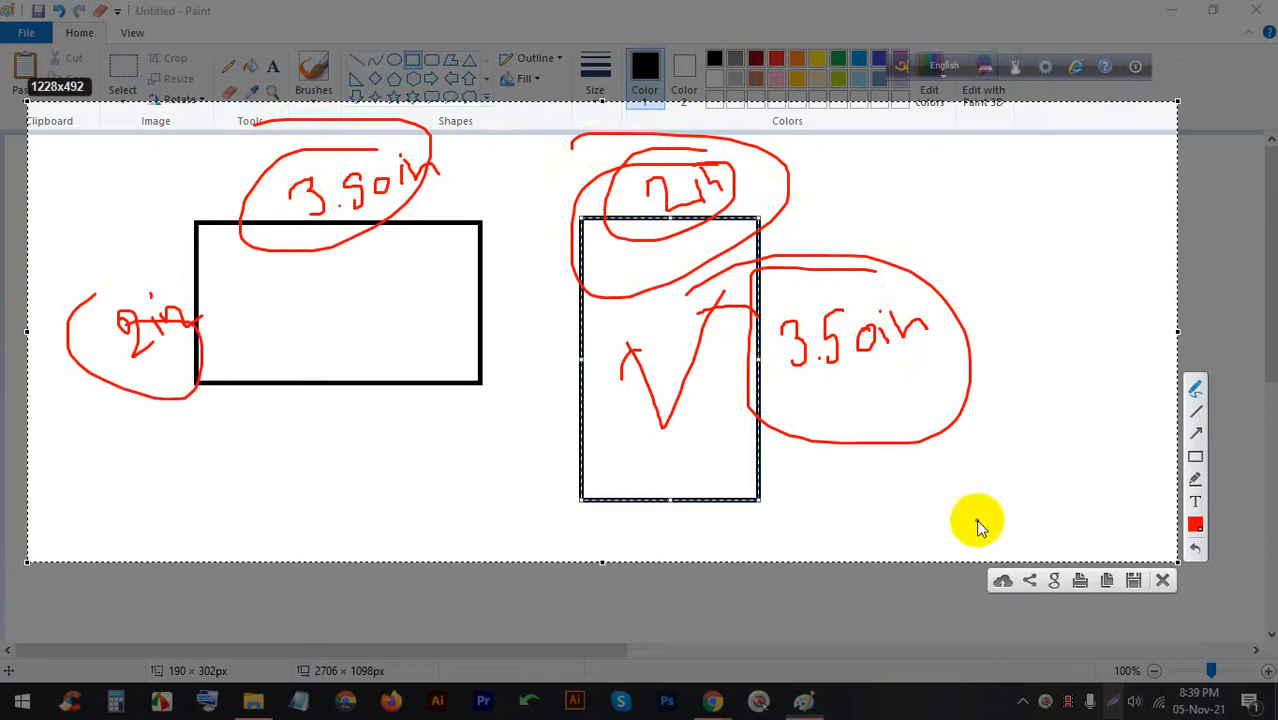
left_click(1163, 581)
Undo the earlier rectangles and draw a new card rectangle near the canvas centre
key("ctrl+z")
key("ctrl+z")
key("ctrl+z")
key("ctrl+z")
key("ctrl+z")
key("ctrl+z")
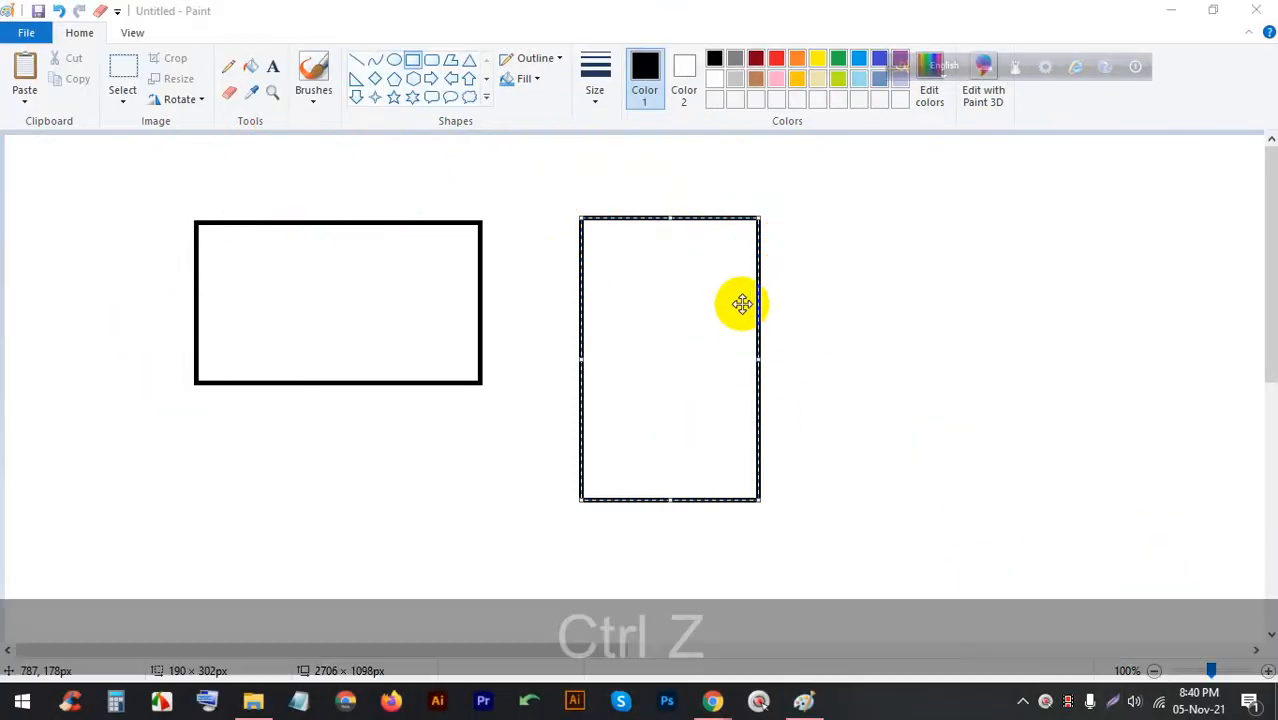
key("ctrl+z")
key("ctrl+z")
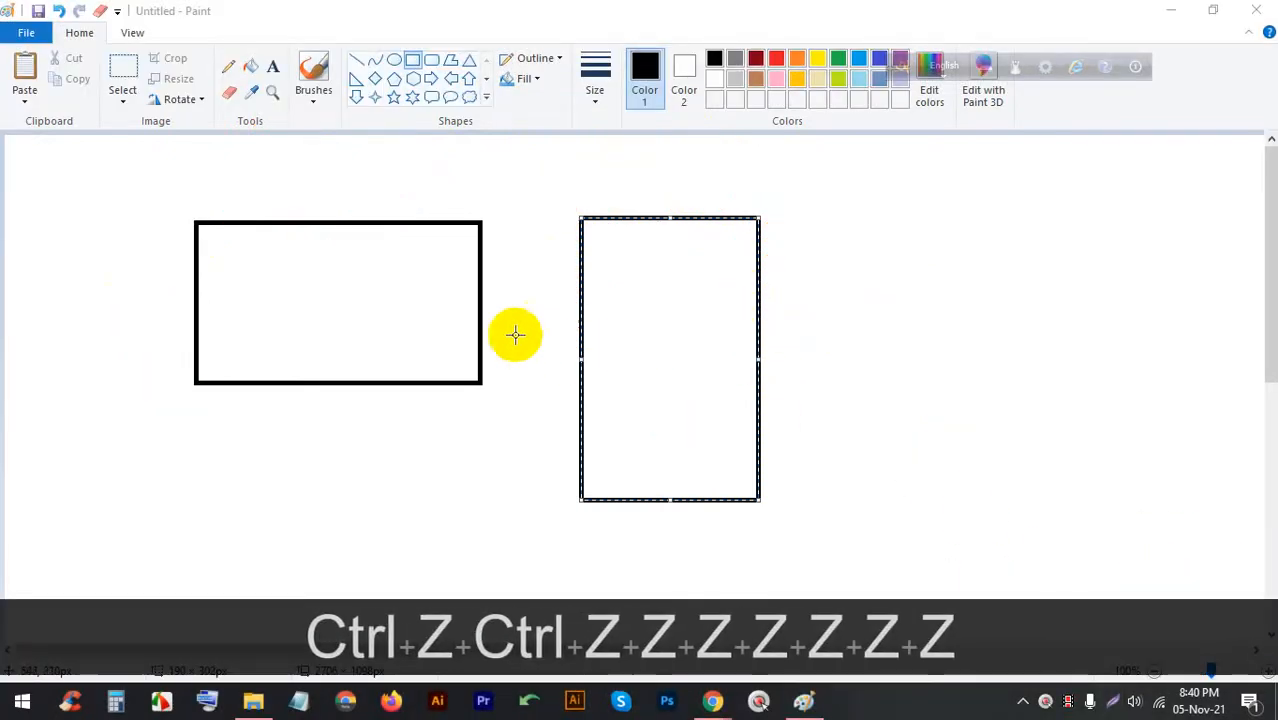
left_click(164, 186)
key("ctrl+z")
key("ctrl+z")
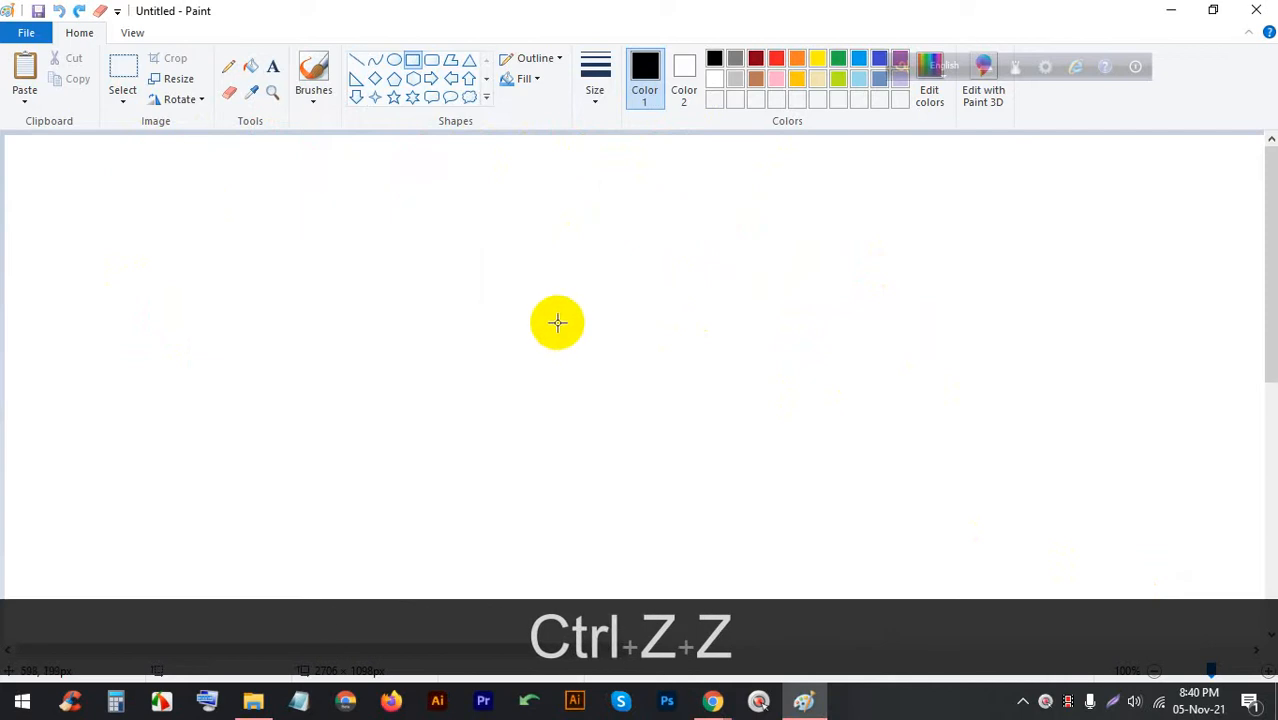
mouse_move(435, 243)
left_mouse_down()
mouse_move(722, 374)
mouse_move(722, 411)
mouse_move(722, 388)
mouse_move(713, 400)
left_mouse_up()
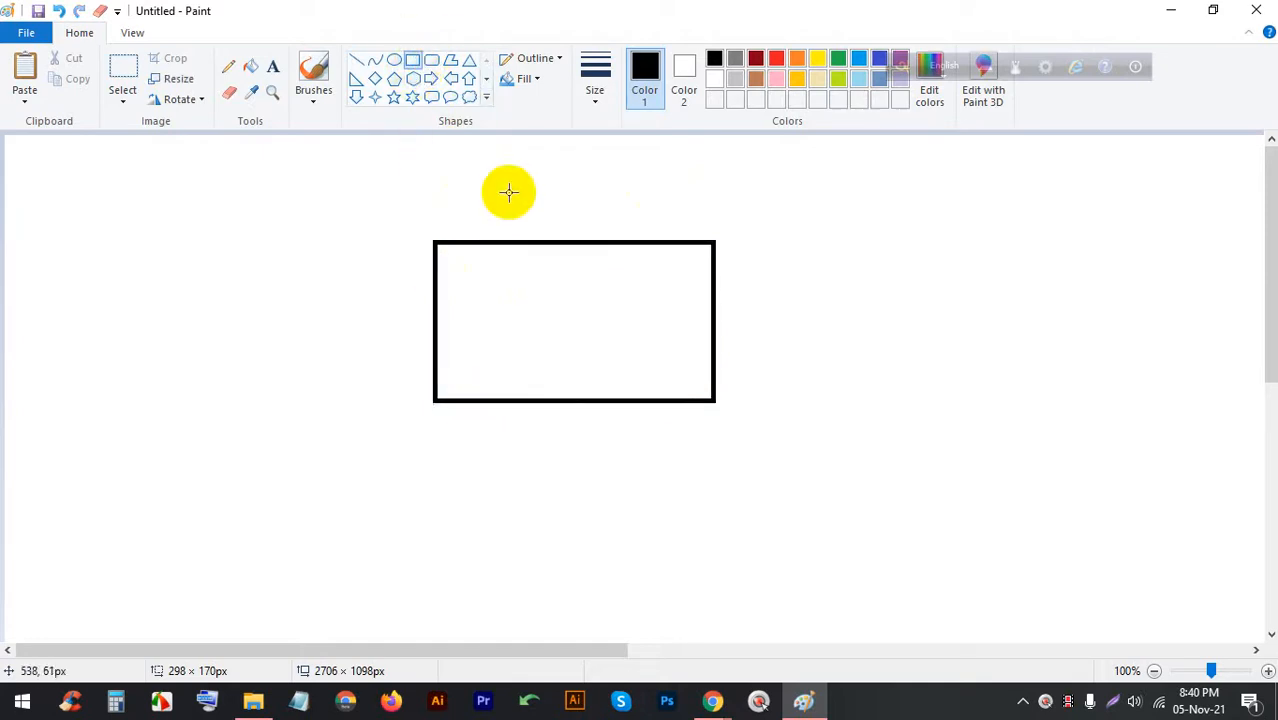
After checking Meet, draw a 263×133 px inset margin rectangle inside the card outline
left_click(656, 594)
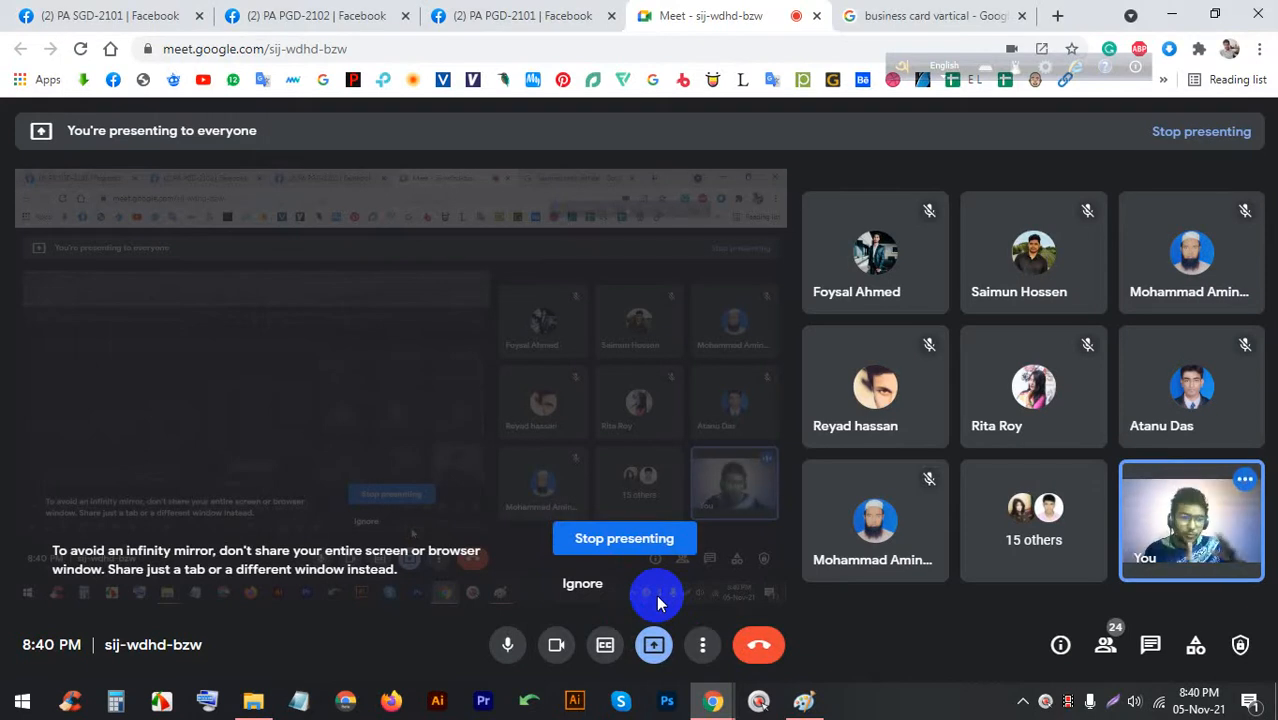
left_click(803, 701)
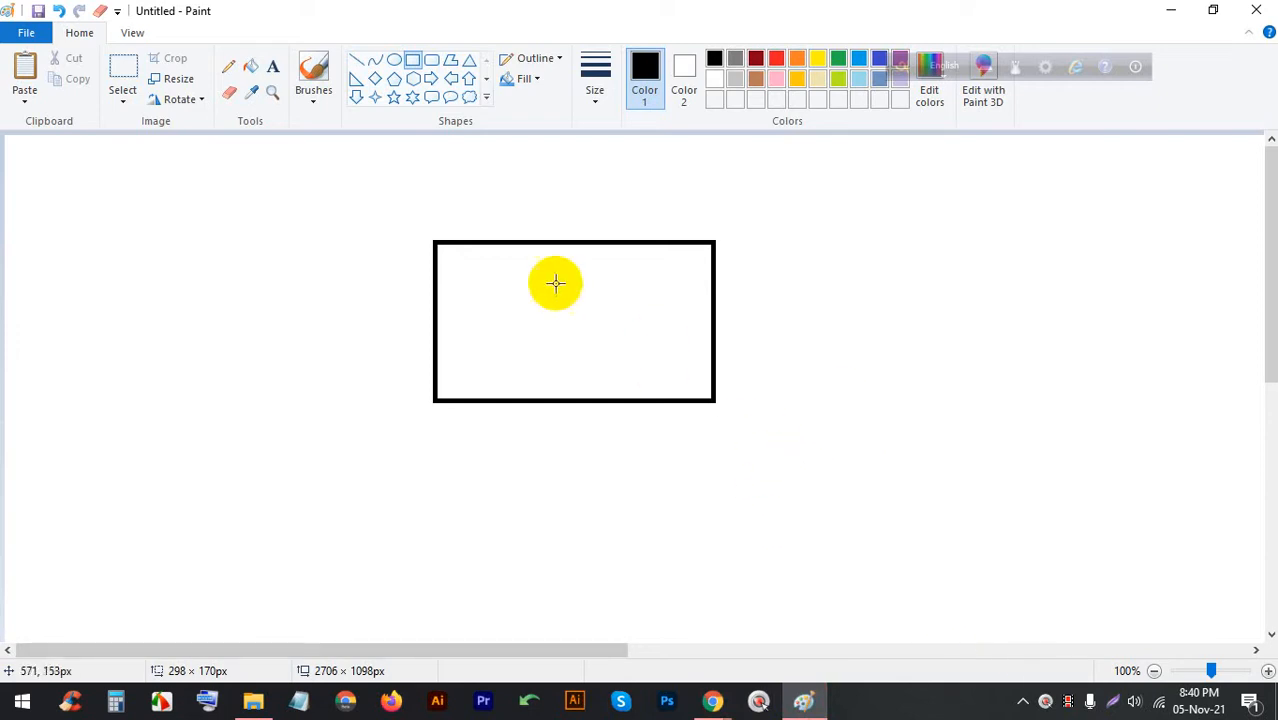
left_click_drag(453, 260, 698, 384)
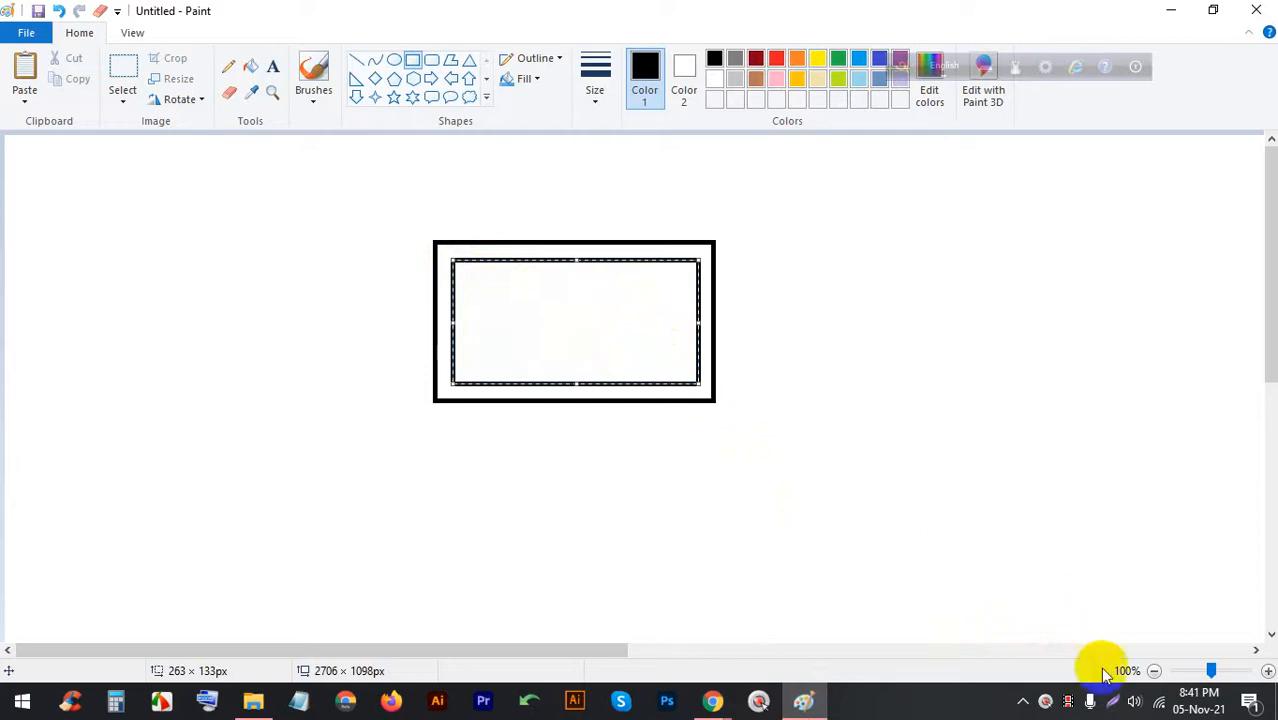
left_click(1119, 703)
left_click_drag(1264, 537, 1, 1)
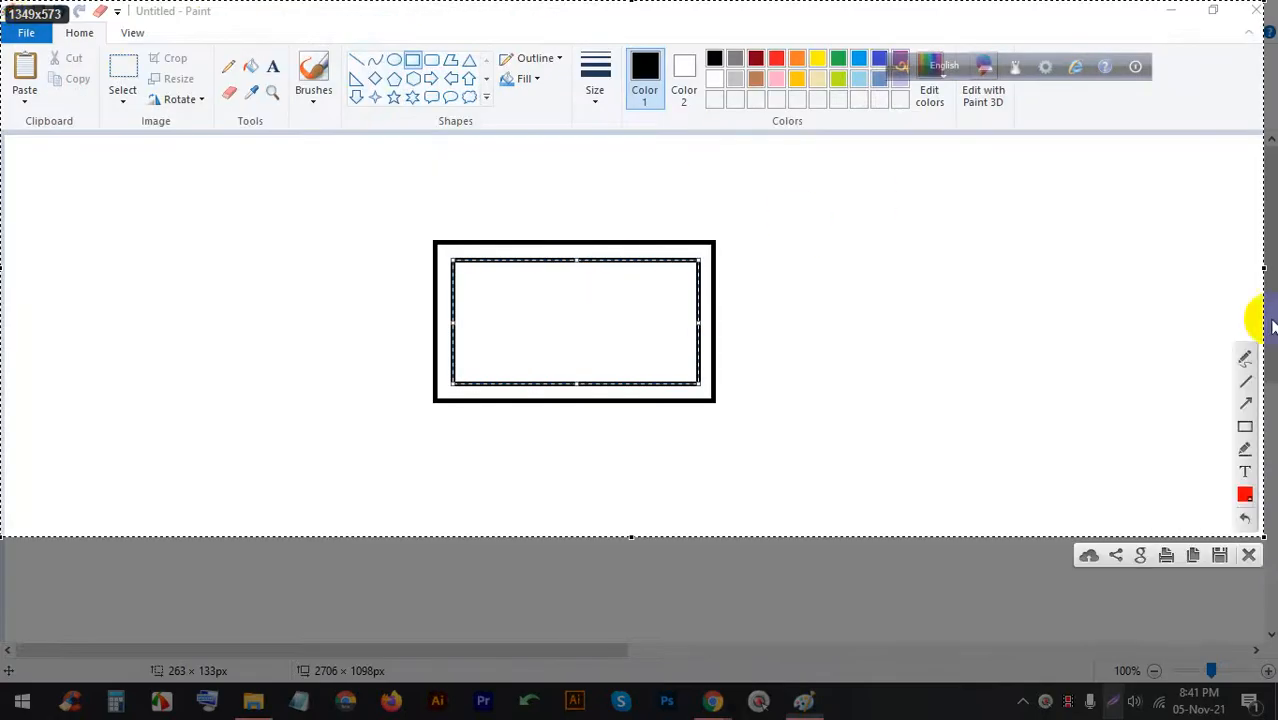
With the red pen, write 3.50in above the card and 2in beside it
left_click(1243, 355)
left_click_drag(579, 206, 580, 207)
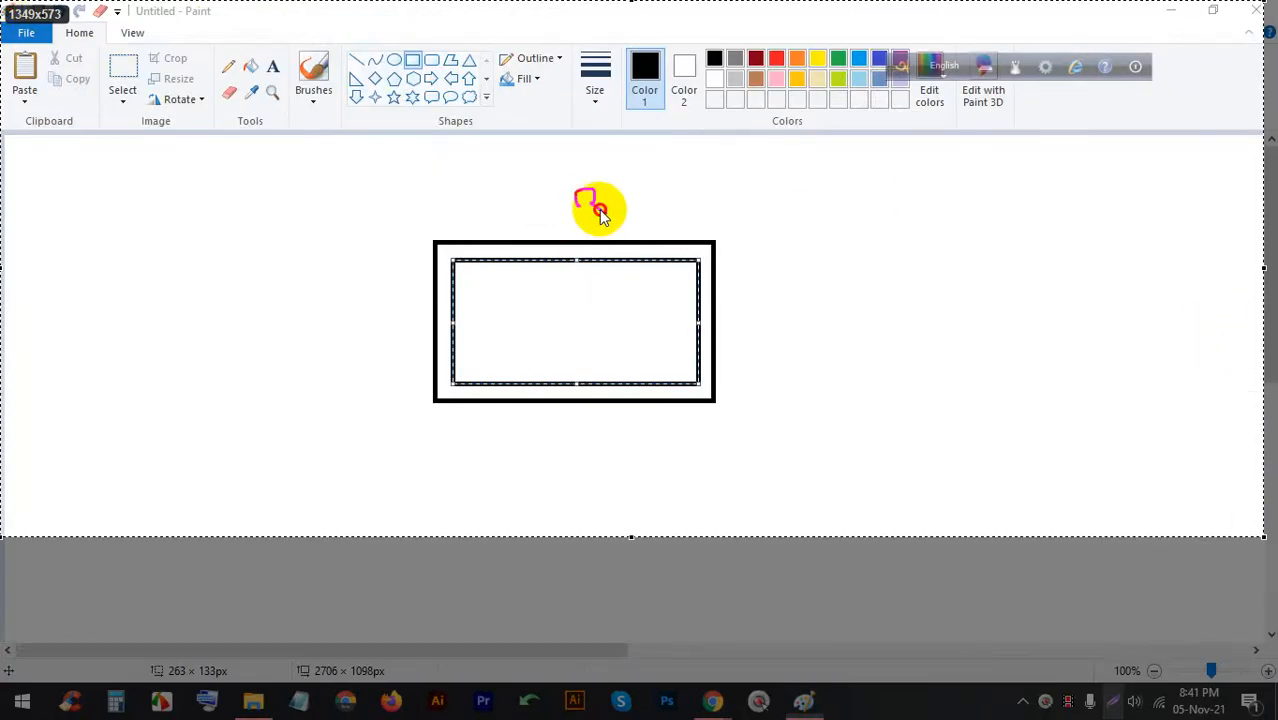
left_click(616, 217)
left_click_drag(646, 170, 638, 171)
mouse_move(643, 218)
left_mouse_down()
mouse_move(660, 184)
mouse_move(673, 199)
mouse_move(663, 160)
mouse_move(699, 194)
left_mouse_up()
left_click(661, 161)
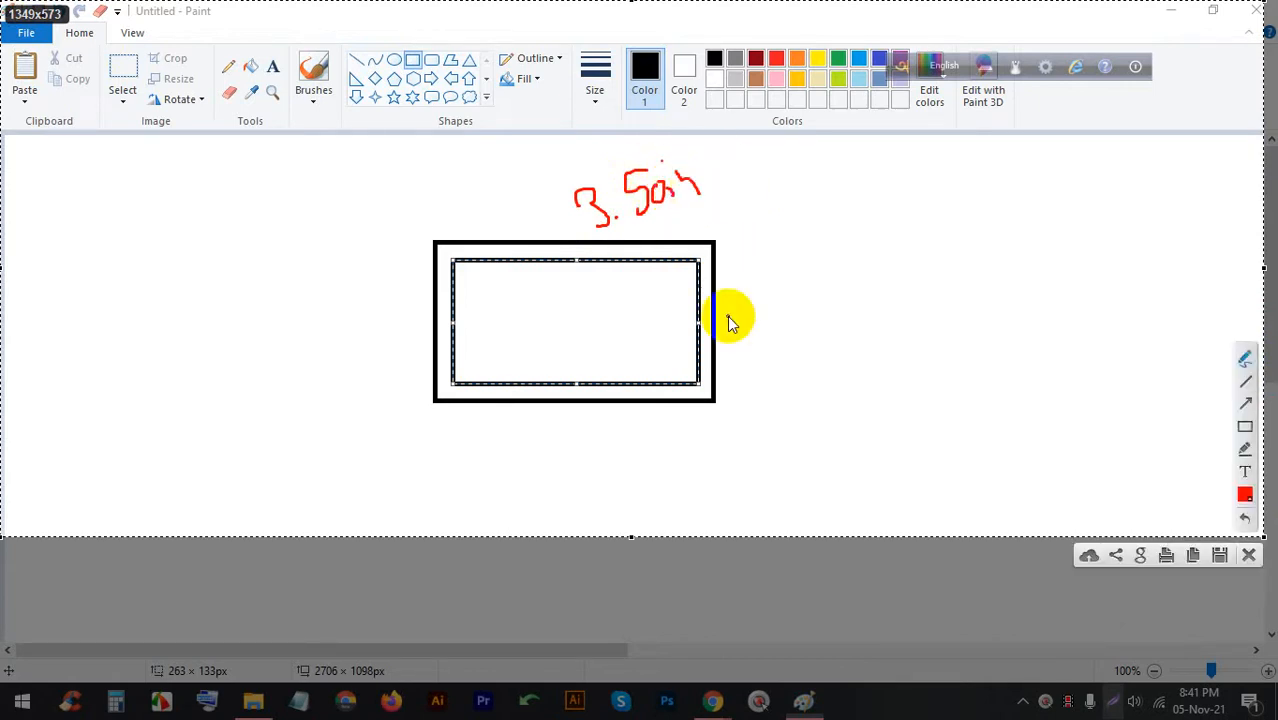
left_click_drag(728, 296, 776, 321)
mouse_move(778, 297)
left_mouse_down()
mouse_move(773, 314)
mouse_move(817, 311)
left_mouse_up()
left_click(763, 275)
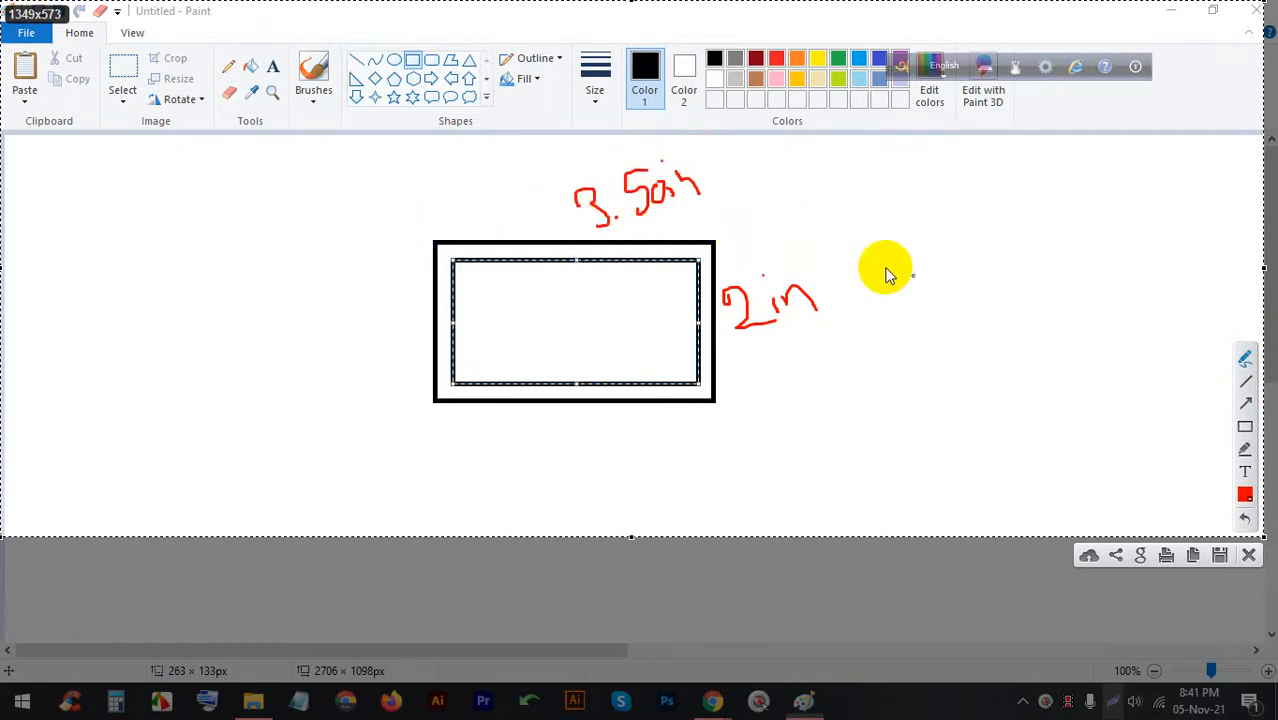
Draw bleed lines at both card edges and write and circle .125 on each side
left_click_drag(437, 214, 433, 252)
left_click_drag(712, 197, 712, 252)
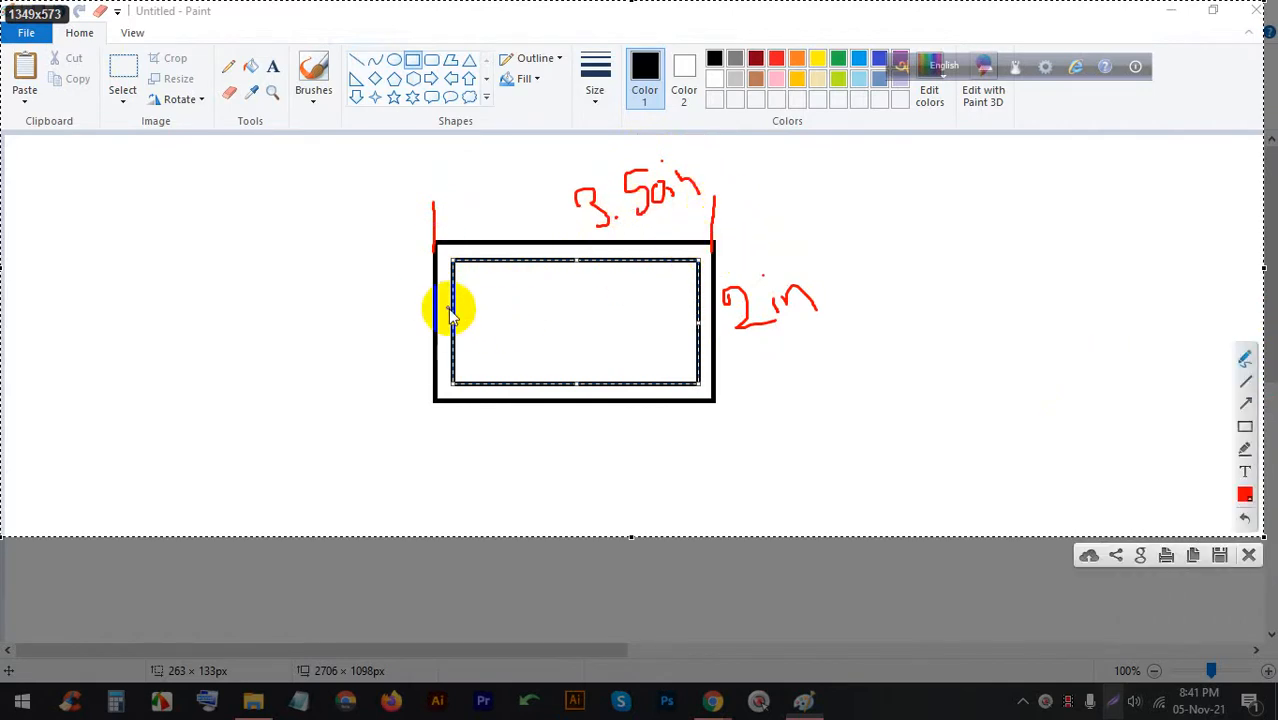
left_click_drag(436, 306, 452, 306)
left_click_drag(704, 316, 715, 313)
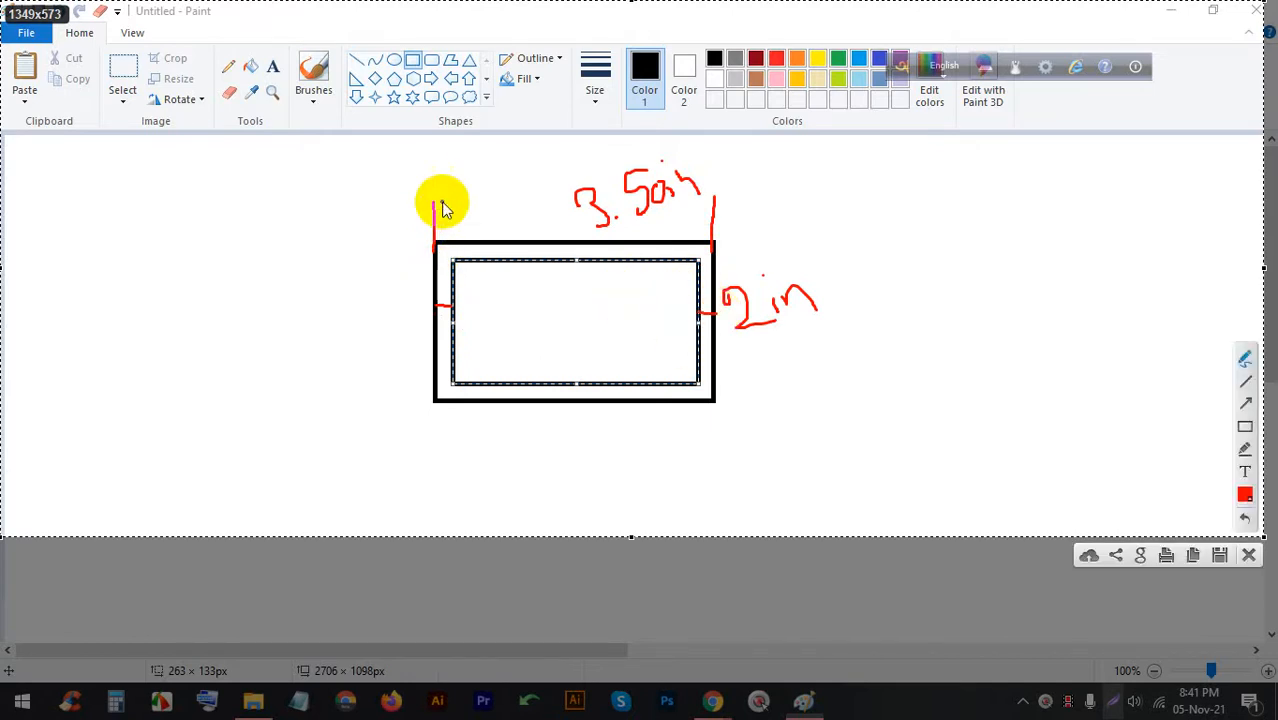
mouse_move(446, 172)
left_mouse_down()
mouse_move(446, 198)
mouse_move(456, 173)
mouse_move(472, 200)
mouse_move(474, 185)
mouse_move(468, 203)
mouse_move(419, 171)
mouse_move(484, 157)
left_mouse_up()
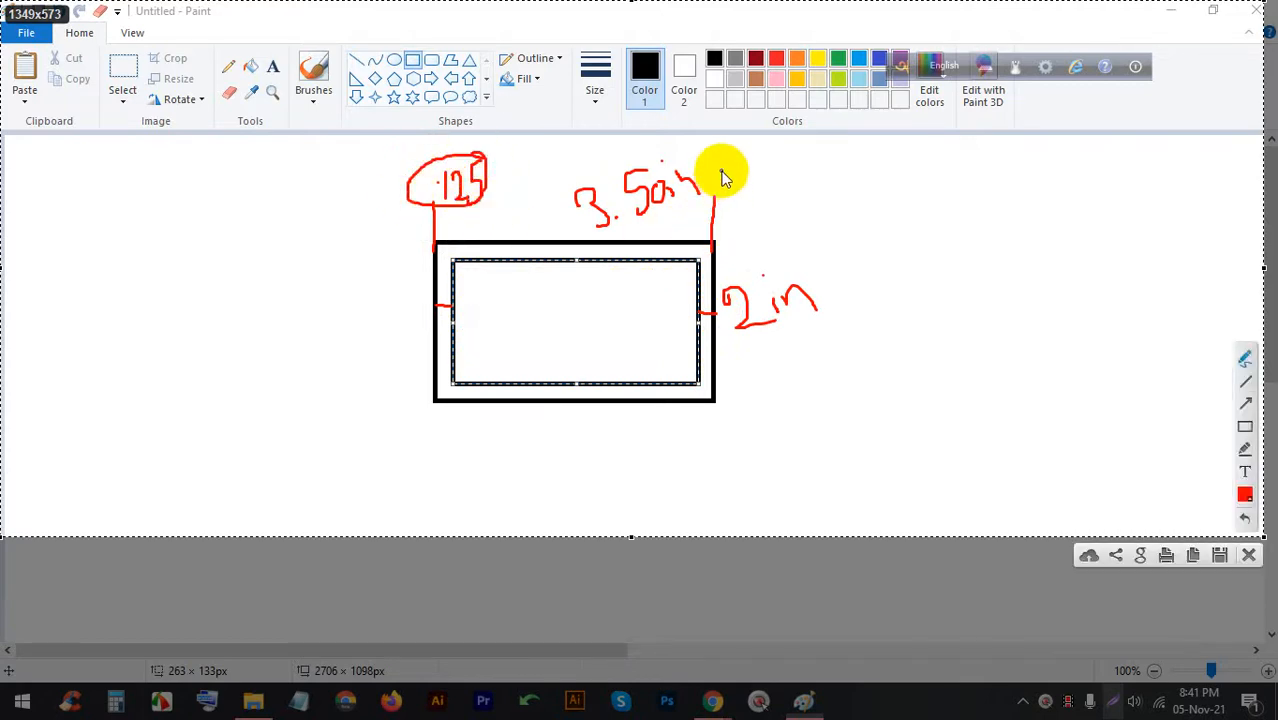
mouse_move(722, 153)
left_mouse_down()
mouse_move(723, 190)
mouse_move(728, 160)
mouse_move(758, 181)
left_mouse_up()
mouse_move(759, 156)
left_mouse_down()
mouse_move(751, 196)
mouse_move(757, 162)
mouse_move(745, 151)
mouse_move(717, 156)
mouse_move(706, 178)
mouse_move(755, 178)
left_mouse_up()
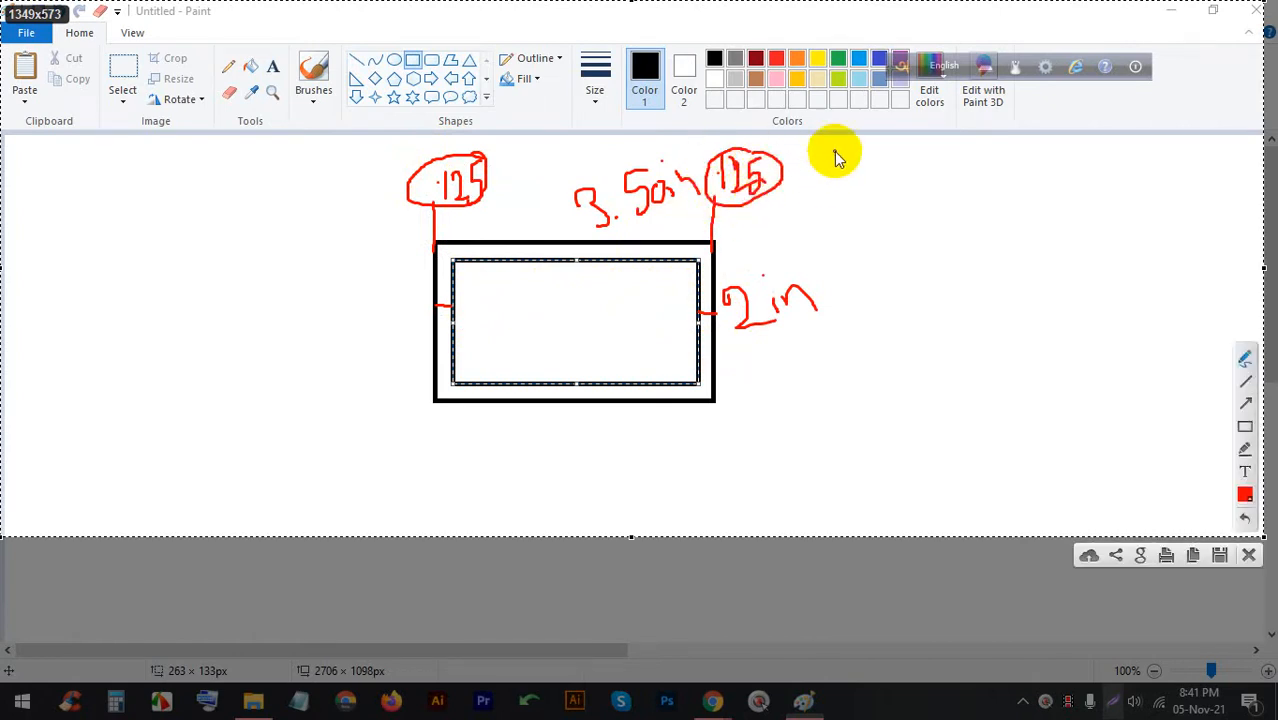
mouse_move(843, 150)
left_mouse_down()
mouse_move(835, 182)
mouse_move(845, 157)
mouse_move(874, 176)
left_mouse_up()
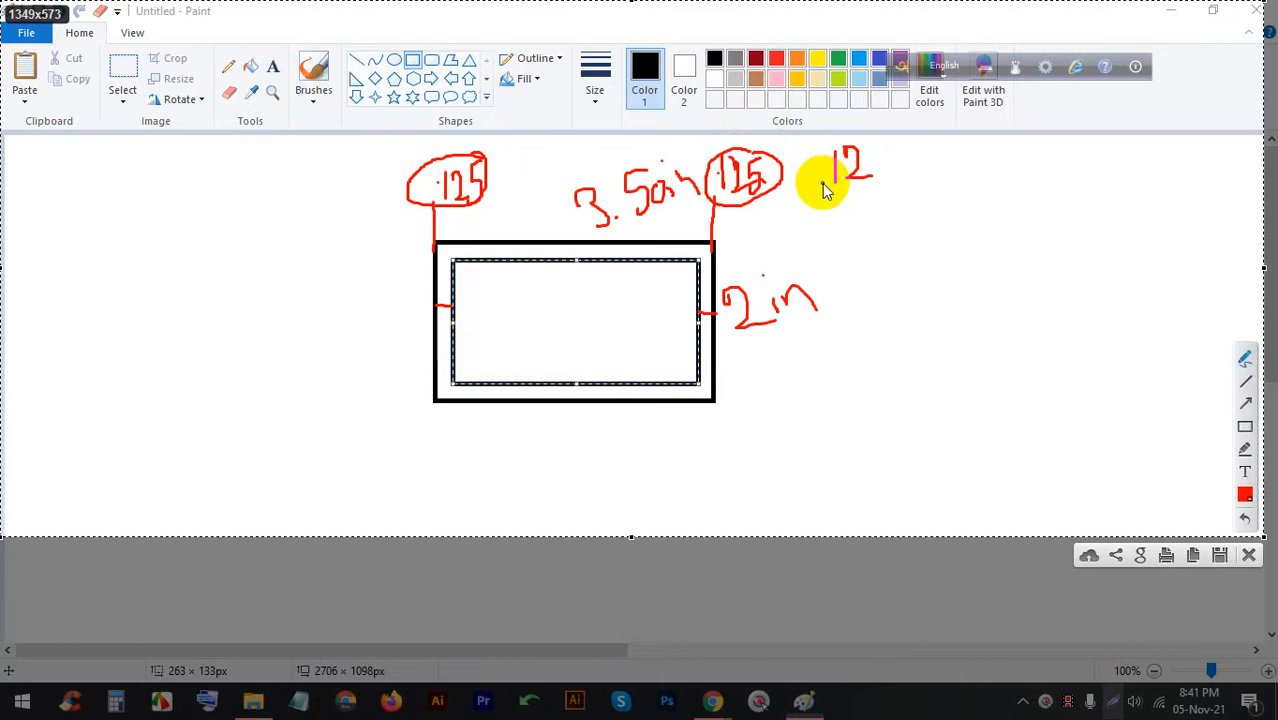
Write a second .125, connect both values, and write and circle the .25 total
left_click(827, 182)
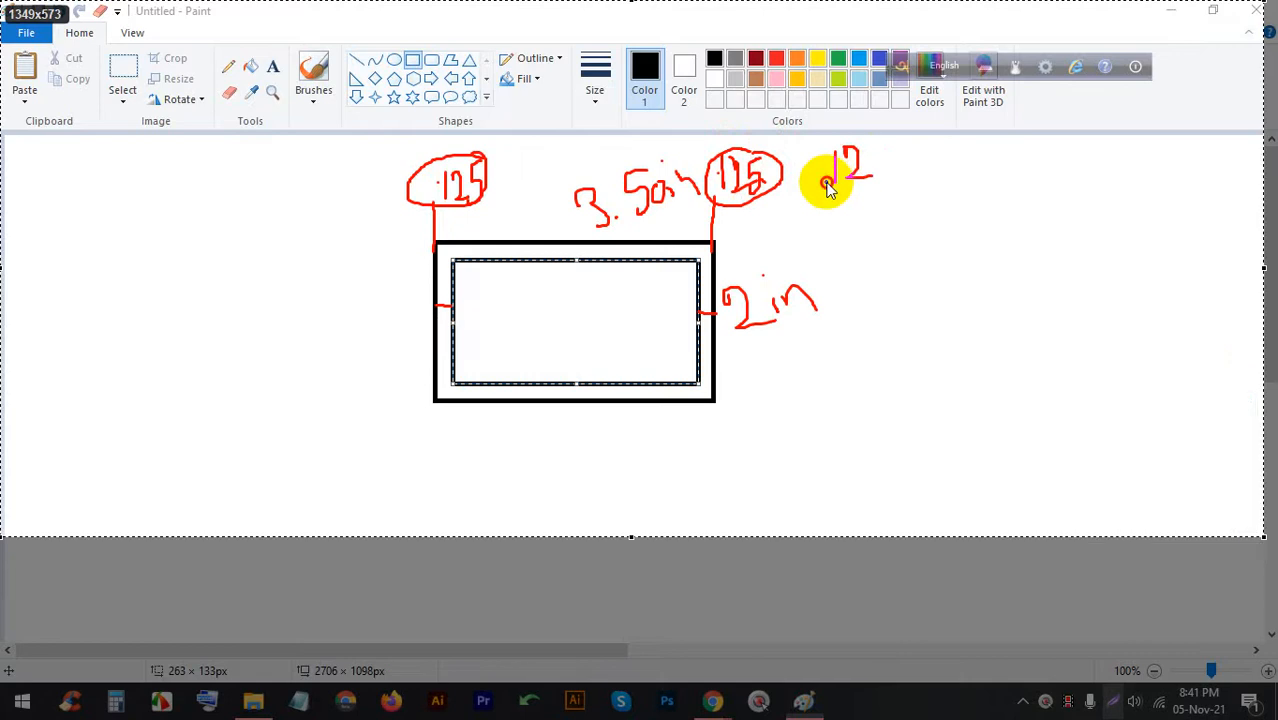
left_click(886, 151)
left_click_drag(880, 188, 861, 183)
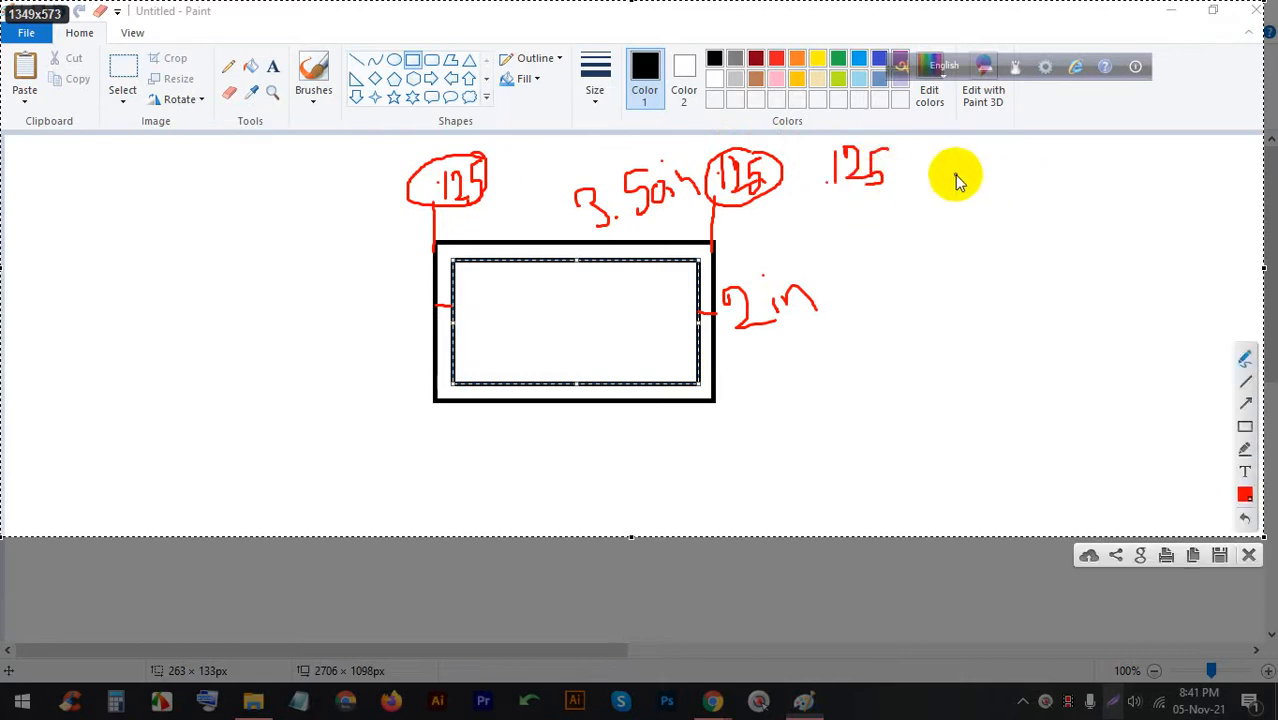
left_click_drag(483, 190, 484, 192)
left_click_drag(472, 157, 770, 88)
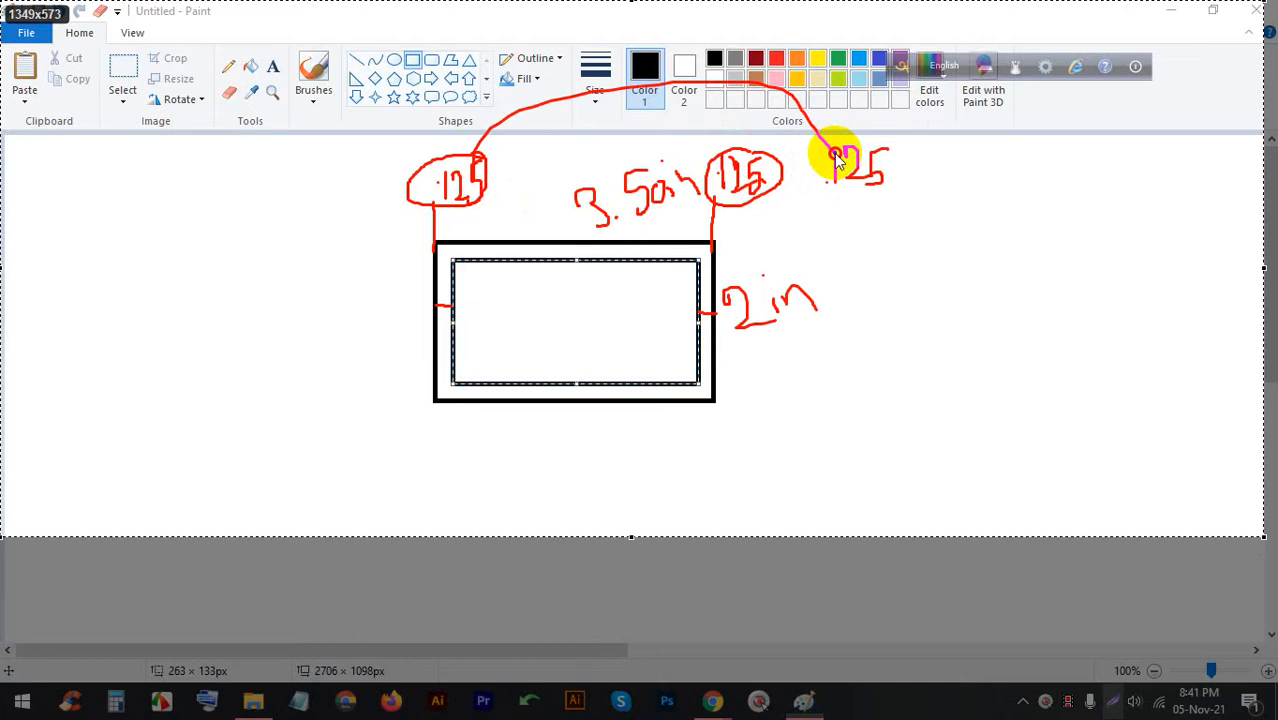
mouse_move(950, 178)
left_mouse_down()
mouse_move(1108, 172)
mouse_move(1078, 194)
left_mouse_up()
left_click(1045, 181)
mouse_move(1103, 147)
left_mouse_down()
mouse_move(1033, 171)
mouse_move(1150, 181)
left_mouse_up()
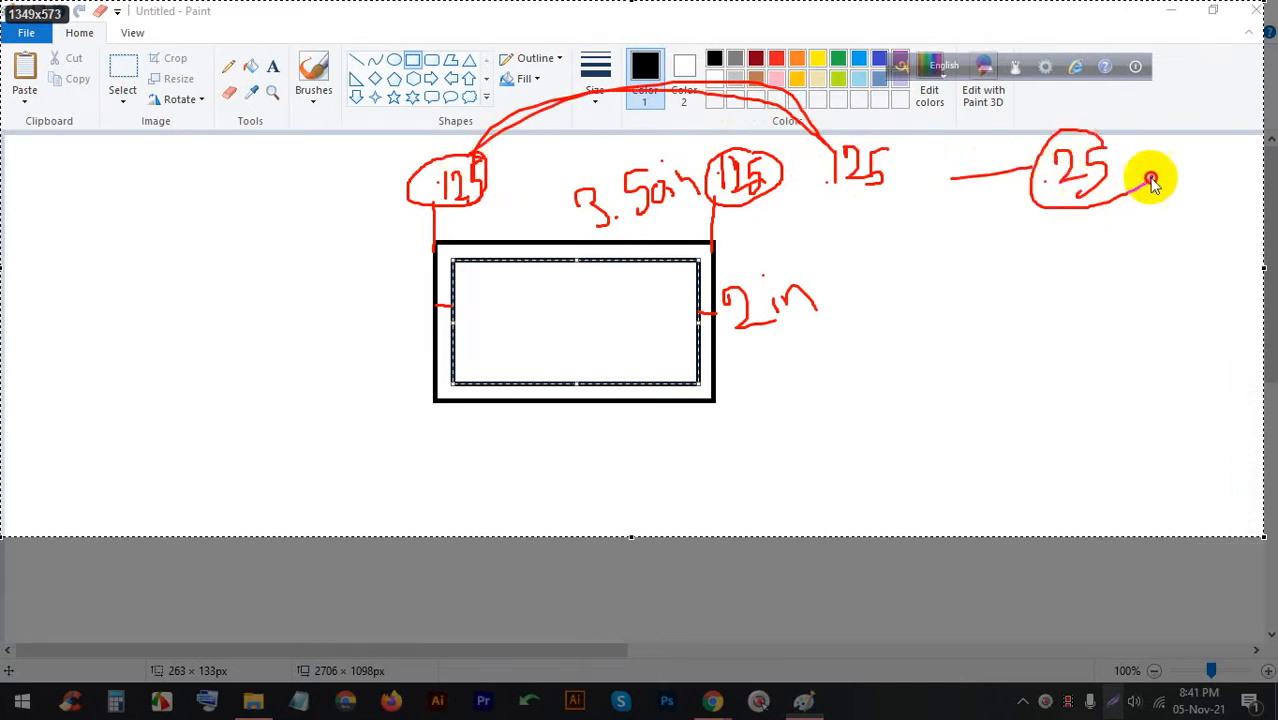
left_click_drag(1040, 138, 1042, 137)
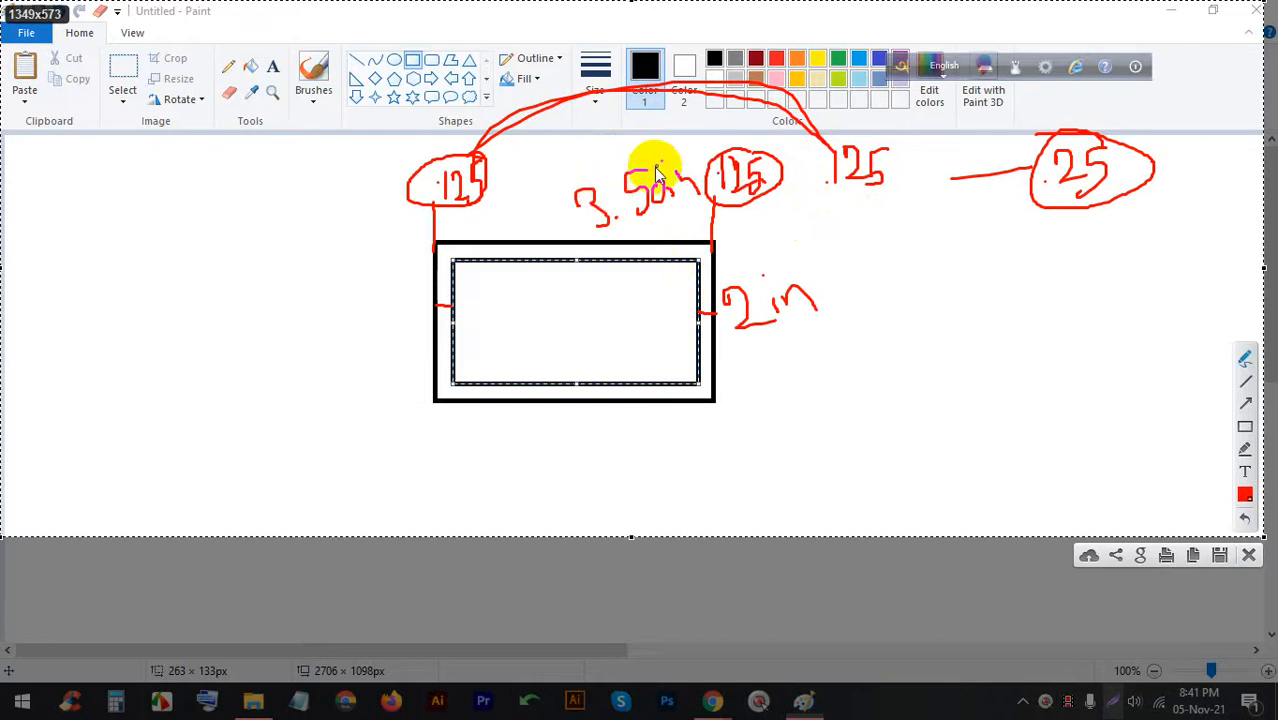
Circle the 3.50in width and write the subtraction 3.50 − .25 beside the card
mouse_move(651, 166)
left_mouse_down()
mouse_move(539, 200)
mouse_move(596, 250)
mouse_move(655, 158)
left_mouse_up()
mouse_move(972, 290)
left_mouse_down()
mouse_move(1013, 337)
mouse_move(995, 345)
left_mouse_up()
mouse_move(1035, 288)
left_mouse_down()
mouse_move(1044, 326)
mouse_move(1032, 328)
left_mouse_up()
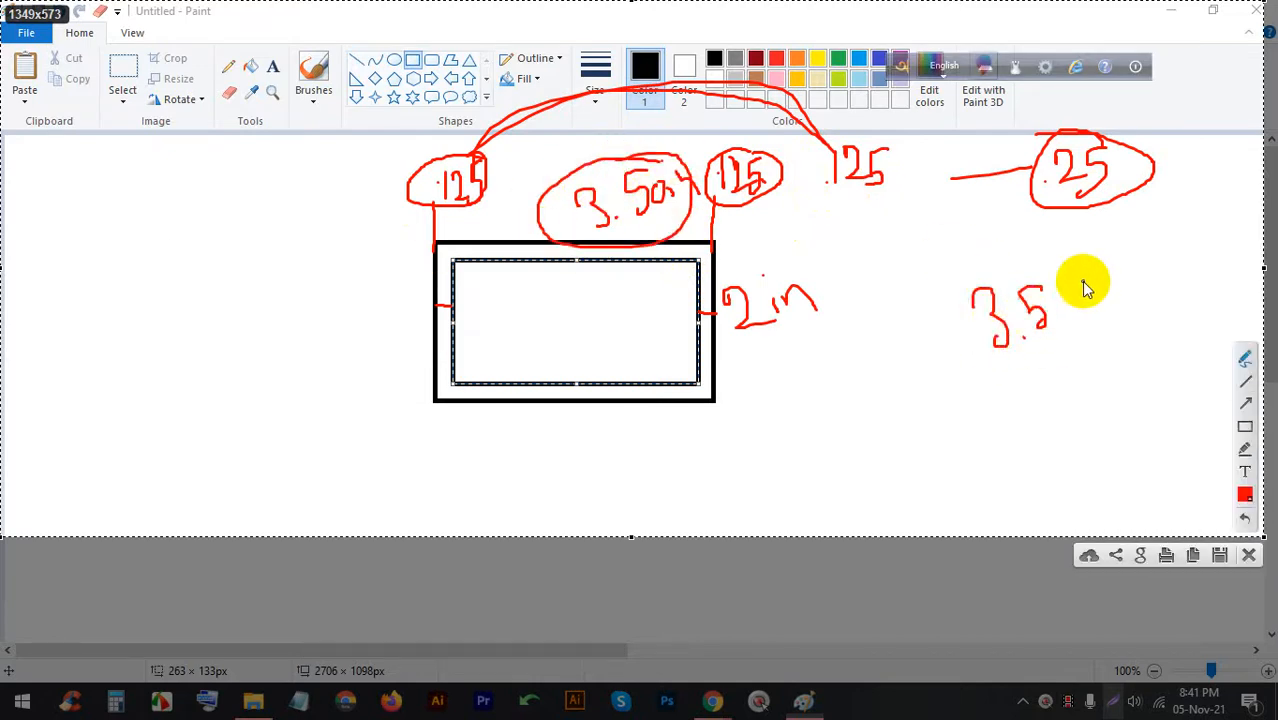
mouse_move(1083, 284)
left_mouse_down()
mouse_move(1086, 295)
mouse_move(1064, 283)
left_mouse_up()
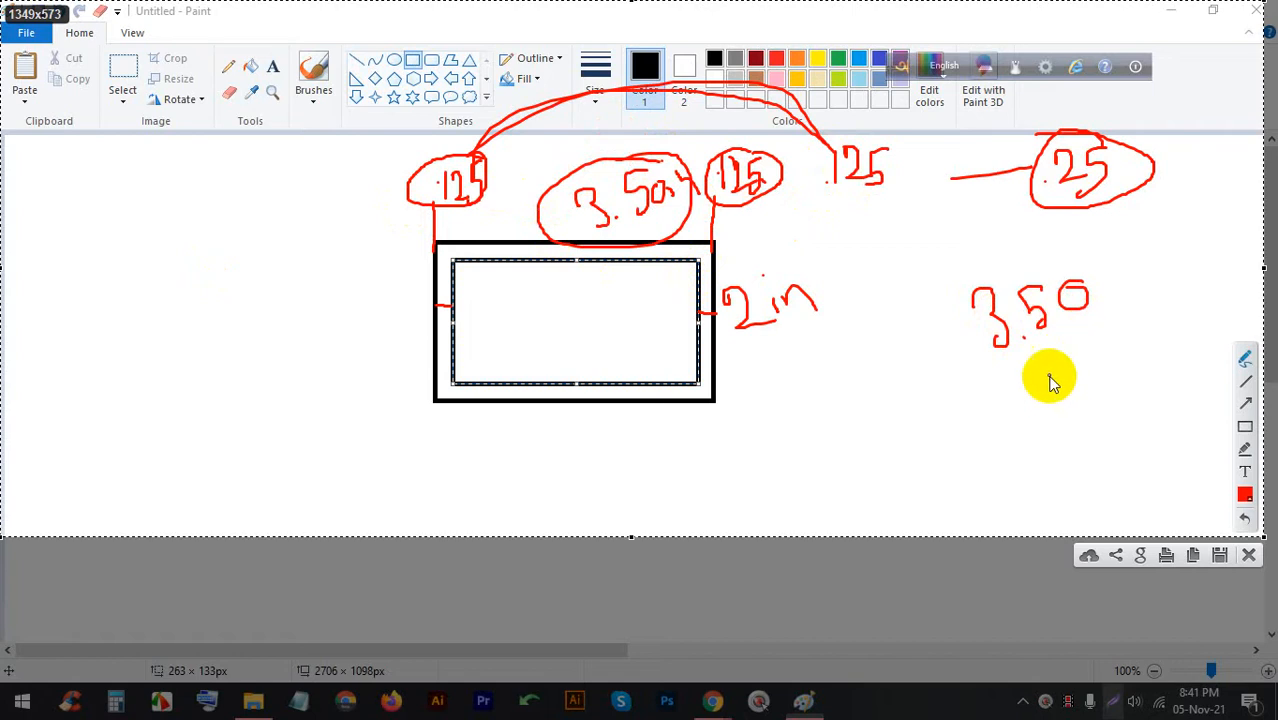
left_click(1033, 358)
left_click_drag(1056, 340, 1078, 362)
left_click_drag(1100, 320, 1072, 368)
left_click_drag(980, 434, 1178, 344)
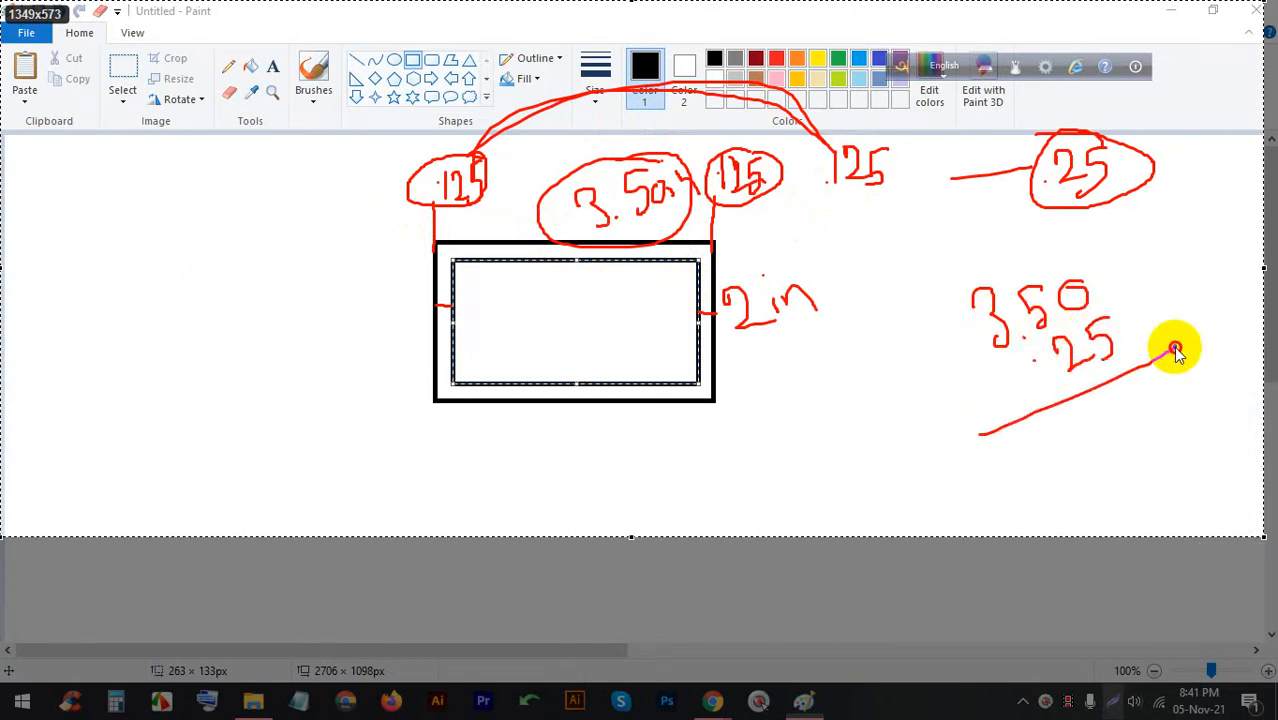
left_click_drag(1000, 391, 1014, 384)
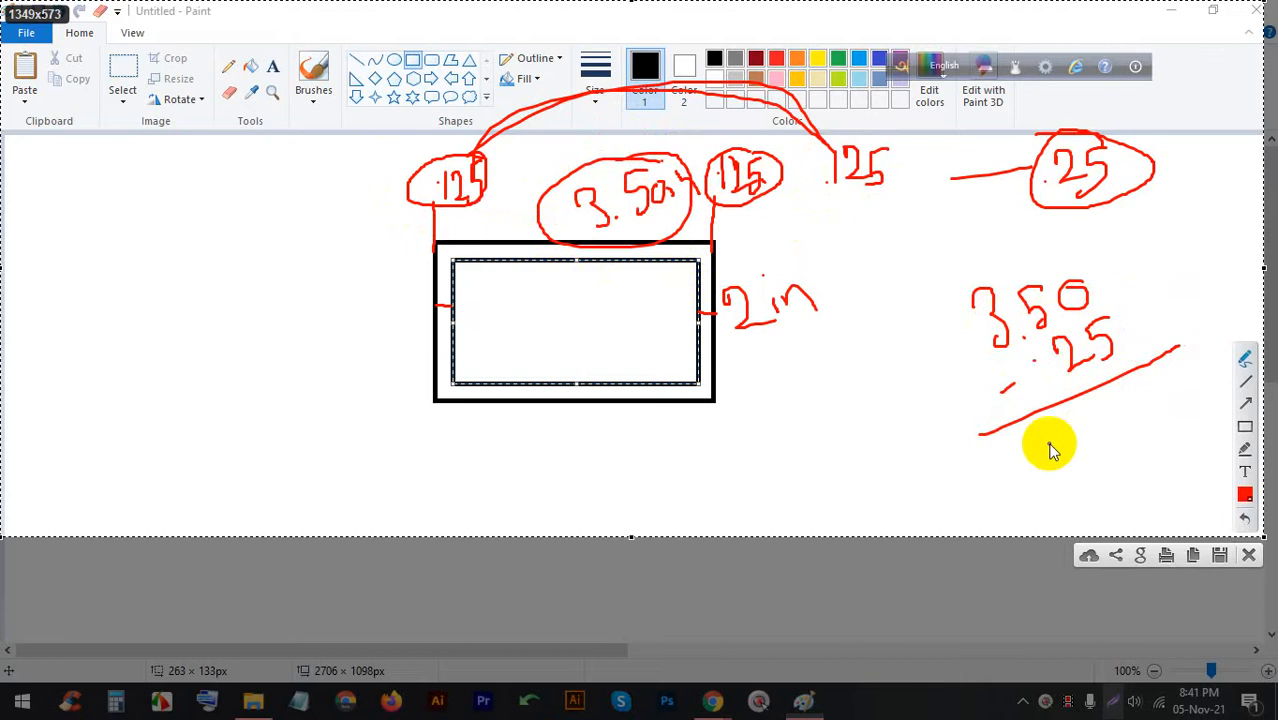
Write and circle the width result 3.25
left_click_drag(1042, 445, 1052, 476)
left_click(1080, 460)
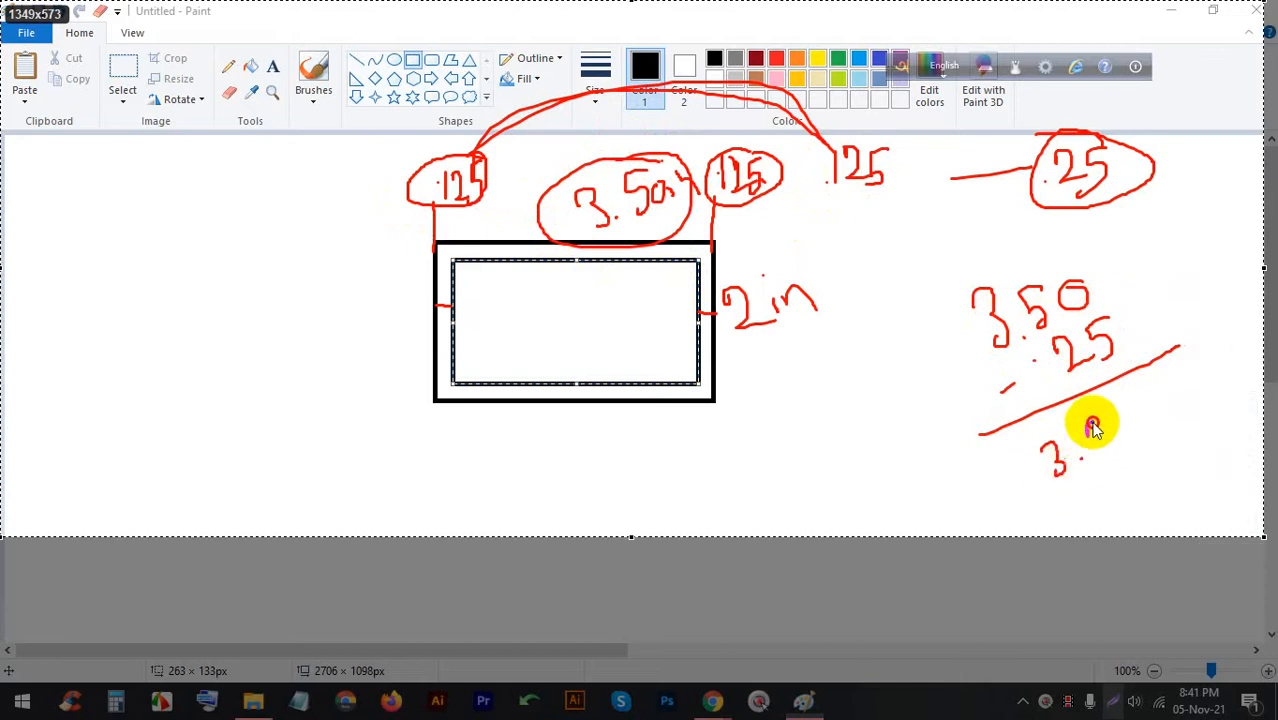
left_click_drag(1092, 425, 1117, 447)
mouse_move(1138, 403)
left_mouse_down()
mouse_move(1138, 447)
mouse_move(1027, 430)
mouse_move(1101, 499)
mouse_move(1154, 376)
mouse_move(1120, 381)
left_mouse_up()
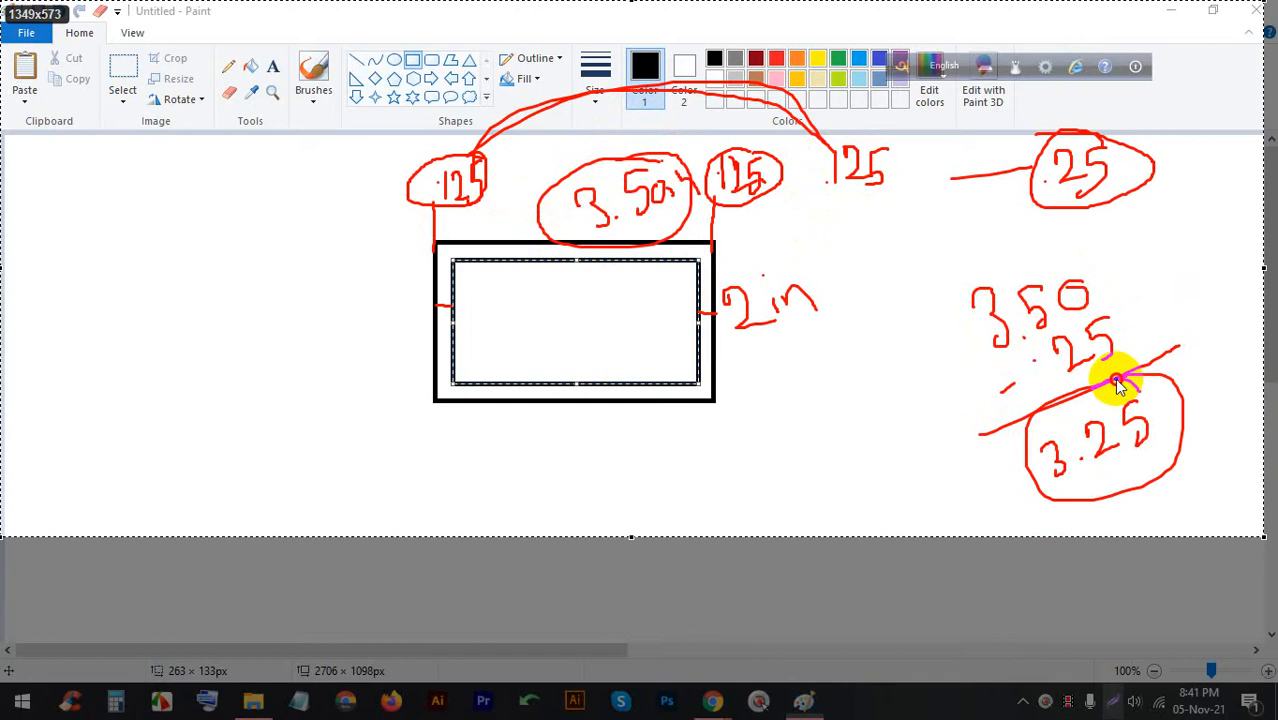
left_click_drag(1117, 381, 1113, 378)
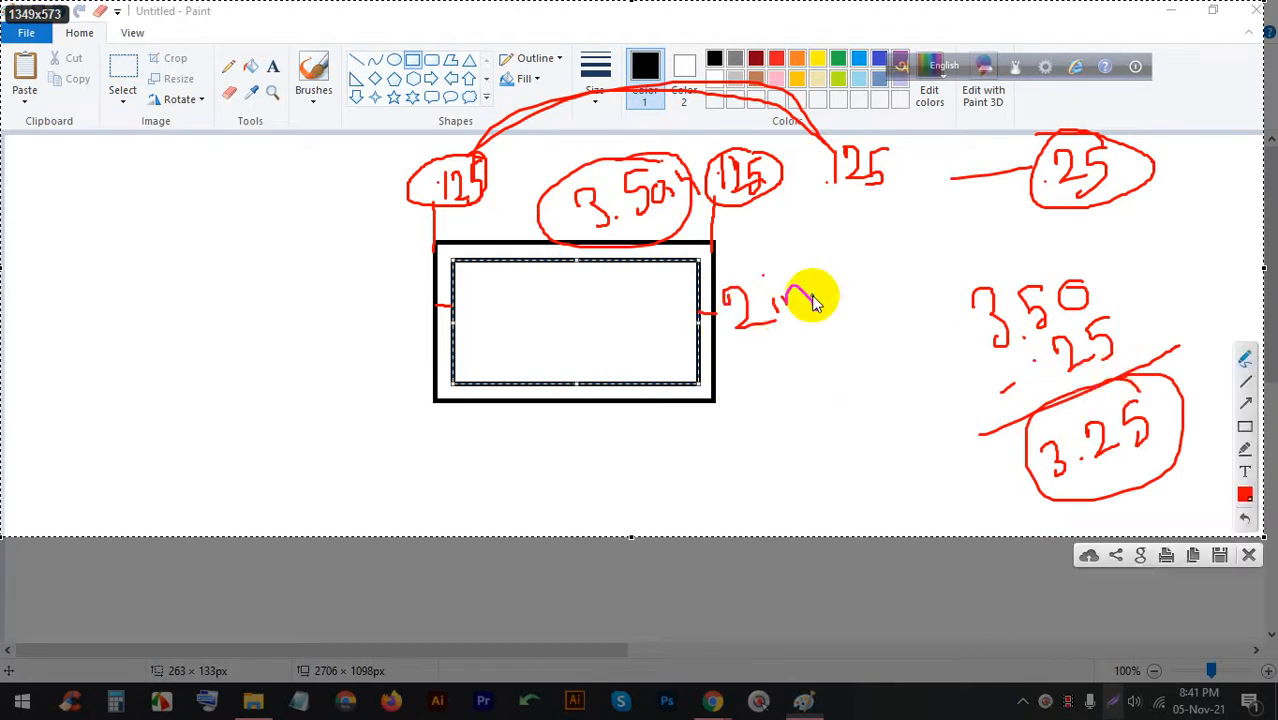
Work out the height as 2in − .25 = 1.75 and circle the result
mouse_move(814, 297)
left_mouse_down()
mouse_move(849, 274)
mouse_move(857, 293)
mouse_move(871, 290)
mouse_move(847, 307)
mouse_move(888, 250)
mouse_move(871, 298)
left_mouse_up()
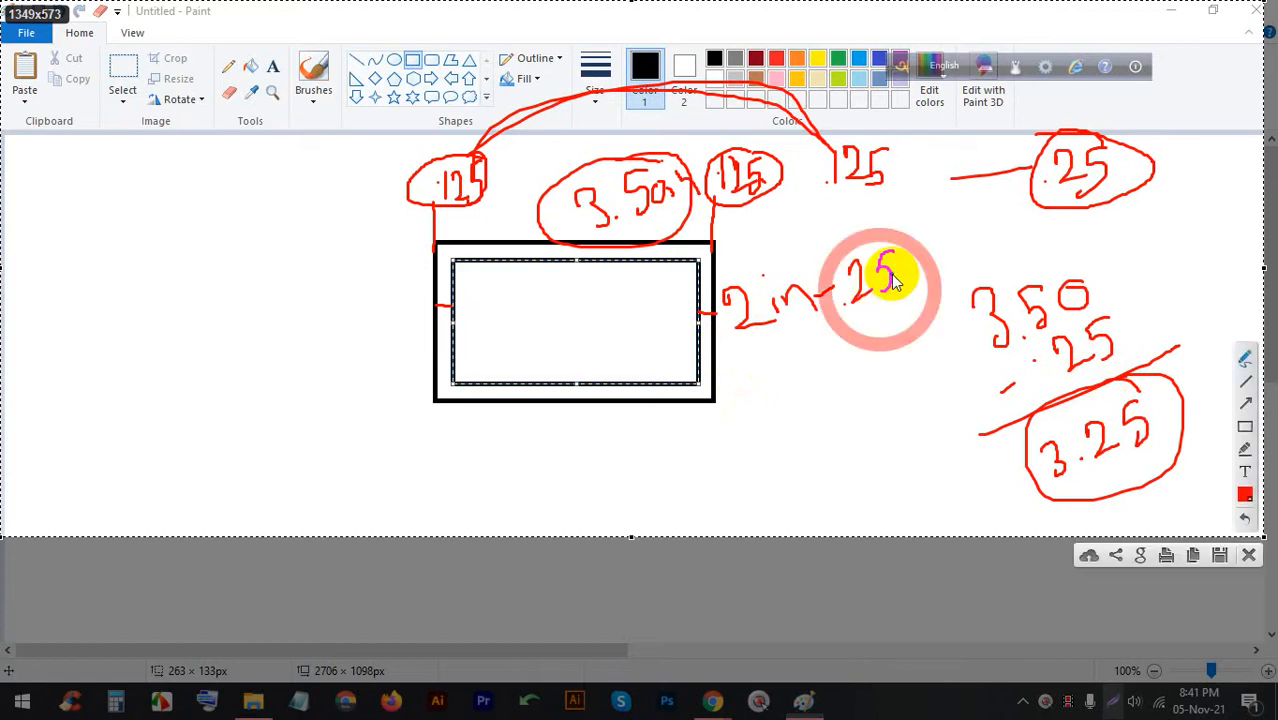
mouse_move(748, 378)
left_mouse_down()
mouse_move(762, 402)
mouse_move(782, 377)
mouse_move(786, 405)
mouse_move(796, 384)
mouse_move(824, 385)
mouse_move(815, 406)
mouse_move(862, 396)
left_mouse_up()
left_click(762, 402)
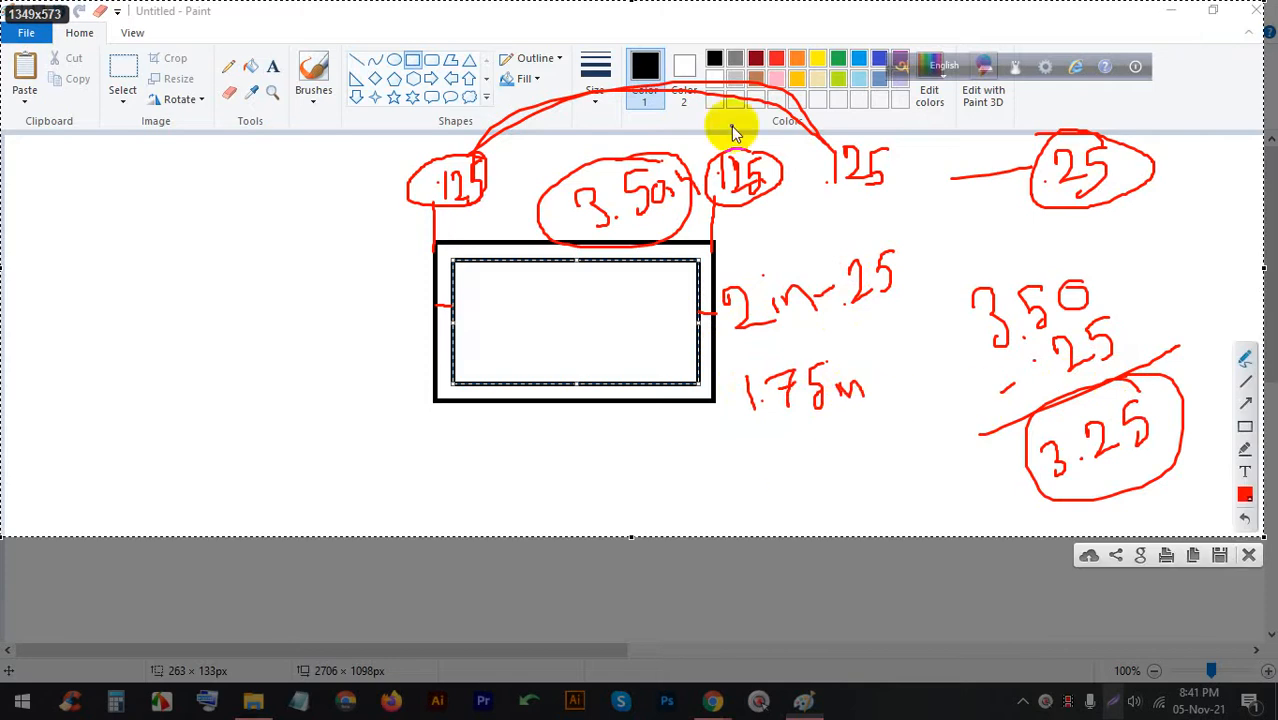
left_click_drag(1042, 288, 1015, 305)
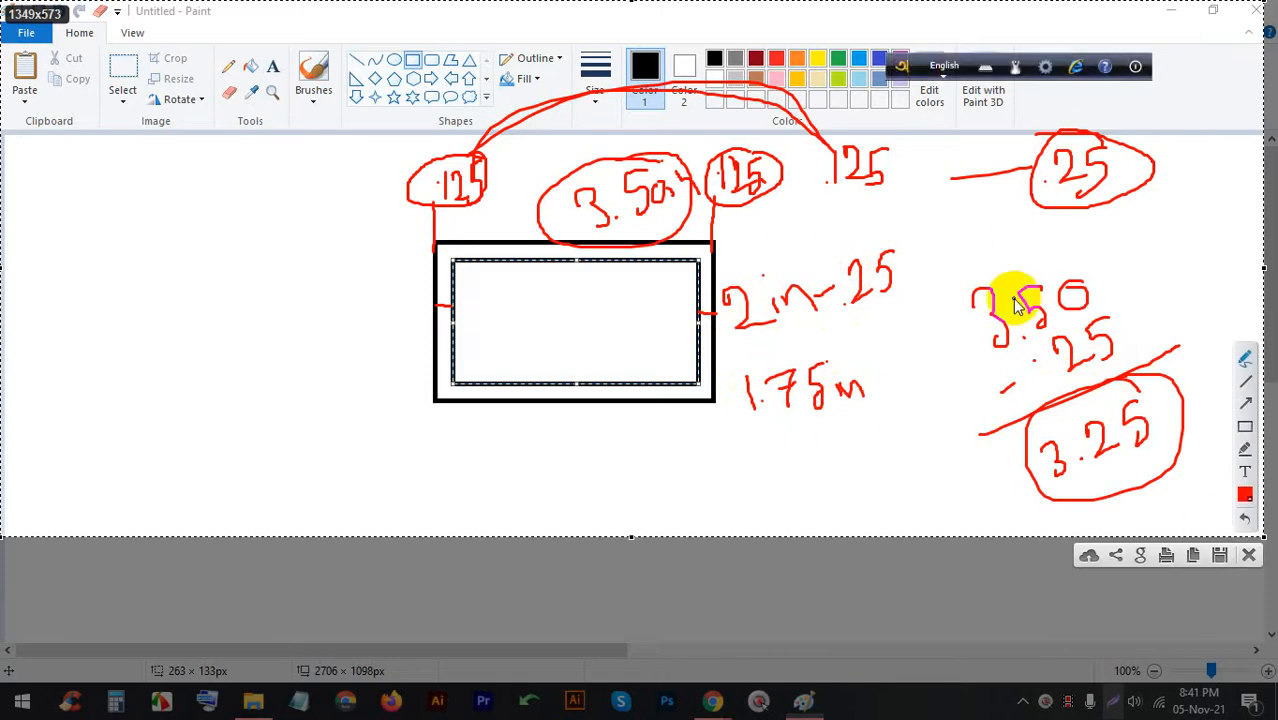
mouse_move(786, 366)
left_mouse_down()
mouse_move(717, 385)
mouse_move(869, 424)
mouse_move(754, 346)
mouse_move(727, 387)
mouse_move(760, 338)
left_mouse_up()
left_click_drag(775, 300, 812, 316)
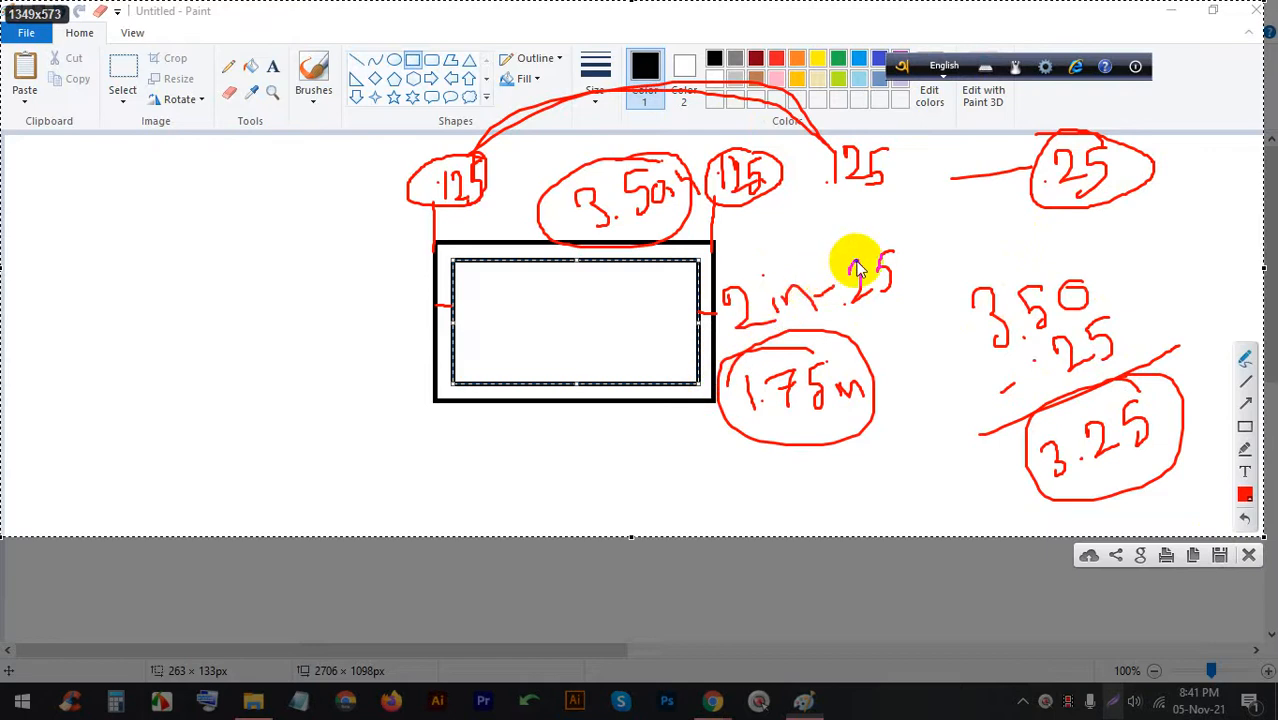
Mark the .125 top gap and .25 margin below the card, then clear all red notes
left_click(488, 247)
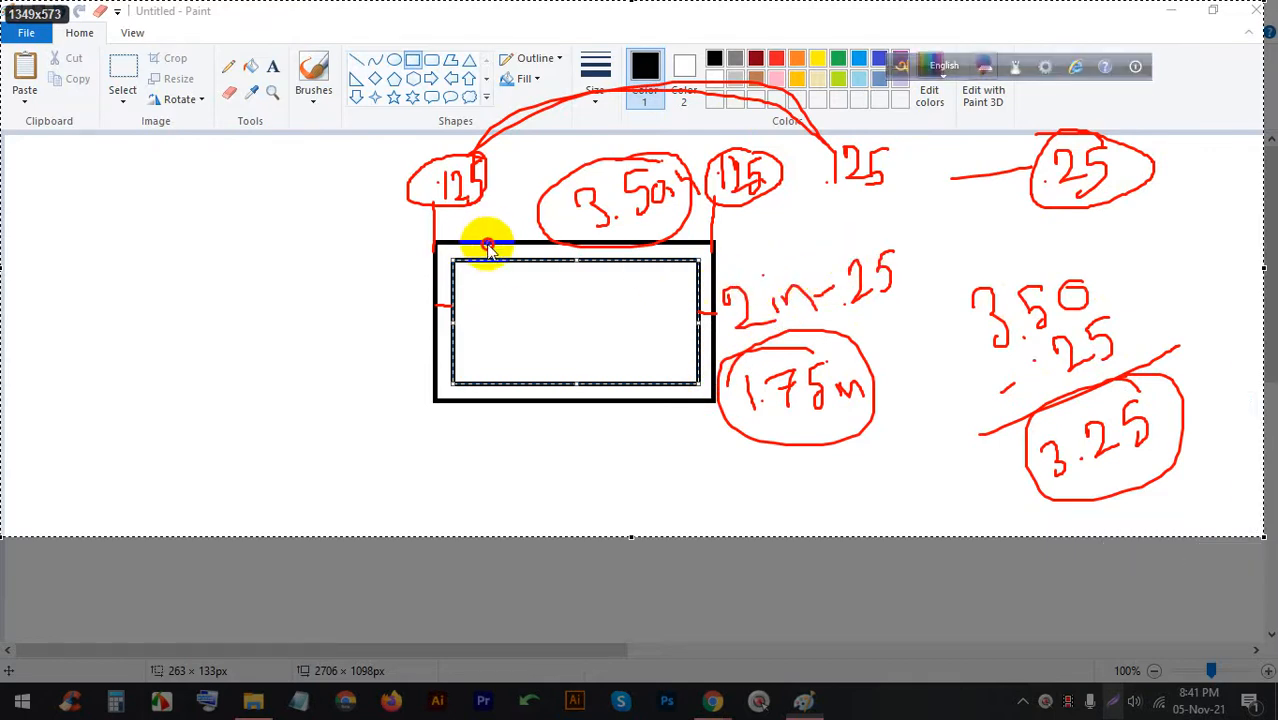
mouse_move(491, 384)
left_mouse_down()
mouse_move(521, 430)
mouse_move(565, 448)
mouse_move(588, 434)
mouse_move(582, 472)
left_mouse_up()
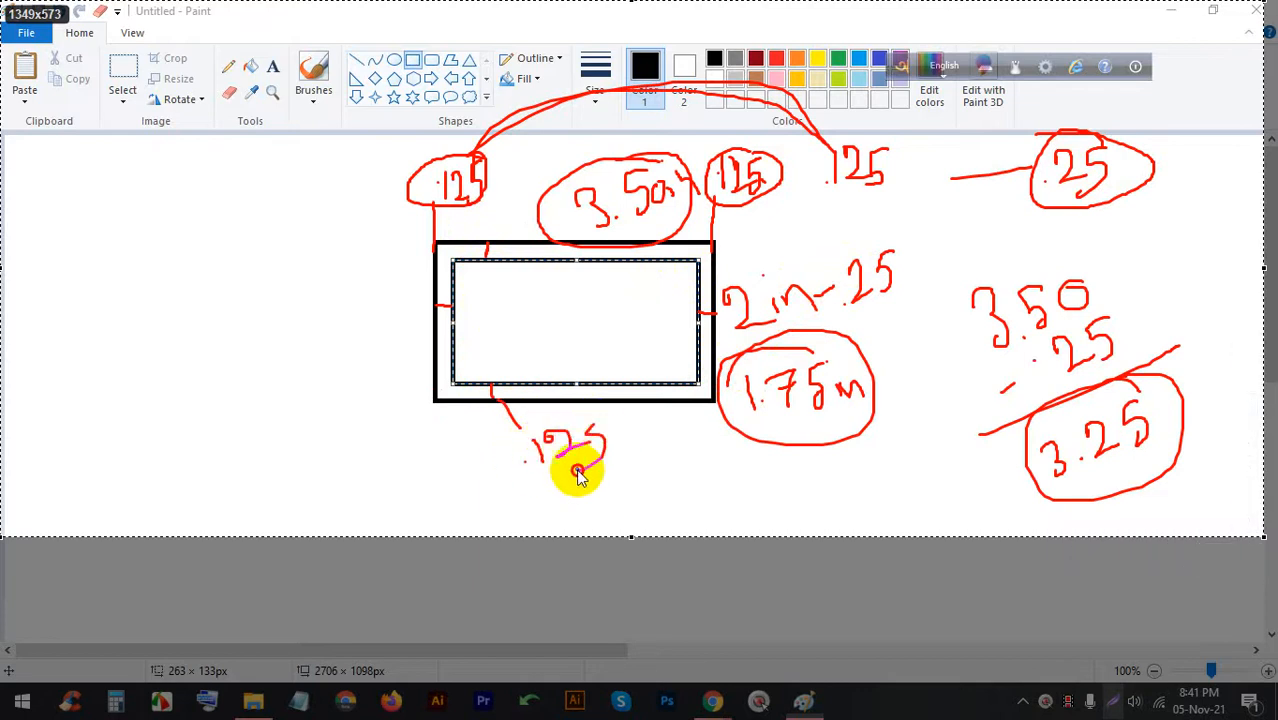
mouse_move(490, 211)
left_mouse_down()
mouse_move(528, 195)
mouse_move(550, 428)
mouse_move(503, 517)
mouse_move(582, 520)
mouse_move(596, 492)
mouse_move(600, 520)
mouse_move(630, 510)
mouse_move(618, 485)
mouse_move(663, 497)
left_mouse_up()
left_click(486, 229)
left_click(553, 513)
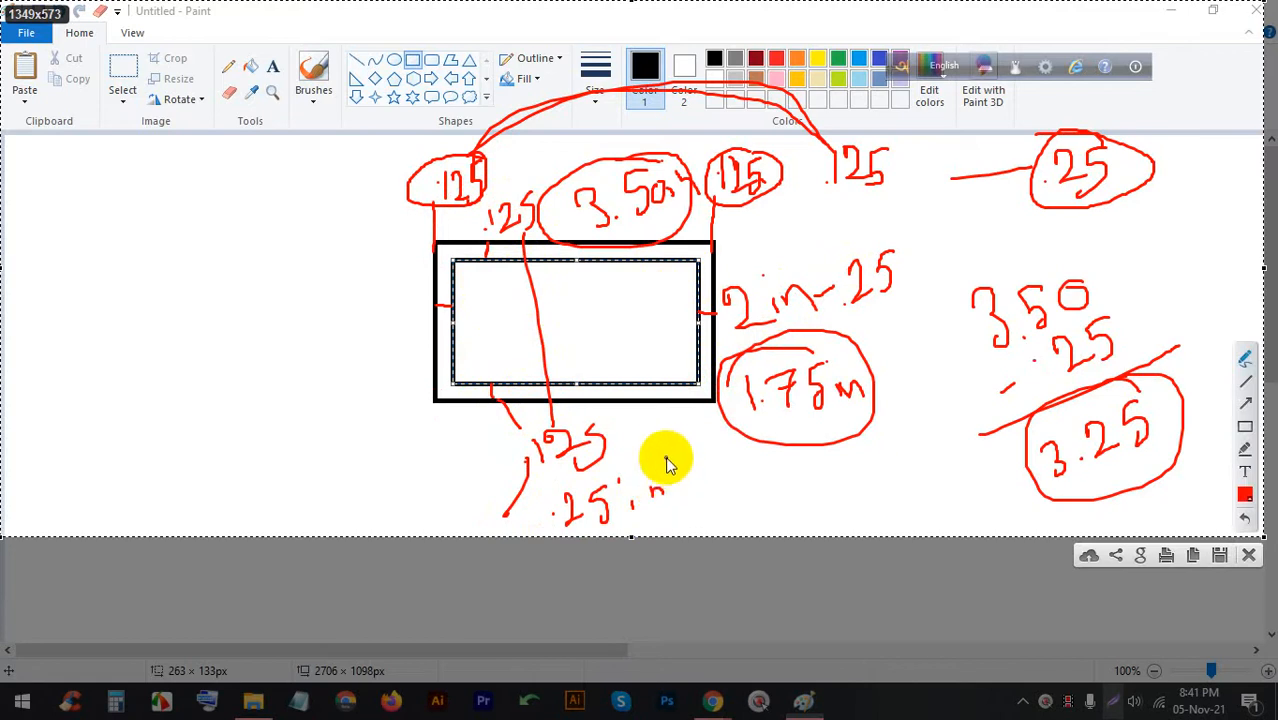
left_click(1248, 557)
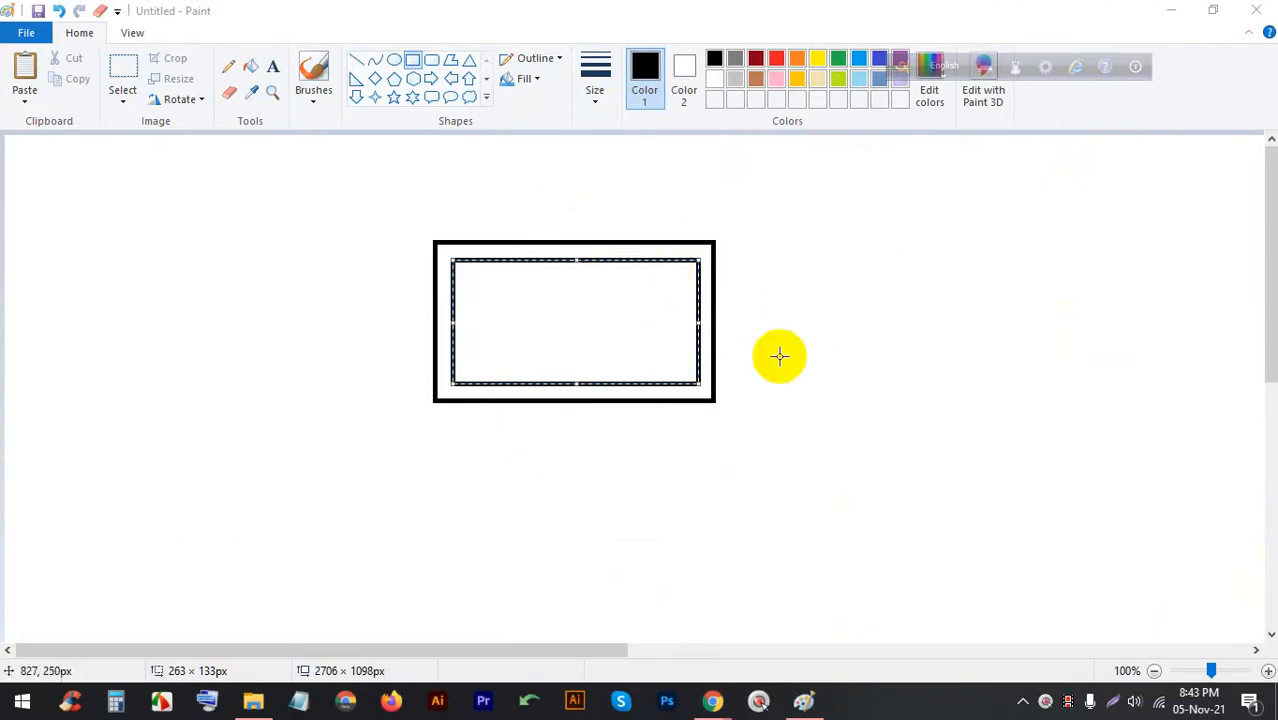
Switch between Paint and Google Meet, ending on the vertical business card image results
mouse_move(714, 702)
left_click(641, 592)
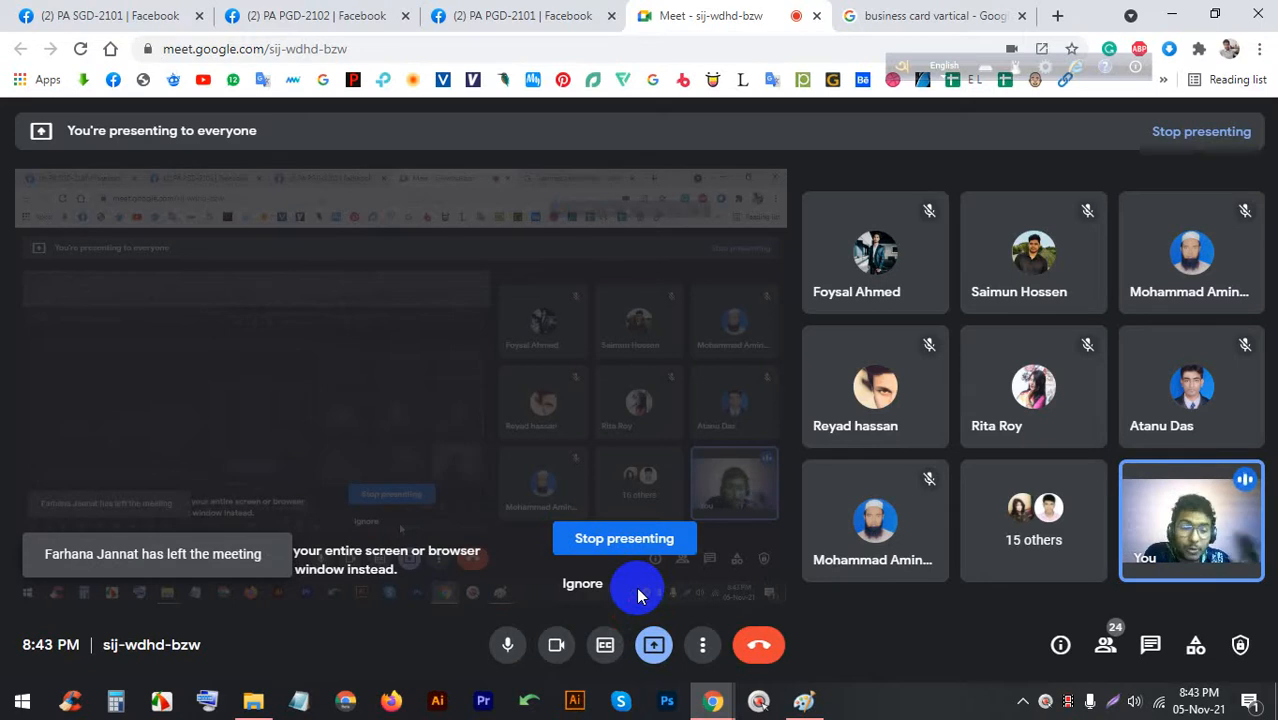
left_click(806, 700)
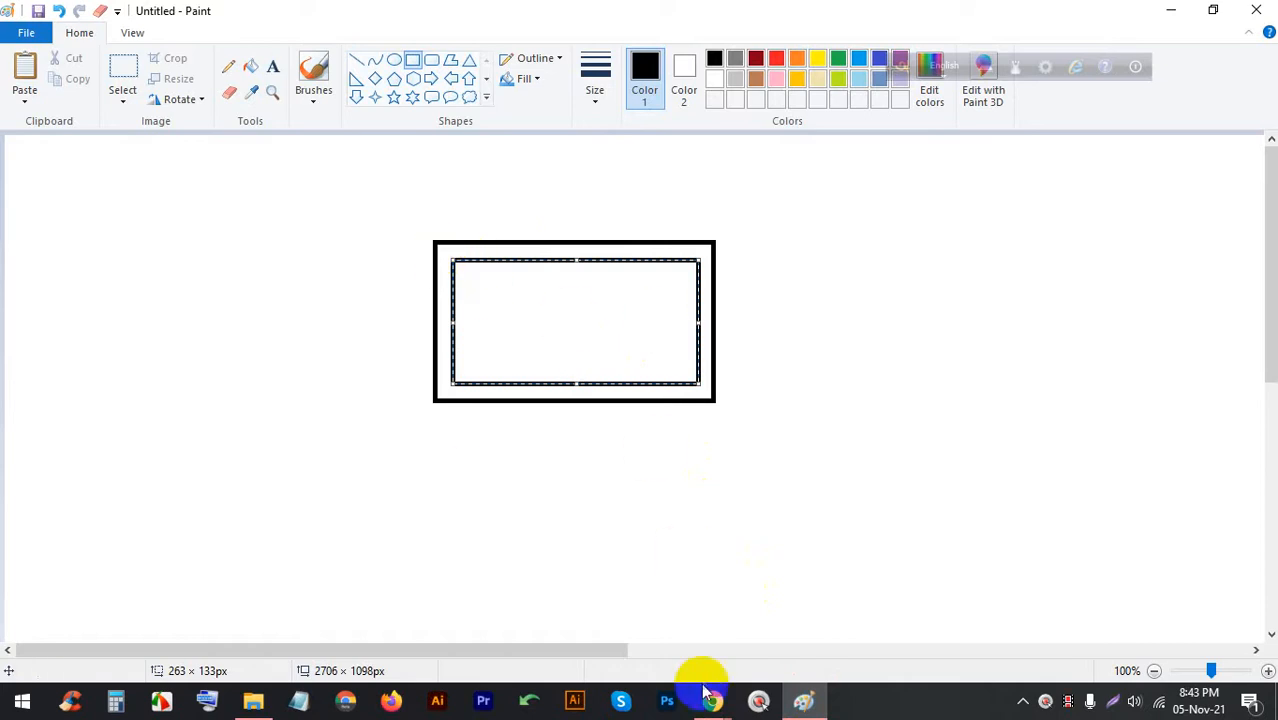
mouse_move(705, 695)
left_click(610, 610)
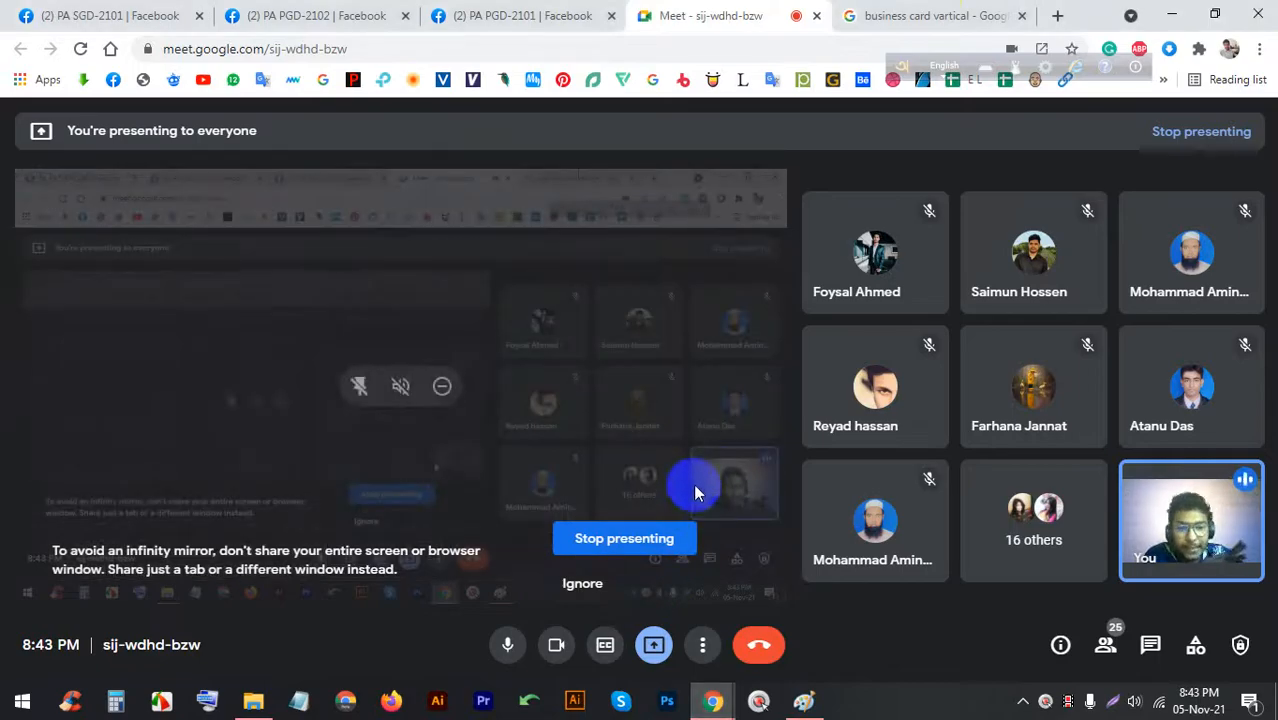
left_click(938, 12)
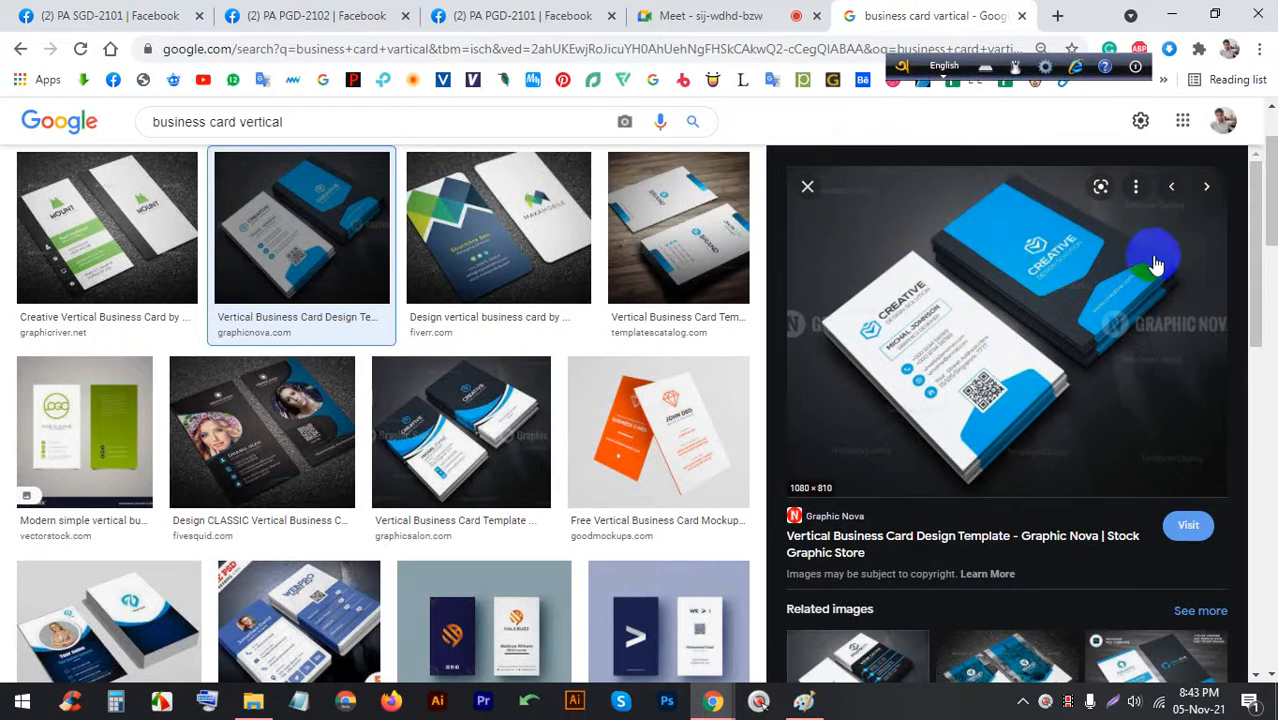
Browse the 'business card' image results, previewing the Company Logo and Standard Business Card designs
left_click(660, 428)
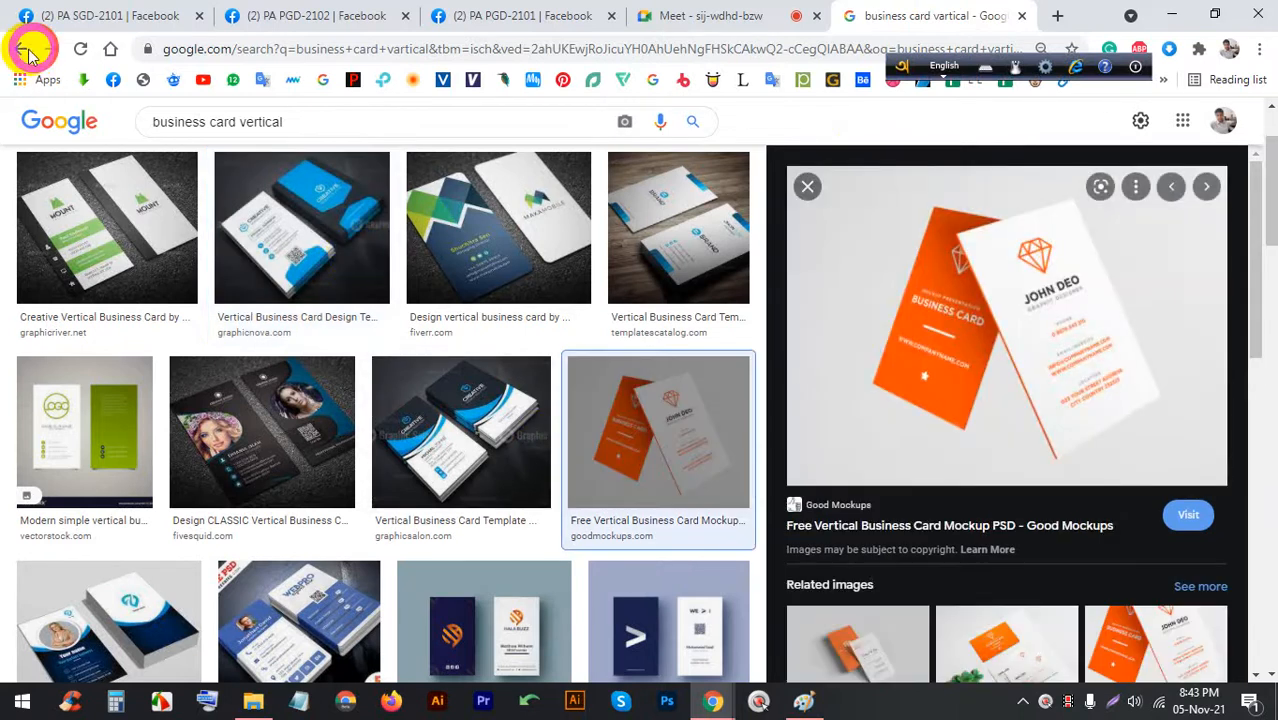
left_click(19, 50)
left_click(19, 50)
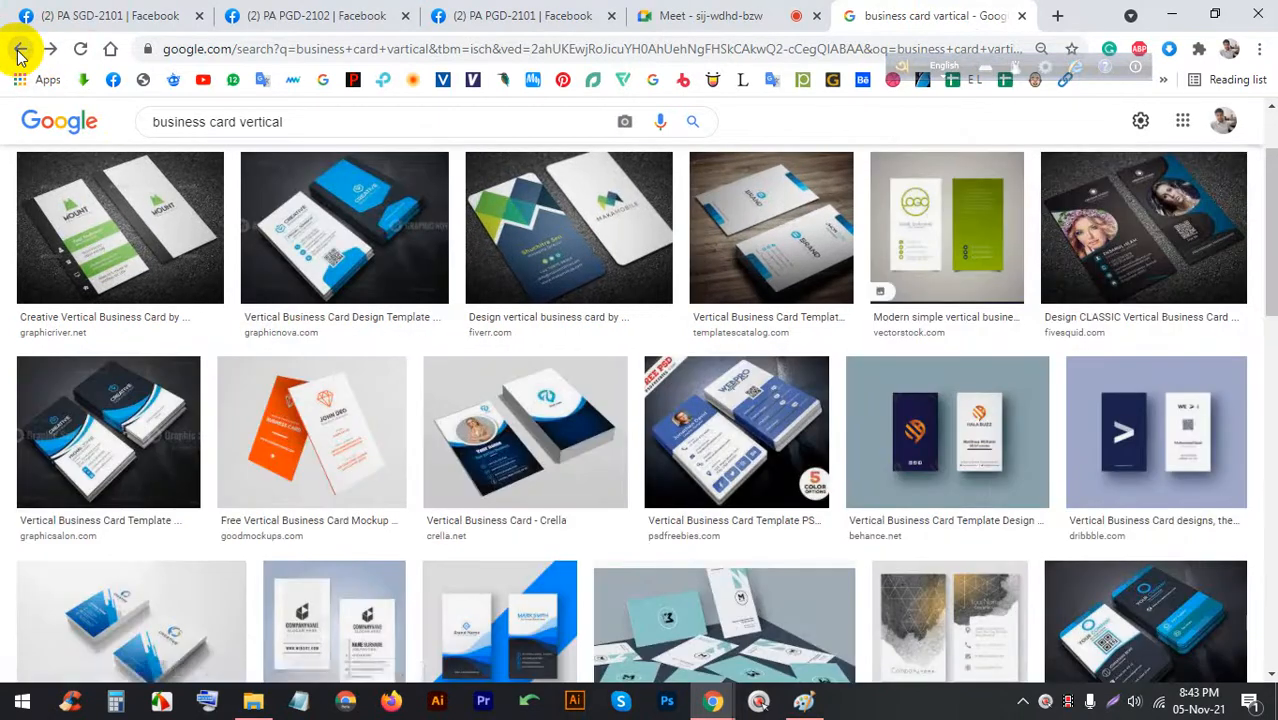
left_click(19, 50)
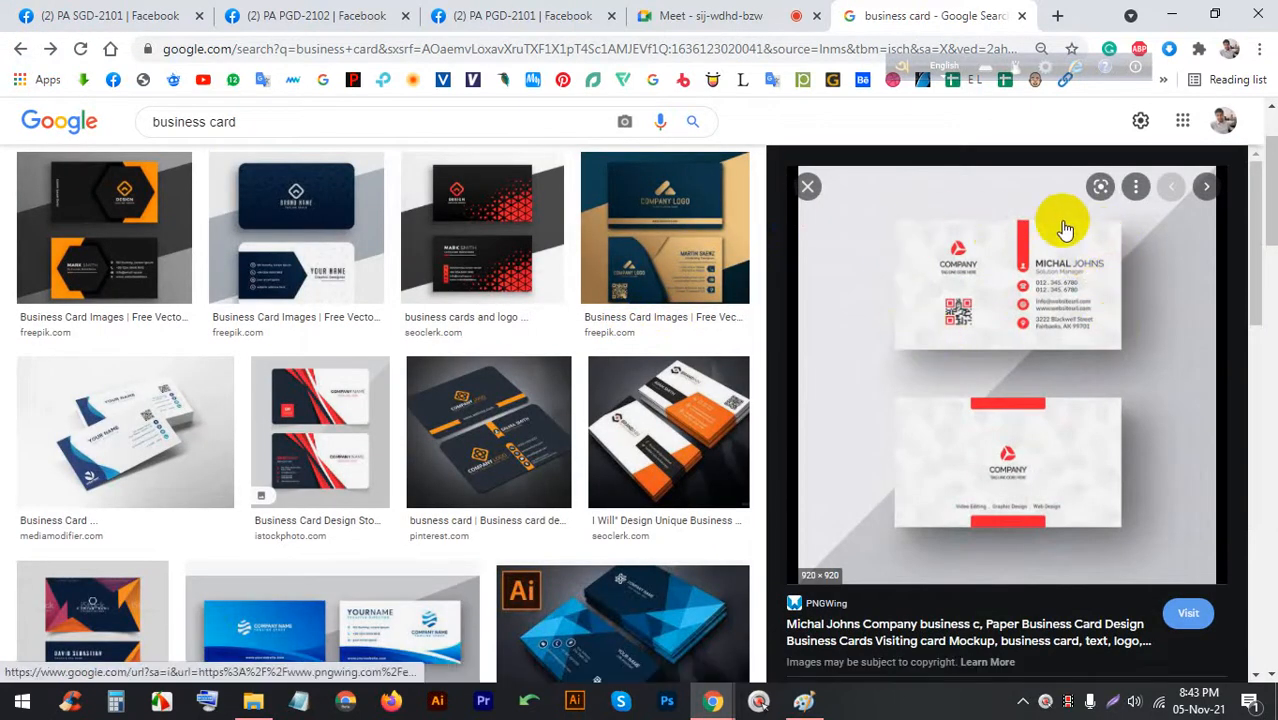
left_click(712, 275)
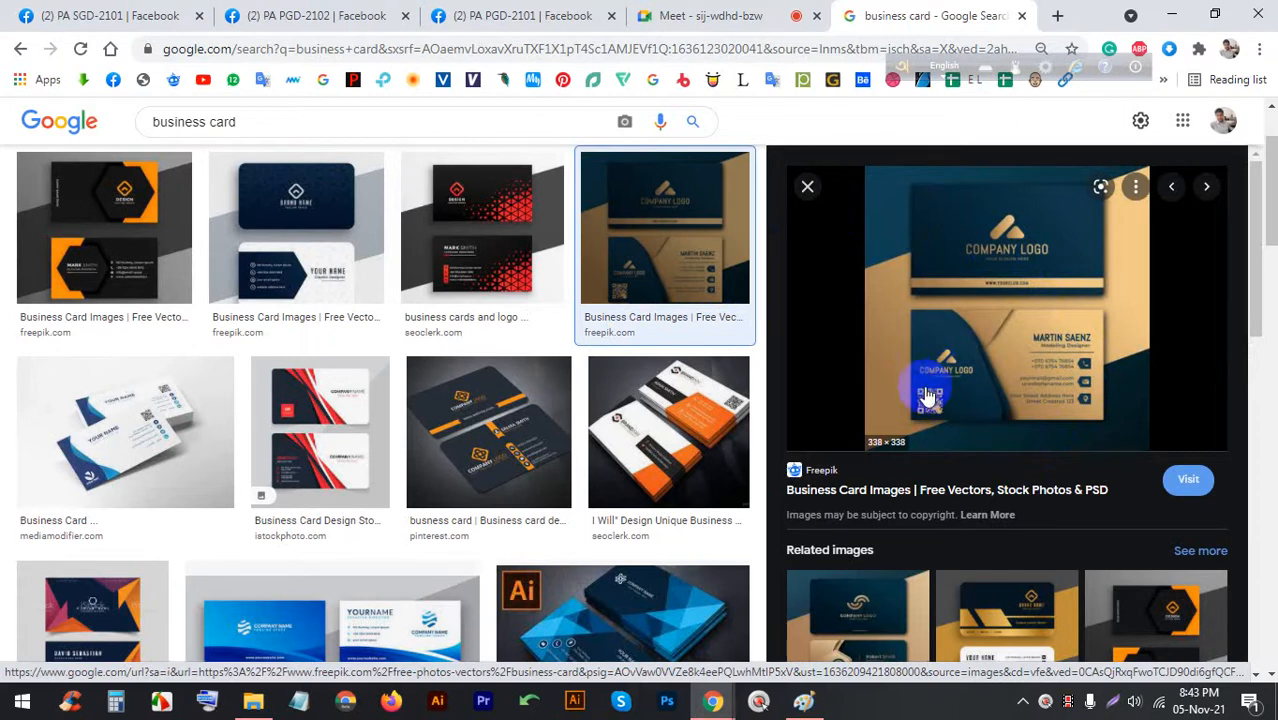
scroll(950, 385, "down", 4)
left_click(1090, 280)
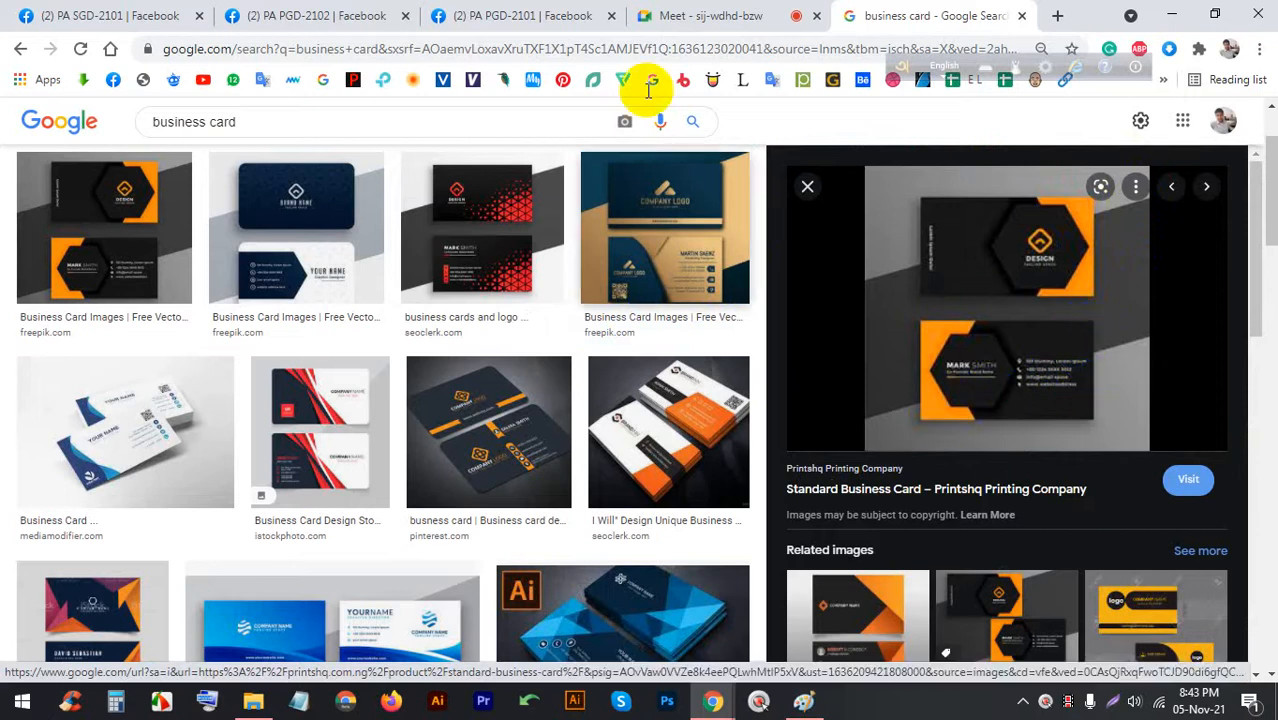
left_click(715, 15)
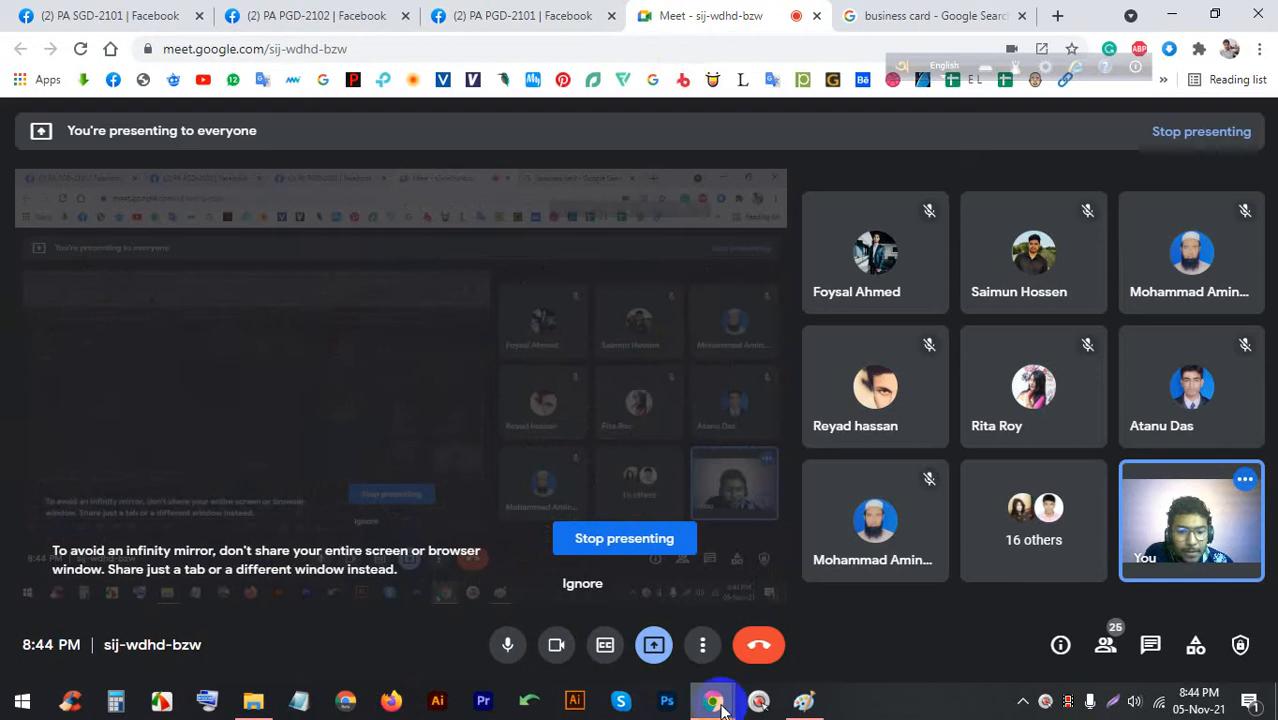
left_click(804, 701)
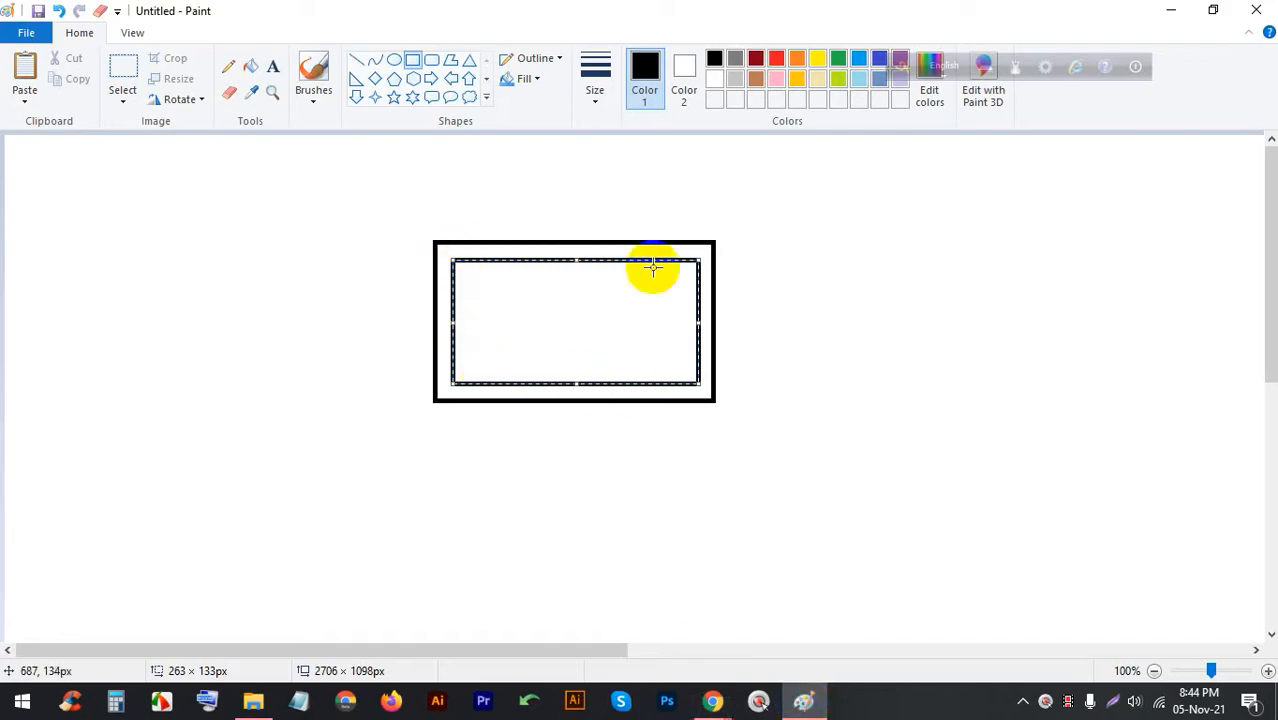
left_click(790, 706)
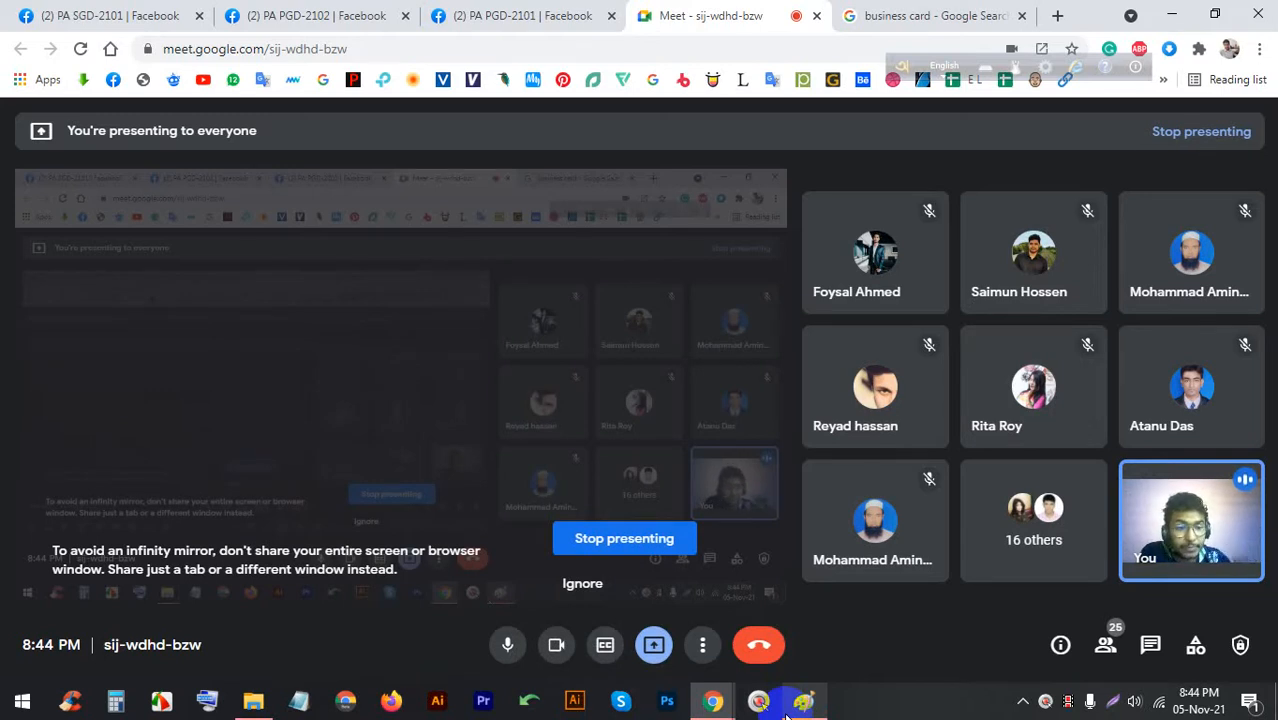
Search Google Images for 'business card with image' and preview Envato, card-maker and construction designs
left_click(860, 16)
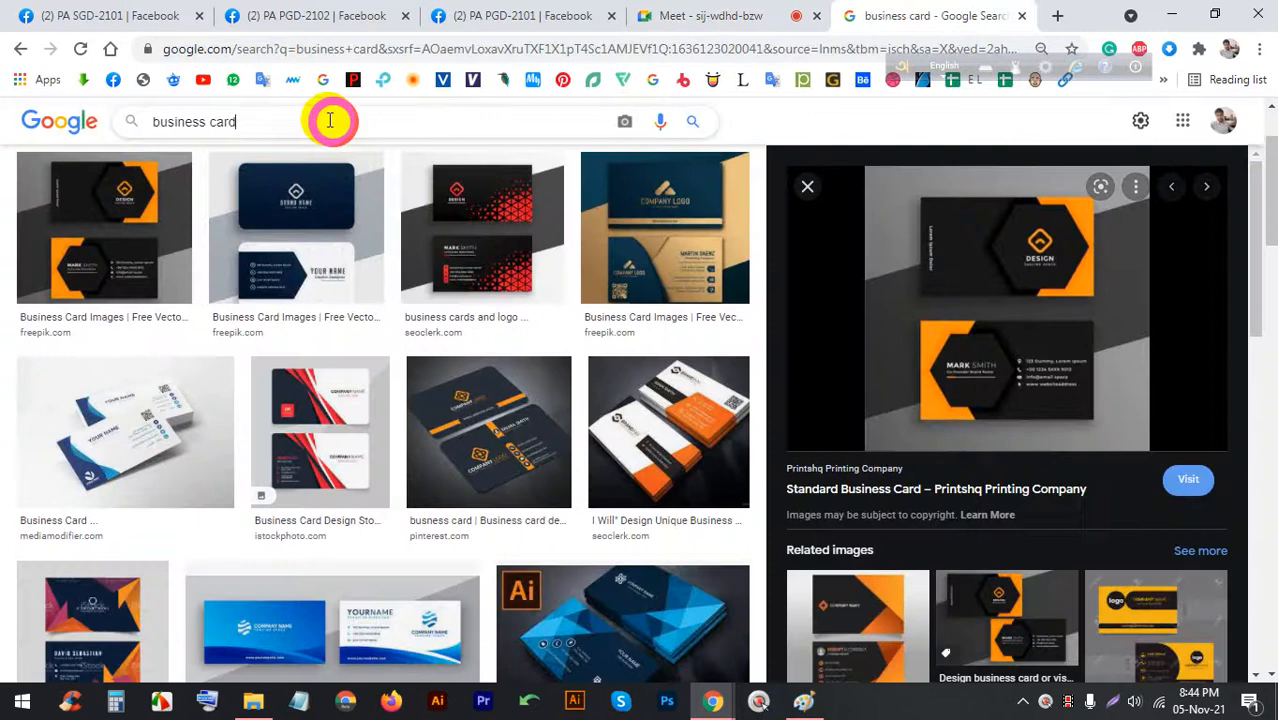
type("with ")
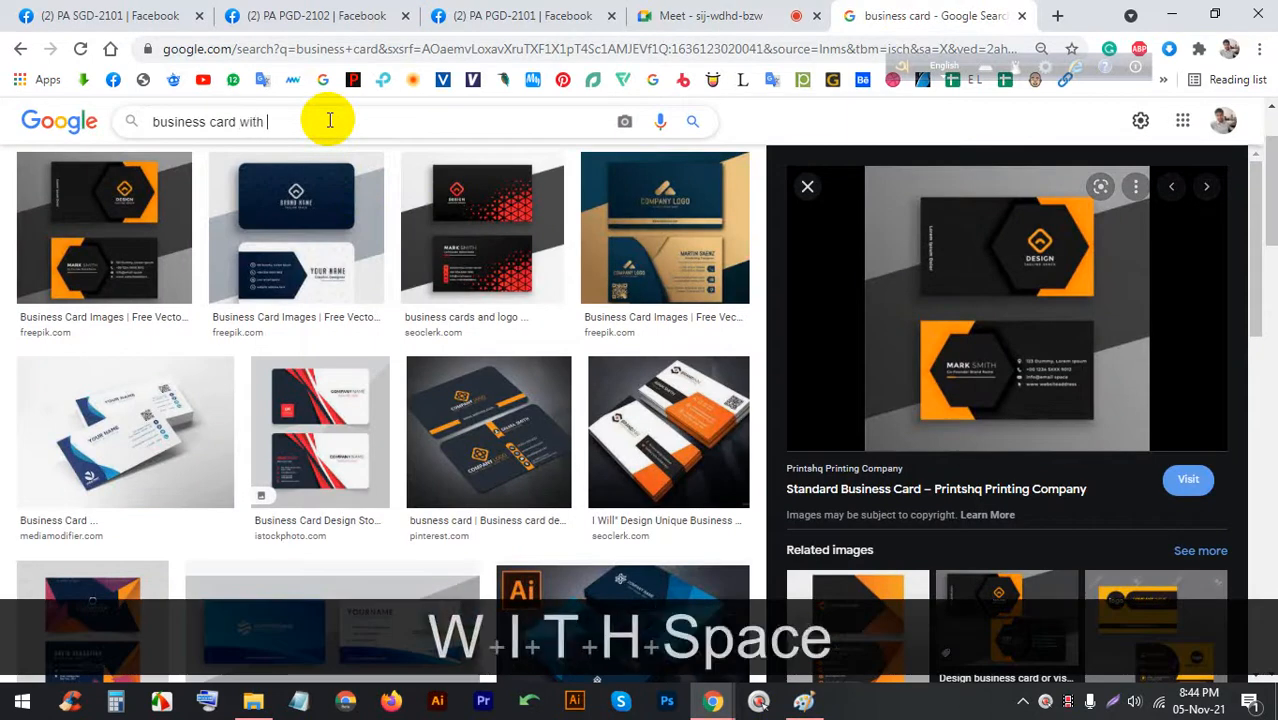
type("image")
key("Return")
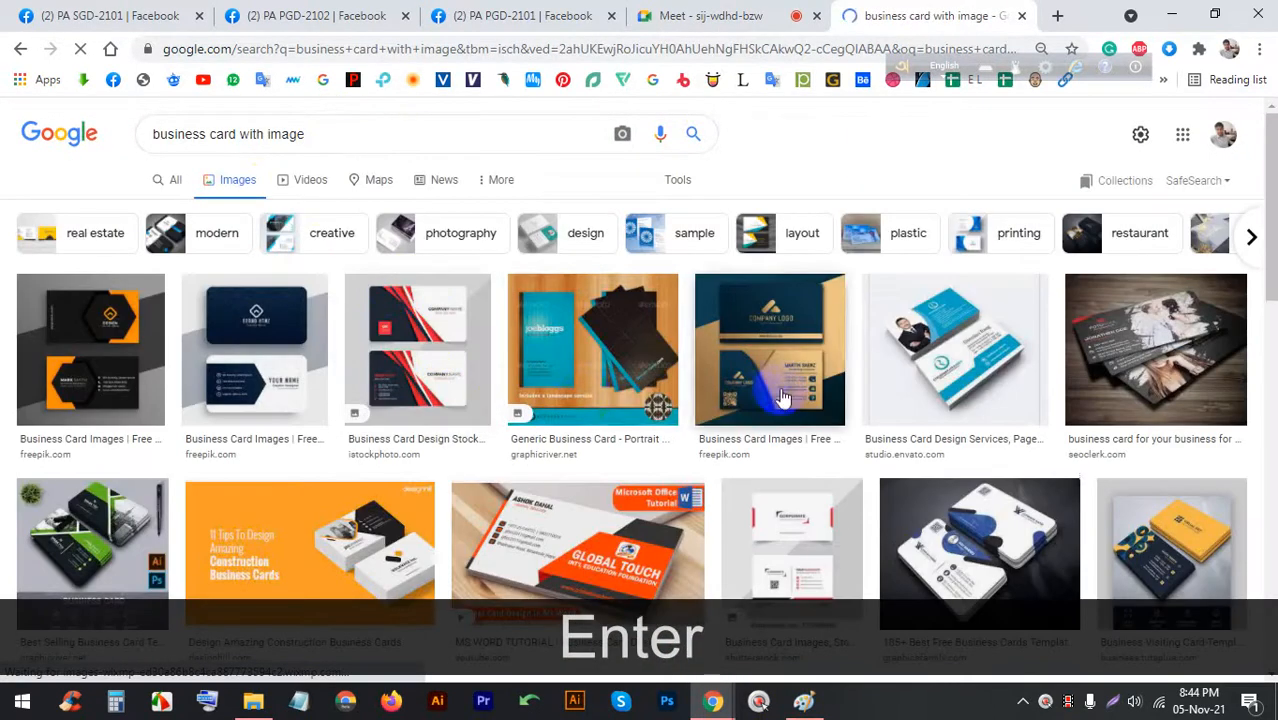
scroll(783, 398, "down", 1)
left_click(975, 345)
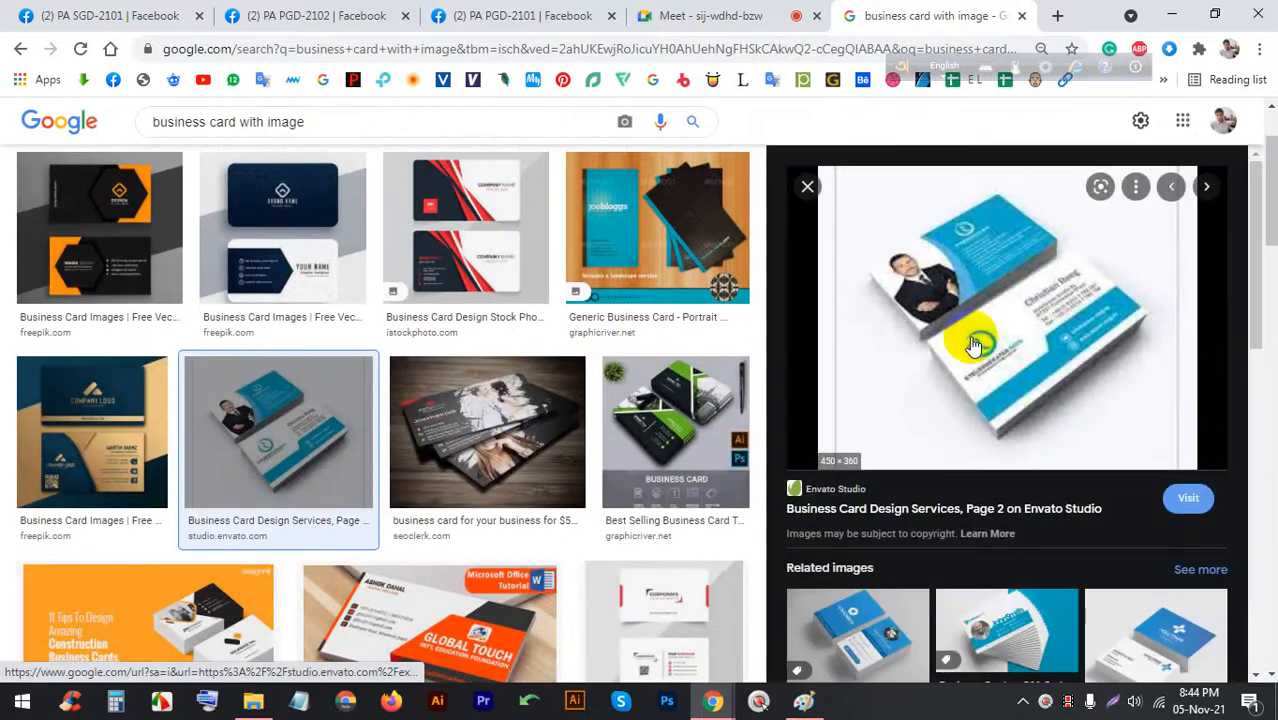
scroll(893, 328, "down", 3)
left_click(887, 418)
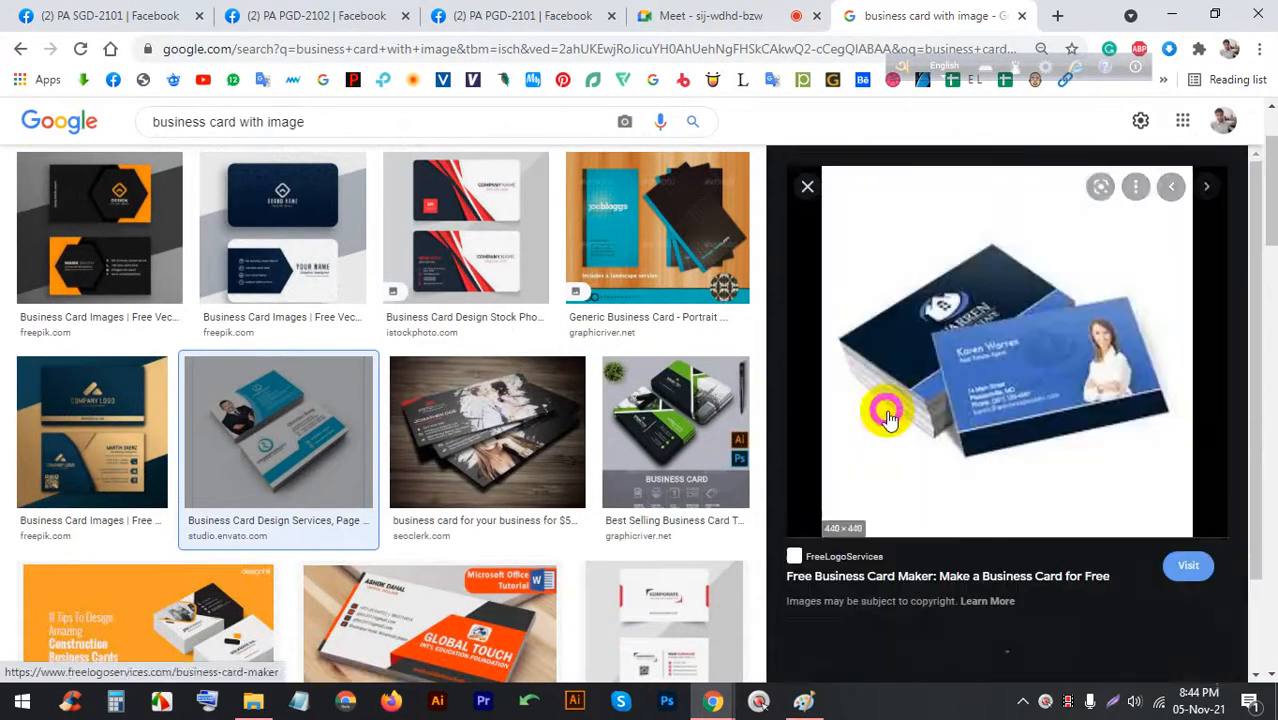
scroll(231, 261, "down", 5)
left_click(231, 261)
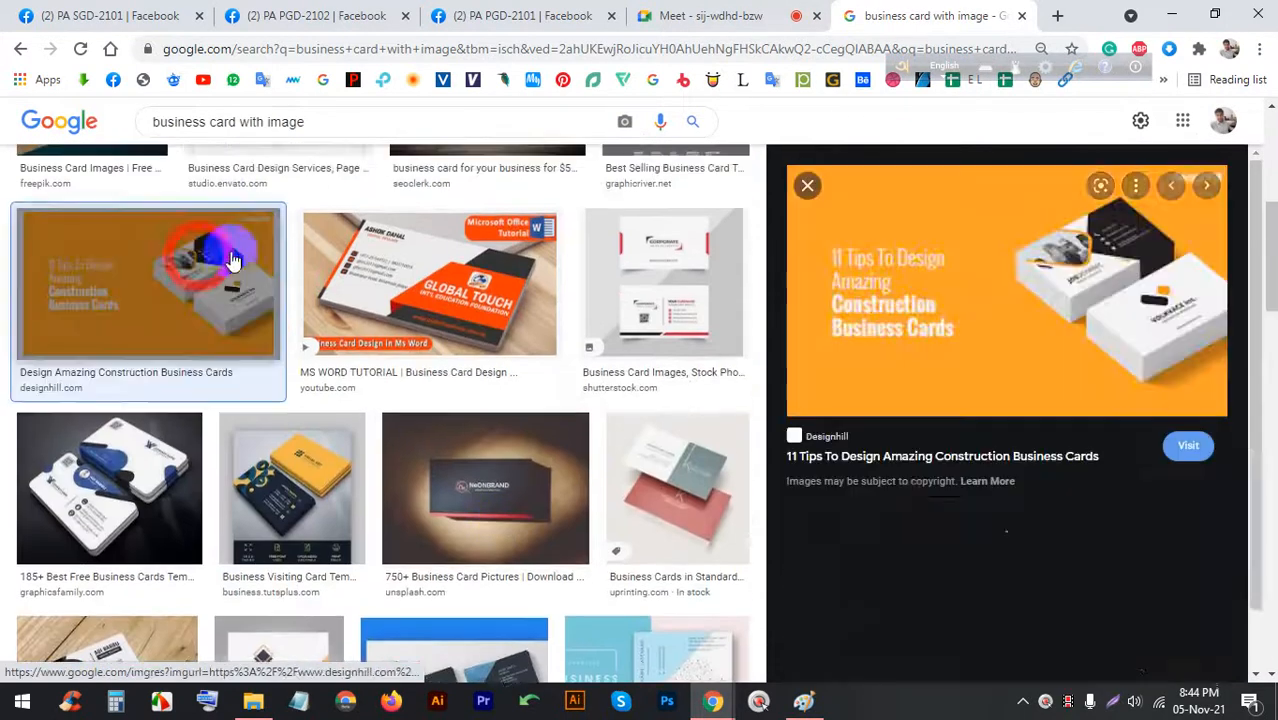
Check Meet, preview the jiwstudio construction card, then step back and bring Paint forward
left_click(724, 15)
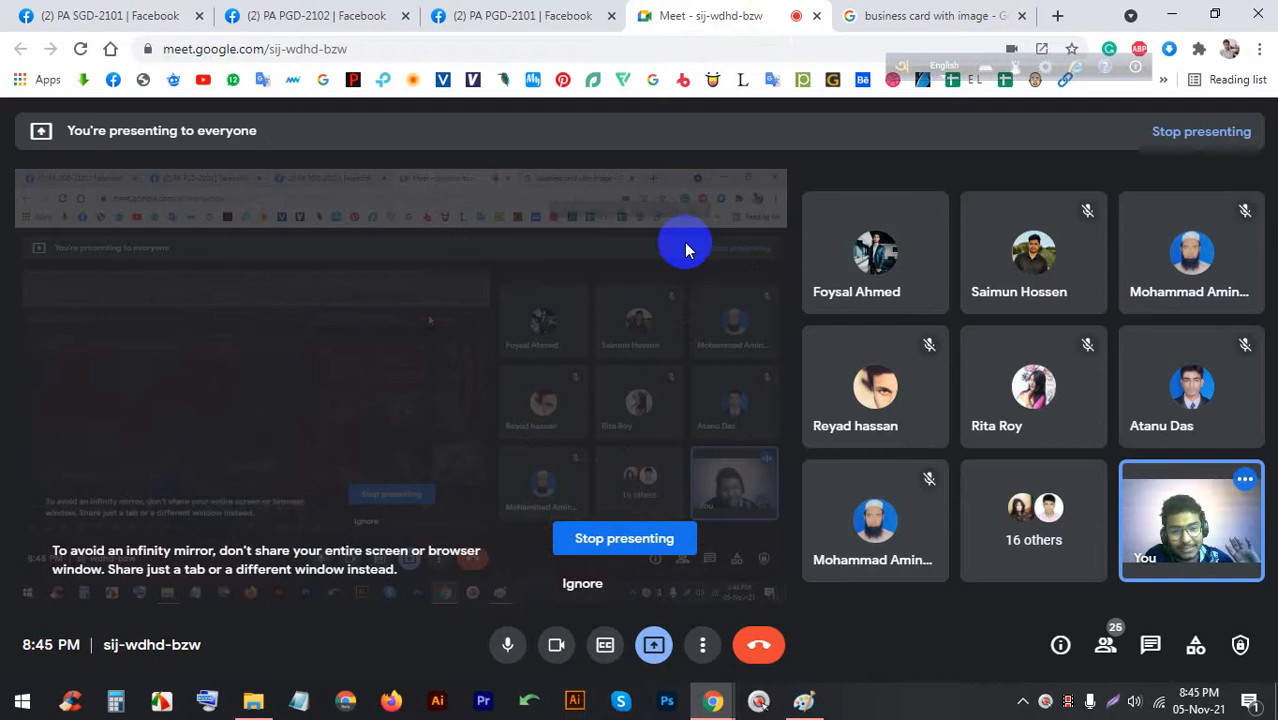
left_click(935, 15)
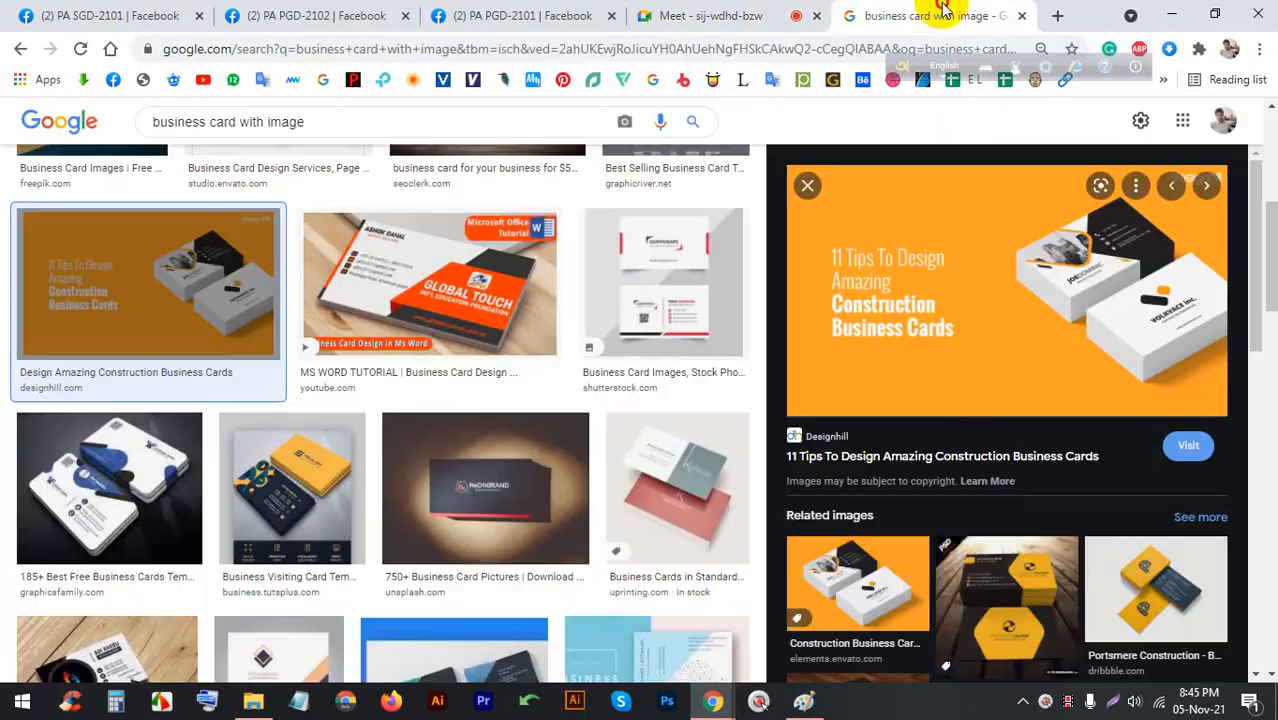
left_click(838, 578)
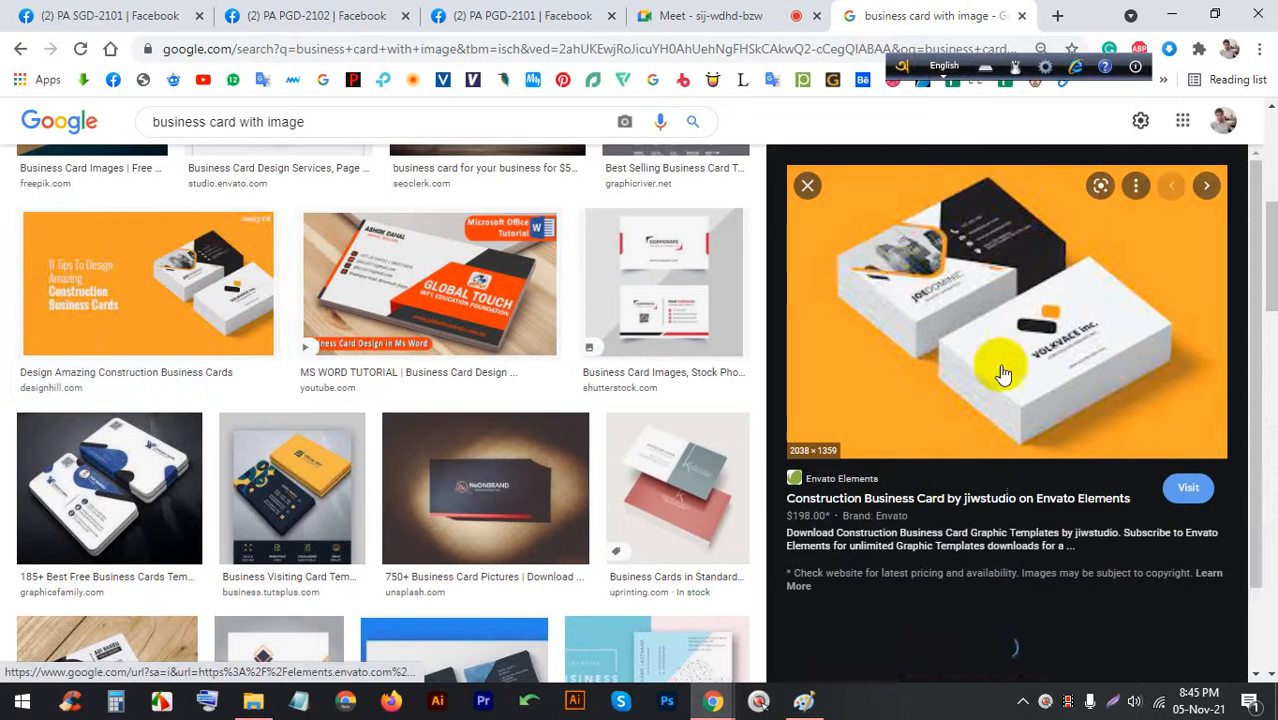
left_click(710, 16)
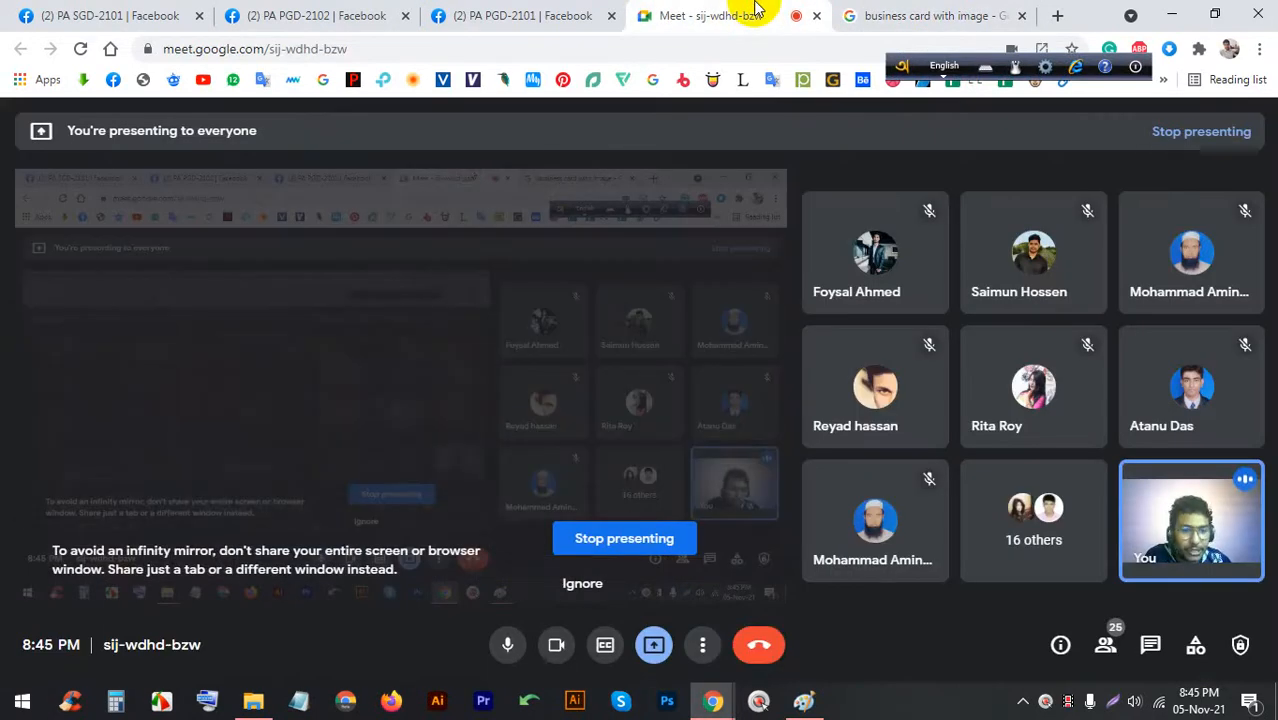
left_click(988, 12)
scroll(45, 140, "up", 4)
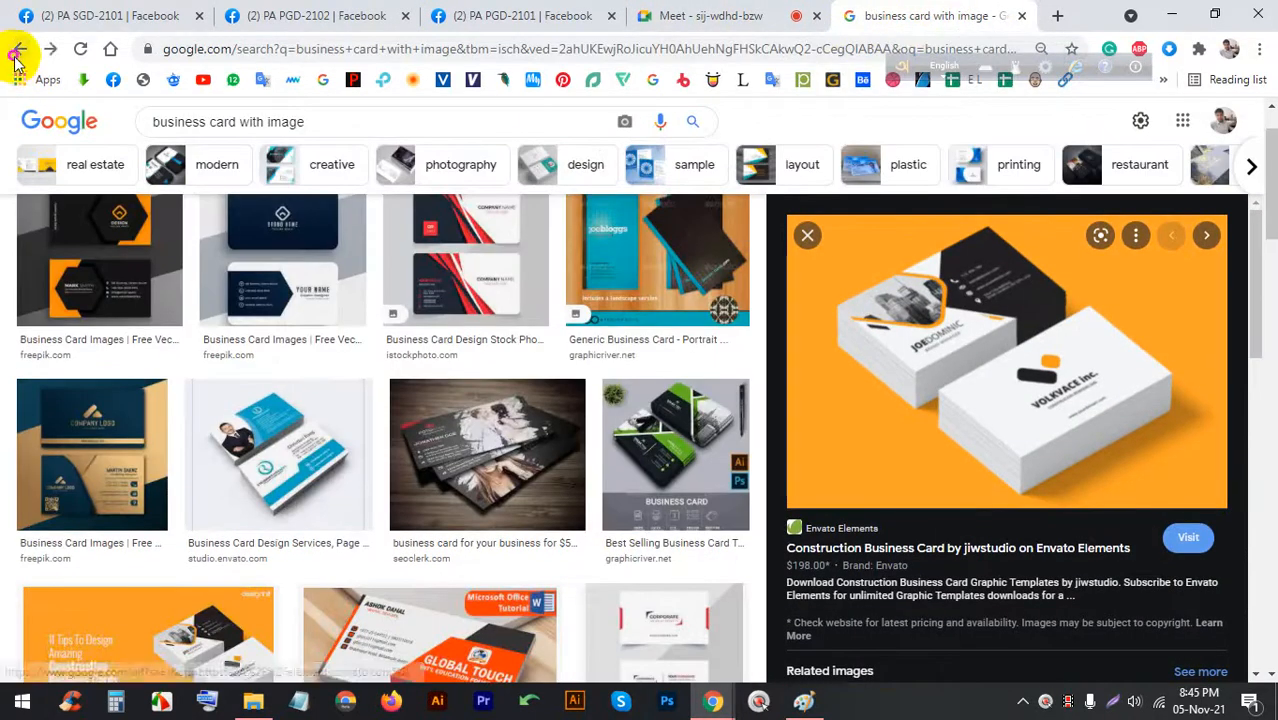
left_click(17, 50)
left_click(17, 50)
left_click(803, 700)
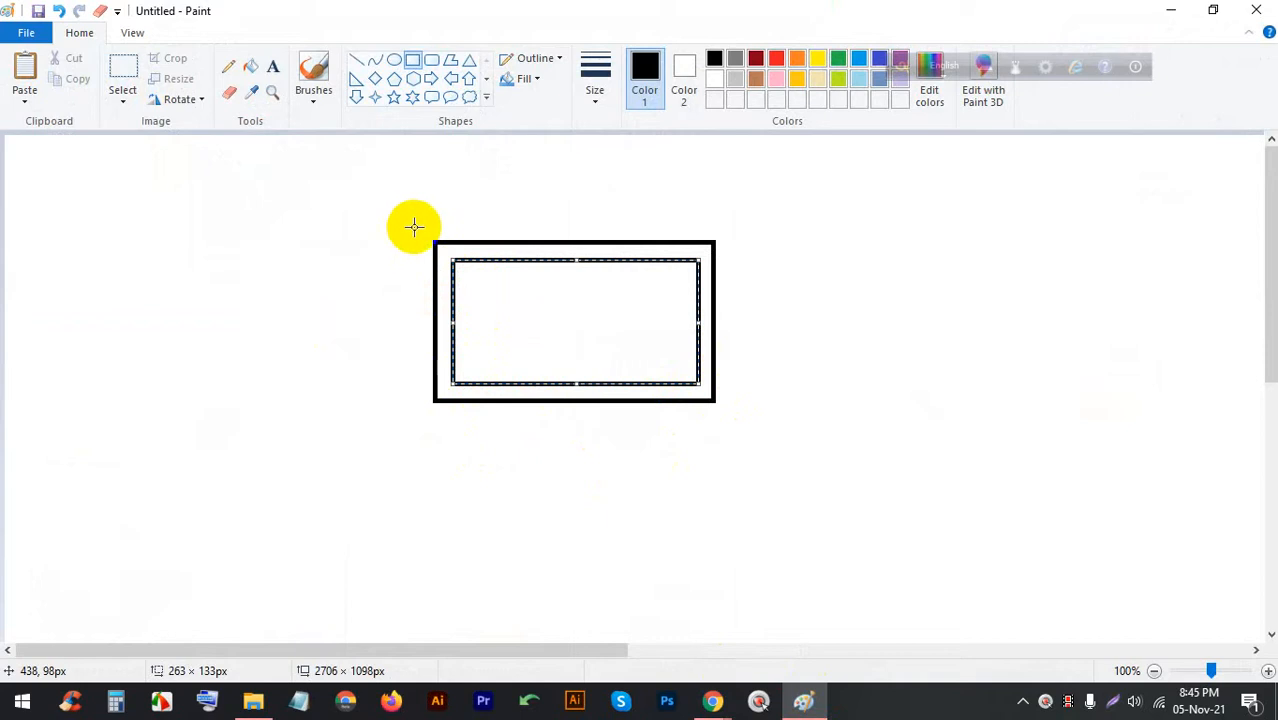
Draw a red 337×207 px rectangle enclosing both card rectangles, then return to Google Images
left_click_drag(414, 227, 733, 420)
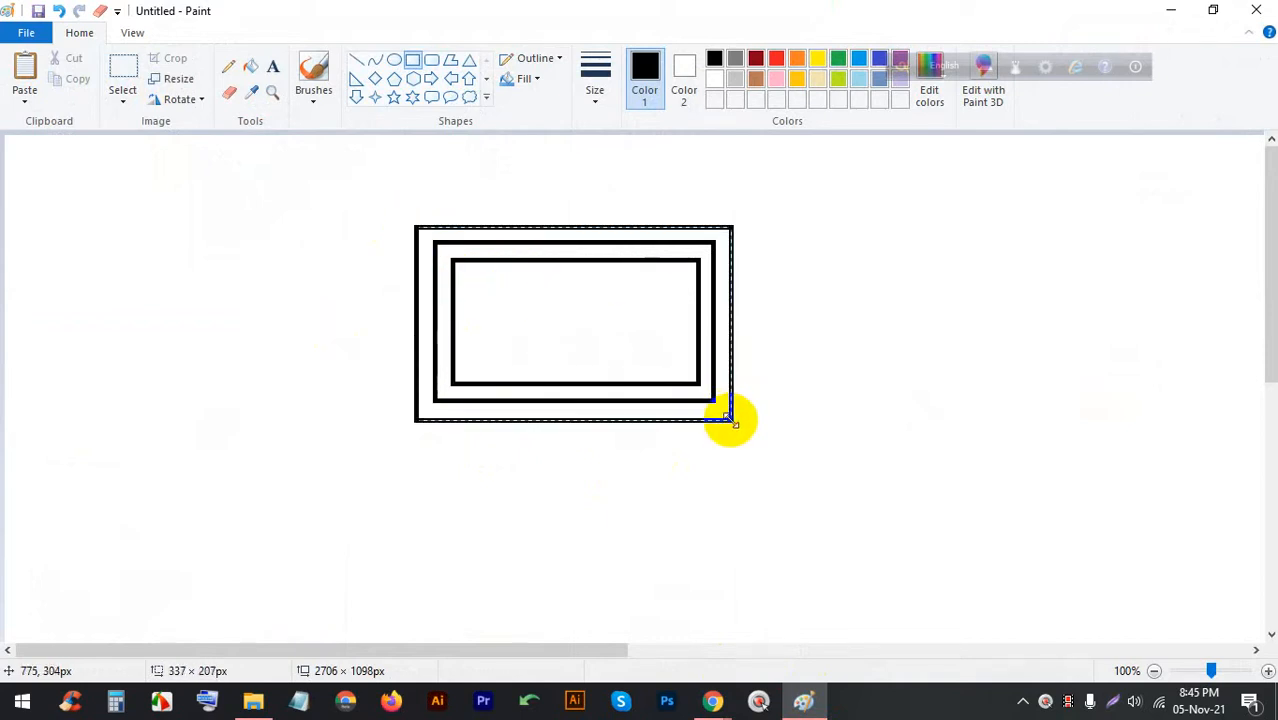
left_click(776, 58)
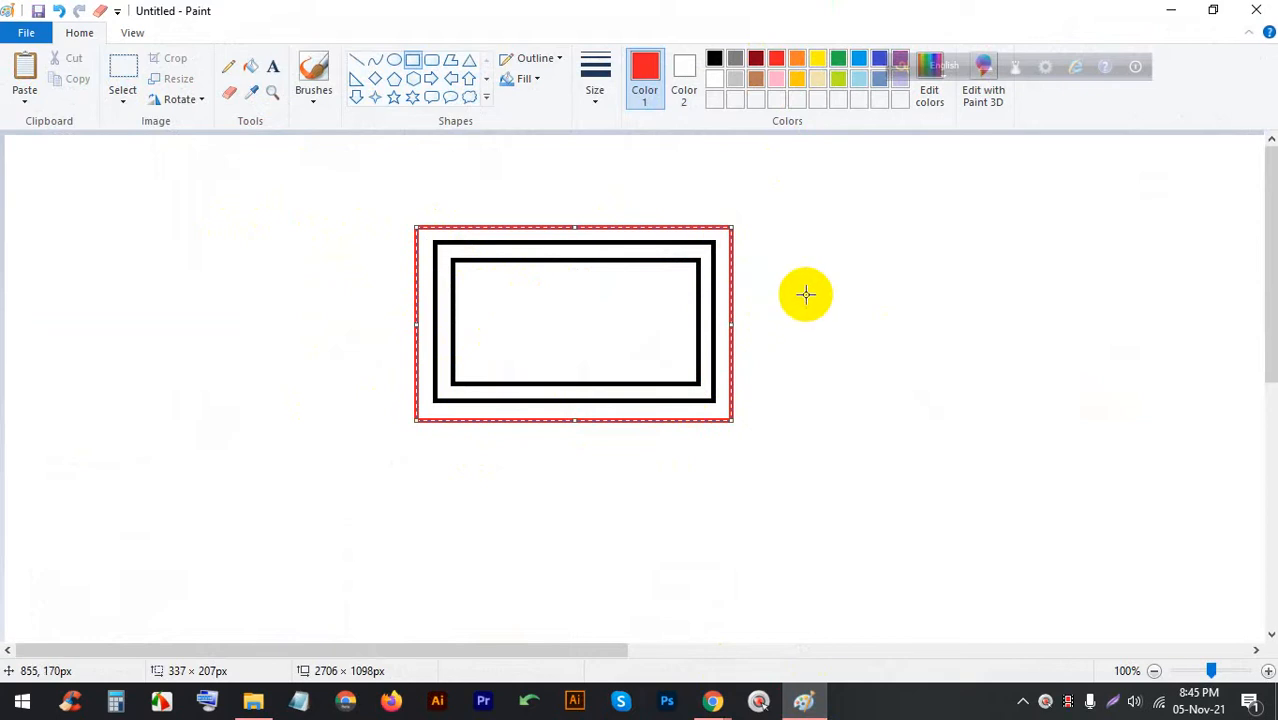
mouse_move(712, 701)
left_click(600, 590)
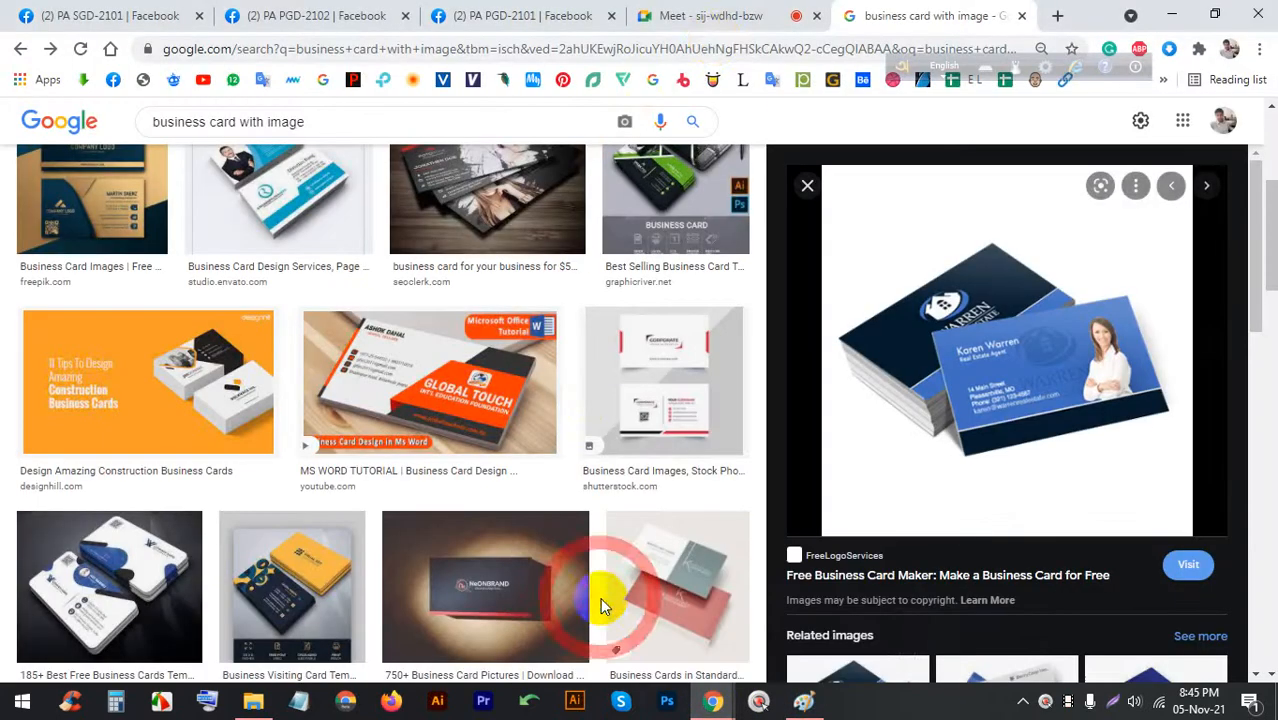
Open the red-and-white Shutterstock business card preview in Google Images
left_click(712, 16)
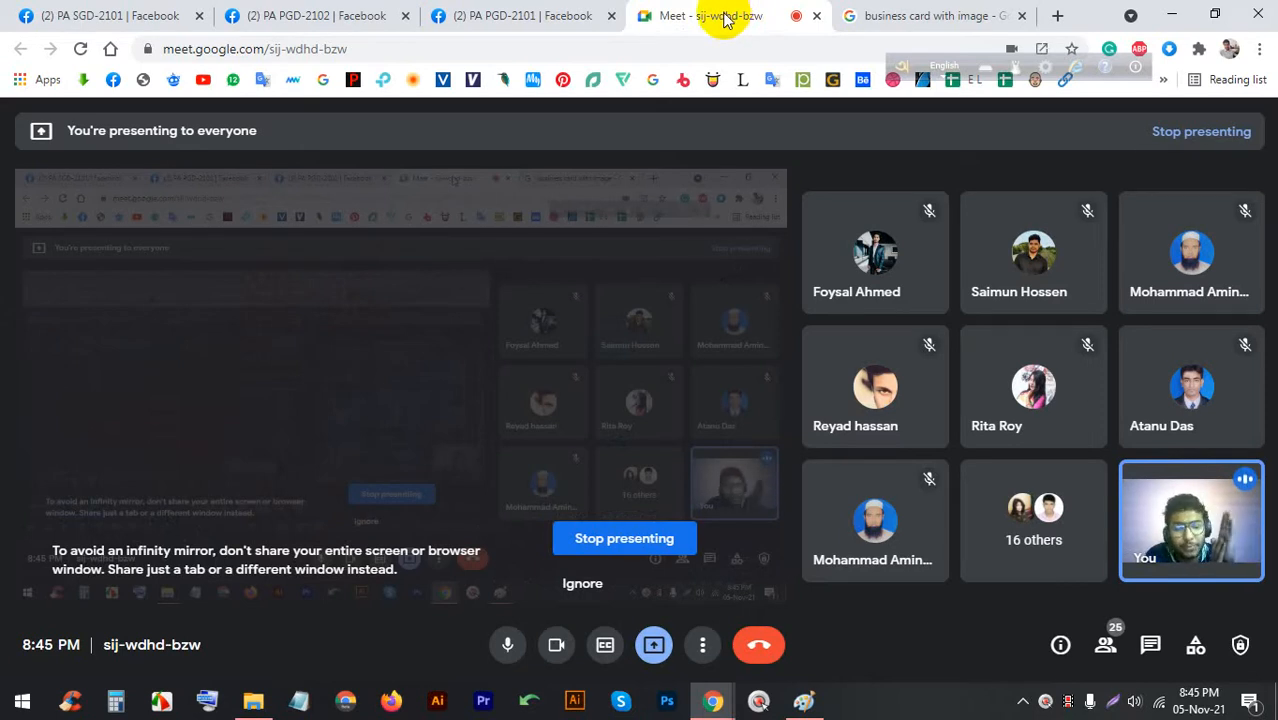
left_click(842, 13)
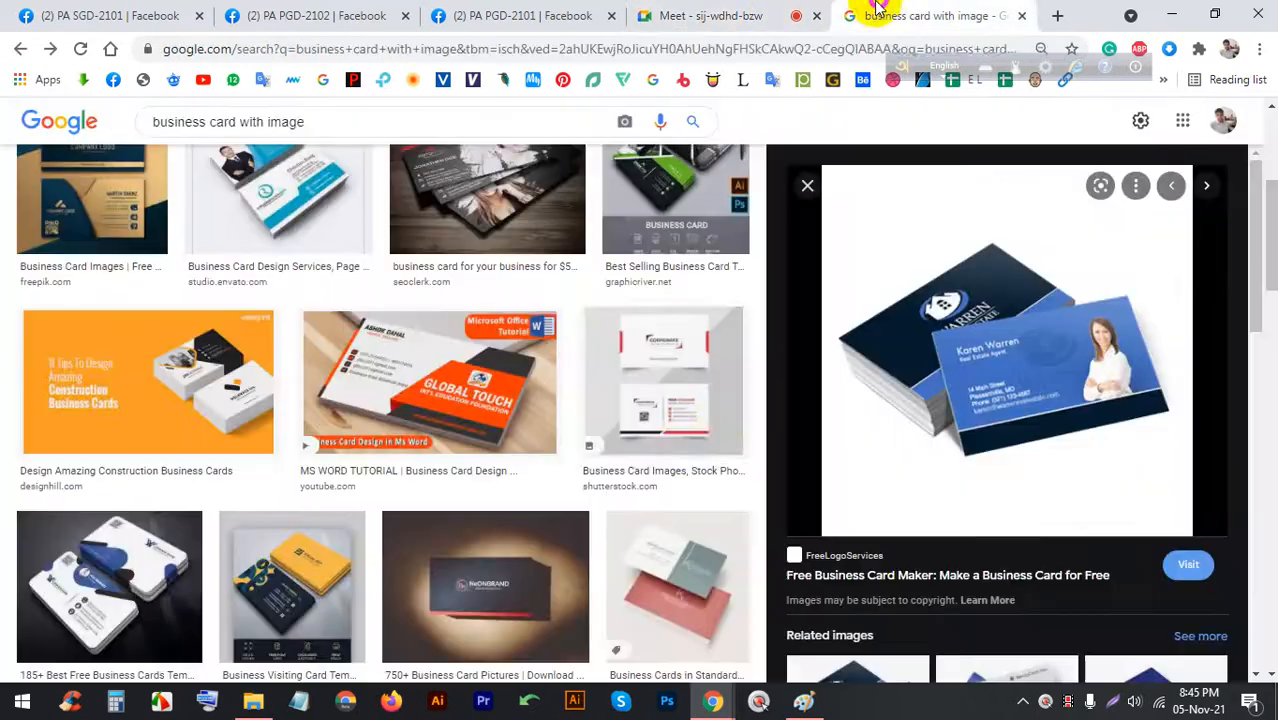
left_click(650, 357)
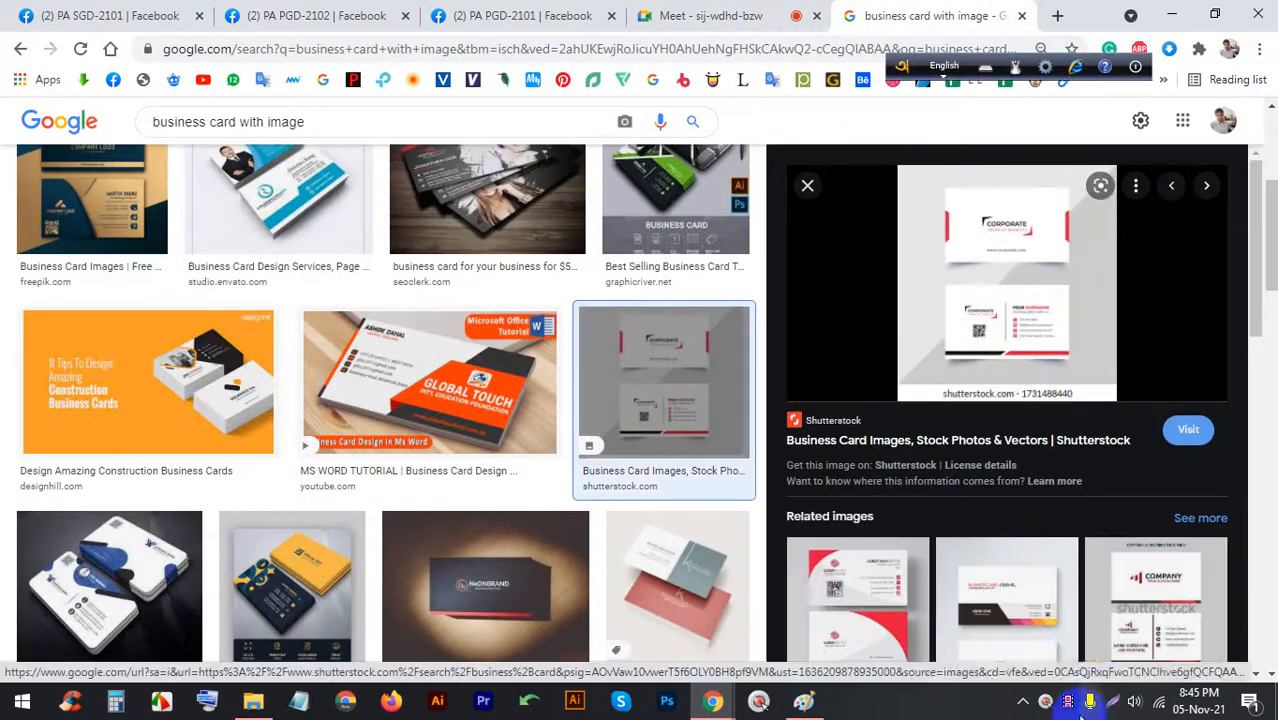
Mark the card's top, bottom and right edges with red lines in a Lightshot capture
left_click(1117, 702)
left_click_drag(1225, 403, 771, 126)
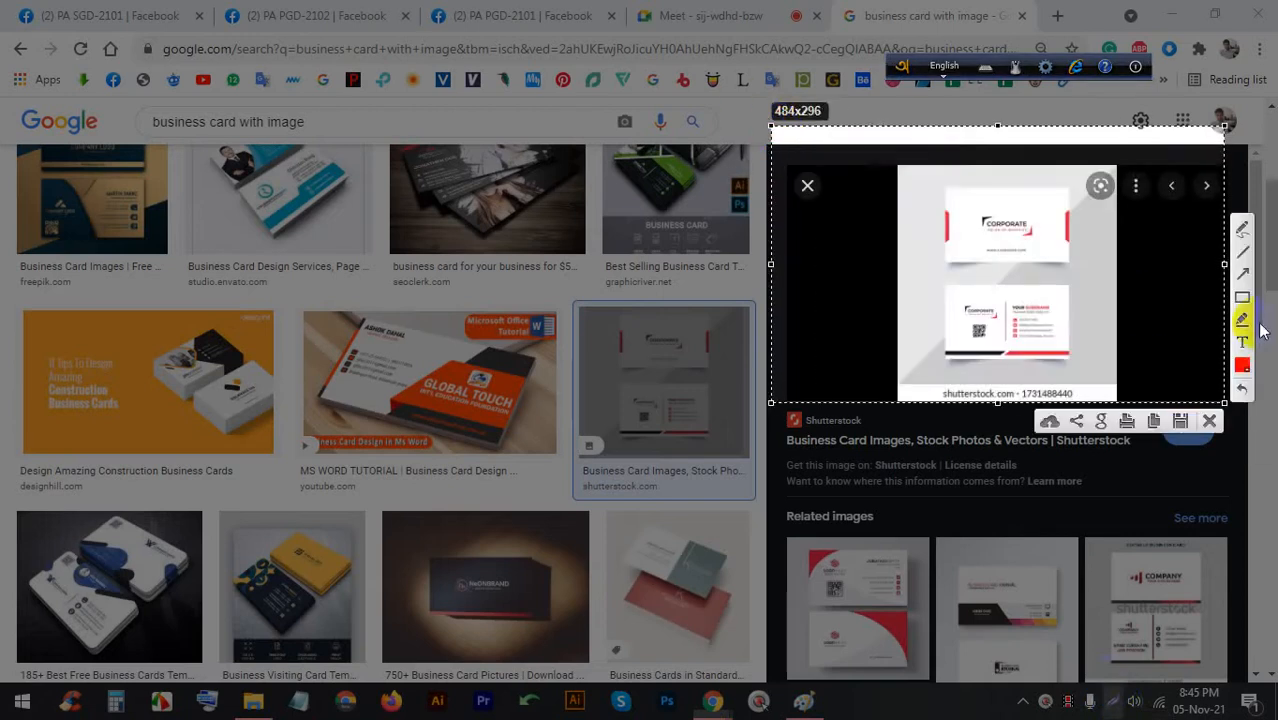
left_click(1239, 253)
left_click_drag(946, 188, 1075, 188)
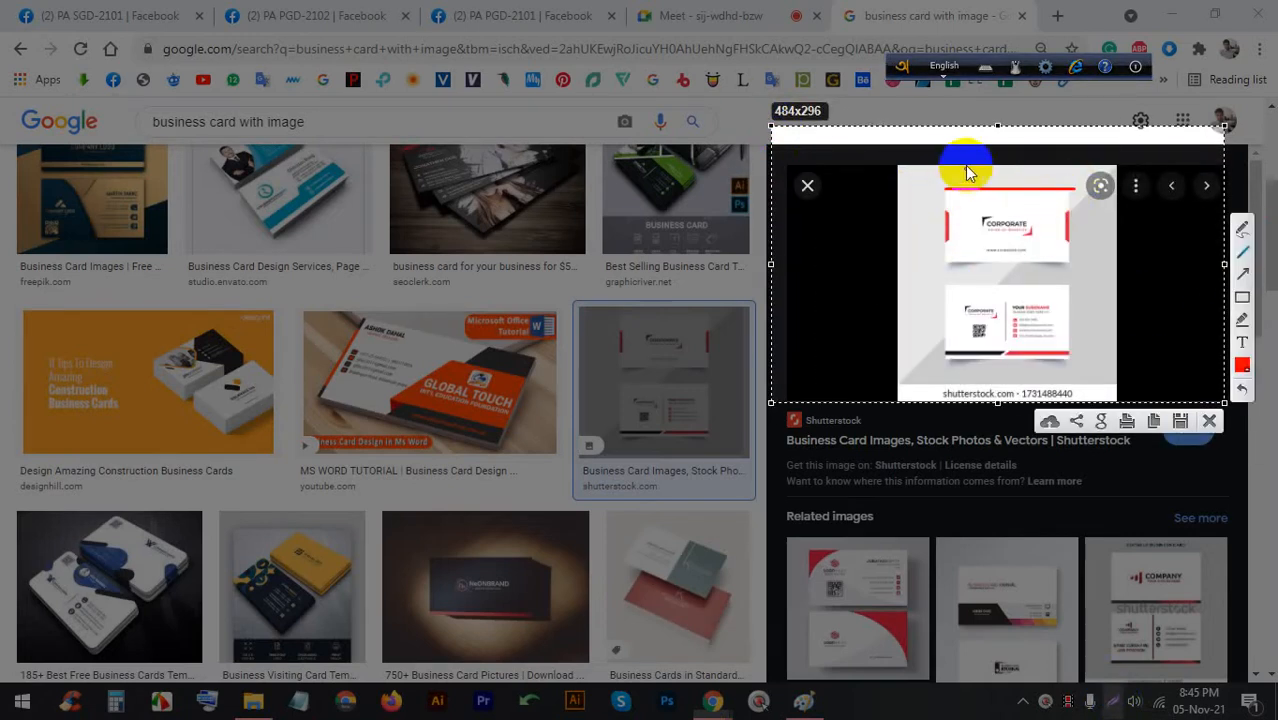
mouse_move(944, 198)
left_mouse_down()
mouse_move(1072, 198)
mouse_move(934, 181)
mouse_move(1080, 182)
left_mouse_up()
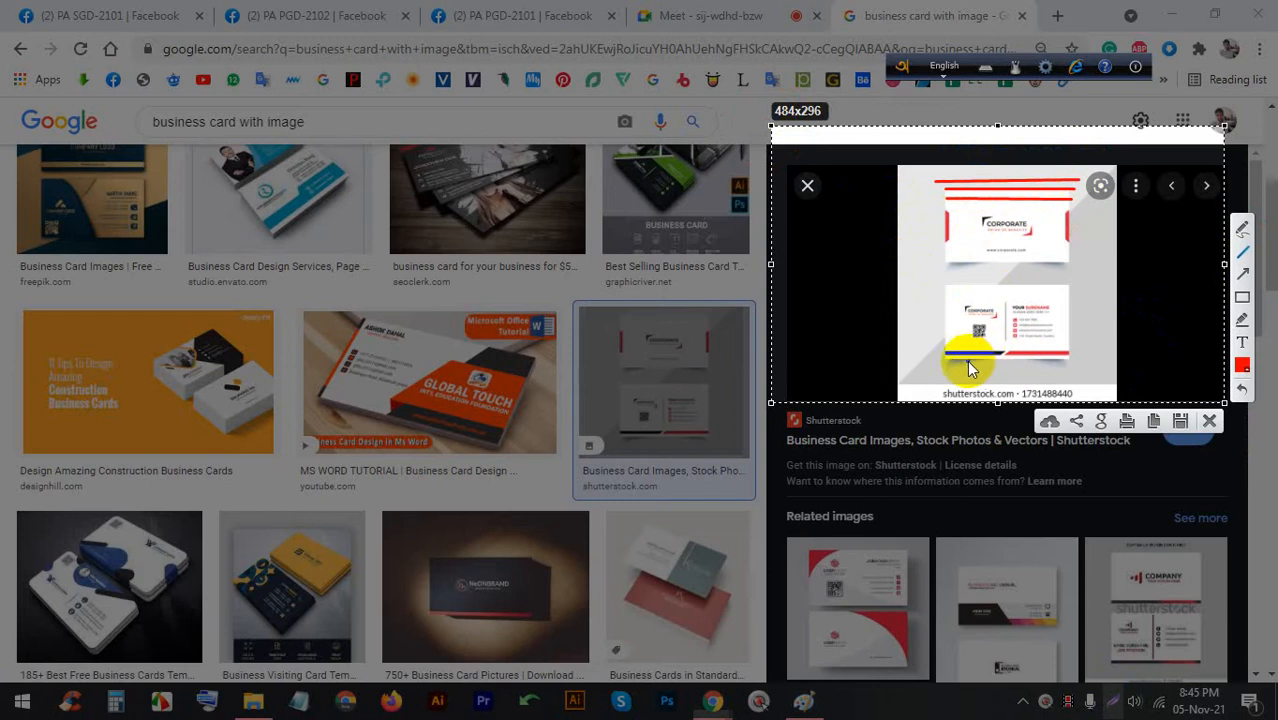
left_click_drag(951, 367, 1069, 367)
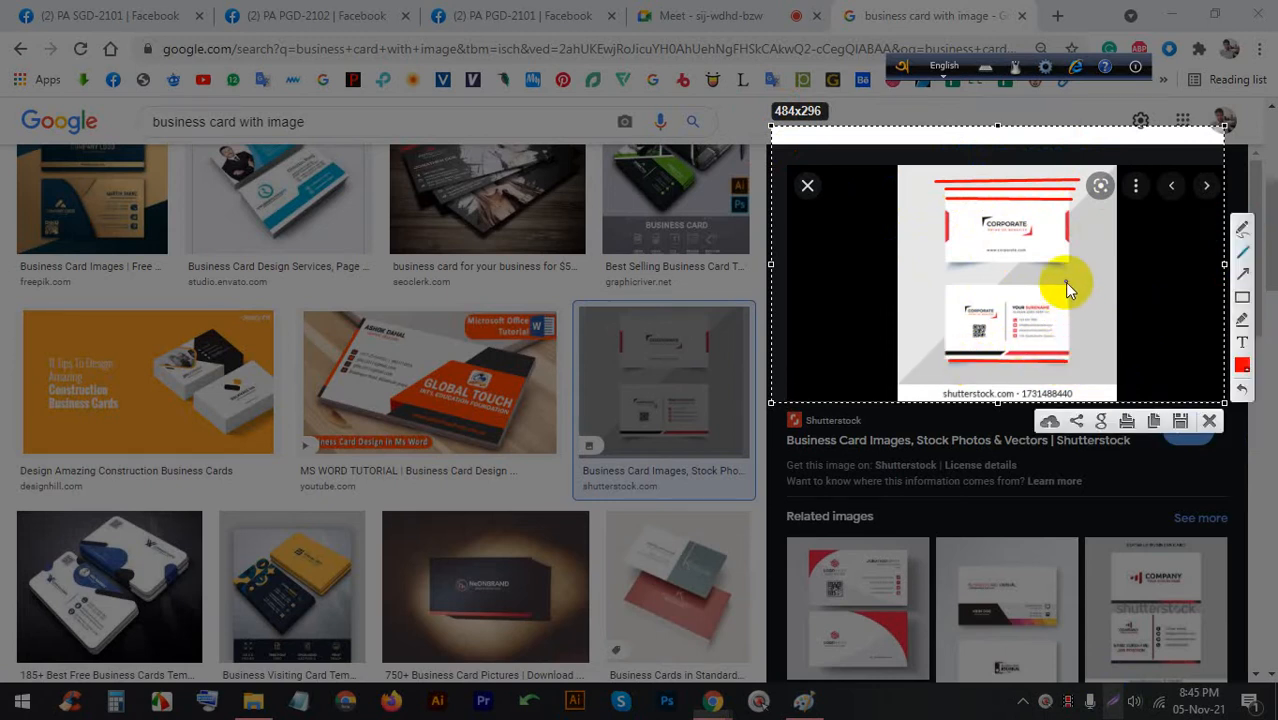
left_click_drag(1064, 283, 1068, 358)
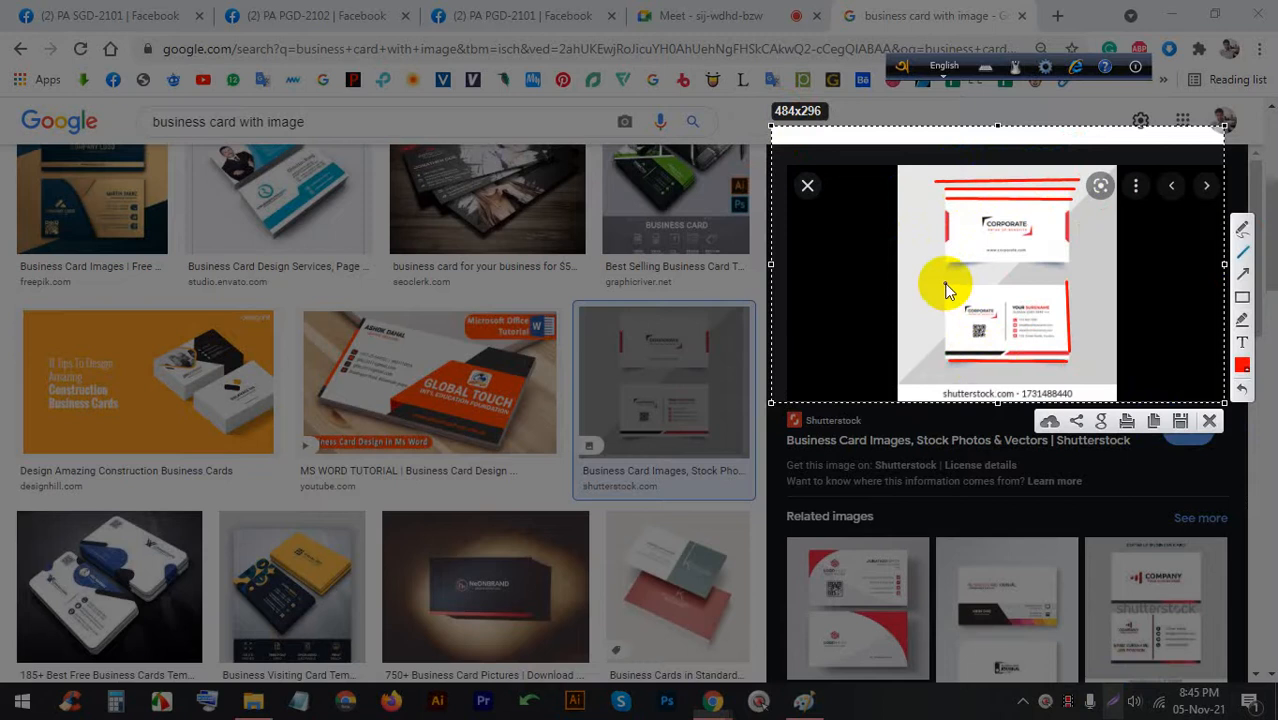
left_click_drag(947, 289, 1066, 280)
left_click(1178, 421)
left_click(710, 12)
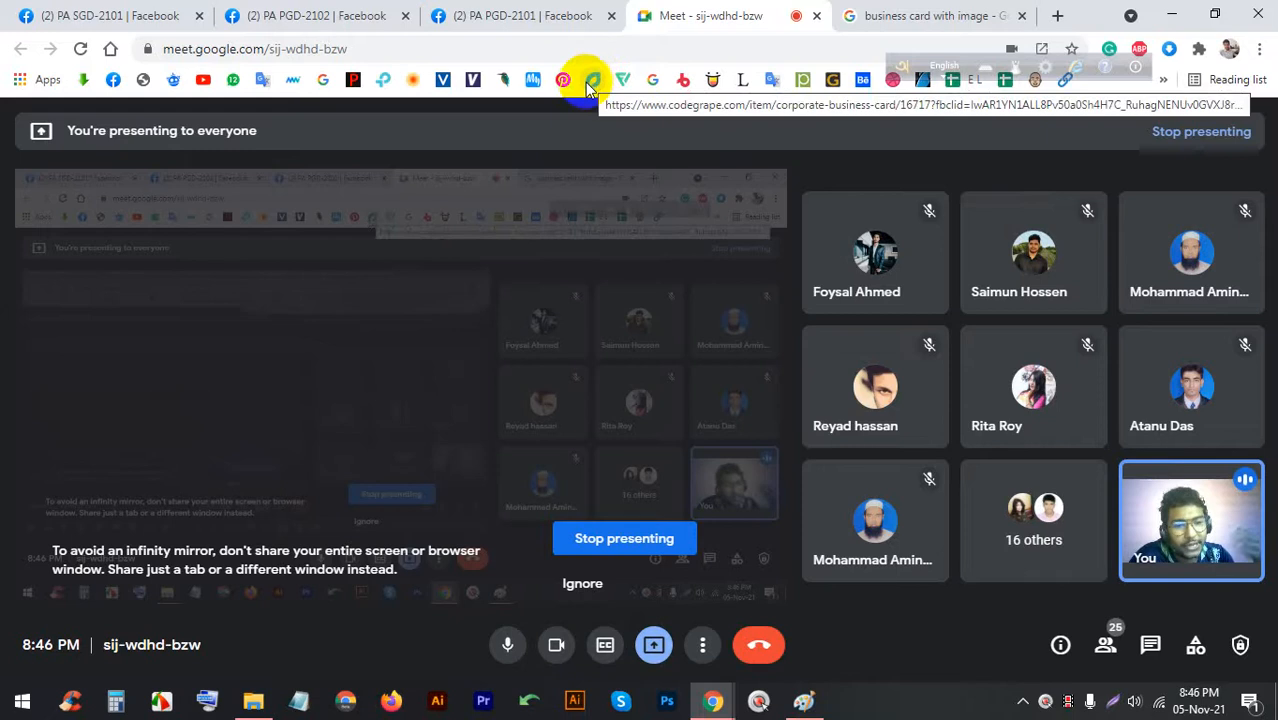
Start a Lightshot capture of the card results and choose purple as the annotation colour
left_click(860, 15)
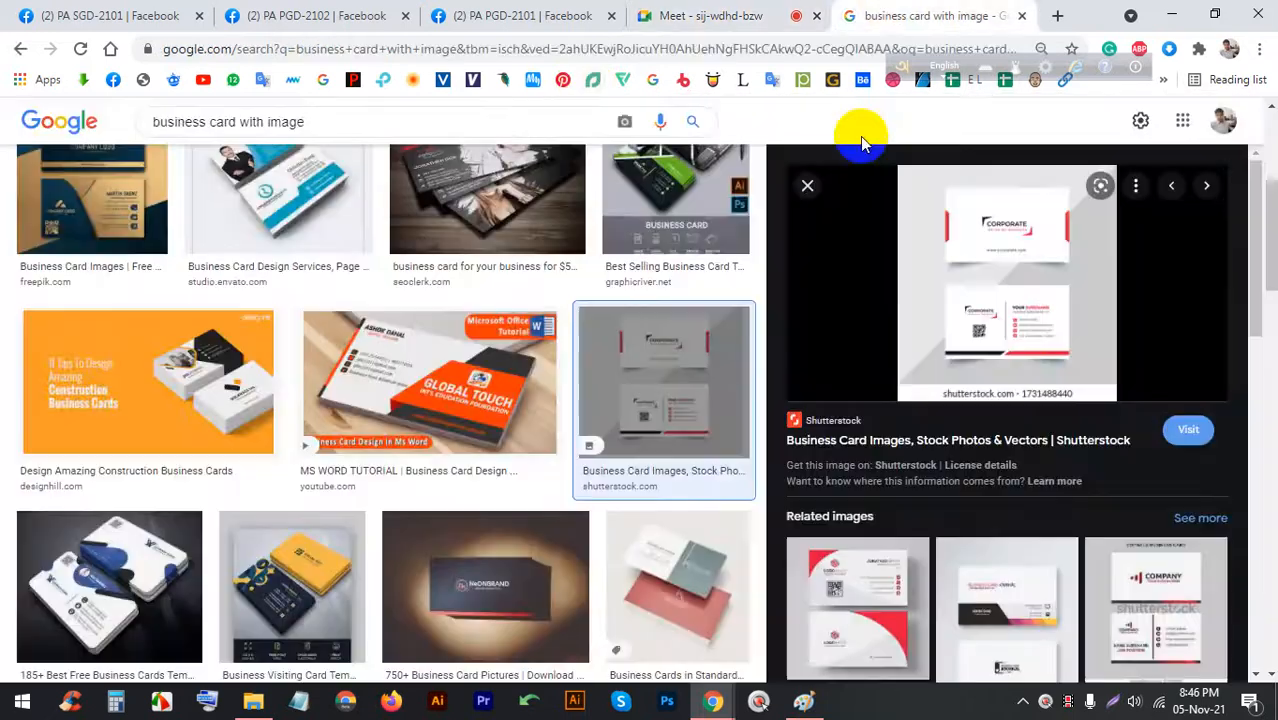
left_click(1125, 695)
left_click_drag(1193, 467, 786, 131)
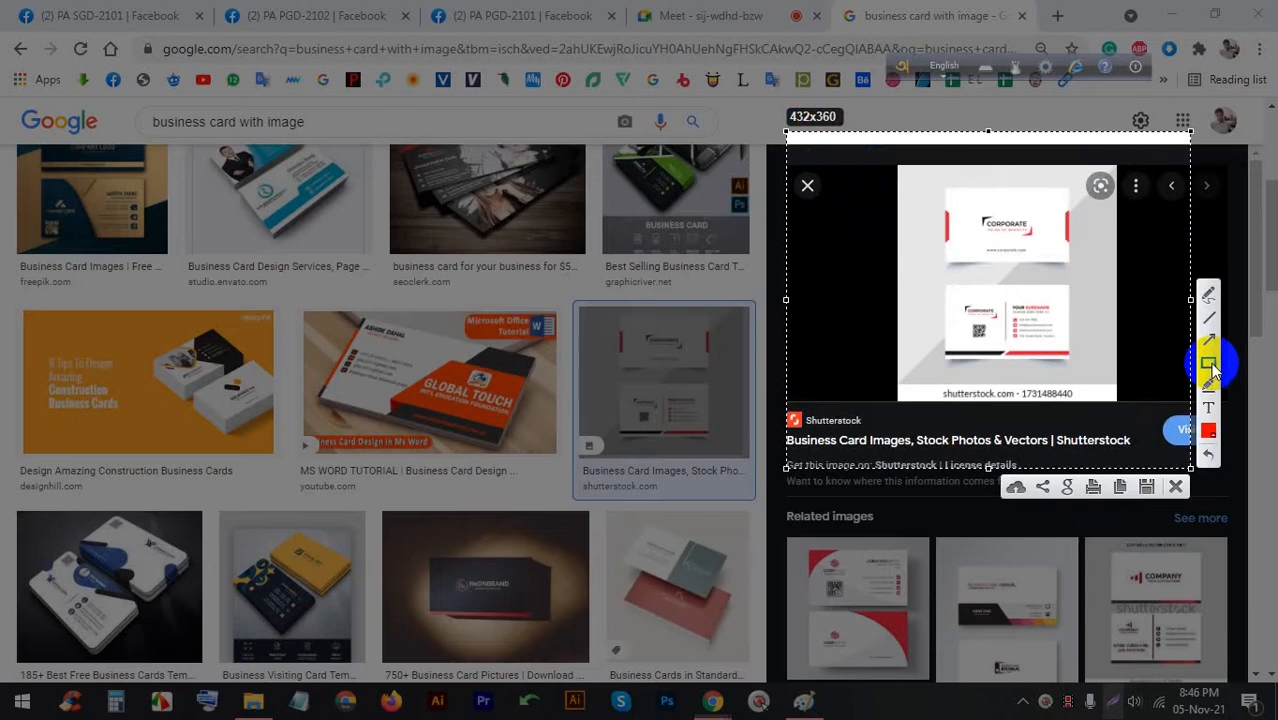
left_click(1208, 430)
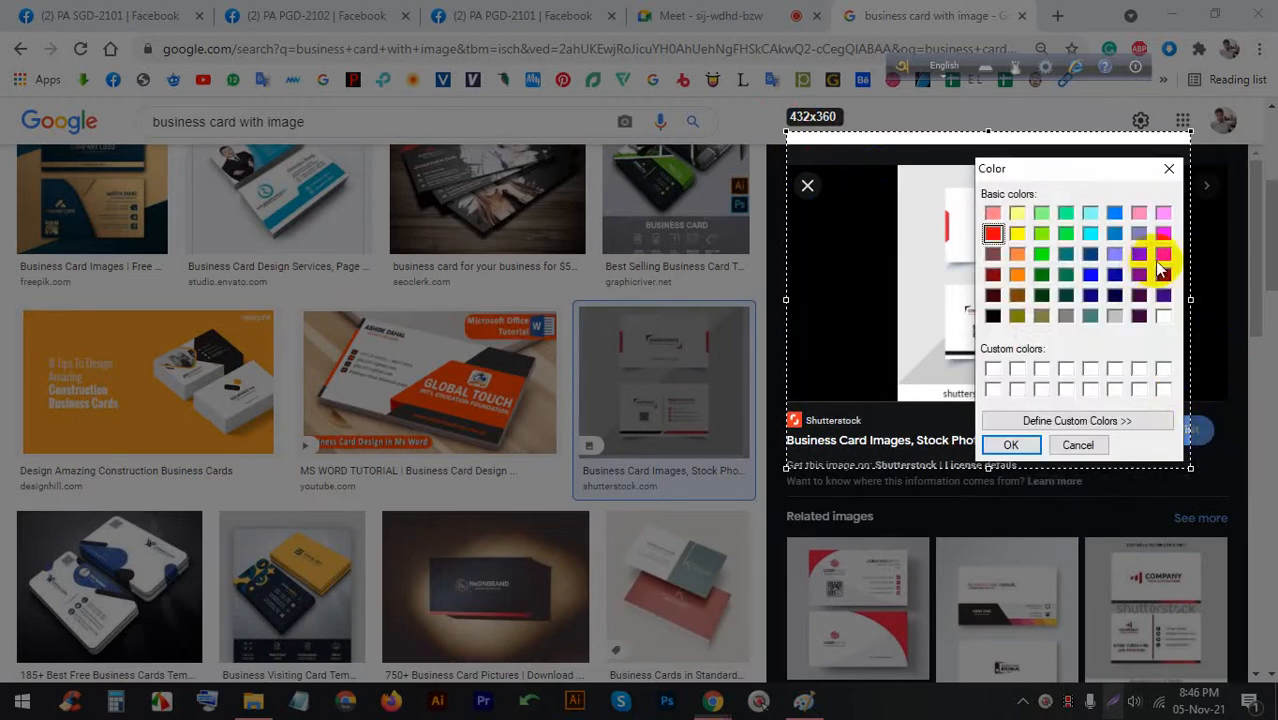
left_click(1160, 272)
left_click(1011, 445)
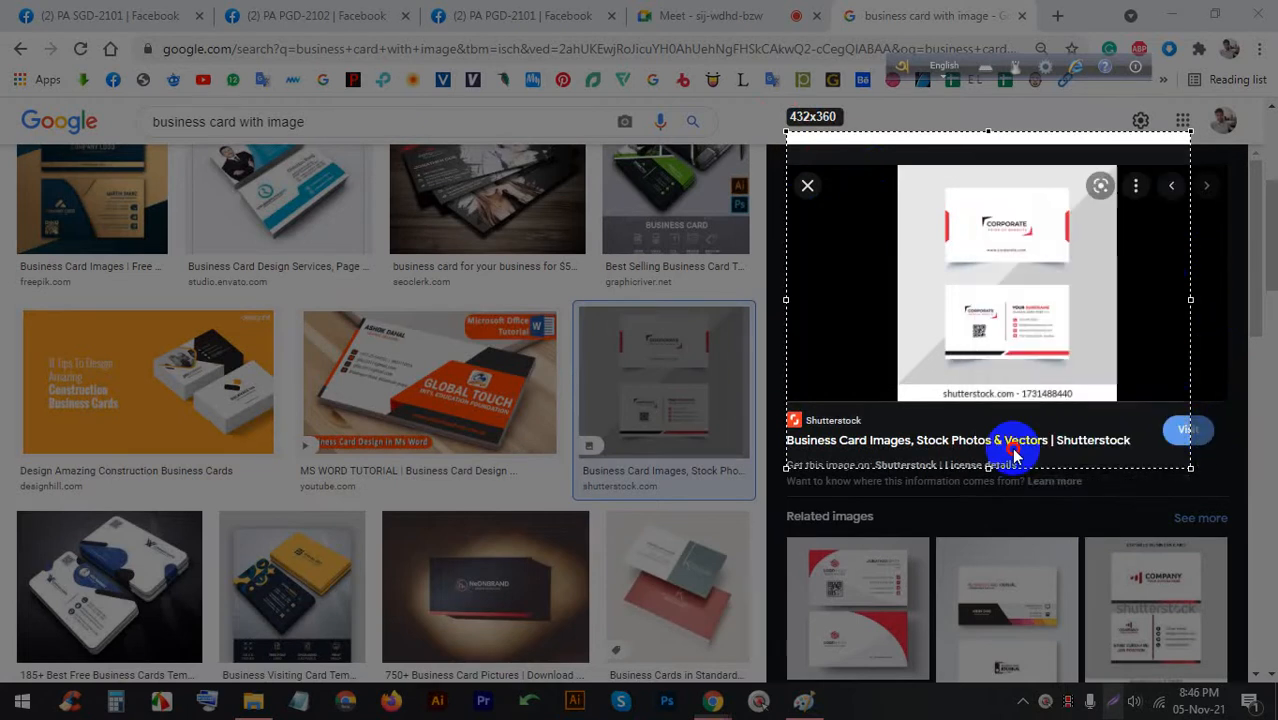
Outline the top Shutterstock card with a purple rectangle, then bring the Paint sketch forward
left_click_drag(946, 188, 1067, 261)
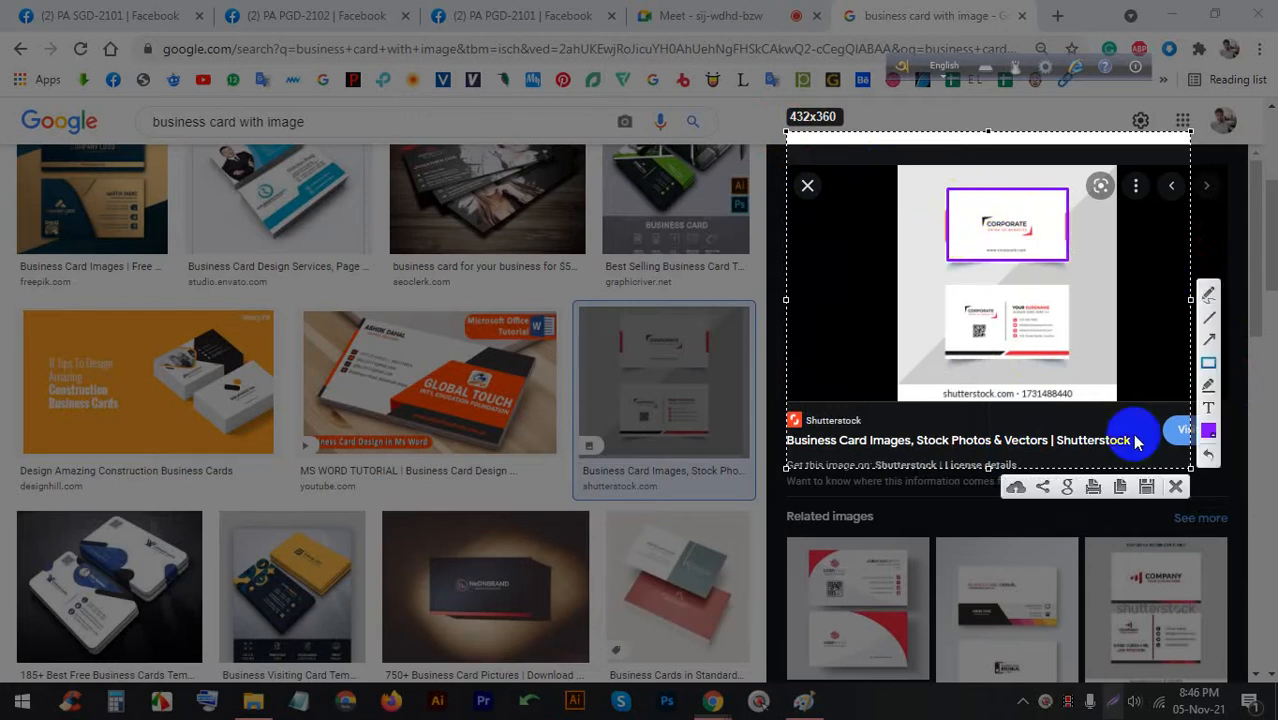
left_click(1175, 486)
left_click(733, 18)
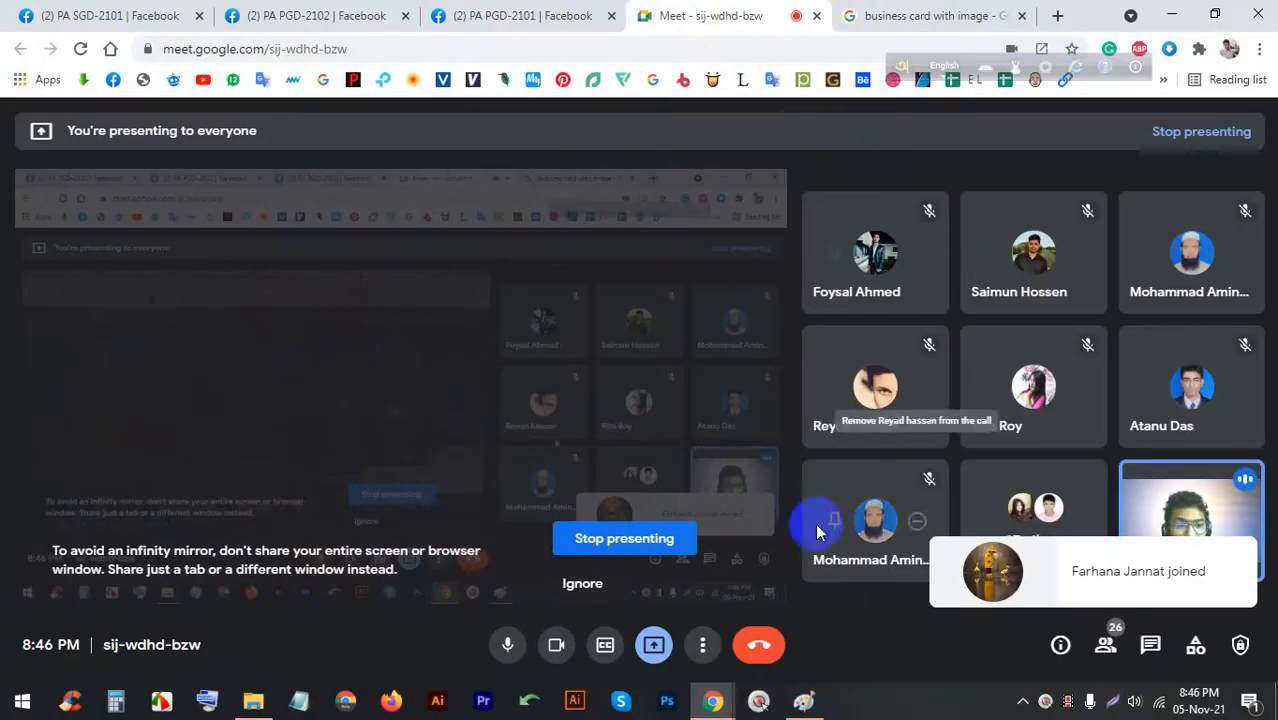
left_click(804, 701)
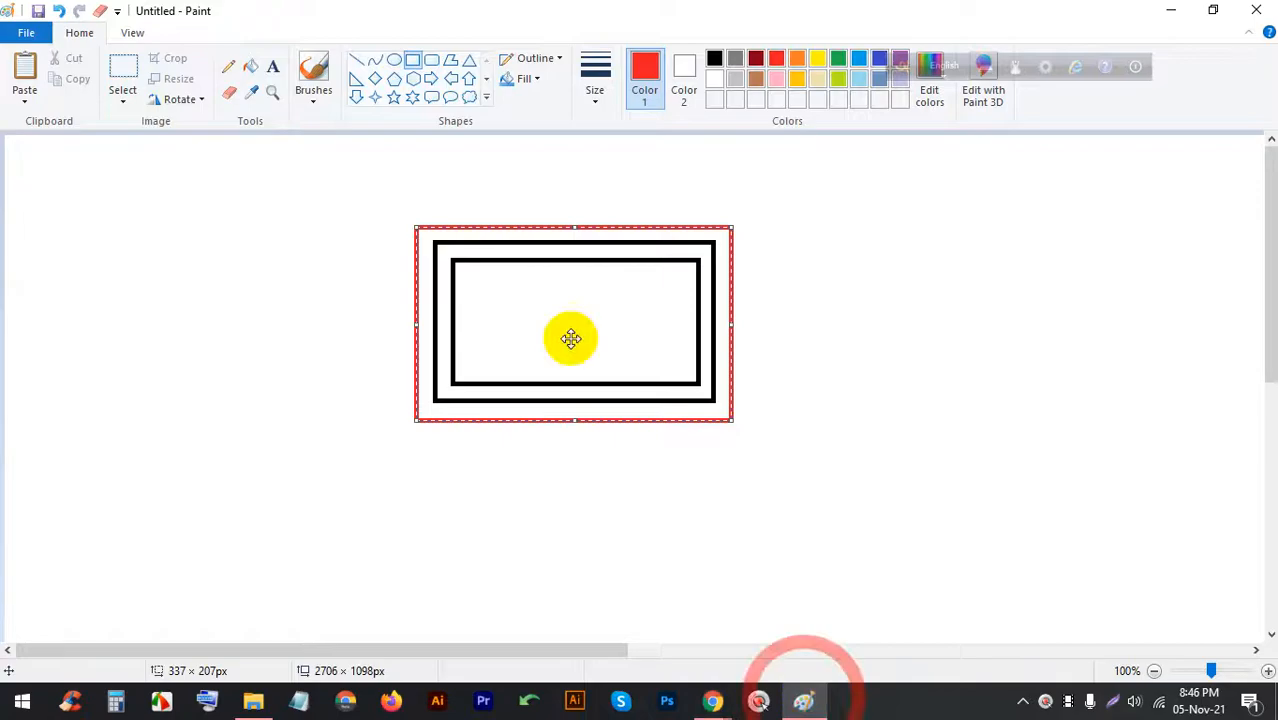
left_click(1113, 701)
left_click_drag(1145, 561, 130, 123)
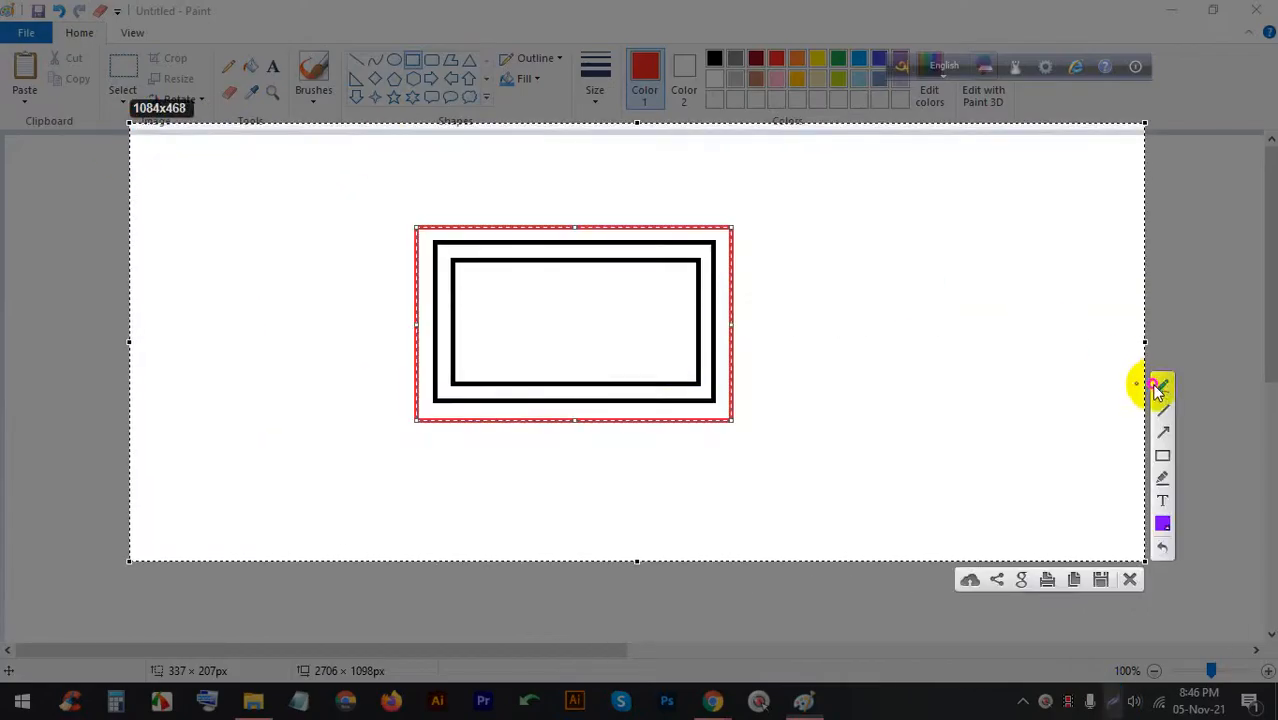
left_click(1155, 385)
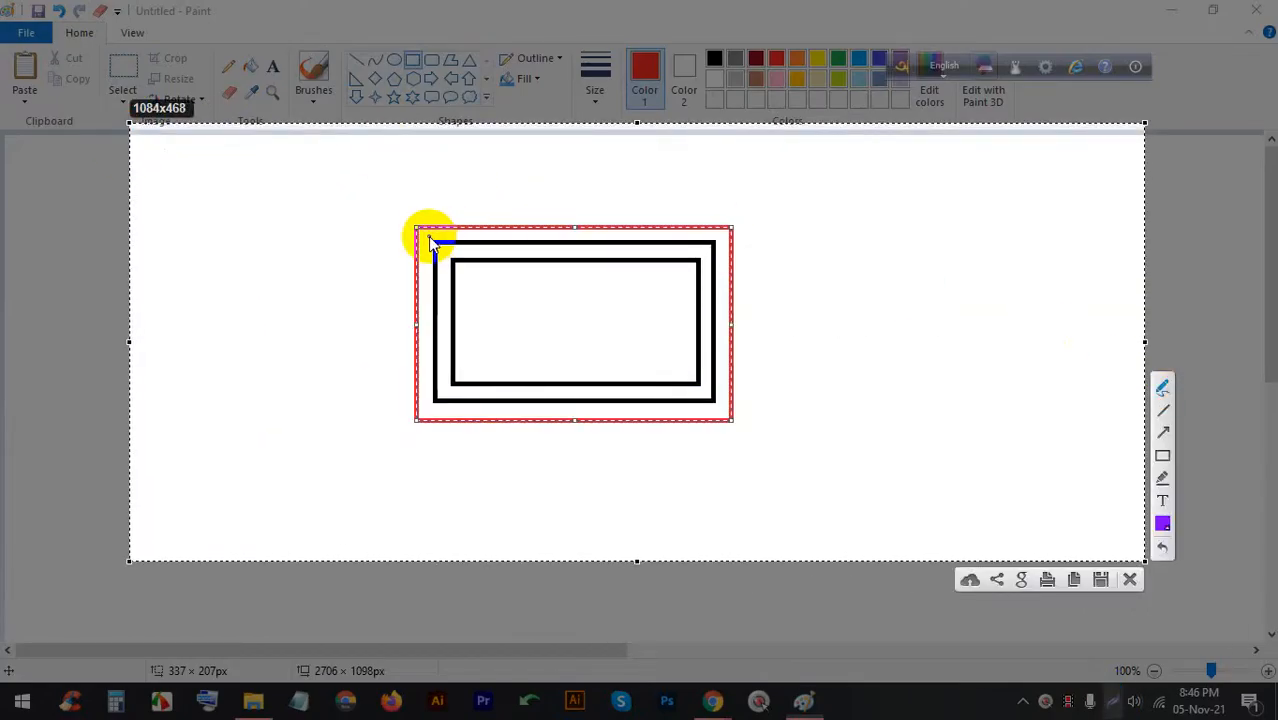
left_click(1162, 385)
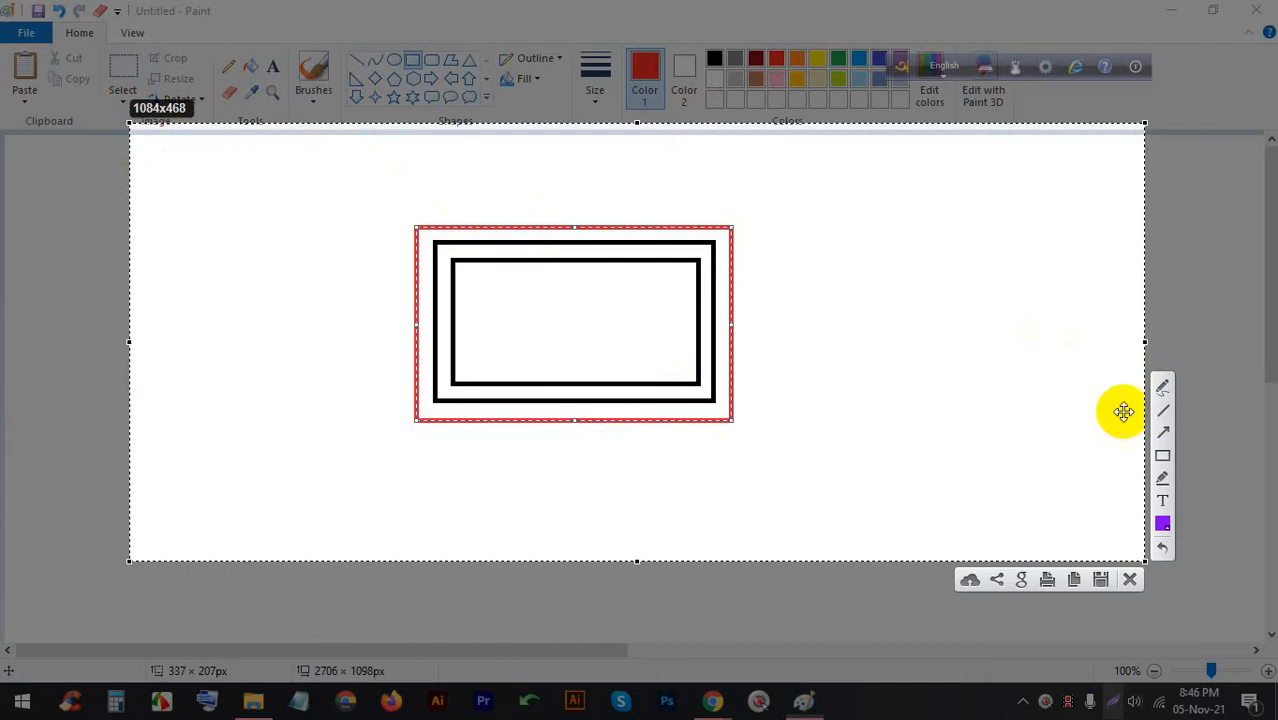
left_click(1162, 387)
mouse_move(427, 241)
left_mouse_down()
mouse_move(713, 237)
mouse_move(712, 398)
mouse_move(433, 396)
mouse_move(428, 249)
left_mouse_up()
left_click(1130, 577)
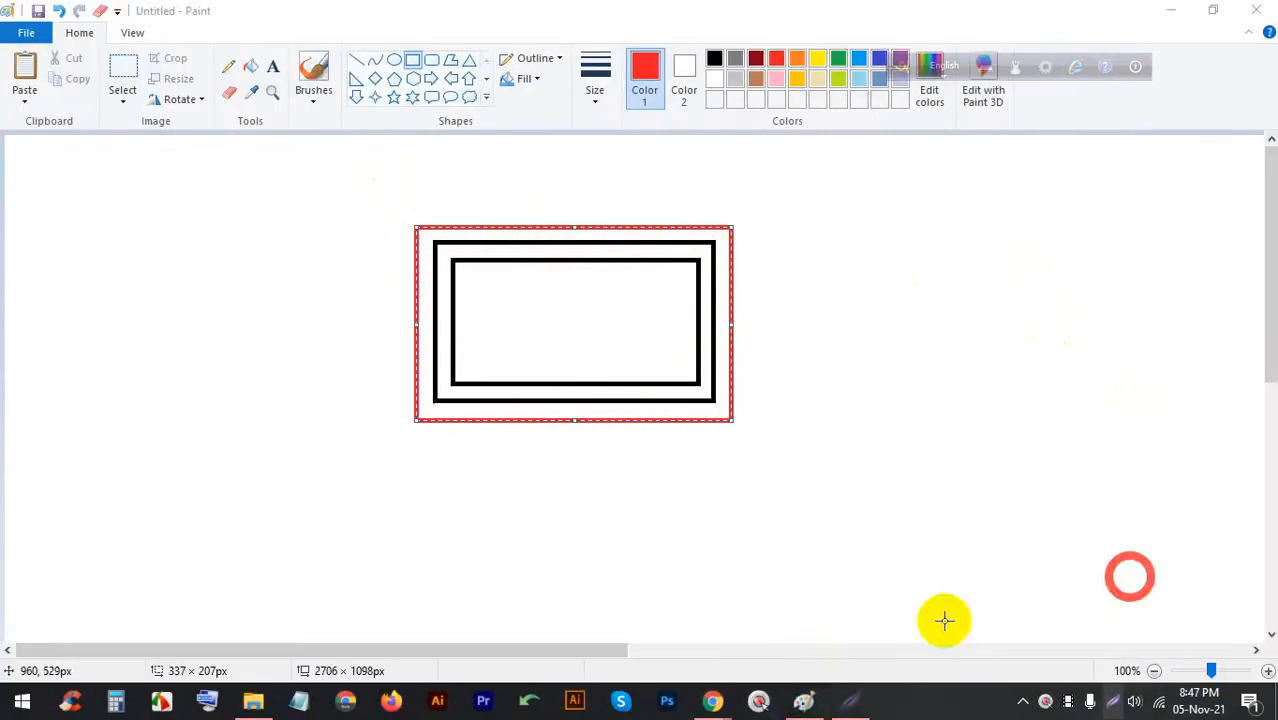
Toggle between Paint and Chrome from the taskbar, ending on the Google Meet presentation
left_click(804, 700)
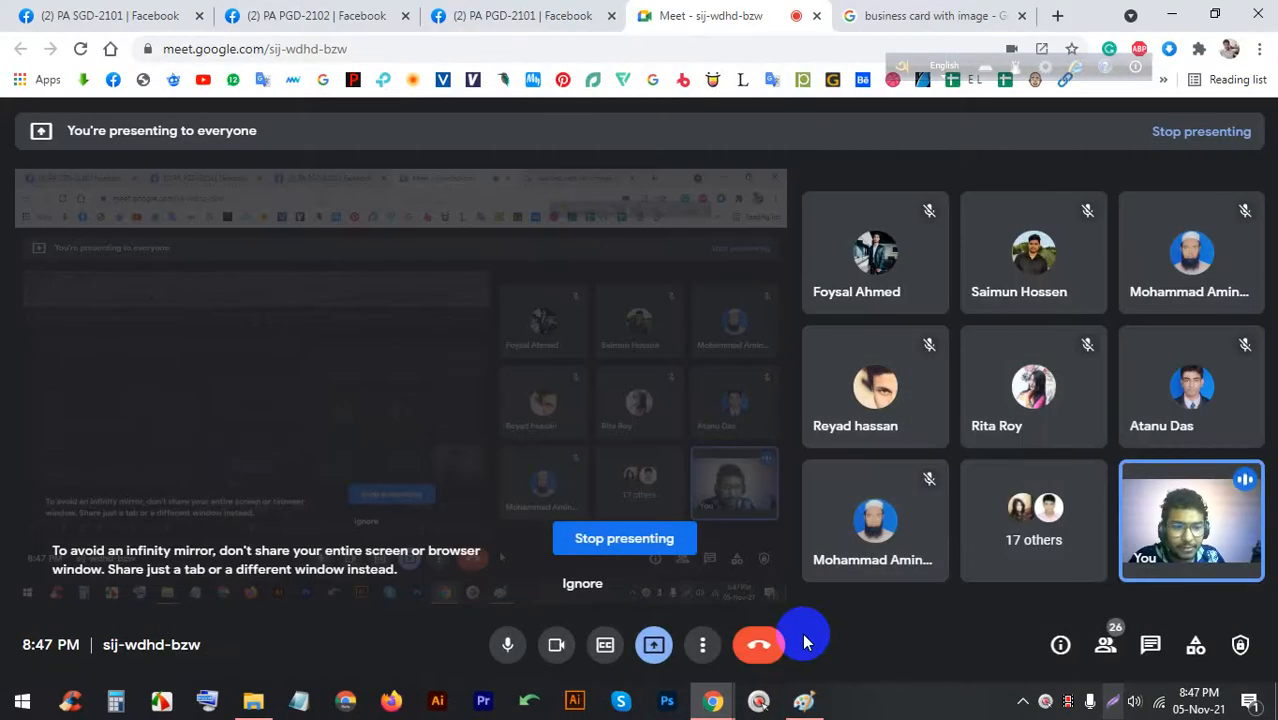
left_click(804, 700)
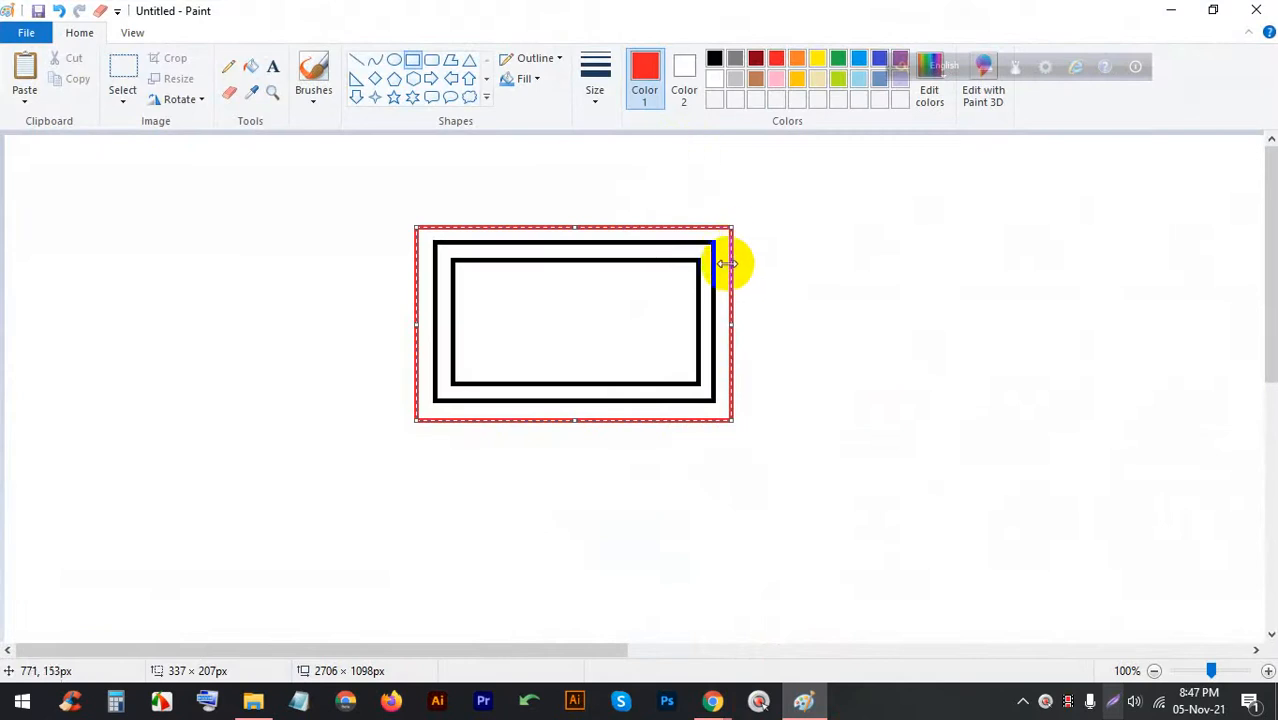
left_click(804, 700)
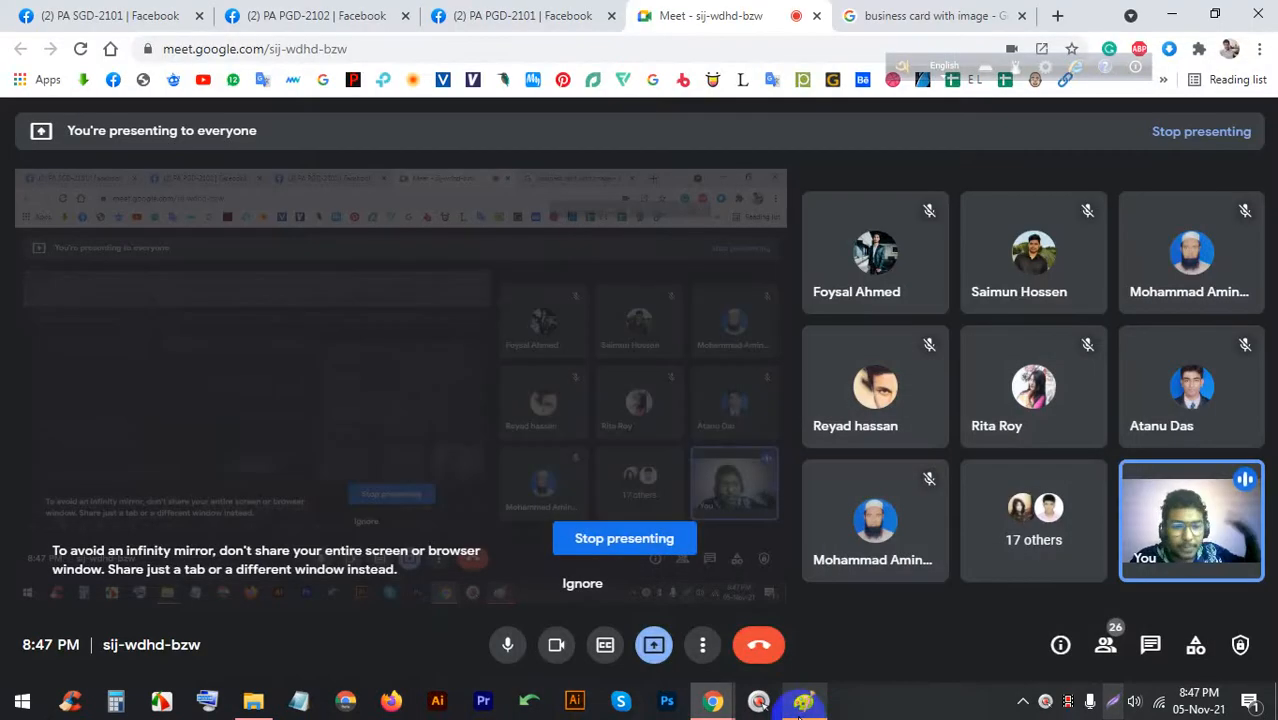
left_click(804, 700)
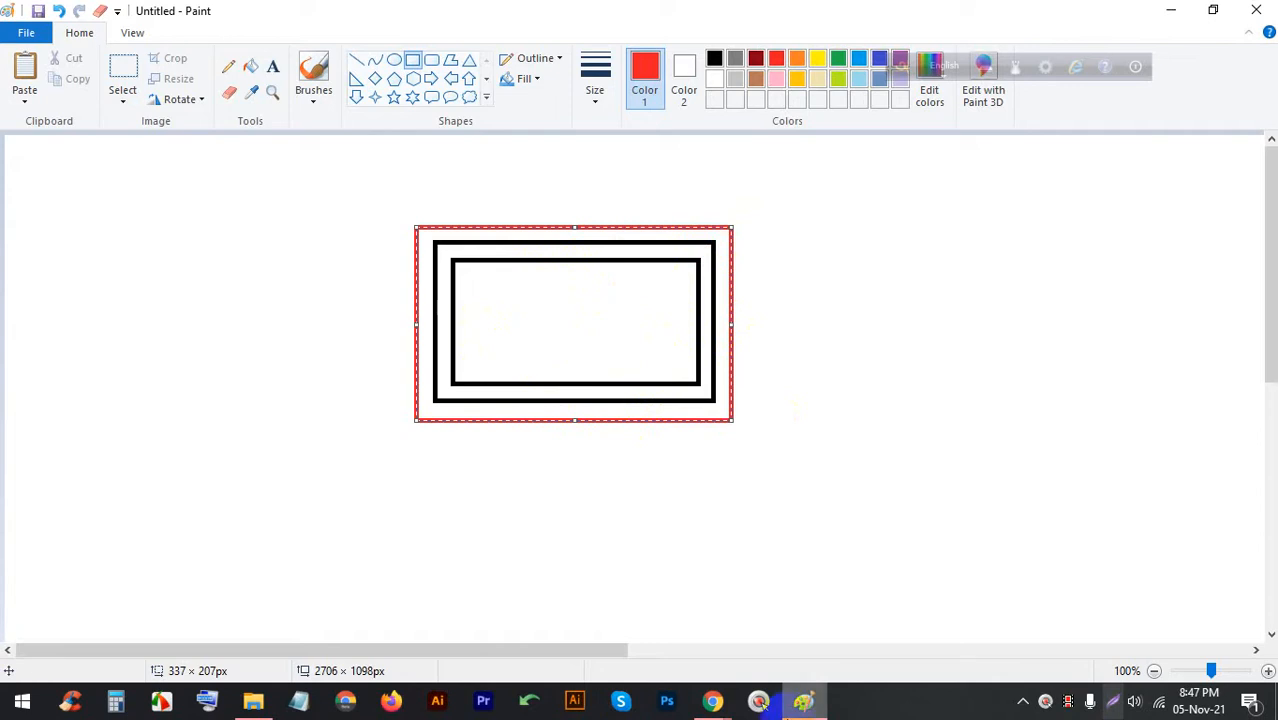
left_click(804, 700)
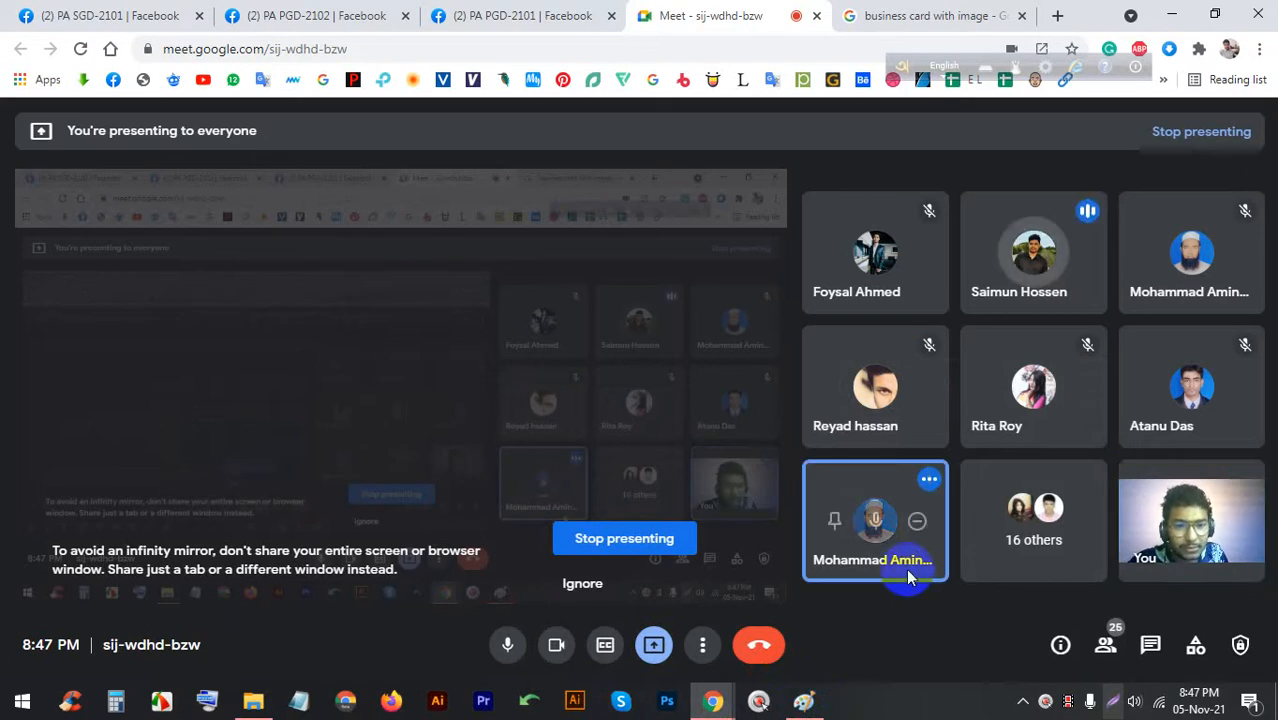
Mute a participant for everyone, then launch Illustrator and switch to its Welcome screen
left_click(862, 520)
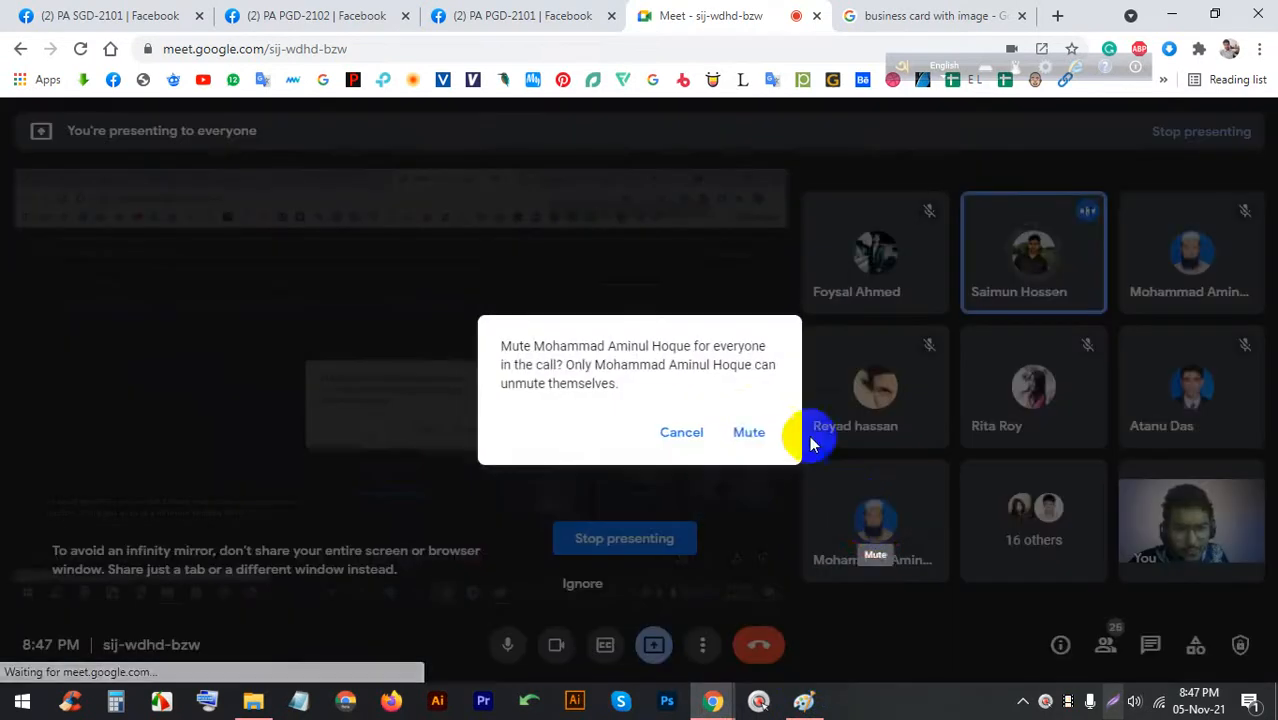
left_click(740, 428)
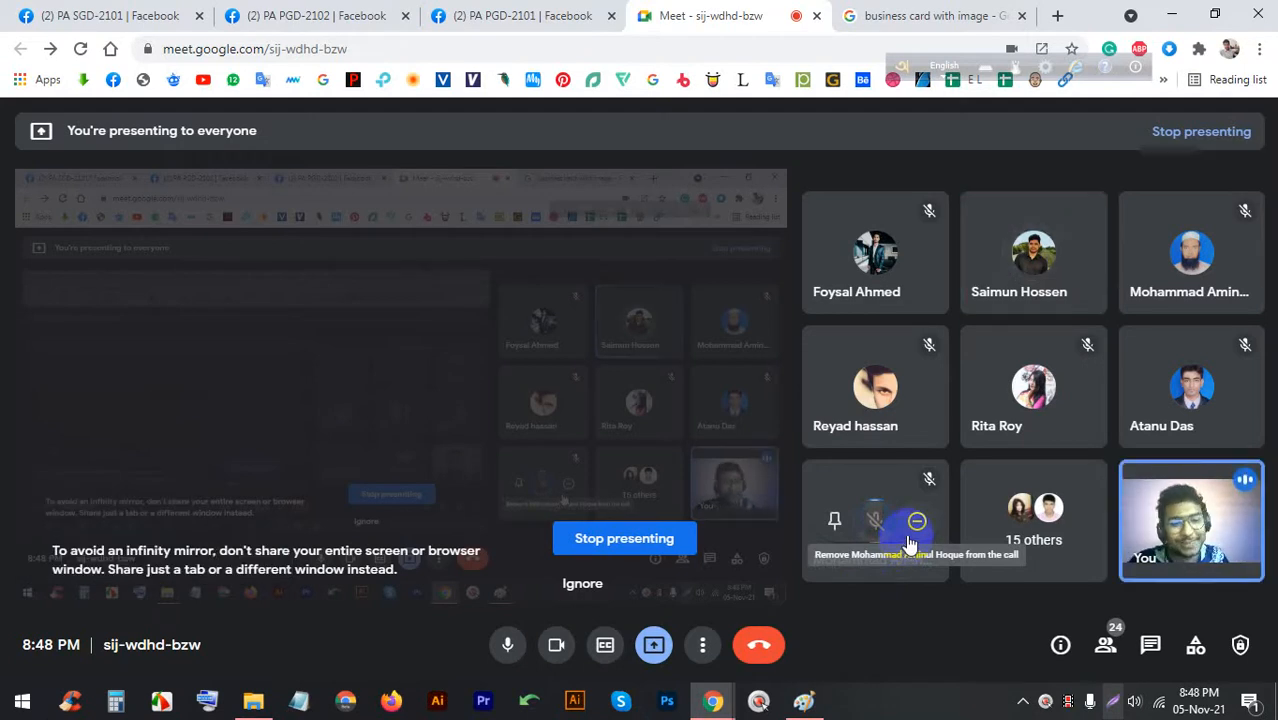
left_click(586, 711)
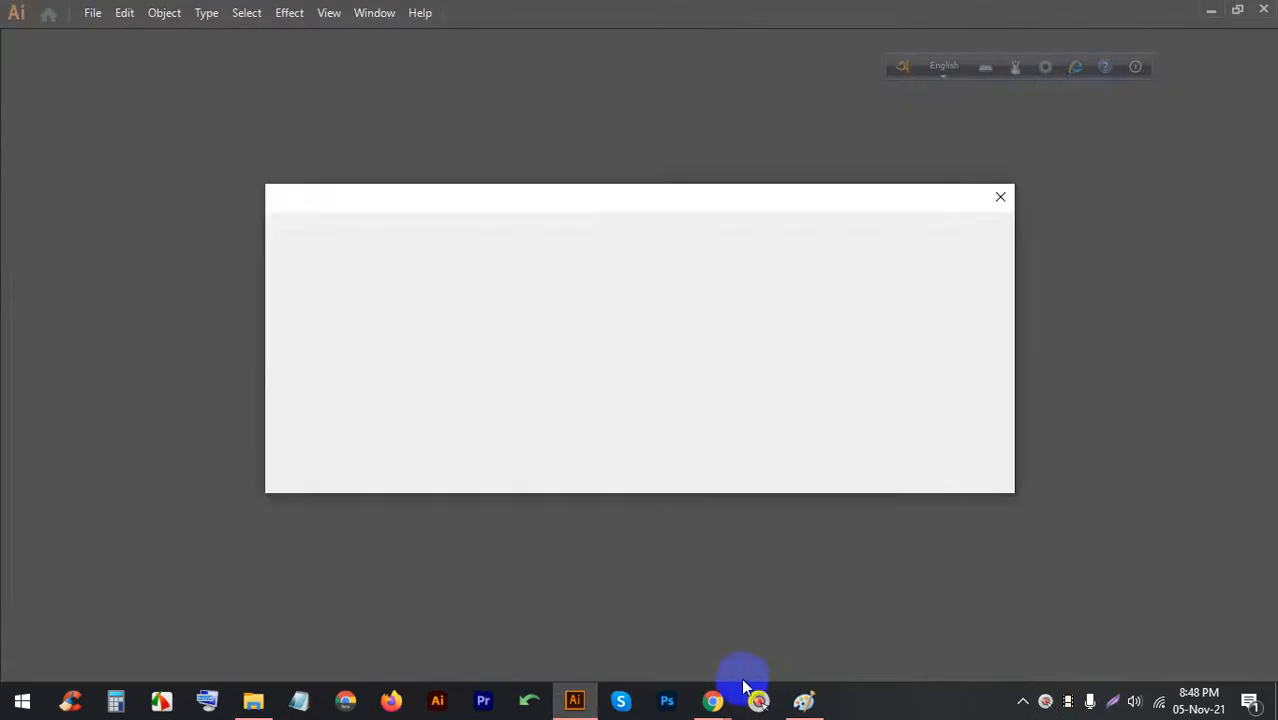
mouse_move(712, 698)
left_click(668, 623)
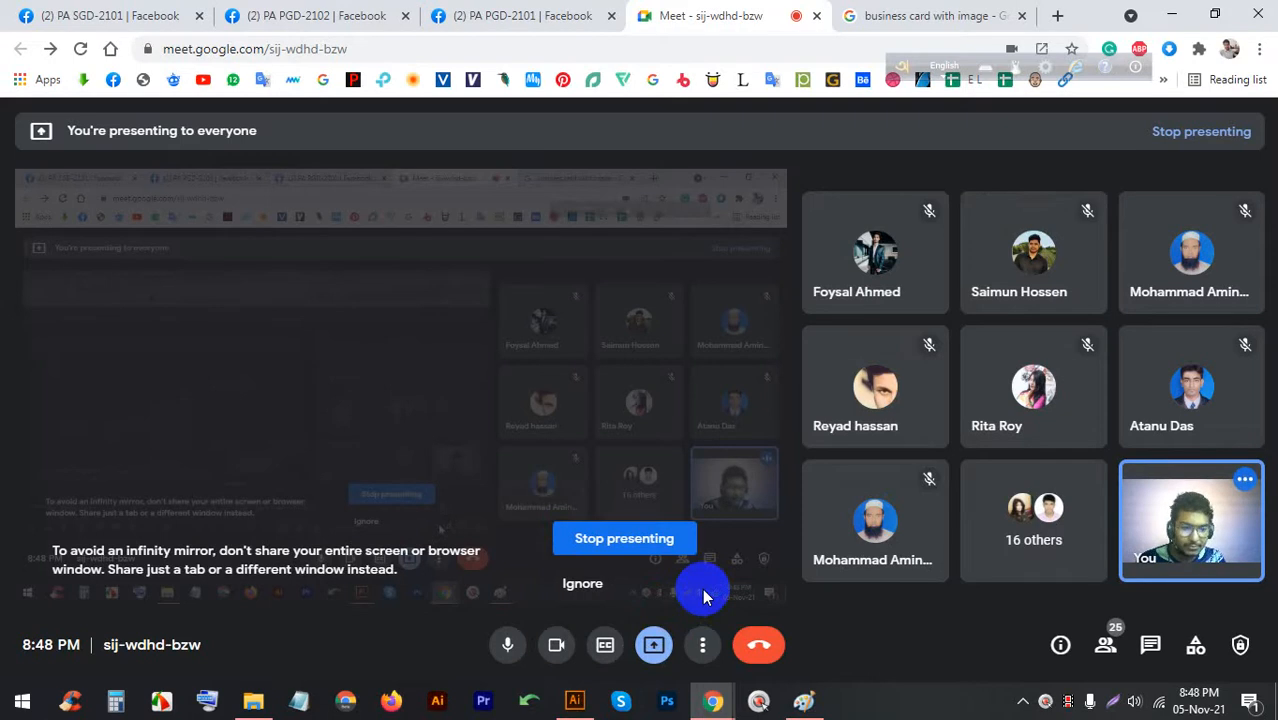
left_click(570, 698)
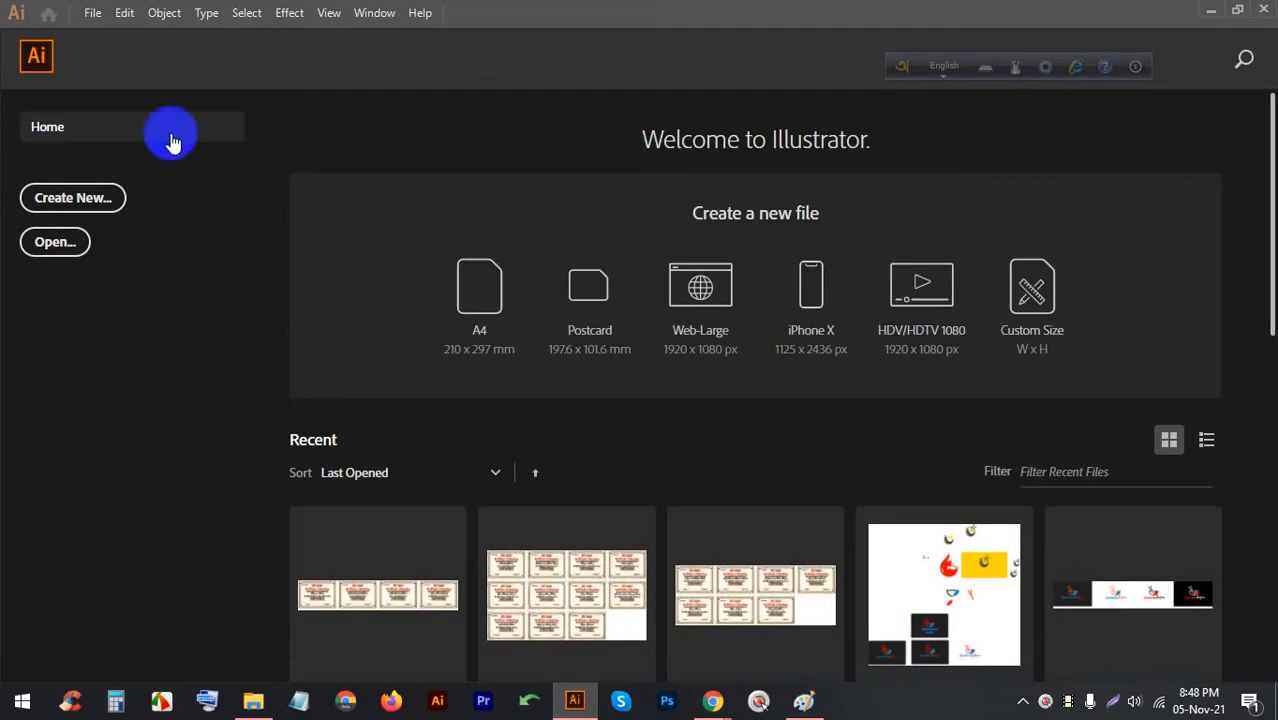
Start a new Print document and switch its units to Inches
left_click(92, 13)
left_click(294, 42)
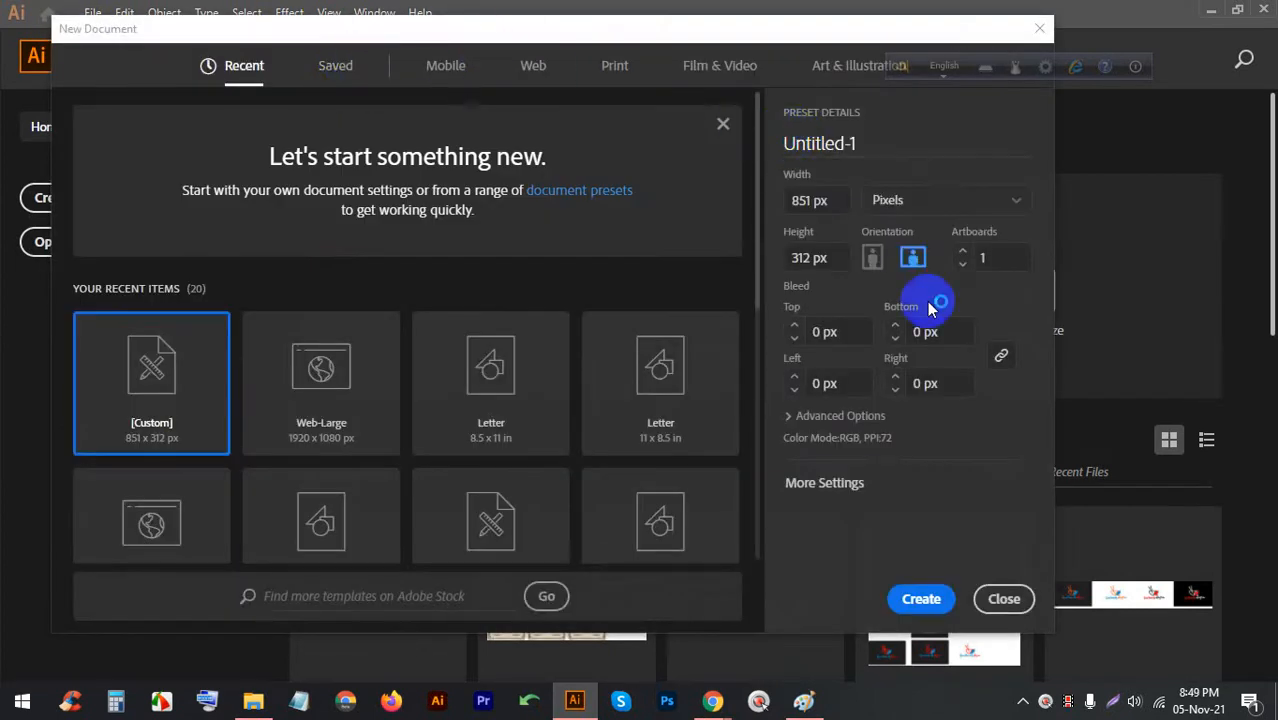
left_click(610, 78)
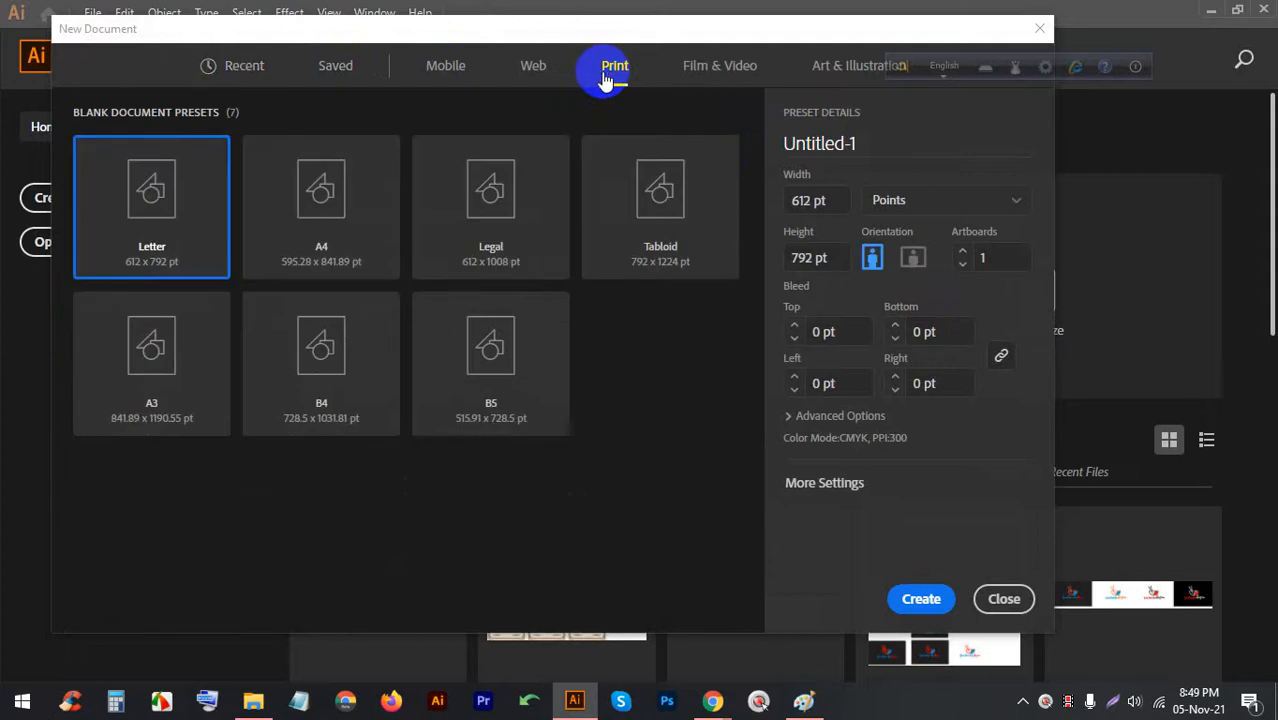
left_click(942, 203)
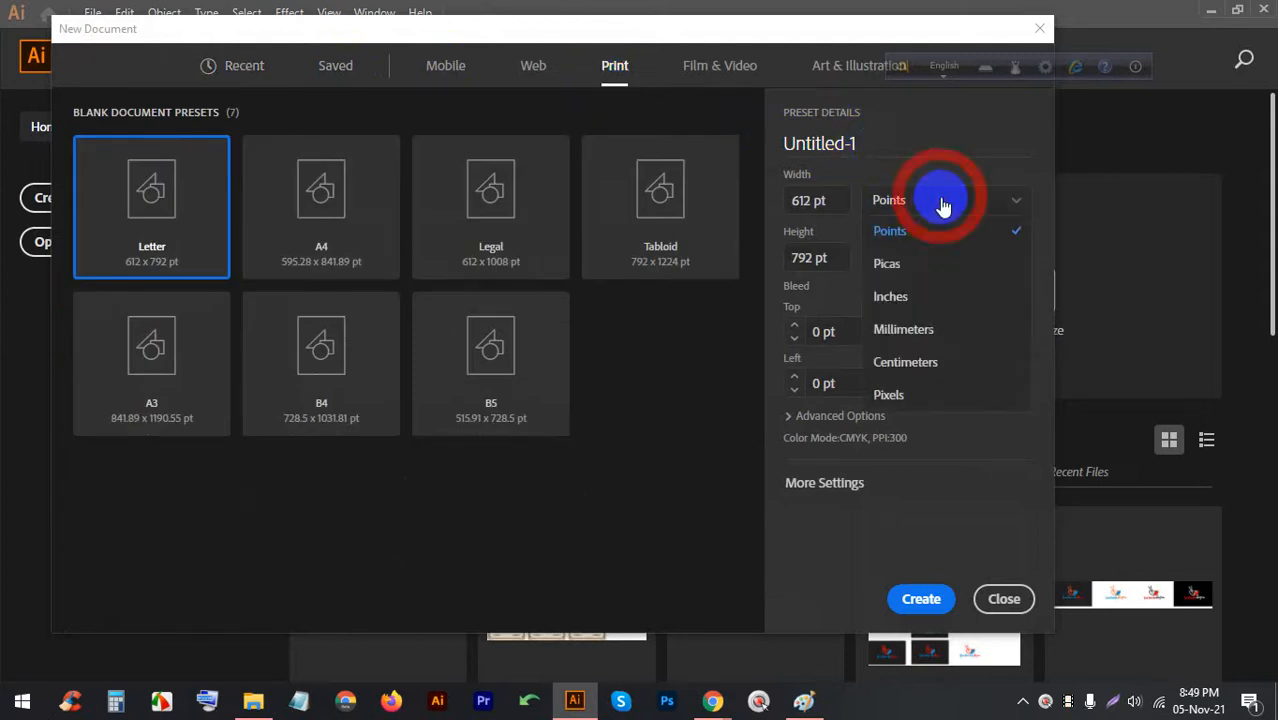
left_click(932, 297)
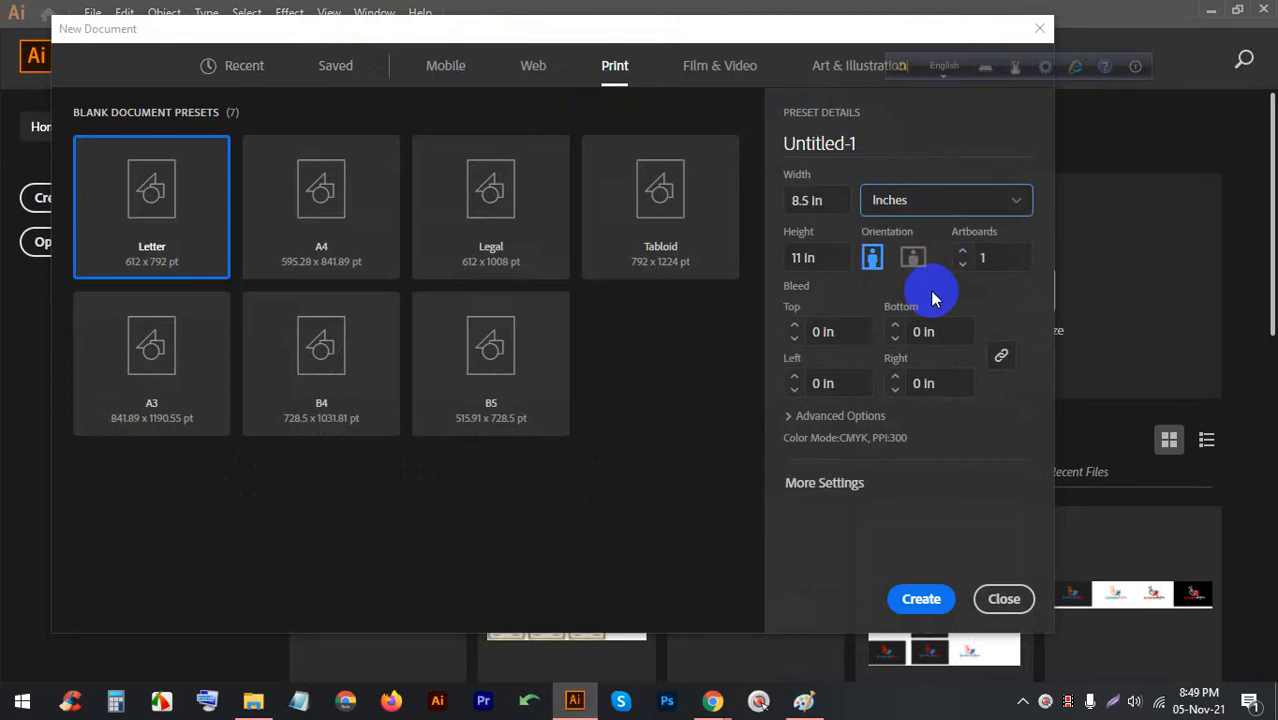
Set the document Width to 3.5 in and Height to 2 in
left_click(810, 202)
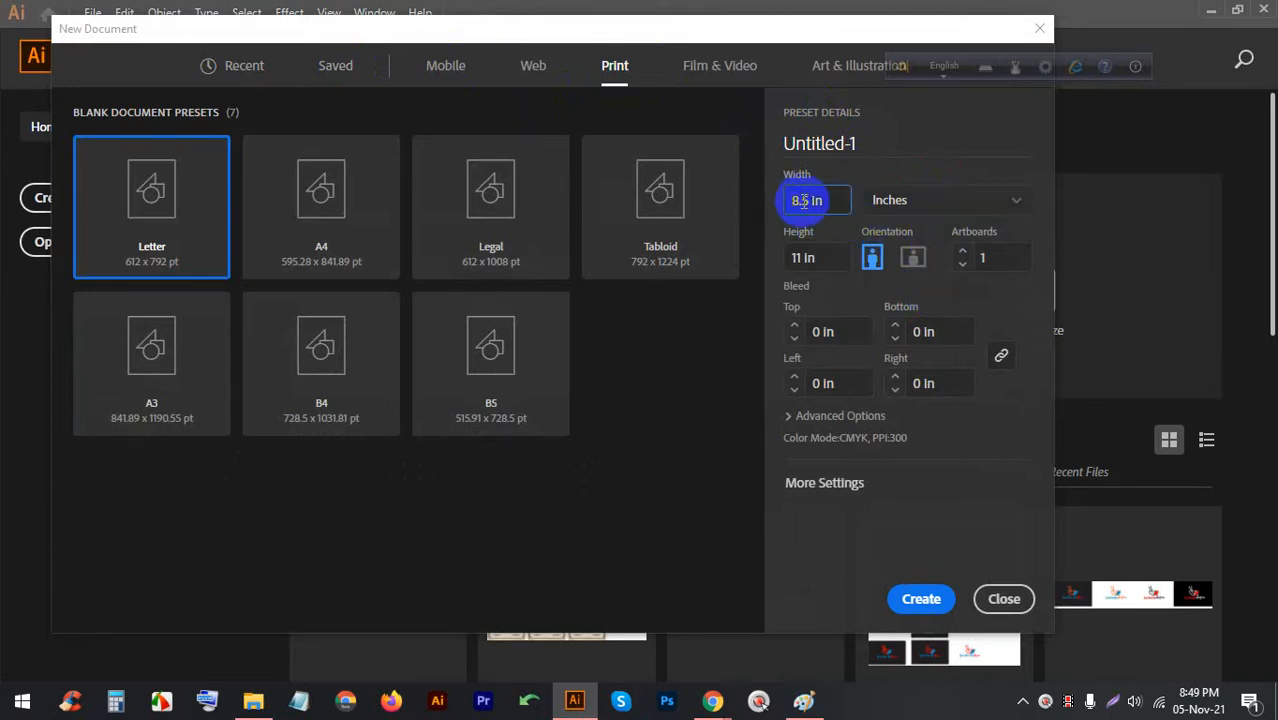
mouse_move(782, 203)
left_mouse_down()
mouse_move(807, 199)
mouse_move(769, 204)
left_mouse_up()
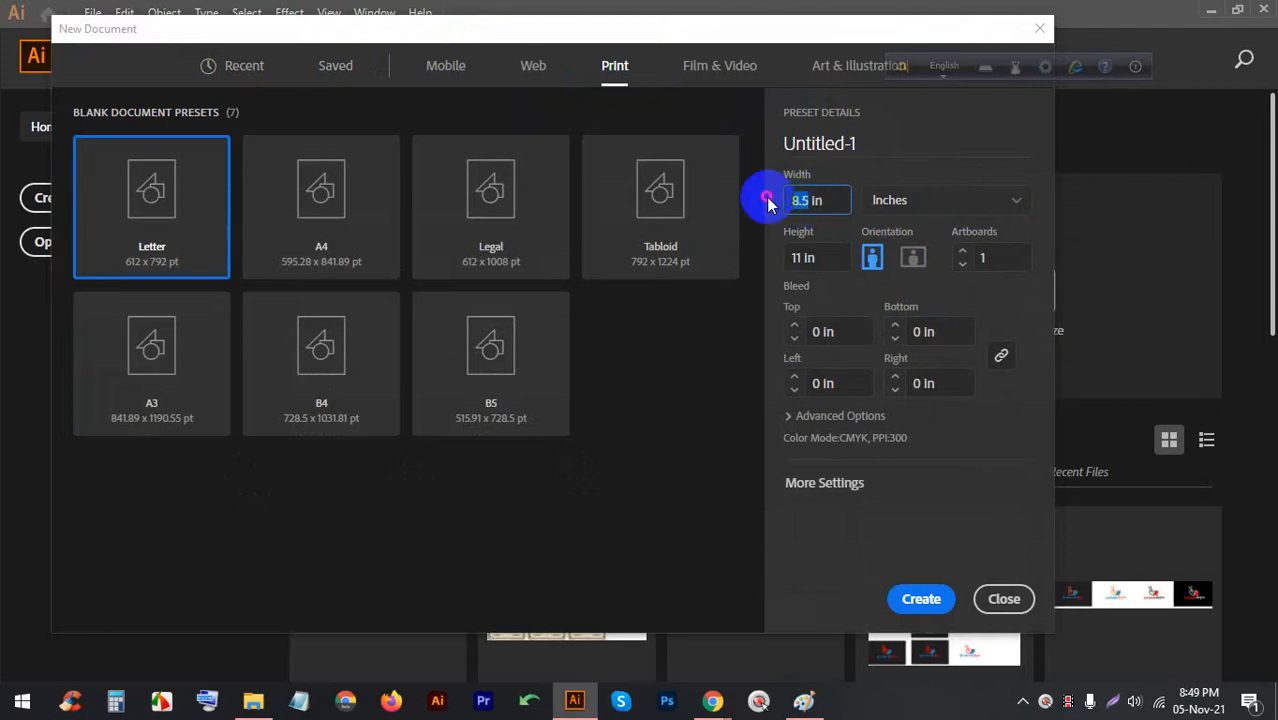
type("3.5")
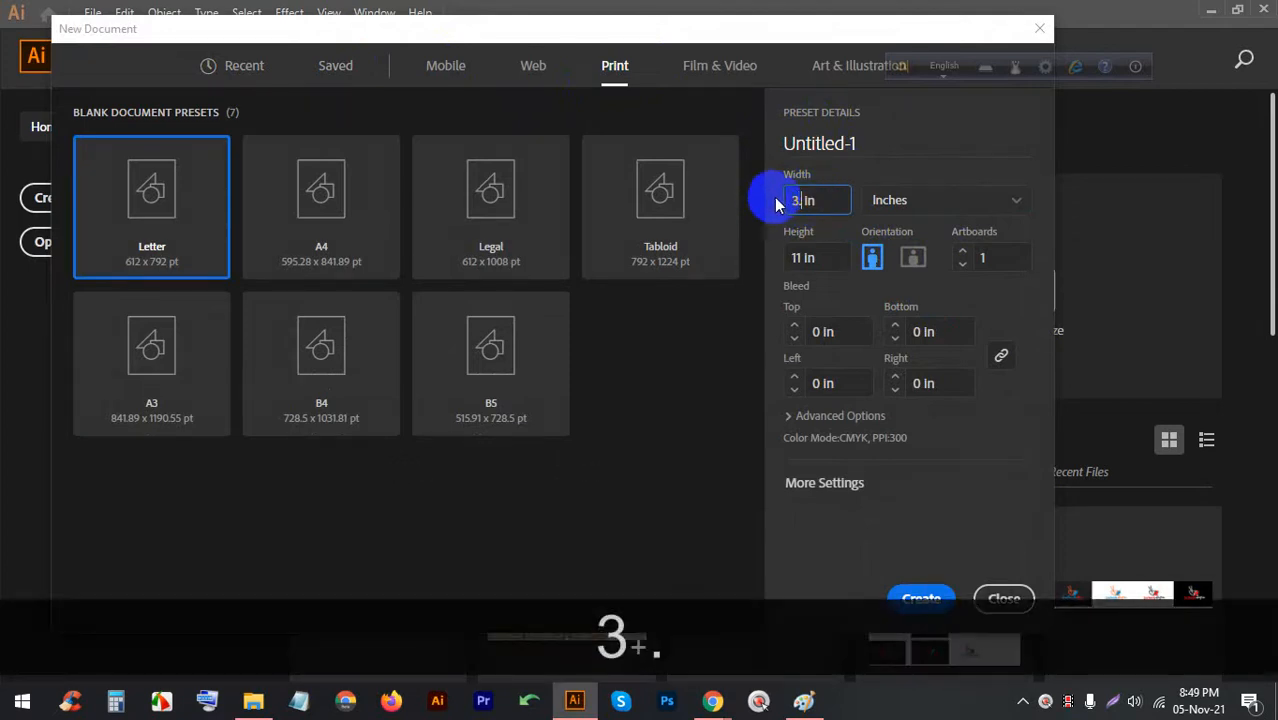
left_click_drag(803, 262, 786, 257)
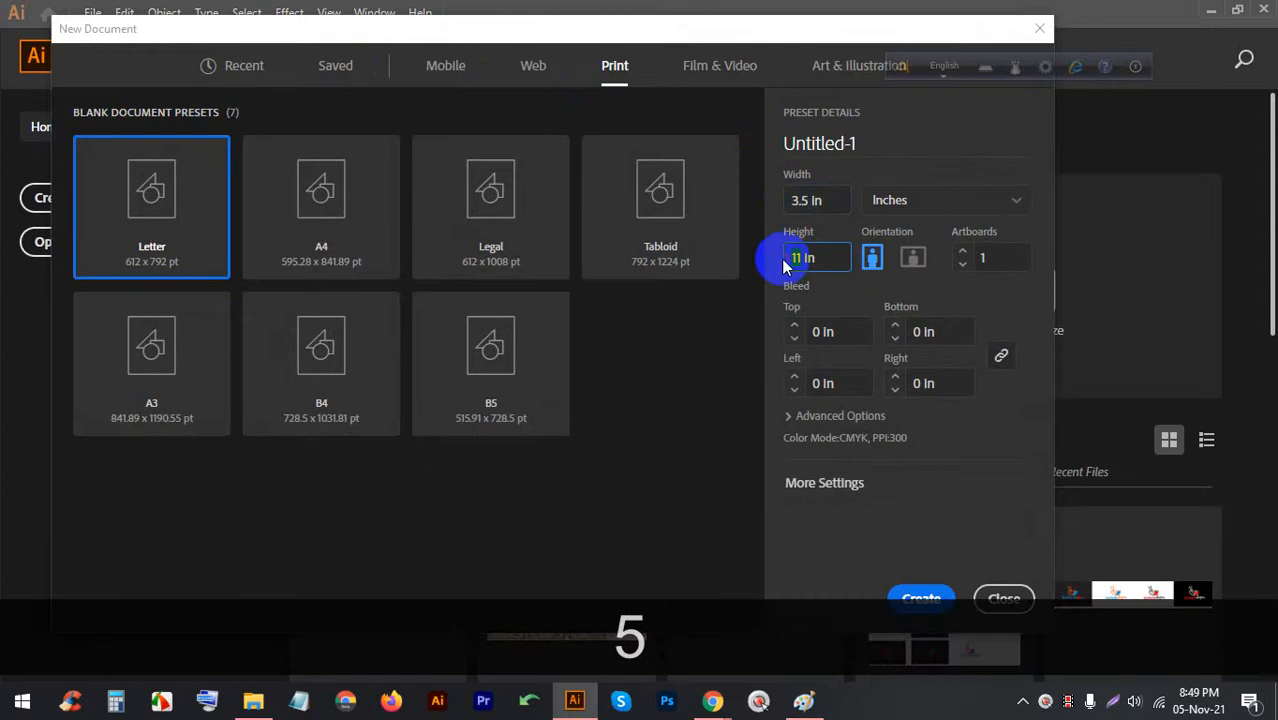
type("2")
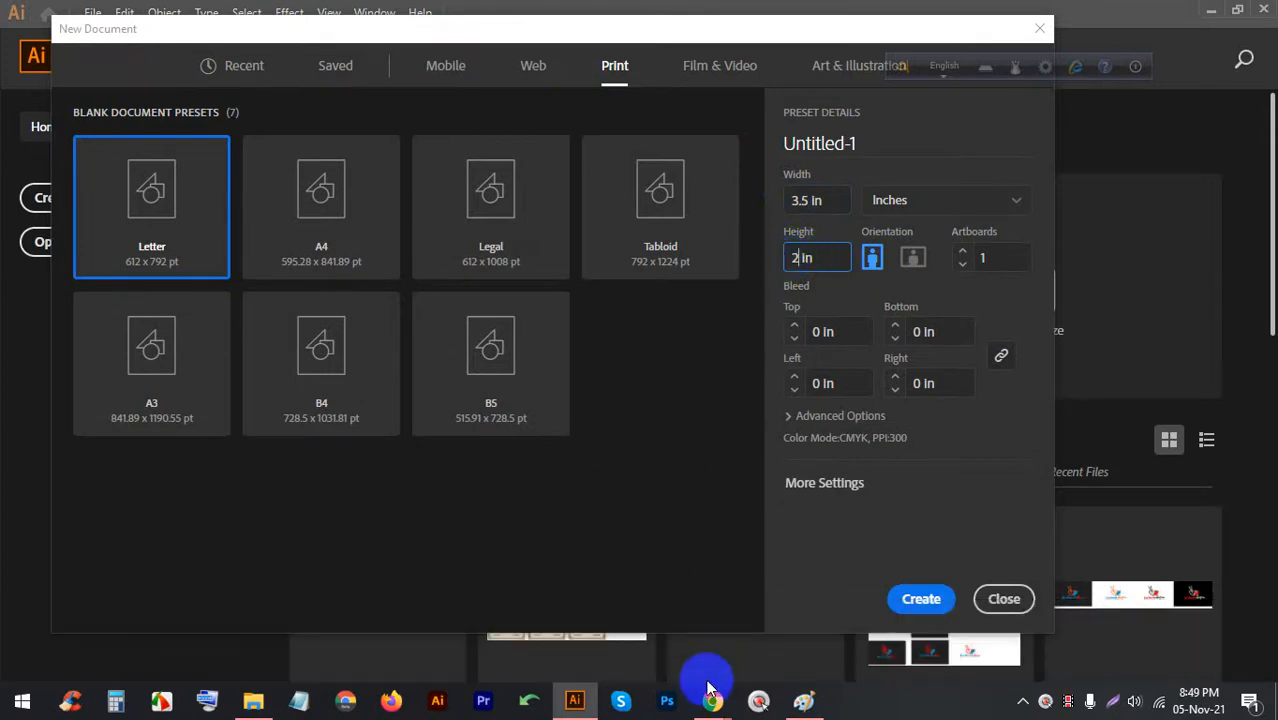
mouse_move(710, 695)
left_click(652, 601)
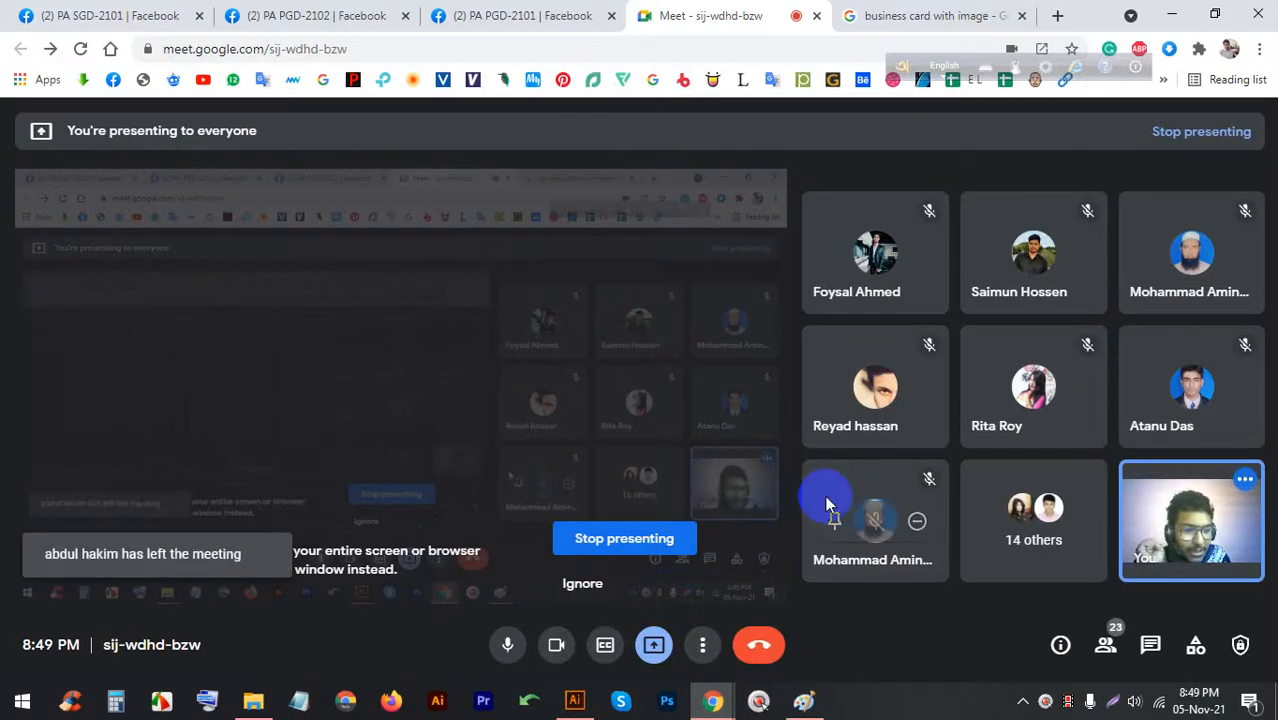
Check the Meet participant list, then return to the Illustrator New Document dialog
left_click(1105, 645)
scroll(1059, 511, "down", 3)
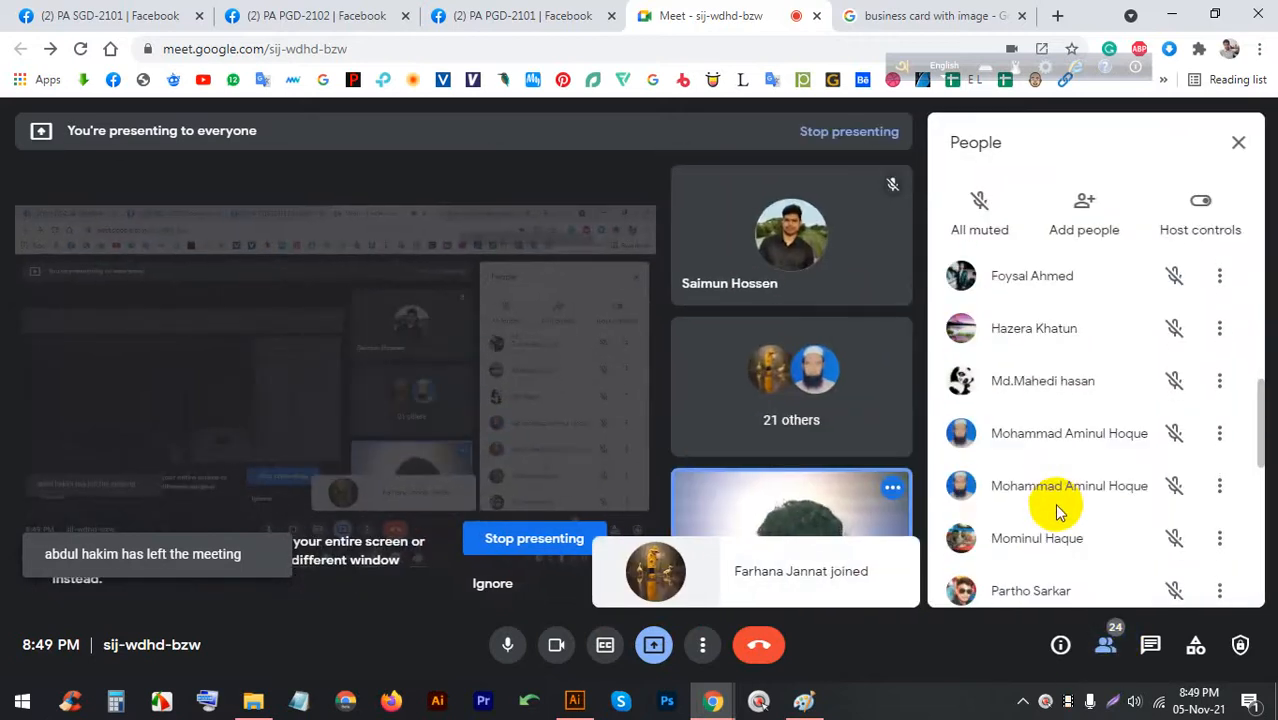
left_click(1238, 142)
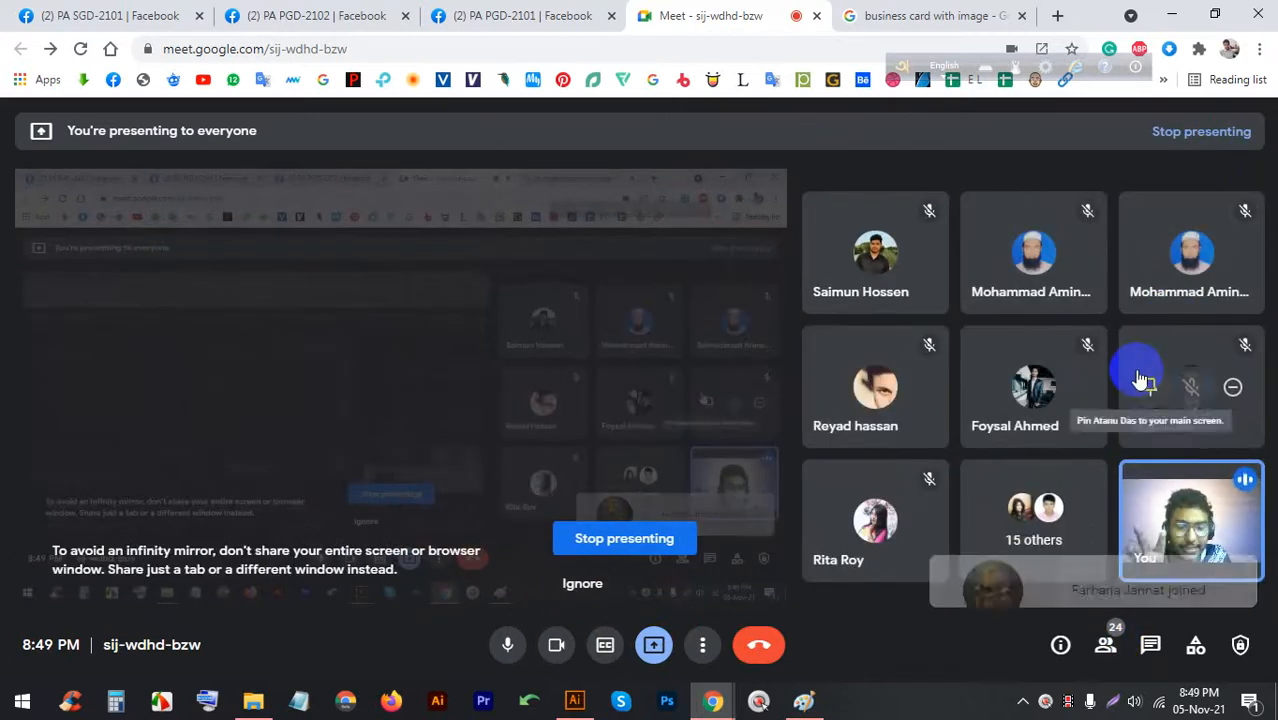
left_click(573, 697)
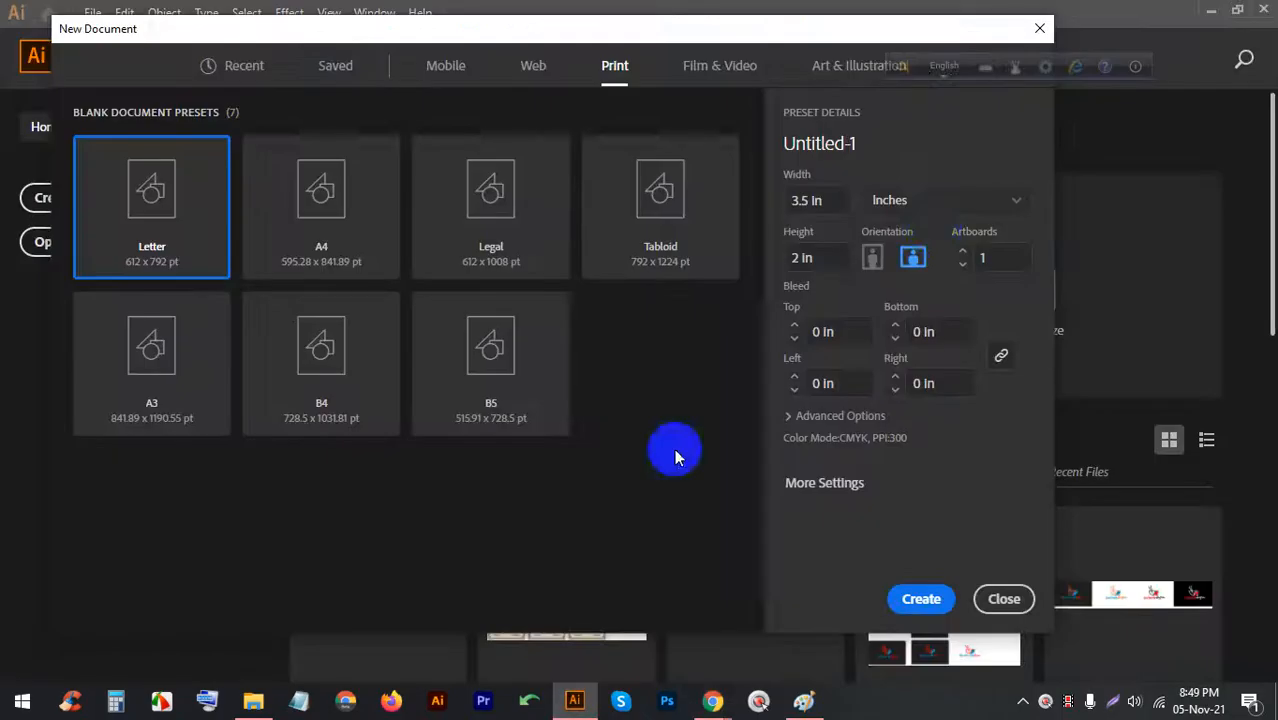
Create the document with 2 artboards and a 0.125 in bleed on all sides
left_click(961, 253)
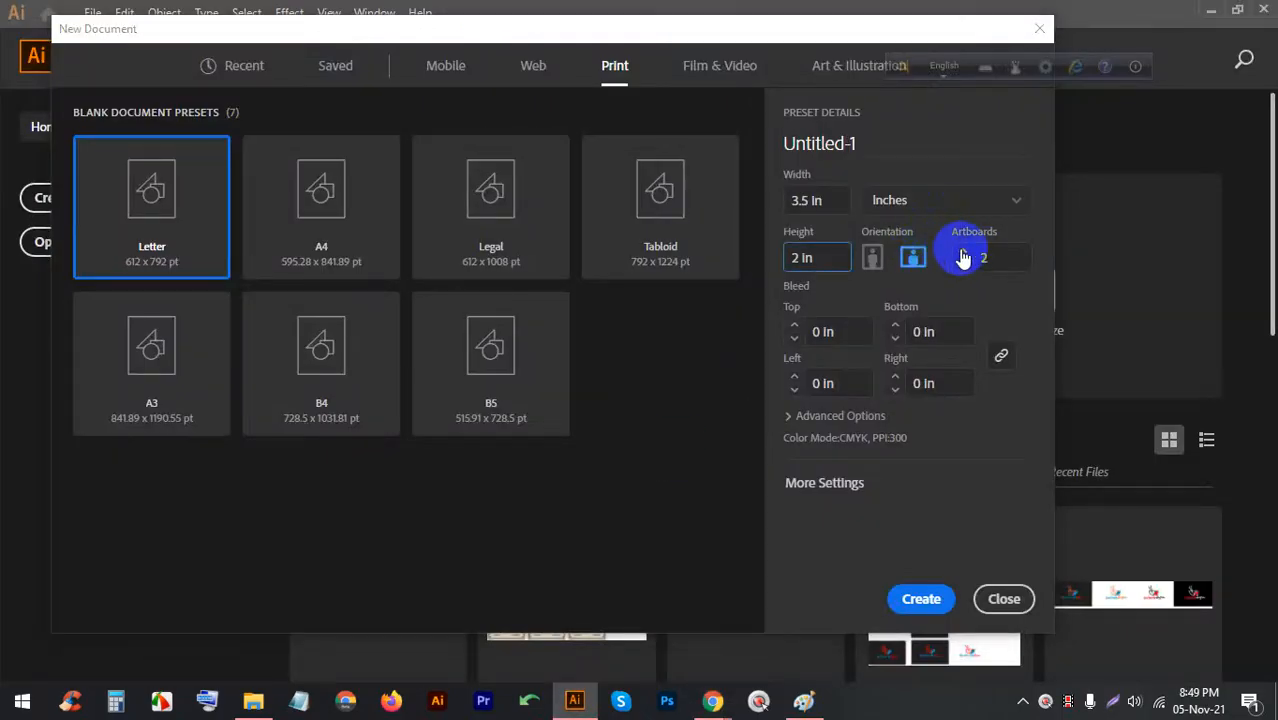
left_click(794, 325)
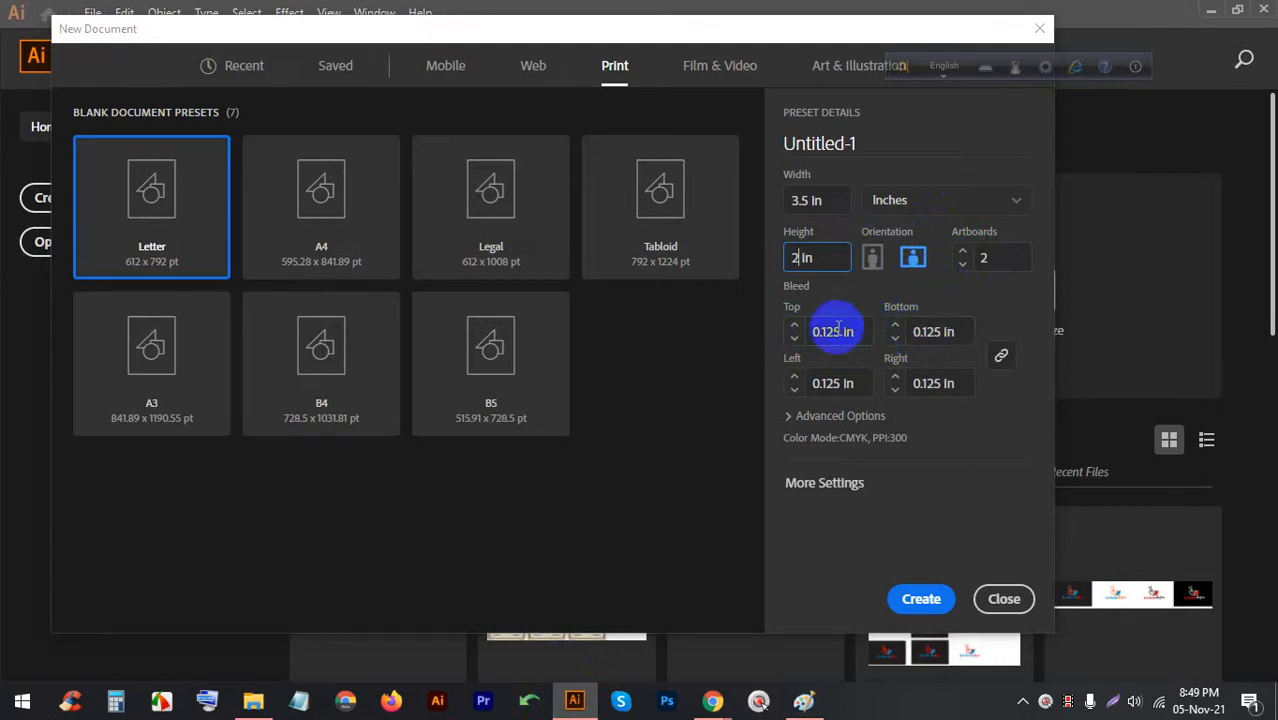
left_click(826, 420)
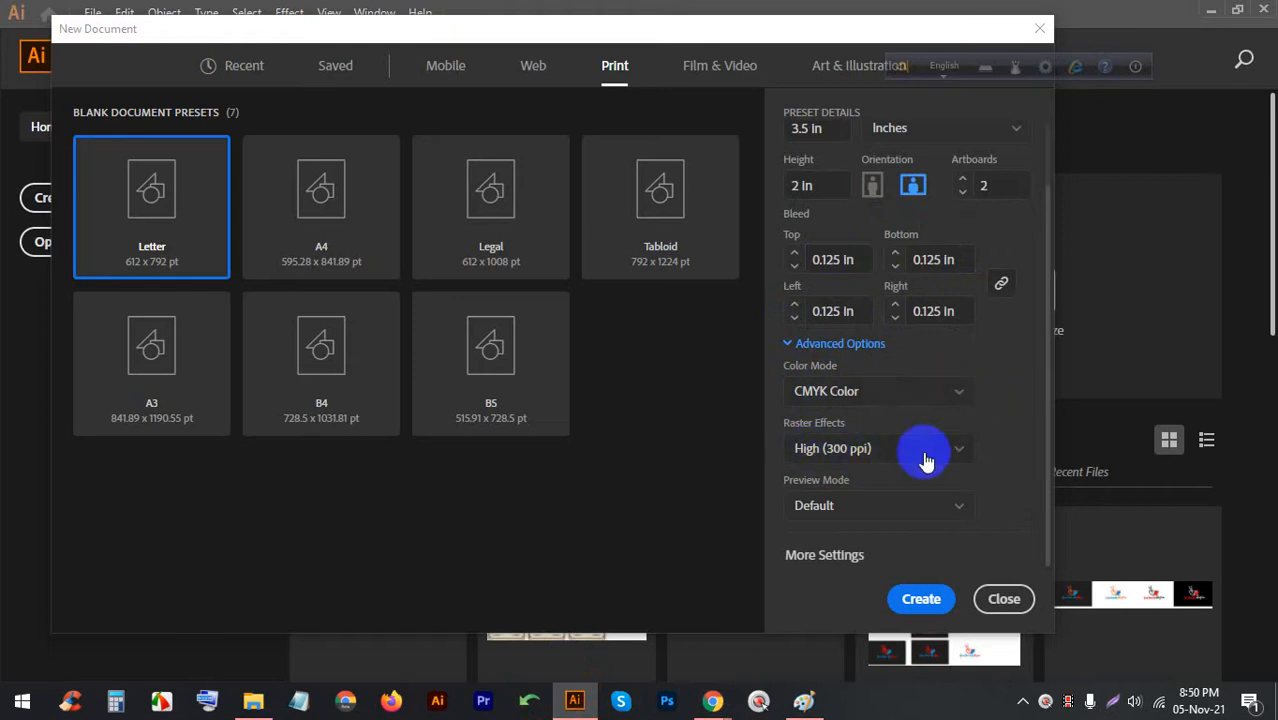
left_click(921, 598)
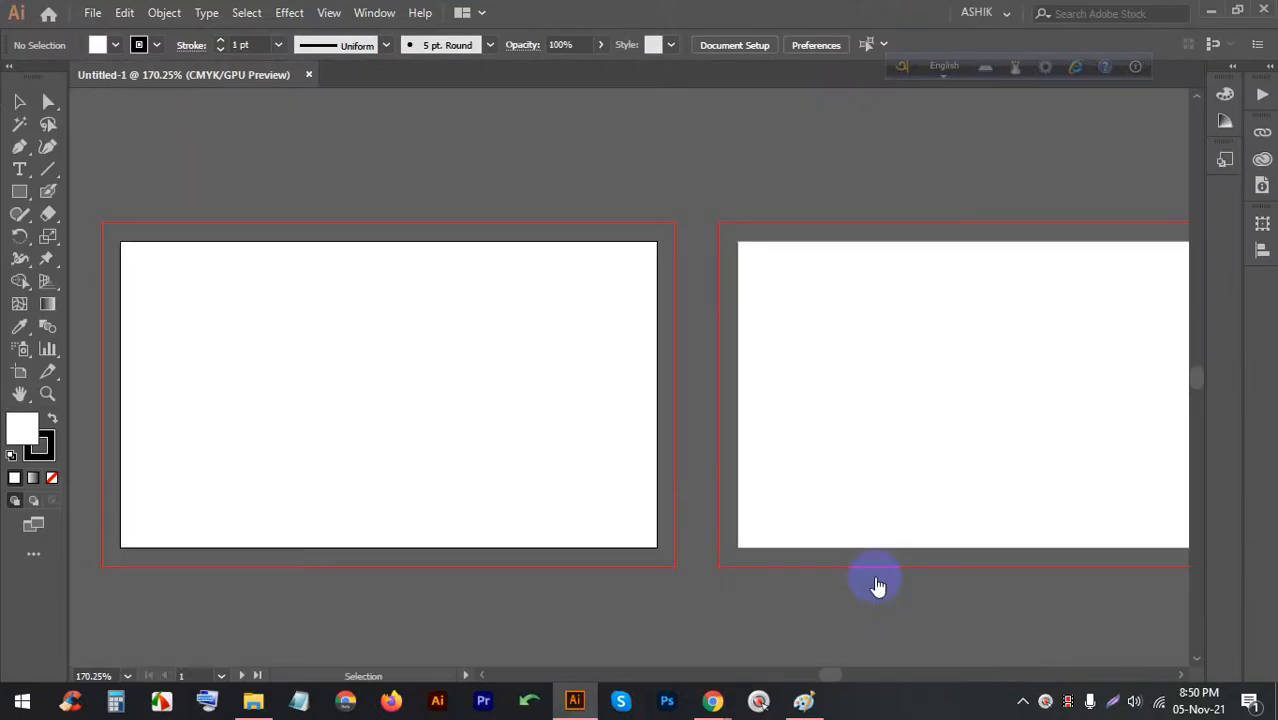
Zoom in to 1200% on the first artboard's top-left bleed corner
scroll(595, 300, "down", 2, "alt")
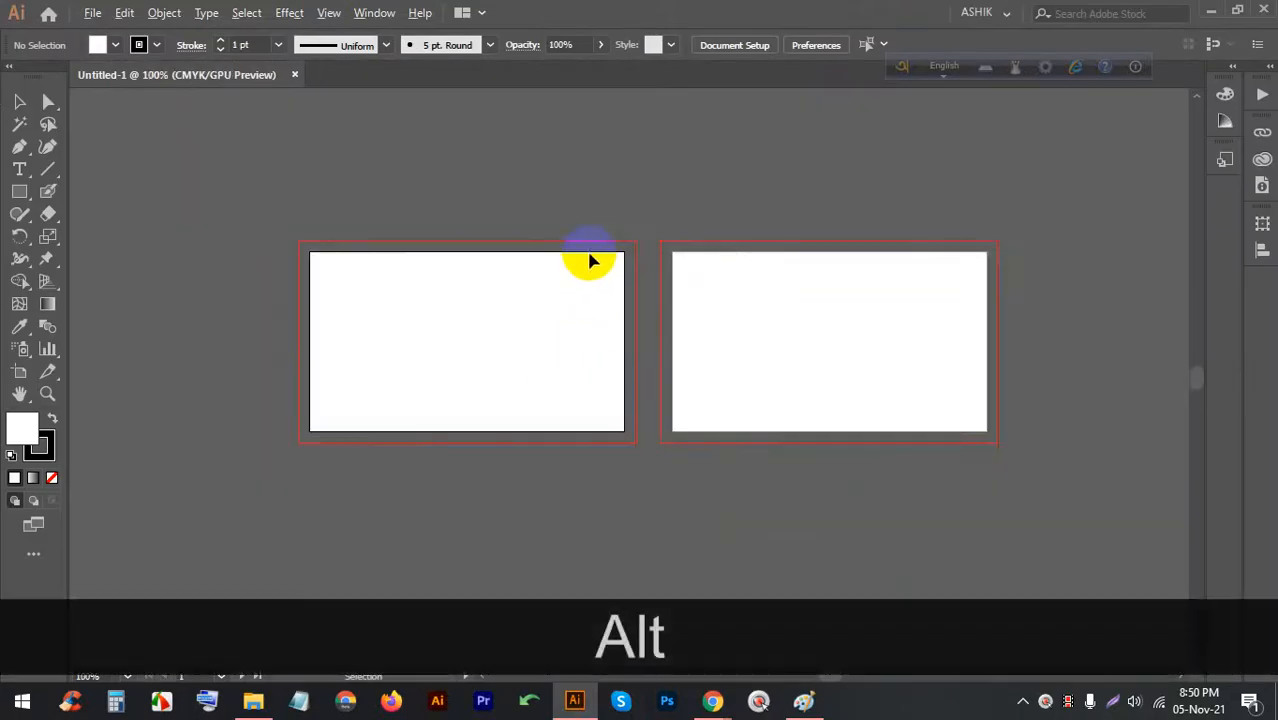
scroll(590, 260, "up", 1, "alt")
scroll(571, 185, "down", 1, "alt")
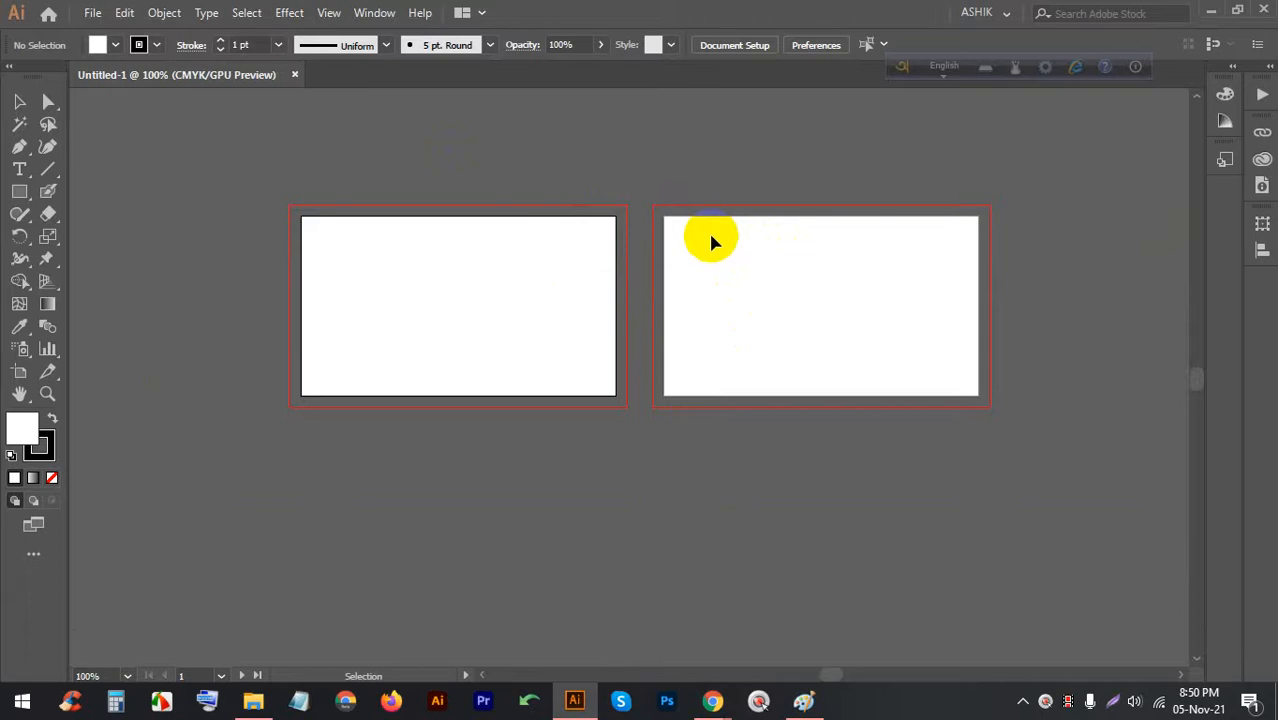
scroll(291, 194, "up", 2)
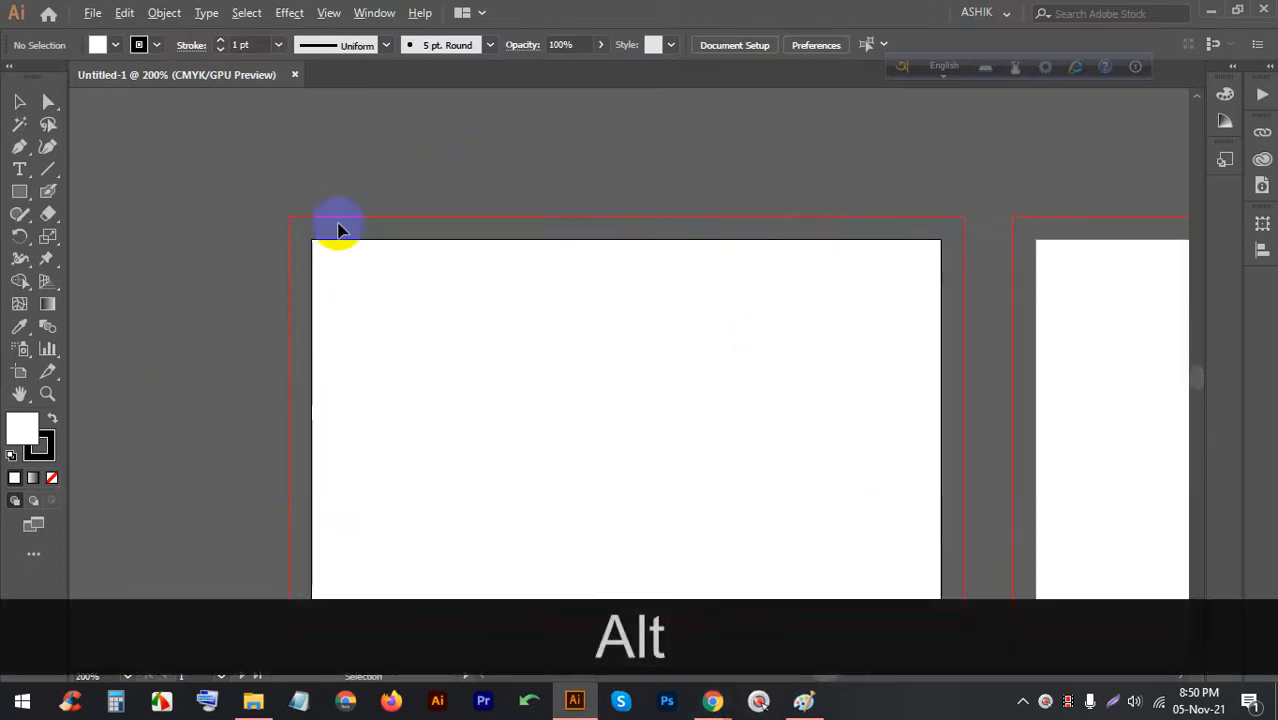
scroll(442, 243, "down", 1)
scroll(395, 300, "up", 1)
scroll(354, 214, "up", 5)
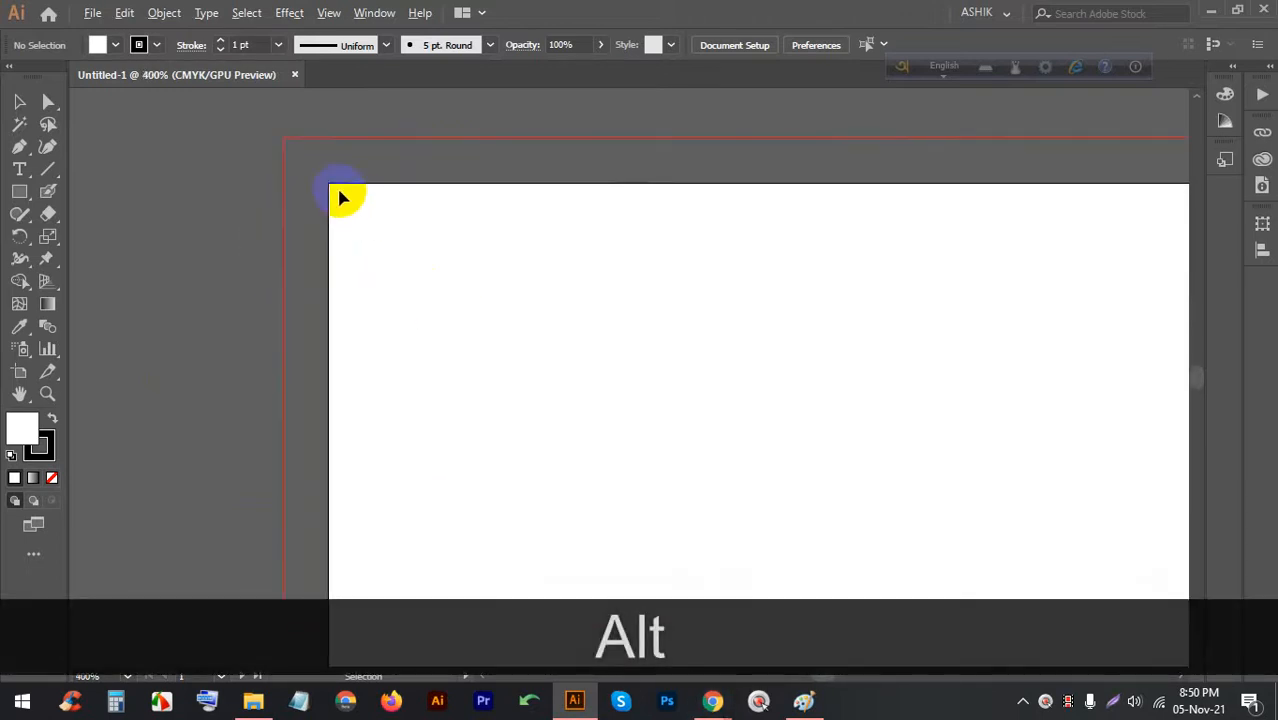
left_click_drag(20, 194, 88, 190)
scroll(320, 285, "up", 3)
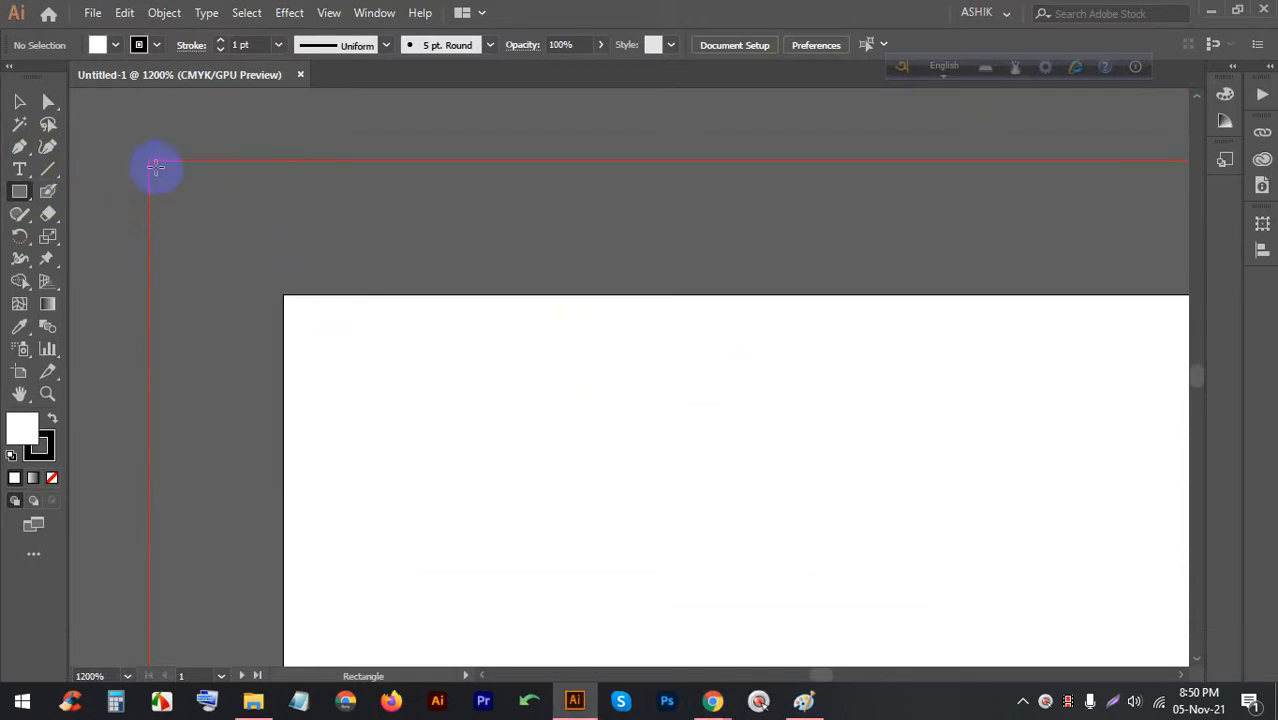
Draw a small square with no stroke and CMYK Red fill, and move it to the artboard's top-left corner
left_click_drag(149, 160, 281, 270)
left_click(147, 45)
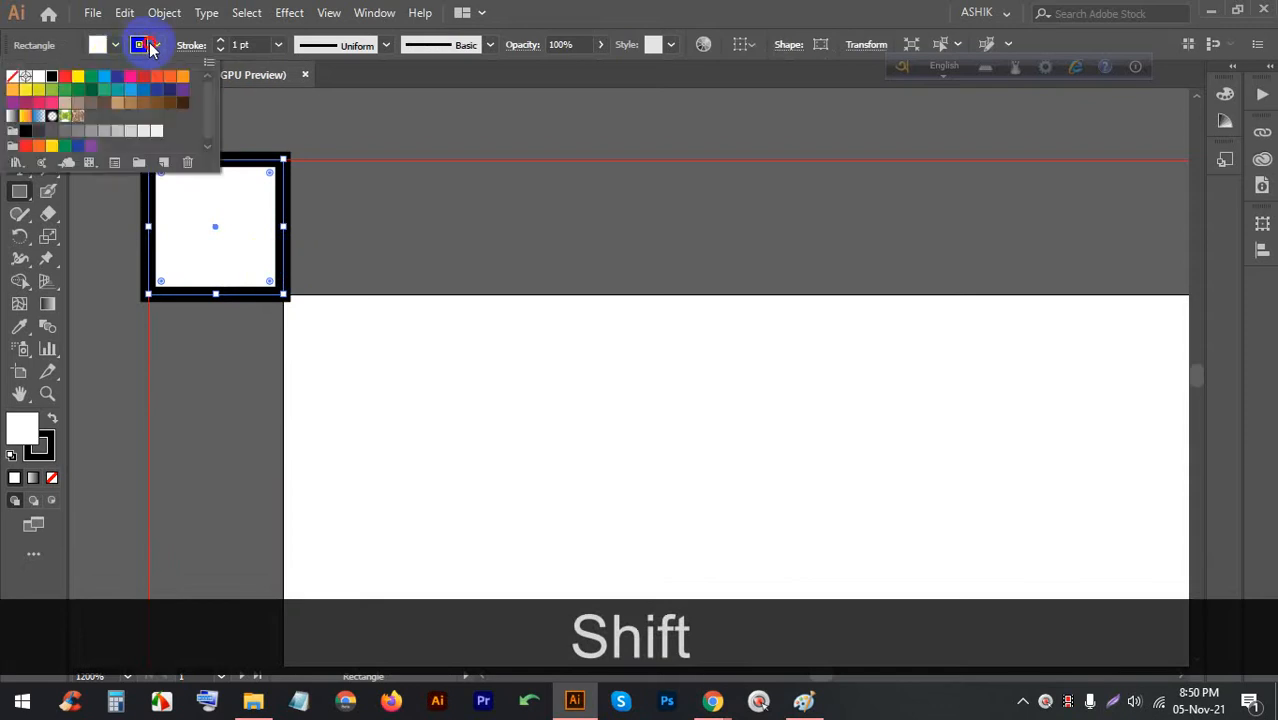
left_click(64, 77)
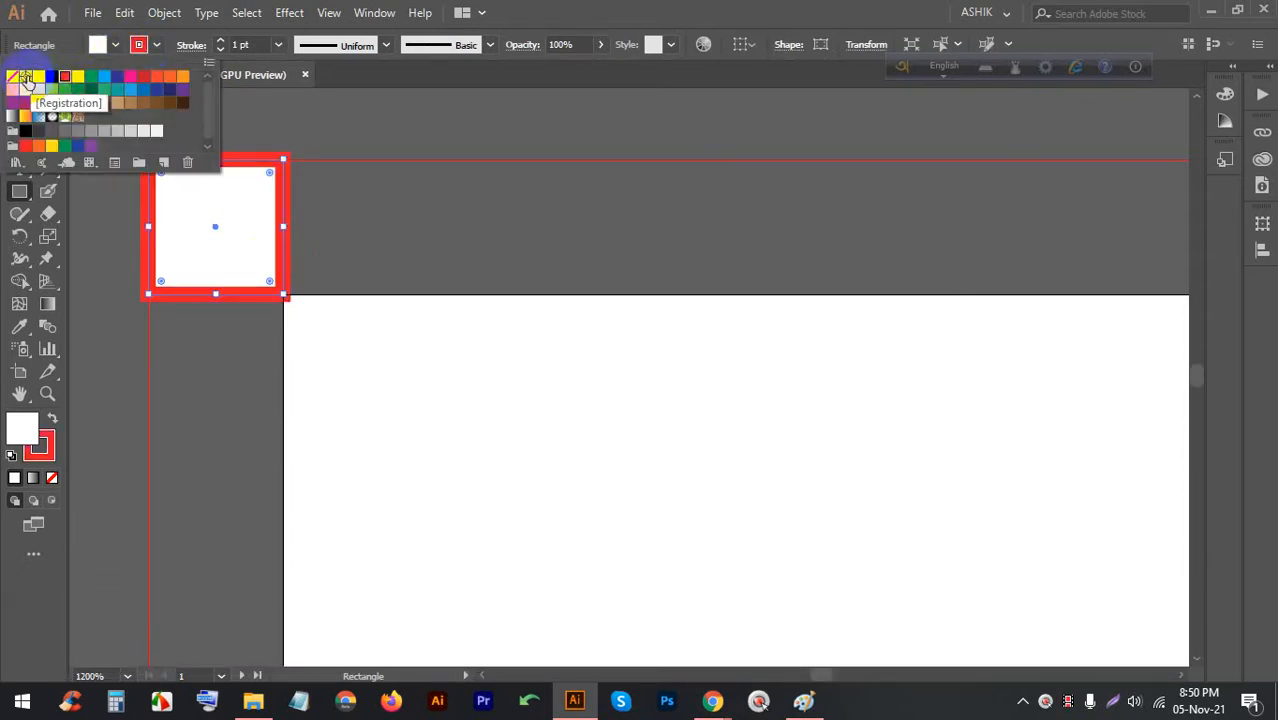
left_click(13, 77)
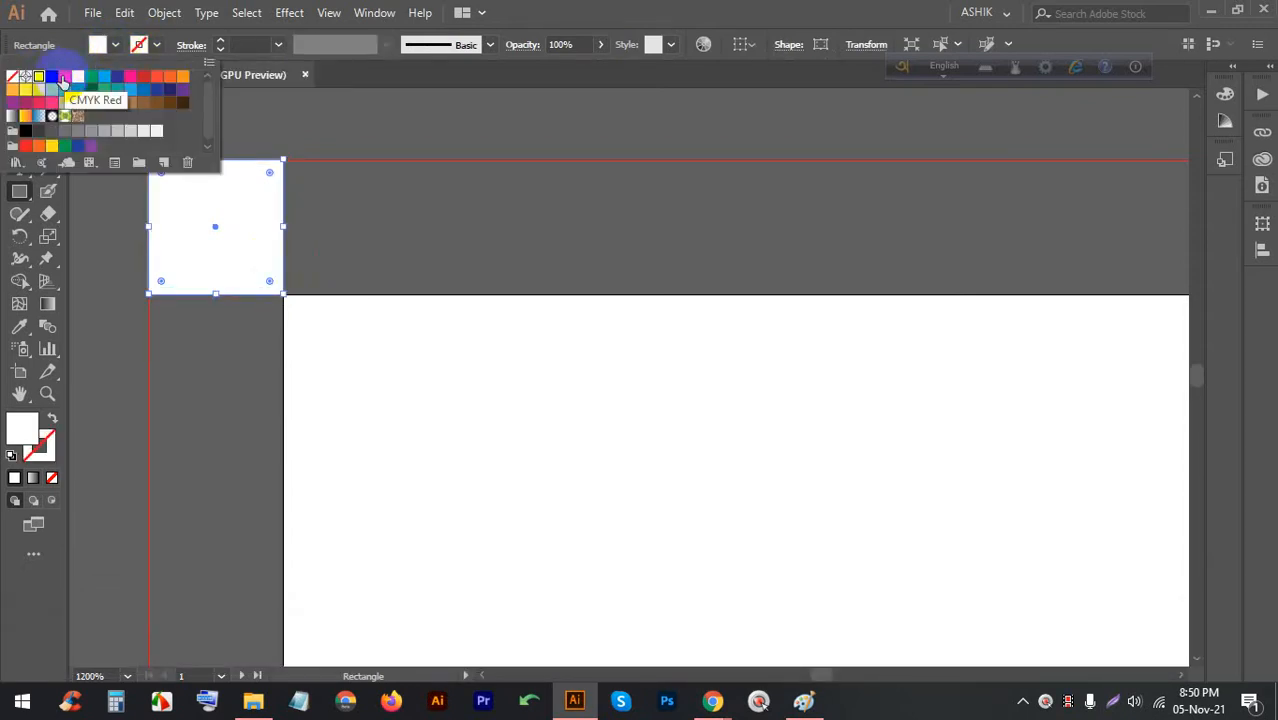
left_click(62, 78)
left_click(13, 101)
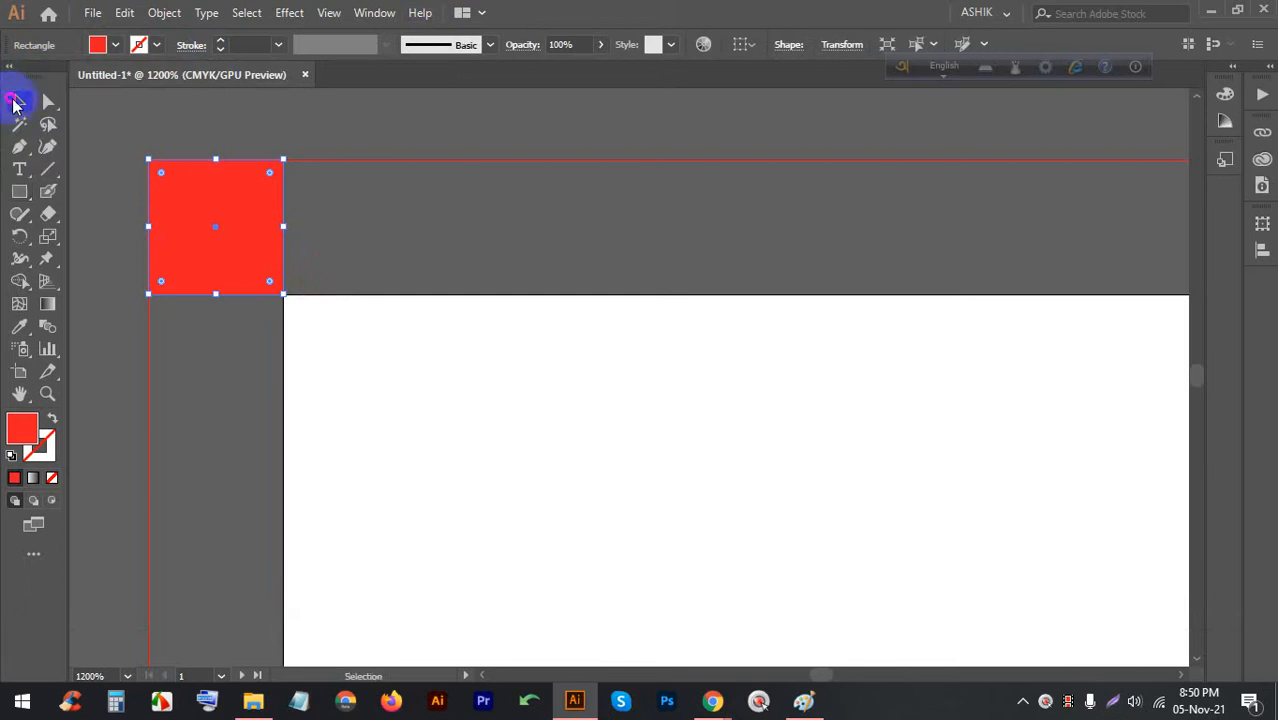
left_click_drag(213, 195, 348, 330)
scroll(330, 200, "down", 3)
scroll(328, 257, "up", 2)
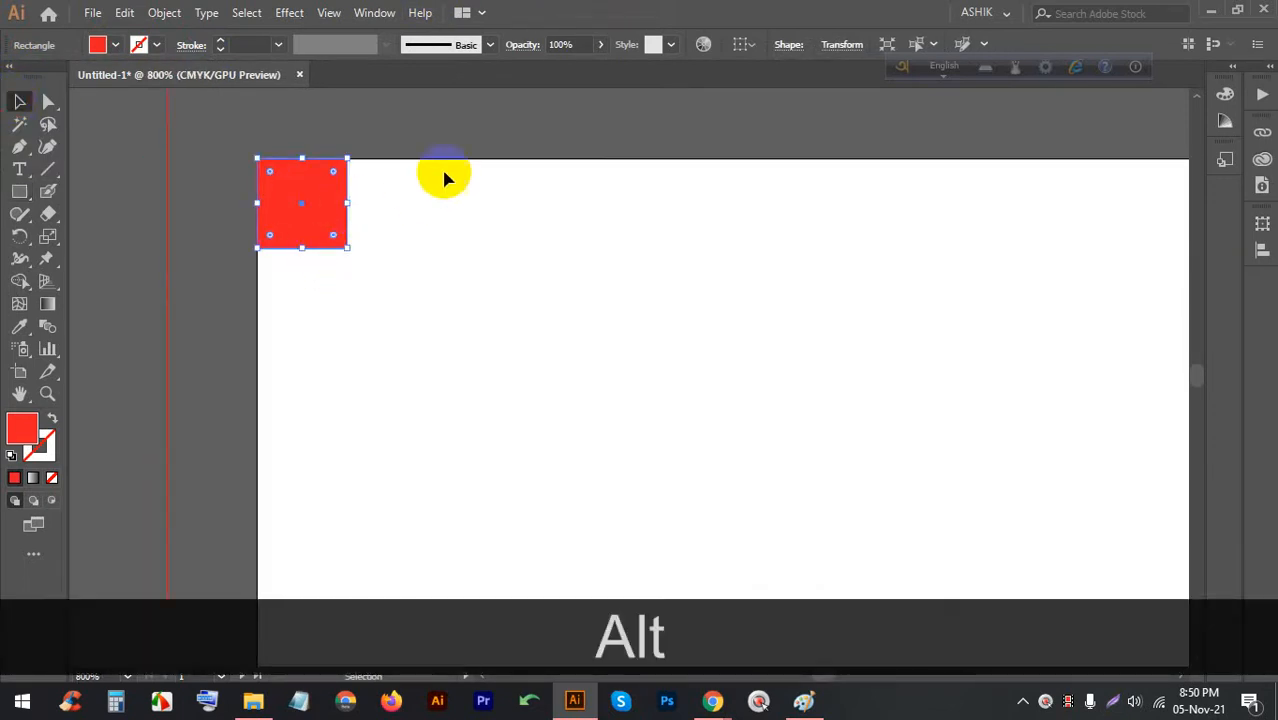
key("ctrl+r")
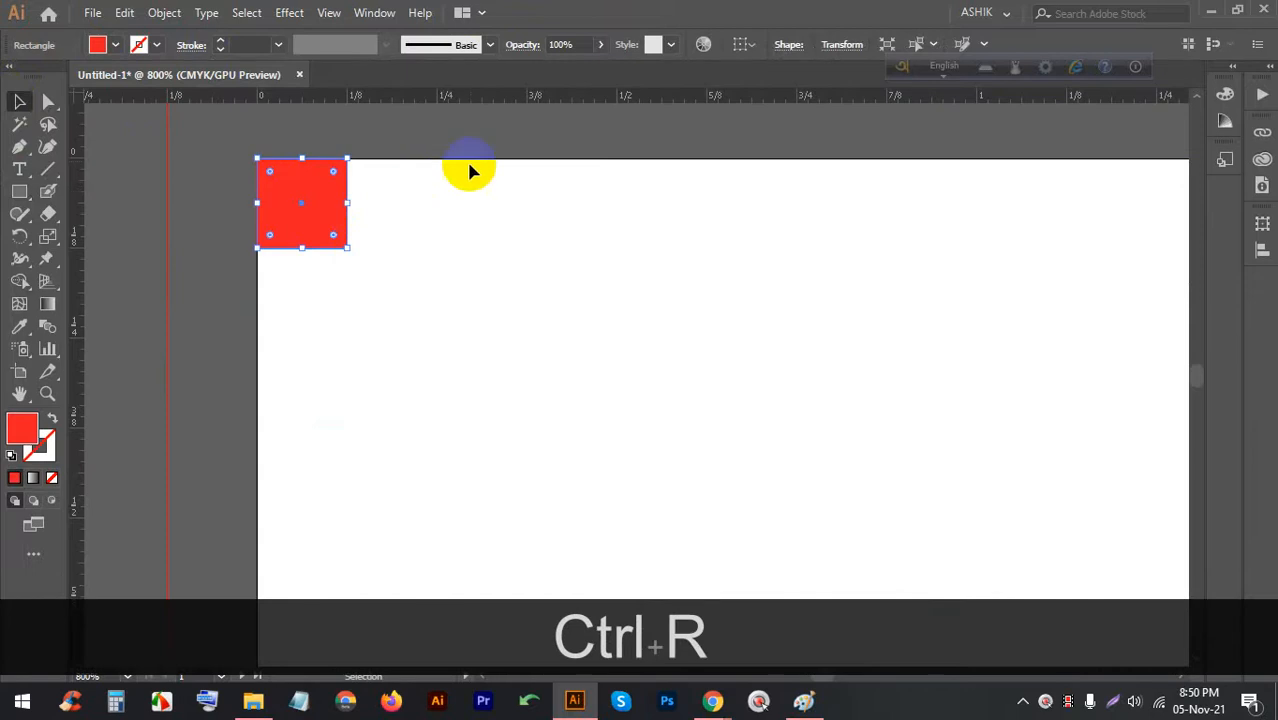
left_click_drag(476, 105, 330, 257)
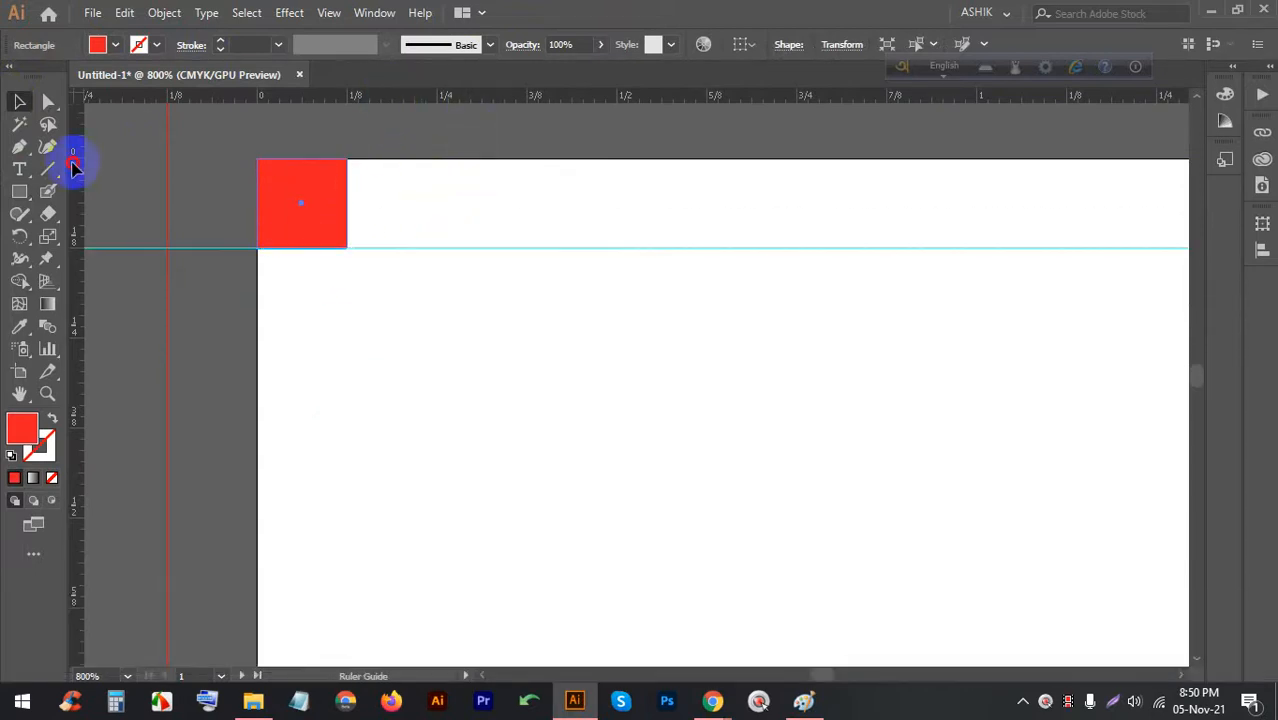
left_click_drag(73, 168, 347, 178)
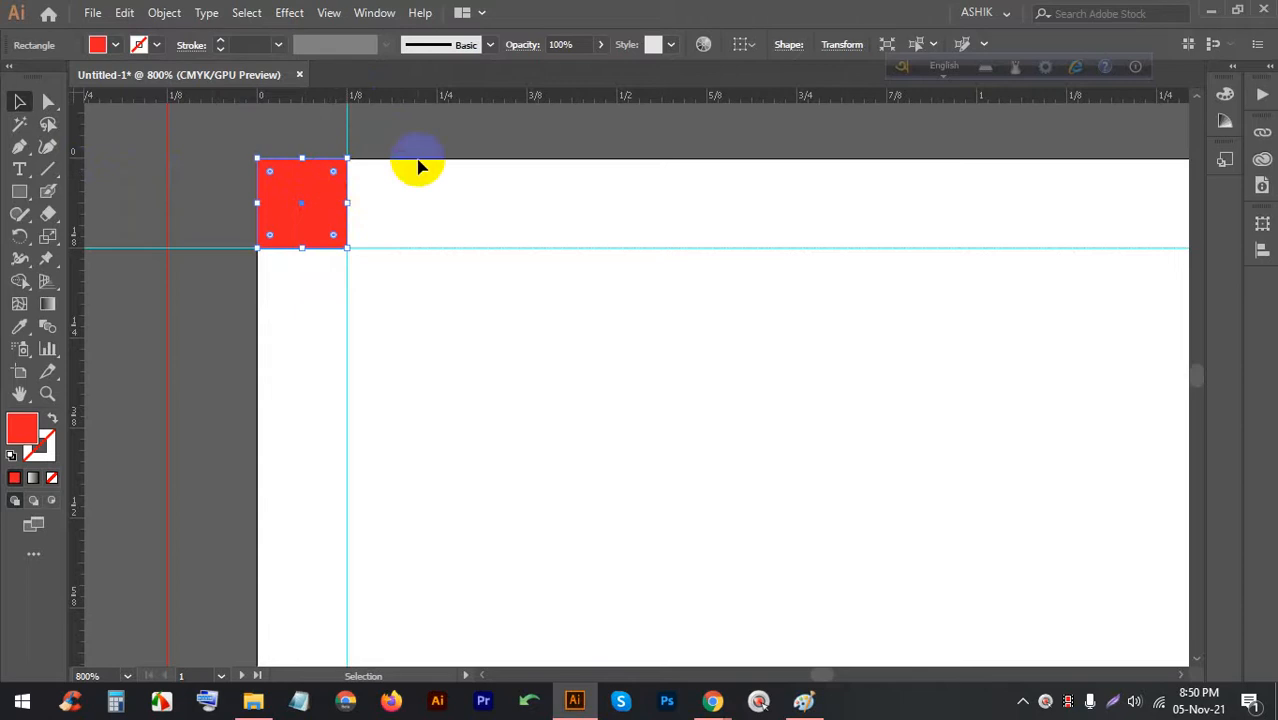
left_click_drag(587, 115, 585, 326)
key("alt")
key("alt")
key("alt")
key("alt")
key("alt")
key("alt")
left_click(310, 488)
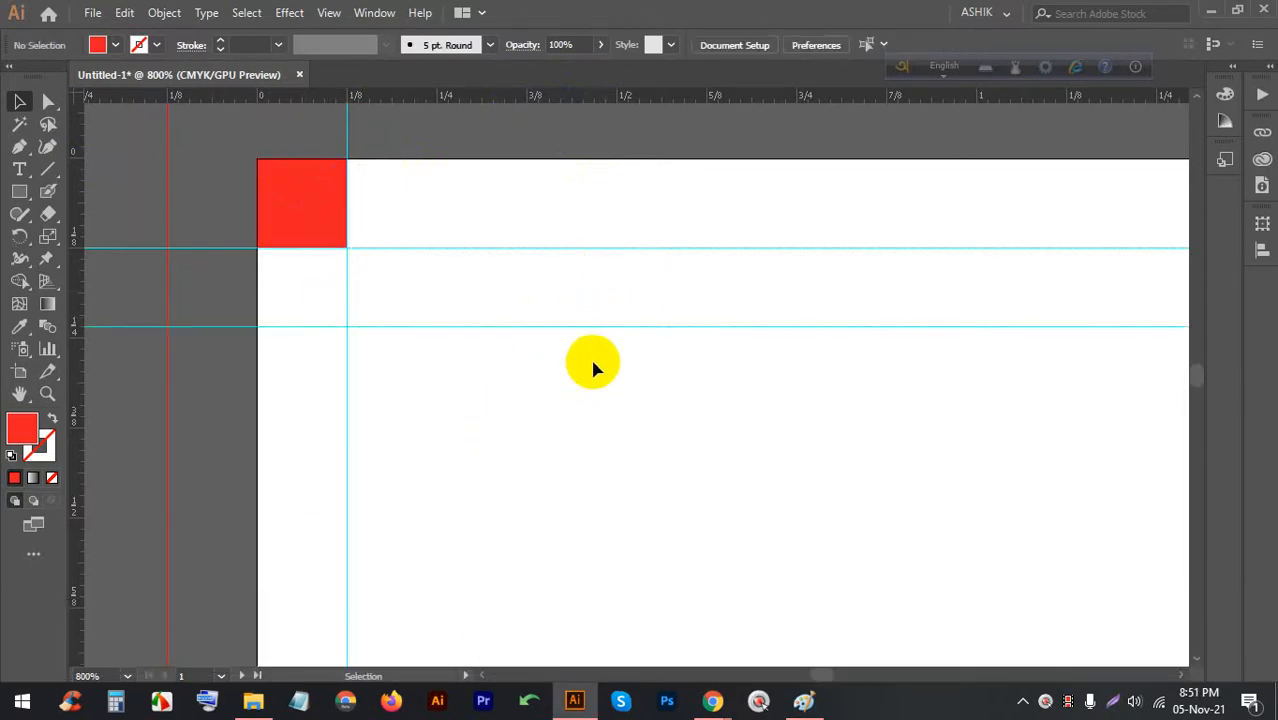
left_click_drag(618, 330, 656, 281)
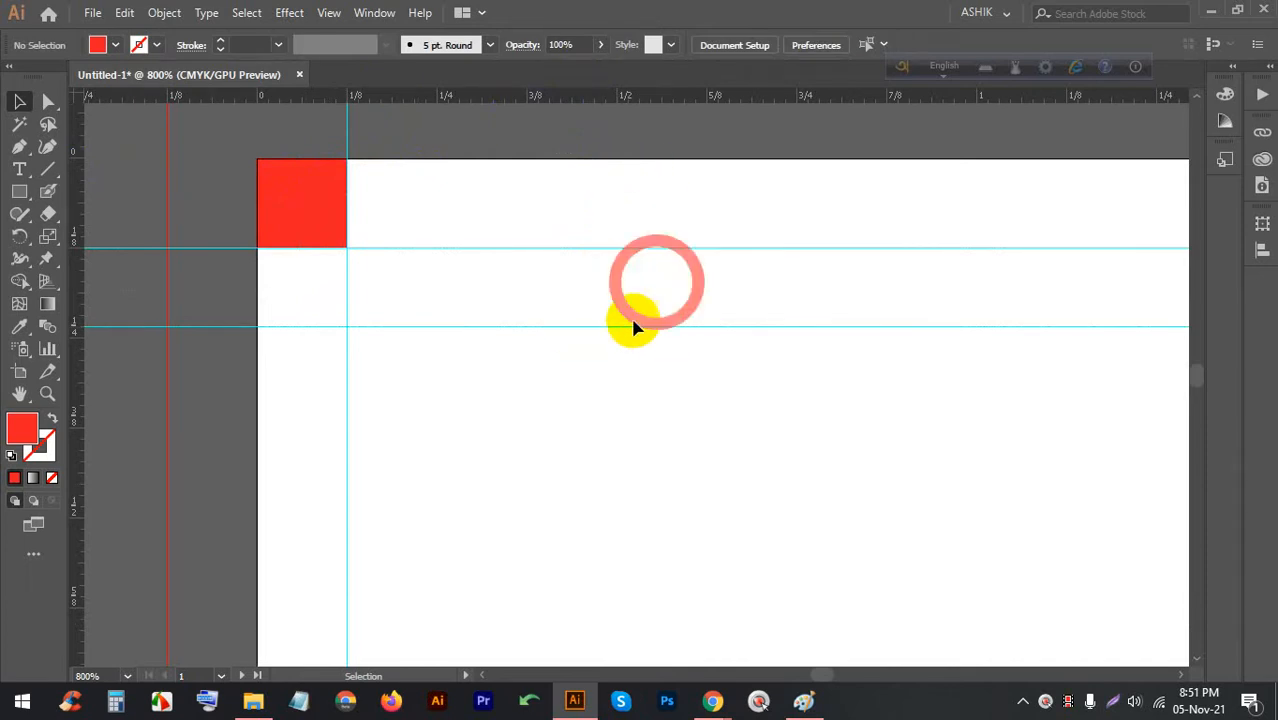
left_click_drag(630, 327, 625, 294)
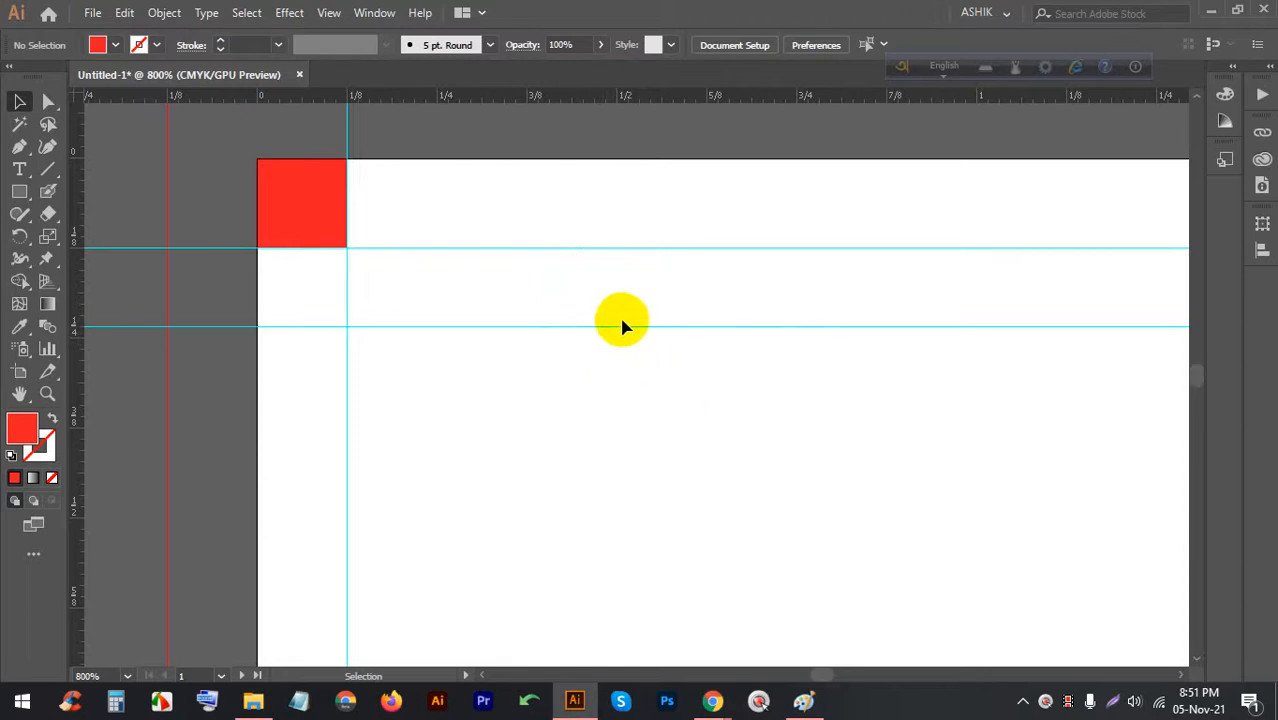
Unlock the guides and align the lower guide with the red square's bottom edge
right_click(743, 301)
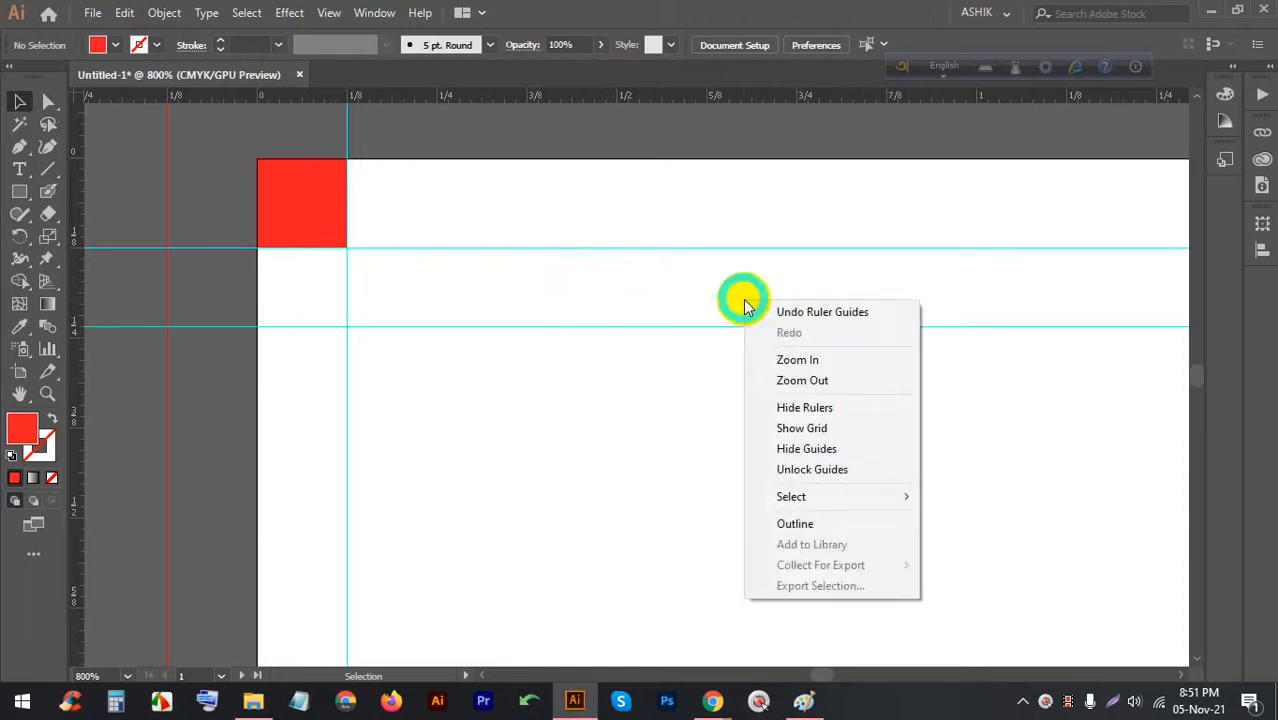
left_click(854, 470)
left_click_drag(742, 328, 752, 91)
scroll(714, 320, "up", 2)
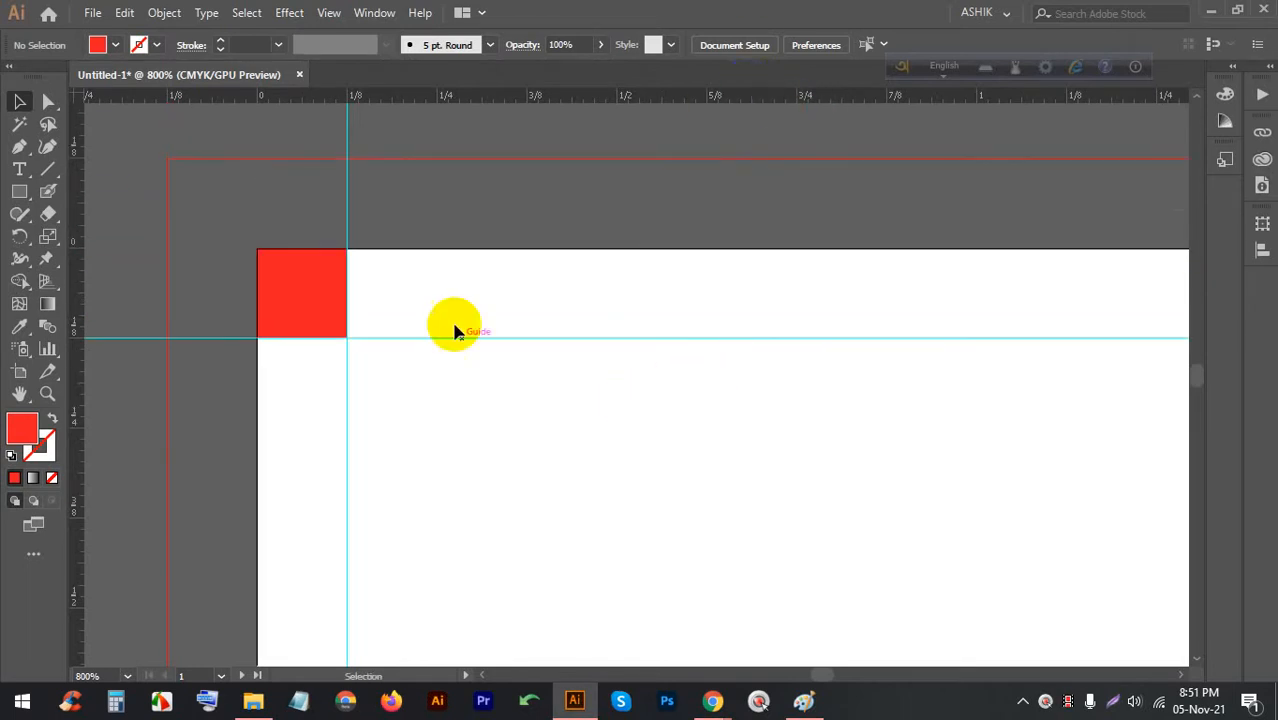
Move the red square to the card's bottom-right corner and add guides along its top and left edges
left_click(336, 337)
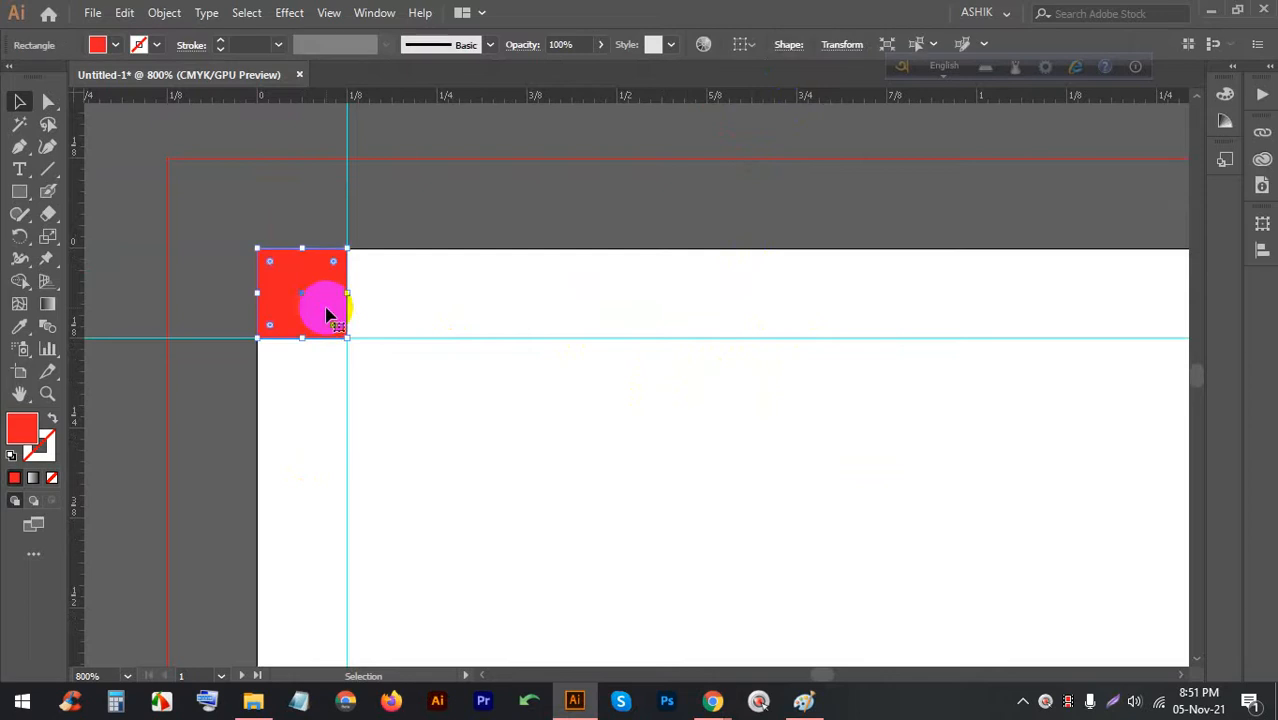
scroll(200, 257, "down", 4, "alt")
left_click_drag(240, 265, 750, 451)
scroll(740, 405, "up", 2)
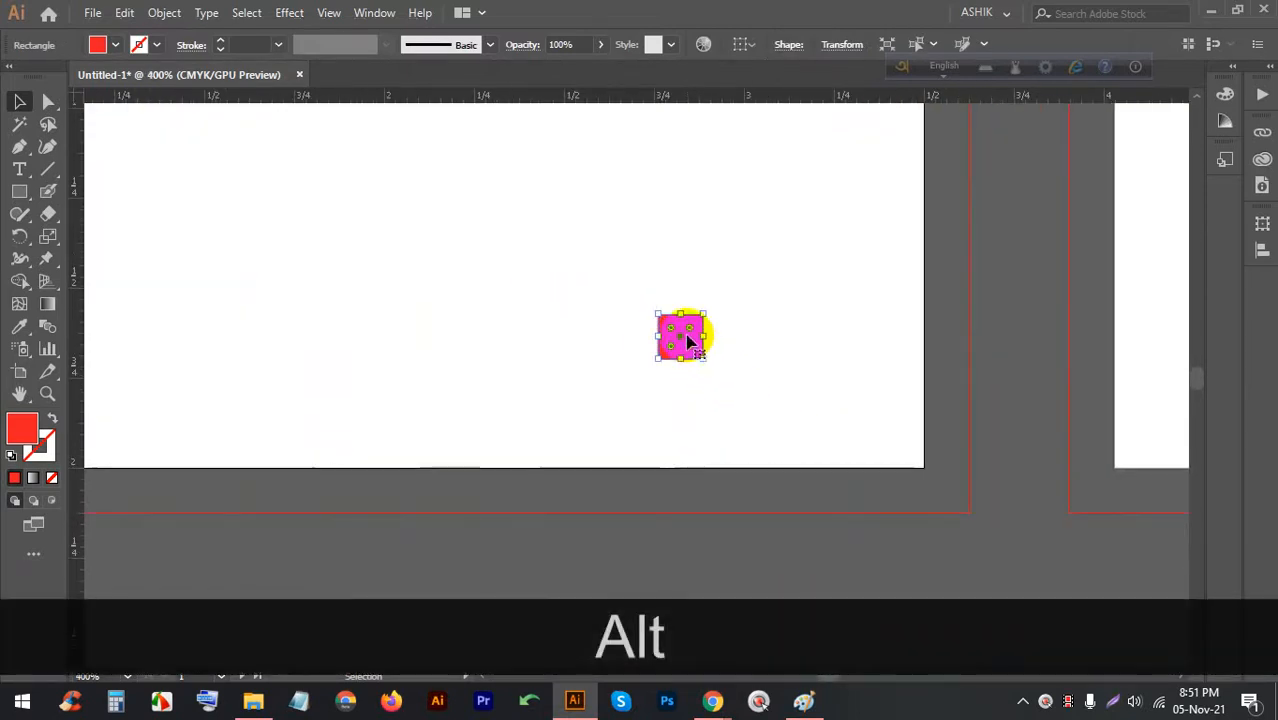
left_click_drag(685, 342, 908, 448)
scroll(910, 450, "up", 4, "alt")
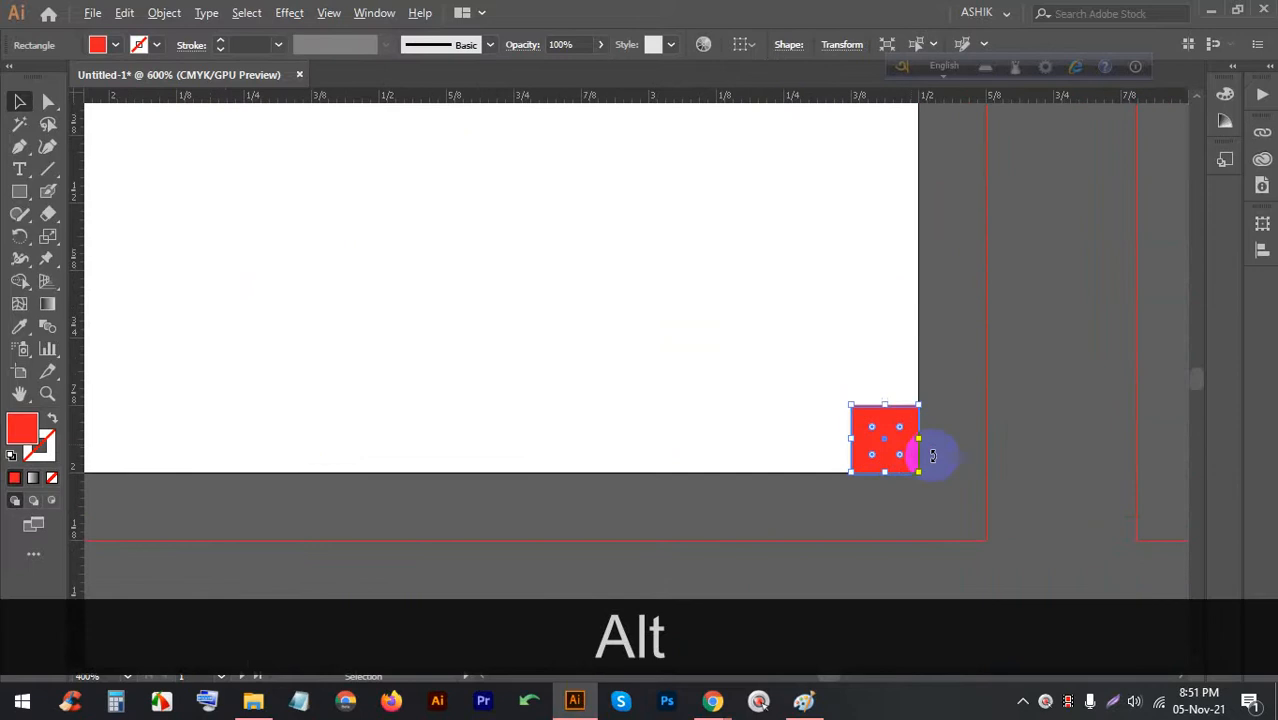
left_click_drag(777, 101, 745, 335)
left_click_drag(84, 347, 684, 362)
left_click(707, 232)
Delete the red marker square
left_click(704, 365)
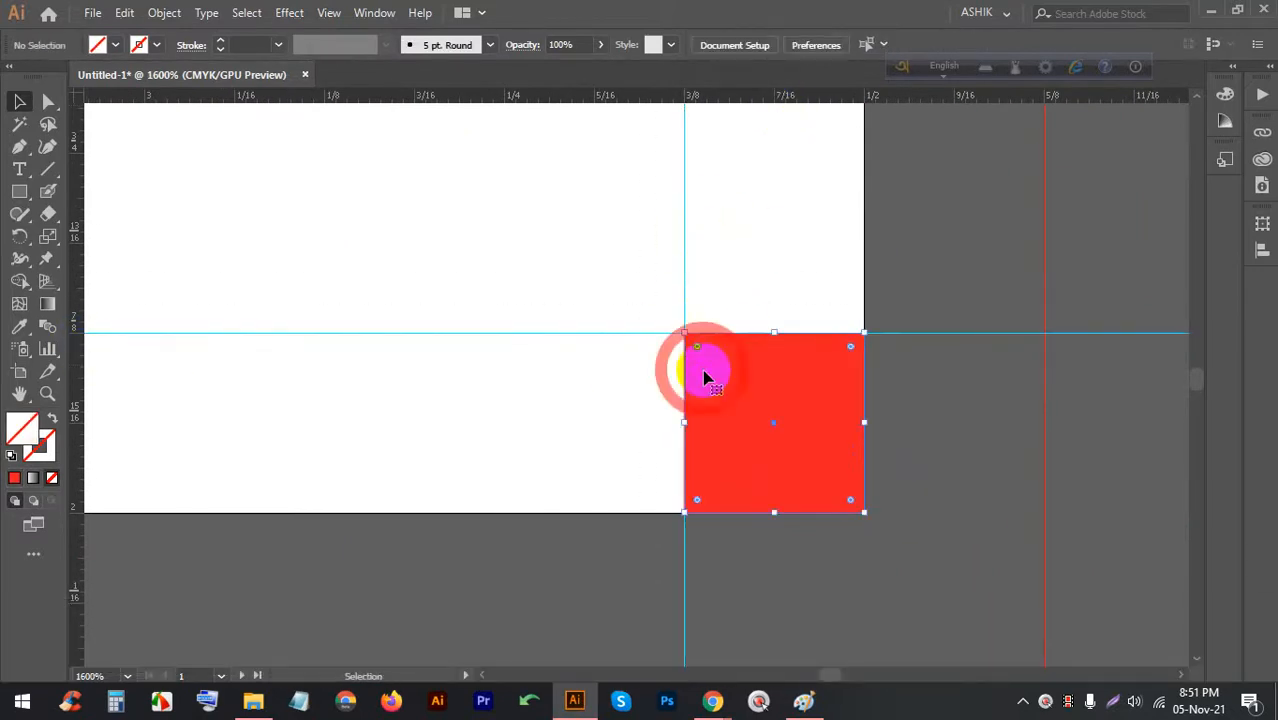
key("BackSpace")
scroll(790, 370, "down", 8)
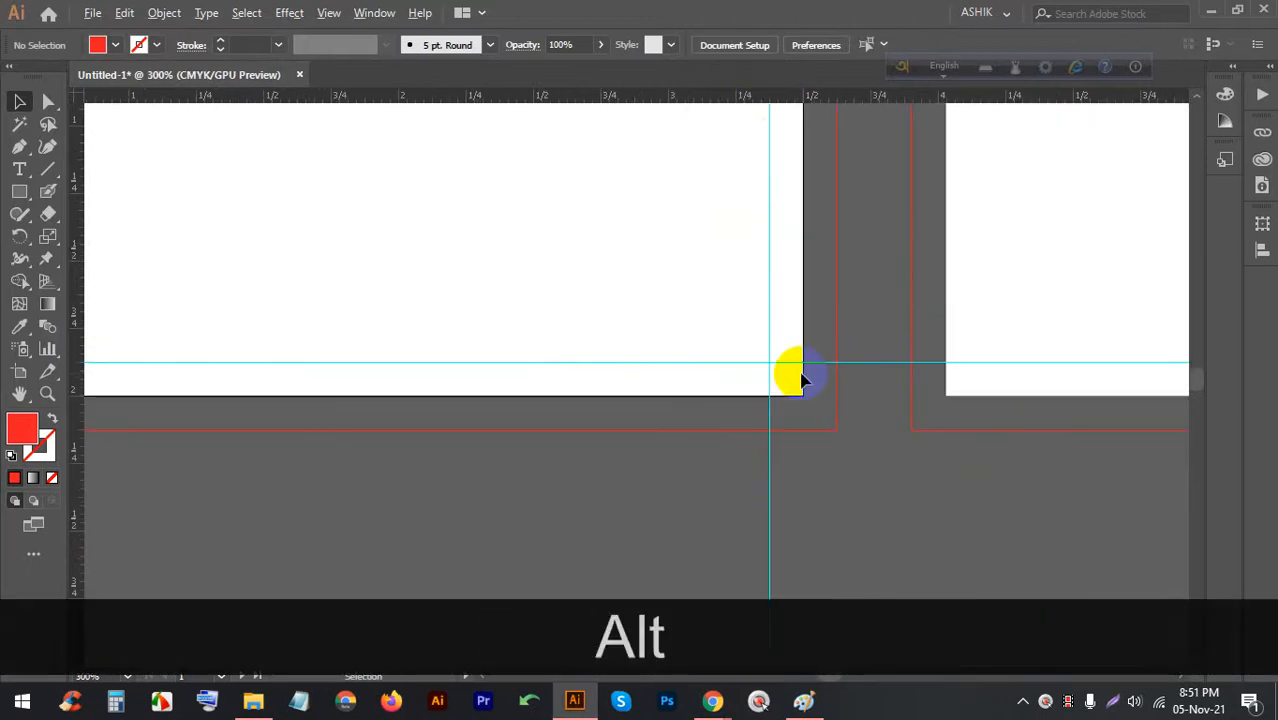
scroll(519, 211, "up", 6)
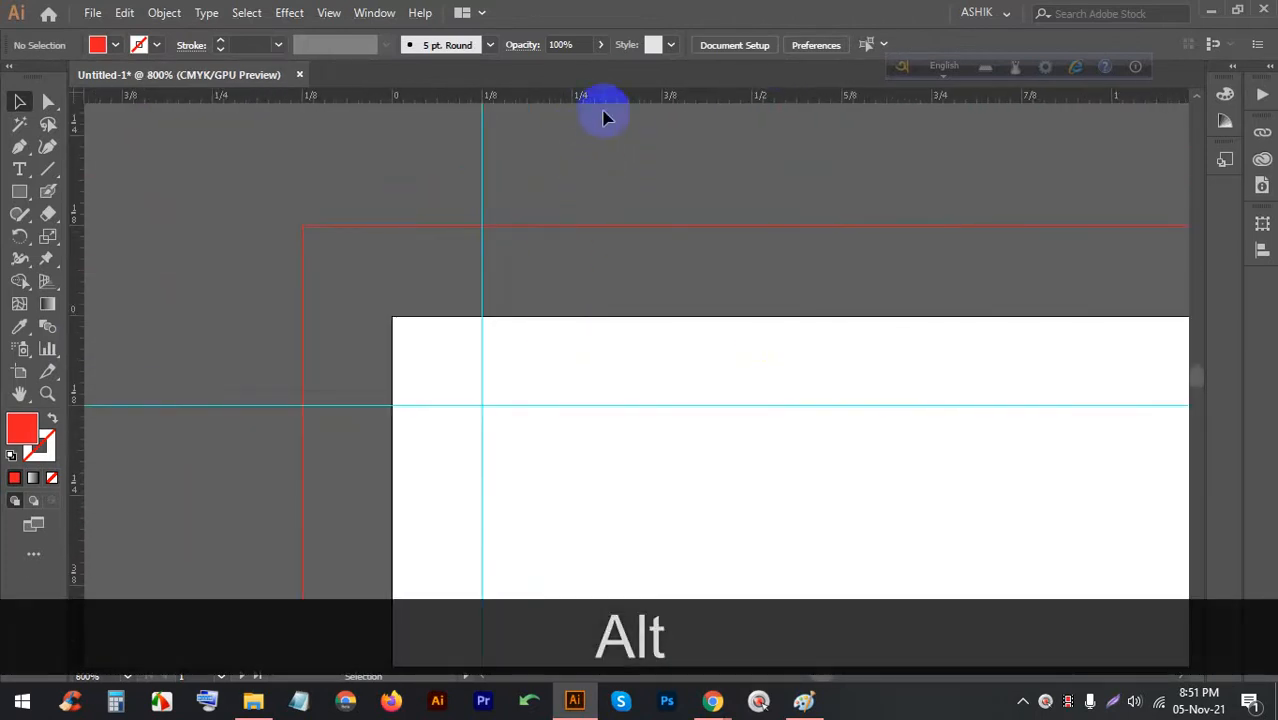
Add guides along the card's top, left, right and bottom edges
left_click(565, 318)
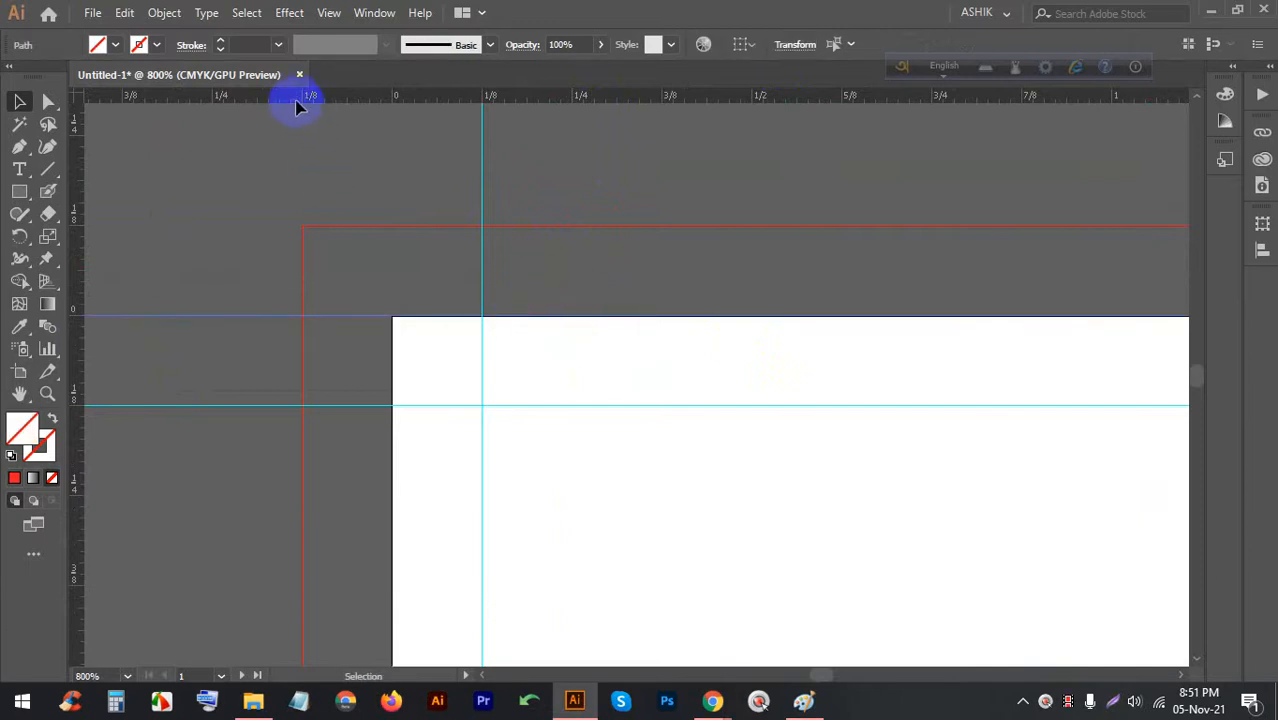
key("alt")
left_click_drag(296, 104, 391, 343)
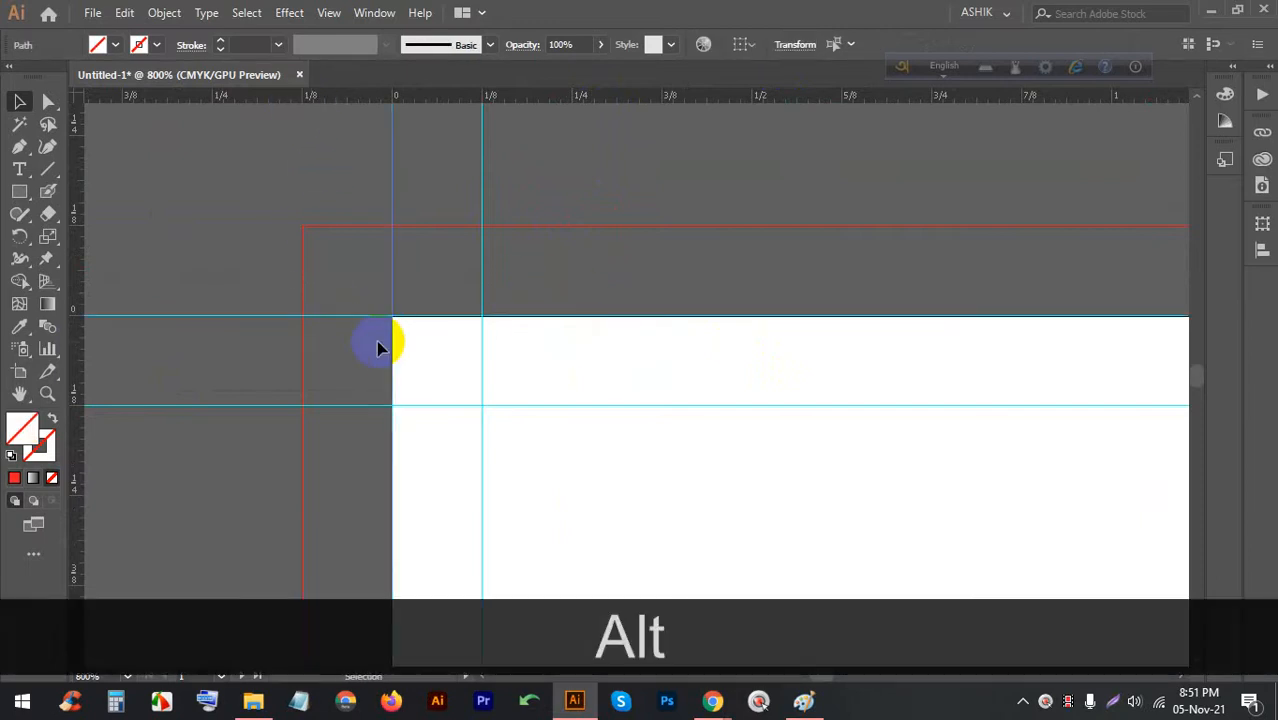
scroll(290, 190, "down", 6)
scroll(411, 200, "up", 3)
scroll(736, 124, "down", 1)
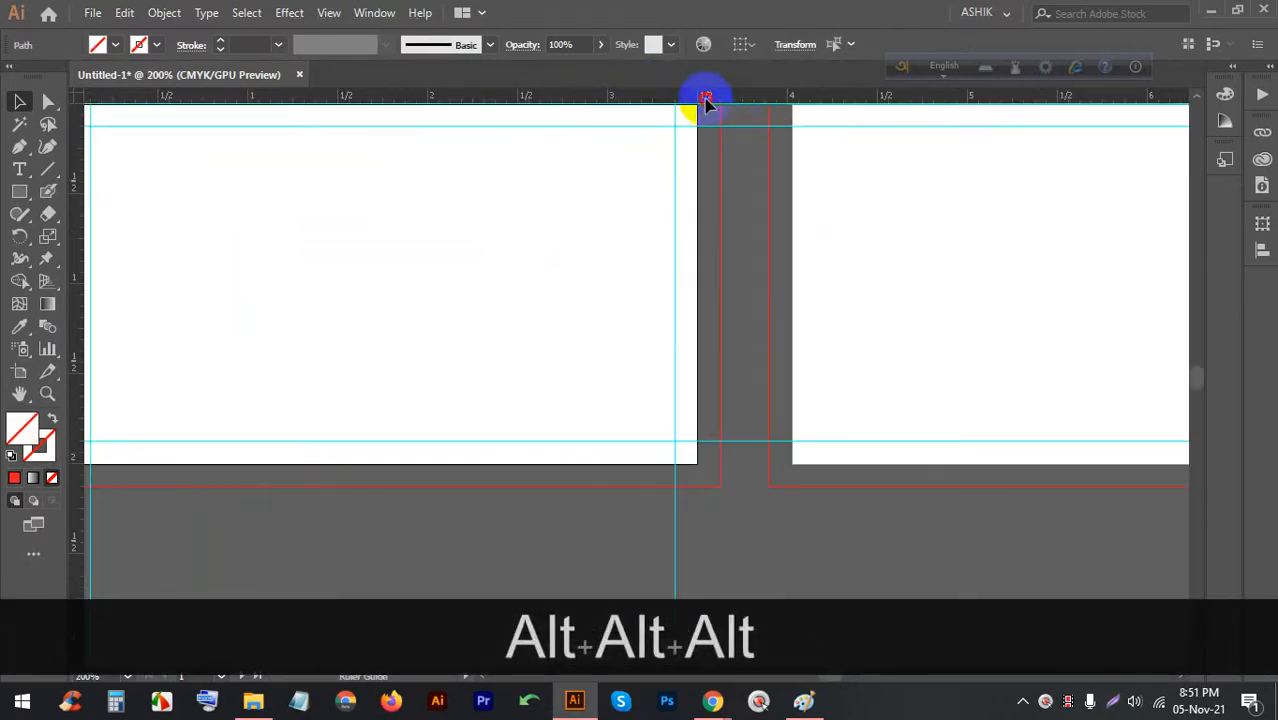
left_click_drag(706, 100, 697, 195)
key("alt")
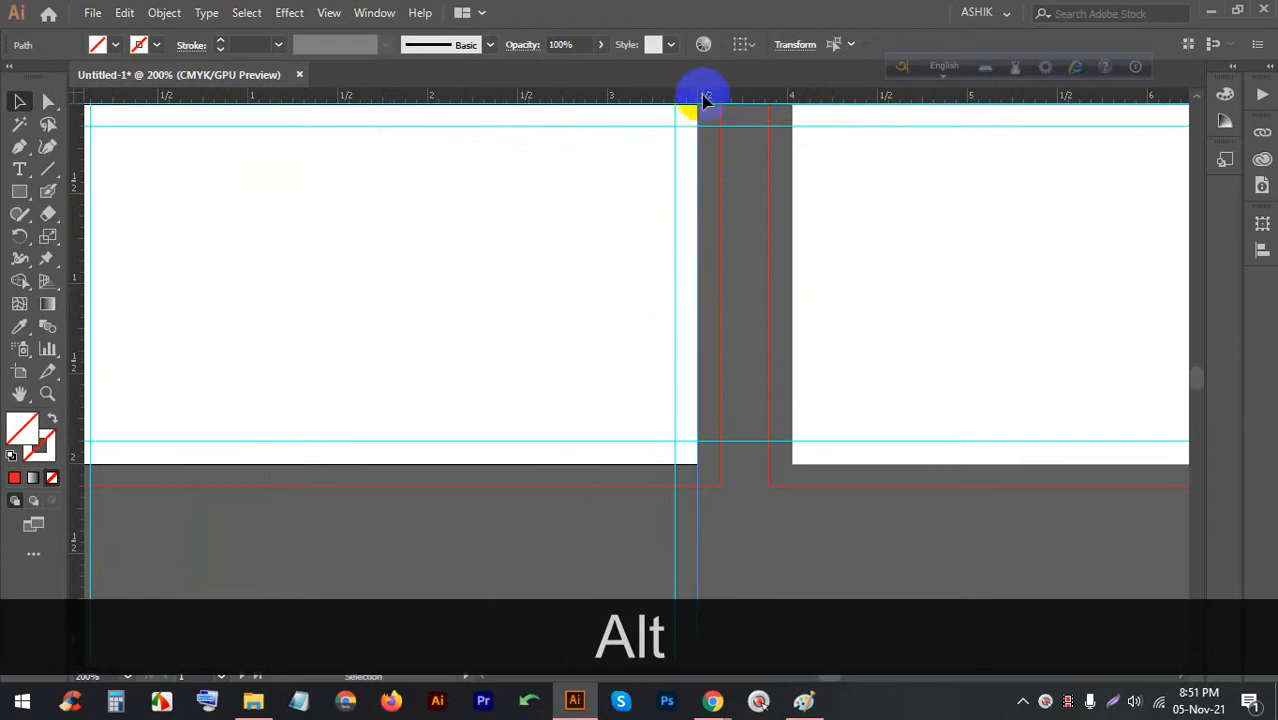
left_click_drag(712, 103, 612, 443)
scroll(612, 443, "down", 2)
scroll(619, 437, "up", 3)
scroll(639, 456, "down", 5)
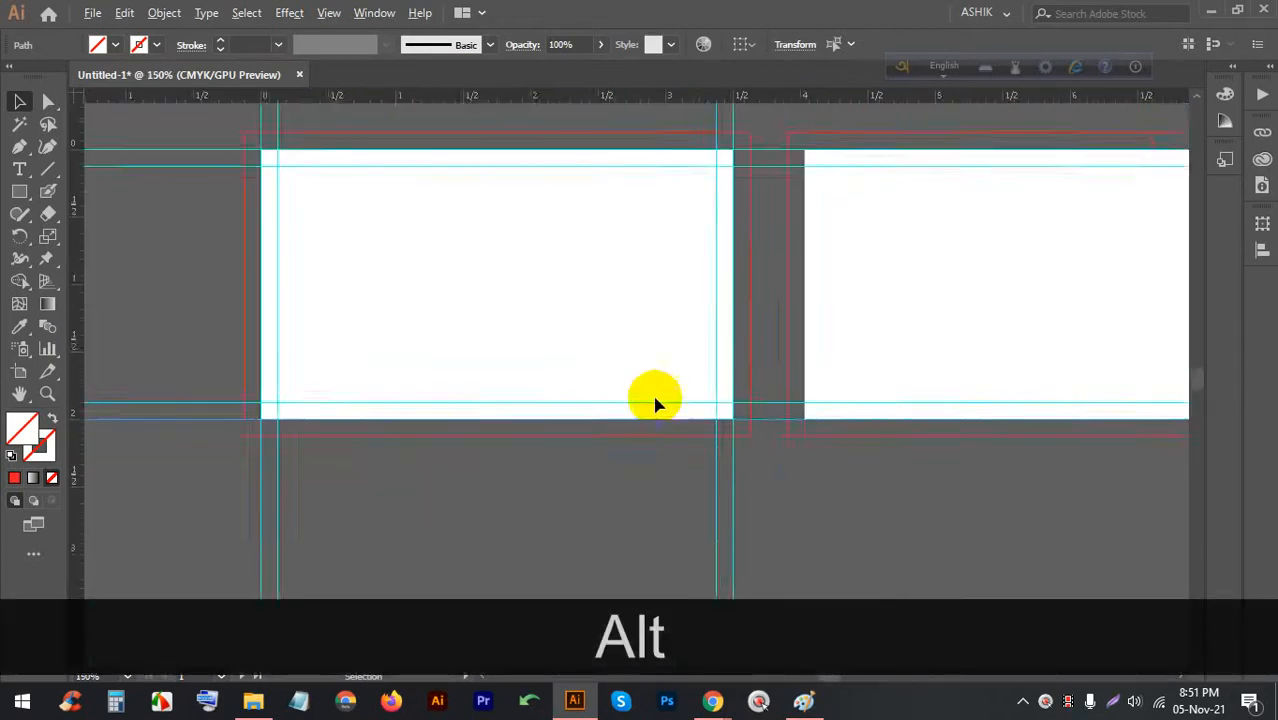
mouse_move(712, 700)
left_click(665, 606)
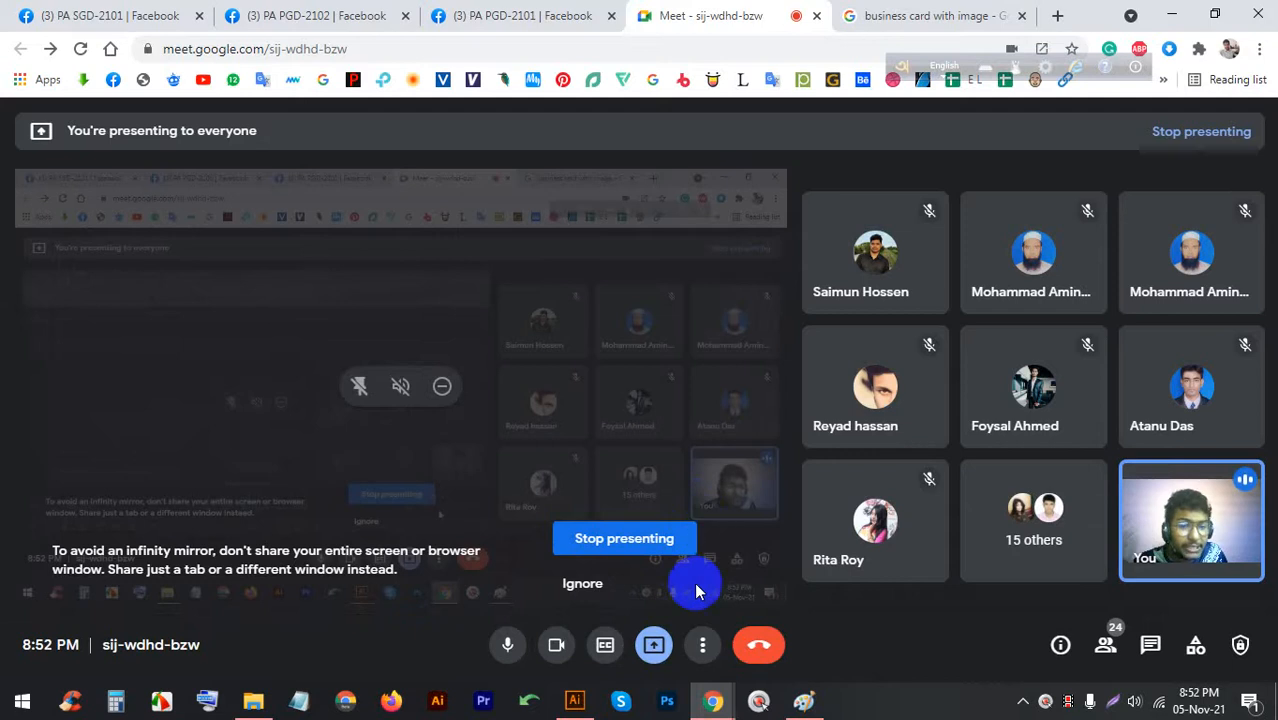
left_click(580, 701)
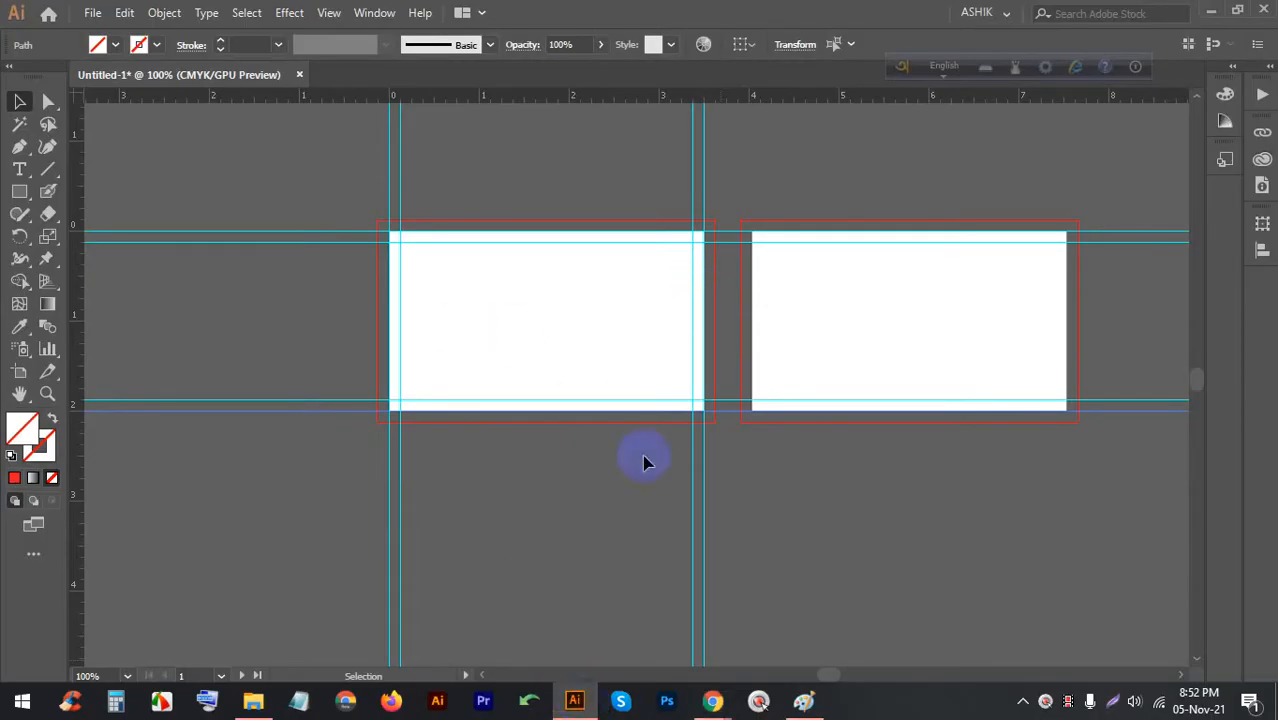
Delete the existing guides from both business cards
left_click_drag(759, 434, 373, 143)
key("BackSpace")
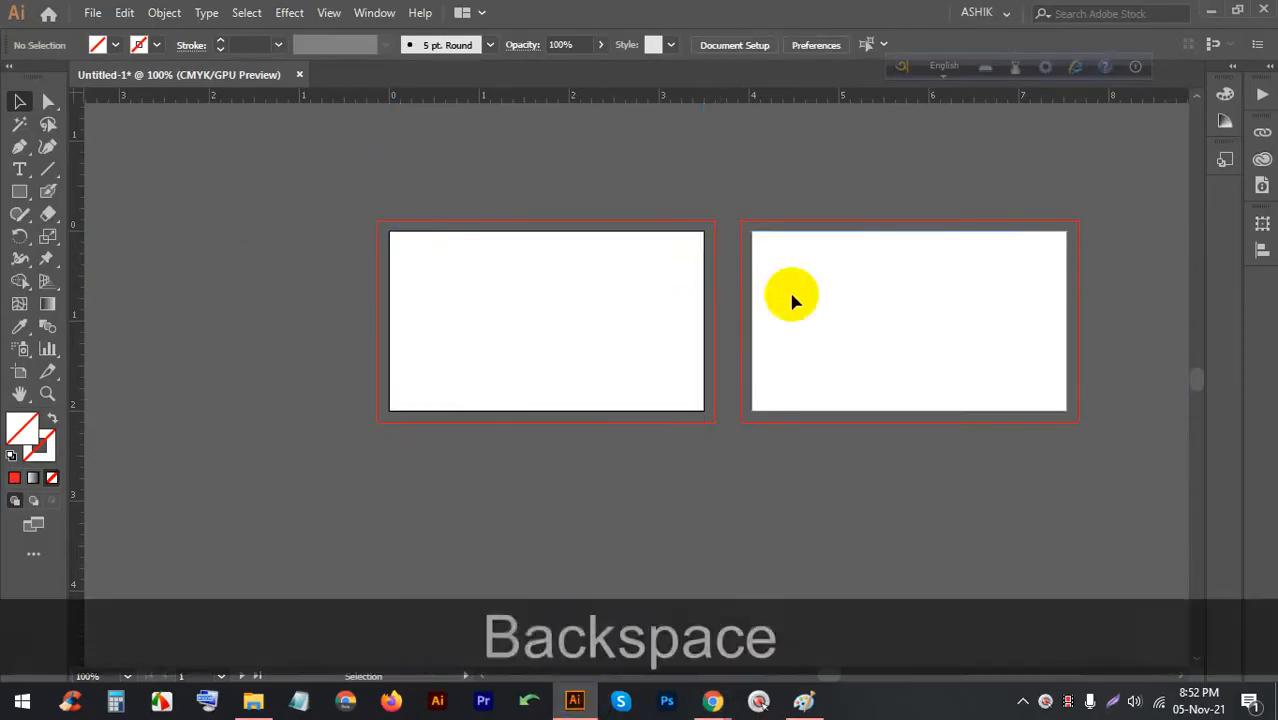
scroll(513, 331, "up", 3)
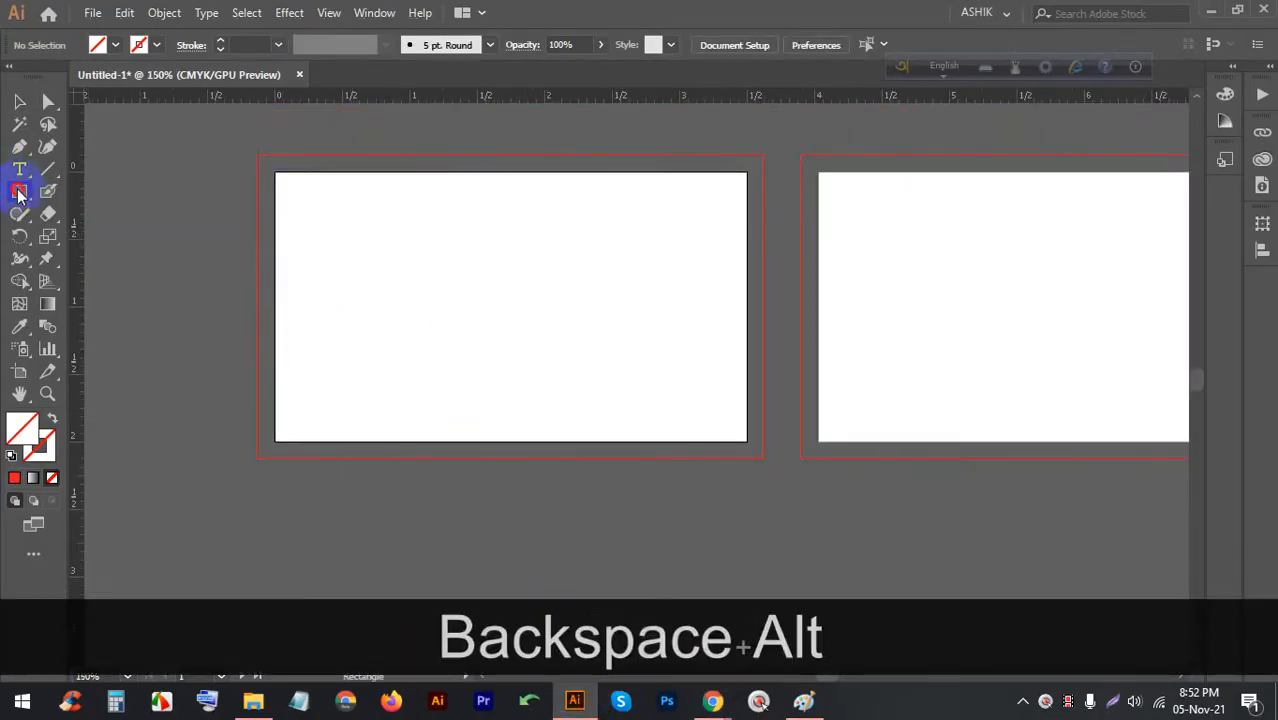
Draw a rectangle covering the left card and fill it yellow
left_click_drag(19, 193, 97, 187)
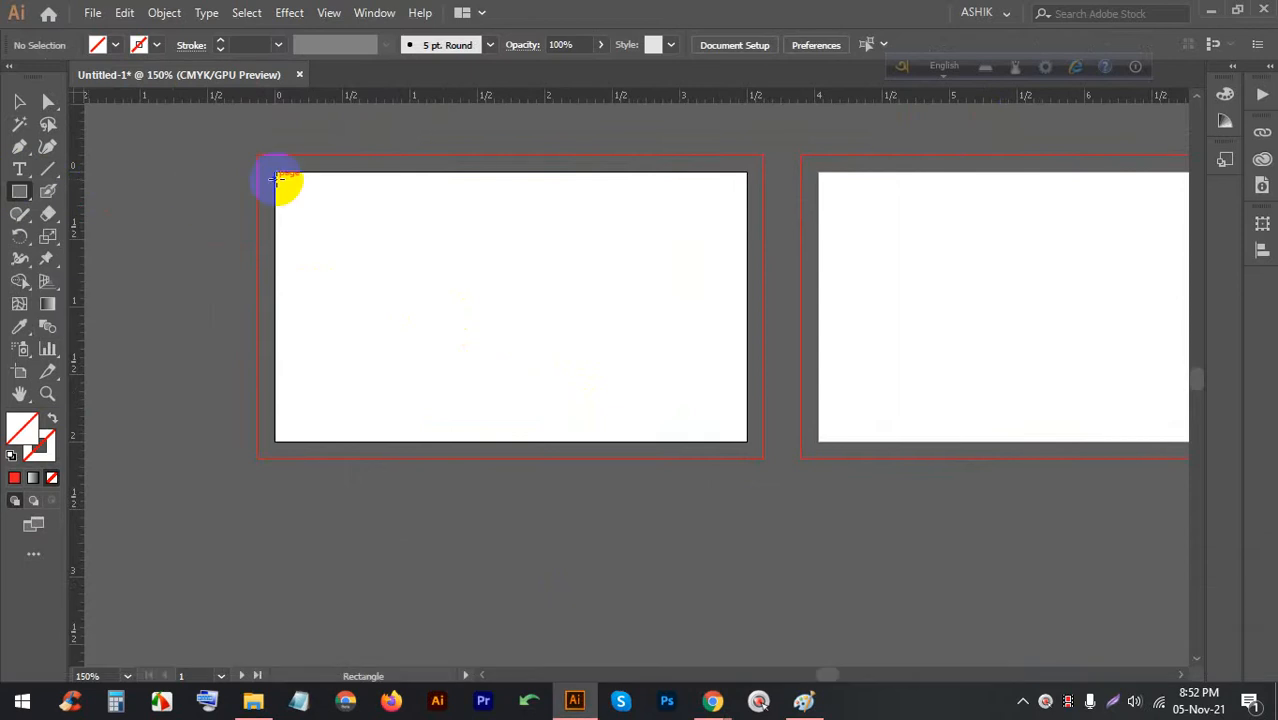
left_click_drag(278, 172, 746, 440)
left_click(115, 45)
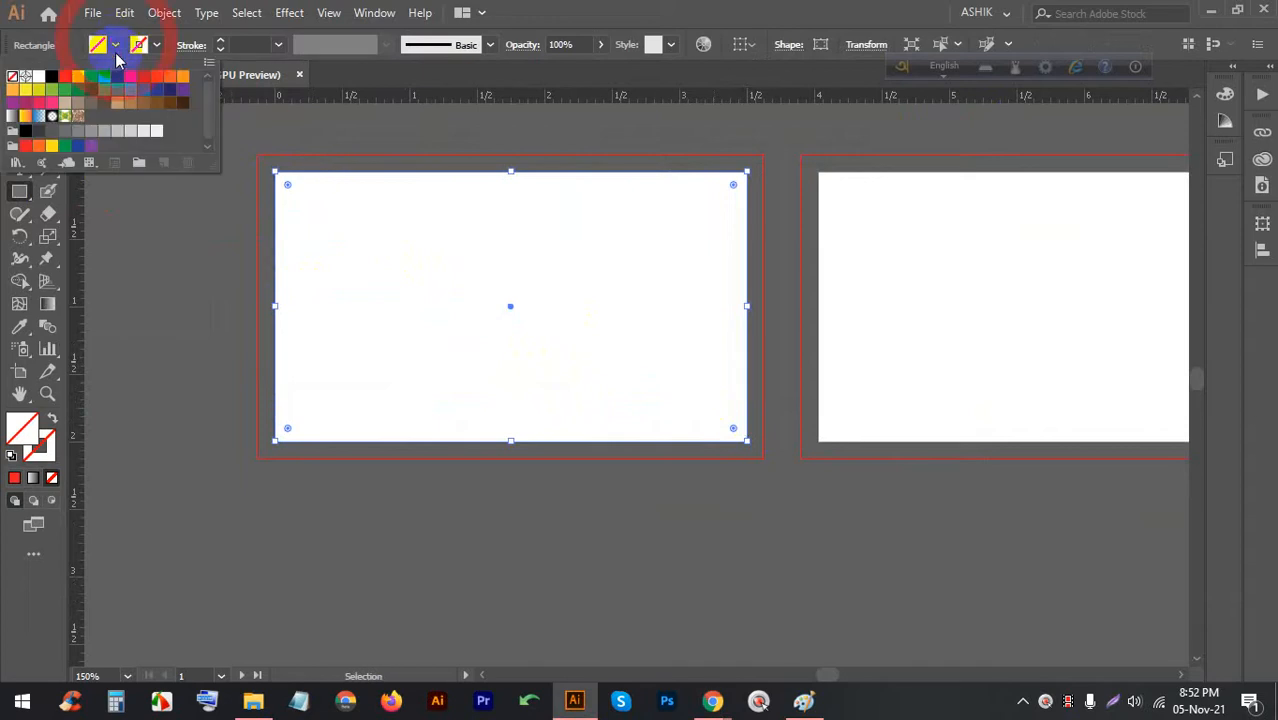
left_click(108, 82)
left_click(79, 80)
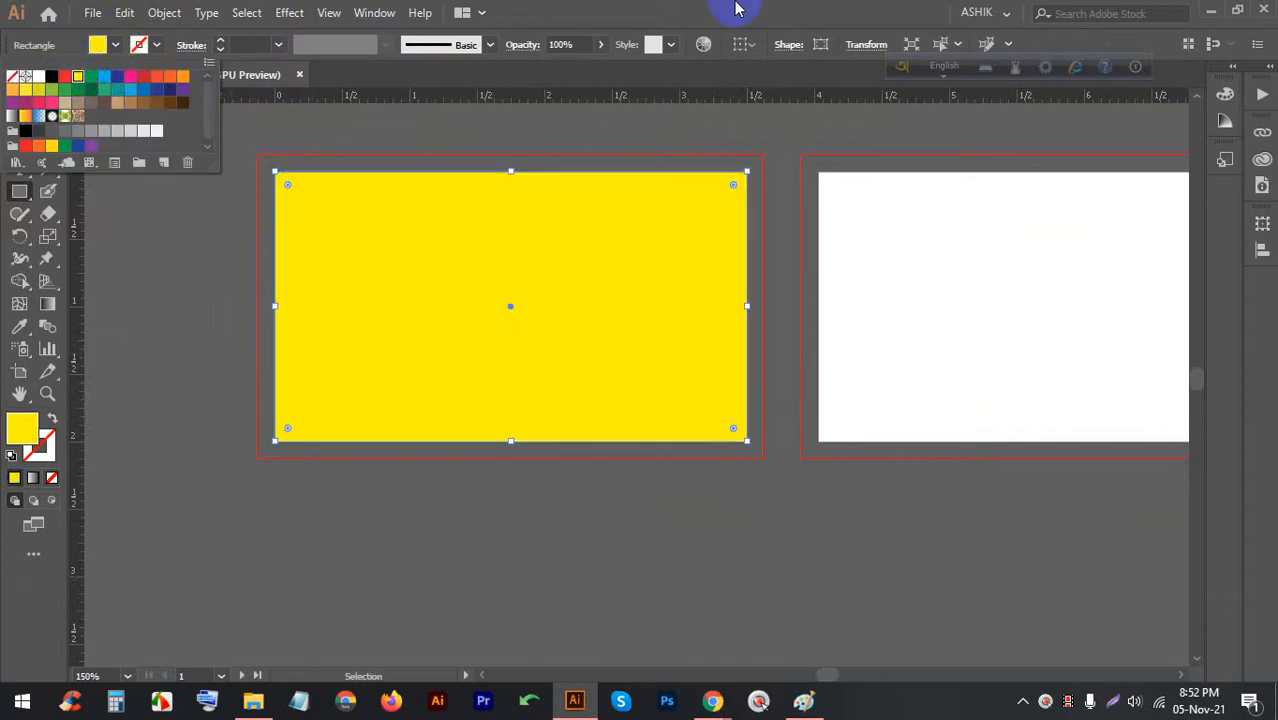
left_click(19, 101)
Create an Offset Path copy of the yellow rectangle inset by -0.125 in
left_click(103, 143)
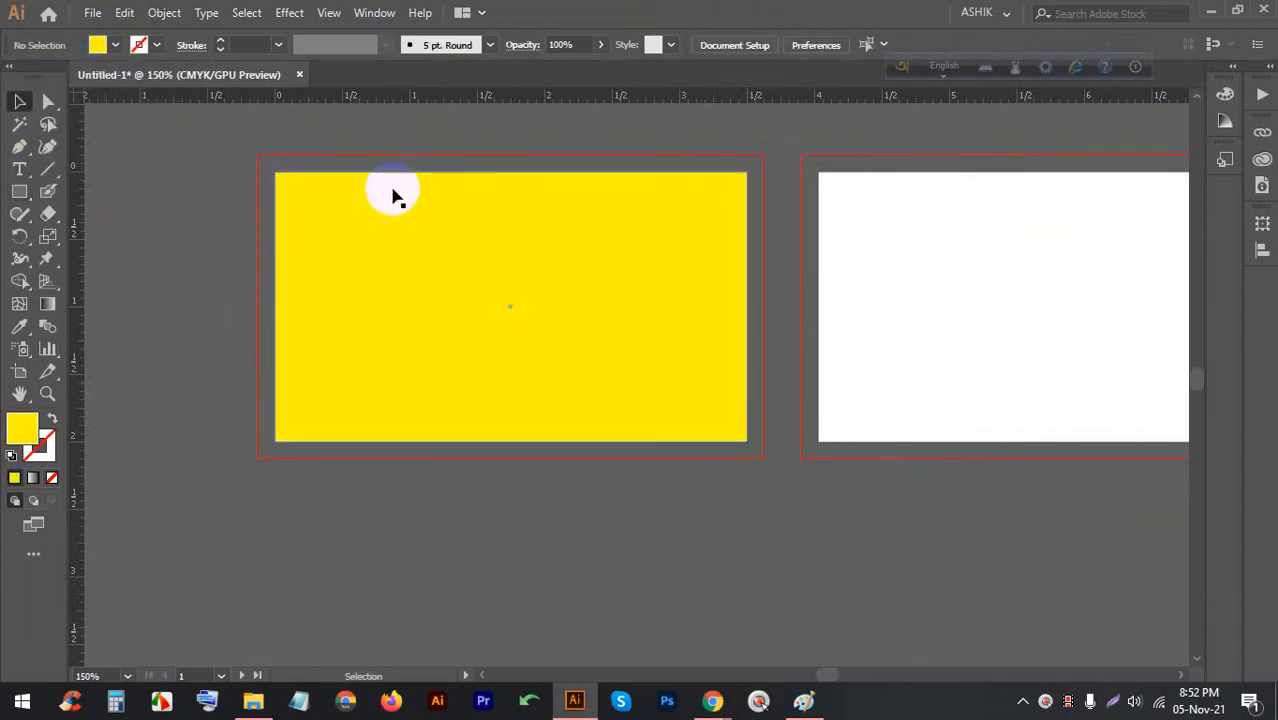
left_click(399, 195)
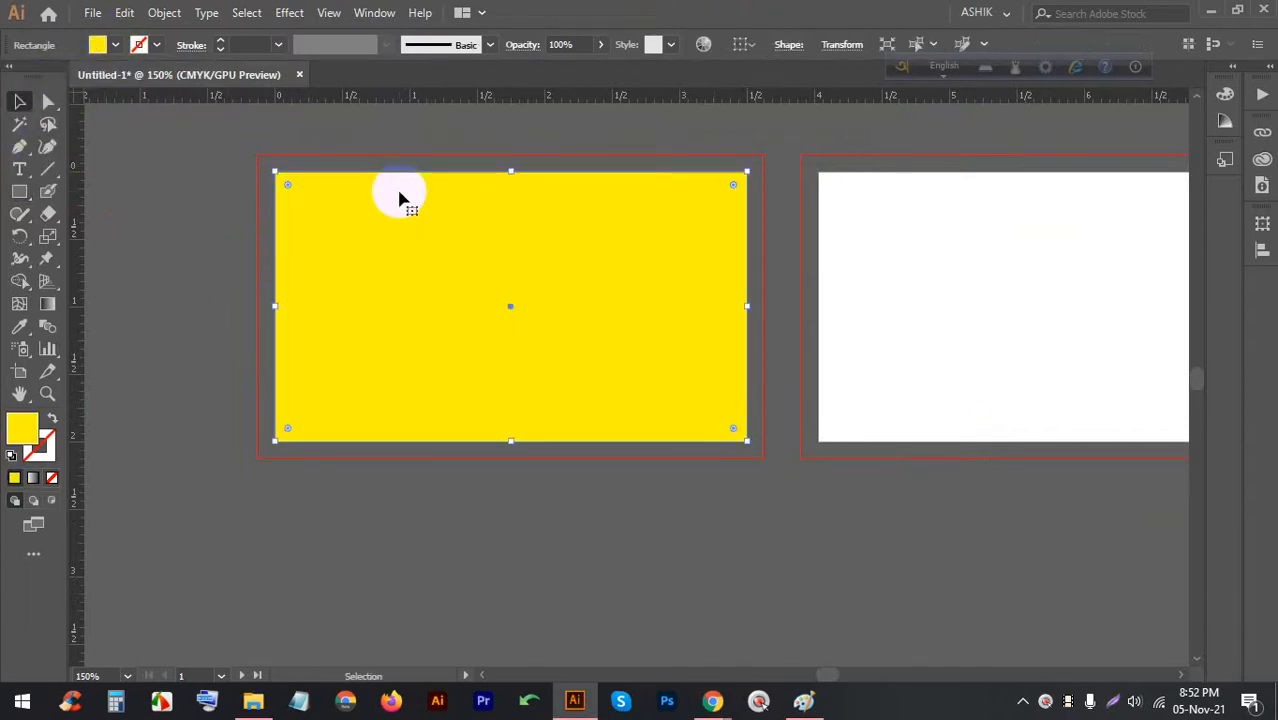
left_click(166, 13)
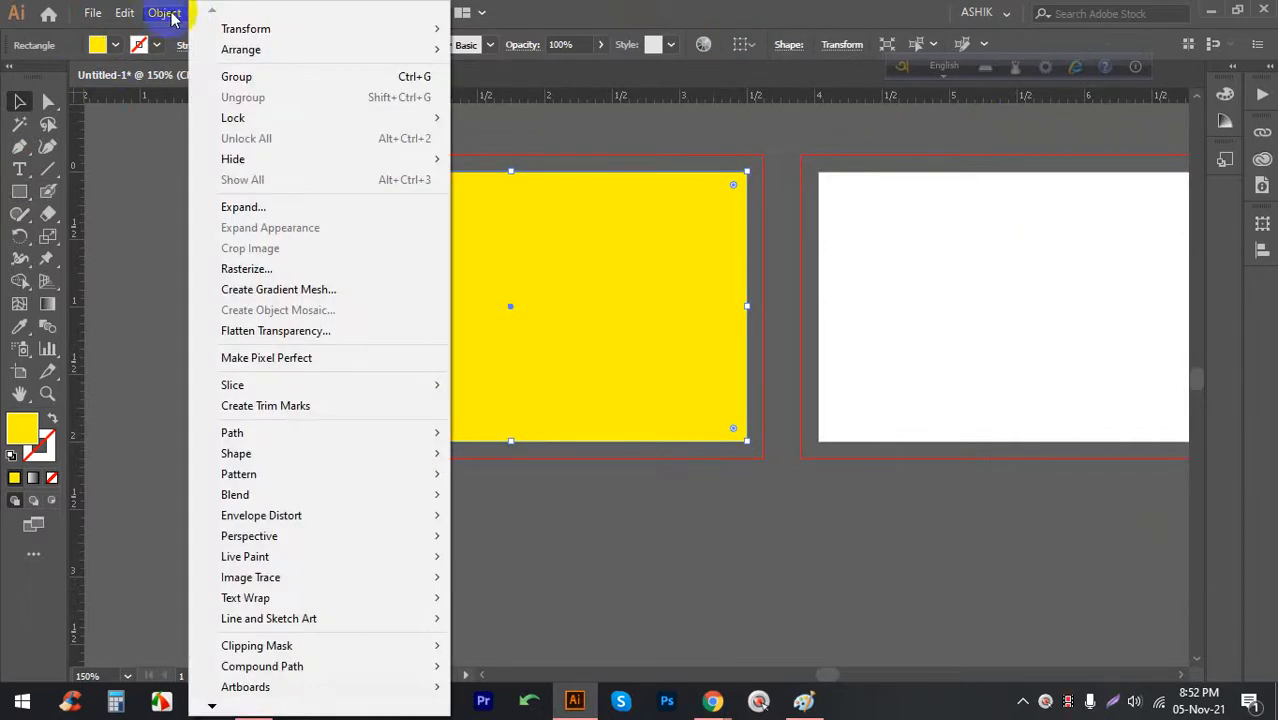
mouse_move(420, 433)
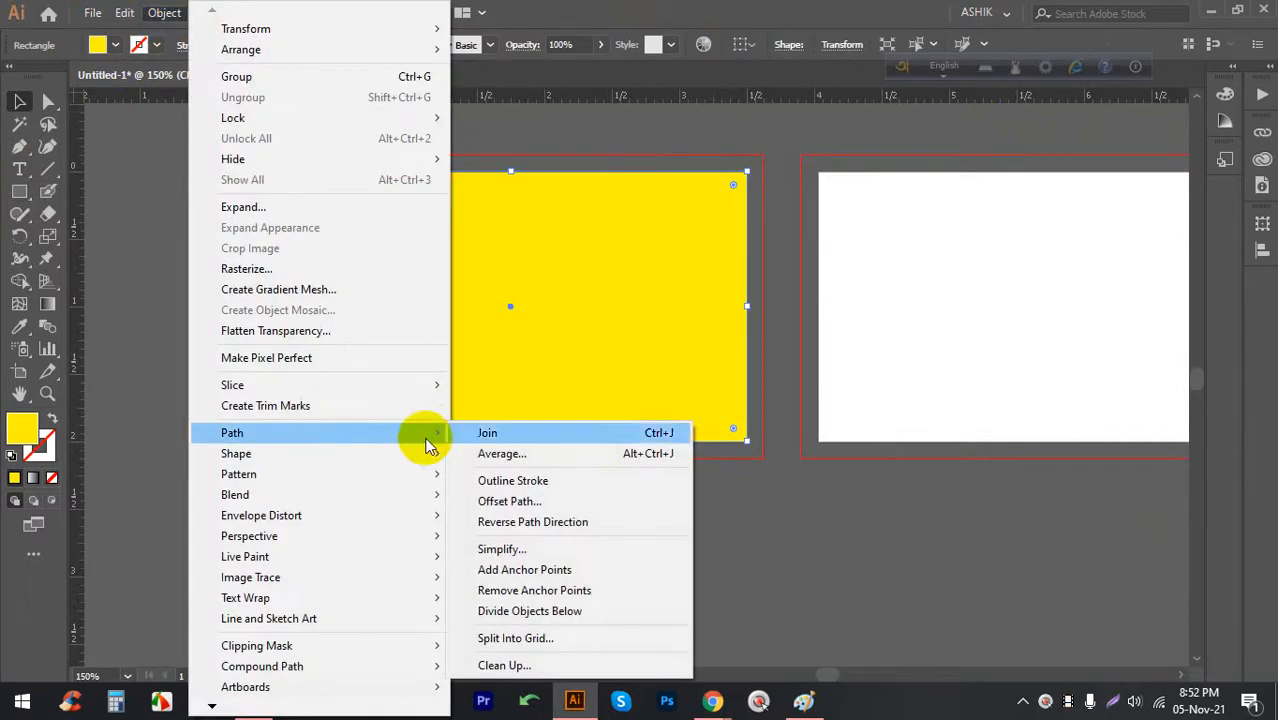
left_click(505, 503)
left_click(745, 316)
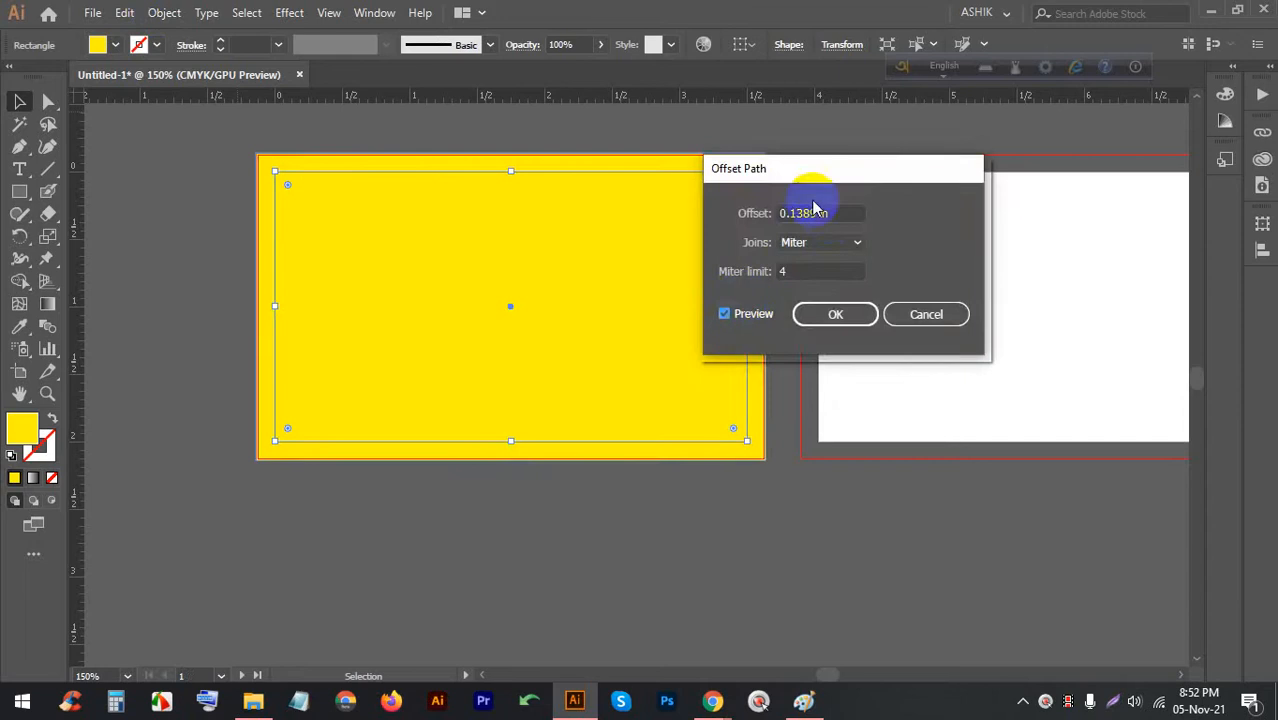
key("Down")
key("Down")
key("Down")
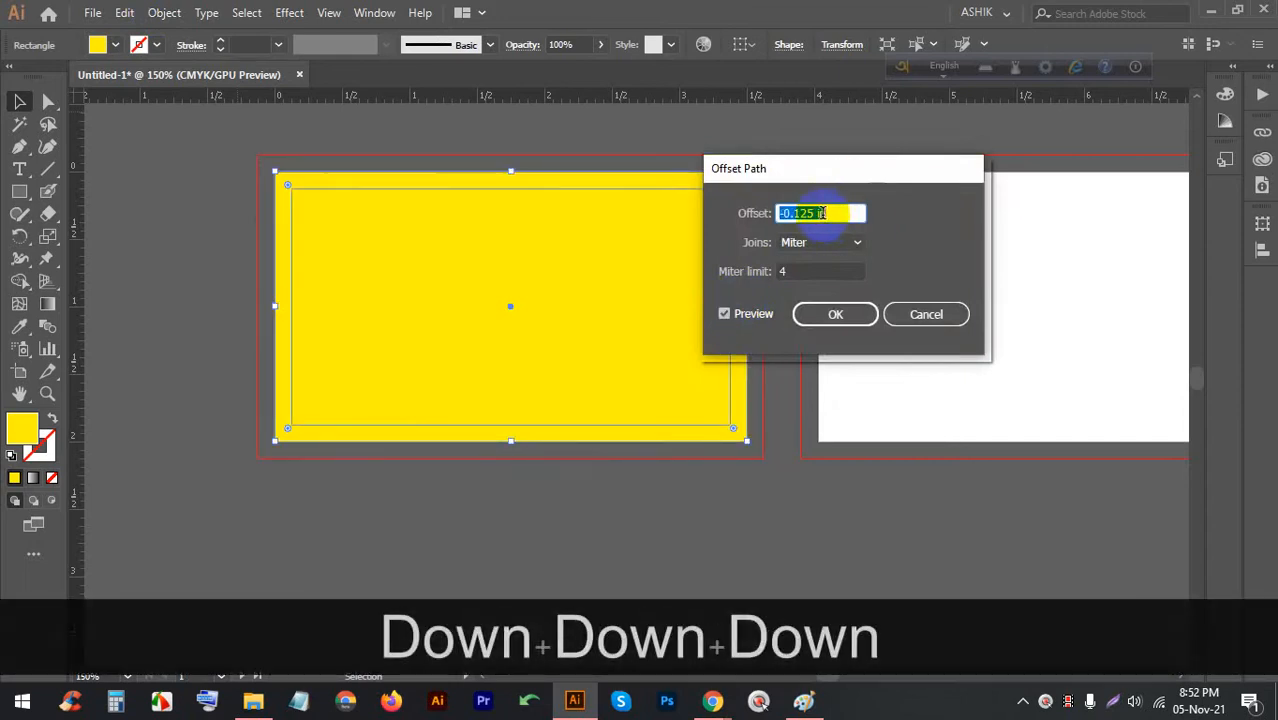
left_click(835, 315)
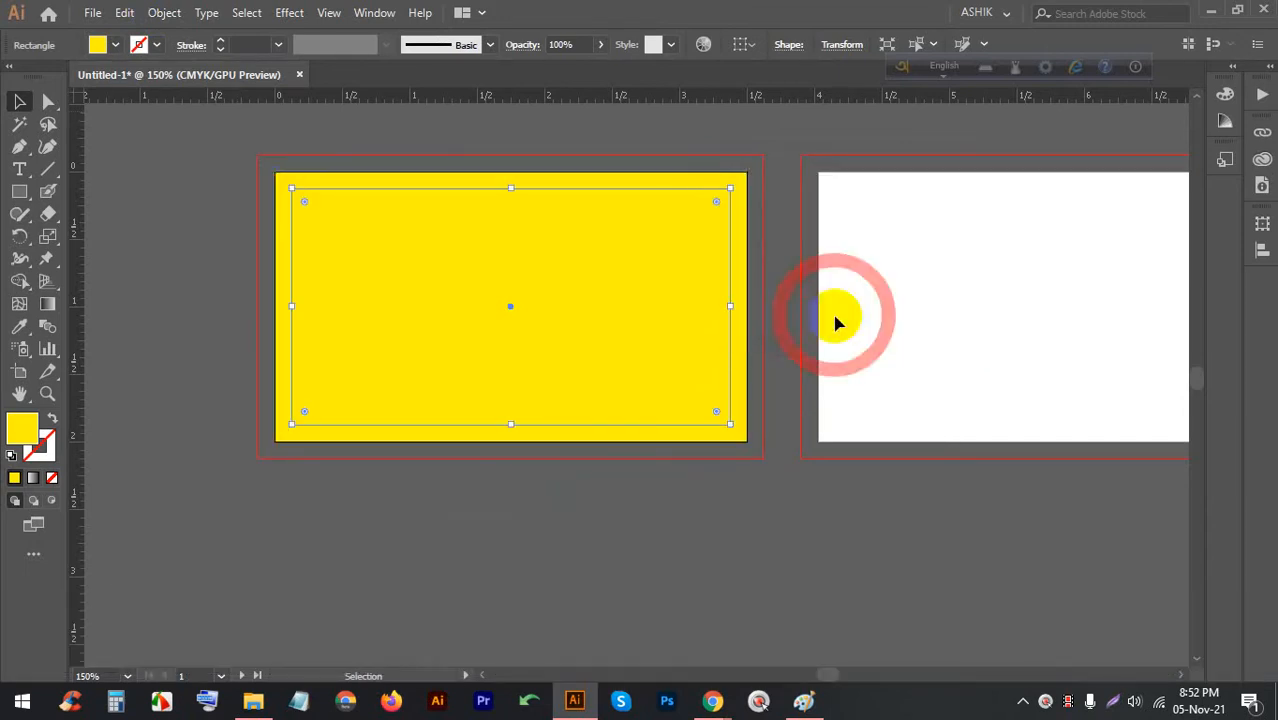
Convert the inset offset path into guides with Make Guides
right_click(369, 221)
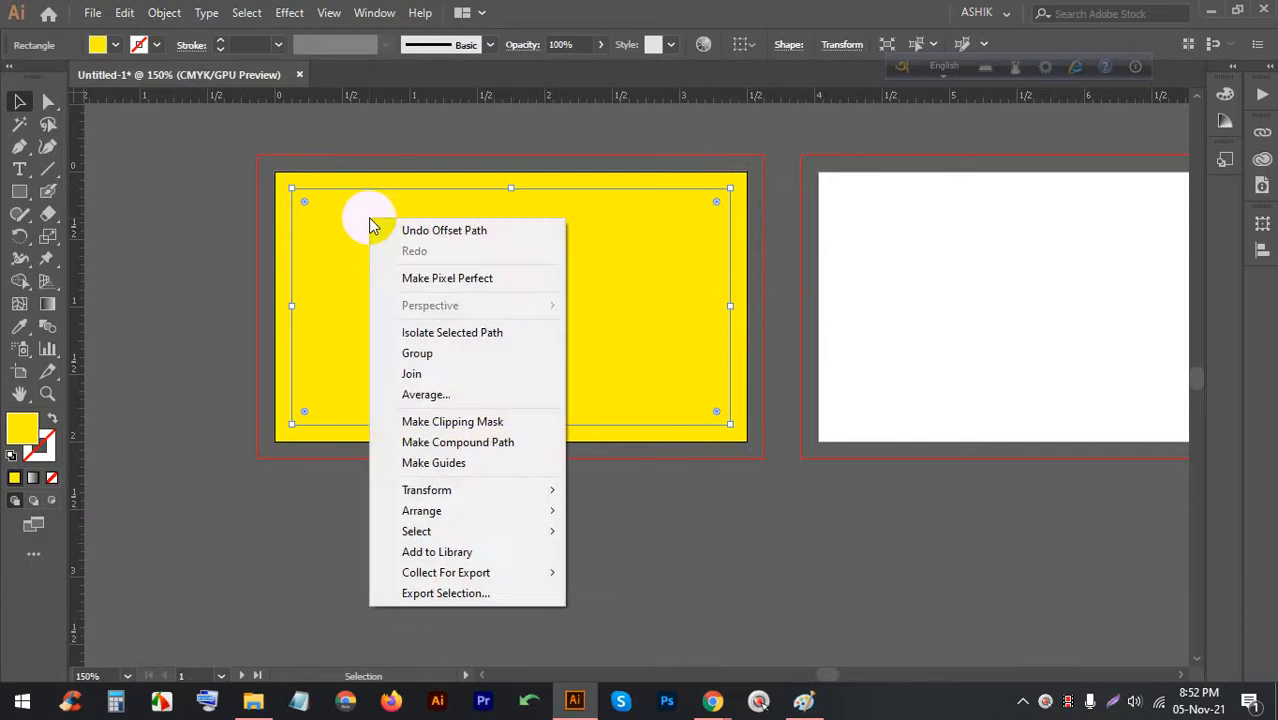
left_click(433, 464)
left_click(612, 498)
scroll(733, 238, "up", 3, "alt")
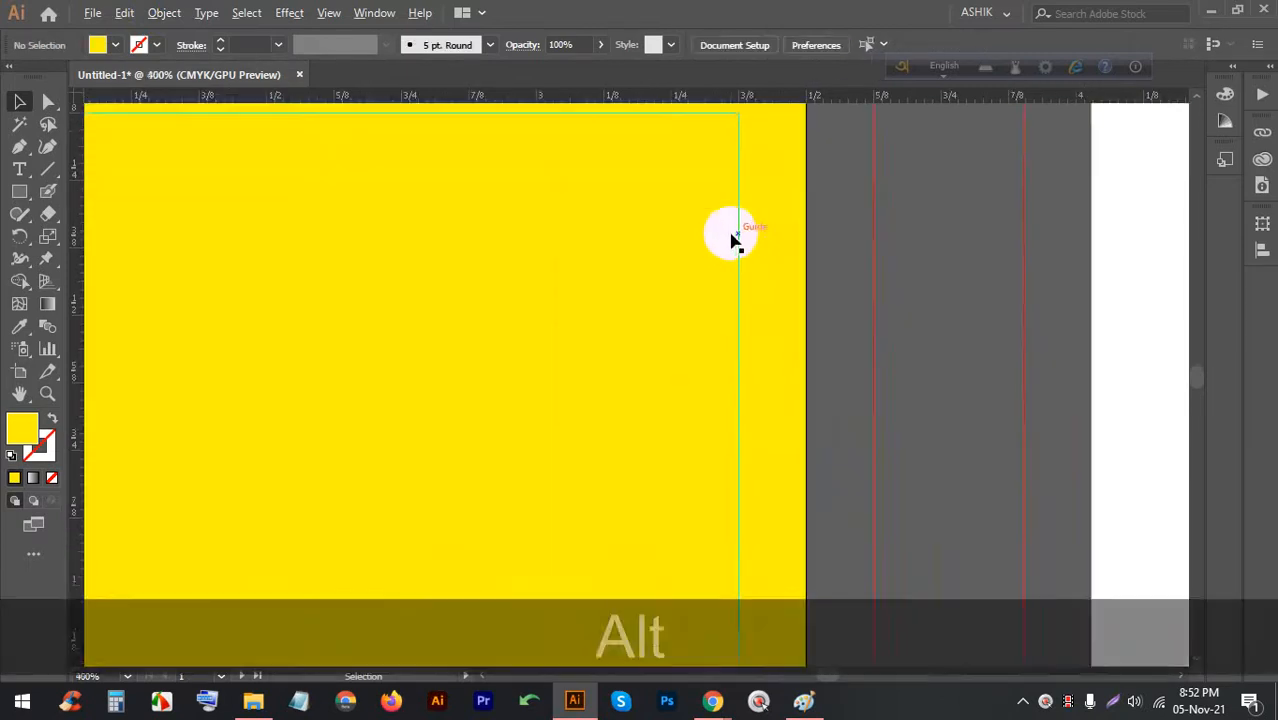
scroll(740, 220, "down", 3, "alt")
Change the left card's background rectangle fill from yellow to white
left_click(730, 216)
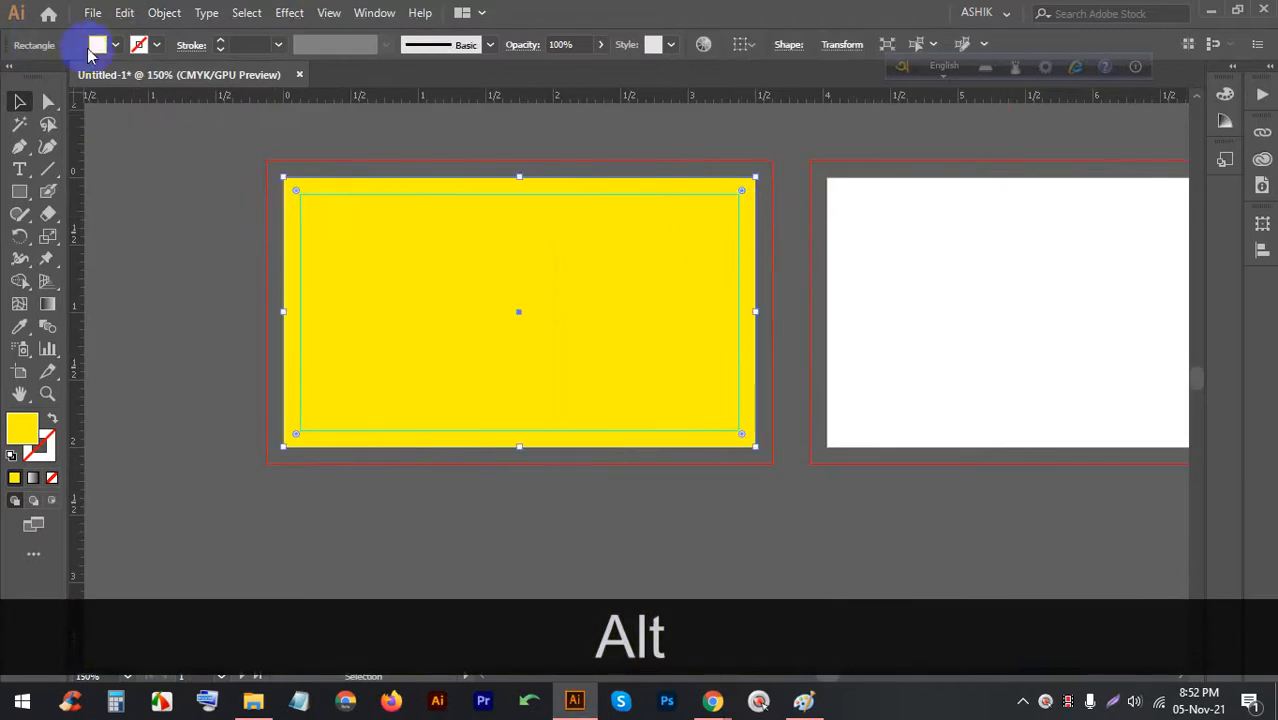
left_click(100, 46)
left_click(40, 78)
scroll(297, 188, "up", 8)
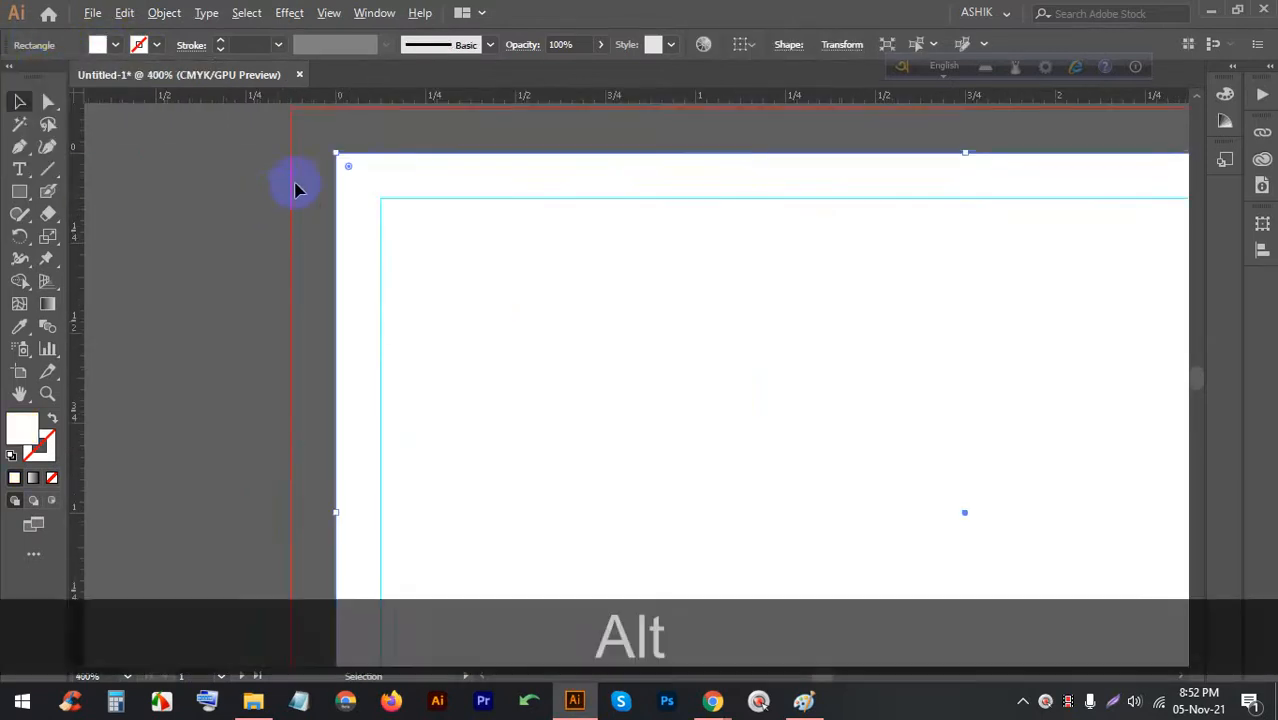
scroll(360, 260, "down", 8)
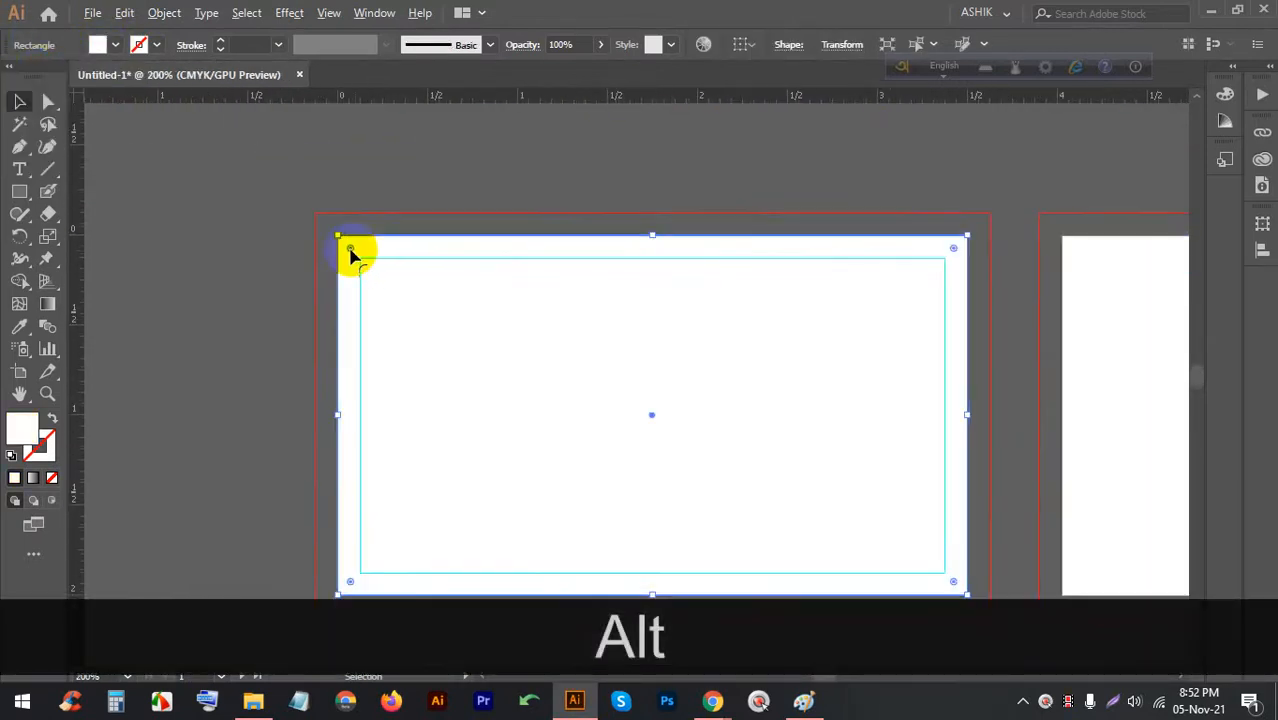
scroll(619, 388, "up", 3)
scroll(602, 417, "down", 3)
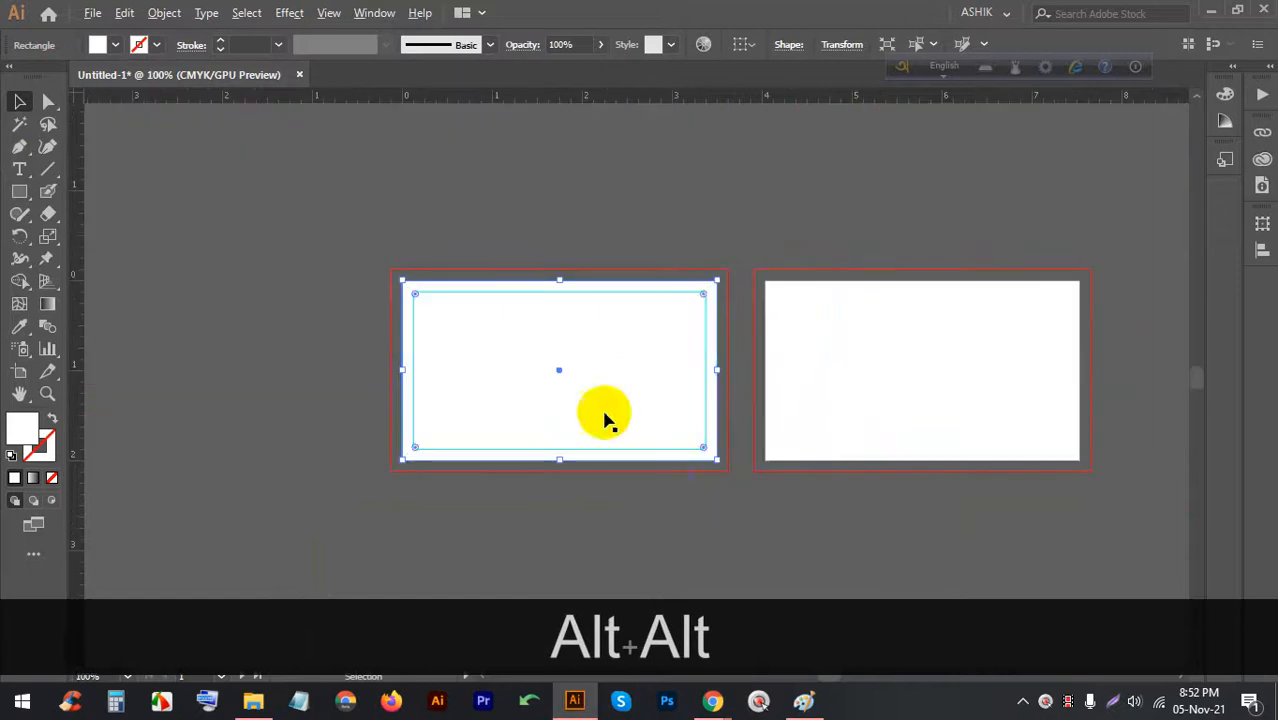
scroll(668, 399, "up", 2)
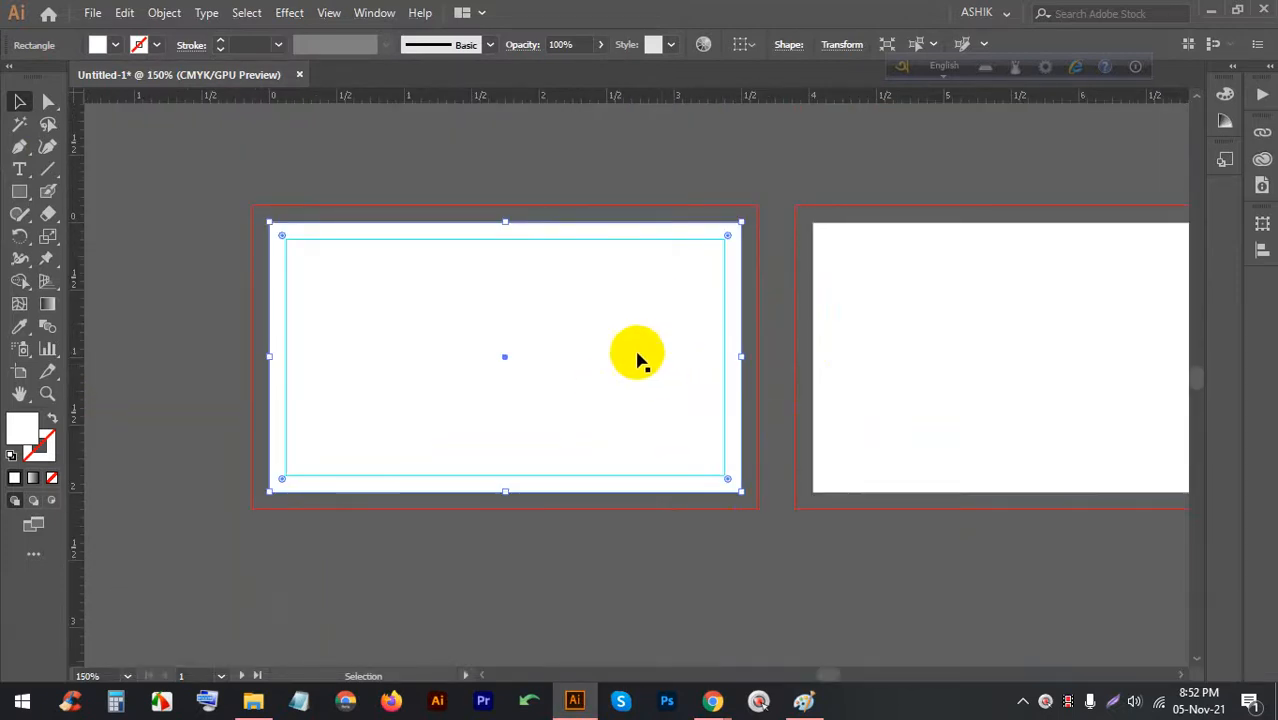
scroll(505, 308, "down", 2)
scroll(640, 365, "up", 1)
left_click_drag(479, 300, 627, 305)
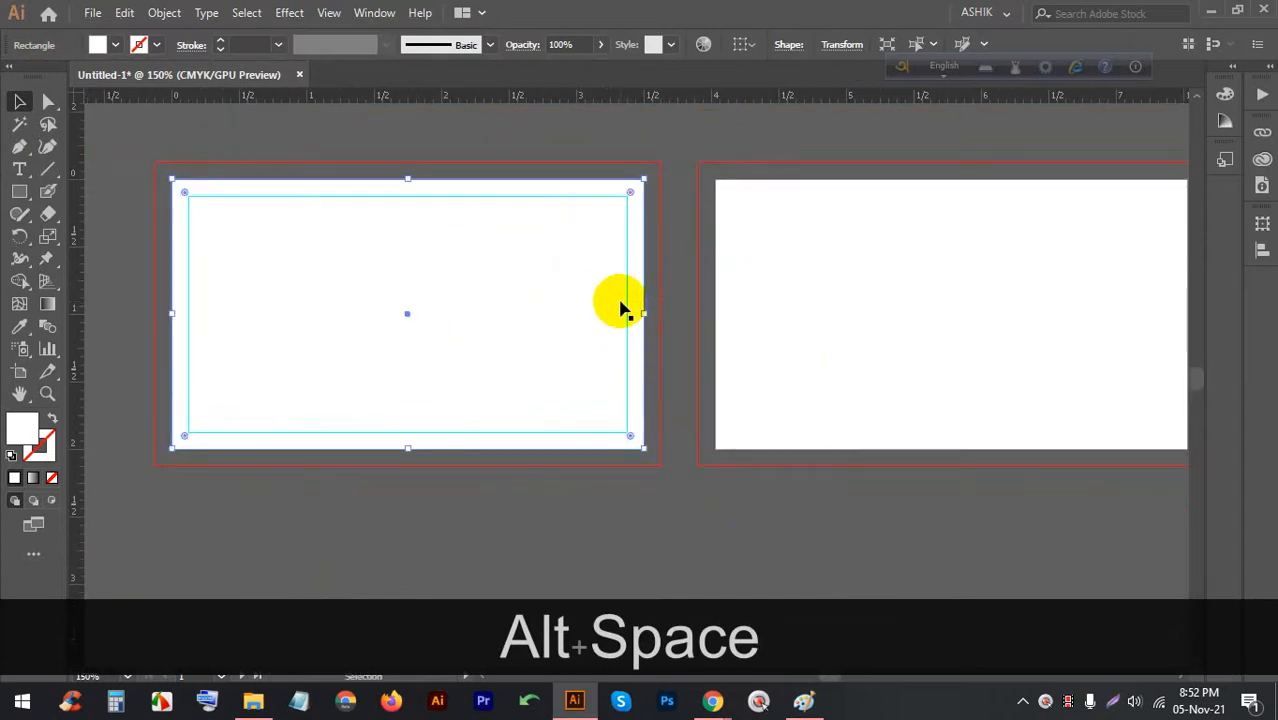
Check the white card rectangle, then make the second artboard active
left_click(776, 237)
scroll(697, 246, "up", 1)
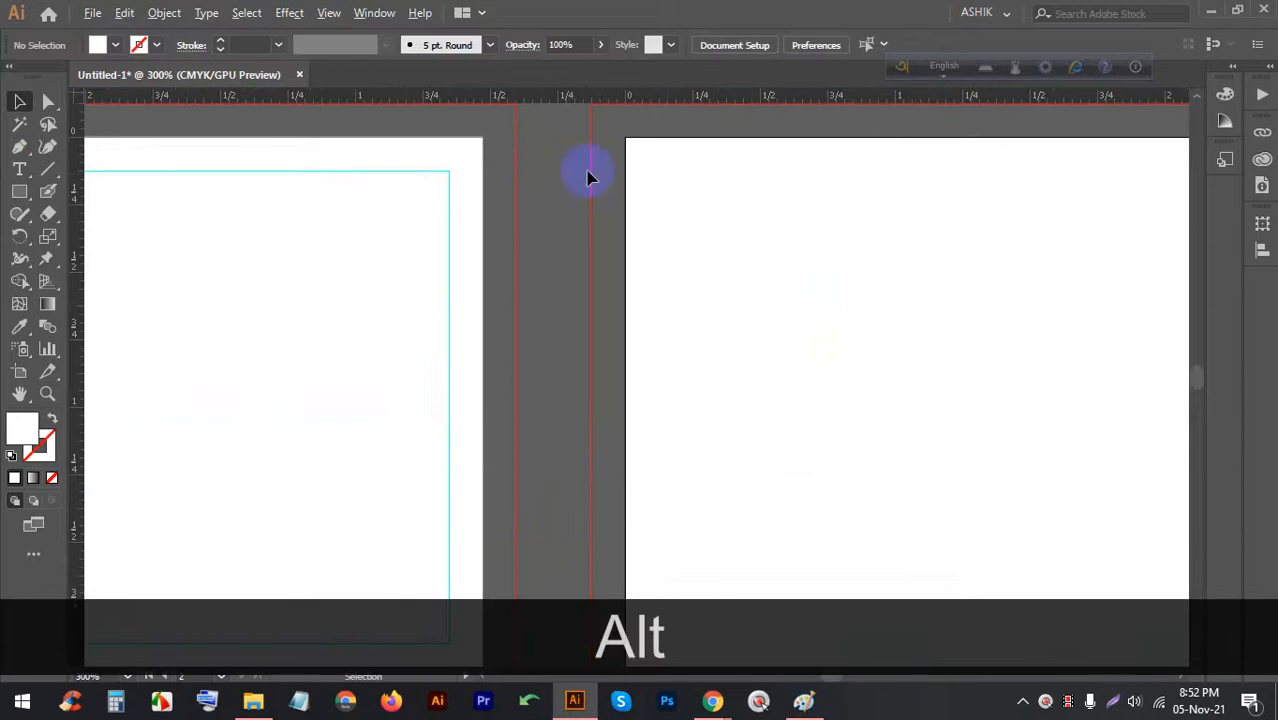
scroll(600, 178, "down", 1)
left_click(642, 186)
left_click(924, 200)
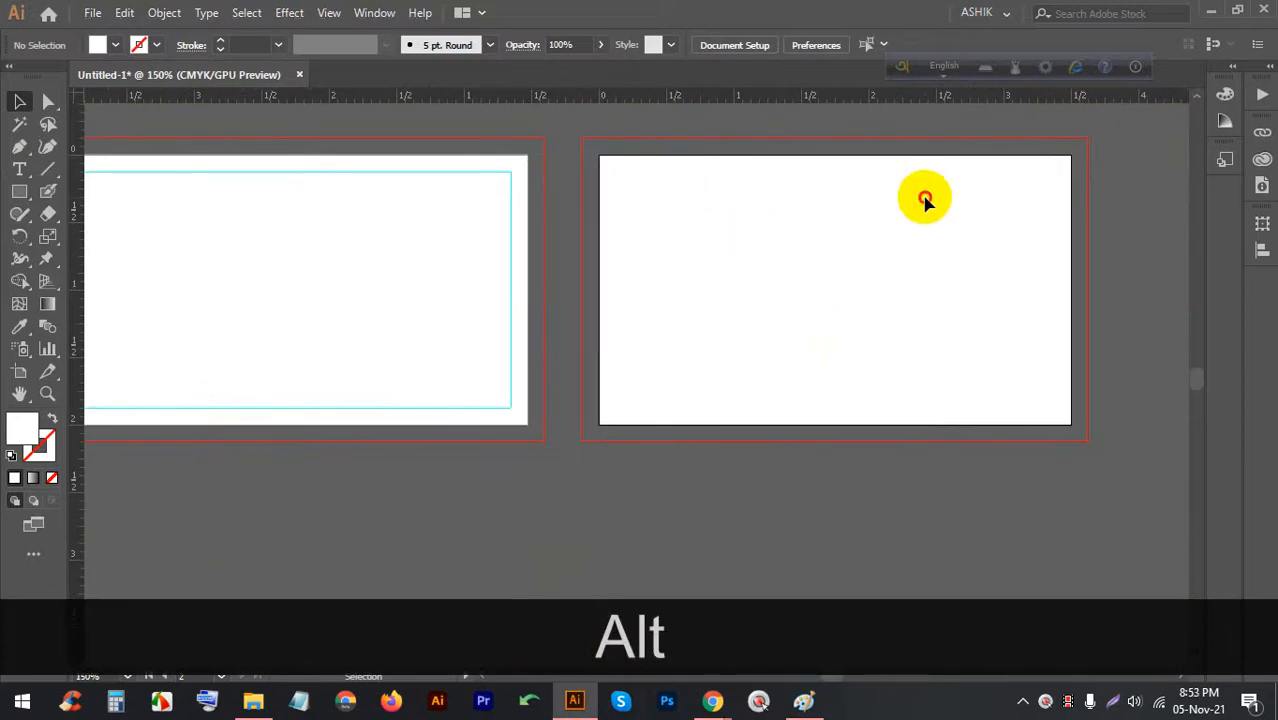
left_click(807, 214)
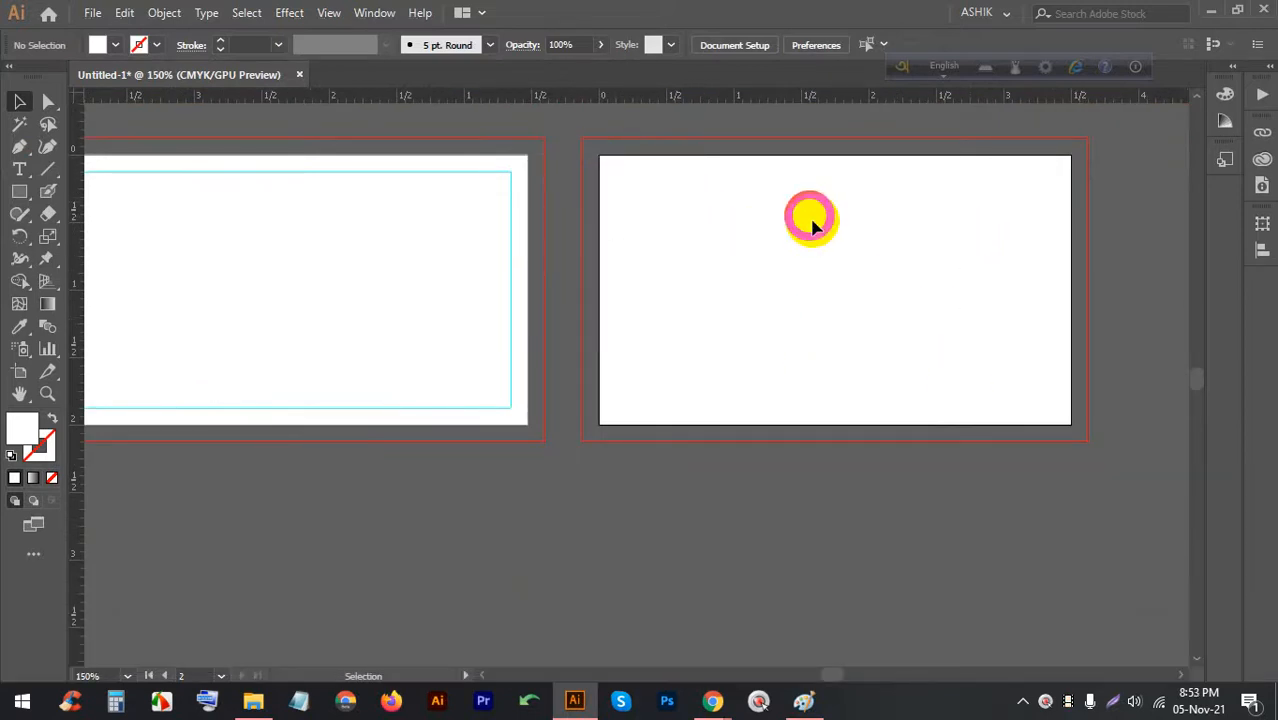
left_click(496, 258)
left_click(673, 256)
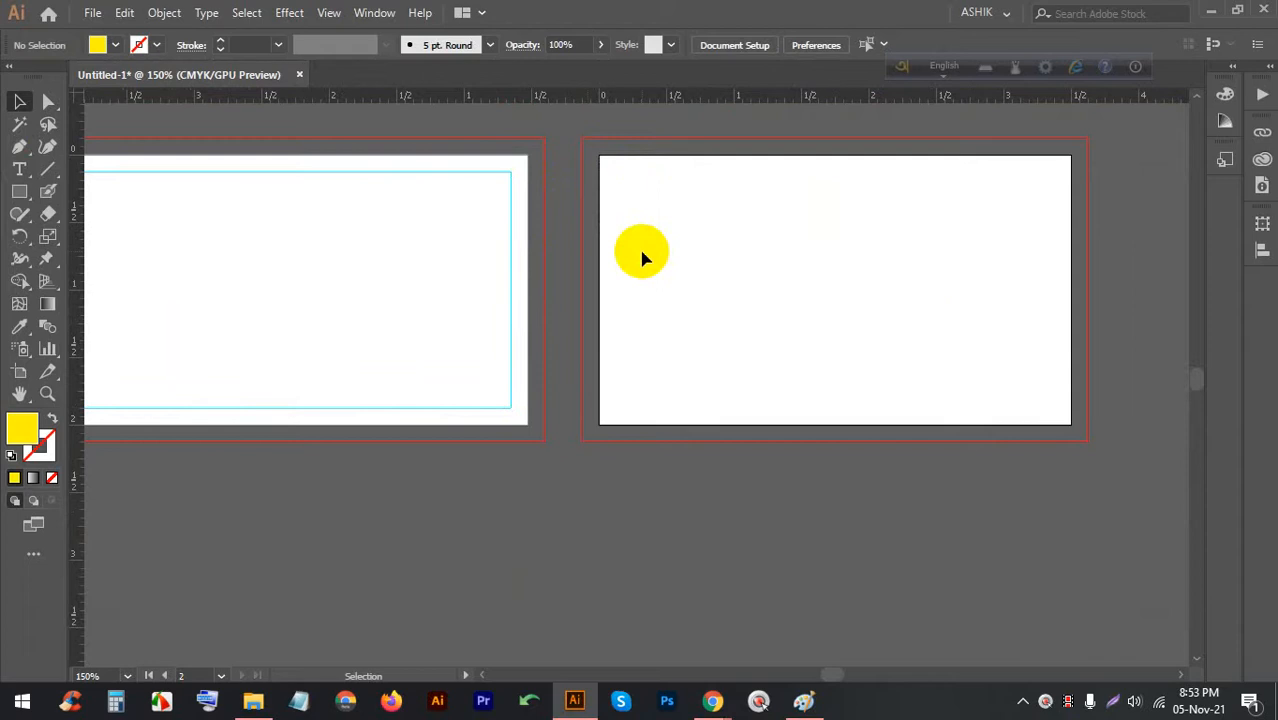
Toggle Outline view with Ctrl+Y and return to full-colour preview
key("ctrl+alt+d")
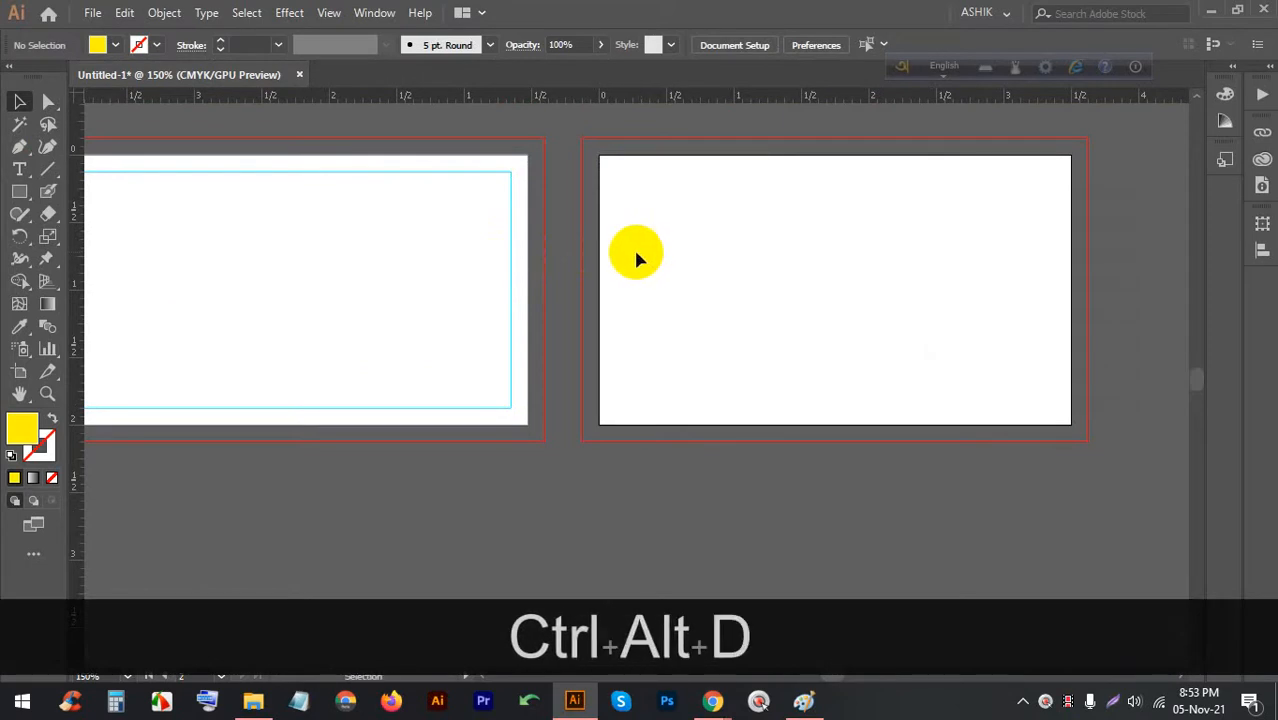
key("ctrl")
key("ctrl+y")
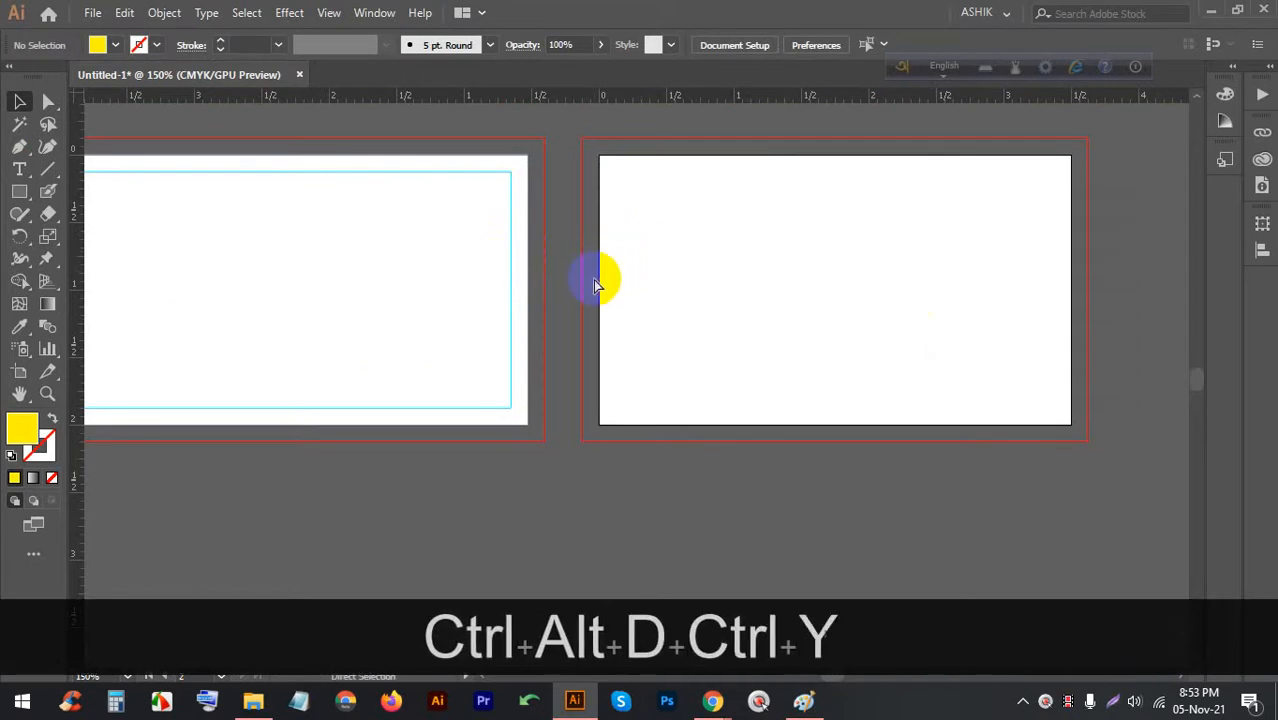
key("ctrl+y")
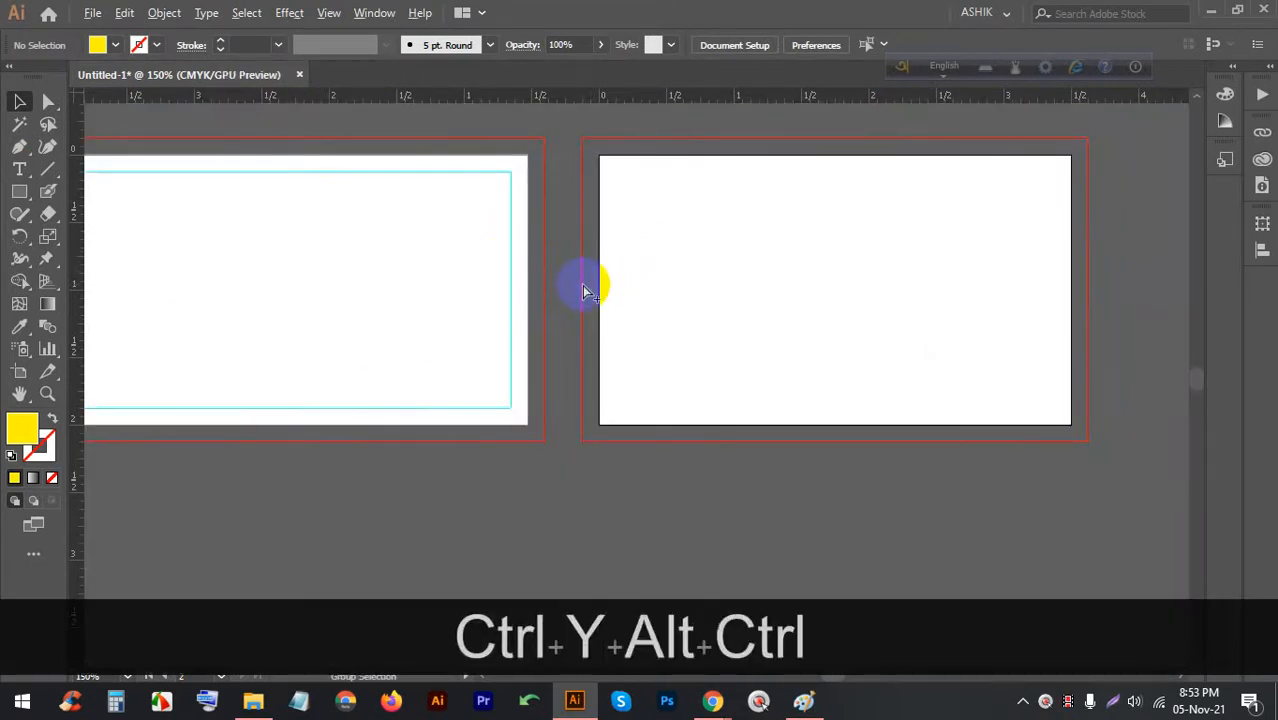
key("ctrl+alt+d")
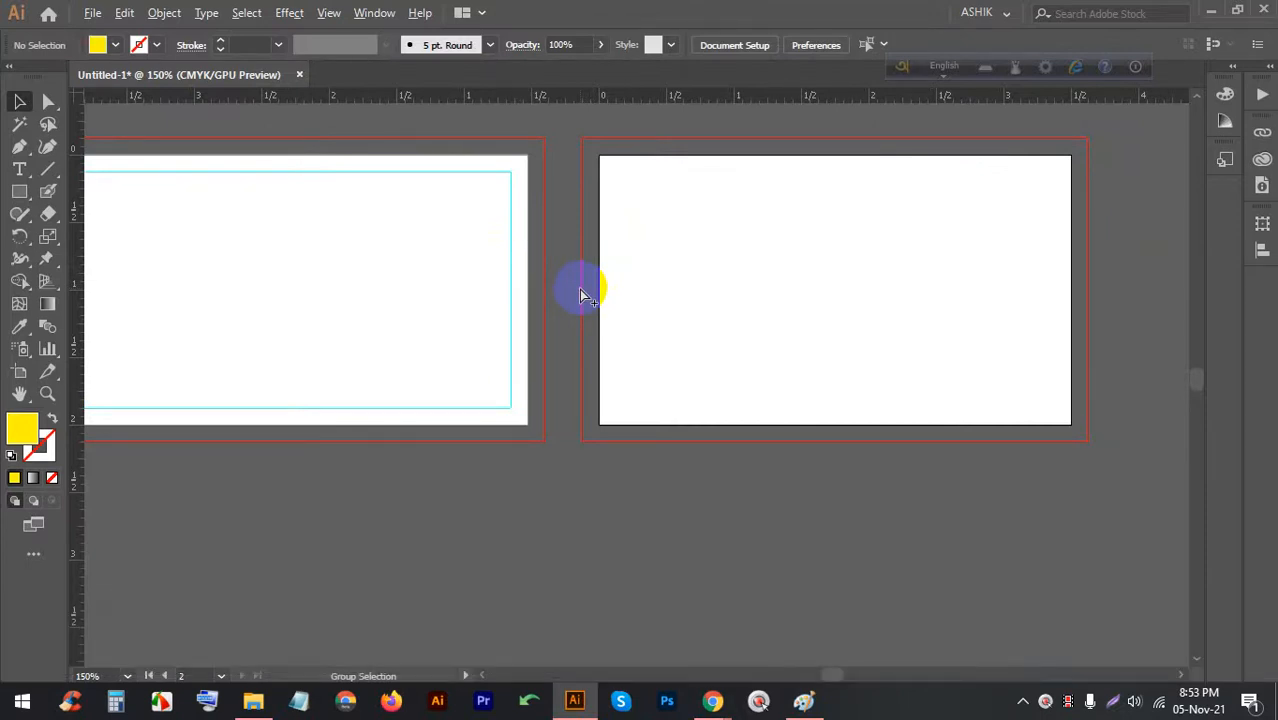
scroll(560, 318, "down", 3, "alt")
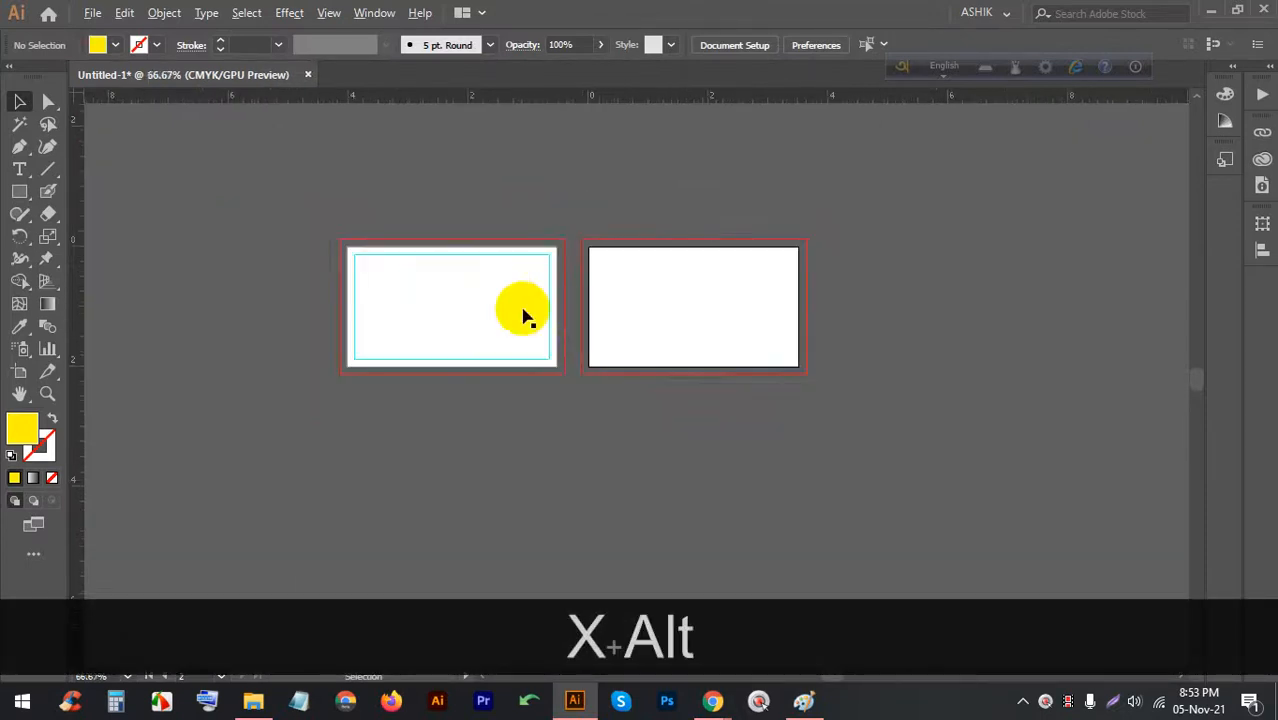
scroll(440, 313, "up", 3, "alt")
Show the transparency grid behind the artboards with Ctrl+Shift+D
key("ctrl+d")
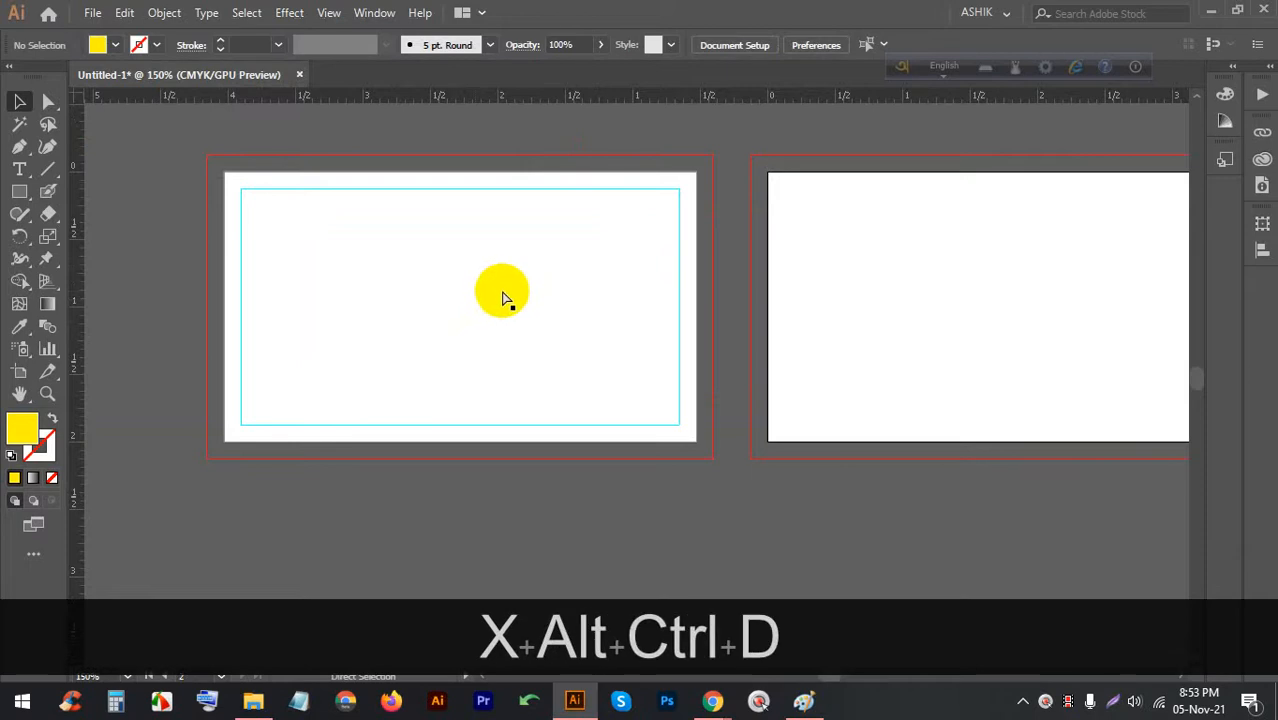
key("alt+d")
key("ctrl")
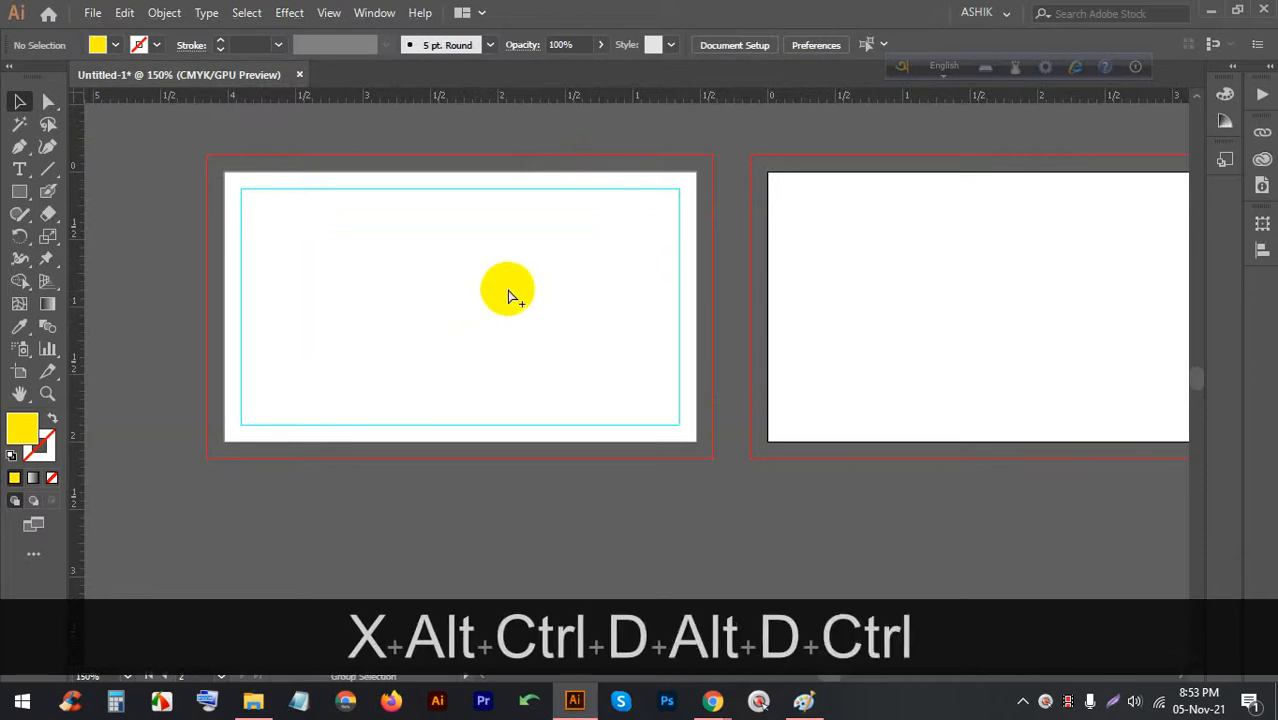
key("alt")
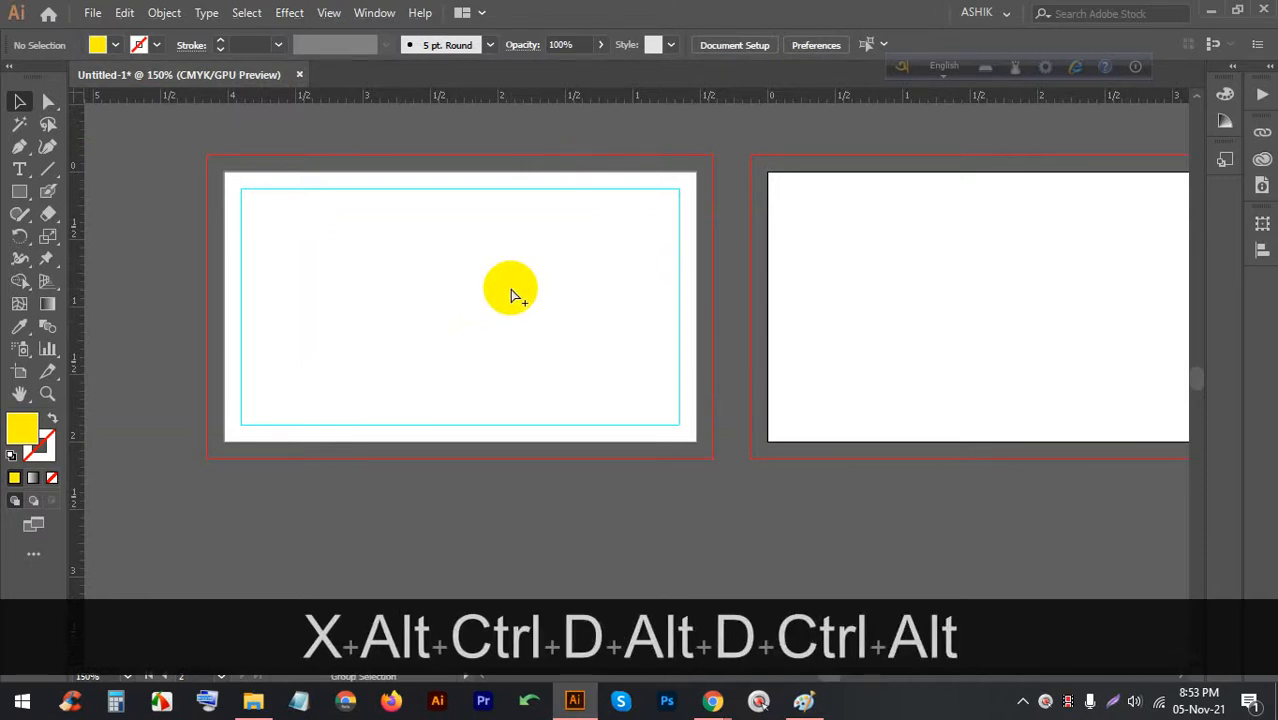
key("ctrl+shift")
key("ctrl+shift+d")
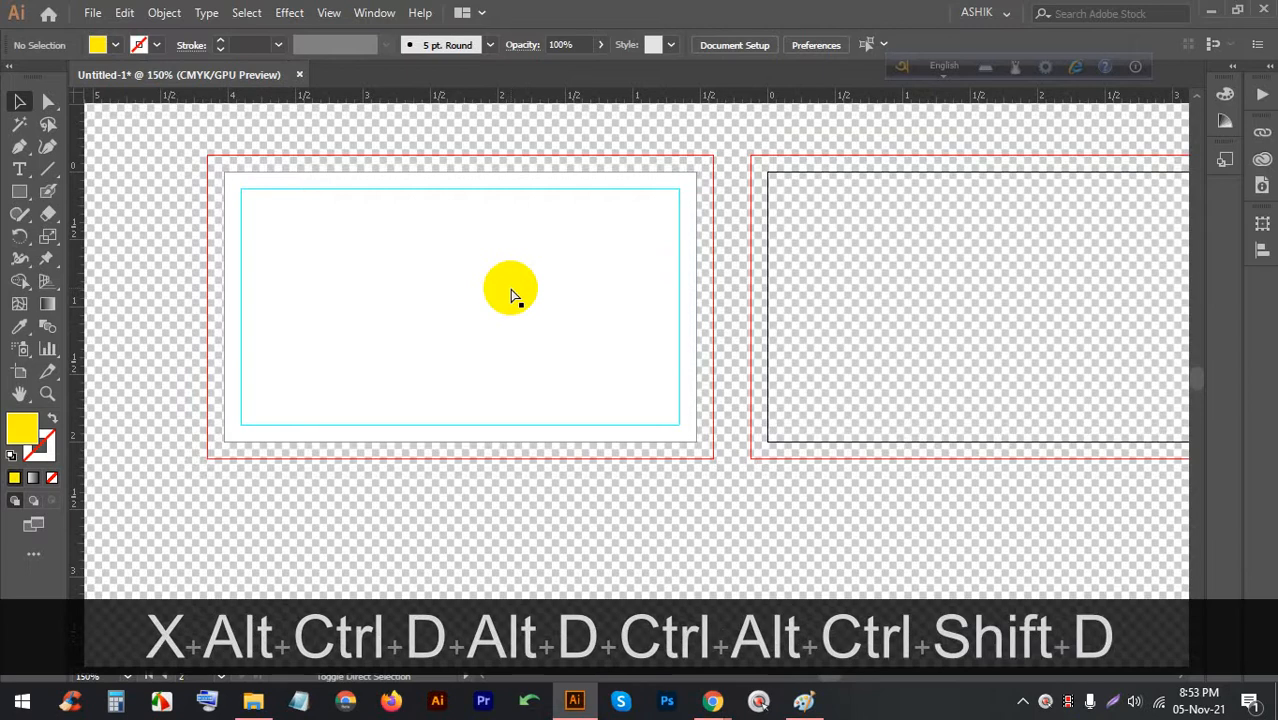
Switch to the video call window and back to the business card document
mouse_move(712, 700)
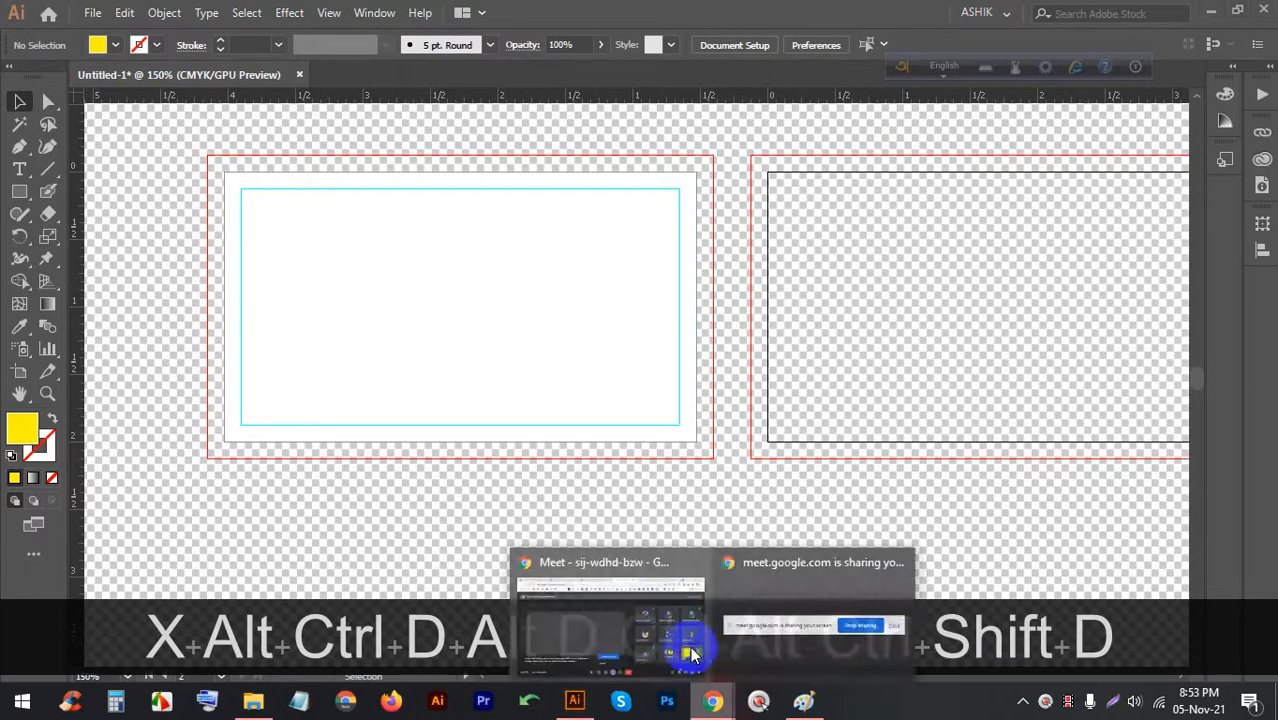
left_click(685, 640)
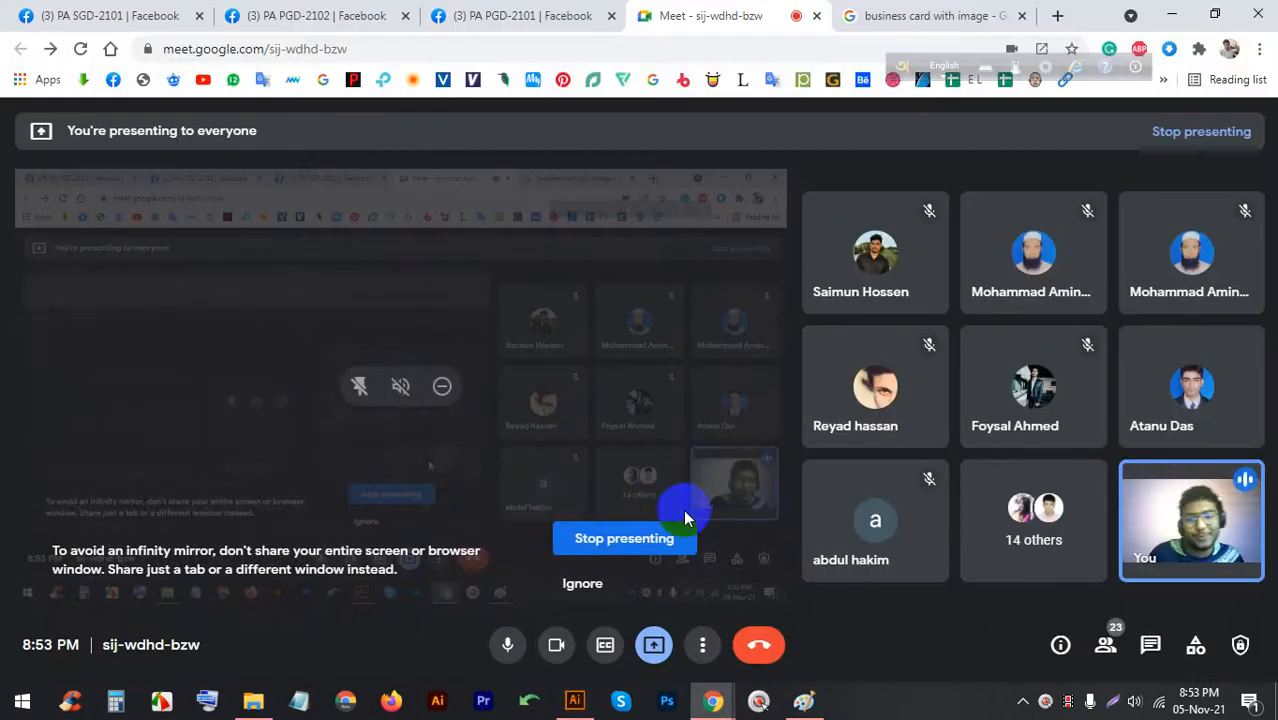
left_click(575, 701)
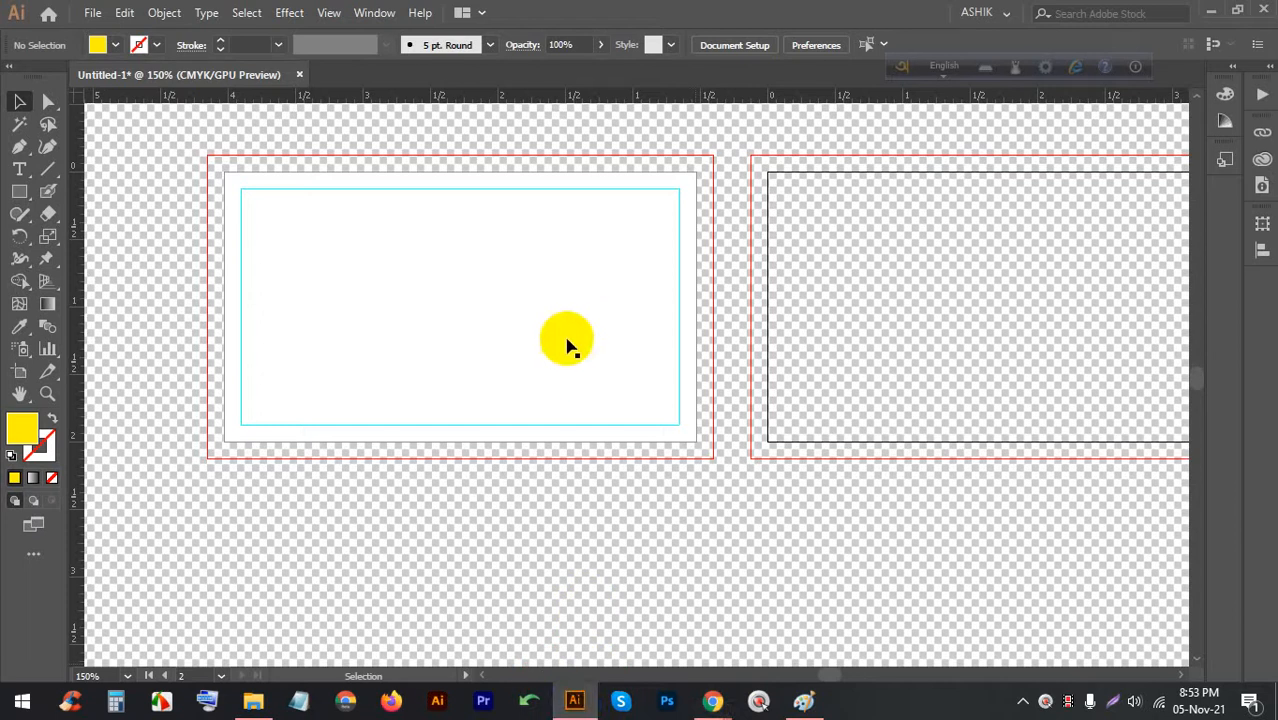
Hide the transparency grid again with Ctrl+Shift+D
scroll(700, 240, "down", 4, "alt")
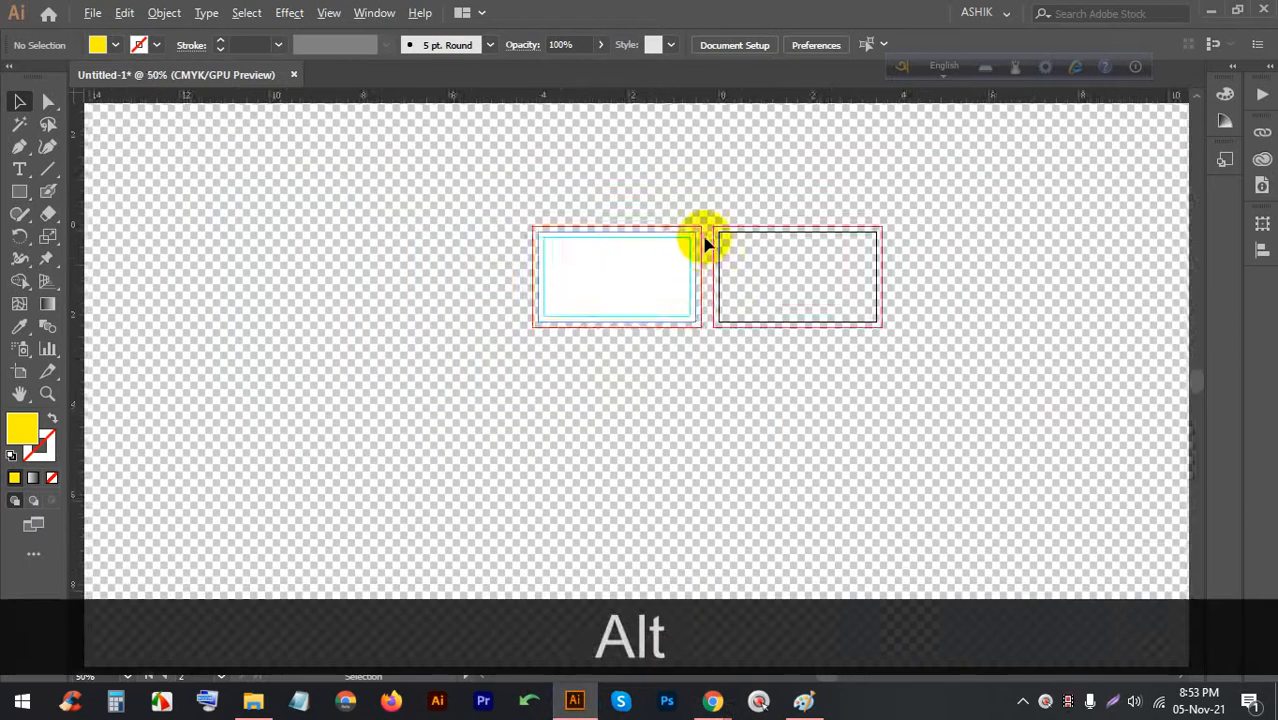
scroll(747, 294, "up", 4, "alt")
scroll(670, 188, "up", 2, "alt")
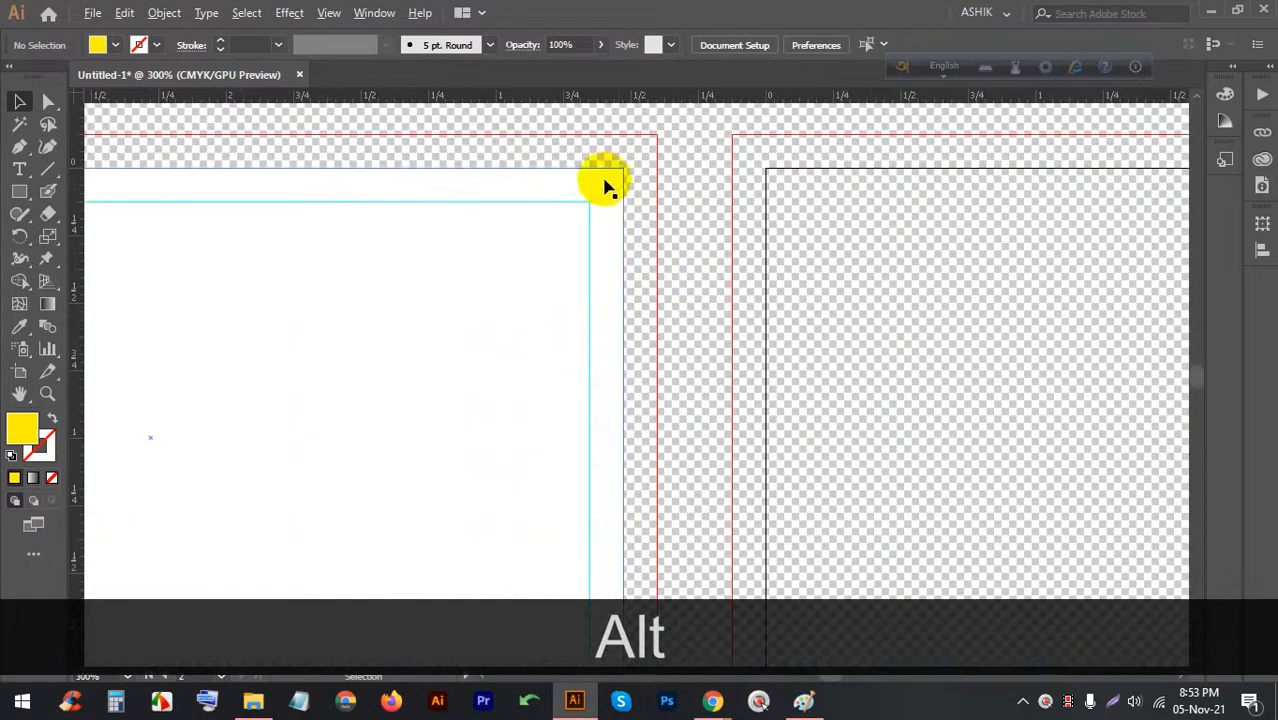
scroll(604, 187, "down", 2, "alt")
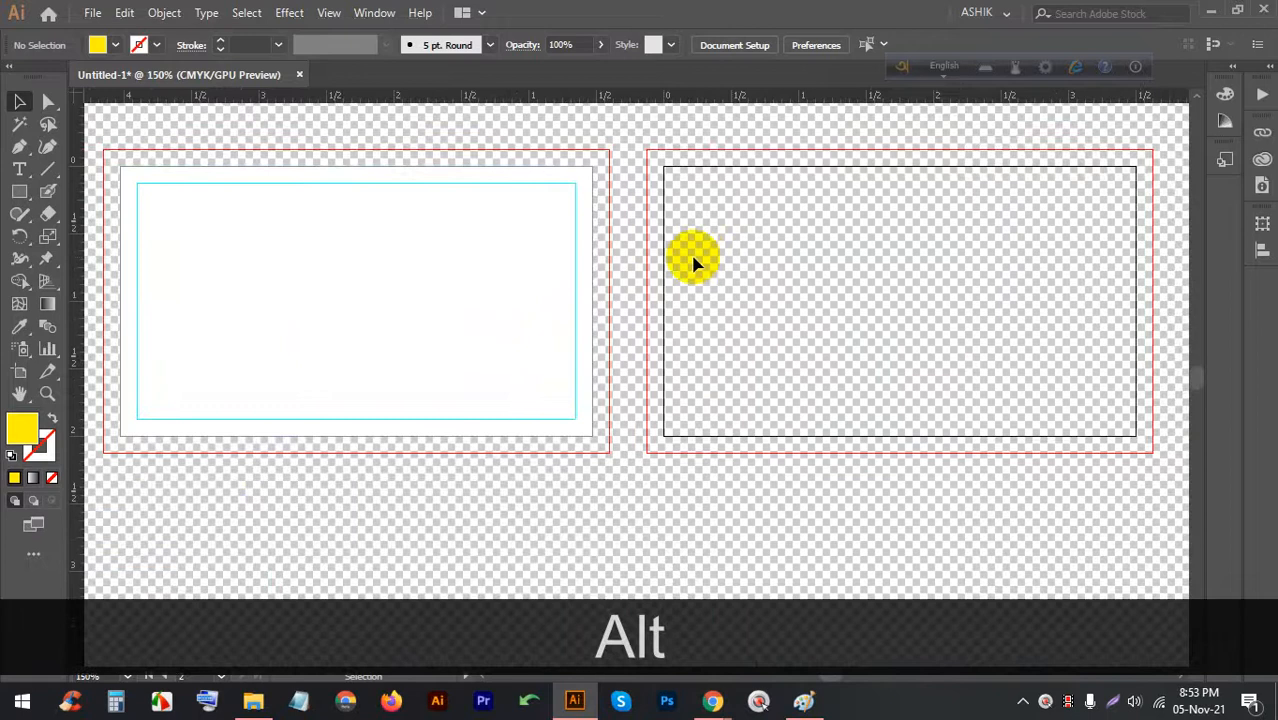
key("ctrl+shift")
key("ctrl+shift+d")
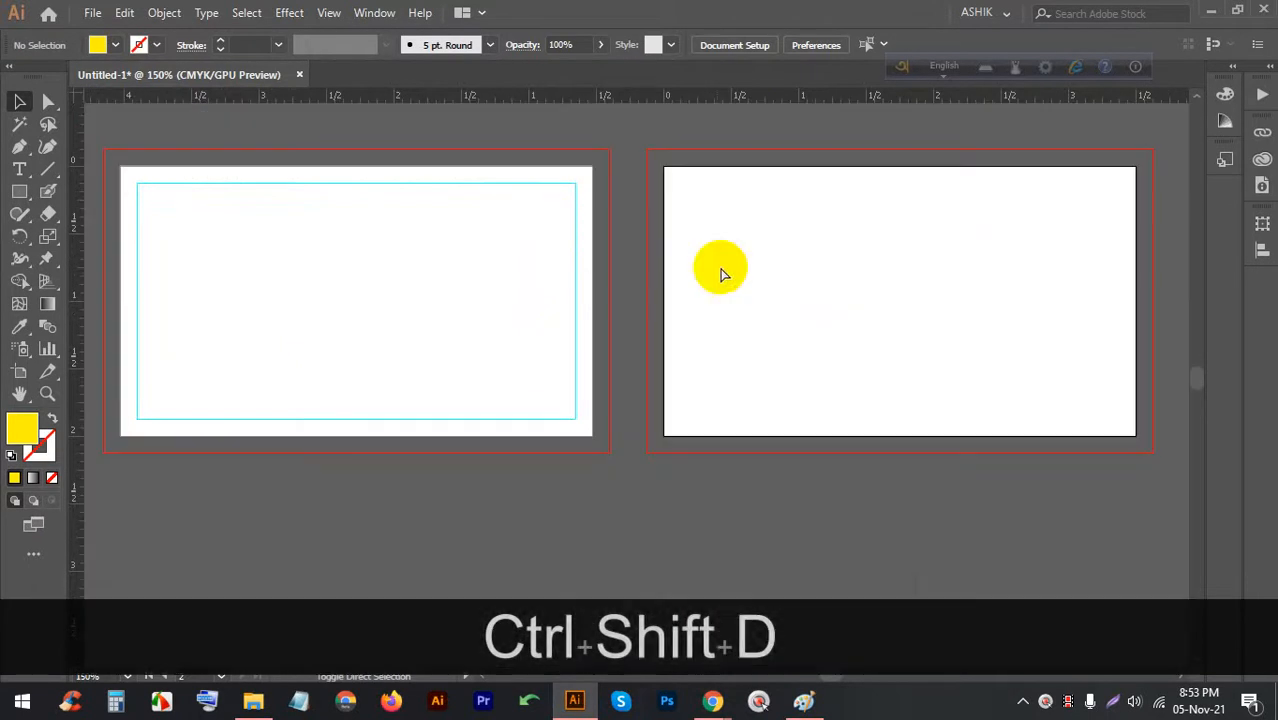
Switch to the video call window and bring the card document back
mouse_move(712, 700)
left_click(661, 572)
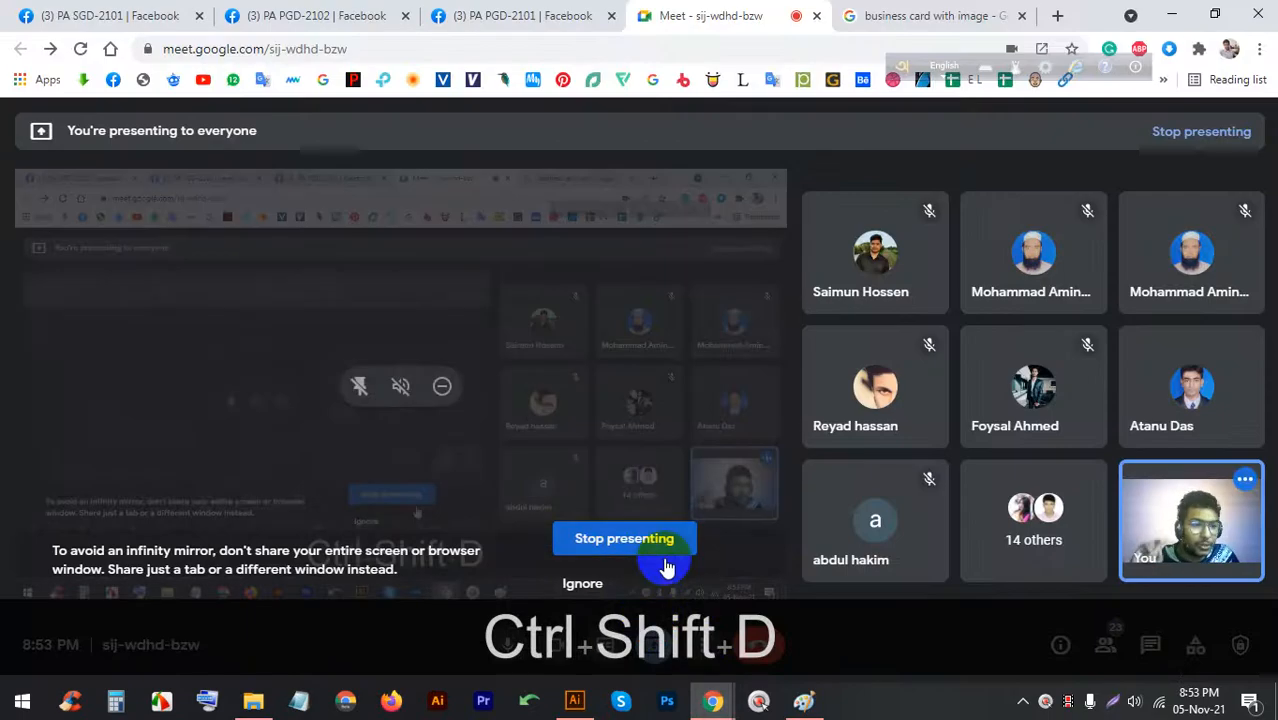
left_click(574, 700)
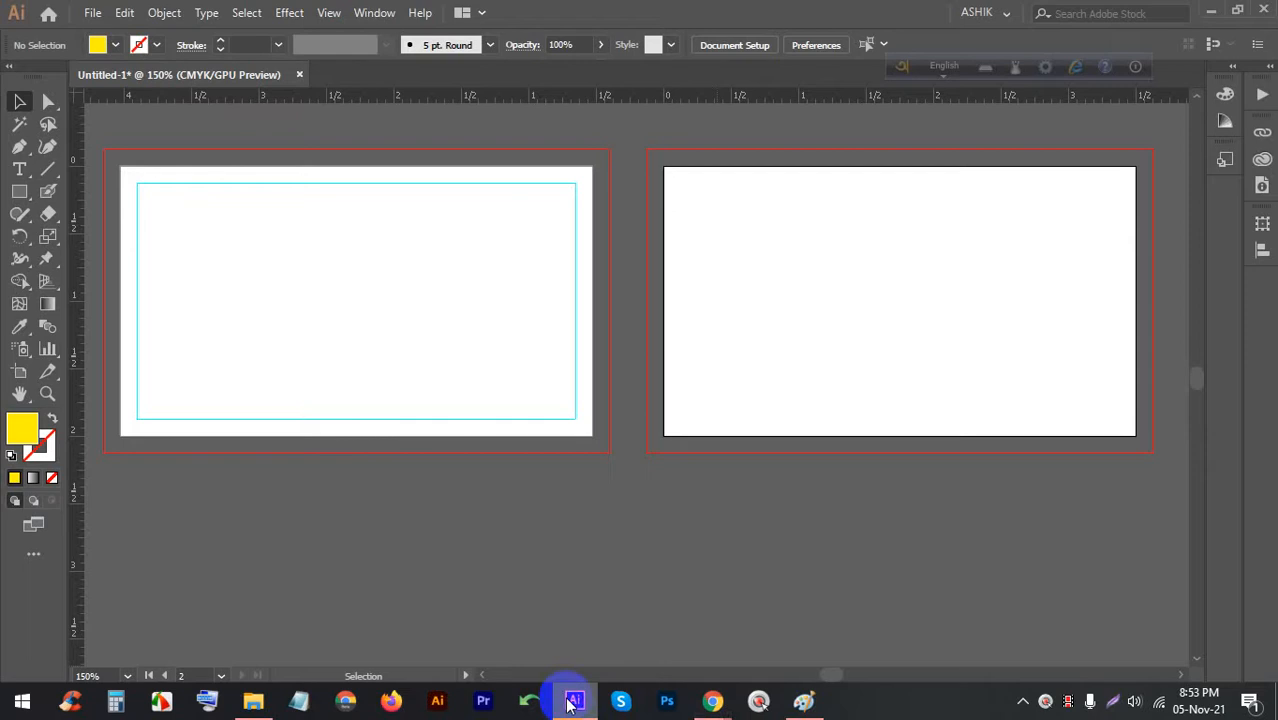
Turn the transparency grid back on and zoom toward the second artboard
key("ctrl+shift+d")
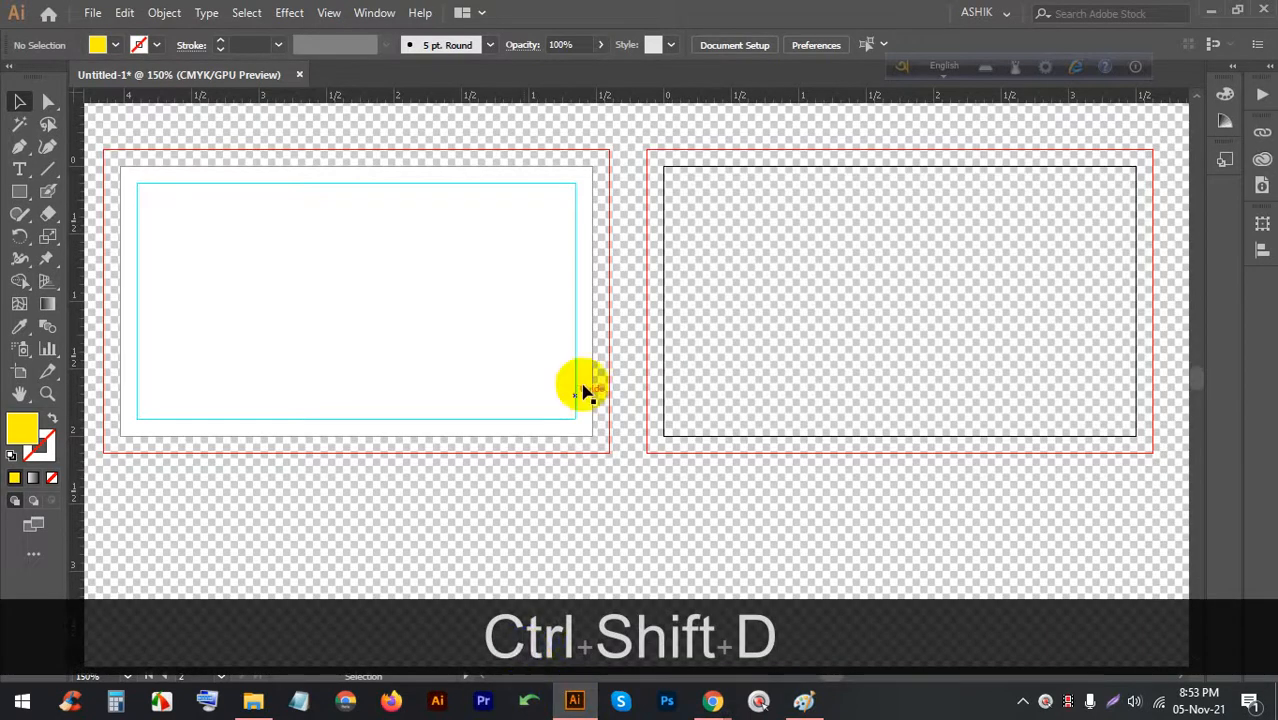
scroll(673, 190, "up", 1)
scroll(670, 188, "down", 3)
scroll(530, 190, "up", 4)
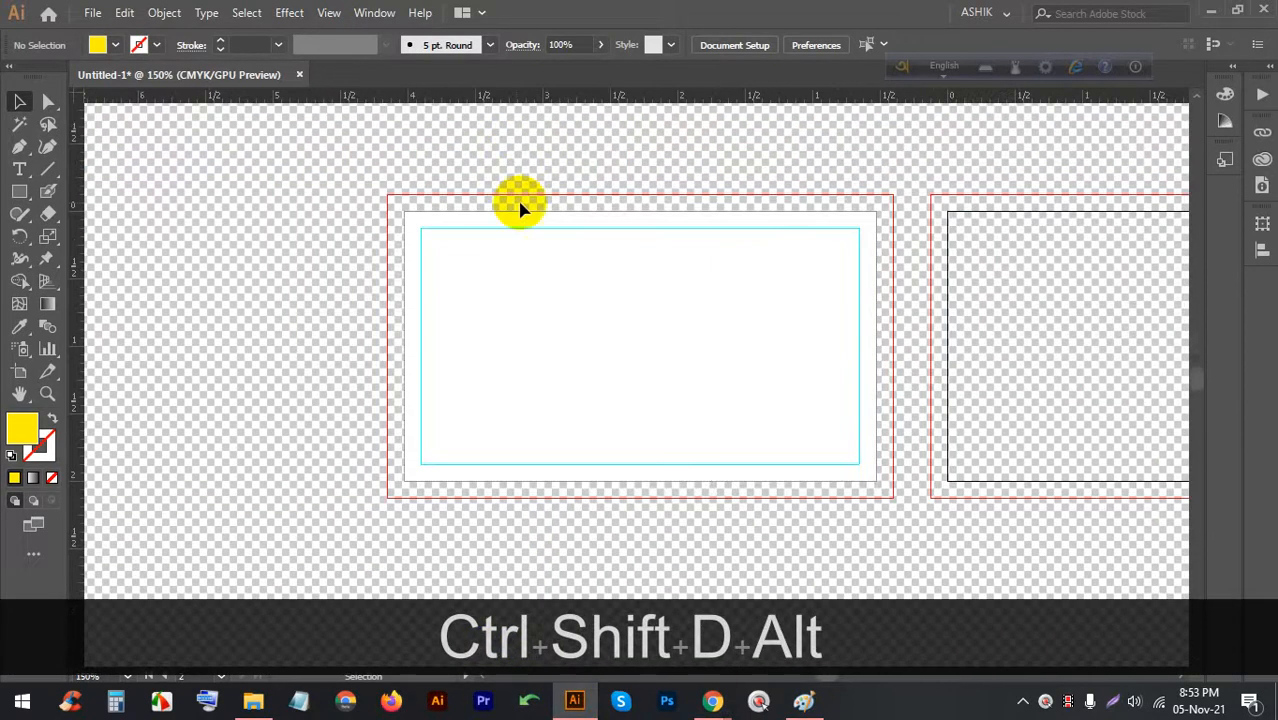
scroll(462, 268, "down", 3)
scroll(579, 242, "up", 2)
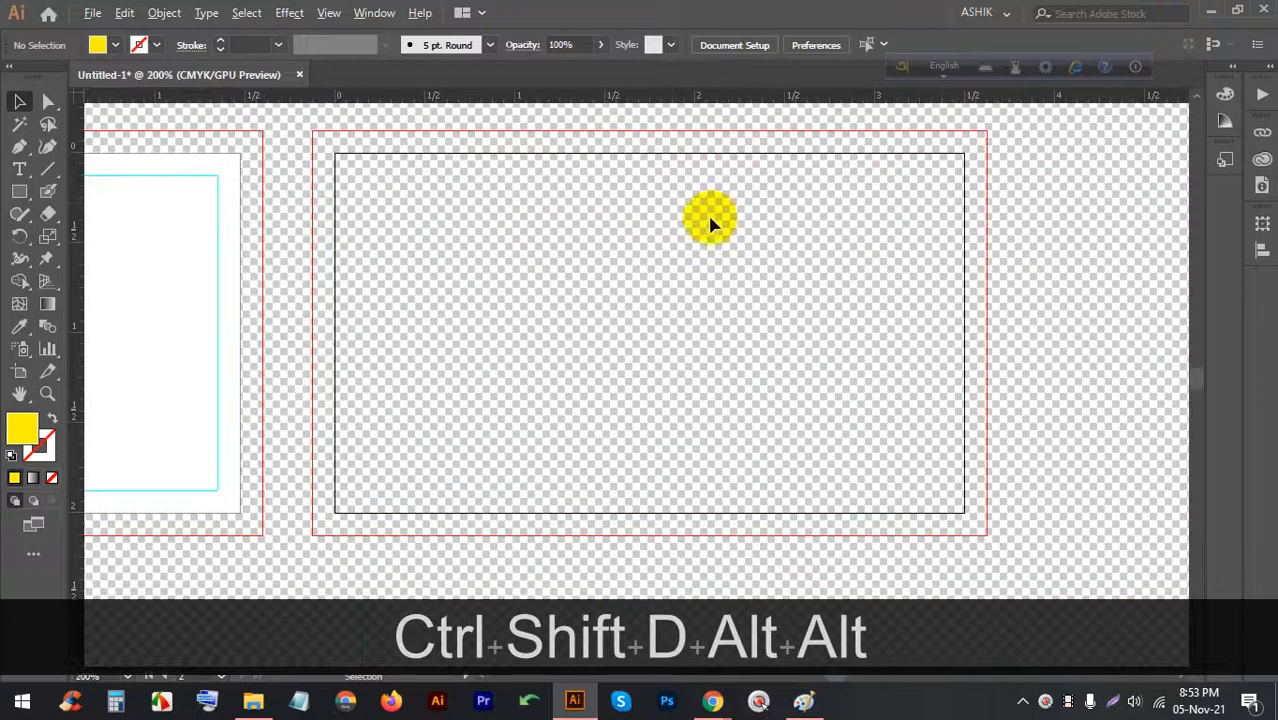
Draw a rectangle filling the second artboard and add a -0.125 in Offset Path copy
left_click(19, 191)
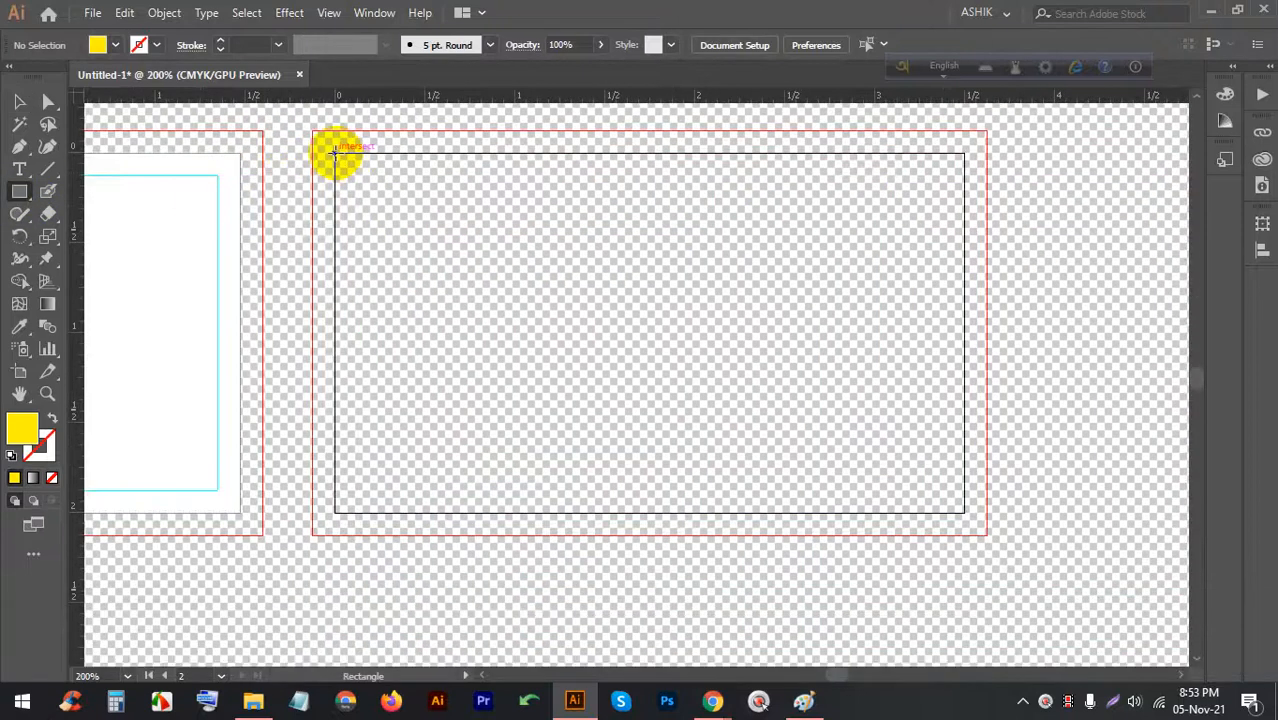
mouse_move(336, 153)
left_mouse_down()
mouse_move(894, 348)
mouse_move(964, 512)
left_mouse_up()
left_click(164, 13)
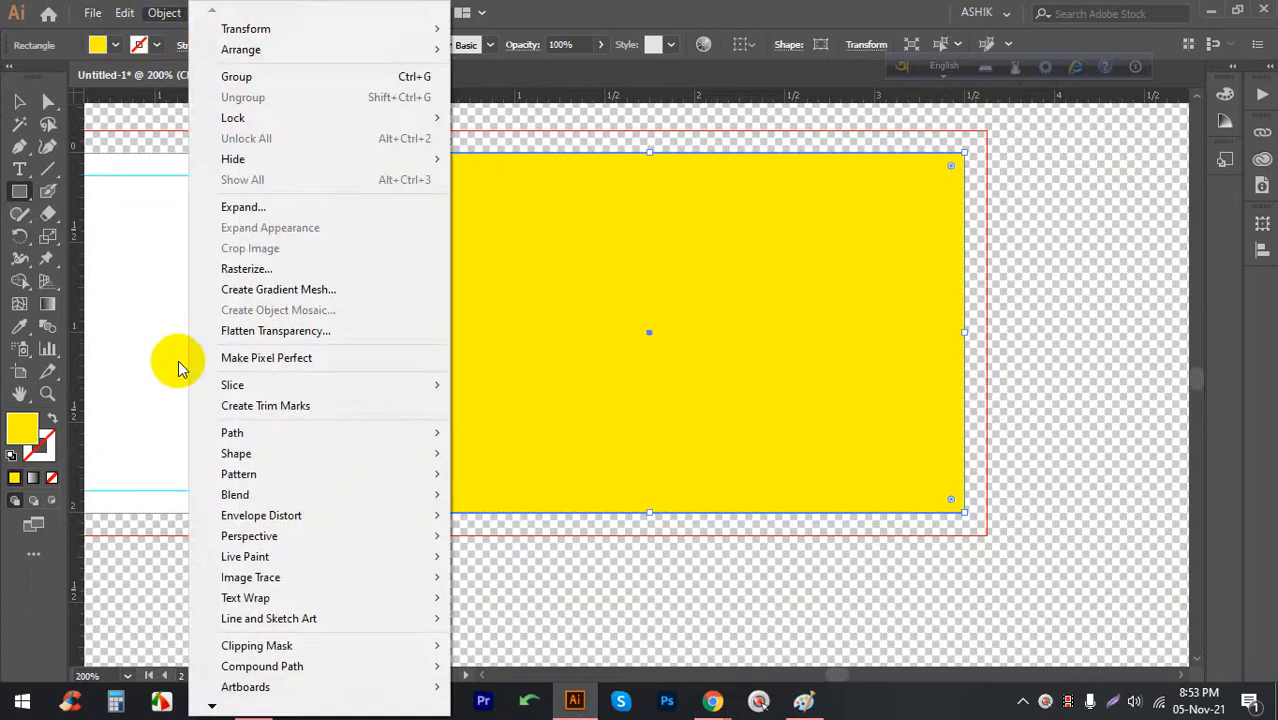
mouse_move(241, 432)
left_click(522, 500)
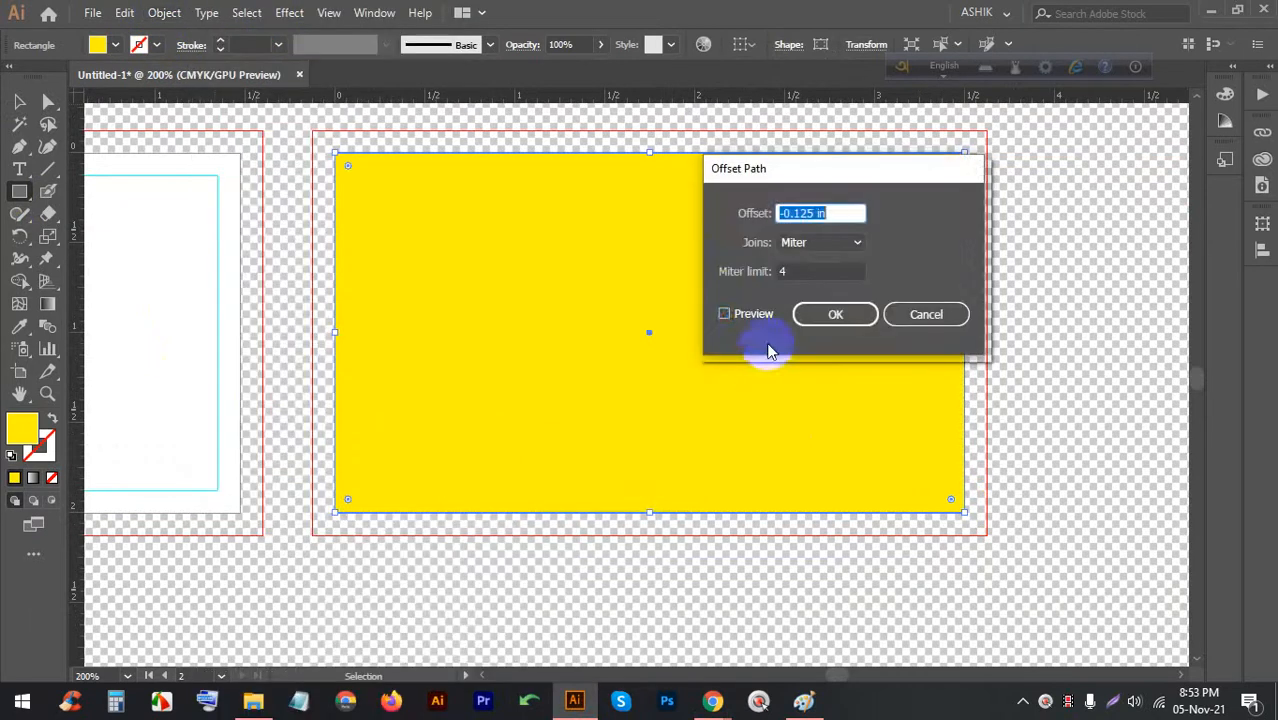
left_click(764, 315)
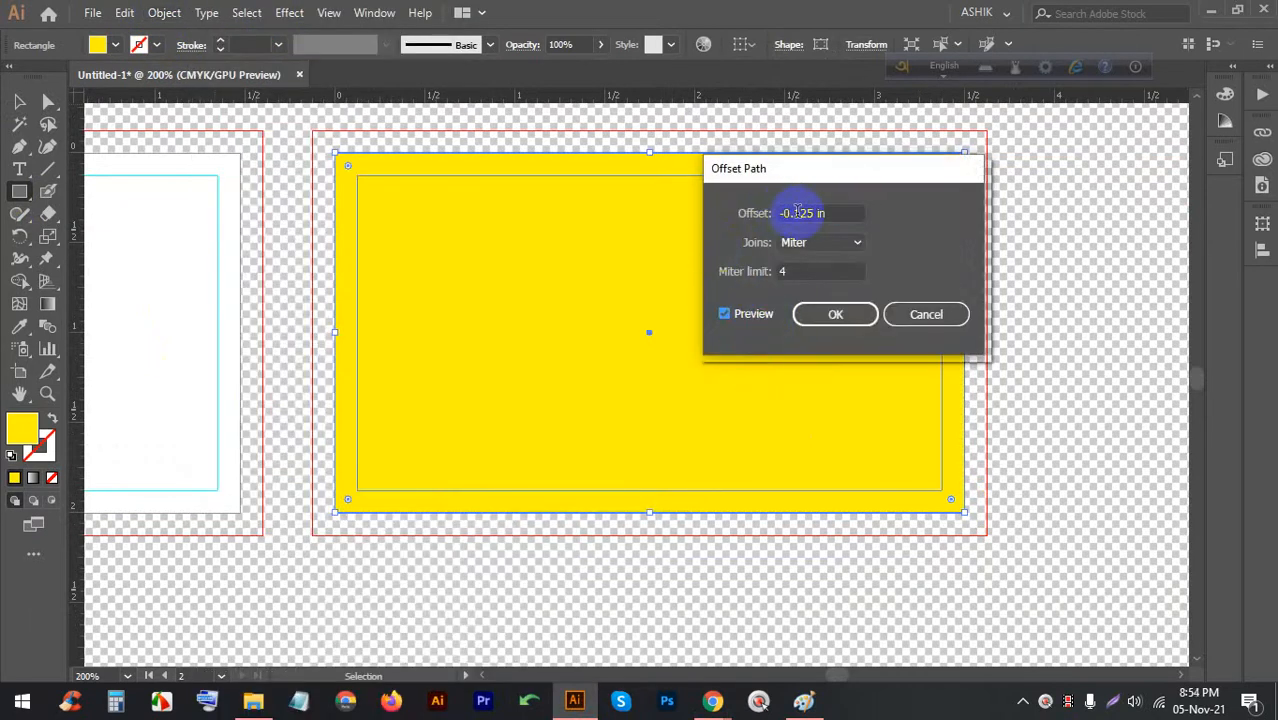
left_click(835, 312)
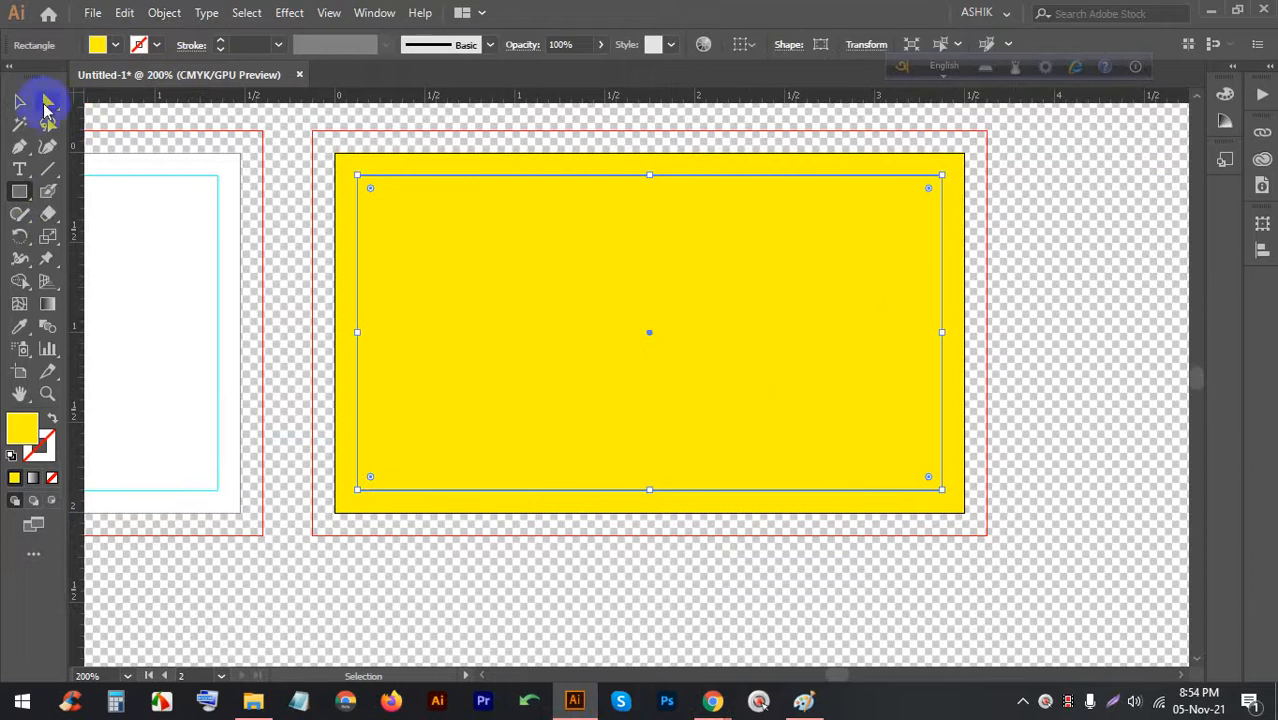
Turn the second card's inset path into a safe-margin guide
left_click(19, 101)
right_click(389, 223)
left_click(470, 460)
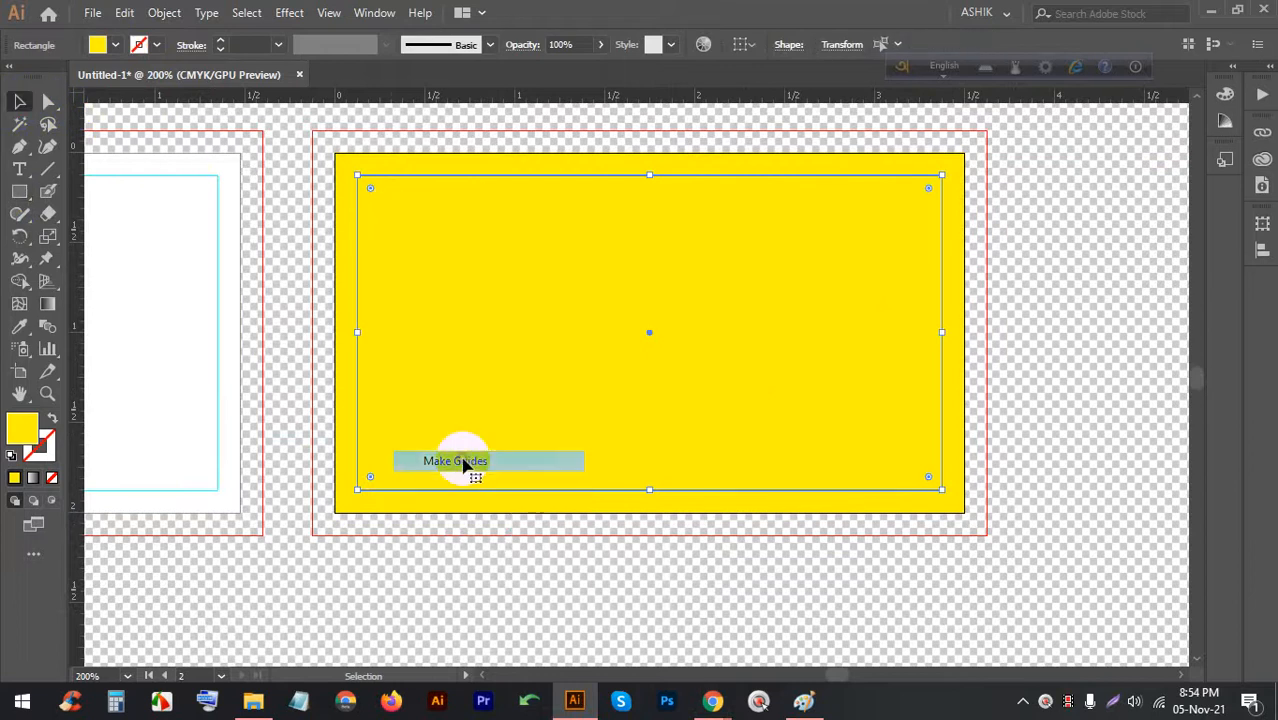
left_click(1023, 290)
left_click(765, 310)
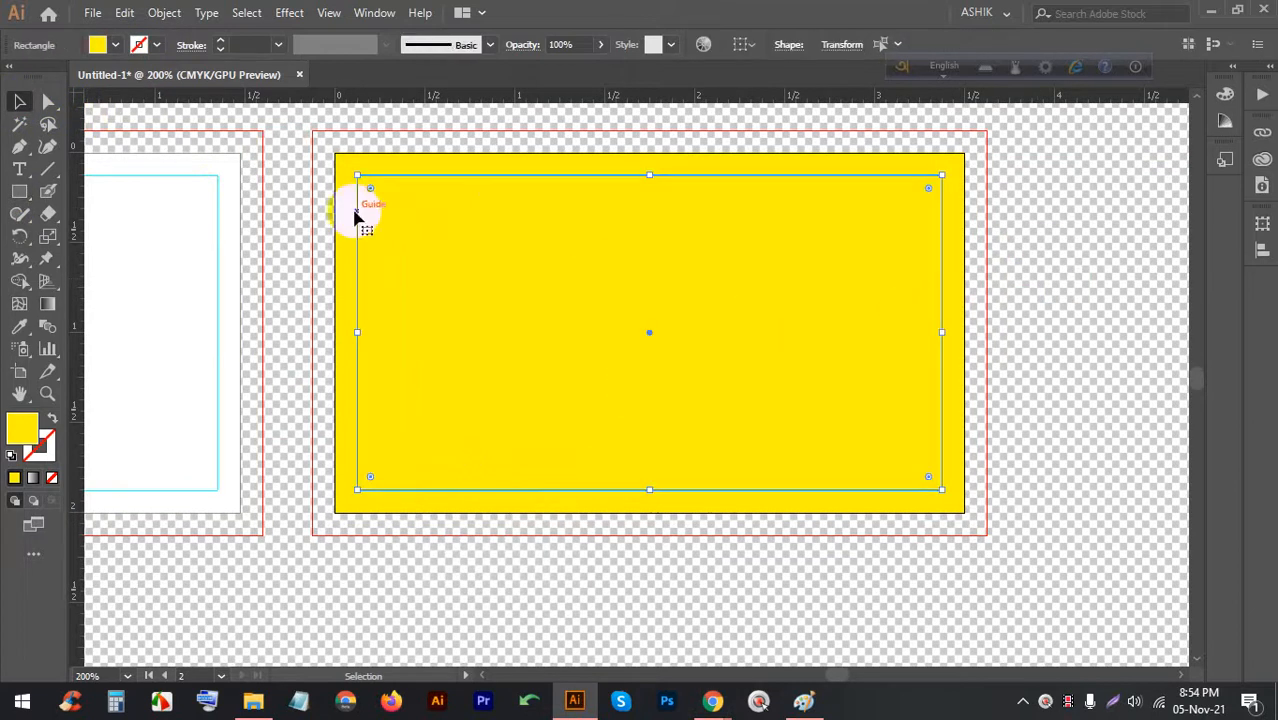
Change the second card's yellow rectangle fill to white
left_click(342, 200)
left_click(115, 45)
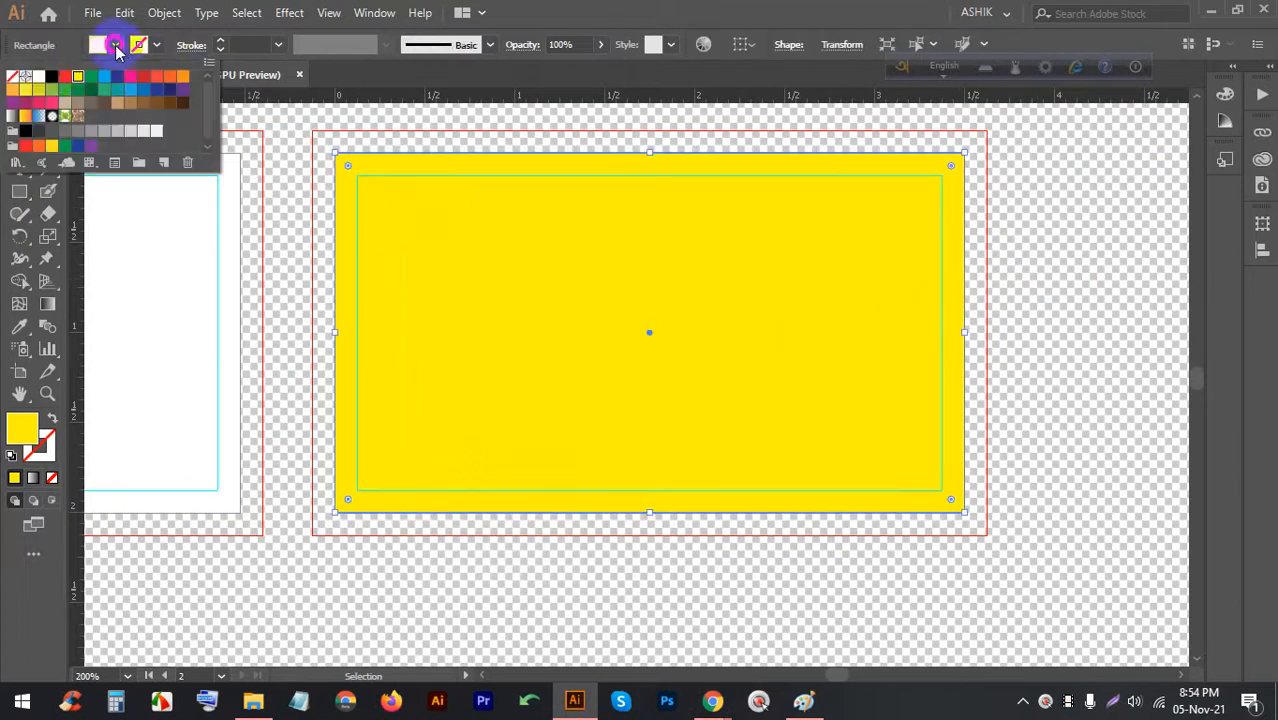
left_click(39, 78)
left_click(286, 262)
scroll(778, 220, "down", 1)
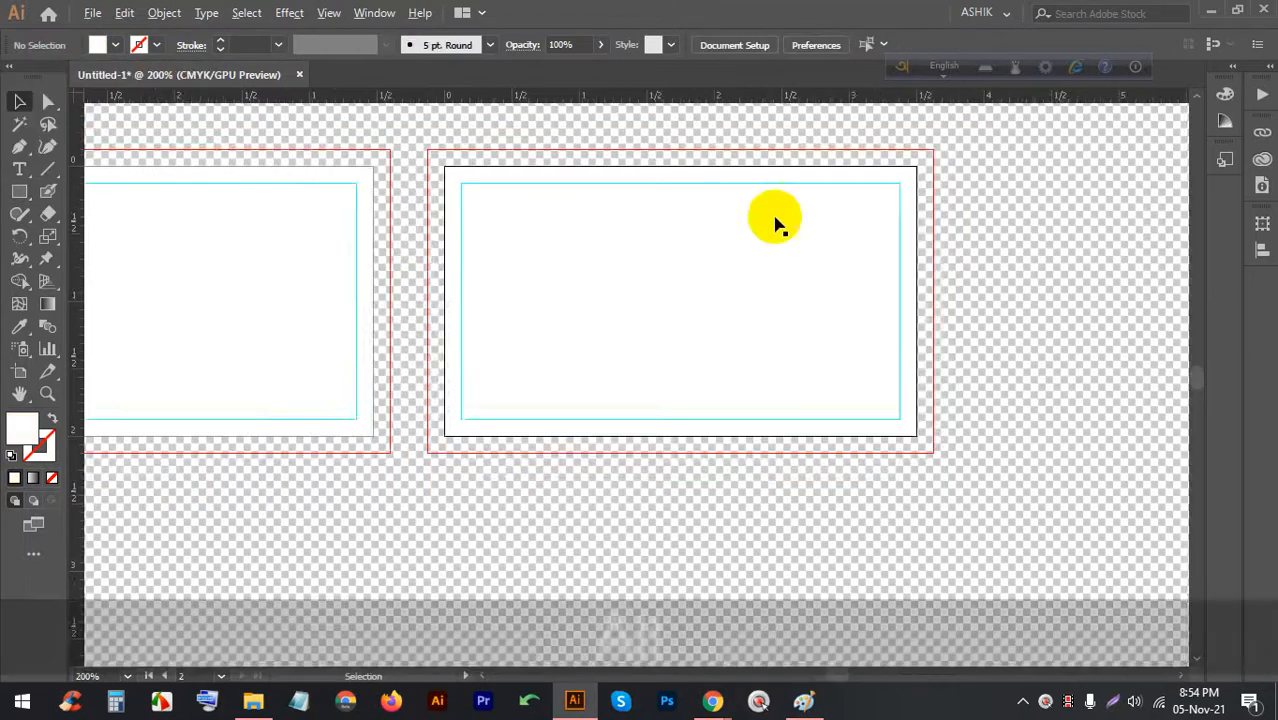
Pan toward the left artboard and hide the transparency grid
scroll(776, 220, "down", 3)
scroll(540, 226, "up", 3)
scroll(864, 212, "up", 1)
left_click_drag(893, 222, 619, 274)
scroll(621, 228, "down", 1)
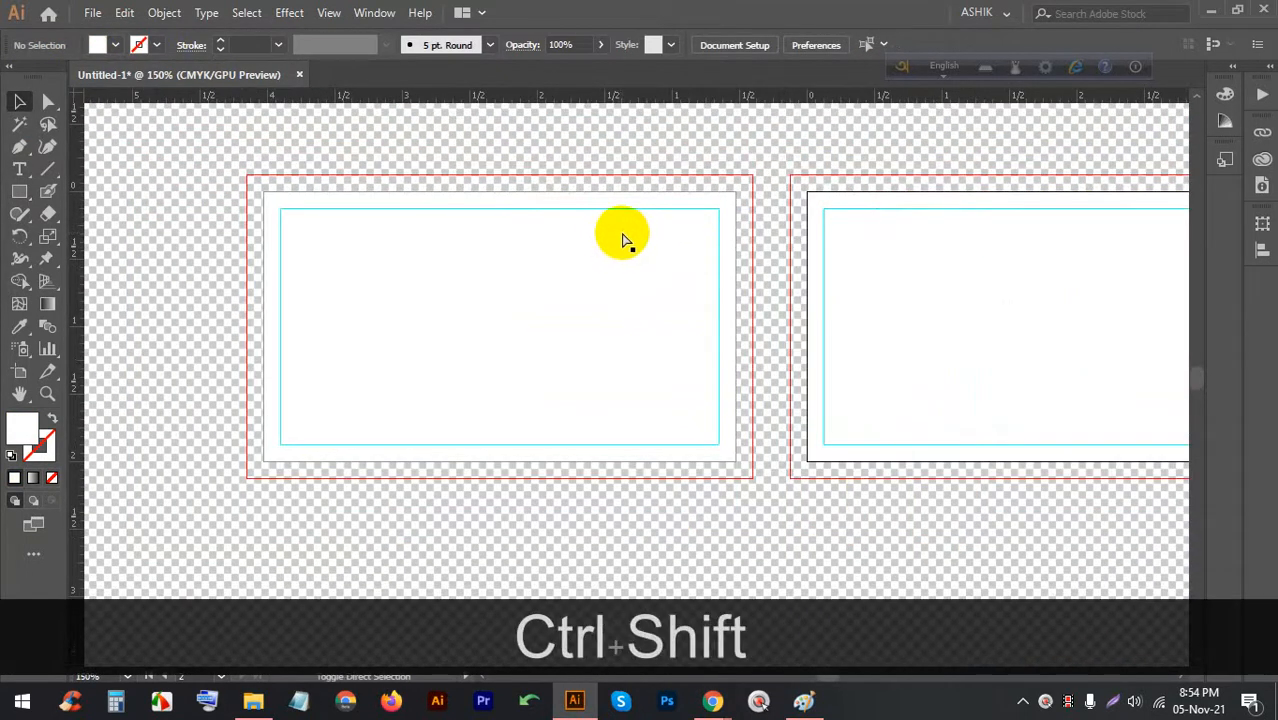
key("ctrl+shift+d")
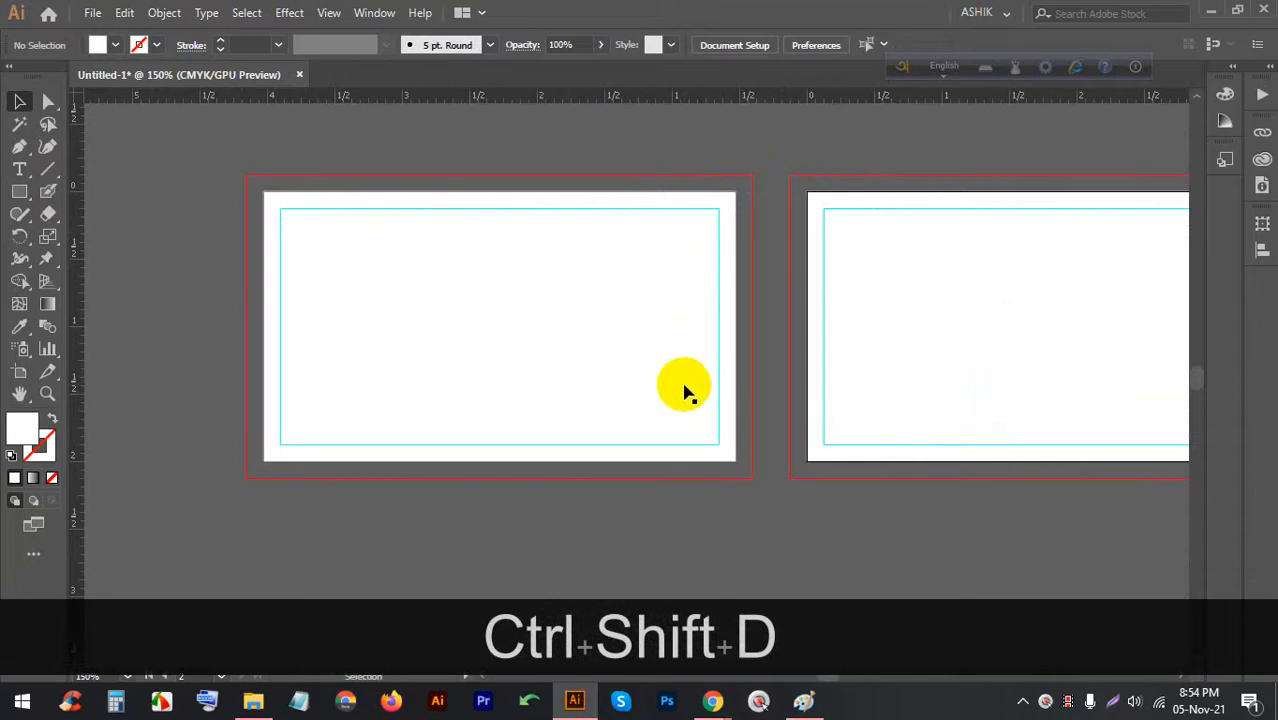
Lock the guides from the canvas context menu
left_click(708, 510)
left_click(719, 441)
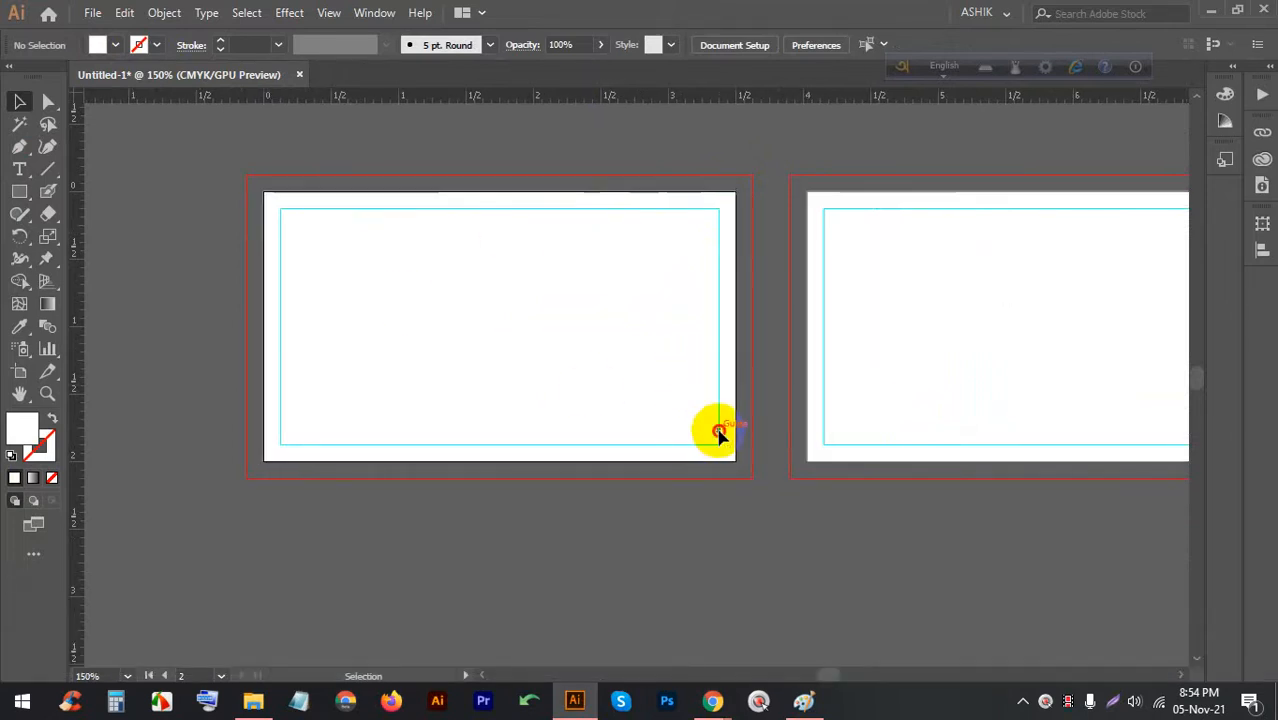
left_click(716, 479)
scroll(727, 316, "up", 3)
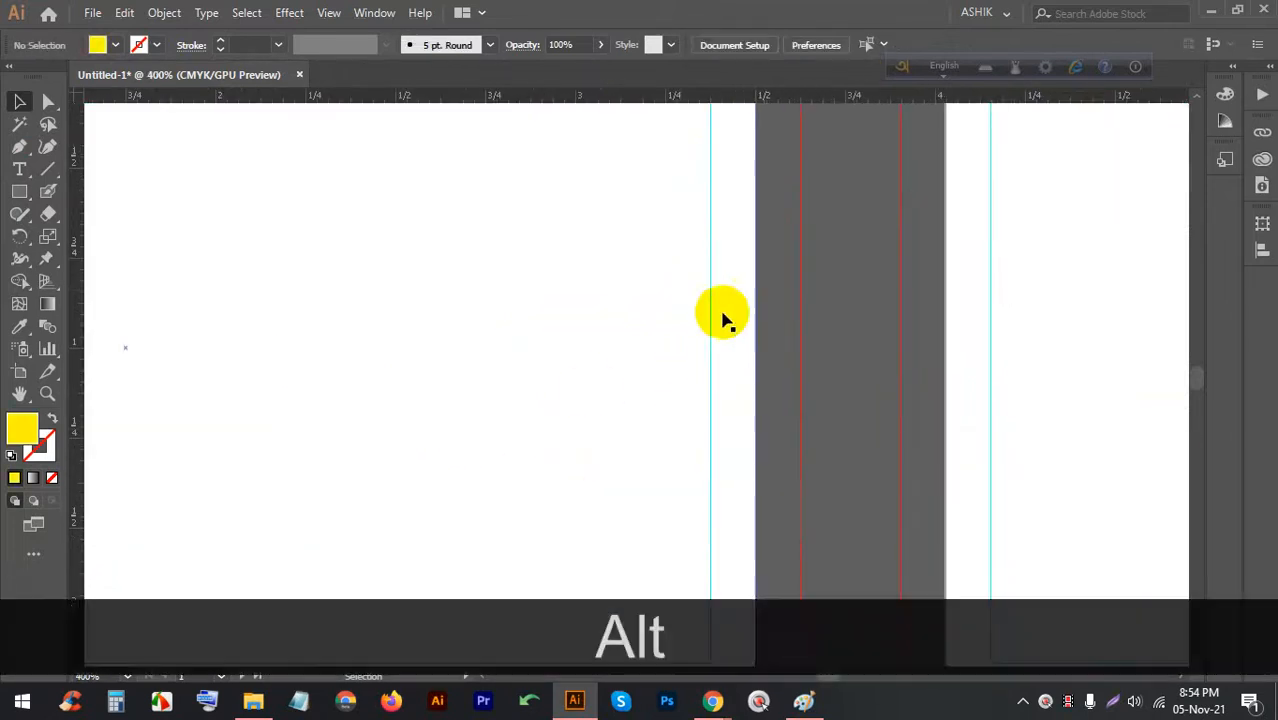
right_click(628, 256)
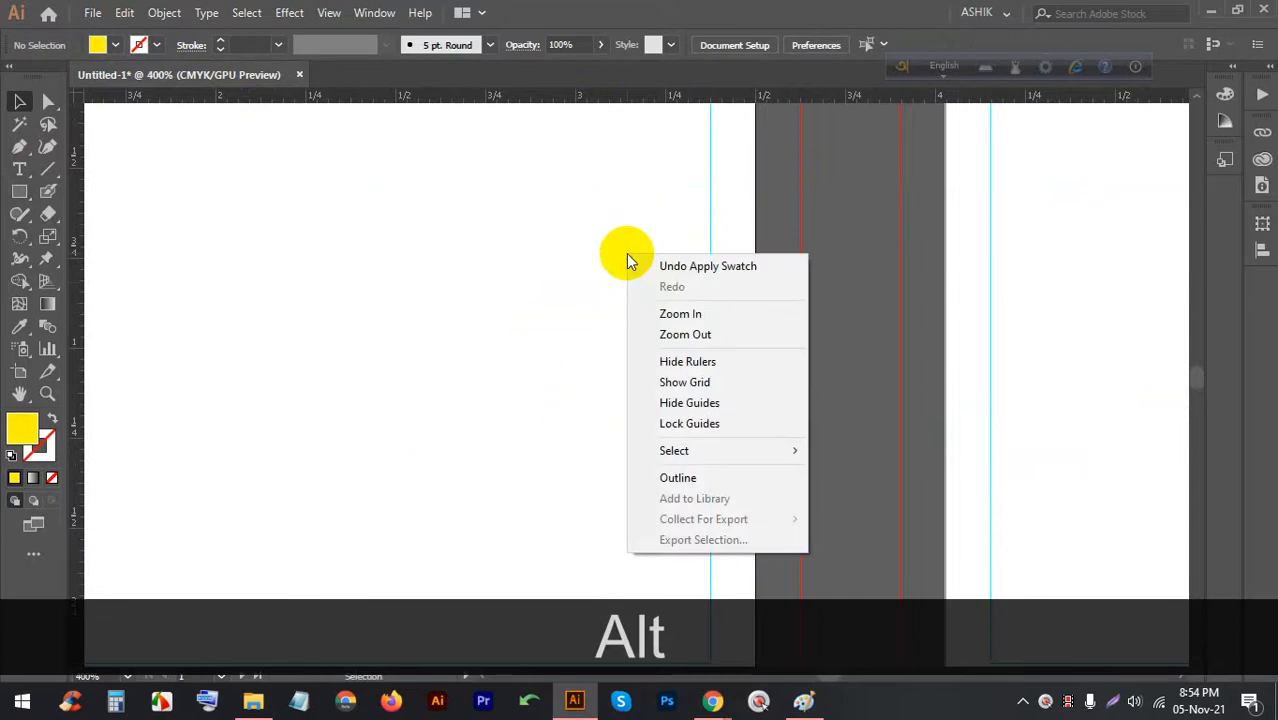
left_click(673, 423)
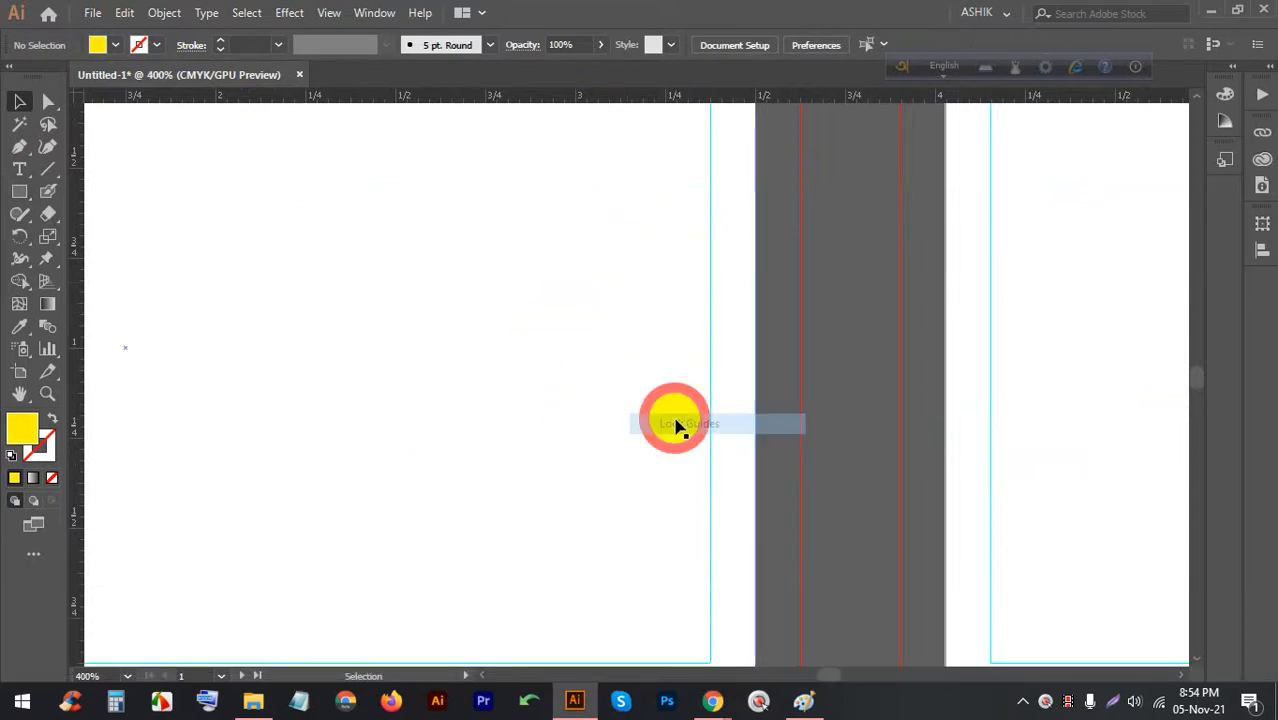
Undo an accidental move of the white card rectangle
scroll(690, 377, "down", 3)
scroll(690, 373, "up", 3)
left_click_drag(718, 377, 698, 355)
key("ctrl+z")
Switch to the Google Meet window and back to Illustrator
mouse_move(714, 692)
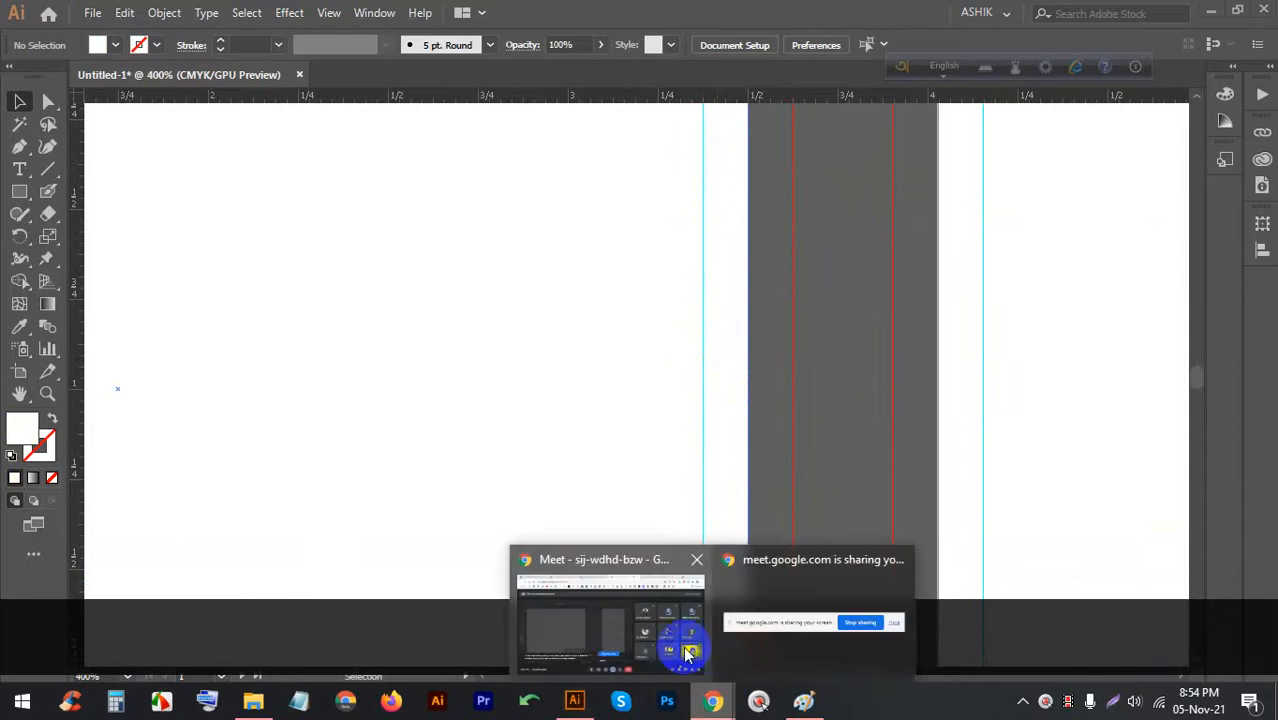
left_click(648, 573)
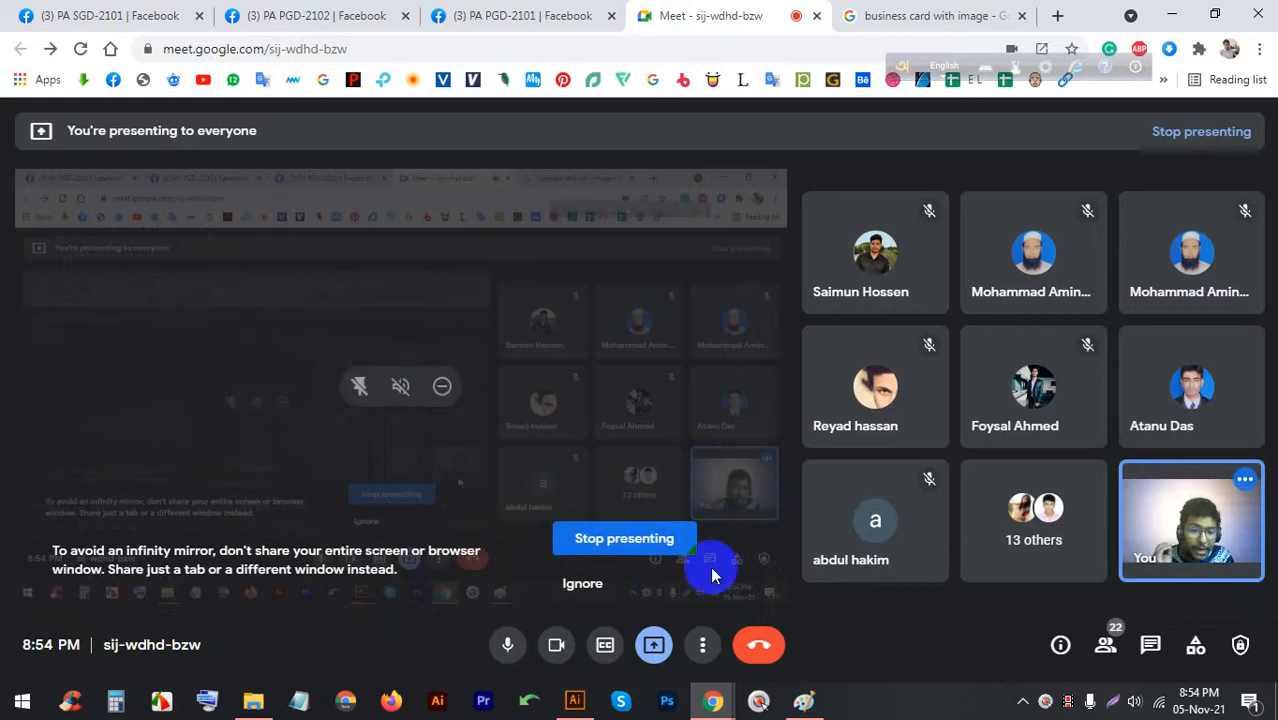
left_click(575, 700)
Hide all guides, then bring the Google Meet window forward
right_click(599, 298)
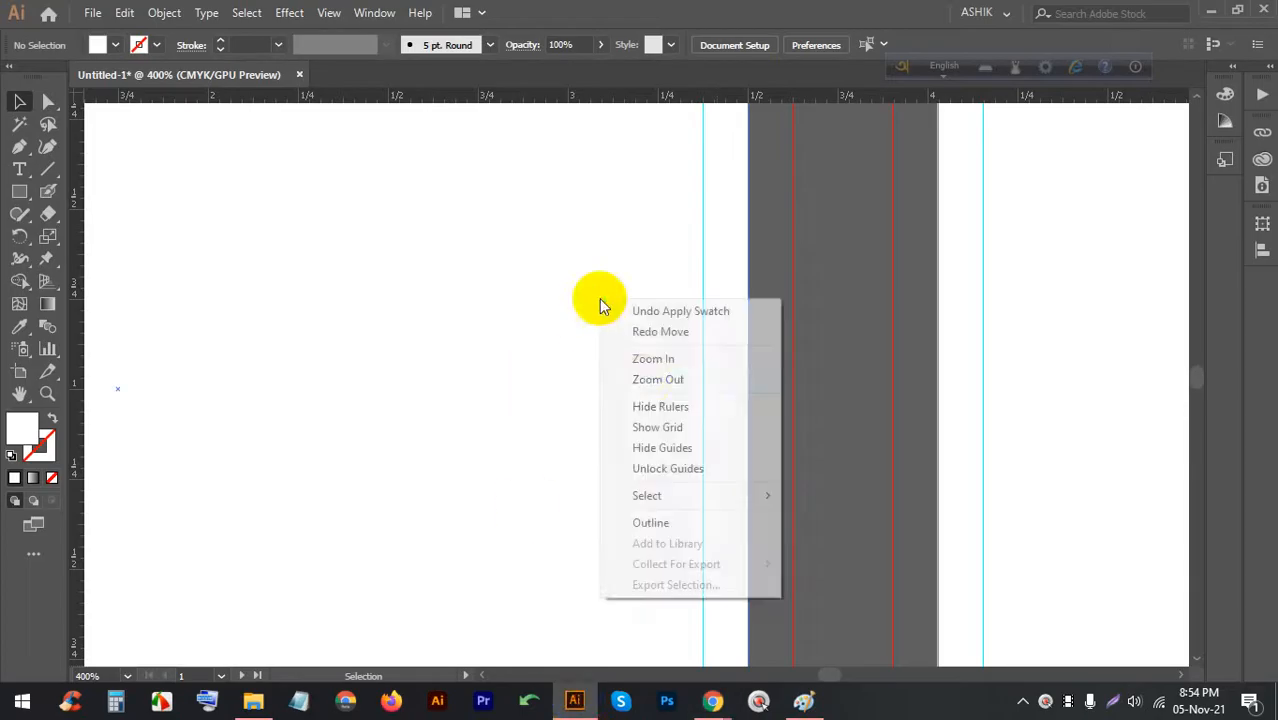
left_click(657, 449)
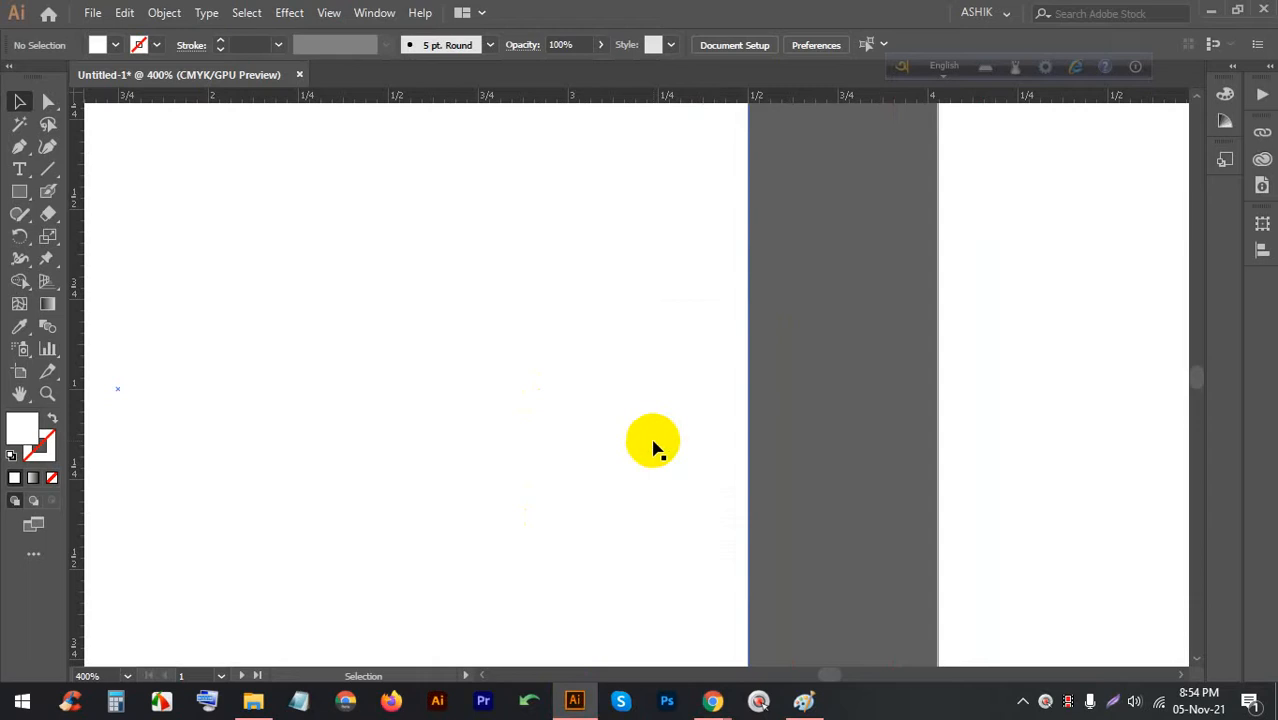
mouse_move(712, 700)
left_click(650, 610)
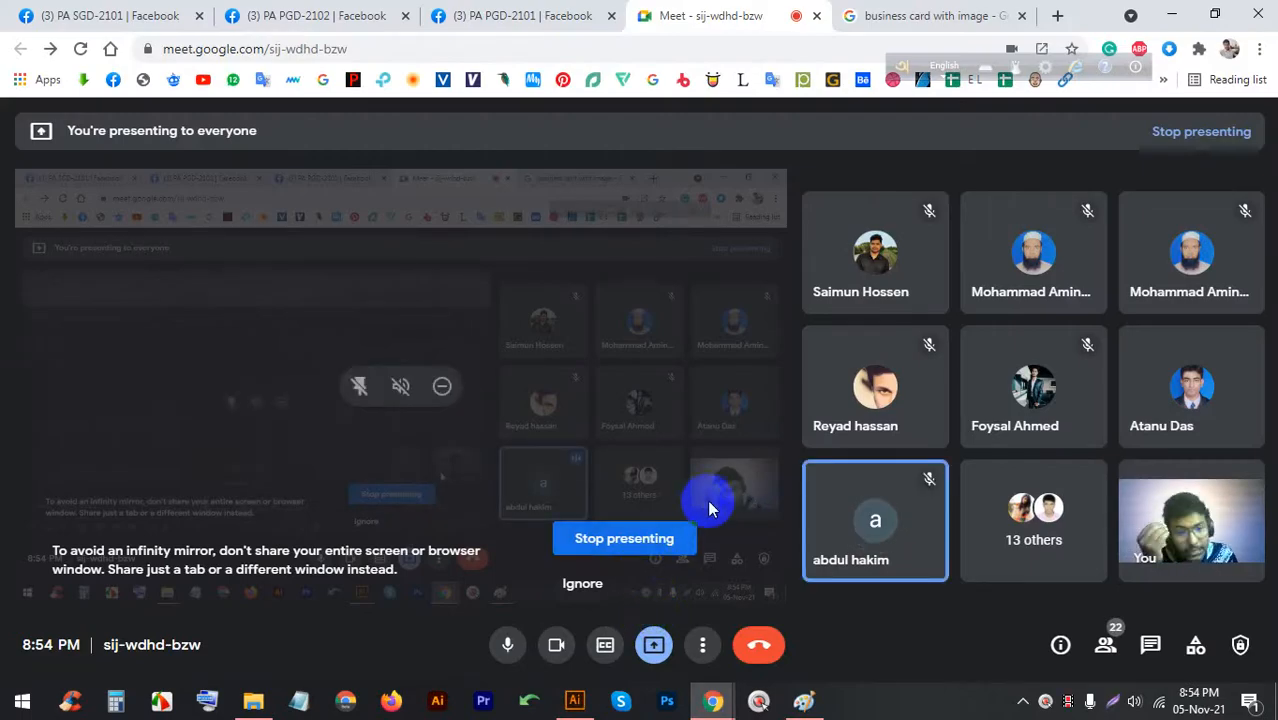
Bring up the Chrome taskbar's Google Meet window preview
mouse_move(576, 706)
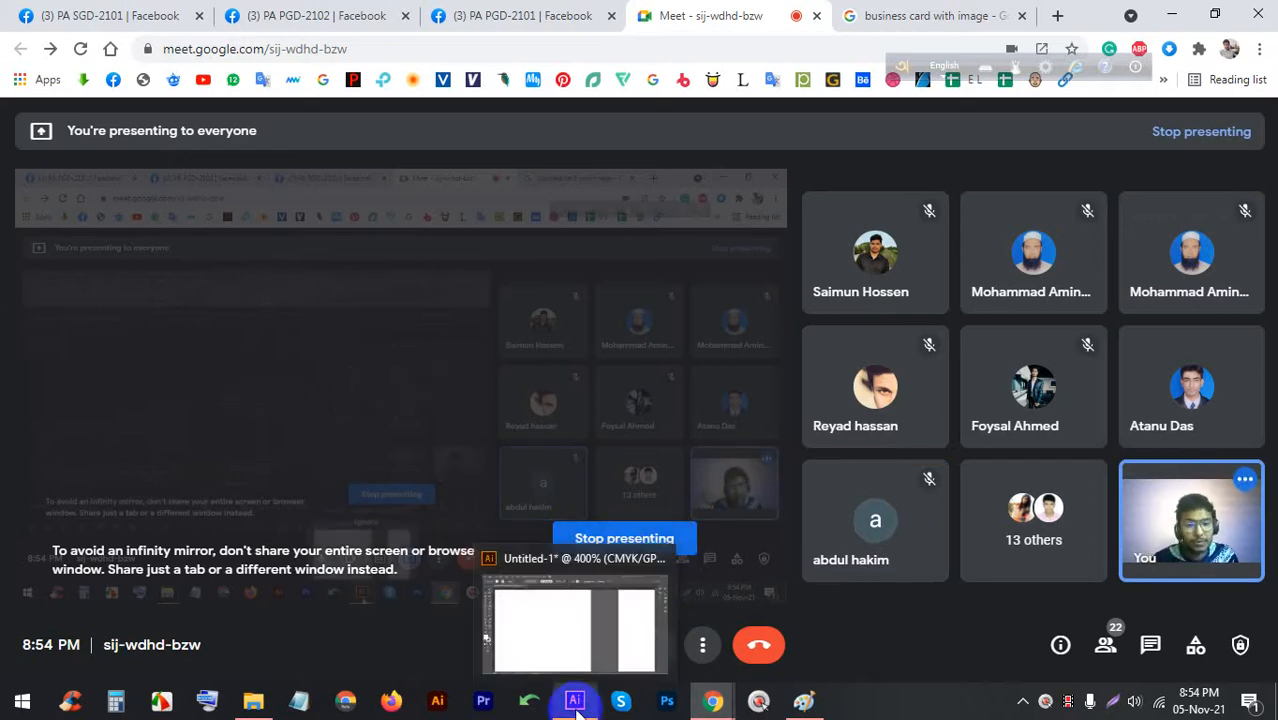
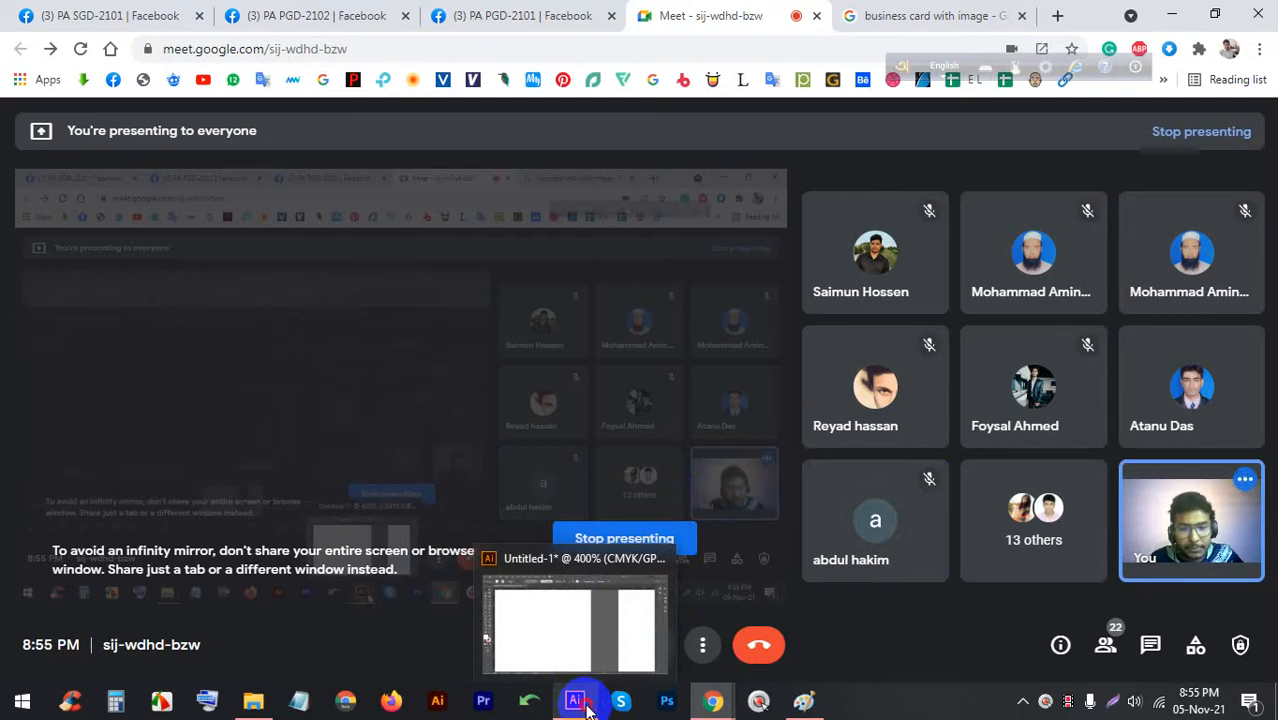
Bring the Illustrator document with its two blank business-card artboards back to the front
left_click(586, 706)
scroll(776, 351, "down", 3)
scroll(713, 365, "up", 2)
scroll(727, 357, "down", 2)
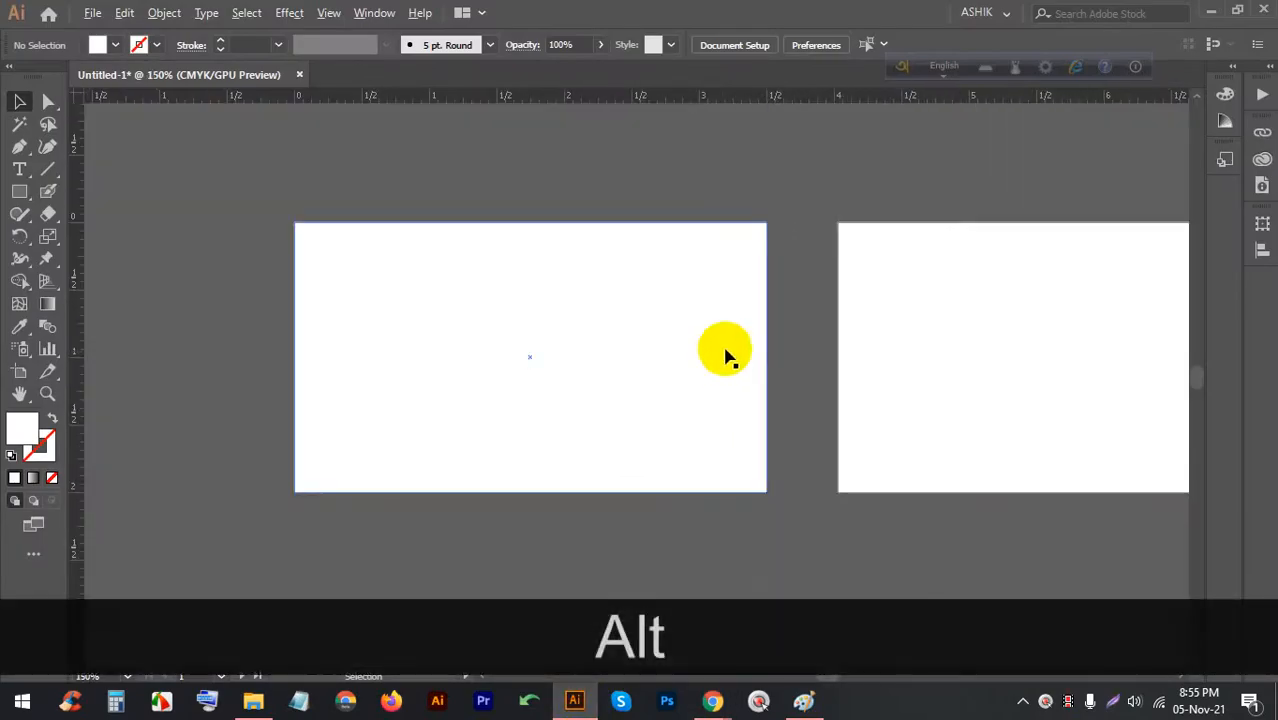
Show the cyan margin guides on both business-card artboards
scroll(700, 320, "up", 2)
right_click(708, 285)
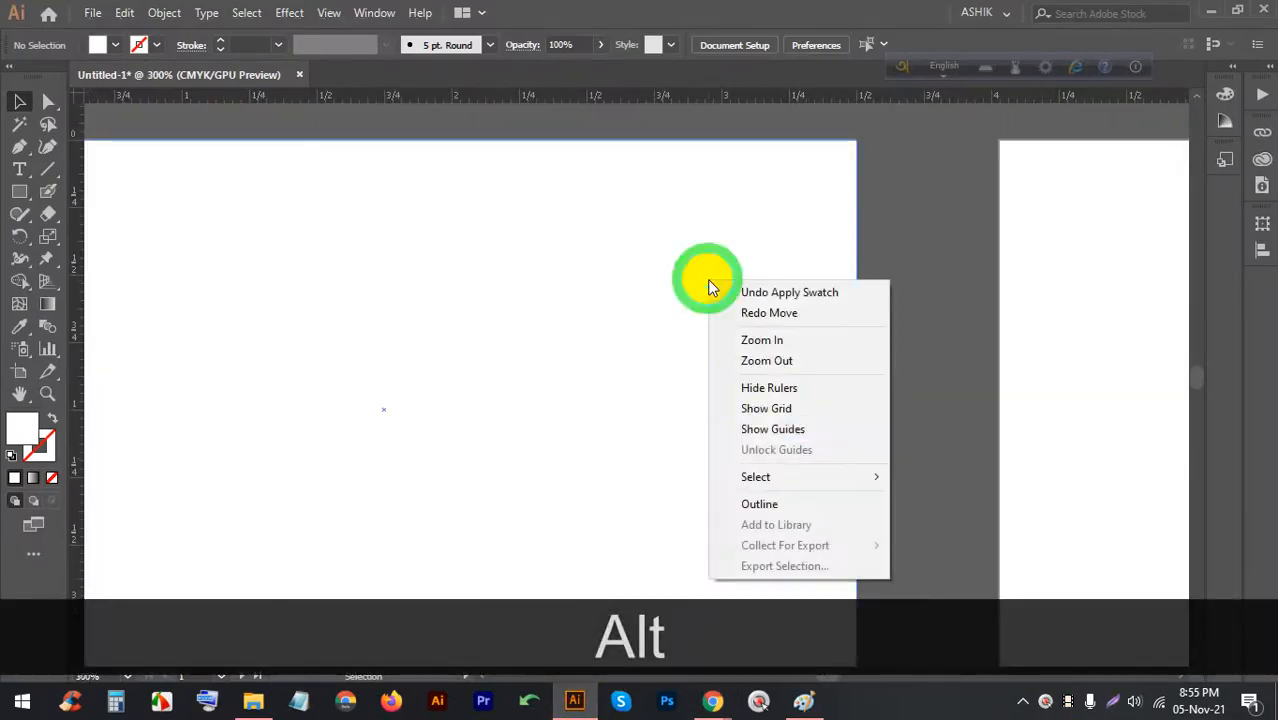
left_click(780, 429)
scroll(790, 300, "down", 2)
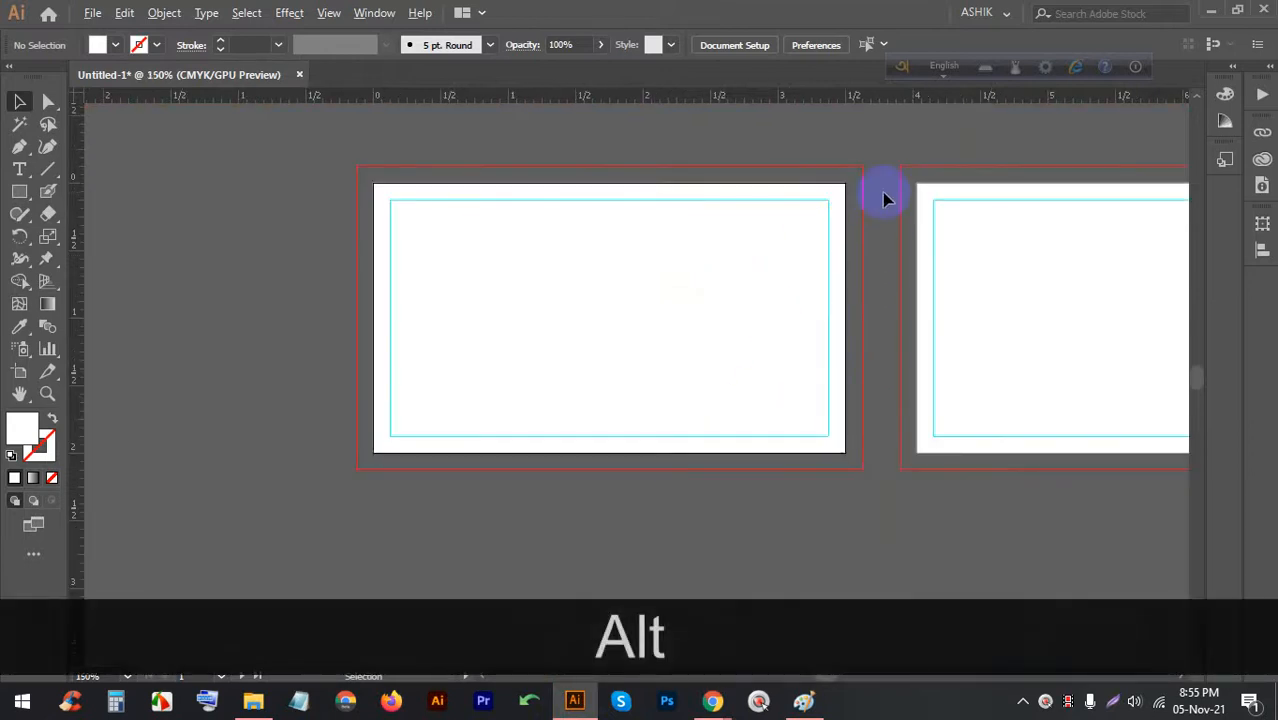
scroll(836, 274, "up", 2)
scroll(807, 245, "down", 2)
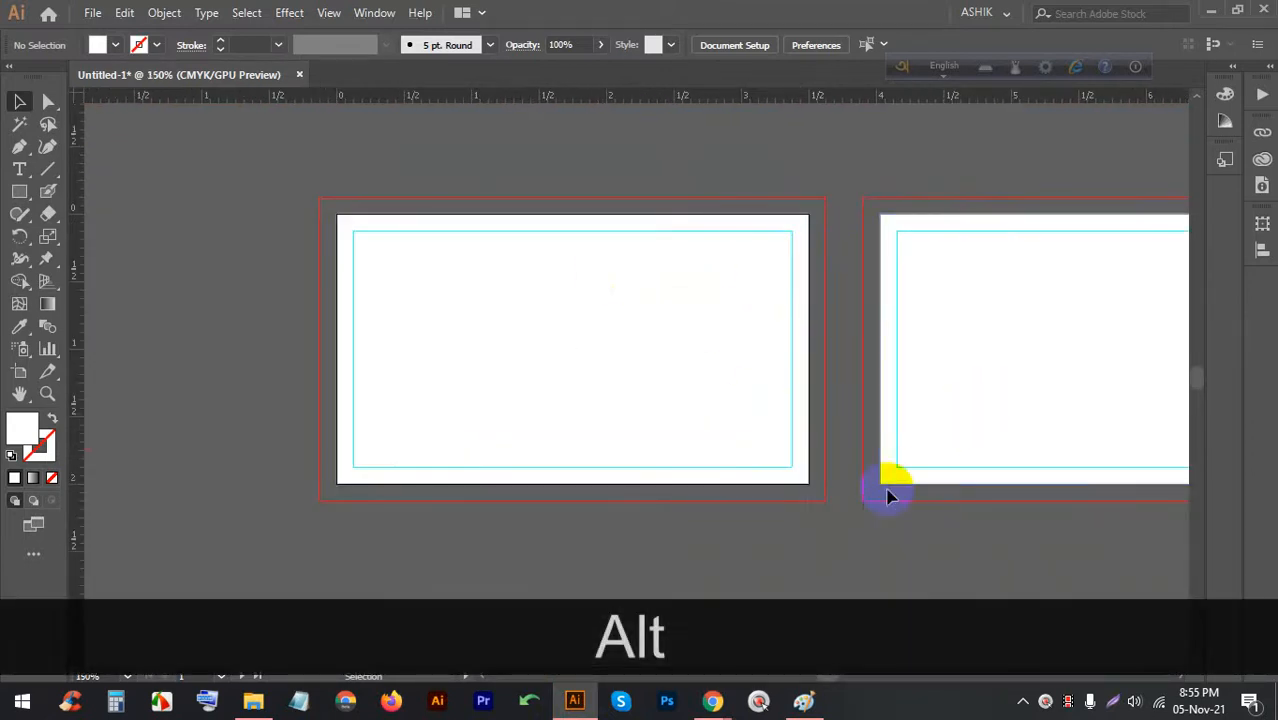
Lock the guides with Ctrl+2 and confirm they can no longer be selected
left_click_drag(938, 530, 722, 380)
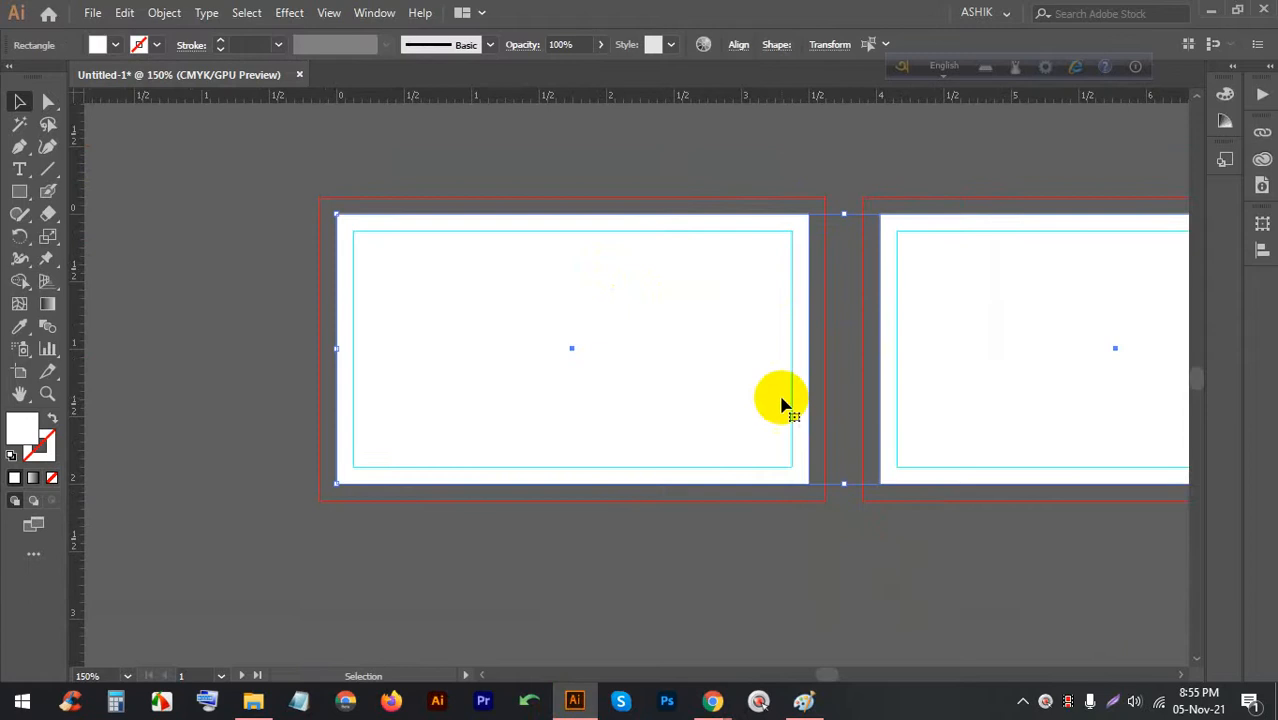
key("ctrl+2")
left_click_drag(940, 460, 745, 357)
left_click_drag(1030, 505, 722, 283)
left_click_drag(935, 450, 625, 271)
left_click_drag(952, 474, 432, 237)
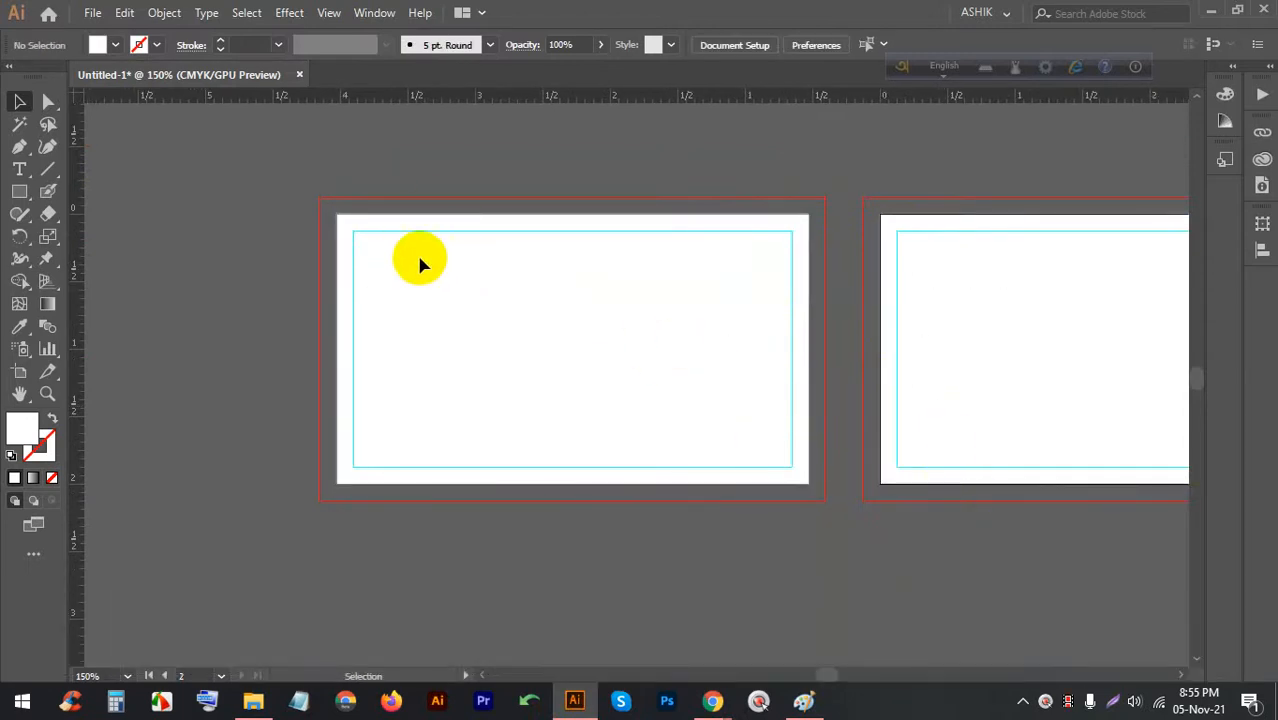
scroll(418, 260, "down", 3, "alt")
scroll(482, 242, "up", 3, "alt")
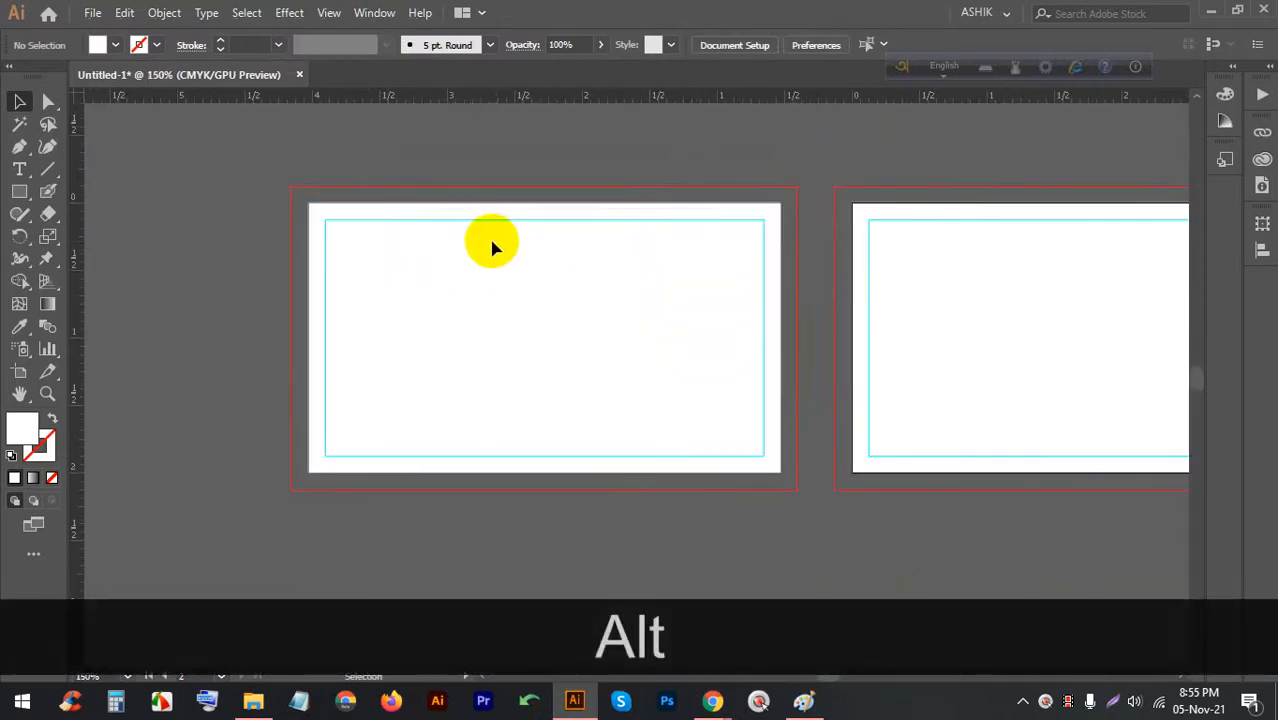
scroll(490, 255, "up", 1, "alt")
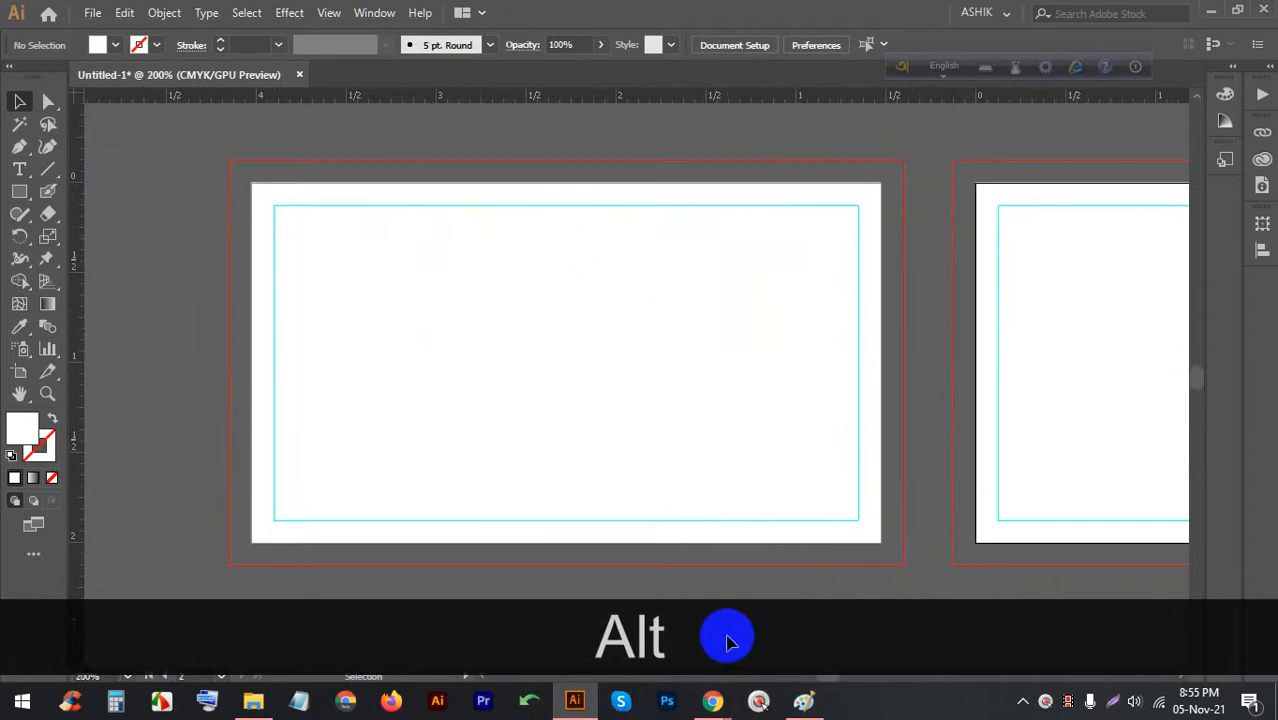
left_click(712, 700)
left_click(570, 692)
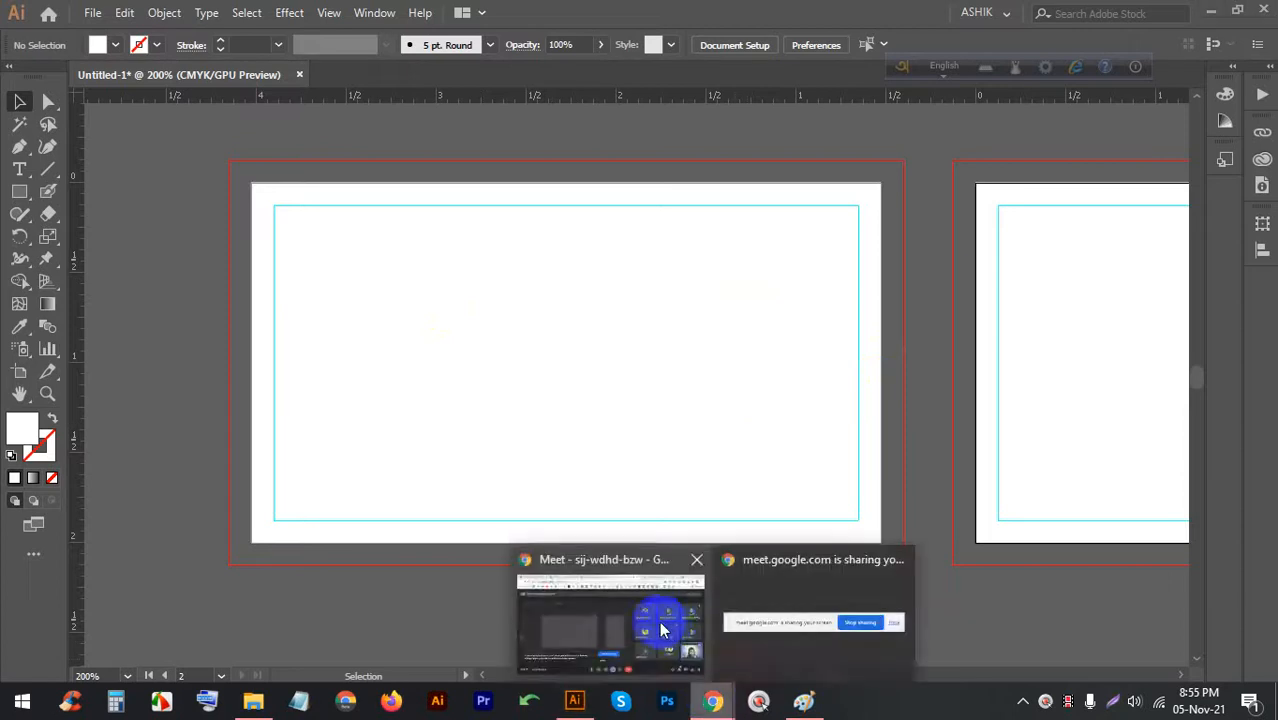
Switch to the Meet call, then back to the Illustrator business-card document
left_click(670, 604)
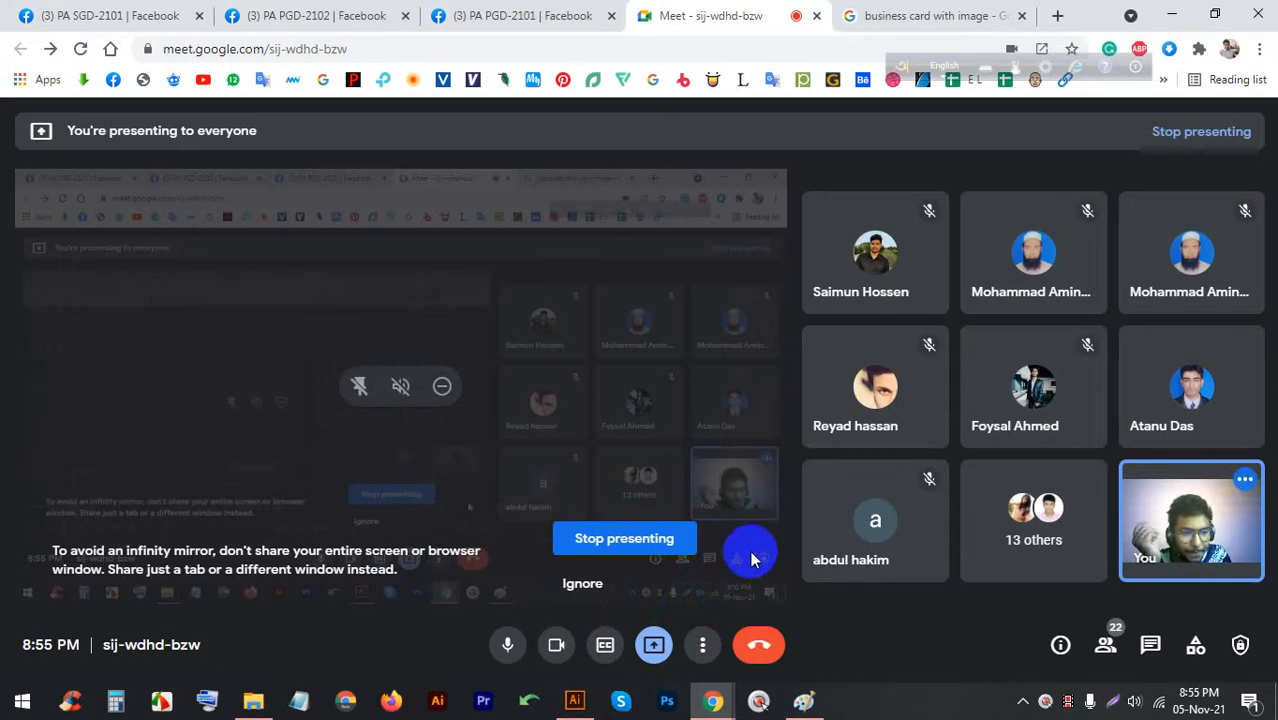
left_click(575, 700)
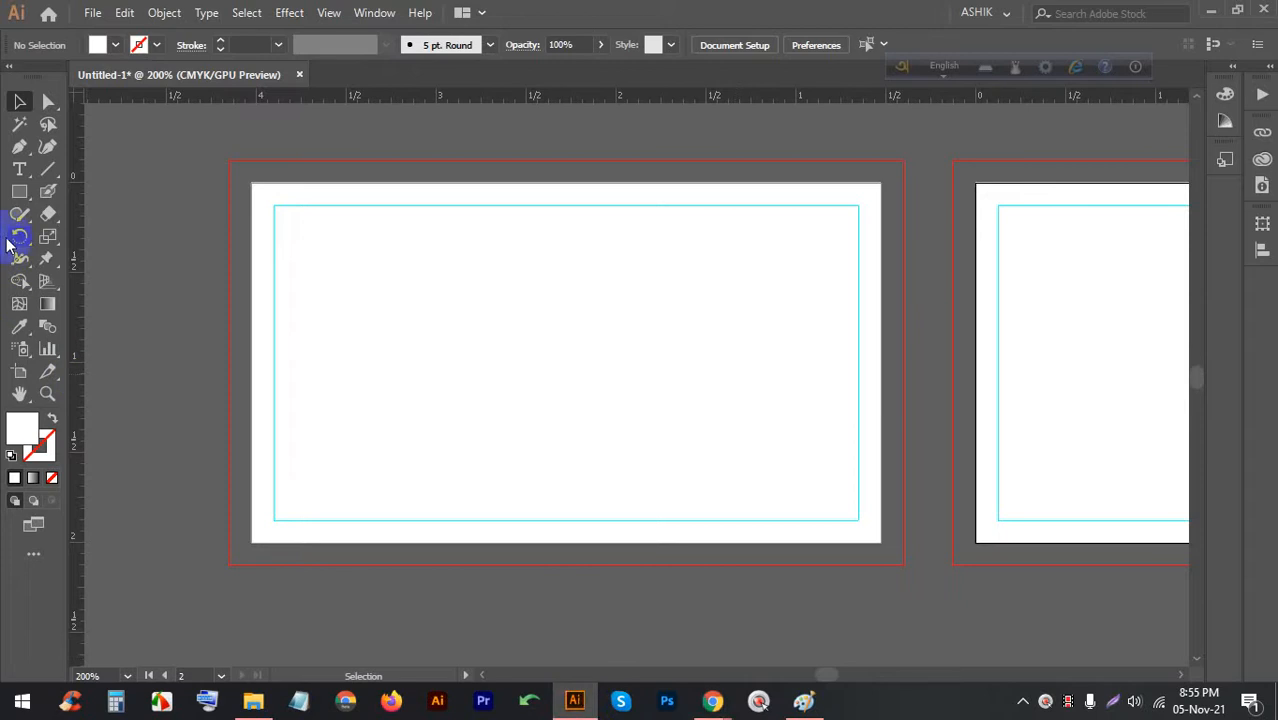
Add a line of placeholder text near the top of the first card and select it
left_click(20, 172)
left_click(634, 256)
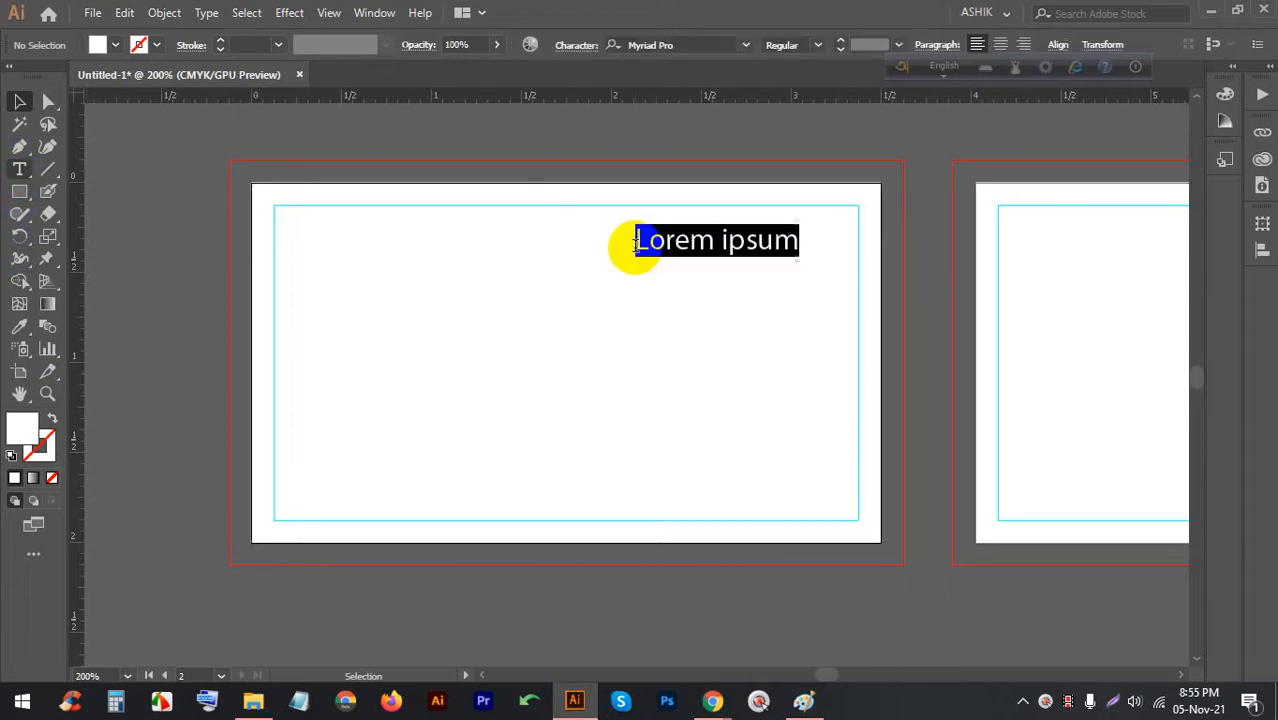
left_click(630, 243)
left_click_drag(645, 240, 798, 64)
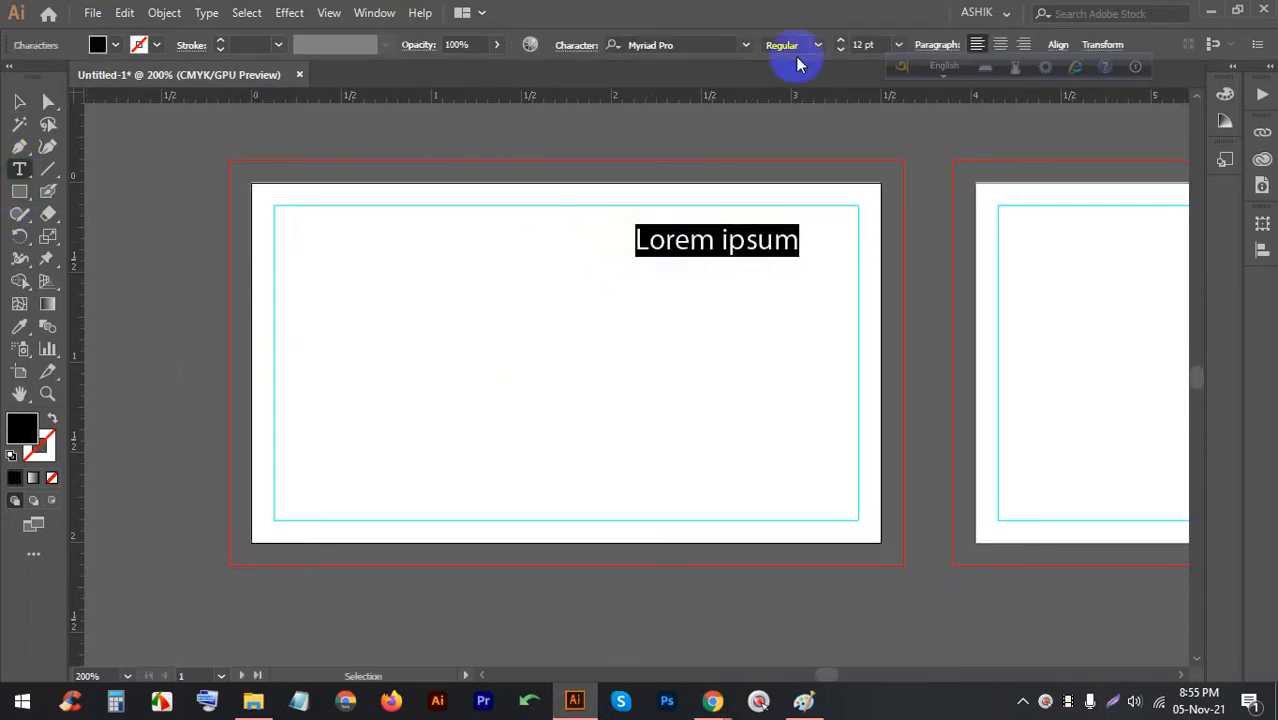
Open the font size list, then switch over to the Google Meet call
left_click(897, 45)
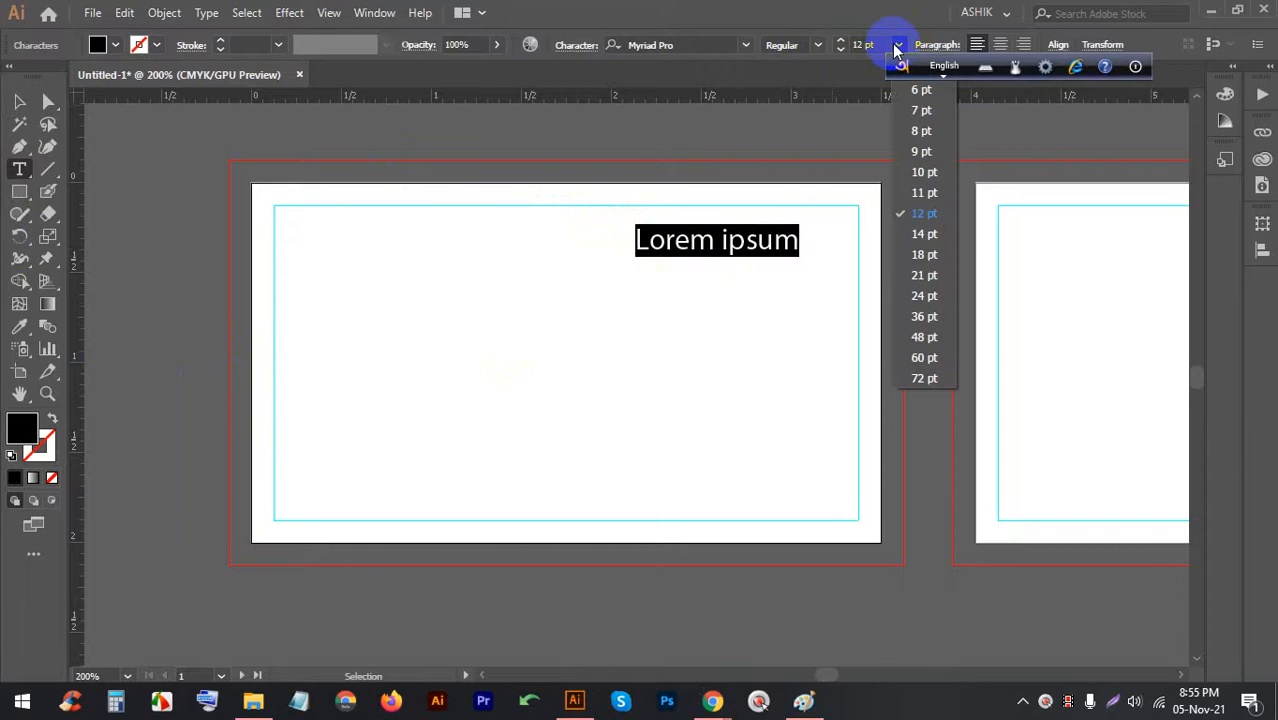
left_click(898, 45)
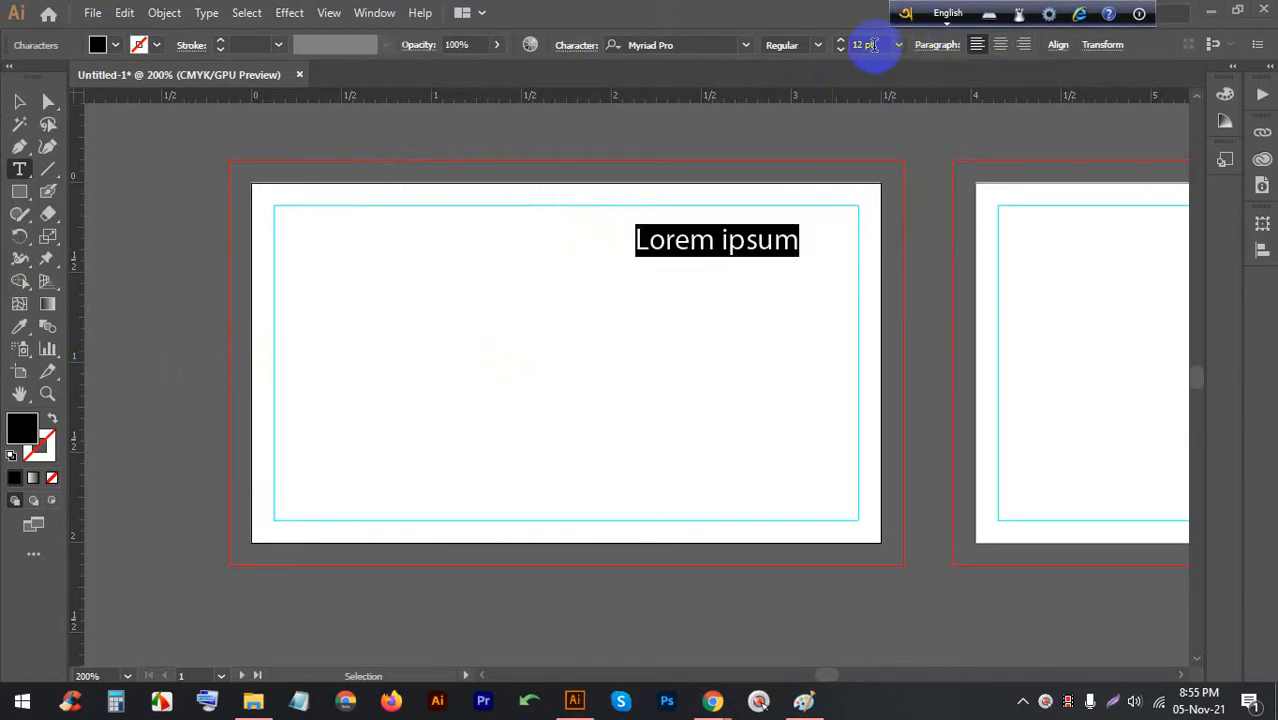
left_click(893, 45)
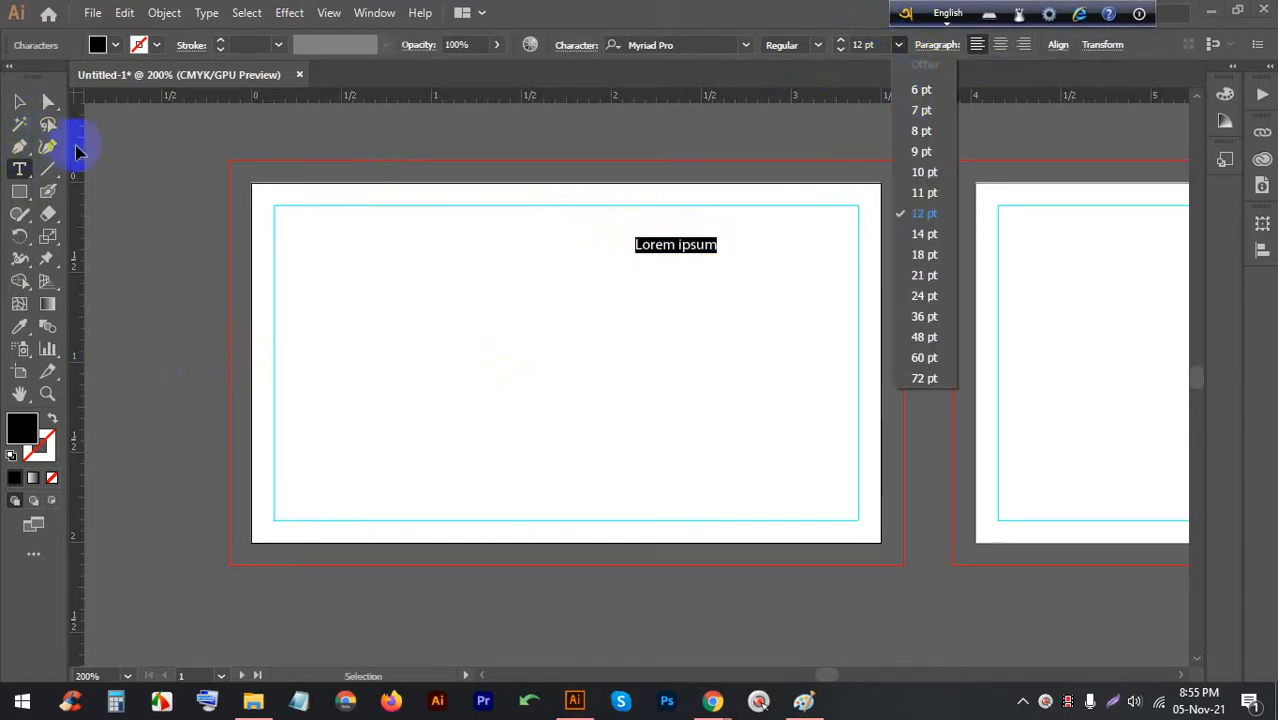
left_click(712, 698)
left_click(662, 585)
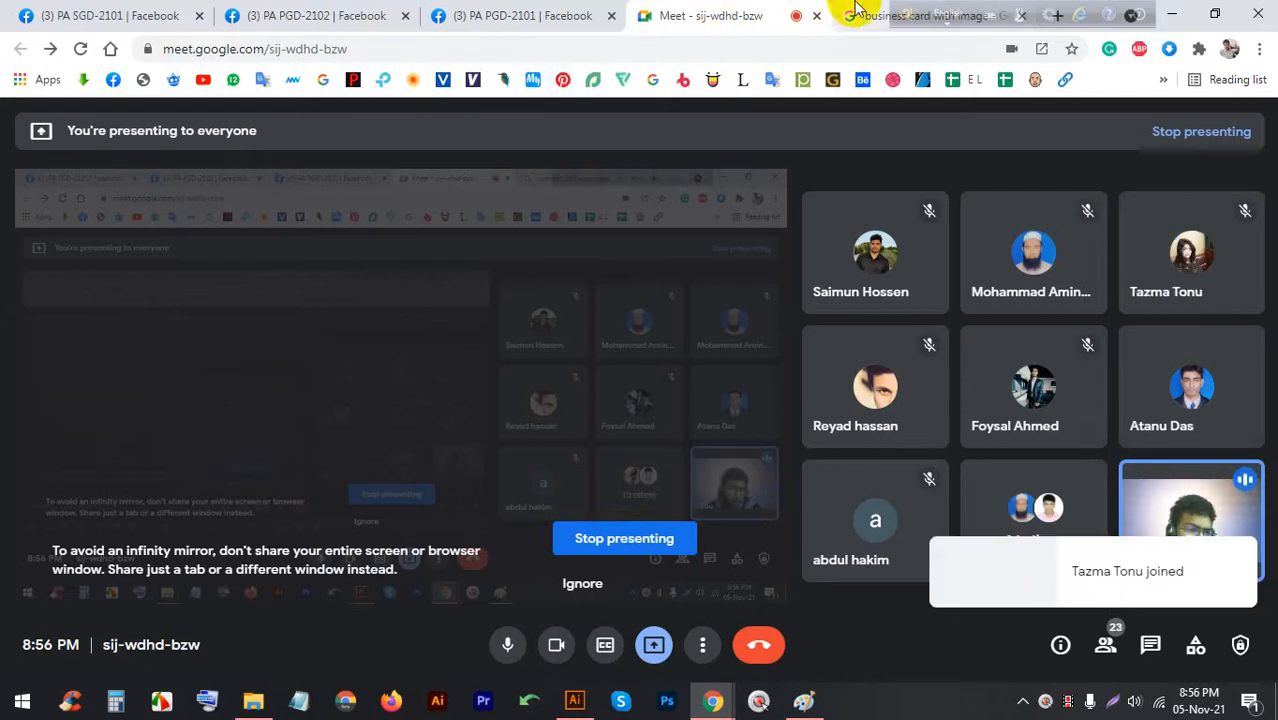
left_click(853, 12)
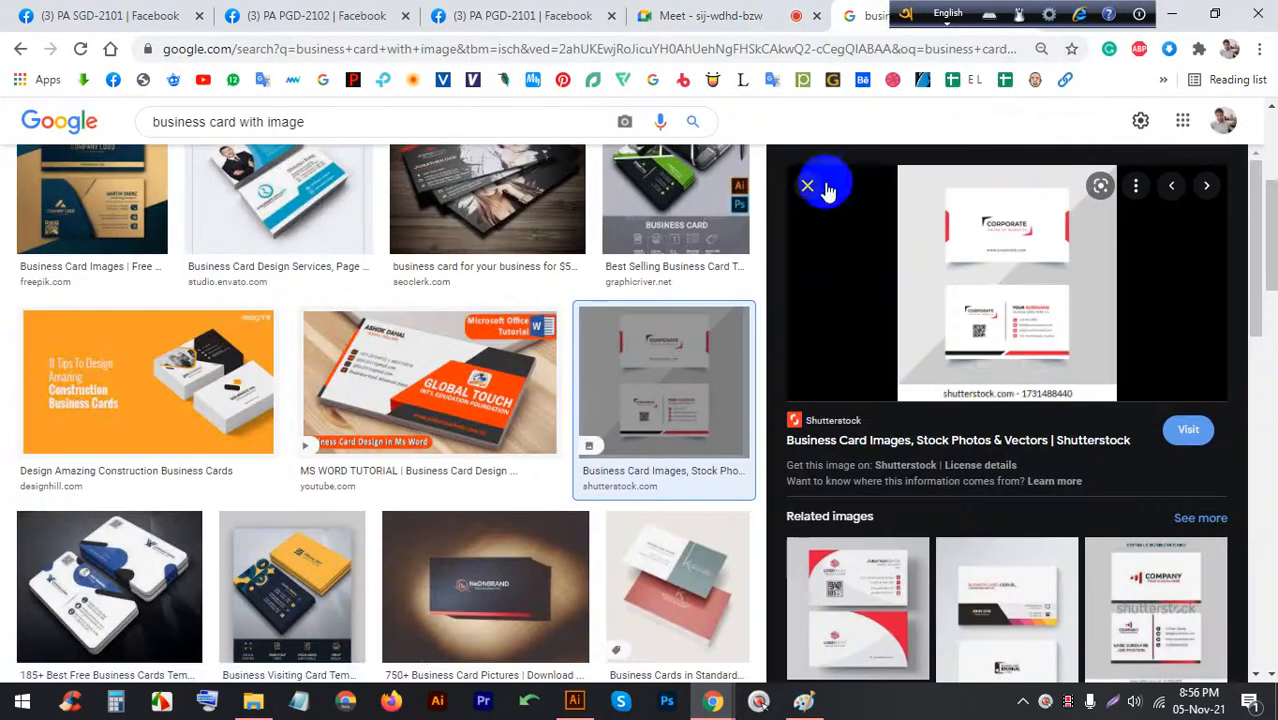
left_click(761, 15)
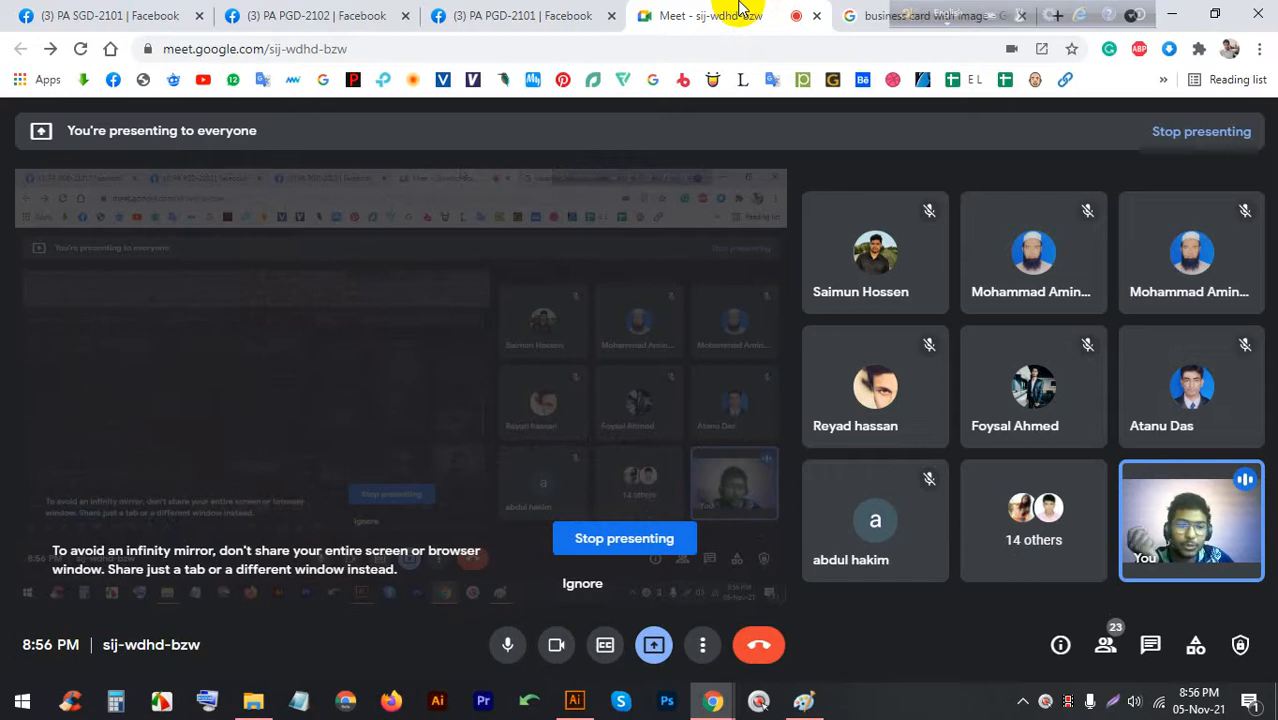
Return to Illustrator and place the cursor in the Lorem ipsum placeholder text
left_click(574, 700)
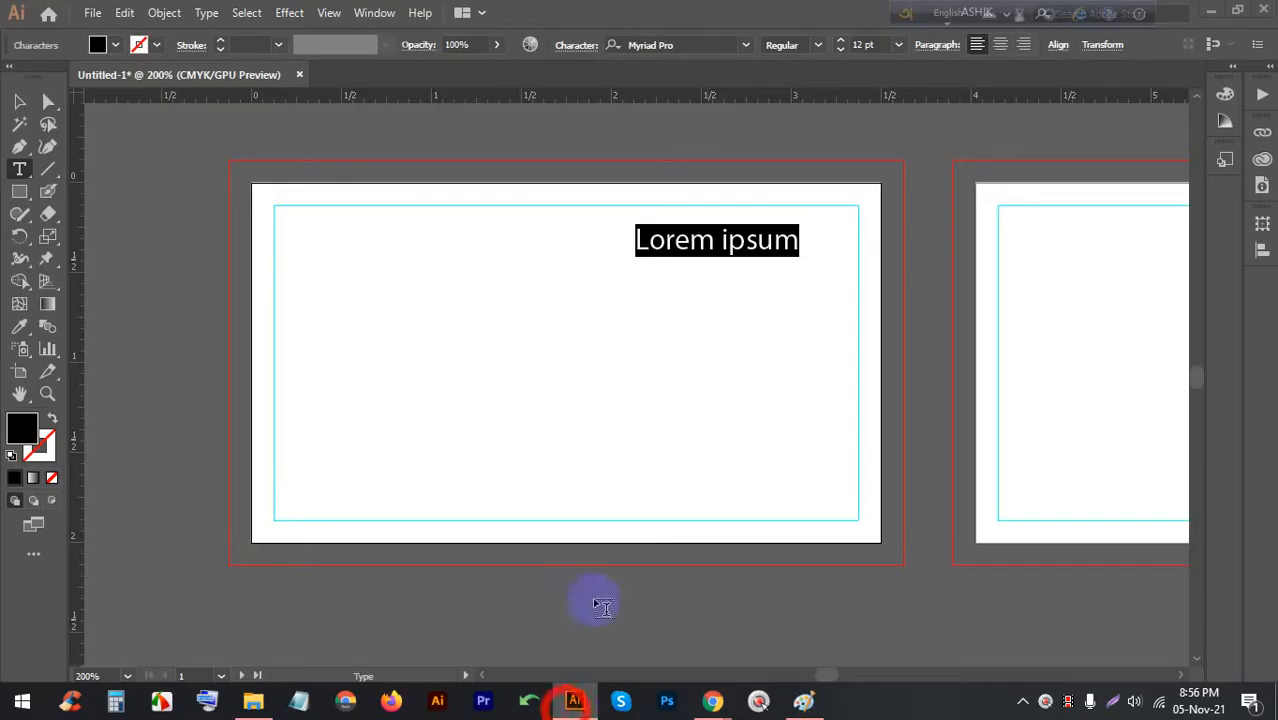
left_click_drag(799, 240, 773, 245)
left_click(722, 246)
scroll(718, 240, "up", 2)
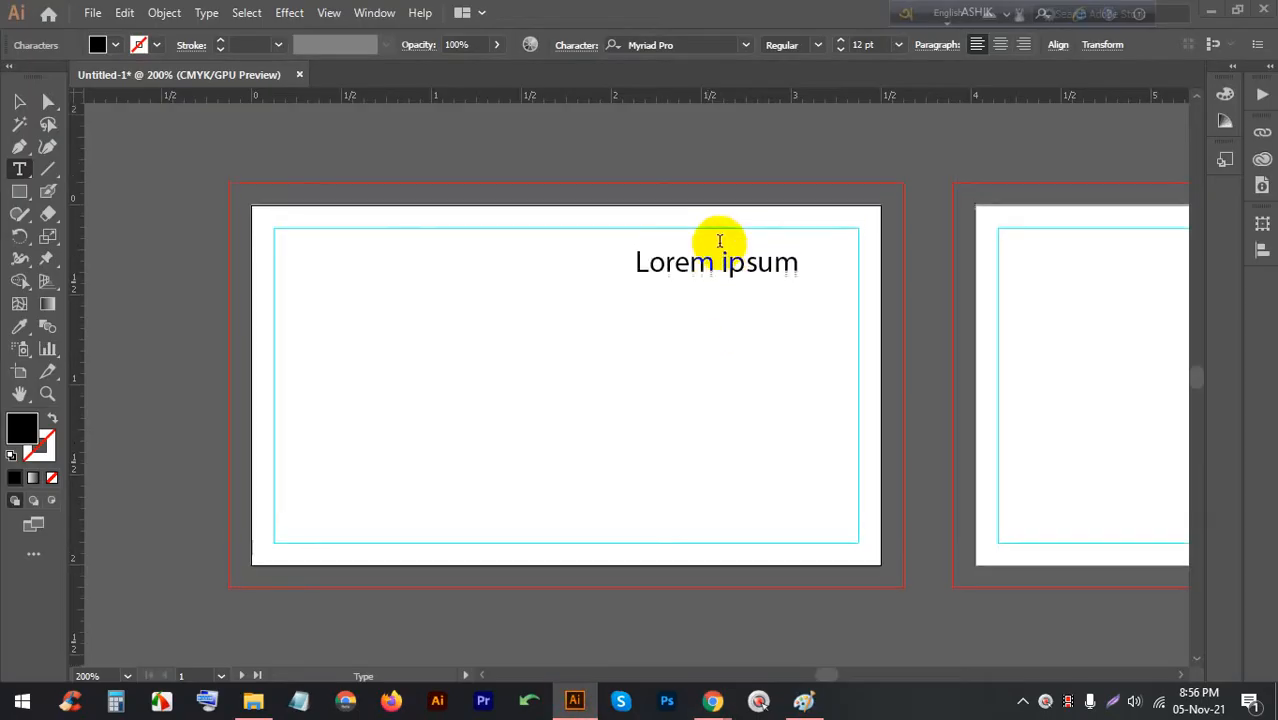
scroll(701, 294, "up", 4, "alt")
scroll(922, 252, "down", 1, "alt")
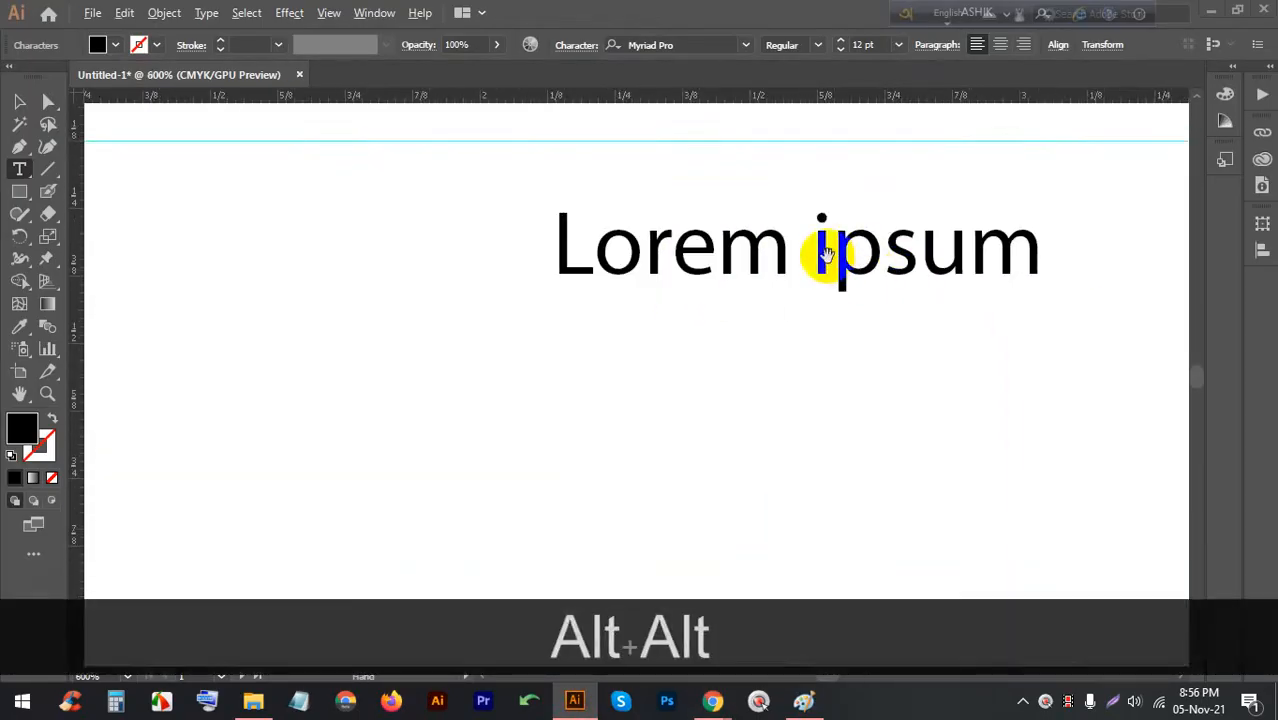
Replace the placeholder line with 'Bangladesh' and select the word
triple_click(810, 253)
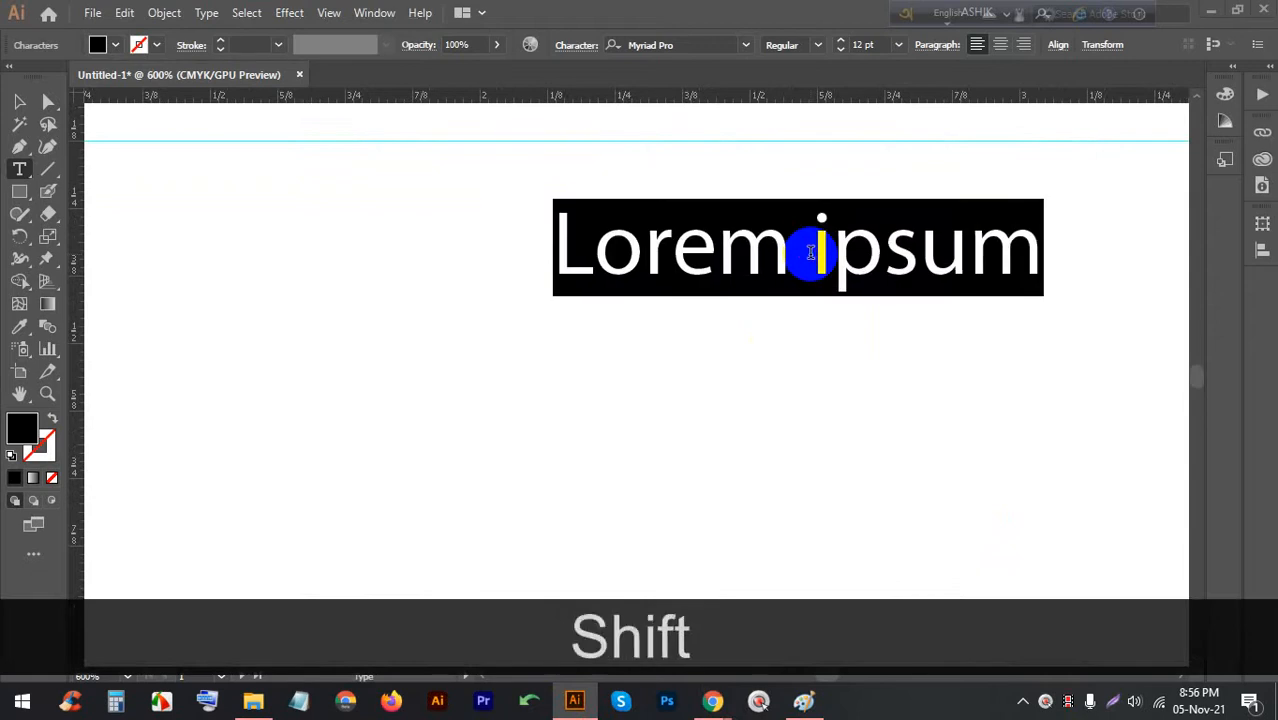
type("Bangladesh")
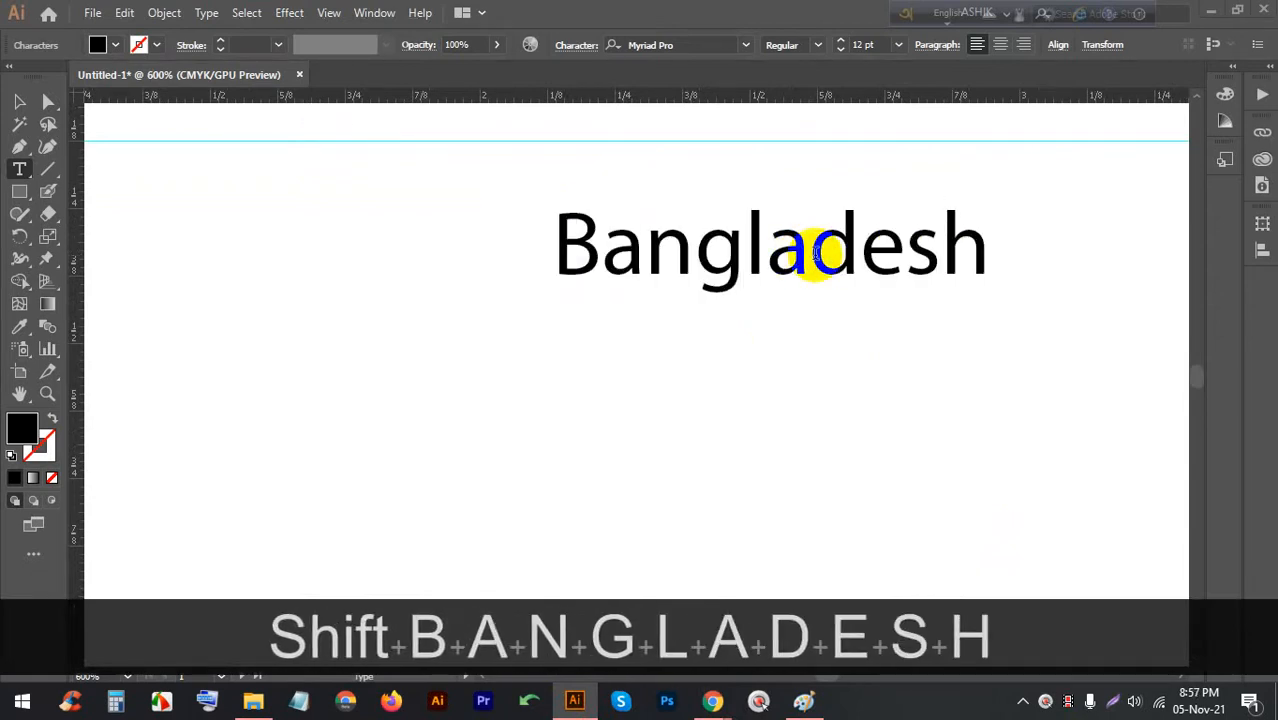
scroll(797, 275, "down", 5)
scroll(798, 273, "up", 1)
scroll(562, 215, "down", 1)
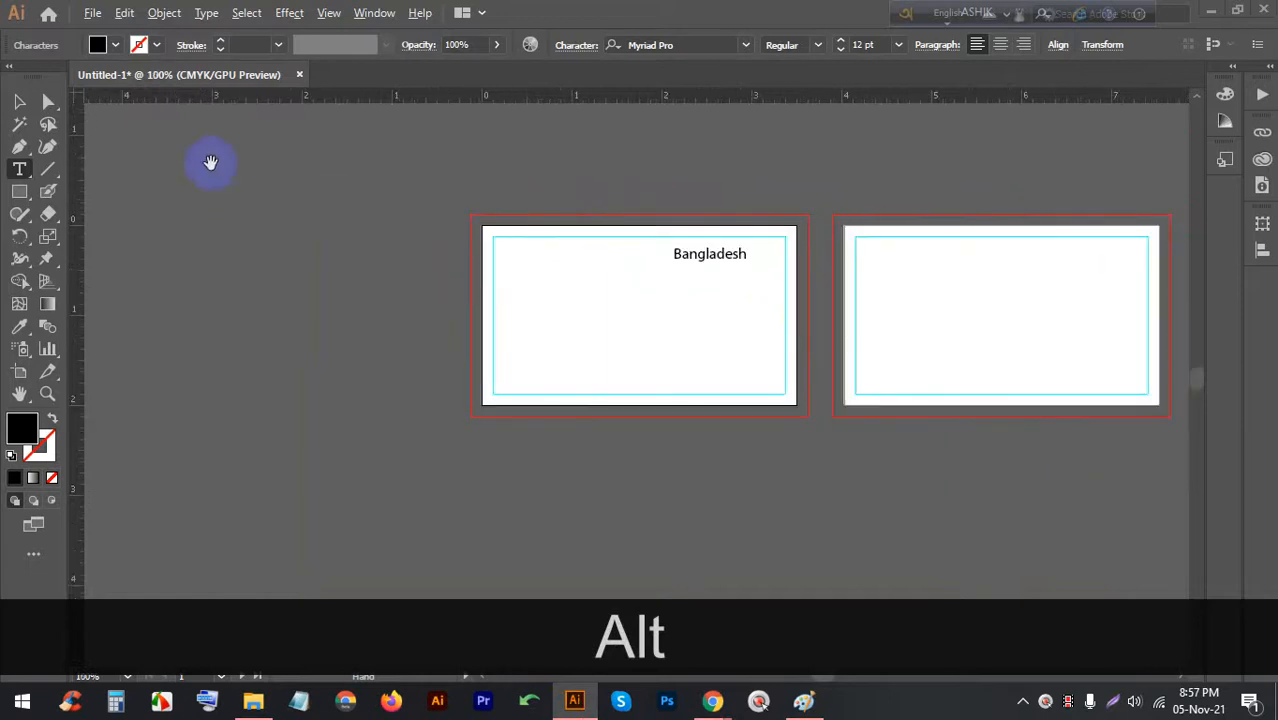
key("alt+space")
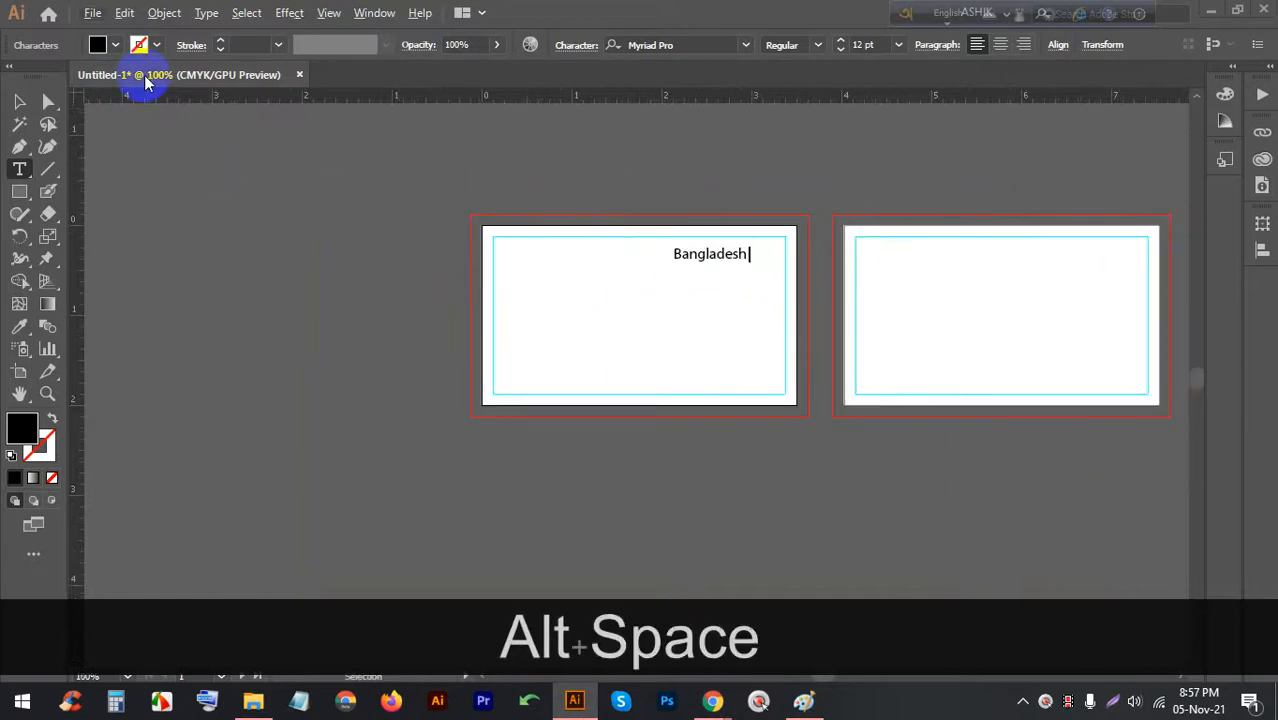
double_click(702, 253)
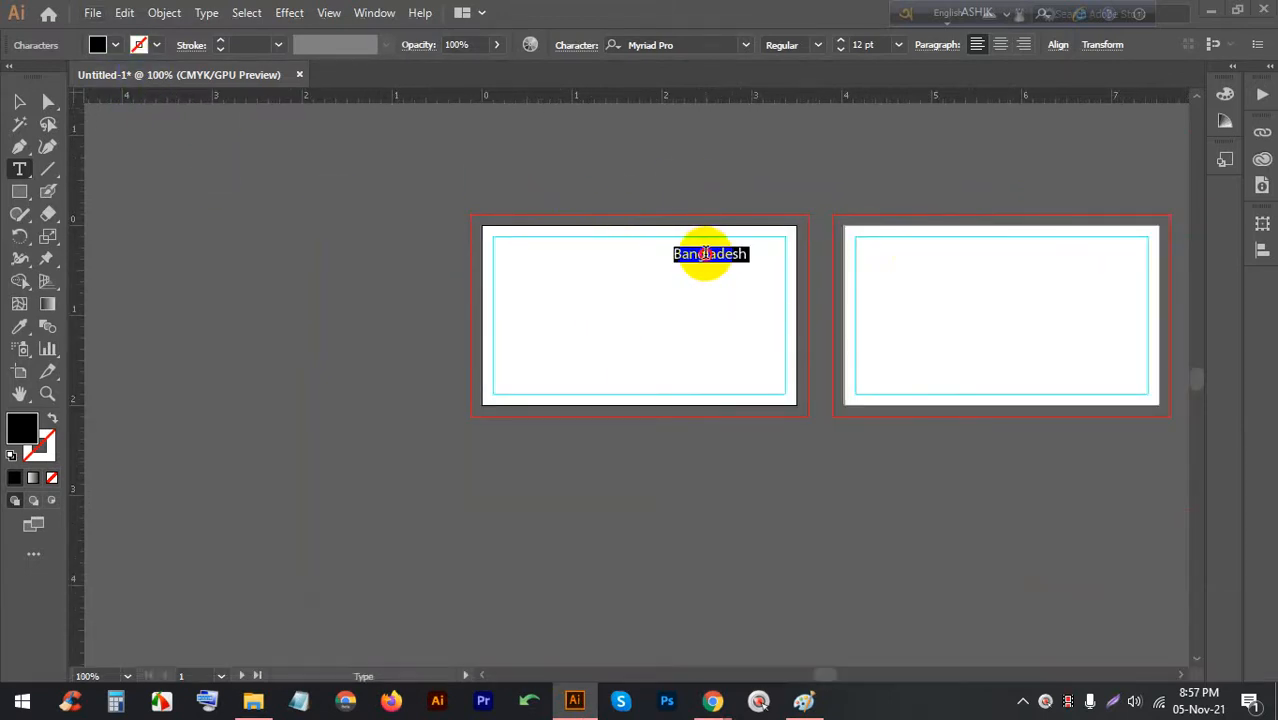
Apply the Blackadder ITC font to the Bangladesh text
left_click(742, 44)
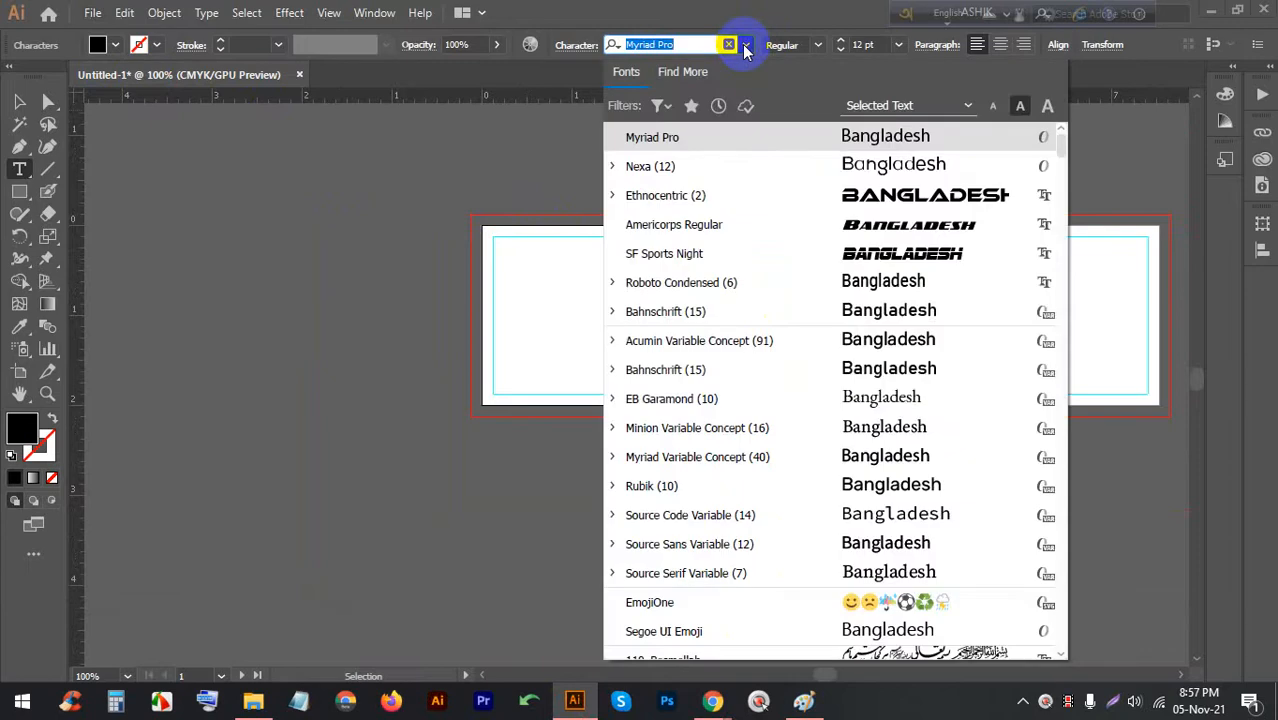
scroll(810, 250, "down", 4)
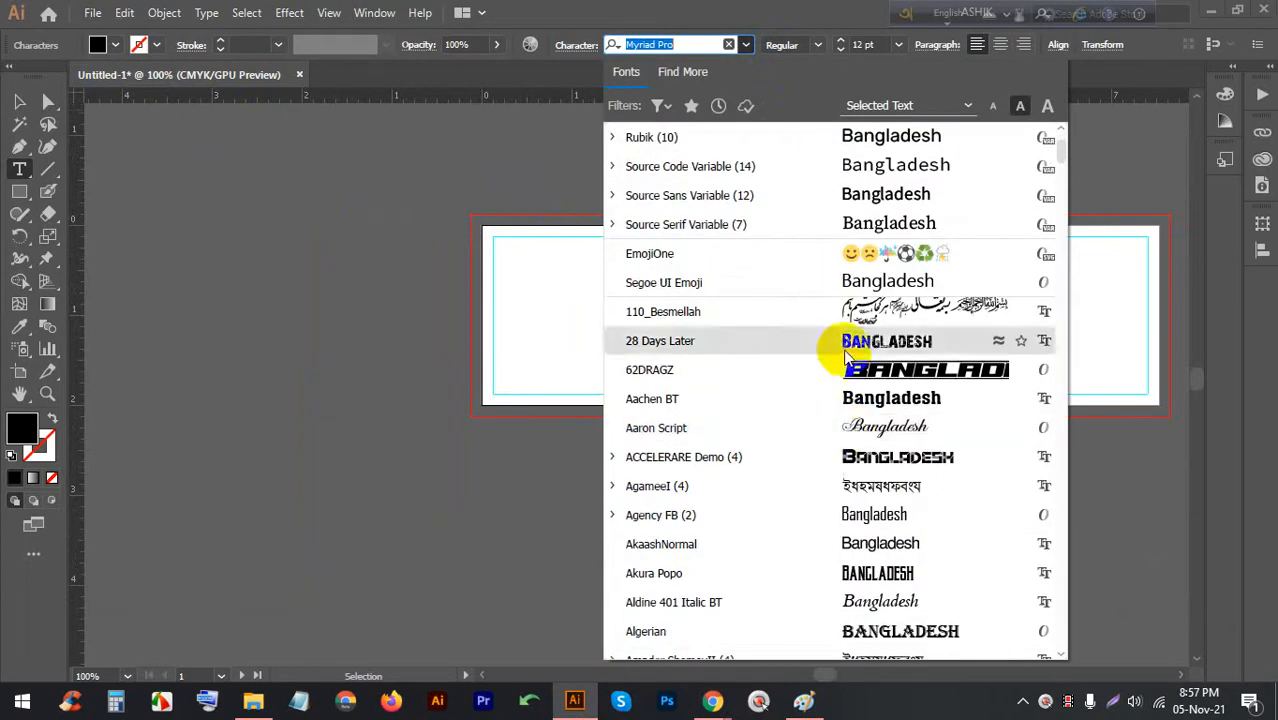
scroll(845, 345, "down", 4)
scroll(870, 240, "down", 2)
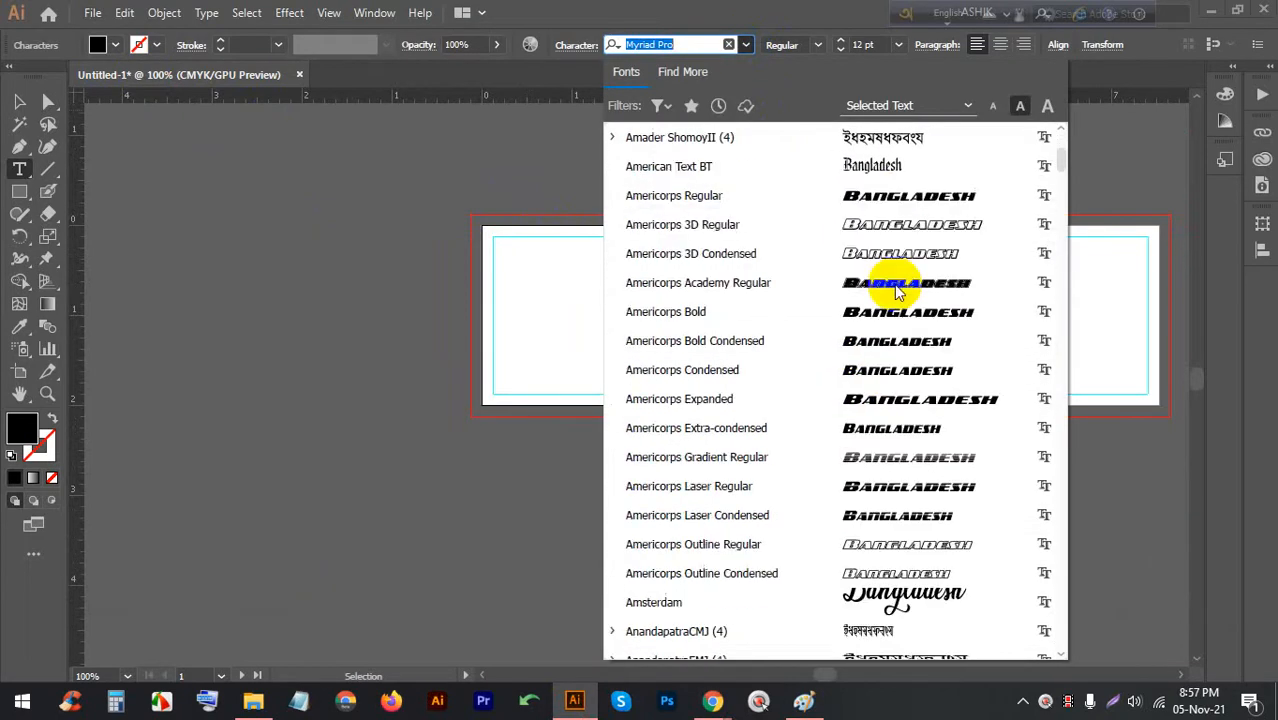
scroll(870, 250, "down", 4)
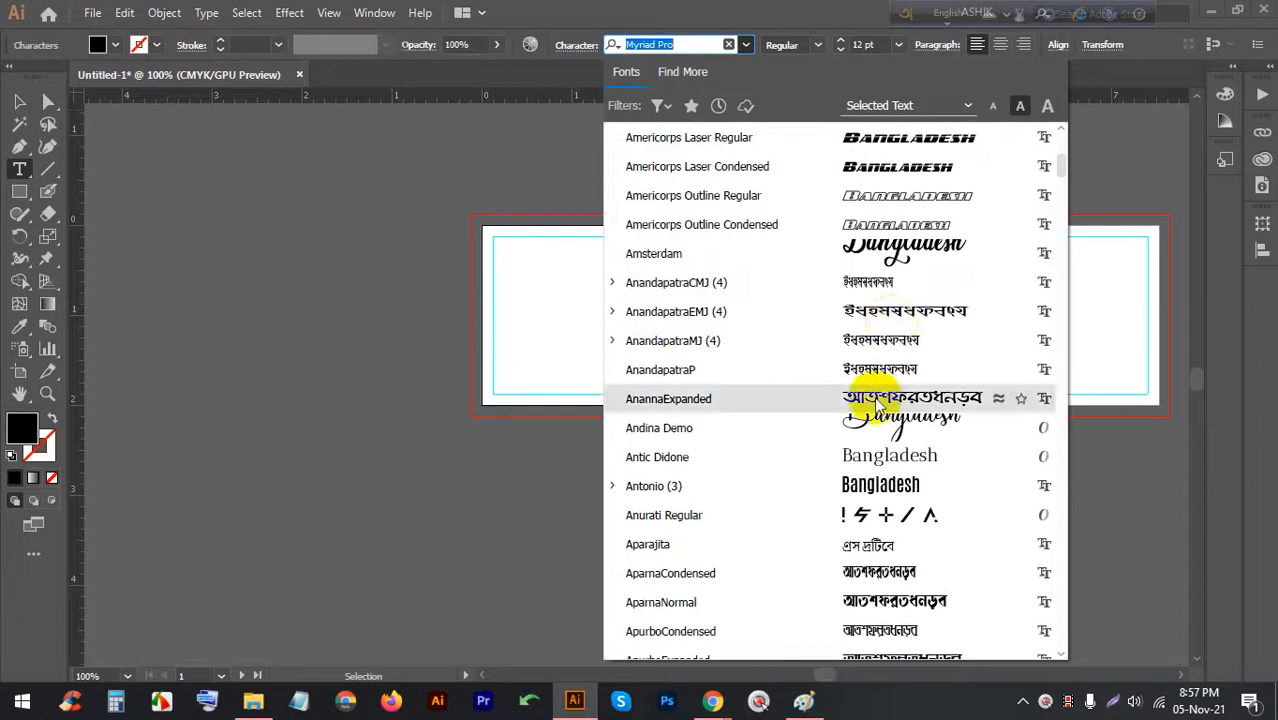
scroll(880, 430, "down", 2)
scroll(950, 400, "down", 3)
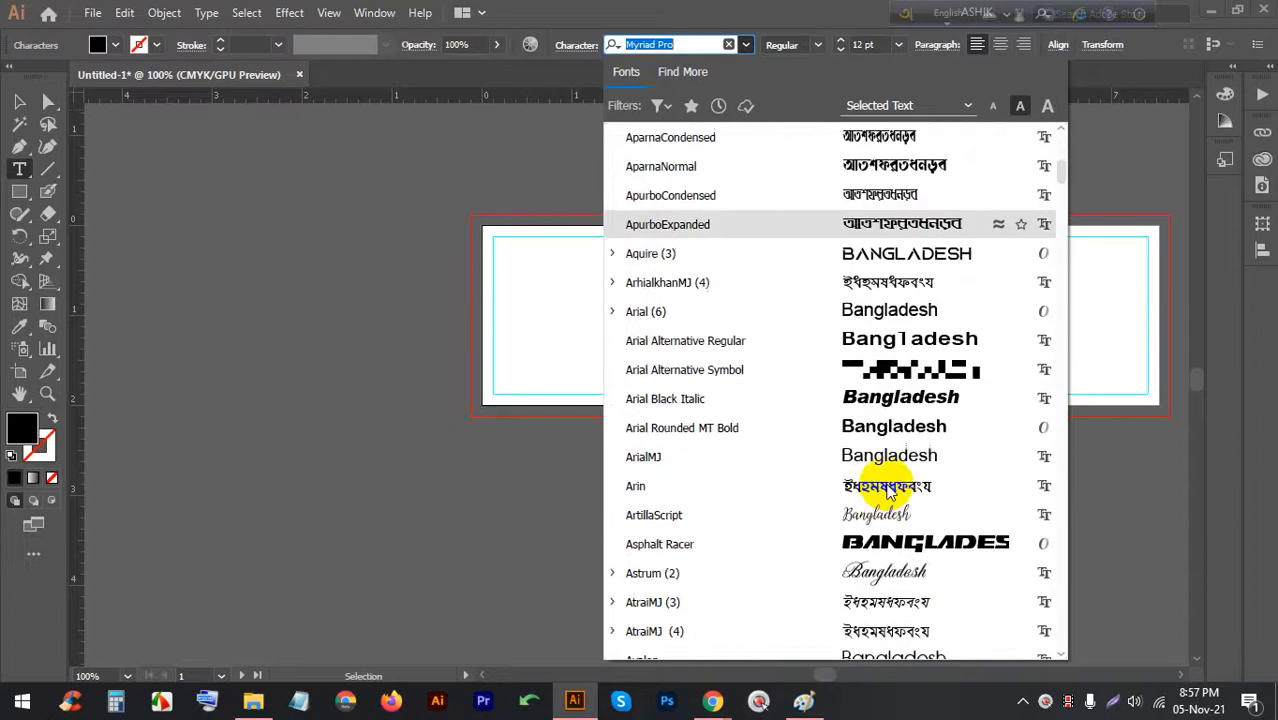
scroll(912, 403, "down", 1)
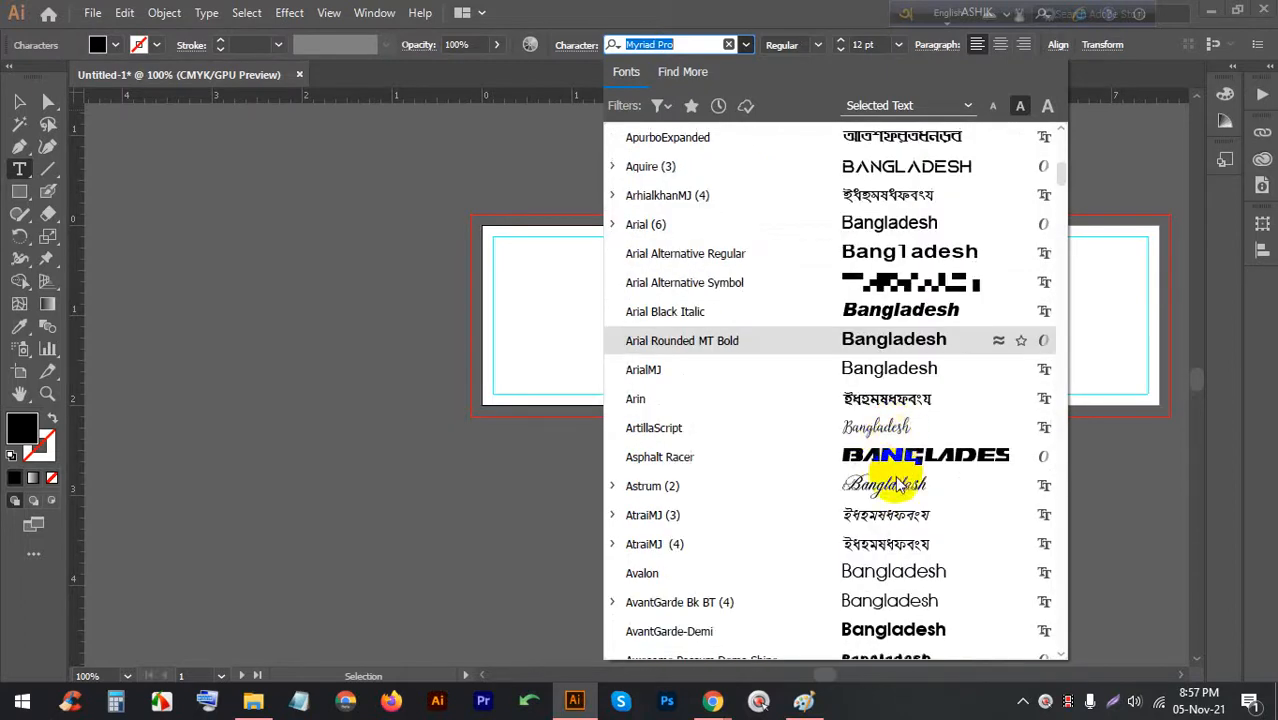
scroll(895, 470, "down", 4)
scroll(897, 487, "down", 6)
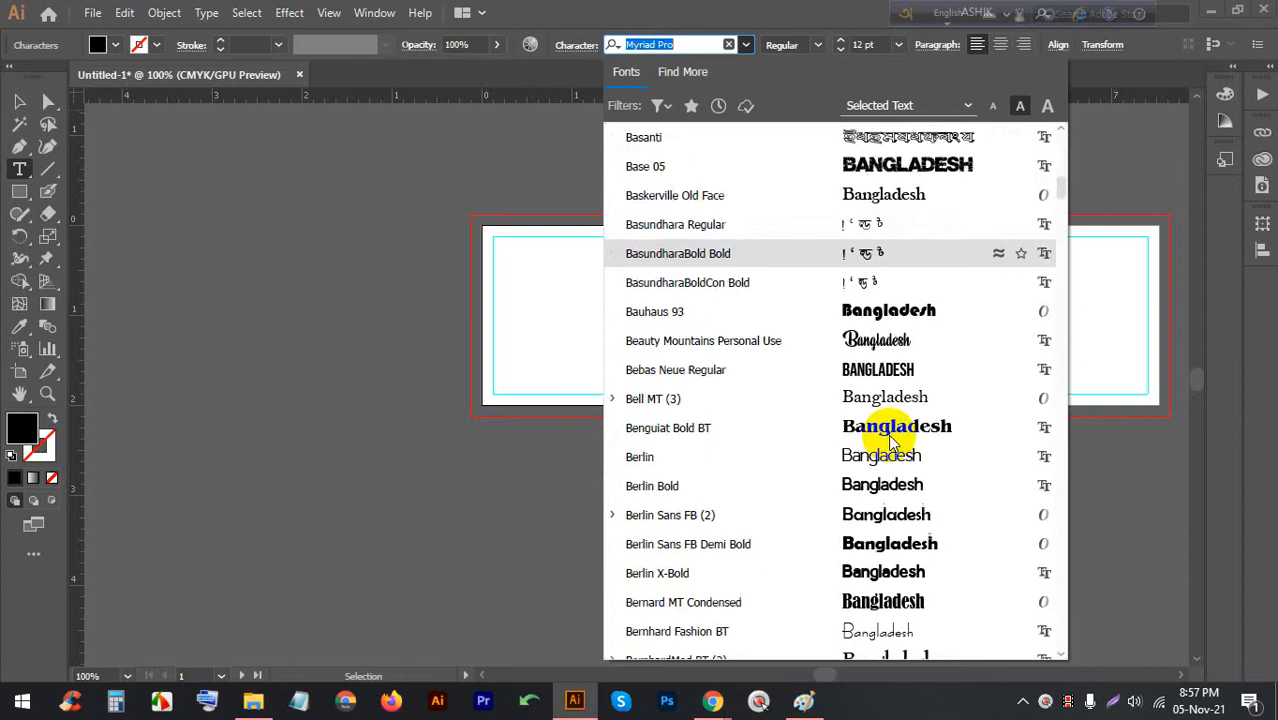
scroll(907, 491, "down", 2)
scroll(870, 334, "down", 3)
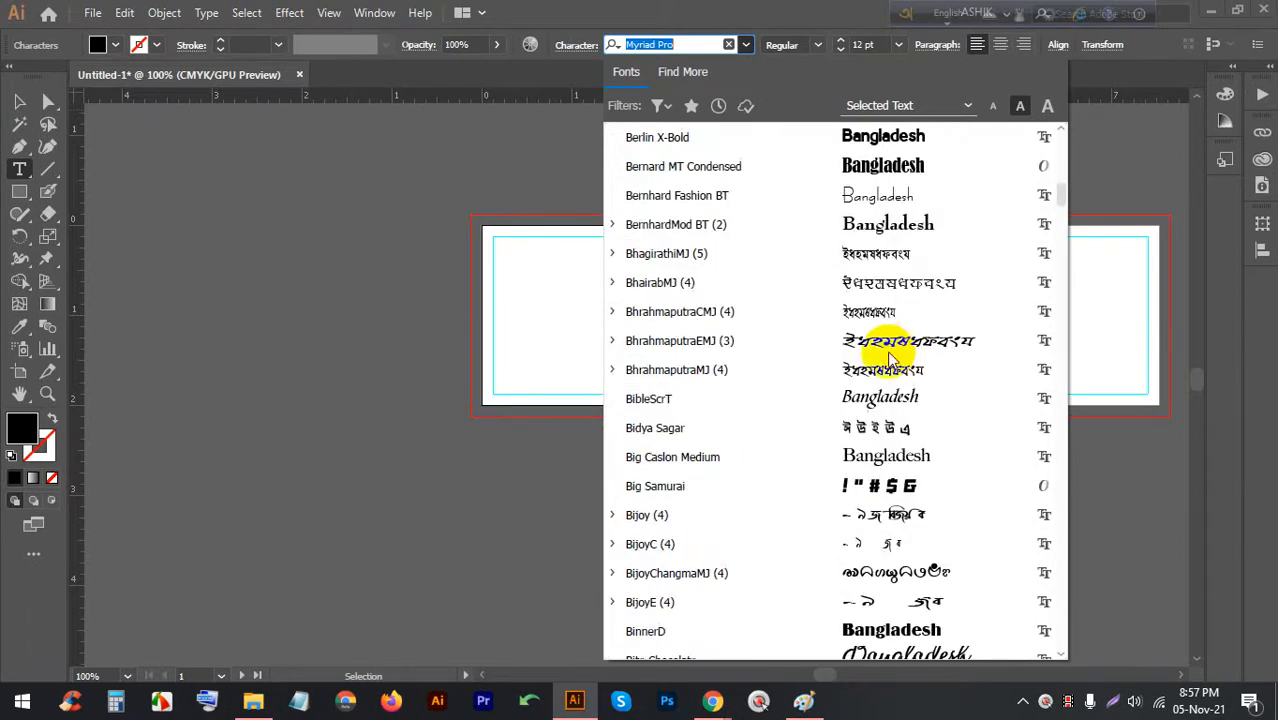
scroll(884, 194, "down", 1)
scroll(884, 308, "down", 4)
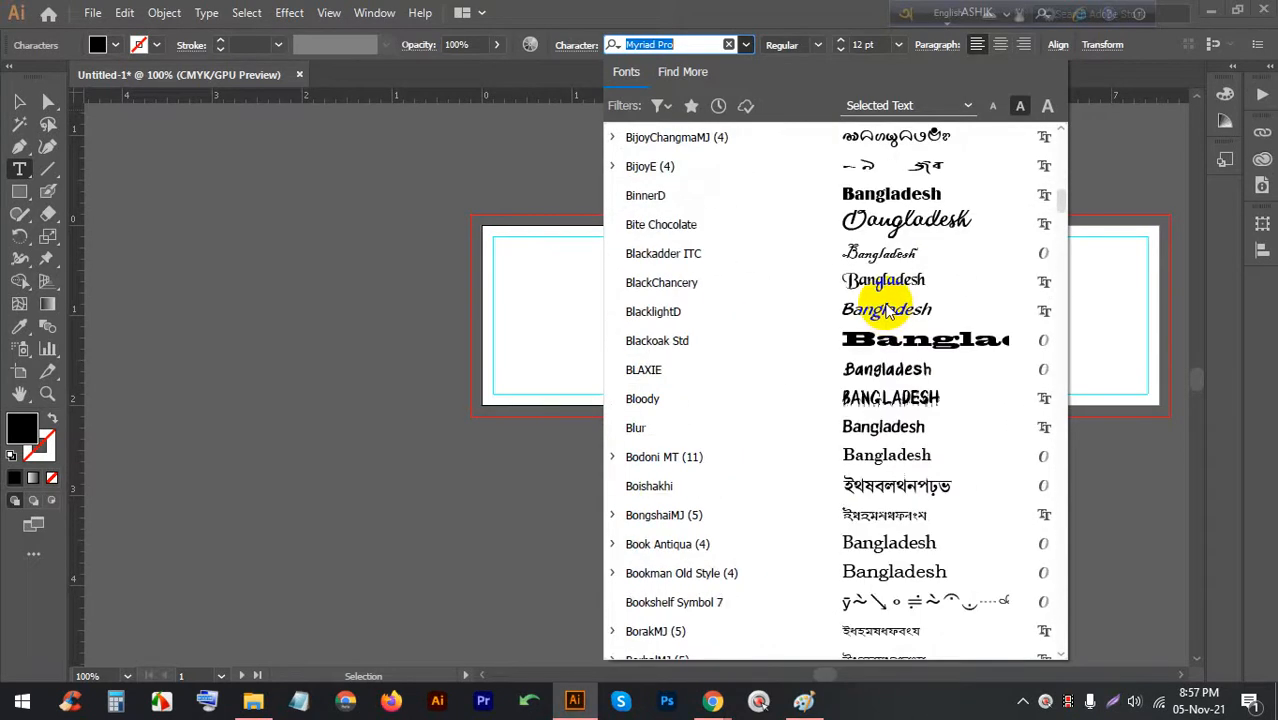
left_click(887, 250)
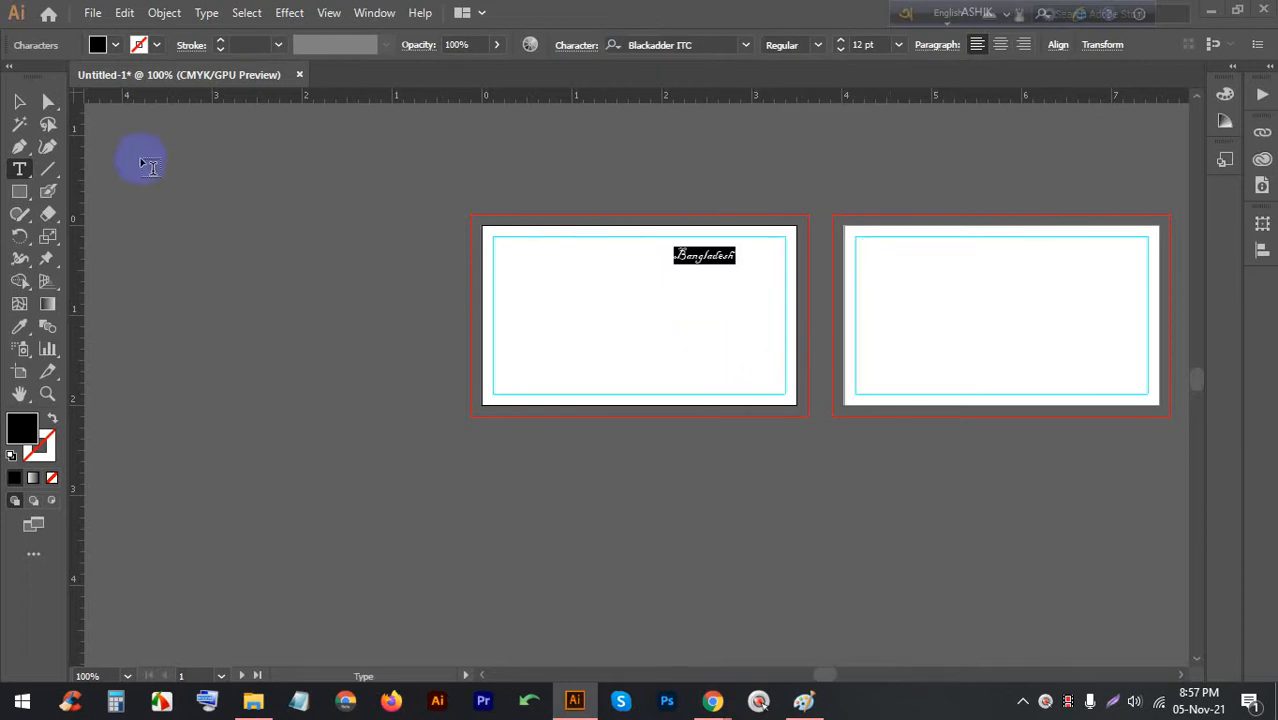
Deselect the text and zoom in to inspect the Blackadder ITC result
left_click(19, 101)
left_click(355, 416)
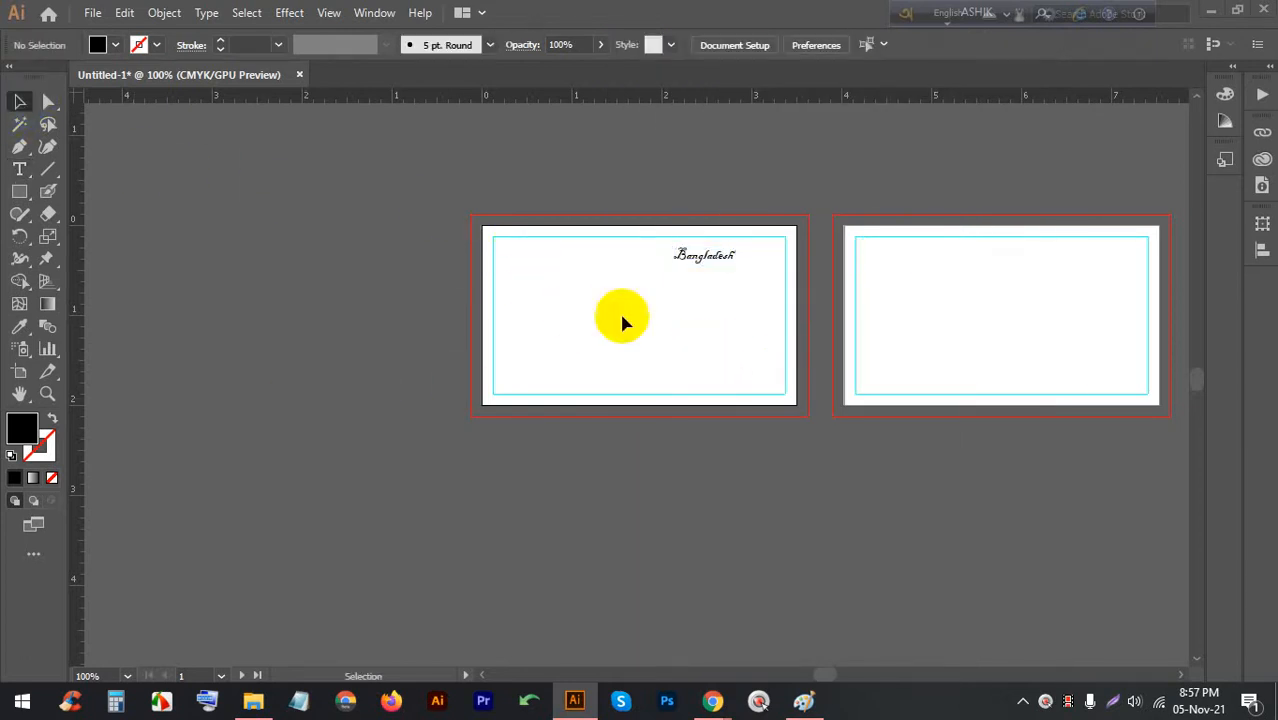
key("alt")
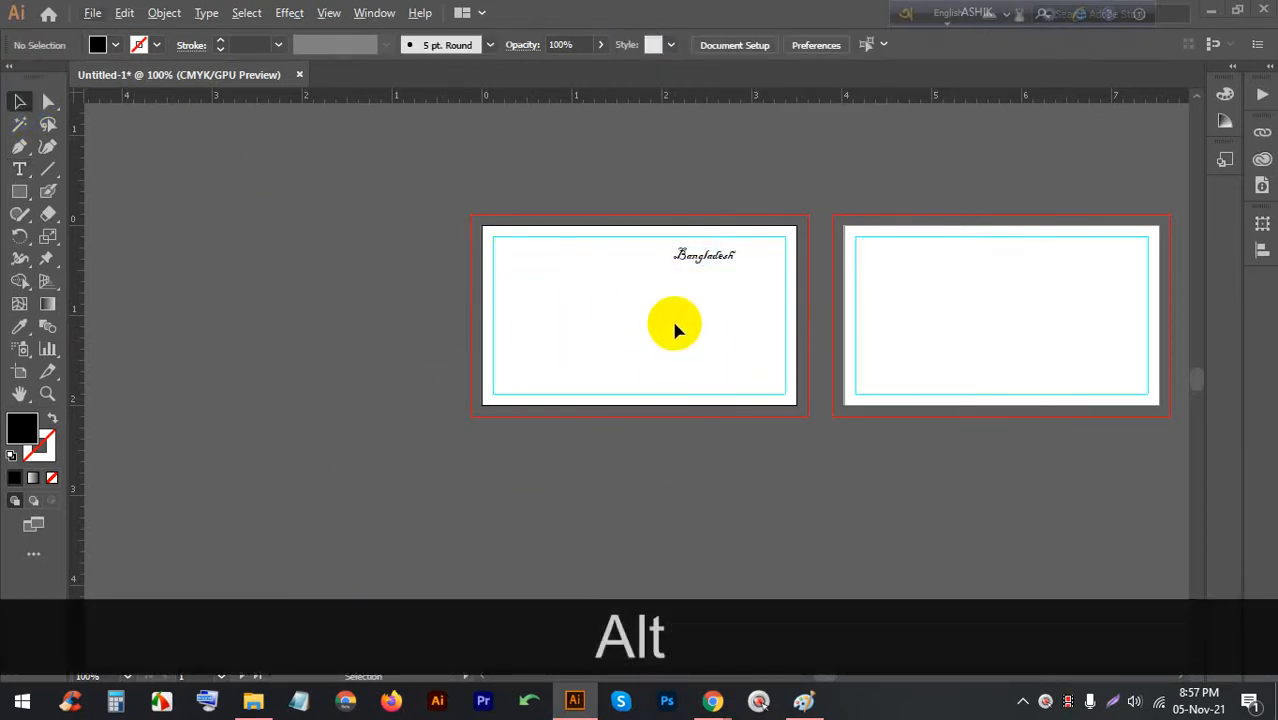
scroll(707, 270, "up", 5)
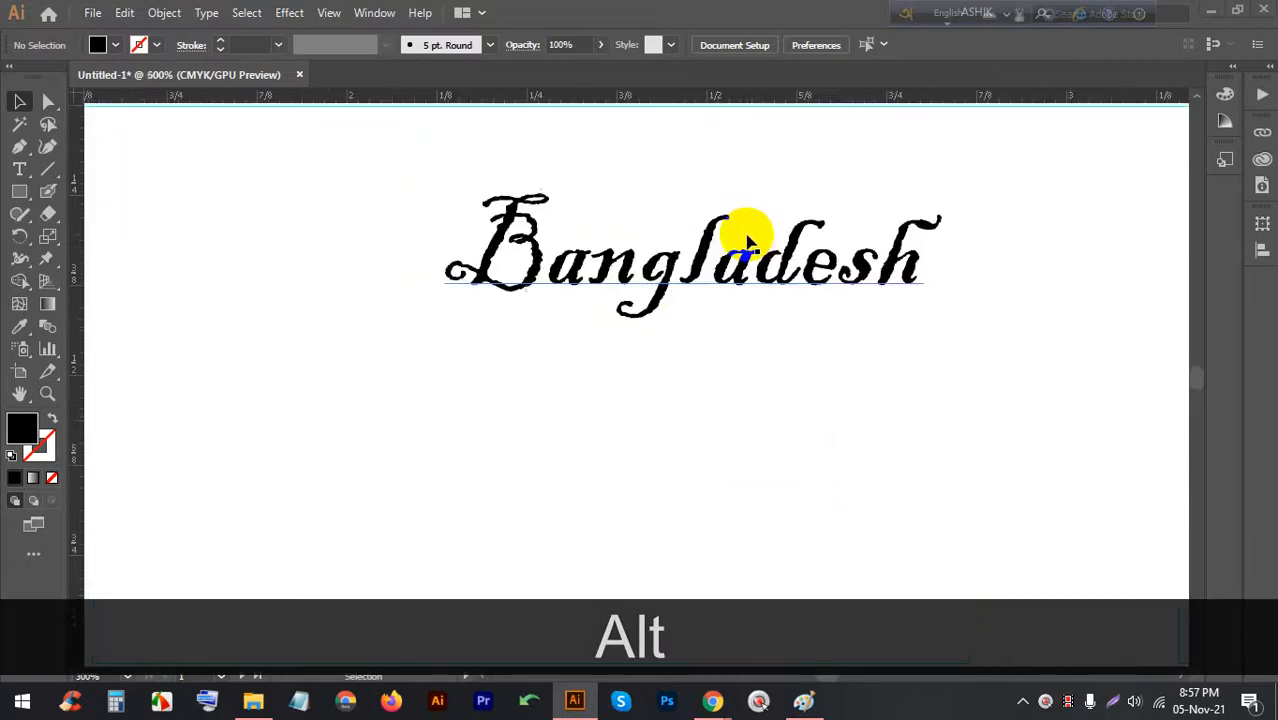
scroll(720, 265, "down", 4)
Change the Bangladesh text's font to DexGothicD and preview it deselected
left_click(752, 250)
left_click(745, 44)
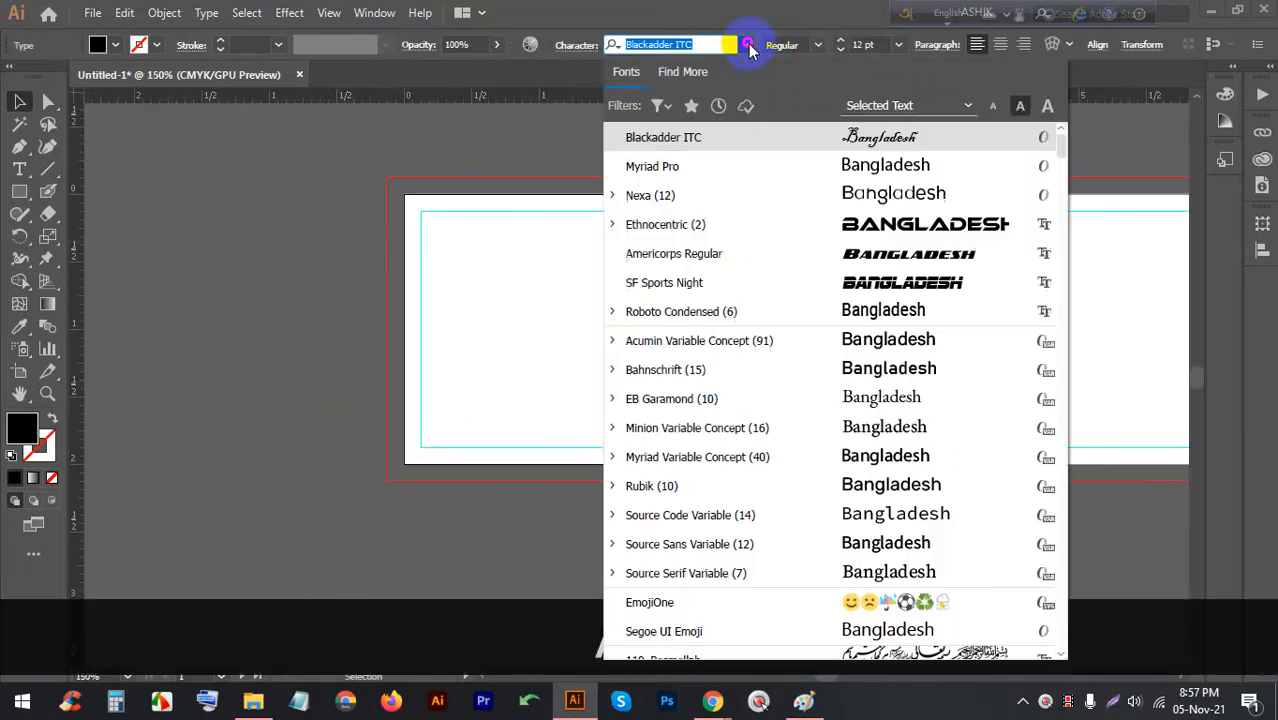
scroll(948, 195, "down", 1)
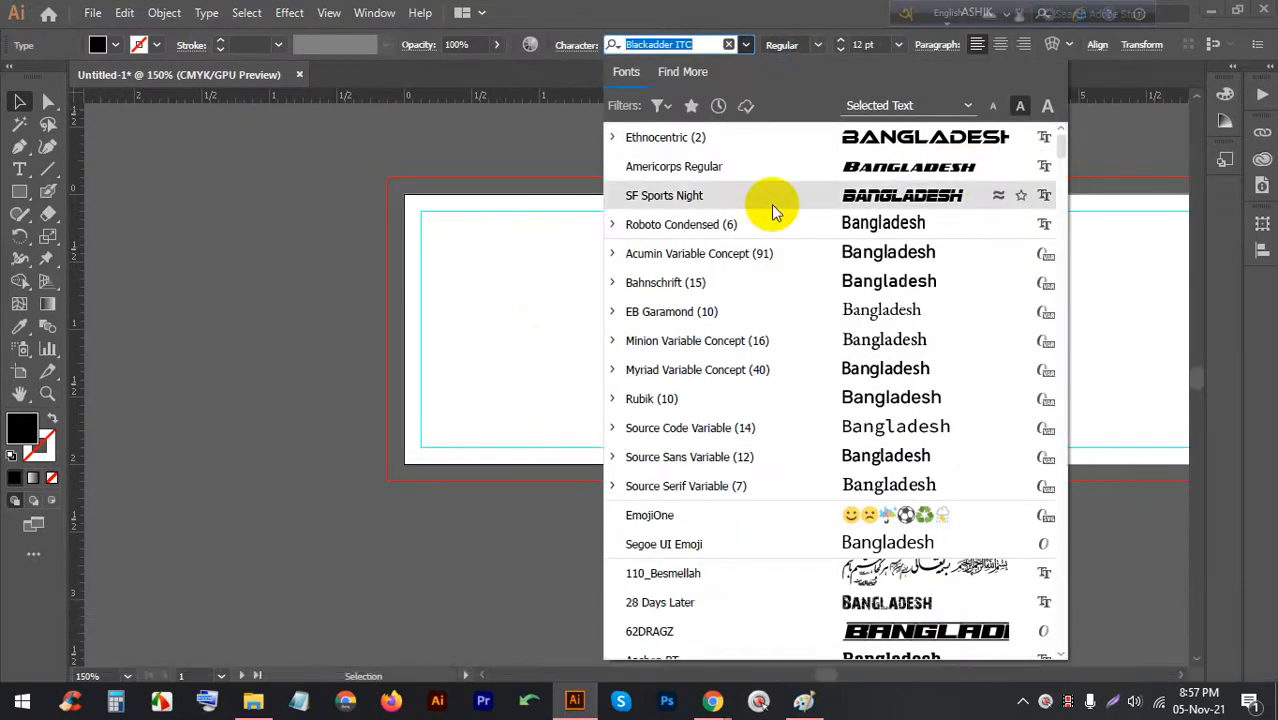
type("sty")
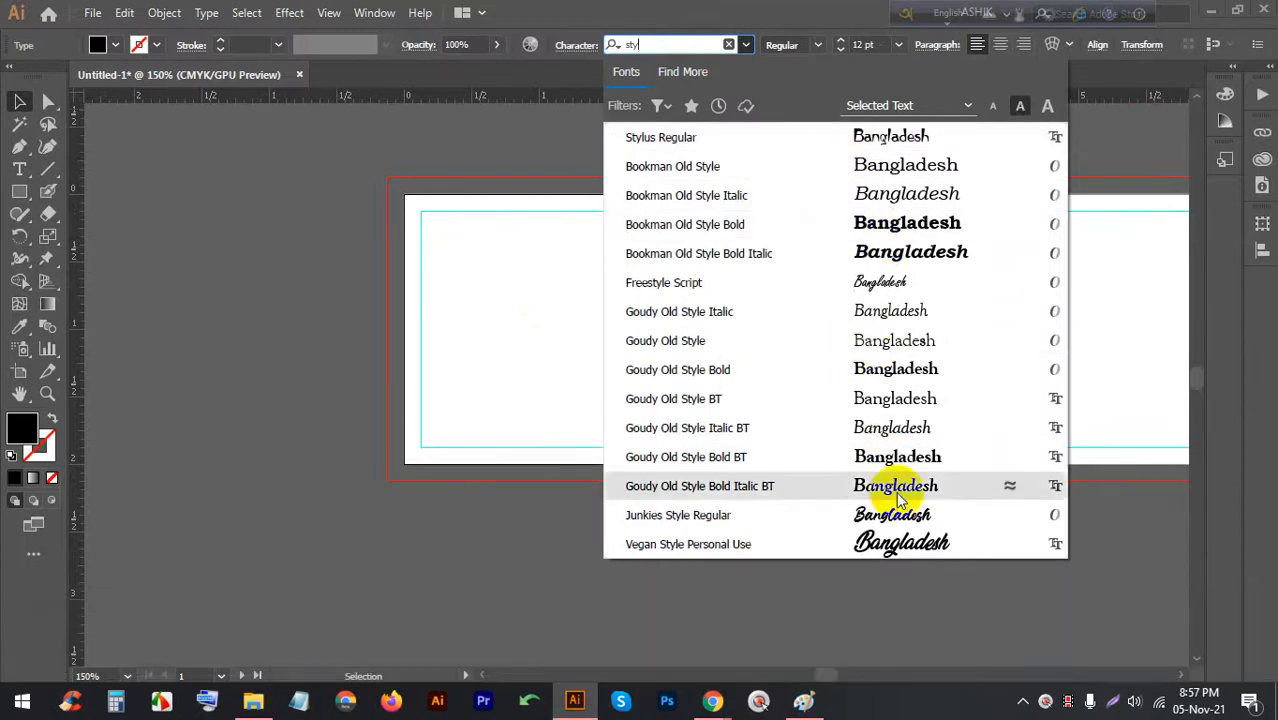
key("BackSpace")
key("BackSpace")
key("BackSpace")
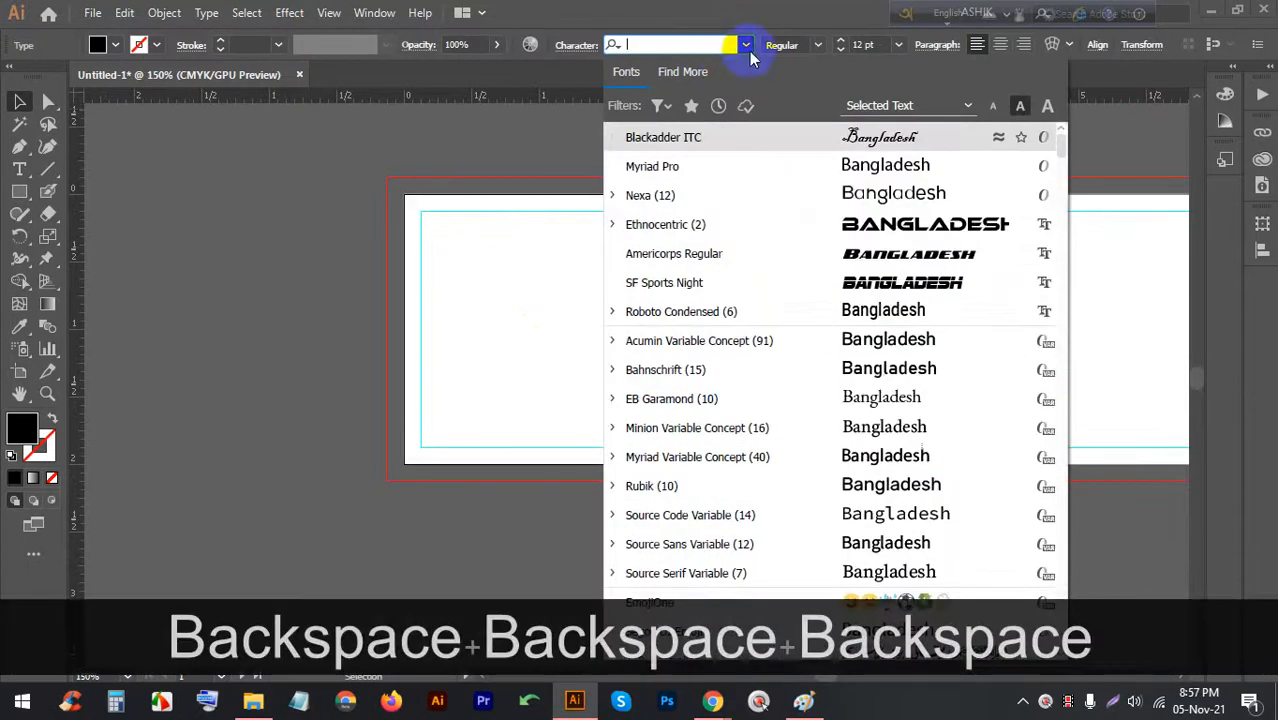
scroll(869, 395, "down", 10)
scroll(872, 470, "down", 20)
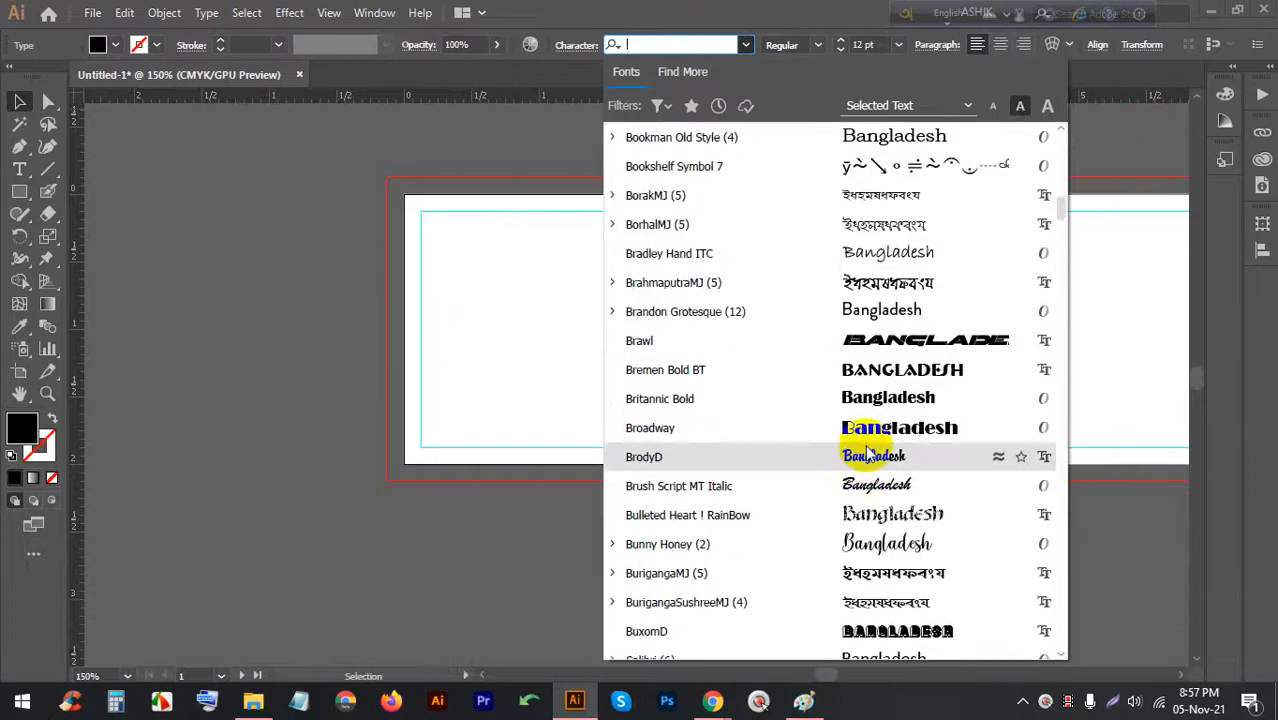
scroll(870, 440, "down", 15)
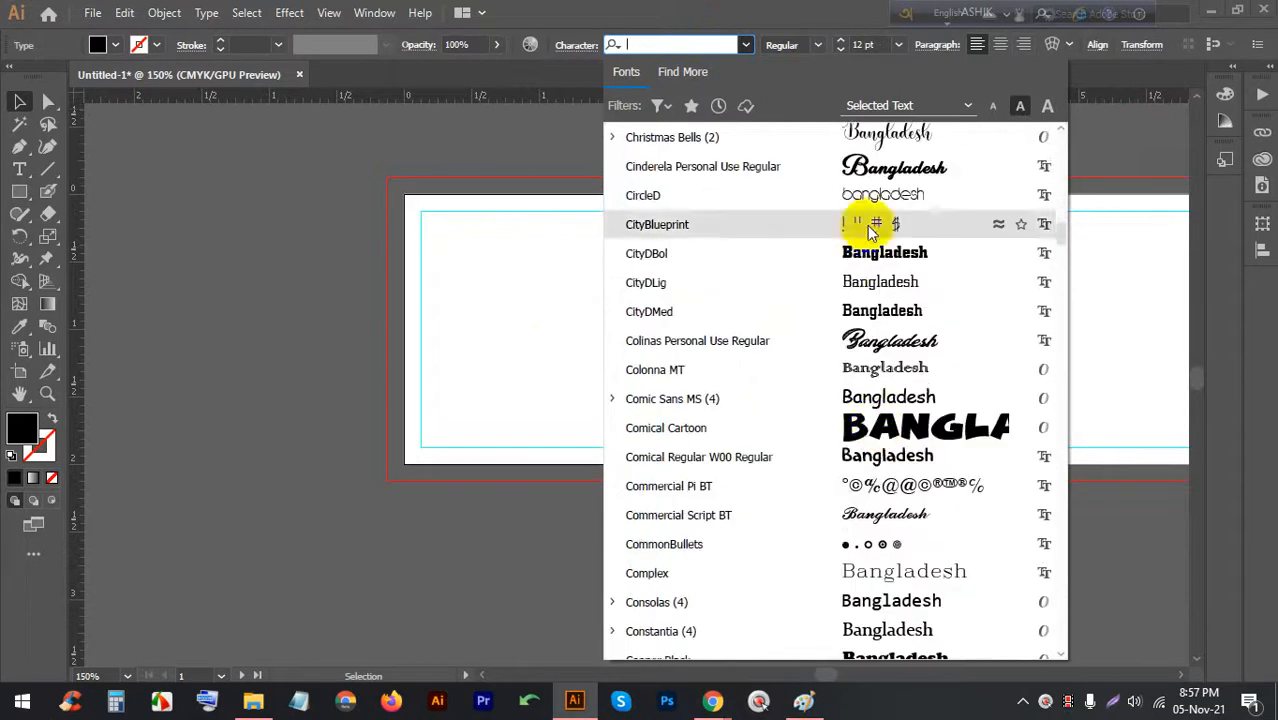
scroll(884, 380, "down", 1)
scroll(884, 450, "down", 5)
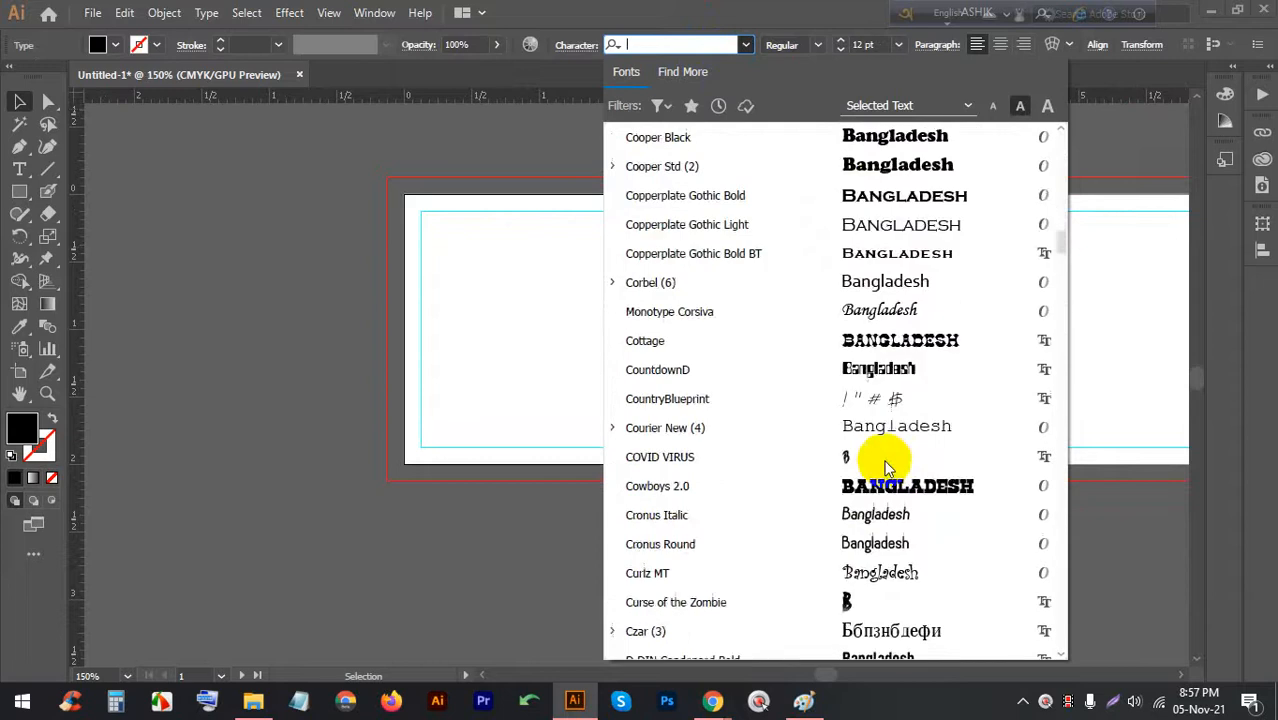
scroll(907, 277, "down", 6)
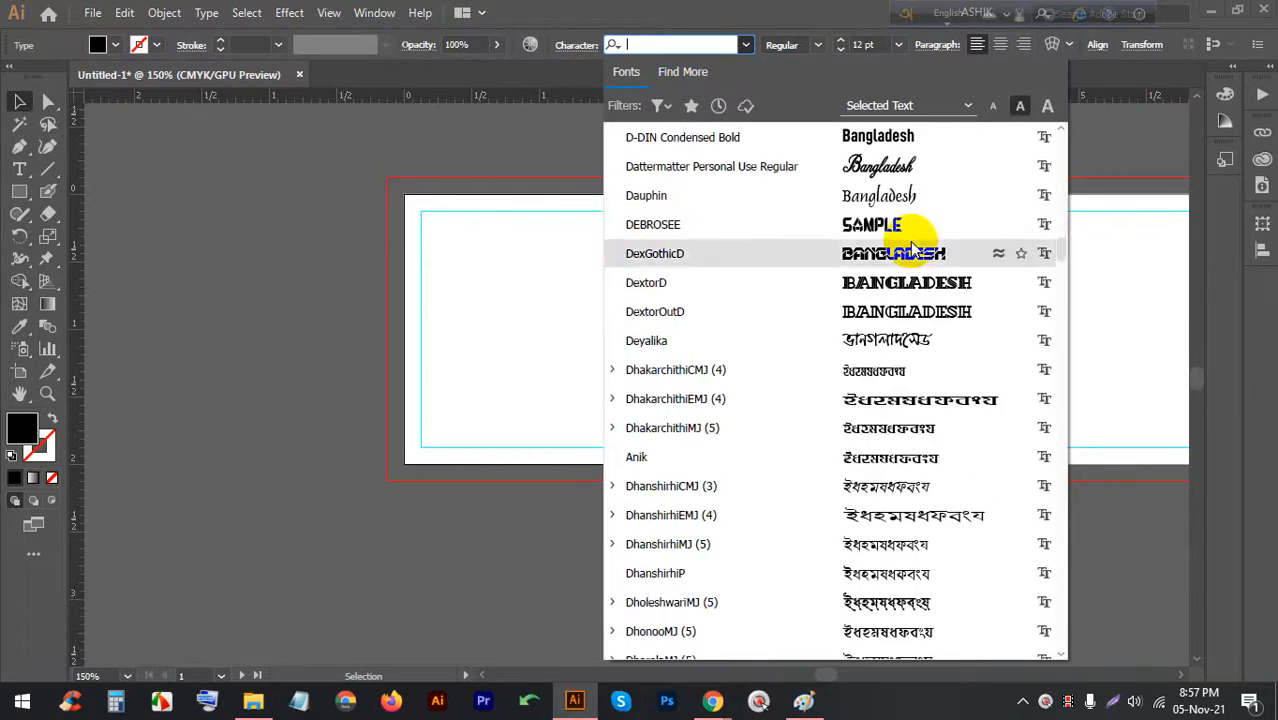
left_click(890, 258)
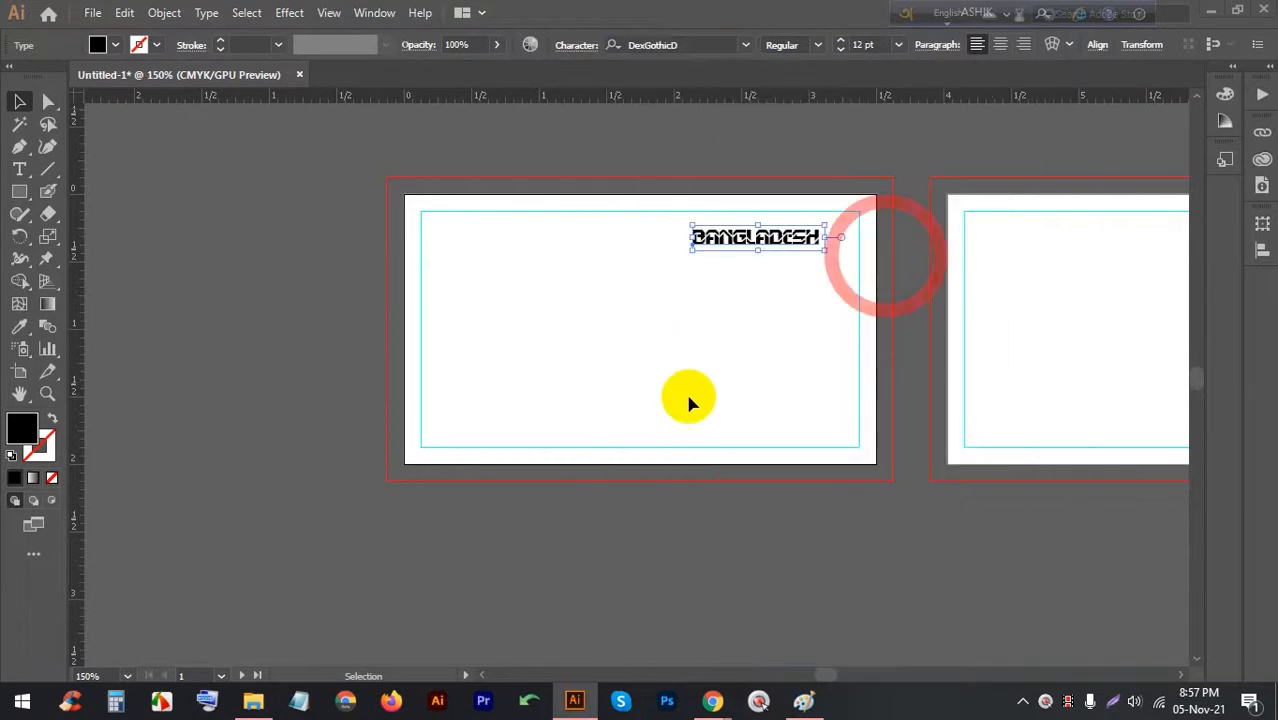
left_click(637, 346)
scroll(739, 210, "up", 3)
scroll(795, 310, "down", 6)
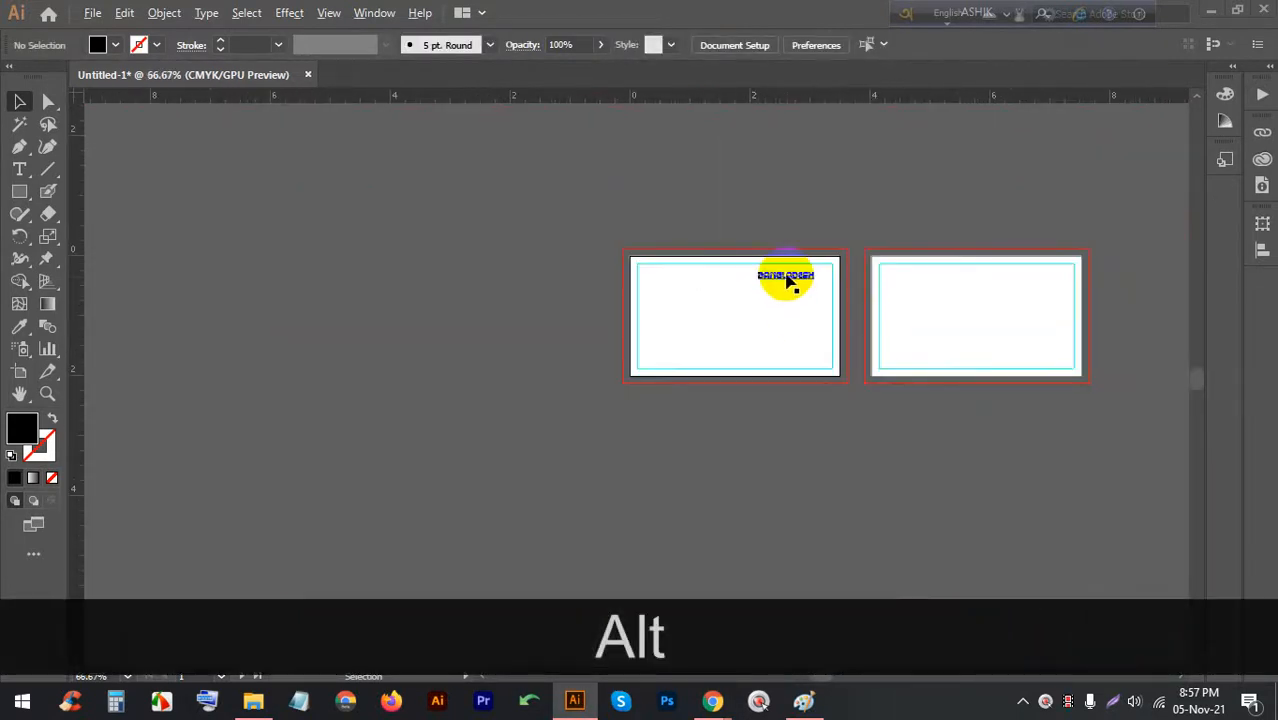
scroll(787, 277, "up", 5)
left_click(710, 702)
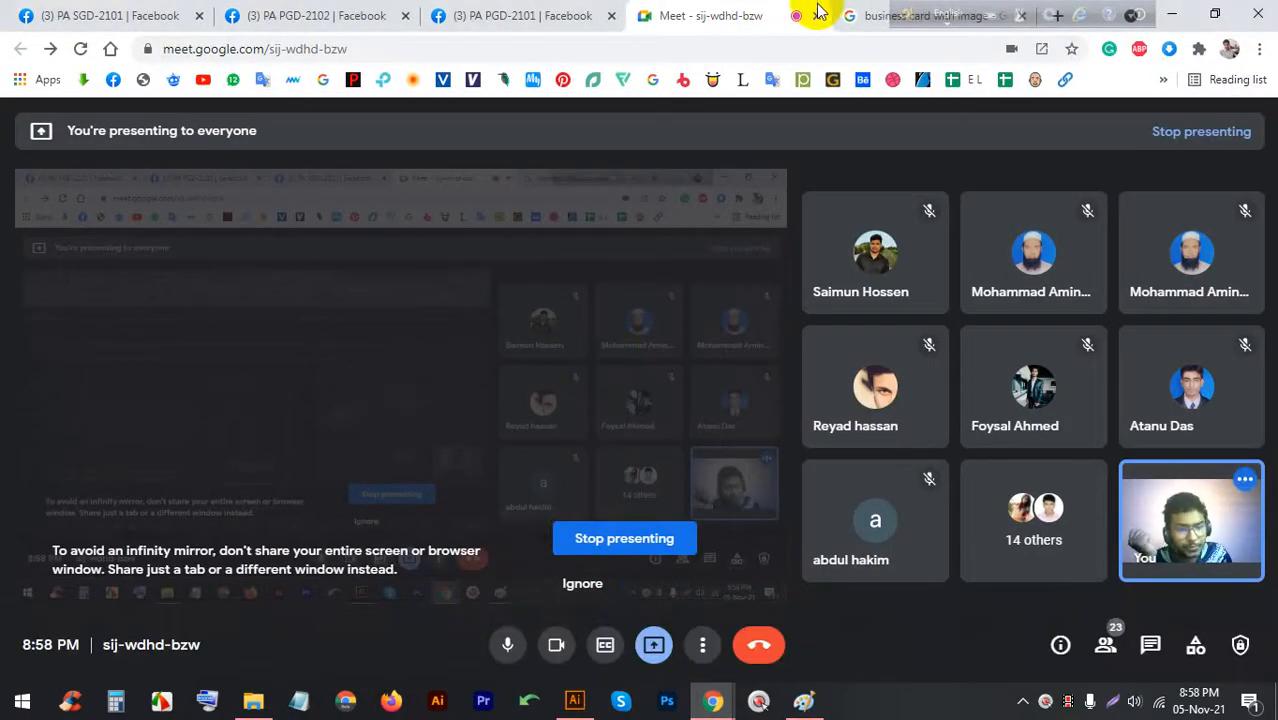
Return to the business card image search tab and move the floating language bar aside
left_click(880, 15)
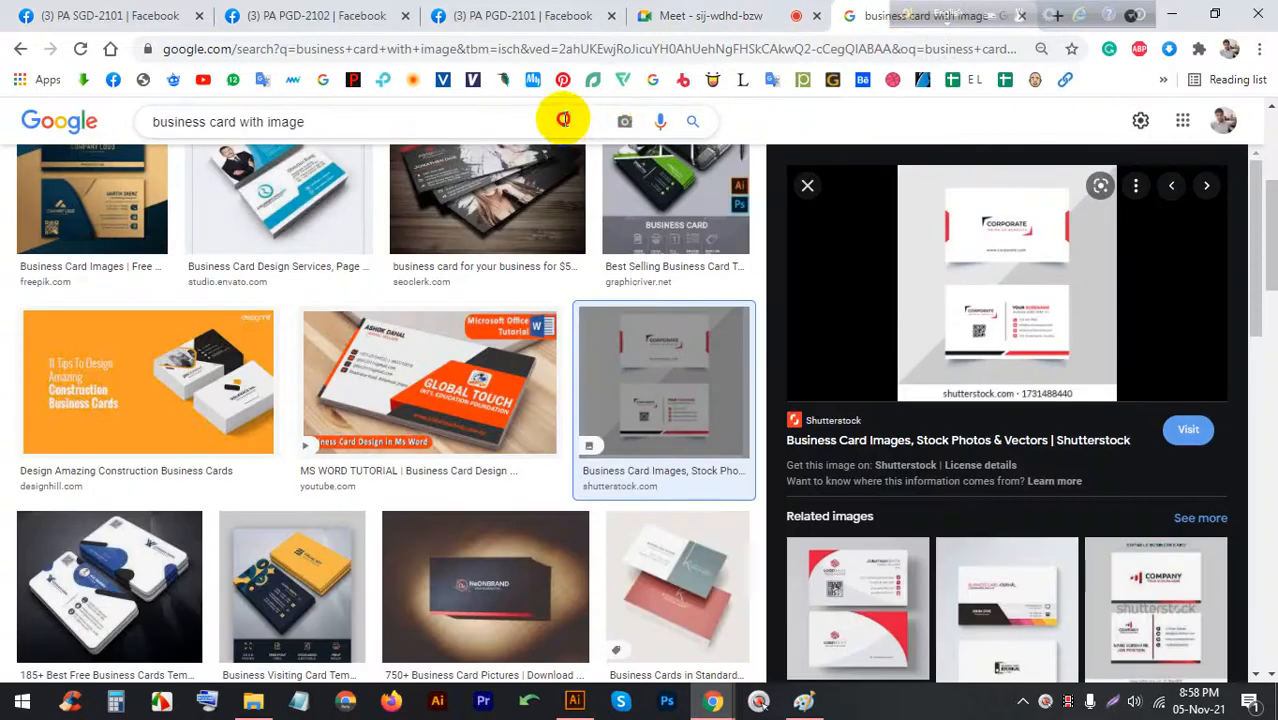
double_click(563, 118)
left_click(916, 18)
left_click_drag(920, 22, 941, 68)
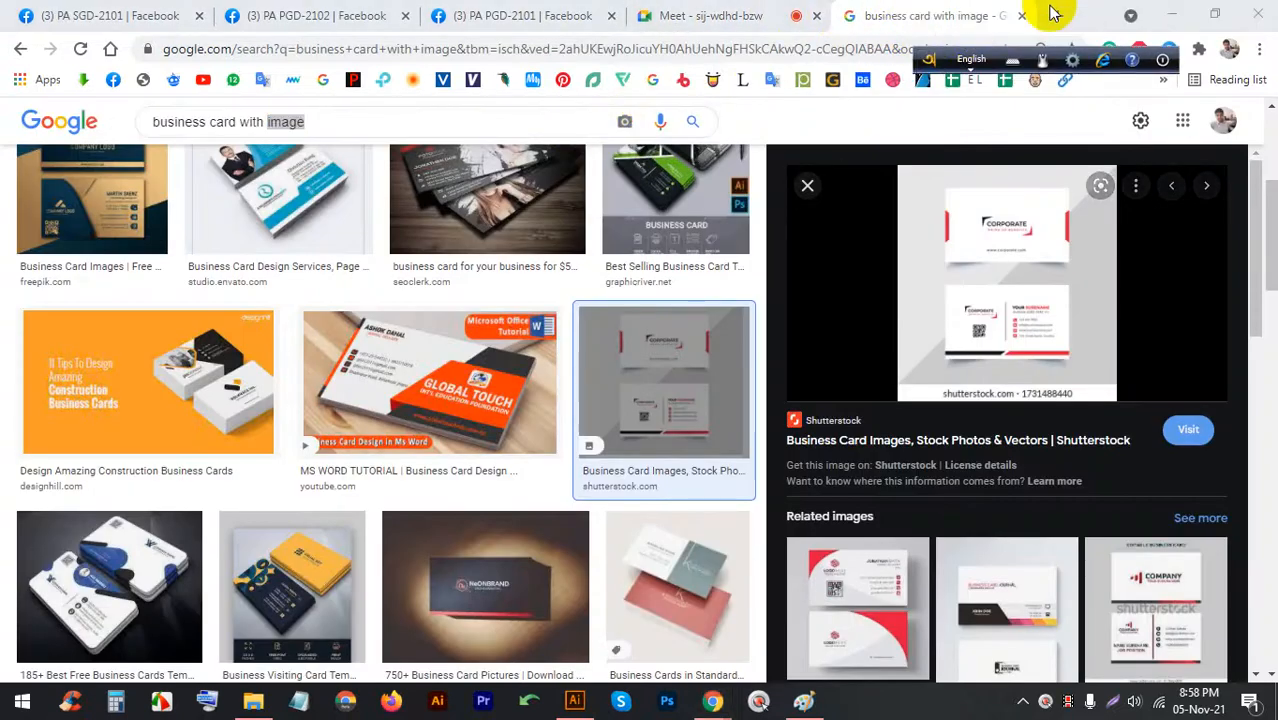
Search Google Images for 'lato font' in a new tab and preview the Lato Font Family Free image
left_click(1056, 14)
left_click(720, 56)
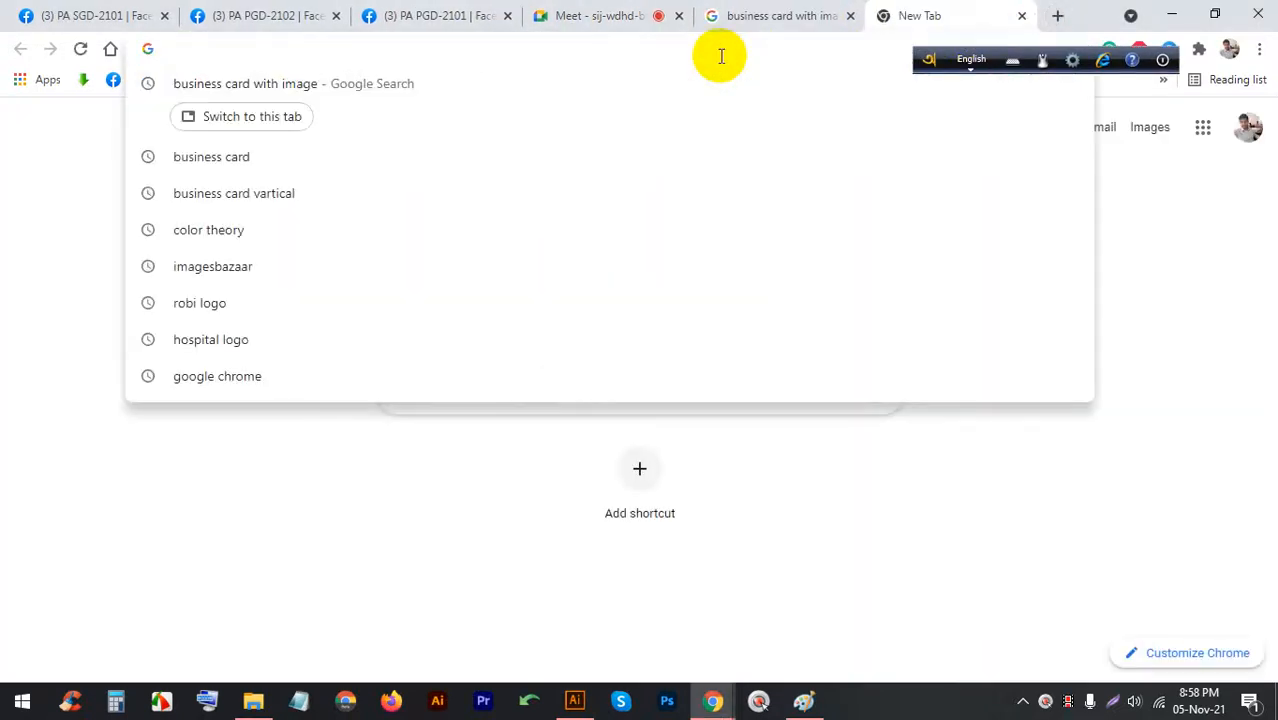
type("lato")
key("Return")
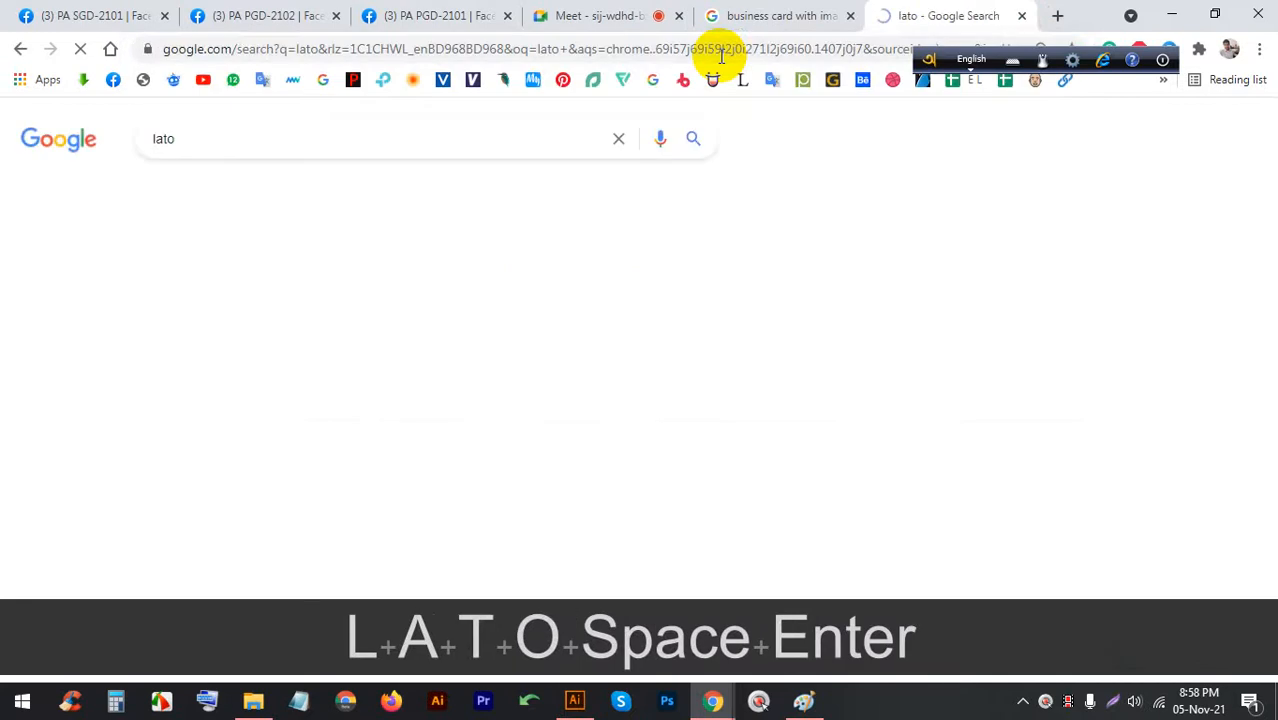
left_click(240, 188)
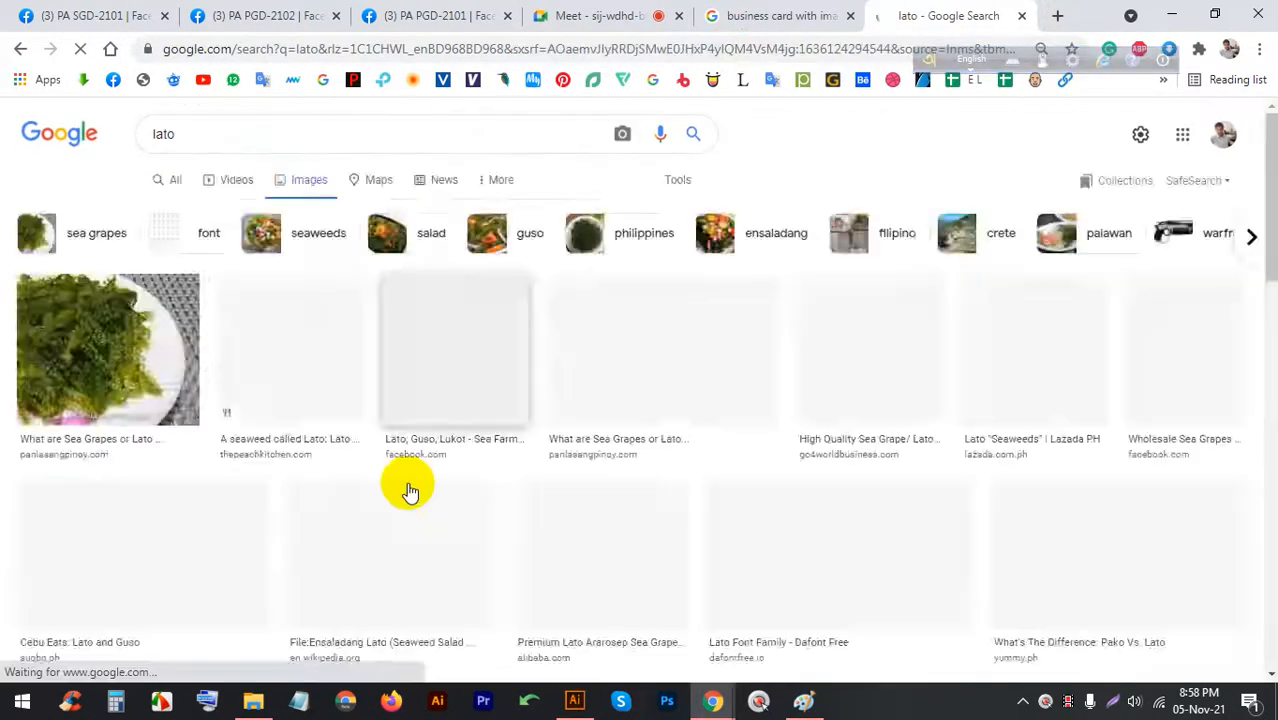
scroll(445, 441, "down", 5)
scroll(447, 435, "up", 5)
left_click(299, 134)
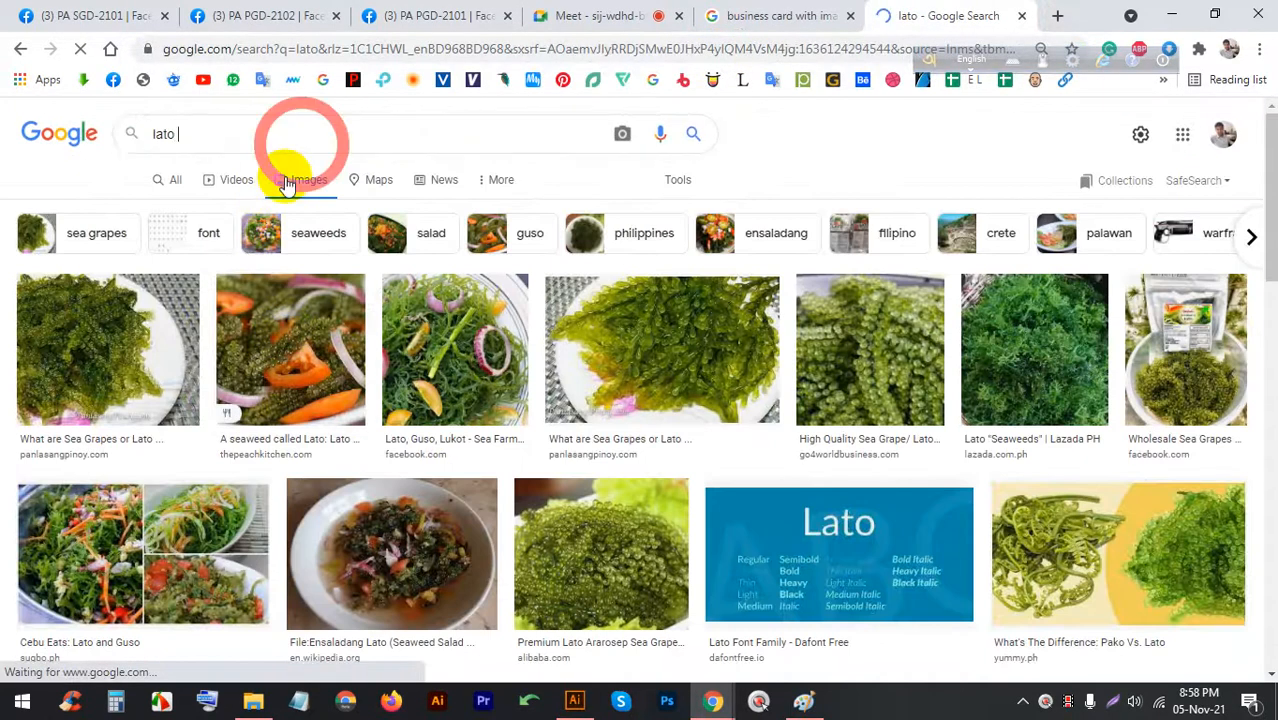
type("font")
key("Return")
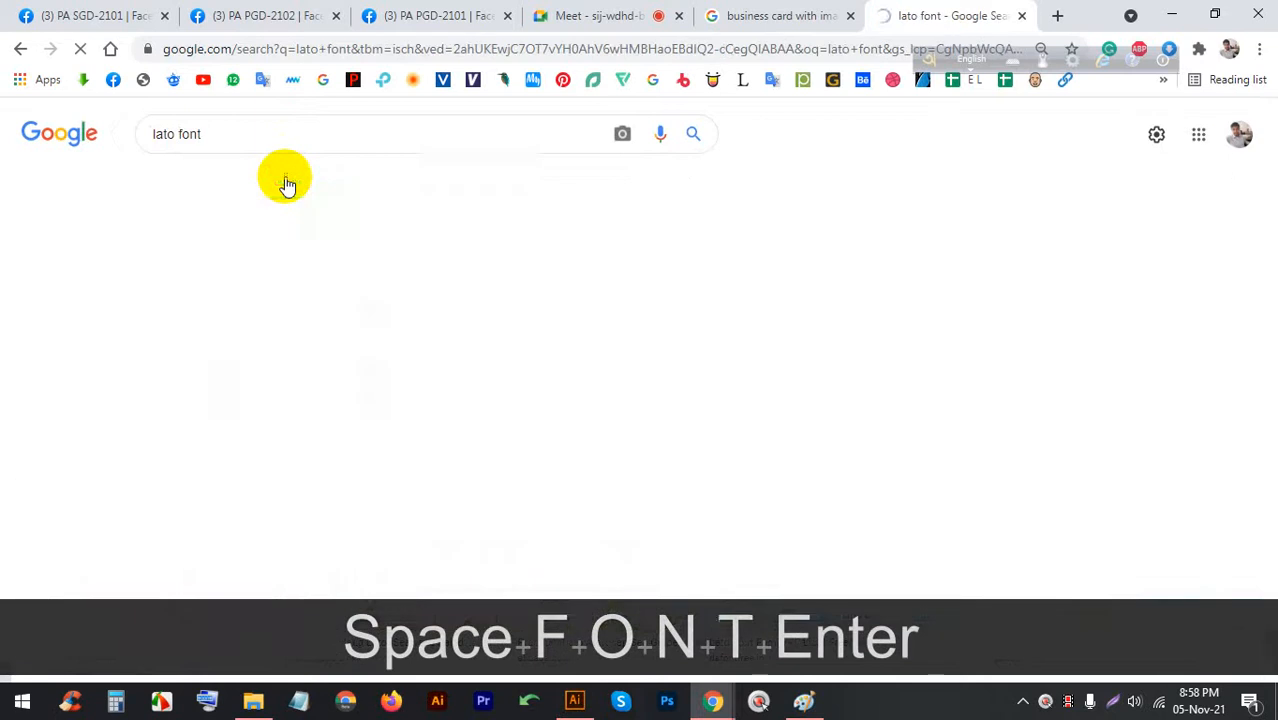
left_click(422, 372)
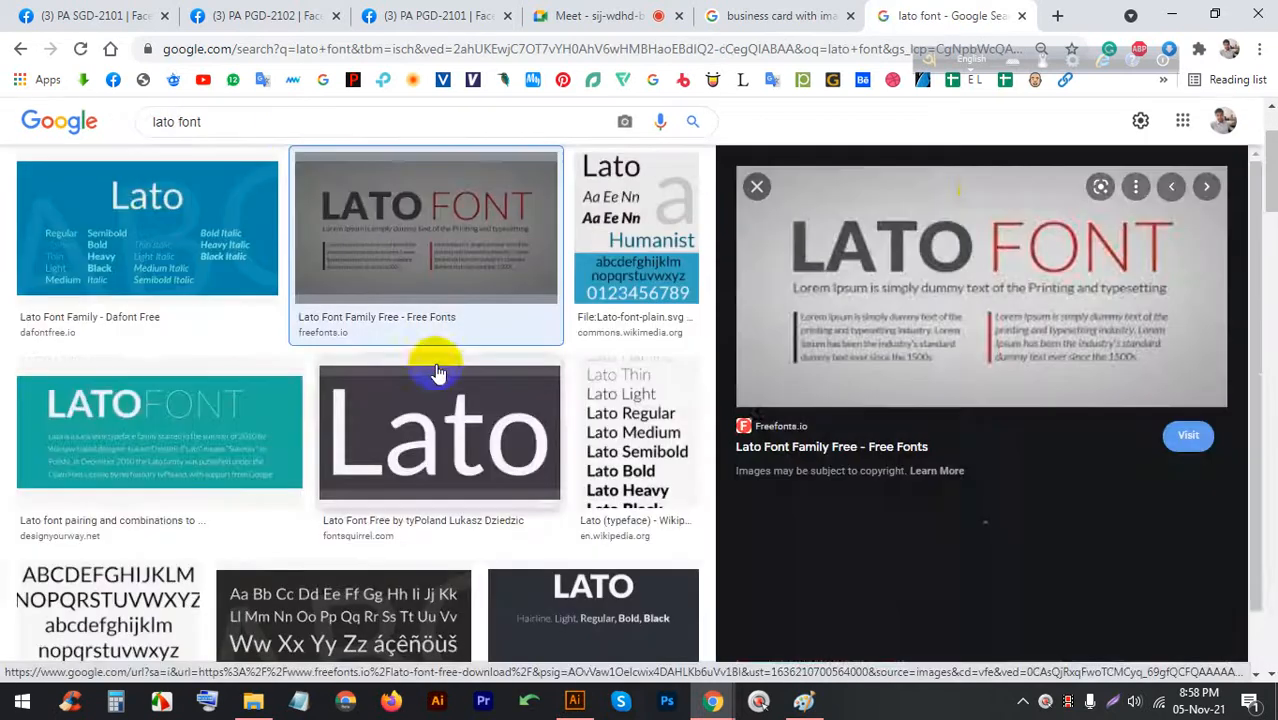
Start replacing 'lato' in the search query with 'nexa'
left_click(297, 121)
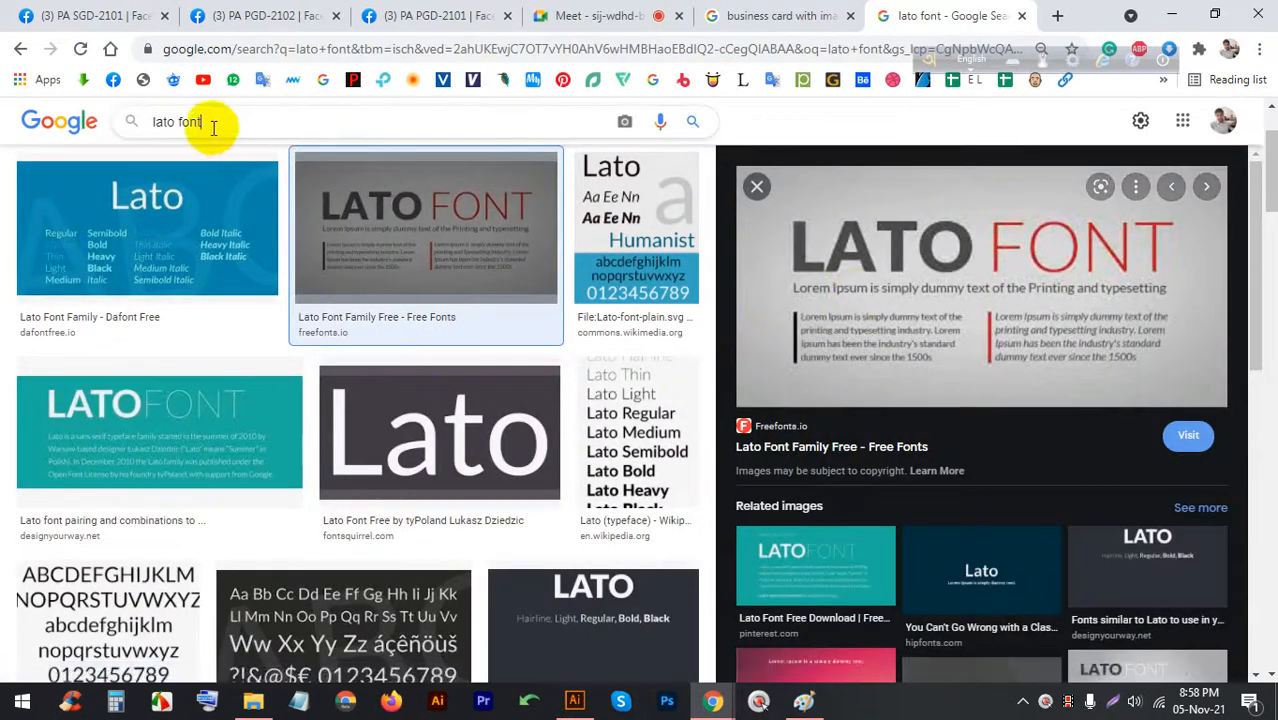
double_click(160, 121)
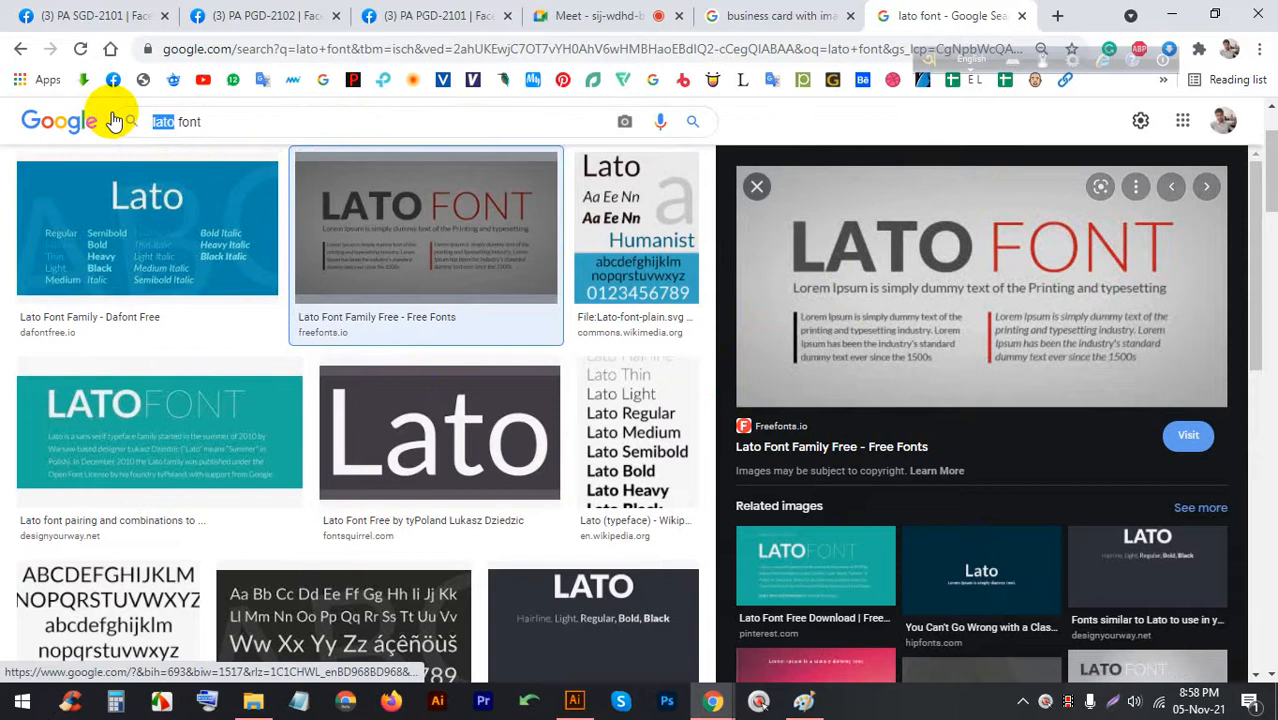
type("nexza")
key("BackSpace")
key("BackSpace")
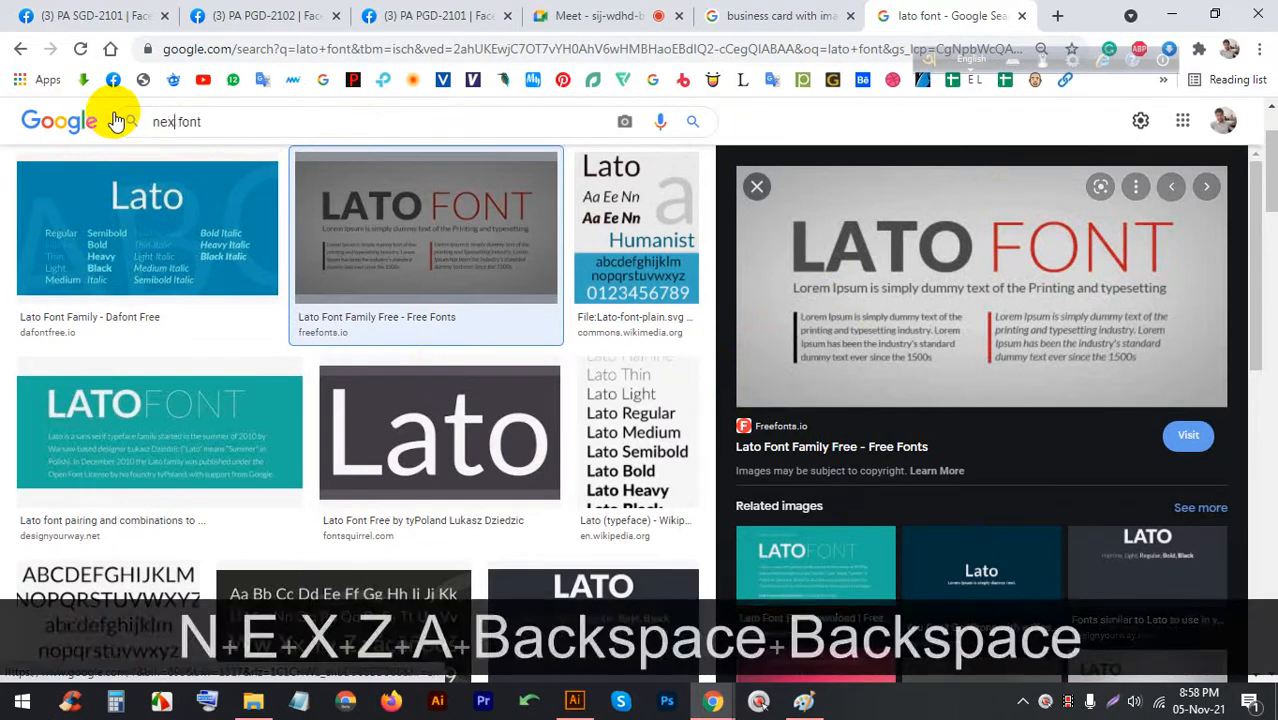
Search images for 'nexa font' and preview the first sample
type("a")
key("Return")
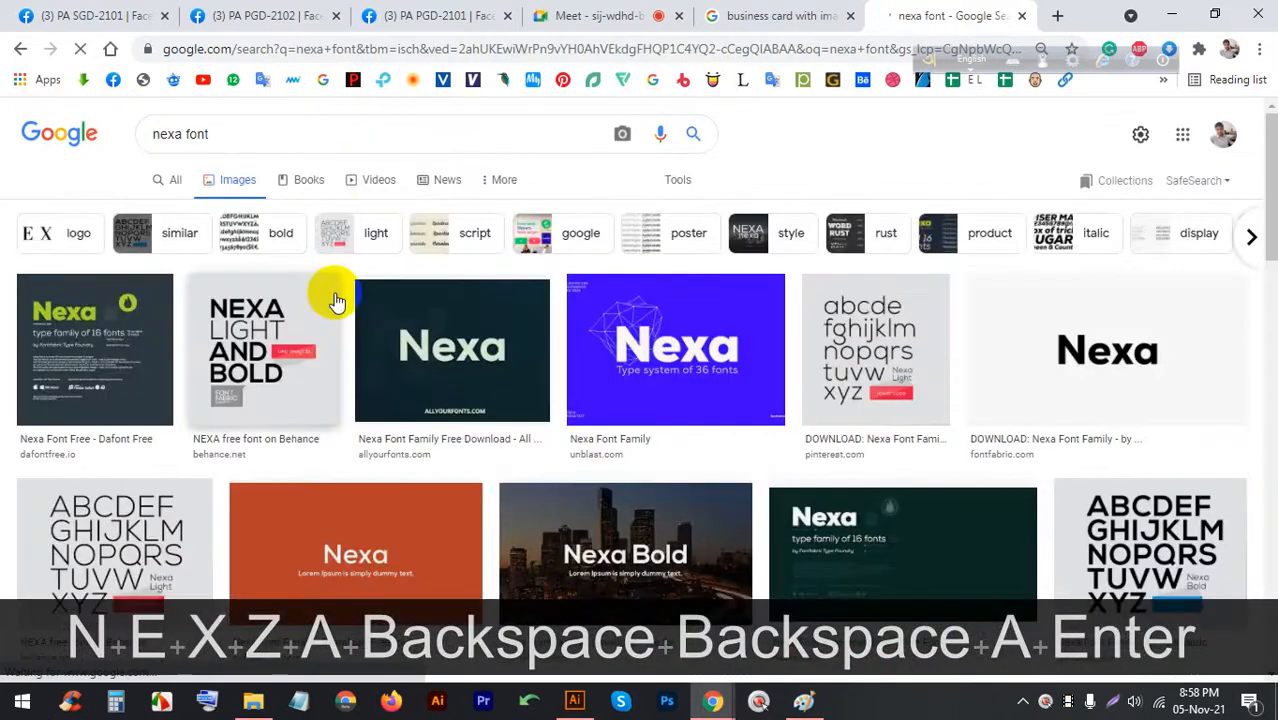
left_click(92, 357)
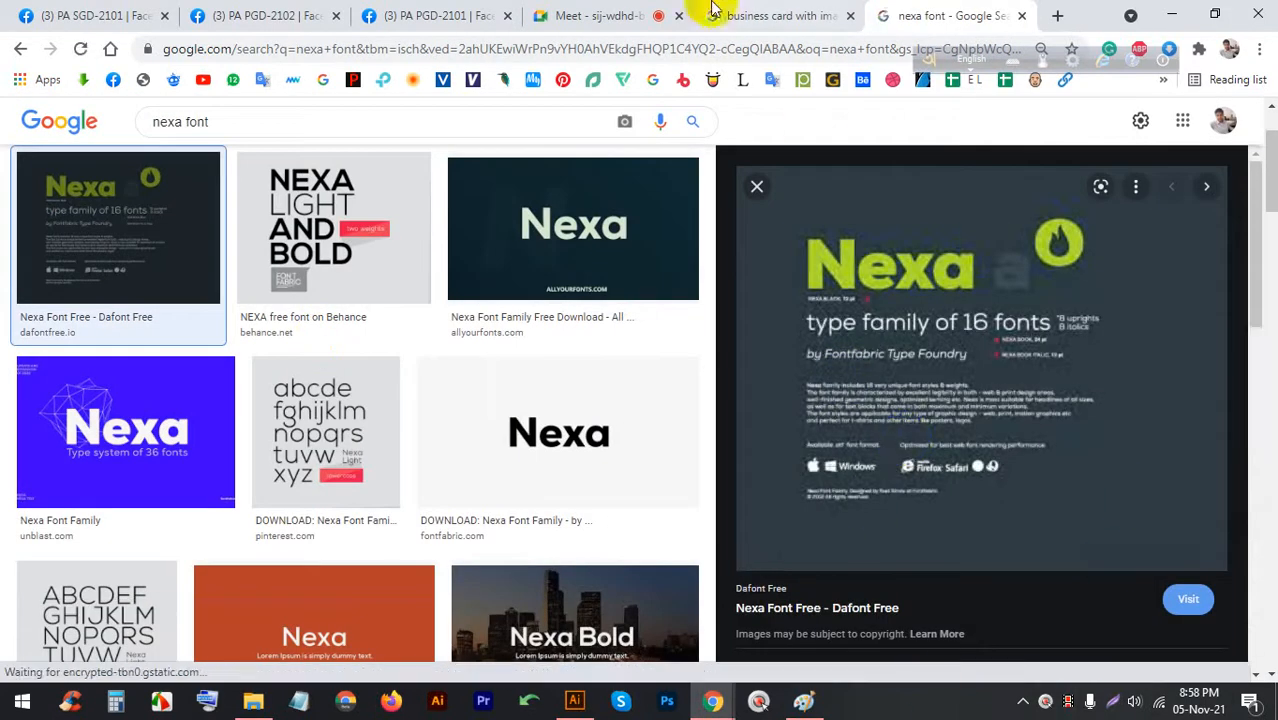
left_click(657, 12)
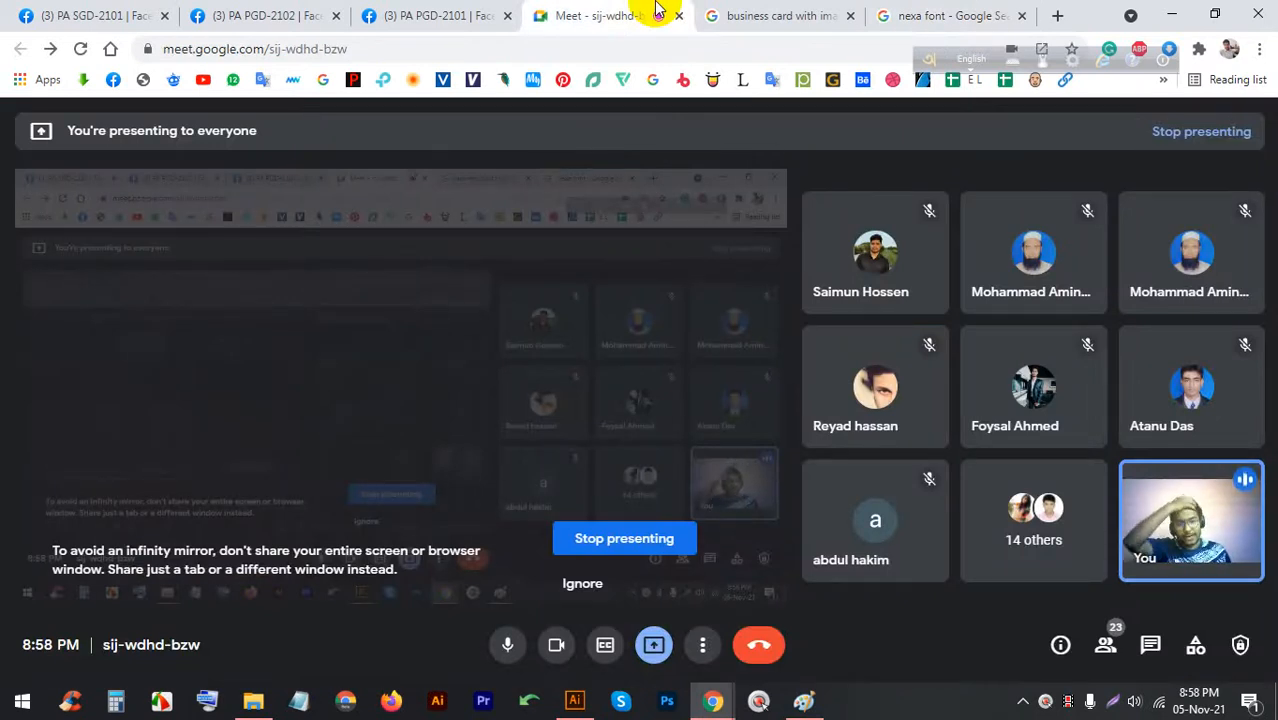
left_click(995, 15)
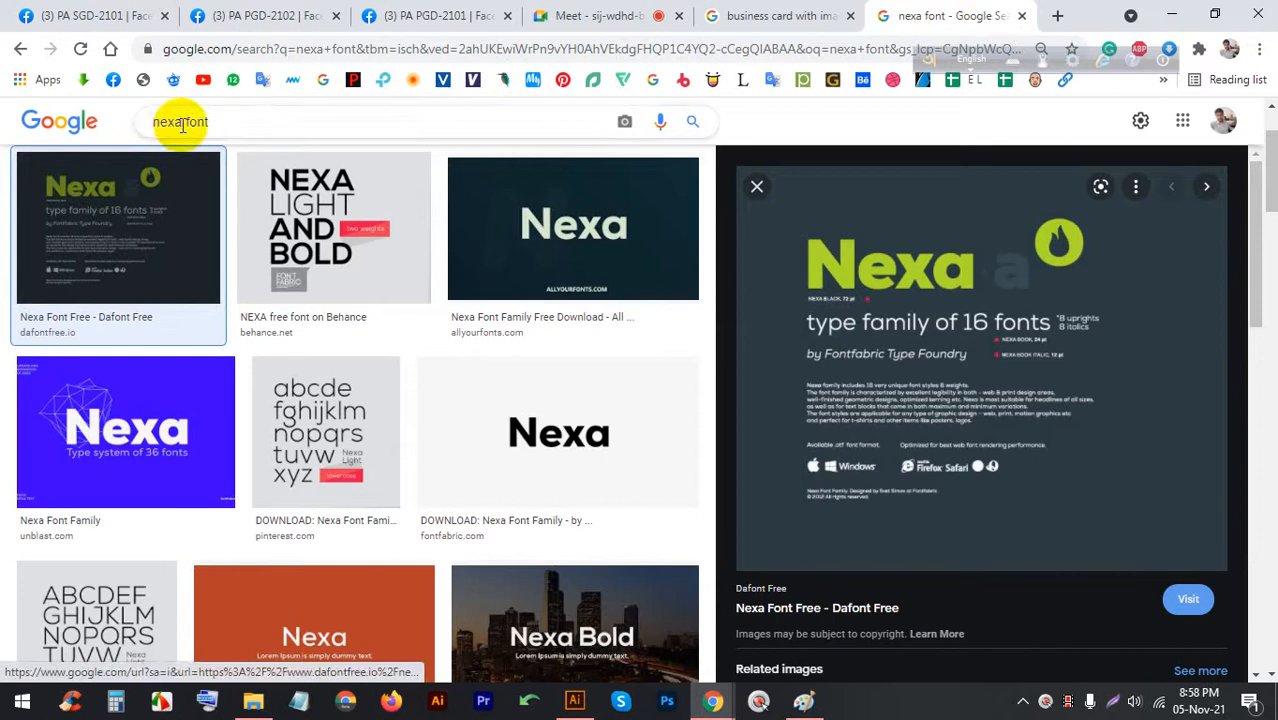
Change the image search to 'sansation font'
double_click(182, 124)
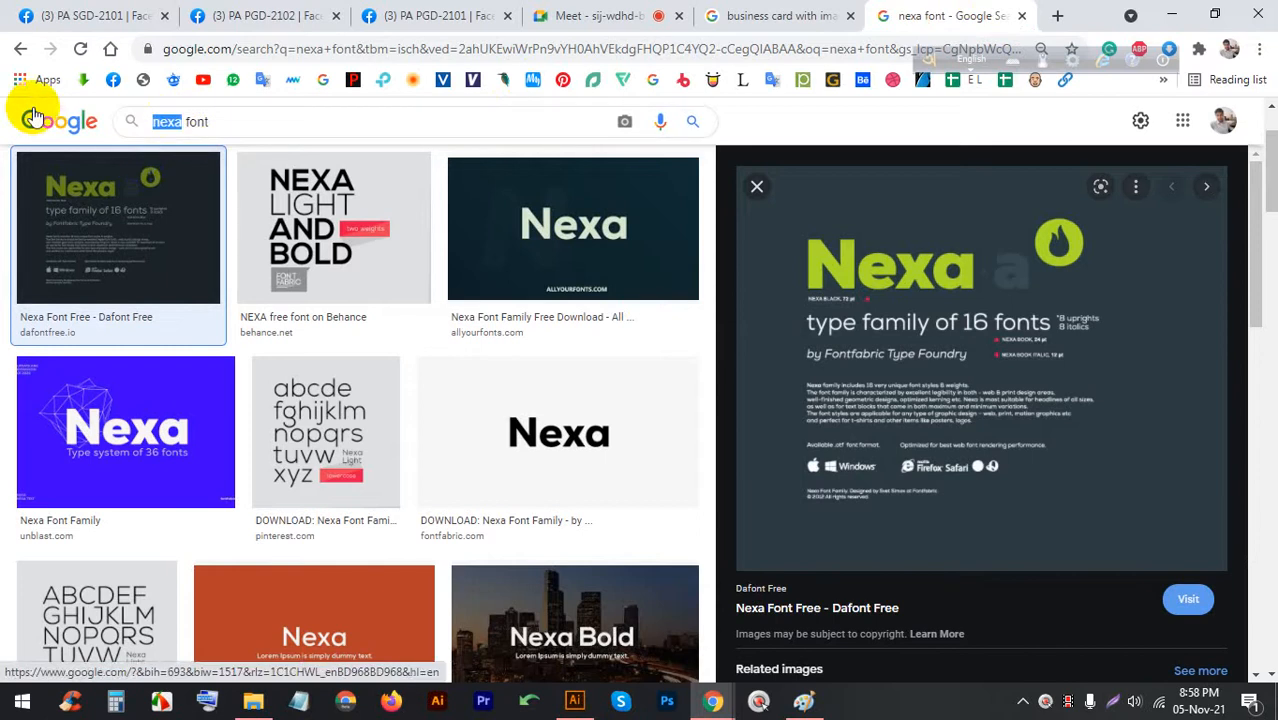
type("sans")
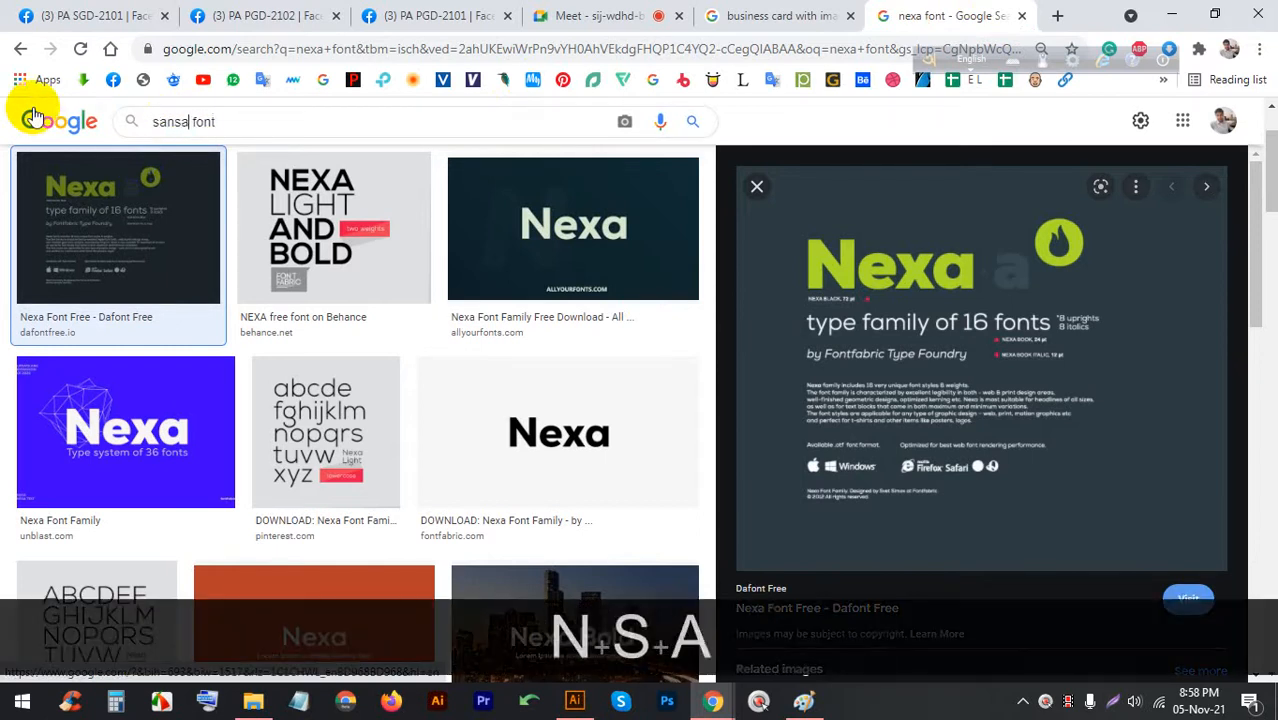
type("tion")
key("Return")
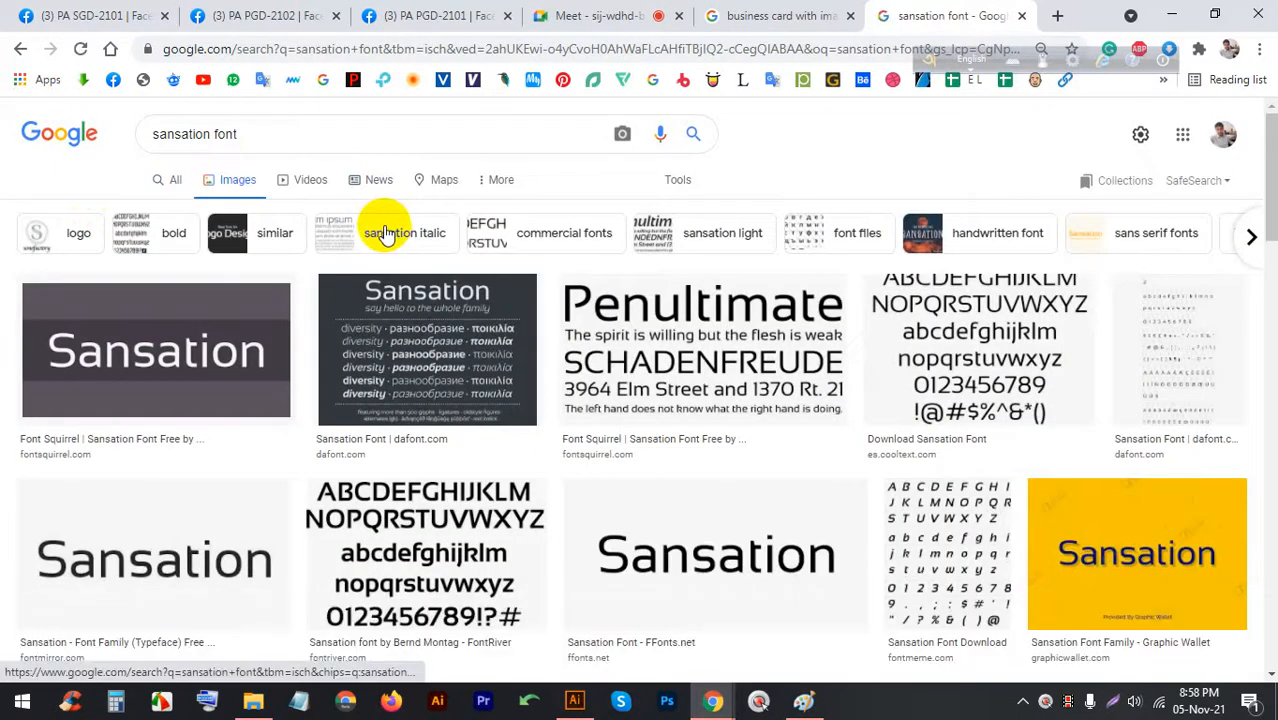
scroll(399, 270, "down", 5)
scroll(220, 270, "up", 5)
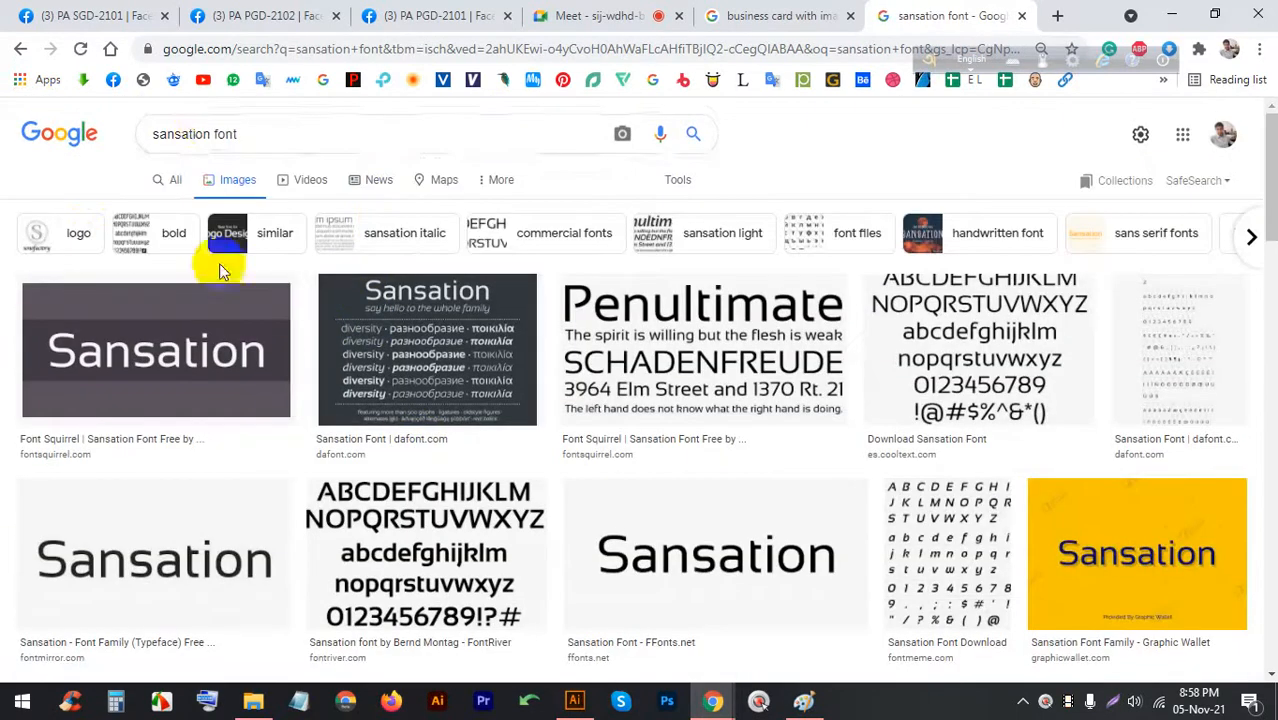
Search Google Images for 'bebas font' and scan the results
double_click(210, 133)
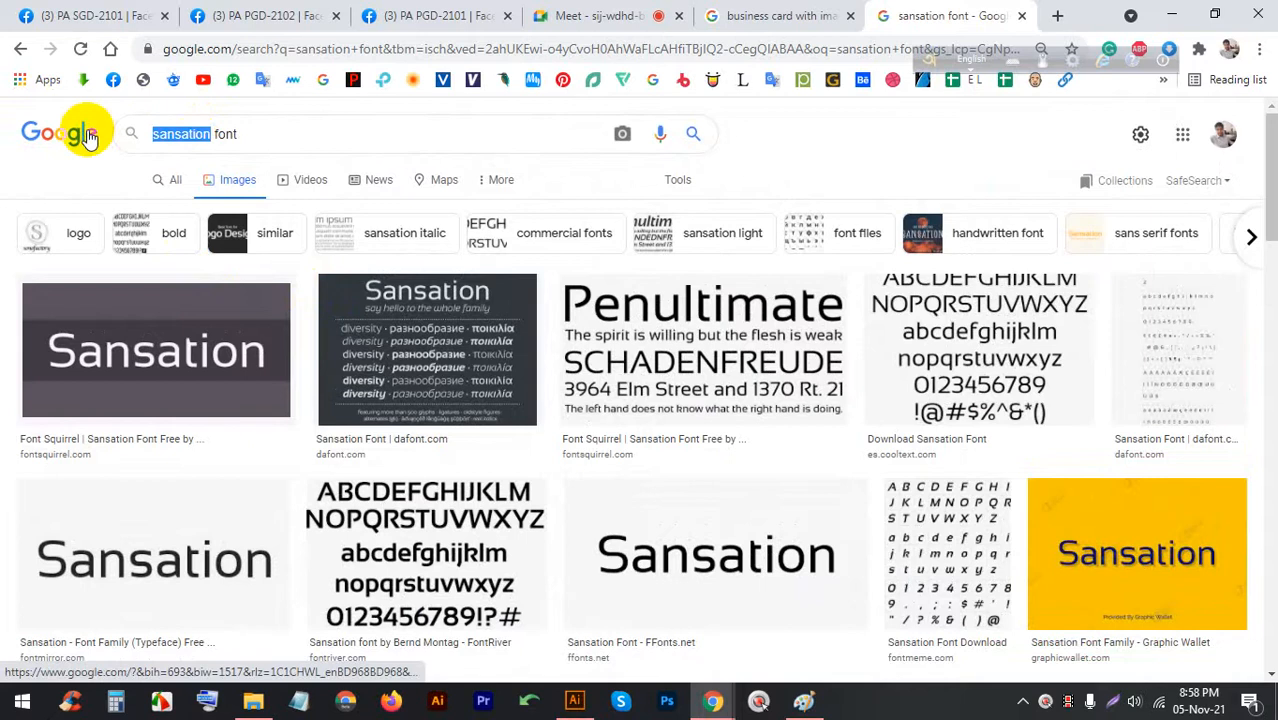
type("bebas")
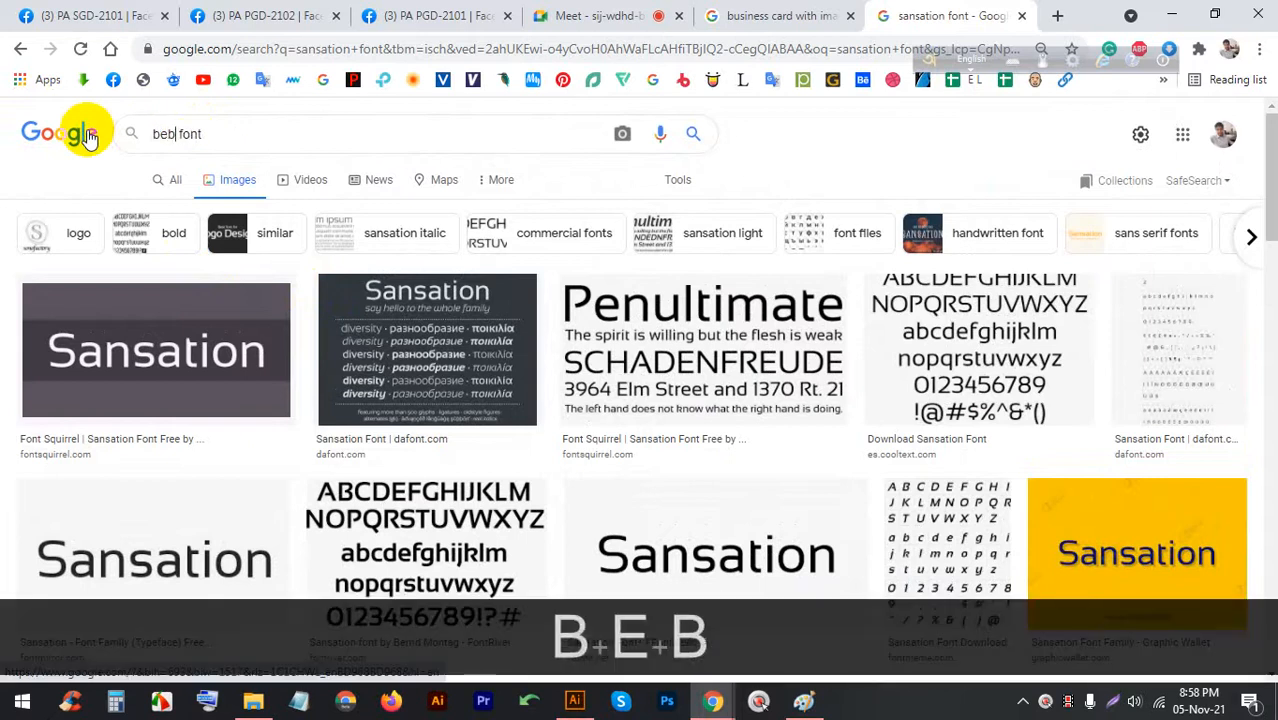
key("Return")
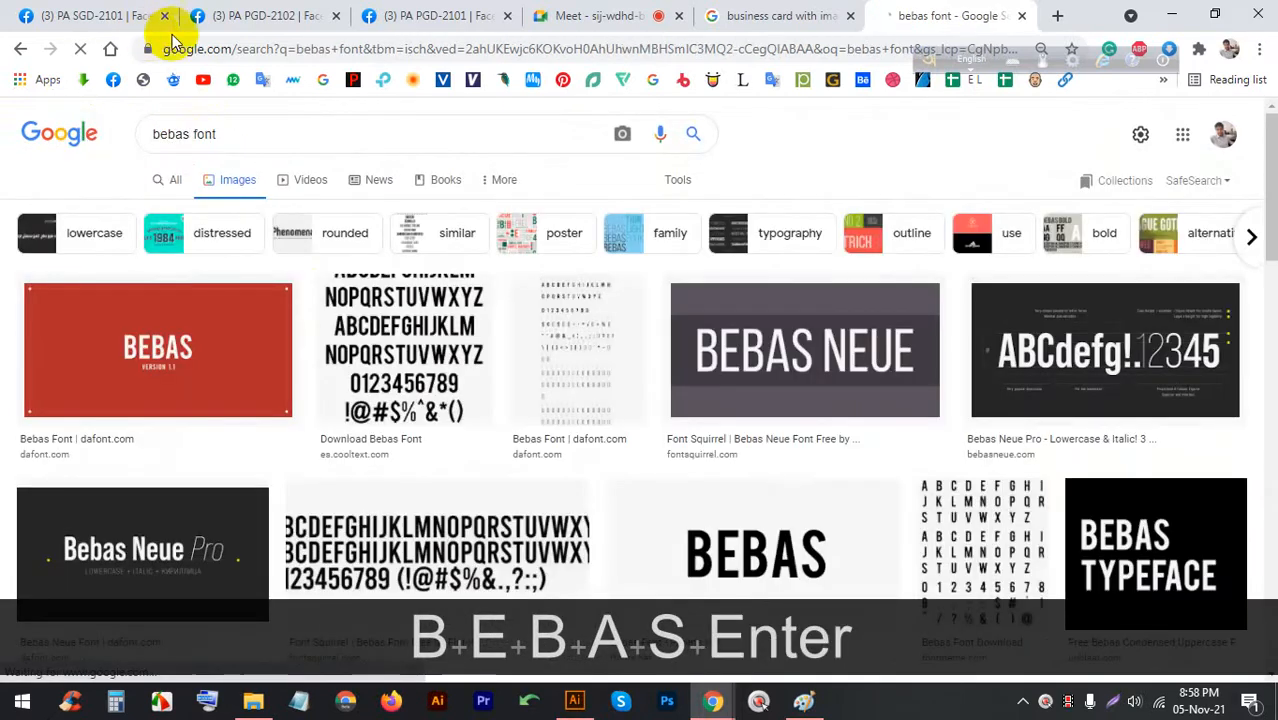
scroll(390, 362, "down", 4)
scroll(392, 363, "up", 3)
scroll(717, 414, "down", 12)
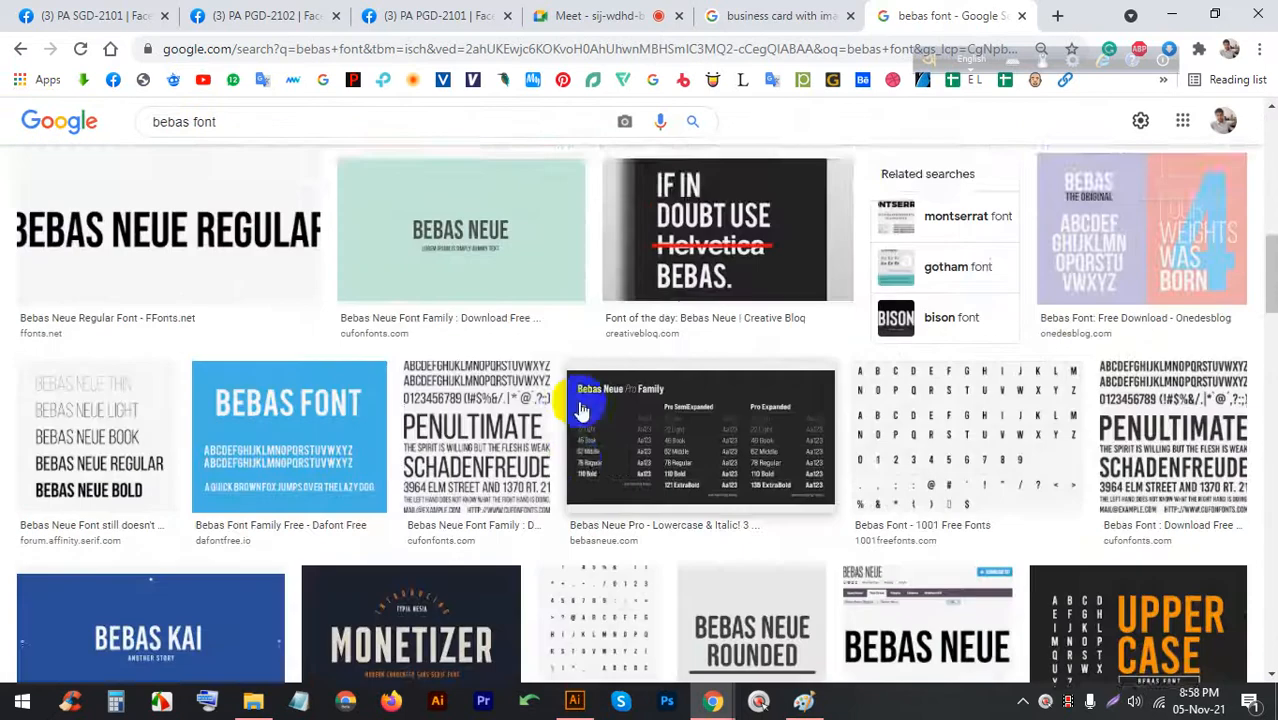
scroll(578, 408, "up", 7)
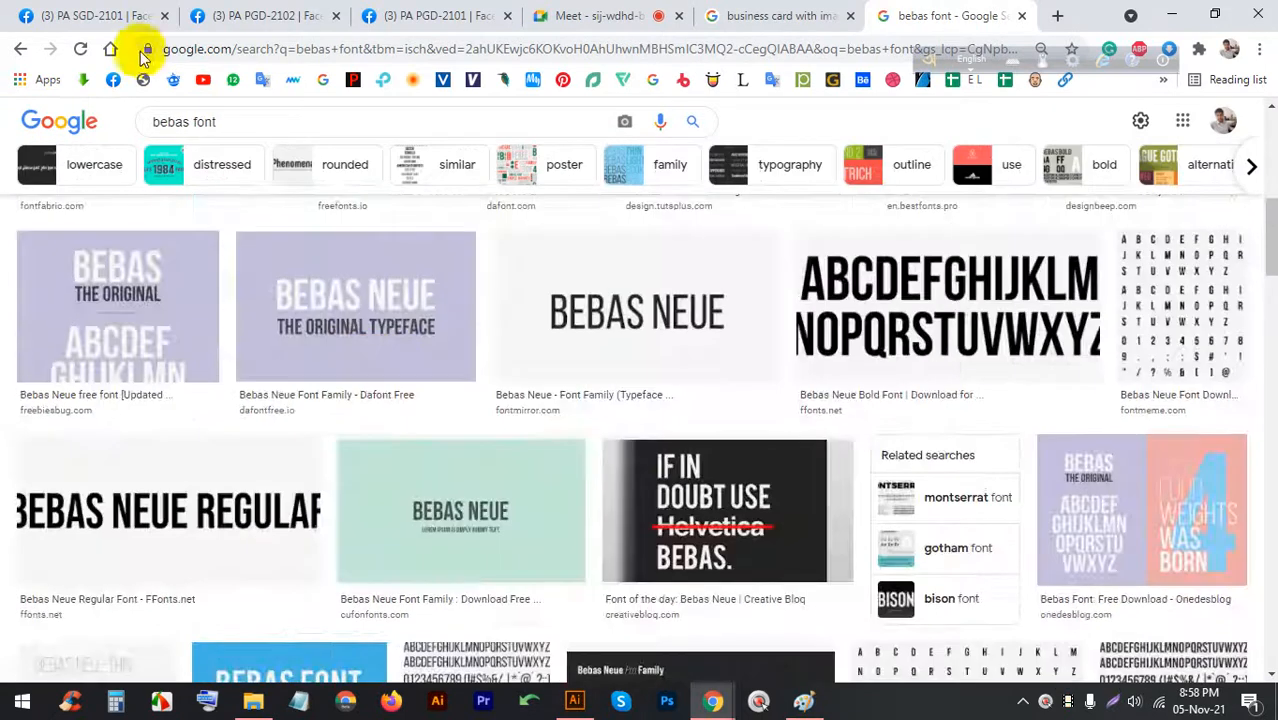
Change the image search to 'open sans font'
double_click(187, 121)
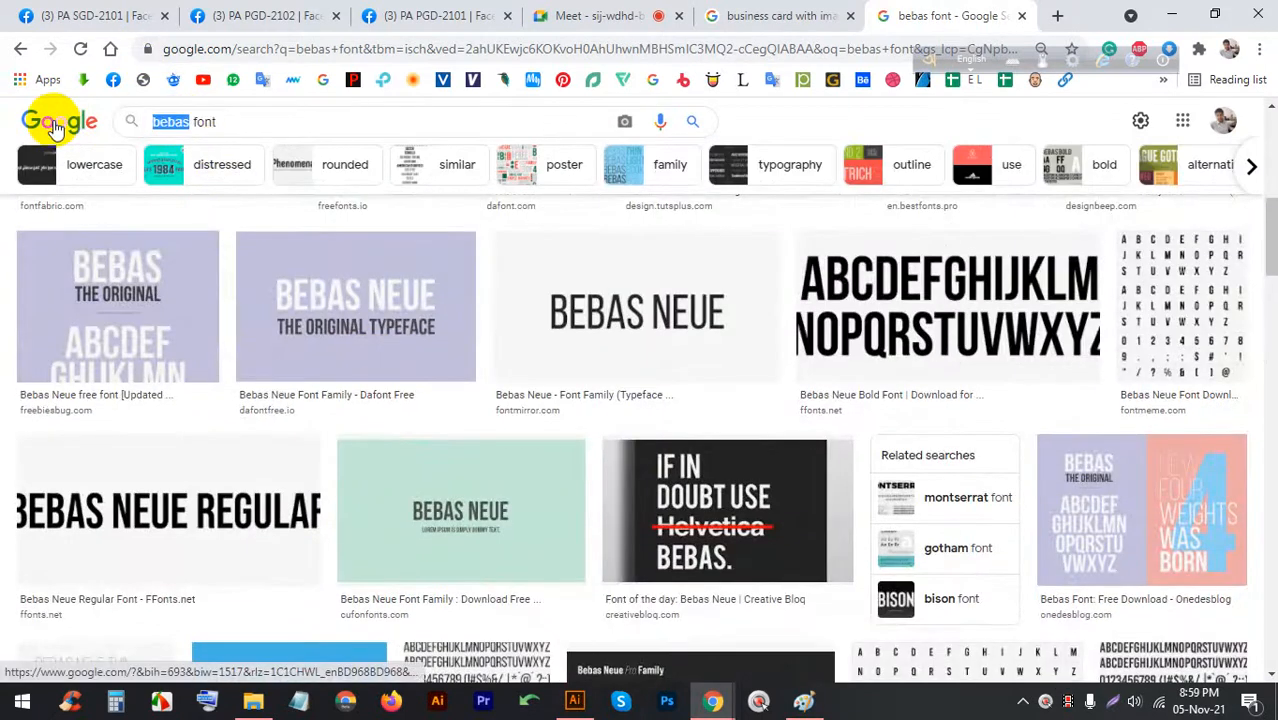
type("open sa")
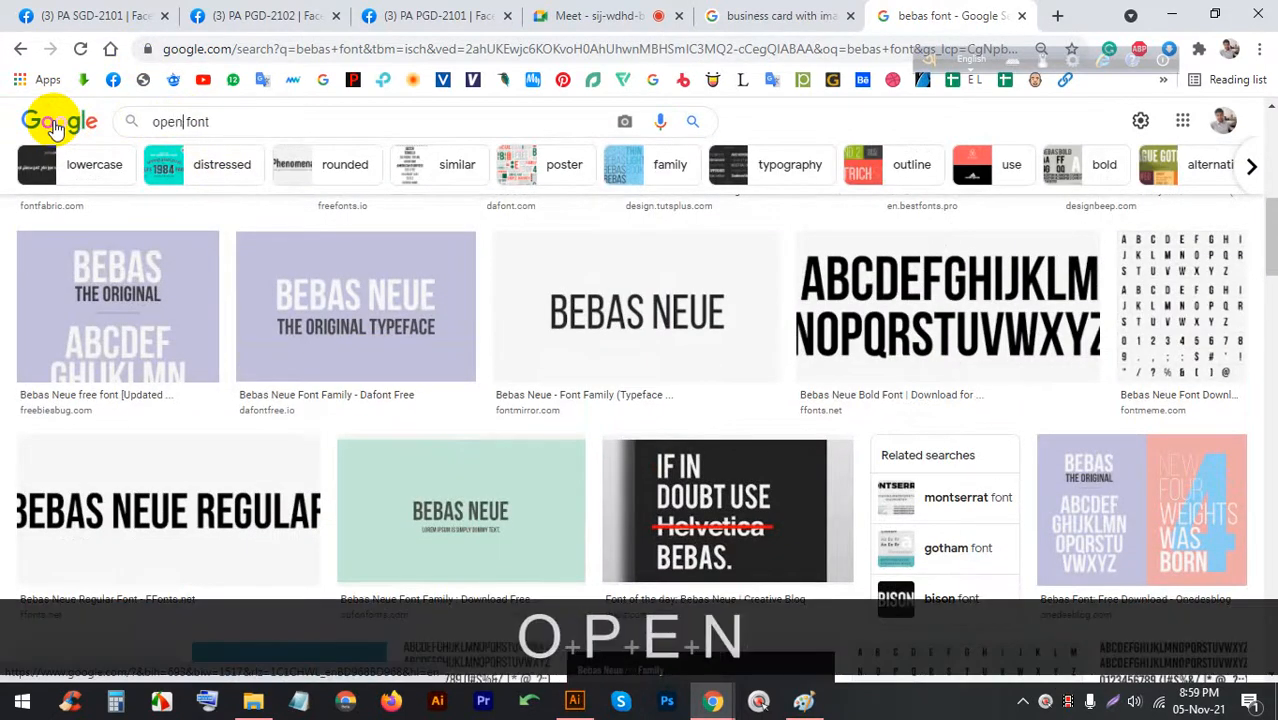
type("ns")
key("Return")
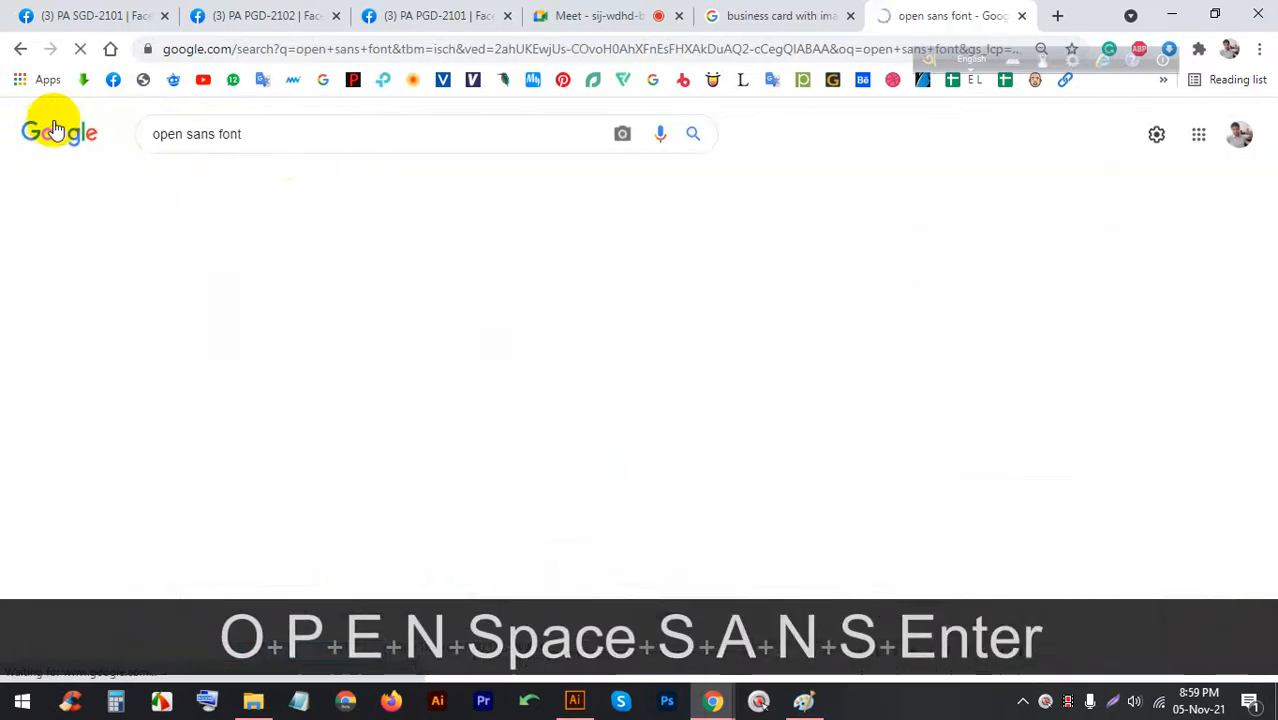
scroll(371, 334, "down", 3)
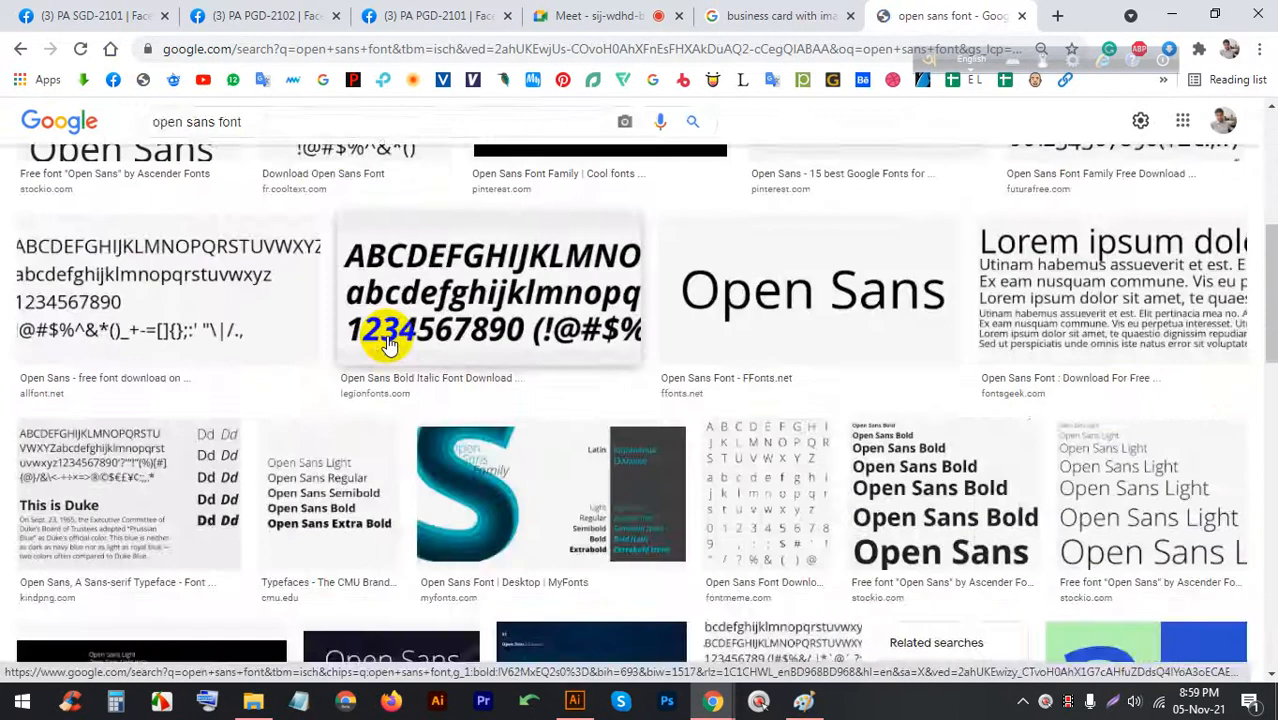
scroll(340, 300, "up", 3)
Change the image search to 'roboto font' and scroll through the specimens
left_click_drag(213, 134, 58, 127)
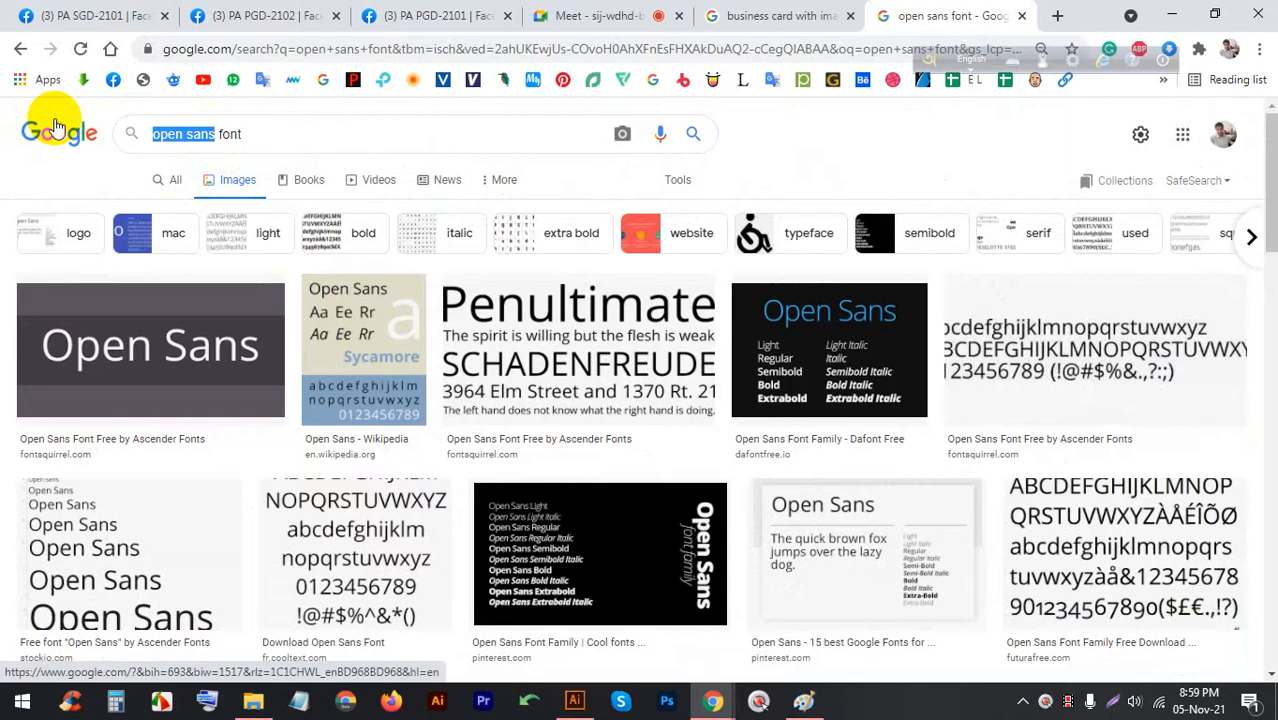
type("roboto")
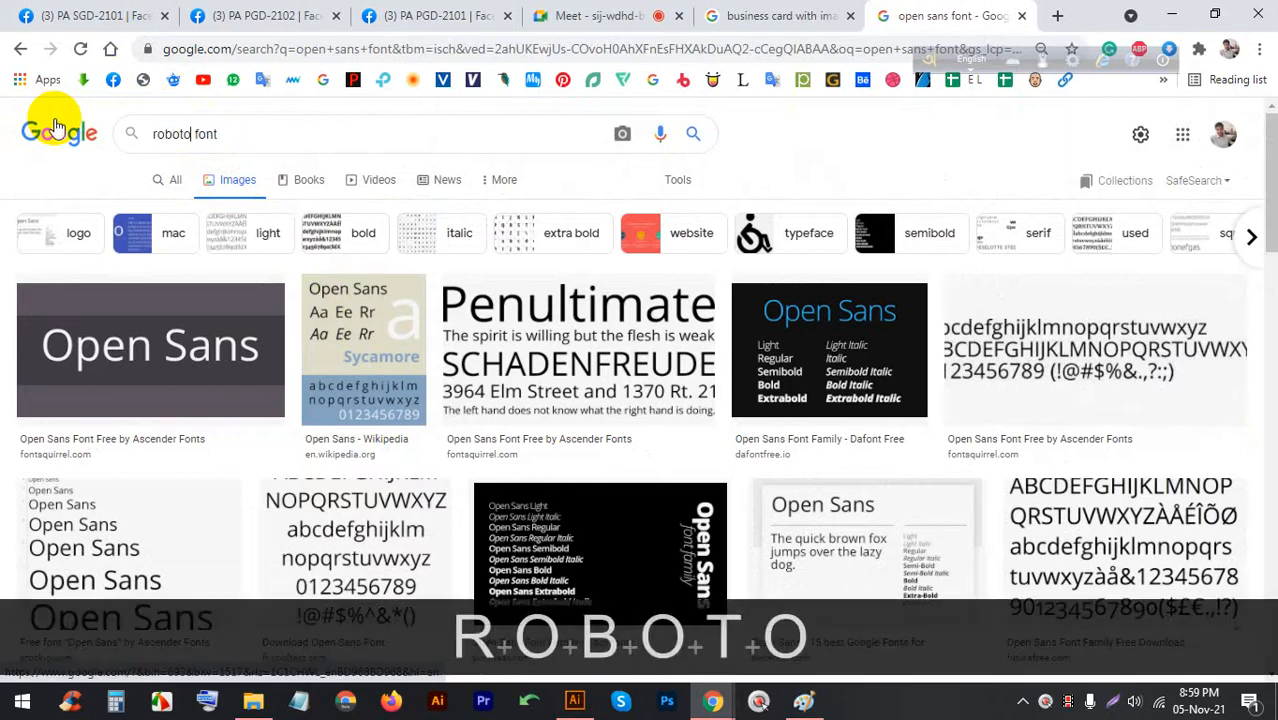
key("Delete")
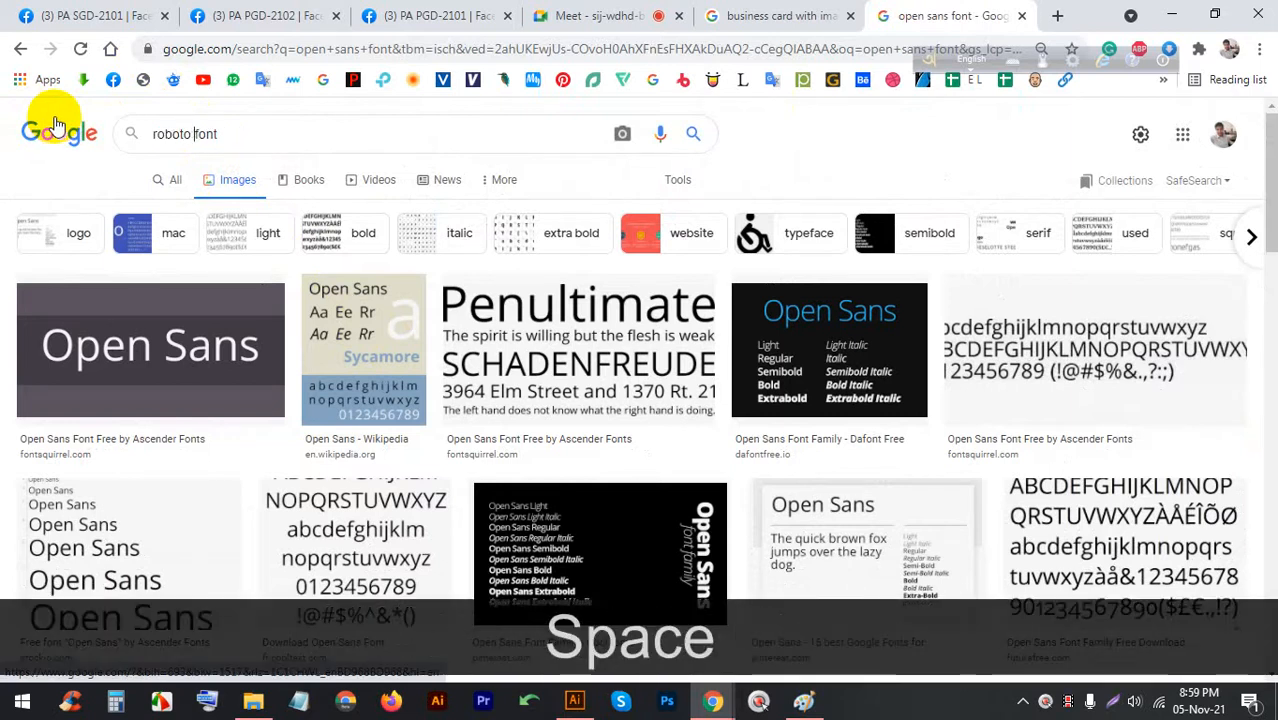
key("Return")
scroll(575, 320, "down", 3)
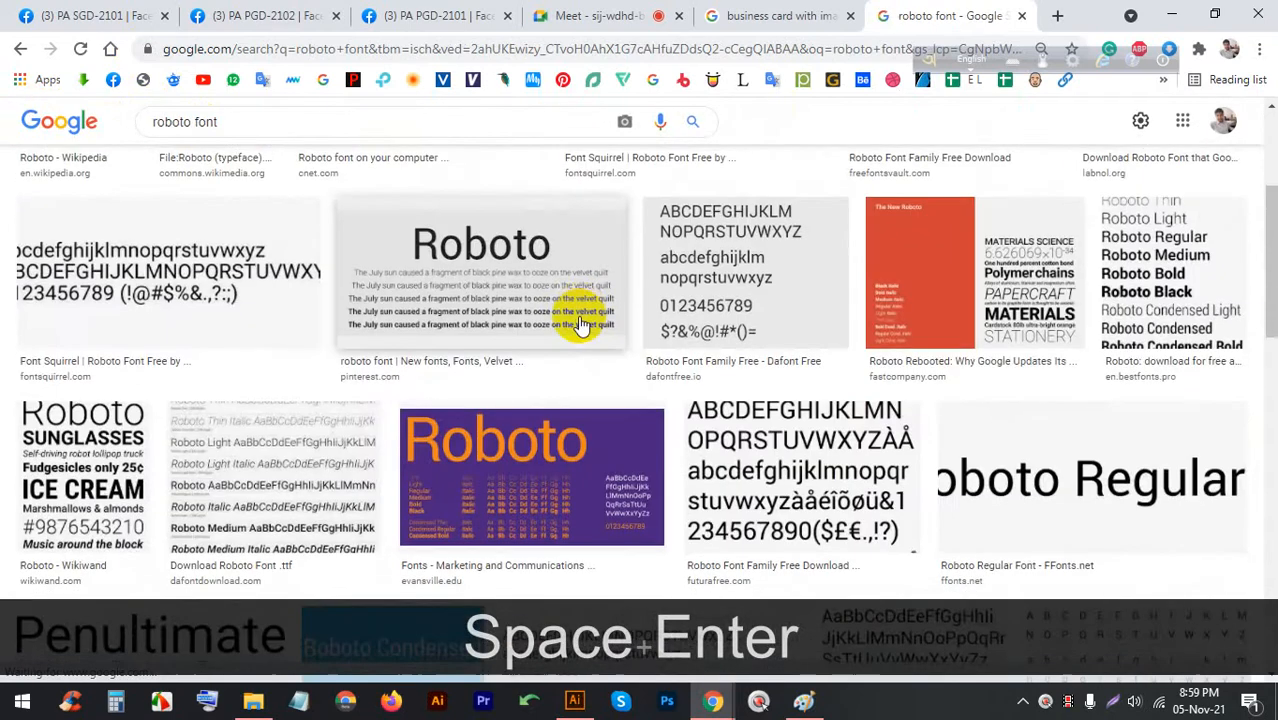
scroll(580, 325, "down", 15)
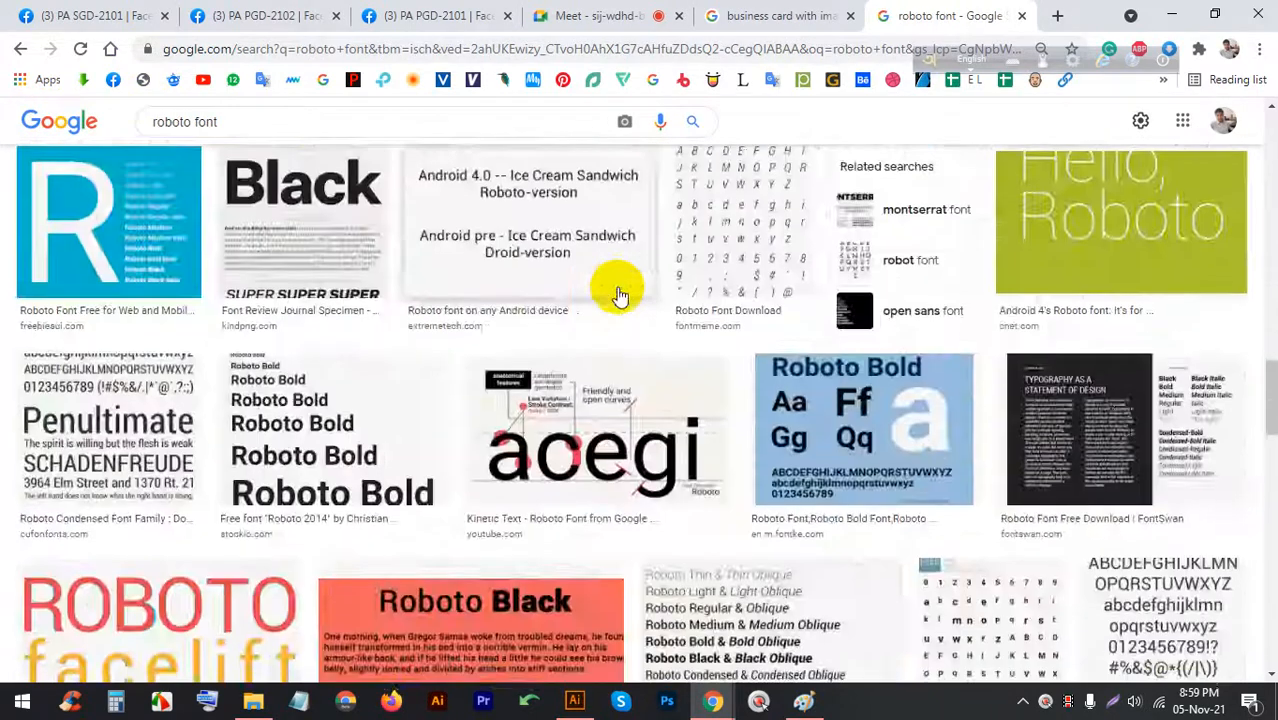
scroll(616, 291, "down", 5)
scroll(616, 291, "up", 3)
Check the Meet call and Illustrator document, then return to the Roboto results
left_click(595, 13)
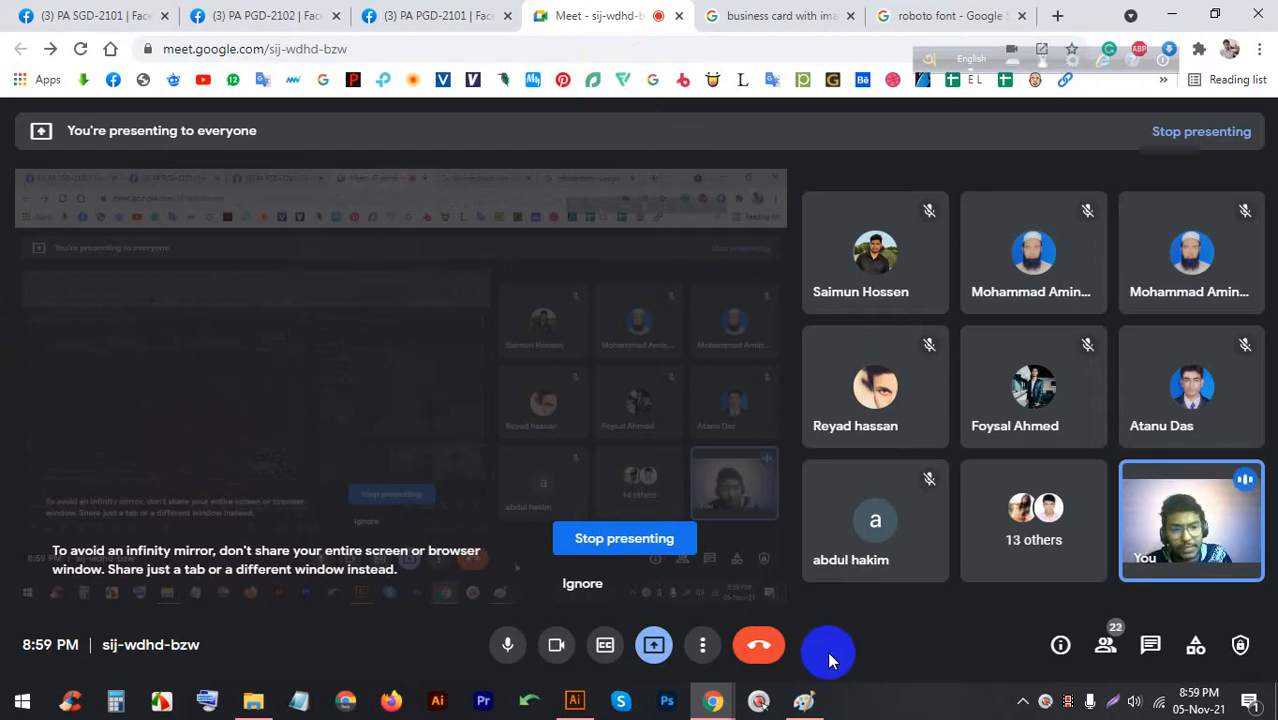
left_click(575, 704)
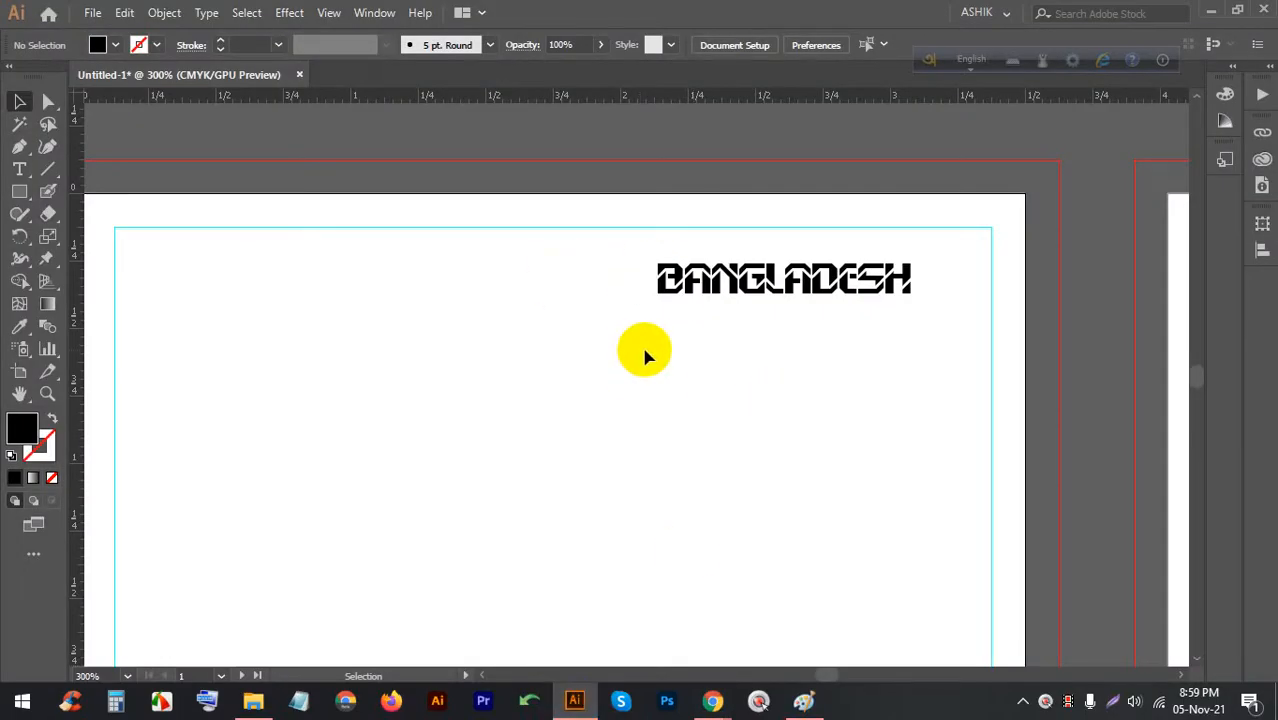
mouse_move(708, 695)
left_click(652, 614)
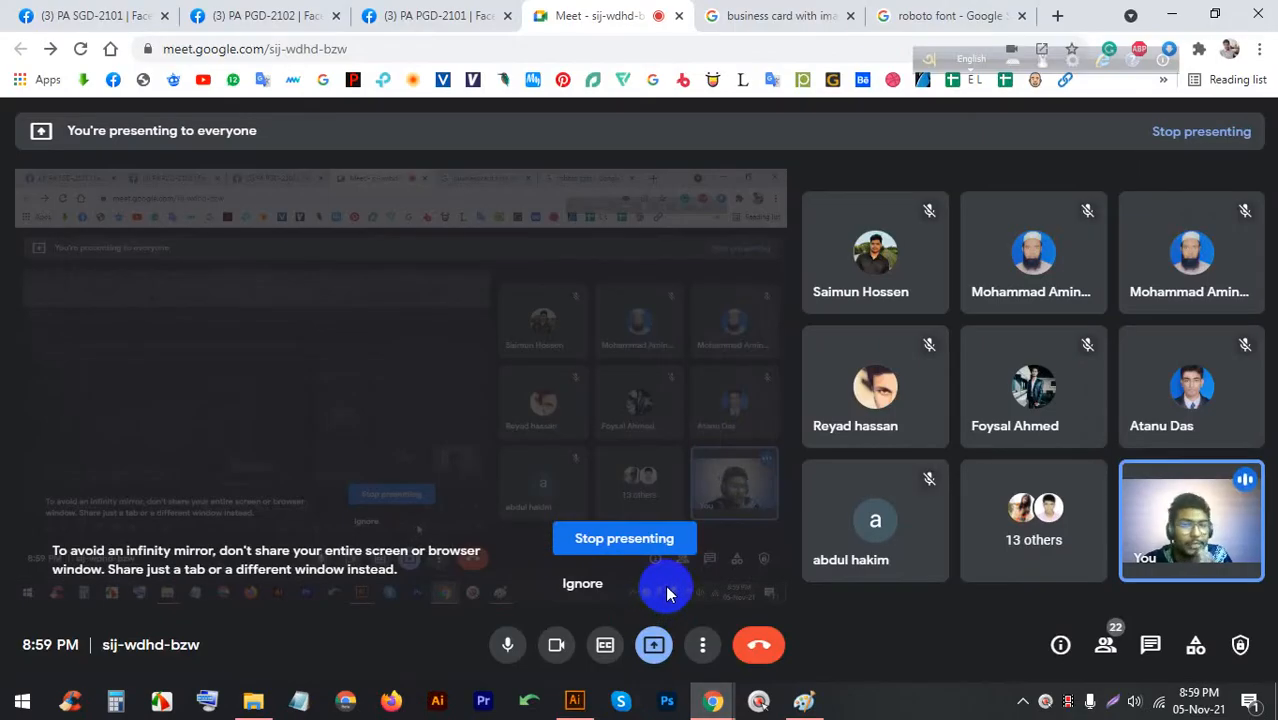
left_click(713, 15)
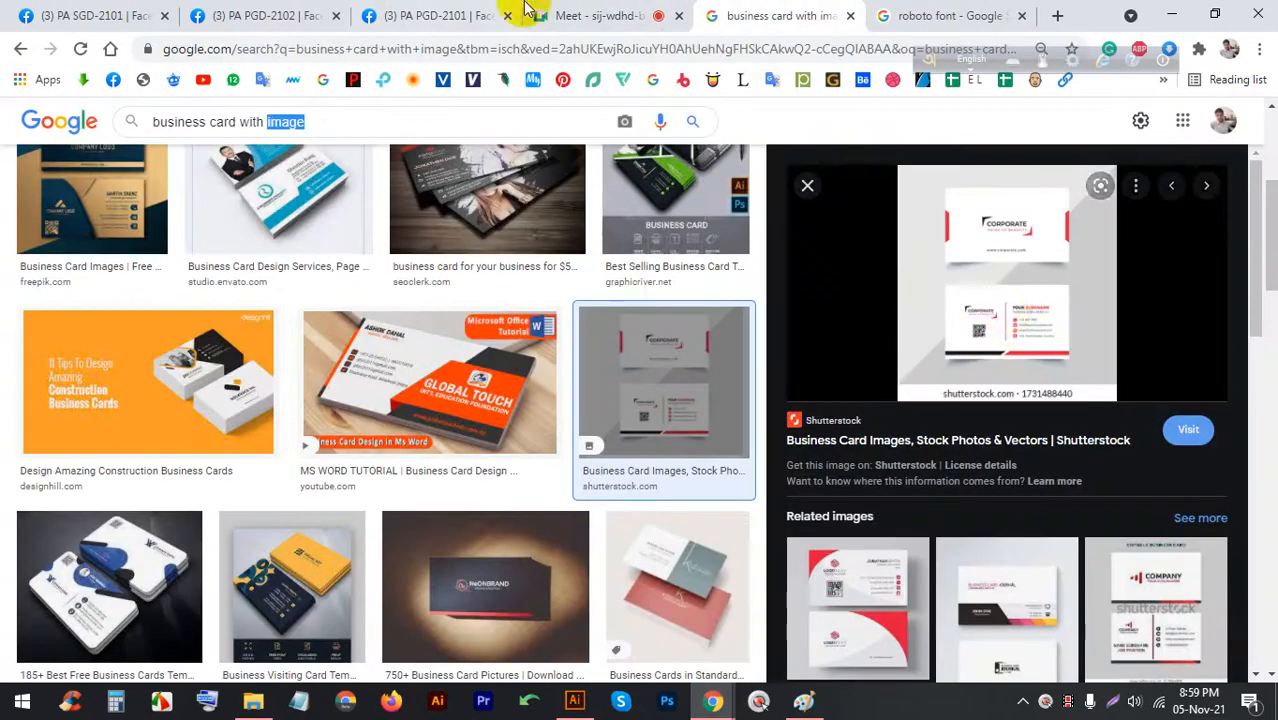
left_click(589, 14)
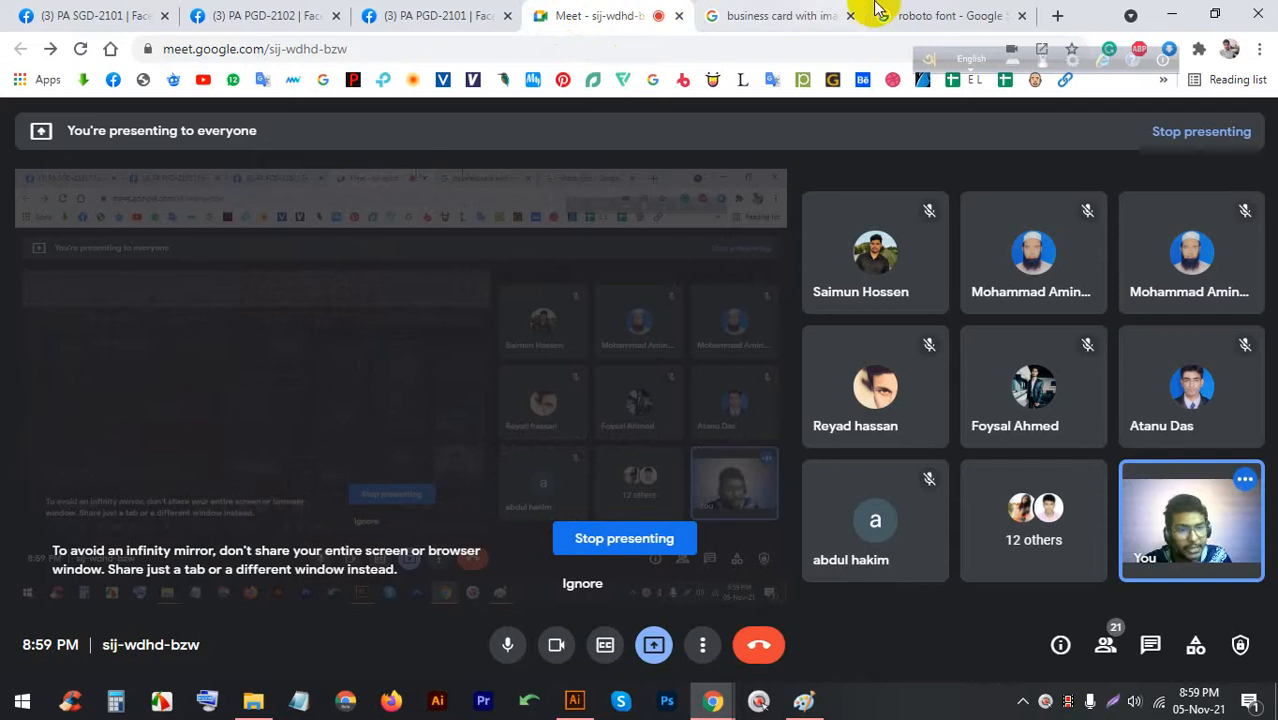
left_click(918, 8)
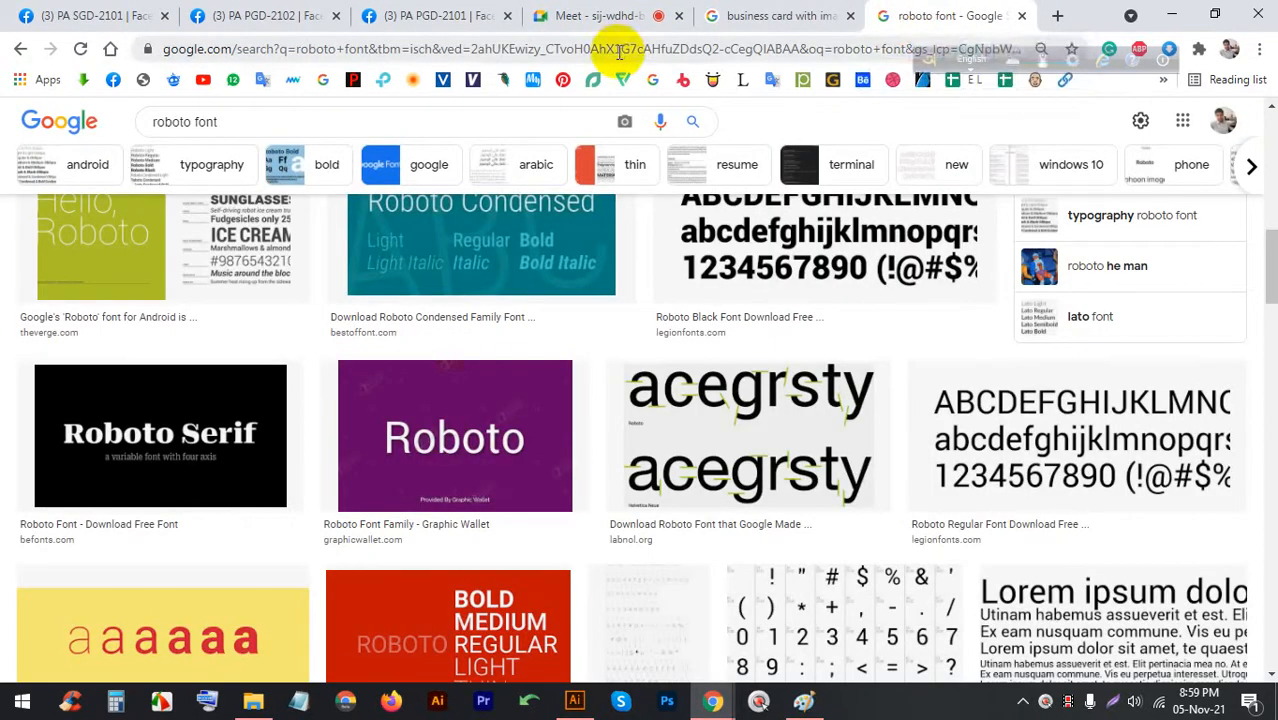
Search Google for 'phone' and show the image results
left_click(620, 48)
type("phone")
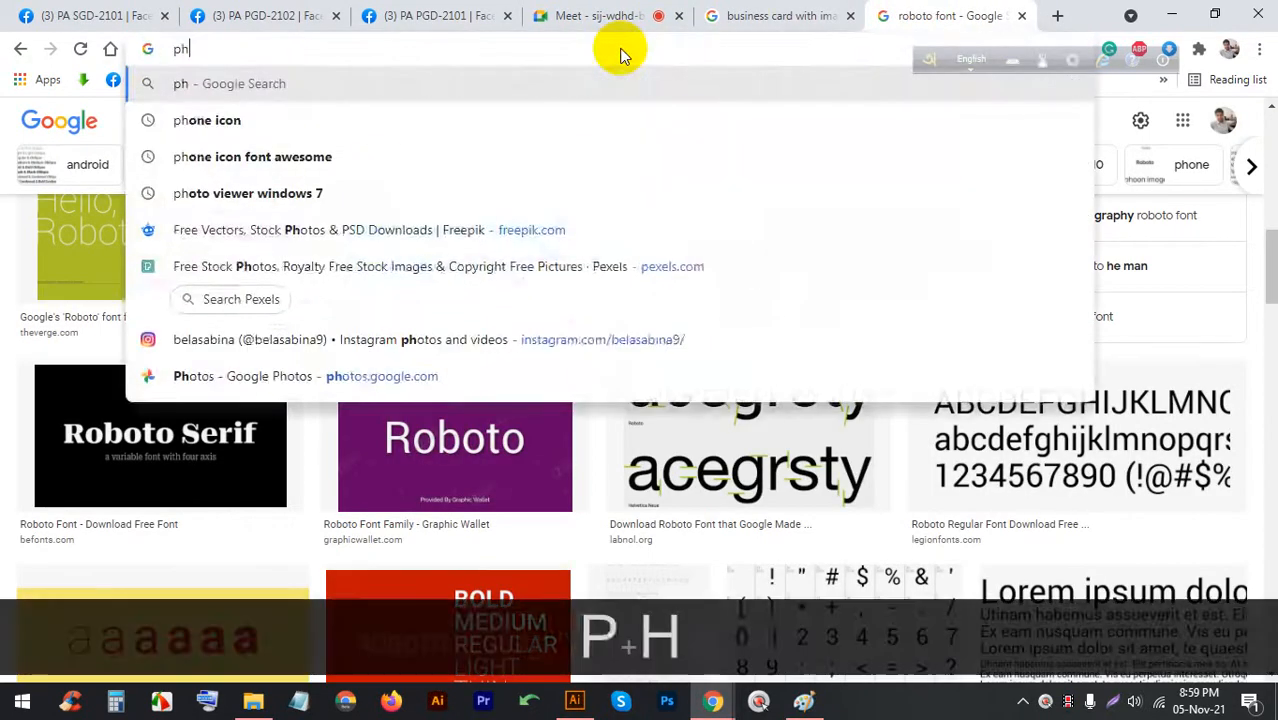
key("Return")
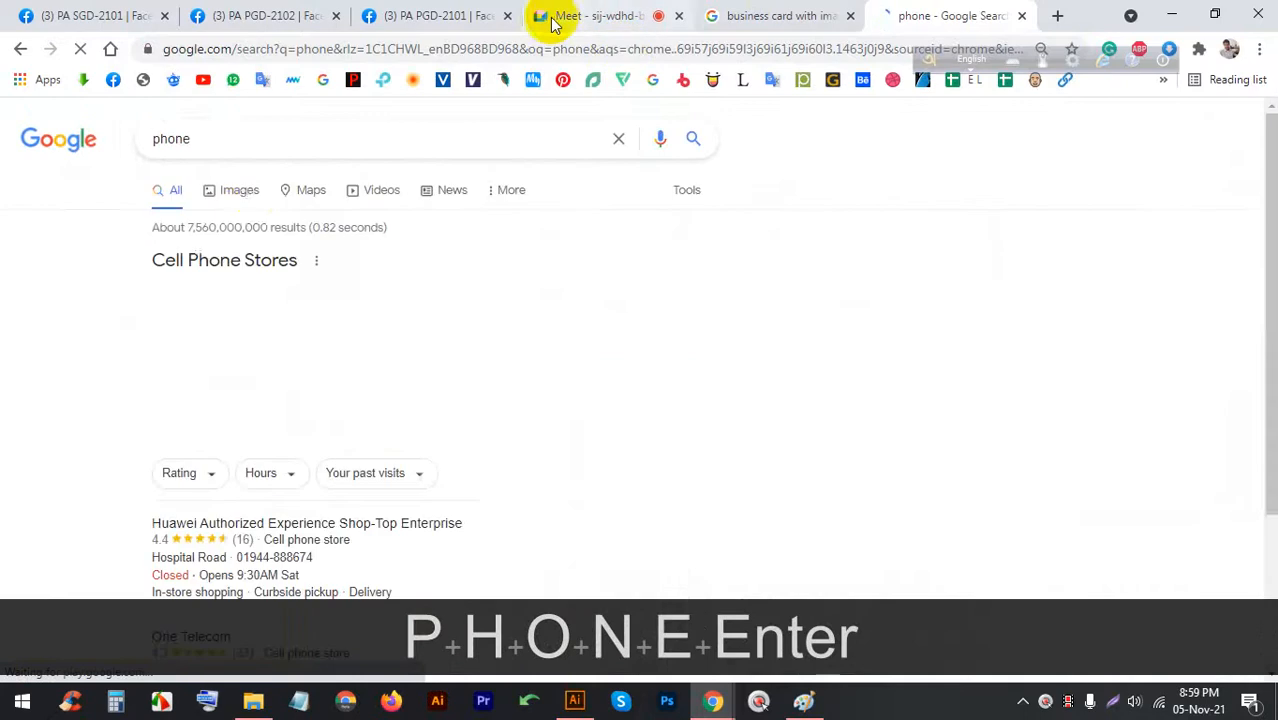
left_click(246, 195)
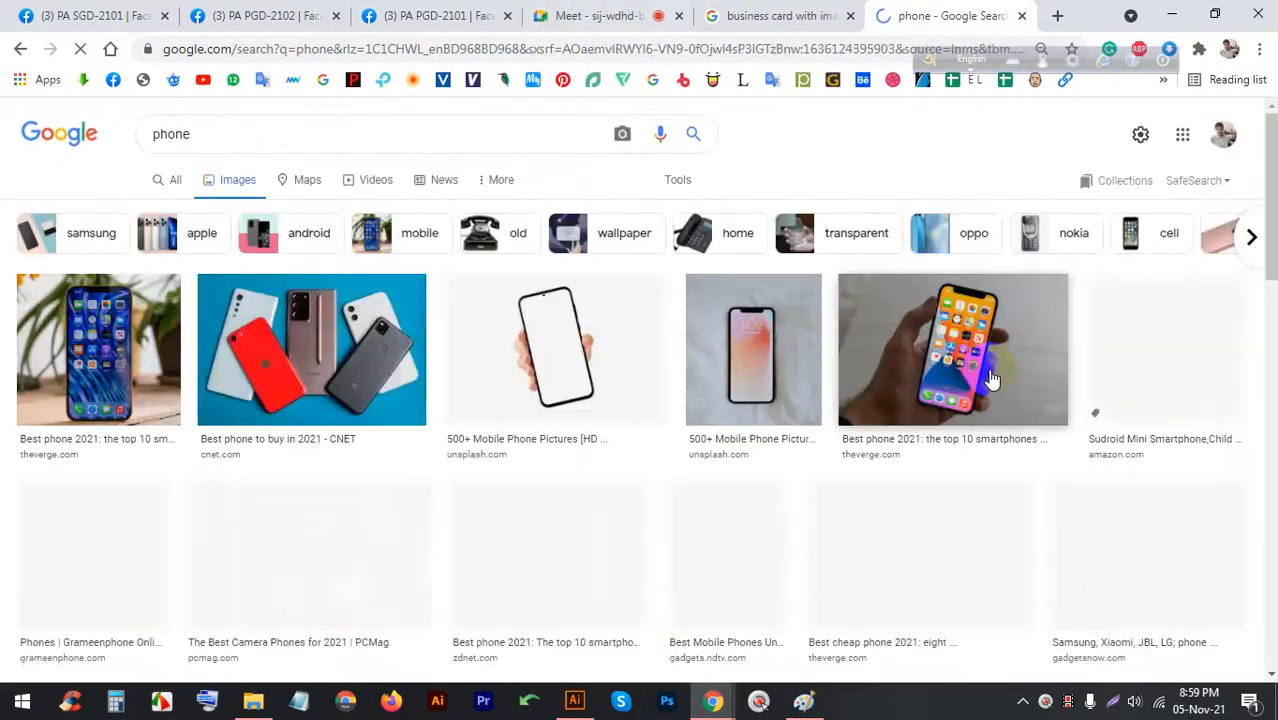
Refine the image search to 'phone icon'
left_click(260, 133)
type("icon")
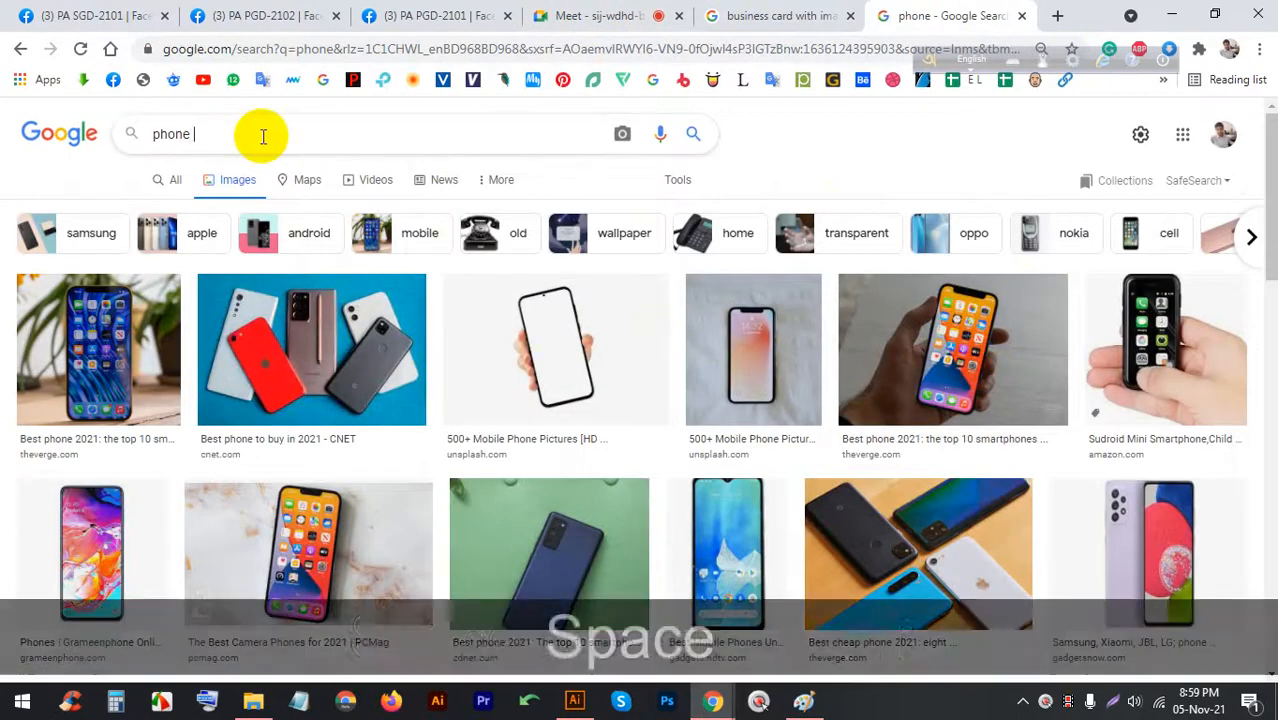
key("Return")
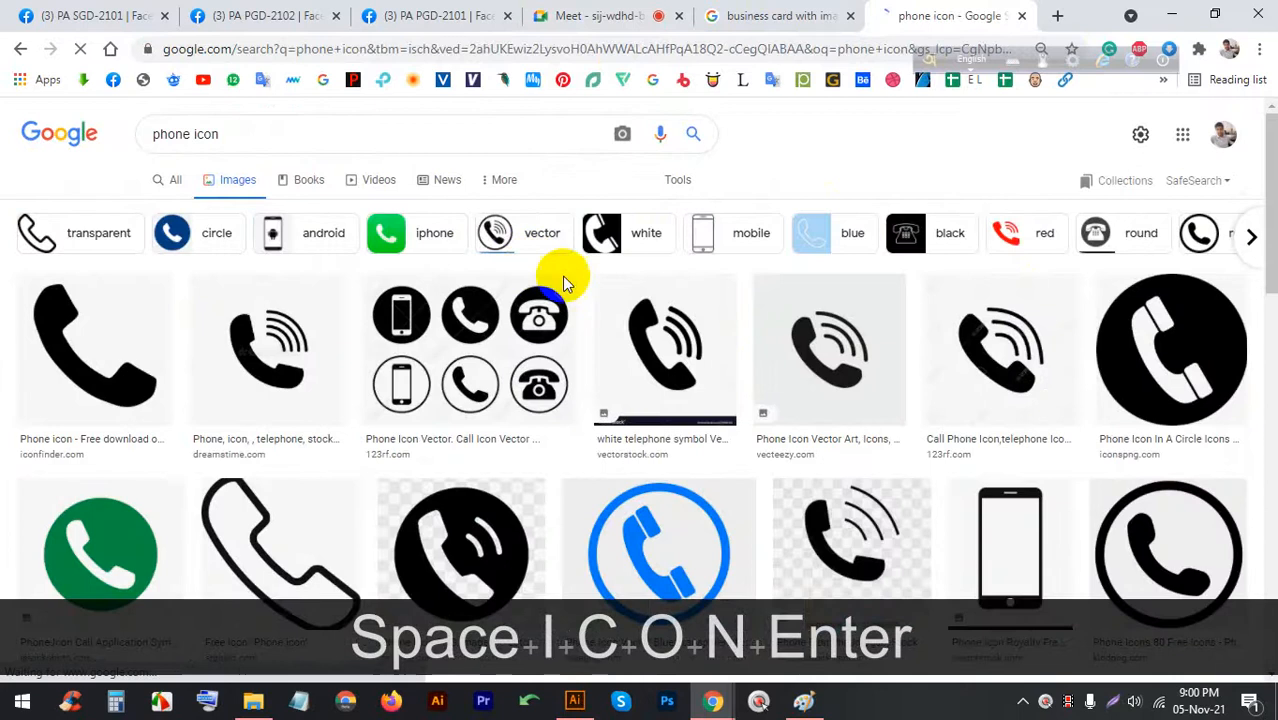
Preview the Vecteezy, VectorStock and 123RF phone icons, then return to the Google Meet call
left_click(828, 346)
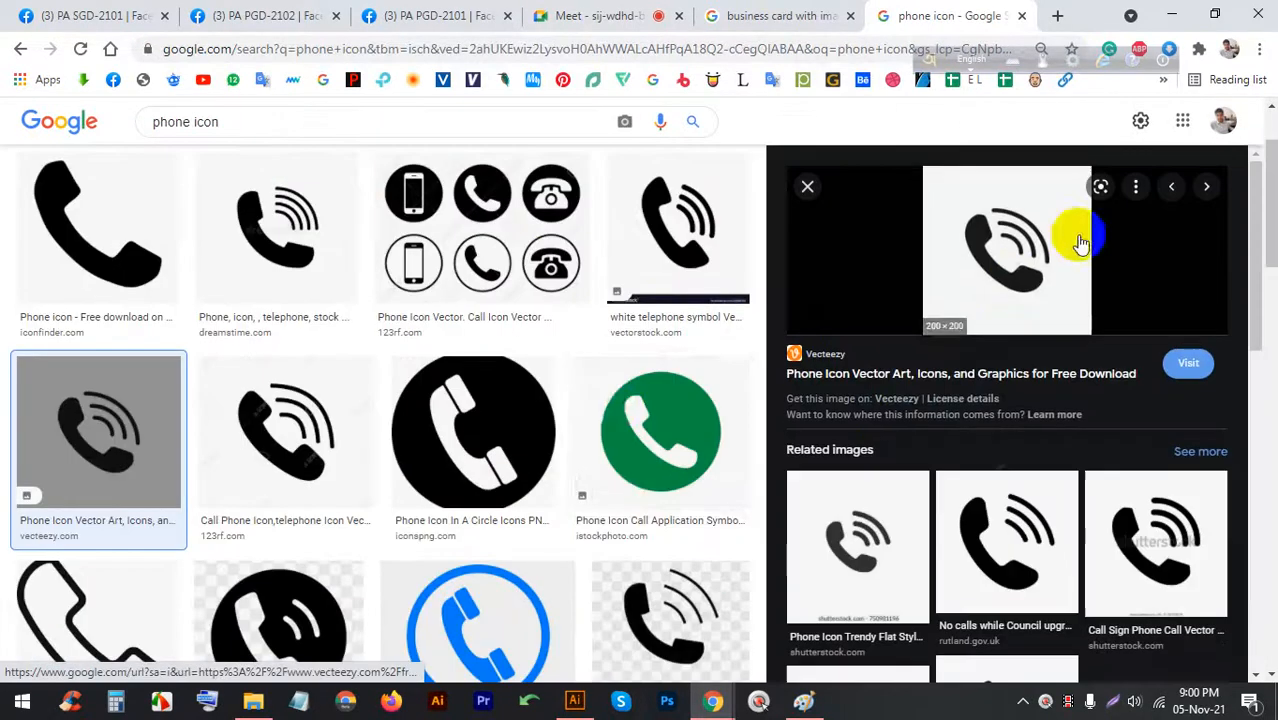
left_click(672, 215)
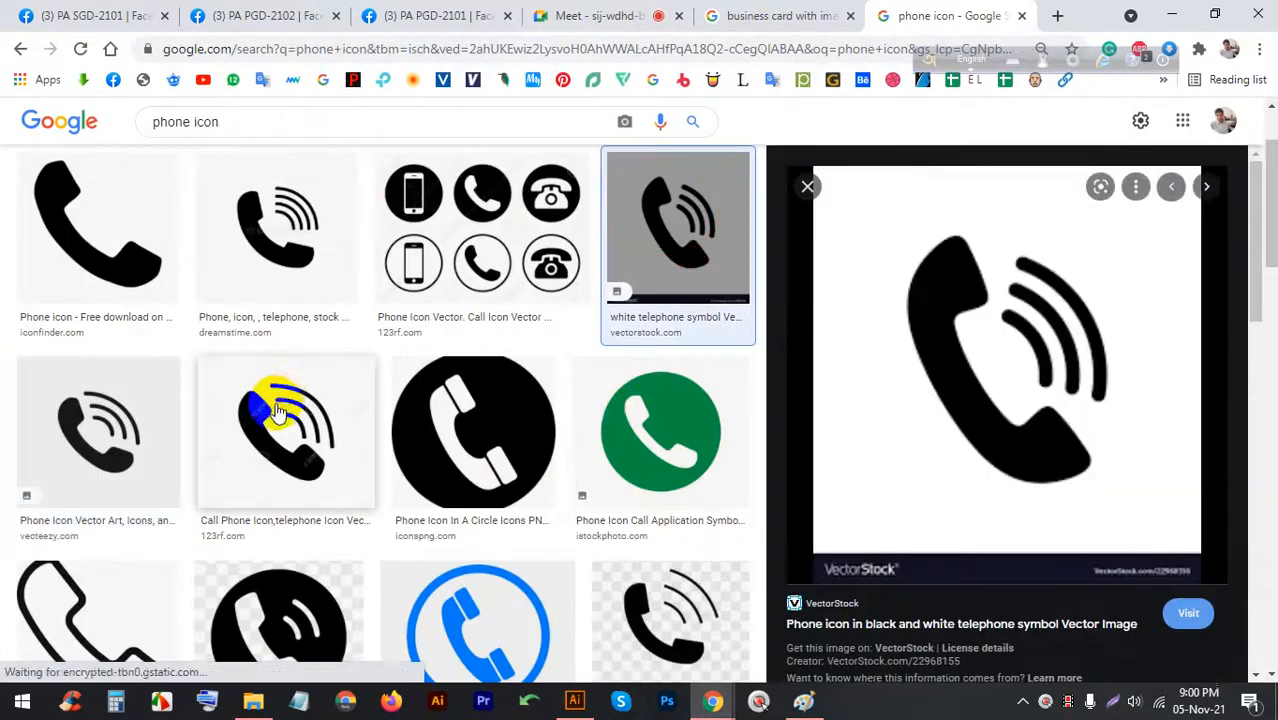
left_click(280, 410)
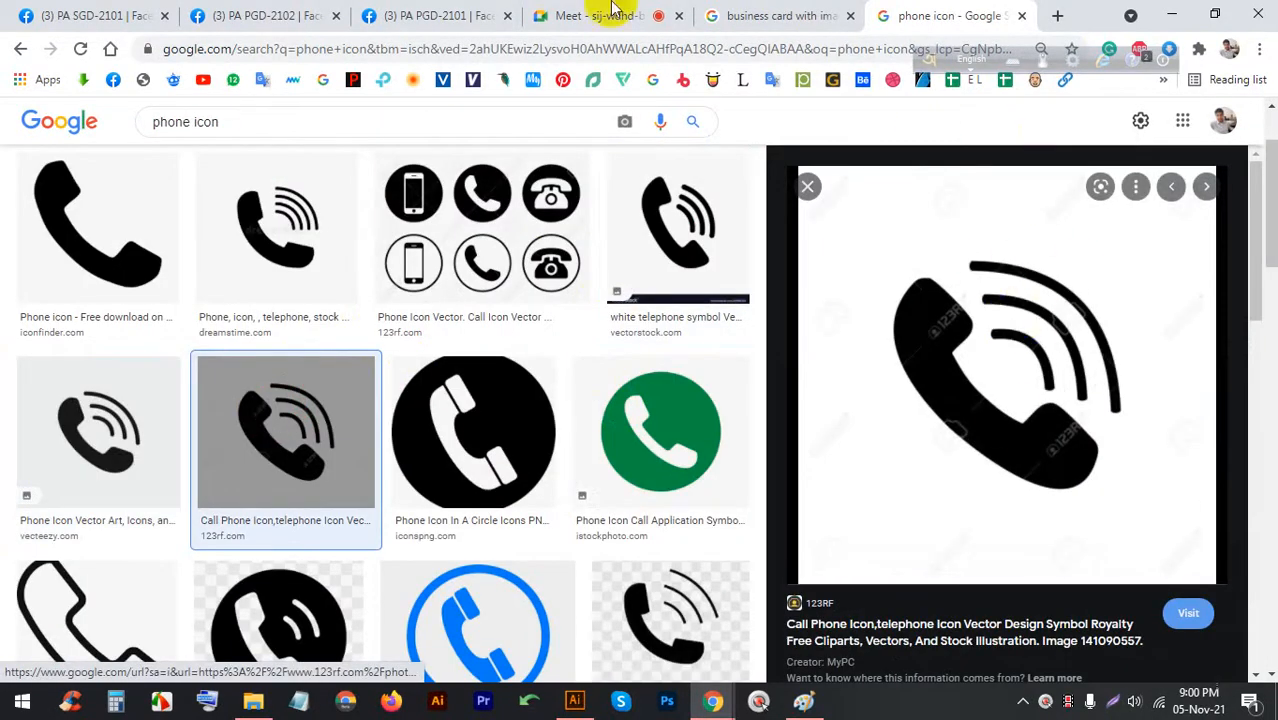
left_click(650, 15)
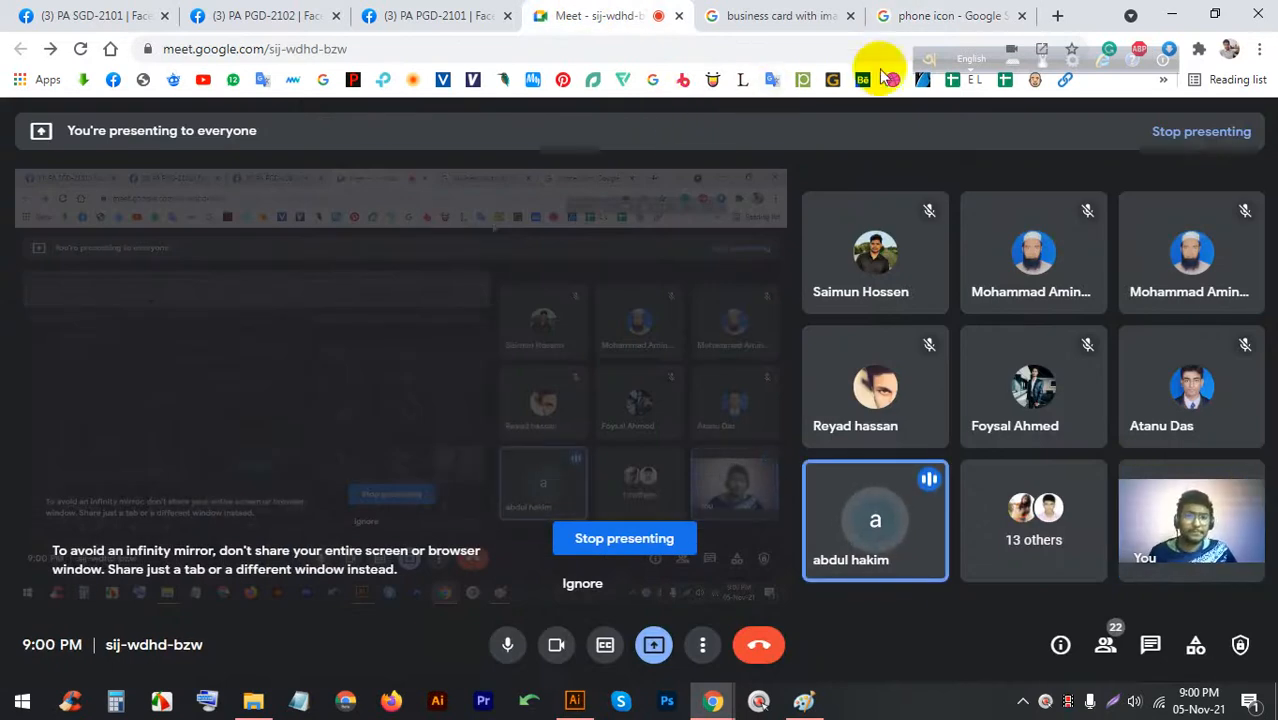
Open flaticon.com in a new browser tab
left_click(951, 12)
left_click(1050, 10)
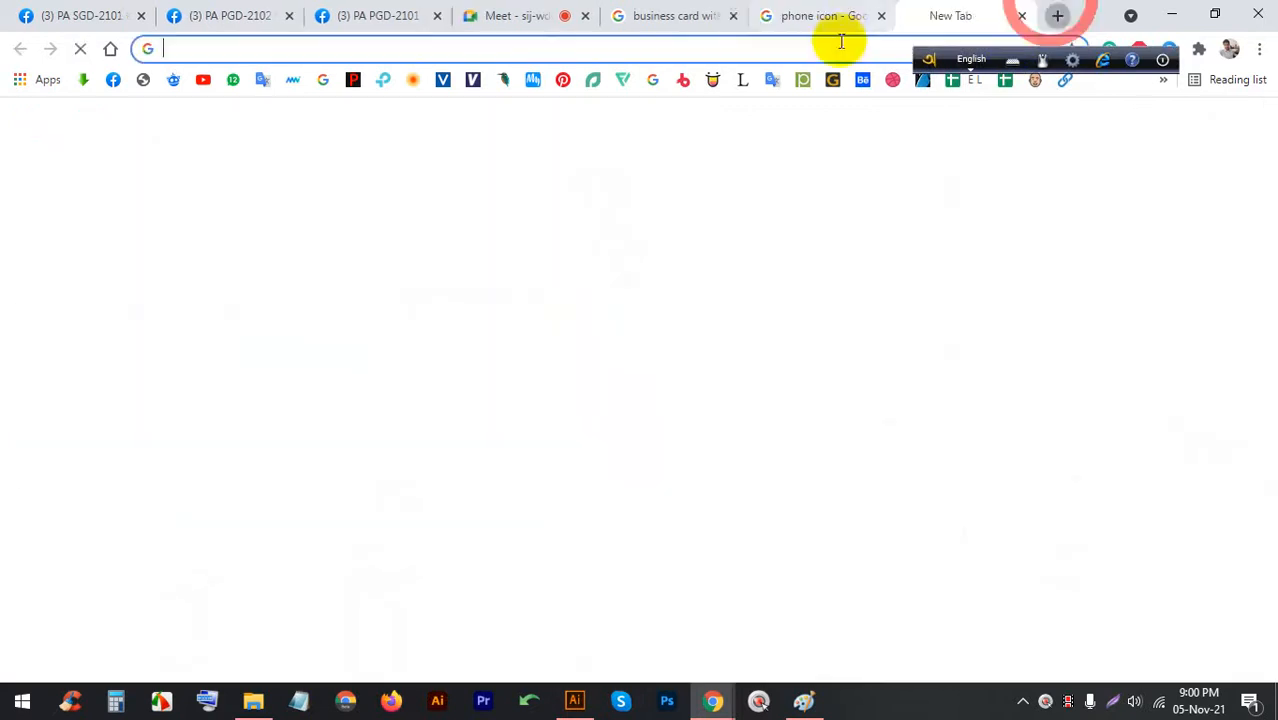
left_click(624, 80)
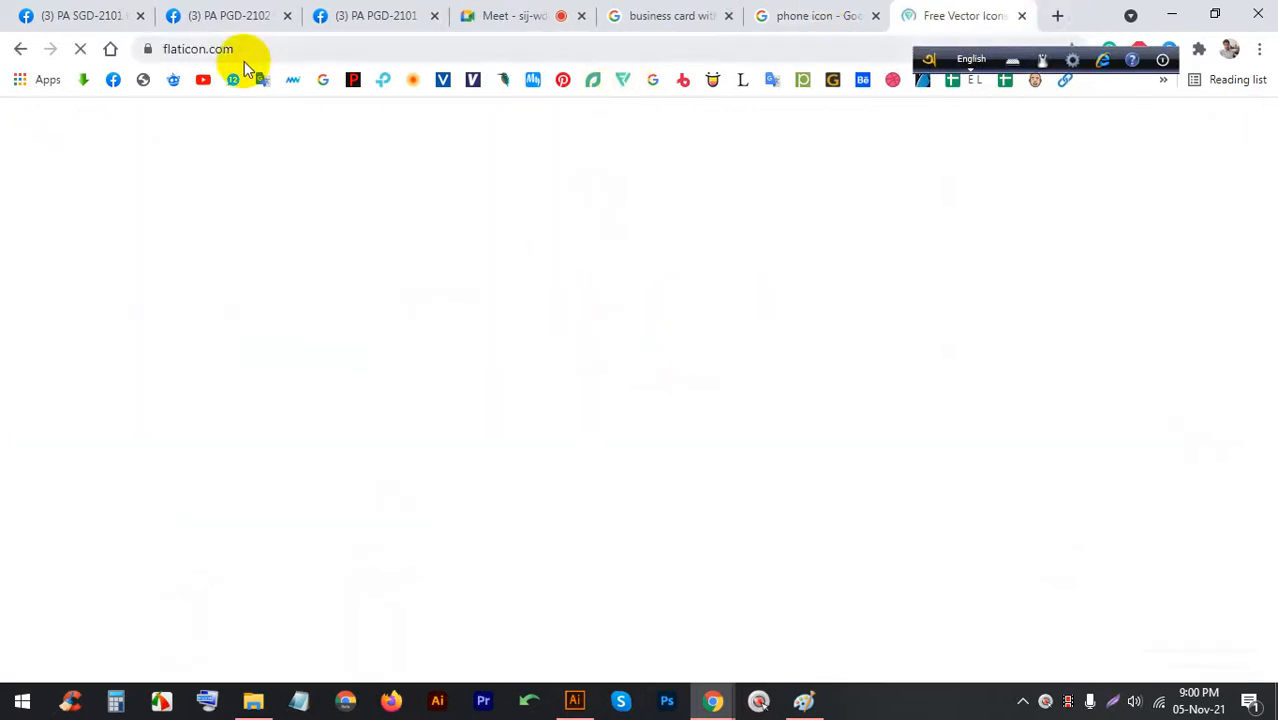
left_click(283, 52)
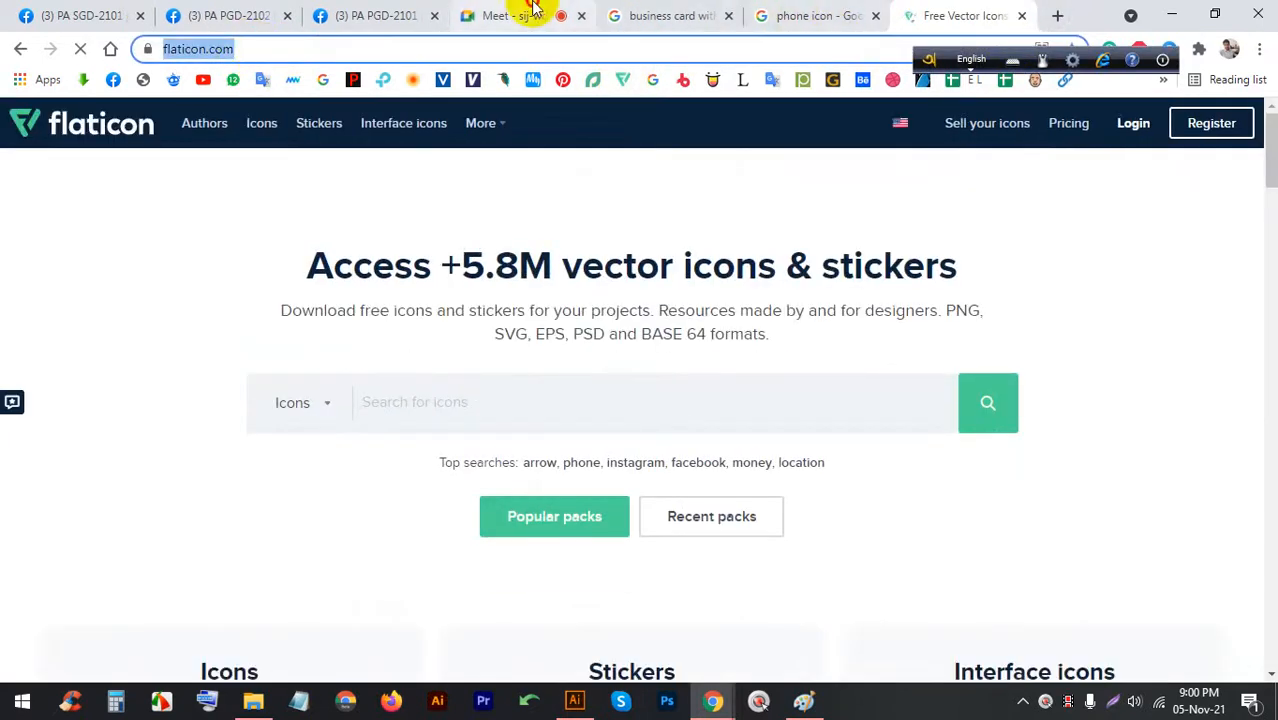
left_click(533, 10)
left_click(944, 10)
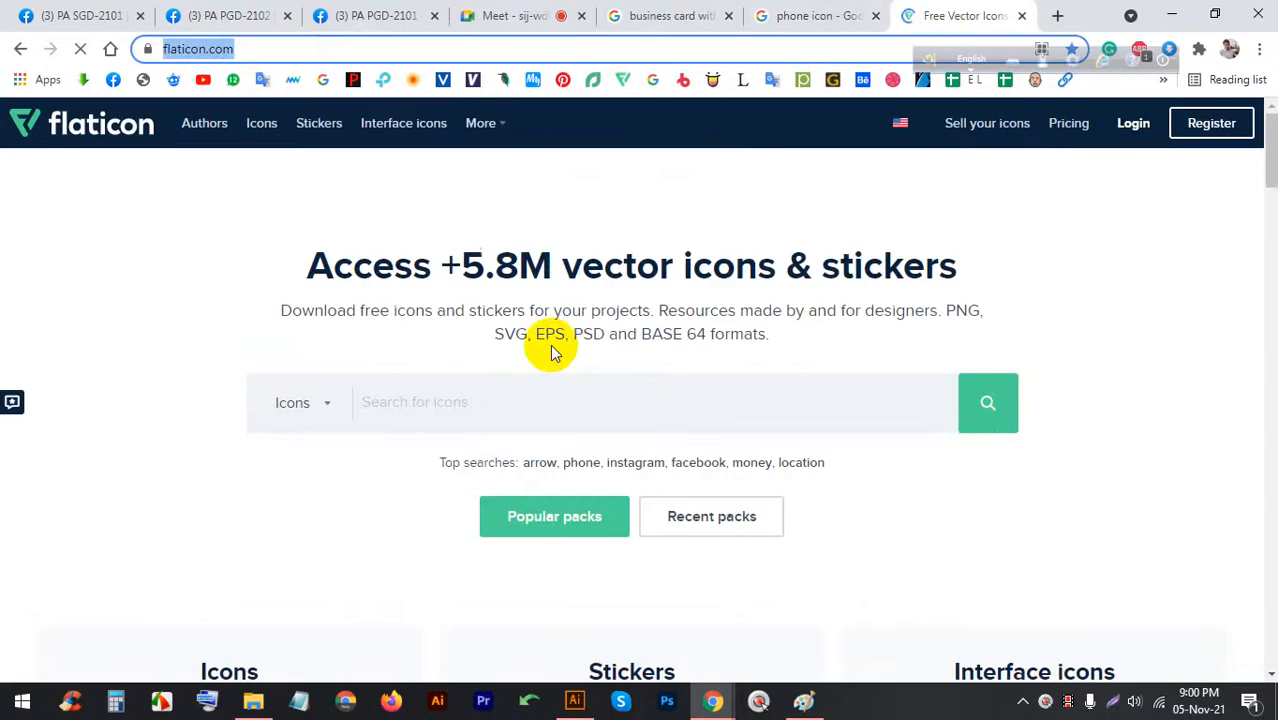
scroll(631, 396, "down", 10)
scroll(631, 396, "up", 10)
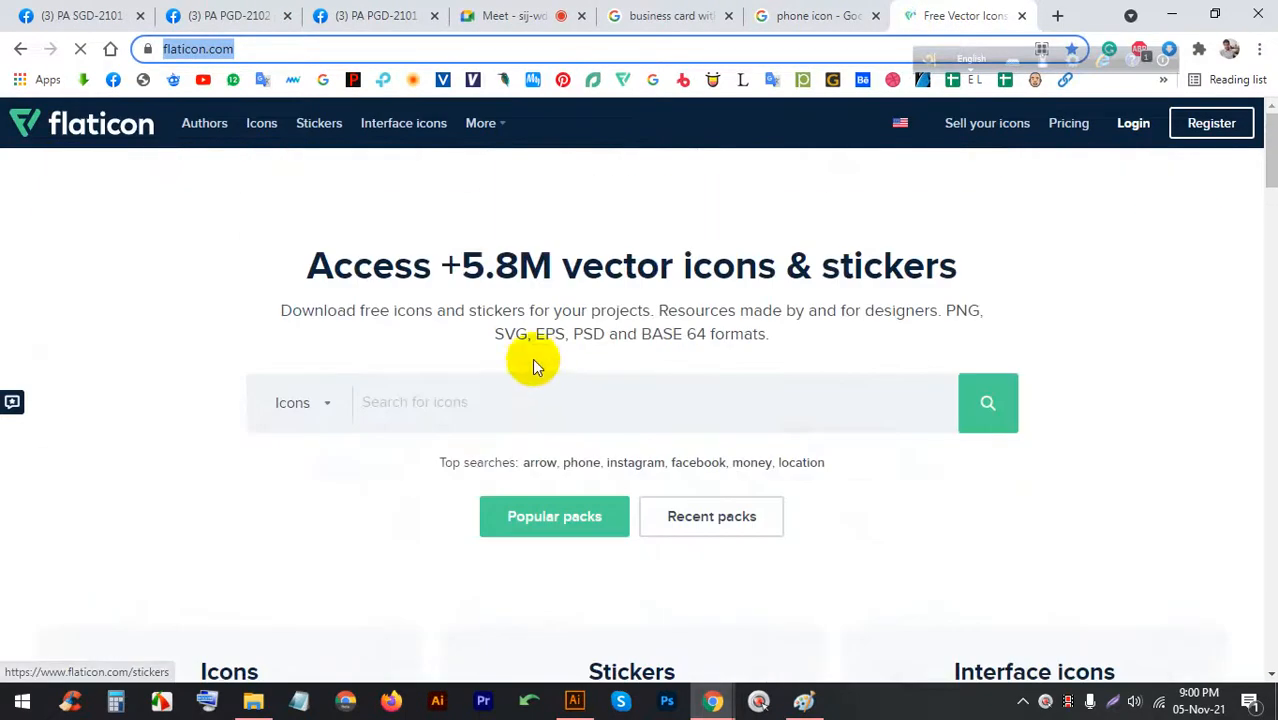
Search Flaticon for 'phone' and browse the icon results
left_click(568, 375)
type("ph")
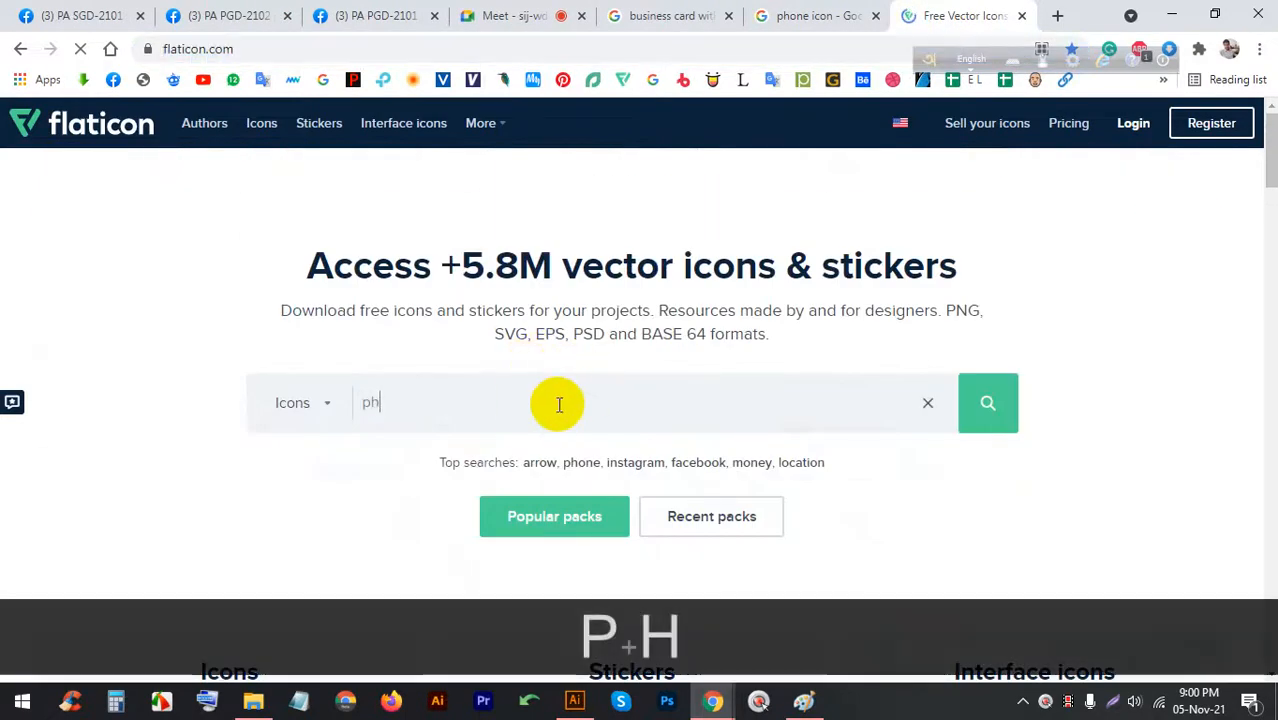
type("one")
key("Return")
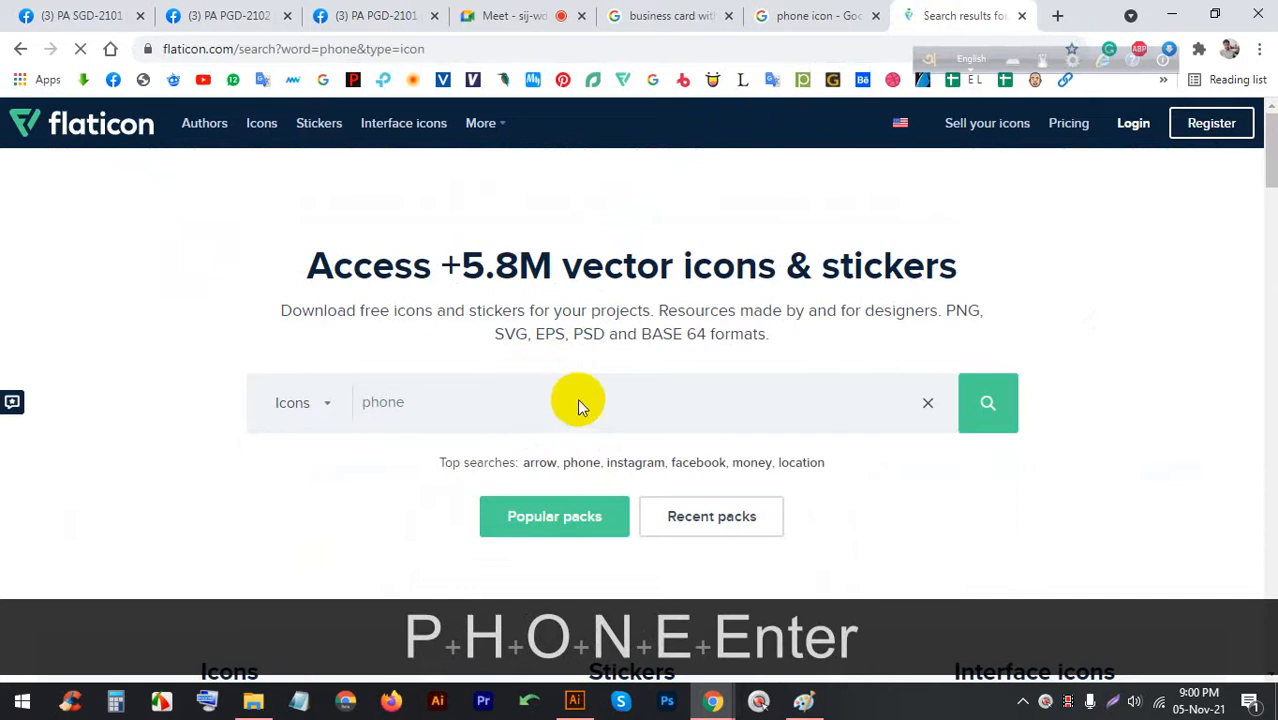
scroll(523, 396, "down", 1)
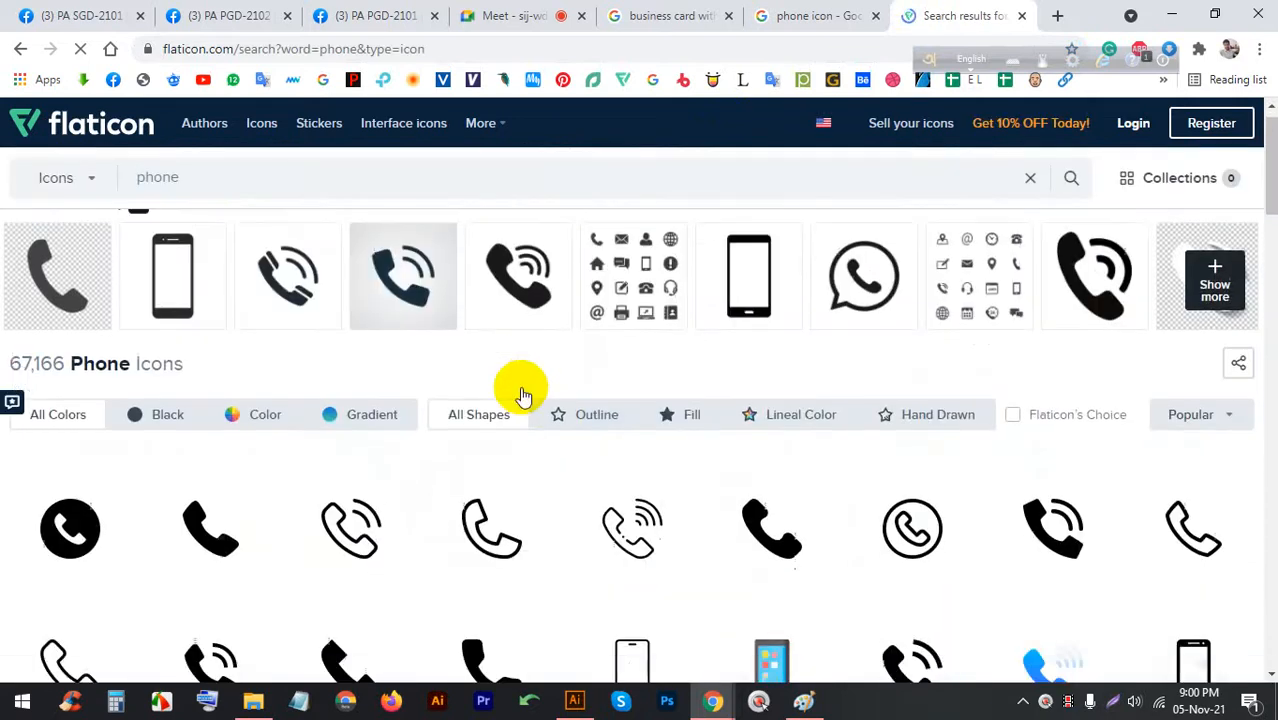
scroll(523, 396, "down", 3)
scroll(383, 390, "down", 1)
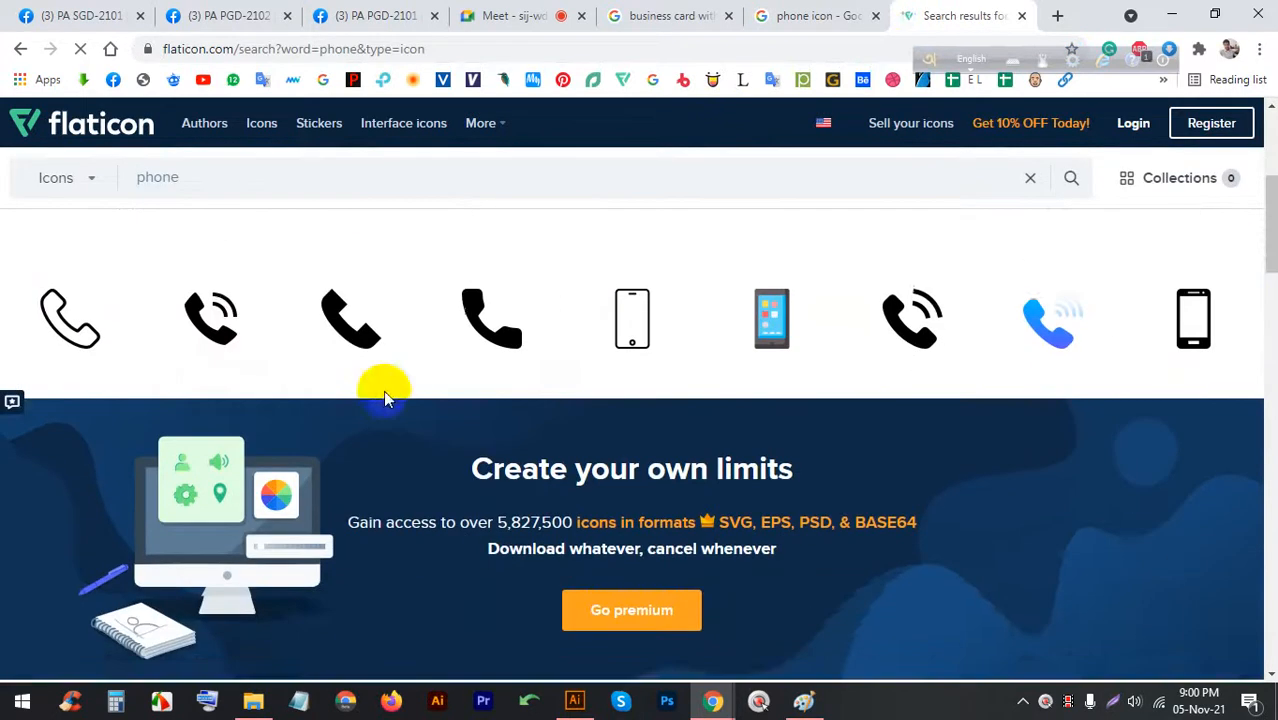
scroll(383, 390, "up", 1)
Download the ringing Telephone Call icon as a free PNG
left_click(214, 386)
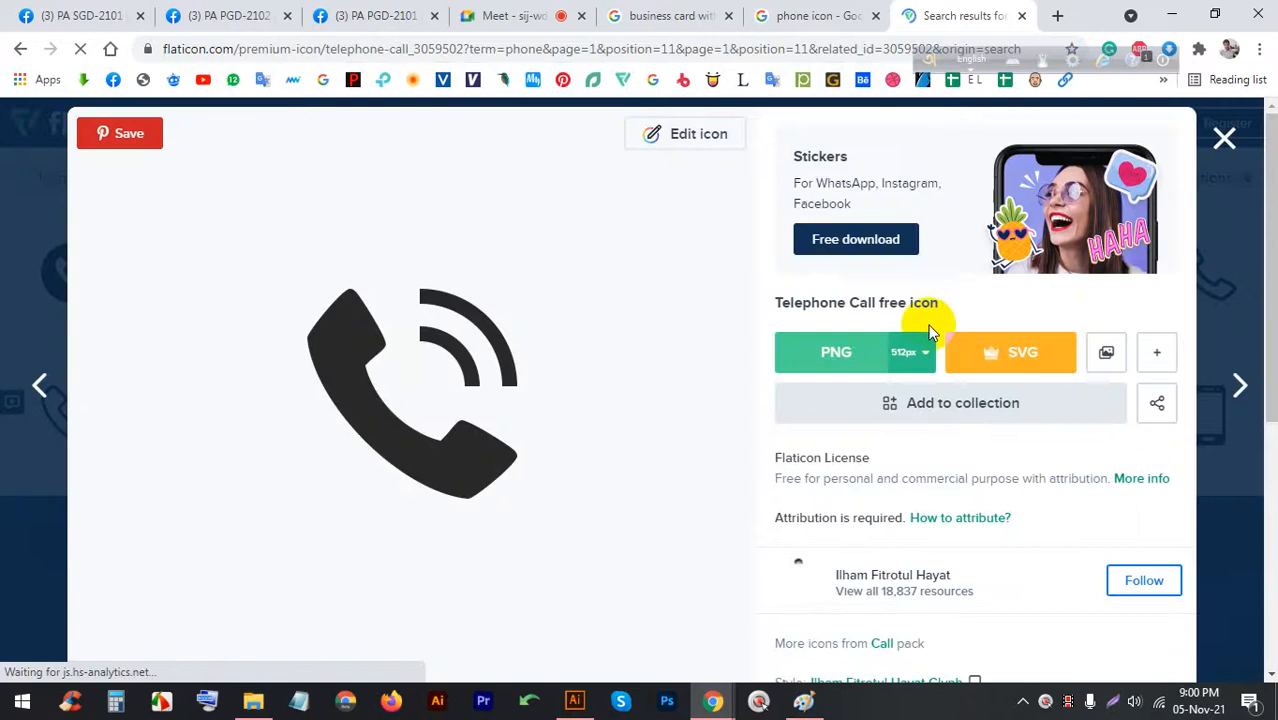
left_click(825, 362)
left_click(818, 350)
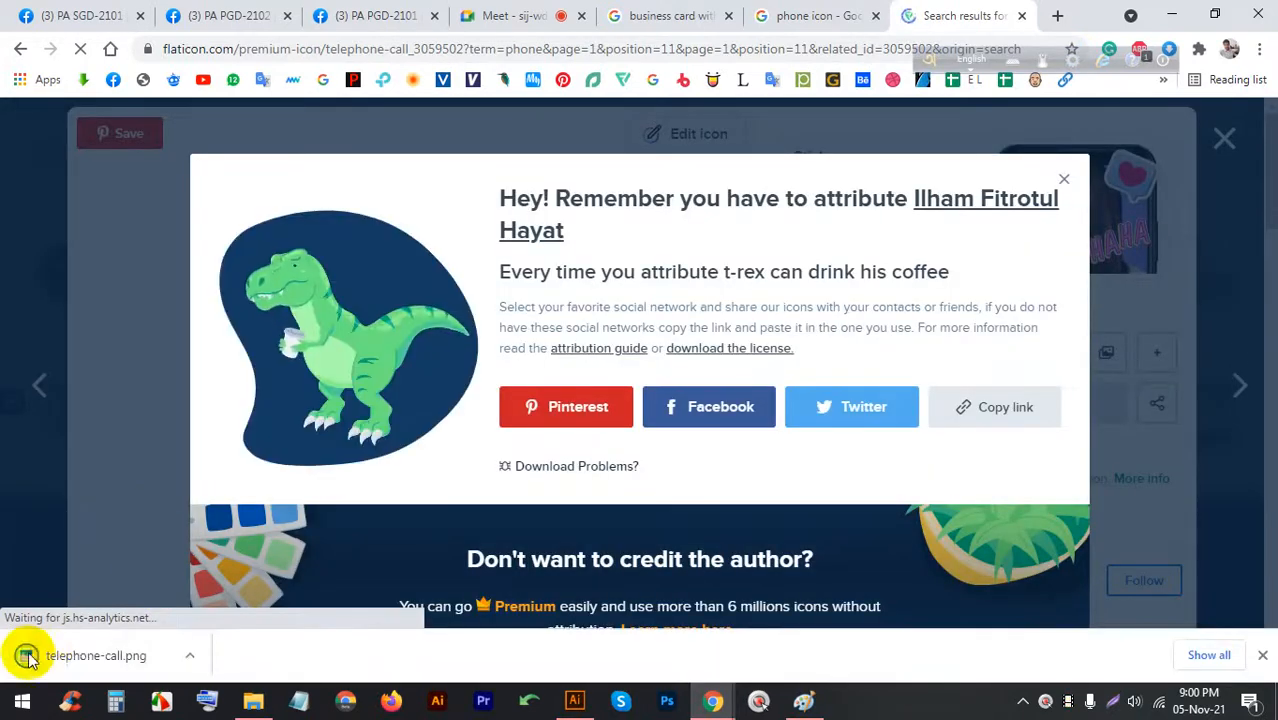
Place telephone-call.png on the card, scale it down around its centre, and embed it
left_click_drag(27, 657, 586, 707)
left_click_drag(538, 414, 552, 411)
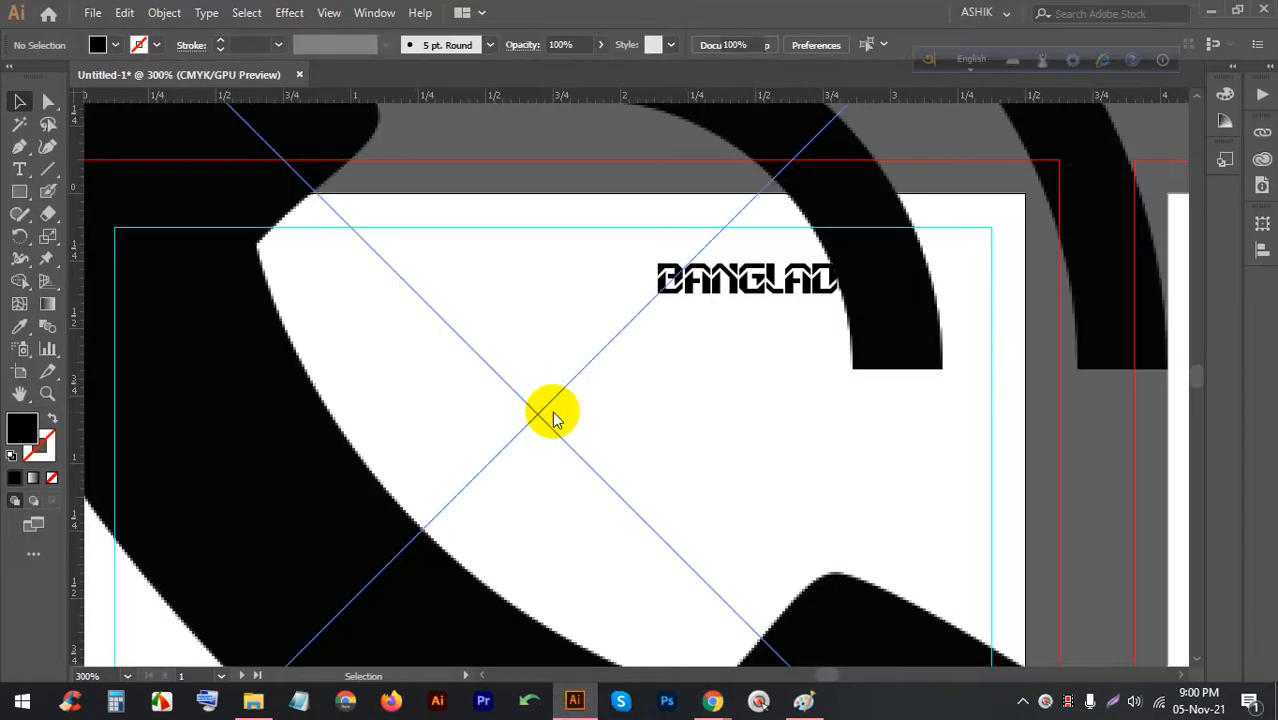
scroll(582, 379, "down", 3)
left_click_drag(567, 165, 560, 357)
scroll(598, 440, "up", 2)
scroll(598, 440, "up", 2)
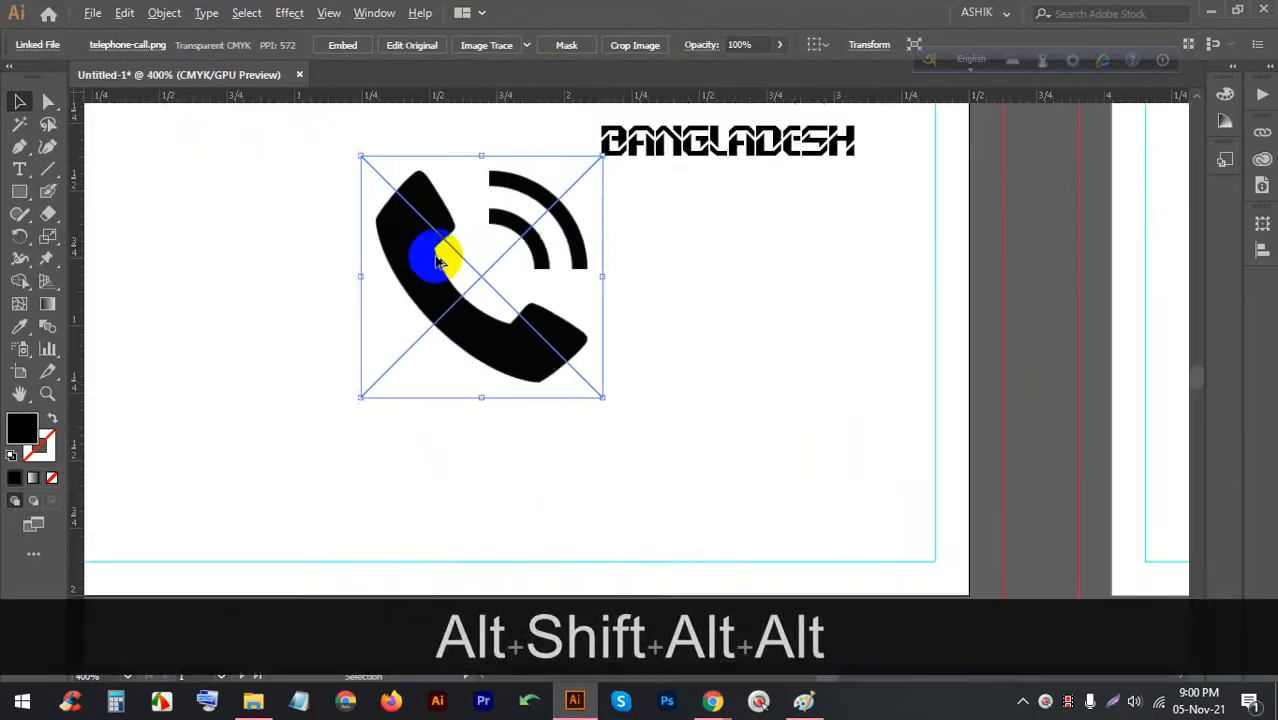
left_click(343, 46)
Try several positions for the phone image, then delete it and bring the browser forward
left_click_drag(474, 209, 395, 166)
left_click_drag(371, 215, 314, 305)
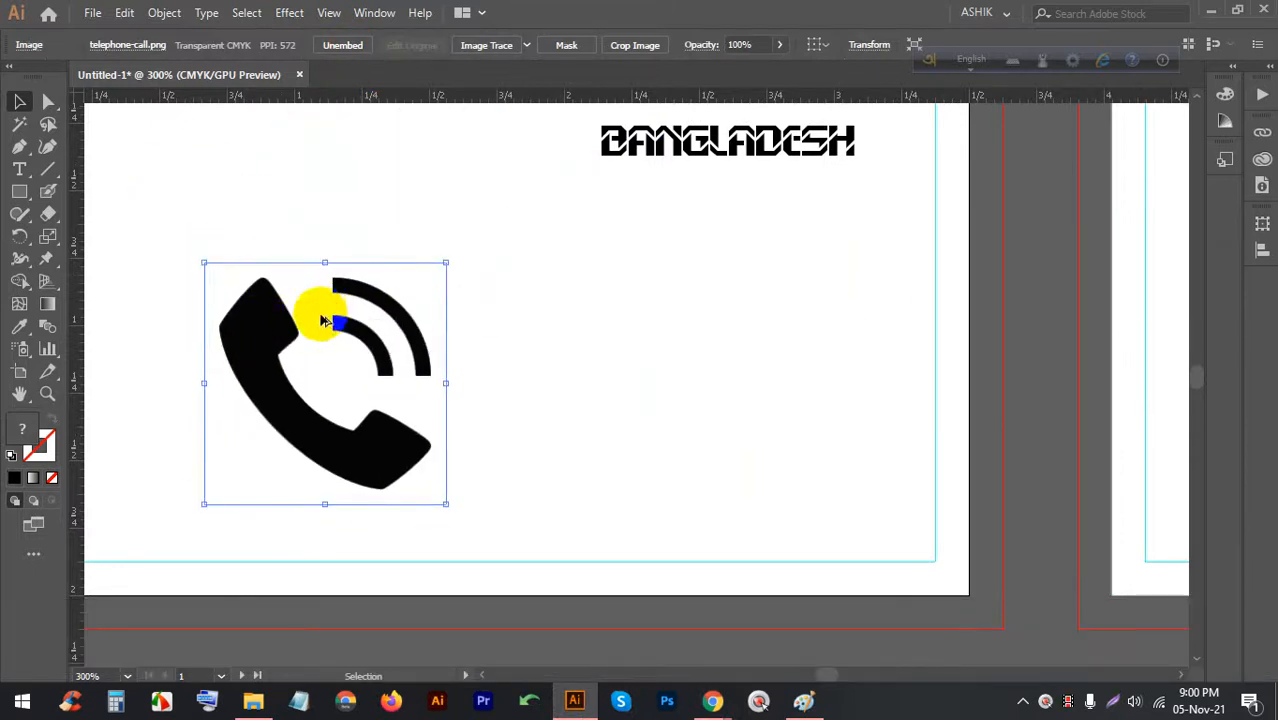
scroll(258, 332, "down", 1)
left_click_drag(274, 388, 395, 335)
left_click(256, 344)
left_click_drag(396, 335, 306, 324)
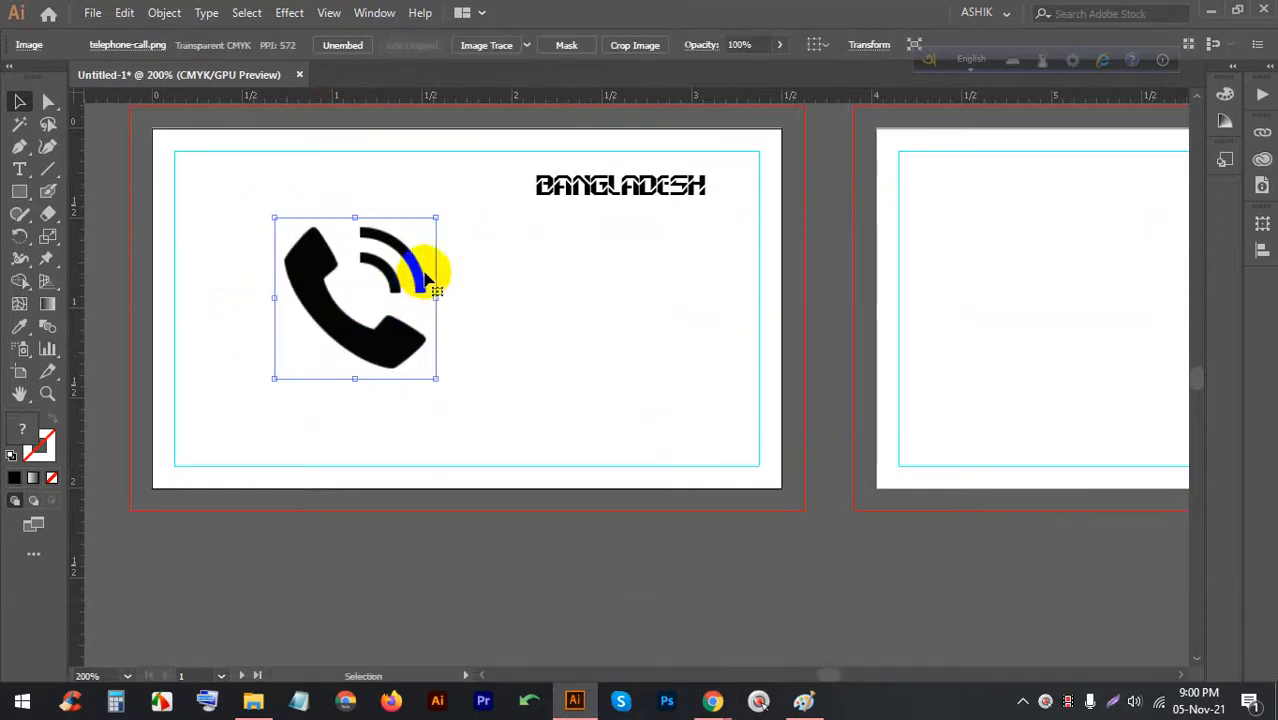
key("BackSpace")
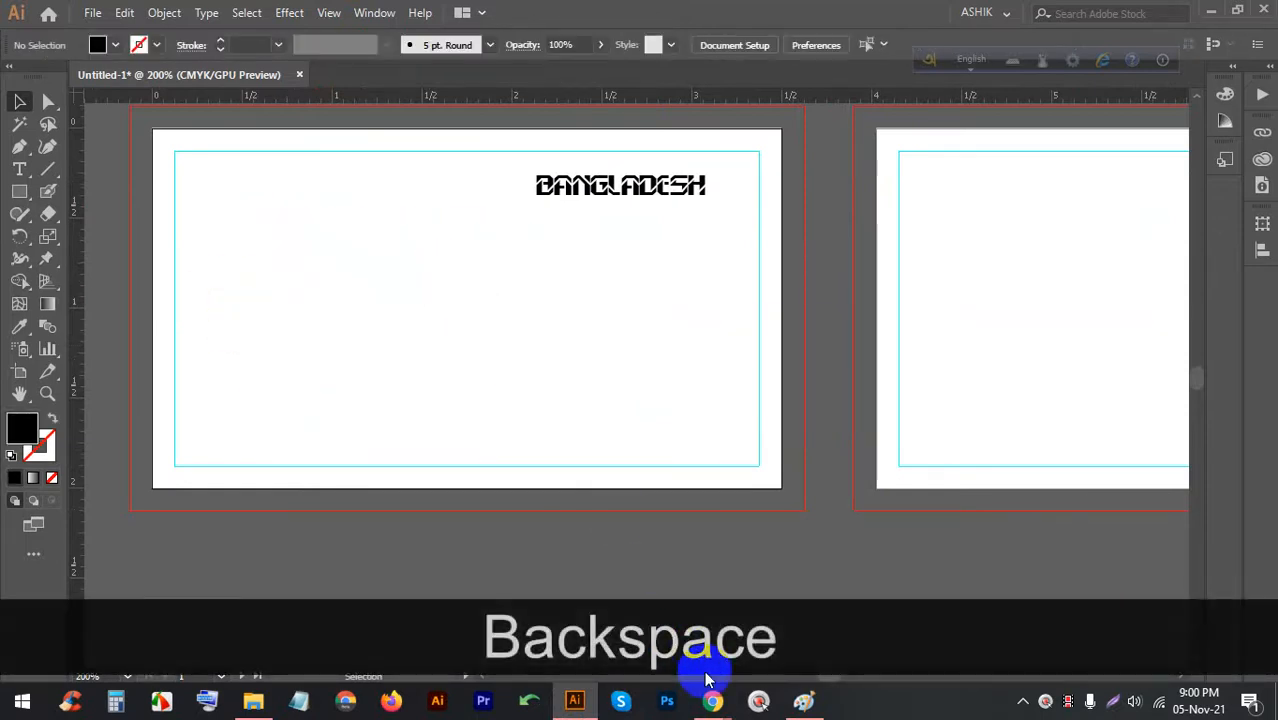
left_click(712, 700)
left_click(528, 12)
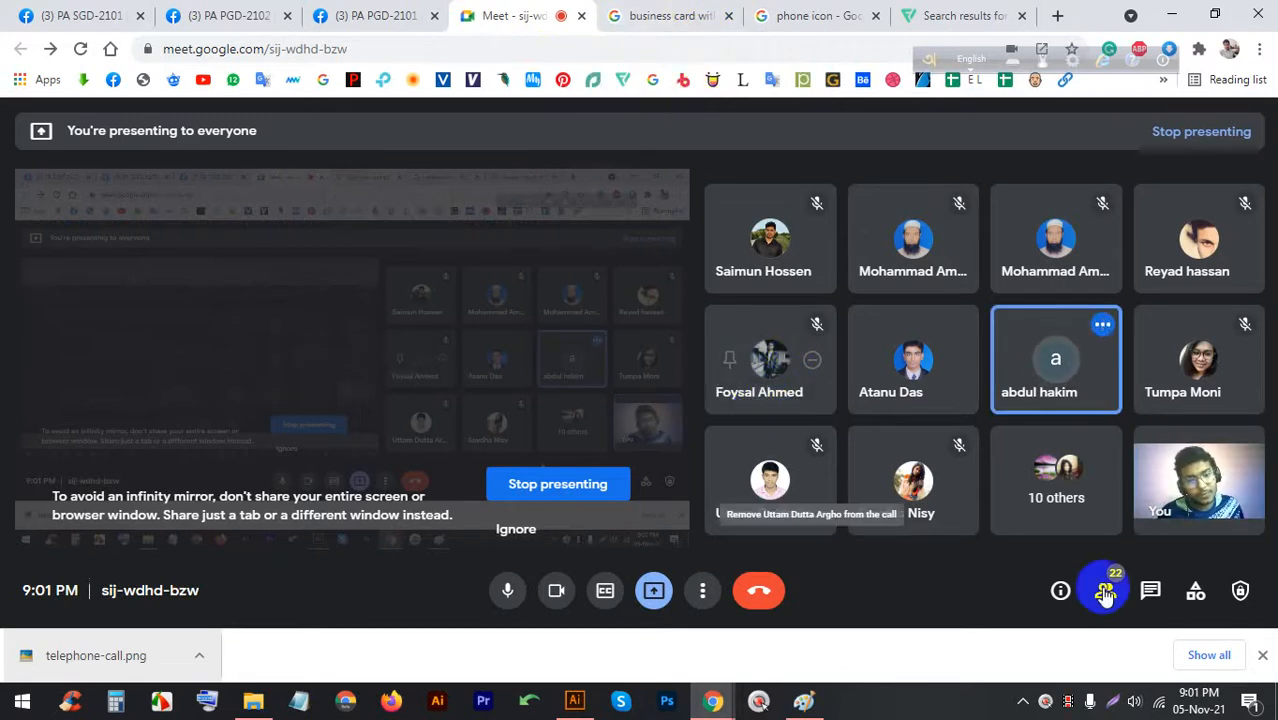
left_click(1262, 655)
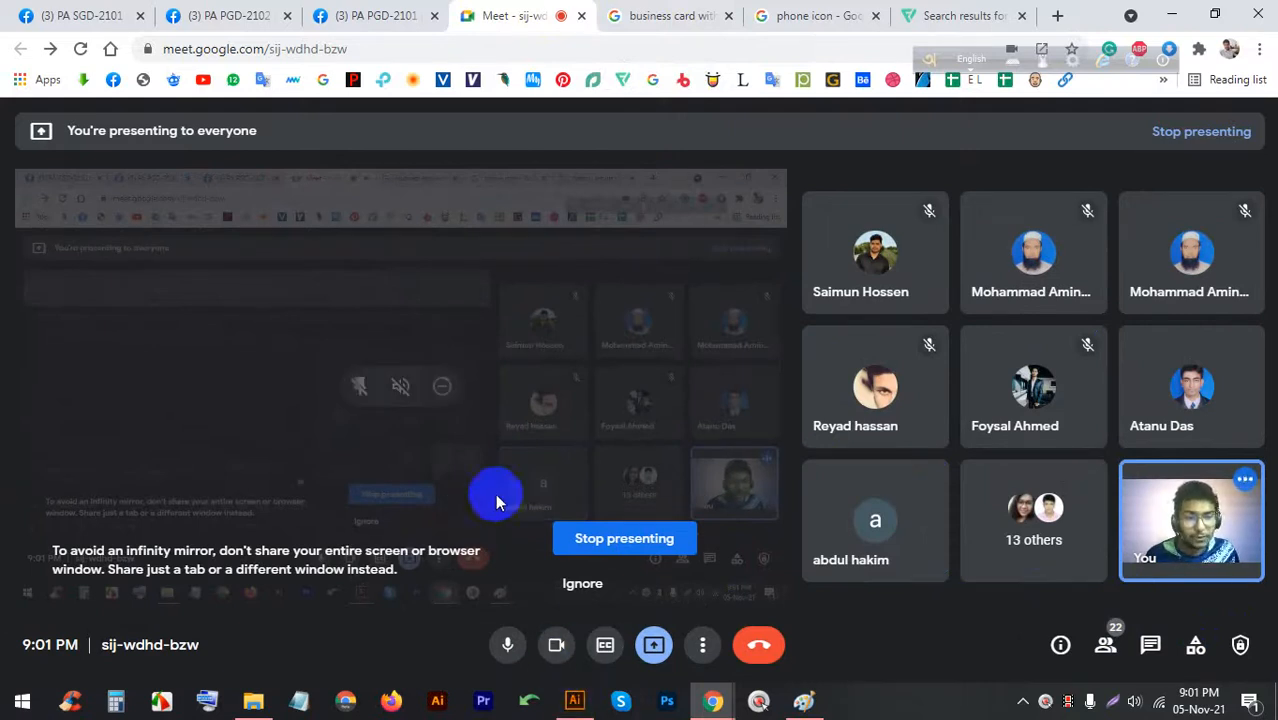
left_click(574, 697)
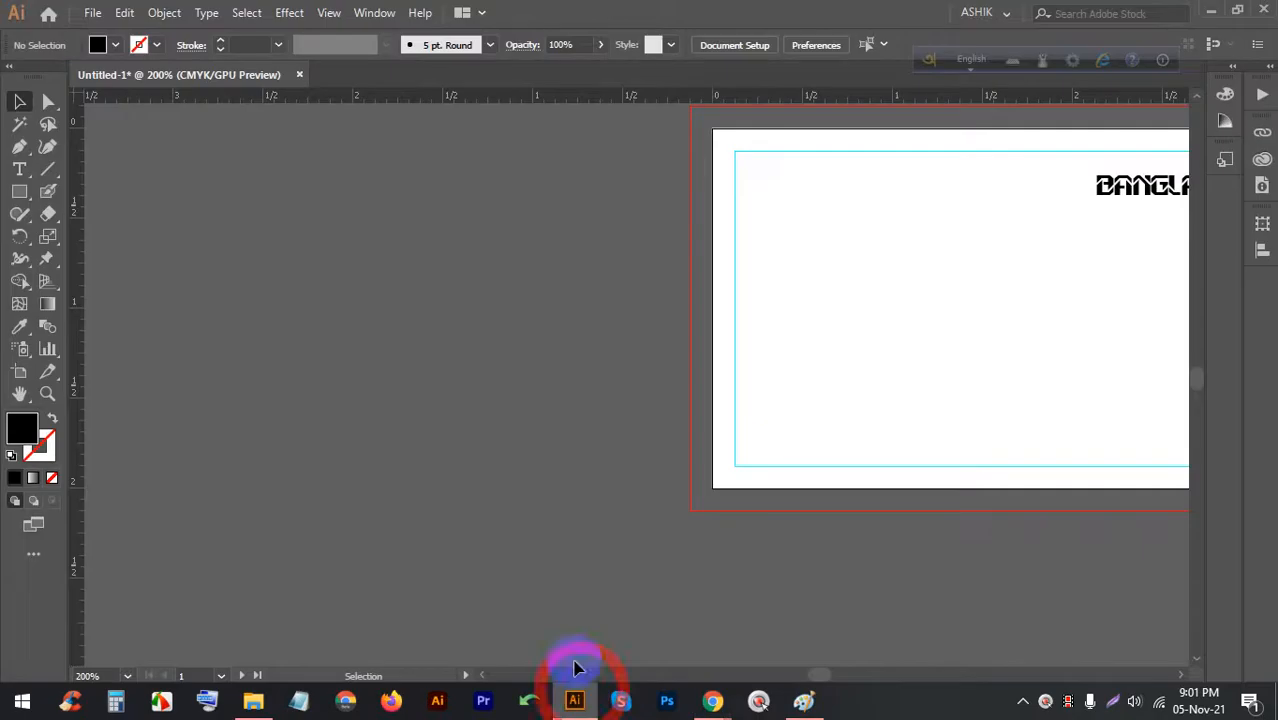
Undo the deletion to bring the phone image back onto the card
scroll(842, 328, "down", 2)
scroll(779, 322, "up", 2)
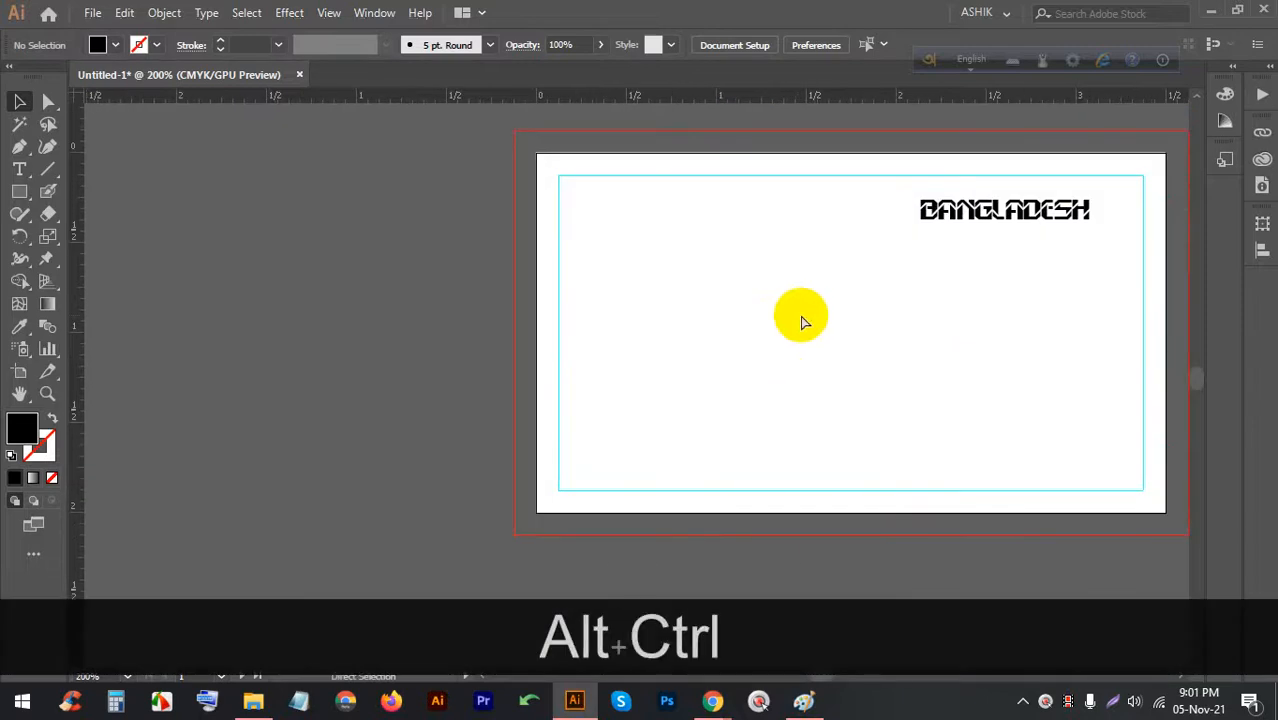
key("ctrl+alt+z")
scroll(824, 322, "up", 2)
scroll(807, 308, "down", 1)
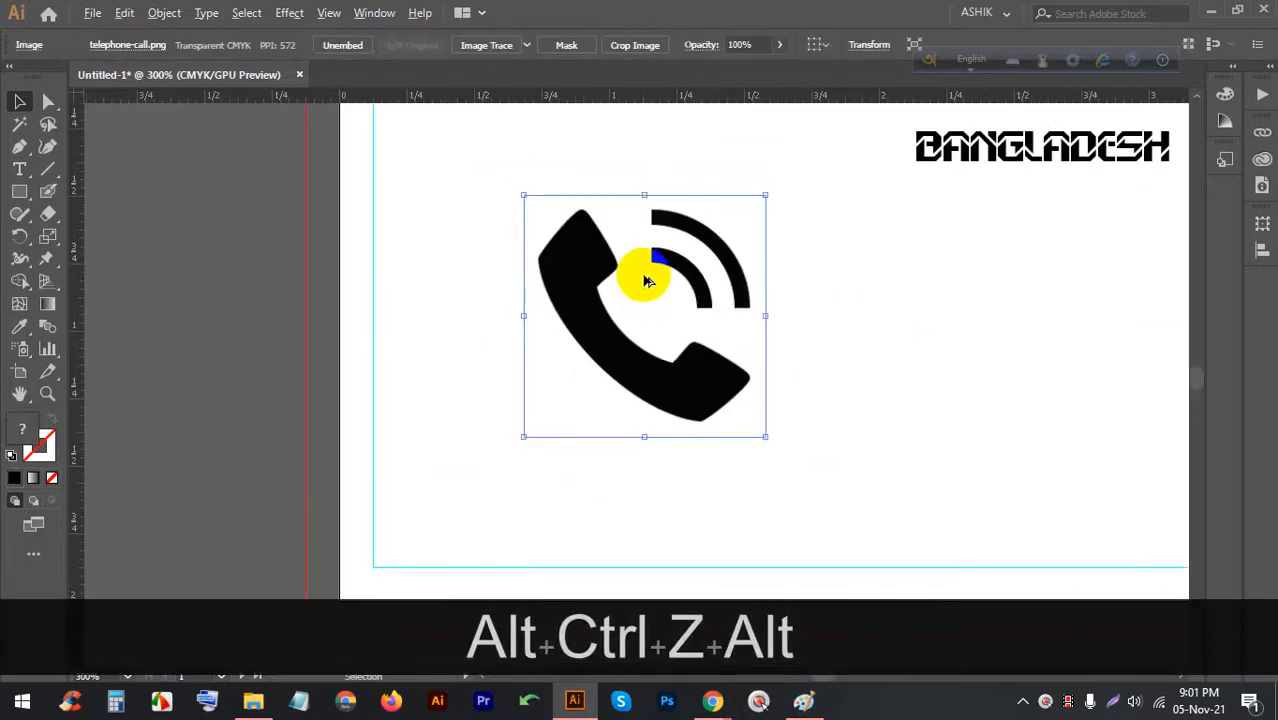
Image Trace the phone picture, expand it, and ungroup the resulting shapes
left_click(487, 45)
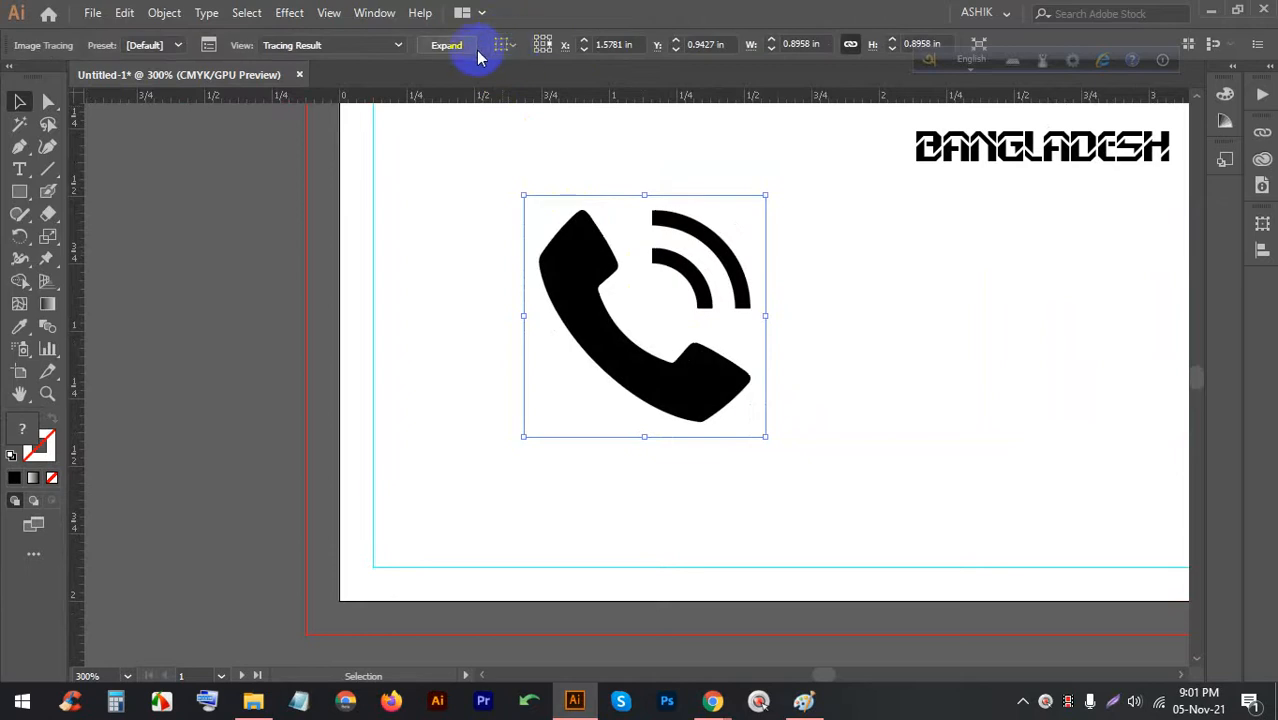
left_click(462, 48)
right_click(583, 258)
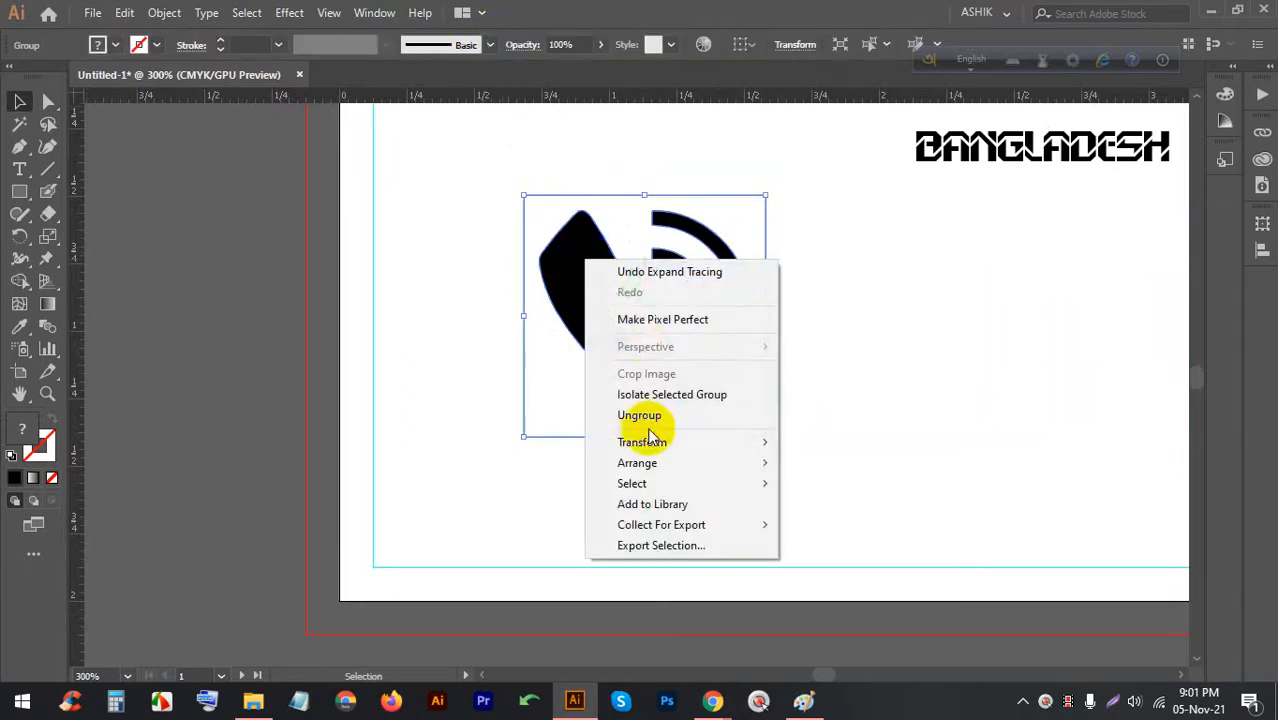
left_click(649, 424)
Delete the white background shape and a stray piece from the traced icon
left_click(554, 410)
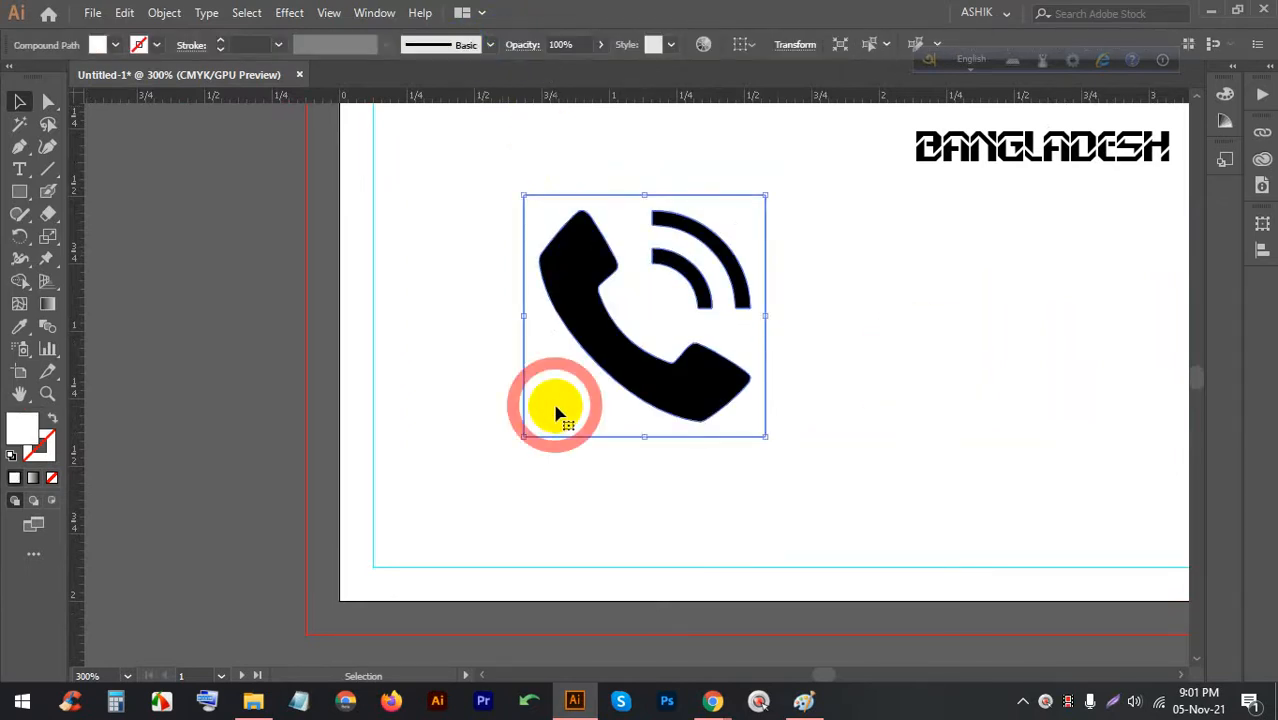
key("BackSpace")
left_click(736, 368)
key("BackSpace")
Fill the inner signal arc red and the outer arc dark red
left_click(705, 285)
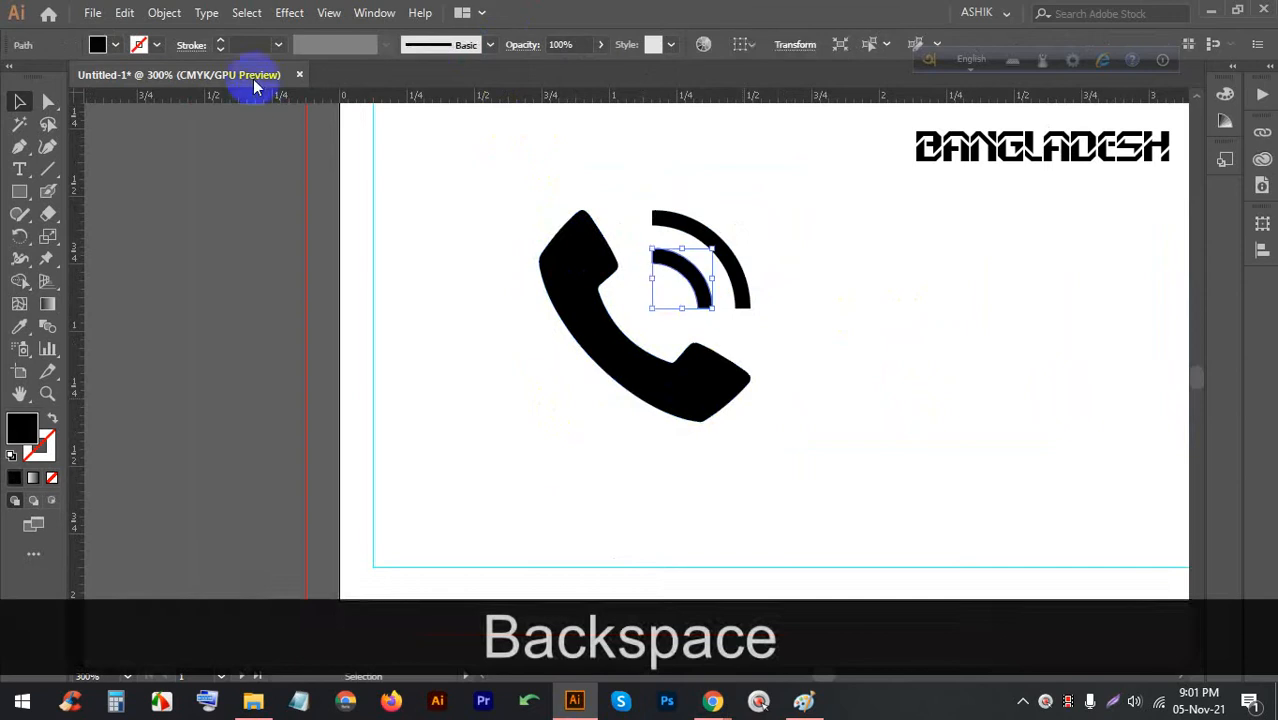
left_click(115, 46)
left_click(26, 146)
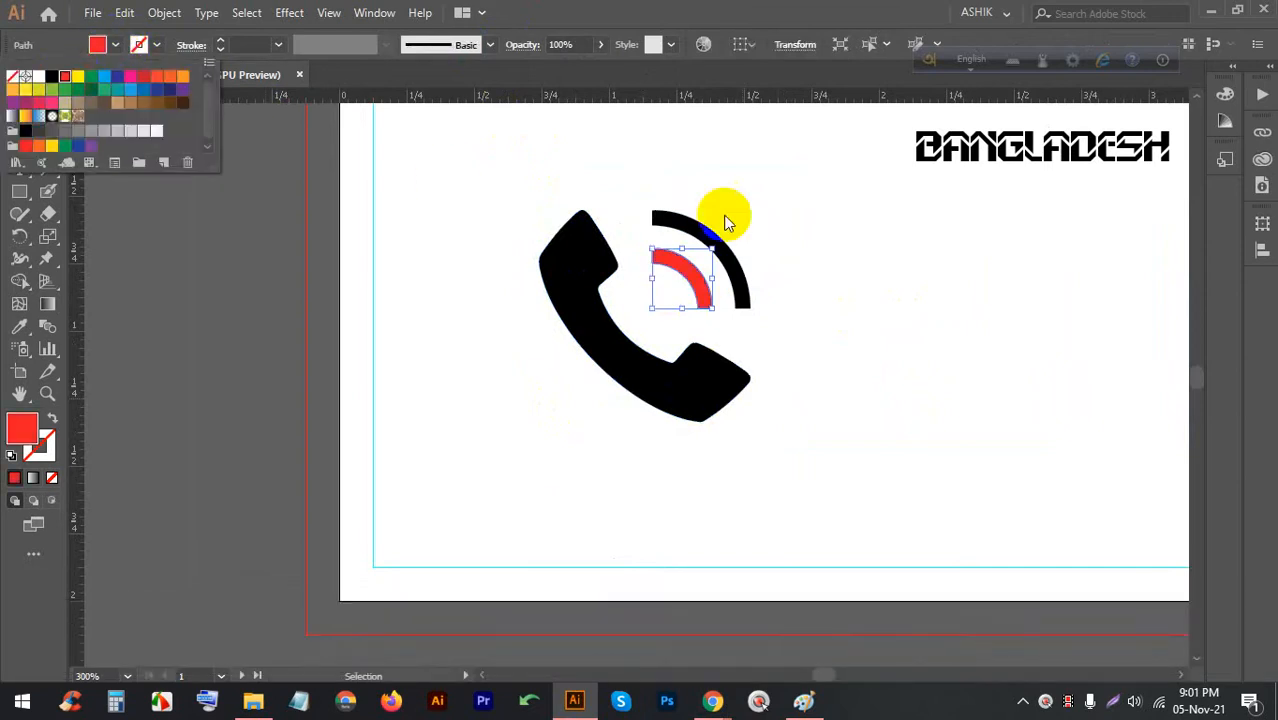
left_click(757, 213)
left_click(696, 230)
left_click(114, 46)
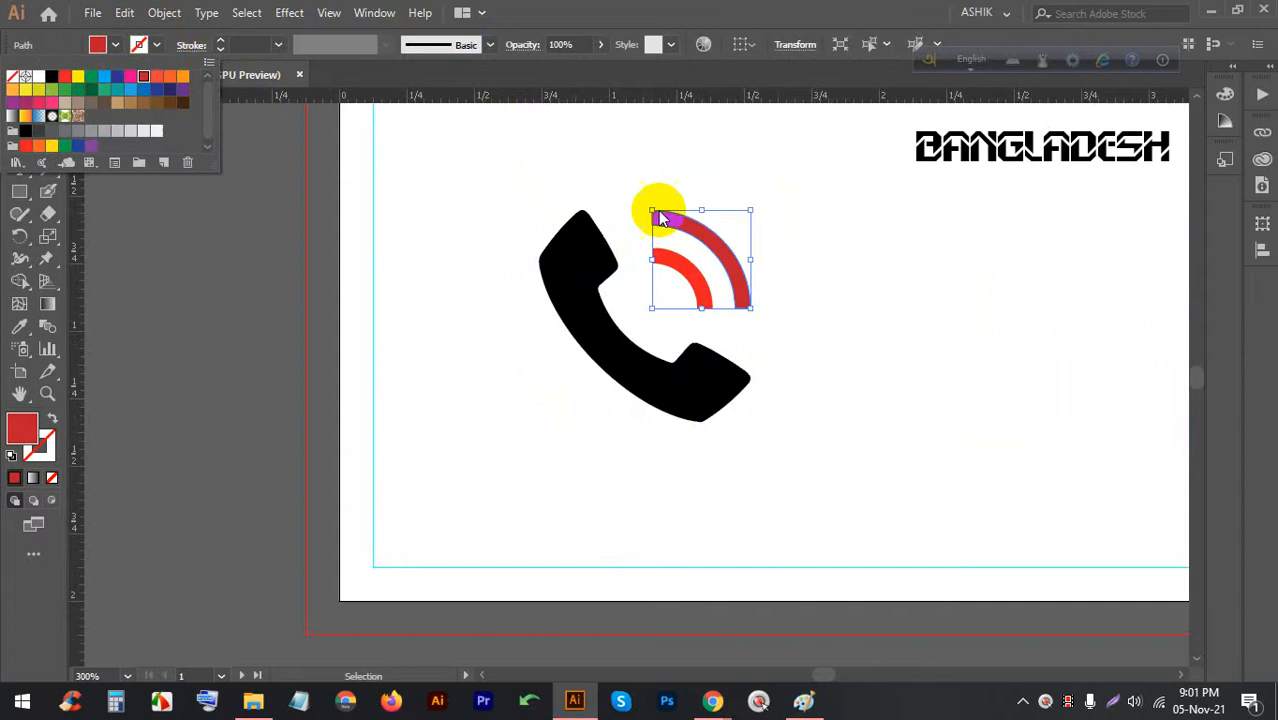
left_click(827, 228)
Try pink, orange-red and orange on the handset, settling on red
left_click(580, 260, "alt")
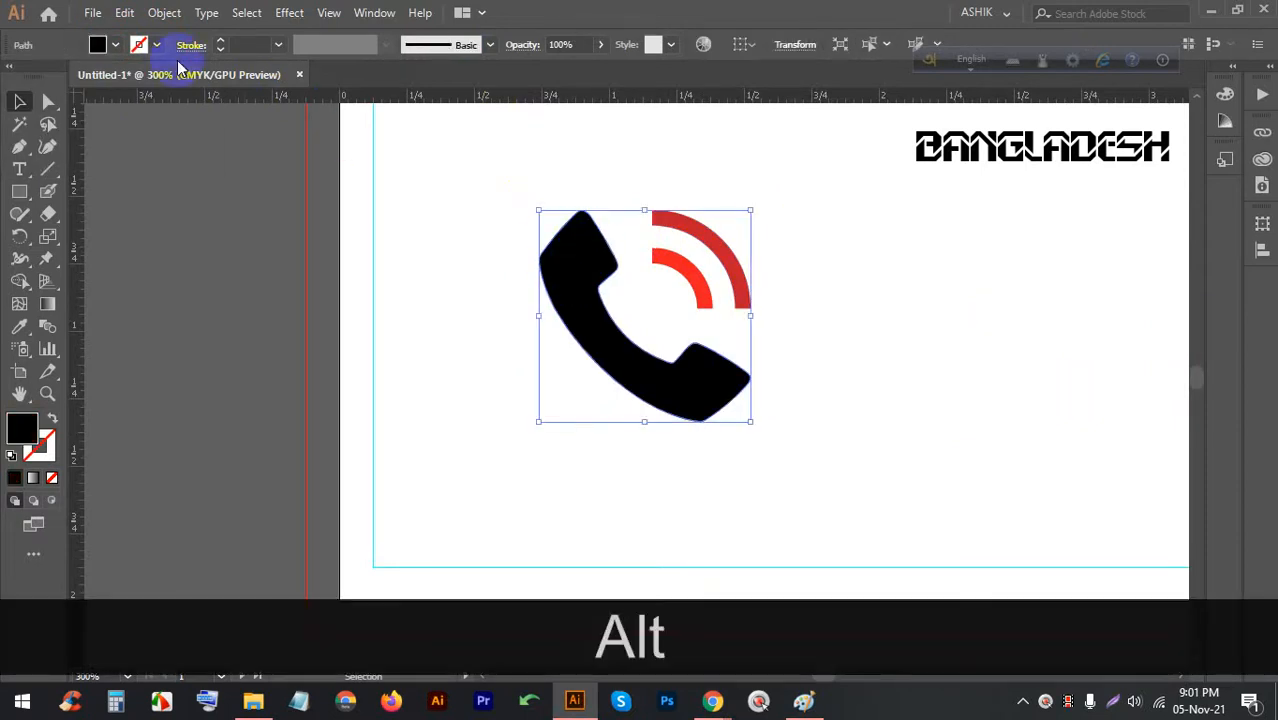
left_click(115, 47)
left_click(129, 77)
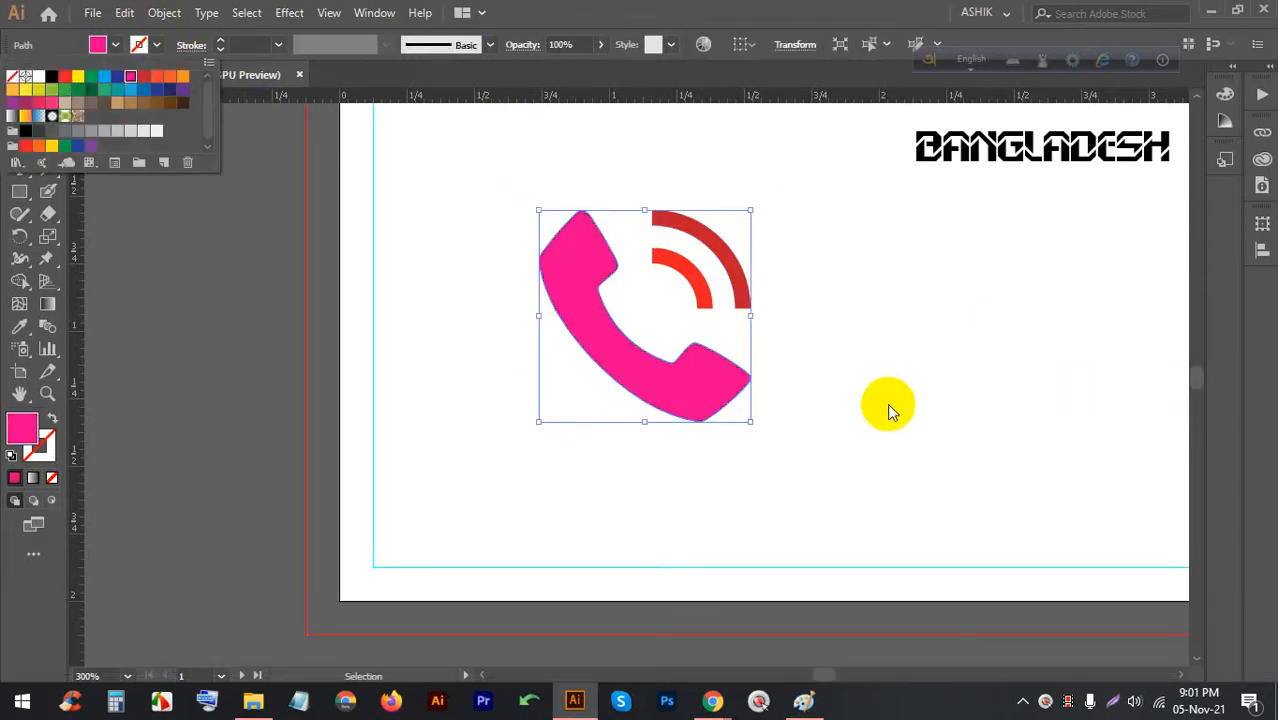
left_click(155, 80)
left_click(171, 78)
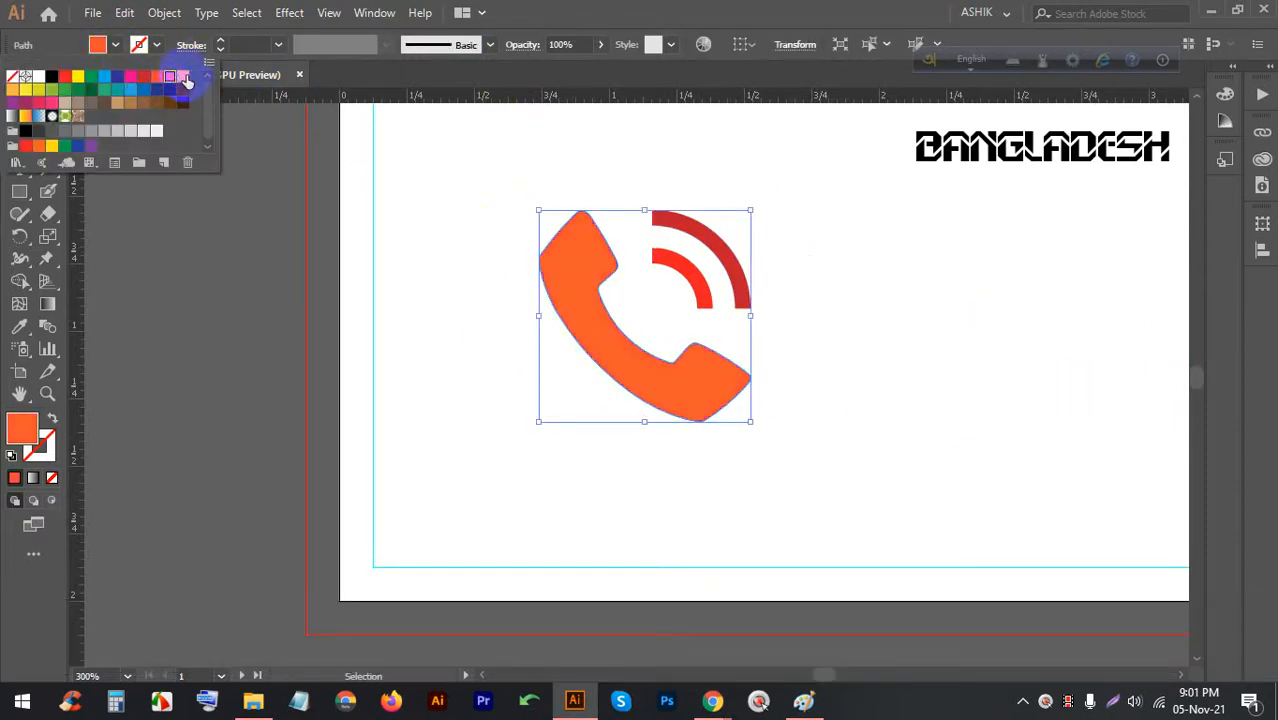
left_click(66, 78)
left_click(813, 265)
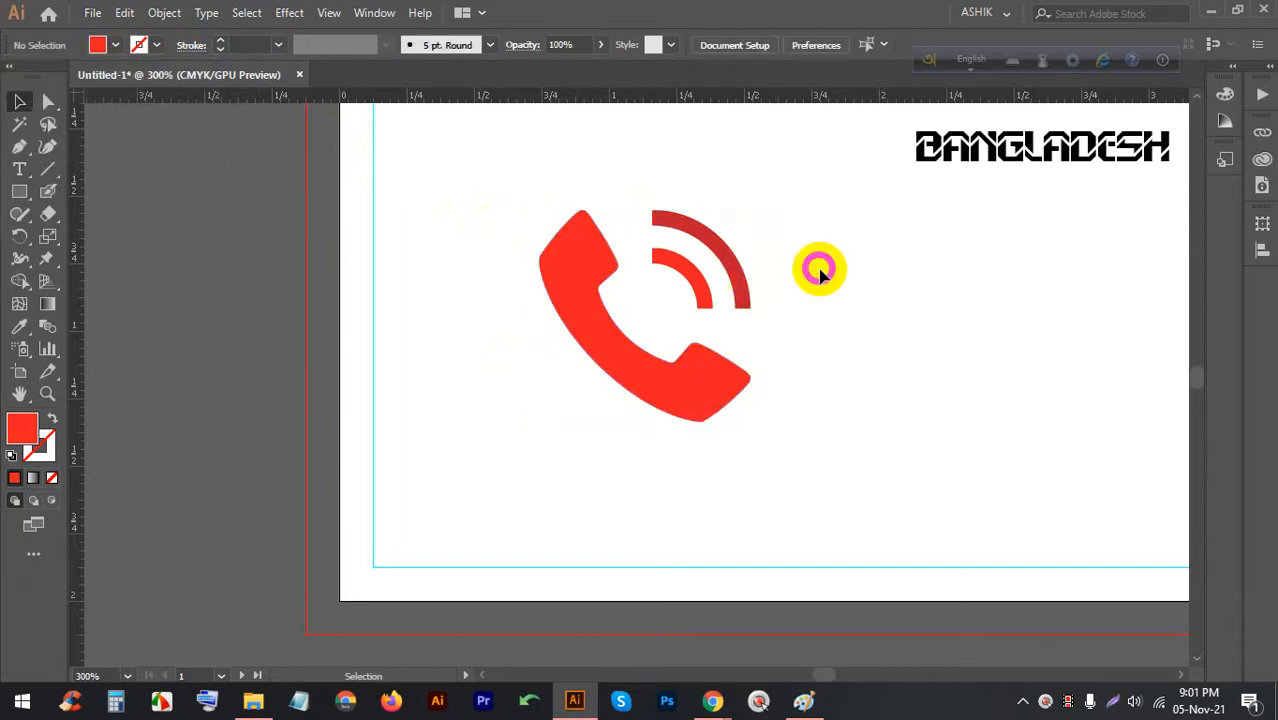
Change the handset fill to yellow
scroll(756, 243, "up", 2)
scroll(685, 243, "down", 3)
left_click(545, 308)
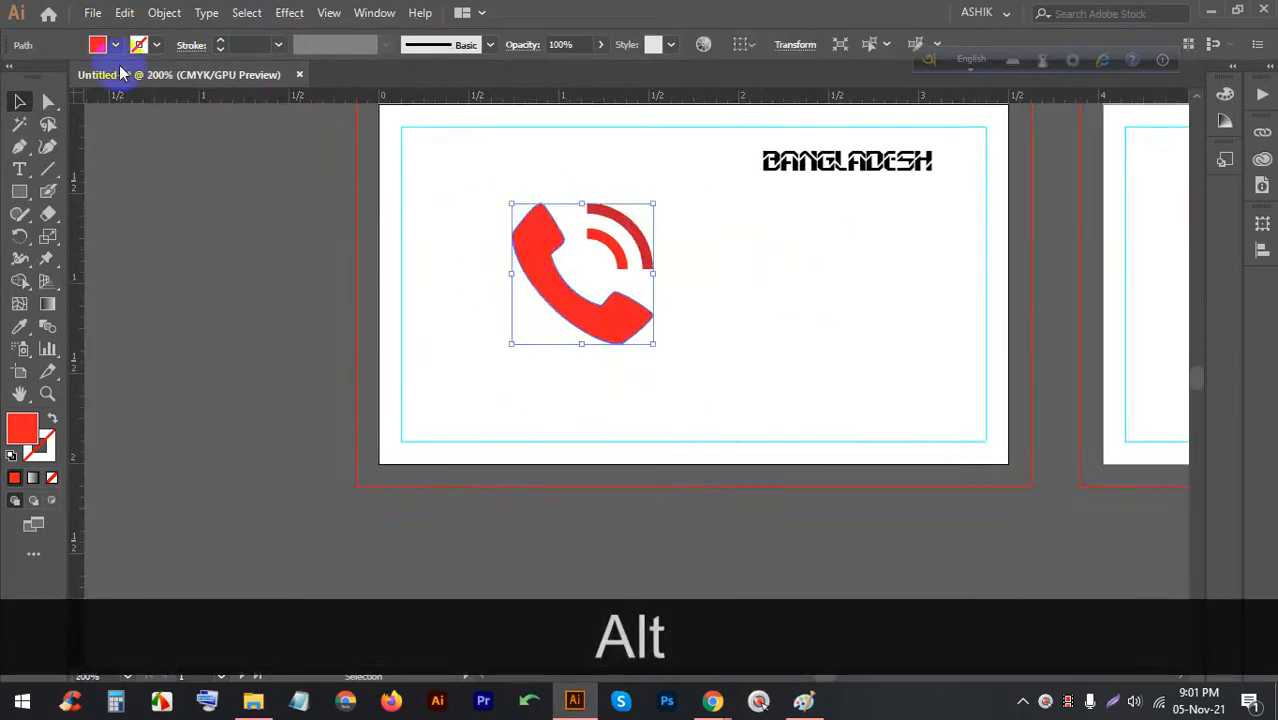
left_click(97, 44)
left_click(78, 76)
left_click(799, 406)
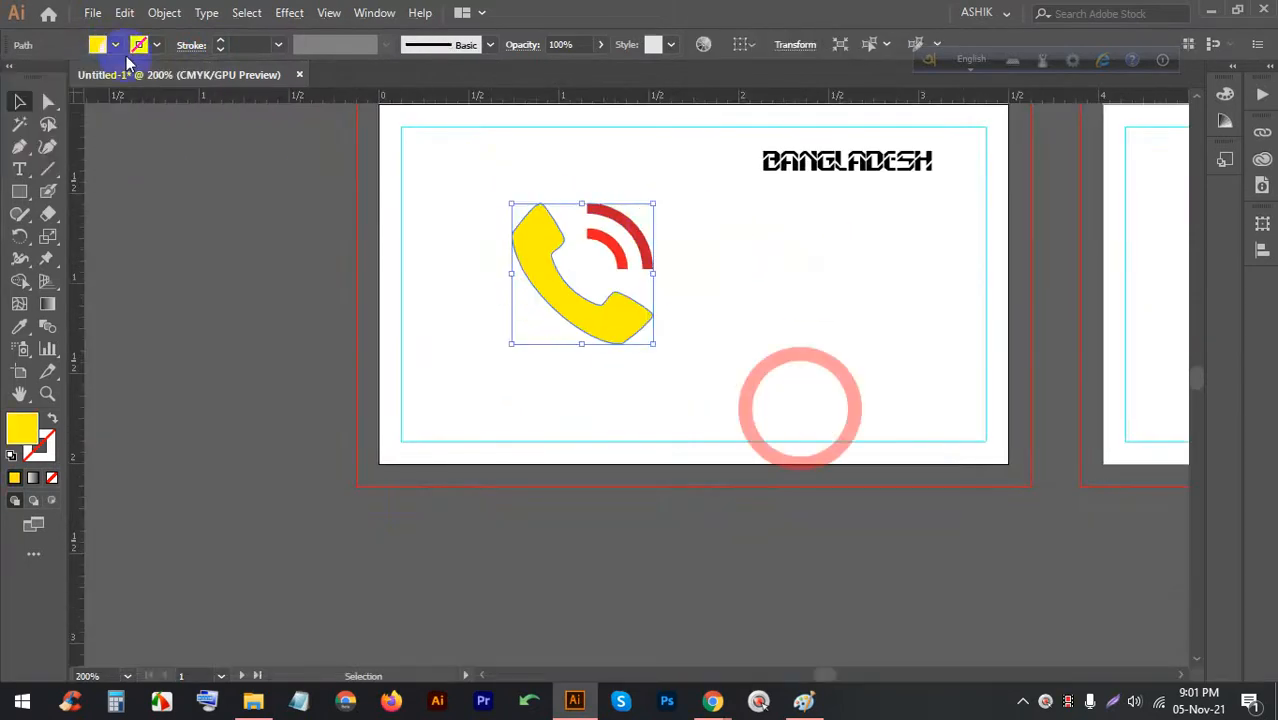
left_click(804, 317)
Marquee-select the whole phone icon and delete it from the card
scroll(537, 210, "up", 3)
scroll(540, 215, "down", 2)
left_click_drag(760, 302, 448, 200)
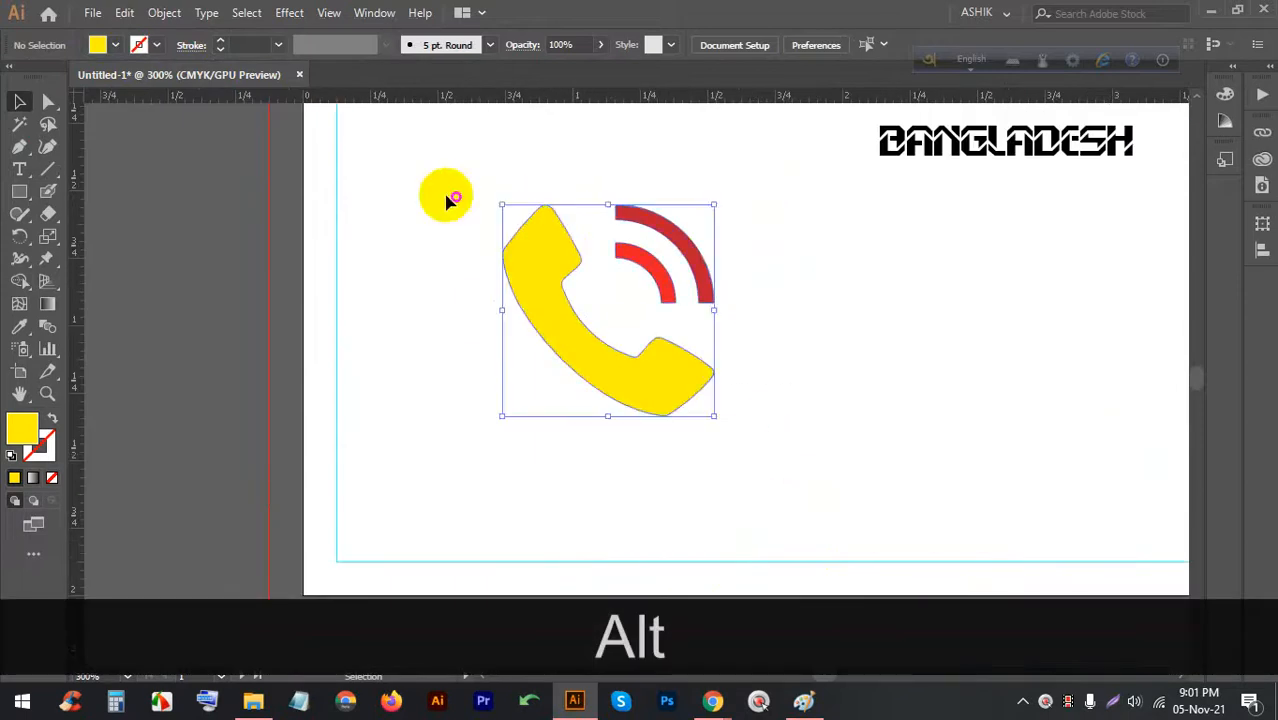
key("BackSpace")
left_click_drag(748, 422, 558, 287)
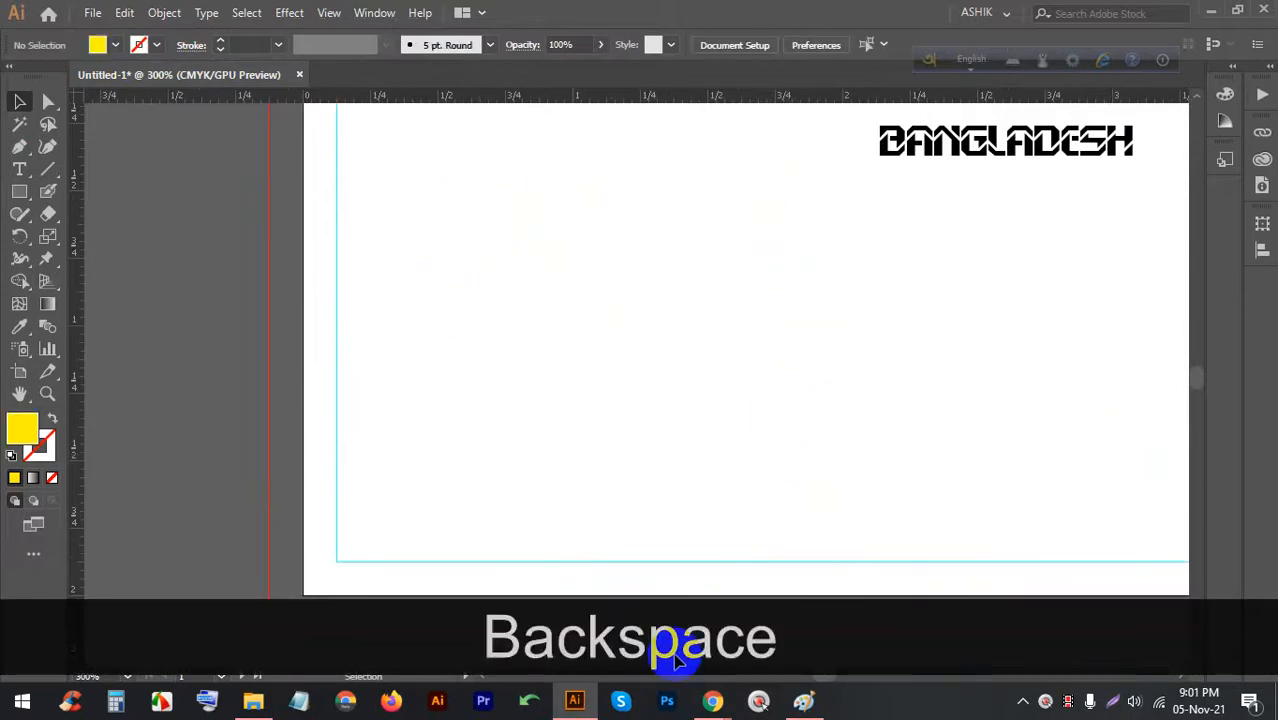
Copy a phone icon image from the Chrome image results and return to Illustrator
mouse_move(712, 700)
left_click(642, 591)
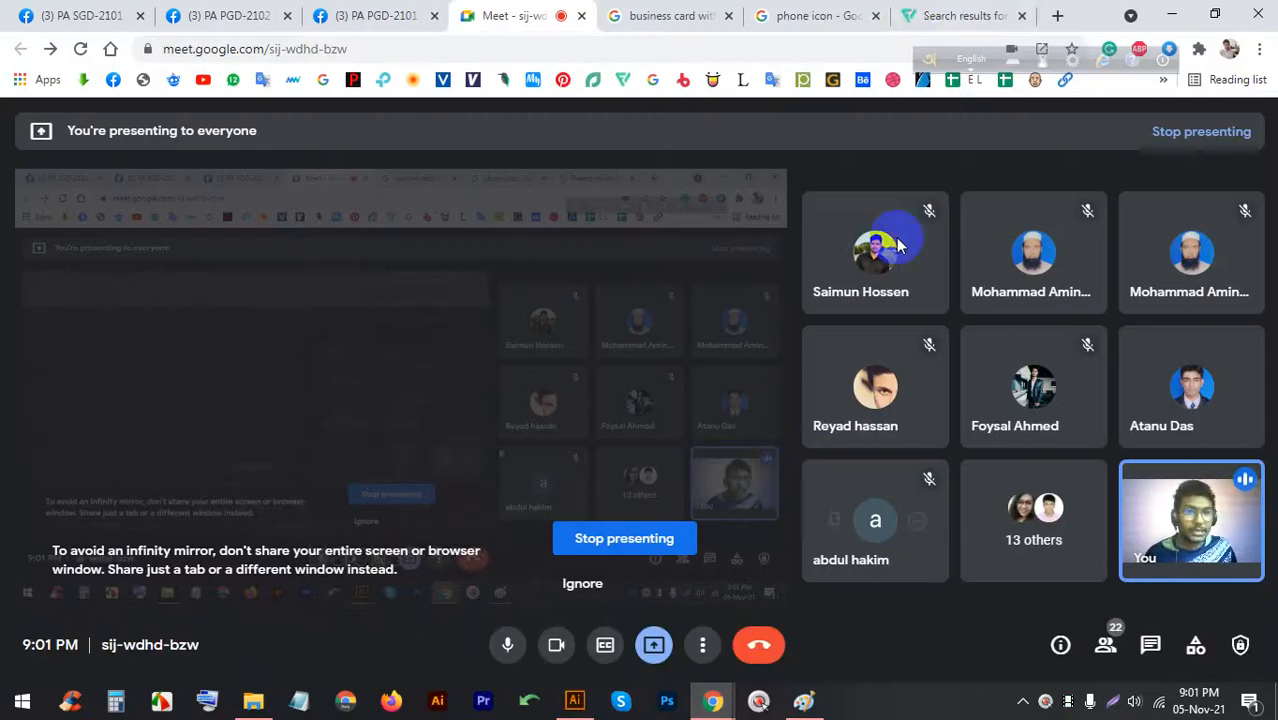
left_click(818, 15)
right_click(928, 255)
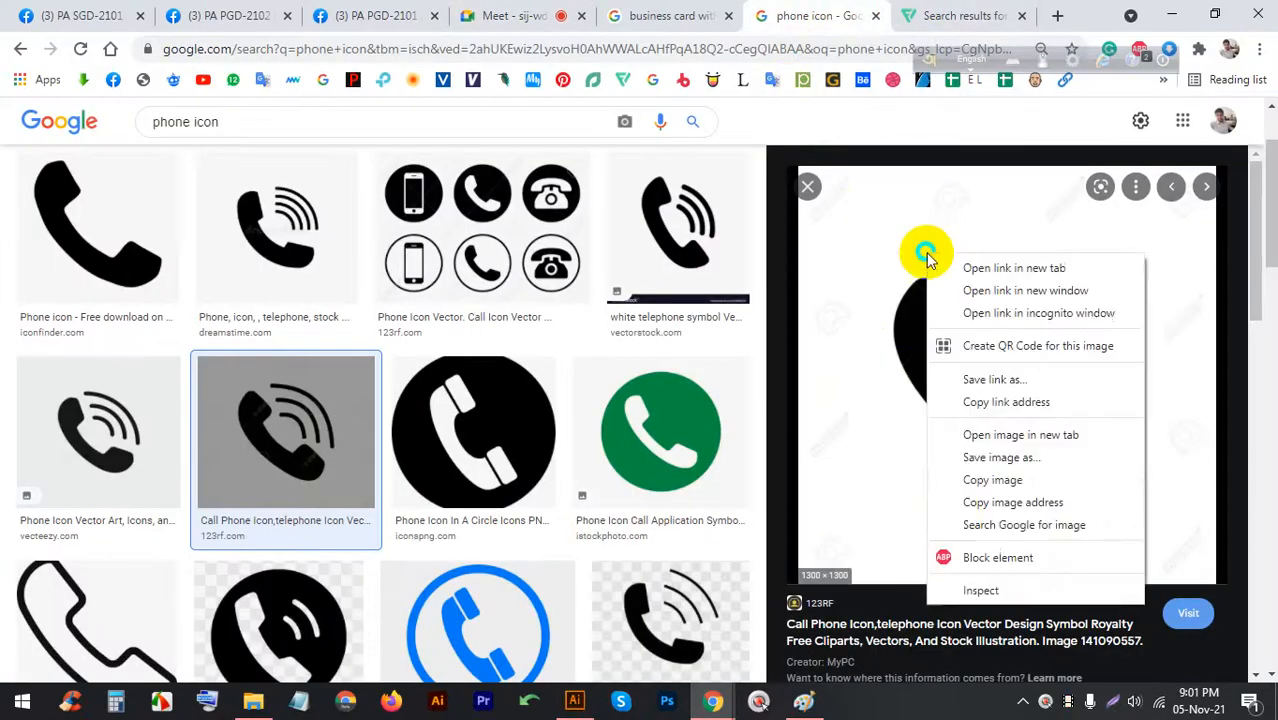
left_click(960, 480)
left_click(575, 700)
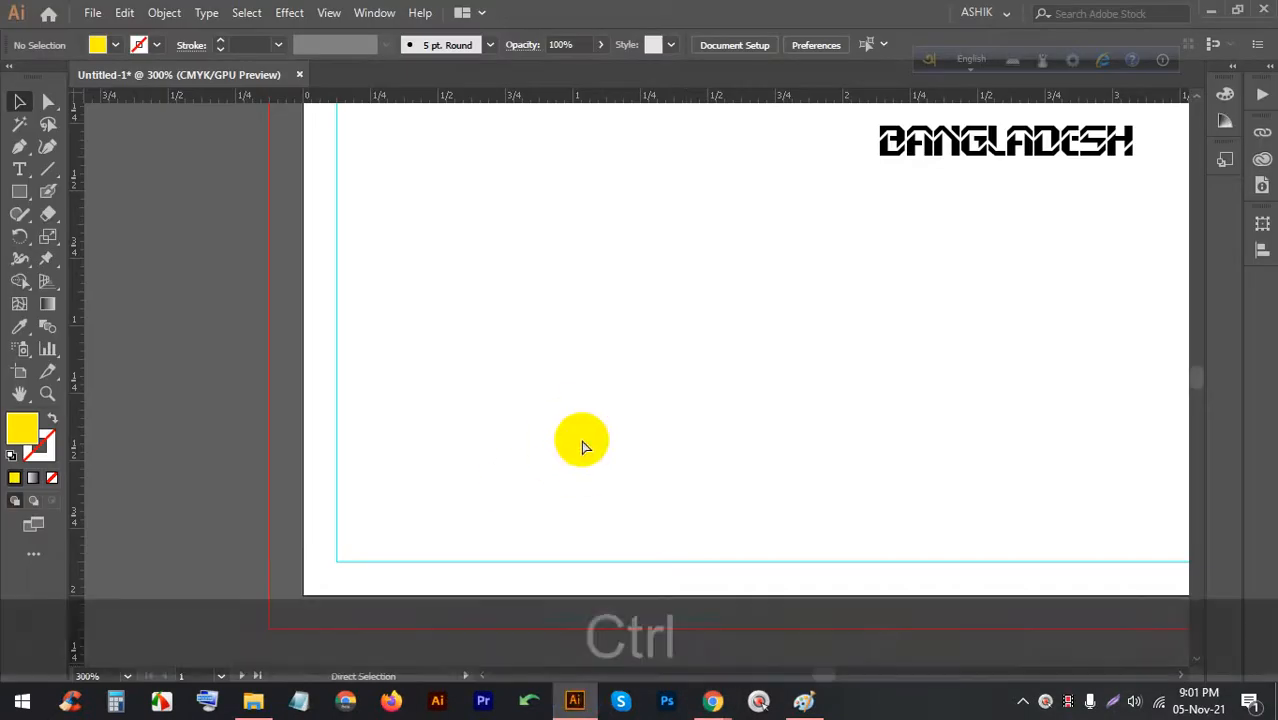
Paste the copied phone image and scale it down onto the first card
key("ctrl+v")
scroll(578, 445, "down", 4)
scroll(583, 371, "down", 3)
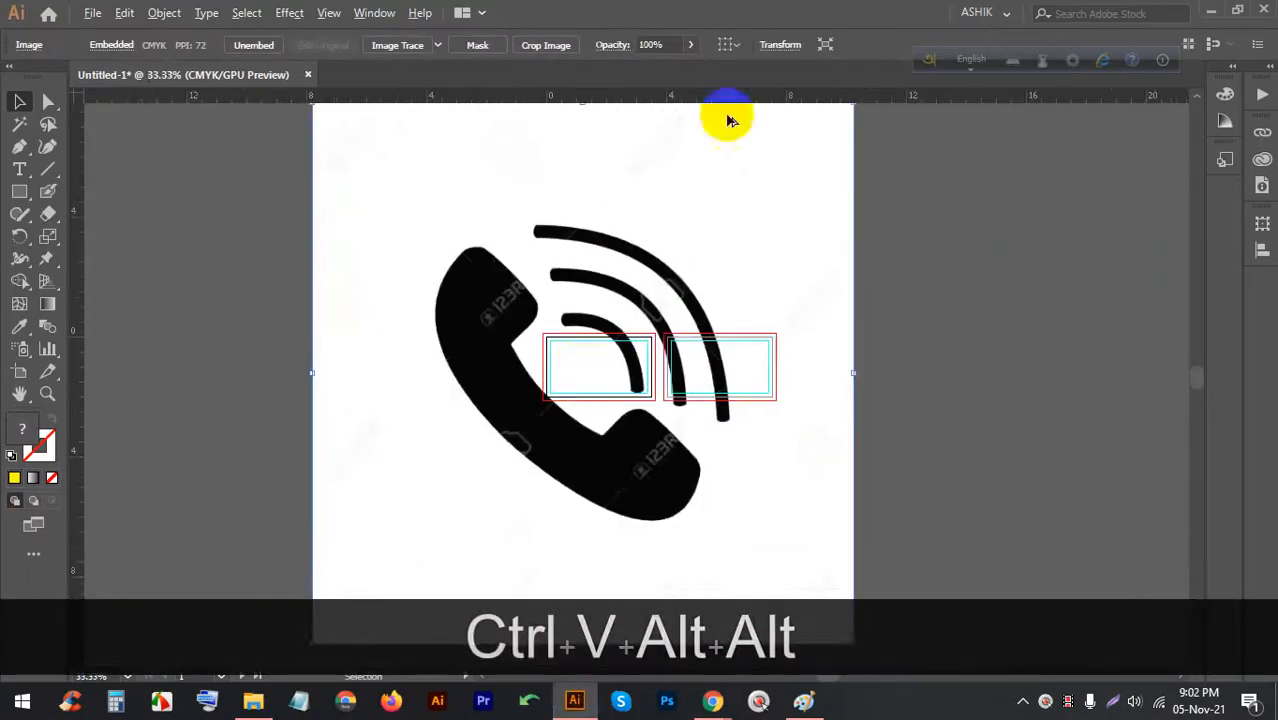
left_click_drag(758, 205, 634, 250)
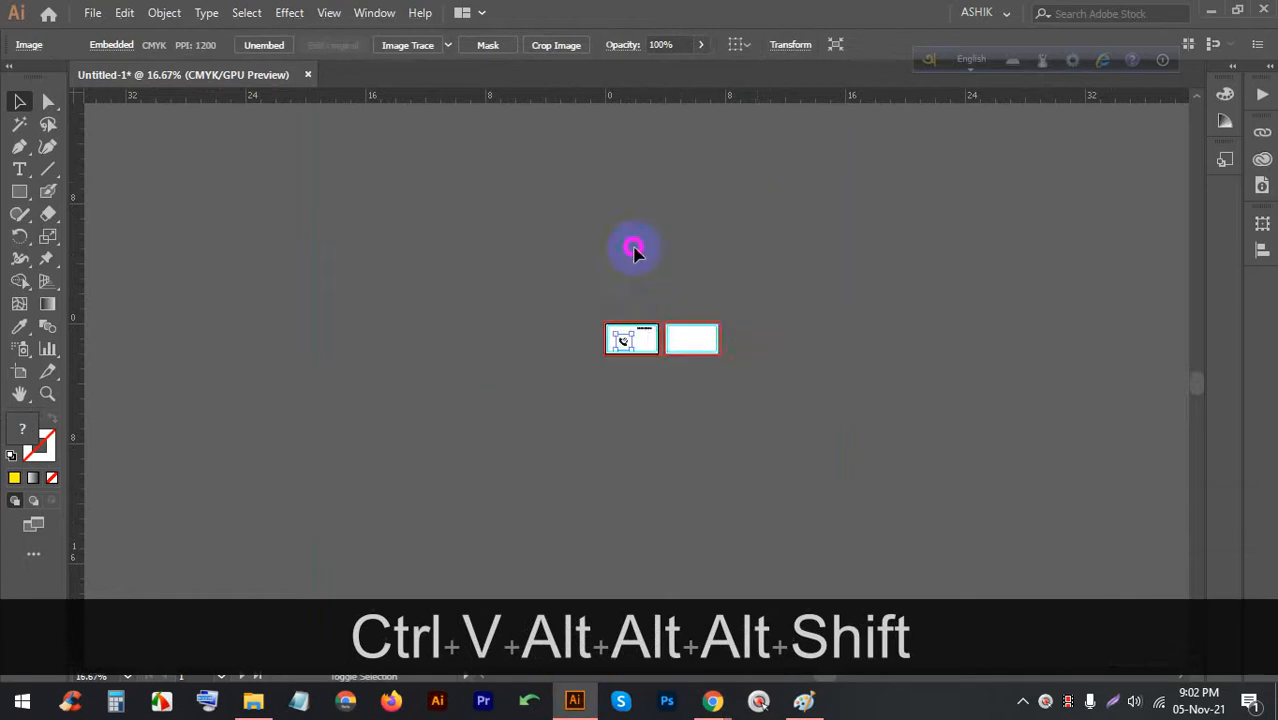
scroll(622, 340, "up", 8, "alt")
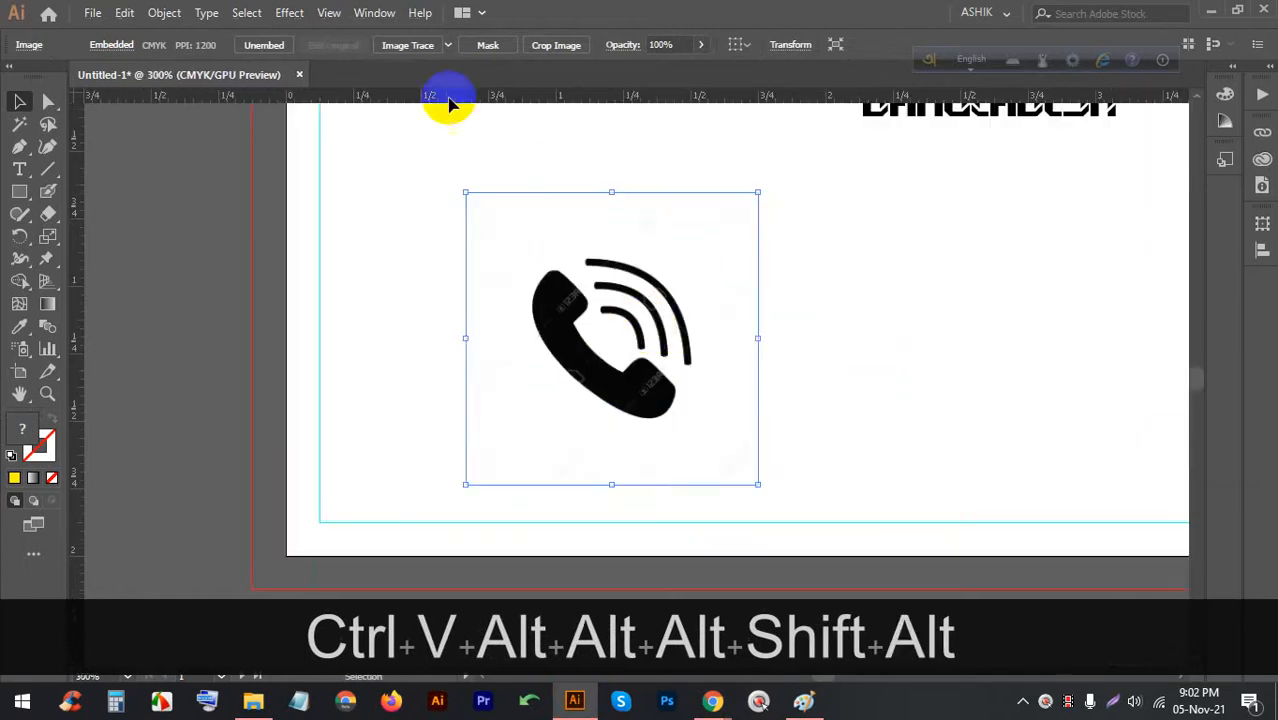
Image Trace the pasted image, expand it, and ungroup the shapes
left_click(410, 46)
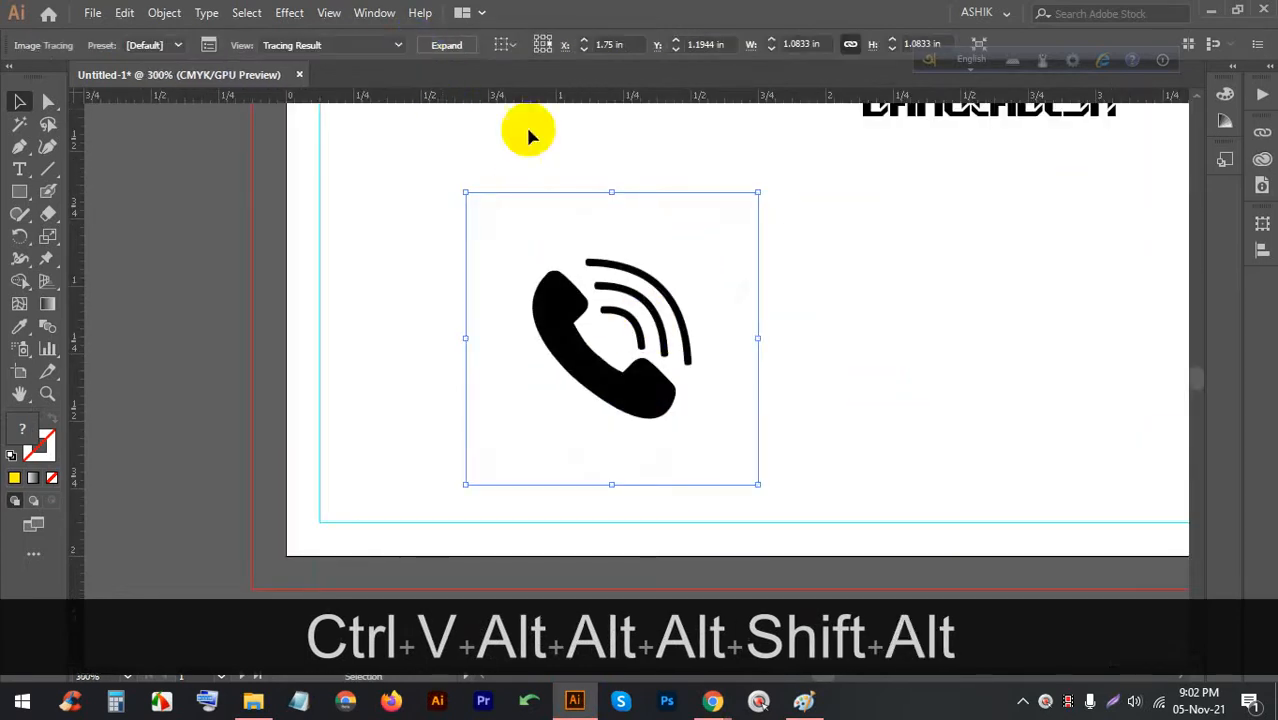
scroll(599, 265, "up", 5, "alt")
scroll(456, 277, "down", 5, "alt")
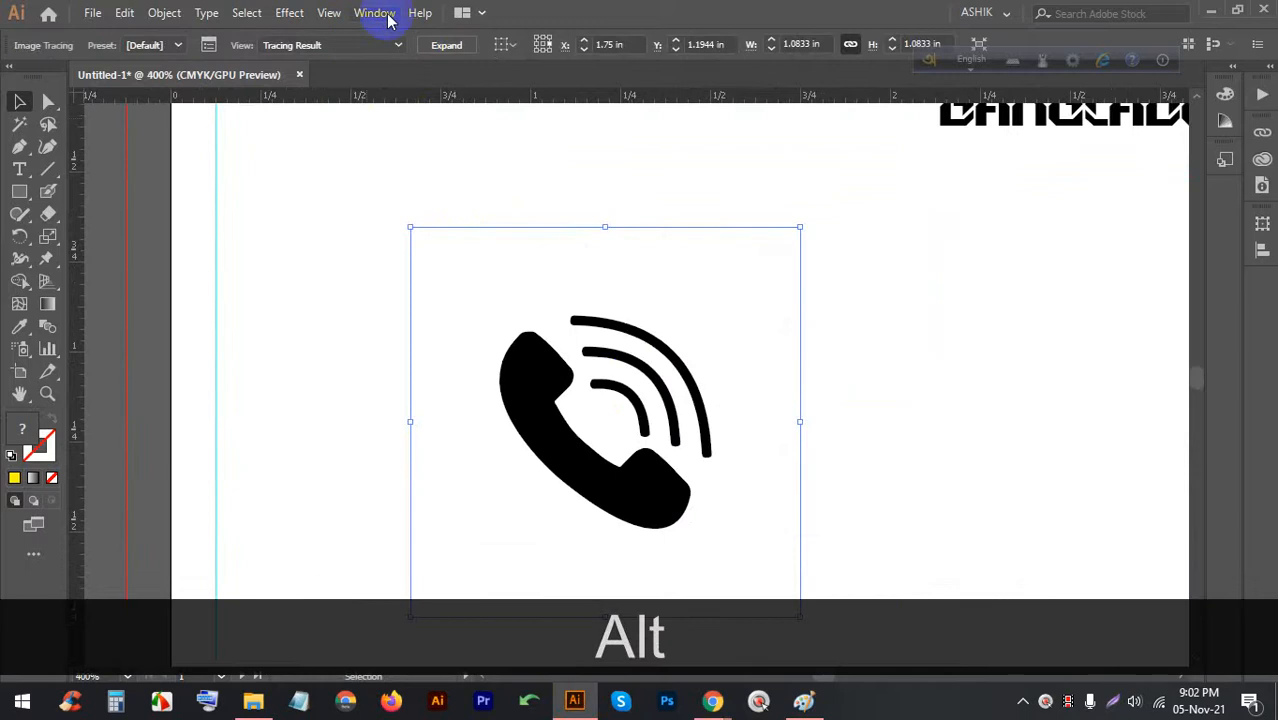
left_click(437, 46)
right_click(570, 322)
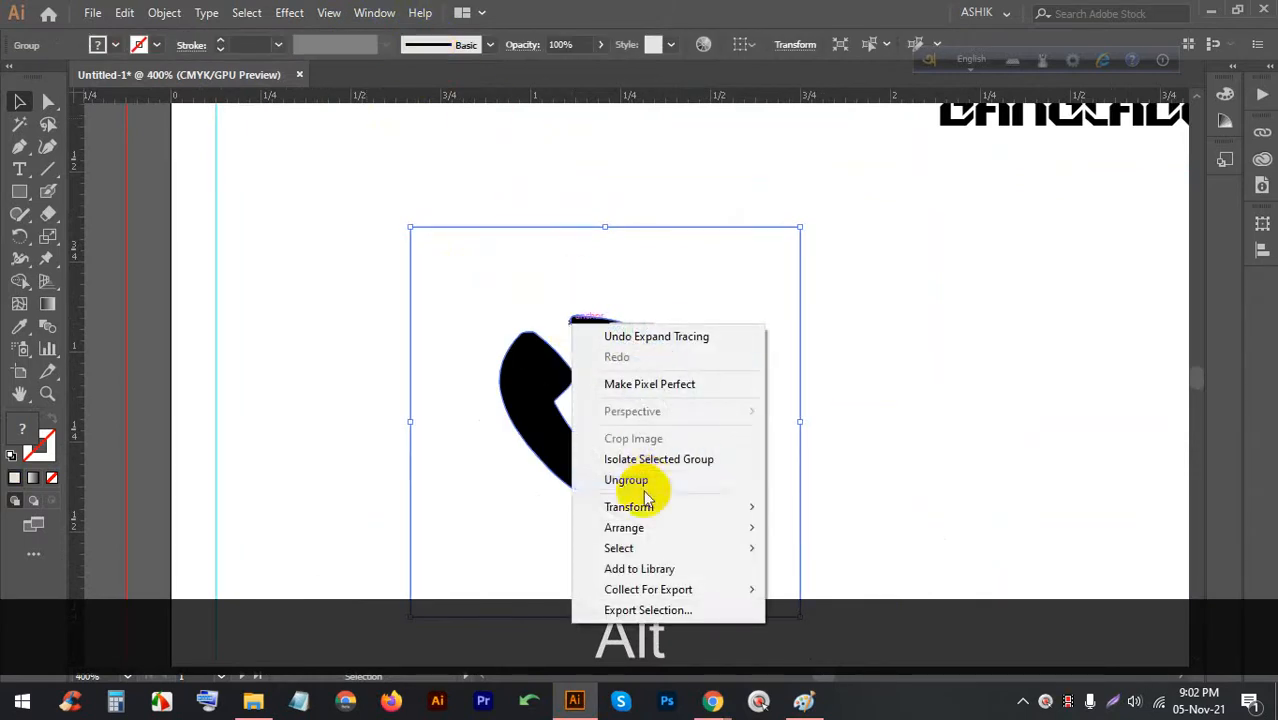
left_click(687, 480)
Delete the white background, group the icon pieces, and move the icon beside BANGLADESH
left_click(837, 450)
left_click(752, 334)
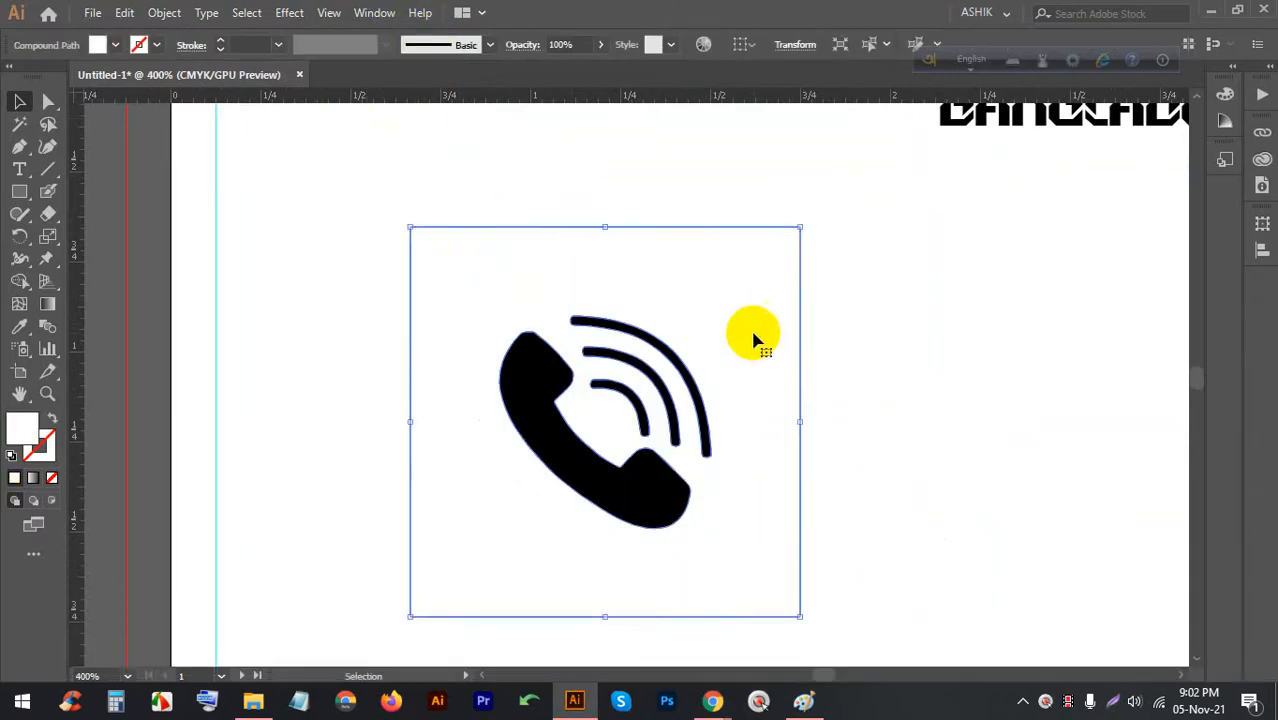
key("BackSpace")
left_click(915, 453)
left_click_drag(855, 543, 437, 265)
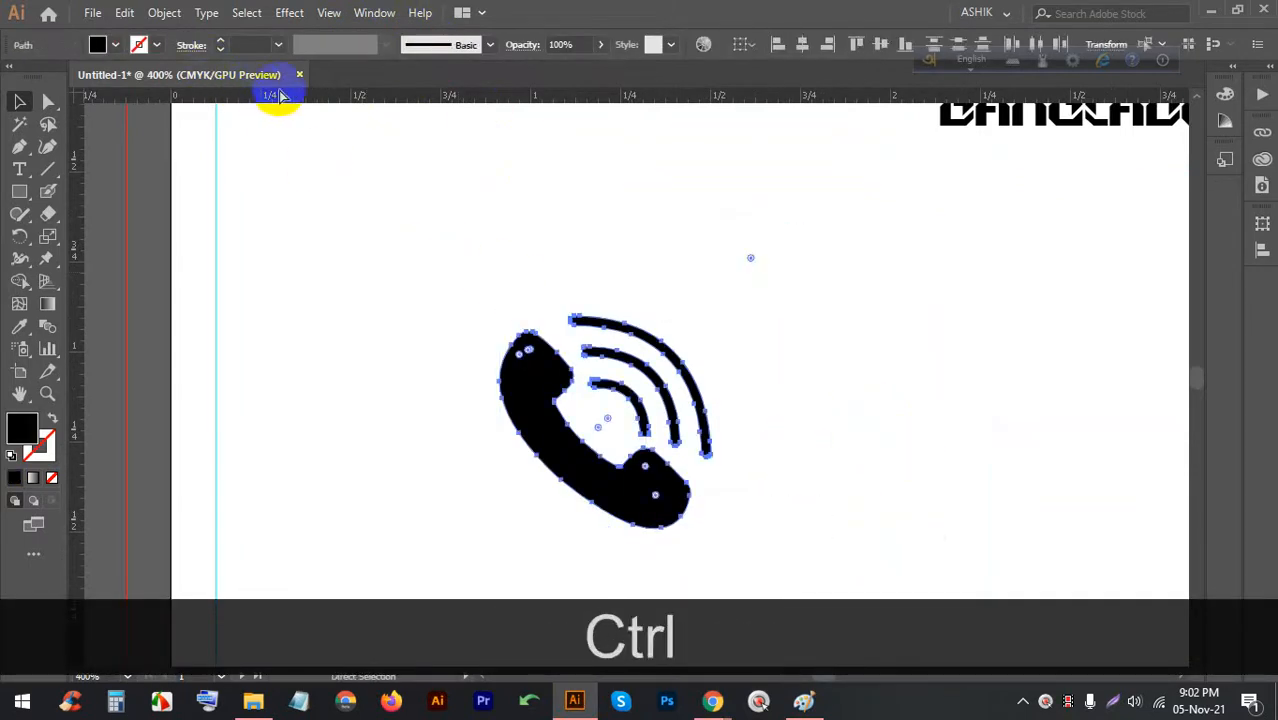
key("ctrl+g")
scroll(711, 272, "down", 3)
left_click_drag(608, 365, 647, 287)
scroll(700, 262, "up", 1)
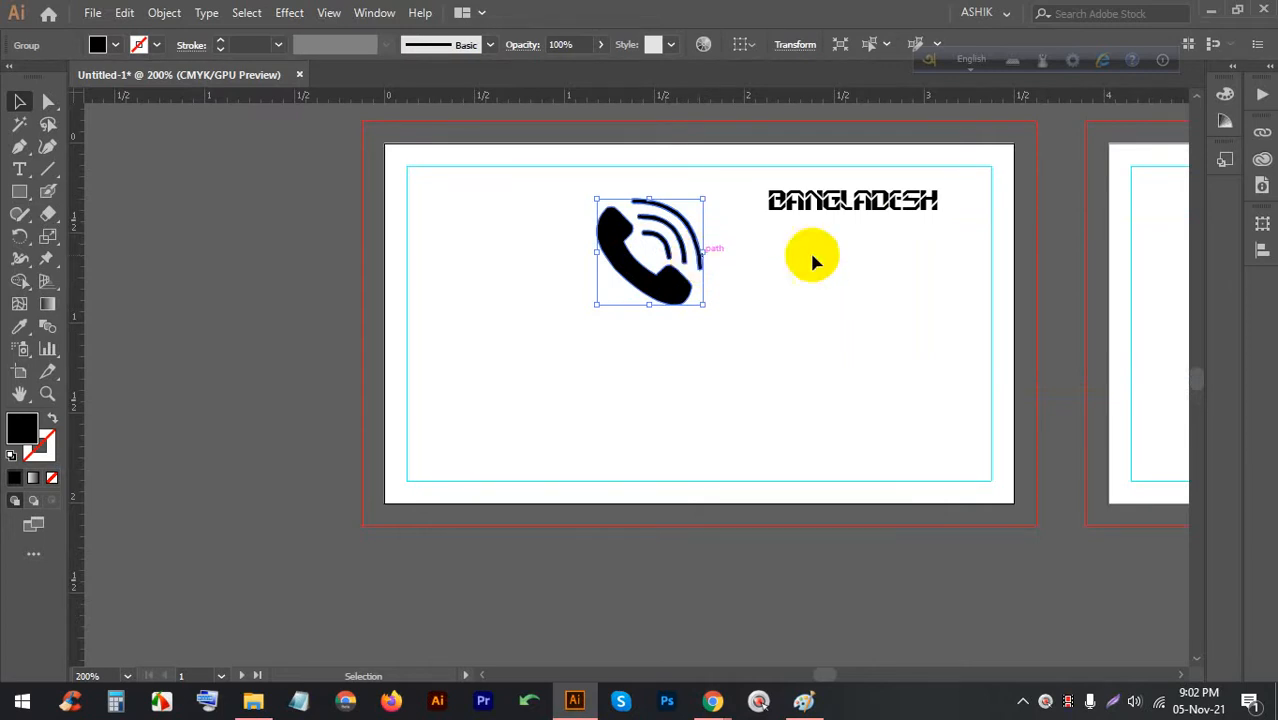
Select the phone icon and BANGLADESH text together and delete them
left_click(736, 245)
left_click_drag(910, 335, 676, 207)
key("BackSpace")
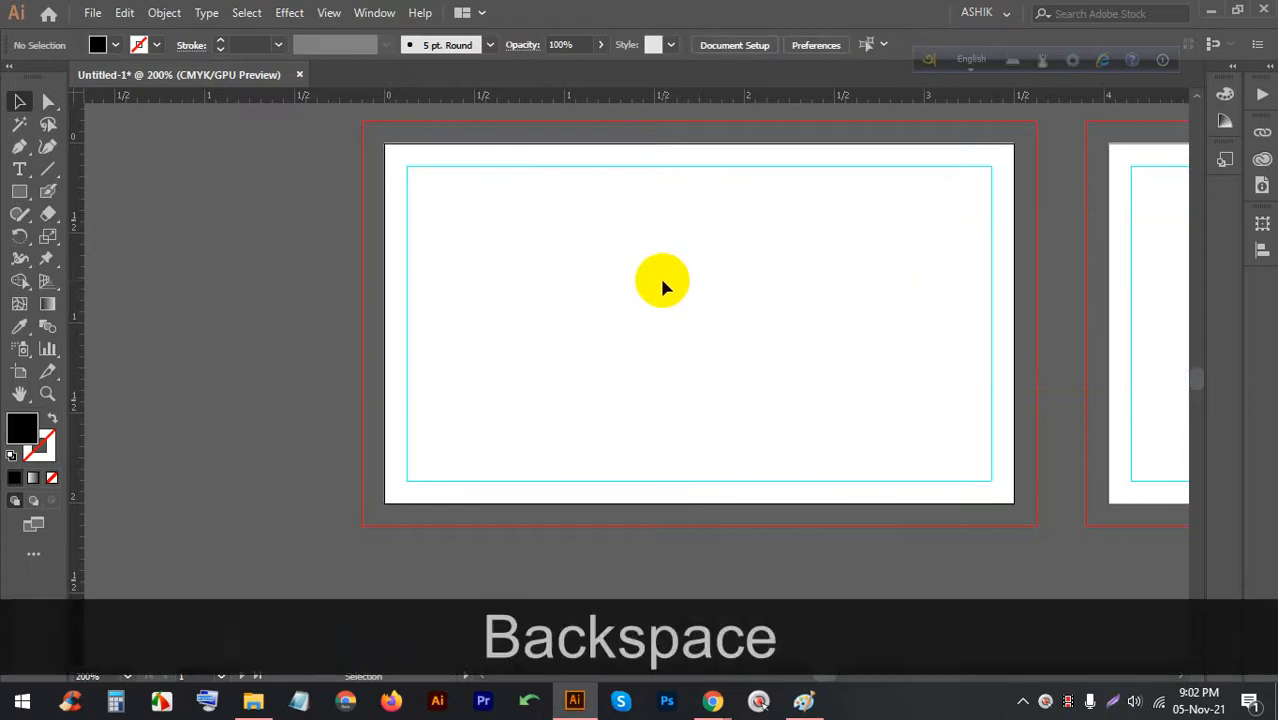
Cycle through the business card image results, phone icon results and Google Meet tabs in Chrome
left_click(760, 701)
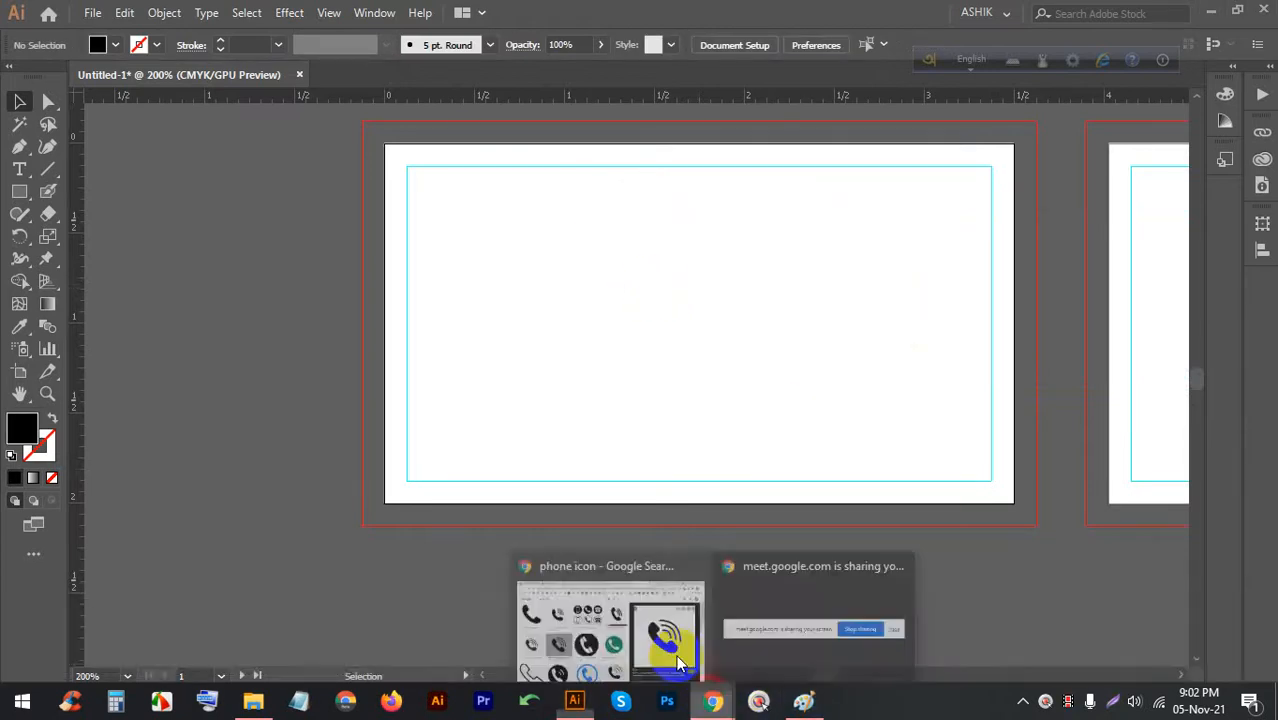
left_click(676, 655)
left_click(688, 18)
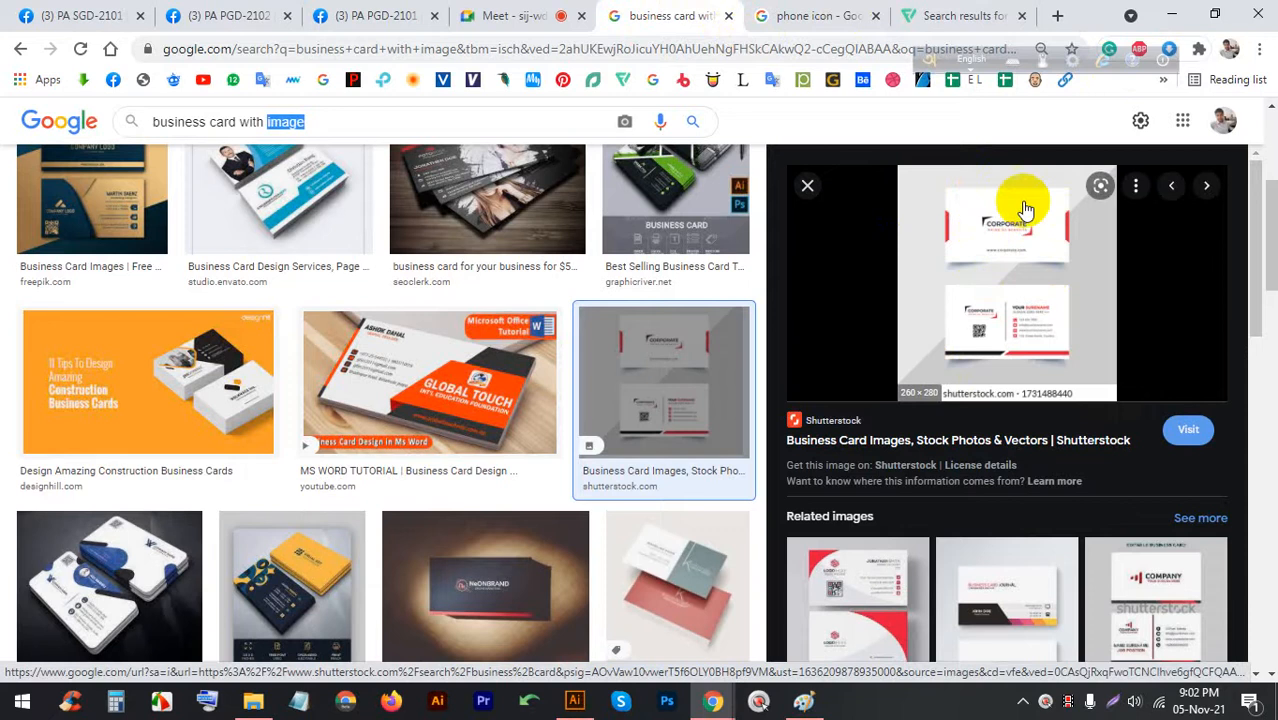
left_click(516, 16)
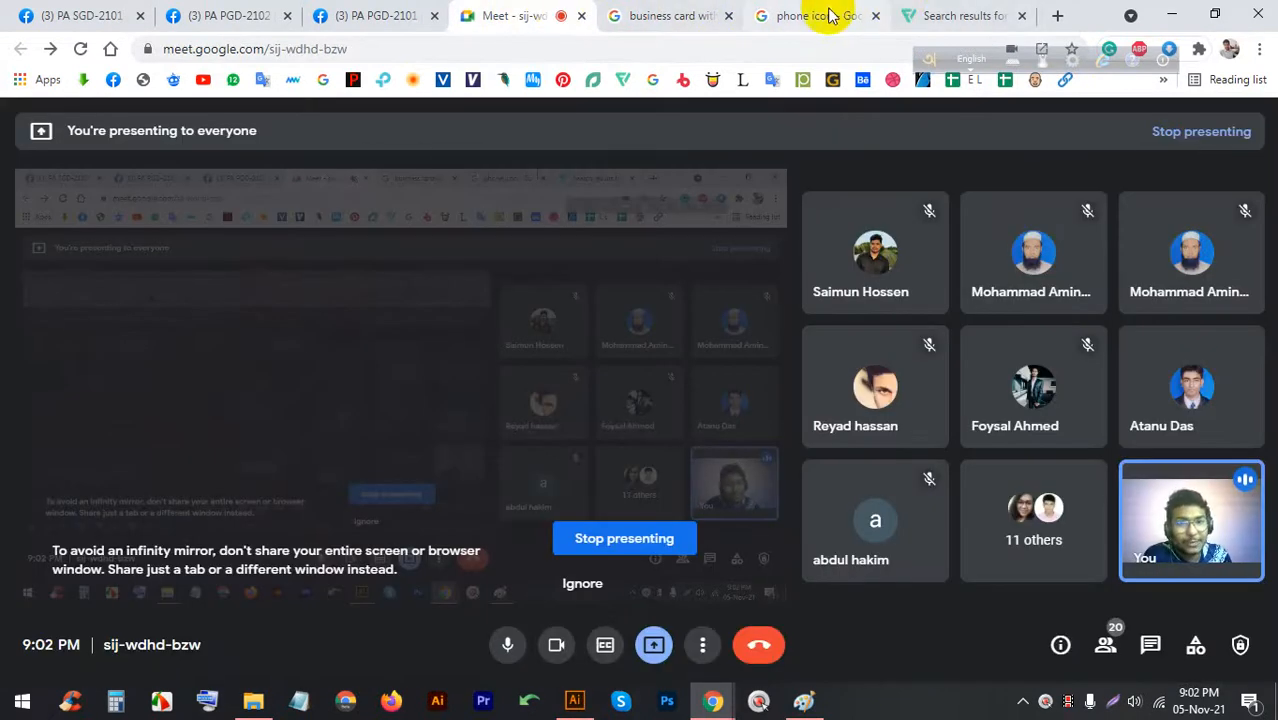
left_click(660, 16)
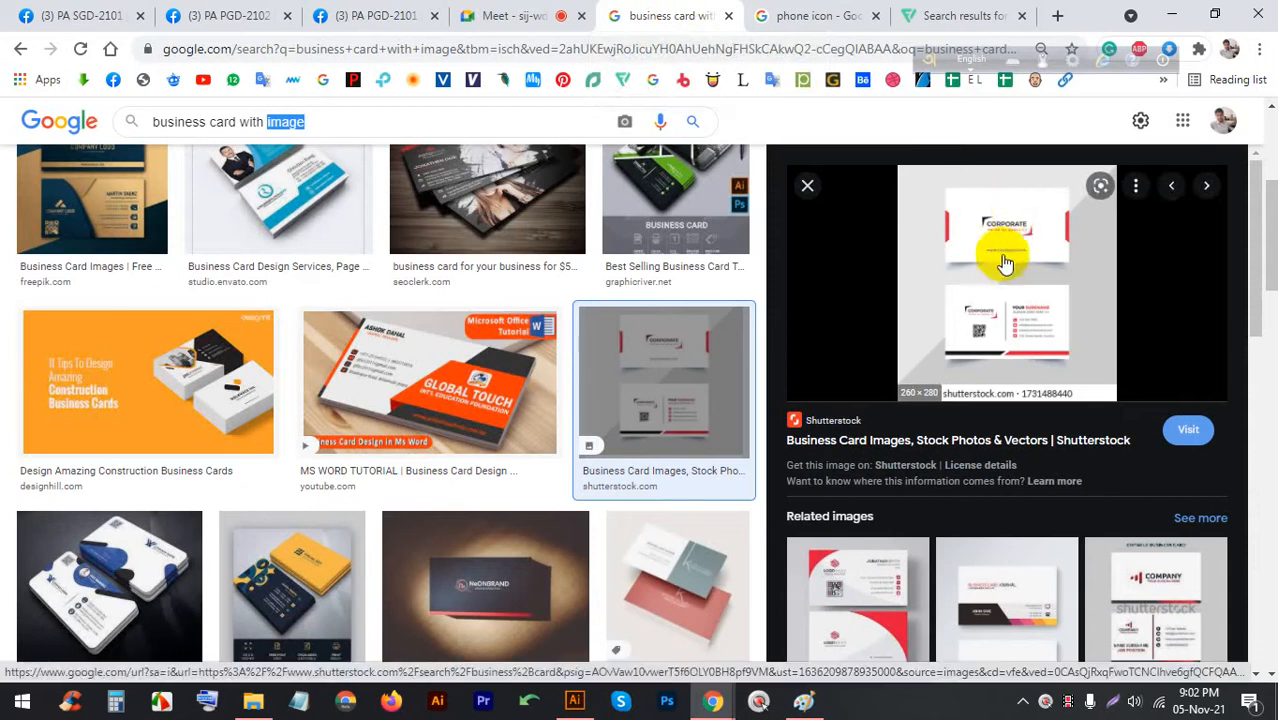
left_click(1036, 176)
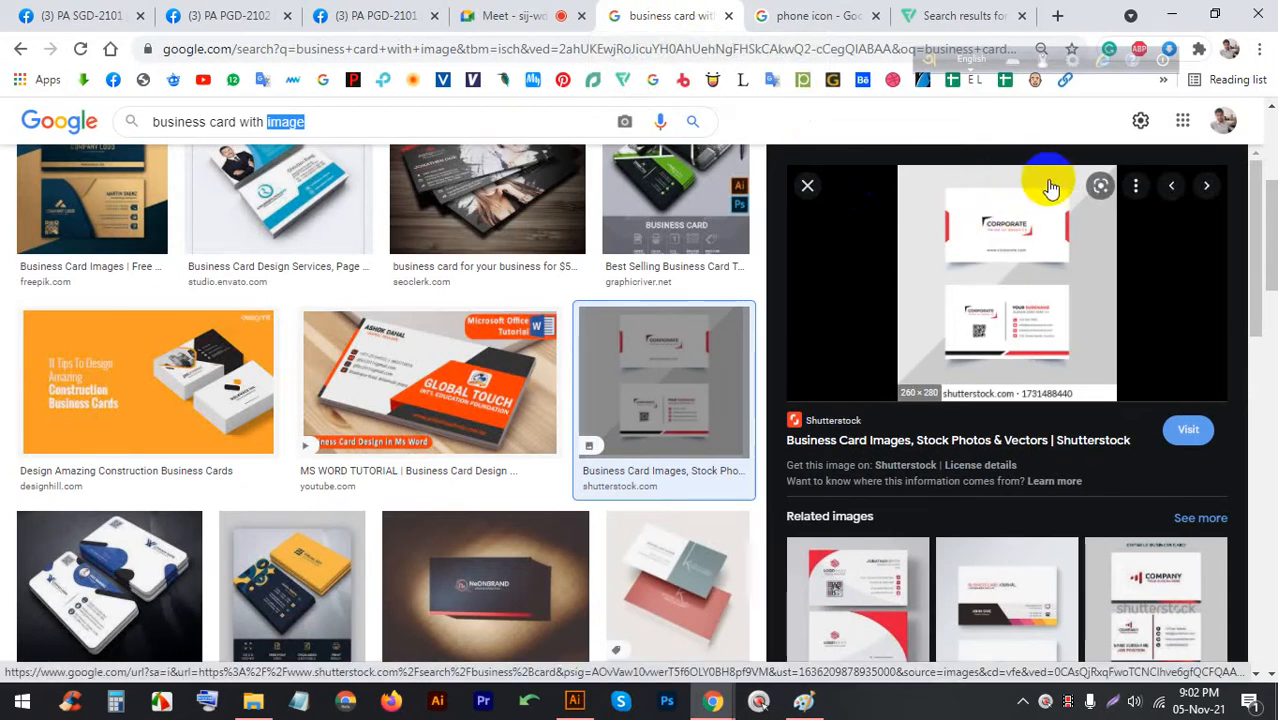
left_click(568, 16)
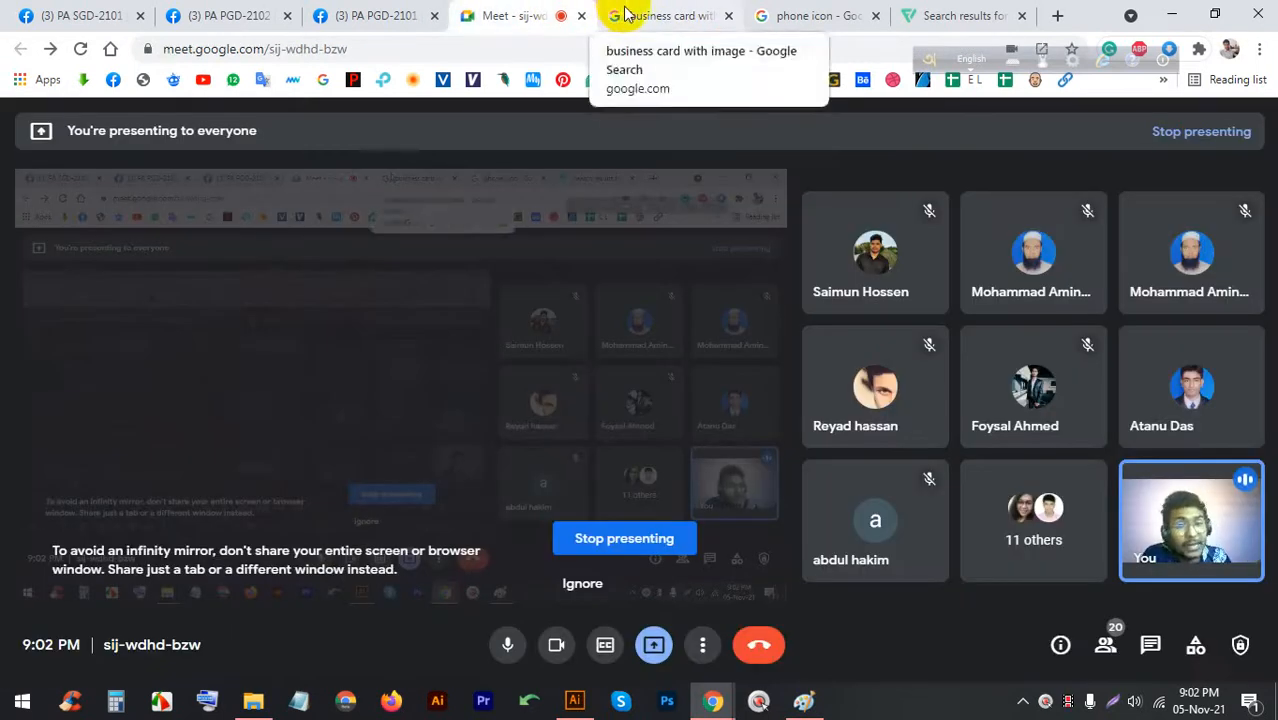
left_click(815, 16)
left_click(715, 16)
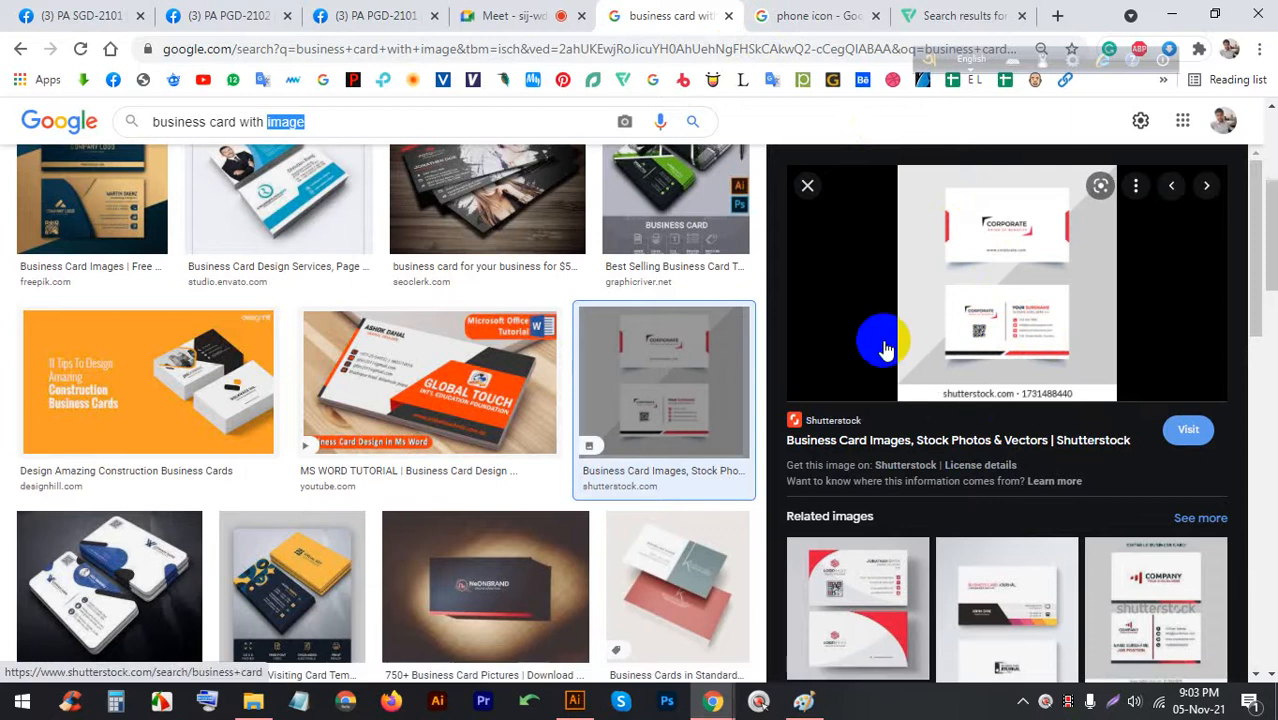
left_click(571, 12)
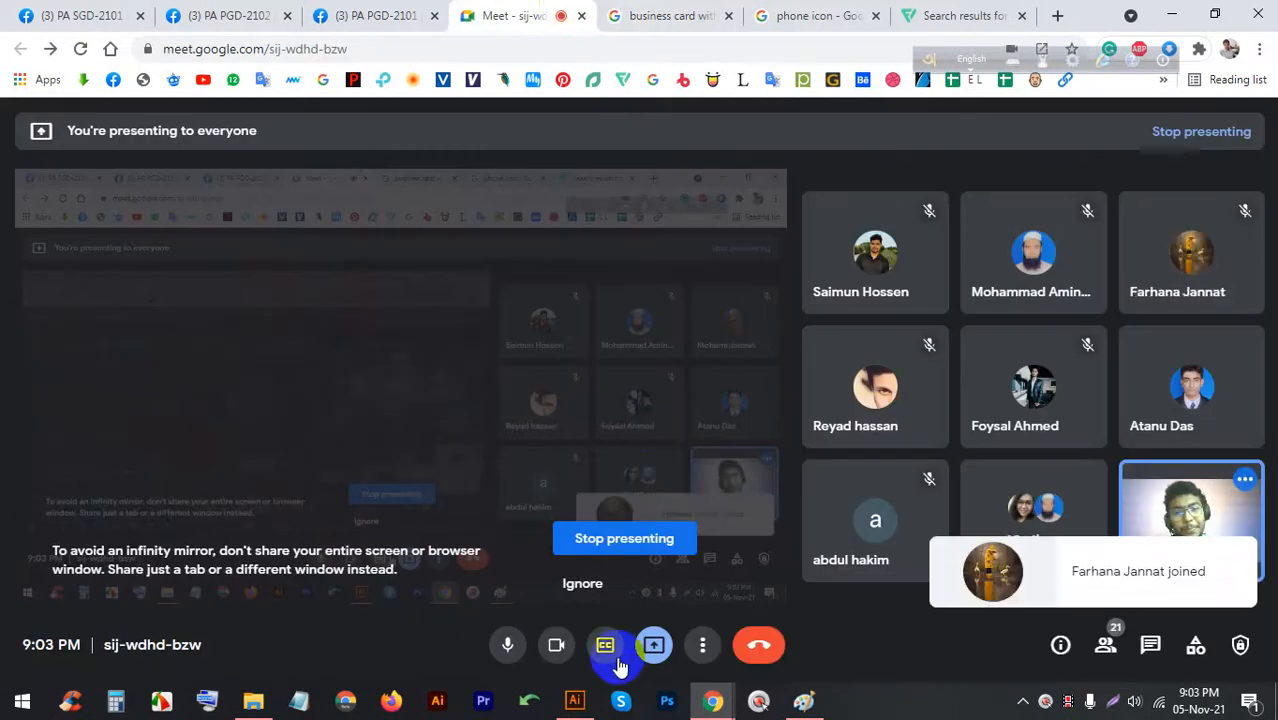
Glance at the Meet window once more, then return to the blank Illustrator artboard
left_click(575, 703)
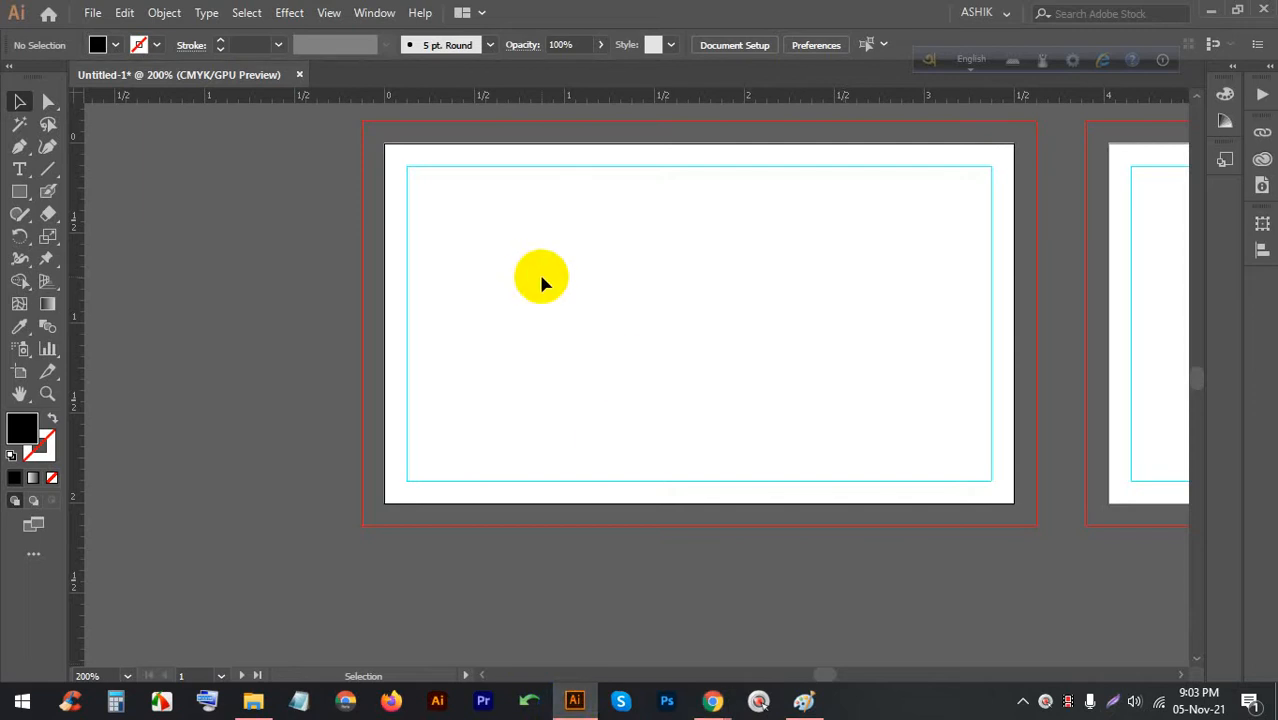
left_click(711, 703)
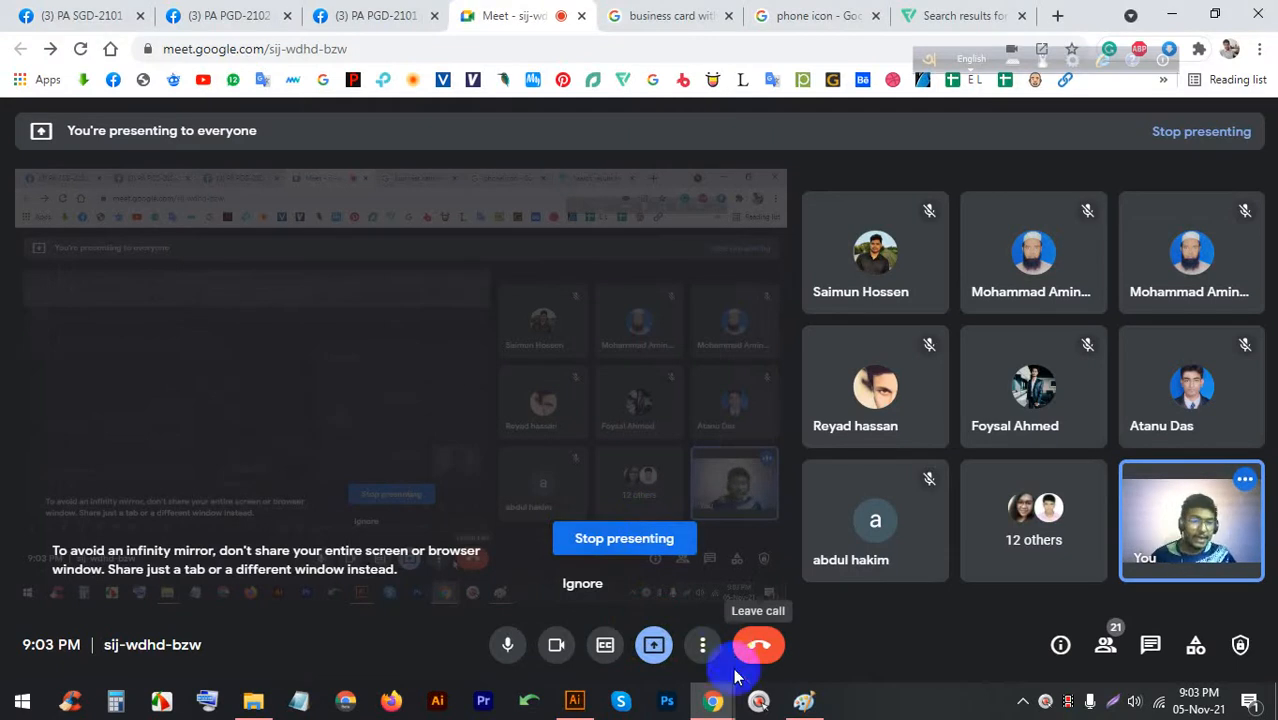
left_click(574, 703)
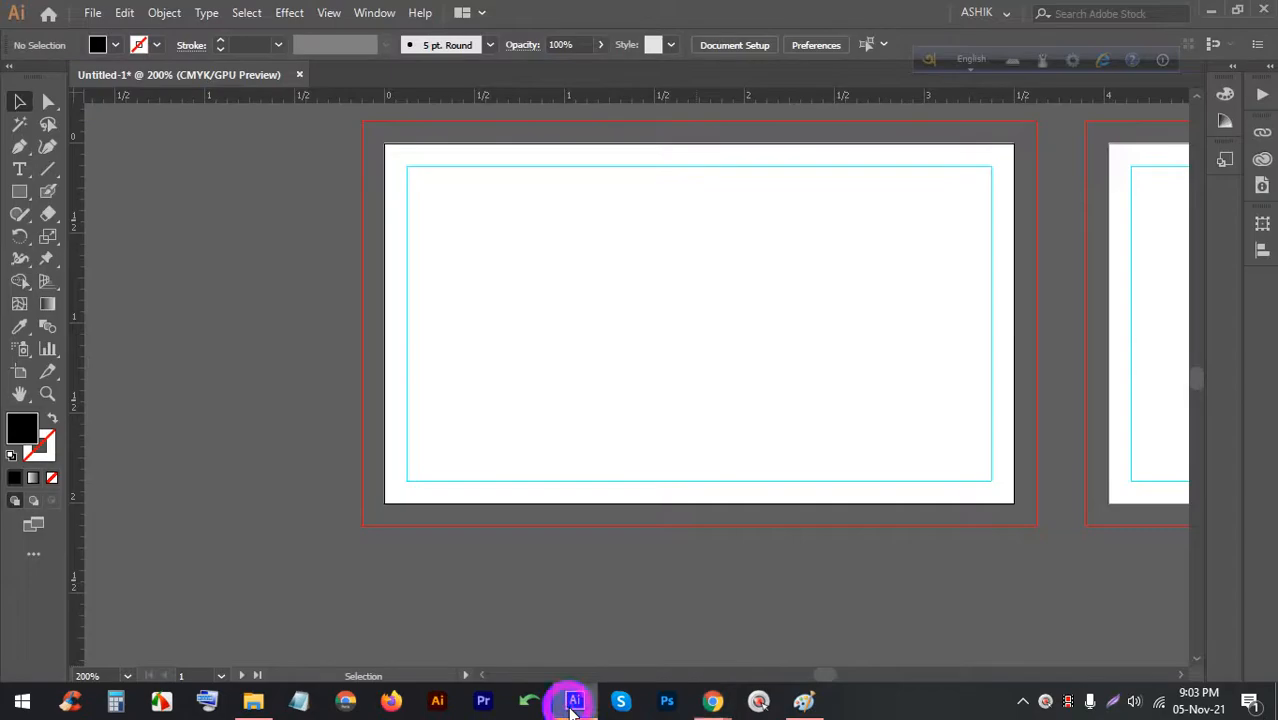
Draw an area text frame of placeholder text and set it in Nexa
left_click(19, 169)
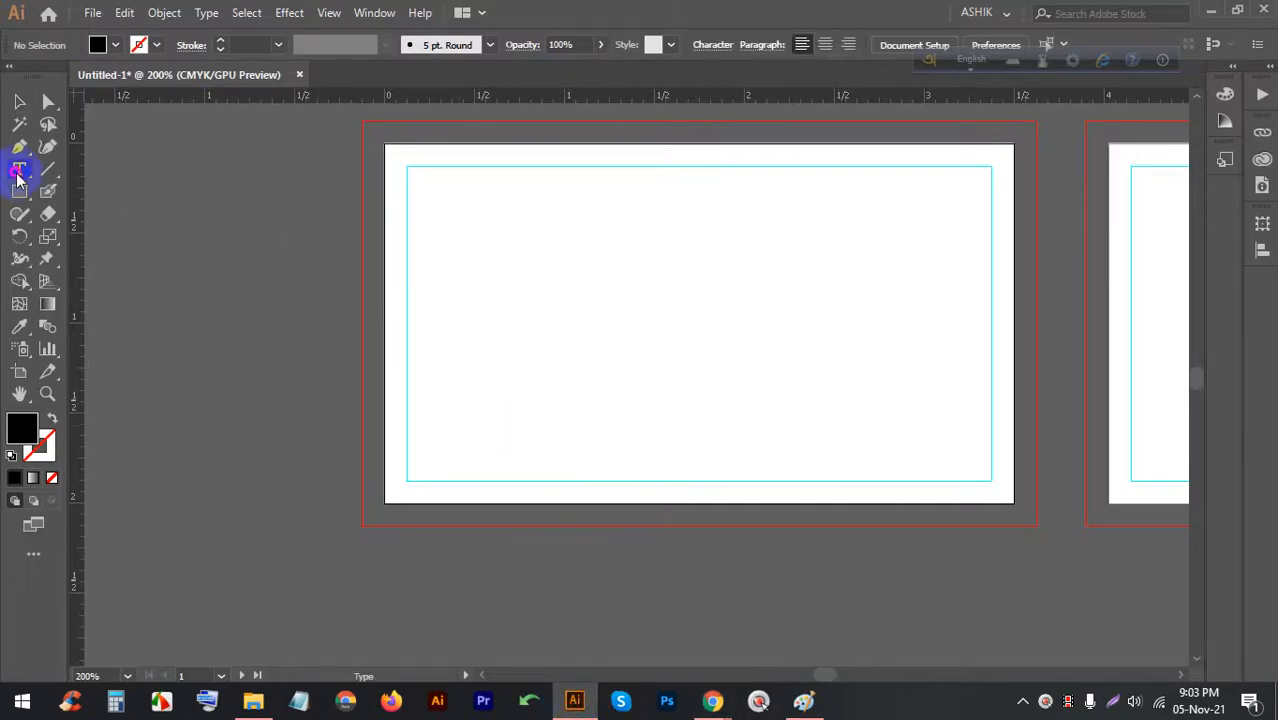
left_click_drag(420, 190, 860, 437)
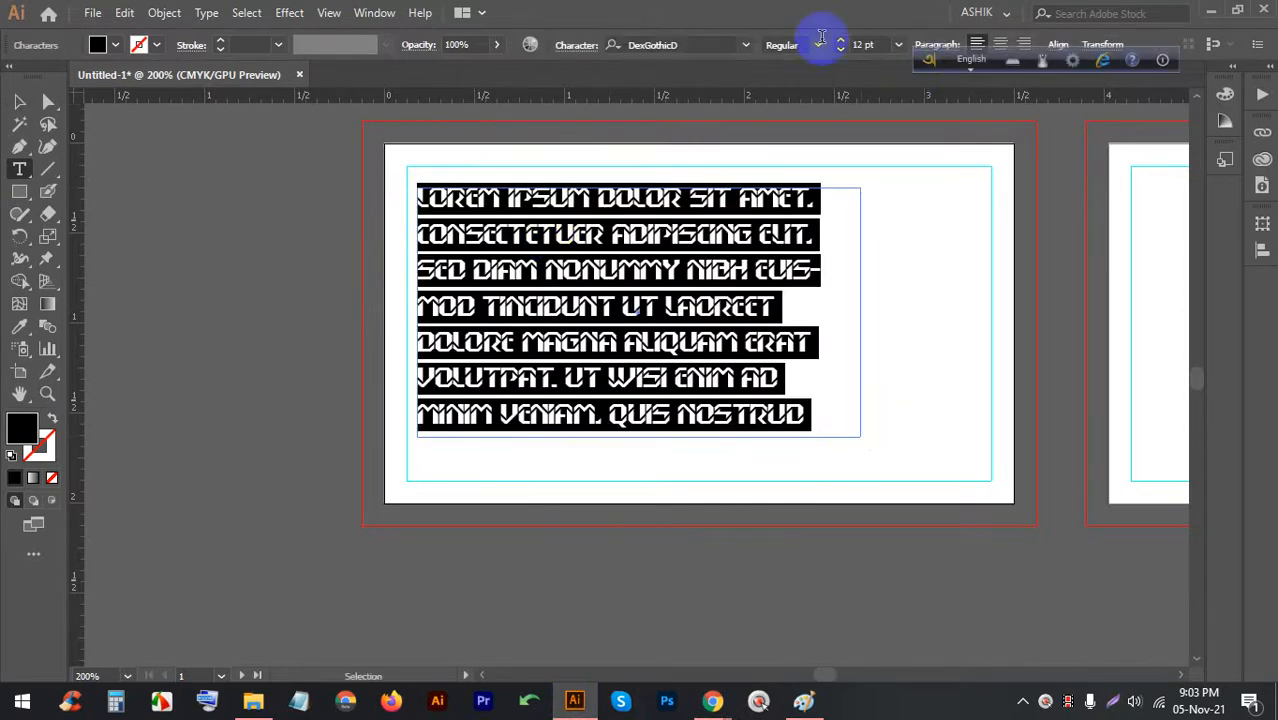
left_click(747, 50)
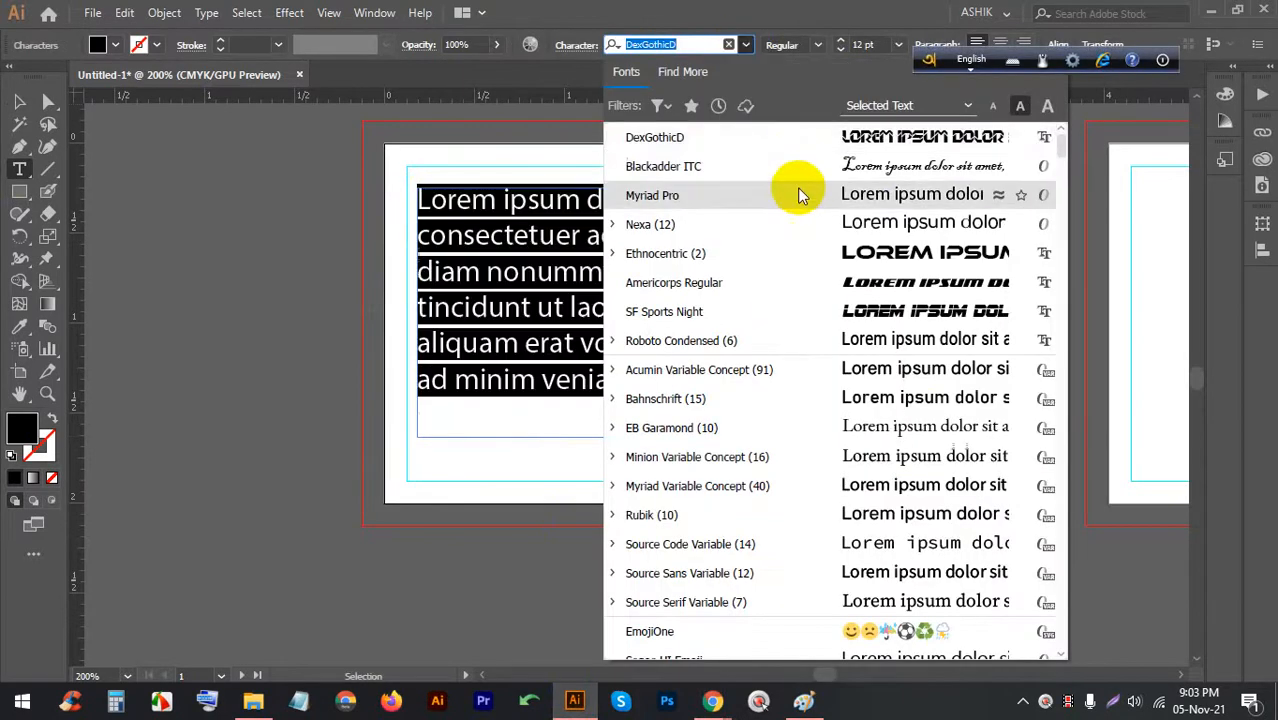
left_click(800, 222)
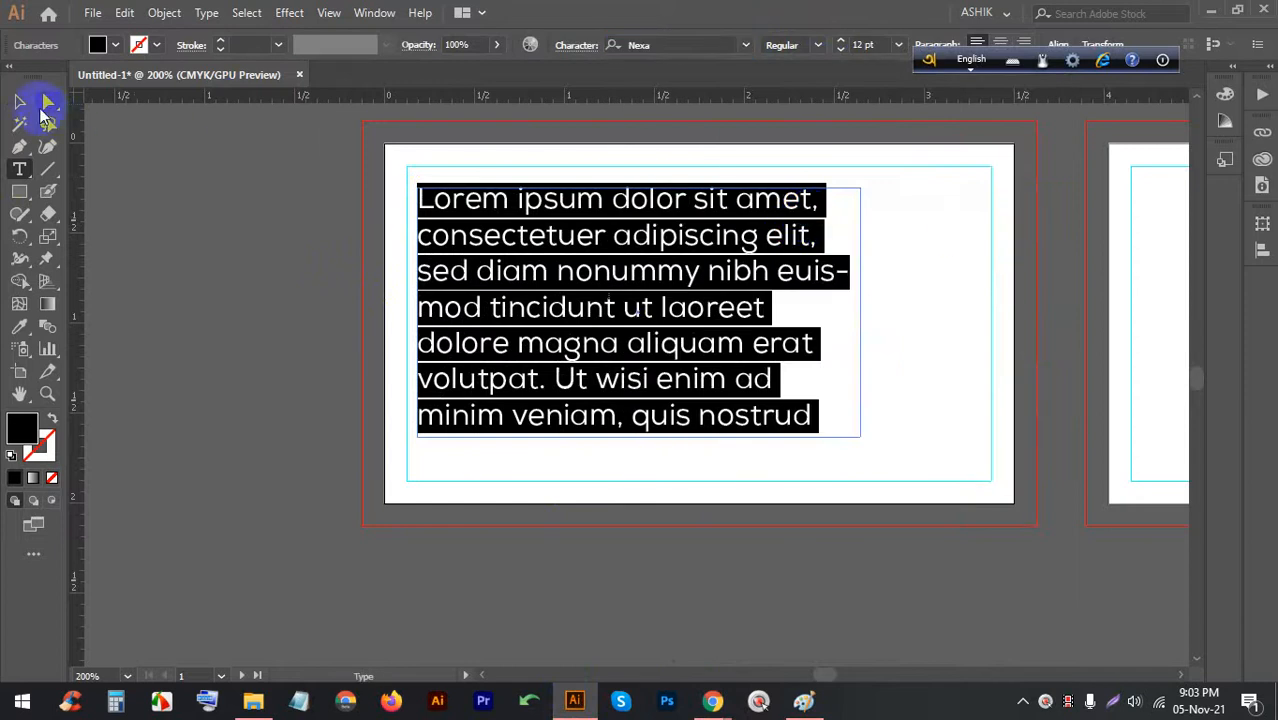
Scale the text frame down proportionally and move it toward the upper left
left_click(19, 101)
left_click(148, 260)
left_click(610, 210)
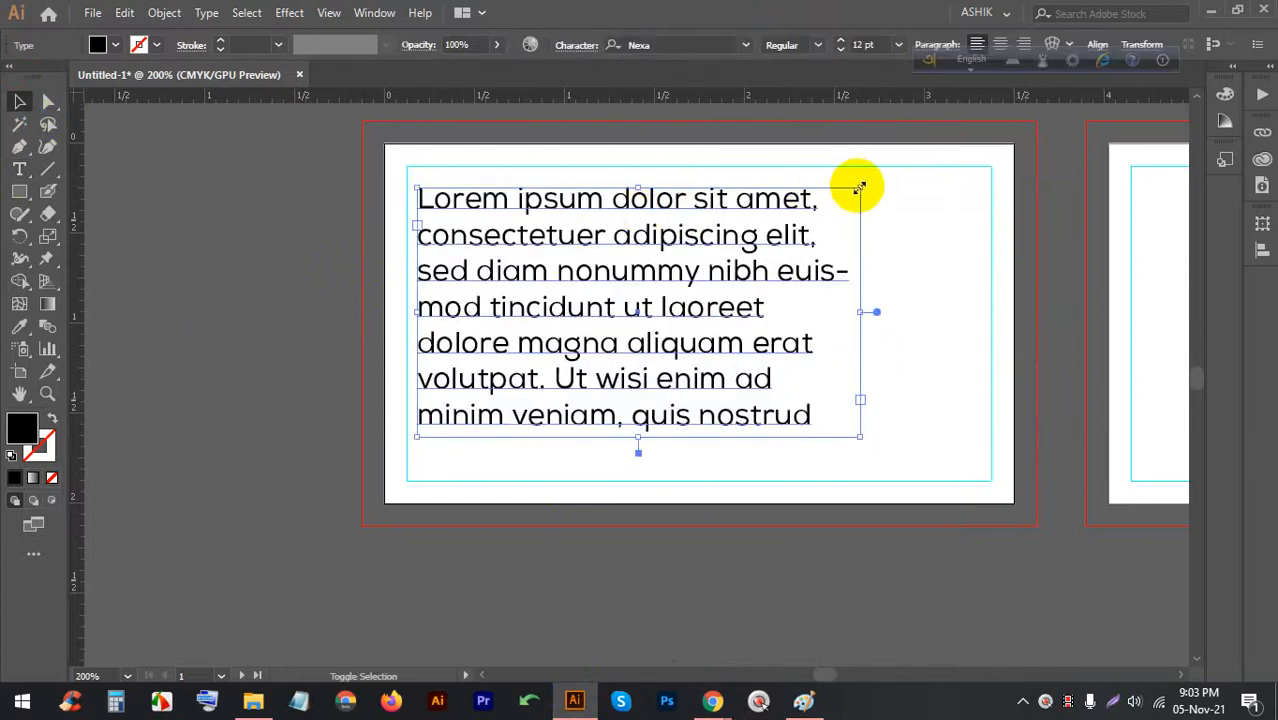
left_click_drag(856, 188, 760, 212)
left_click_drag(522, 278, 513, 252)
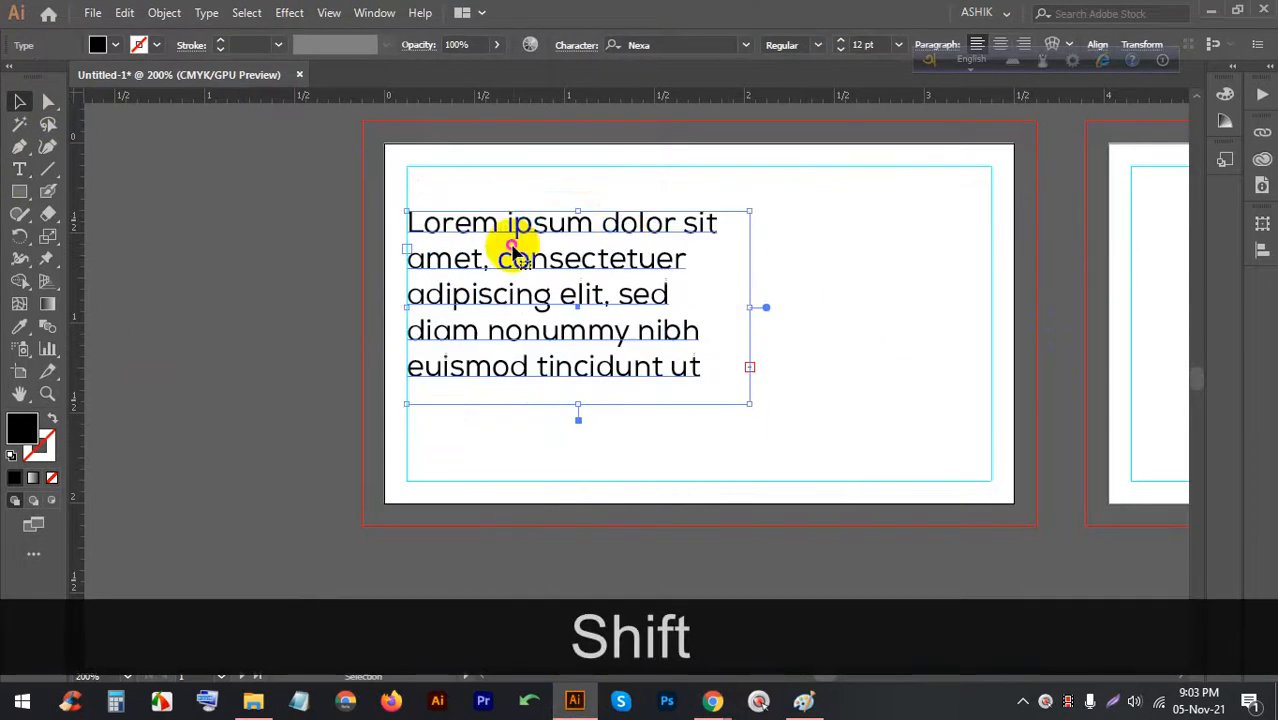
Apply Align Right to the Nexa placeholder text, nudge its frame slightly, and deselect
left_click(1022, 44)
left_click(195, 201)
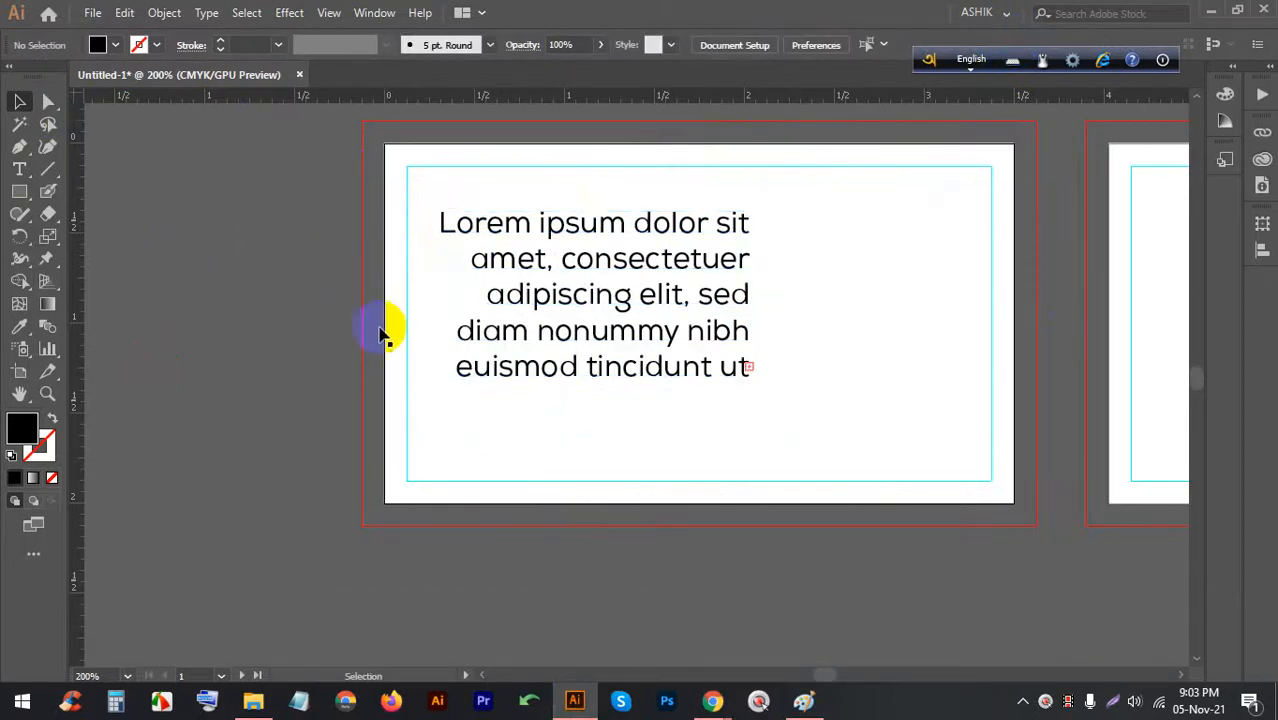
mouse_move(565, 286)
left_mouse_down()
mouse_move(542, 294)
mouse_move(562, 294)
left_mouse_up()
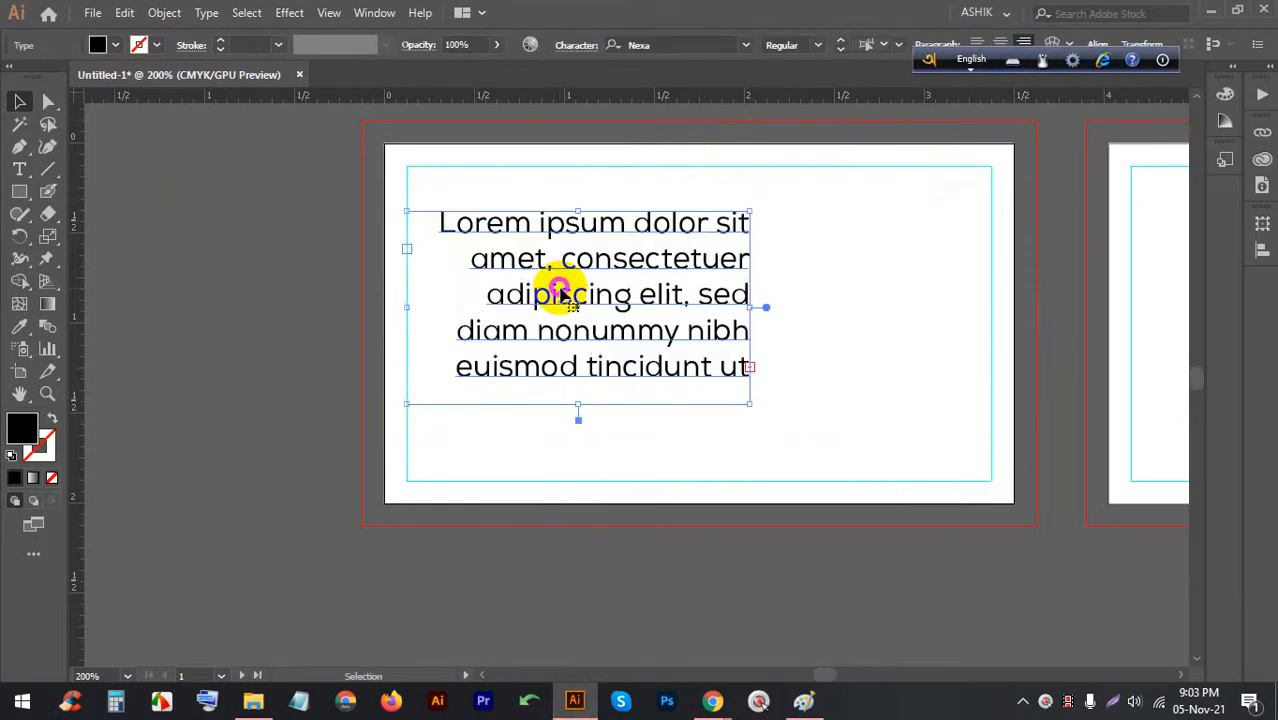
left_click(542, 526)
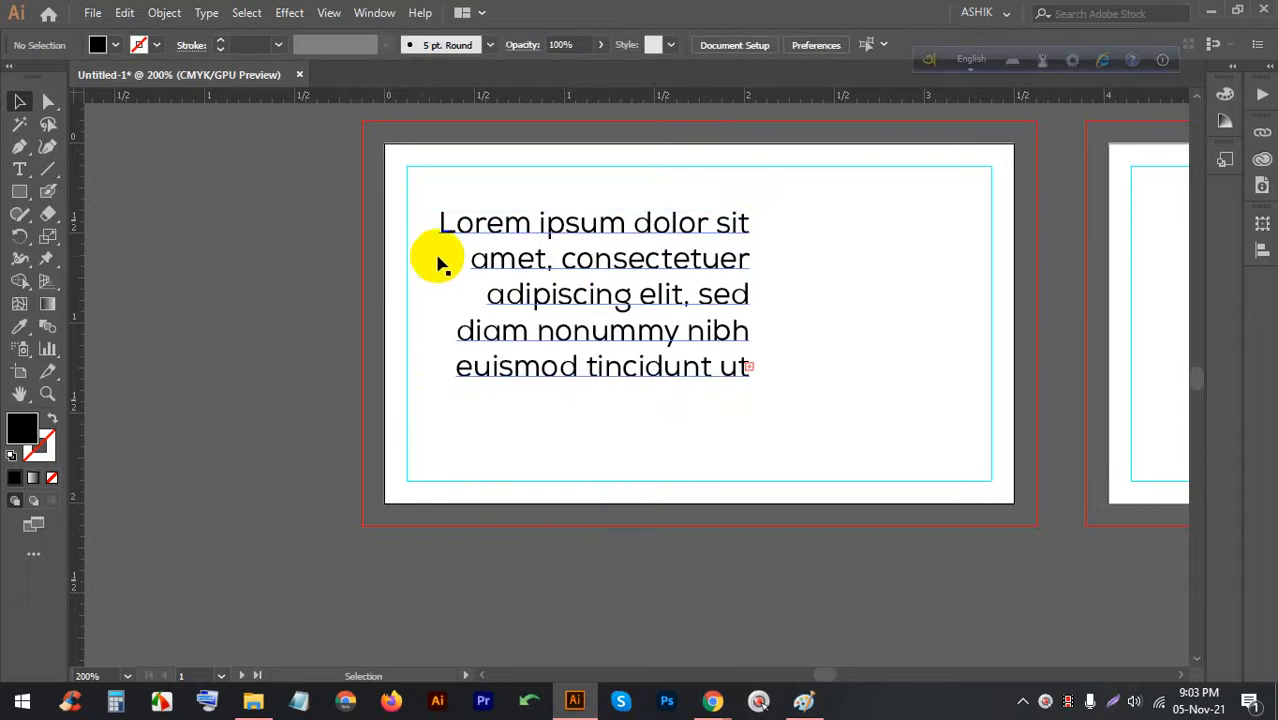
left_click(1117, 700)
left_click_drag(1133, 572, 282, 82)
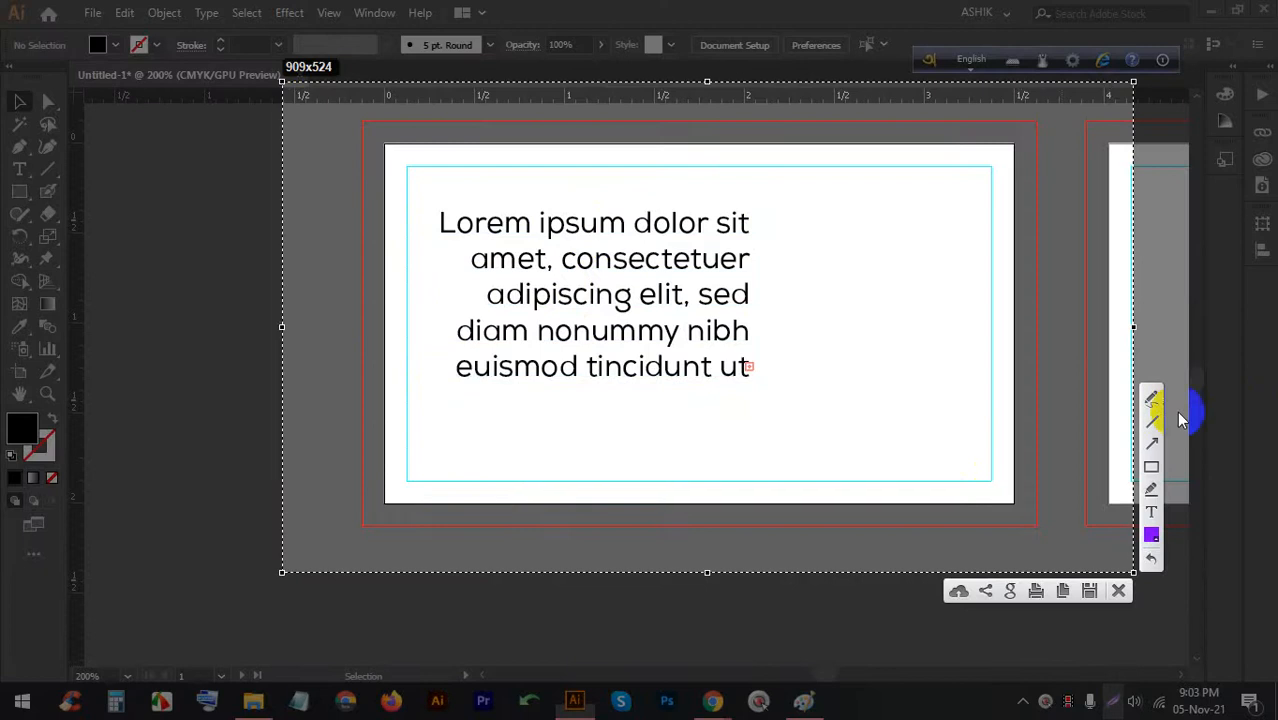
left_click(1151, 398)
left_click_drag(434, 197, 858, 386)
left_click_drag(772, 190, 488, 410)
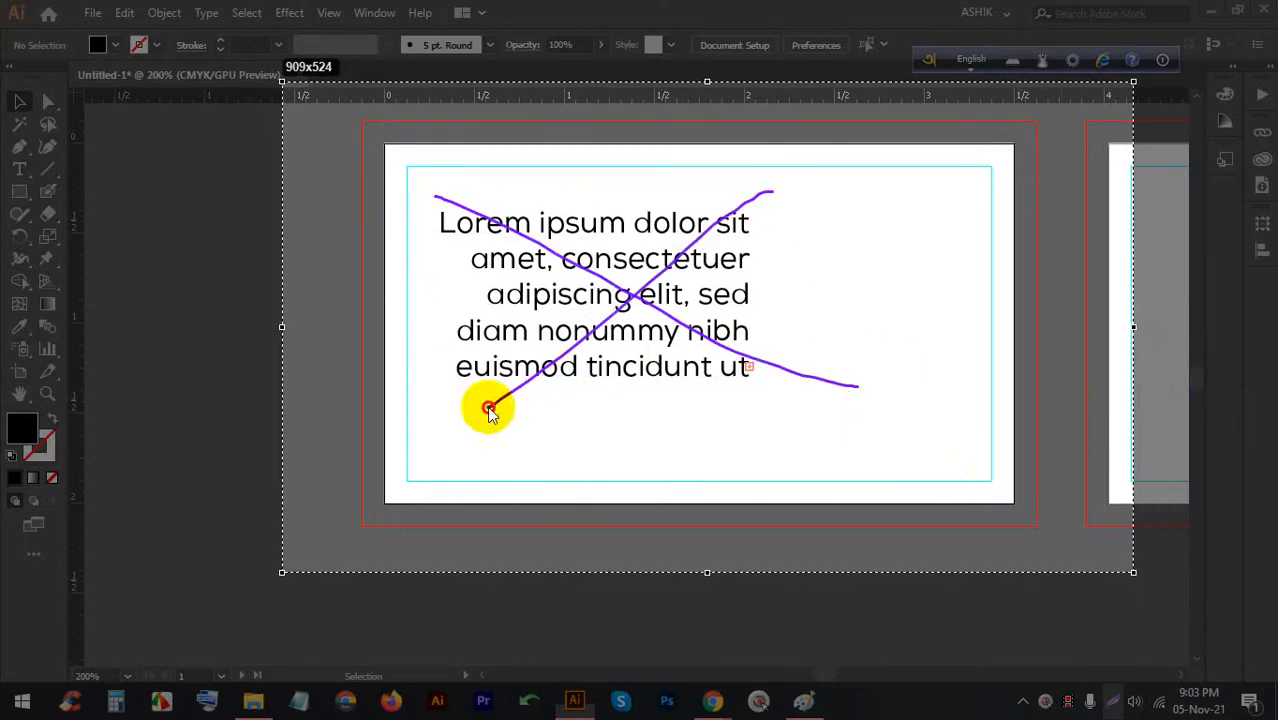
left_click(1149, 534)
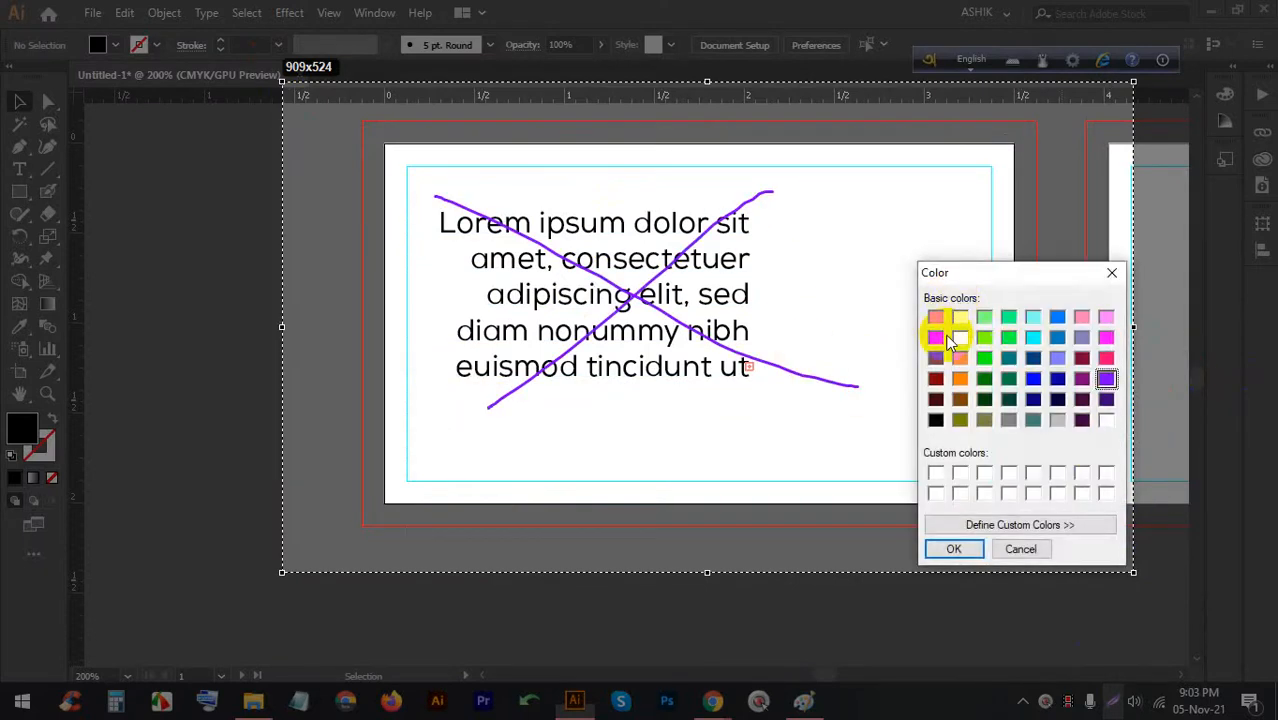
left_click(1046, 552)
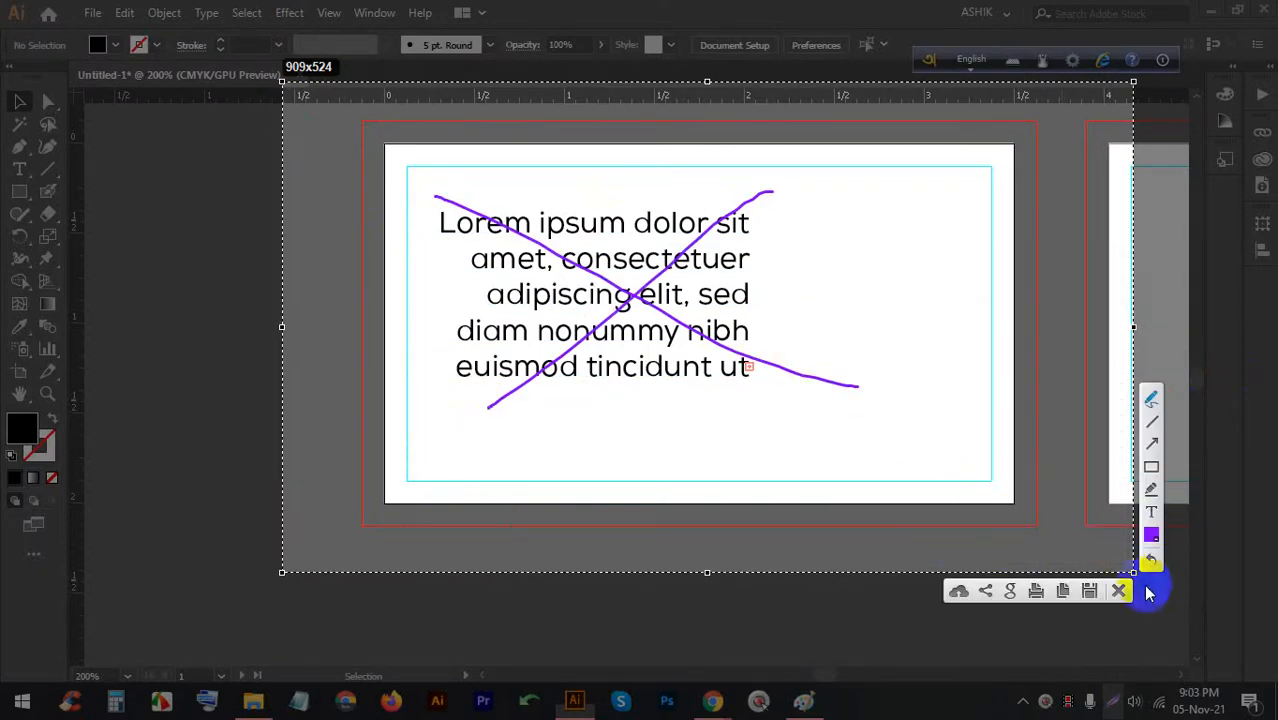
left_click(1118, 590)
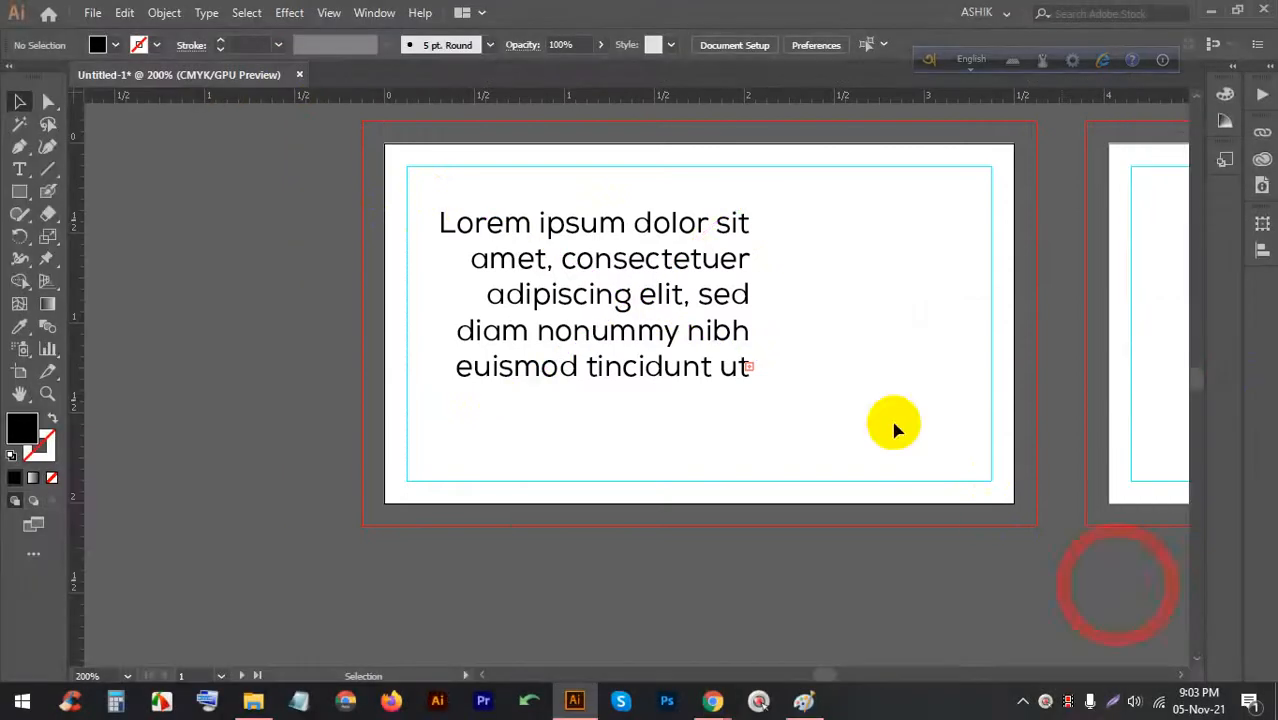
Left-align the placeholder text and narrow its frame into a column on the card's right side
left_click_drag(585, 305, 808, 303)
left_click(980, 46)
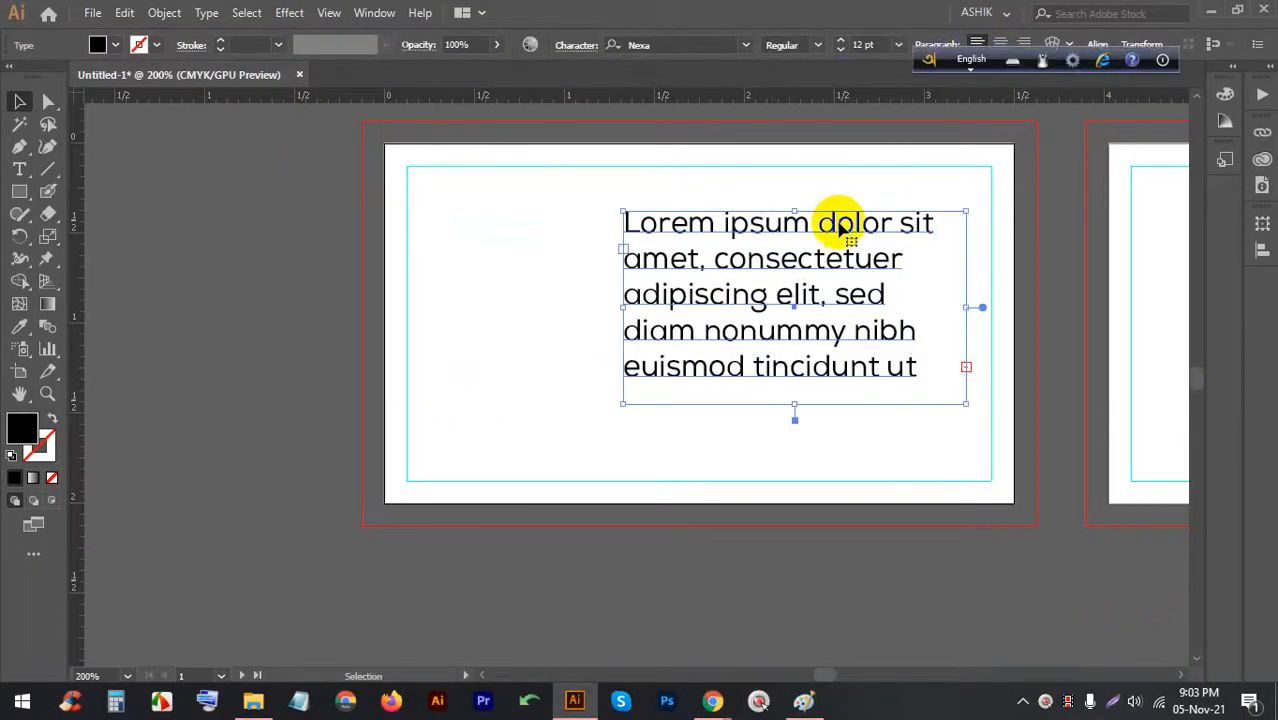
left_click_drag(676, 243, 696, 240)
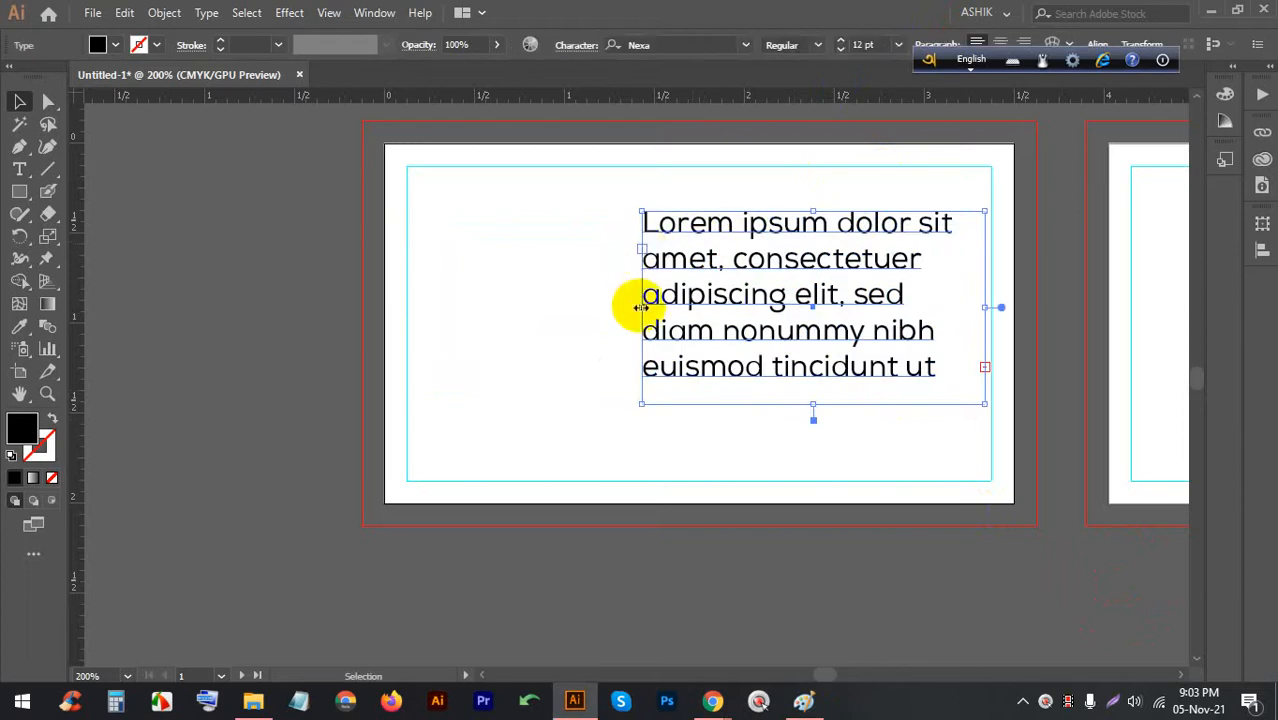
left_click_drag(643, 307, 781, 300)
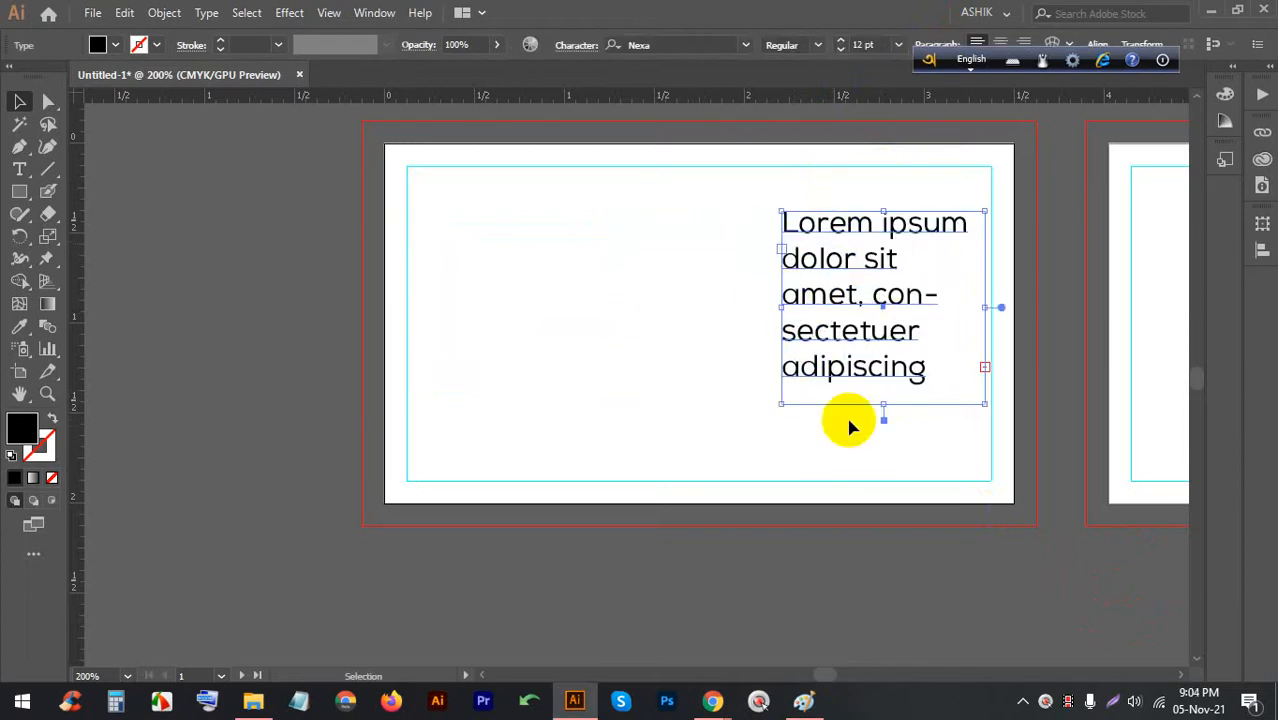
left_click(860, 455)
left_click(915, 295)
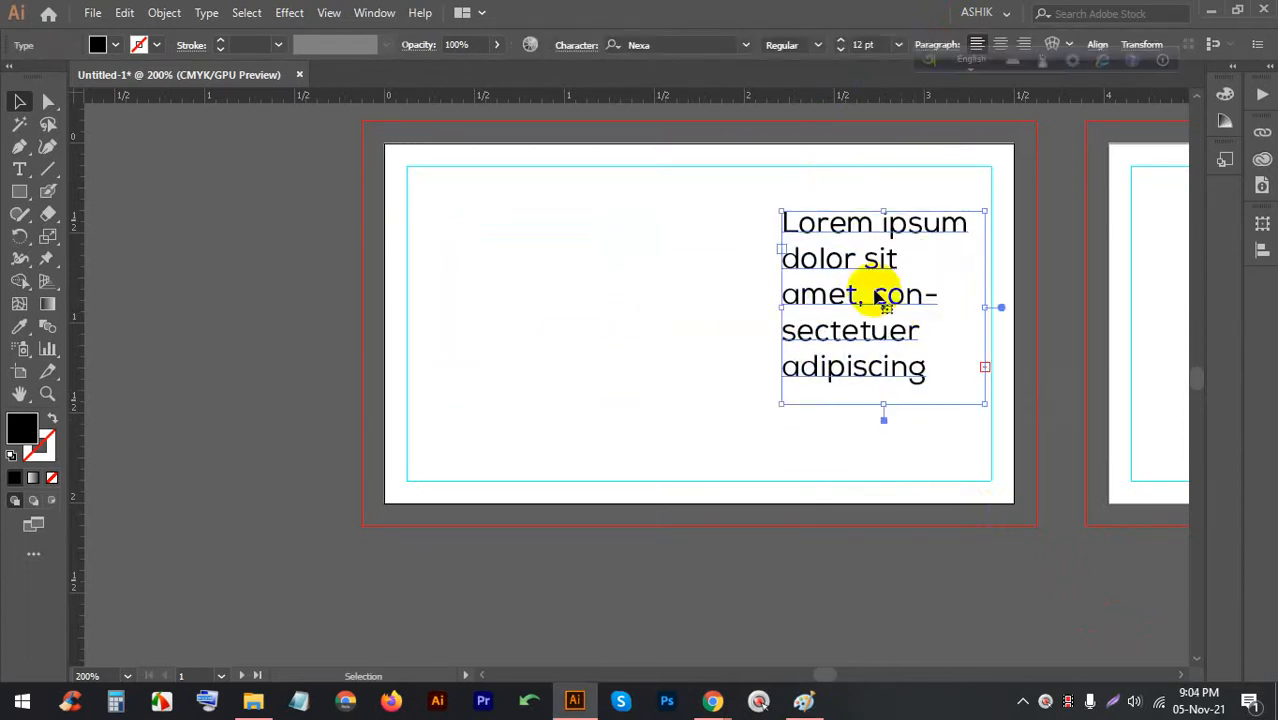
left_click_drag(875, 300, 763, 265)
left_click_drag(745, 262, 724, 260)
left_click_drag(720, 259, 738, 258)
After checking the Meet call, draw a second area text frame on the card's left
left_click(645, 610)
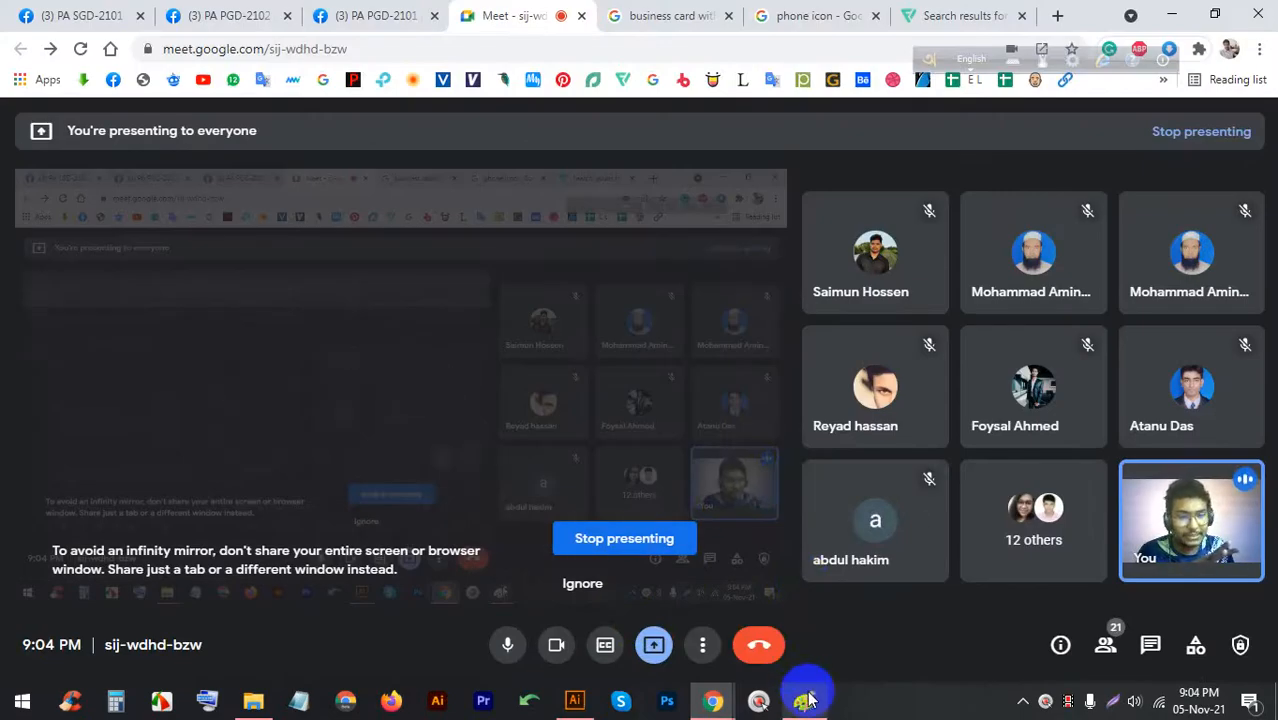
left_click(574, 700)
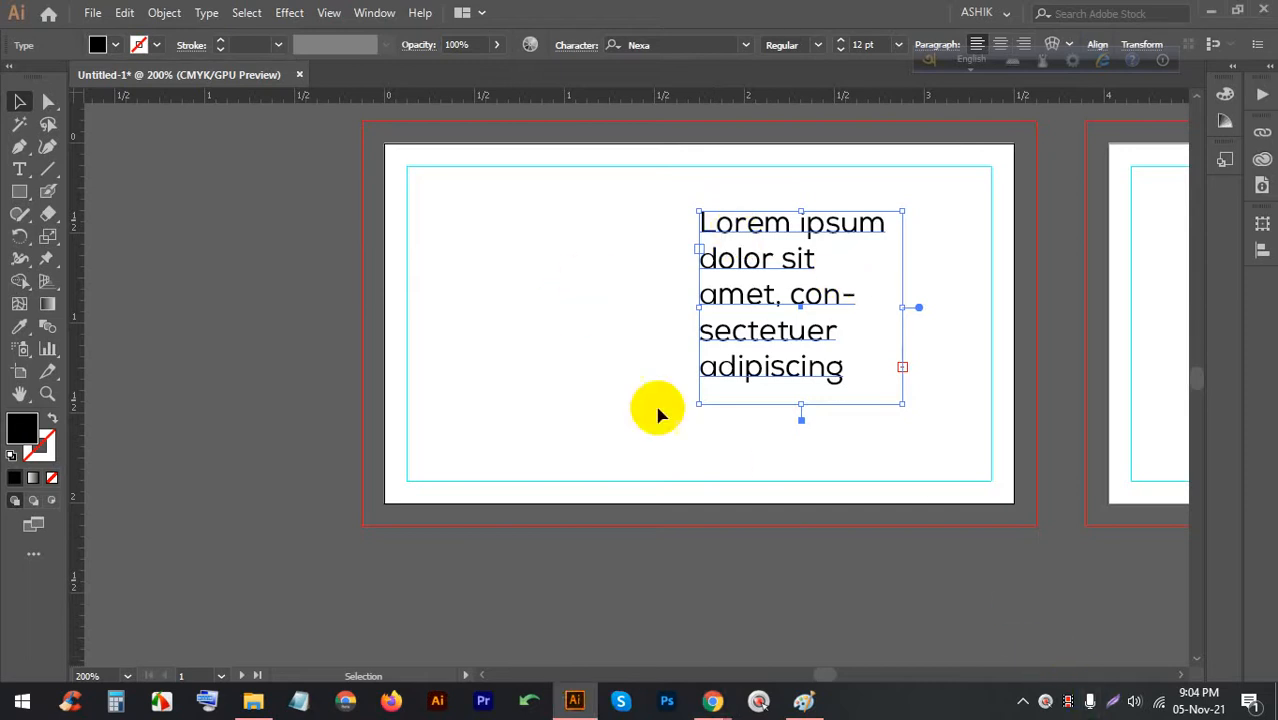
left_click(20, 168)
left_click_drag(411, 209, 636, 403)
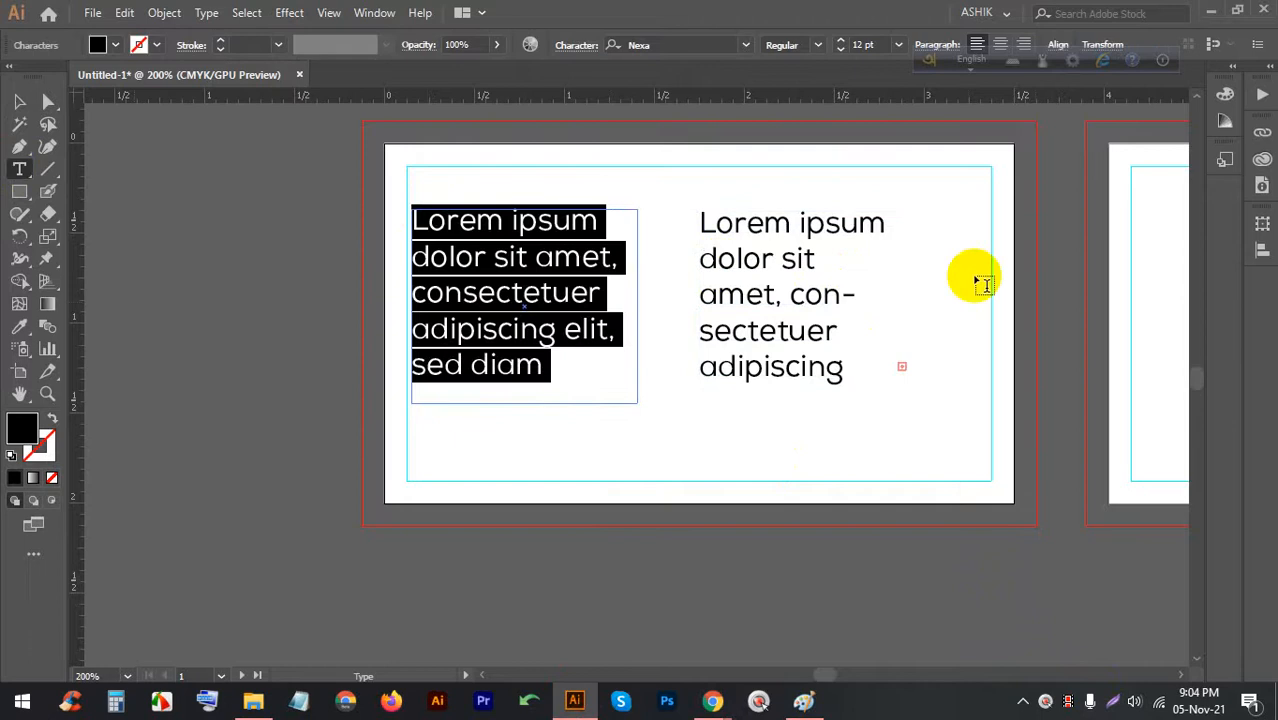
Delete the older narrow text block on the right
left_click(18, 103)
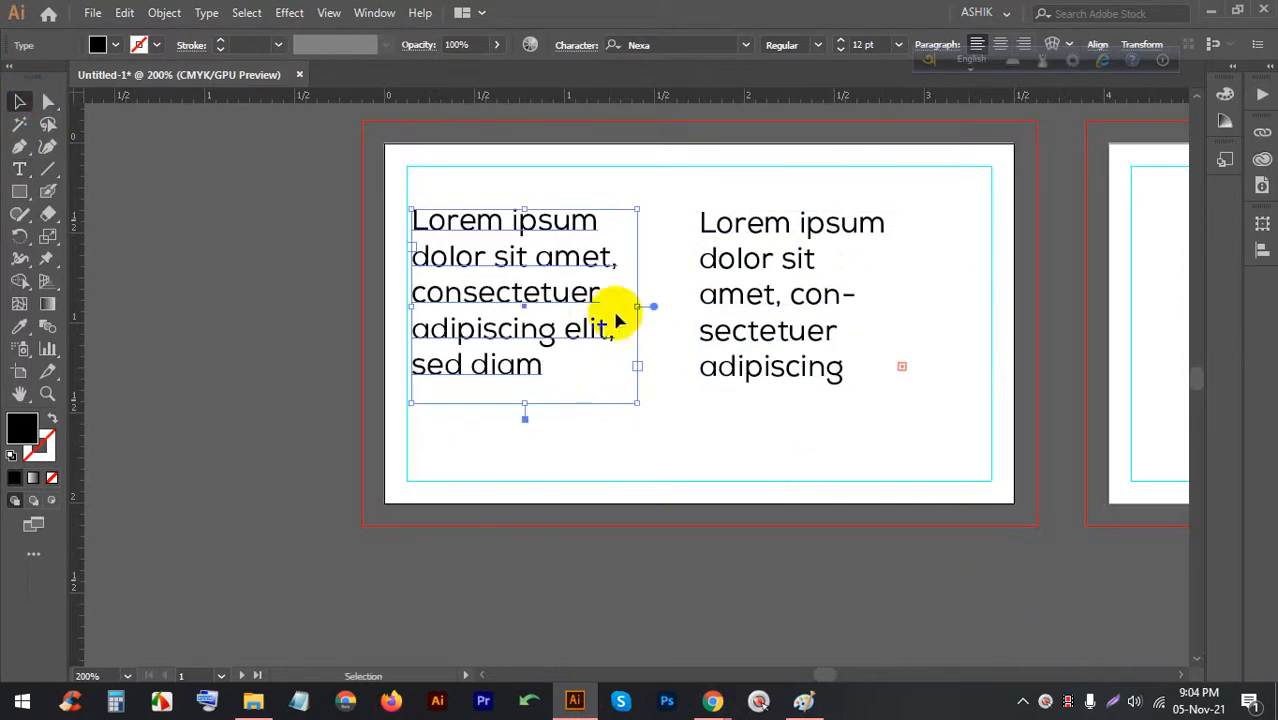
left_click(757, 271)
key("BackSpace")
Move the new Nexa text frame to the right, left-align it, then shift it back leftward
left_click_drag(497, 293, 517, 293)
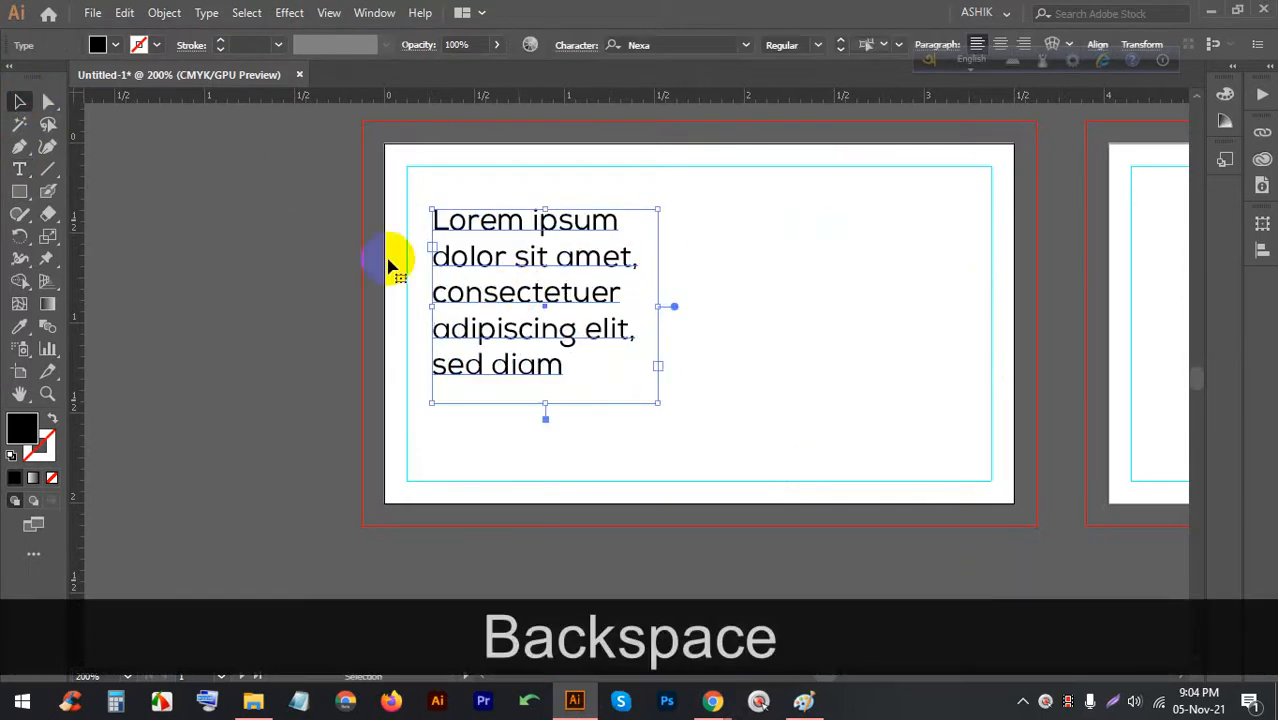
left_click(1023, 44)
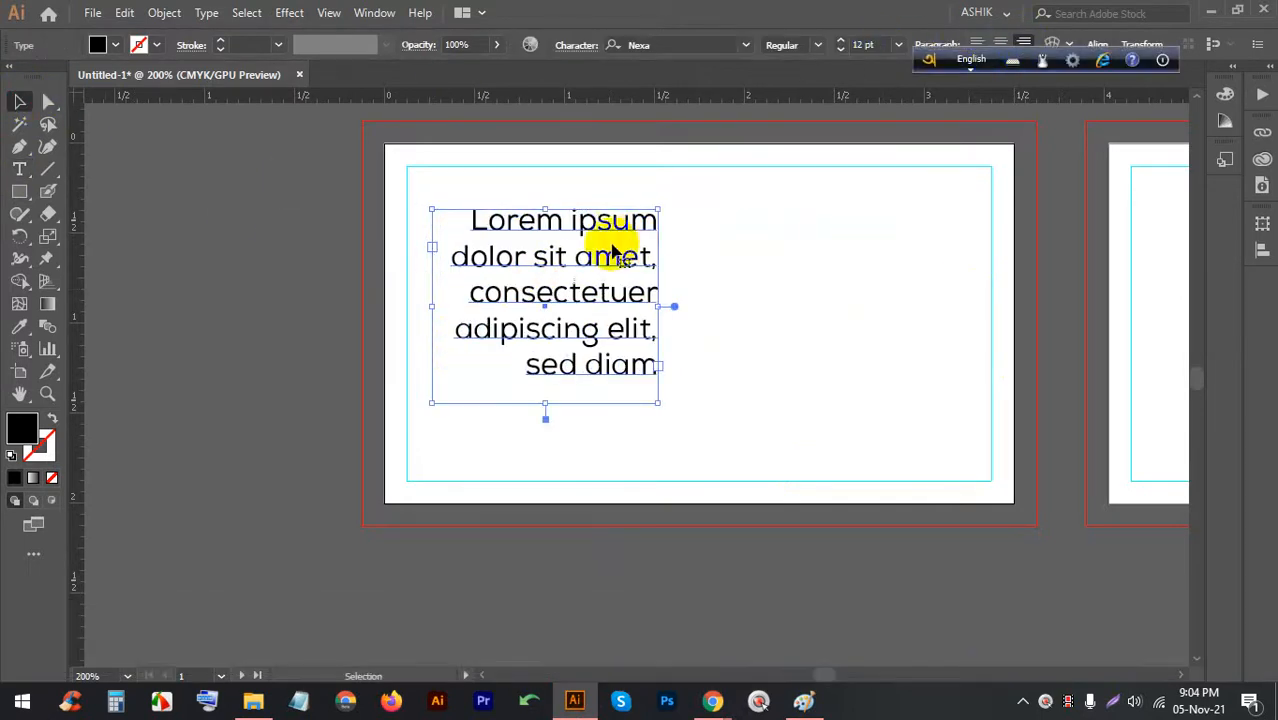
left_click_drag(580, 255, 866, 318)
left_click(978, 44)
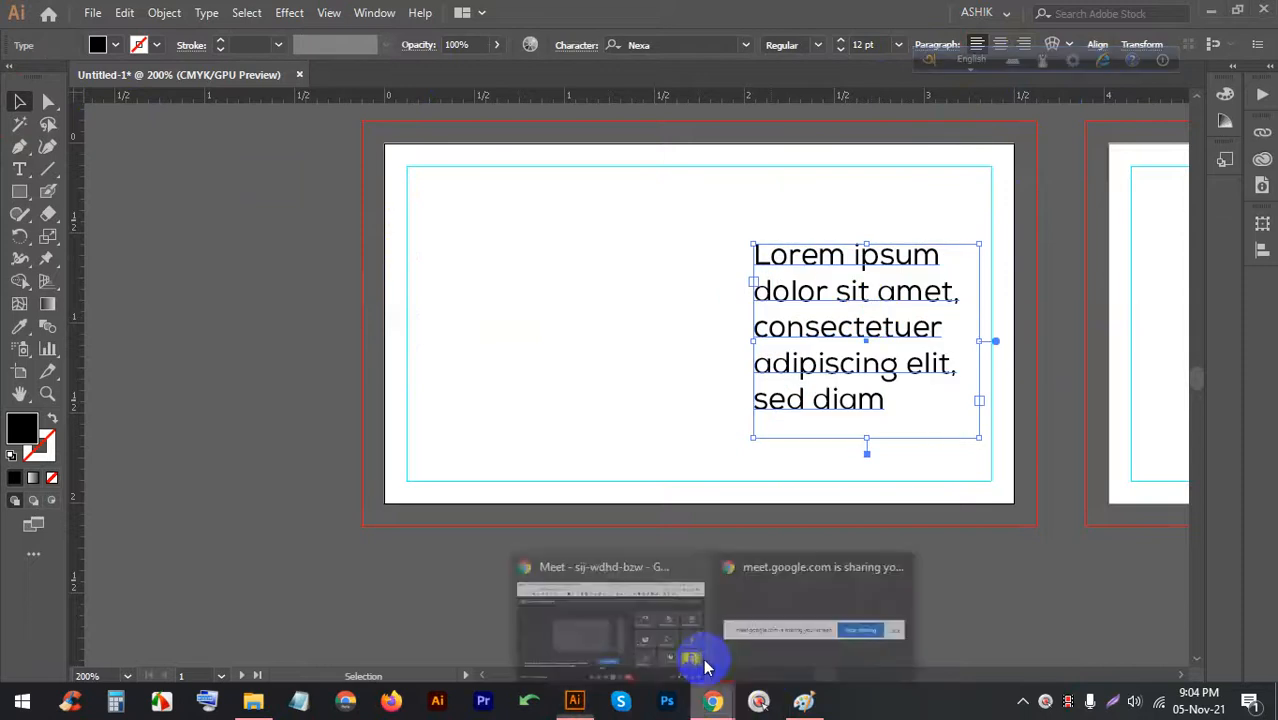
left_click(703, 662)
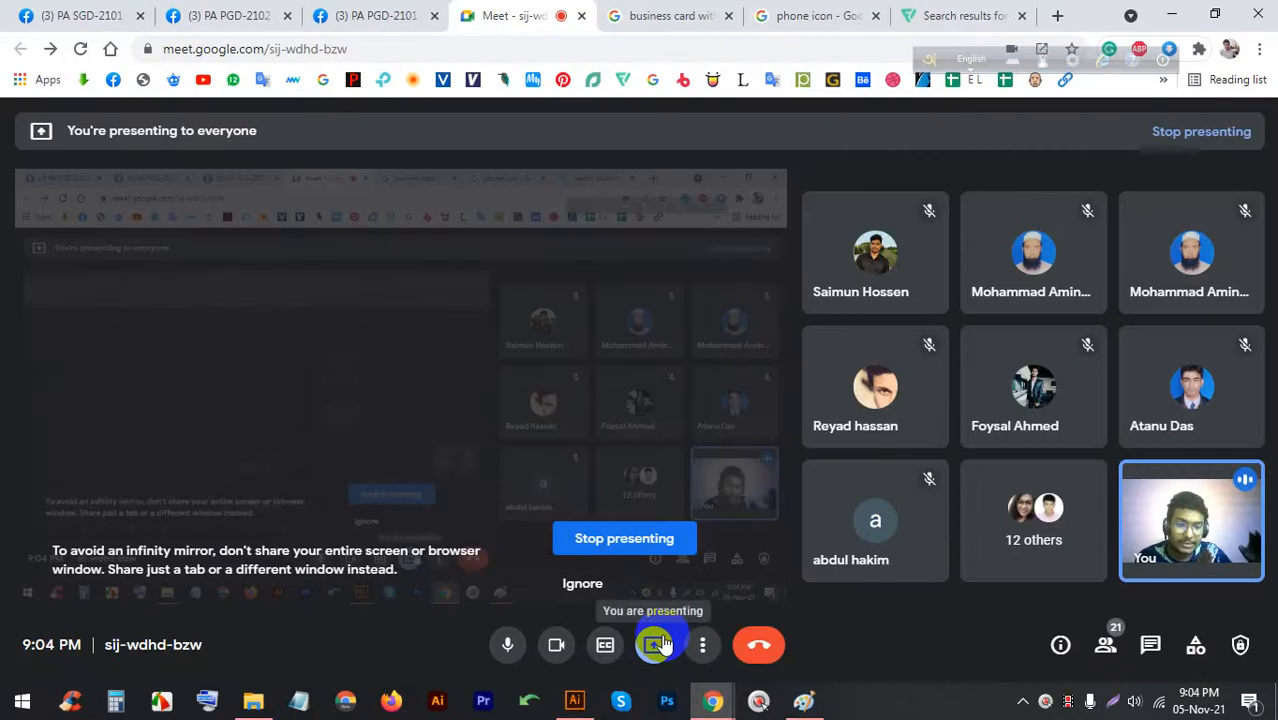
left_click(574, 700)
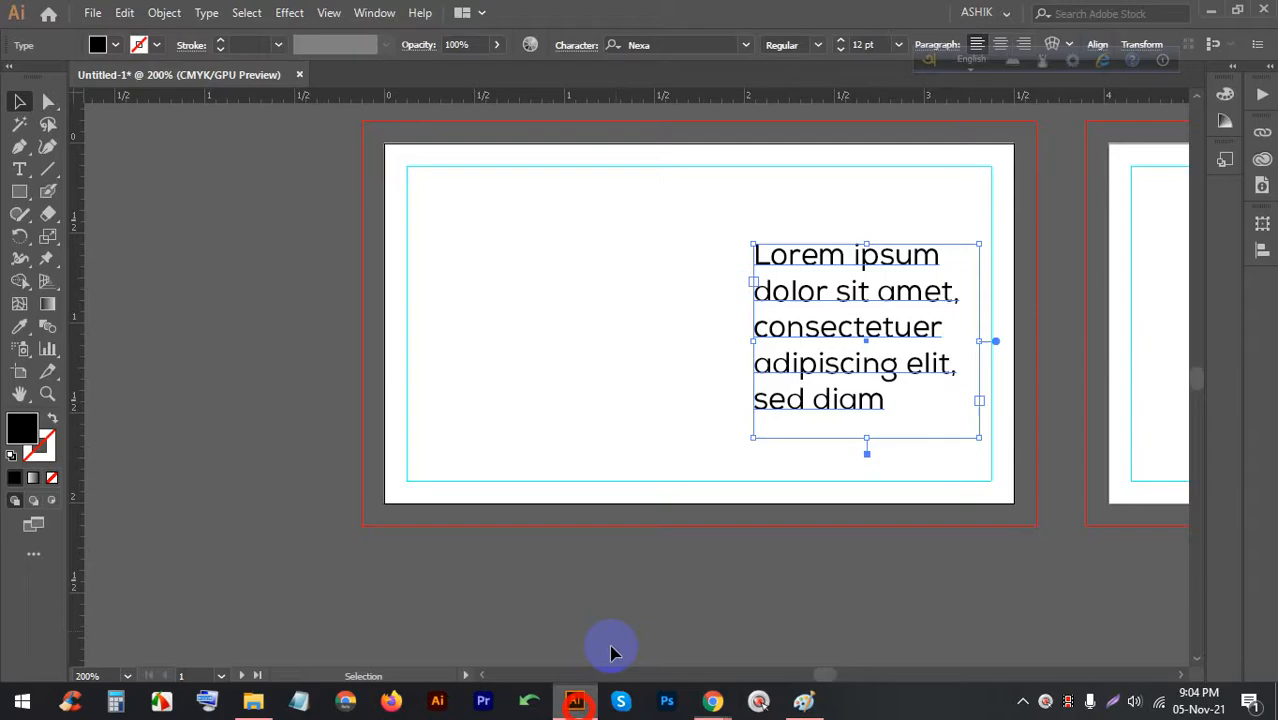
left_click_drag(853, 360, 671, 338)
Center the Nexa paragraph text, then turn off the Meet camera and return to Illustrator
left_click(1000, 44)
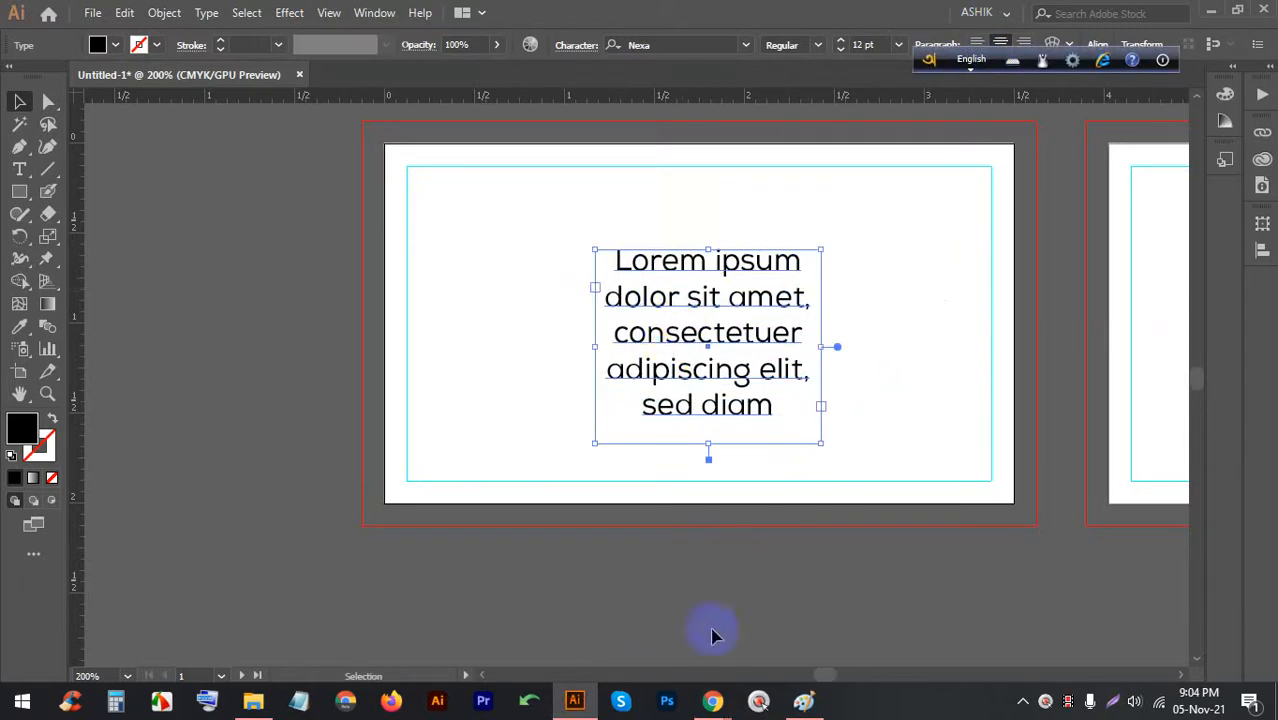
mouse_move(712, 700)
left_click(676, 613)
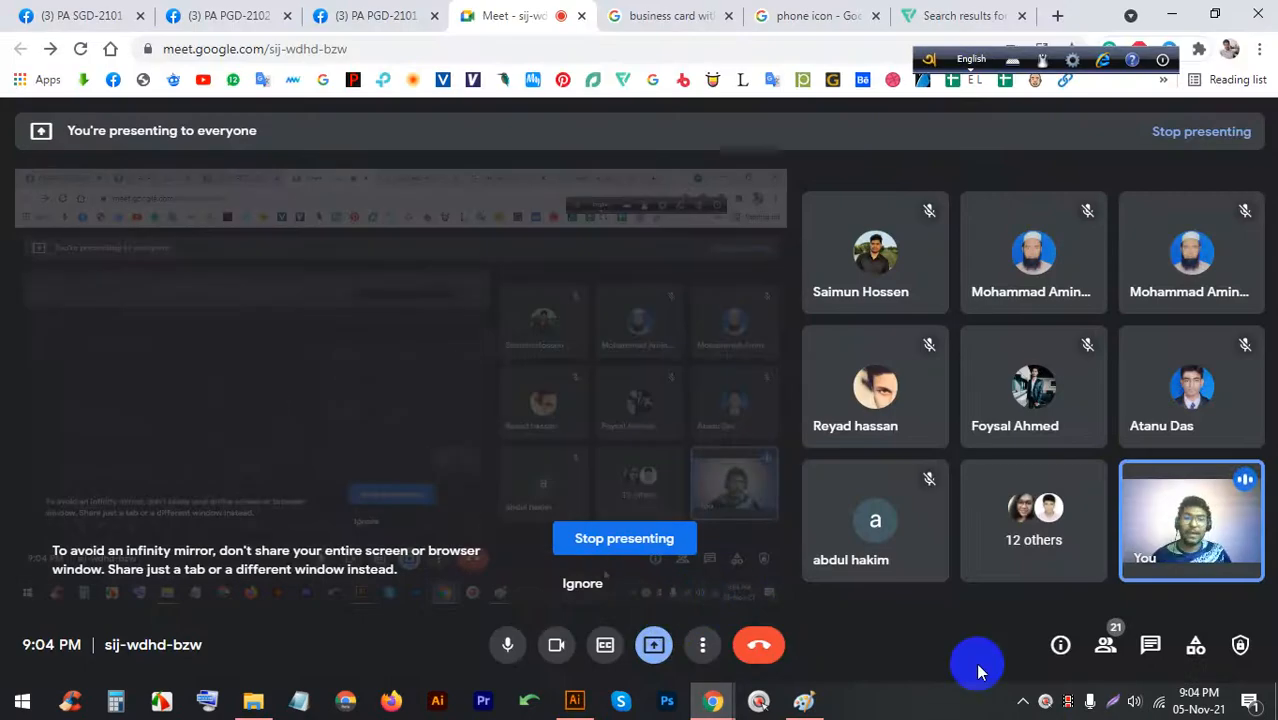
left_click(574, 698)
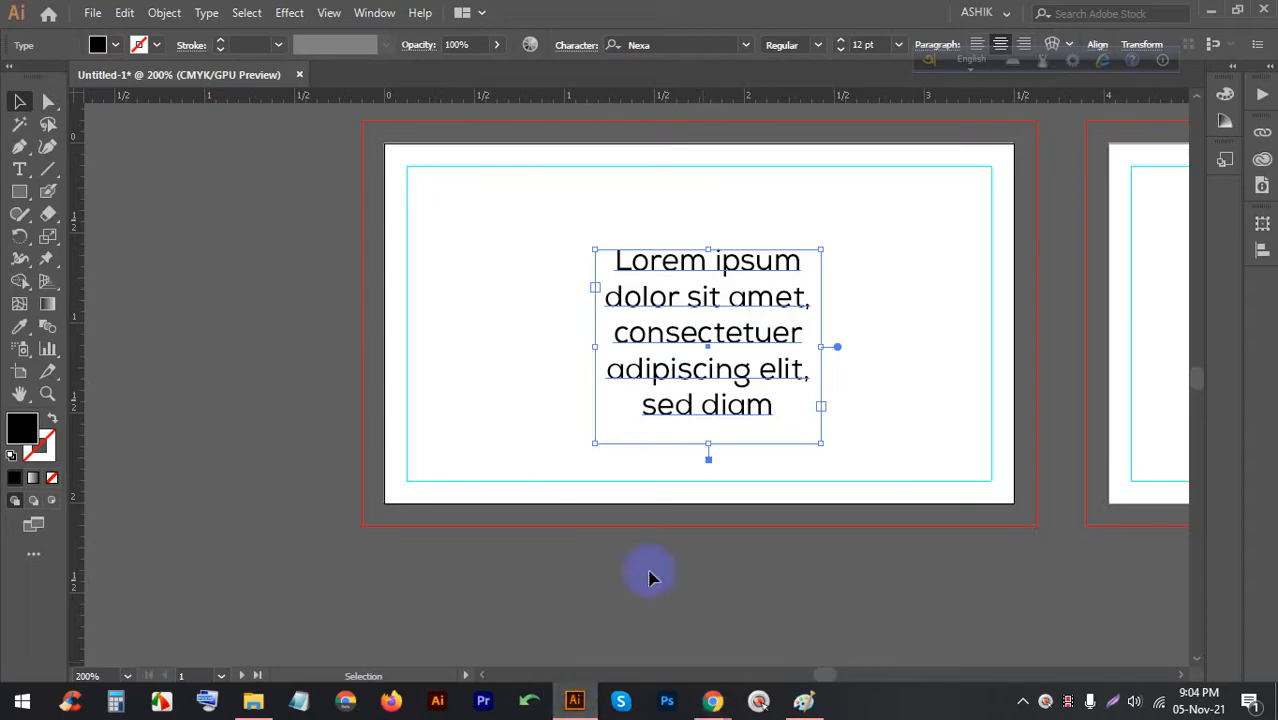
left_click(634, 590)
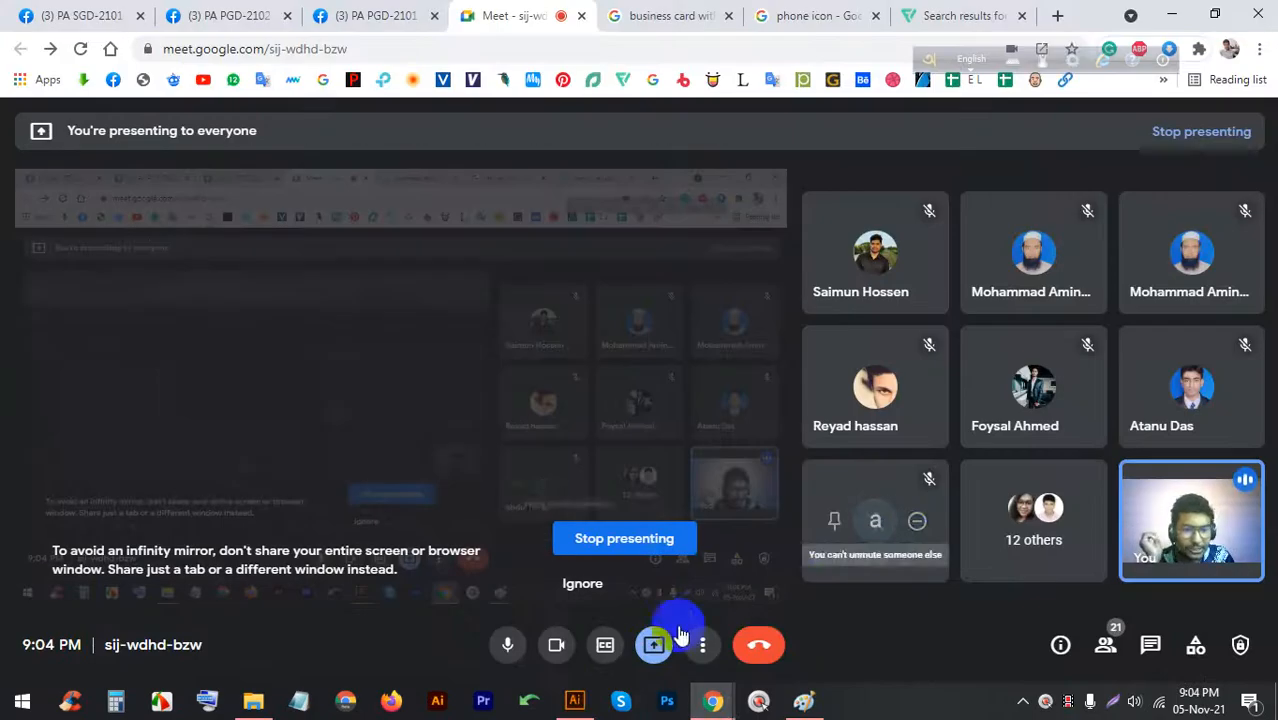
left_click(556, 645)
left_click(574, 700)
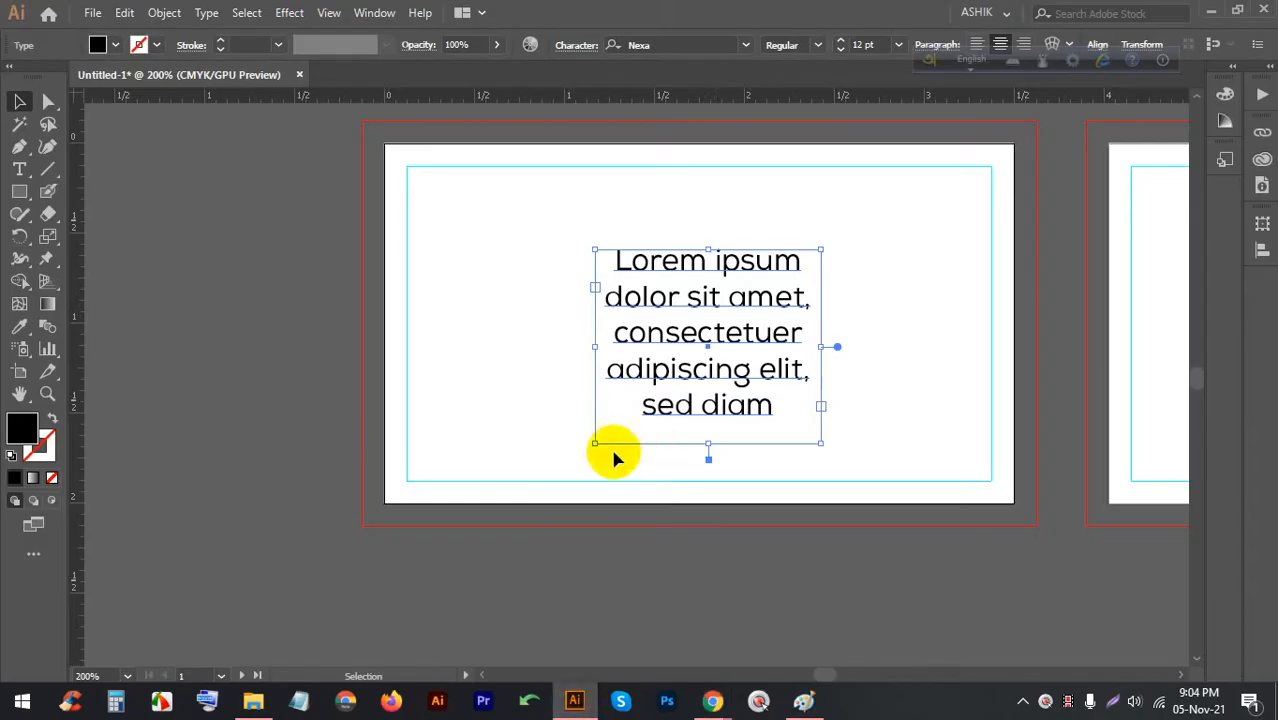
Delete the centred Lorem ipsum text frame from the first card
scroll(610, 440, "up", 3)
scroll(700, 280, "down", 1)
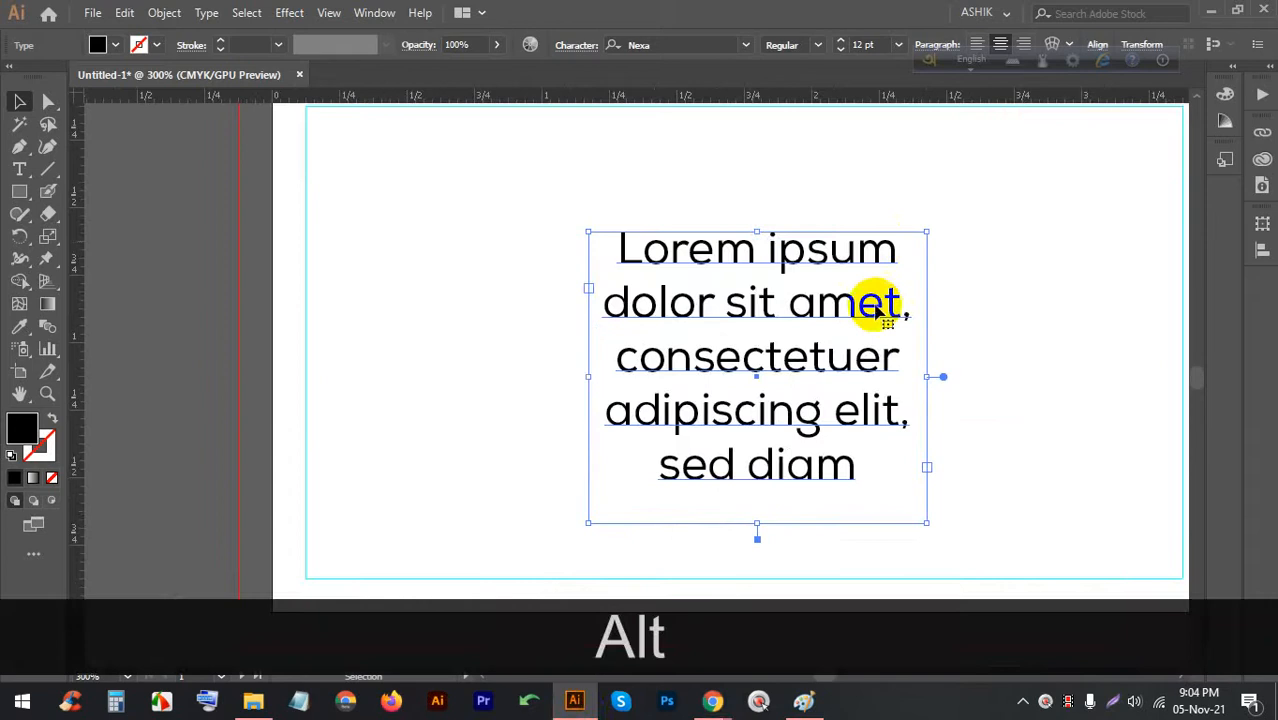
key("BackSpace")
scroll(790, 340, "down", 2)
scroll(755, 310, "up", 1)
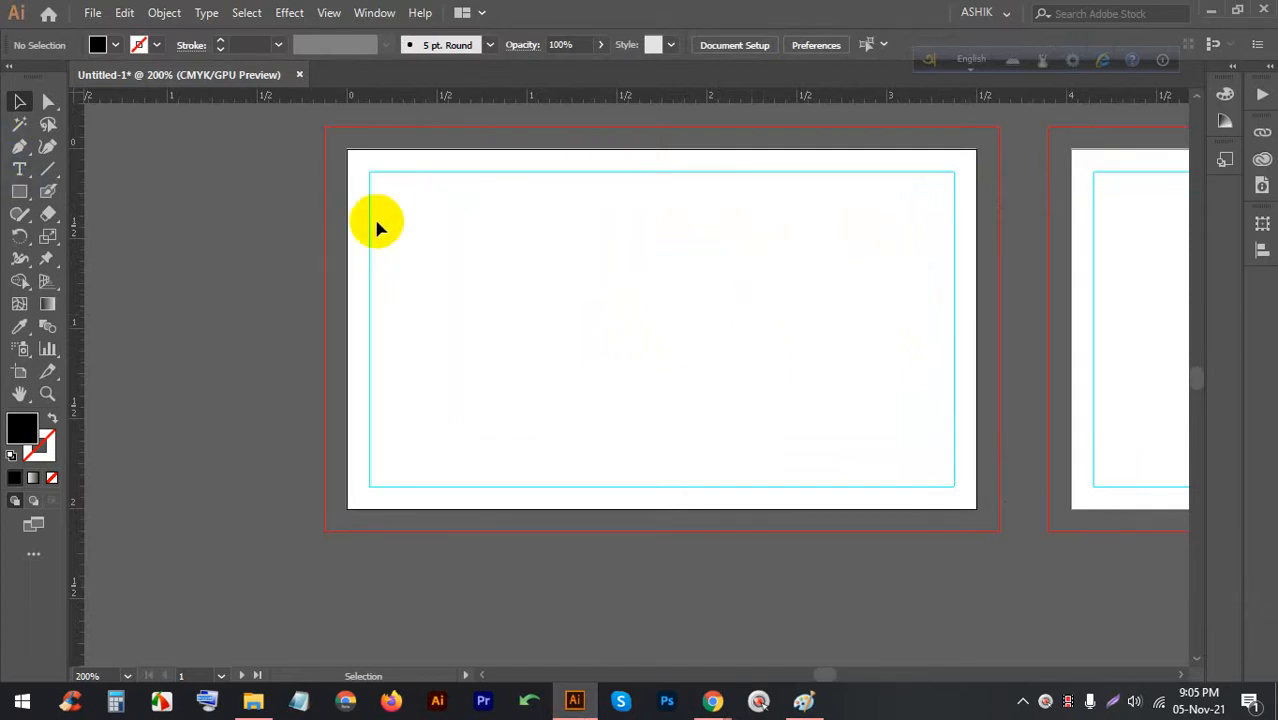
Draw a left-aligned text frame on the artboard's left and a right-aligned one on its right
left_click(14, 172)
left_click_drag(376, 200, 554, 466)
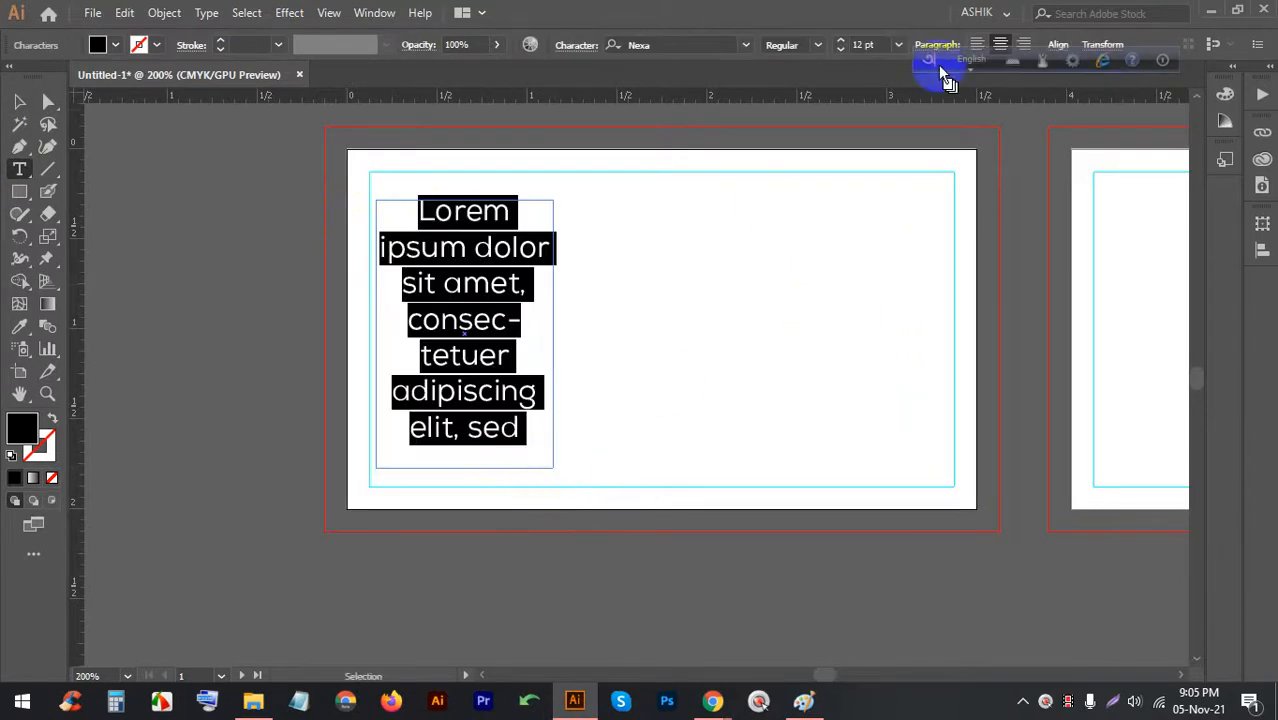
left_click(977, 44)
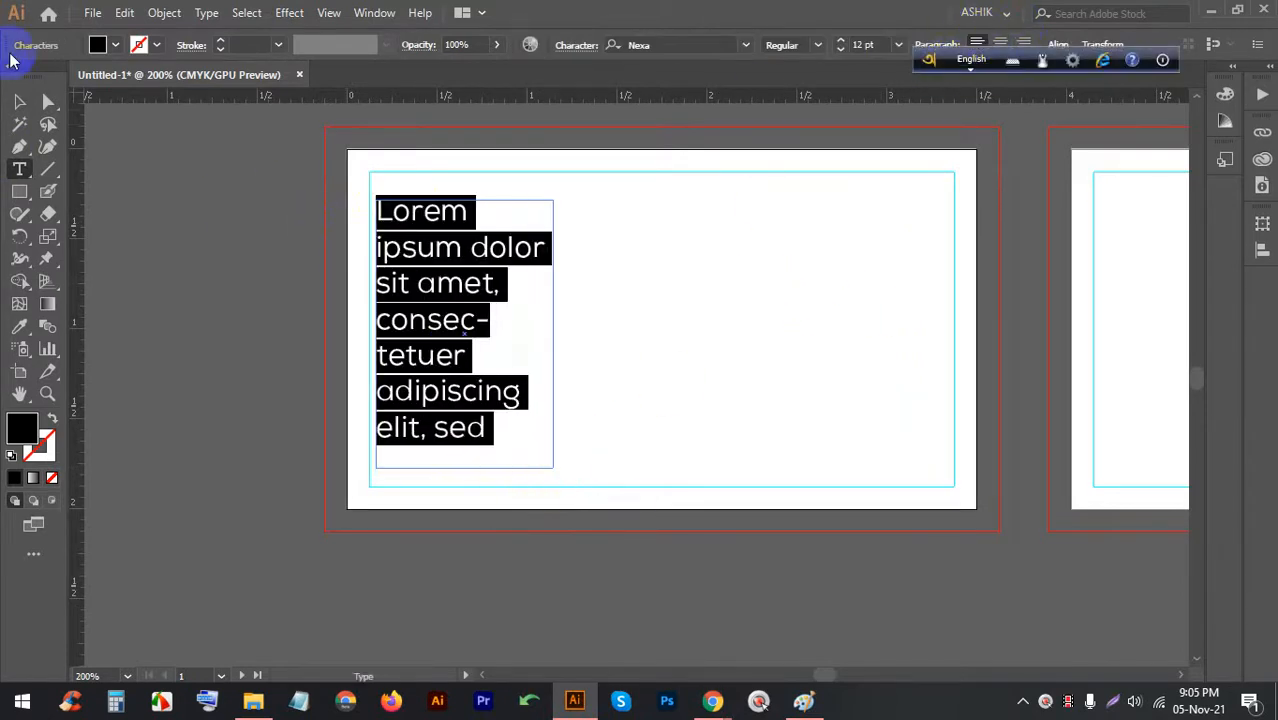
left_click_drag(951, 196, 802, 460)
left_click(1026, 43)
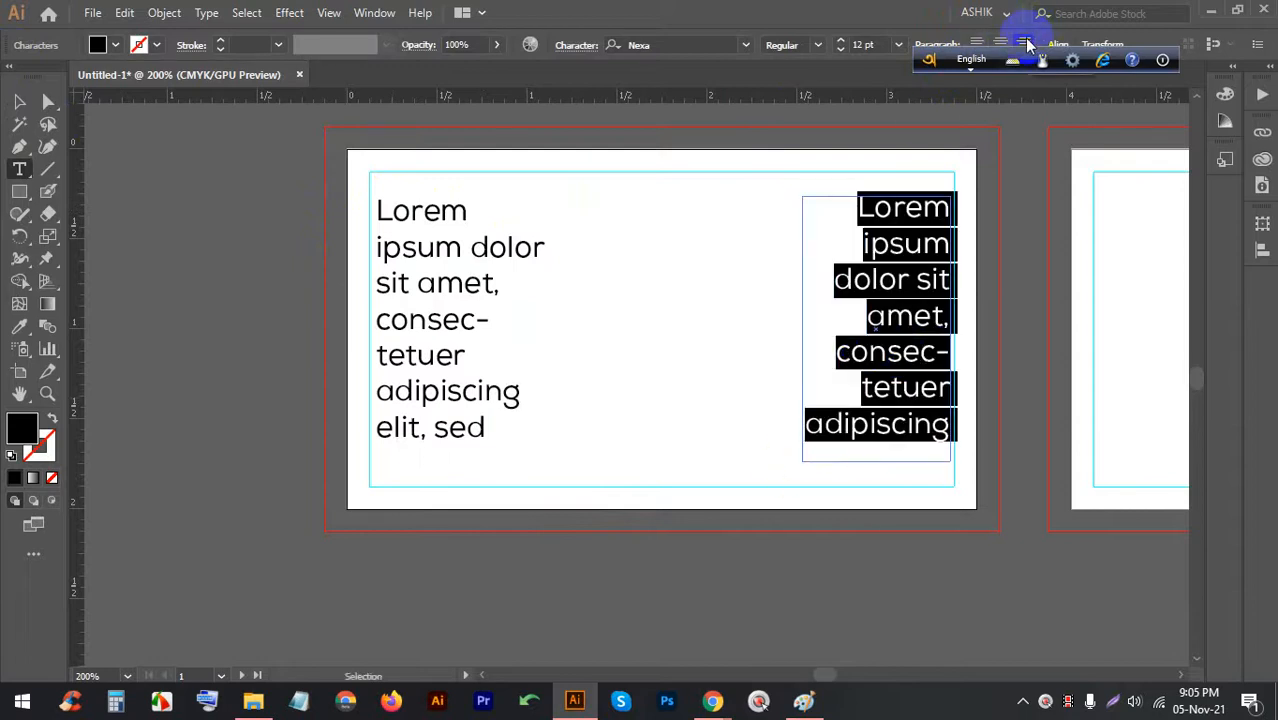
Delete both demo text frames and bring the Google Meet window to the front
left_click(19, 101)
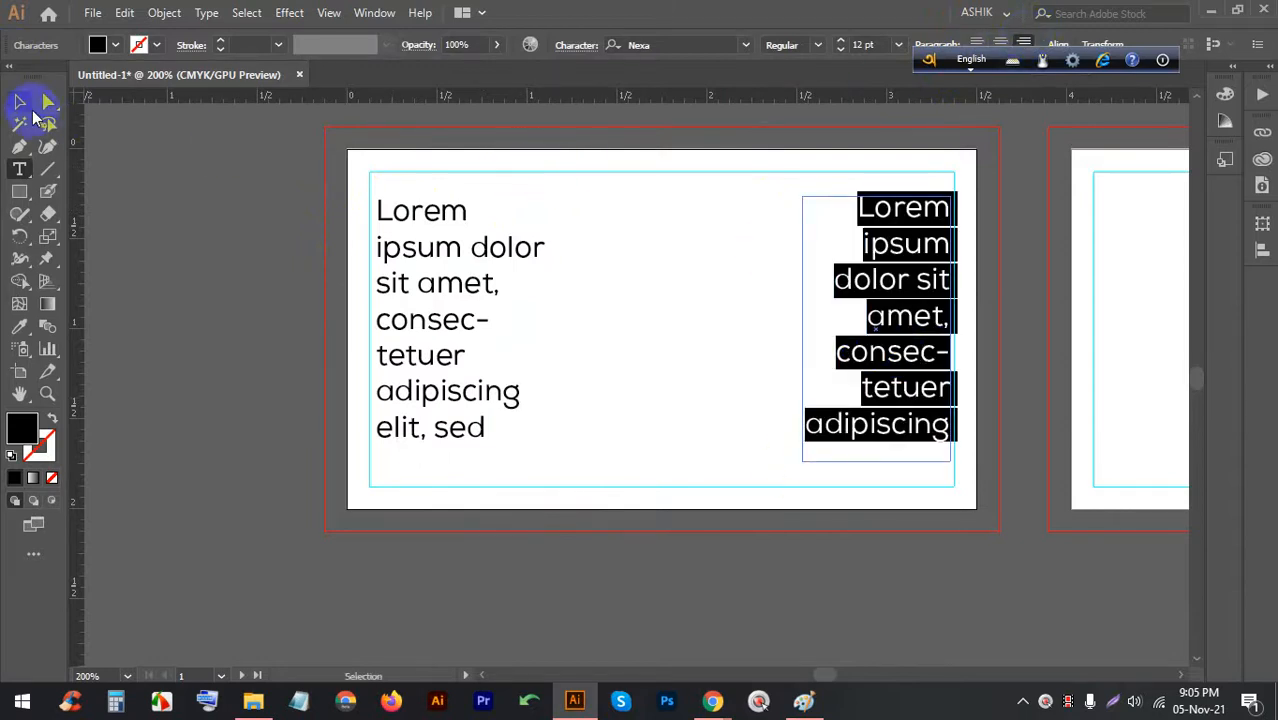
left_click(170, 175)
scroll(600, 268, "up", 1)
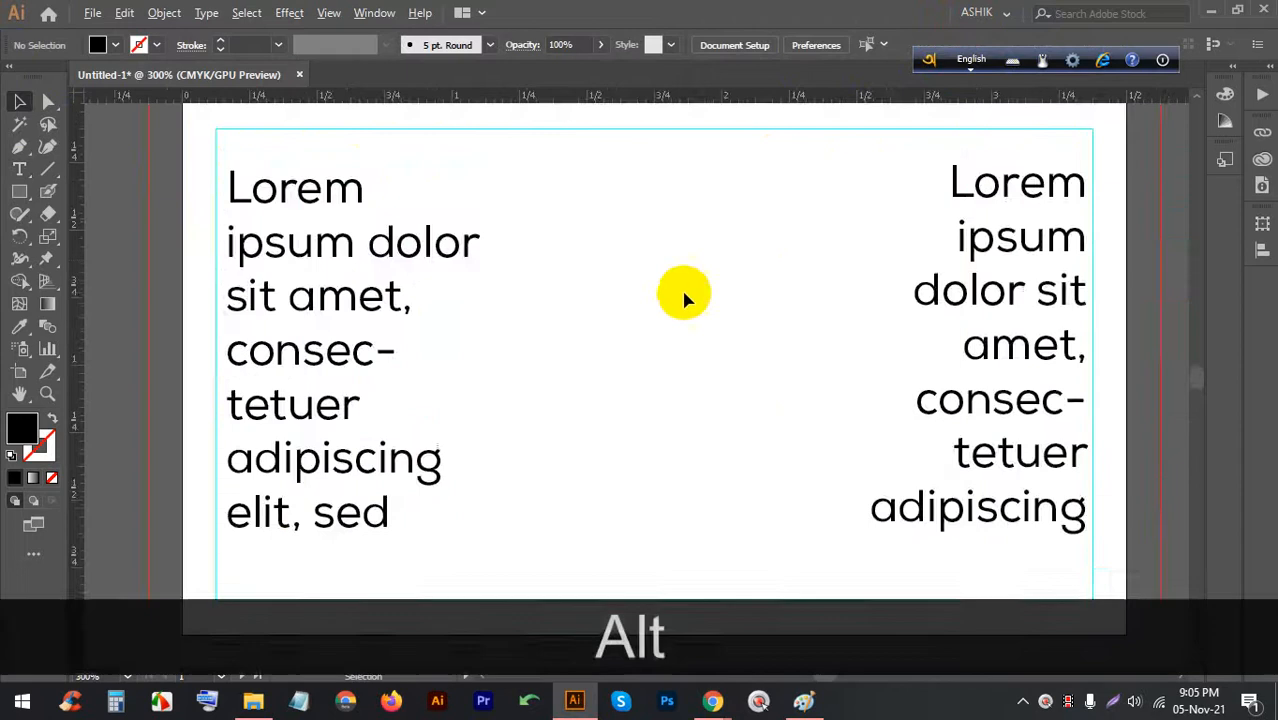
scroll(679, 291, "down", 1)
left_click_drag(485, 316, 447, 316)
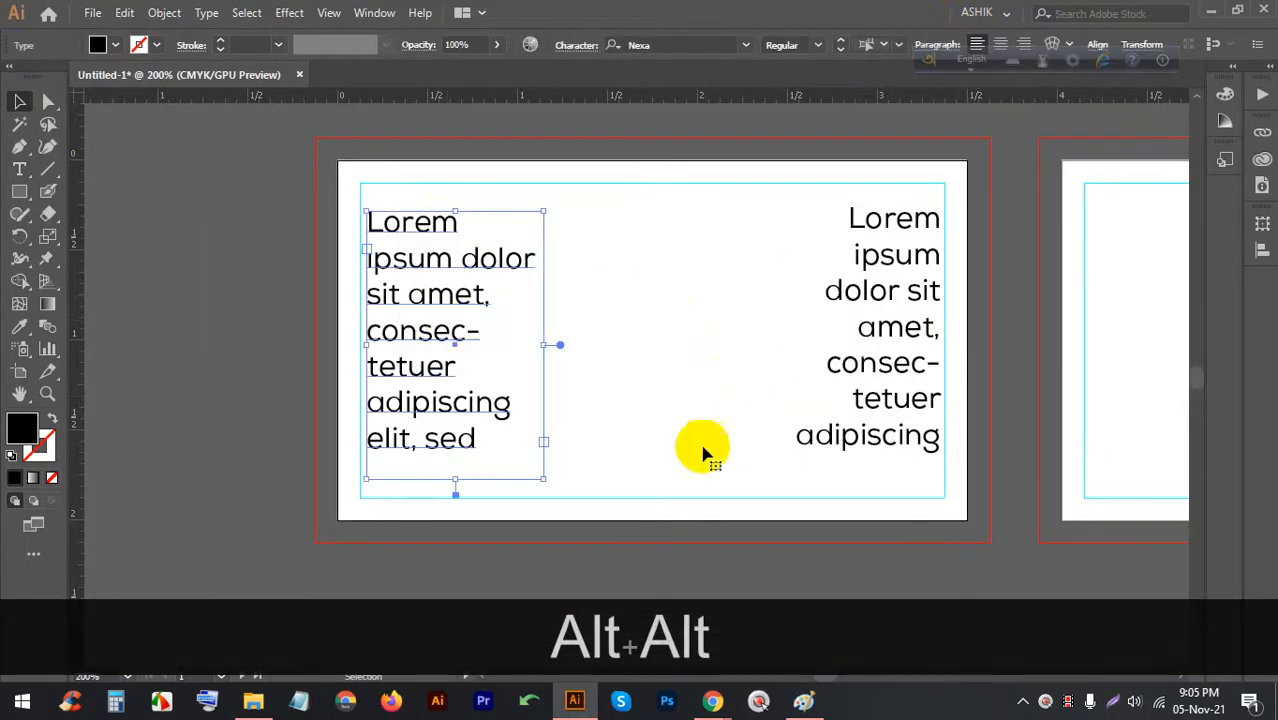
left_click_drag(855, 475, 752, 446)
key("BackSpace")
left_click(468, 400)
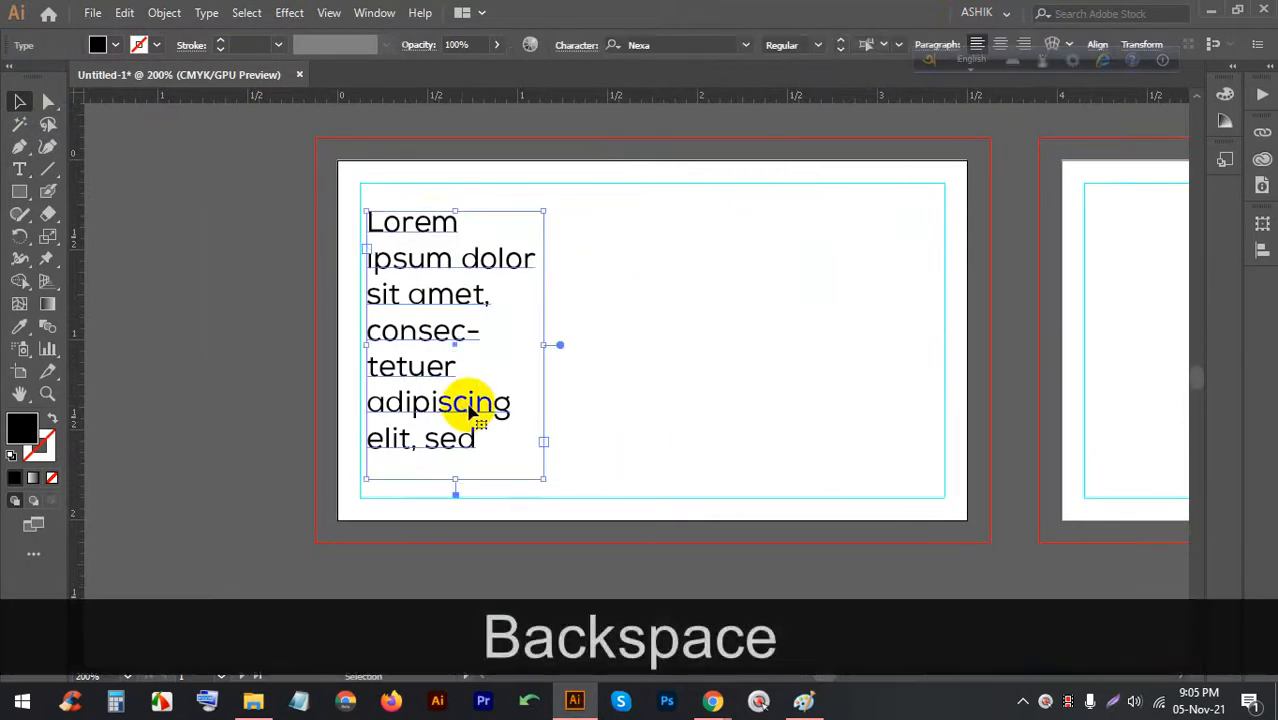
key("BackSpace")
mouse_move(712, 700)
left_click(632, 614)
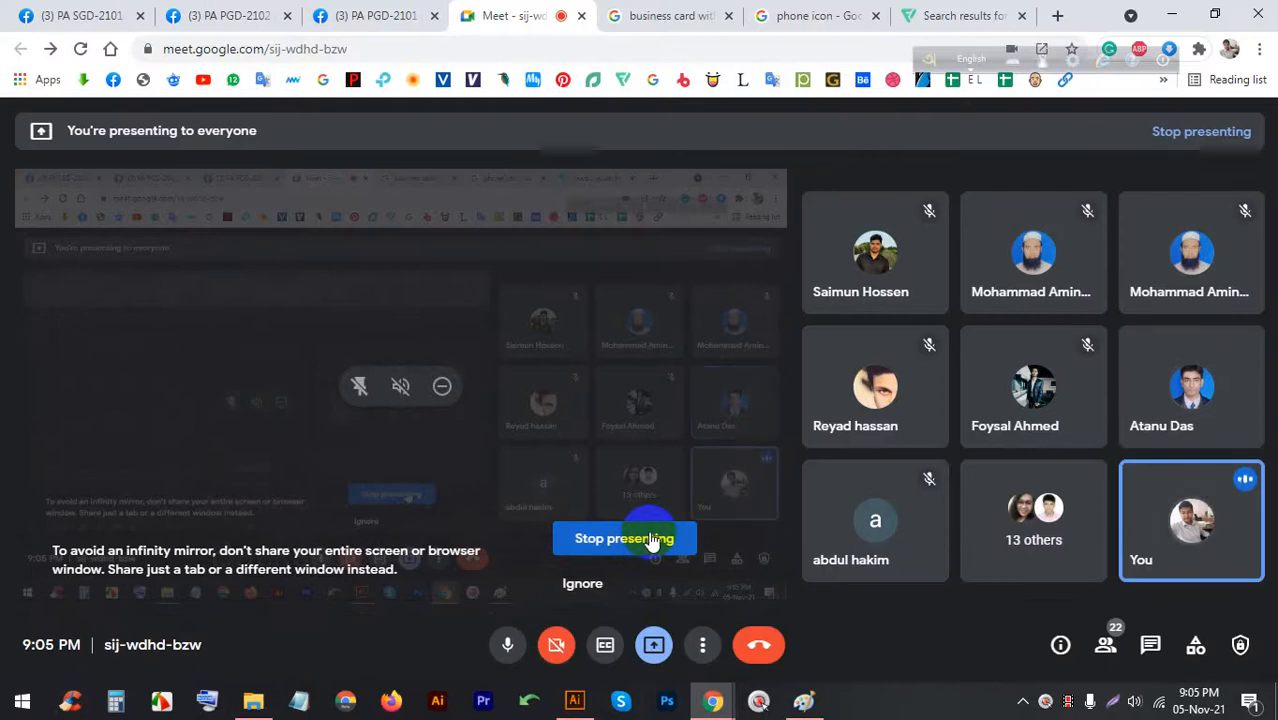
Return to the 'business card with image' Google Images results
left_click(805, 15)
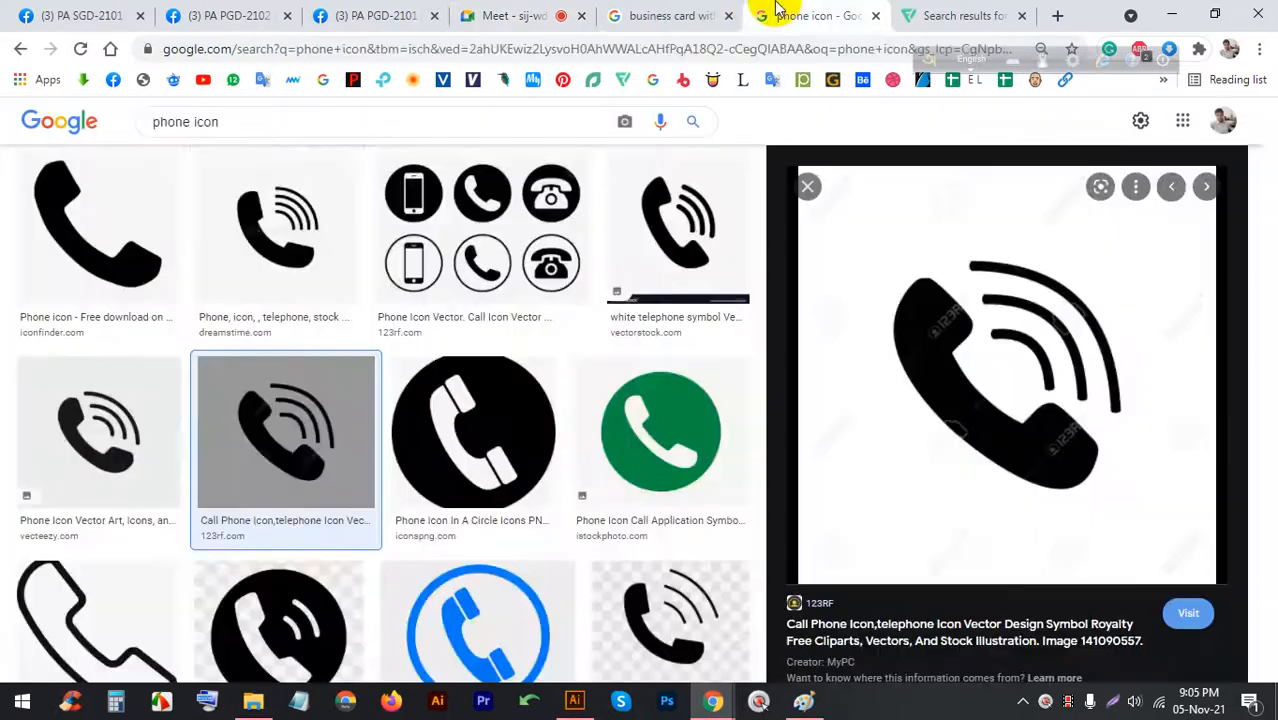
left_click(665, 15)
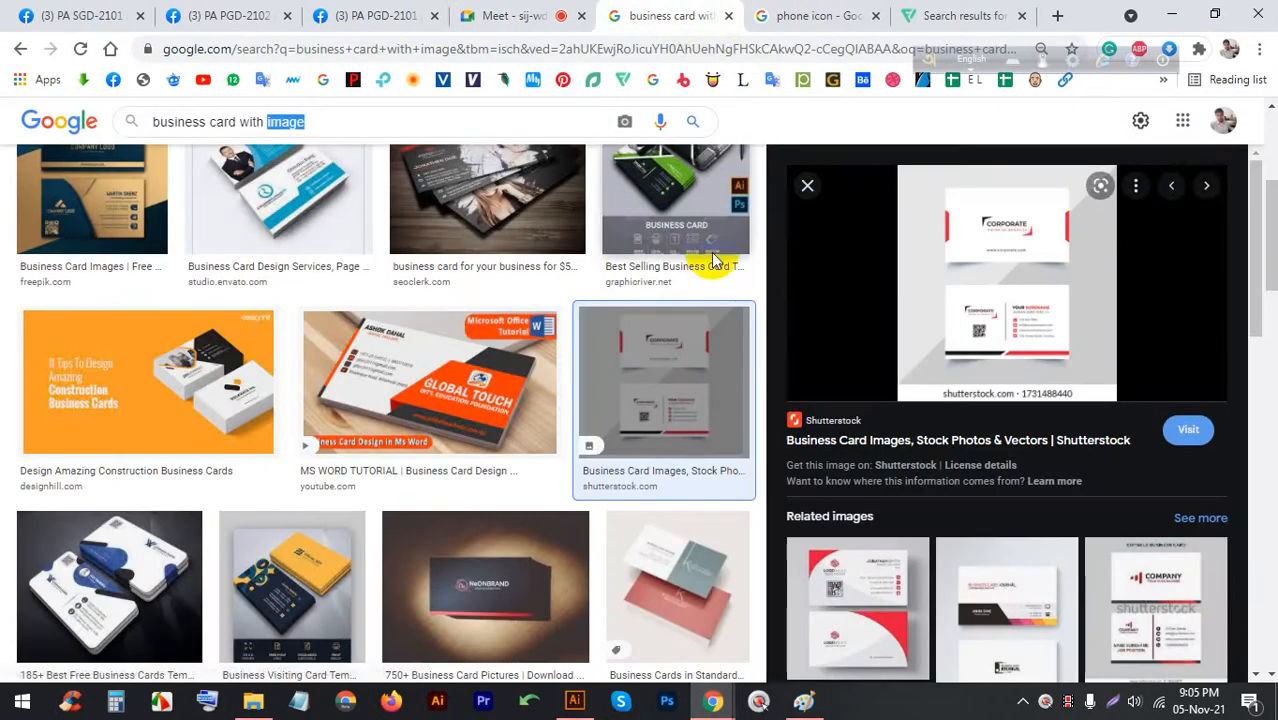
scroll(407, 360, "down", 1)
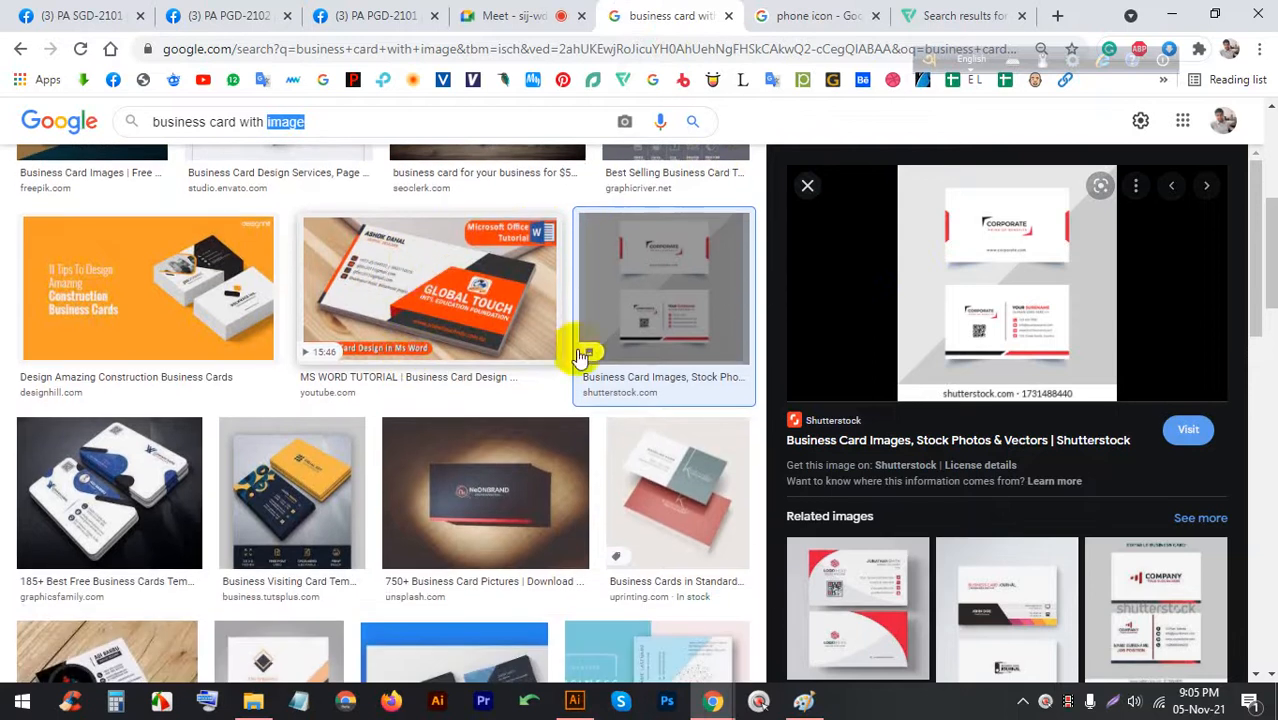
scroll(833, 490, "down", 2)
Browse related images to the Lovepik simple business card preview and start a Lightshot capture
left_click(833, 490)
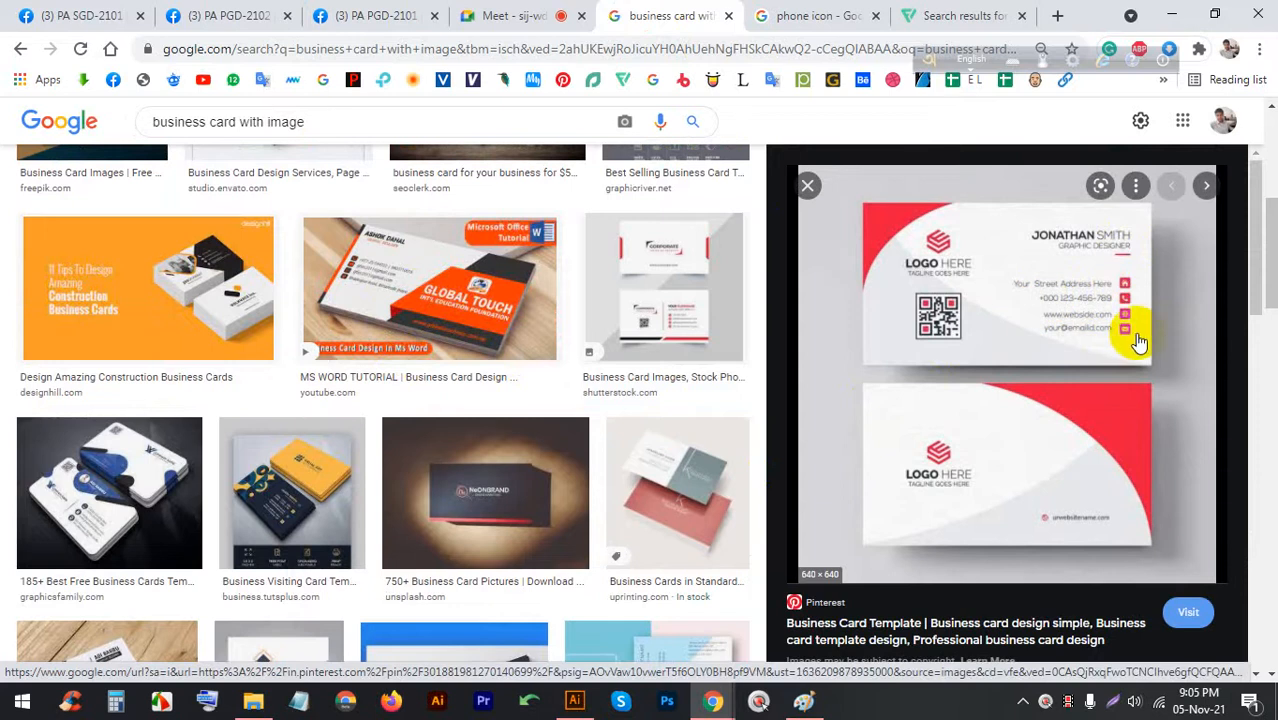
left_click(648, 318)
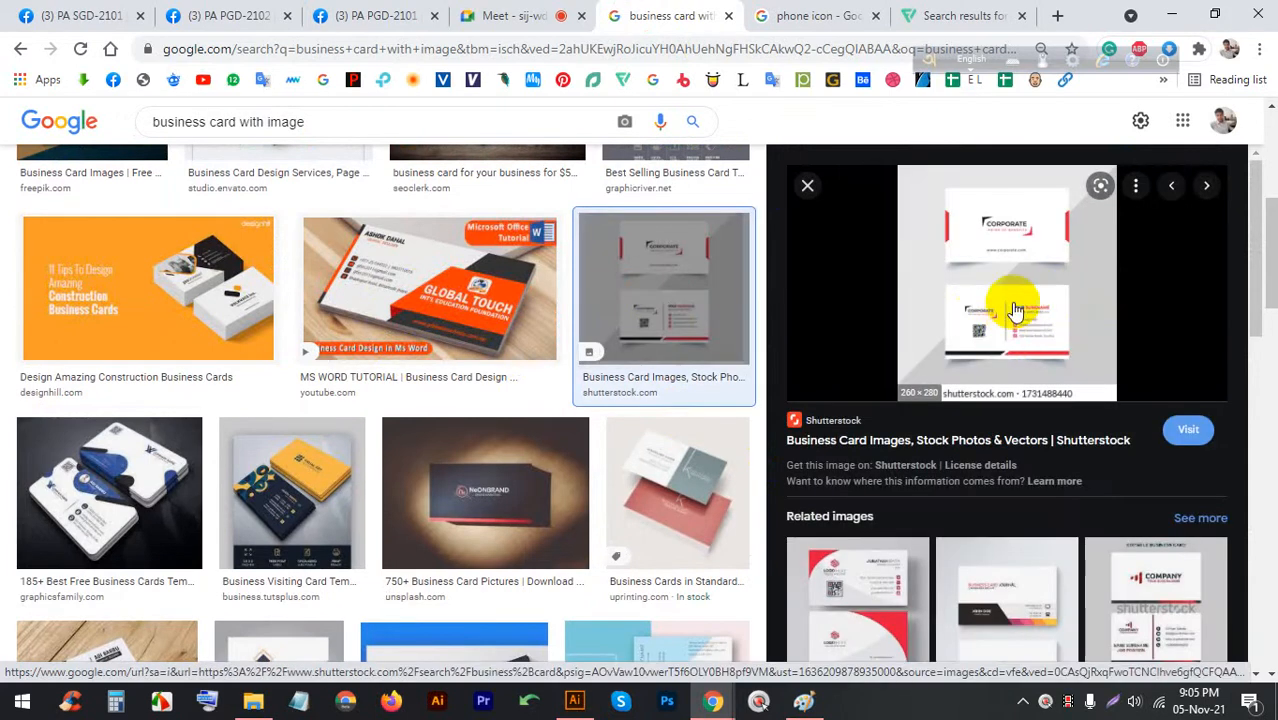
scroll(985, 370, "down", 2)
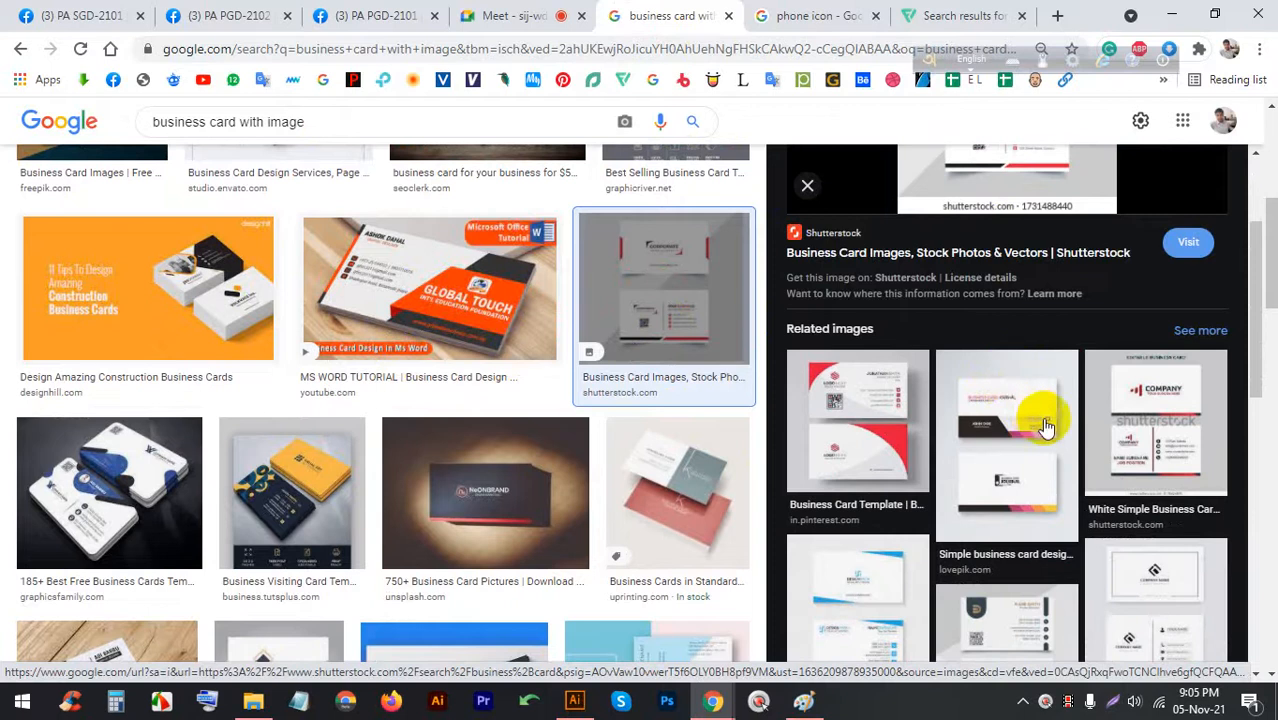
left_click(1043, 427)
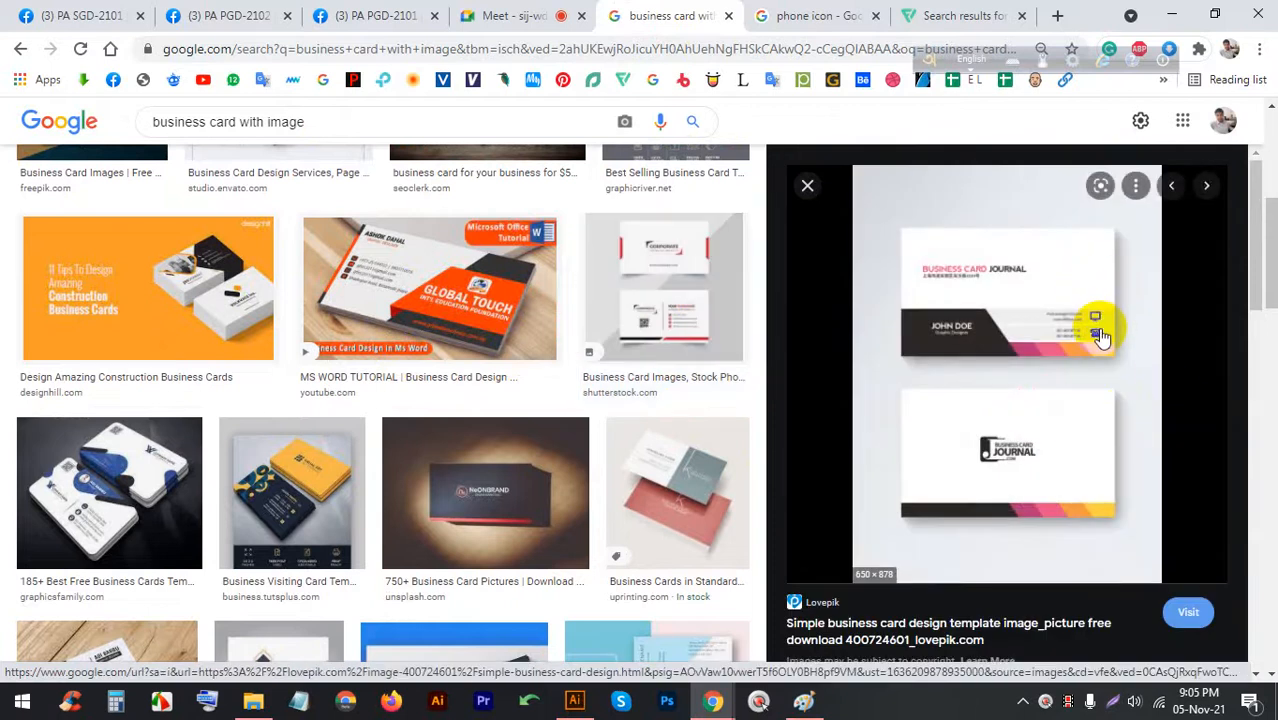
left_click(947, 333)
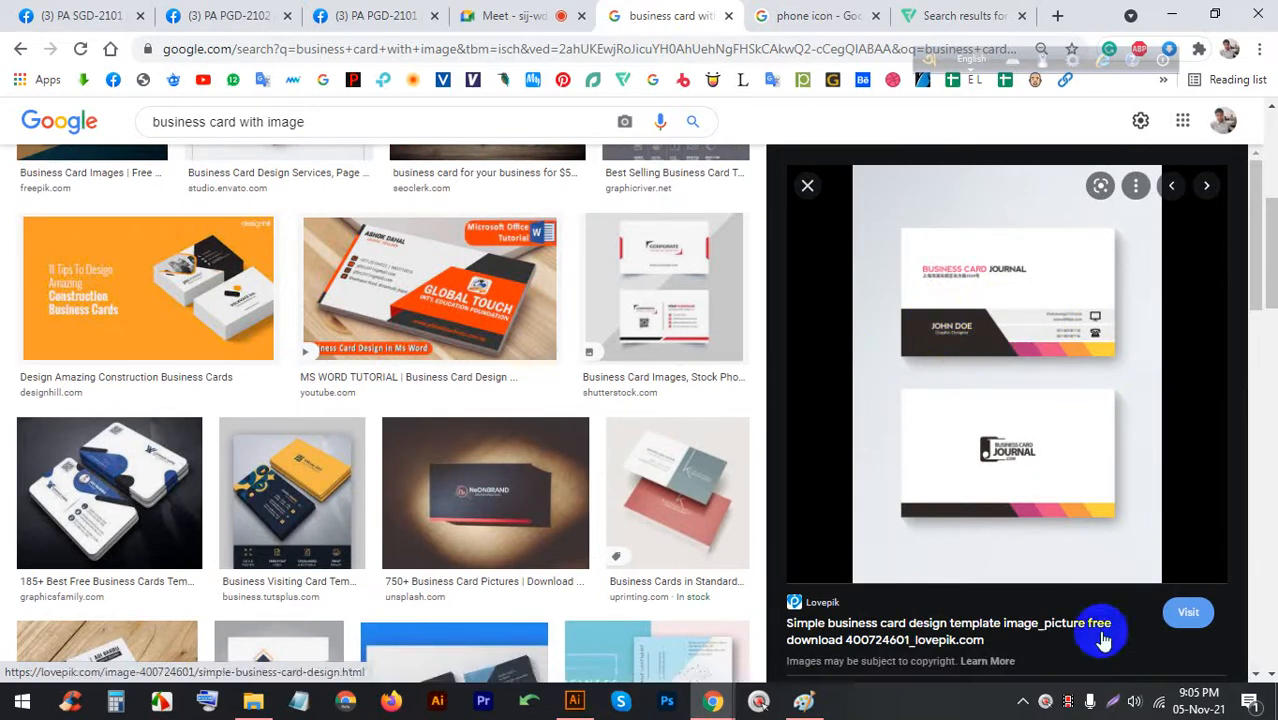
key("Print")
Capture the Lovepik card preview, draw a red line along its left edge, and close the capture
left_click_drag(1170, 553, 856, 101)
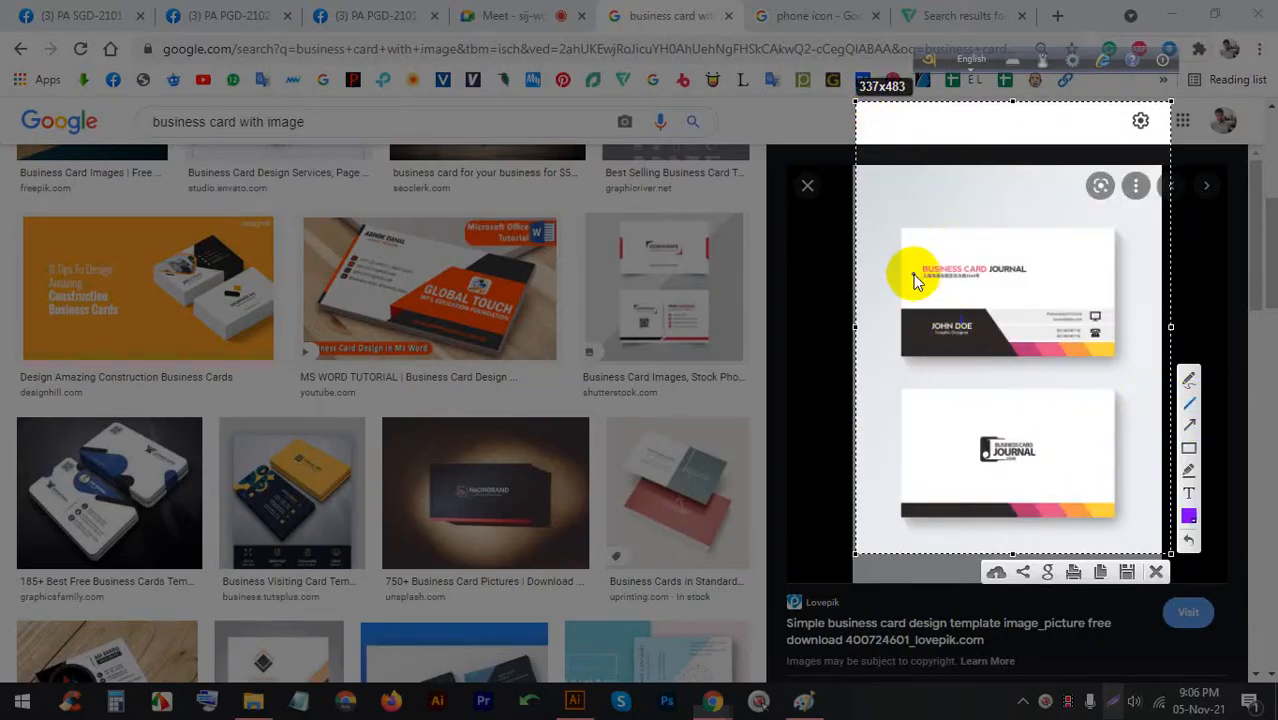
left_click_drag(921, 264, 925, 343)
left_click(1186, 527)
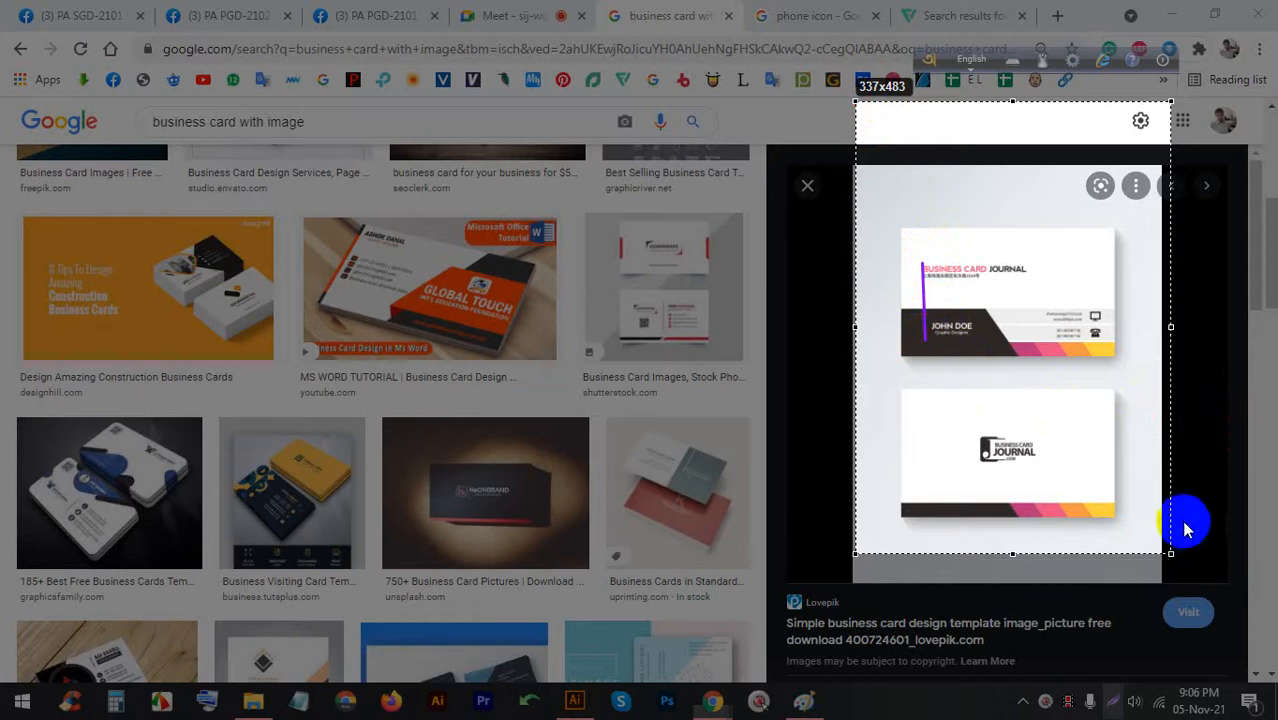
left_click(975, 318)
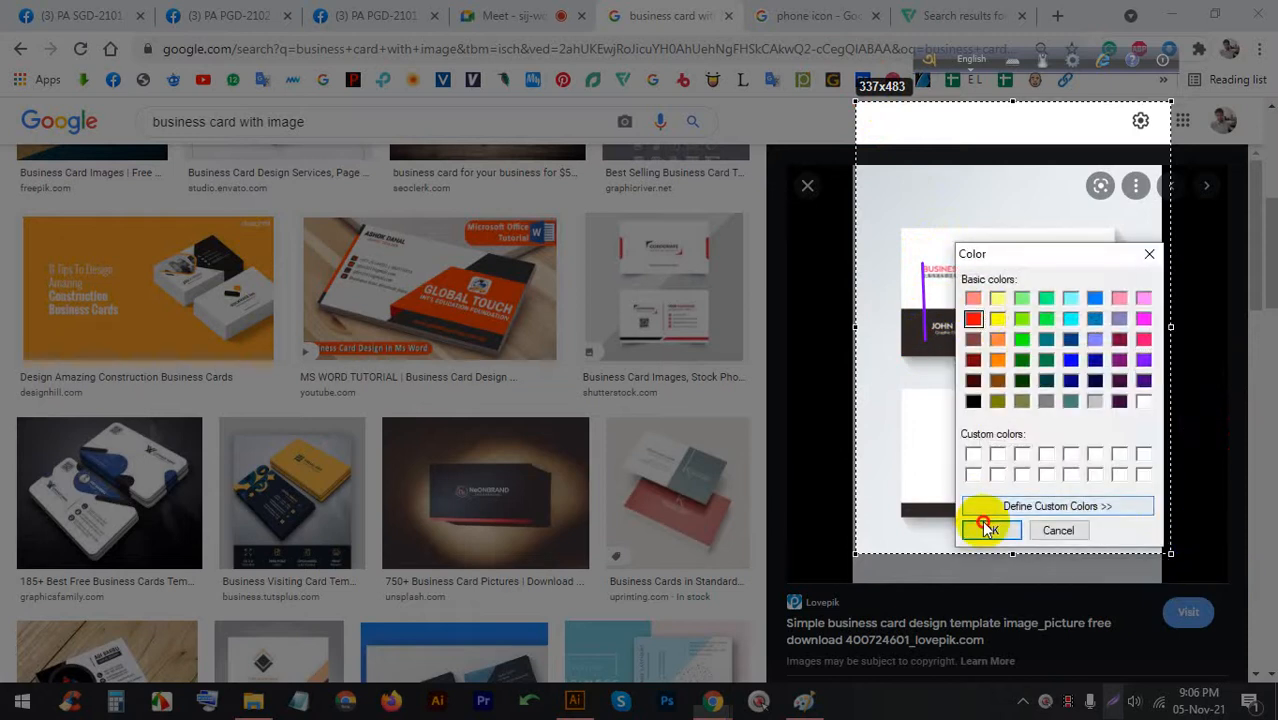
left_click(989, 528)
left_click(921, 265)
left_click_drag(921, 265, 922, 341)
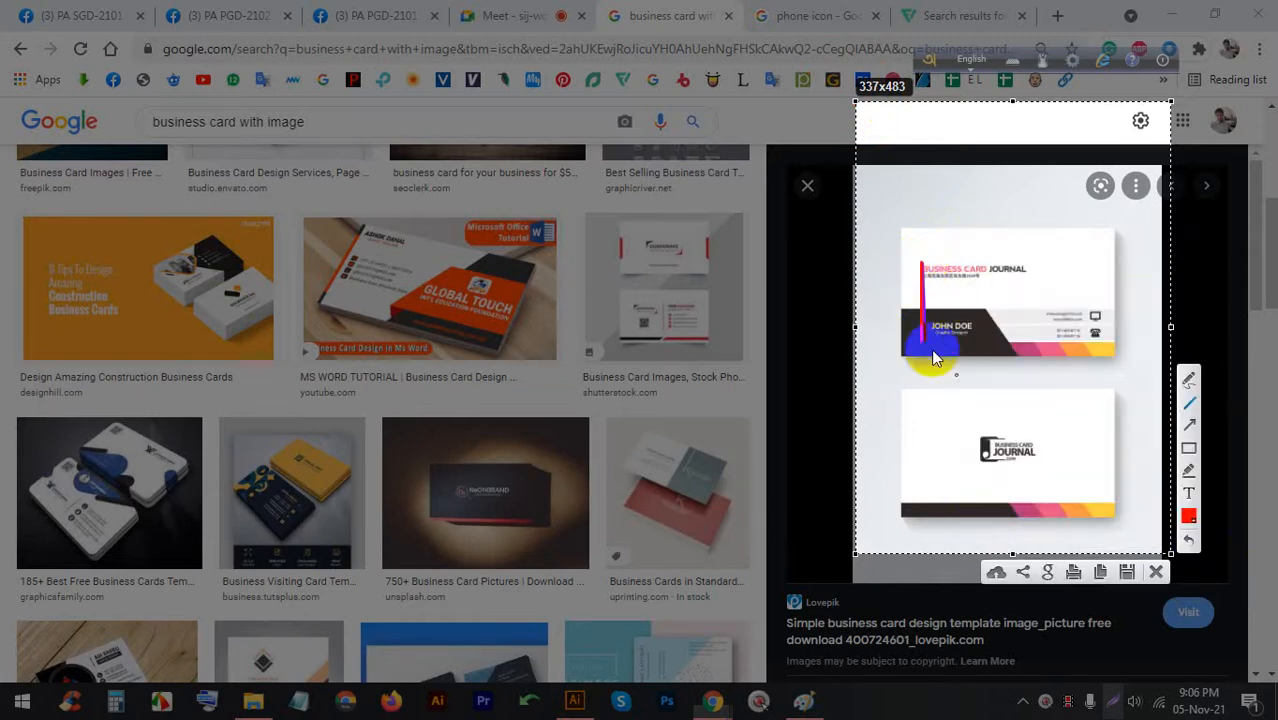
left_click(1154, 573)
Browse the Vector Business Cards, Simple business card and White Simple Business Card previews
scroll(793, 556, "down", 5)
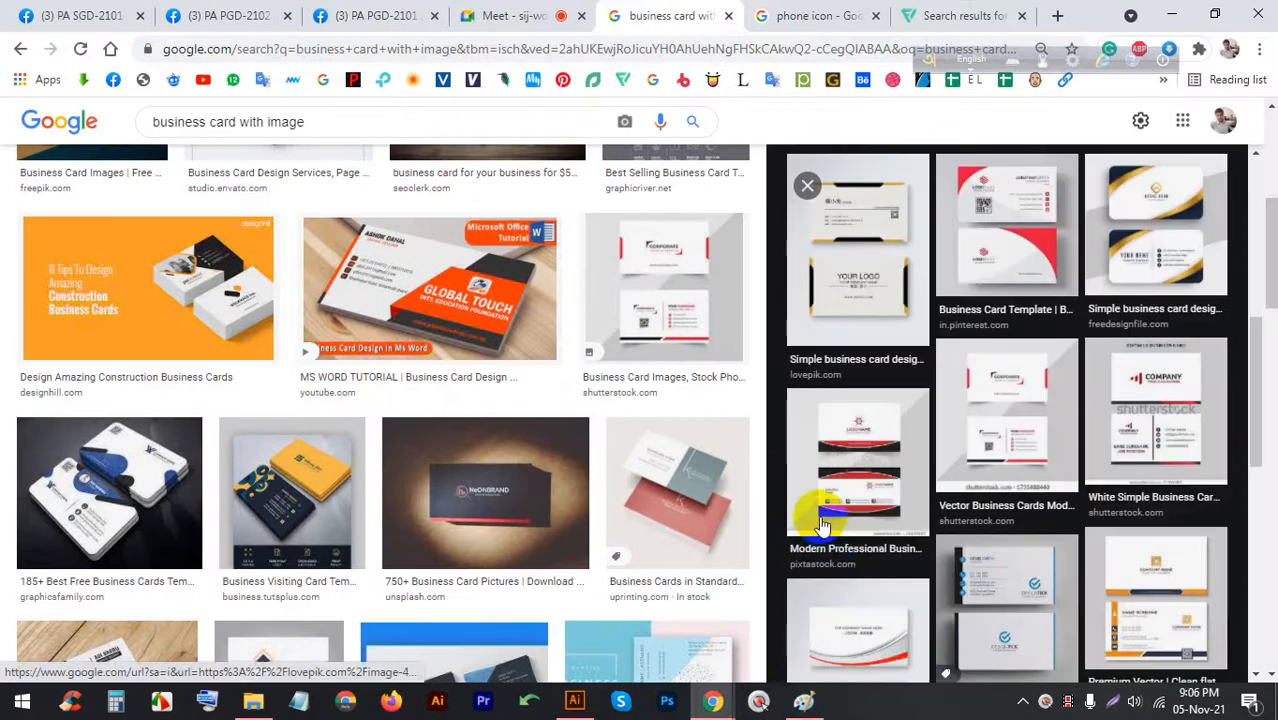
left_click(1018, 388)
scroll(1022, 390, "down", 5)
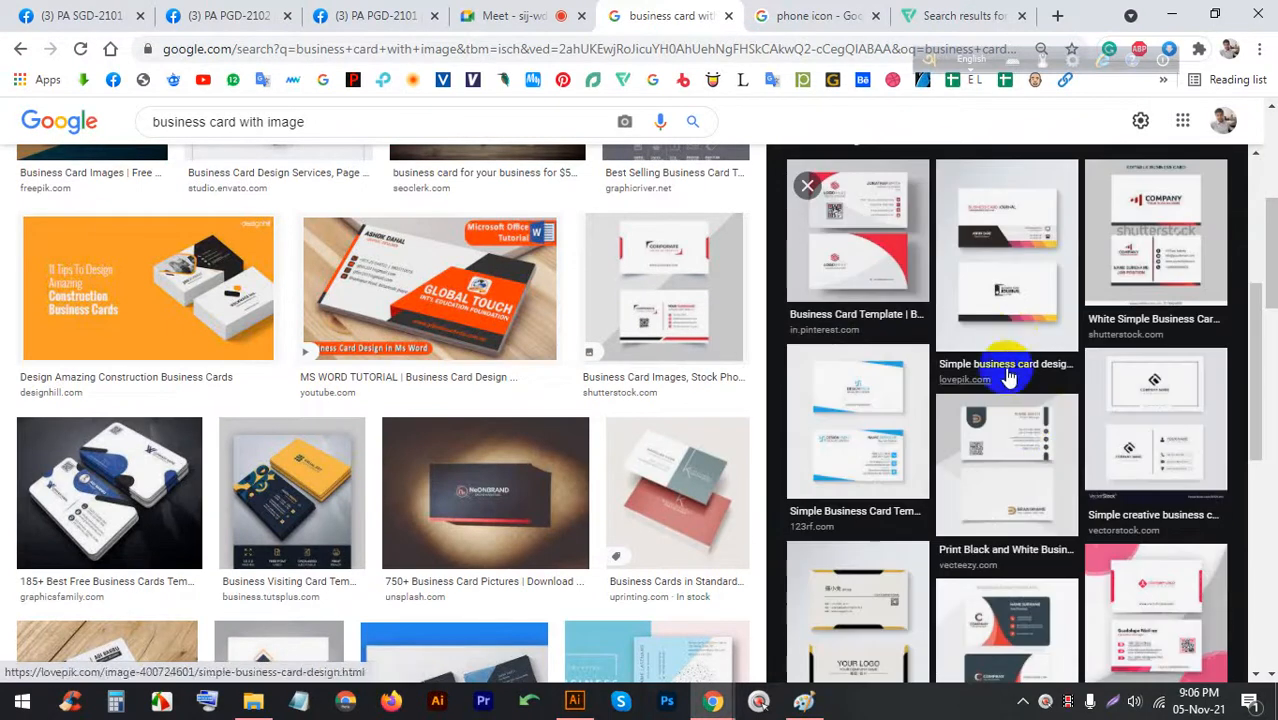
left_click(1005, 292)
scroll(1016, 312, "down", 5)
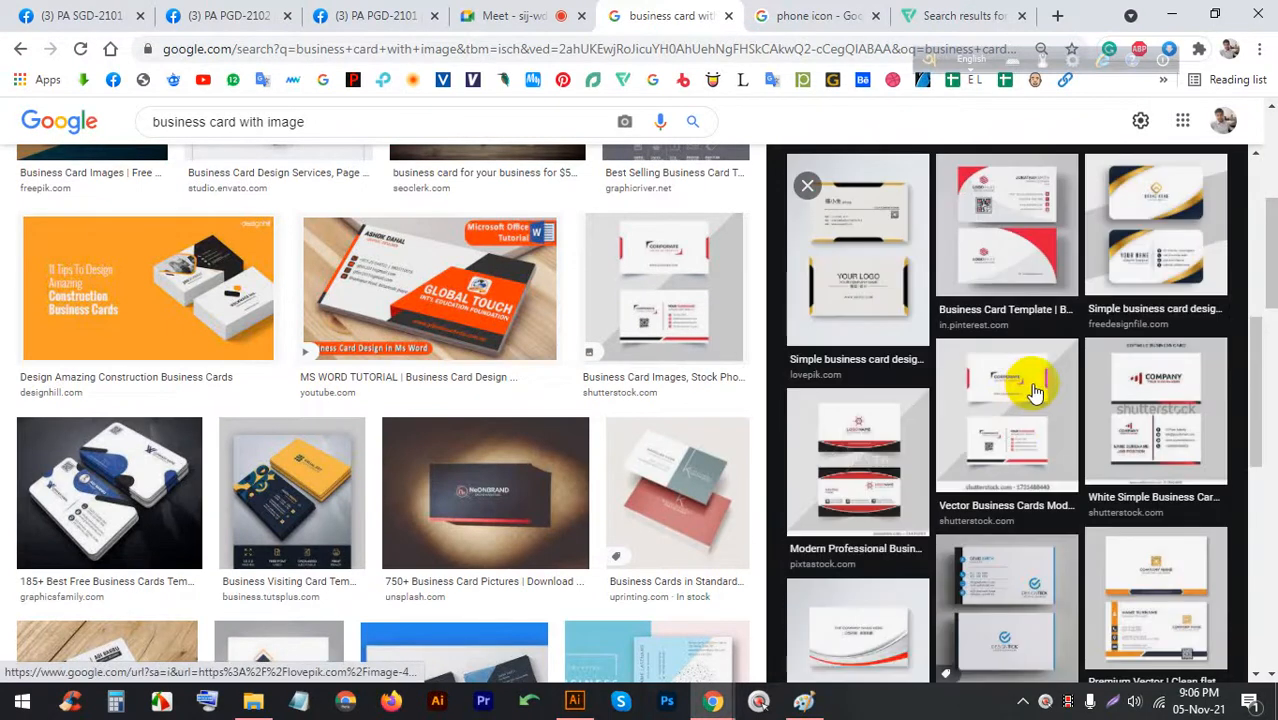
left_click(1192, 415)
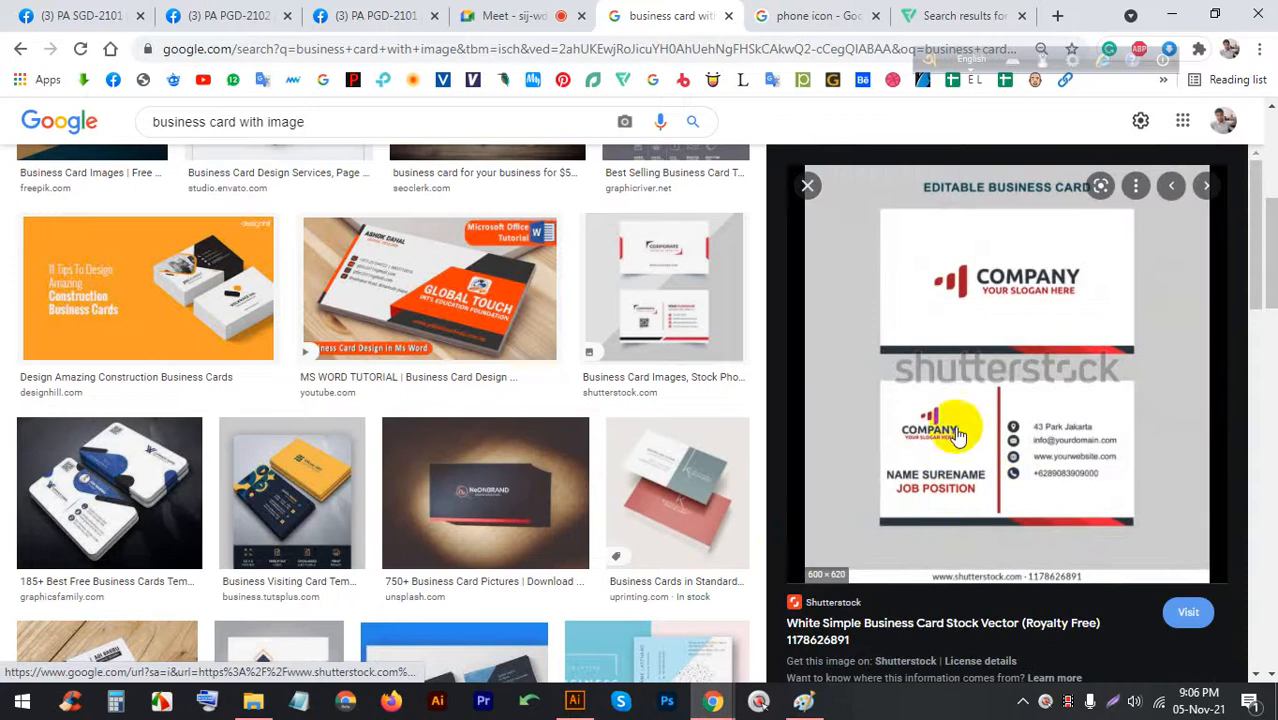
Raise the speaker volume to 100
left_click(1135, 701)
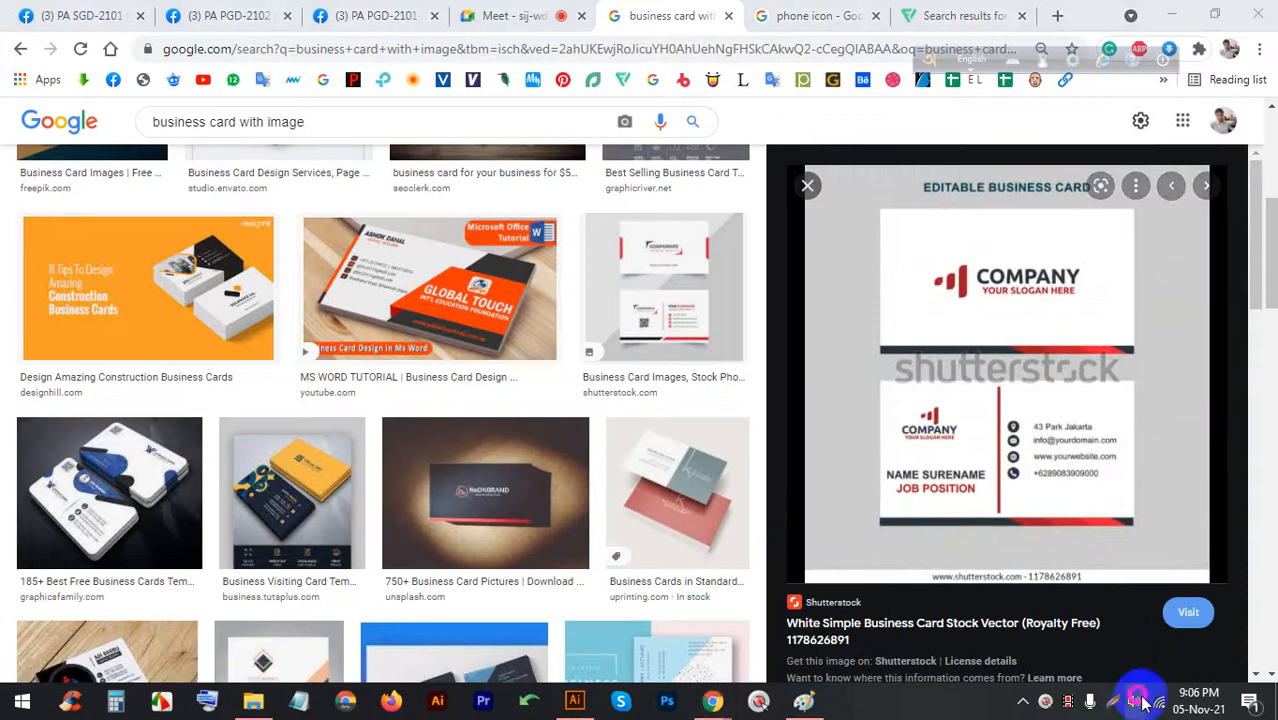
left_click(1217, 657)
left_click(1134, 700)
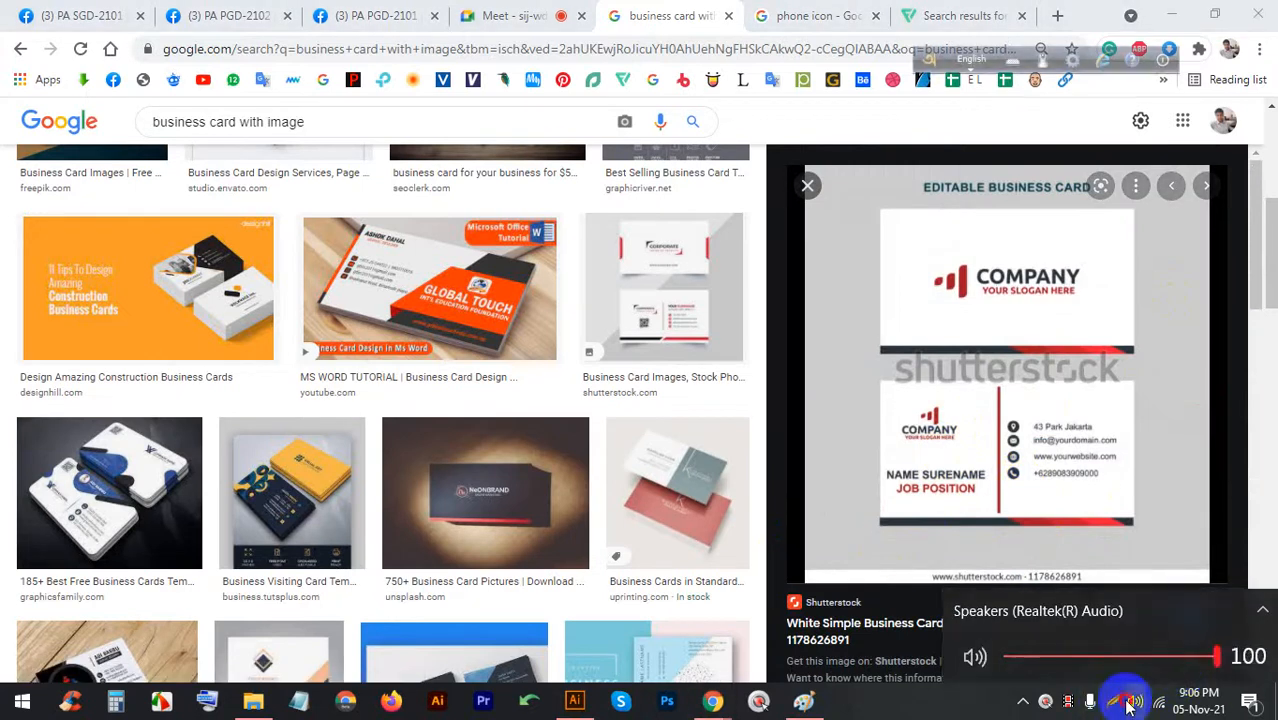
Capture the white Shutterstock card preview and mark a red X over it with Lightshot
left_click(1108, 703)
left_click_drag(1145, 591, 844, 147)
left_click(1161, 416)
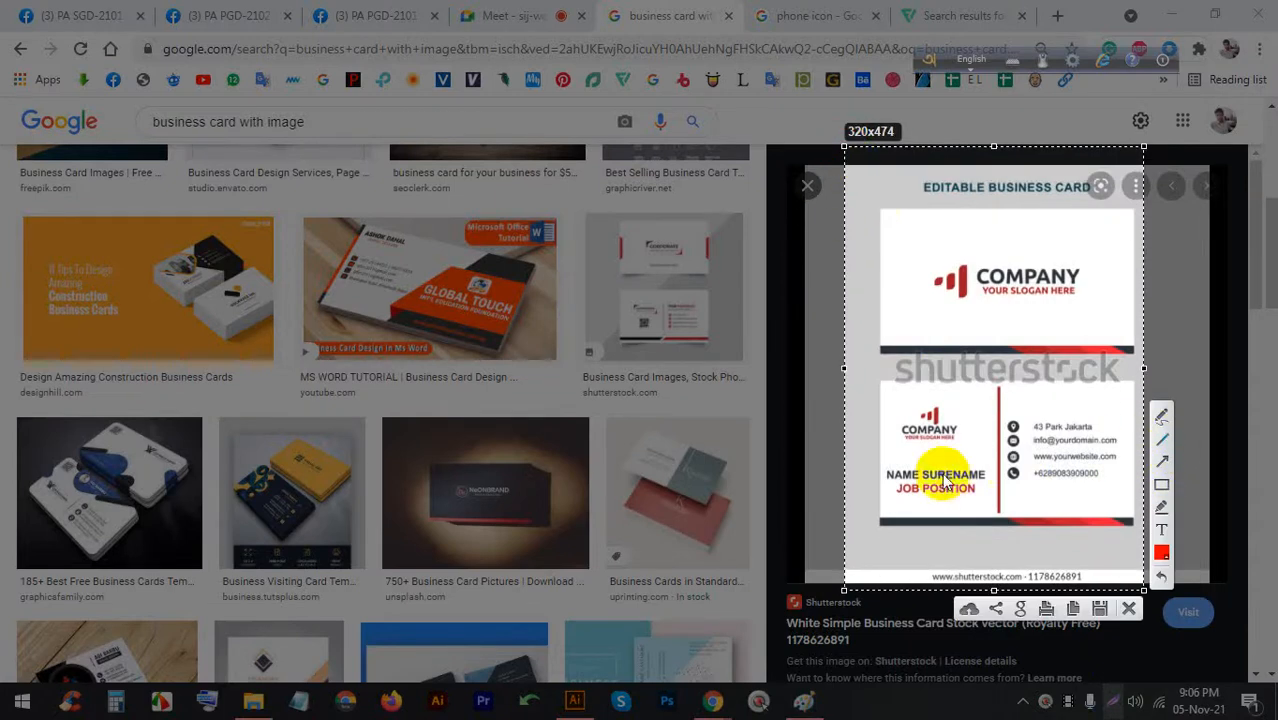
left_click_drag(876, 478, 881, 473)
left_click_drag(926, 398, 1146, 520)
left_click_drag(1098, 396, 858, 604)
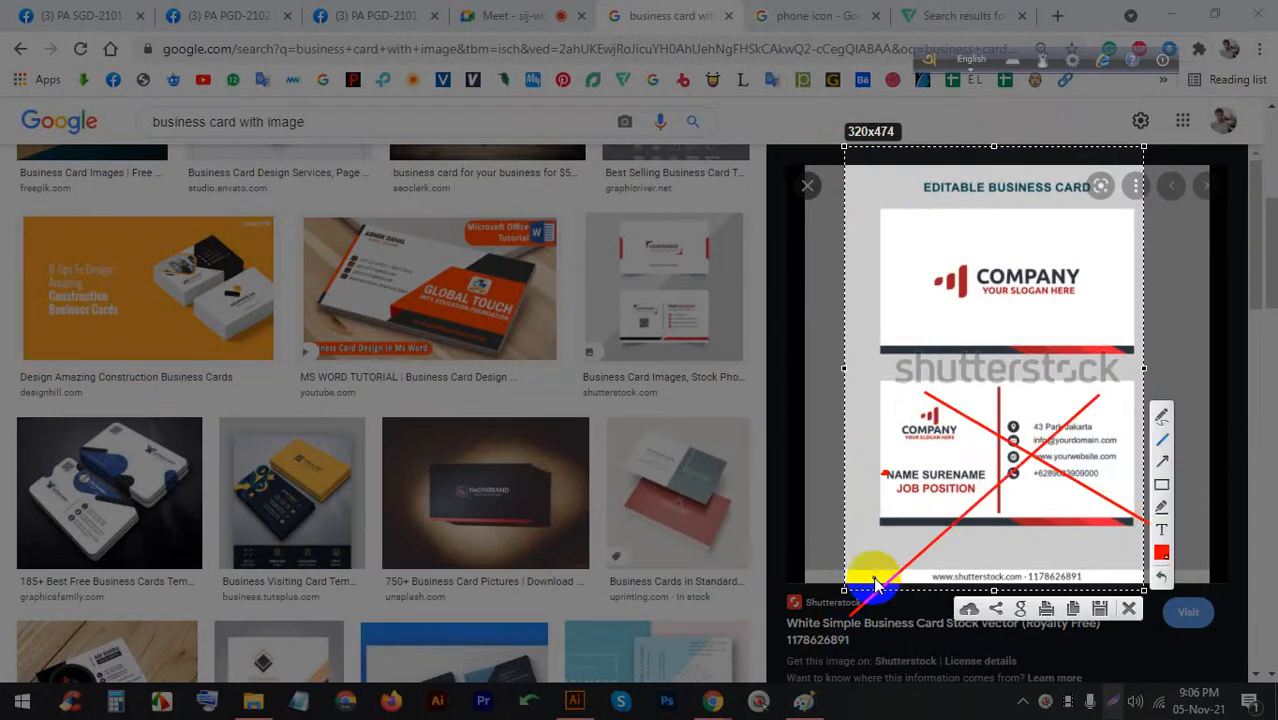
left_click(1128, 609)
Preview the Creative Clean Doublesided business card, then switch back to Illustrator's artboards
scroll(1036, 531, "down", 5)
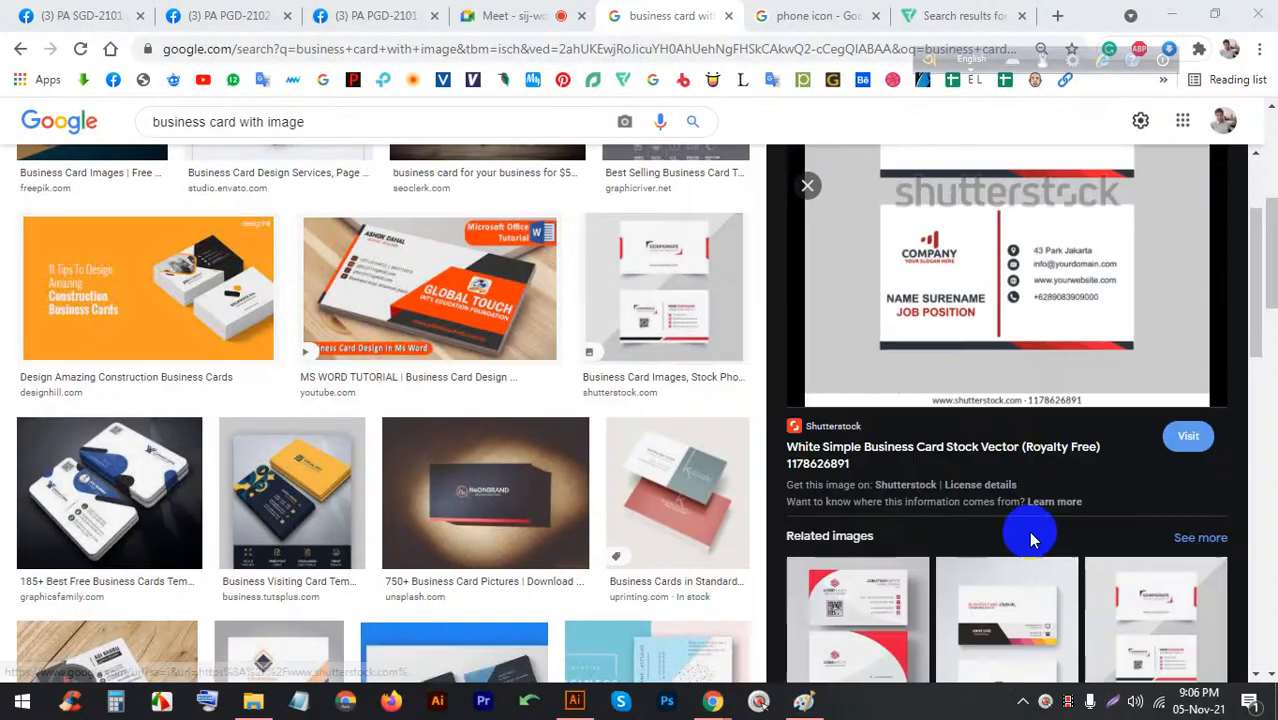
left_click(1163, 318)
scroll(950, 428, "down", 10)
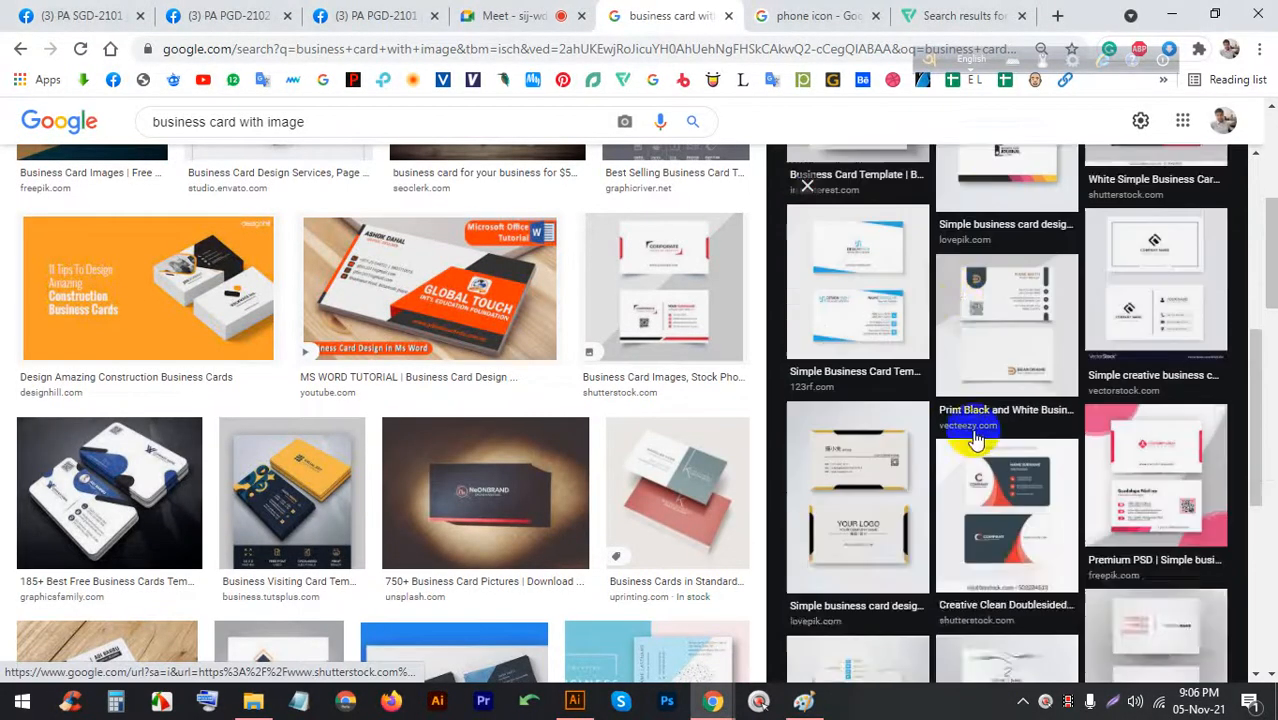
left_click(1034, 342)
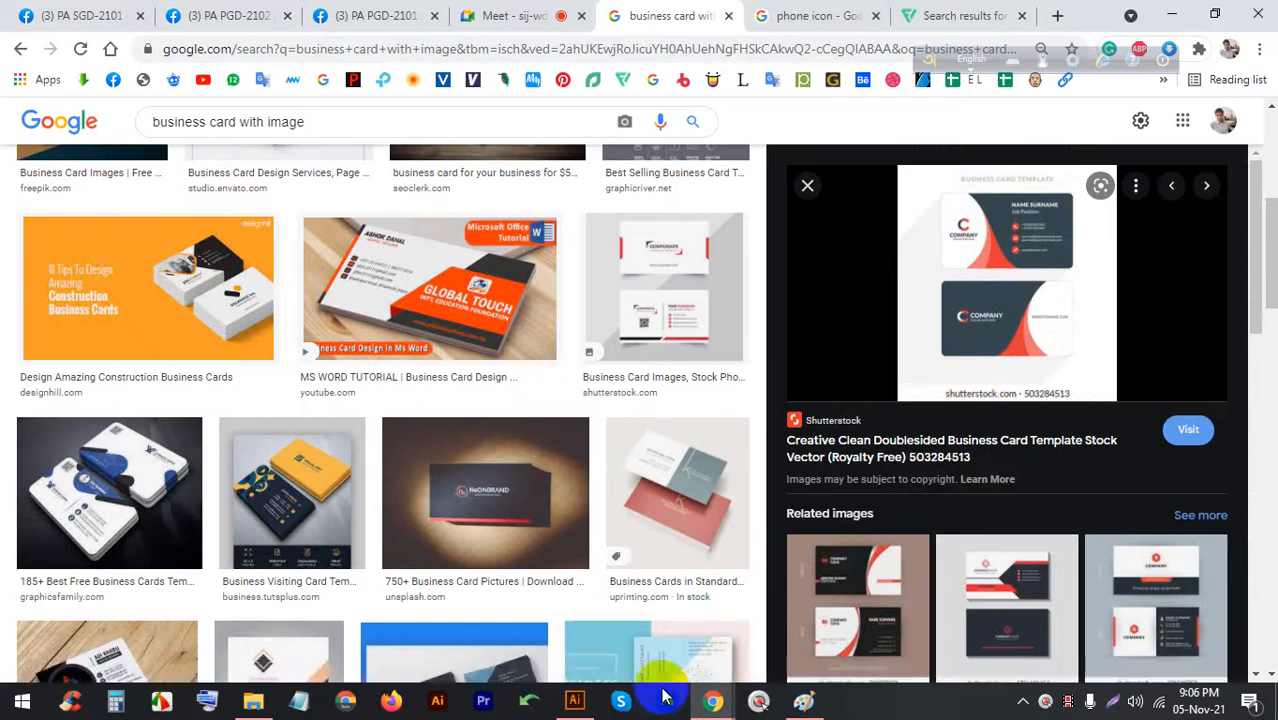
left_click(566, 701)
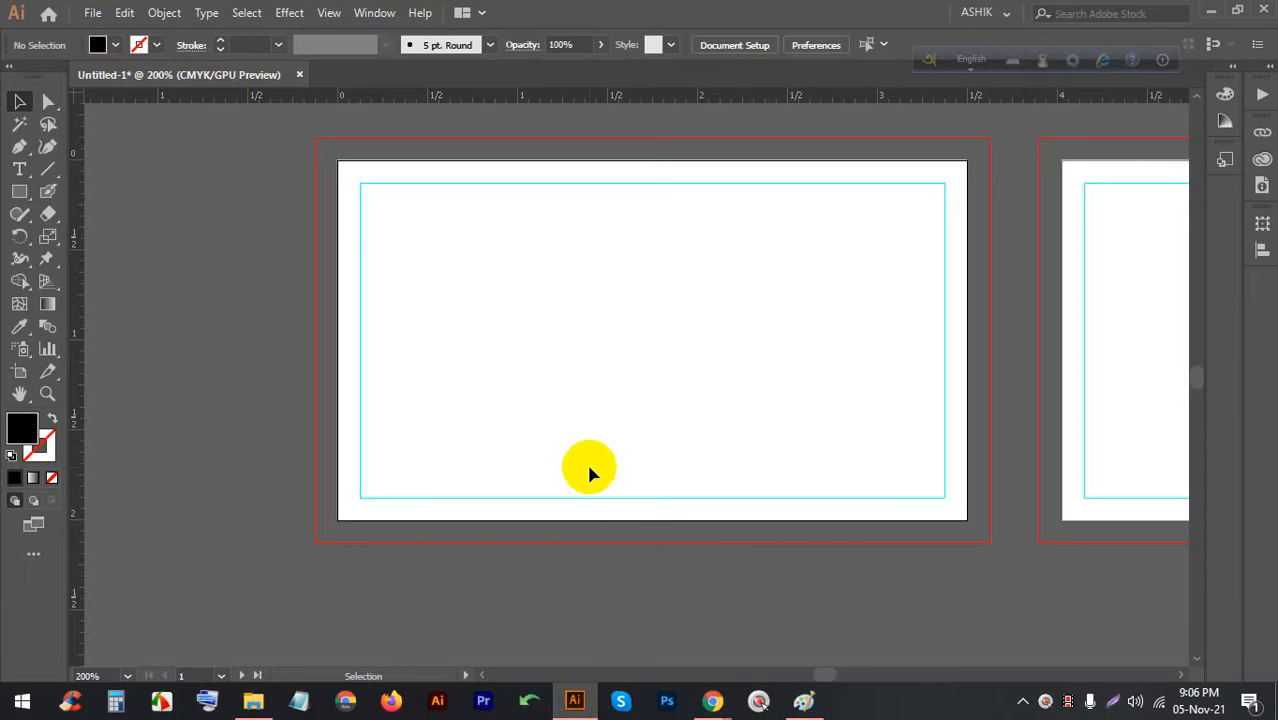
Bring Chrome forward and go via the Meet and phone icon tabs to the business card results
scroll(502, 400, "down", 1)
mouse_move(713, 700)
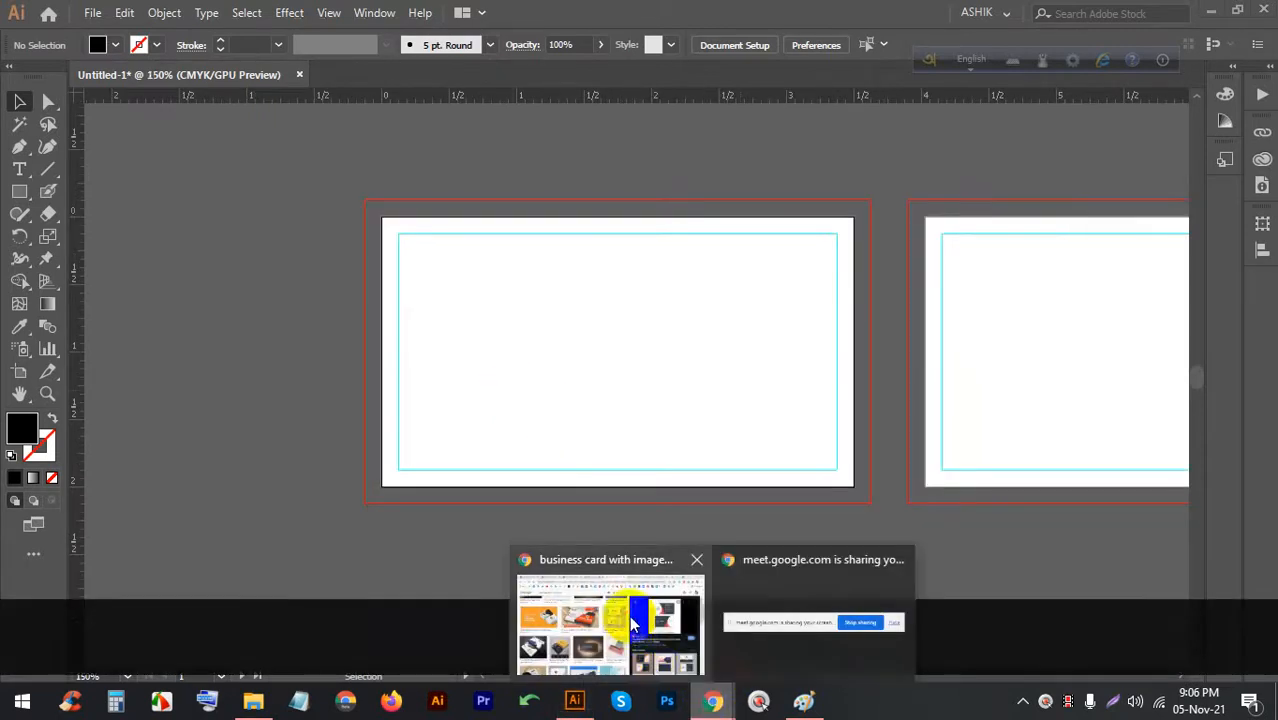
left_click(630, 625)
left_click(490, 12)
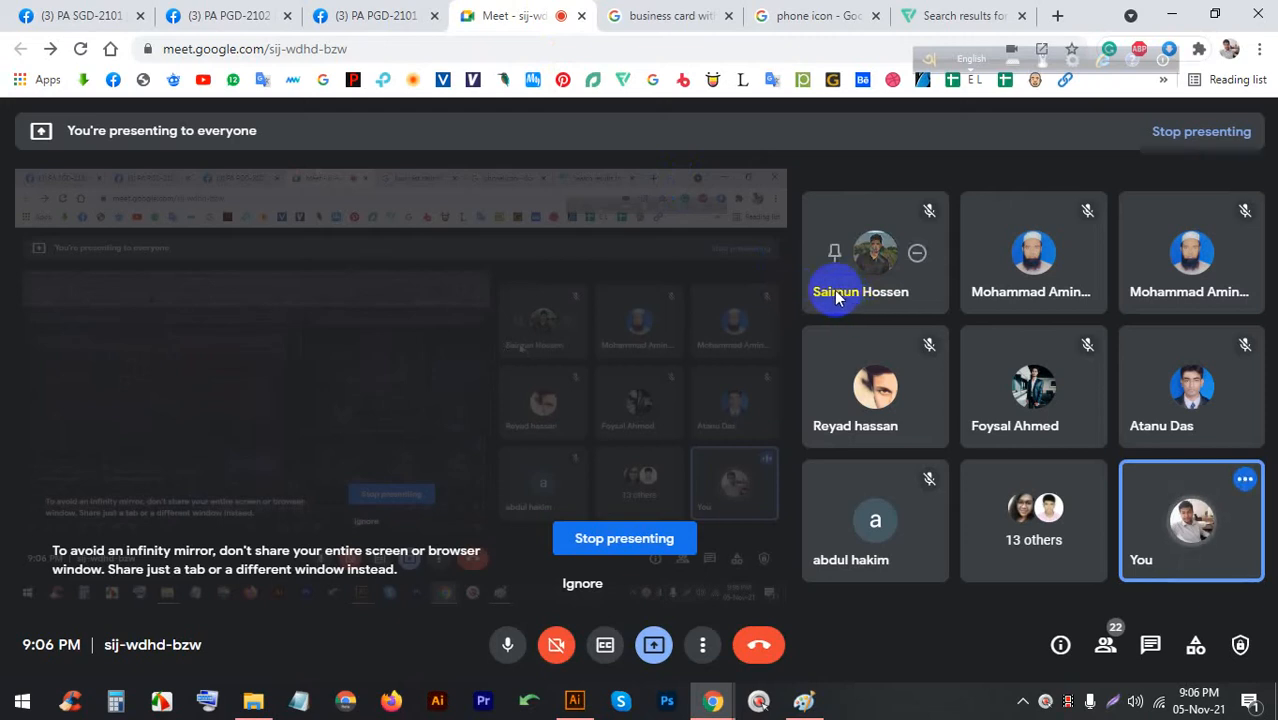
left_click(810, 15)
left_click(712, 15)
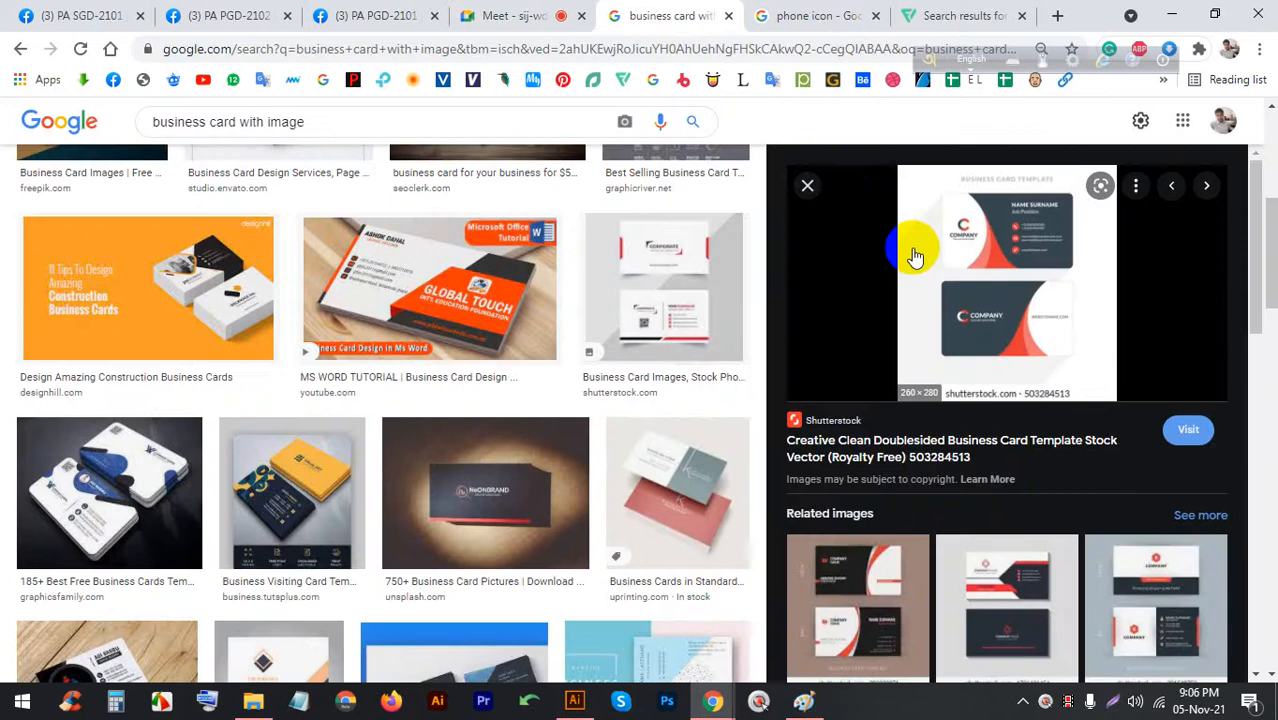
Preview the Vector Modern Creative Clean and Creative Clean Black card designs, then close the preview
scroll(757, 378, "down", 3)
scroll(837, 371, "down", 1)
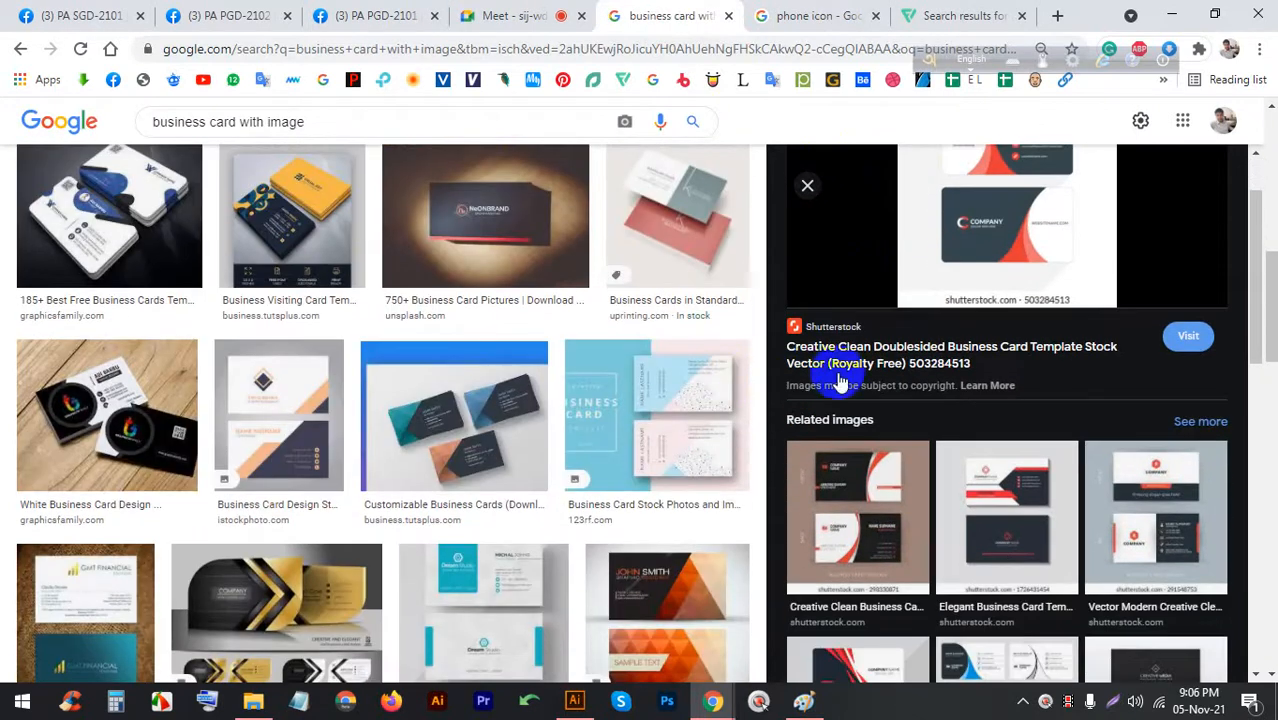
left_click(1125, 513)
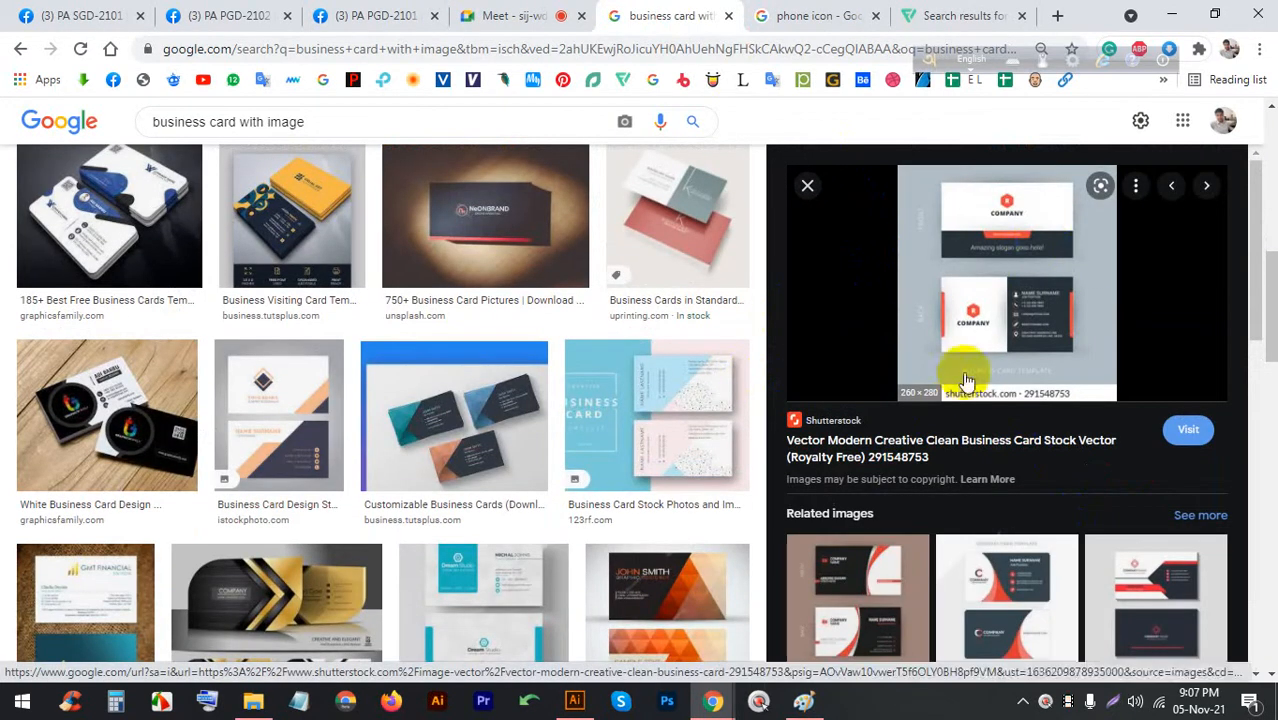
left_click(990, 596)
left_click(857, 579)
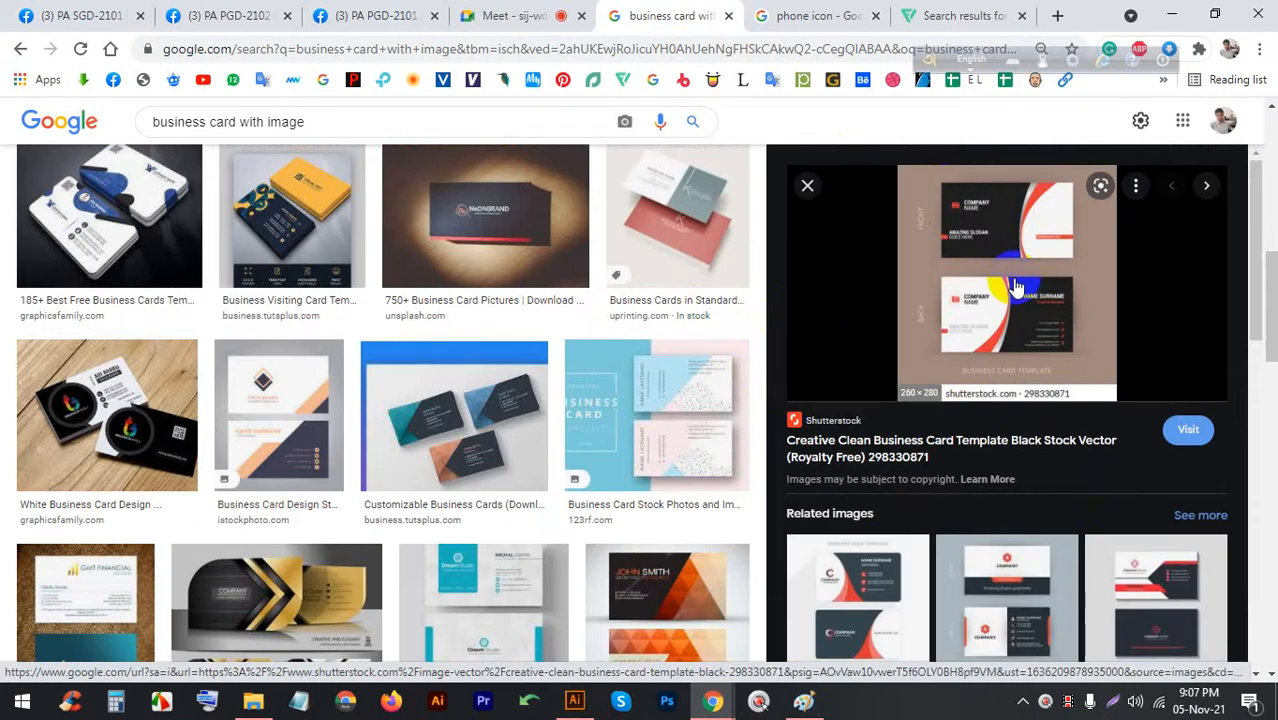
scroll(900, 260, "down", 2)
scroll(820, 220, "up", 2)
left_click(807, 198)
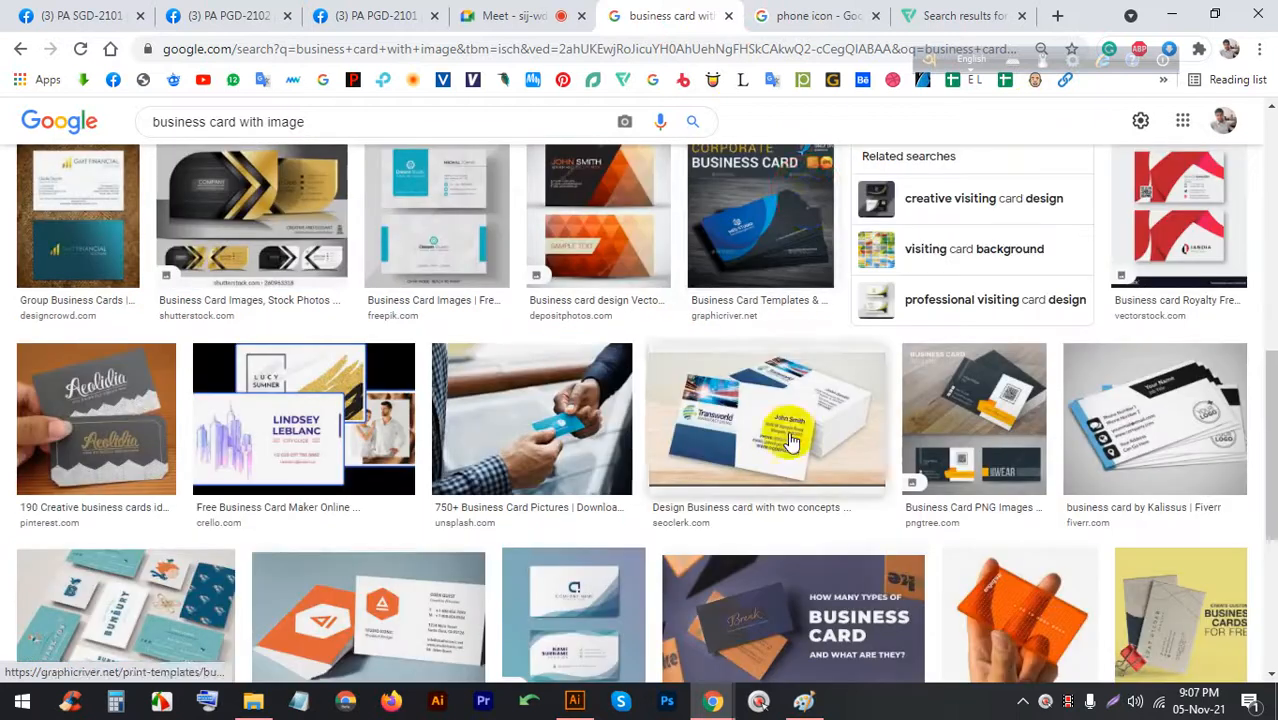
Open the first business card result and browse through to the gold and black pattern visiting card
scroll(884, 440, "up", 5)
scroll(892, 408, "down", 2)
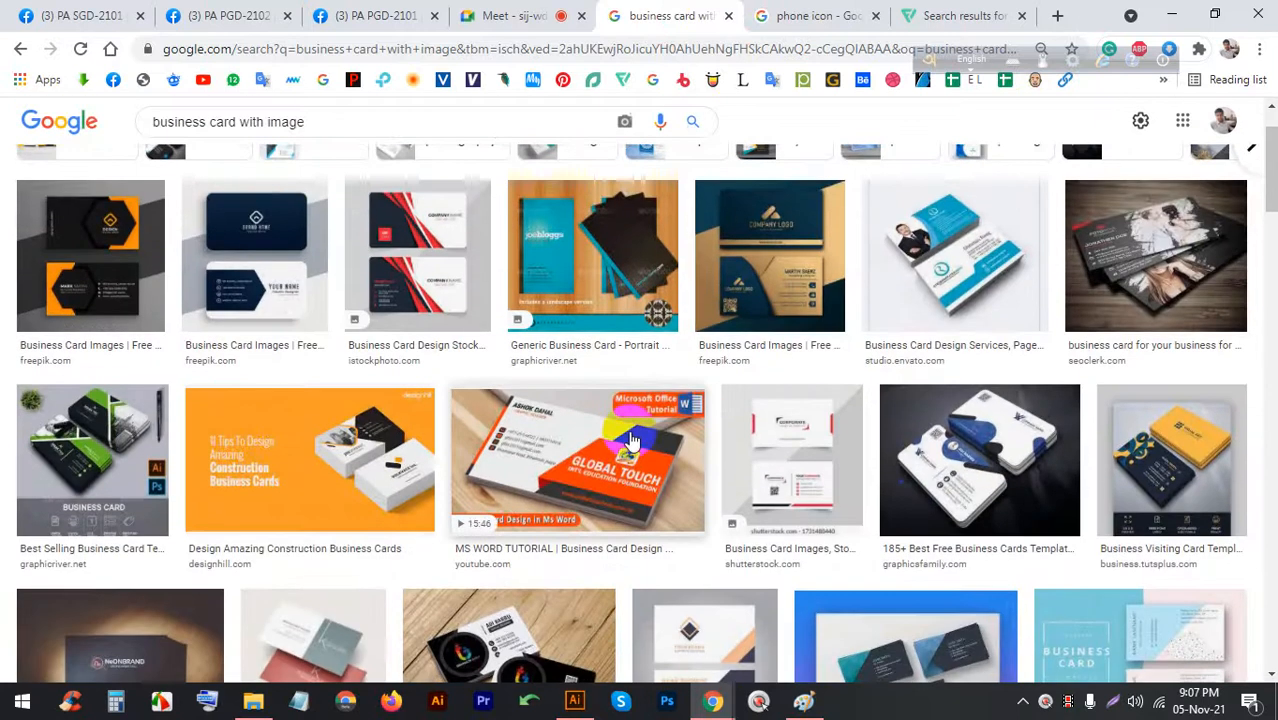
scroll(455, 374, "up", 2)
left_click(108, 330)
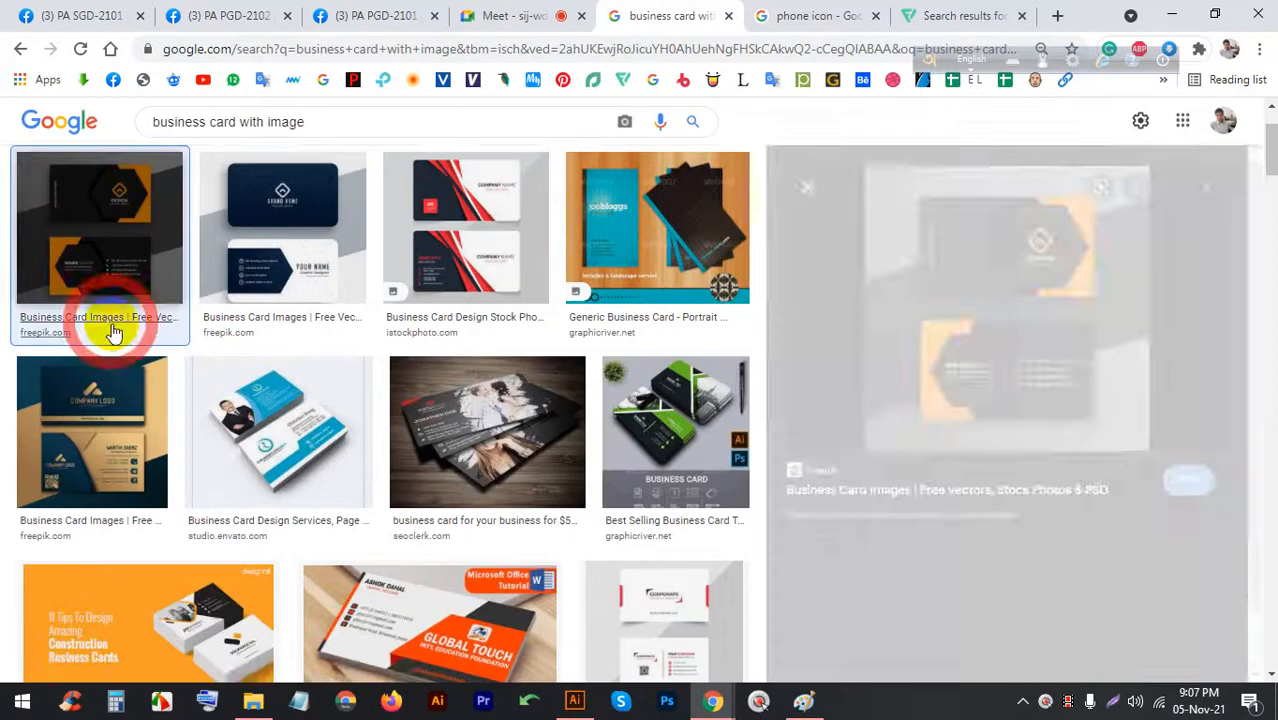
left_click(907, 586)
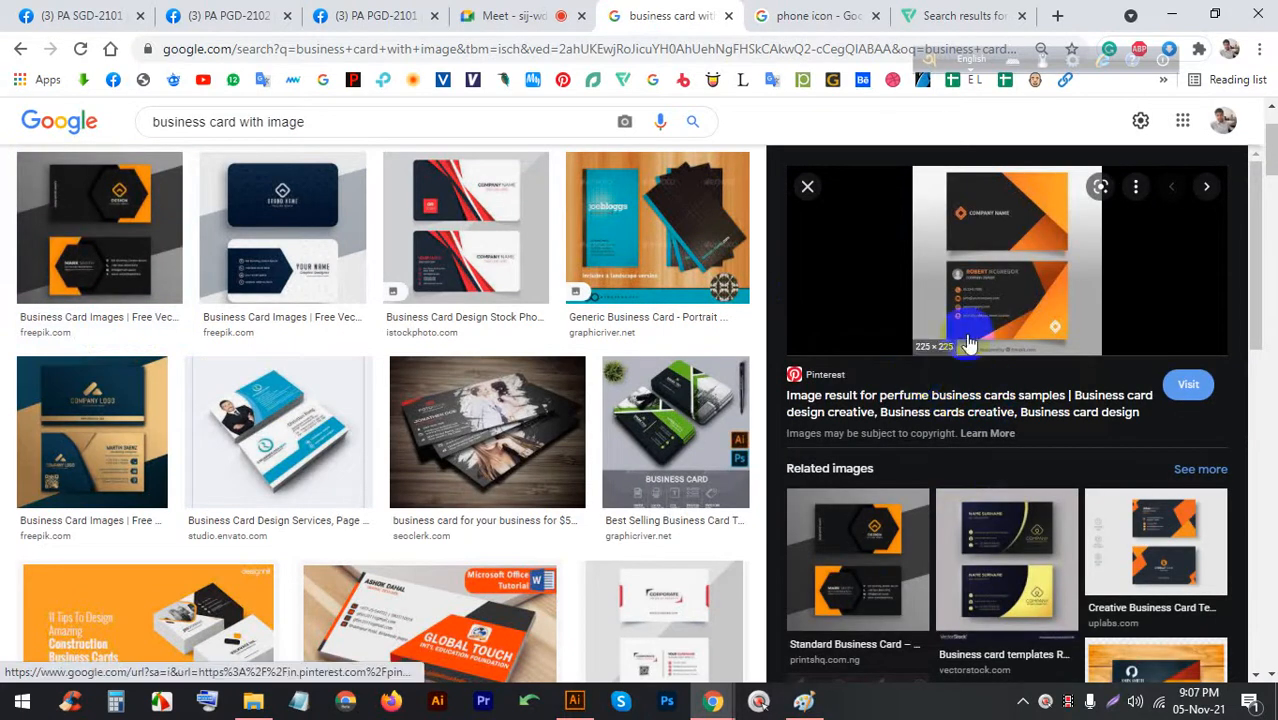
scroll(1000, 285, "down", 4)
scroll(1022, 300, "down", 2)
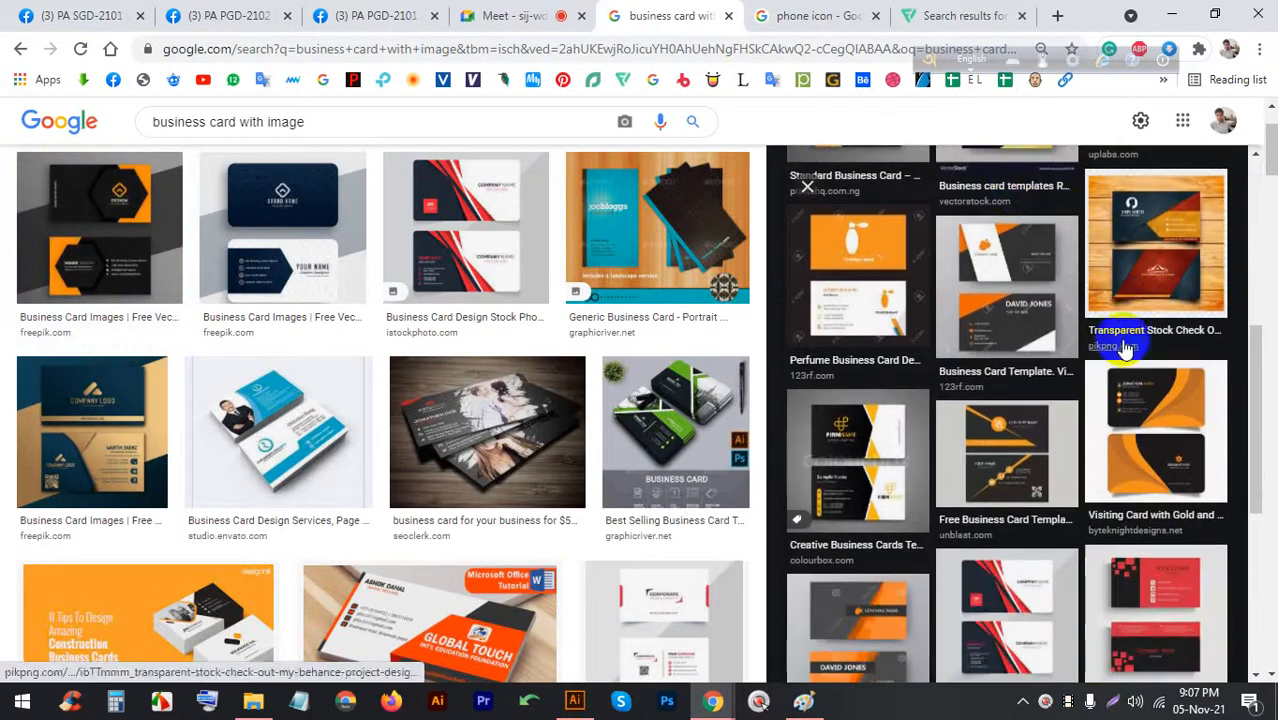
left_click(1127, 445)
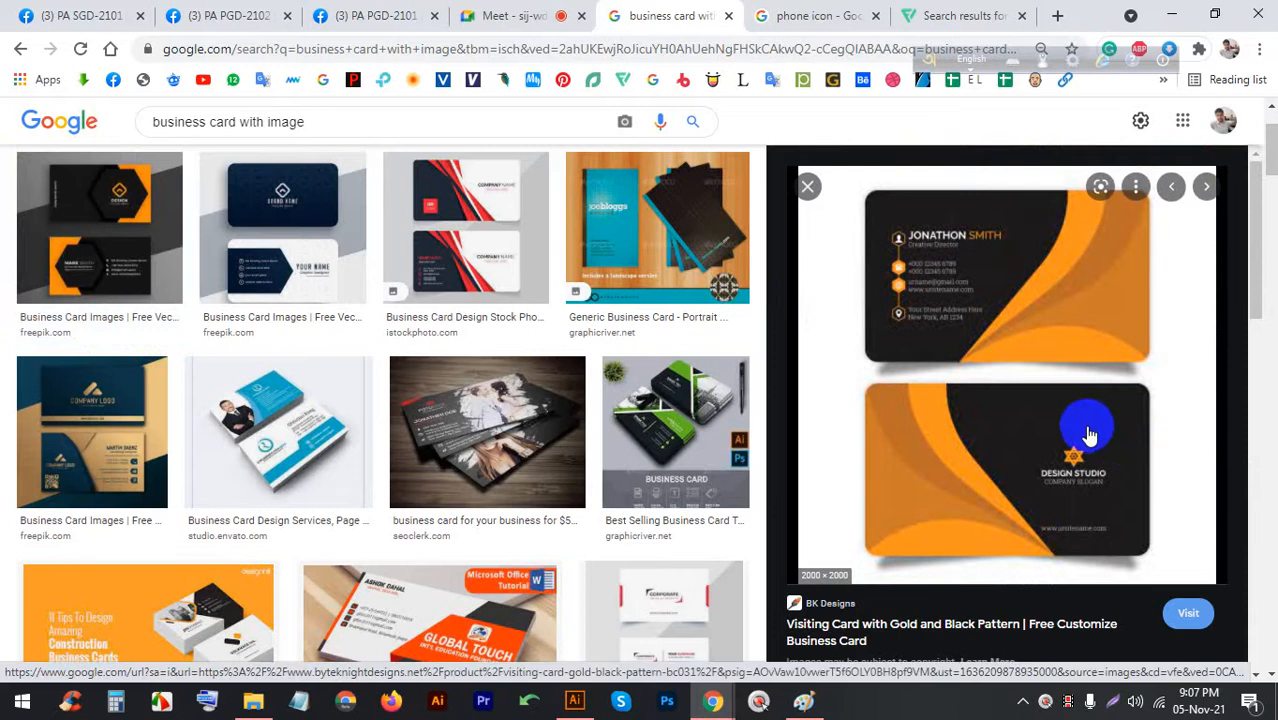
Preview the black and gold business card template, then return to Meet and turn the camera on
scroll(1075, 435, "down", 3)
scroll(1068, 437, "down", 4)
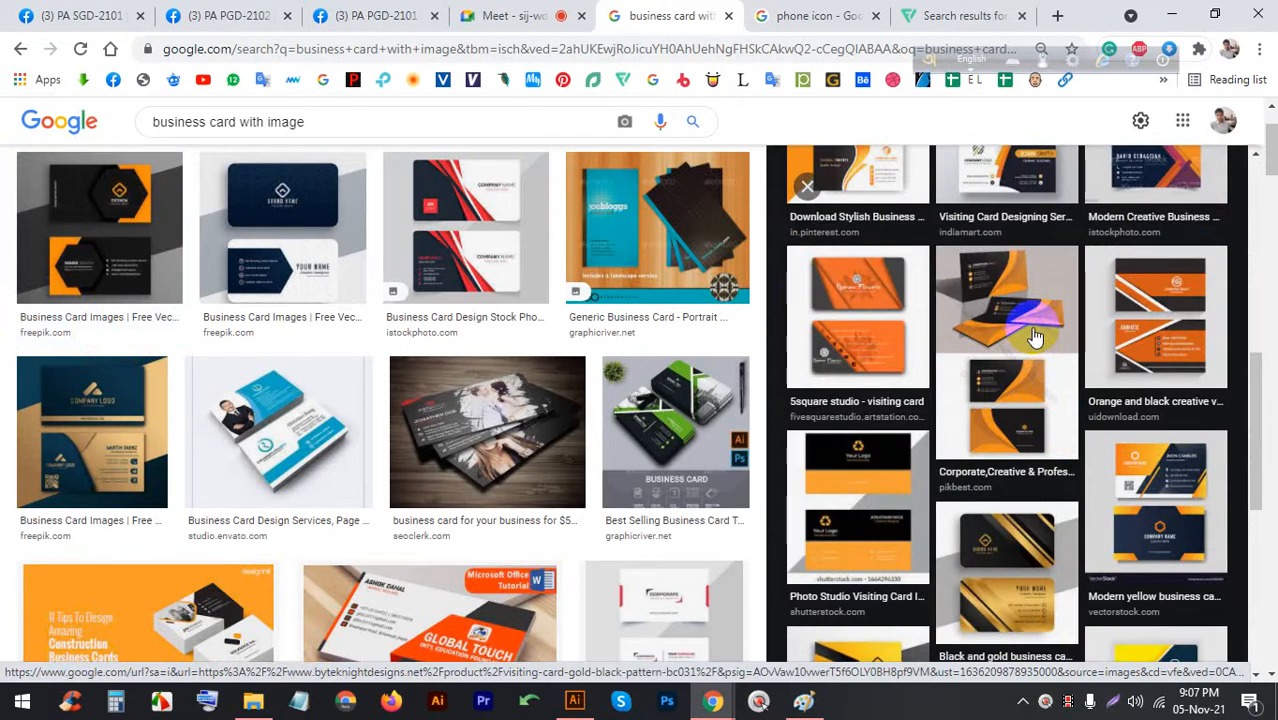
left_click(1003, 565)
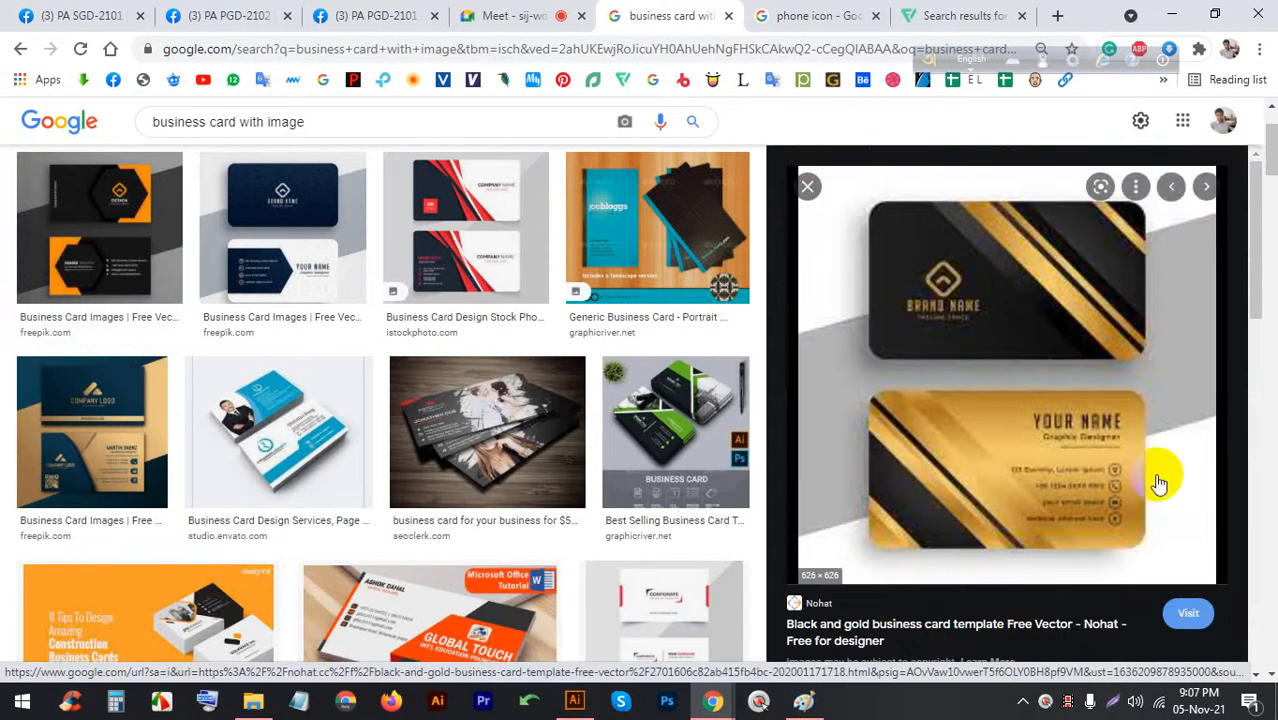
left_click(1010, 340)
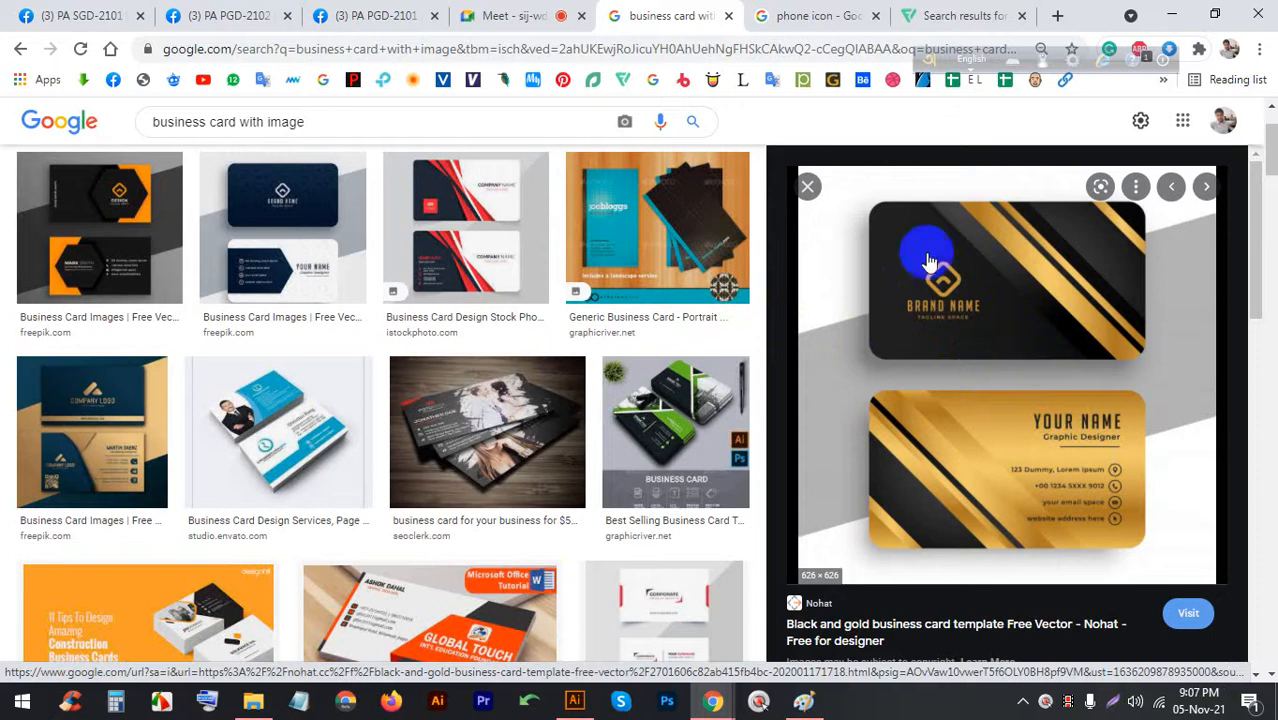
left_click(530, 15)
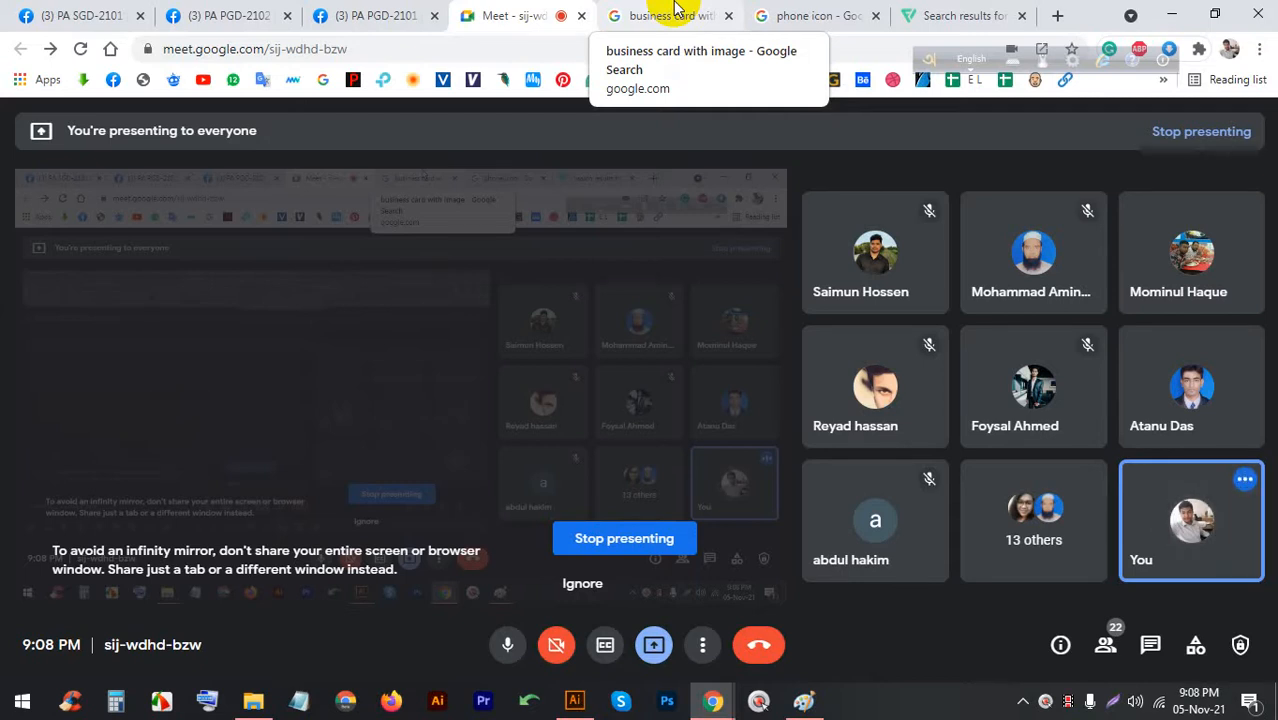
left_click(557, 645)
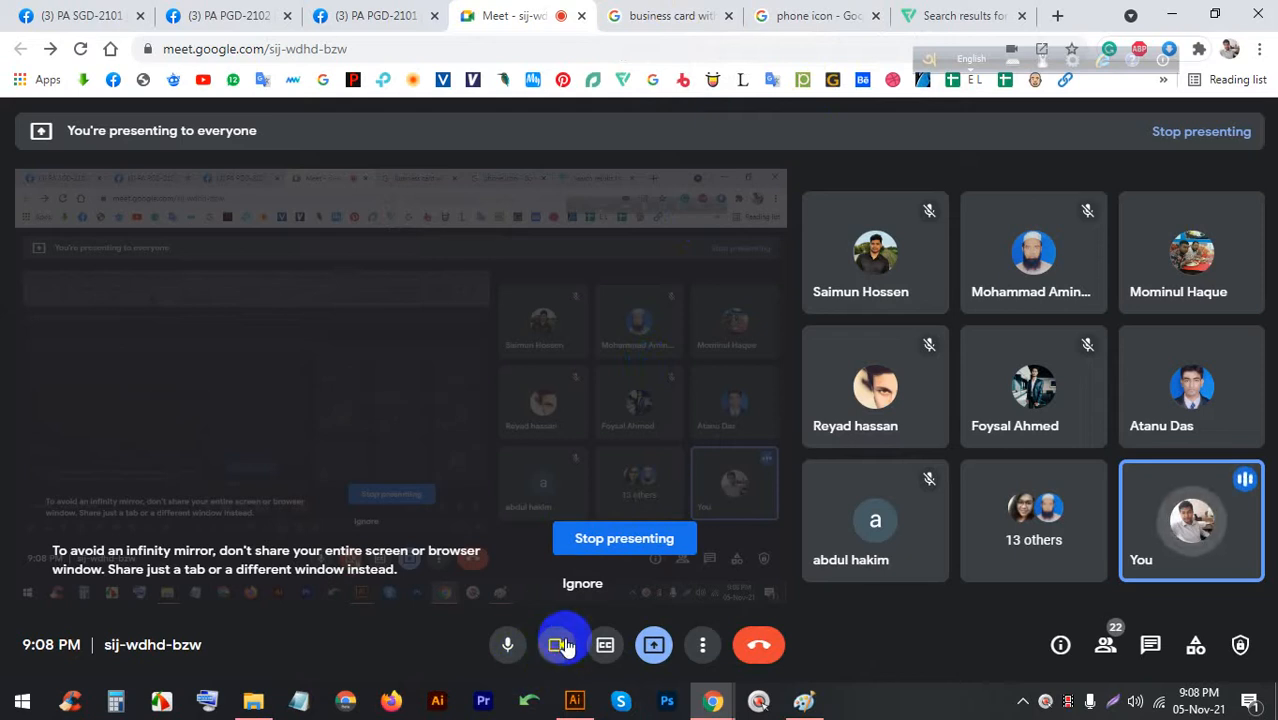
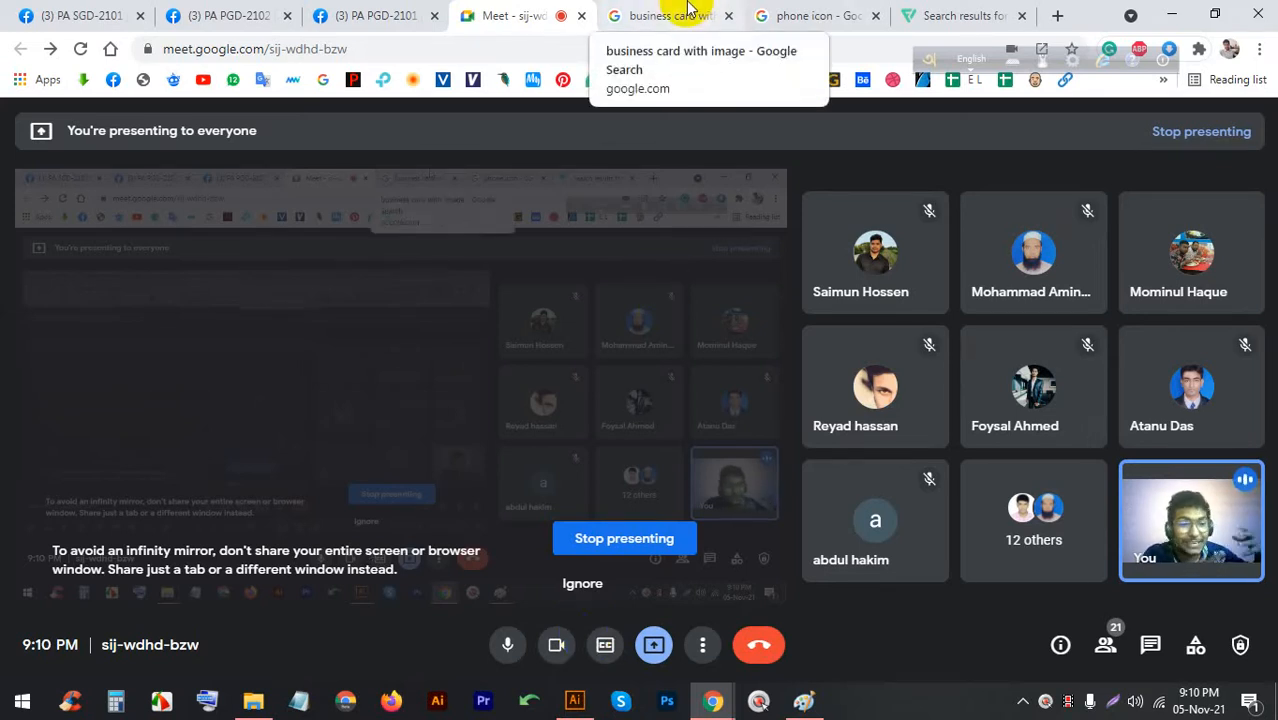
Preview the Generic Business Card example, alternating between the image results and the Meet call
left_click(687, 8)
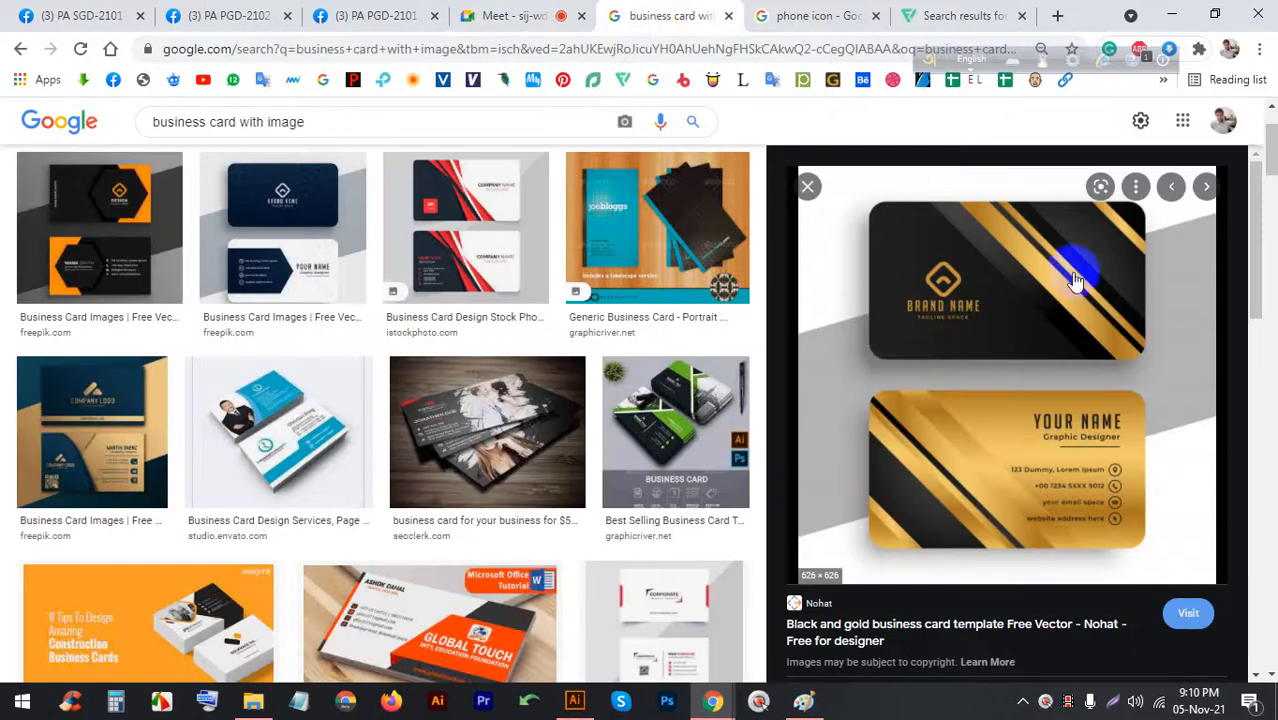
left_click(666, 228)
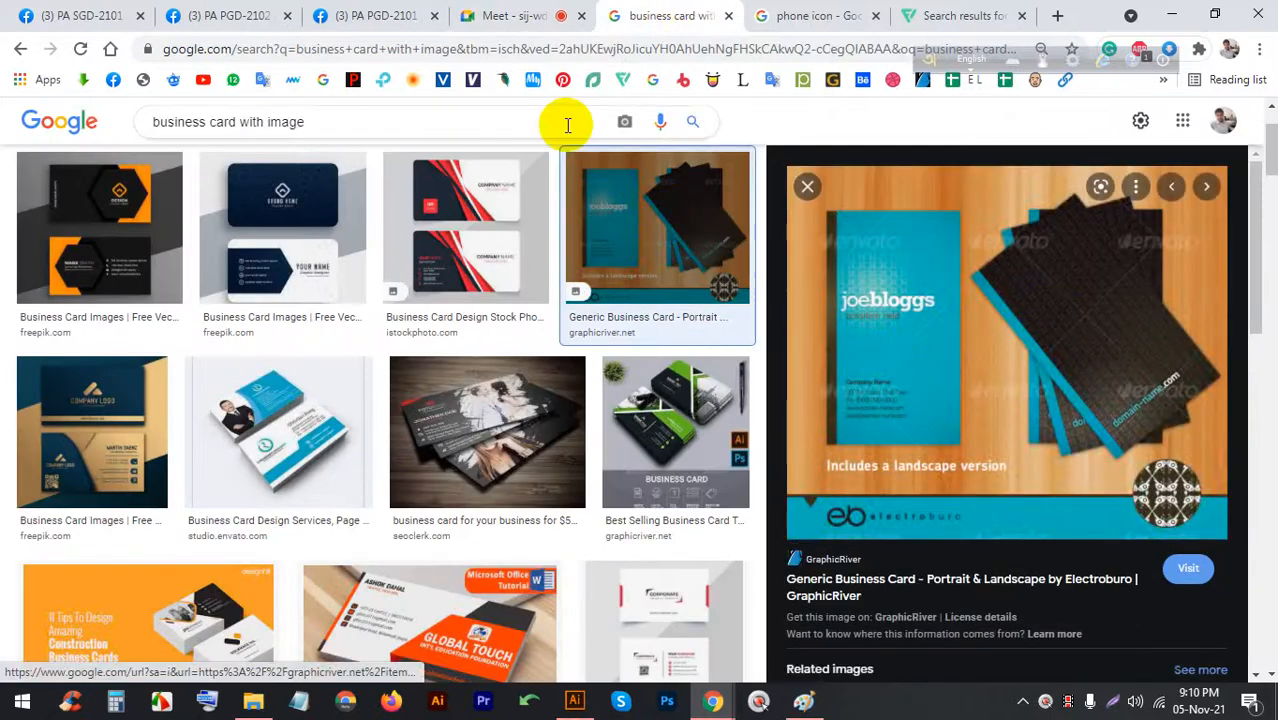
left_click(505, 15)
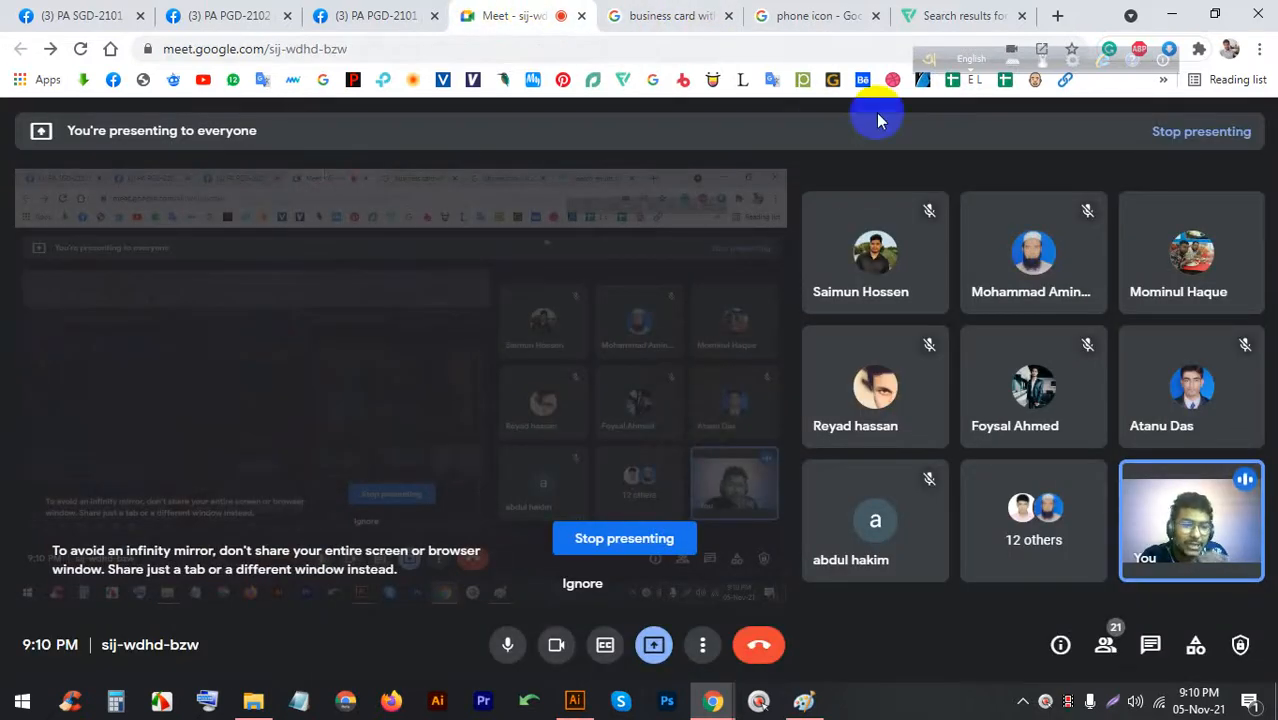
left_click(688, 10)
left_click(485, 14)
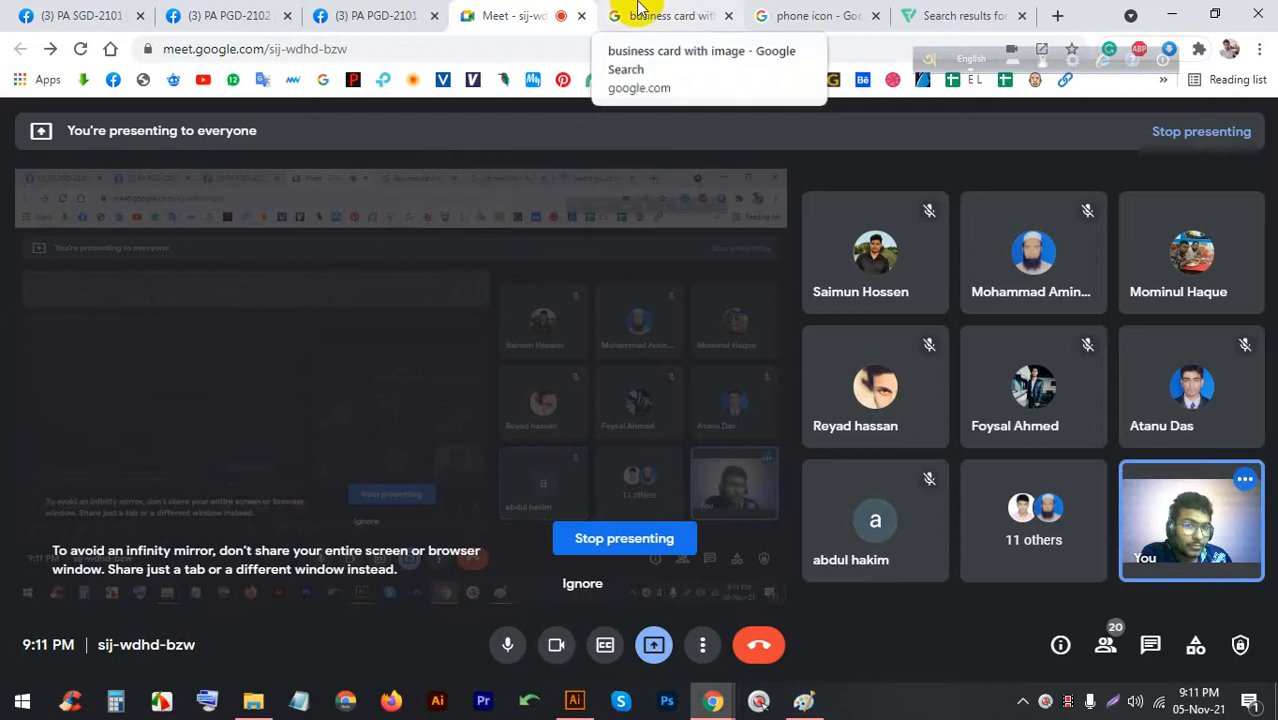
left_click(660, 12)
left_click(518, 10)
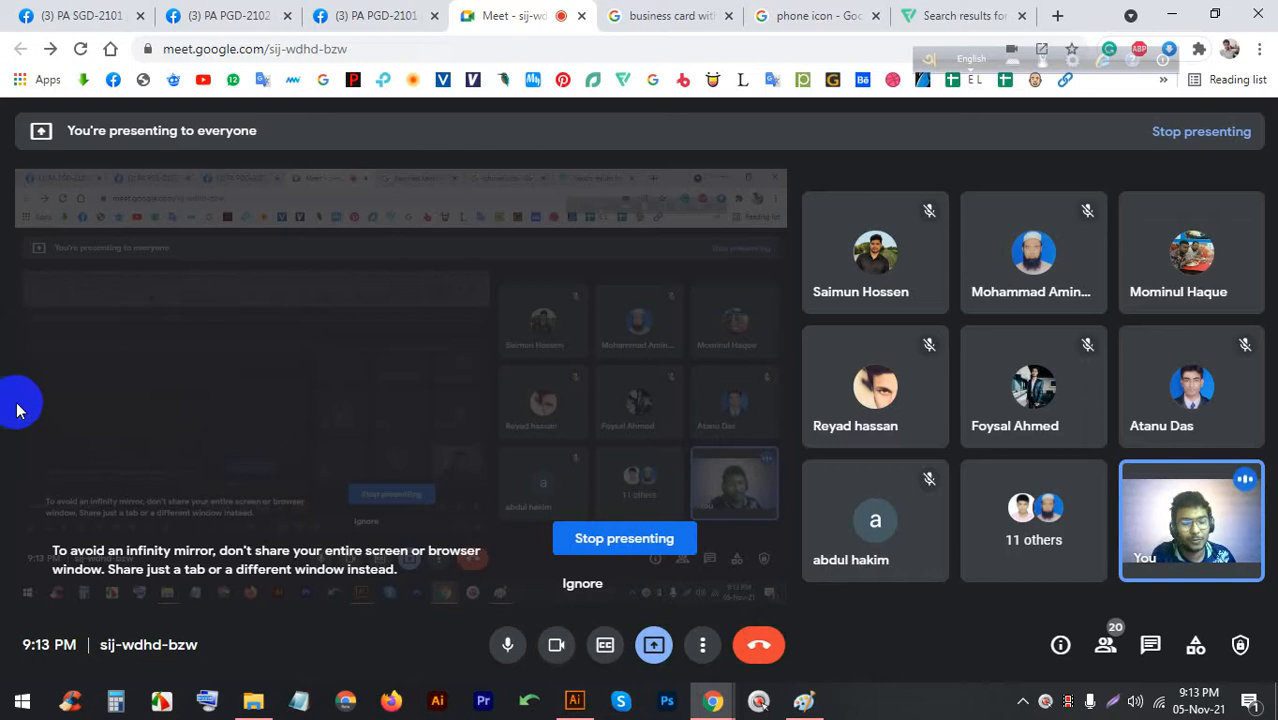
Preview the red and navy iStock business card from the image results
mouse_move(46, 392)
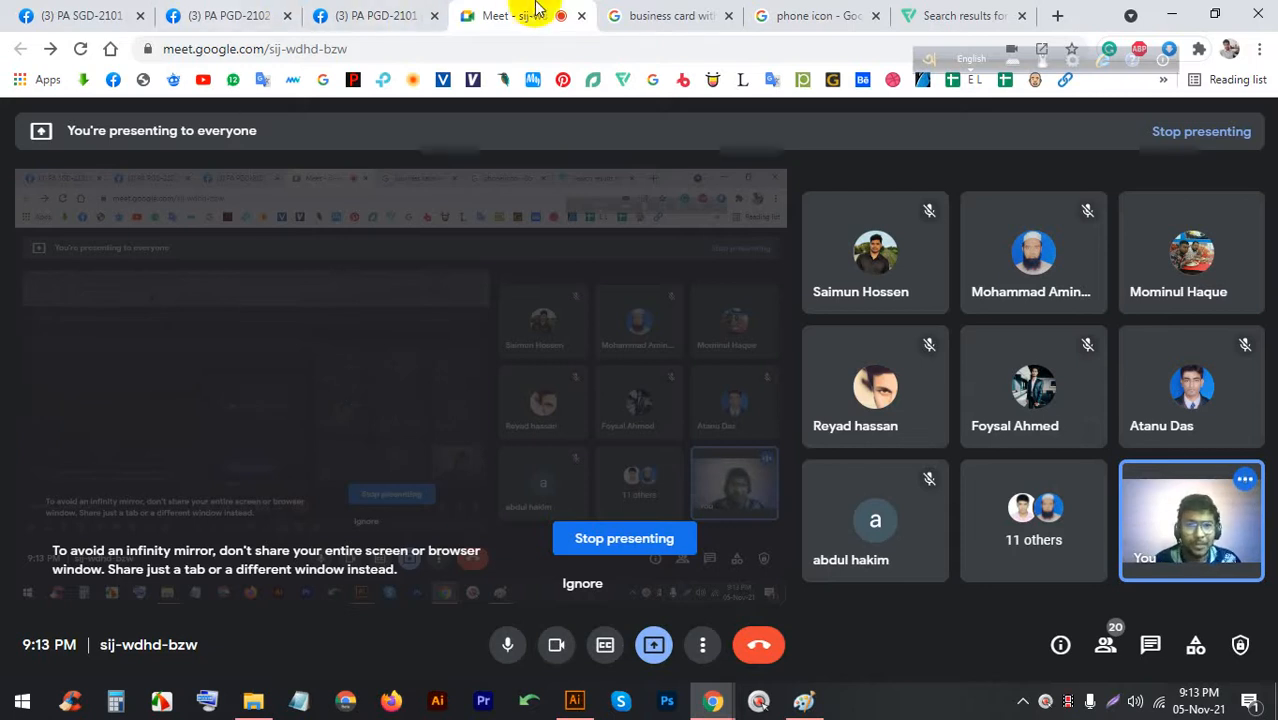
left_click(645, 12)
left_click(505, 10)
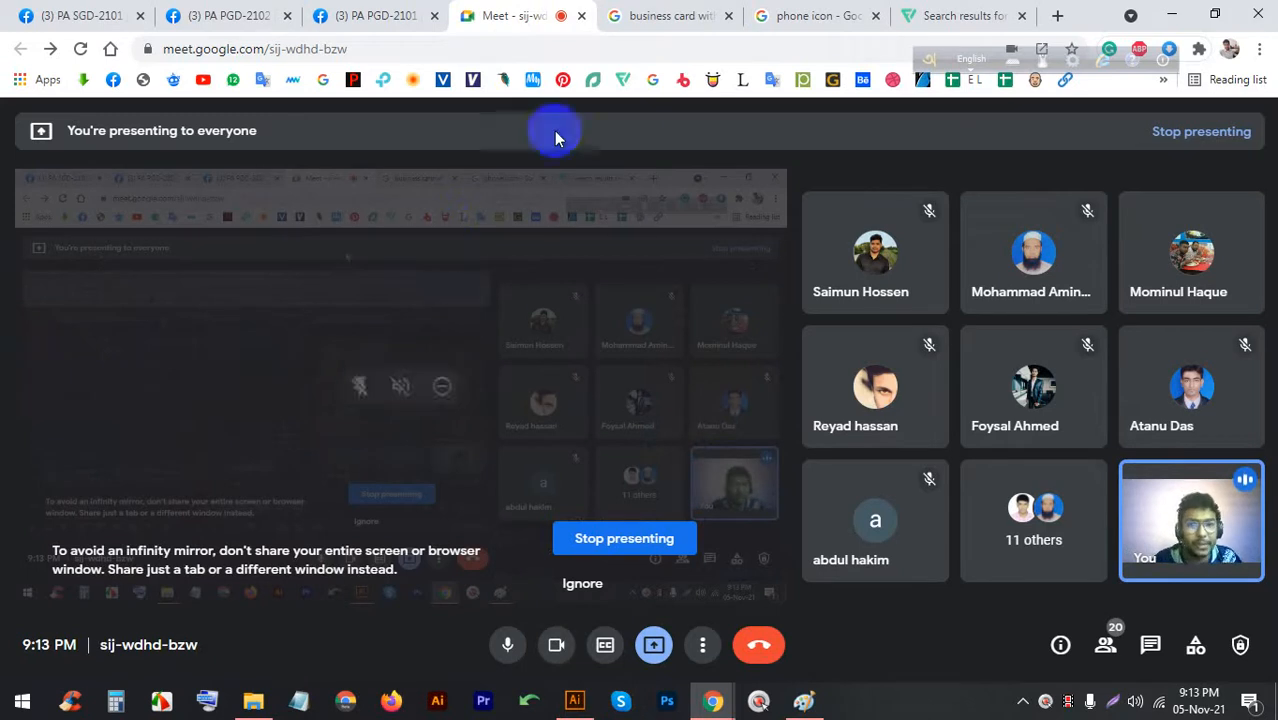
left_click(700, 12)
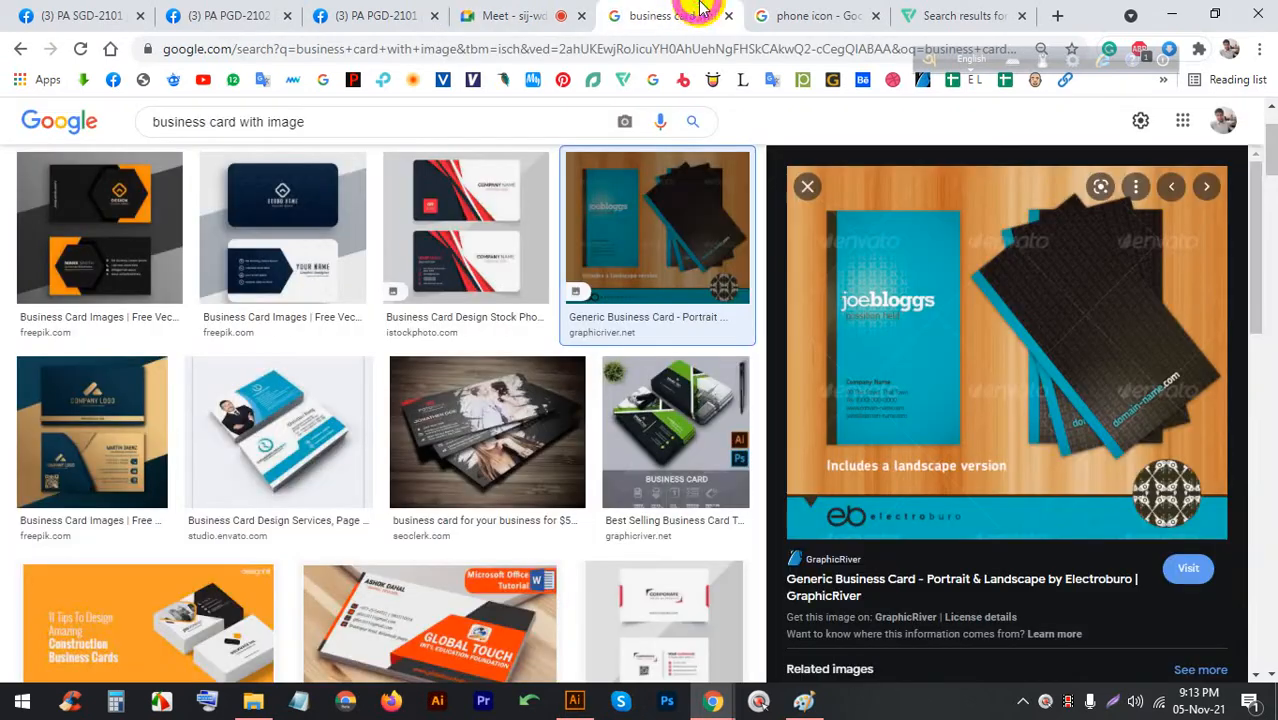
left_click(470, 215)
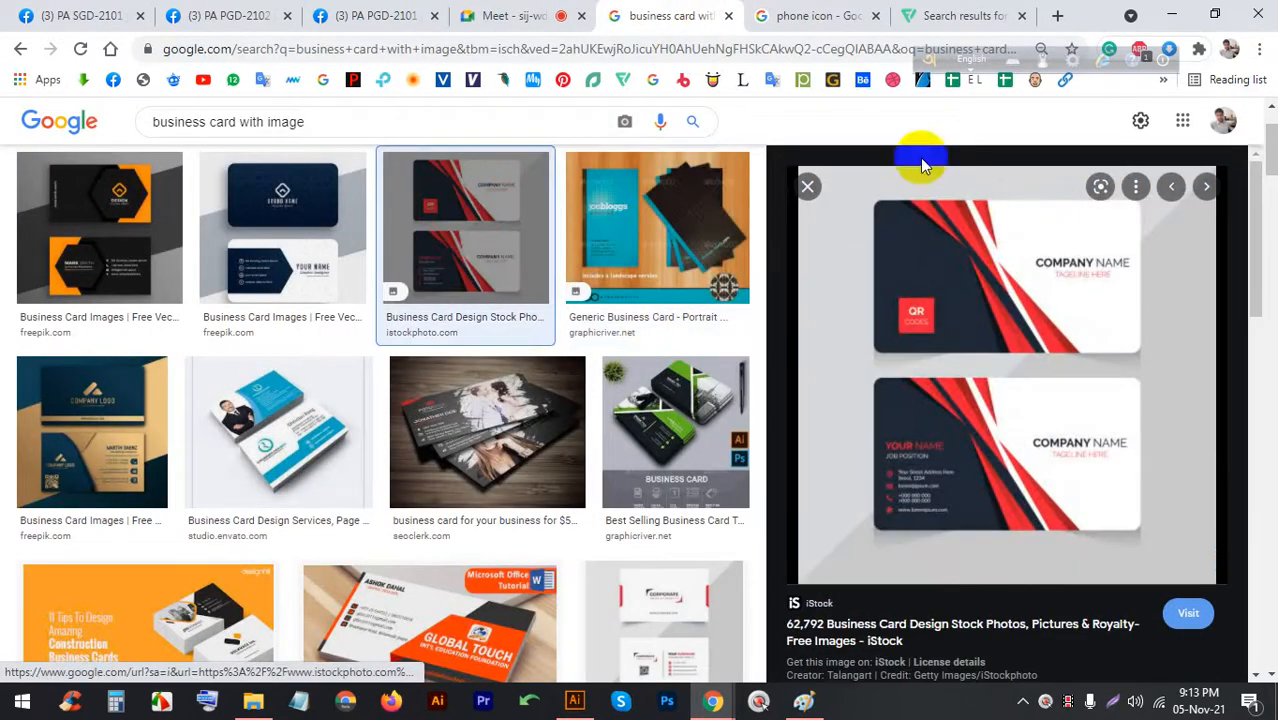
left_click(527, 13)
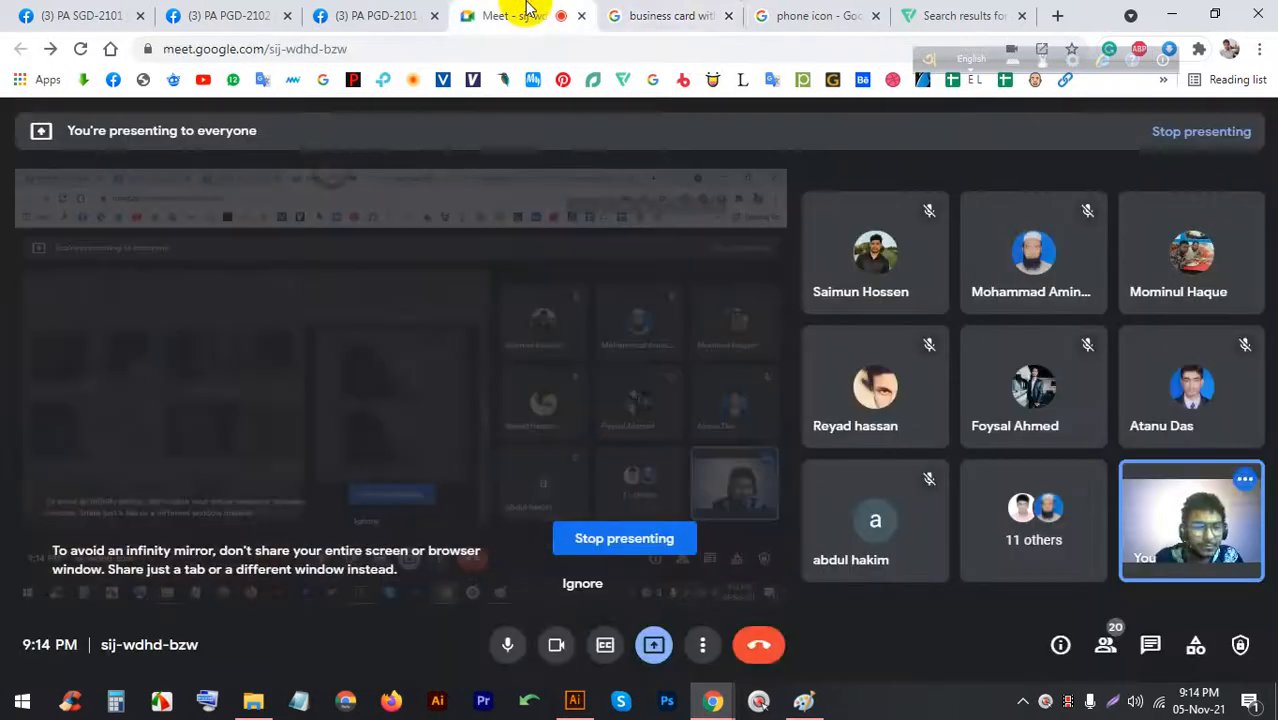
Capture the red and navy card, mark up its red stripe near COMPANY NAME, then discard it
left_click(686, 12)
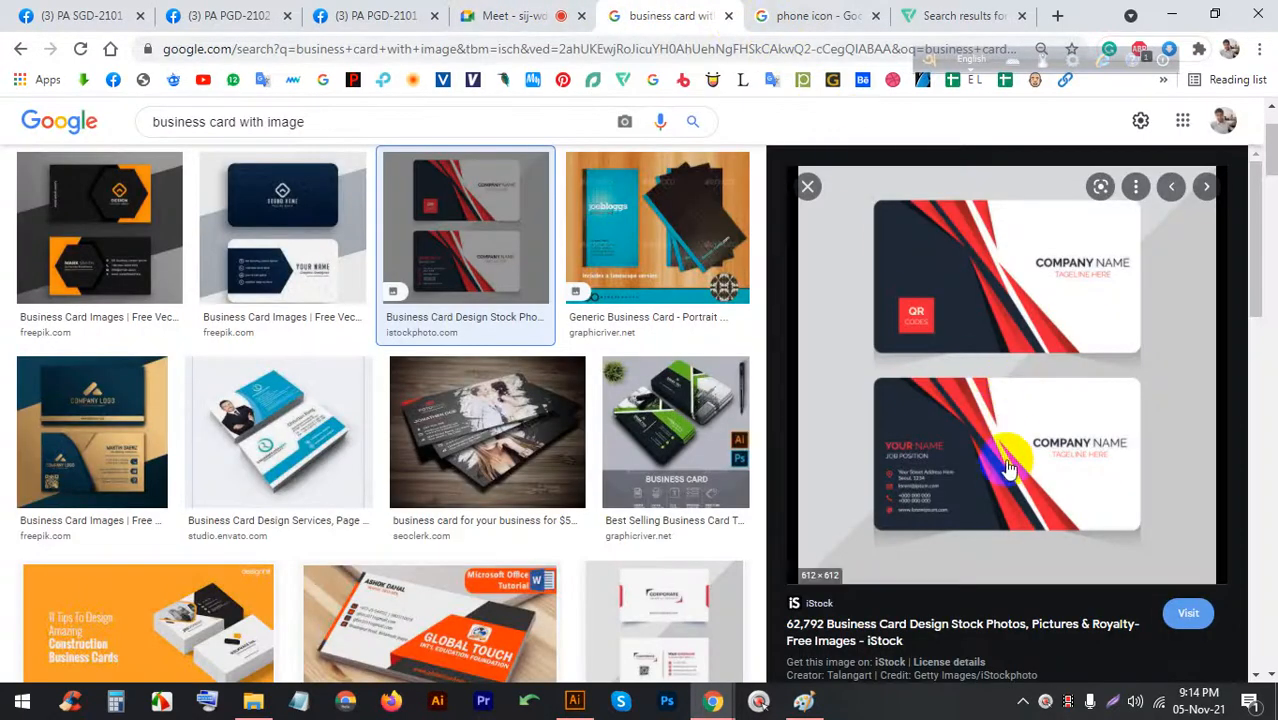
left_click(1113, 699)
mouse_move(1206, 570)
left_mouse_down()
mouse_move(1061, 428)
mouse_move(832, 163)
left_mouse_up()
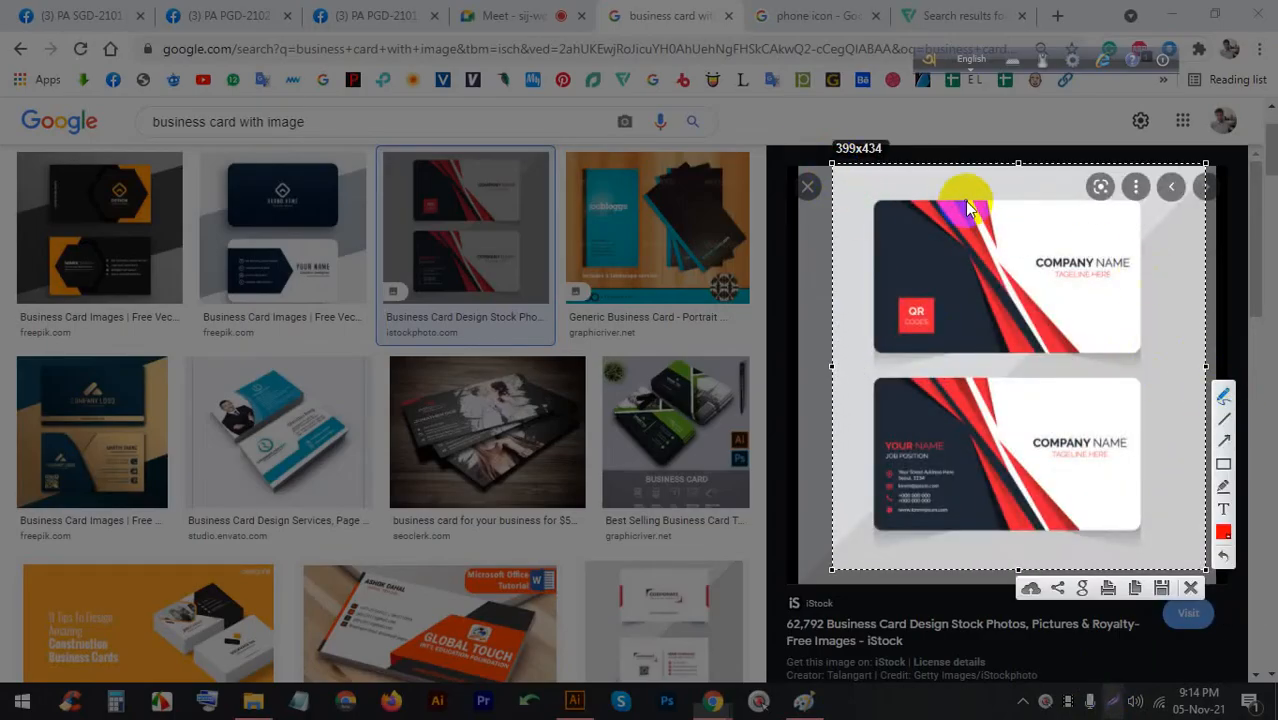
mouse_move(956, 195)
left_mouse_down()
mouse_move(968, 252)
mouse_move(985, 215)
mouse_move(947, 182)
left_mouse_up()
mouse_move(1020, 264)
left_mouse_down()
mouse_move(1097, 372)
mouse_move(1026, 300)
left_mouse_up()
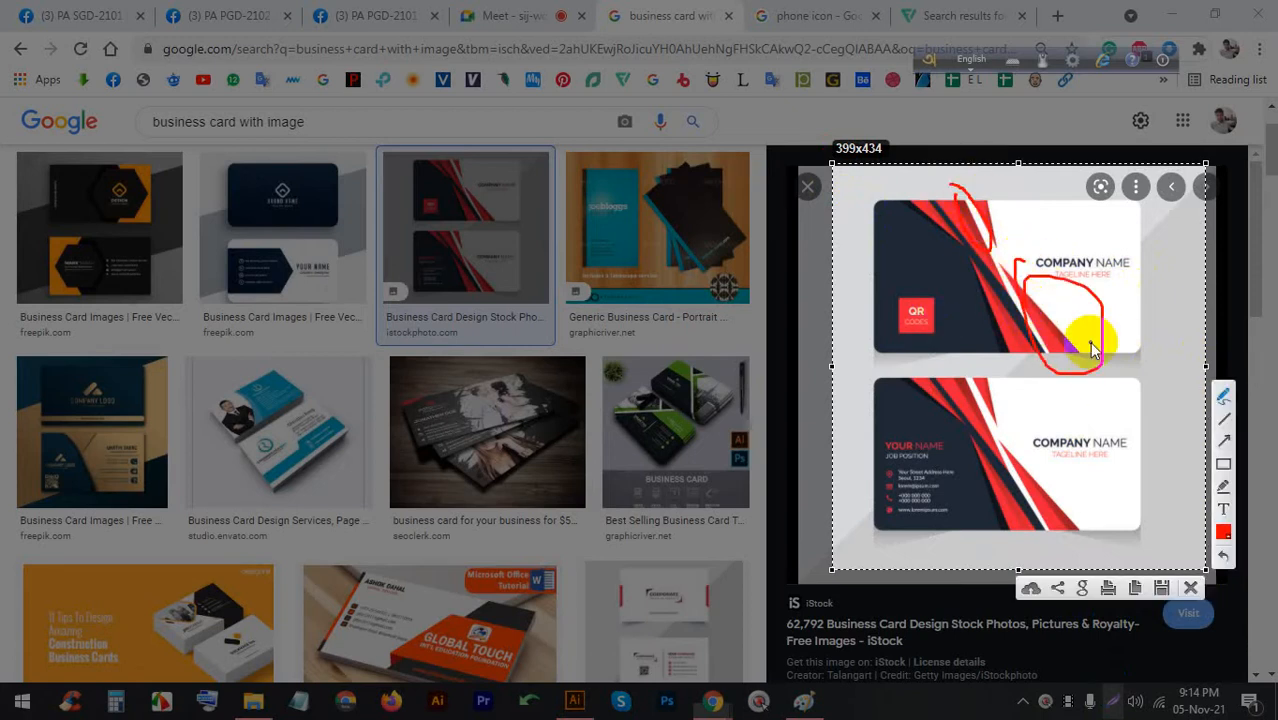
left_click_drag(952, 283, 1030, 330)
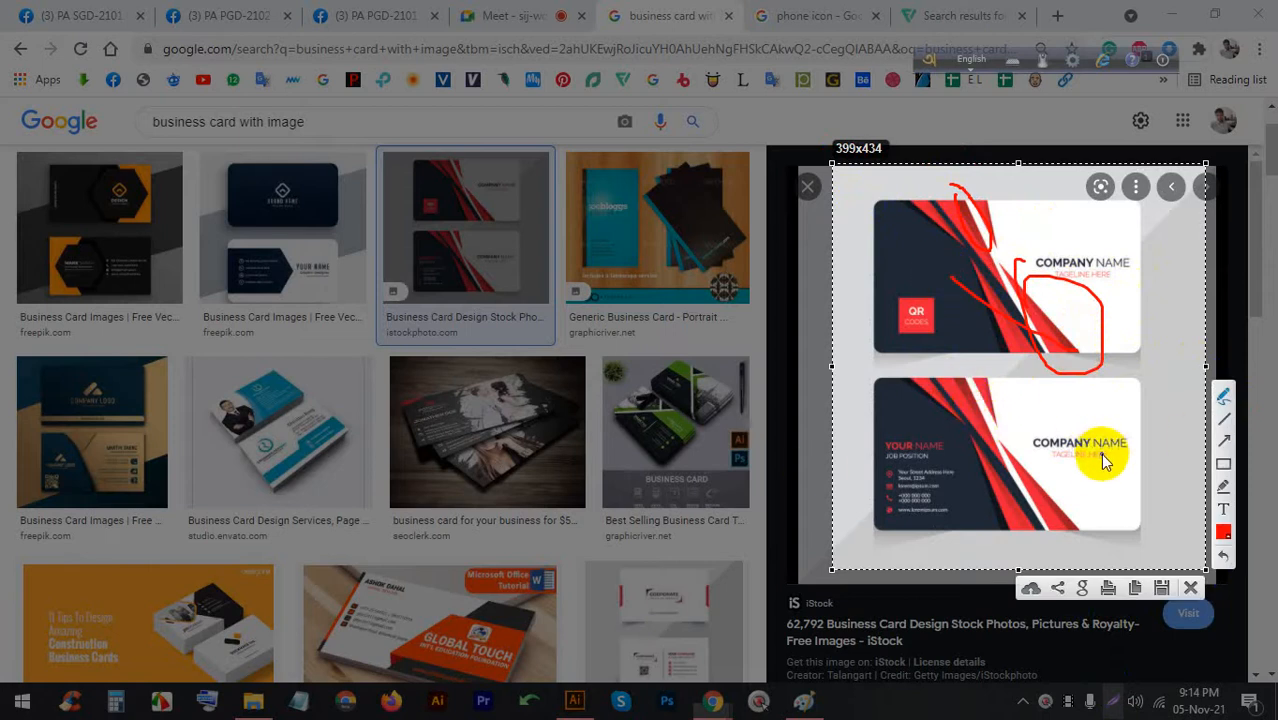
left_click(1190, 587)
Show the business card image results to the Meet call several times
left_click(500, 15)
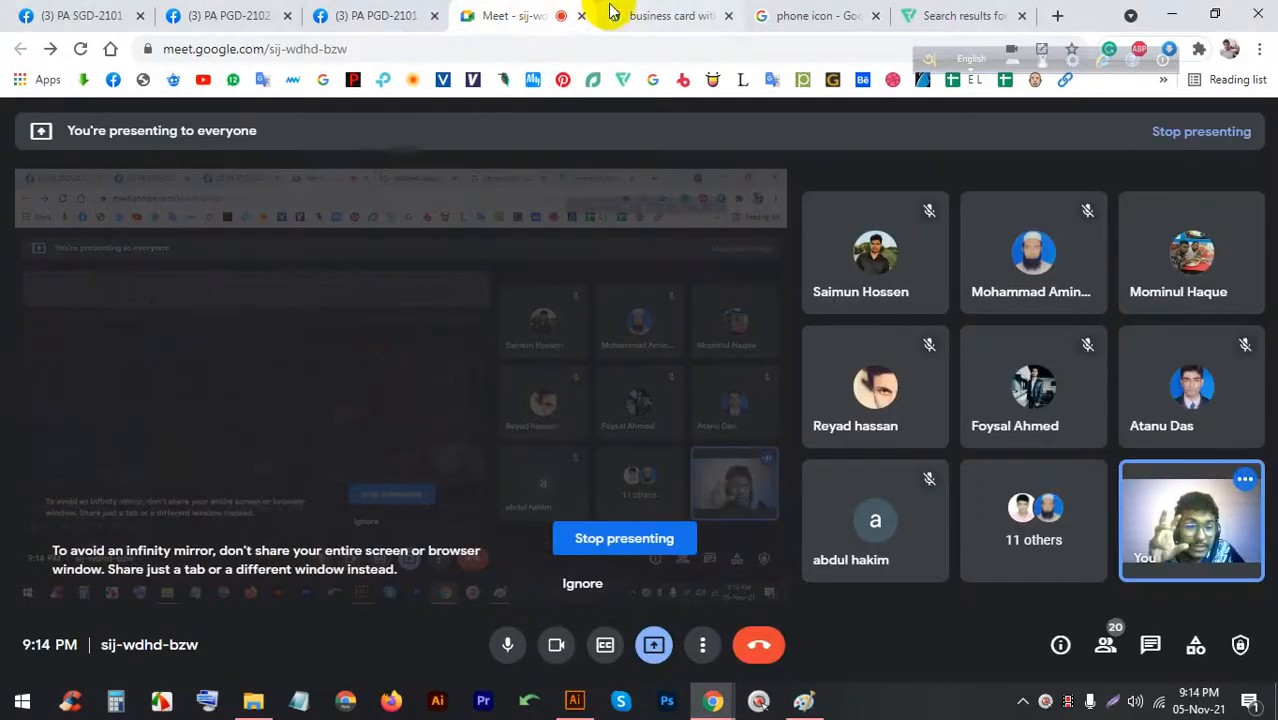
left_click(738, 14)
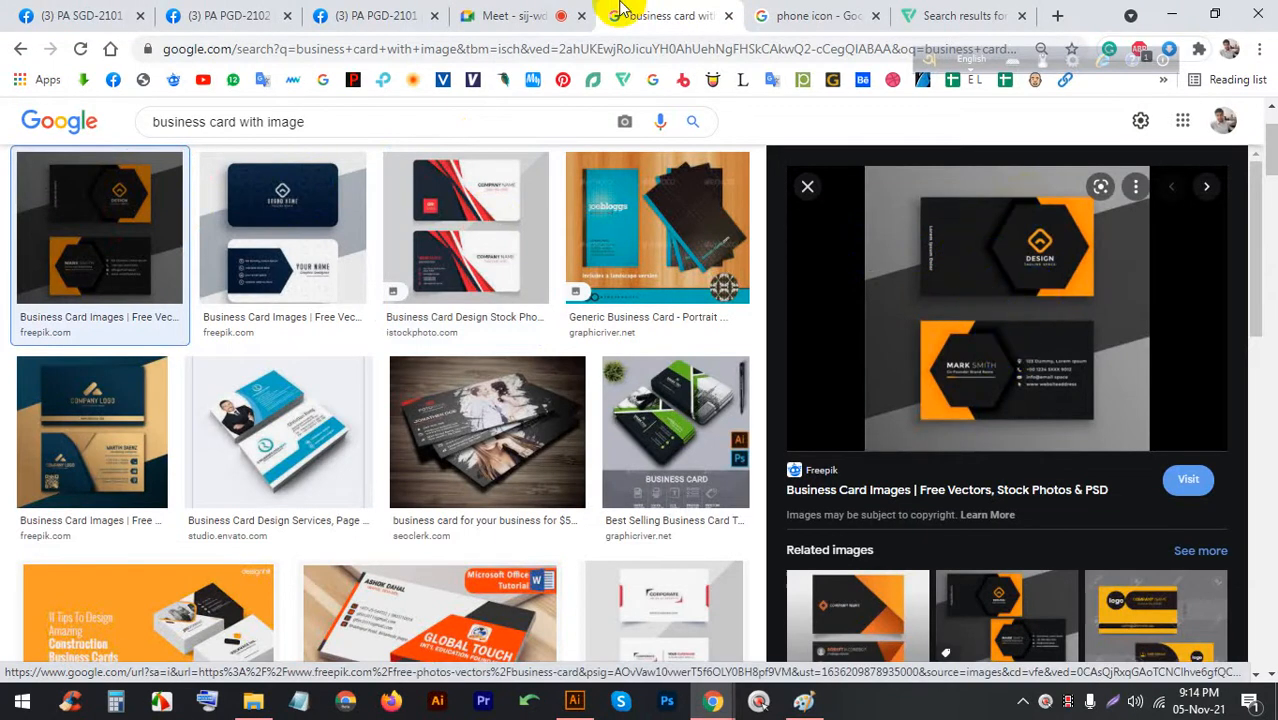
left_click(495, 14)
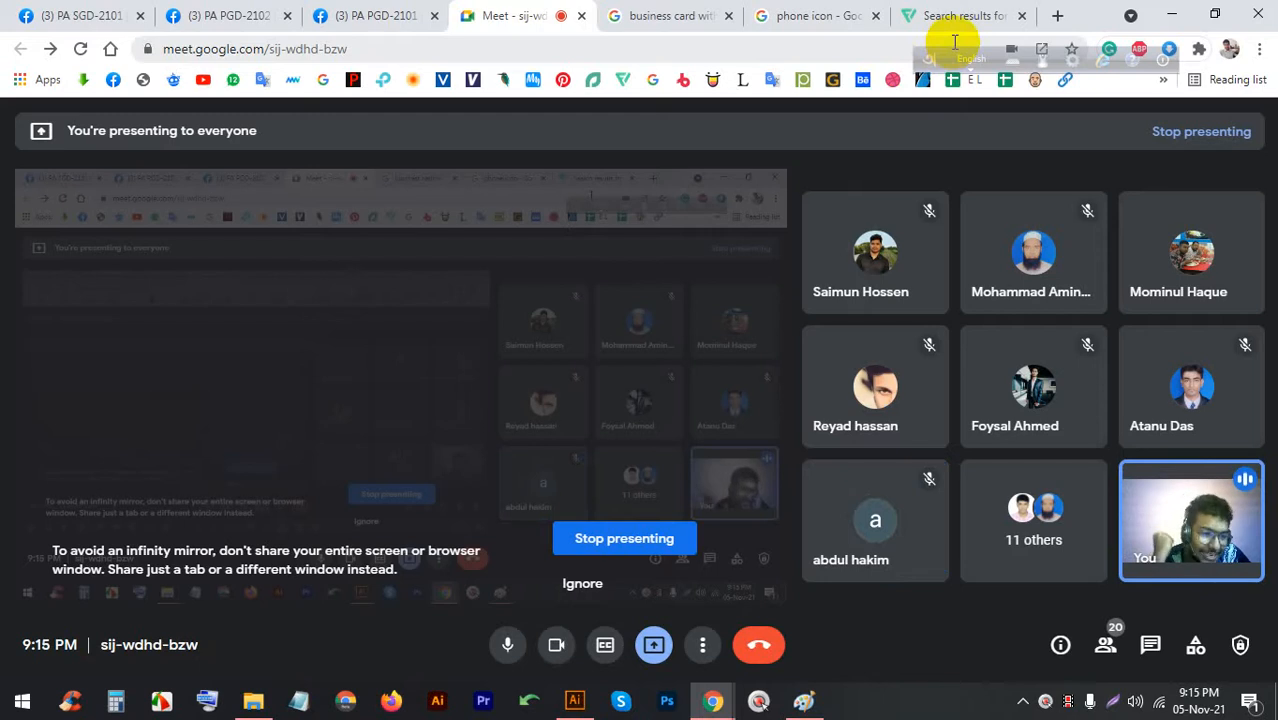
left_click(692, 12)
left_click(531, 12)
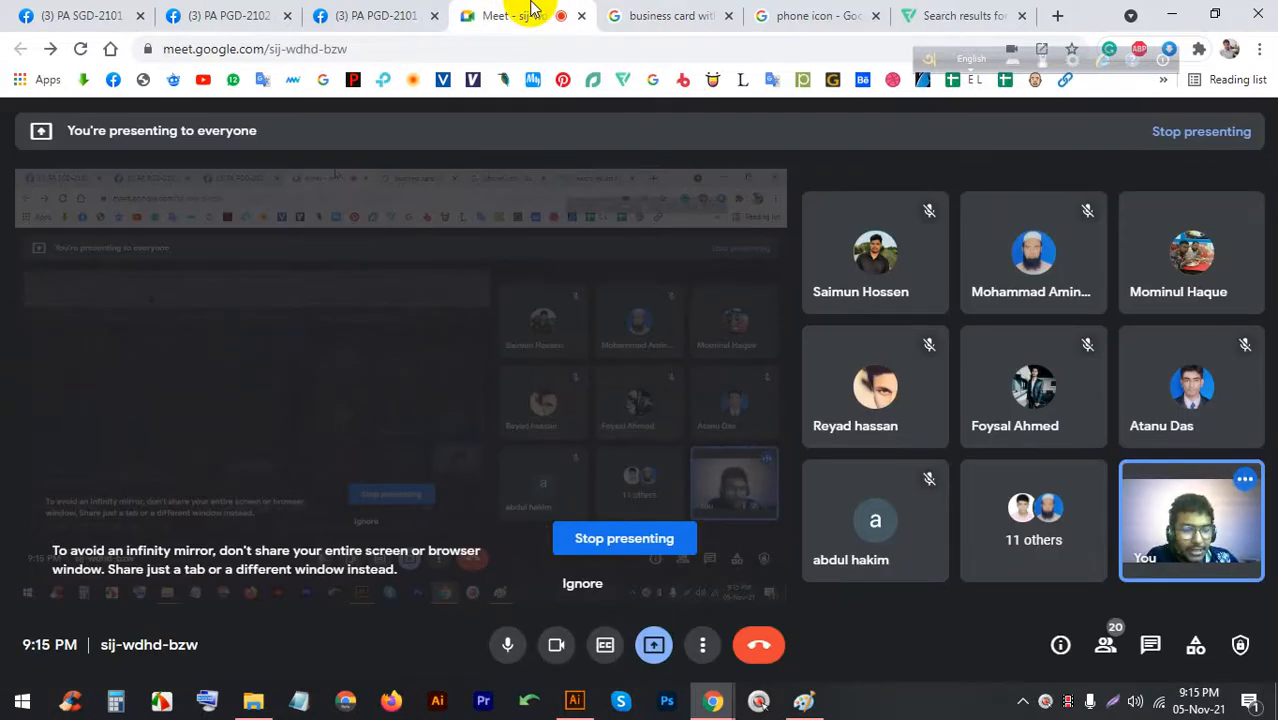
left_click(704, 8)
left_click(503, 15)
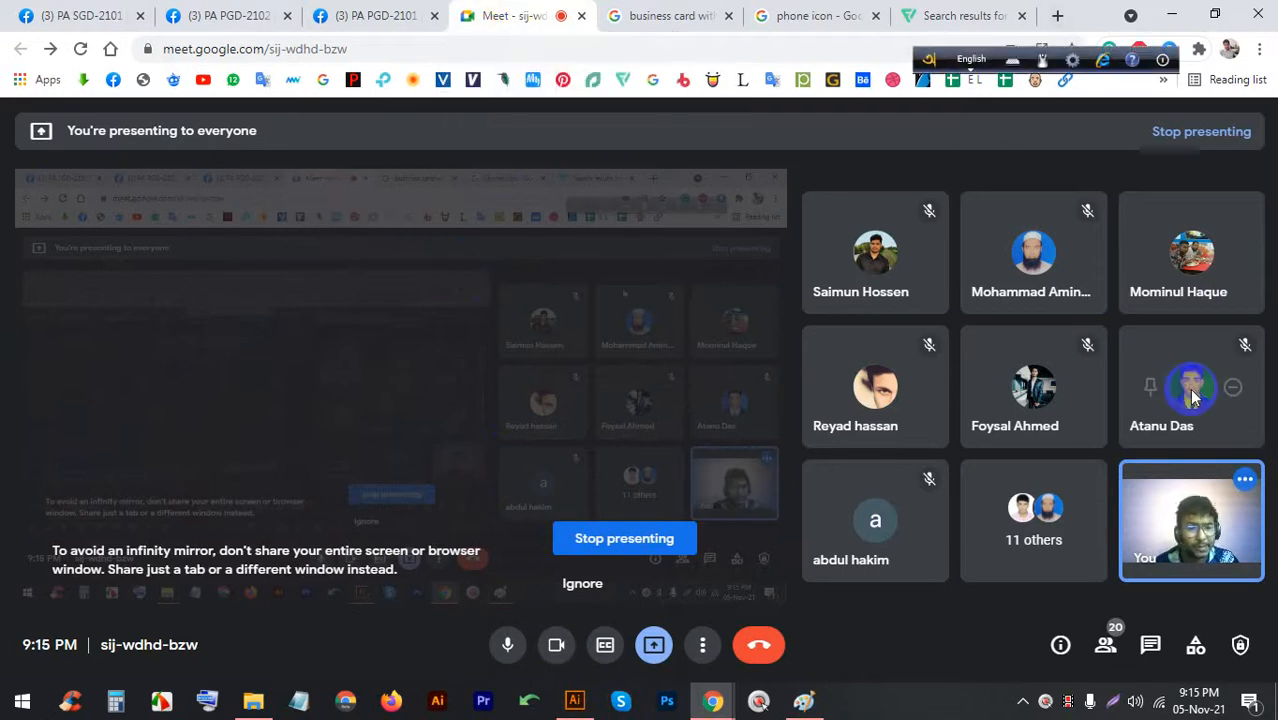
Scroll through the meeting participants list, then close it
left_click(1100, 636)
scroll(1098, 563, "down", 1)
scroll(1098, 563, "down", 3)
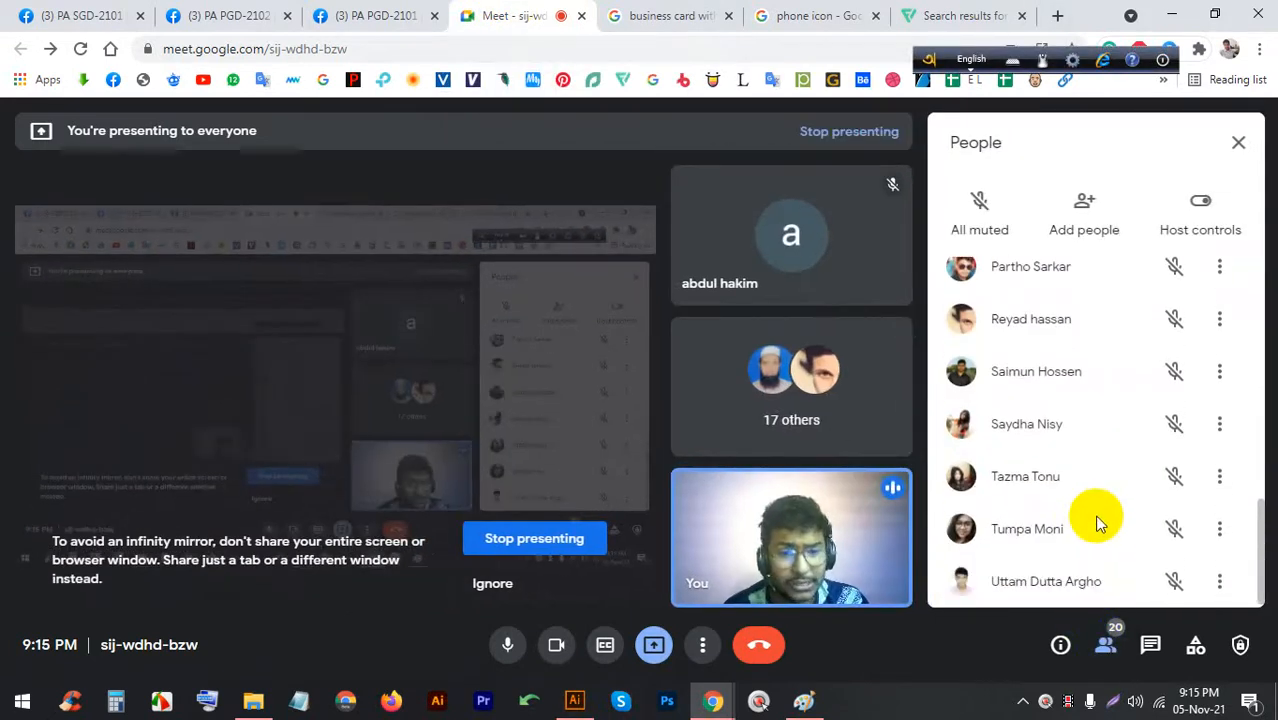
left_click(1237, 143)
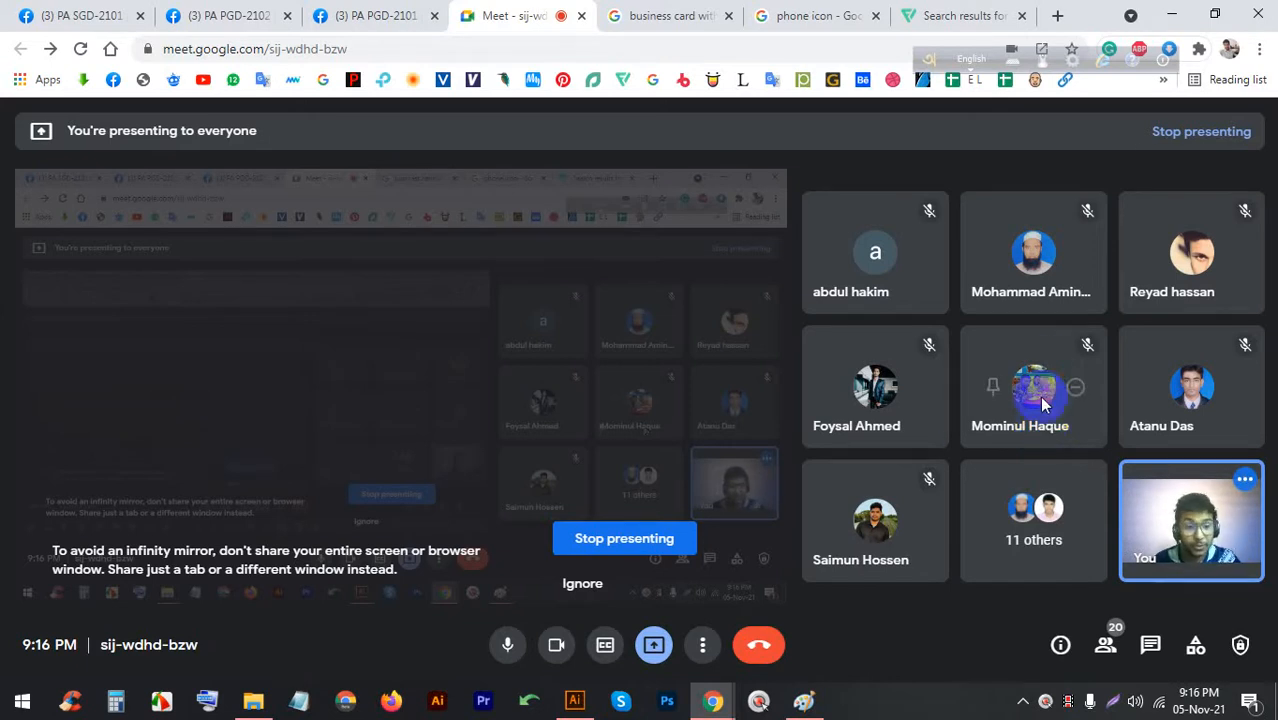
Bring up the Untitled-1 Illustrator document and zoom in on the blank card artboards
left_click(574, 700)
key("alt")
scroll(561, 275, "up", 4)
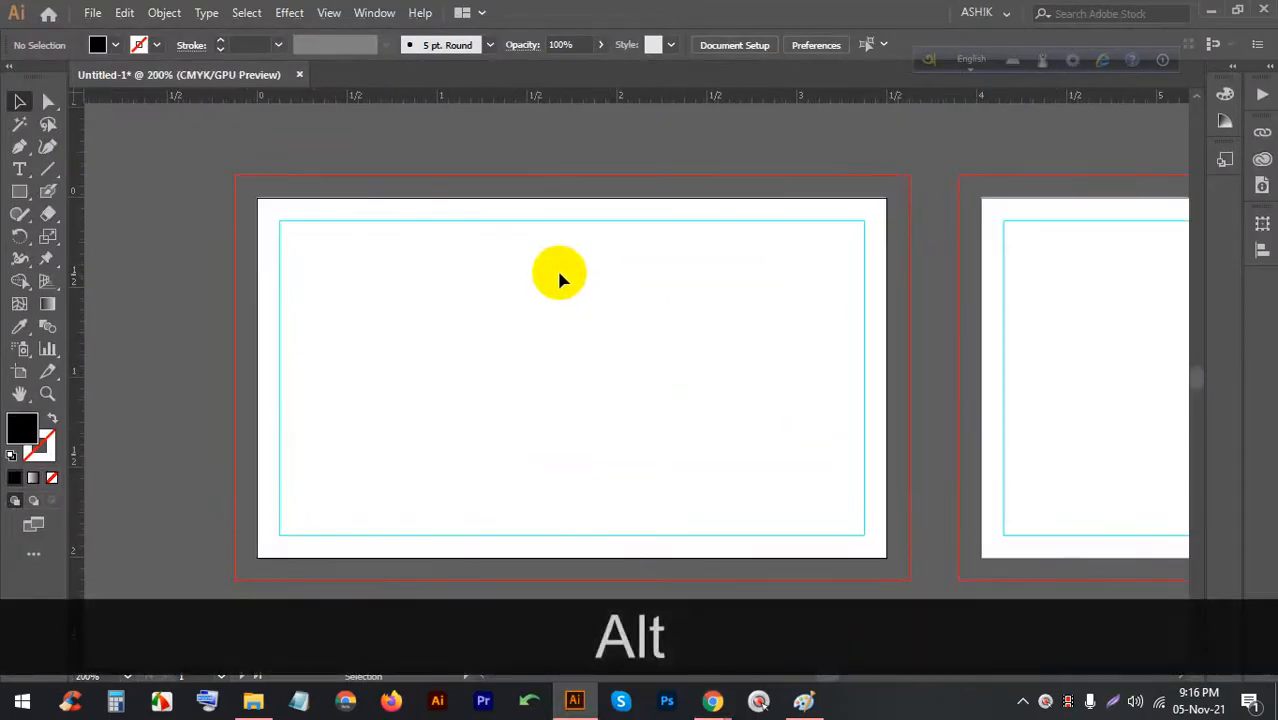
left_click(712, 703)
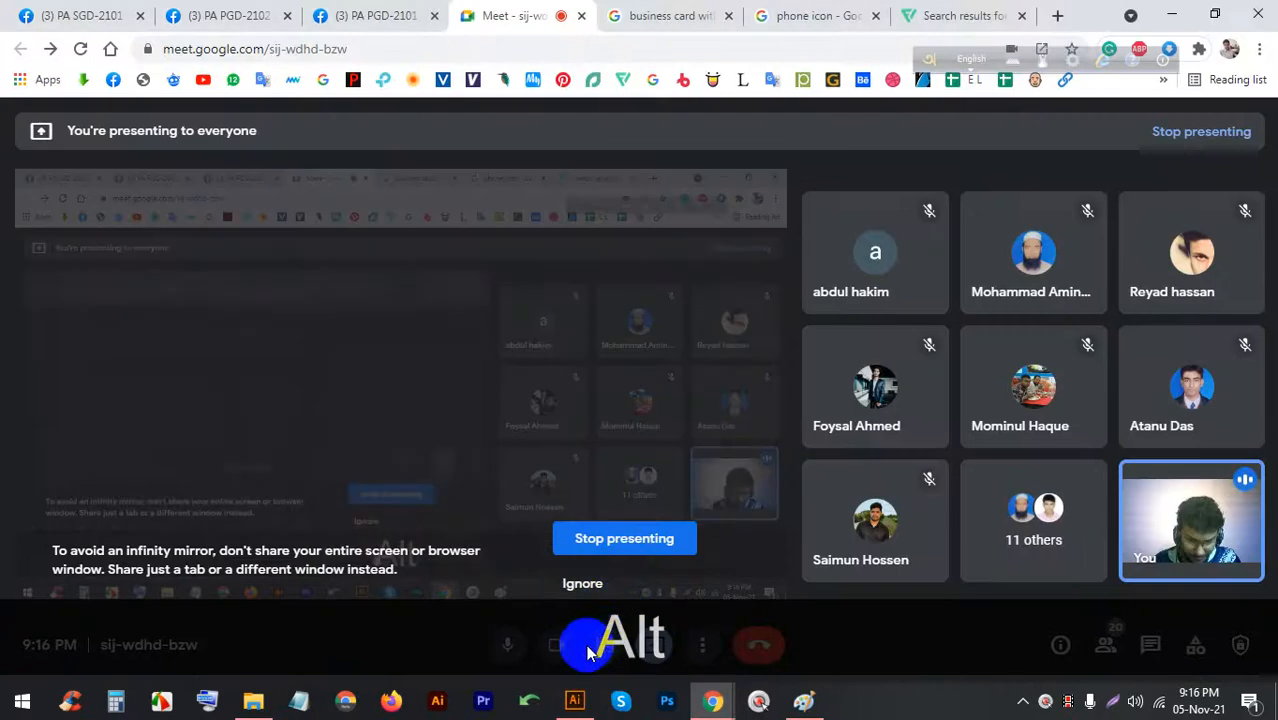
left_click(574, 700)
scroll(631, 354, "up", 2)
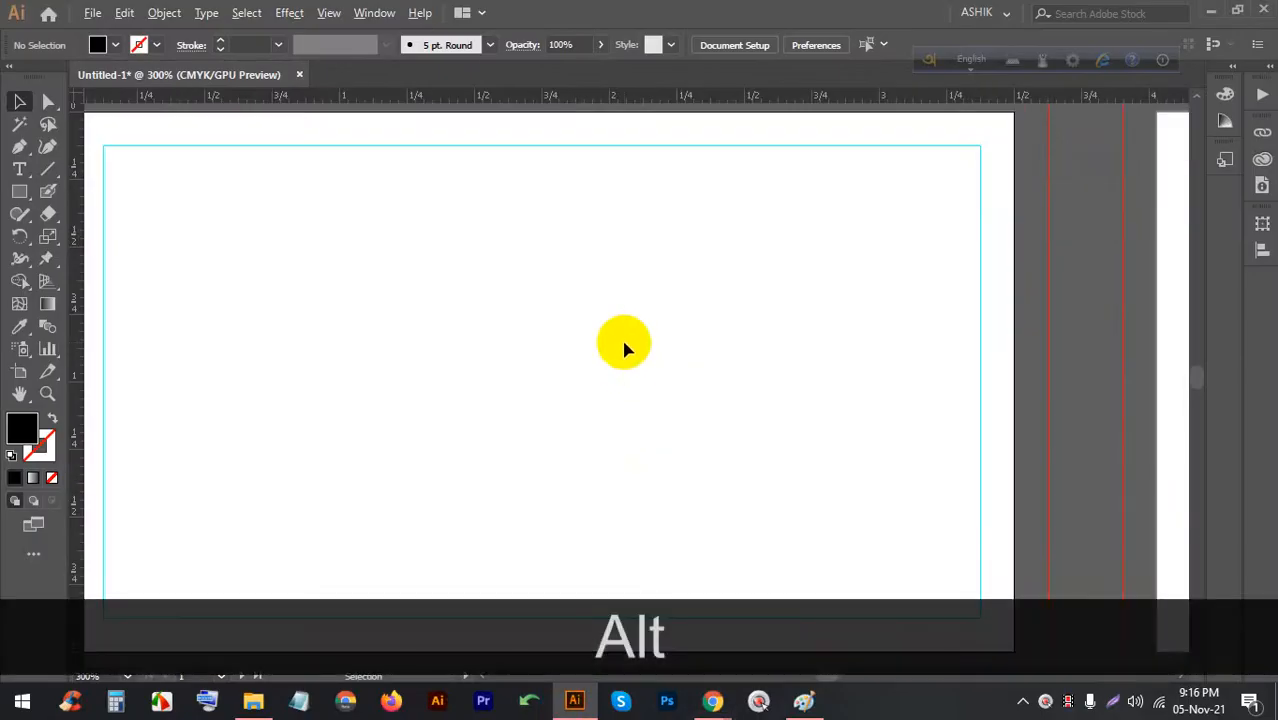
scroll(621, 338, "down", 2)
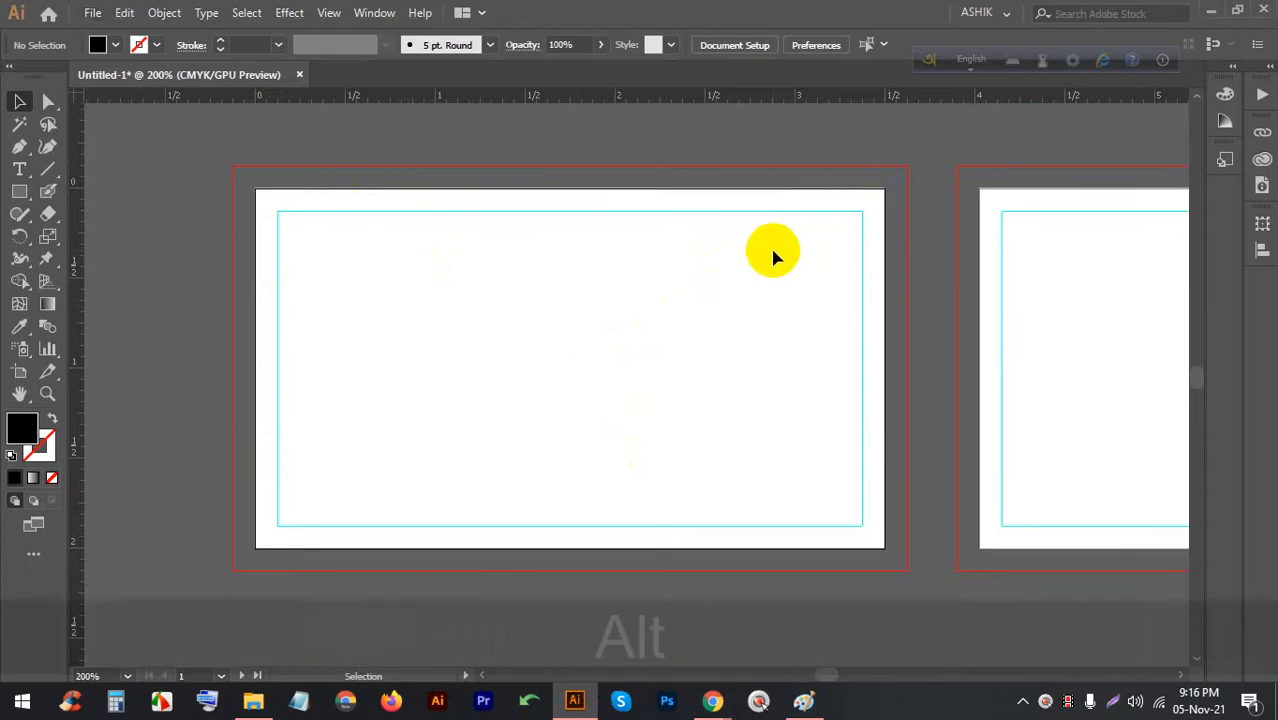
scroll(758, 266, "up", 1)
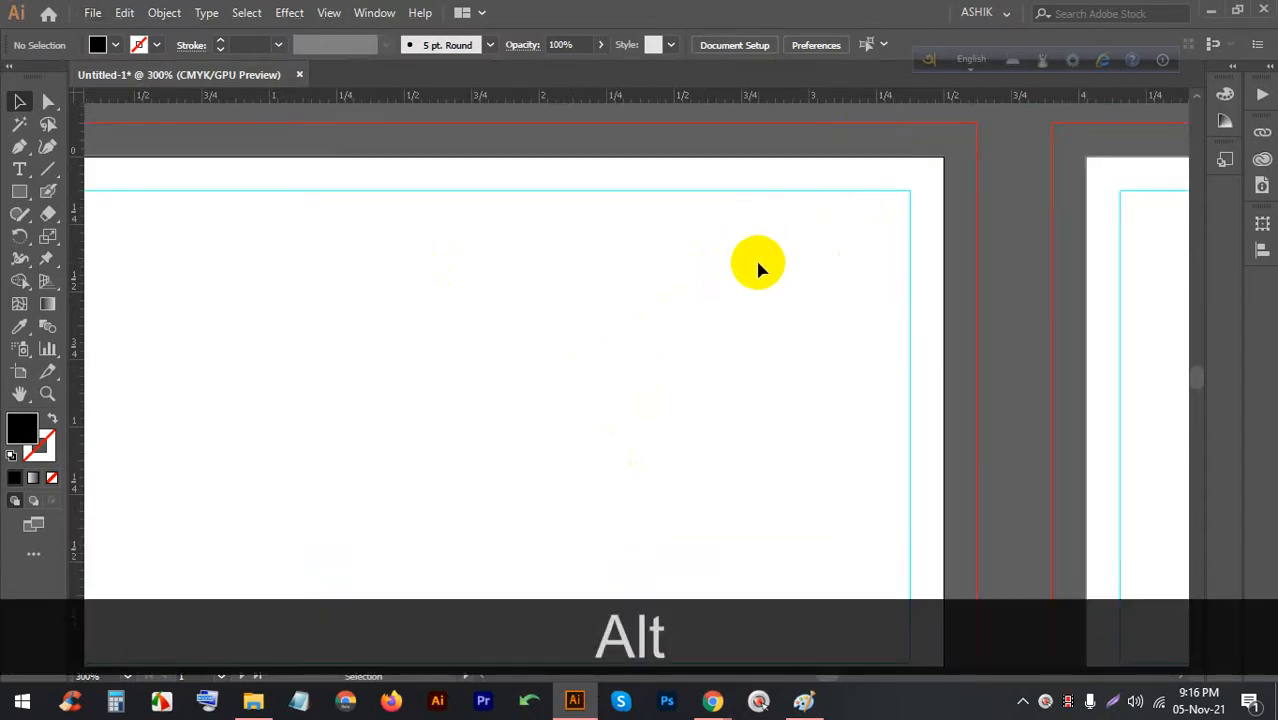
Create Lorem ipsum placeholder text and drag it into the first card's top-left margin
scroll(533, 222, "down", 1)
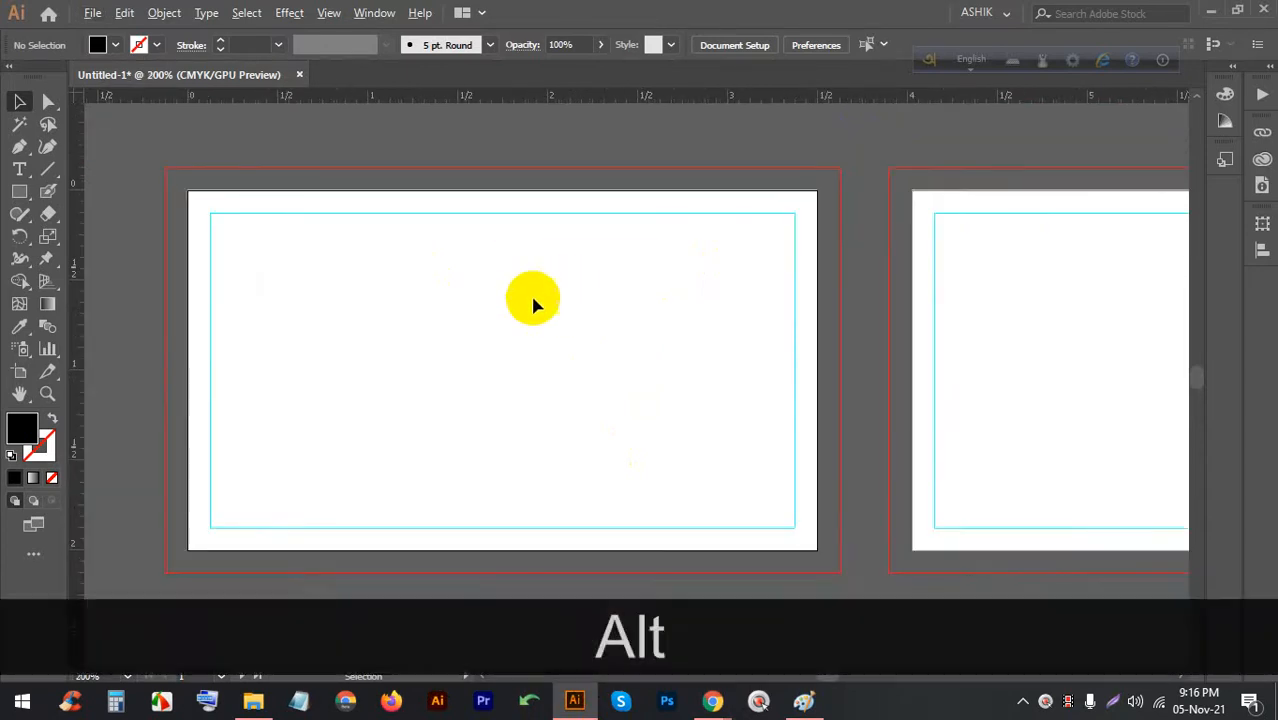
left_click(19, 169)
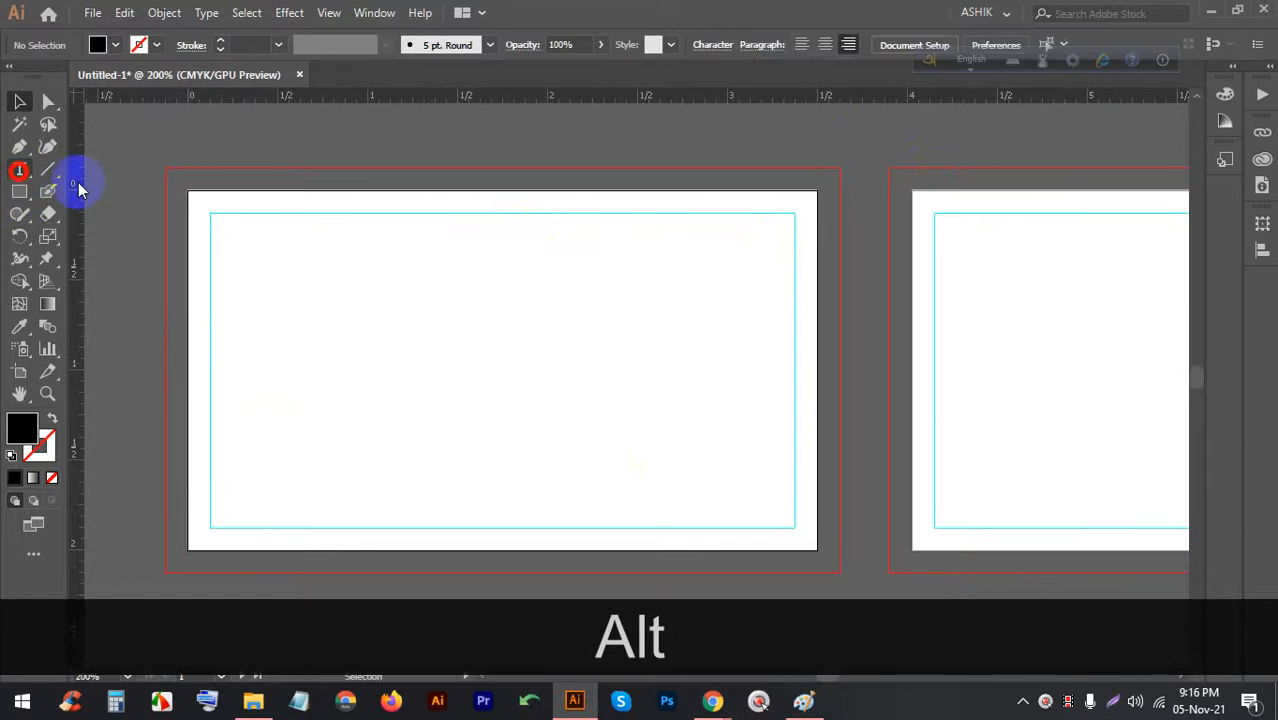
left_click(250, 279)
left_click(19, 101)
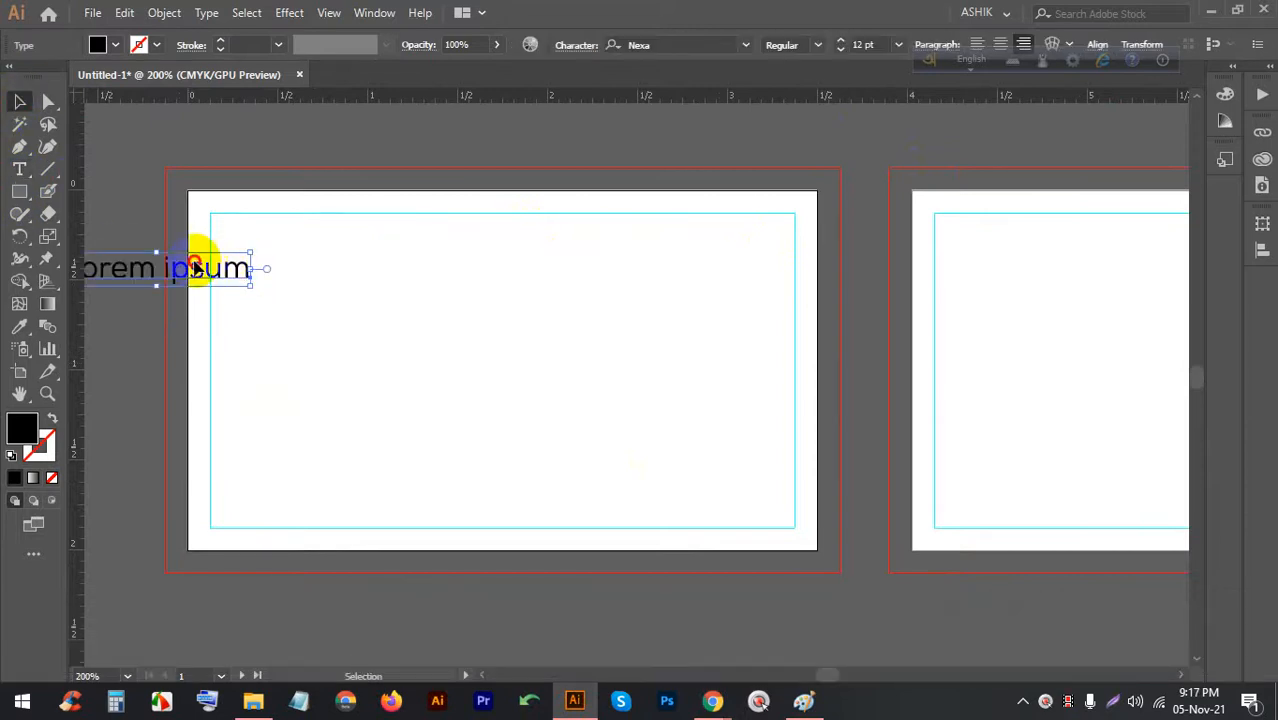
left_click_drag(199, 266, 355, 248)
scroll(265, 320, "up", 2)
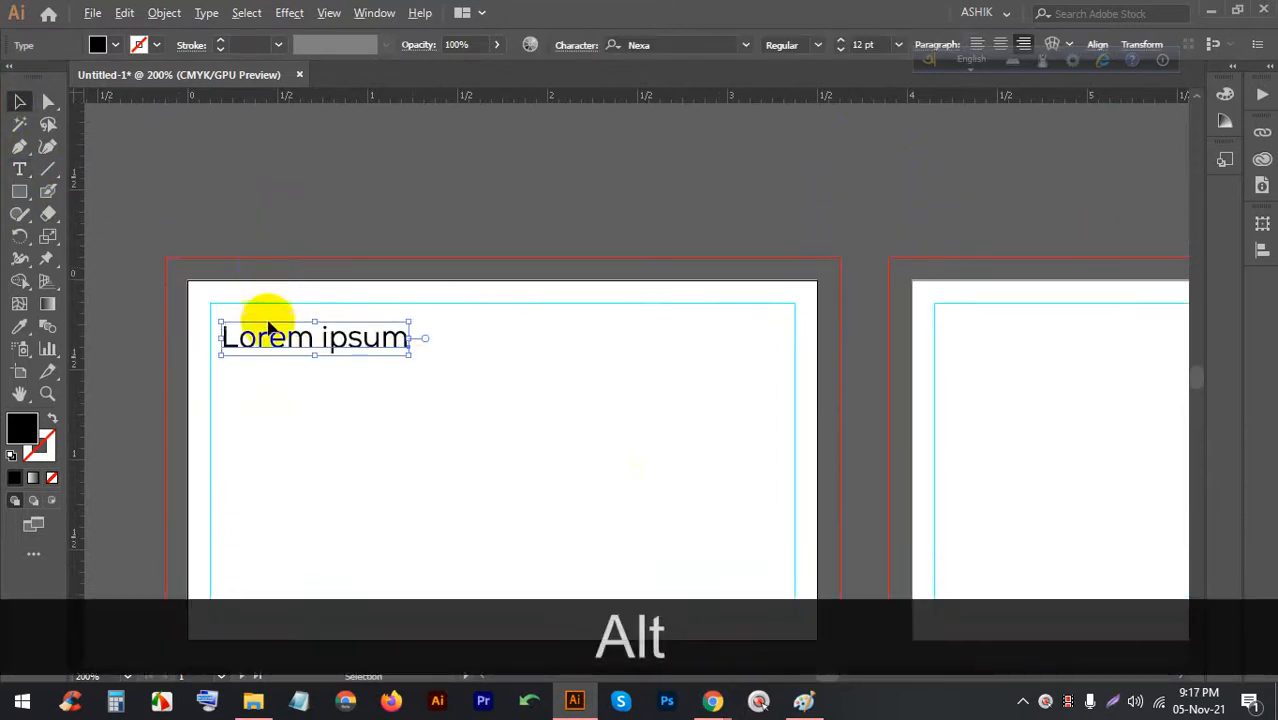
Retype the placeholder as the cardholder's full name in Nexa Bold and Alt-drag a copy below
double_click(283, 350)
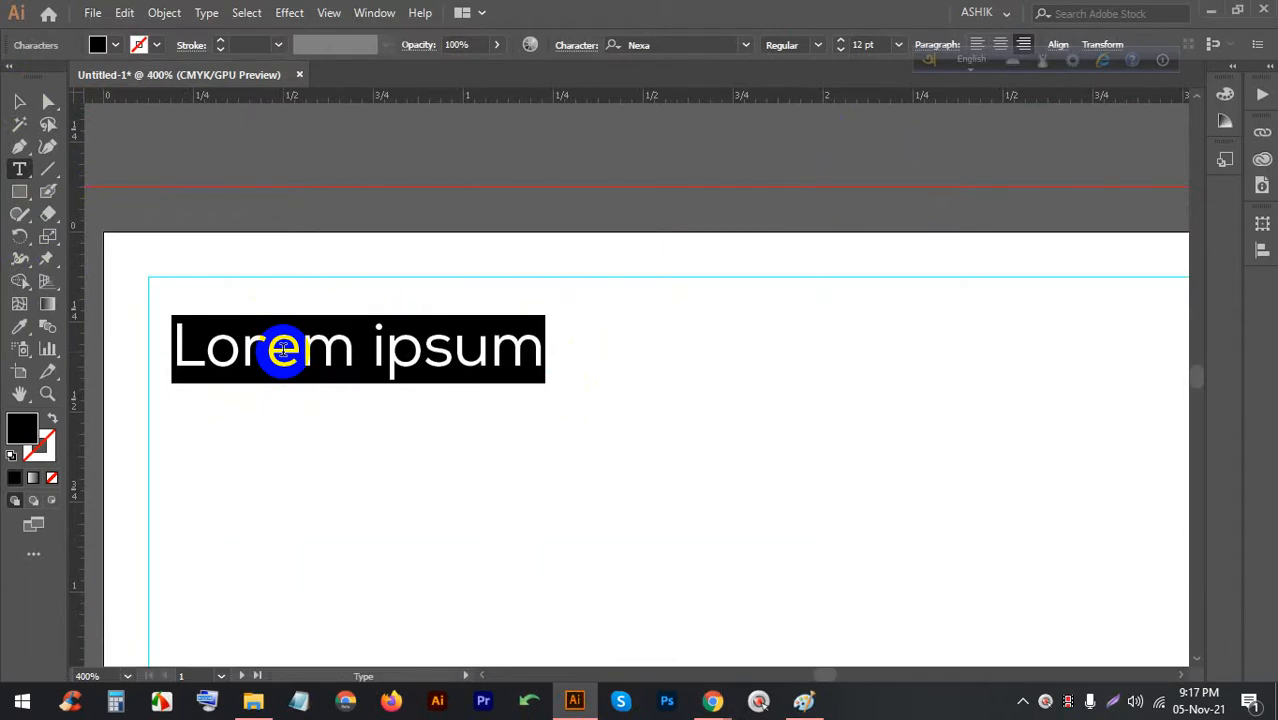
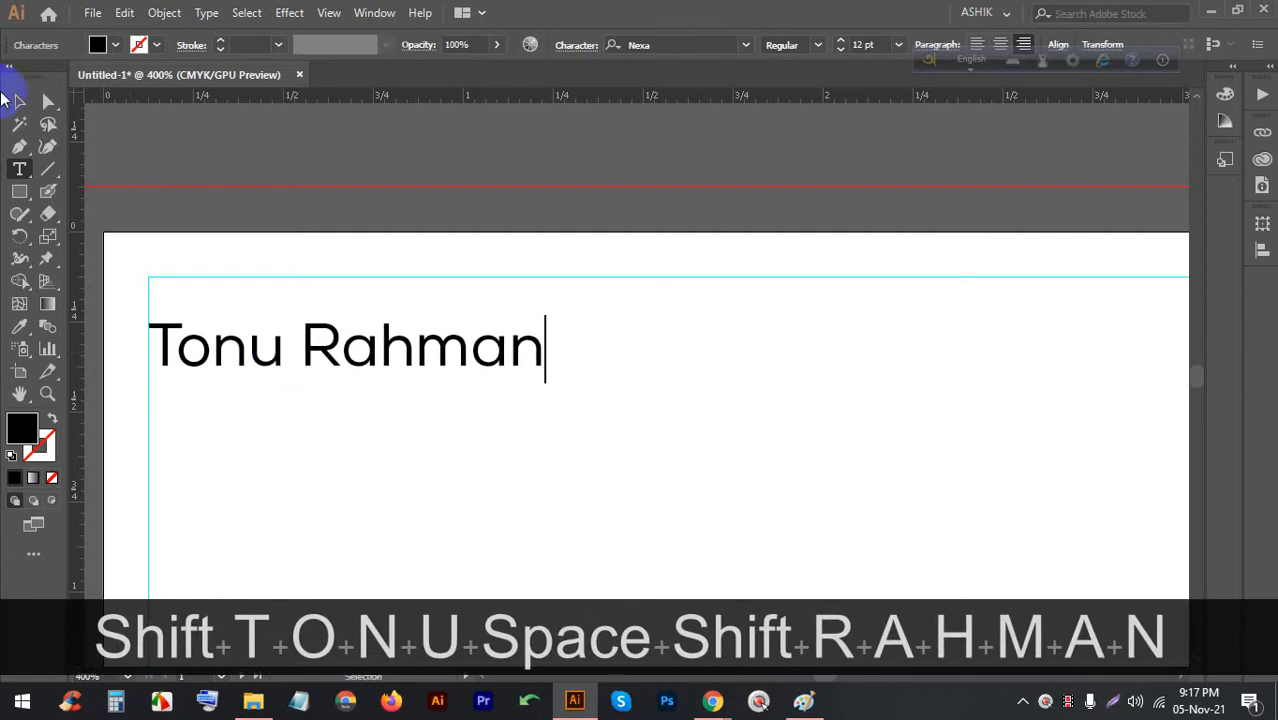
left_click(12, 100)
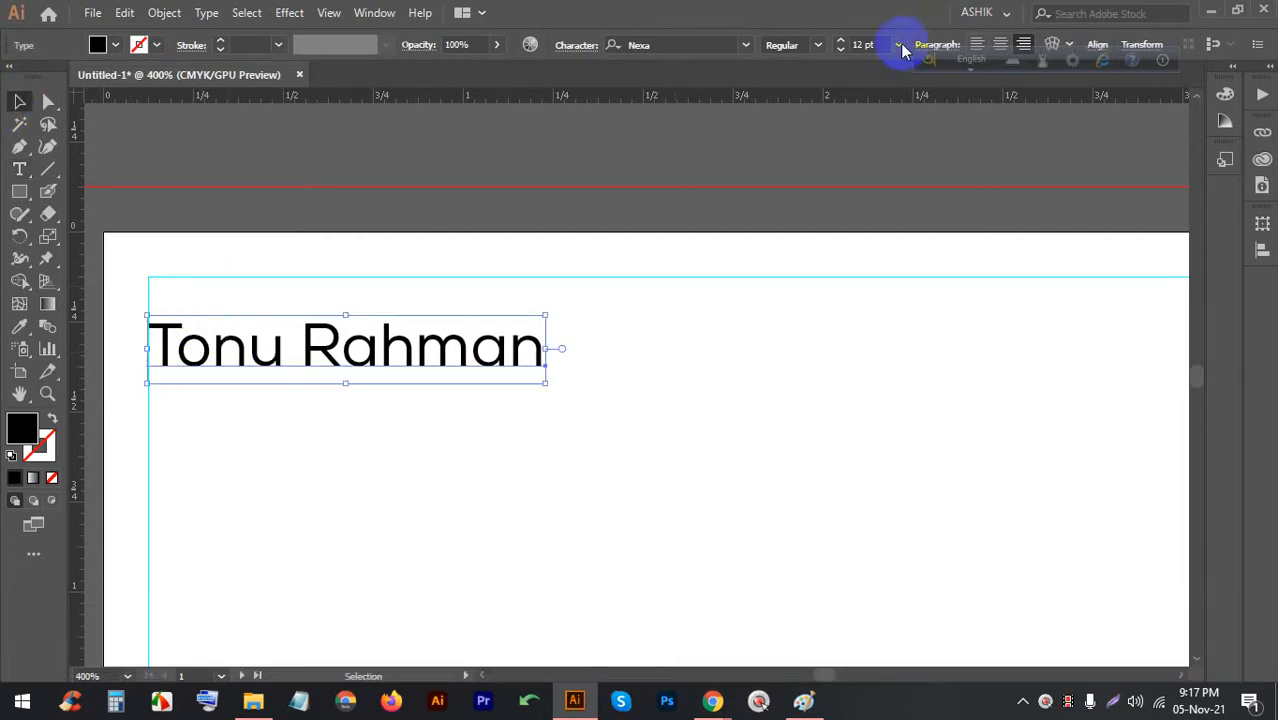
left_click(818, 45)
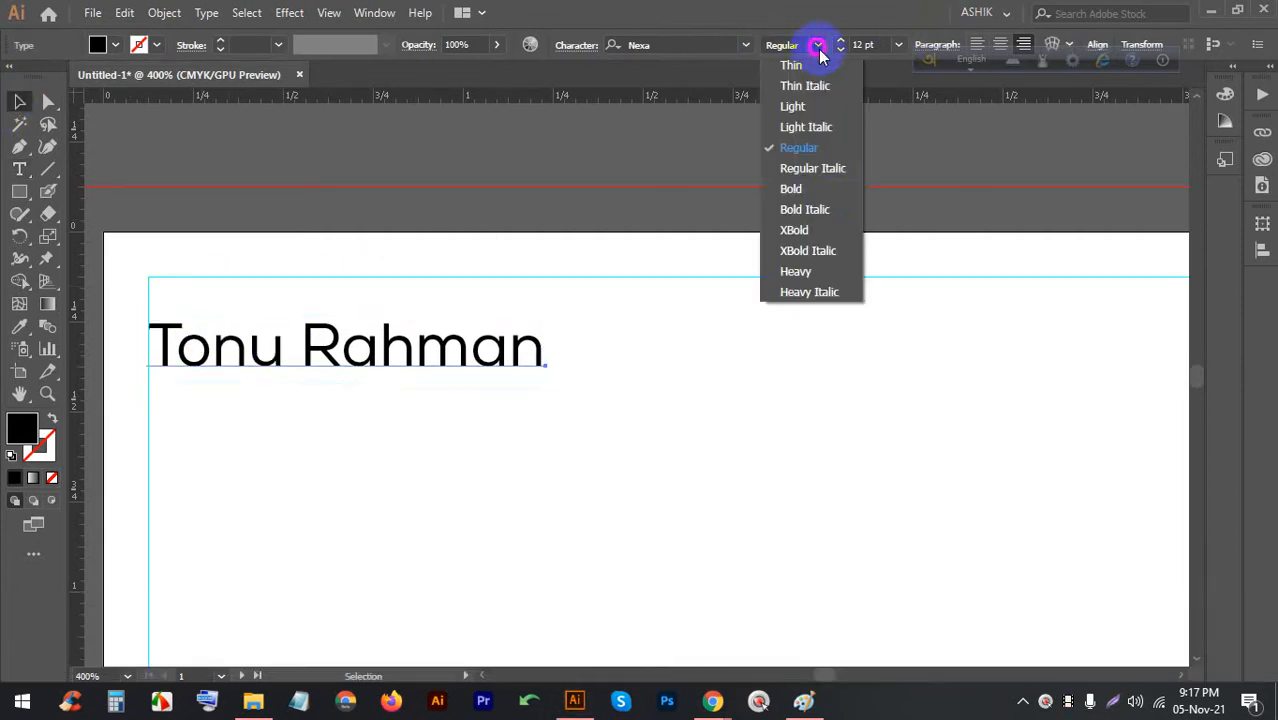
left_click(828, 192)
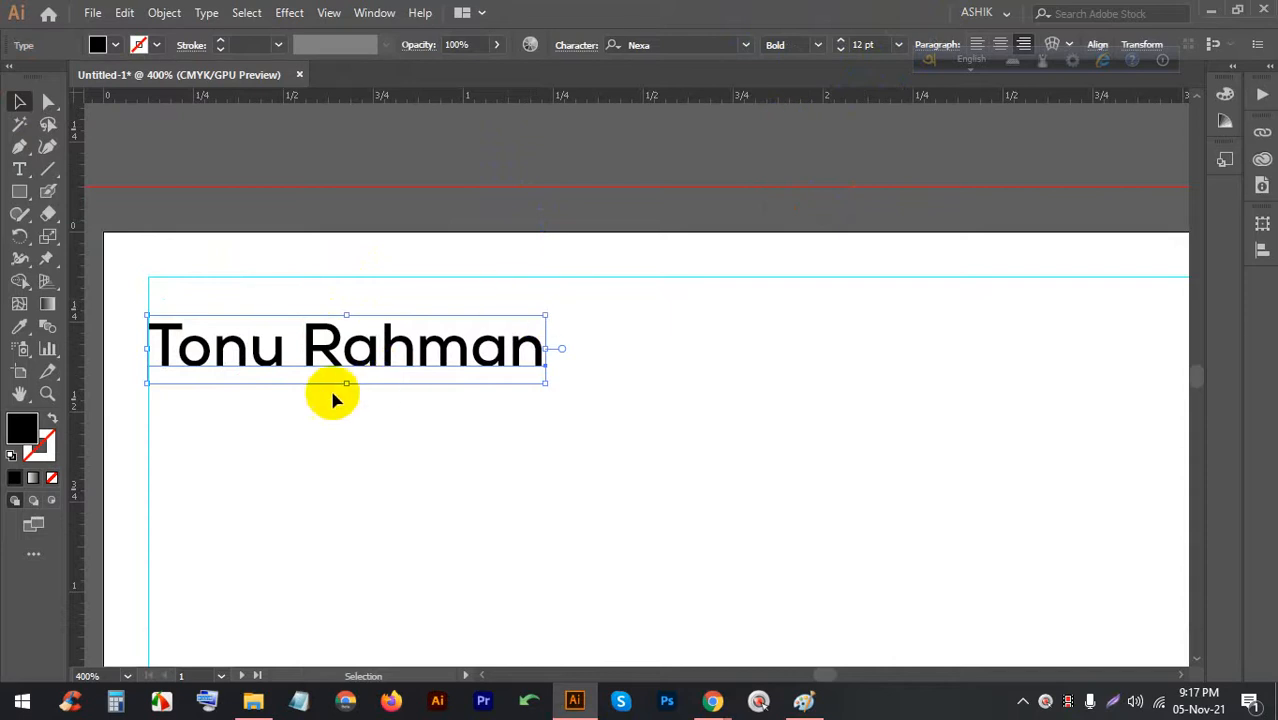
left_click_drag(292, 362, 226, 420)
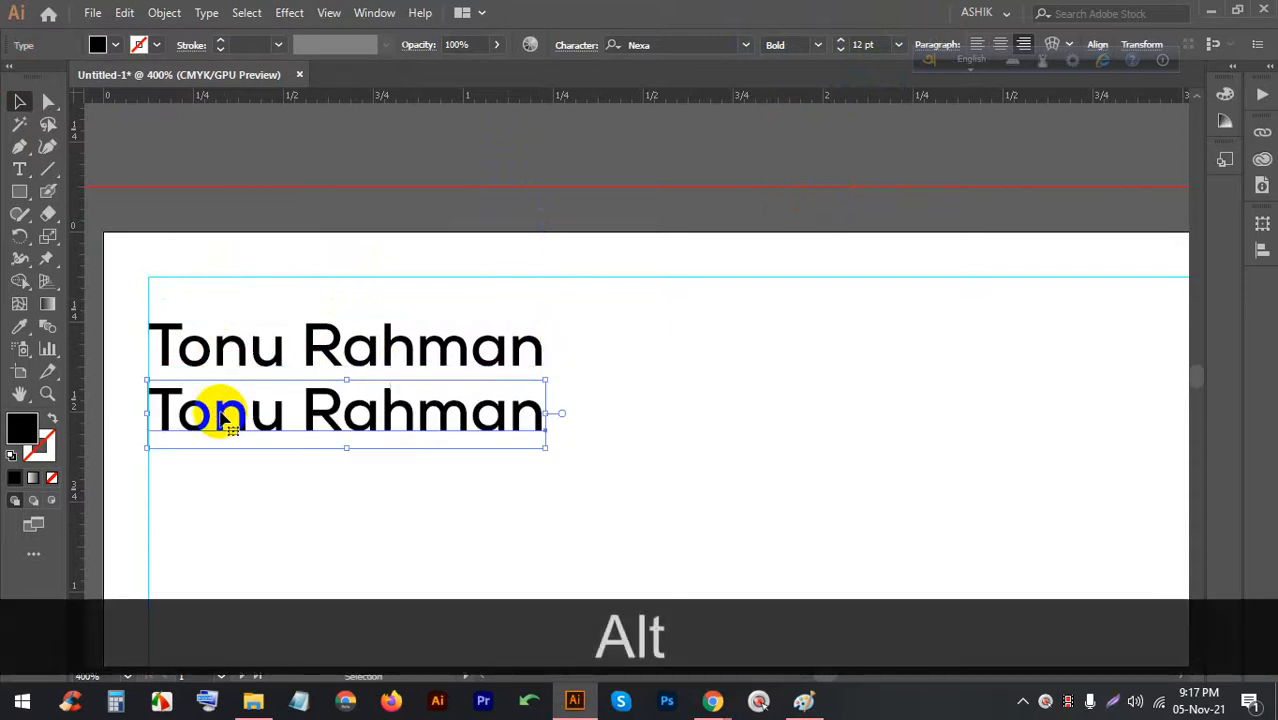
Change the copy to 'IT Officer' at 6 pt, aligned left under the name
triple_click(220, 412)
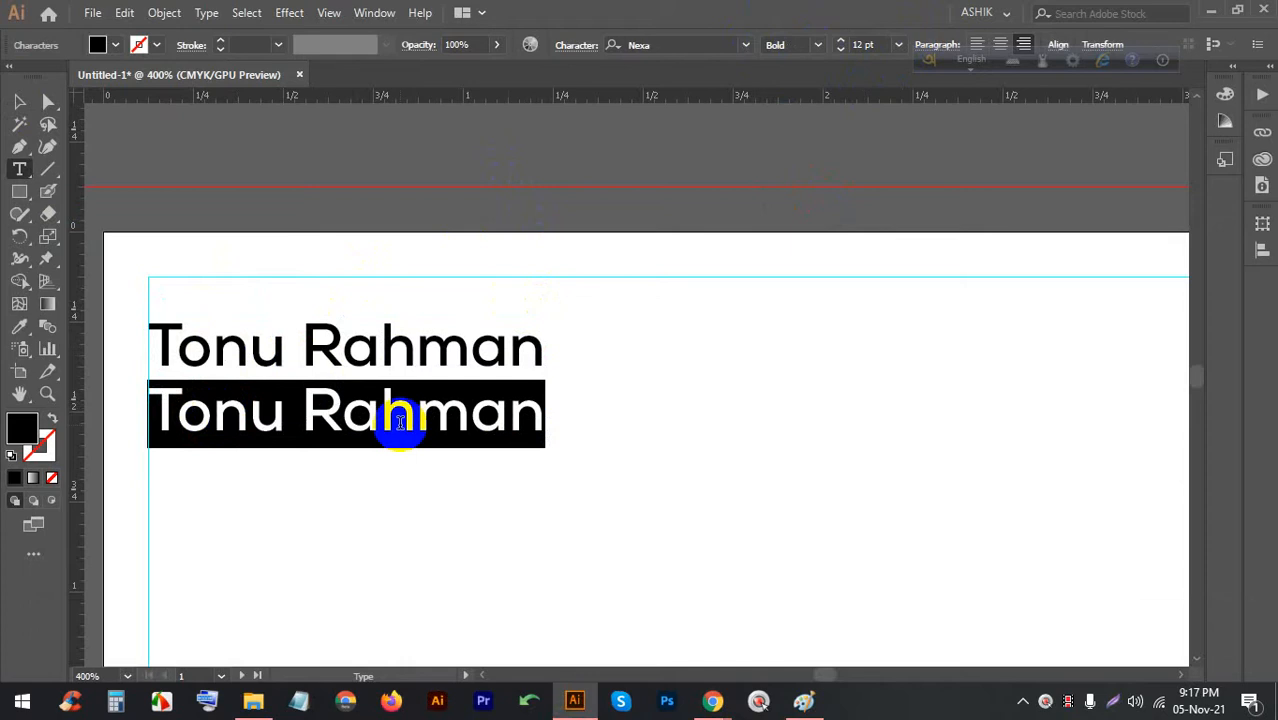
type("IT Off")
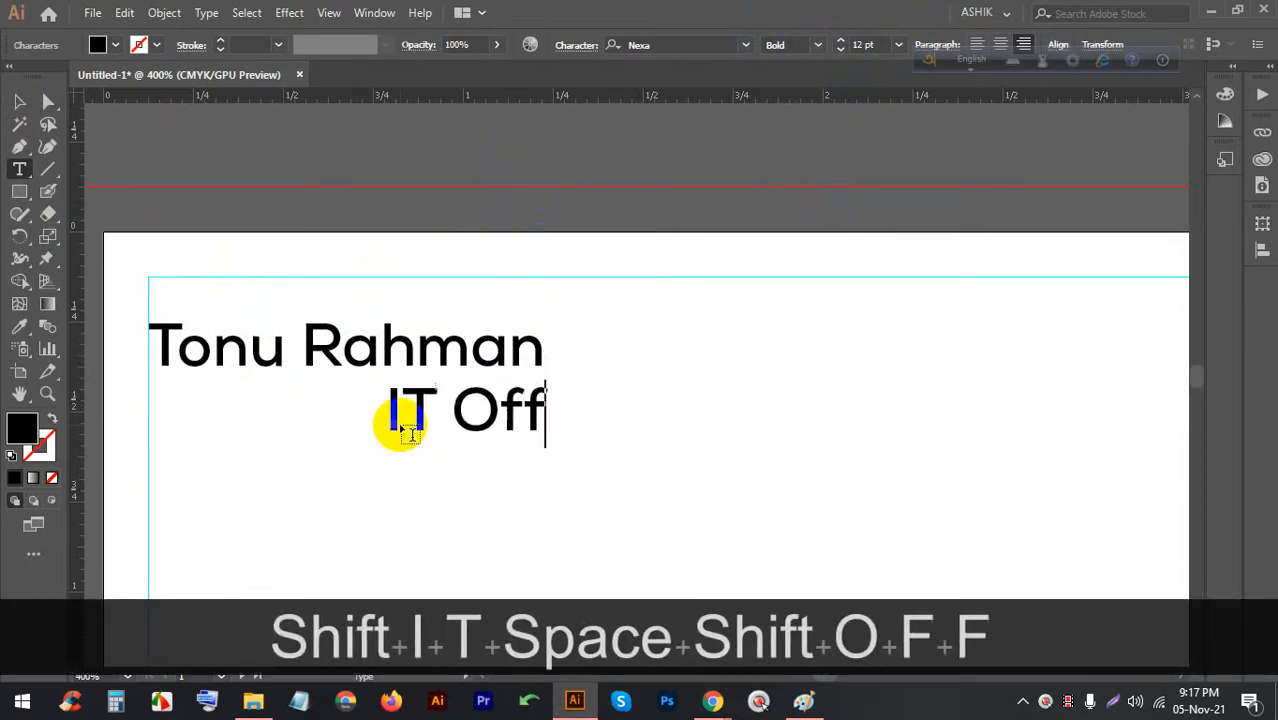
type("icer")
key("Escape")
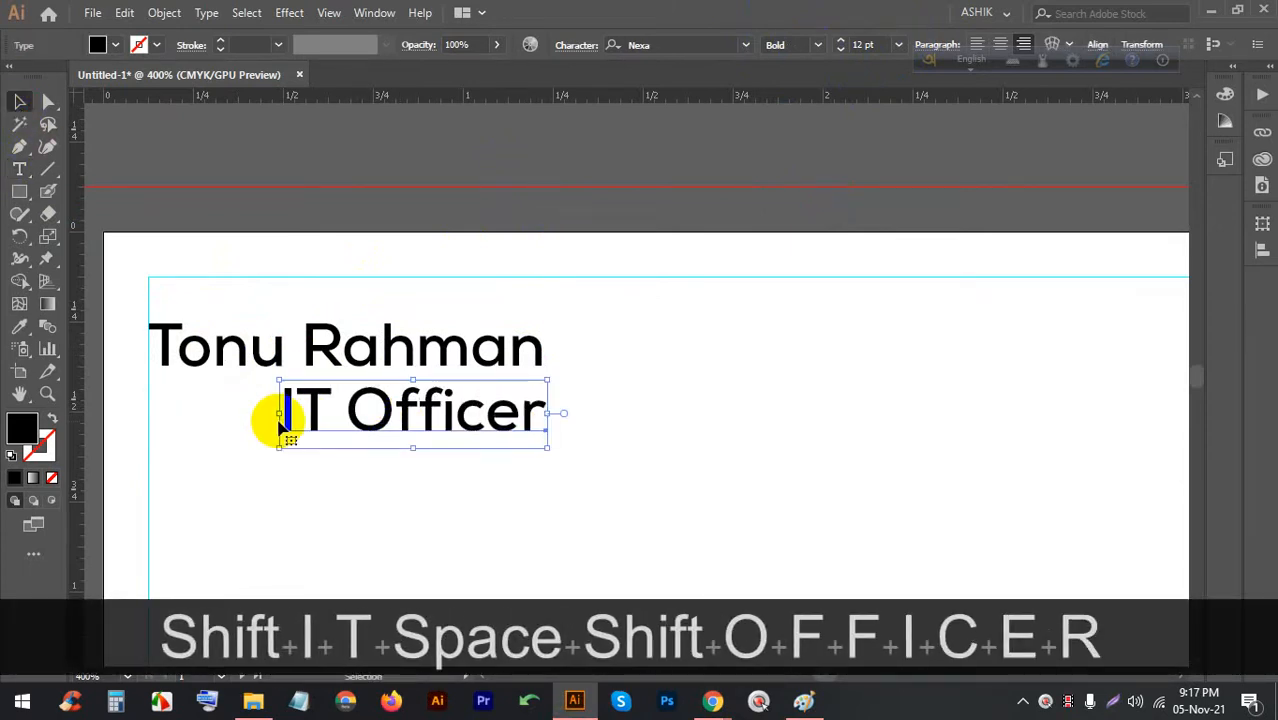
left_click_drag(283, 425, 158, 425)
left_click(898, 44)
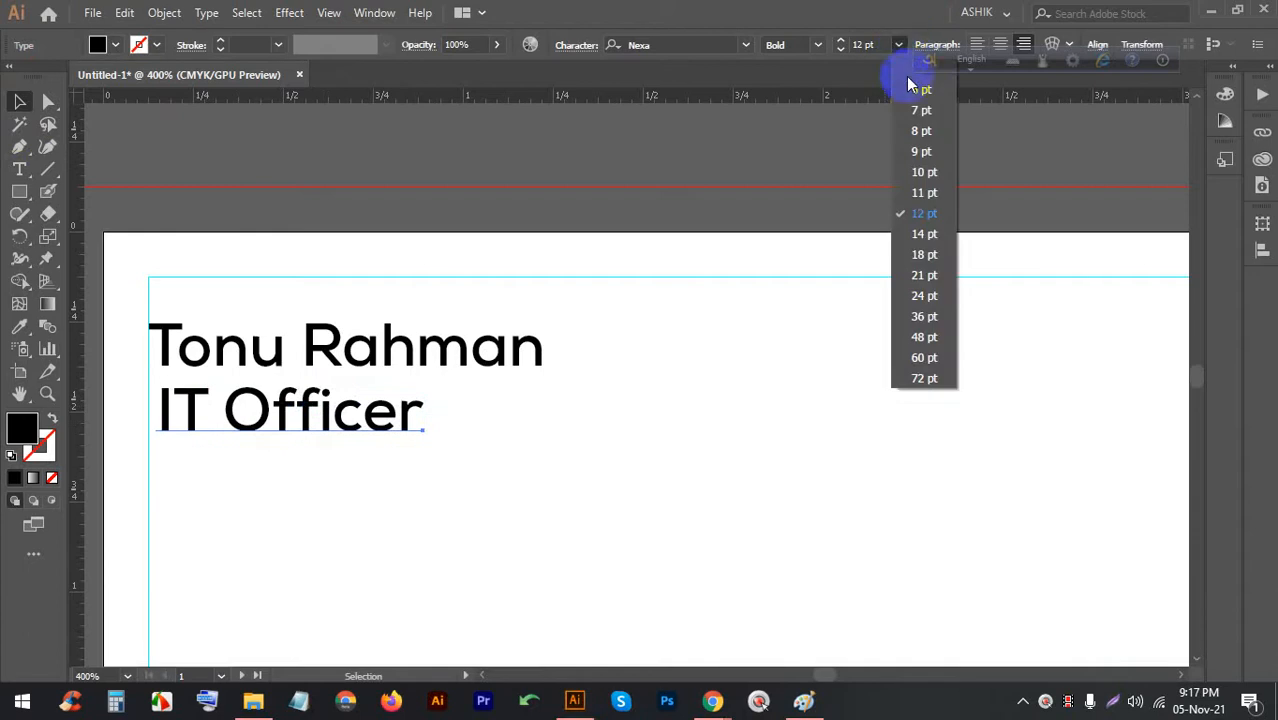
left_click(918, 89)
left_click_drag(337, 434, 200, 418)
scroll(268, 278, "down", 3, "alt")
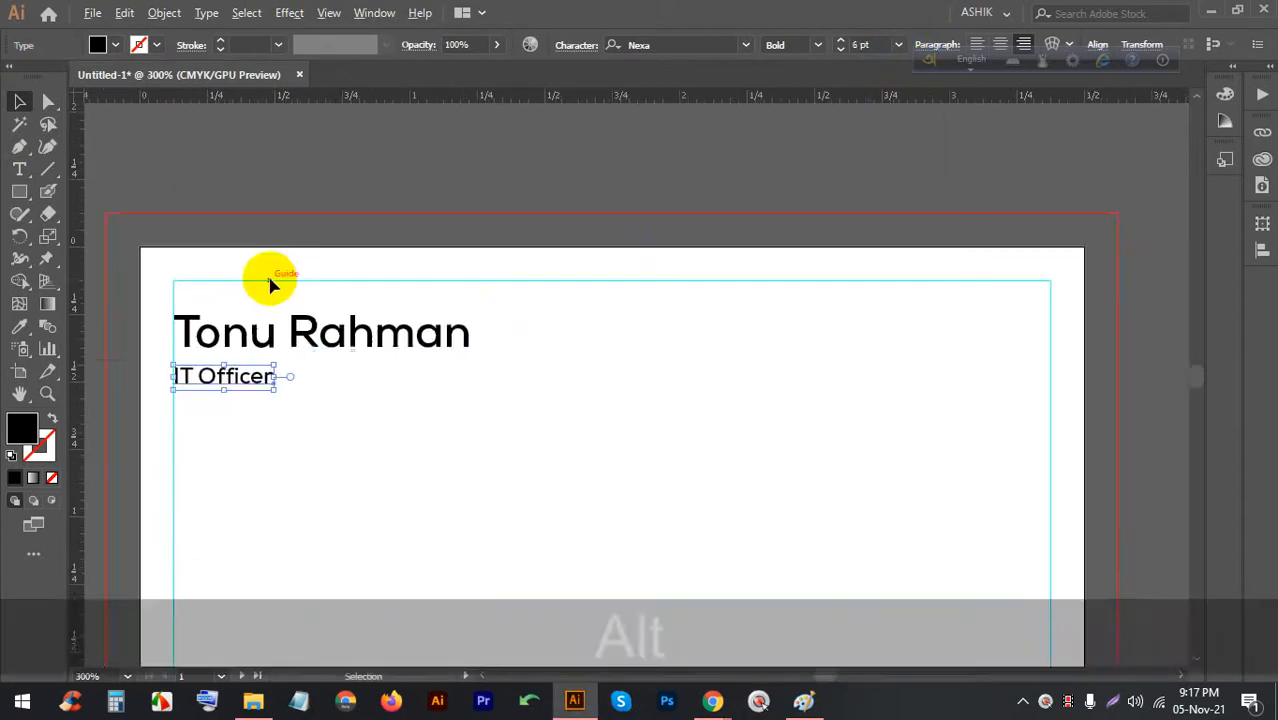
scroll(222, 342, "up", 2, "alt")
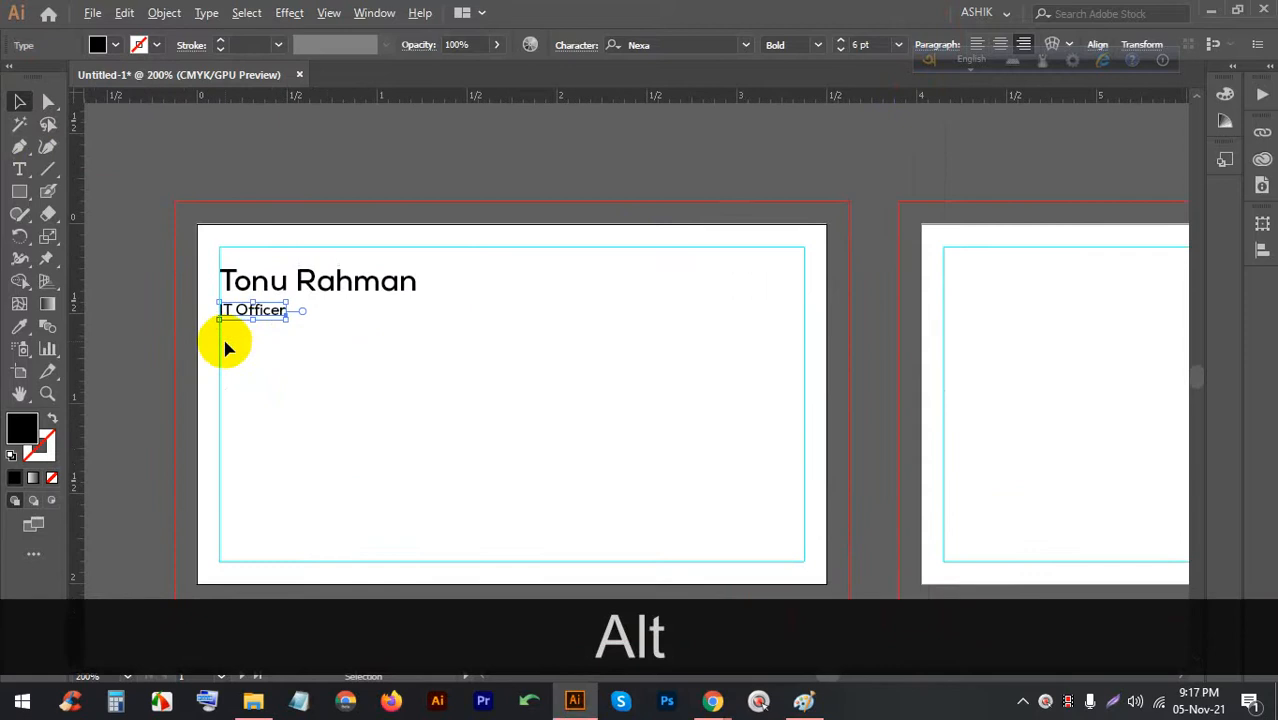
Add a 'Phone:' line with a contact number, aligned to the left margin
left_click(28, 172)
scroll(148, 238, "down", 1)
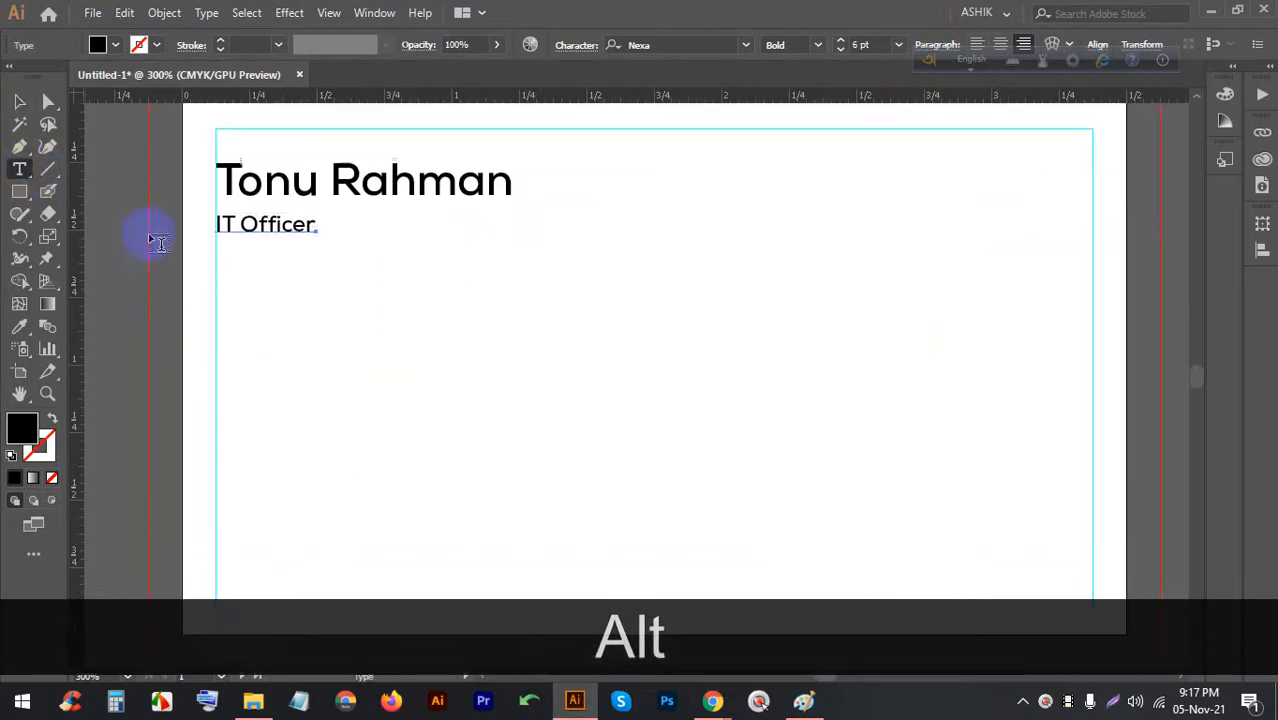
left_click(252, 312)
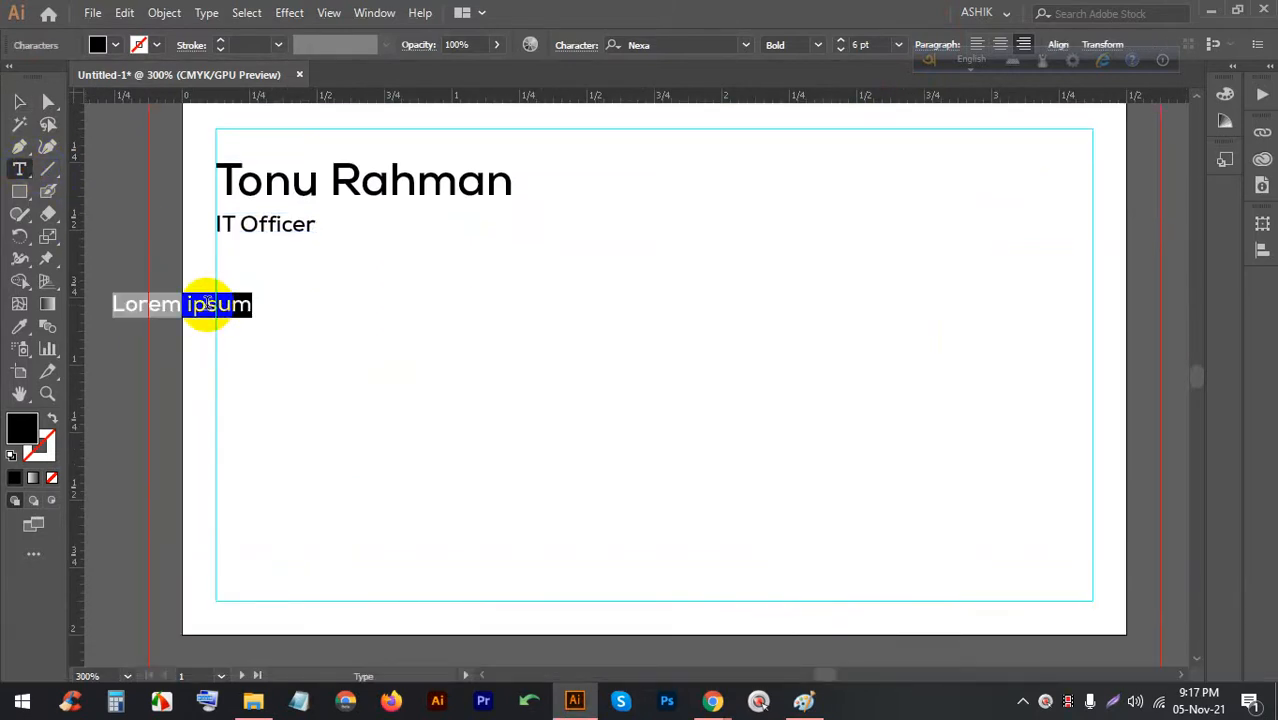
left_click(19, 102)
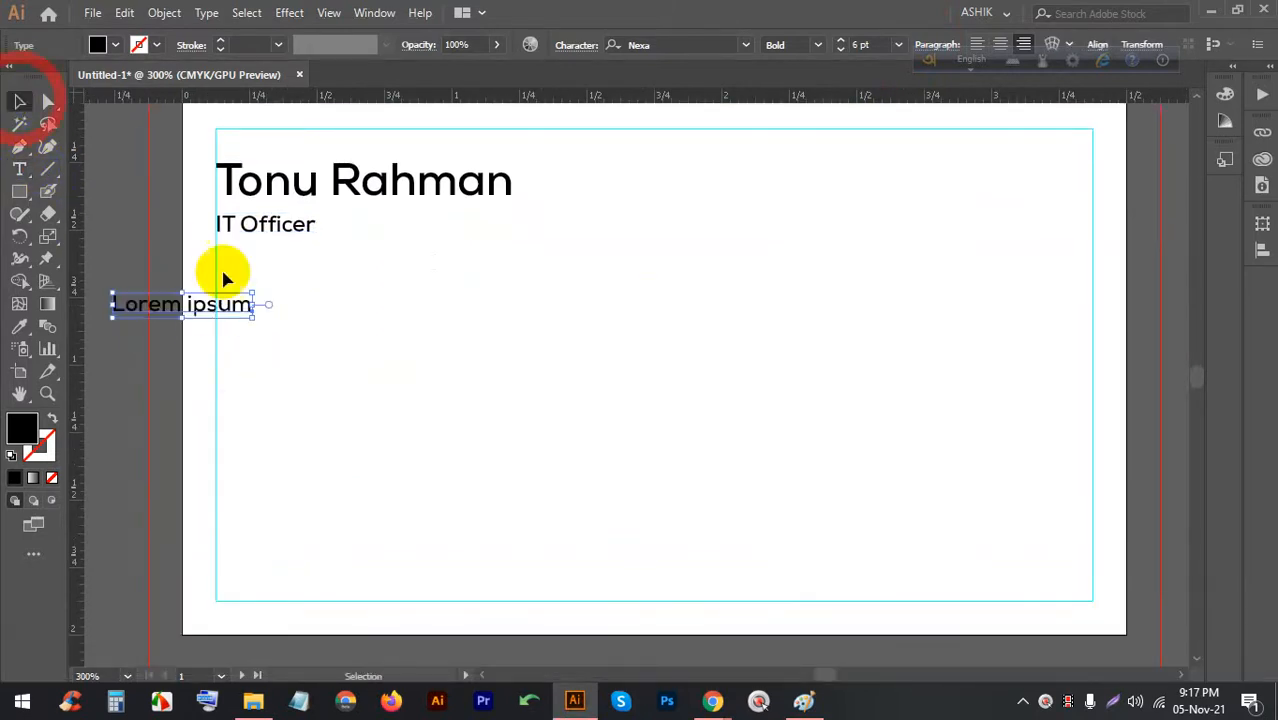
left_click_drag(212, 305, 278, 311)
double_click(240, 311)
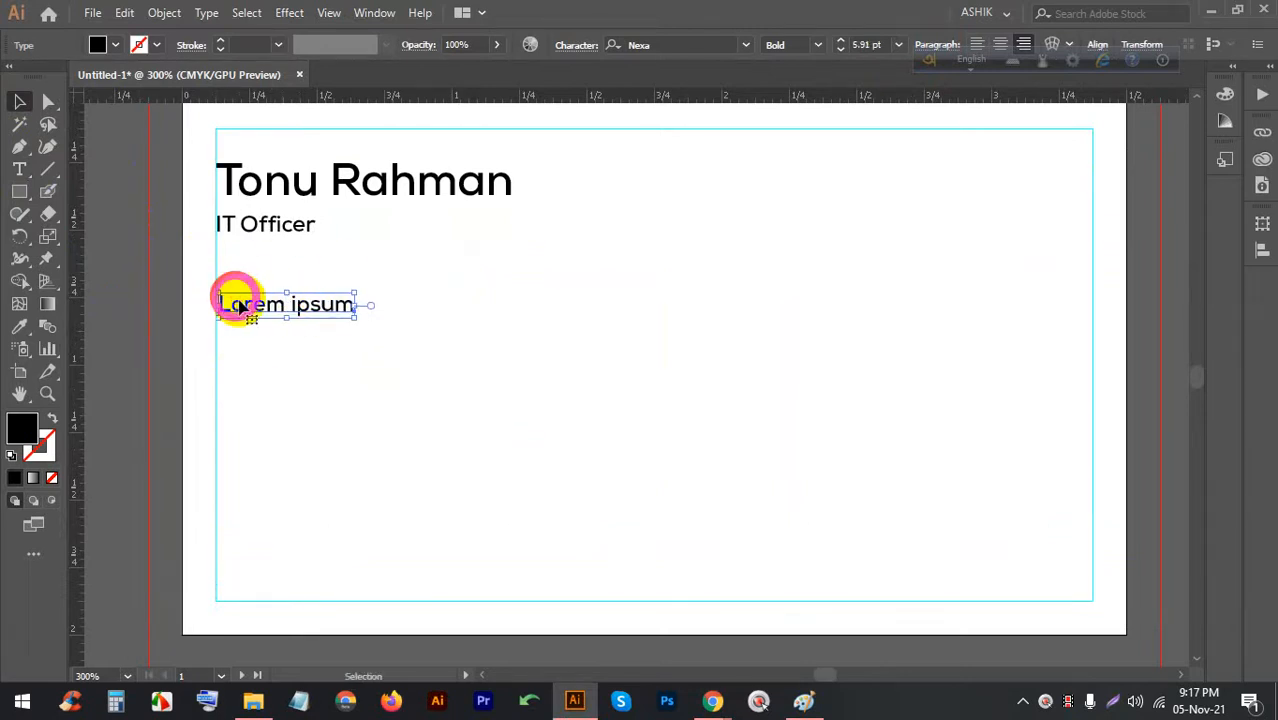
triple_click(240, 311)
type("P")
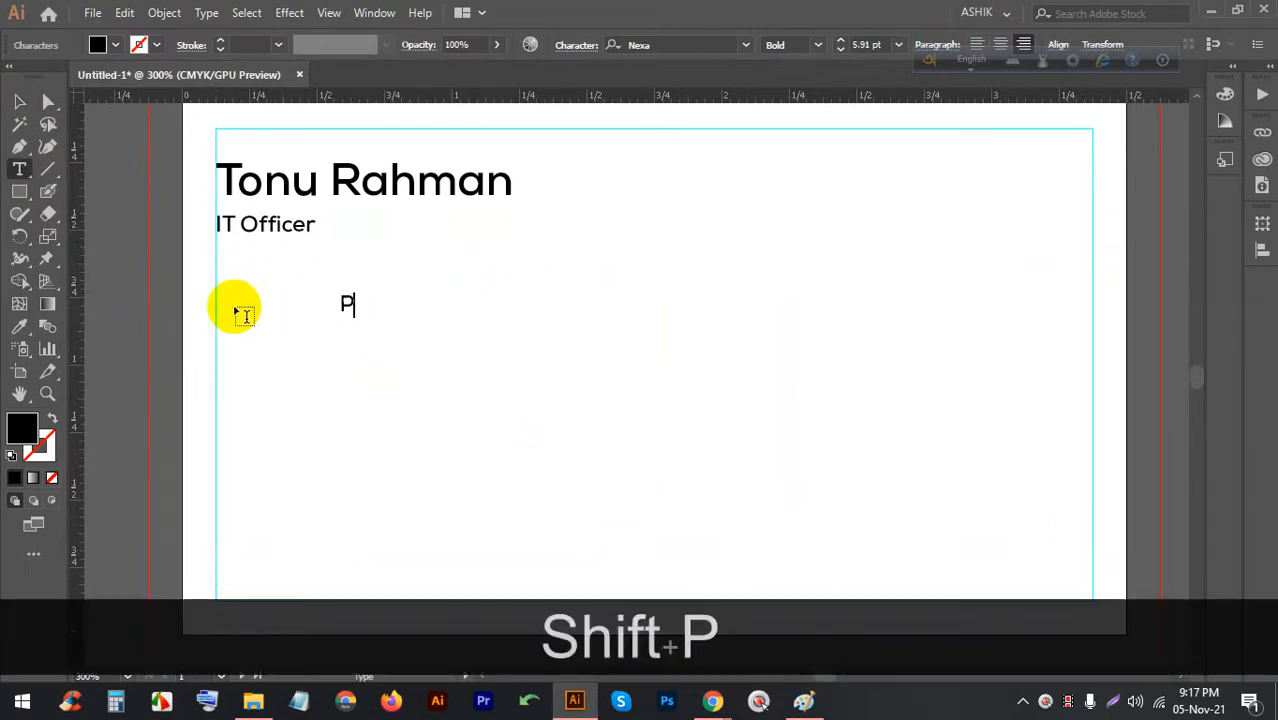
type("hone: ")
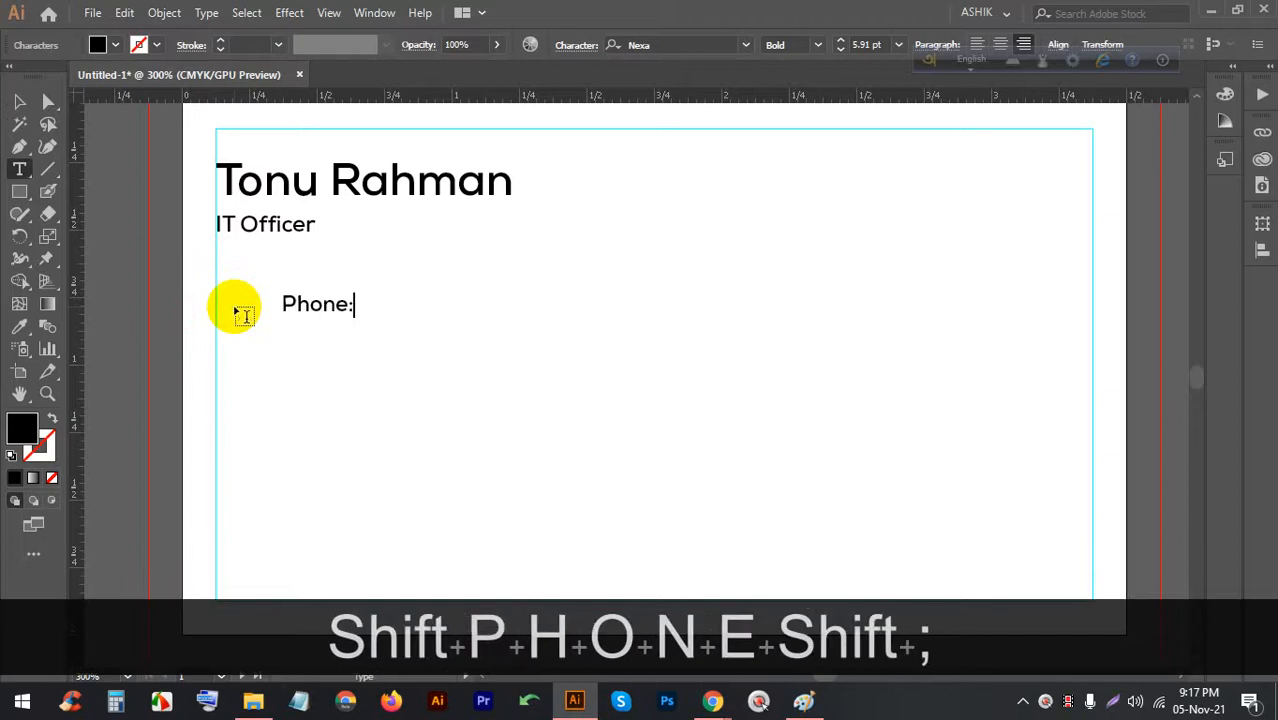
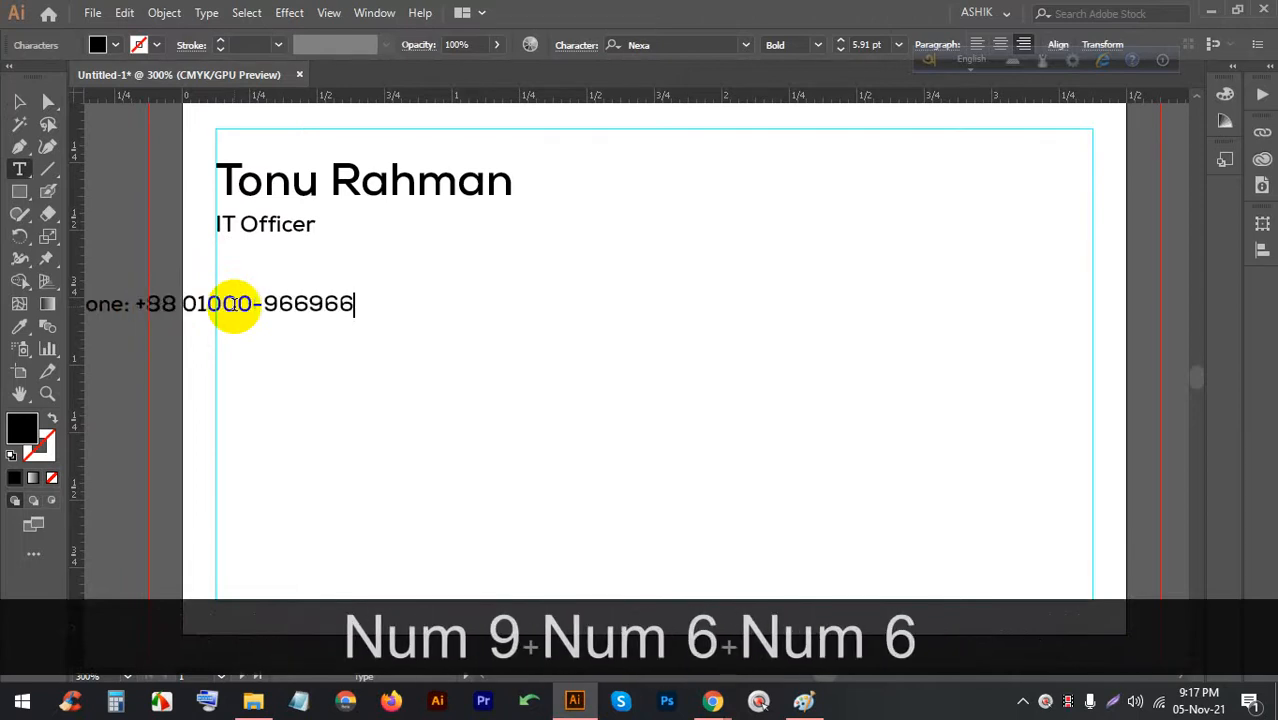
left_click(18, 101)
left_click_drag(271, 300, 427, 310)
scroll(300, 330, "up", 3)
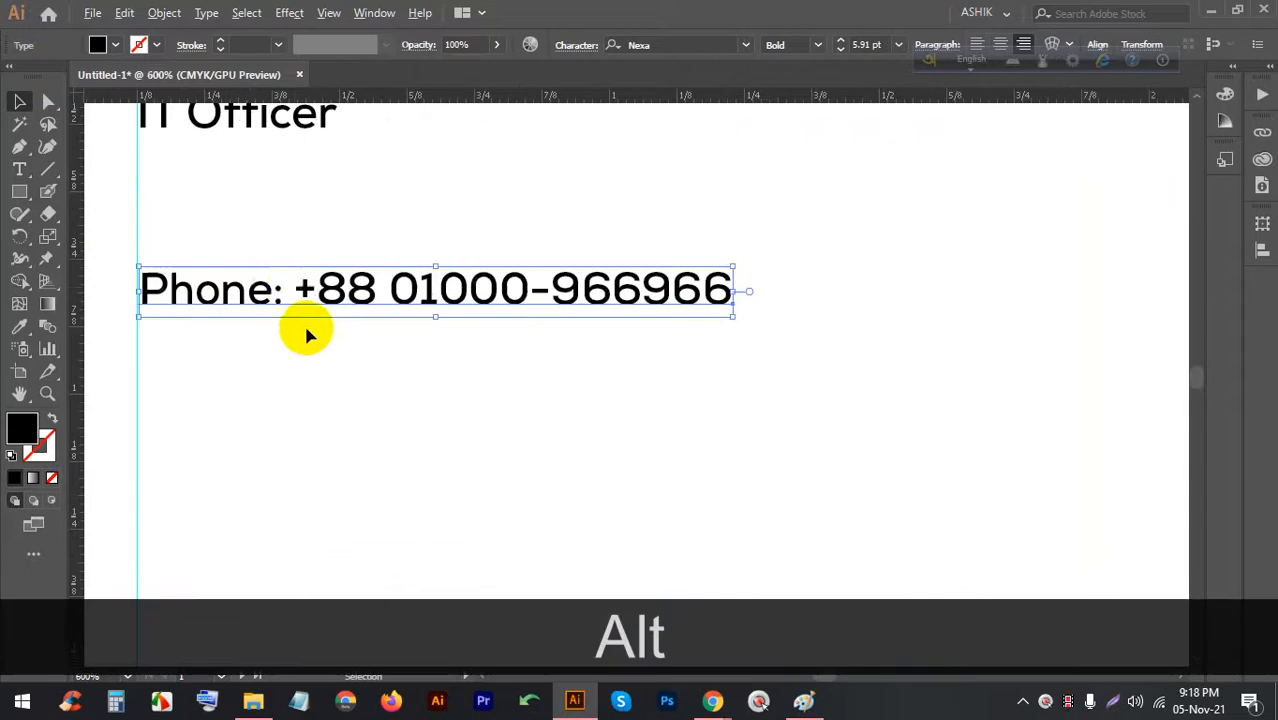
Set the phone number to Regular weight, leaving the Phone label bold
double_click(303, 290)
triple_click(303, 290)
left_click_drag(297, 290, 812, 280)
left_click(817, 44)
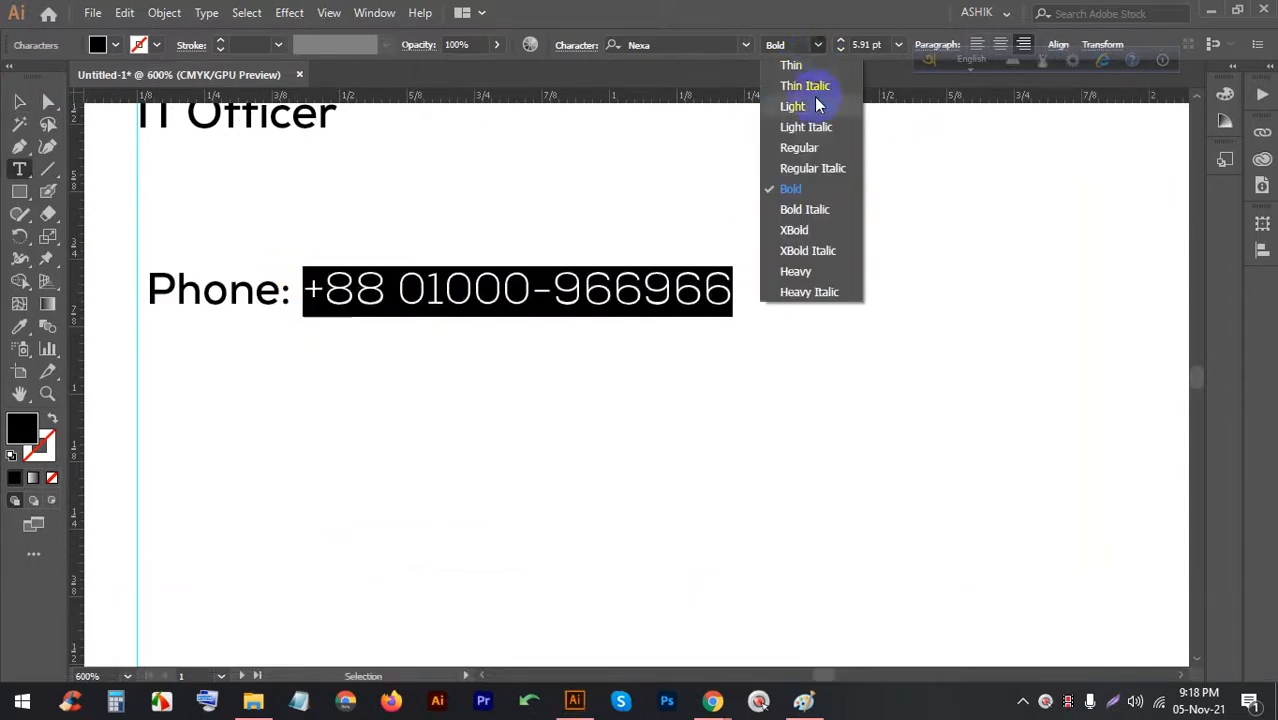
left_click(813, 149)
key("ctrl+shift+a")
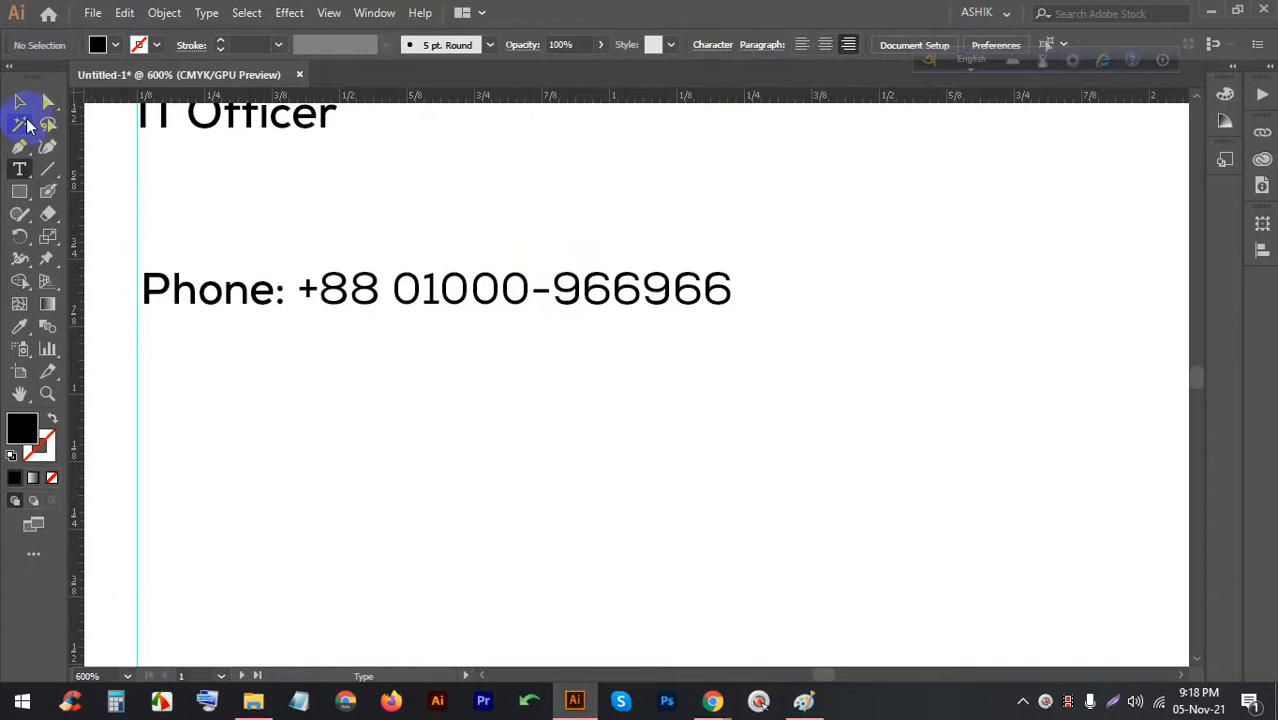
left_click(20, 101)
Duplicate the phone line below and change its label to 'E-mail'
left_click_drag(173, 290, 168, 328)
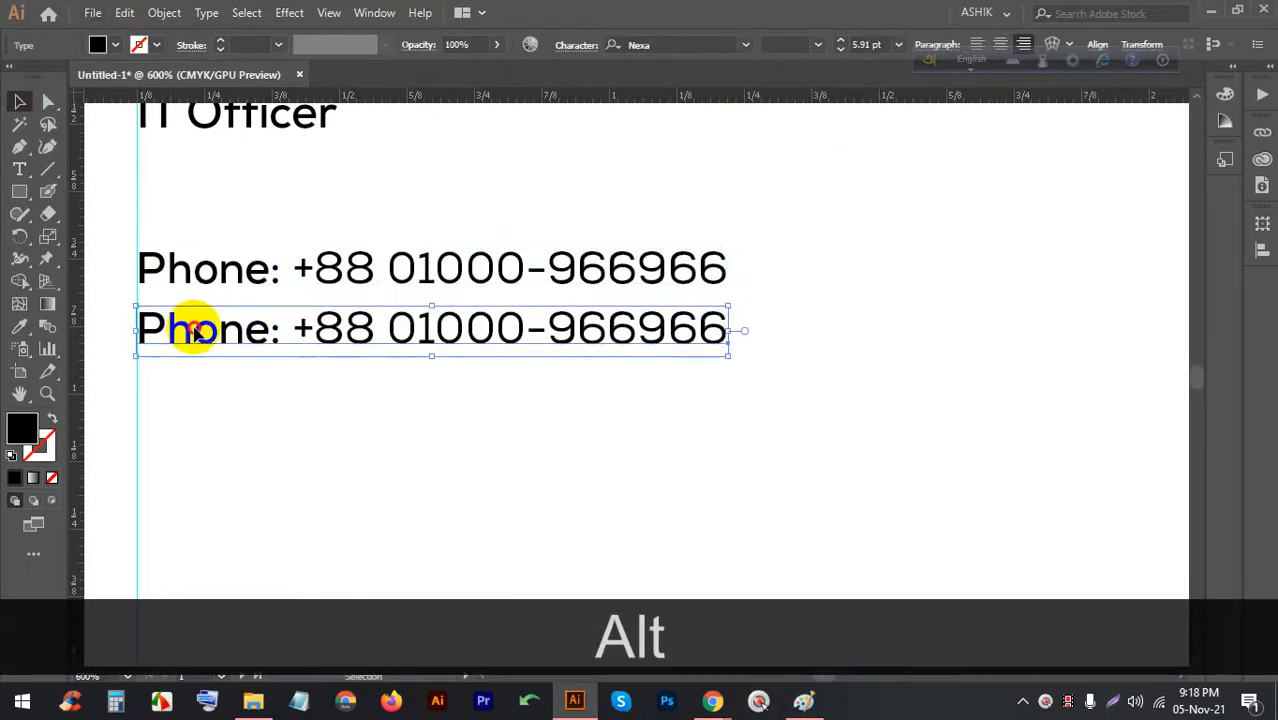
triple_click(188, 326)
left_click(257, 330)
left_click_drag(260, 330, 106, 326)
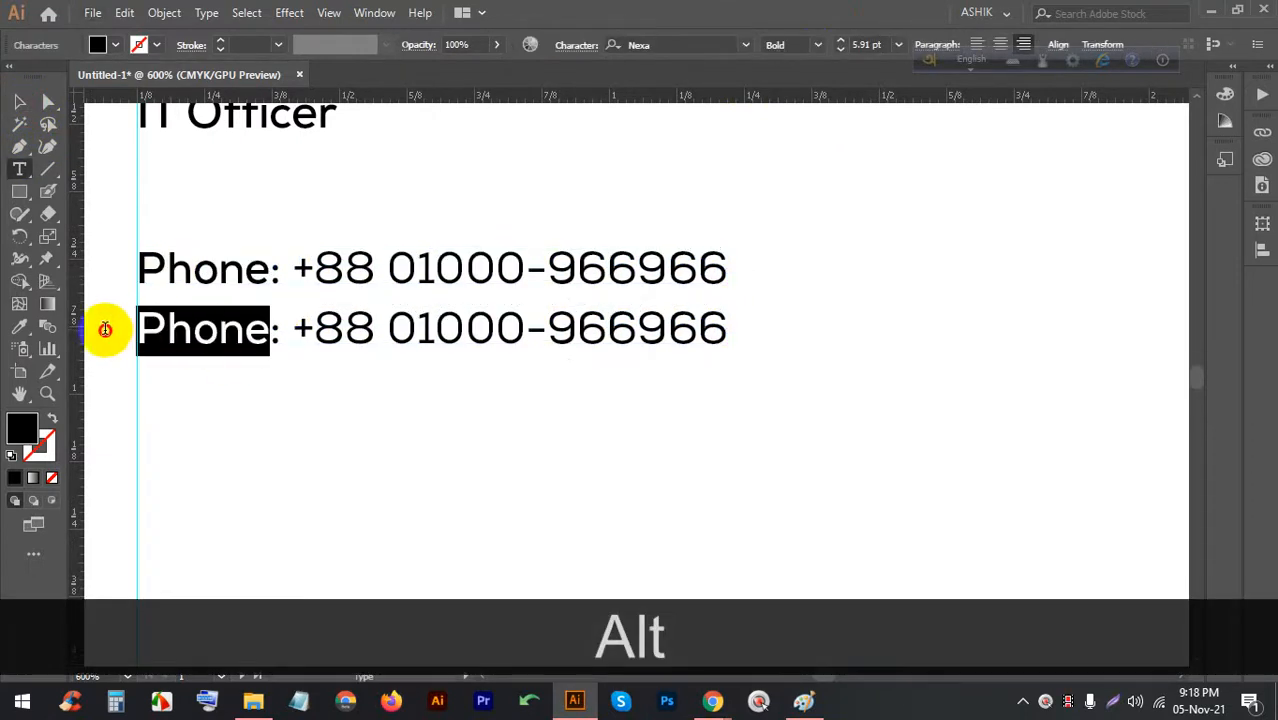
left_click(174, 326)
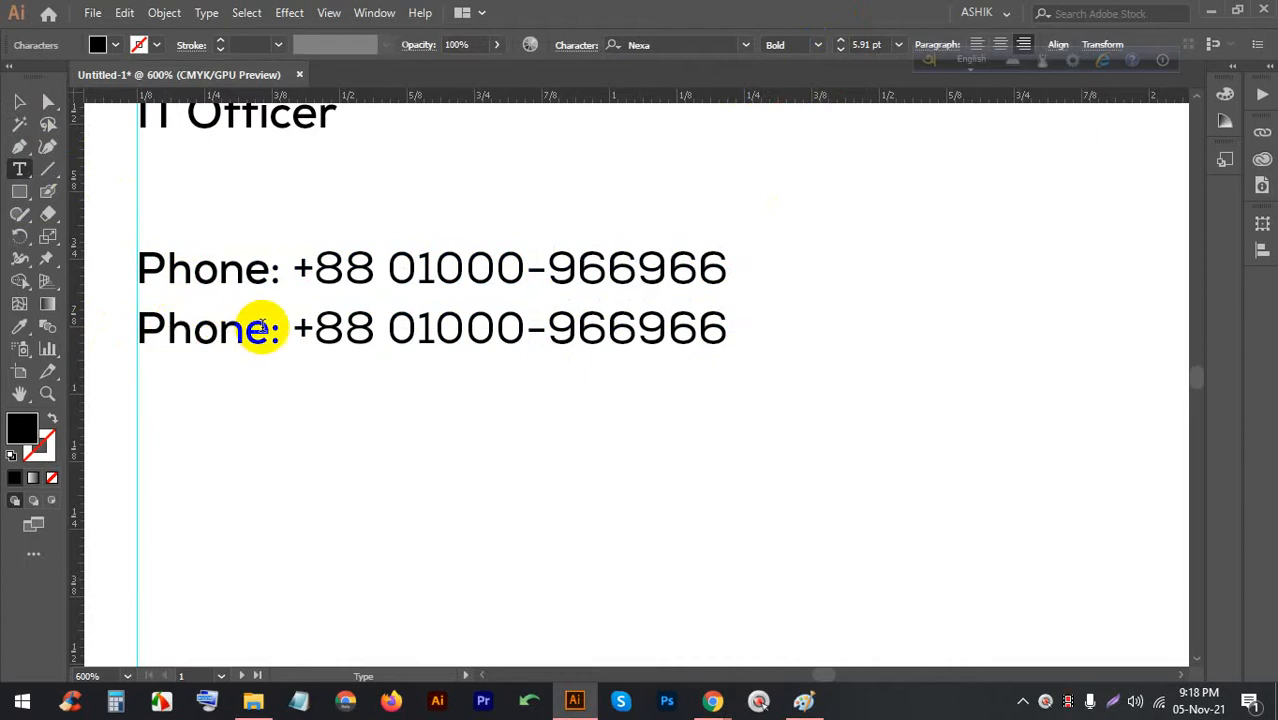
left_click_drag(268, 330, 145, 322)
type("E")
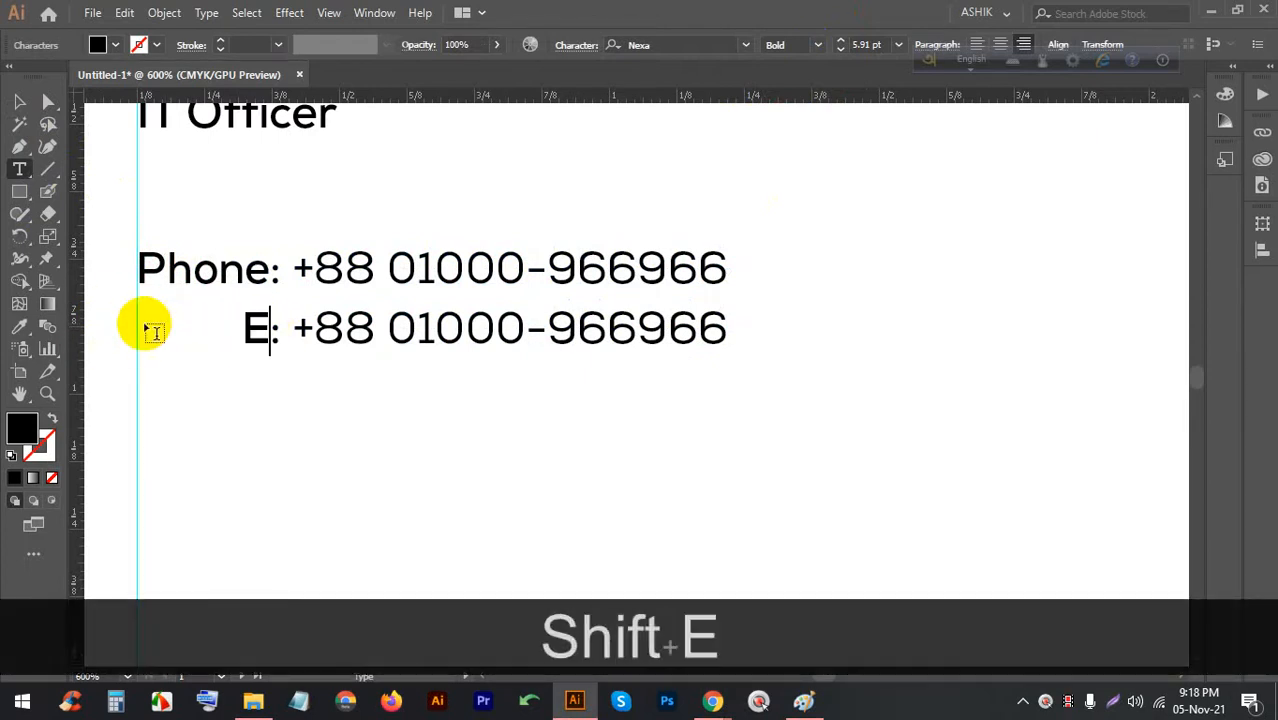
type("-mail")
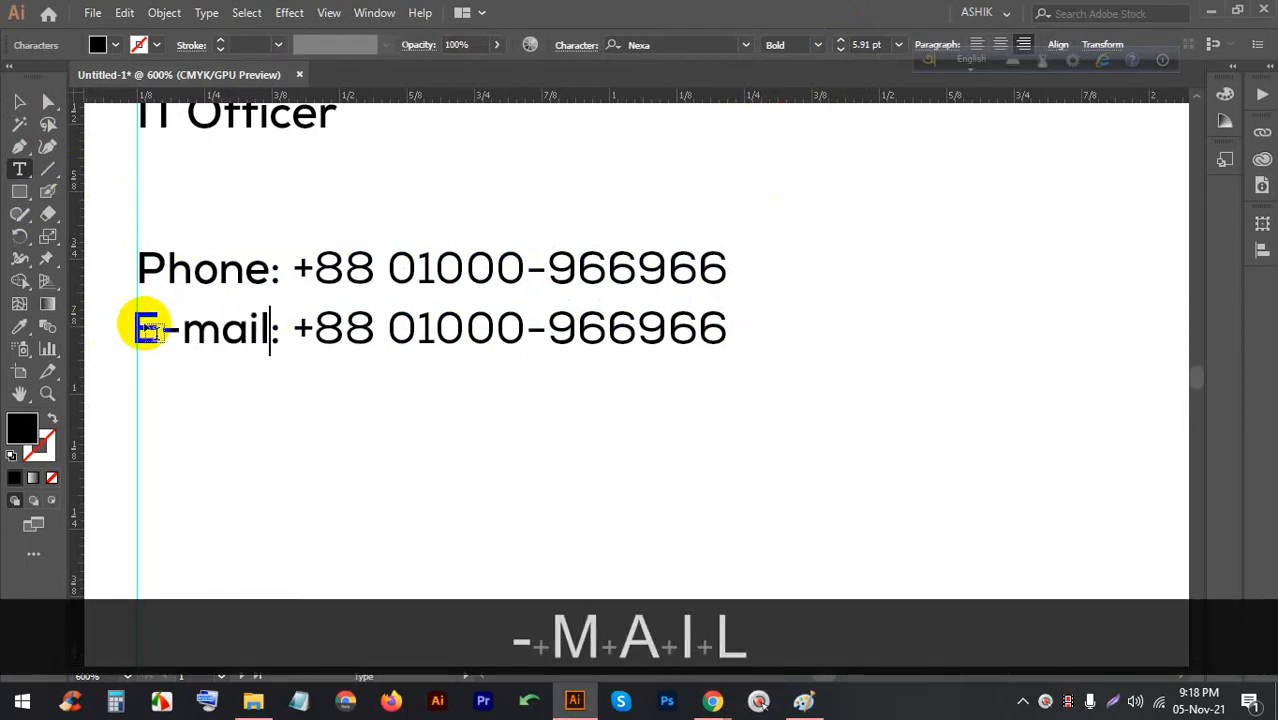
left_click(18, 101)
left_click_drag(171, 326, 188, 321)
Replace the copied number with a placeholder e-mail address
triple_click(323, 330)
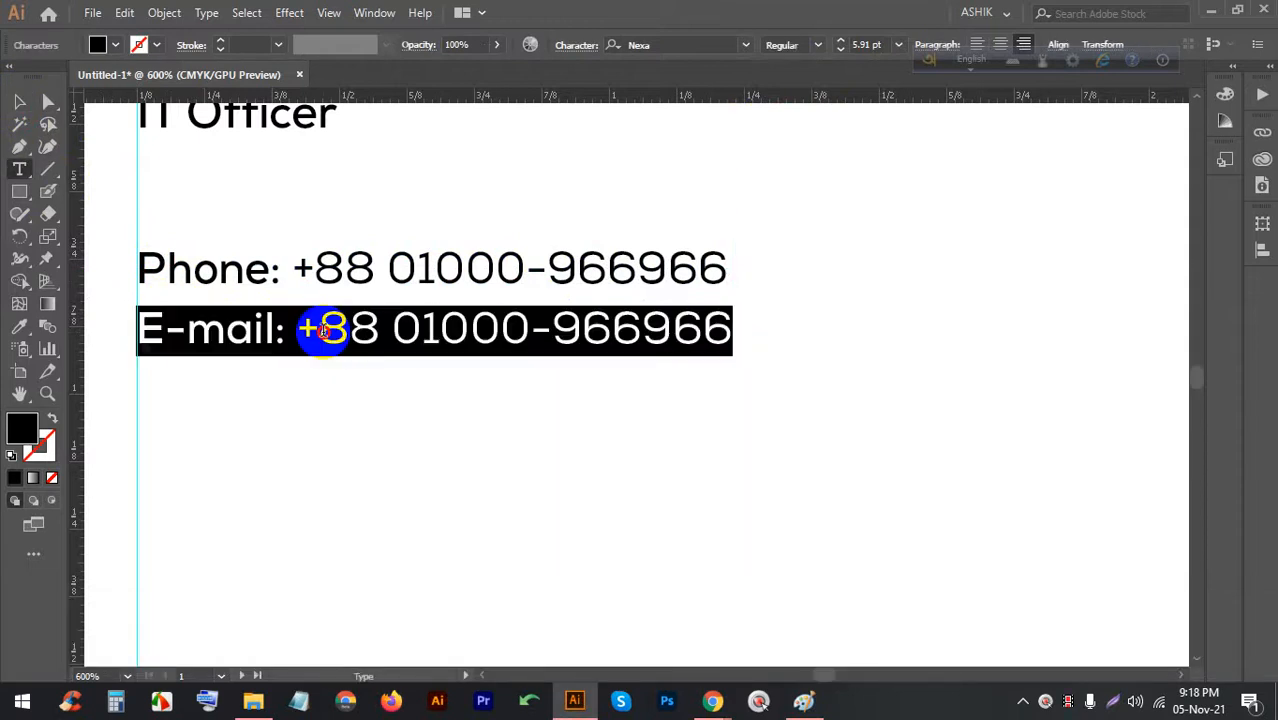
left_click_drag(300, 333, 842, 334)
type("y")
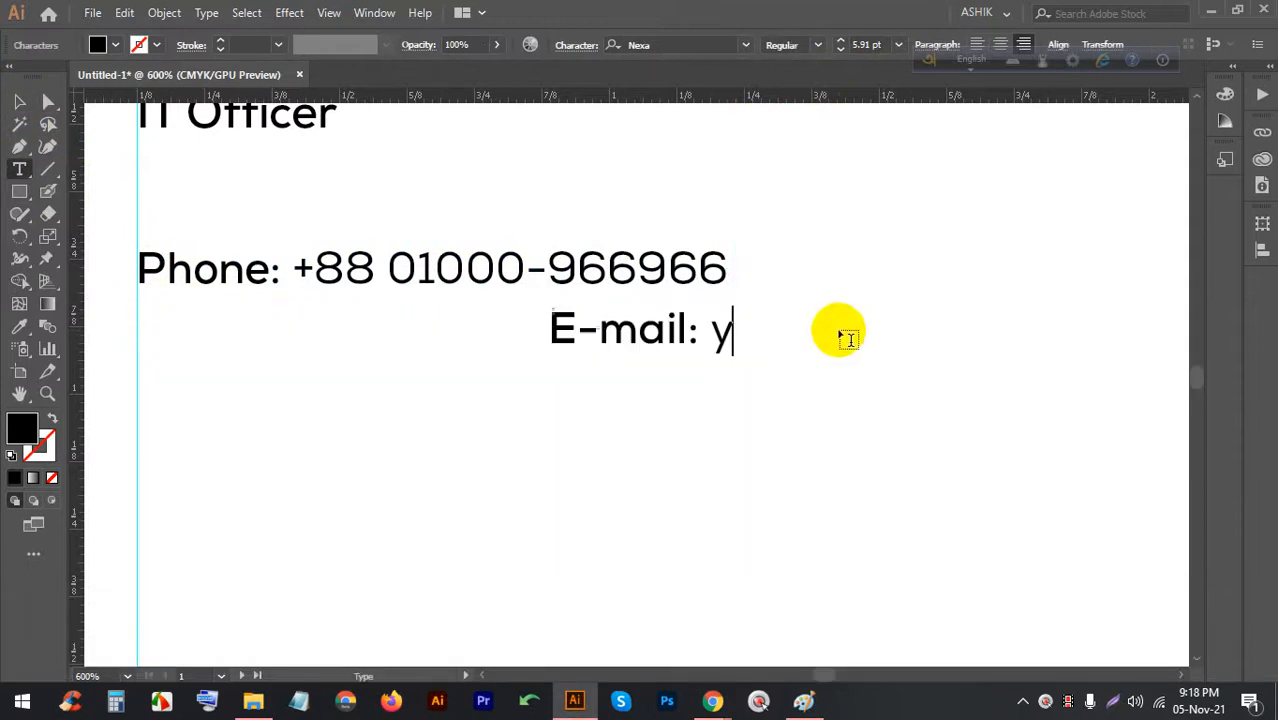
type("ourmai")
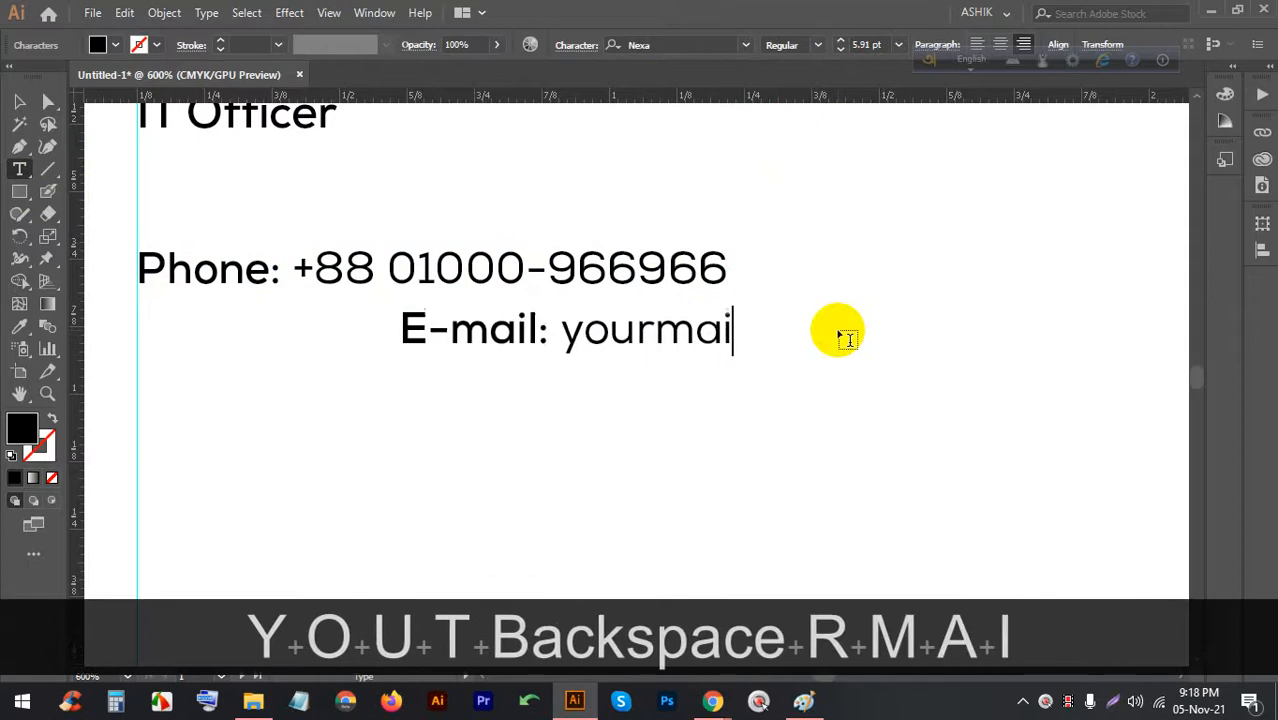
type("l.co")
key("BackSpace")
key("BackSpace")
key("BackSpace")
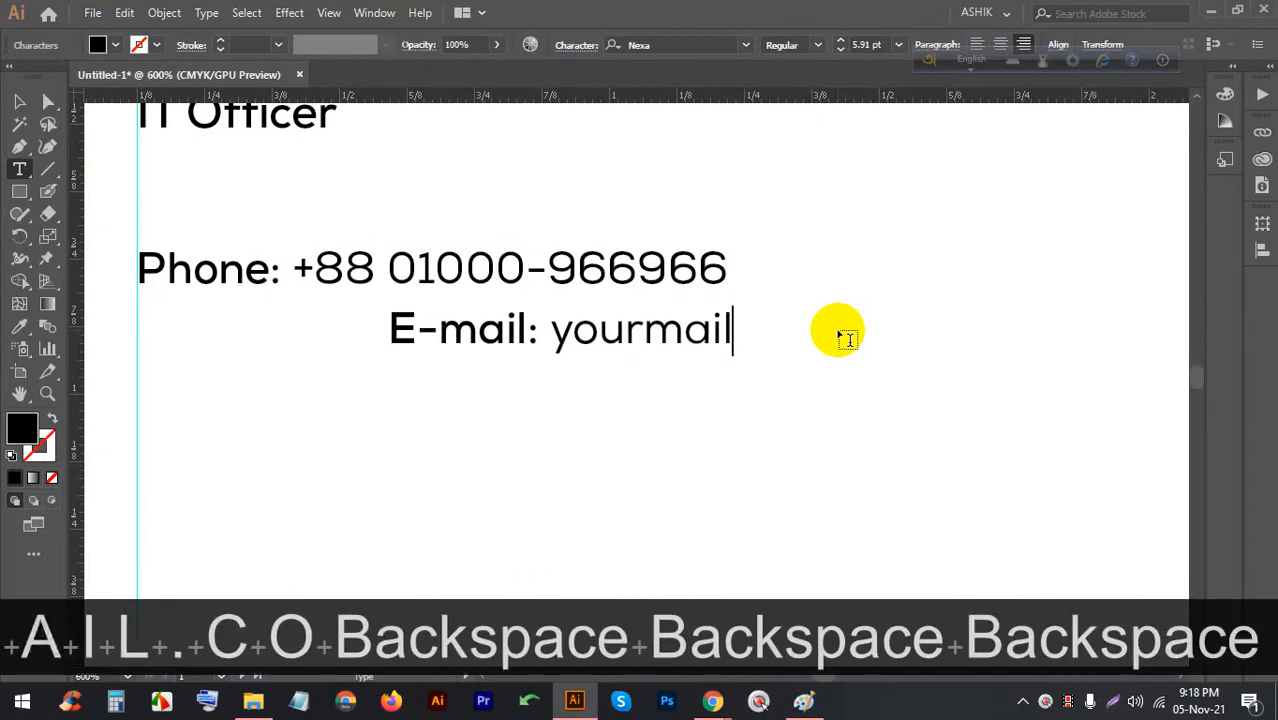
type("@gamil.com")
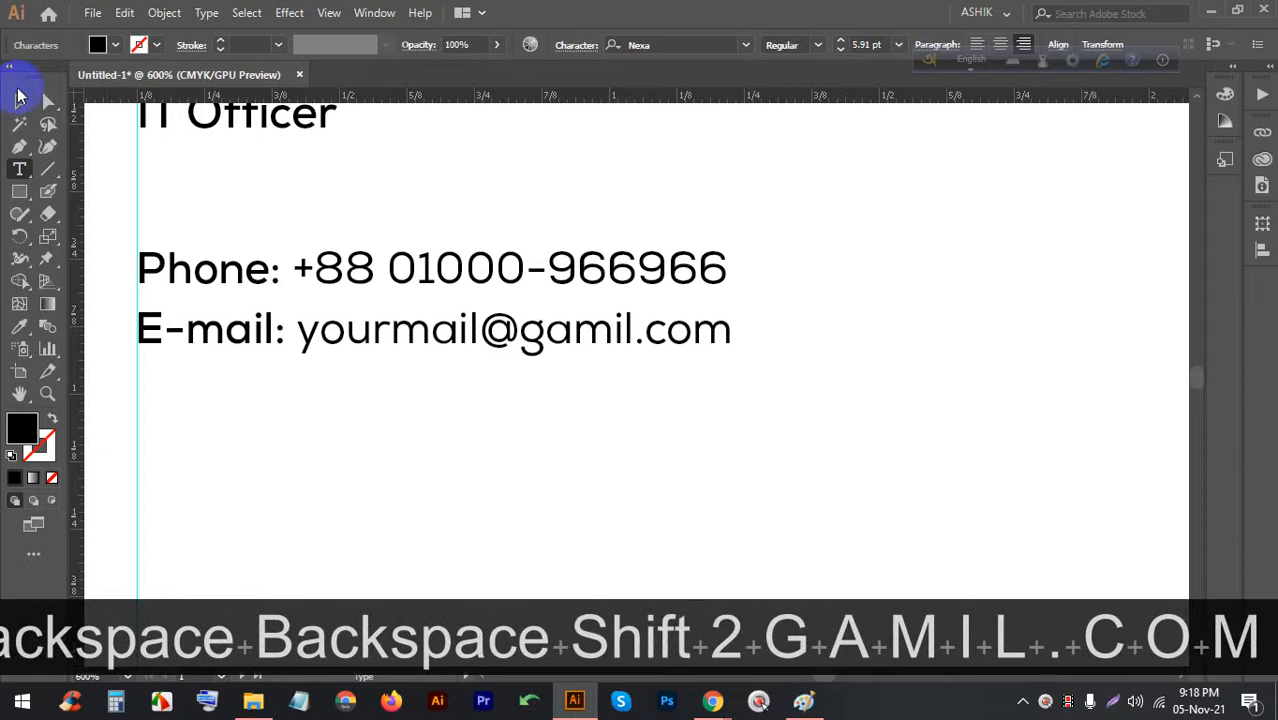
left_click(19, 101)
left_click(380, 438)
Draw a thin full-width rectangle below the e-mail line as a divider
scroll(380, 438, "down", 4)
scroll(351, 337, "up", 2)
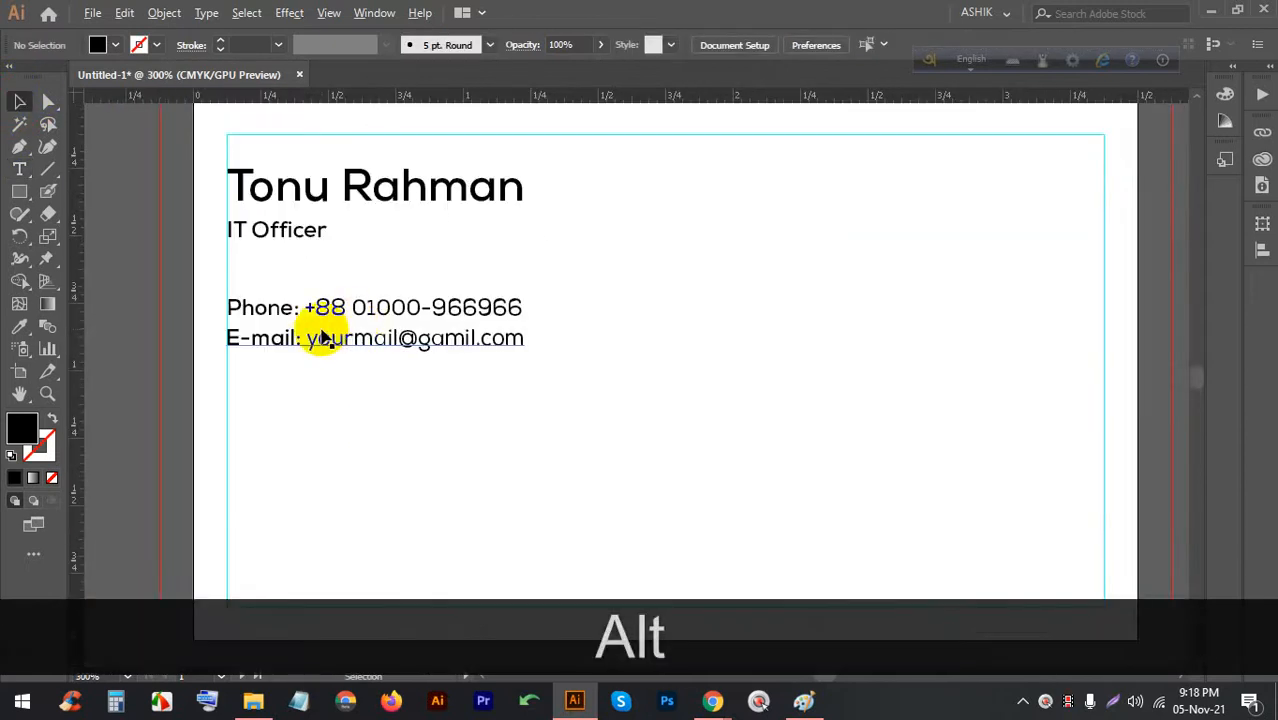
scroll(262, 352, "down", 1)
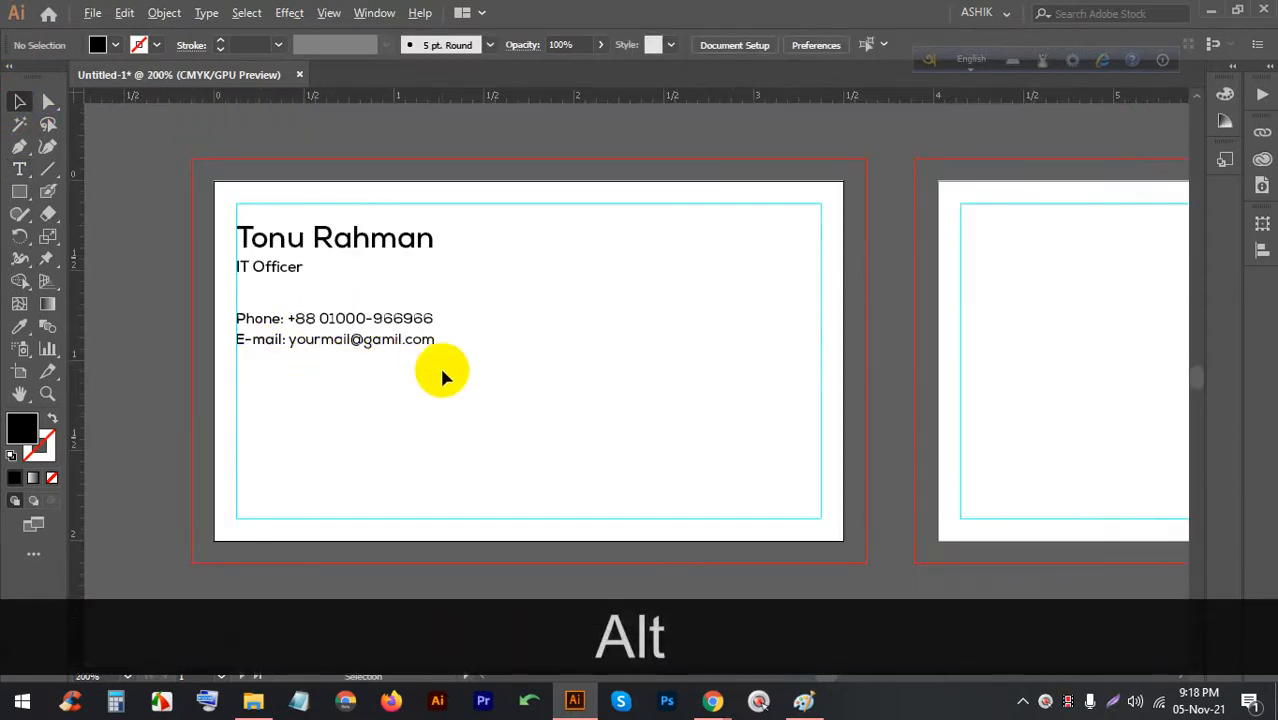
left_click(19, 191)
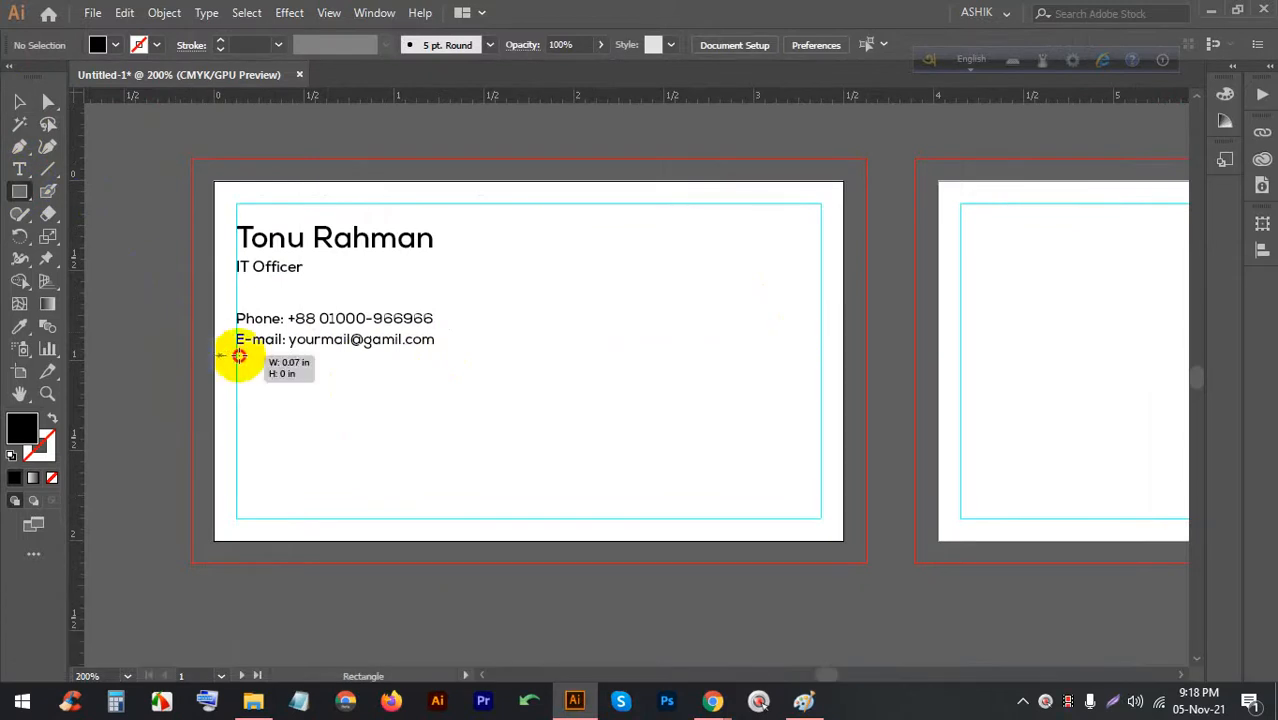
left_click_drag(240, 355, 843, 356)
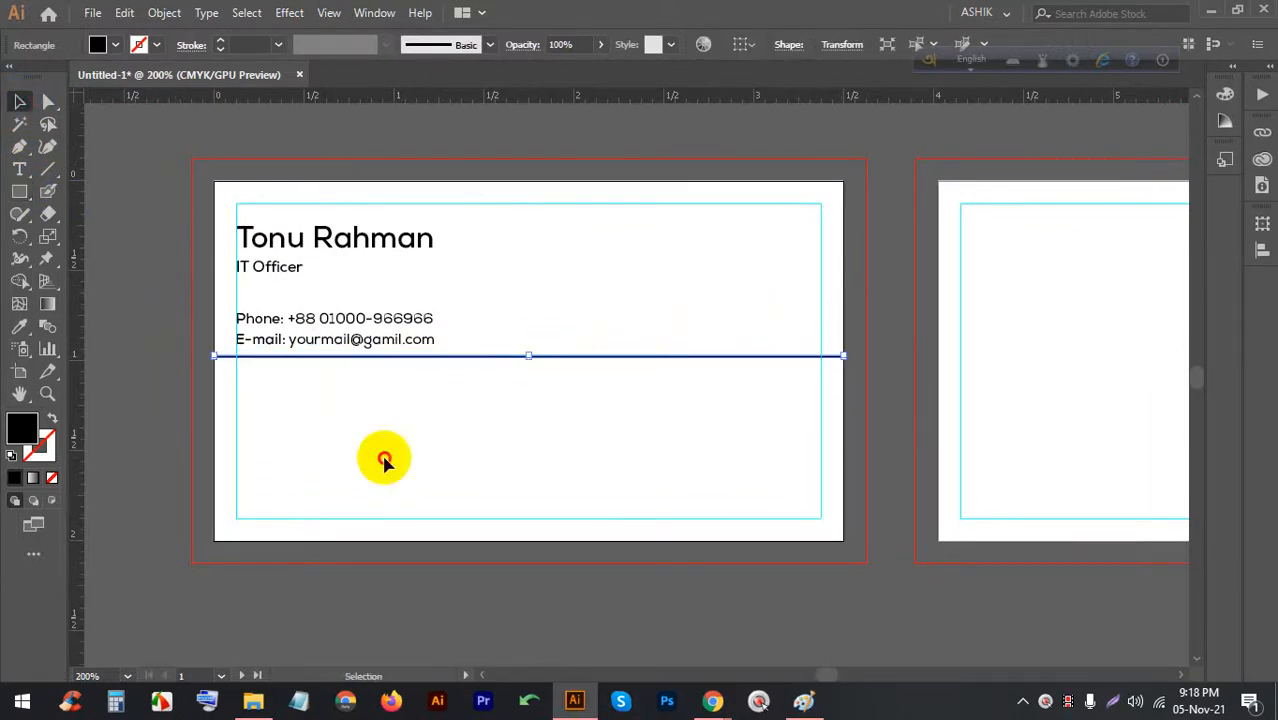
Nudge the contact text and divider down, then fine-tune the text position
left_click_drag(357, 408, 300, 334)
key("Down")
key("Down")
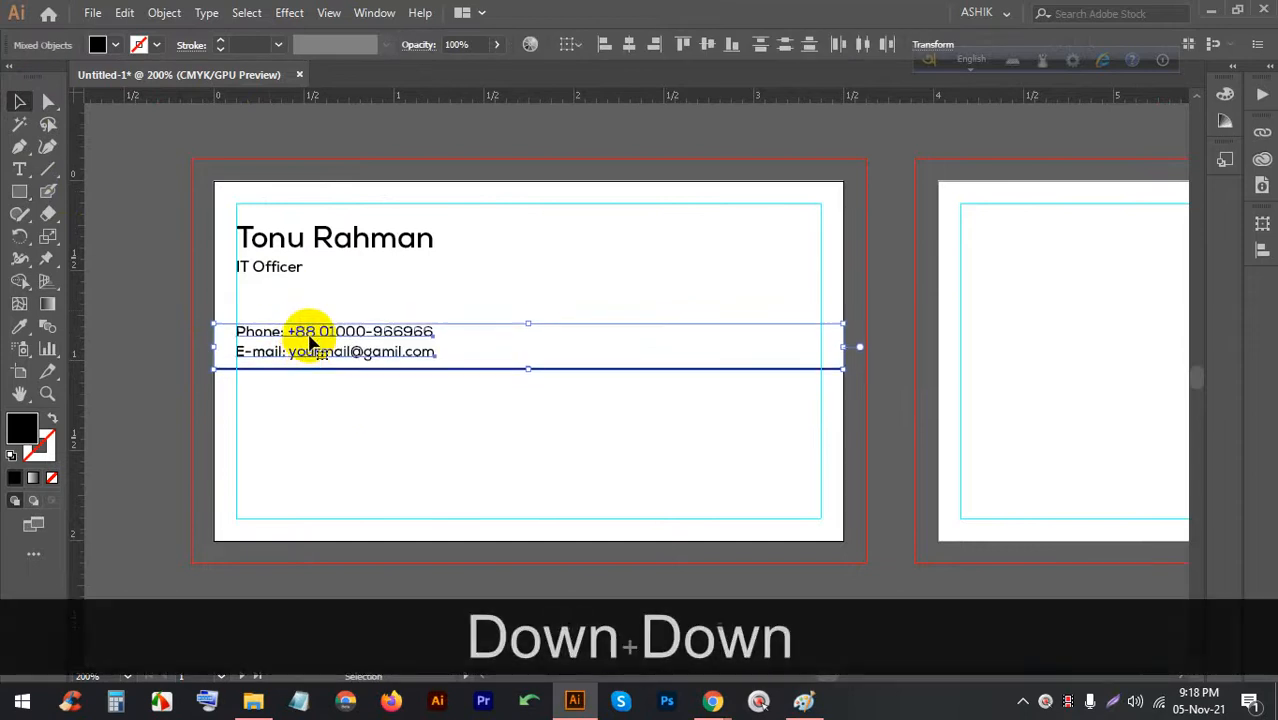
key("Down")
key("Down")
left_click(334, 403)
left_click(387, 357)
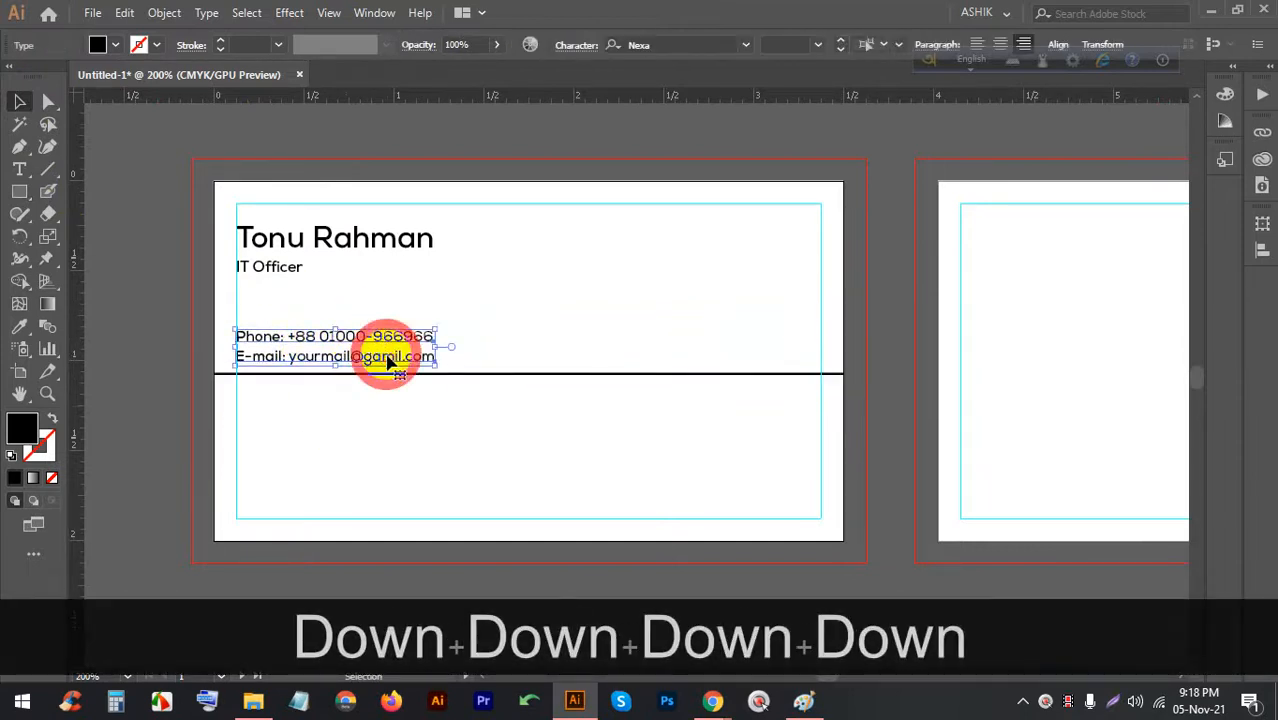
key("Down")
key("Down")
key("Up")
left_click(385, 447)
scroll(277, 405, "up", 3)
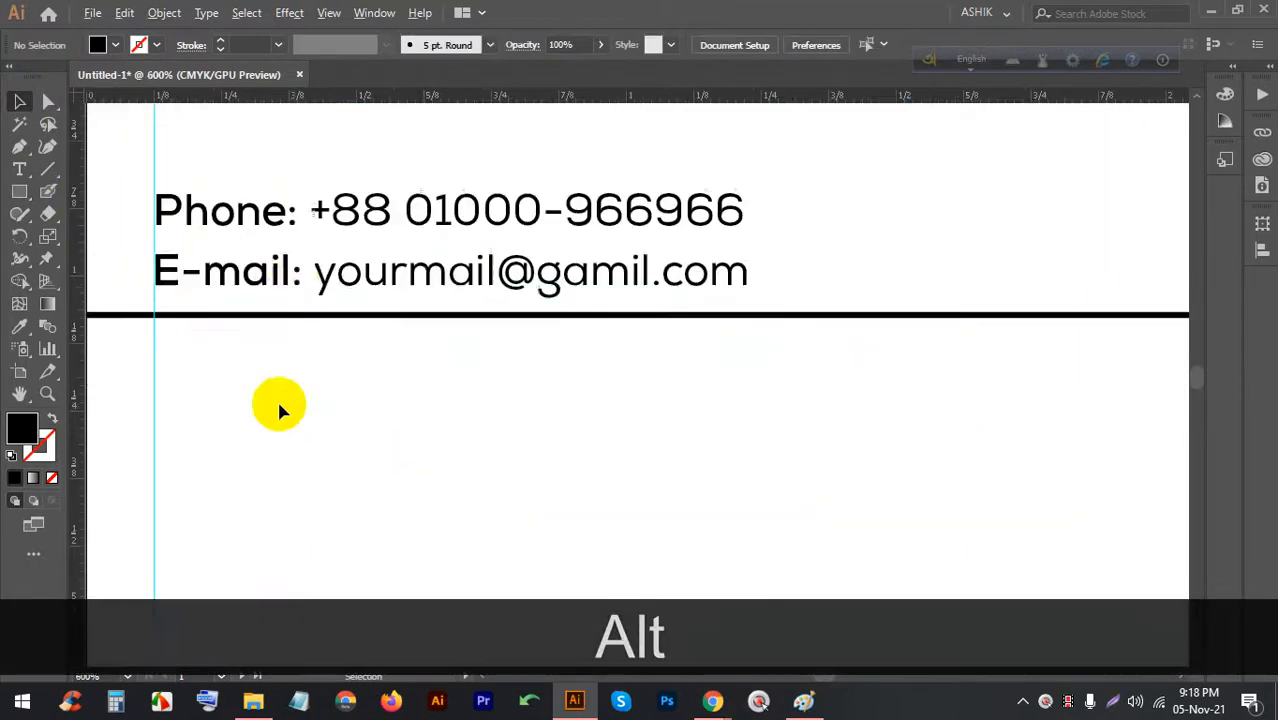
Copy the E-mail line below the divider as 'Location: Your Location Here, City-9099'
left_click_drag(285, 292, 133, 348)
double_click(264, 360)
triple_click(254, 358)
left_click(237, 357)
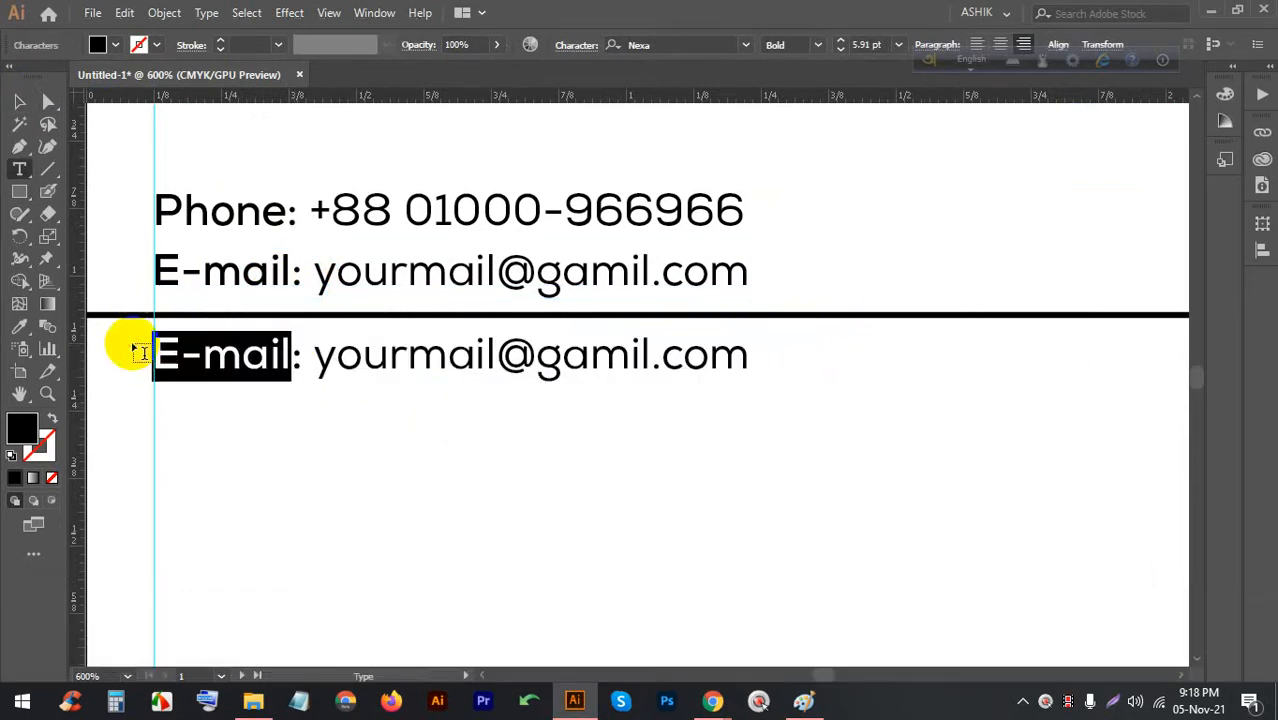
type("Location")
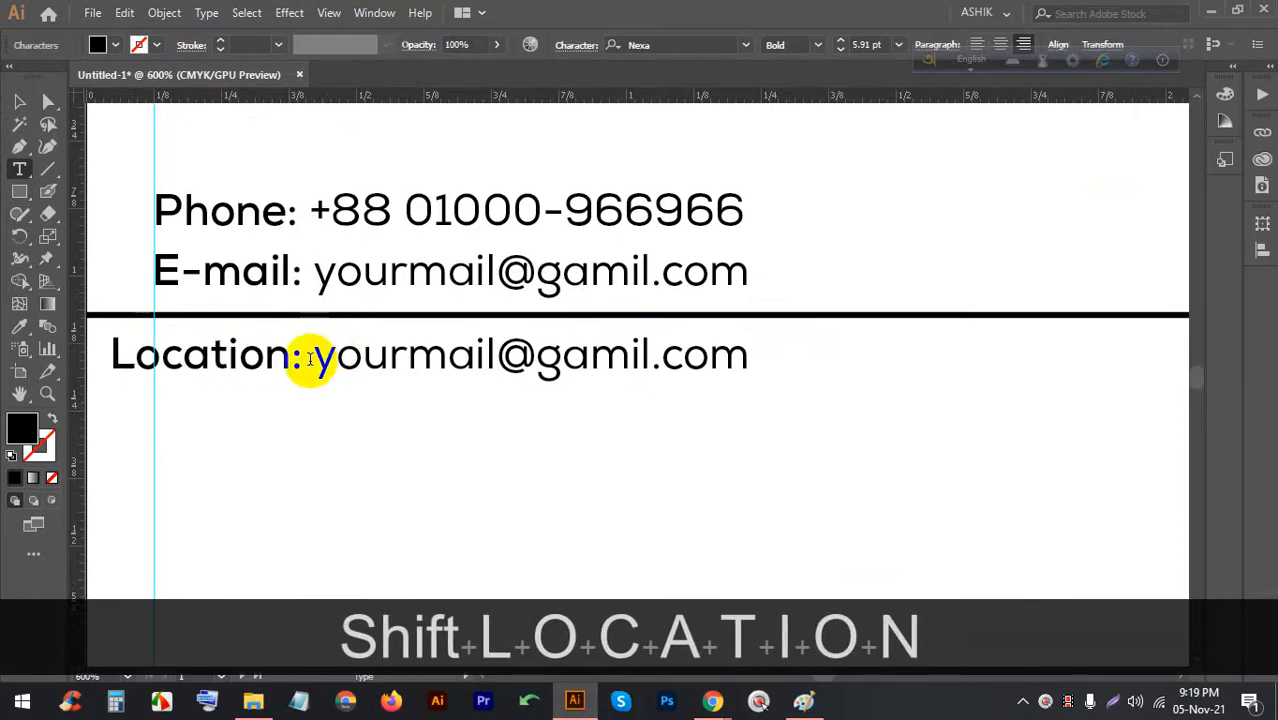
left_click_drag(310, 360, 1021, 362)
type("Yo")
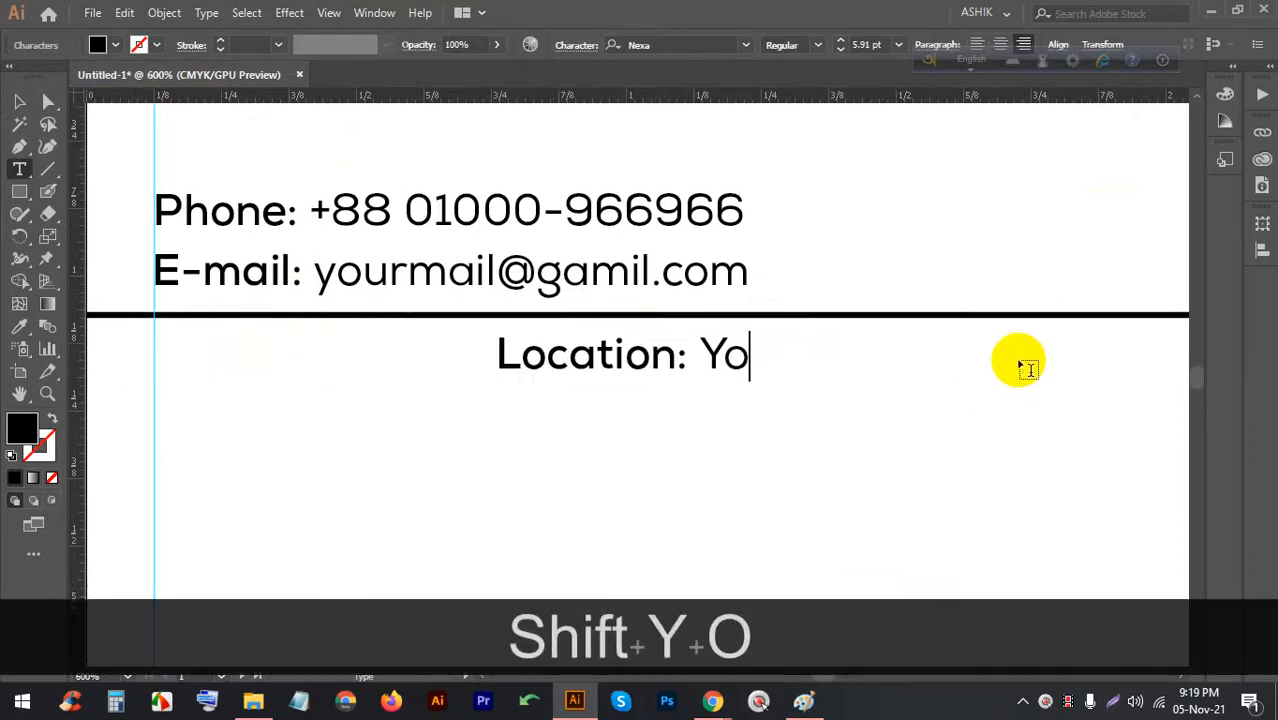
type("ur Loca")
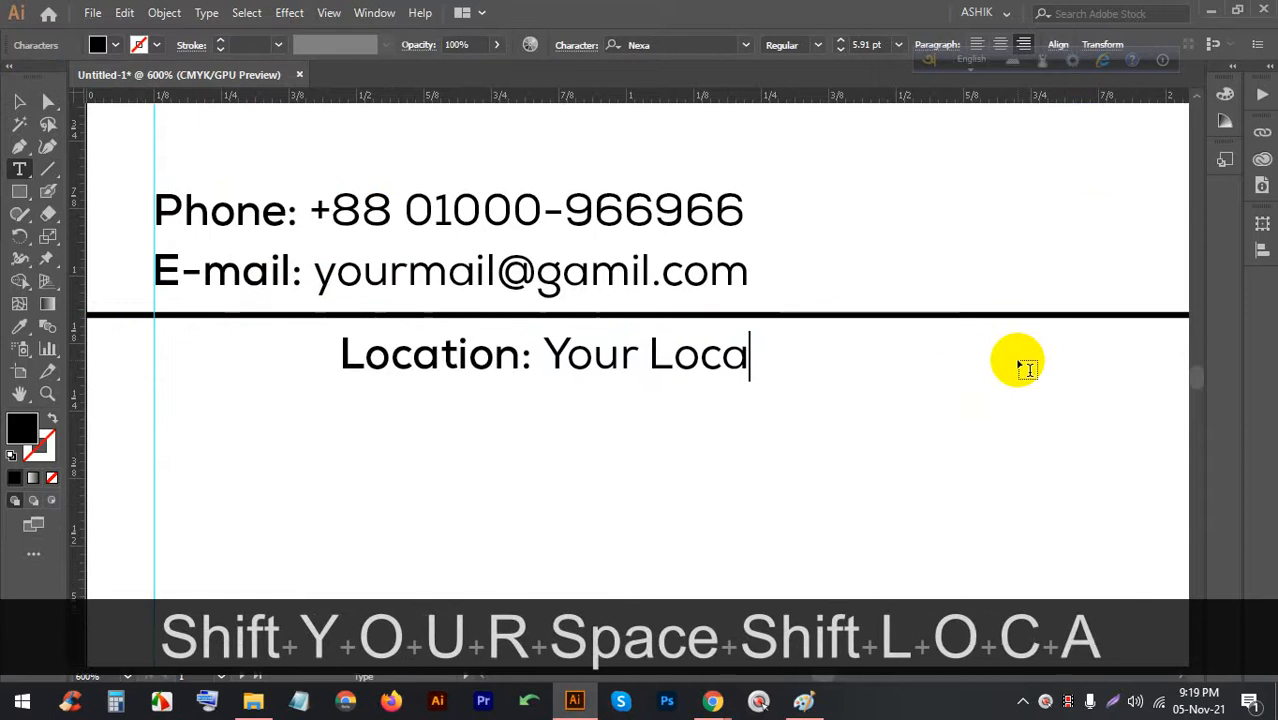
type("tion He")
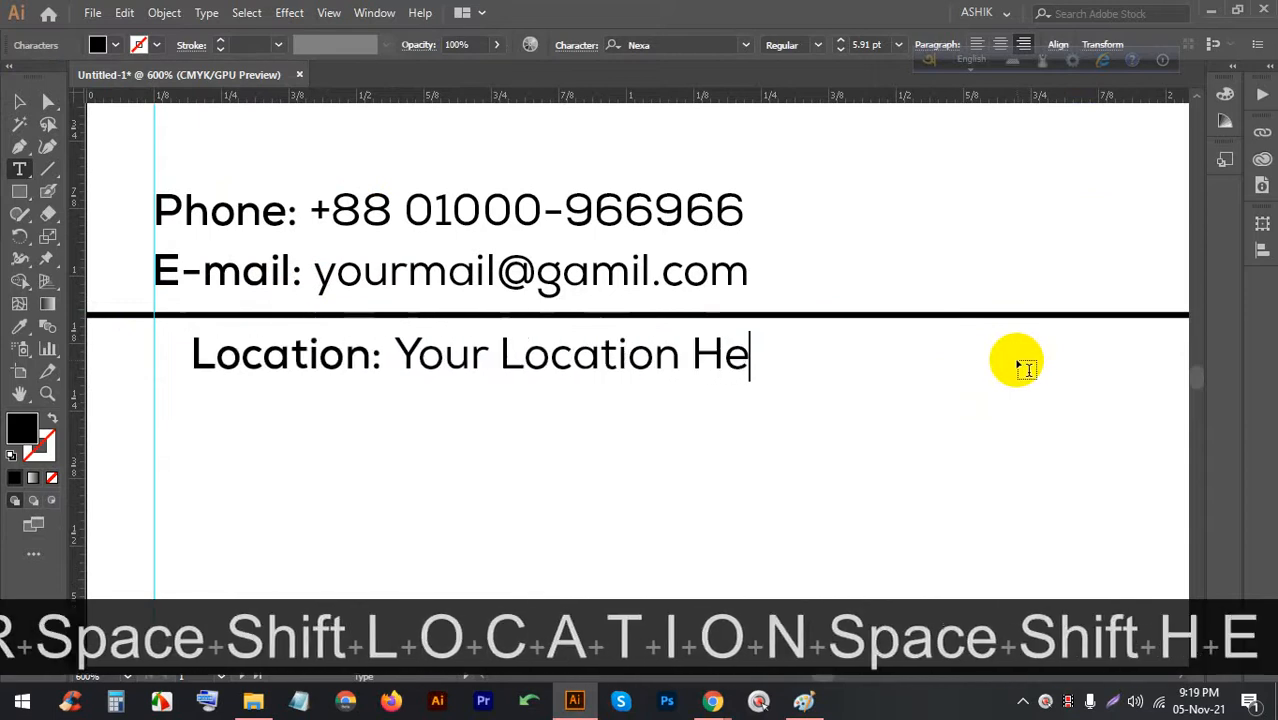
type("re, ")
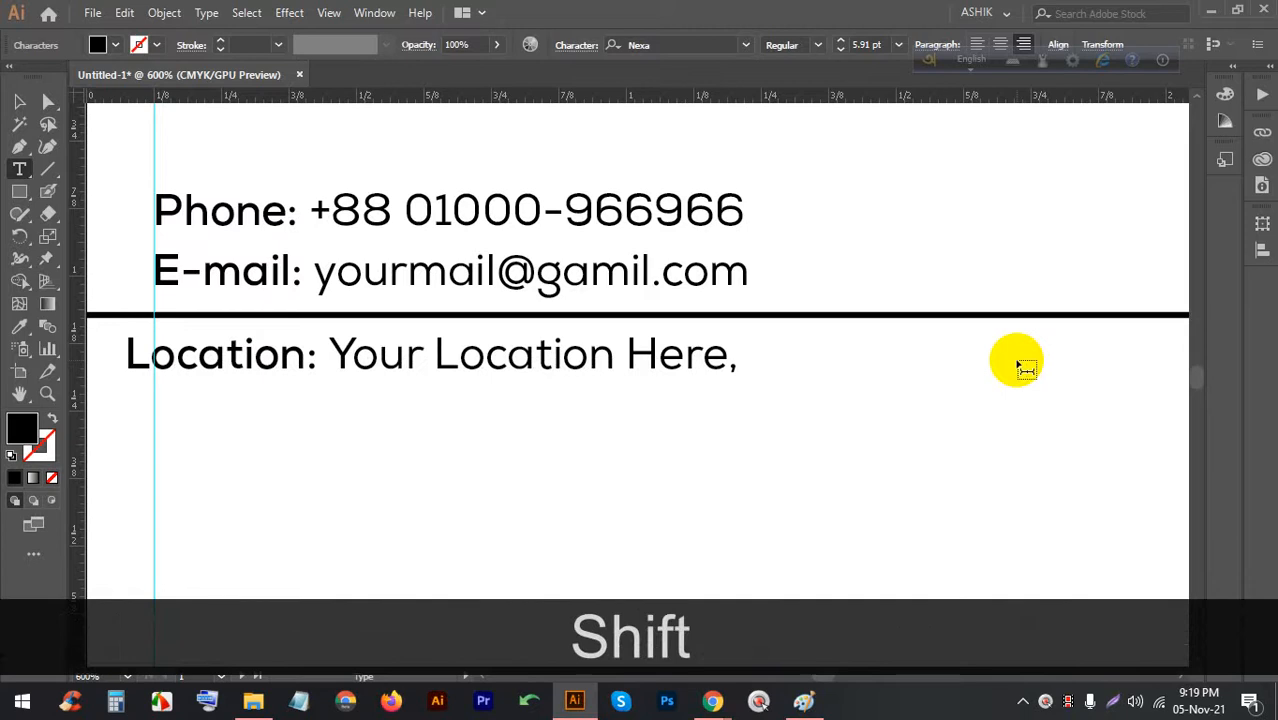
type("Ciyy")
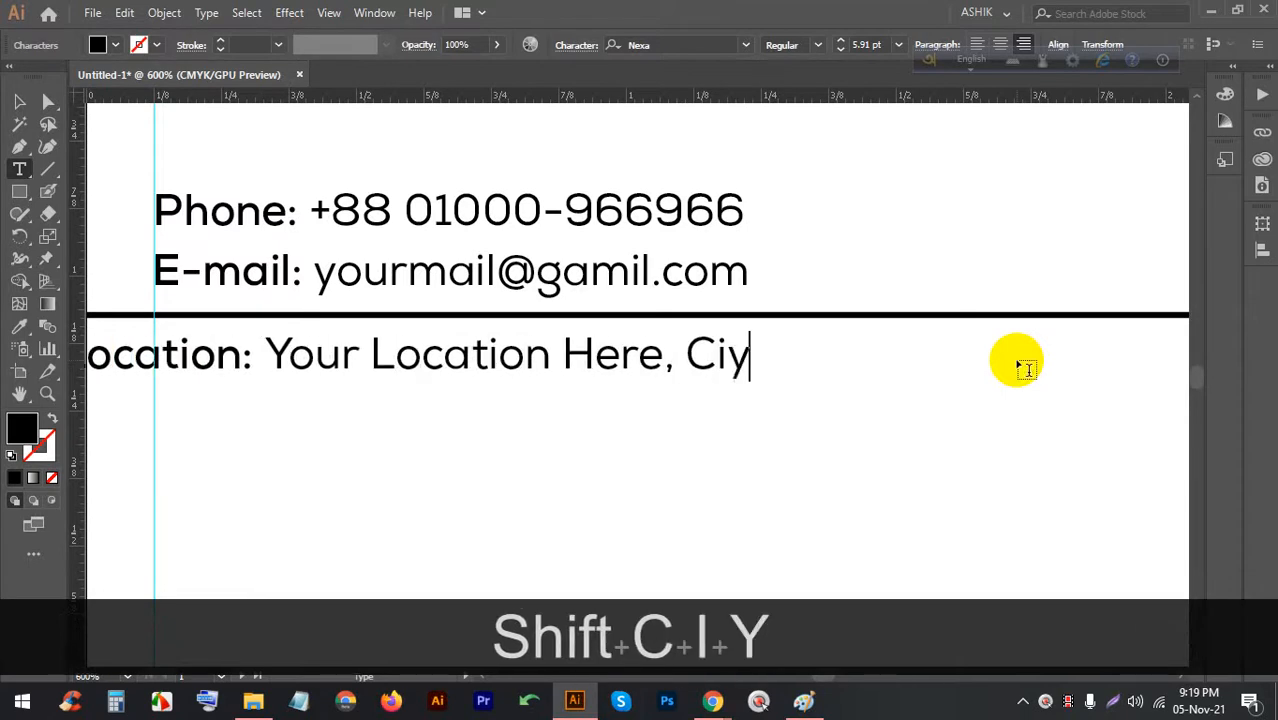
key("BackSpace")
key("BackSpace")
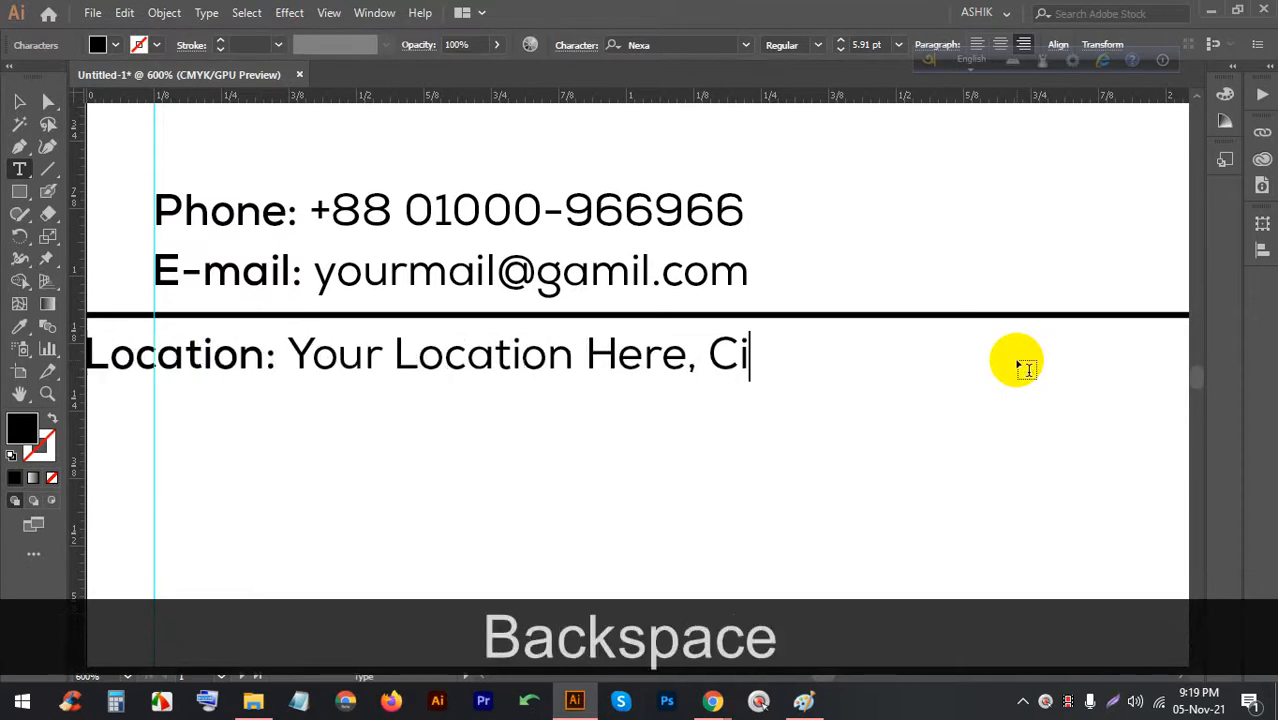
type("ty-9099")
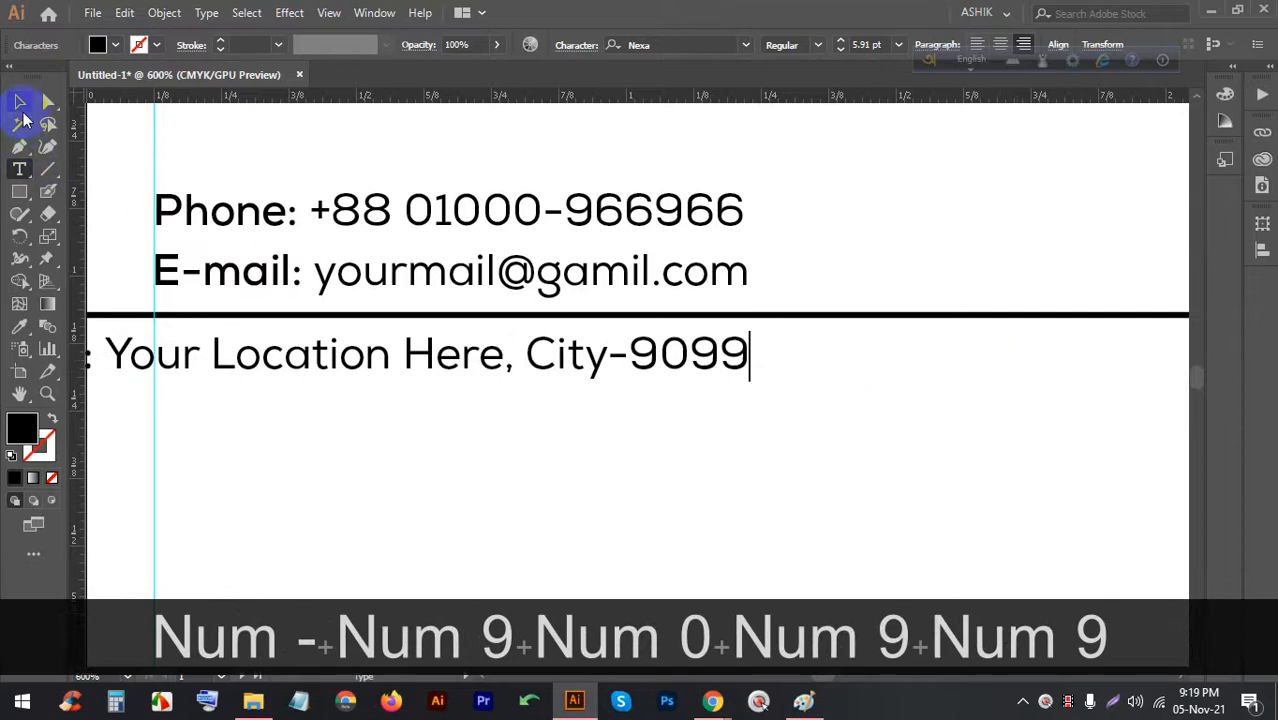
left_click(20, 103)
left_click_drag(465, 349, 634, 356)
Nudge the whole contact block into place, then bring the Google Meet window forward
scroll(585, 348, "down", 3)
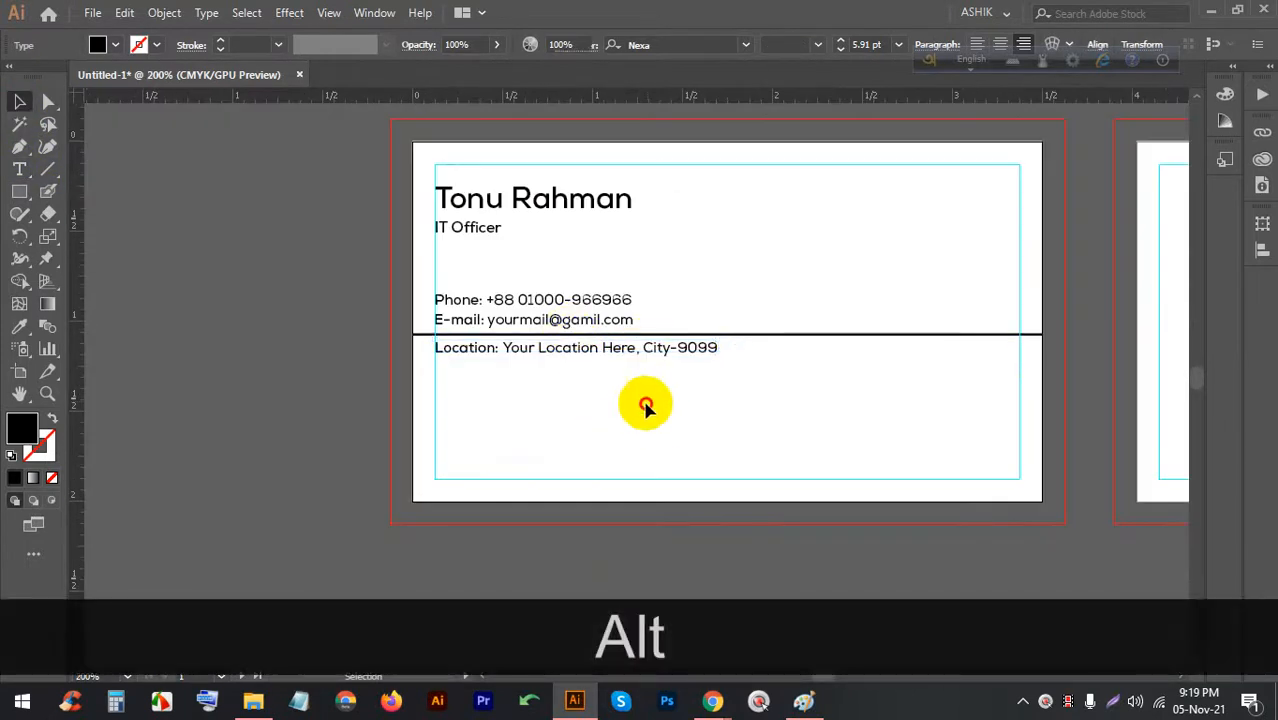
left_click_drag(645, 405, 564, 294)
key("Down")
key("Down")
key("Up")
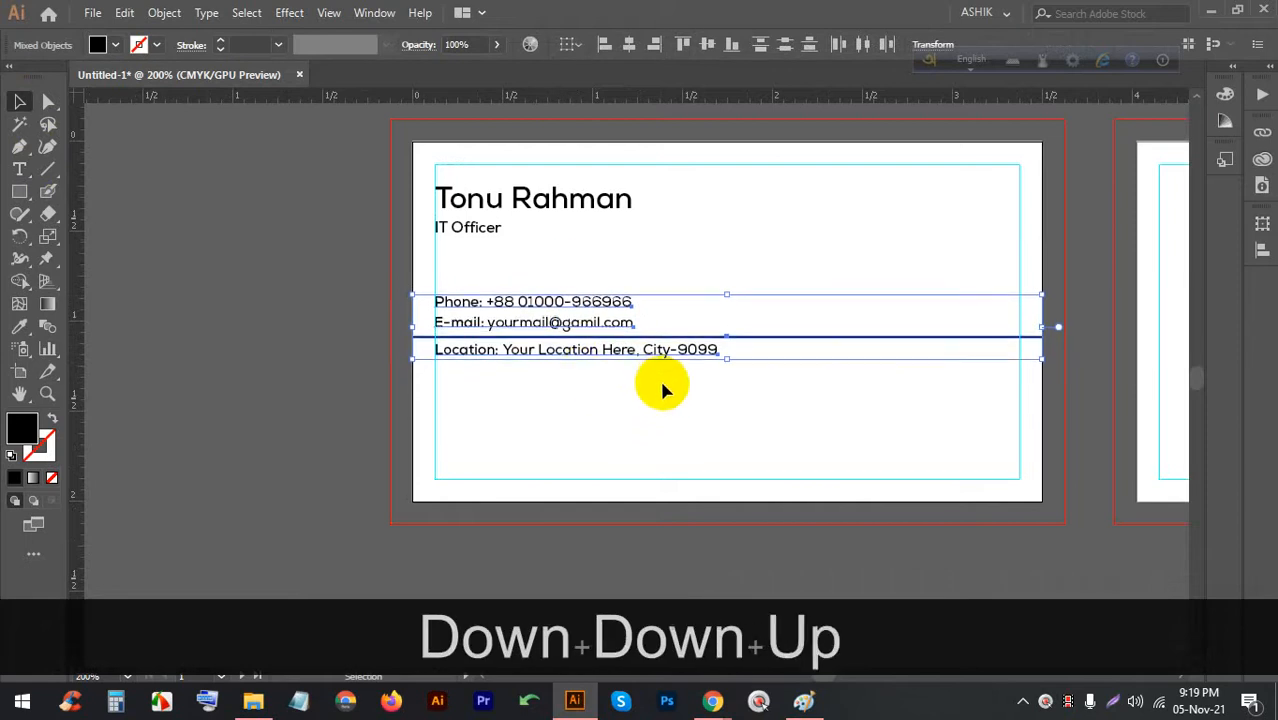
left_click(728, 412)
scroll(836, 240, "down", 1)
scroll(847, 413, "up", 1)
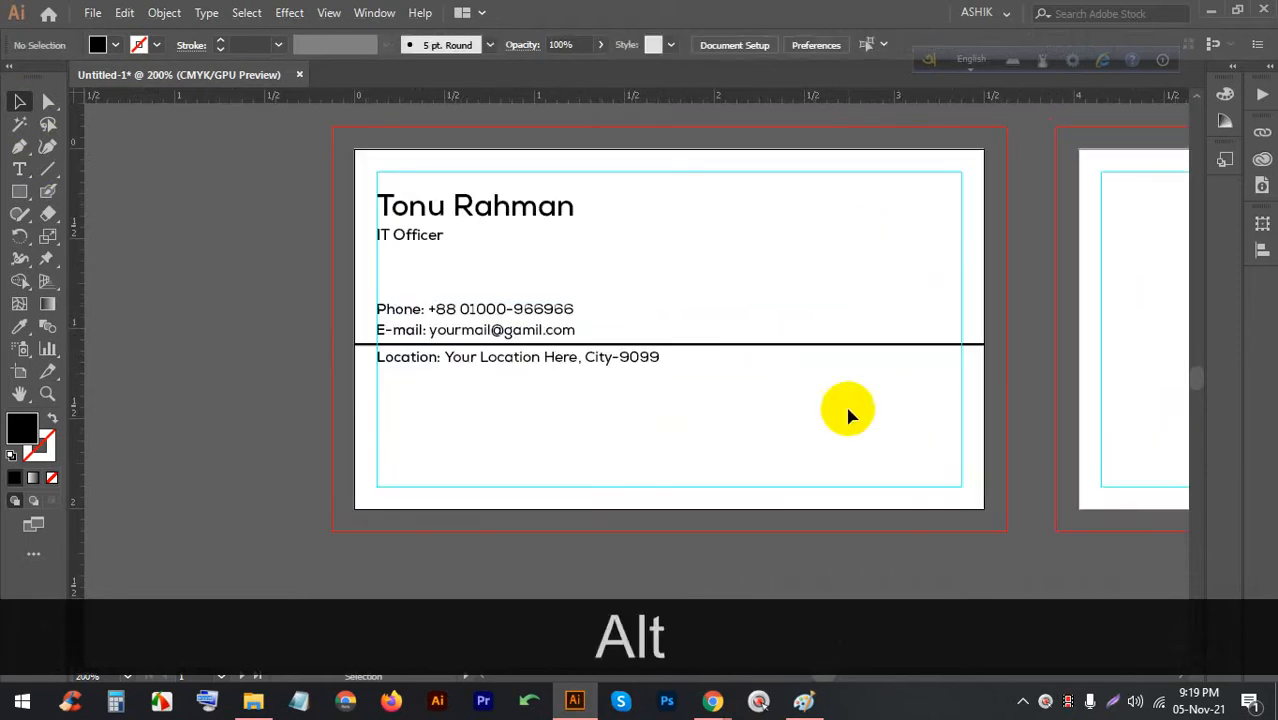
mouse_move(718, 701)
left_click(608, 593)
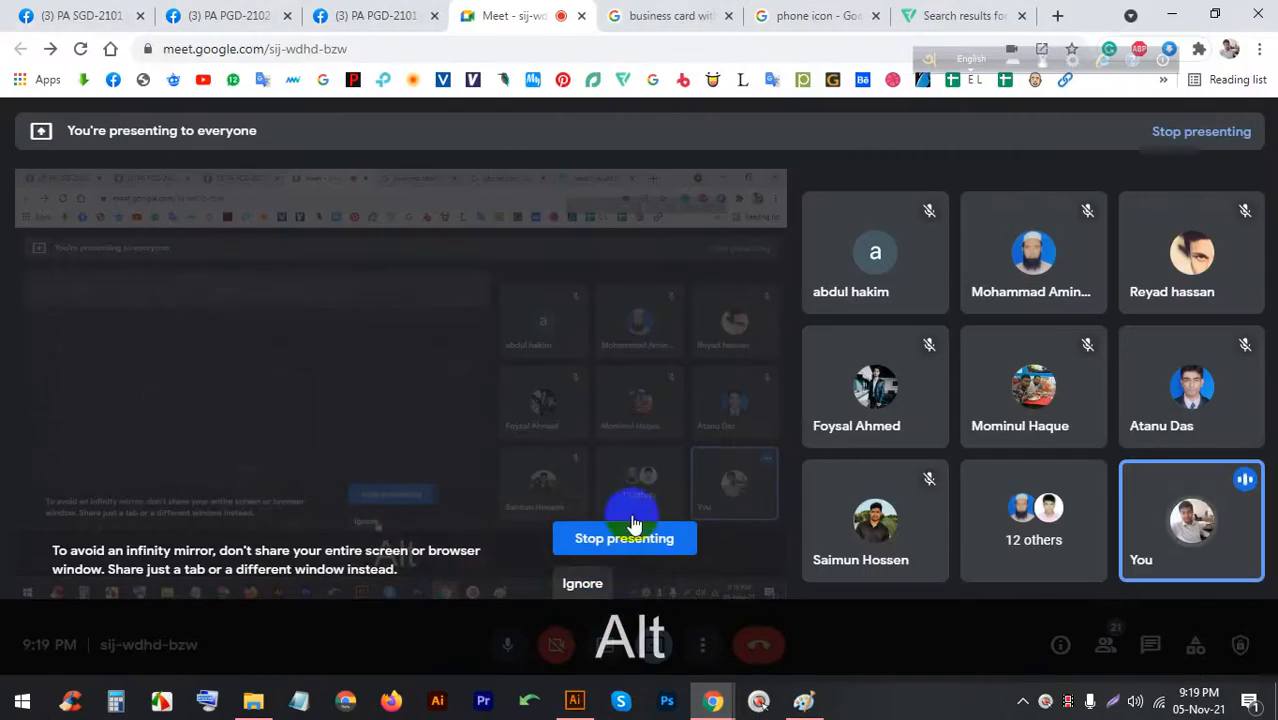
Run a Google image search for 'qr cord'
left_click(783, 12)
triple_click(410, 130)
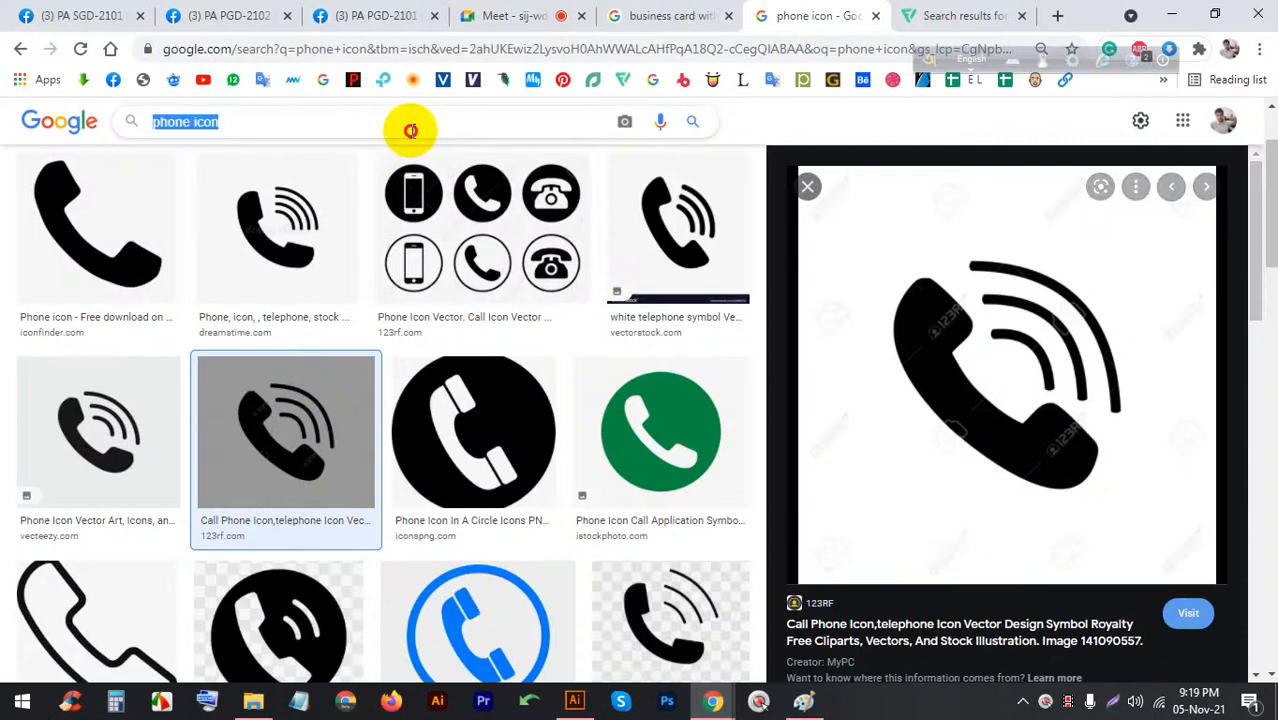
type("qr ")
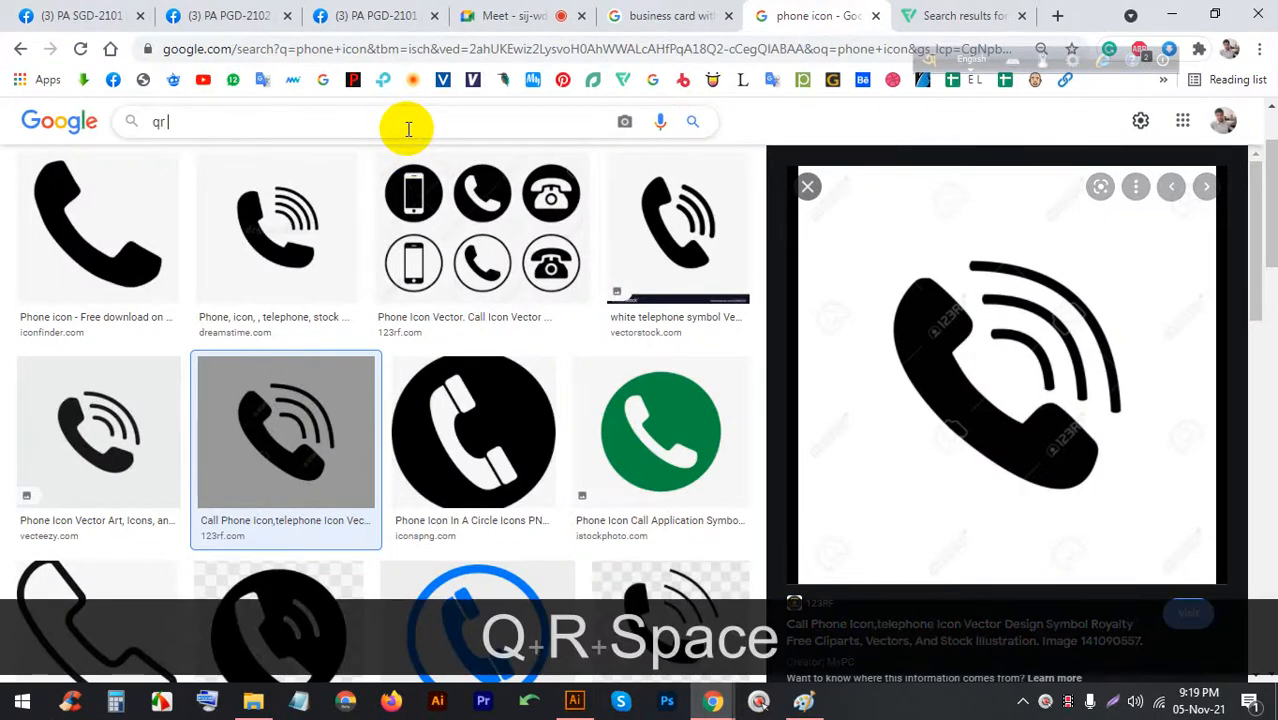
type("cord")
key("Return")
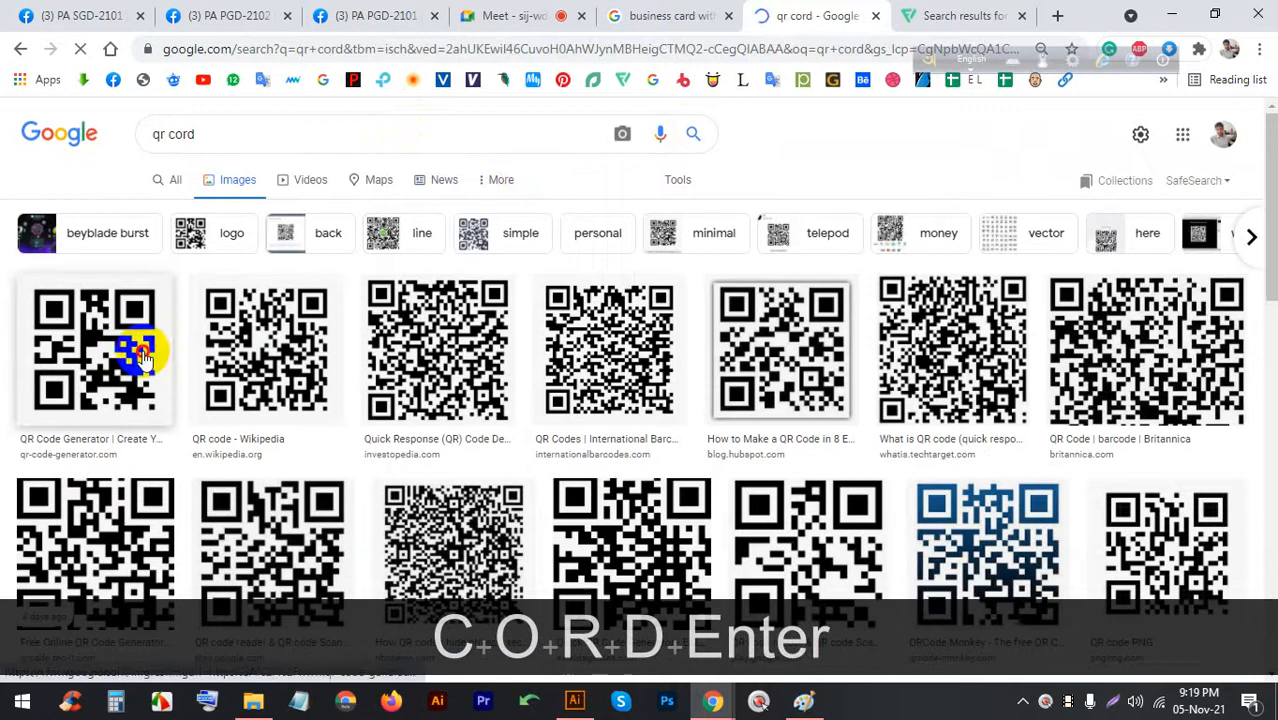
Save the fourth QR code result's preview image
left_click(125, 348)
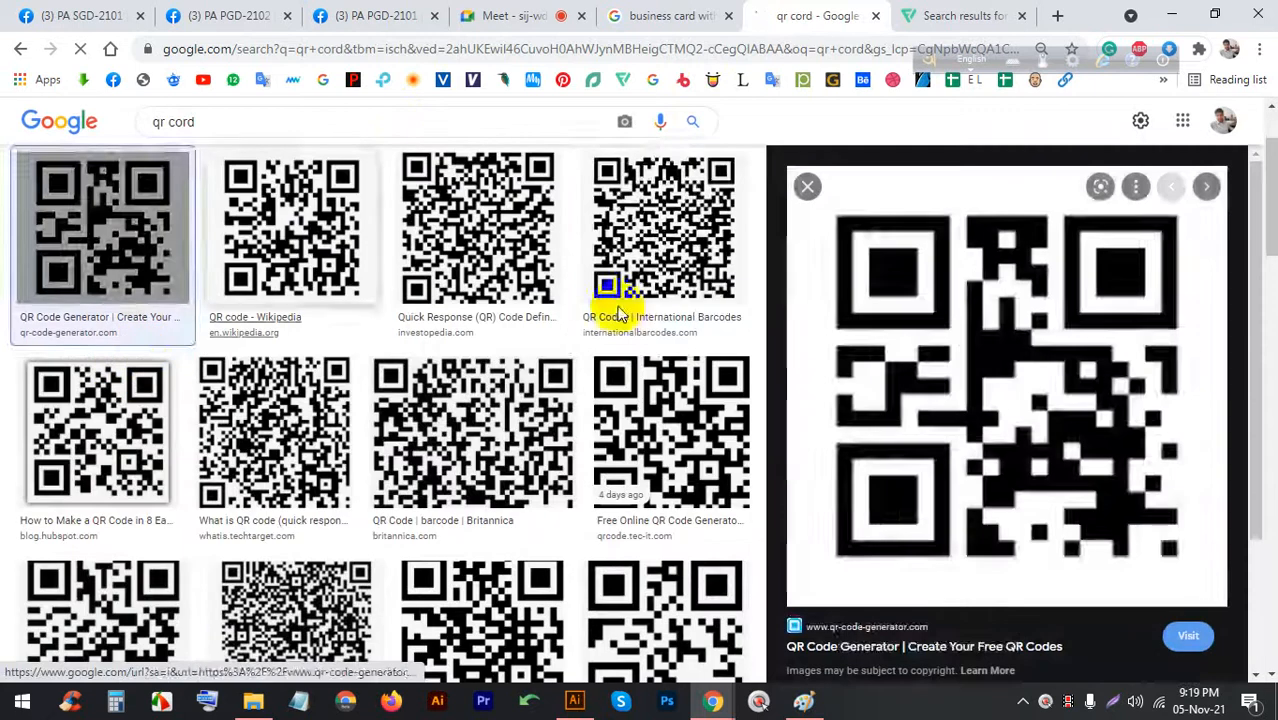
left_click(645, 235)
right_click(985, 222)
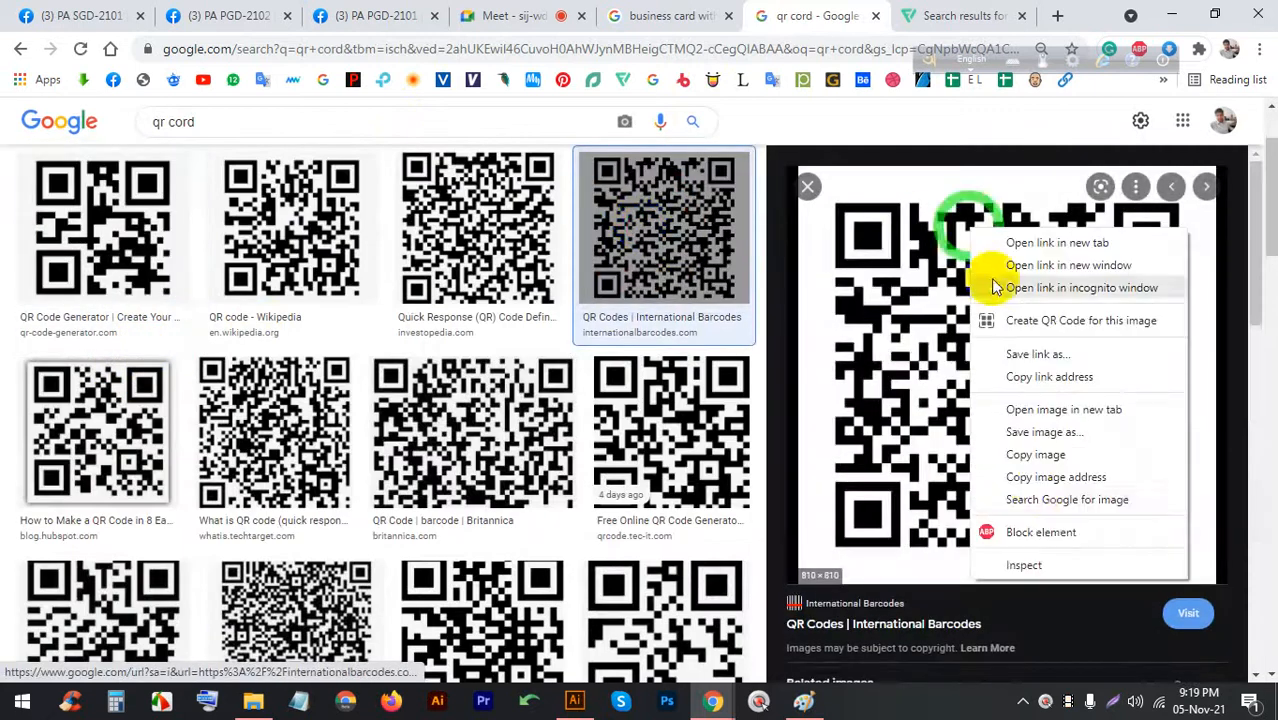
left_click(1040, 445)
key("Return")
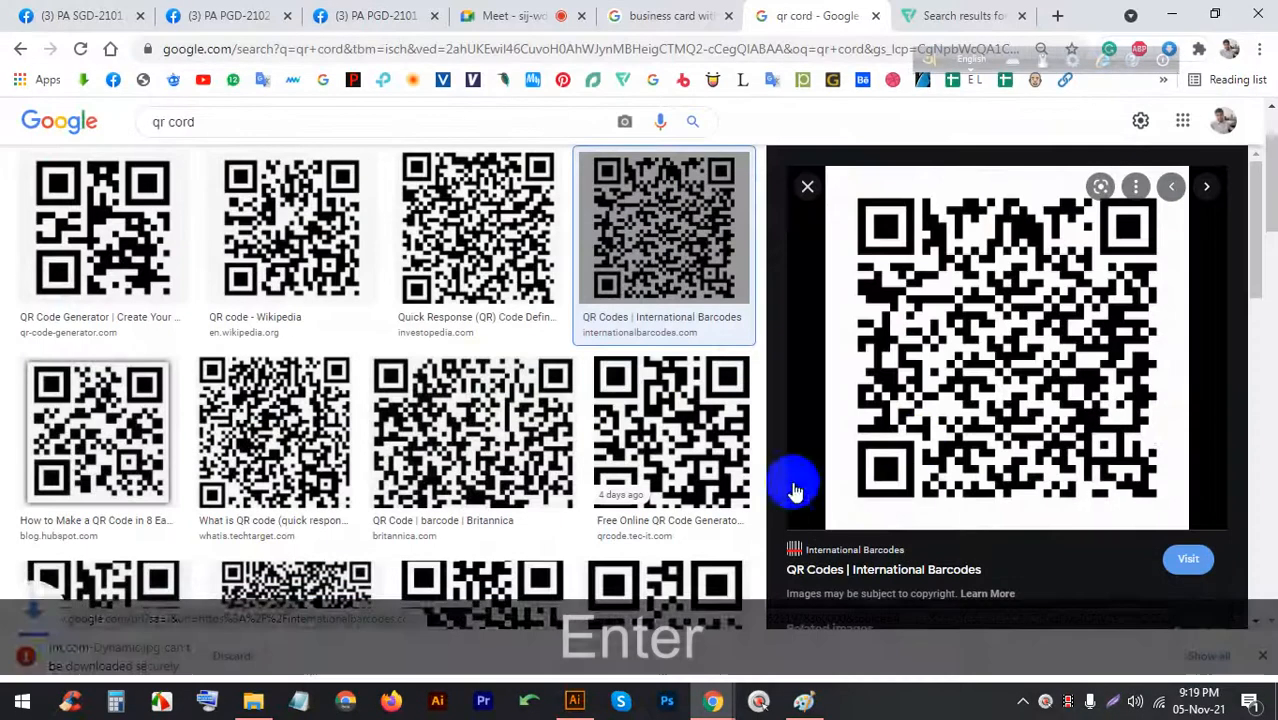
Save the Investopedia QR code image into the Downloads folder
left_click(555, 218)
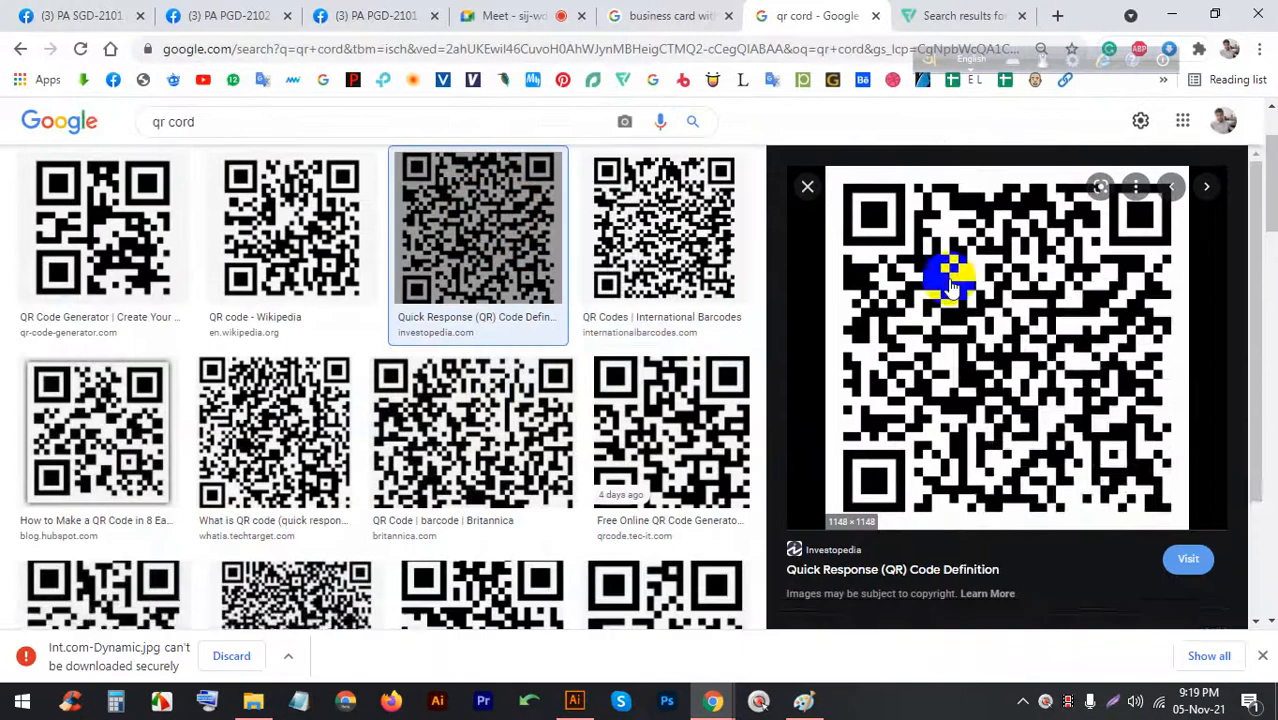
right_click(954, 283)
left_click(1015, 481)
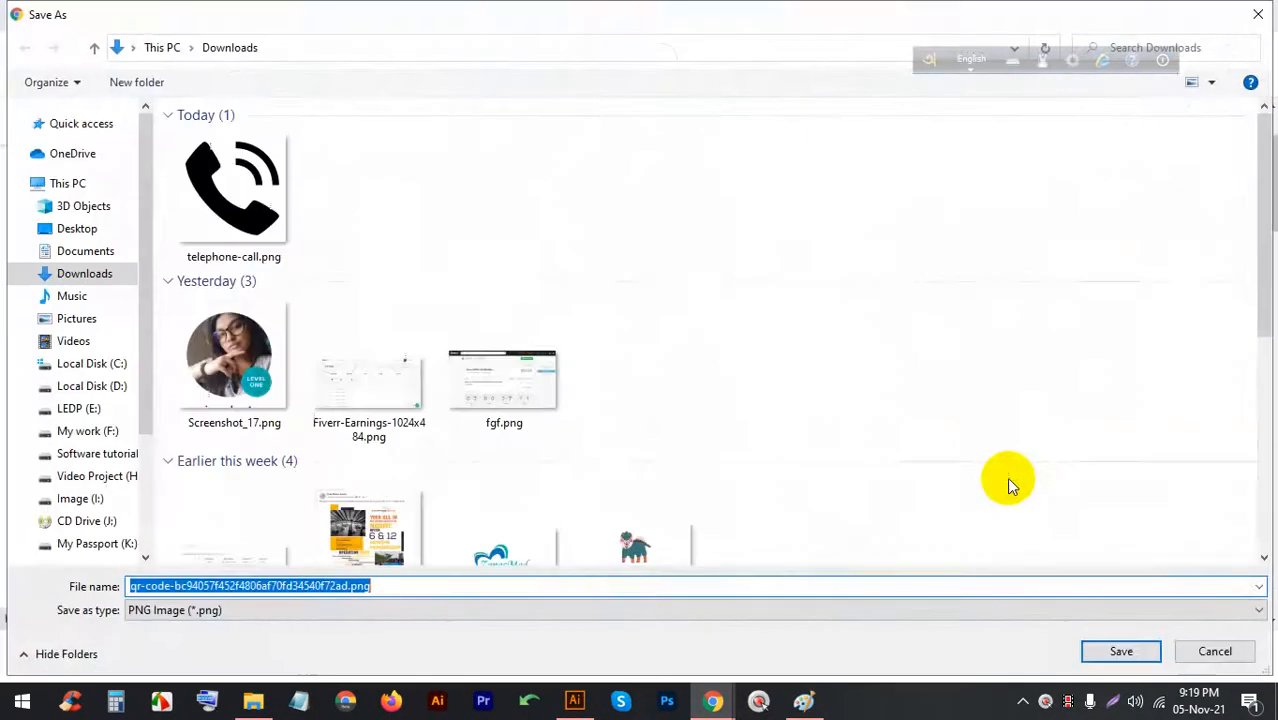
key("Return")
Drop the downloaded QR PNG onto the front card, shrink it into the top-right corner, and embed it
left_click_drag(60, 656, 799, 251)
scroll(765, 337, "down", 8)
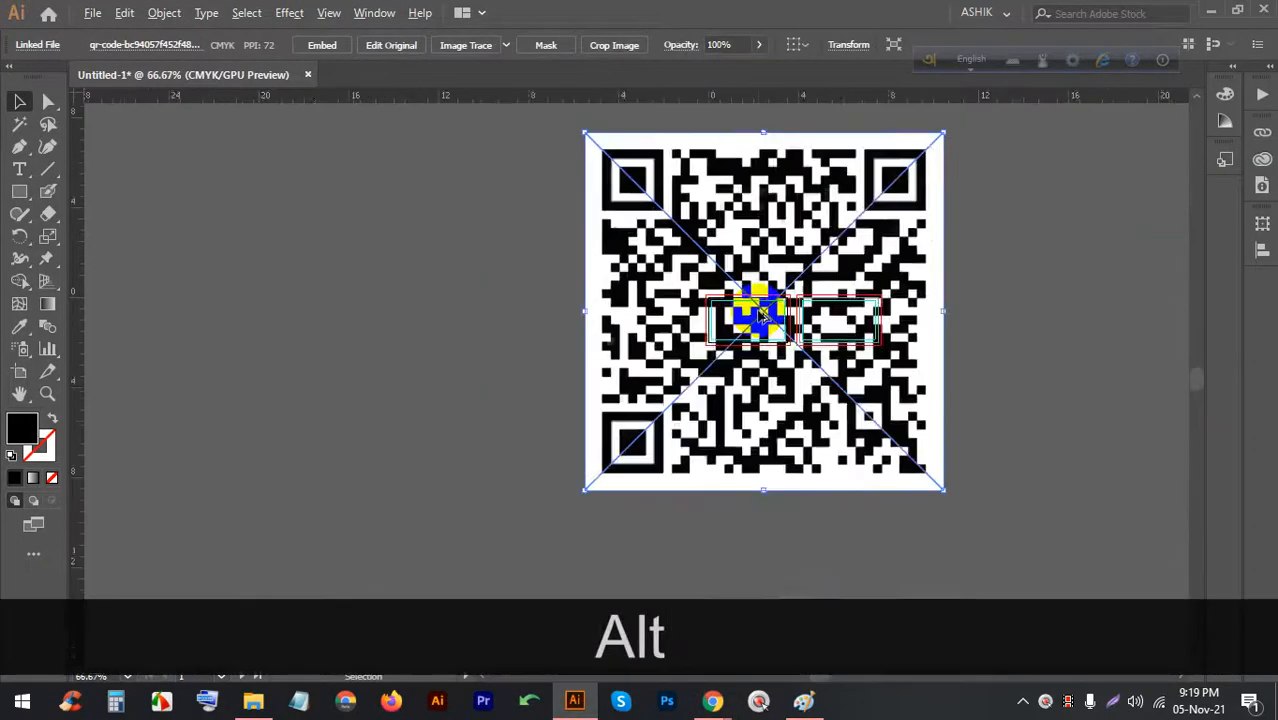
left_click_drag(758, 193, 752, 272)
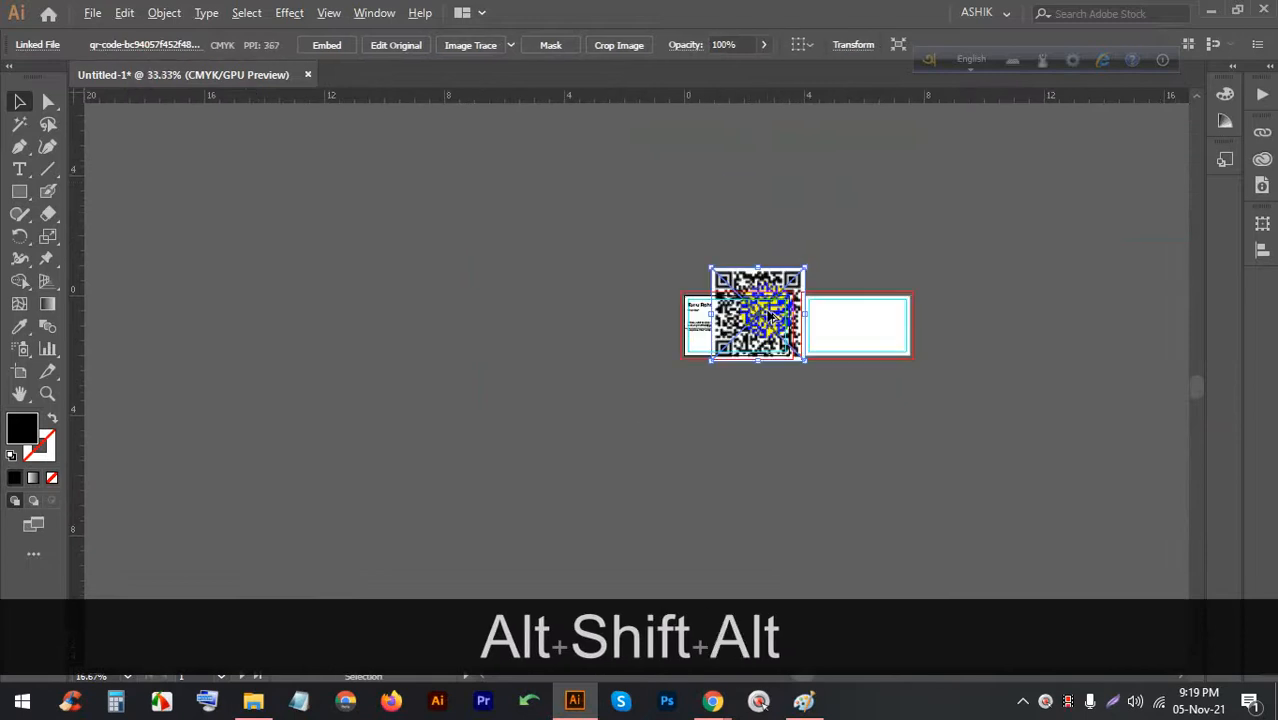
scroll(757, 272, "up", 8)
scroll(750, 320, "down", 1)
scroll(713, 242, "down", 1)
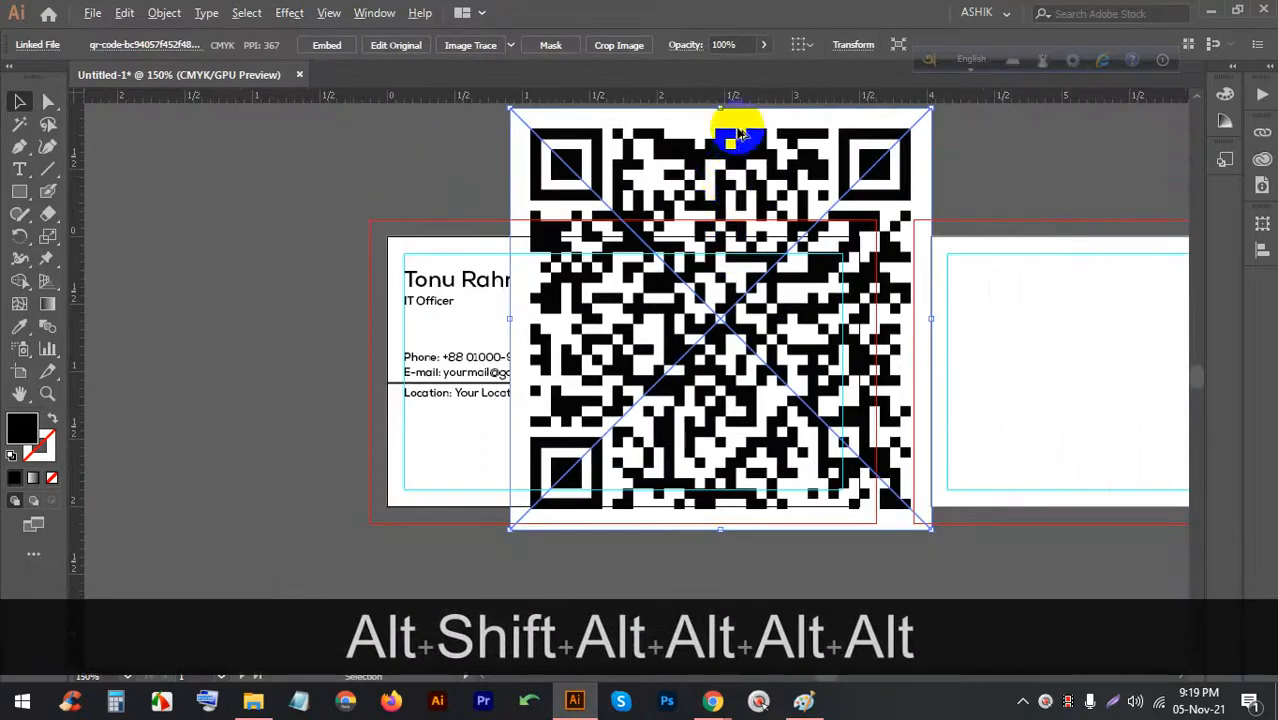
scroll(685, 255, "up", 1)
left_click_drag(713, 178, 714, 388)
mouse_move(714, 447)
left_mouse_down()
mouse_move(784, 428)
mouse_move(792, 442)
left_mouse_up()
left_click(333, 51)
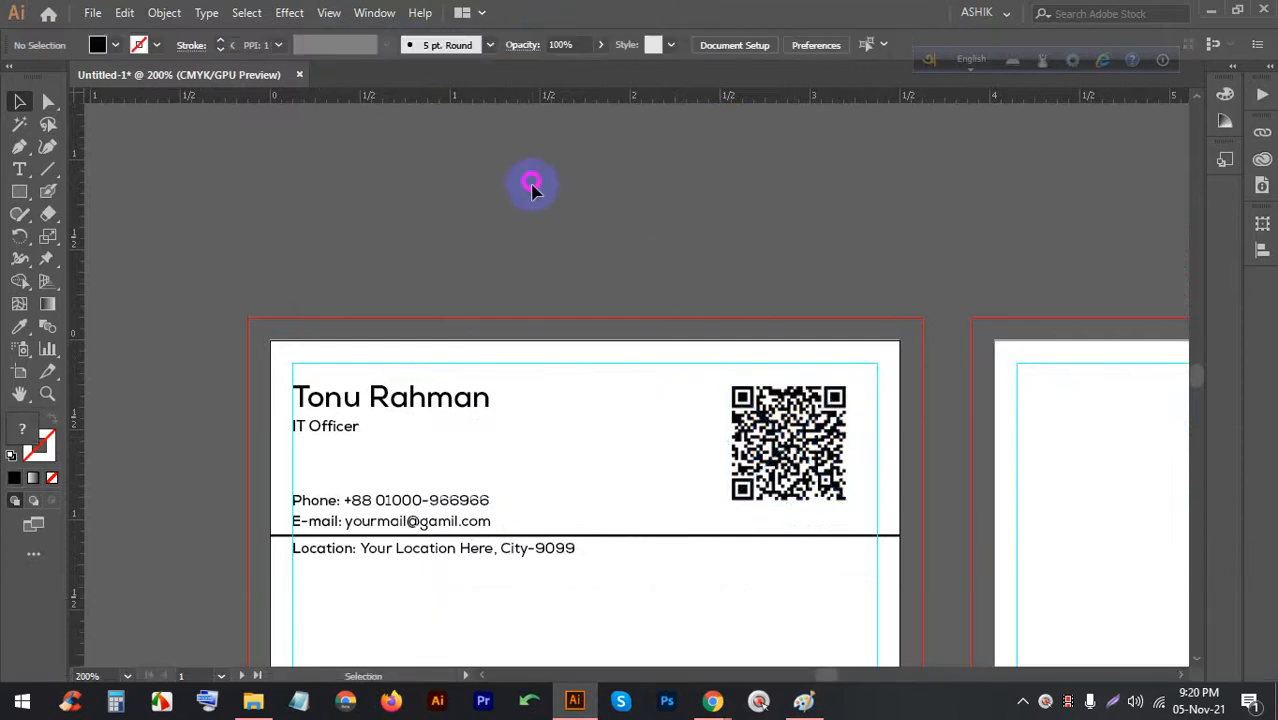
Set the E-mail and Location text lines to 6 pt
scroll(322, 556, "up", 5)
left_click(471, 414)
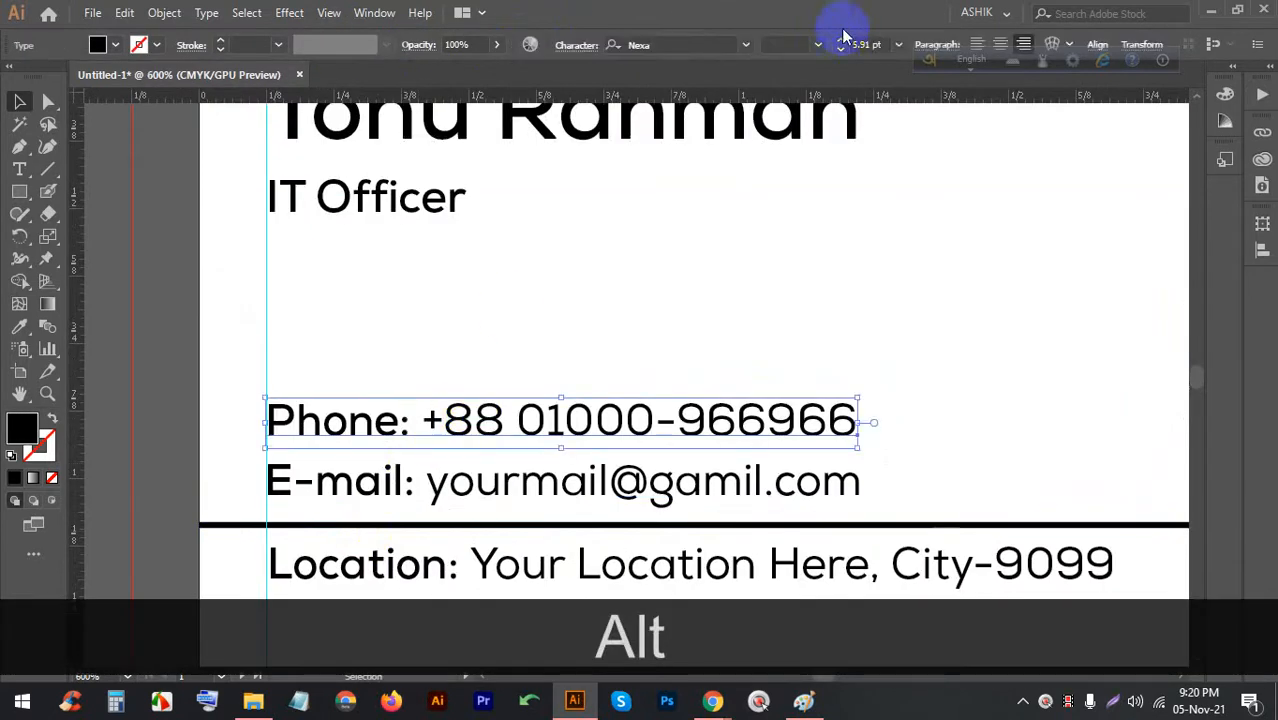
left_click(897, 44)
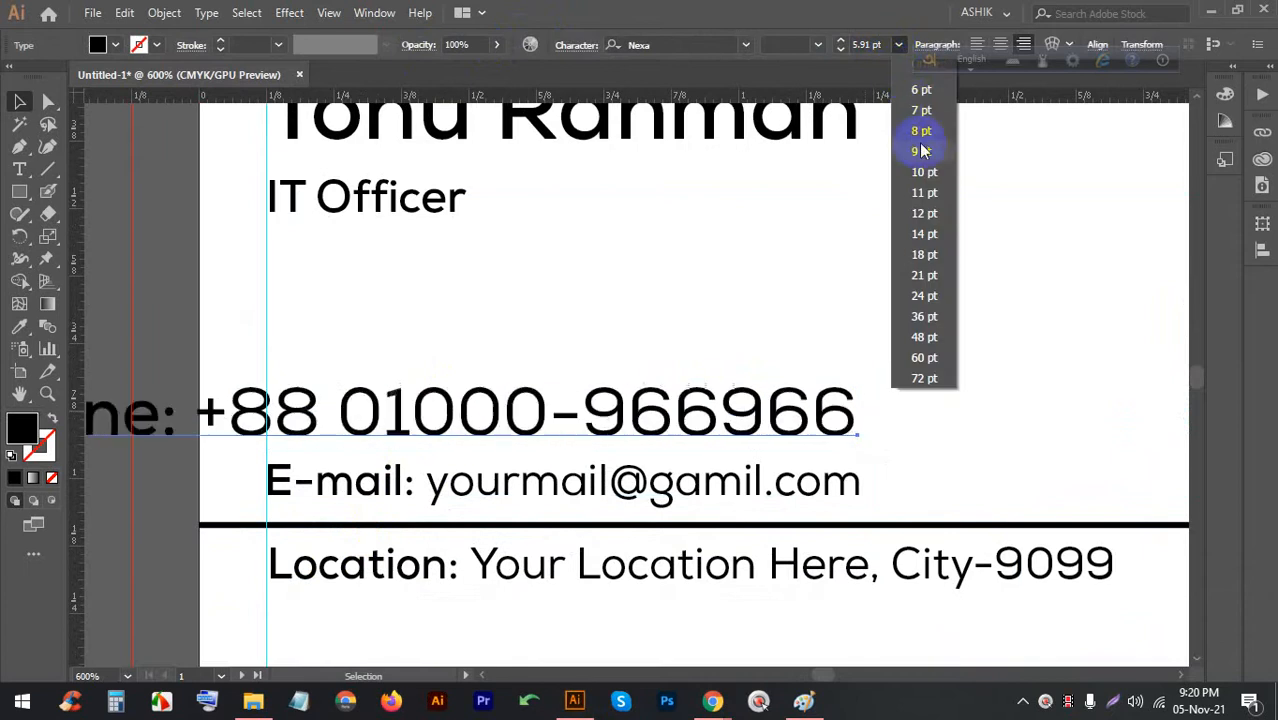
left_click(920, 89)
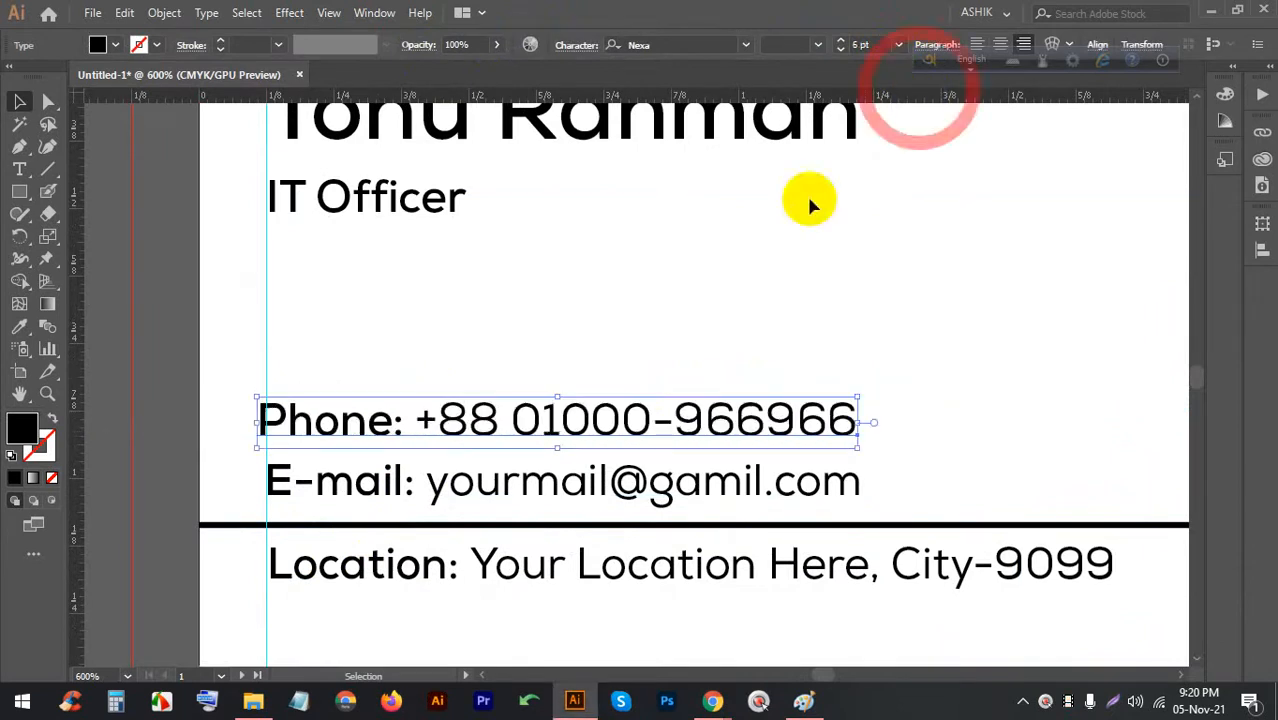
left_click(676, 479)
left_click(688, 556, "shift")
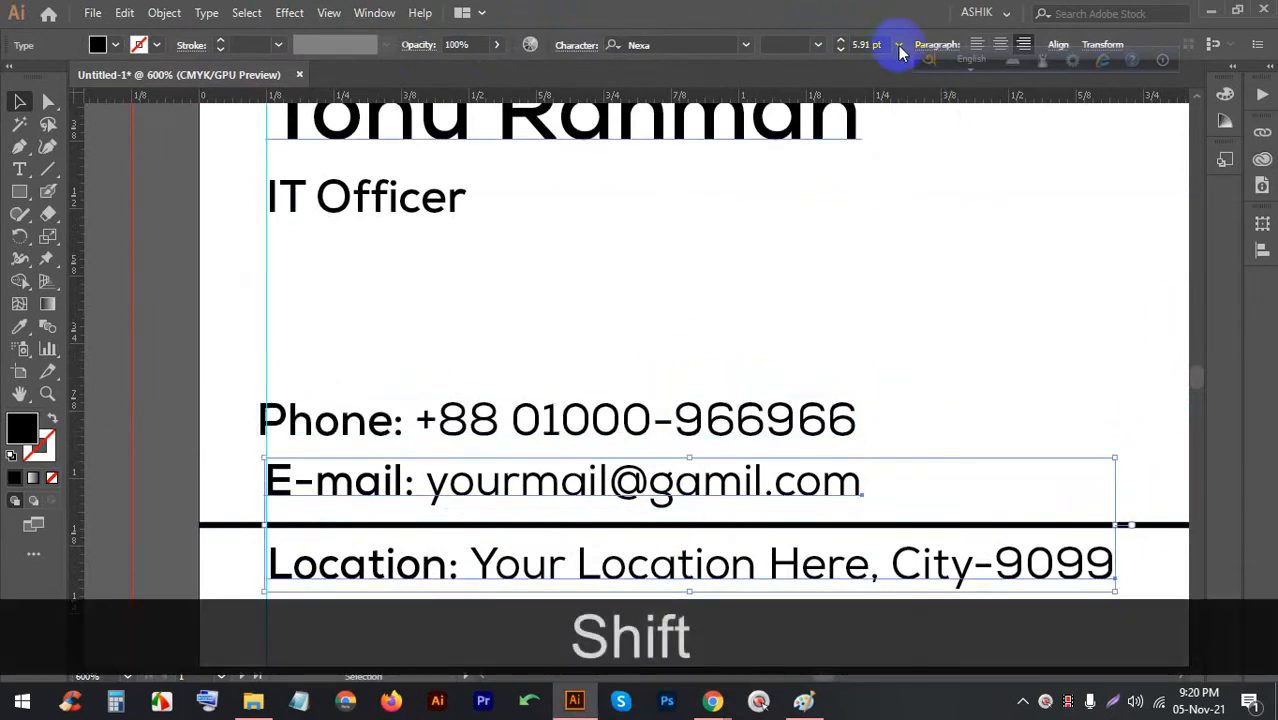
left_click(898, 44)
left_click(903, 88)
left_click(707, 286)
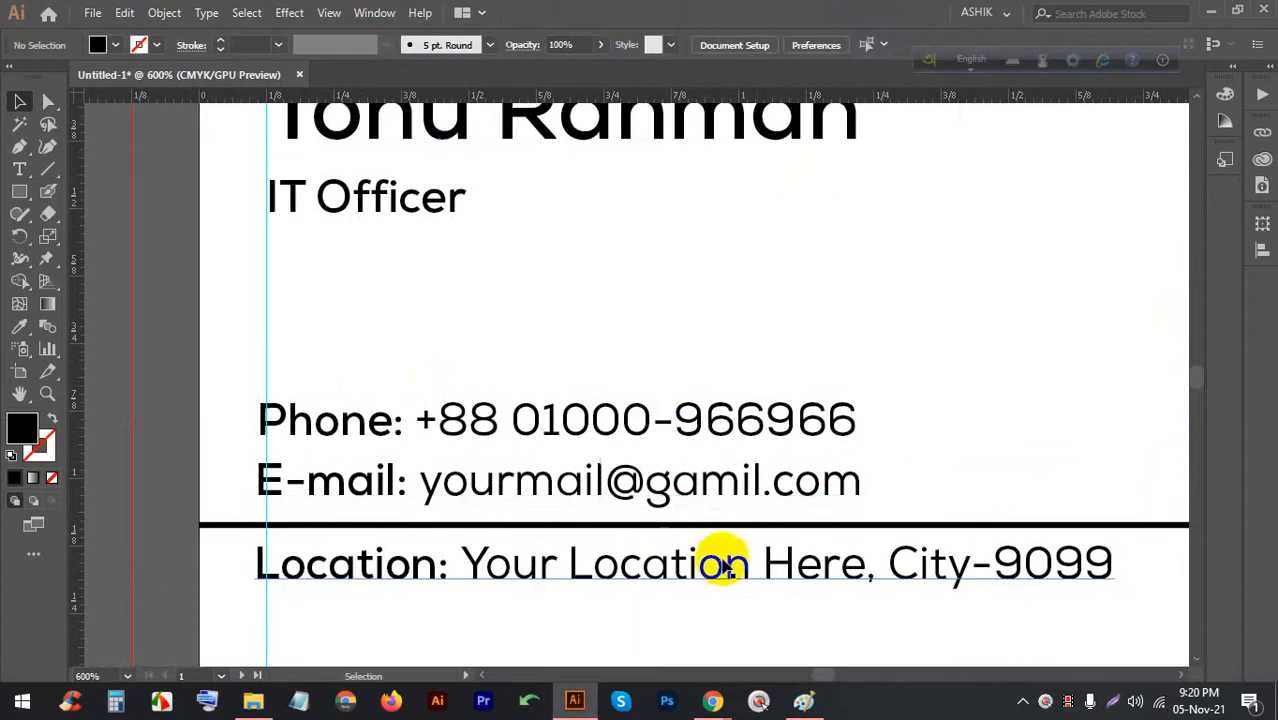
Nudge the Phone, E-mail and Location lines right so they share one left edge
left_click_drag(729, 605, 655, 447)
left_click(710, 363)
left_click(650, 550)
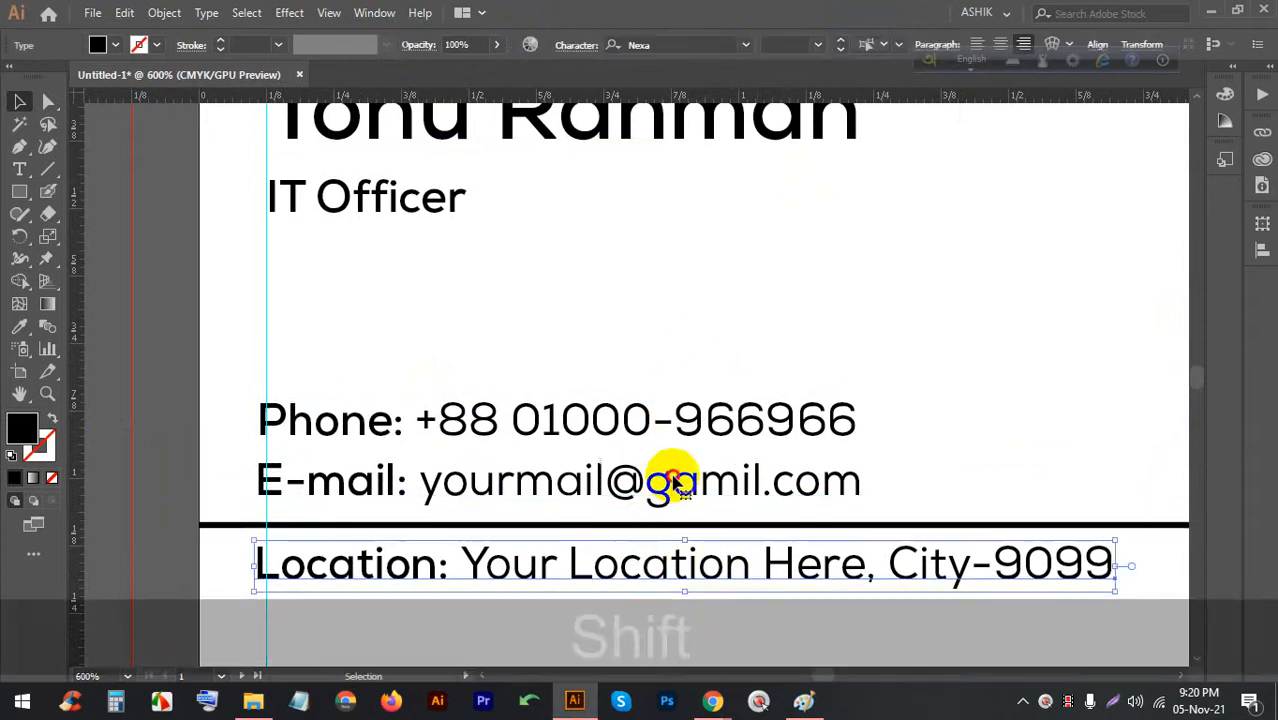
left_click(673, 482, "shift")
left_click(676, 420, "shift")
key("Right")
key("Right")
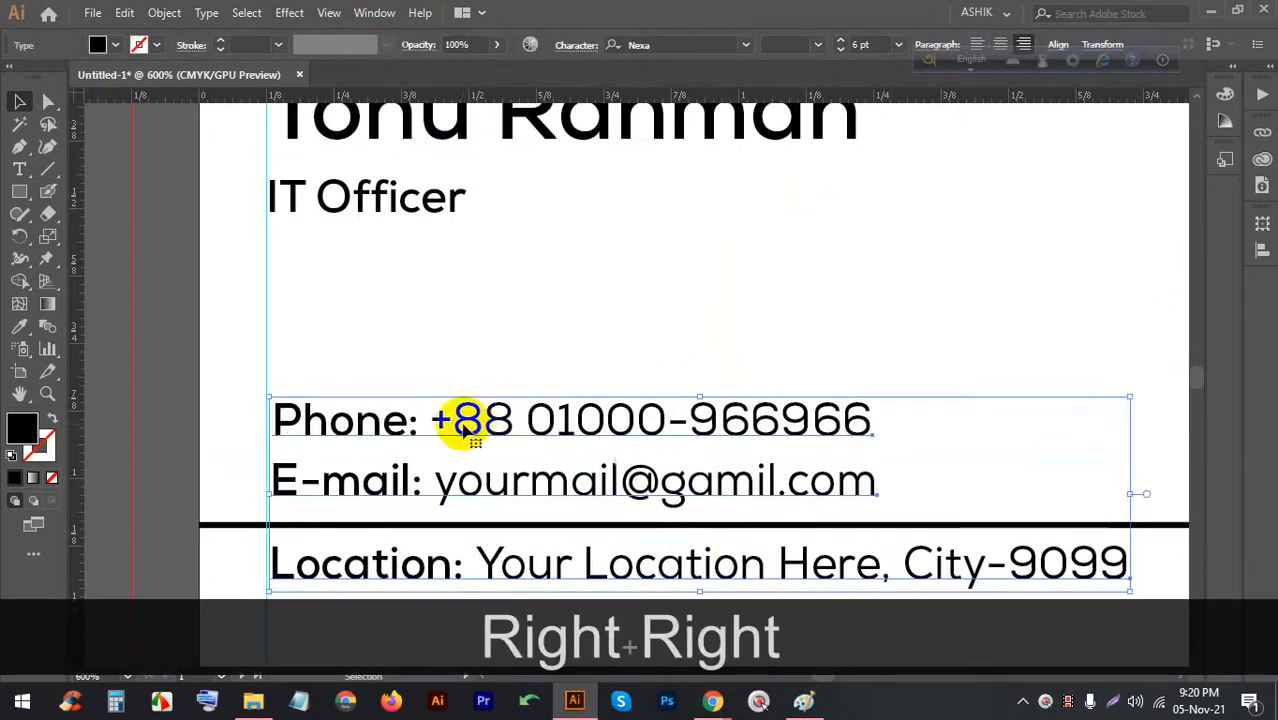
left_click_drag(465, 423, 460, 425)
left_click(513, 371)
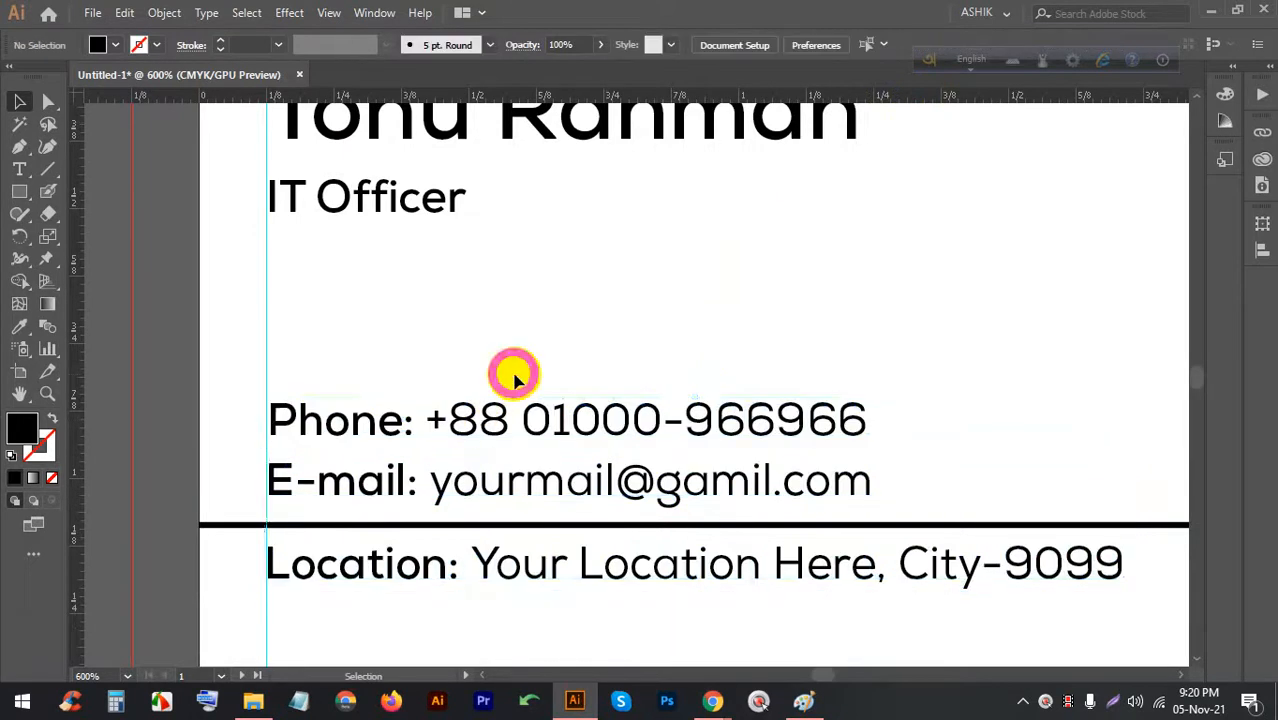
Glance at the Chrome search and Google Meet windows, then return to the business card
scroll(410, 287, "down", 3)
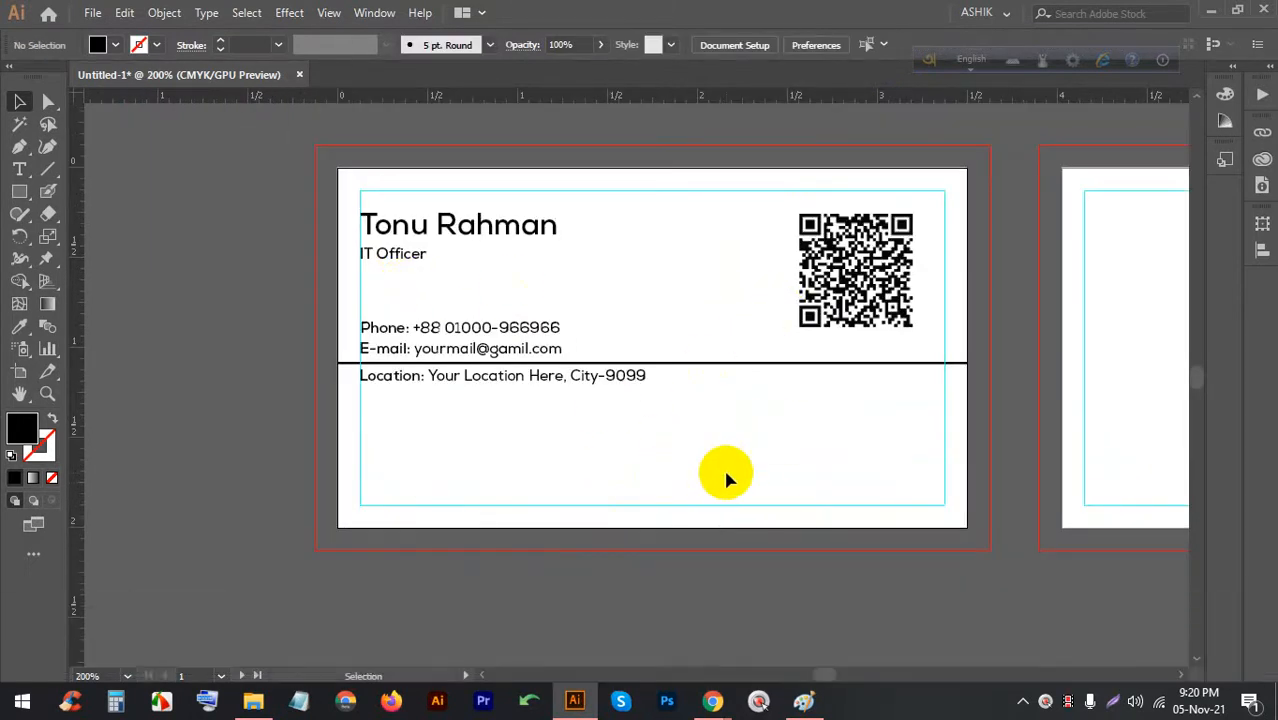
mouse_move(712, 697)
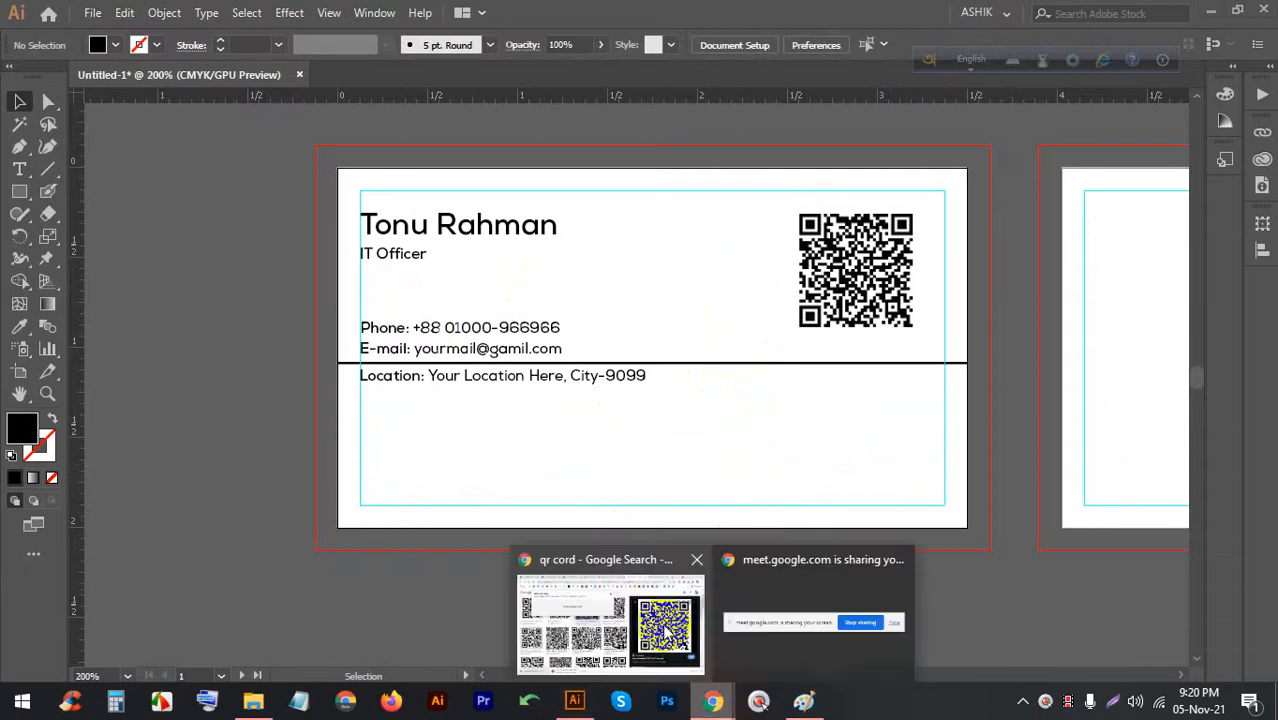
left_click(640, 610)
left_click(500, 12)
left_click(575, 700)
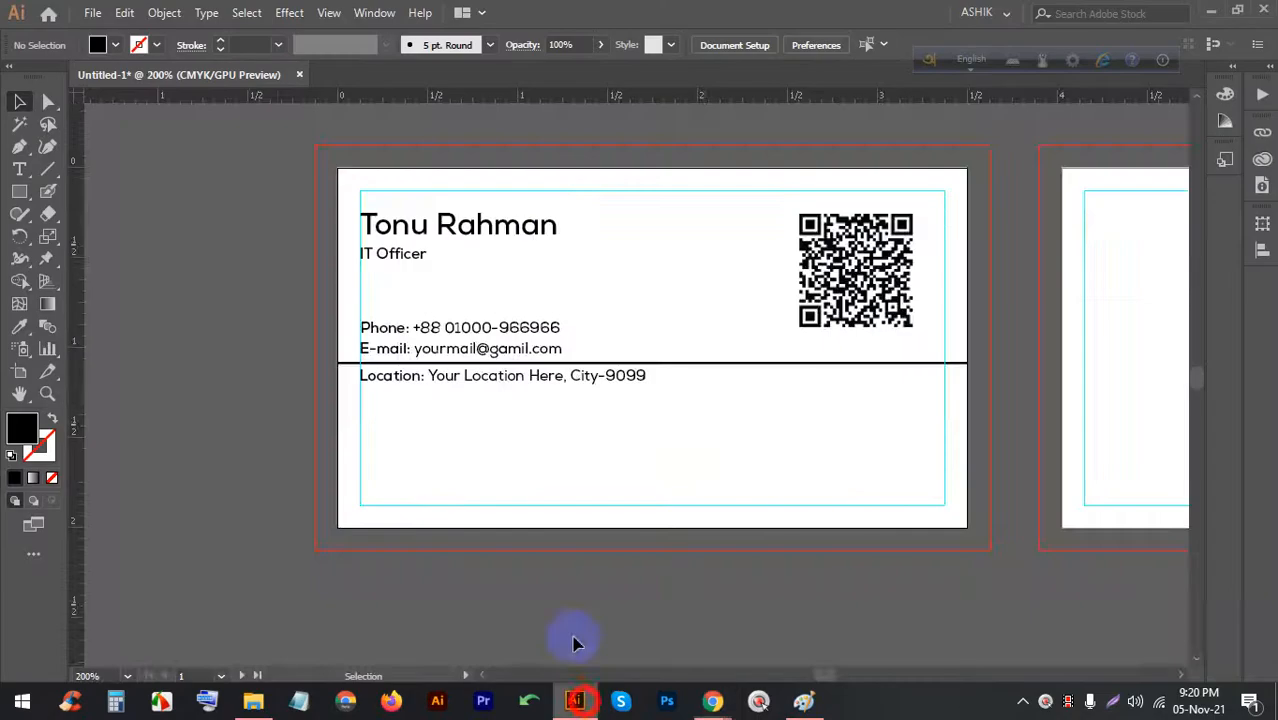
scroll(693, 462, "up", 4)
left_click(21, 171)
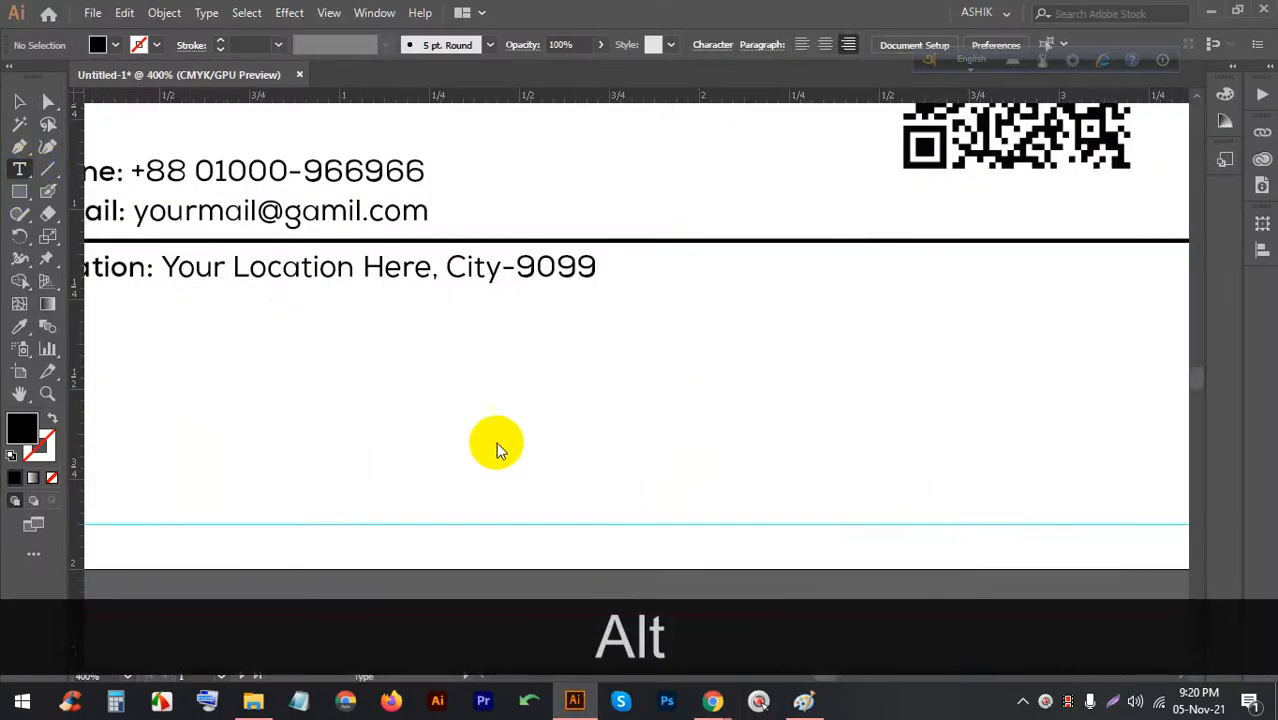
Place placeholder text below the location line, enlarge it, and replace it with 'CLOUD'
left_click(496, 442)
left_click(20, 100)
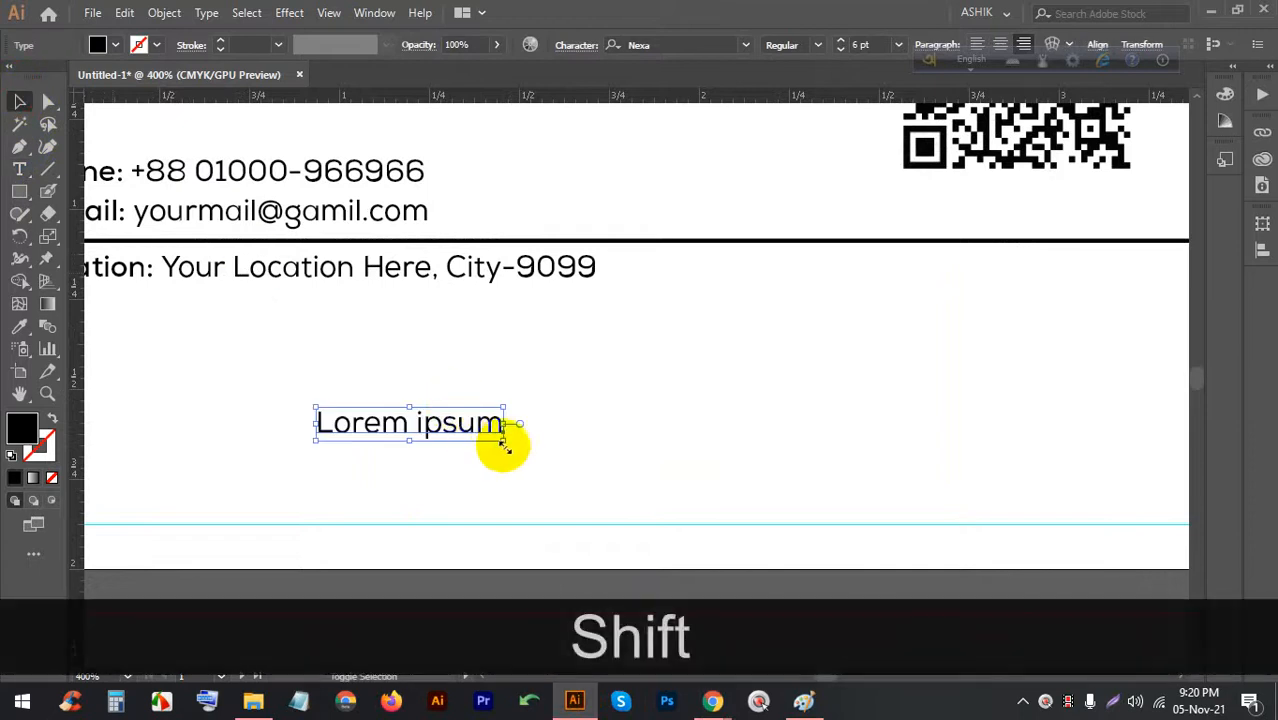
left_click_drag(506, 441, 856, 522)
left_click_drag(619, 466, 591, 425)
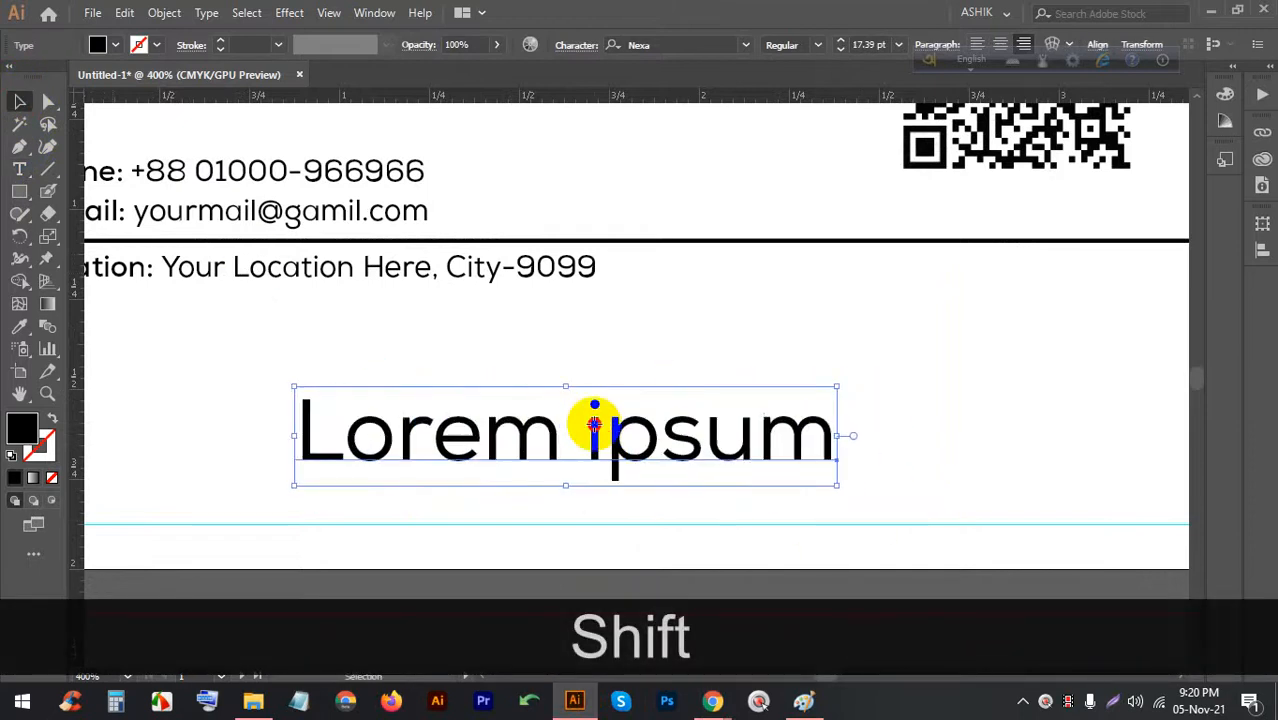
triple_click(594, 428)
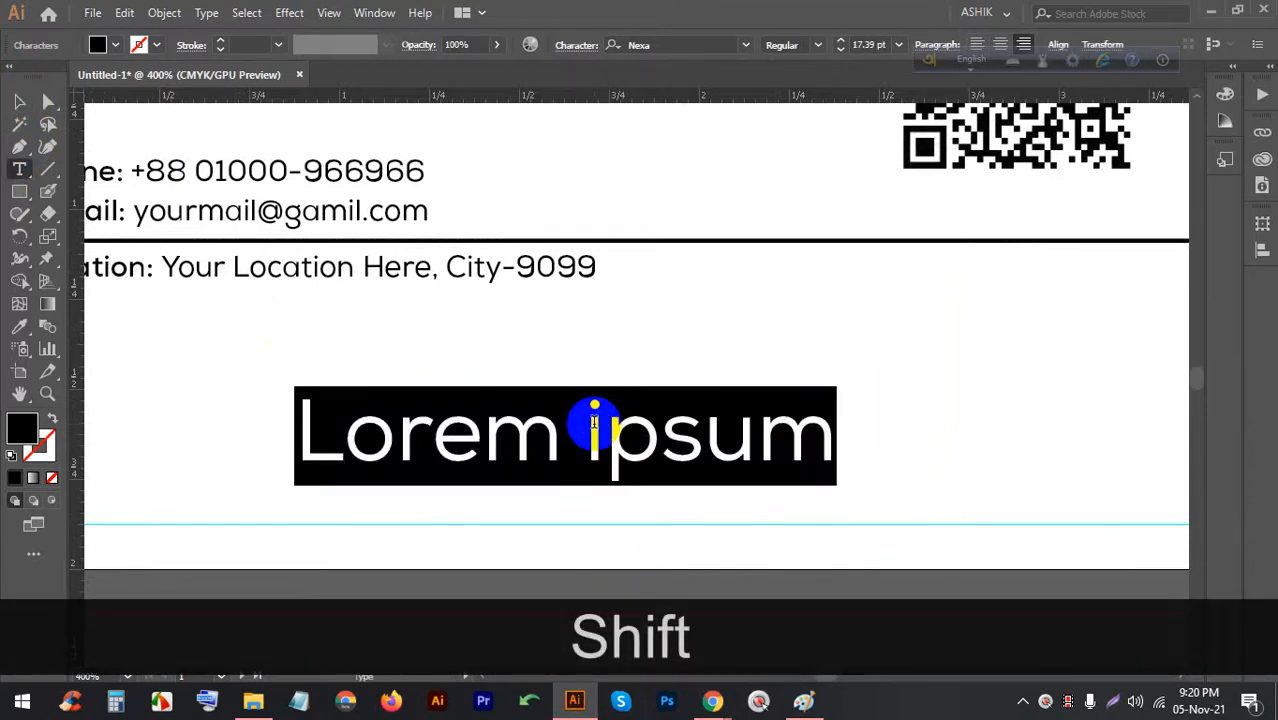
type("CLOUD")
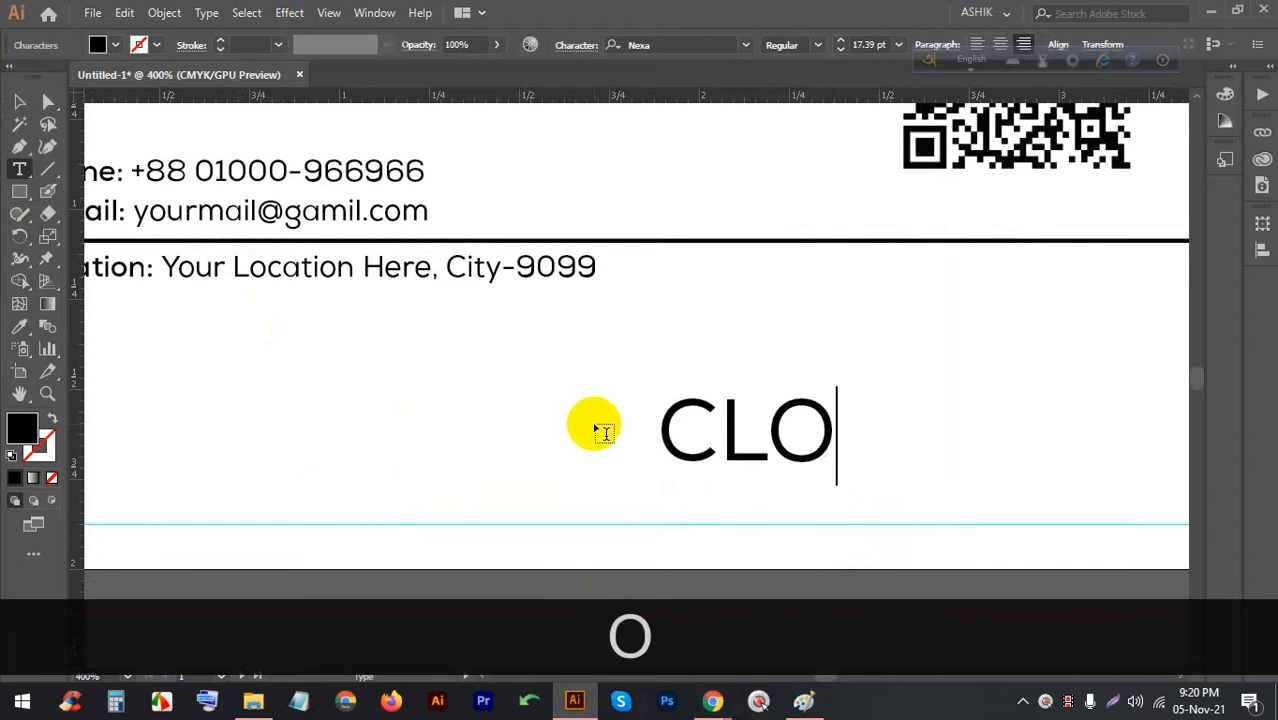
Reposition CLOUD on the card and enlarge it to about 28 pt
left_click(21, 105)
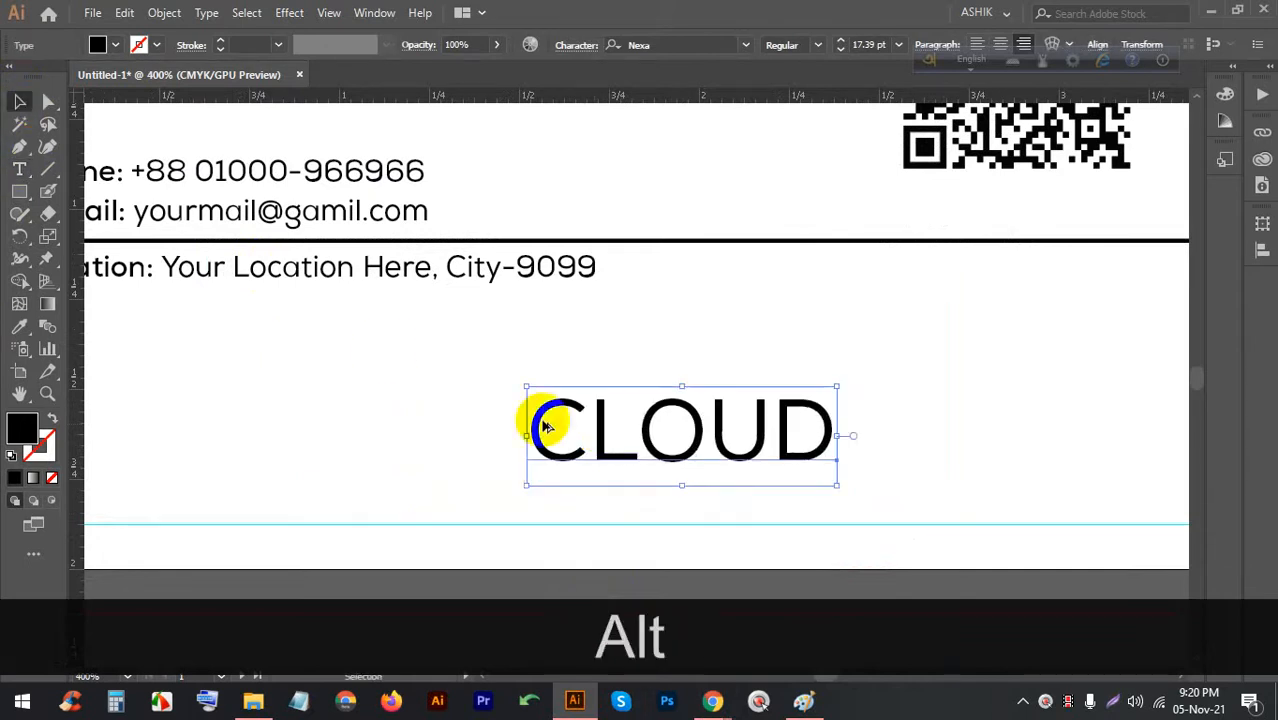
scroll(542, 420, "down", 2)
scroll(582, 411, "up", 1)
left_click_drag(632, 414, 554, 428)
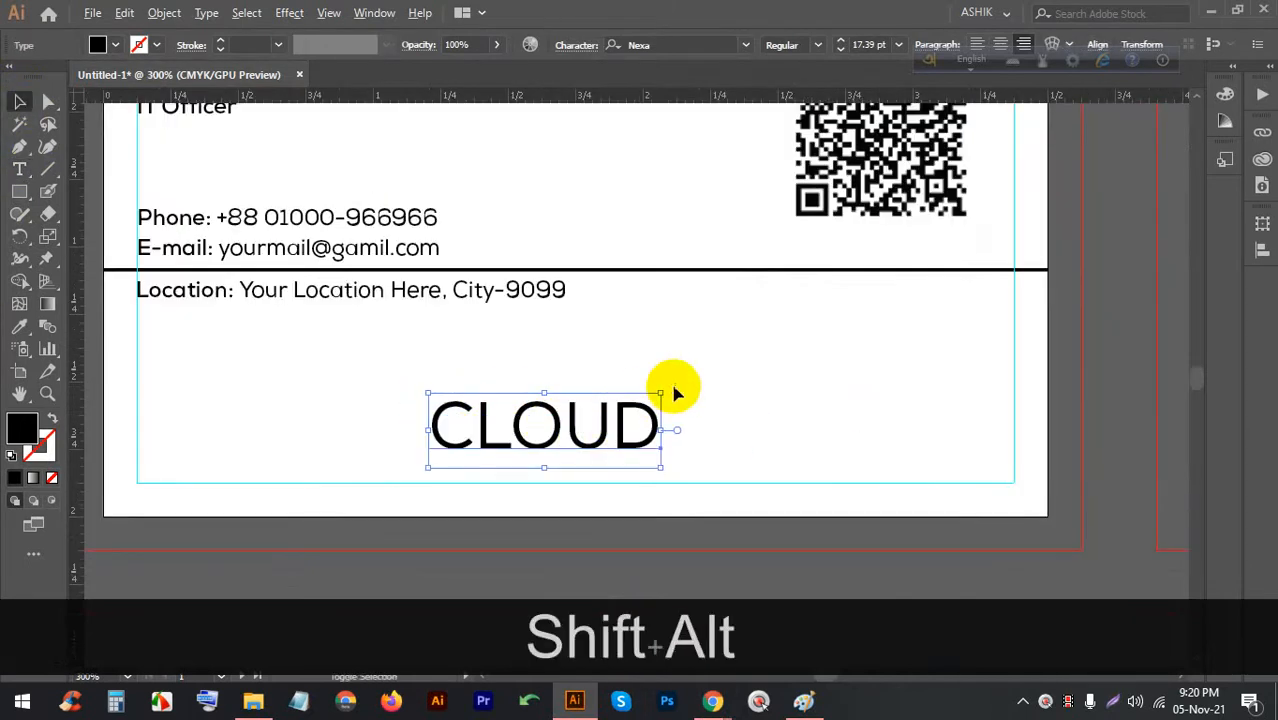
left_click_drag(666, 388, 767, 366)
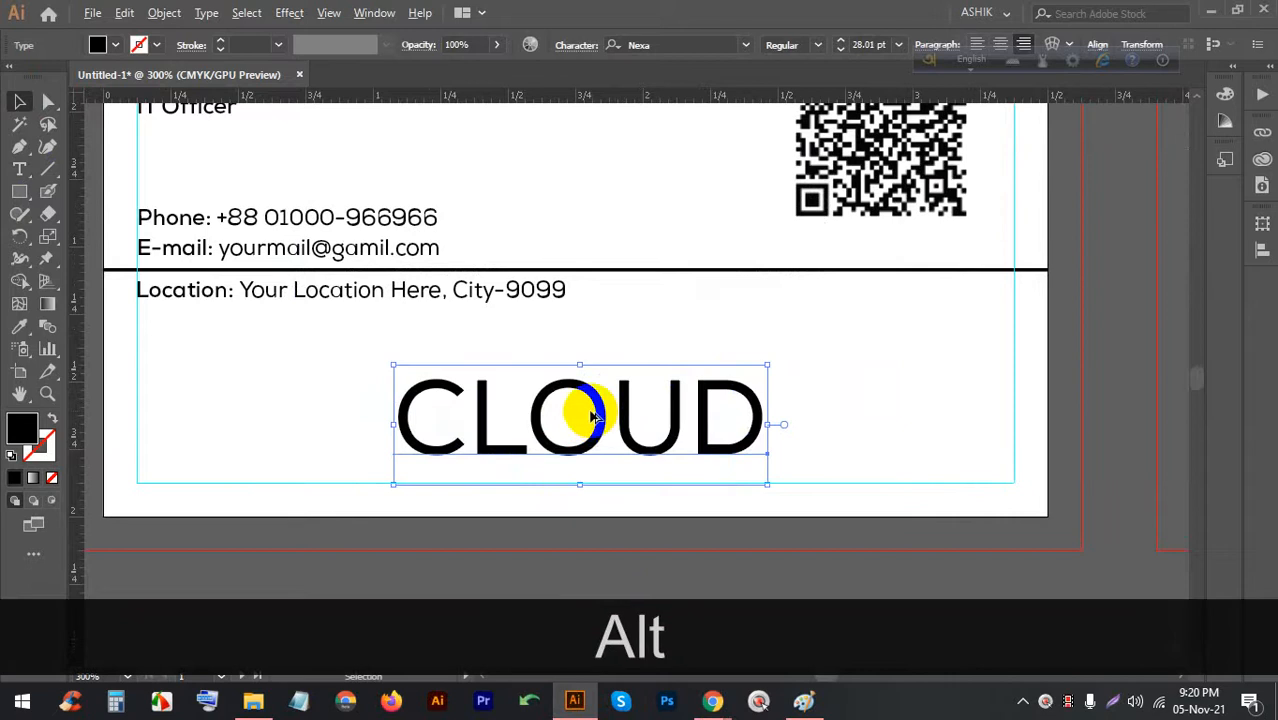
Set the CLOUD text in the Bauhaus 93 font
left_click(737, 42)
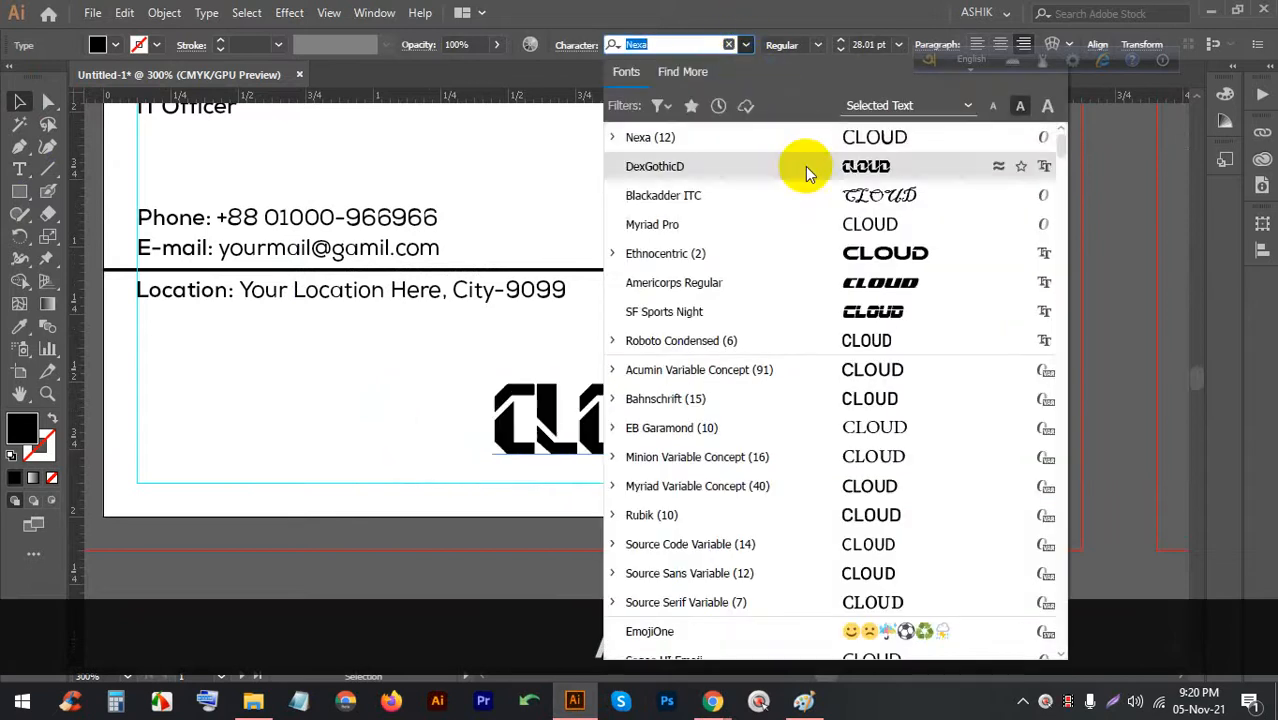
scroll(864, 340, "down", 7)
scroll(866, 350, "down", 3)
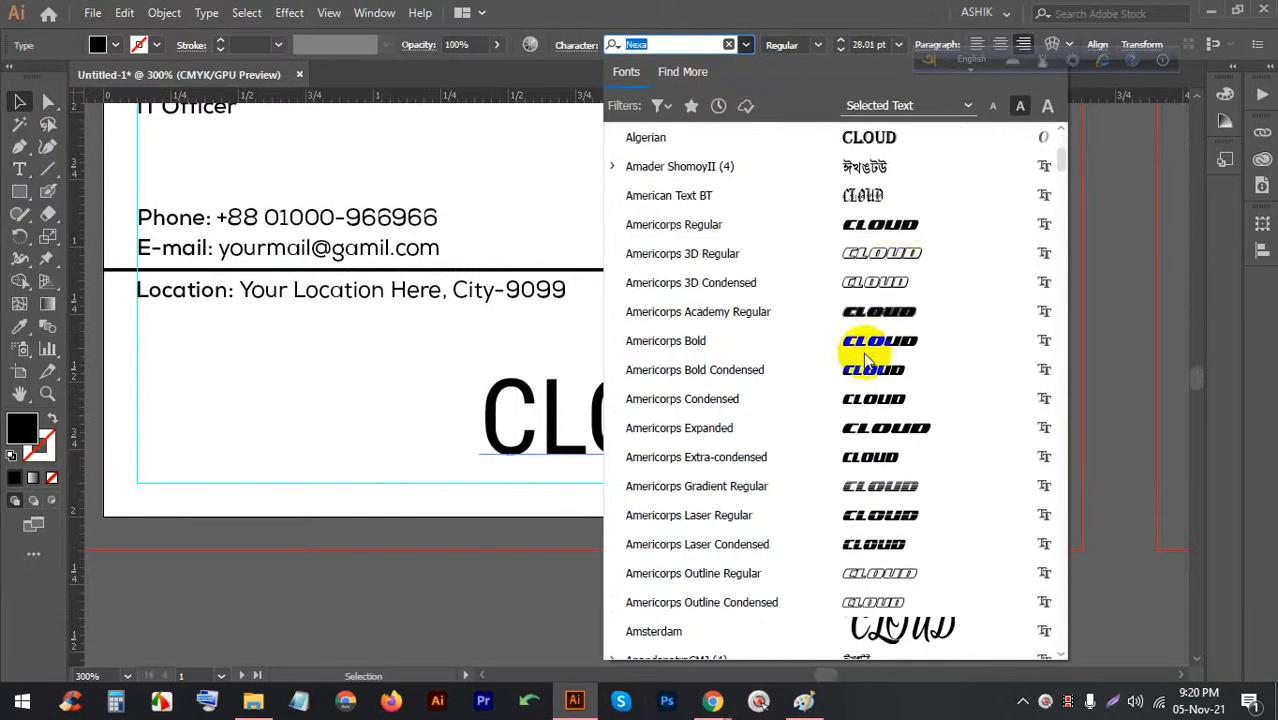
scroll(885, 285, "down", 2)
scroll(882, 325, "down", 7)
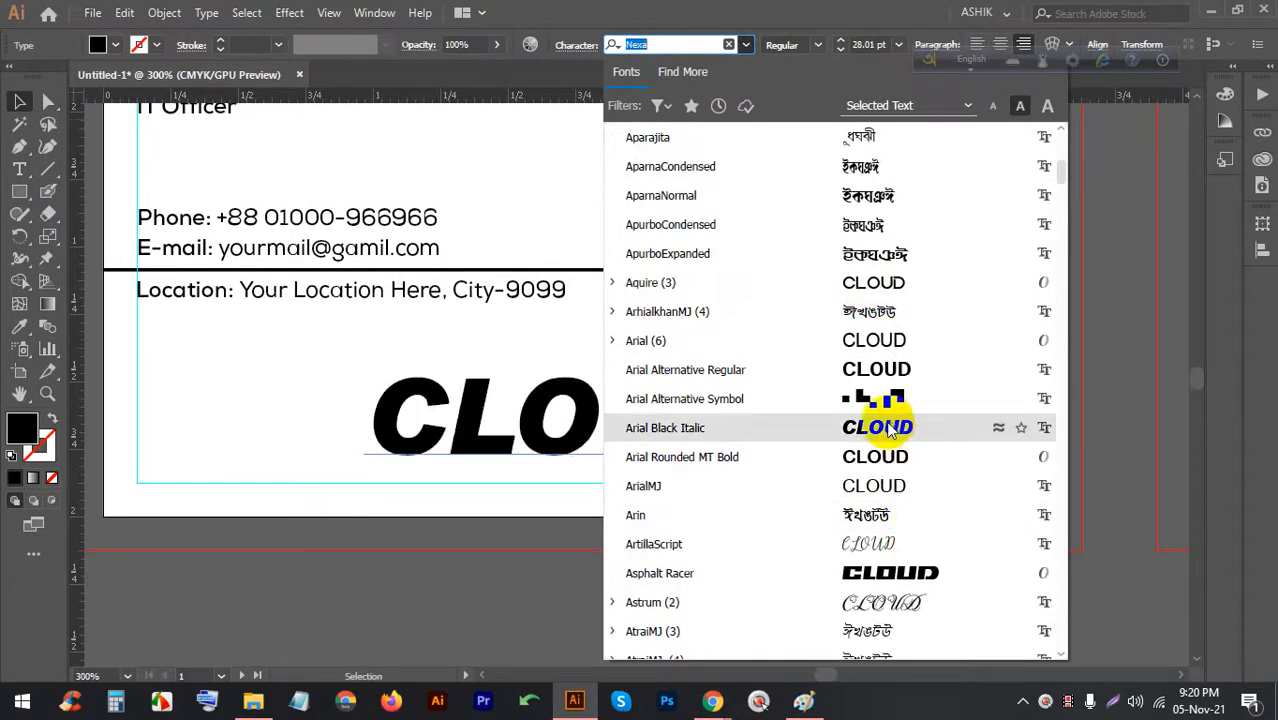
scroll(888, 428, "down", 6)
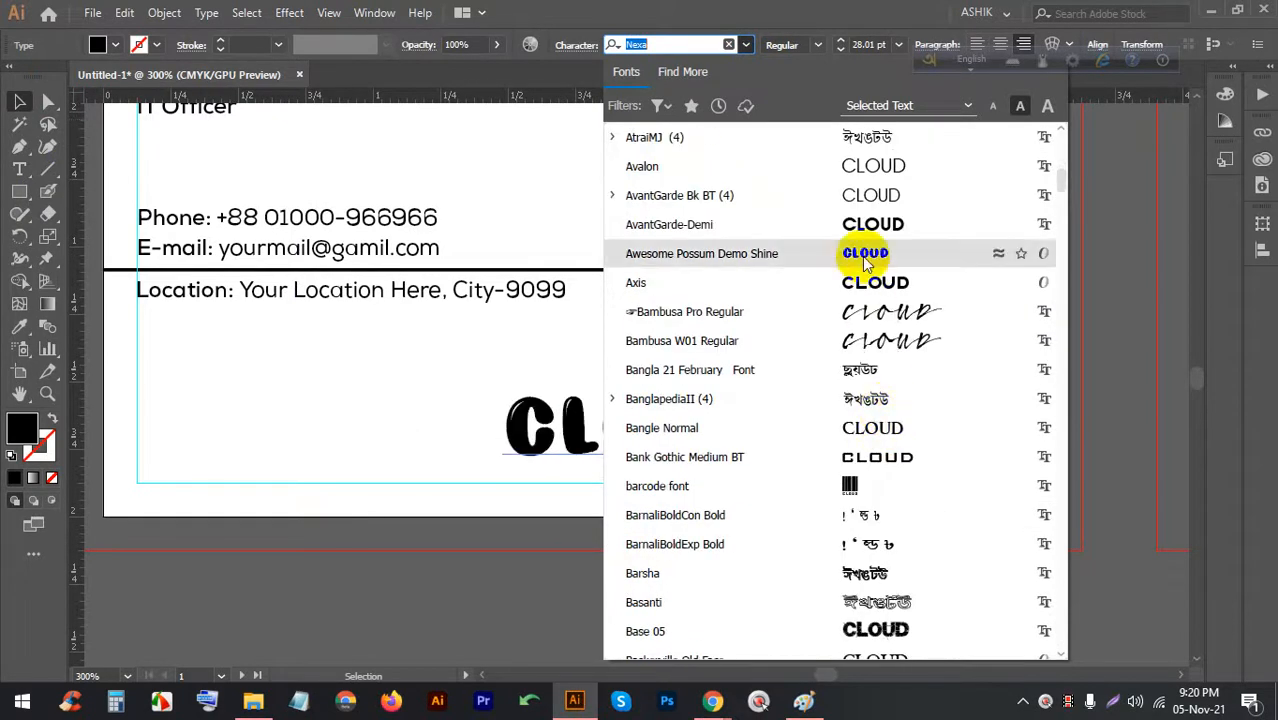
scroll(866, 225, "down", 6)
scroll(876, 270, "up", 1)
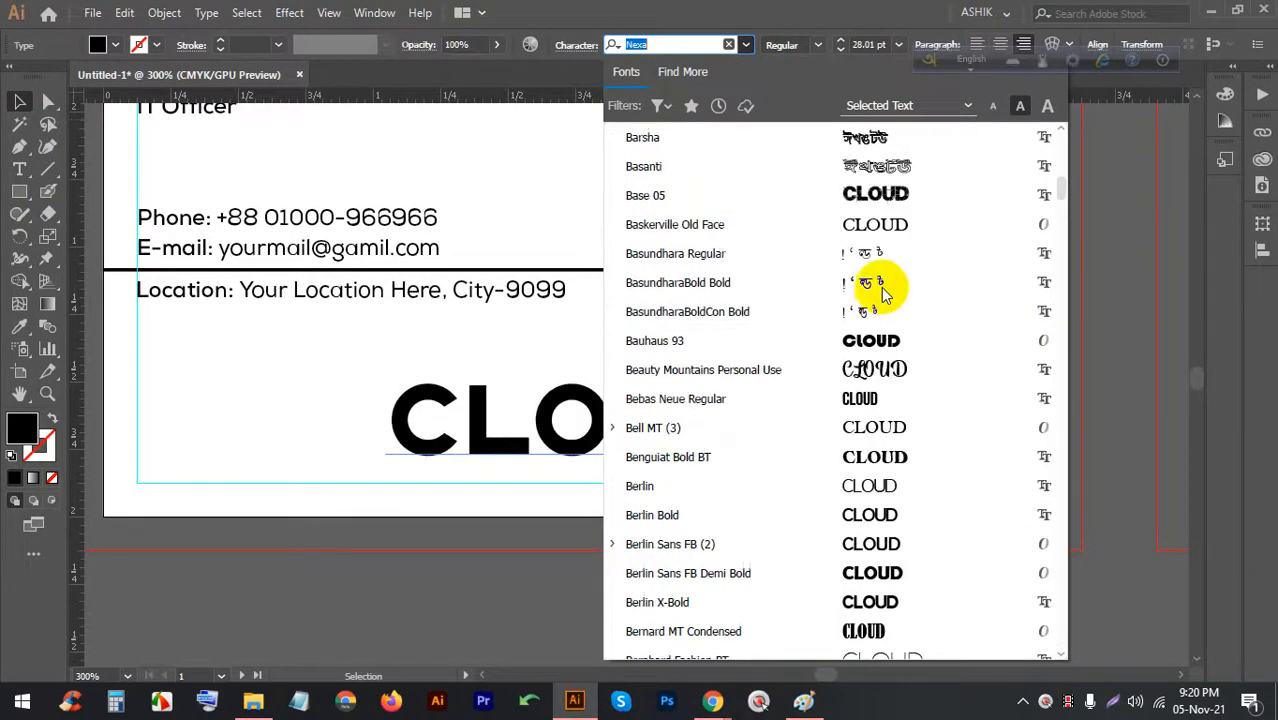
left_click(879, 342)
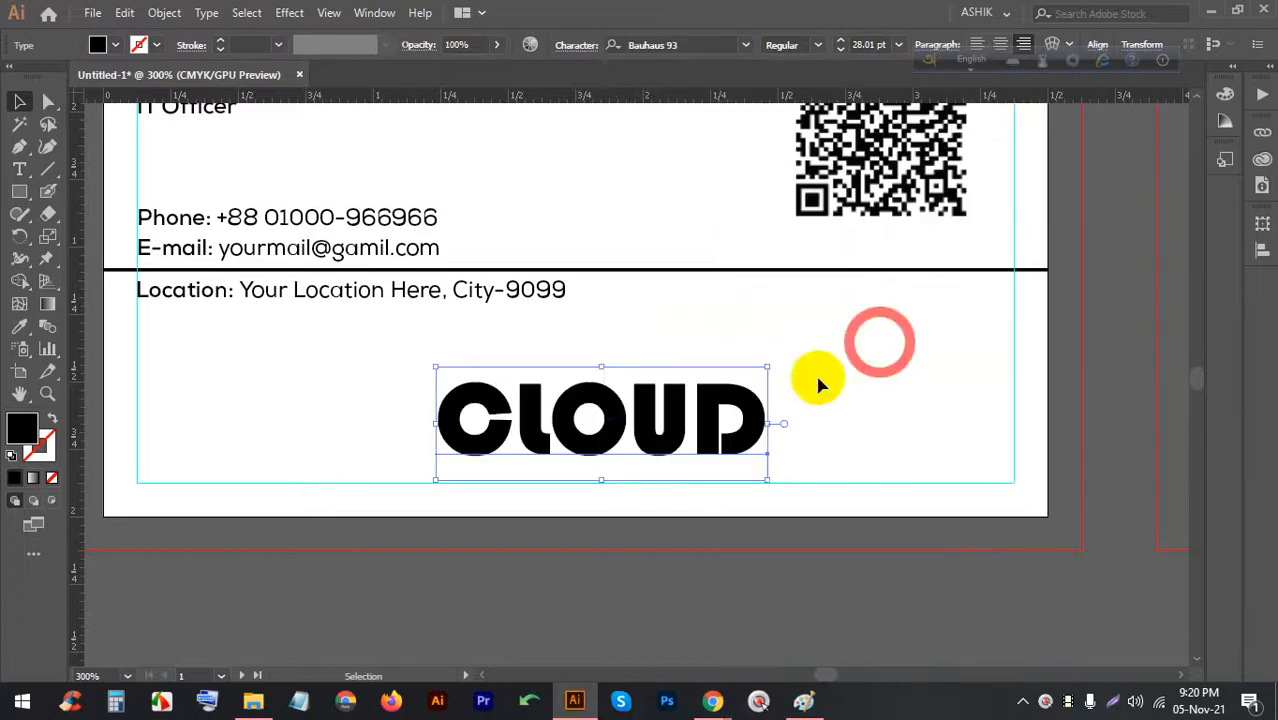
Fill the CLOUD text with the teal swatch
left_click(632, 440)
scroll(690, 400, "down", 3)
scroll(638, 470, "up", 4)
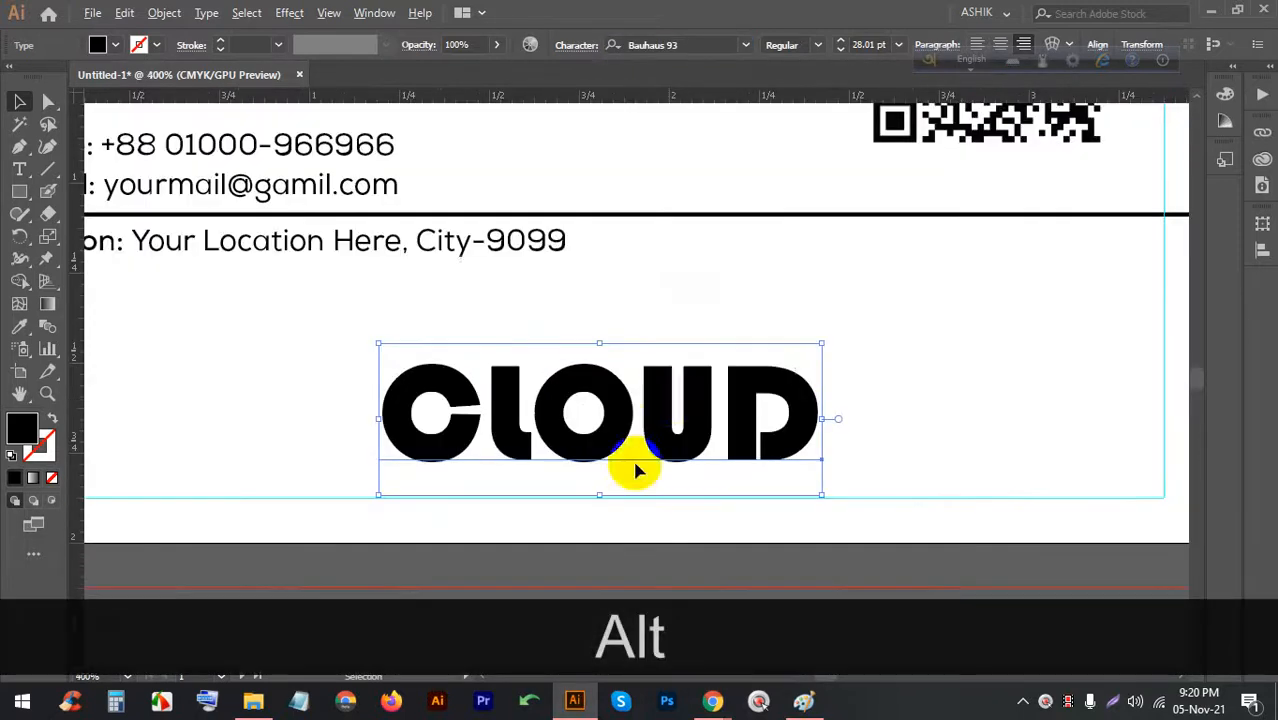
scroll(580, 485, "up", 1)
left_click(116, 46)
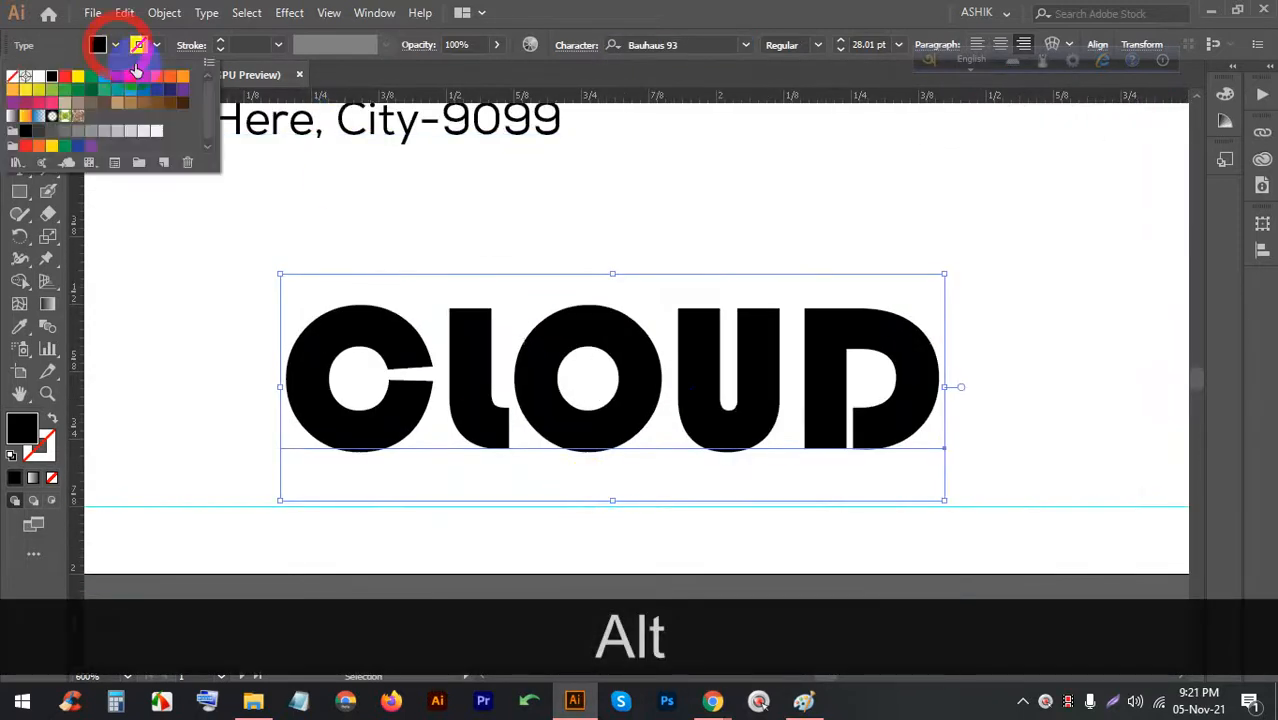
left_click(114, 92)
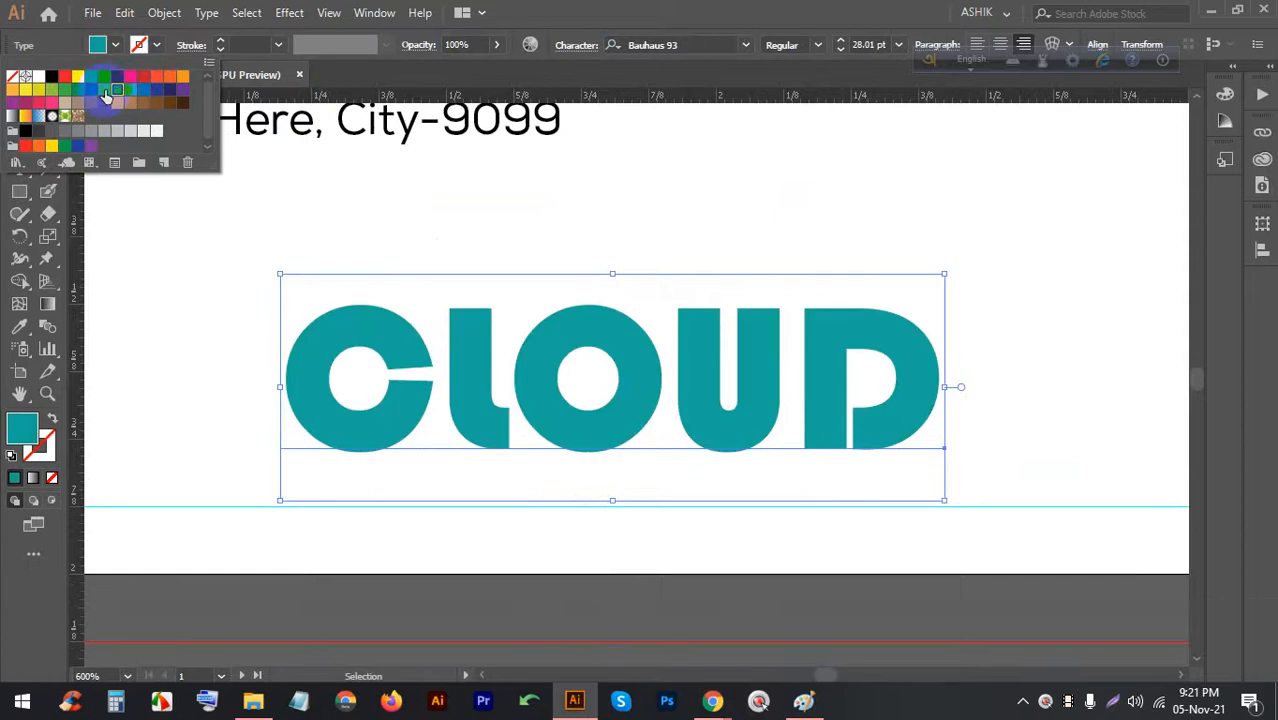
left_click(474, 193)
scroll(725, 310, "down", 2)
scroll(665, 340, "up", 2)
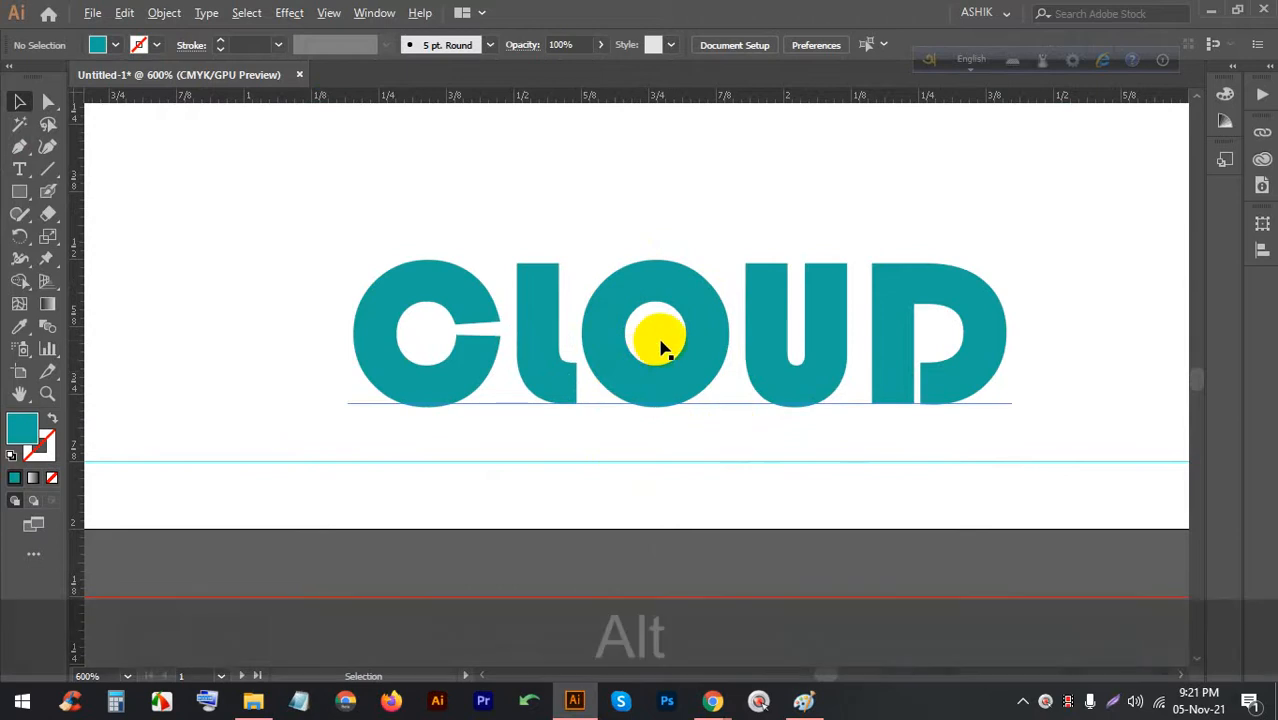
scroll(645, 338, "up", 2)
scroll(342, 350, "up", 1)
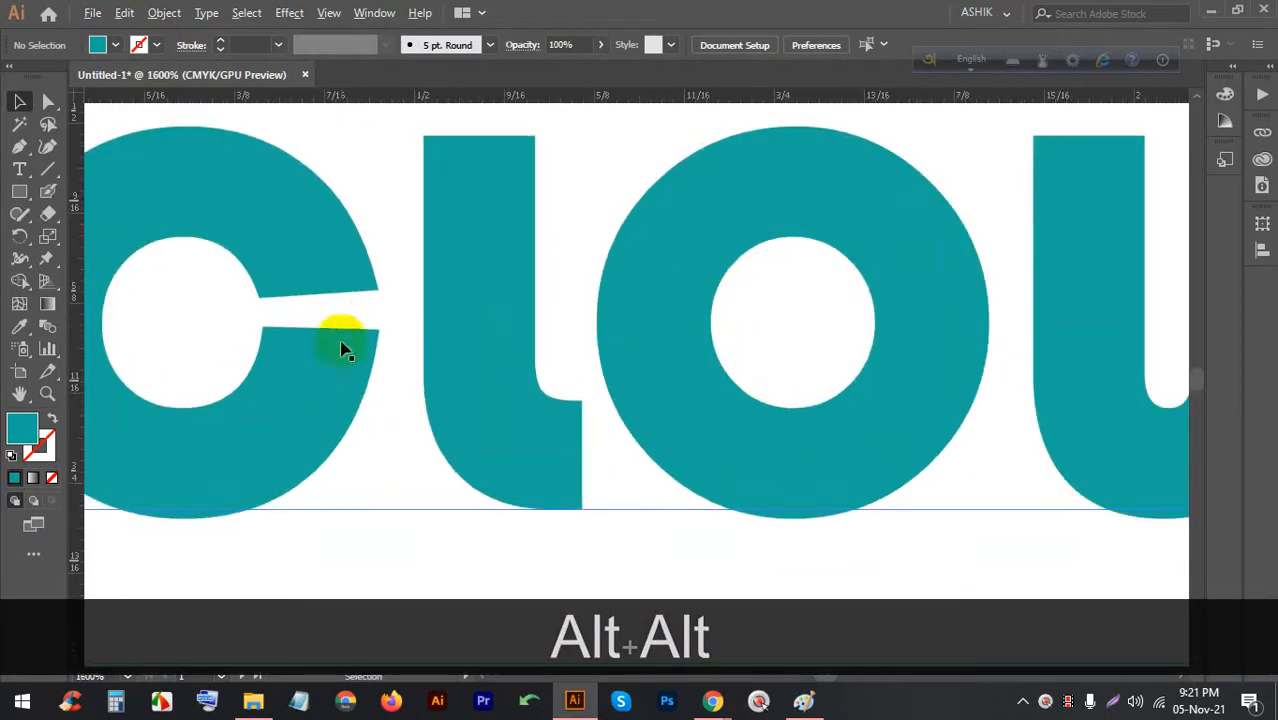
scroll(330, 285, "down", 2)
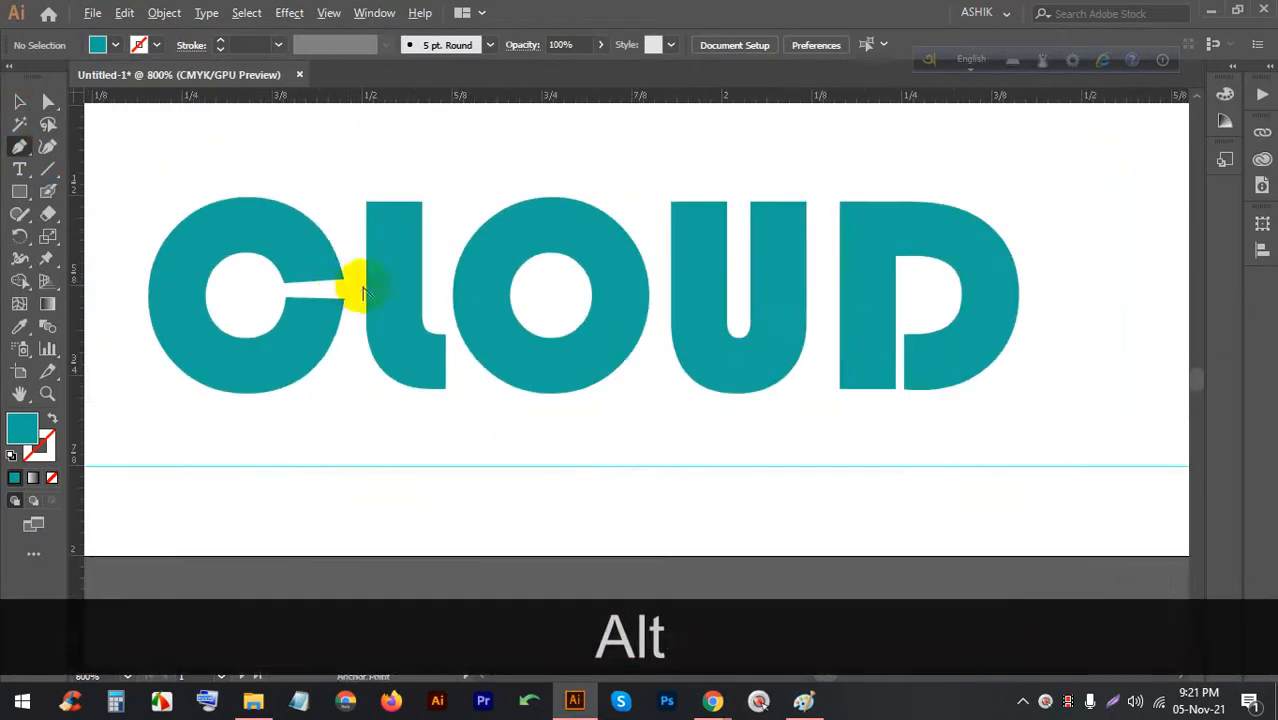
Draw a thin Pen-tool wedge from the C's slit to past the D and back
left_click(346, 282)
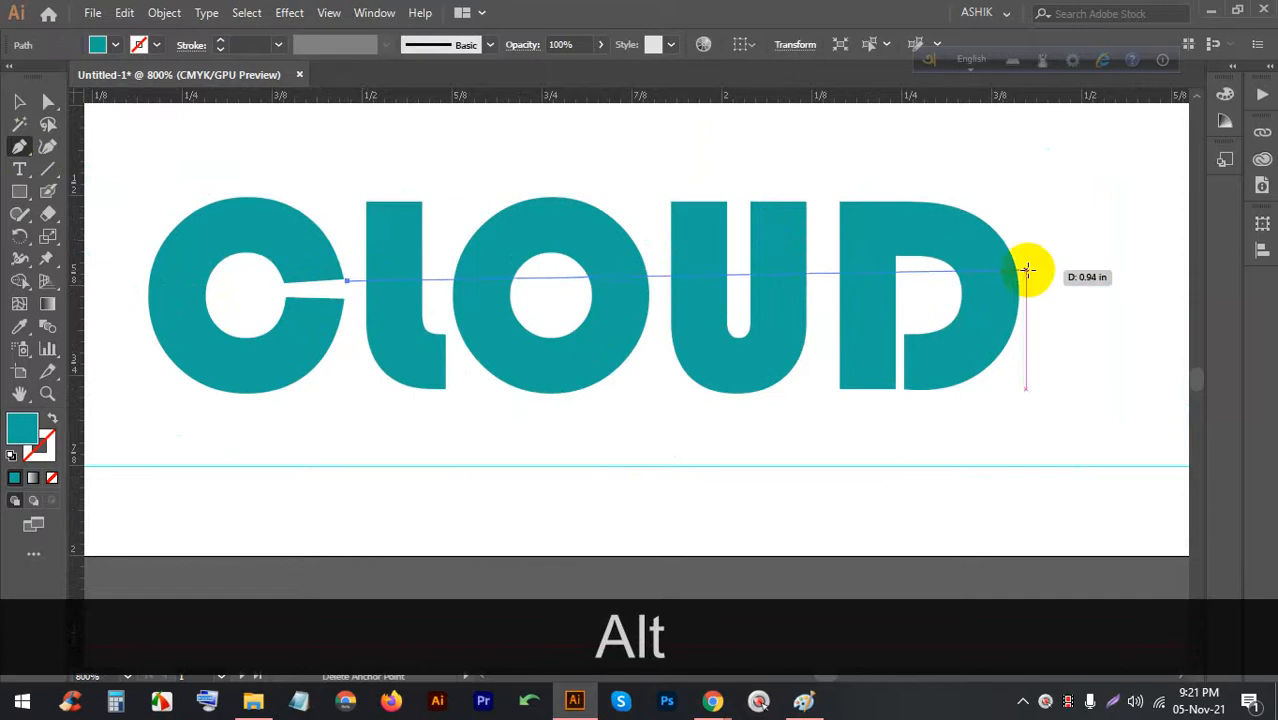
left_click(1036, 282)
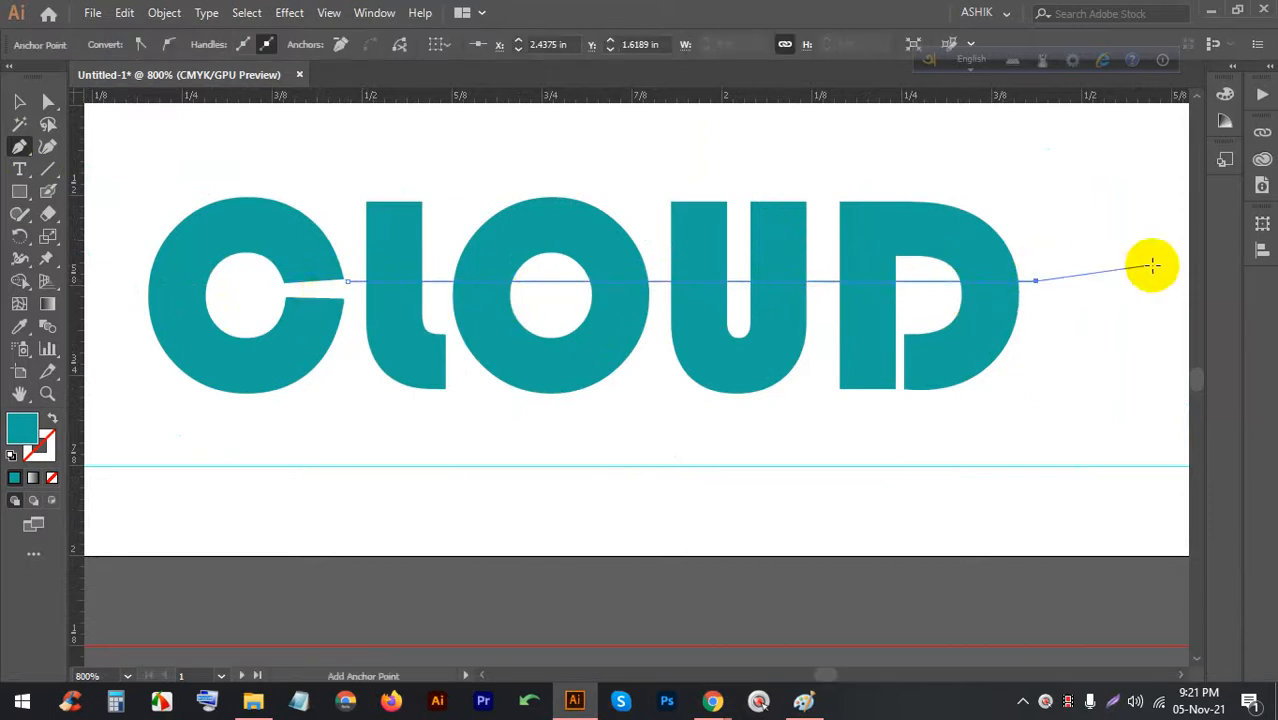
scroll(1030, 286, "up", 2)
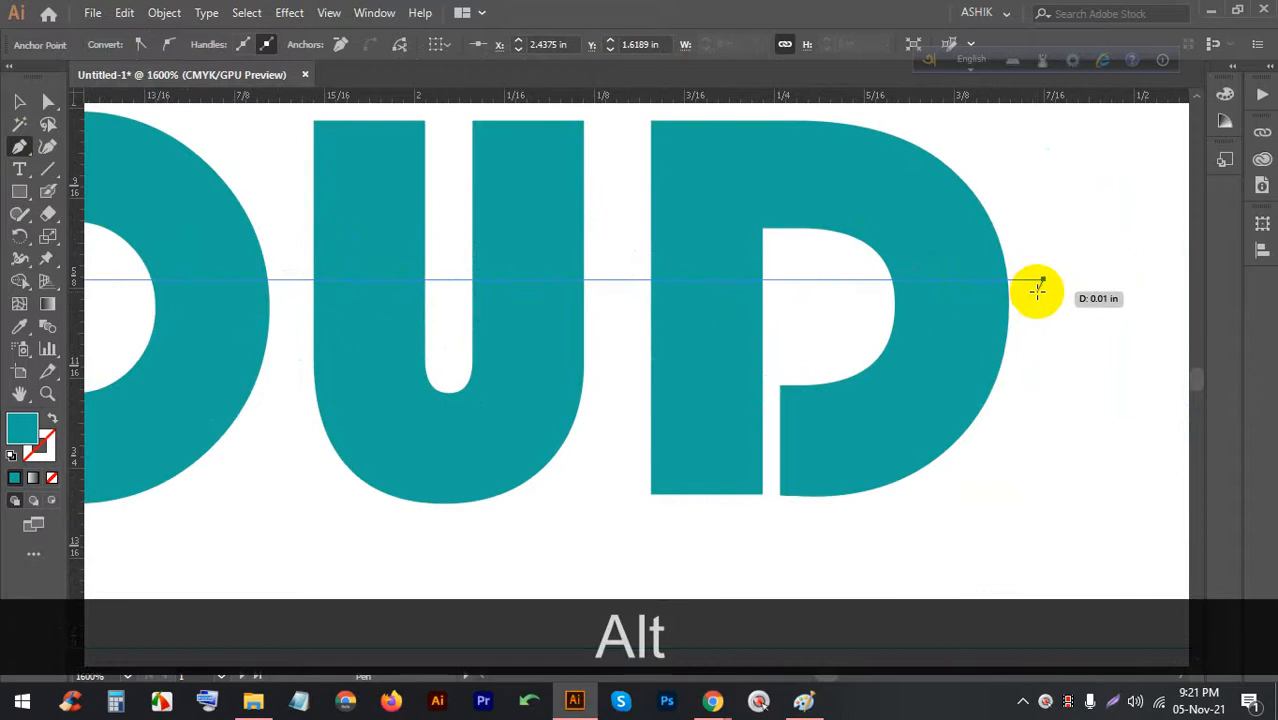
scroll(906, 305, "down", 2)
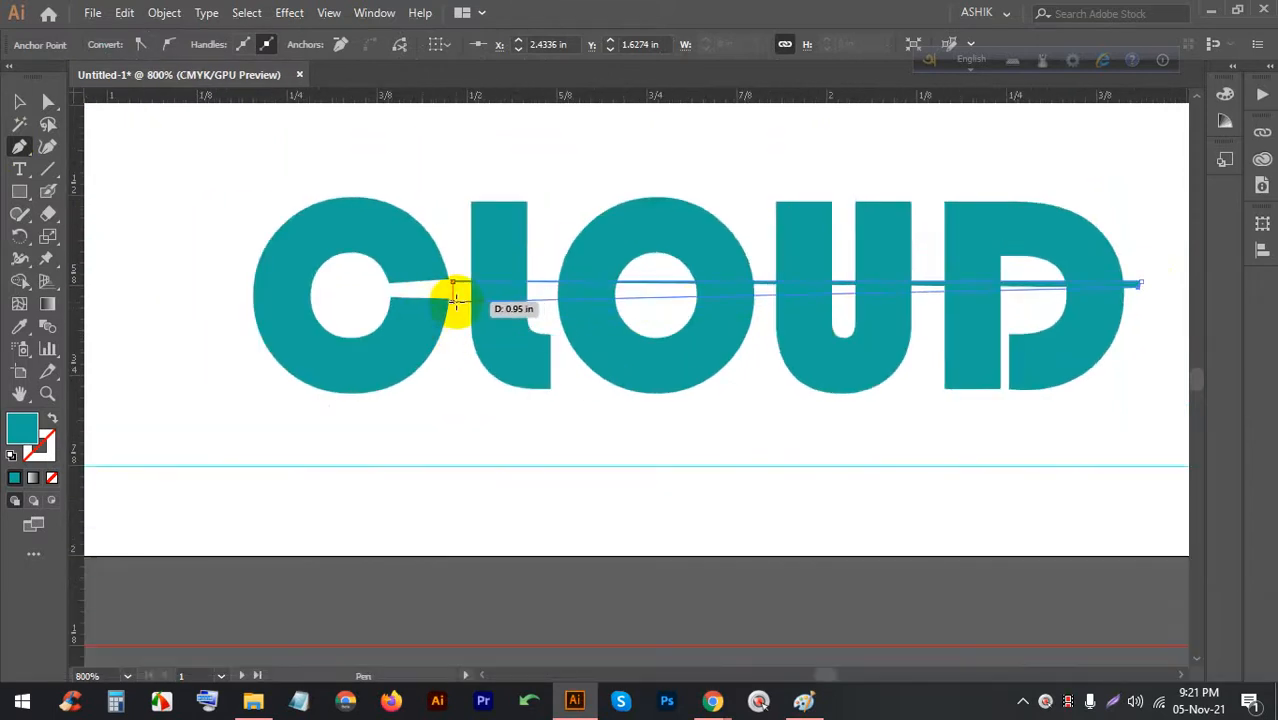
left_click(450, 300)
Set the wedge path's fill to None
left_click(20, 103)
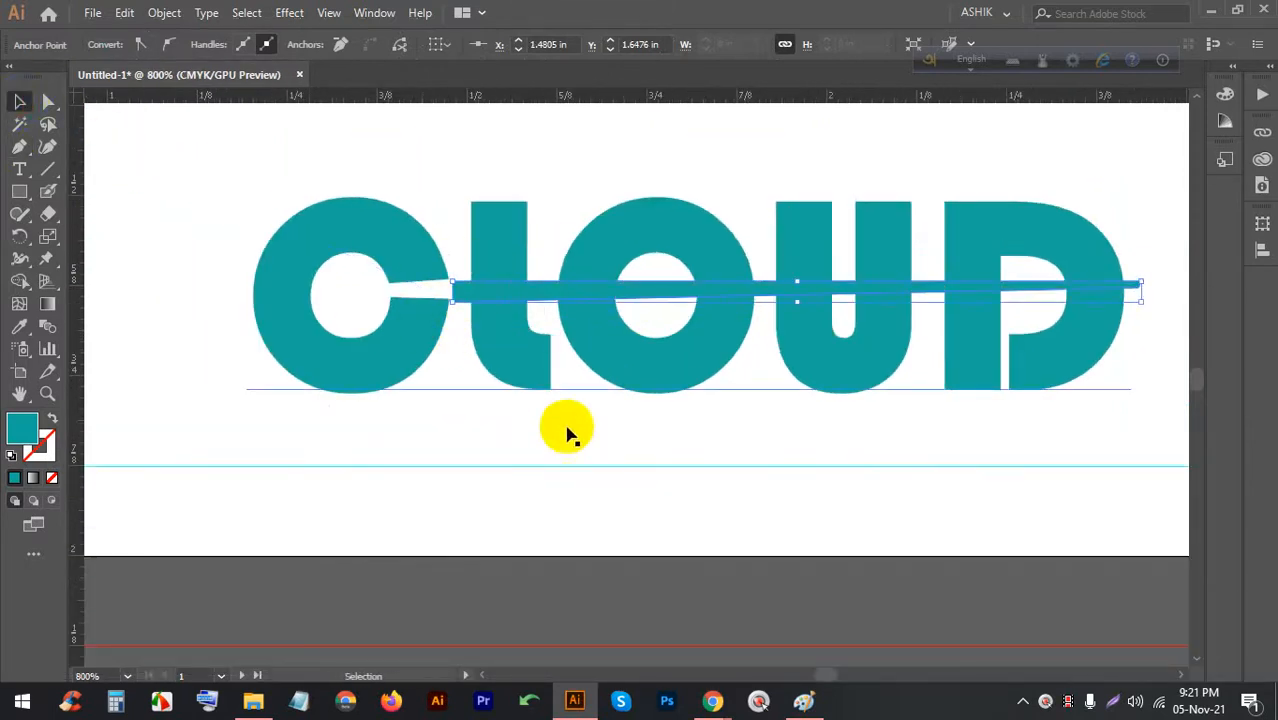
left_click(570, 430)
left_click(608, 286)
left_click(98, 46)
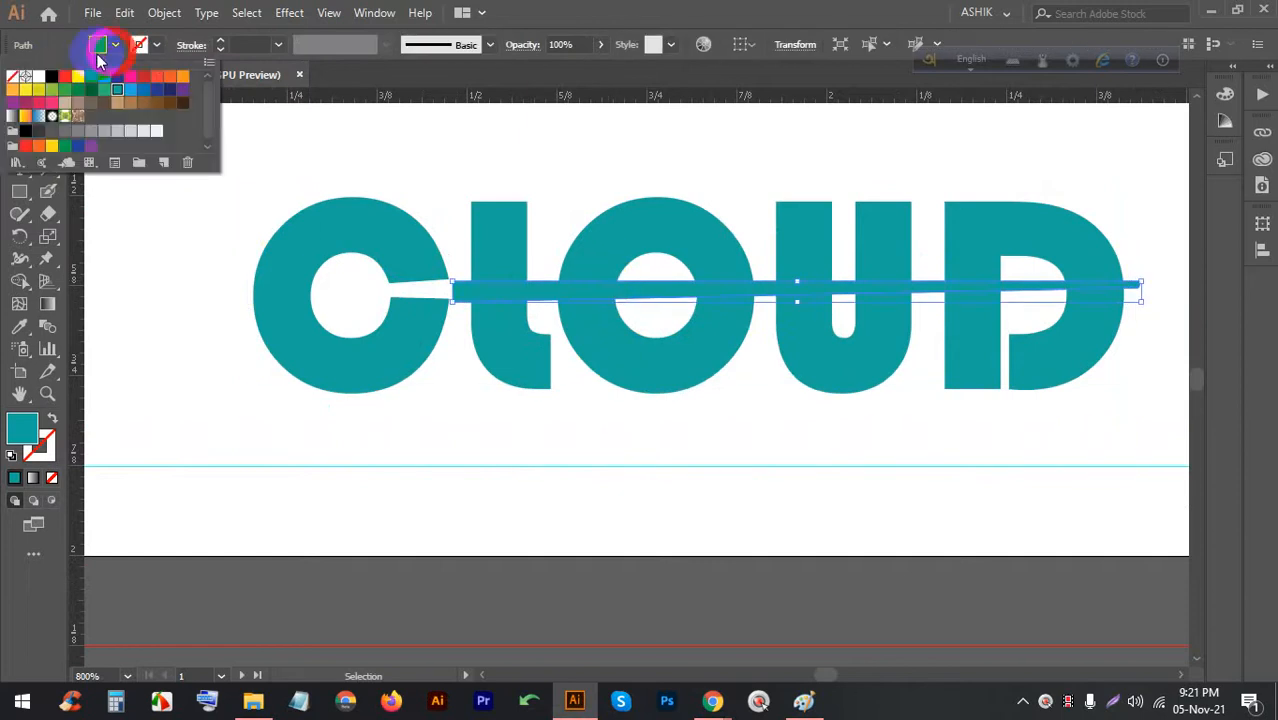
left_click(13, 77)
scroll(468, 387, "down", 2)
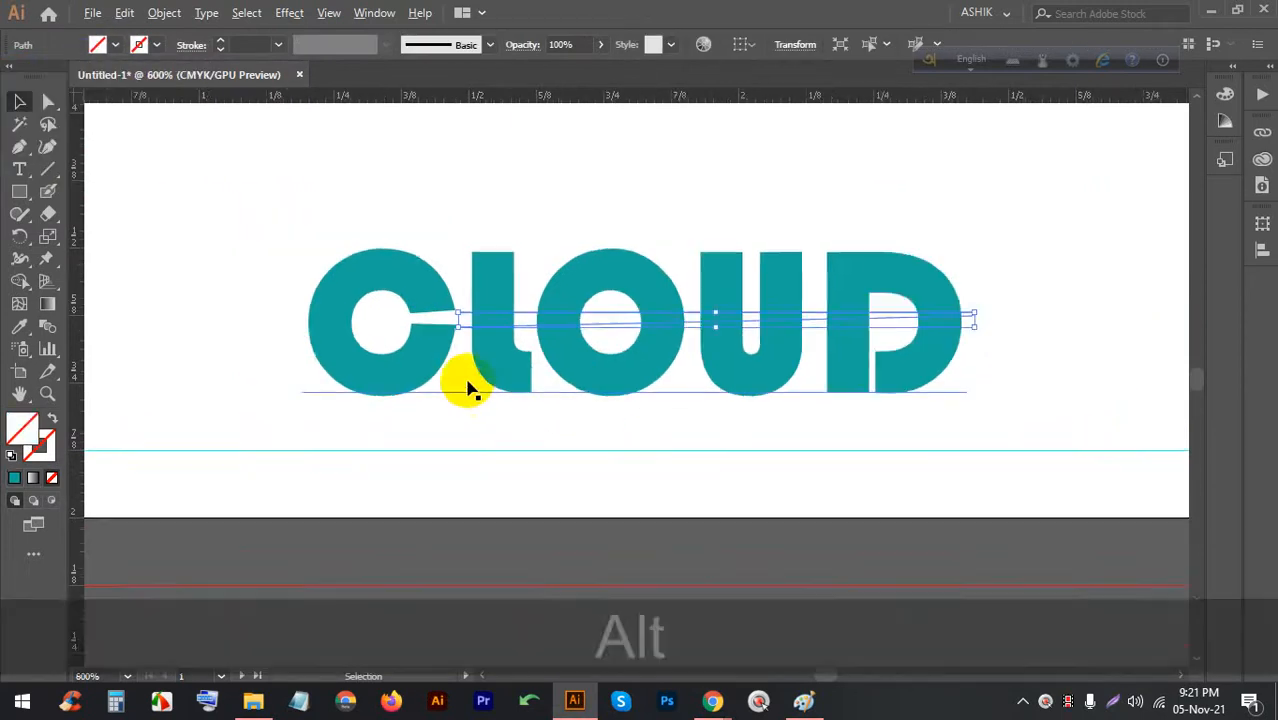
left_click(868, 300)
Convert the CLOUD text to outlines
left_click(722, 301)
right_click(724, 306)
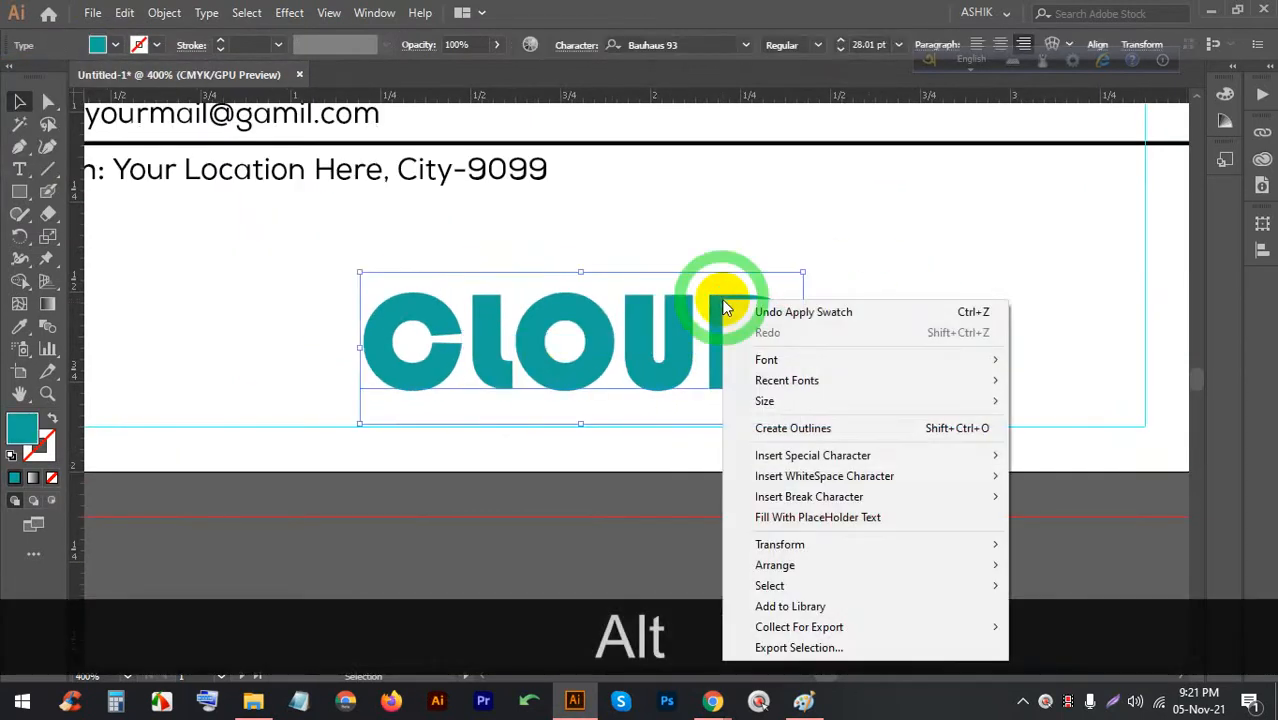
left_click(779, 427)
left_click(893, 374)
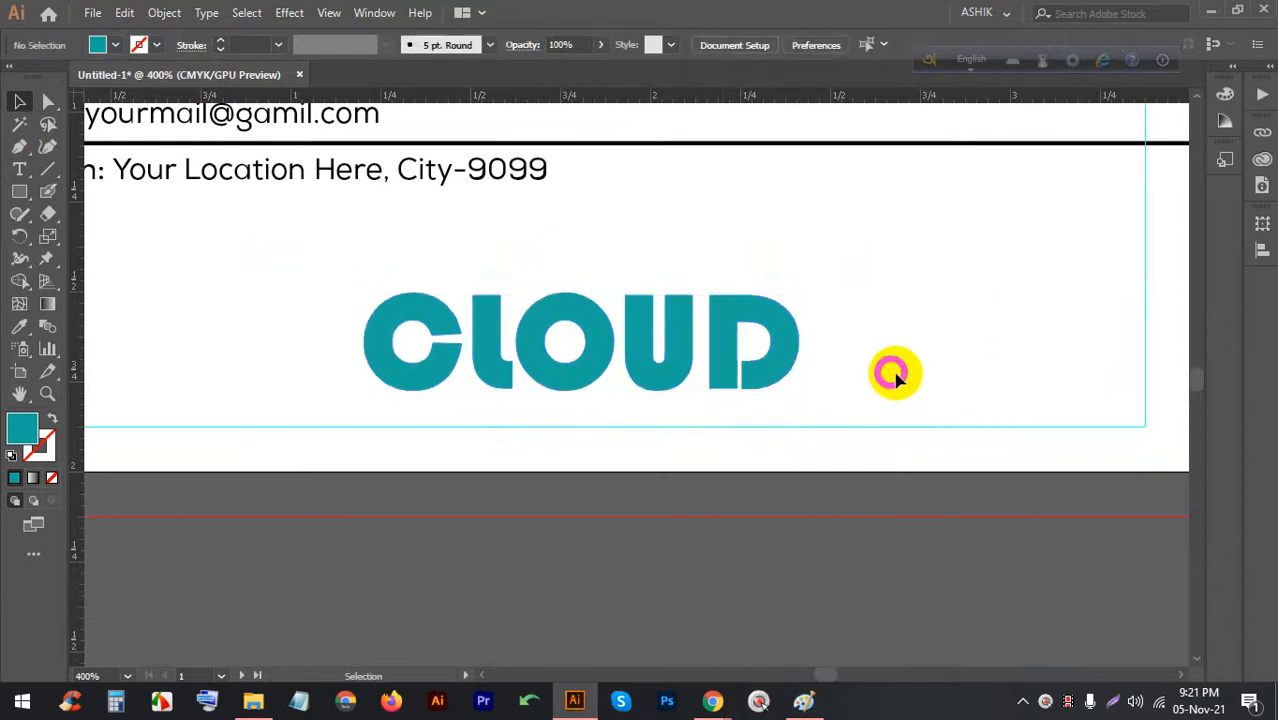
Divide the CLOUD outlines along the wedge with Pathfinder and ungroup the pieces
left_click_drag(558, 305, 300, 295)
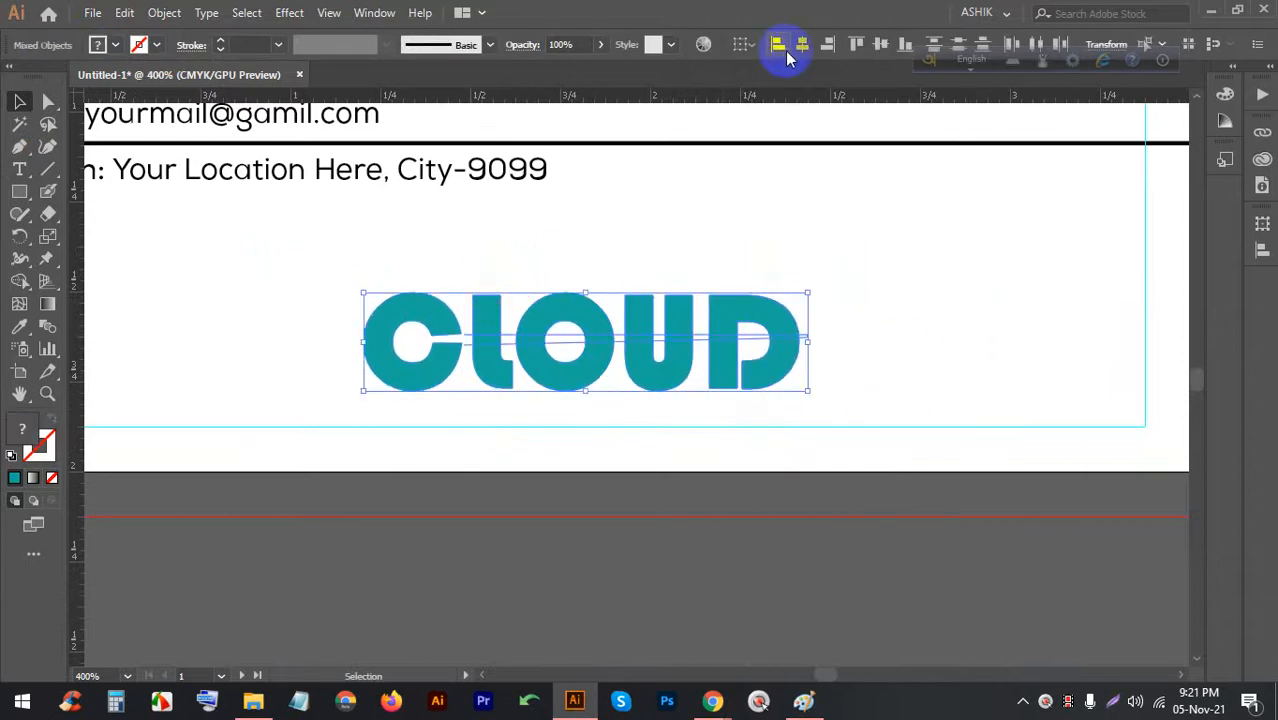
key("alt")
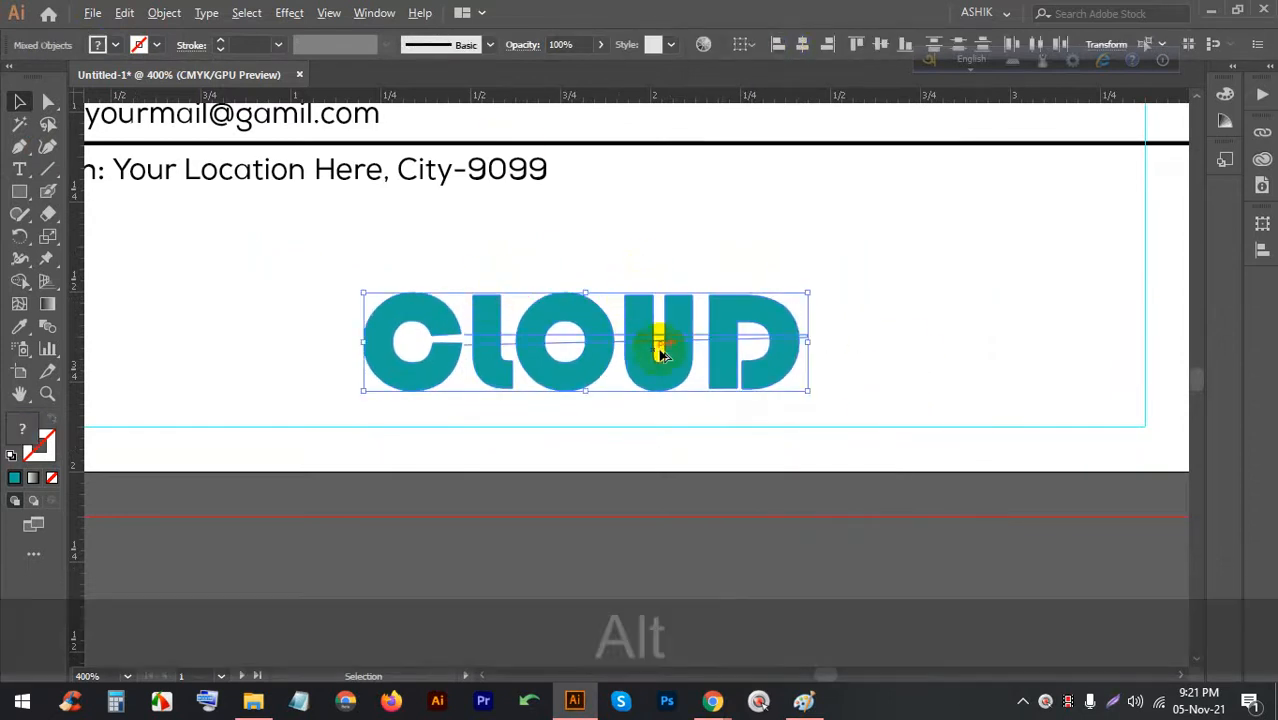
left_click(365, 13)
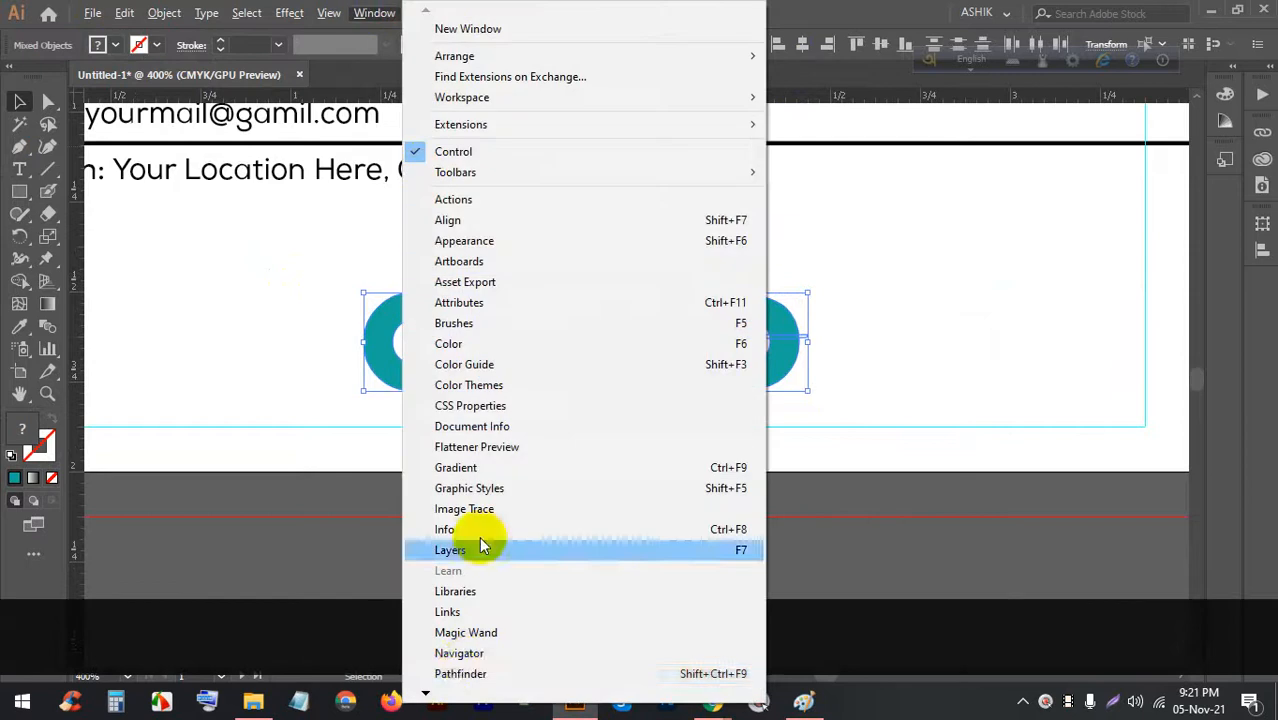
left_click(465, 668)
left_click(857, 206)
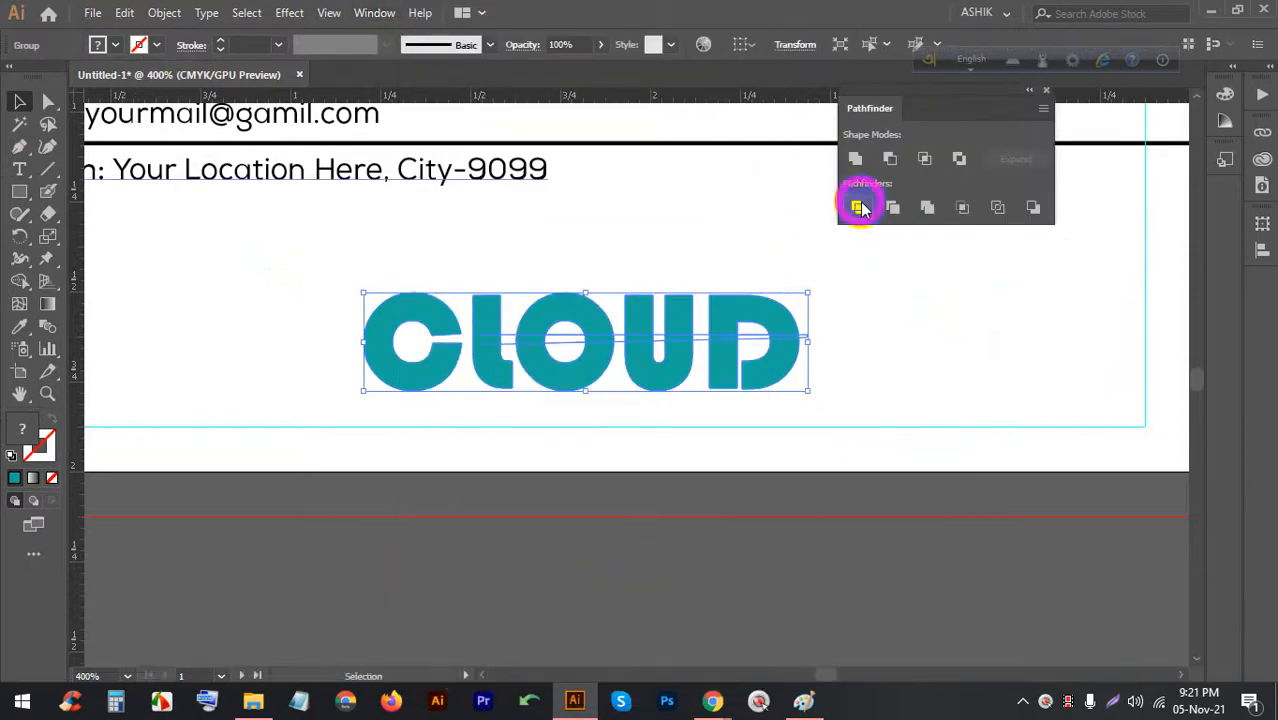
right_click(662, 324)
left_click(693, 480)
left_click(912, 380)
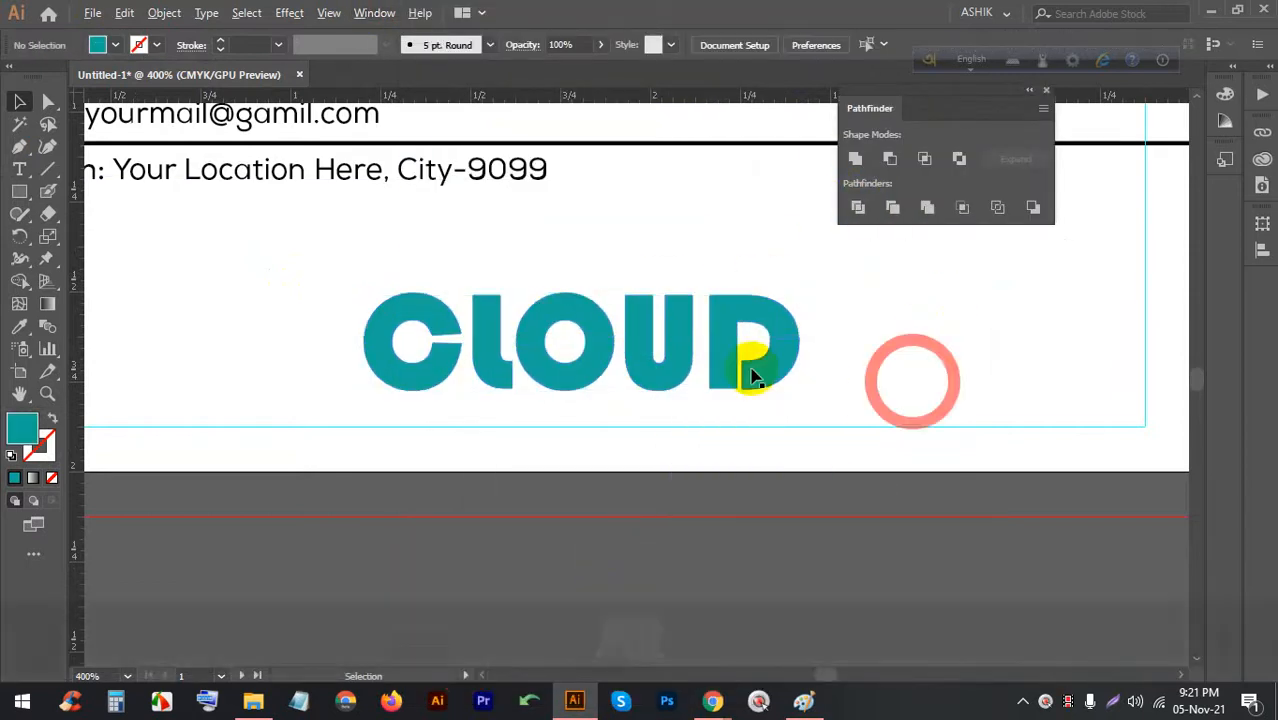
Delete the leftover slivers in the L, O, U and D
scroll(528, 343, "up", 4, "alt")
left_click(510, 297)
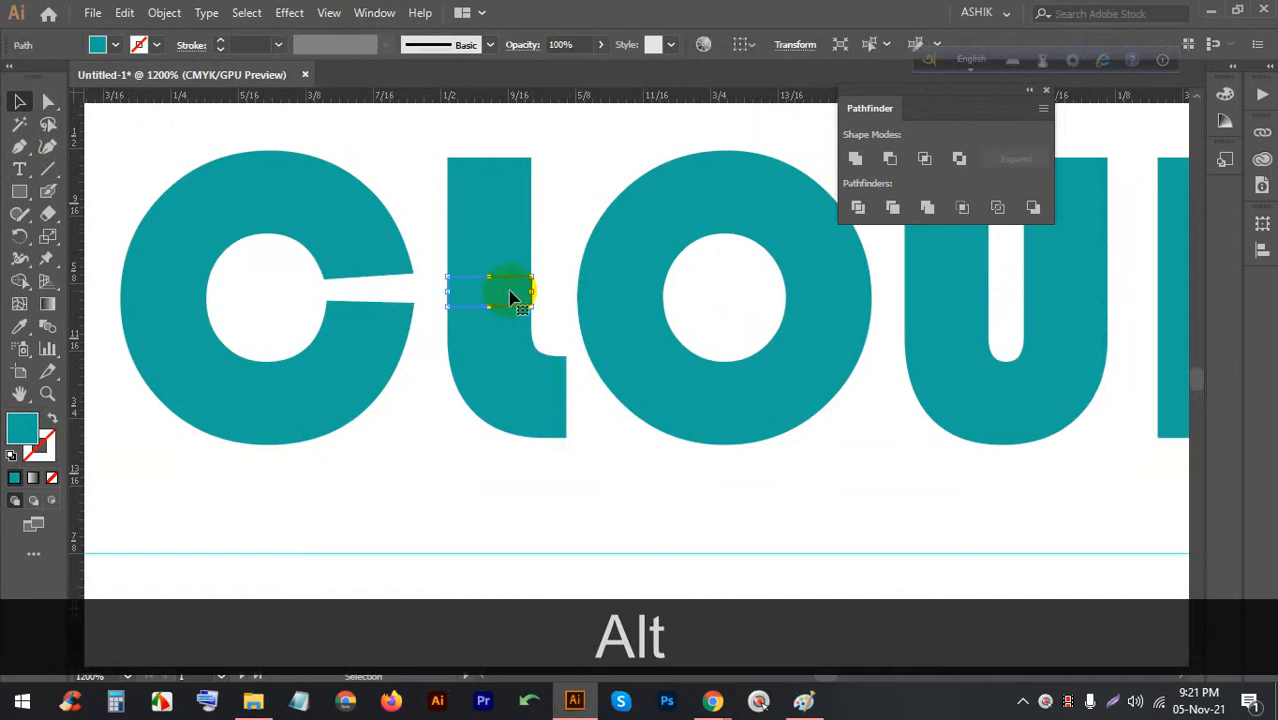
key("BackSpace")
key("BackSpace")
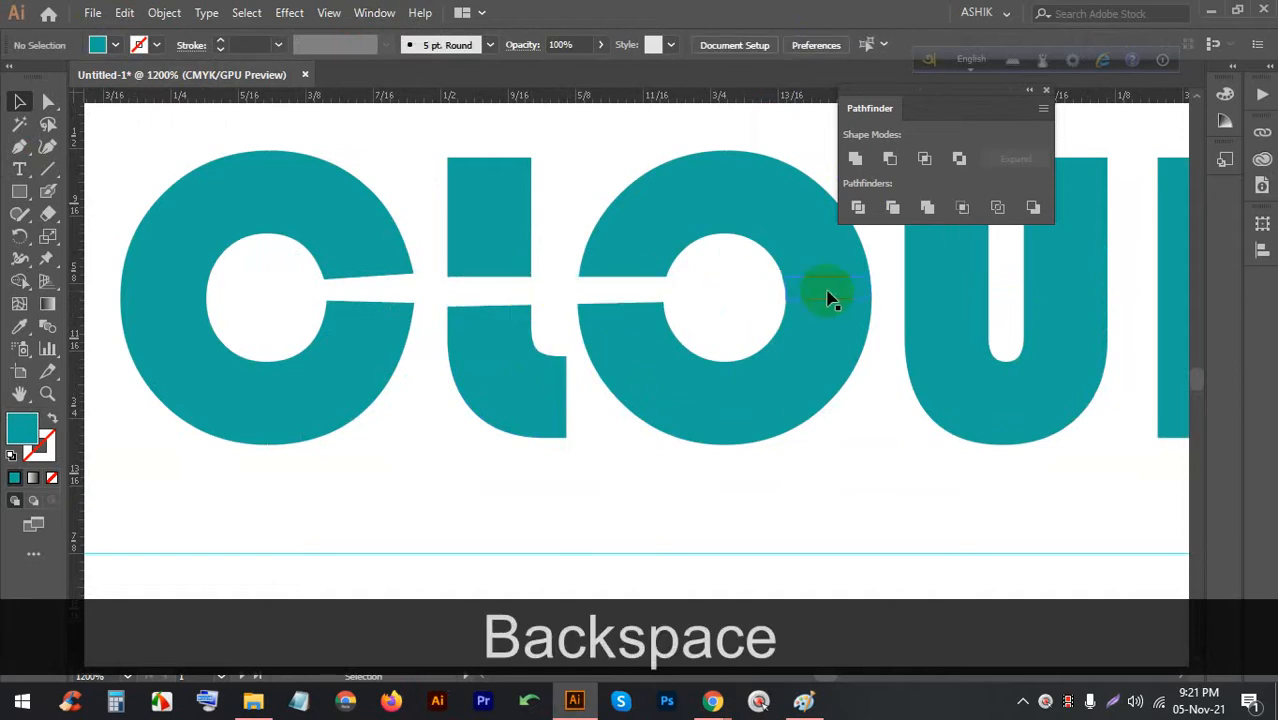
left_click(827, 294)
key("BackSpace")
scroll(368, 335, "down", 2, "alt")
scroll(737, 304, "up", 2, "alt")
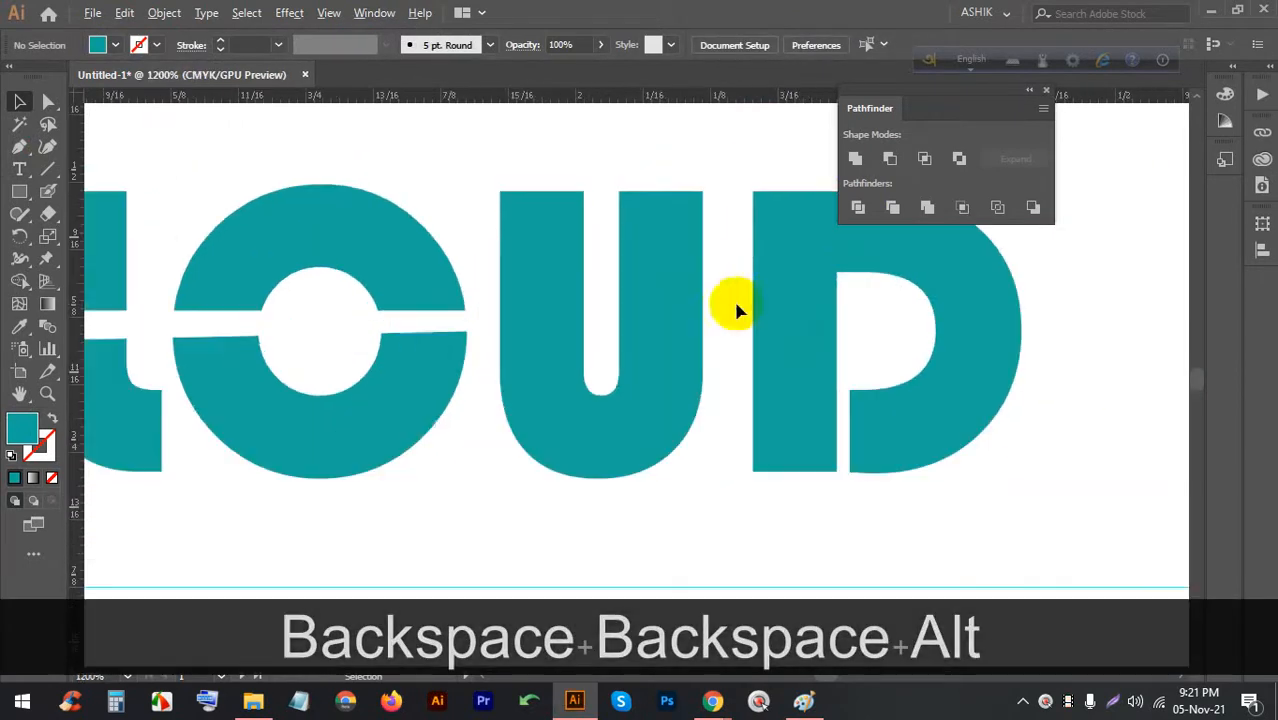
left_click(580, 312)
key("BackSpace")
left_click(671, 320)
key("BackSpace")
left_click(785, 320)
key("BackSpace")
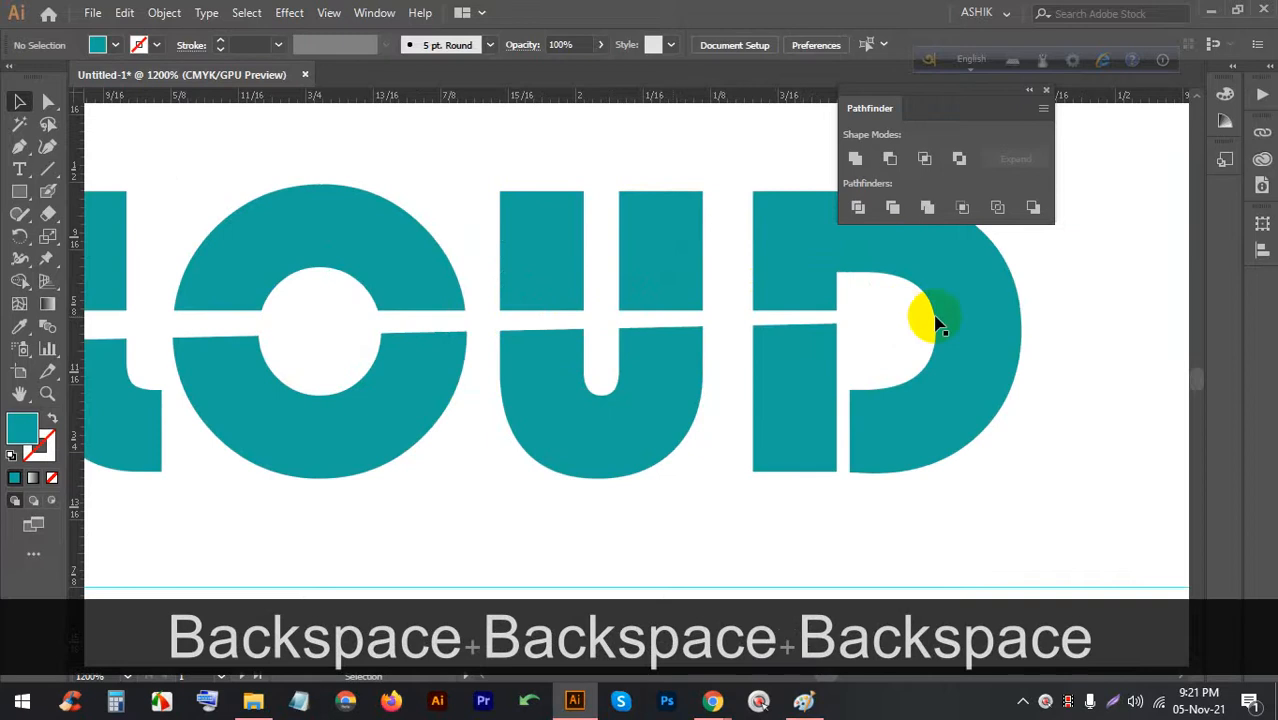
left_click(965, 316)
key("BackSpace")
scroll(723, 360, "down", 2, "alt")
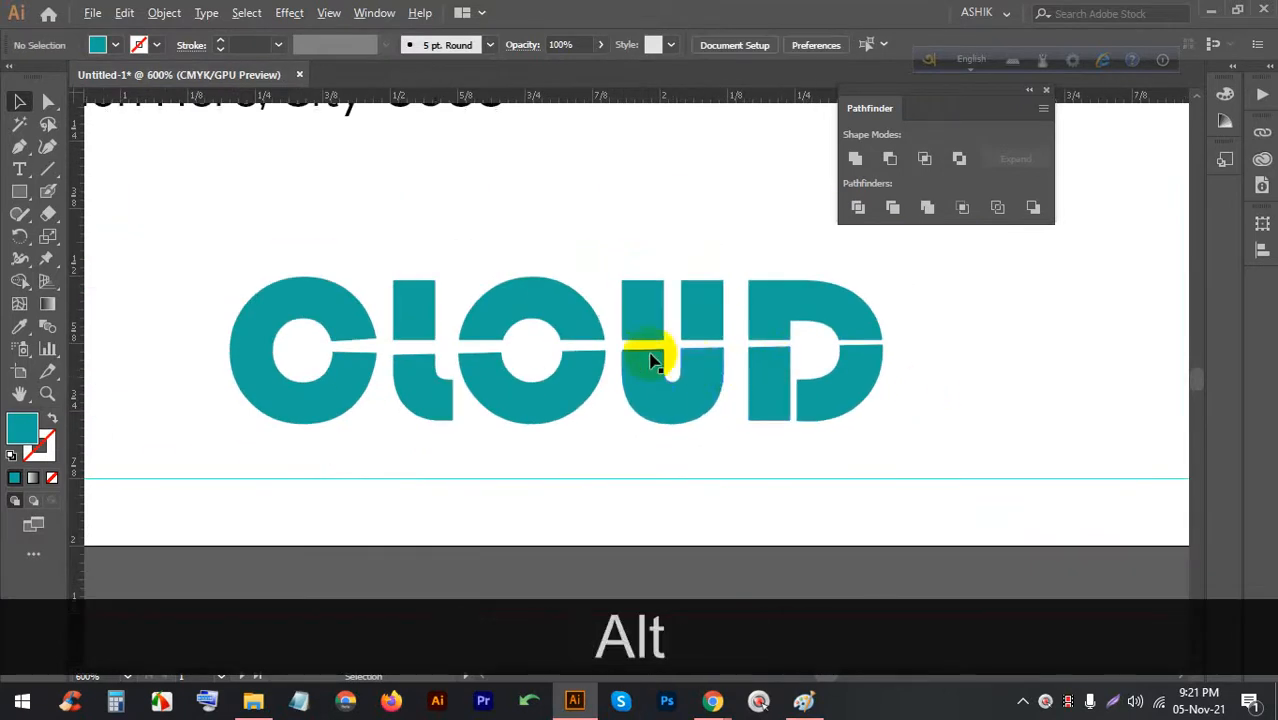
scroll(659, 360, "down", 2, "alt")
scroll(583, 397, "up", 3, "alt")
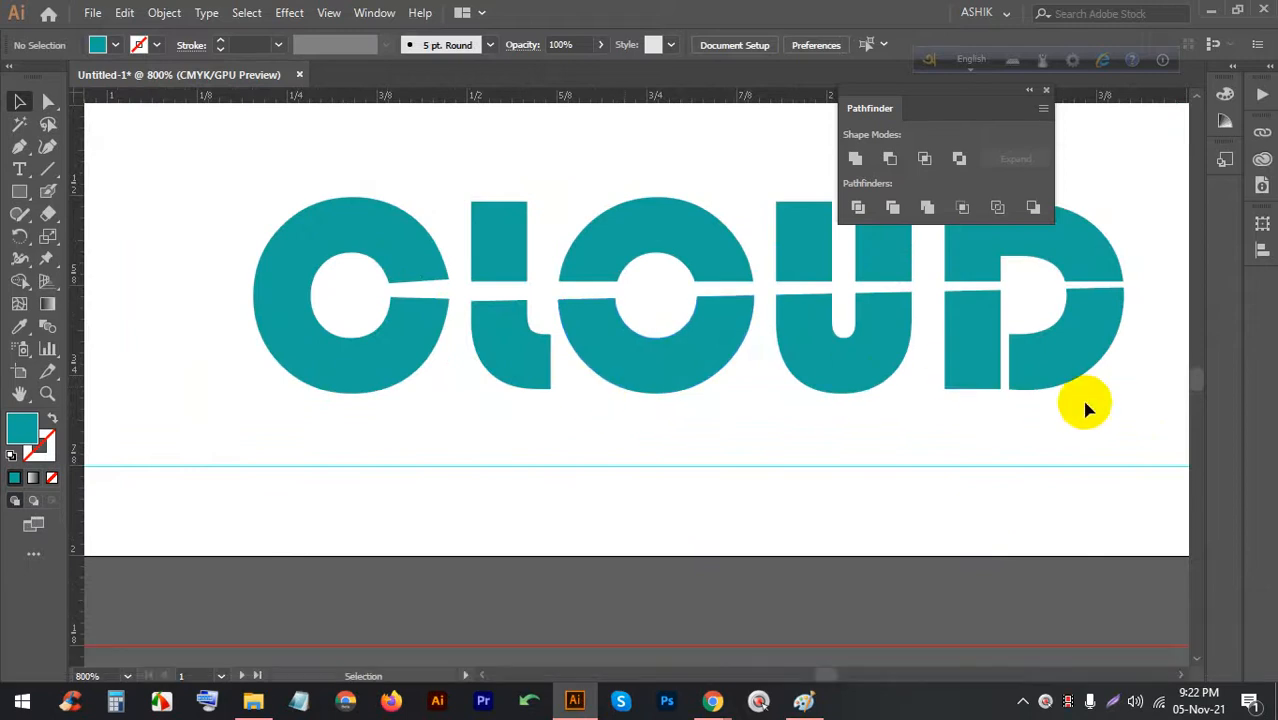
Colour the lower halves of the CLOUD letters orange
left_click(510, 362)
left_click(117, 45)
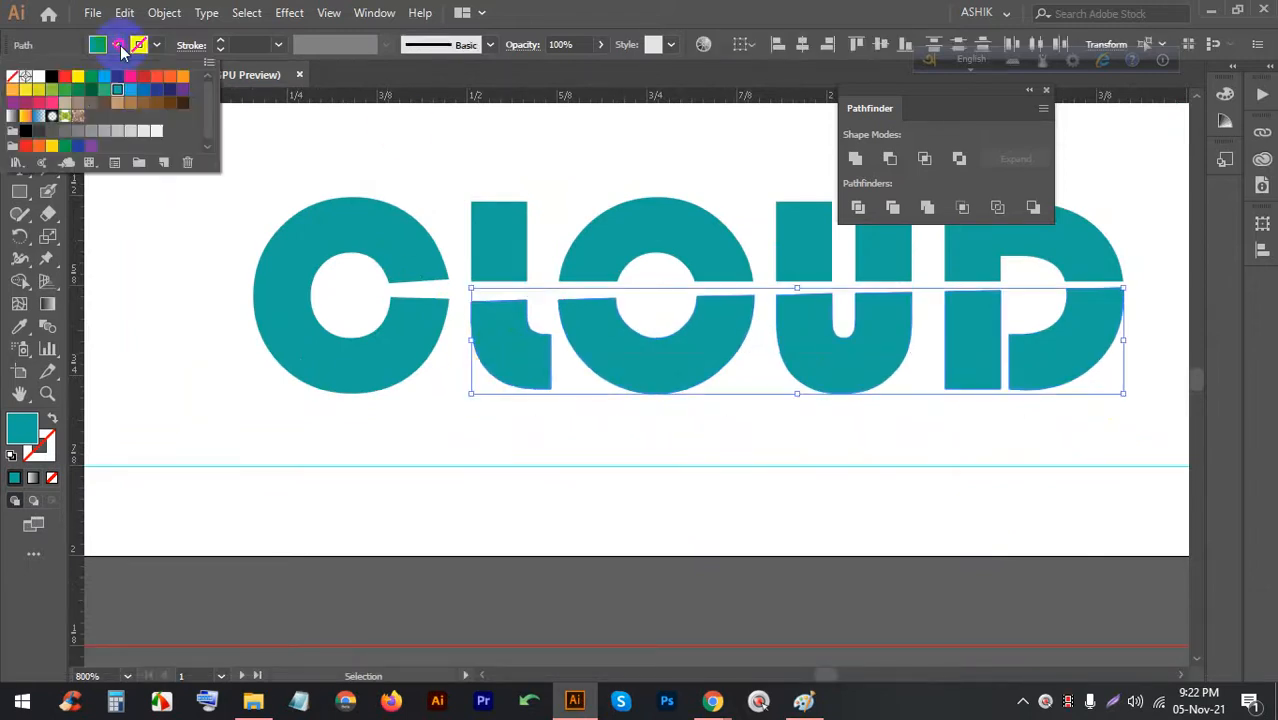
left_click(89, 91)
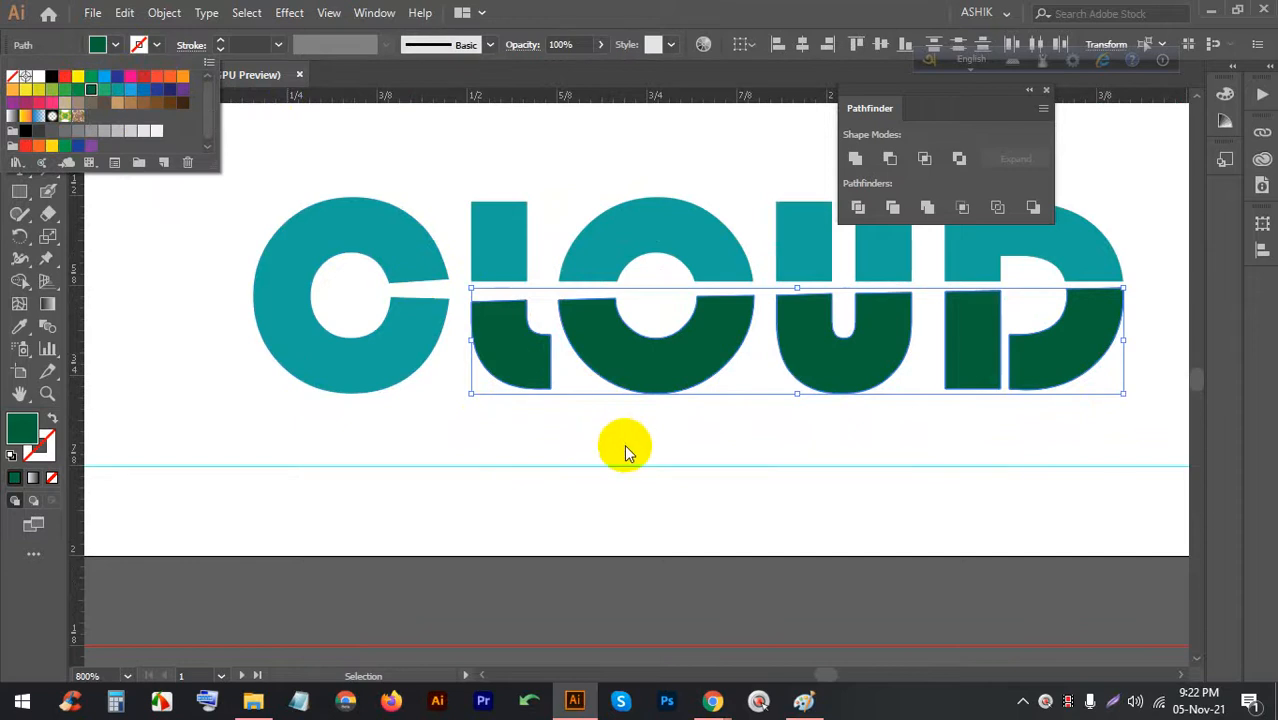
left_click(175, 82)
left_click(180, 79)
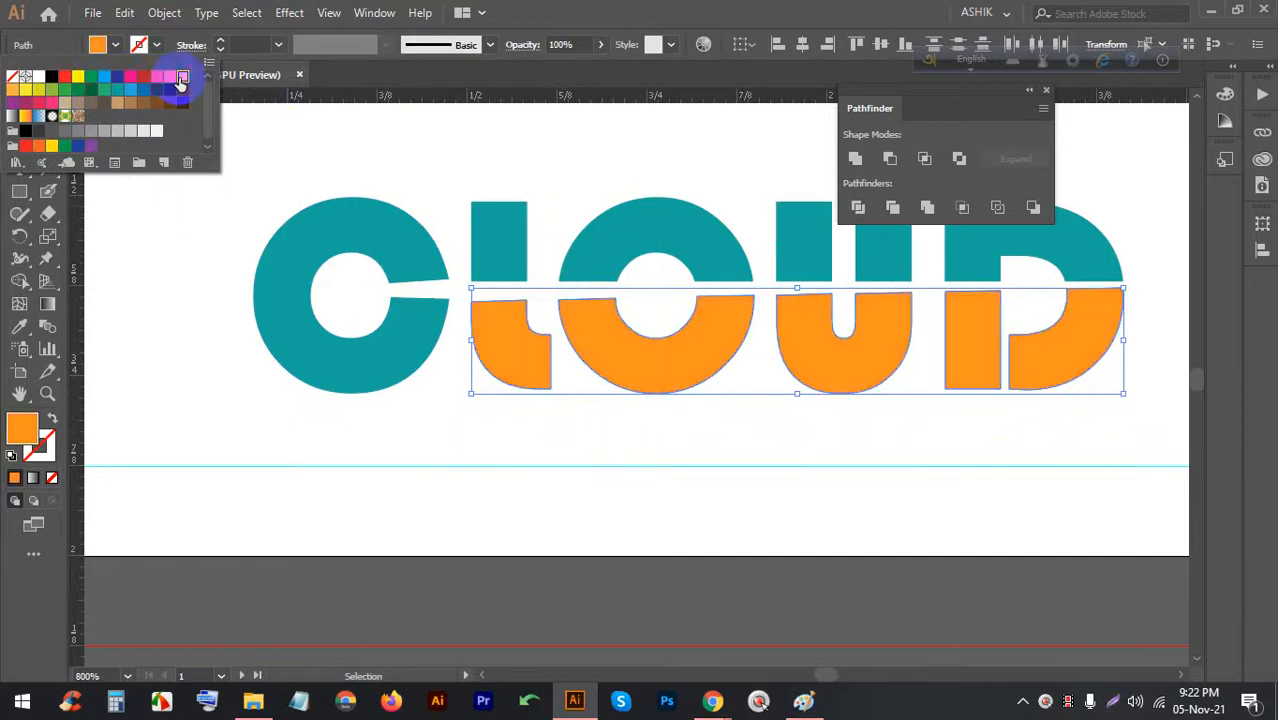
left_click(175, 82)
left_click(630, 430)
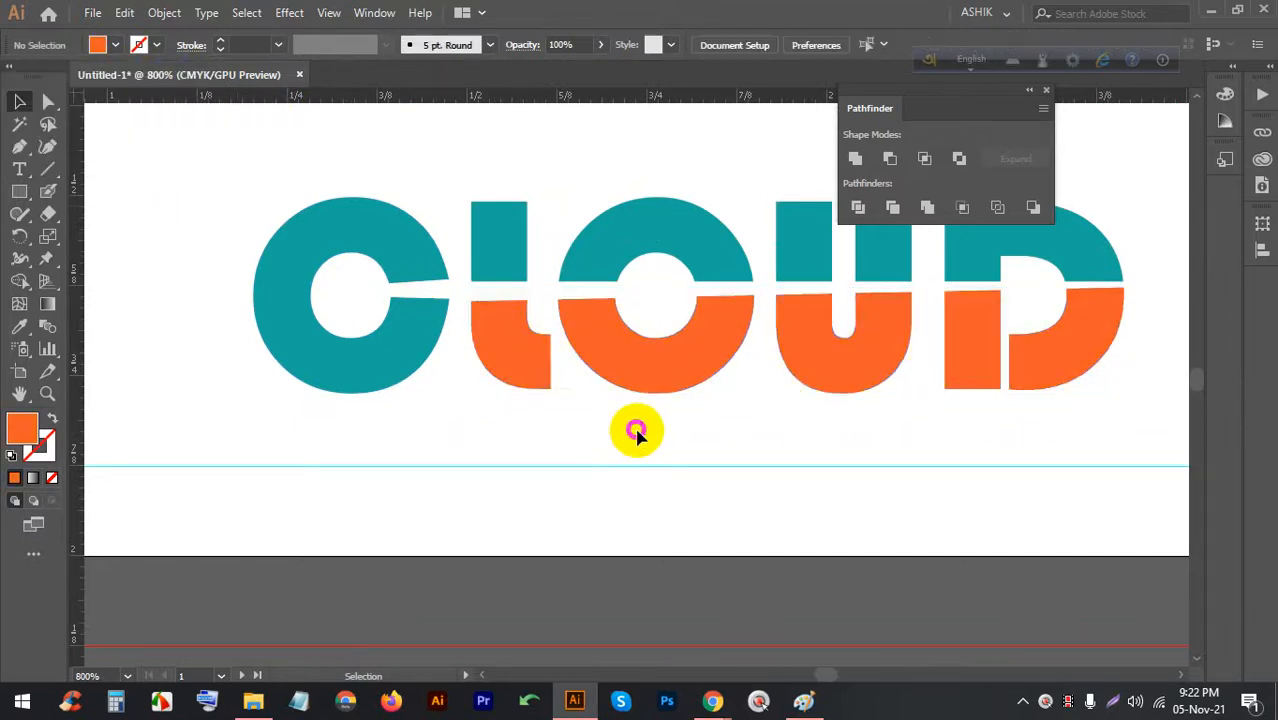
Zoom in on the split logo, select the O's orange half, and switch to the Chrome Meet window
scroll(558, 300, "down", 3)
scroll(558, 300, "up", 5)
scroll(907, 342, "down", 3)
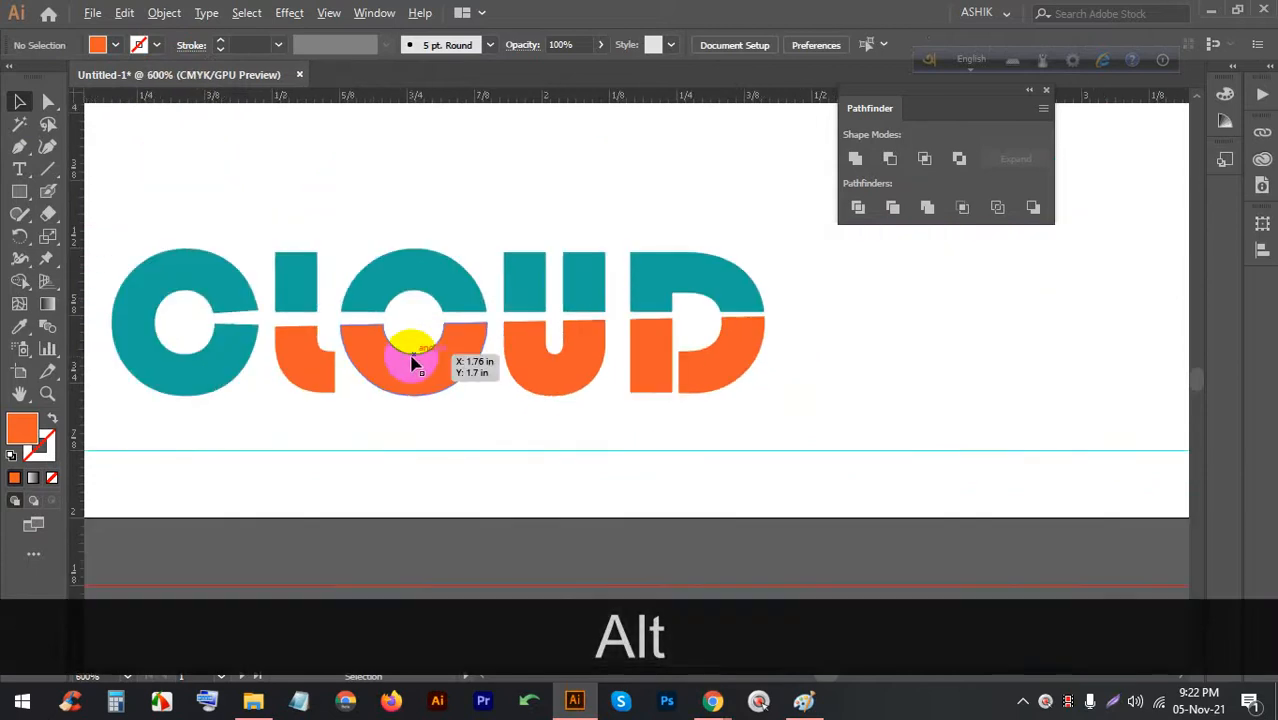
scroll(114, 342, "up", 3)
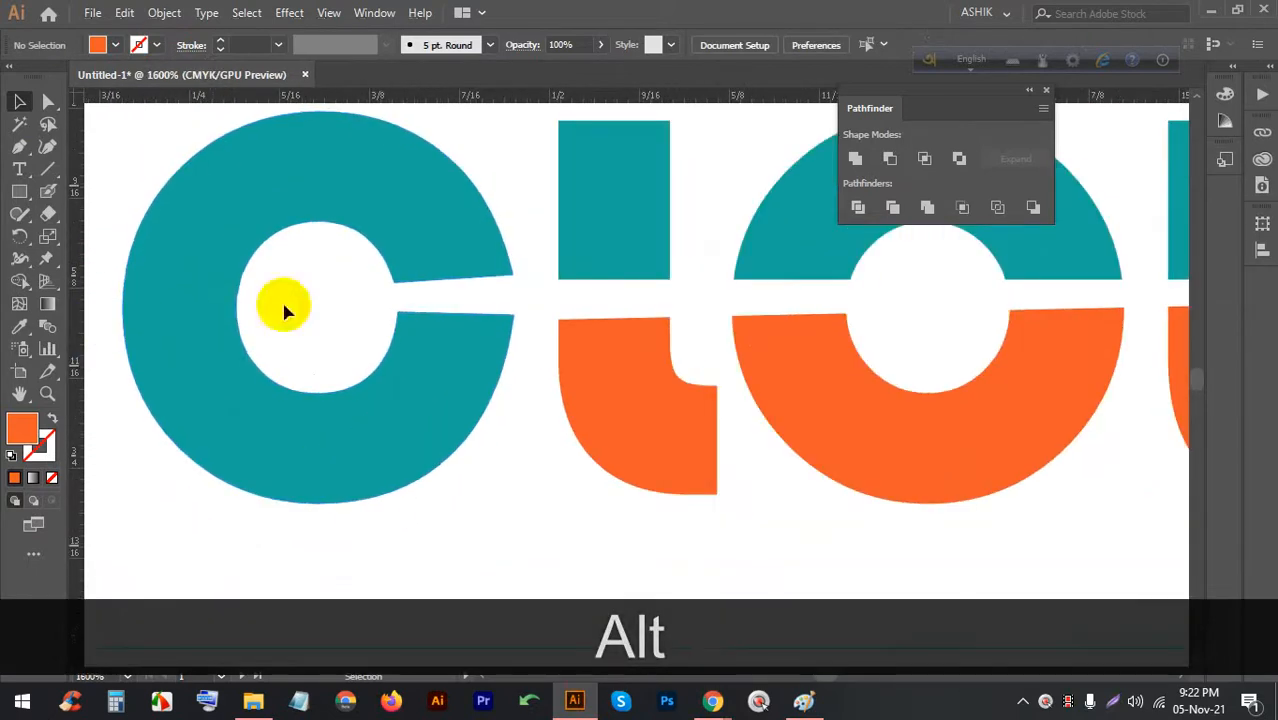
scroll(250, 350, "down", 3)
scroll(432, 365, "down", 2)
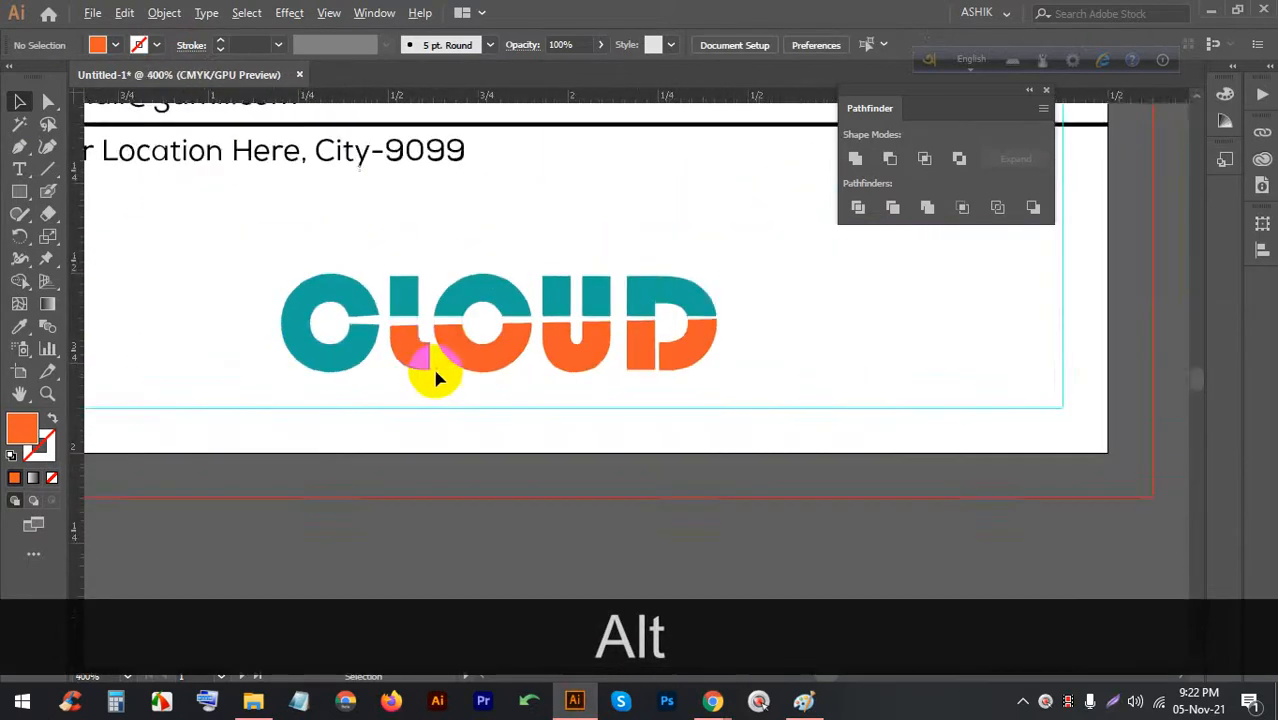
scroll(484, 372, "up", 2)
left_click(484, 372)
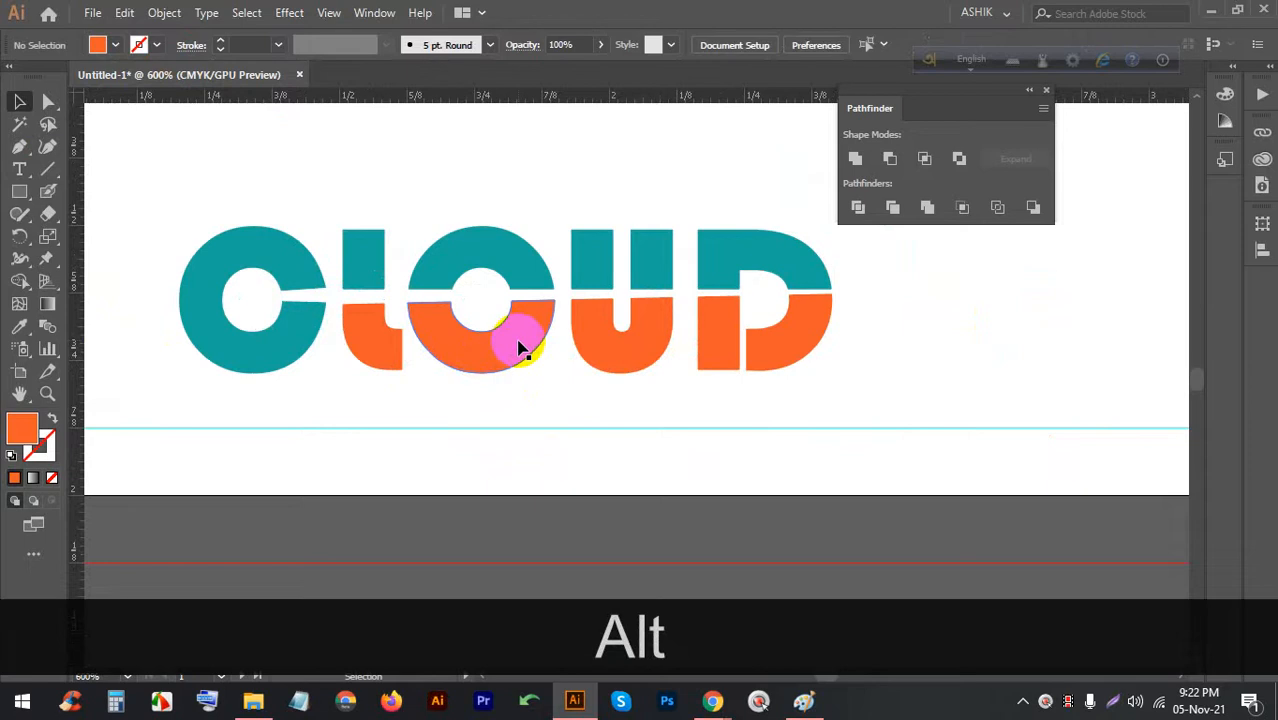
left_click(717, 696)
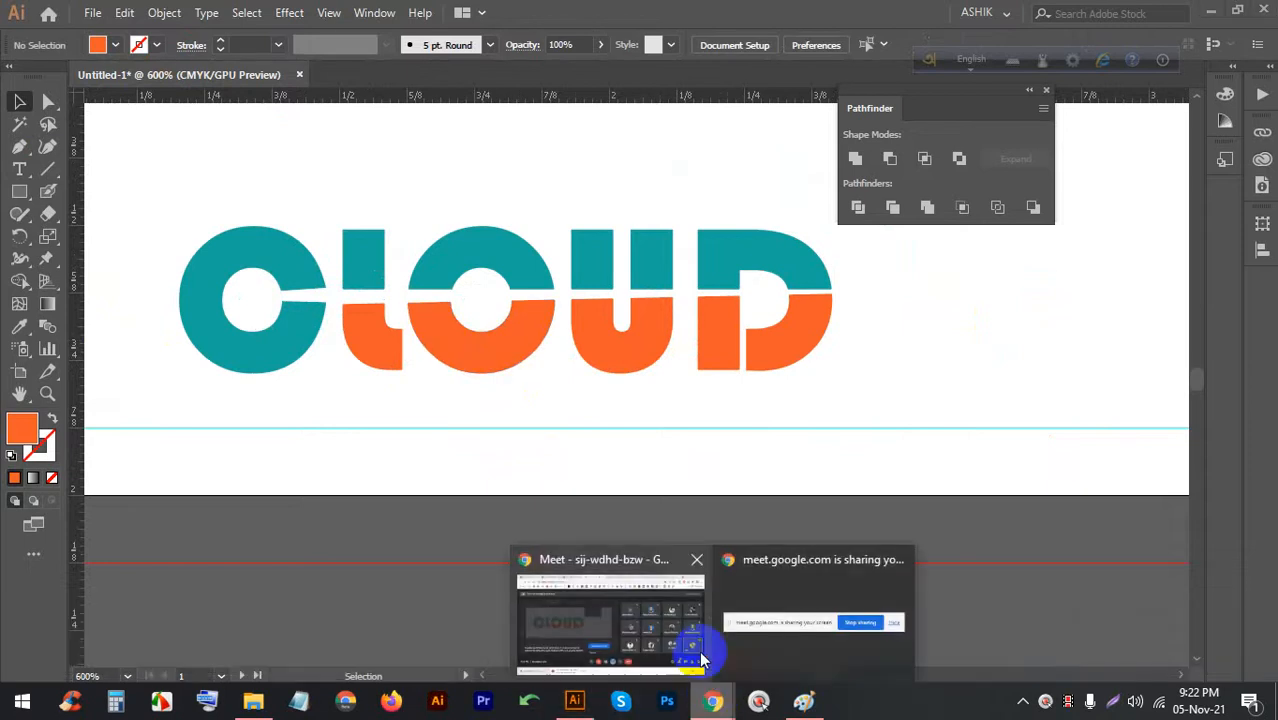
left_click(690, 654)
Search Google Images for 'CLOUD VECTOR'
left_click(955, 15)
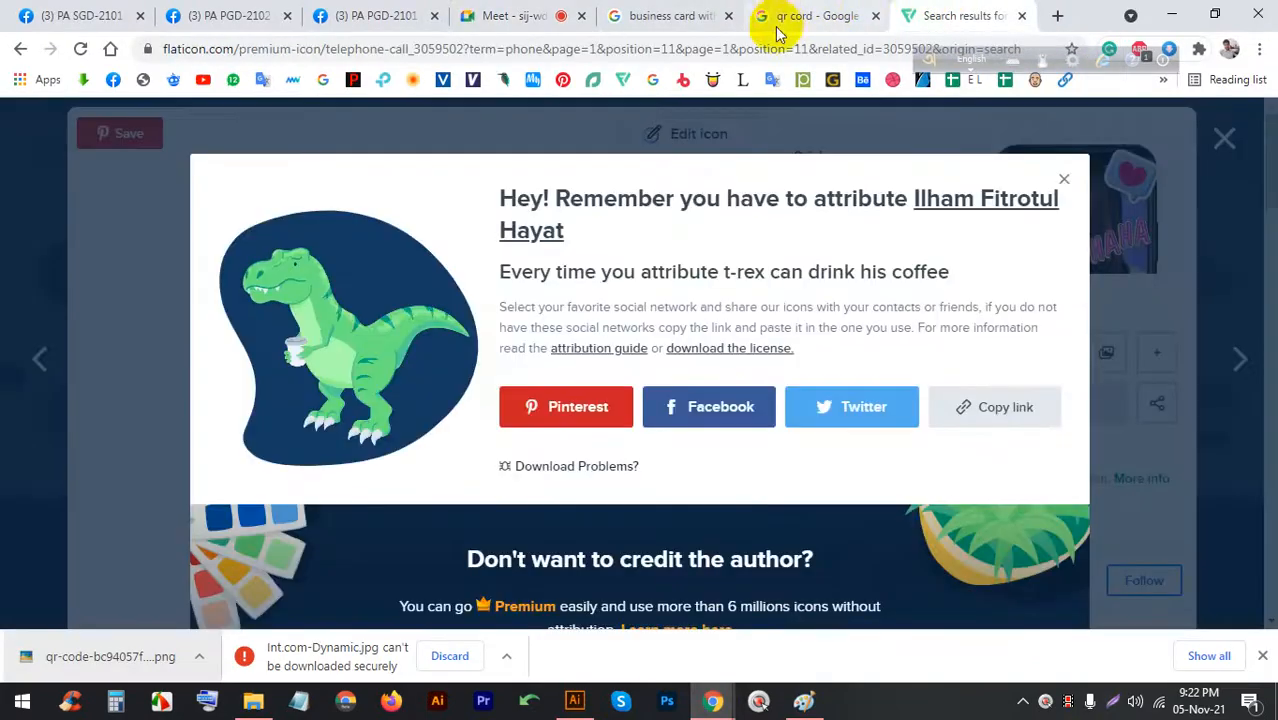
left_click(825, 16)
left_click(685, 10)
left_click(825, 16)
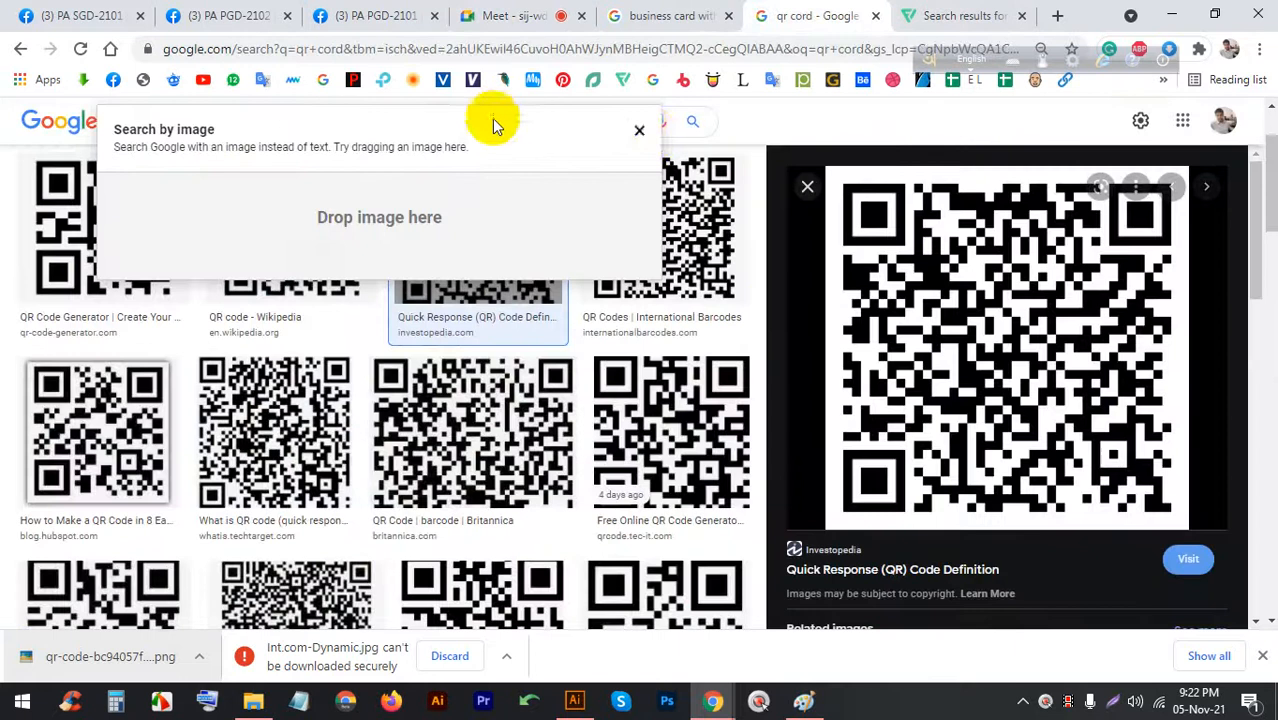
left_click(645, 132)
double_click(505, 125)
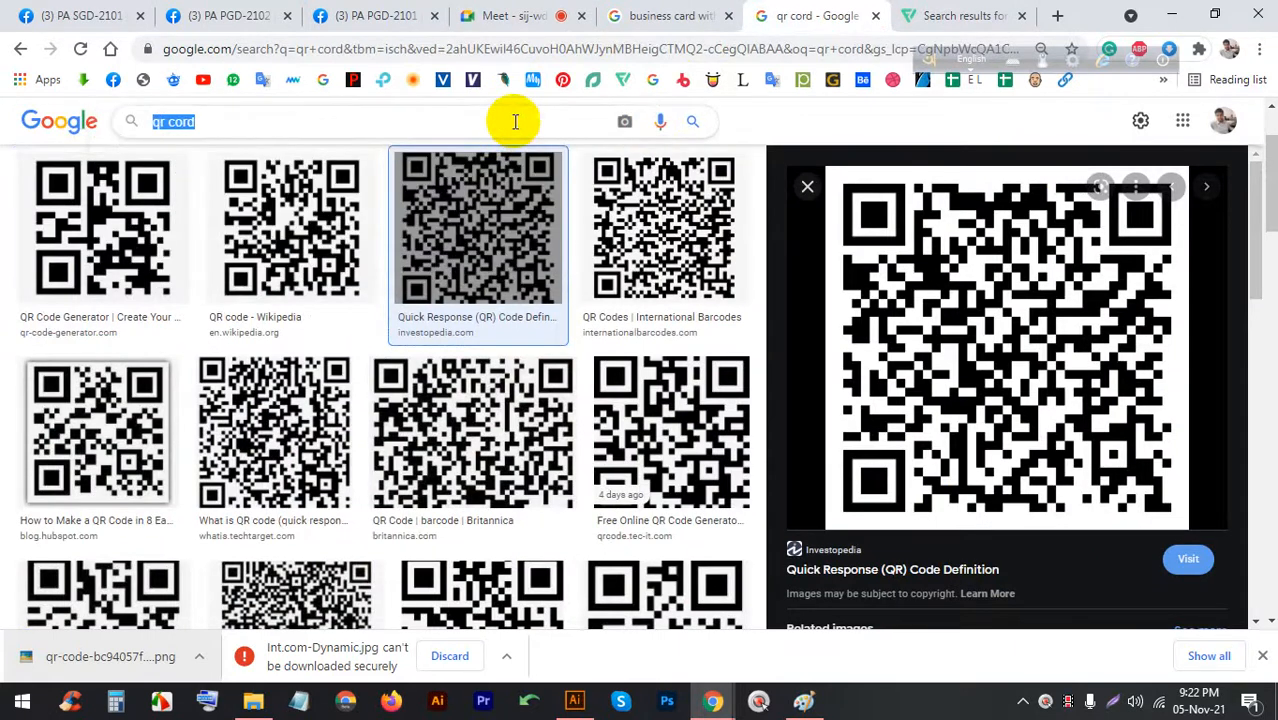
type("CLOUD")
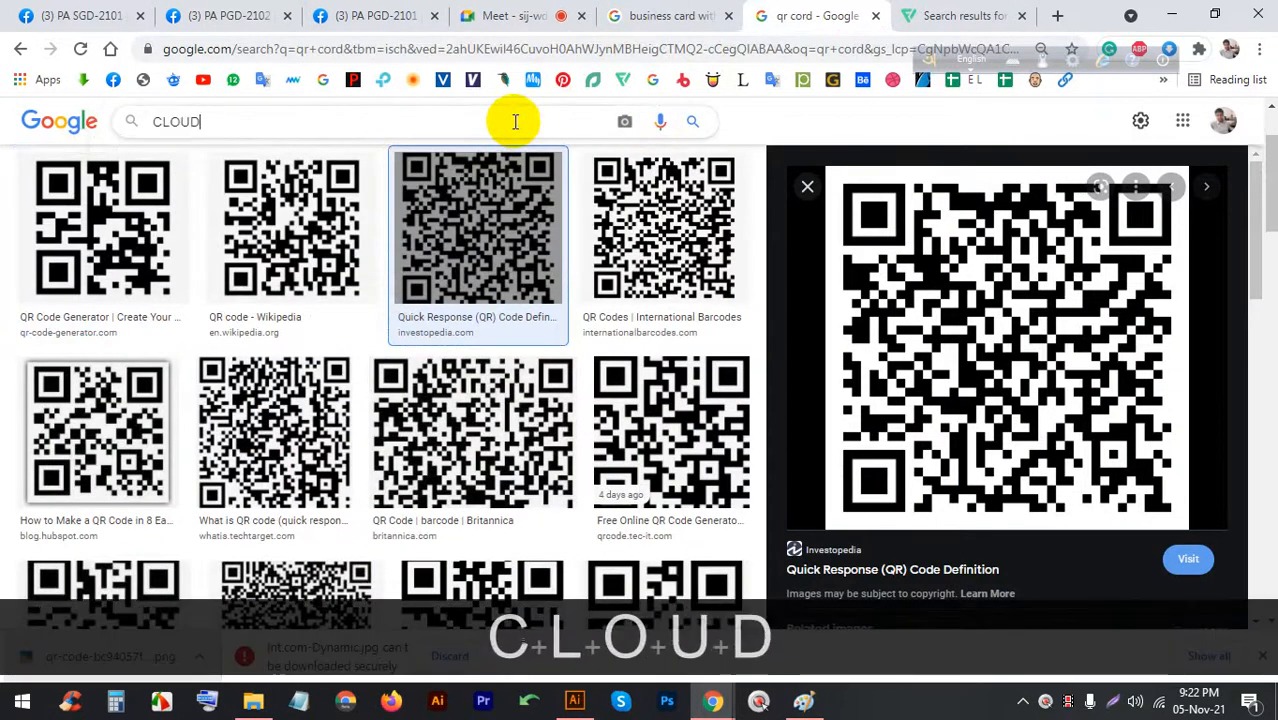
key("Return")
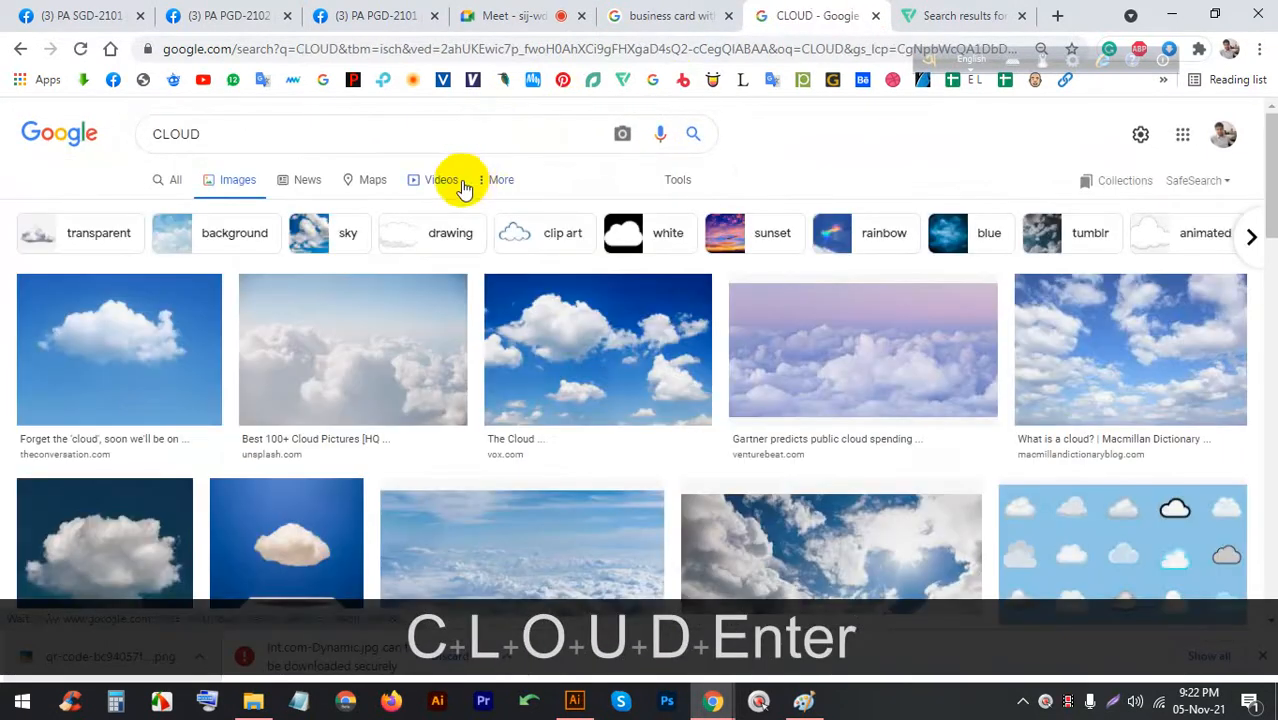
left_click(322, 136)
type("V")
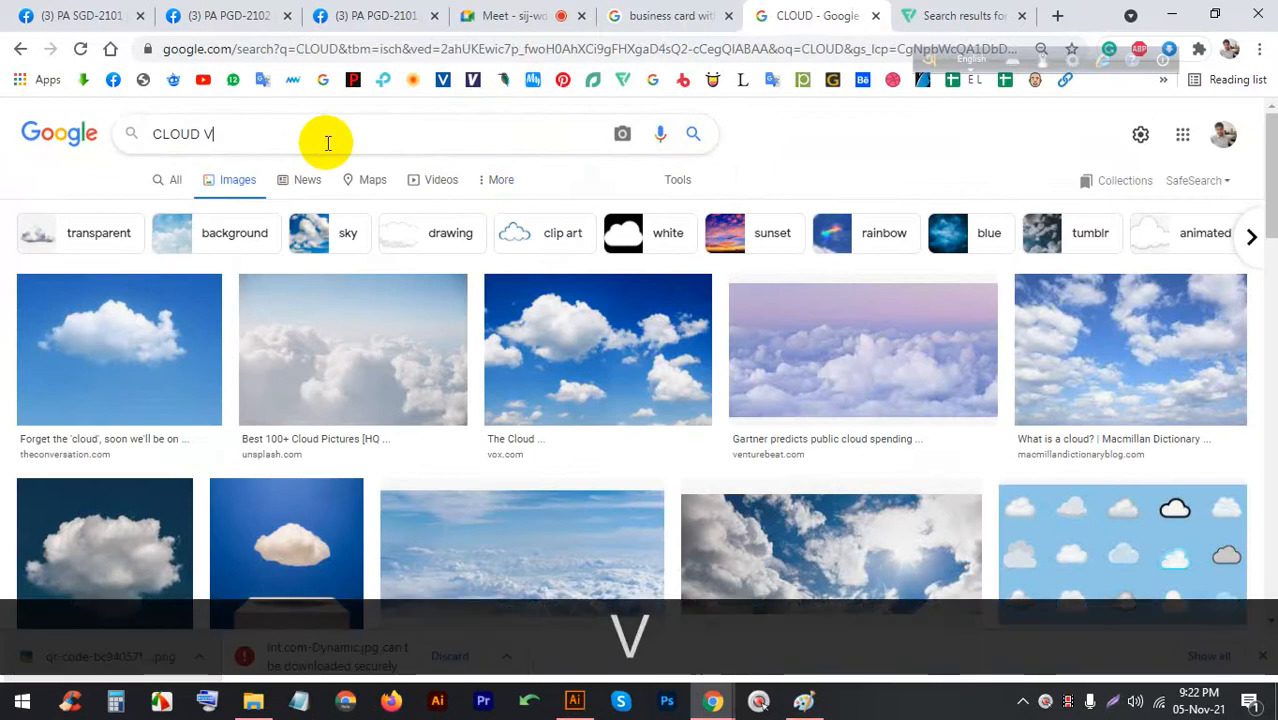
type("ECTOR")
key("Return")
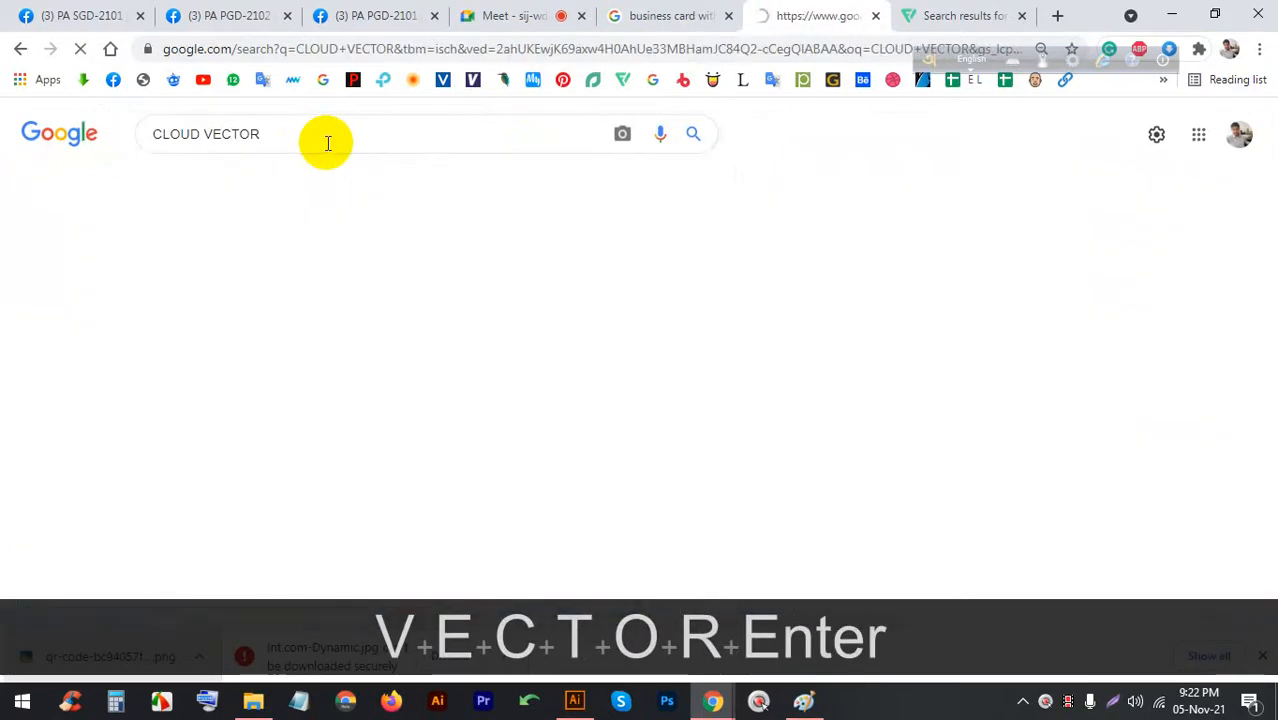
Copy the Shutterstock black cloud silhouettes image and return to Illustrator
scroll(620, 290, "down", 3)
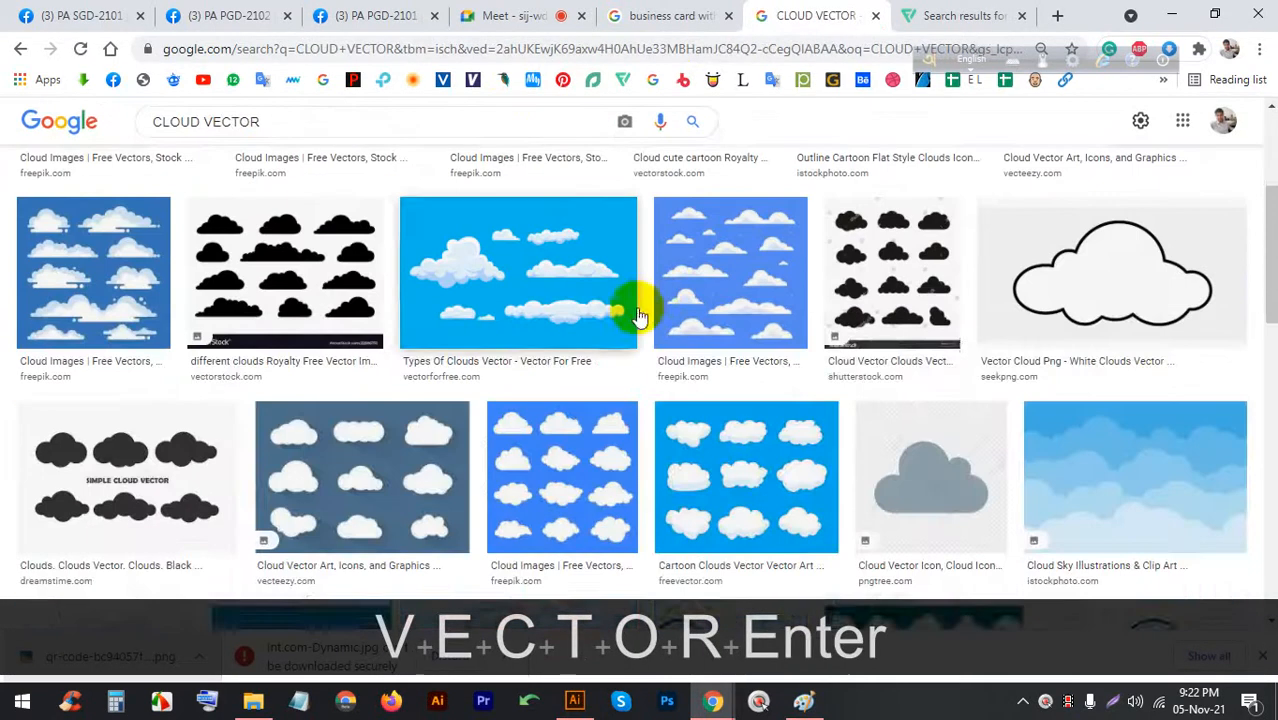
left_click(888, 243)
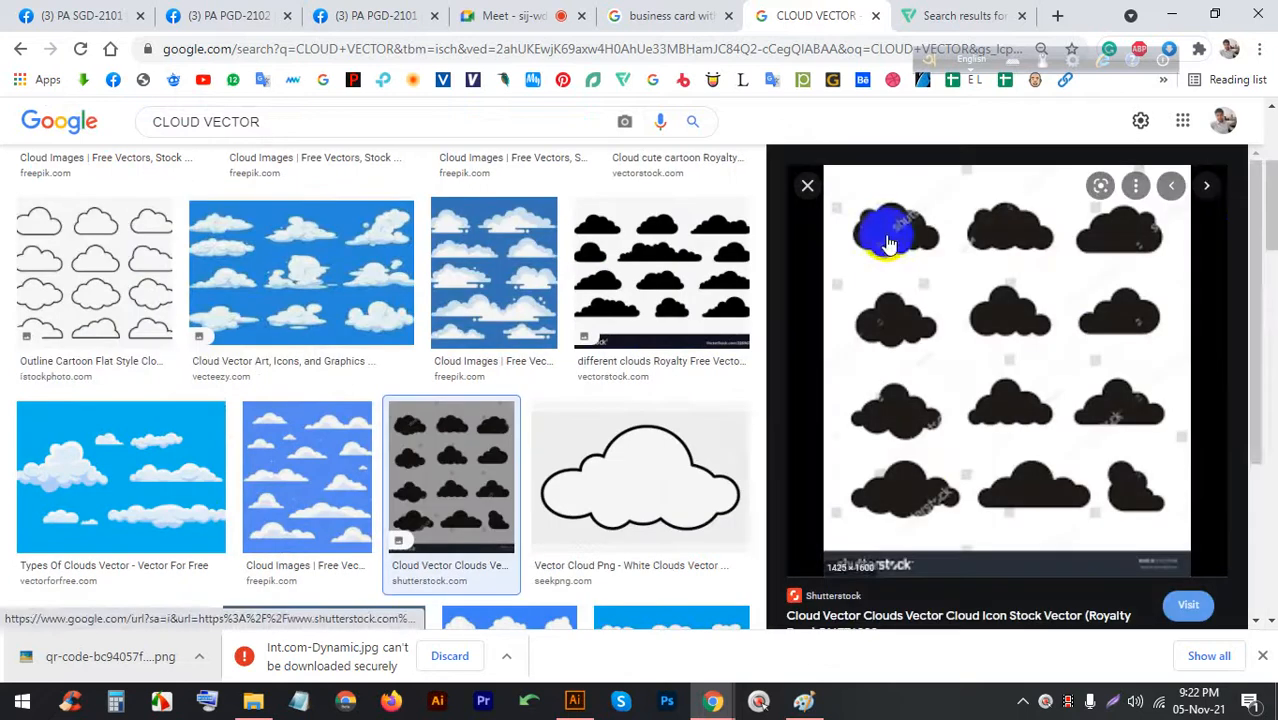
right_click(1010, 218)
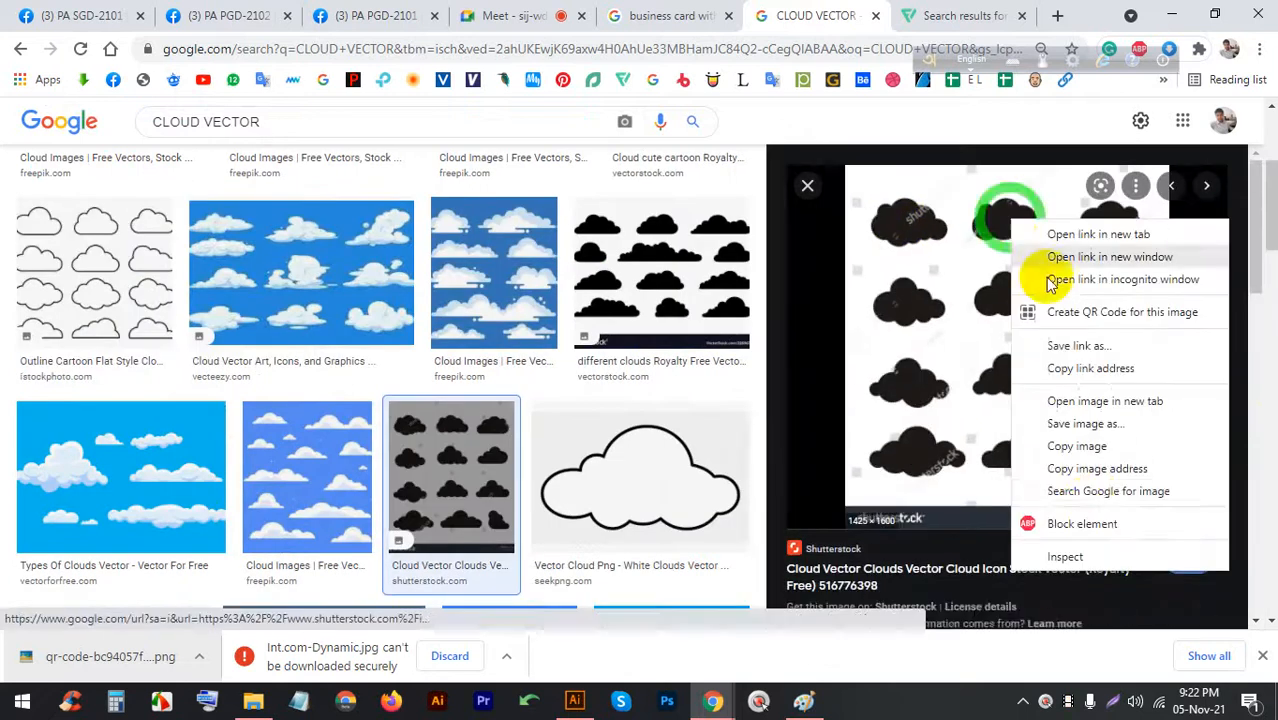
left_click(1080, 446)
left_click(574, 701)
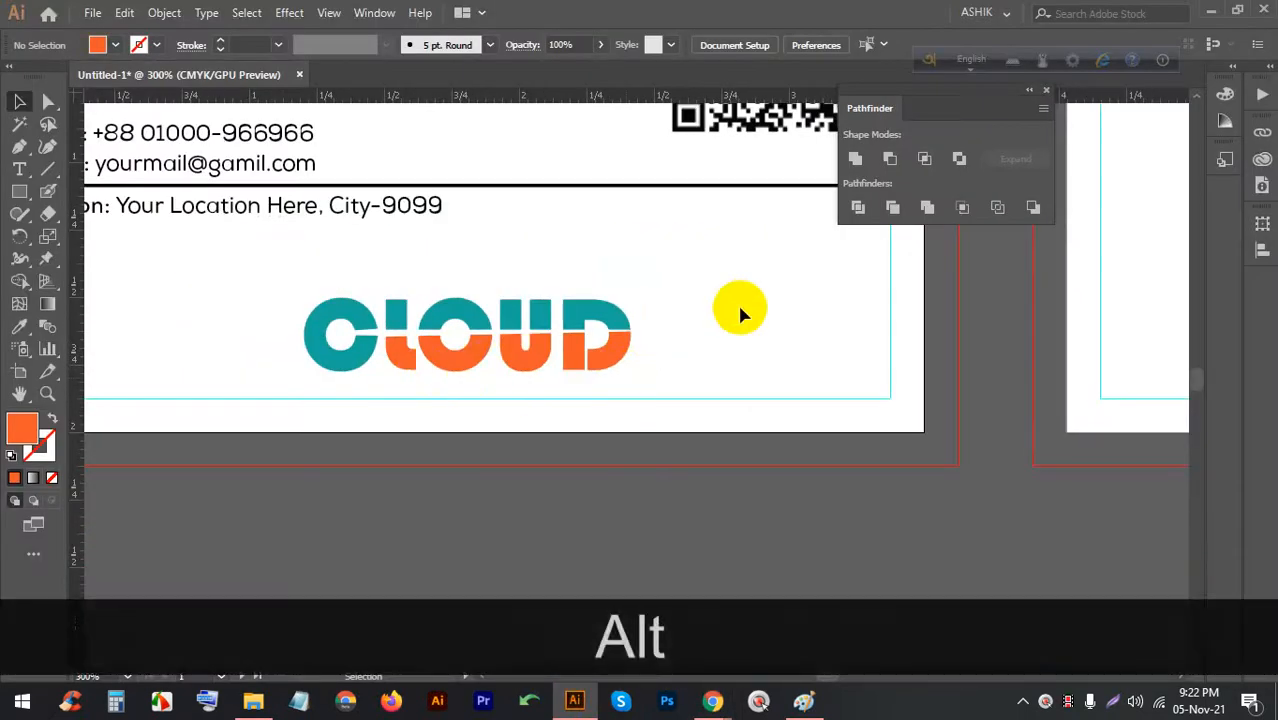
Paste the cloud image beside the cards, then image-trace, expand and ungroup it into separate shapes
key("ctrl+v")
scroll(620, 330, "down", 10)
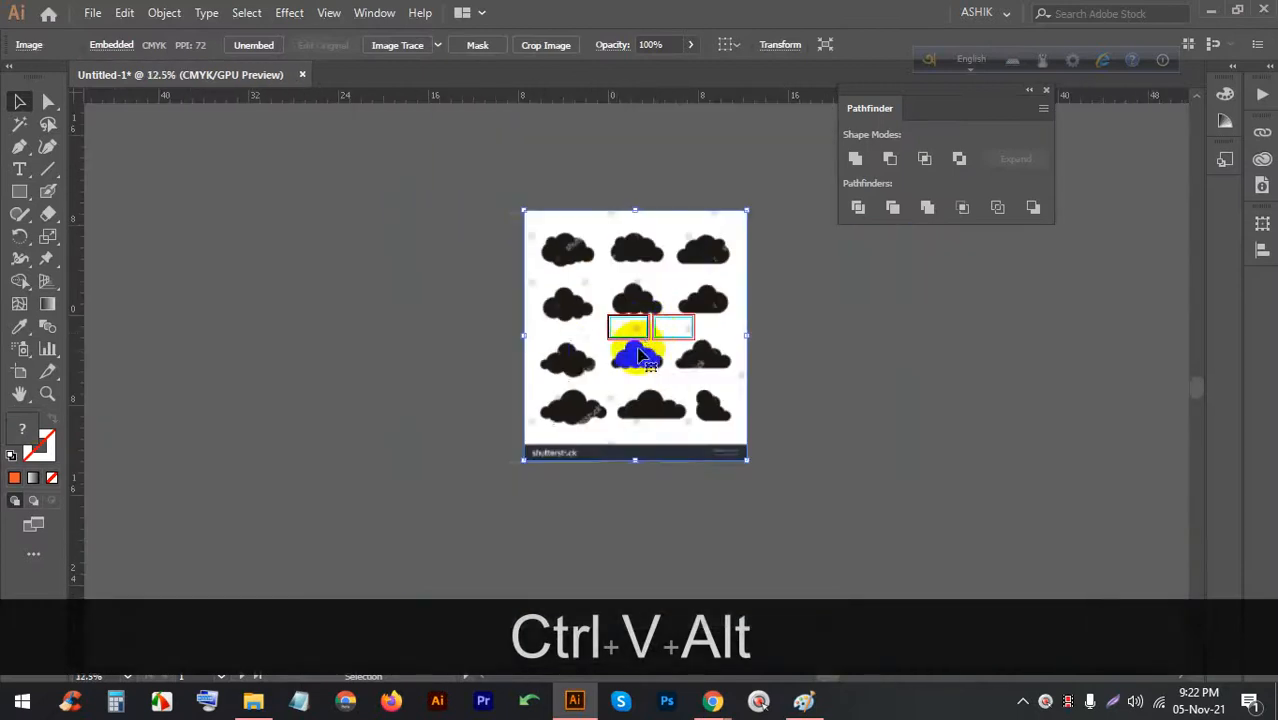
left_click_drag(638, 355, 385, 342)
scroll(385, 342, "up", 2)
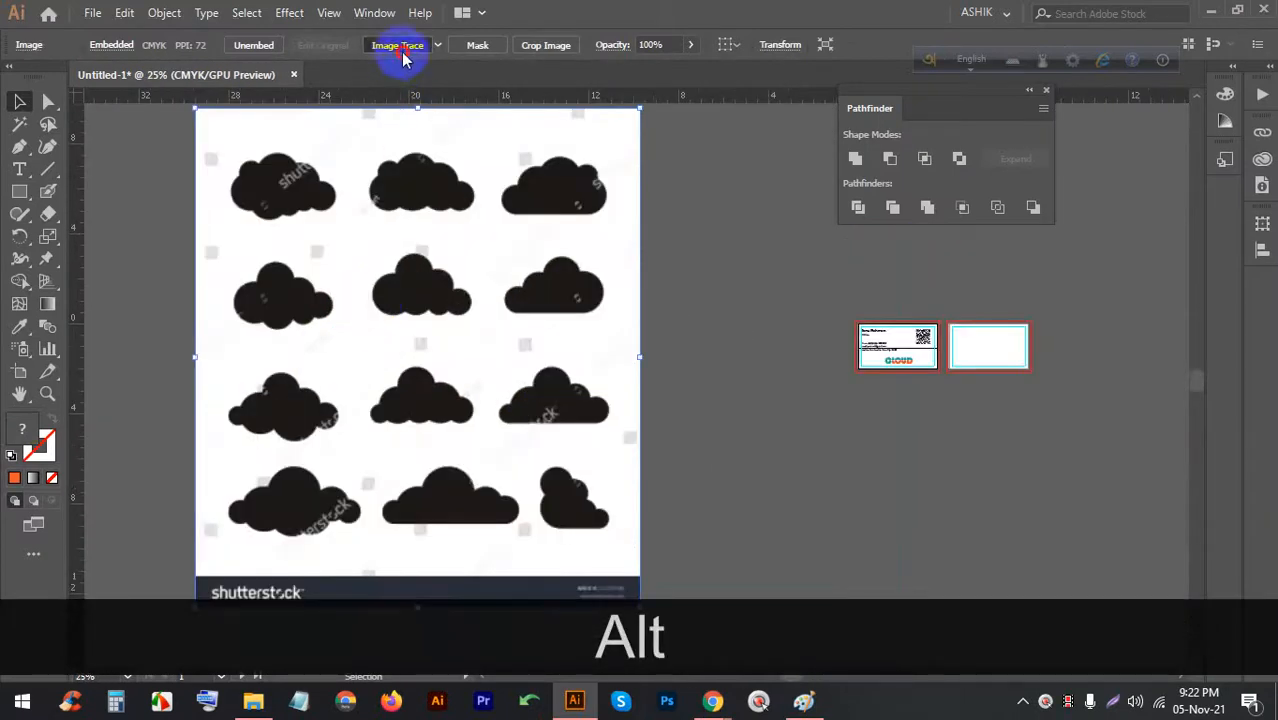
right_click(419, 163)
left_click(360, 270)
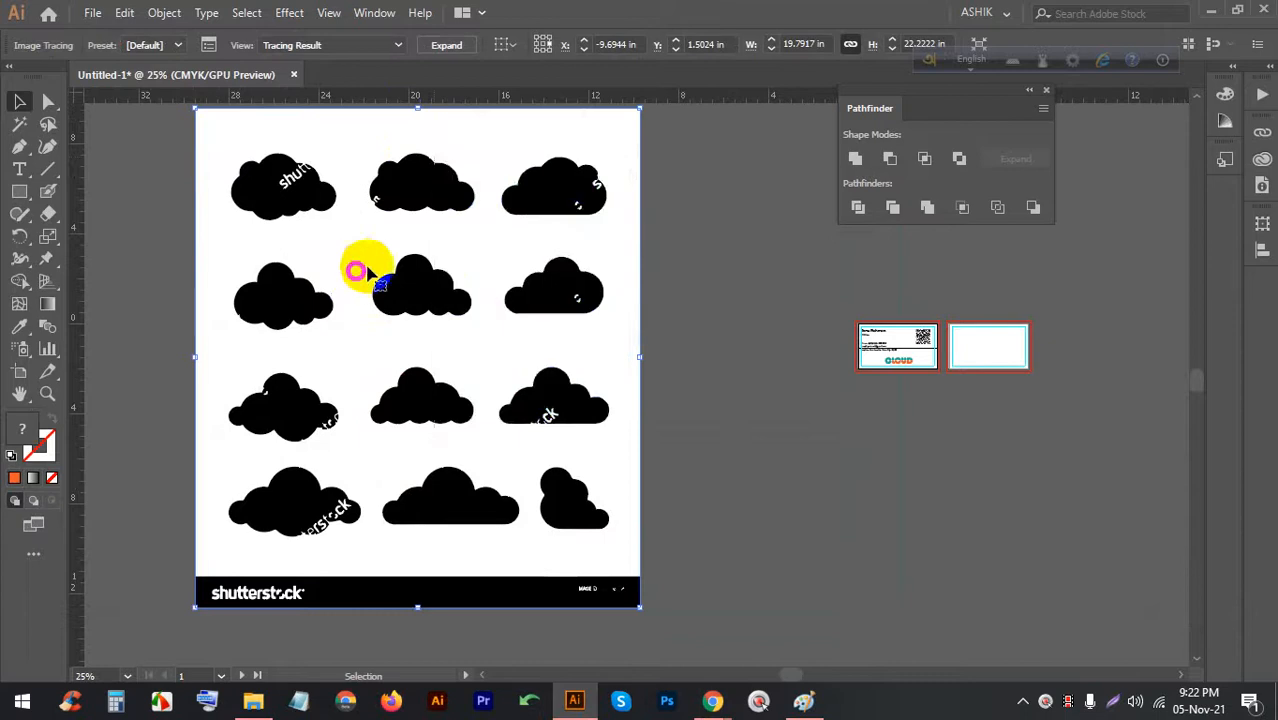
left_click(449, 47)
right_click(476, 214)
left_click(536, 365)
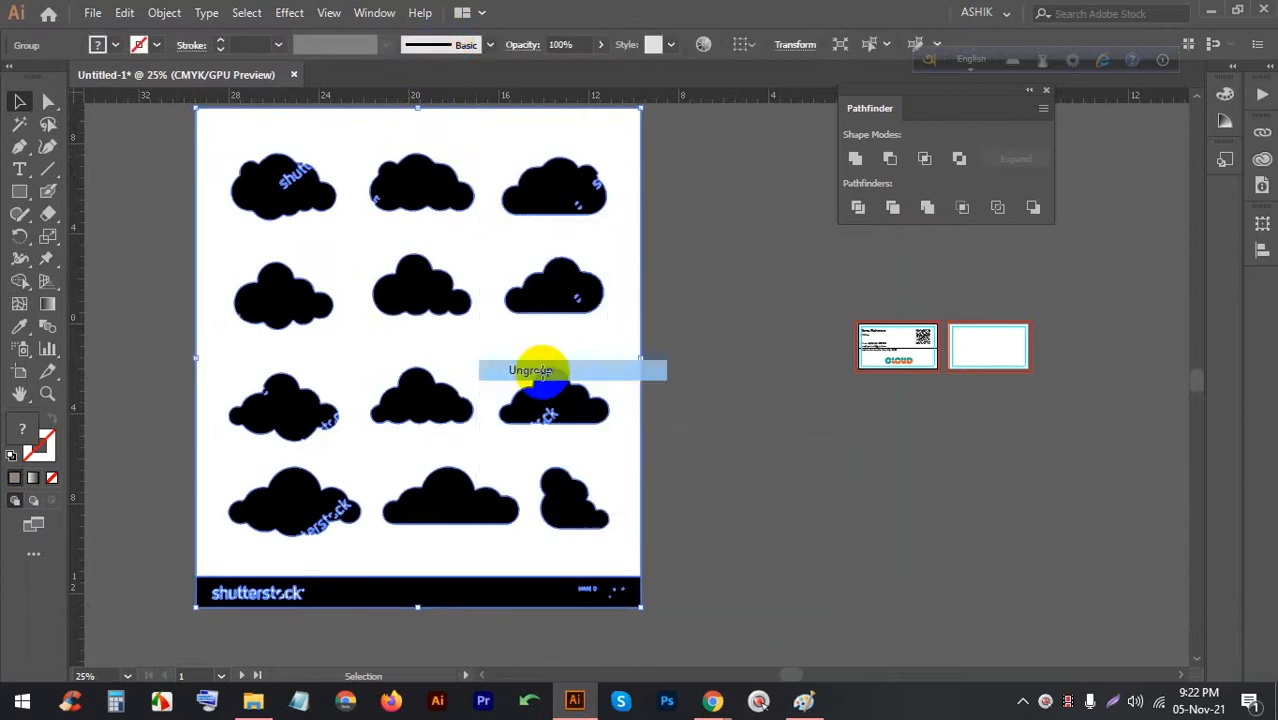
Keep the middle cloud beside the cards and delete the other clouds and watermark fragments
left_click(679, 320)
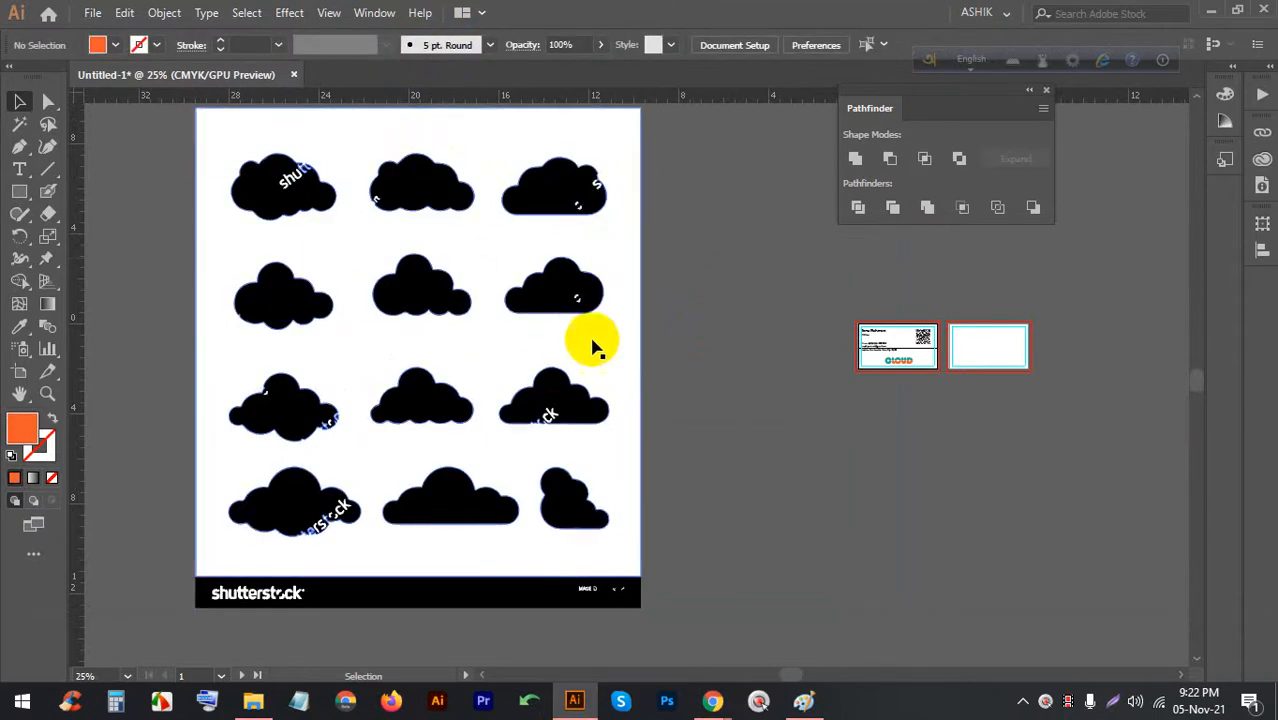
left_click_drag(417, 302, 760, 336)
left_click(665, 300)
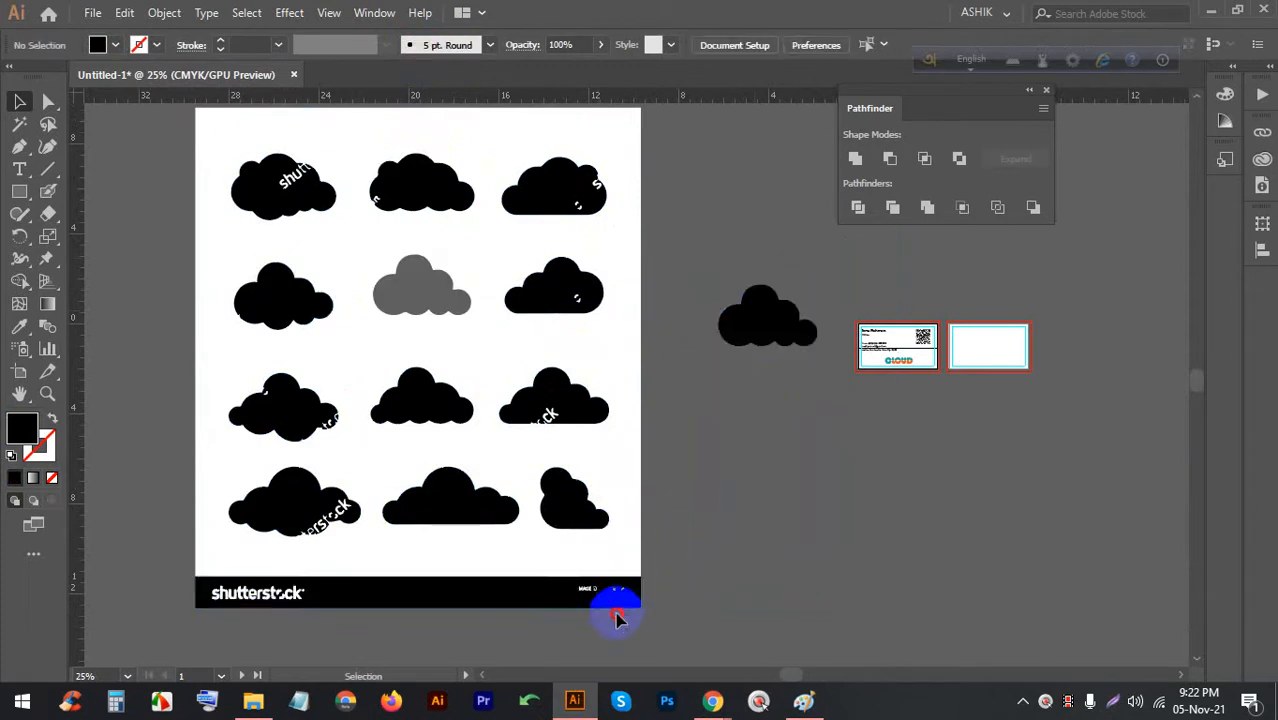
left_click_drag(615, 570, 229, 215)
key("BackSpace")
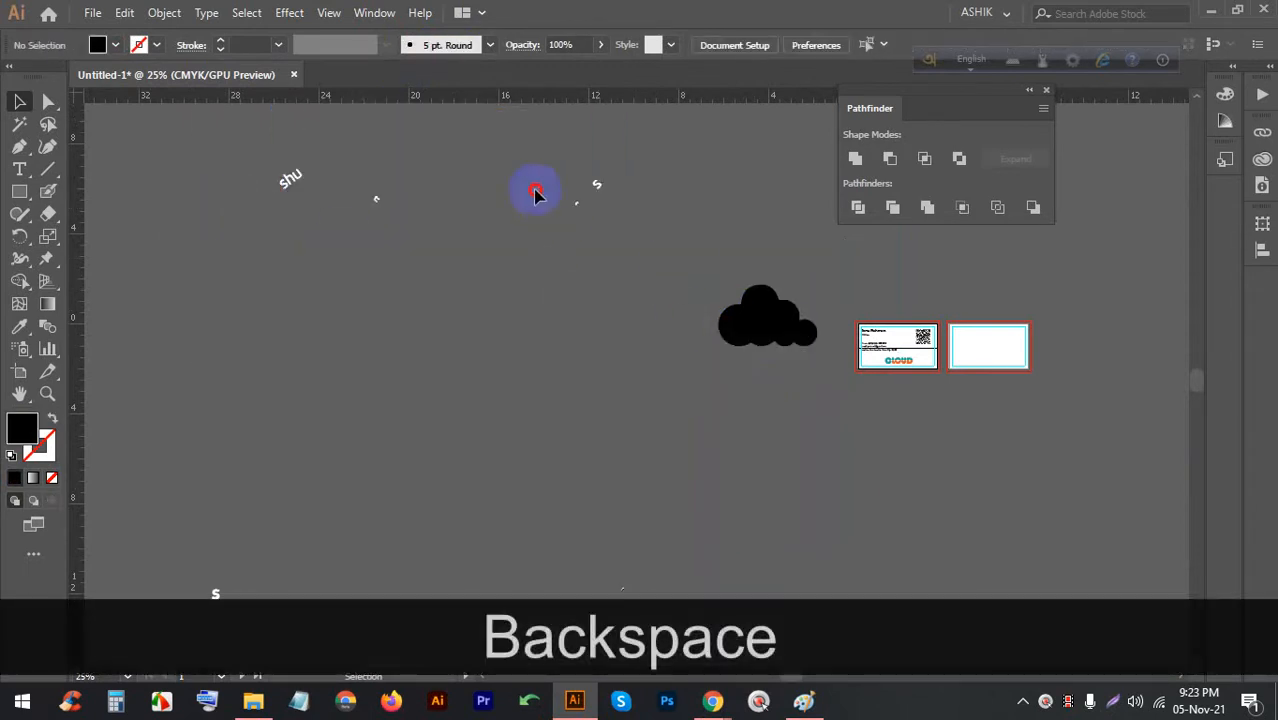
left_click_drag(535, 193, 260, 134)
key("BackSpace")
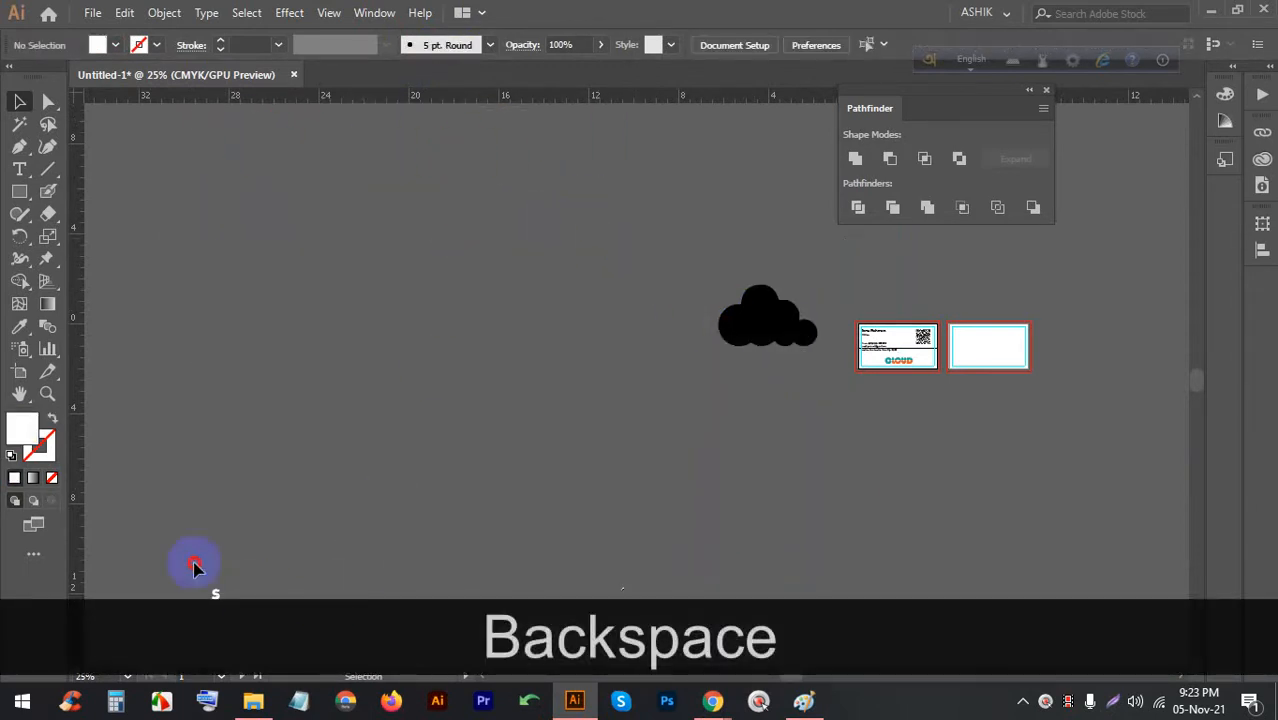
In Save As, create a folder named Class-07 inside E:\Pixel Art\((PA SGD-2021))
key("ctrl+s")
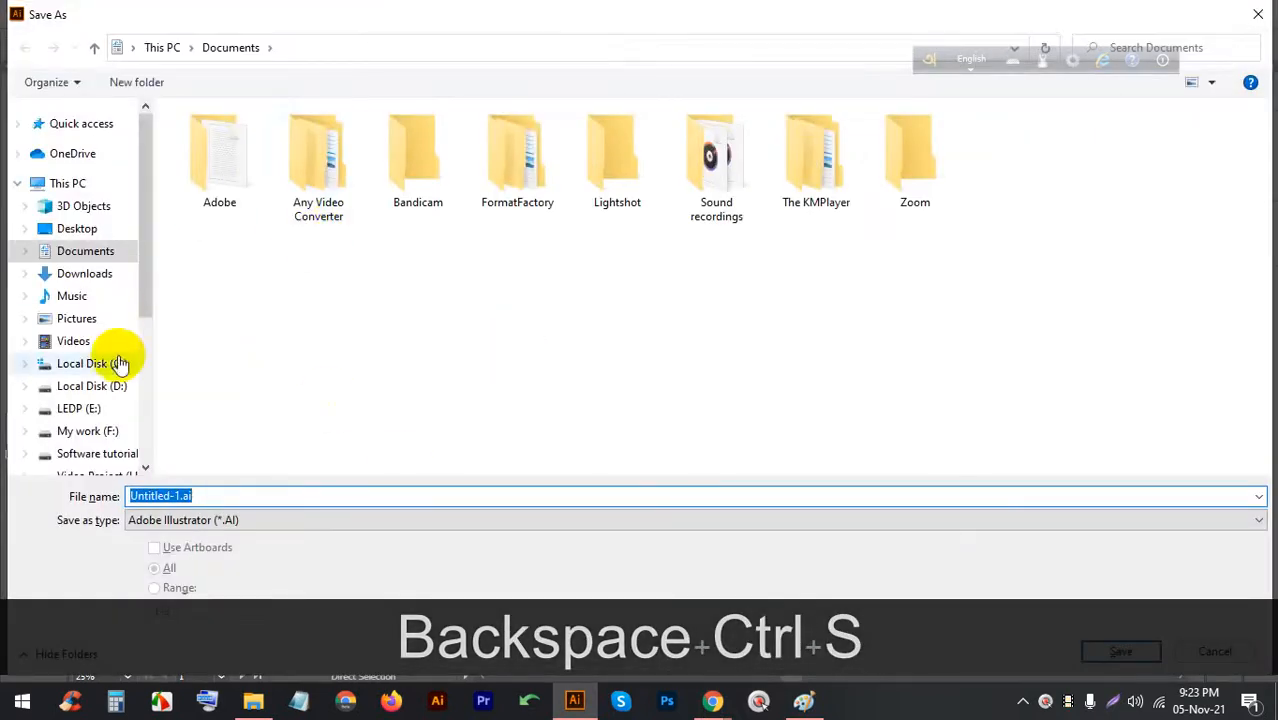
left_click(78, 408)
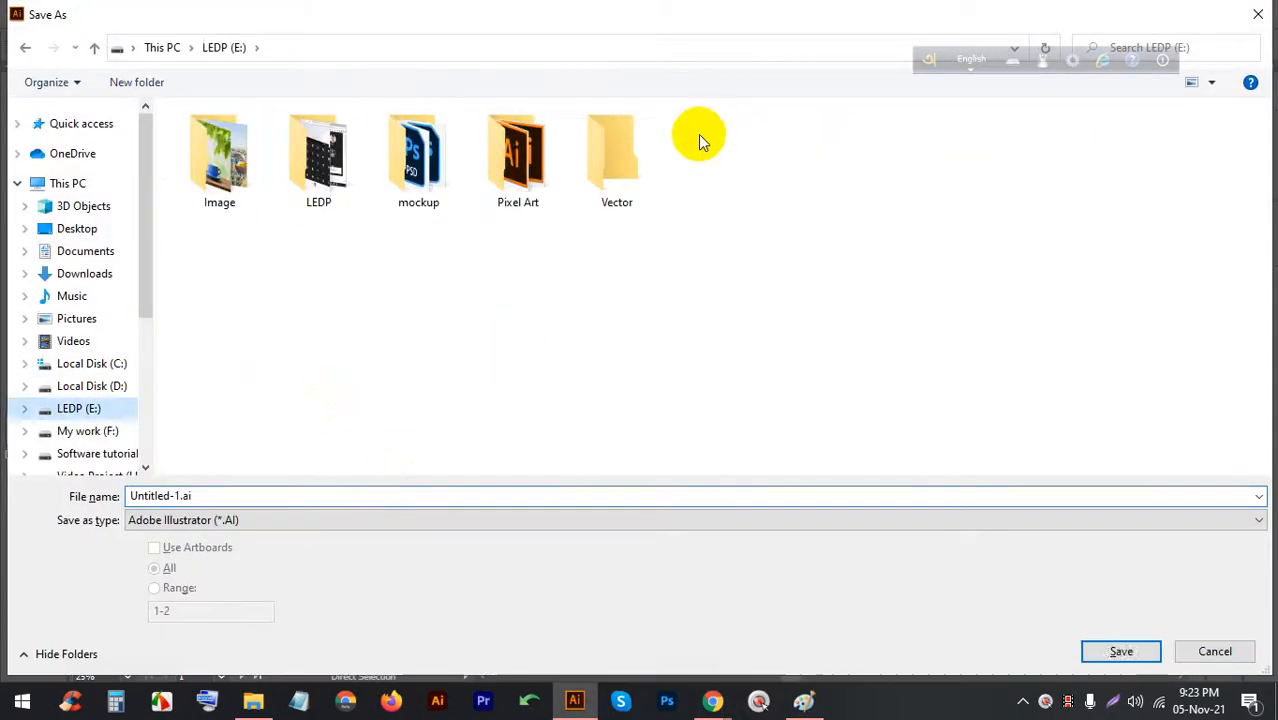
double_click(520, 160)
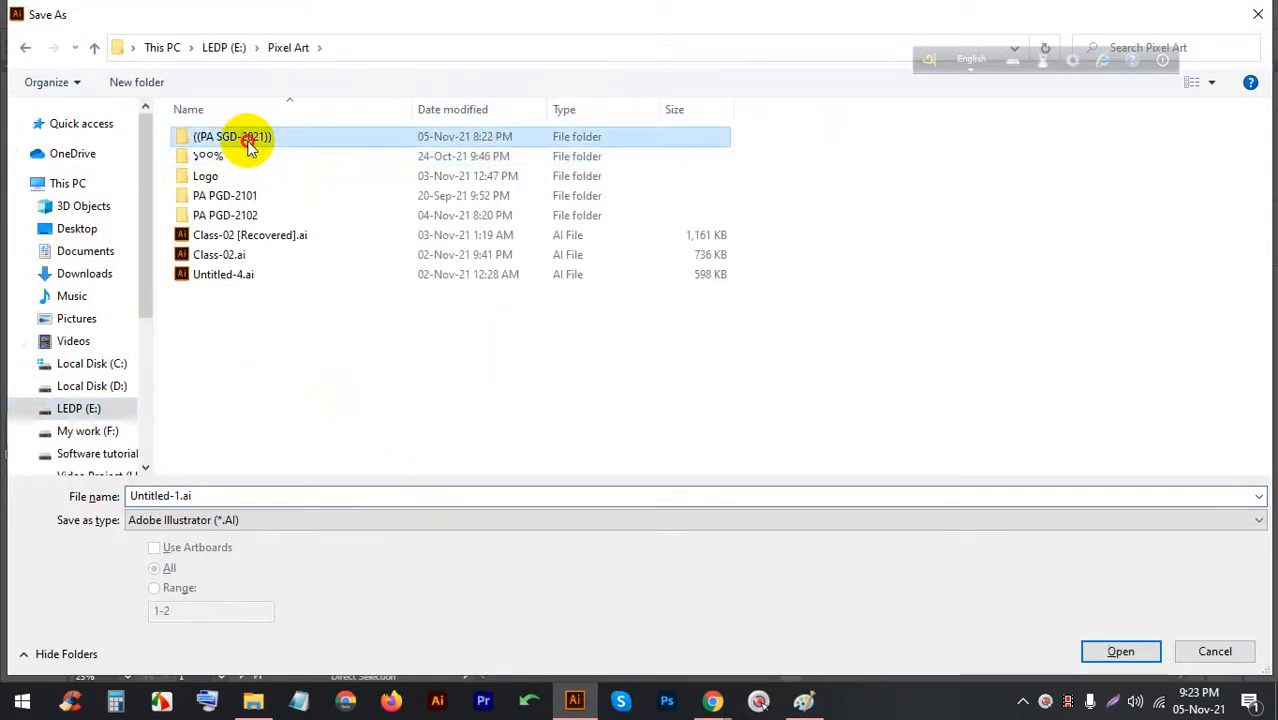
double_click(251, 136)
right_click(714, 262)
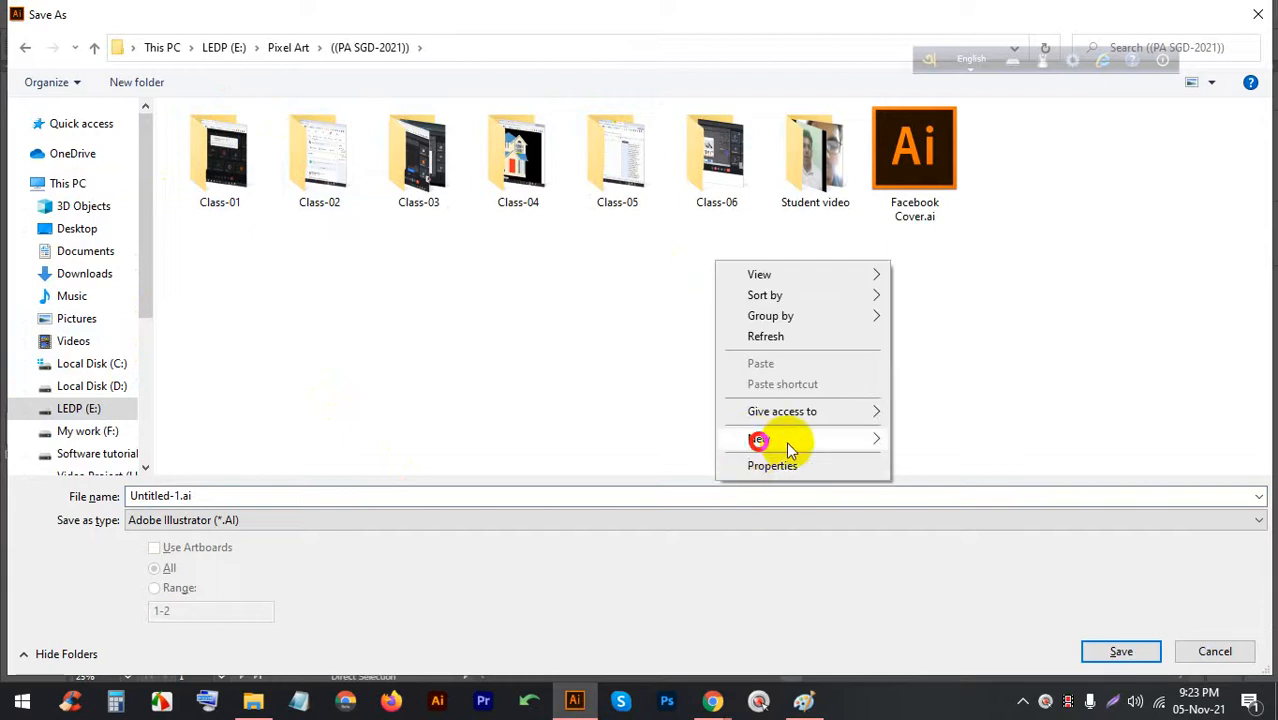
mouse_move(785, 442)
left_click(924, 437)
type("xc")
key("BackSpace")
key("BackSpace")
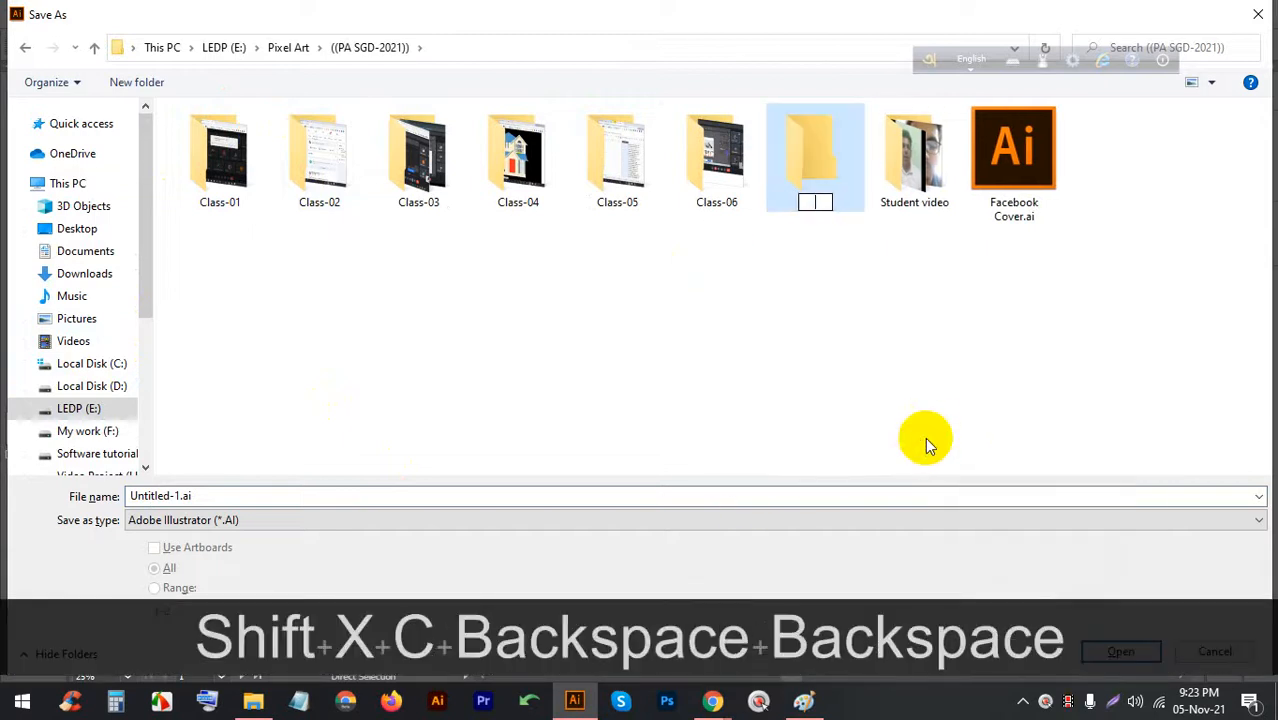
type("cLASS")
key("BackSpace")
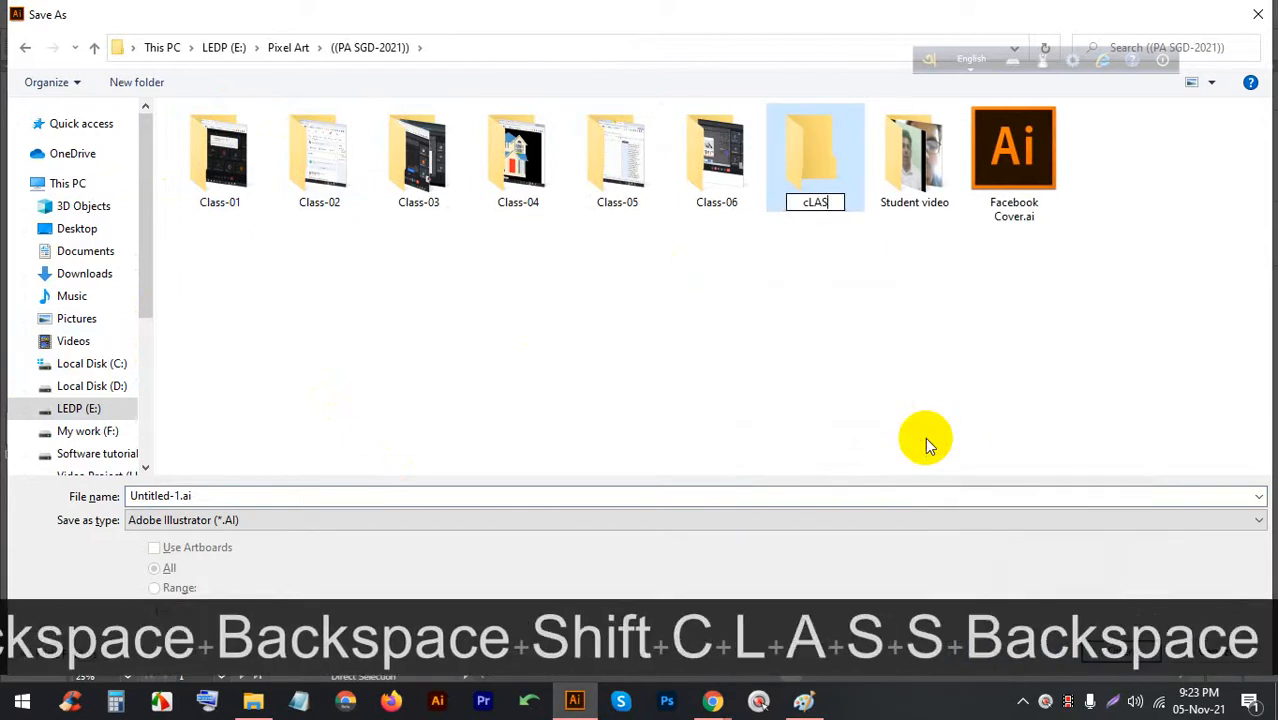
key("Caps_Lock")
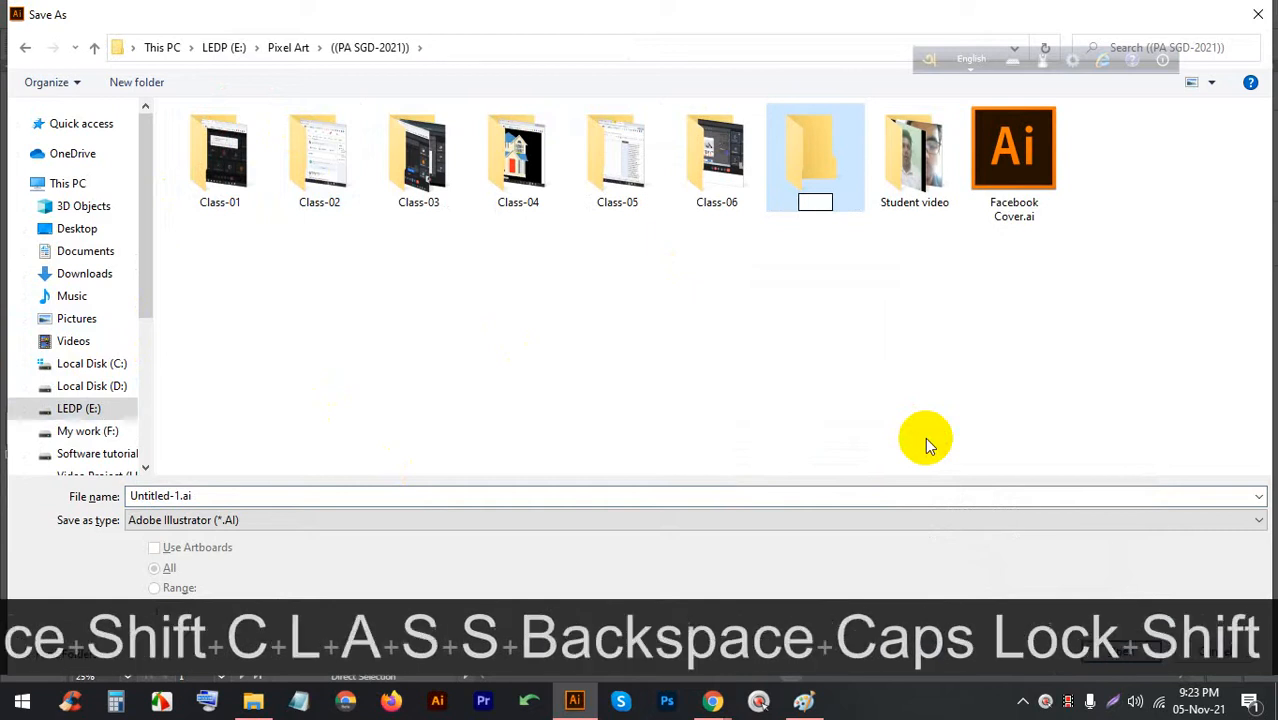
type("Class-07")
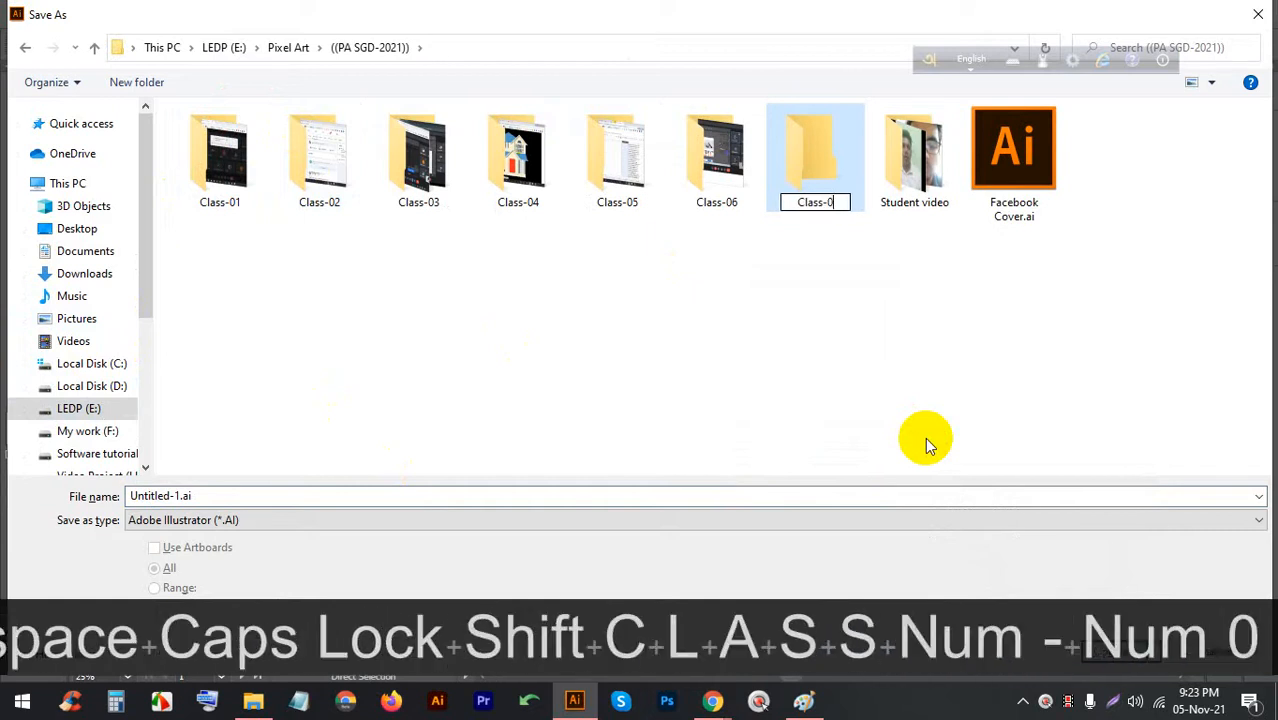
key("Return")
key("Return")
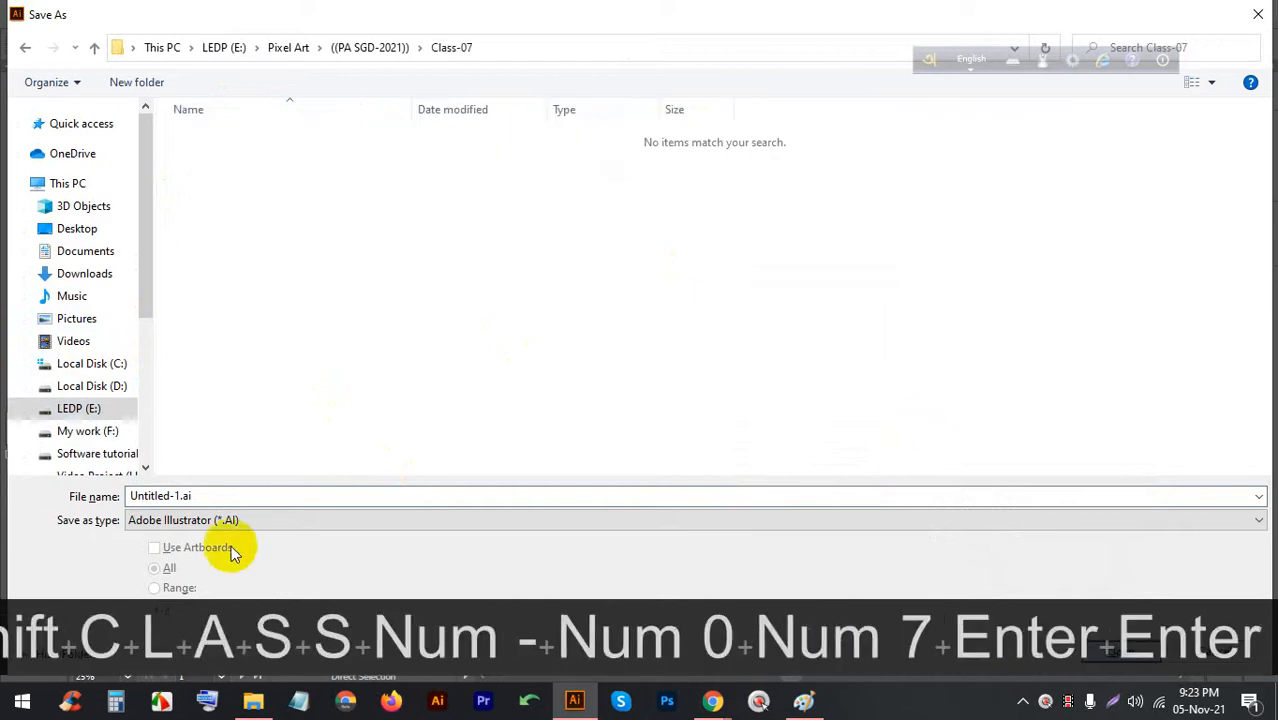
Save the file as BC, accepting the default Illustrator Options
left_click(268, 500)
double_click(268, 500)
type("BC")
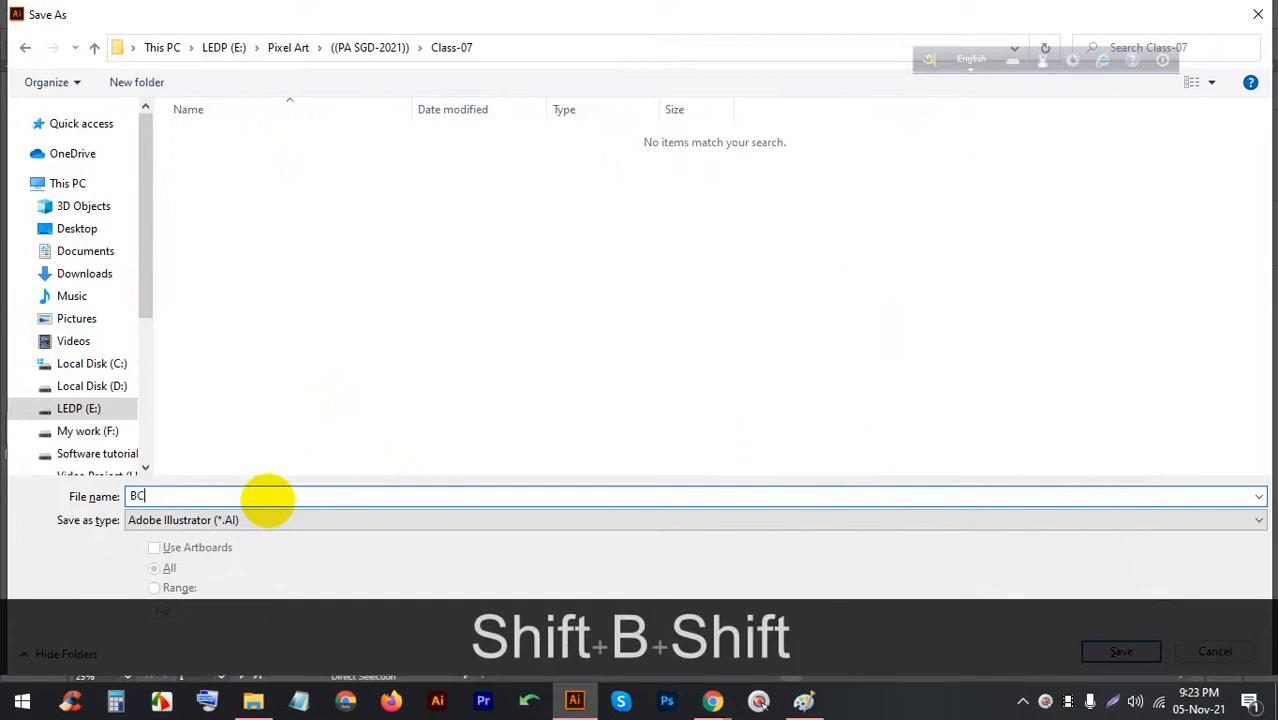
key("Return")
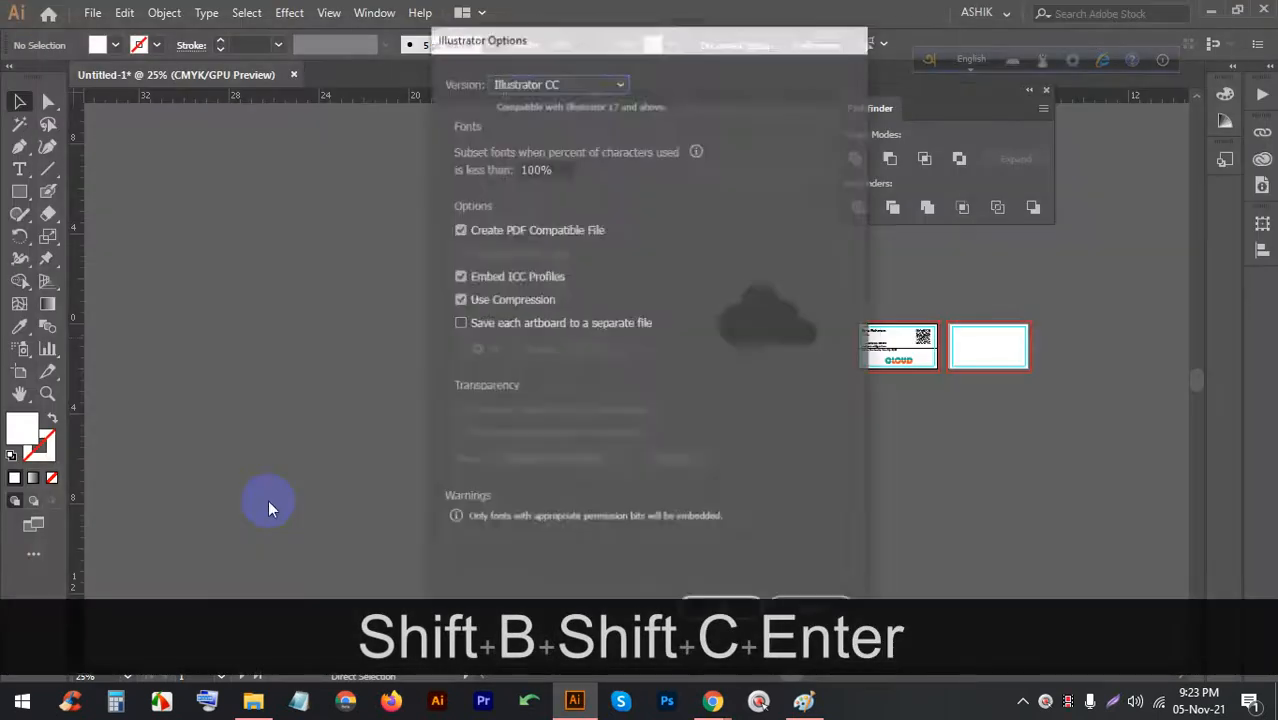
key("Return")
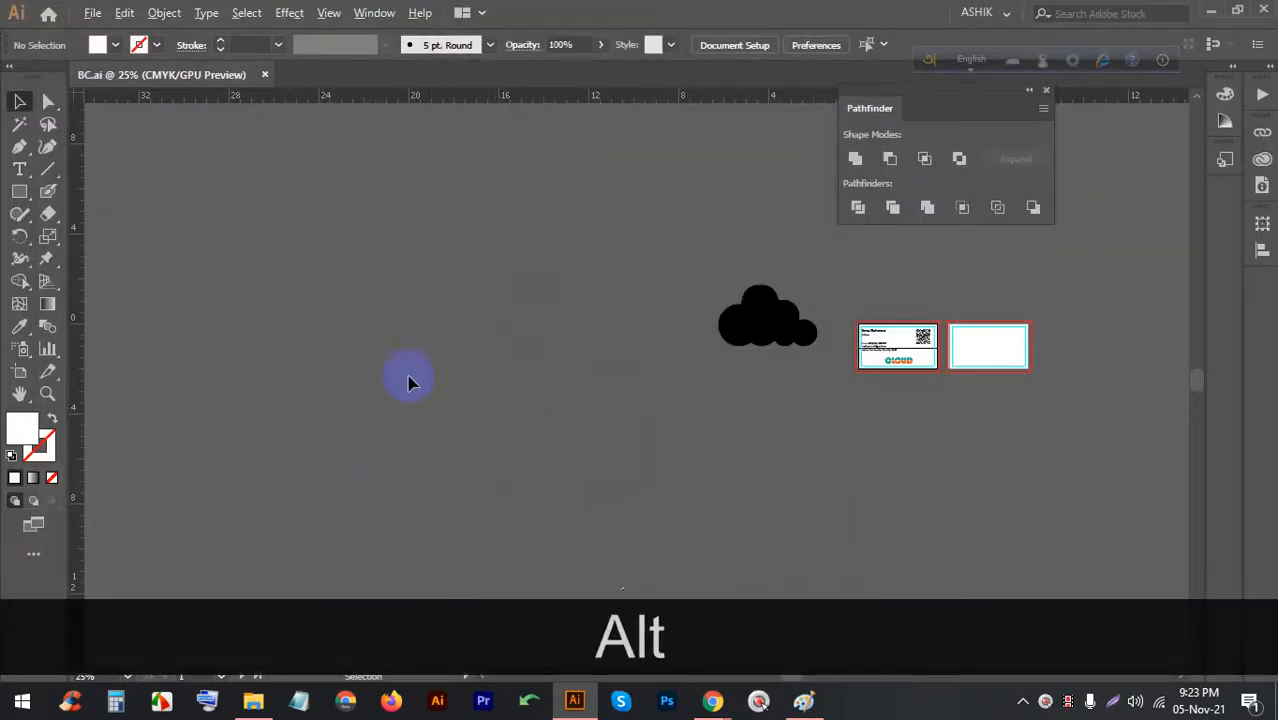
Move the black cloud onto the CLOUD logo and scale it down about its centre
scroll(224, 362, "down", 2)
scroll(530, 352, "up", 2)
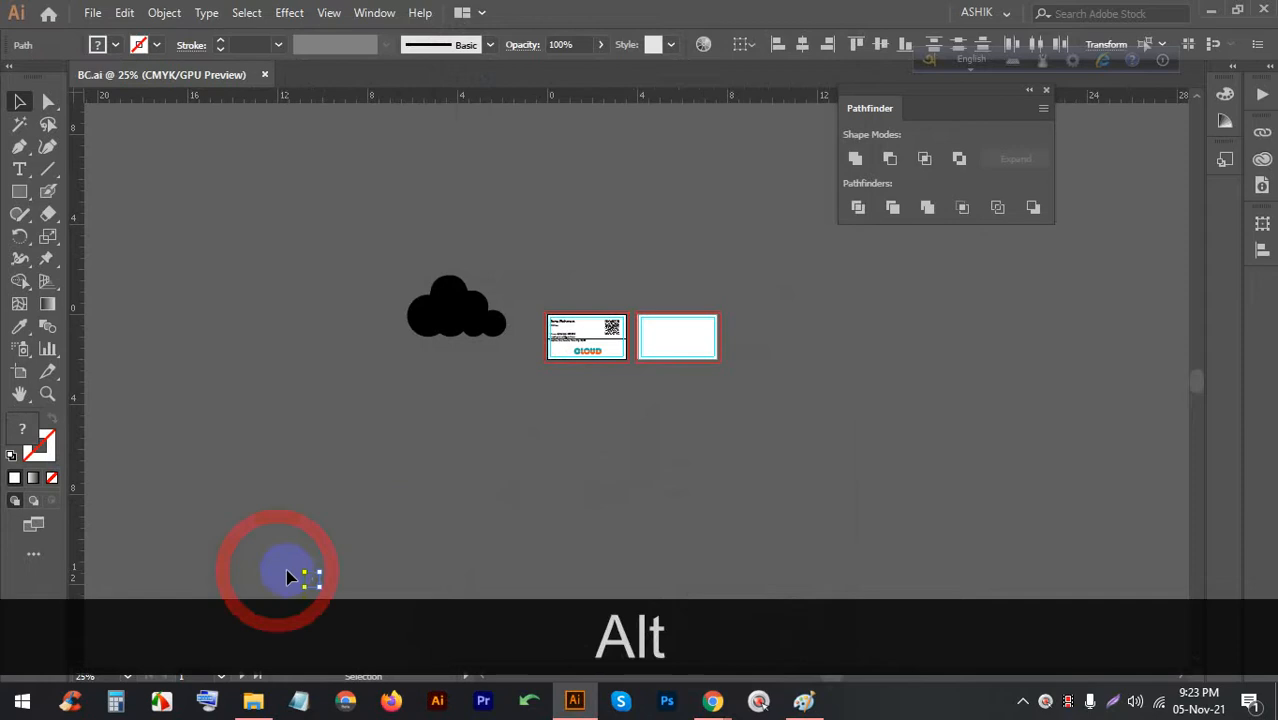
key("BackSpace")
scroll(590, 343, "up", 3)
left_click_drag(267, 273, 562, 390)
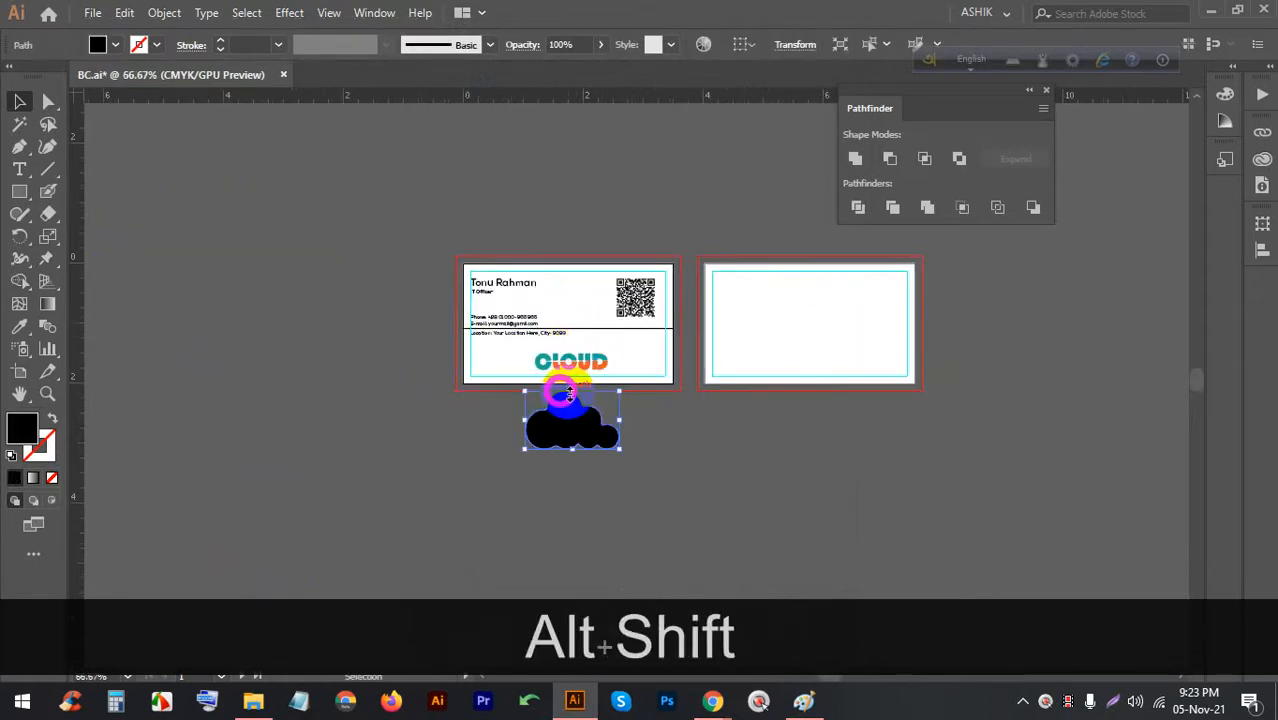
scroll(562, 385, "up", 4)
left_click_drag(488, 552, 508, 379)
scroll(540, 340, "up", 2)
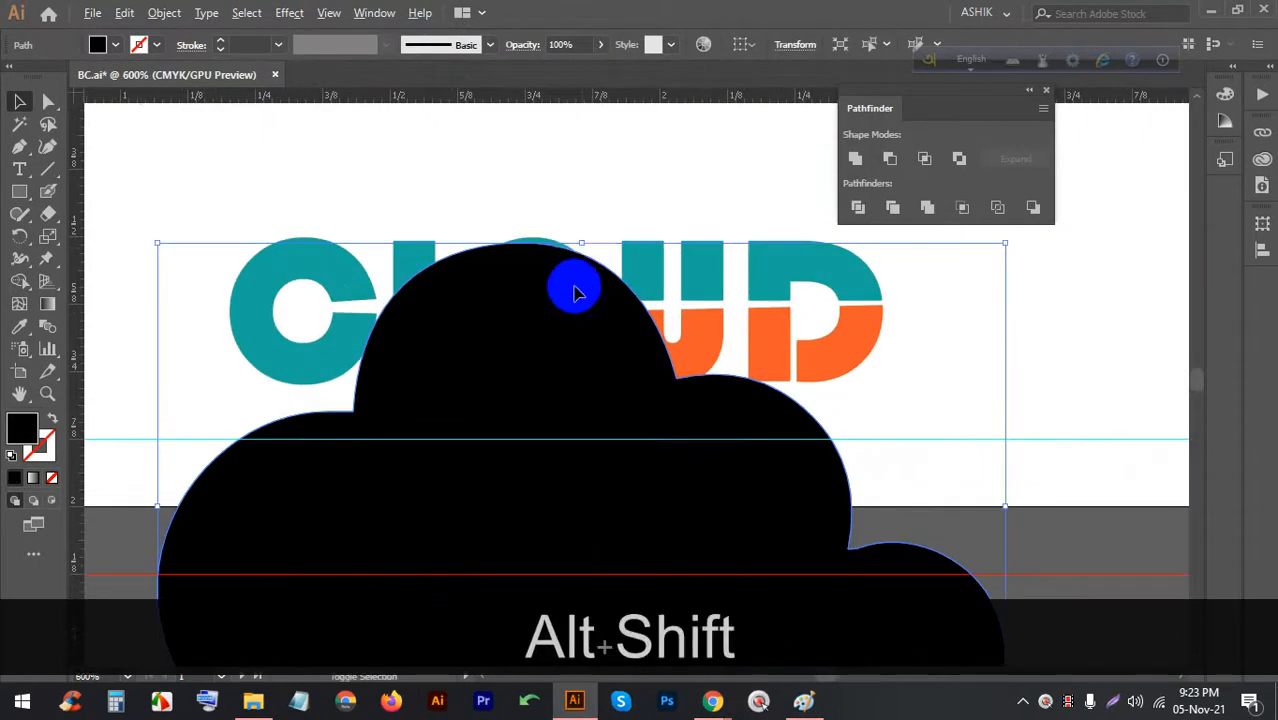
left_click_drag(582, 246, 537, 262)
scroll(522, 266, "up", 2)
scroll(613, 278, "down", 1)
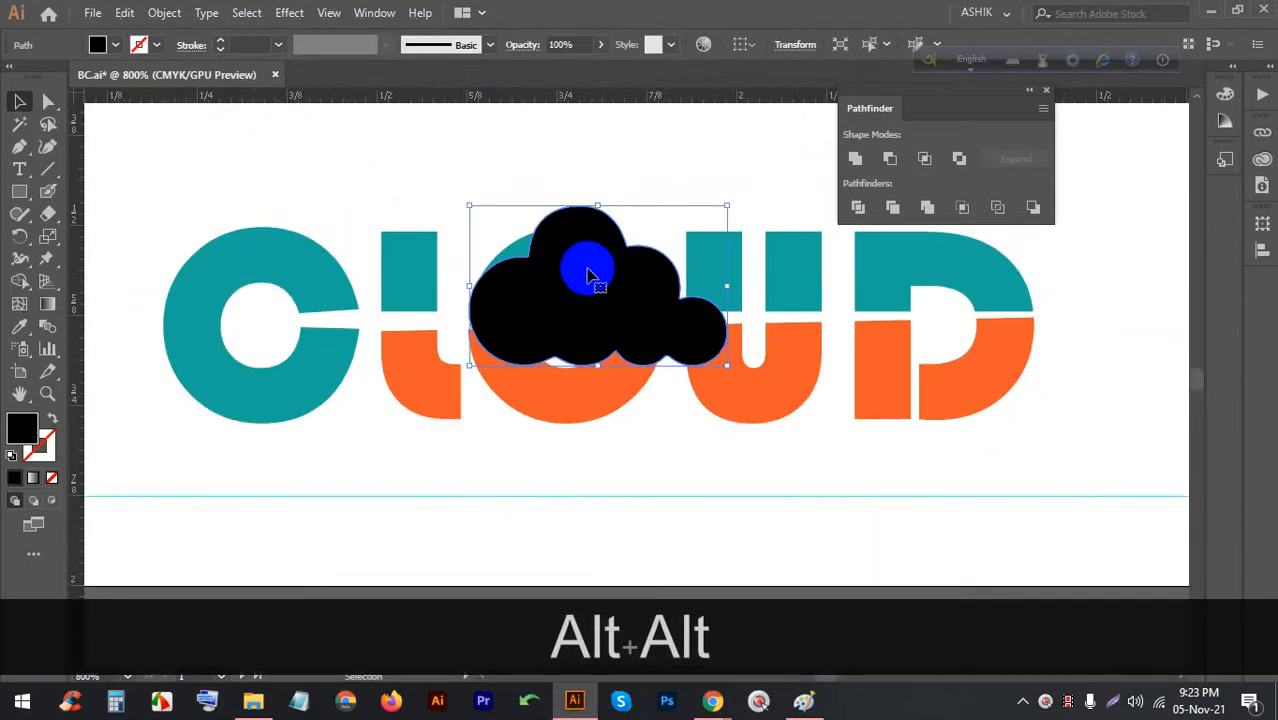
scroll(578, 255, "down", 1)
scroll(540, 268, "up", 2)
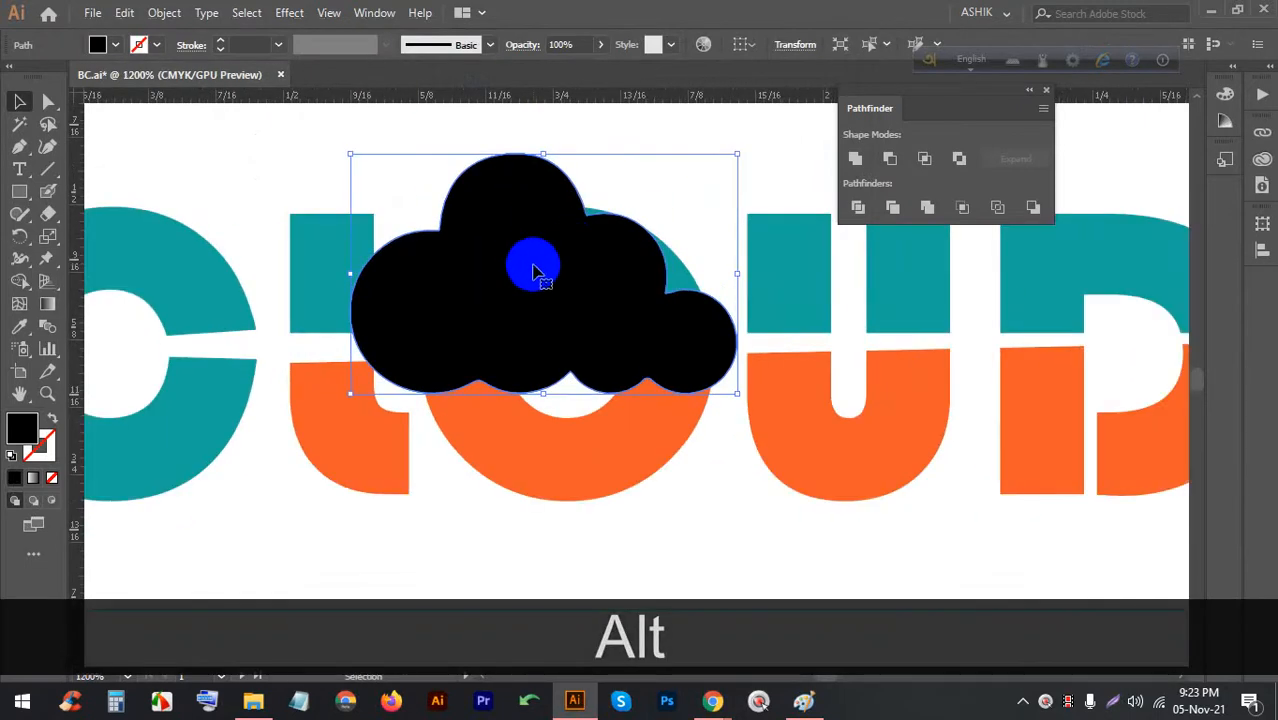
left_click_drag(533, 270, 571, 248)
left_click_drag(582, 128, 558, 135)
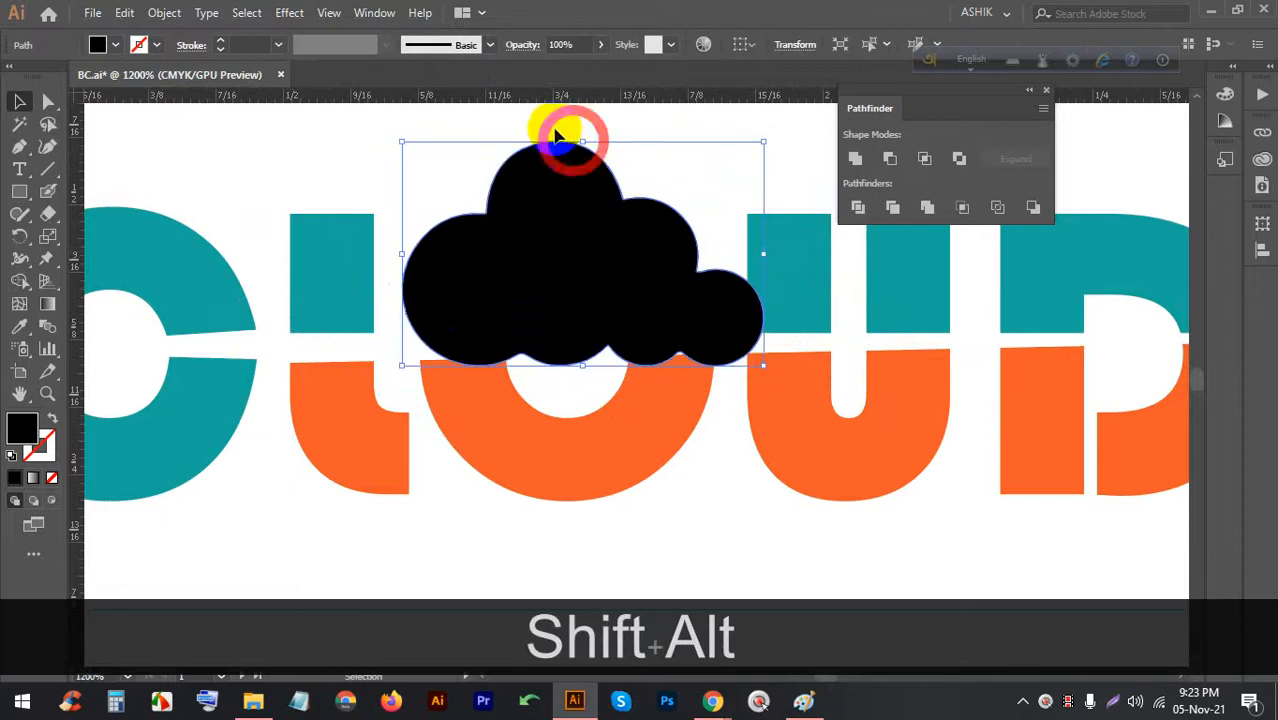
Set the cloud to 46% opacity, fit it over the O's top, and select both
left_click_drag(566, 72, 558, 74)
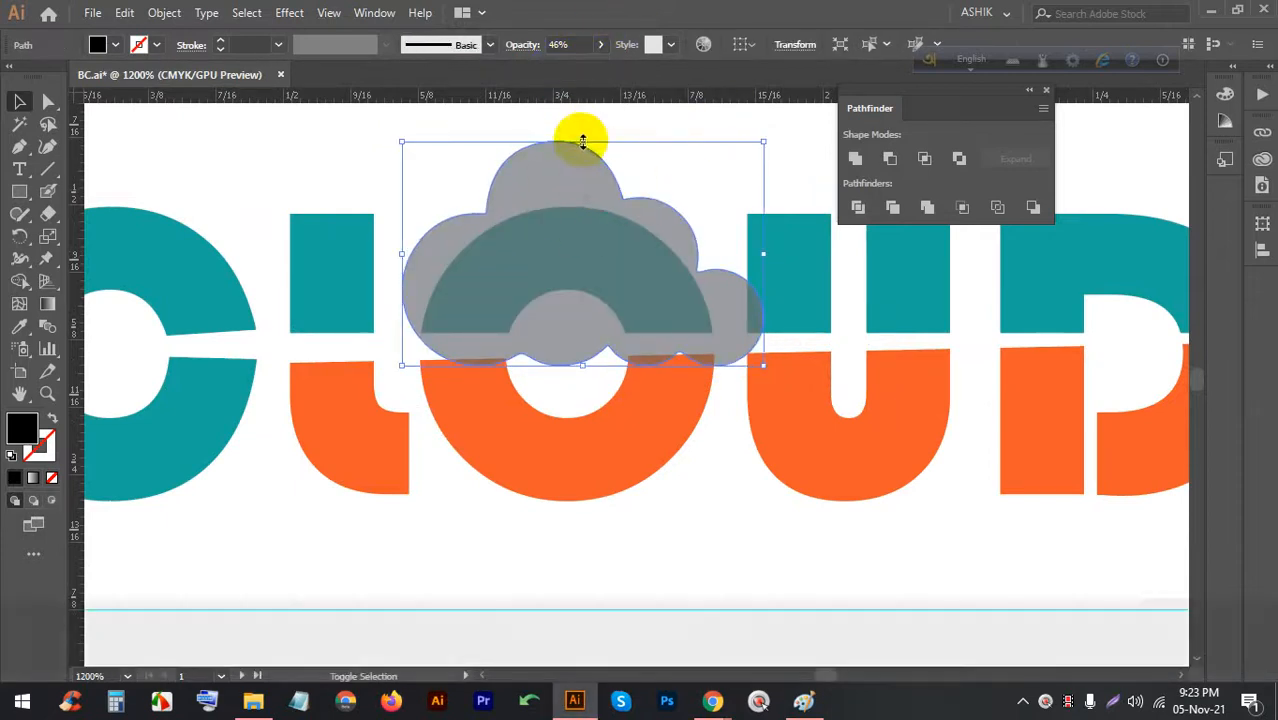
left_click_drag(582, 141, 582, 192)
left_click_drag(560, 249, 555, 269)
left_click_drag(678, 278, 711, 279)
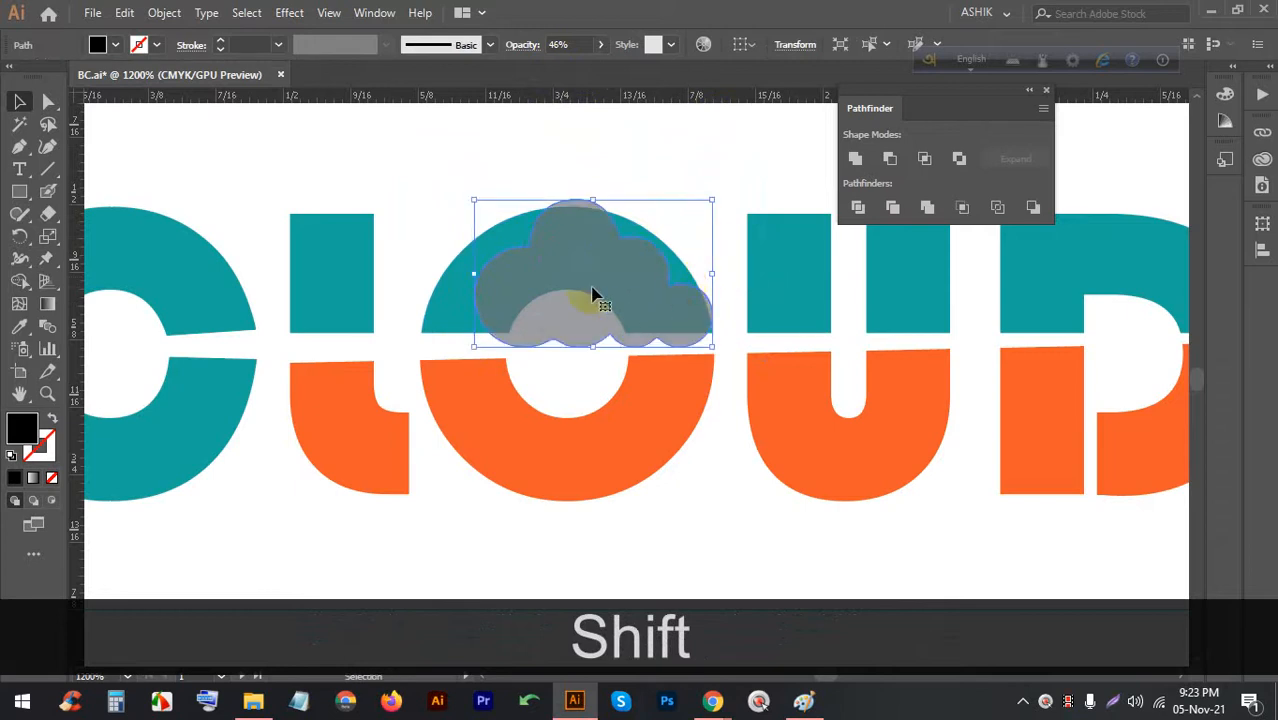
left_click_drag(527, 287, 519, 283)
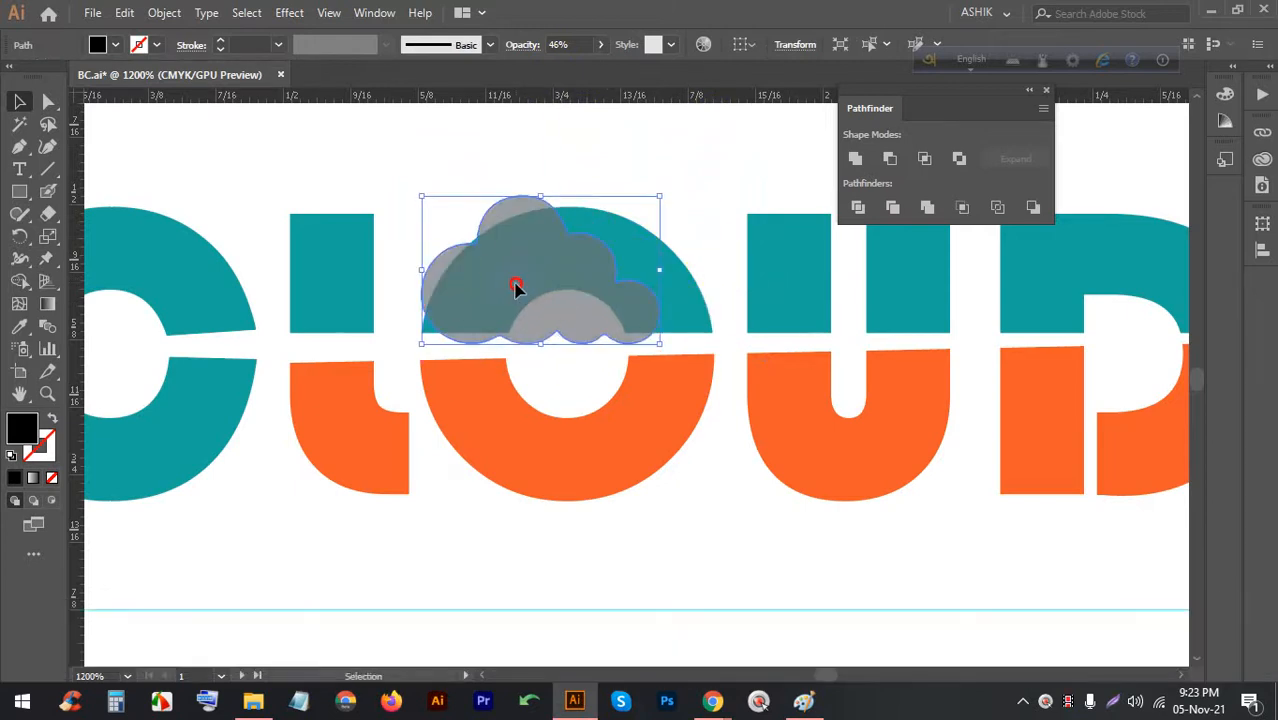
left_click_drag(660, 344, 685, 357)
left_click_drag(620, 325, 627, 323)
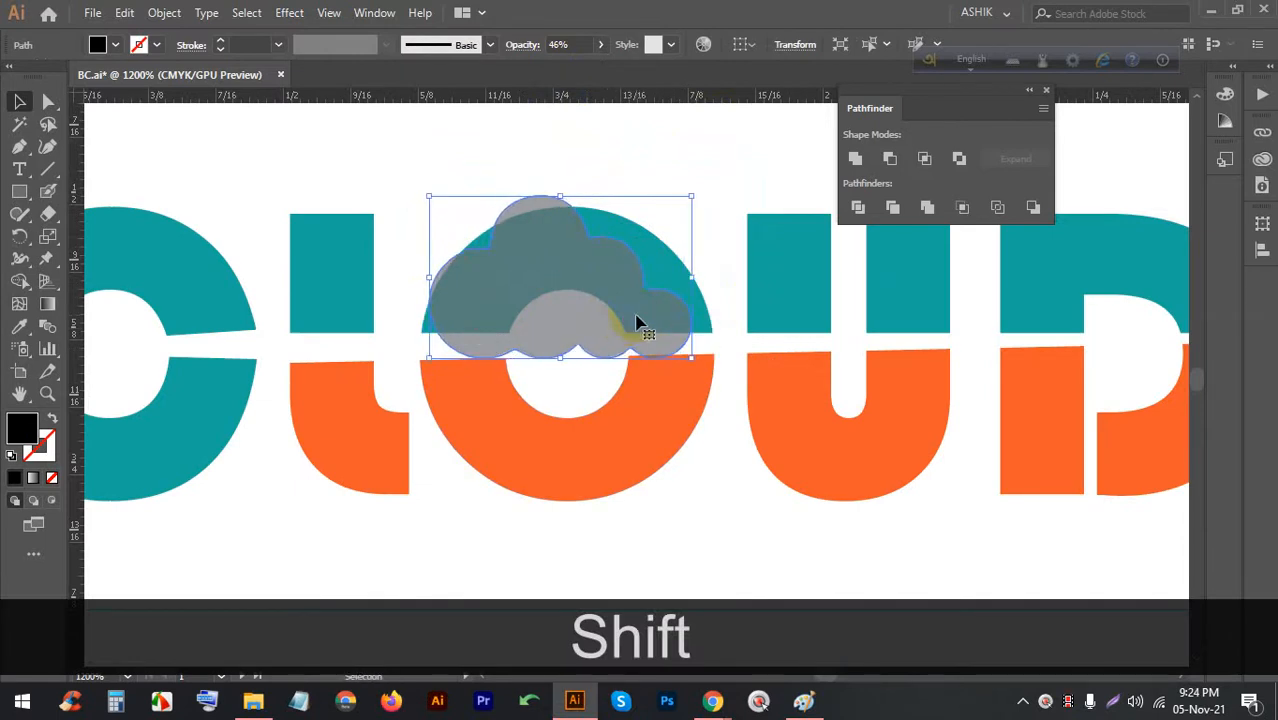
left_click(440, 165)
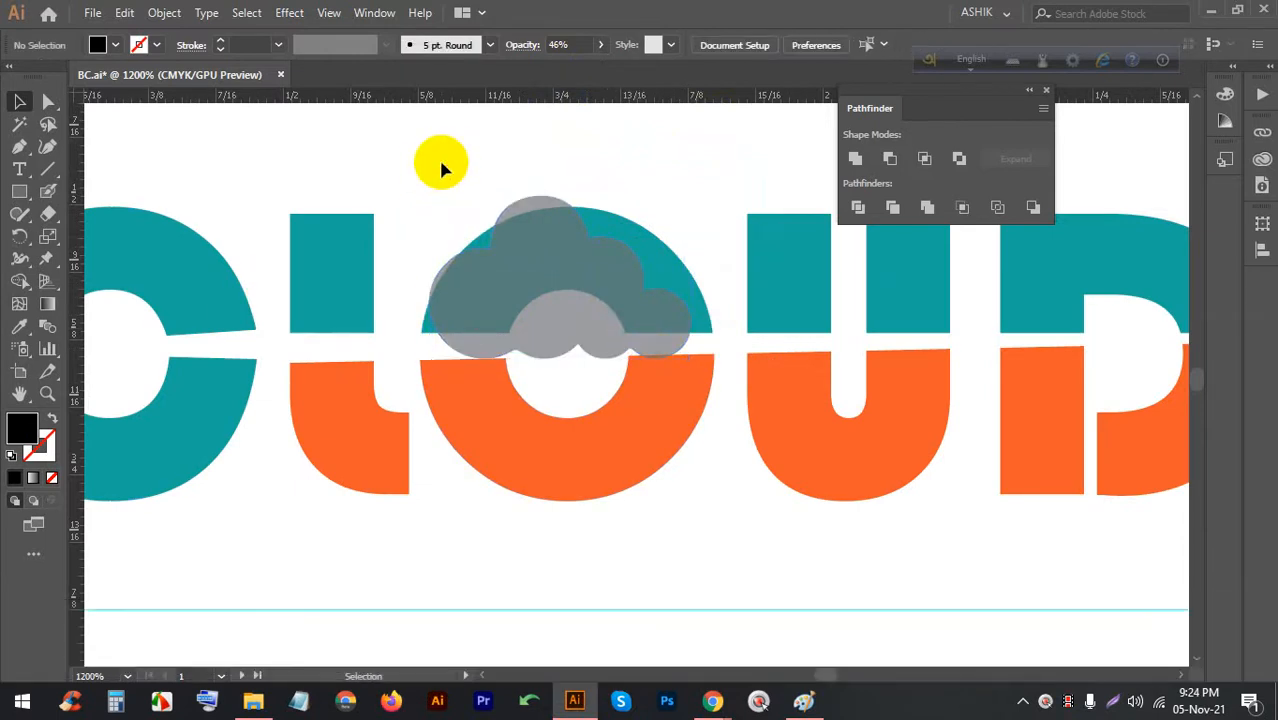
left_click_drag(452, 165, 540, 270)
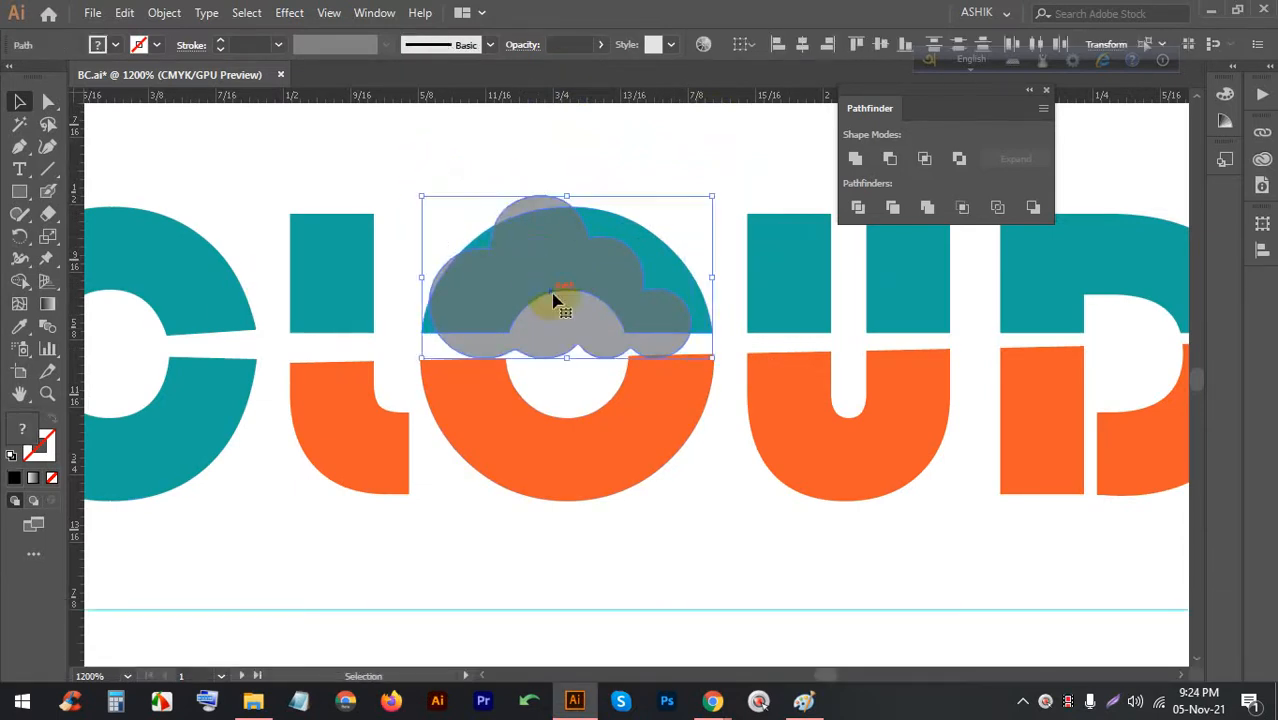
scroll(551, 300, "up", 3)
scroll(310, 338, "down", 2)
With Shape Builder, delete the teal sliver and lower circle, then merge the cloud with the O's top
left_click(22, 284)
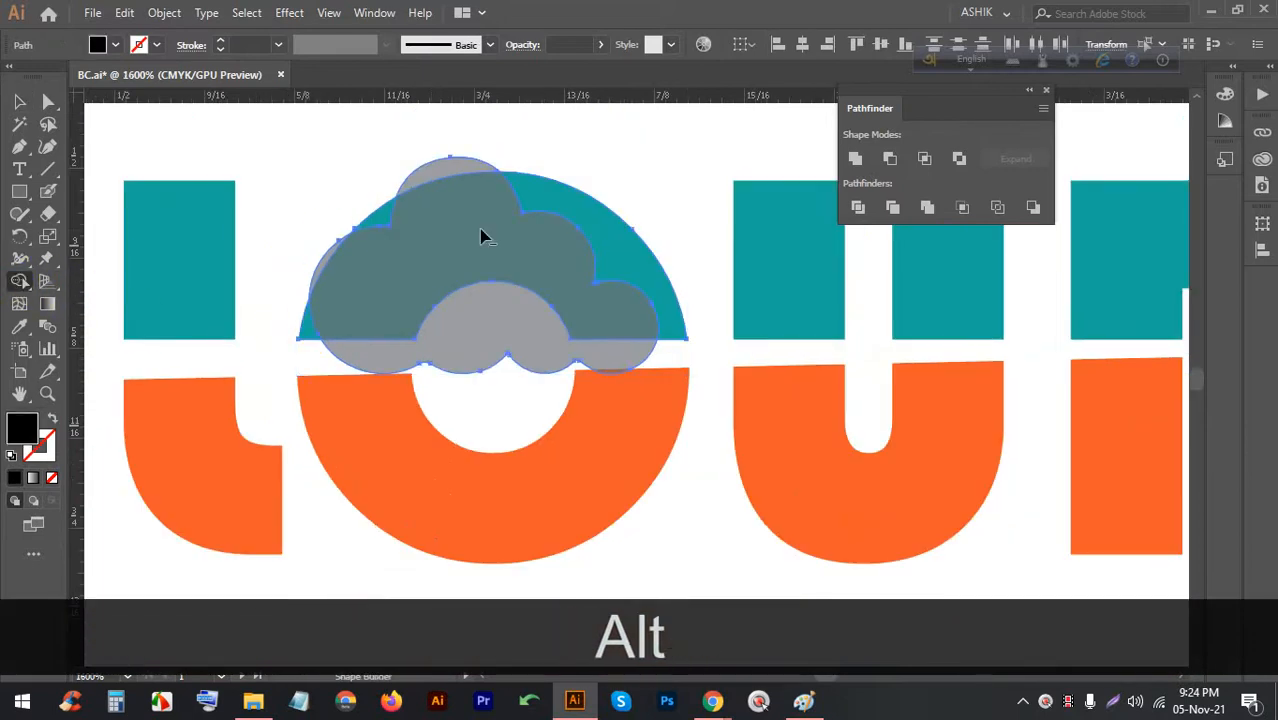
mouse_move(594, 196)
left_mouse_down()
mouse_move(590, 217)
mouse_move(606, 228)
left_mouse_up()
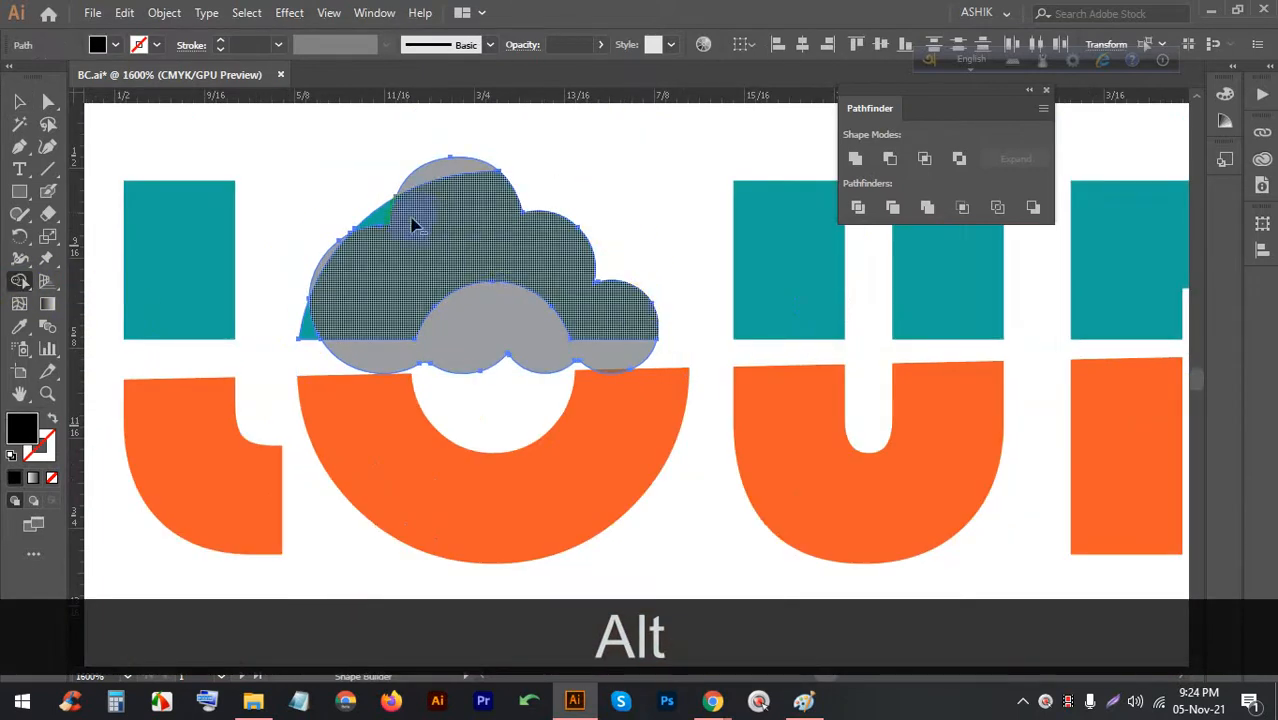
left_click_drag(374, 210, 379, 216)
scroll(364, 214, "up", 2)
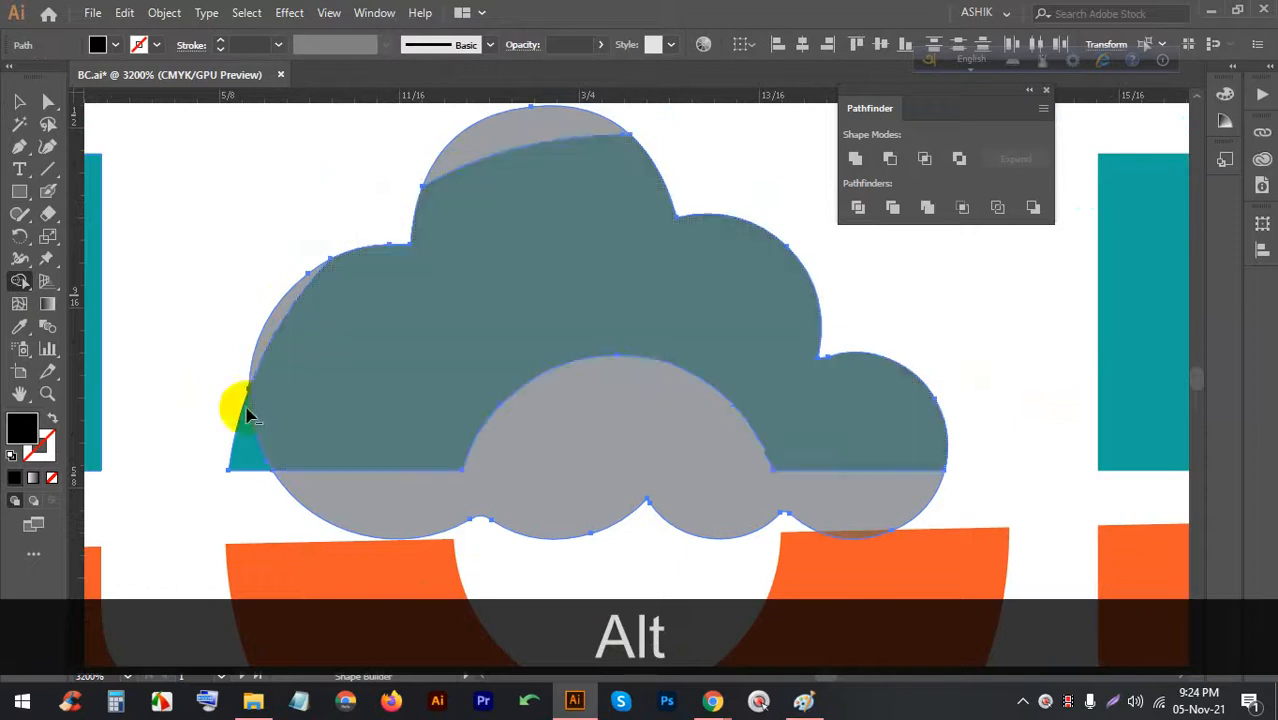
scroll(232, 452, "up", 1)
left_click(243, 452, "alt")
scroll(240, 440, "down", 2)
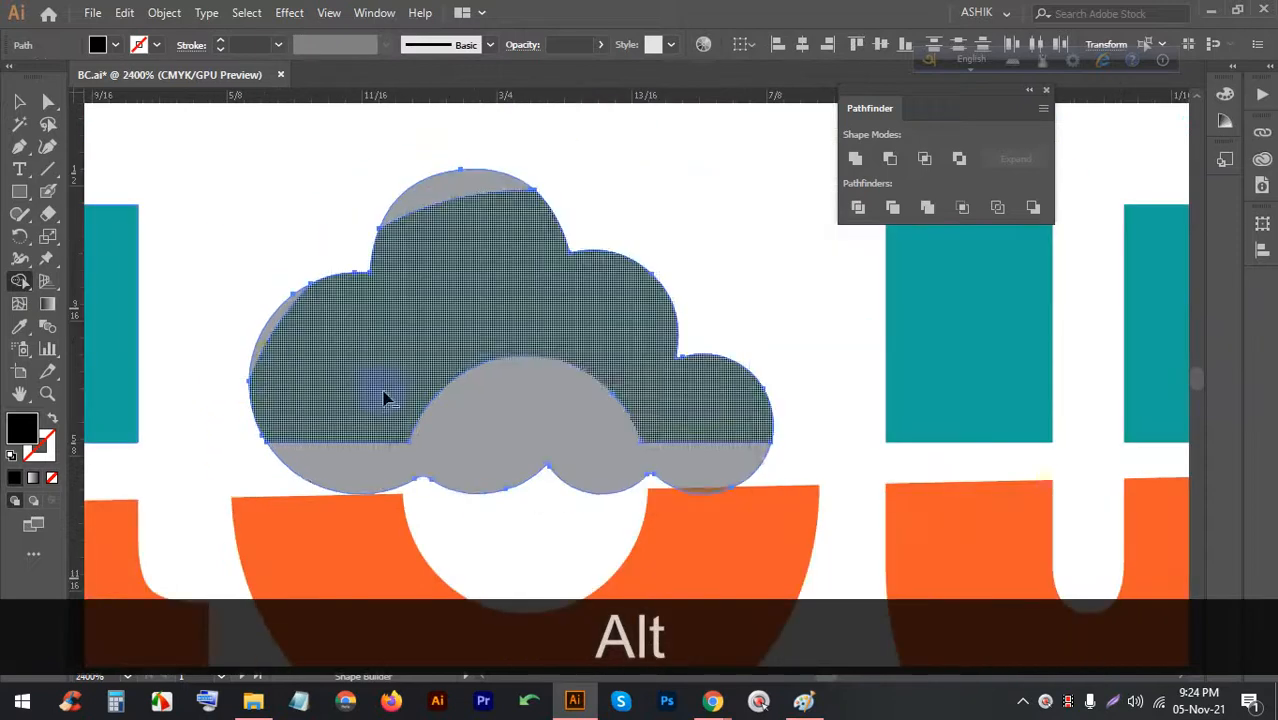
left_click(528, 430, "alt")
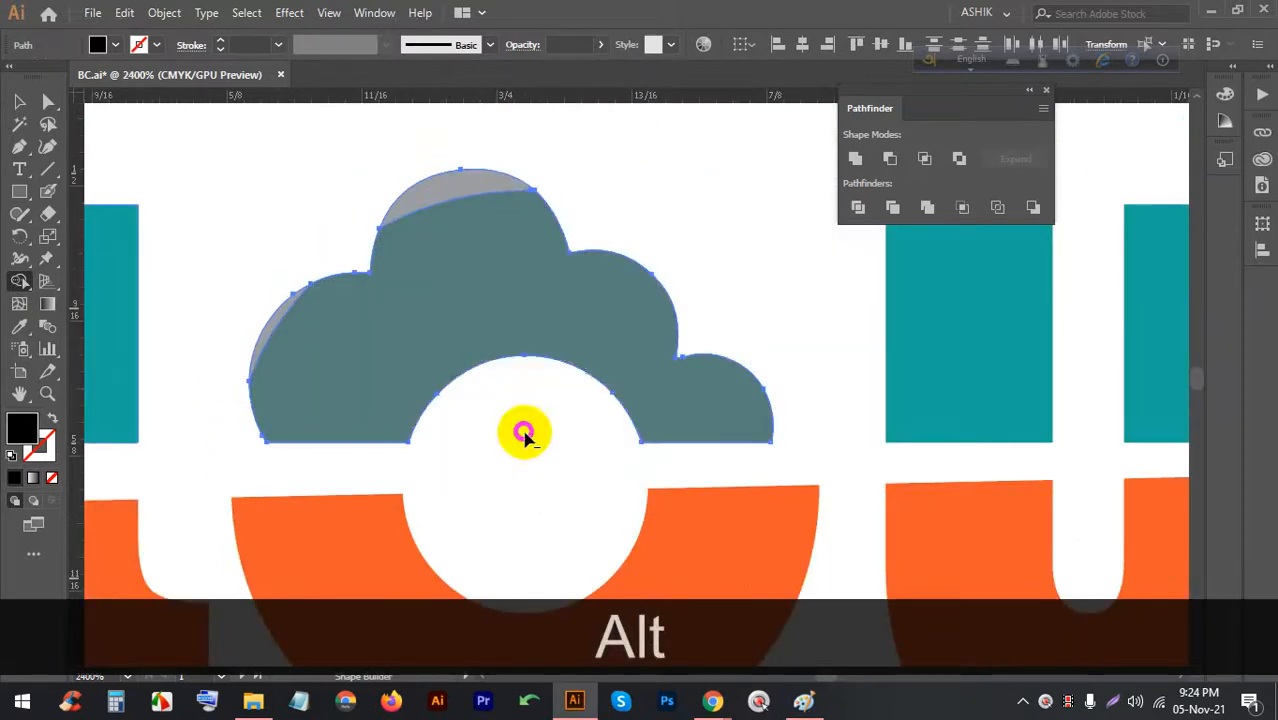
scroll(550, 202, "down", 2)
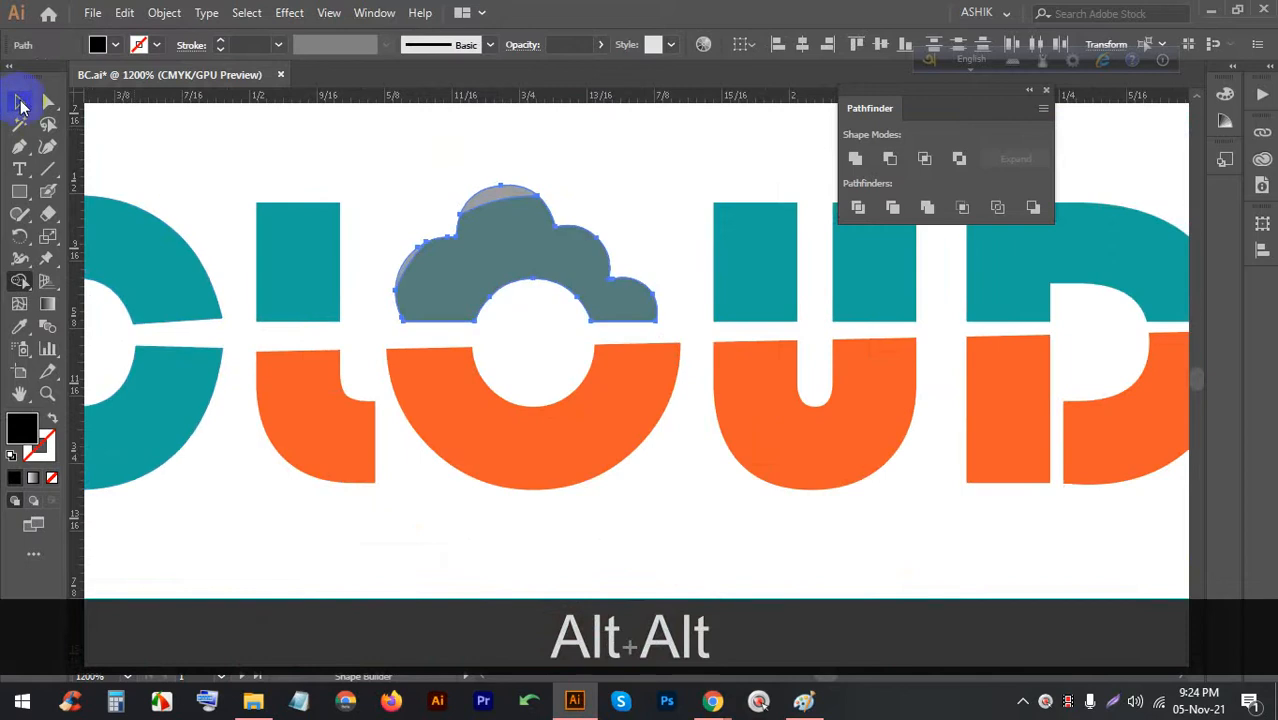
scroll(434, 247, "up", 2)
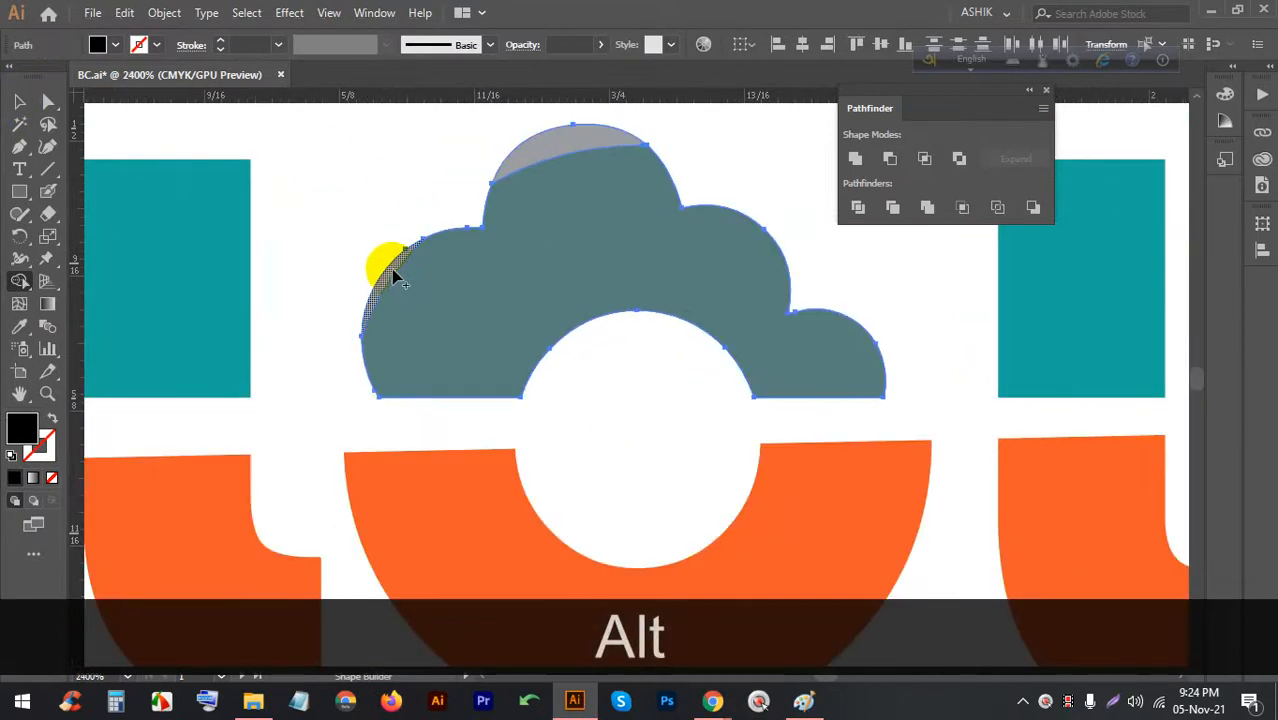
mouse_move(395, 278)
left_mouse_down()
mouse_move(503, 218)
mouse_move(536, 150)
left_mouse_up()
left_click(35, 103)
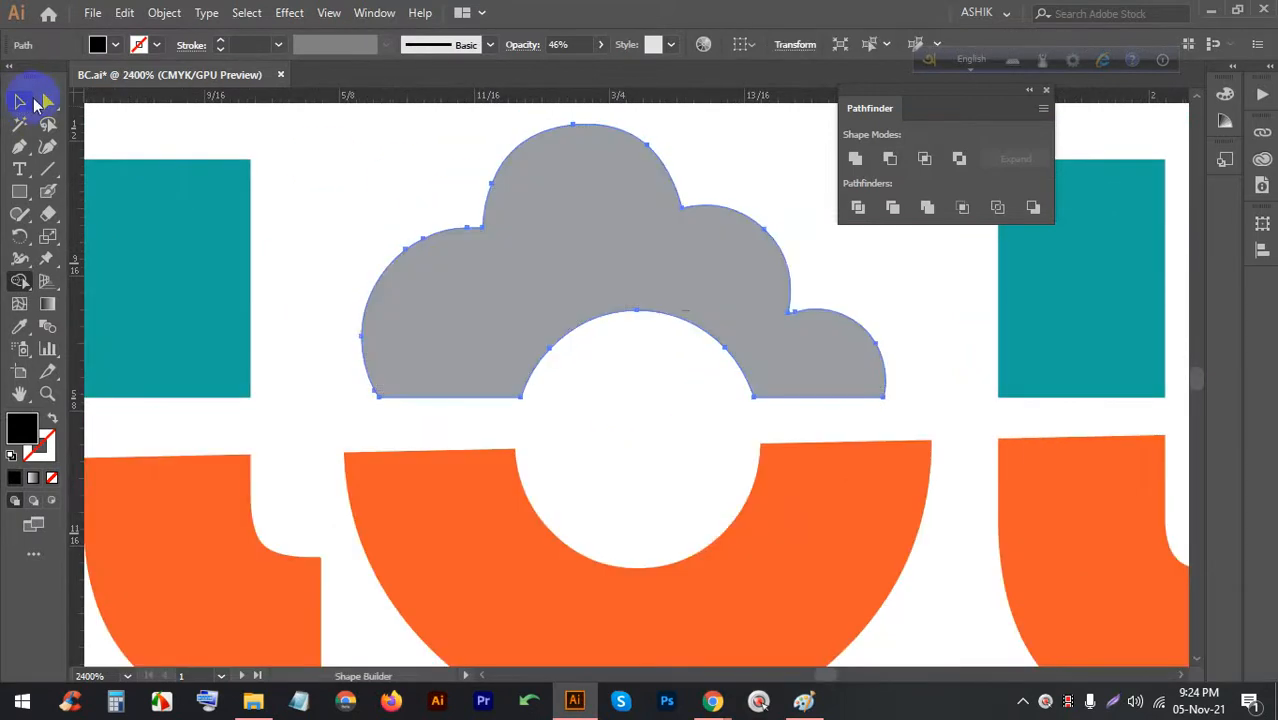
Fill the merged cloud with the U's teal using the Eyedropper
scroll(590, 240, "down", 3)
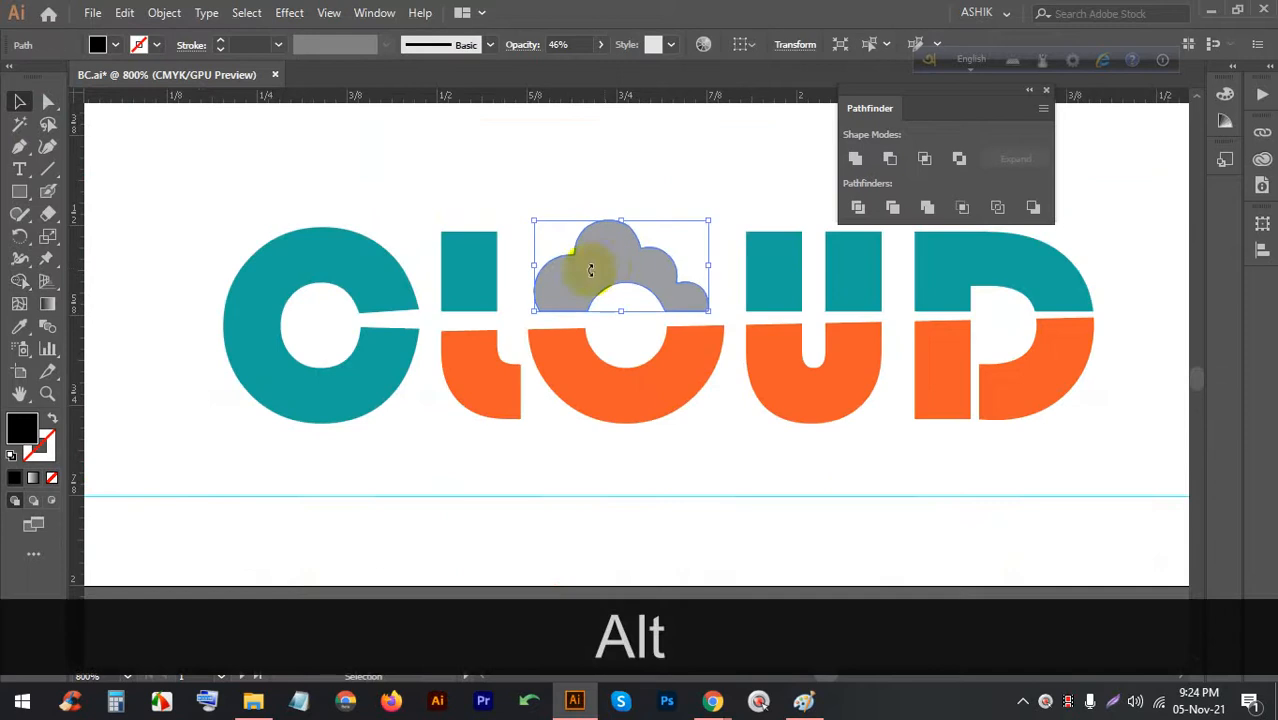
left_click(17, 333)
left_click(747, 251)
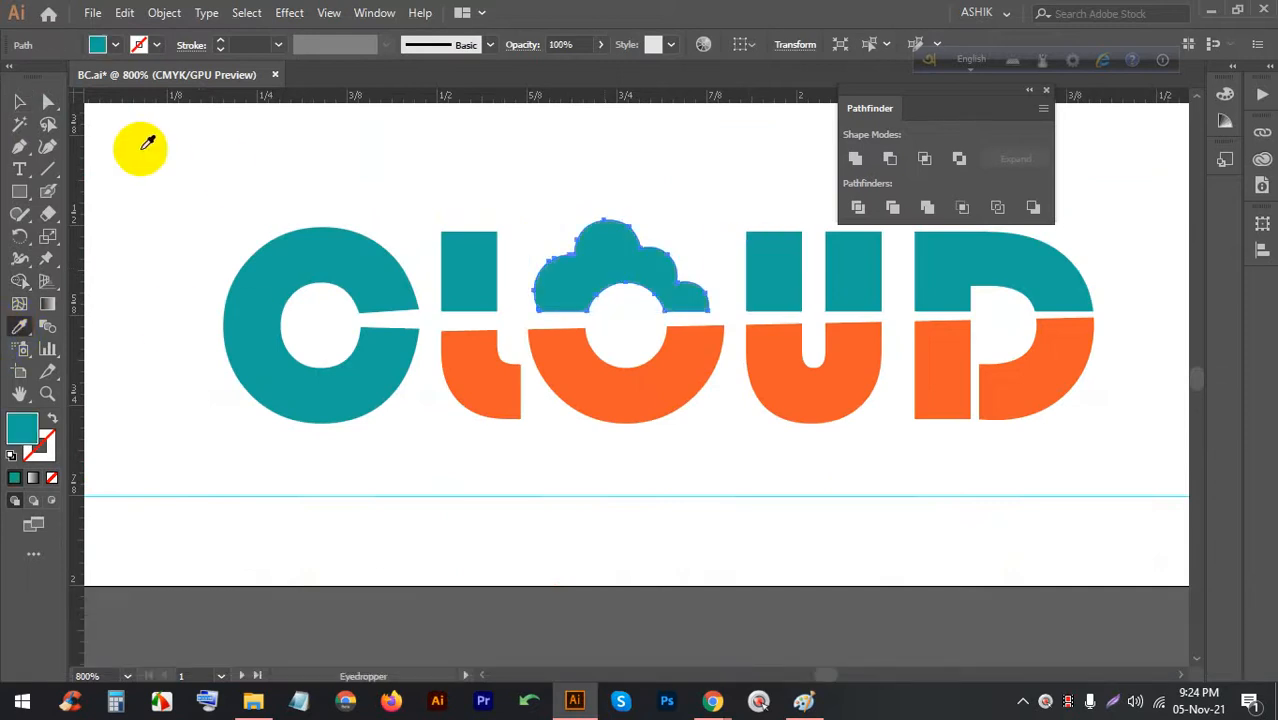
left_click(17, 103)
left_click(385, 148)
Zoom and pan around to review the finished front card and the empty second artboard
scroll(220, 200, "down", 4)
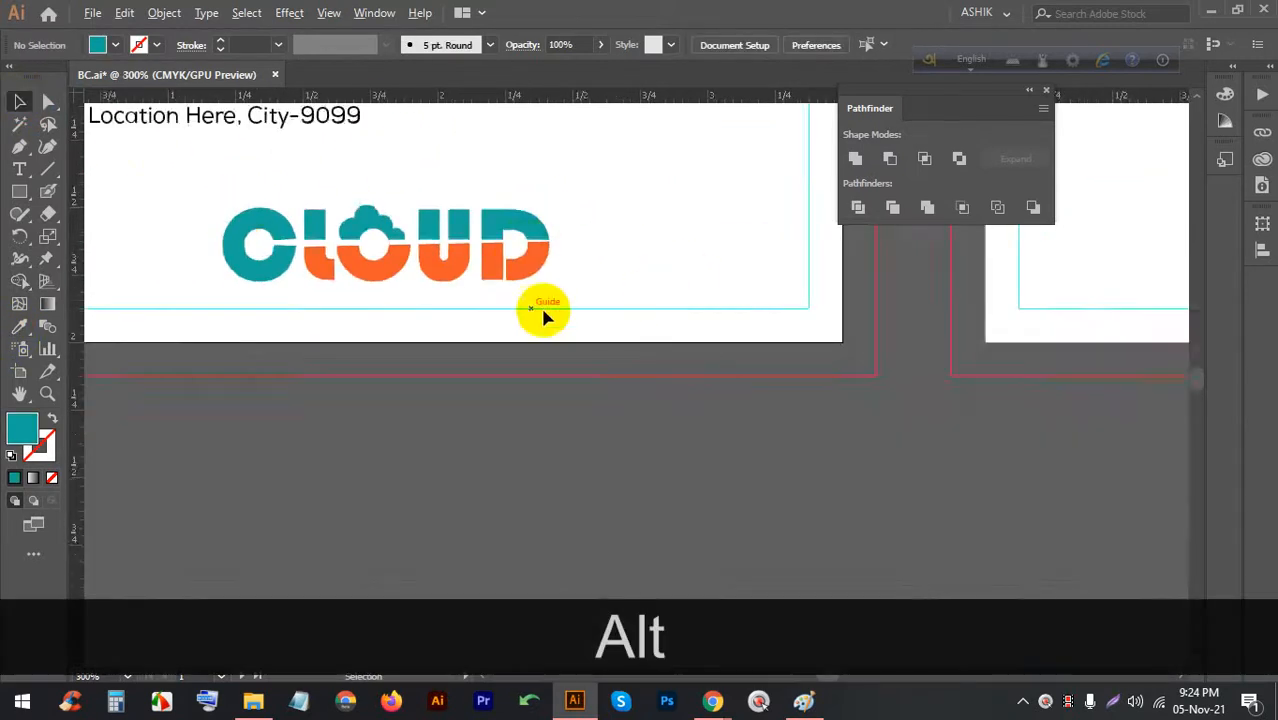
scroll(540, 305, "up", 4)
scroll(465, 194, "up", 2)
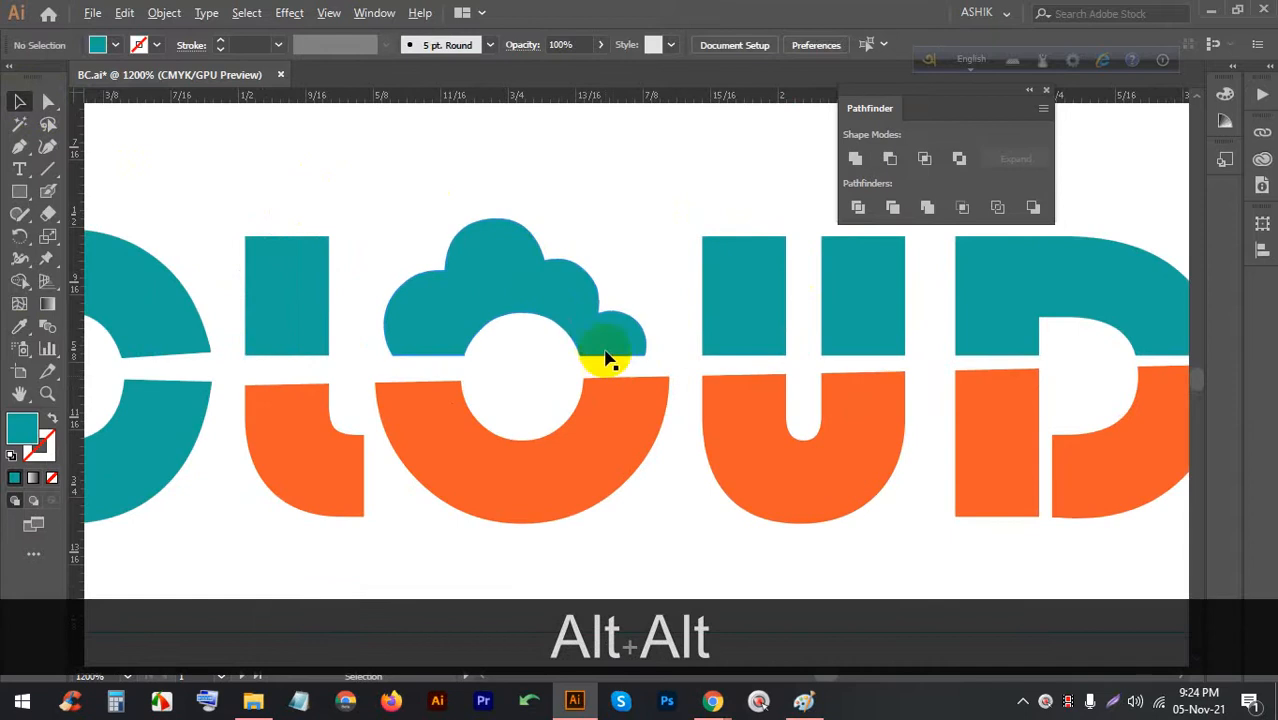
scroll(451, 305, "down", 4)
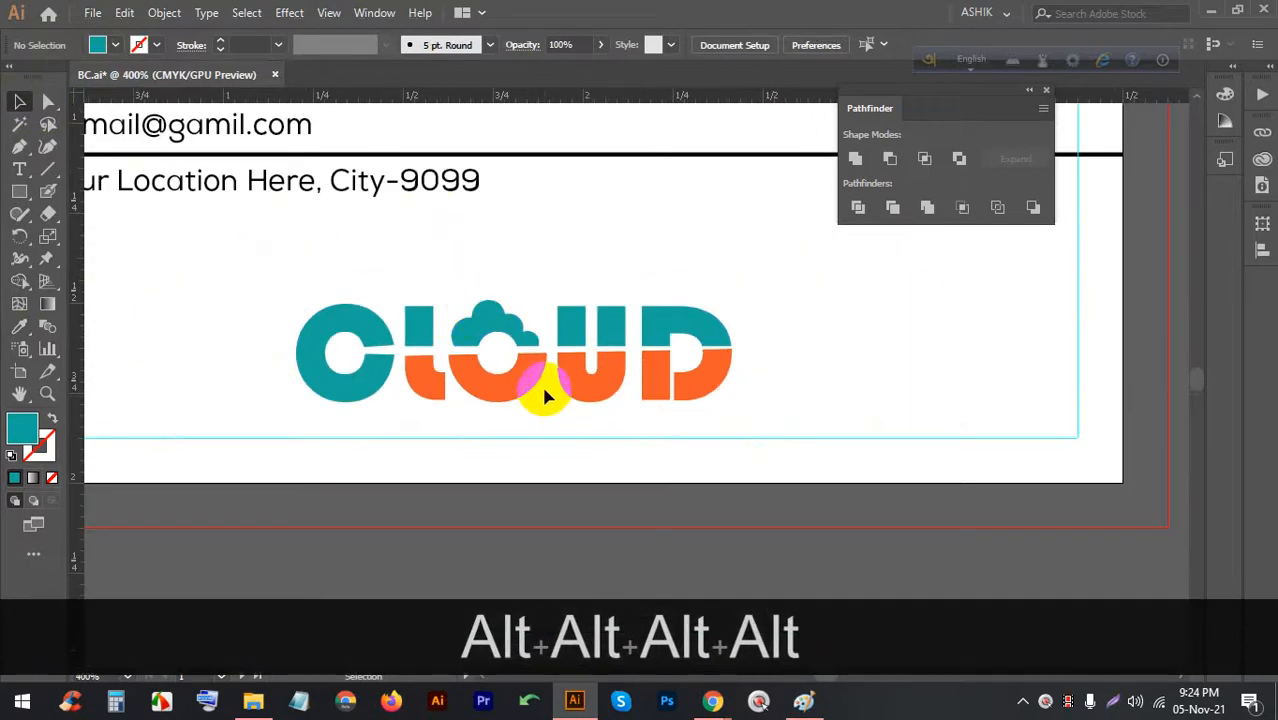
scroll(541, 390, "up", 3)
scroll(434, 319, "down", 1)
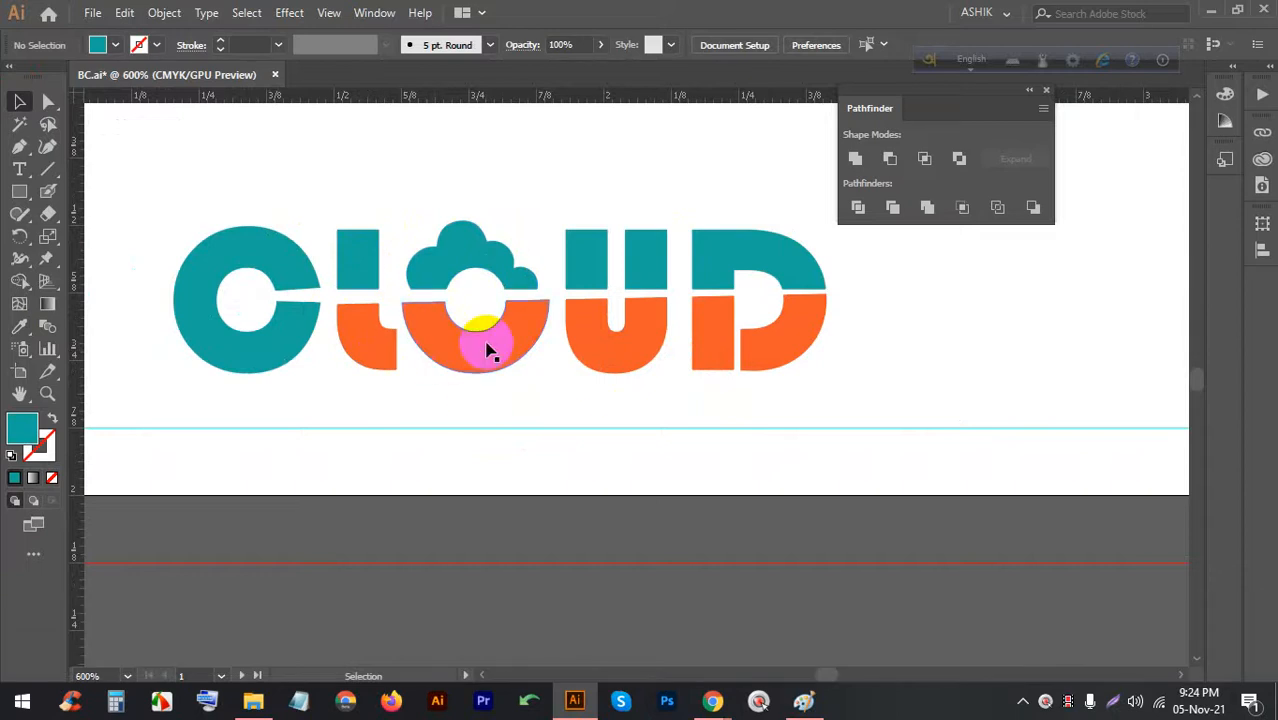
scroll(427, 288, "up", 2)
scroll(424, 293, "down", 2)
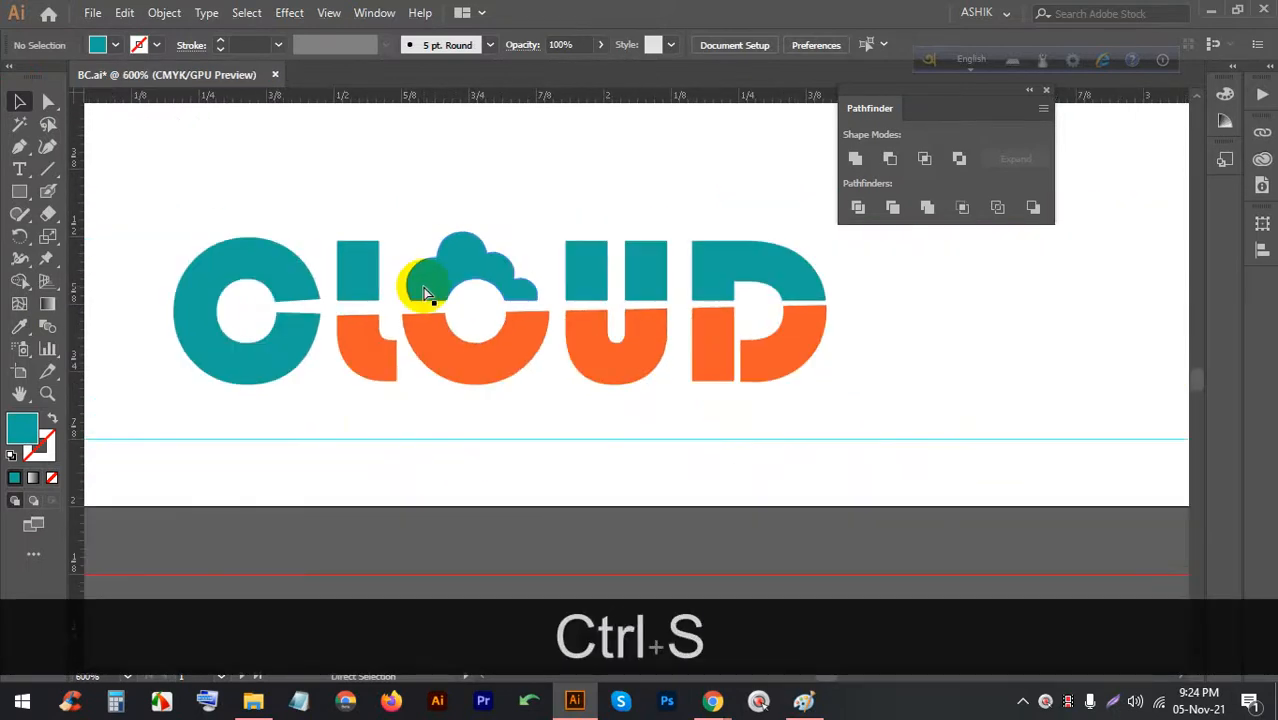
scroll(562, 362, "down", 5)
scroll(533, 342, "up", 2)
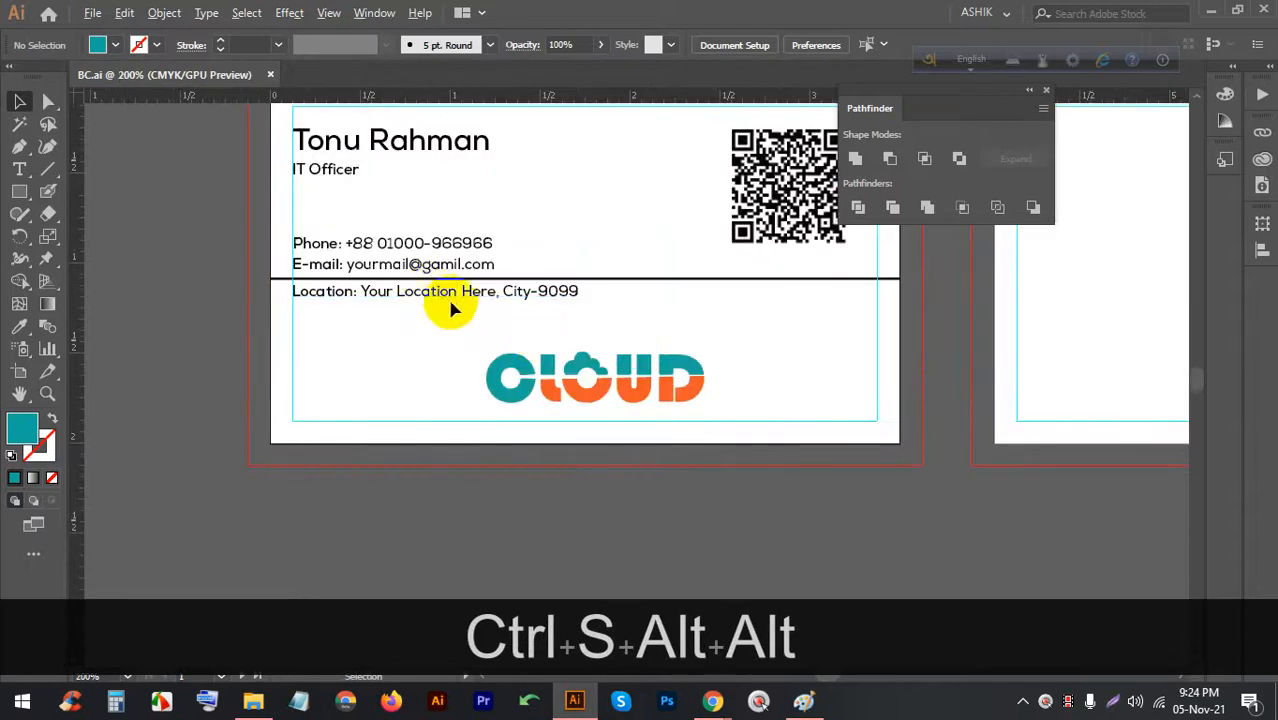
scroll(371, 245, "down", 2)
scroll(432, 264, "up", 3)
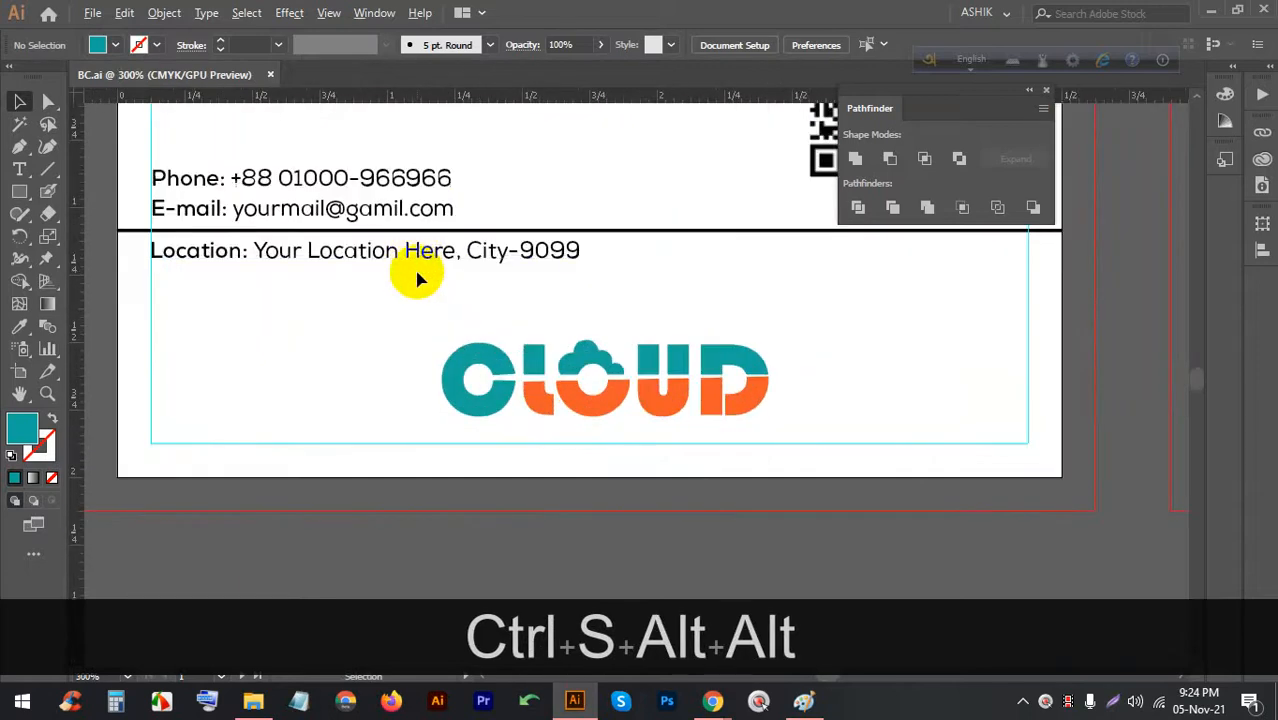
scroll(420, 280, "down", 3)
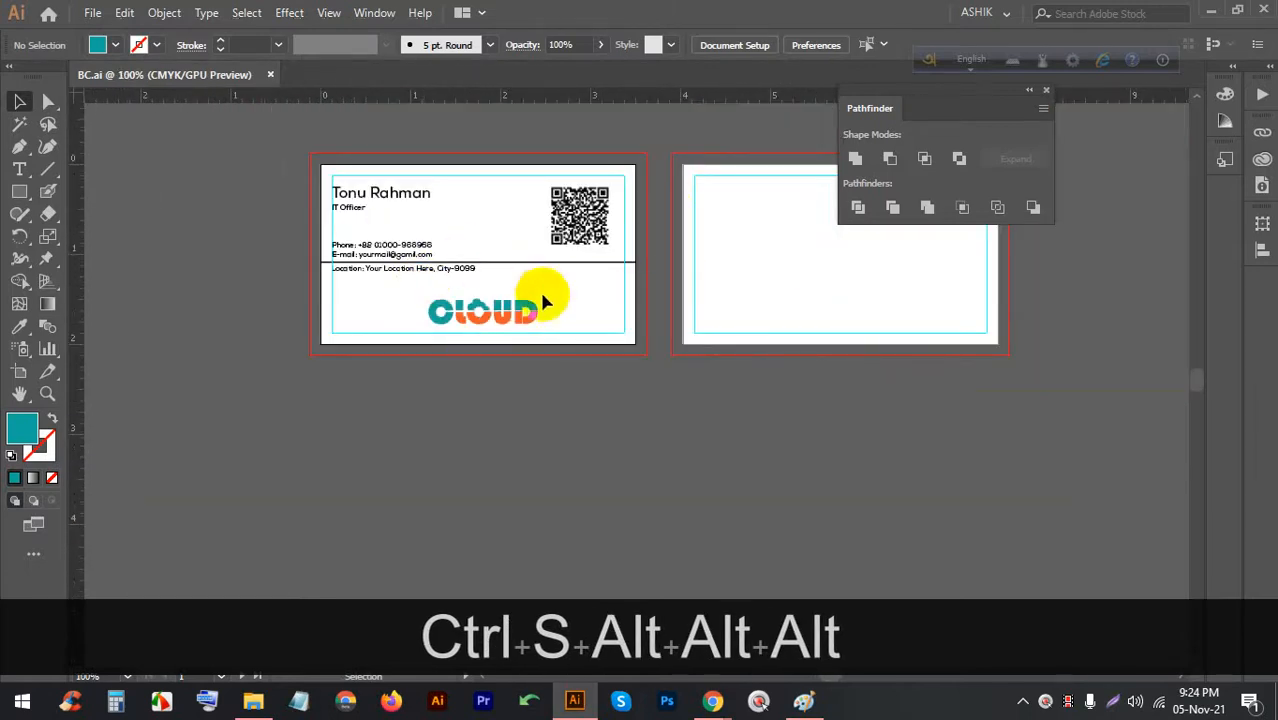
key("space")
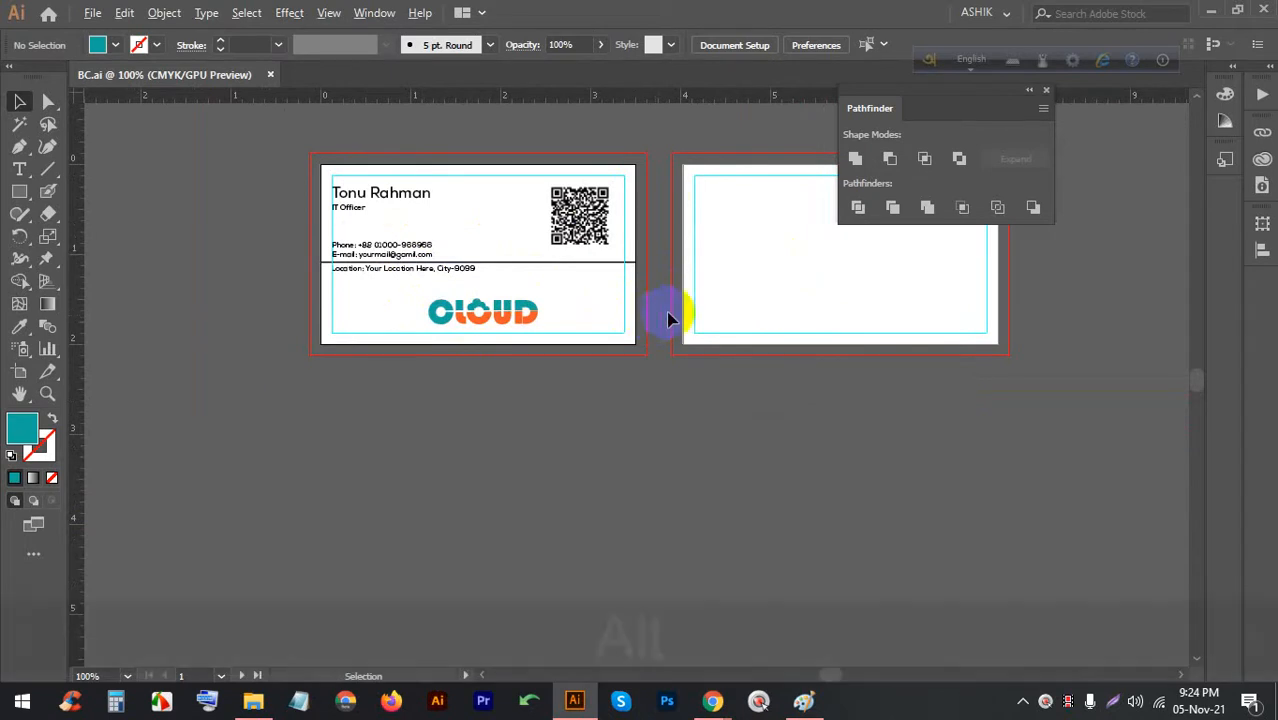
scroll(668, 318, "down", 2)
scroll(707, 321, "up", 2)
Bring the second card into view and delete the copied divider line from it
left_click_drag(750, 319, 570, 319)
scroll(496, 290, "up", 1)
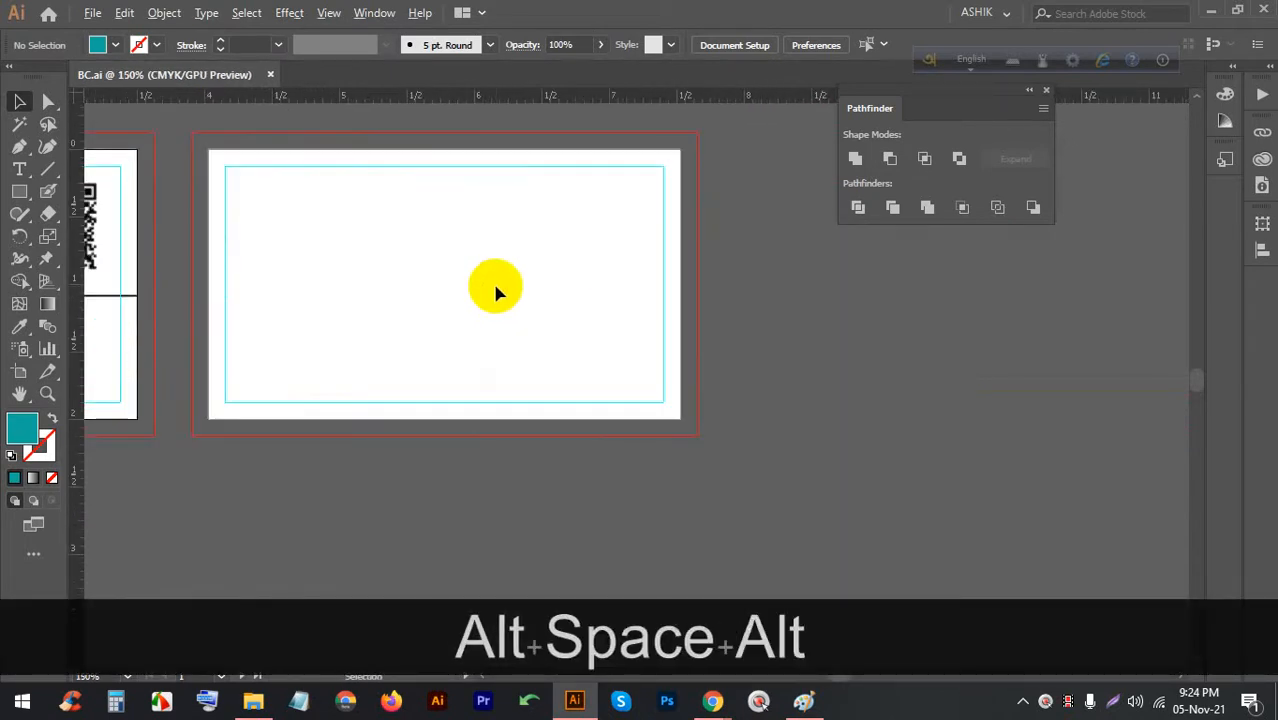
scroll(400, 260, "down", 2)
left_click_drag(163, 257, 546, 248)
scroll(546, 248, "up", 3)
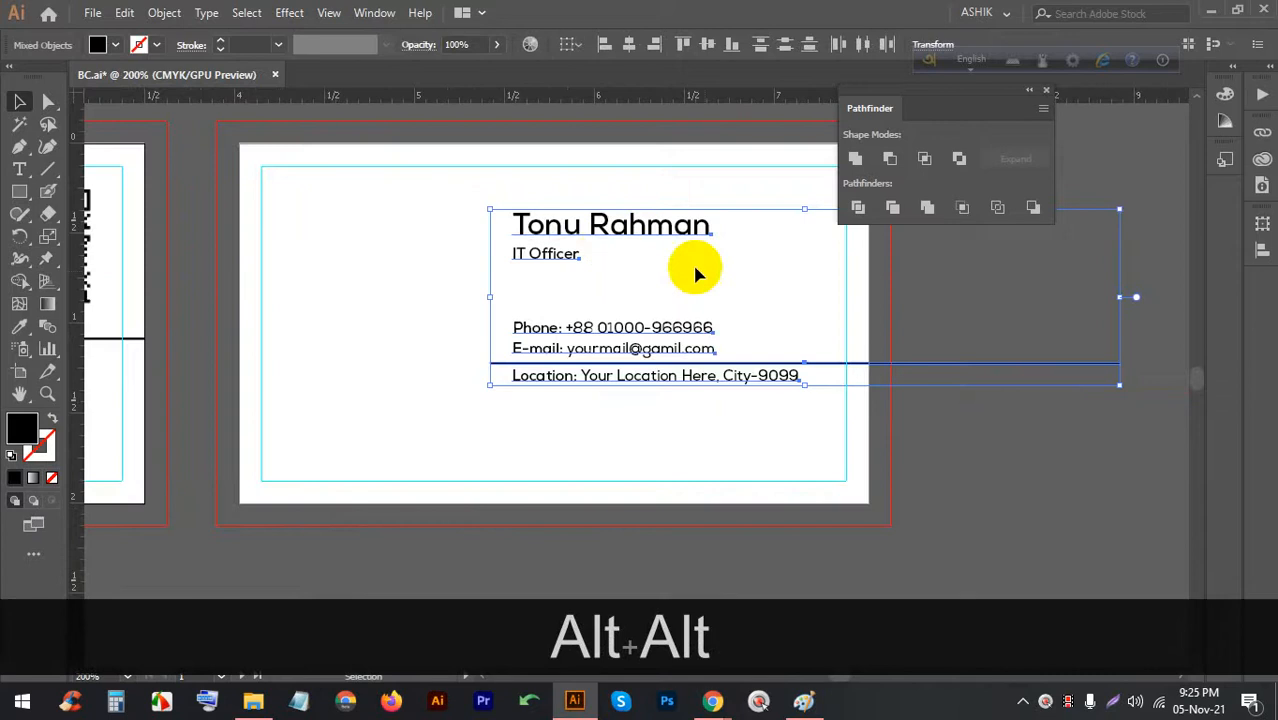
left_click(822, 378)
key("BackSpace")
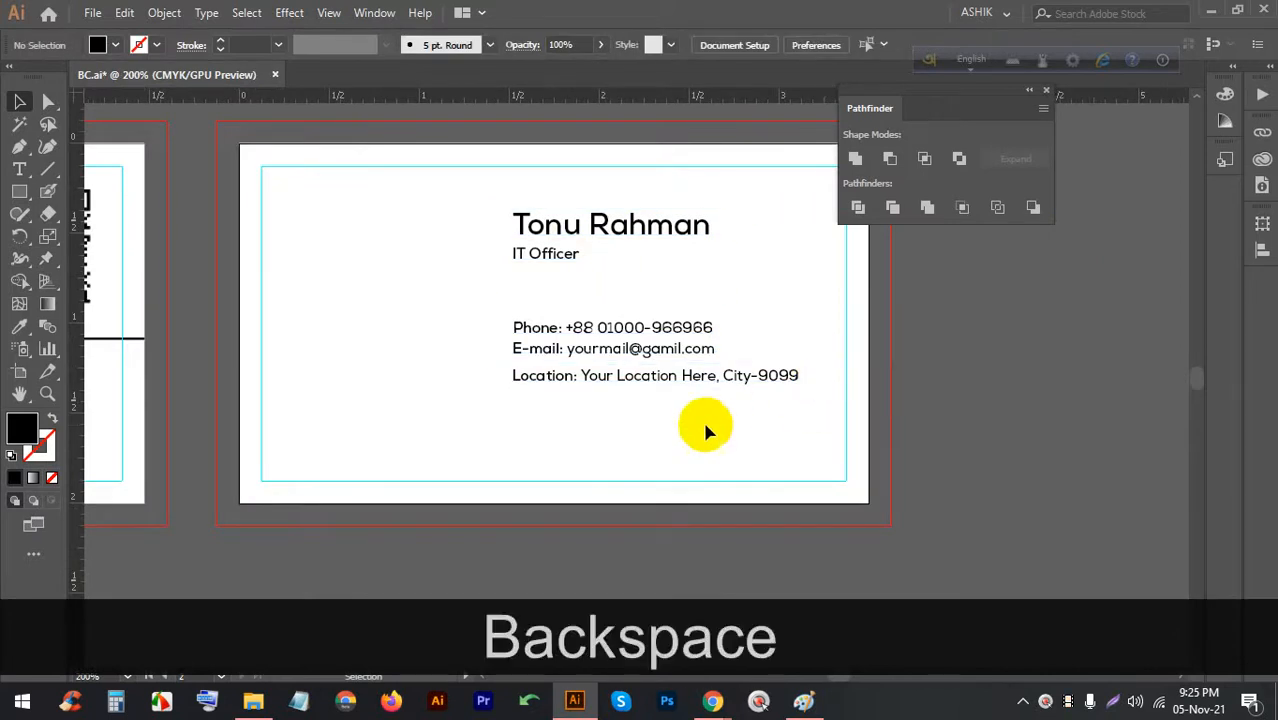
Nudge the copied text block right and down, then draw a rectangle down the card's left side
left_click(522, 225)
left_click(1056, 44)
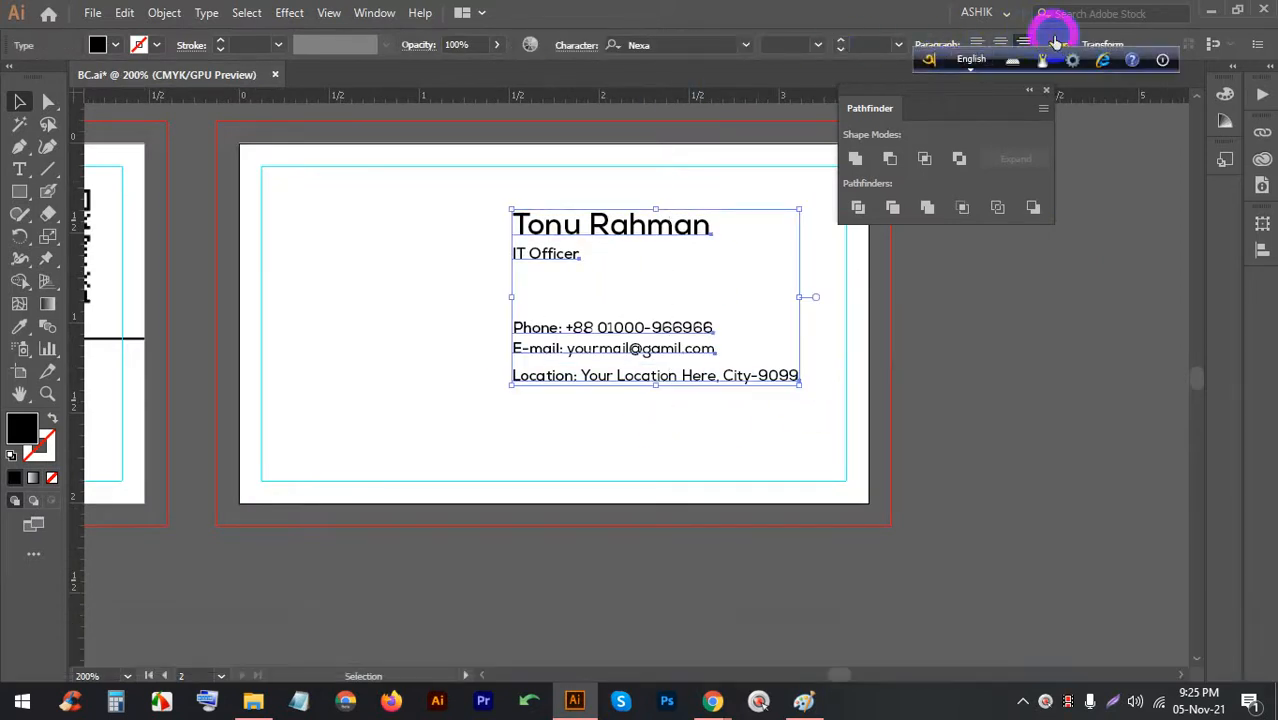
left_click(706, 446)
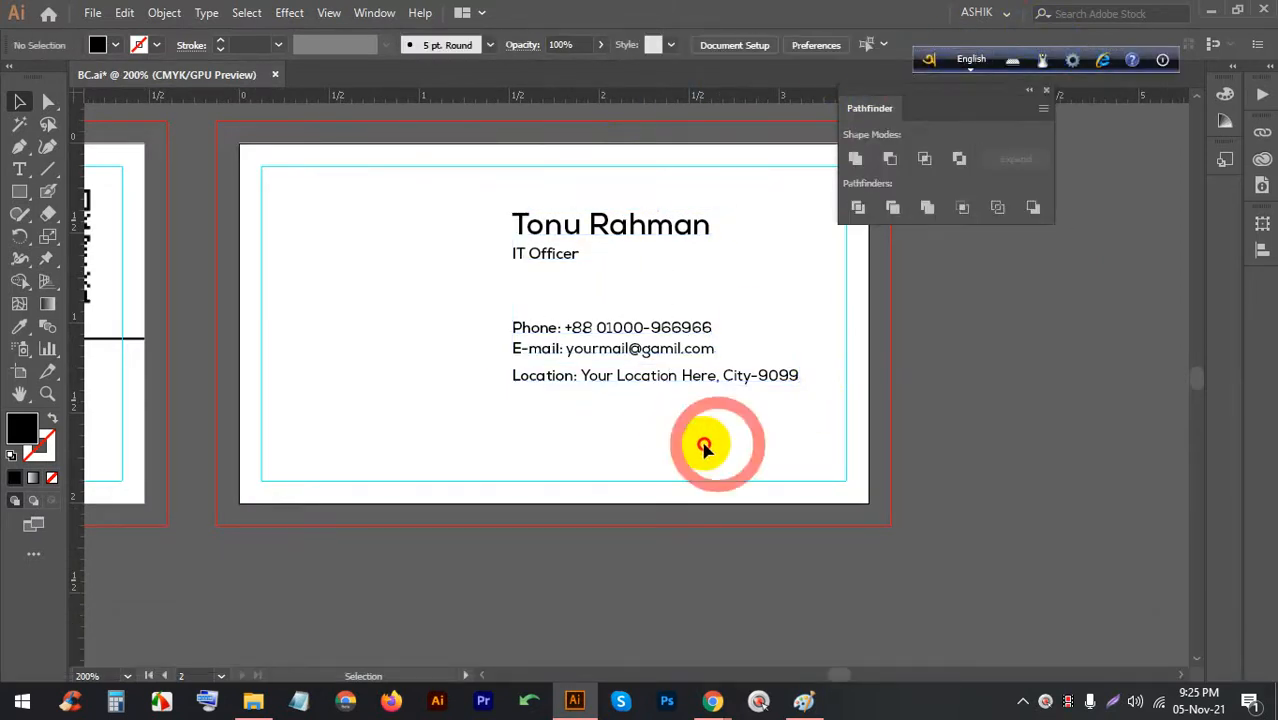
right_click(548, 222)
key("Right")
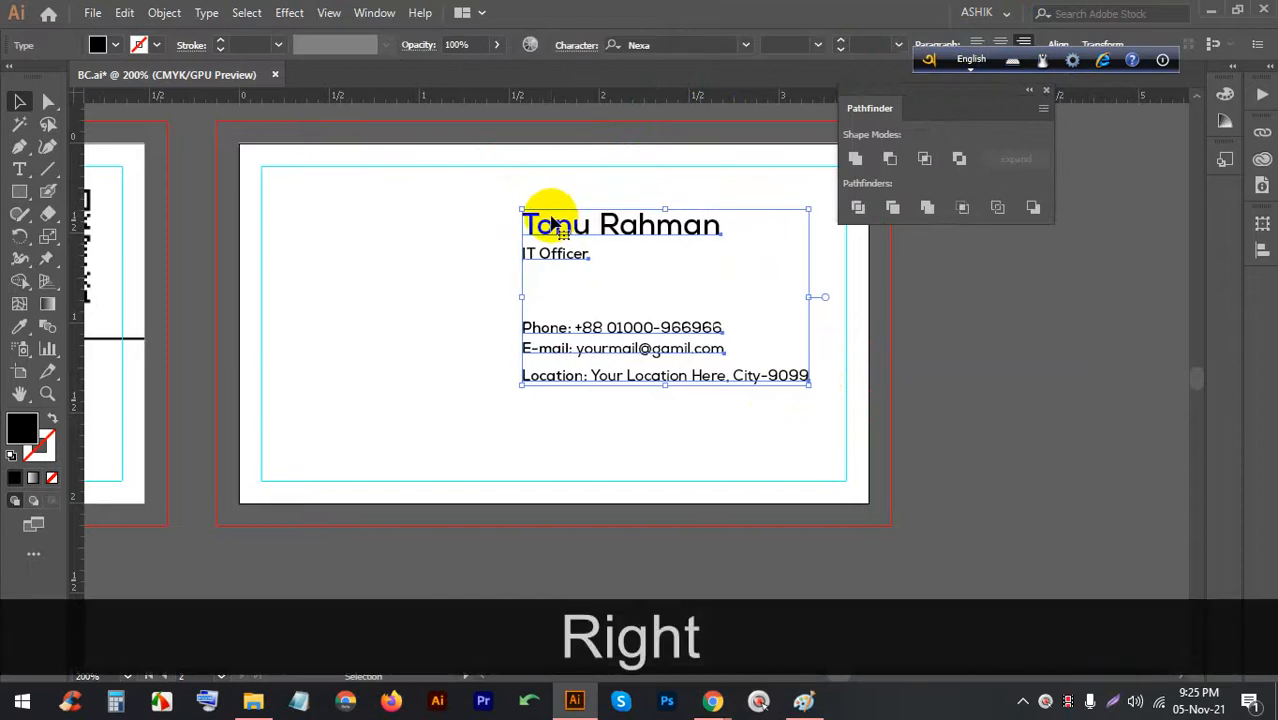
key("Down")
left_click(385, 392)
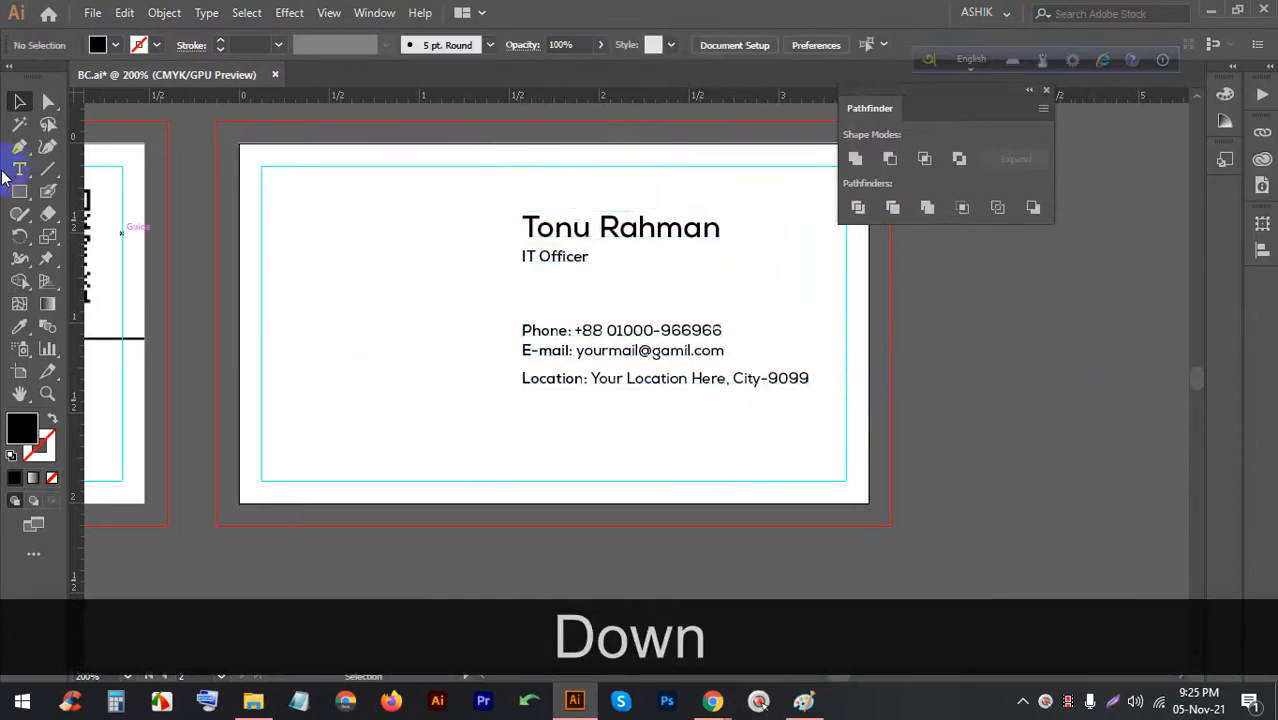
left_click_drag(240, 144, 456, 503)
Fill the left panel with light grey, then a pale yellow from the Color Picker
left_click(97, 44)
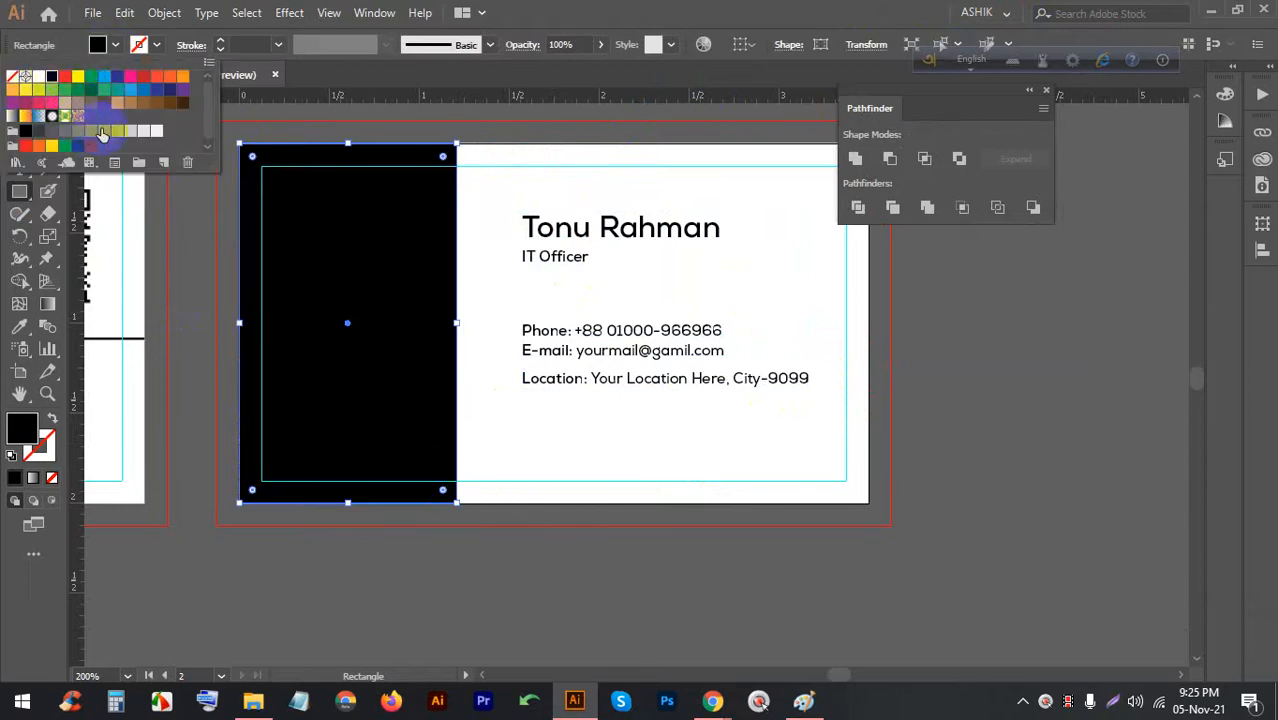
left_click(103, 132)
left_click(118, 133)
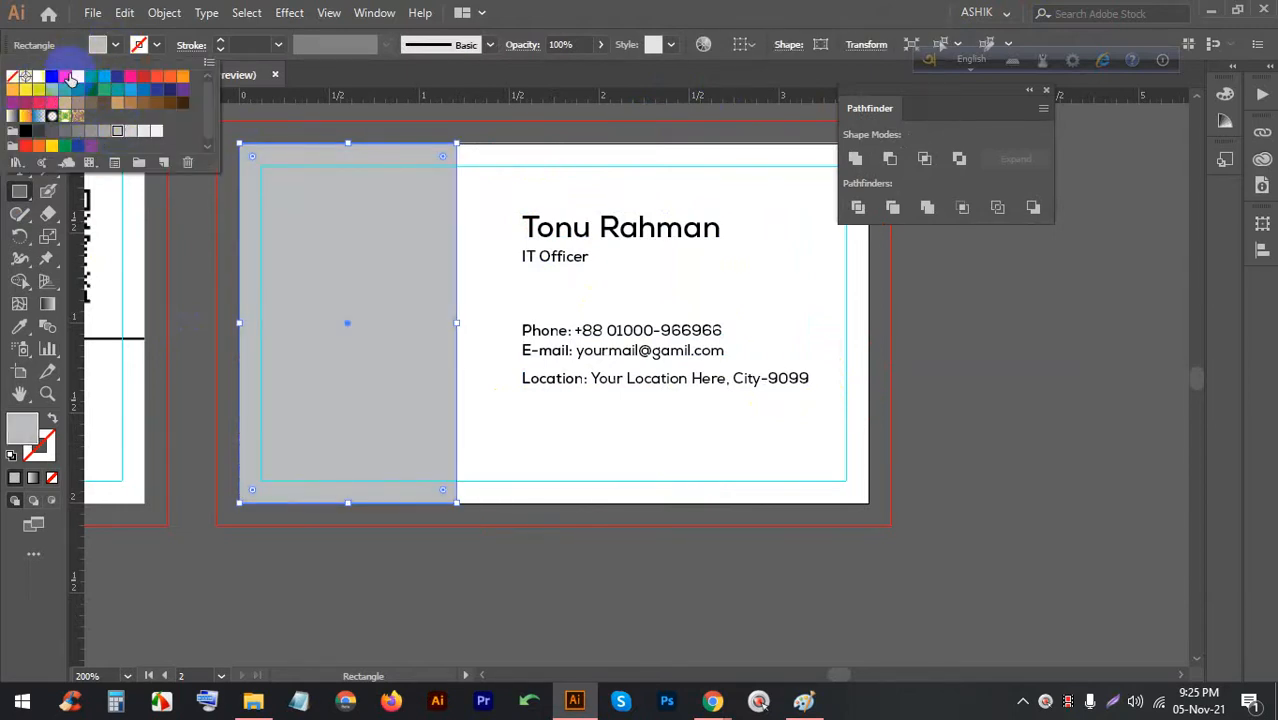
double_click(28, 436)
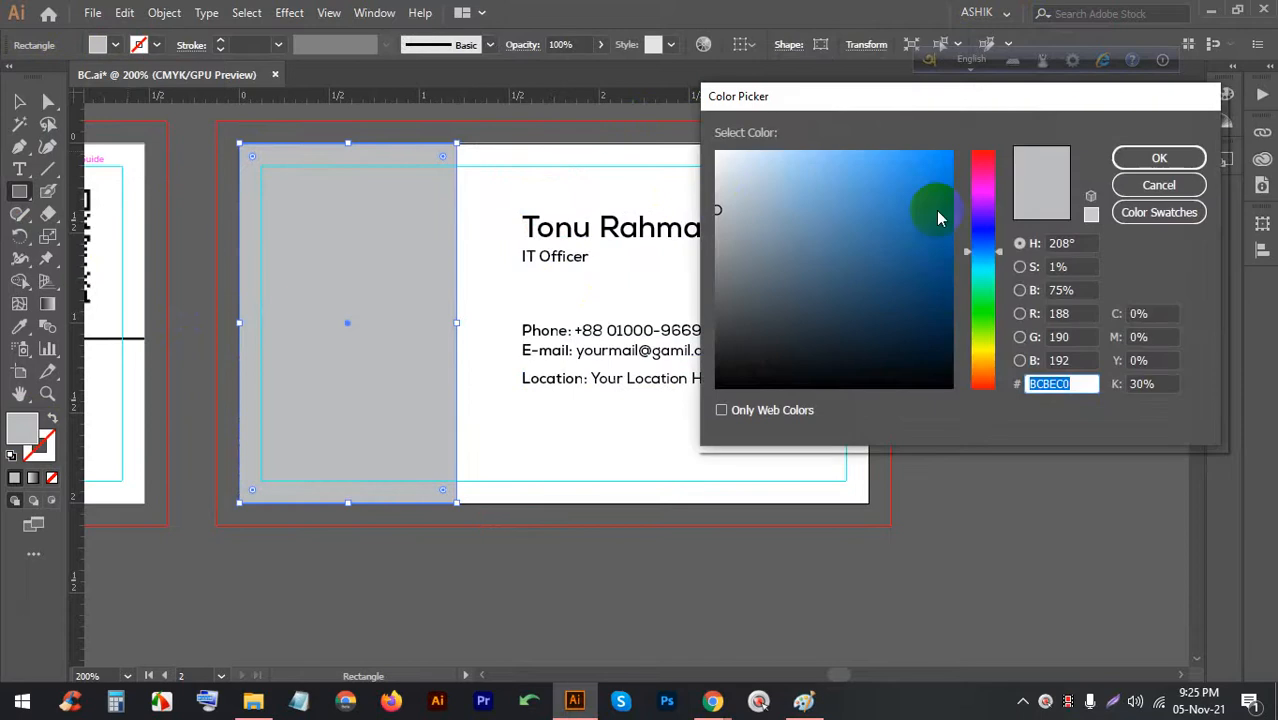
left_click_drag(983, 258, 987, 350)
left_click(884, 157)
left_click(785, 163)
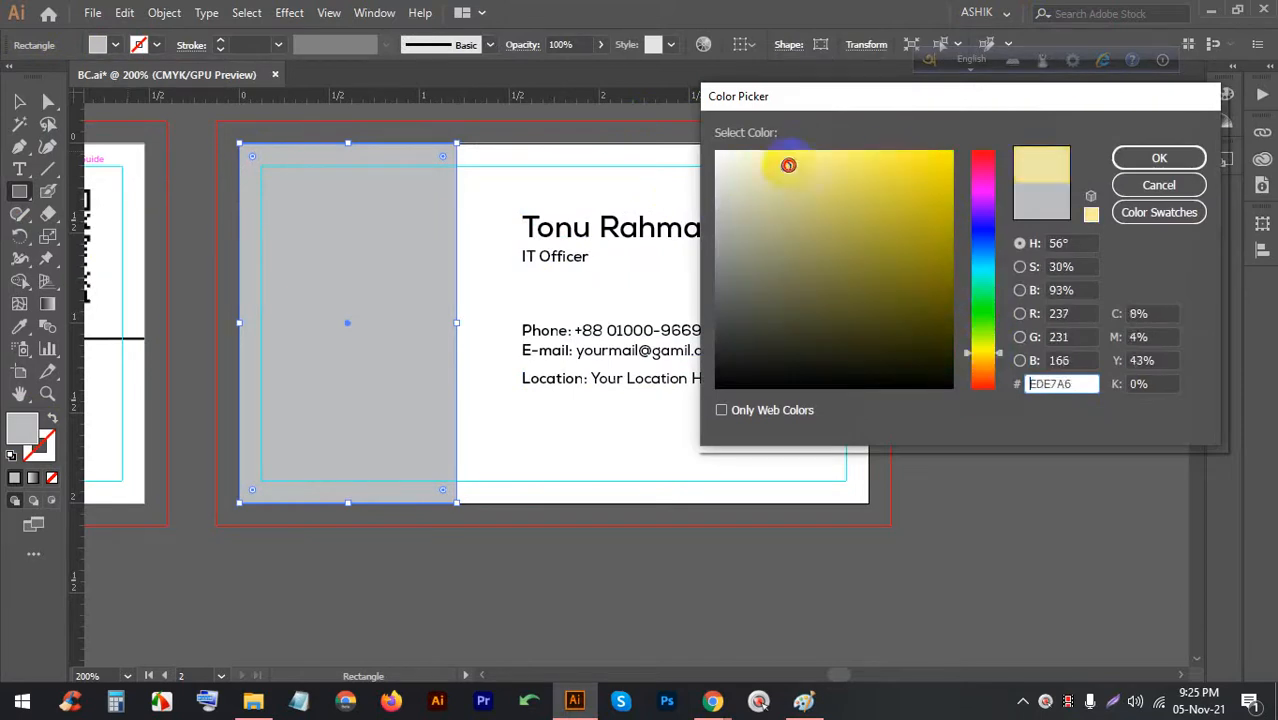
left_click(1138, 158)
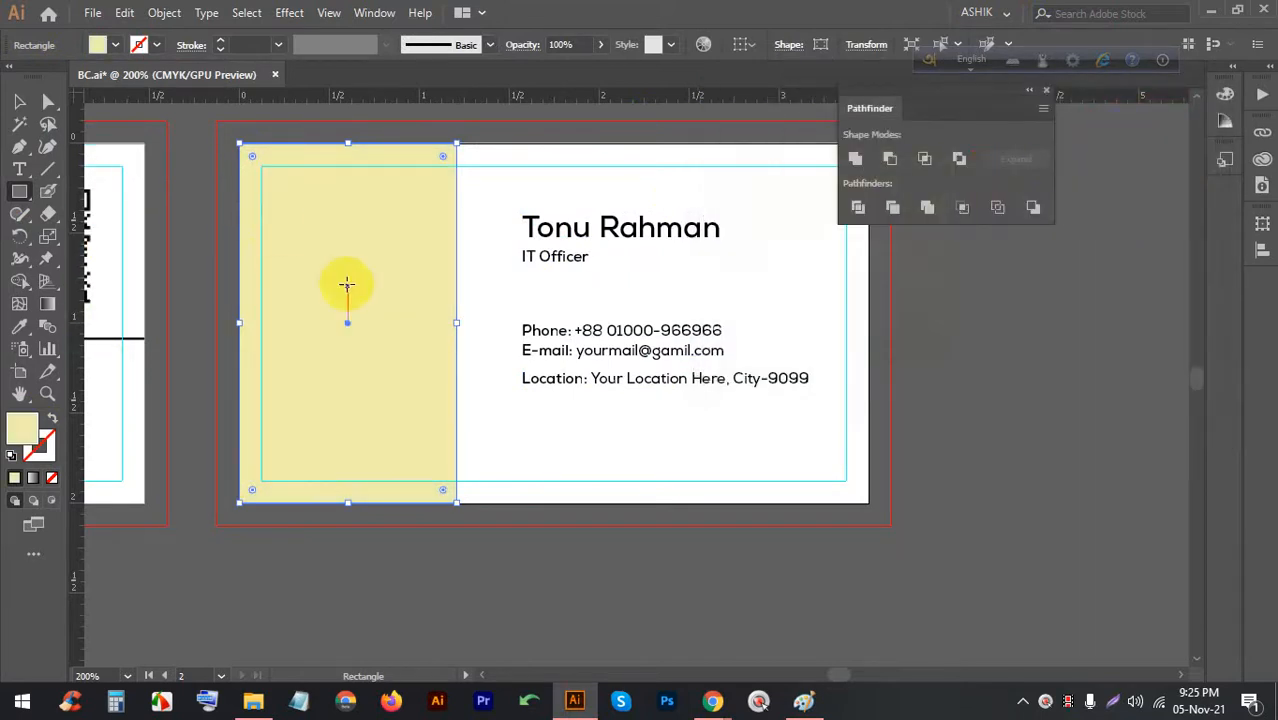
Tone the panel fill down to the beige-grey D8D7CE
double_click(16, 428)
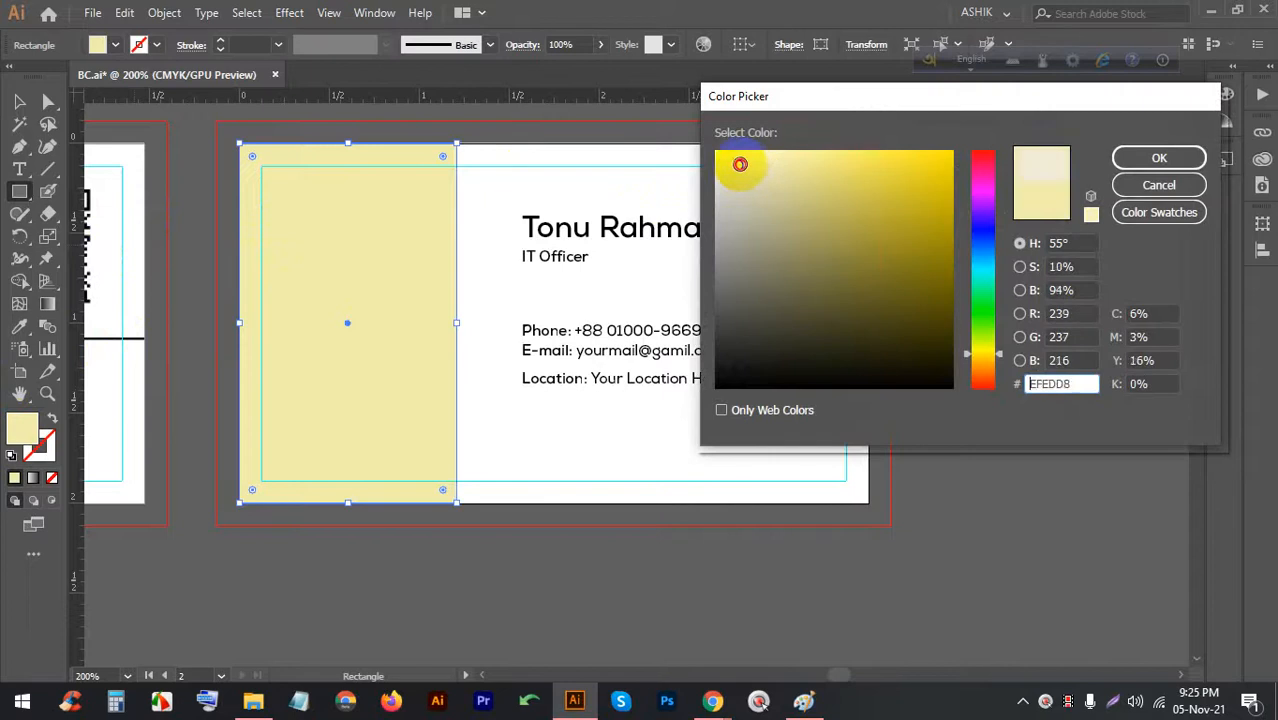
mouse_move(738, 164)
left_mouse_down()
mouse_move(739, 229)
mouse_move(733, 174)
mouse_move(731, 190)
left_mouse_up()
left_click(1156, 158)
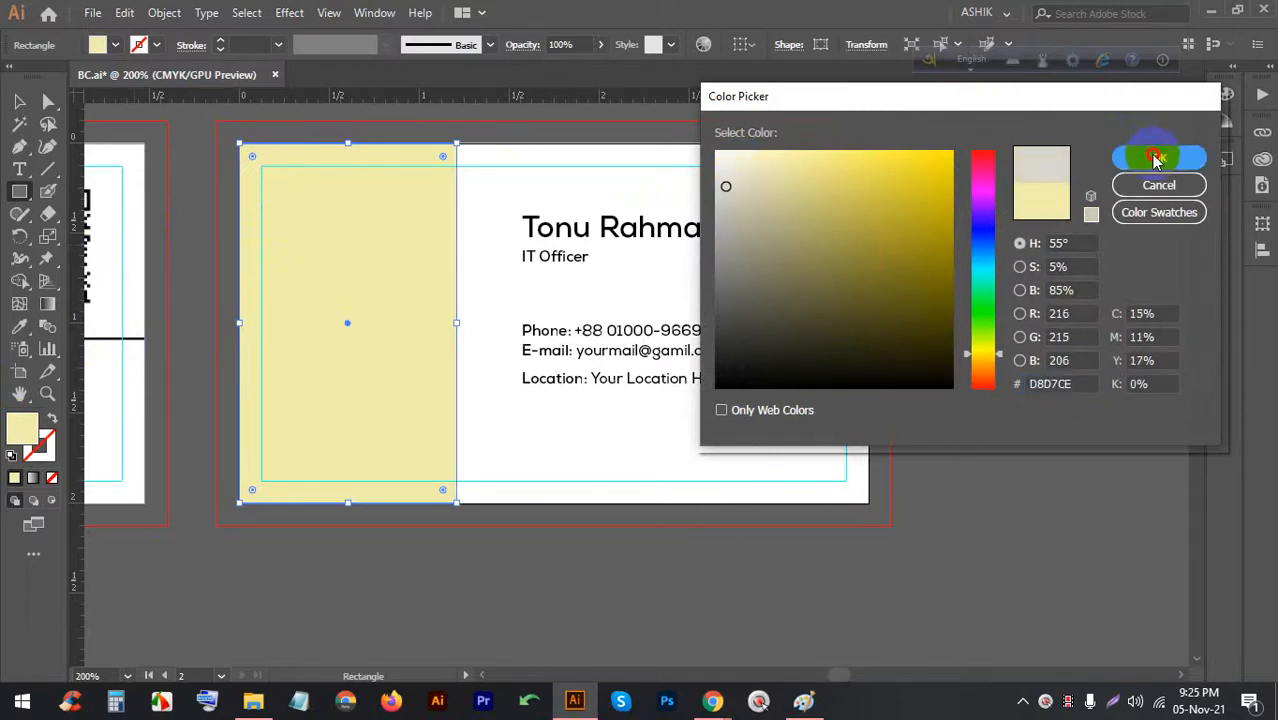
left_click(615, 604)
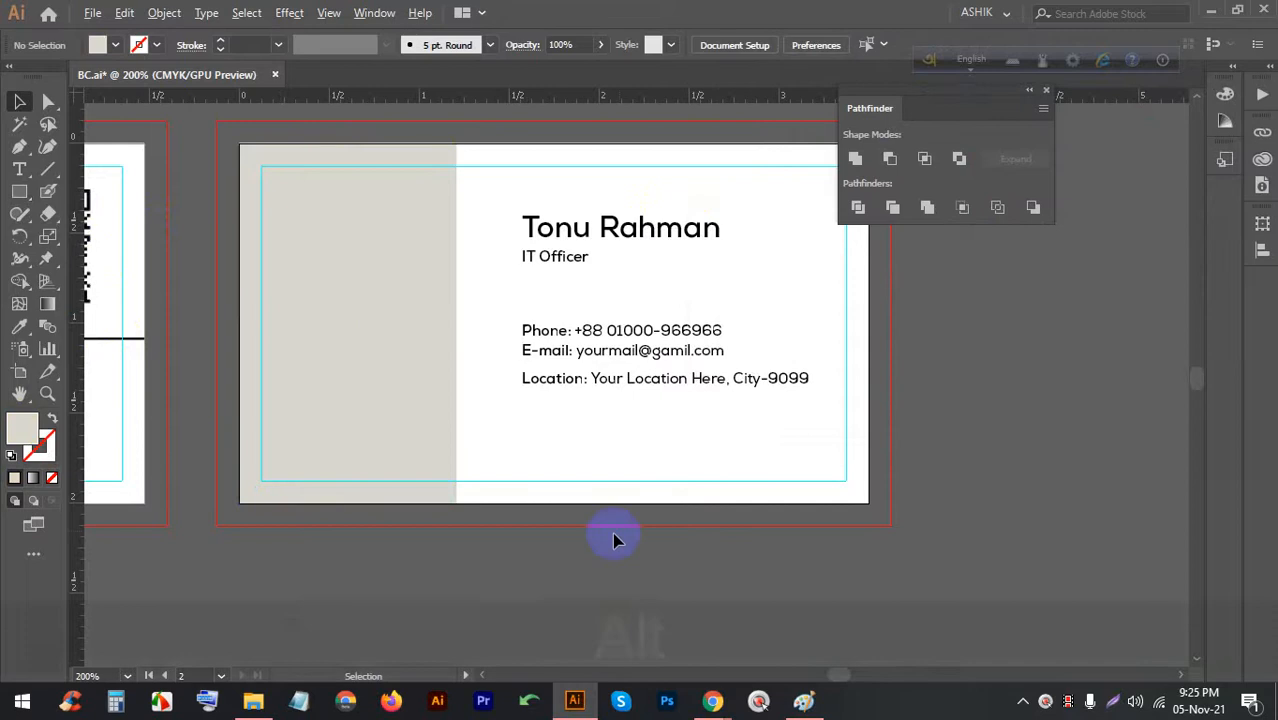
scroll(613, 533, "down", 1)
Marquee-select all pieces of the CLOUD logo and group them with Ctrl+G
left_click(100, 440)
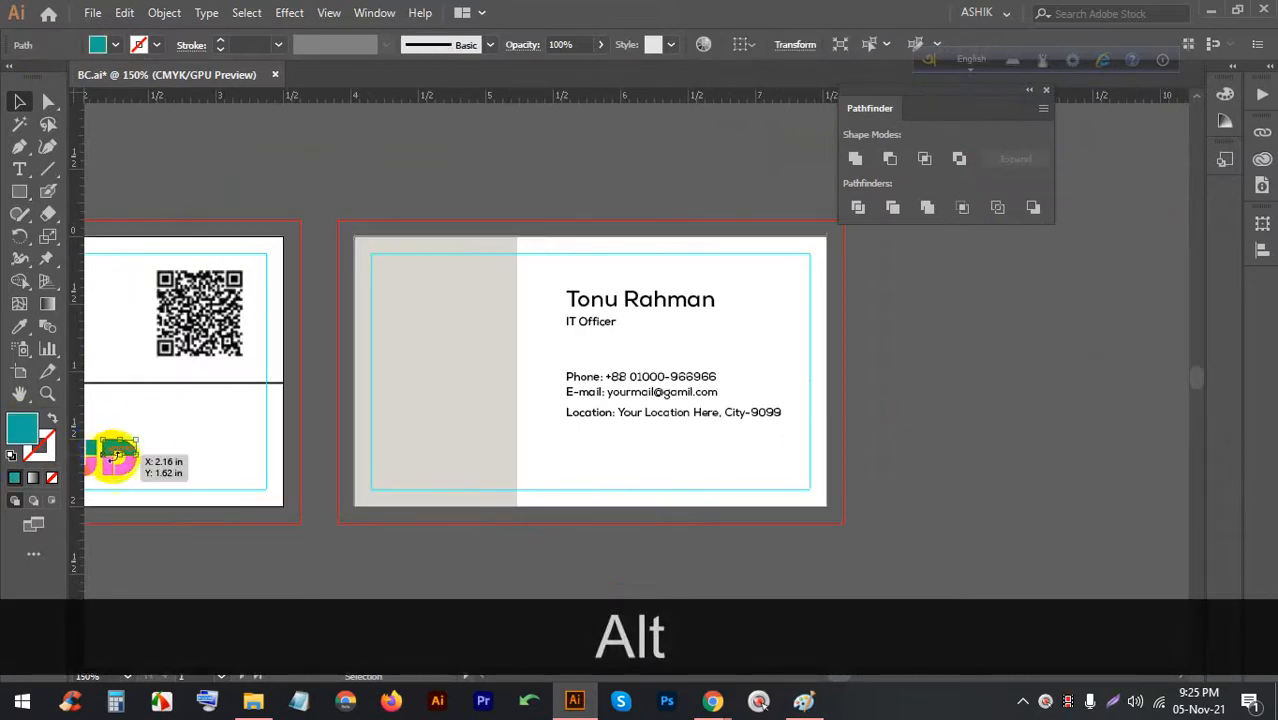
scroll(100, 445, "down", 2)
scroll(160, 456, "up", 2)
left_click_drag(165, 457, 365, 414)
scroll(340, 458, "down", 1, "alt")
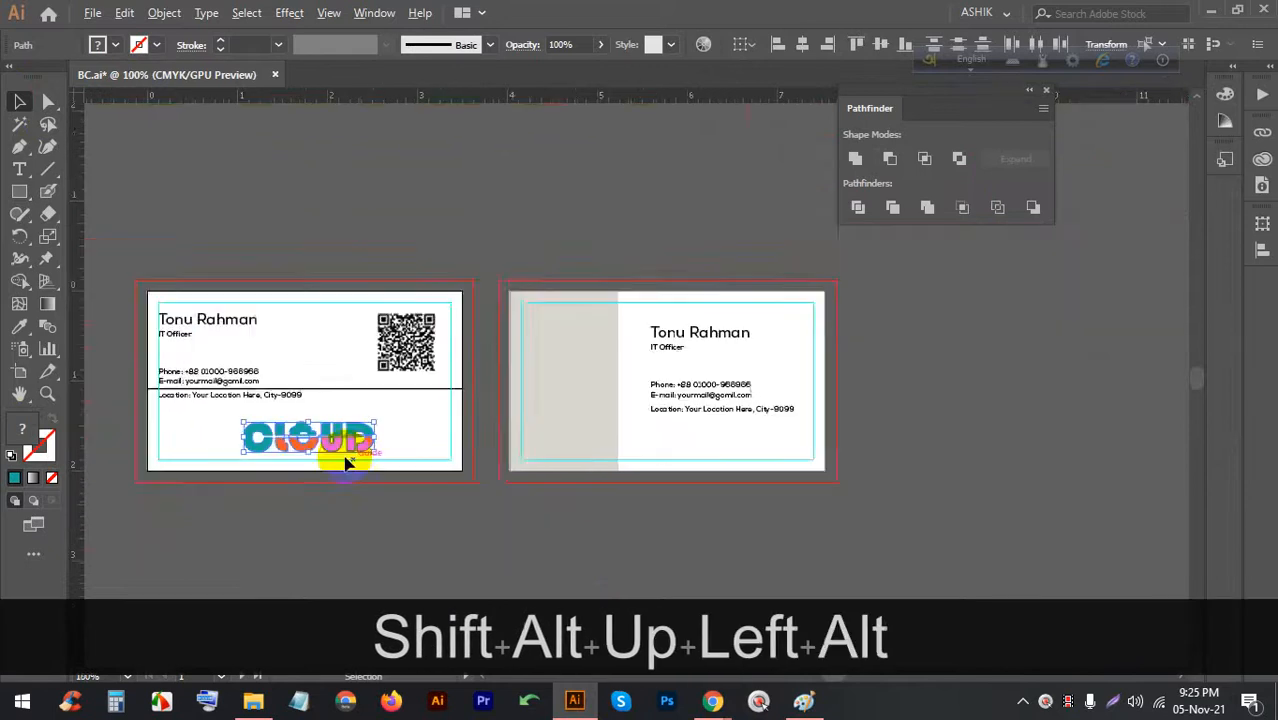
scroll(300, 460, "up", 2, "alt")
key("ctrl+g")
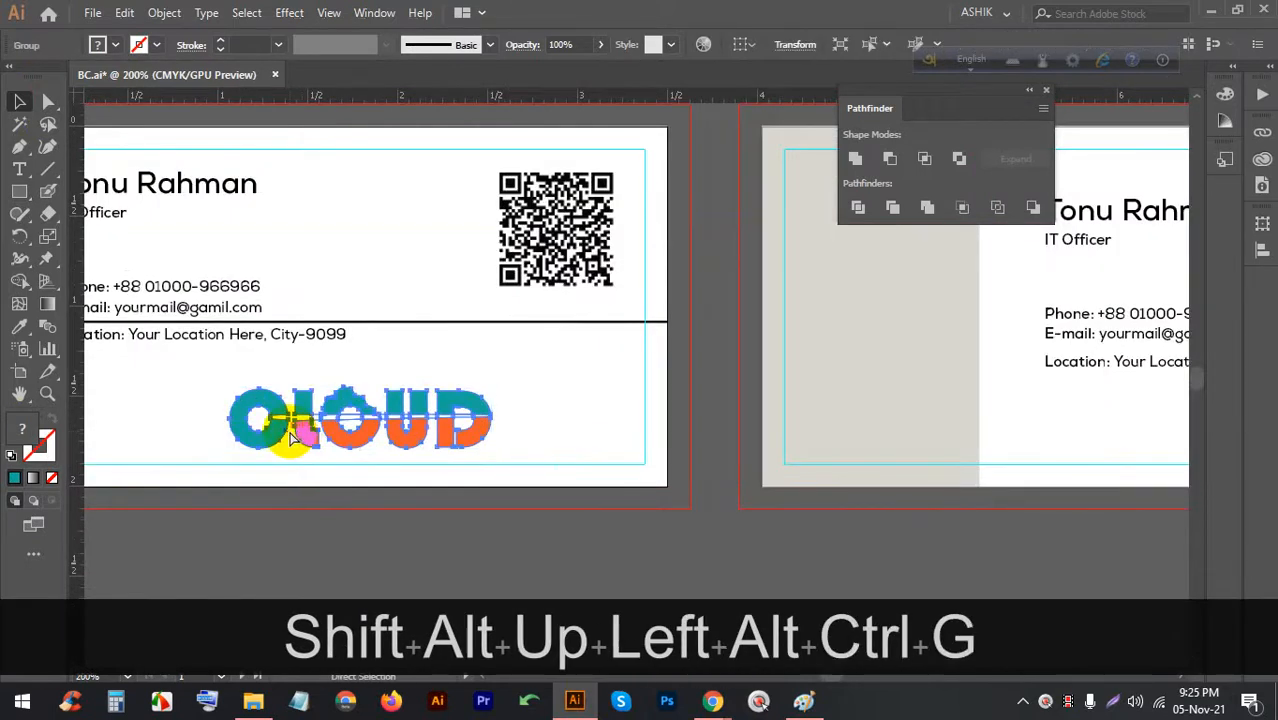
Alt-drag a copy of the logo onto the second card and bring it to front
scroll(300, 435, "down", 2, "alt")
left_click_drag(293, 410, 568, 373)
scroll(560, 400, "up", 4, "alt")
right_click(842, 352)
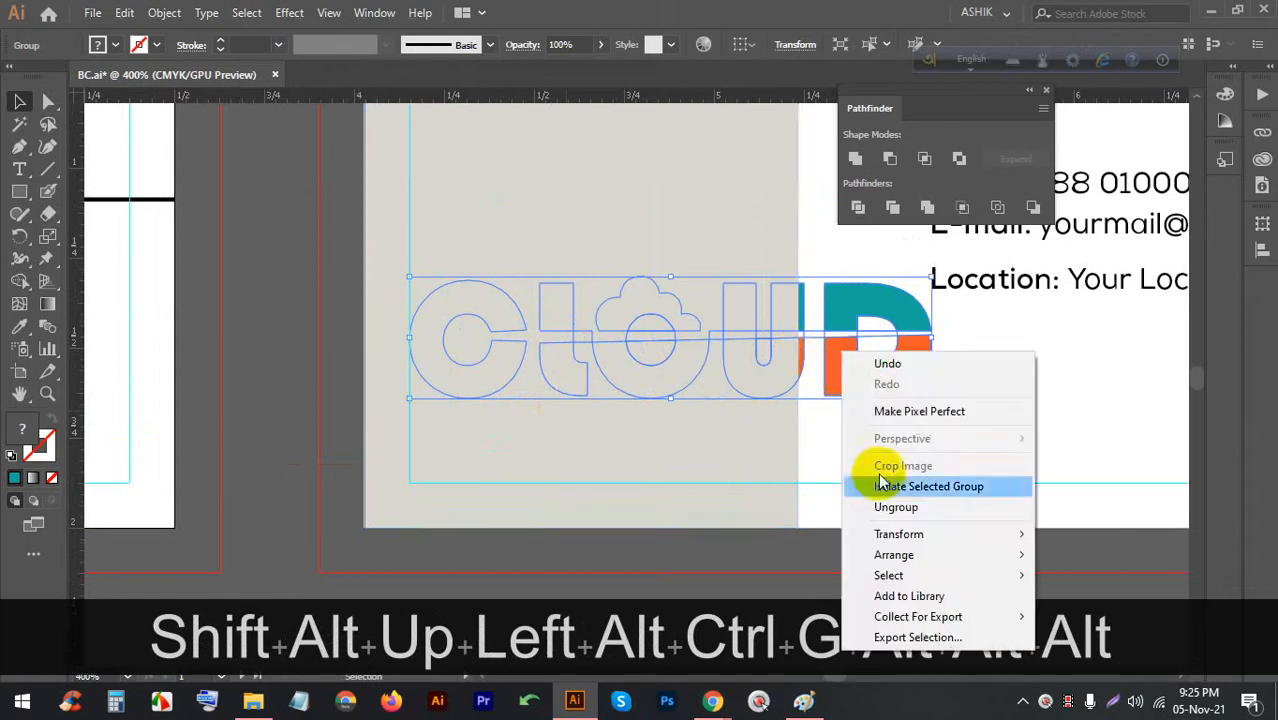
left_click(888, 555)
left_click(1096, 555)
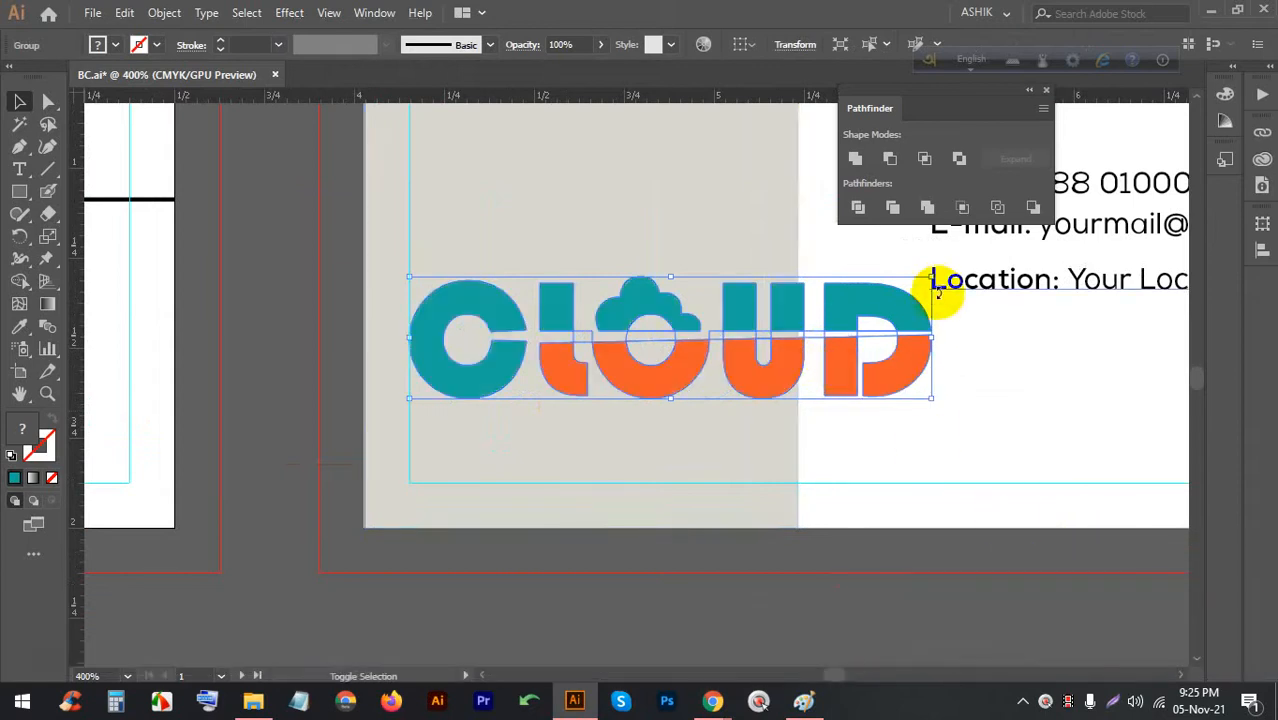
Scale the logo copy down proportionally and place it in the panel's bottom-left corner
left_click_drag(931, 278, 879, 305, "alt+shift")
left_click_drag(742, 342, 624, 442)
left_click_drag(709, 409, 742, 354, "shift")
scroll(557, 375, "down", 2)
left_click(394, 348)
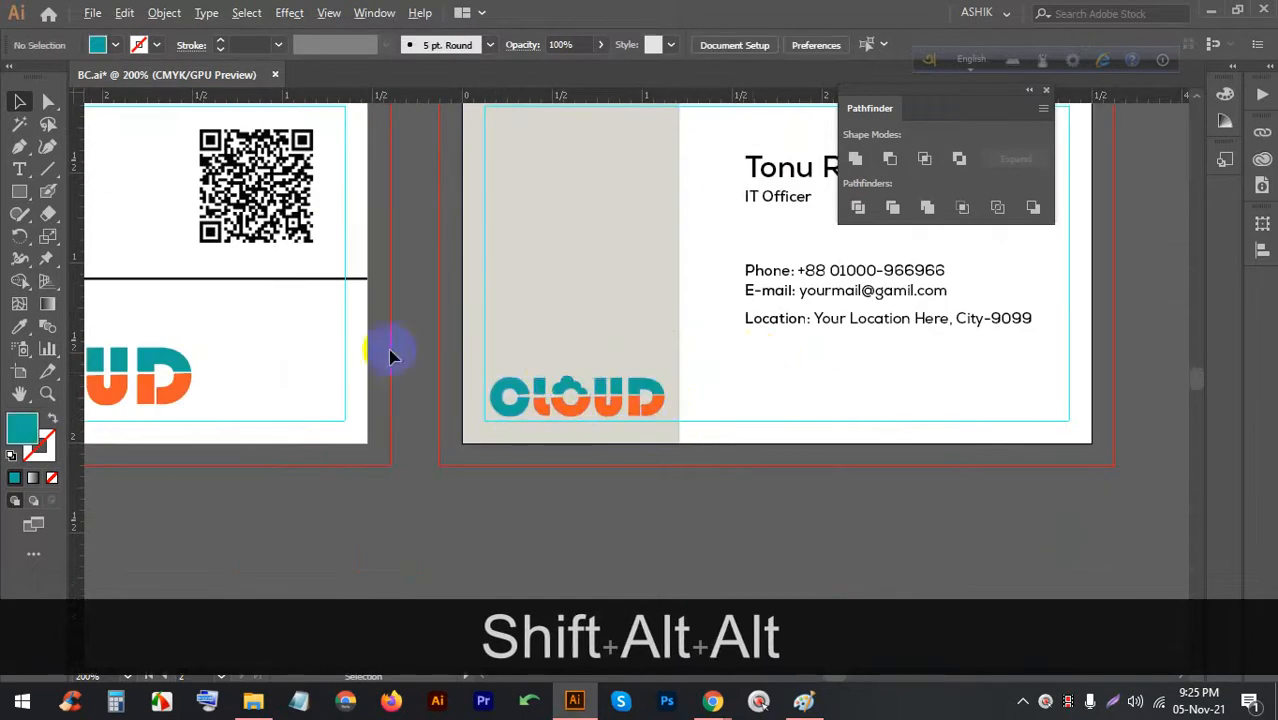
scroll(515, 307, "up", 1)
scroll(480, 305, "down", 1)
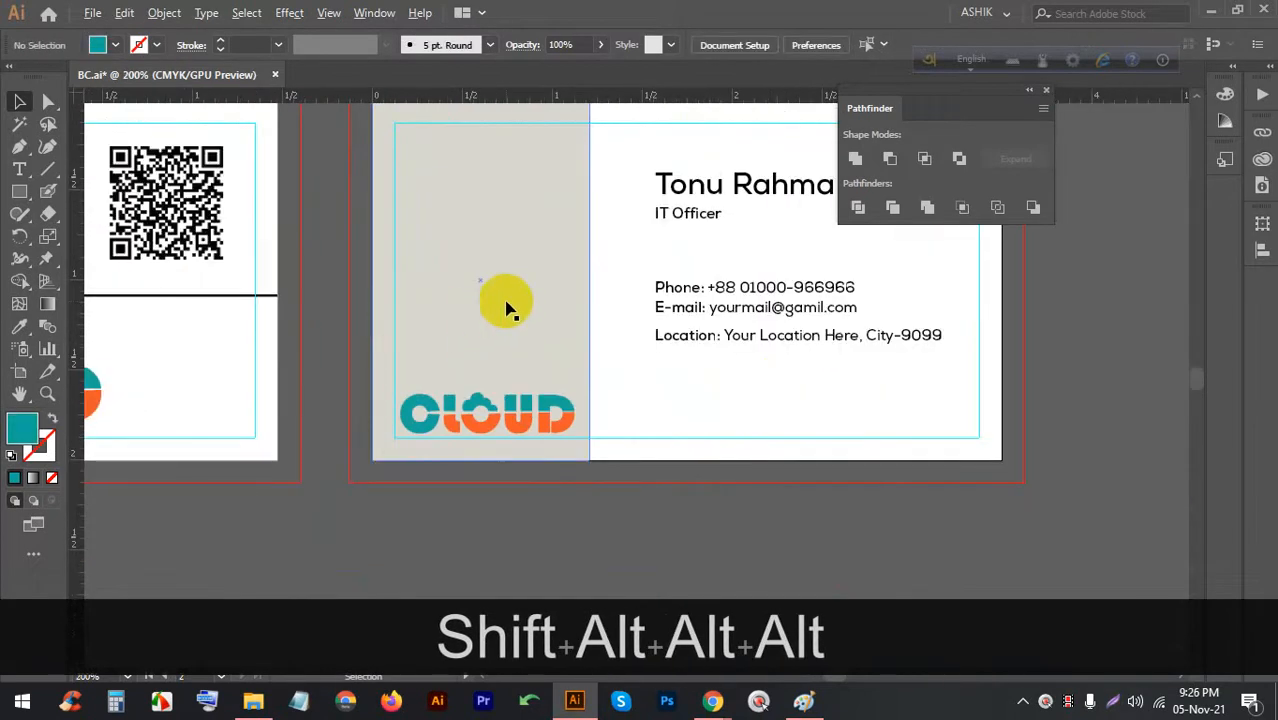
scroll(490, 250, "up", 1)
scroll(450, 210, "down", 1)
Duplicate the Location line toward the card's bottom right and nudge the original up
left_click(750, 337)
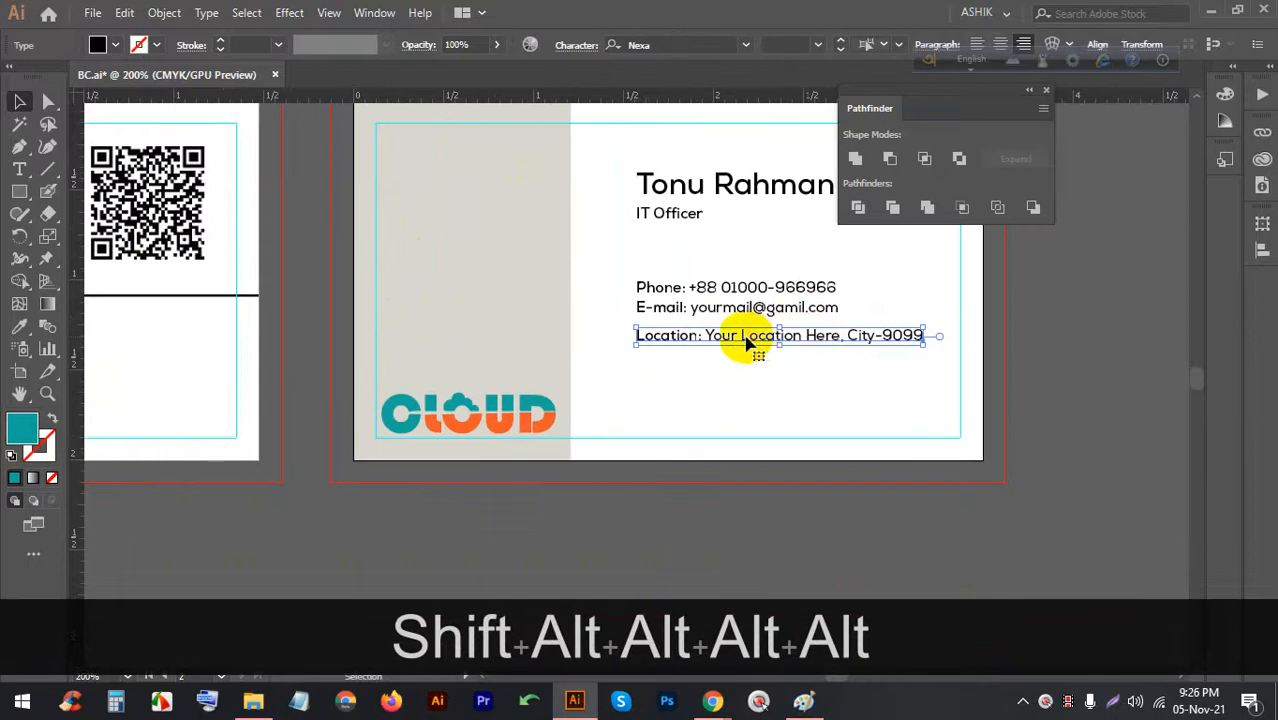
left_click_drag(715, 332, 745, 413, "alt")
left_click(675, 337)
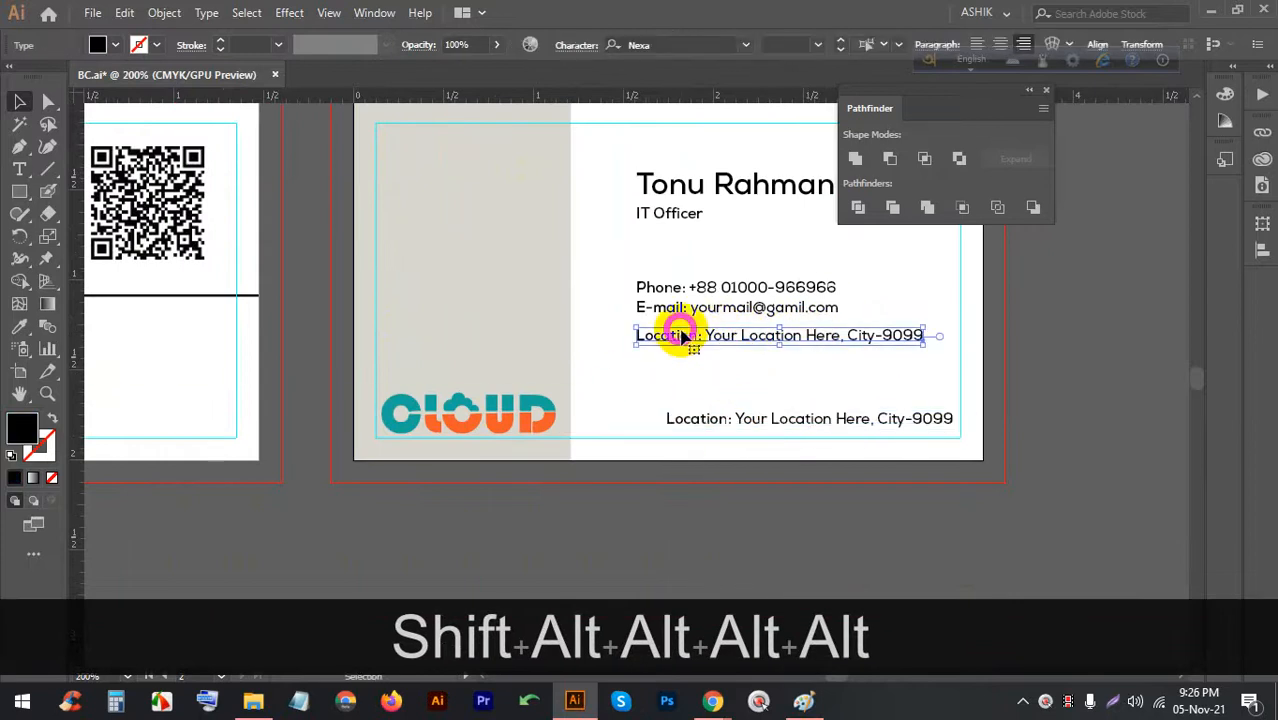
key("Up")
key("Up")
key("Up")
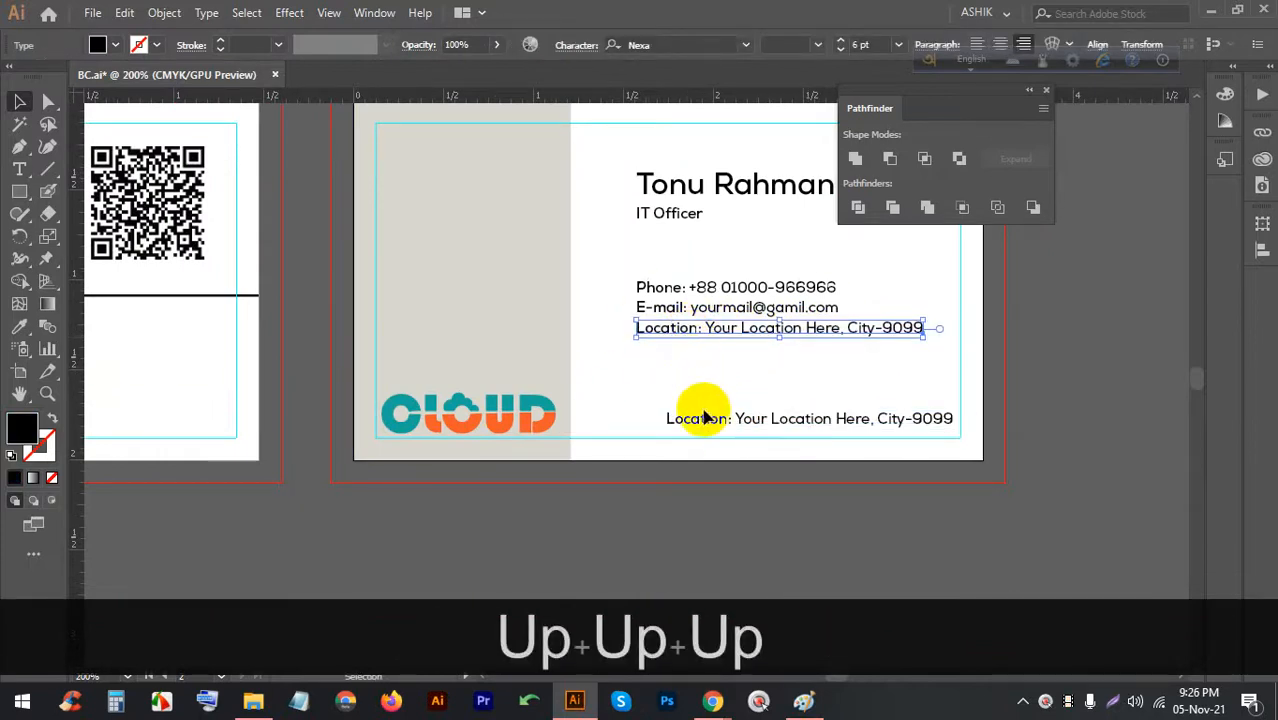
triple_click(841, 421)
type("ww")
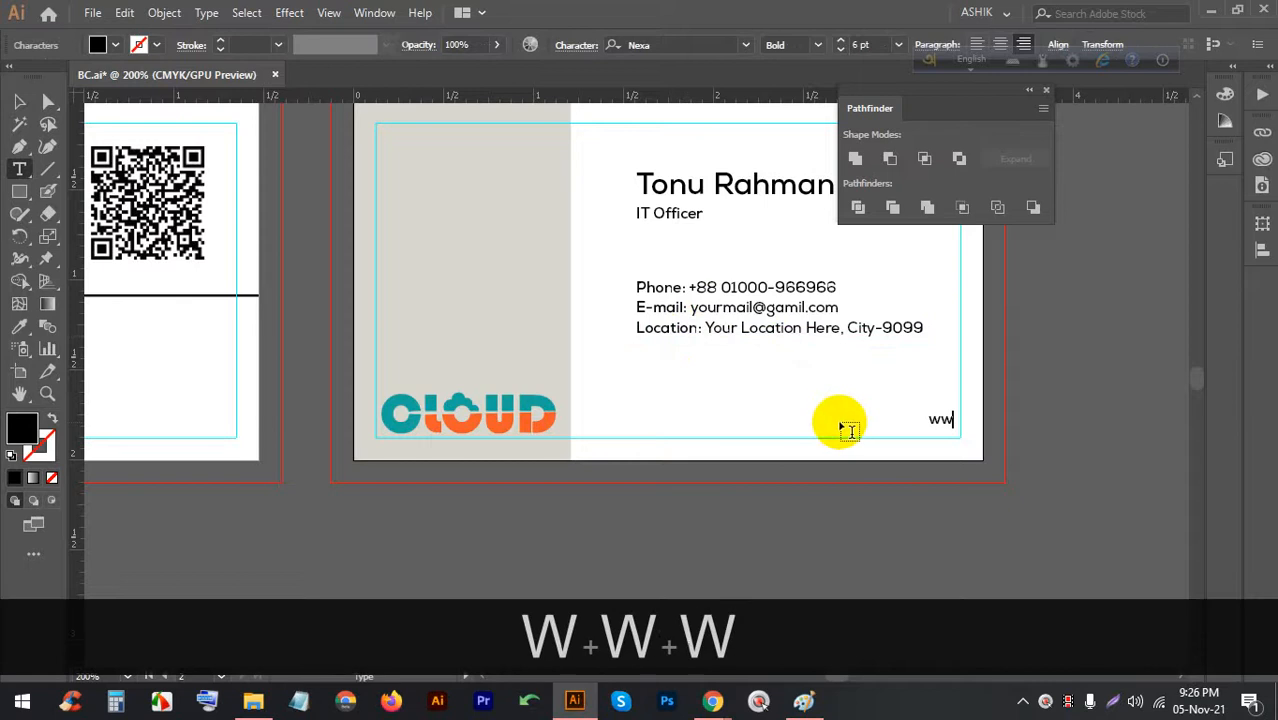
type("w.yout")
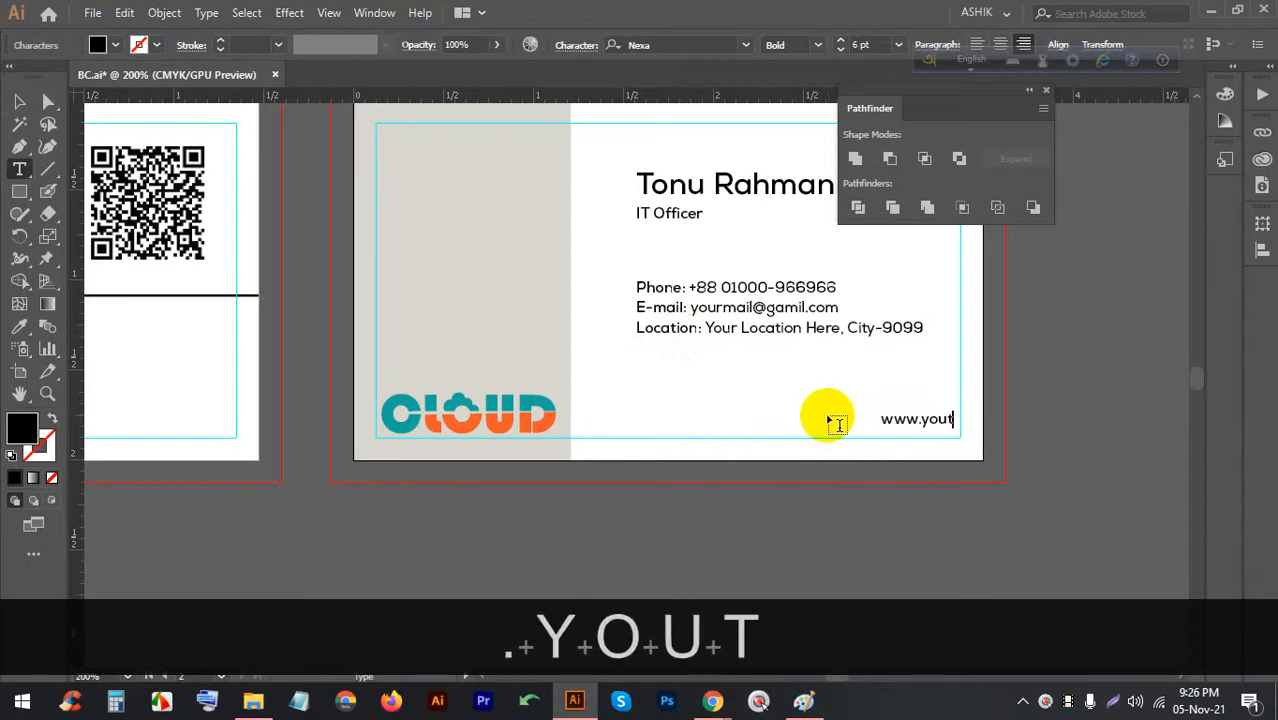
key("BackSpace")
type("rwe")
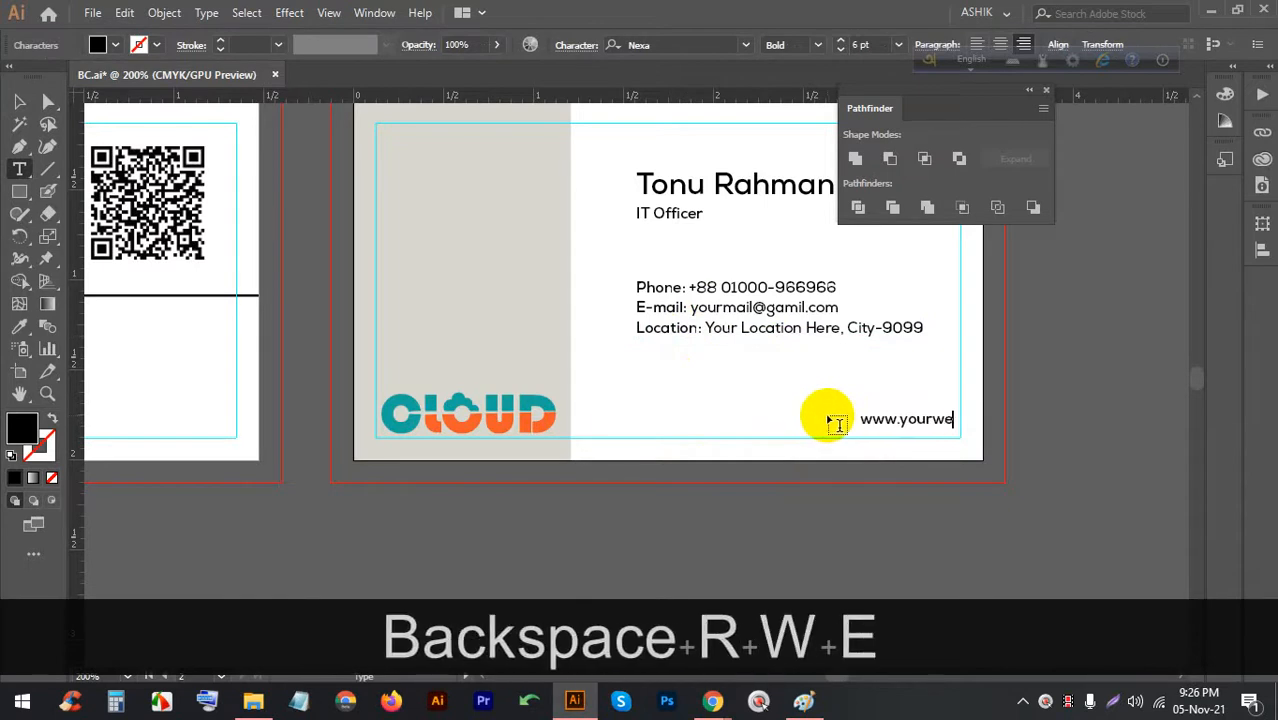
type("b.com")
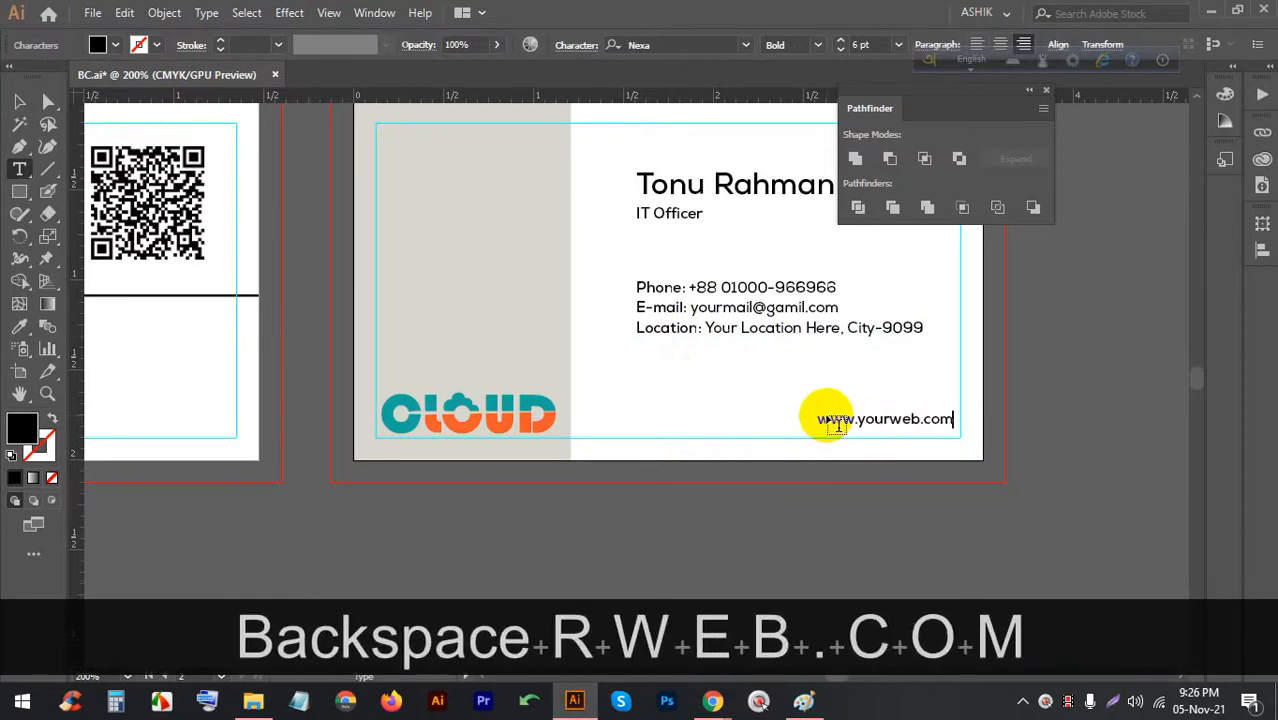
left_click(15, 99)
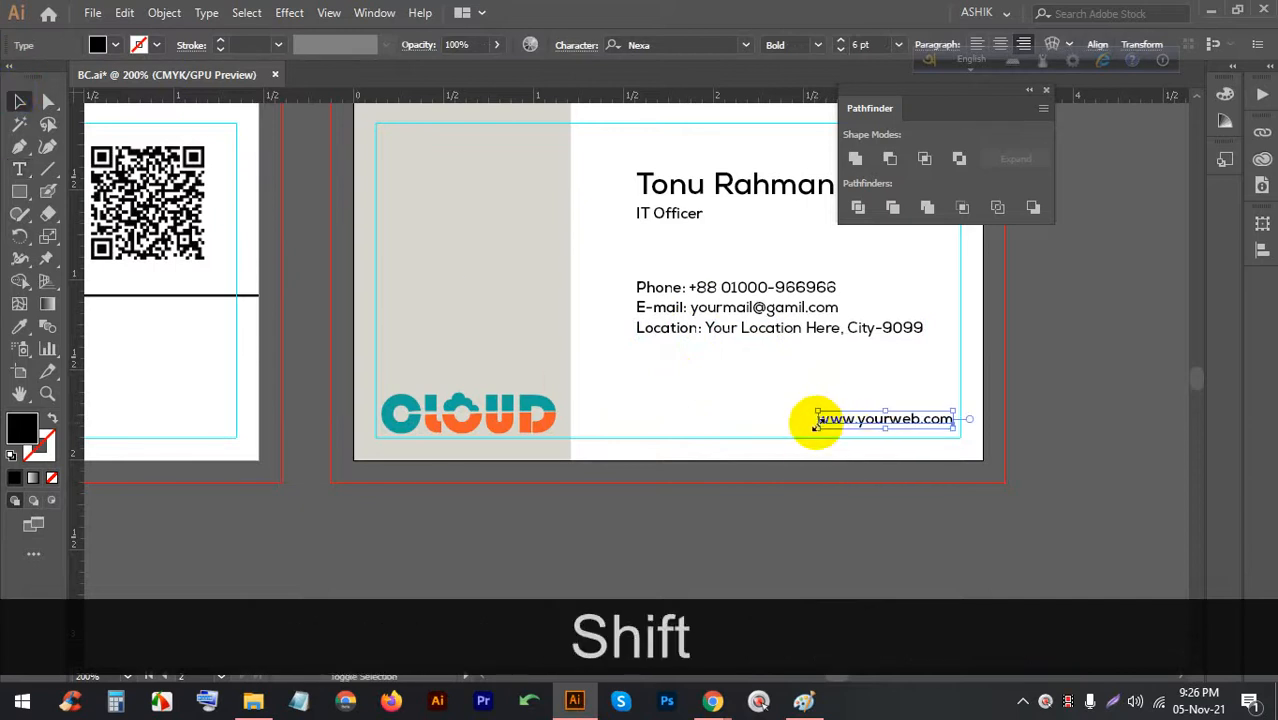
left_click_drag(816, 427, 799, 427)
left_click(342, 322)
scroll(345, 320, "down", 2)
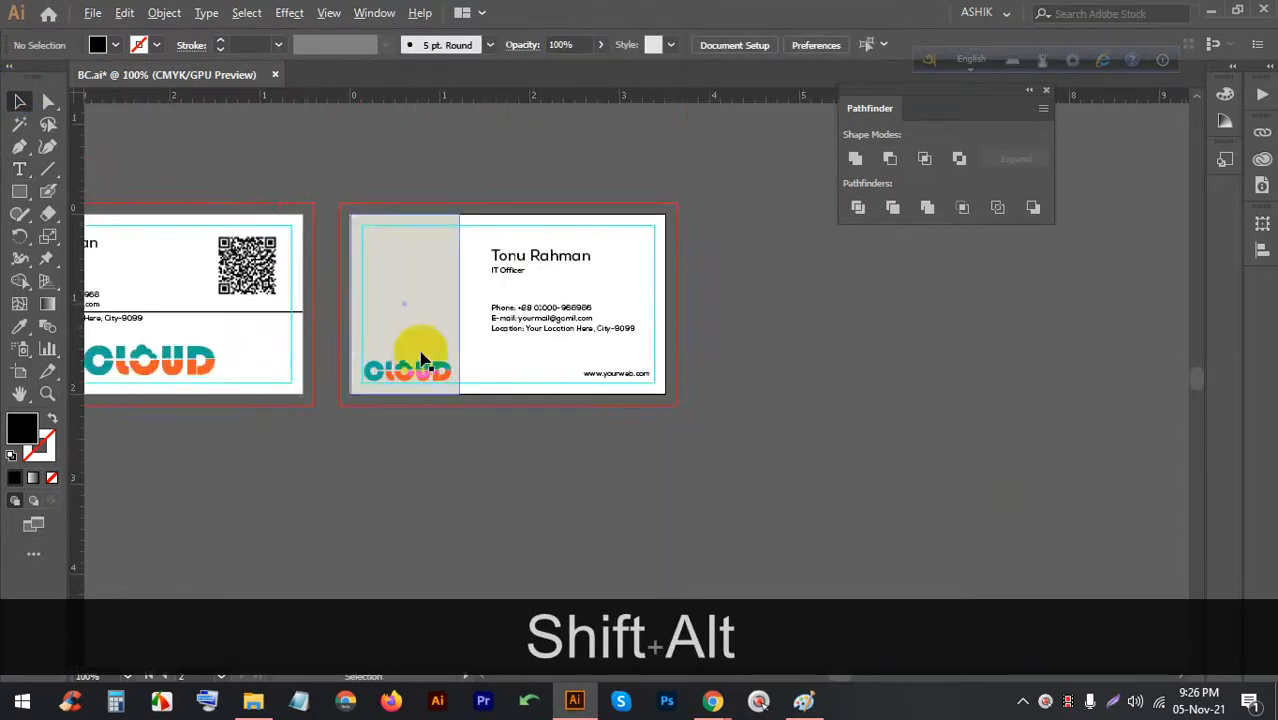
scroll(483, 289, "up", 1)
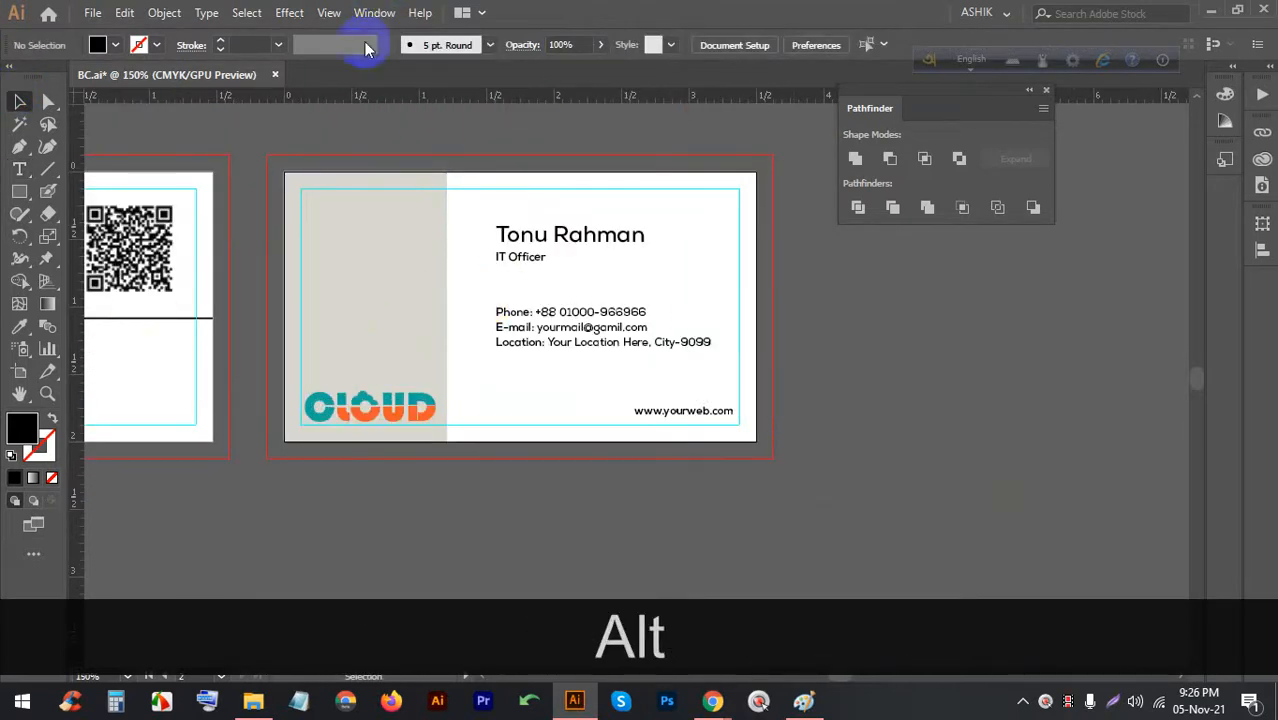
scroll(377, 214, "up", 1)
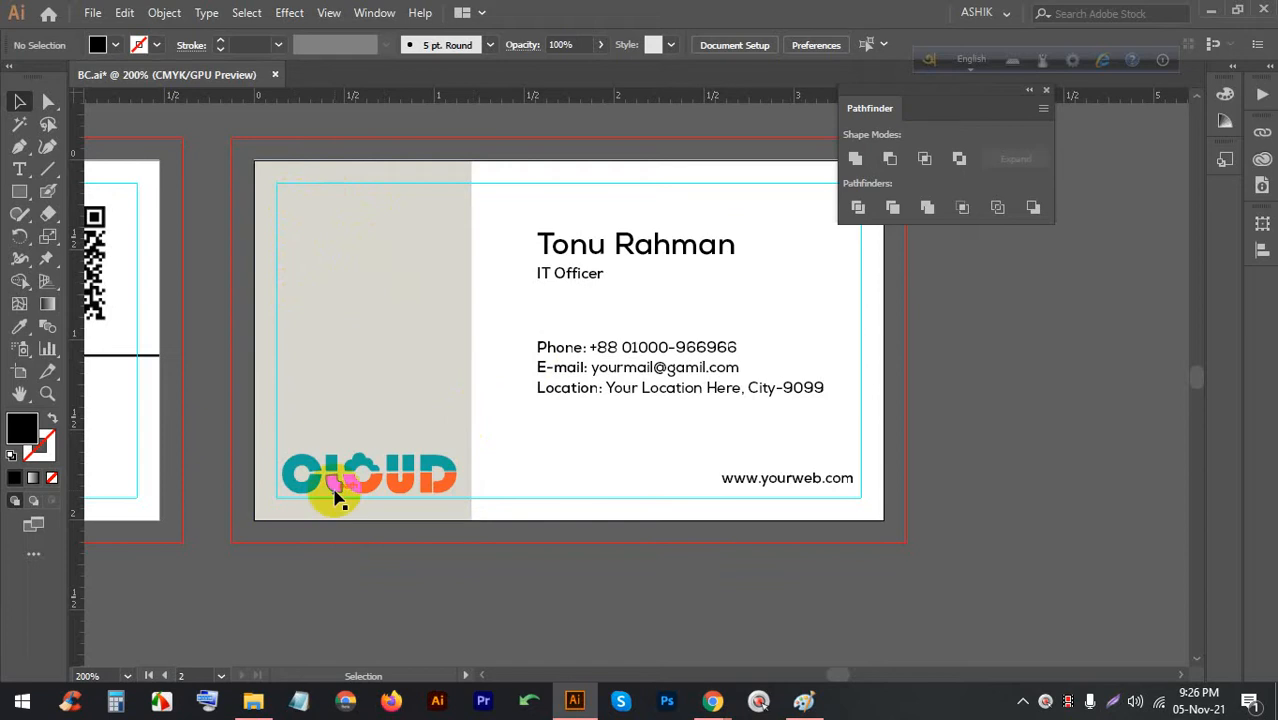
scroll(257, 422, "down", 2)
scroll(599, 385, "up", 1)
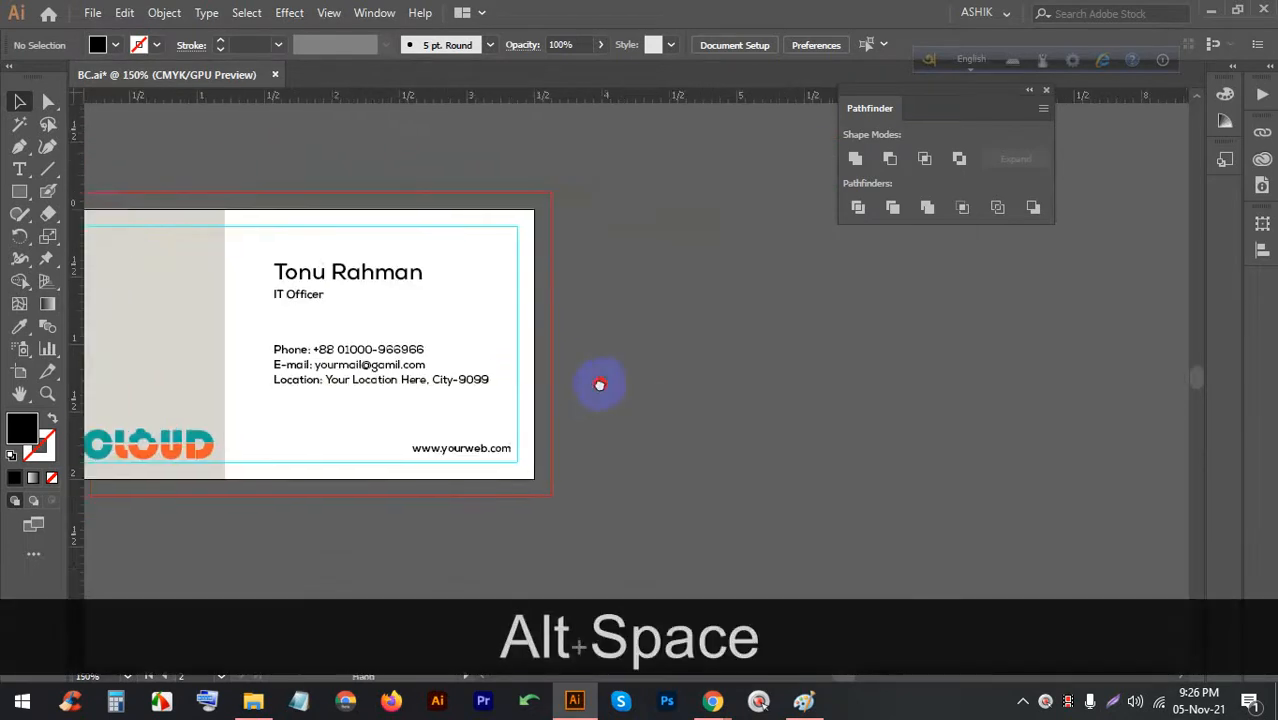
scroll(187, 293, "down", 1)
Alt-drag the beige-panel artboard with the Artboard tool to create a third card
left_click(19, 371)
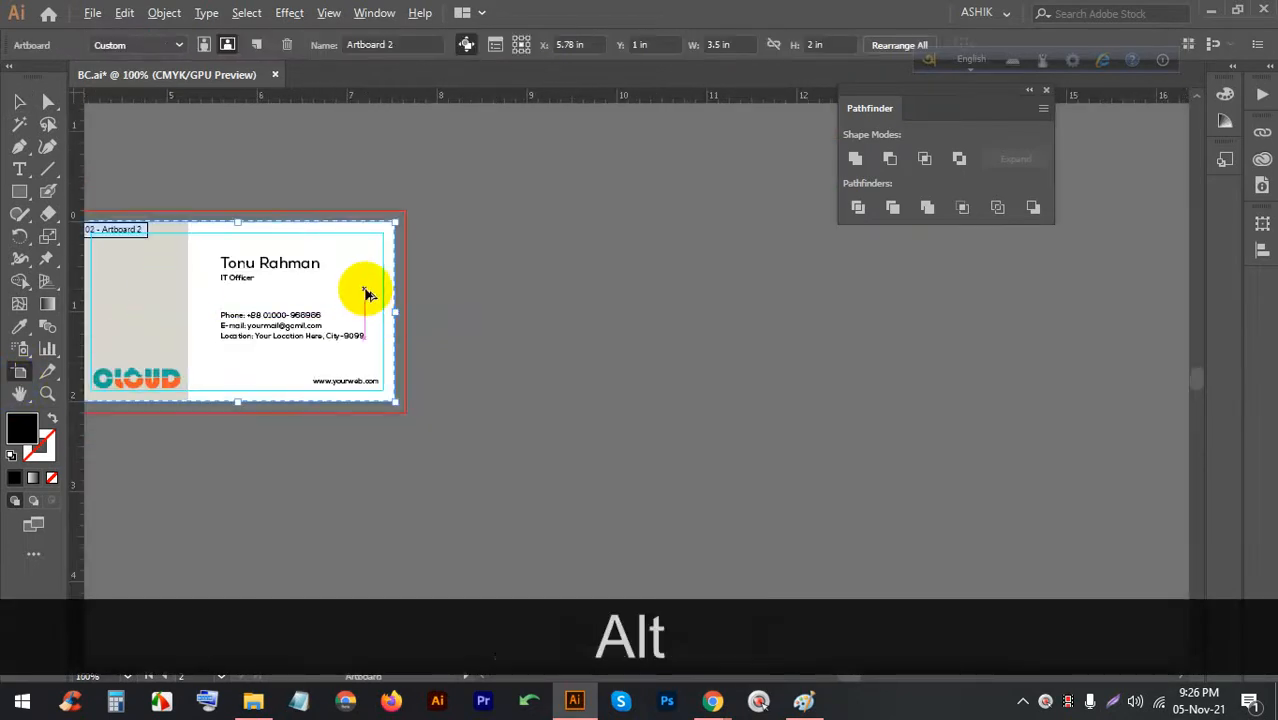
left_click_drag(363, 290, 699, 285)
scroll(633, 305, "up", 2)
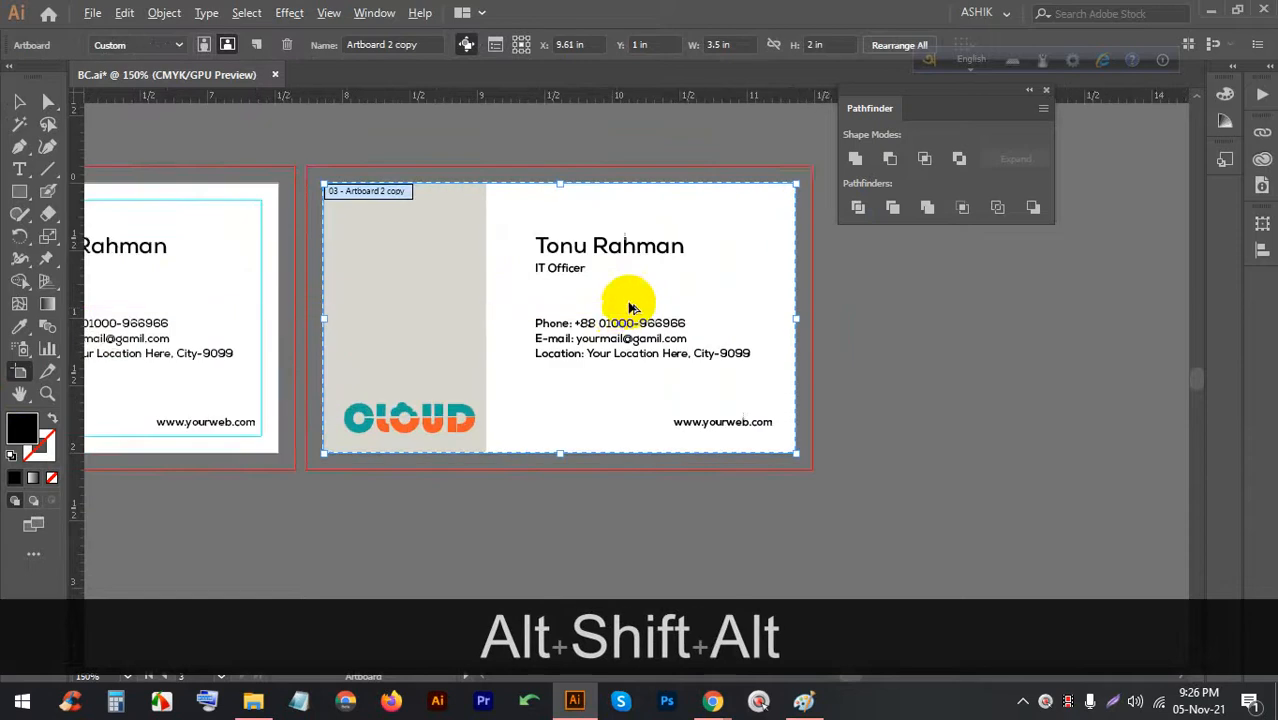
scroll(606, 310, "down", 1)
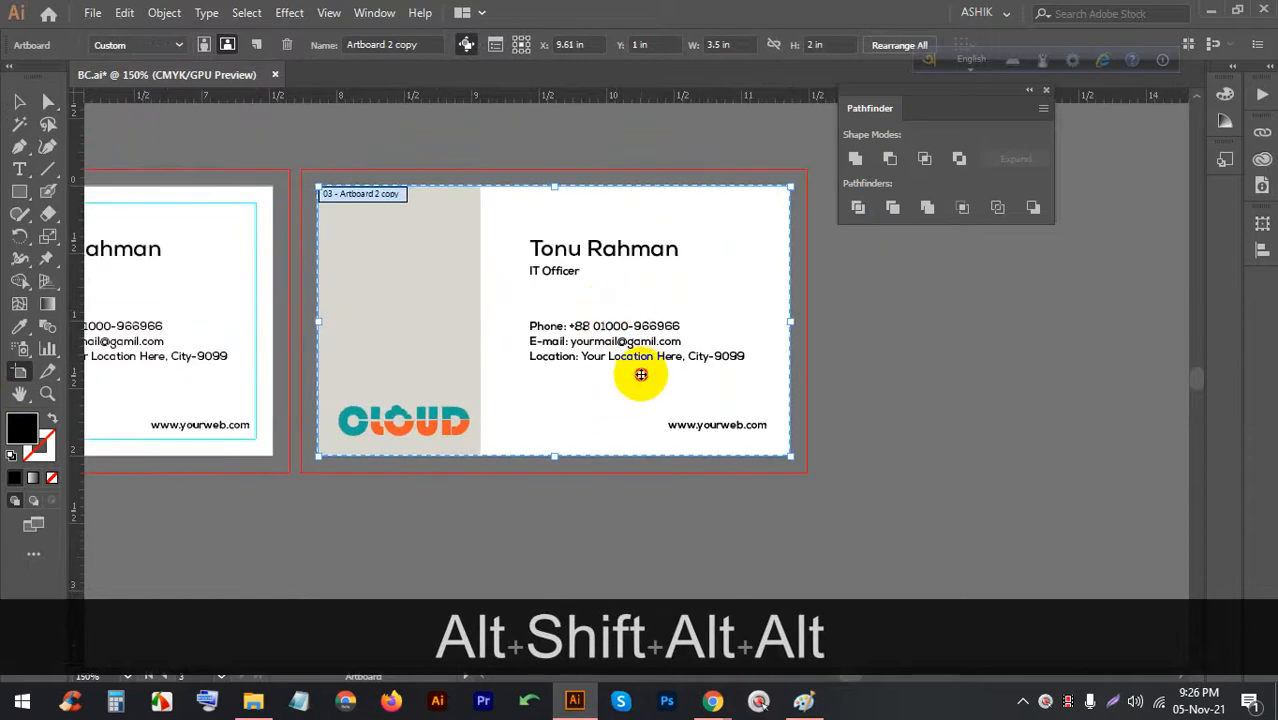
Delete the name, title and contact text from the copy, then select its beige panel
left_click(19, 101)
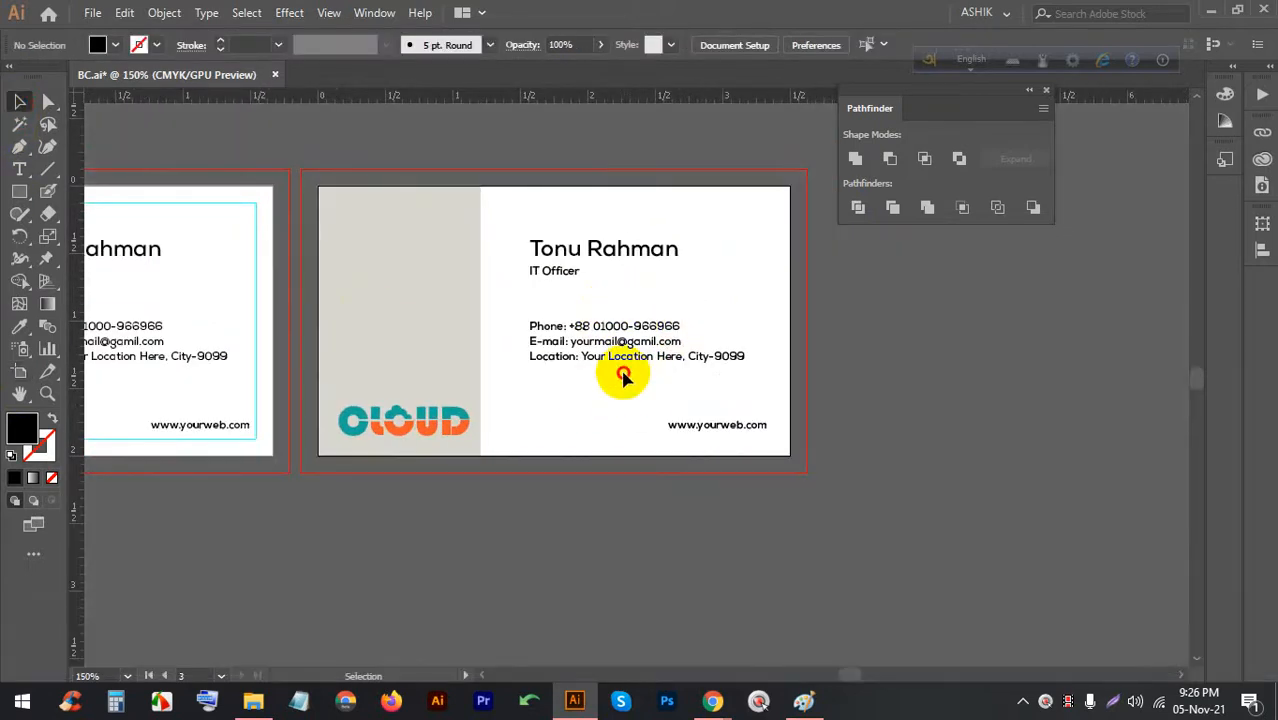
left_click_drag(622, 375, 551, 237)
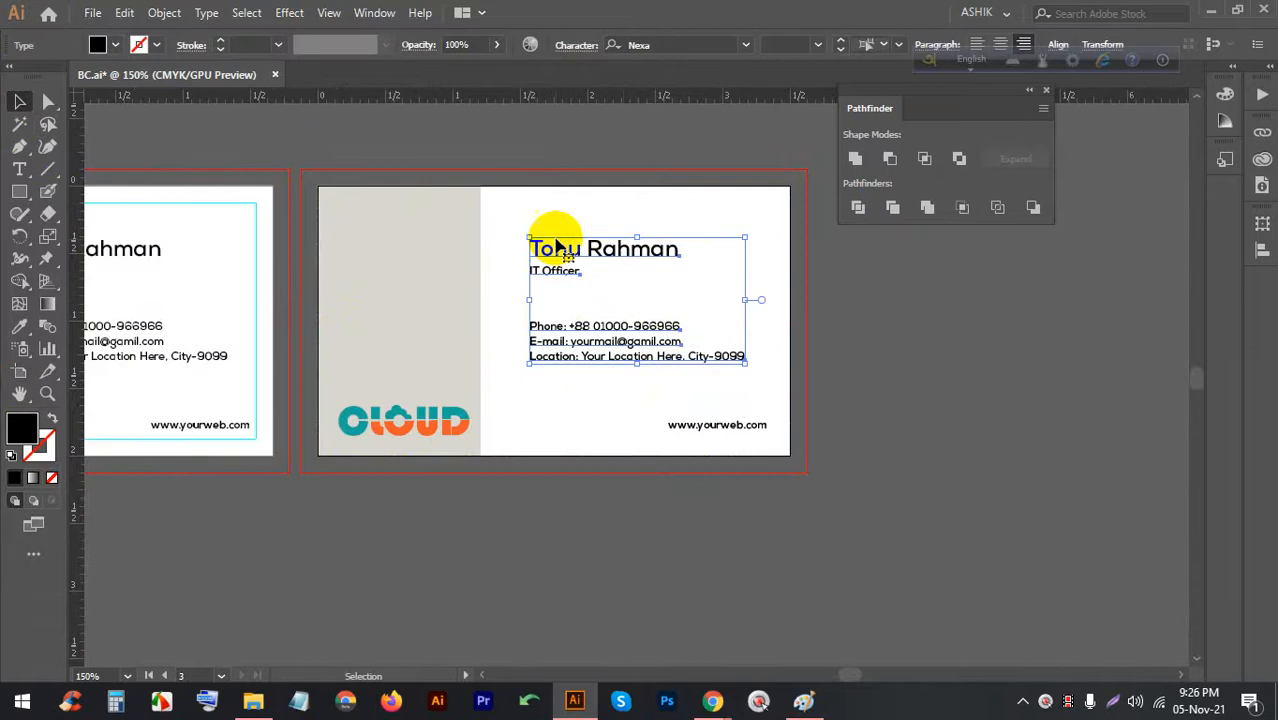
key("BackSpace")
left_click(442, 337)
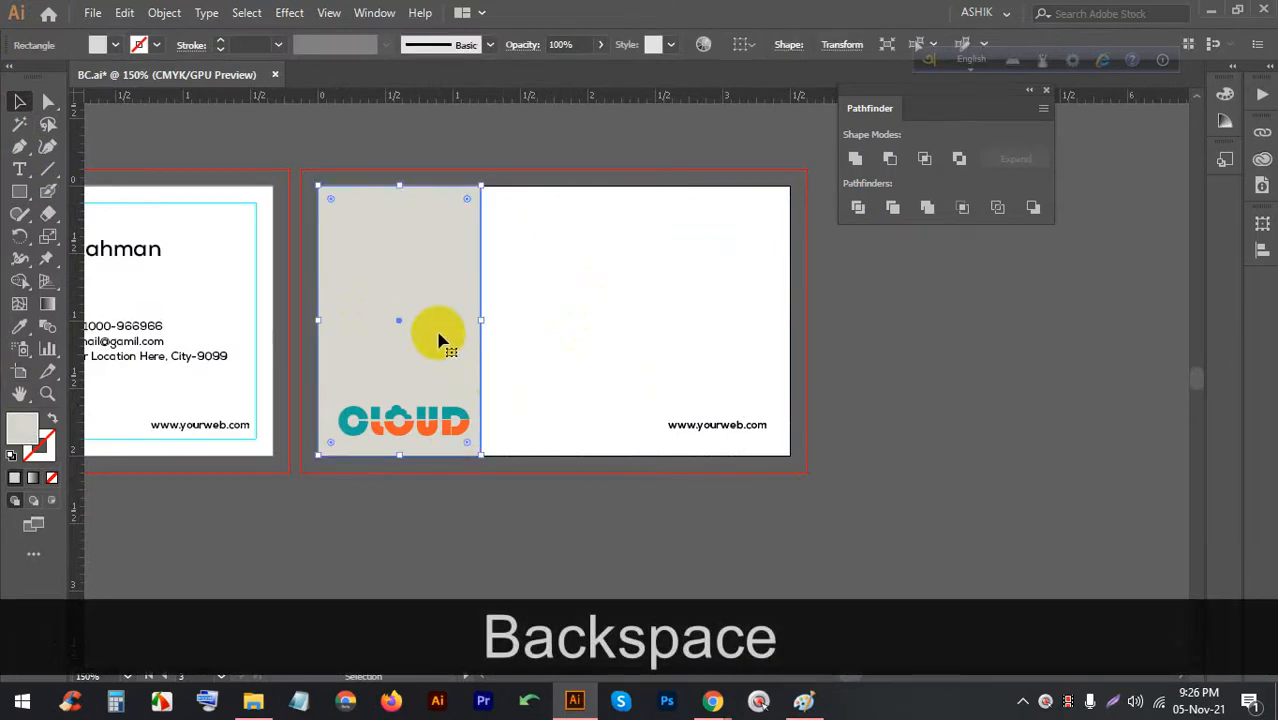
Delete the beige panel, then enlarge the CLOUD logo and move it near the top centre
key("BackSpace")
left_click(450, 422)
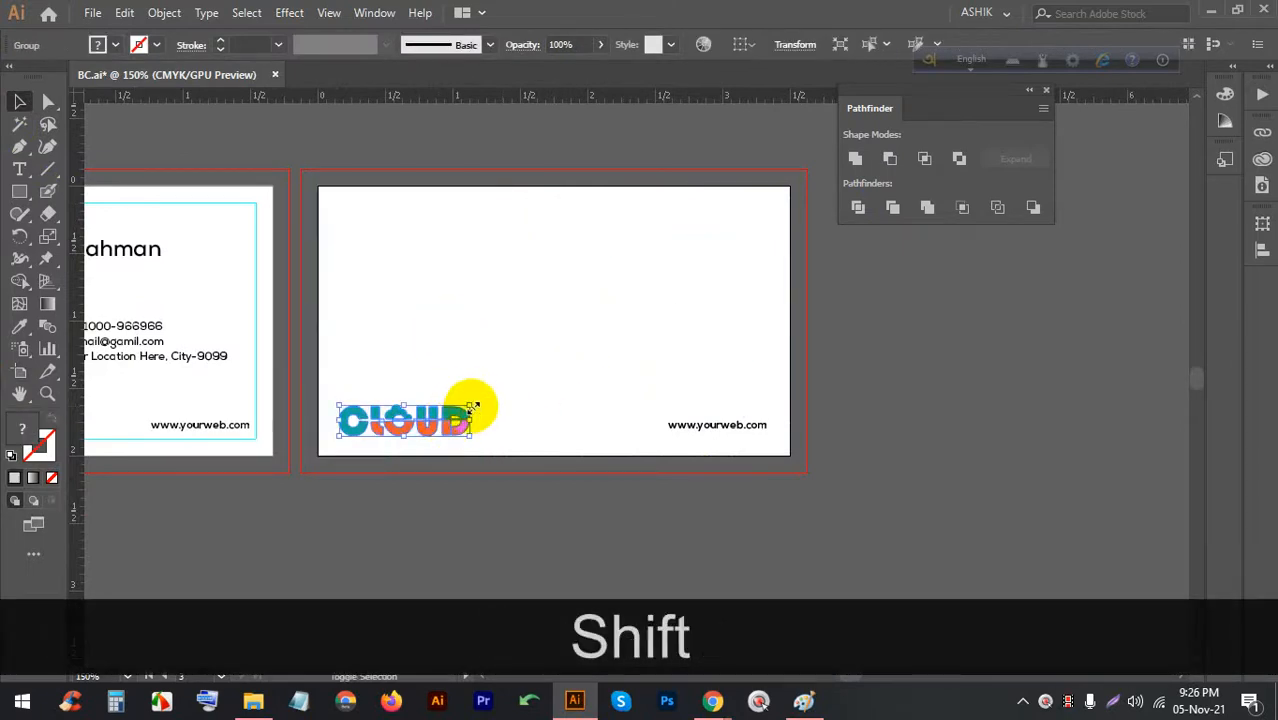
left_click_drag(470, 406, 590, 371)
left_click_drag(497, 393, 582, 250)
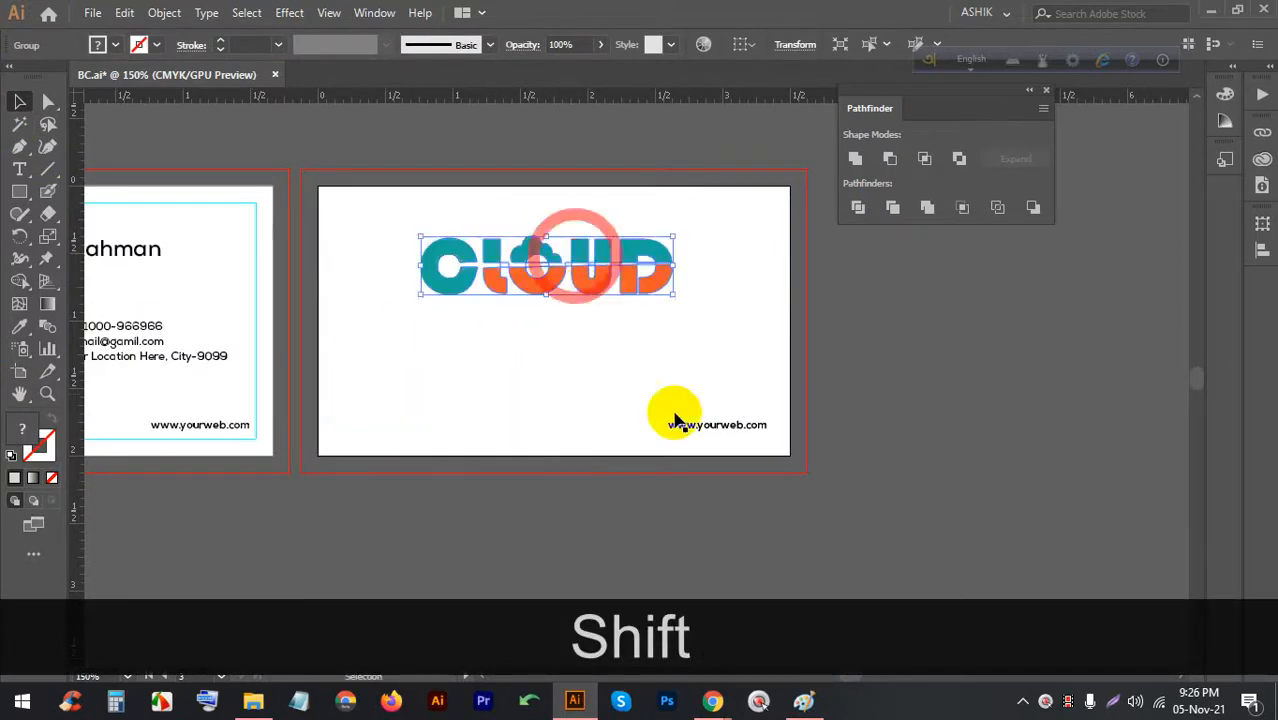
left_click_drag(677, 428, 375, 428)
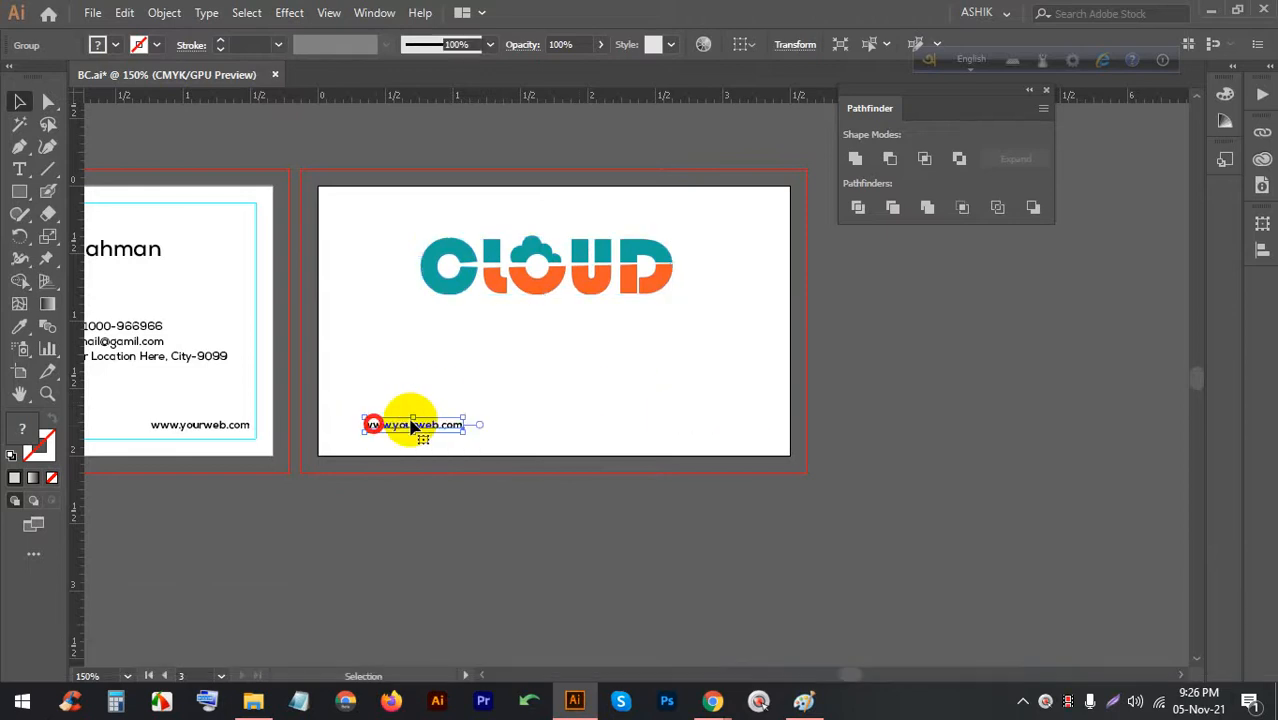
left_click_drag(460, 418, 500, 401)
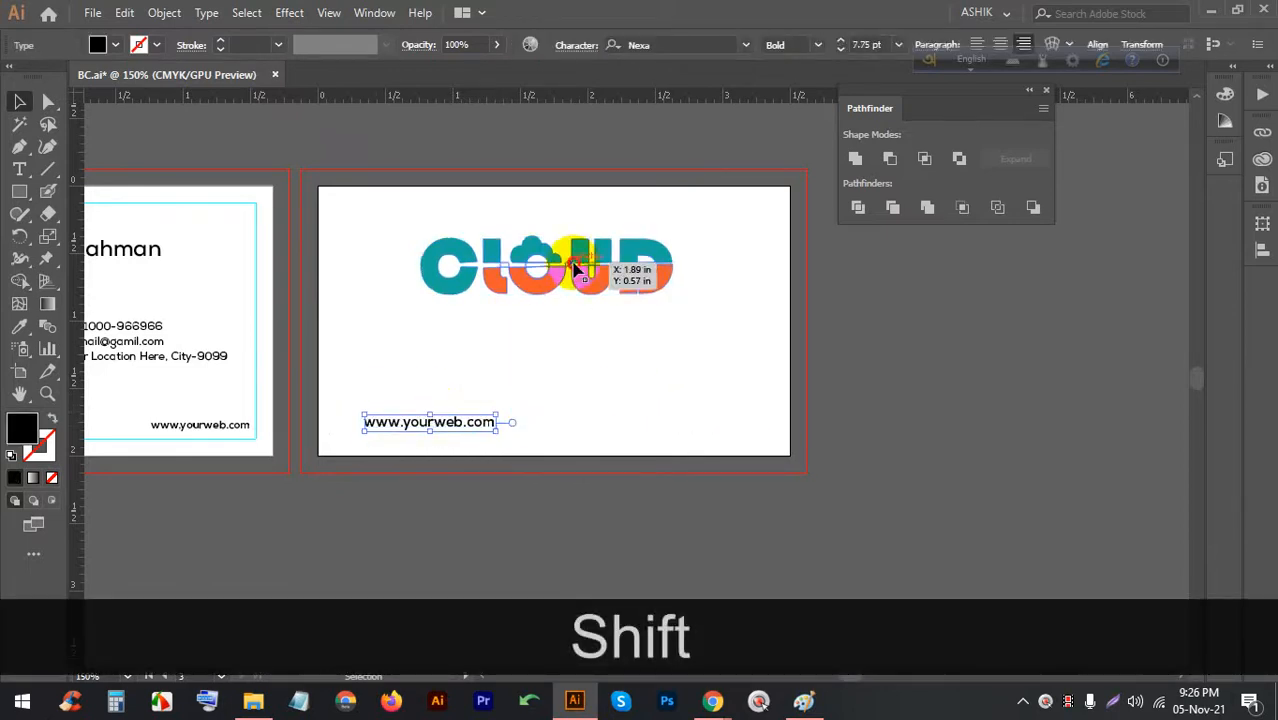
left_click(583, 268)
key("Right")
key("Down")
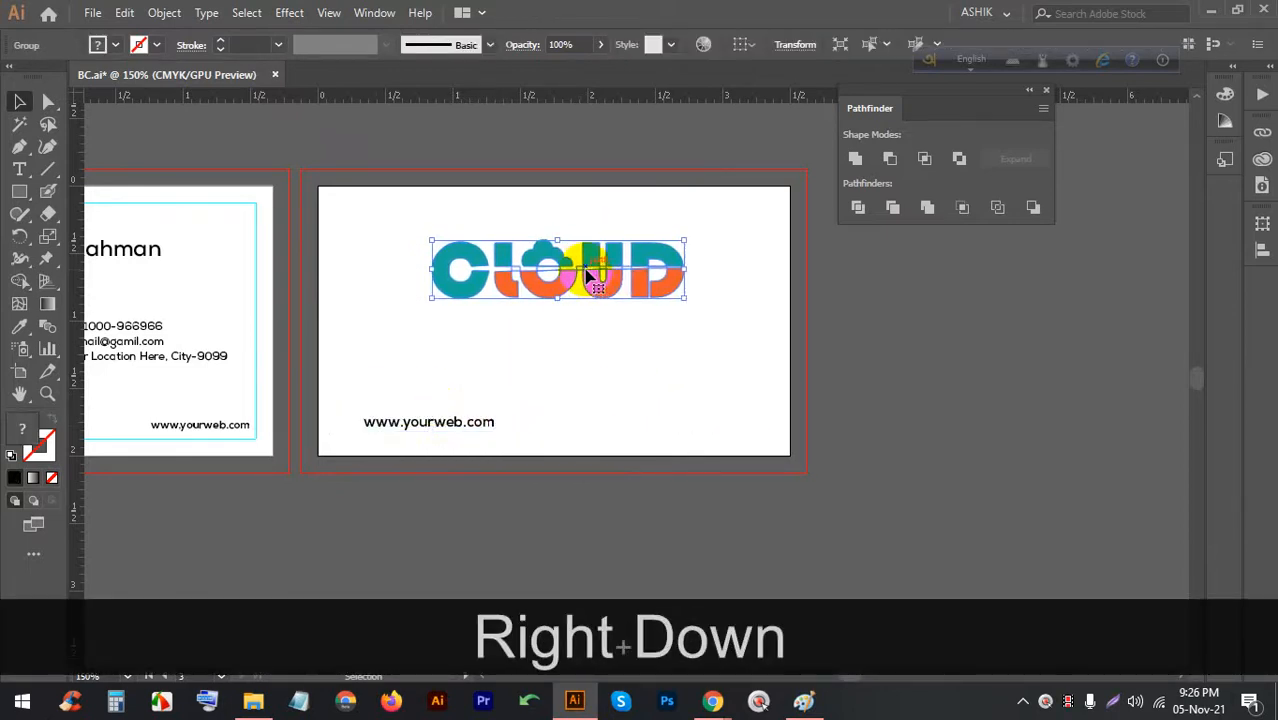
key("Down")
Fine-tune the vertical spacing between the CLOUD logo and the website text with arrow keys
key("Down")
left_click_drag(450, 410, 578, 315)
left_click(650, 348)
left_click(515, 260)
key("Down")
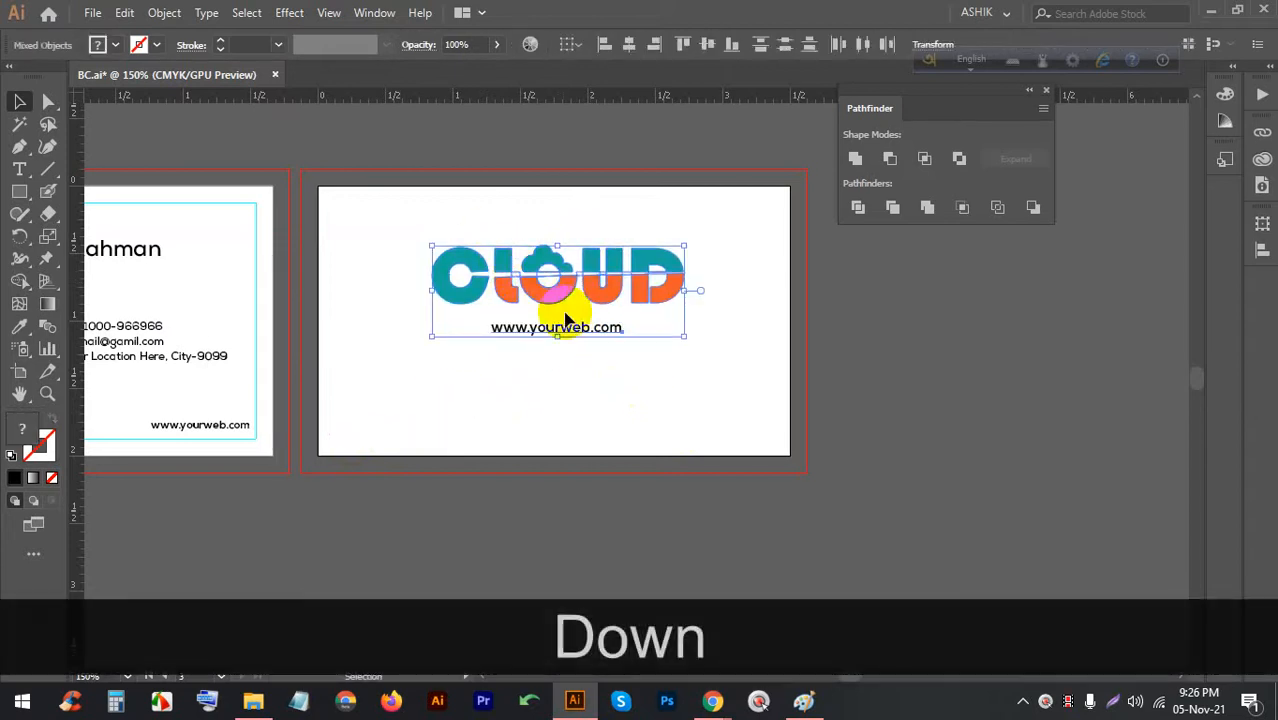
left_click(599, 379)
left_click(557, 346)
key("Up")
key("Down")
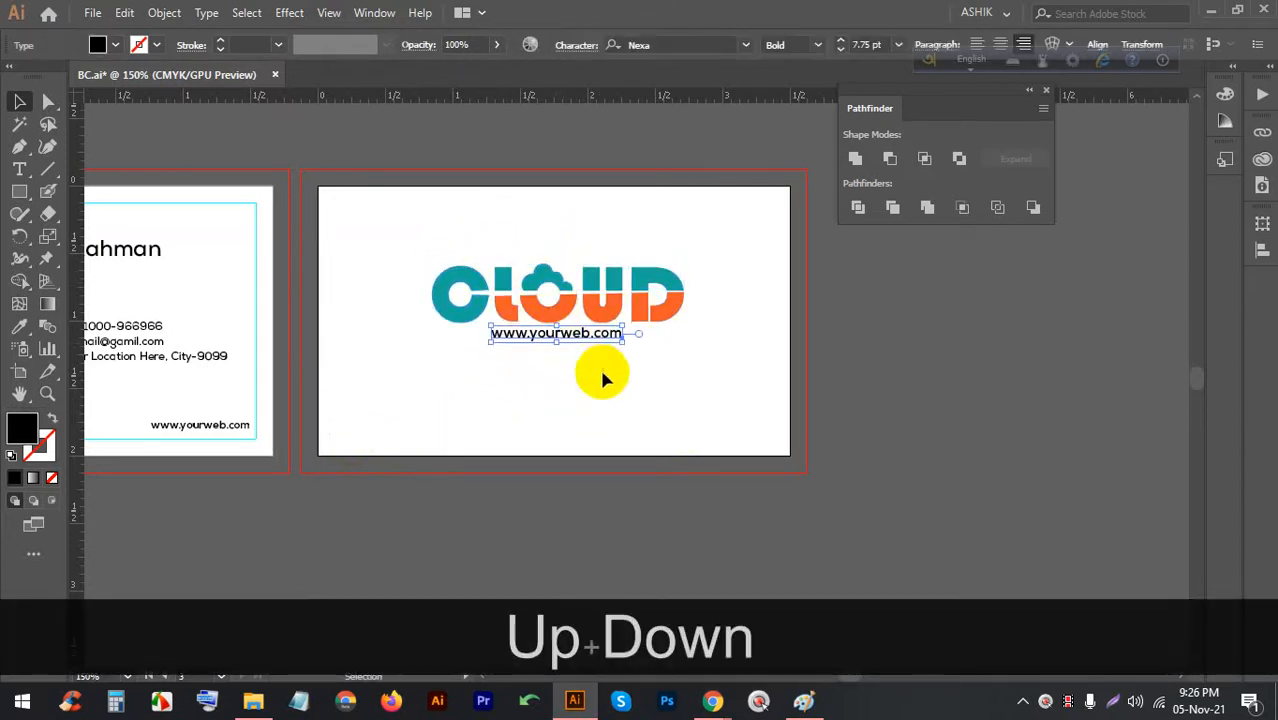
left_click_drag(621, 376, 507, 287)
key("Down")
key("Down")
key("Down")
left_click(599, 377)
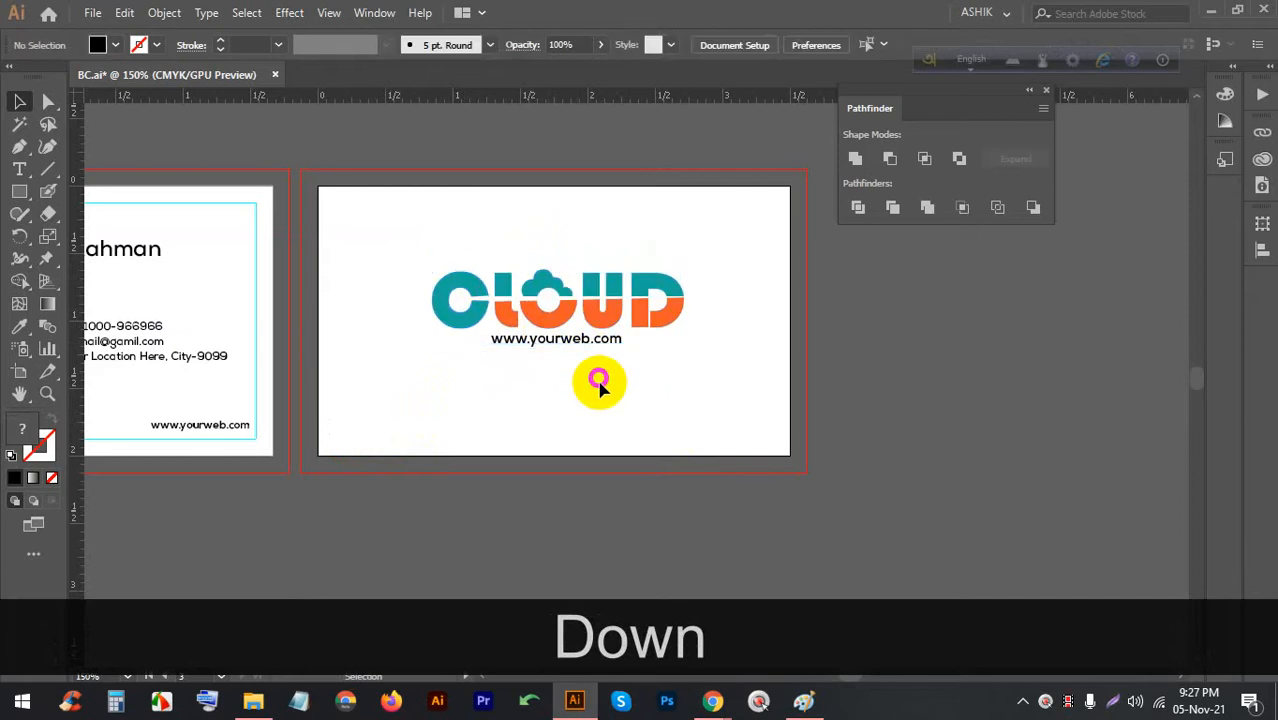
scroll(642, 368, "down", 1)
scroll(643, 368, "down", 2, "alt")
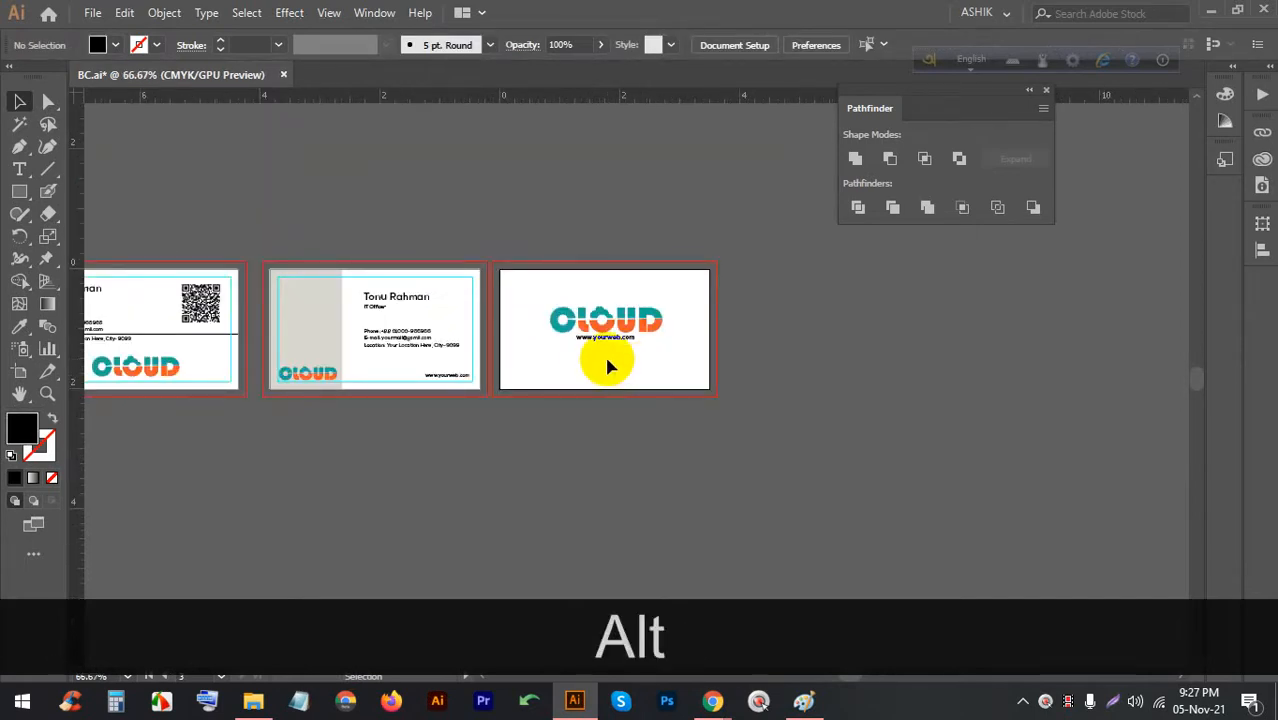
scroll(693, 337, "down", 1, "alt")
scroll(548, 351, "up", 2, "alt")
scroll(650, 320, "down", 2, "alt")
scroll(719, 301, "up", 1, "alt")
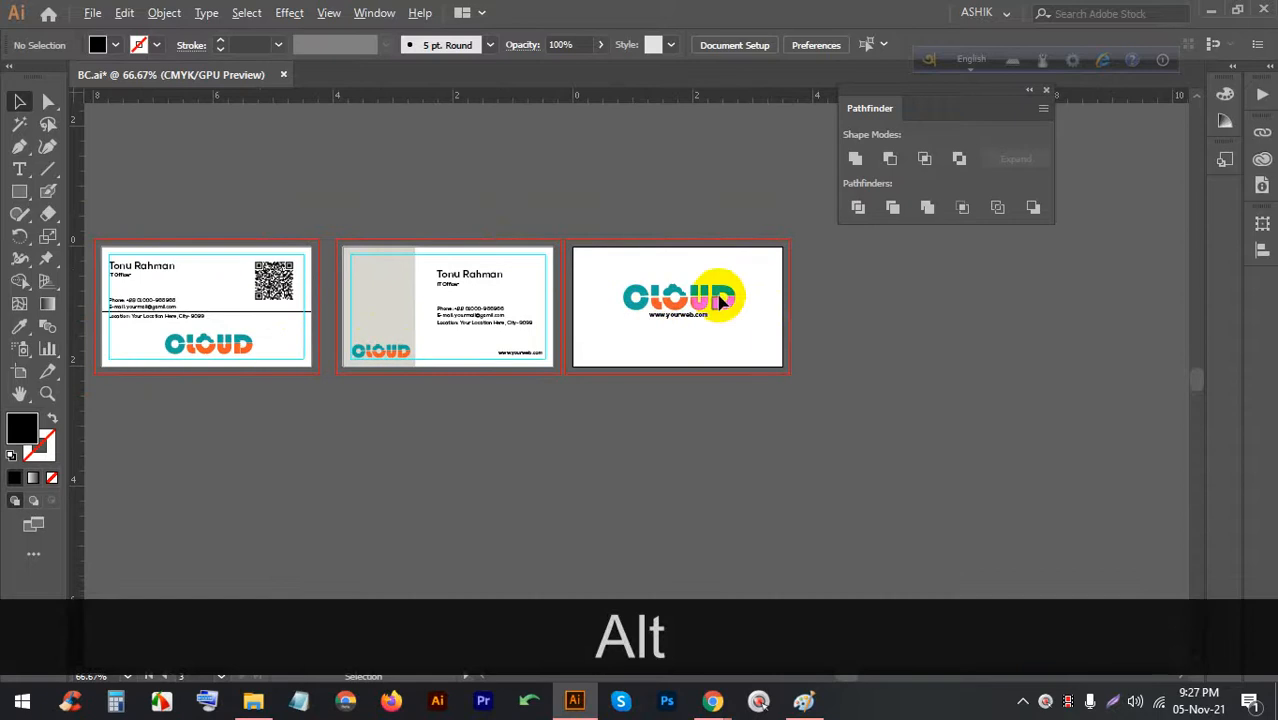
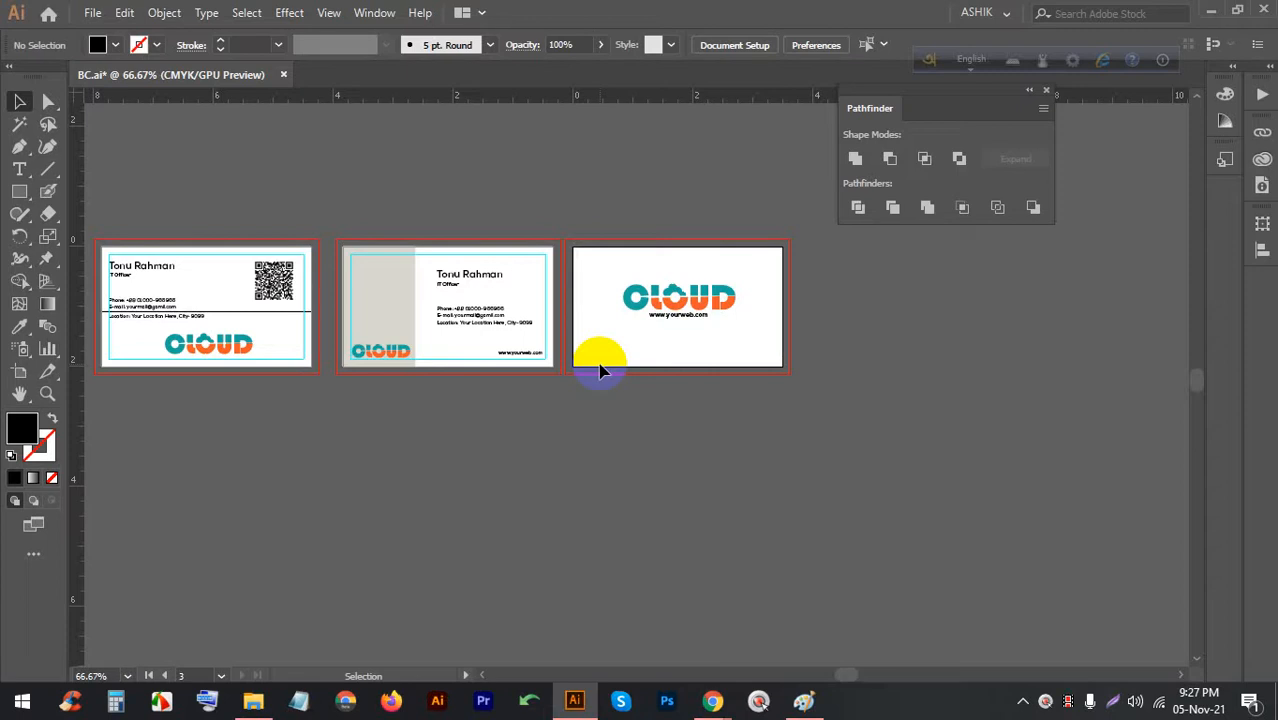
Duplicate Artboard 1 directly below itself with the Artboard tool
scroll(756, 225, "down", 1)
scroll(756, 225, "down", 2)
scroll(370, 318, "up", 3)
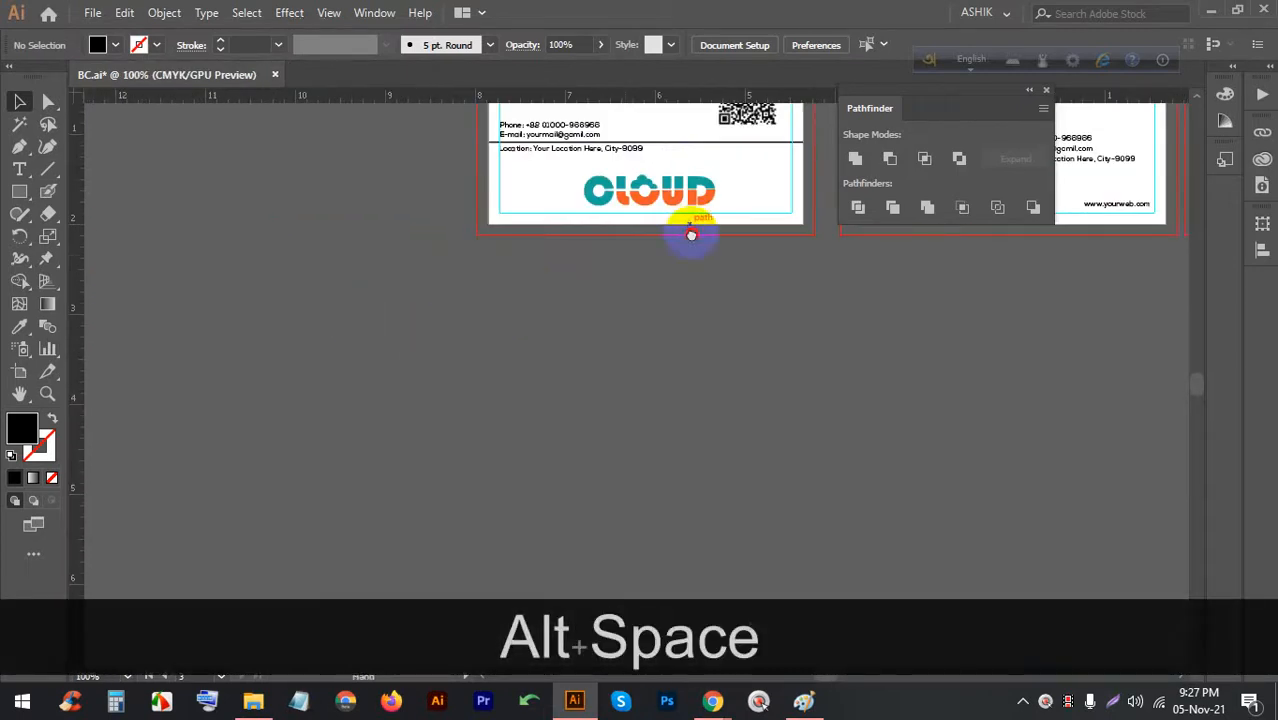
left_click_drag(691, 234, 427, 344)
left_click(19, 373)
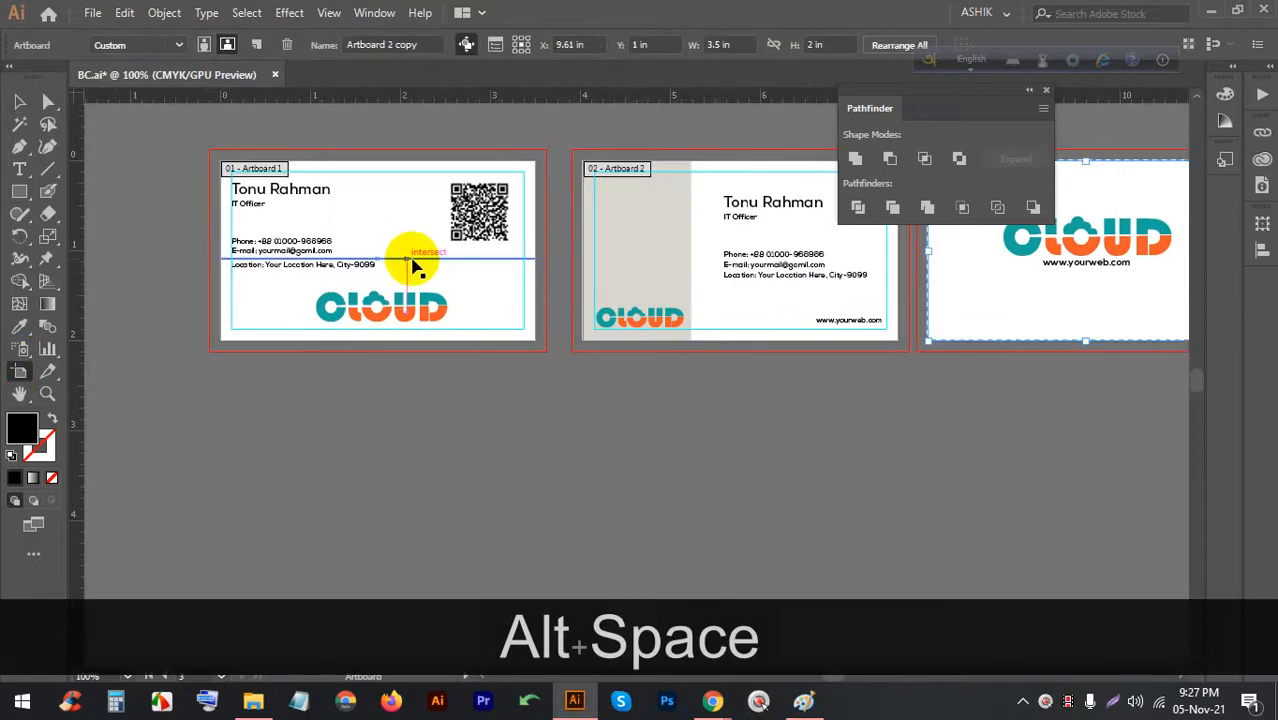
left_click_drag(470, 282, 454, 496)
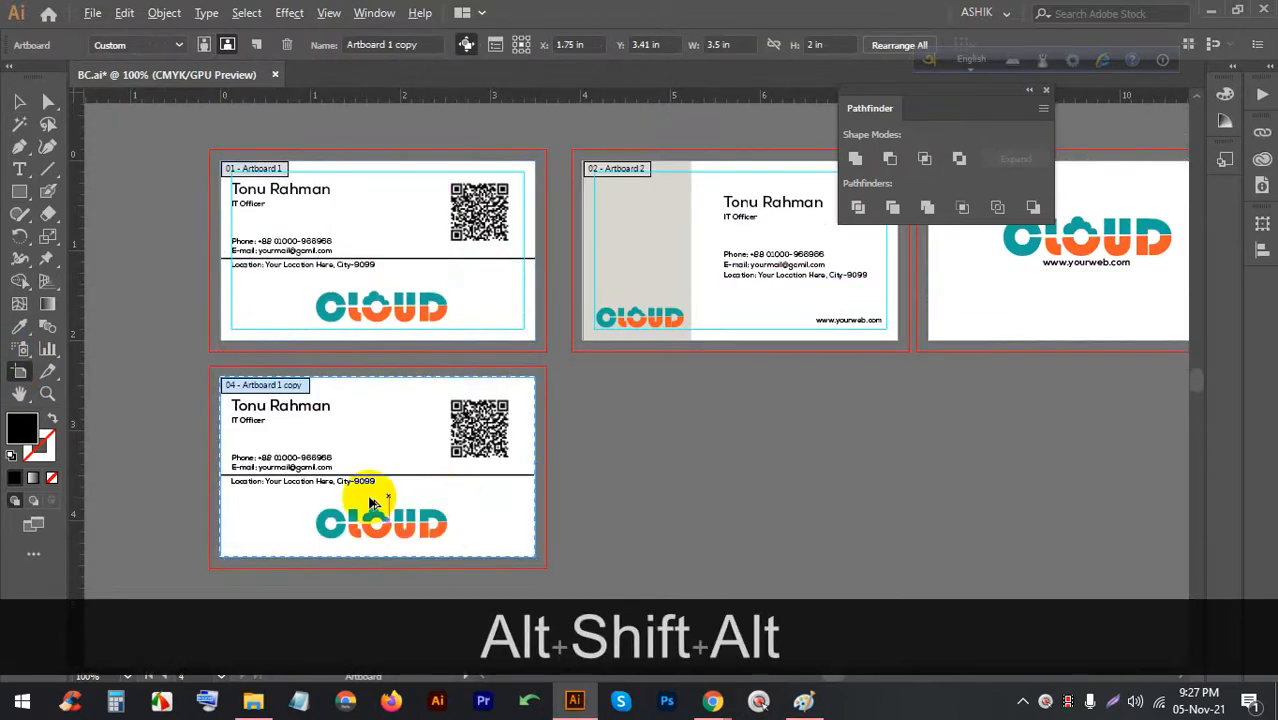
scroll(345, 498, "up", 2)
left_click_drag(456, 440, 656, 357)
left_click(19, 101)
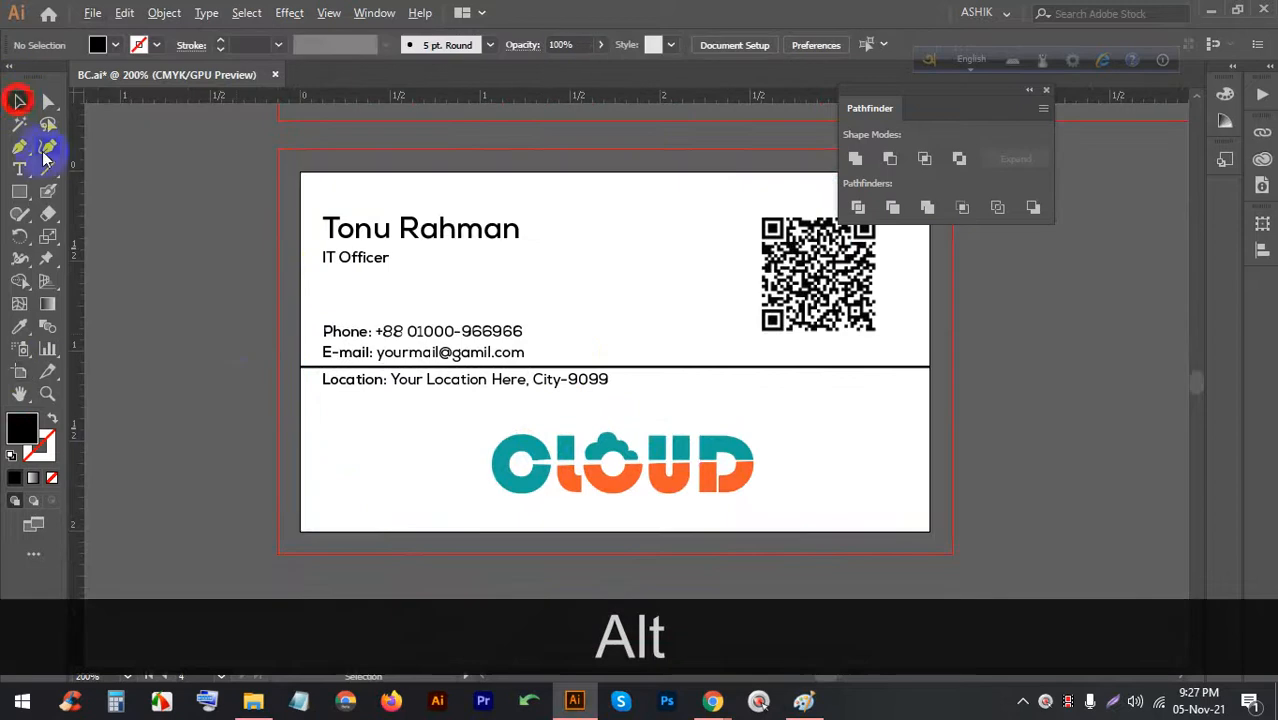
Clear the copied card and draw a rectangle covering the whole card
scroll(322, 376, "down", 1)
scroll(322, 376, "down", 1)
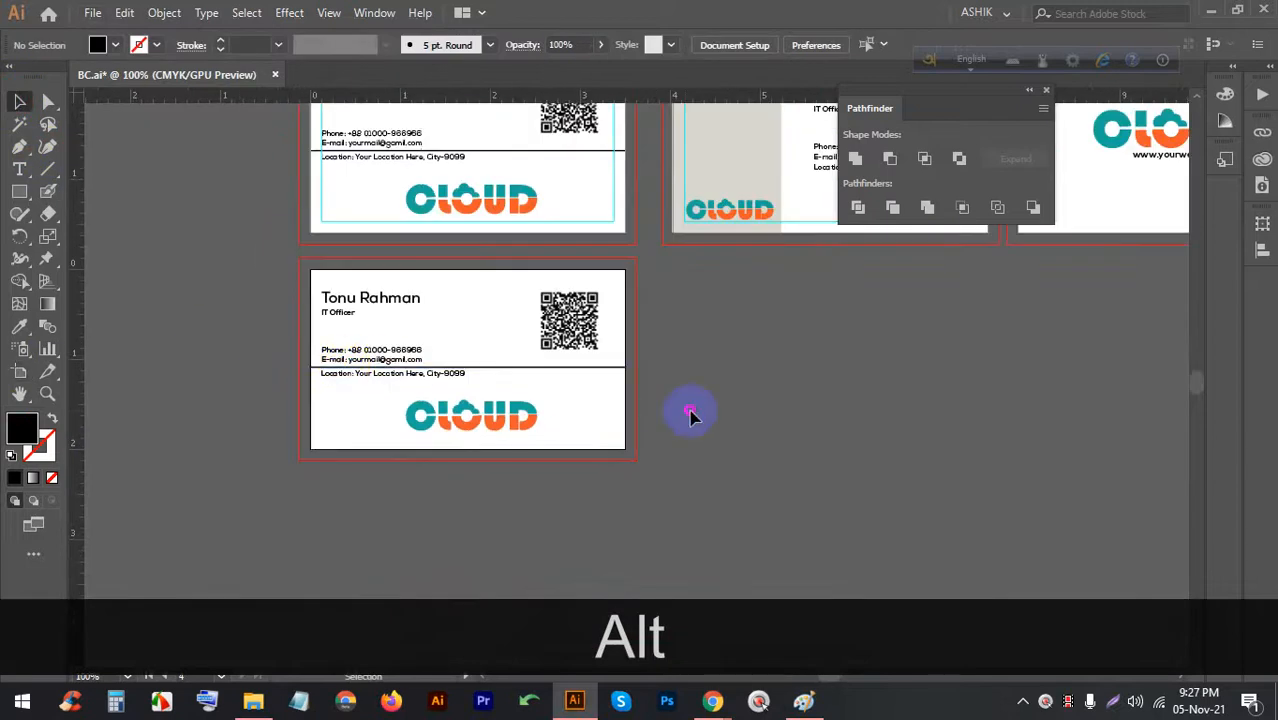
left_click_drag(589, 424, 291, 291)
key("BackSpace")
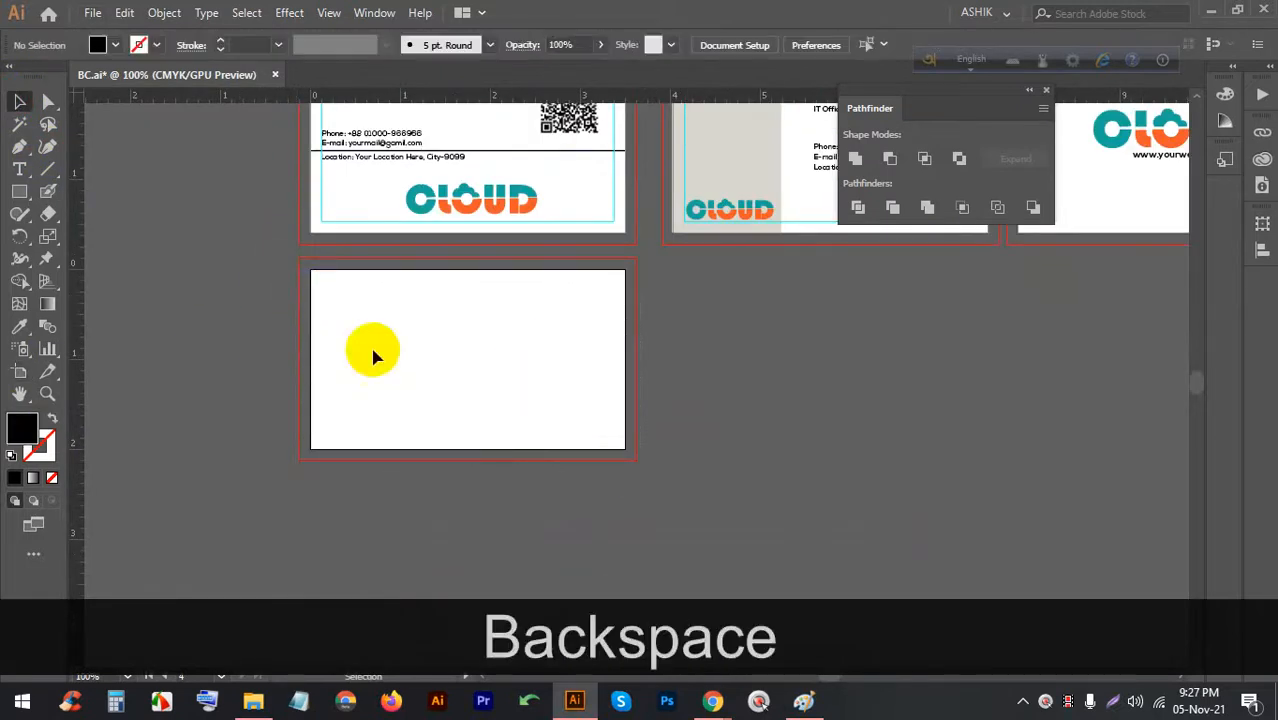
left_click_drag(311, 270, 624, 450)
scroll(553, 382, "up", 2)
scroll(370, 286, "down", 2)
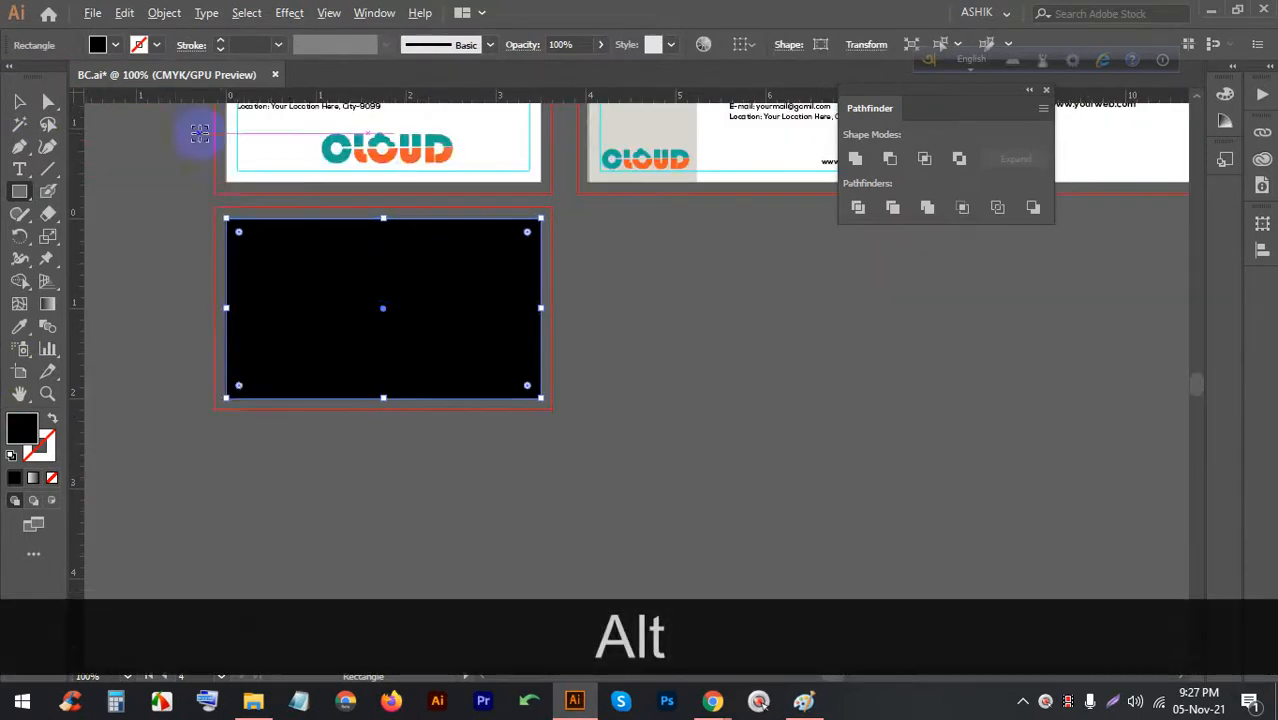
Offset the rectangle's path by -0.125 in and turn the inset copy into margin guides
left_click(164, 12)
mouse_move(269, 432)
left_click(562, 498)
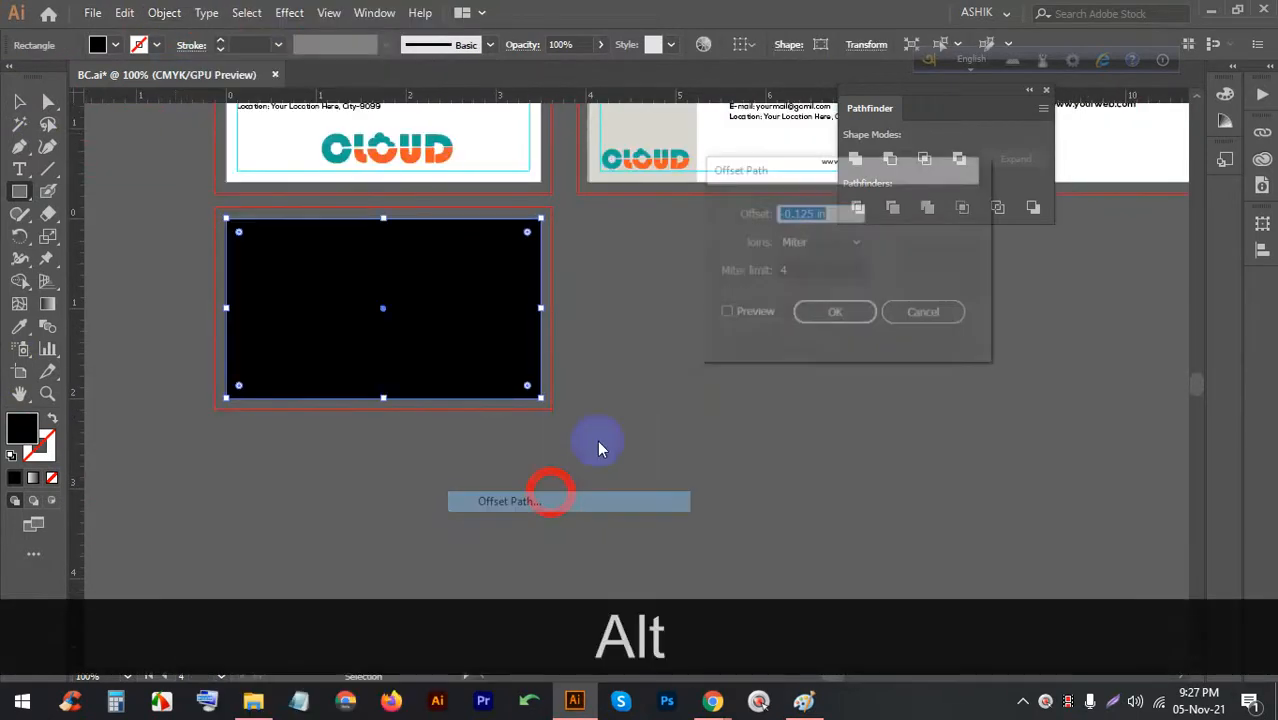
left_click(754, 316)
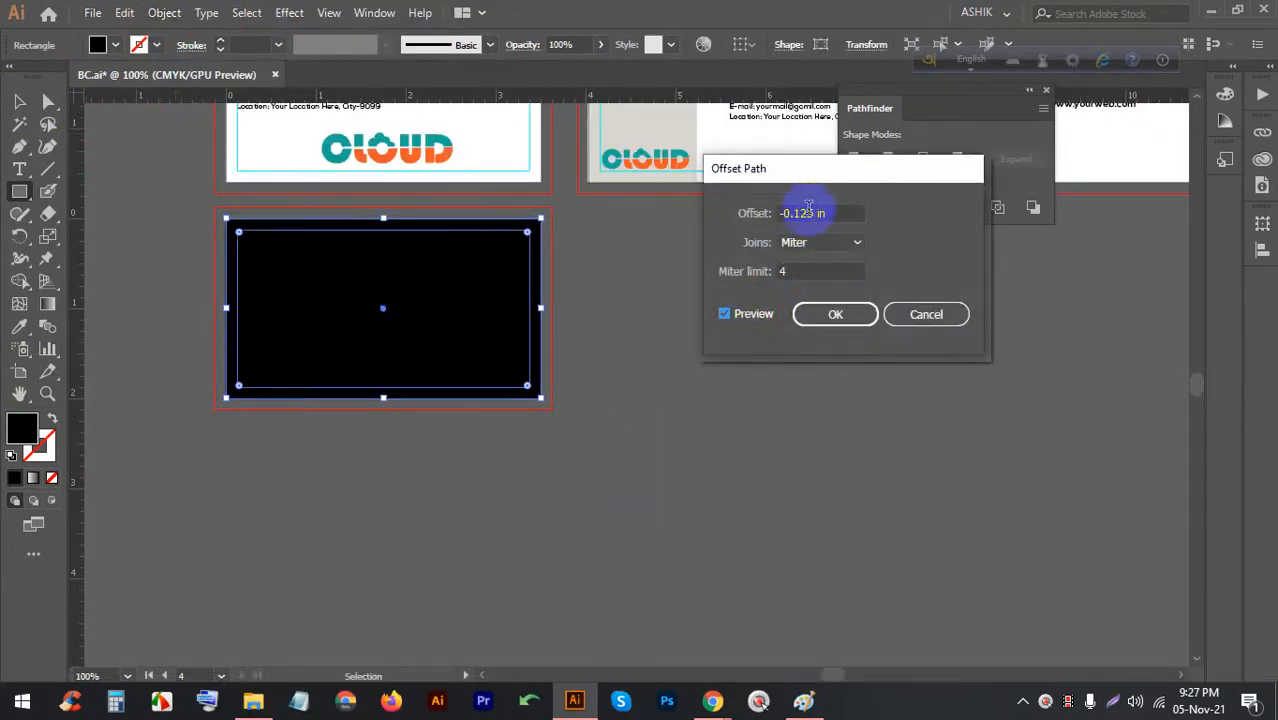
left_click(830, 314)
scroll(276, 277, "up", 1)
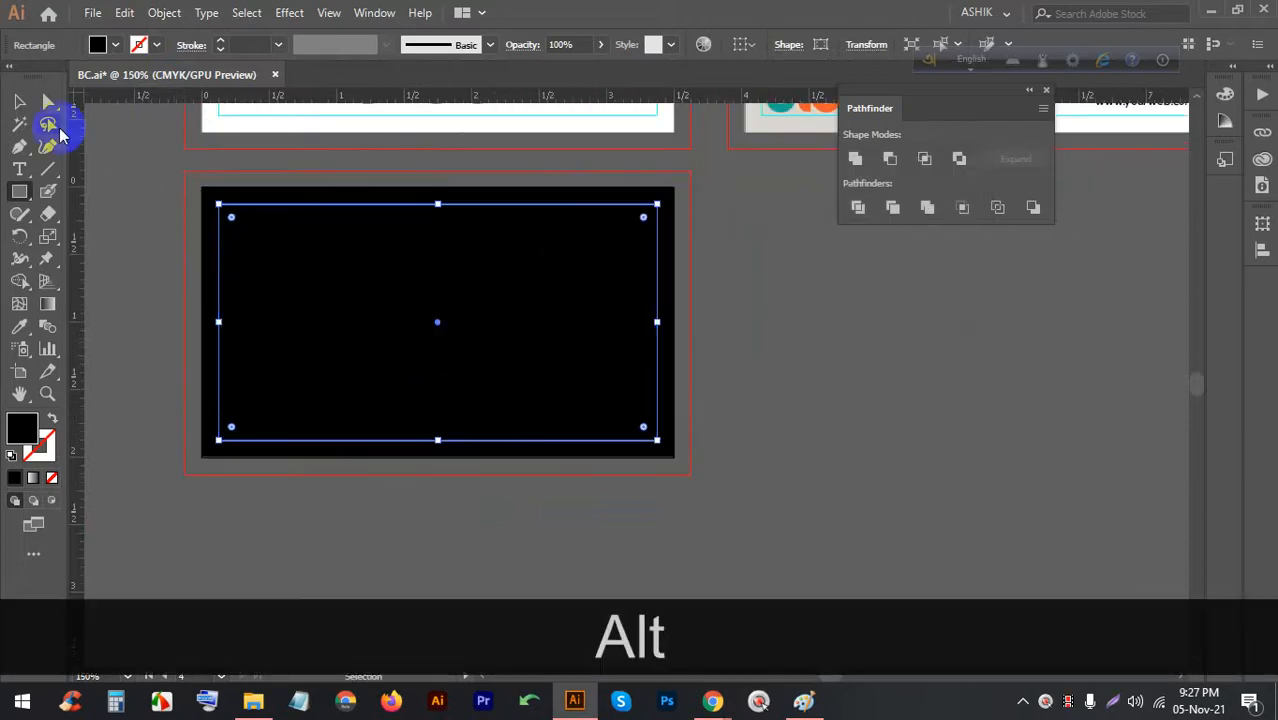
key("v")
right_click(288, 232)
left_click(363, 478)
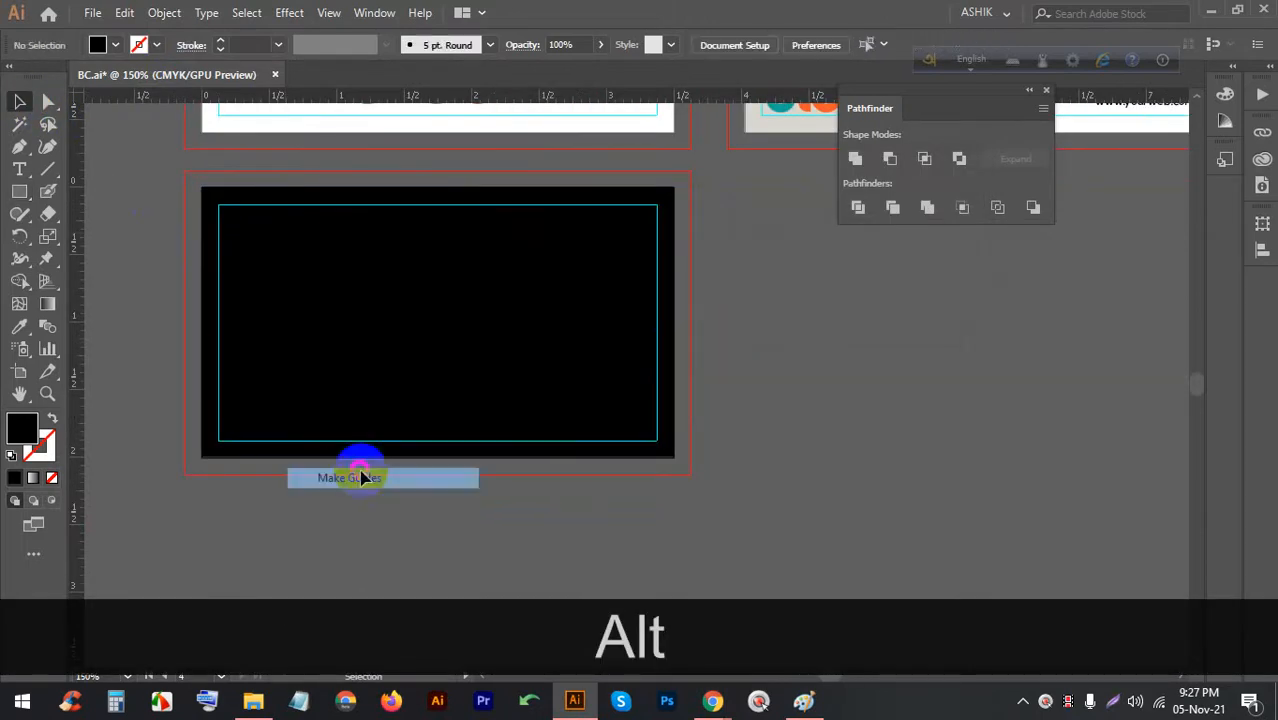
Fill the full-size background rectangle white and lock it with Ctrl+2
left_click(628, 357)
left_click(114, 47)
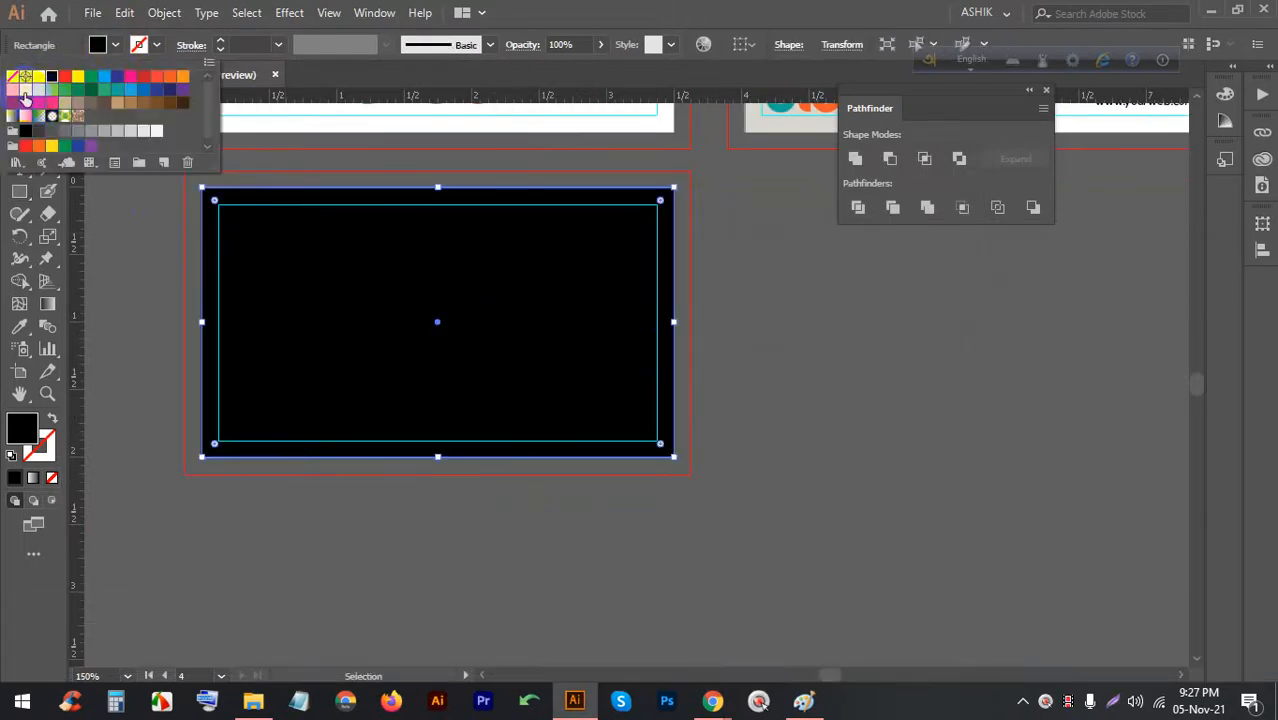
left_click(38, 77)
left_click(728, 273)
left_click(747, 331)
left_click(448, 243)
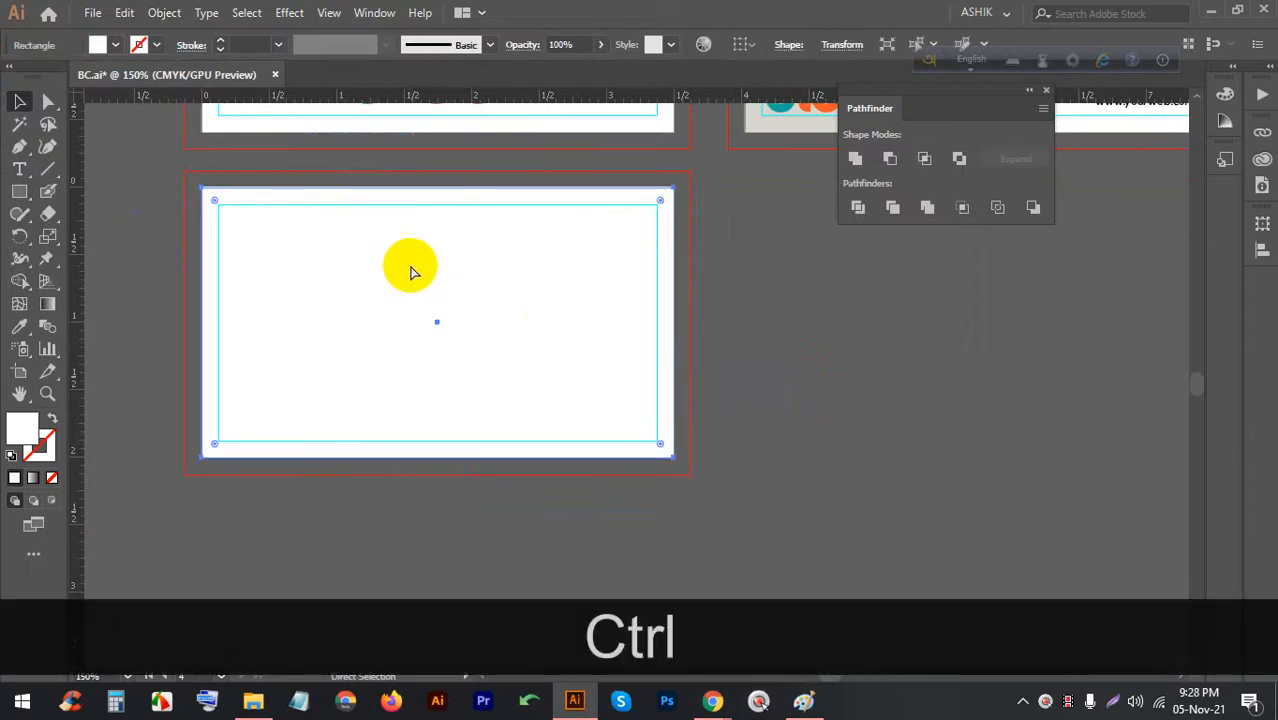
key("ctrl+2")
Save BC.ai
scroll(345, 266, "up", 1, "alt")
key("ctrl+s")
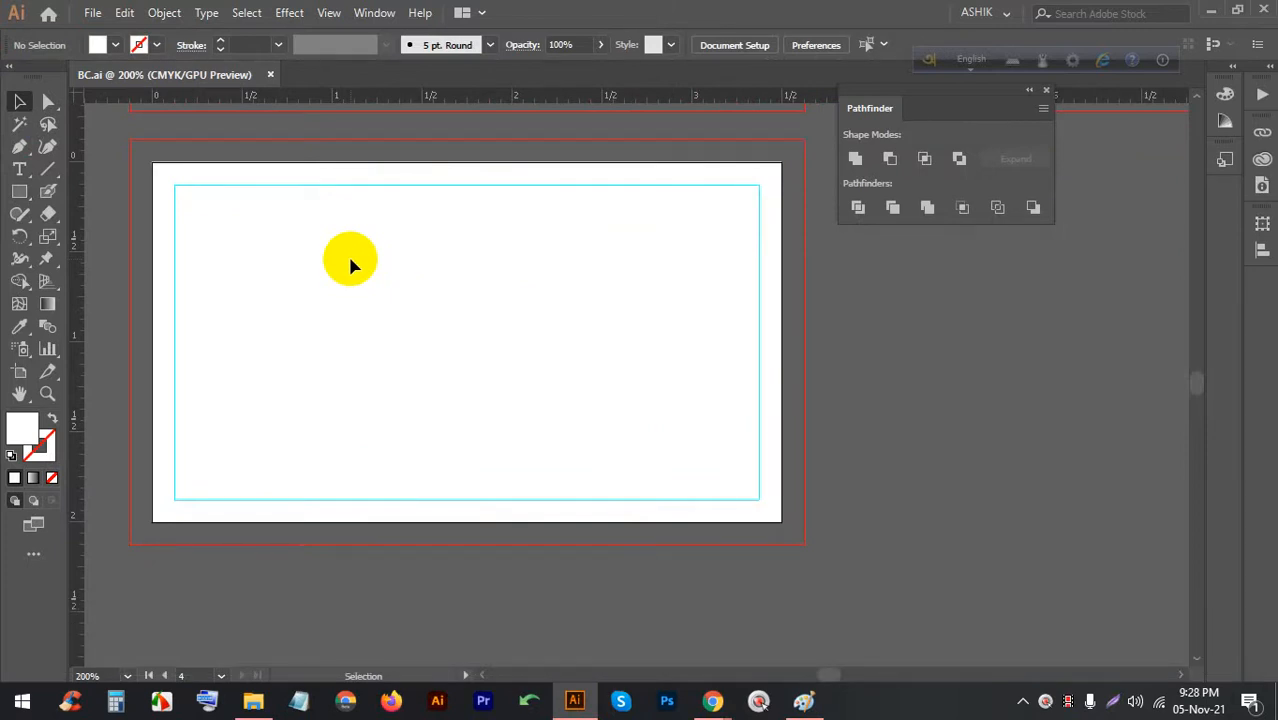
scroll(300, 220, "down", 1, "alt")
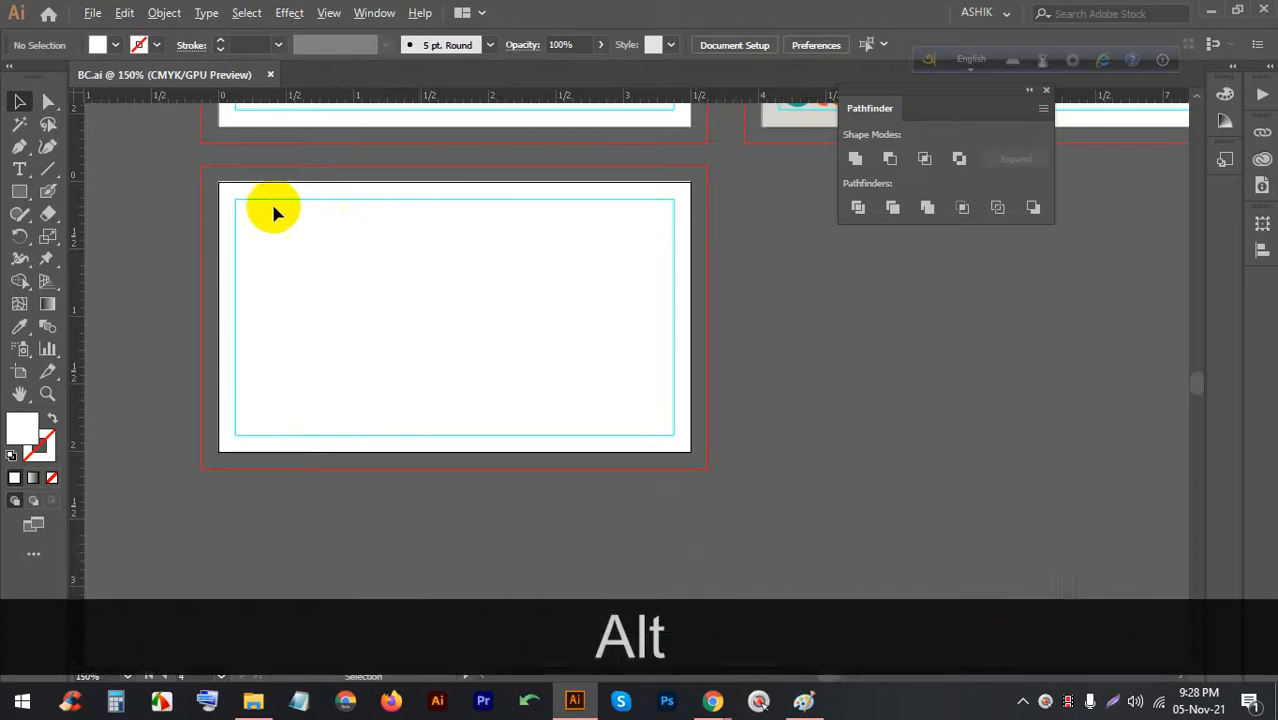
scroll(266, 258, "up", 2, "alt")
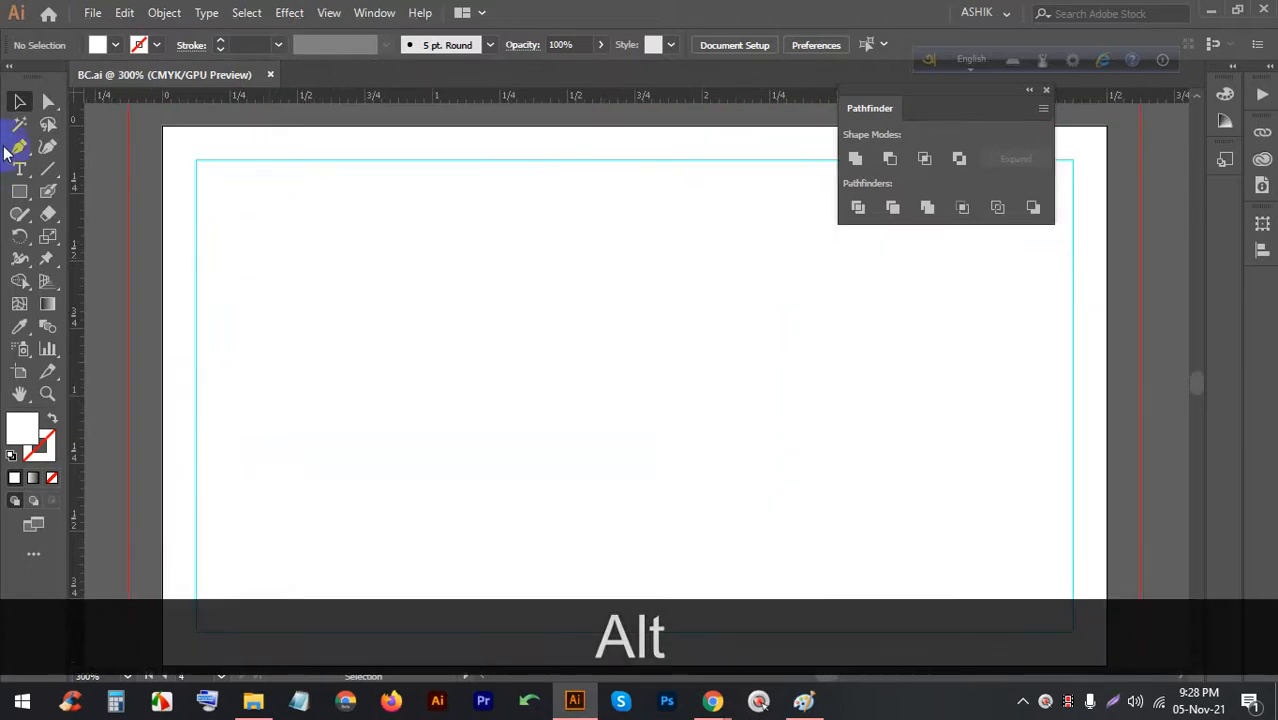
Draw a rectangle over the card's left half and fill it black
left_click(14, 193)
key("alt")
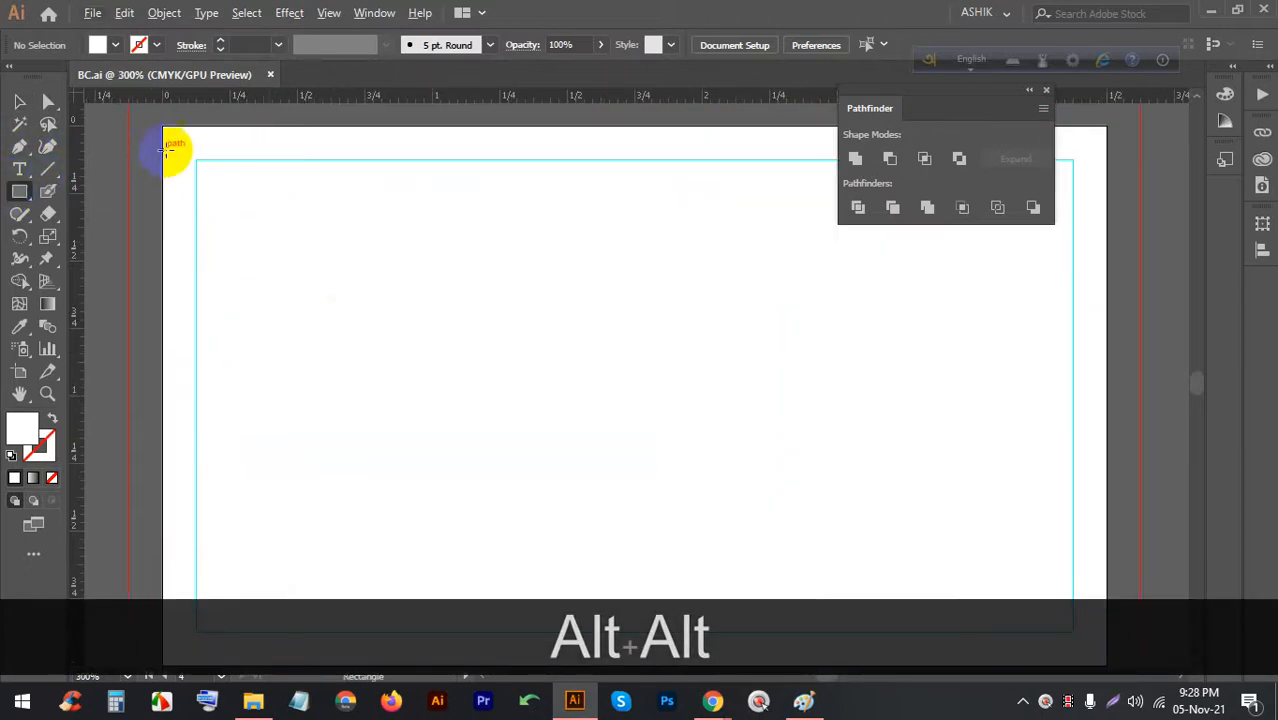
scroll(170, 155, "down", 1, "alt")
left_click_drag(162, 155, 474, 514)
left_click(97, 44)
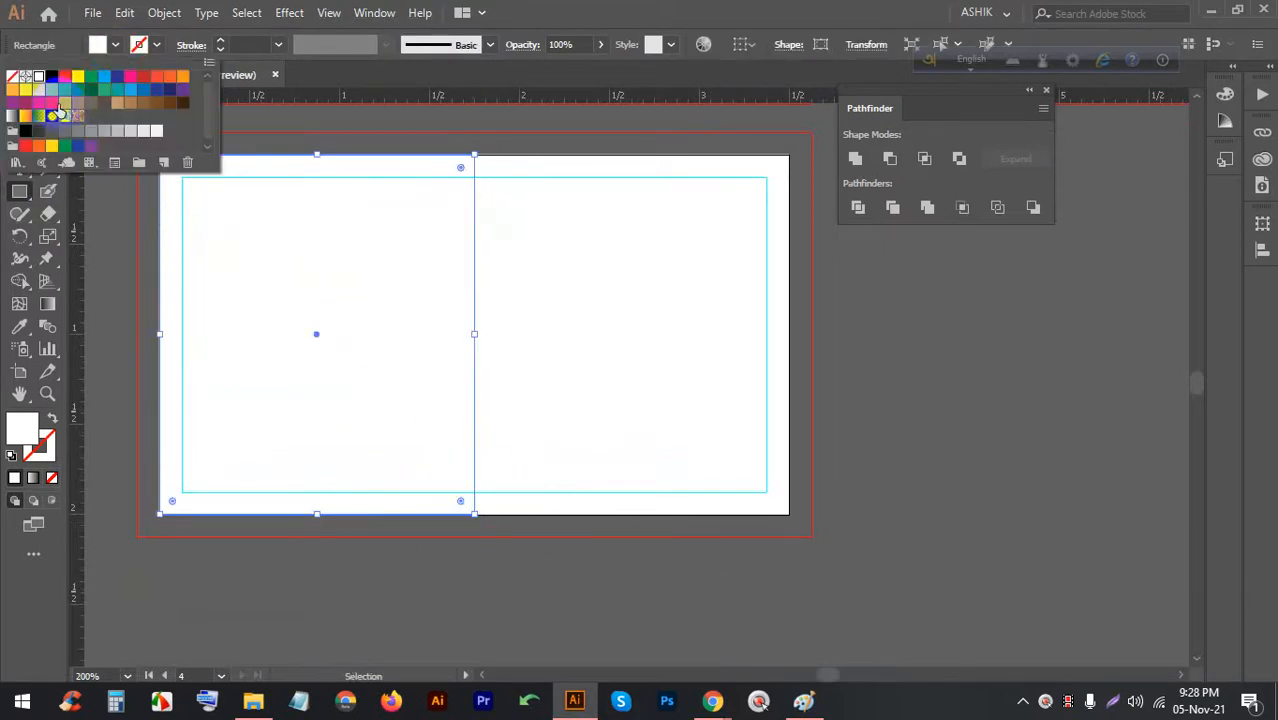
left_click(26, 133)
left_click(280, 64)
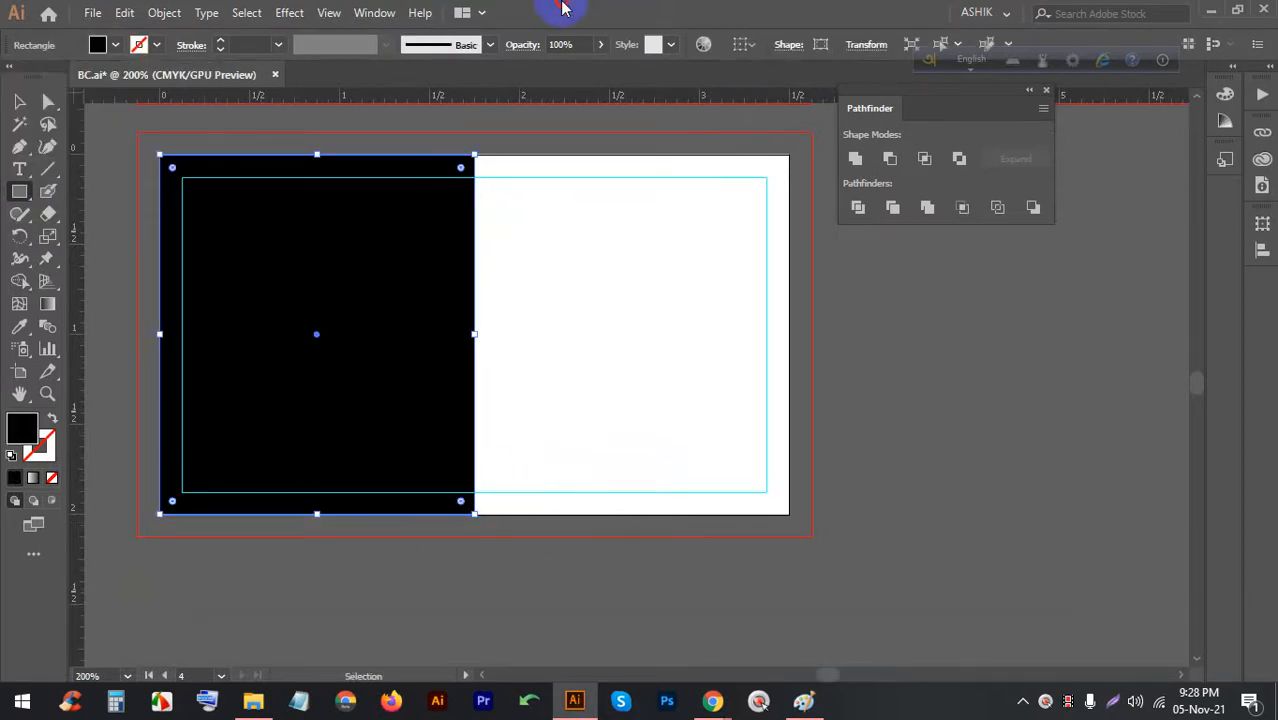
Change the left-half rectangle's fill to charcoal 212121 and lock it
left_click(184, 434)
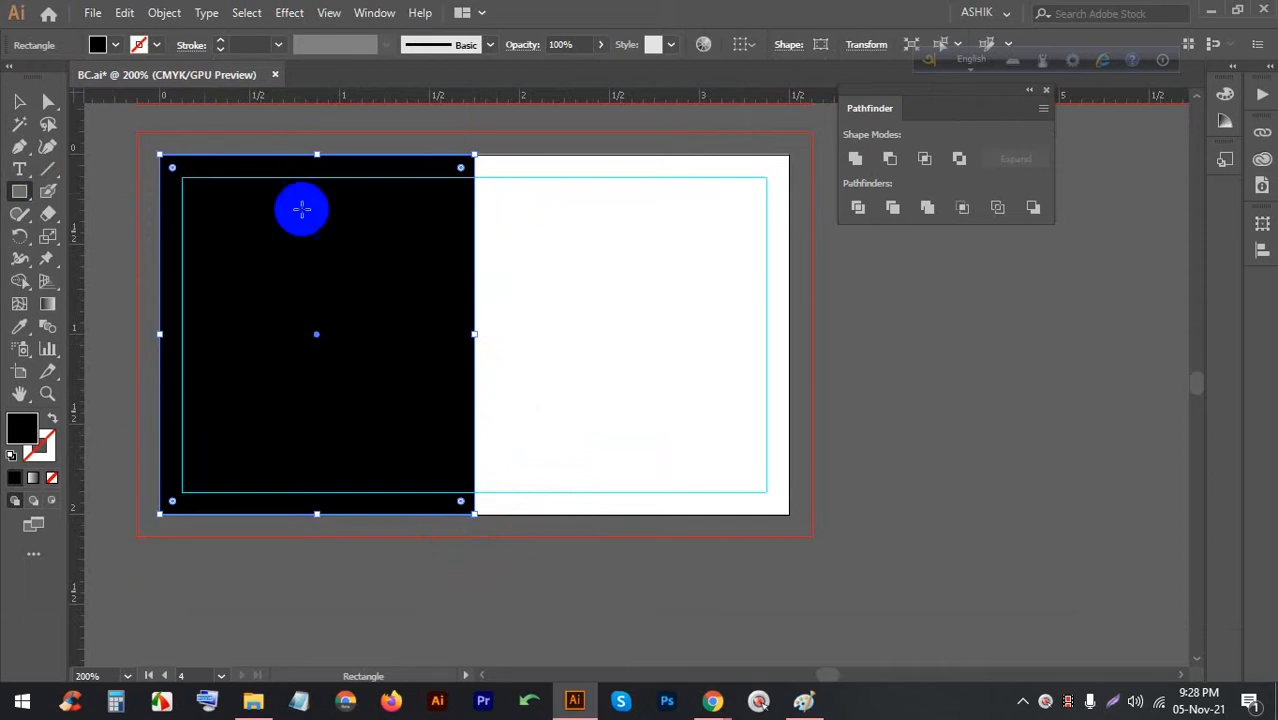
double_click(26, 428)
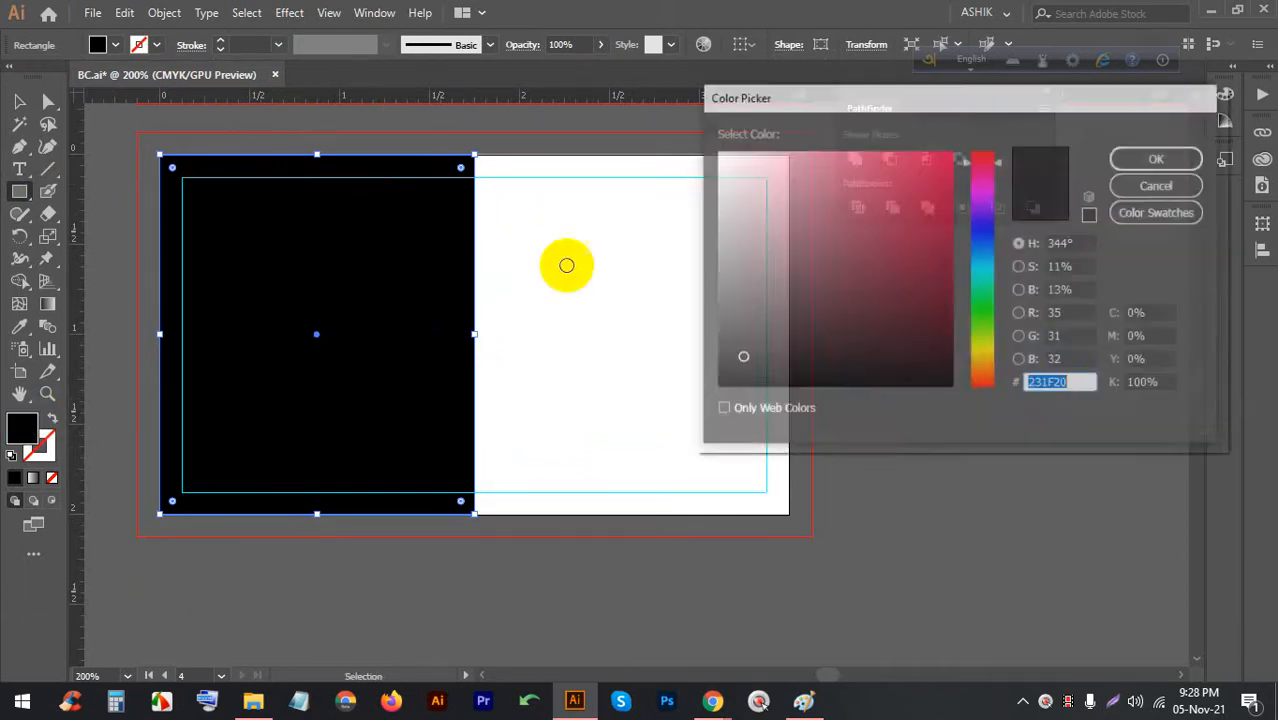
type("212121")
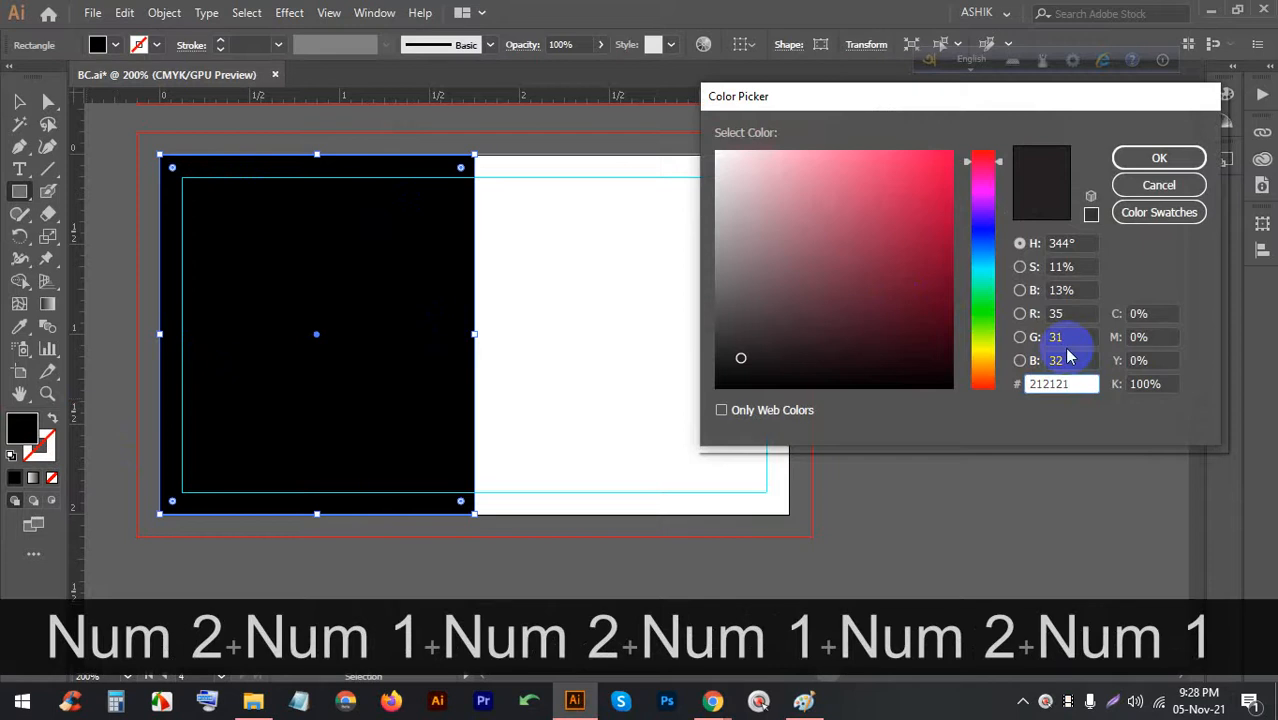
left_click(1138, 159)
left_click(19, 101)
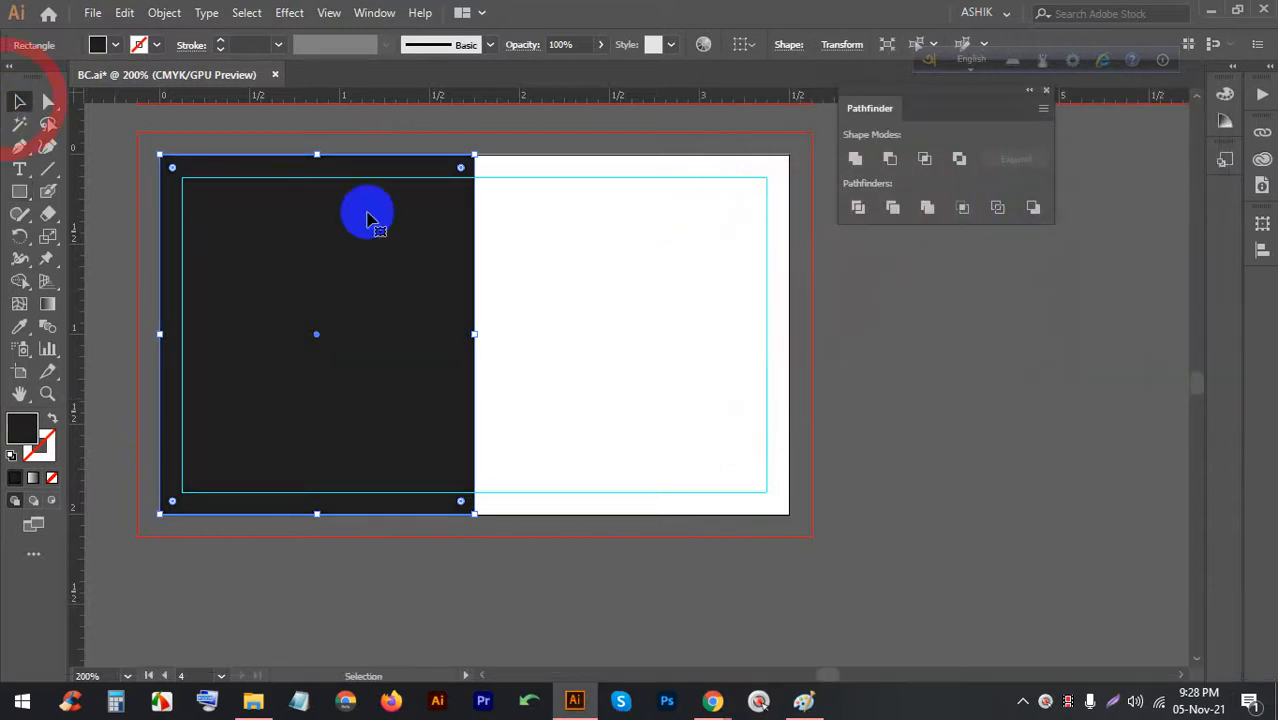
left_click(508, 240)
key("alt")
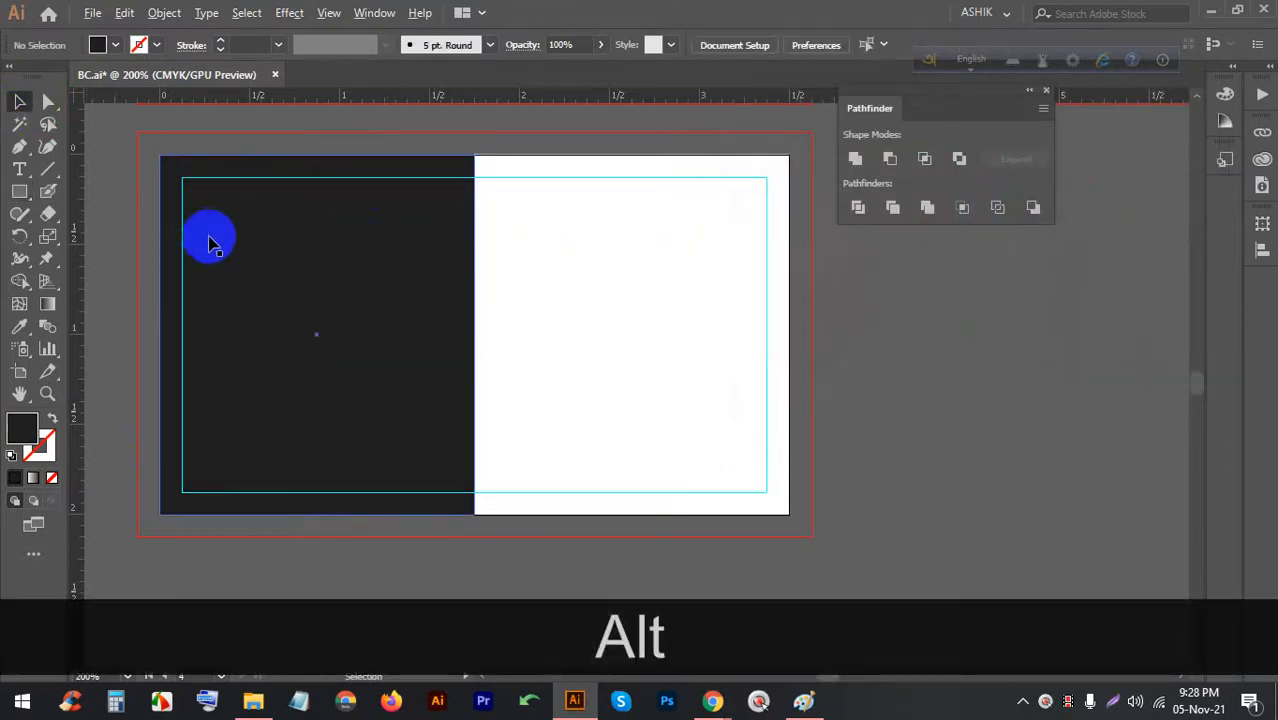
scroll(211, 238, "up", 1)
left_click(478, 241)
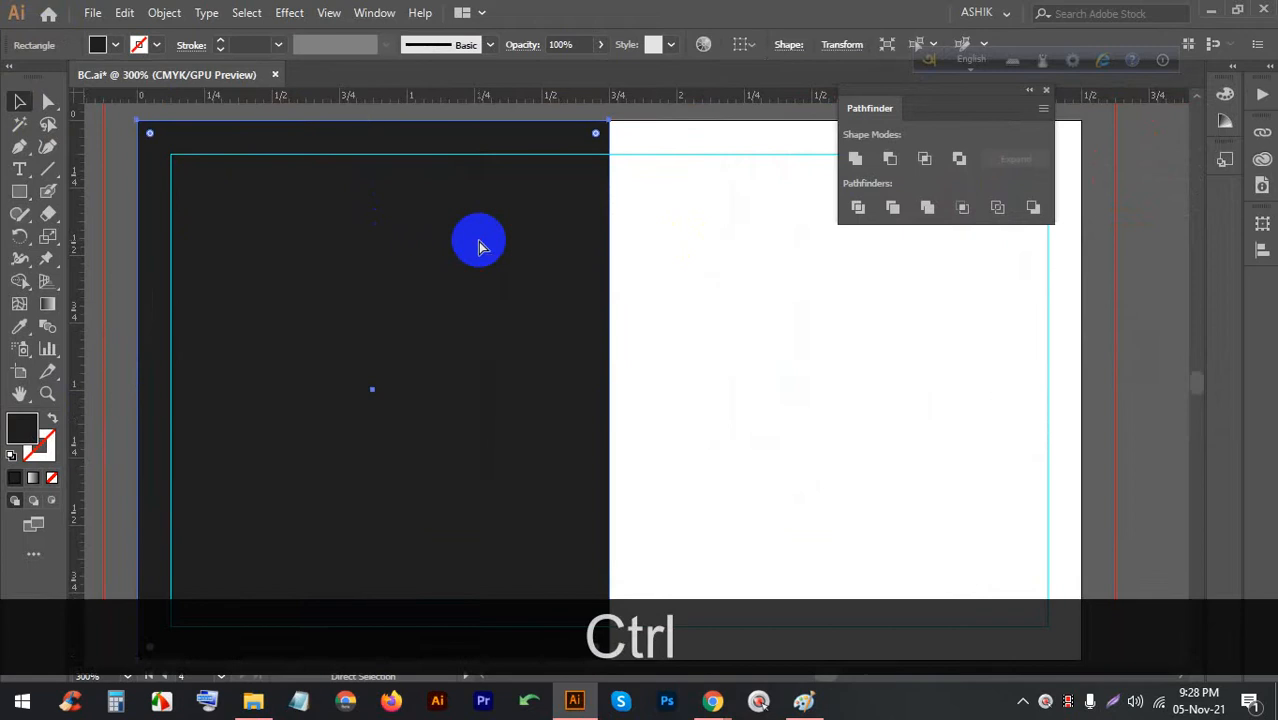
key("ctrl+2")
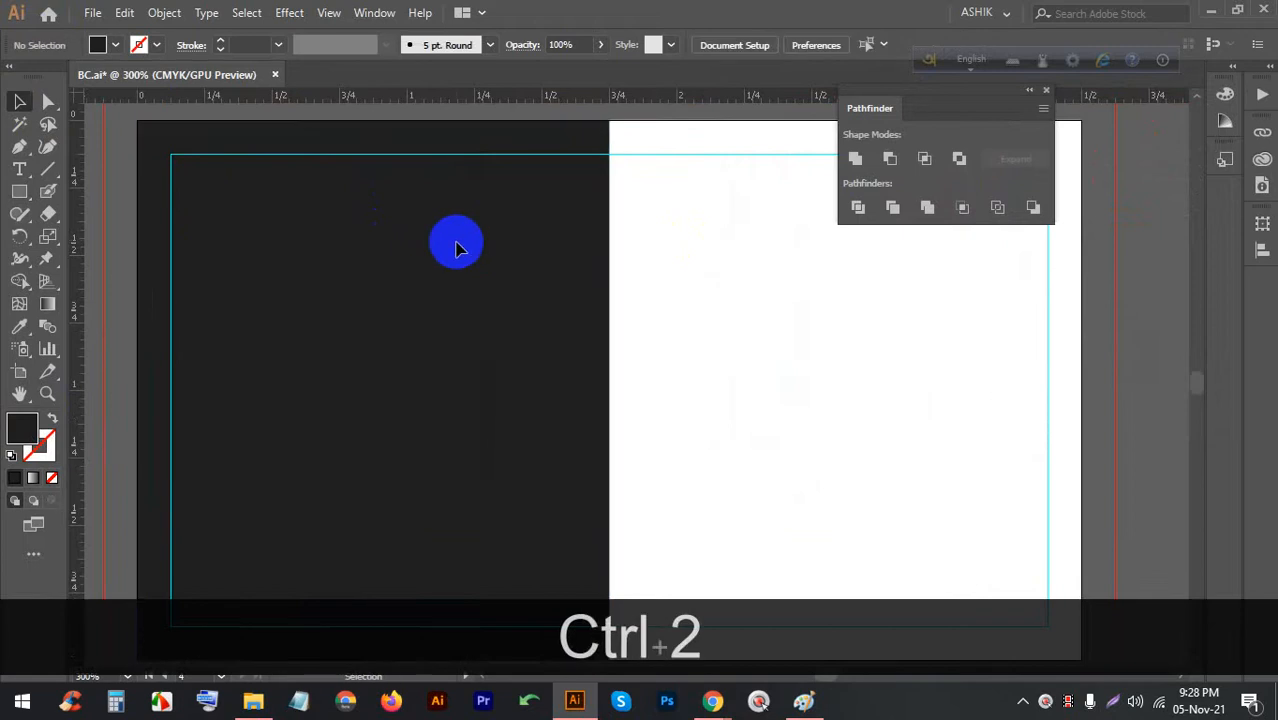
Place placeholder text on the dark half and enlarge it to 13.72 pt
left_click(19, 169)
left_click(255, 248)
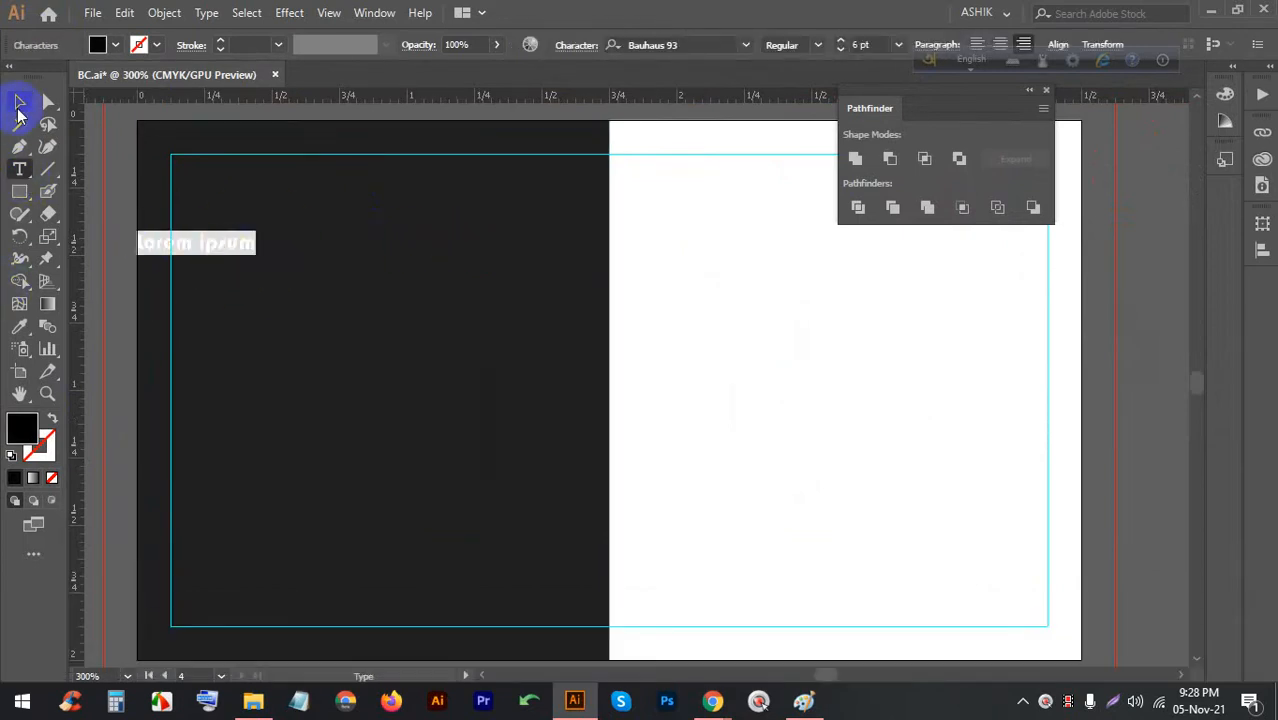
left_click(18, 104)
left_click_drag(206, 247, 307, 246)
left_click(97, 45)
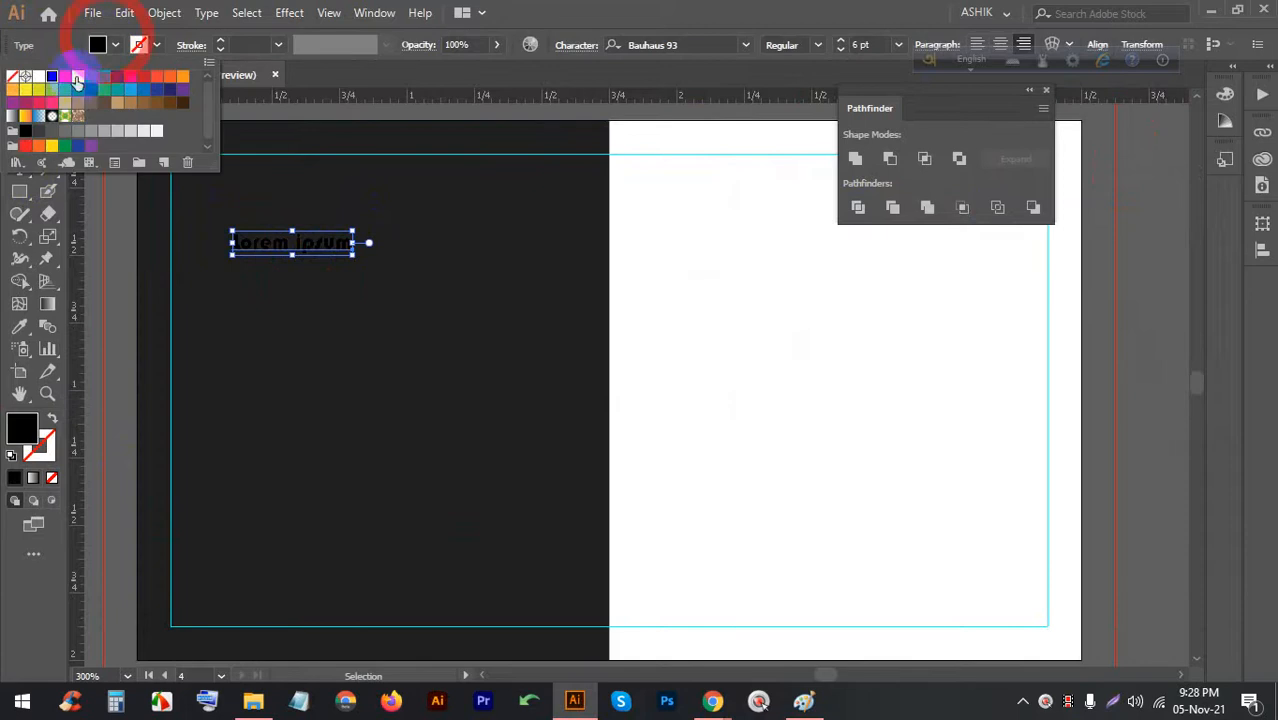
left_click(337, 277)
left_click(338, 248, "shift")
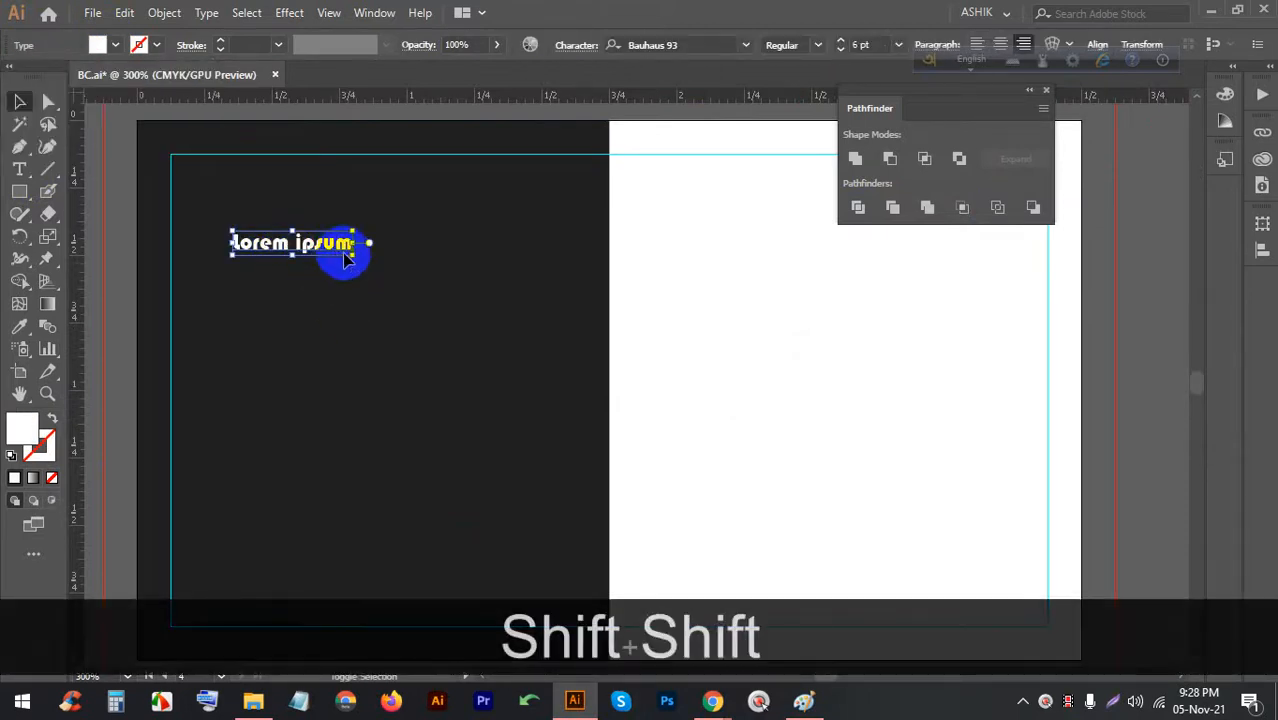
left_click_drag(344, 258, 503, 288)
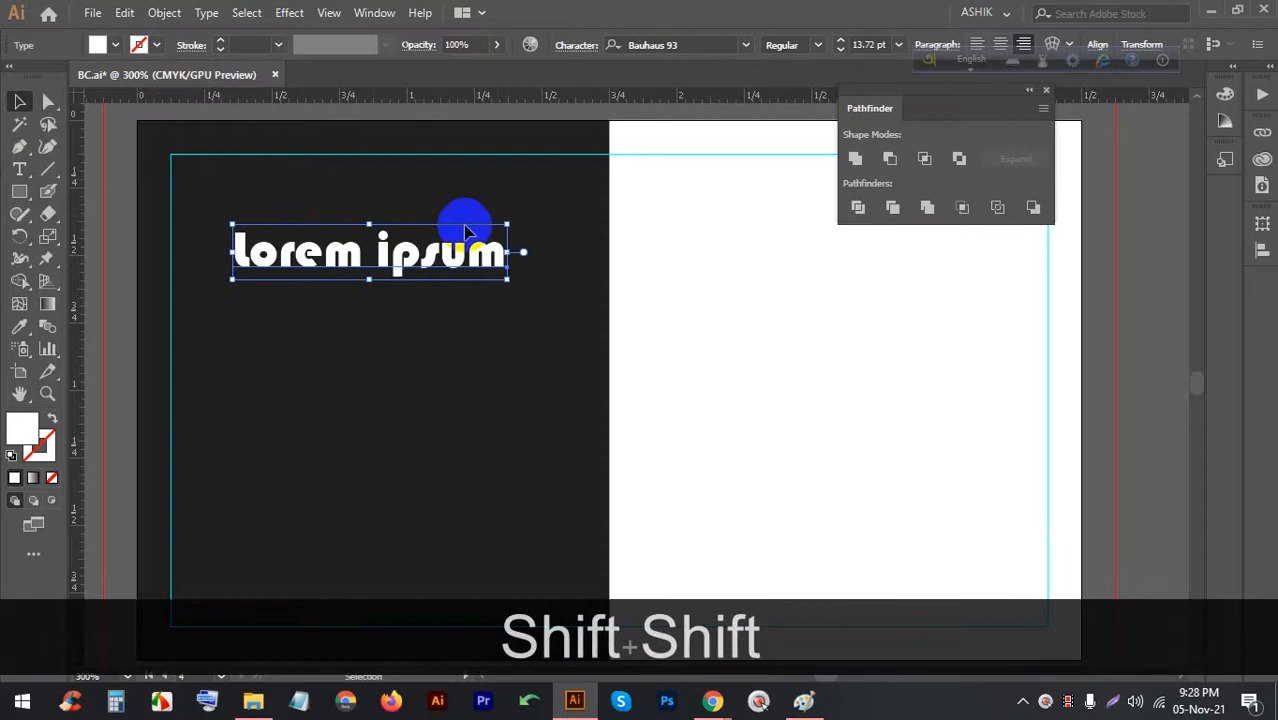
Set the text's font to Roboto Regular
left_click(747, 45)
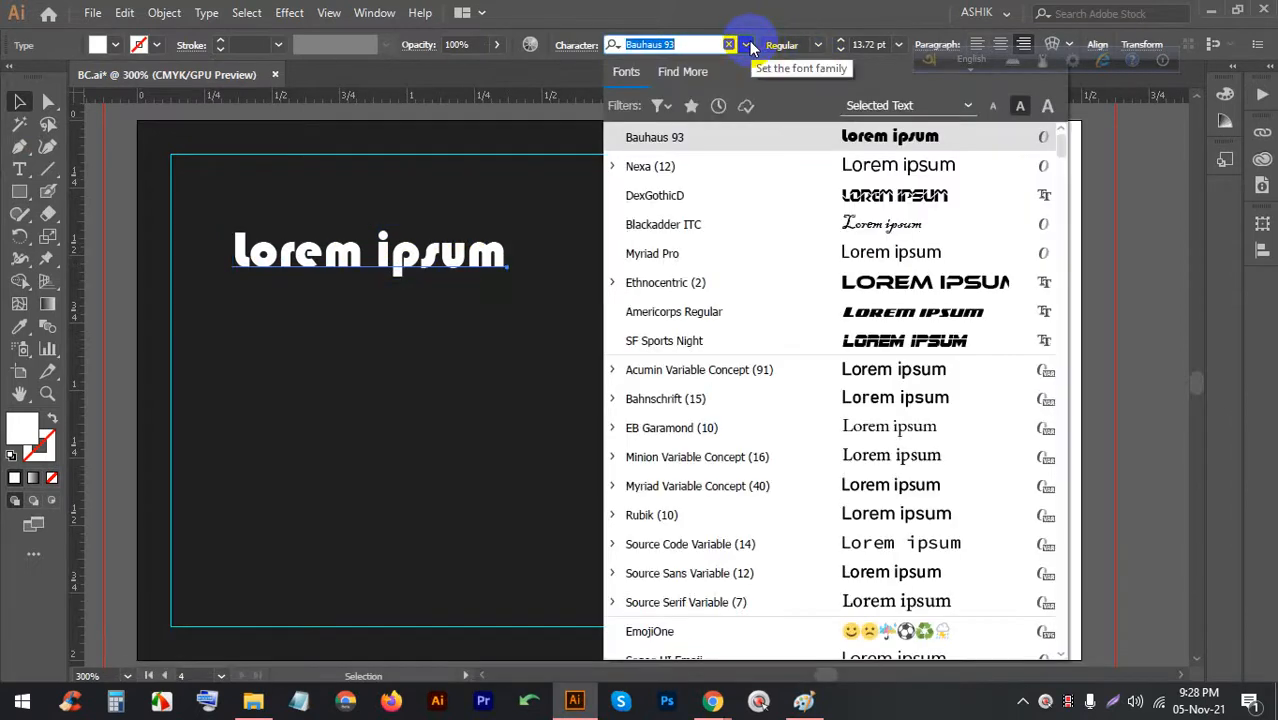
left_click(680, 45)
type("roboto")
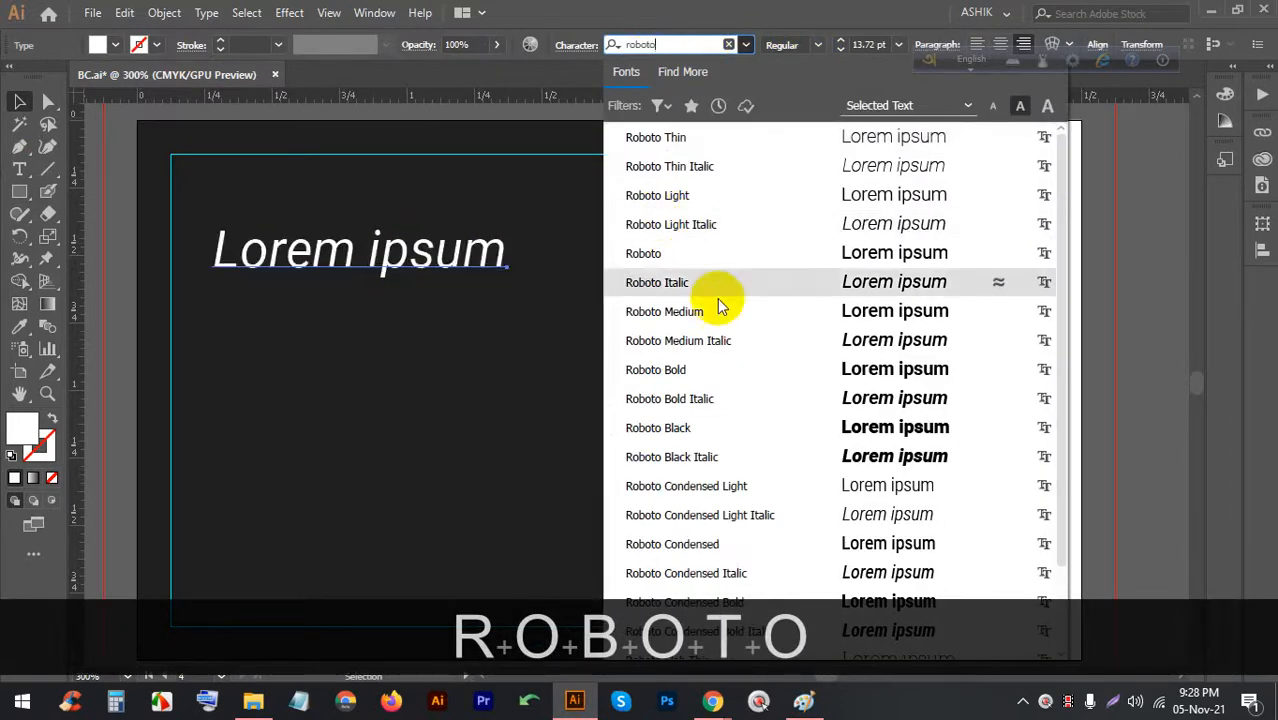
left_click(713, 369)
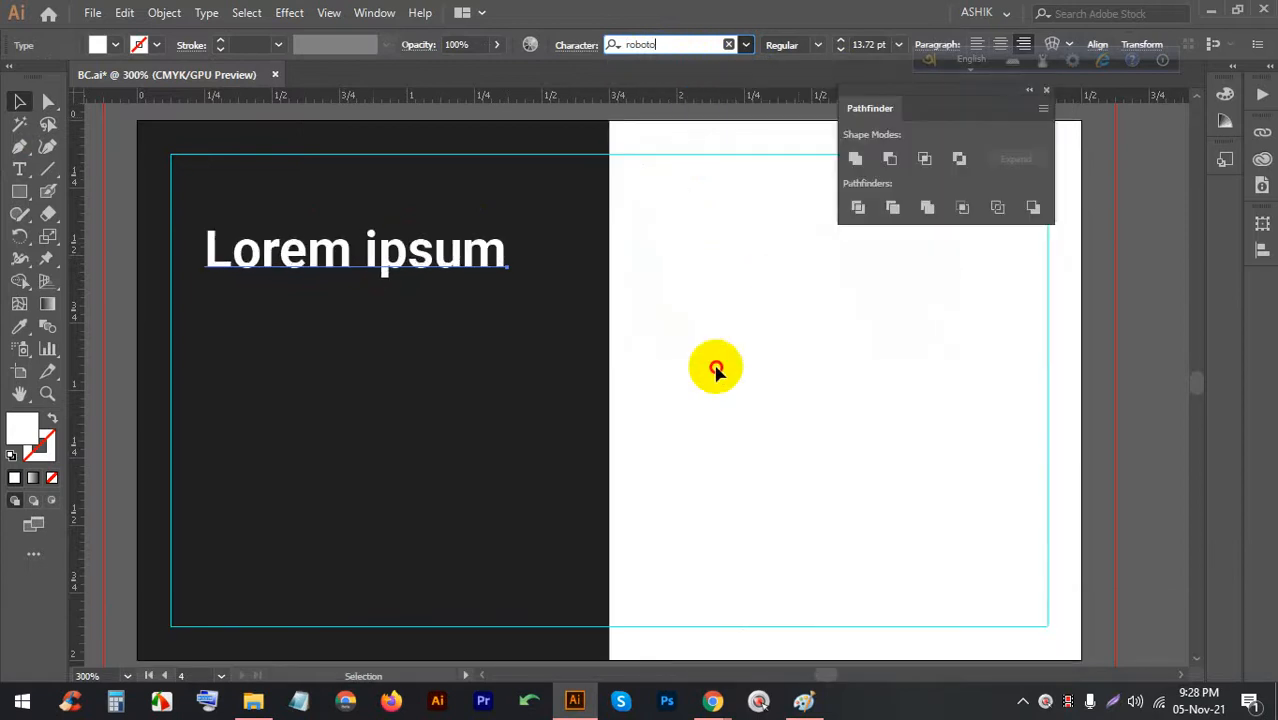
left_click(813, 42)
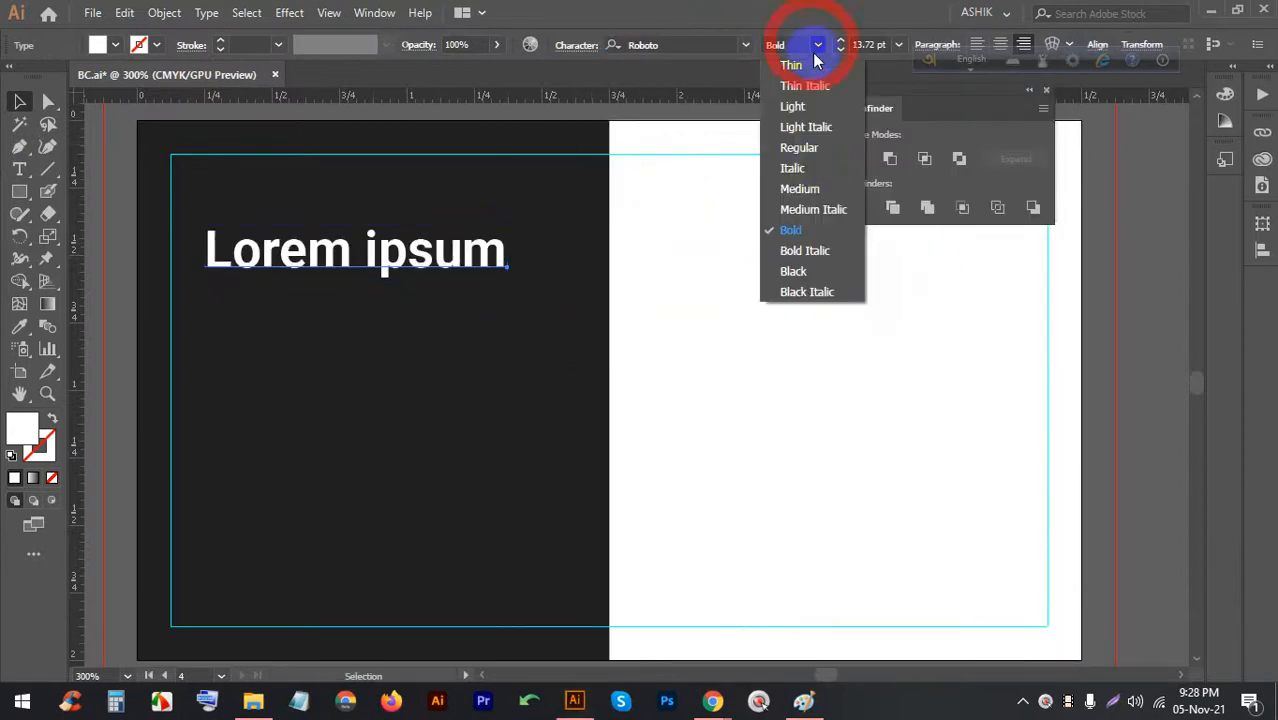
left_click(820, 152)
Replace the placeholder with the holder's name at 10 pt and move it top-left
double_click(437, 252)
triple_click(437, 250)
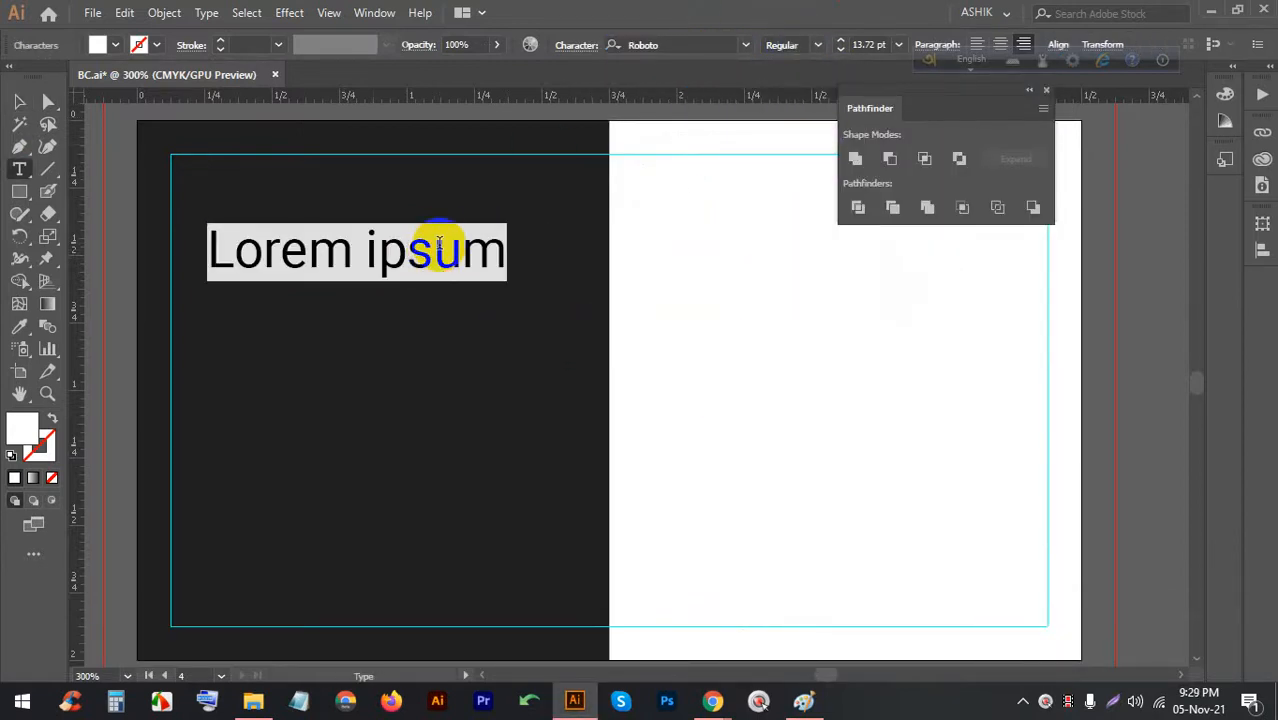
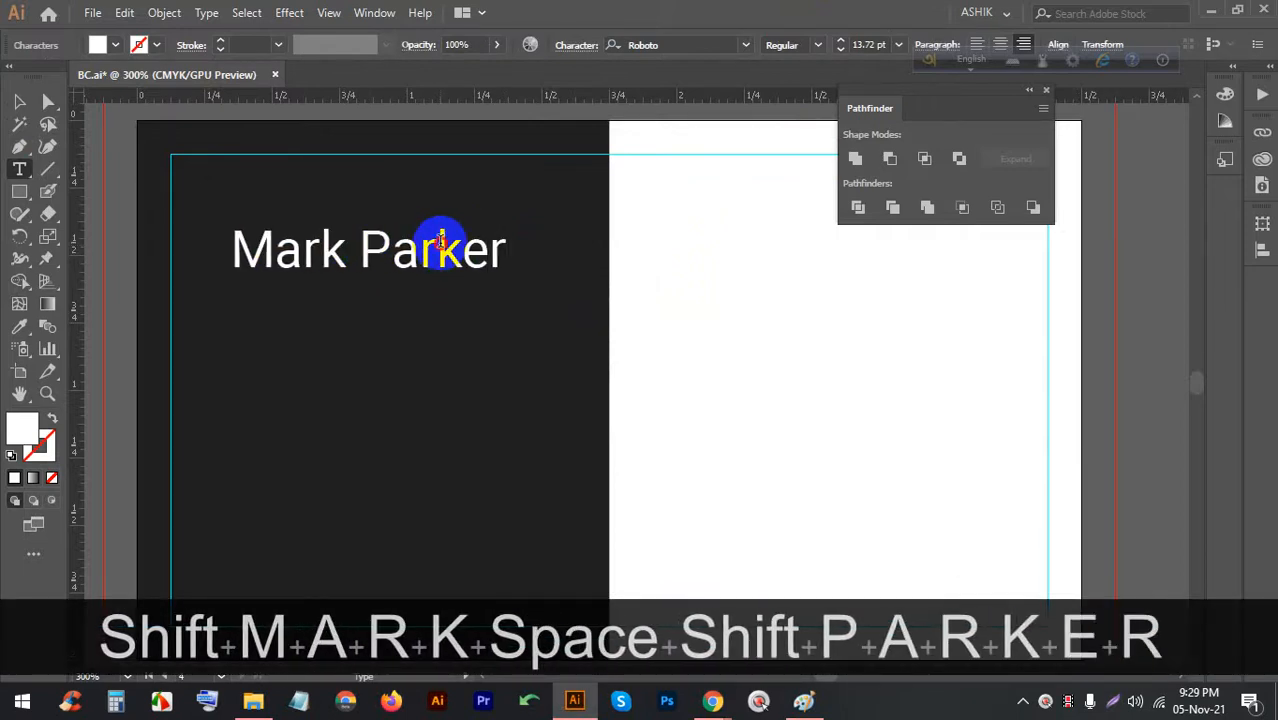
triple_click(440, 240)
left_click(898, 44)
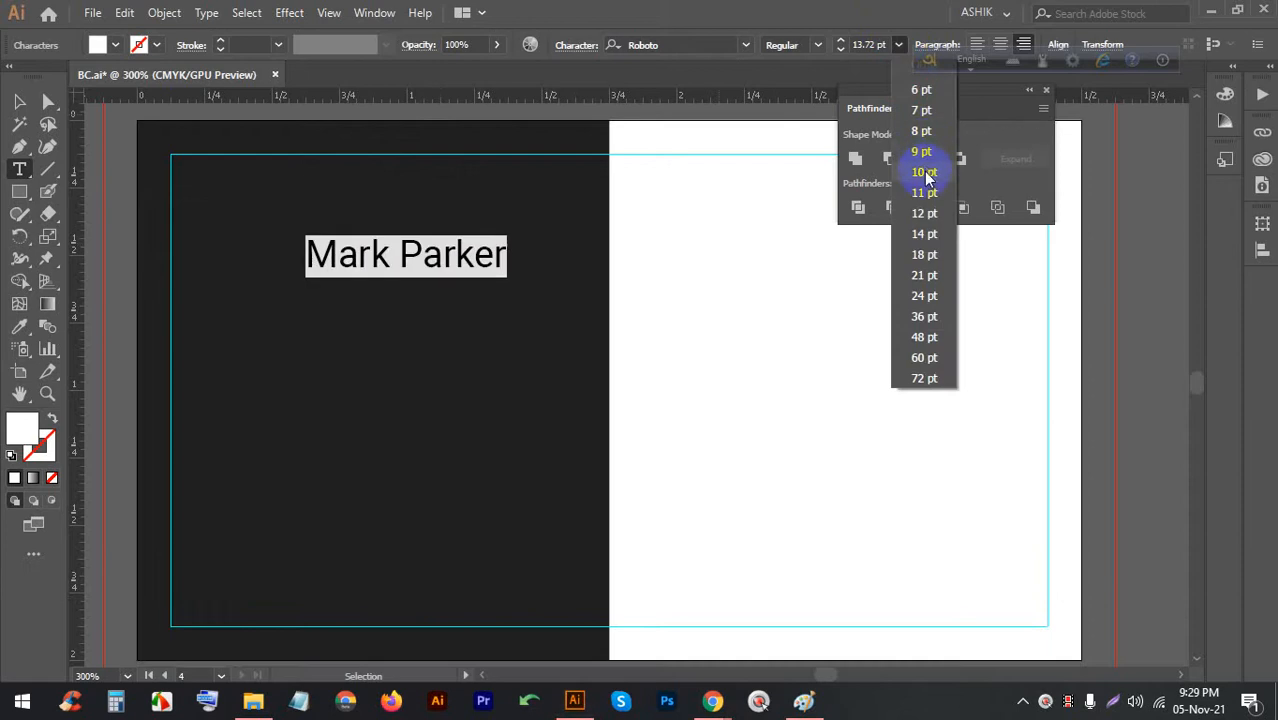
left_click(924, 172)
left_click(22, 104)
left_click_drag(325, 234, 280, 234)
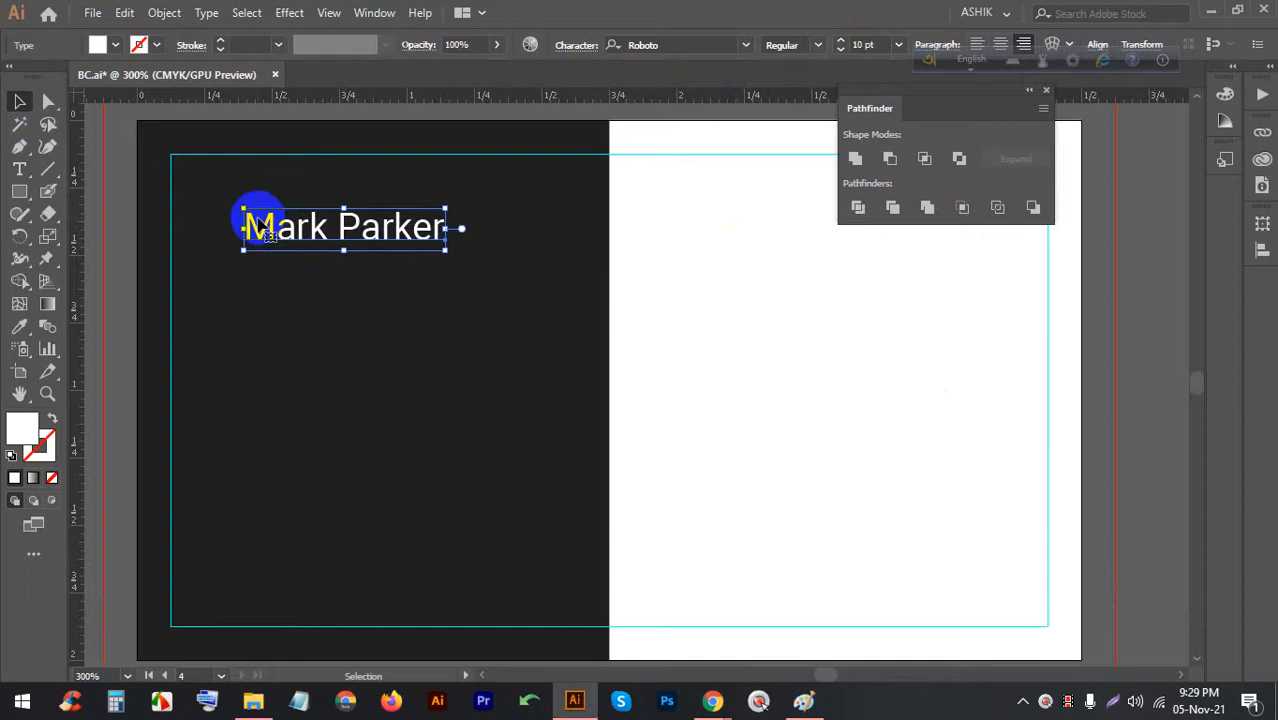
scroll(240, 226, "up", 1)
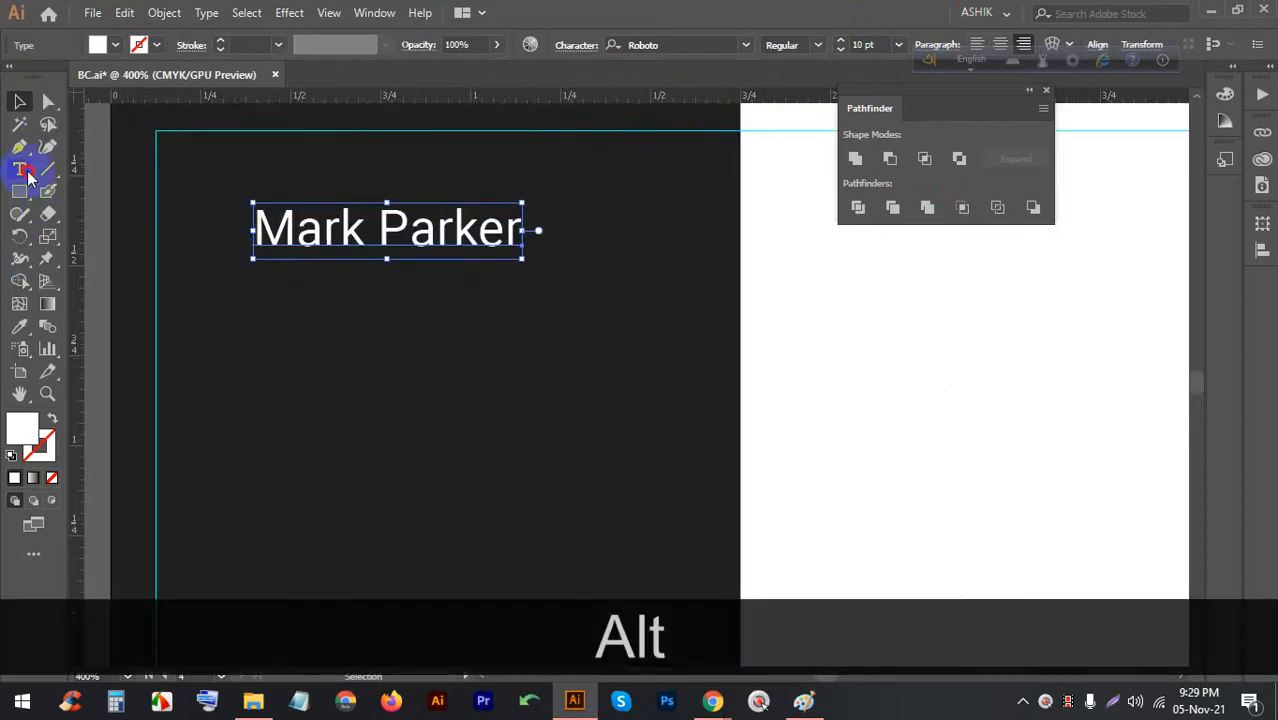
Add a new white text line under the name reading 'Creative Director'
left_click(272, 290)
left_click(19, 101)
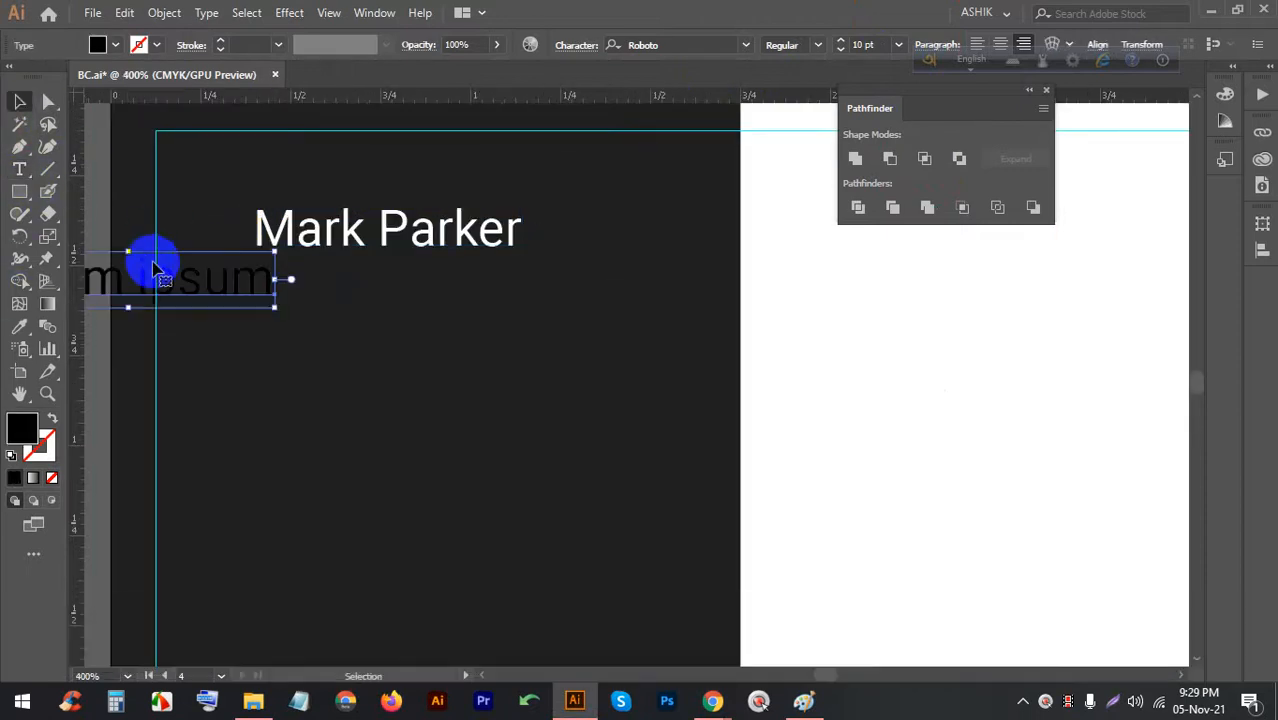
left_click_drag(155, 268, 402, 270)
left_click(117, 46)
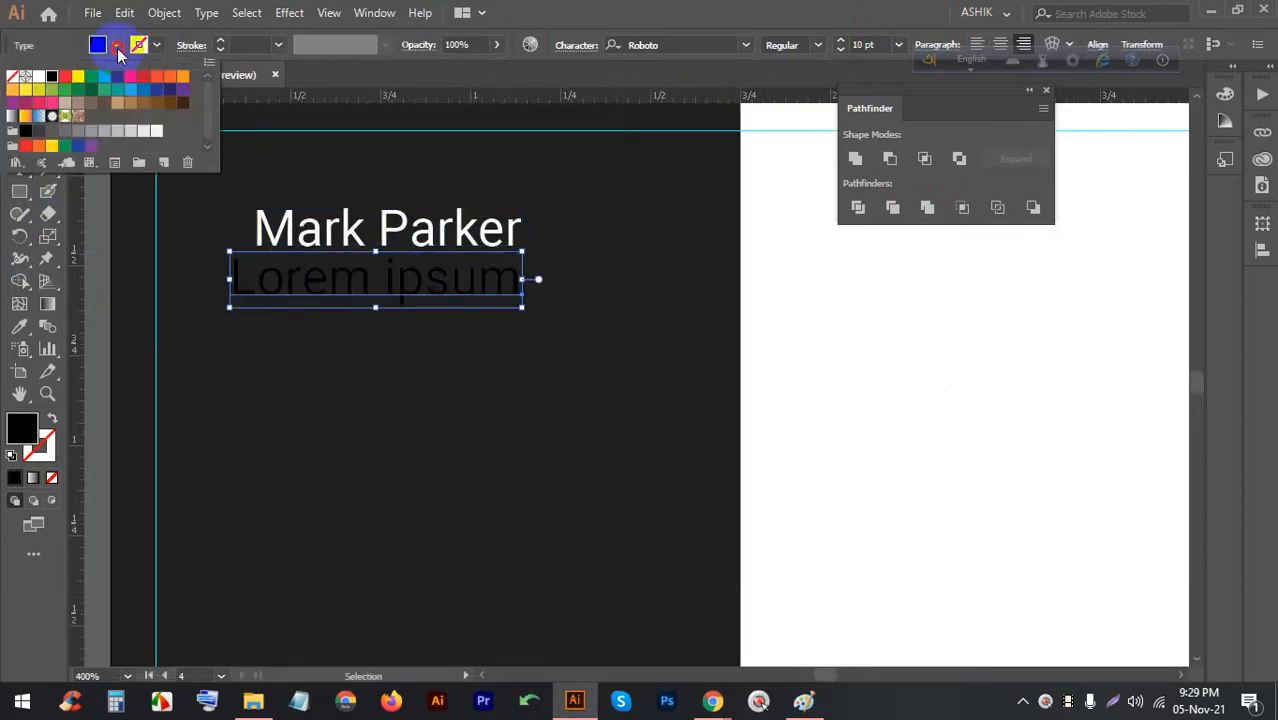
left_click(39, 77)
left_click(312, 282)
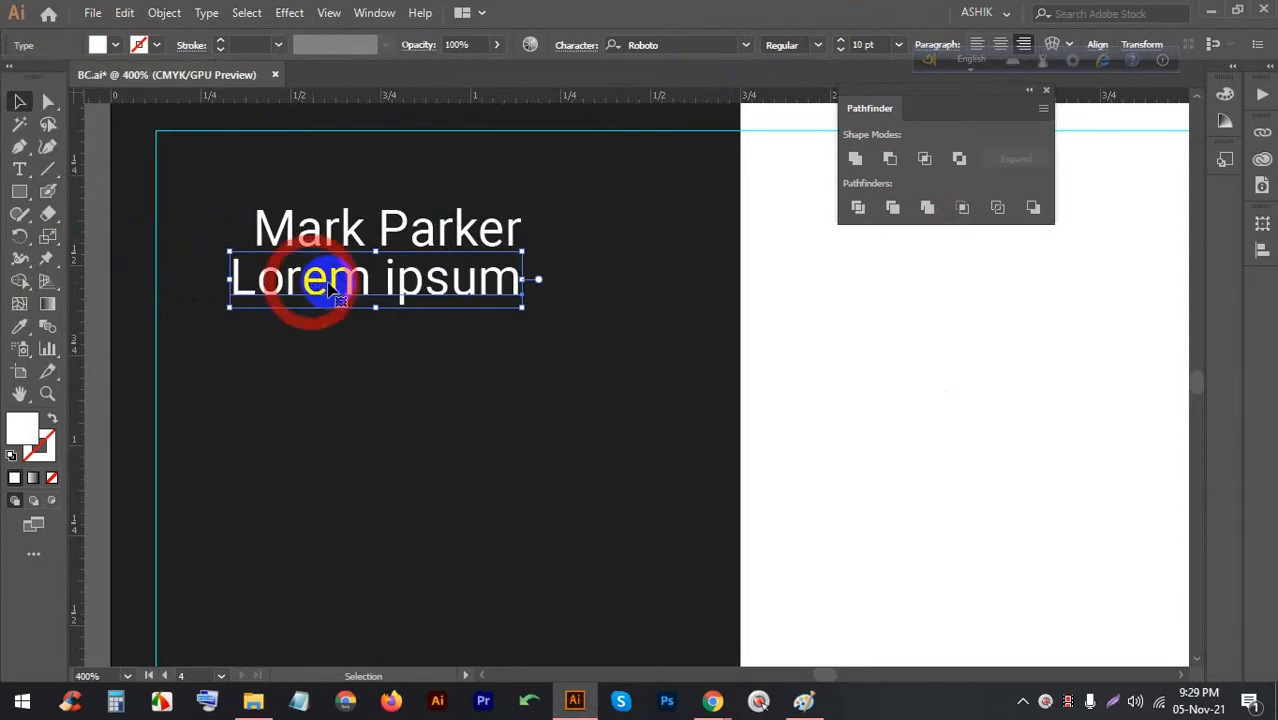
double_click(312, 283)
triple_click(320, 280)
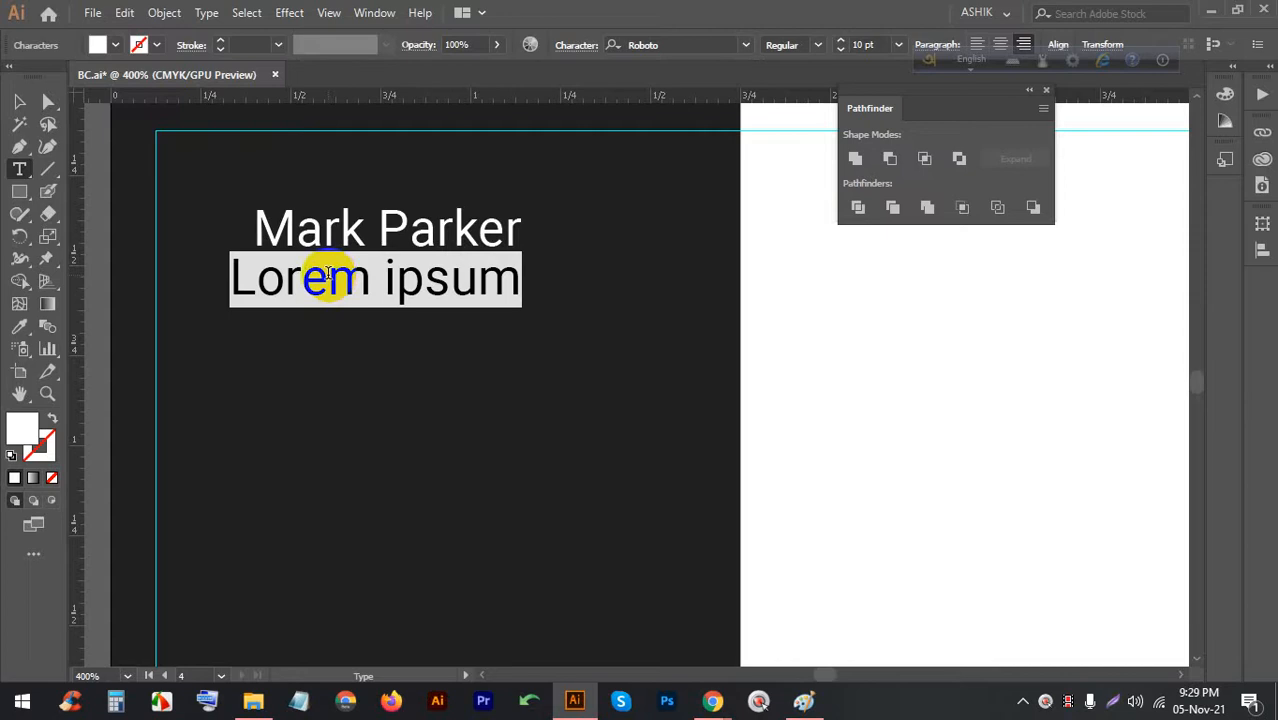
key("shift")
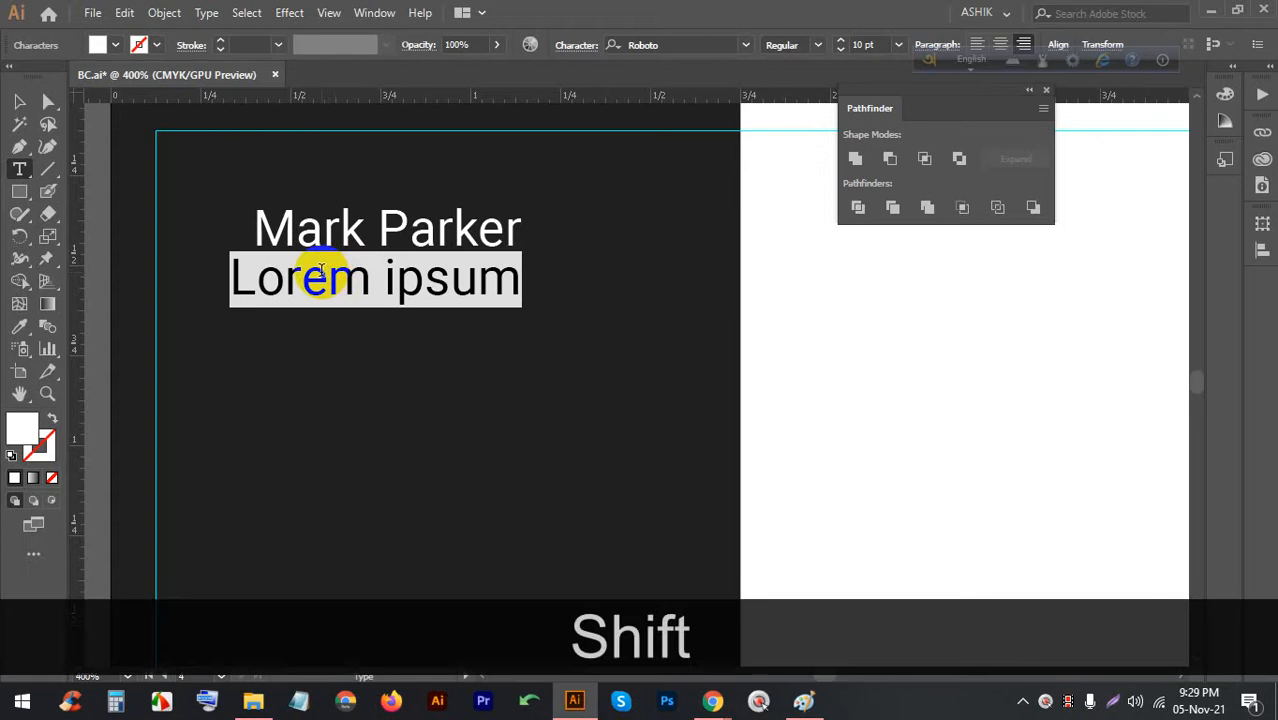
type("Cr")
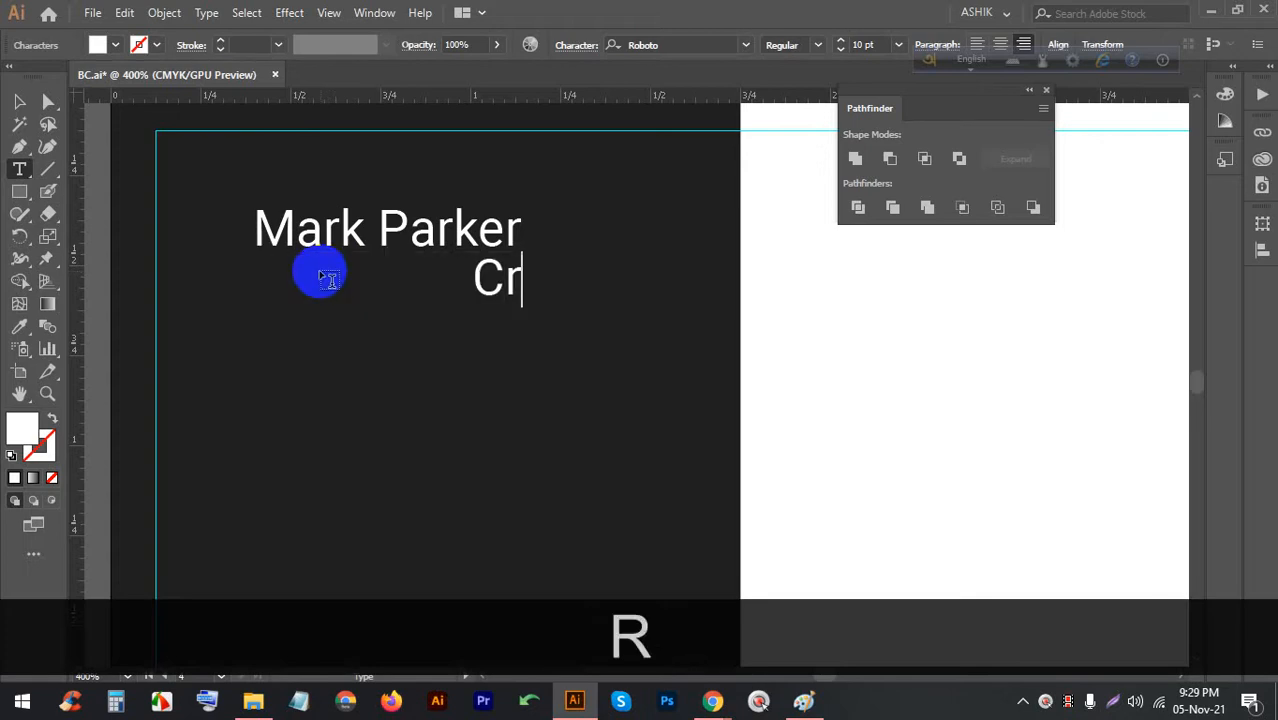
type("eative")
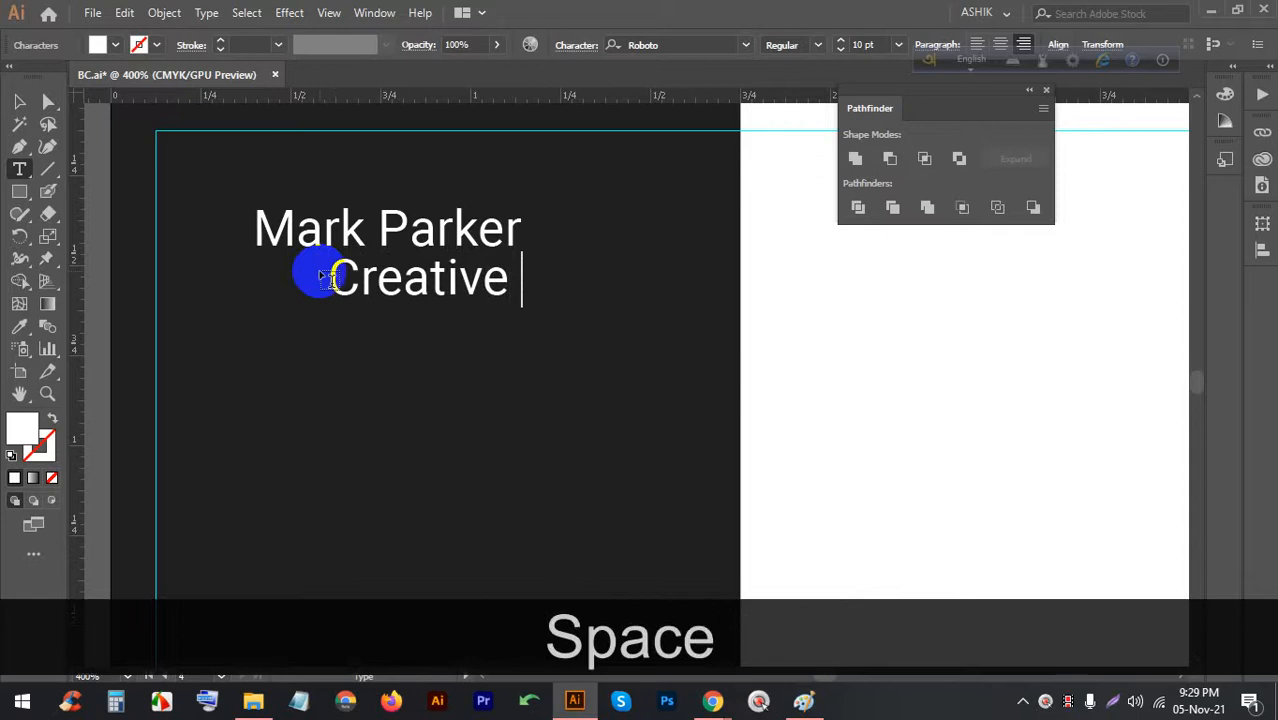
key("shift")
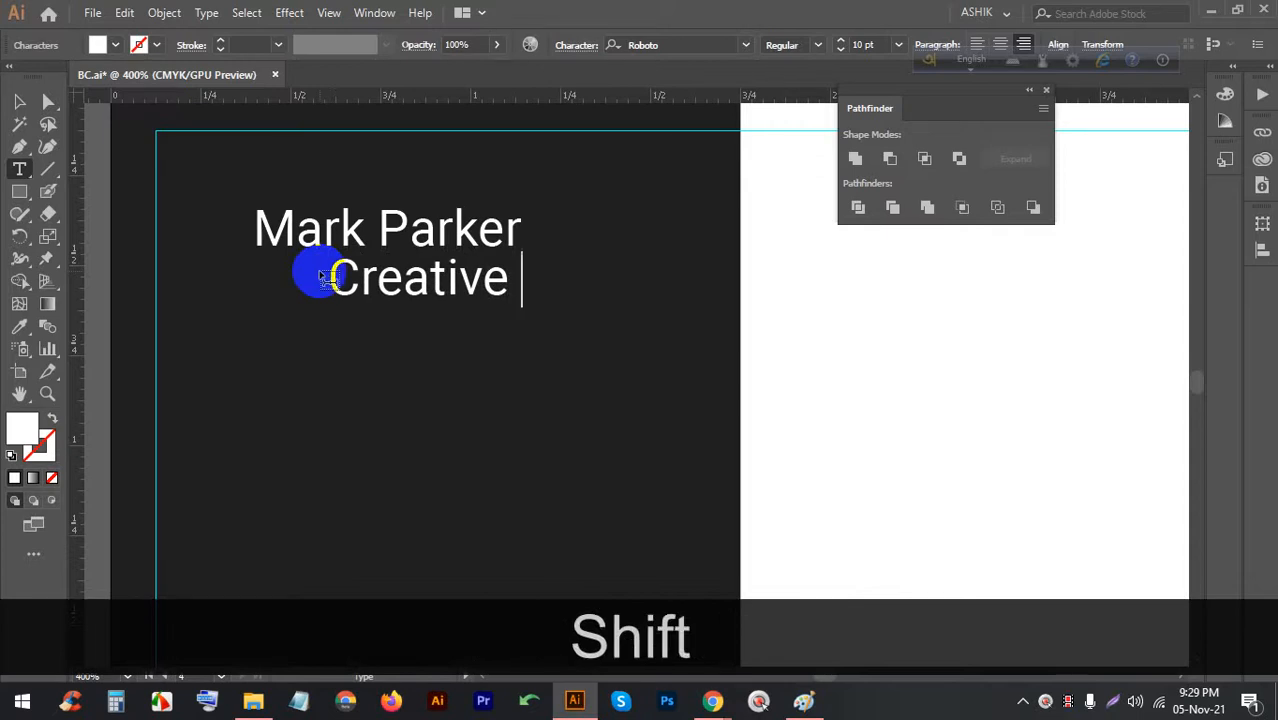
type("D")
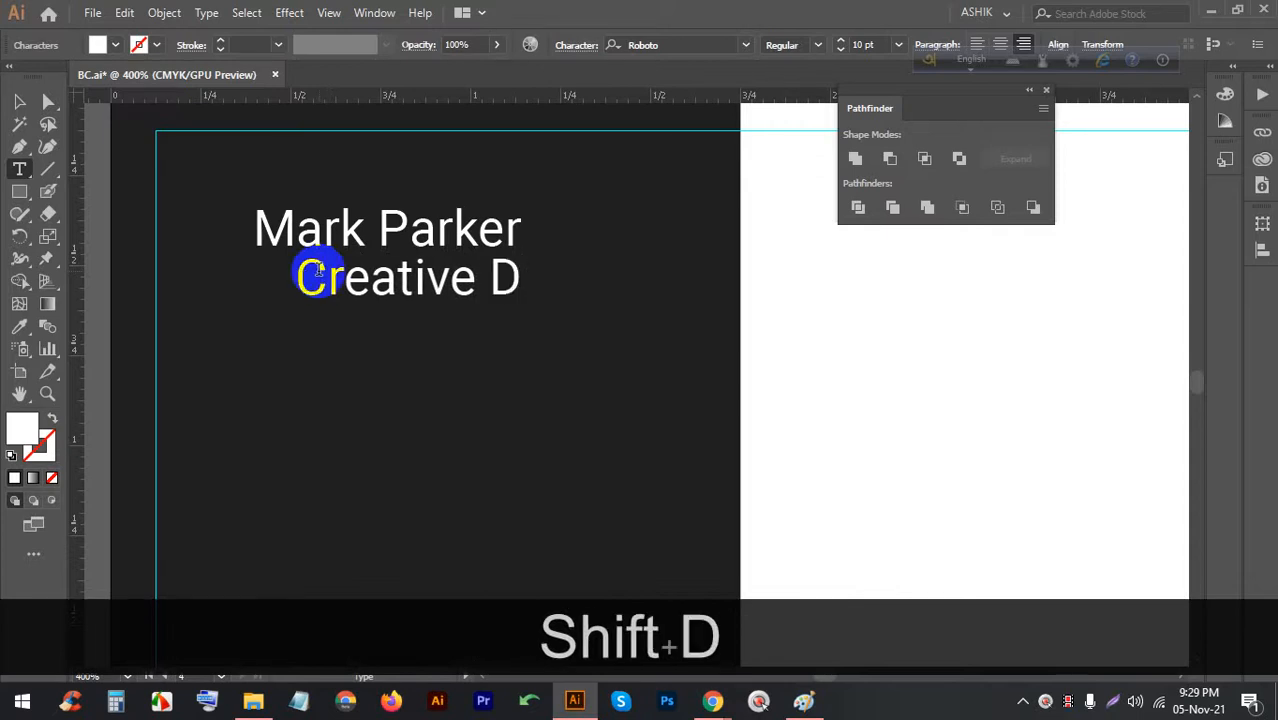
type("irect")
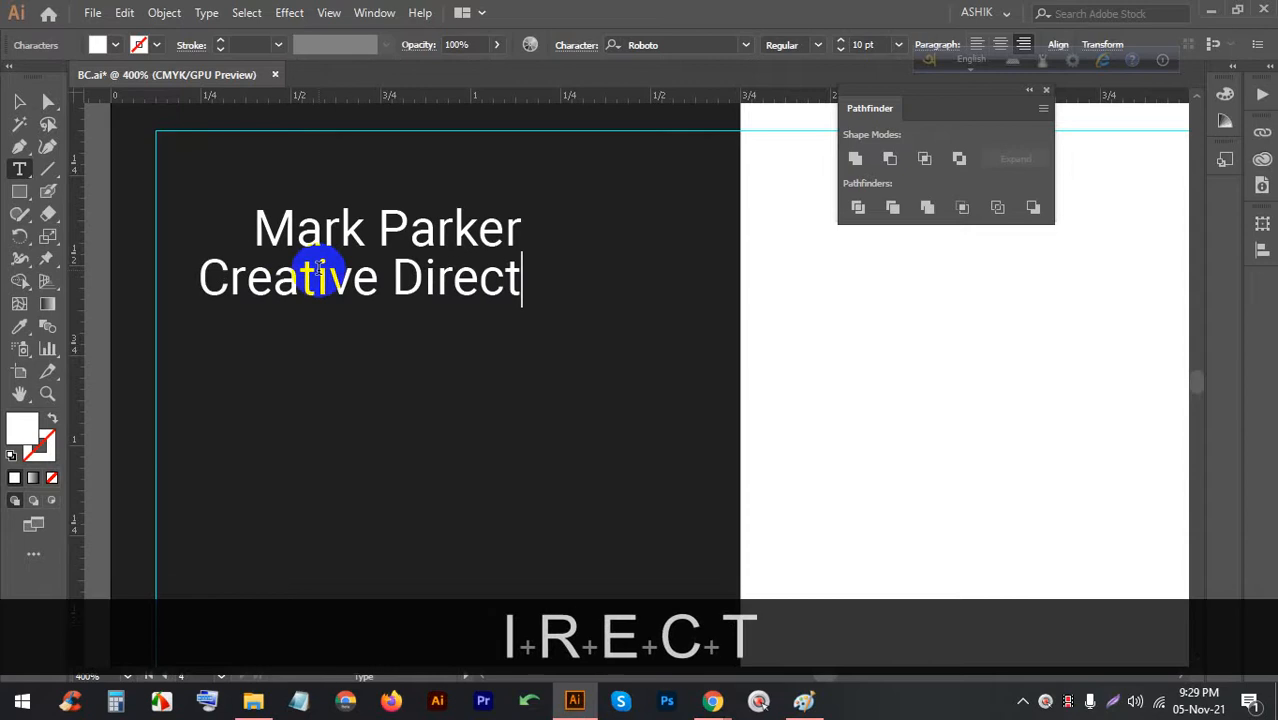
type("or")
Shrink the title to 6 pt and move it up under the name
triple_click(444, 291)
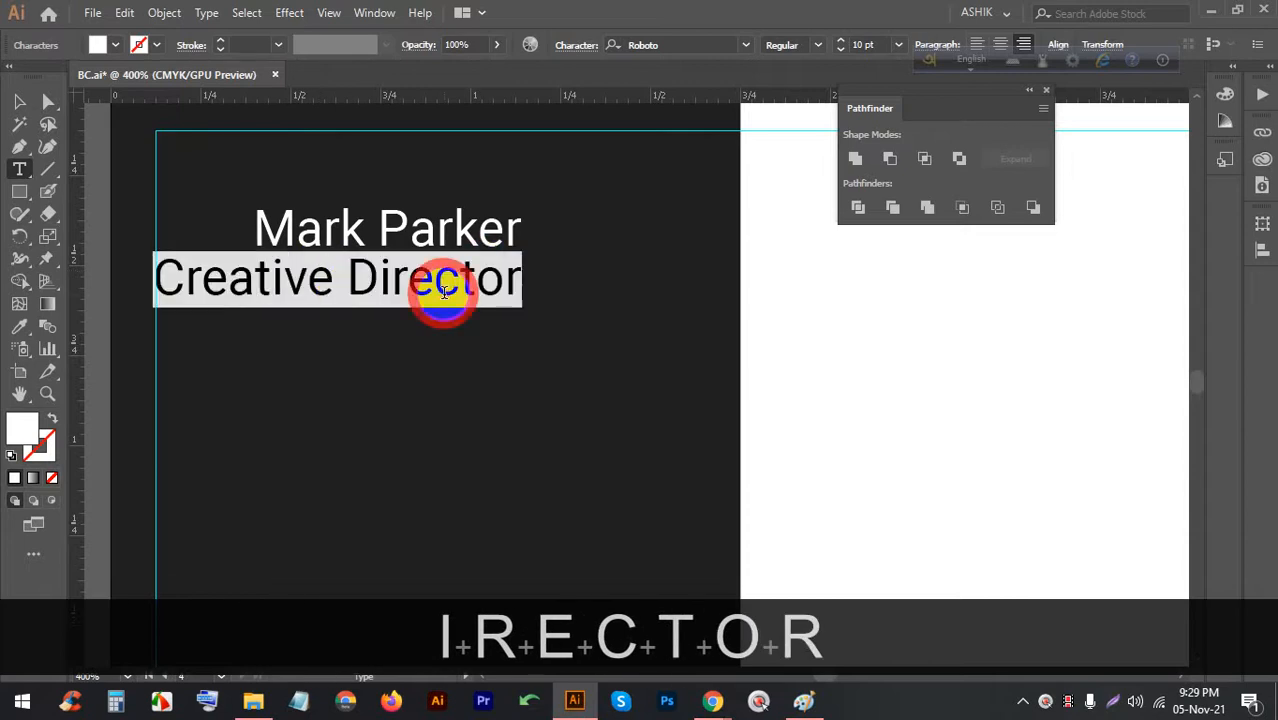
left_click(898, 47)
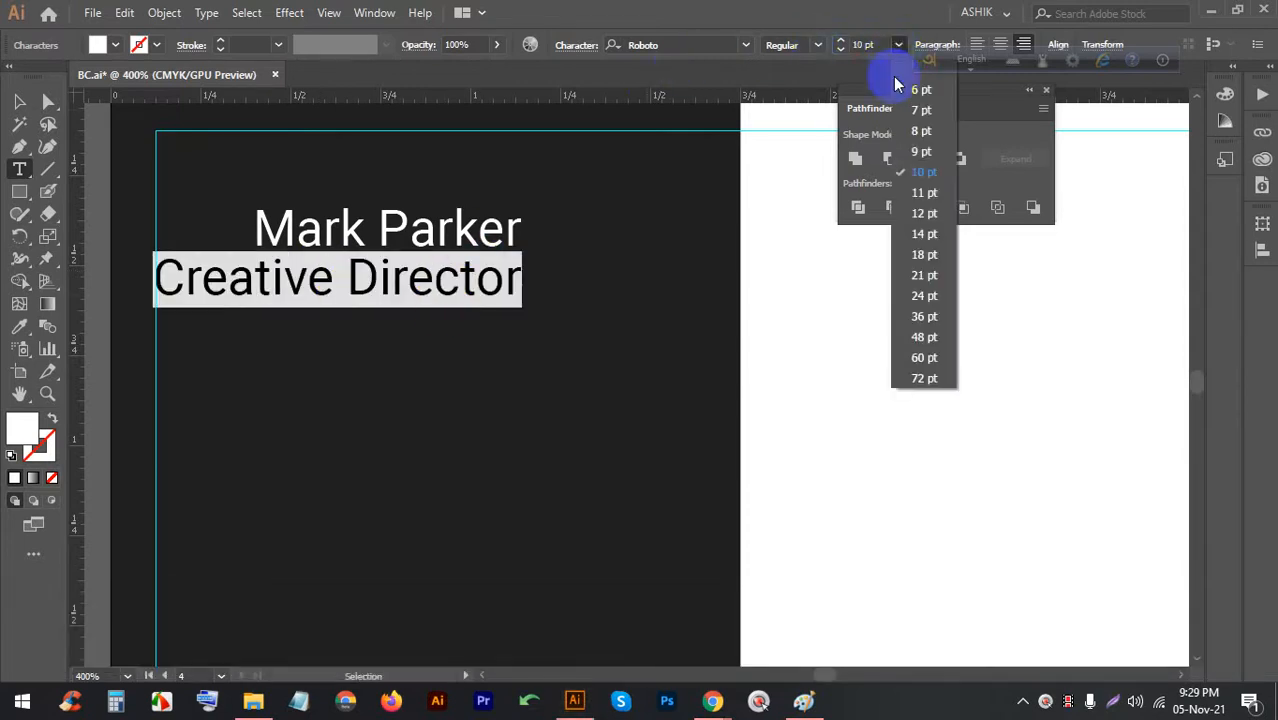
left_click(905, 105)
left_click(898, 45)
left_click(906, 90)
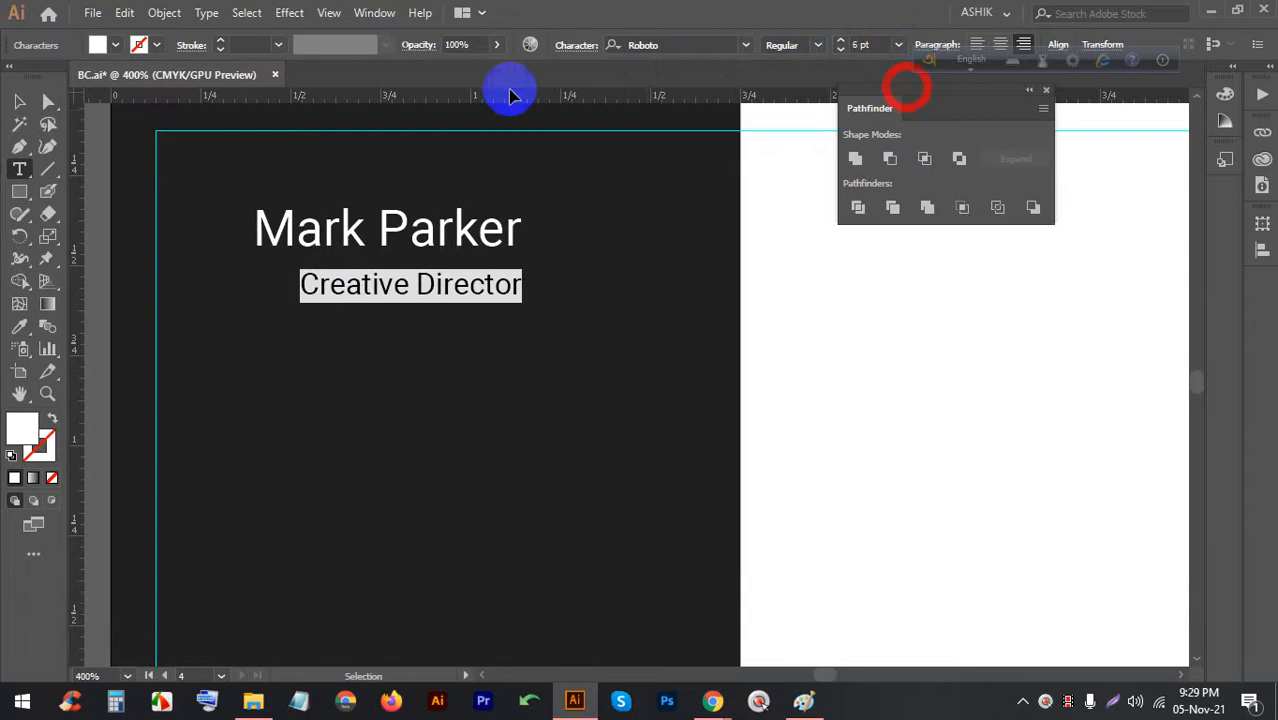
left_click(22, 101)
left_click_drag(336, 293, 291, 281)
Left-align the title with the name and nudge it slightly closer
left_click_drag(337, 325, 292, 198)
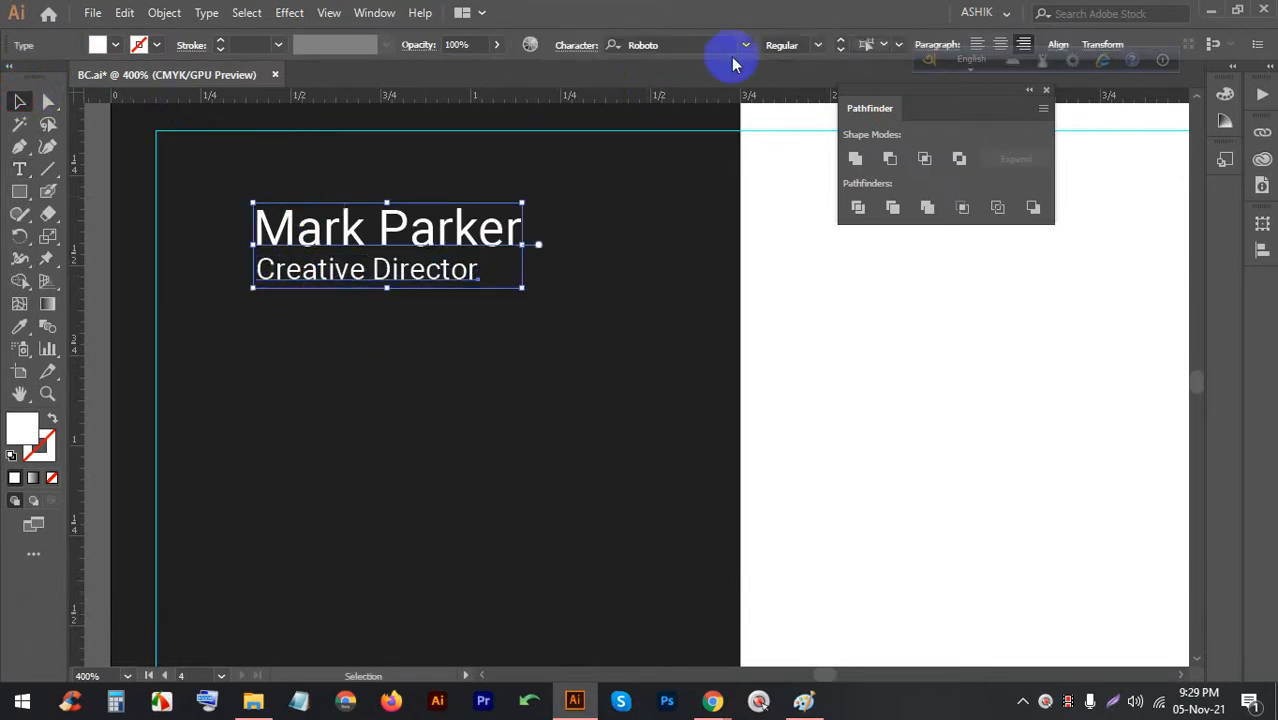
left_click(1063, 46)
left_click(864, 97)
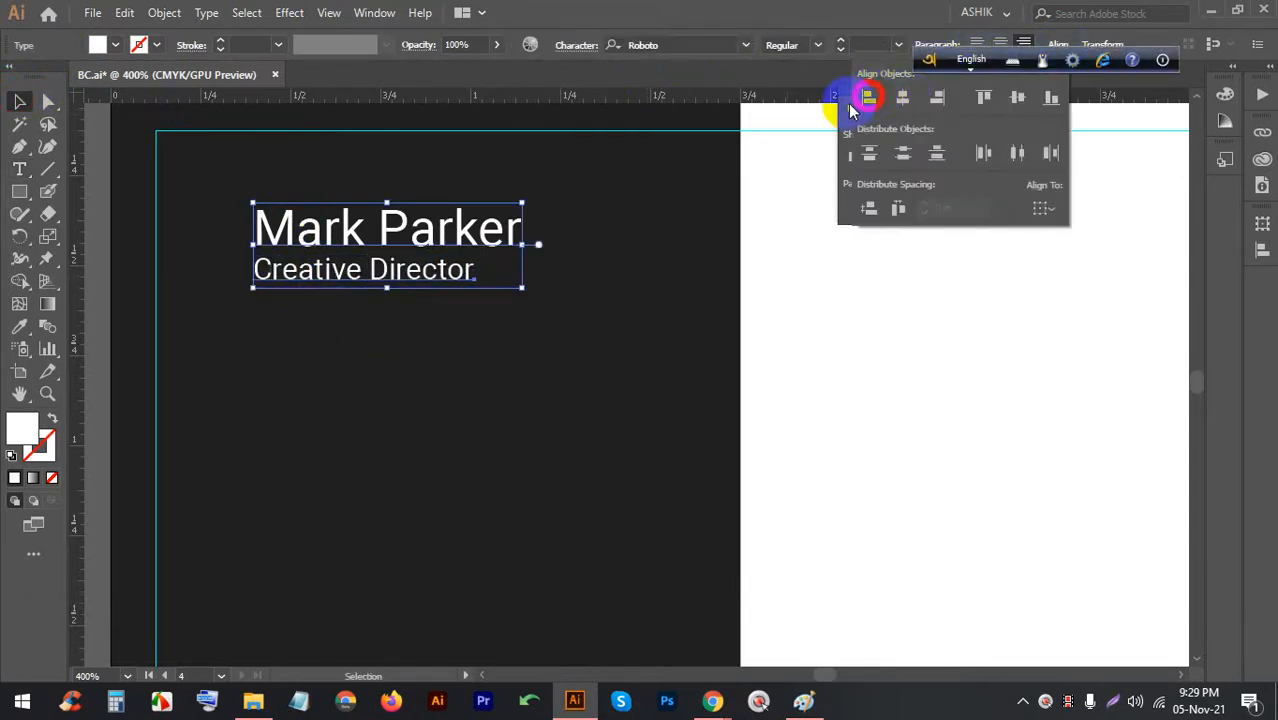
left_click(528, 331)
left_click(385, 268)
key("Up")
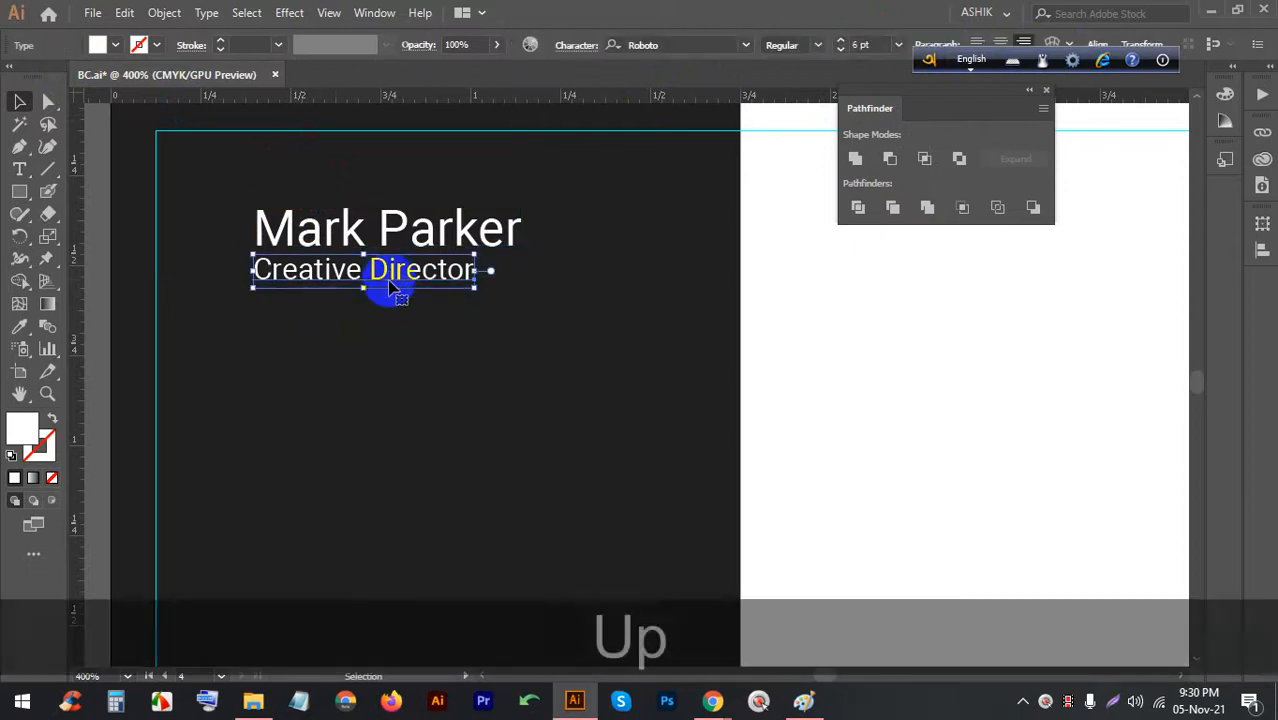
left_click(365, 331)
Draw a hexagon left of the name, resize it, and rotate it to stand on a point
scroll(352, 295, "up", 1)
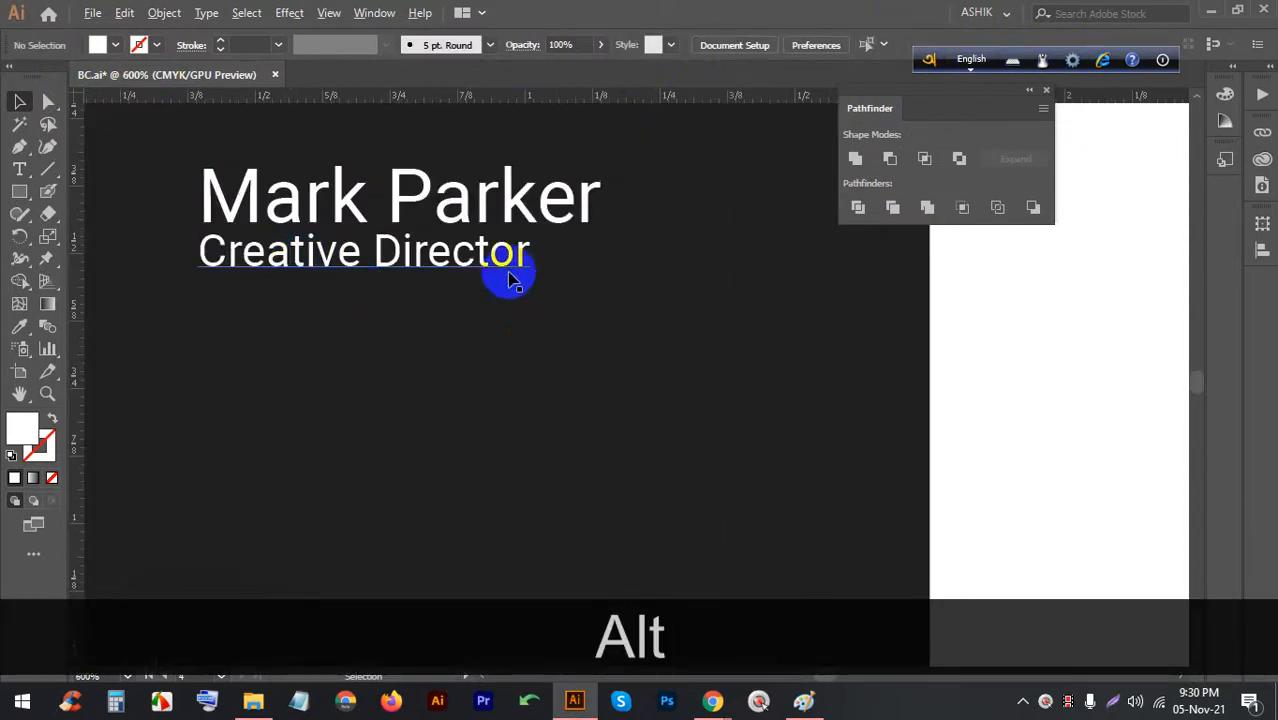
scroll(228, 214, "down", 1)
scroll(294, 208, "up", 2)
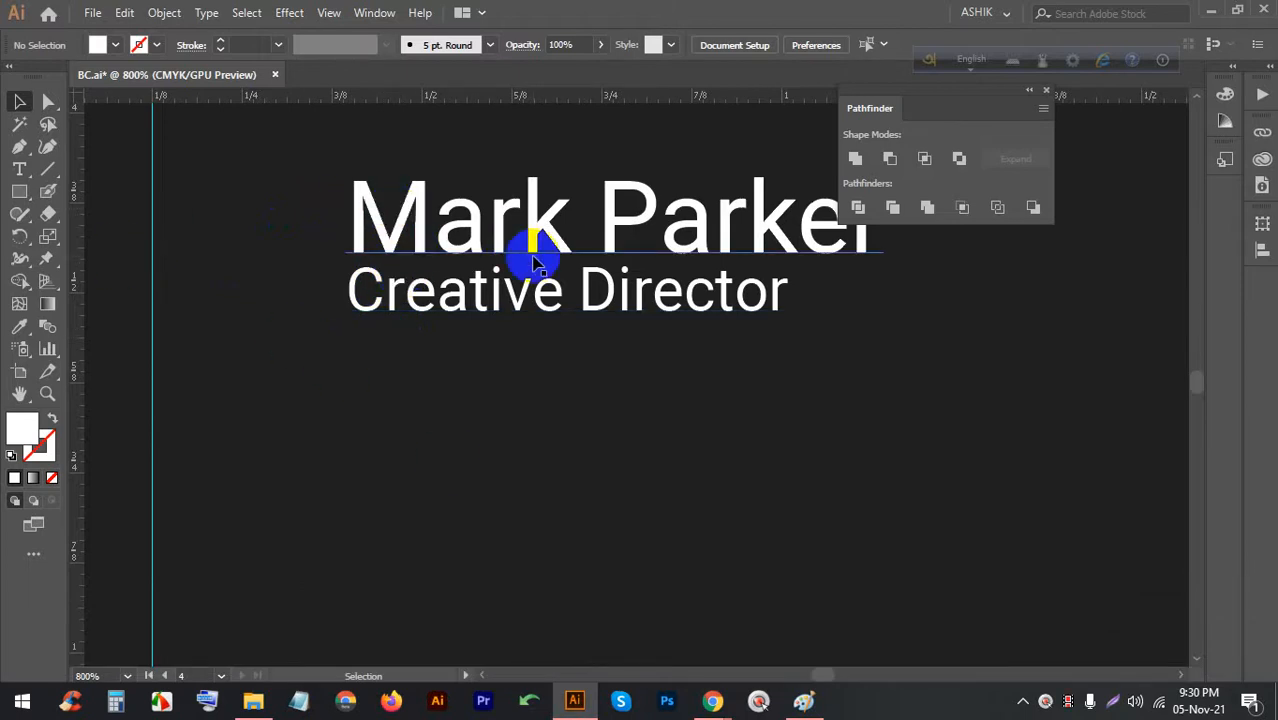
scroll(690, 300, "down", 1)
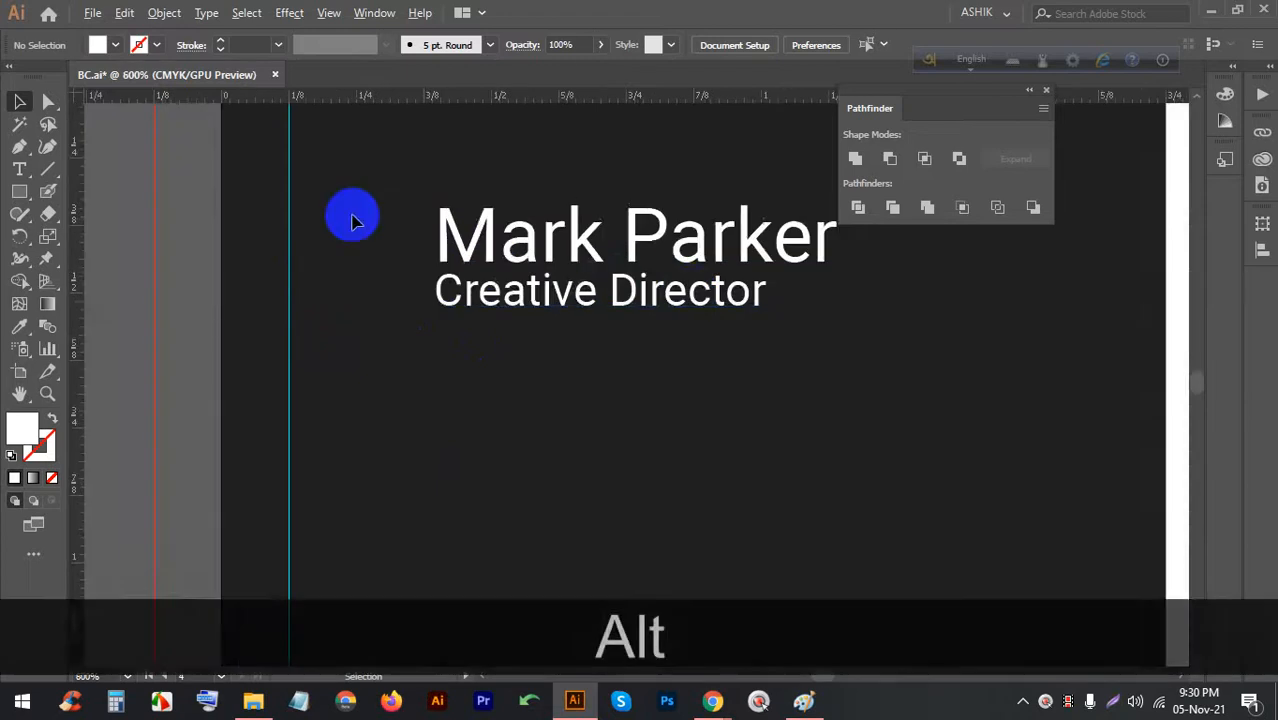
scroll(350, 220, "up", 2)
left_click_drag(20, 197, 63, 255)
left_click_drag(385, 310, 436, 411)
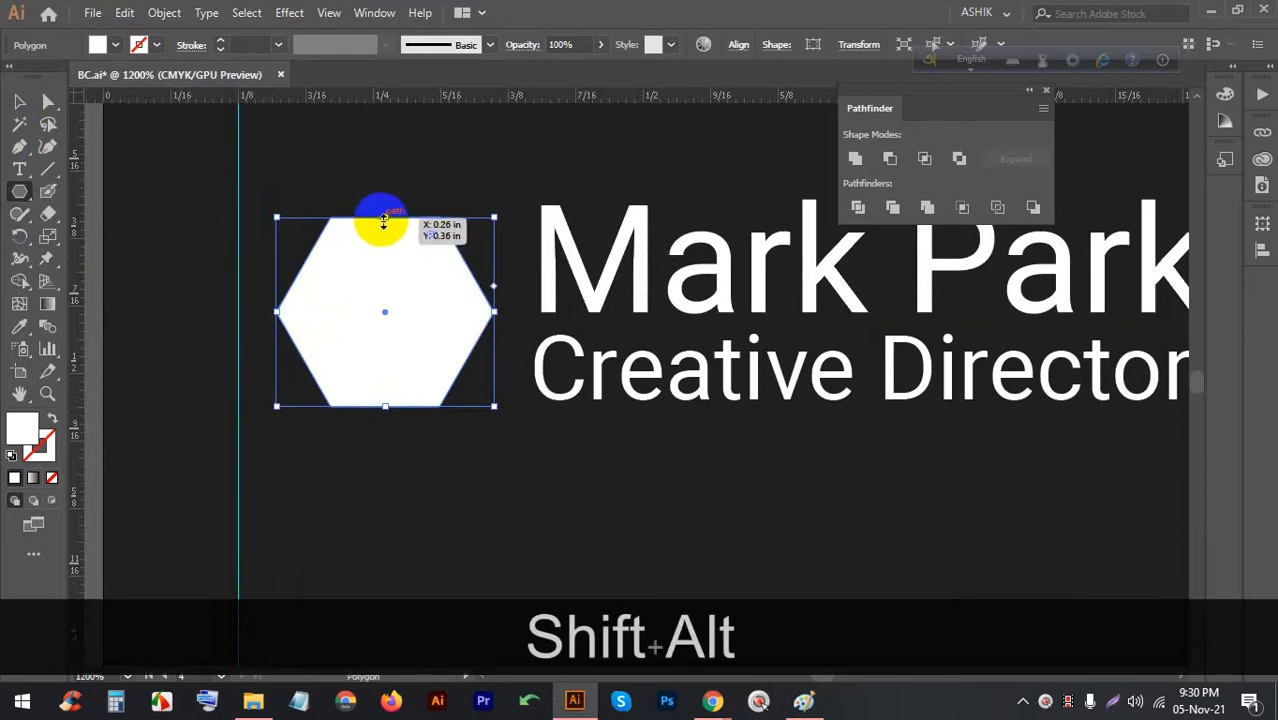
left_click_drag(386, 218, 386, 205)
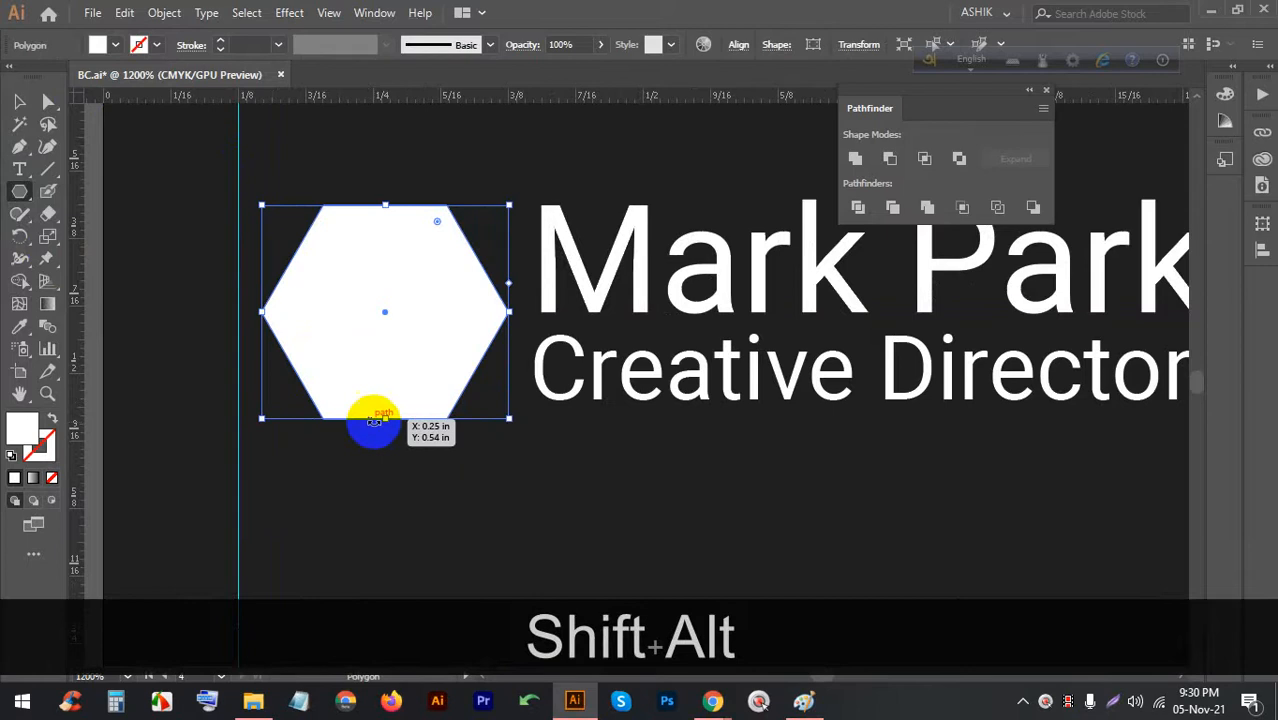
left_click_drag(383, 418, 381, 399)
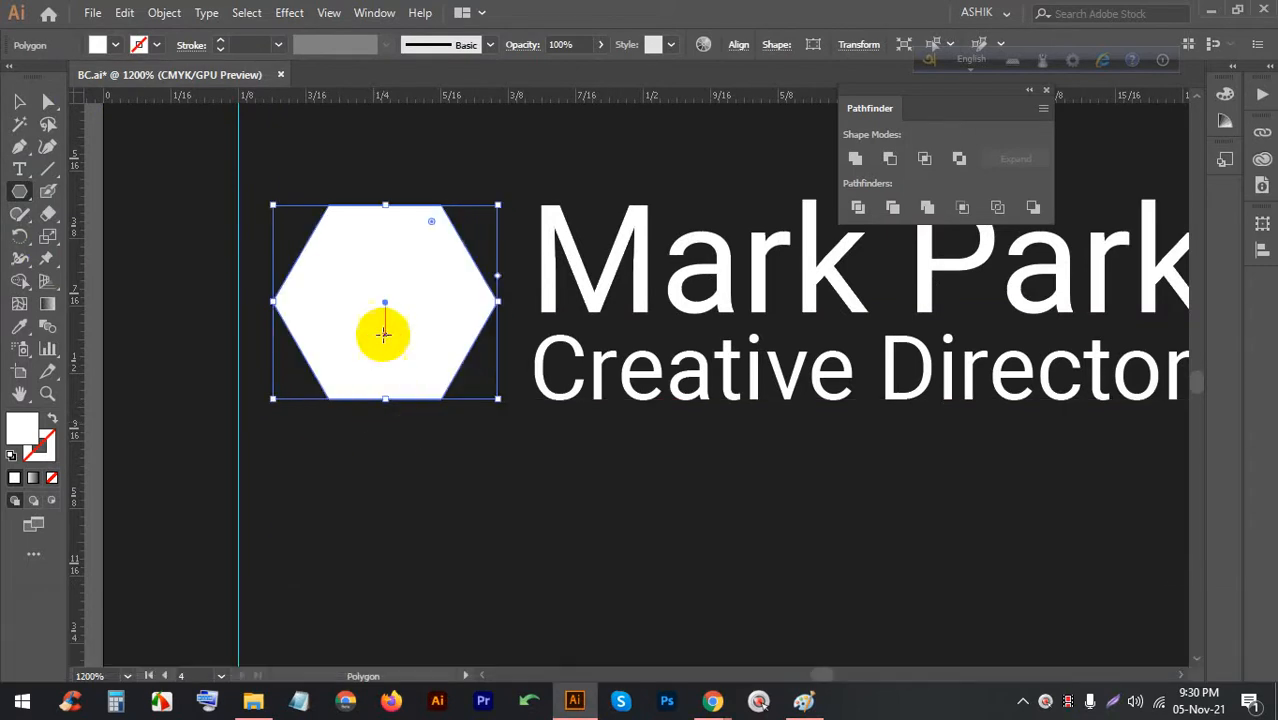
left_click_drag(484, 203, 314, 223)
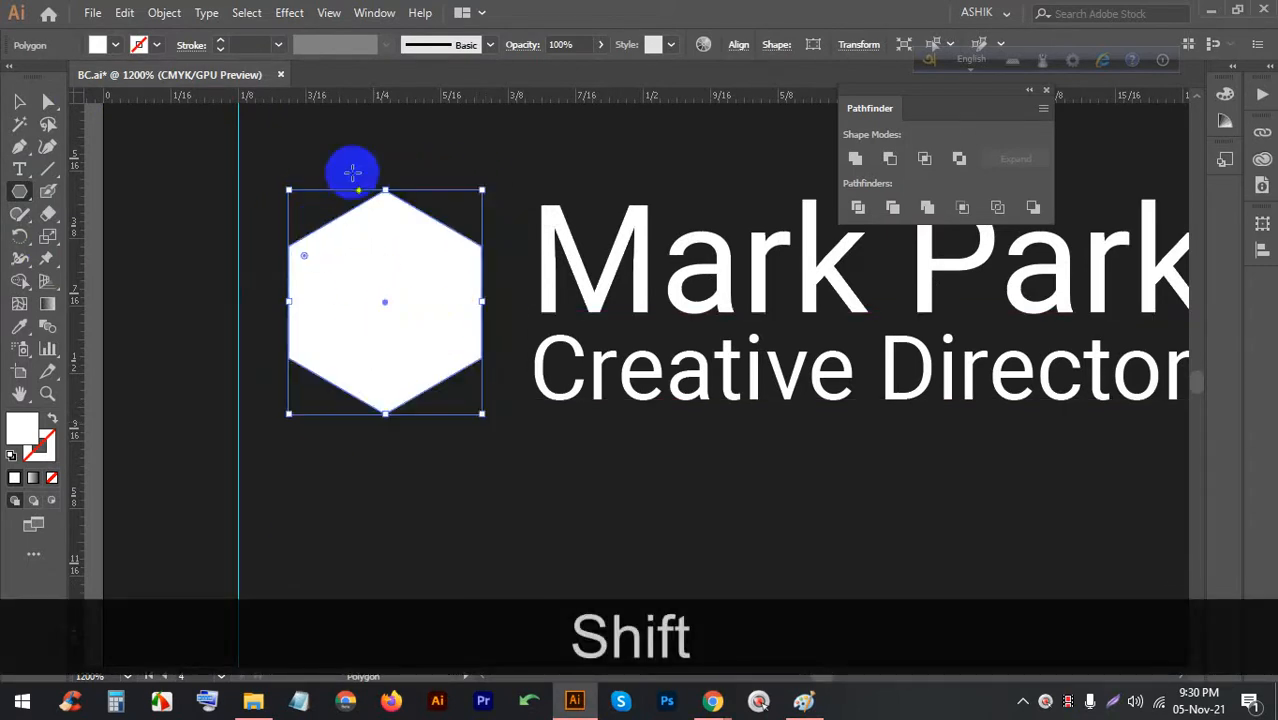
Fill the hexagon with an orange swatch and dismiss the Polygon dialog
left_click(112, 48)
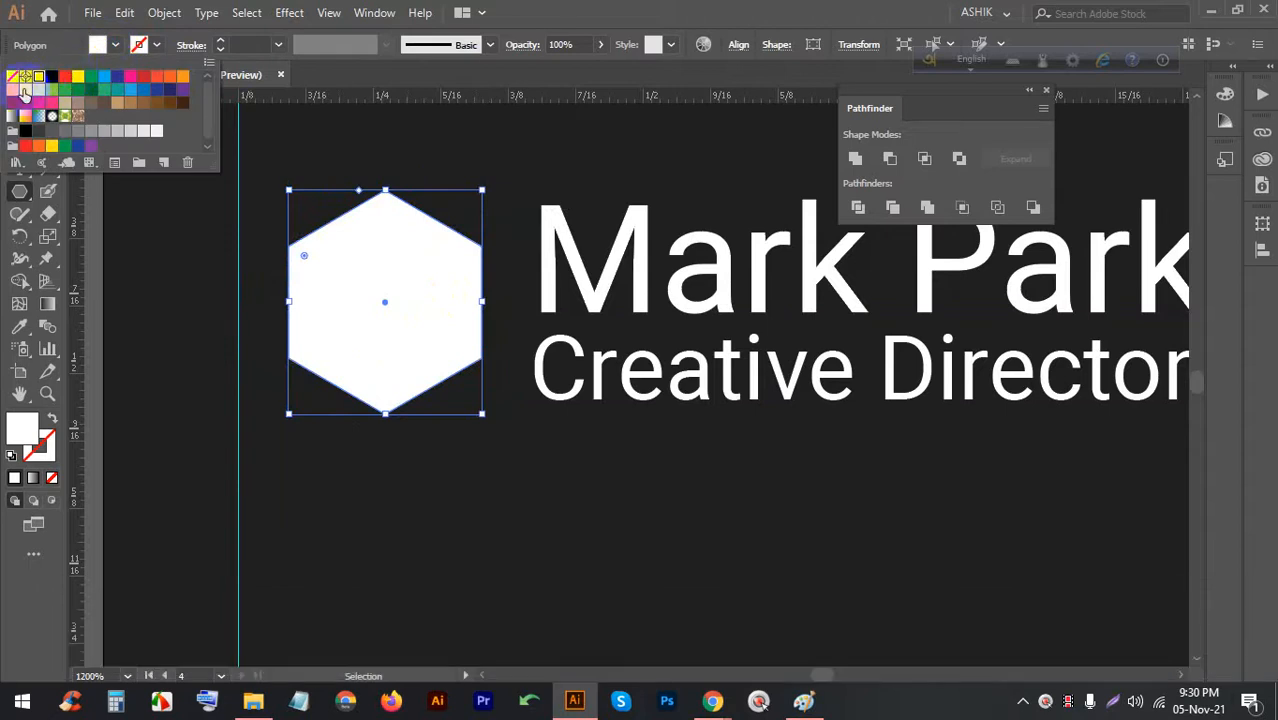
left_click(13, 89)
left_click(422, 516)
left_click(322, 318)
key("alt")
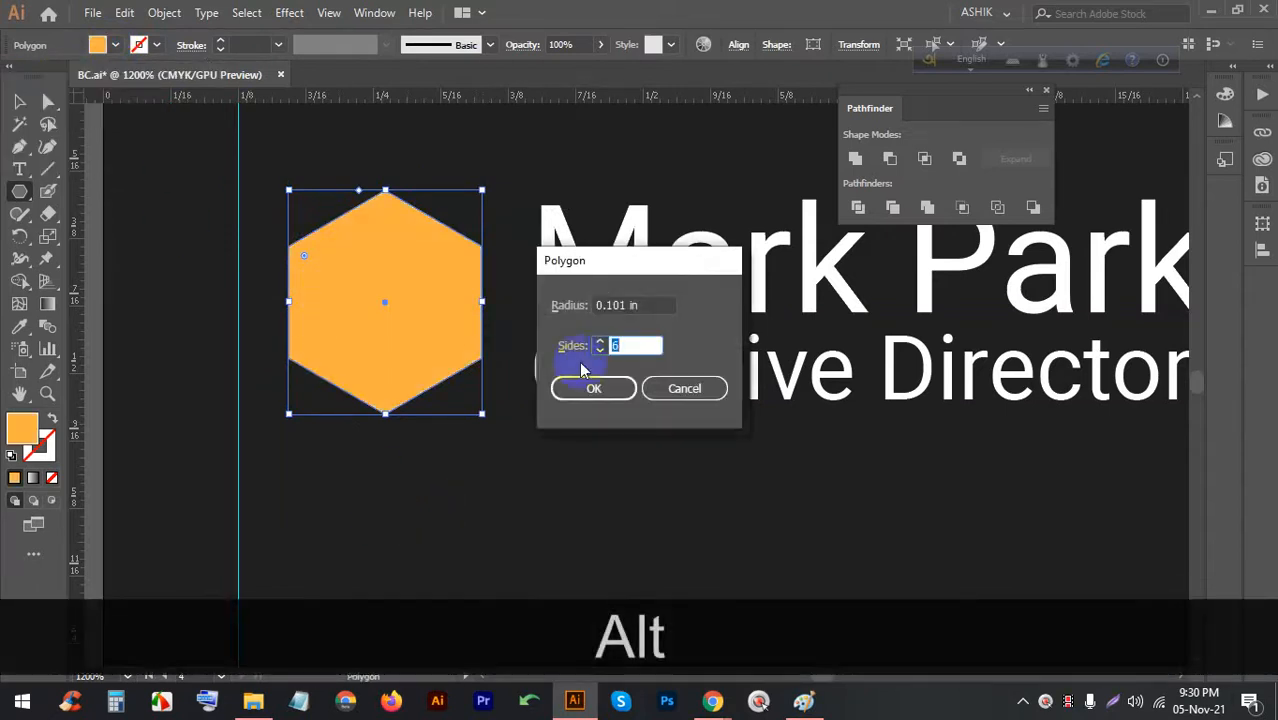
left_click(655, 387)
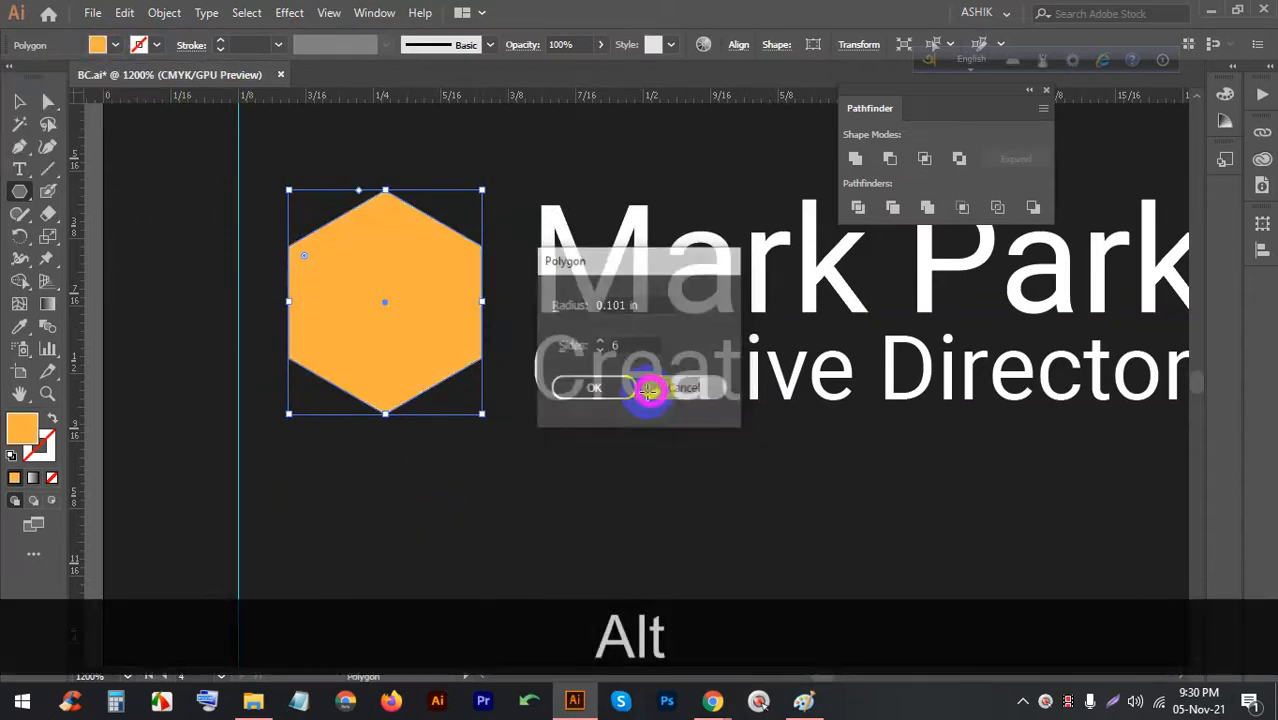
left_click(571, 551)
scroll(362, 310, "down", 2)
scroll(525, 352, "down", 2)
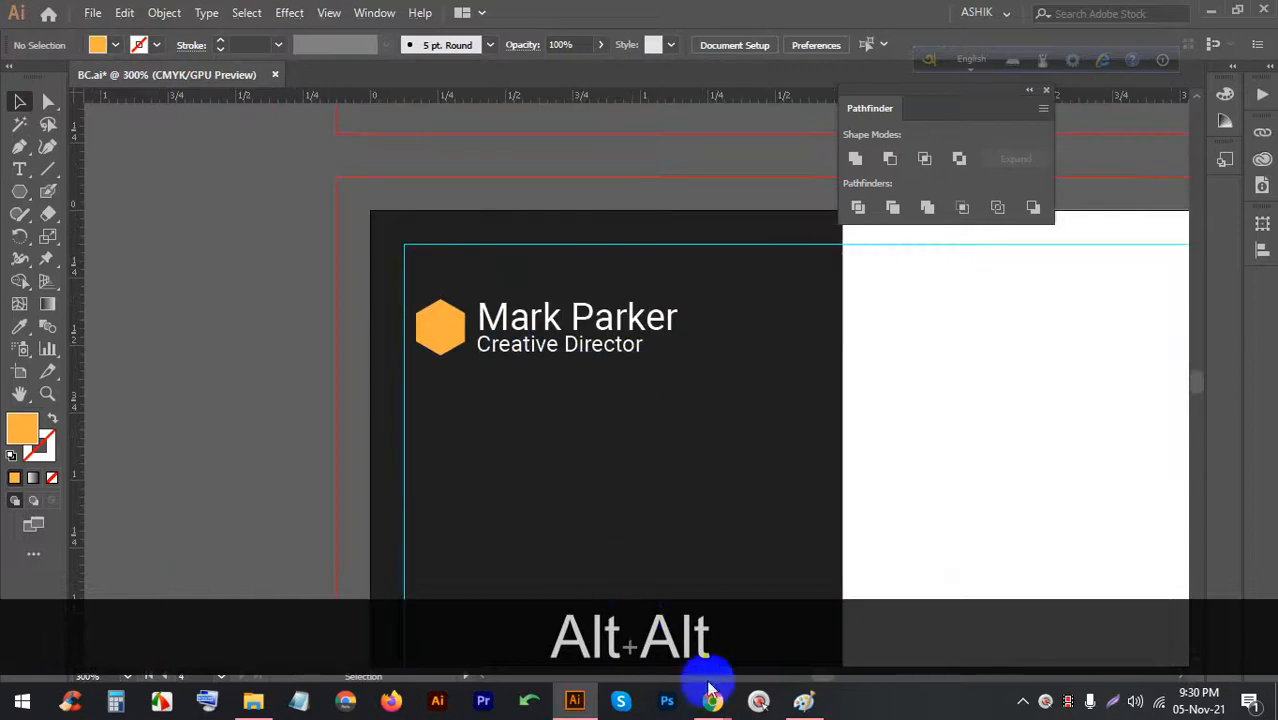
Search Flaticon for 'user' icons in the browser
mouse_move(712, 700)
left_click(722, 558)
left_click(925, 17)
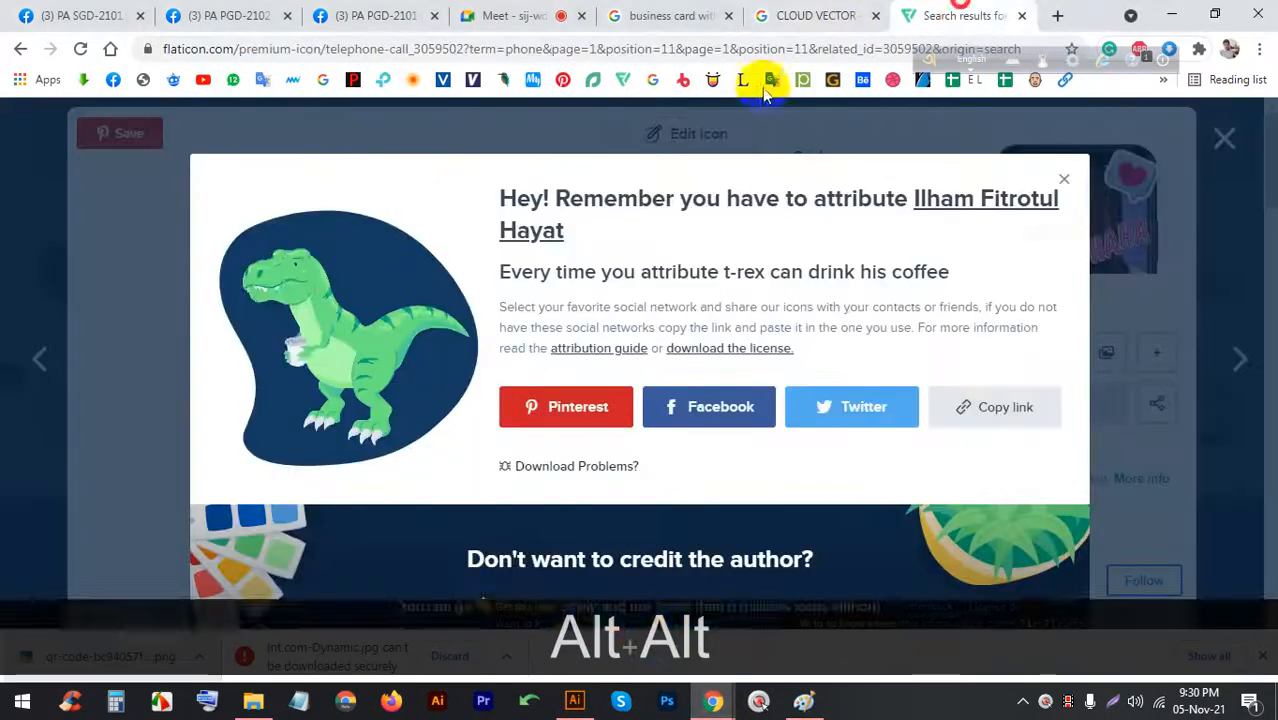
left_click(1065, 177)
left_click(1222, 141)
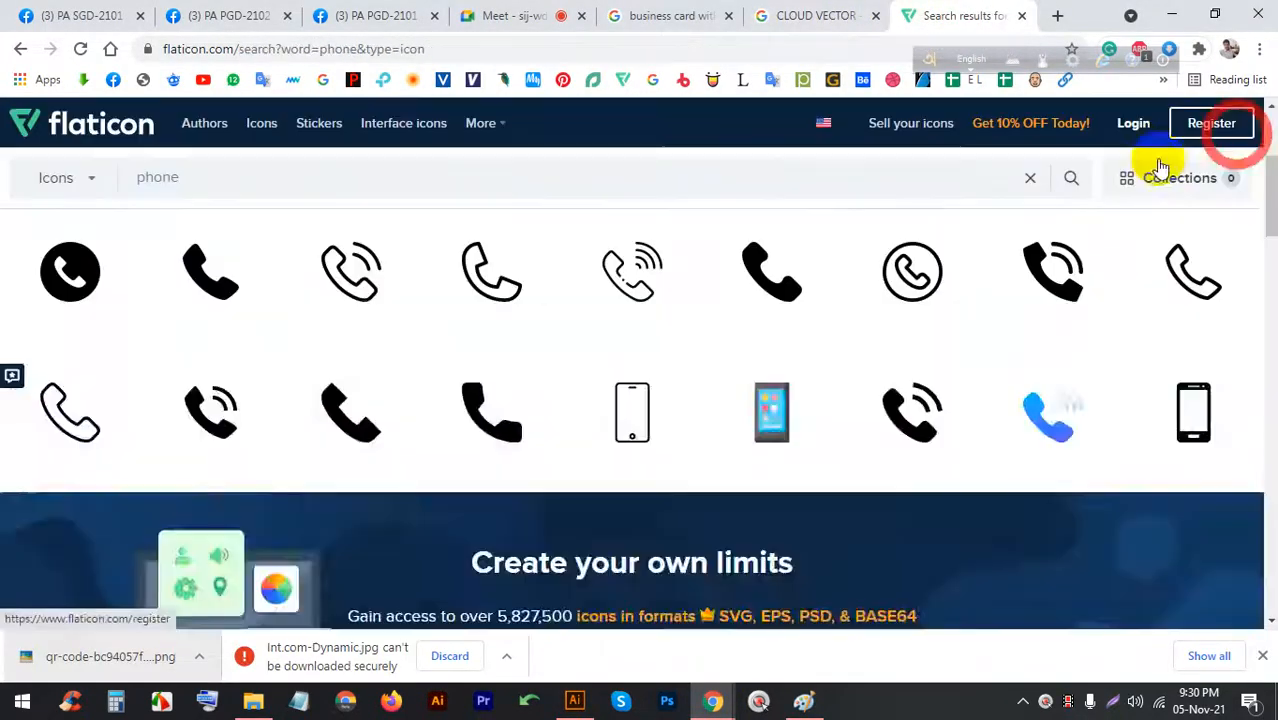
left_click(450, 183)
type("us")
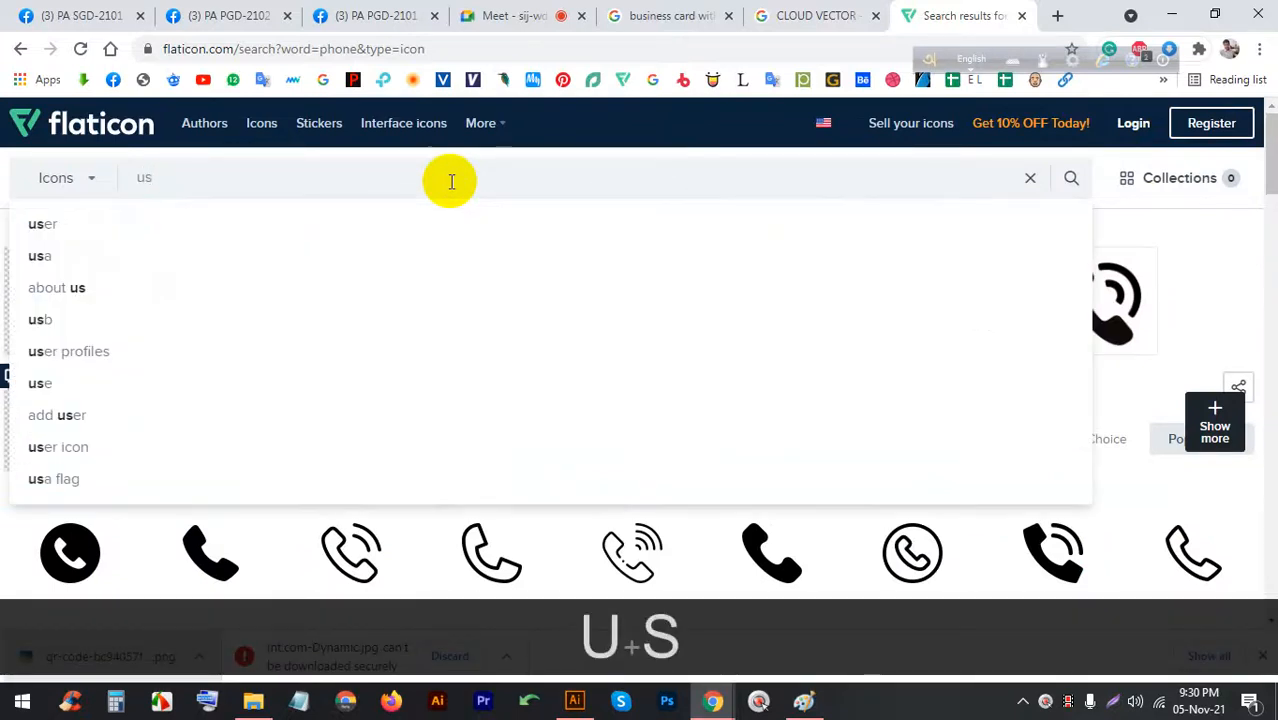
type("er")
key("Return")
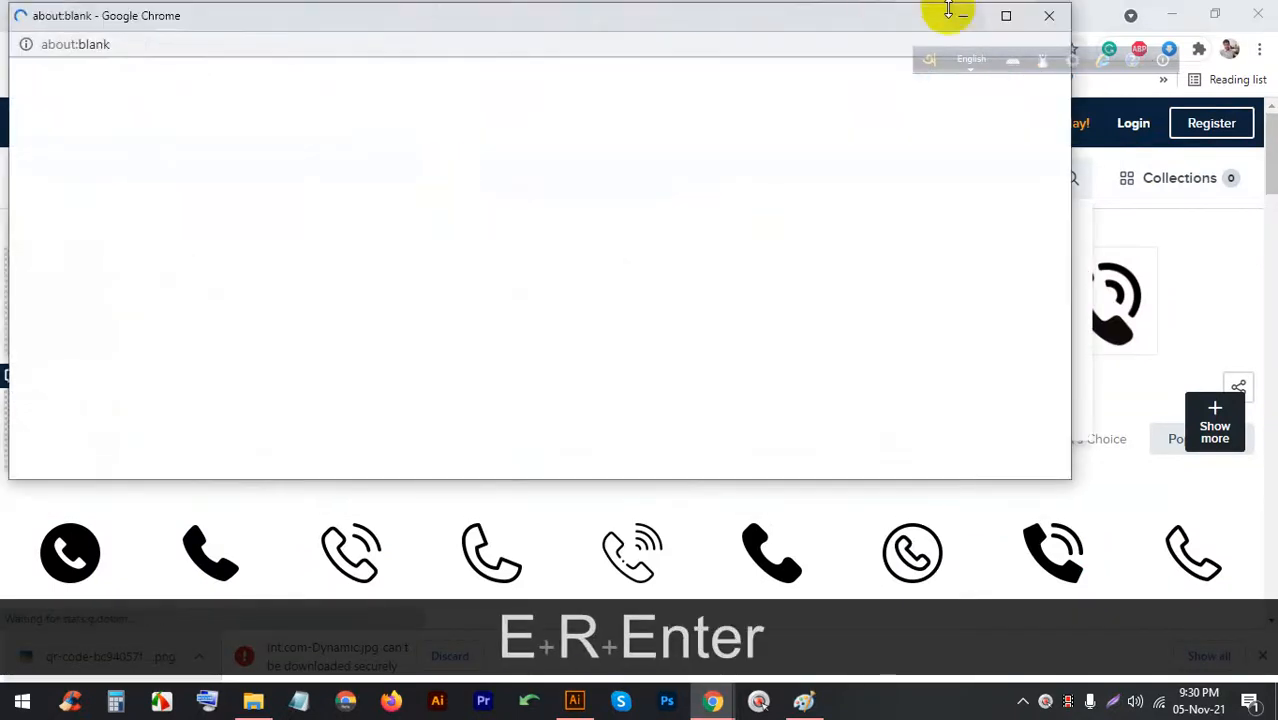
left_click(1057, 13)
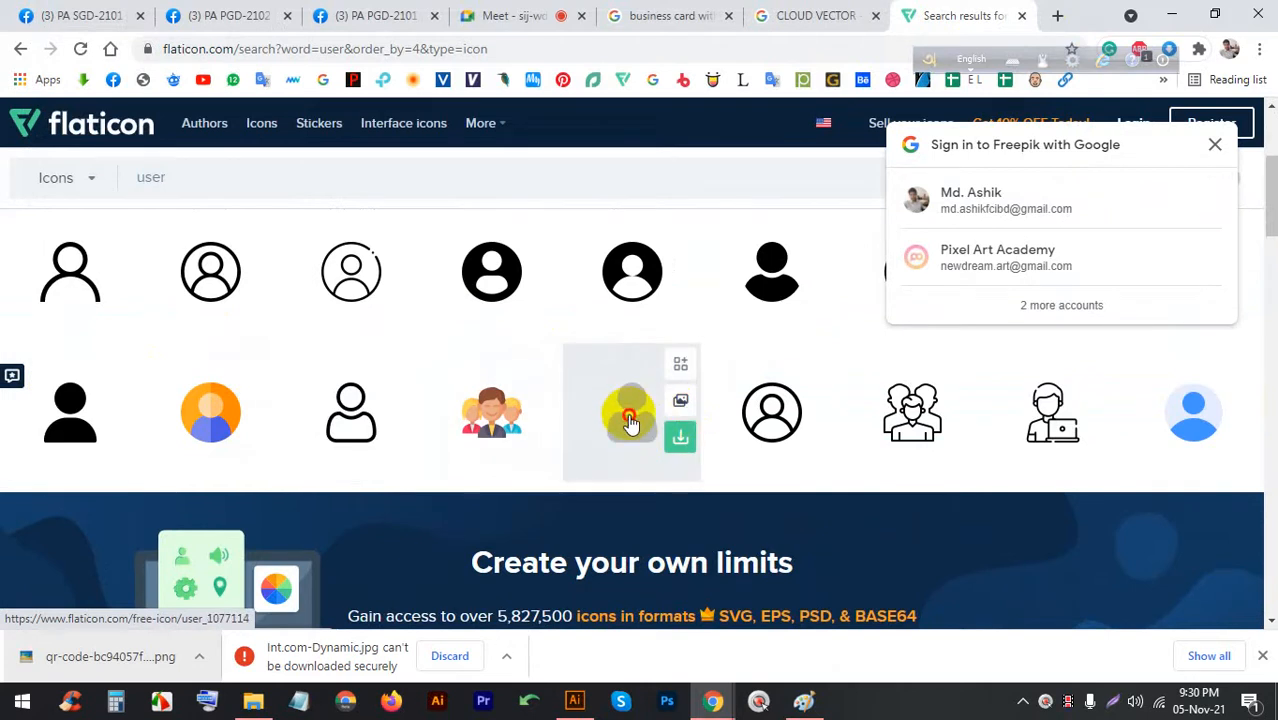
Open a solid user icon and copy a Lightshot capture of it
left_click(628, 418)
left_click(836, 355)
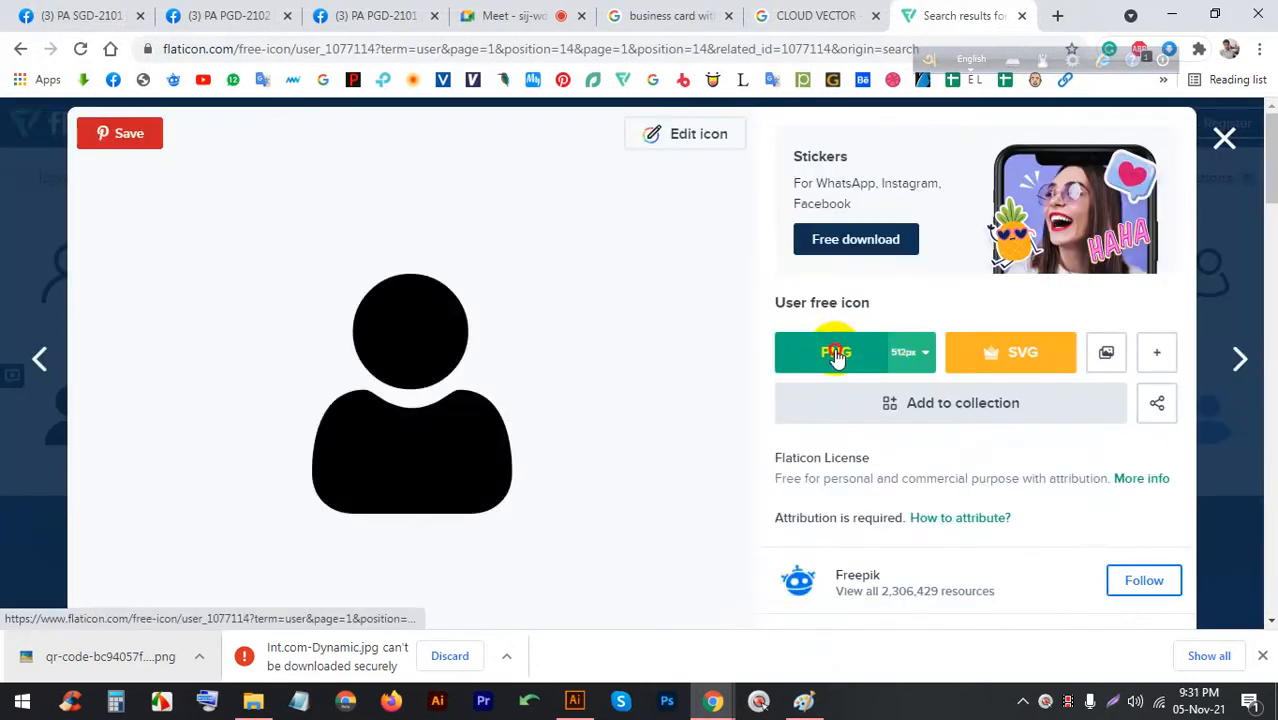
left_click(760, 338)
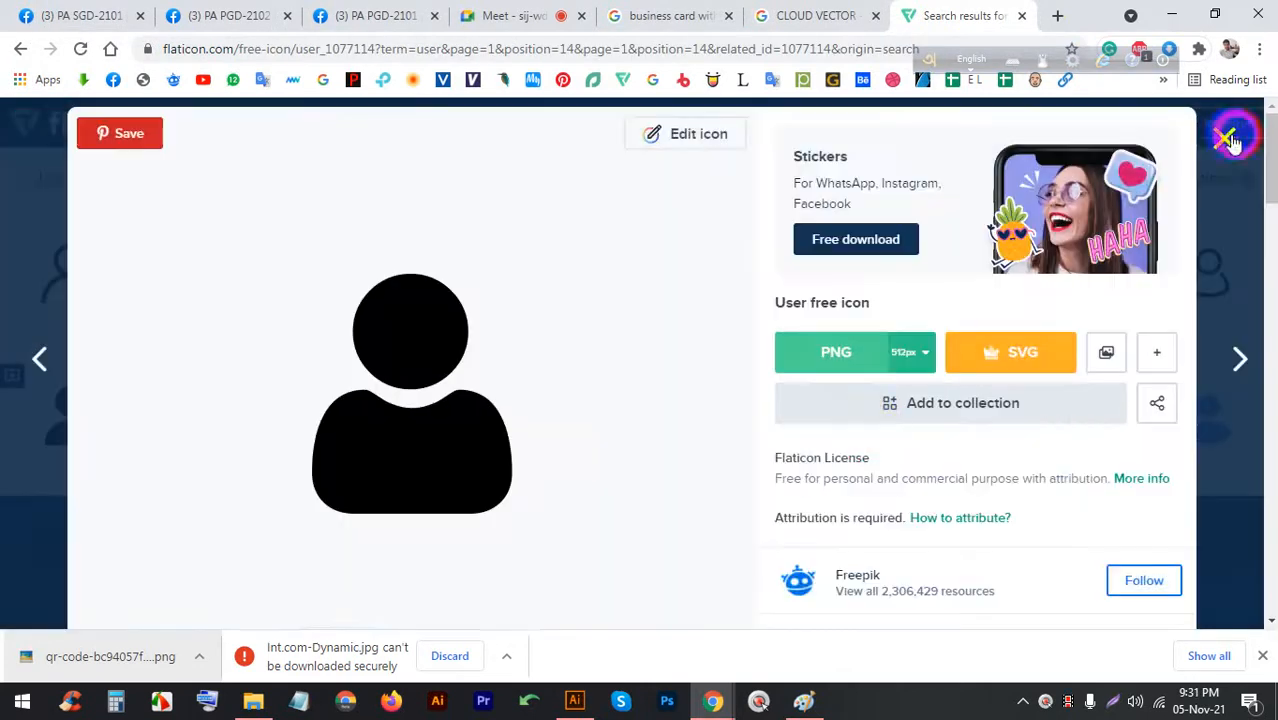
key("Print")
left_click_drag(591, 559, 271, 228)
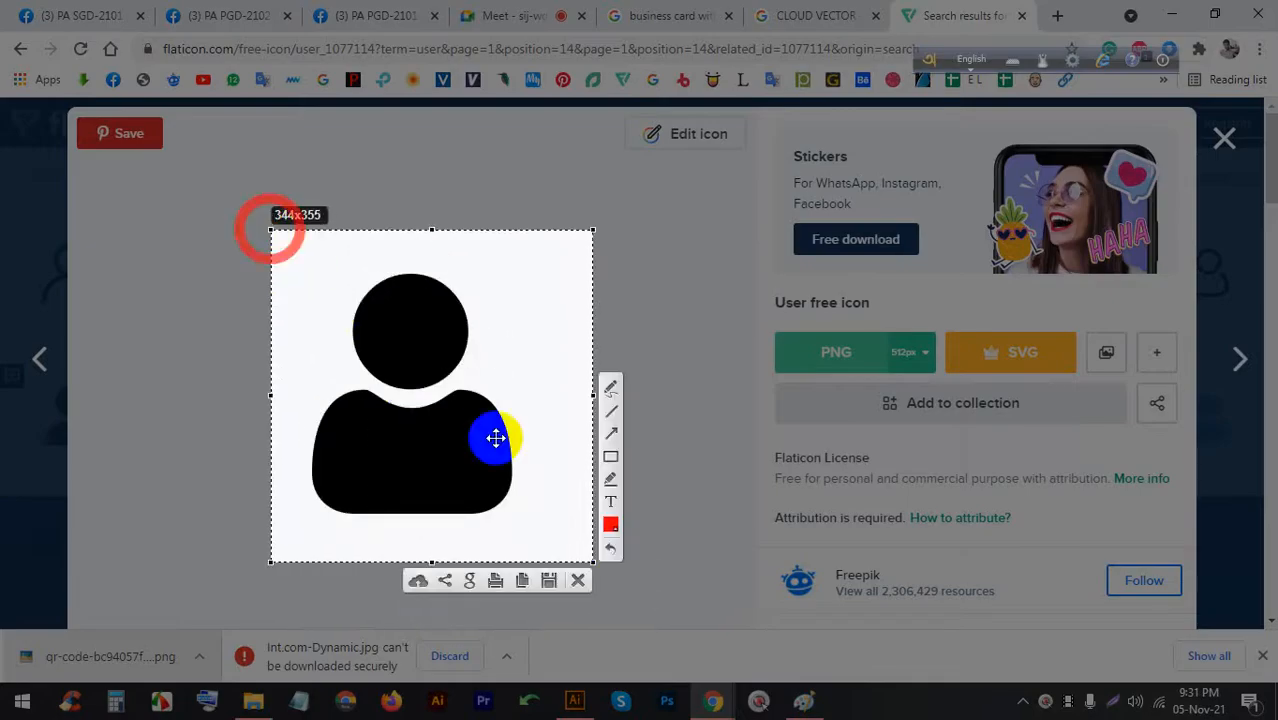
left_click(525, 573)
left_click(566, 695)
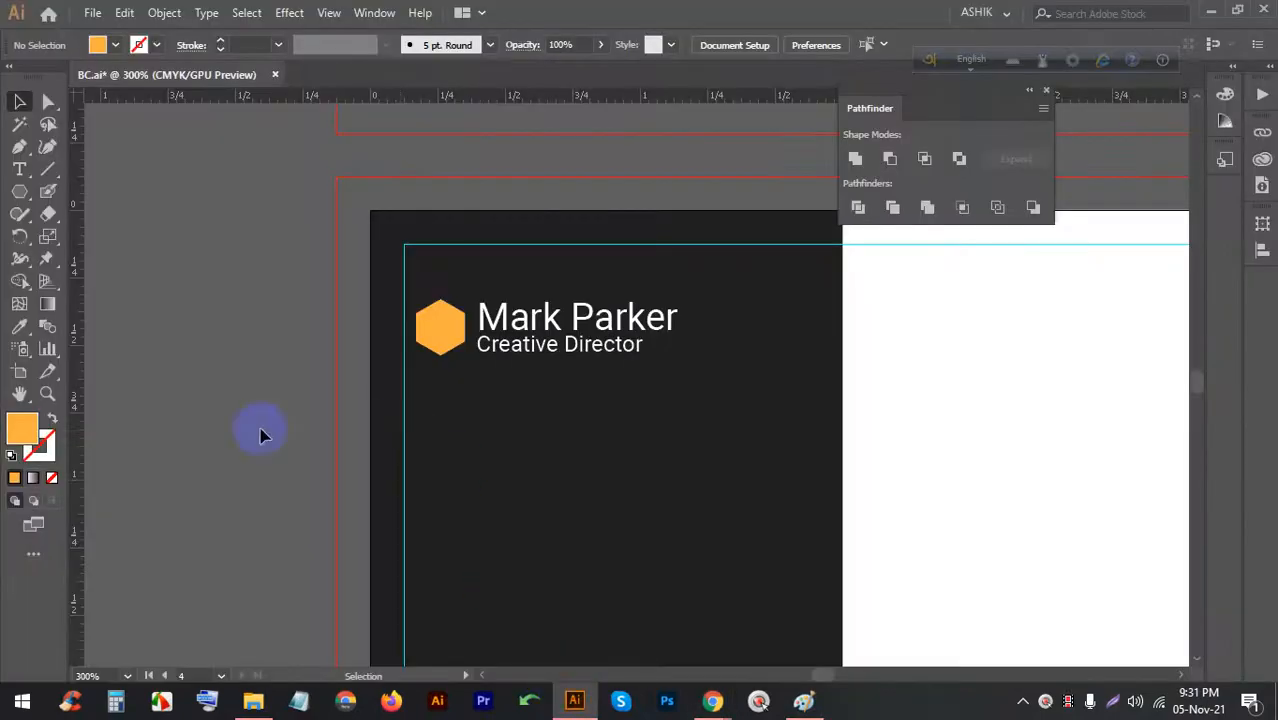
Paste the captured user icon onto the canvas and Image Trace it
key("ctrl+v")
scroll(608, 491, "down", 4)
scroll(613, 479, "down", 1)
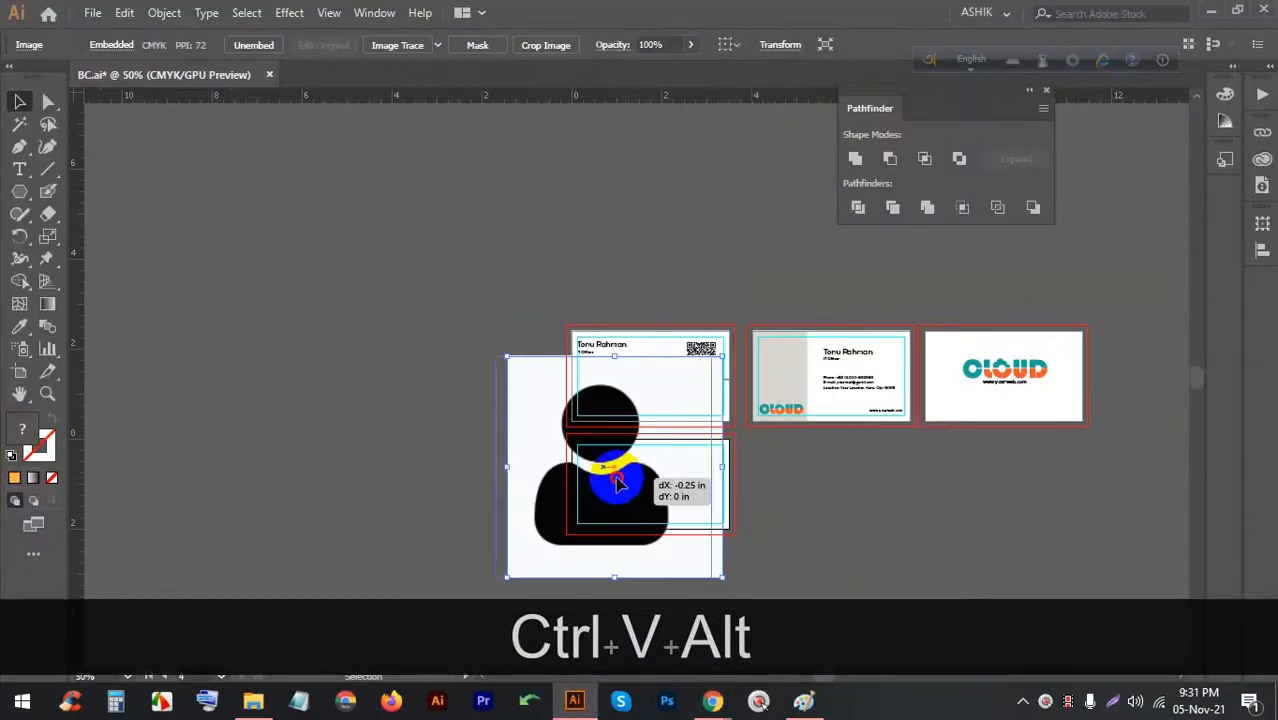
scroll(365, 430, "up", 1)
left_click(394, 48)
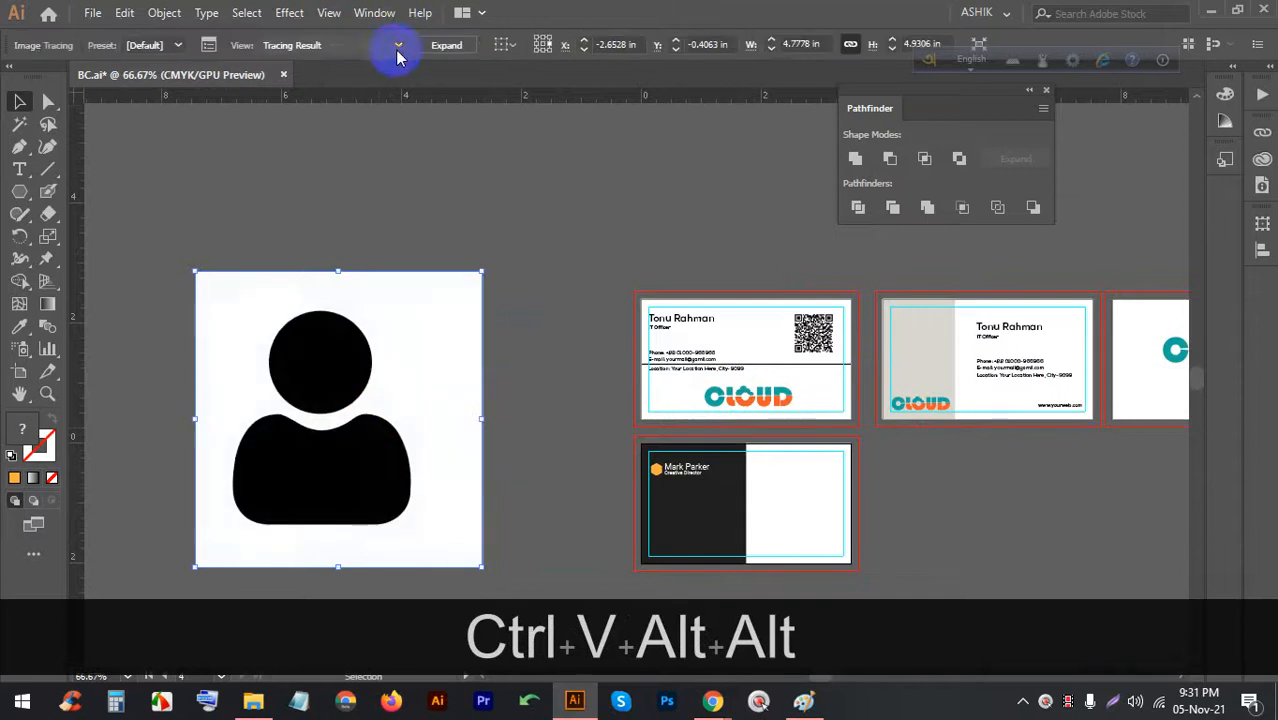
right_click(394, 320)
left_click(342, 294)
Expand the trace, delete its white background, and group the two black person shapes
left_click(446, 50)
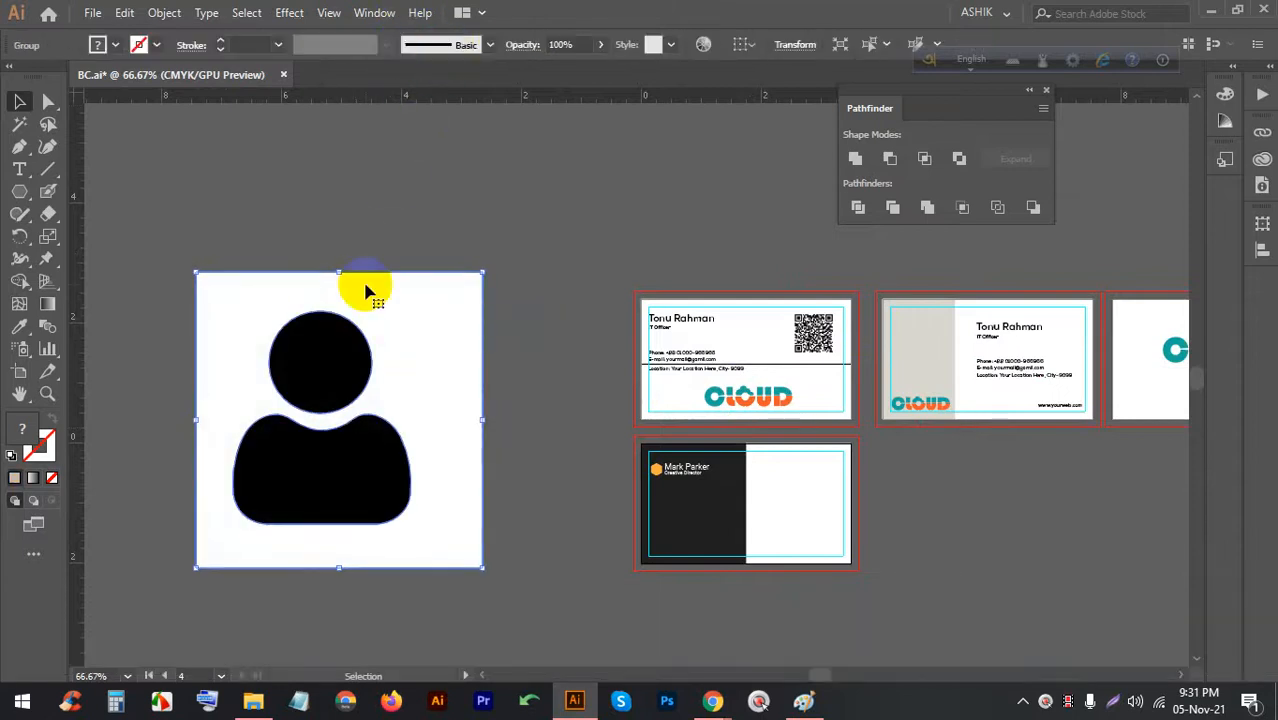
right_click(365, 285)
left_click(450, 435)
left_click(432, 368)
key("BackSpace")
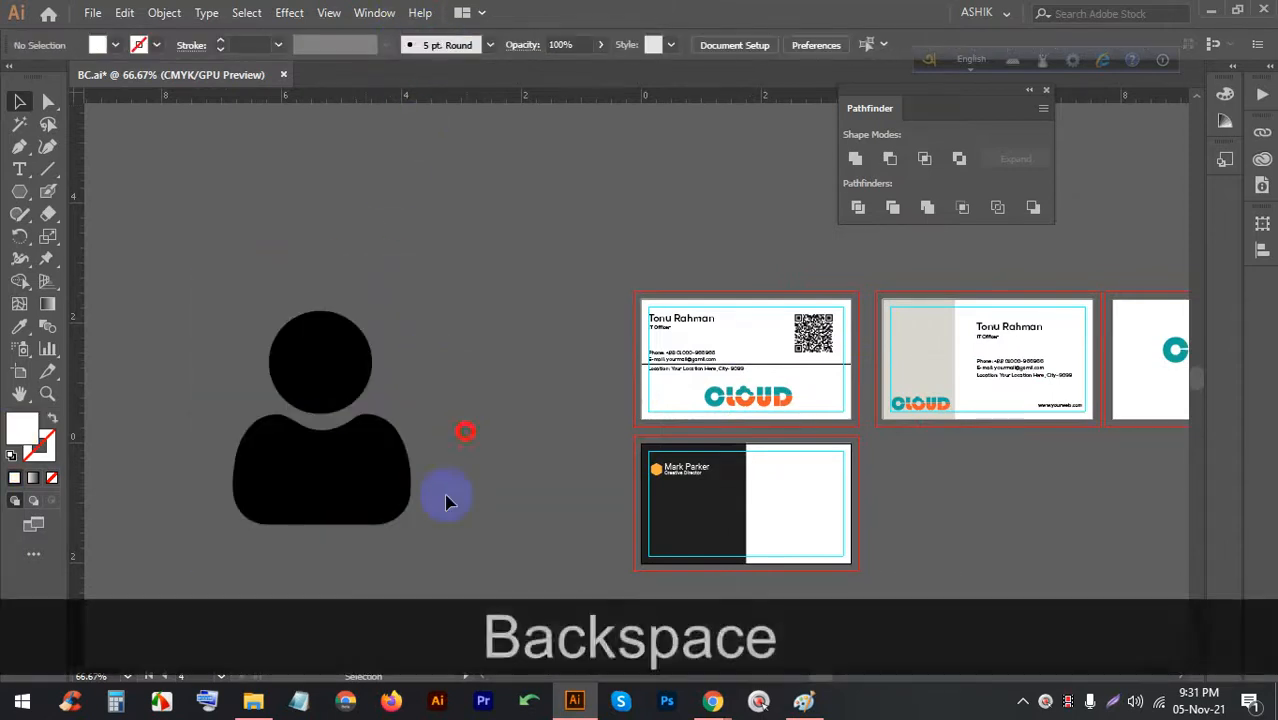
left_click_drag(448, 494, 285, 320)
key("ctrl+g")
Move the person icon next to the lower card, briefly checking the meeting window
left_click(470, 392)
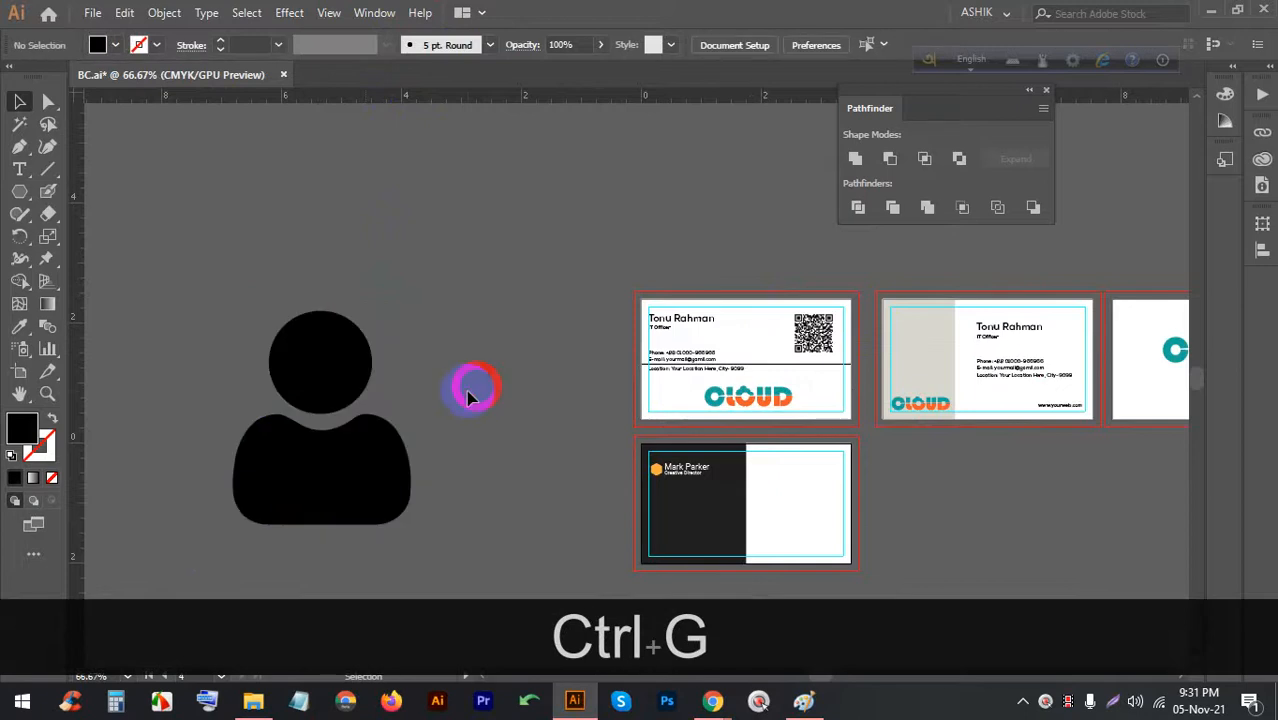
left_click_drag(340, 368, 505, 445)
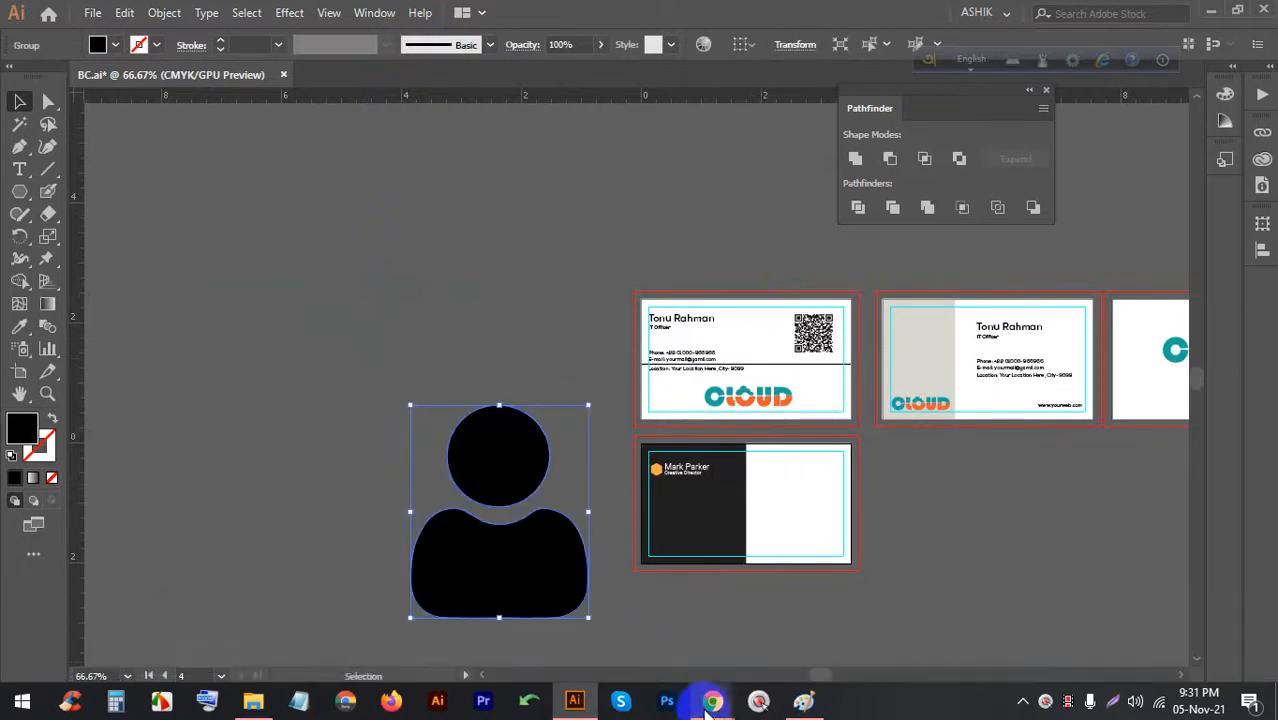
key("alt+Tab")
left_click(485, 16)
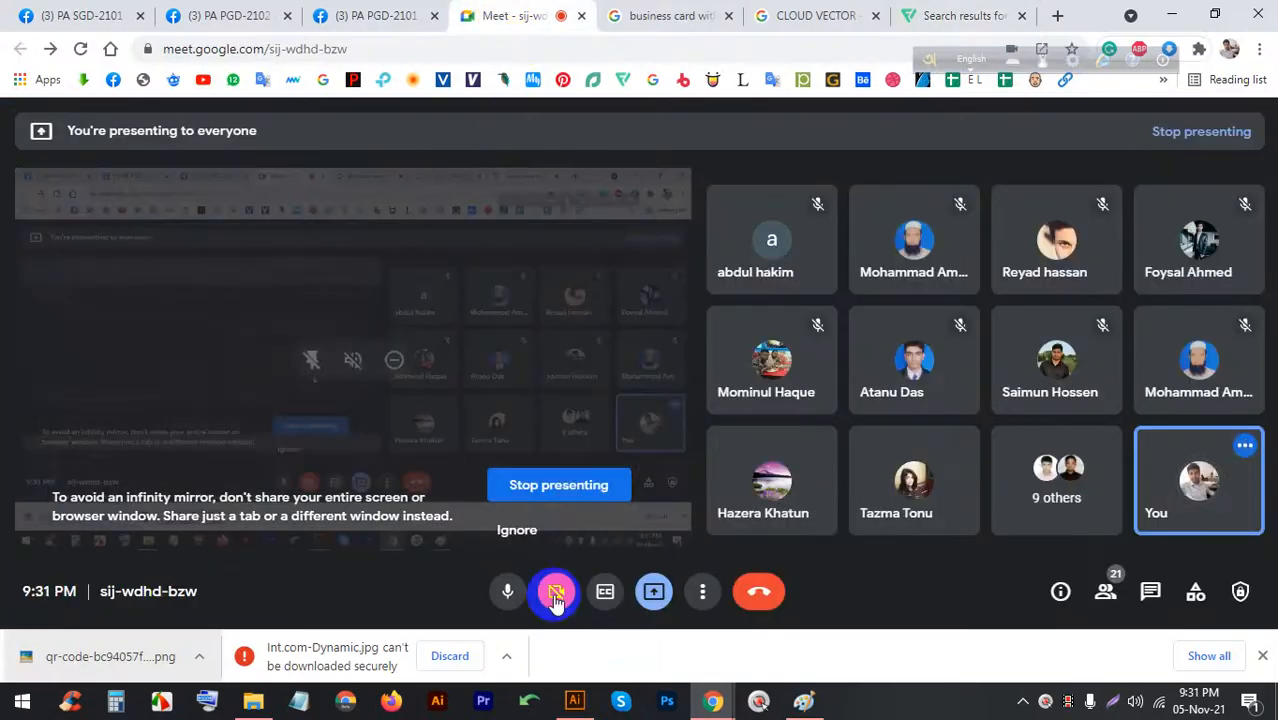
left_click(572, 702)
scroll(625, 515, "up", 3)
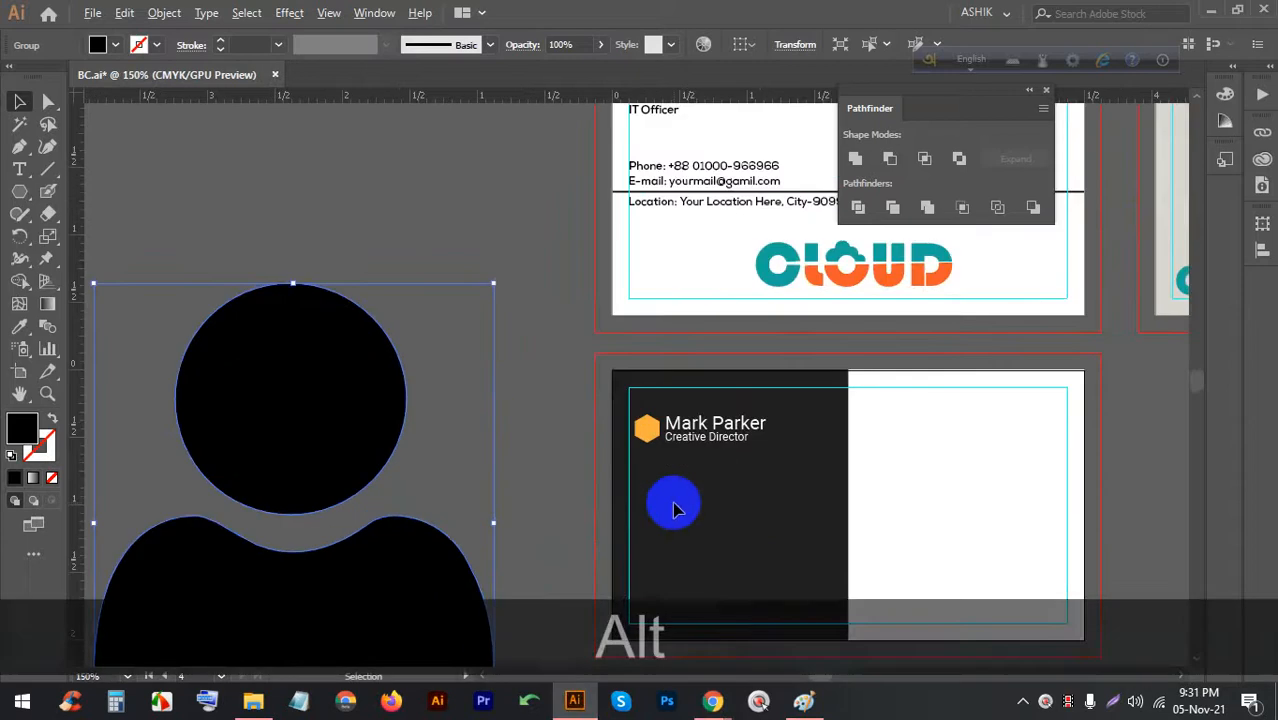
Move the person icon onto the card and shrink it proportionally
scroll(673, 503, "down", 2)
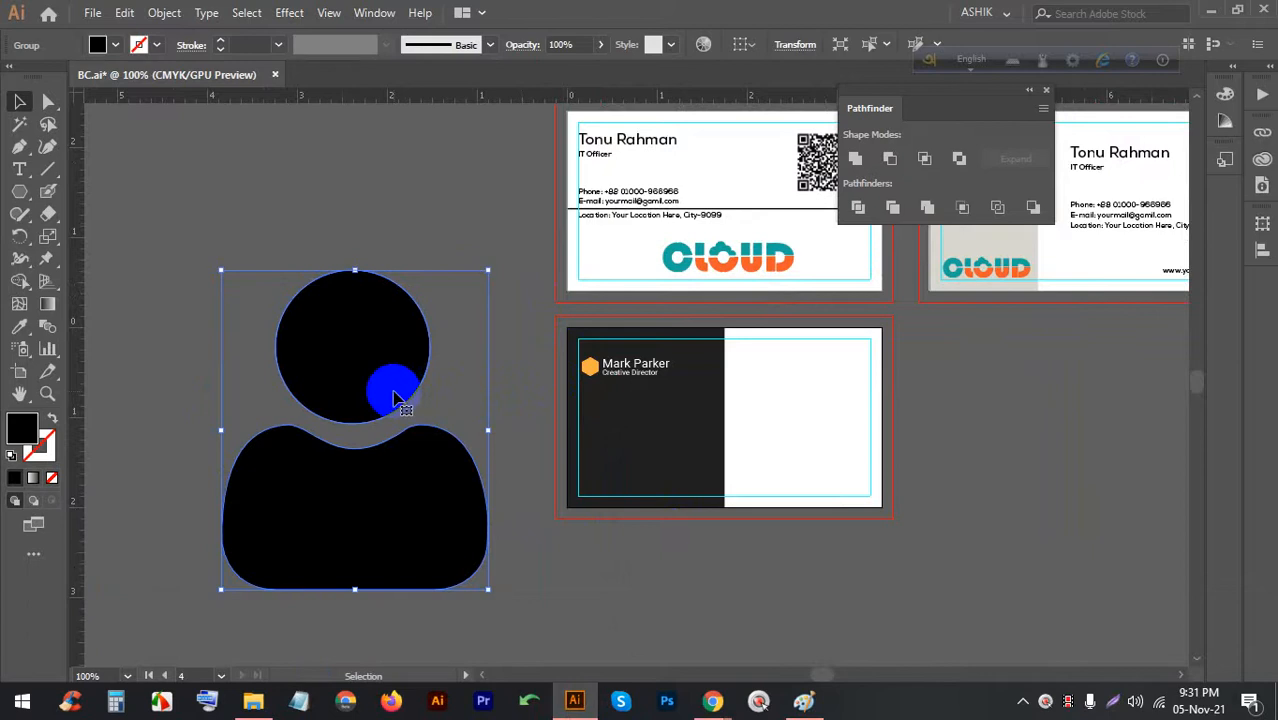
scroll(558, 364, "up", 3)
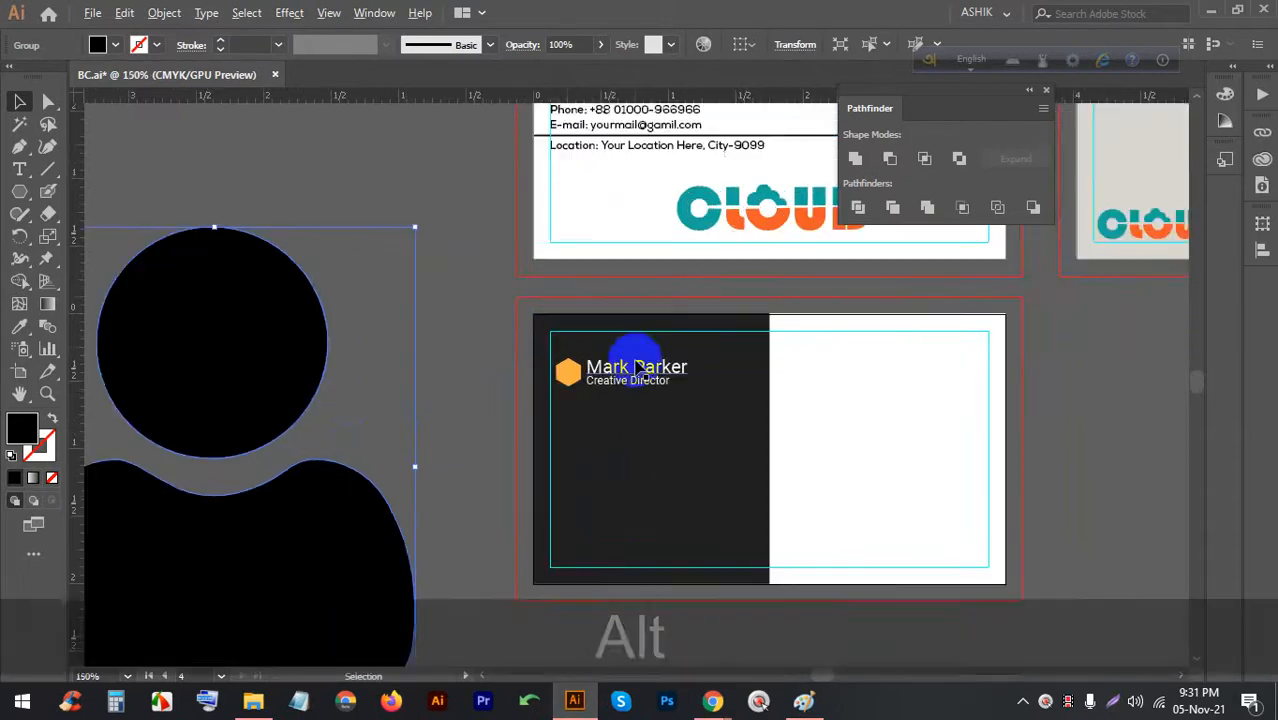
scroll(580, 335, "down", 2)
left_click_drag(226, 369, 616, 266)
scroll(642, 228, "up", 1)
scroll(642, 222, "up", 1)
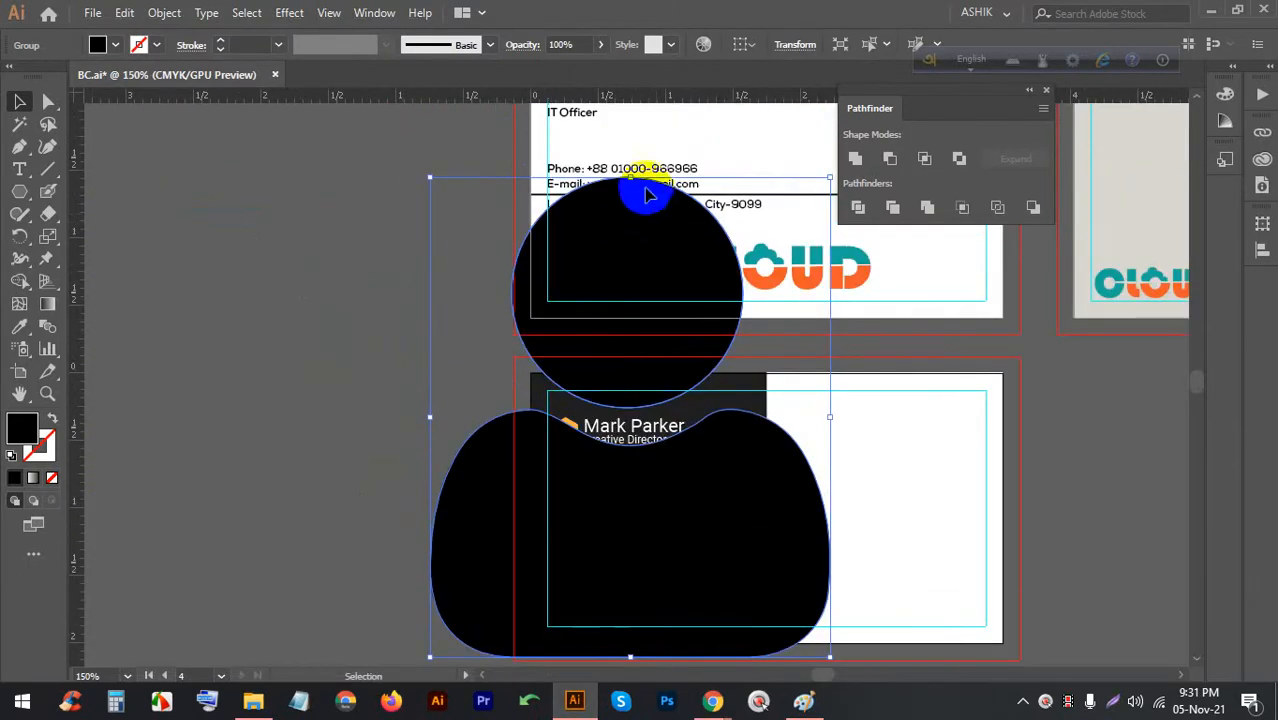
left_click_drag(628, 177, 593, 556)
scroll(616, 499, "down", 2)
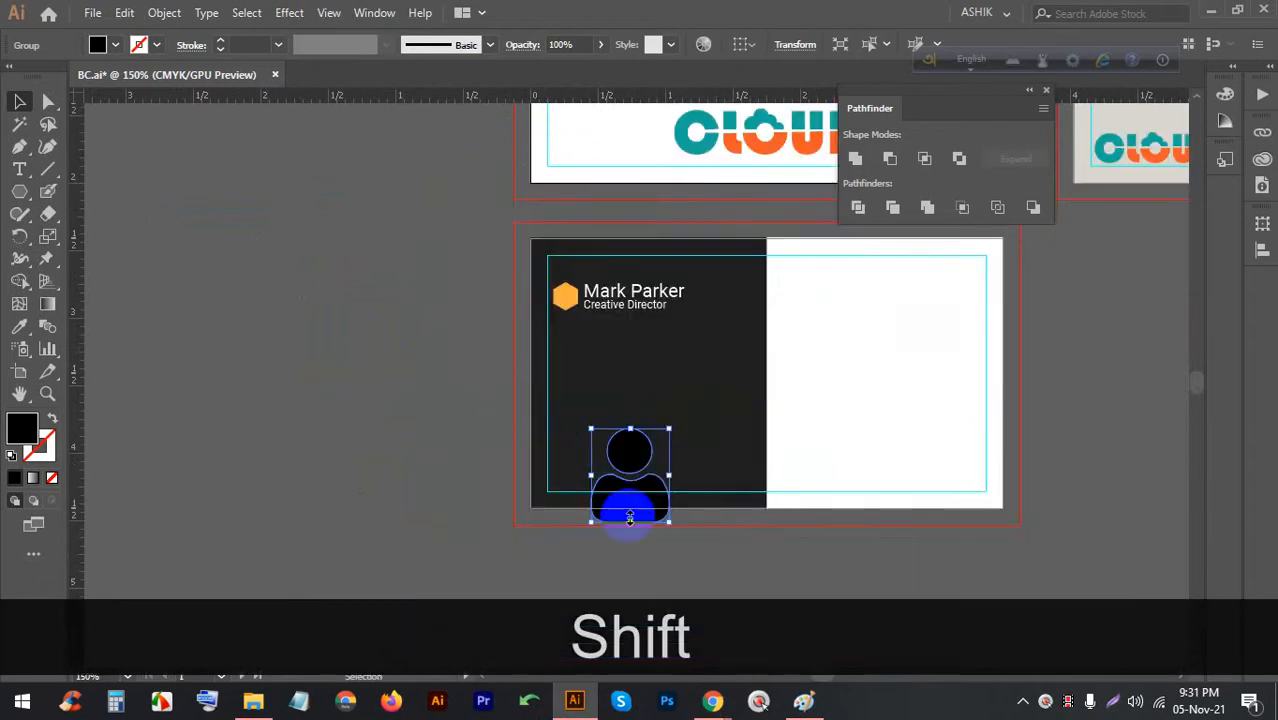
scroll(628, 538, "up", 4)
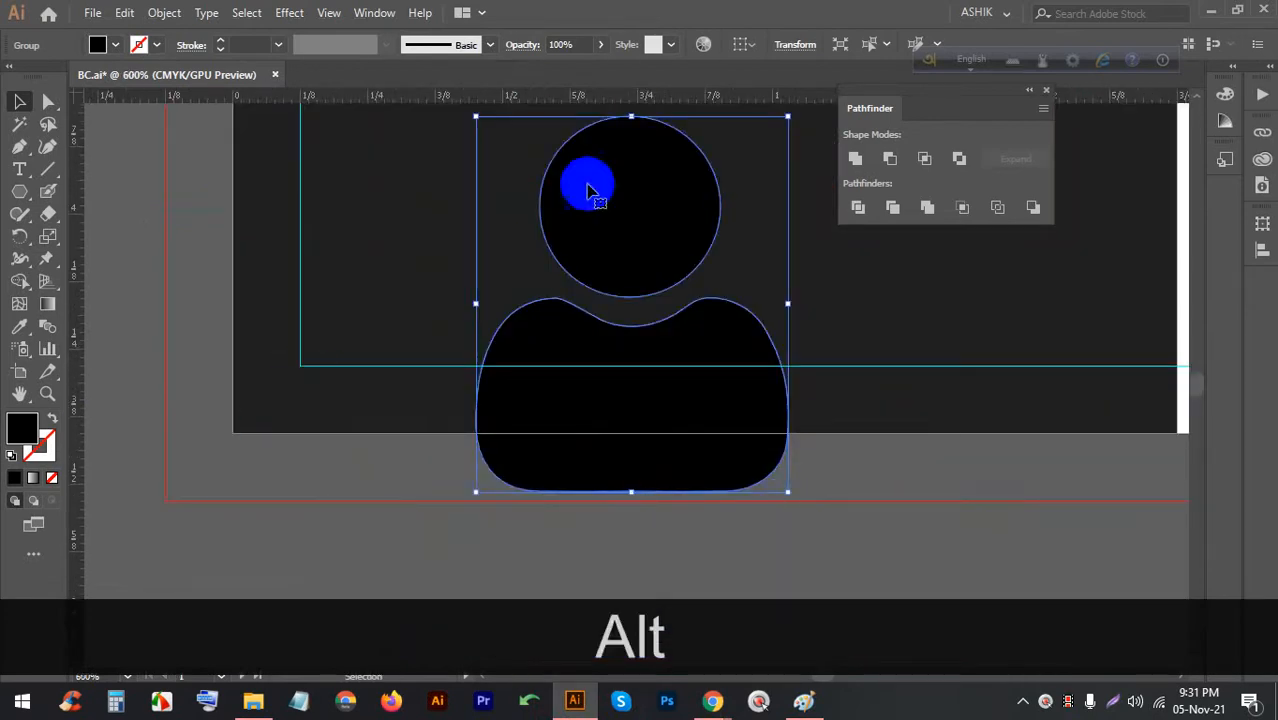
left_click_drag(631, 117, 588, 368)
Fine-tune the icon's size, shrinking it further and then enlarging it slightly
scroll(645, 471, "up", 3)
scroll(653, 374, "down", 2)
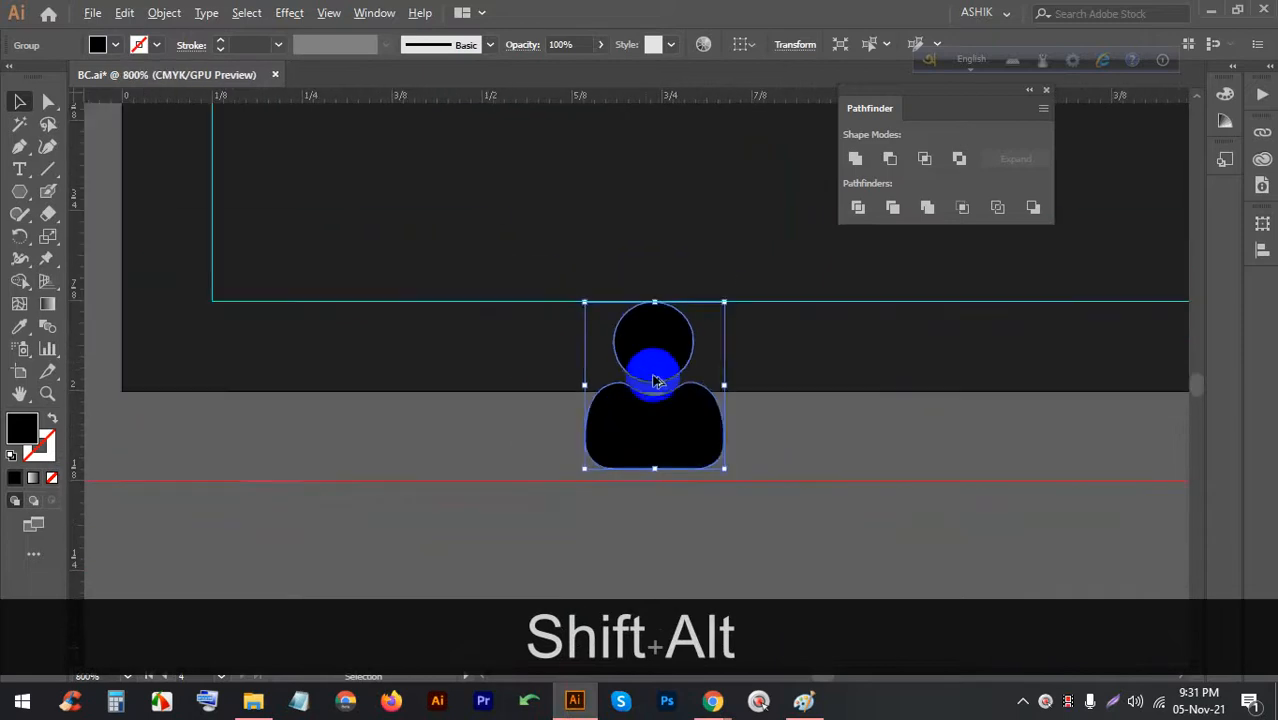
left_click_drag(658, 303, 646, 394)
scroll(670, 449, "up", 2)
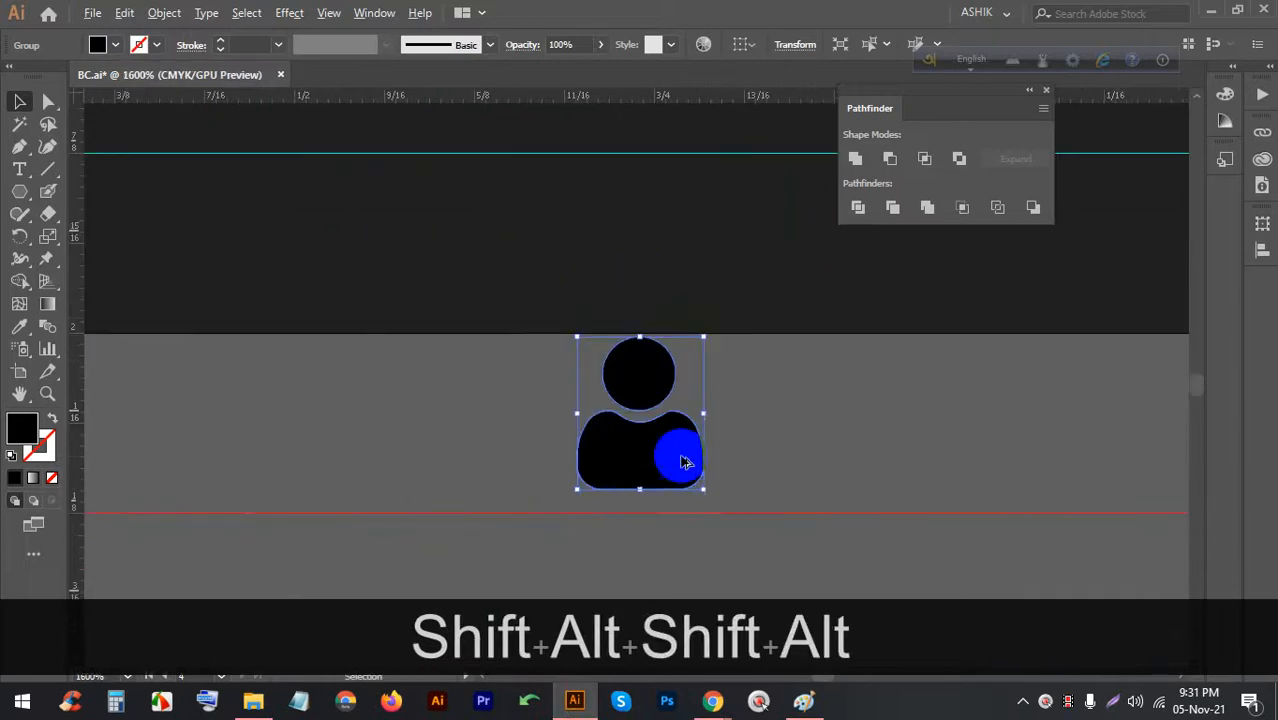
left_click_drag(573, 491, 560, 523)
scroll(668, 409, "down", 2)
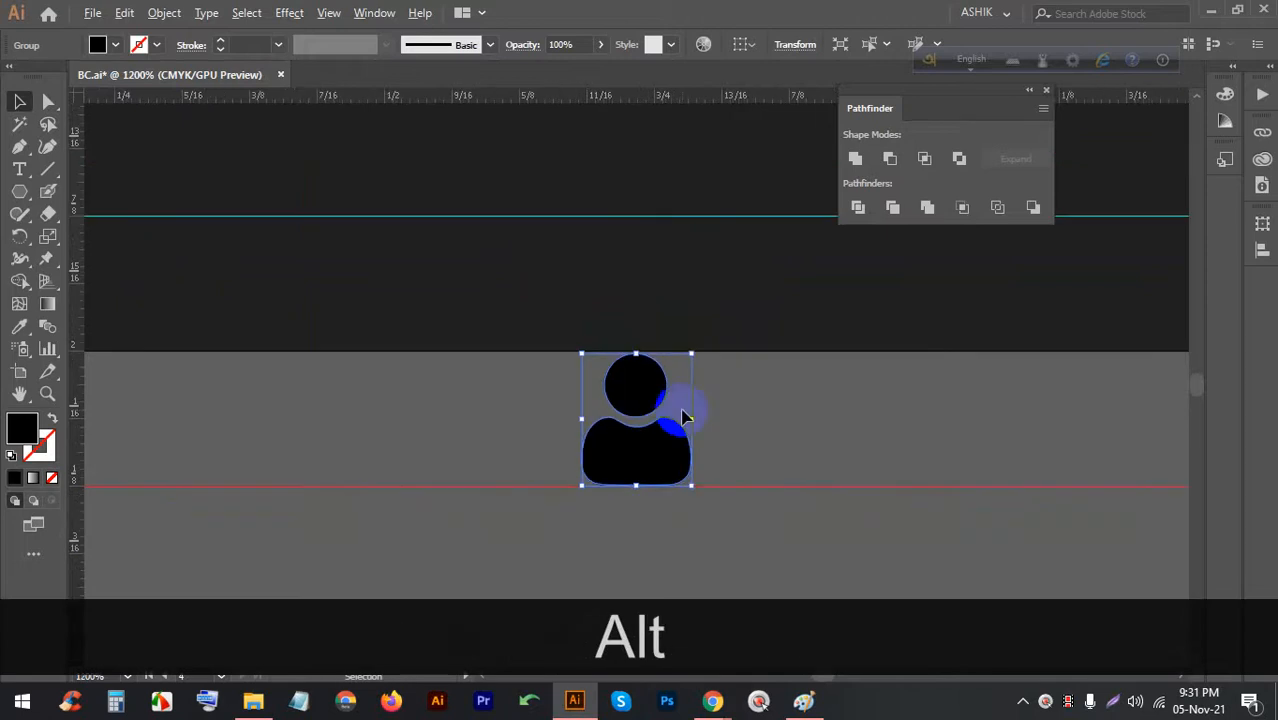
scroll(647, 408, "up", 2)
scroll(678, 355, "up", 1)
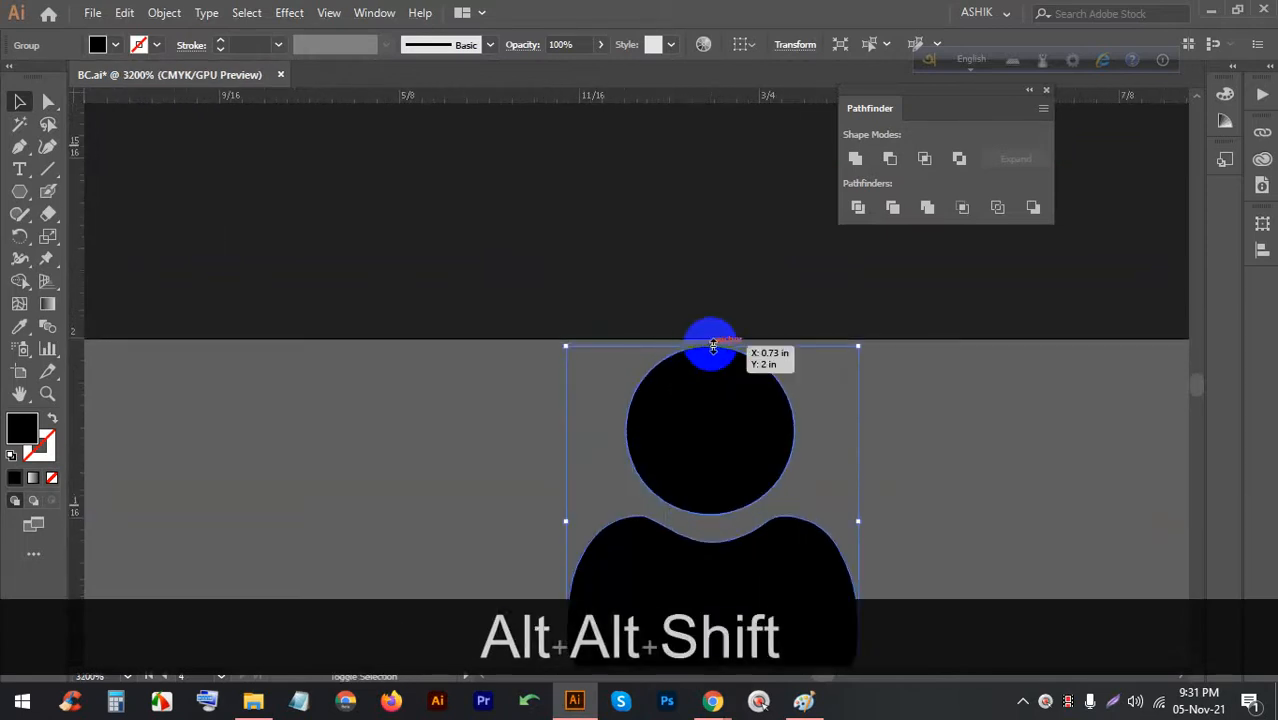
left_click_drag(711, 345, 712, 338)
scroll(717, 343, "down", 5)
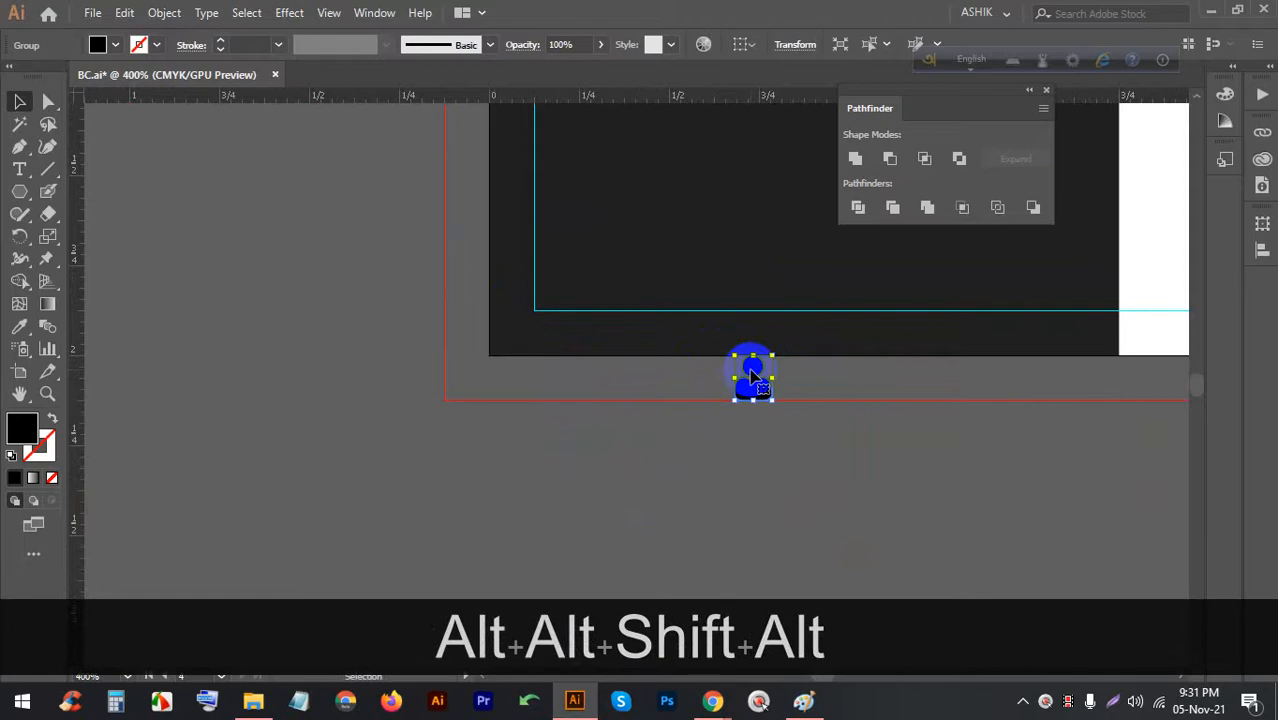
Shift the icon left and Alt-drag a duplicate centred onto the orange hexagon
left_click_drag(752, 375, 465, 265)
scroll(460, 262, "up", 5)
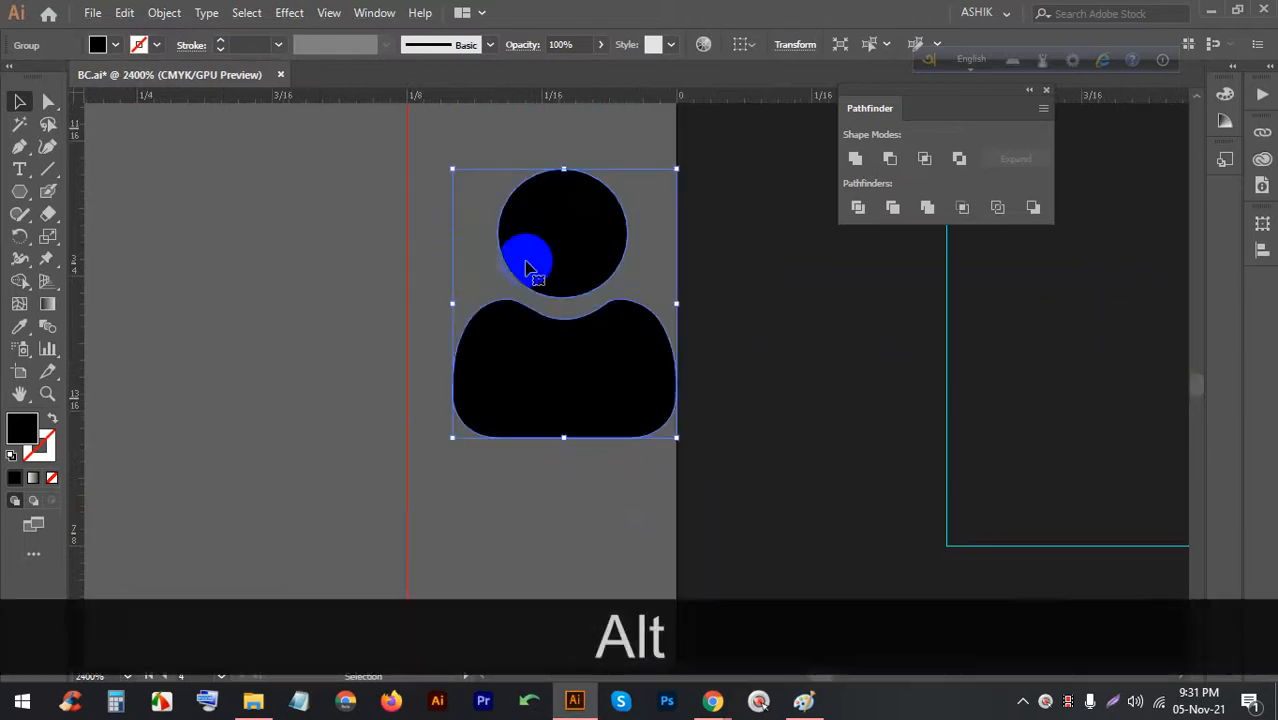
left_click_drag(555, 256, 517, 251)
left_click_drag(518, 252, 530, 252)
left_click_drag(530, 252, 517, 251)
scroll(545, 310, "down", 1)
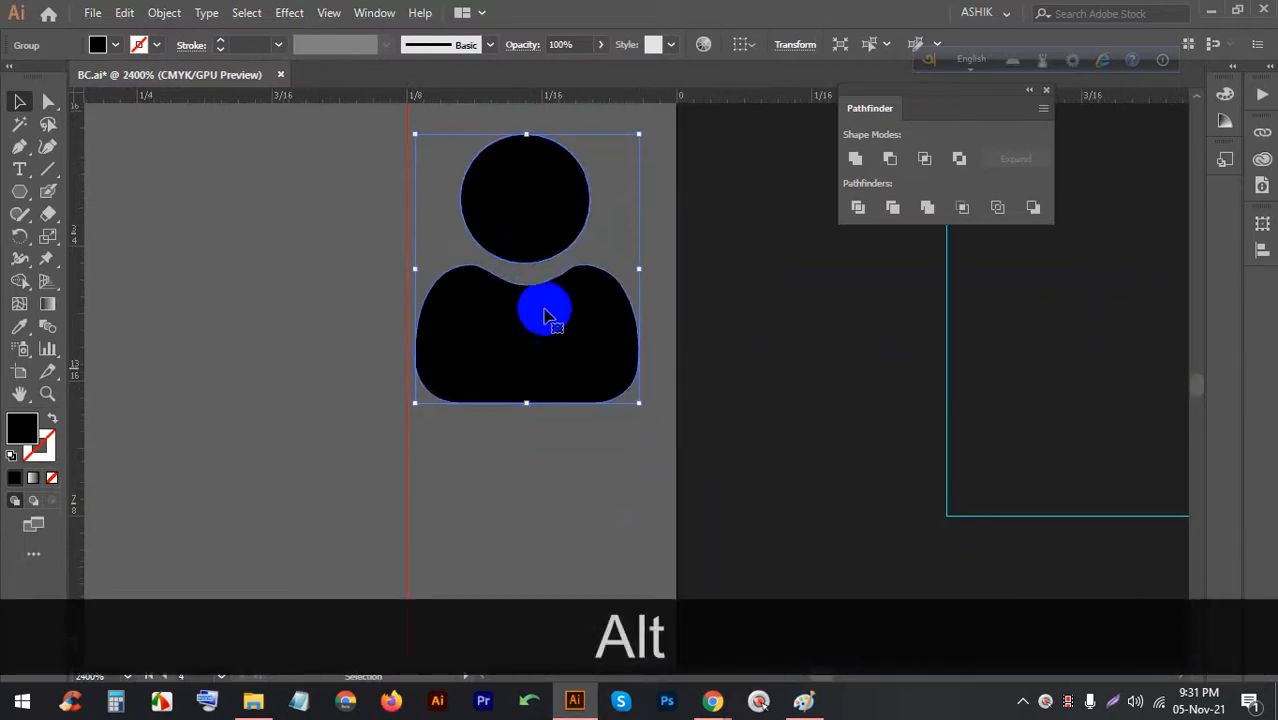
scroll(600, 320, "down", 9)
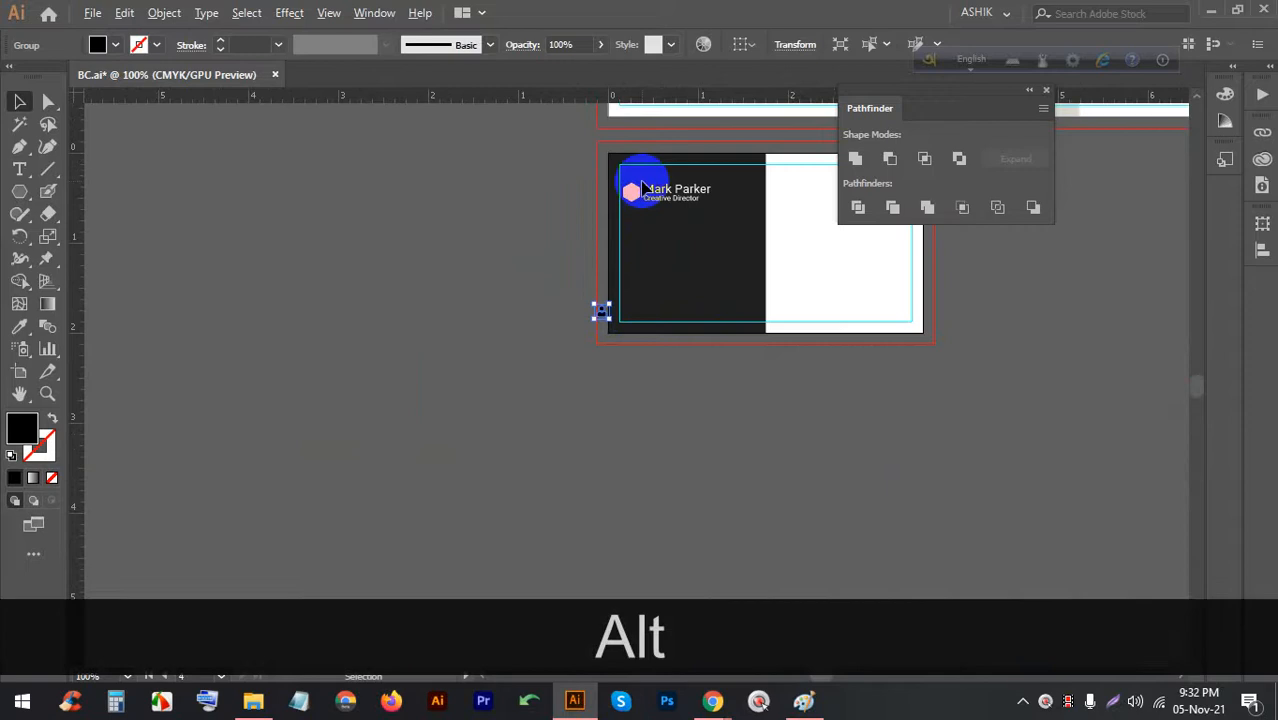
scroll(643, 188, "up", 2)
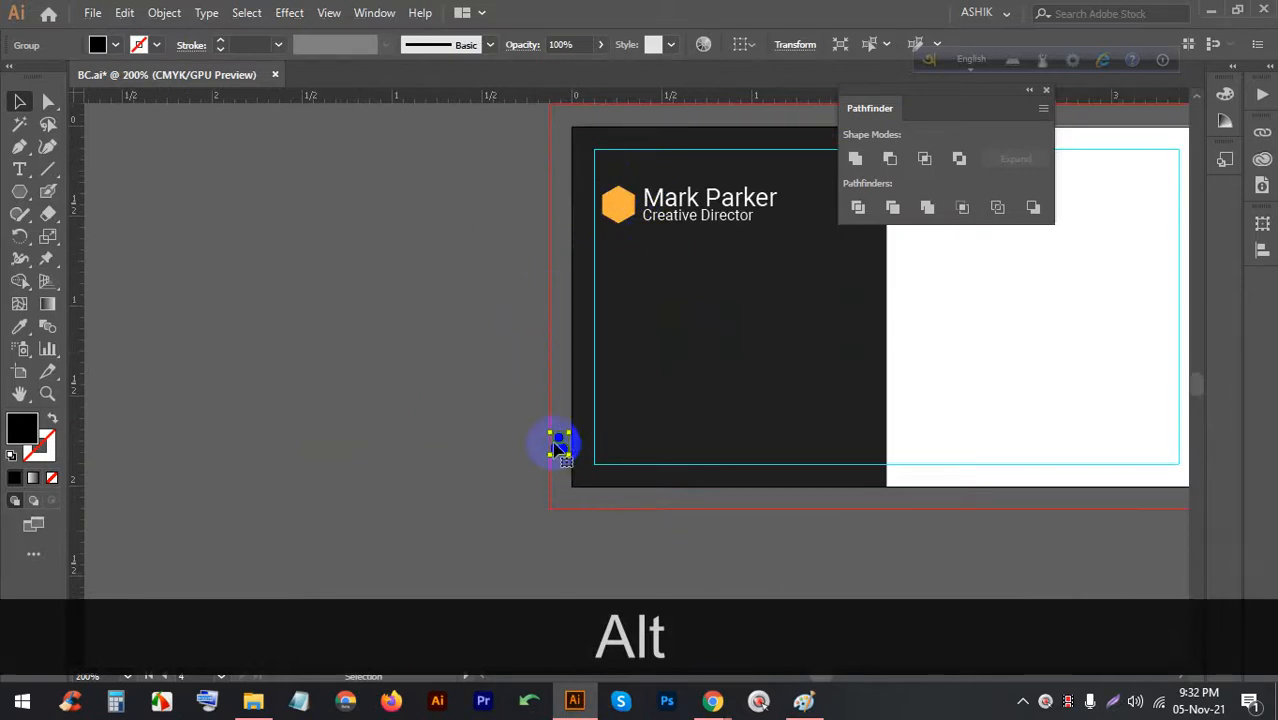
left_click_drag(558, 446, 617, 207)
scroll(620, 208, "up", 6)
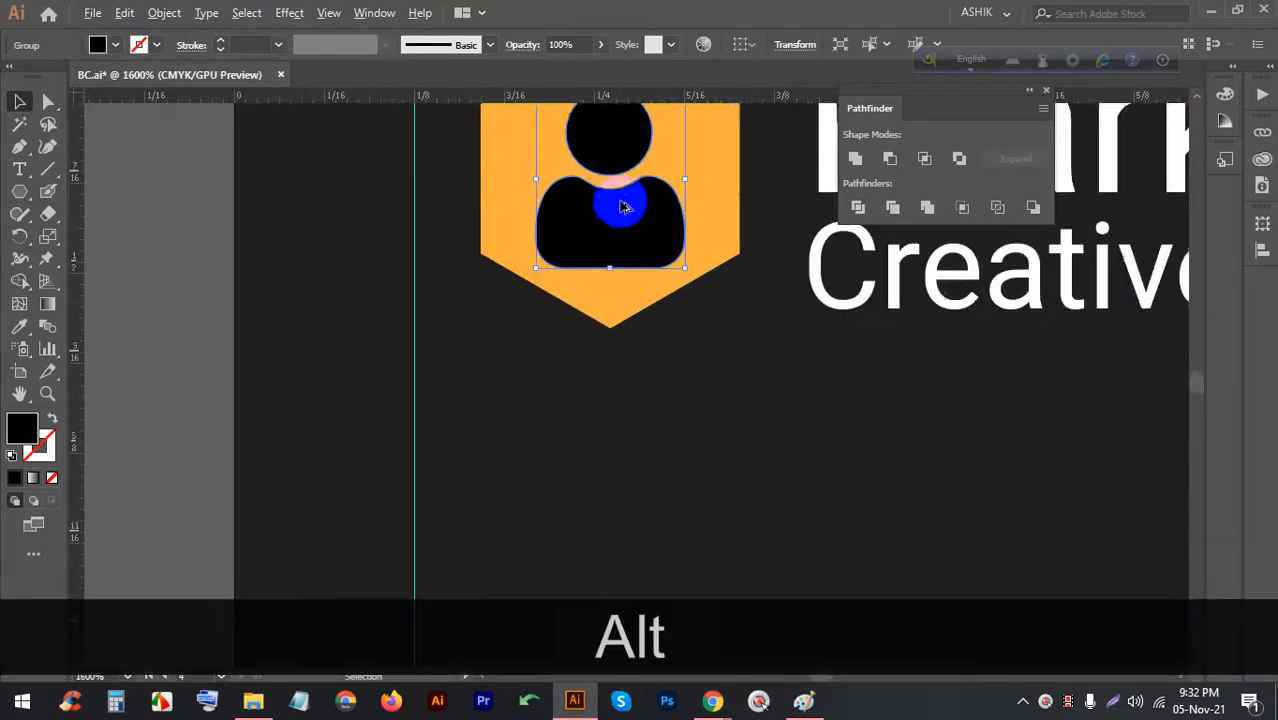
scroll(605, 306, "up", 5)
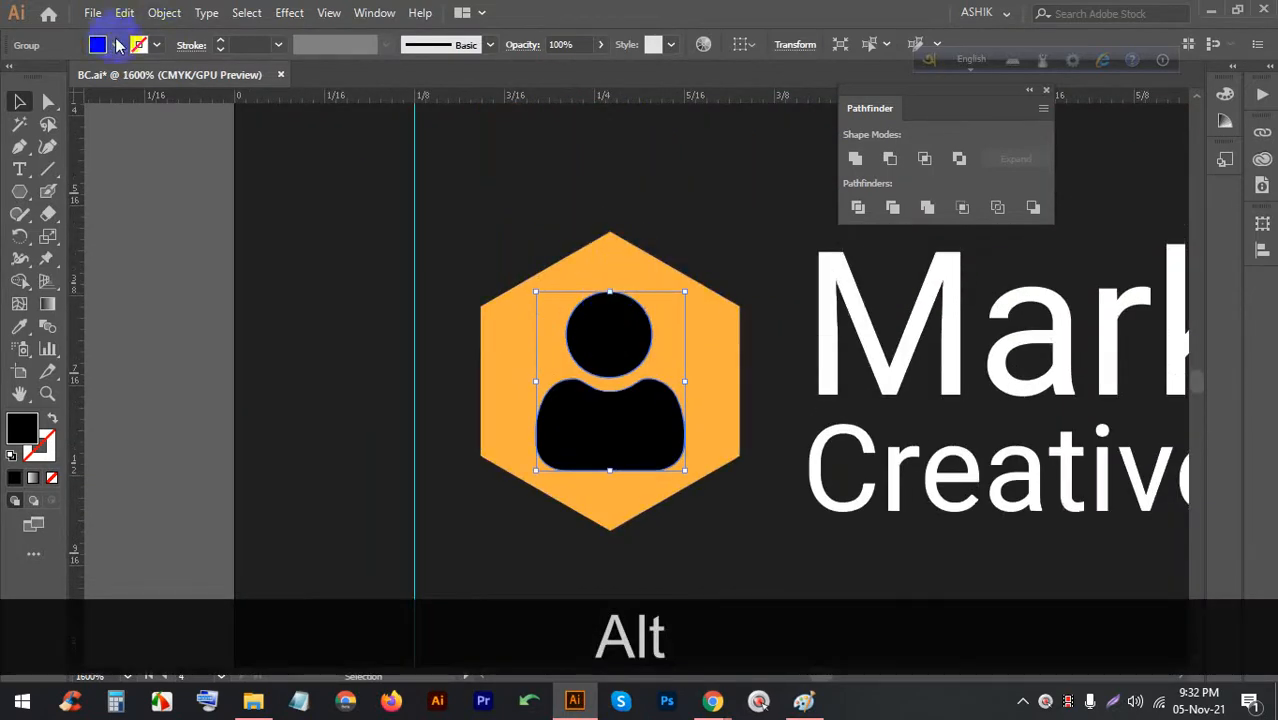
Fill the person icon white and group it with the orange hexagon
left_click(117, 45)
left_click(22, 80)
key("alt")
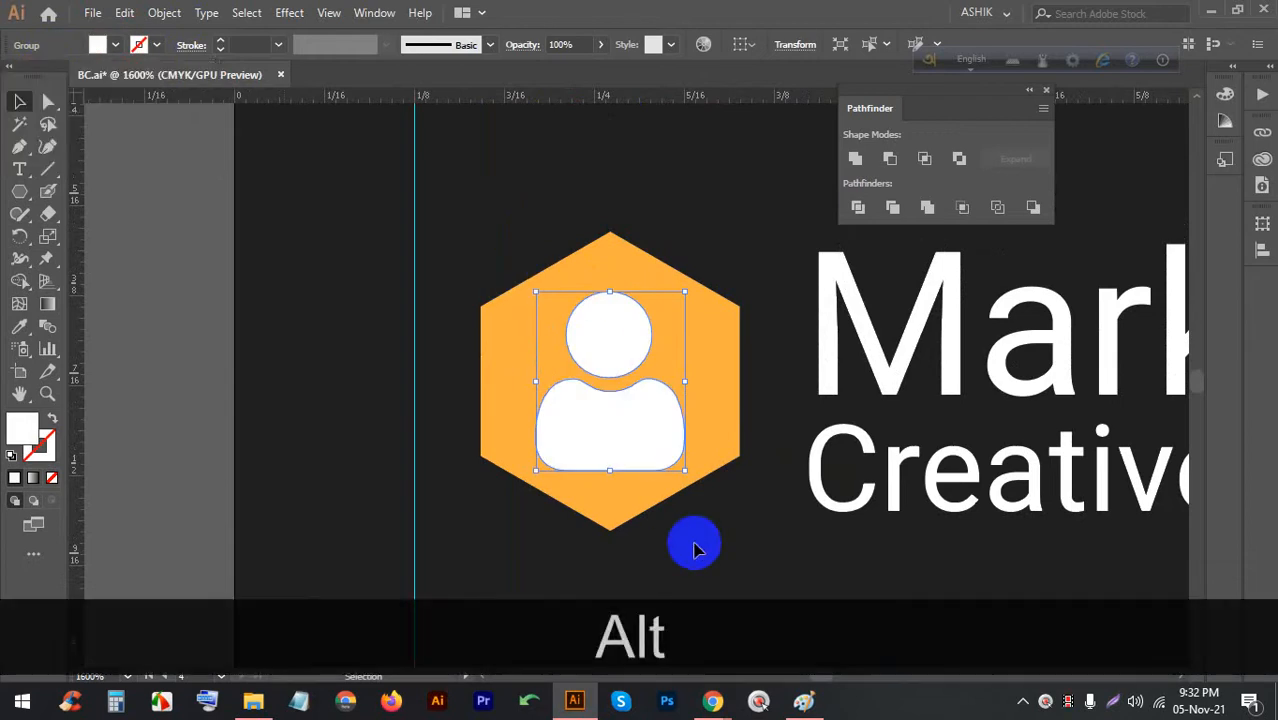
left_click(697, 548)
left_click(593, 414)
left_click(556, 376, "shift")
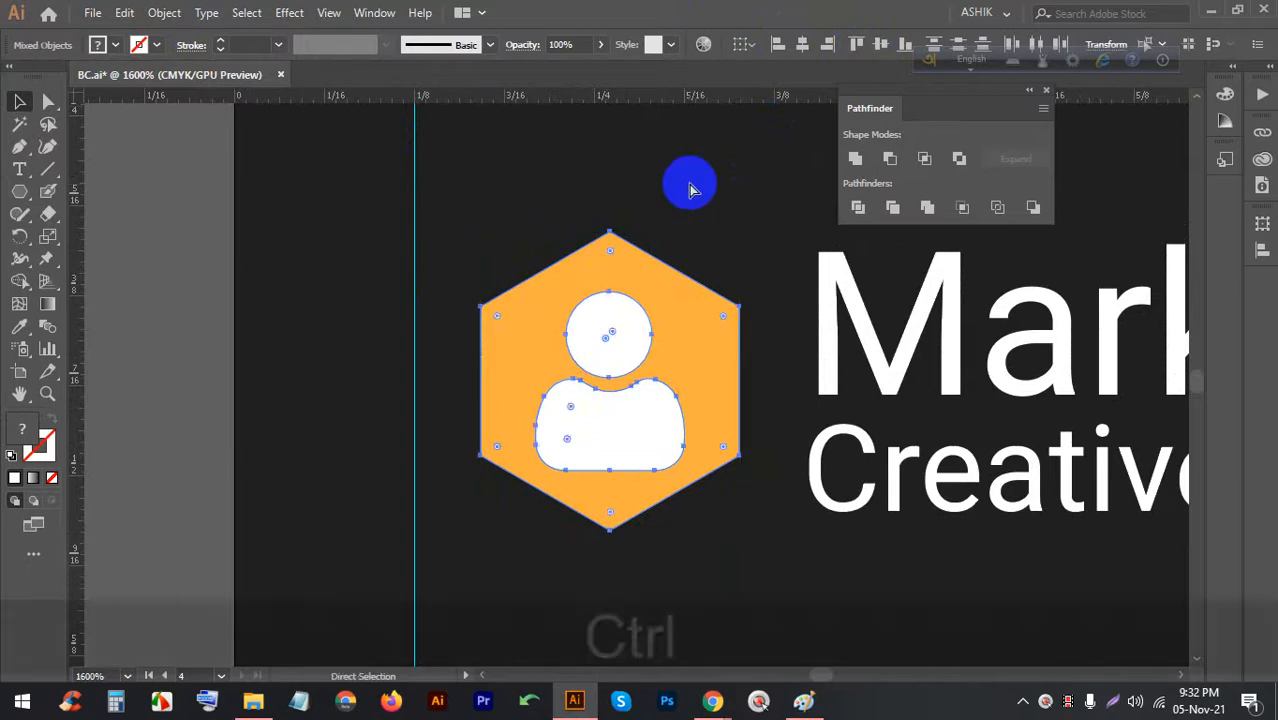
key("ctrl+g")
scroll(468, 245, "down", 3)
left_click(724, 405)
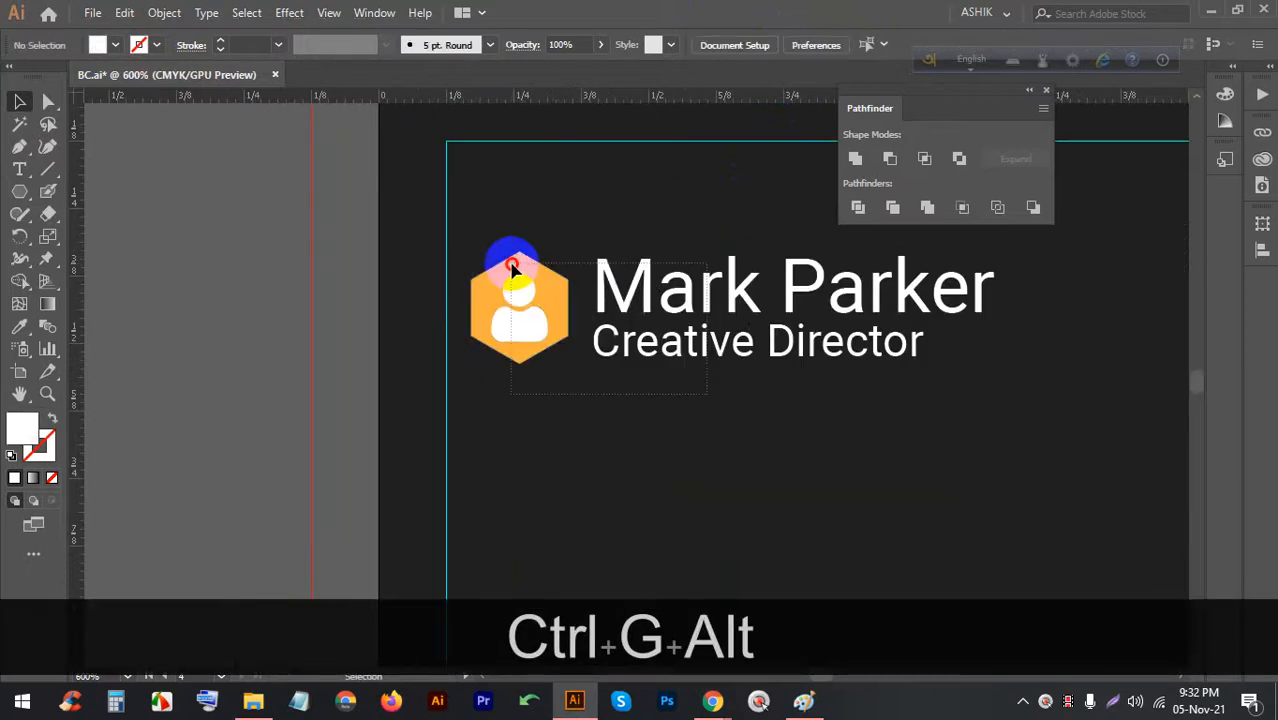
left_click(656, 248)
key("ctrl")
key("ctrl+g")
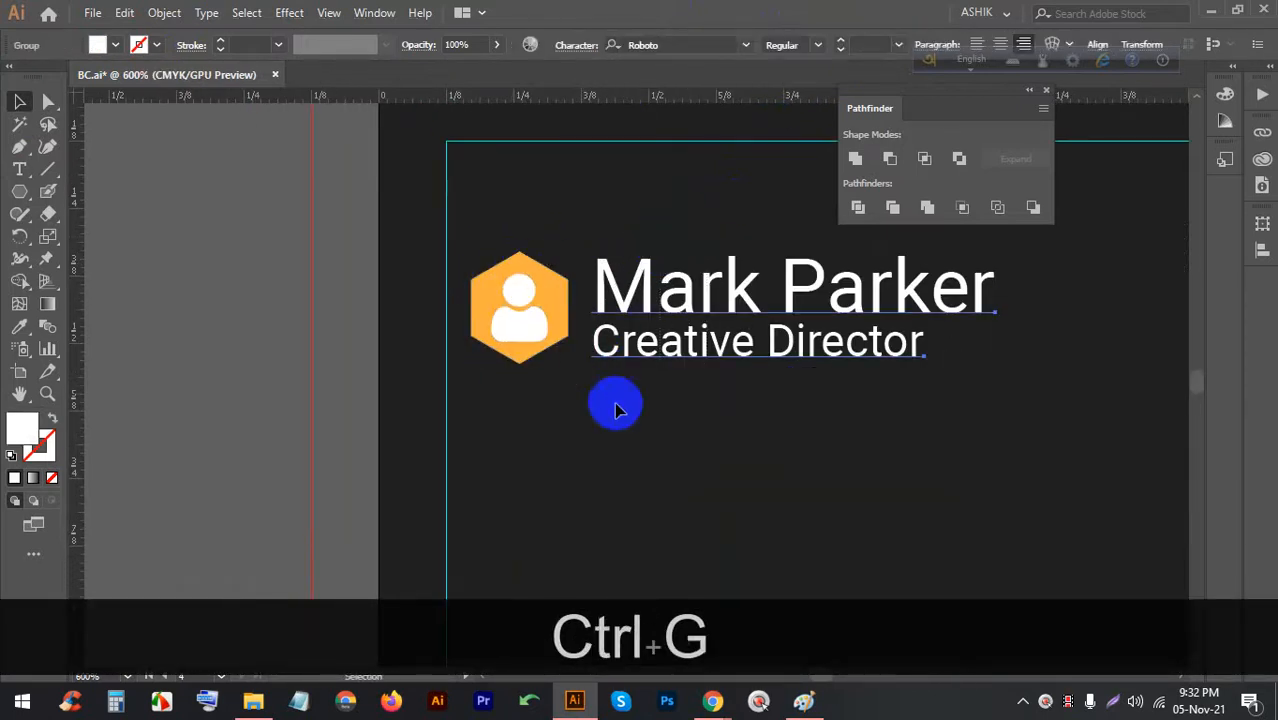
Group the icon with the name and title, then switch to the Google Meet window
left_click_drag(702, 405, 560, 290)
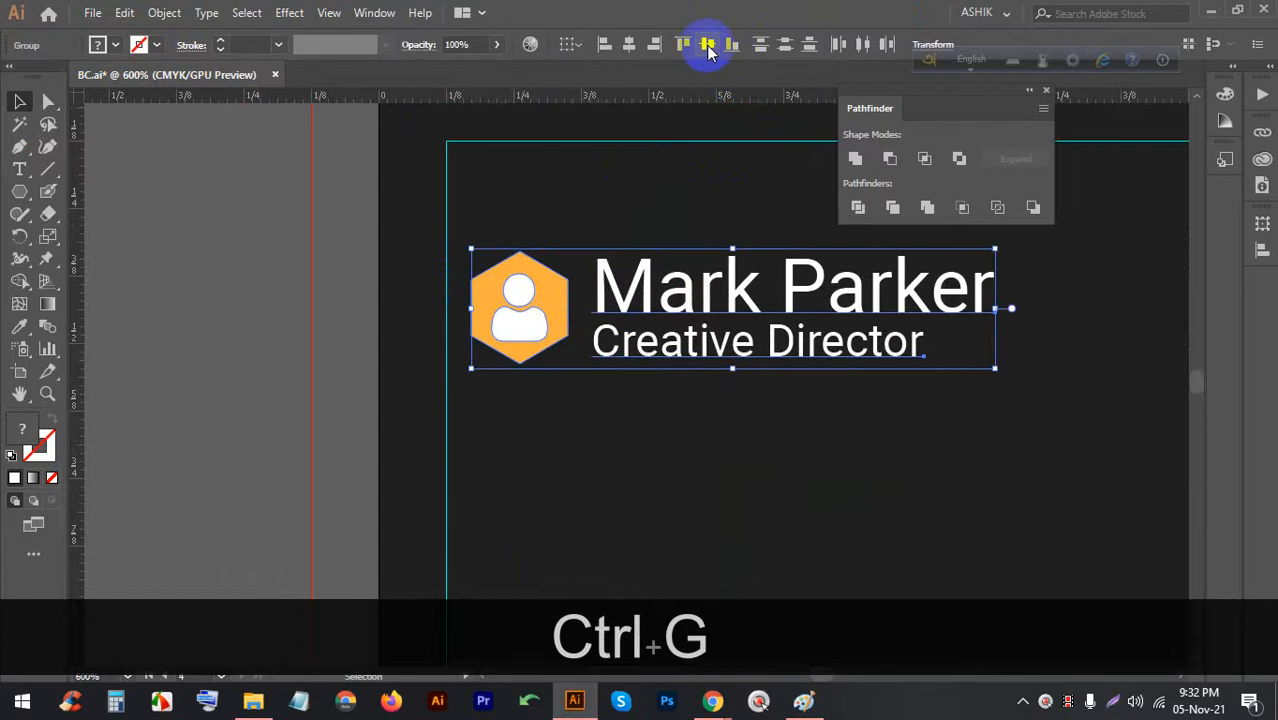
left_click(593, 419)
left_click_drag(702, 413, 460, 173)
key("ctrl+g")
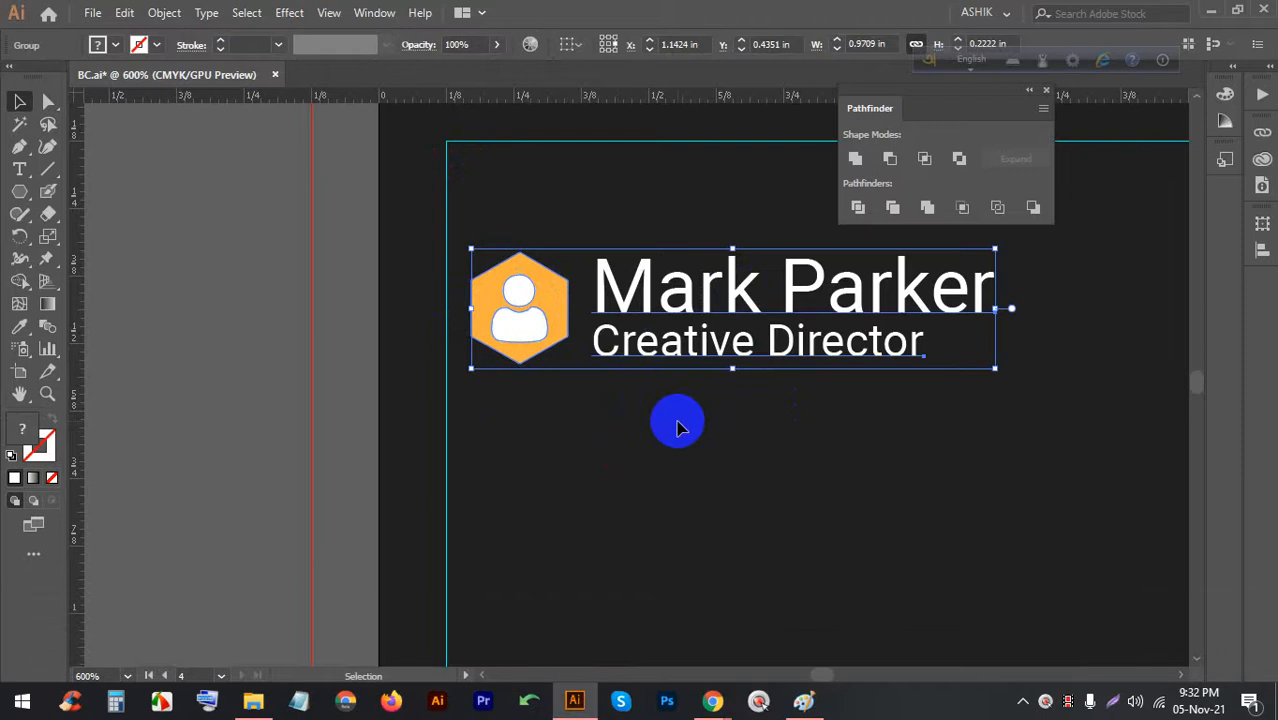
left_click(636, 448)
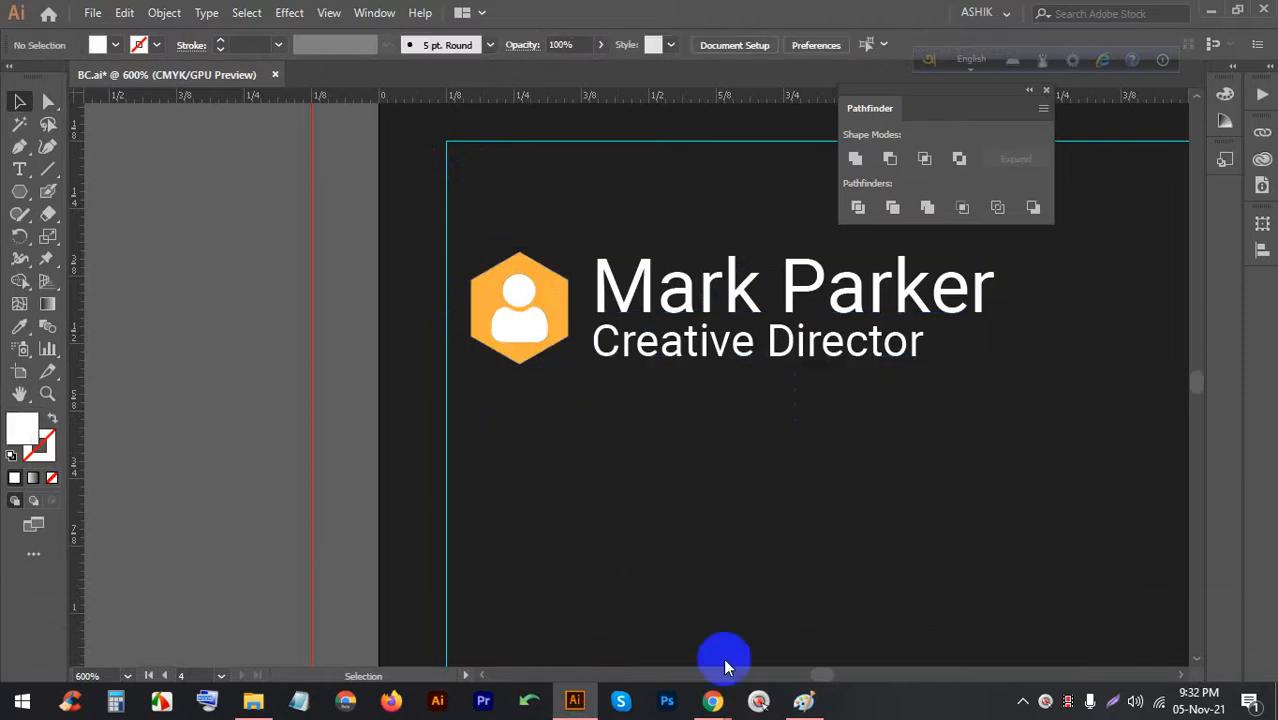
mouse_move(712, 700)
left_click(624, 611)
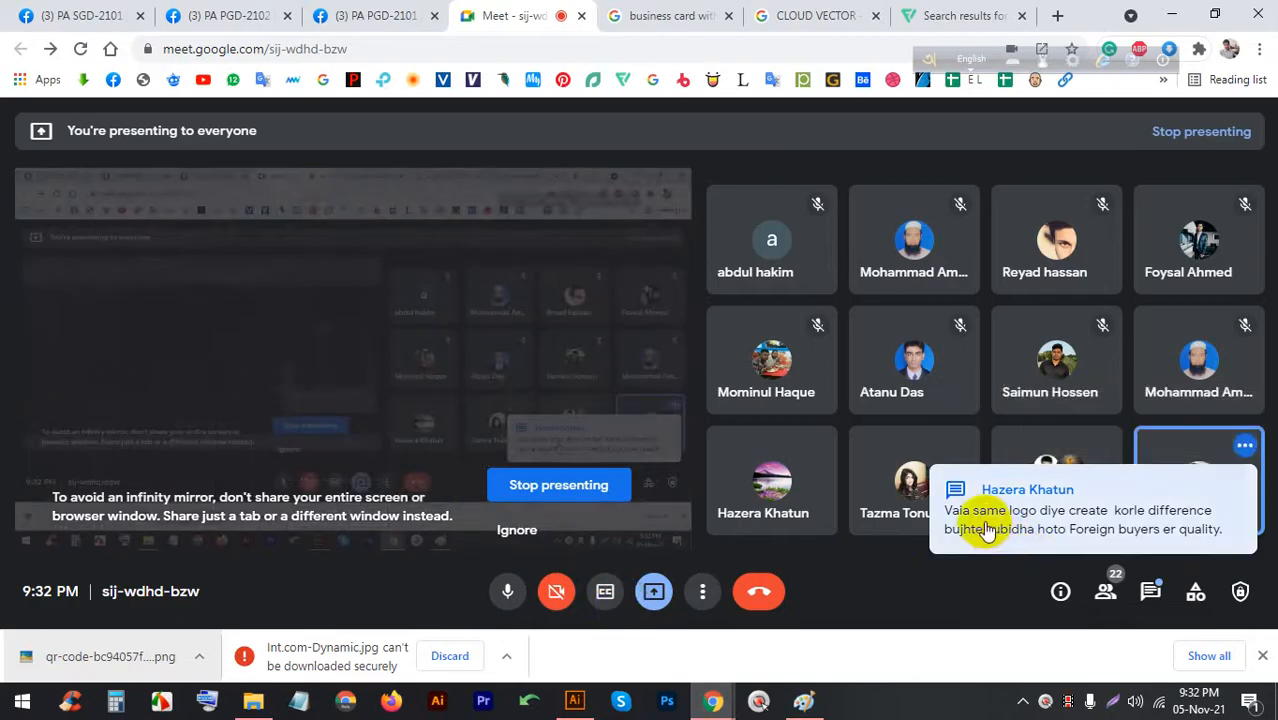
left_click(1150, 588)
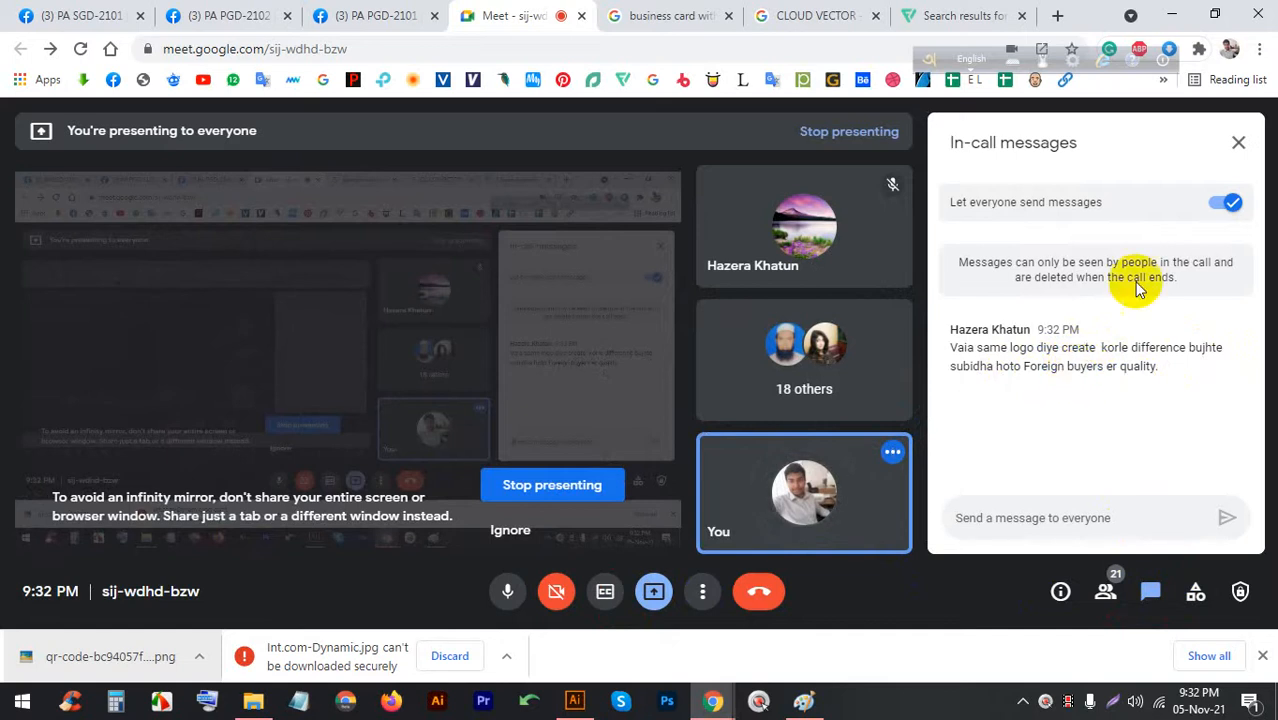
left_click(1236, 140)
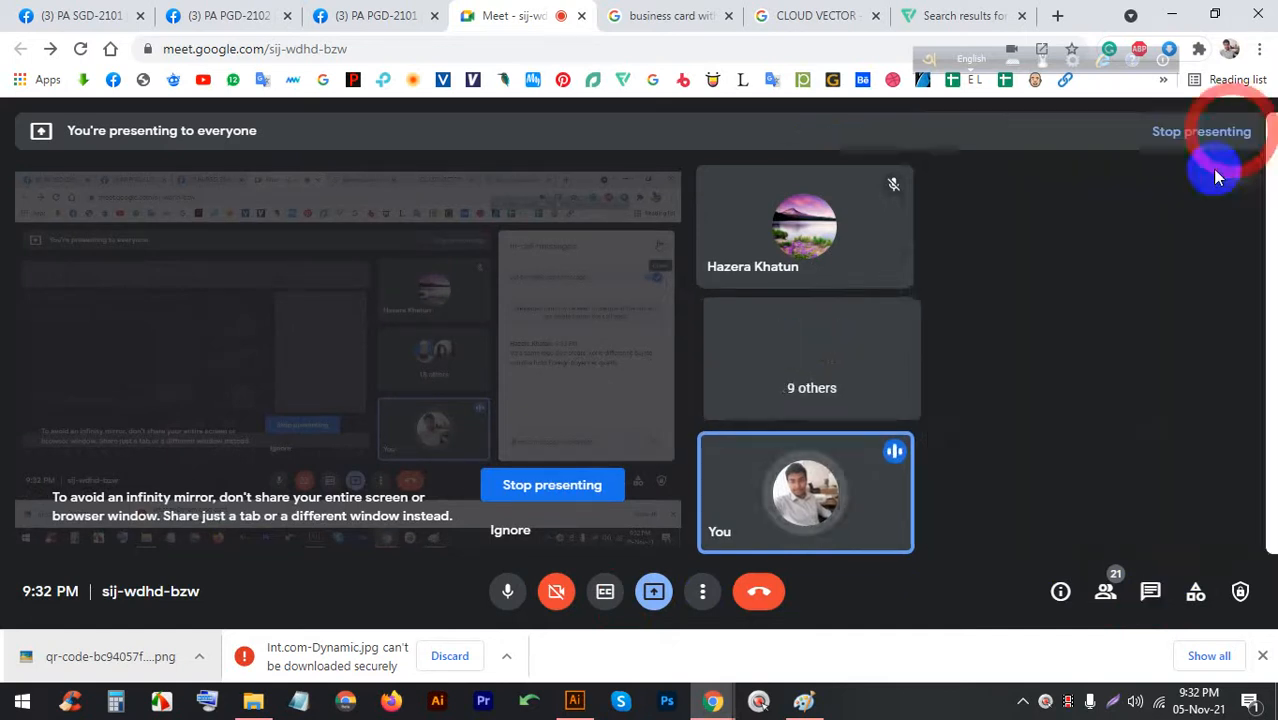
left_click(574, 700)
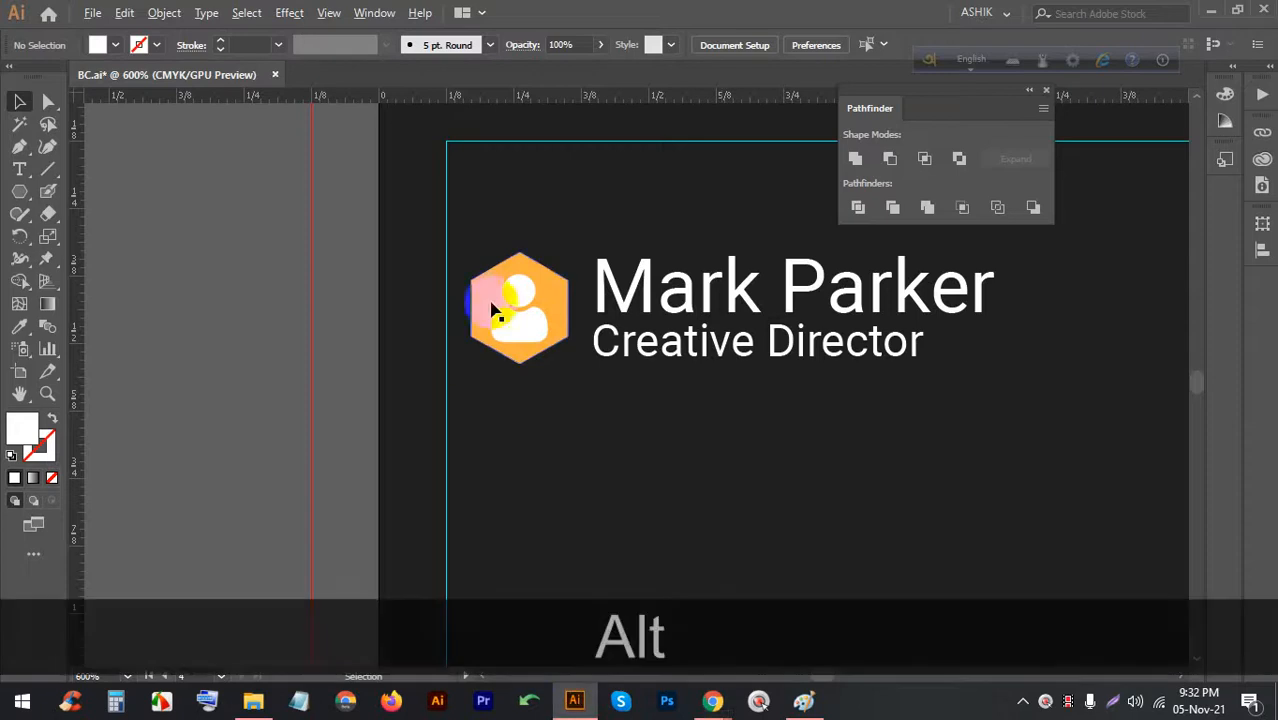
Draw a hexagon below the name block and rotate it 90 degrees
scroll(442, 237, "down", 2)
scroll(408, 248, "up", 1)
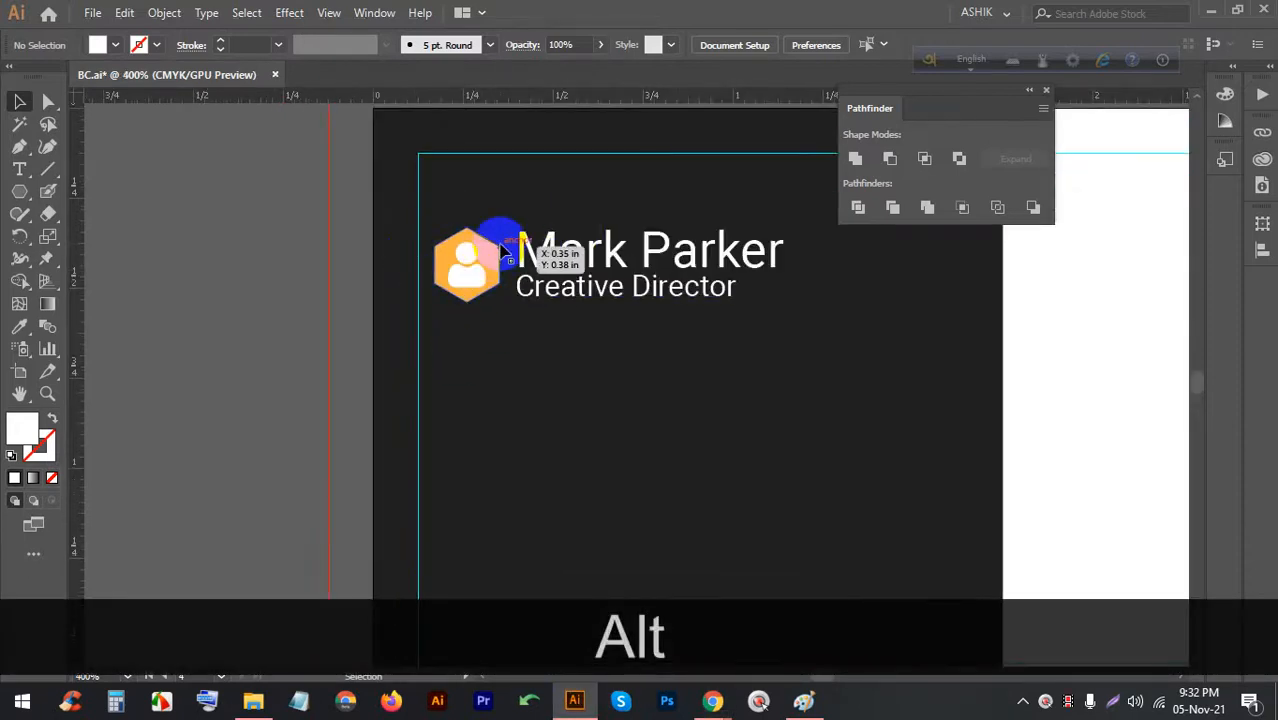
left_click(496, 272)
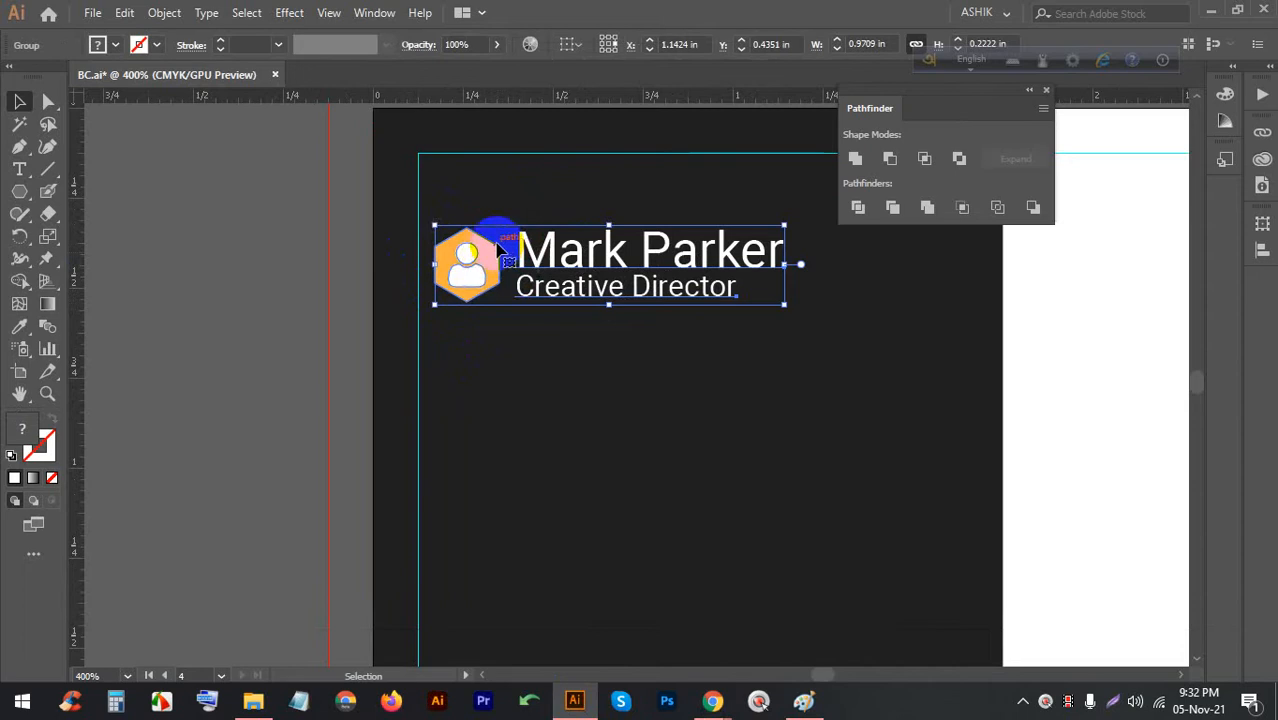
left_click(20, 191)
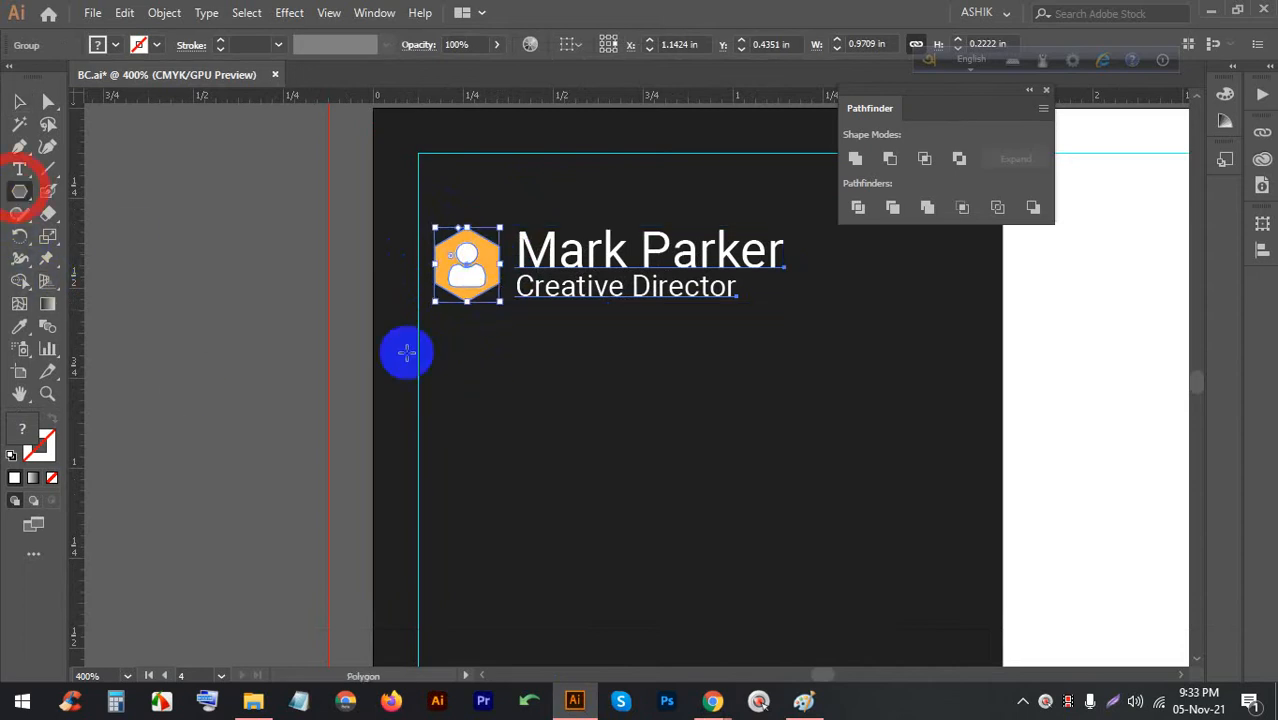
left_click_drag(468, 398, 474, 428)
left_click(20, 101)
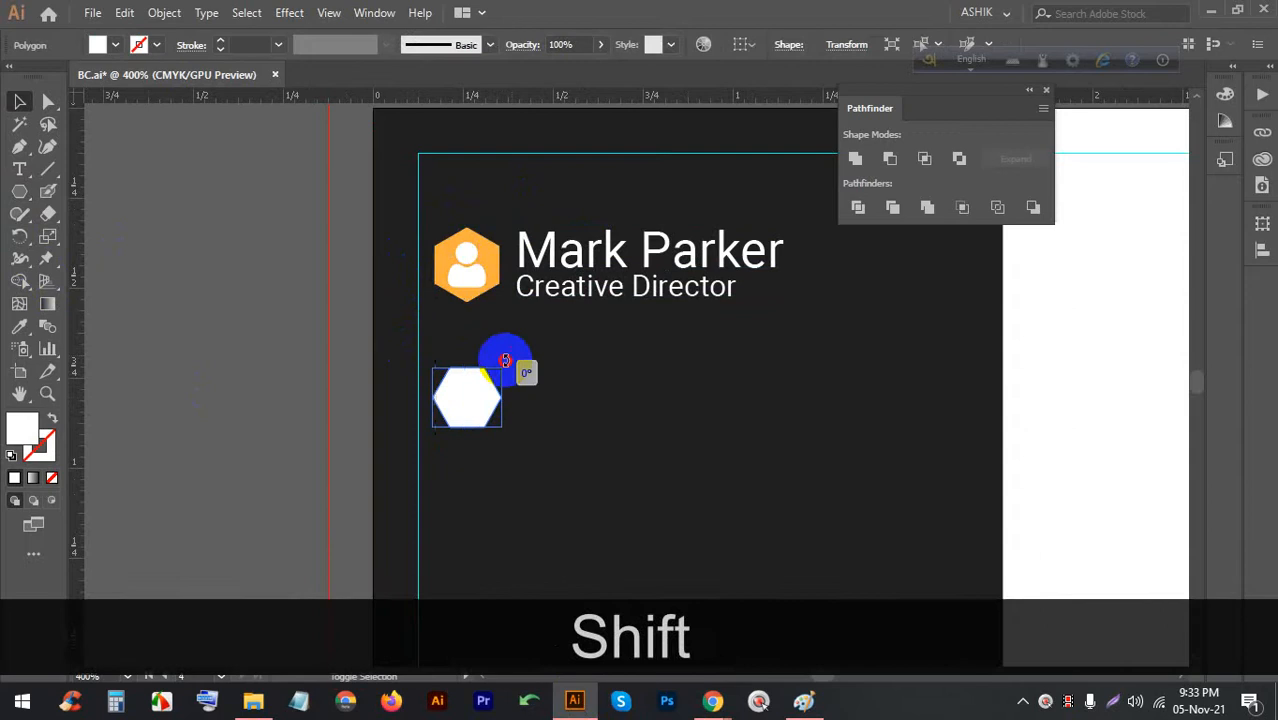
left_click_drag(505, 360, 407, 336)
Give the hexagon no fill and a 0.5 pt orange stroke
scroll(520, 380, "down", 1)
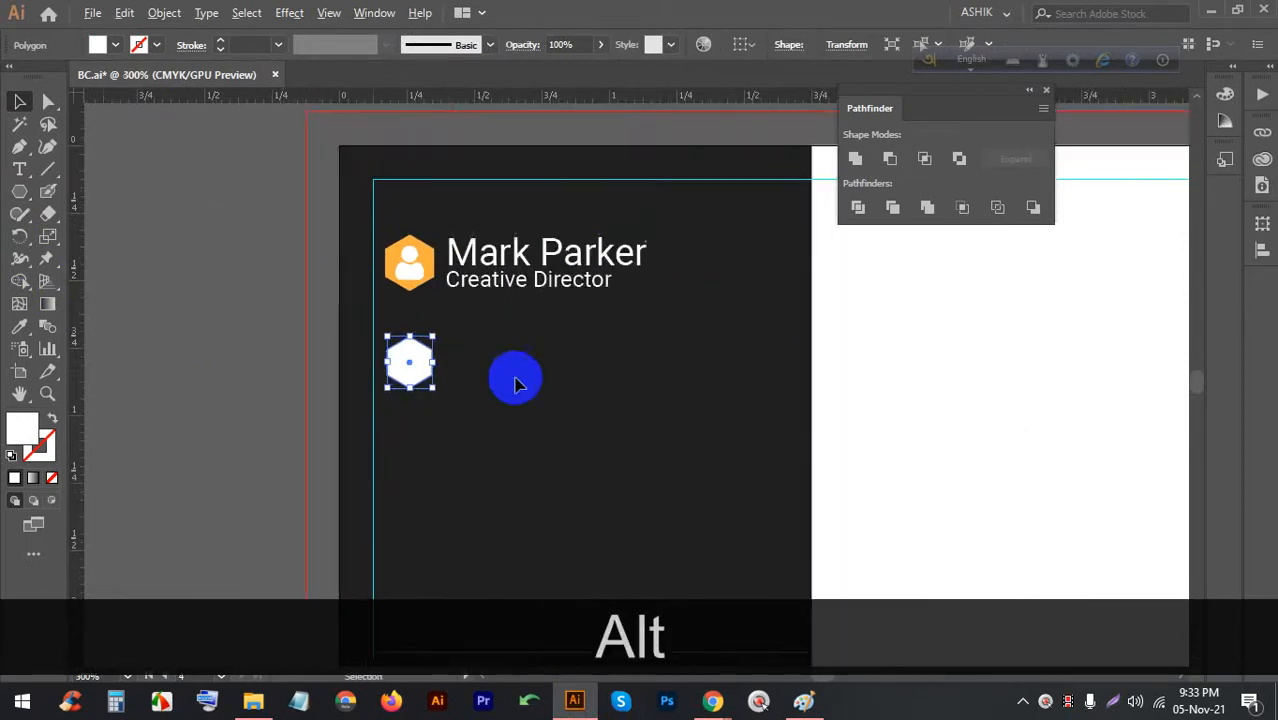
scroll(396, 418, "up", 1)
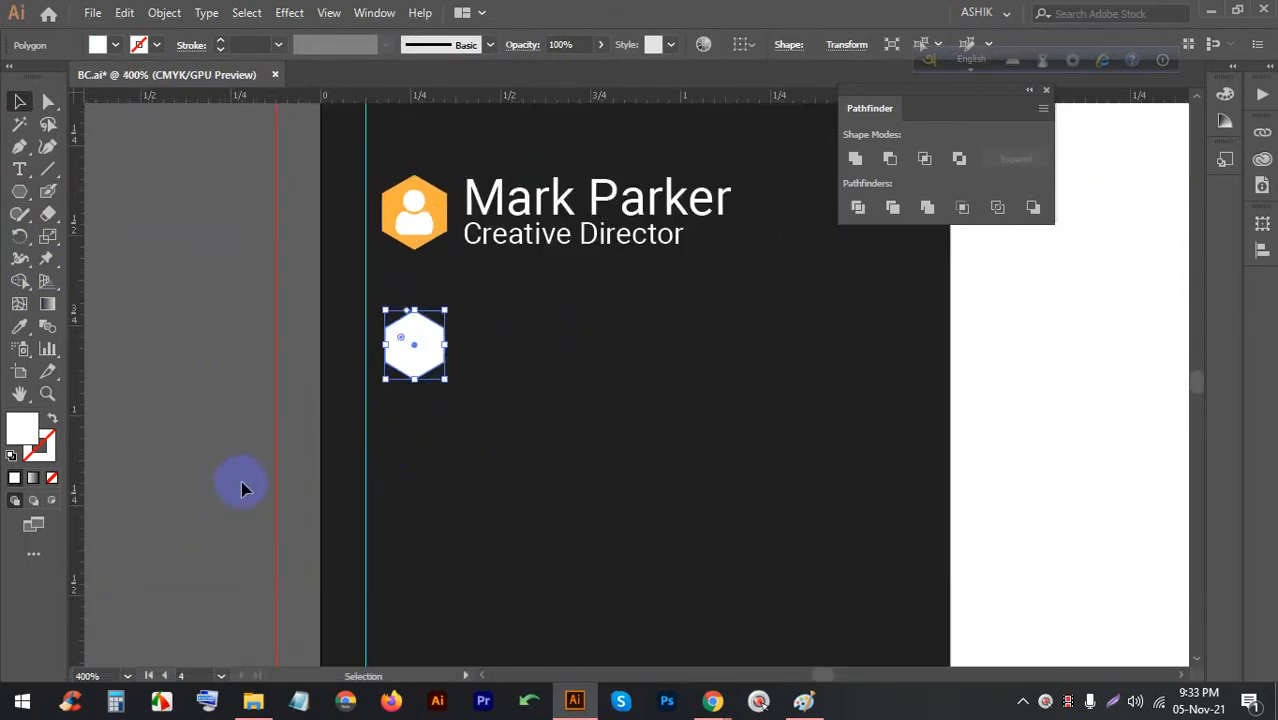
scroll(410, 370, "up", 2)
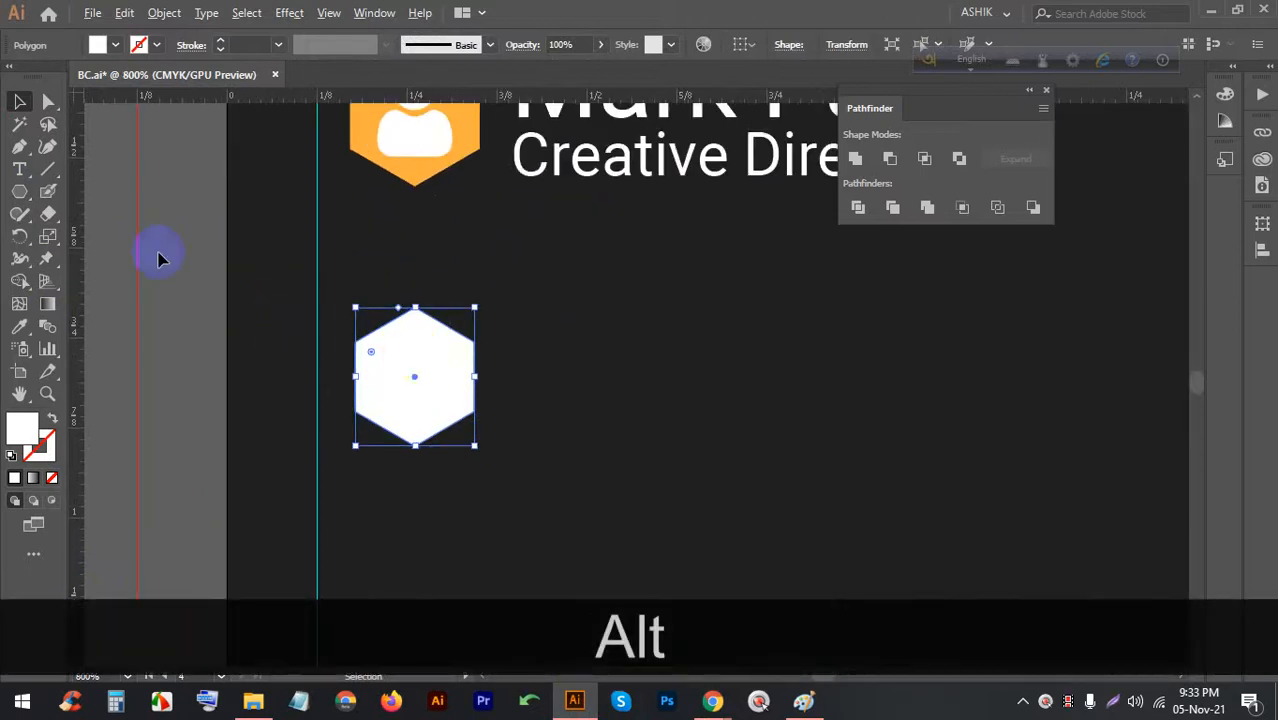
left_click(114, 44)
left_click(12, 77)
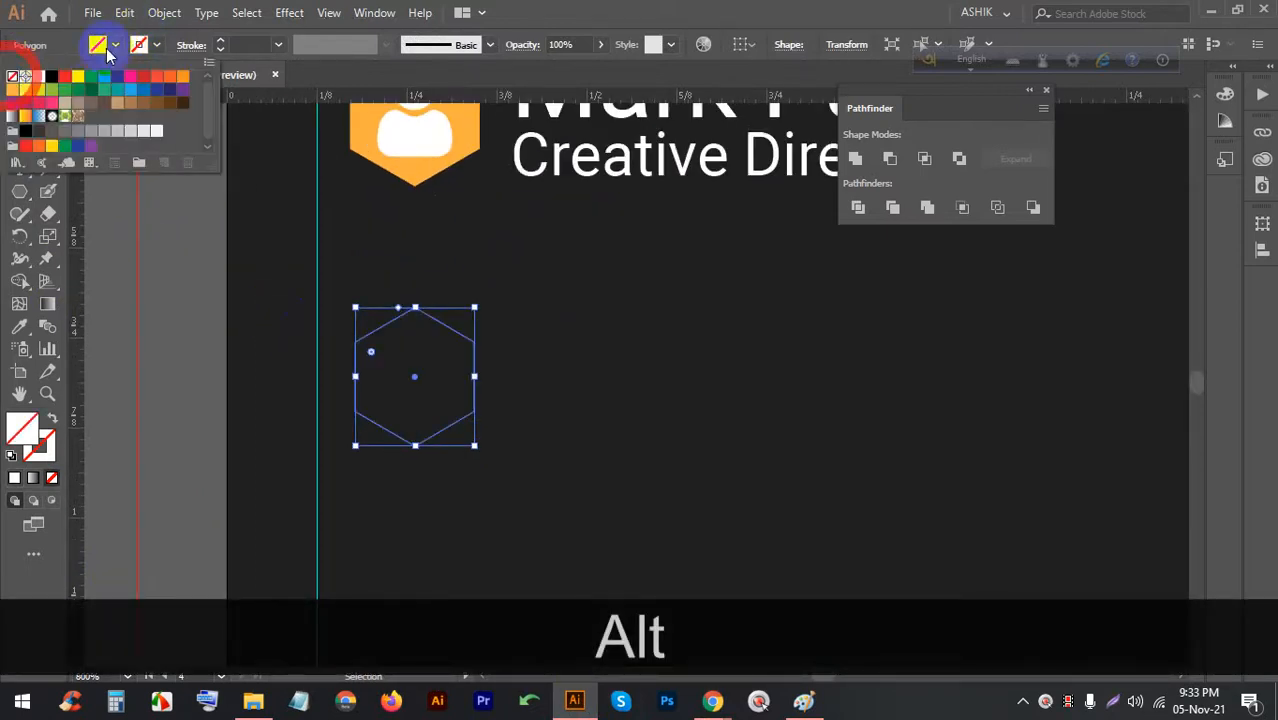
left_click(220, 42)
left_click(220, 42)
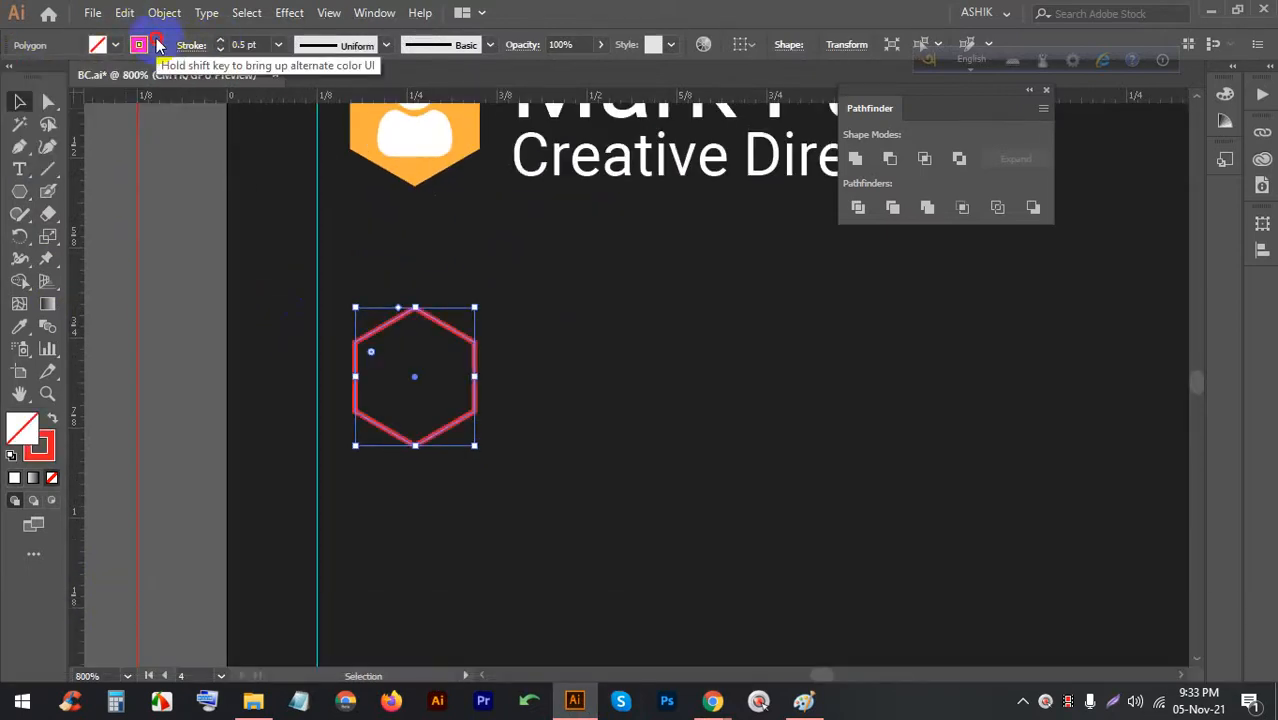
left_click(157, 45)
left_click(12, 90)
left_click(543, 290)
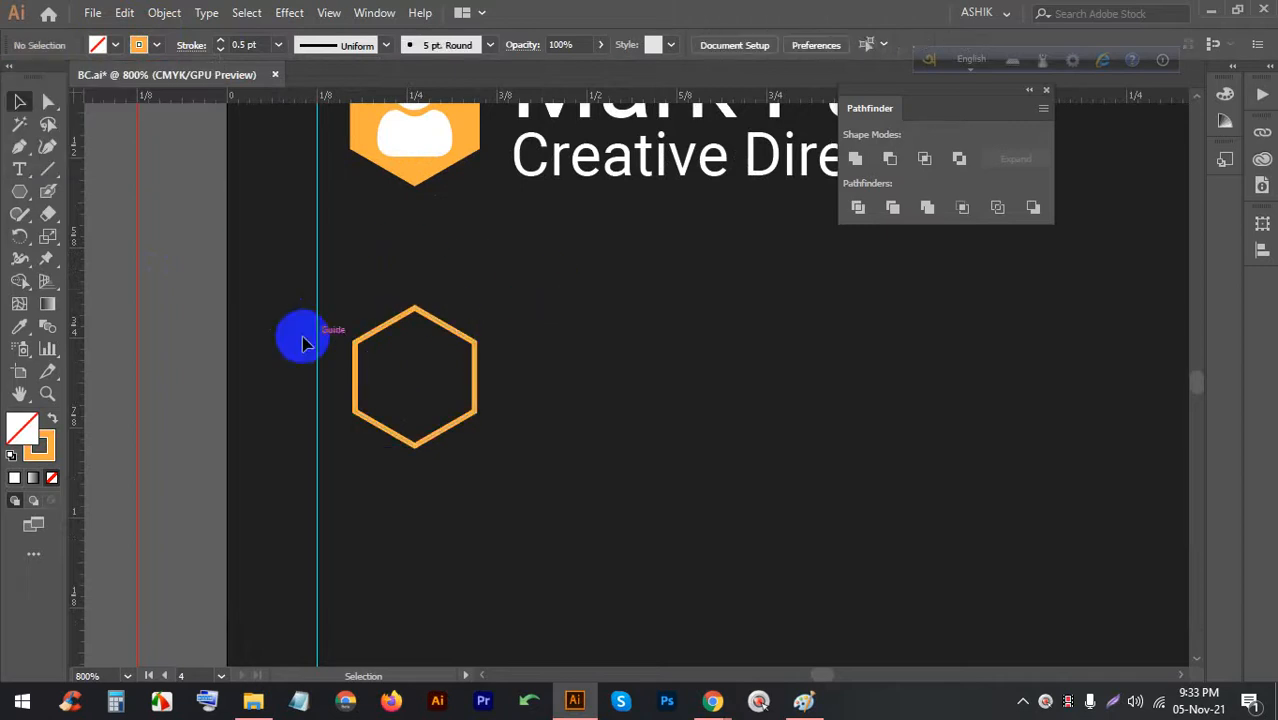
scroll(446, 388, "up", 1)
scroll(400, 374, "down", 2)
Close the user icon on Flaticon and search for 'phone' icons
mouse_move(712, 700)
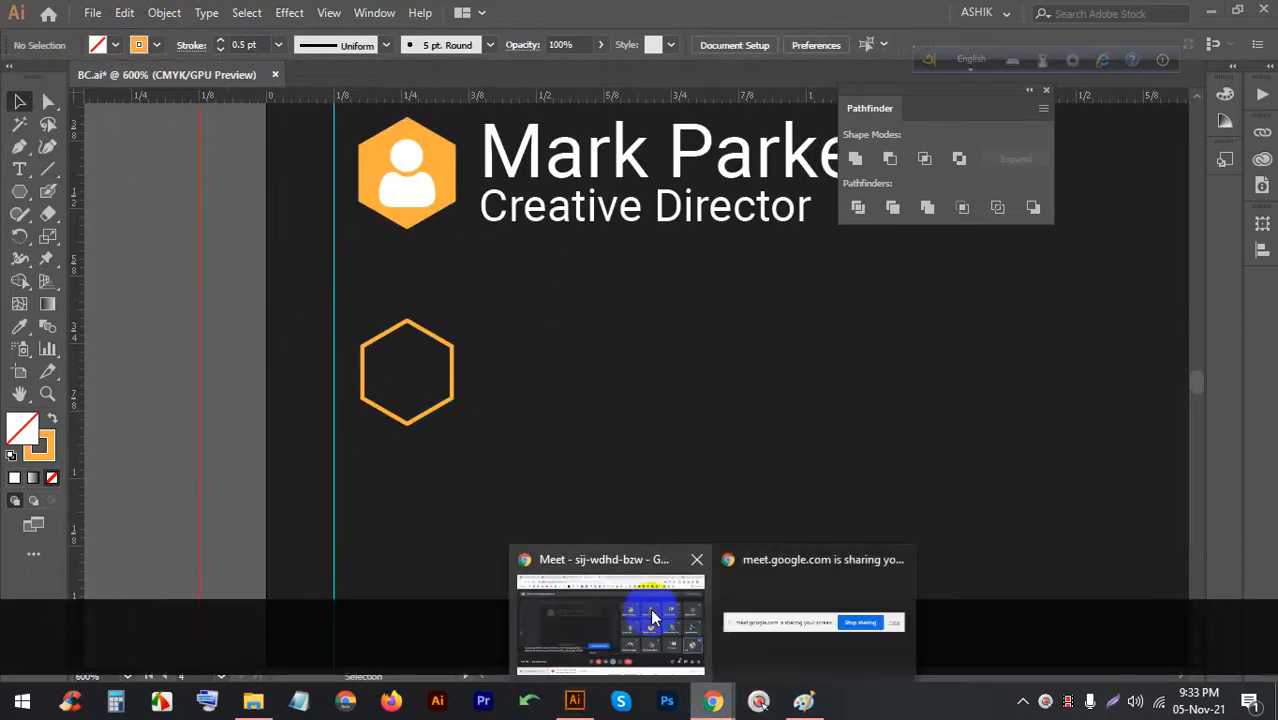
left_click(610, 615)
left_click(903, 12)
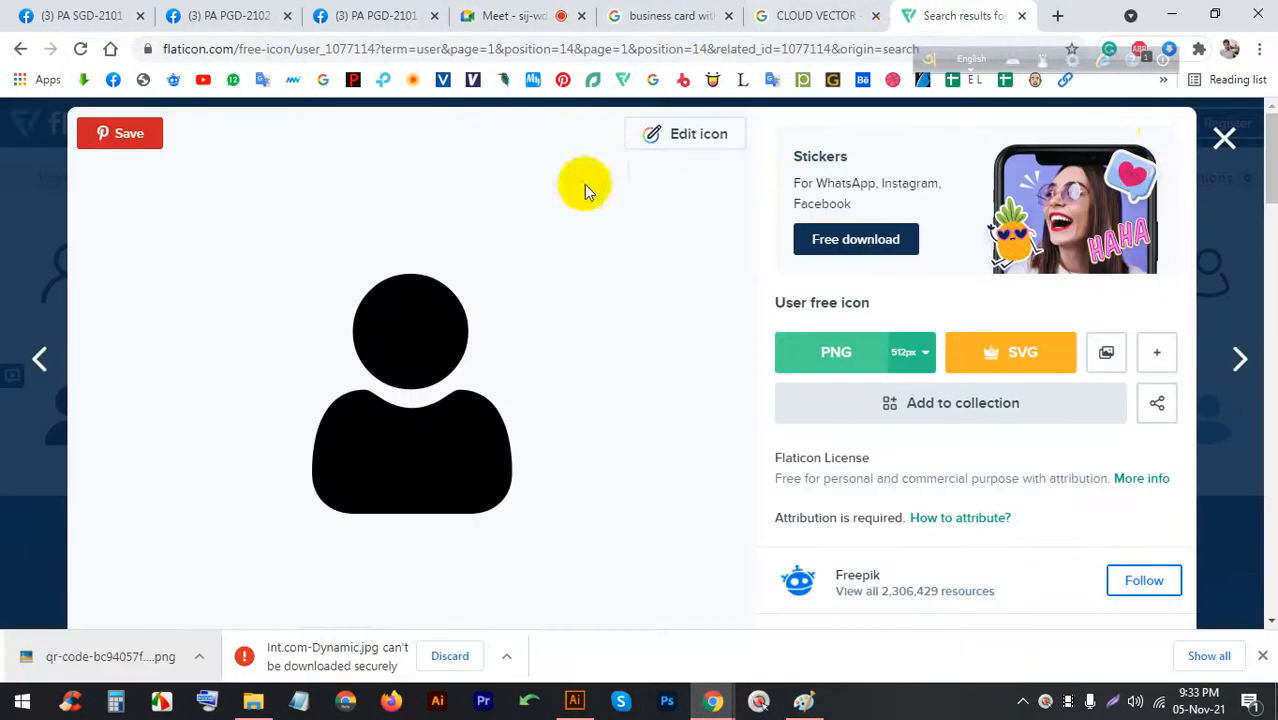
left_click(1221, 137)
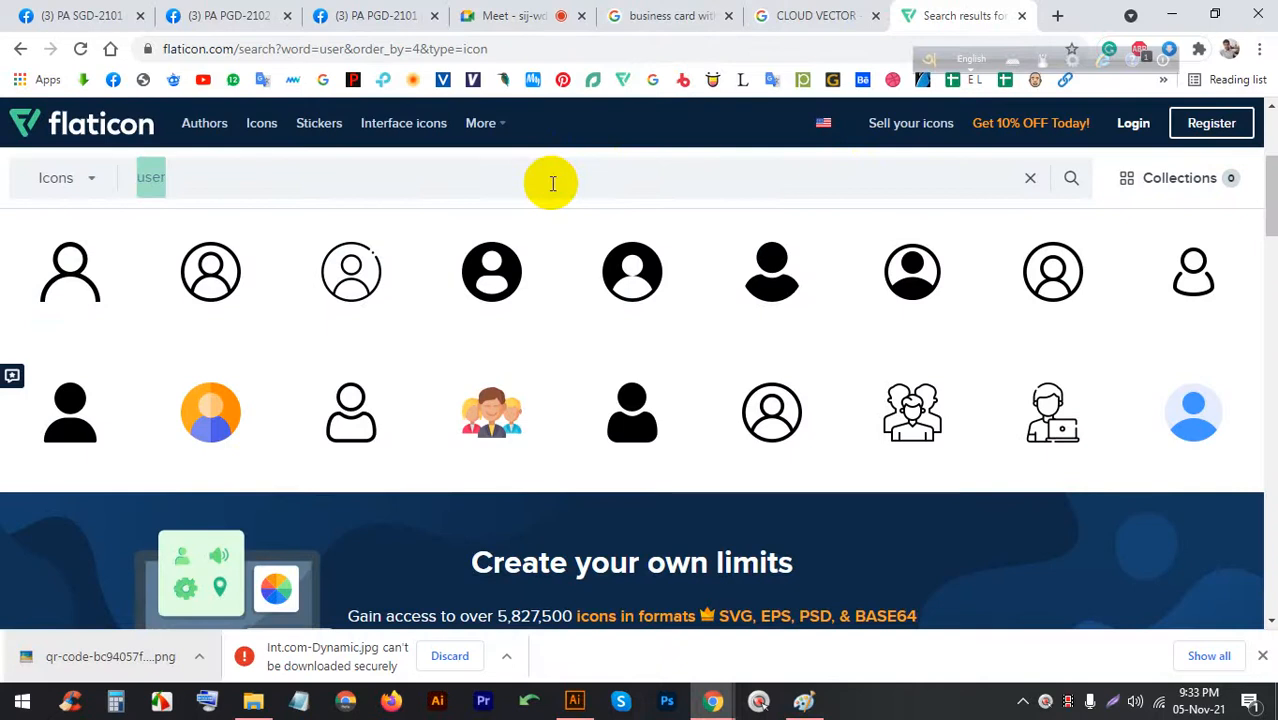
type("phone")
key("Return")
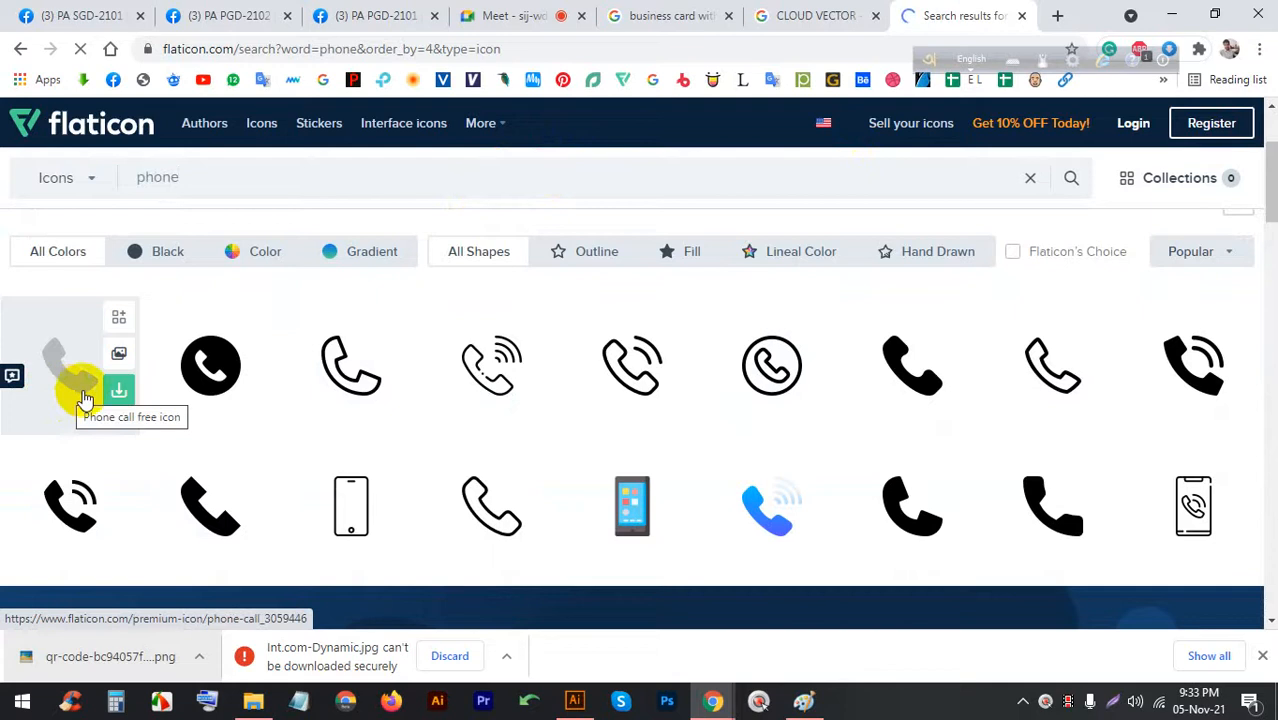
Open the Old Typical Phone icon and copy a screen capture of it
scroll(250, 395, "down", 6)
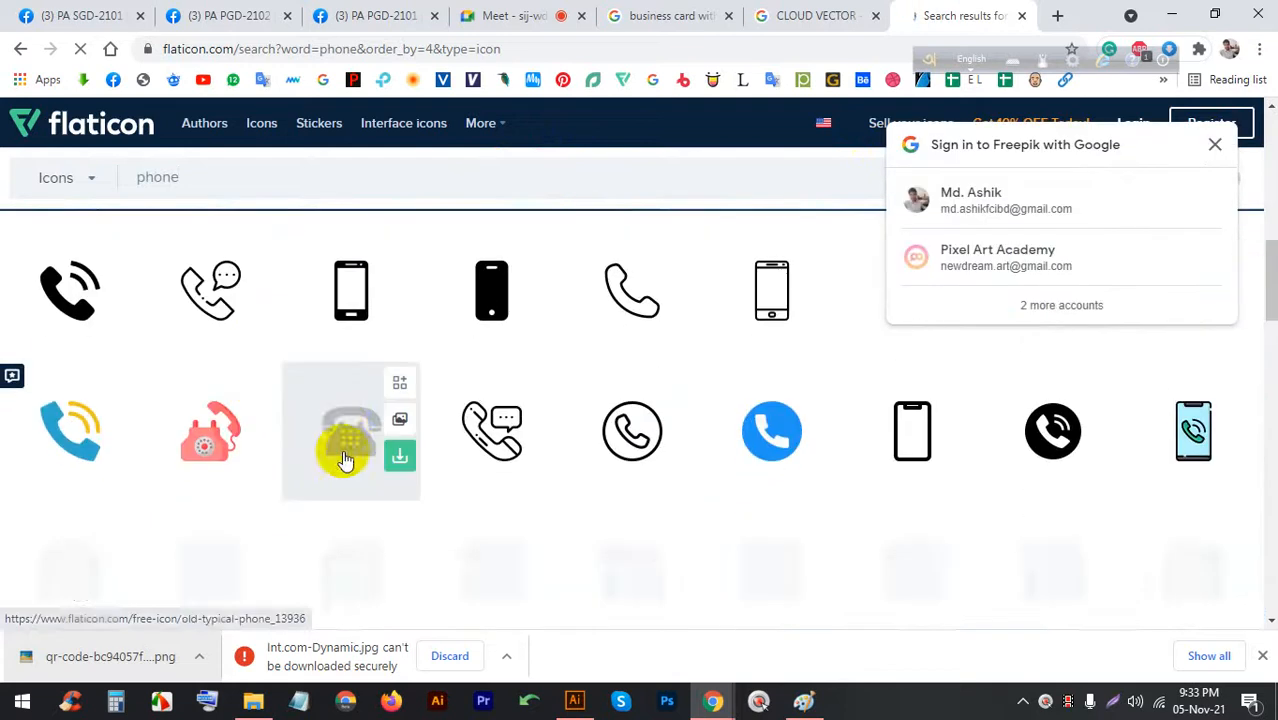
left_click(343, 445)
left_click(848, 343)
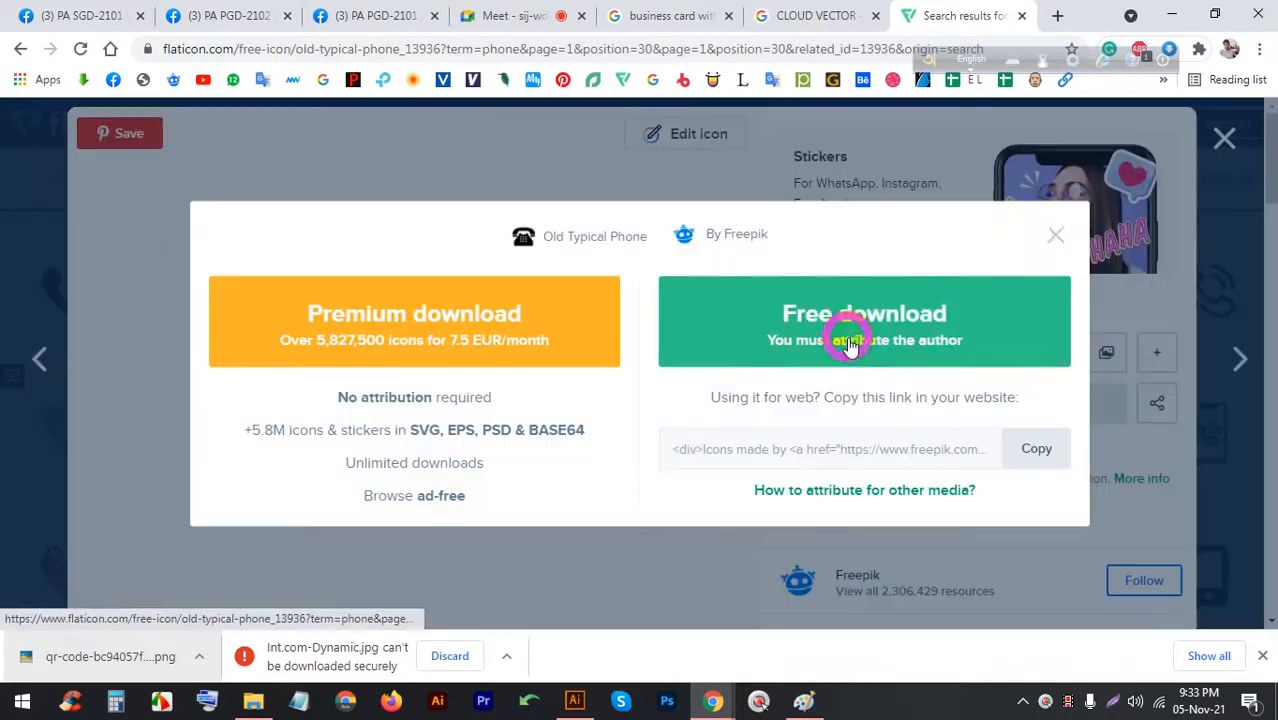
left_click(1059, 236)
key("Print")
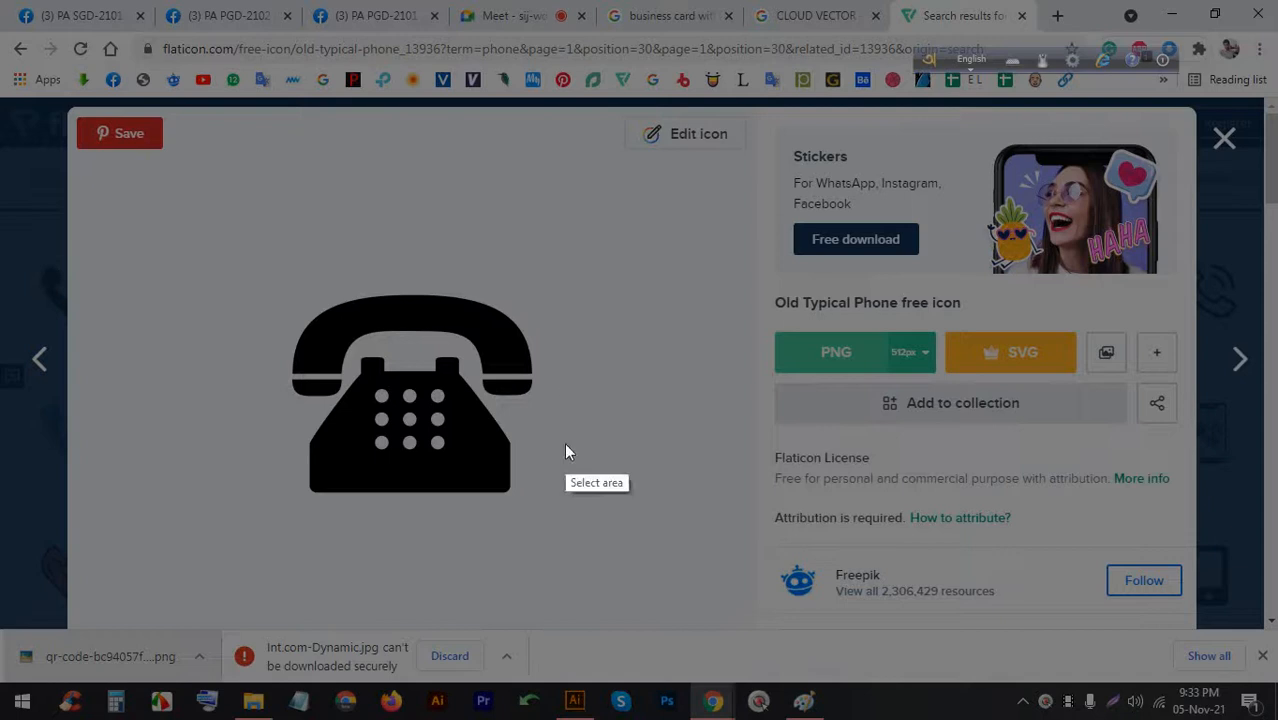
left_click_drag(260, 234, 613, 508)
left_click(540, 527)
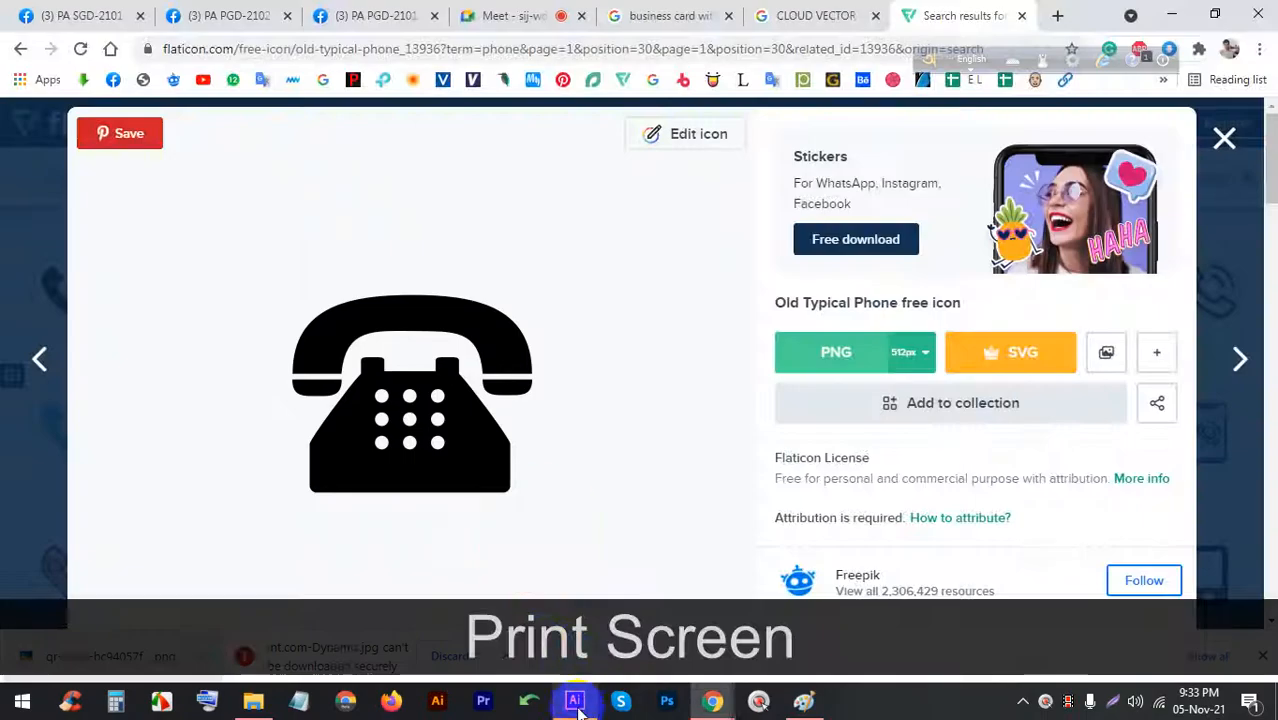
key("alt+Tab")
scroll(342, 408, "down", 3)
Paste the captured phone image and place it left of the cards
scroll(345, 422, "up", 3)
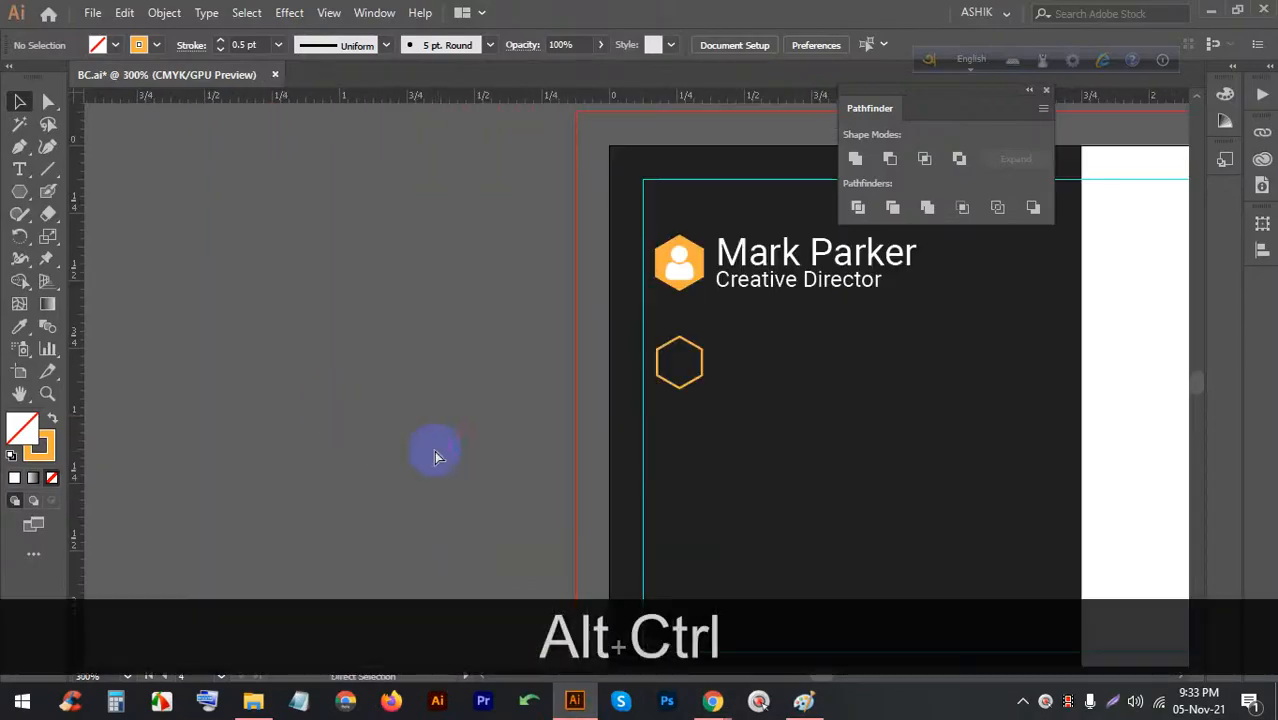
key("ctrl+v")
scroll(456, 434, "down", 5)
left_click_drag(397, 420, 310, 406)
scroll(290, 410, "up", 2)
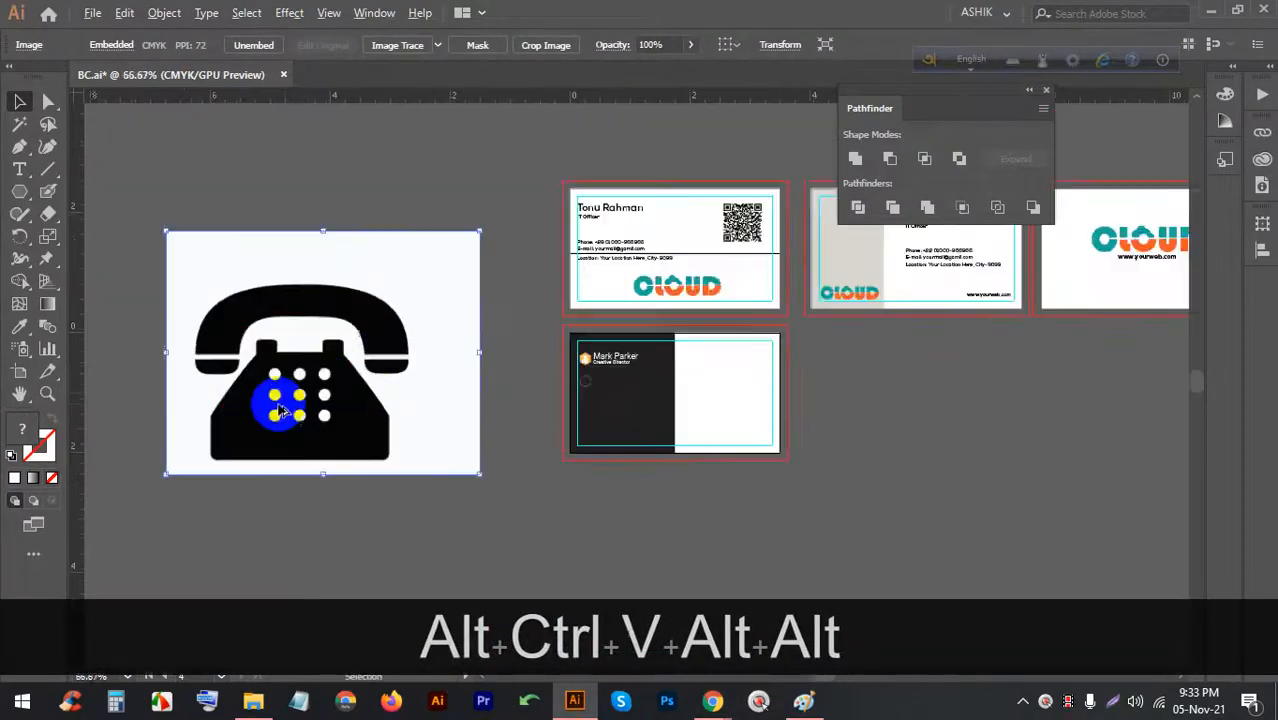
scroll(318, 398, "up", 1)
Image Trace the phone, expand and ungroup it, and delete the white background
left_click(397, 45)
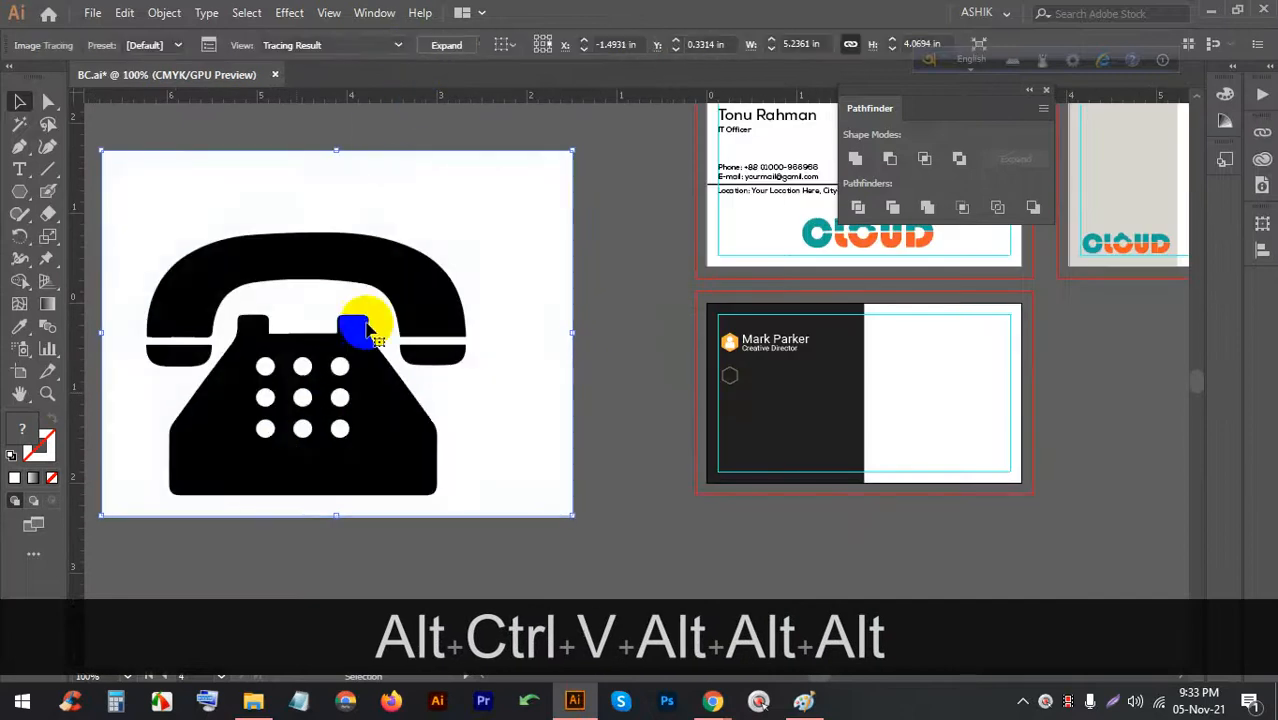
right_click(359, 299)
left_click(320, 306)
left_click(446, 45)
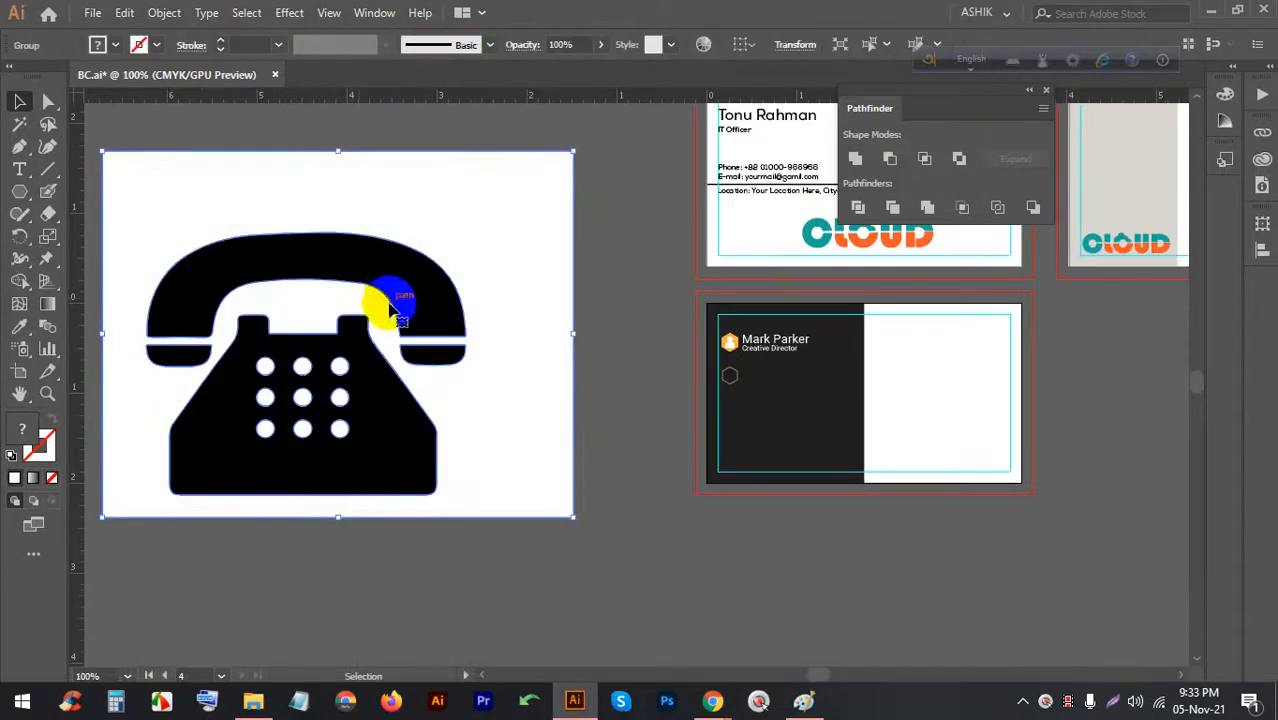
right_click(389, 302)
left_click(443, 459)
left_click(528, 358)
key("BackSpace")
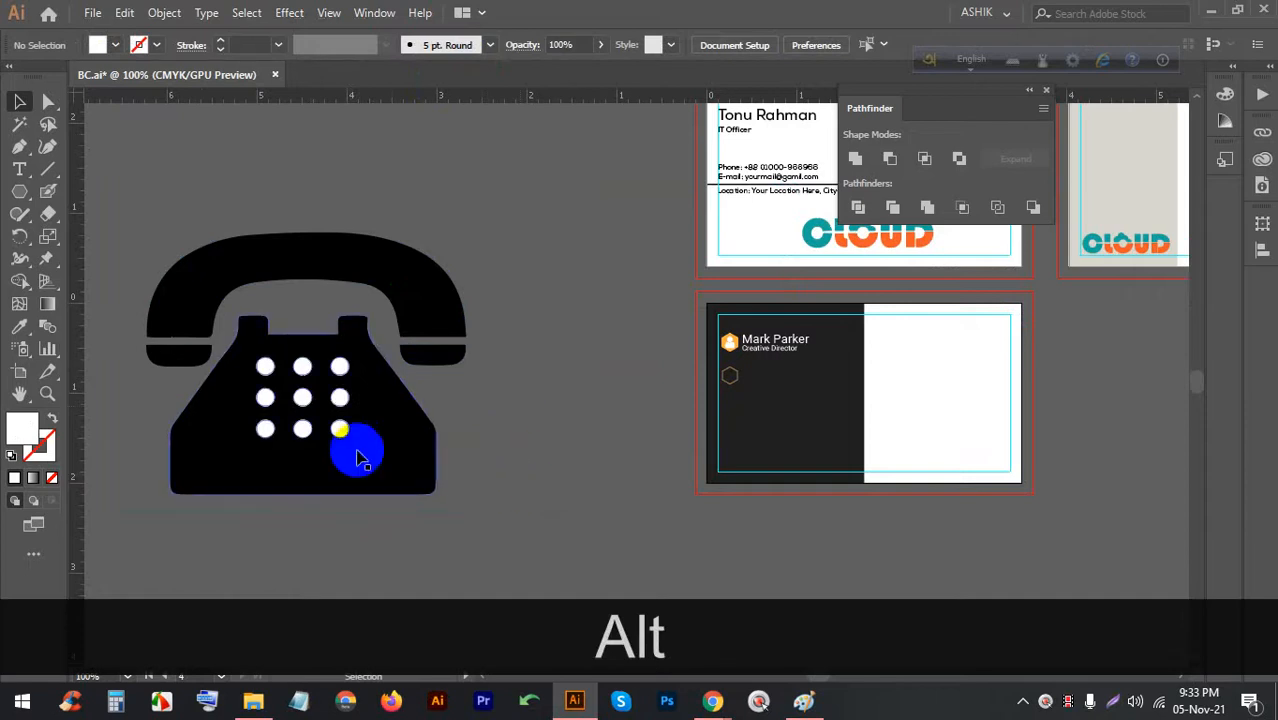
Fill all nine keypad button circles with black
scroll(228, 379, "up", 1)
scroll(203, 354, "up", 1)
scroll(466, 347, "down", 1)
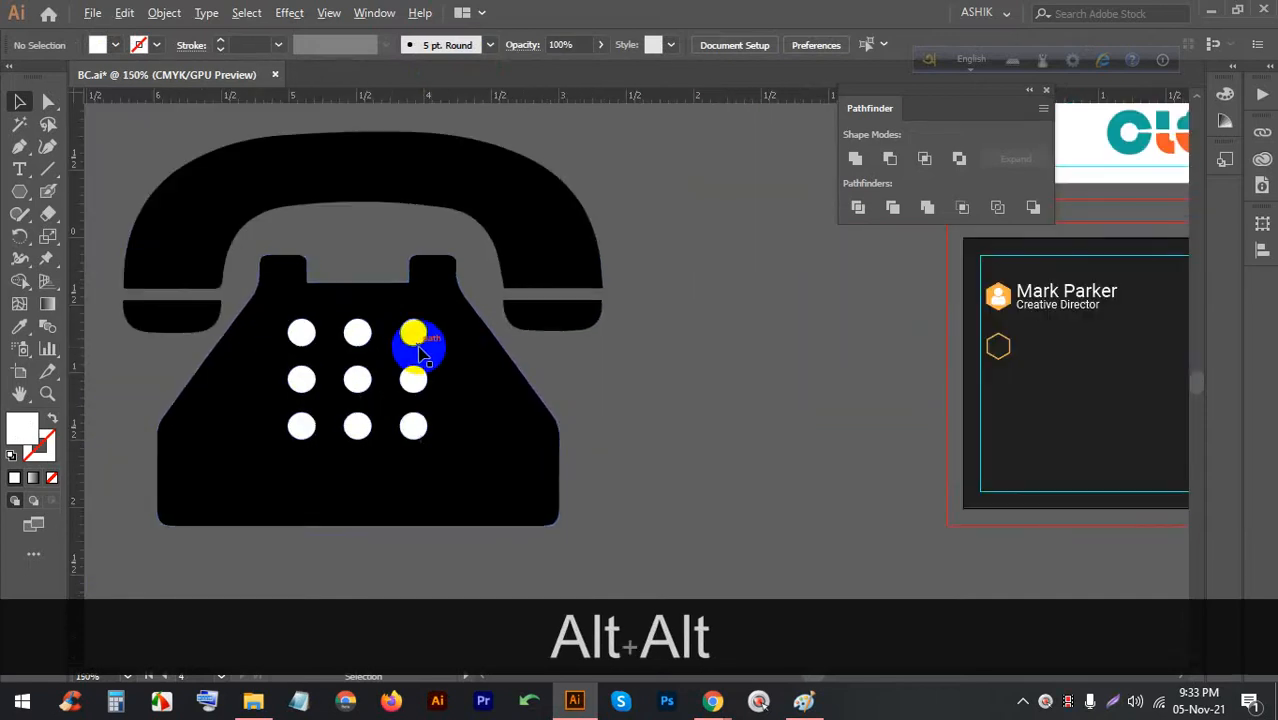
scroll(316, 341, "up", 1)
left_click(372, 333)
left_click(296, 330, "shift")
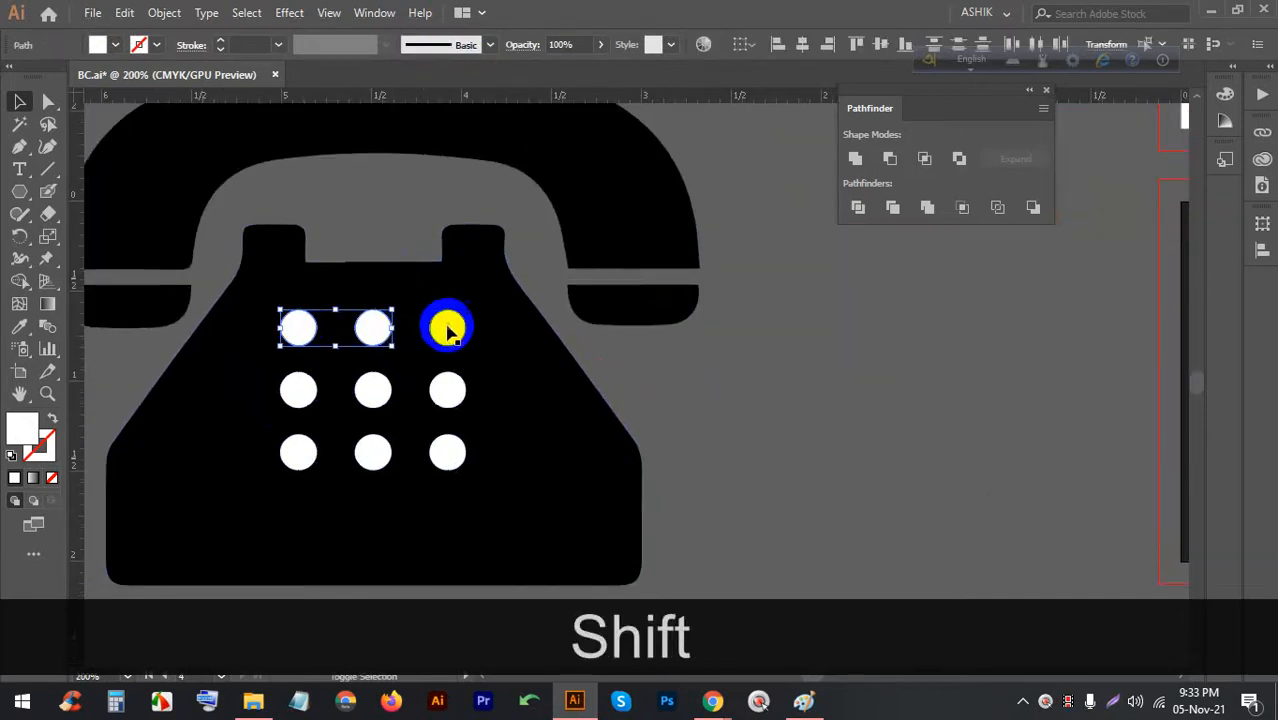
left_click(444, 328, "shift")
left_click(447, 388, "shift")
left_click(375, 390, "shift")
left_click(298, 390, "shift")
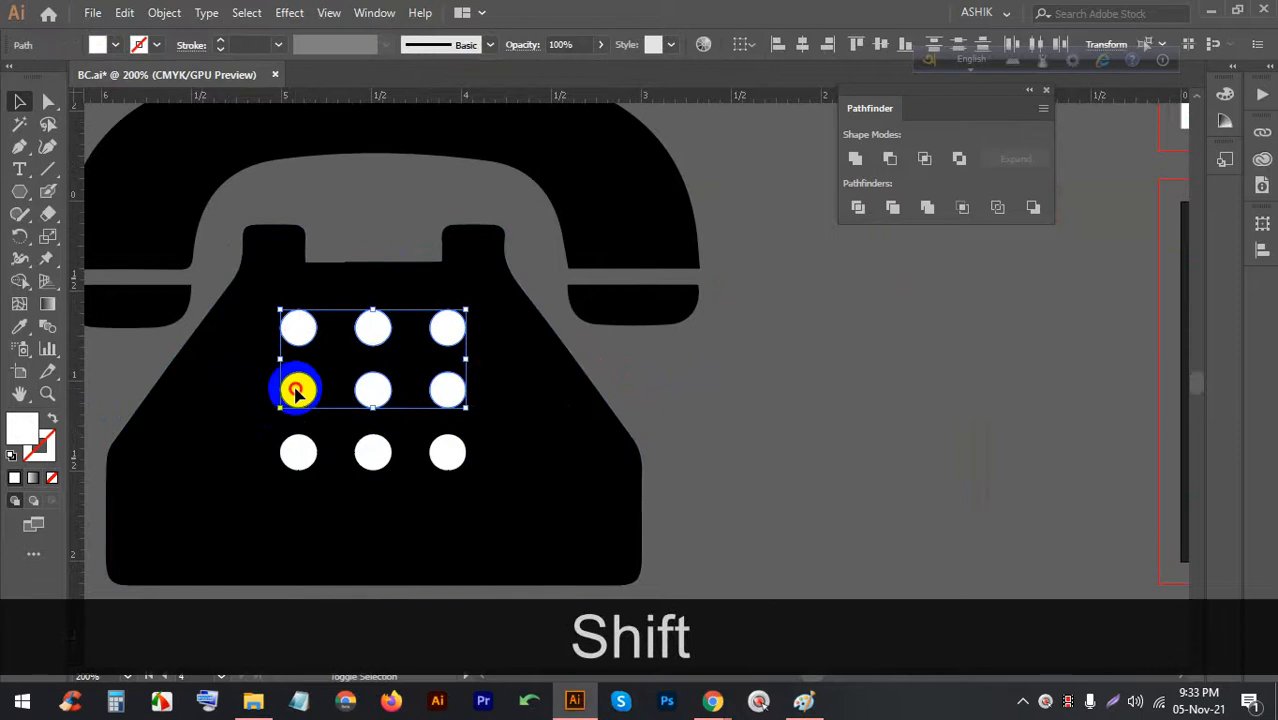
left_click(298, 453, "shift")
left_click(372, 453, "shift")
left_click(447, 453, "shift")
left_click(99, 44)
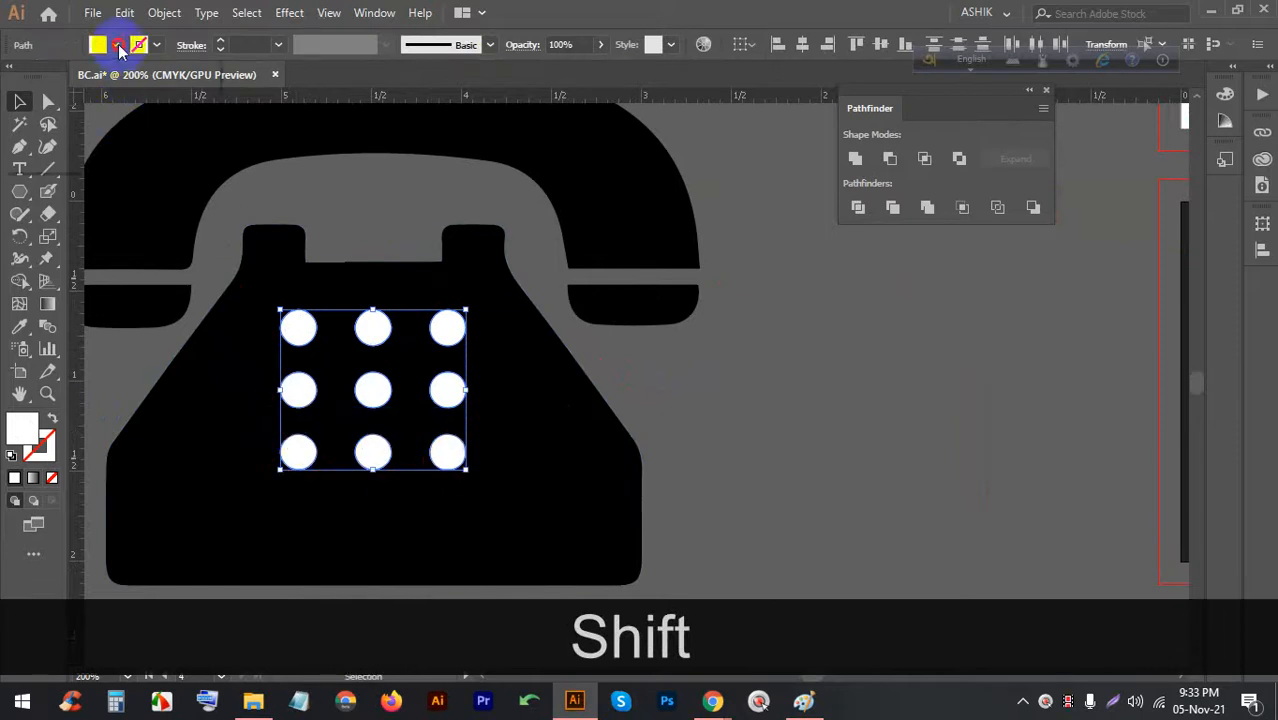
left_click(50, 77)
left_click(647, 362)
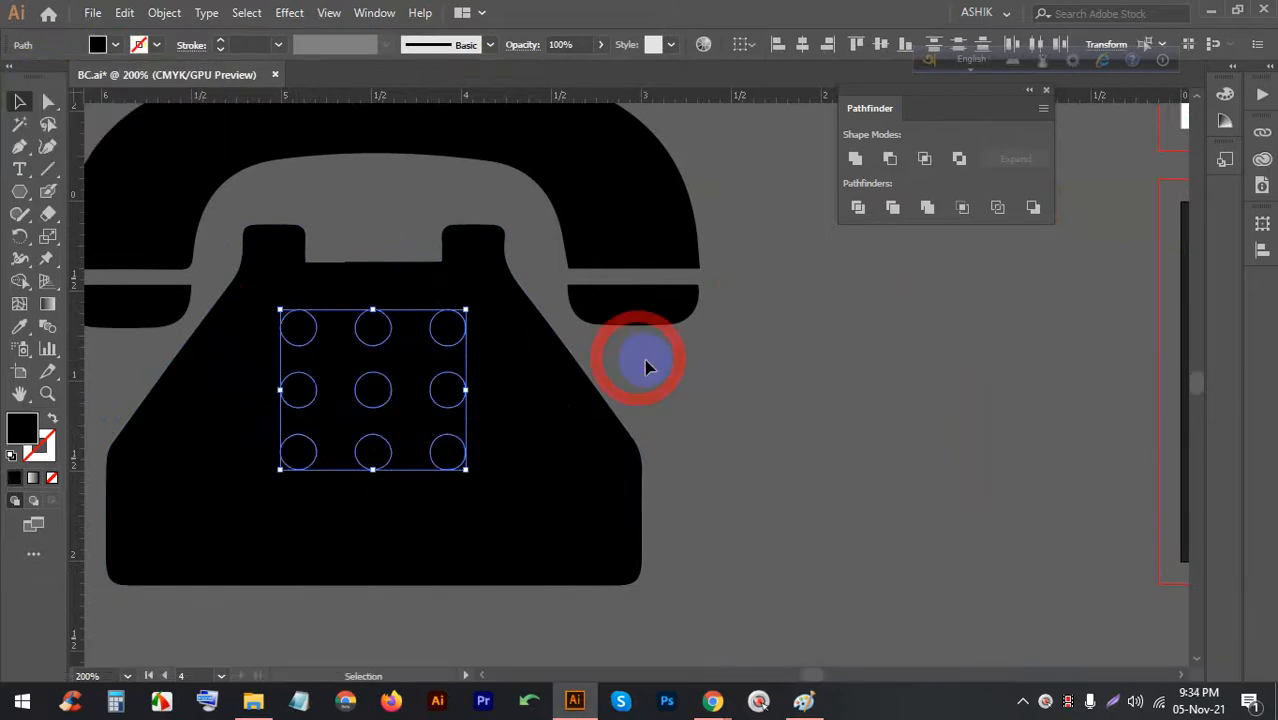
left_click(725, 398)
Fill the phone body and handset with white
left_click_drag(608, 352, 593, 274)
scroll(704, 269, "down", 1)
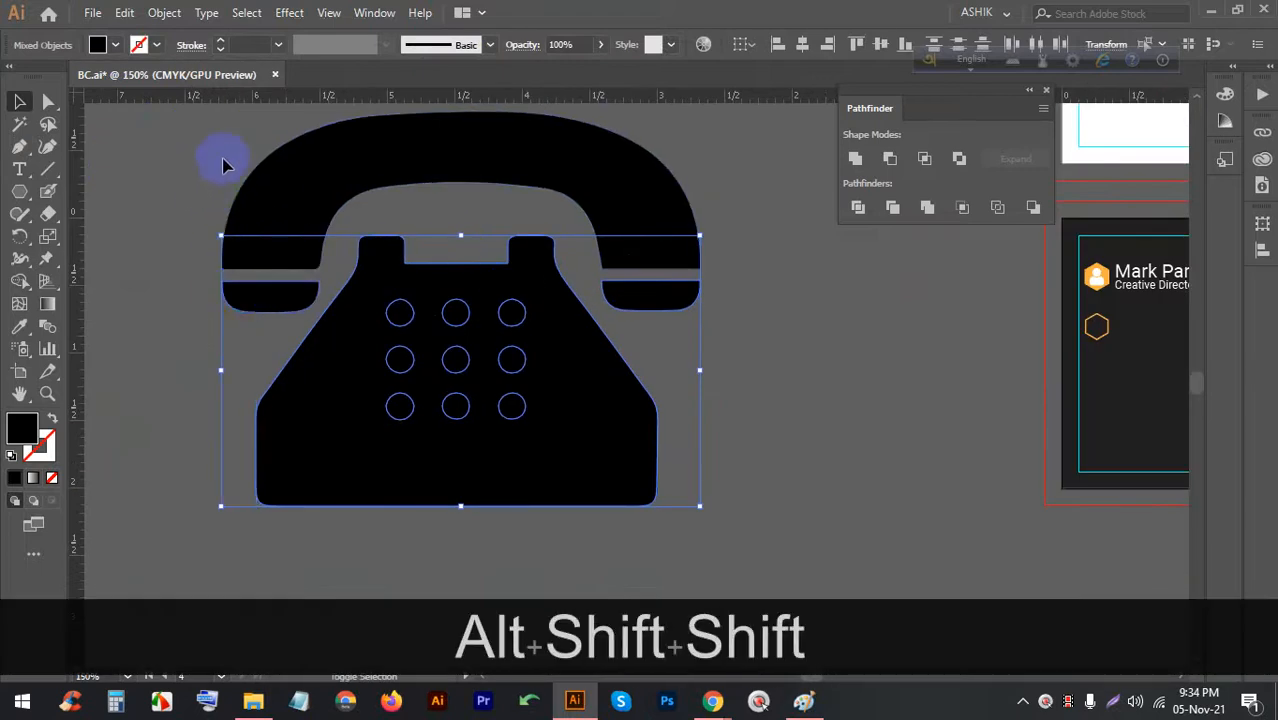
left_click(280, 157, "shift")
left_click(99, 44)
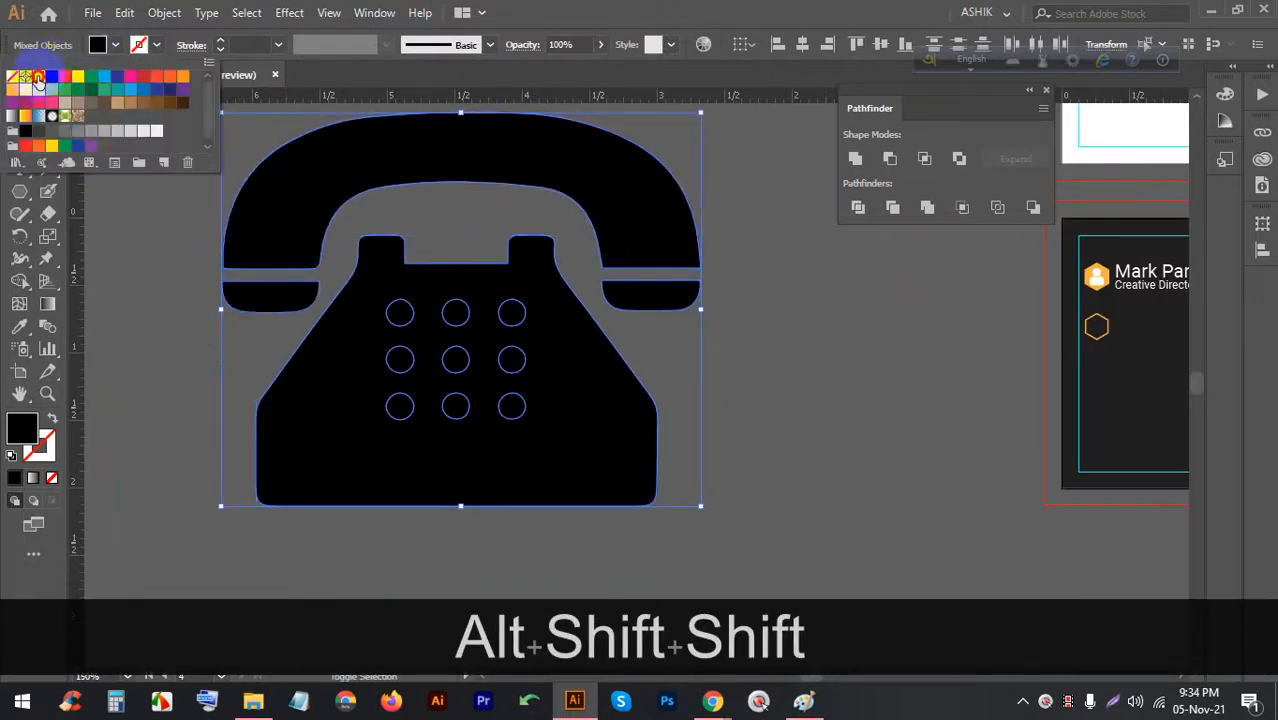
left_click(37, 78)
left_click(785, 403)
scroll(545, 410, "down", 2)
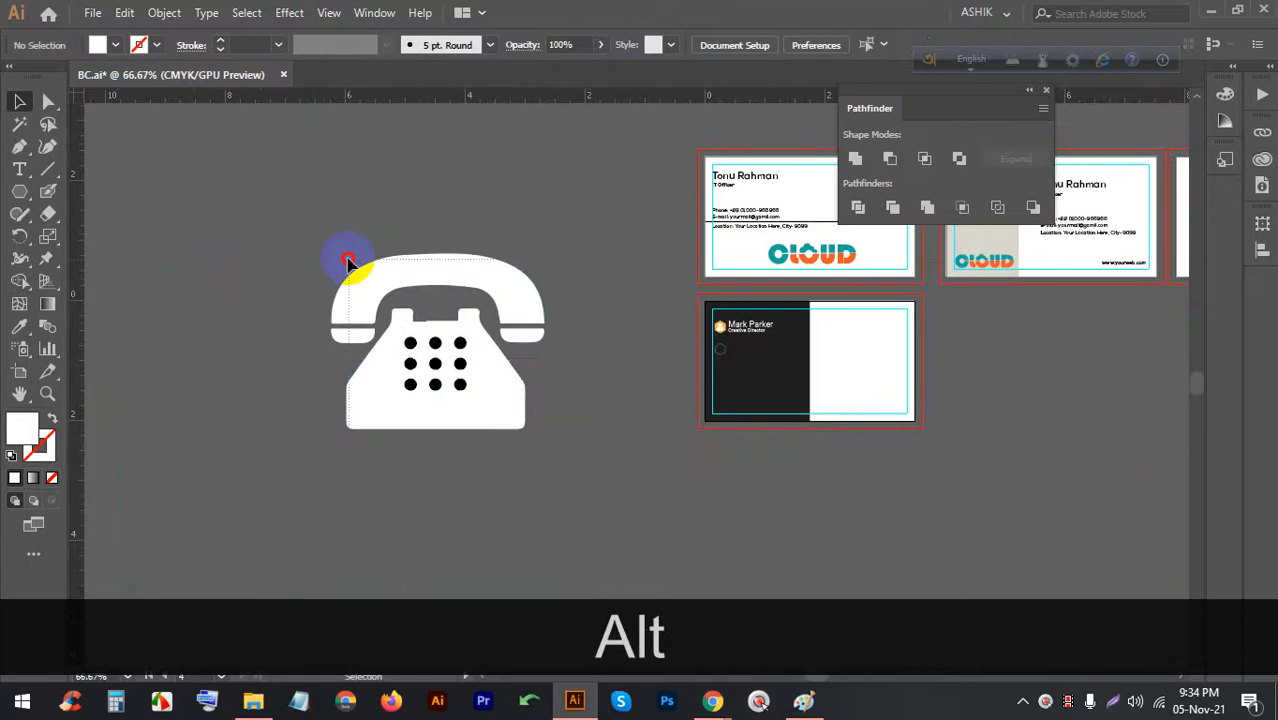
Group the phone pieces with Ctrl+G and scale the group down to icon size
left_click_drag(347, 262, 367, 285)
key("ctrl+g")
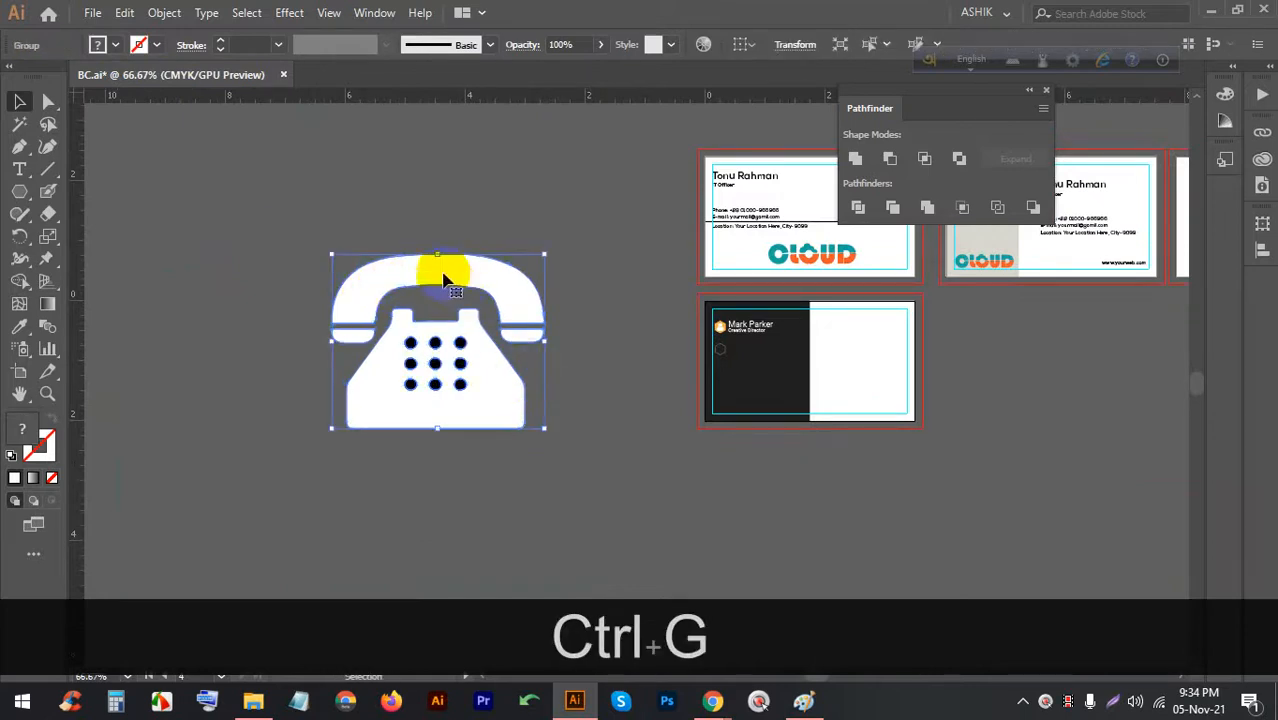
left_click_drag(438, 255, 425, 347)
left_click_drag(436, 412, 726, 434)
scroll(740, 462, "up", 4)
scroll(633, 342, "up", 3)
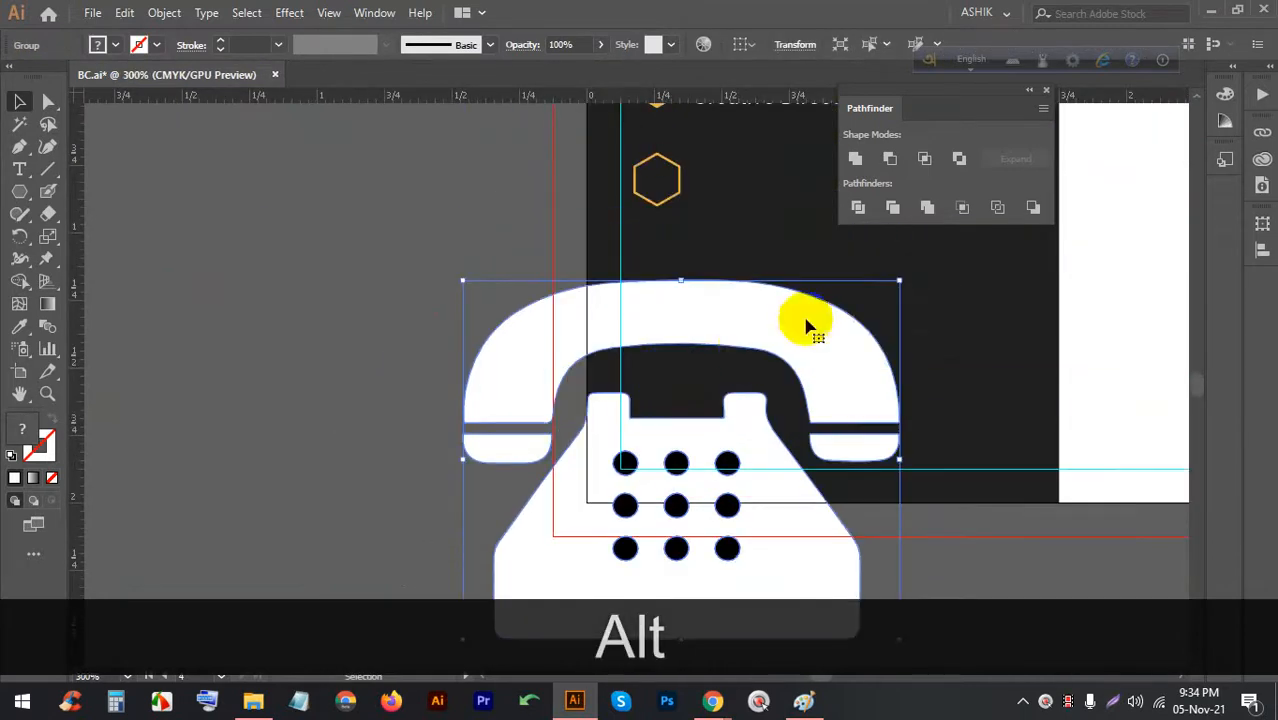
left_click_drag(897, 280, 685, 491)
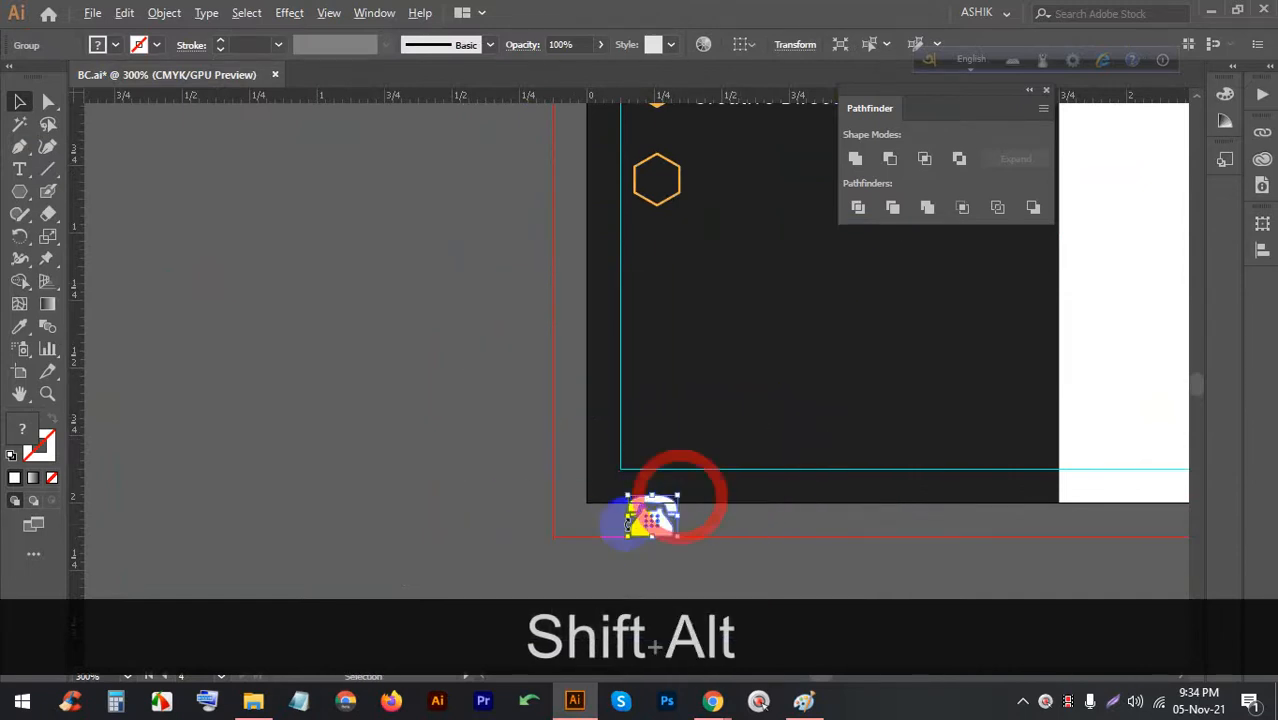
scroll(625, 530, "up", 4)
left_click_drag(835, 389, 428, 251)
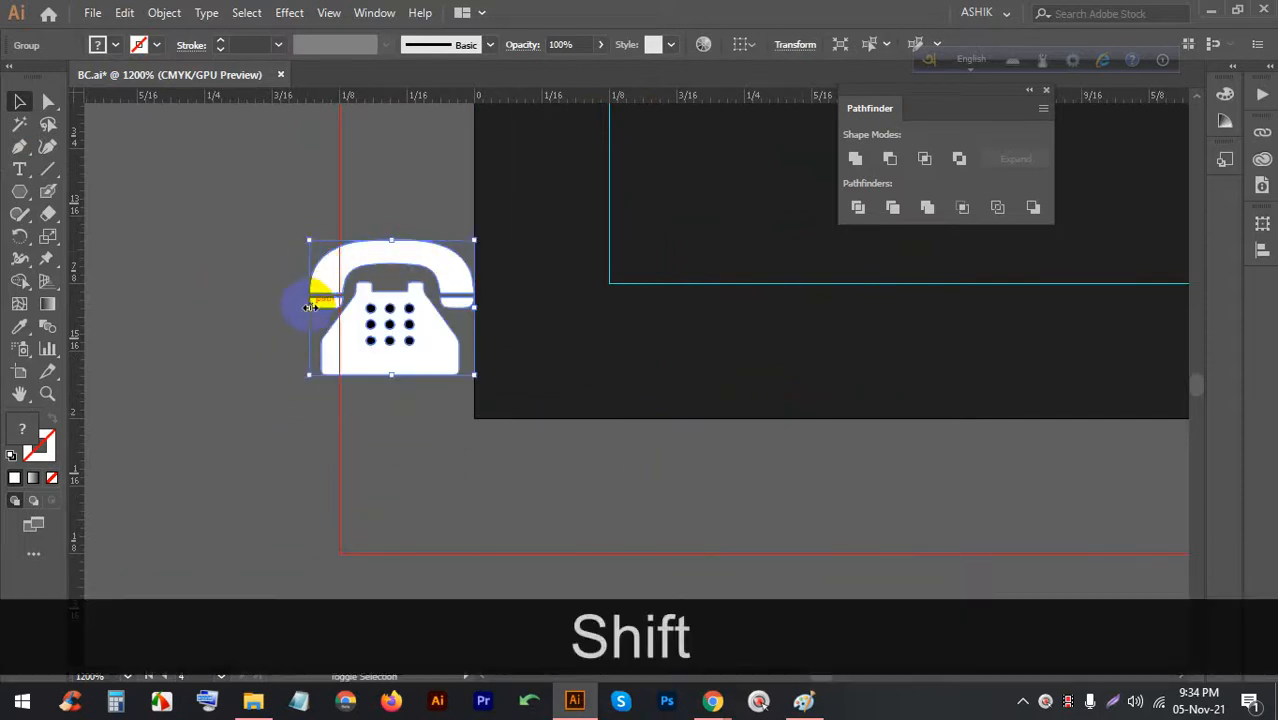
left_click_drag(312, 302, 340, 300)
left_click(428, 314)
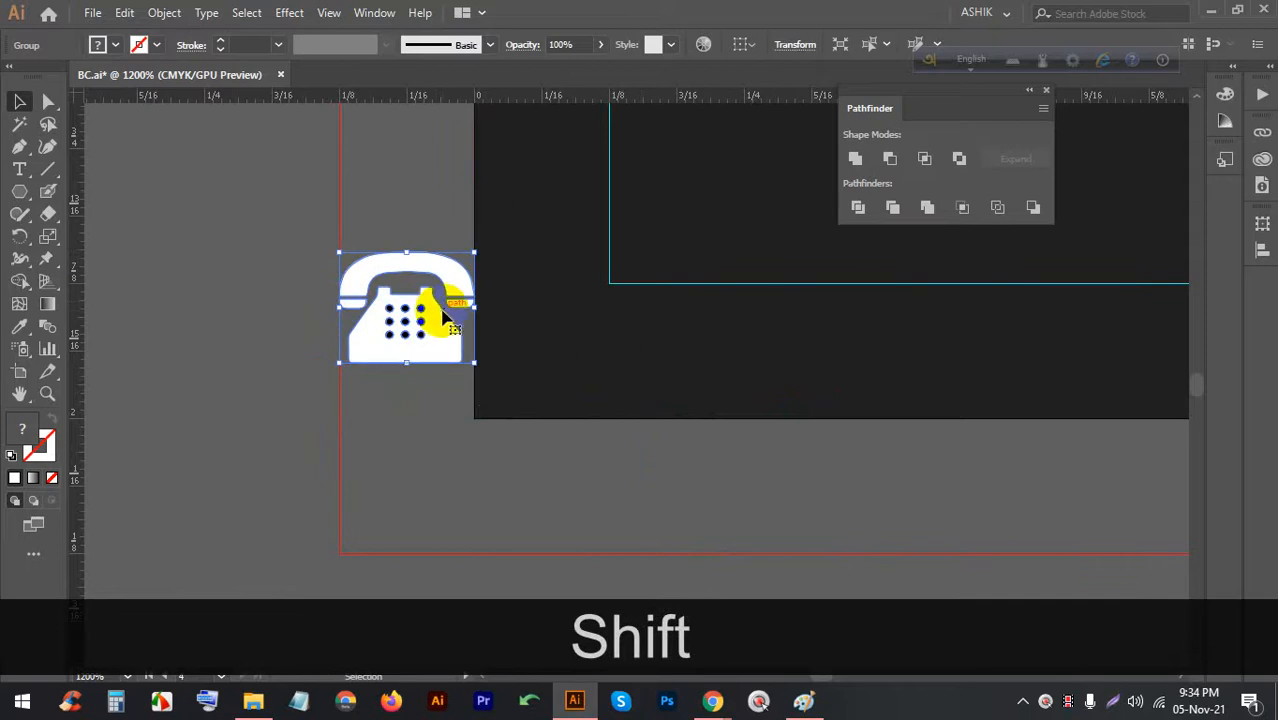
left_click(444, 443)
Place a copy of the phone icon in the empty hexagon below the title
scroll(380, 392, "down", 5)
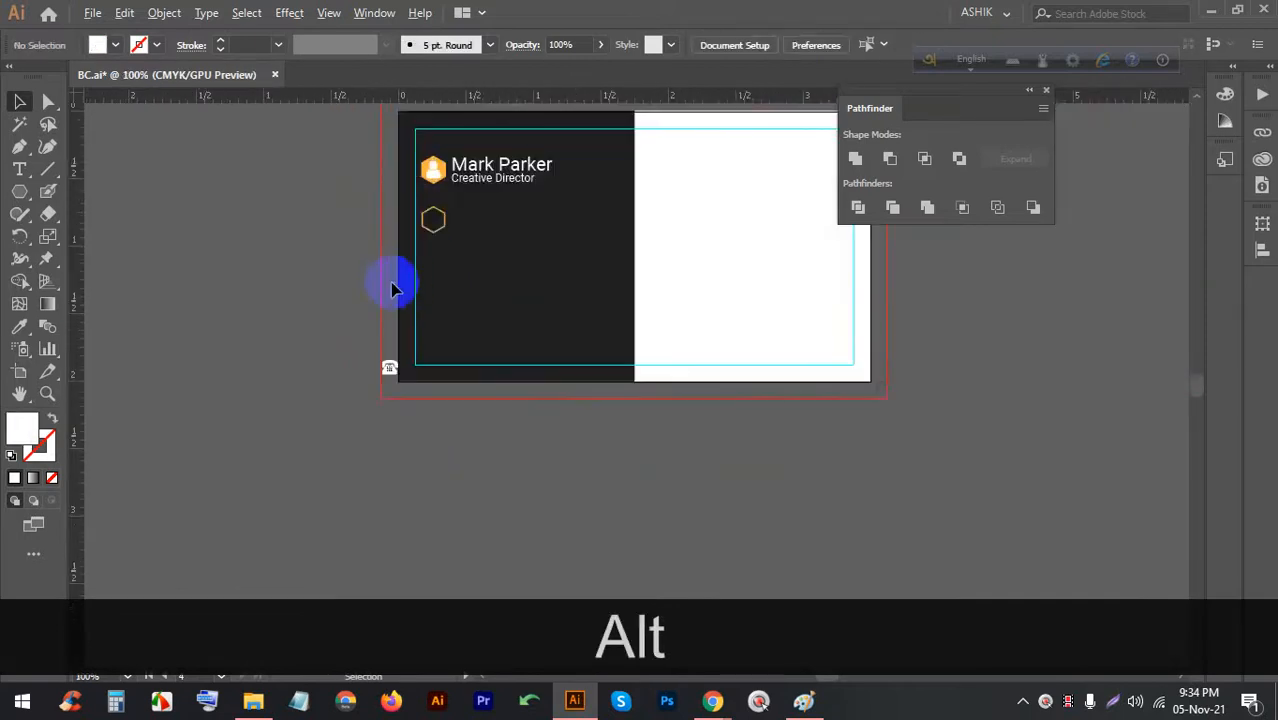
scroll(418, 415, "up", 3)
scroll(420, 425, "down", 1)
left_click_drag(422, 527, 508, 233)
scroll(508, 233, "up", 2)
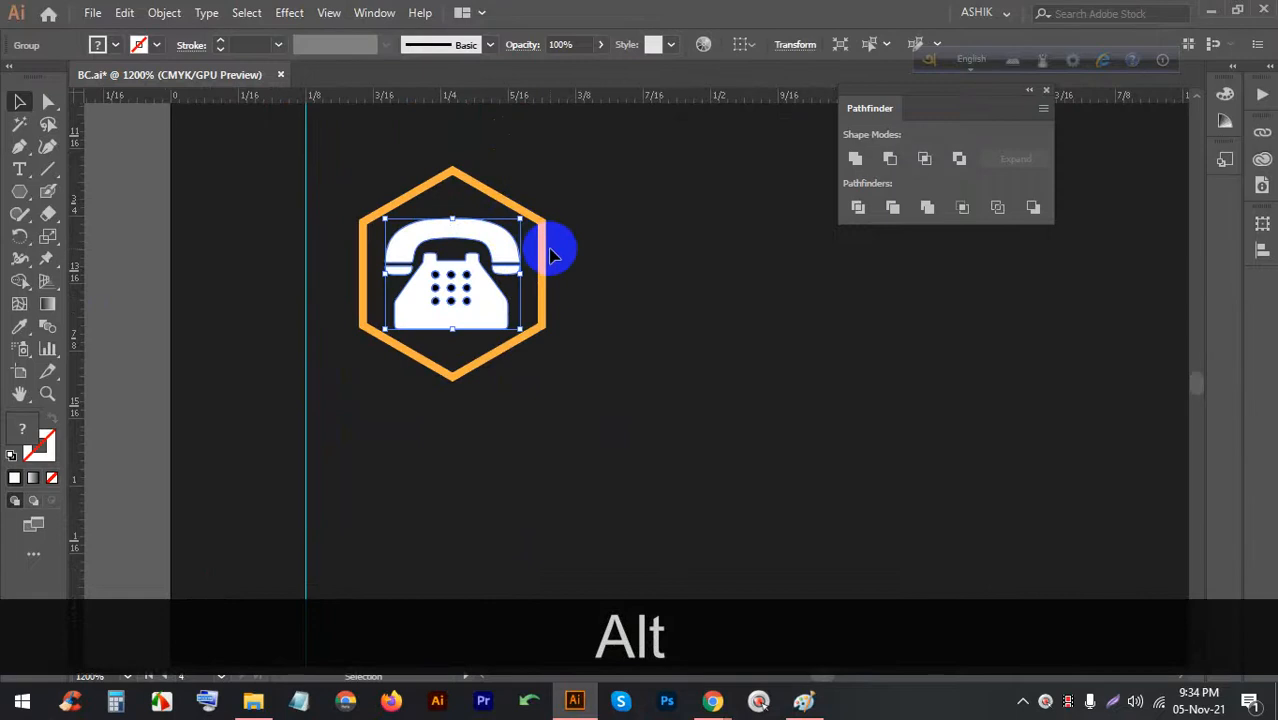
Resize the orange hexagon and centre the phone horizontally inside it
left_click(546, 248)
left_click_drag(545, 378, 548, 388)
left_click(616, 337)
scroll(565, 362, "down", 1)
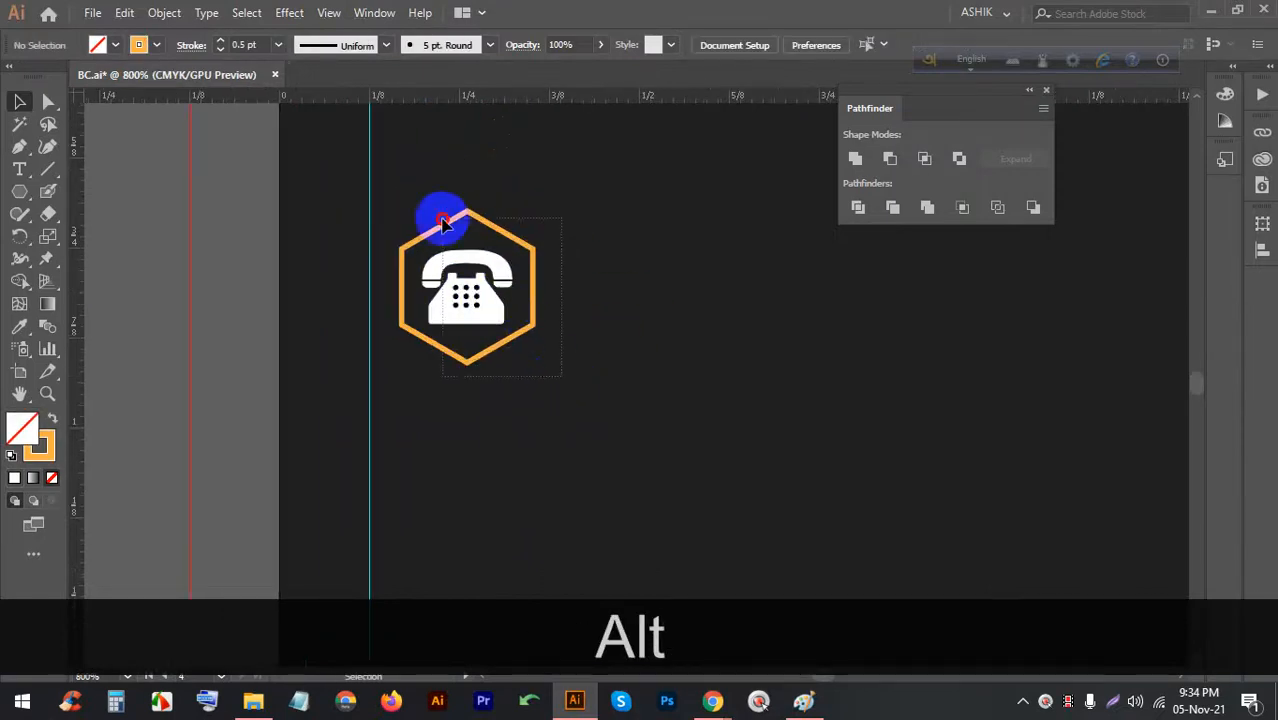
left_click_drag(443, 222, 443, 221)
left_click(800, 46)
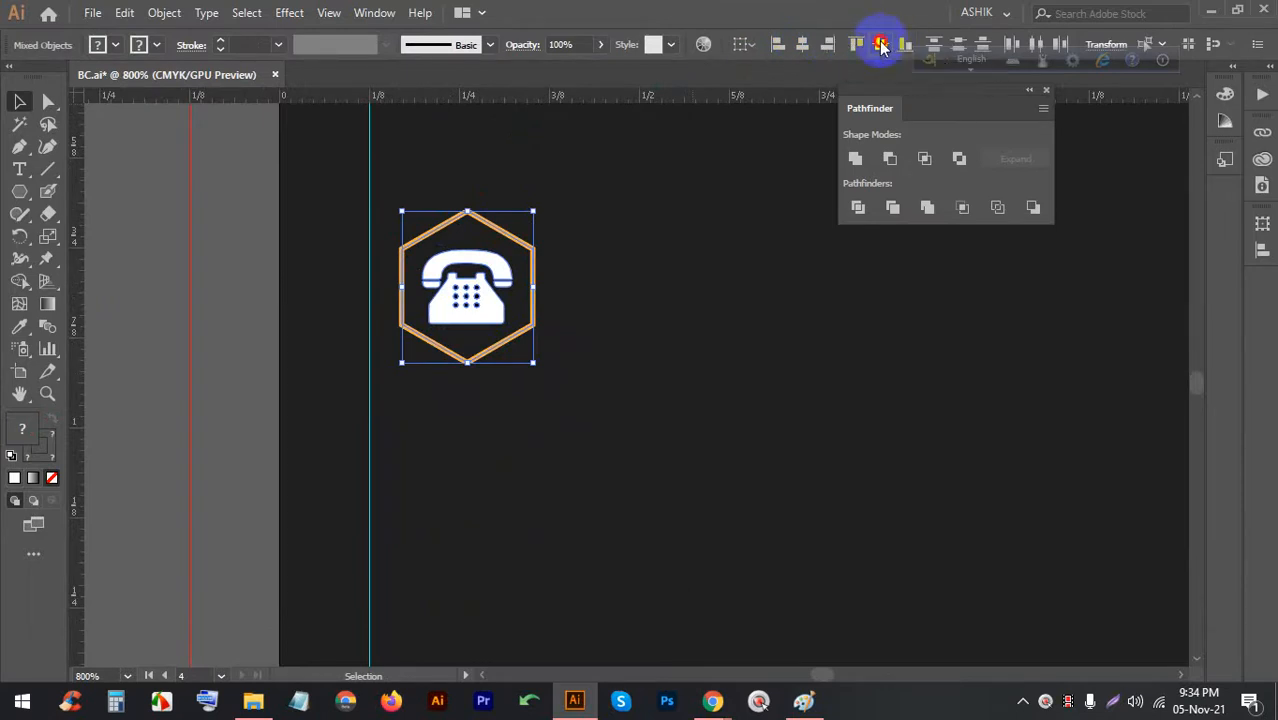
left_click(670, 260)
scroll(560, 294, "down", 2, "alt")
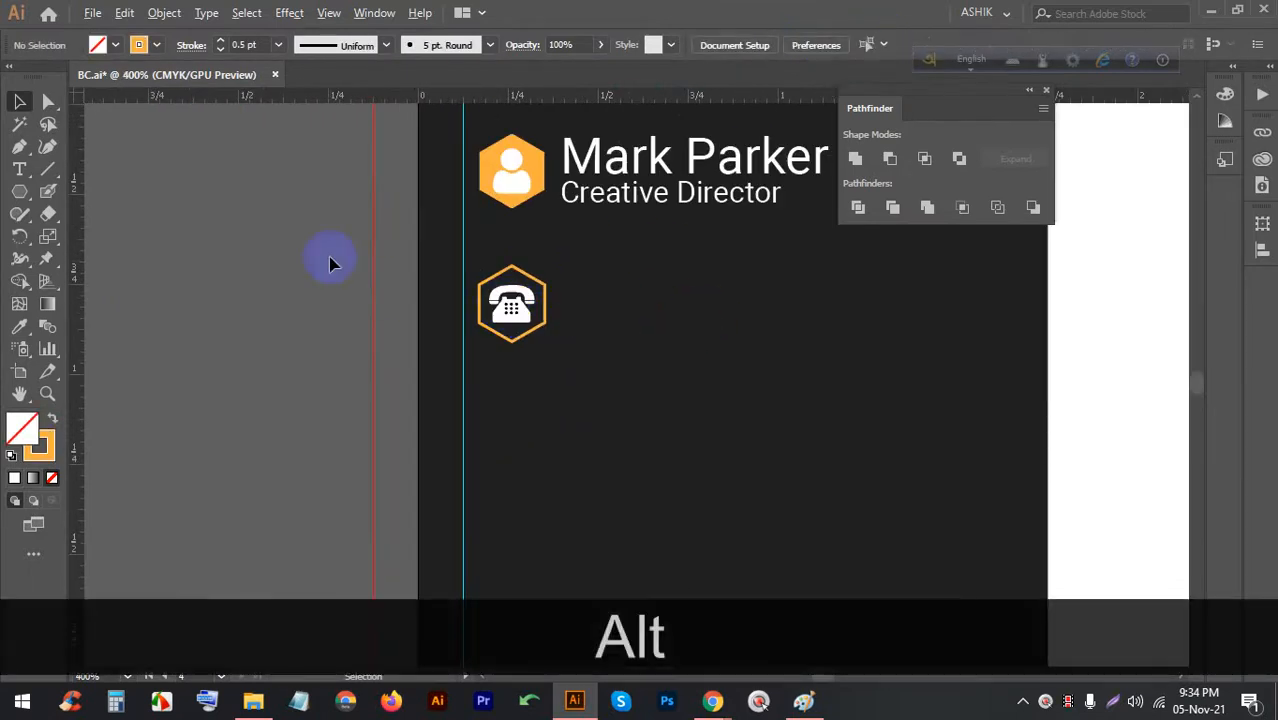
scroll(585, 298, "down", 2, "alt")
scroll(584, 297, "up", 3)
Group the phone icon with its hexagon and save the document
left_click_drag(577, 343, 396, 232)
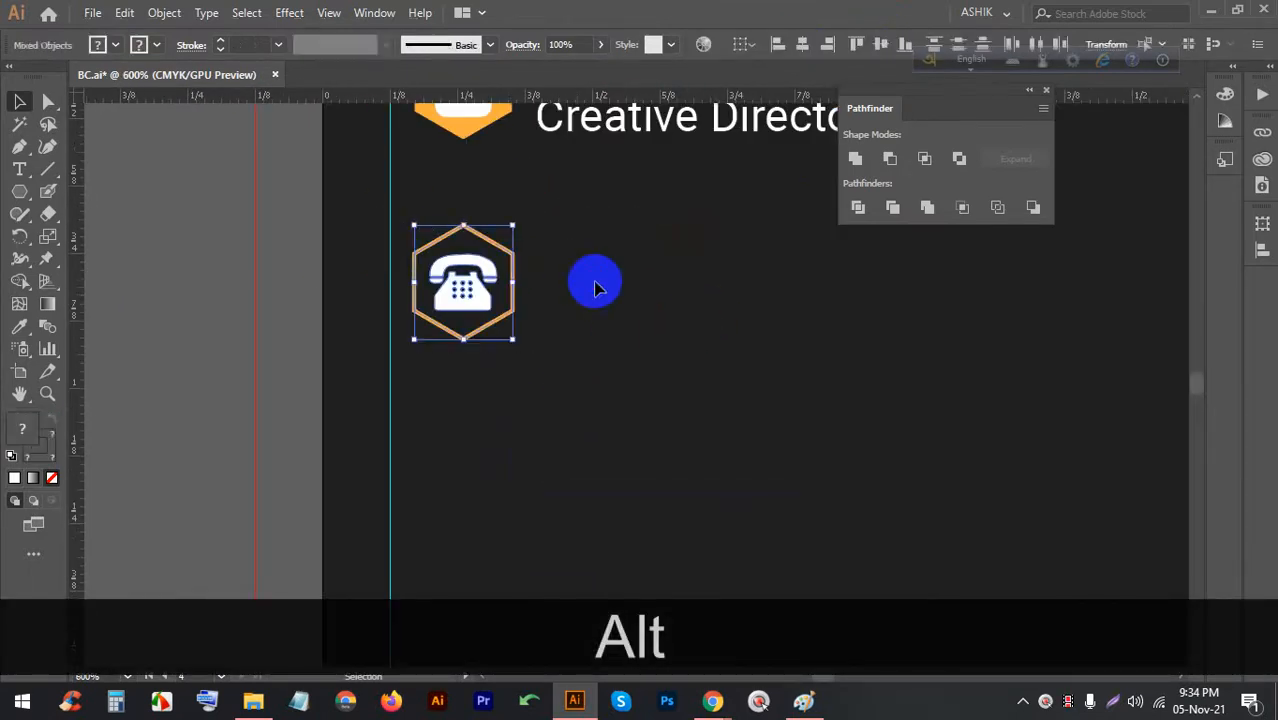
key("ctrl+g")
key("ctrl+s")
key("ctrl+s")
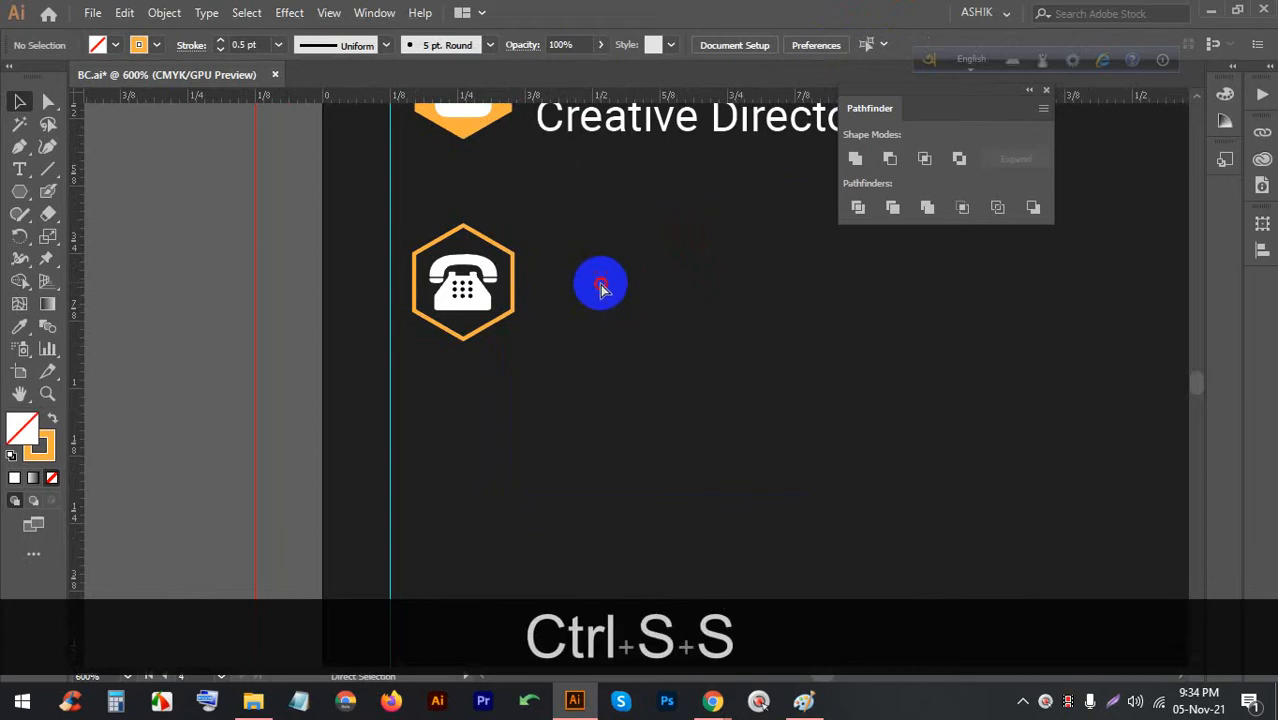
Duplicate the hexagon straight down below the phone icon
left_click(511, 273)
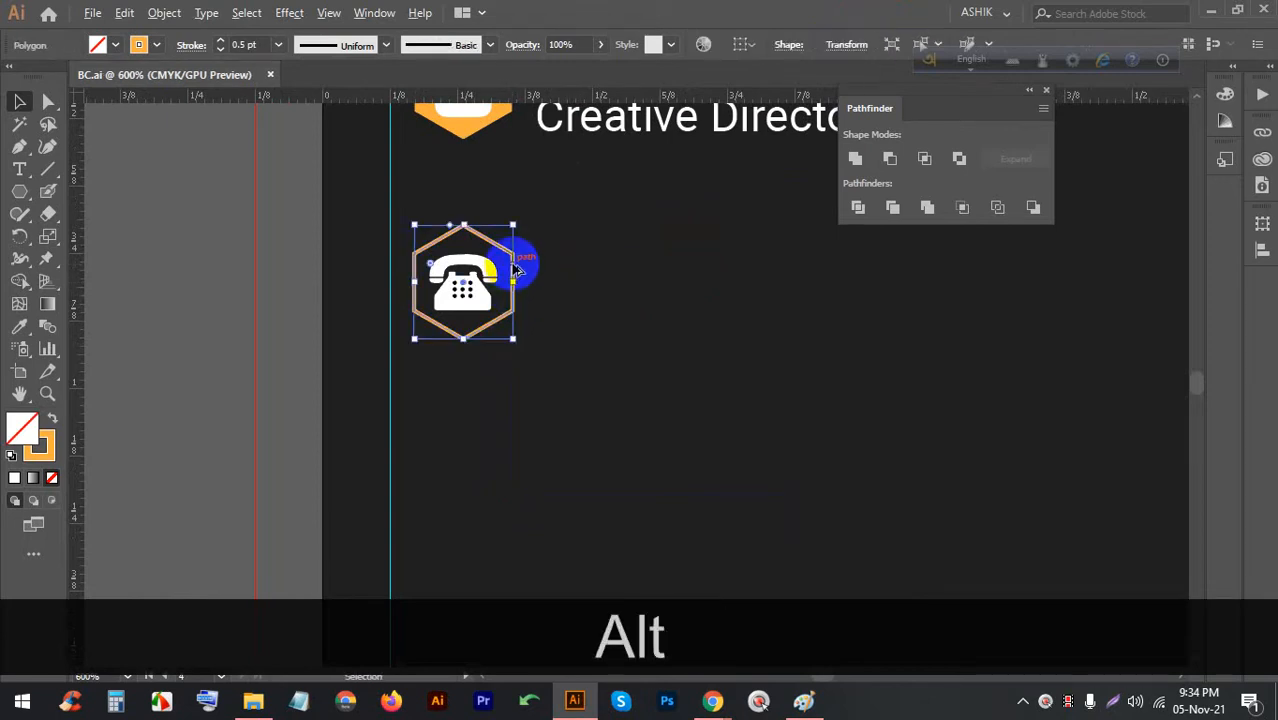
left_click_drag(514, 267, 506, 428)
left_click(203, 316)
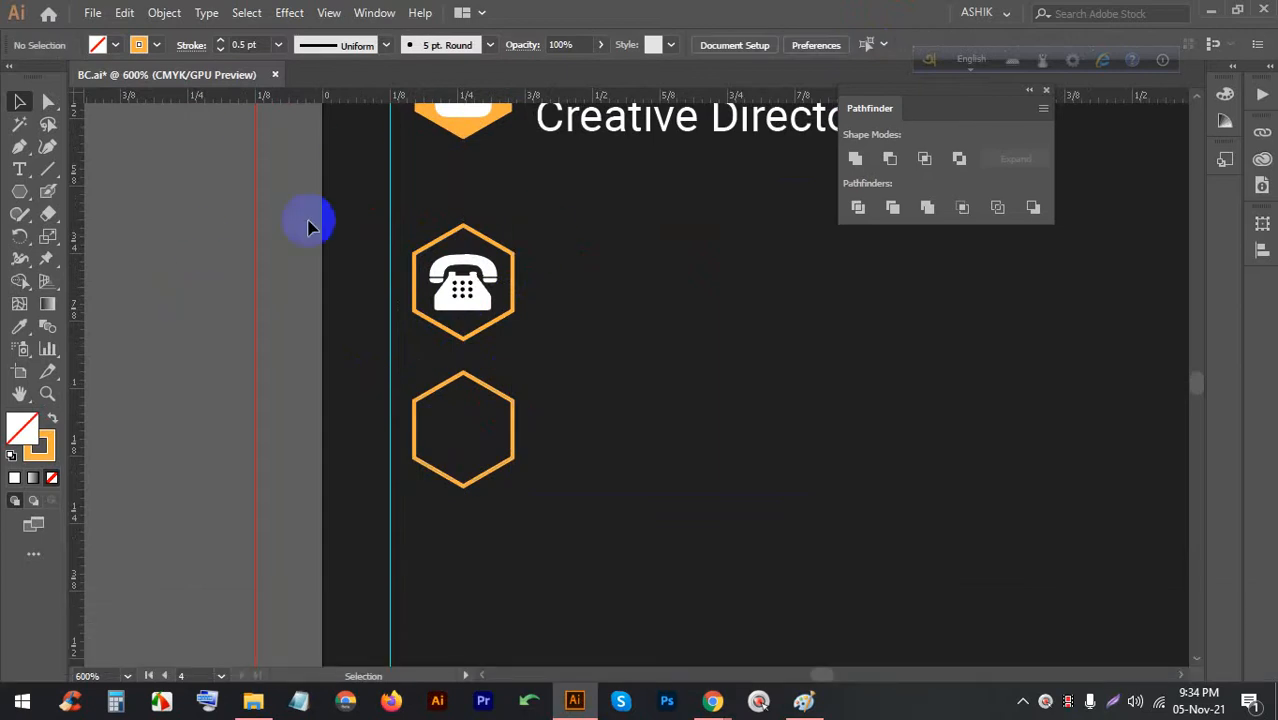
scroll(309, 226, "down", 1)
scroll(516, 262, "up", 1)
left_click_drag(636, 246, 506, 255)
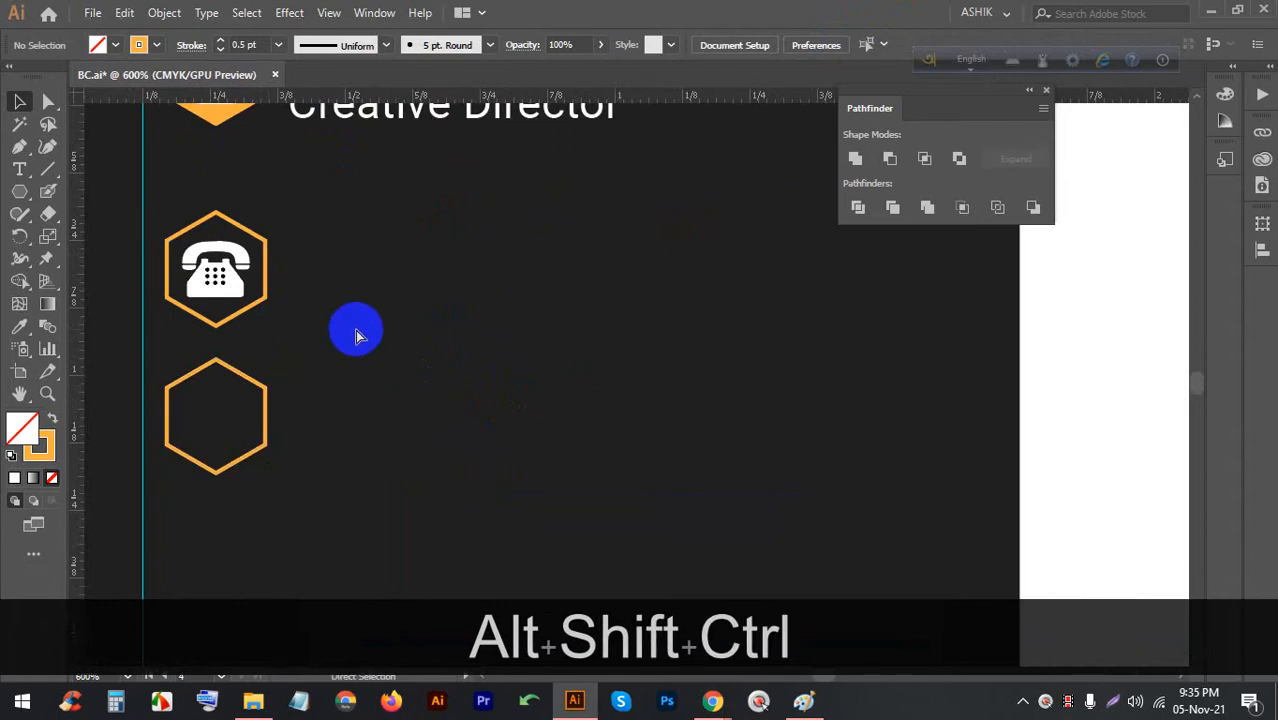
scroll(340, 318, "down", 1)
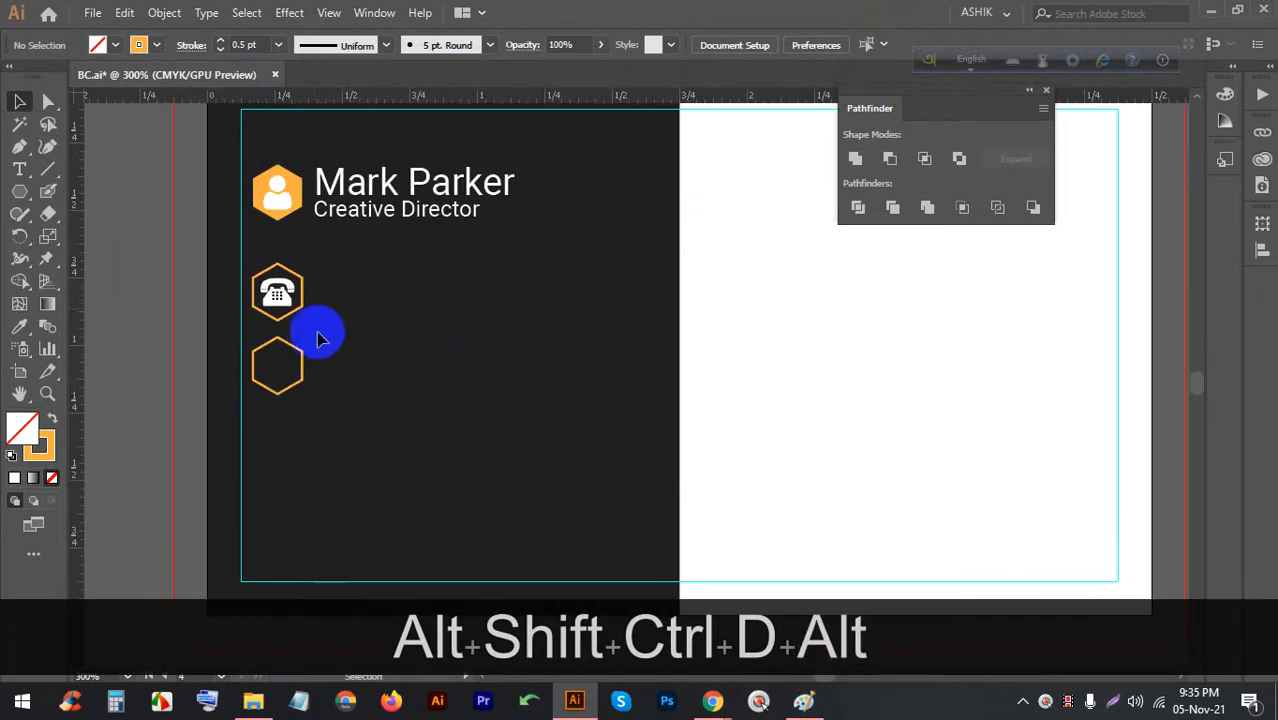
scroll(316, 302, "up", 1)
scroll(448, 276, "up", 1)
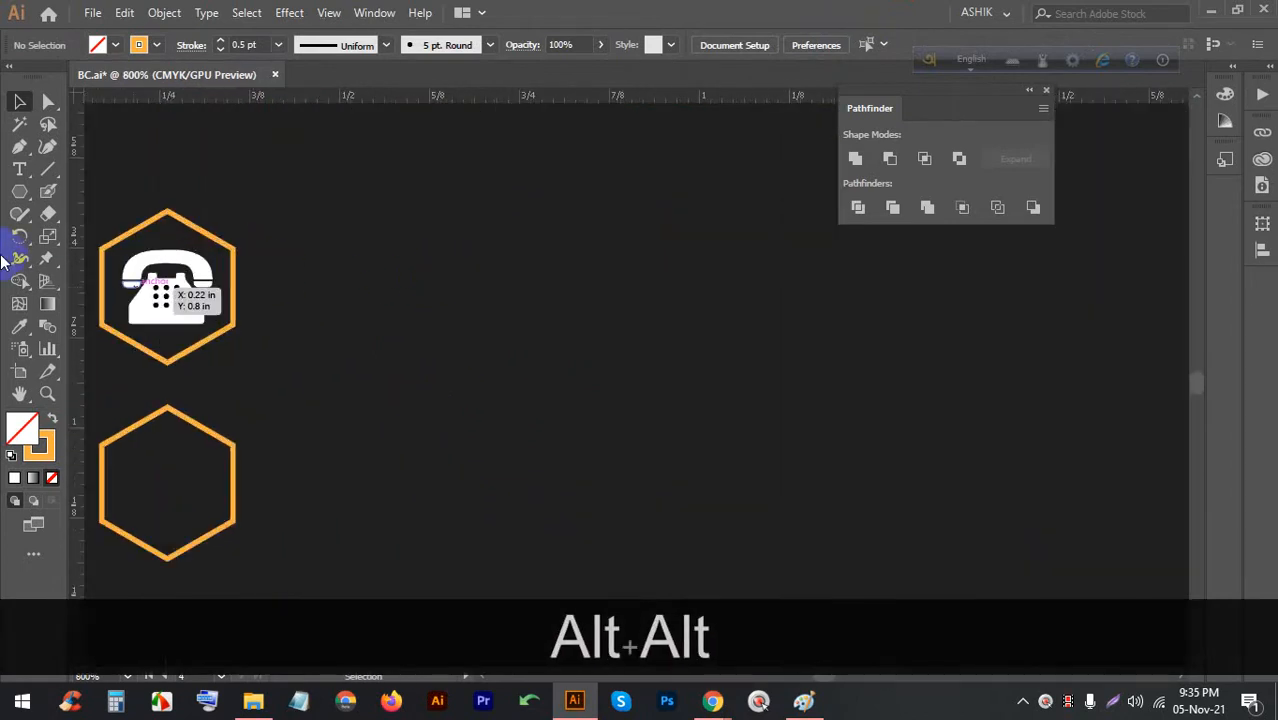
Add a white 'Lorem ipsum' text line aligned beside the phone hexagon
left_click(19, 169)
left_click(290, 262)
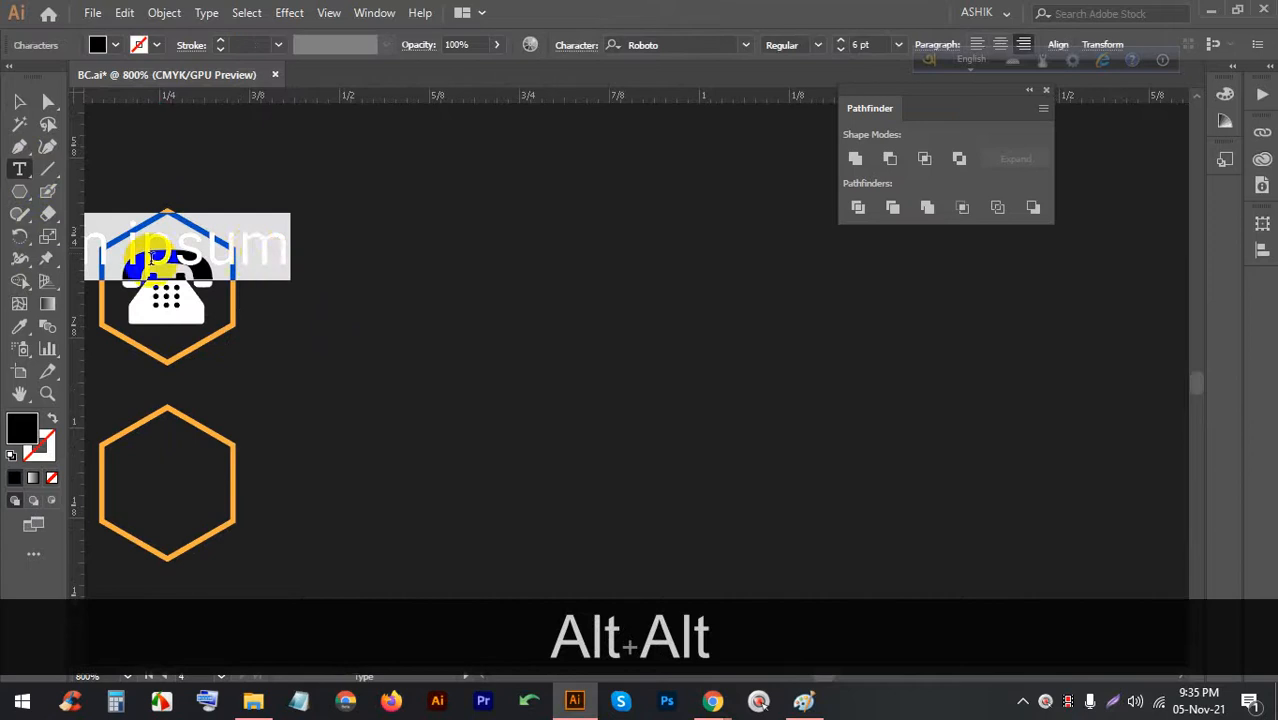
left_click(19, 101)
left_click_drag(257, 270, 560, 250)
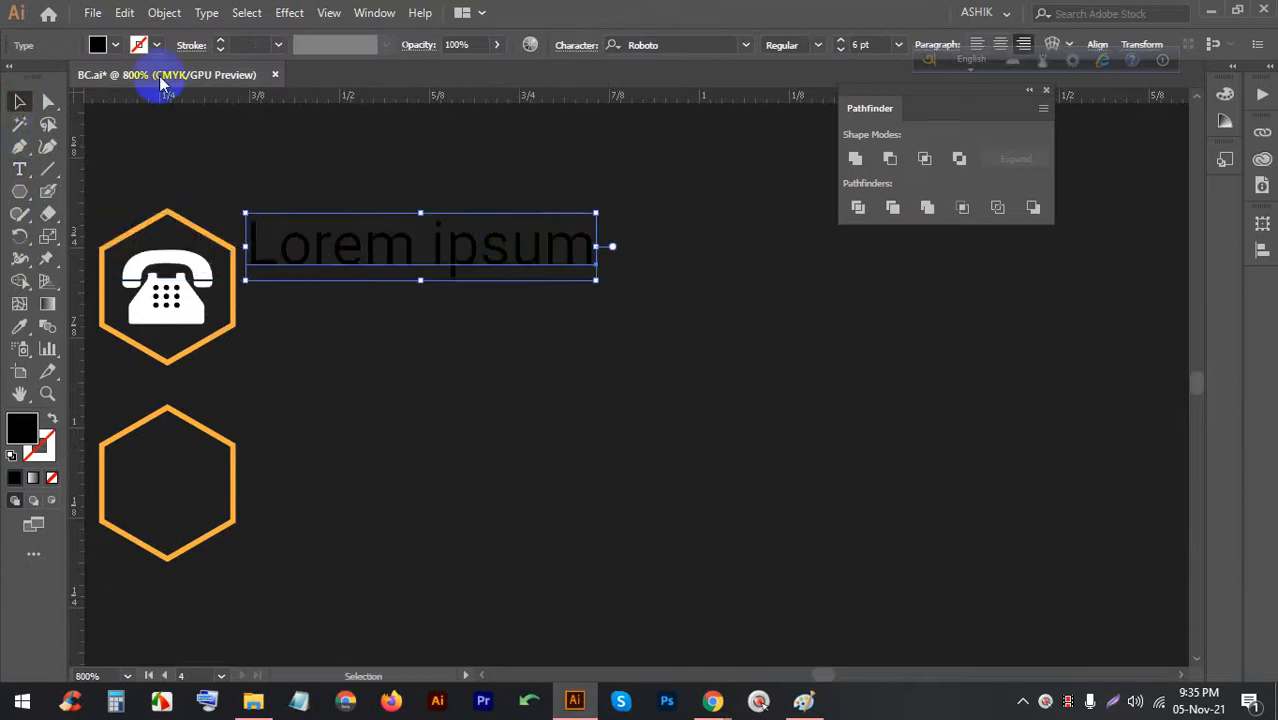
left_click(117, 46)
left_click(41, 80)
left_click(438, 341)
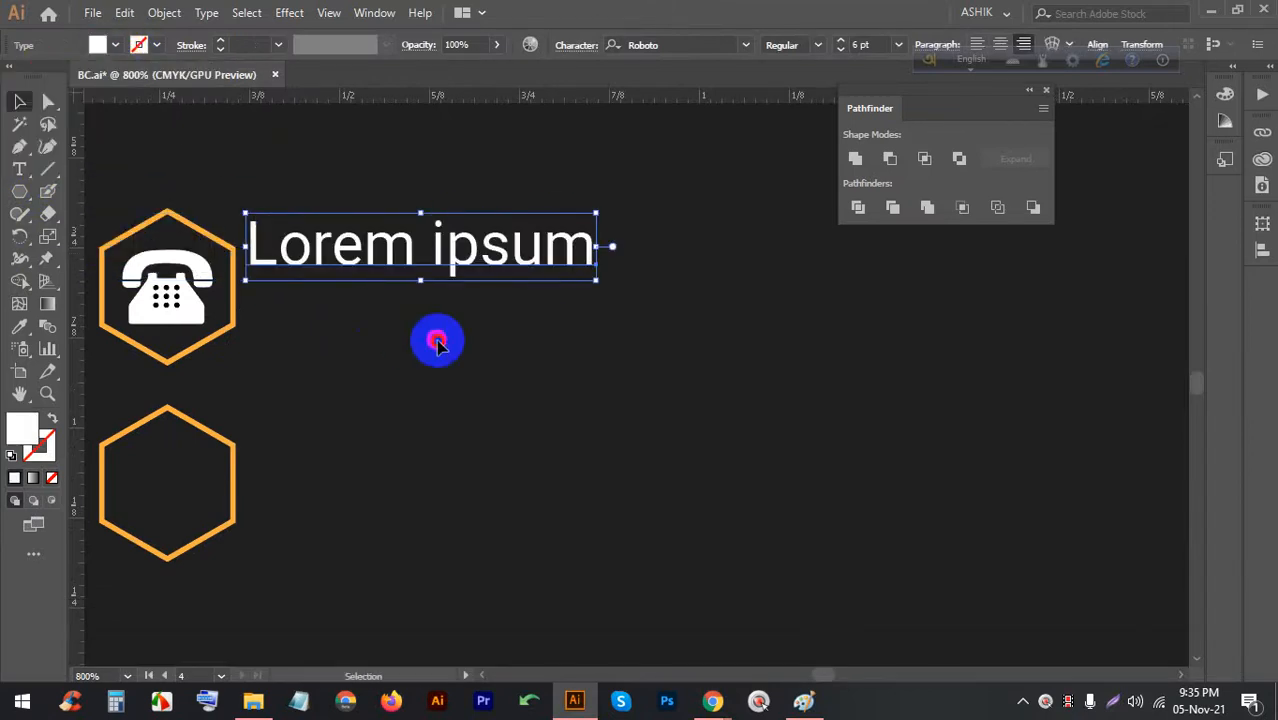
left_click_drag(333, 238, 342, 268)
scroll(660, 283, "down", 2)
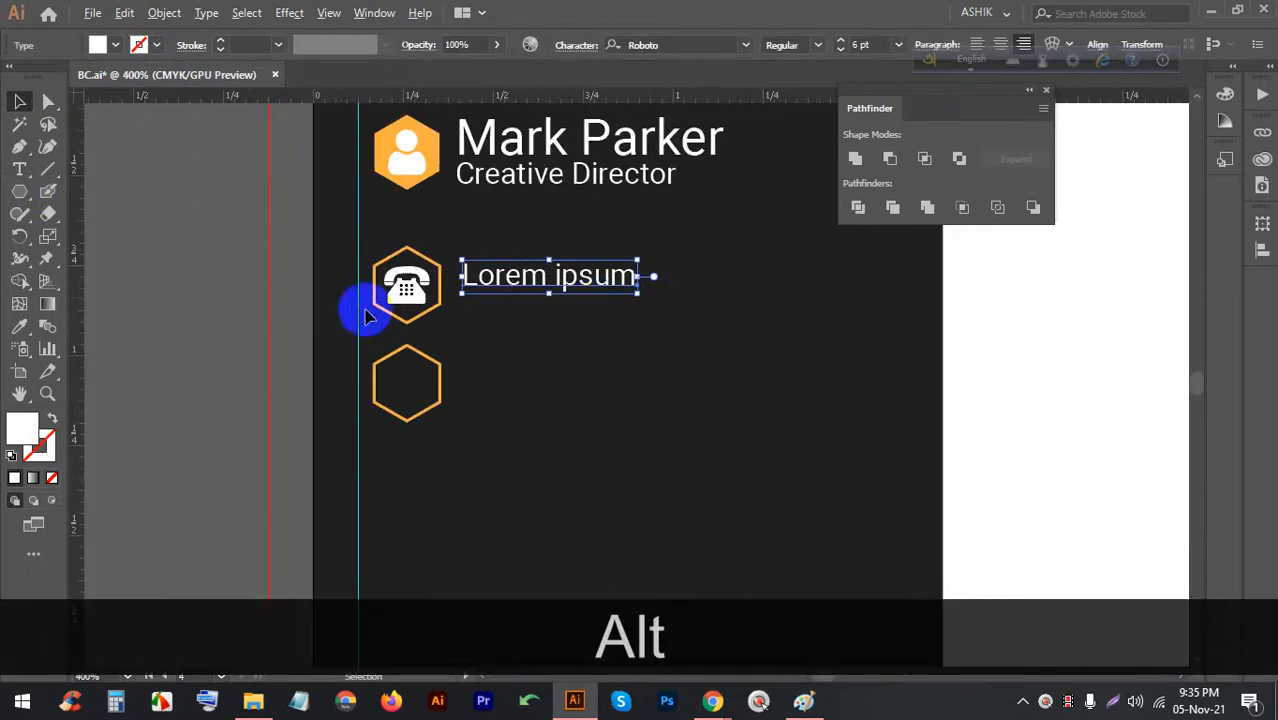
scroll(433, 269, "up", 2)
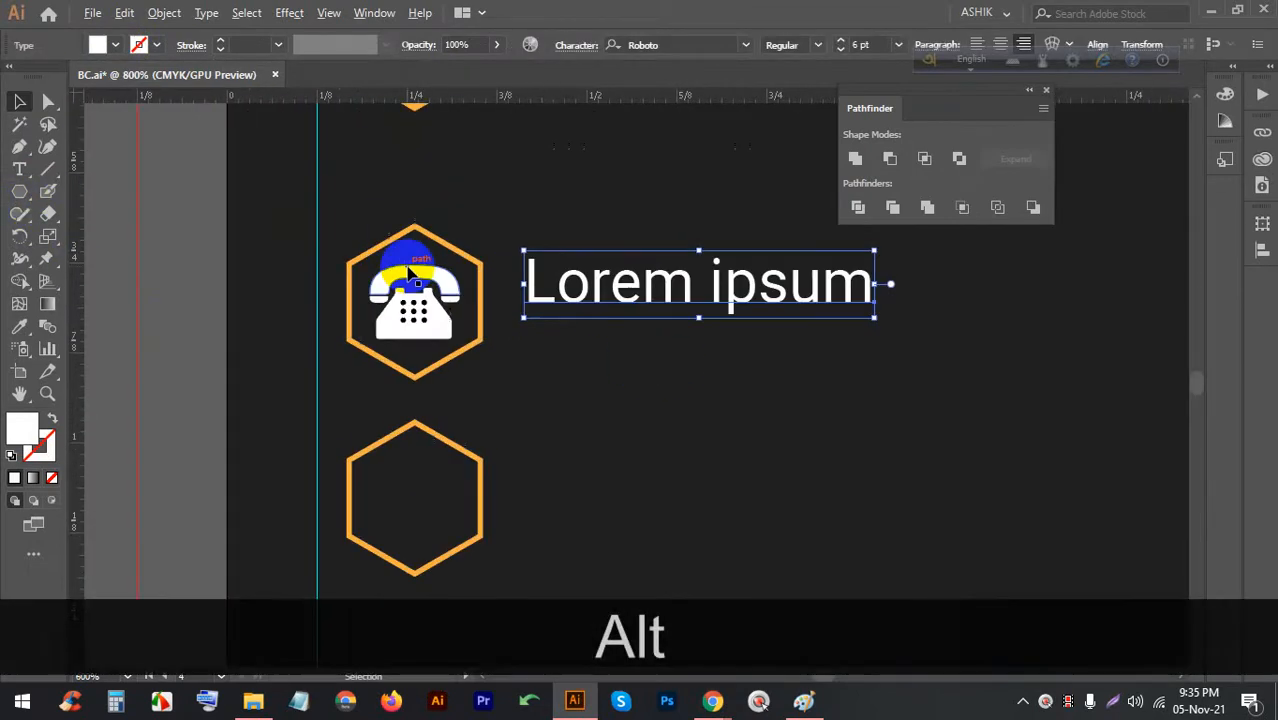
left_click(397, 315)
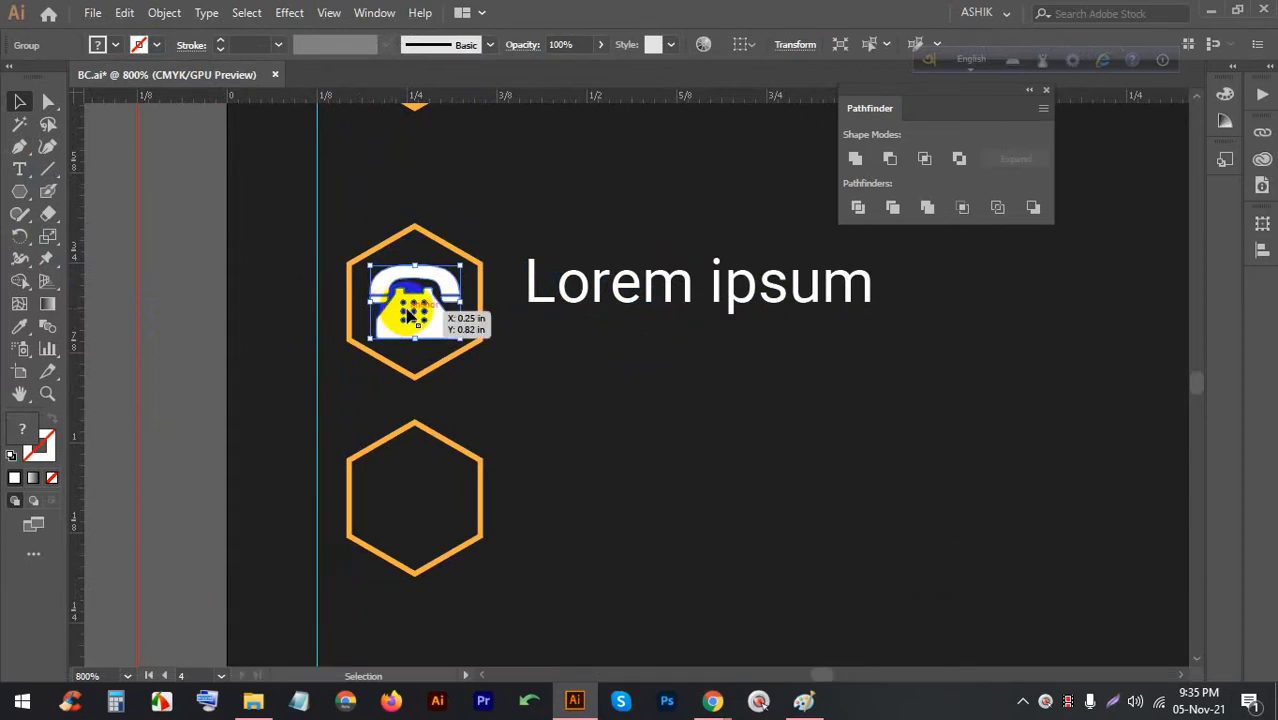
left_click_drag(408, 316, 408, 316)
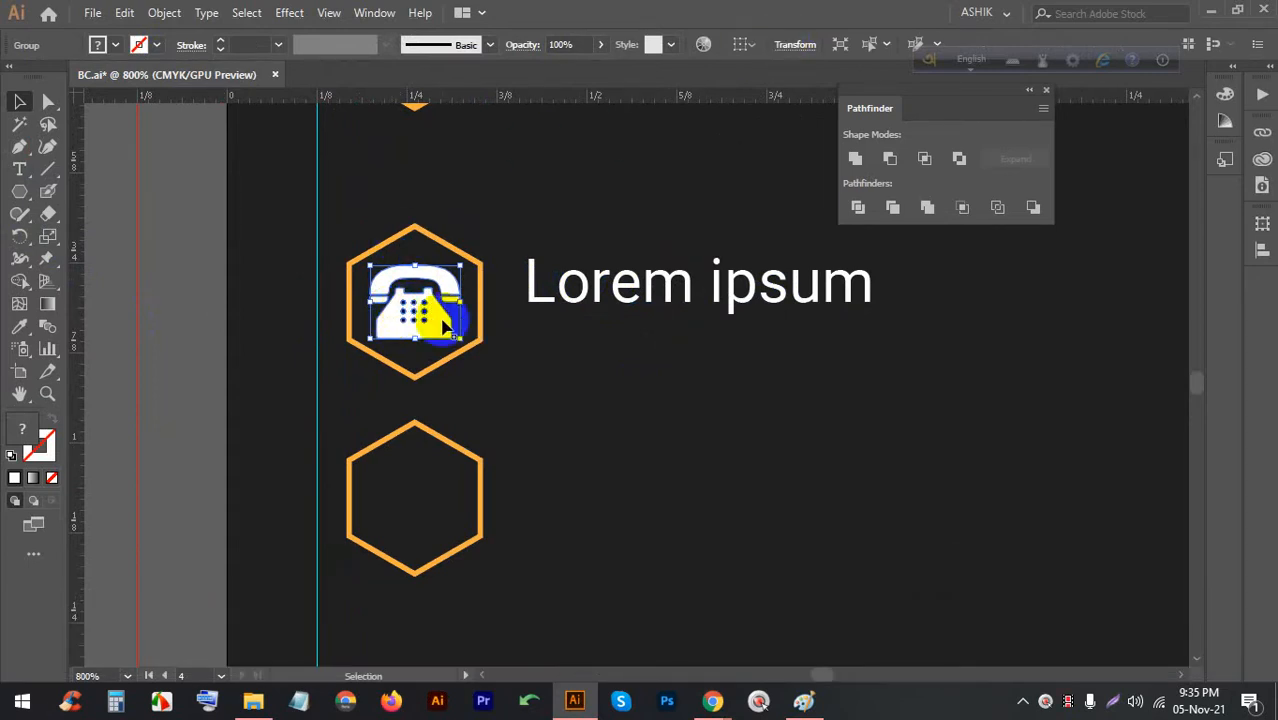
left_click(796, 45)
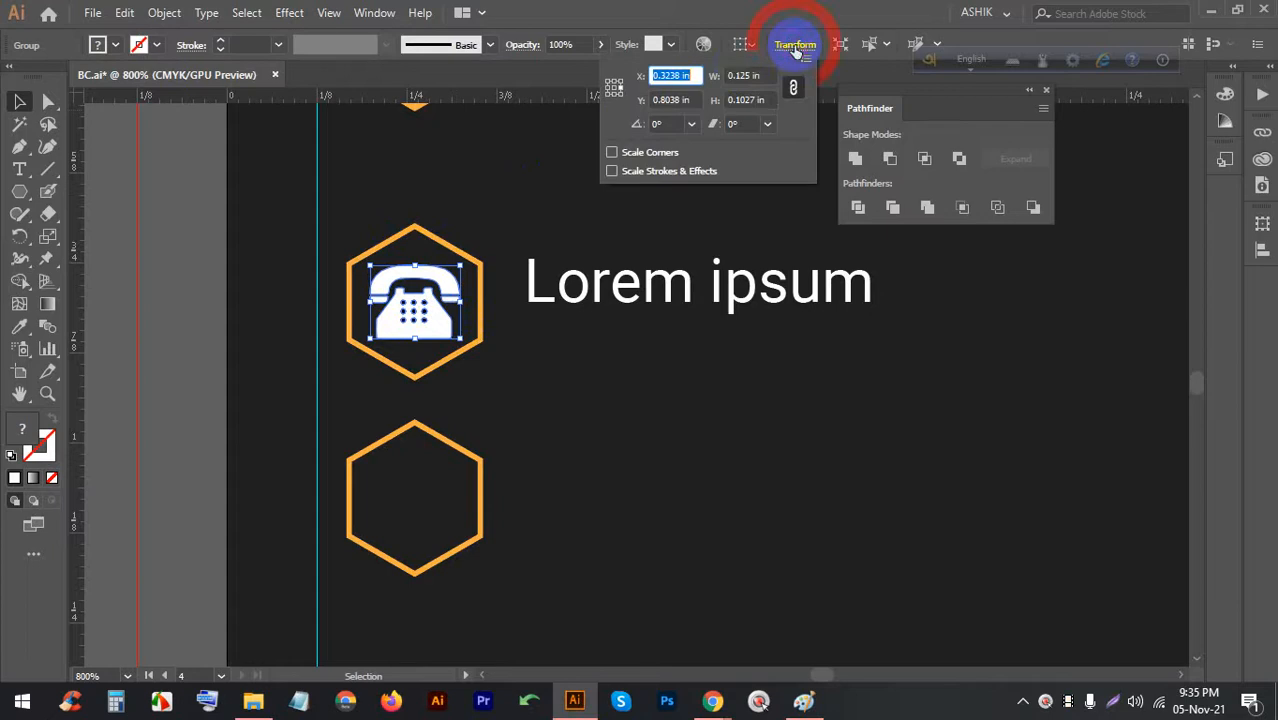
left_click(740, 75)
key("Up")
key("Up")
key("Up")
key("Down")
key("Down")
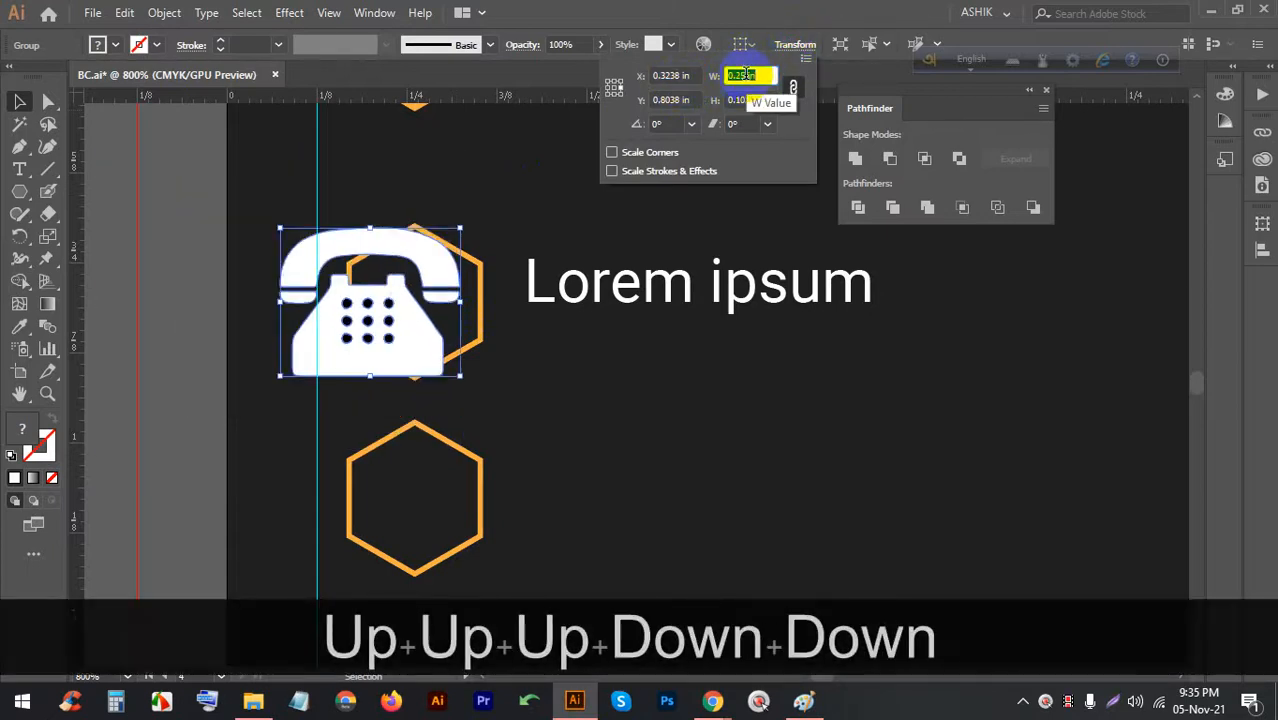
key("Down")
key("Down")
key("Up")
key("Up")
key("Up")
key("Up")
key("Down")
key("Down")
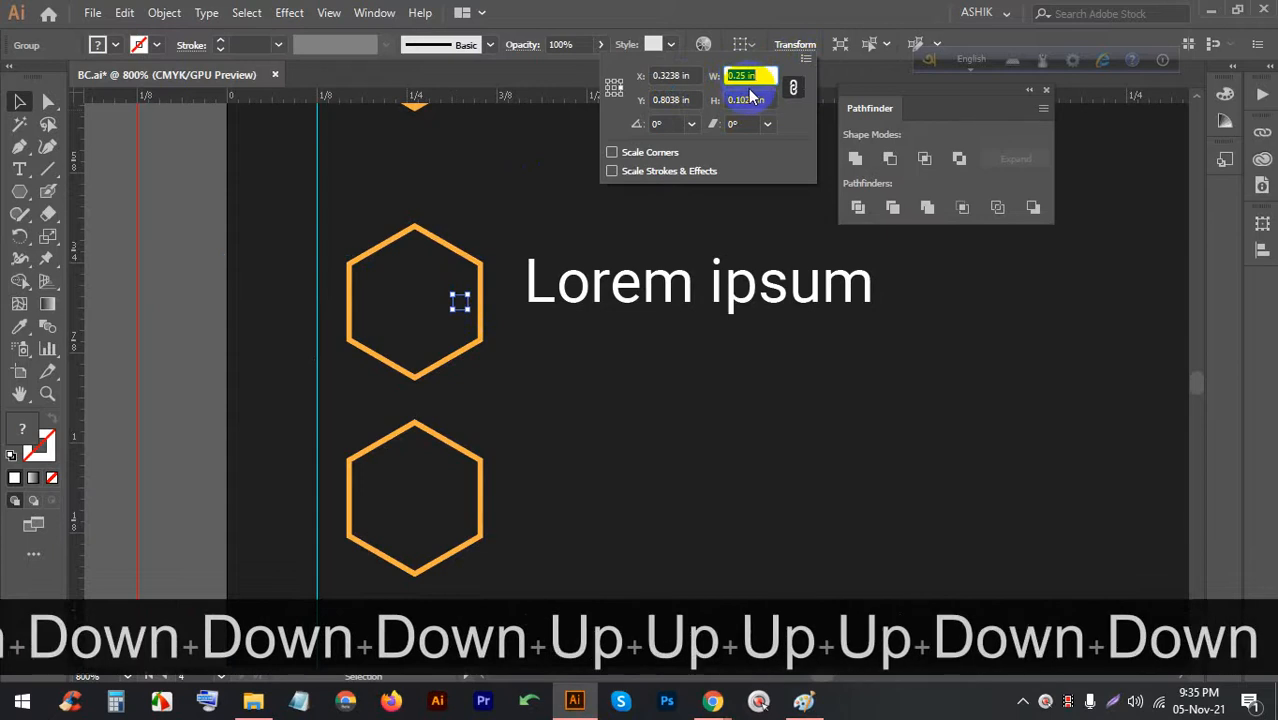
key("Down")
key("Up")
key("Up")
left_click(655, 373)
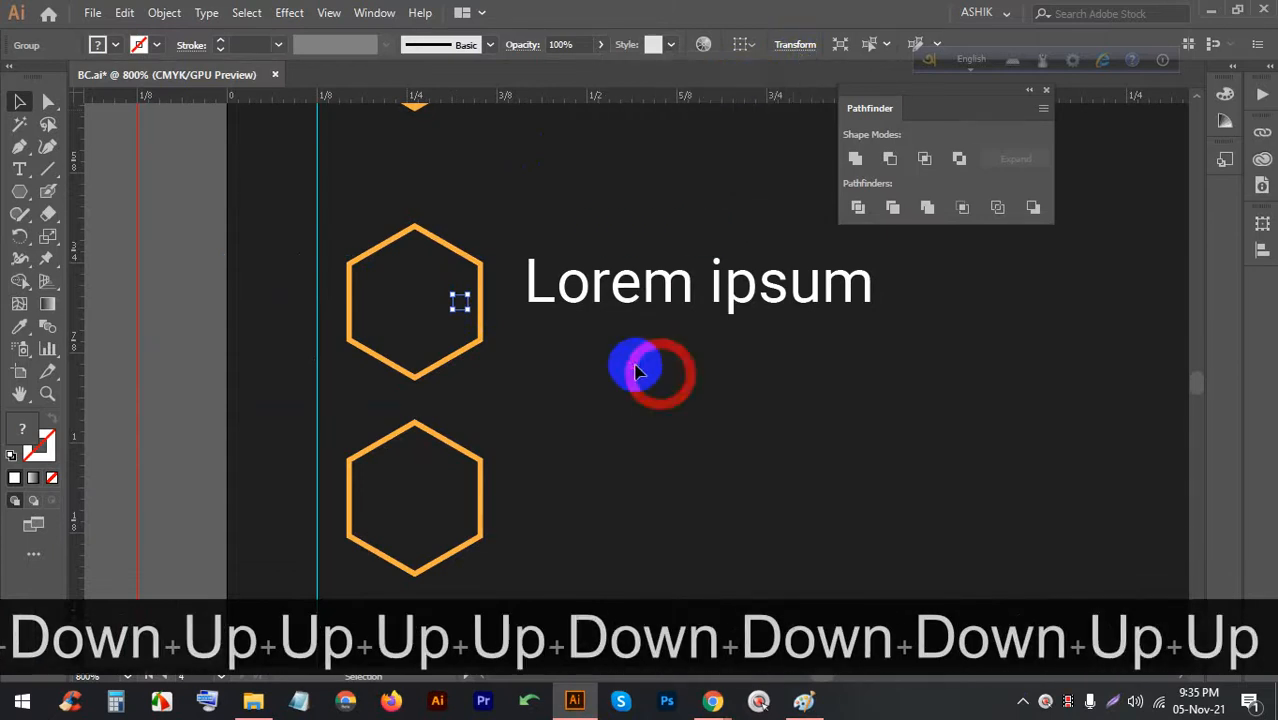
key("ctrl+z")
left_click(806, 47)
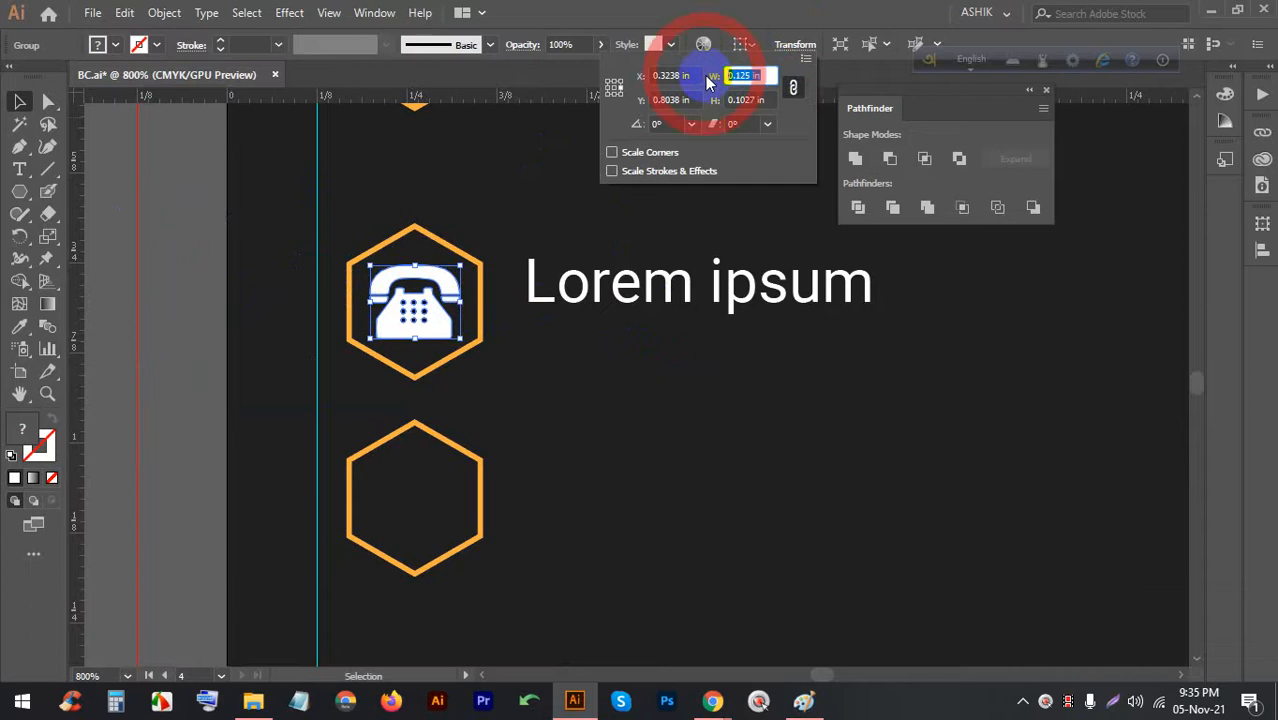
type("45")
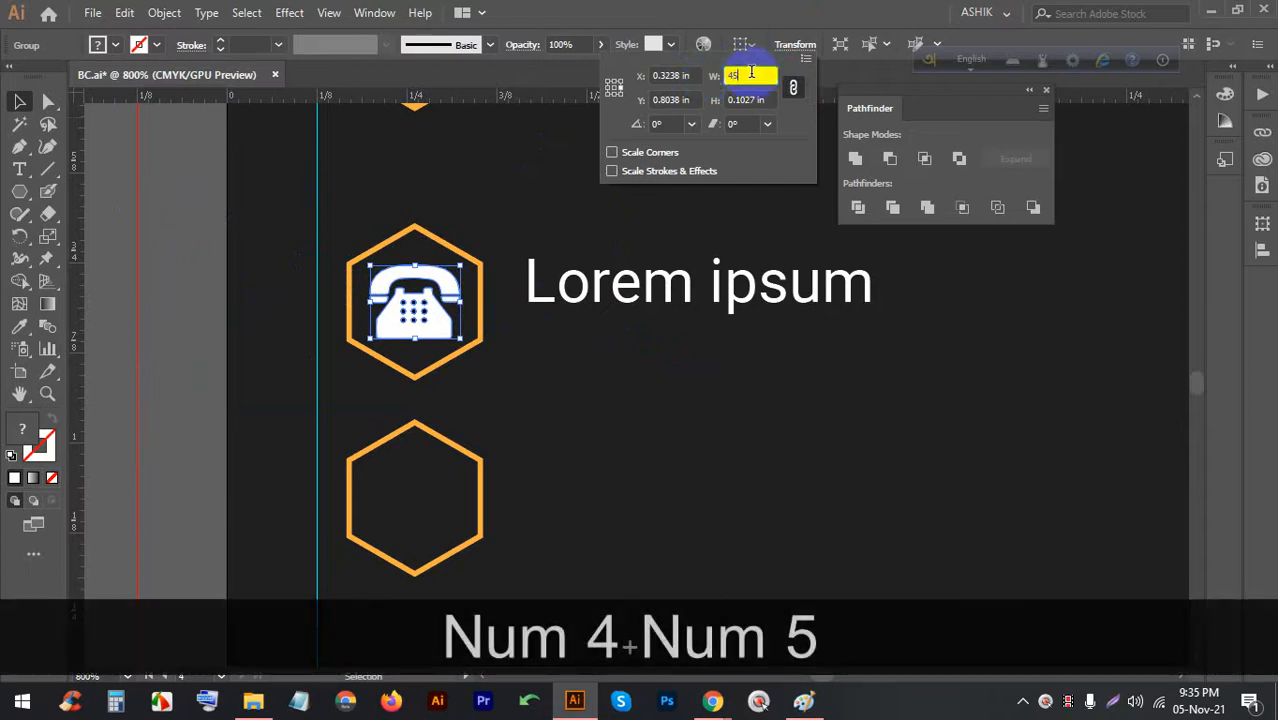
type("px")
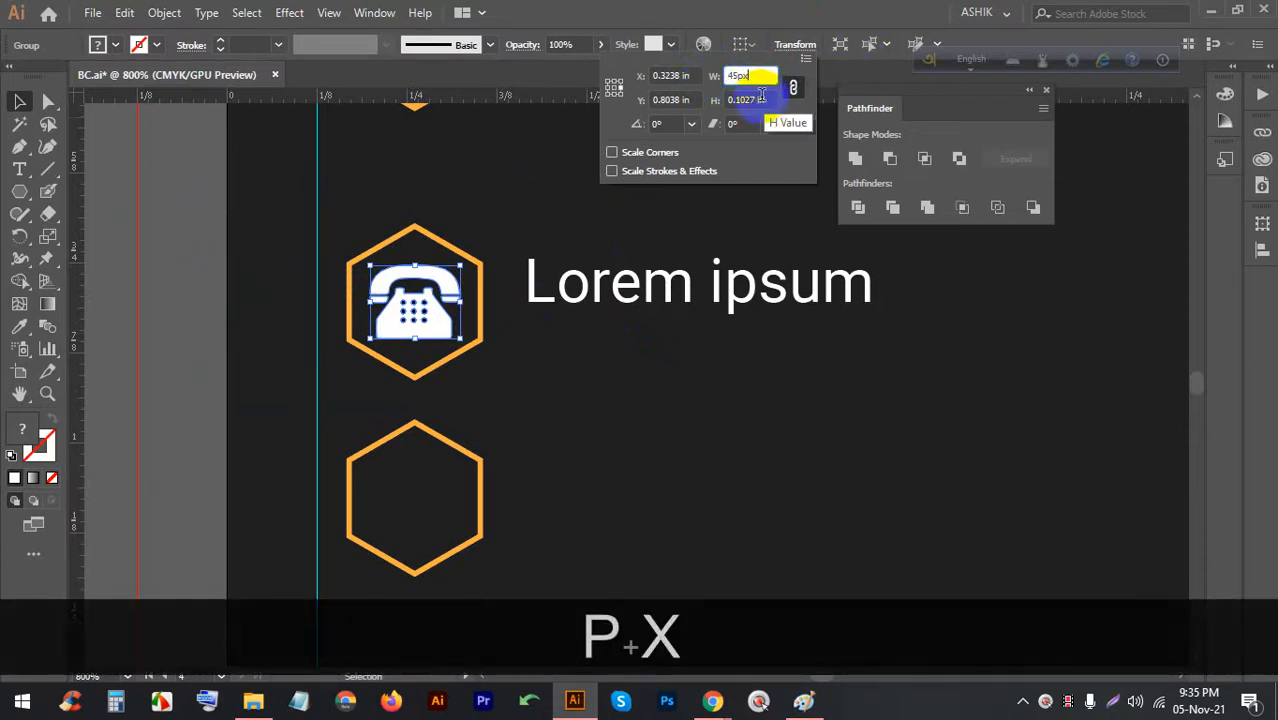
left_click(764, 99)
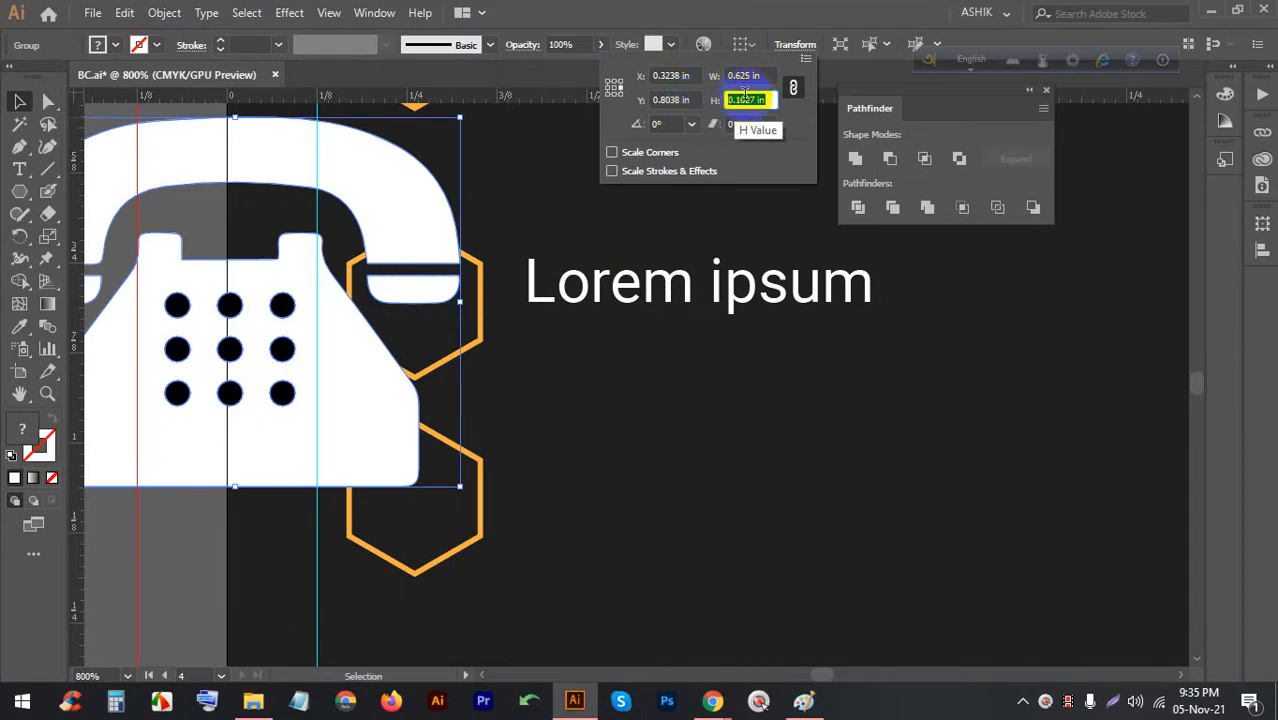
type("45p")
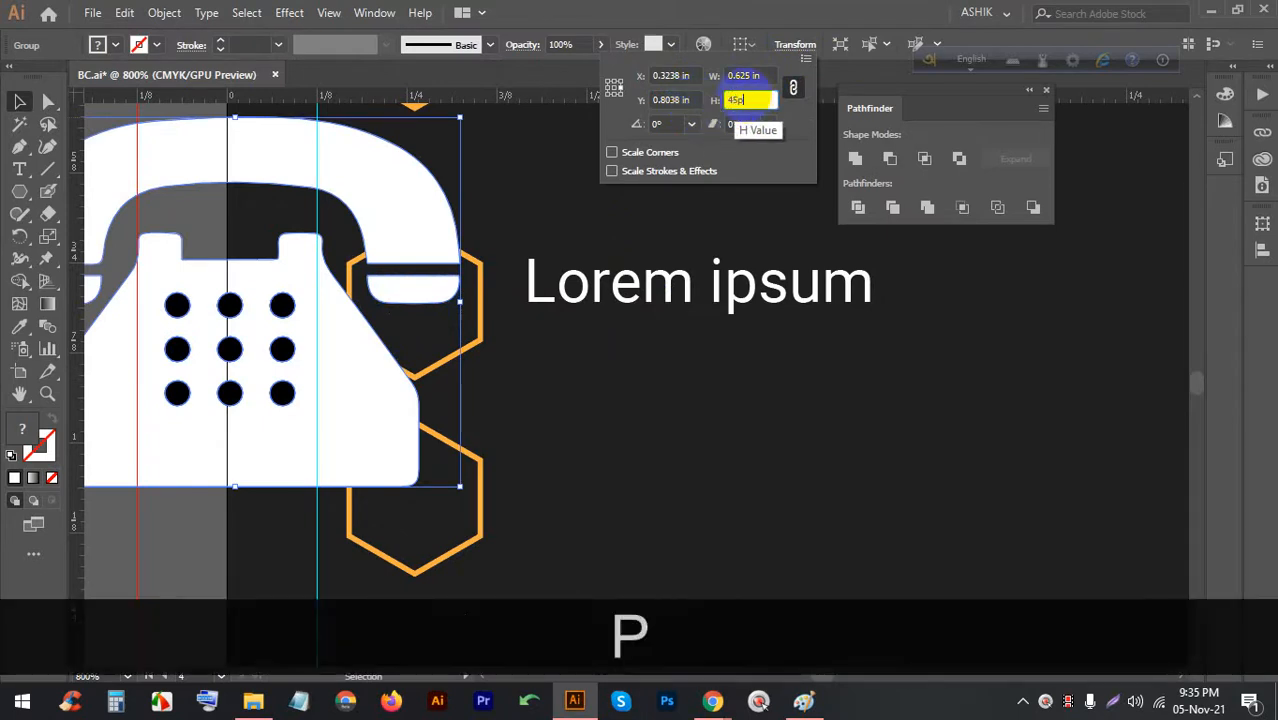
type("x")
key("Return")
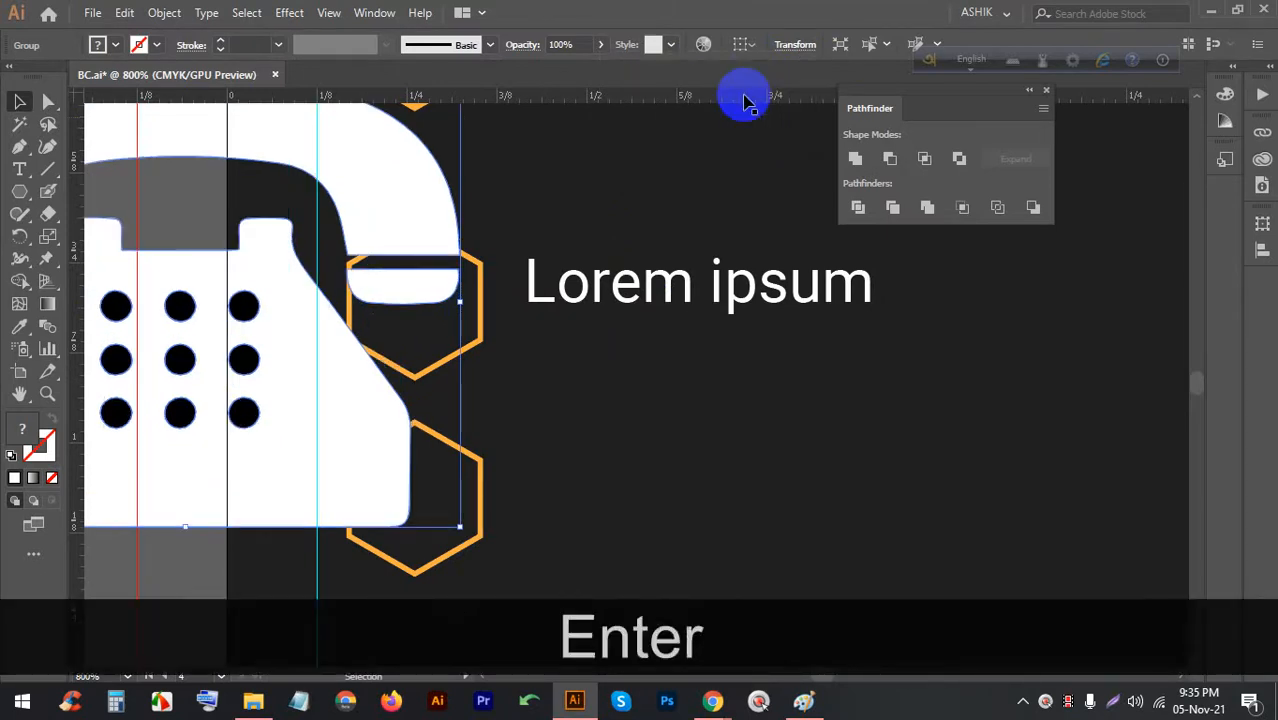
scroll(559, 291, "down", 2)
scroll(442, 243, "up", 3)
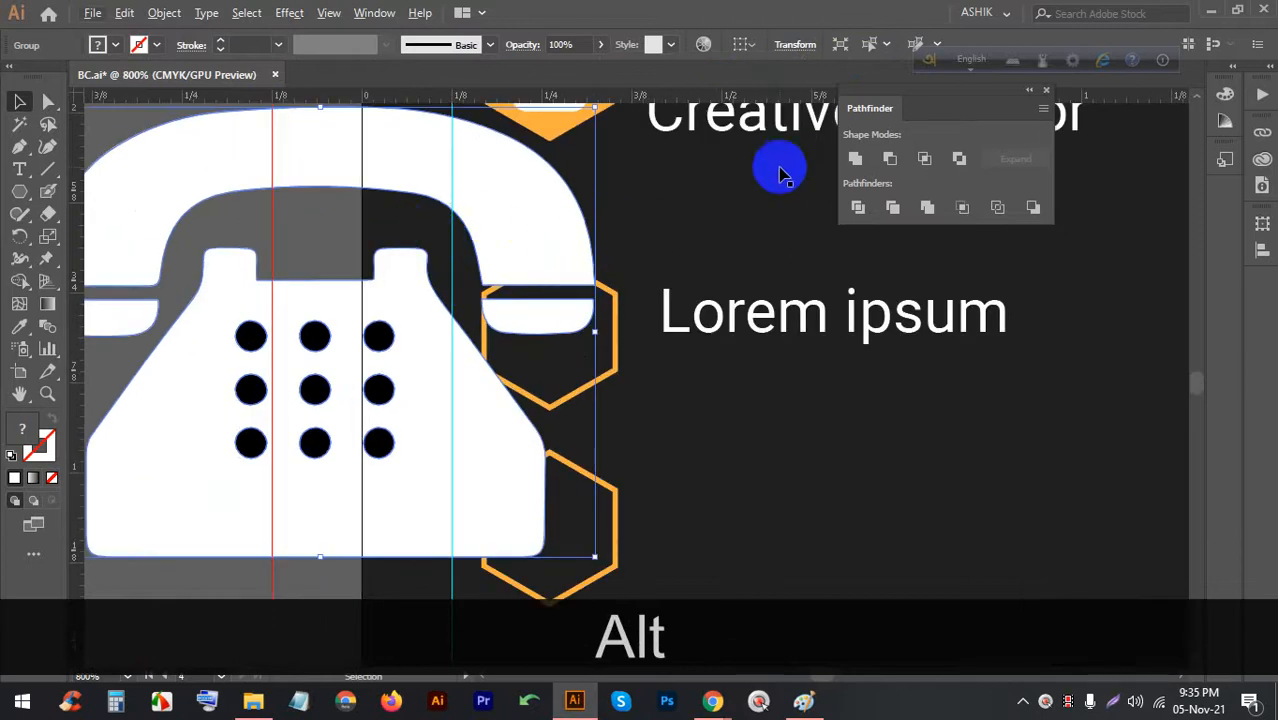
key("ctrl+z")
key("ctrl+z")
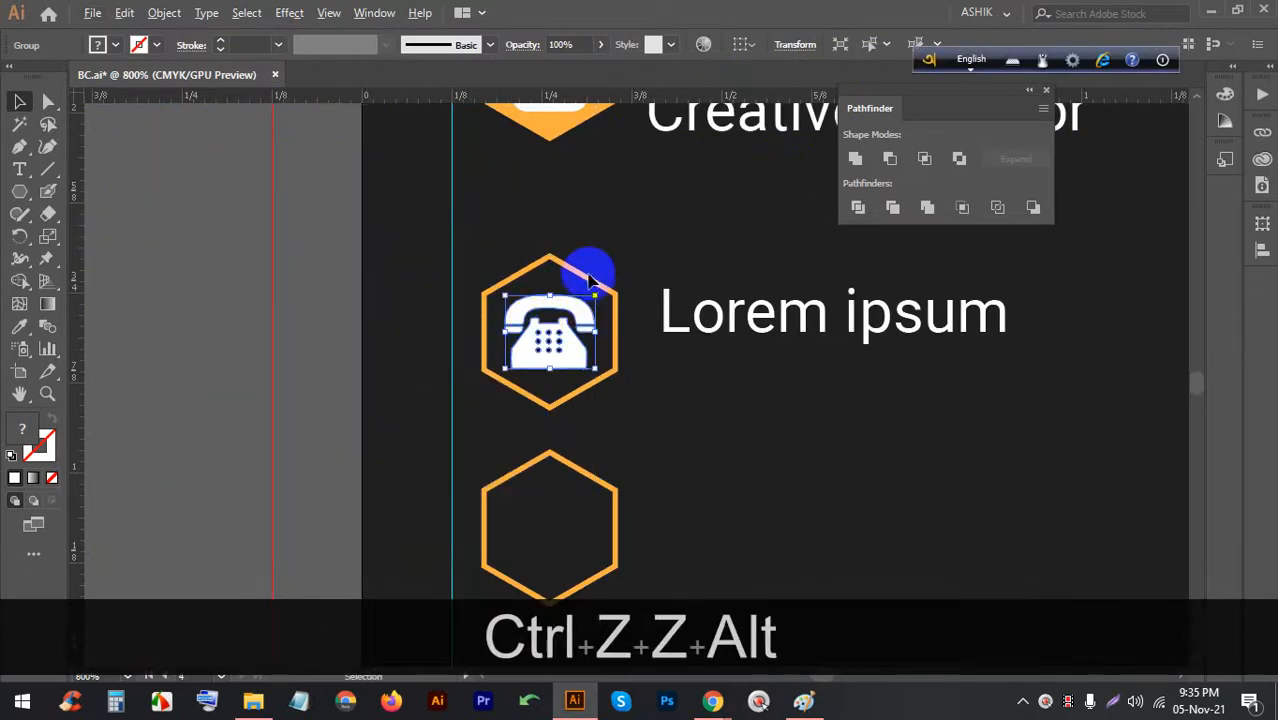
left_click(795, 418)
left_click(770, 322)
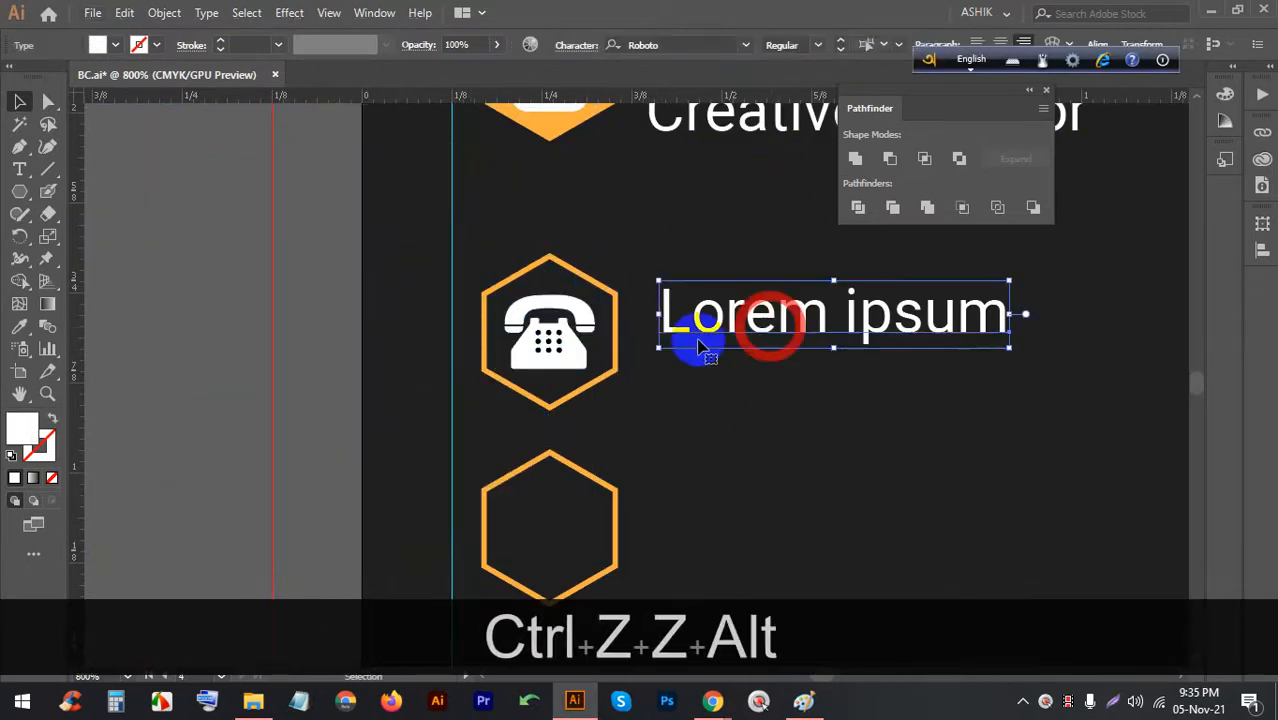
double_click(750, 314)
triple_click(745, 310)
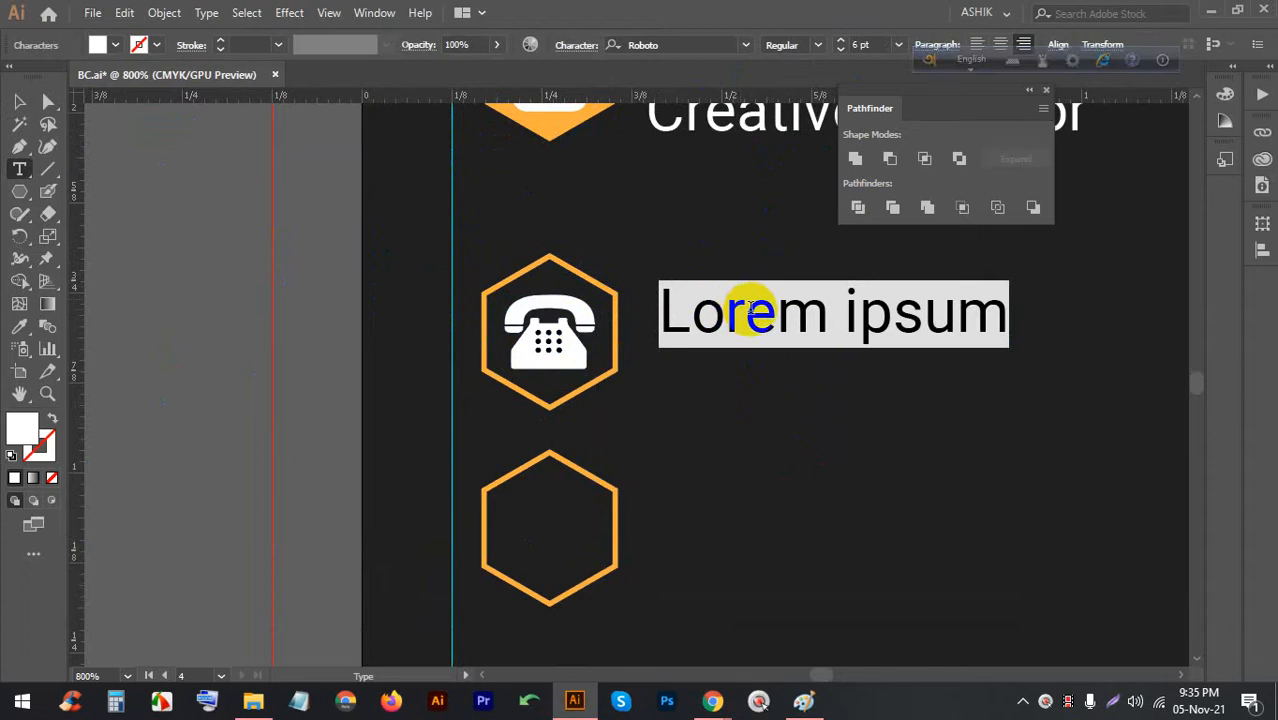
type("+88 0")
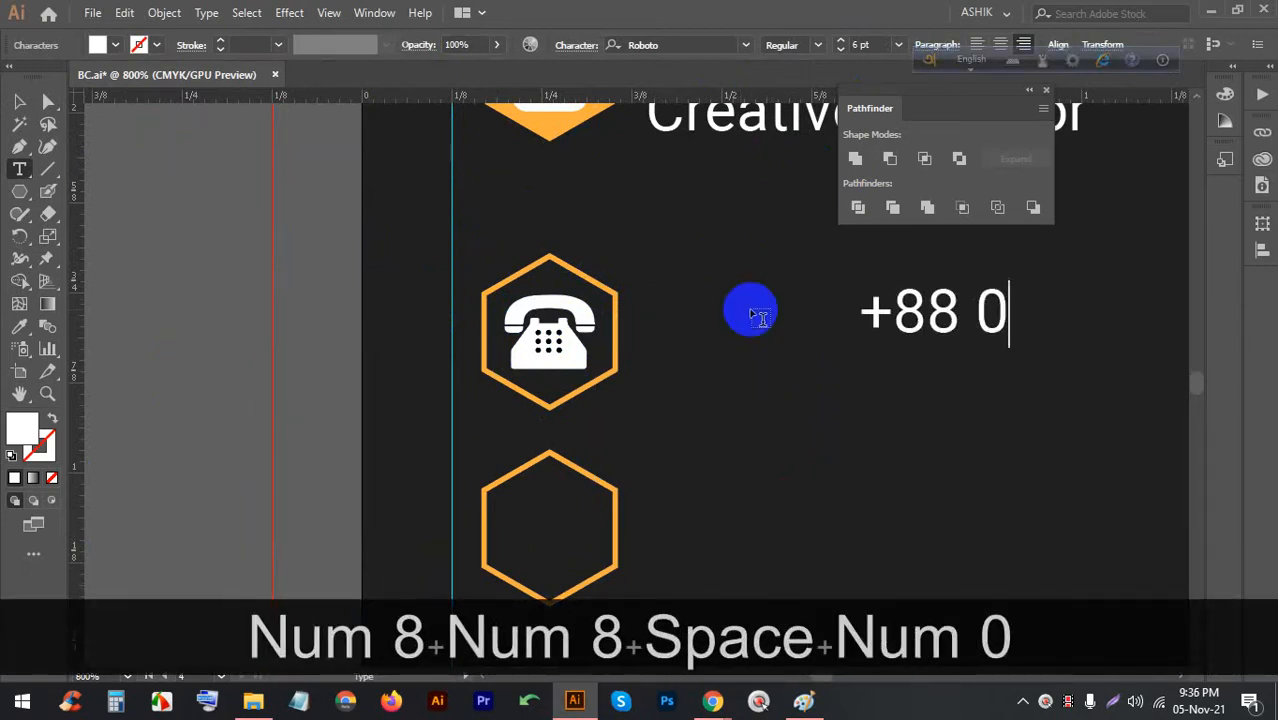
type("10")
key("BackSpace")
type("10")
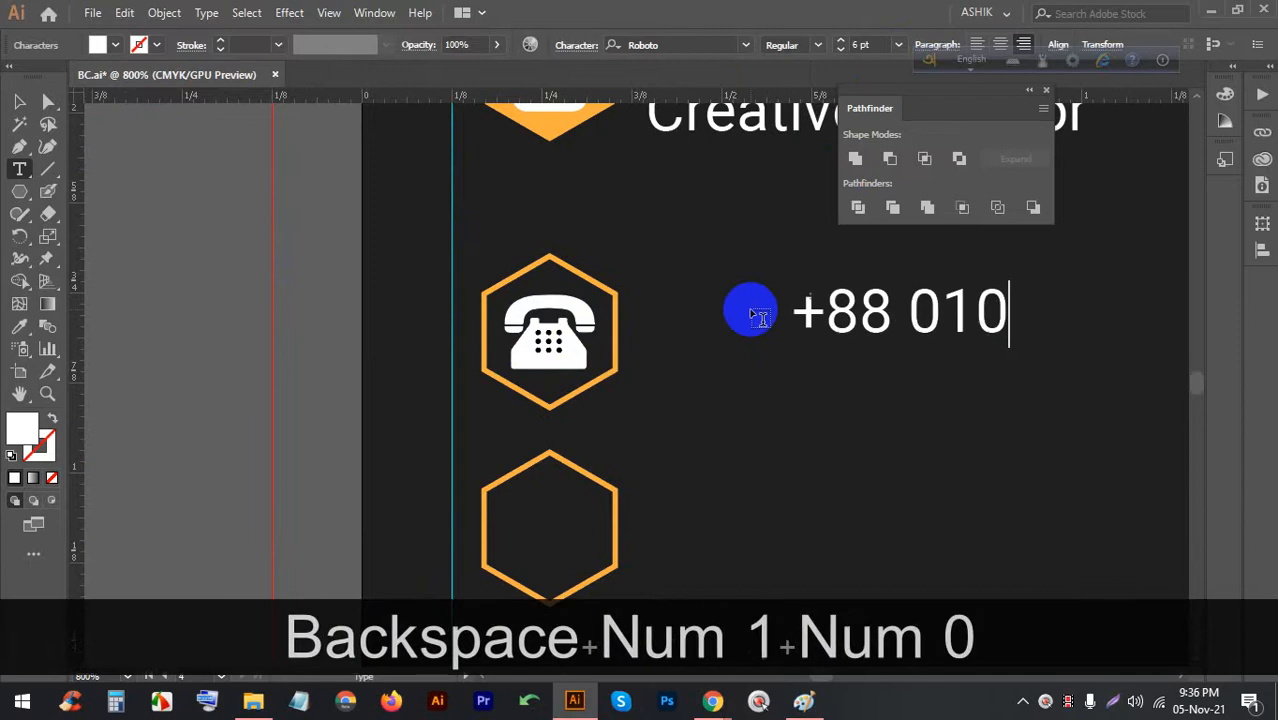
type("00-0000")
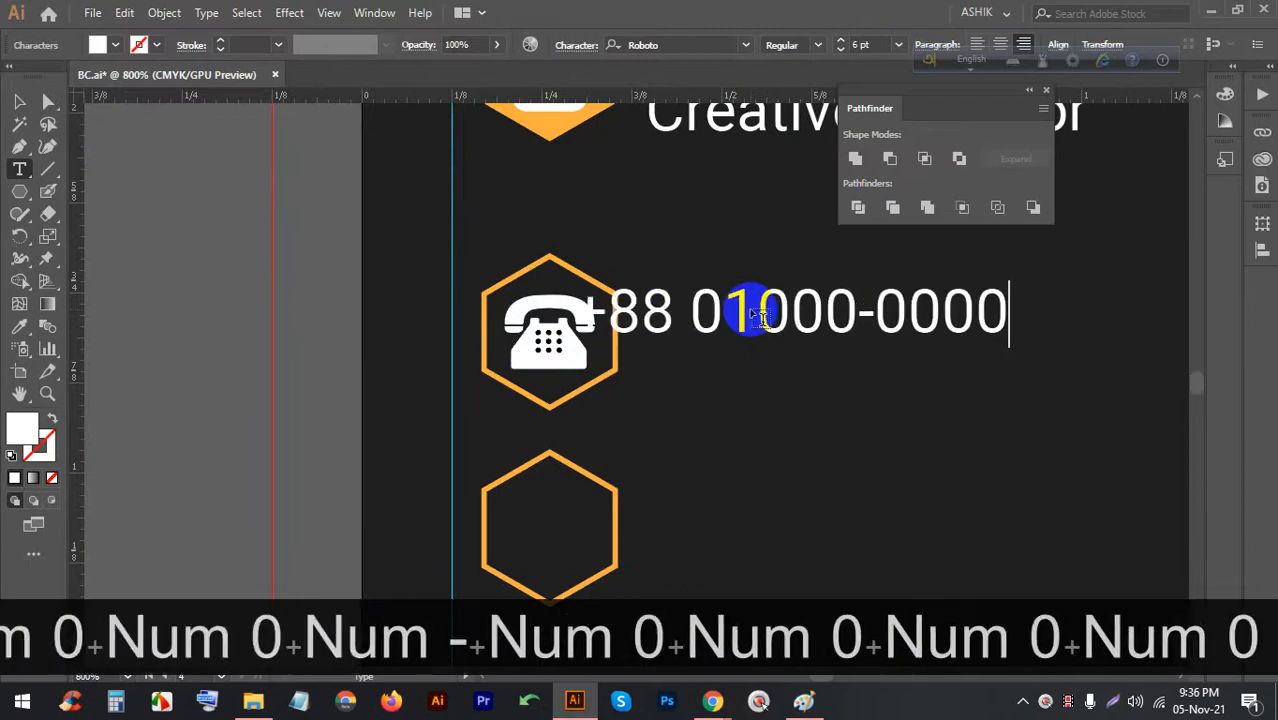
key("BackSpace")
type("00")
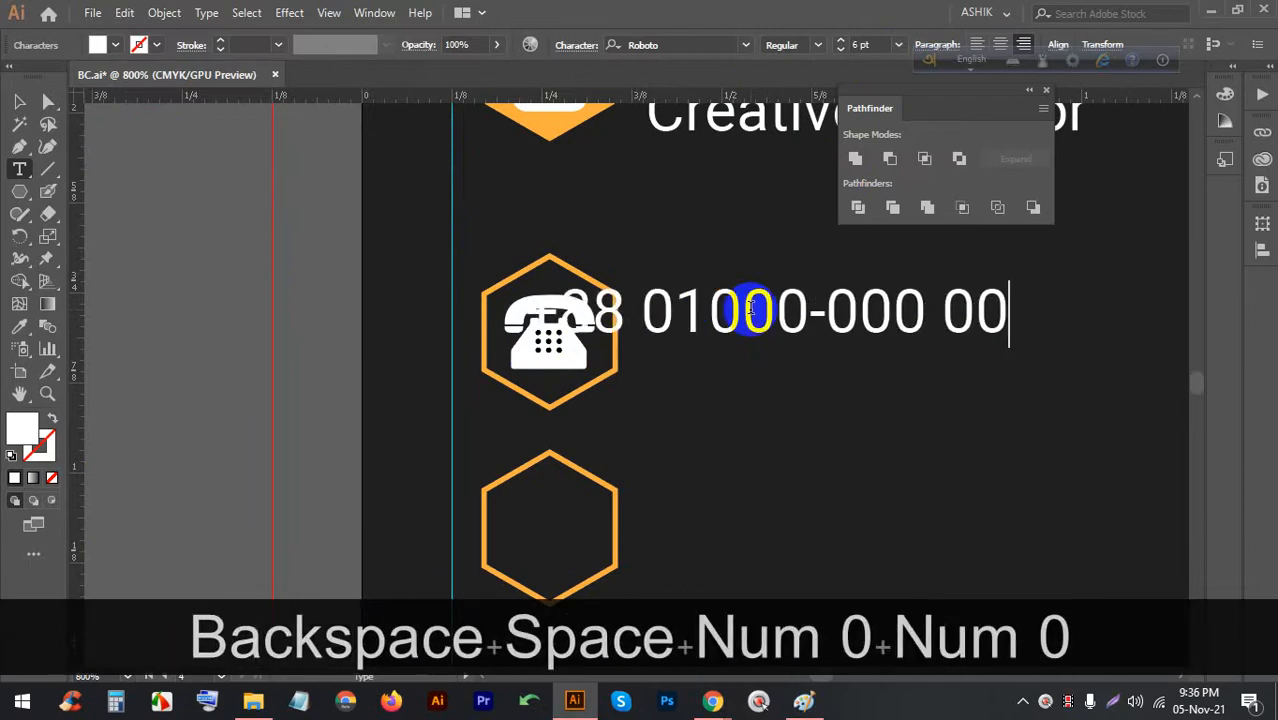
Move the phone number text just right of the phone hexagon
left_click(19, 101)
left_click_drag(640, 308, 747, 308)
left_click(700, 309)
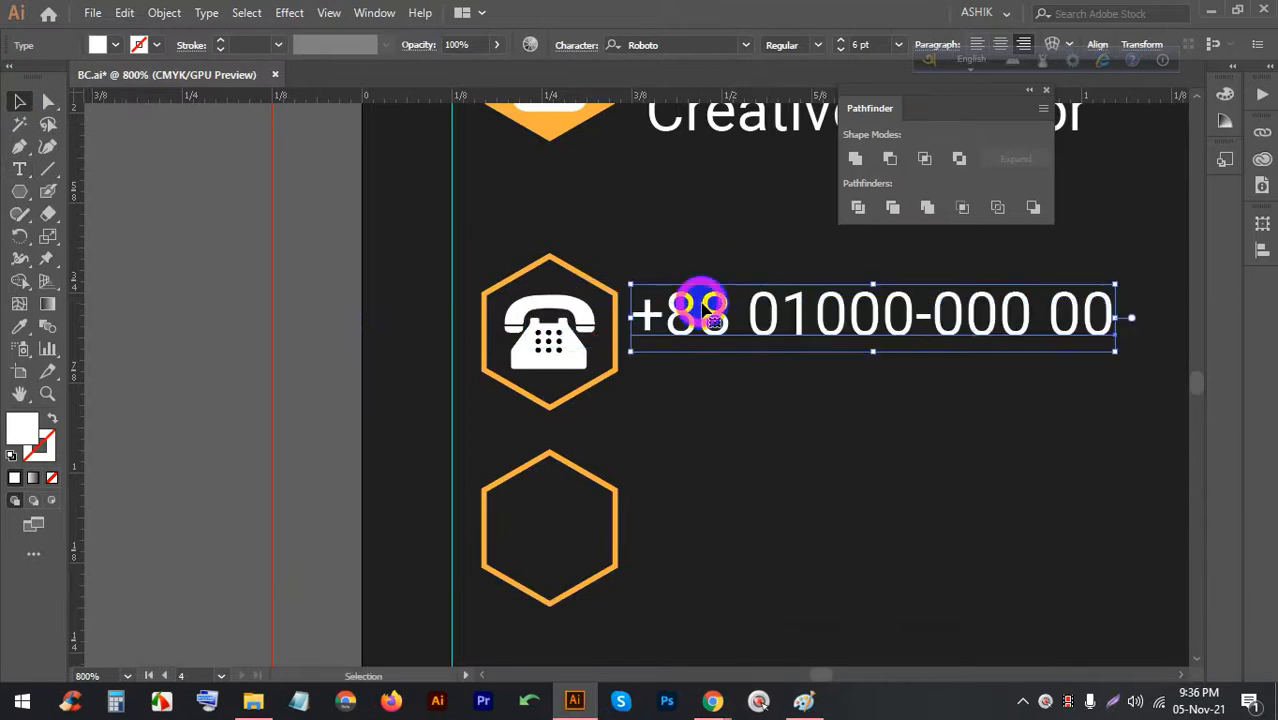
Duplicate the phone number line below itself, group both lines, and position them
left_click_drag(707, 302, 706, 368)
scroll(680, 340, "down", 2)
left_click(830, 375)
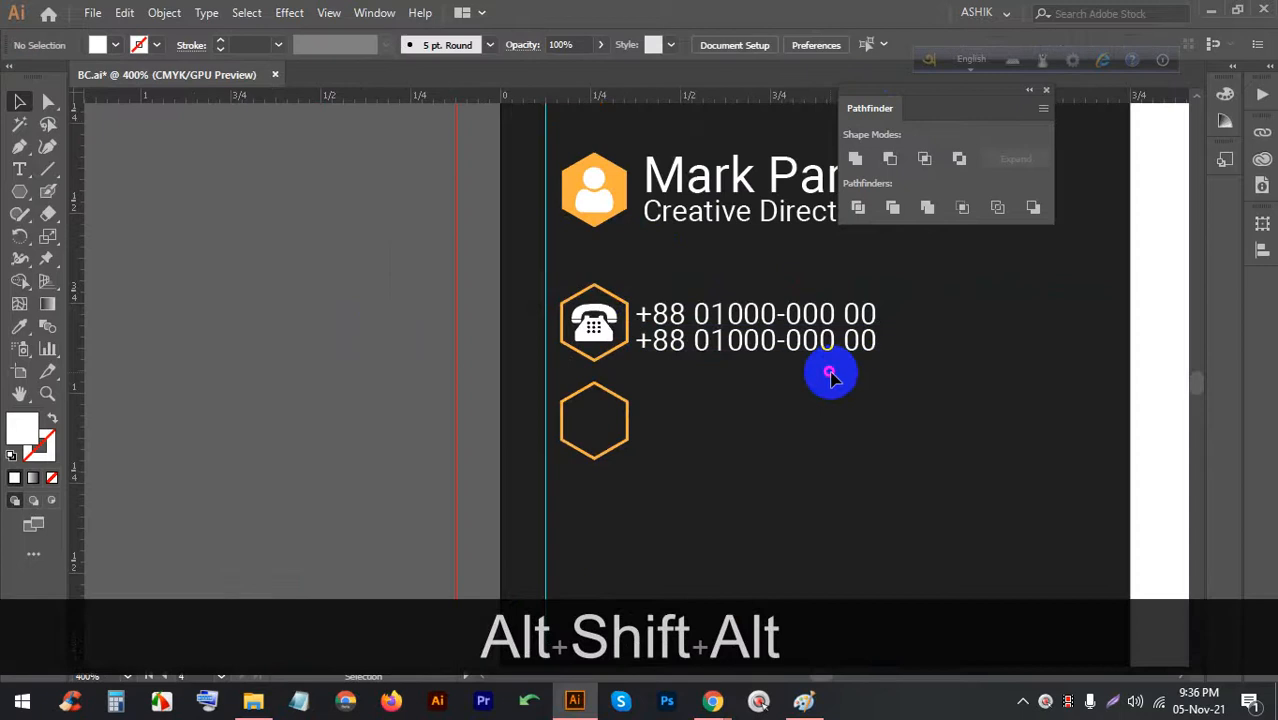
left_click(690, 302)
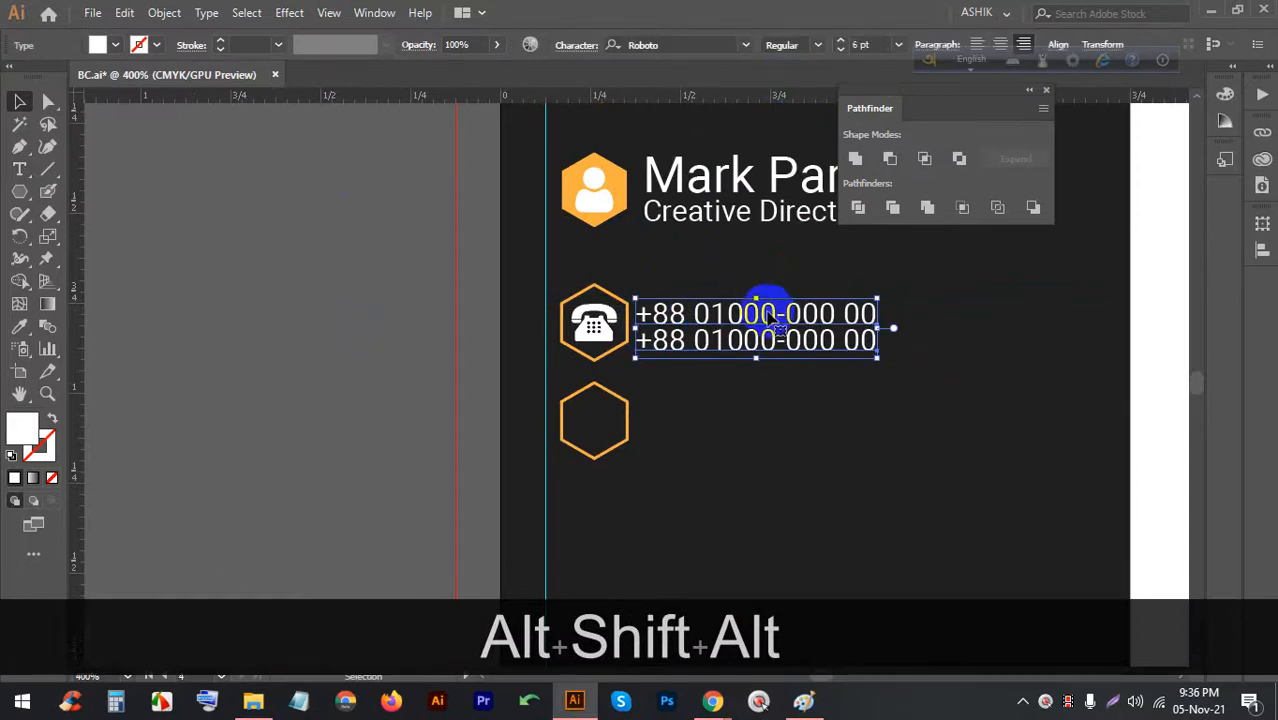
key("ctrl+g")
left_click_drag(701, 316, 715, 312)
scroll(650, 213, "up", 3, "alt")
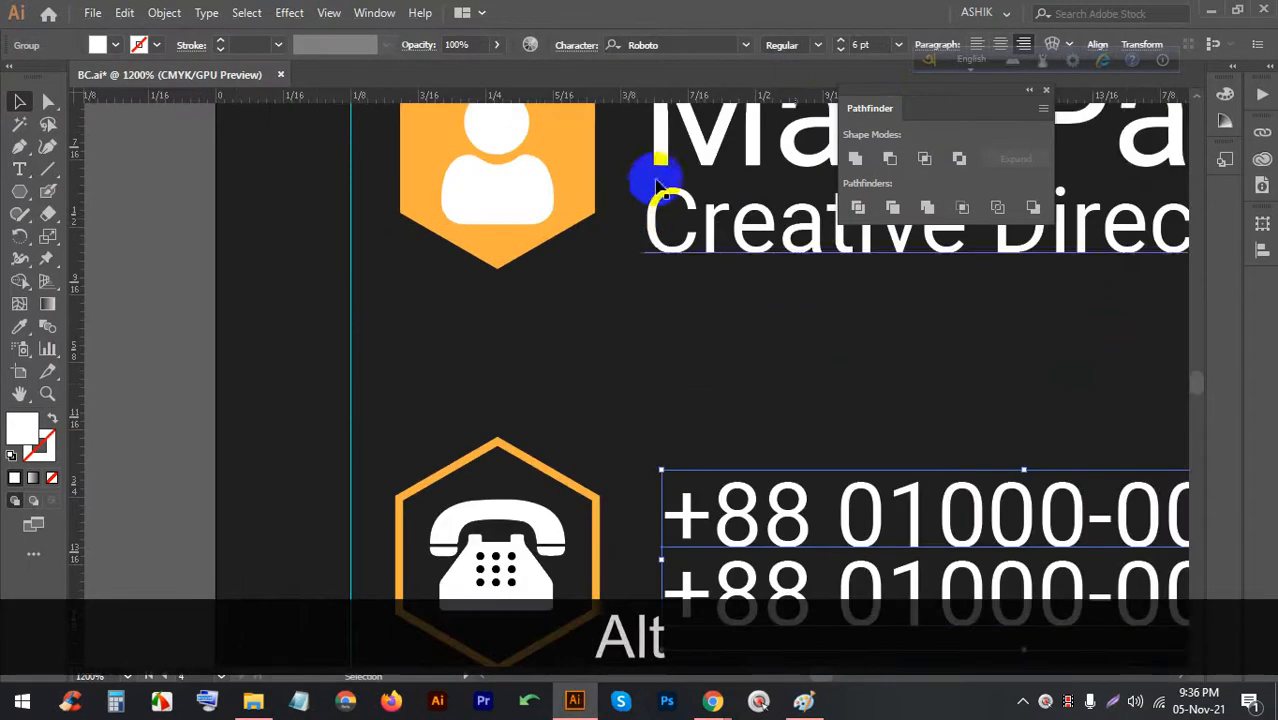
mouse_move(696, 510)
left_mouse_down()
mouse_move(685, 514)
mouse_move(700, 515)
left_mouse_up()
Shift the vertical guide slightly right and undo an accidental name-block move
scroll(499, 180, "down", 2)
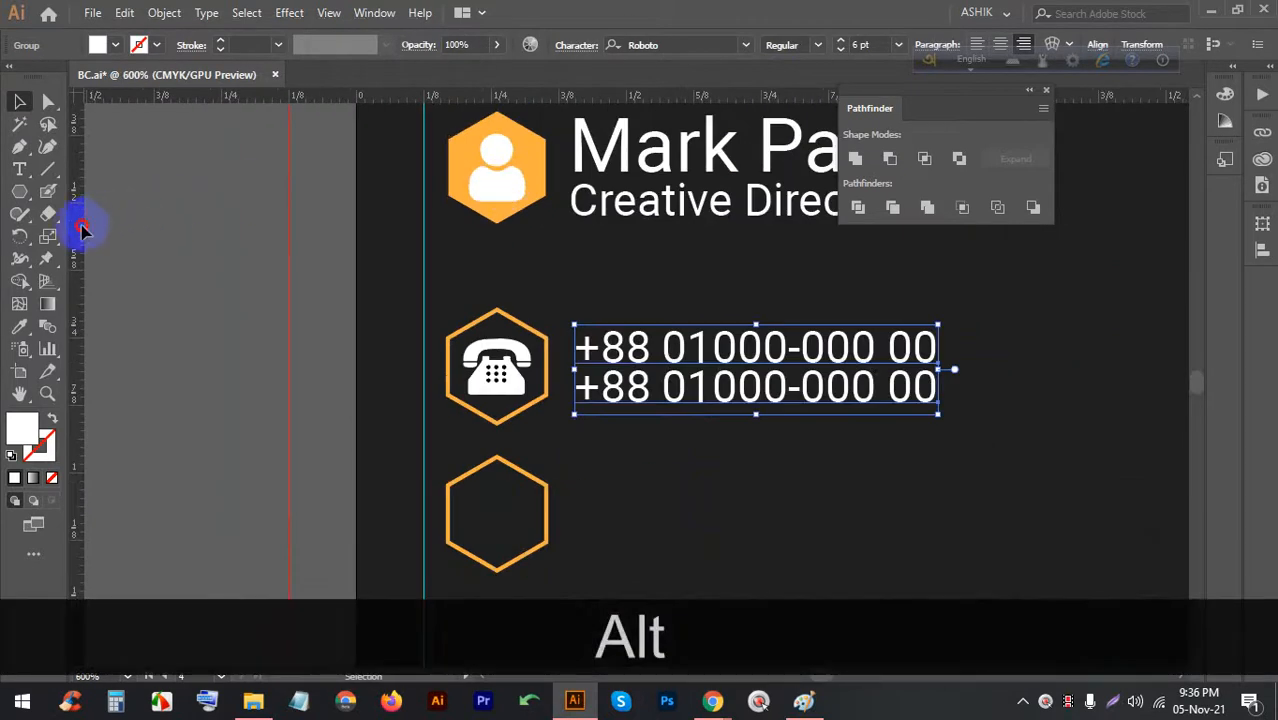
left_click_drag(563, 236, 582, 218)
left_click(624, 245)
scroll(586, 203, "up", 1)
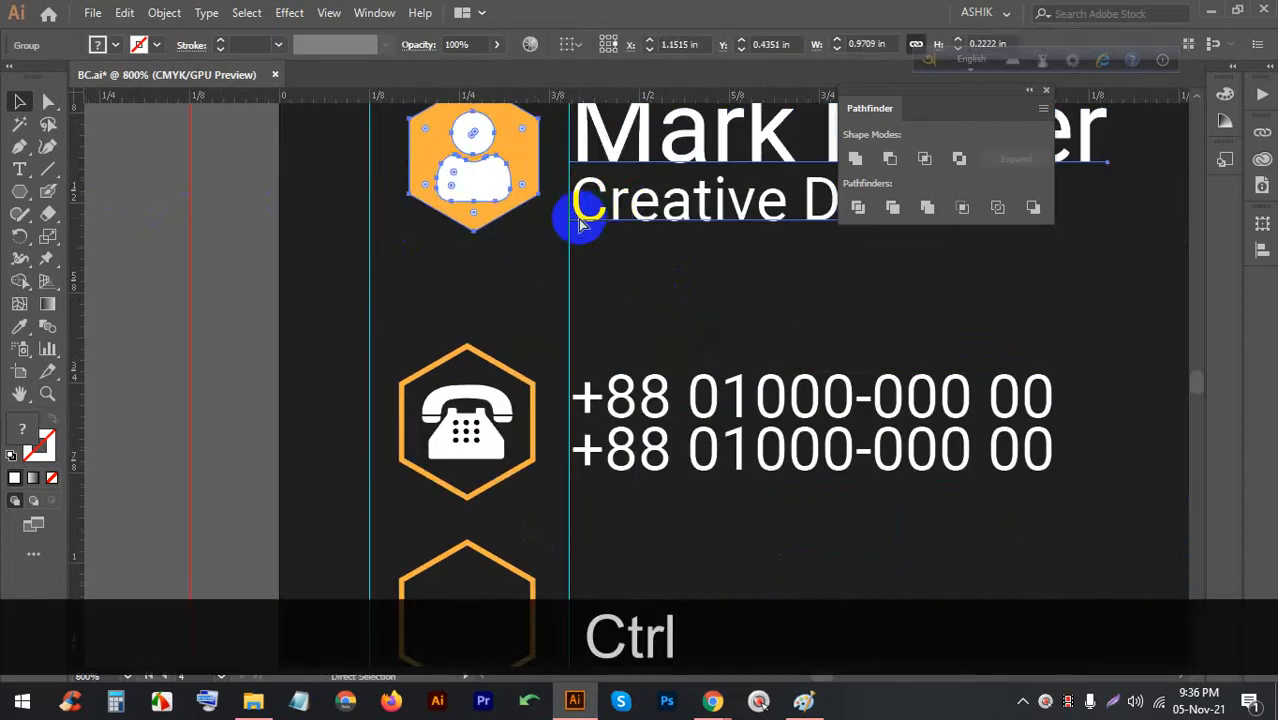
key("ctrl+z")
Align the Creative Director title on the guide inside the nested name group
double_click(606, 203)
double_click(615, 203)
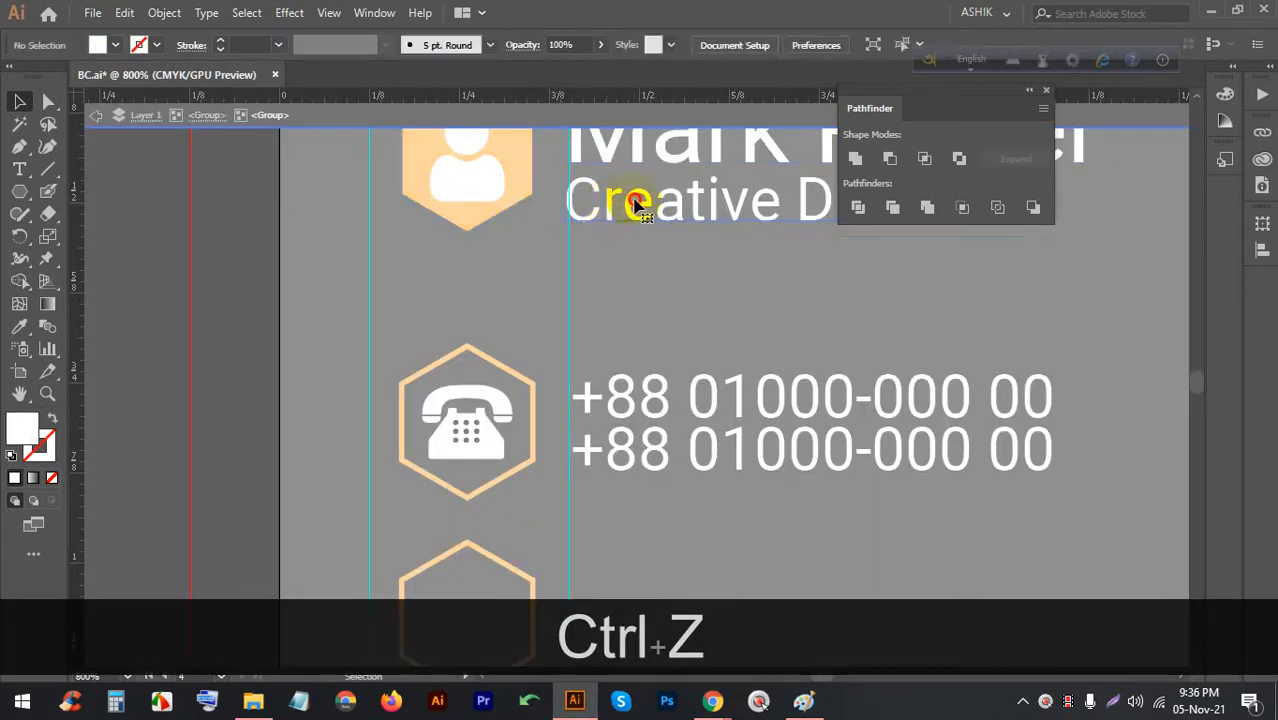
left_click(636, 203)
key("Right")
left_click_drag(626, 202, 623, 202)
left_click(632, 395)
scroll(590, 368, "down", 2)
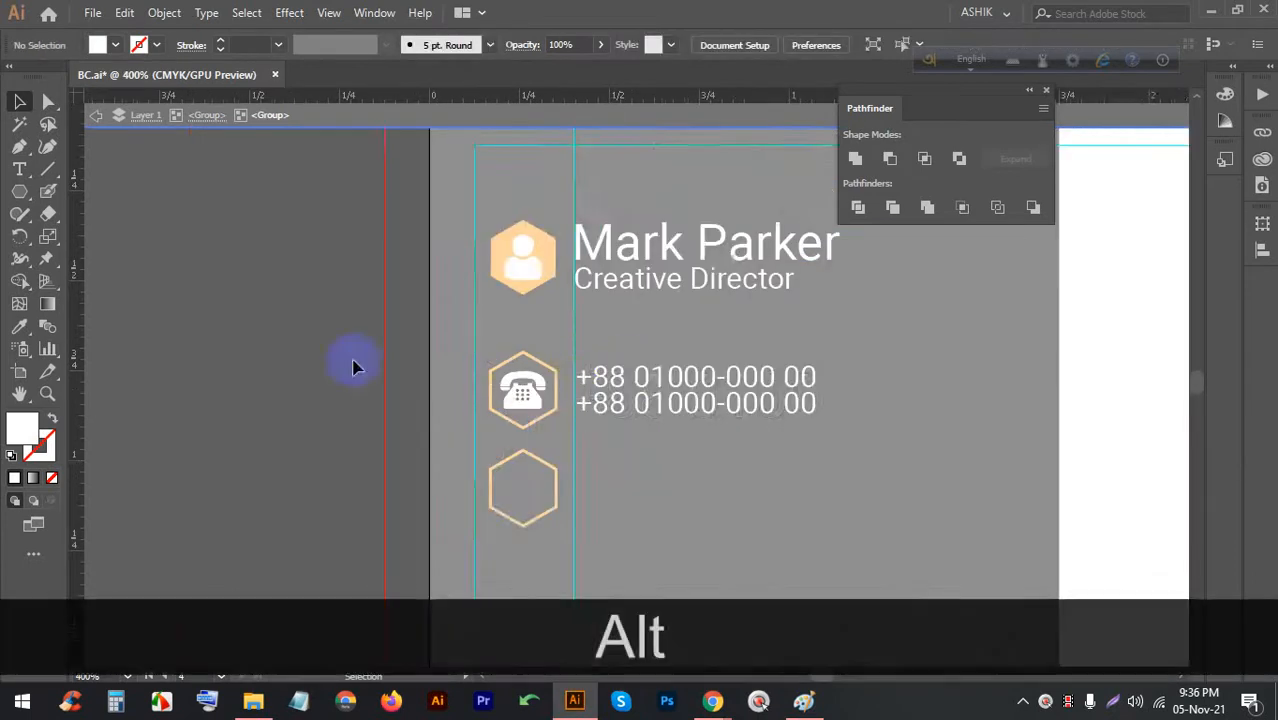
double_click(307, 361)
scroll(567, 467, "up", 2)
scroll(520, 335, "down", 3)
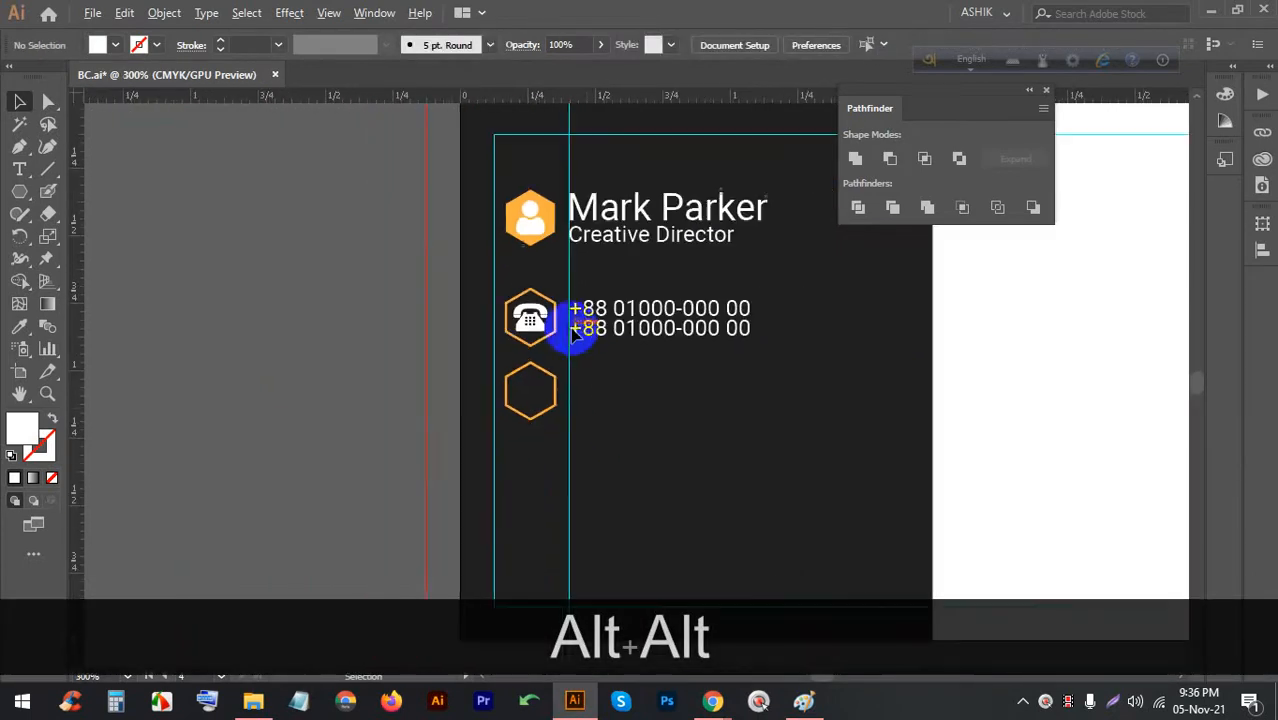
scroll(588, 405, "up", 2)
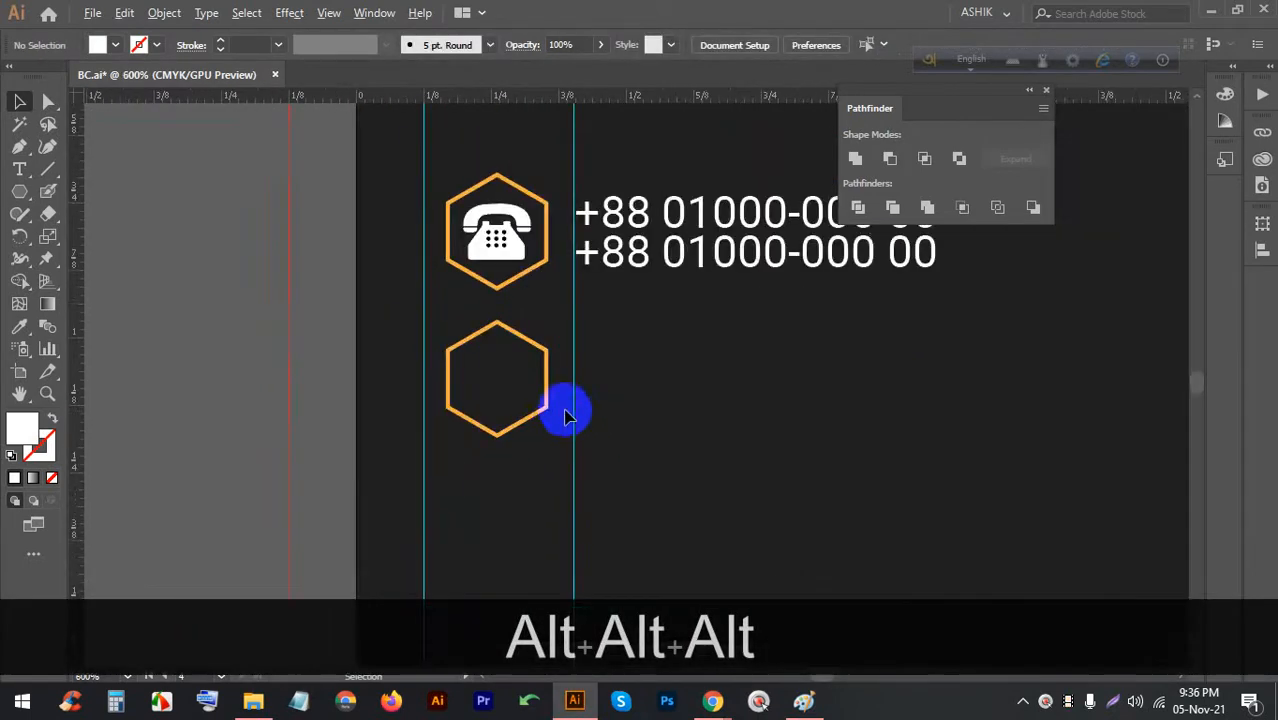
left_click(710, 688)
Search Flaticon for 'email' and open the solid black envelope icon
left_click(653, 622)
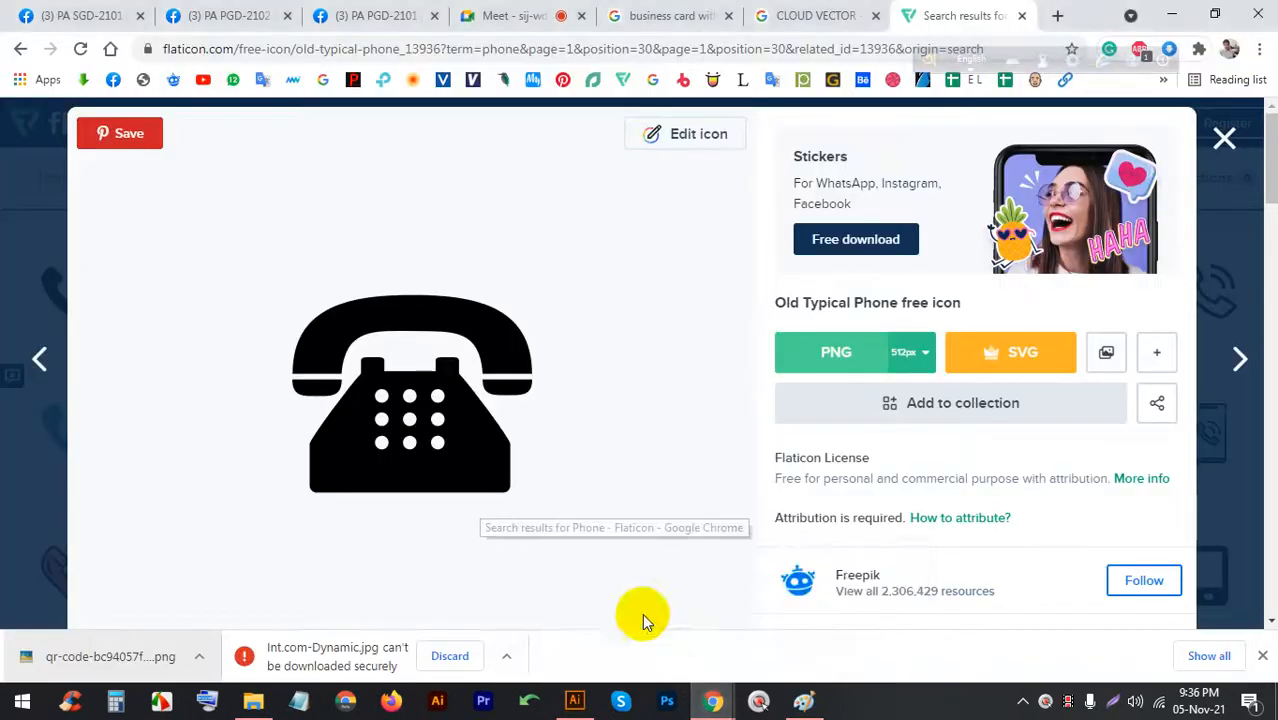
left_click(1225, 137)
scroll(670, 163, "up", 5)
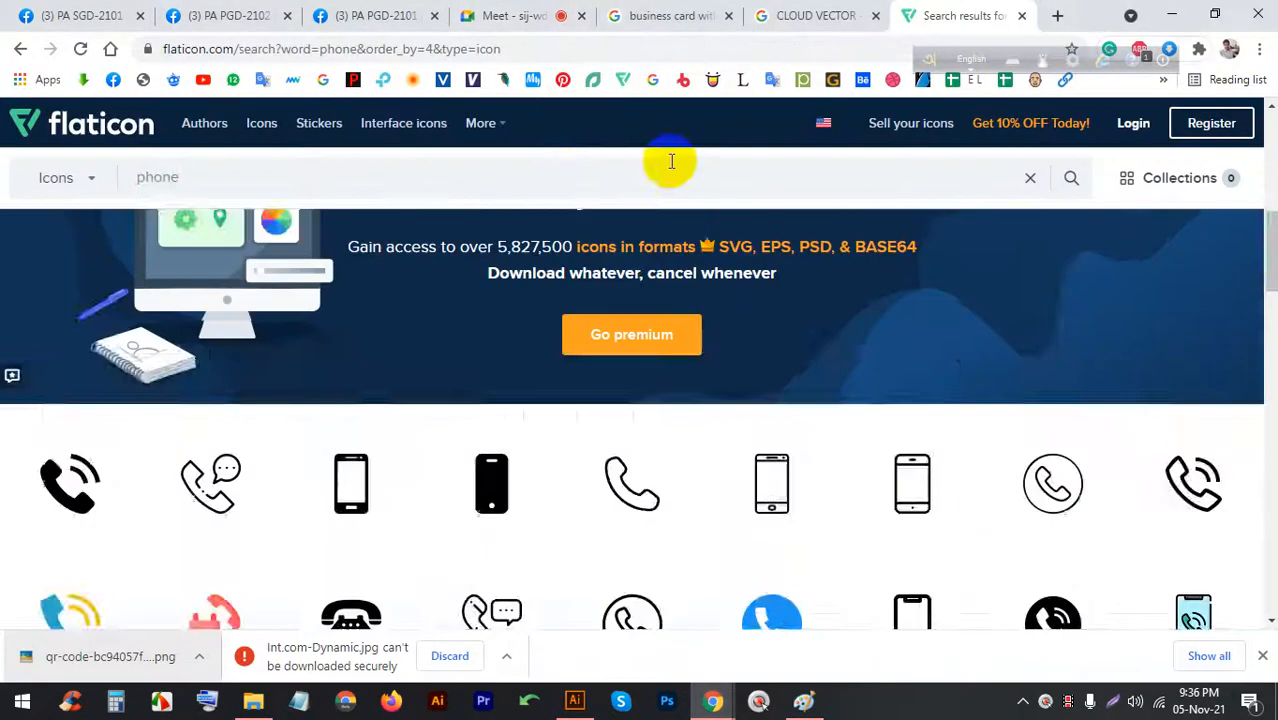
left_click(578, 171)
type("email")
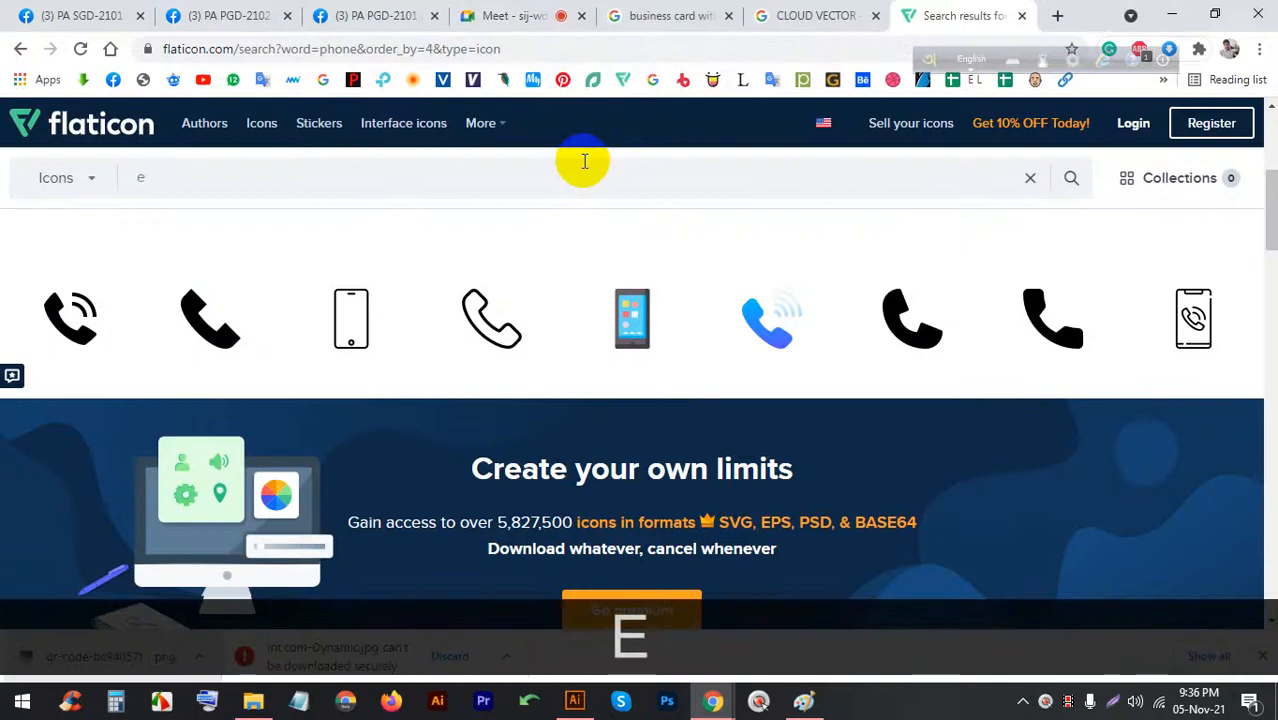
key("Return")
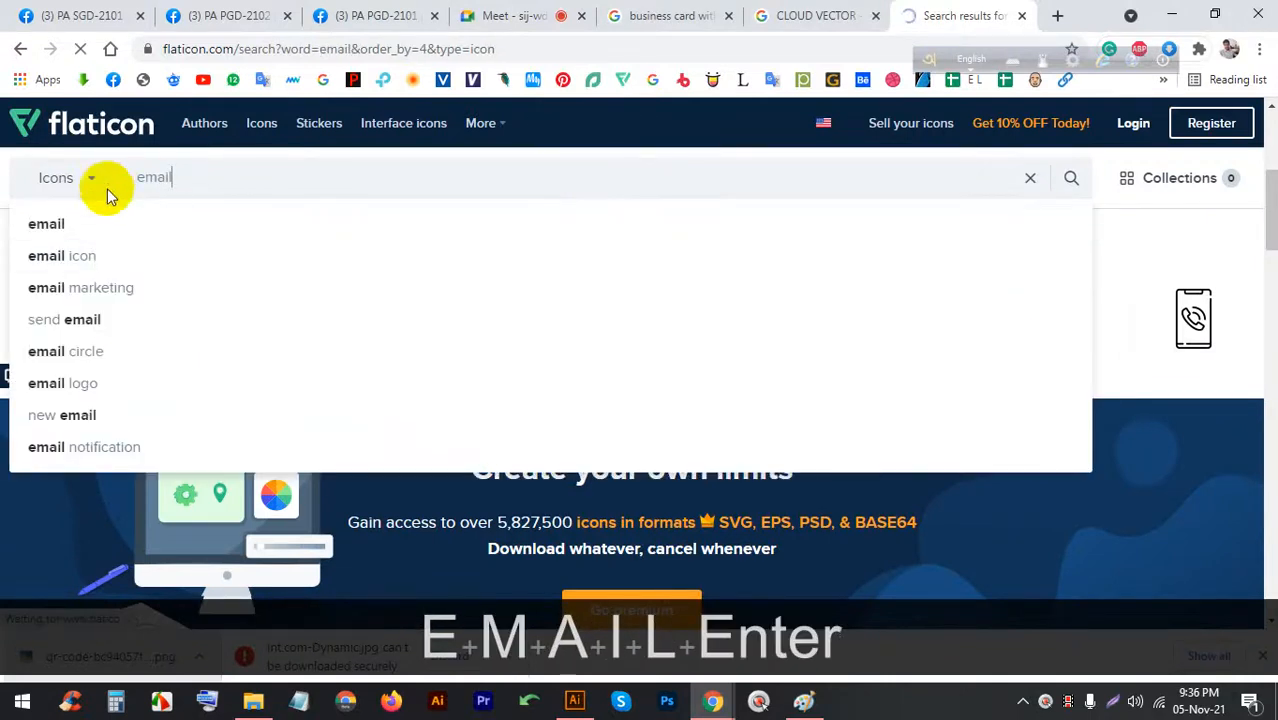
left_click(88, 208)
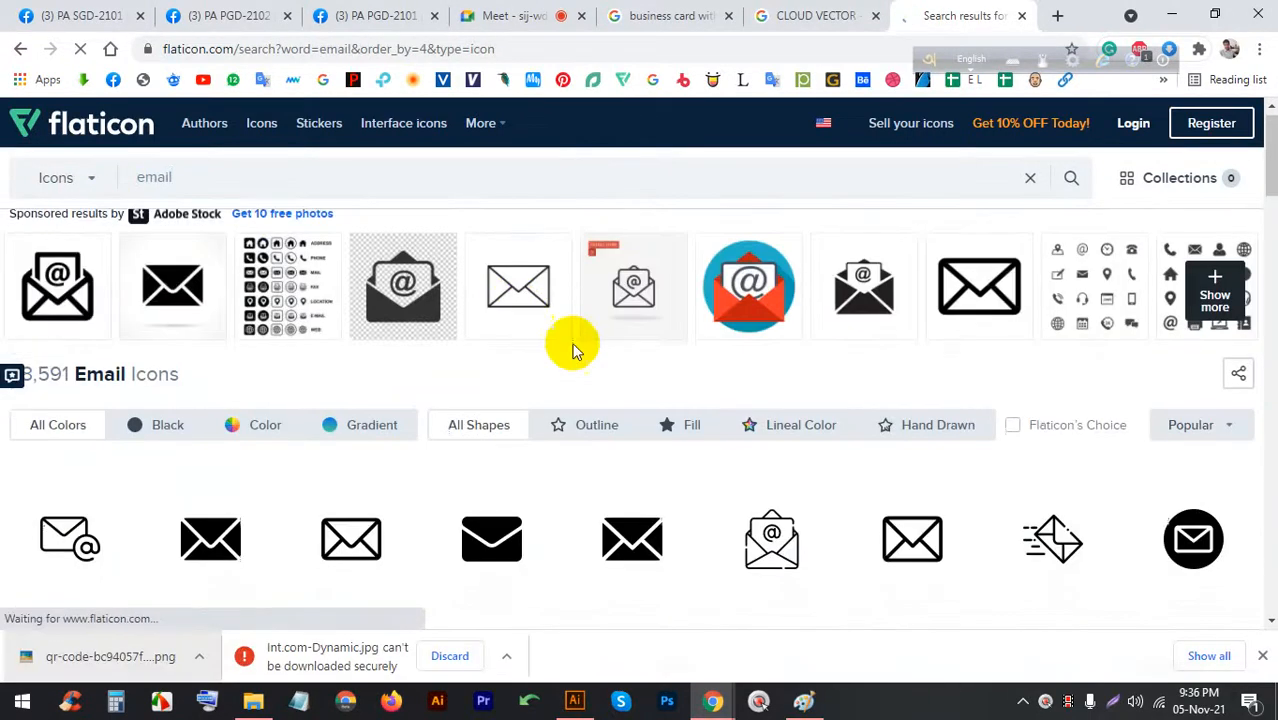
scroll(571, 343, "down", 3)
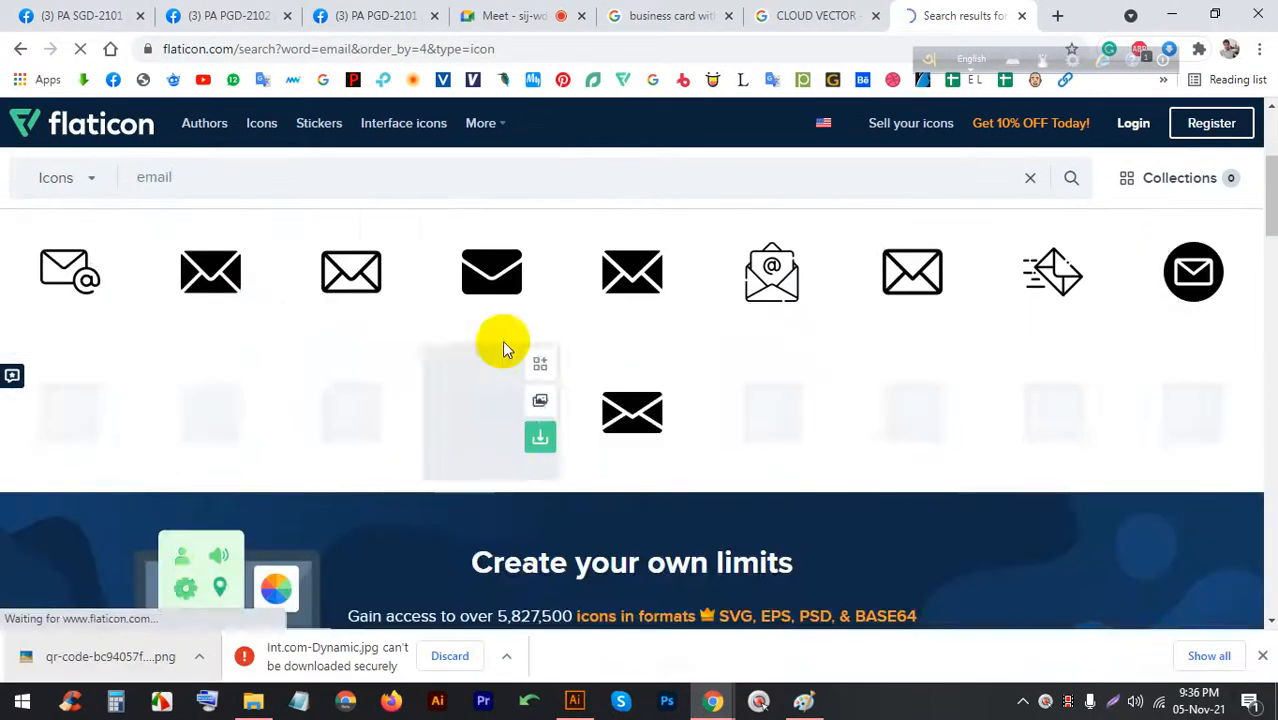
left_click(614, 287)
Capture and copy a screenshot of the envelope icon, then return to Illustrator
key("Print")
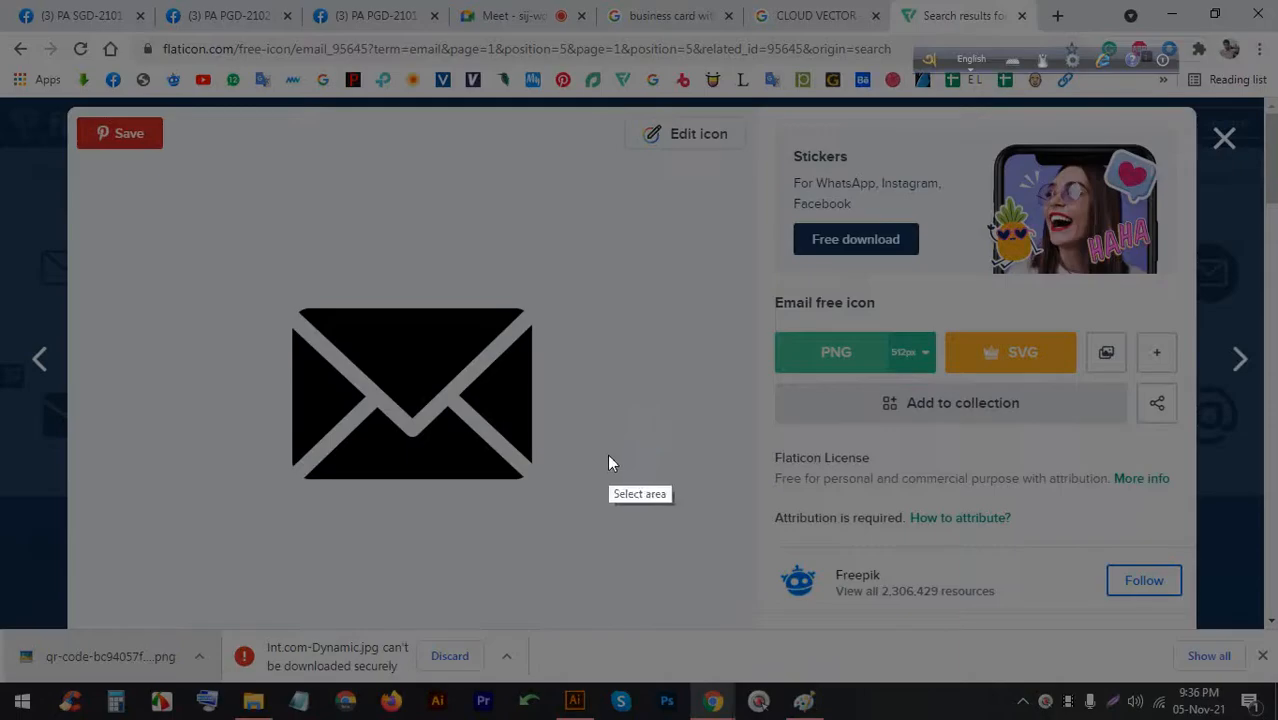
left_click_drag(598, 543, 256, 259)
left_click(527, 562)
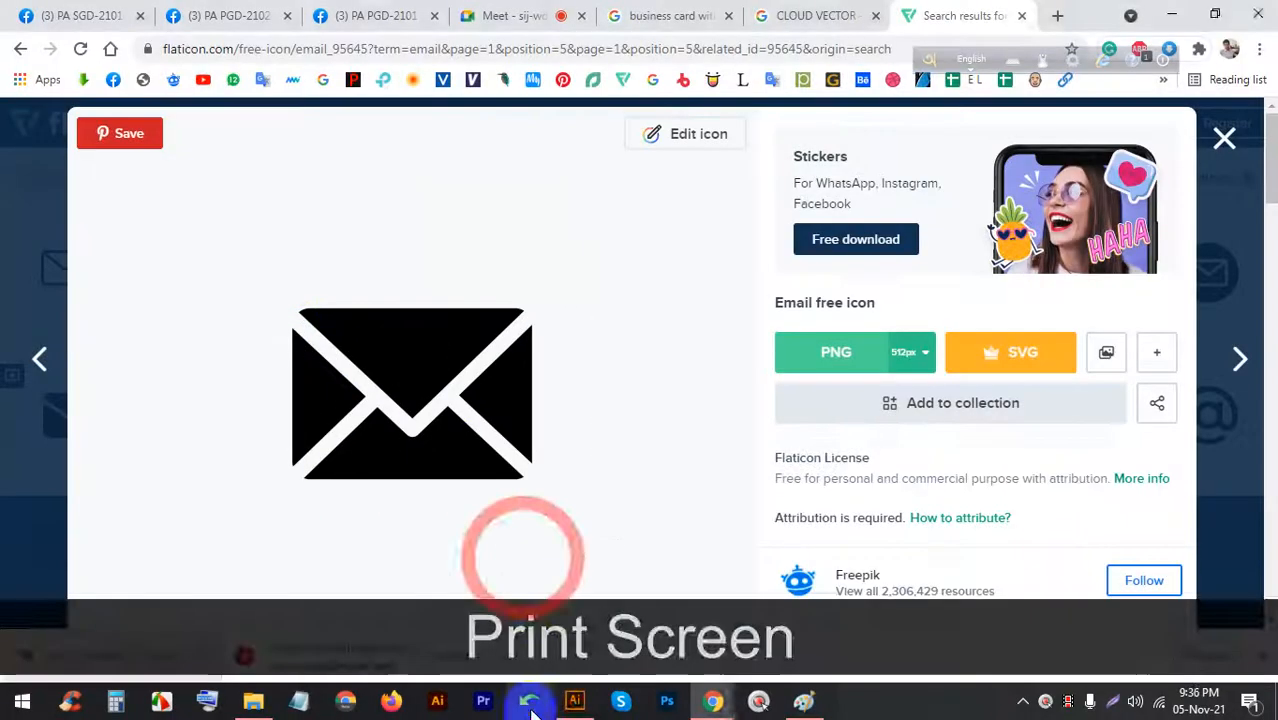
left_click(574, 700)
Paste the envelope capture, image-trace and expand it, ungroup it and delete its white background
key("ctrl+alt")
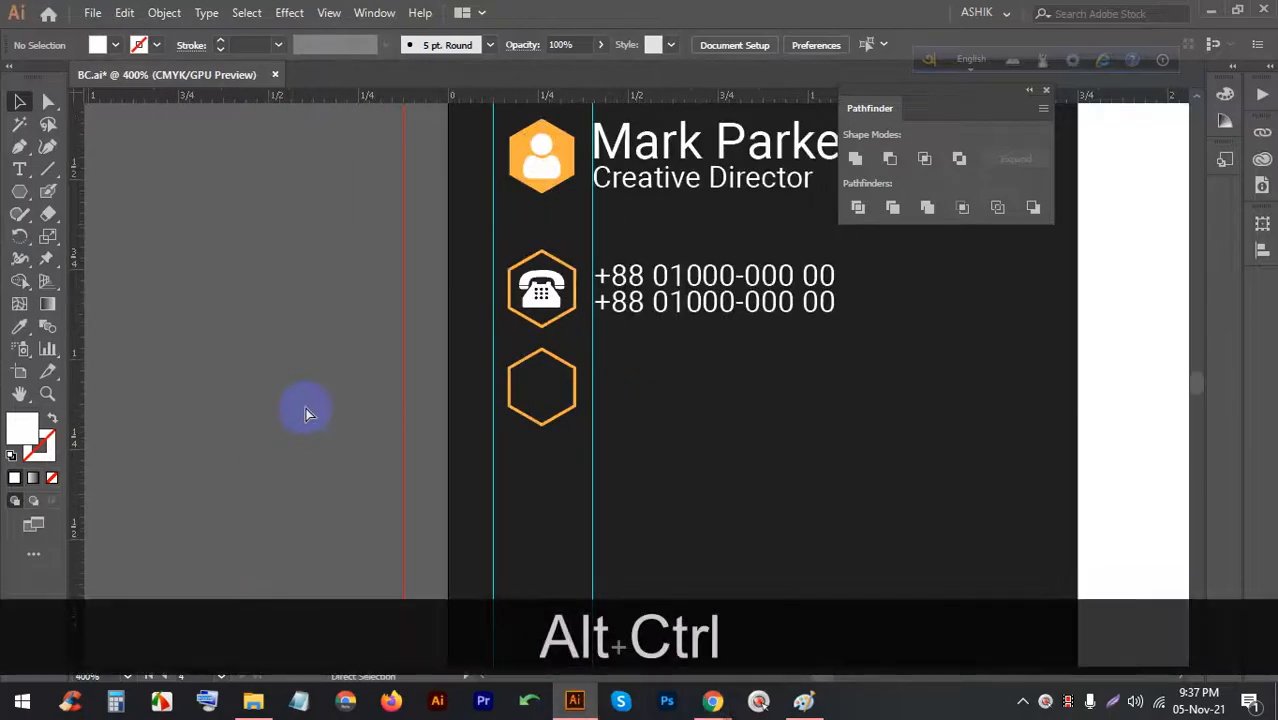
key("ctrl+alt+v")
scroll(471, 357, "down", 5)
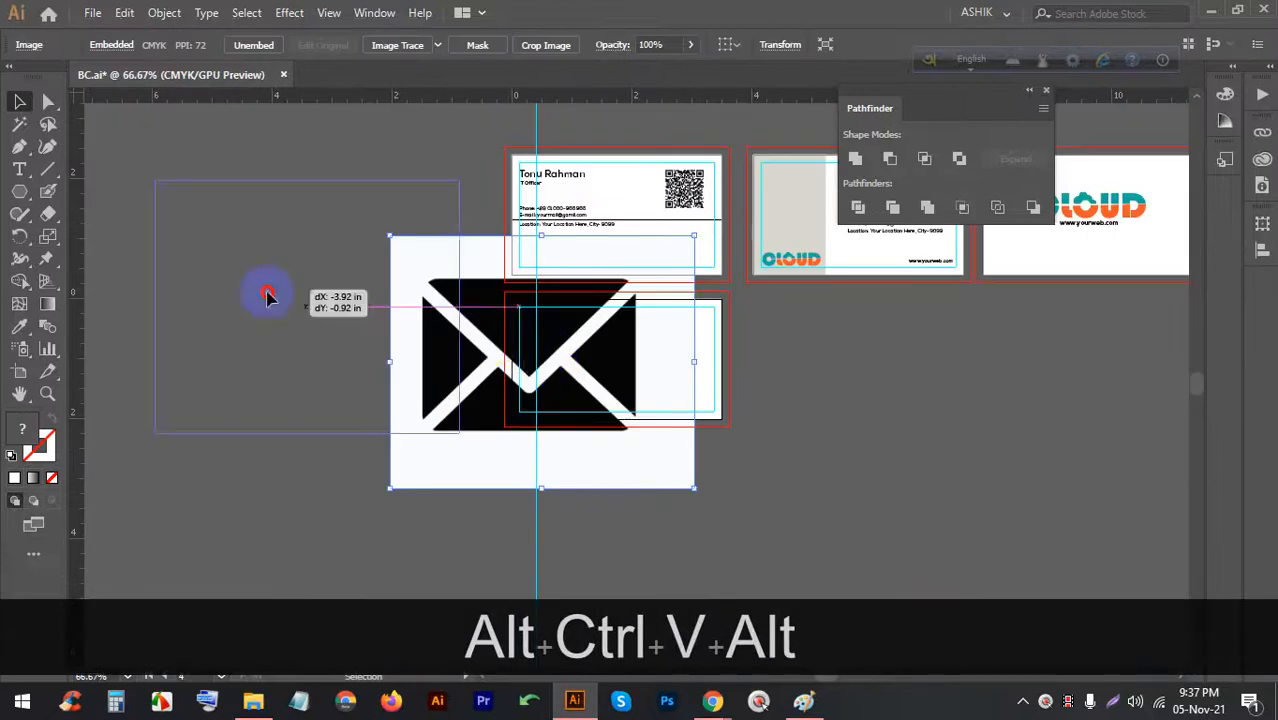
left_click(395, 46)
left_click(383, 45)
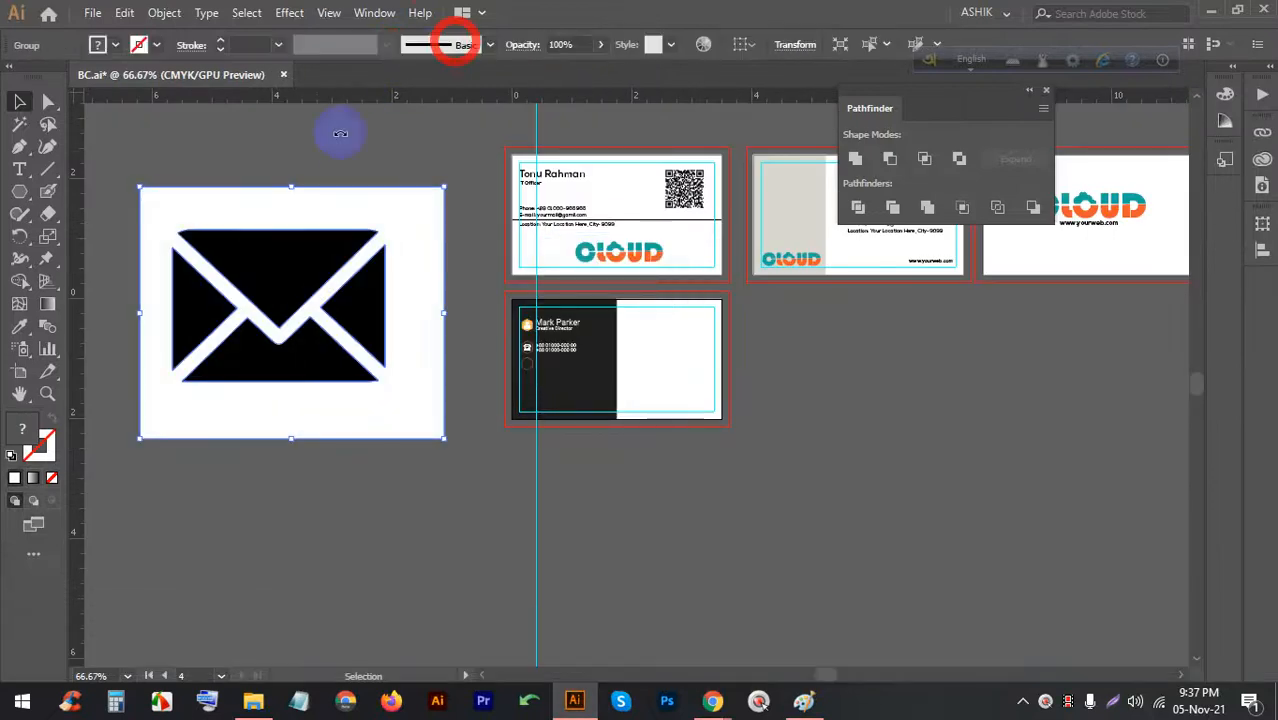
right_click(286, 285)
left_click(310, 373)
left_click(308, 128)
left_click(334, 205)
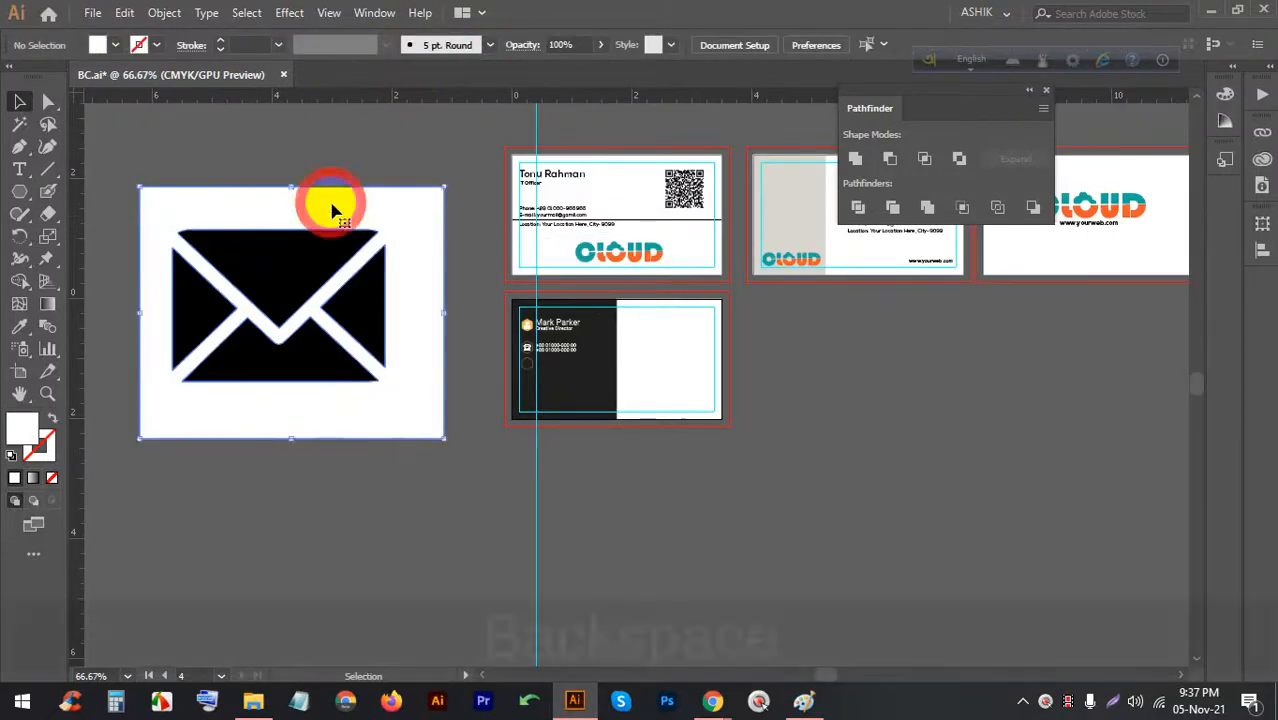
key("BackSpace")
Fill the envelope pieces white, group them and move the envelope onto the card
left_click_drag(152, 188, 425, 412)
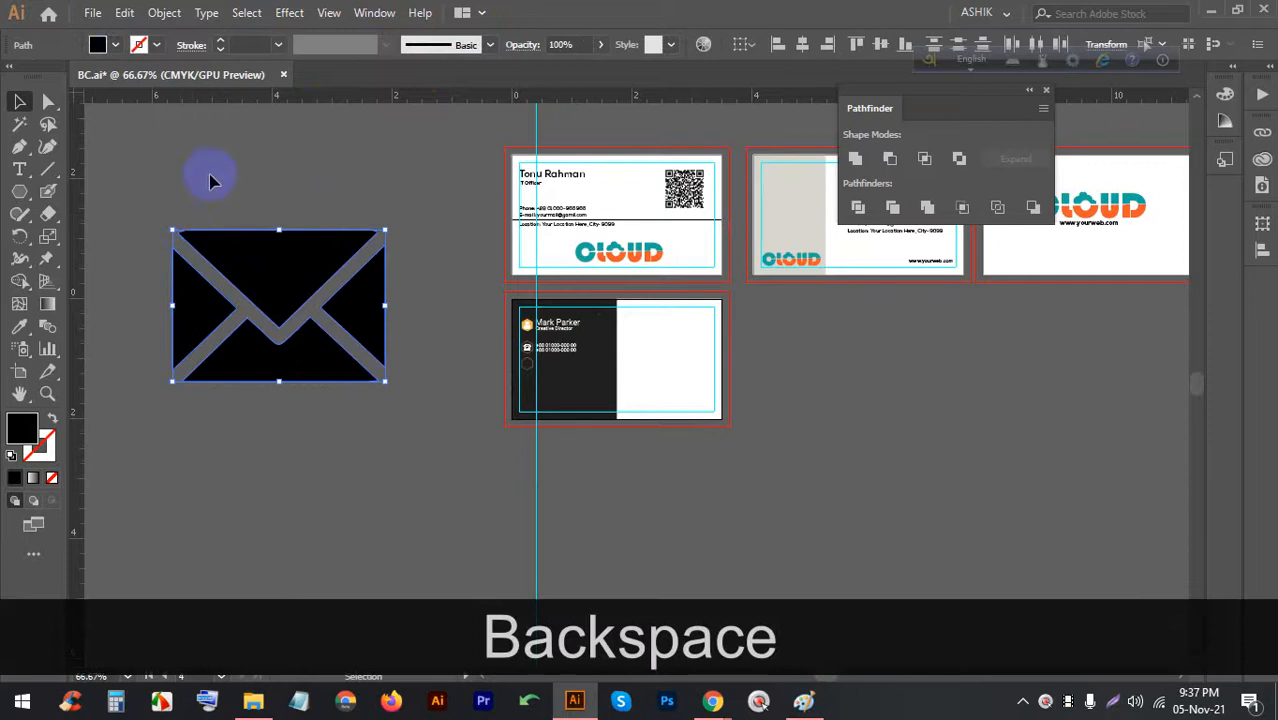
left_click(117, 46)
left_click(45, 68)
left_click(310, 177)
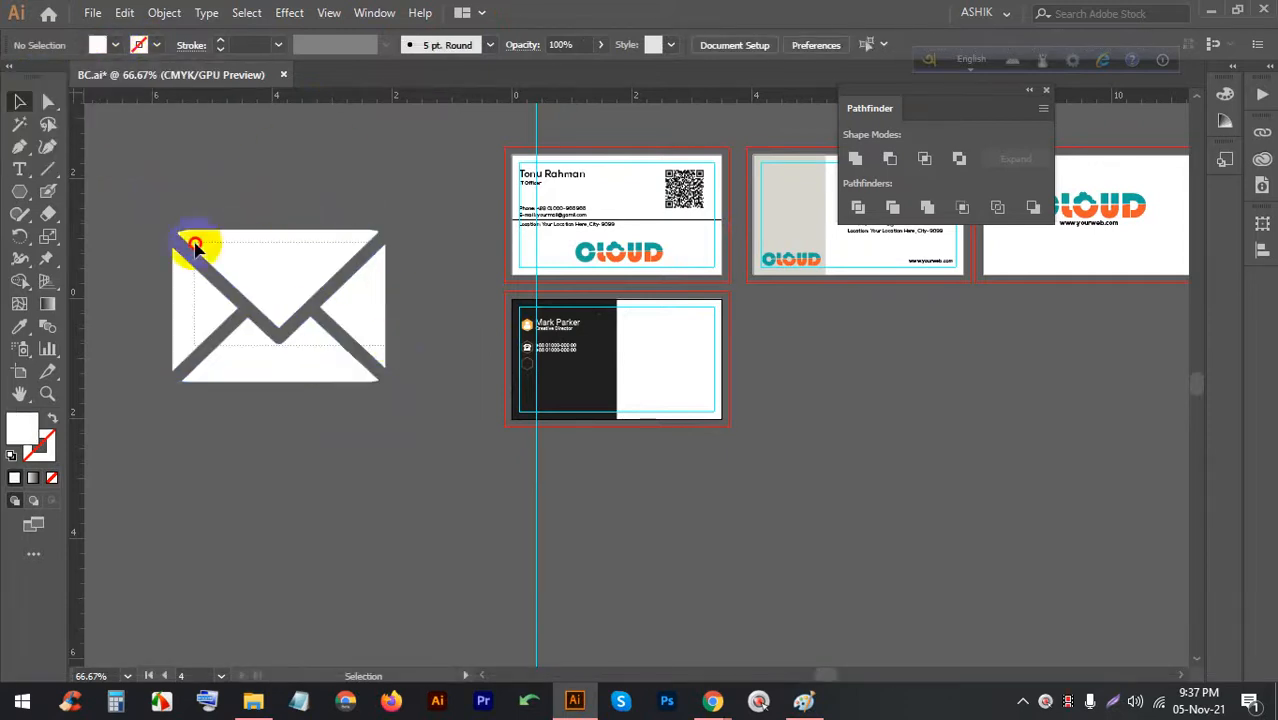
left_click_drag(195, 247, 200, 250)
key("ctrl+g")
left_click_drag(277, 288, 505, 378)
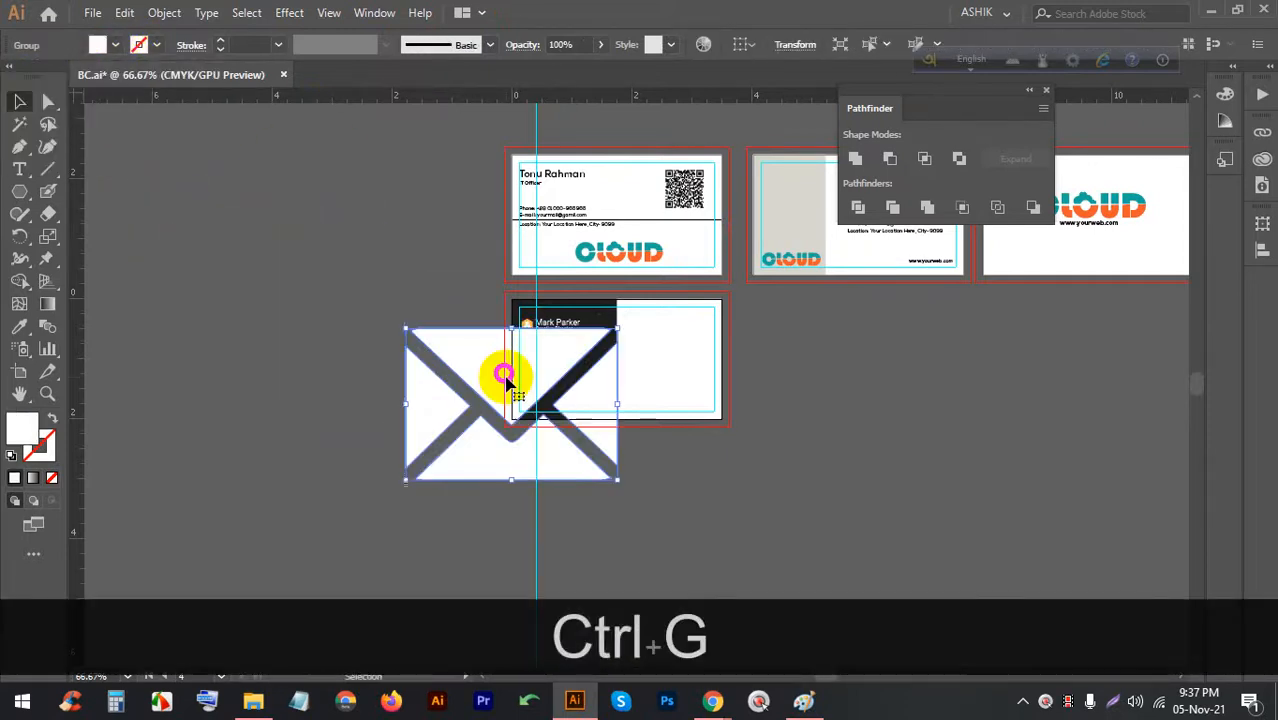
Shrink the envelope to 0.14 by 0.1 in and place it inside the empty hexagon
scroll(505, 378, "up", 2, "alt")
left_click_drag(513, 266, 500, 416)
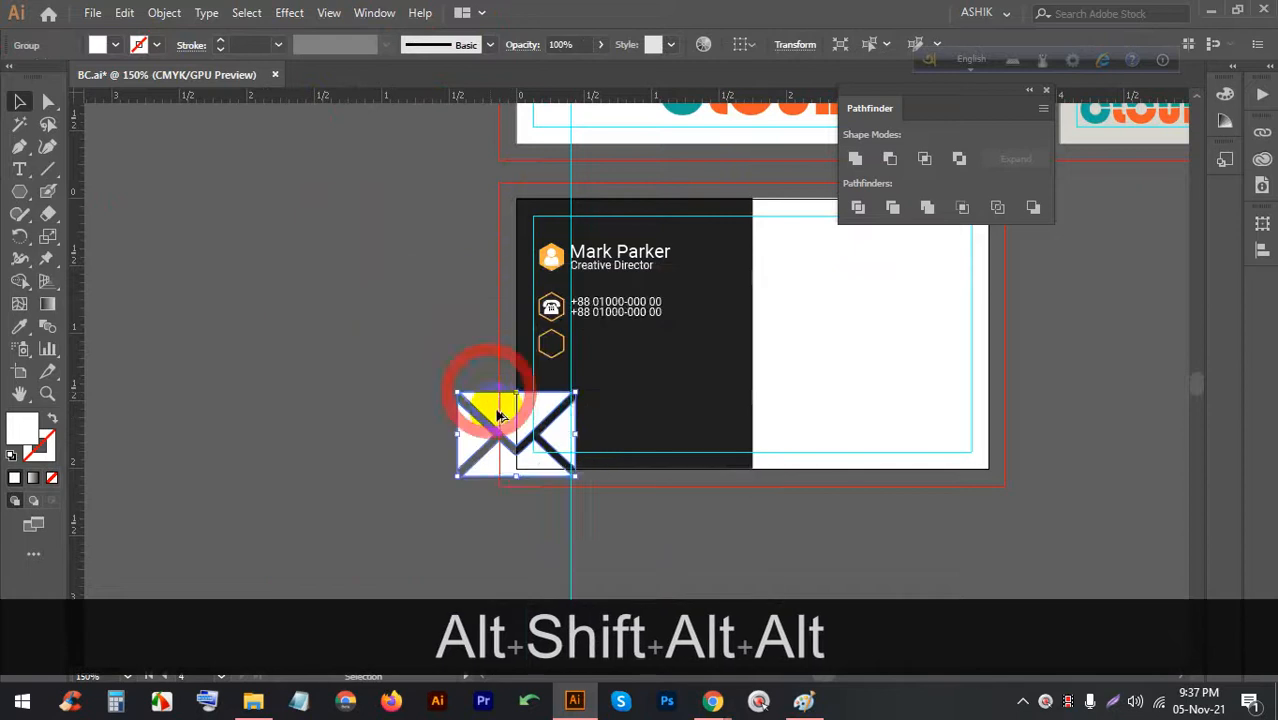
scroll(500, 416, "up", 4)
left_click_drag(565, 349, 613, 358)
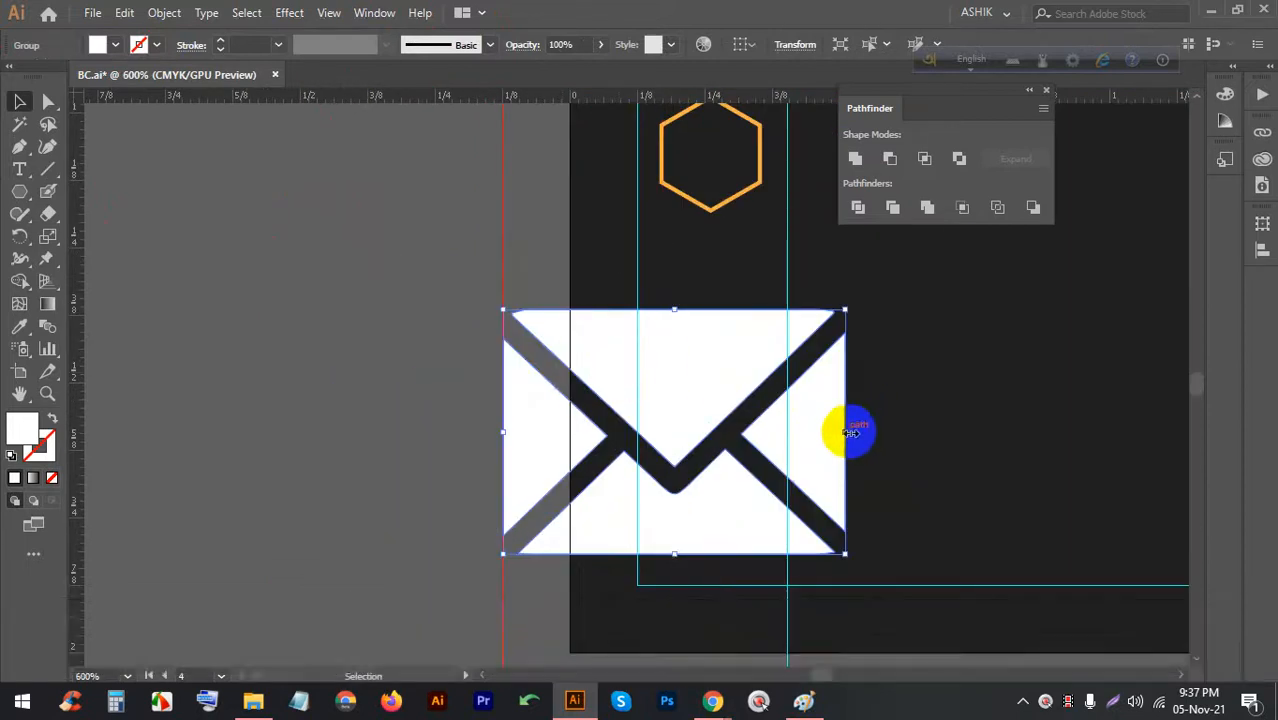
left_click_drag(849, 432, 587, 378)
scroll(580, 420, "up", 4)
scroll(320, 305, "down", 4)
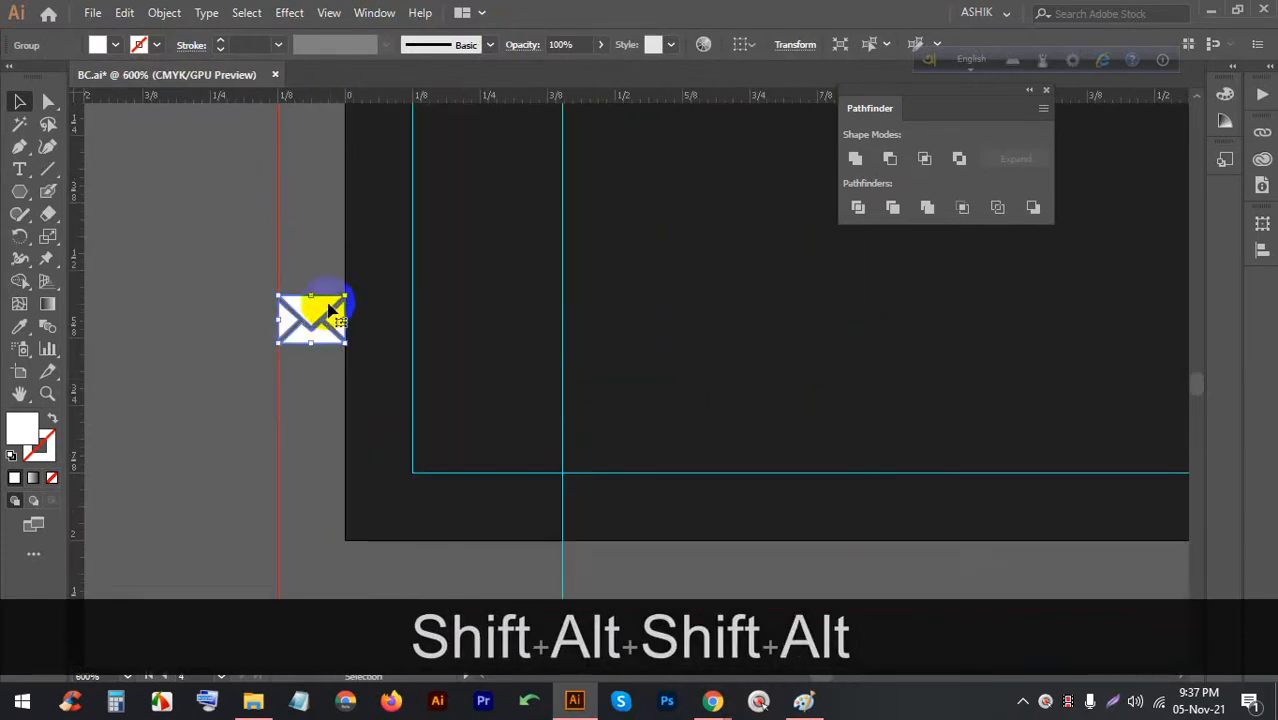
scroll(360, 450, "up", 3)
left_click_drag(312, 437, 479, 165)
scroll(479, 165, "up", 2)
scroll(575, 385, "down", 3)
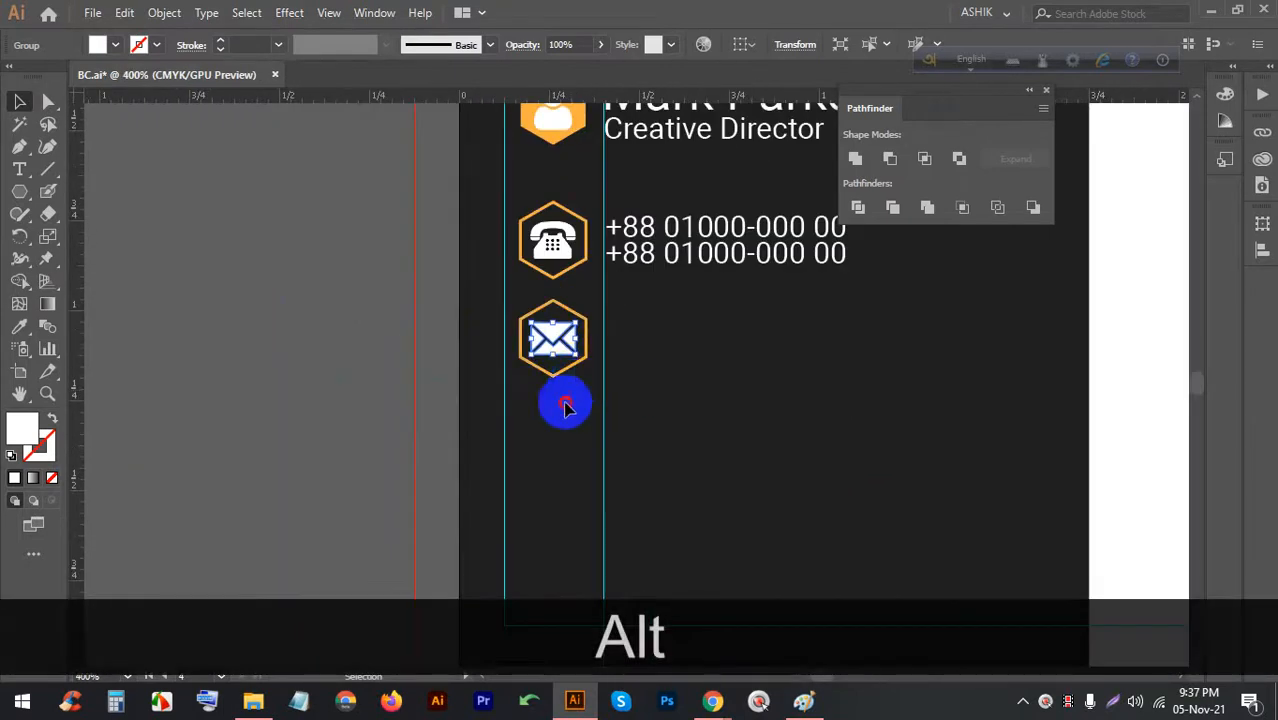
Group the envelope with its hexagon as the email icon, then undo the last change
left_click_drag(521, 307, 520, 304)
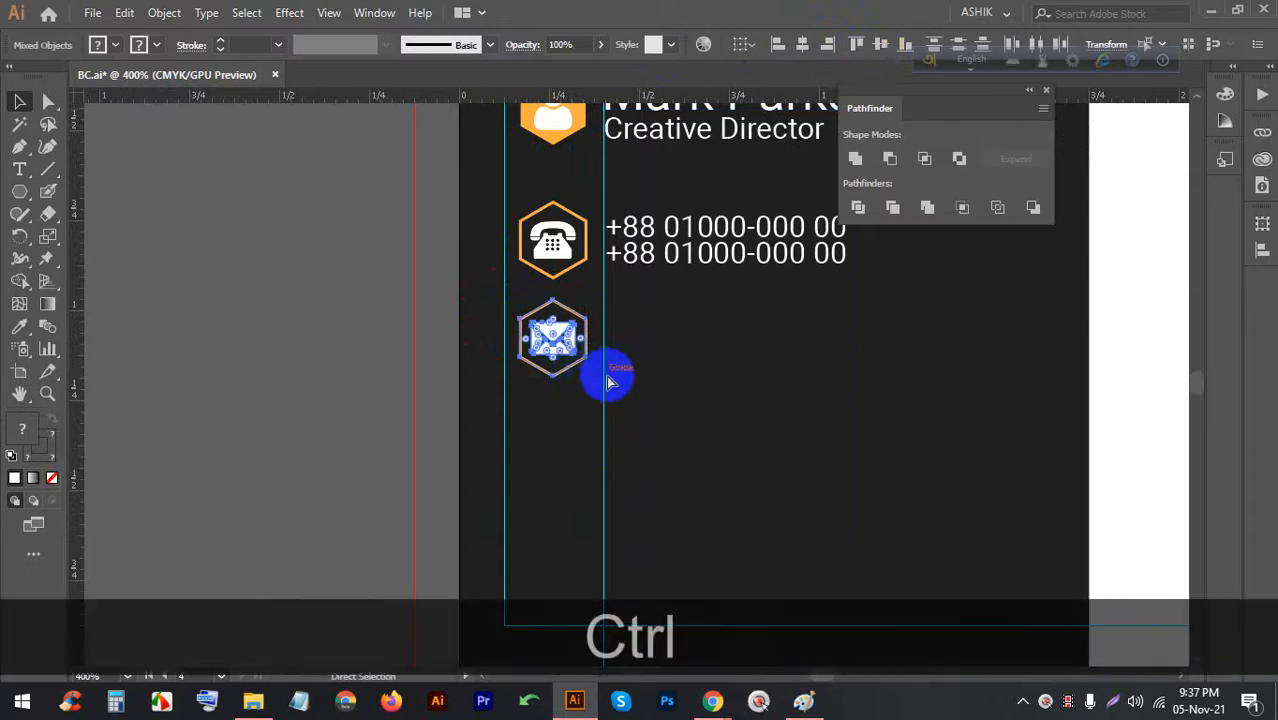
key("ctrl+g")
left_click(578, 438)
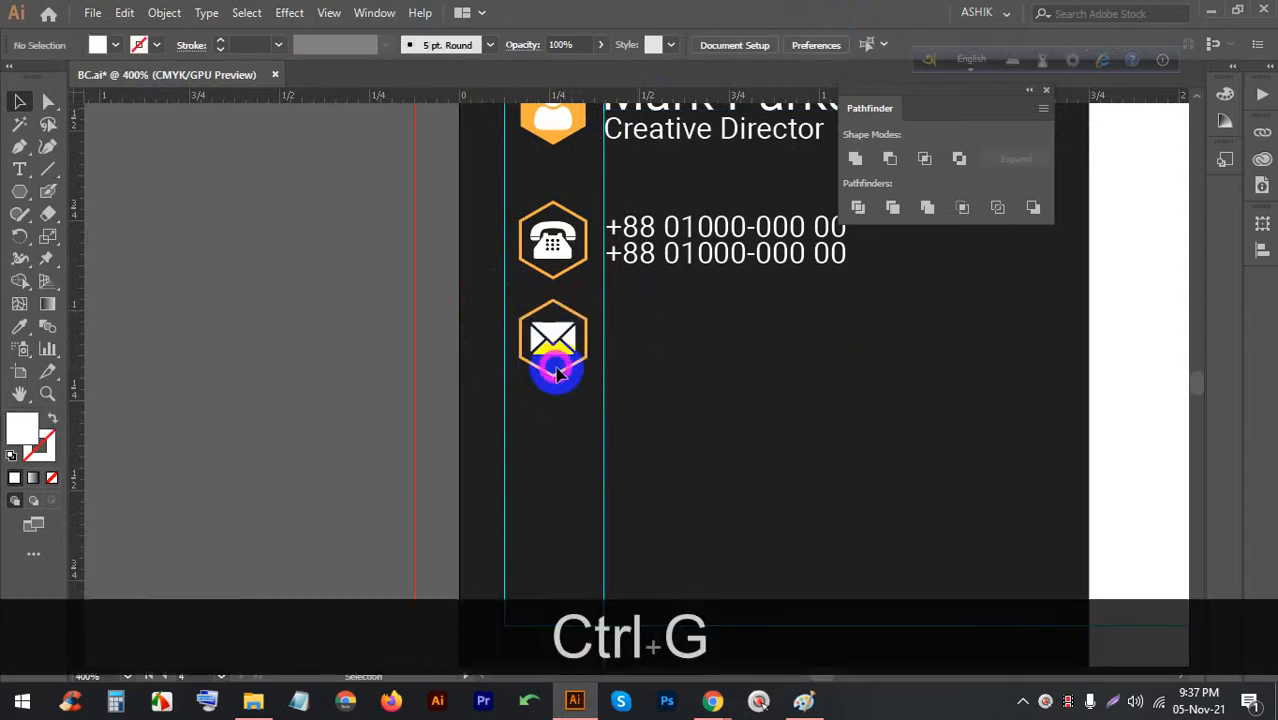
left_click(557, 375)
left_click(565, 428)
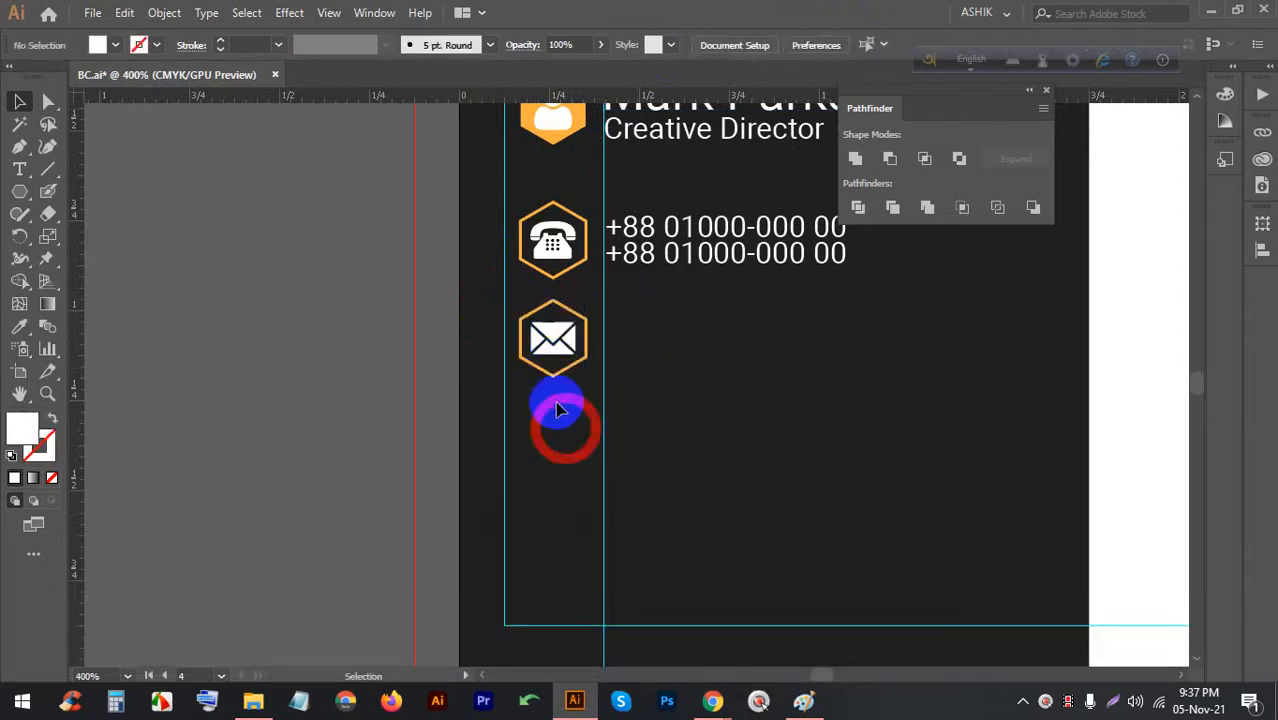
key("ctrl+z")
key("ctrl+z")
Duplicate the hexagon straight down below the email icon and group the envelope with its hexagon
left_click(560, 378)
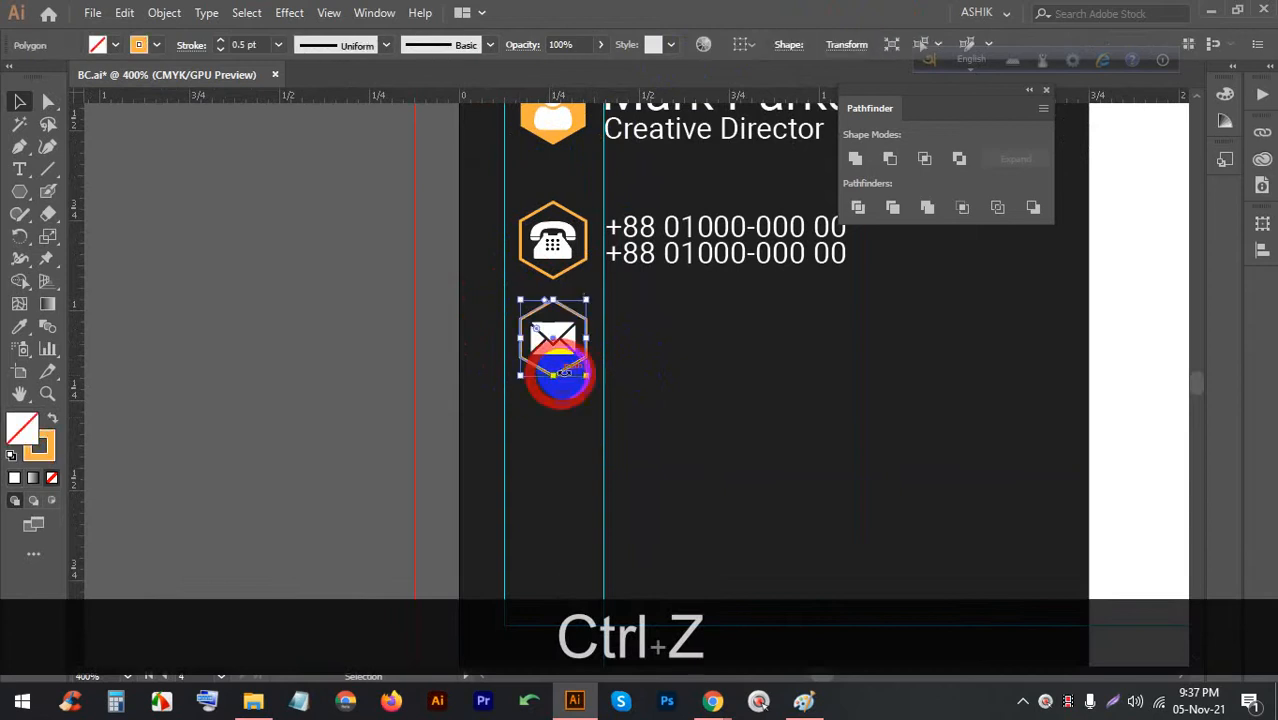
left_click_drag(568, 373, 561, 471)
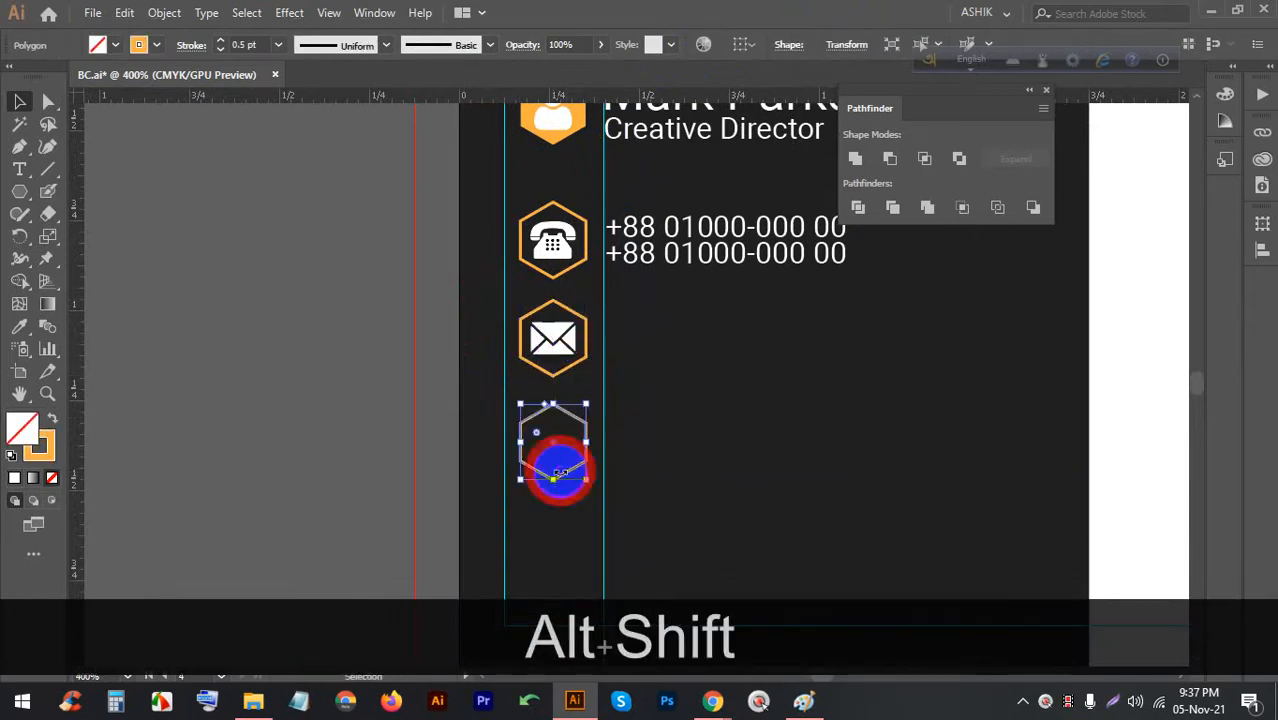
left_click(549, 392)
left_click_drag(529, 321, 589, 353)
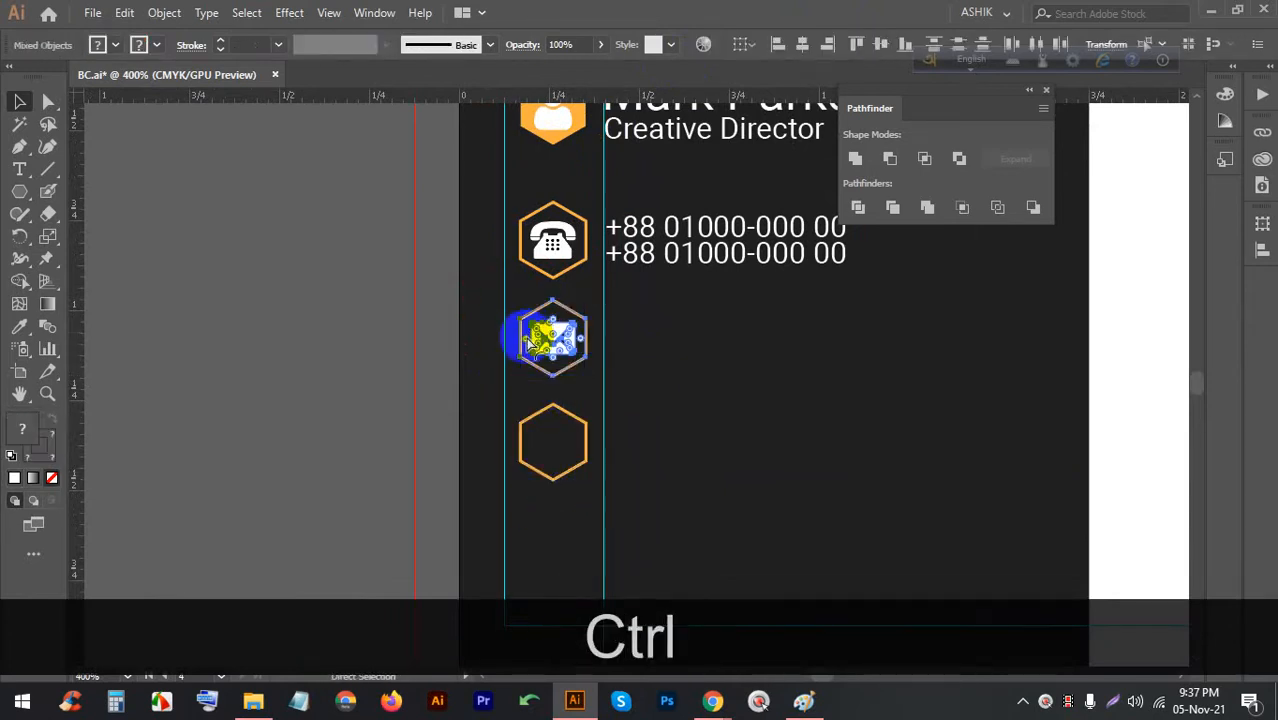
key("ctrl+g")
left_click(720, 360)
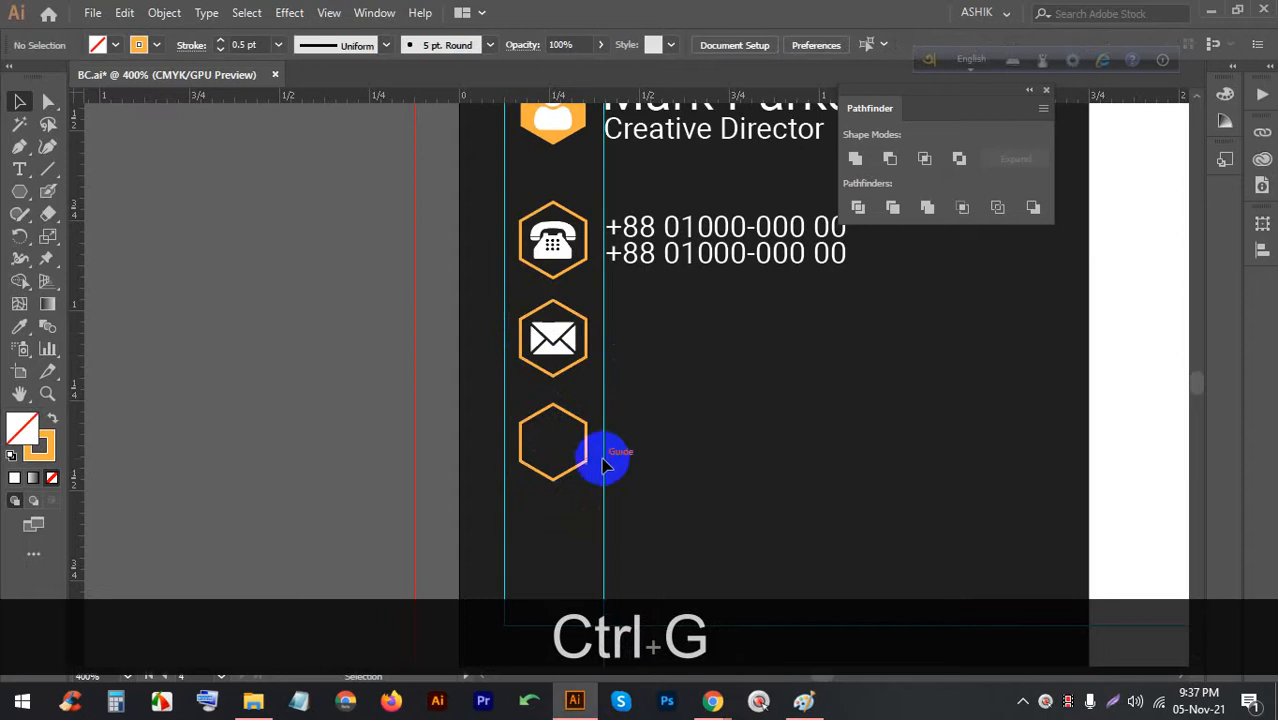
Enter the envelope group and delete the envelope, leaving the hexagon
scroll(652, 440, "up", 1)
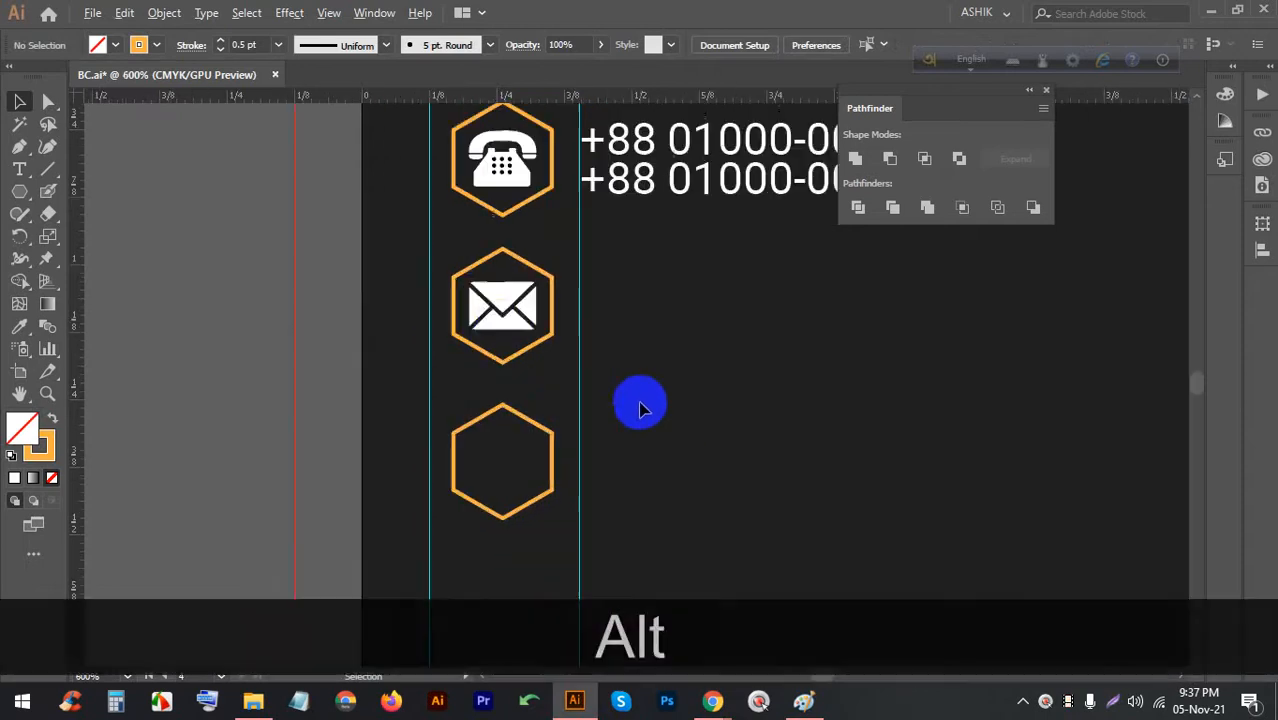
left_click(510, 310, "alt")
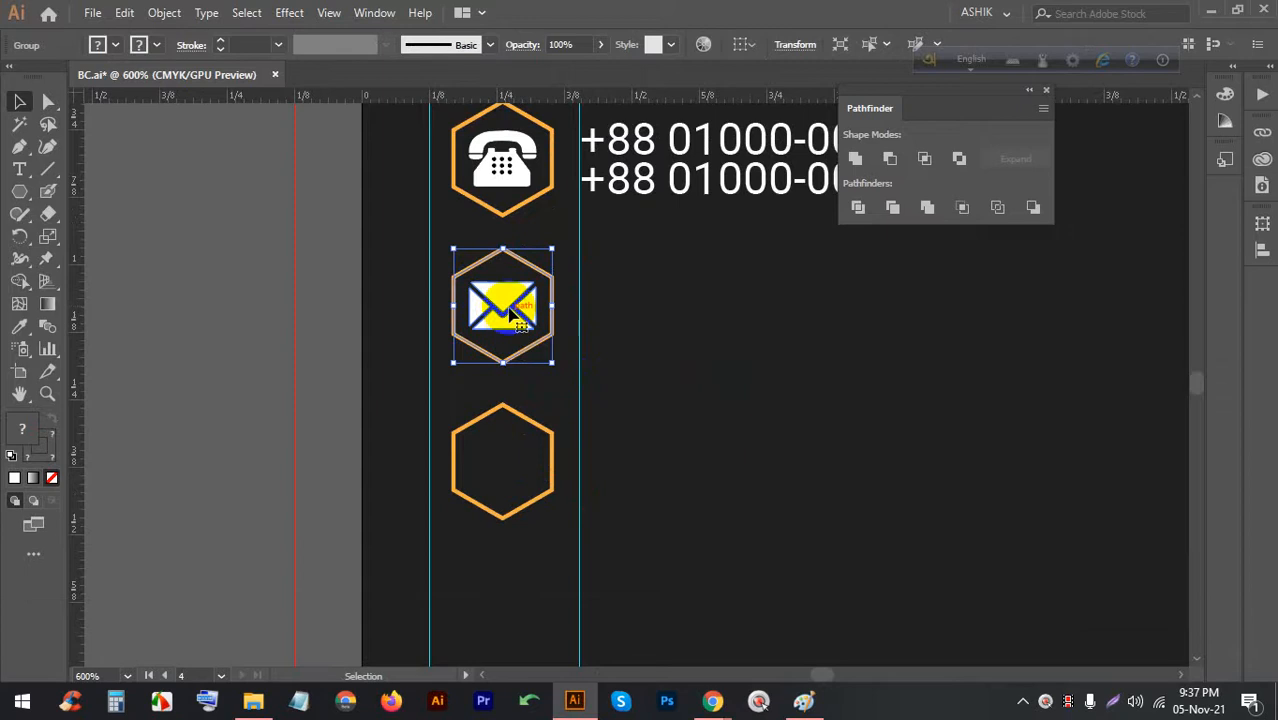
double_click(510, 308)
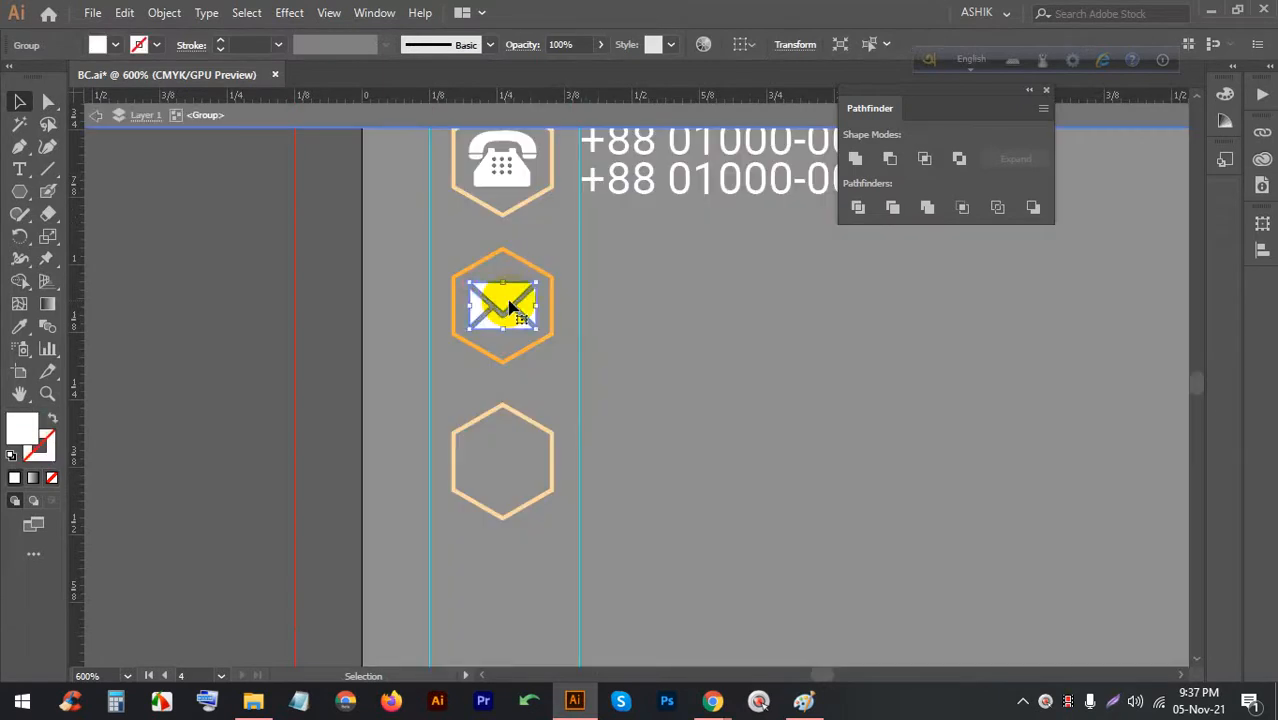
key("BackSpace")
Close the Flaticon email icon preview and search for 'web' icons
mouse_move(712, 700)
left_click(640, 615)
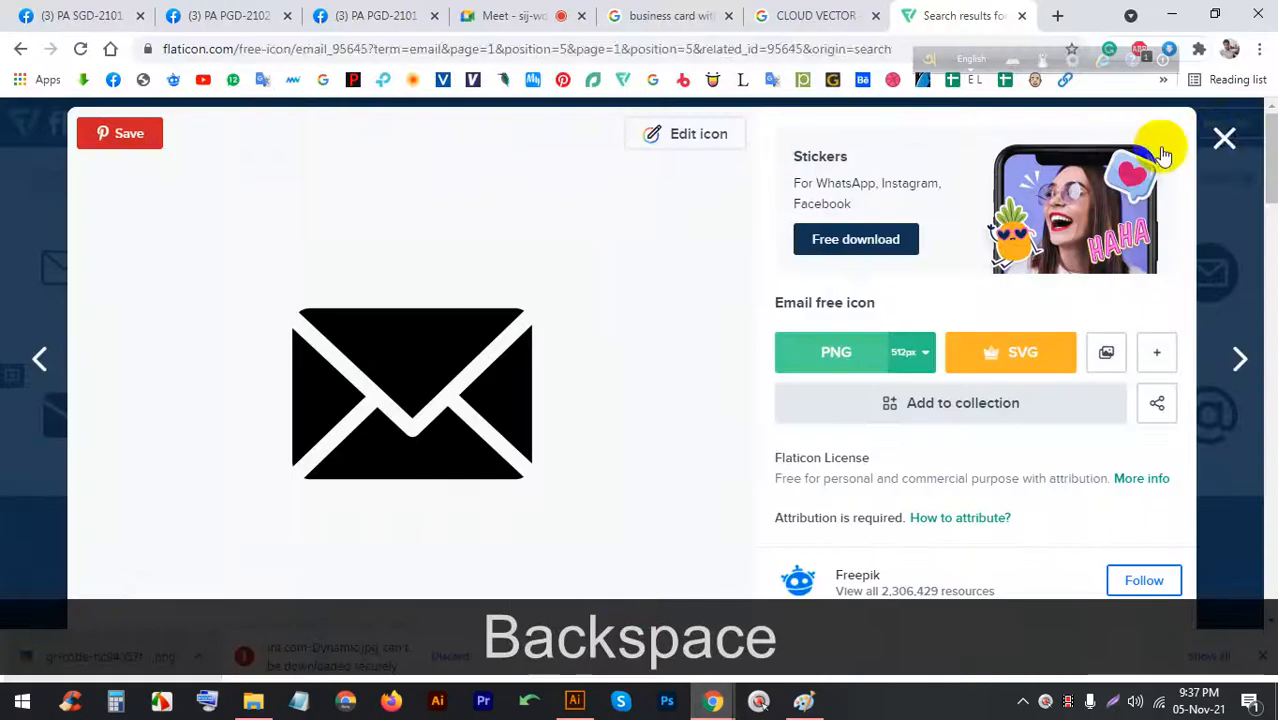
left_click(1225, 140)
type("web")
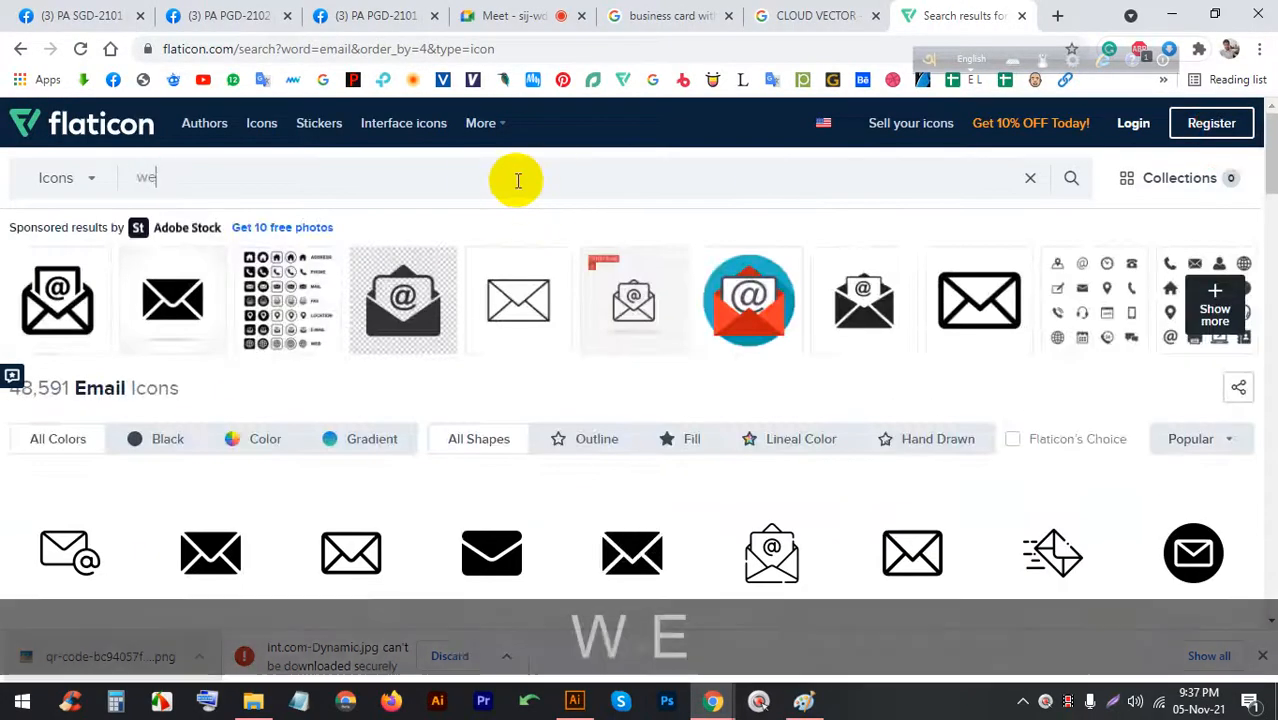
key("Return")
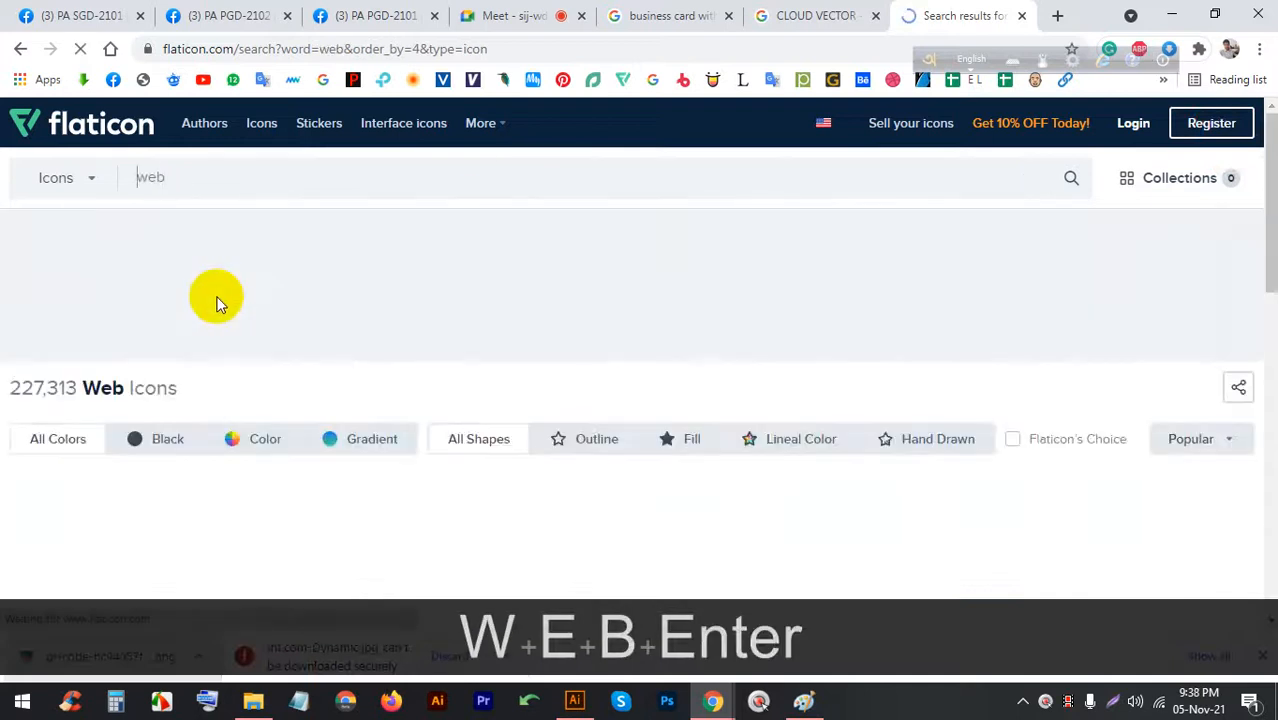
Open the solid globe icon and copy a Lightshot capture of it
scroll(457, 380, "down", 3)
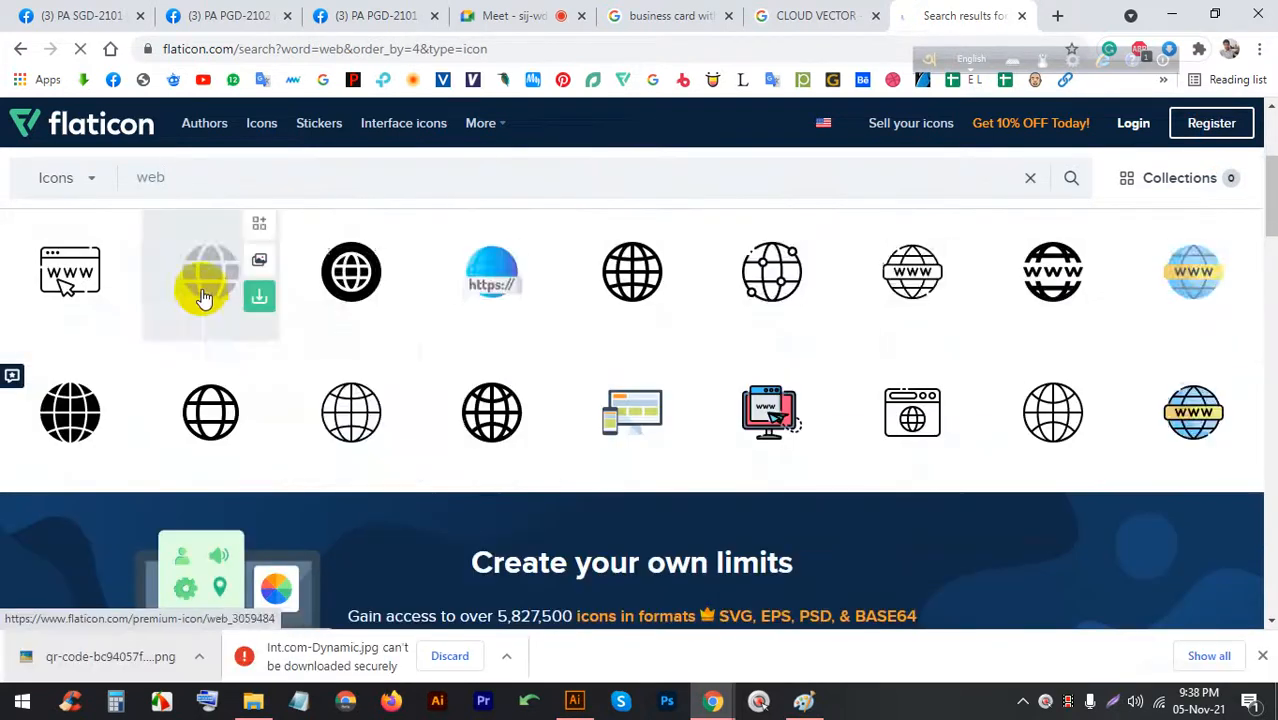
left_click(262, 289)
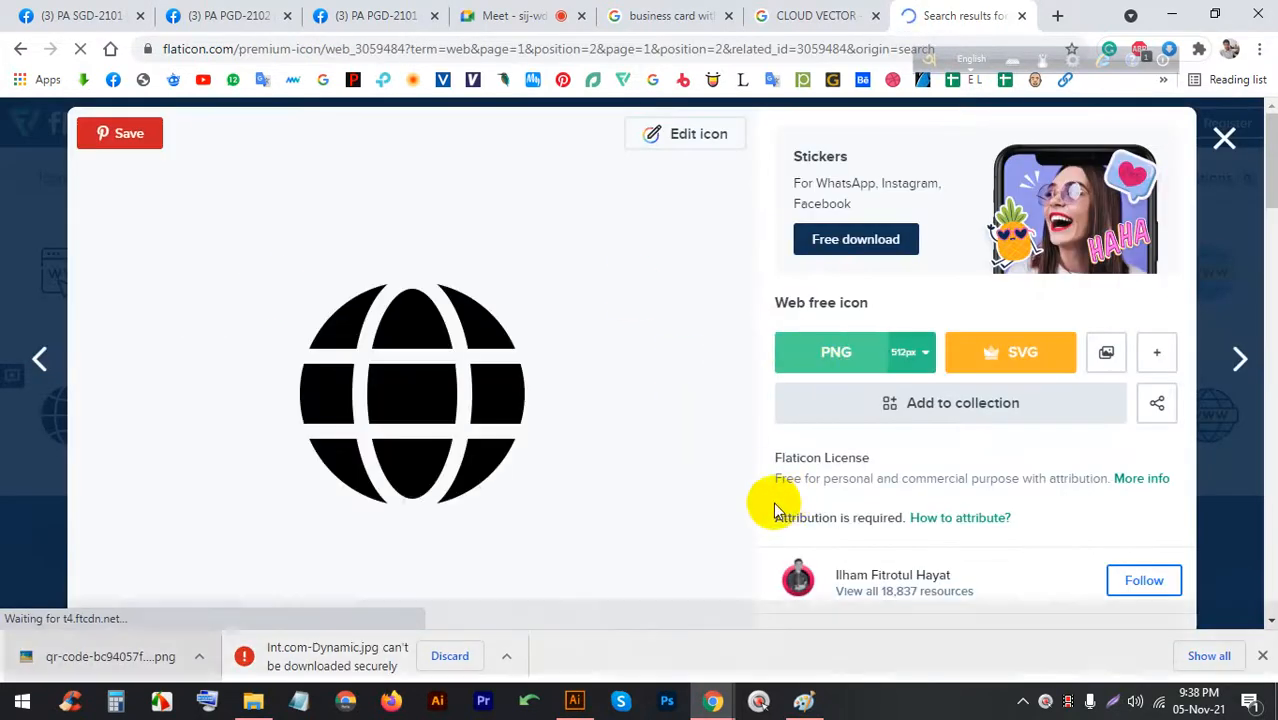
key("Print")
left_click_drag(633, 543, 216, 217)
left_click(562, 560)
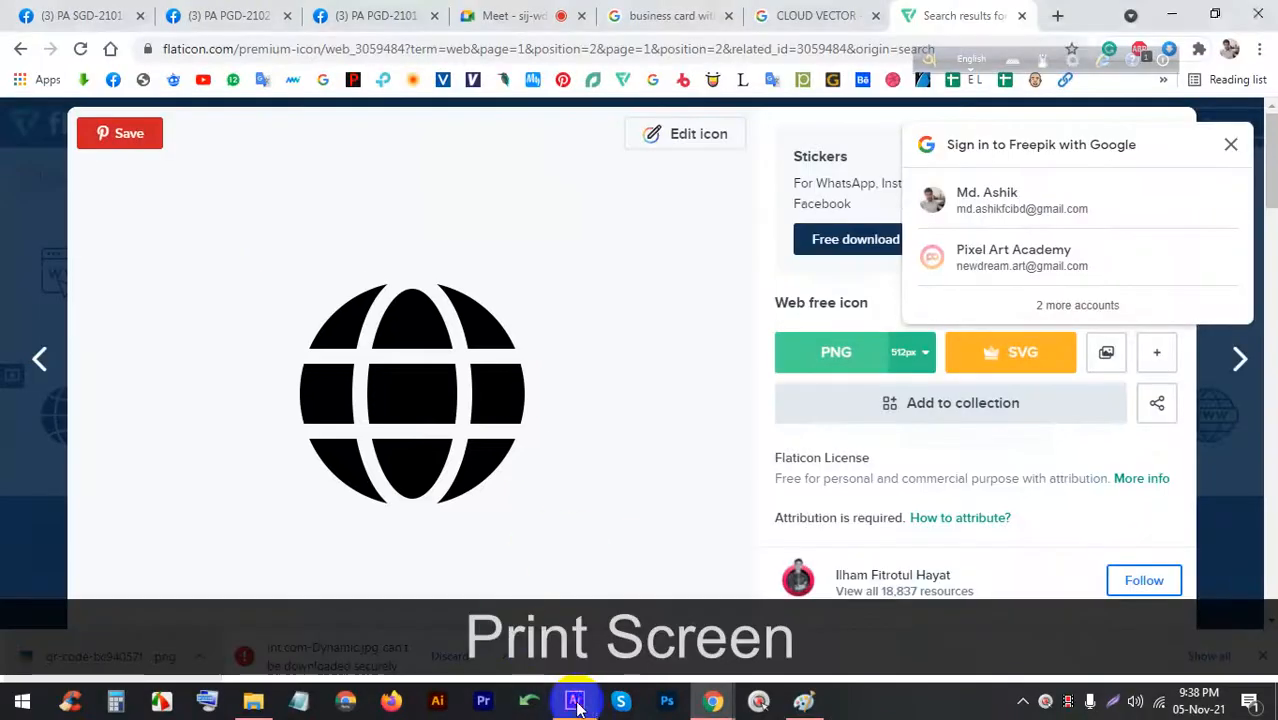
left_click(574, 700)
Paste the globe capture, image-trace and expand it, ungroup it and delete its white background
key("ctrl+v")
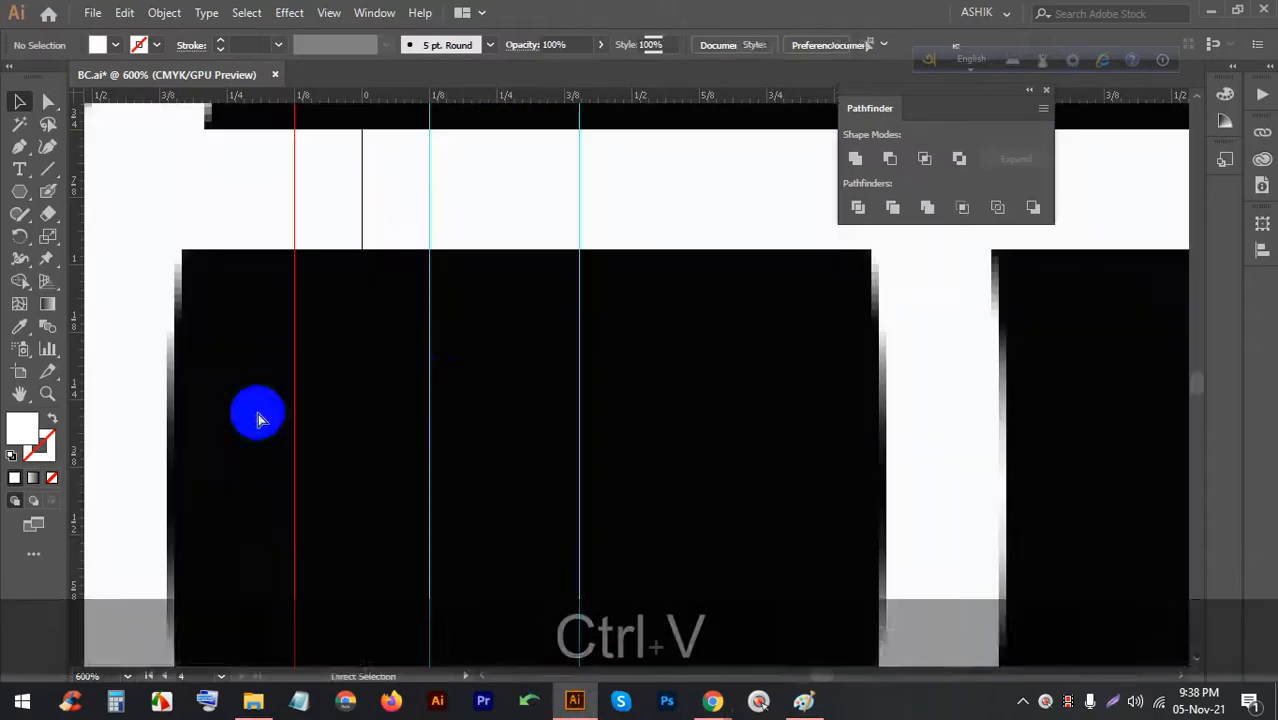
scroll(482, 380, "down", 4)
scroll(491, 378, "down", 5)
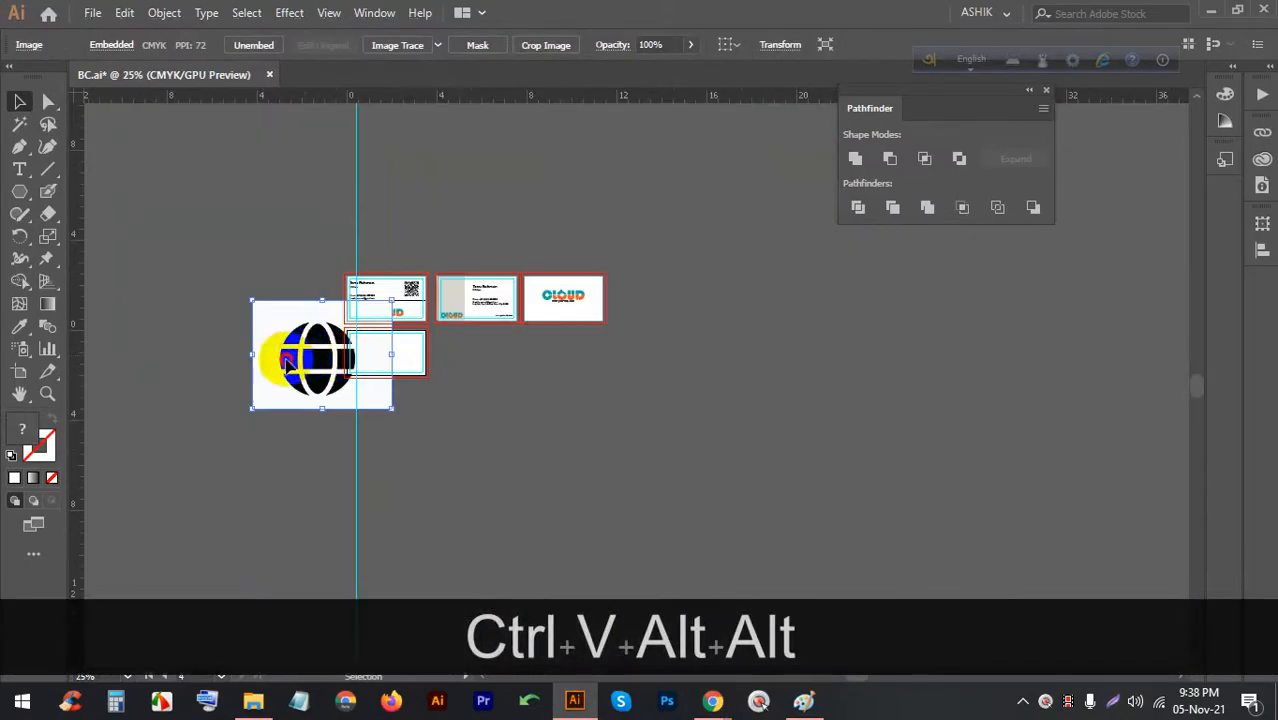
left_click(397, 48)
scroll(231, 301, "up", 3)
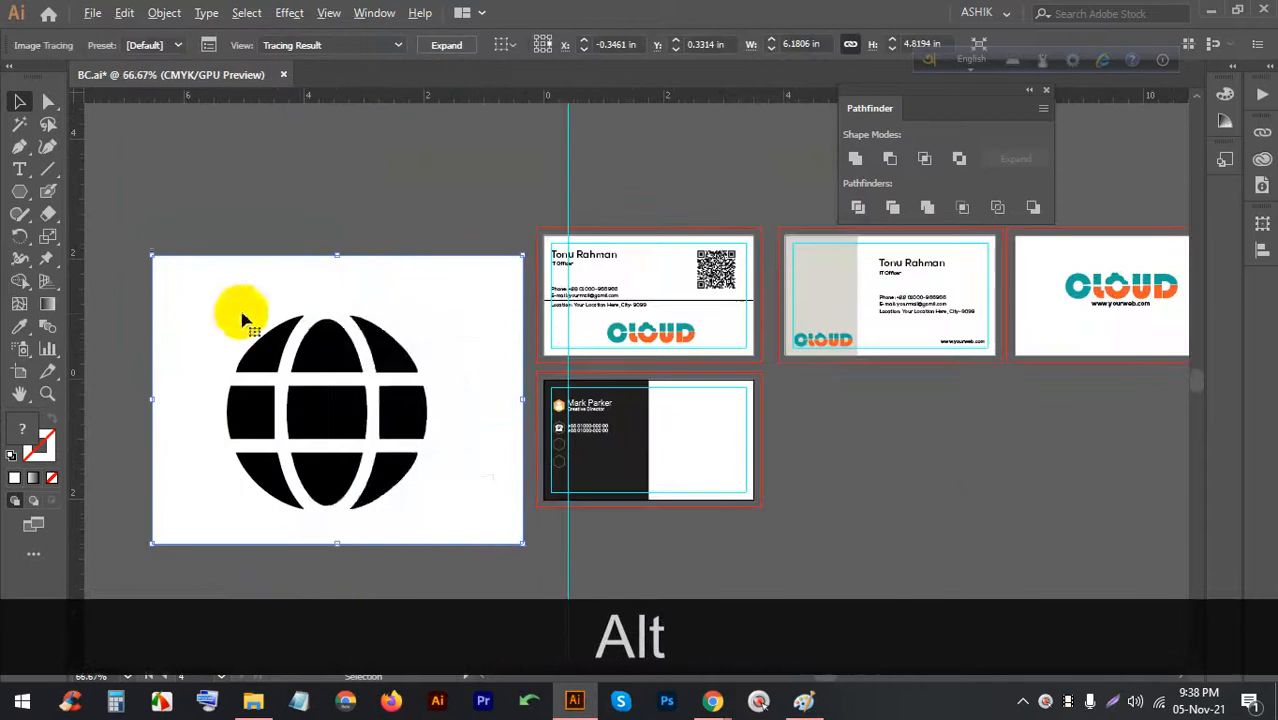
right_click(300, 314)
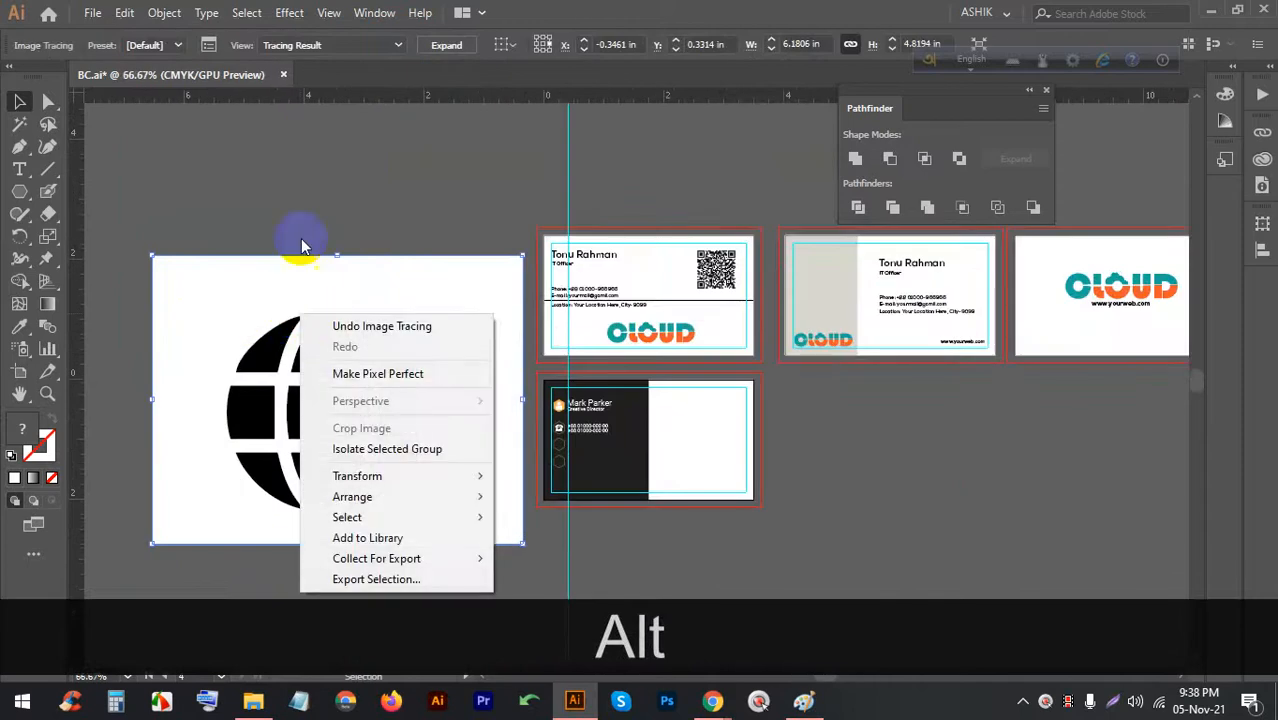
left_click(223, 305)
left_click(451, 55)
right_click(351, 277)
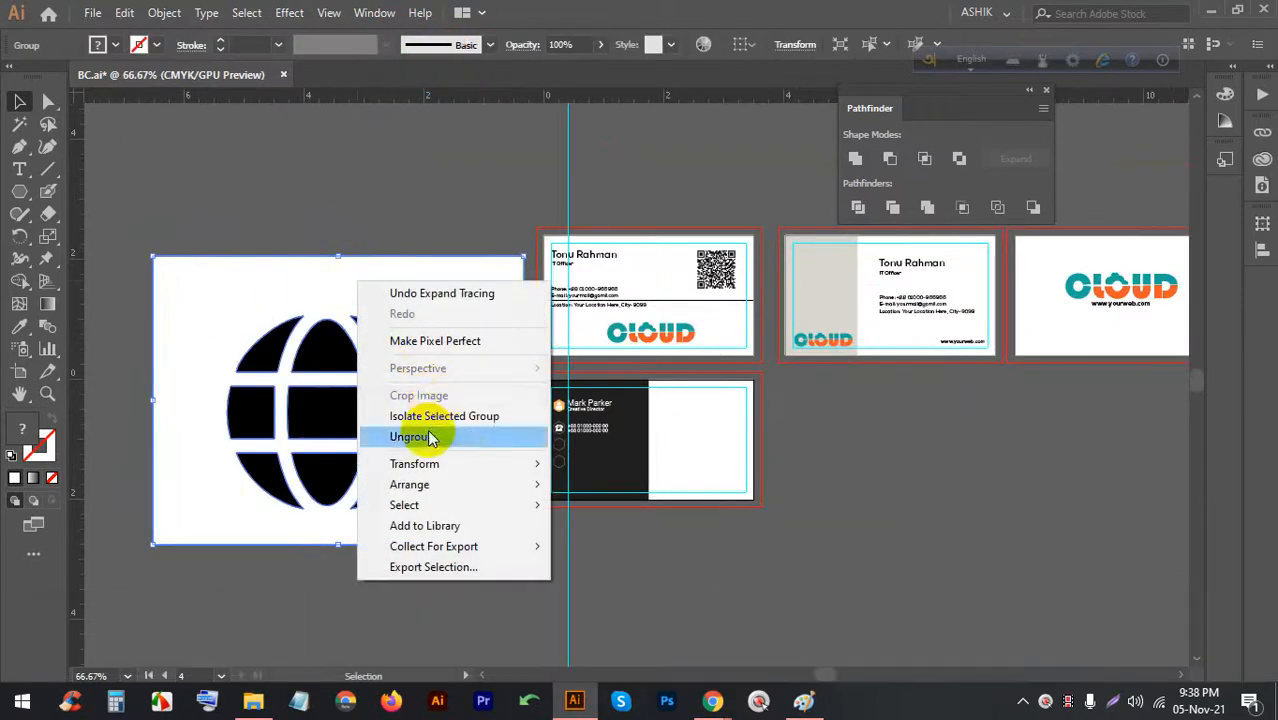
left_click(385, 434)
left_click(391, 205)
left_click(424, 303)
key("Delete")
Group the globe pieces and give them a white fill
left_click_drag(451, 522, 260, 297)
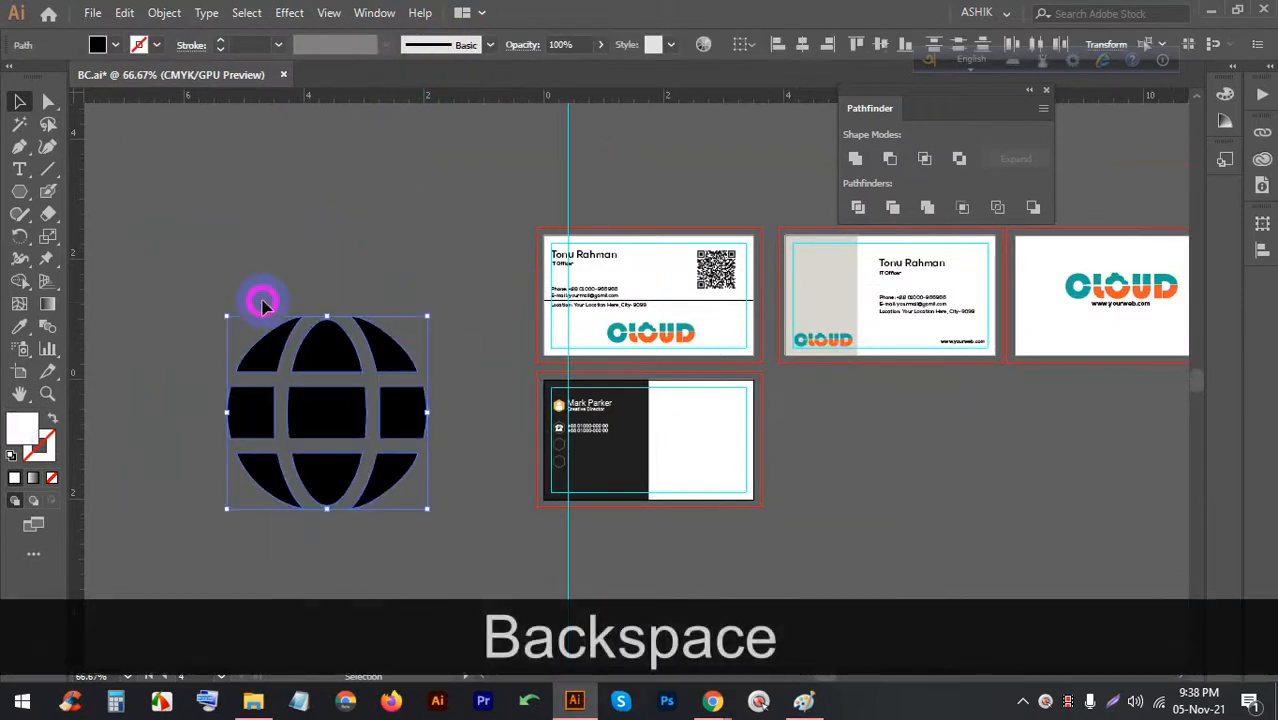
key("ctrl+g")
left_click(117, 45)
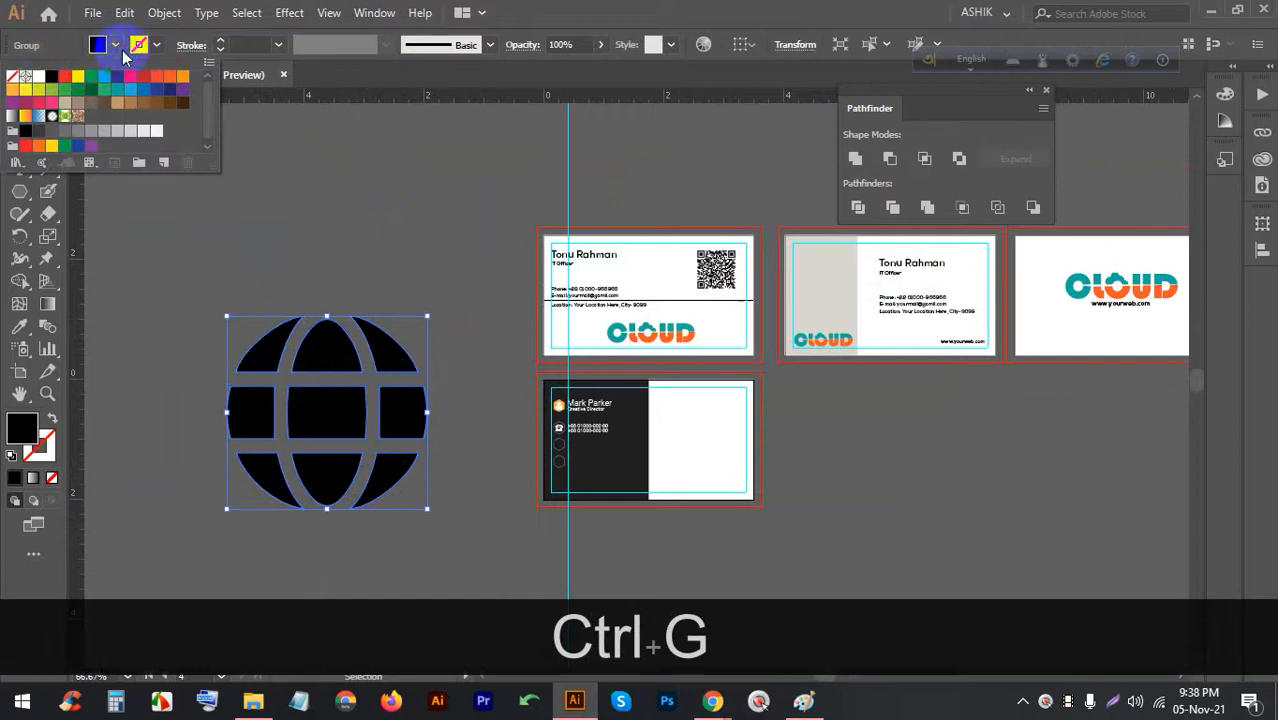
left_click(38, 77)
left_click(307, 206)
left_click(329, 335)
Scale the white globe down from its centre to icon size
left_click_drag(327, 317, 456, 393)
scroll(520, 440, "up", 6)
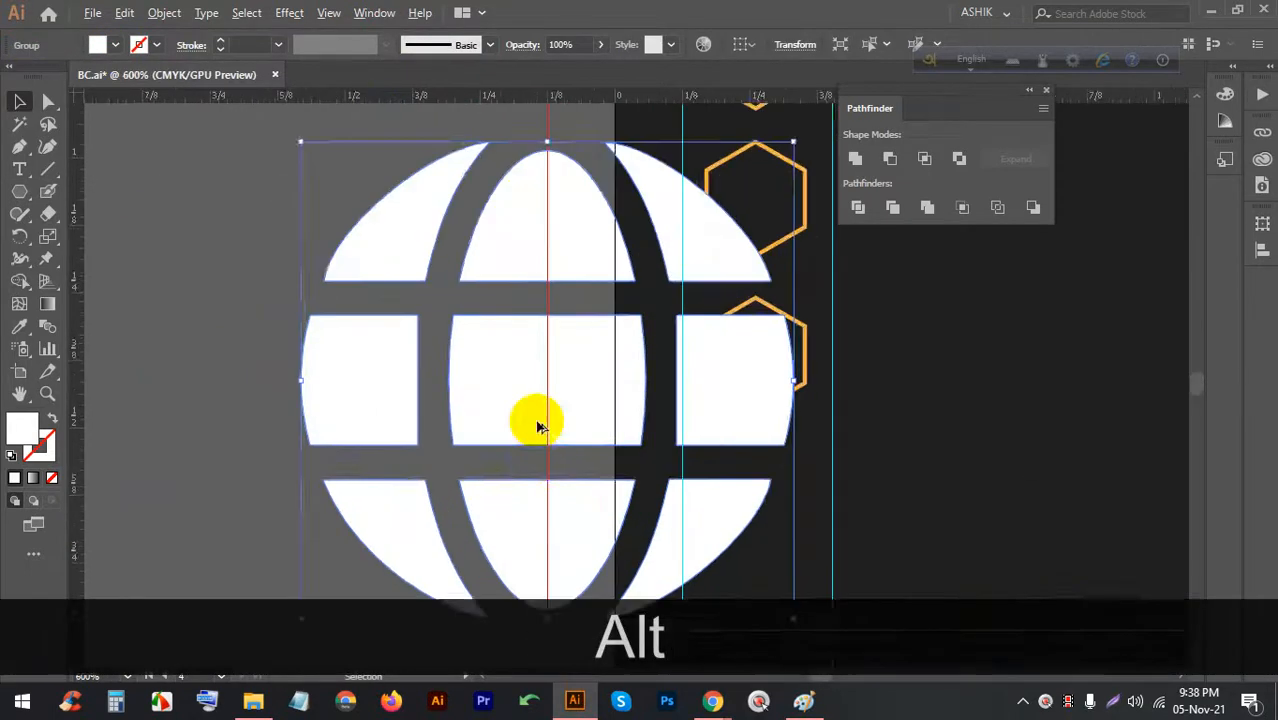
scroll(548, 350, "down", 1)
left_click_drag(548, 214, 556, 470)
scroll(566, 476, "up", 4)
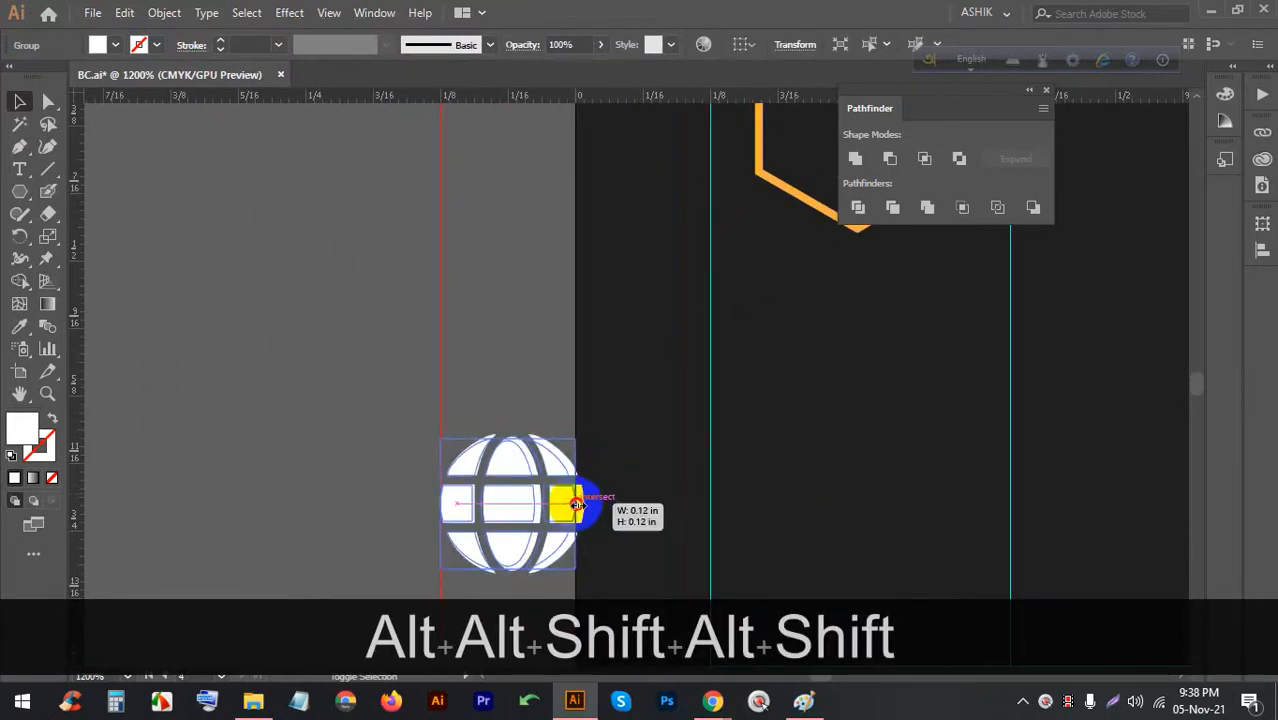
scroll(583, 507, "down", 5)
Move the globe into the third hexagon, centre it horizontally and group them together
left_click_drag(529, 415, 609, 306)
scroll(609, 308, "up", 3)
left_click_drag(635, 370, 532, 263)
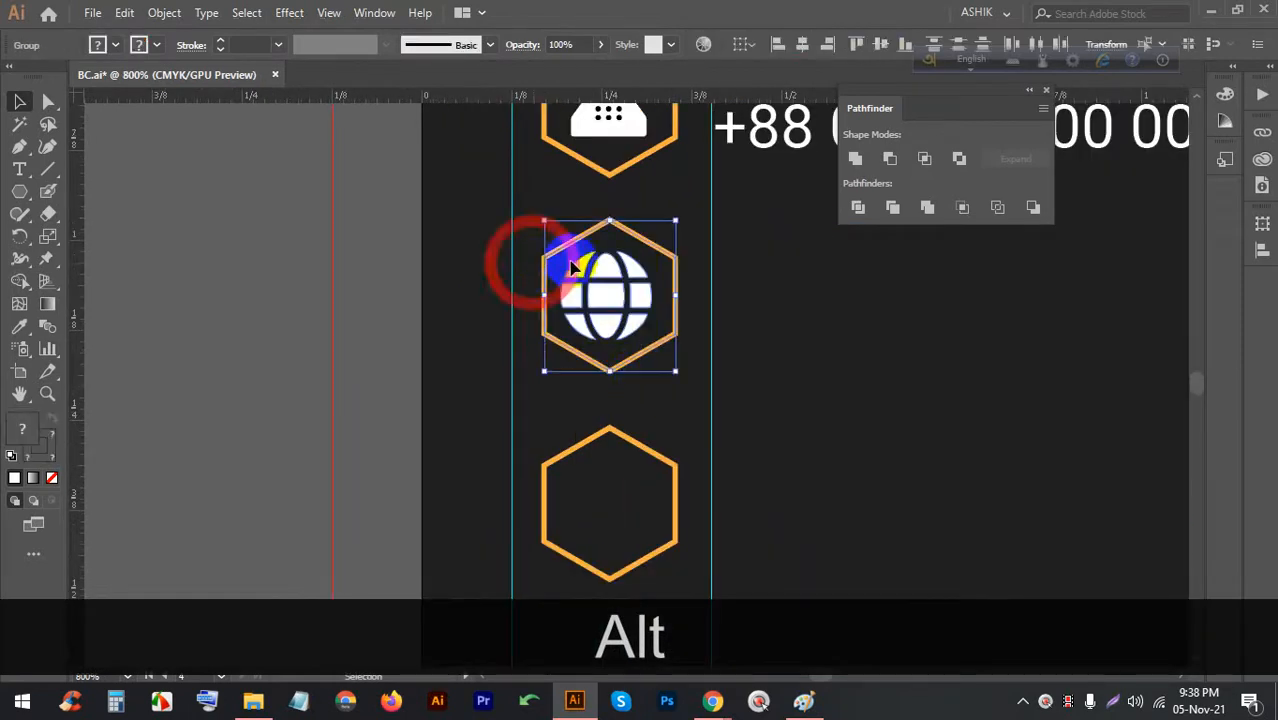
left_click(800, 44)
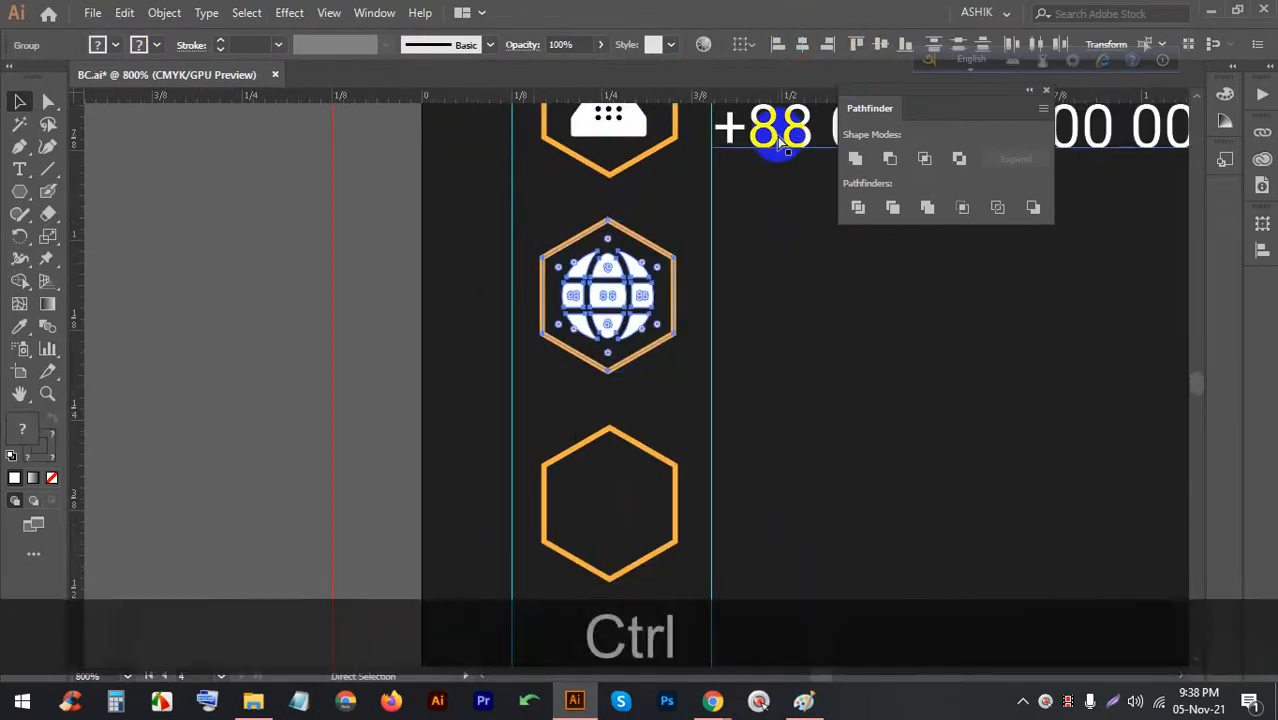
key("ctrl+g")
key("ctrl+g")
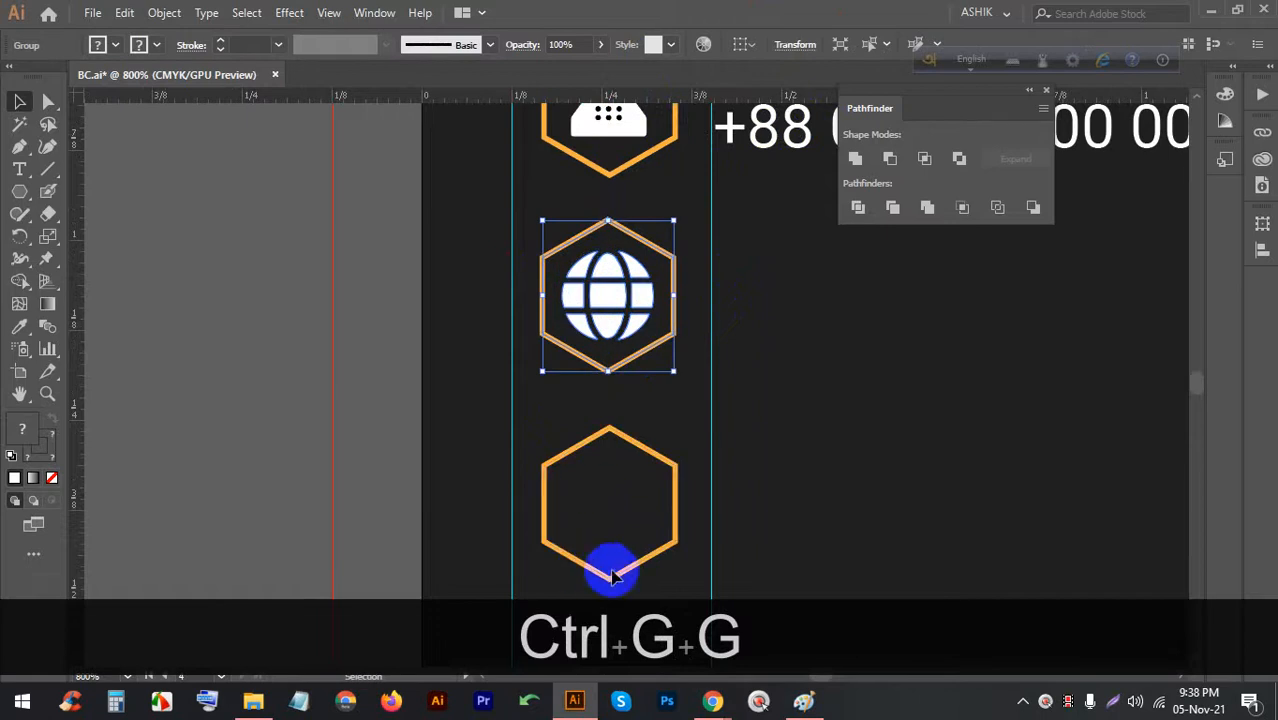
left_click(713, 703)
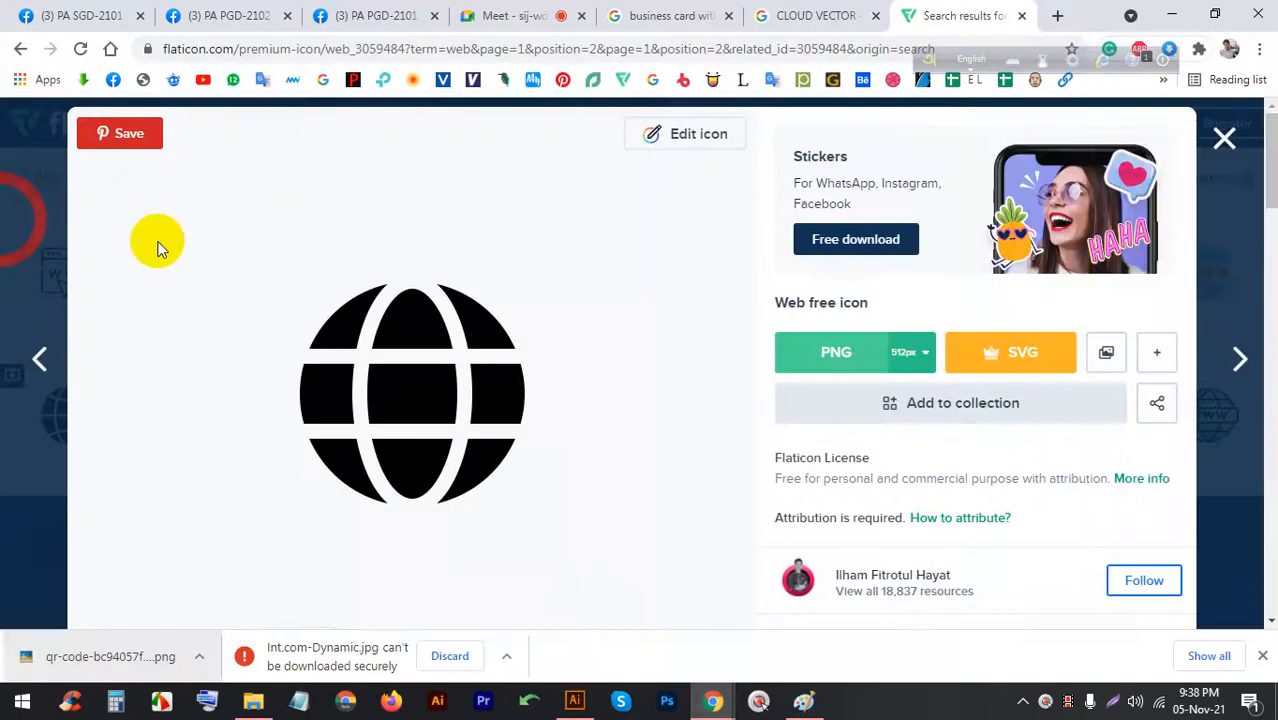
Close the globe preview and search Flaticon for 'location' icons
left_click(1223, 140)
left_click(506, 184)
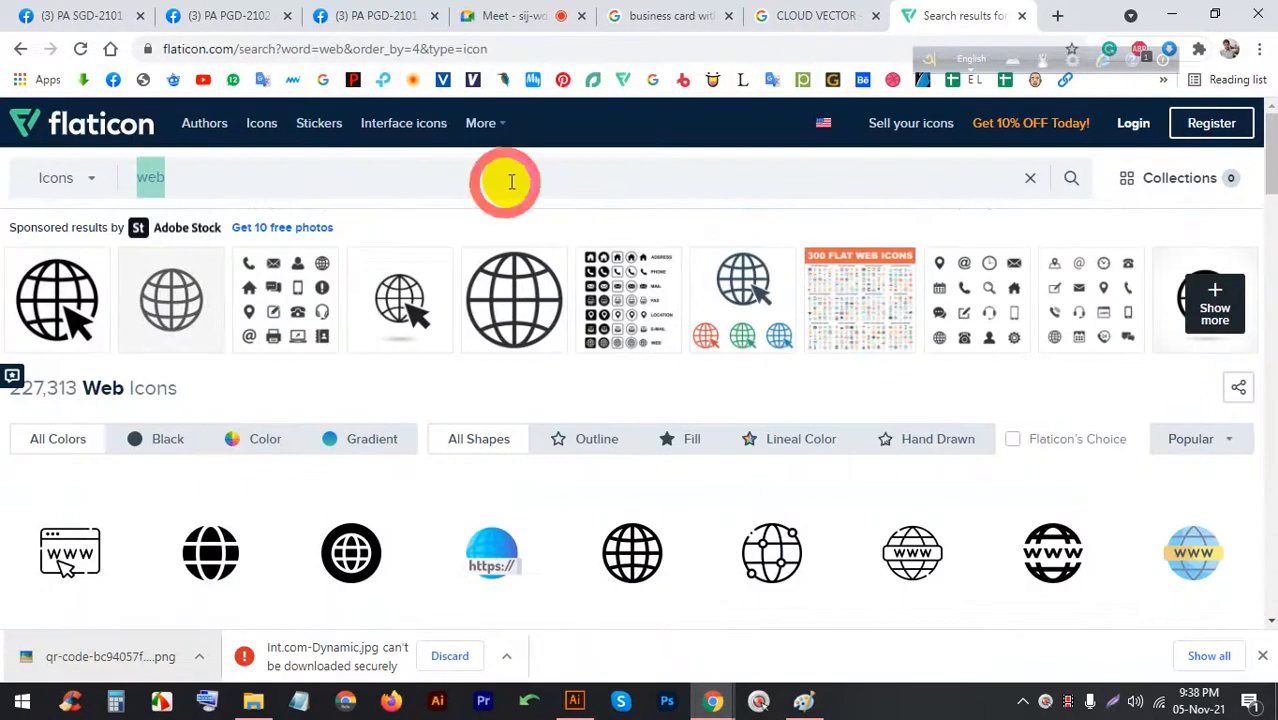
type("location")
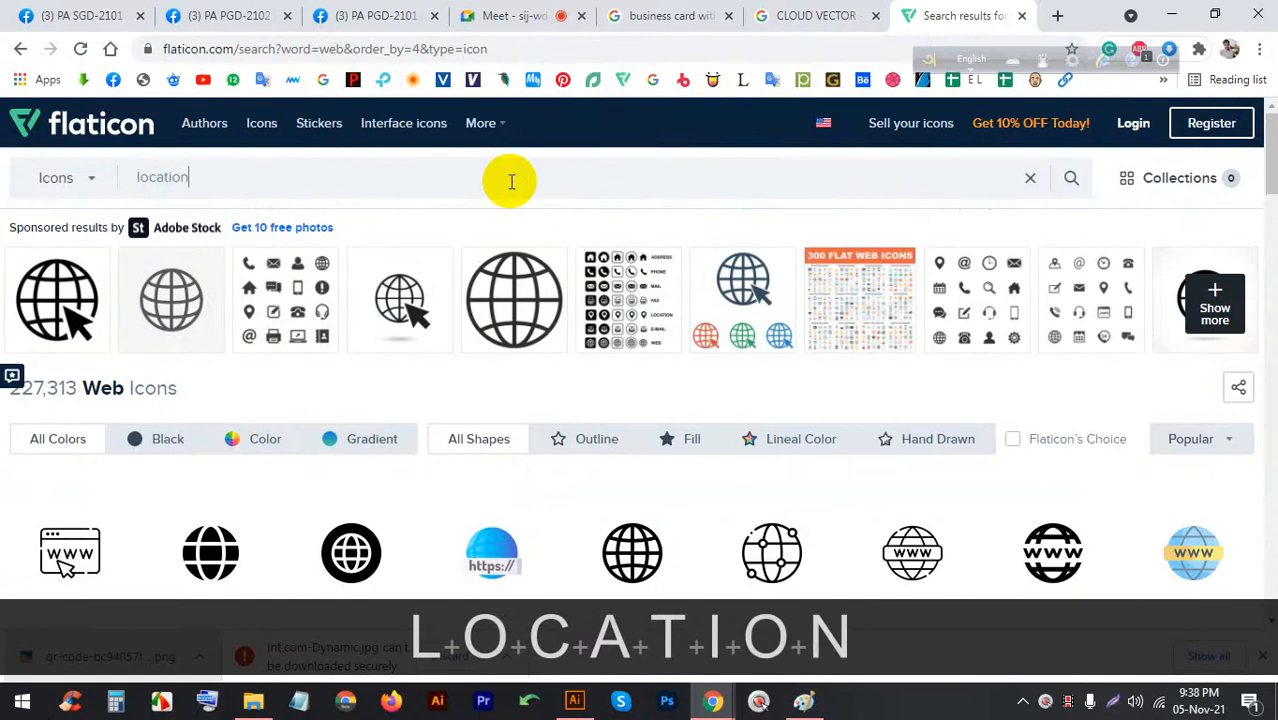
key("Return")
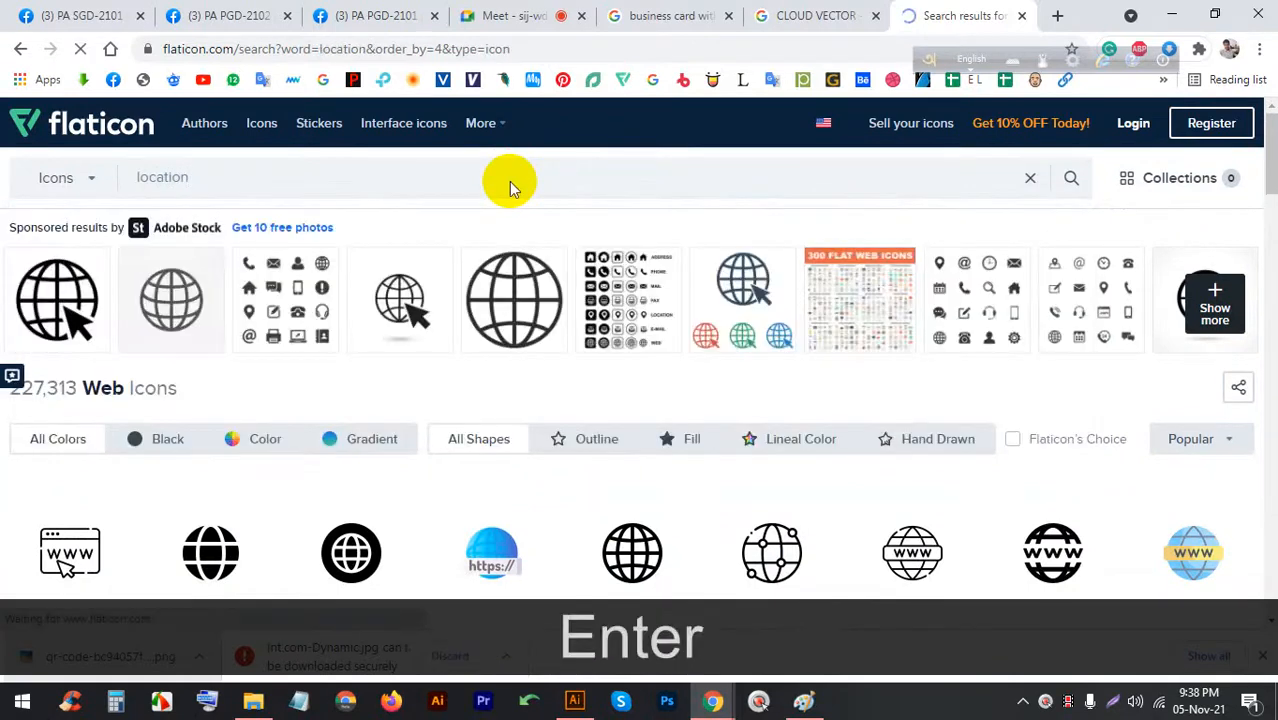
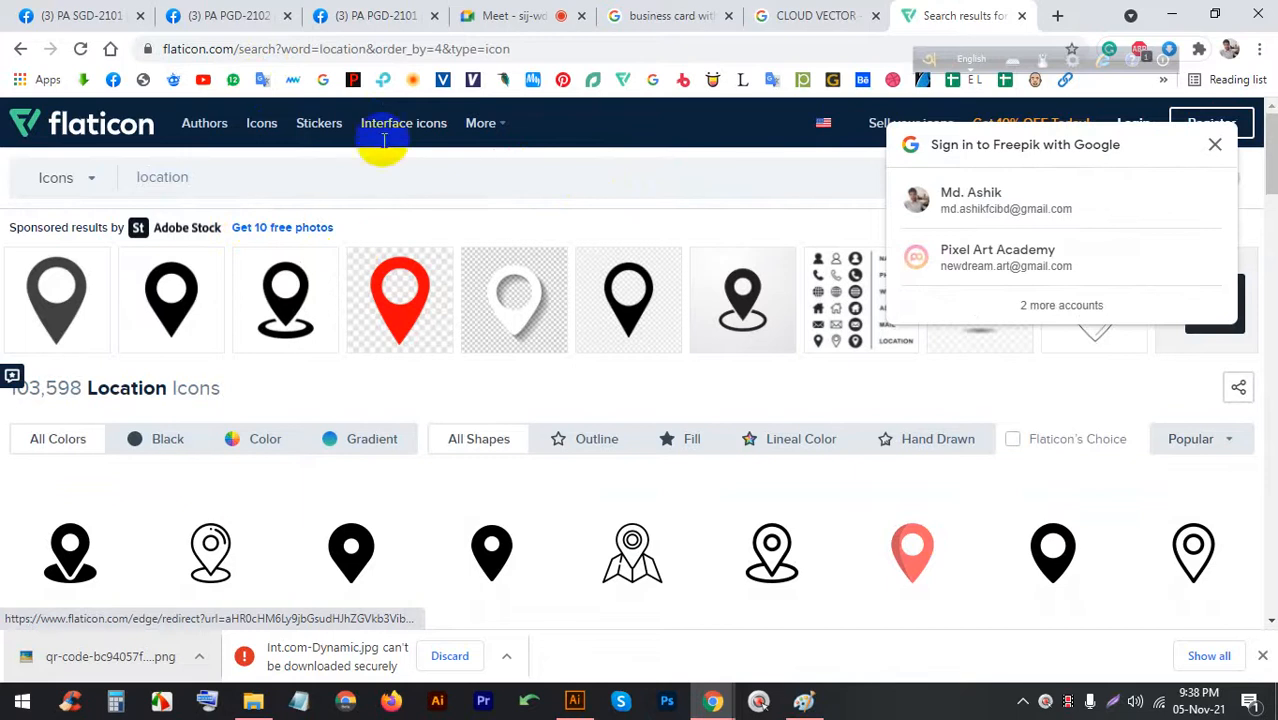
Open the solid black location pin icon from Flaticon's 'location' results
scroll(388, 485, "down", 1)
scroll(100, 337, "down", 2)
scroll(827, 371, "down", 2)
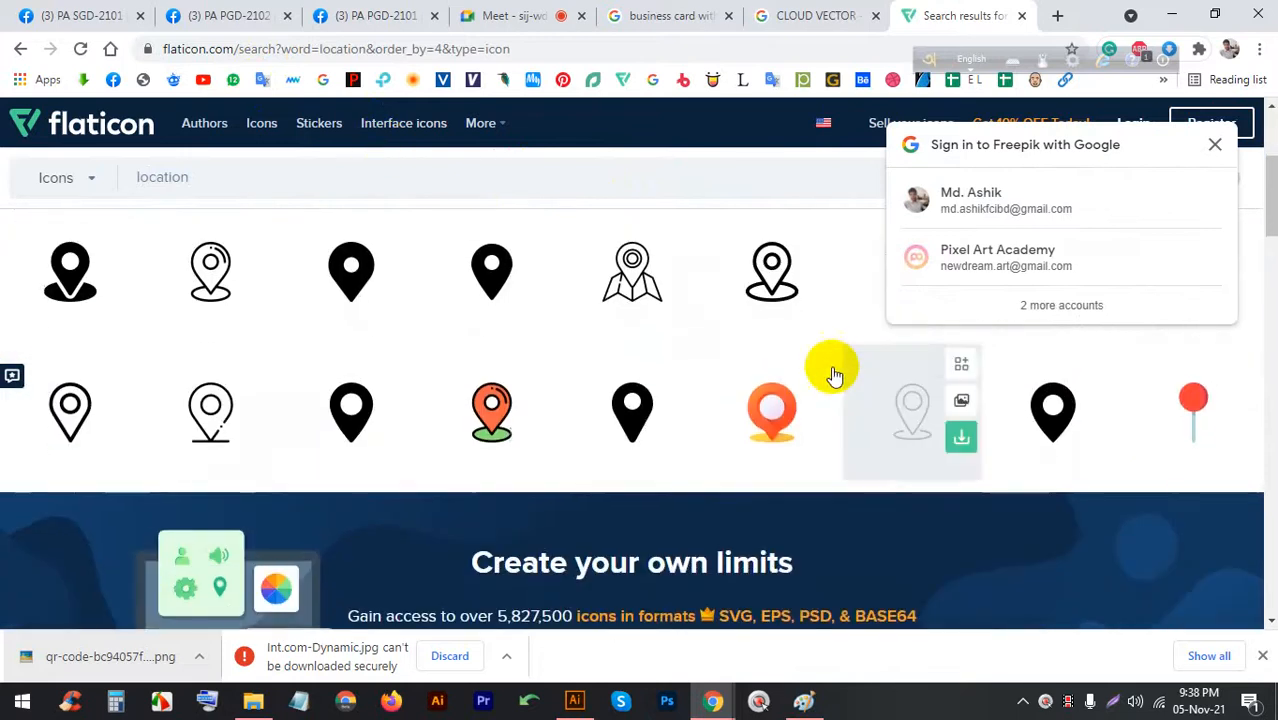
left_click(349, 405)
Capture the pin icon with the screenshot tool and copy the image to the clipboard
key("Print")
left_click_drag(602, 562, 282, 194)
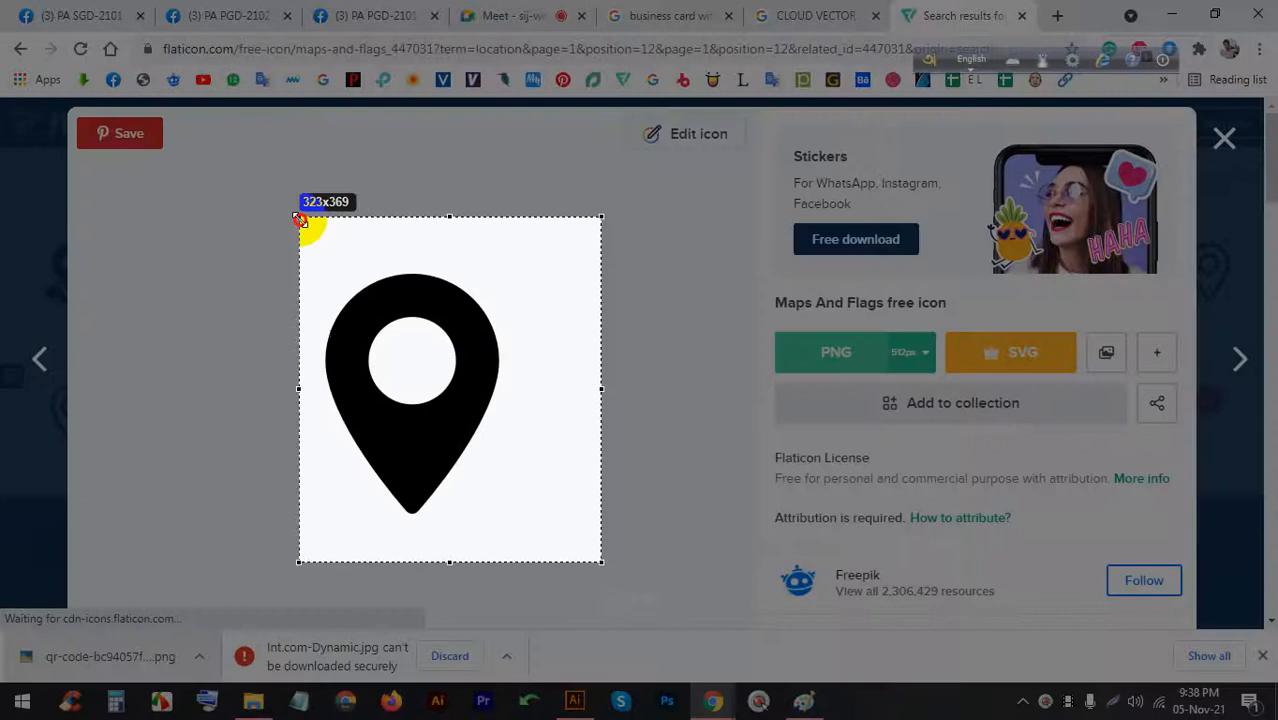
left_click(529, 581)
left_click(574, 700)
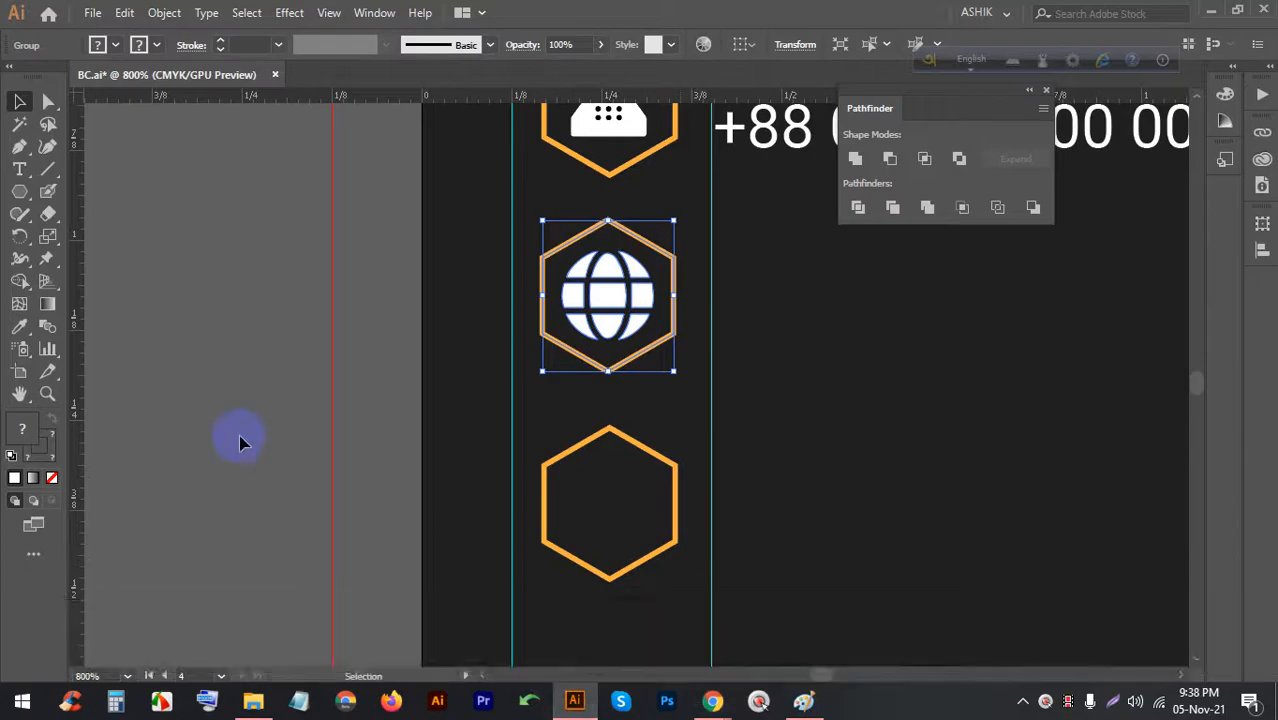
Paste the pin image beside the cards and convert it to ungrouped paths with Image Trace and Expand
key("ctrl+v")
scroll(248, 436, "down", 6)
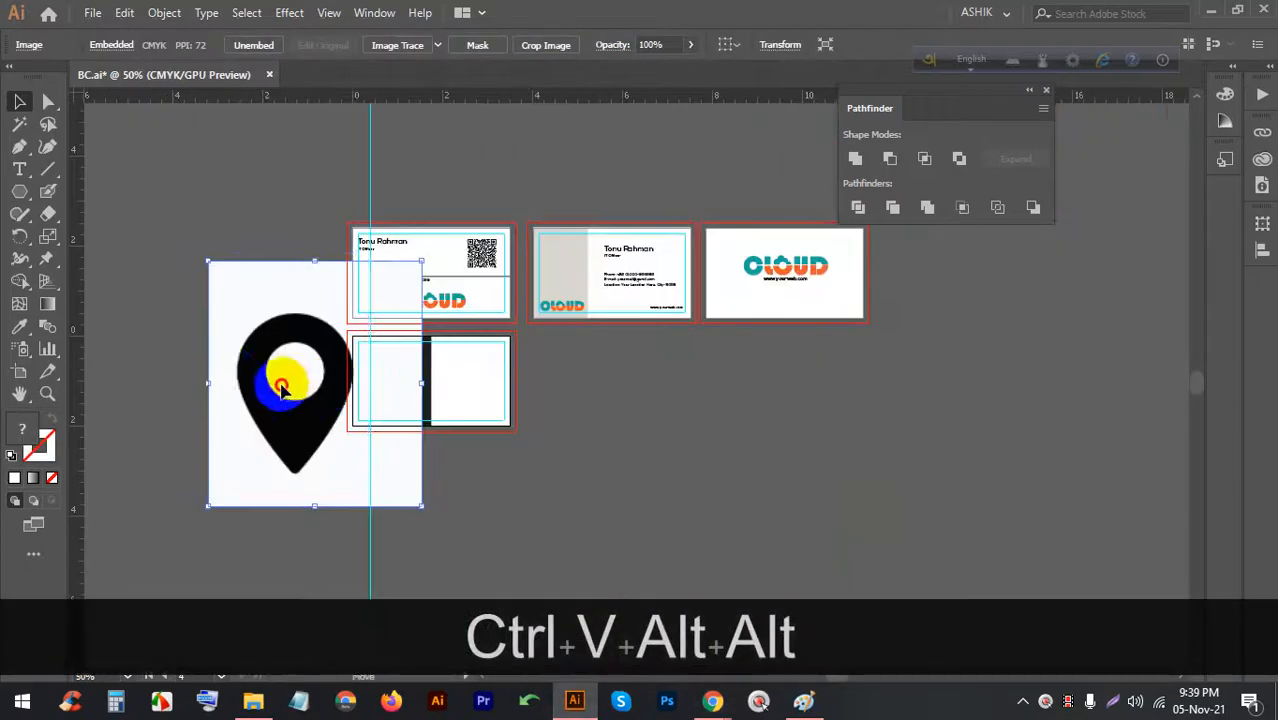
left_click_drag(282, 388, 229, 376)
left_click(400, 44)
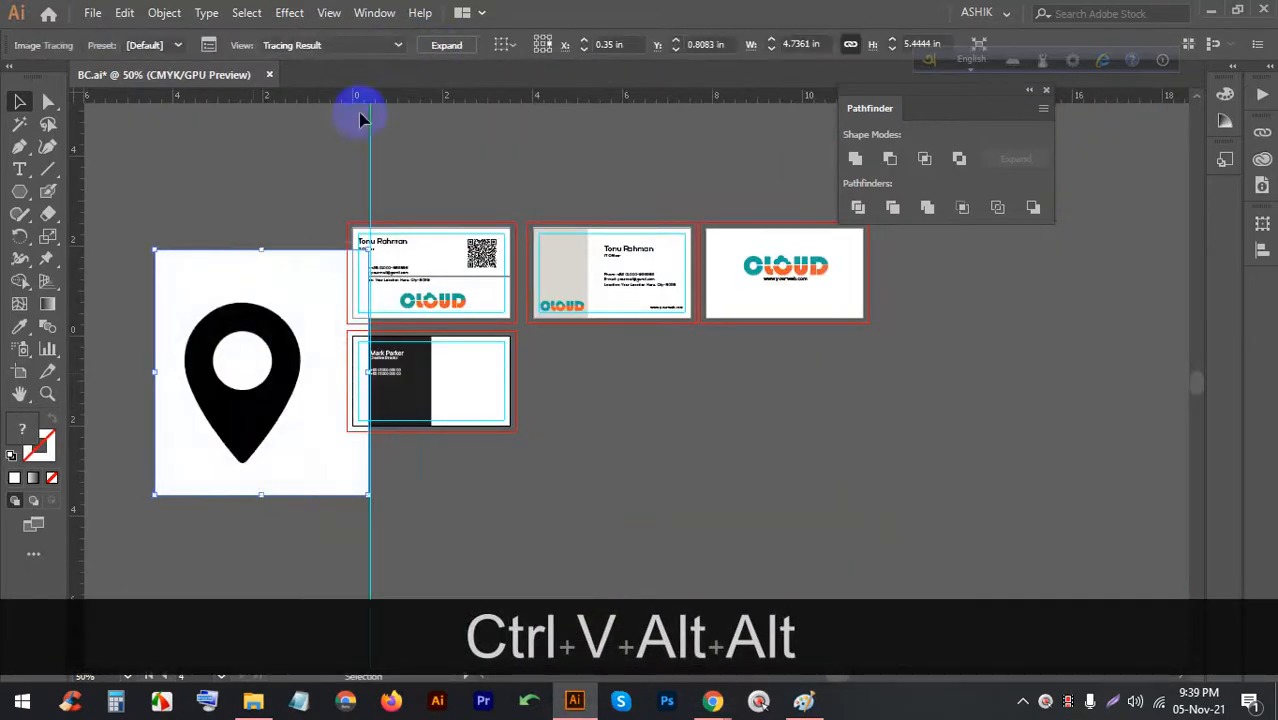
left_click(447, 45)
right_click(228, 320)
left_click(251, 442)
Delete the traced white background and the pin's inner circle
left_click(262, 177)
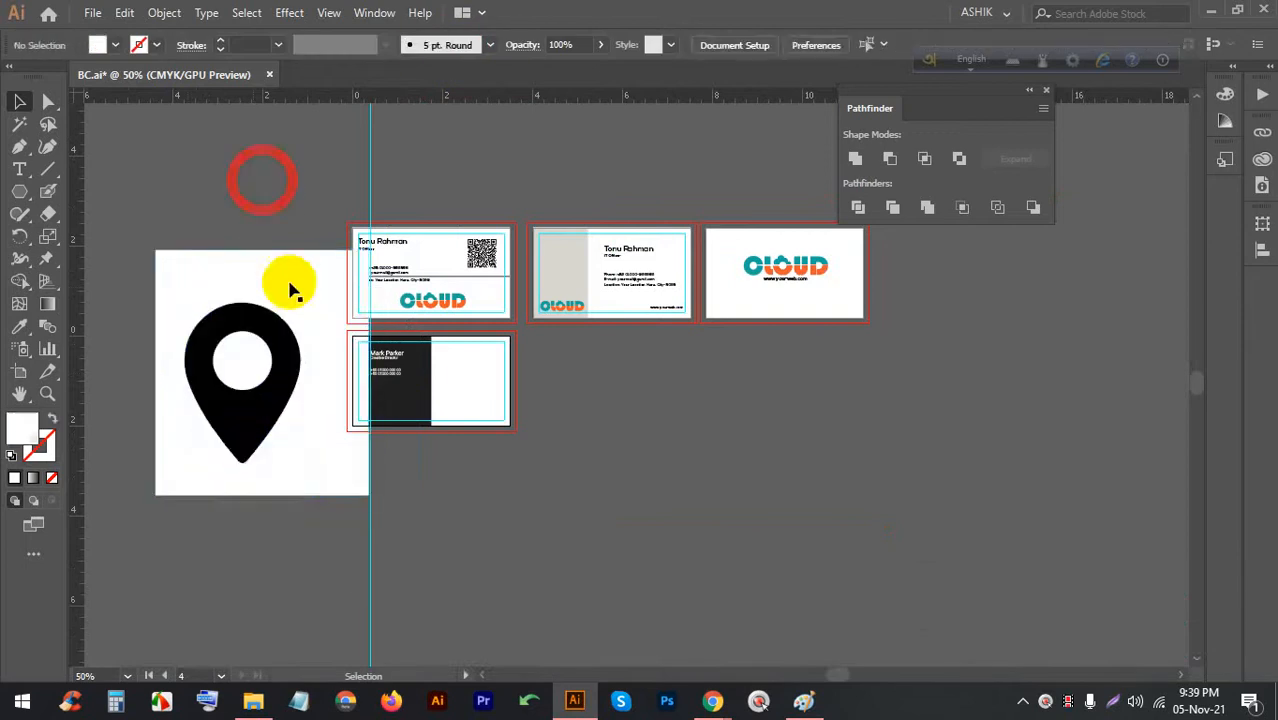
left_click(285, 285)
key("BackSpace")
left_click(241, 367)
key("BackSpace")
Move the pin onto the dark card and scale it down proportionally to icon size
left_click_drag(262, 322, 390, 300)
scroll(455, 228, "up", 4)
scroll(455, 228, "down", 3)
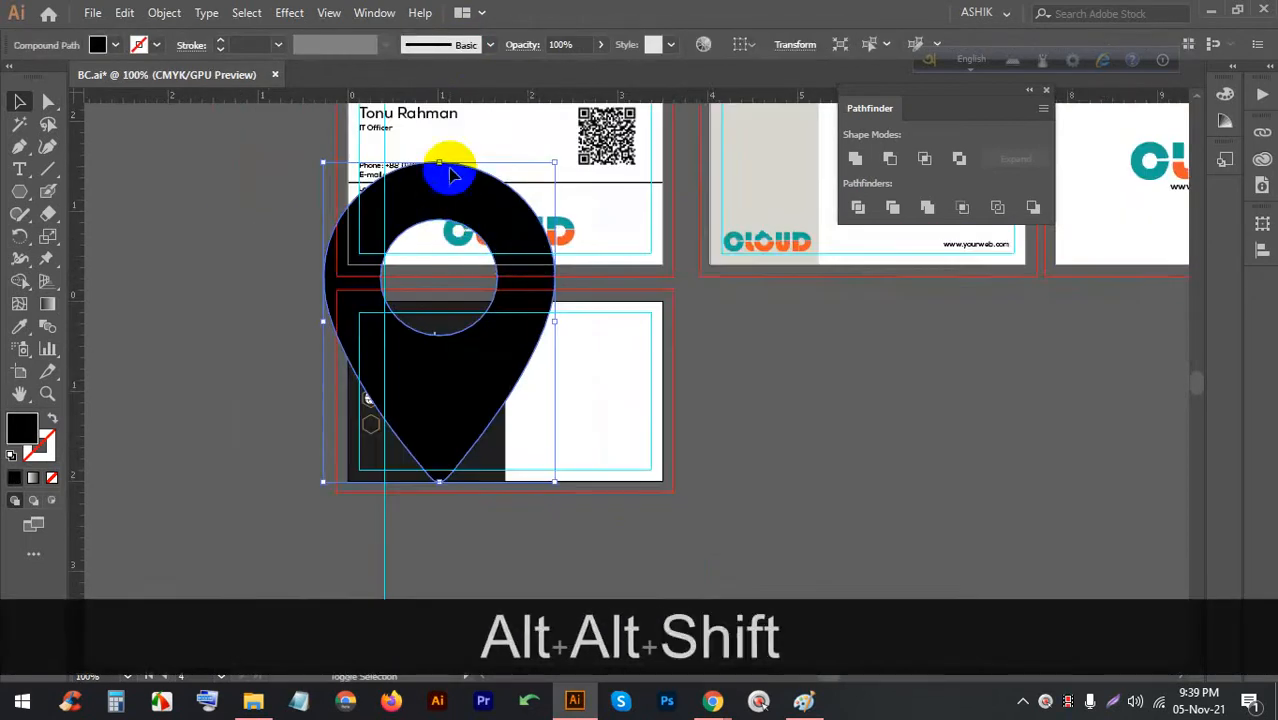
left_click_drag(438, 168, 451, 499)
scroll(434, 471, "up", 5)
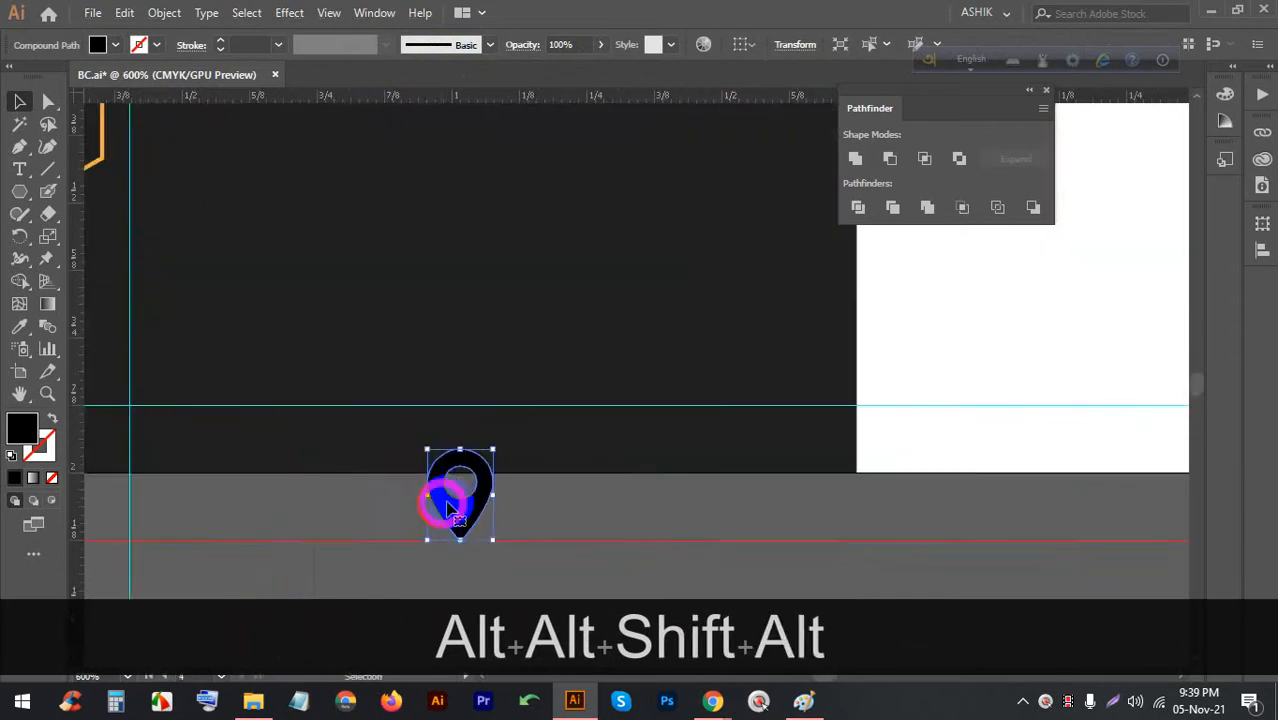
scroll(461, 472, "up", 3)
left_click_drag(448, 340, 448, 411)
Fill the pin white, center it in the empty lower hexagon and group them
left_click(104, 45)
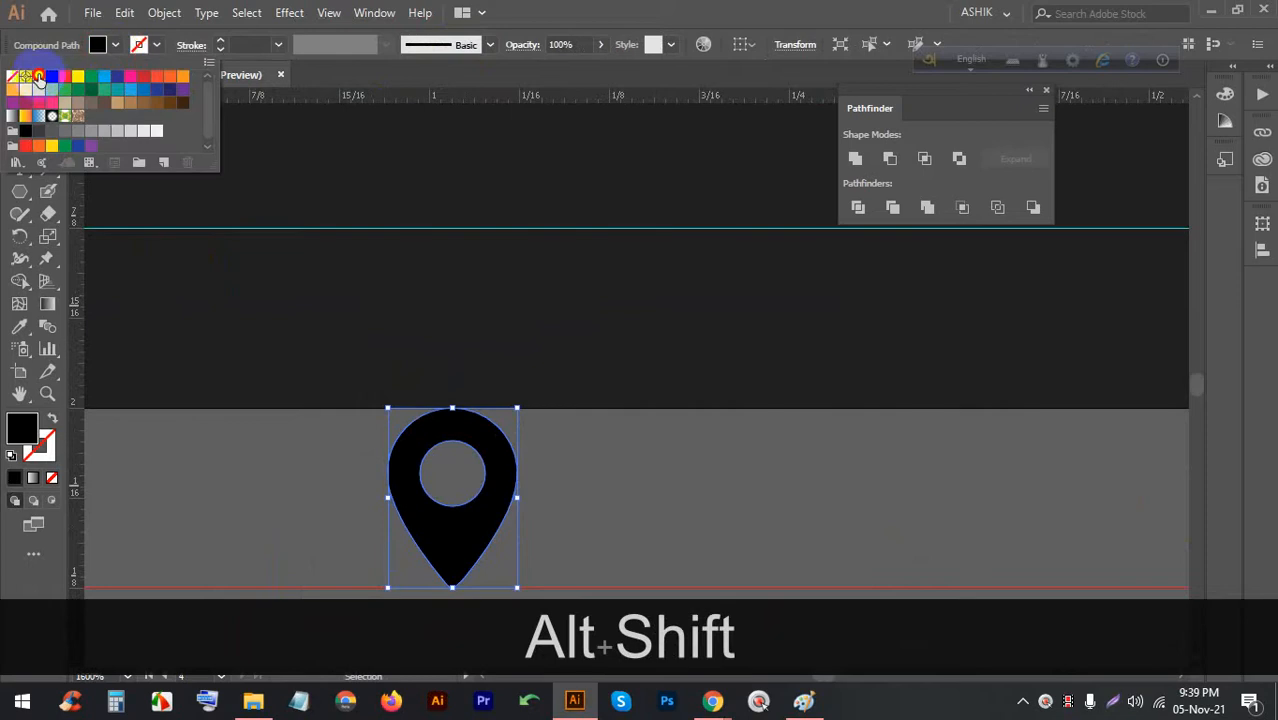
left_click(38, 77)
scroll(678, 503, "down", 4)
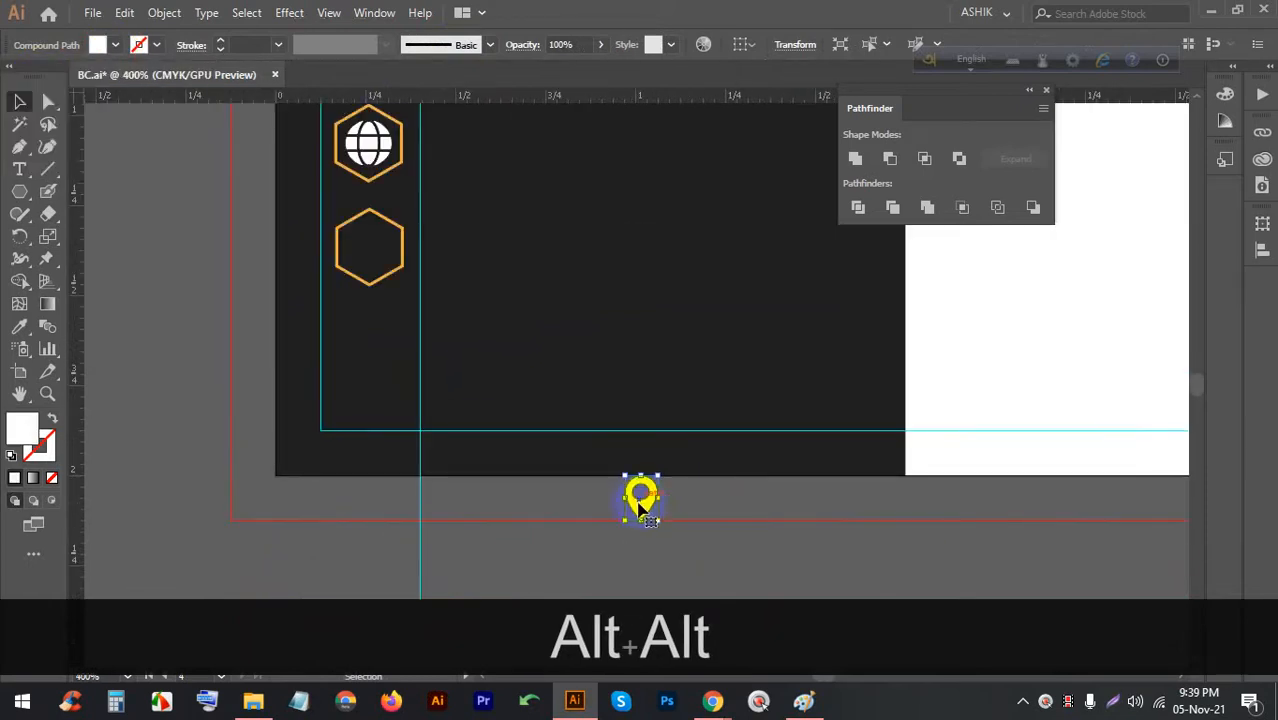
left_click_drag(642, 499, 355, 250)
left_click(410, 318)
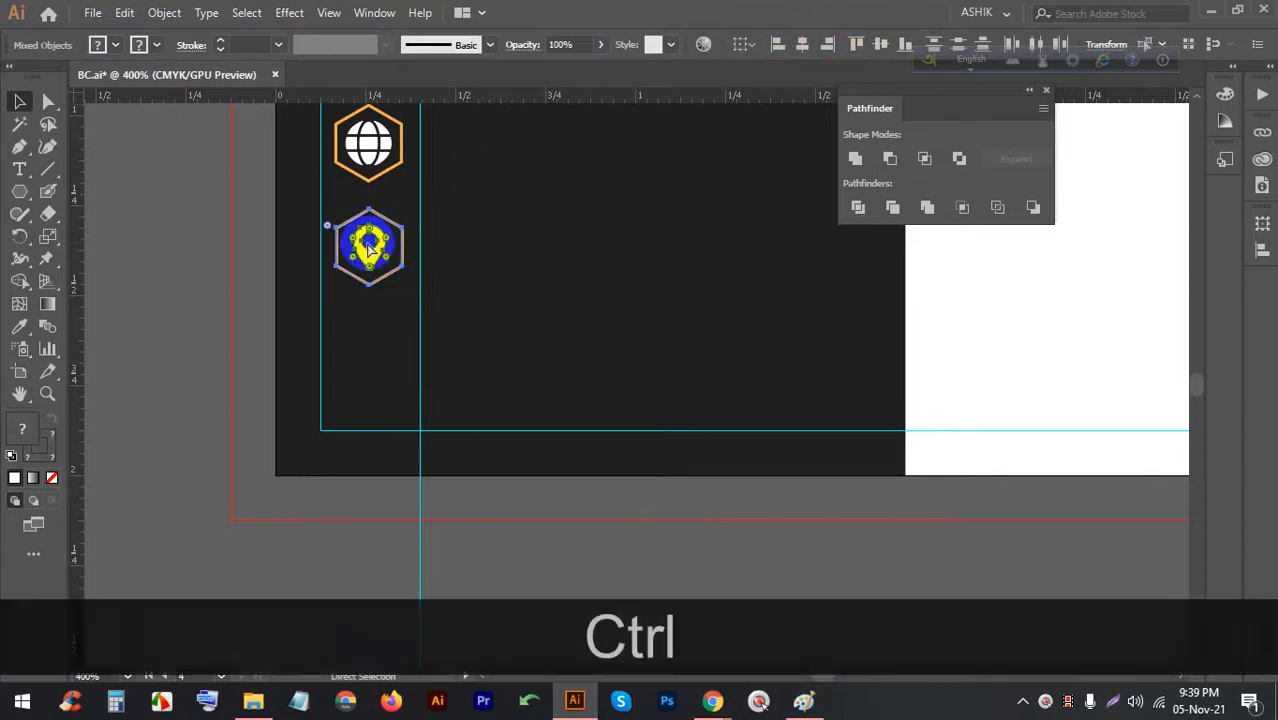
key("ctrl+g")
scroll(337, 300, "down", 2)
scroll(379, 237, "up", 2)
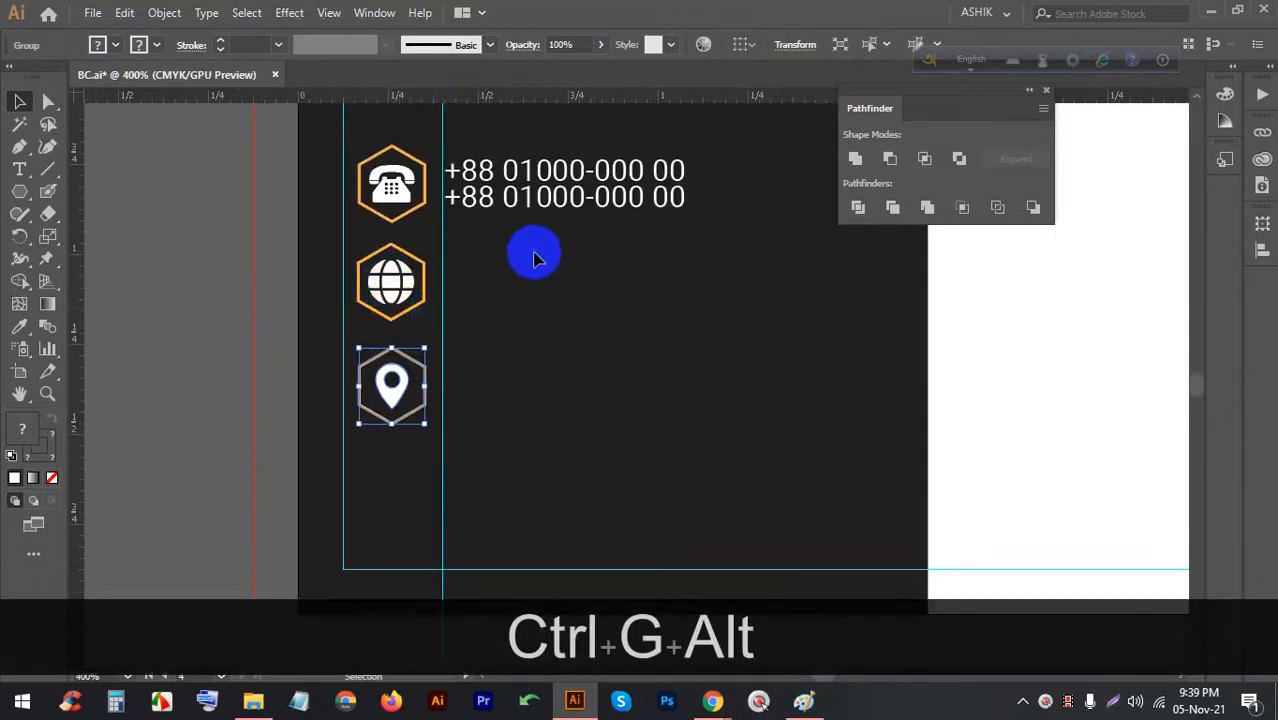
scroll(531, 254, "up", 2)
scroll(491, 374, "up", 2)
Duplicate the two-line phone number text beside the globe icon
left_click(505, 213)
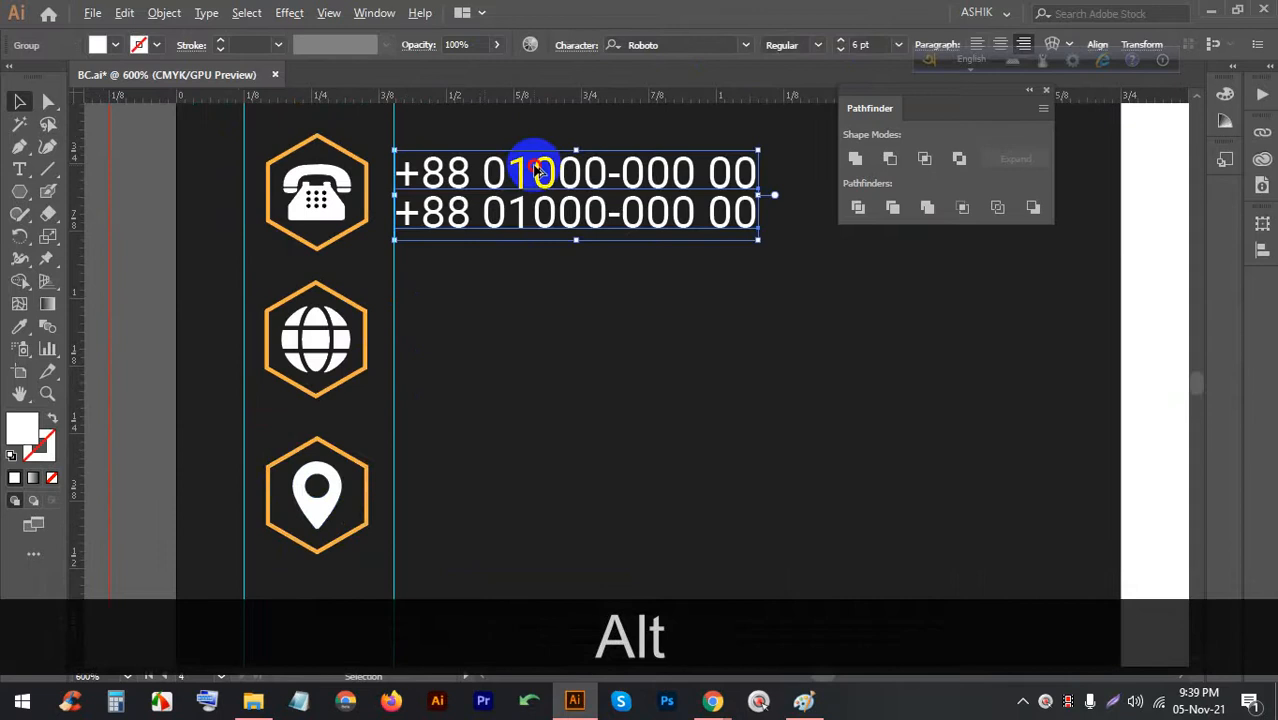
left_click_drag(528, 171, 507, 328)
double_click(502, 330)
key("ctrl+z")
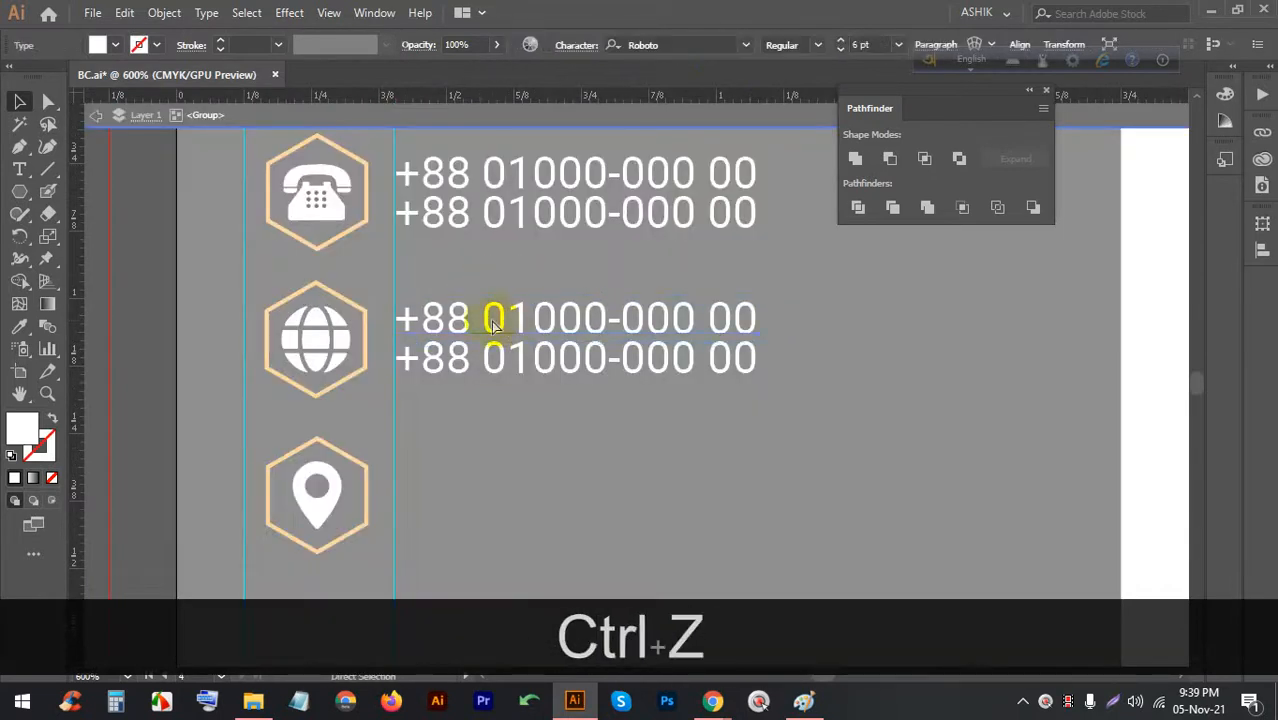
Replace the top duplicated line with a placeholder e-mail address
triple_click(492, 320)
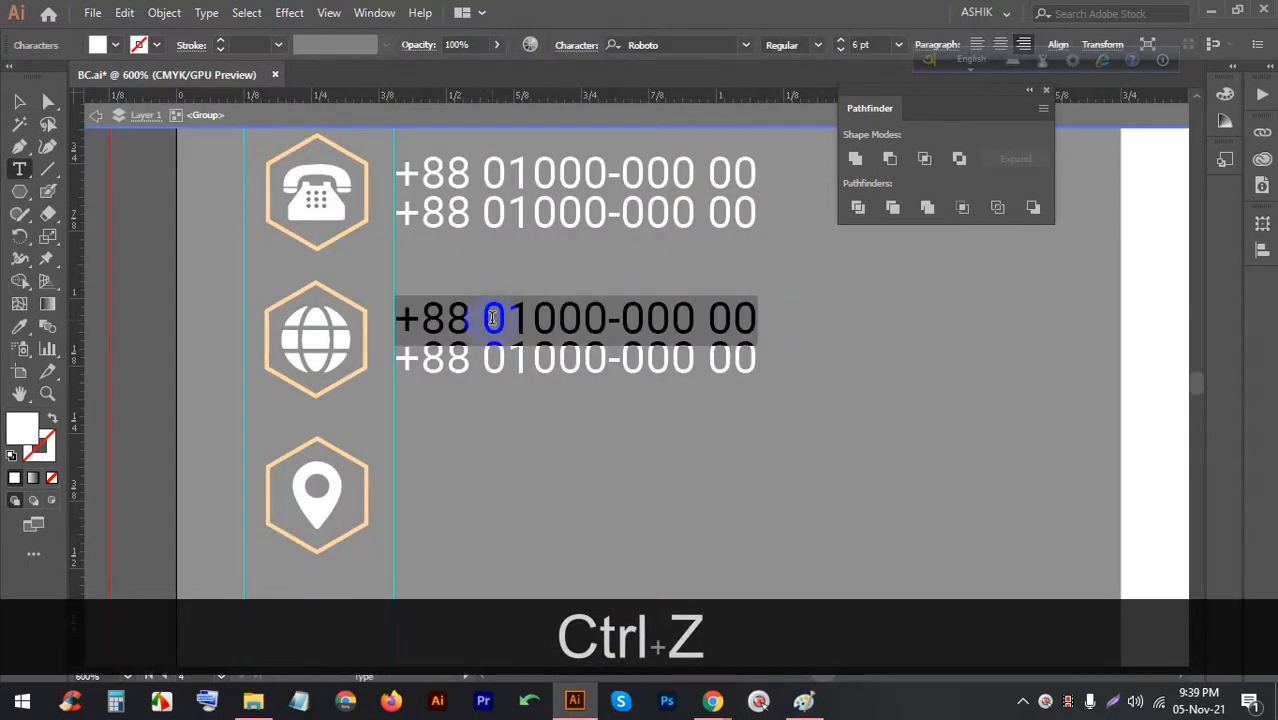
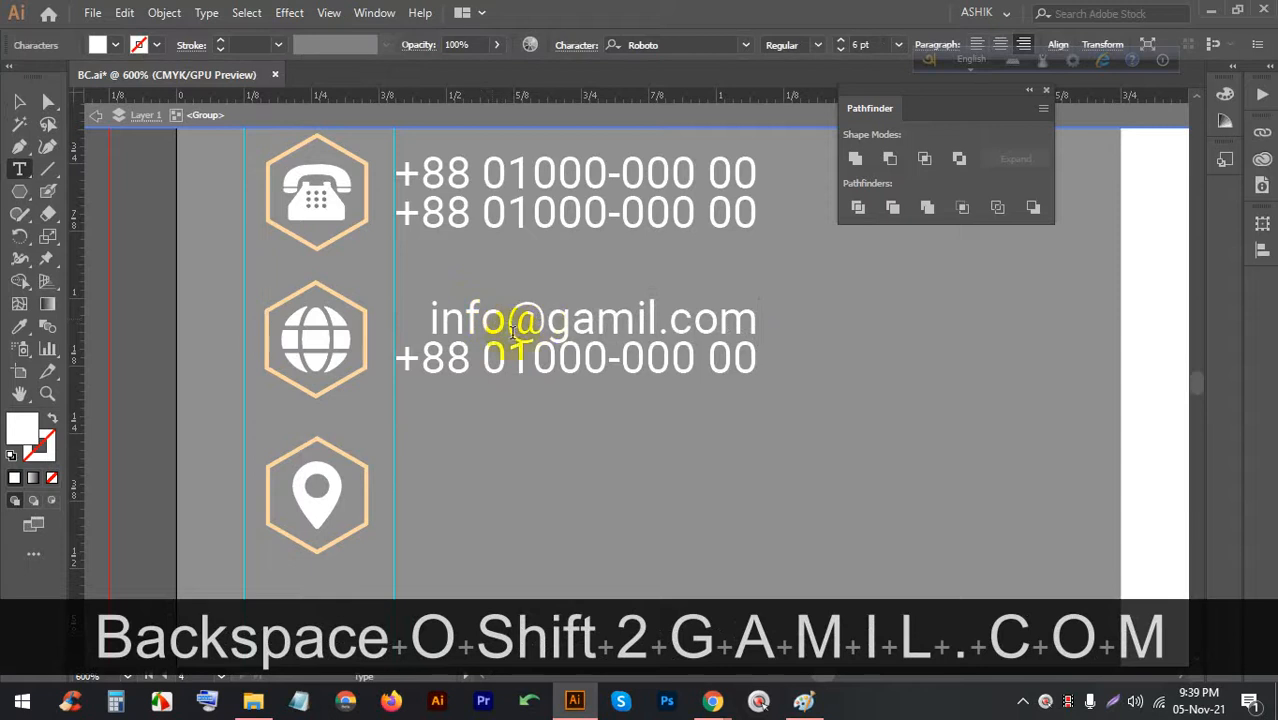
triple_click(515, 354)
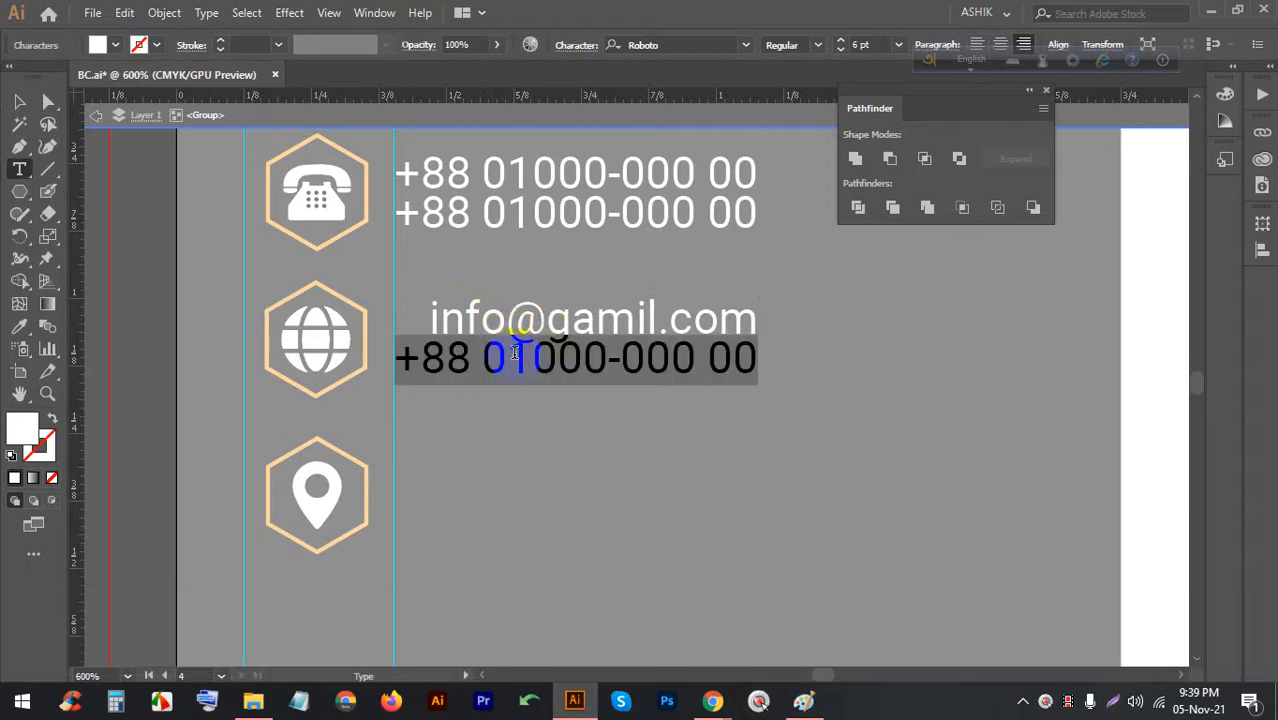
type("ww.")
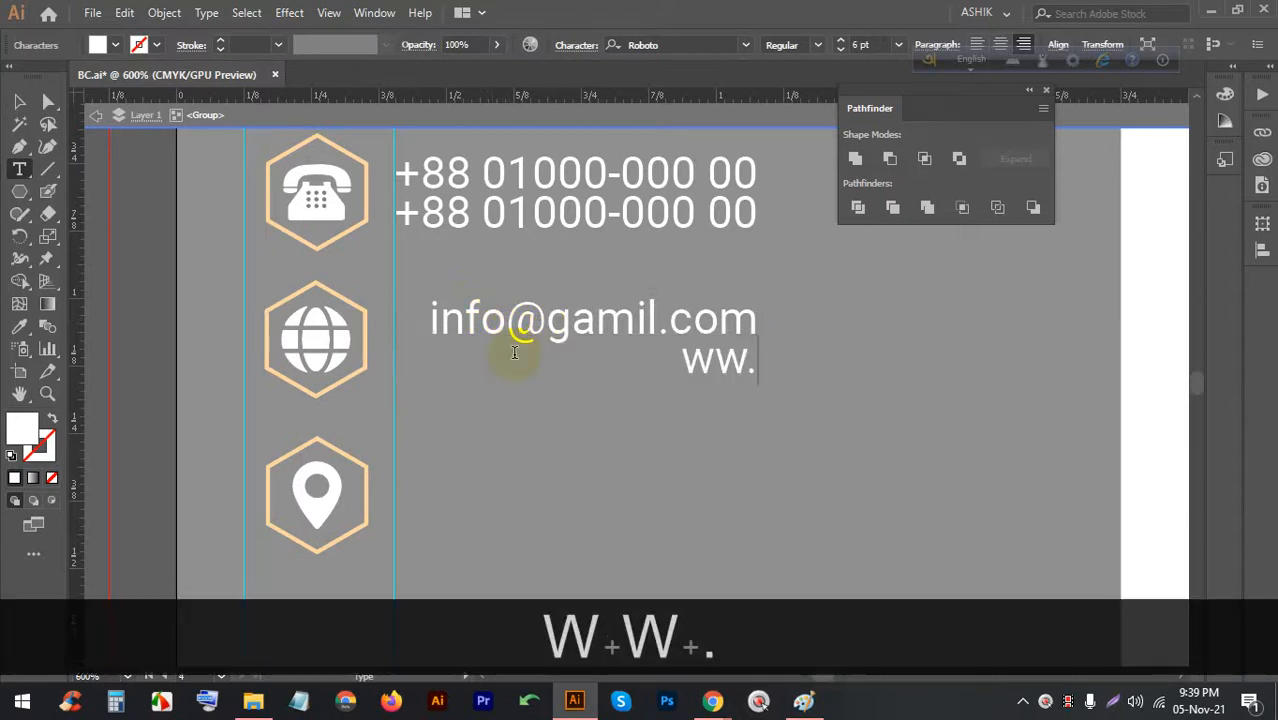
key("BackSpace")
type("w.youtr")
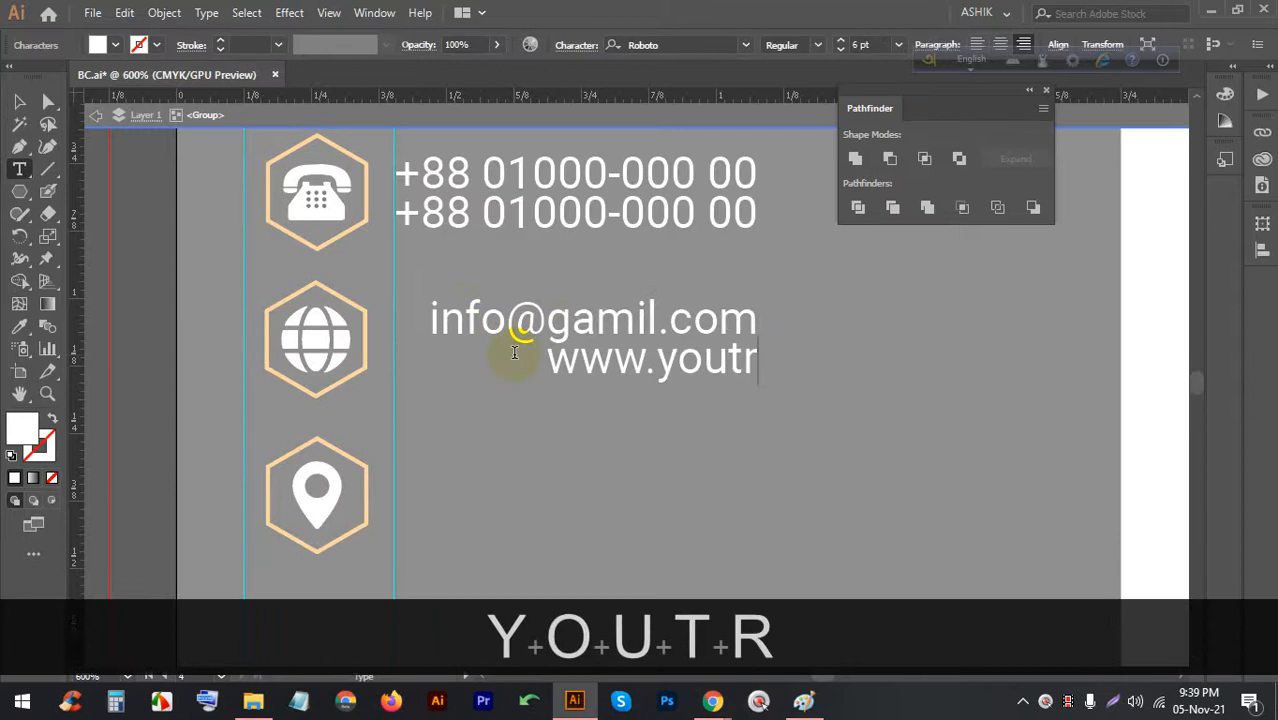
key("BackSpace")
key("BackSpace")
type("rweb.com")
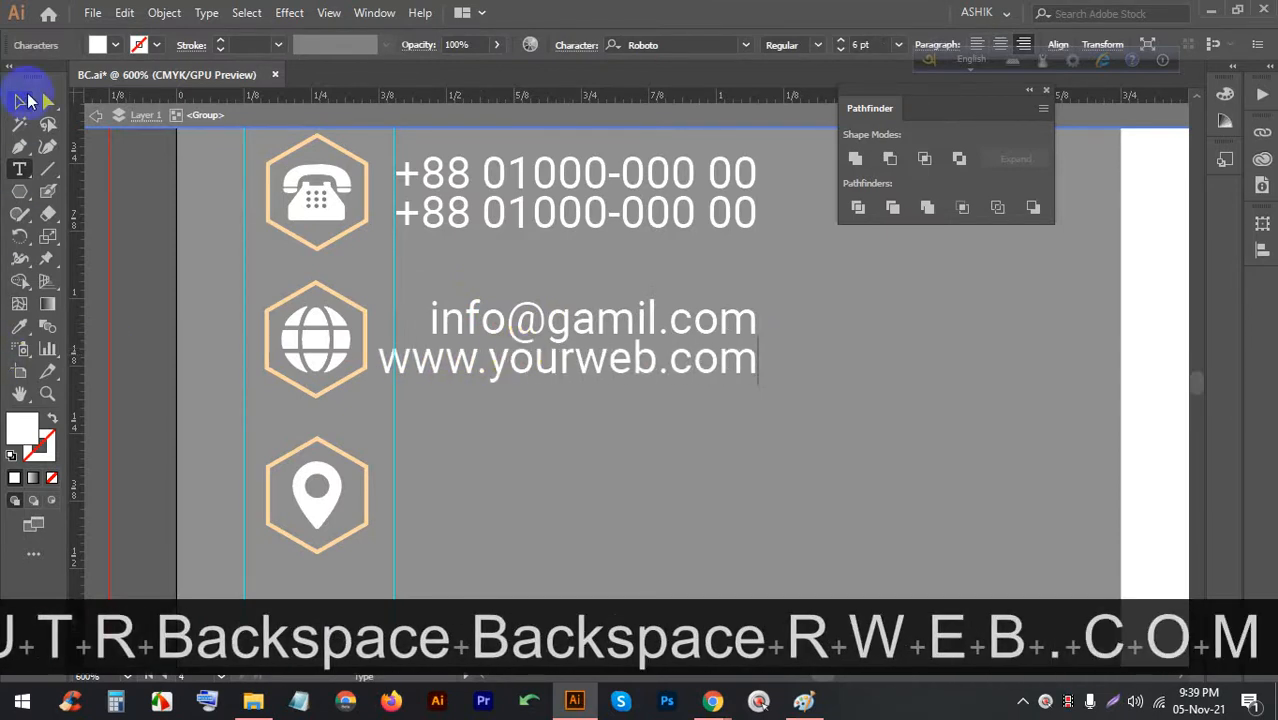
left_click(19, 101)
Ungroup the e-mail and web text and left-align the lines
left_click(732, 463)
left_click(566, 345)
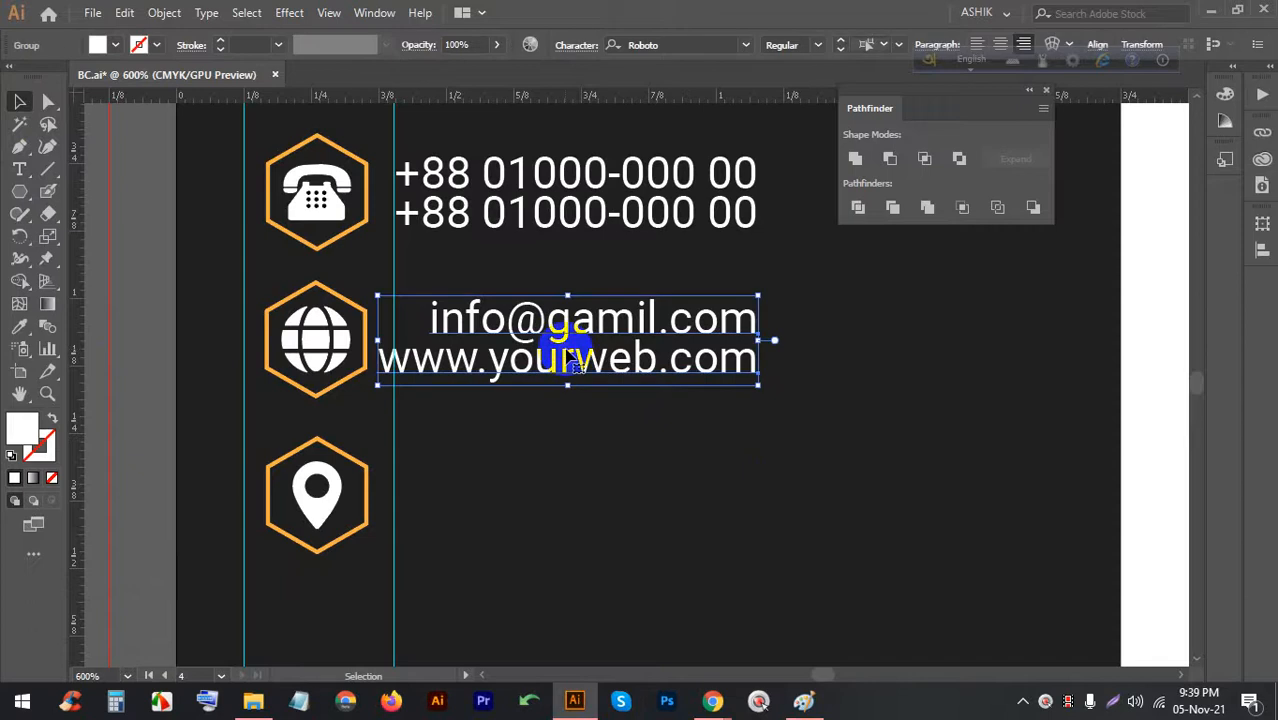
right_click(566, 348)
left_click(619, 505)
left_click(628, 502)
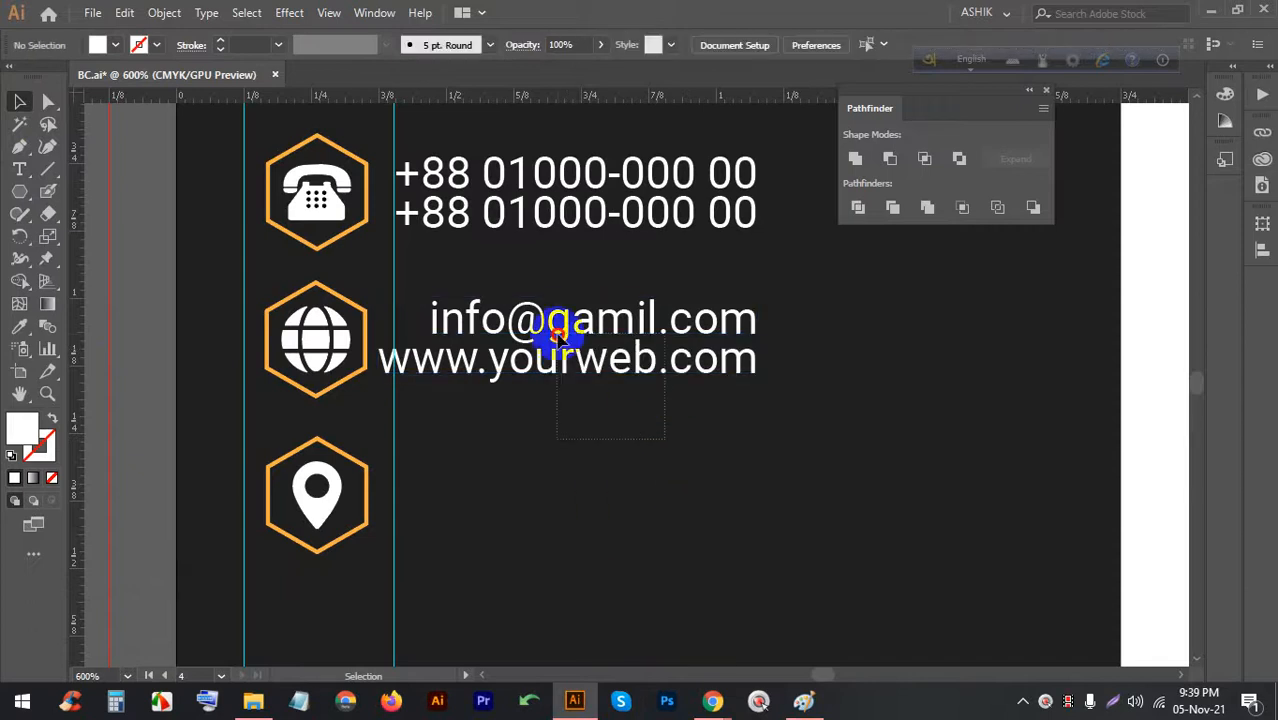
left_click(528, 316)
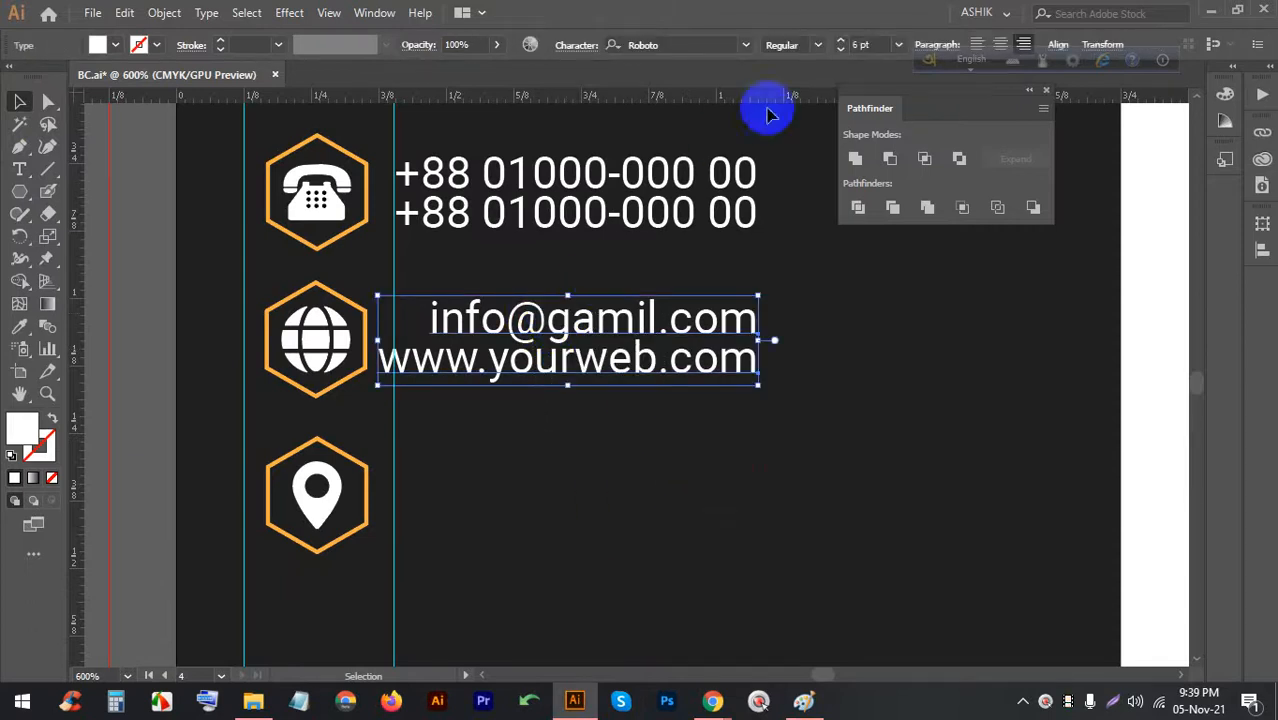
left_click(1059, 45)
left_click(866, 100)
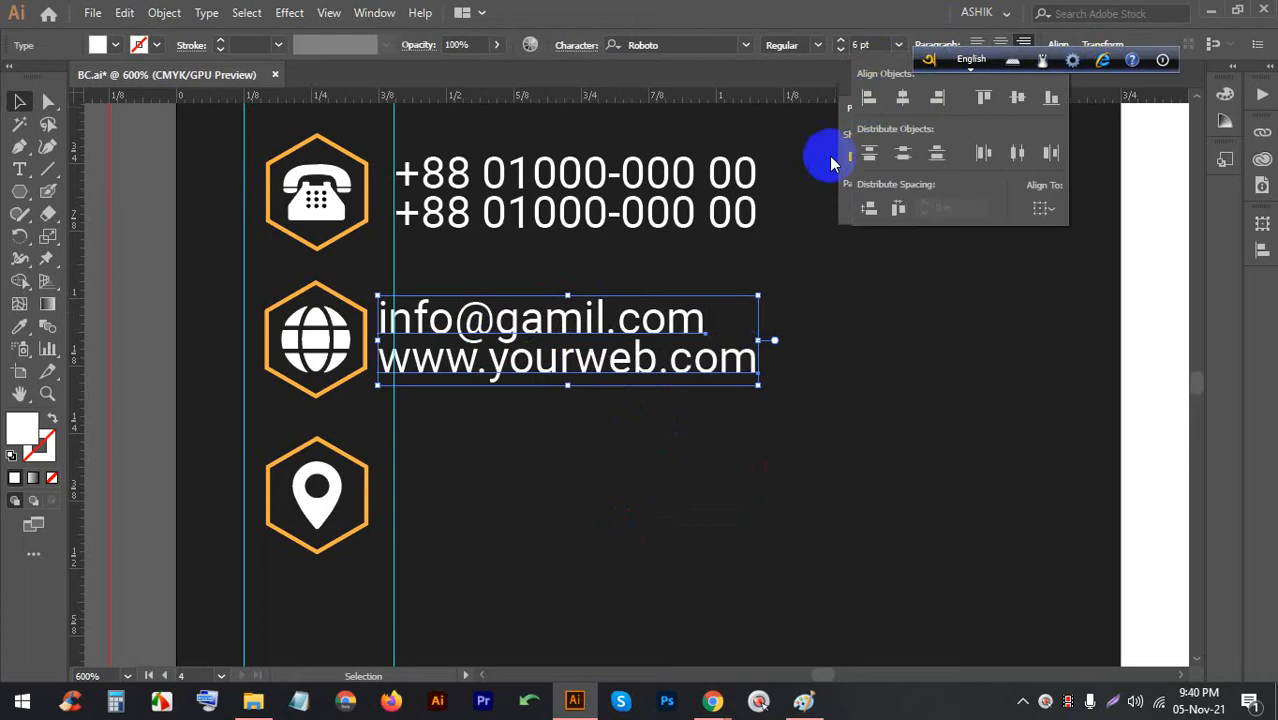
Position the e-mail and web block next to the globe icon and copy it toward the pin
left_click(599, 418)
left_click(622, 428)
left_click(508, 310)
key("Right")
key("Right")
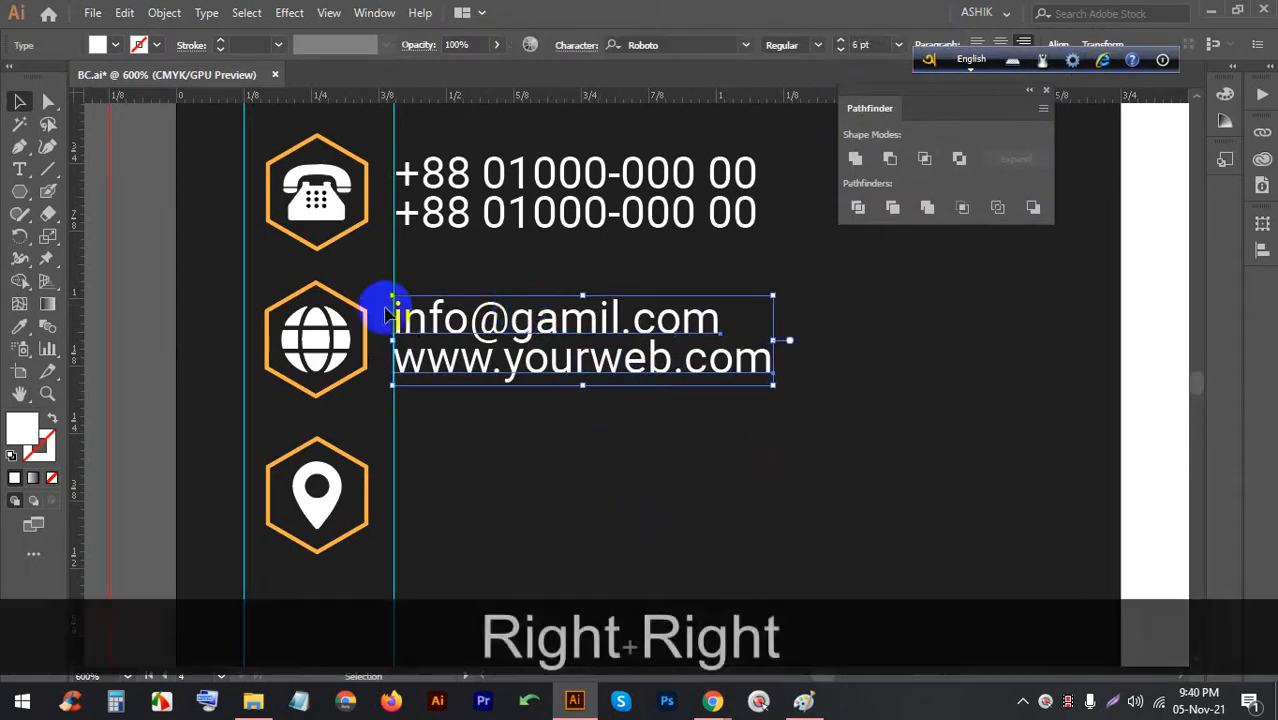
left_click_drag(428, 308, 488, 469)
key("Left")
key("Right")
left_click(465, 480)
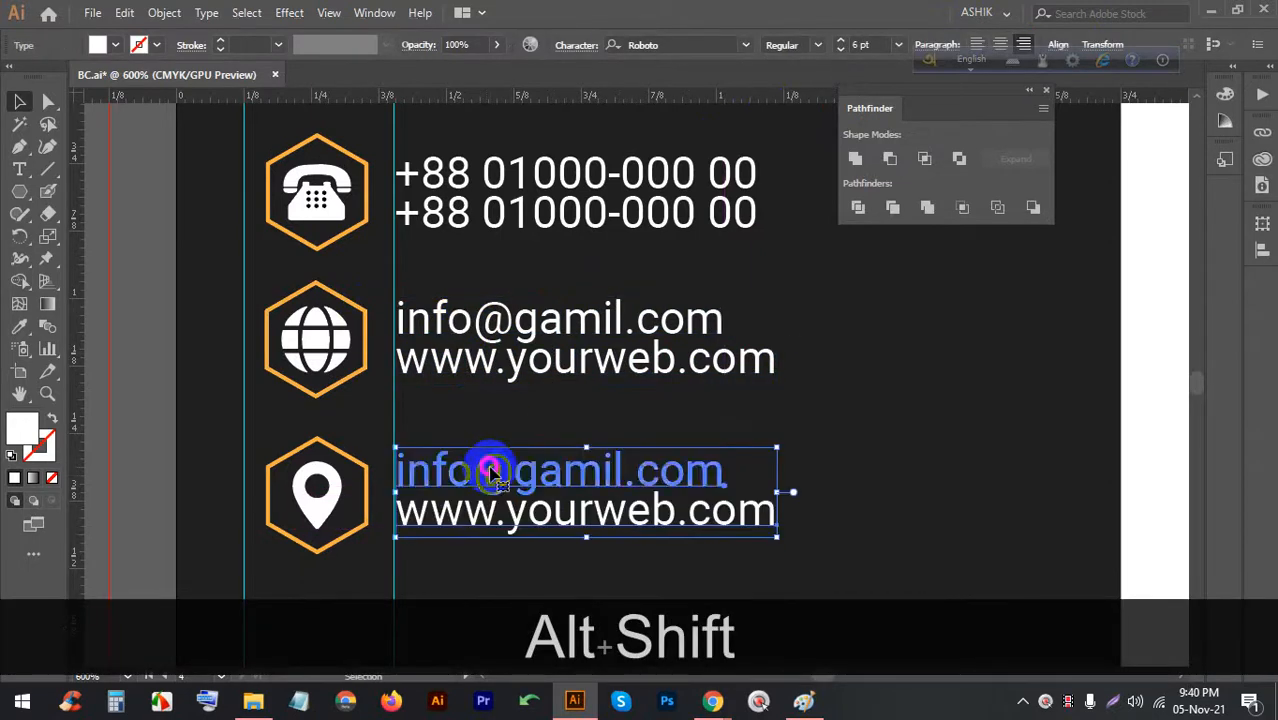
Delete the web address line from the duplicated text, leaving the e-mail line selected
triple_click(490, 470)
left_click(505, 517)
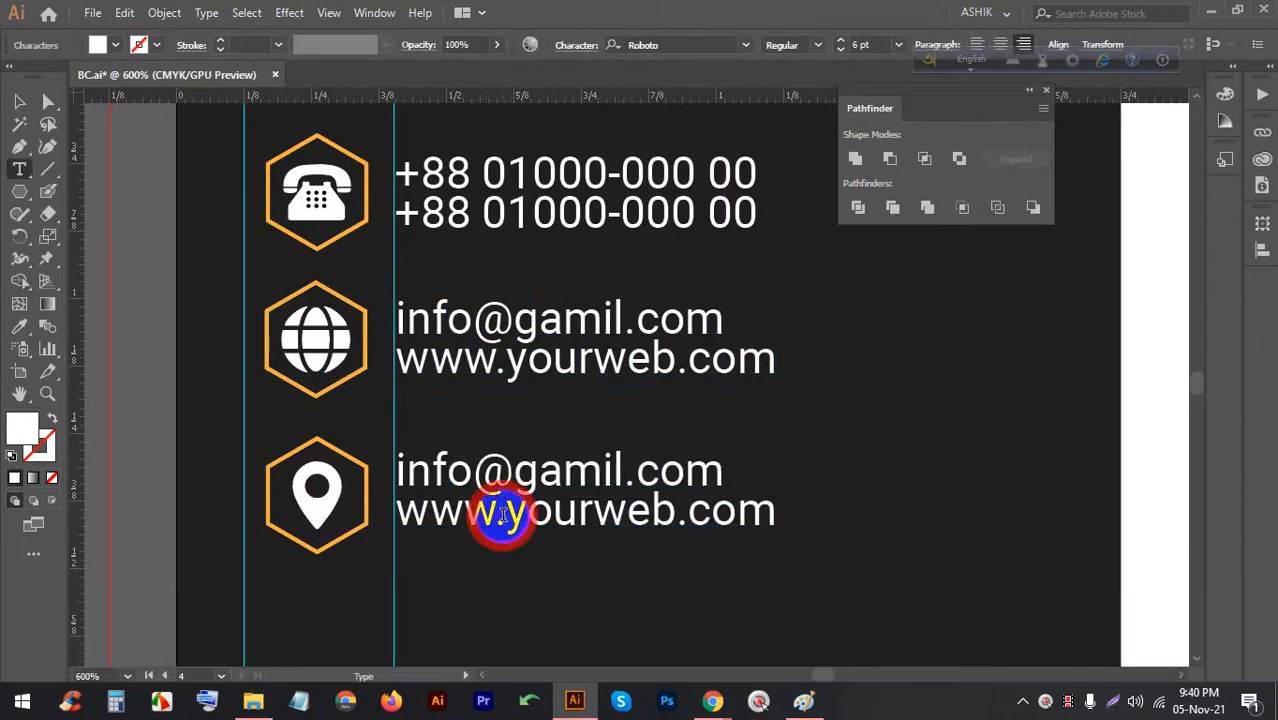
left_click(19, 101)
key("BackSpace")
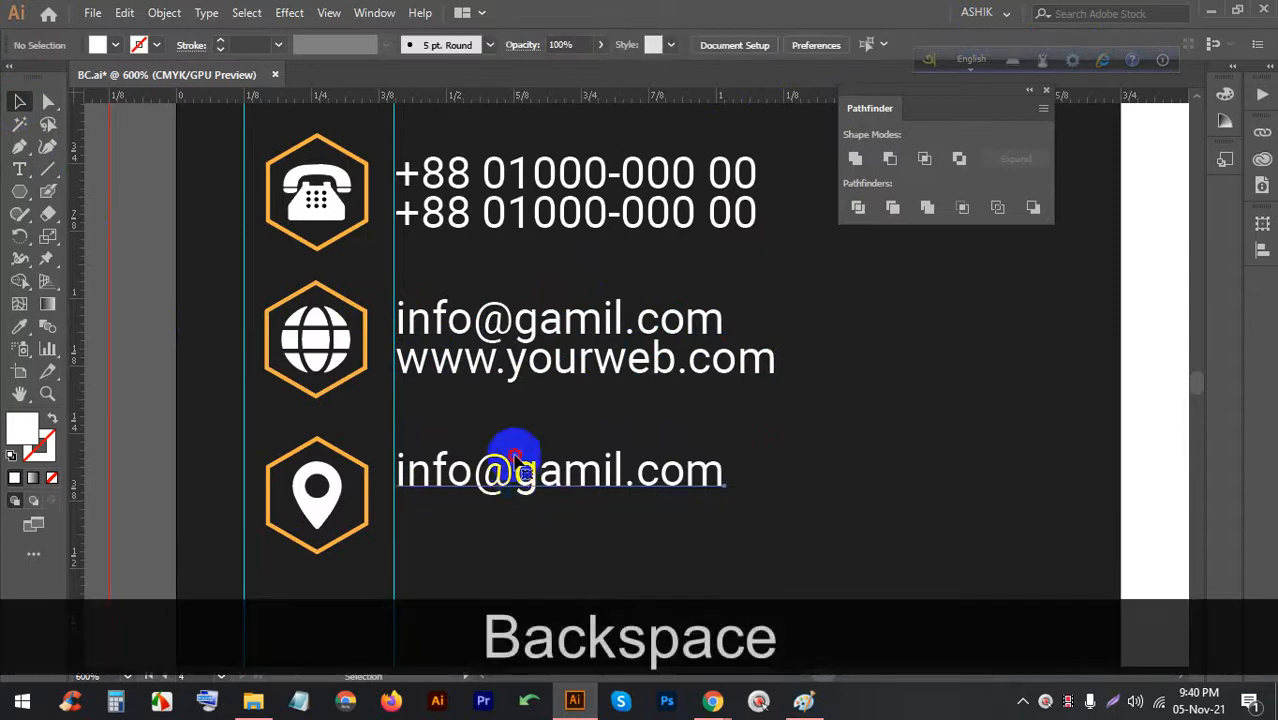
left_click(479, 471)
triple_click(486, 472)
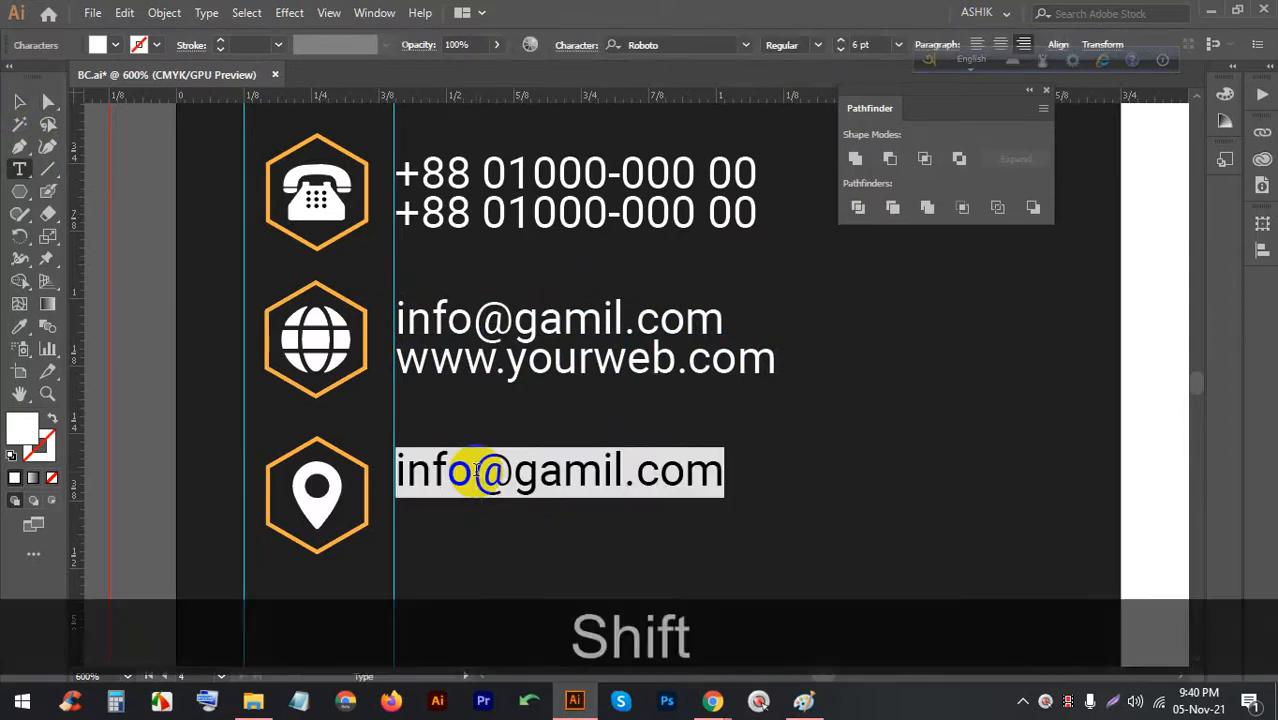
Retype the line as the placeholder two-line street address, left-align it and place it beside the pin
type("4th ")
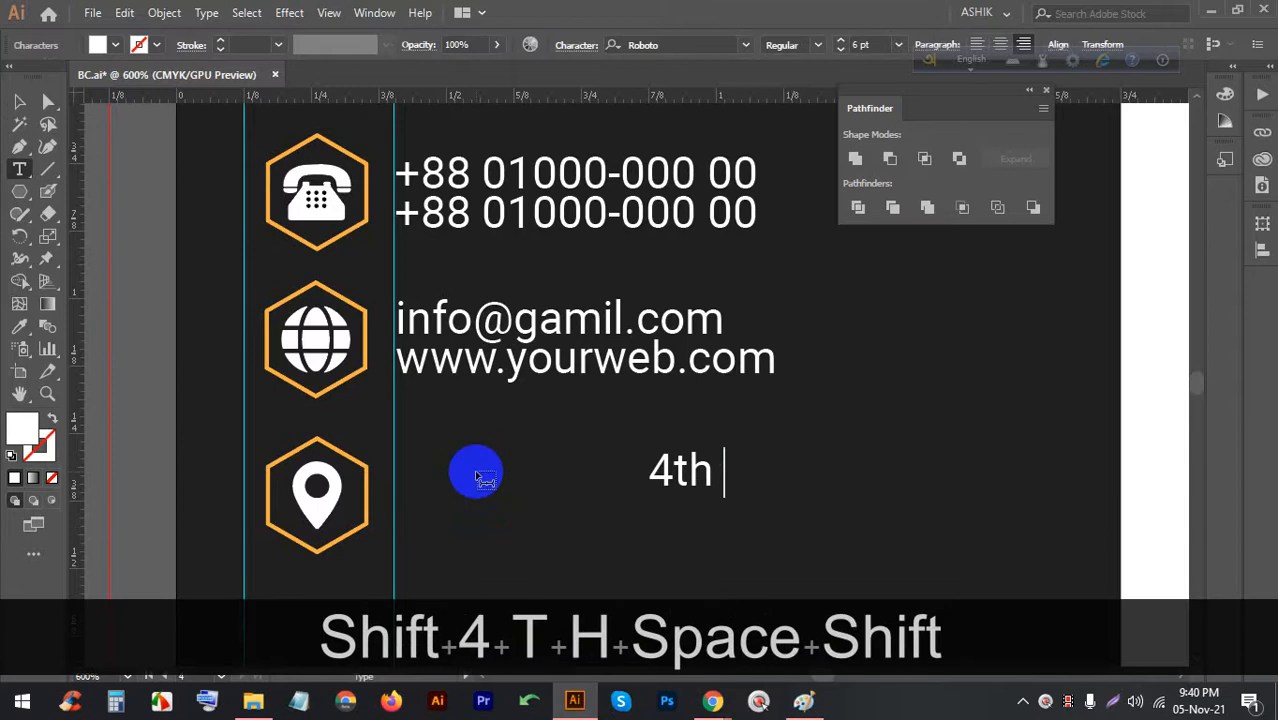
type("Floor")
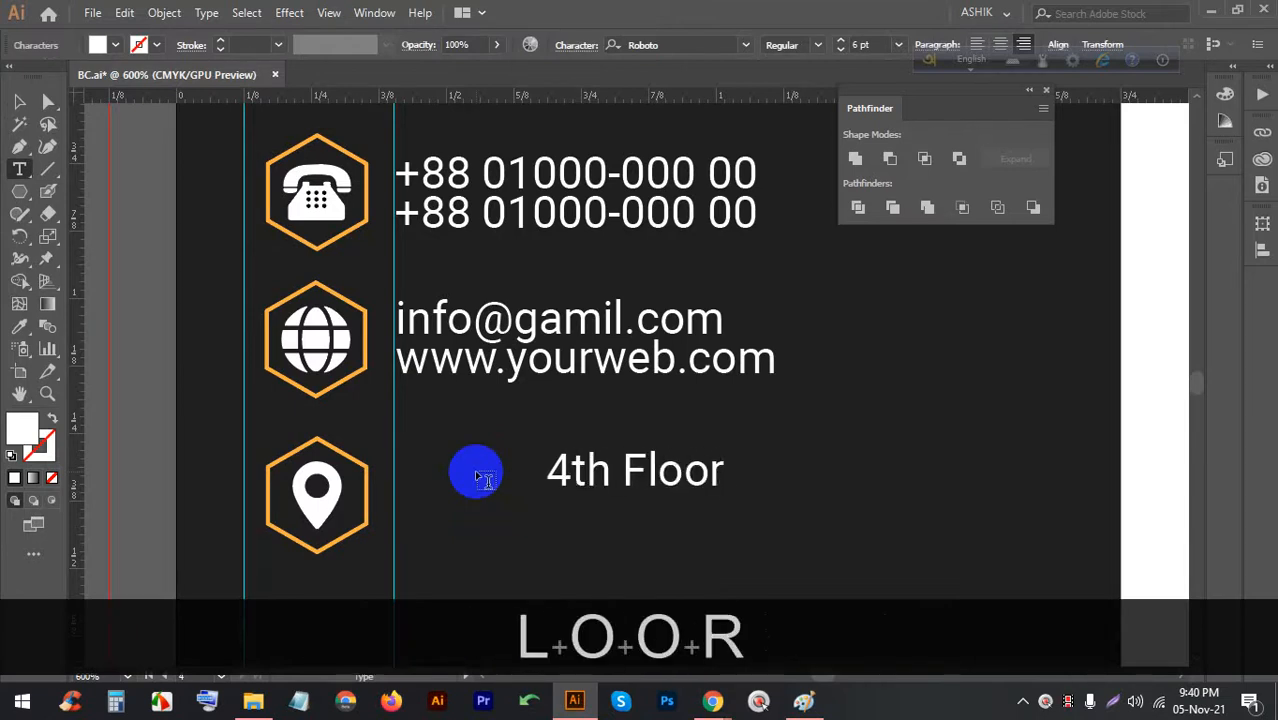
type(", ")
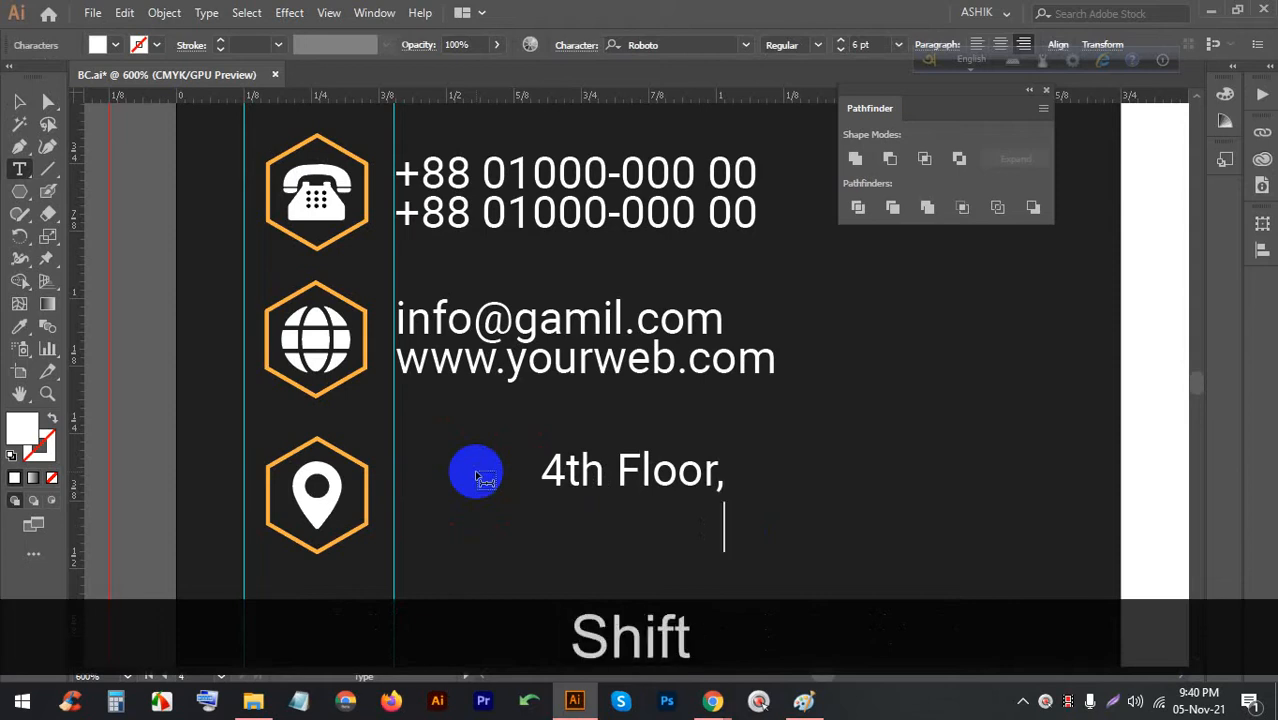
type("SM")
key("shift")
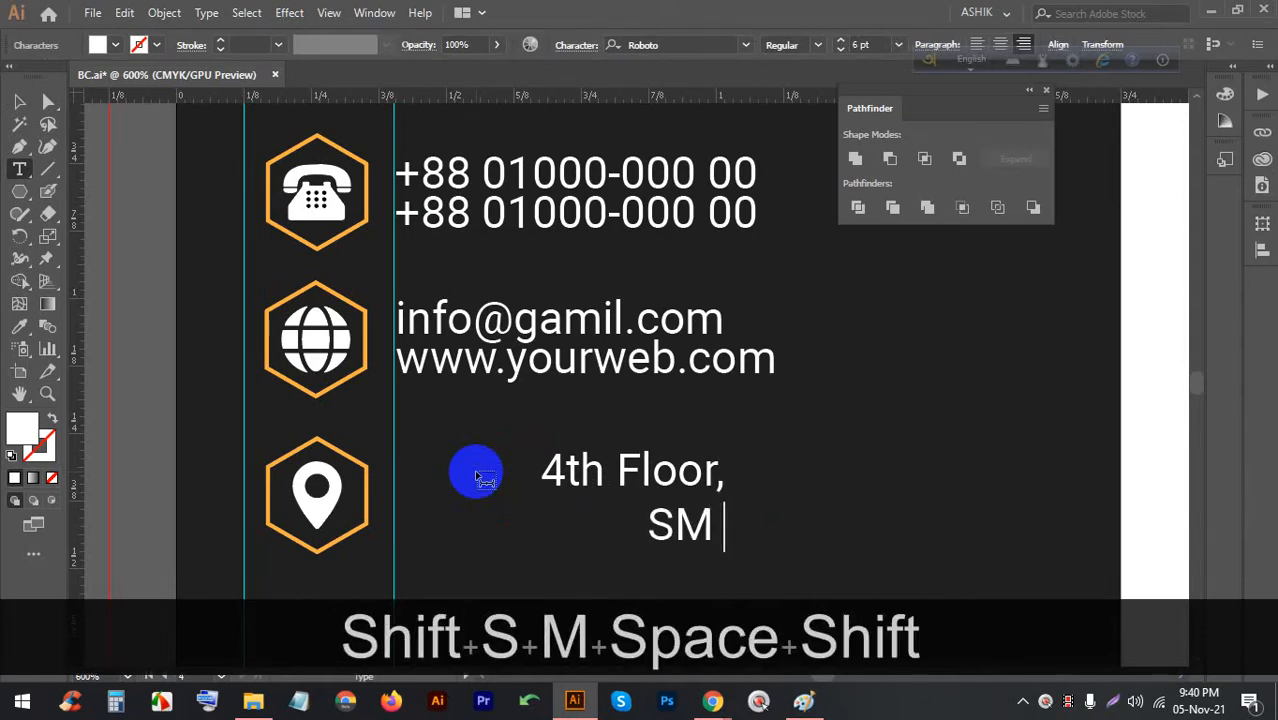
type("Road")
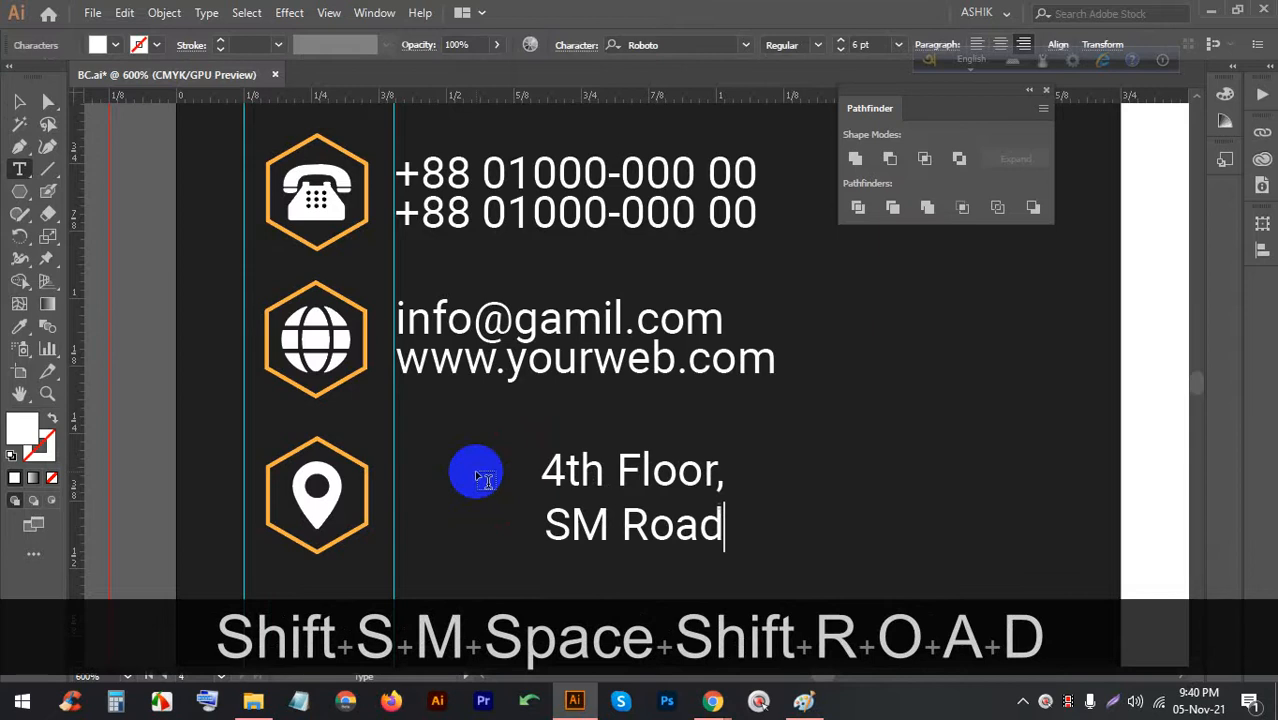
type(", MY")
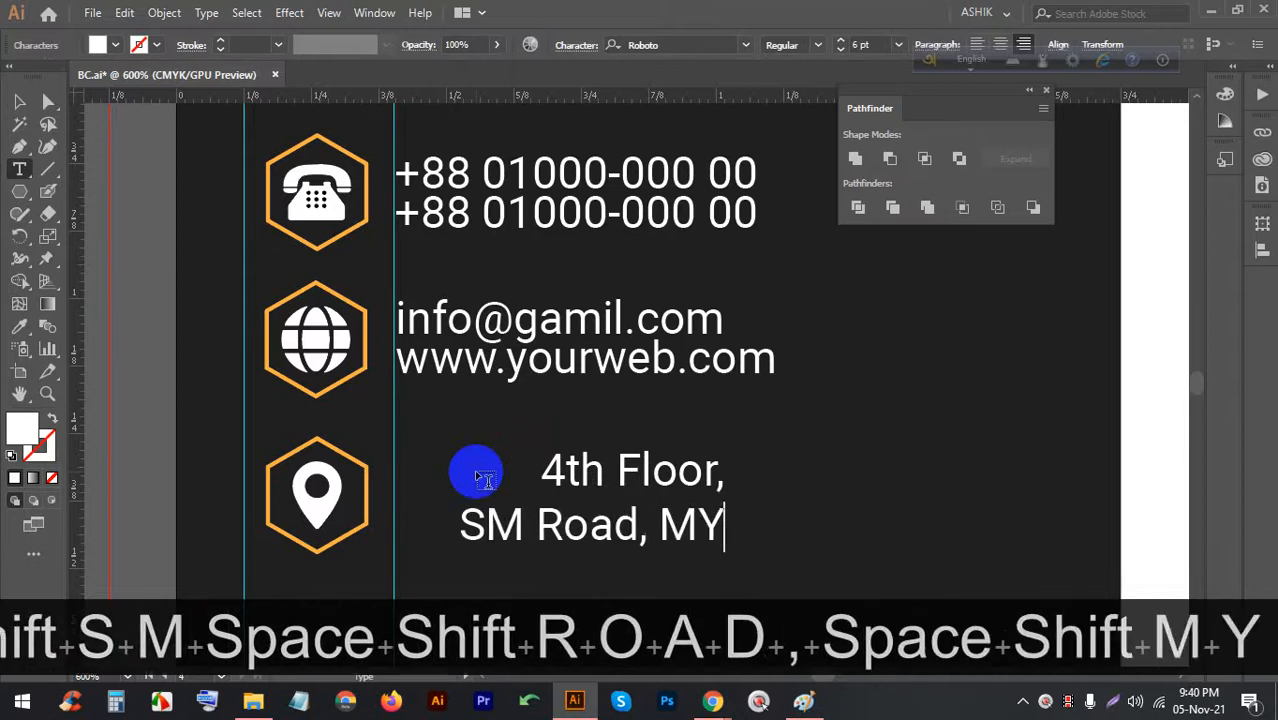
key("BackSpace")
key("BackSpace")
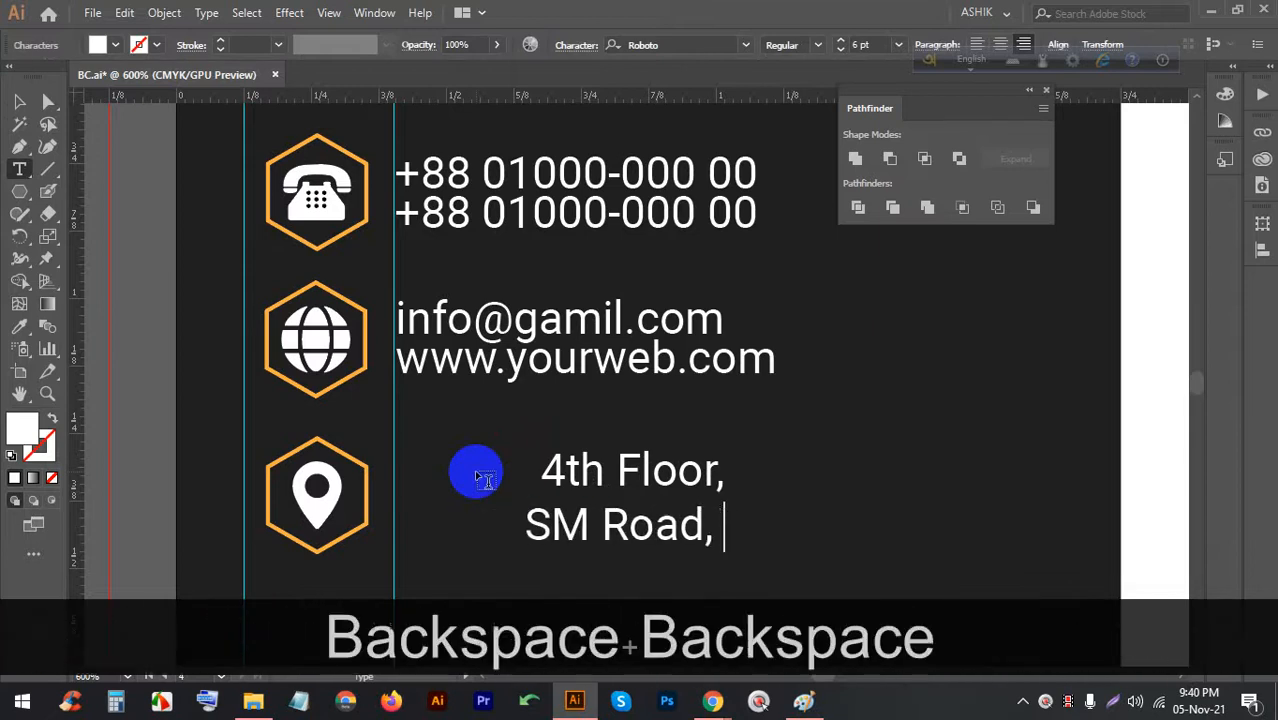
type("NY ")
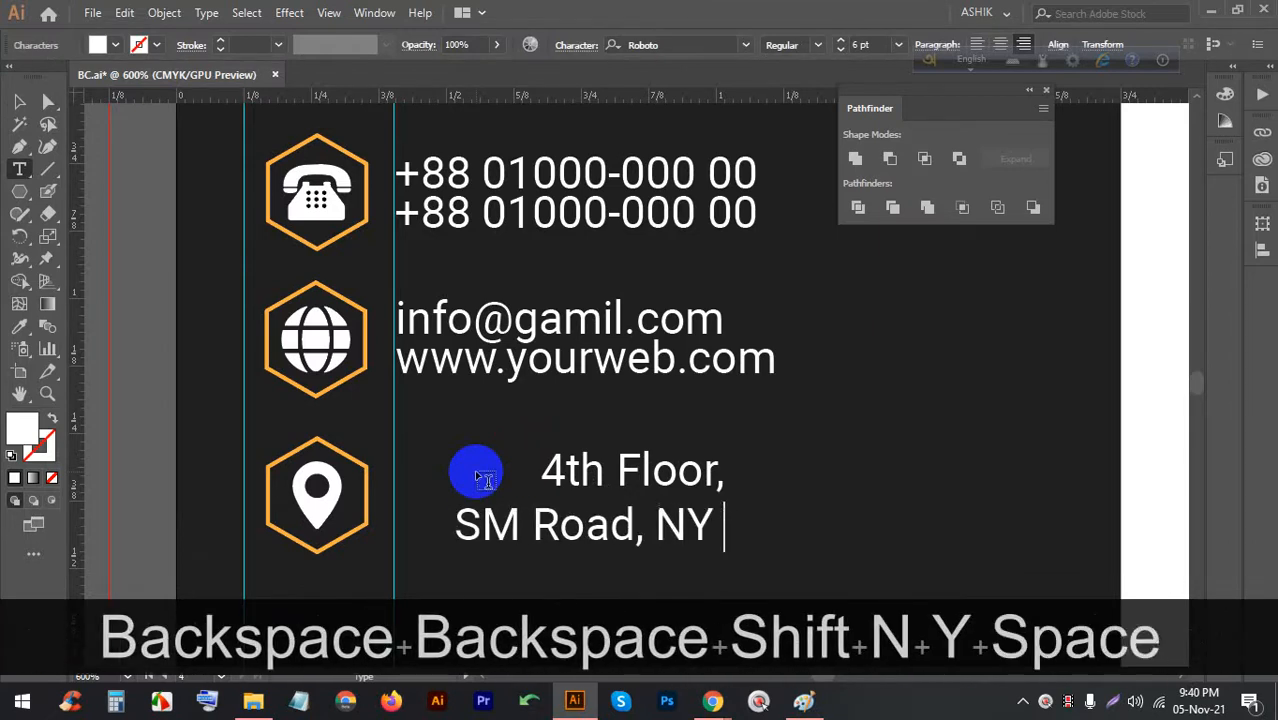
type("596786")
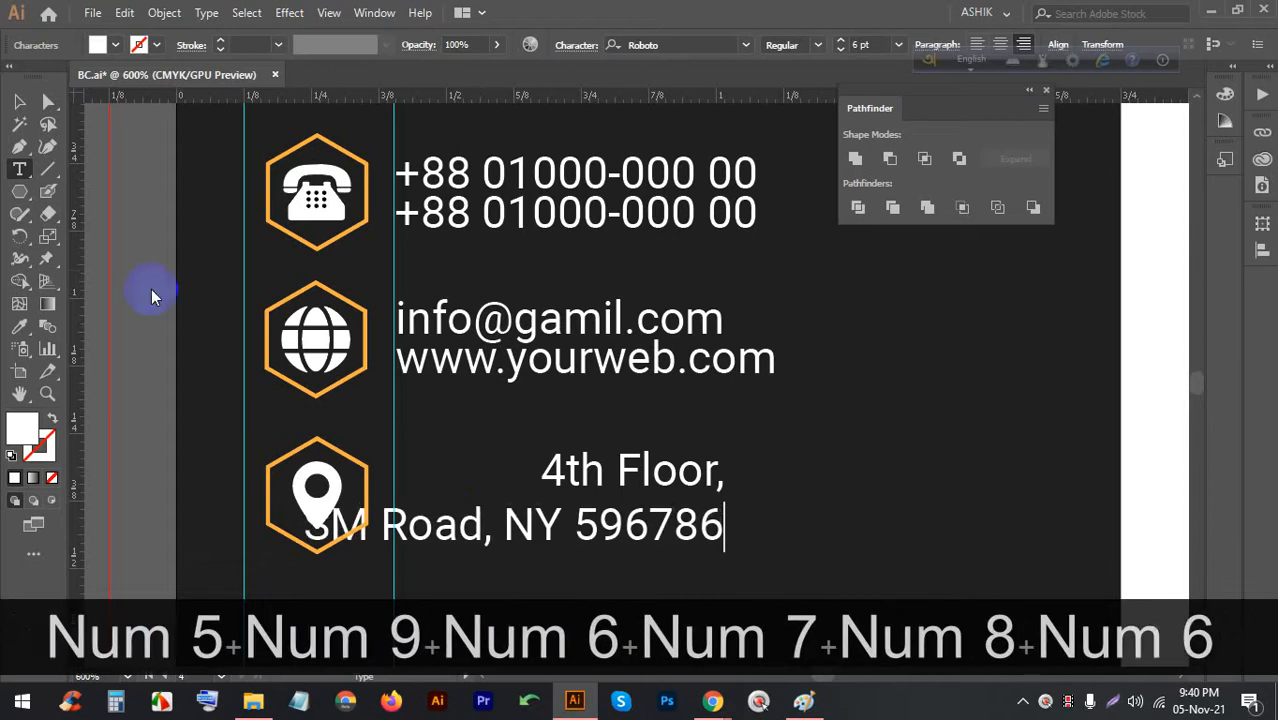
key("Escape")
left_click(975, 45)
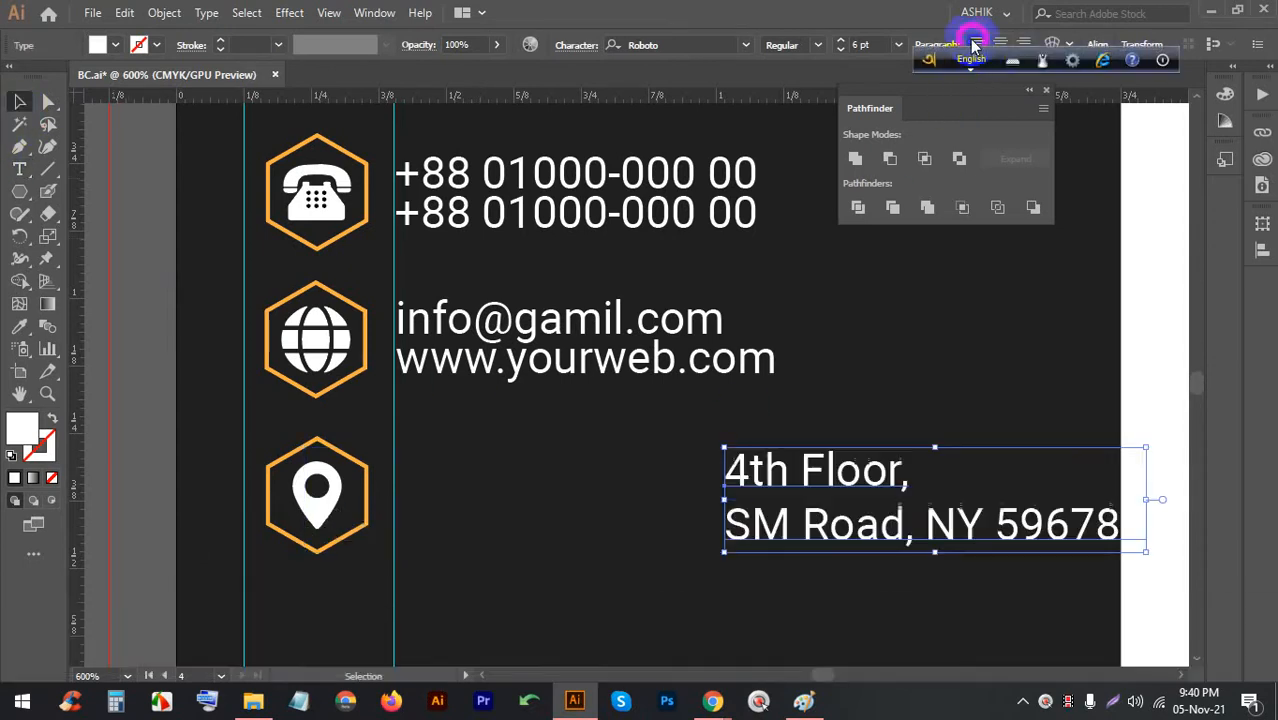
mouse_move(788, 470)
left_mouse_down()
mouse_move(465, 452)
mouse_move(463, 470)
left_mouse_up()
left_click(490, 572)
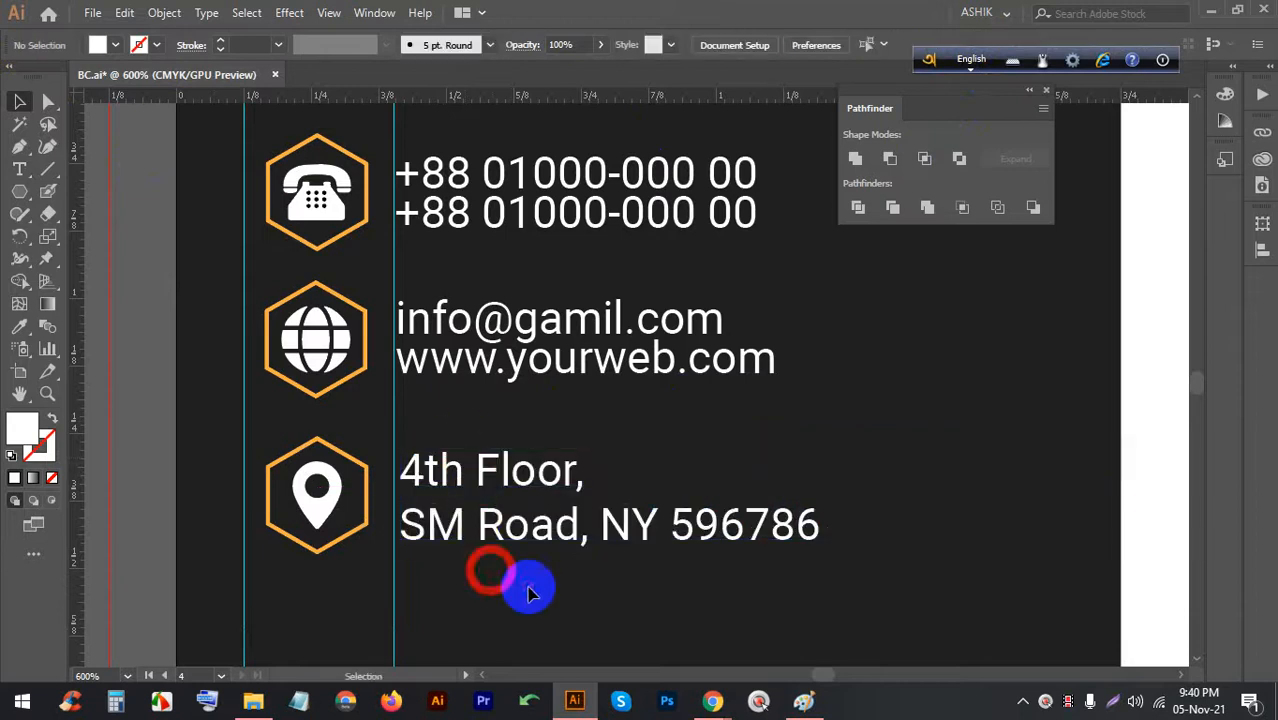
Align the three contact text blocks on their left edges
left_click_drag(426, 253, 422, 171)
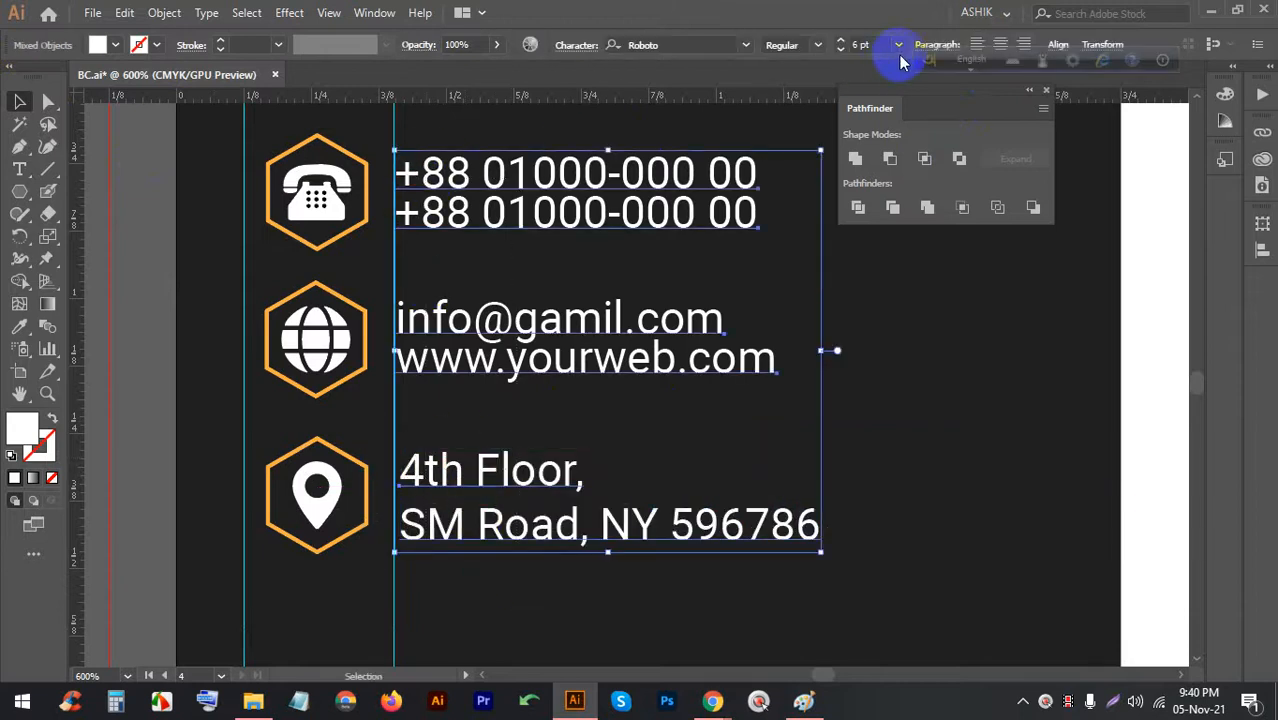
left_click(1057, 45)
left_click(868, 98)
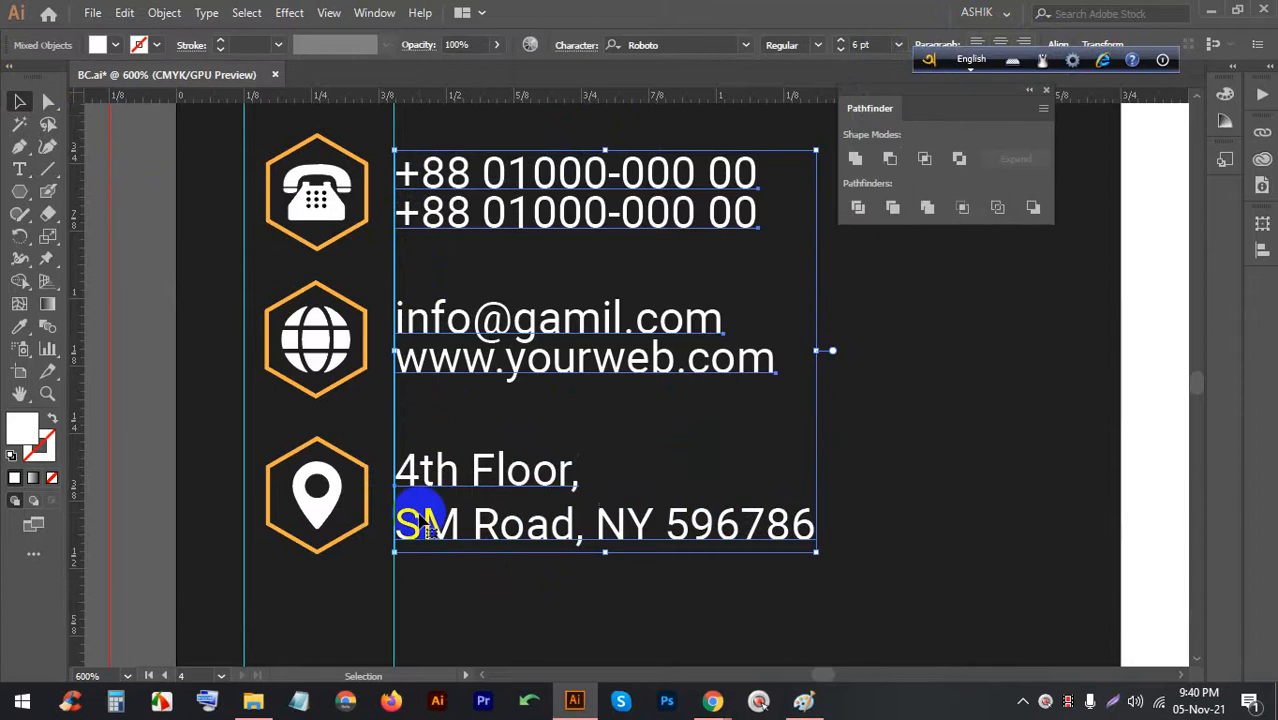
left_click(780, 470)
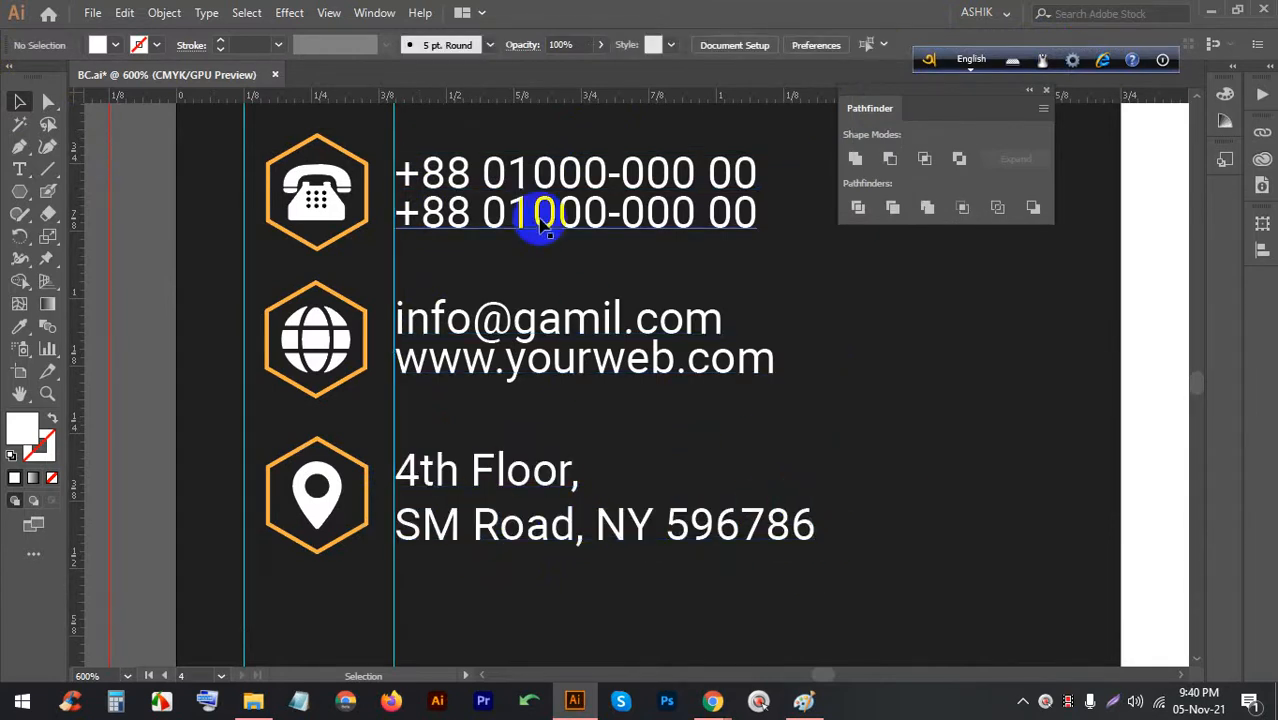
Ungroup the phone lines and nudge the second phone line and the web line down slightly
left_click(538, 215)
right_click(538, 215)
left_click(574, 366)
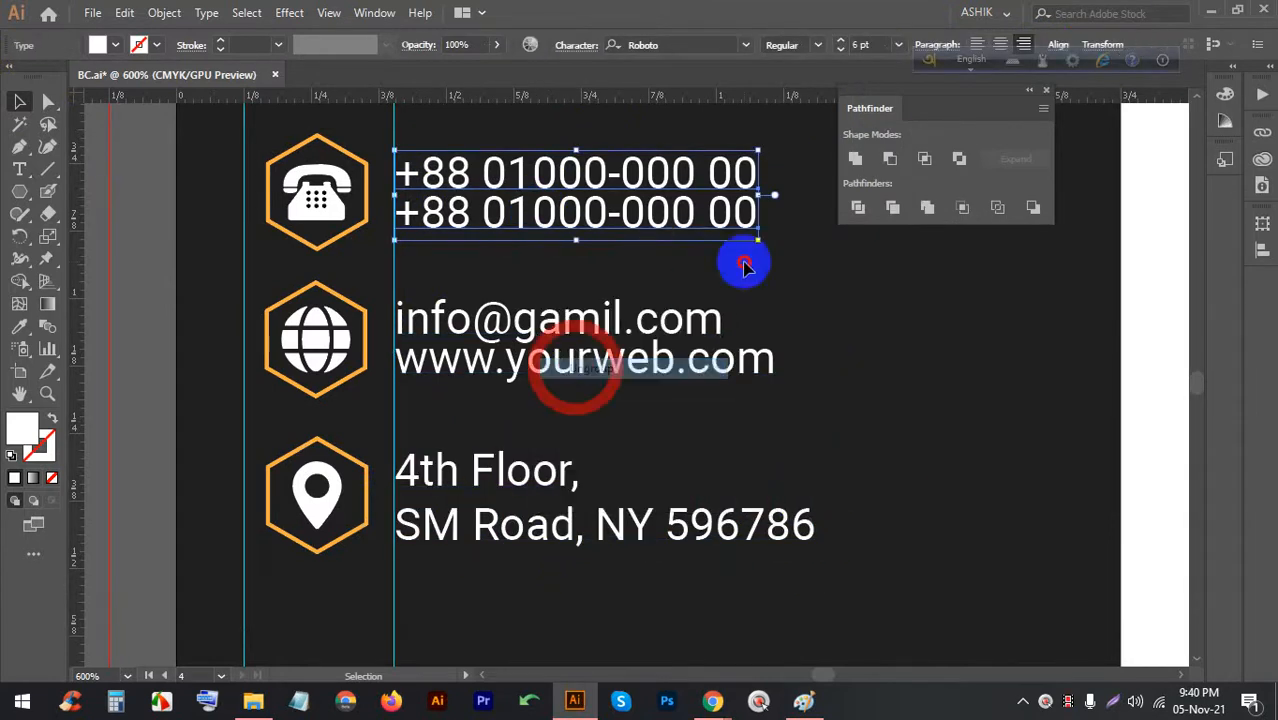
left_click(745, 264)
left_click(685, 227)
key("Down")
key("Down")
key("Up")
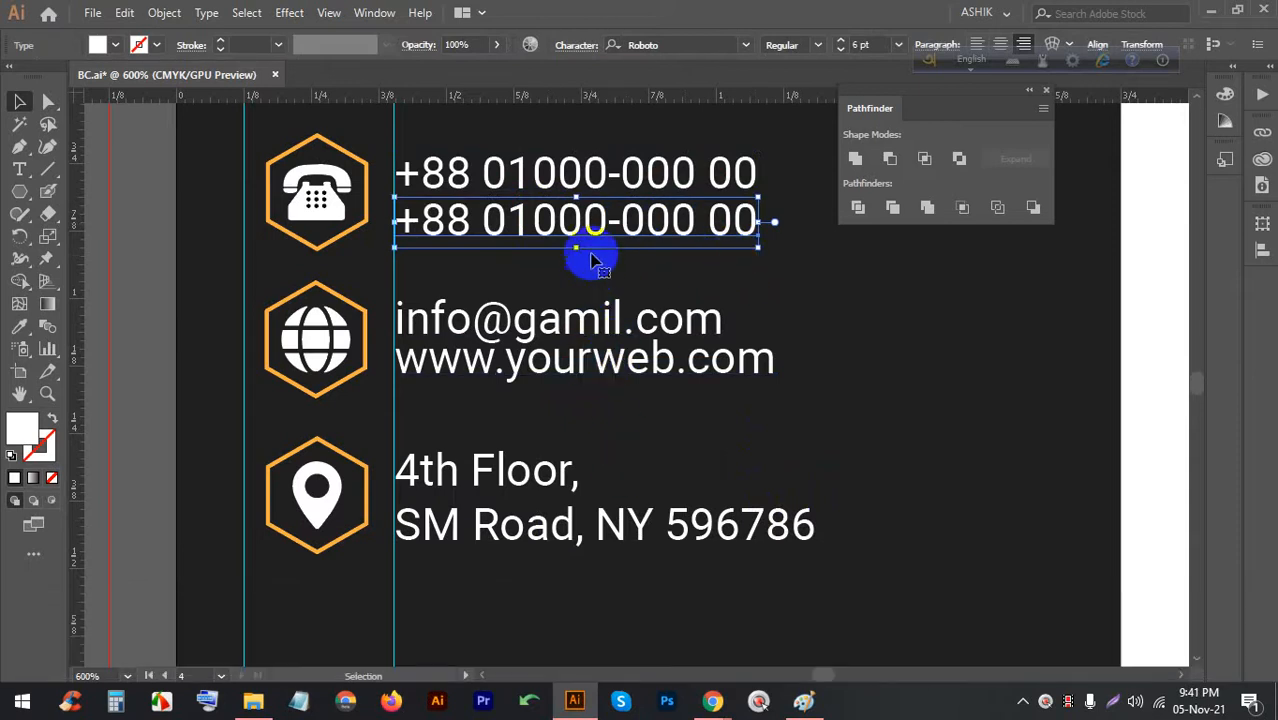
left_click(499, 362)
key("Down")
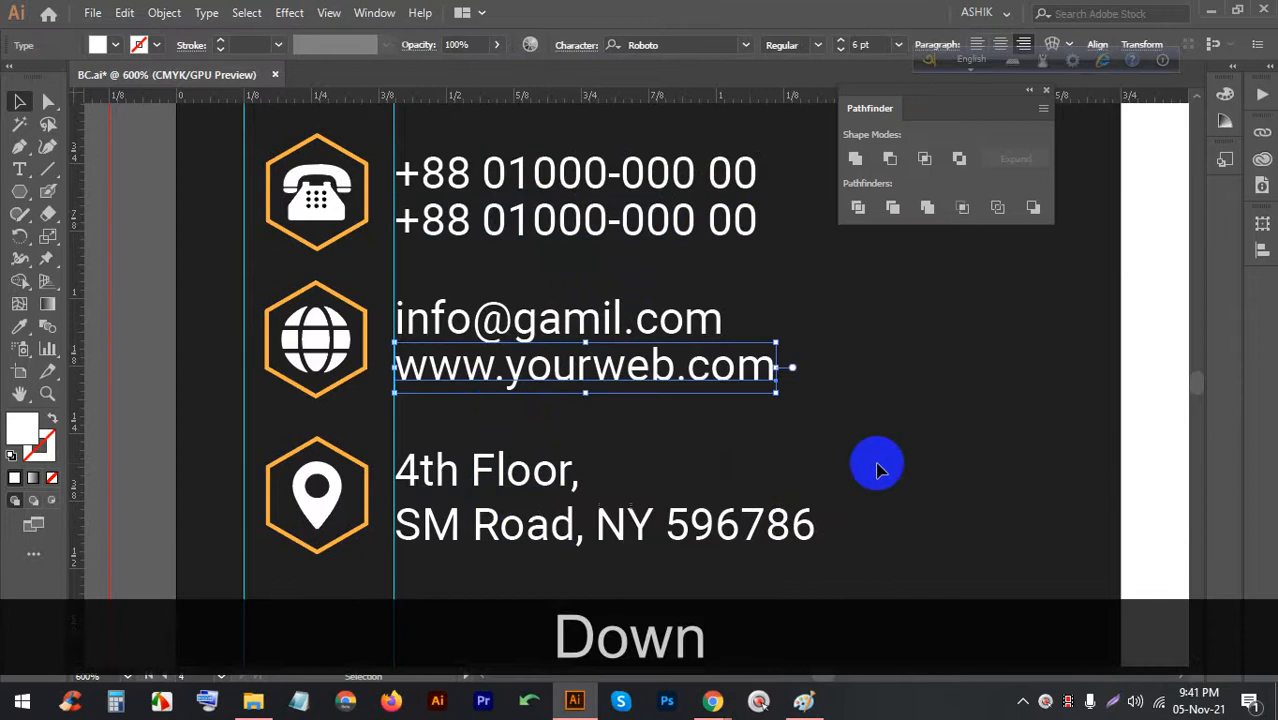
Realign all six contact lines, then group the phone pair and the e-mail/web pair
left_click_drag(889, 531, 504, 152)
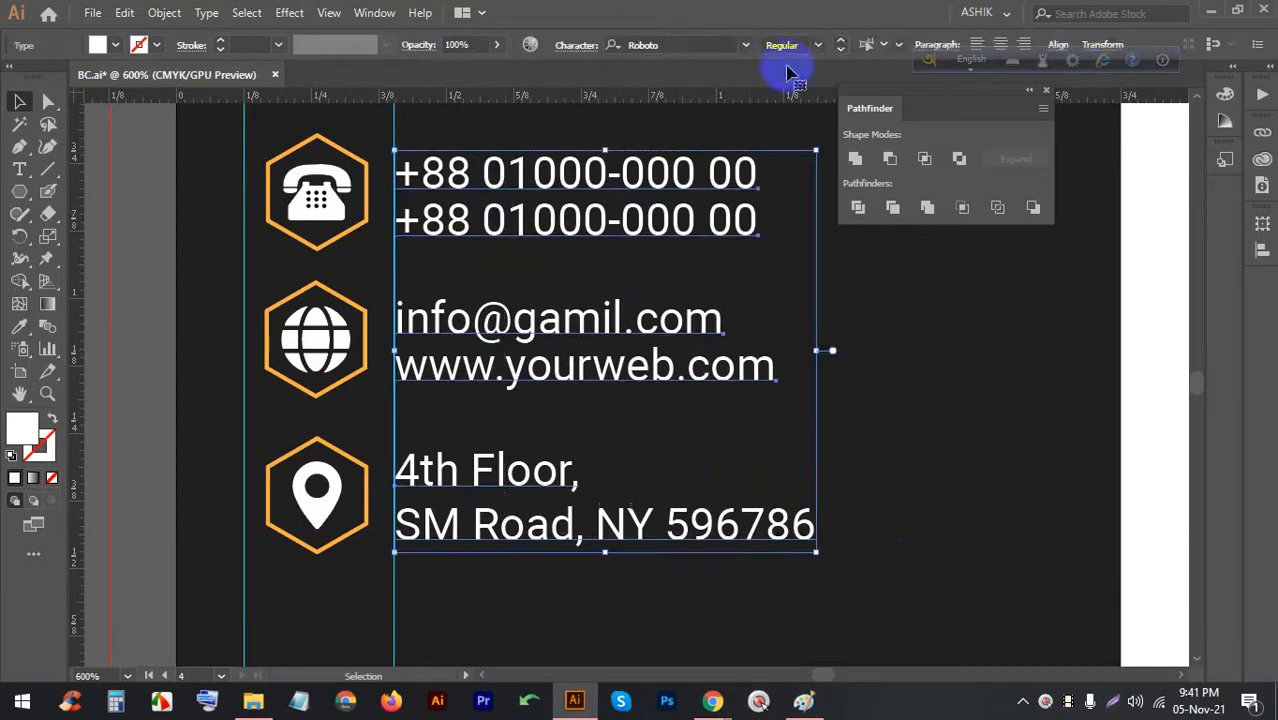
left_click(1057, 44)
key("Up")
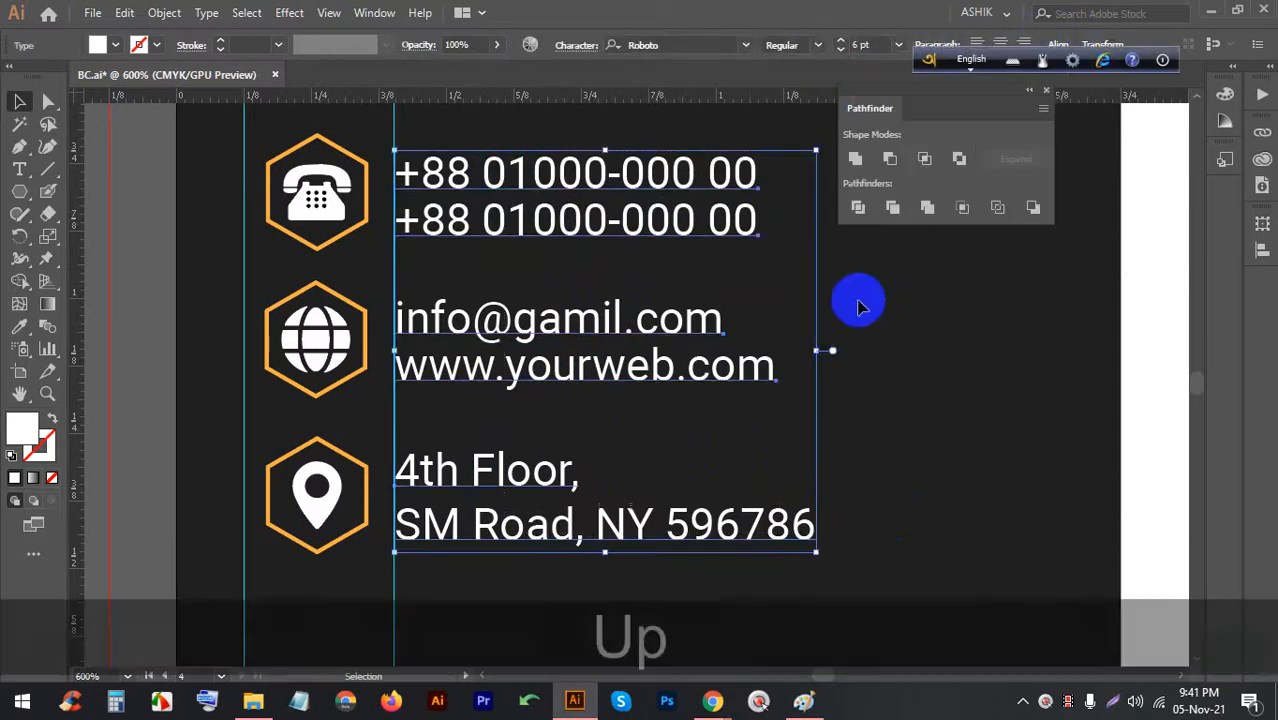
left_click(908, 337)
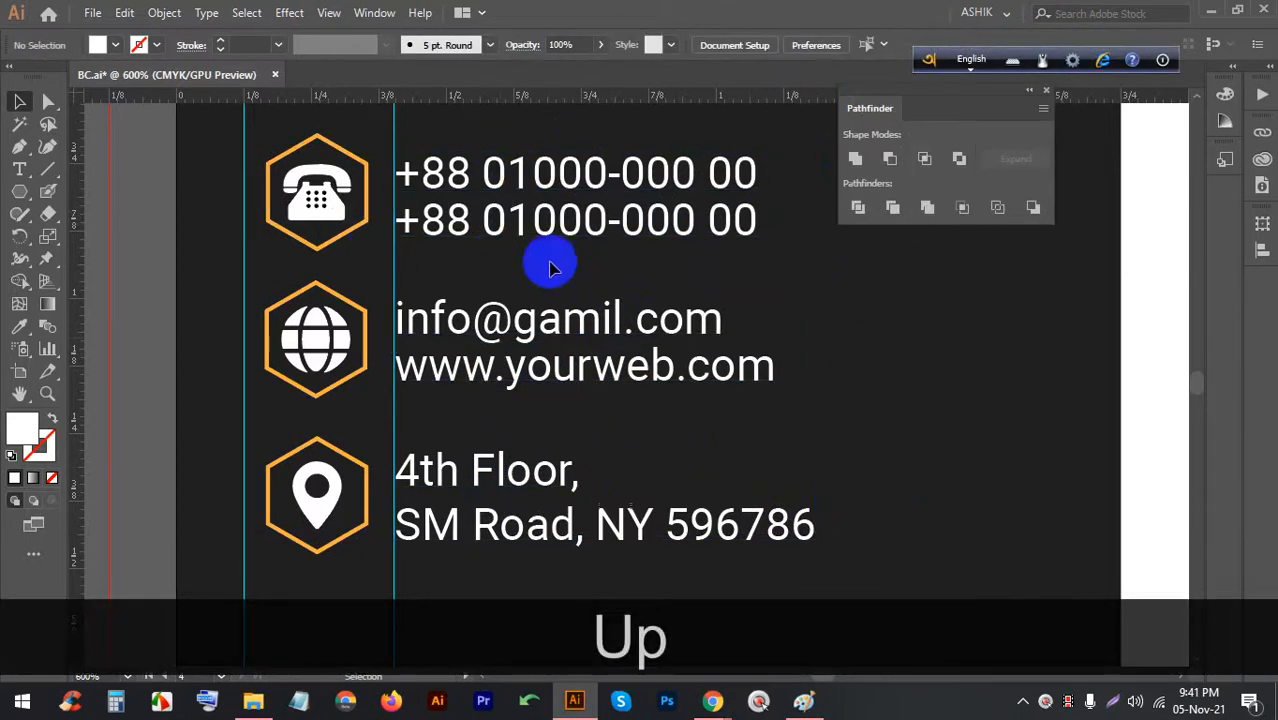
scroll(550, 266, "up", 3)
left_click_drag(424, 307, 436, 320)
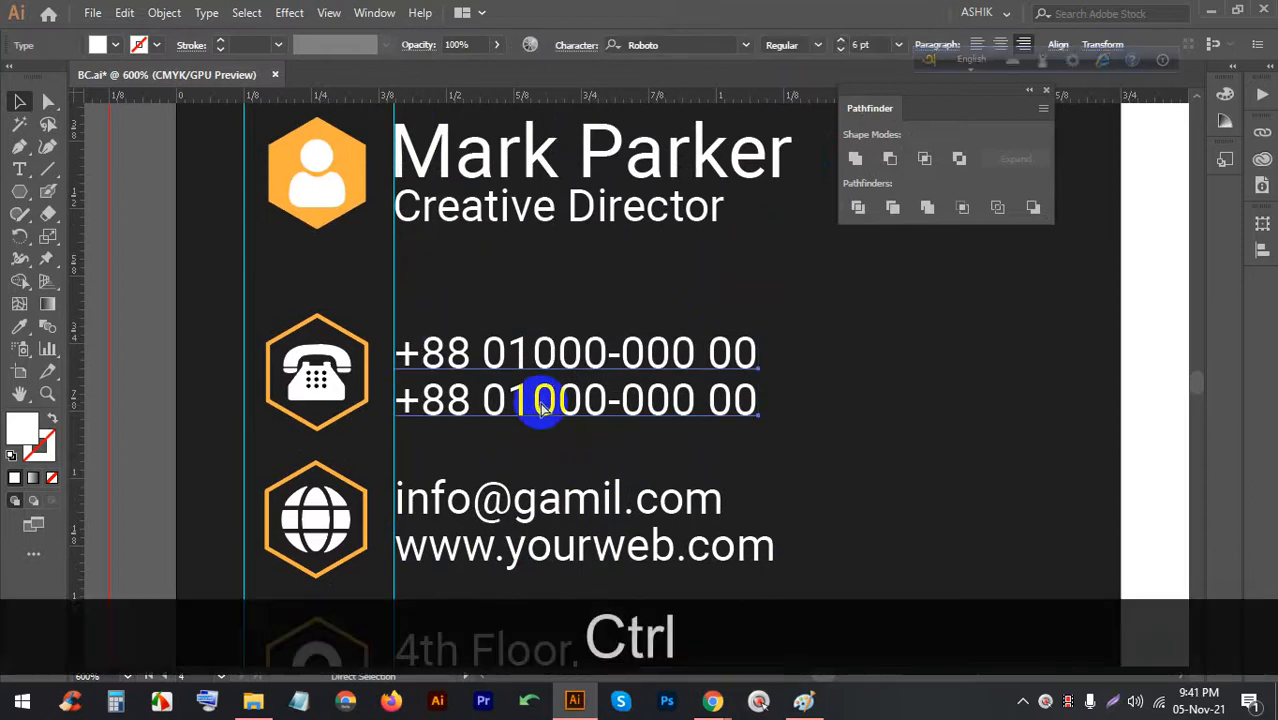
key("ctrl+g")
scroll(570, 371, "down", 2)
left_click_drag(829, 432, 633, 371)
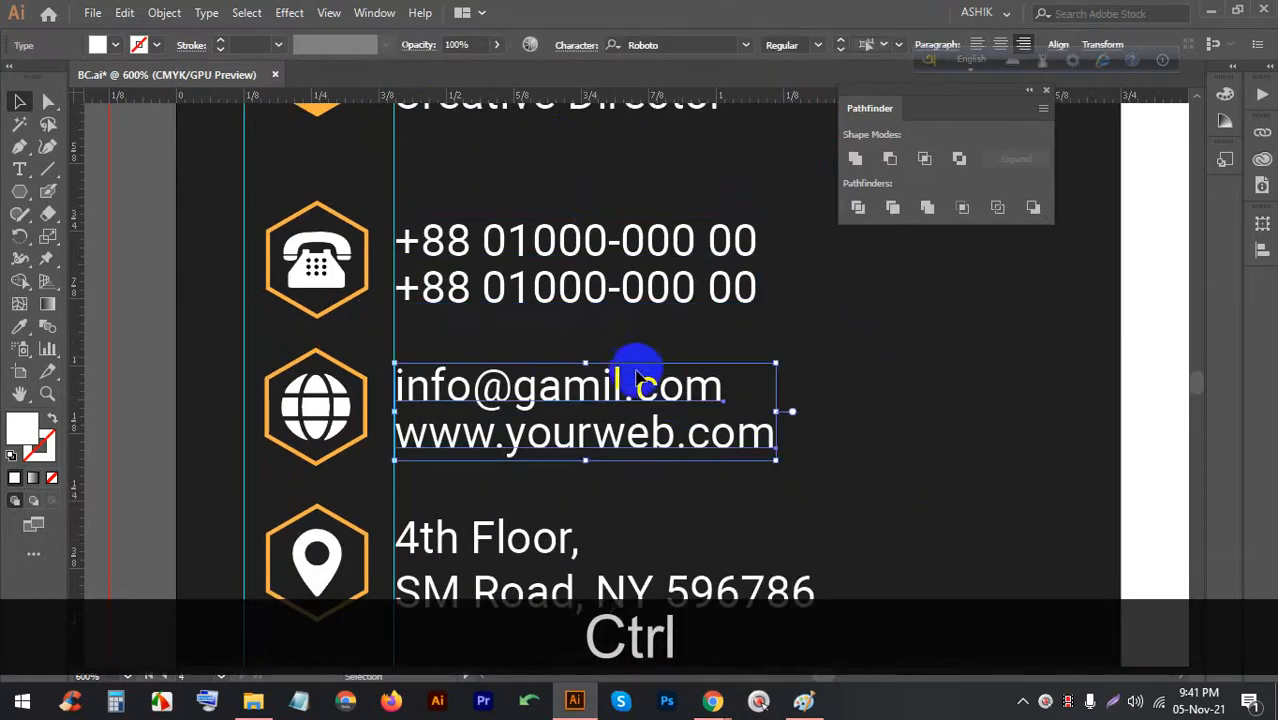
key("ctrl+g")
Select the location icon together with its address text
scroll(780, 440, "down", 2)
left_click(897, 500)
left_click_drag(777, 517, 583, 460)
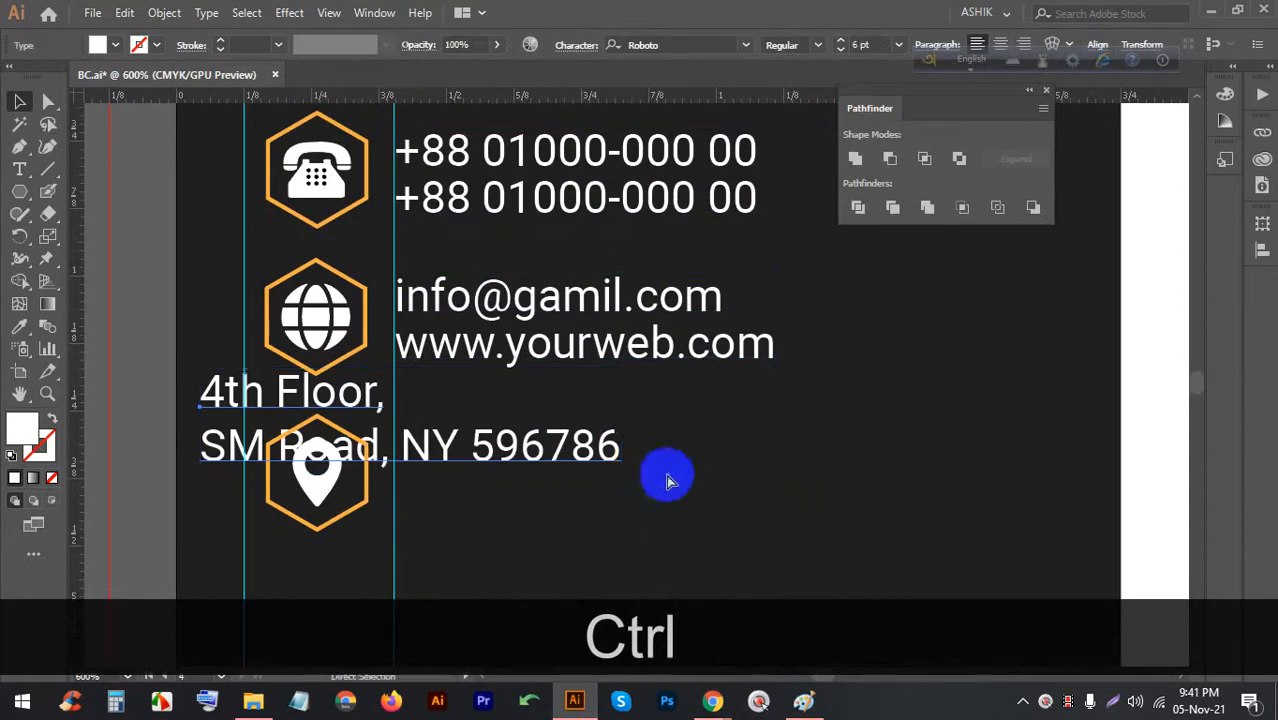
key("ctrl+z")
left_click(867, 493)
left_click_drag(527, 556, 274, 428)
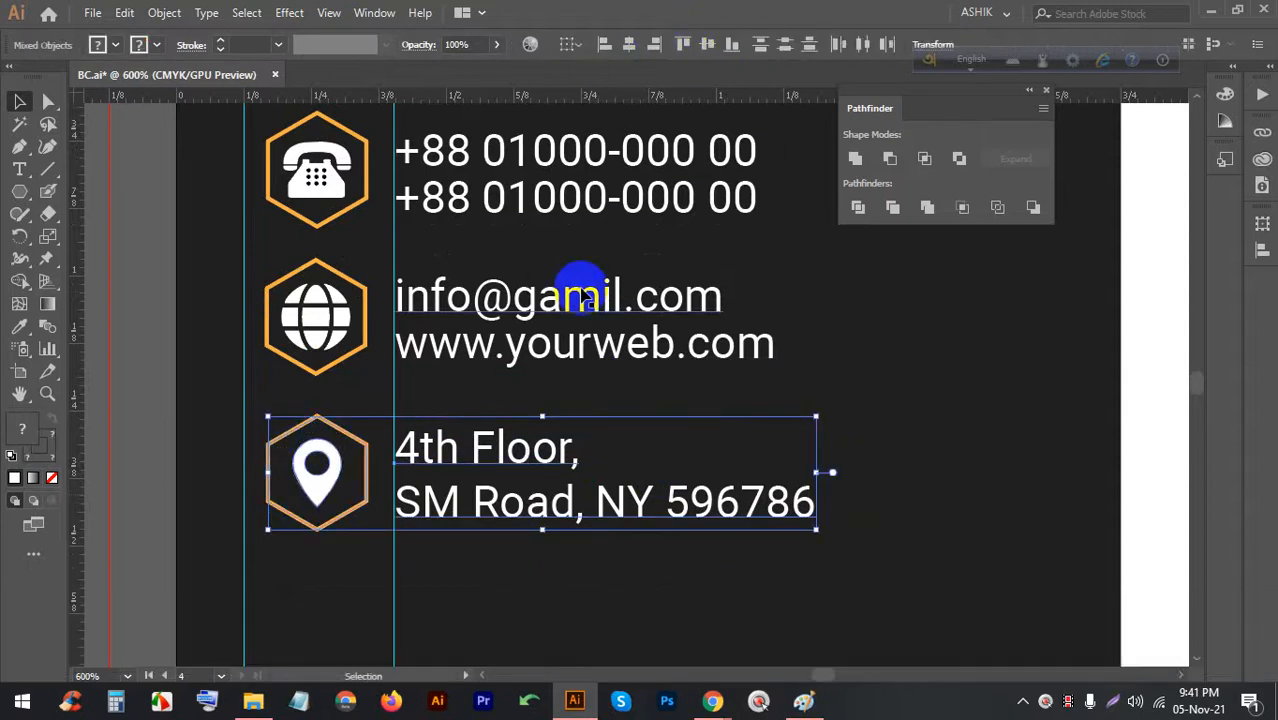
Horizontally center the three hexagon icons on one another
left_click(870, 366)
scroll(238, 105, "up", 10)
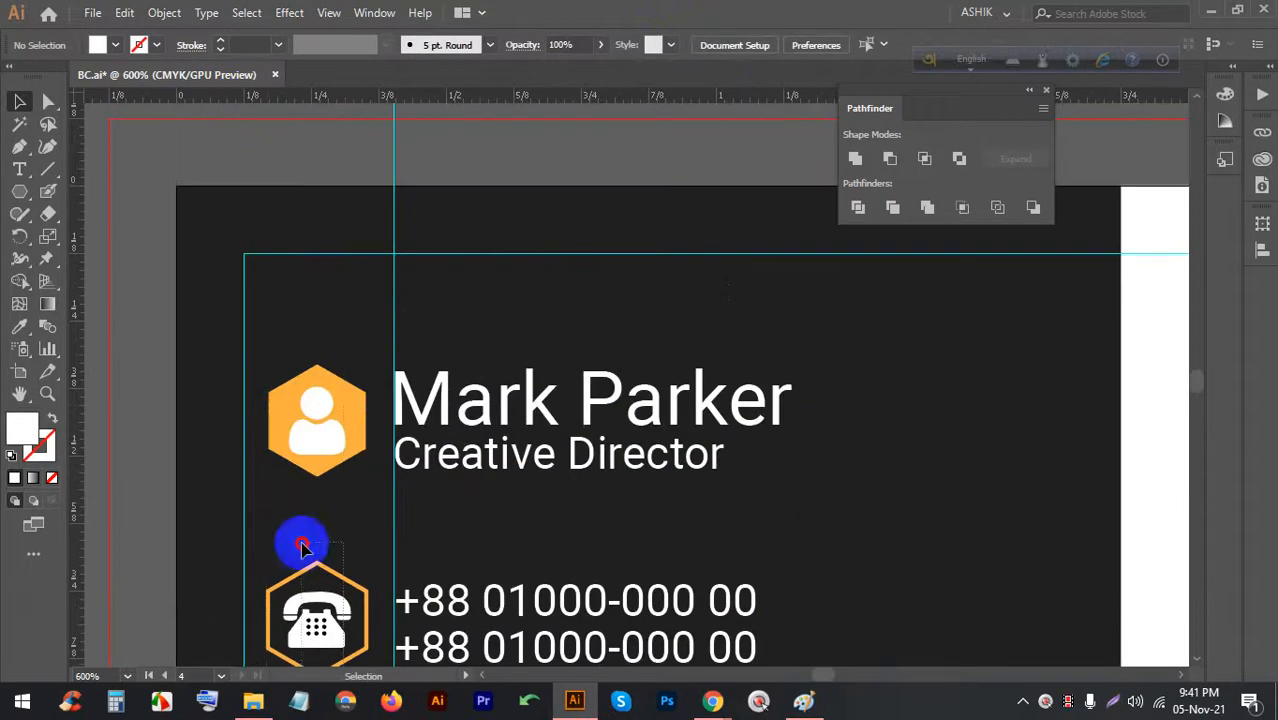
left_click_drag(302, 544, 303, 540)
scroll(317, 456, "down", 8)
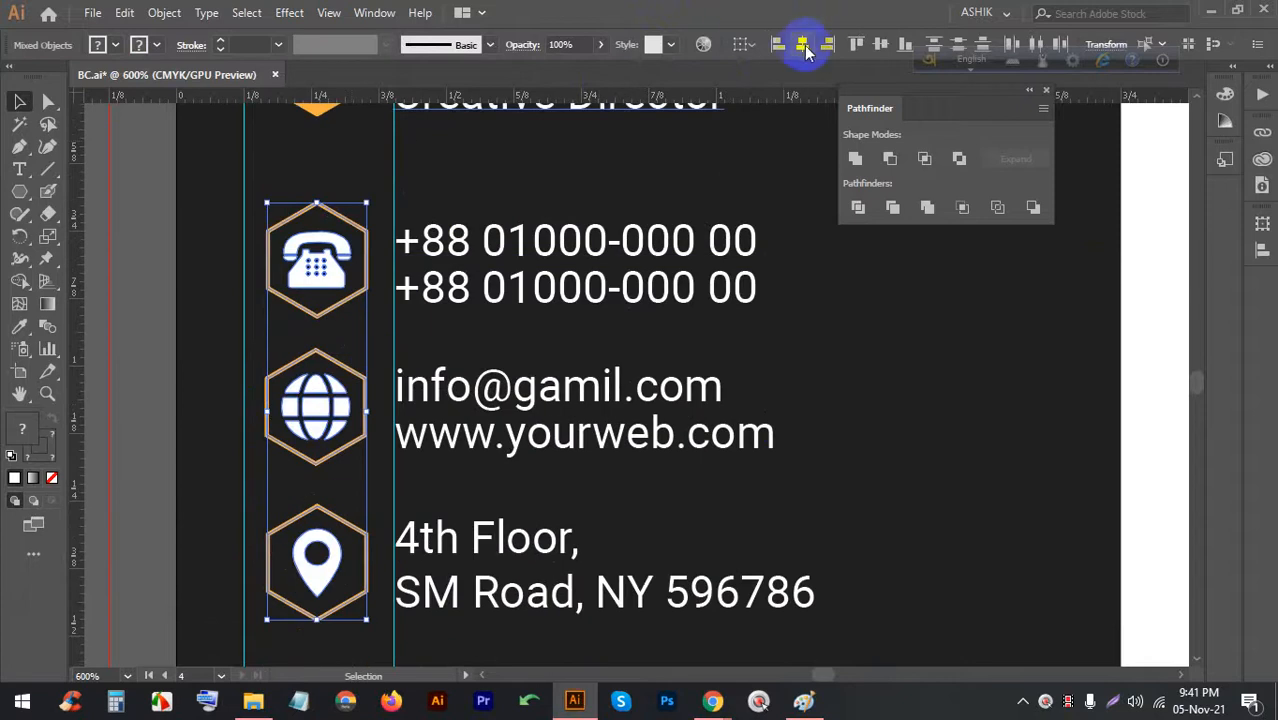
left_click(803, 45)
Group the phone hexagon with its two phone number lines
left_click(813, 285)
left_click_drag(760, 288, 633, 285)
key("ctrl+z")
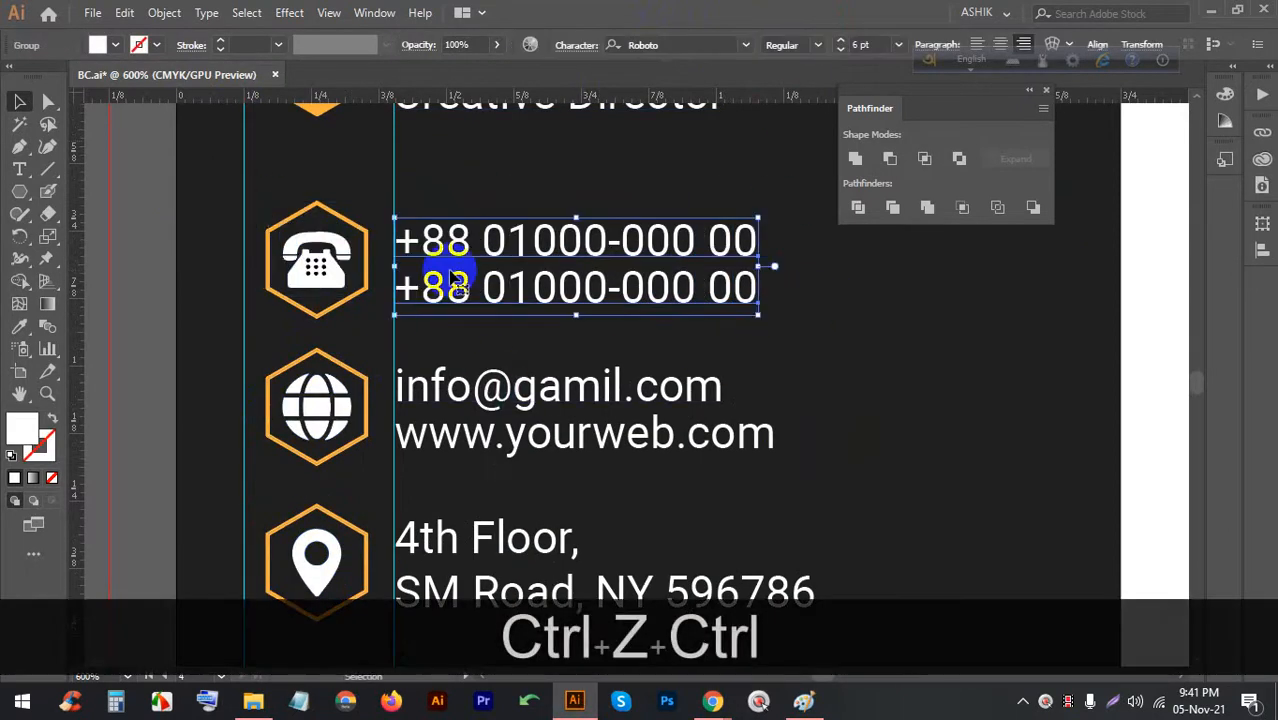
left_click(788, 316)
left_click(452, 228)
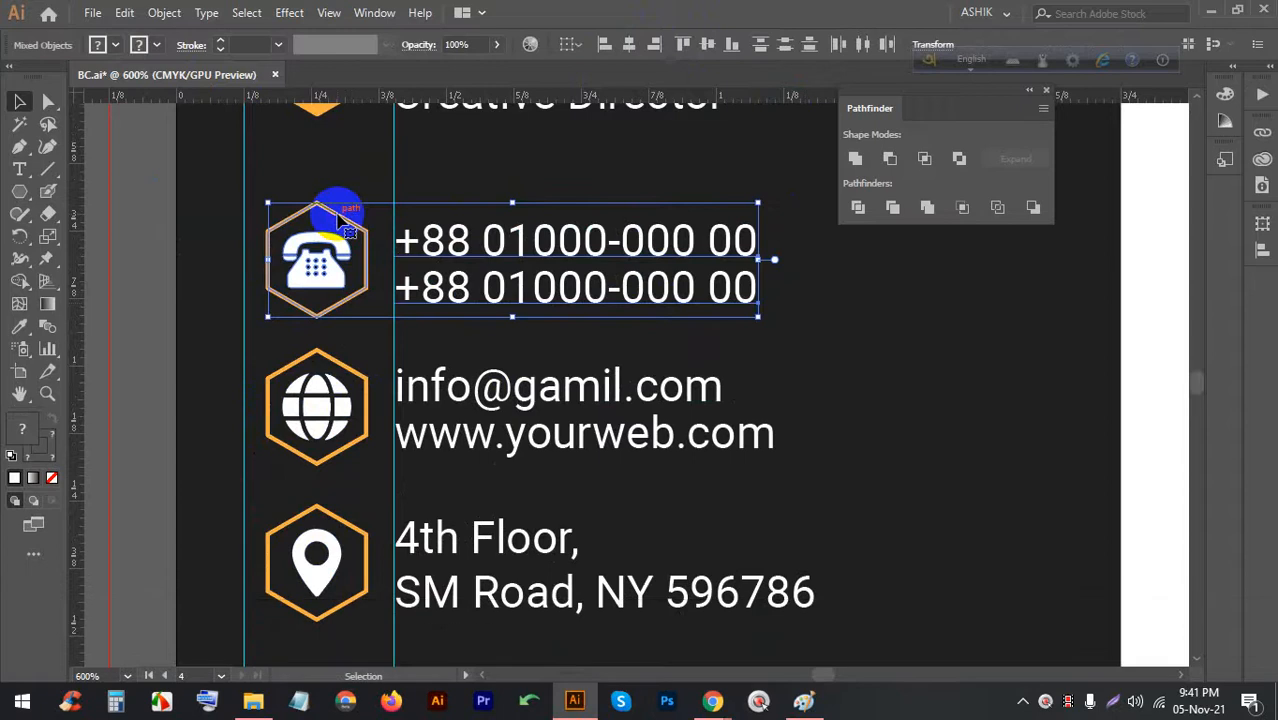
left_click(337, 208, "shift")
key("ctrl+g")
Group the globe with the e-mail/web lines and the pin with the address
scroll(570, 323, "down", 3)
left_click(585, 338)
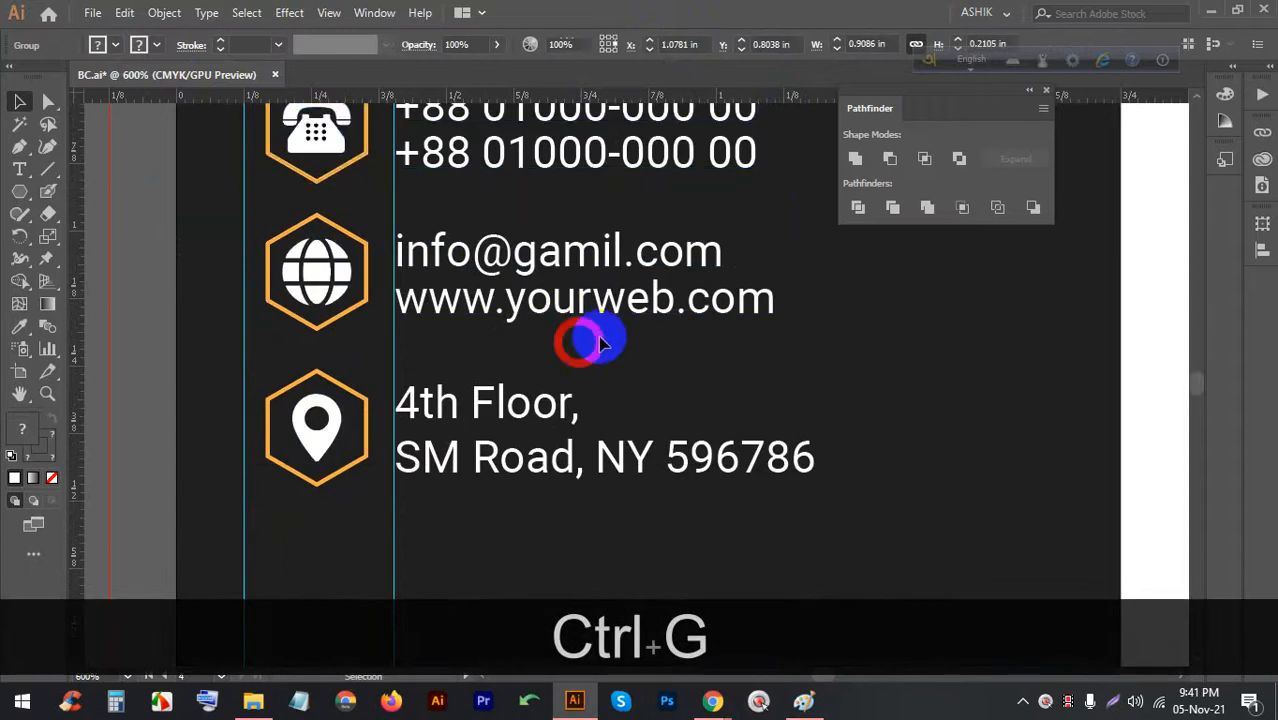
left_click(365, 272)
key("ctrl+g")
left_click_drag(870, 454, 331, 394)
key("ctrl+g")
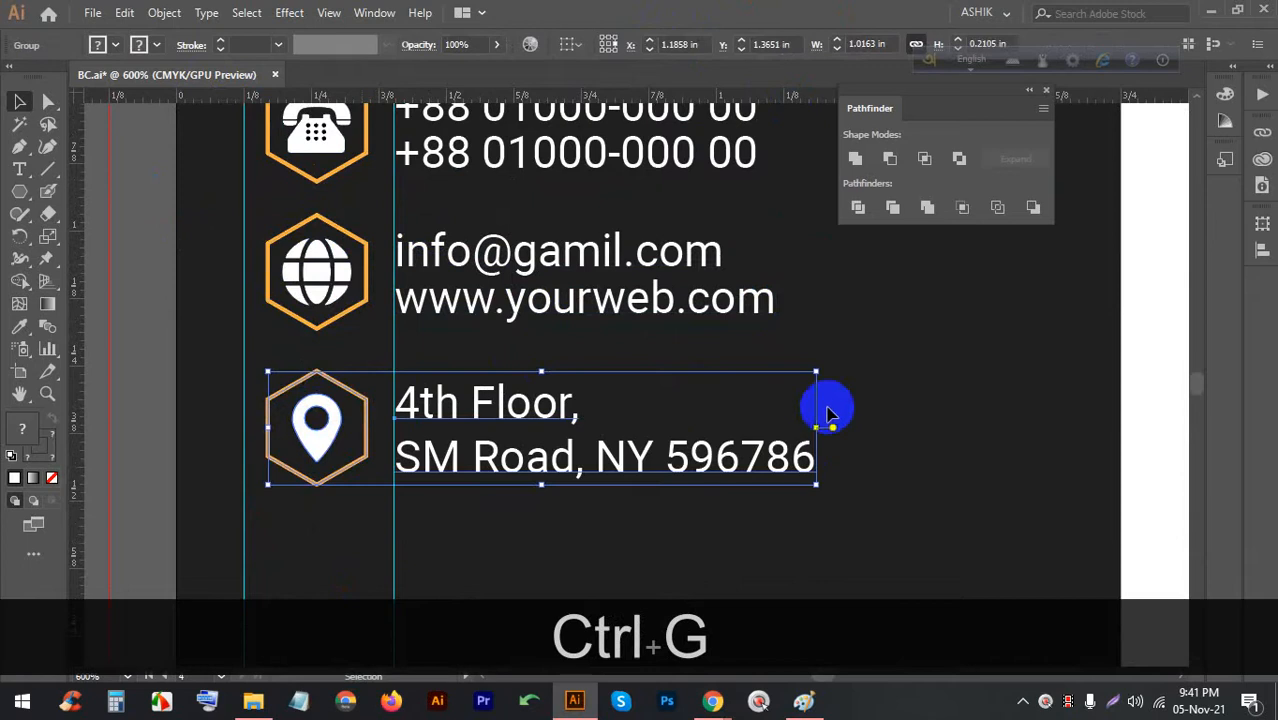
left_click(866, 411)
Select the name icon and title block at the top of the card
scroll(776, 514, "up", 1)
left_click_drag(628, 509, 277, 113)
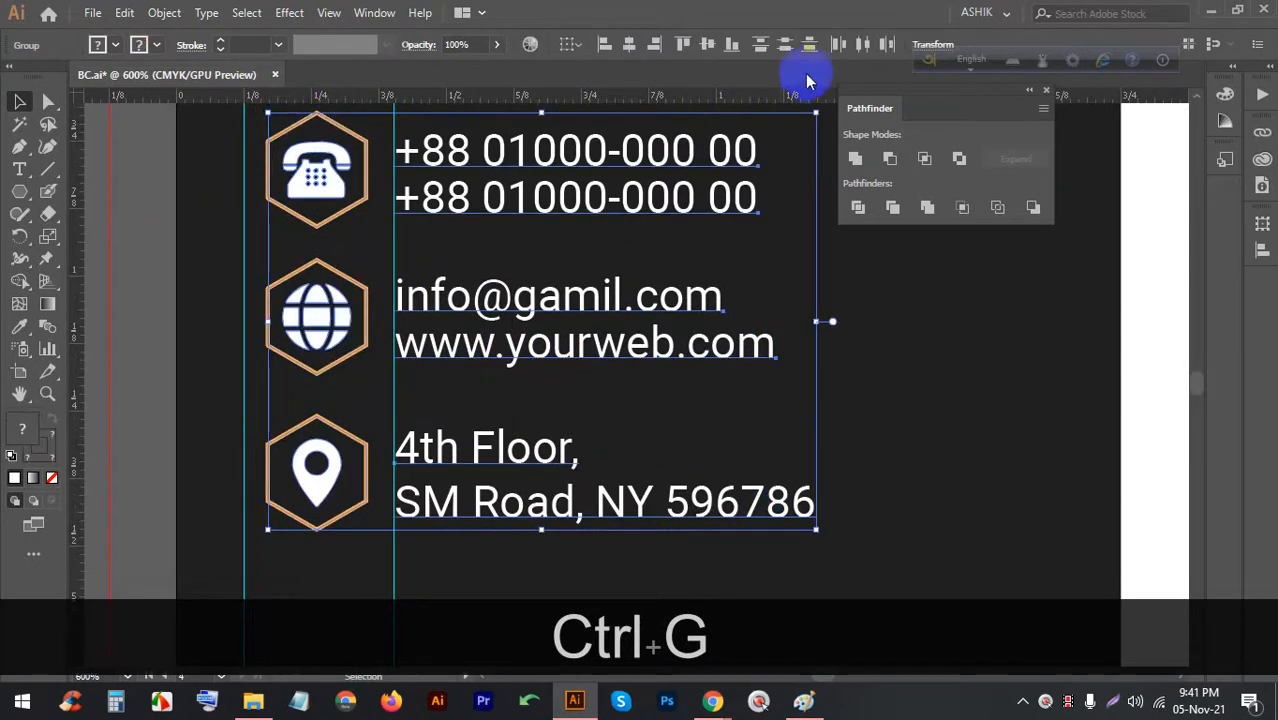
left_click(862, 372)
scroll(545, 393, "down", 2)
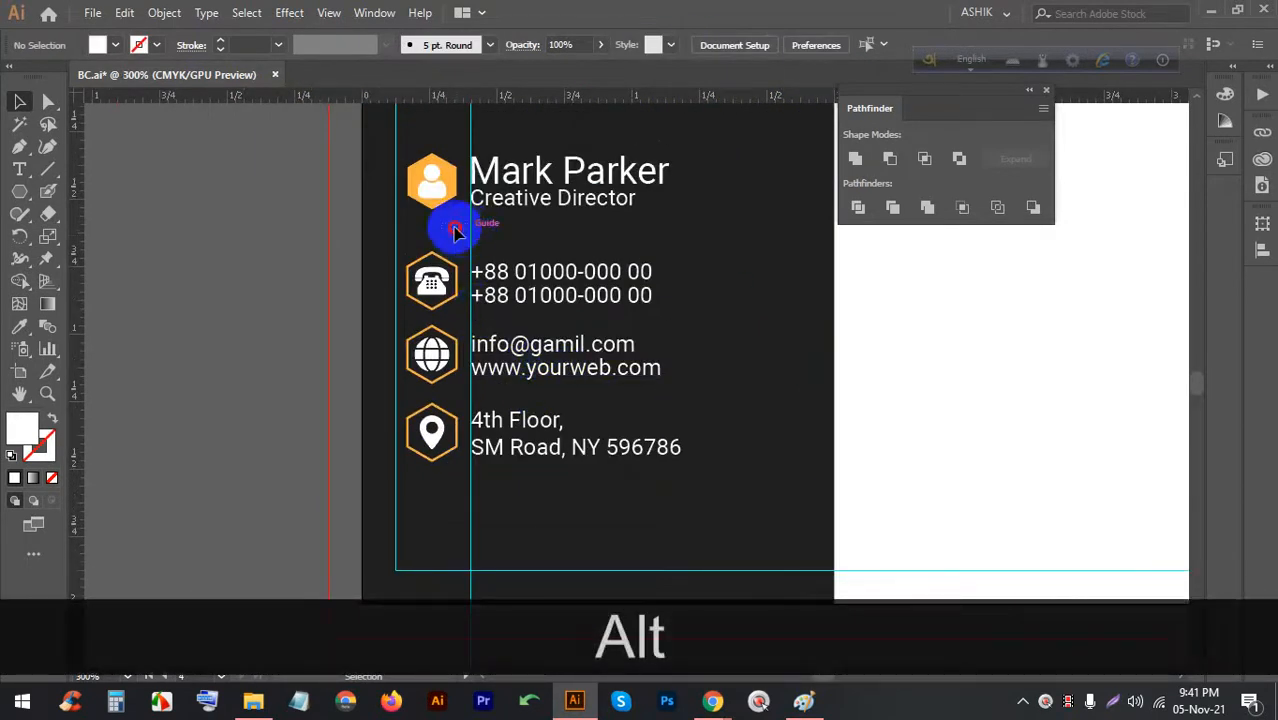
left_click_drag(455, 230, 163, 202)
Draw a thin tall rectangle at the top of the card's seam and fill it solid orange
left_click(719, 252)
scroll(265, 276, "down", 2)
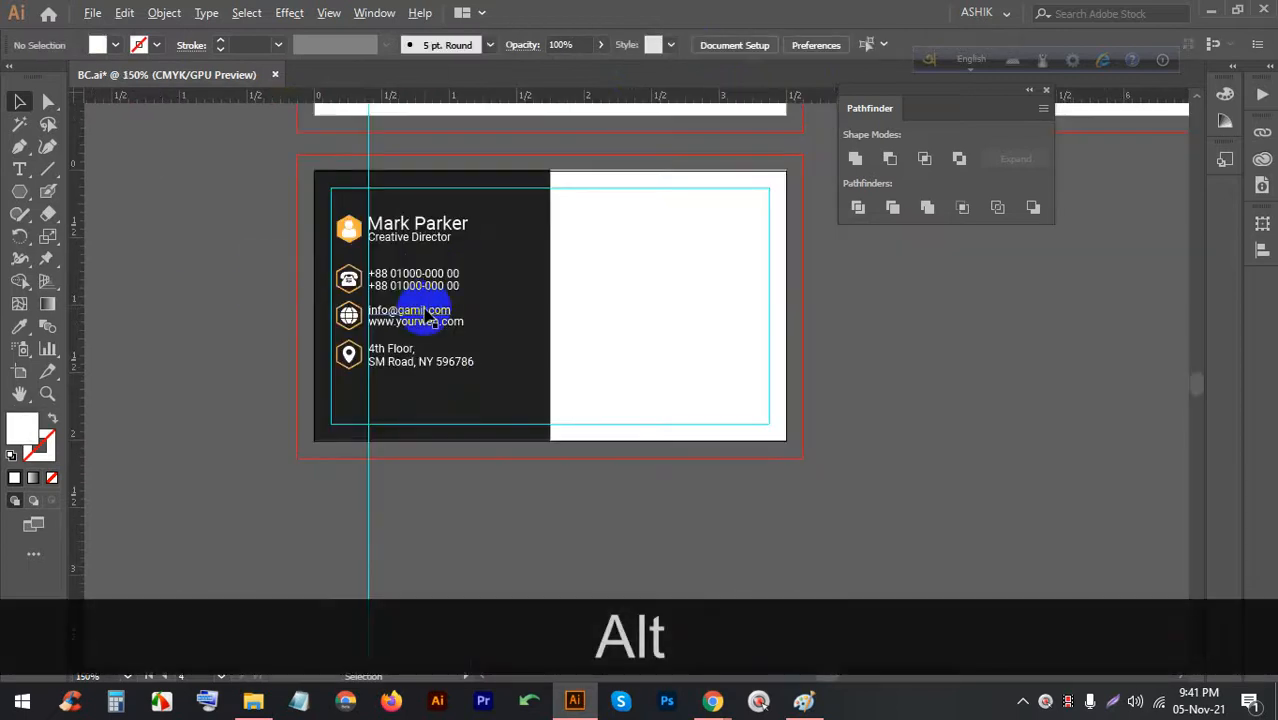
scroll(425, 318, "up", 1)
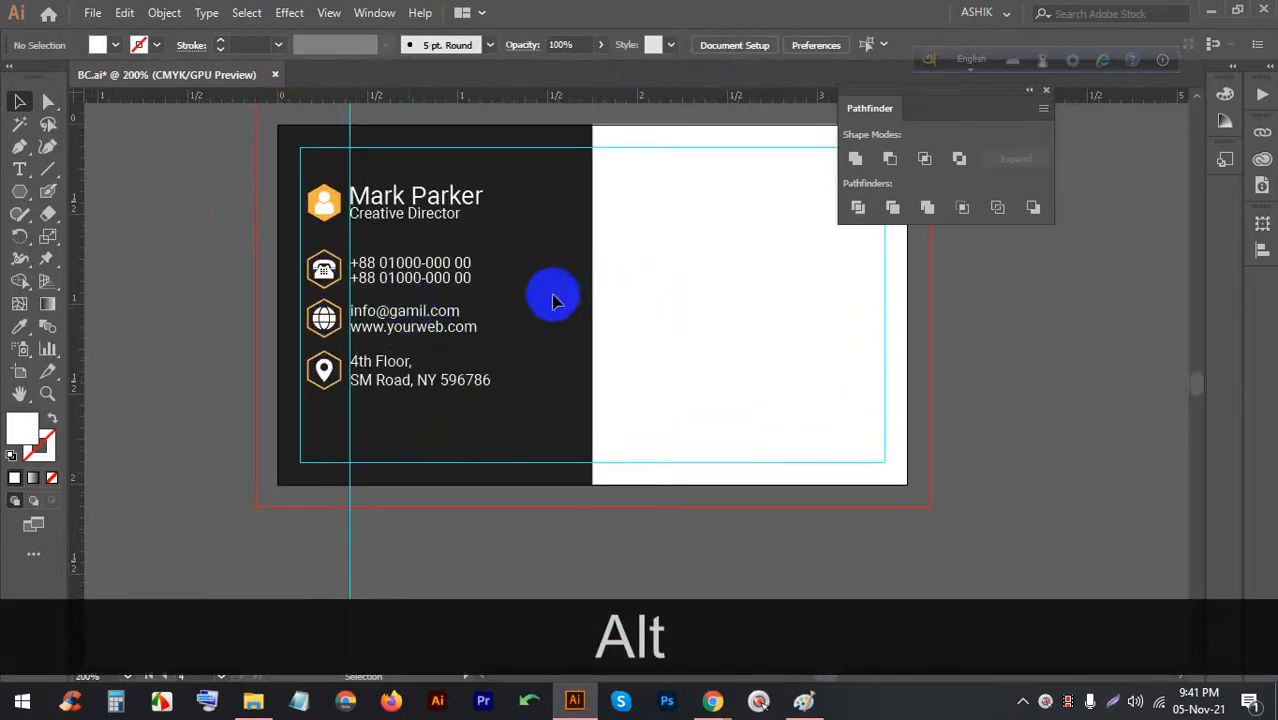
scroll(555, 297, "up", 1)
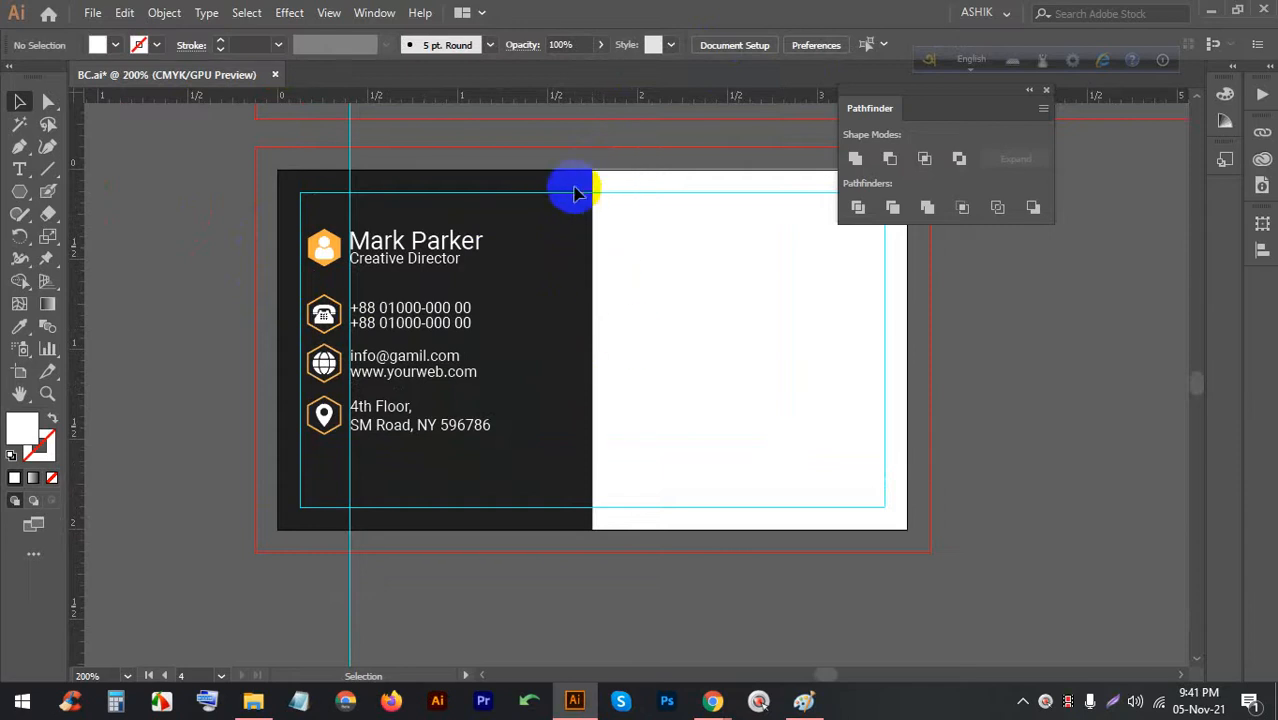
left_click_drag(10, 195, 96, 189)
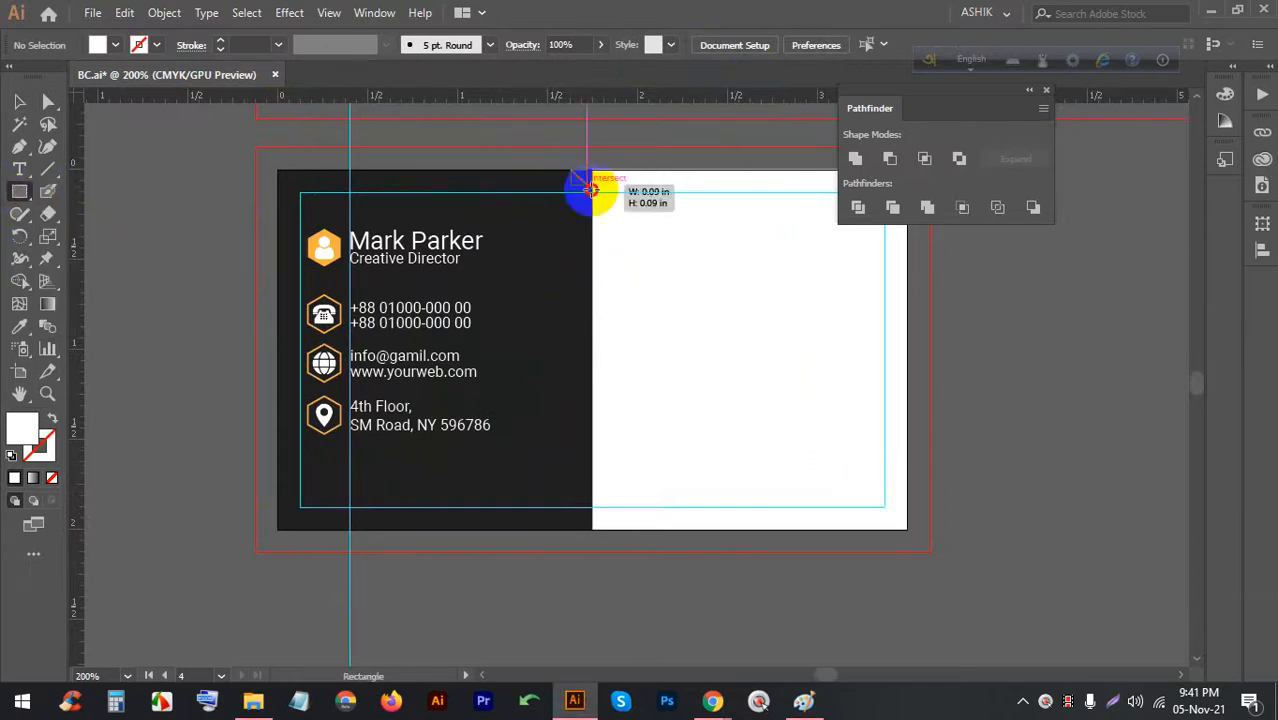
left_click_drag(590, 189, 607, 304)
left_click(108, 45)
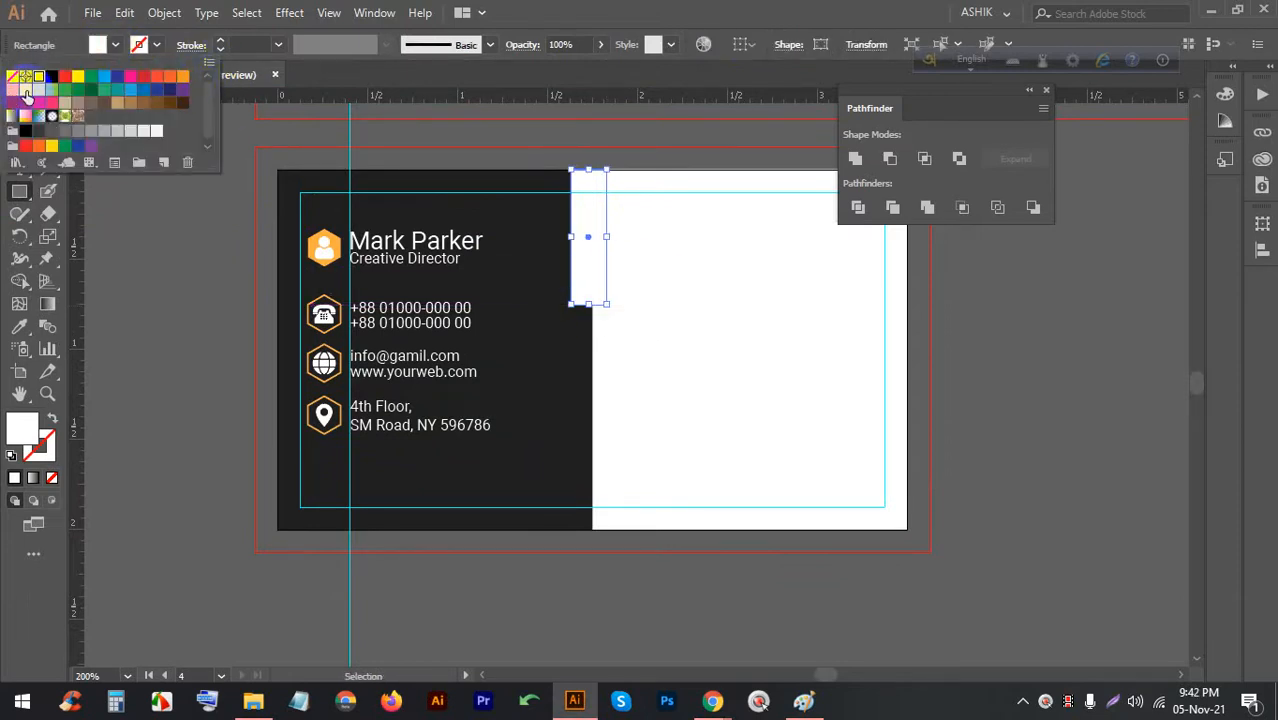
left_click(14, 96)
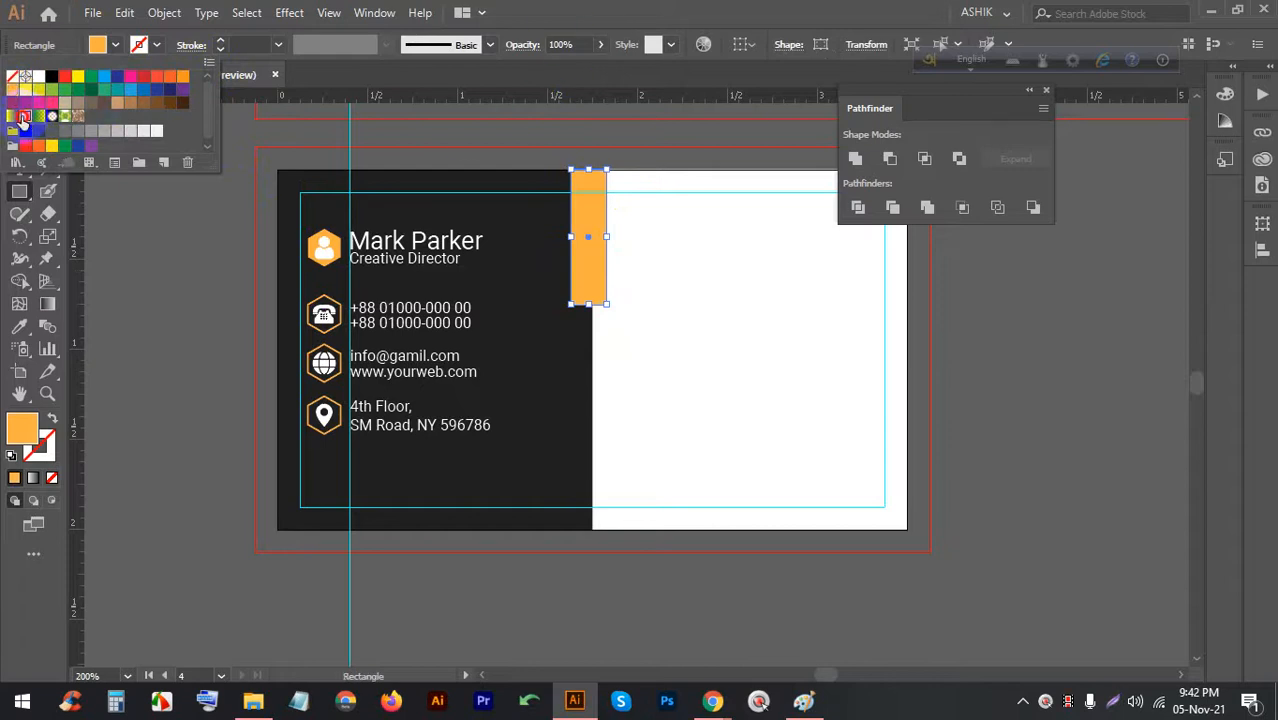
left_click(24, 118)
left_click(11, 96)
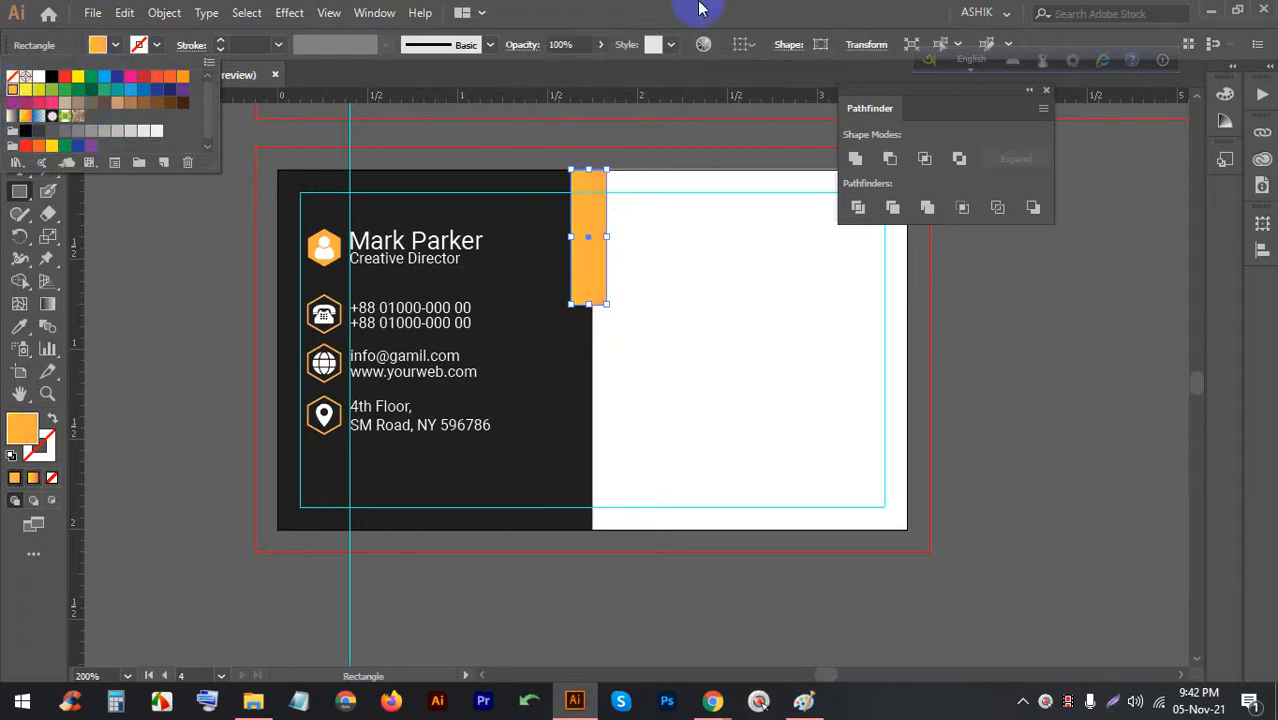
left_click(23, 100)
left_click(685, 280)
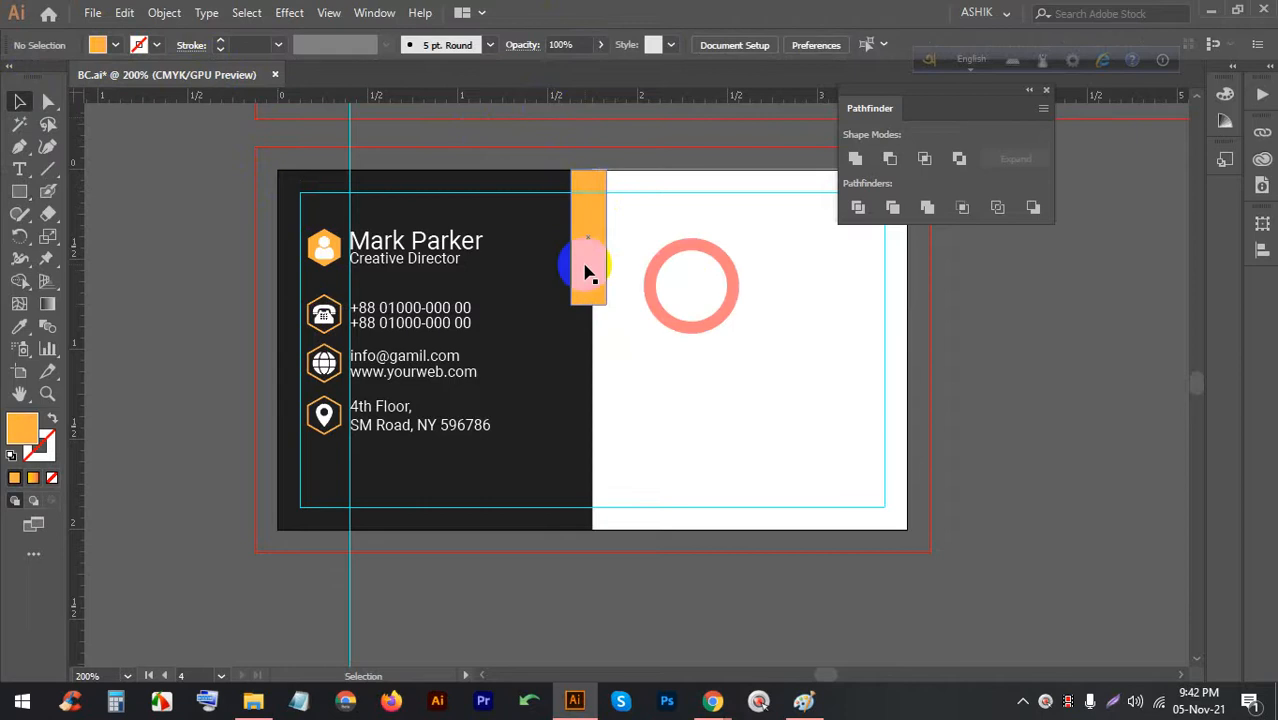
Duplicate the orange bar straight down to the card's bottom edge
left_click_drag(587, 205, 588, 430)
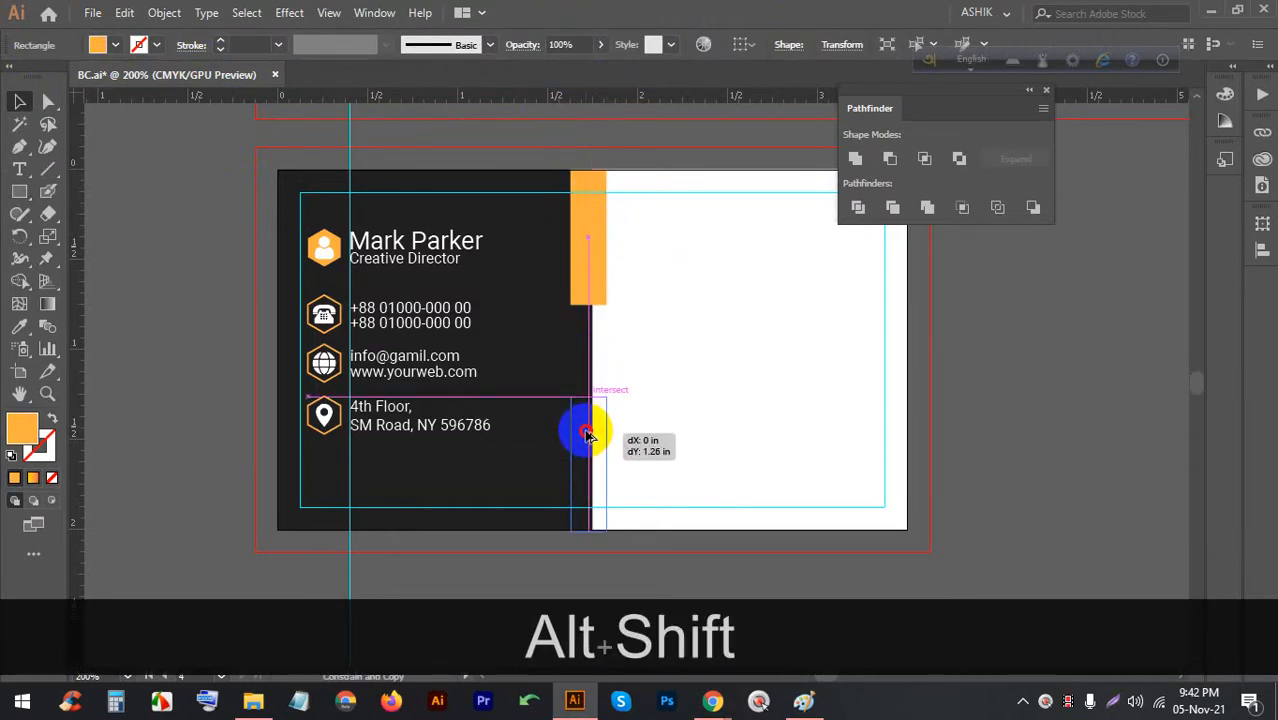
left_click_drag(588, 430, 588, 431)
left_click(650, 391)
scroll(562, 372, "up", 2)
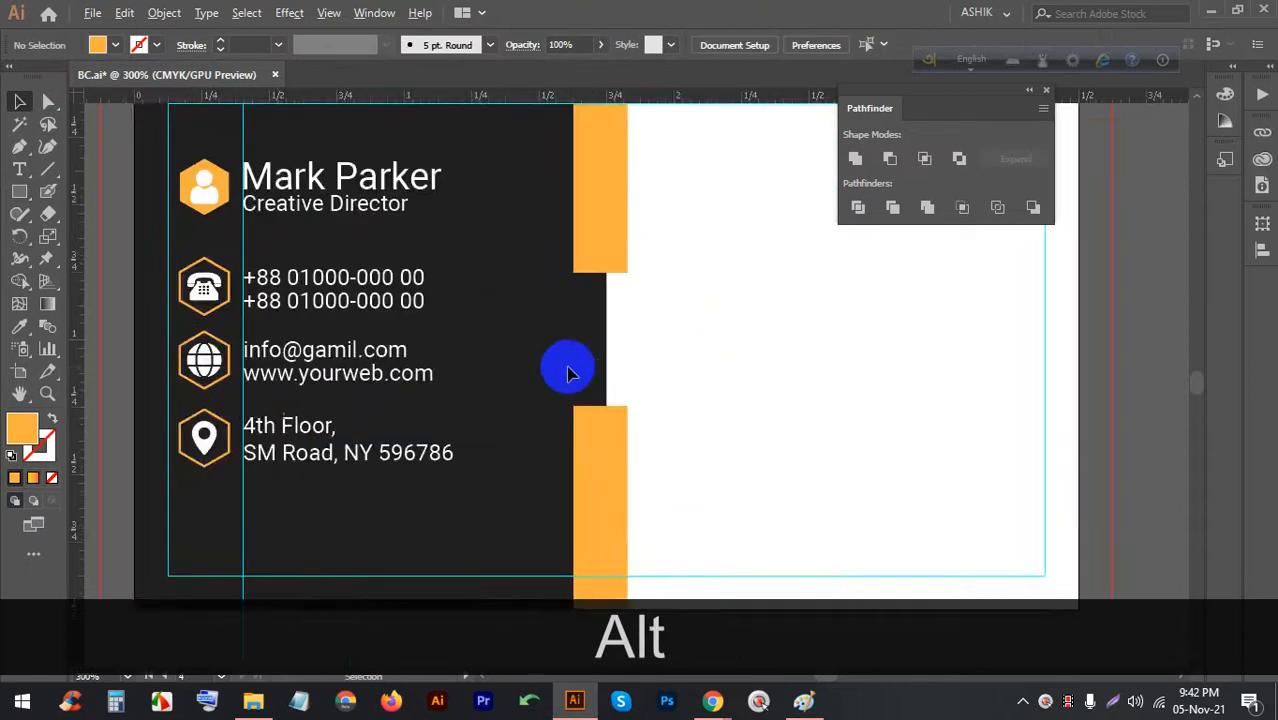
scroll(650, 386, "up", 3)
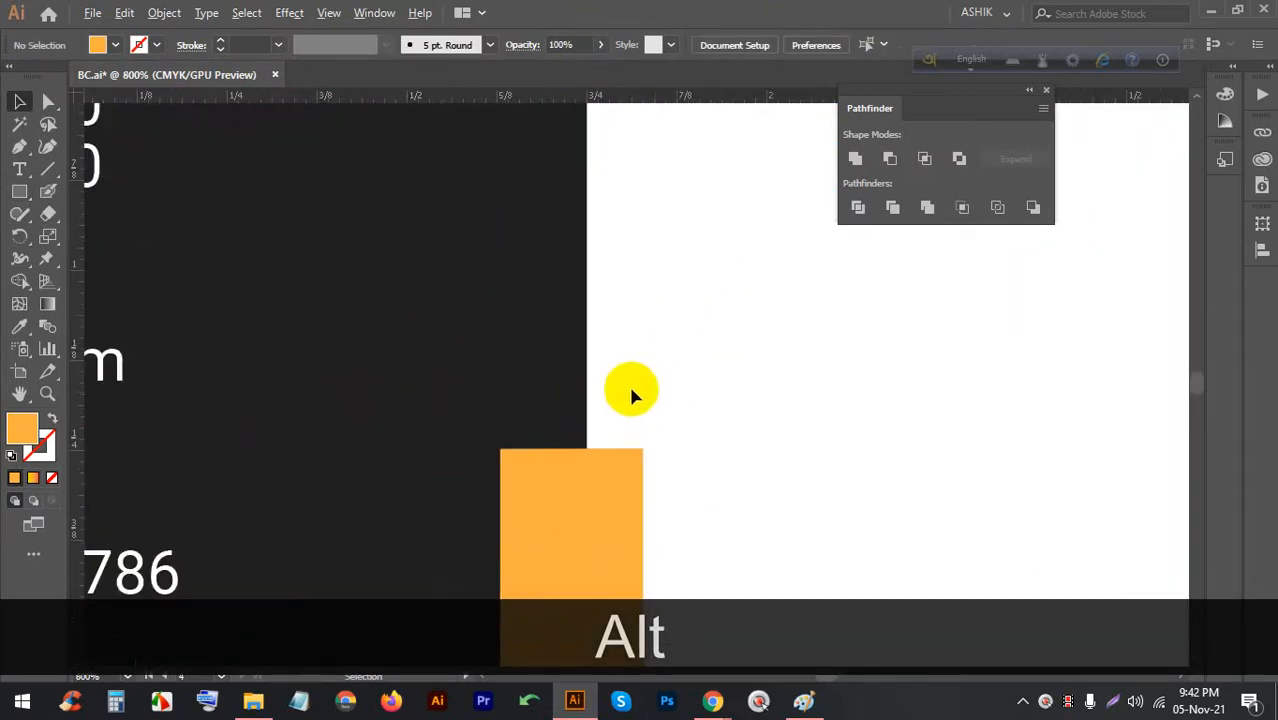
scroll(655, 390, "down", 3)
scroll(633, 371, "up", 3)
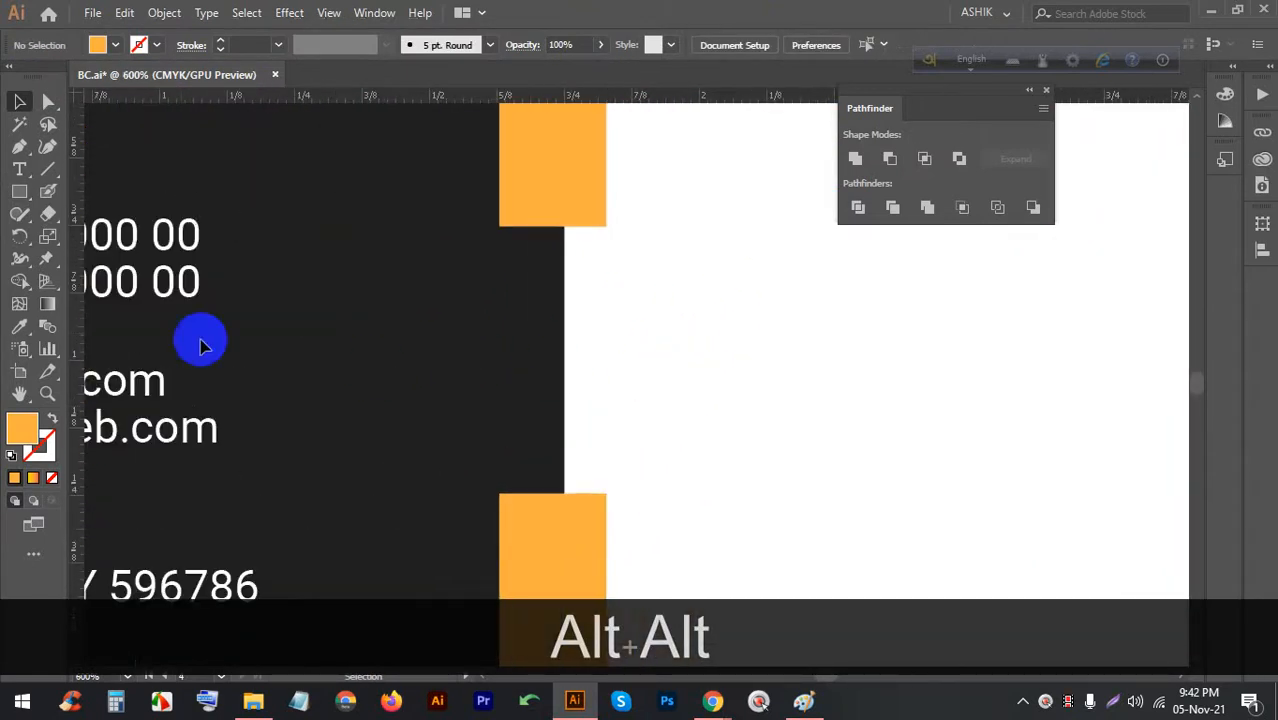
Draw a small orange square above the lower bar and narrow it to the bar's width
left_click(19, 191)
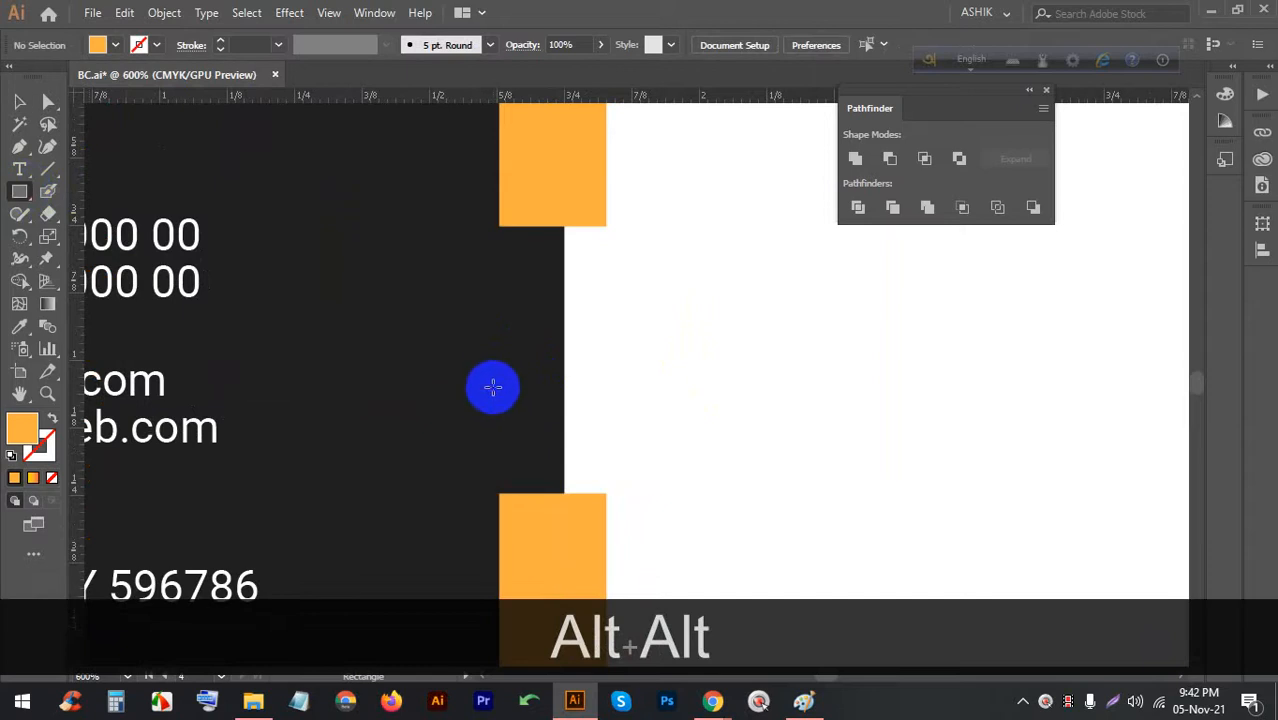
left_click_drag(490, 357, 605, 493)
scroll(499, 485, "up", 2, "alt")
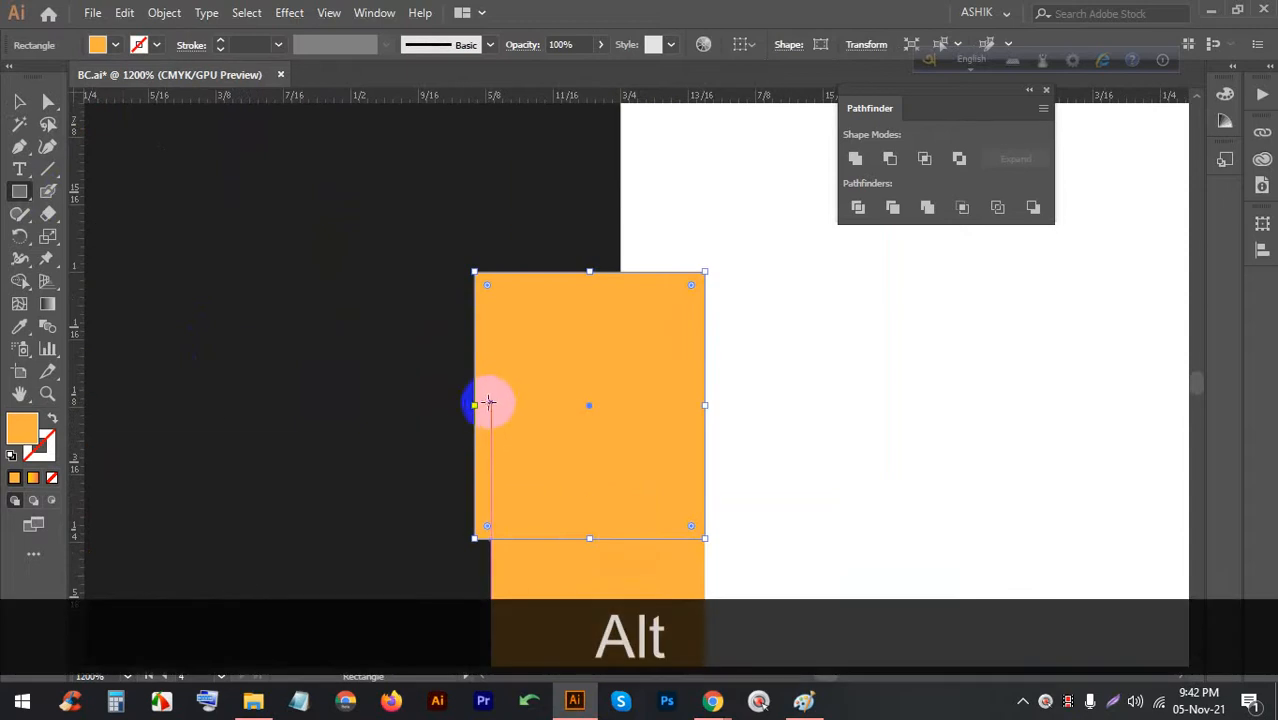
left_click_drag(474, 404, 490, 405)
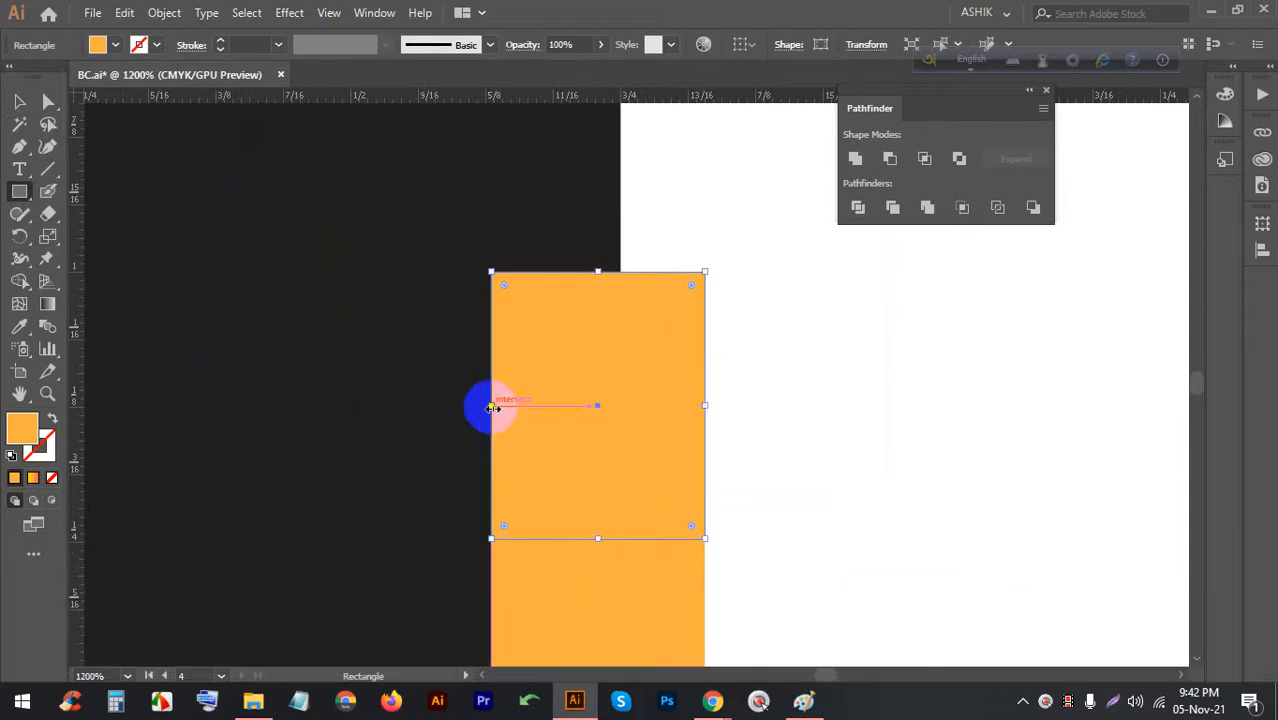
scroll(560, 347, "down", 2, "alt")
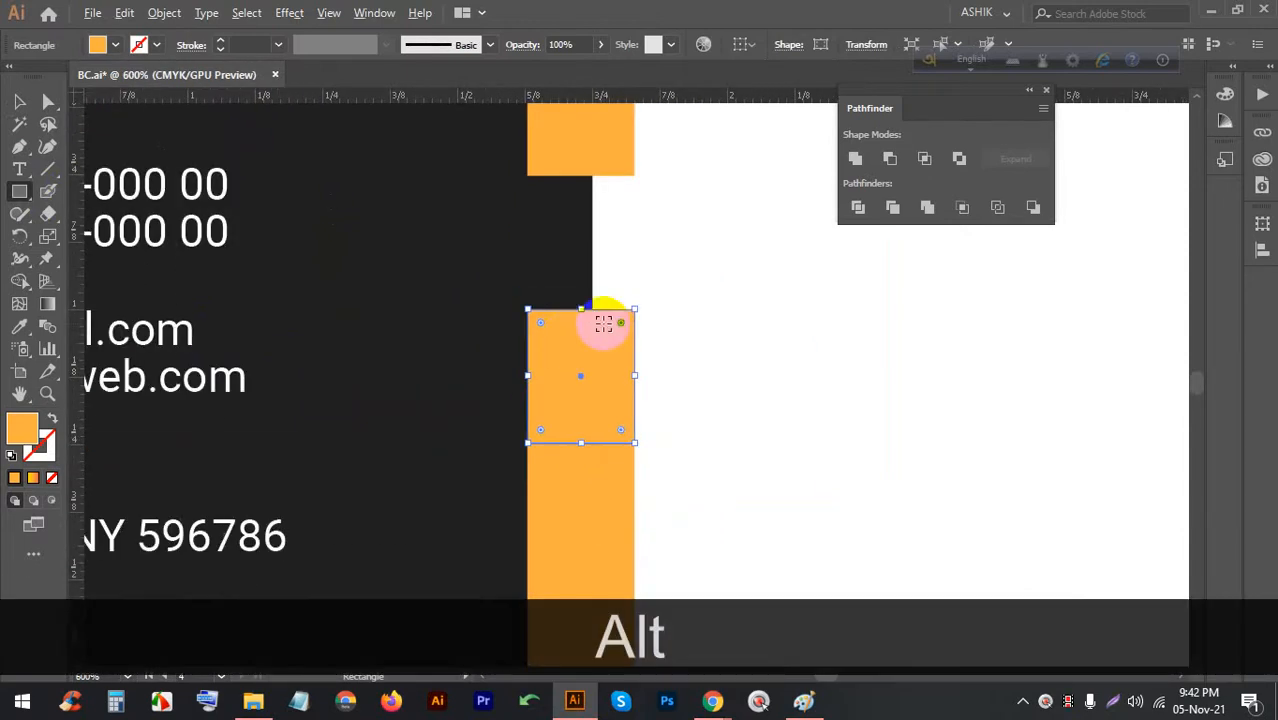
scroll(605, 312, "down", 3, "alt")
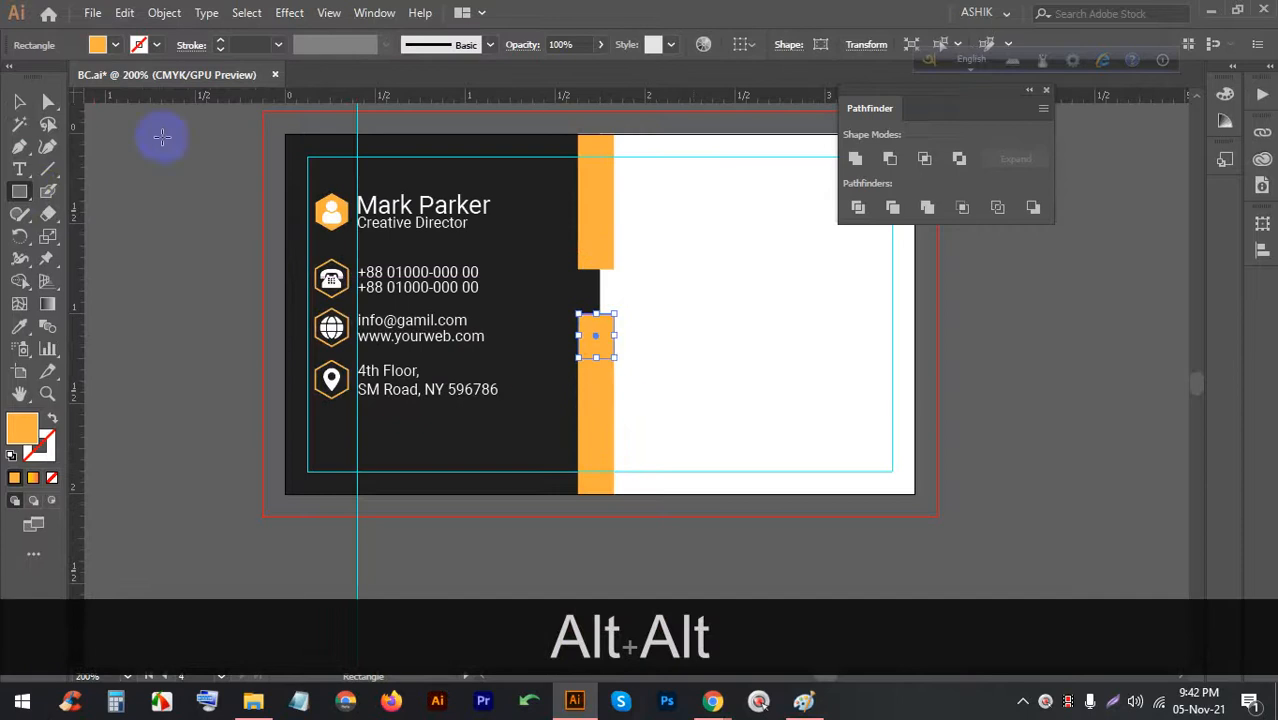
left_click(19, 101)
Recolour the lower orange bar a darker orange
left_click(596, 420)
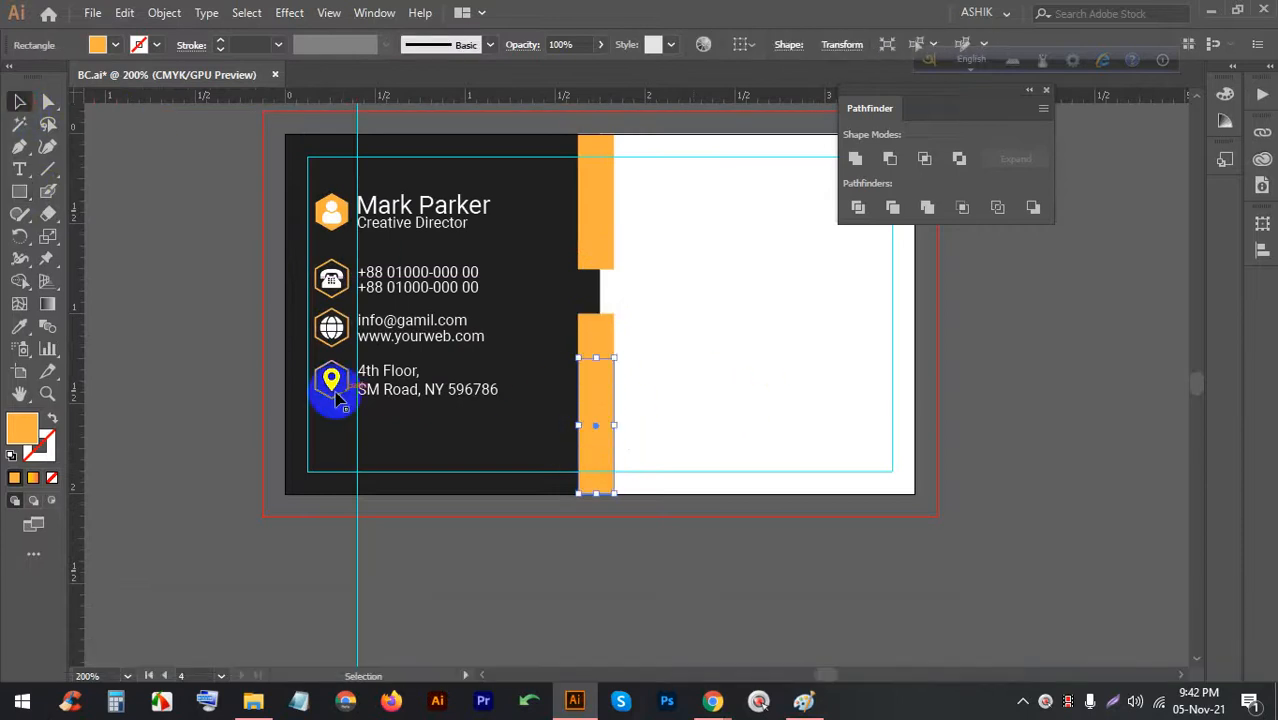
double_click(14, 432)
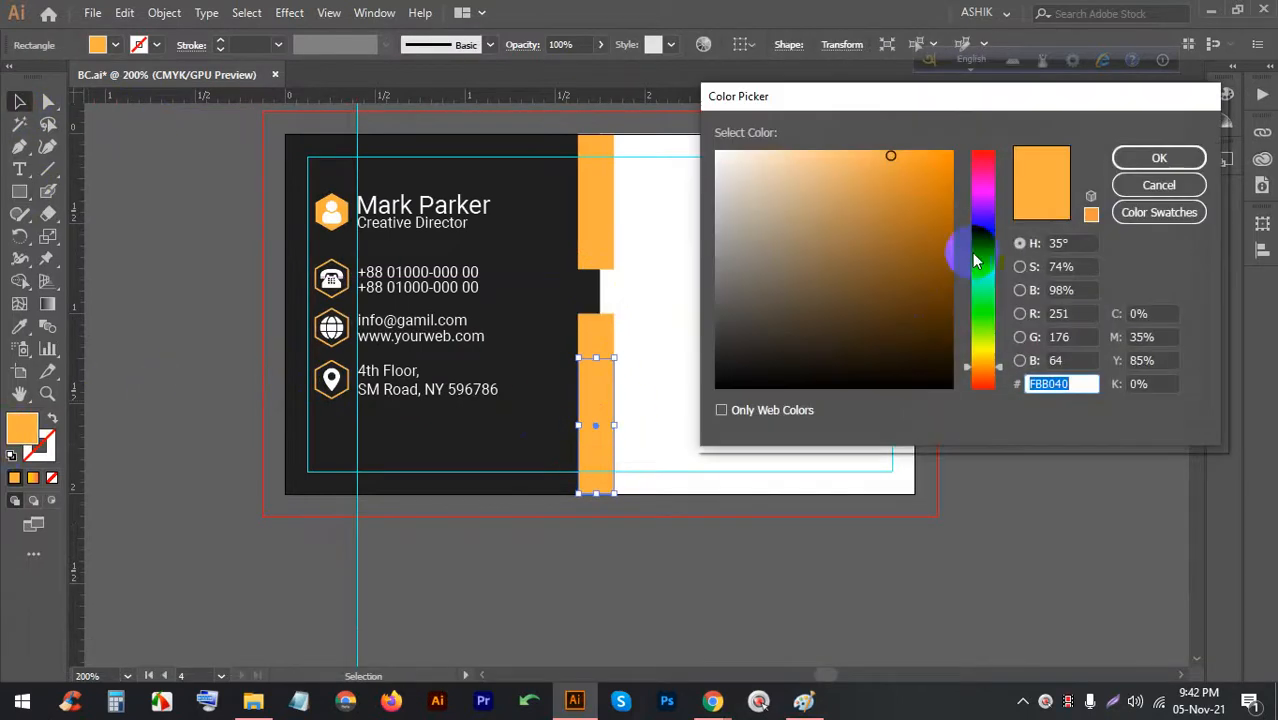
left_click(933, 206)
left_click(1159, 158)
left_click(742, 343)
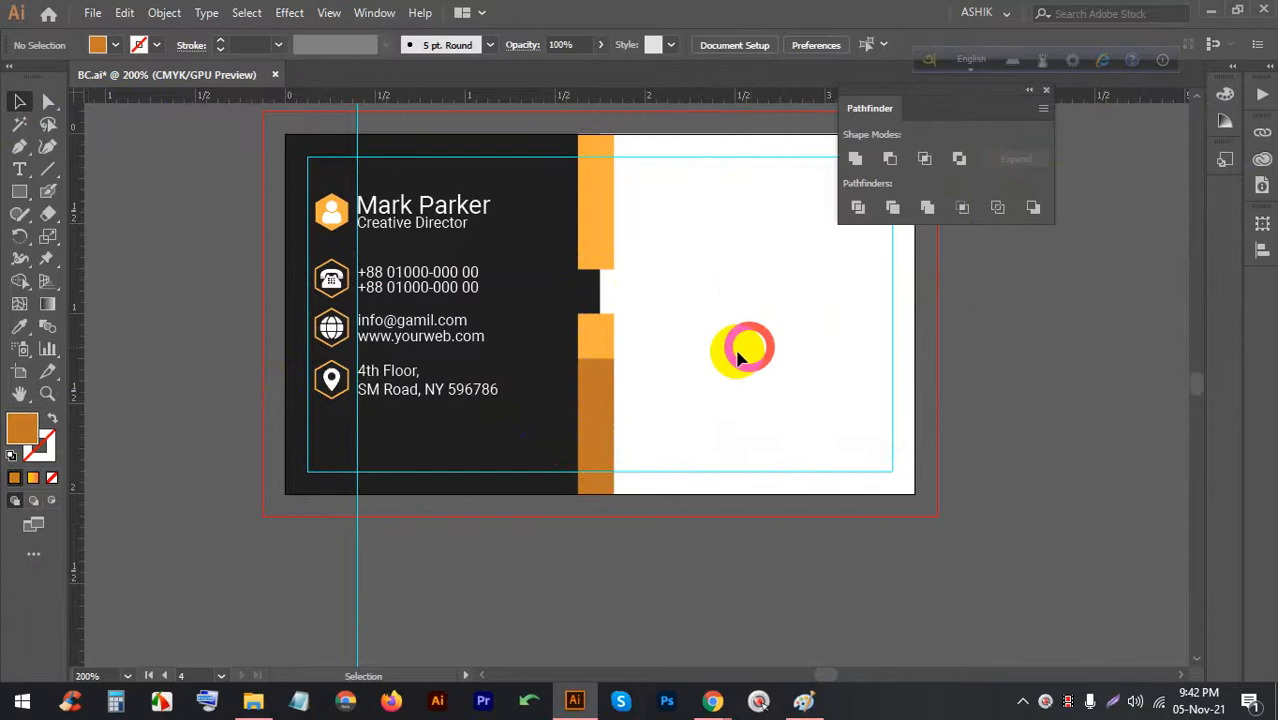
Slant the small orange square right by shifting both top corner anchors right with Shift+Right
scroll(615, 373, "up", 2, "alt")
scroll(591, 285, "up", 1, "alt")
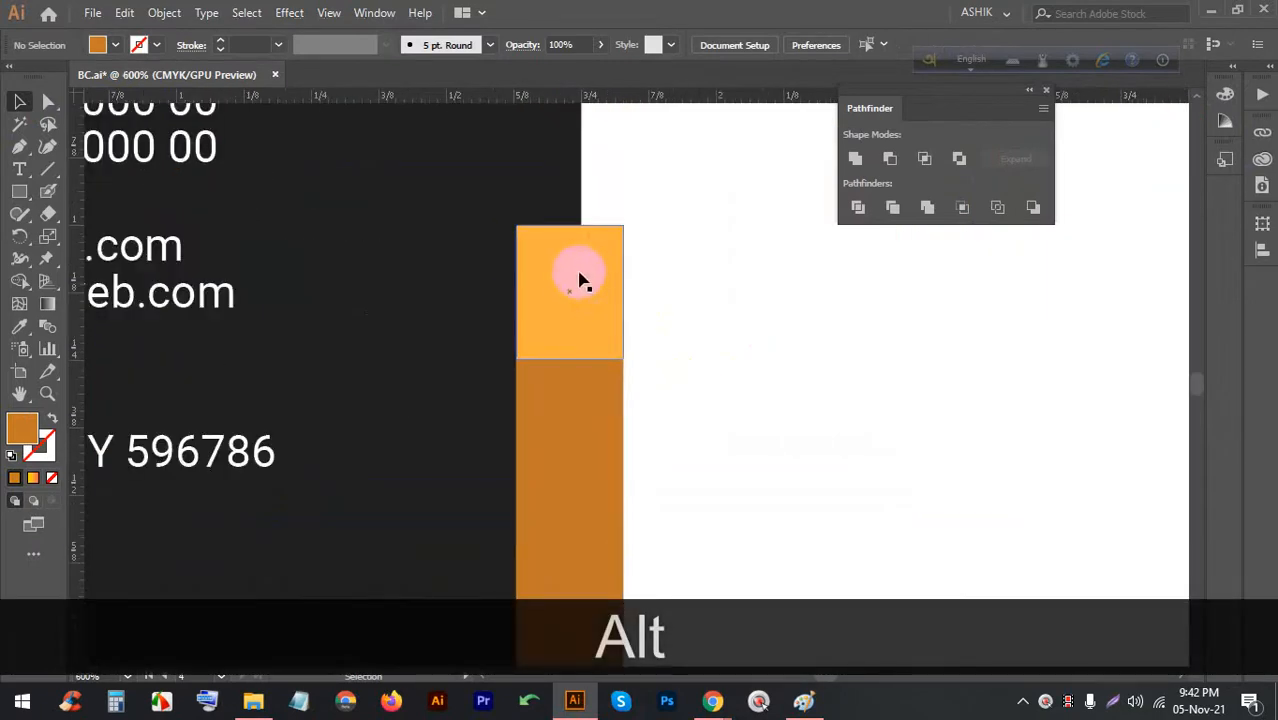
left_click(551, 257)
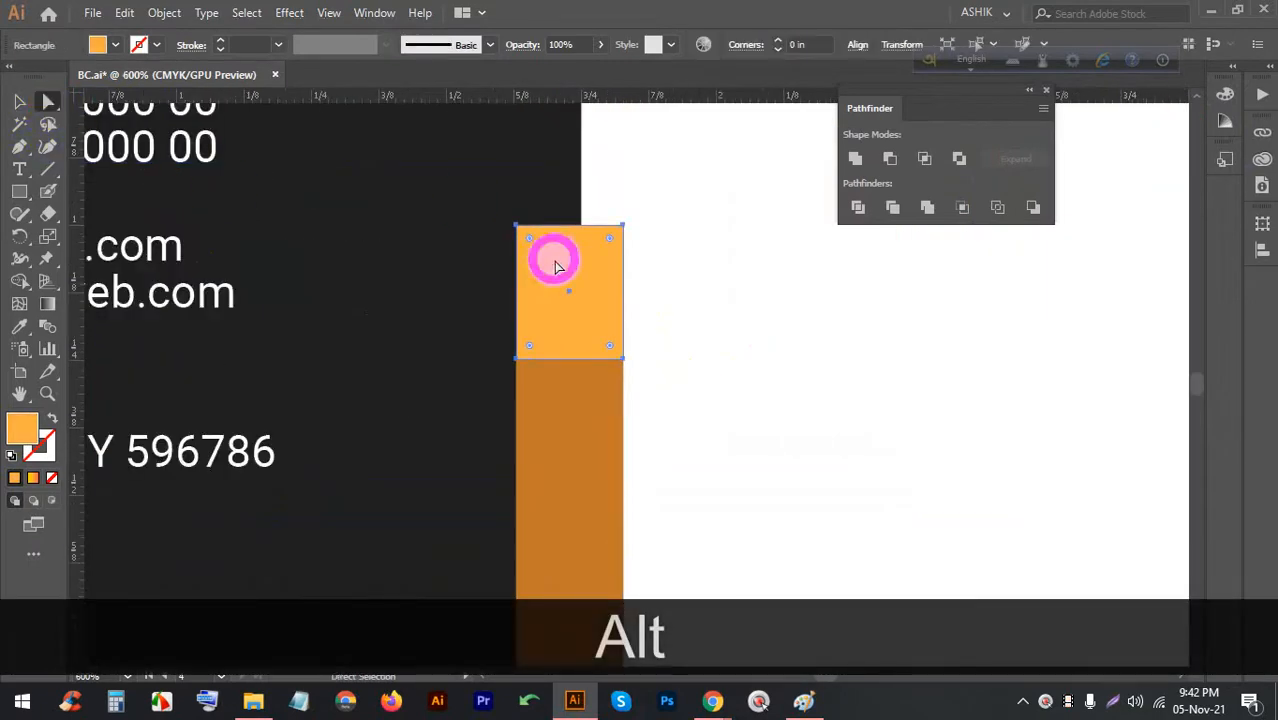
left_click(622, 227)
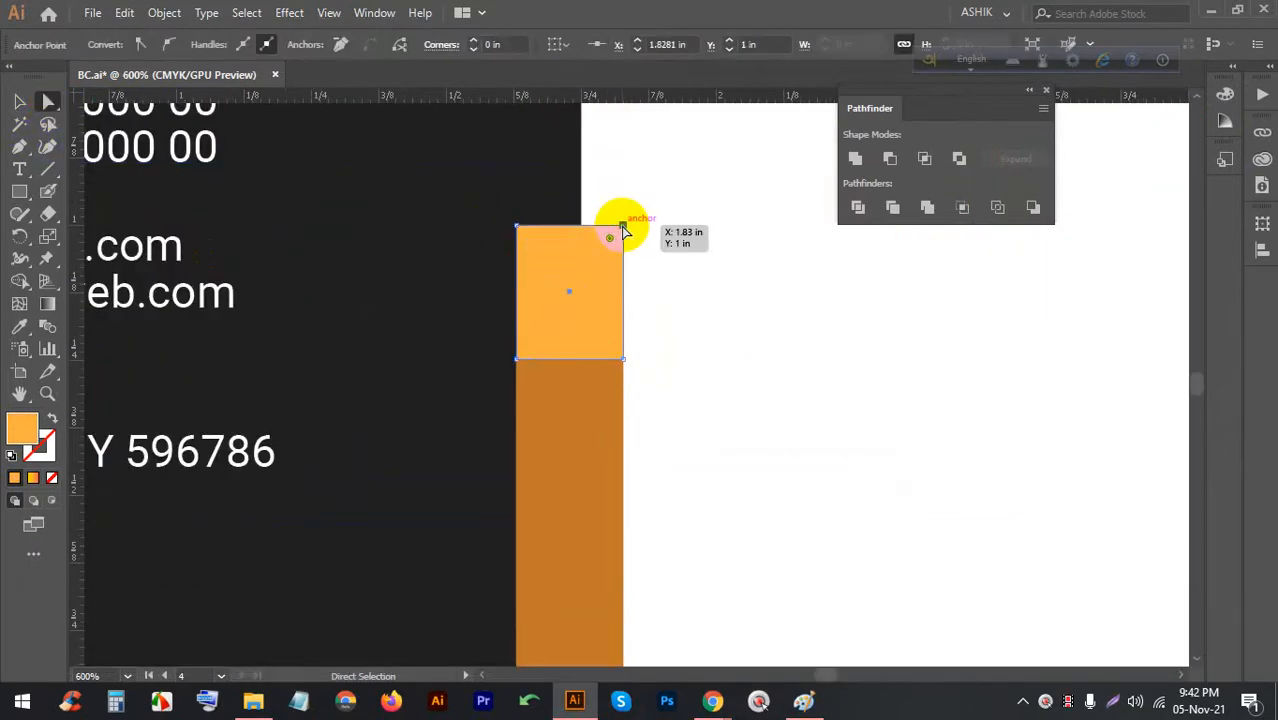
key("shift")
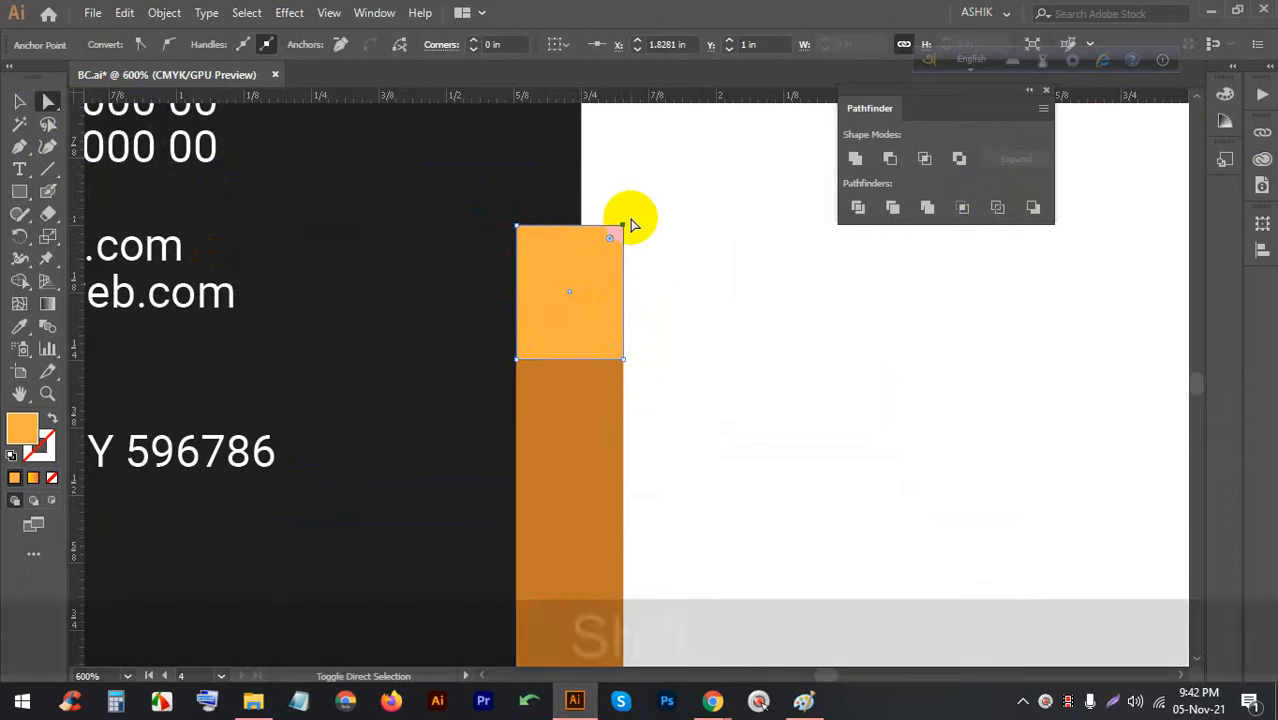
key("shift+Right")
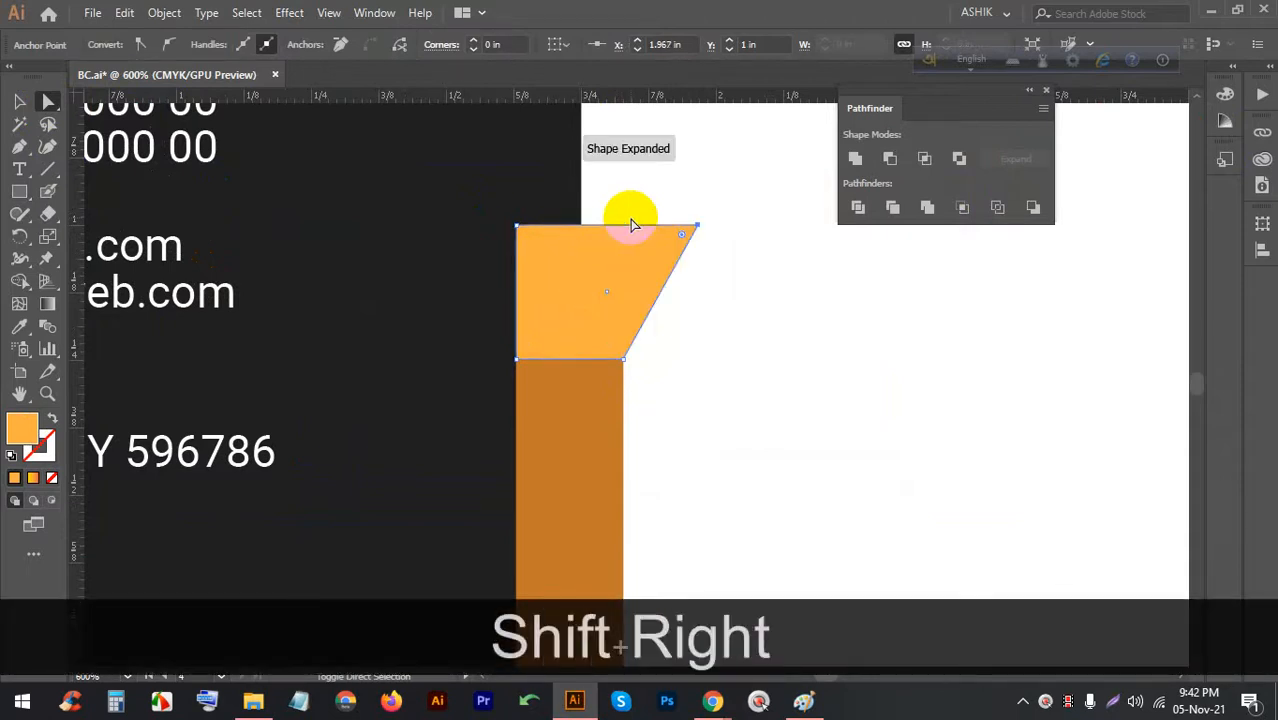
left_click(516, 227)
key("shift")
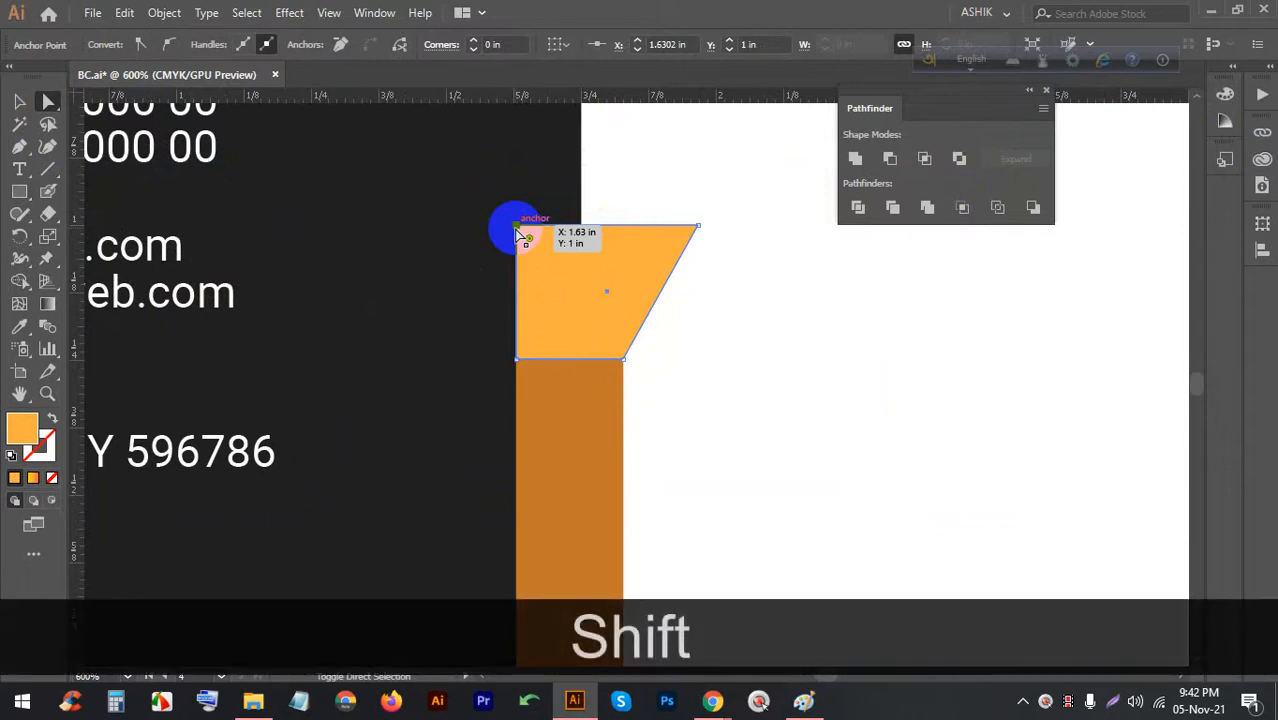
key("shift+Right")
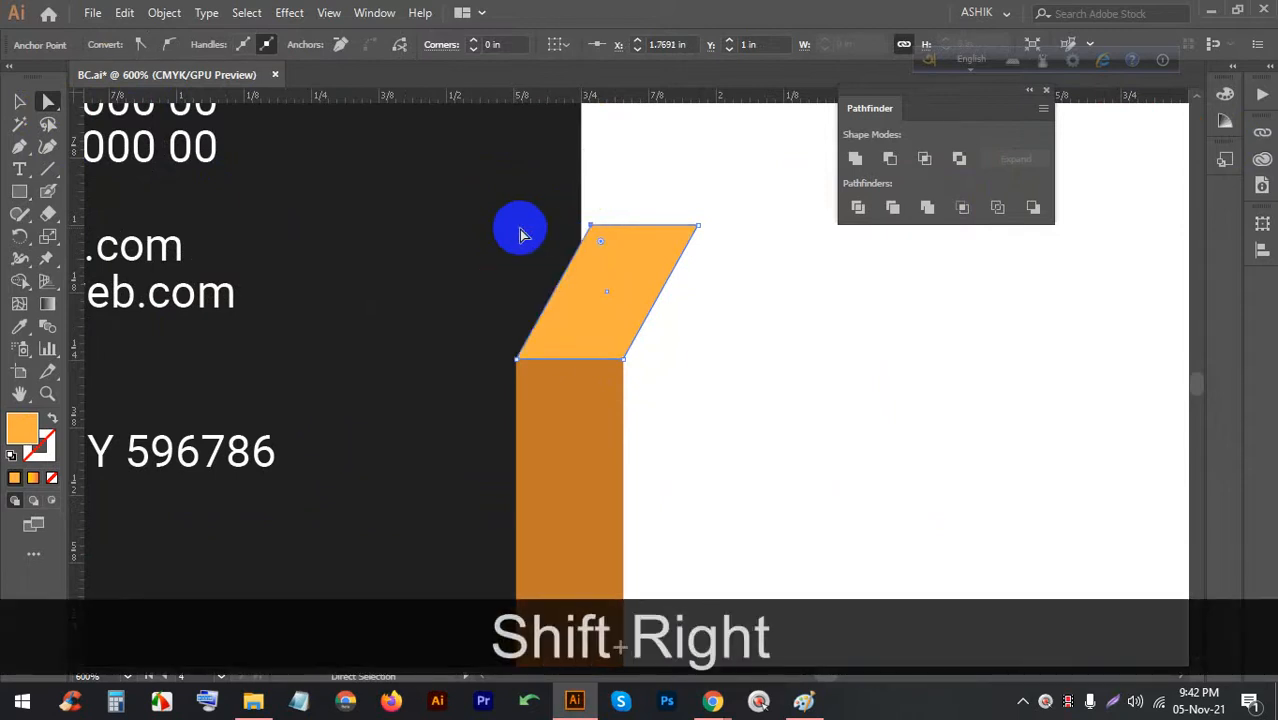
scroll(620, 310, "down", 2)
scroll(608, 268, "up", 4)
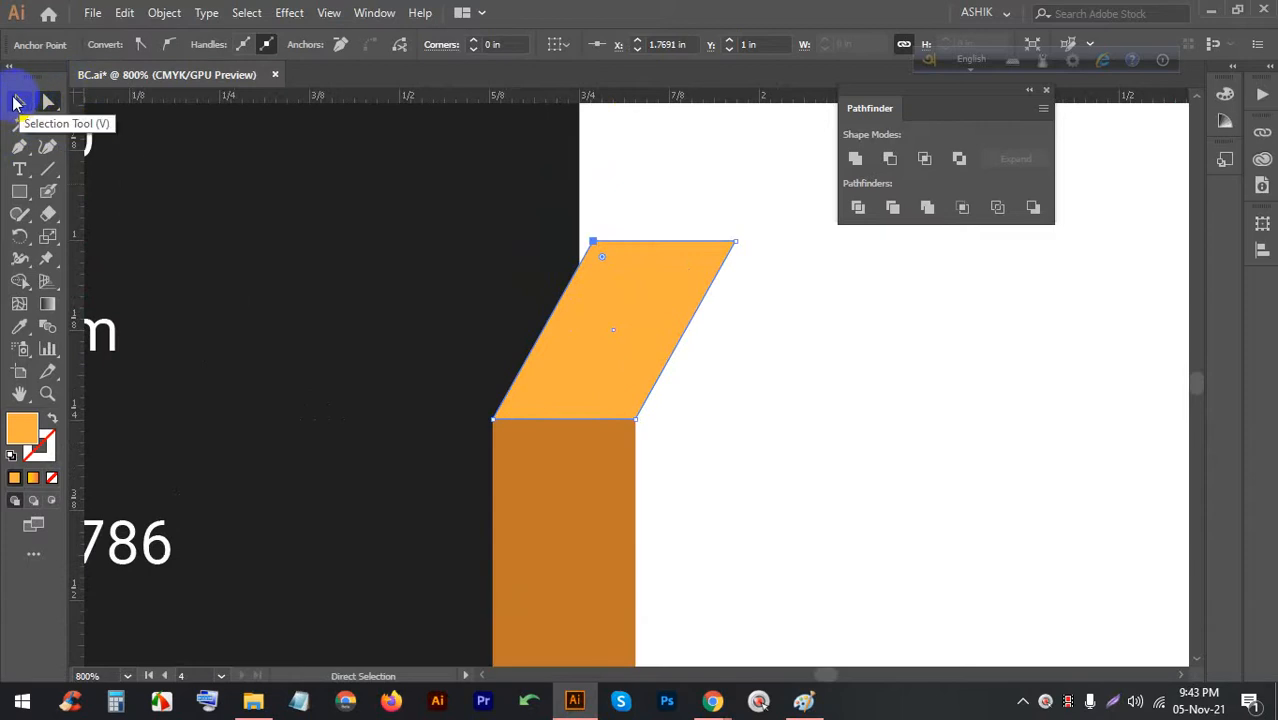
left_click(19, 101)
scroll(612, 388, "down", 2)
Place a copy of the parallelogram directly above it
left_click(690, 386)
left_click(585, 360)
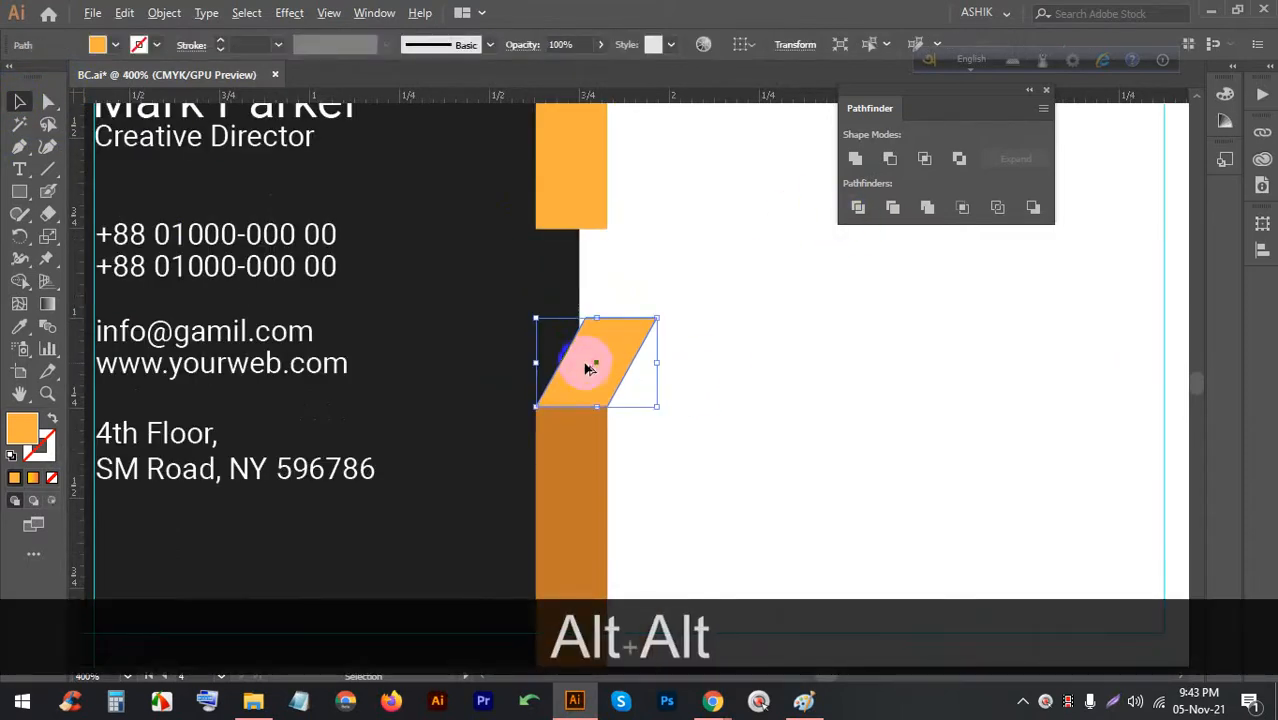
left_click(585, 360, "shift")
left_click_drag(596, 348, 612, 257)
Reflect the upper parallelogram copy vertically to mirror it
right_click(612, 257)
mouse_move(679, 525)
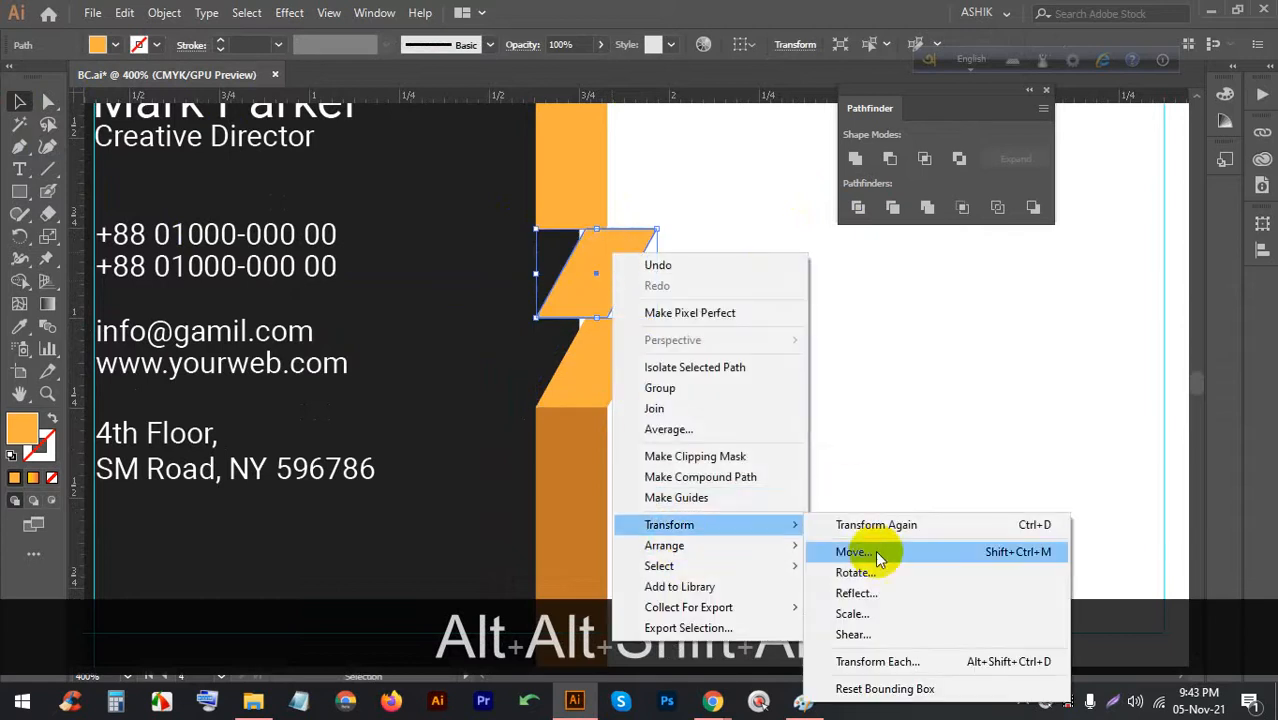
left_click(873, 593)
left_click(906, 421)
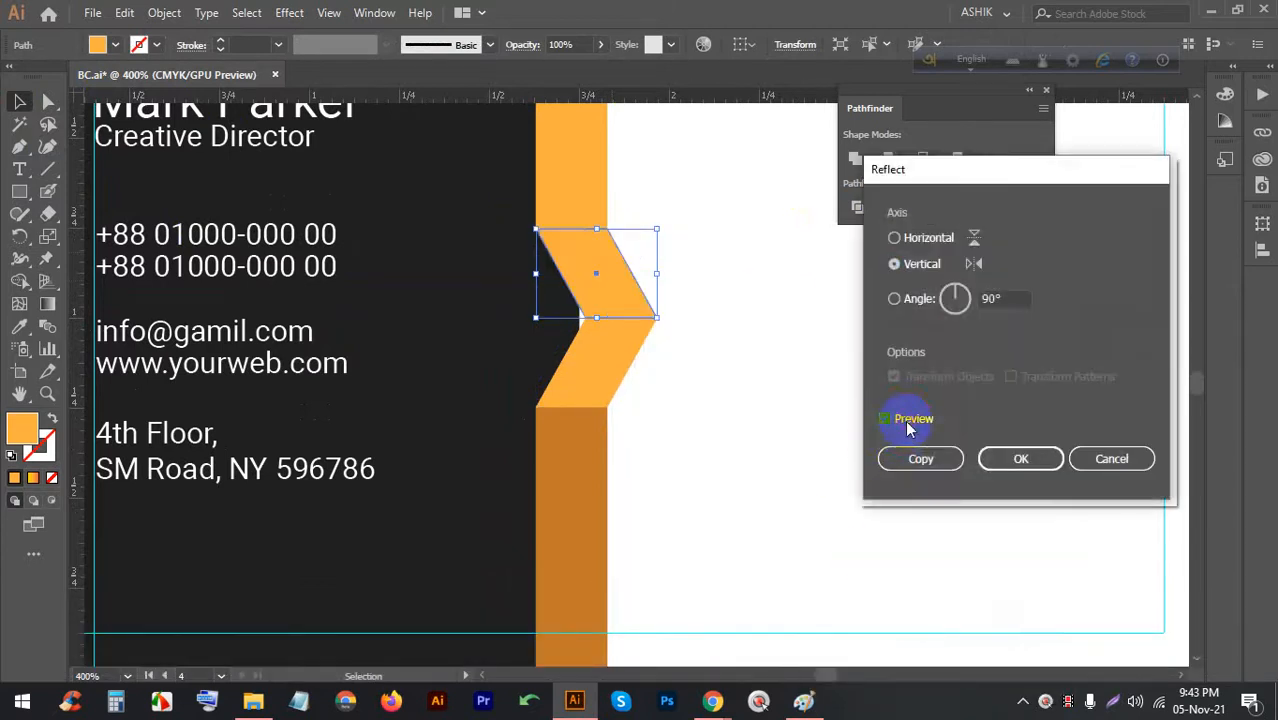
left_click(1021, 458)
left_click(830, 468)
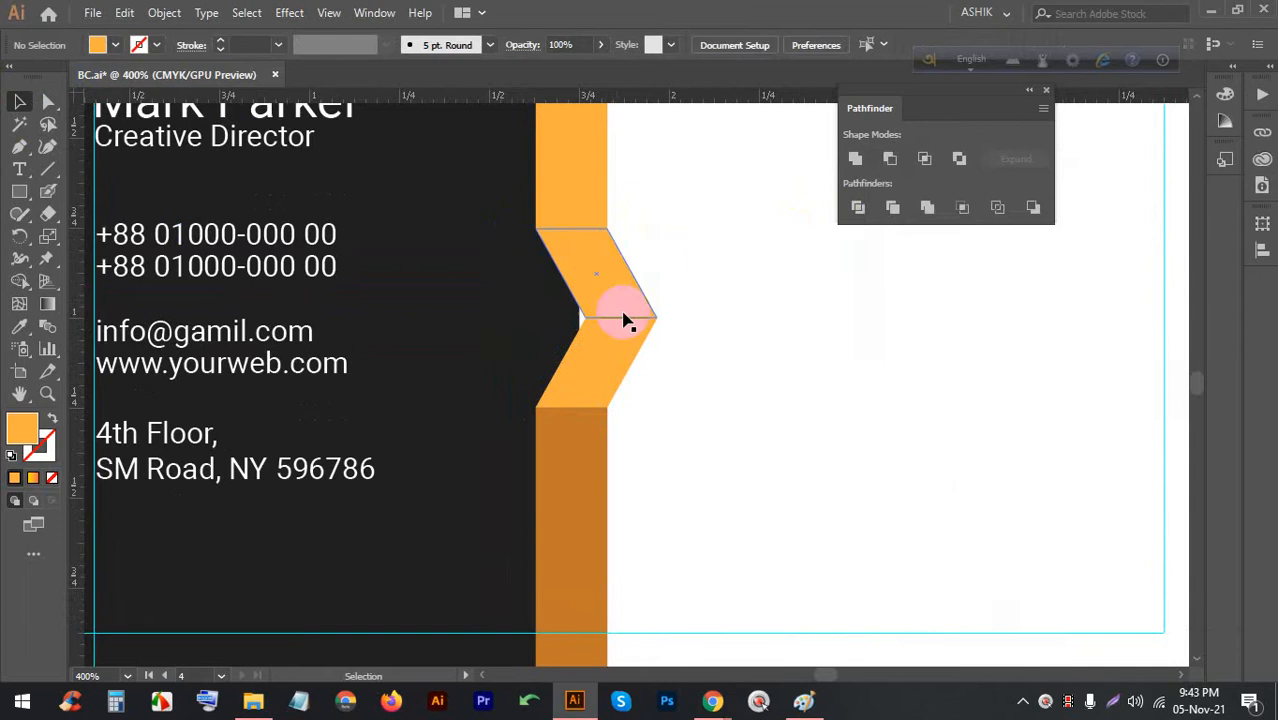
Give the mirrored upper half the lower bar's darker orange with the Eyedropper
left_click(614, 289)
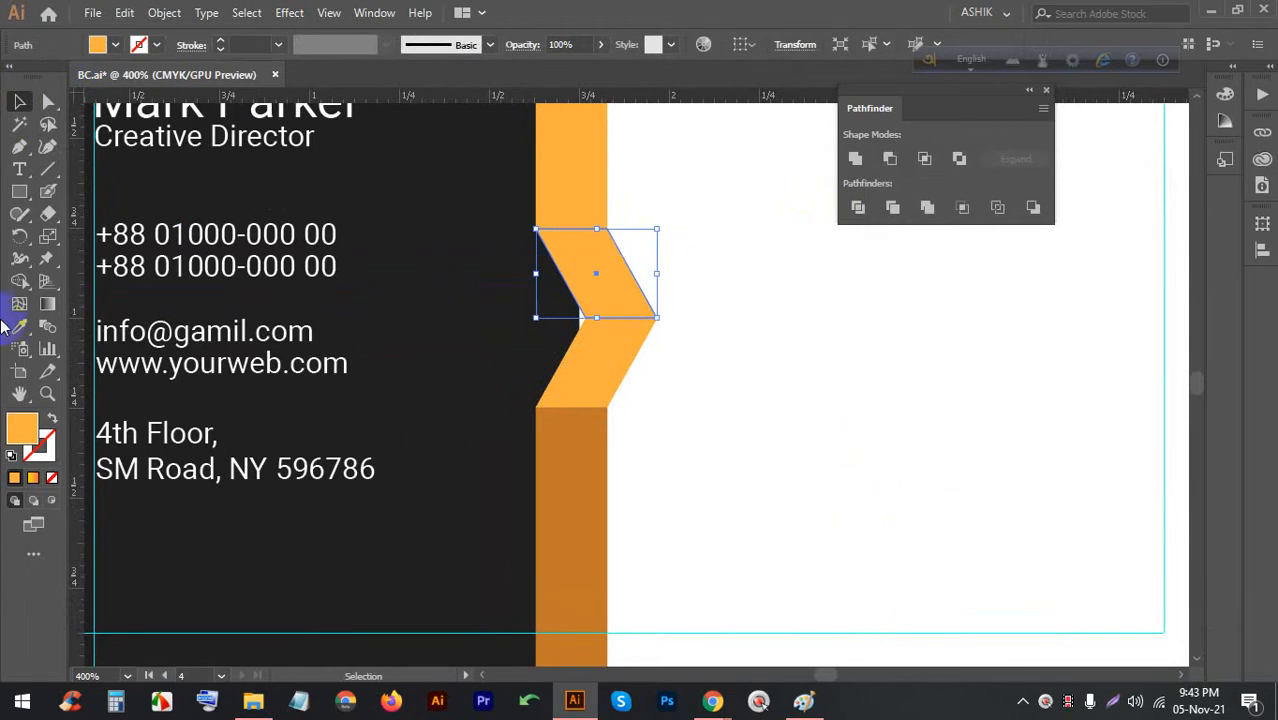
left_click(568, 498)
left_click(19, 101)
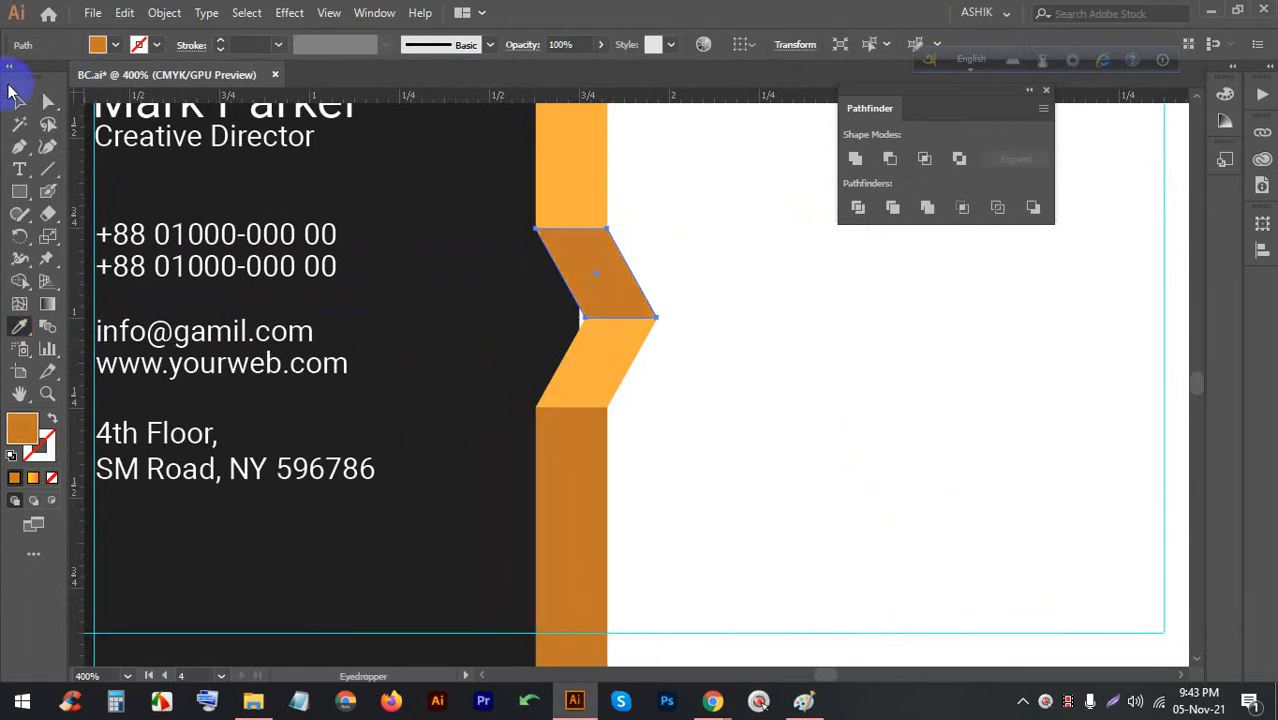
left_click(730, 443)
scroll(508, 343, "down", 3)
scroll(551, 348, "up", 4)
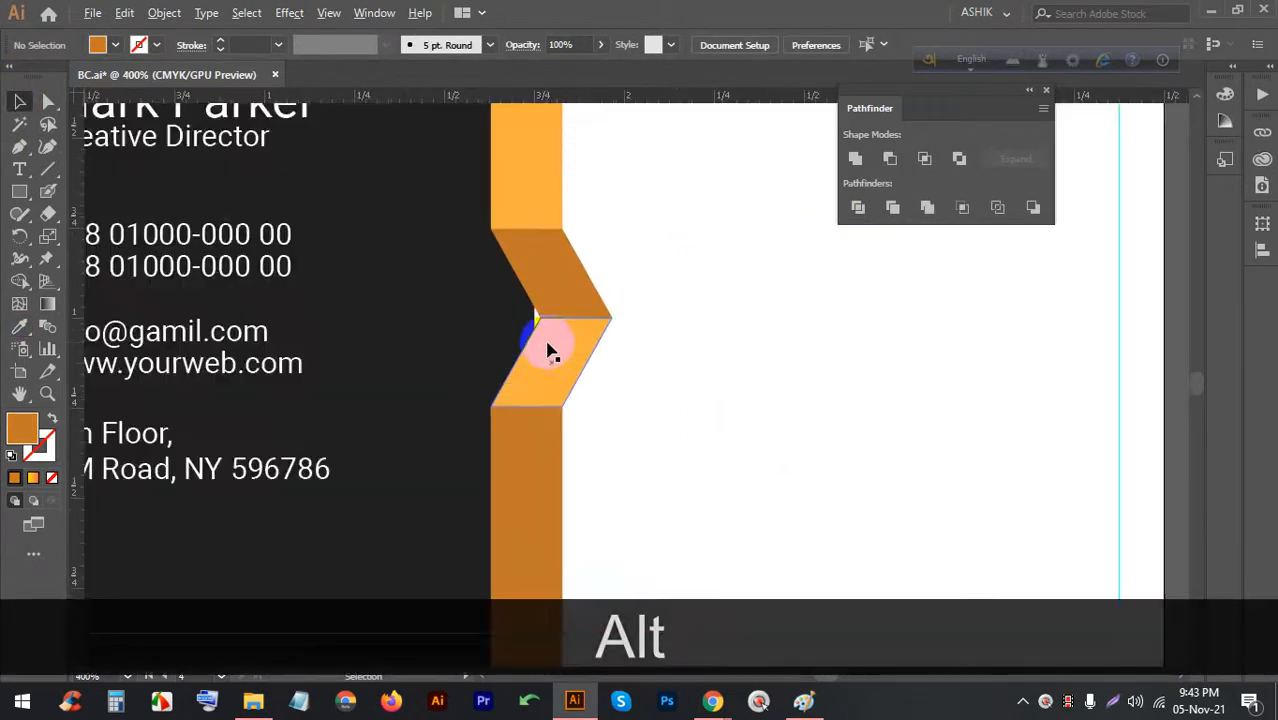
scroll(560, 350, "down", 1)
scroll(560, 348, "down", 2)
scroll(561, 350, "up", 2)
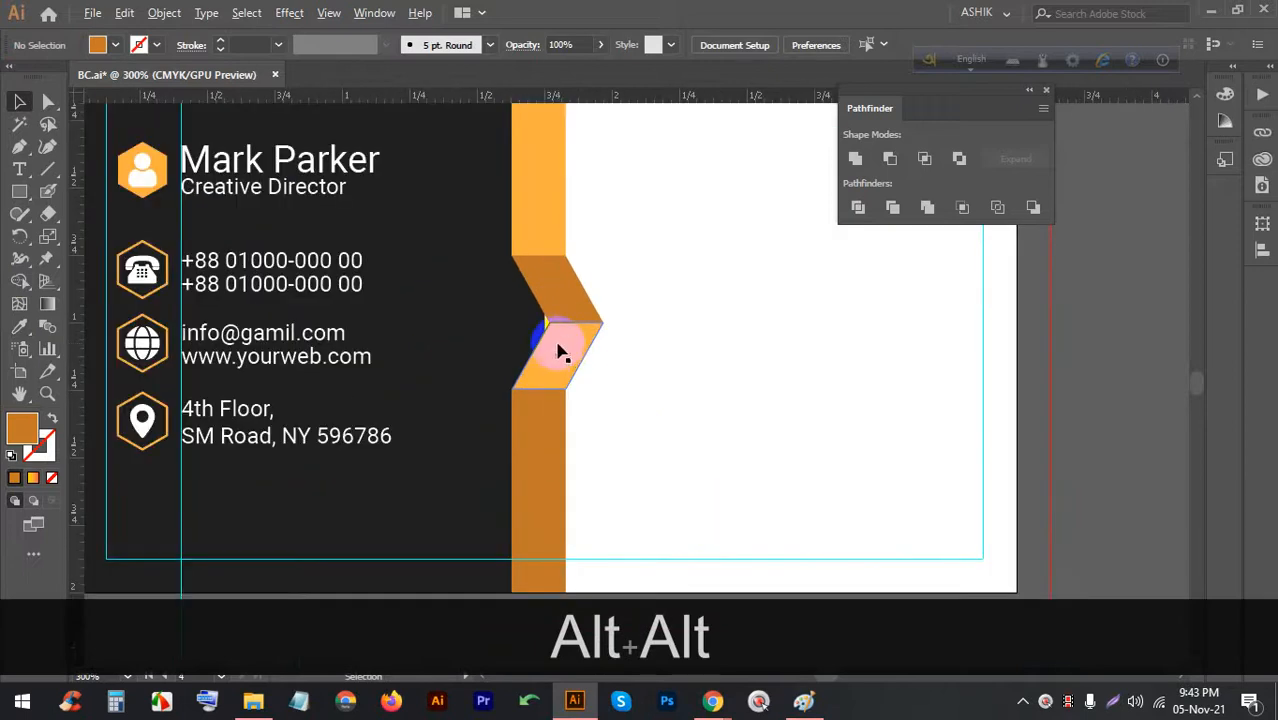
scroll(558, 350, "up", 1)
Shorten the lower chevron half from its top edge after undoing a trial resize
left_click_drag(633, 352, 599, 300)
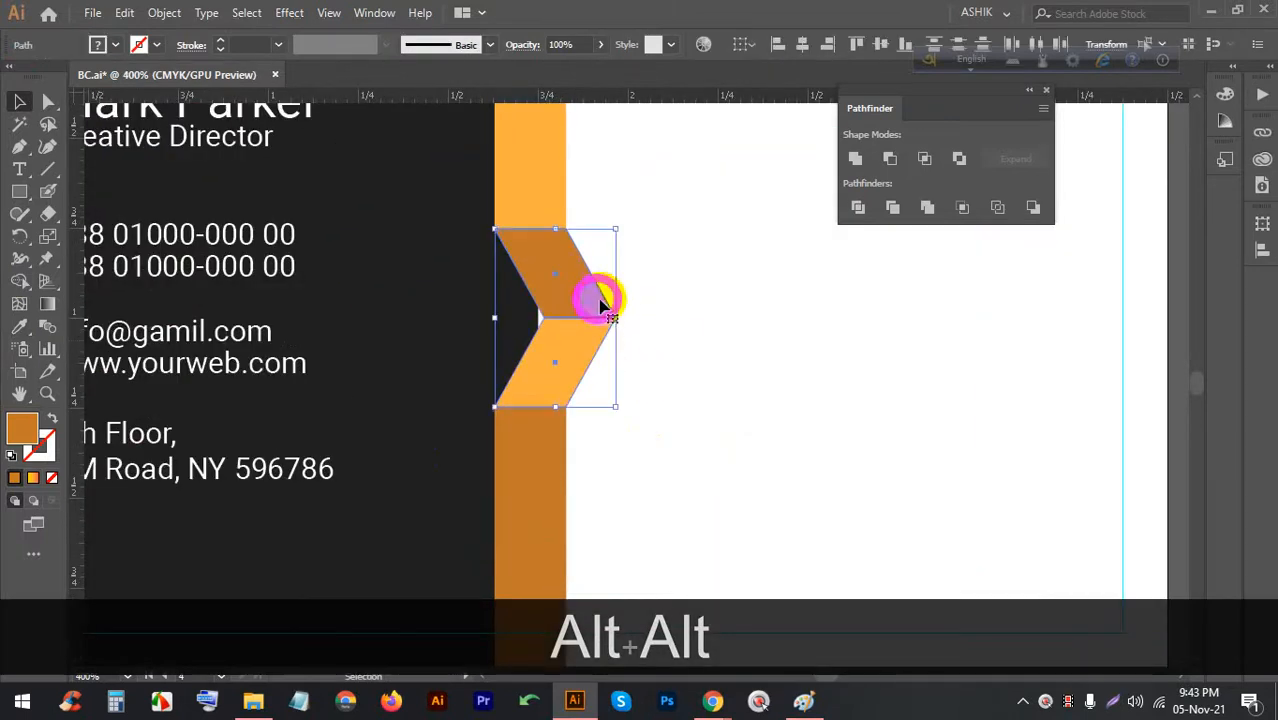
left_click_drag(617, 231, 633, 262)
key("ctrl+alt+shift+z")
left_click(556, 334)
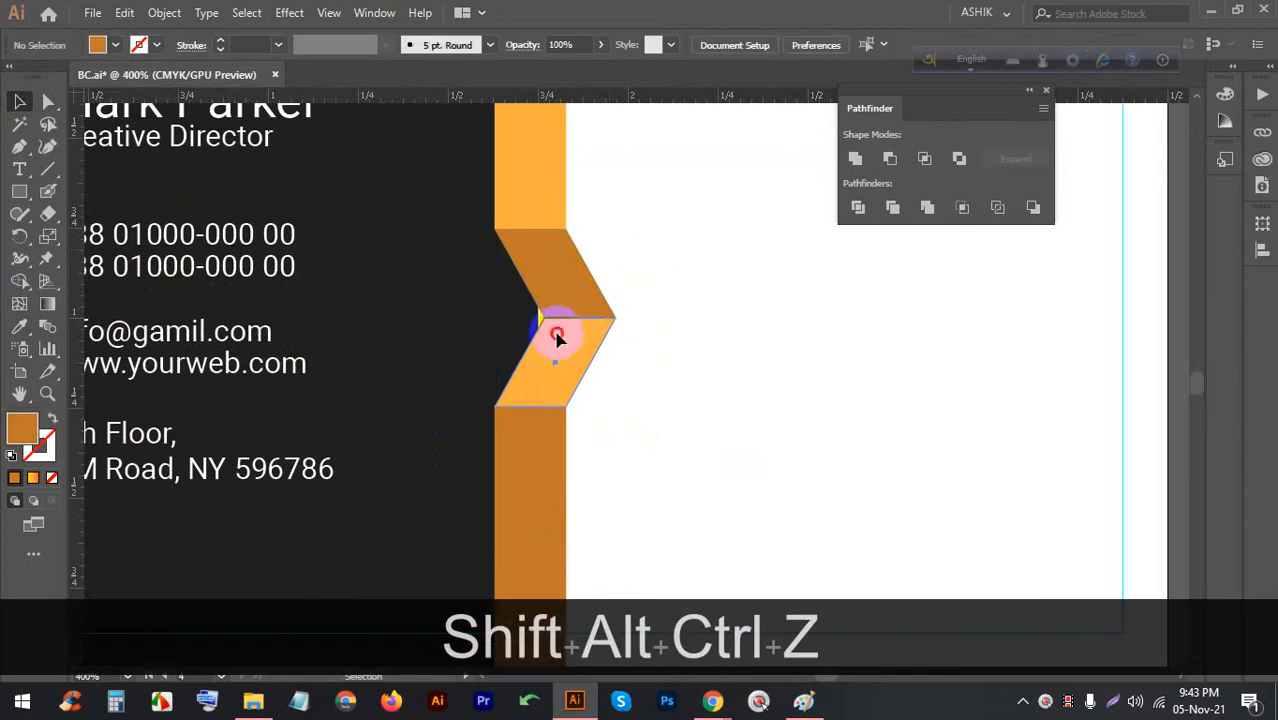
scroll(556, 334, "up", 2)
left_click_drag(544, 300, 532, 346)
left_click(653, 311)
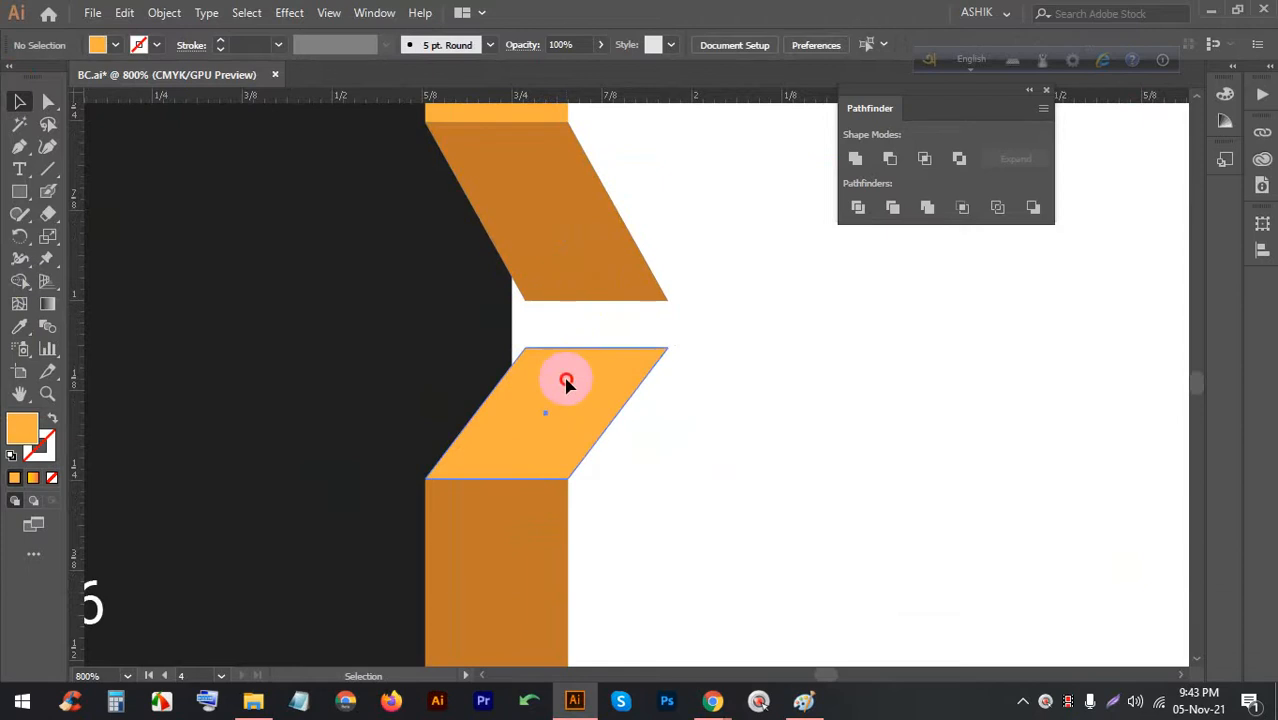
Delete the upper piece and vertically reflect a repositioned copy of the lower parallelogram
left_click(565, 262)
key("BackSpace")
left_click_drag(556, 400, 551, 342)
right_click(551, 342)
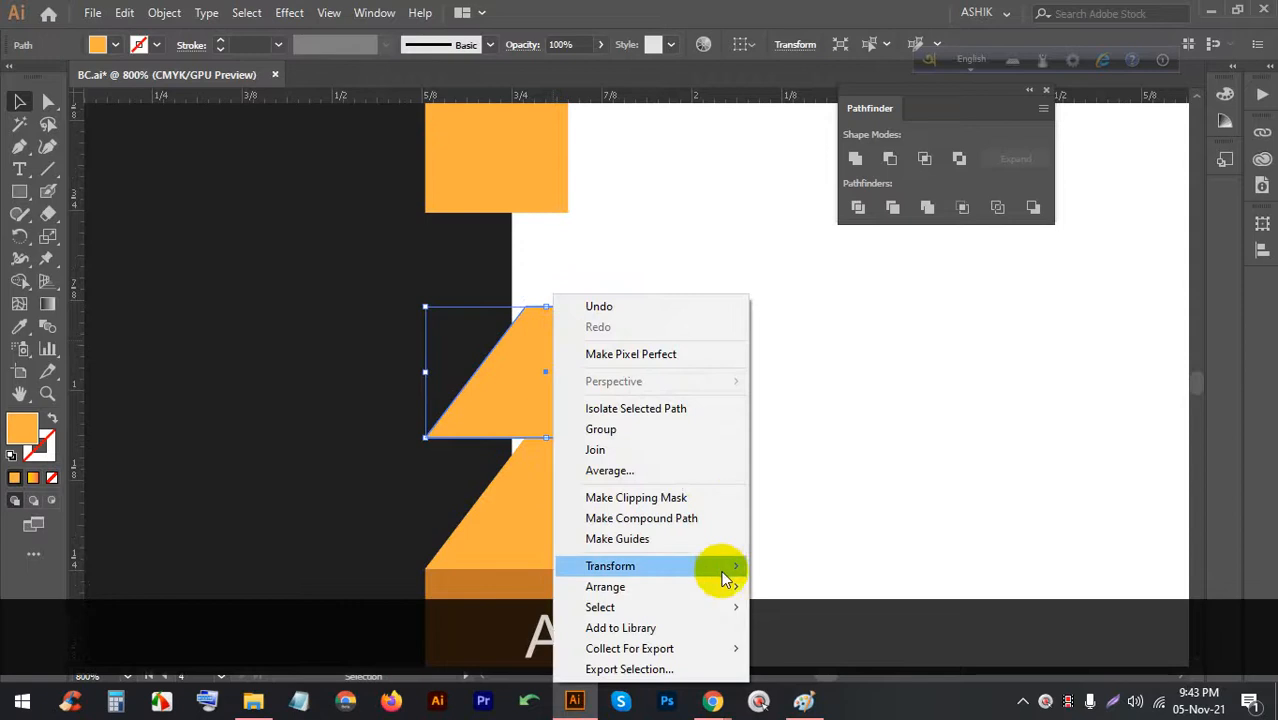
mouse_move(668, 565)
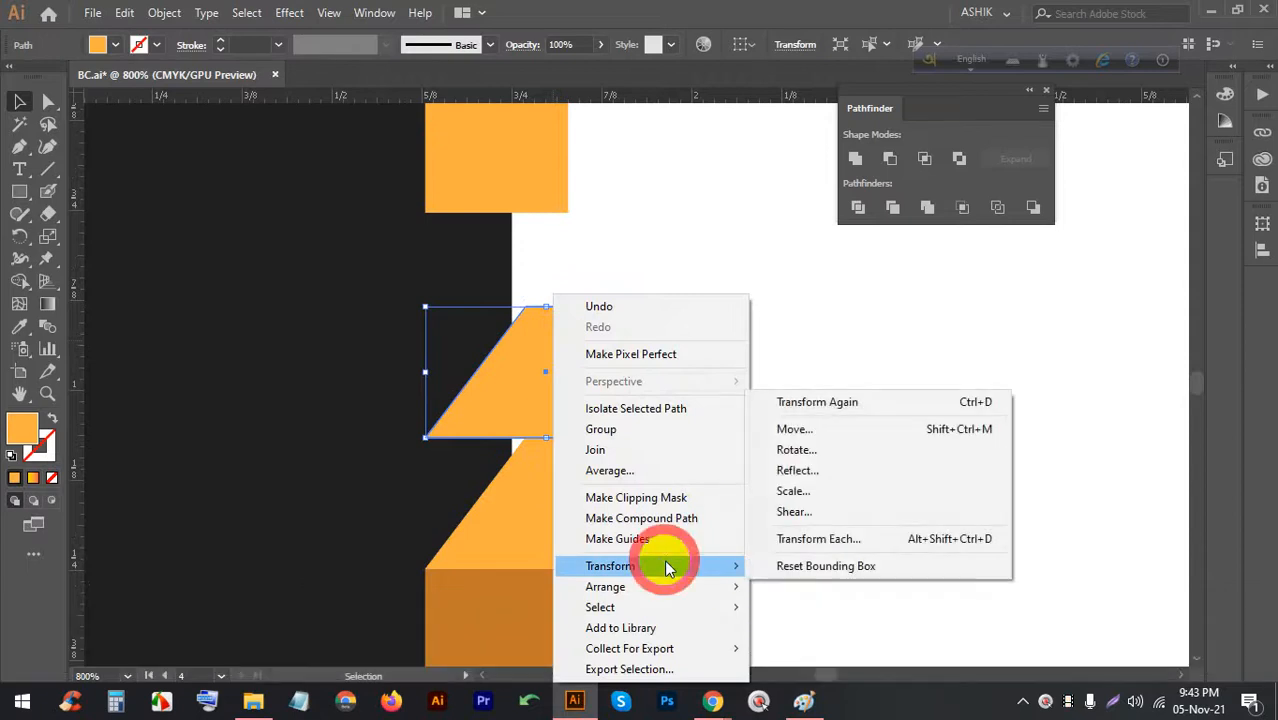
left_click(791, 474)
left_click(1000, 456)
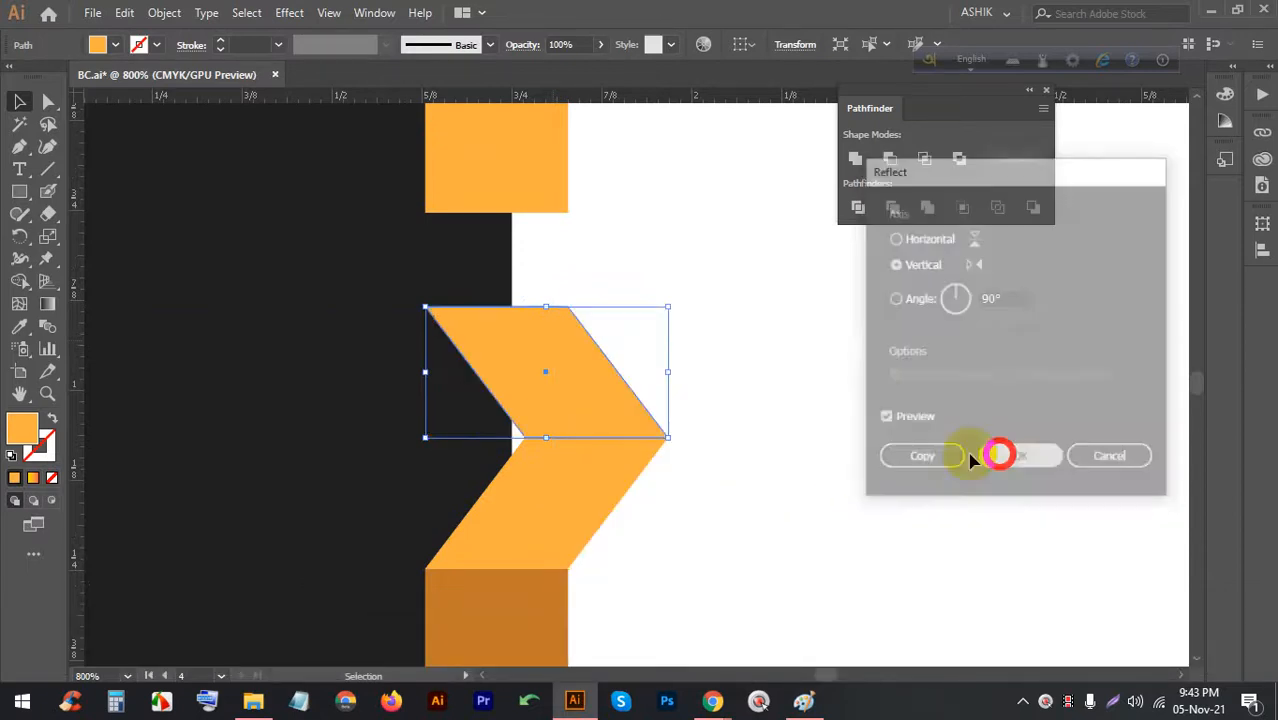
Sample the bottom bar's darker orange onto the upper chevron piece and select the chevron
left_click(21, 333)
left_click(513, 603)
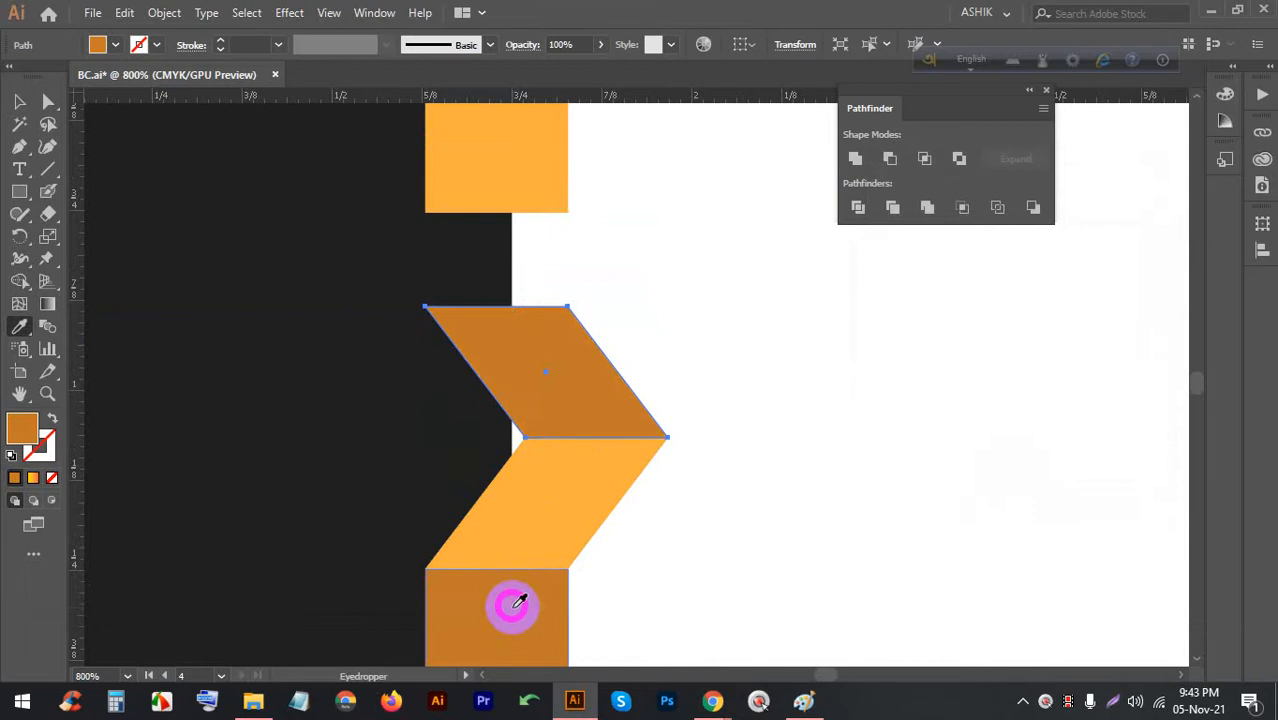
left_click(21, 104)
left_click(808, 362)
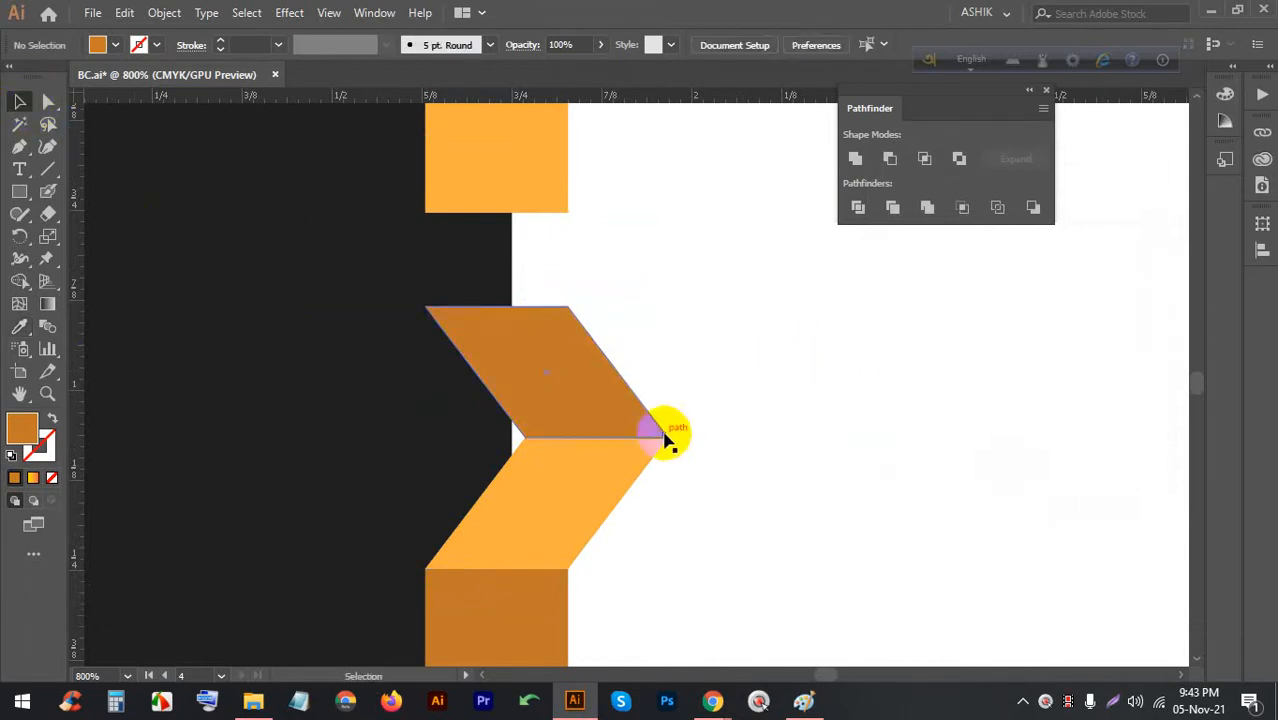
scroll(690, 354, "down", 2)
scroll(675, 417, "up", 1)
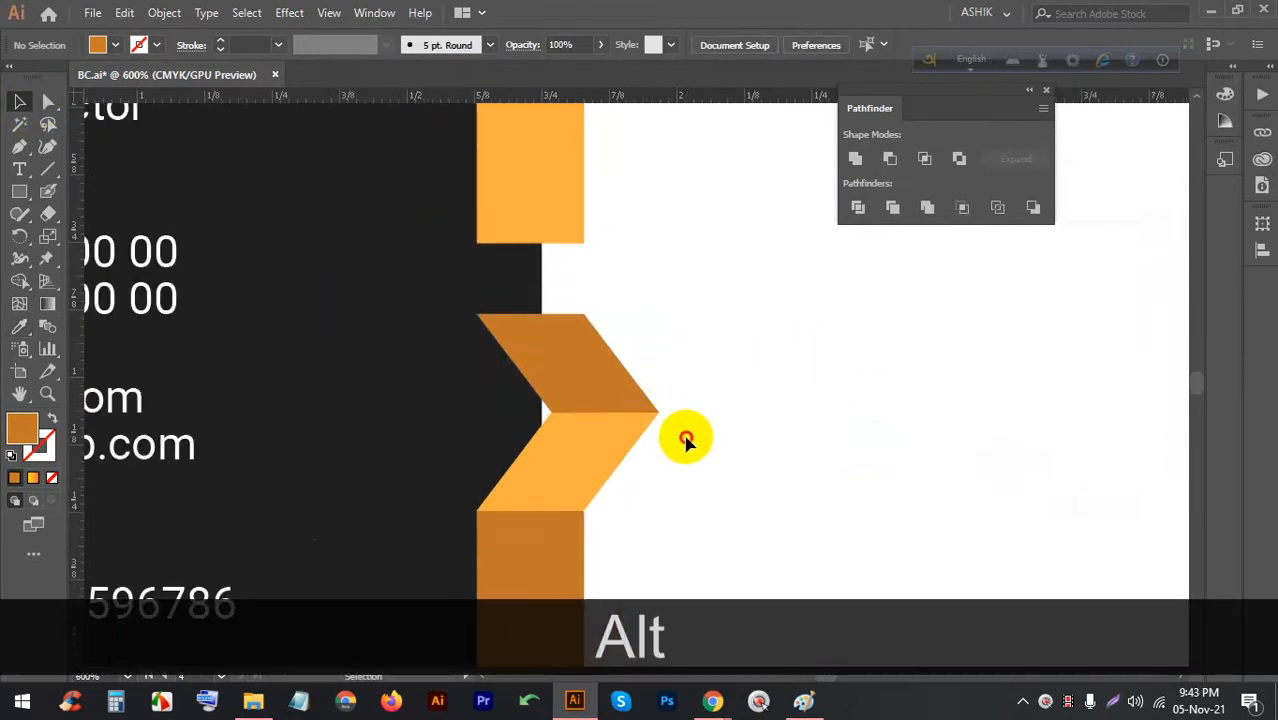
left_click(590, 370)
scroll(600, 365, "down", 2)
scroll(595, 335, "up", 1)
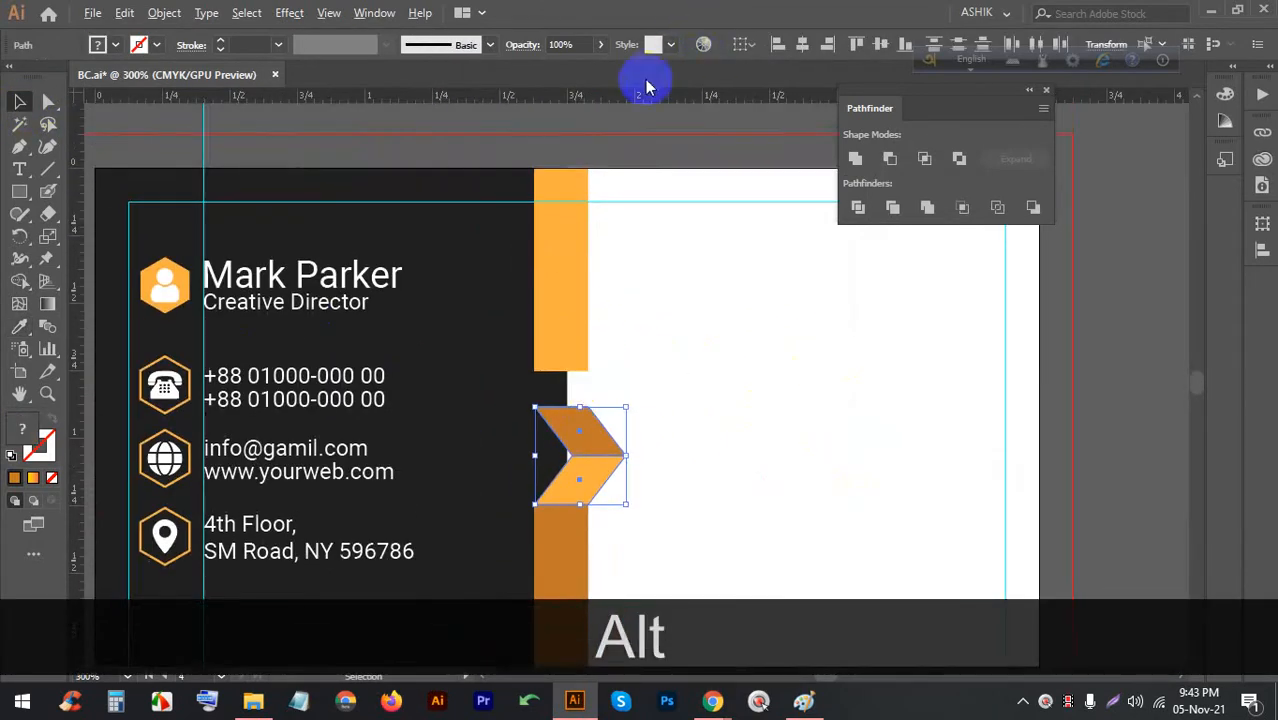
Group the two chevron pieces with Ctrl+G and align the group vertically
left_click(745, 45)
left_click(786, 107)
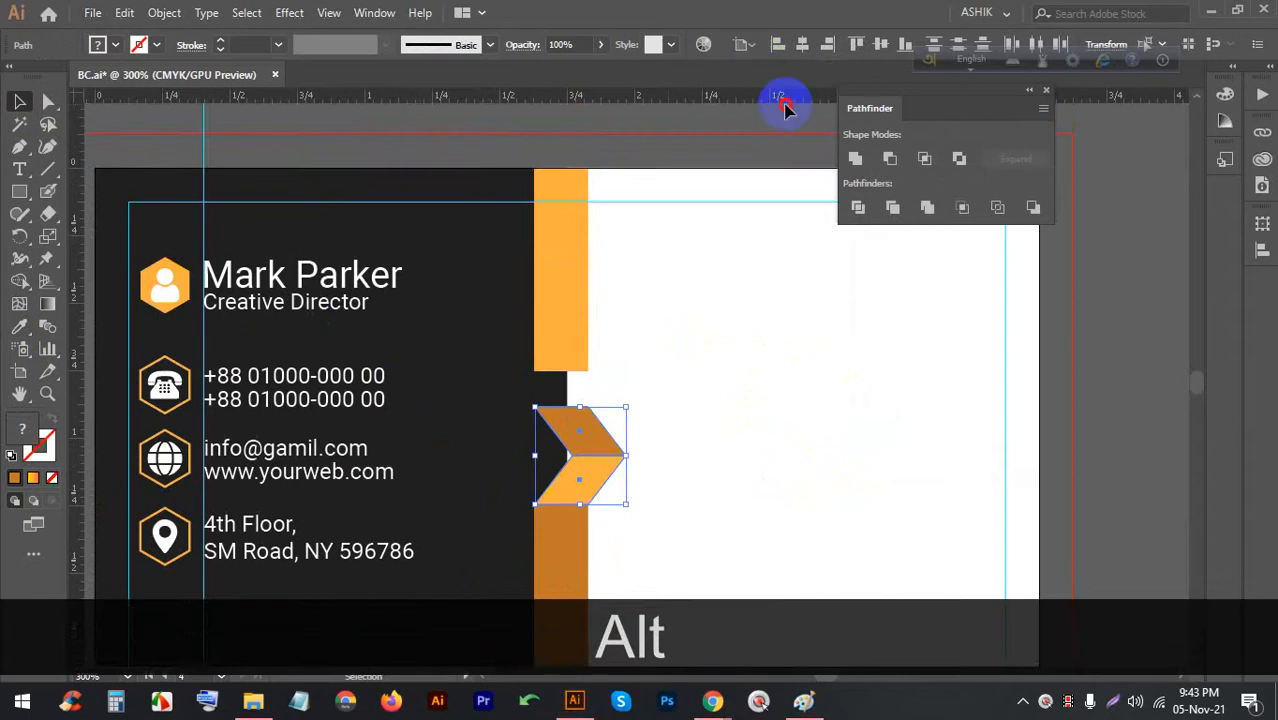
left_click(886, 44)
key("ctrl+z")
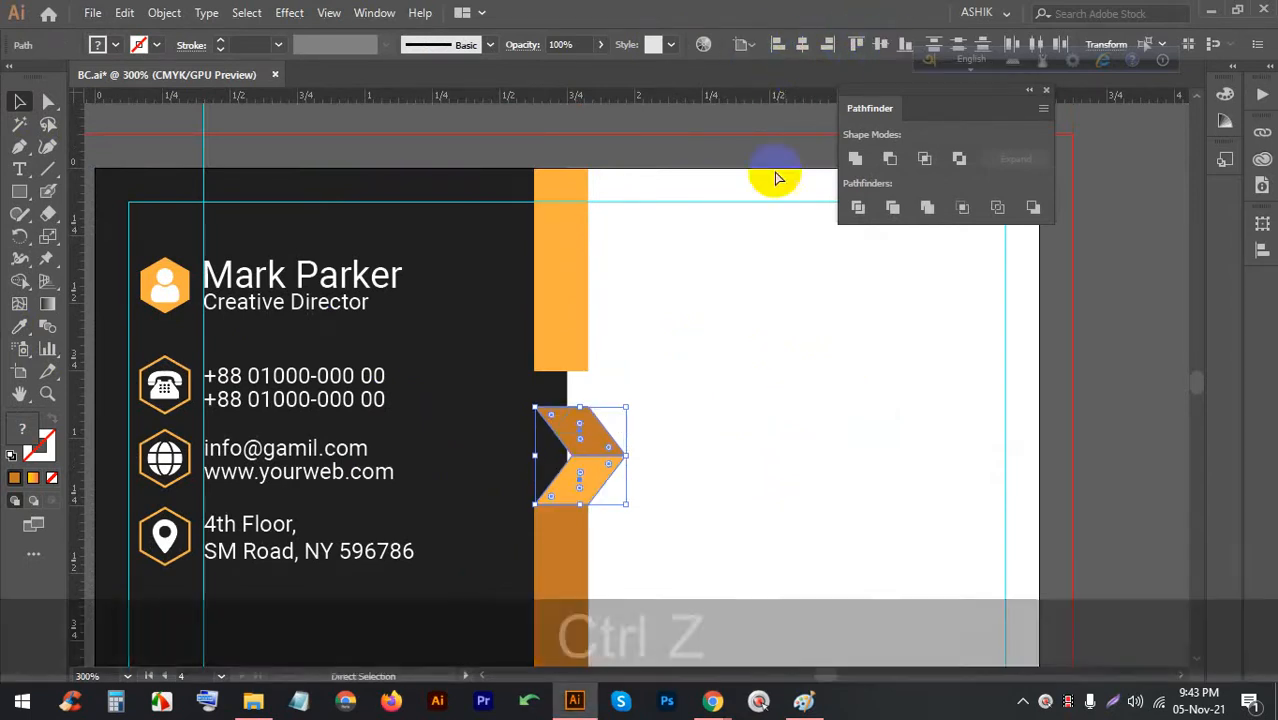
left_click(686, 488)
left_click_drag(686, 488, 562, 428)
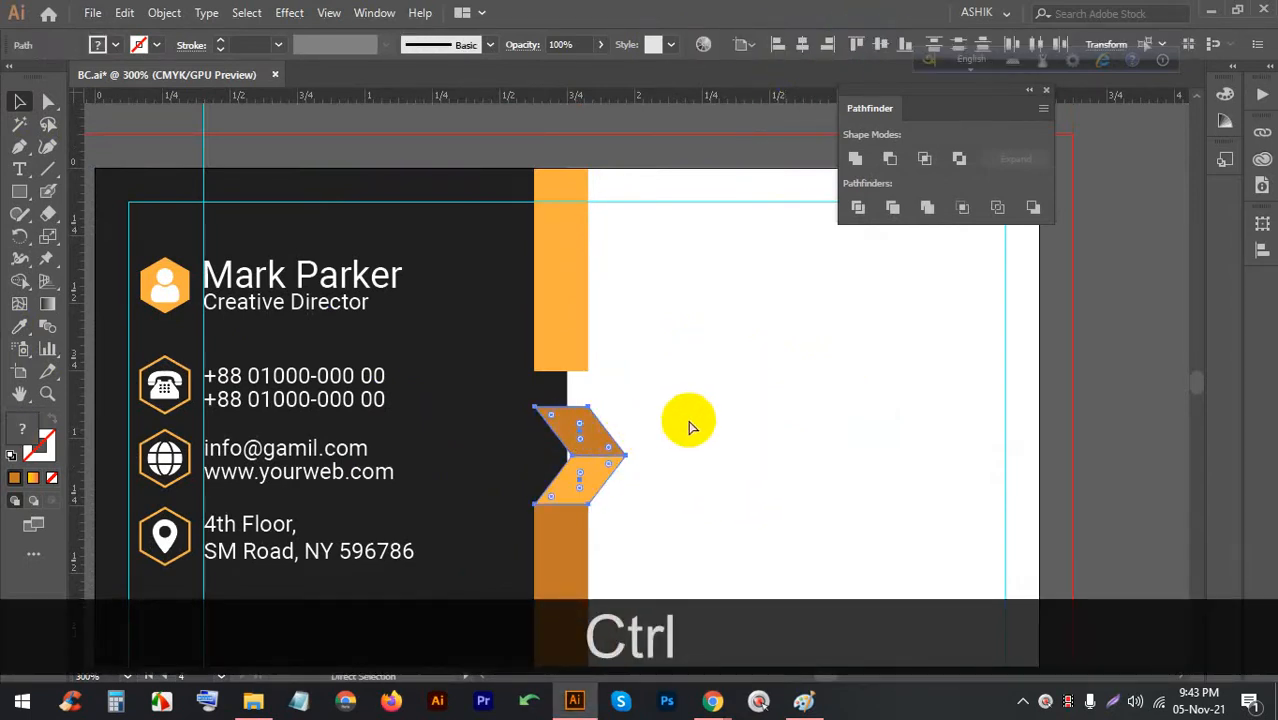
key("ctrl+g")
key("v")
left_click(585, 430)
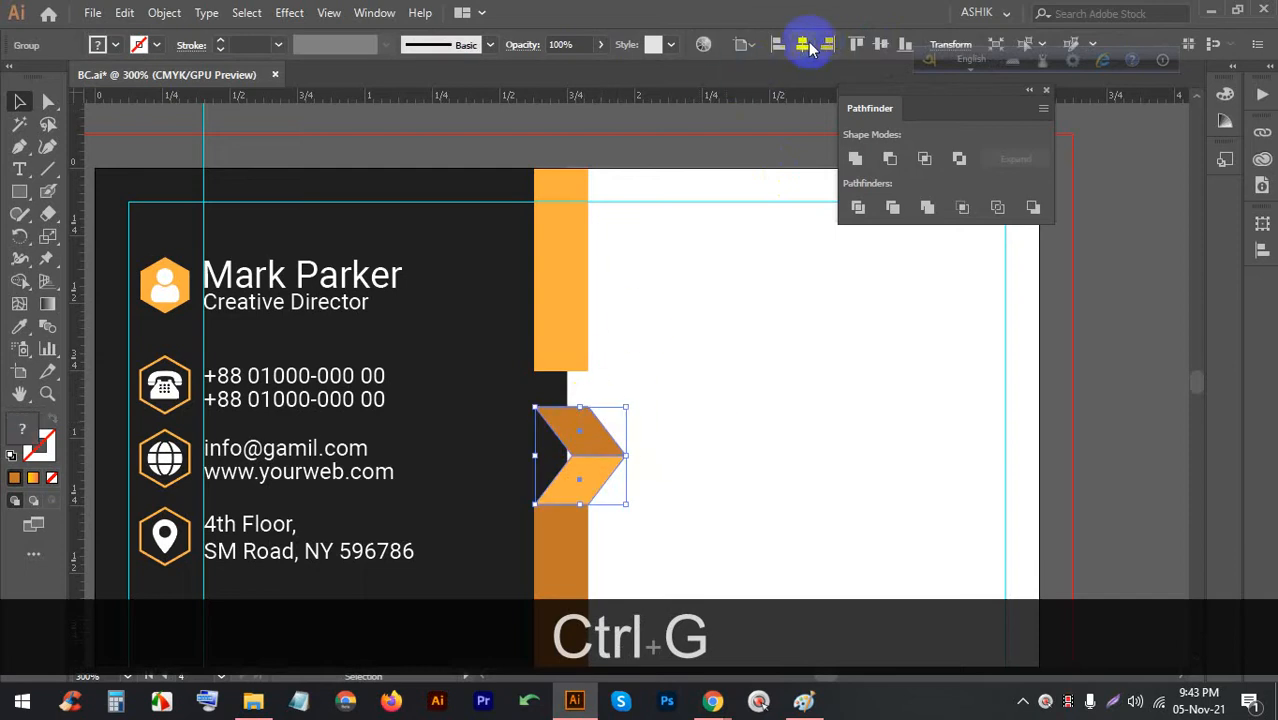
left_click(745, 45)
left_click(874, 20)
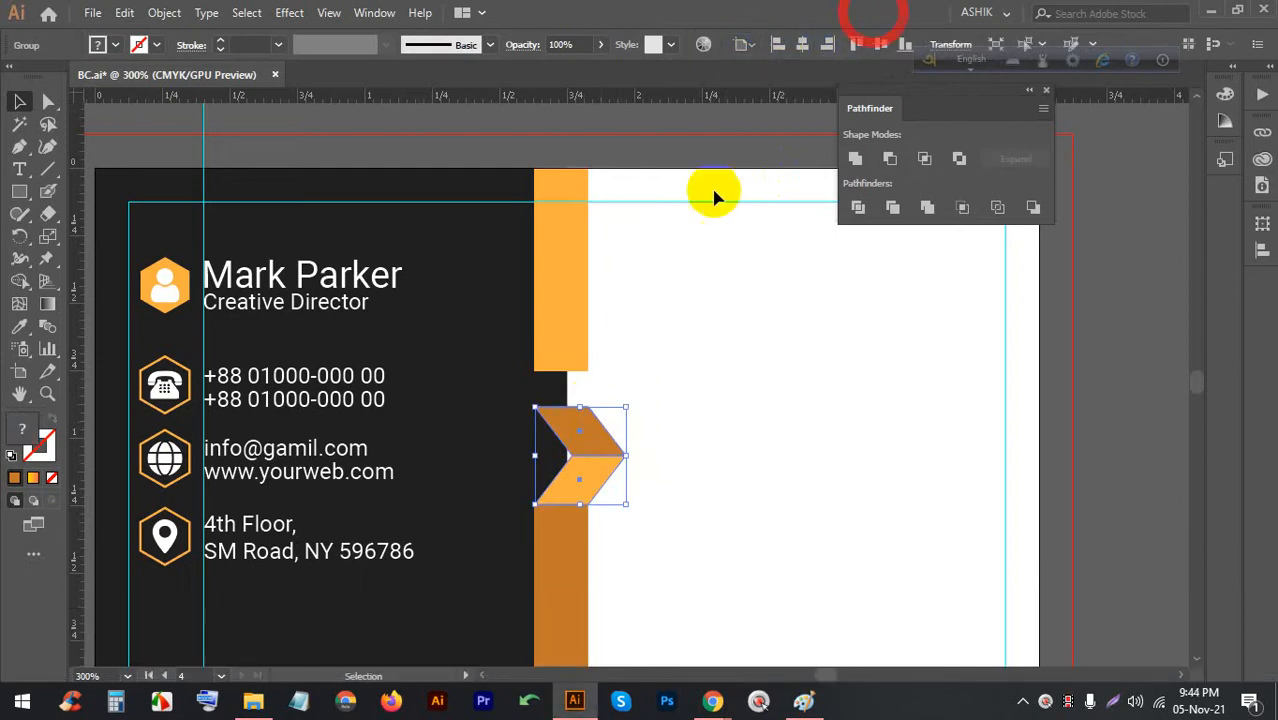
left_click(874, 46)
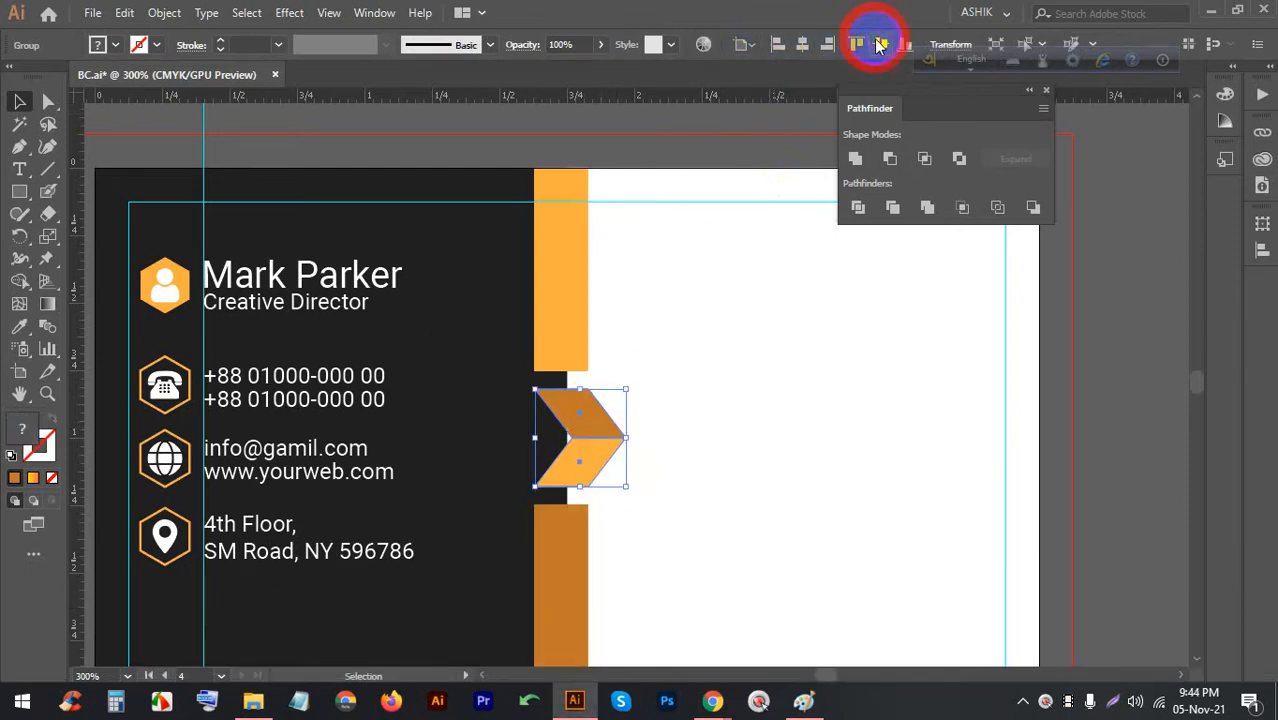
left_click(702, 348)
Stretch the lower and upper orange bars so both meet the chevron
left_click(574, 548)
scroll(574, 548, "up", 2)
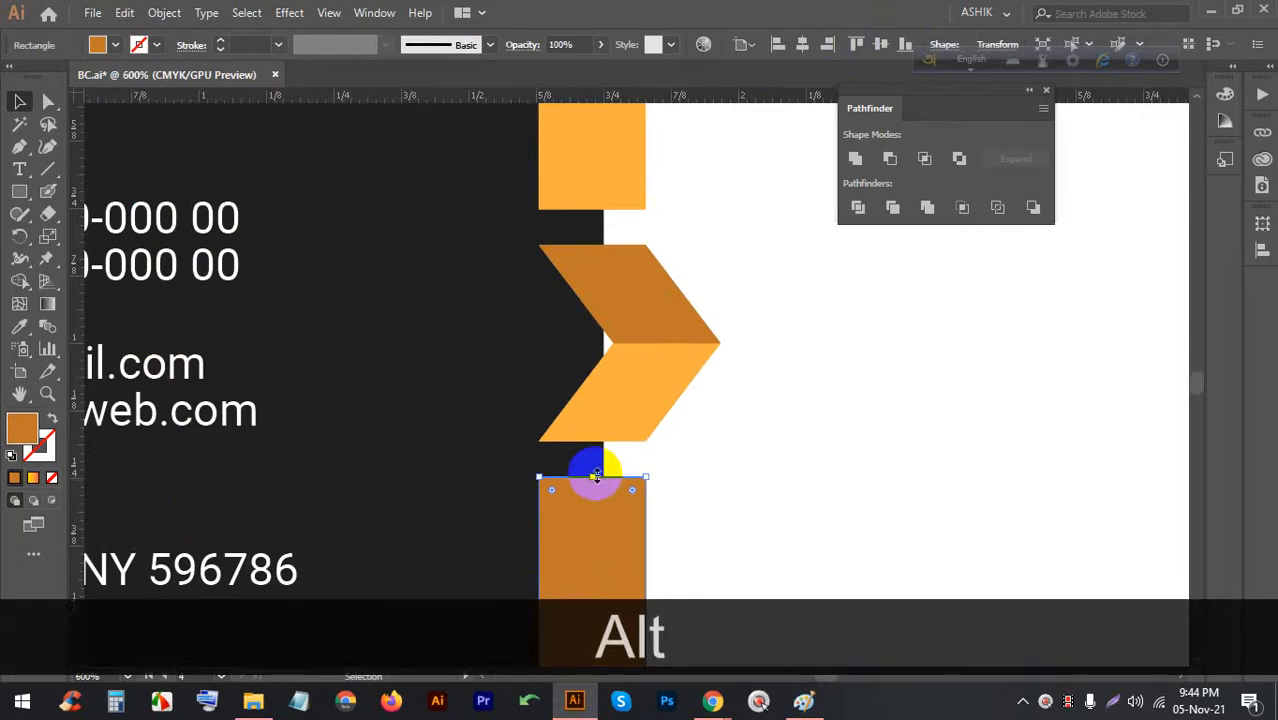
left_click_drag(591, 471, 590, 441)
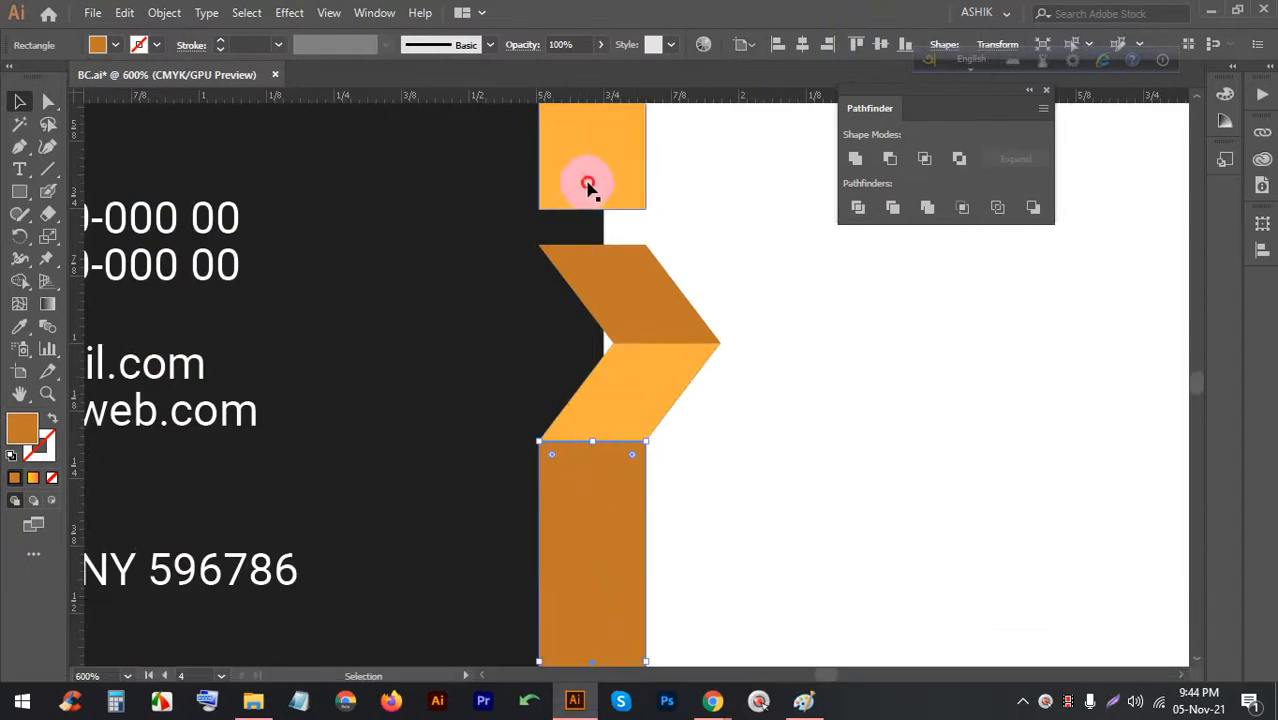
left_click(588, 186)
left_click_drag(592, 209, 584, 245)
left_click(771, 290)
key("alt")
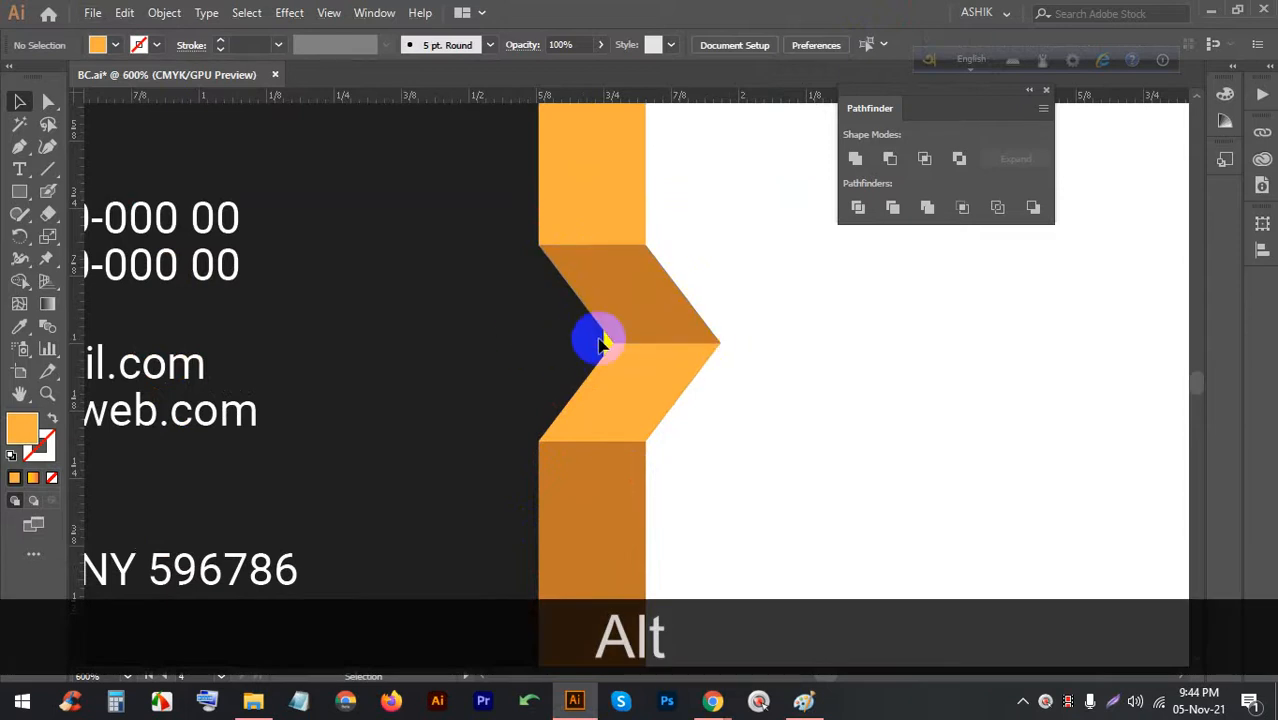
scroll(590, 338, "down", 2)
scroll(510, 312, "down", 1)
scroll(640, 330, "up", 1)
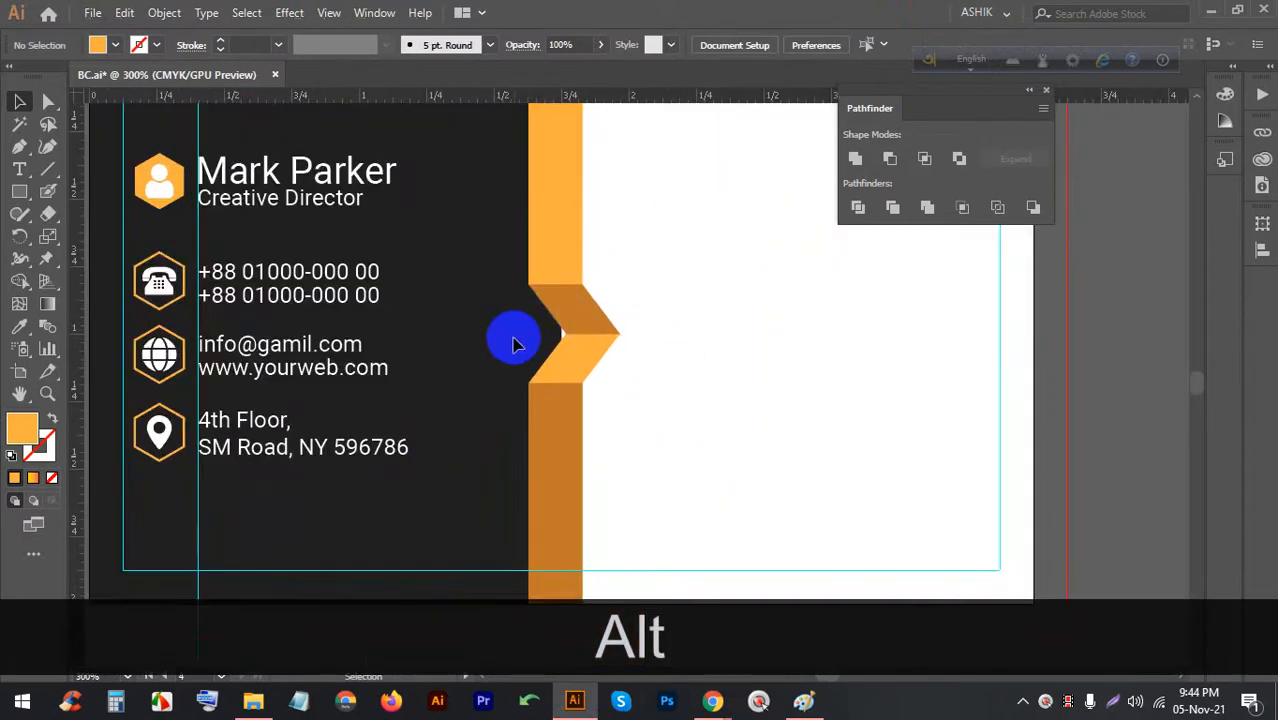
scroll(522, 346, "down", 1)
Unlock all shapes with Ctrl+Alt+2 and widen the dark panel under the orange strip
key("ctrl+alt+2")
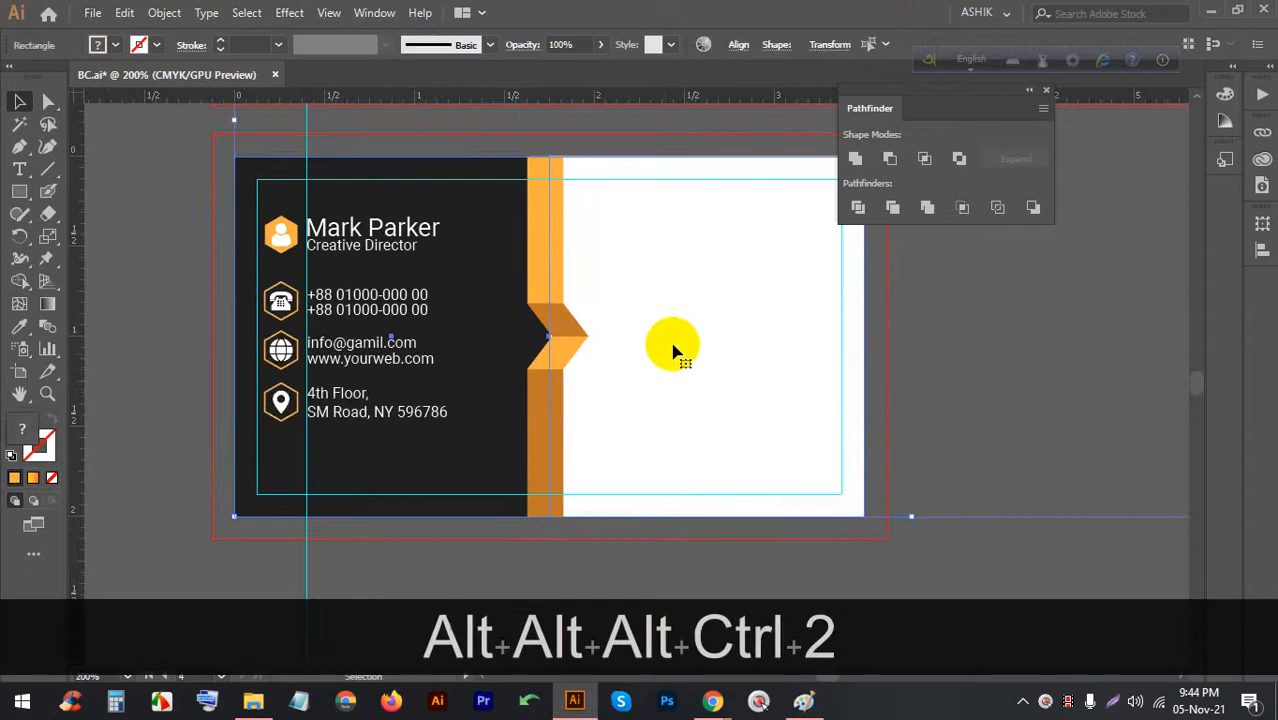
left_click(930, 380)
left_click(491, 347)
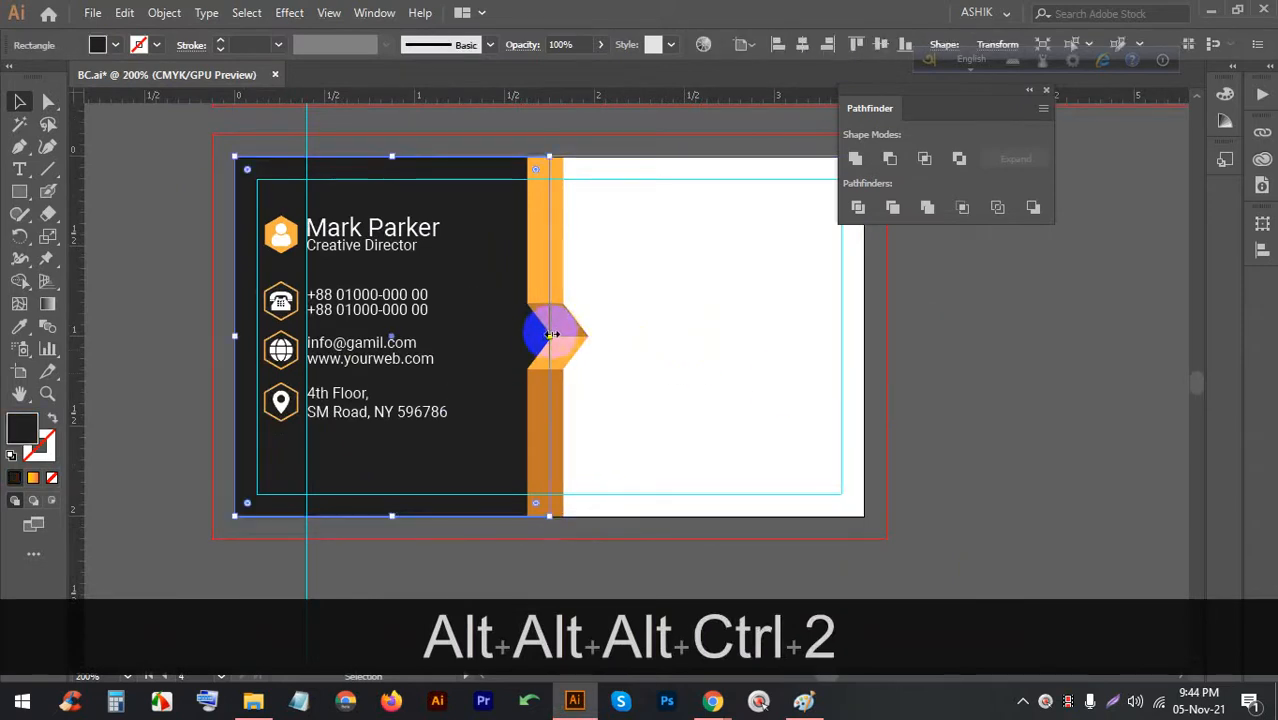
left_click_drag(549, 336, 562, 338)
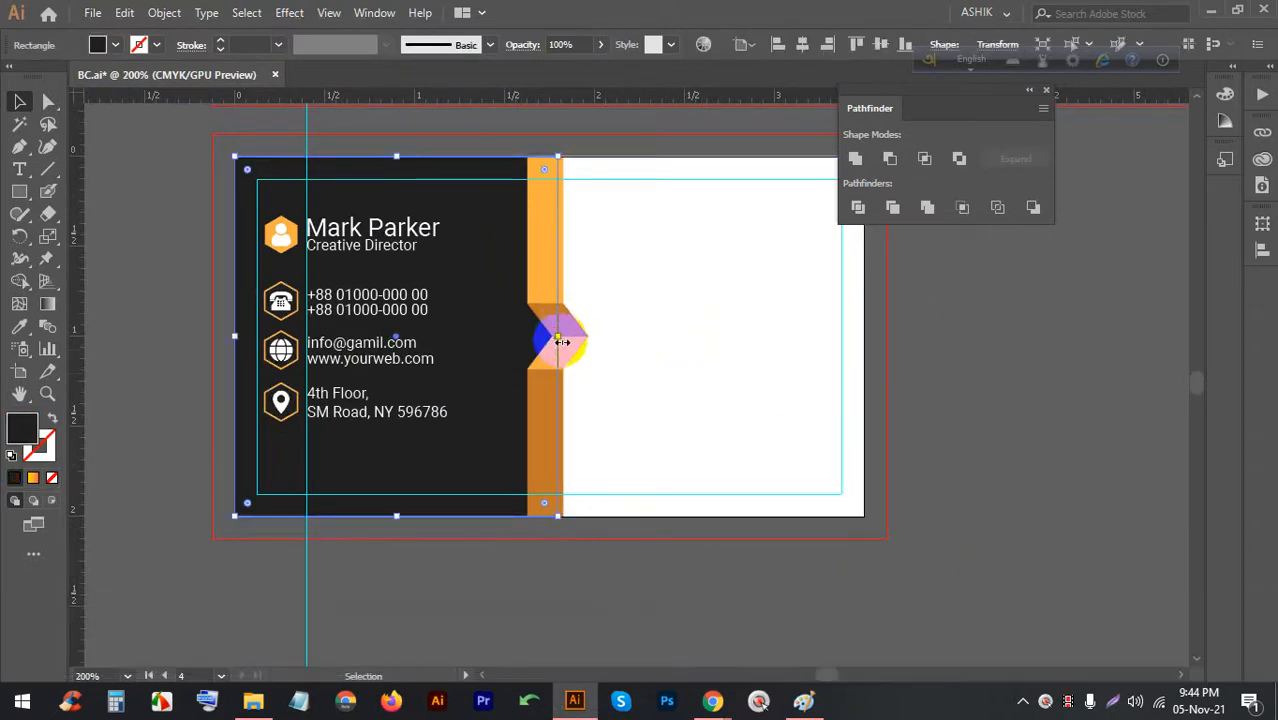
left_click(659, 348)
key("alt")
scroll(513, 277, "down", 1)
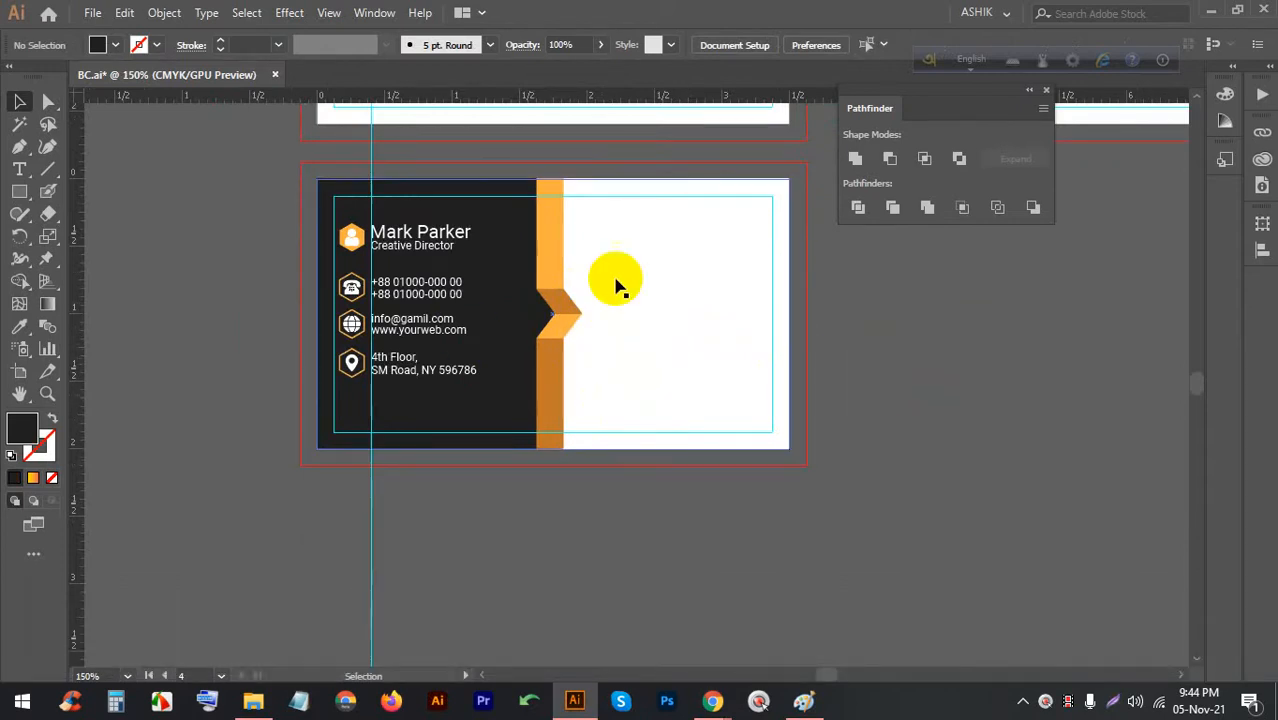
scroll(575, 290, "up", 3)
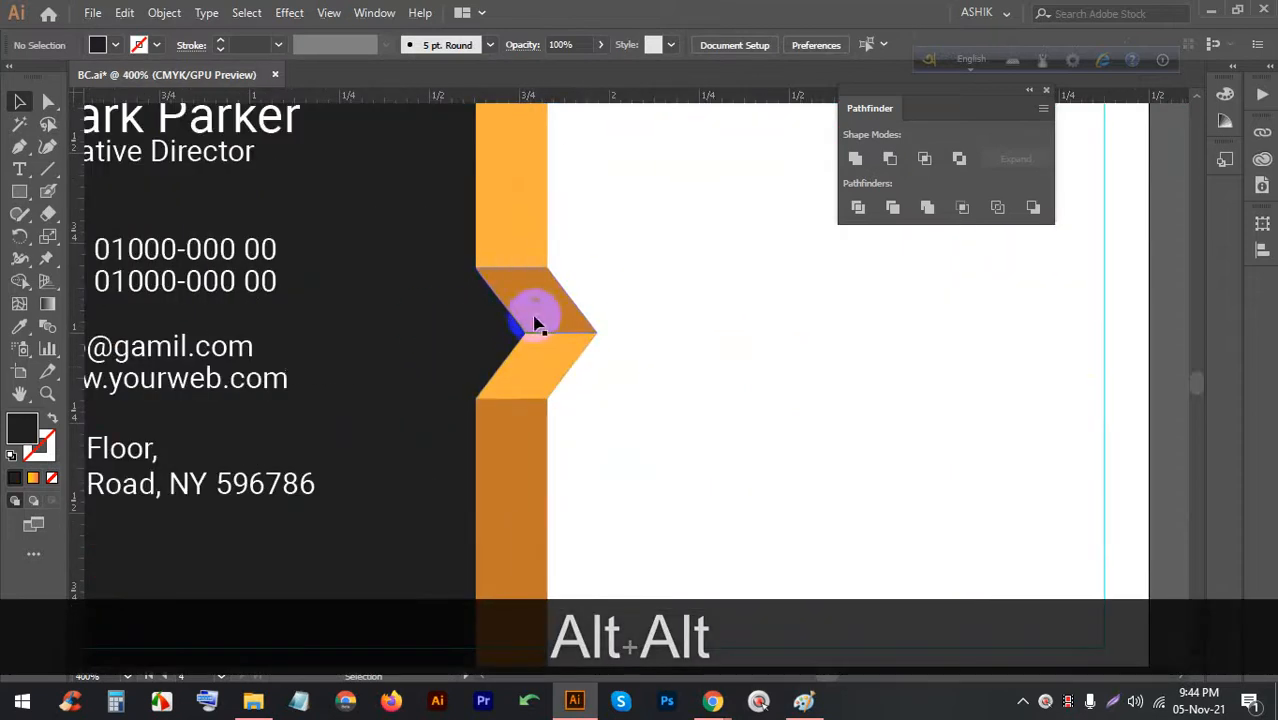
scroll(533, 325, "down", 2)
Add the text 'Pixel Art' on the card's white half
key("space")
left_click_drag(628, 320, 436, 348)
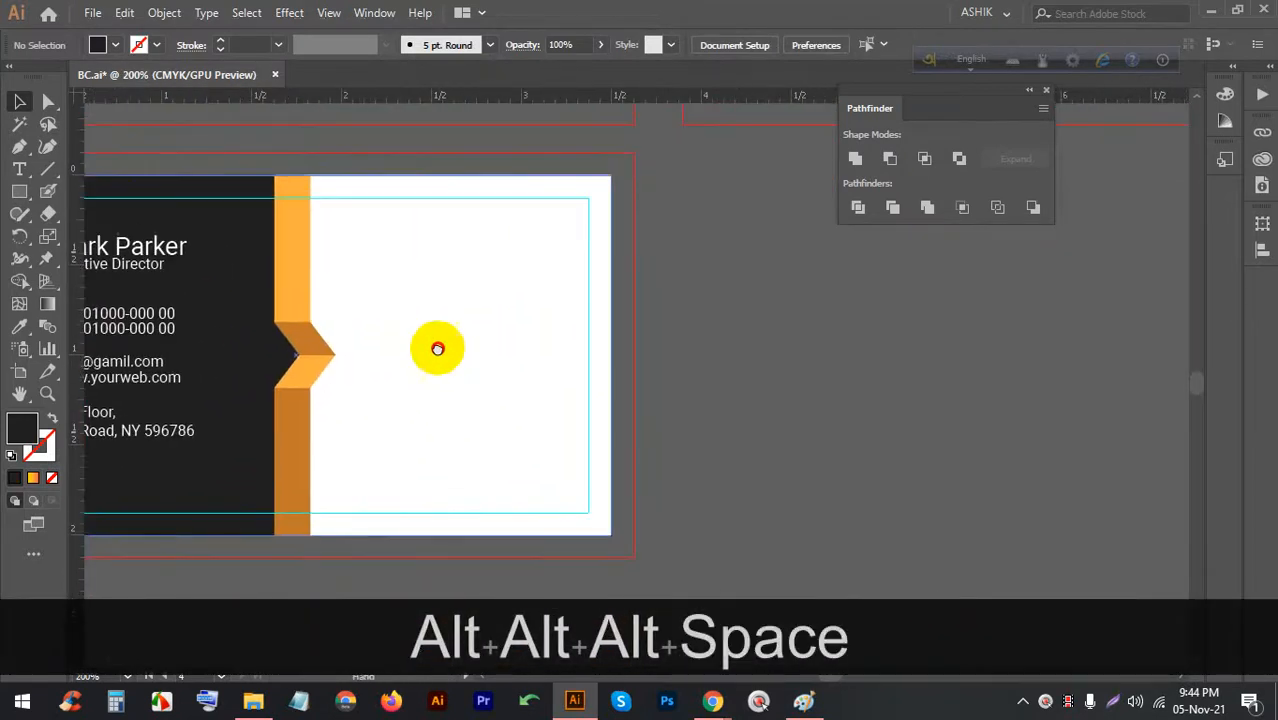
left_click(22, 168)
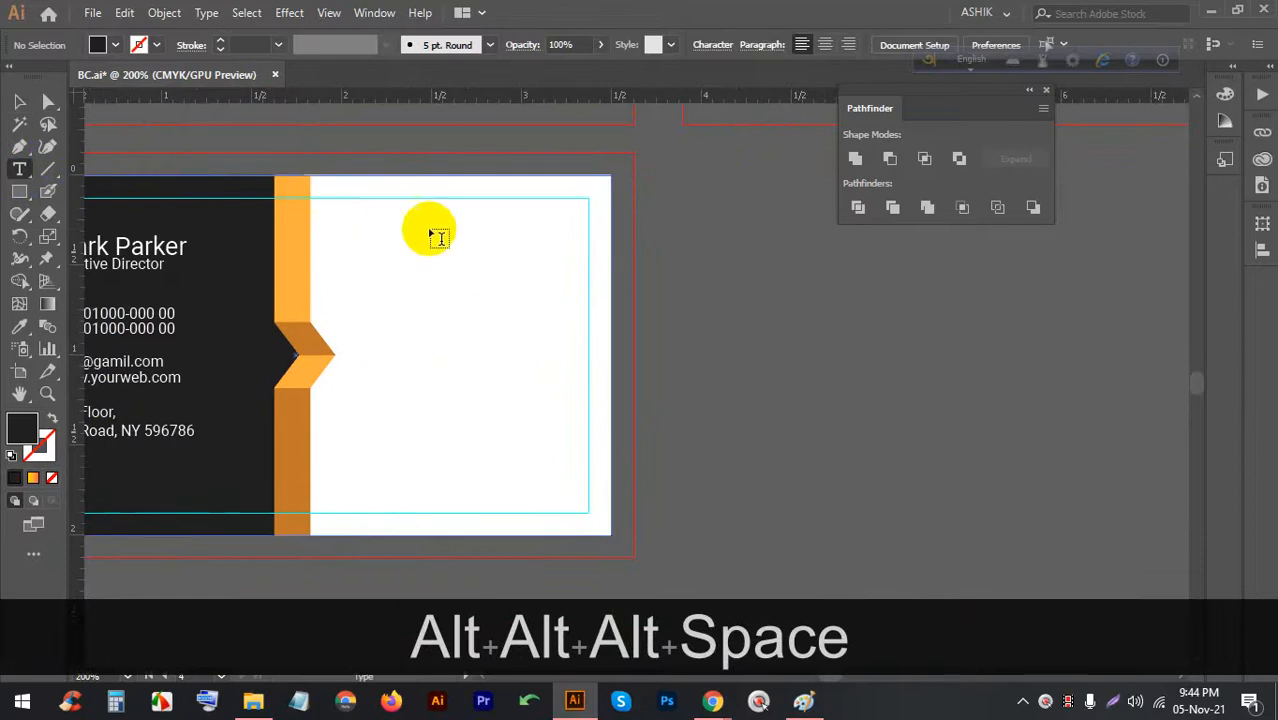
left_click(406, 284)
left_click(19, 101)
mouse_move(490, 286)
left_mouse_down()
mouse_move(536, 297)
mouse_move(466, 280)
left_mouse_up()
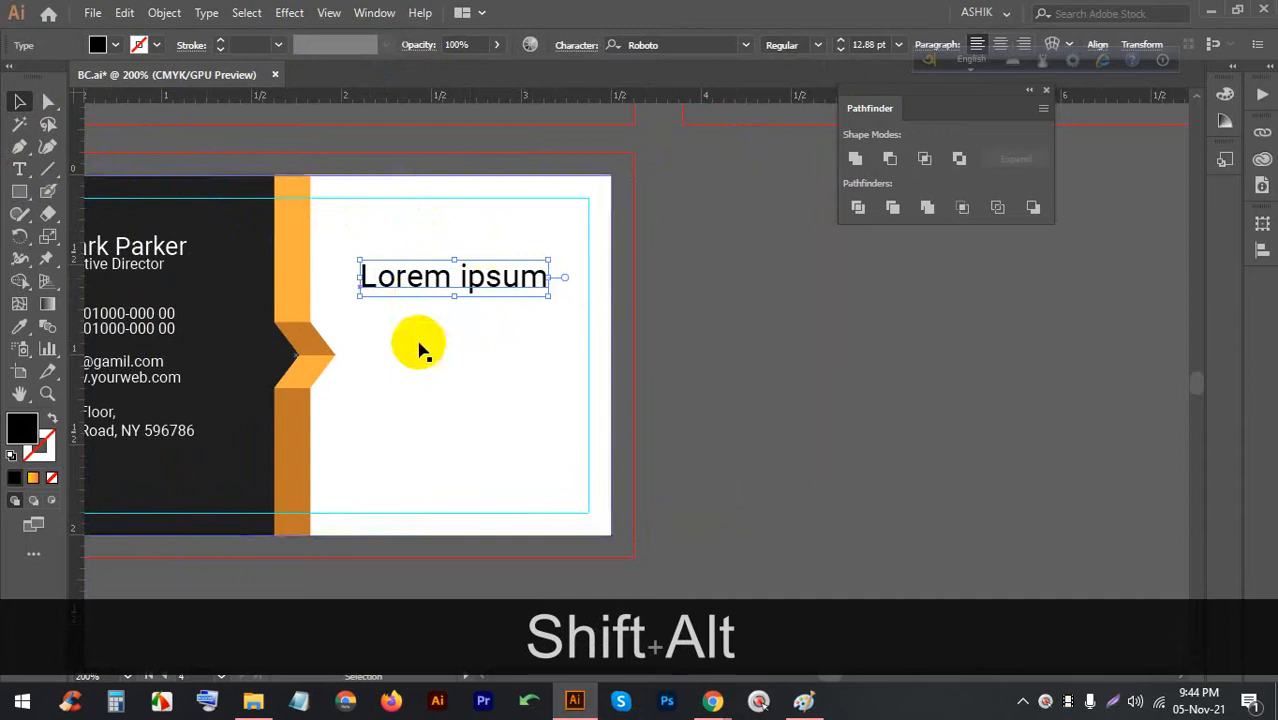
triple_click(428, 284)
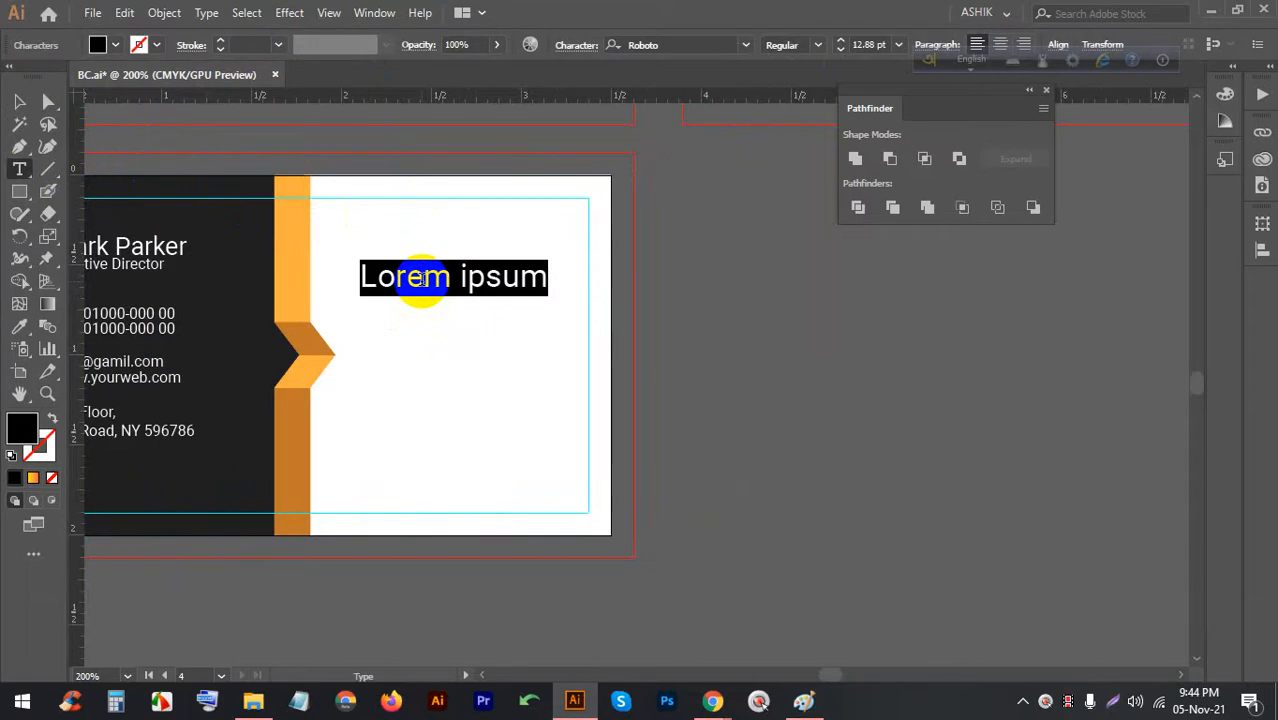
type("P")
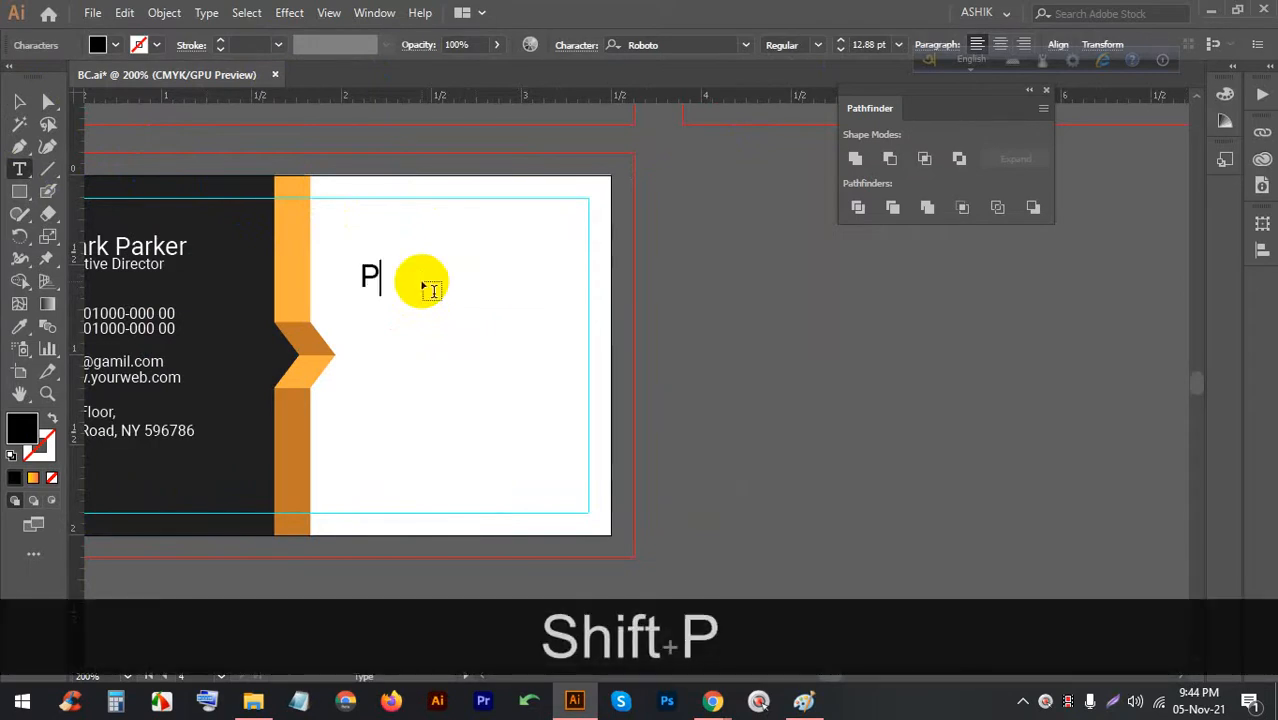
type("ixel ")
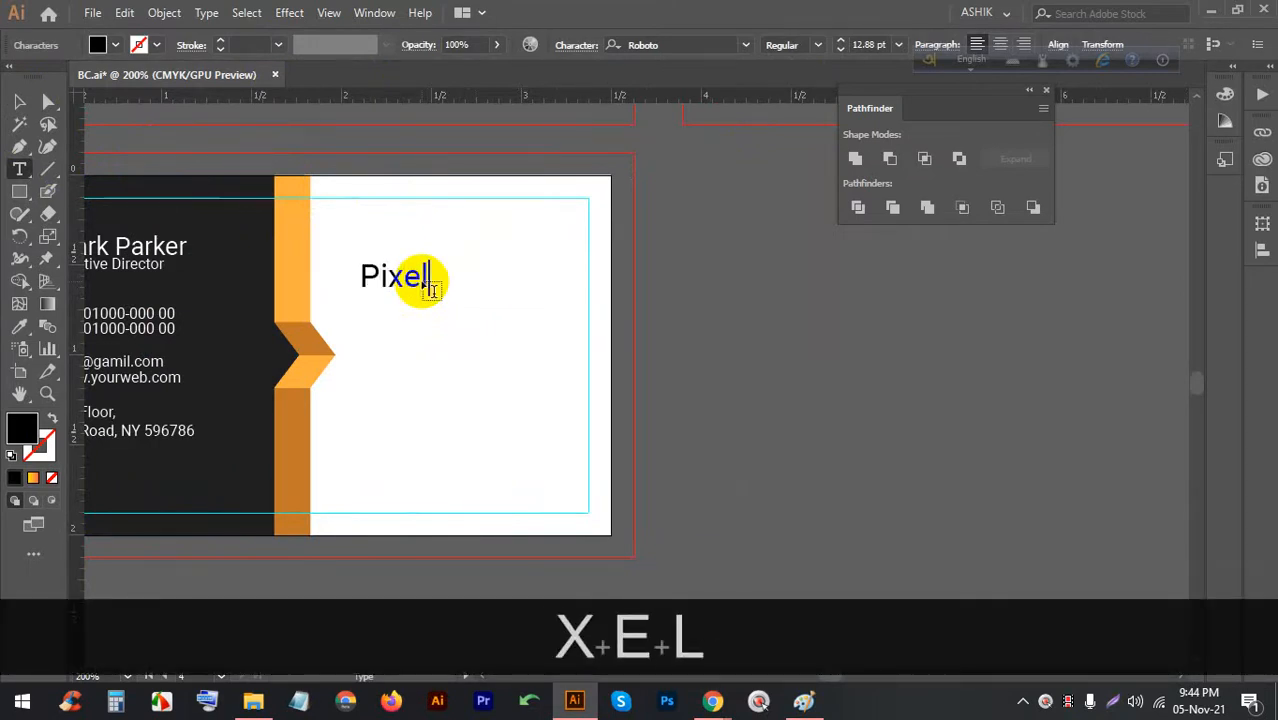
type("Art")
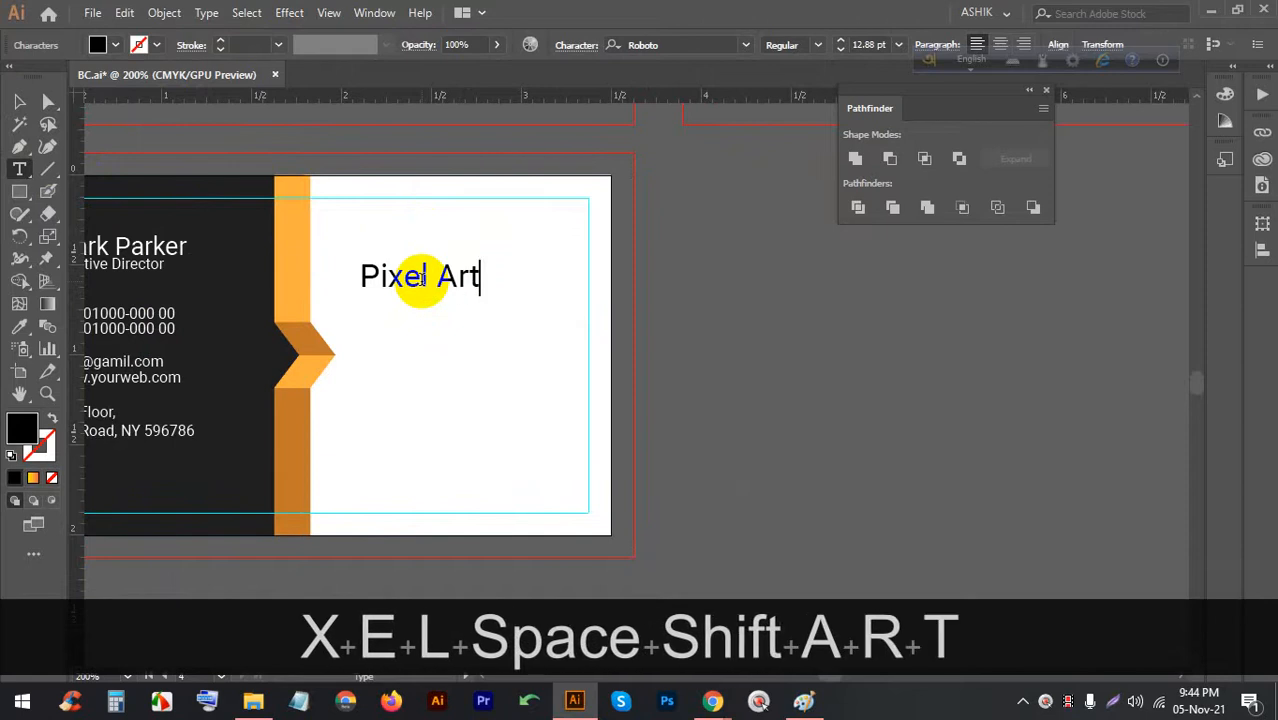
Scale 'Pixel Art' to about 17 pt, nudge it right, and duplicate it below
left_click(19, 101)
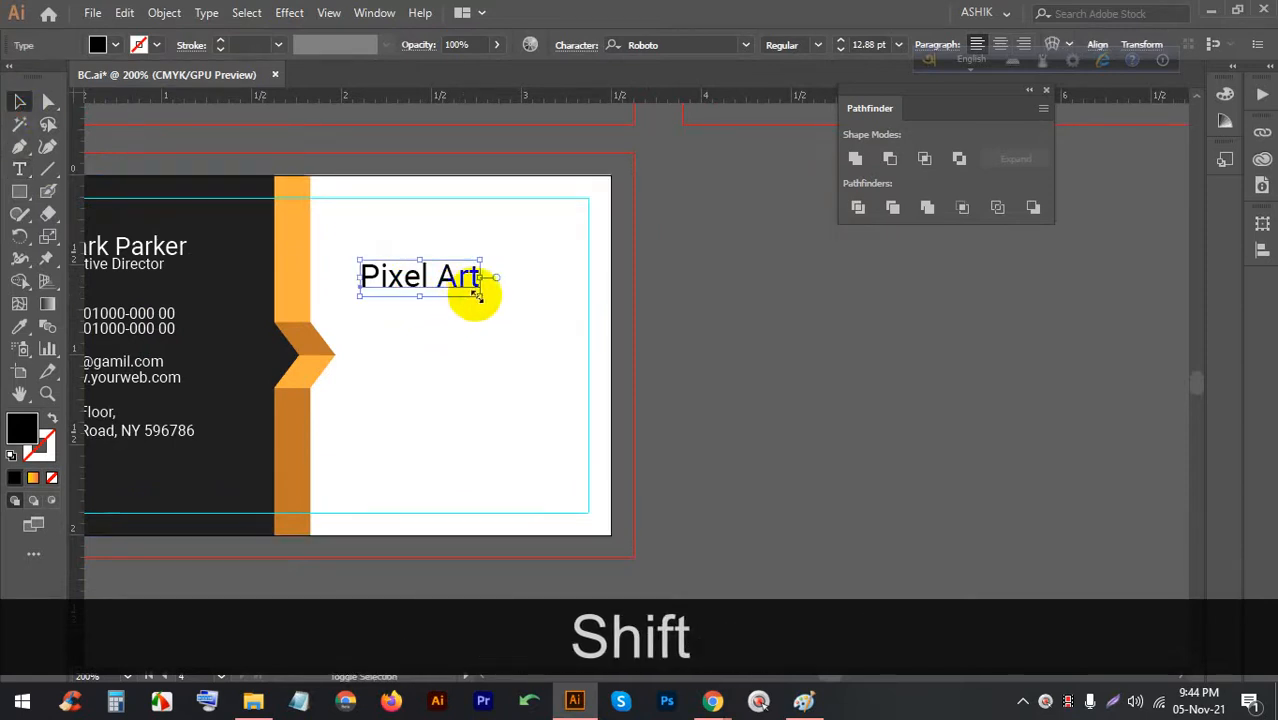
mouse_move(480, 296)
left_mouse_down()
mouse_move(522, 308)
mouse_move(502, 285)
left_mouse_up()
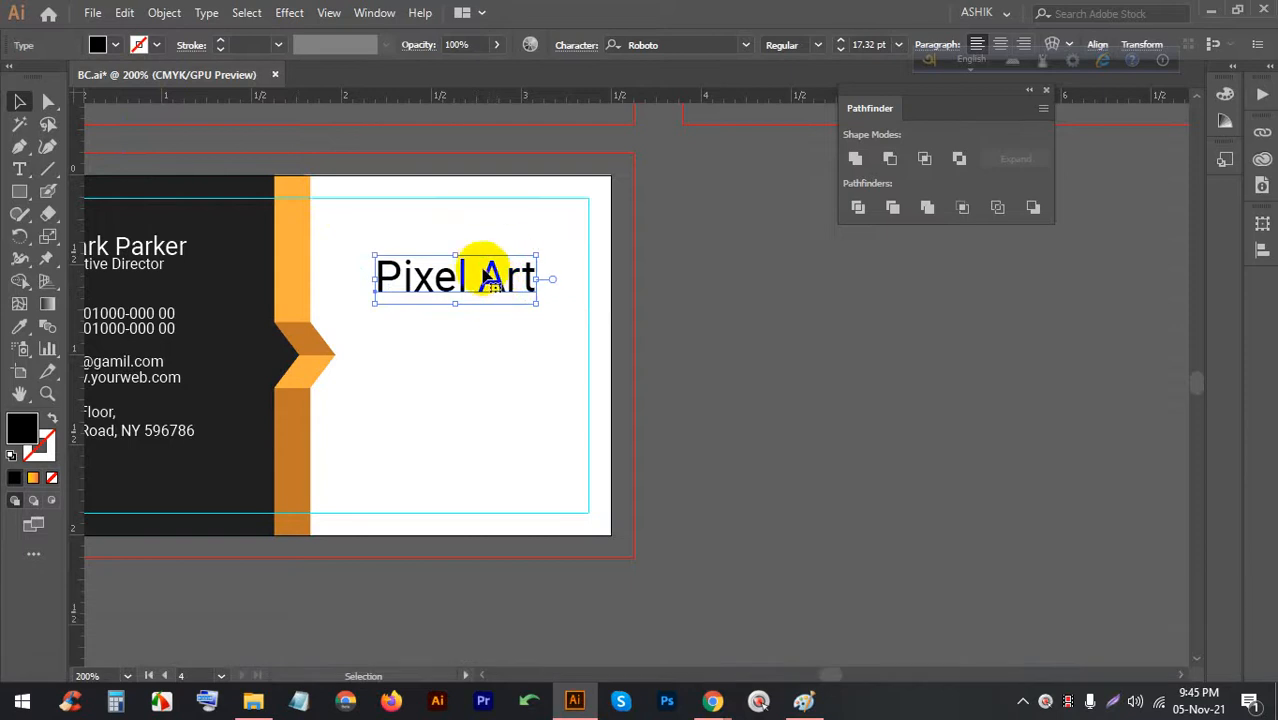
left_click_drag(469, 278, 465, 278)
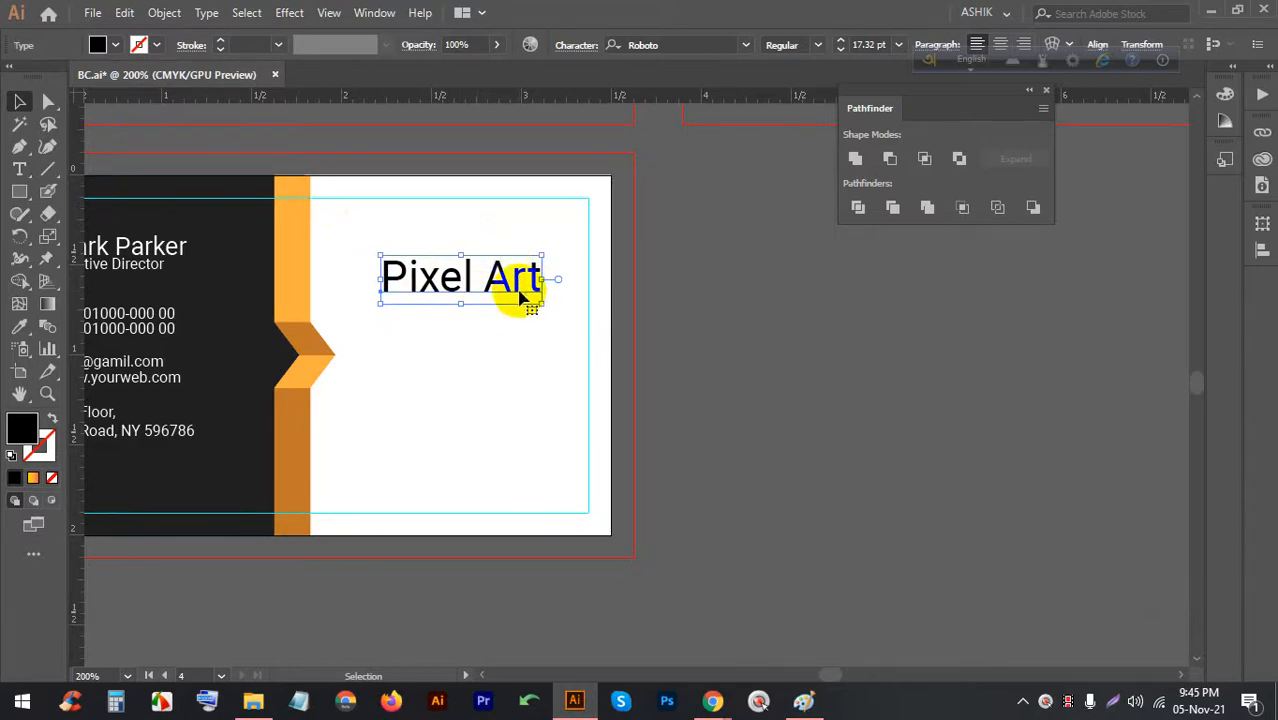
left_click_drag(466, 288, 456, 337)
Retype the duplicated Pixel Art line as 'Design Solution'
scroll(430, 331, "up", 2)
triple_click(458, 329)
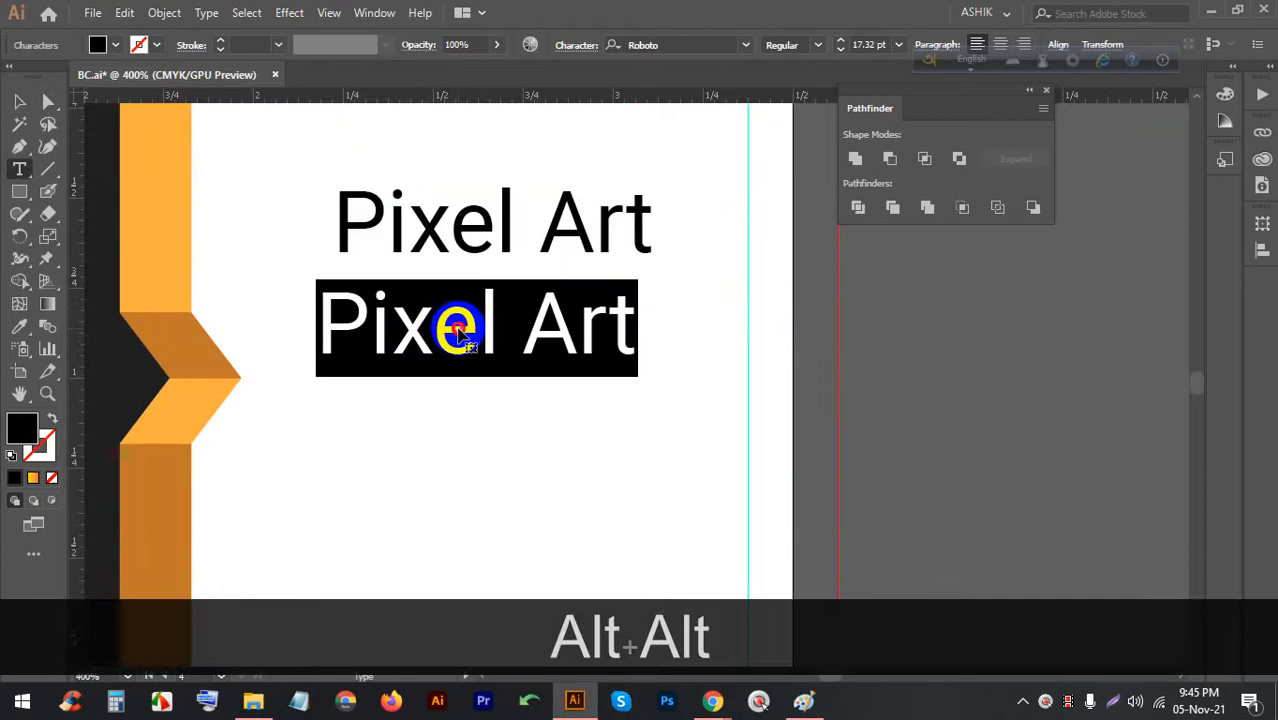
type("Des")
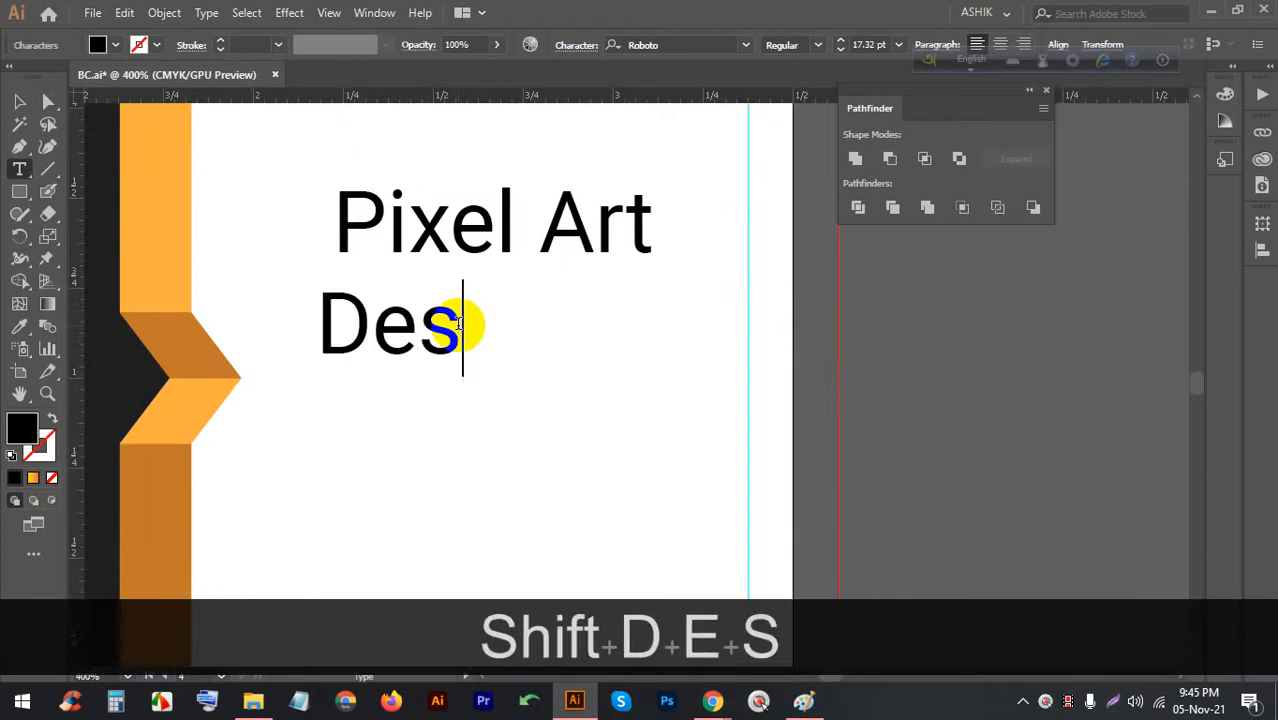
type("g")
key("BackSpace")
key("BackSpace")
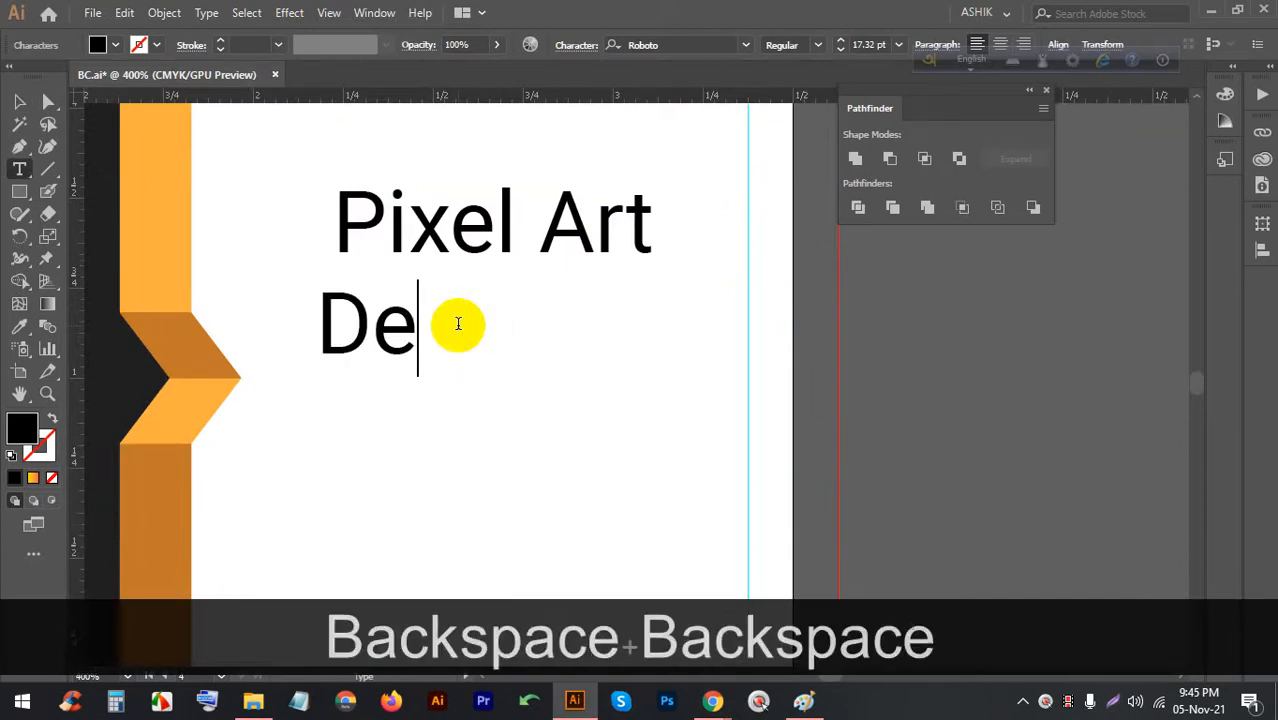
type("sign Sl")
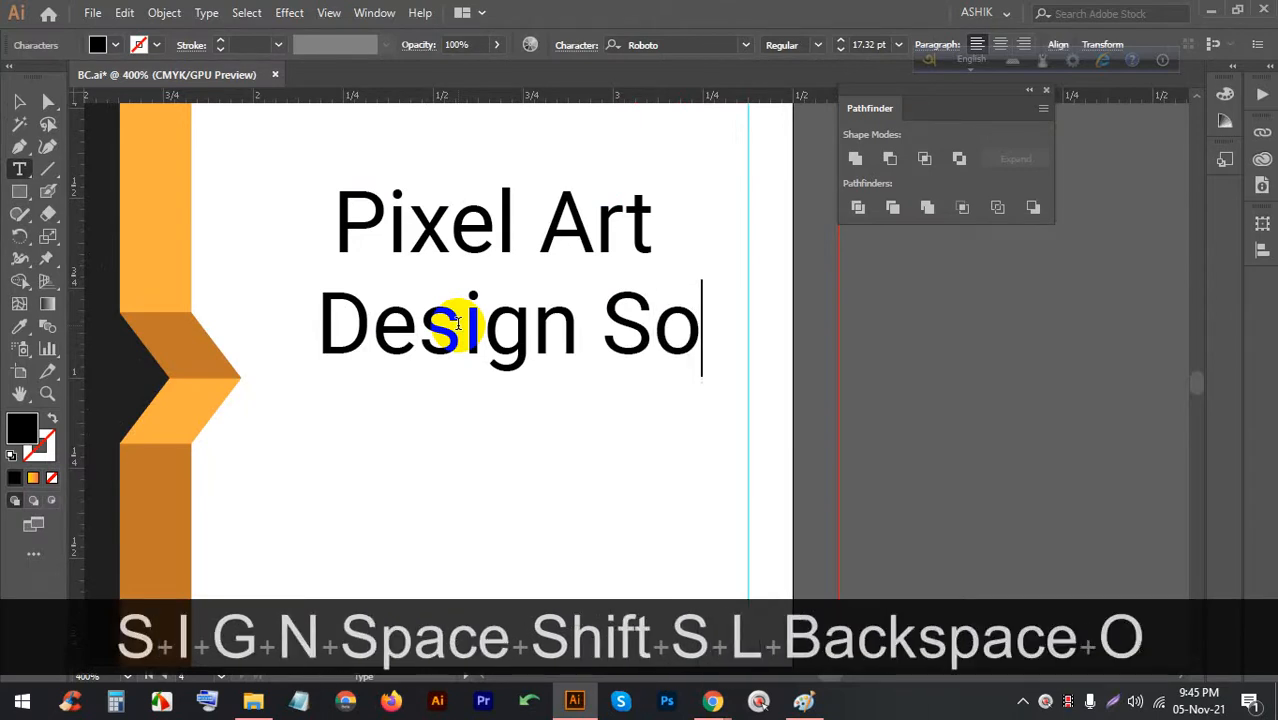
type("lution")
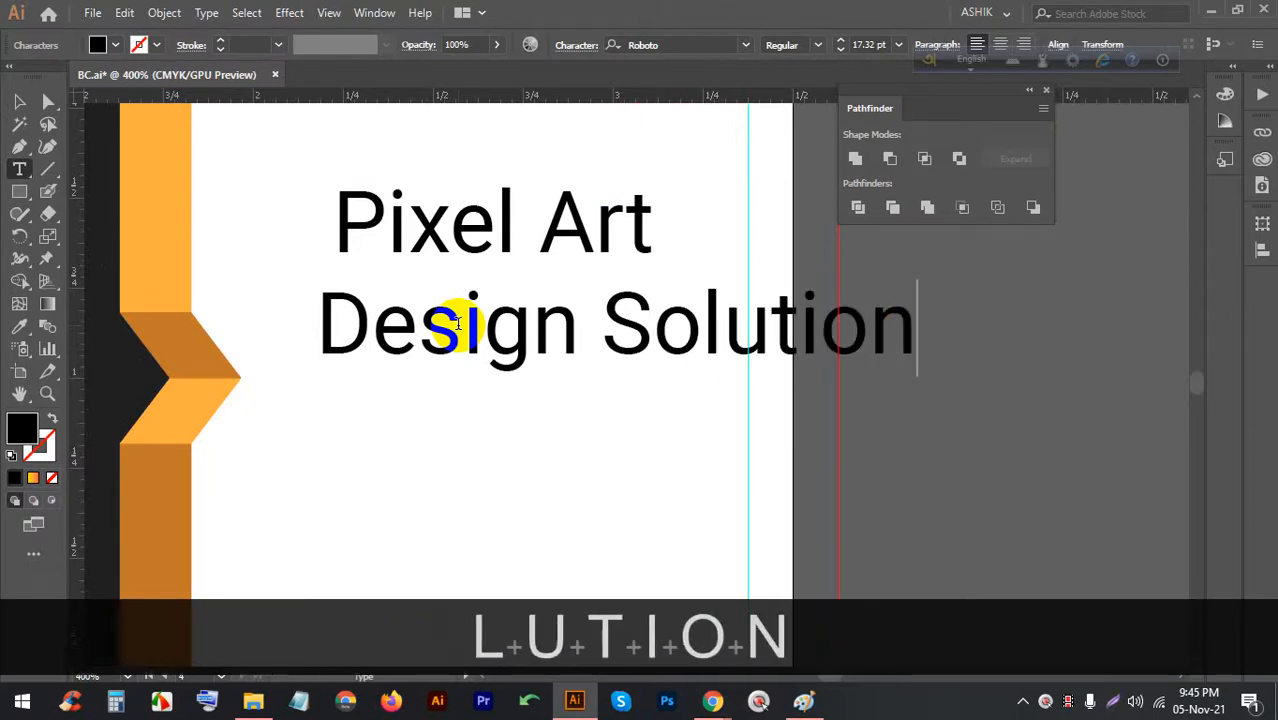
Set Design Solution to 6 pt and place it just under the Pixel Art heading
left_click(19, 101)
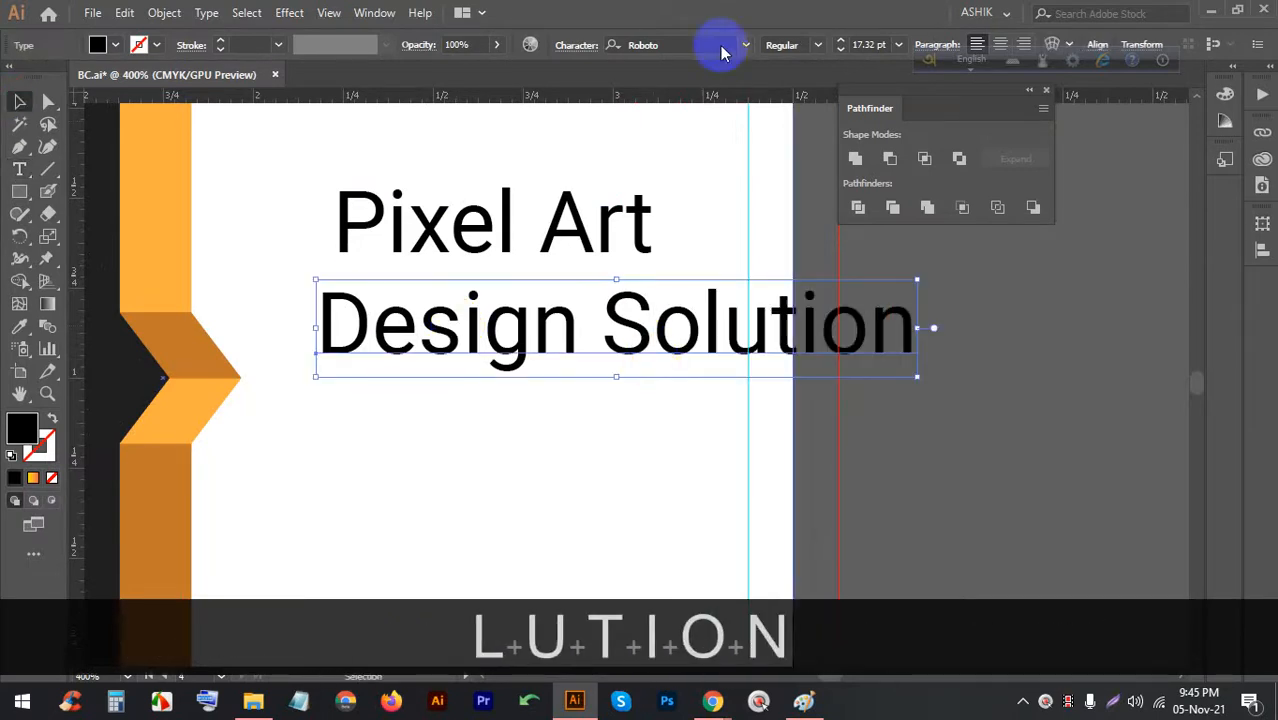
left_click(898, 48)
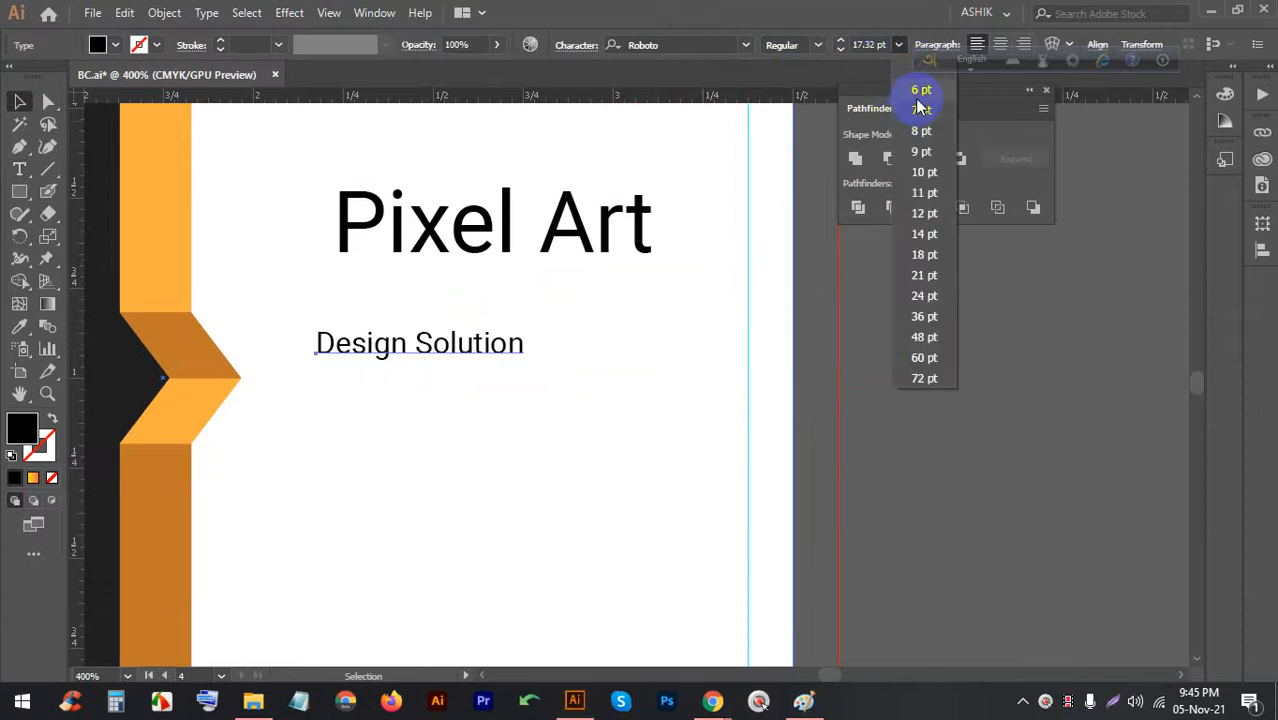
left_click(905, 88)
left_click_drag(463, 355, 551, 291)
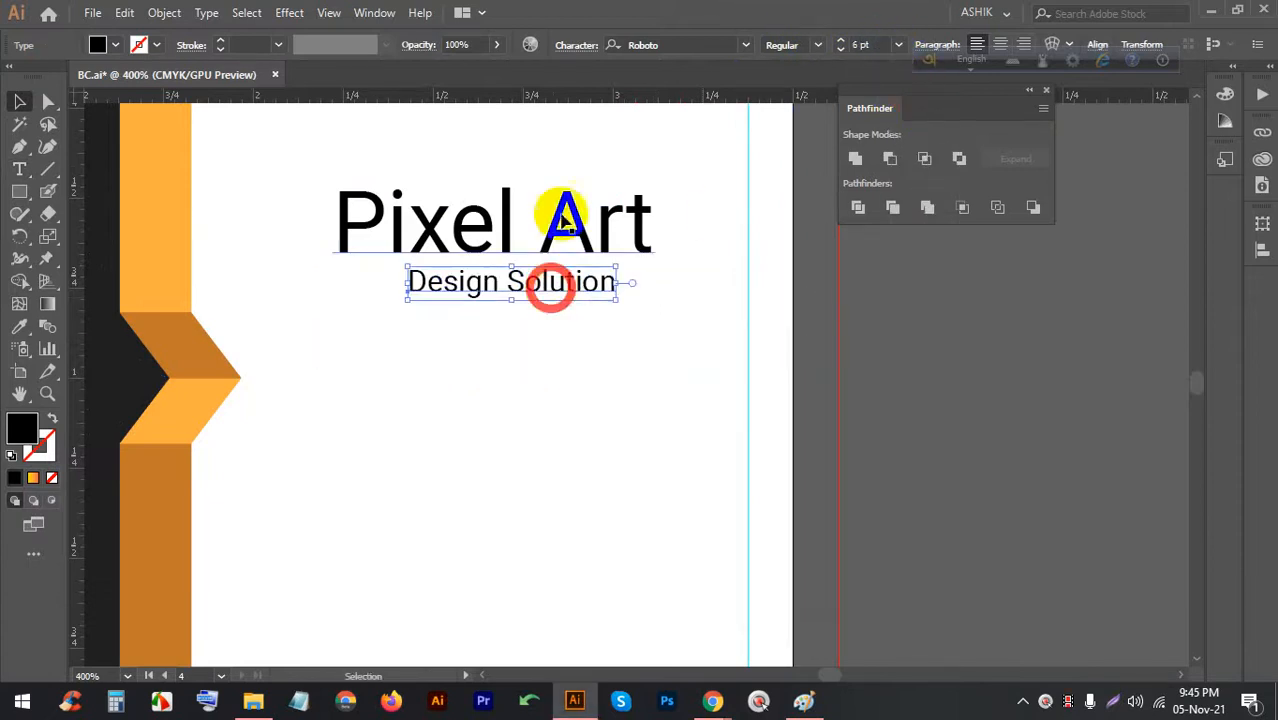
left_click(565, 214)
Set the PIXEL ART title in Ethnocentric, shrink it, and move it above Design Solution
left_click(744, 46)
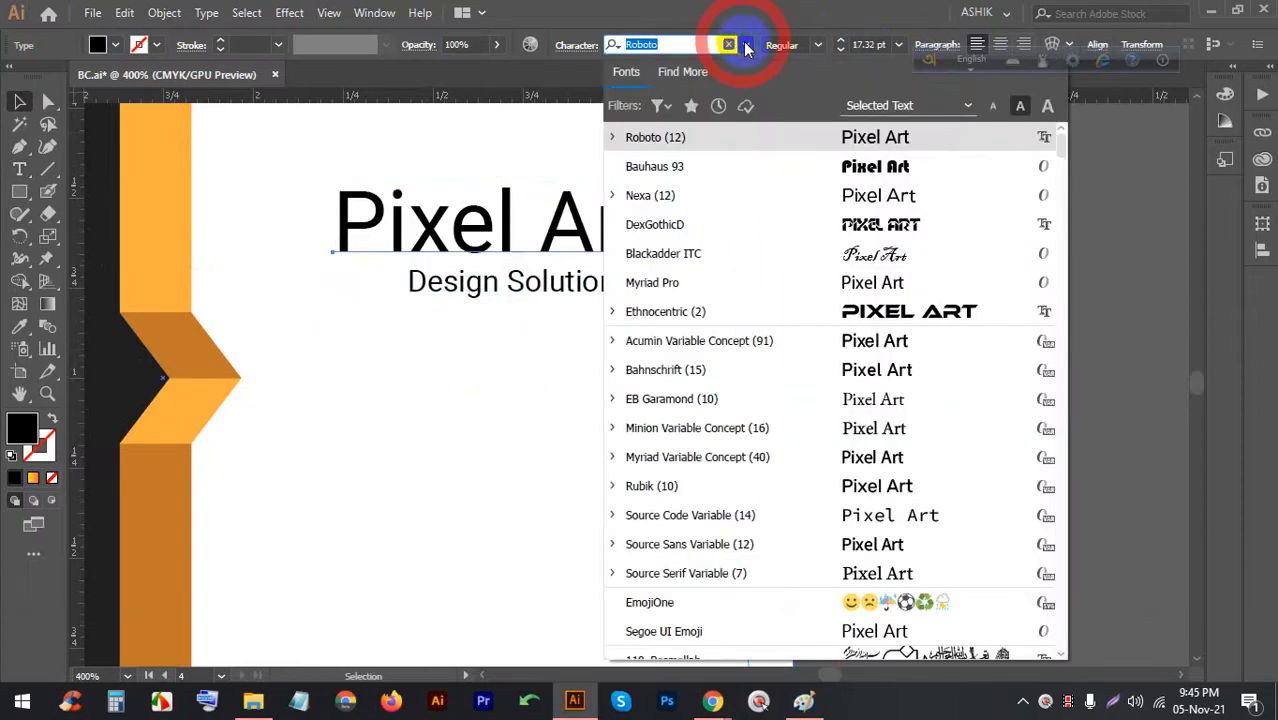
left_click(850, 311)
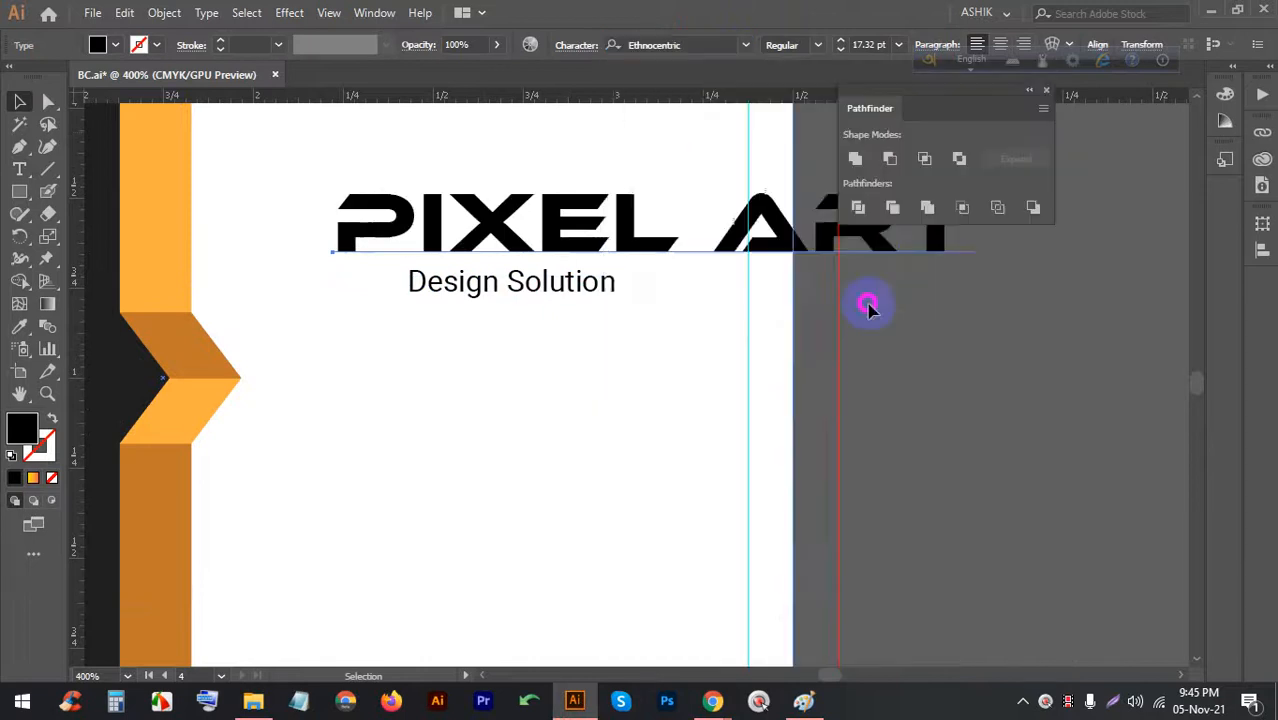
scroll(700, 255, "down", 1, "alt")
left_click_drag(922, 272, 562, 222)
left_click_drag(696, 209, 716, 208)
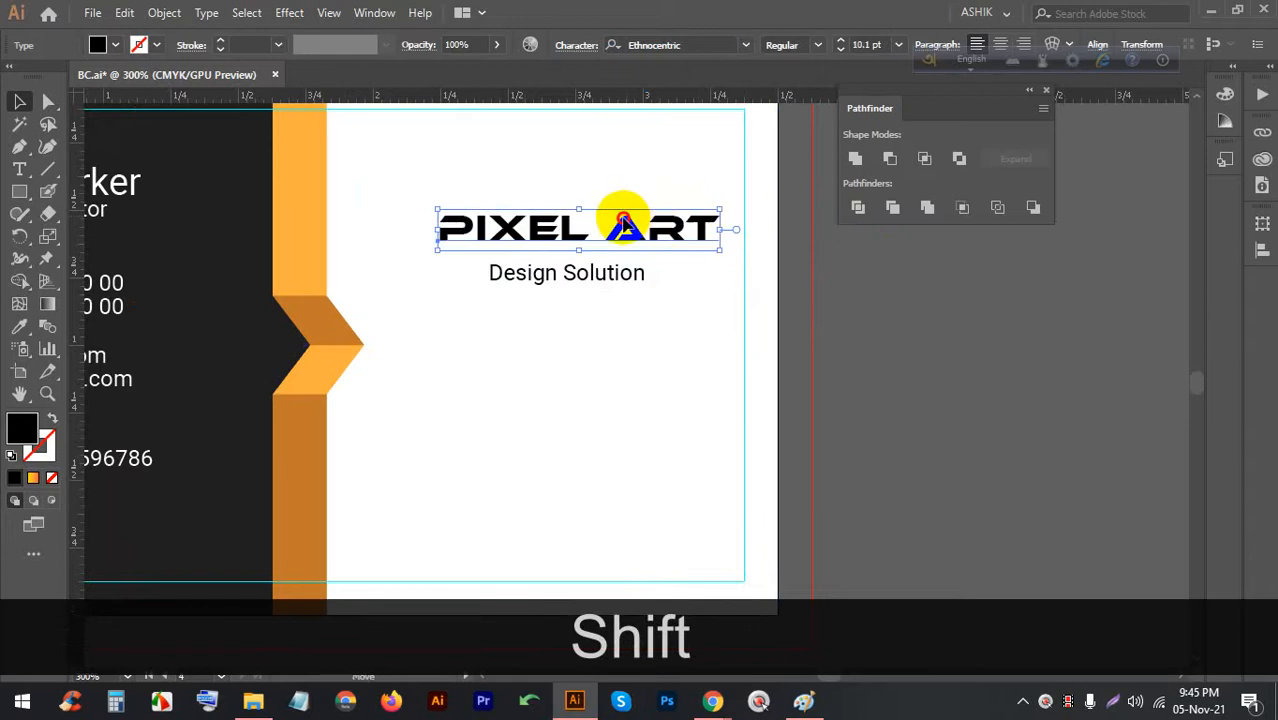
Colour the PIXEL ART title with the top bar's light orange
left_click(302, 183, "shift")
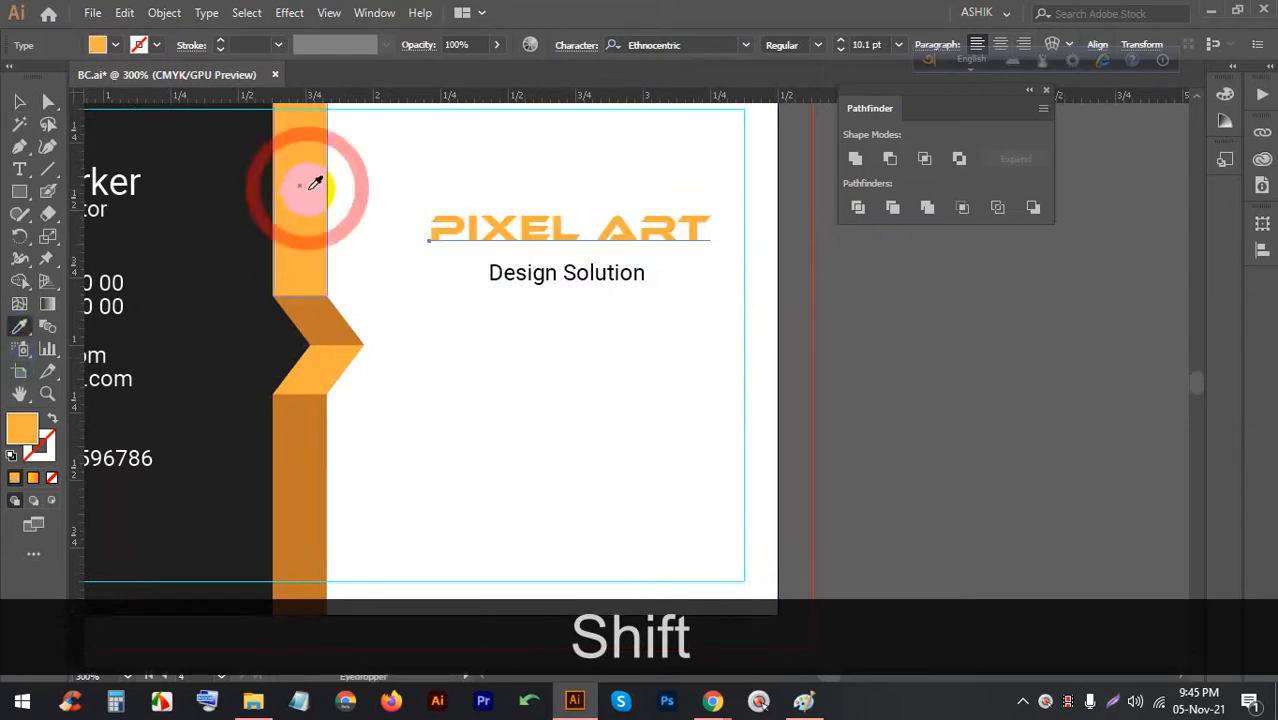
left_click(300, 414)
left_click(300, 266)
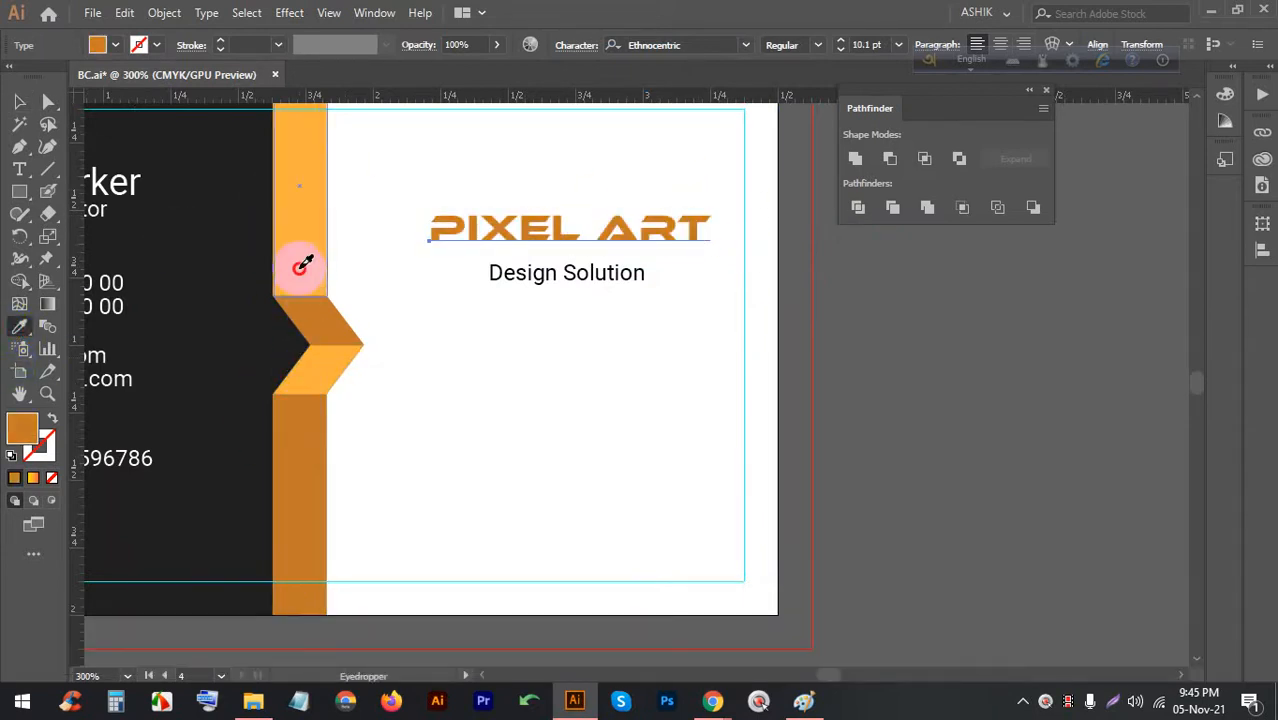
key("v")
left_click(517, 162)
Recolour just the word ART with the lower bar's darker orange
triple_click(610, 229)
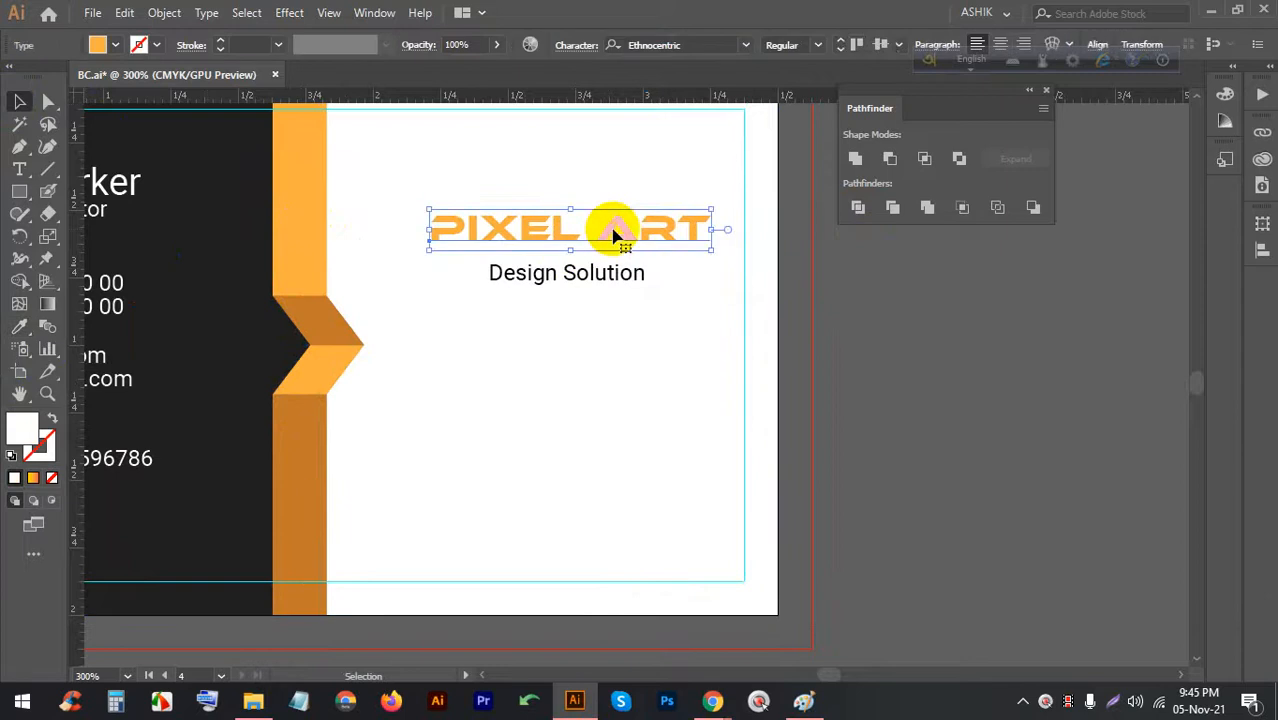
double_click(642, 228)
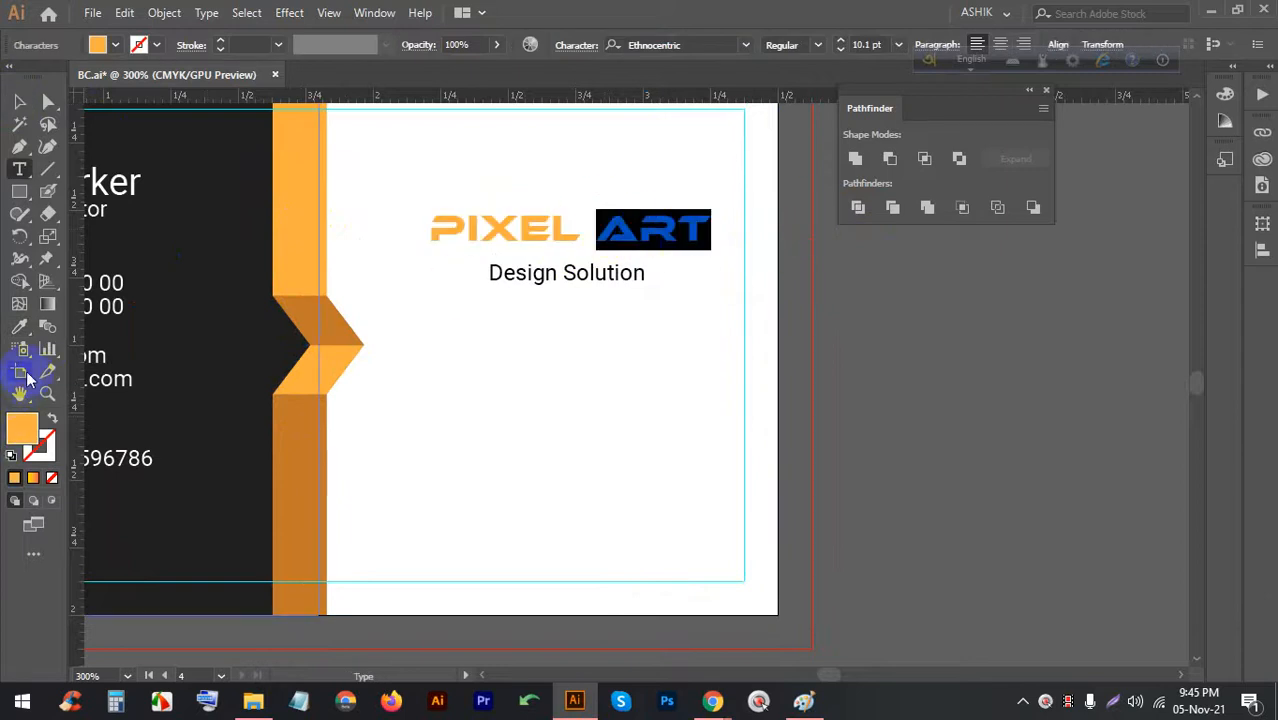
left_click(19, 326)
left_click(342, 314)
left_click(294, 434)
left_click(19, 100)
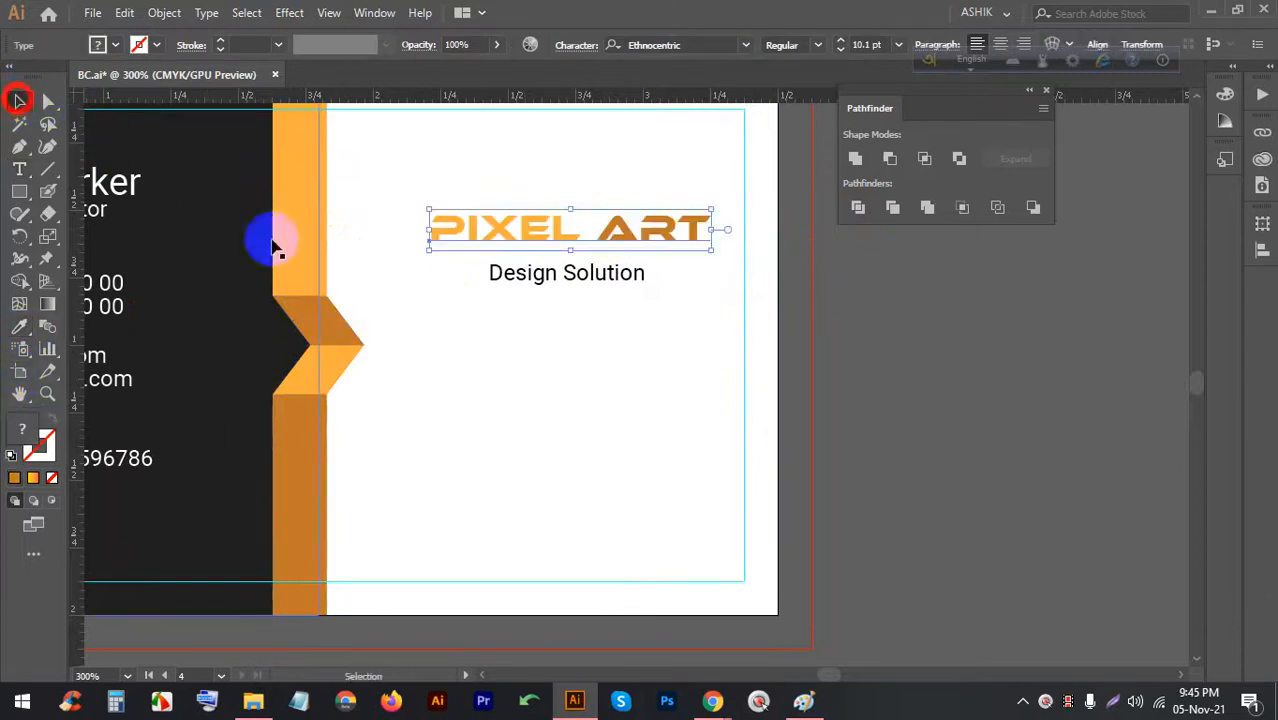
Set the PIXEL ART title to 11 pt instead of scaling it
left_click(514, 434)
left_click(551, 223)
left_click_drag(572, 209, 564, 243)
key("ctrl+z")
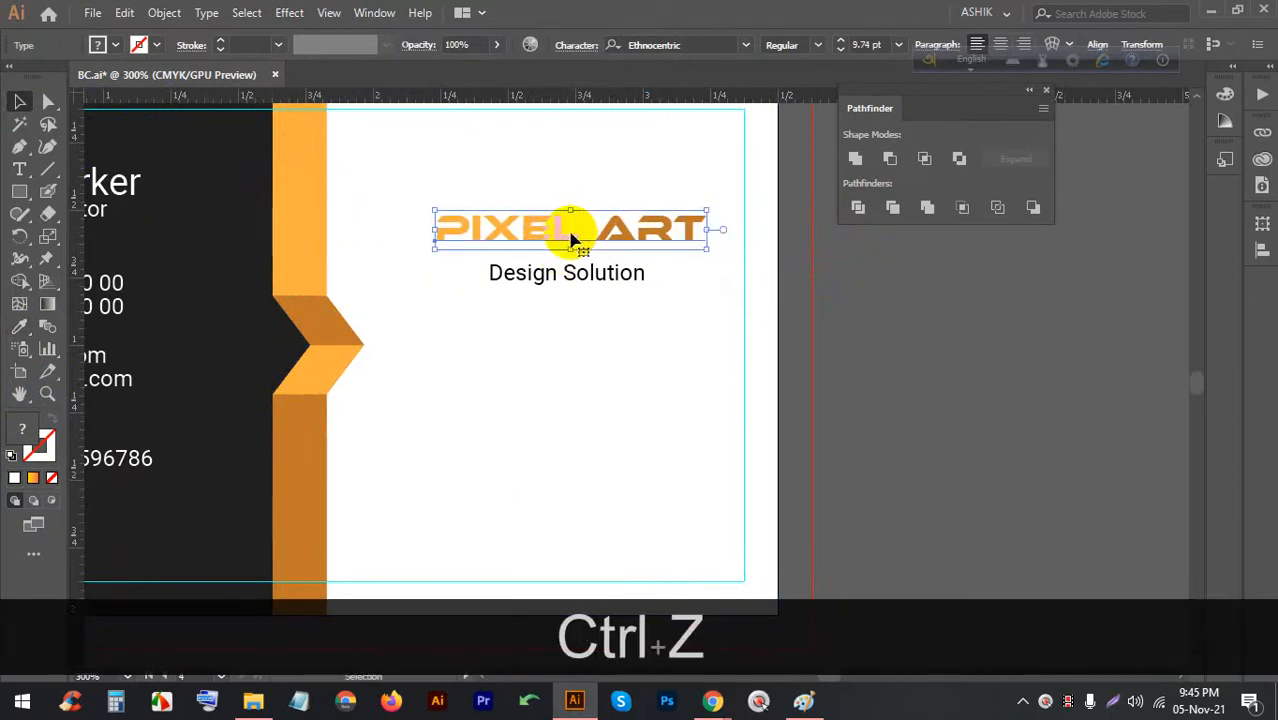
left_click(898, 44)
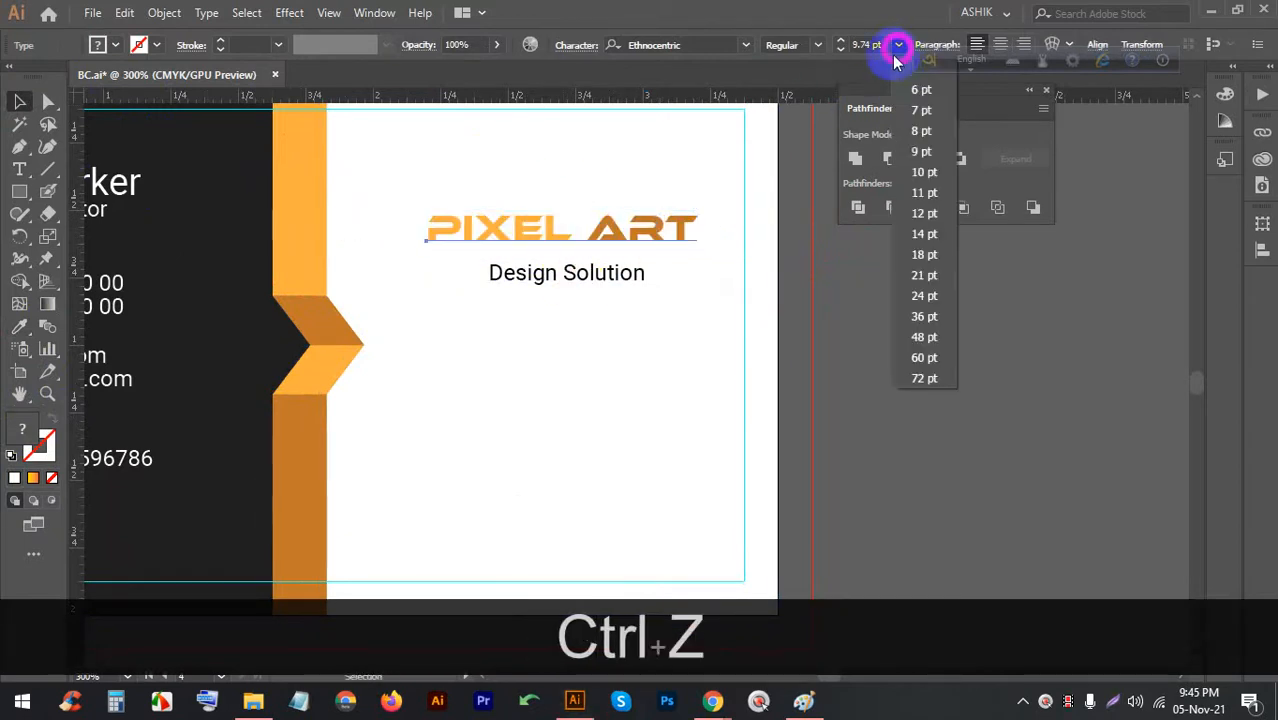
left_click(912, 190)
Lock the white background rectangle in place with Ctrl+2
left_click_drag(608, 311, 551, 191)
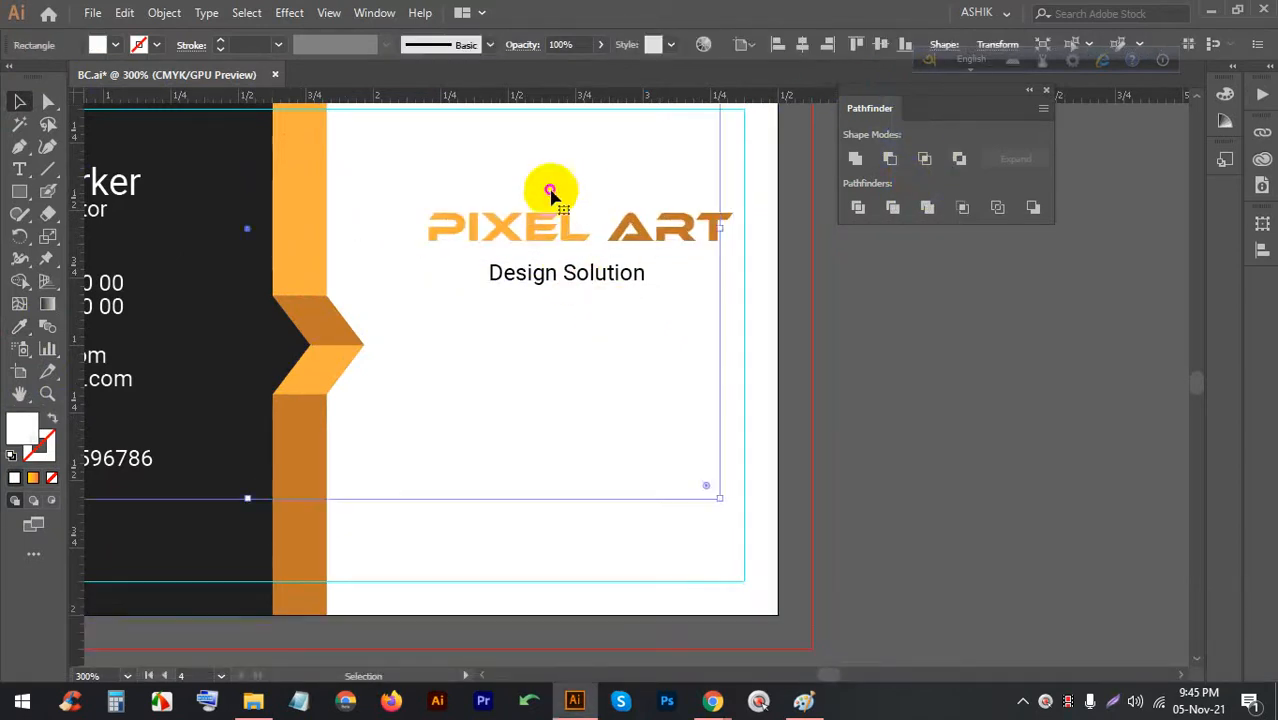
key("ctrl+z")
left_click(936, 437)
left_click(820, 478)
left_click(688, 394)
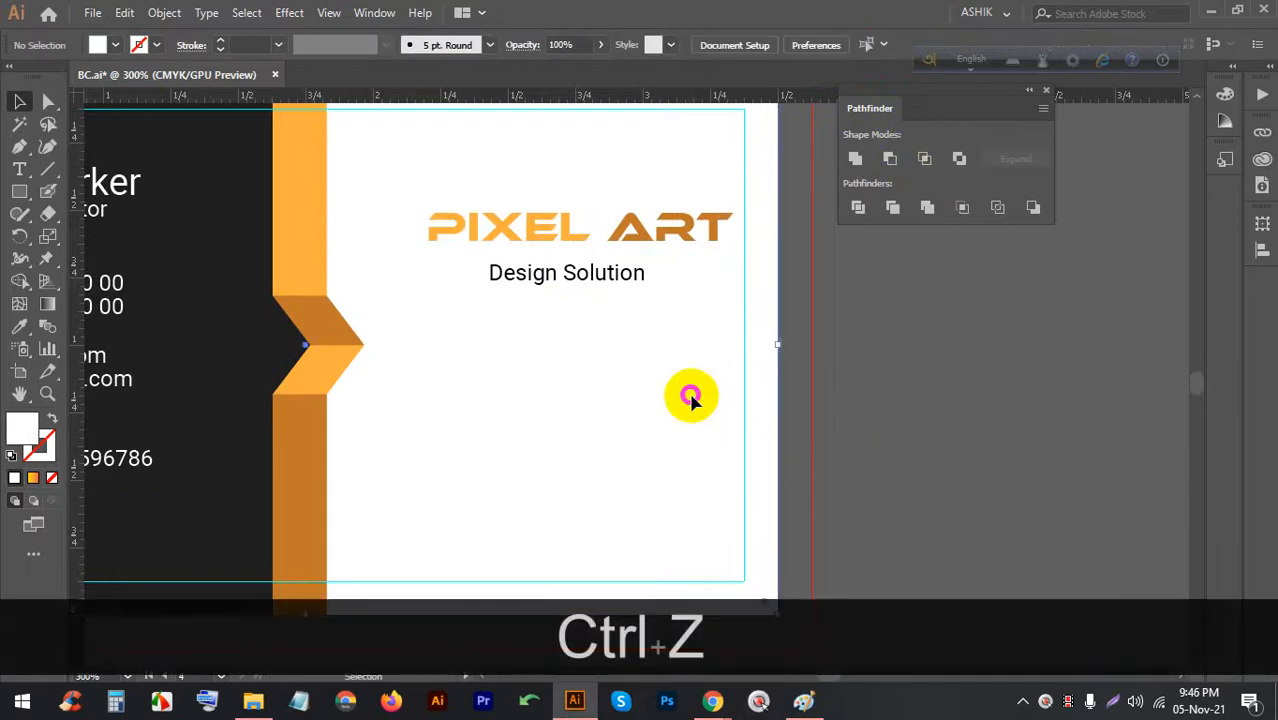
key("ctrl+2")
Set Design Solution in Nexa and nudge it up snugly beneath PIXEL ART
left_click(612, 285)
key("Up")
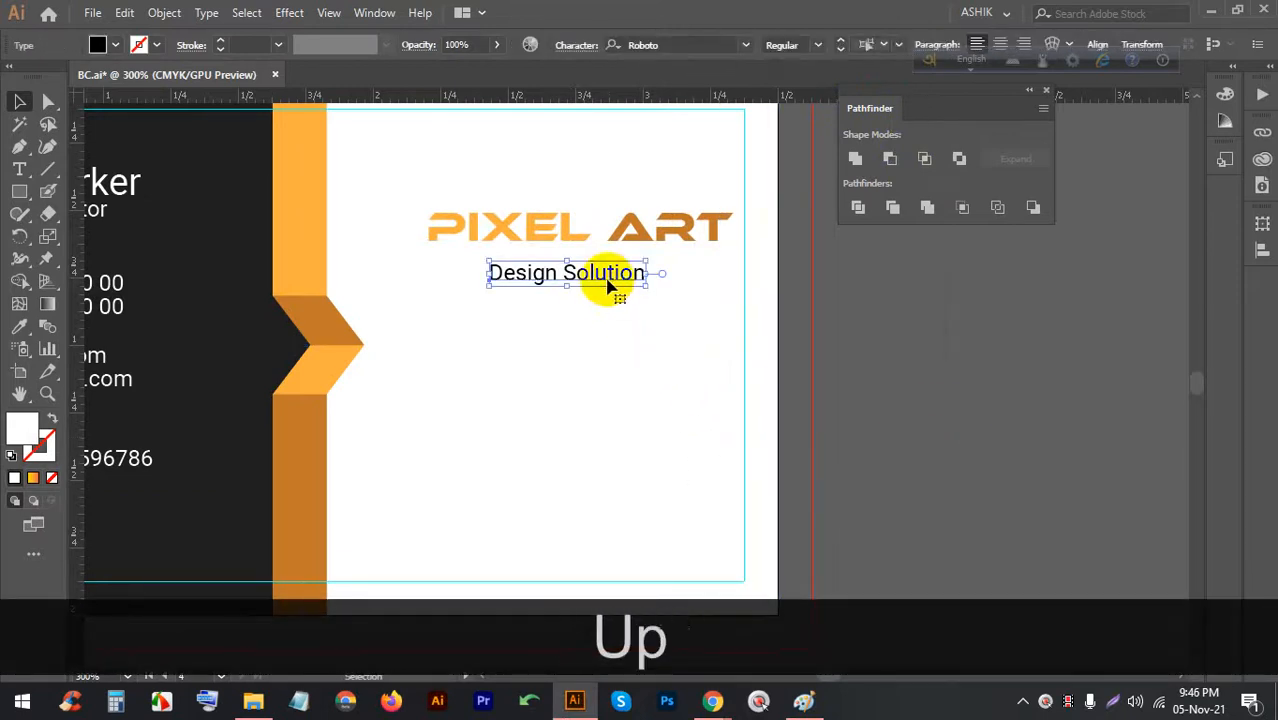
left_click(743, 44)
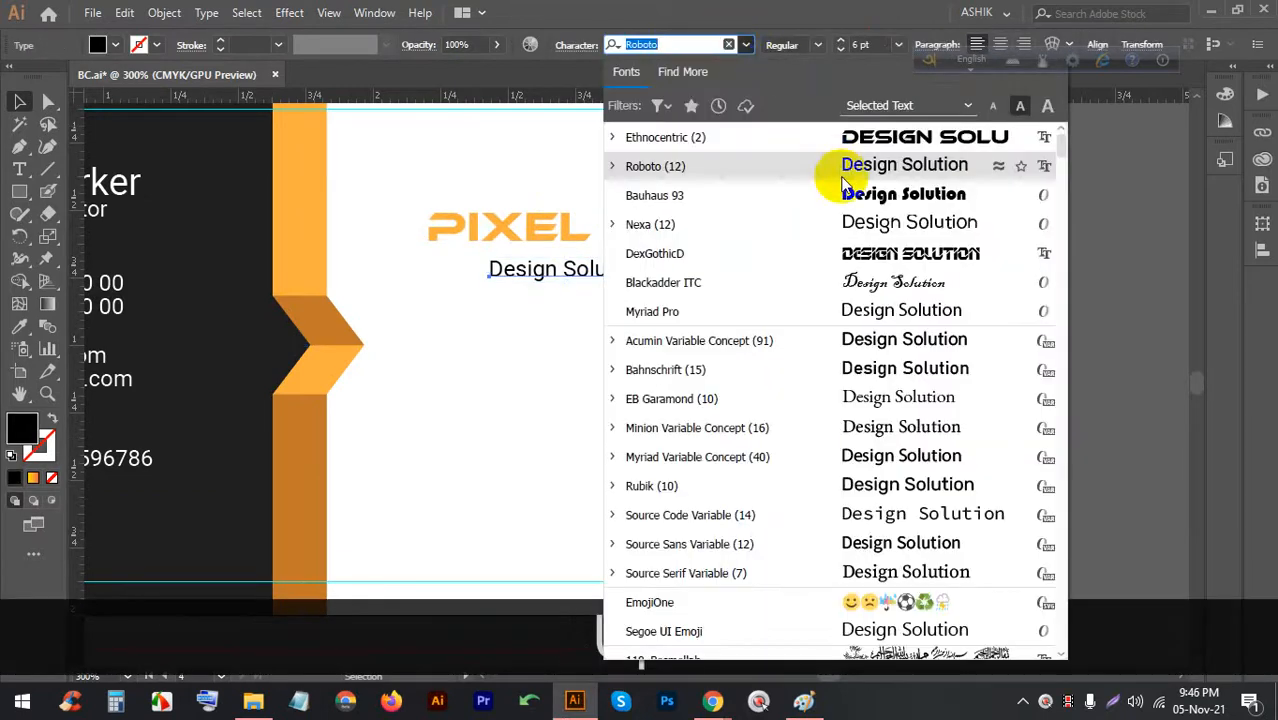
left_click(848, 223)
left_click(618, 284)
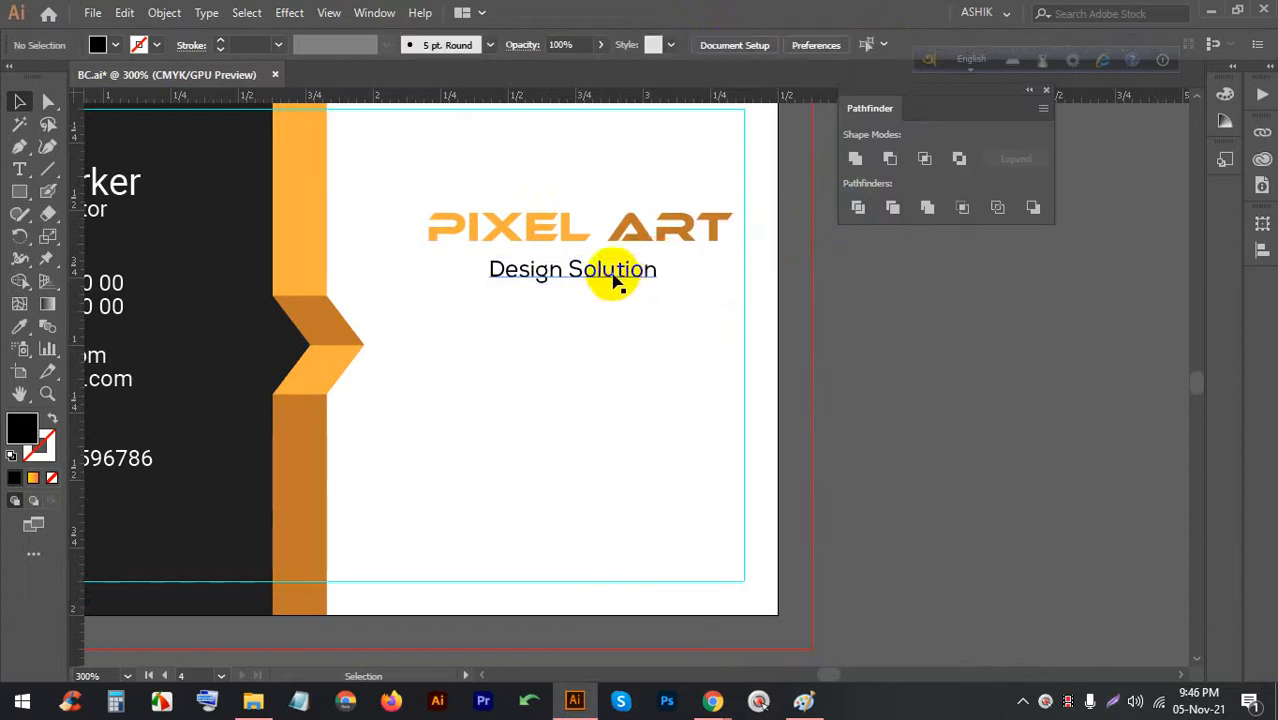
left_click(612, 280)
key("Up")
key("Up")
key("Up")
left_click(625, 282)
left_click_drag(625, 282, 903, 72)
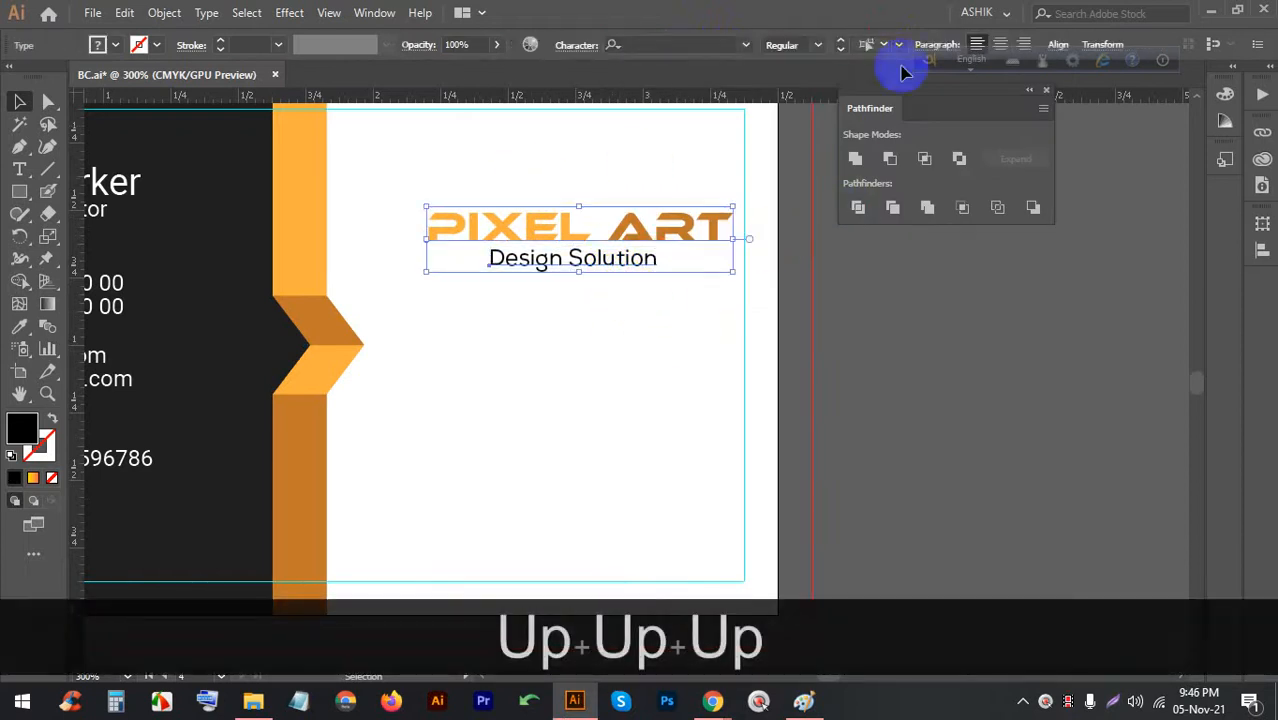
Horizontally centre PIXEL ART and Design Solution on each other, aligned to the selection
left_click(1055, 46)
left_click(903, 97)
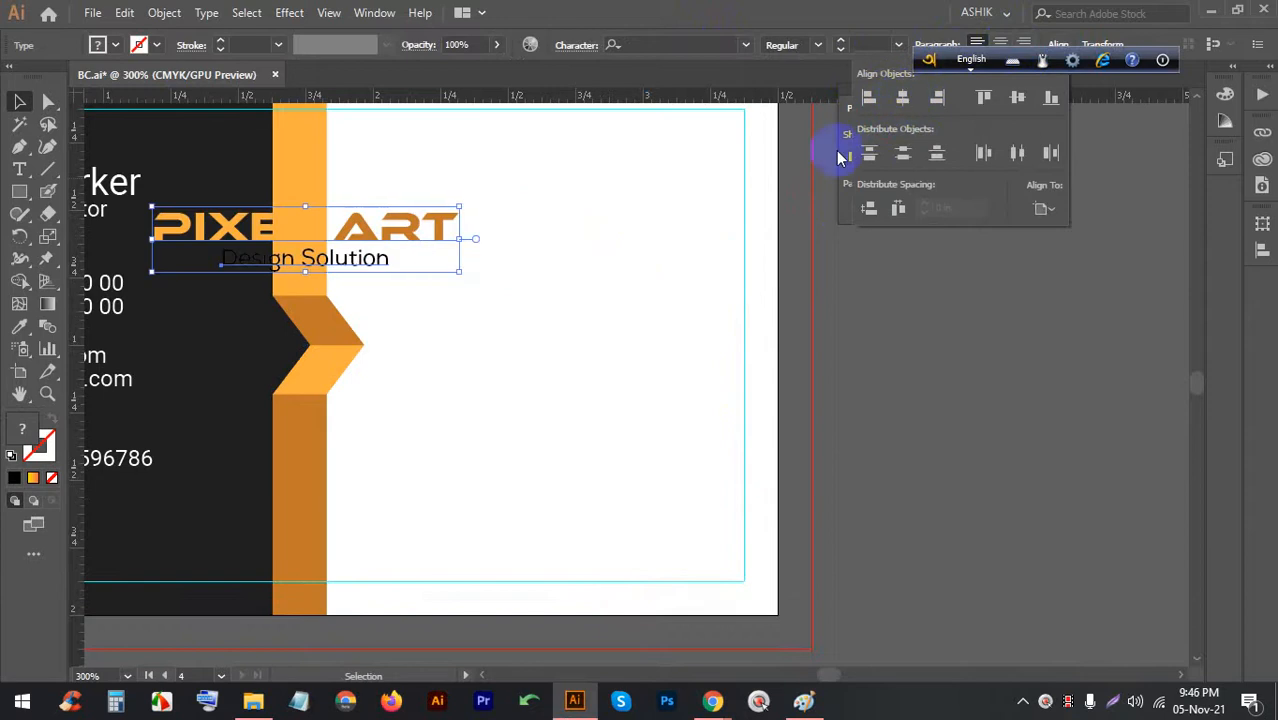
left_click(1043, 209)
left_click(1066, 232)
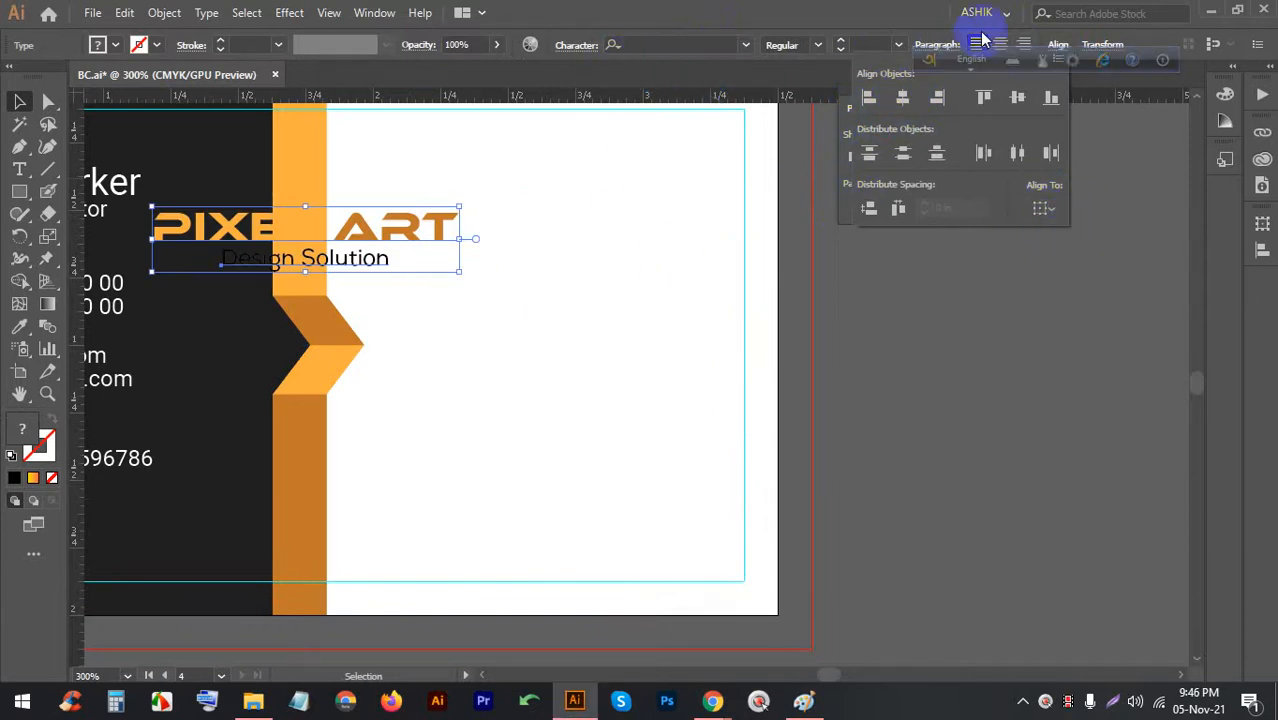
left_click(1057, 42)
left_click(1061, 41)
left_click(903, 97)
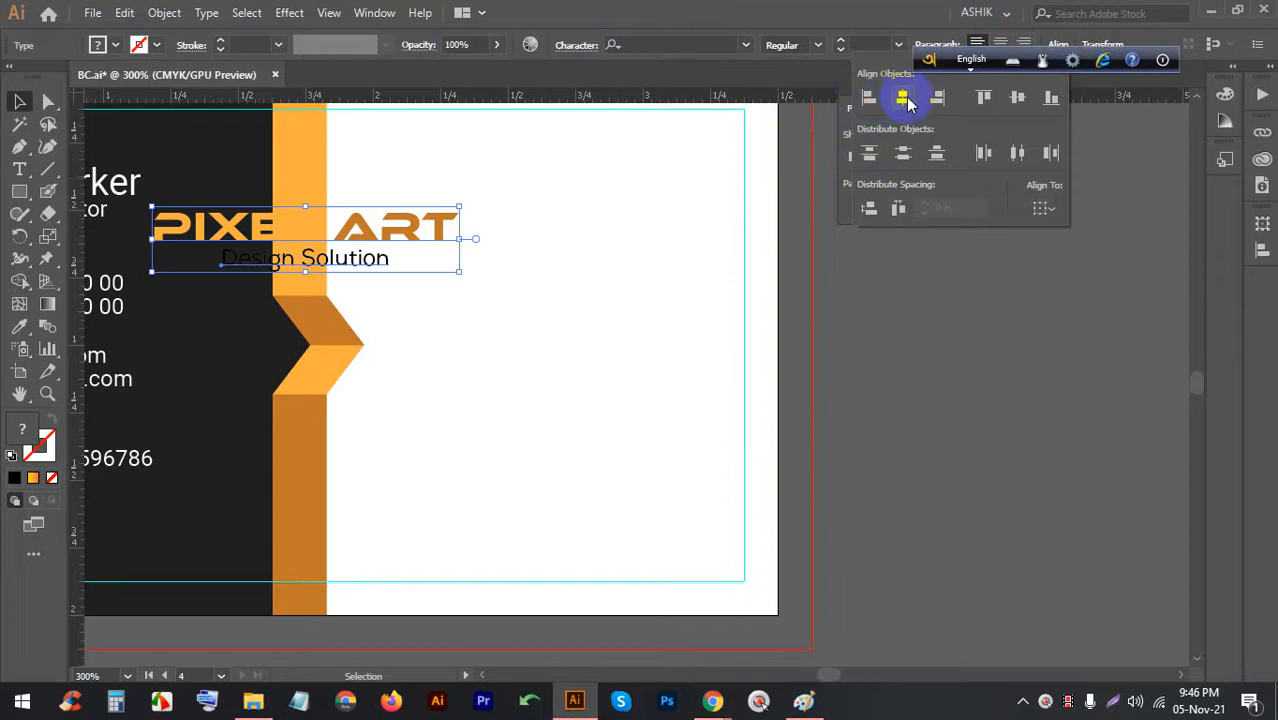
left_click(542, 242)
Move the centred logo text right into the white half of the card
left_click_drag(369, 222, 595, 204)
left_click(590, 277)
scroll(571, 268, "down", 3)
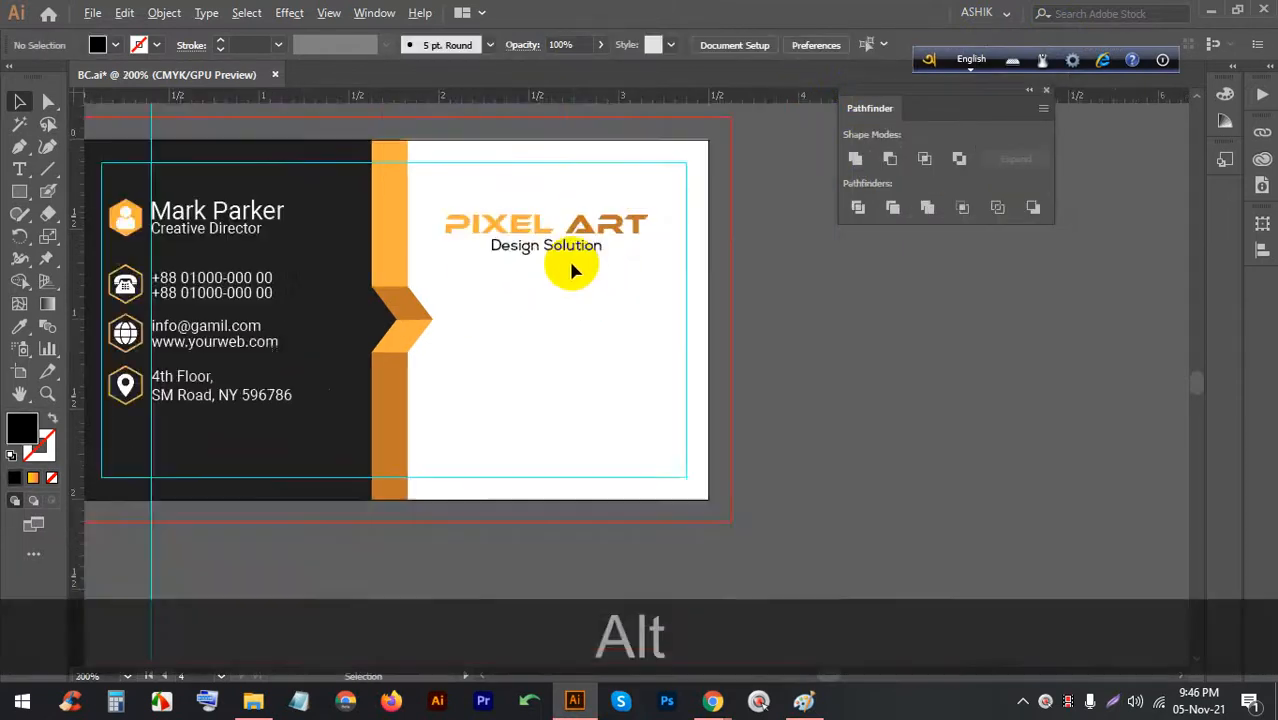
scroll(556, 250, "up", 3)
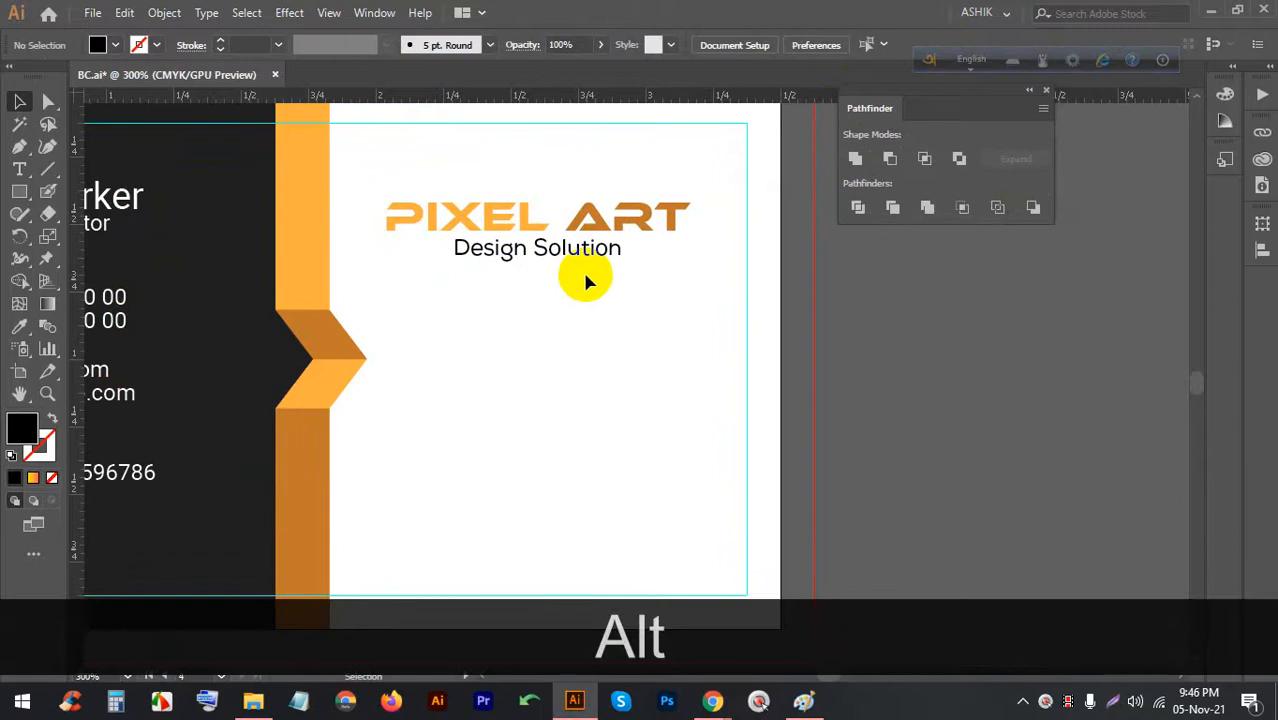
scroll(585, 277, "down", 4)
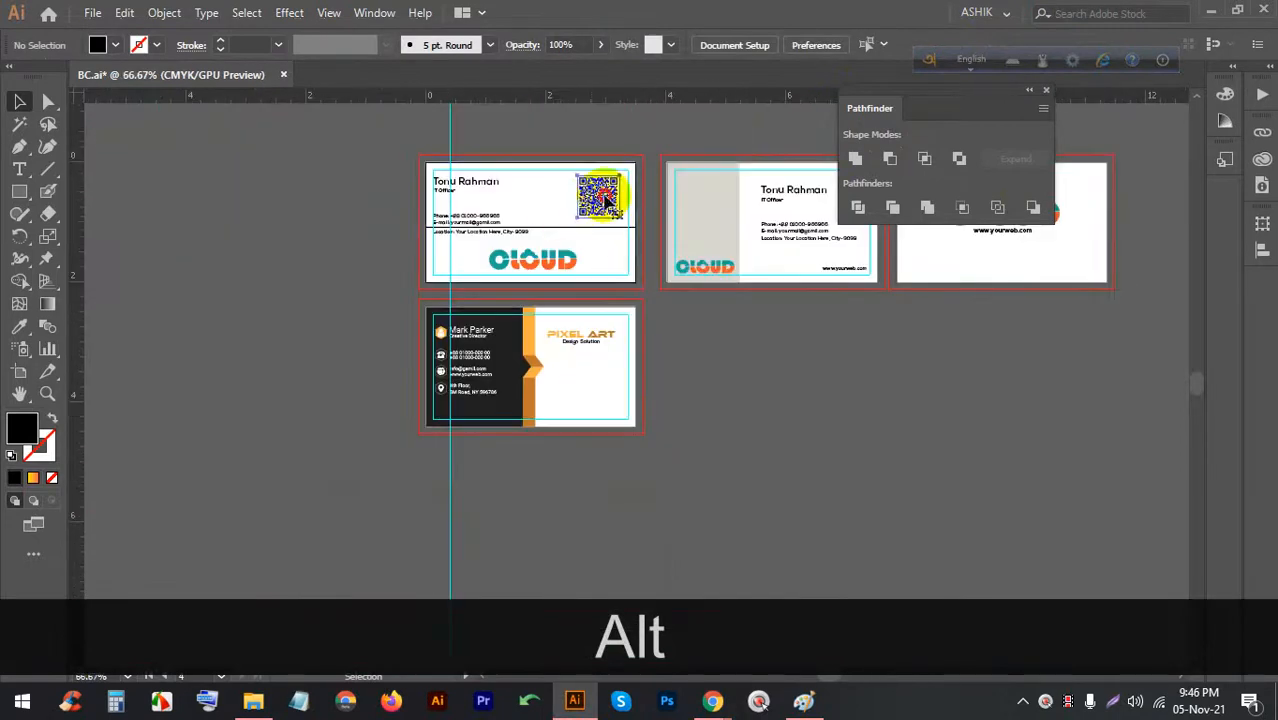
Copy the QR code onto the card, bring it to the front, and shrink it
left_click_drag(597, 197, 576, 378)
scroll(576, 378, "up", 2)
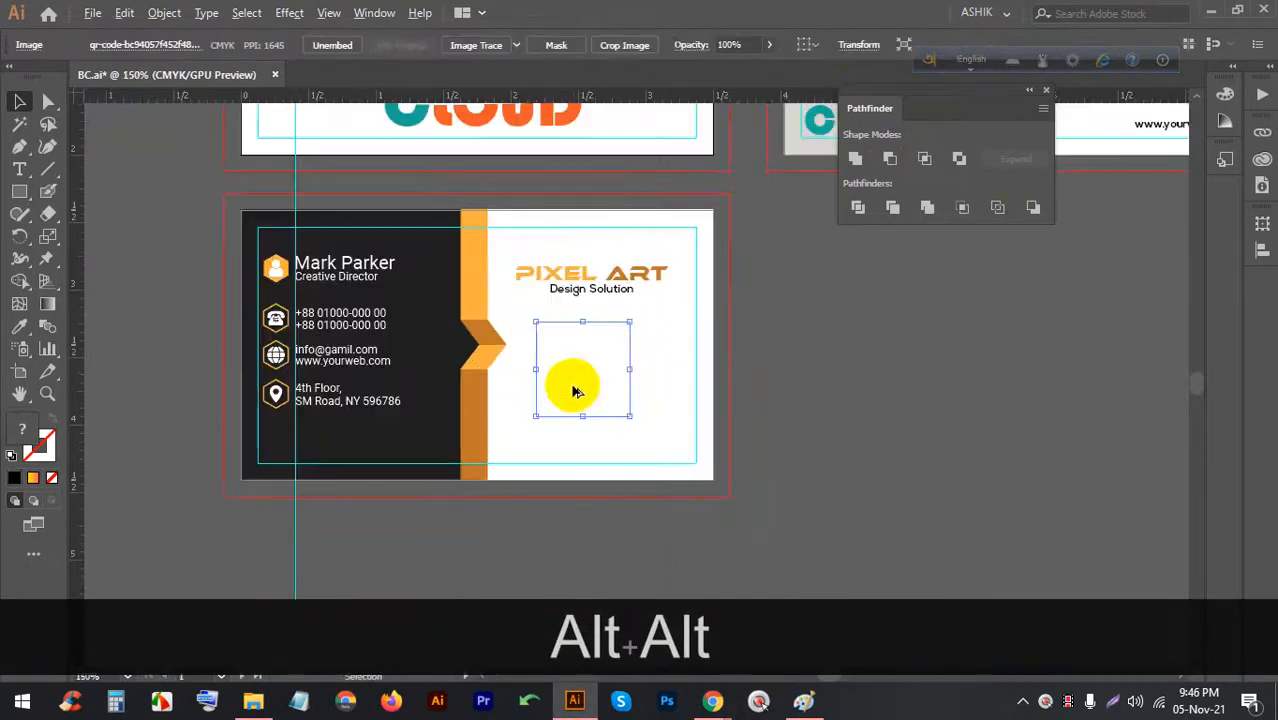
right_click(574, 373)
left_click(626, 528)
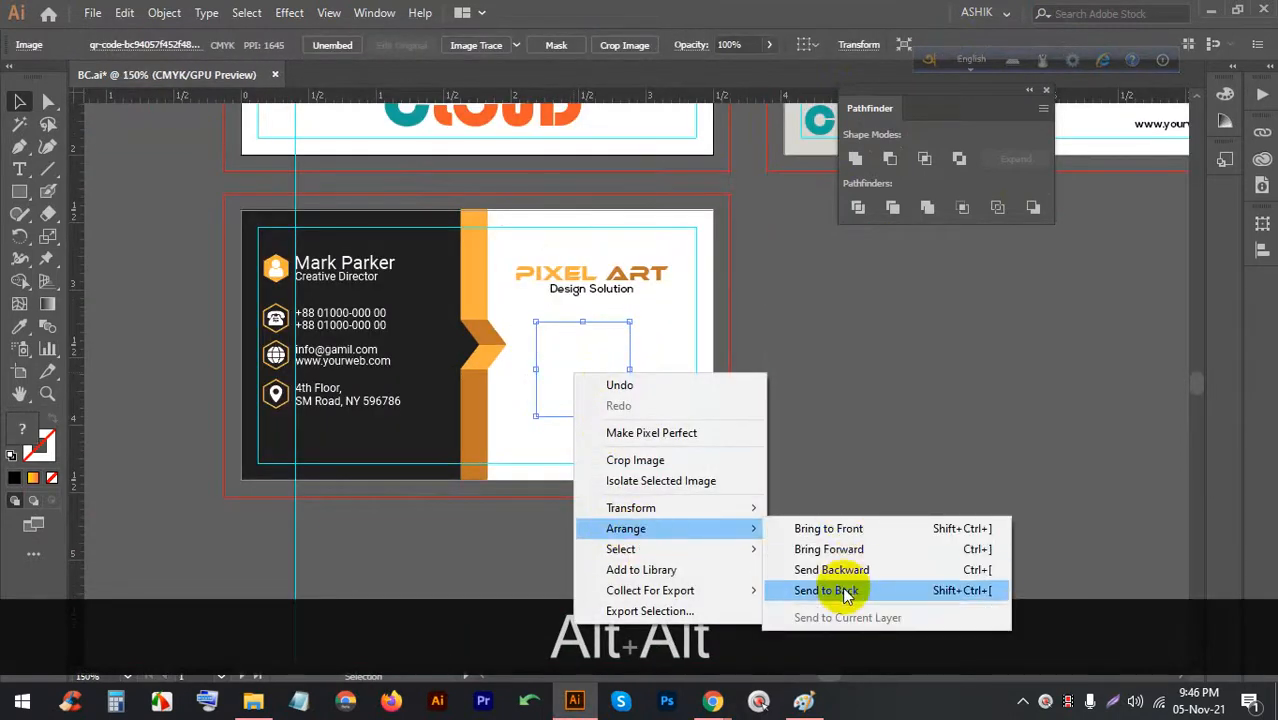
left_click(884, 590)
right_click(605, 385)
mouse_move(653, 539)
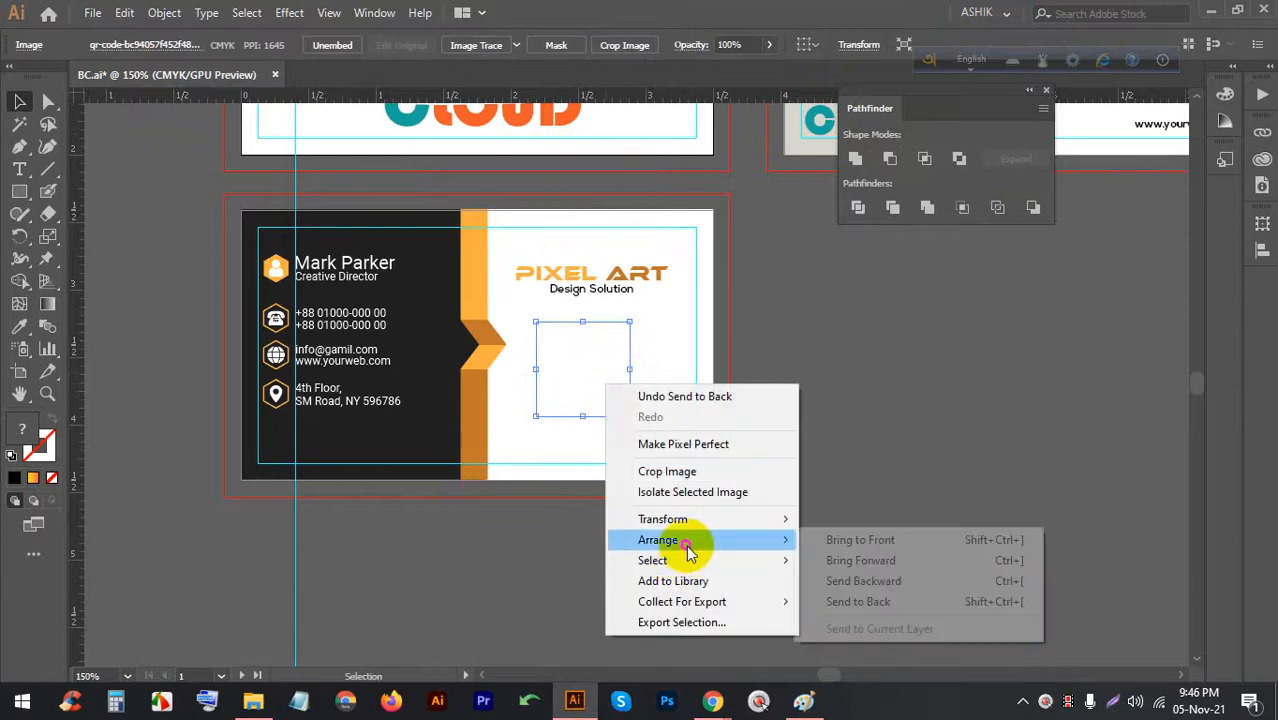
left_click(856, 536)
scroll(605, 343, "up", 1)
left_click_drag(575, 315, 622, 355)
left_click(619, 285)
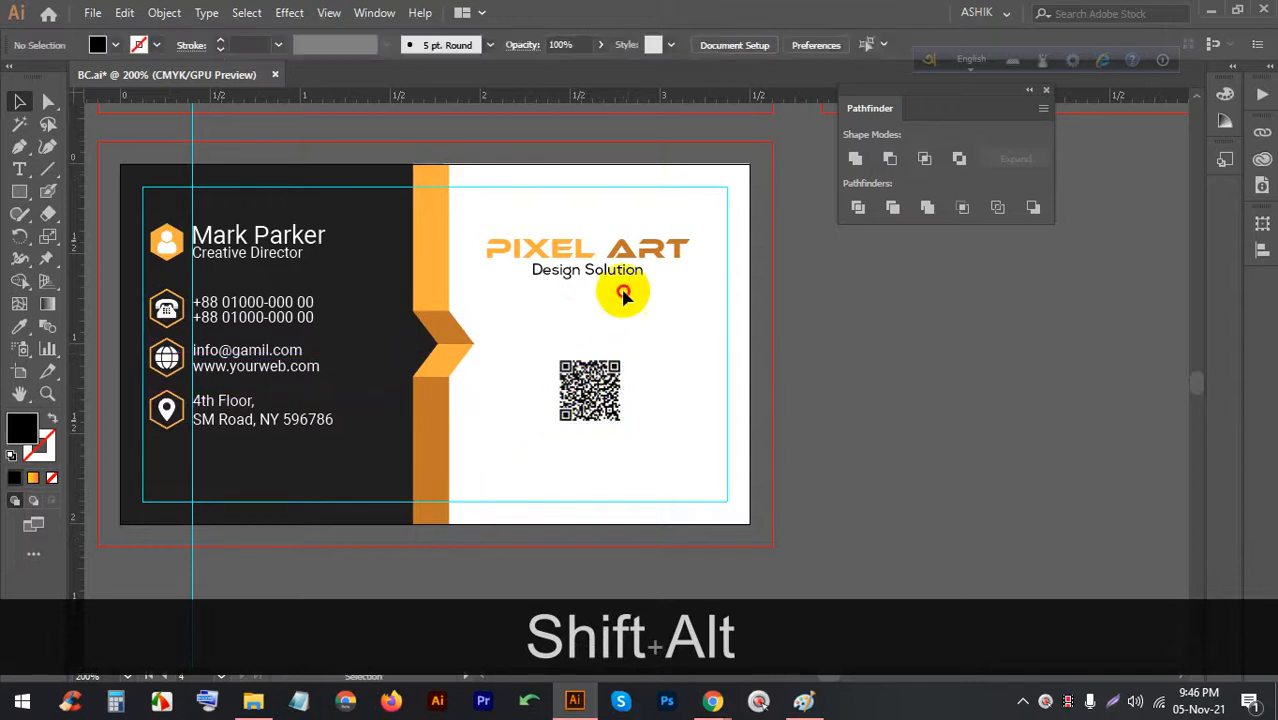
Nudge the PIXEL ART logo down slightly and pan the view over the cards
left_click(591, 243)
key("Down")
key("Down")
key("Down")
key("Down")
key("Down")
key("Down")
key("Down")
key("Down")
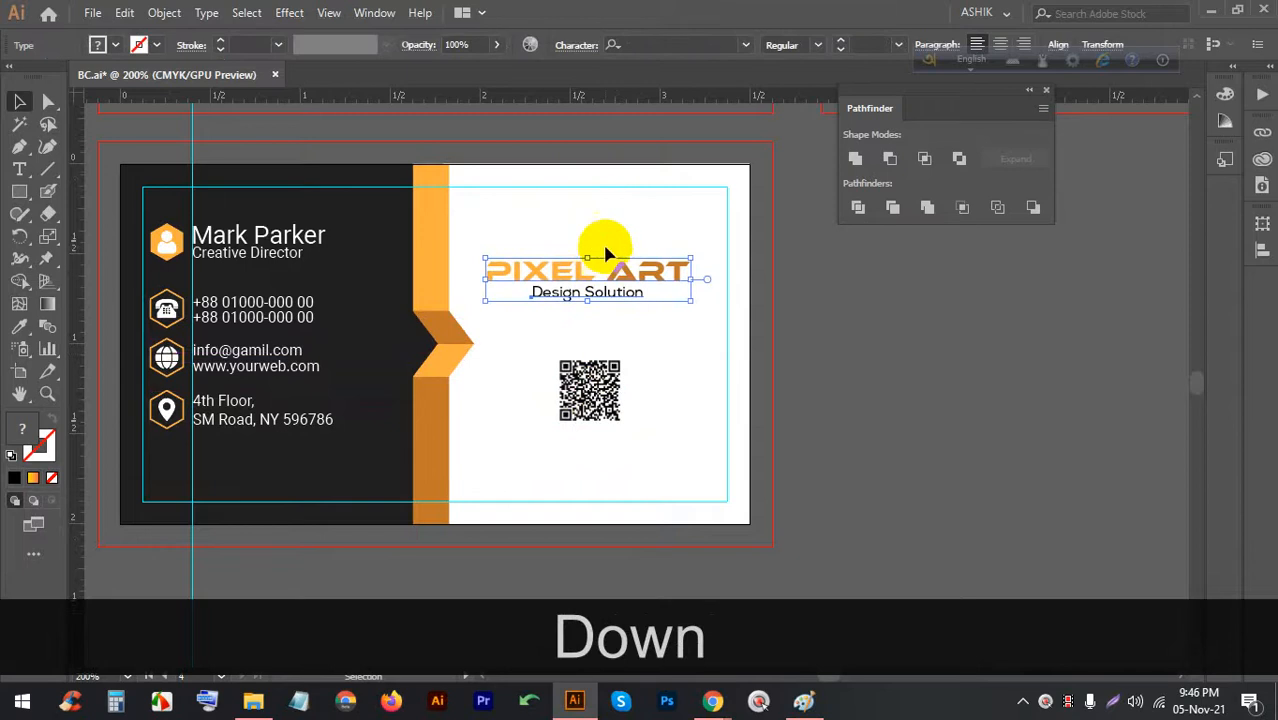
left_click(591, 241)
scroll(591, 241, "up", 3)
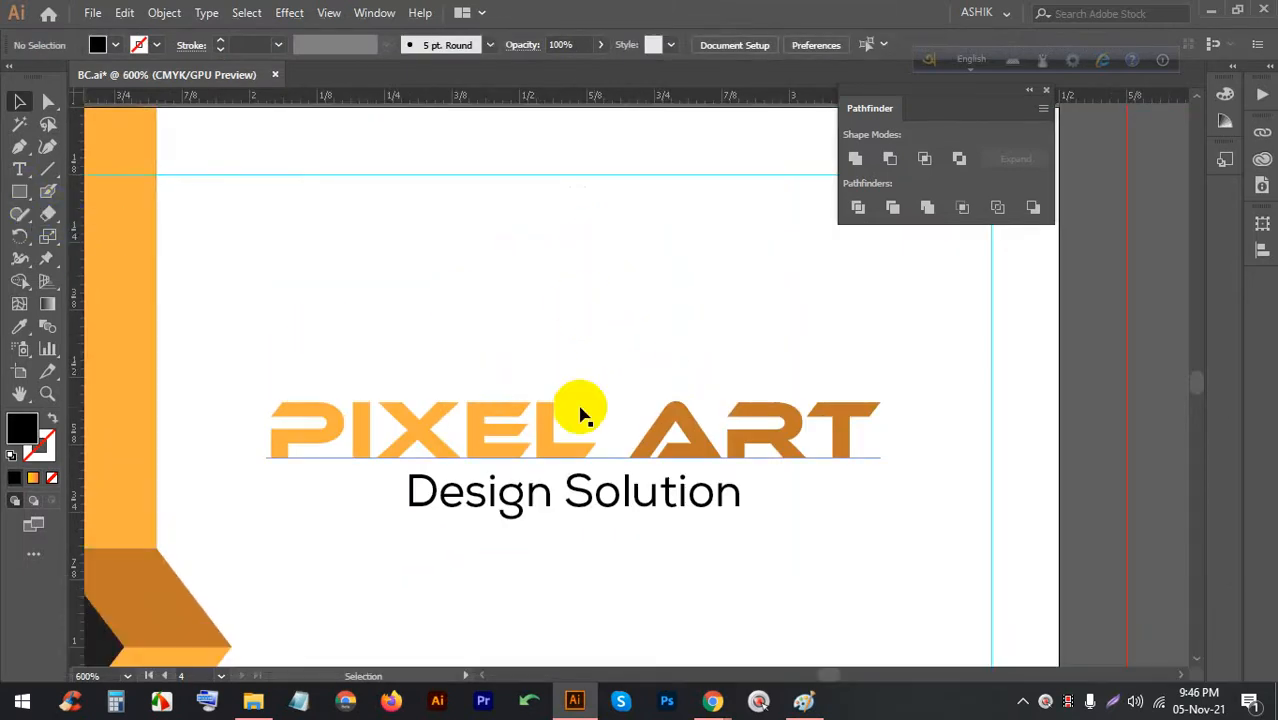
scroll(605, 323, "down", 3)
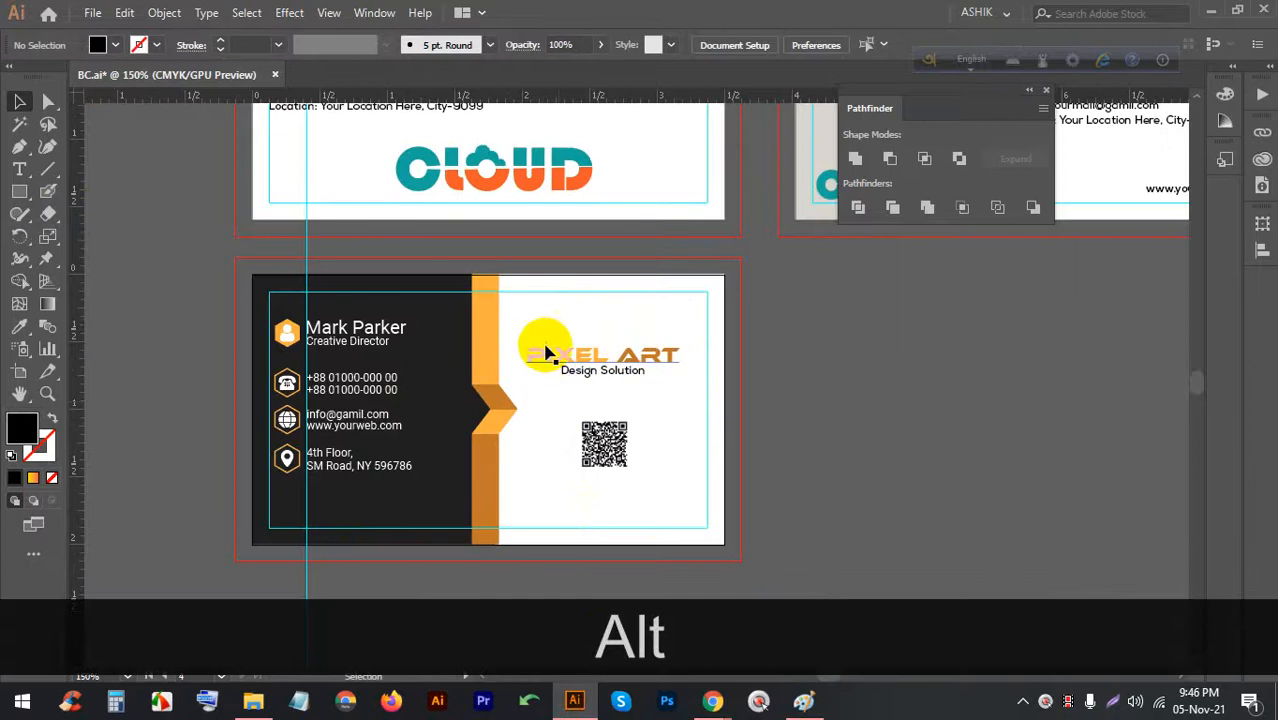
scroll(590, 287, "down", 1)
scroll(590, 380, "up", 1)
left_click(593, 391)
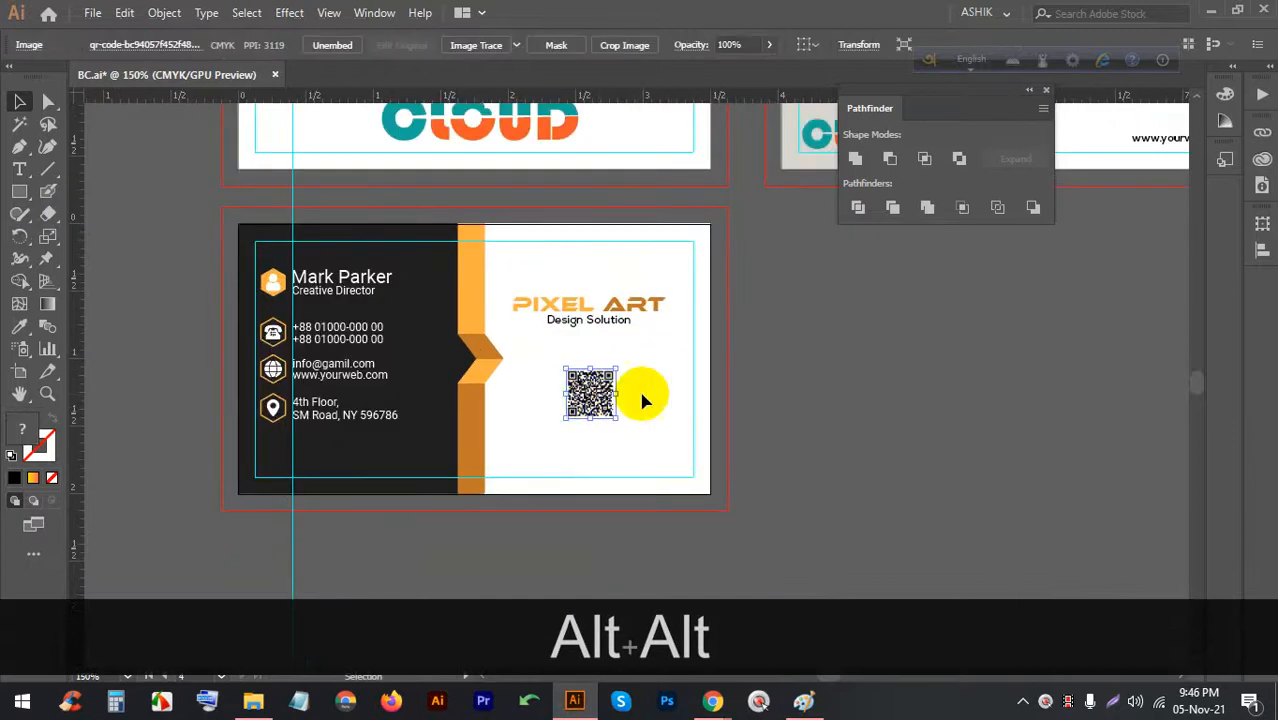
scroll(320, 390, "down", 1)
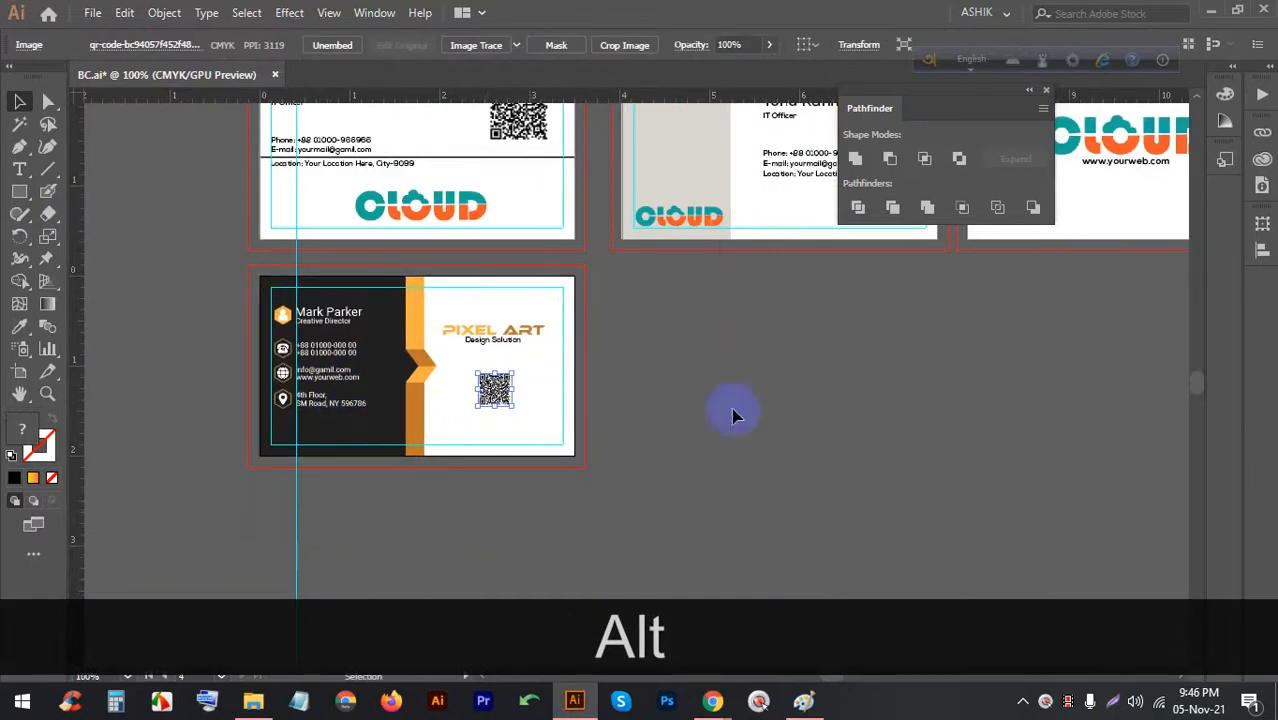
left_click_drag(733, 415, 601, 406)
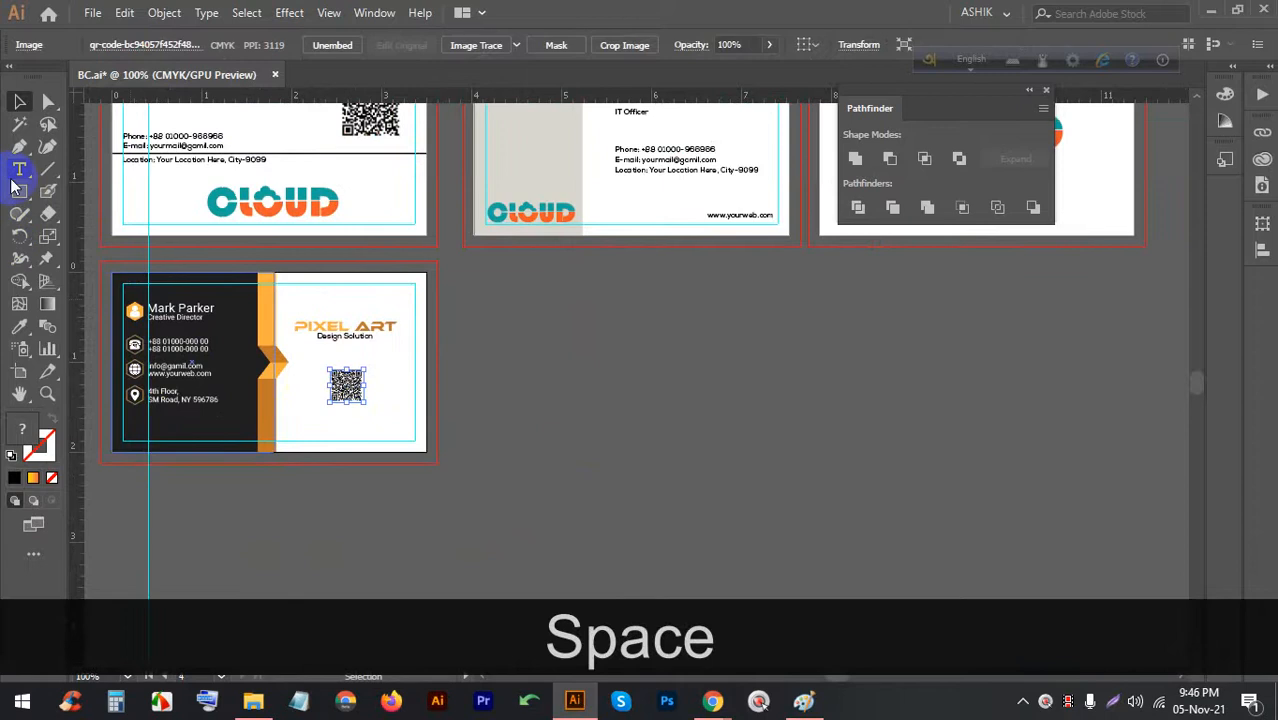
Duplicate the card's artboard to the right as 05 - Artboard 1 copy 2 and delete its artwork
left_click(19, 371)
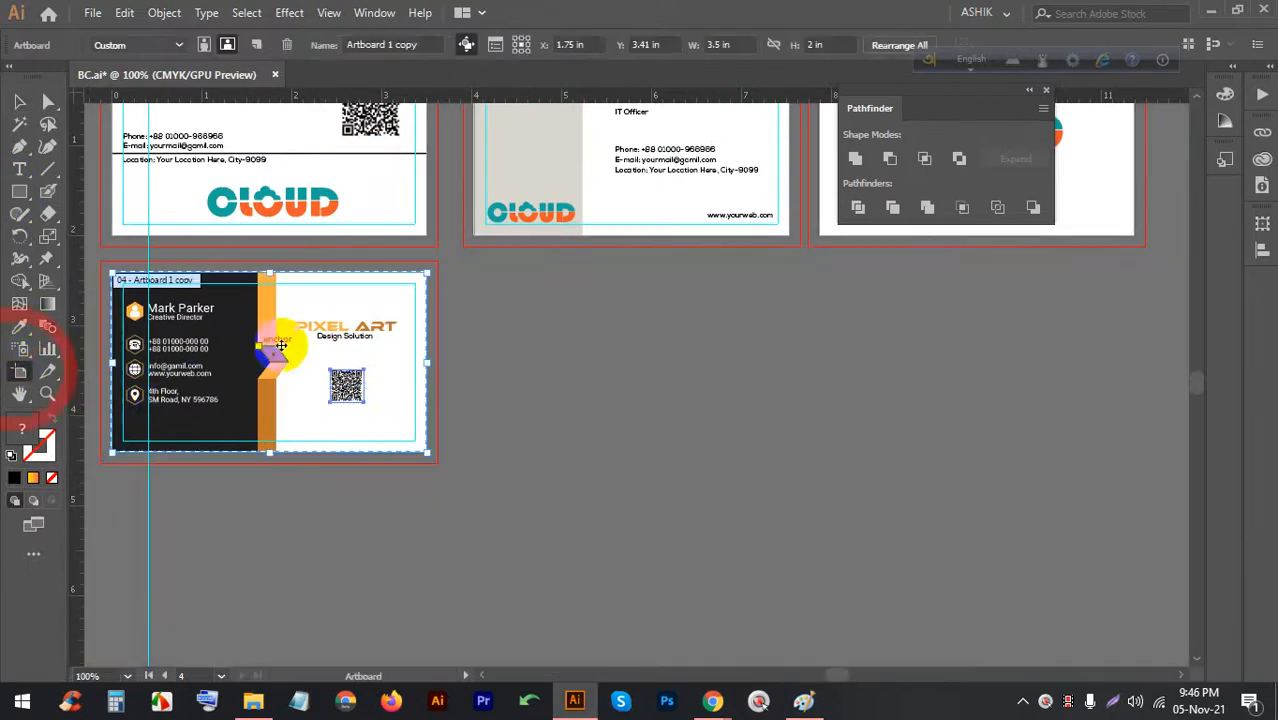
left_click_drag(323, 309, 658, 306)
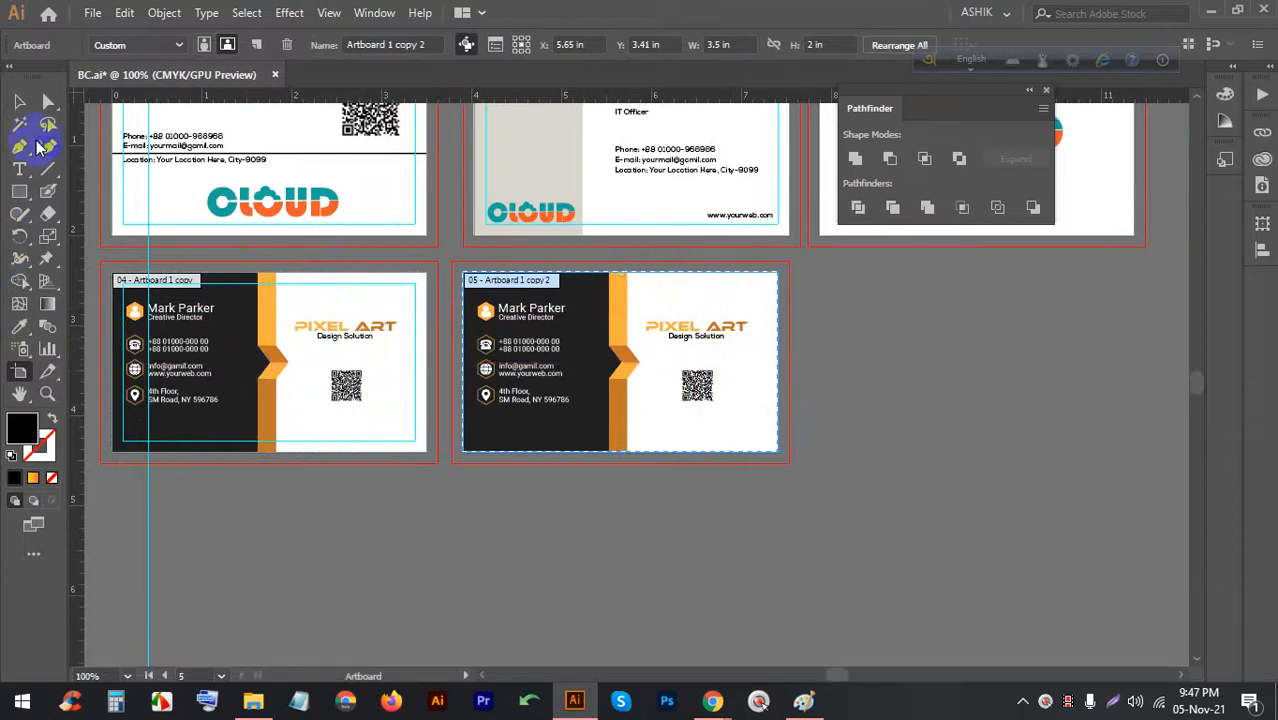
left_click(19, 101)
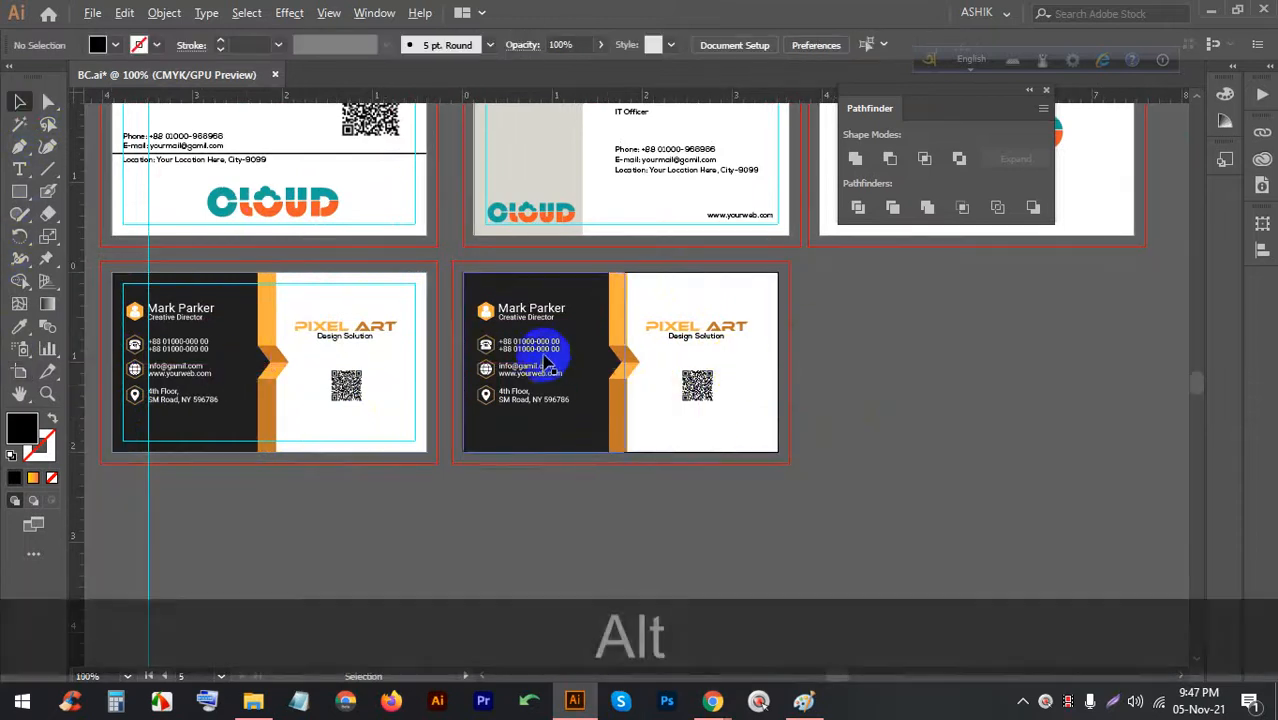
scroll(559, 351, "up", 1)
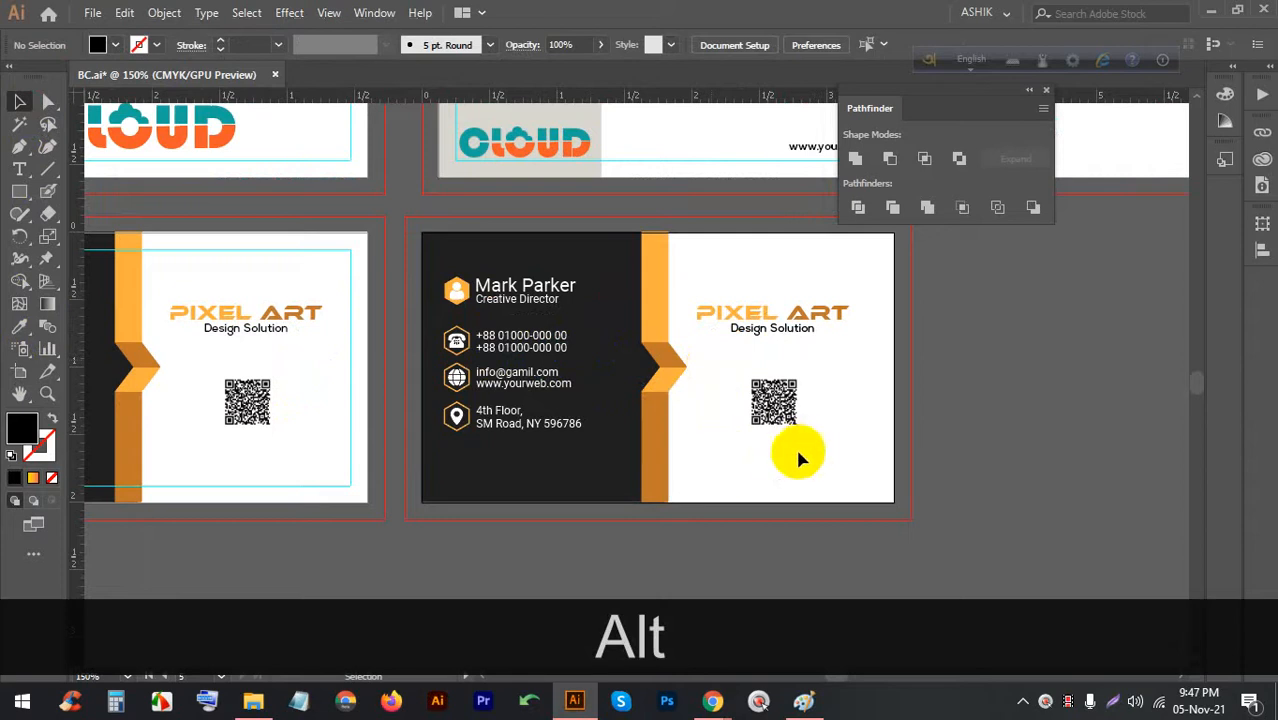
left_click(463, 280)
key("BackSpace")
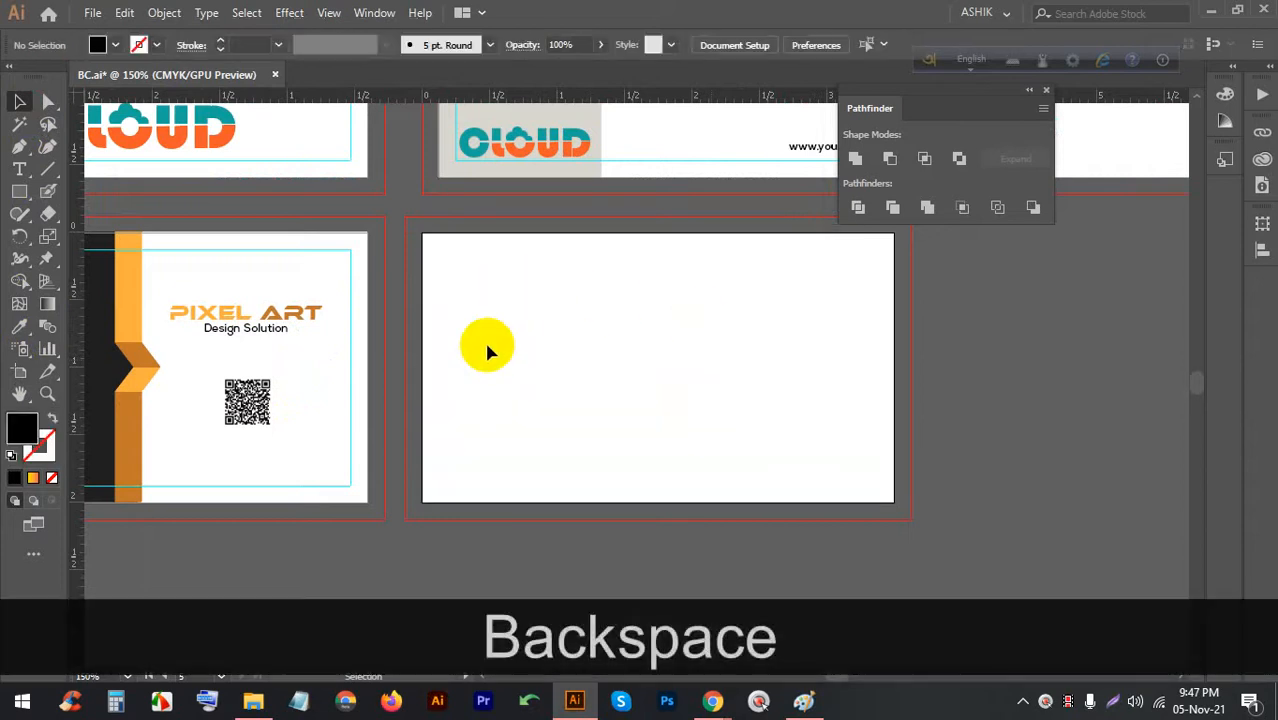
Draw a card-size rectangle and offset a copy inward by -0.125 in
left_click(19, 191)
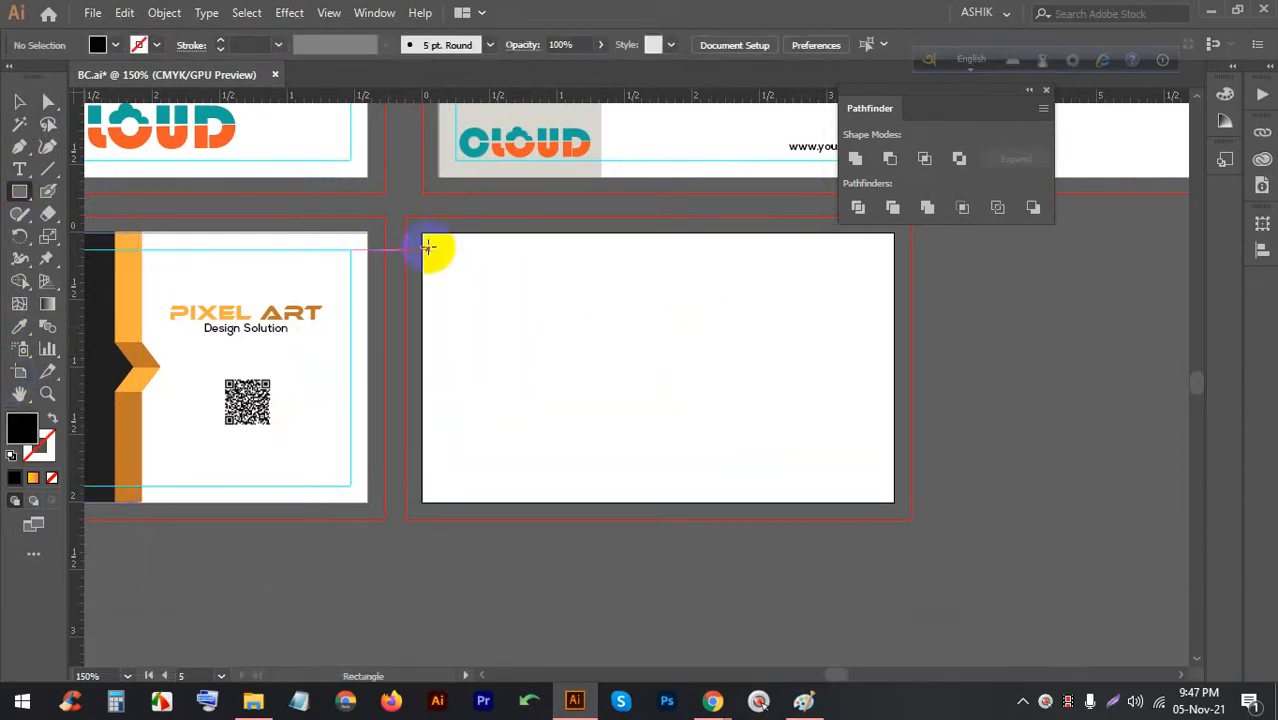
left_click_drag(422, 232, 894, 502)
left_click(165, 12)
mouse_move(295, 432)
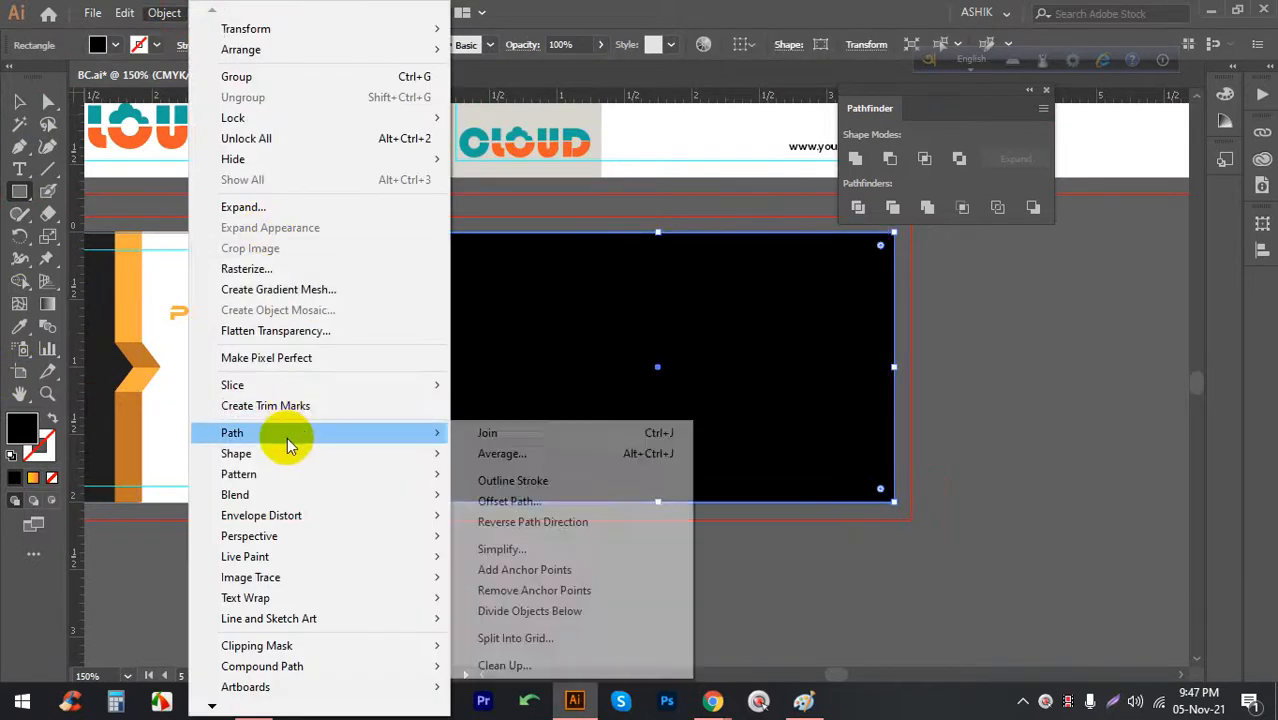
left_click(510, 501)
left_click(724, 314)
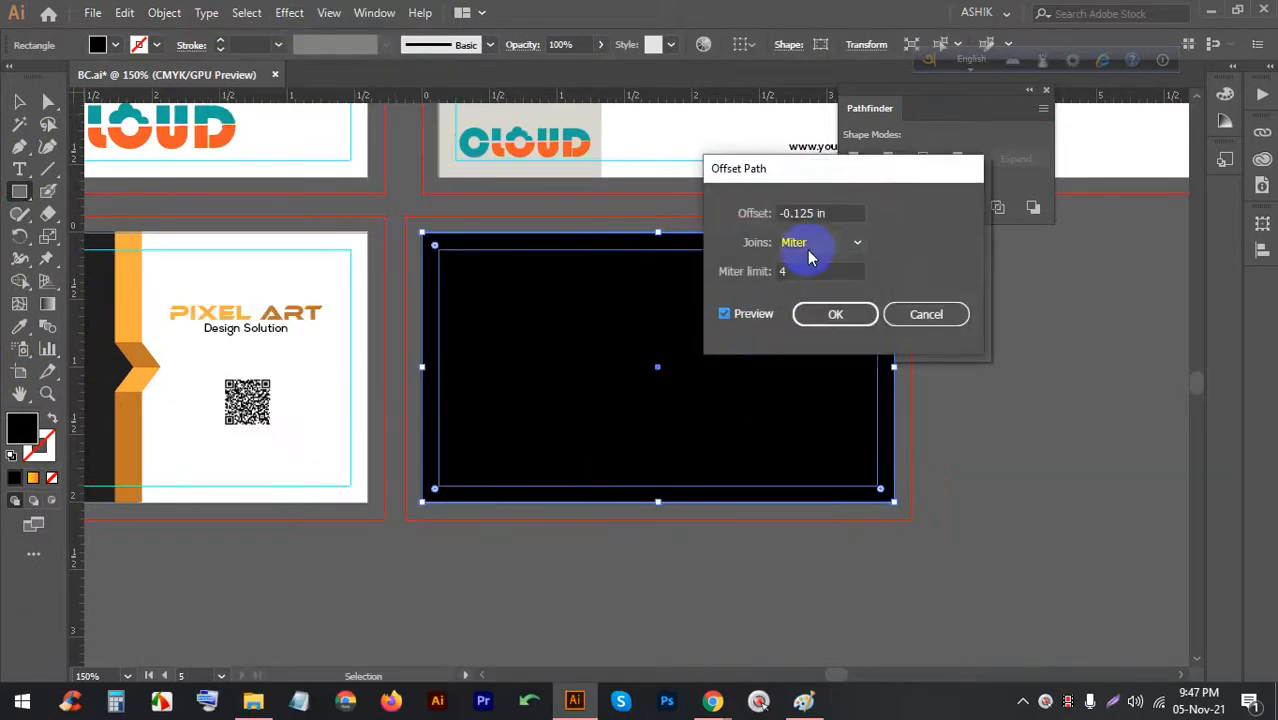
left_click(838, 314)
Turn the inset rectangle into a margin guide and fill the card rectangle white
left_click(20, 100)
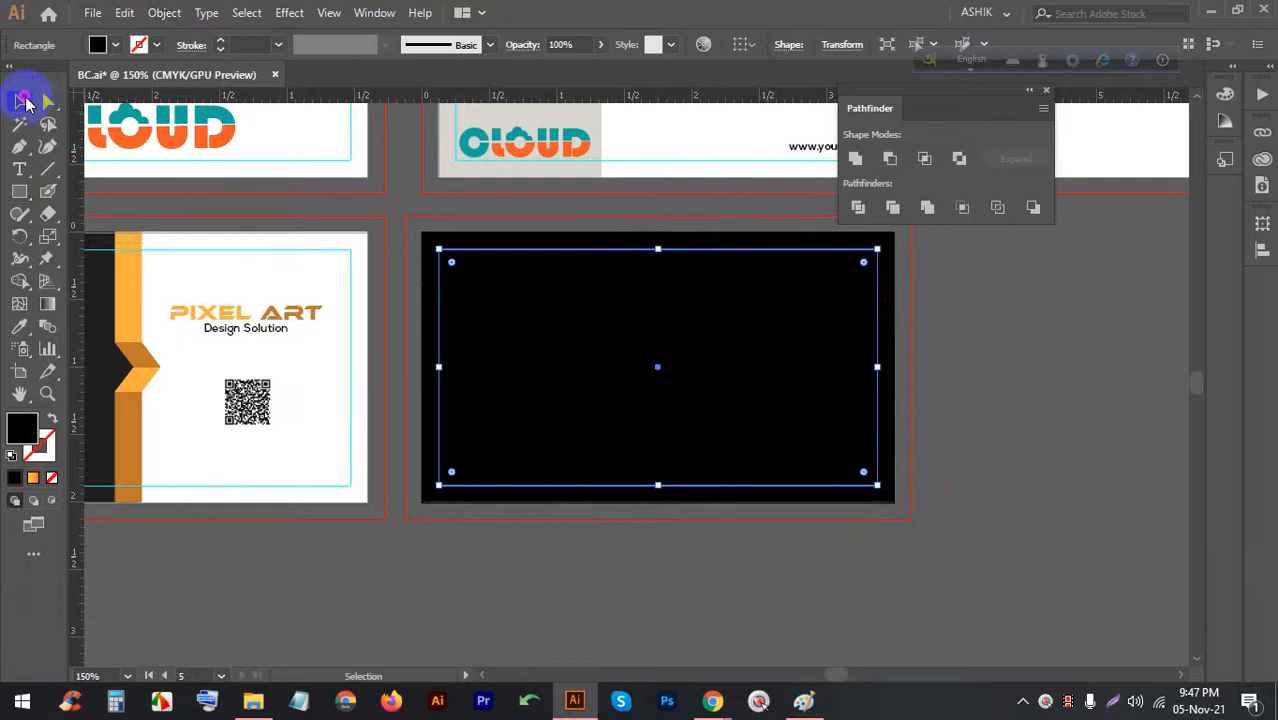
right_click(472, 292)
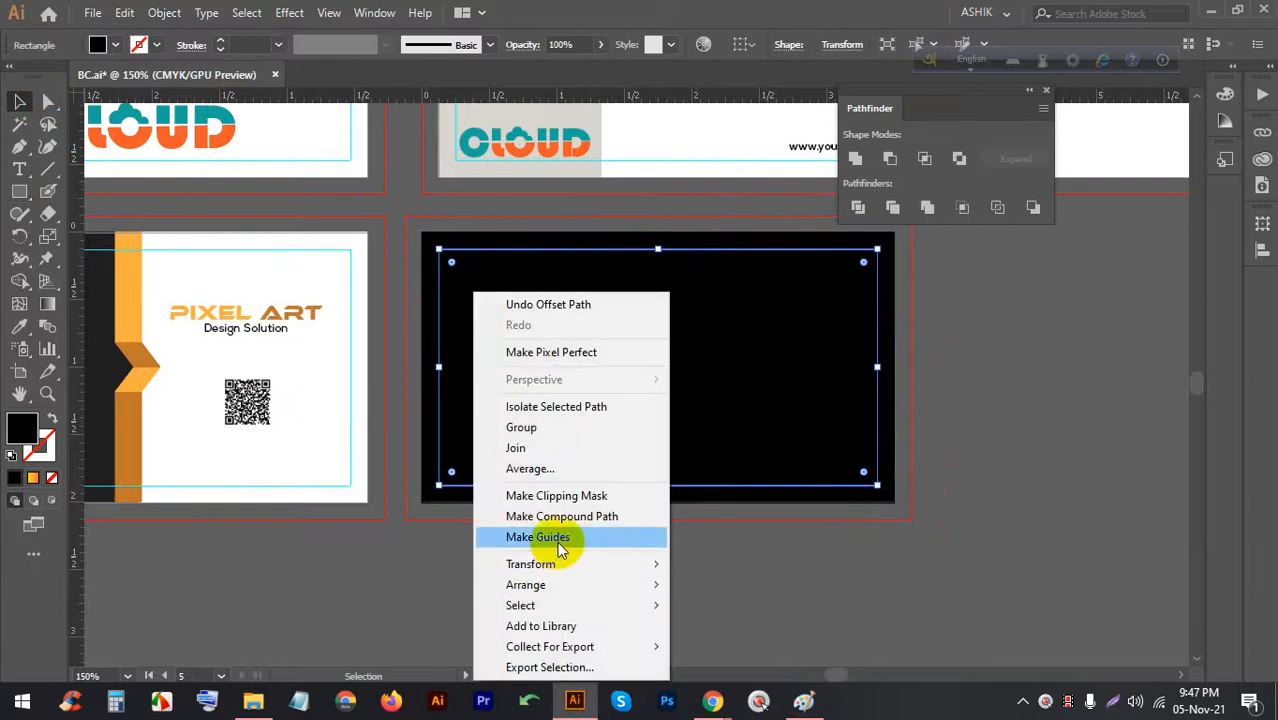
left_click(545, 537)
left_click(802, 448)
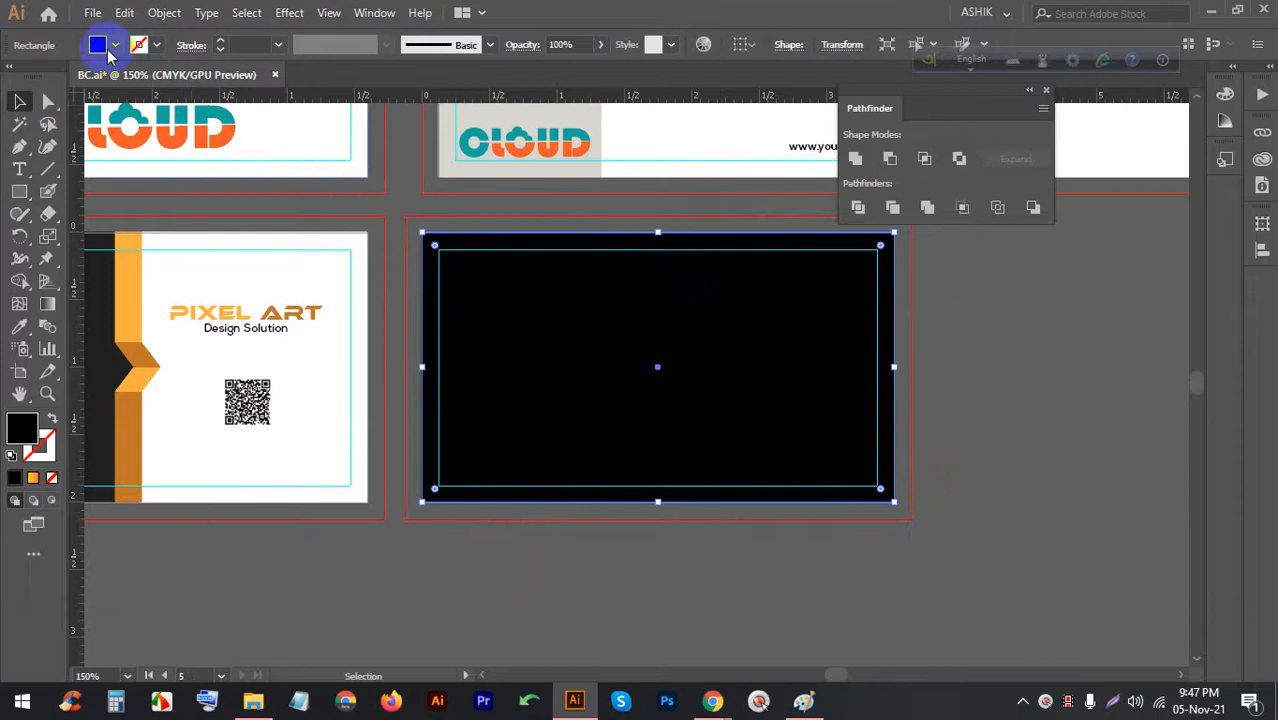
left_click(114, 46)
left_click(36, 78)
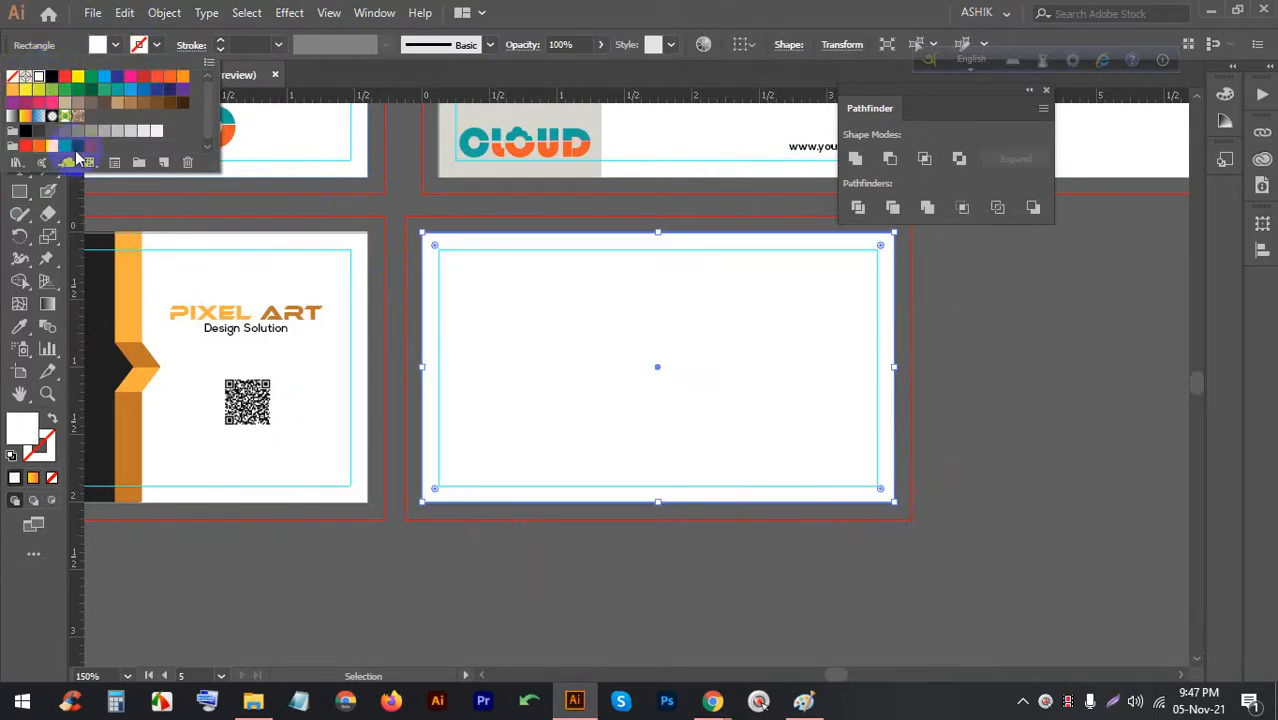
left_click(477, 577)
left_click(477, 577)
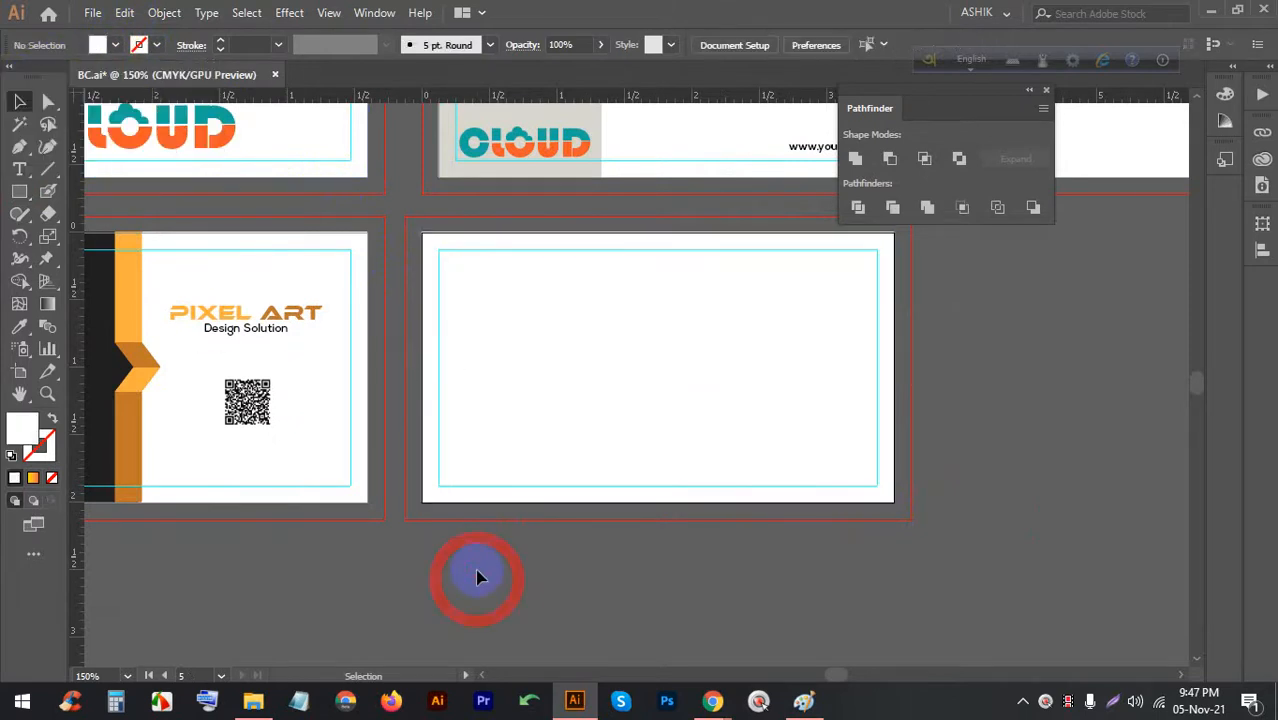
Draw a thin bar across the back card's top edge in the front card's dark colour
scroll(713, 293, "up", 2, "alt")
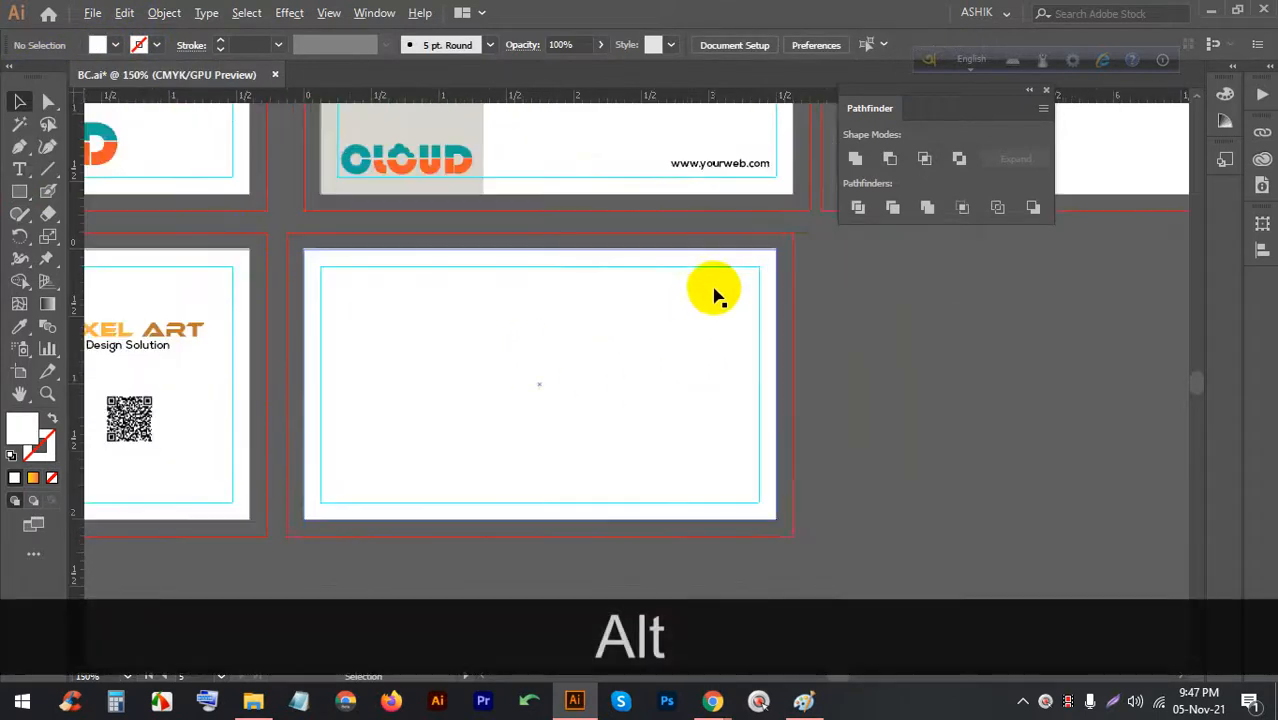
left_click(19, 191)
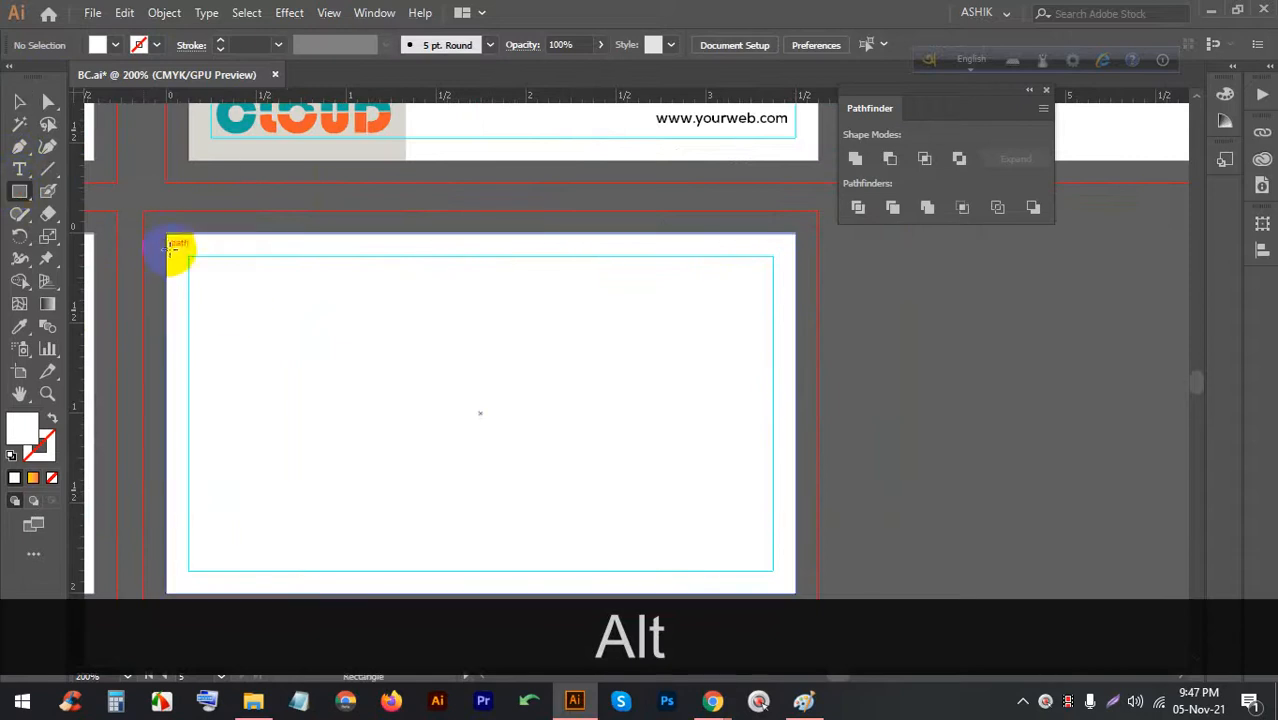
left_click_drag(167, 235, 790, 290)
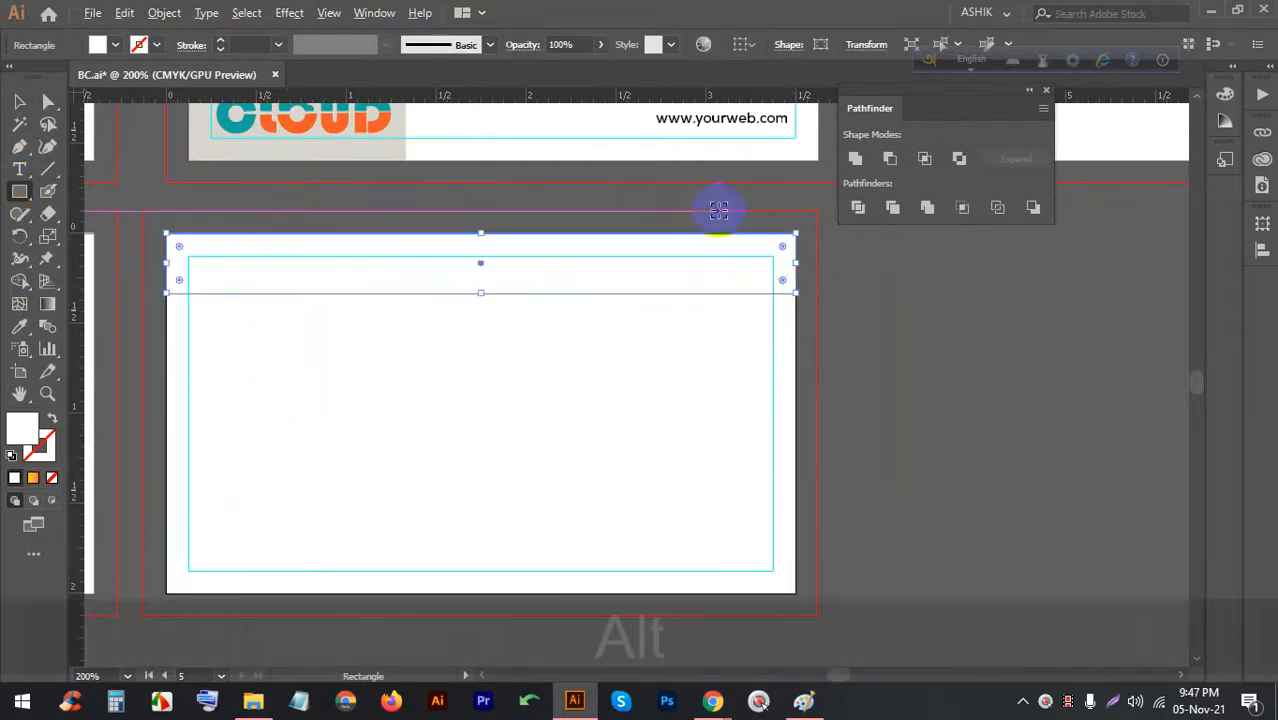
scroll(715, 212, "down", 2, "alt")
left_click(19, 326)
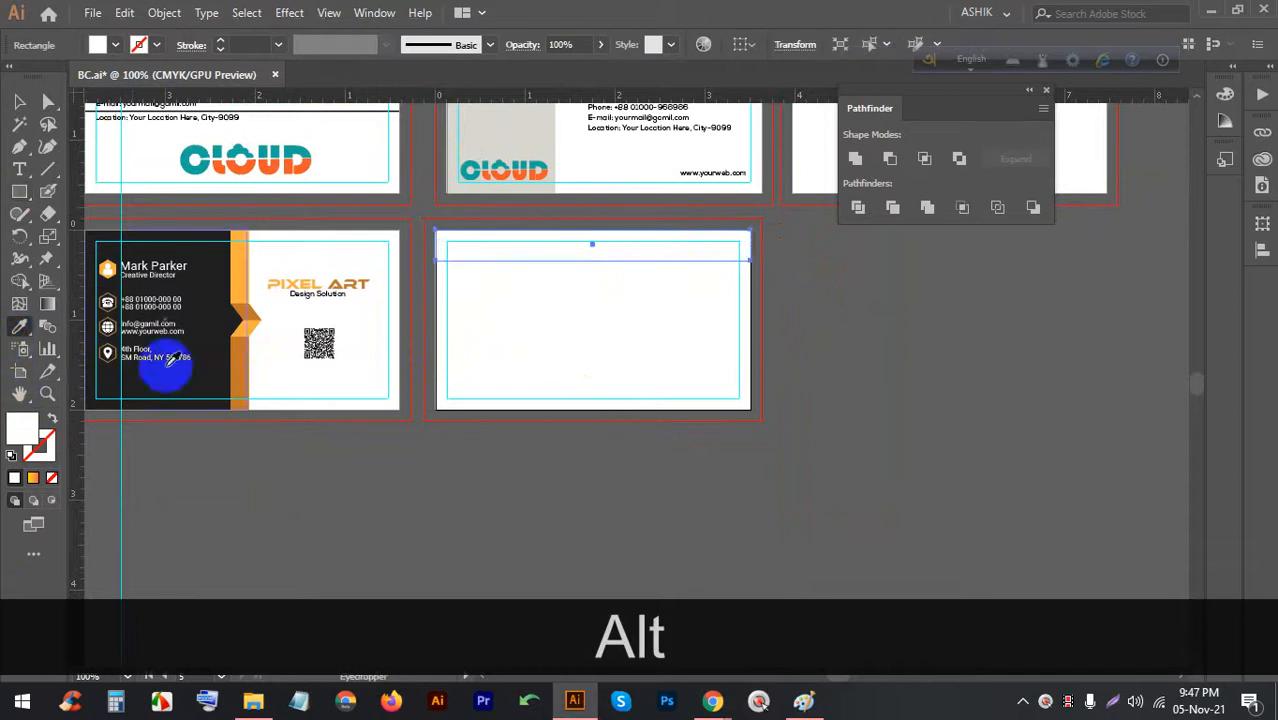
left_click(194, 370)
left_click(15, 100)
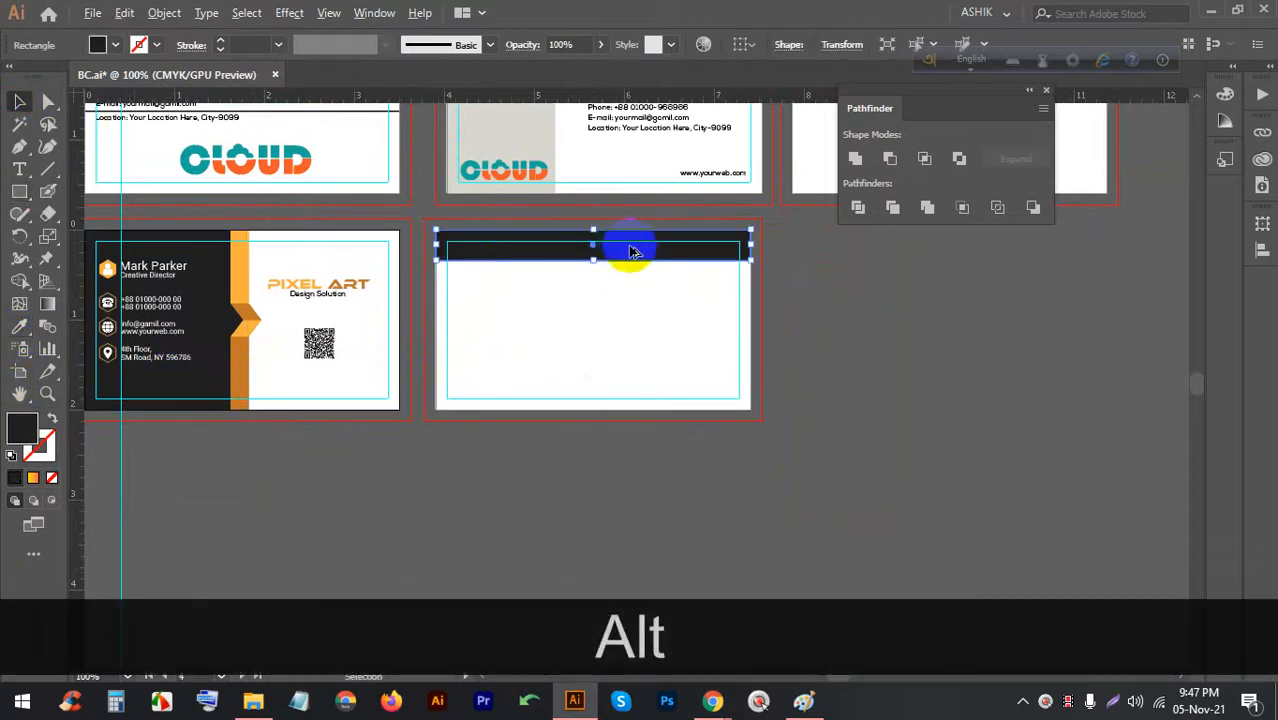
Copy the dark bar to the card's bottom edge and draw a small hexagon near its left edge
left_click_drag(628, 248, 633, 398, "alt")
scroll(645, 412, "up", 3)
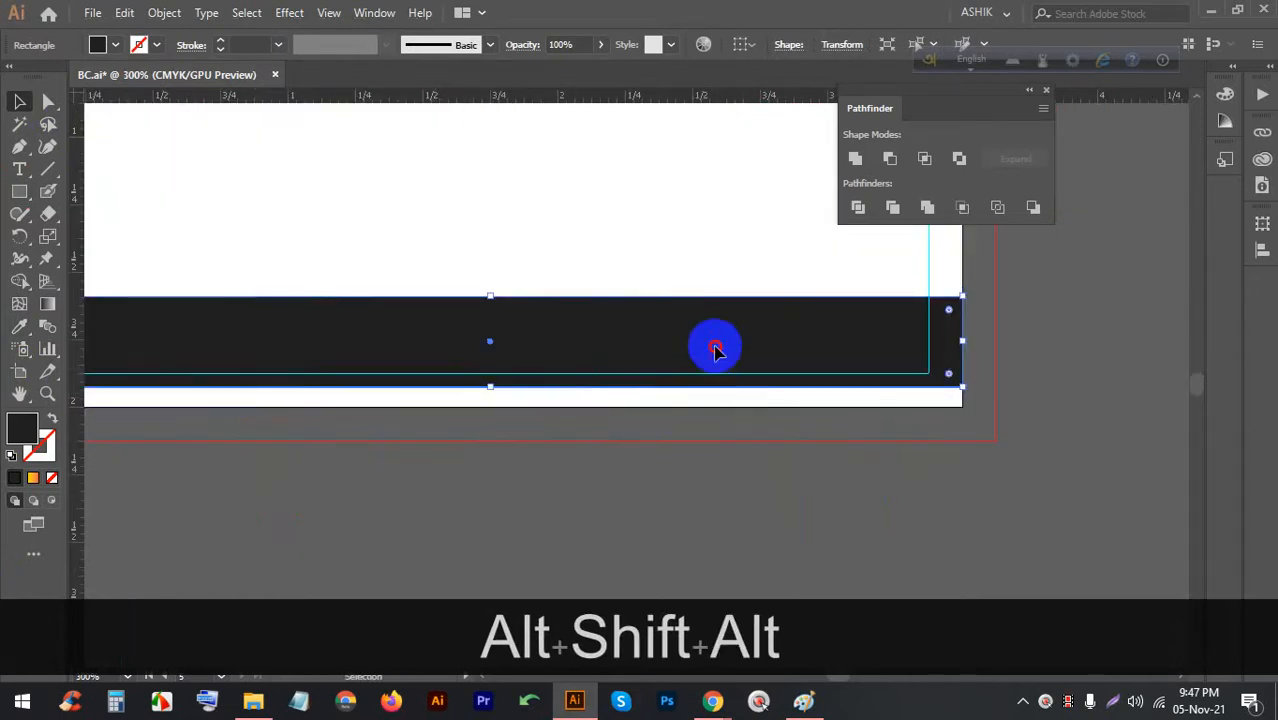
left_click_drag(715, 347, 713, 362)
scroll(676, 365, "down", 2)
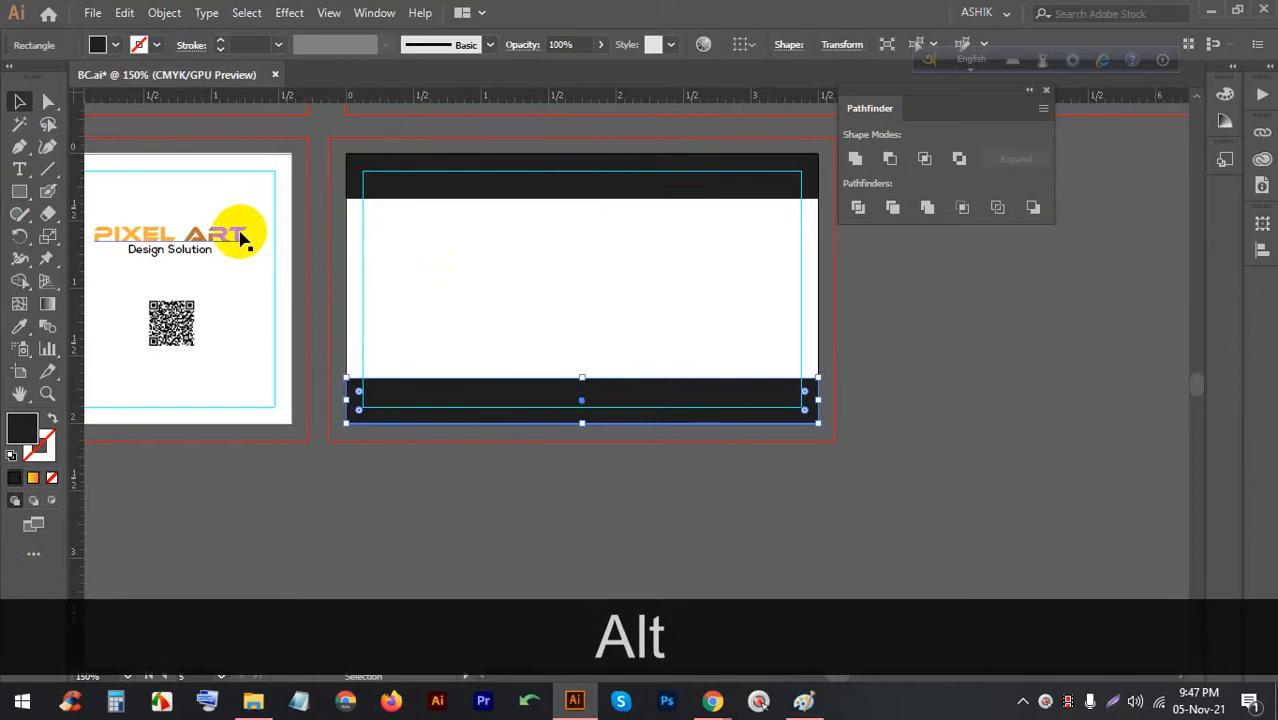
scroll(150, 250, "down", 3)
scroll(80, 248, "up", 6)
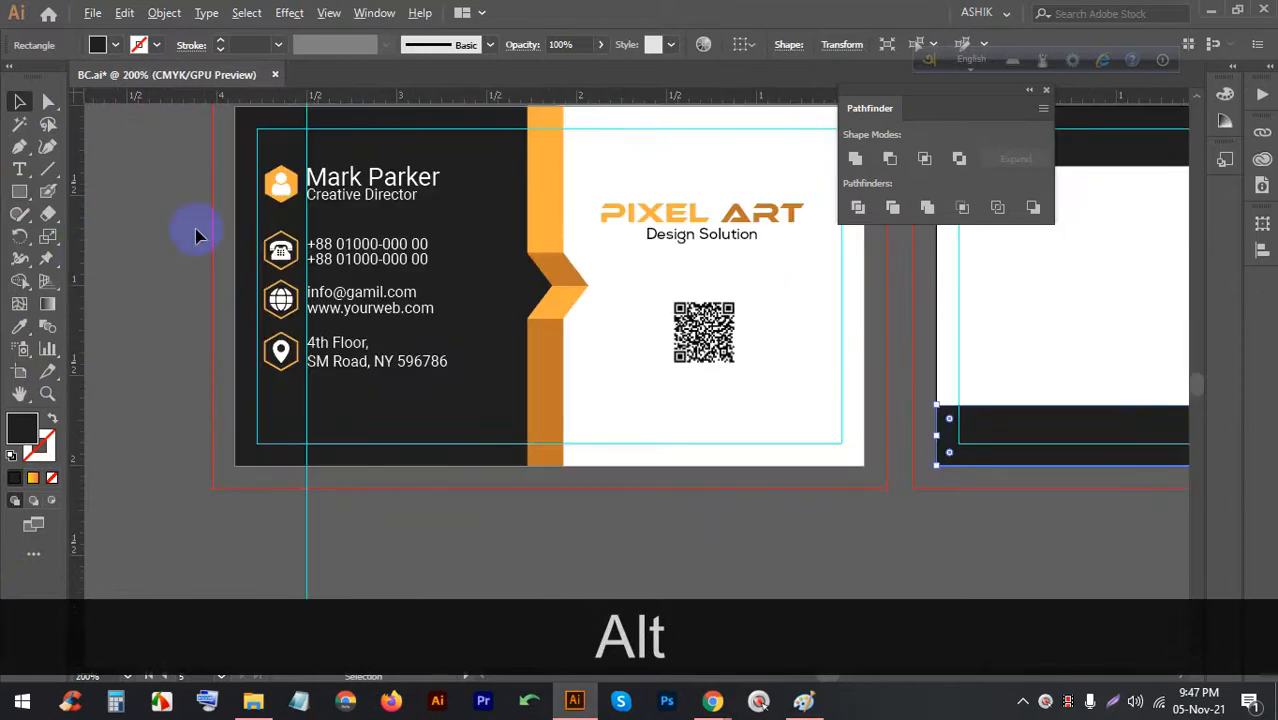
scroll(87, 254, "down", 4)
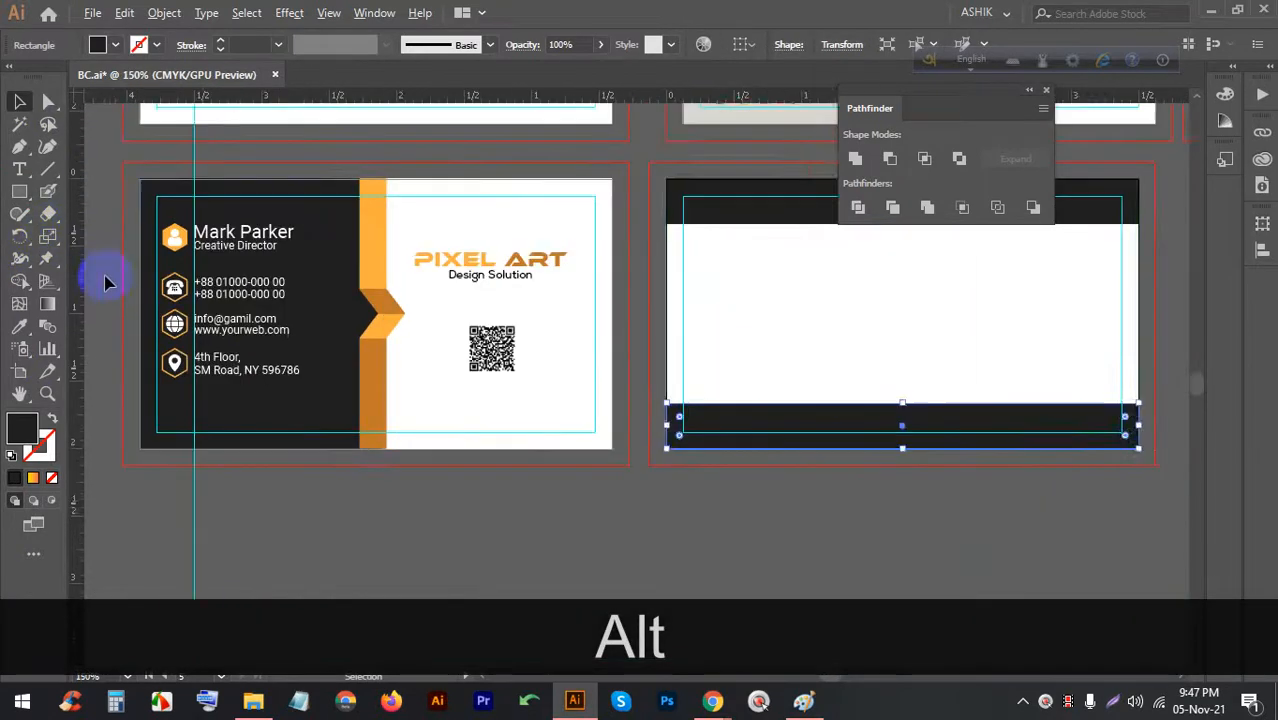
left_click_drag(785, 342, 462, 363)
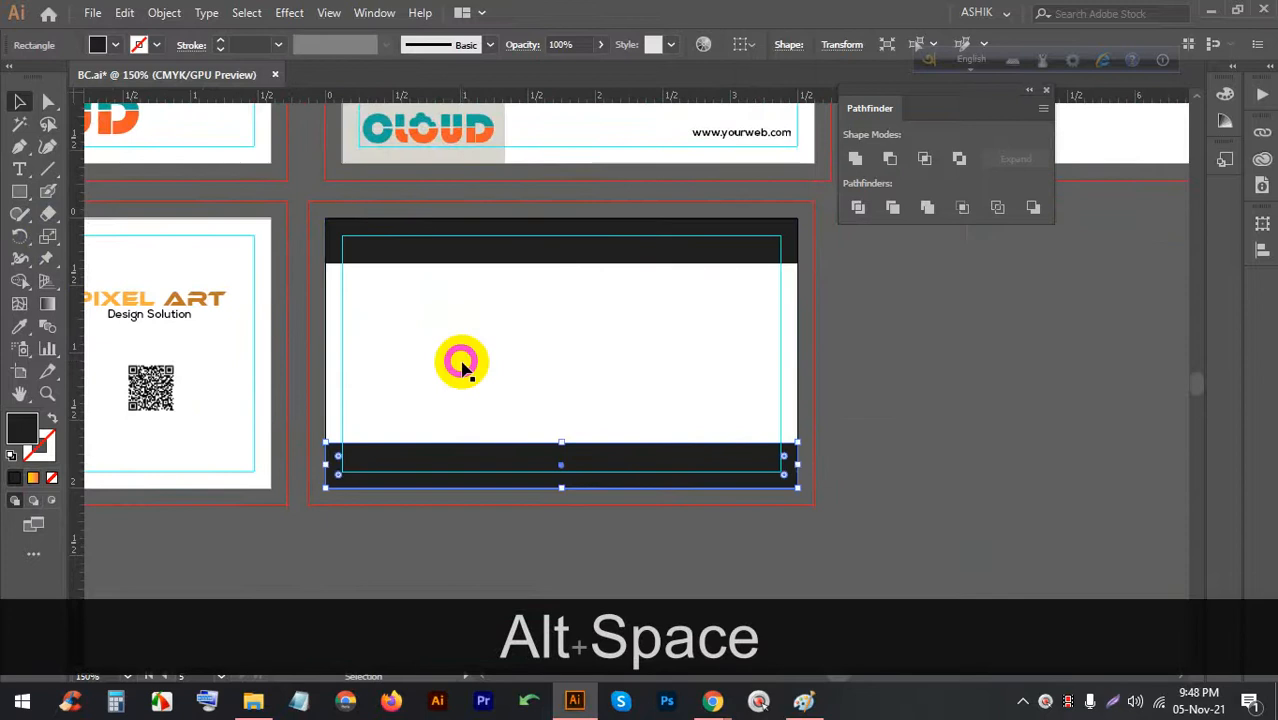
scroll(462, 363, "up", 1)
left_click_drag(25, 197, 92, 257)
left_click_drag(299, 333, 300, 362)
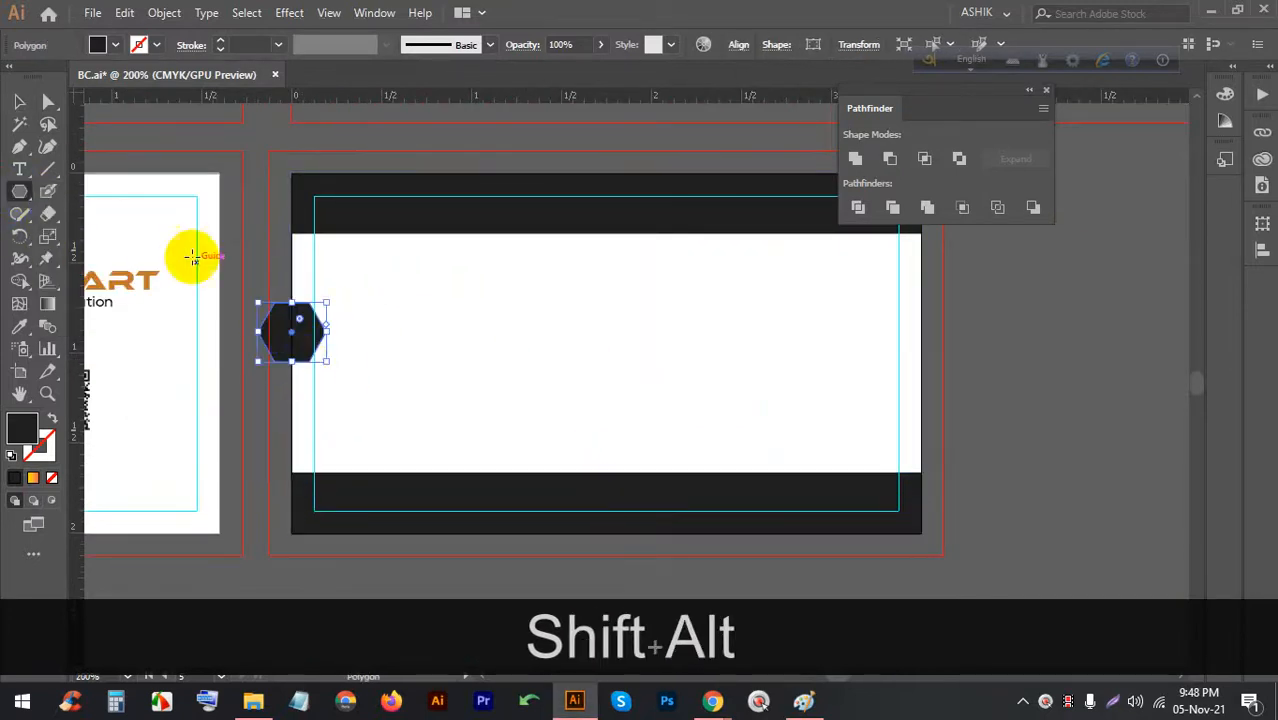
Centre the edge hexagon vertically on the artboard and enlarge it slightly
left_click(19, 101)
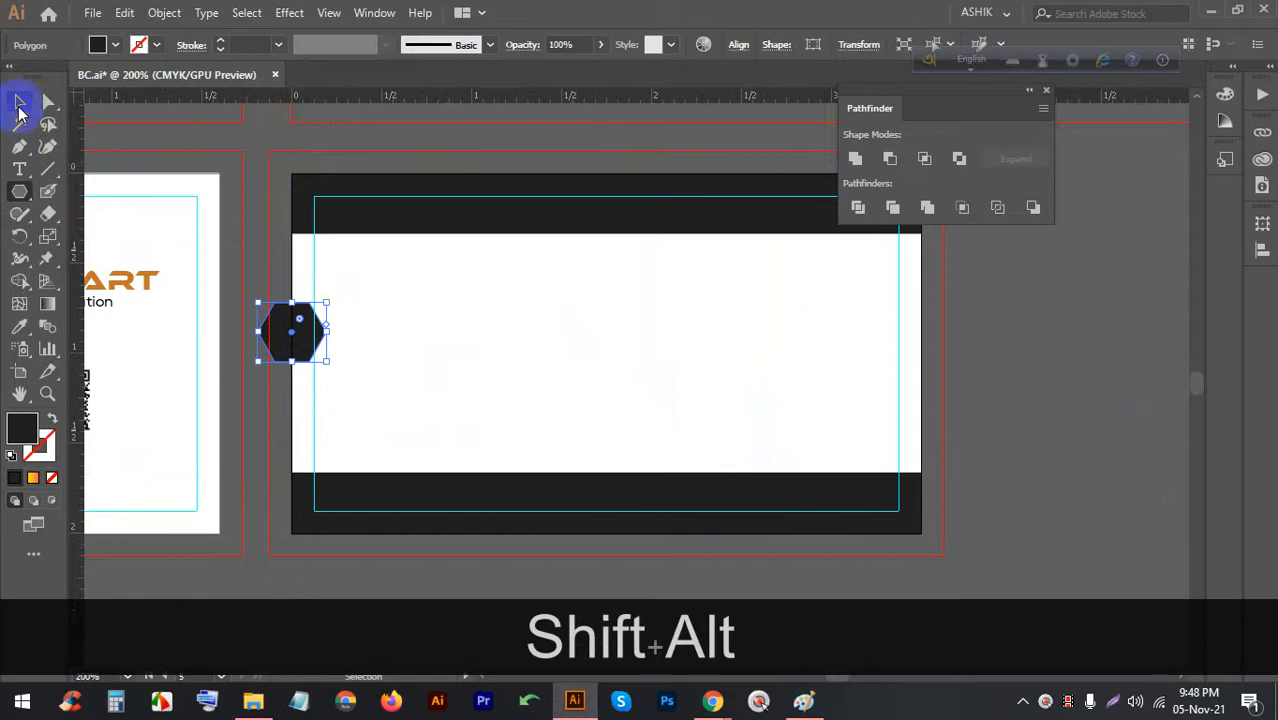
left_click(742, 44)
left_click(765, 106)
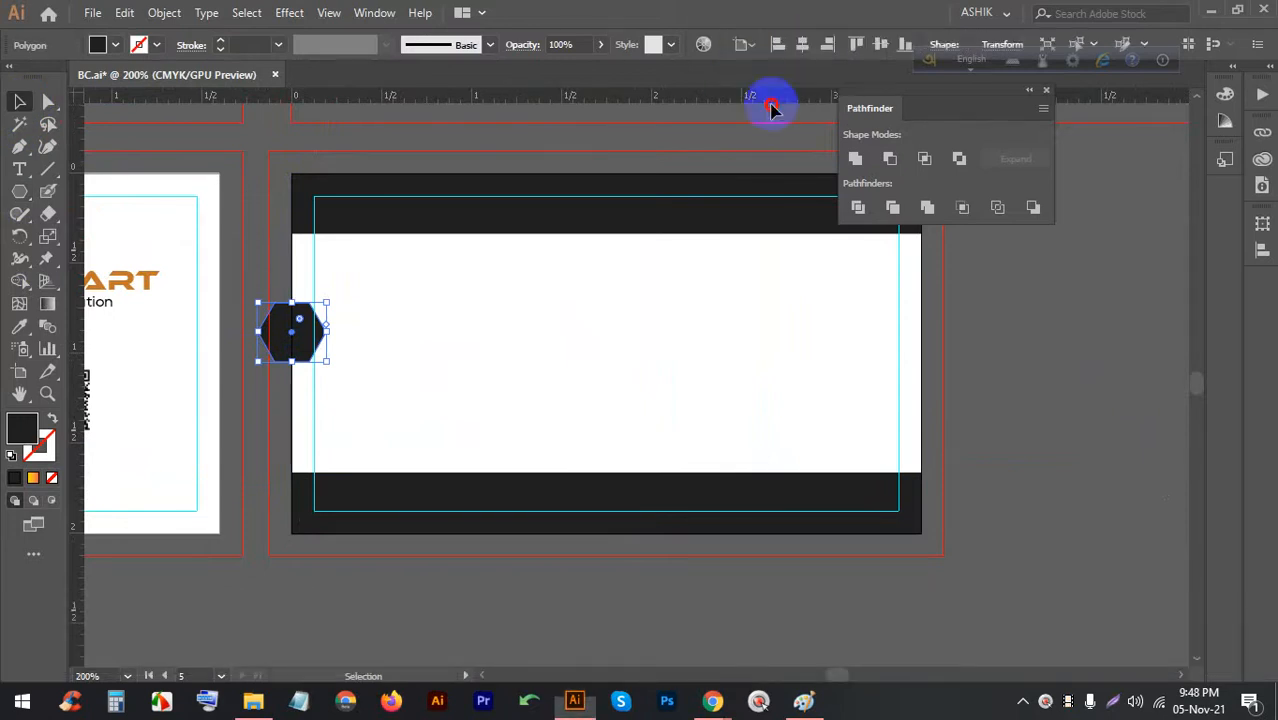
left_click(889, 44)
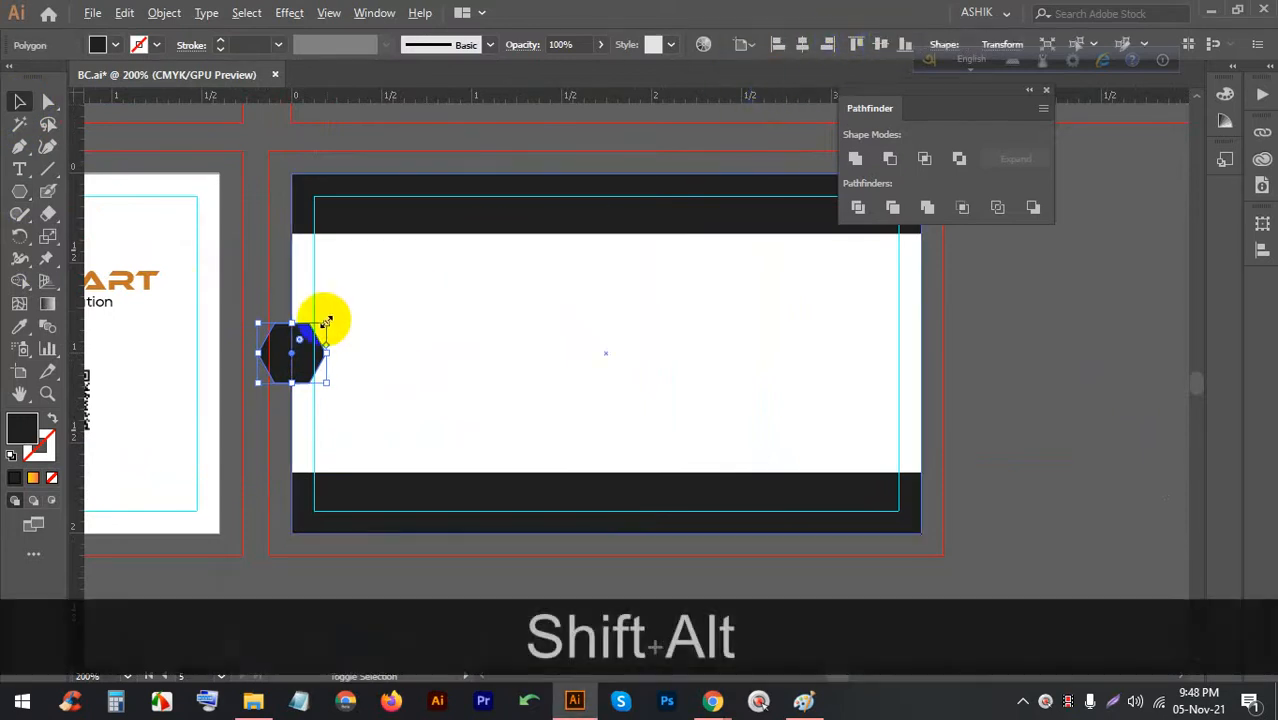
left_click_drag(325, 322, 334, 310)
scroll(275, 365, "up", 1)
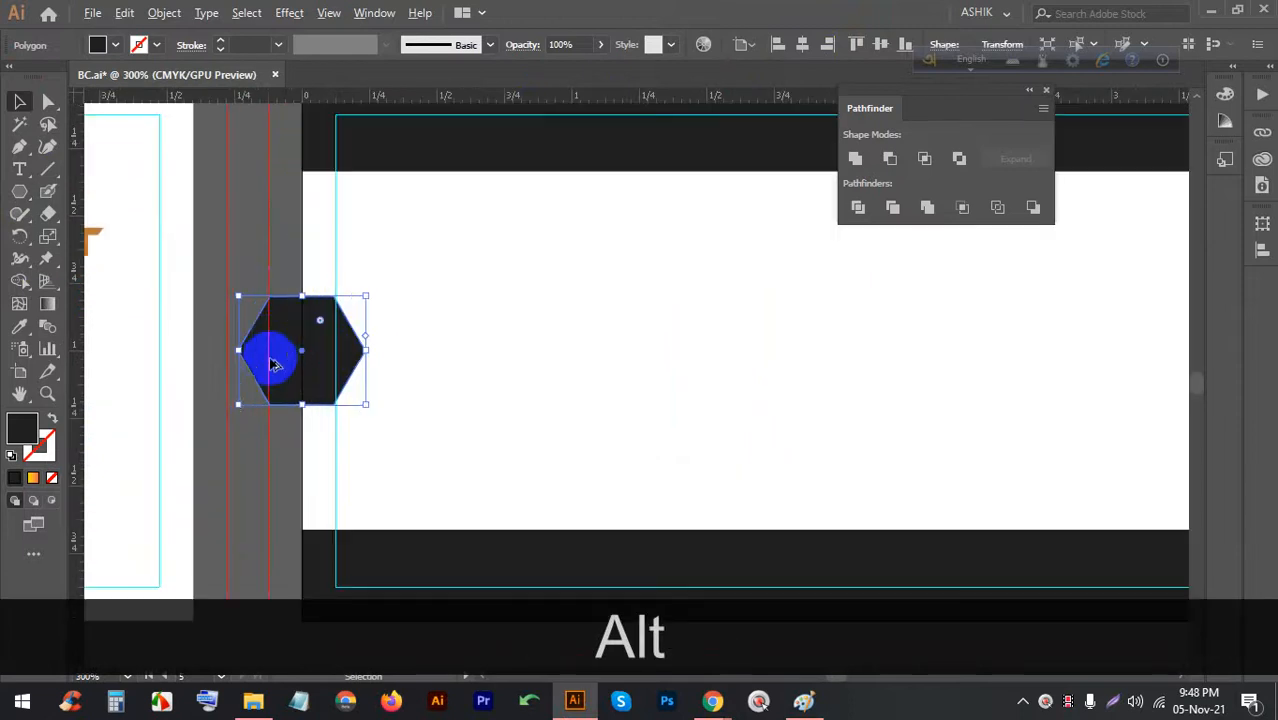
scroll(460, 368, "down", 2)
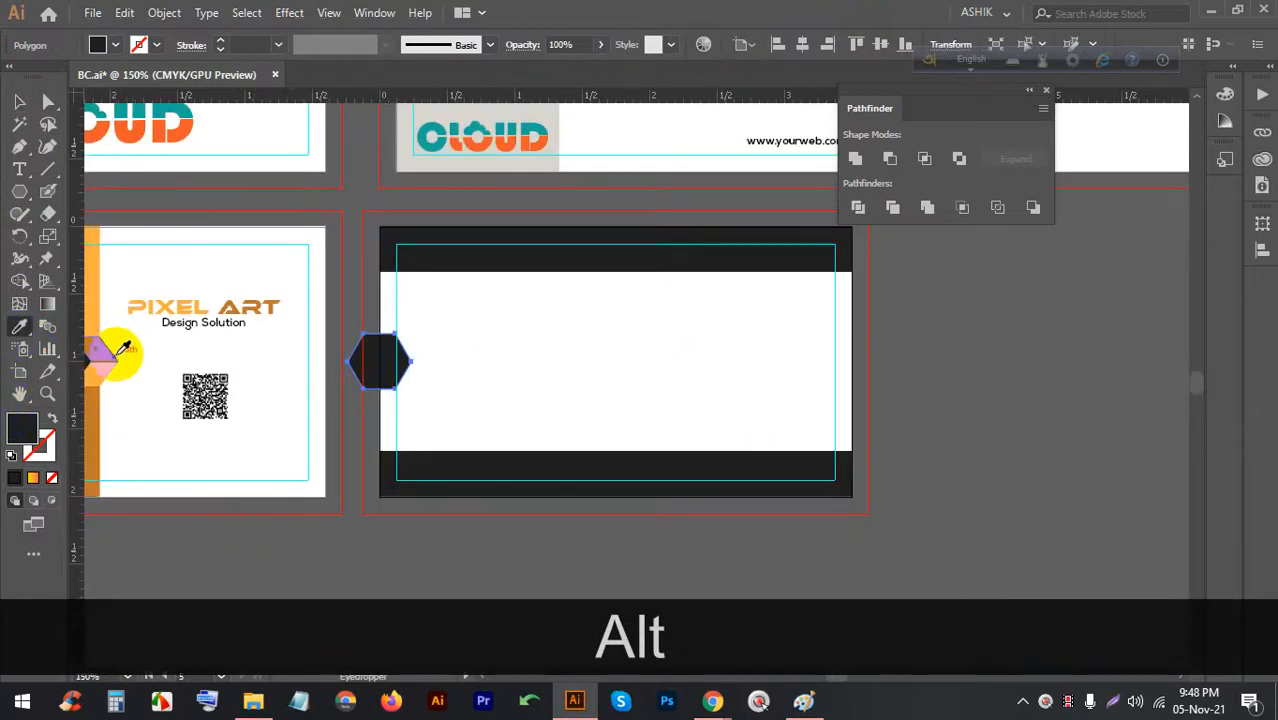
Give the hexagon the front card's orange fill with the Eyedropper
left_click(98, 310)
key("v")
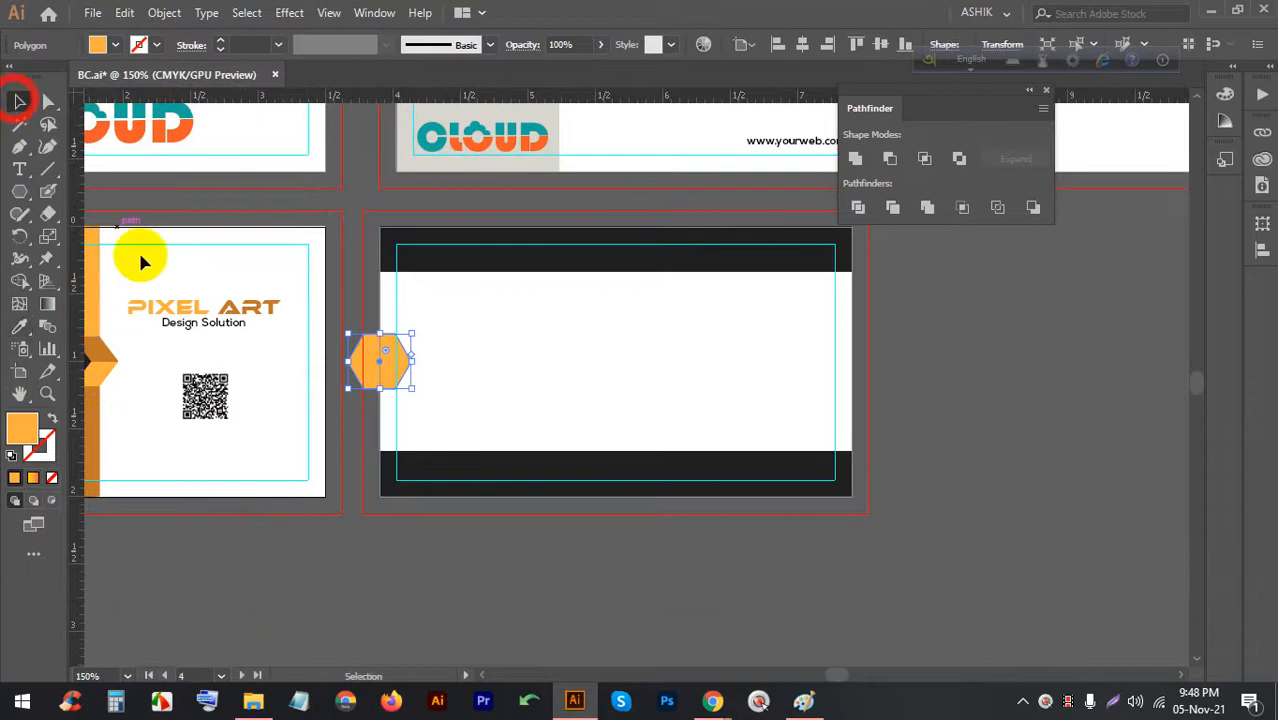
scroll(320, 355, "up", 1)
scroll(442, 371, "down", 1)
scroll(442, 368, "up", 1)
Copy the orange hexagon to the back card's right edge
left_click(442, 362)
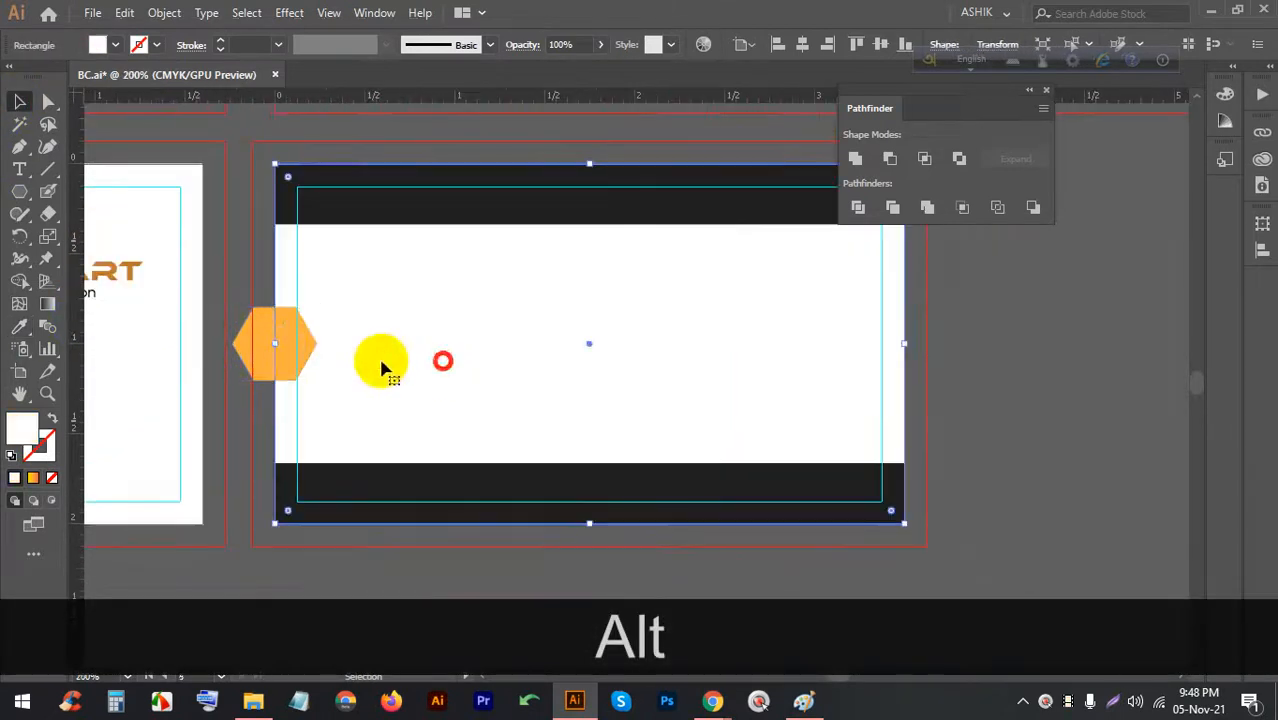
left_click(258, 340)
left_click_drag(260, 333, 884, 337)
scroll(893, 343, "up", 2)
scroll(880, 352, "down", 4)
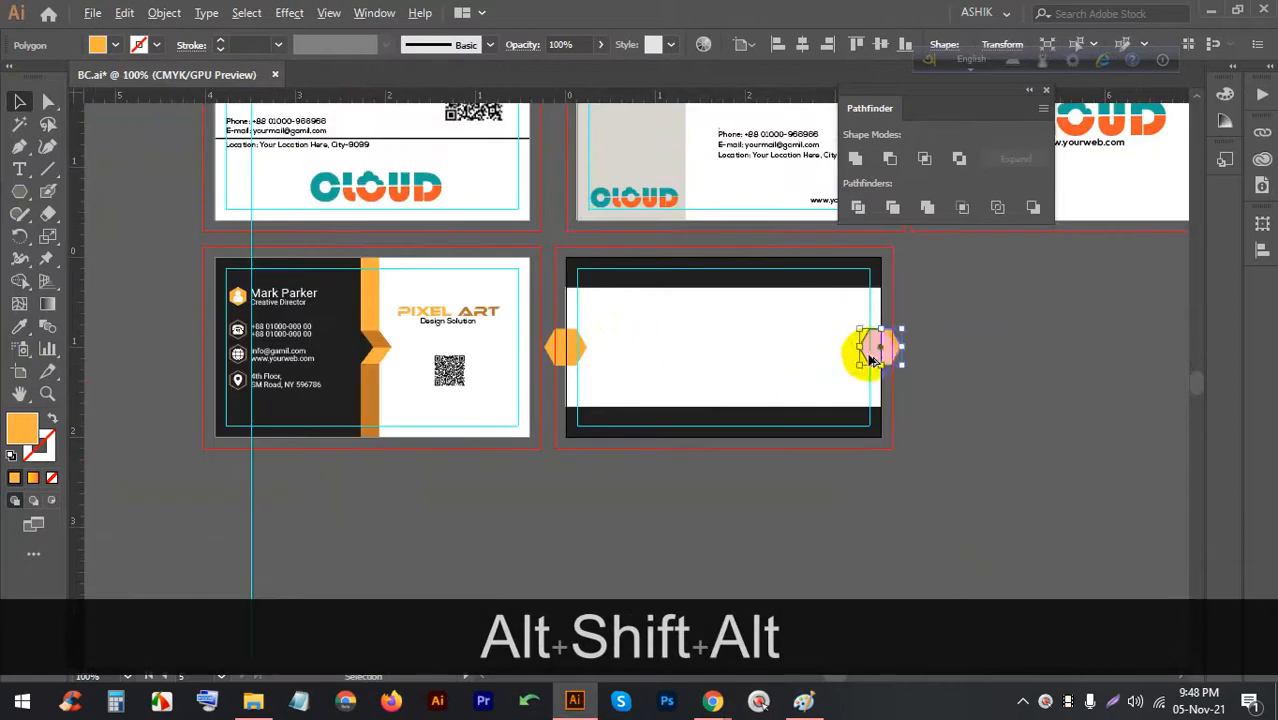
Copy the PIXEL ART logo from the front card onto the back card
left_click(930, 368)
scroll(893, 374, "up", 1)
left_click_drag(942, 371, 667, 396)
scroll(382, 382, "up", 1)
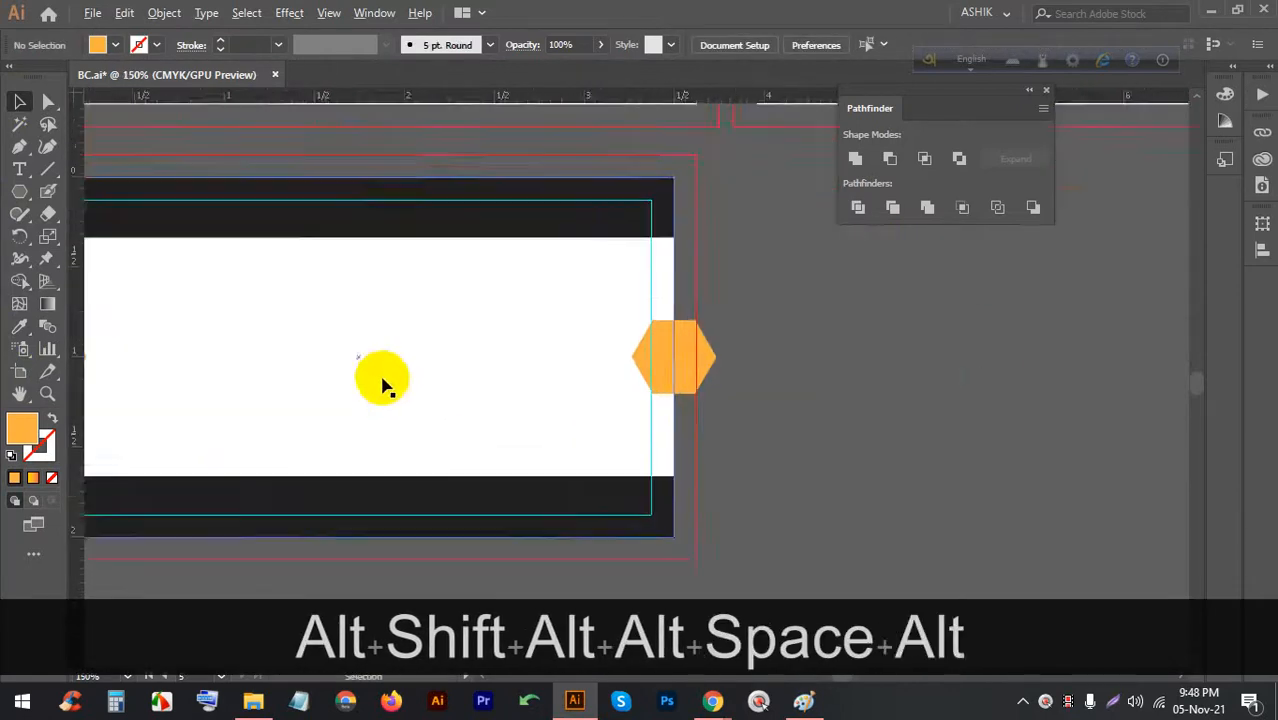
scroll(219, 336, "down", 2)
scroll(225, 340, "up", 1)
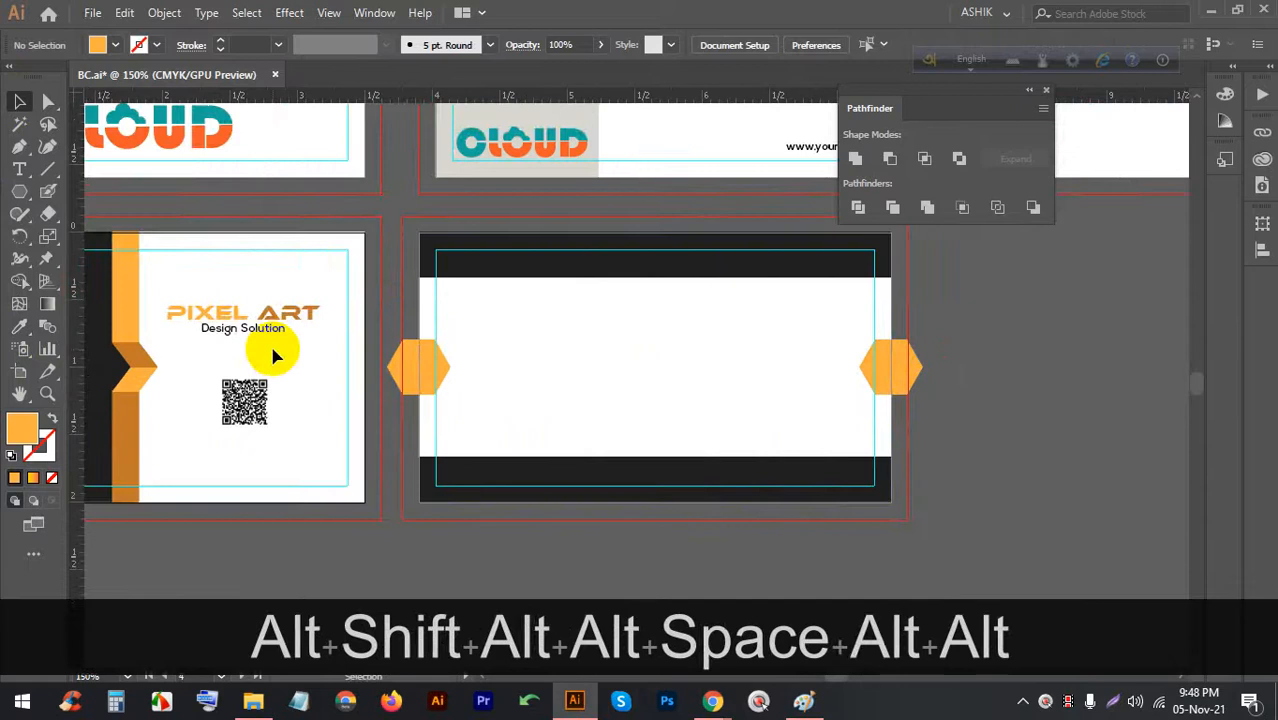
left_click_drag(244, 318, 677, 356)
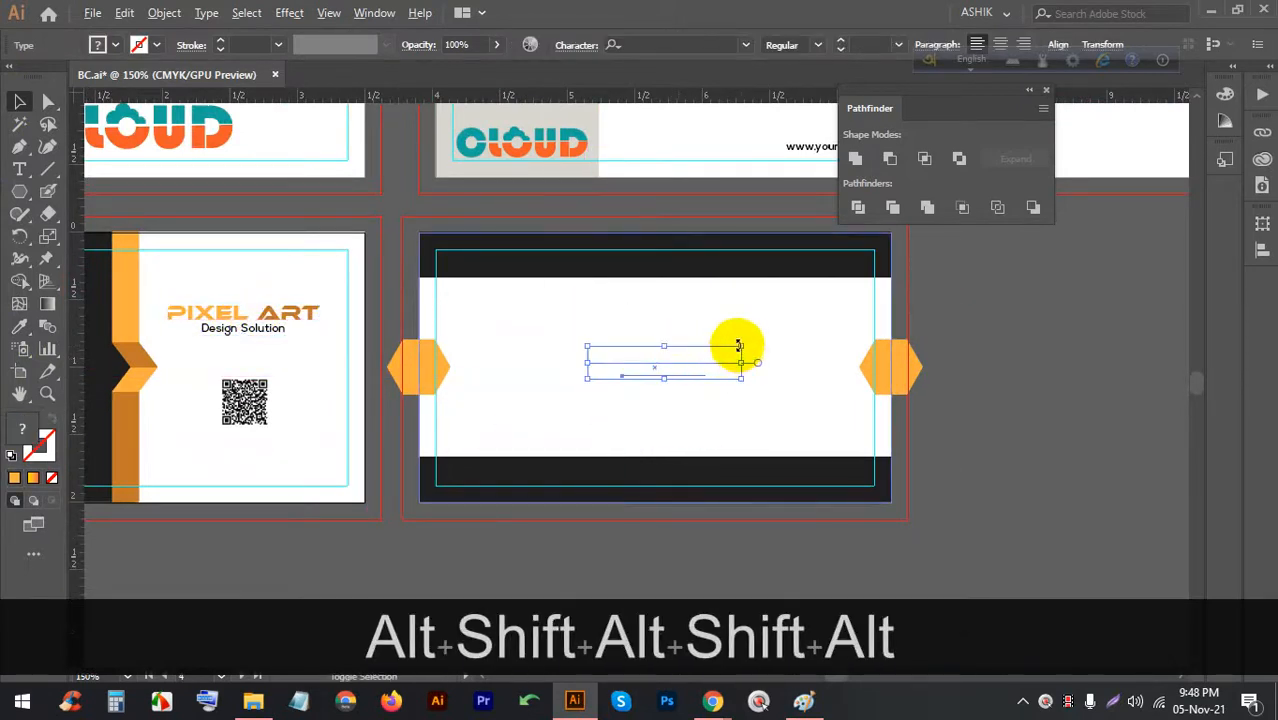
Bring the PIXEL ART logo copy to the front and enlarge it slightly
right_click(738, 346)
mouse_move(770, 587)
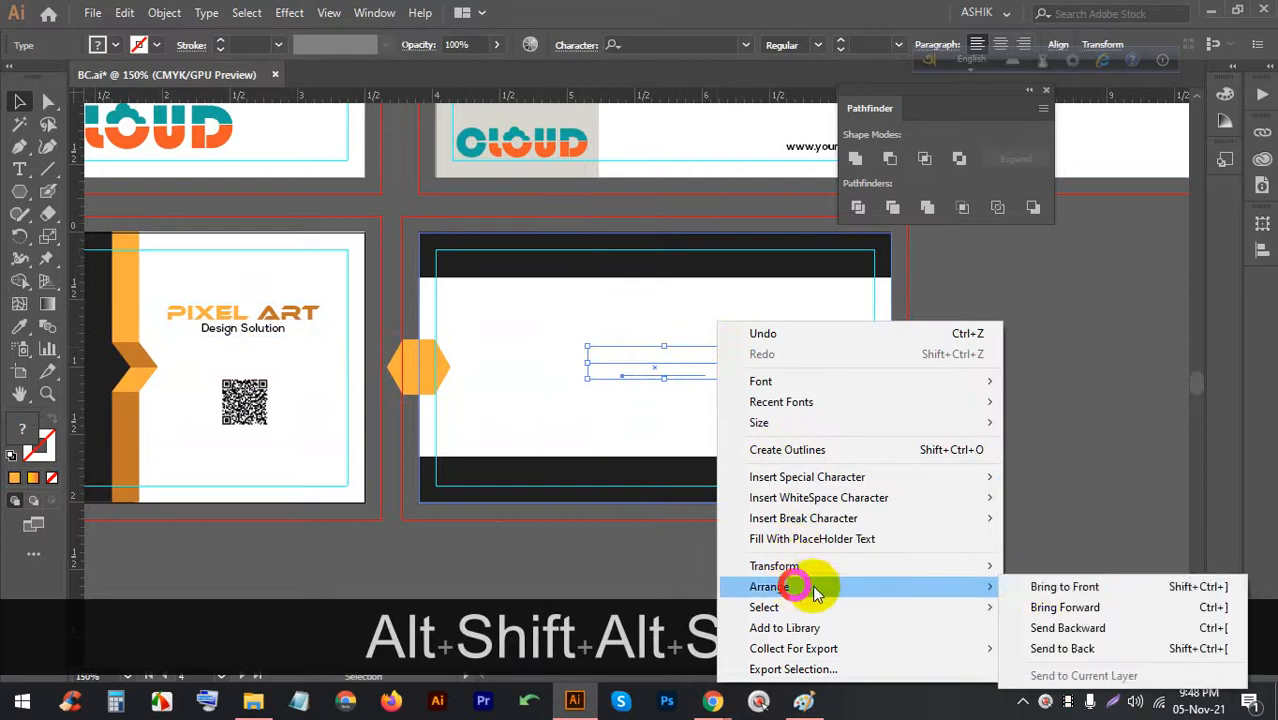
left_click(1045, 590)
left_click_drag(740, 347, 749, 345)
left_click(763, 415)
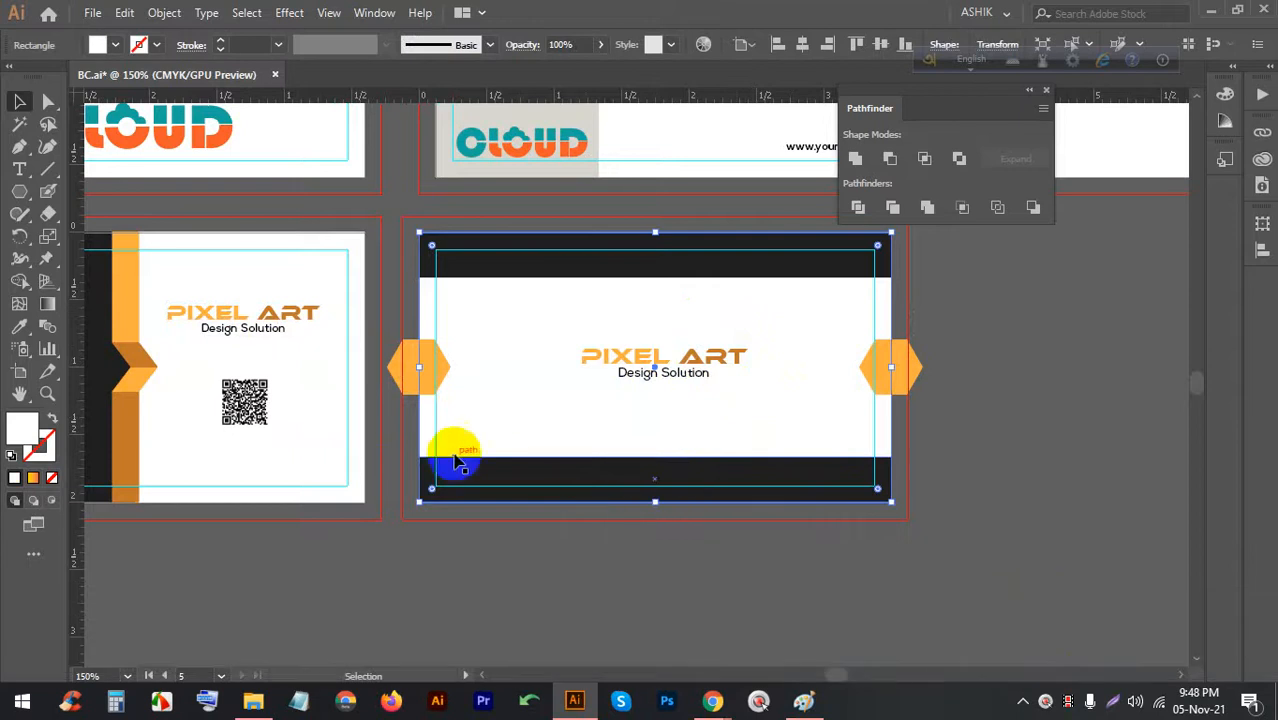
scroll(688, 429, "down", 1)
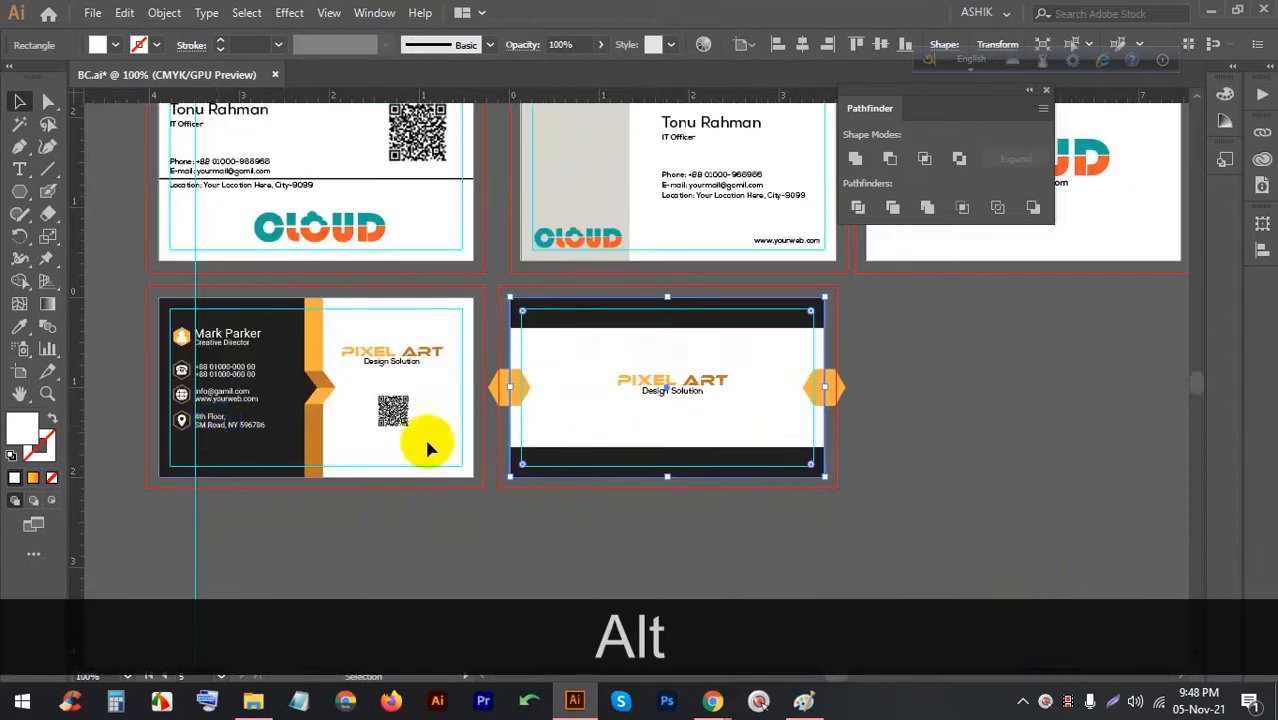
scroll(220, 413, "up", 1)
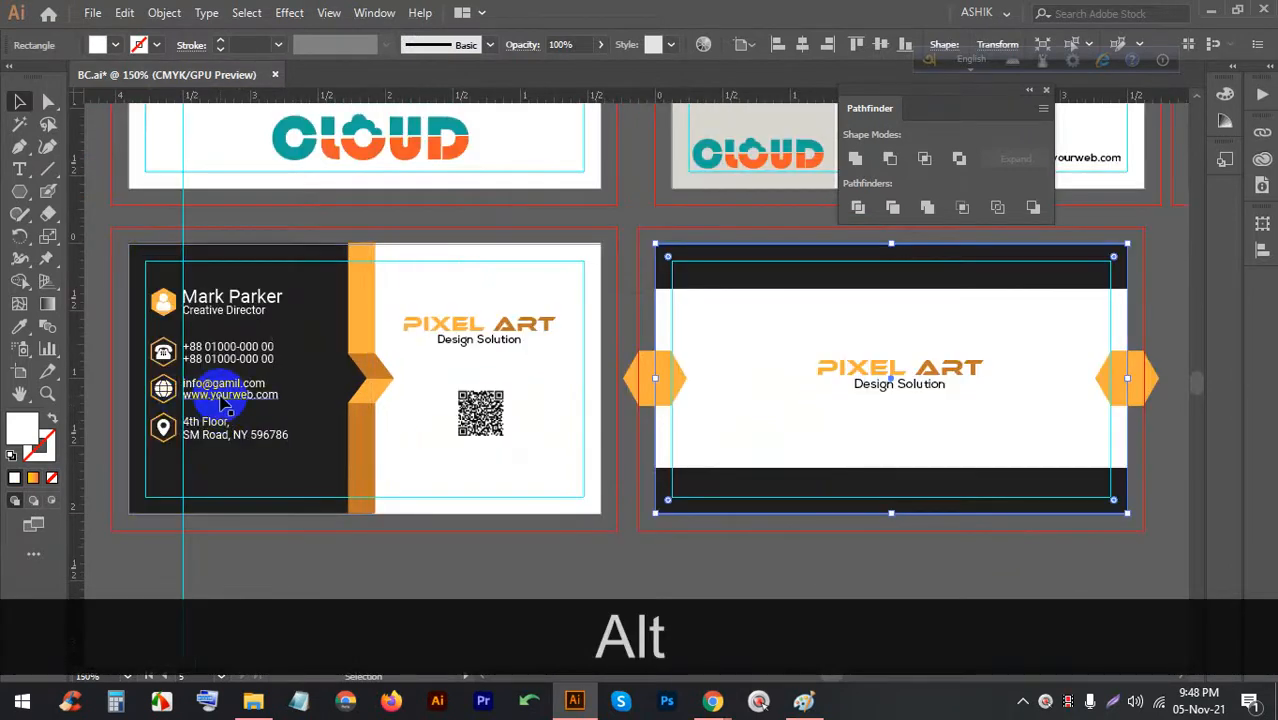
double_click(221, 401)
left_click(221, 400)
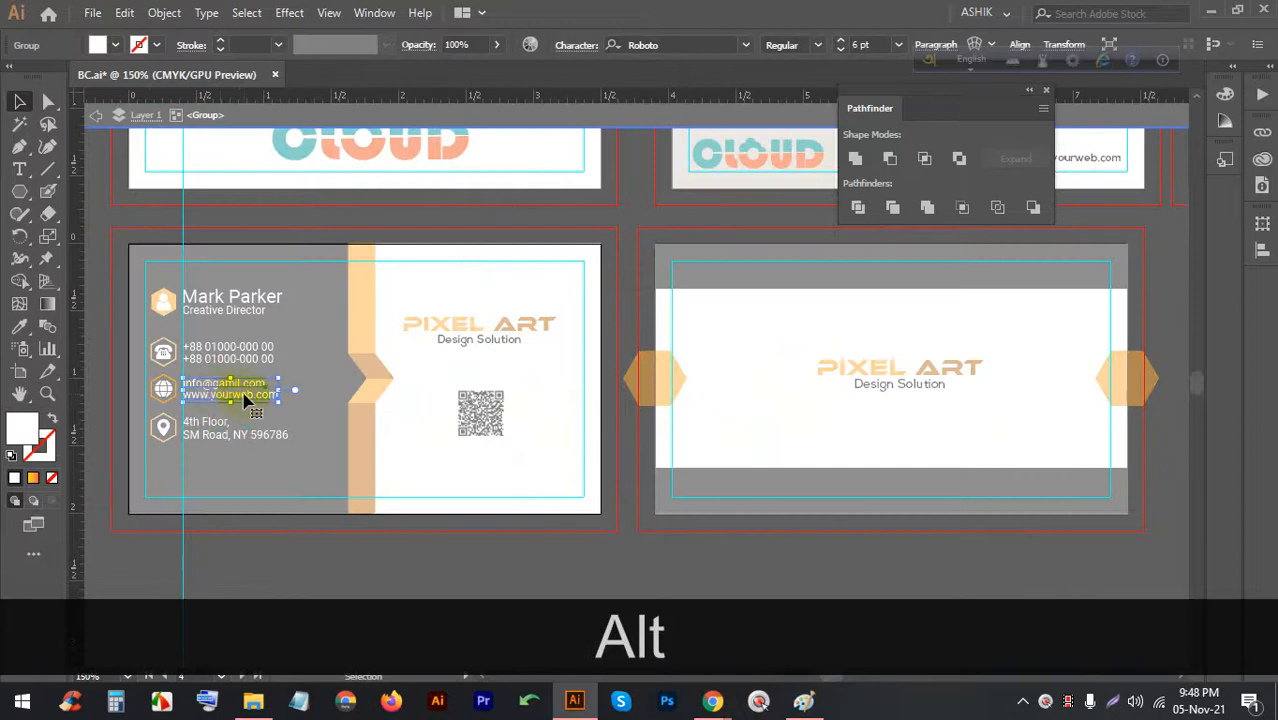
left_click_drag(248, 400, 676, 565)
double_click(676, 564)
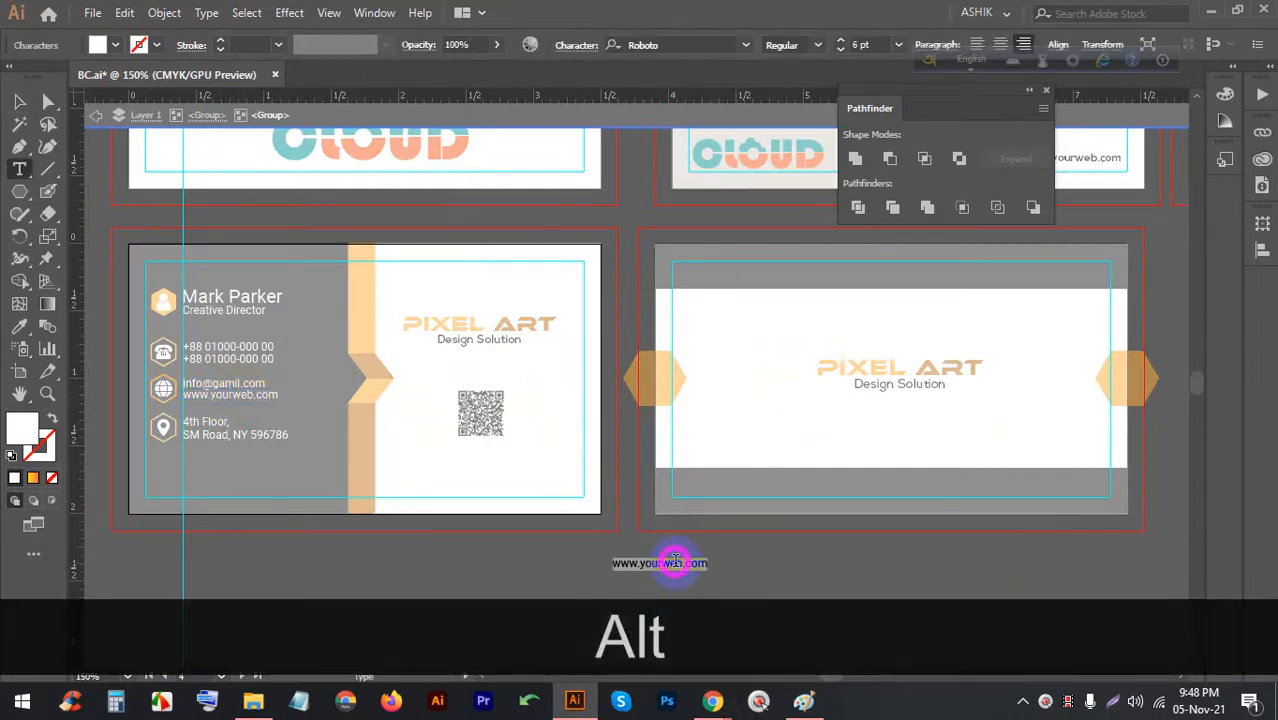
key("ctrl+x")
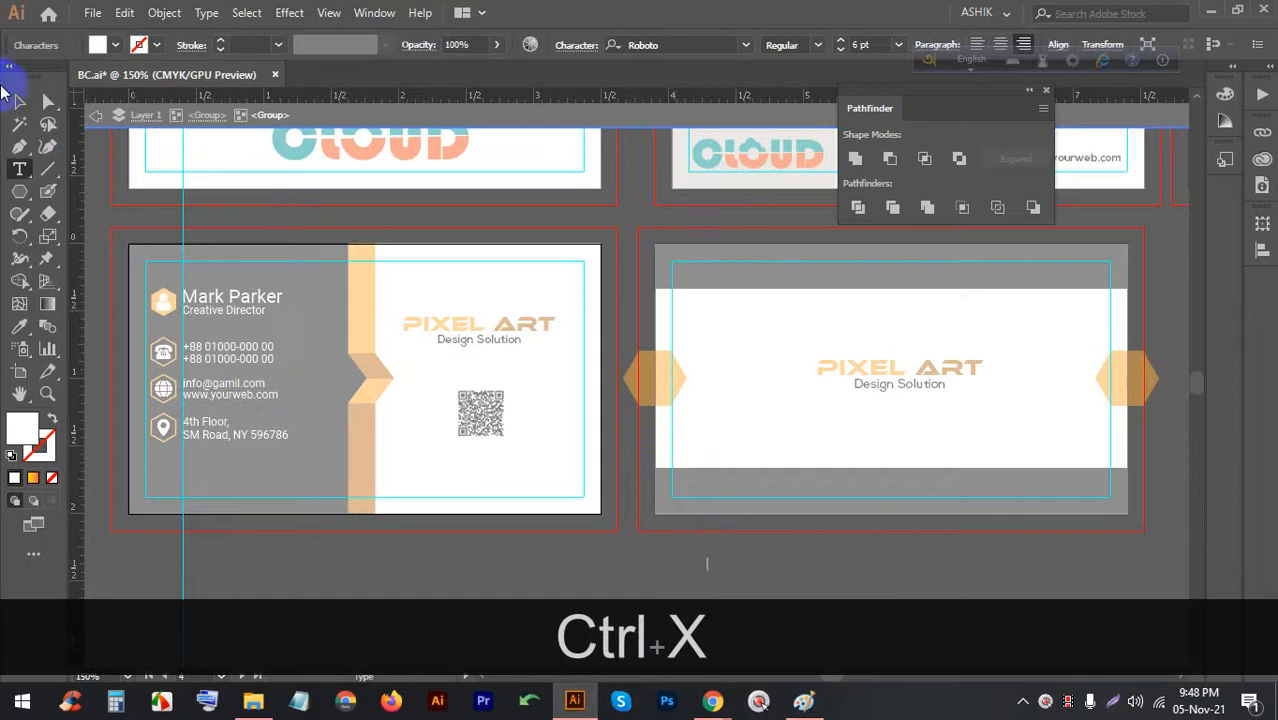
left_click(19, 101)
key("BackSpace")
double_click(708, 566)
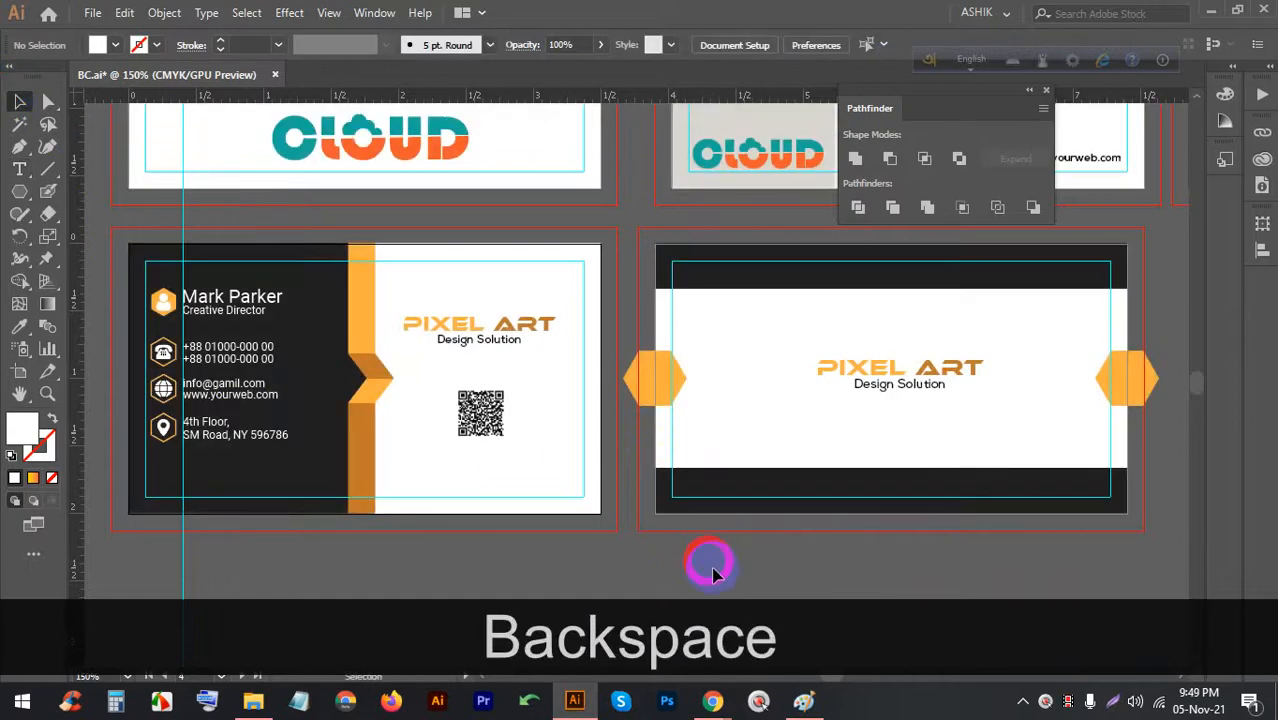
key("ctrl+v")
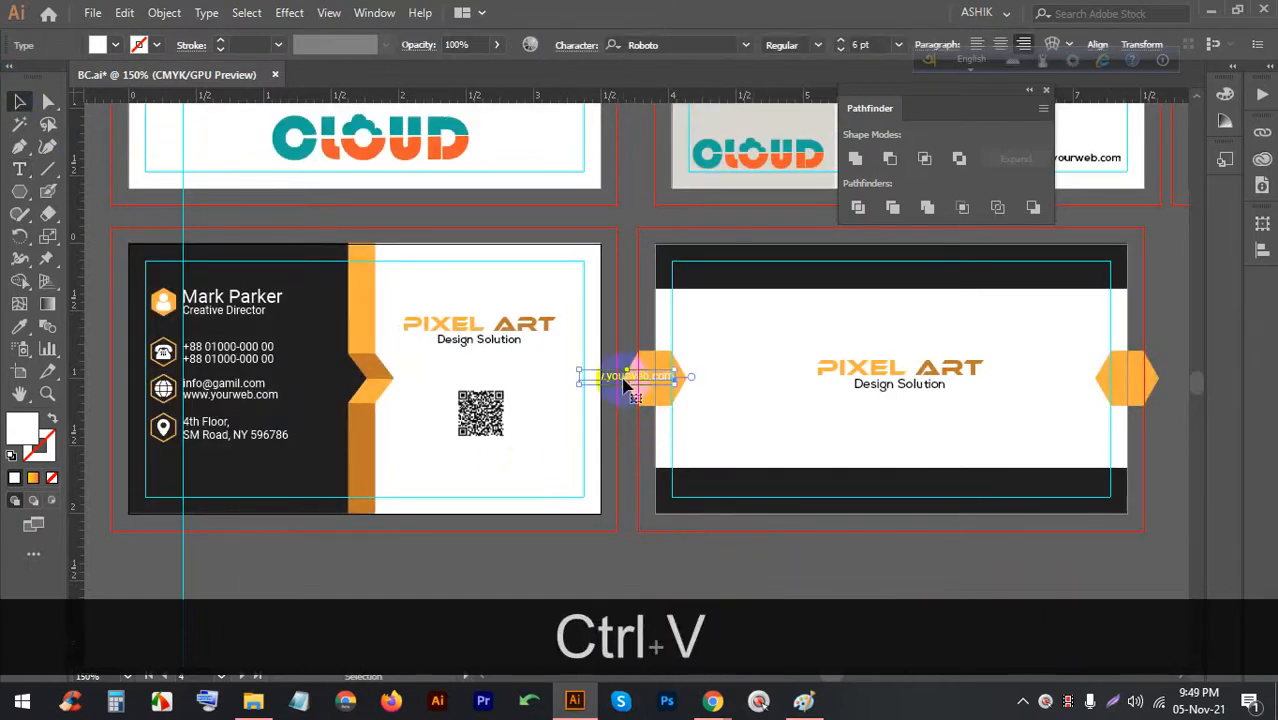
left_click_drag(624, 380, 896, 484)
key("ctrl+z")
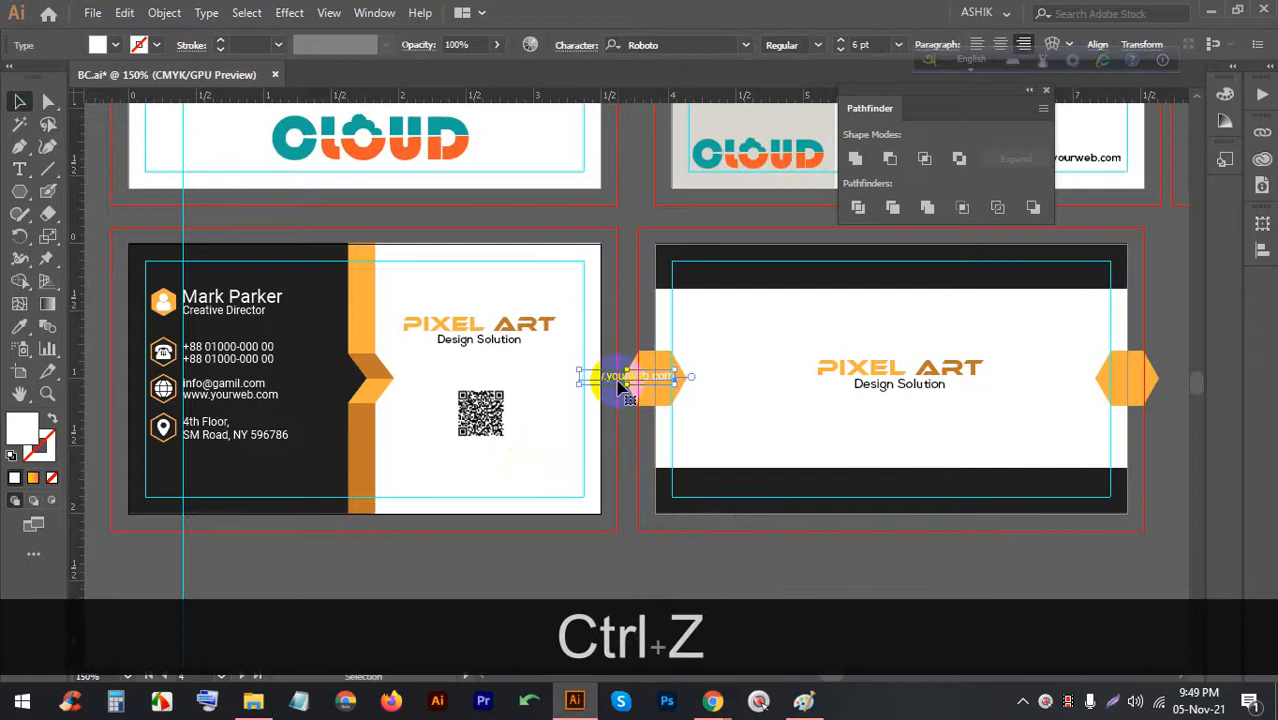
left_click_drag(608, 380, 833, 479)
scroll(833, 479, "up", 2)
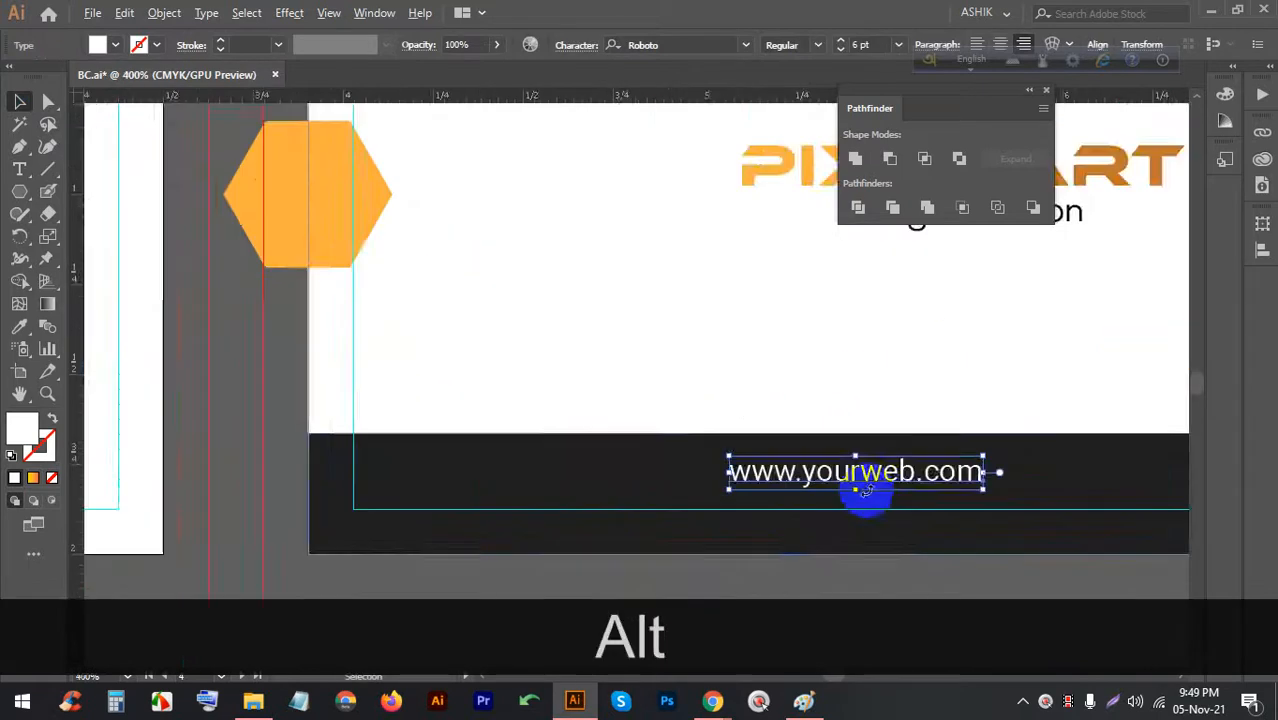
left_click_drag(768, 443, 814, 449)
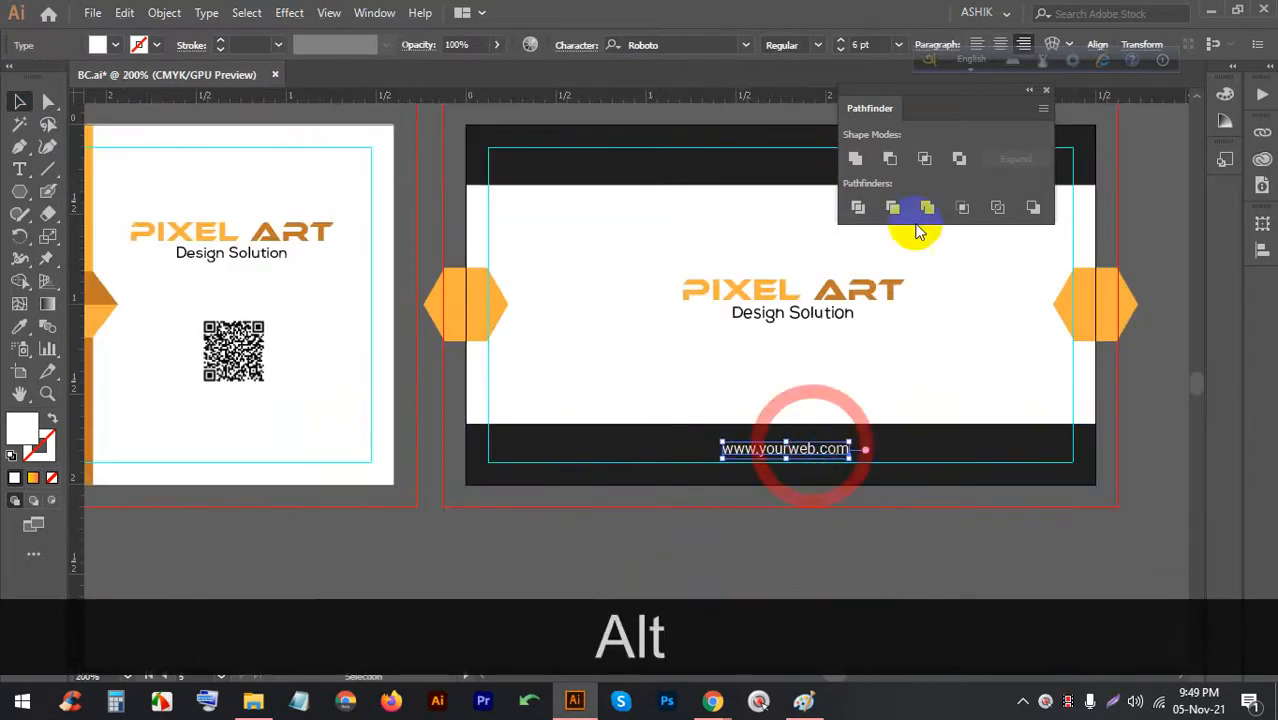
Centre the website text horizontally on the card and lock the card background
left_click(1095, 45)
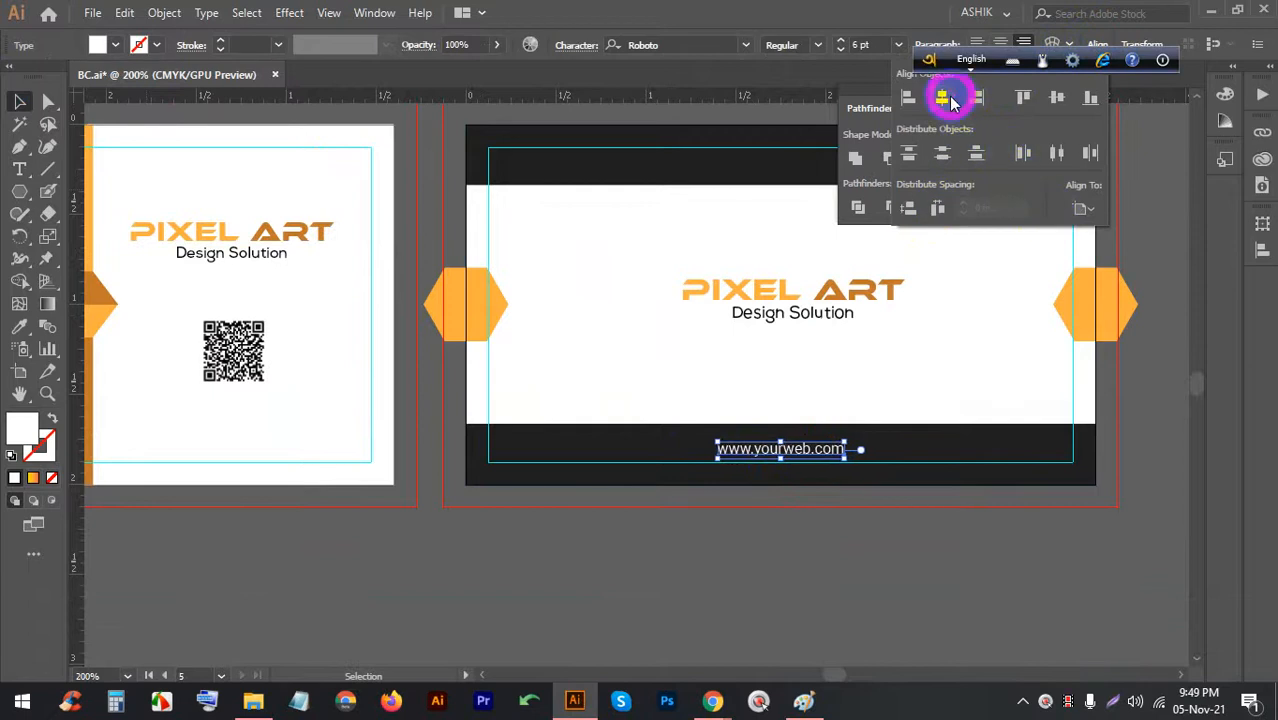
left_click(802, 551)
left_click(802, 551)
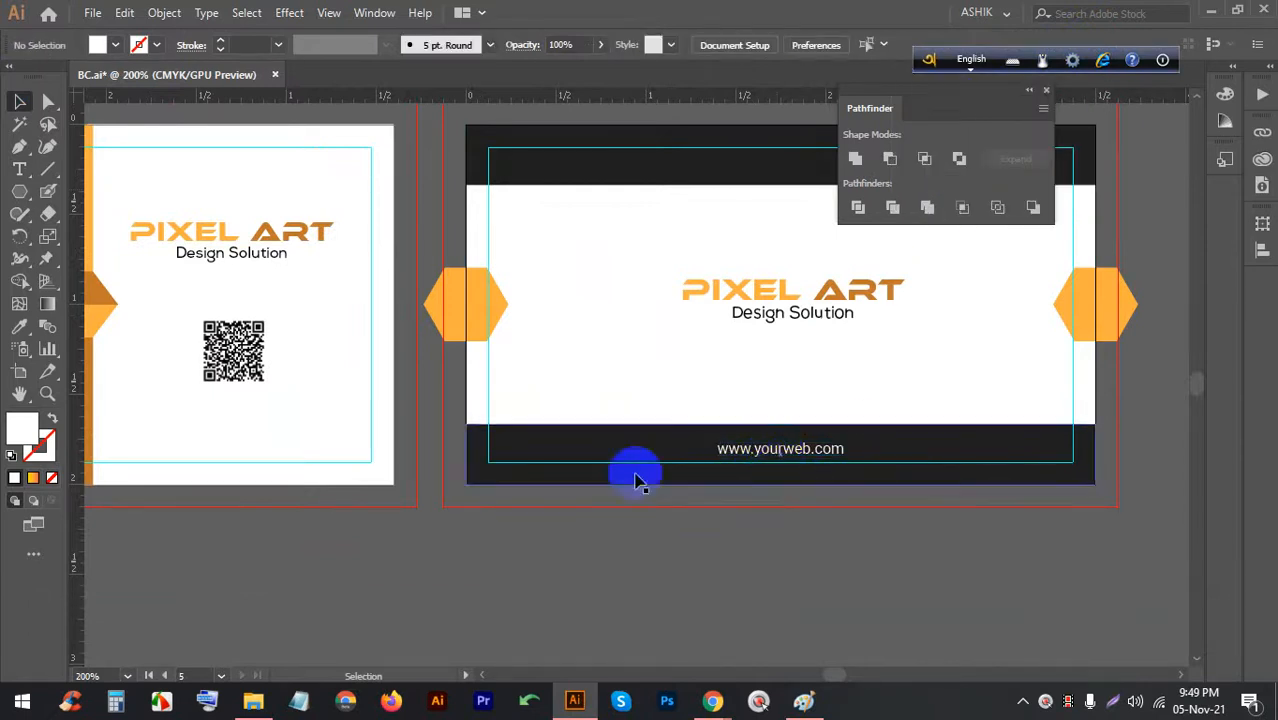
scroll(636, 476, "down", 2)
scroll(663, 435, "up", 1)
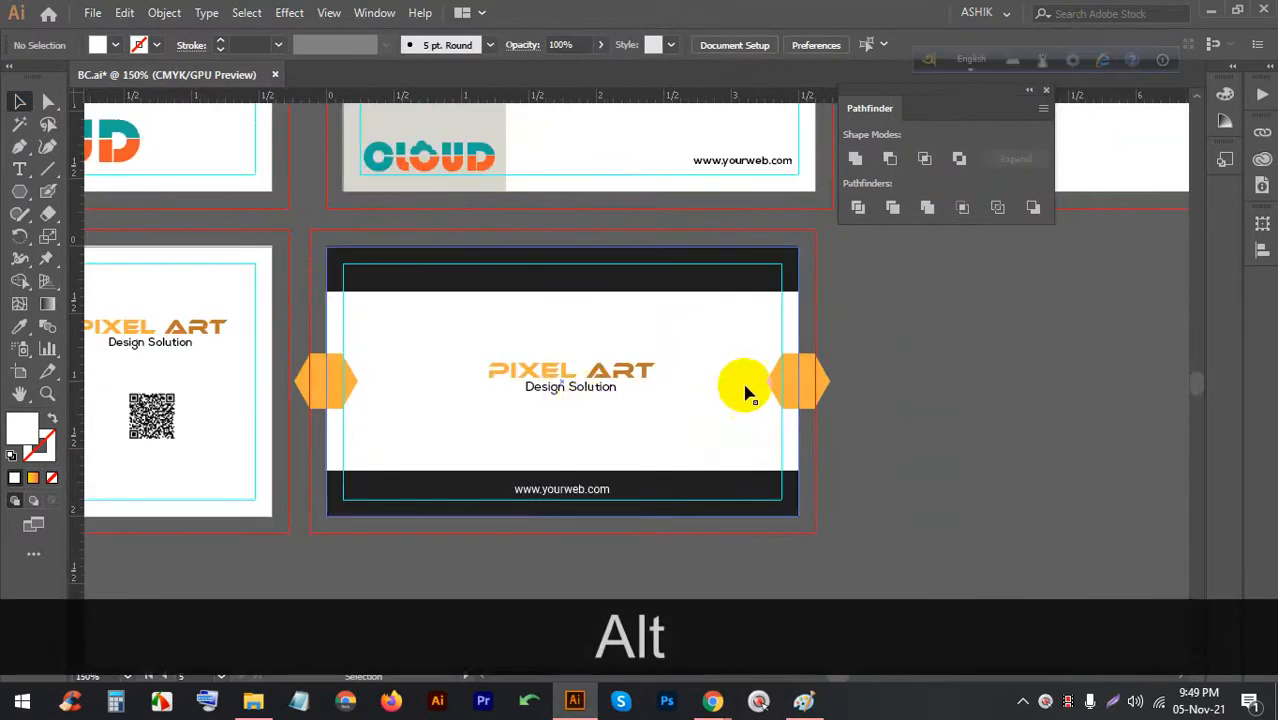
scroll(800, 385, "up", 2)
scroll(790, 350, "down", 1)
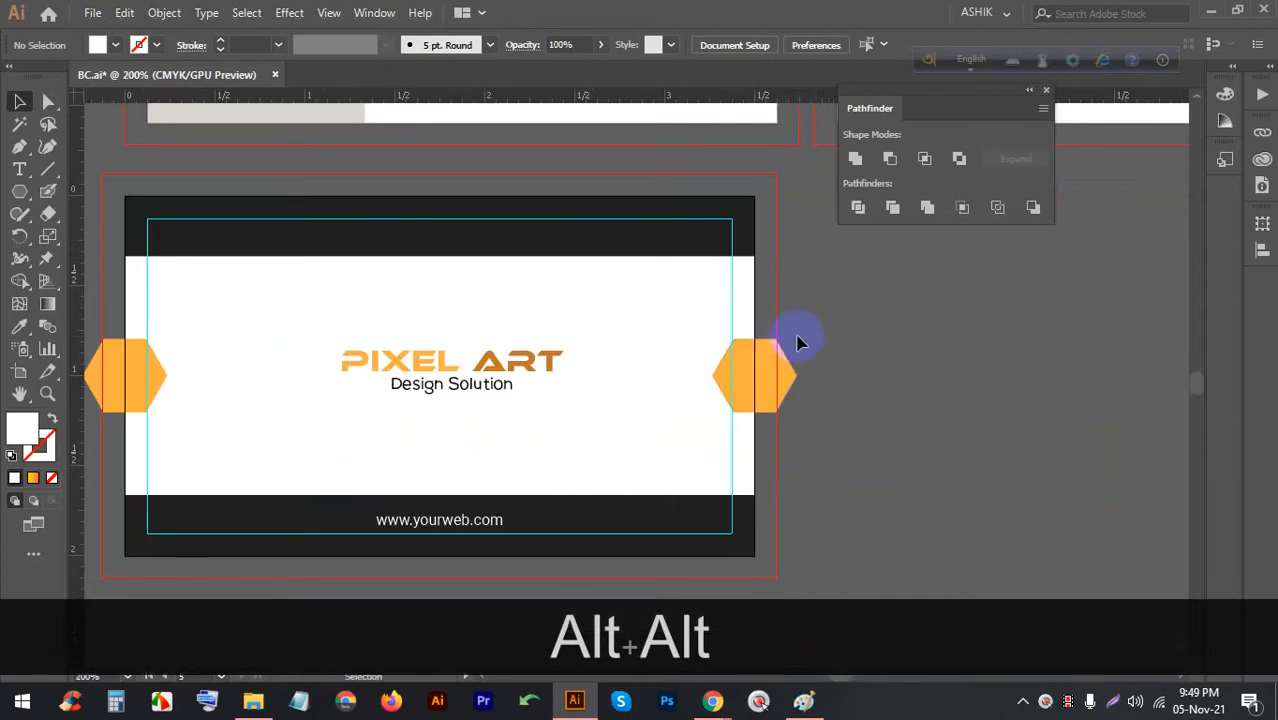
scroll(799, 342, "down", 2)
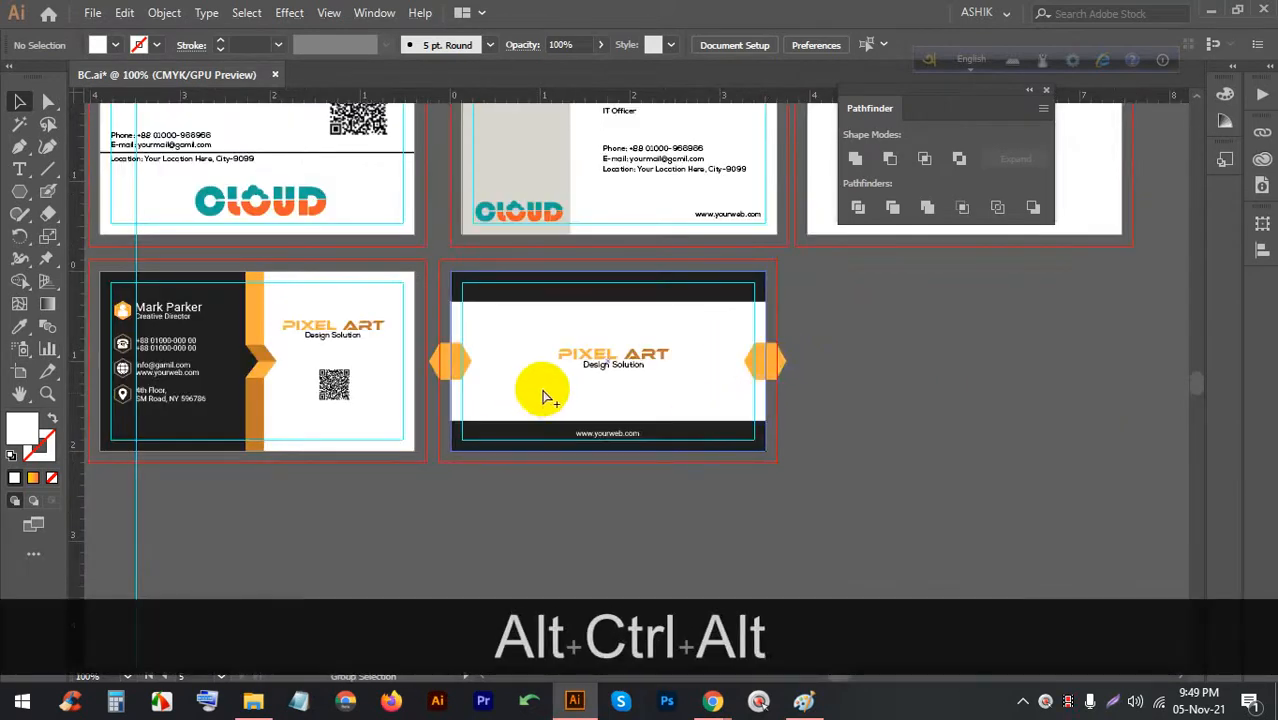
key("ctrl+2")
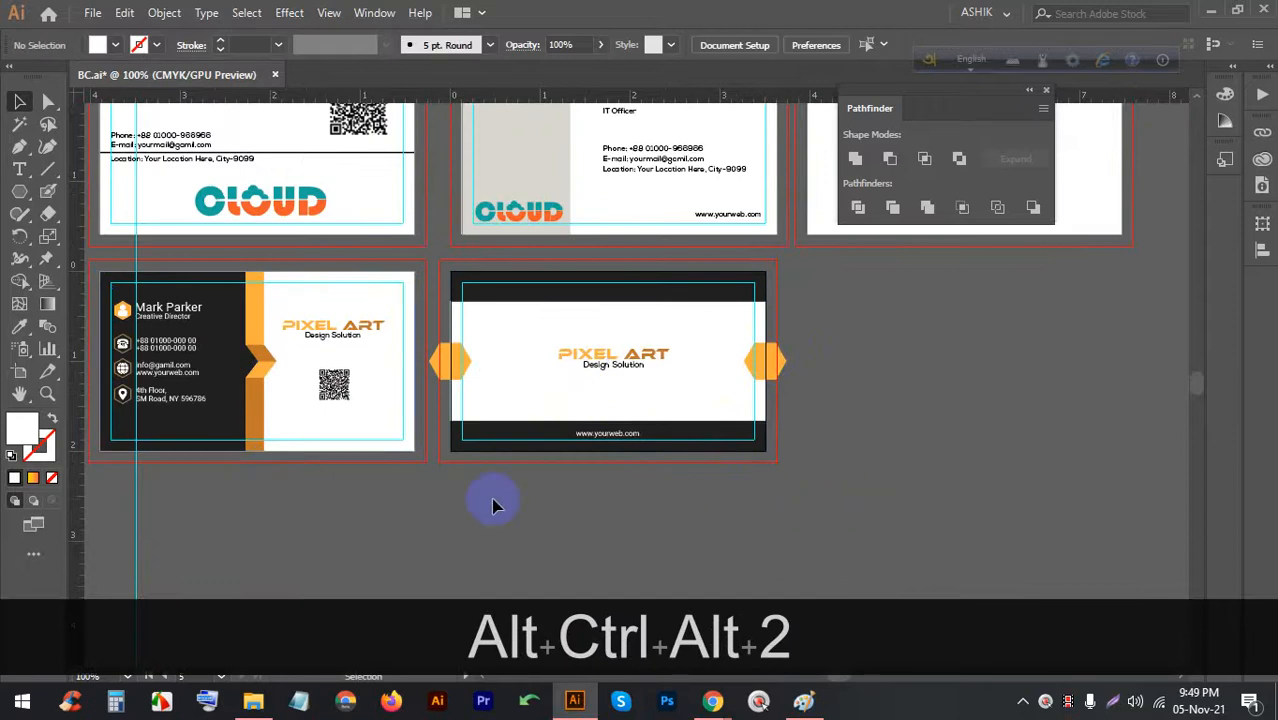
scroll(807, 358, "up", 1)
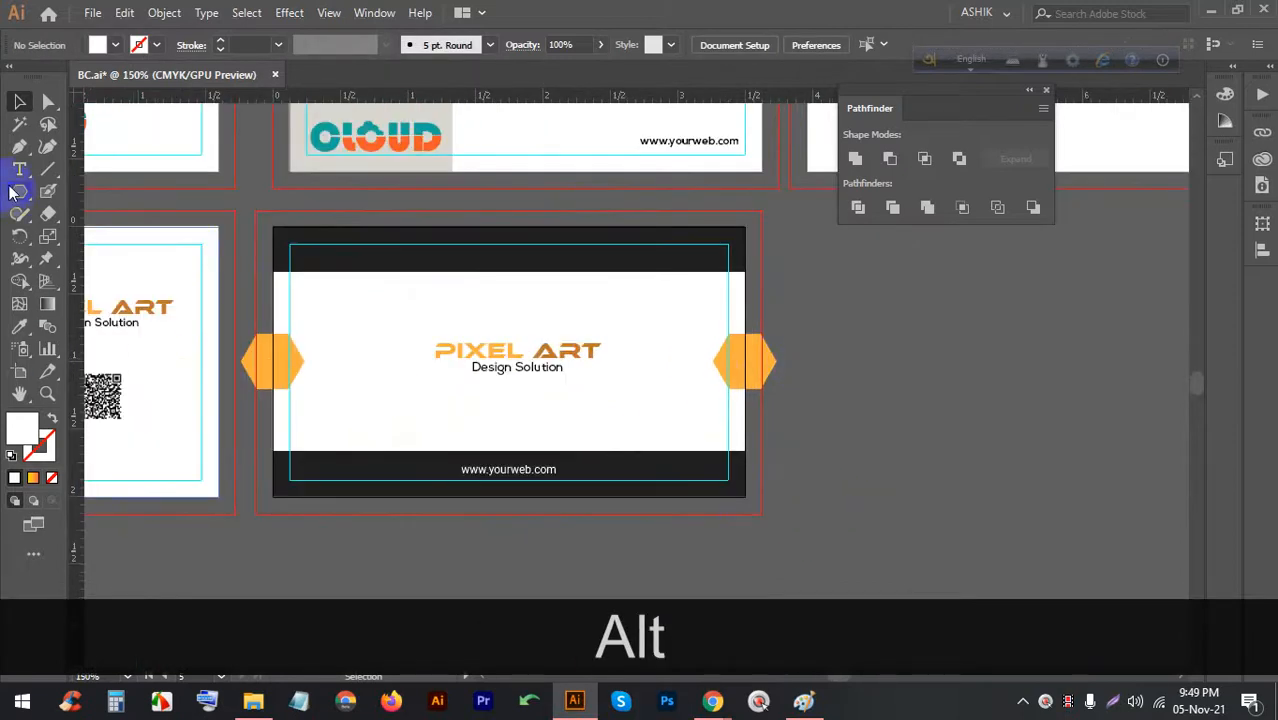
Draw a 3.5 by 2 in rectangle over the back card and clip its objects with Ctrl+7
left_click_drag(17, 192, 60, 189)
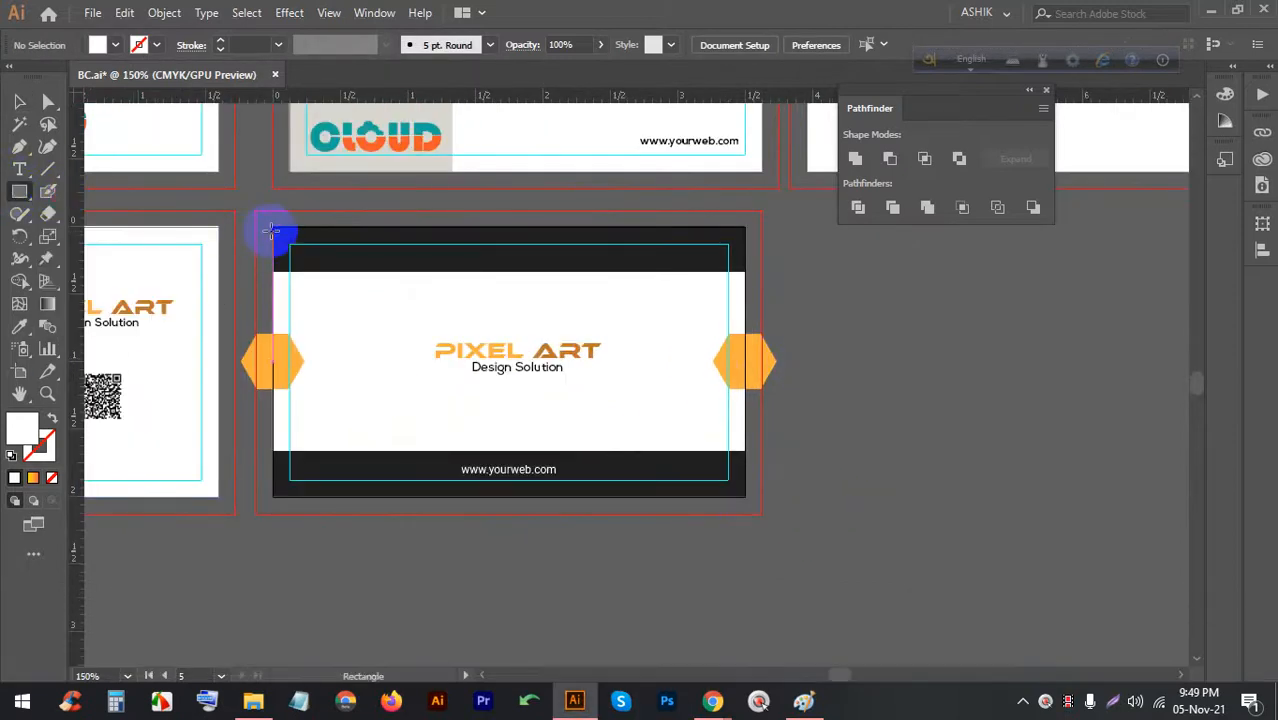
left_click_drag(271, 227, 744, 495)
left_click(22, 107)
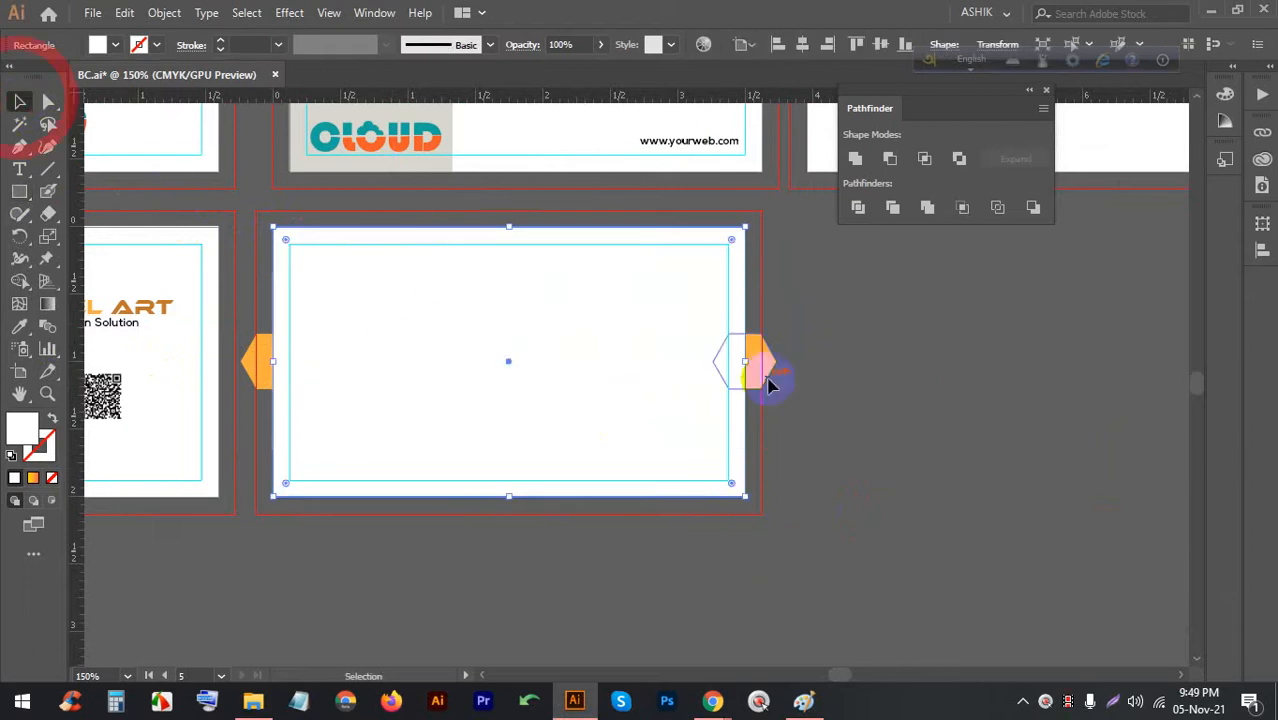
left_click(790, 375)
left_click(258, 231)
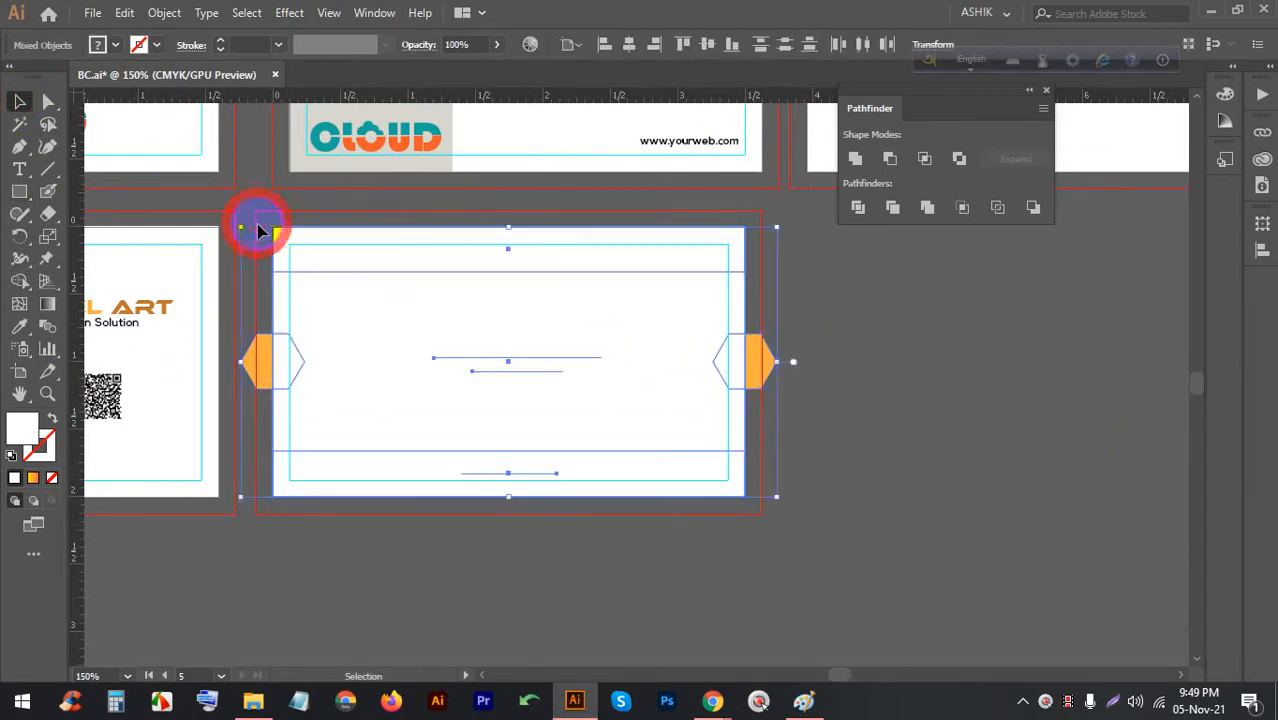
key("ctrl+7")
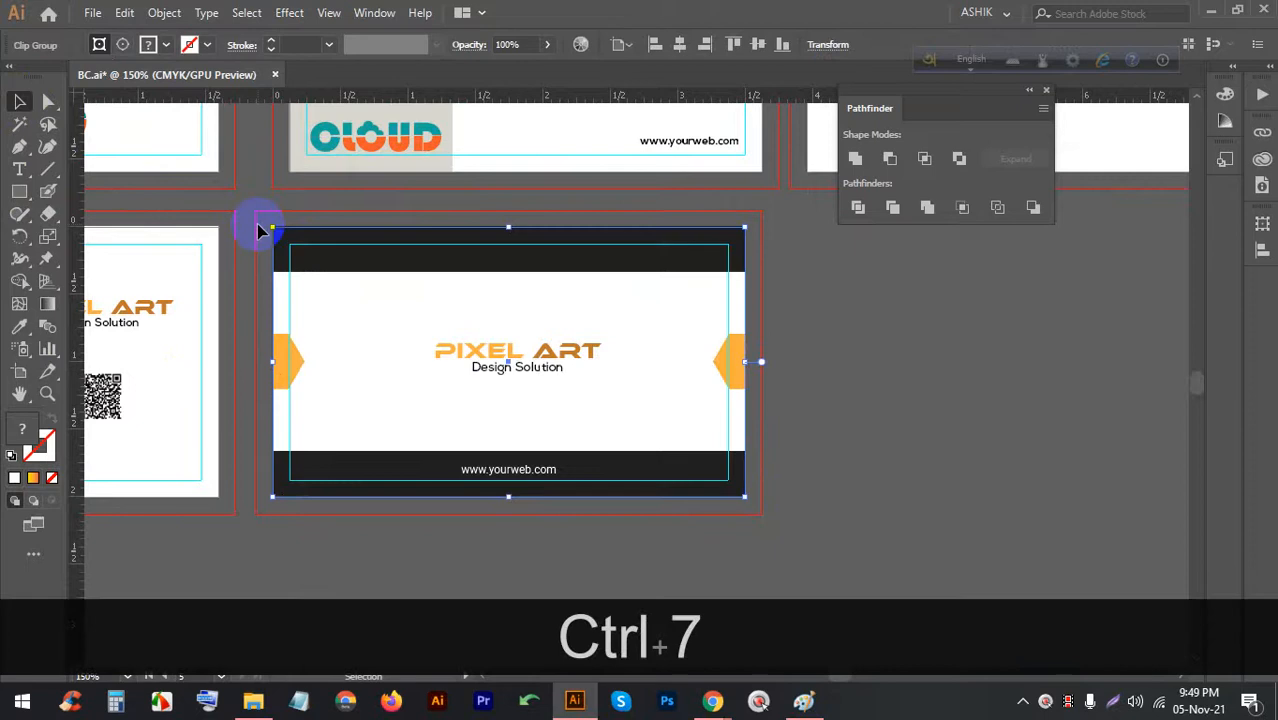
scroll(422, 337, "up", 2, "alt")
scroll(499, 328, "down", 2, "alt")
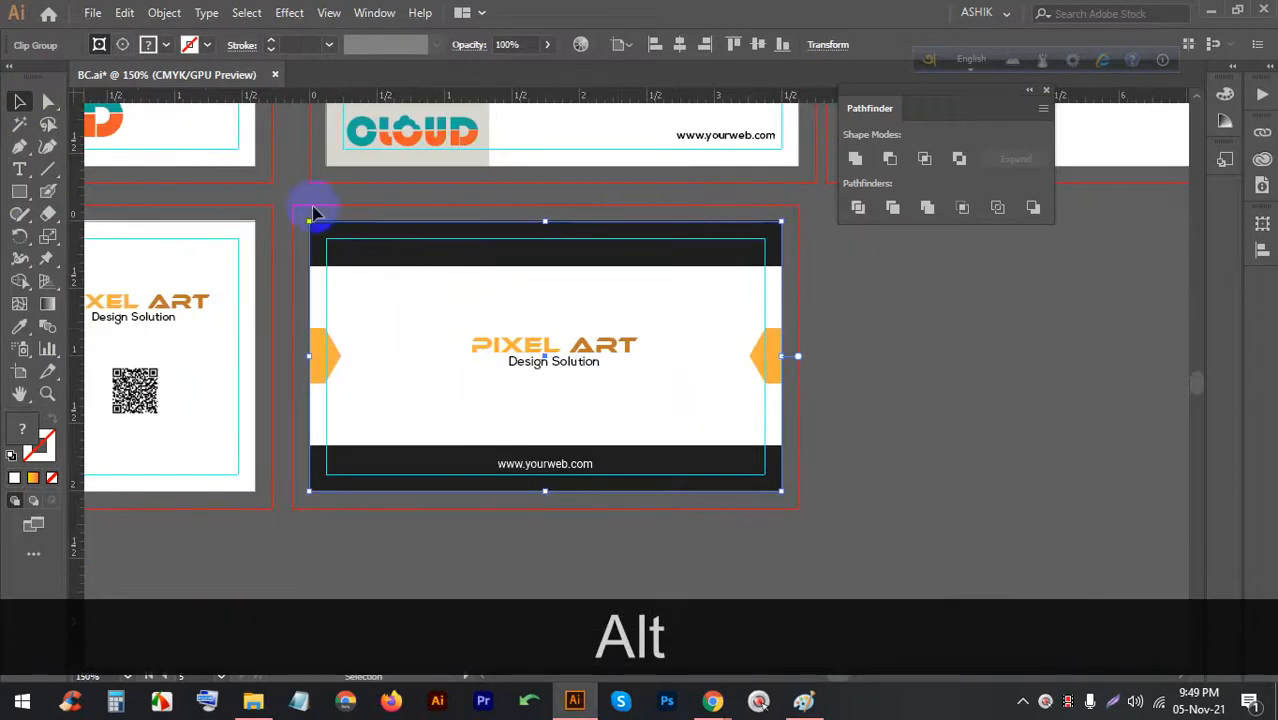
scroll(648, 301, "down", 3, "alt")
scroll(365, 282, "up", 3, "alt")
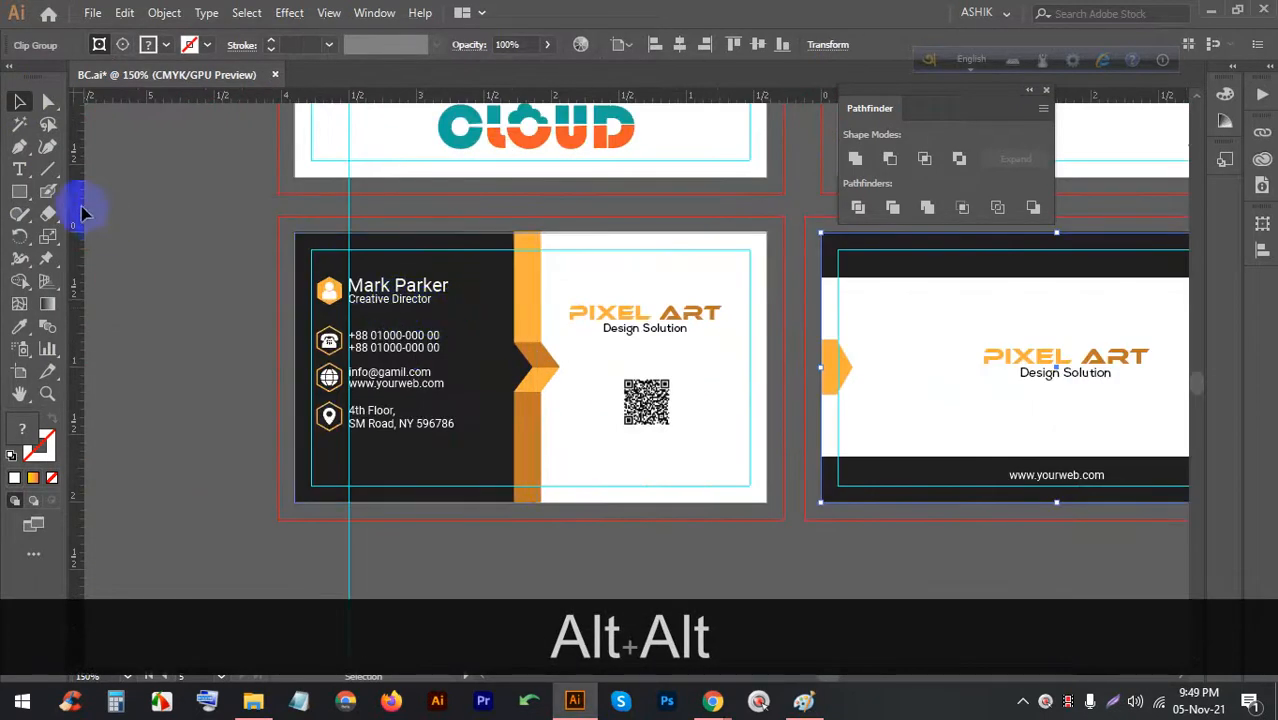
Draw a rectangle over the front card, clip its objects to it, and save the file
left_click(17, 194)
left_click(301, 237)
left_click_drag(295, 232, 768, 503)
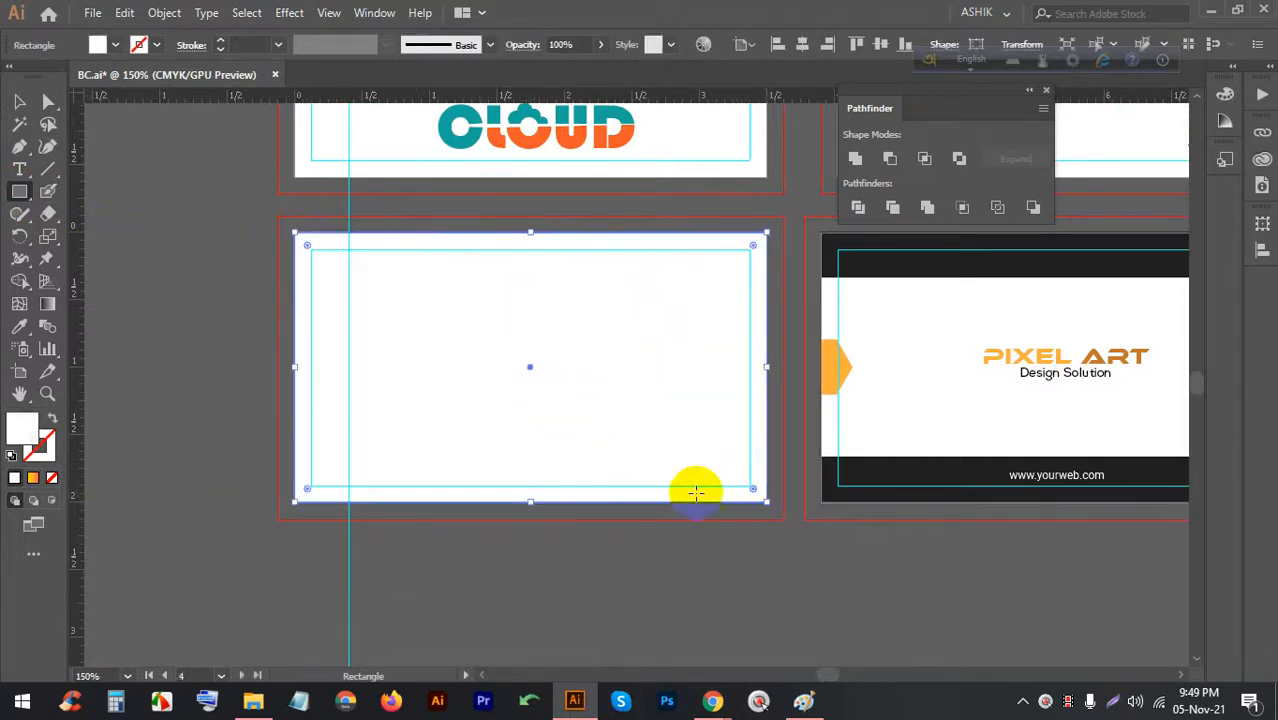
left_click(19, 101)
left_click(714, 542)
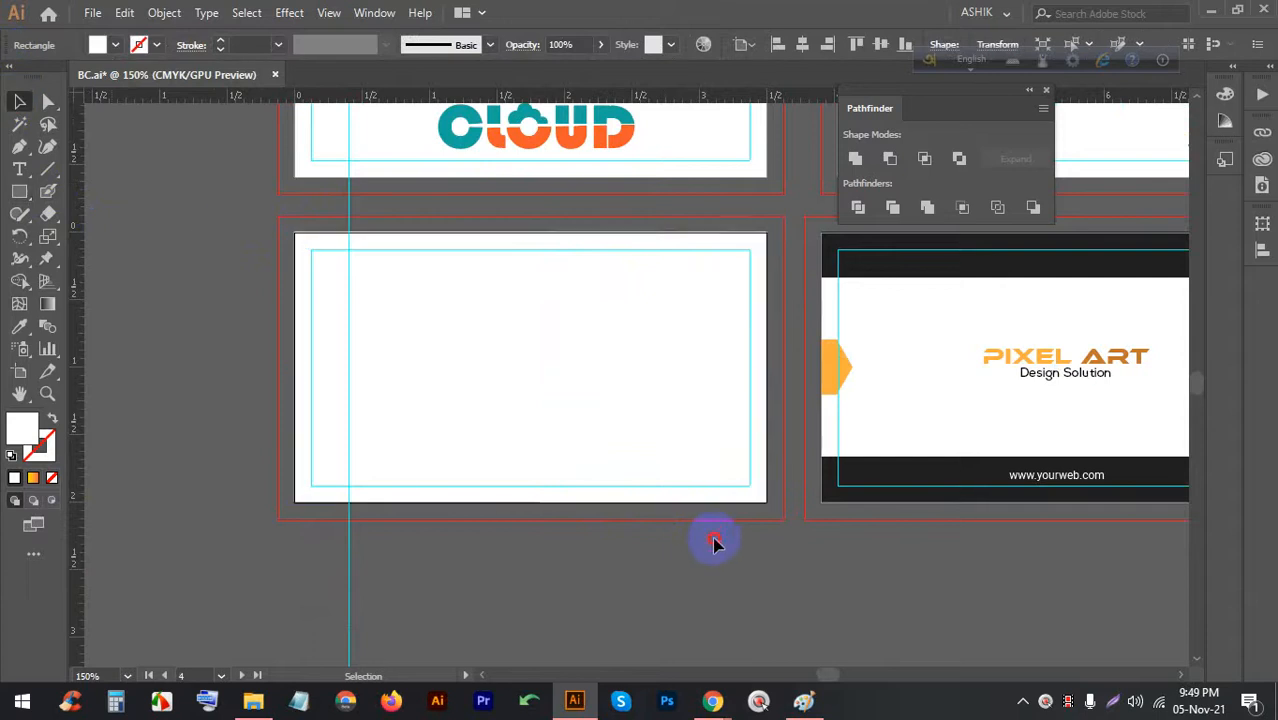
left_click_drag(714, 538, 292, 235)
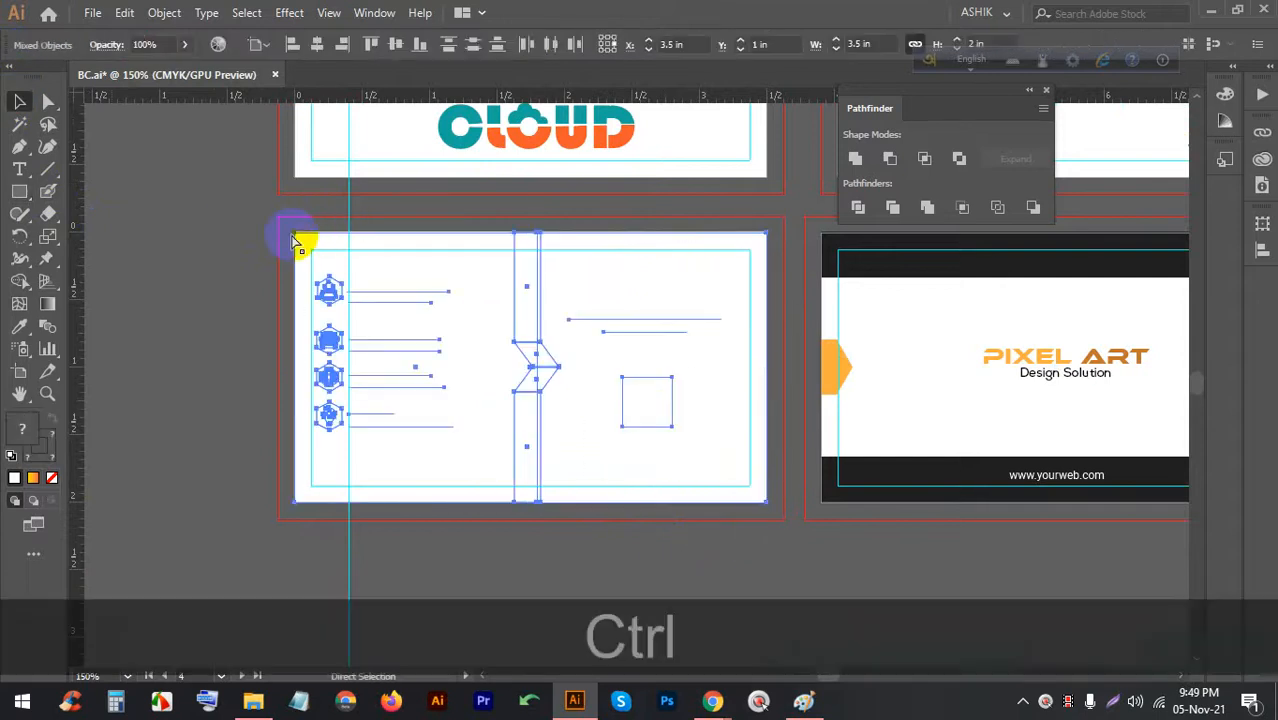
key("ctrl+7")
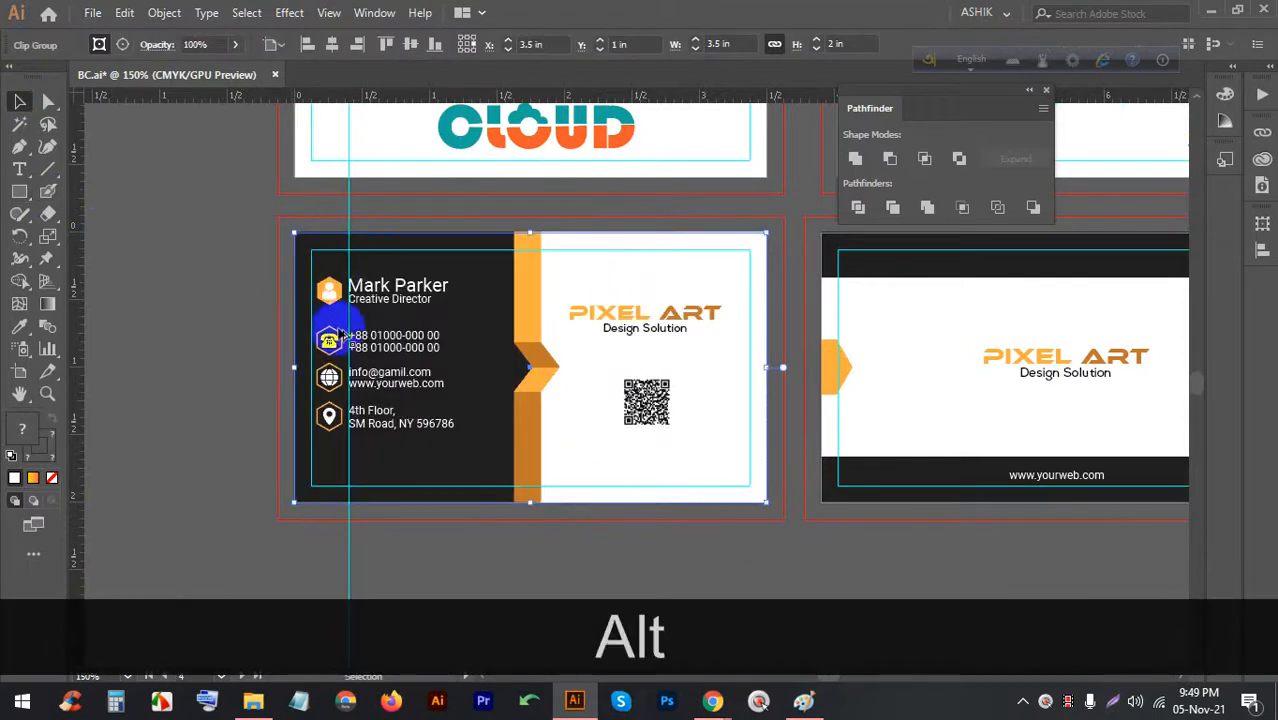
scroll(320, 322, "up", 3)
scroll(214, 305, "down", 3)
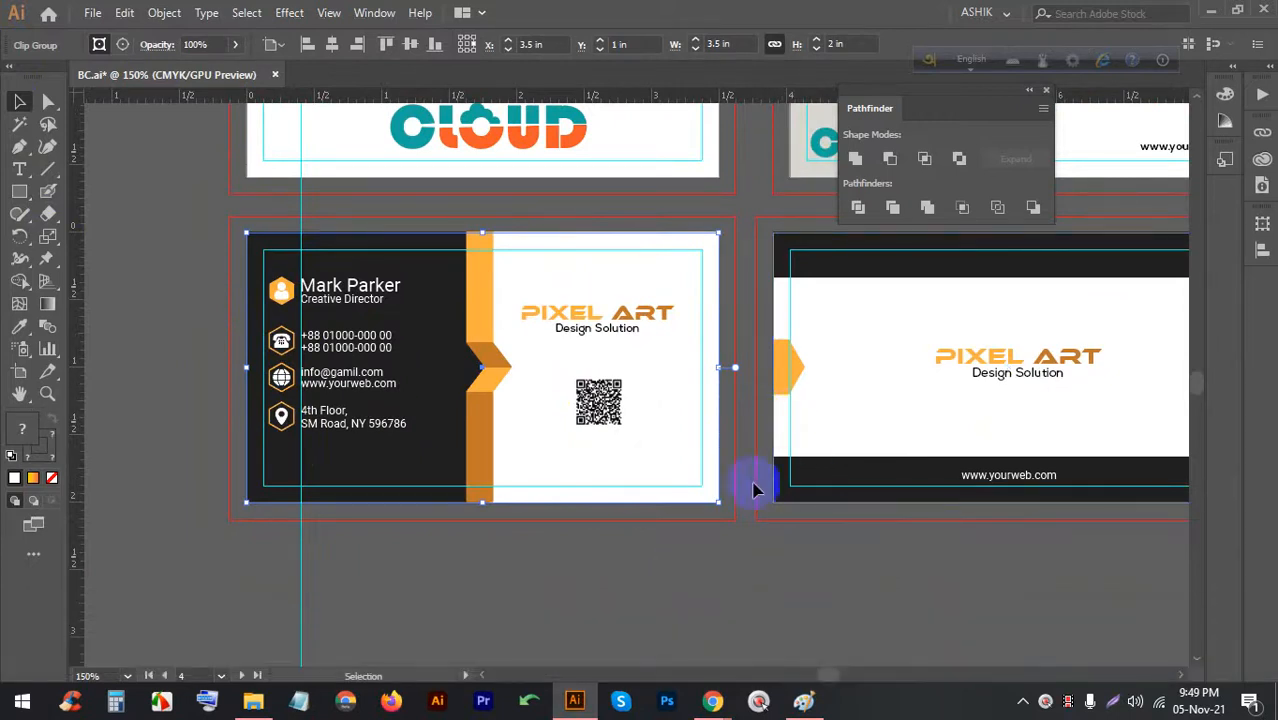
left_click(752, 558)
key("ctrl+s")
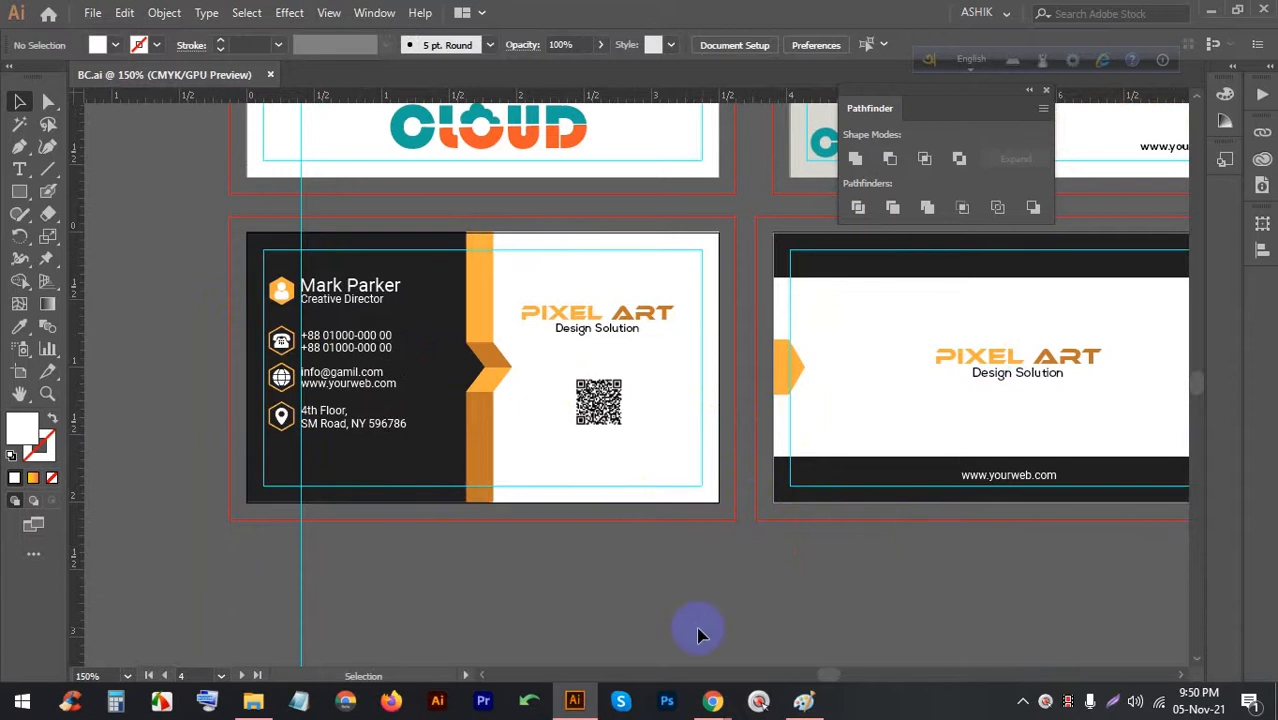
Bring Chrome forward and open the Mockup World bookmark from the CLOUD VECTOR tab
mouse_move(722, 693)
left_click(676, 608)
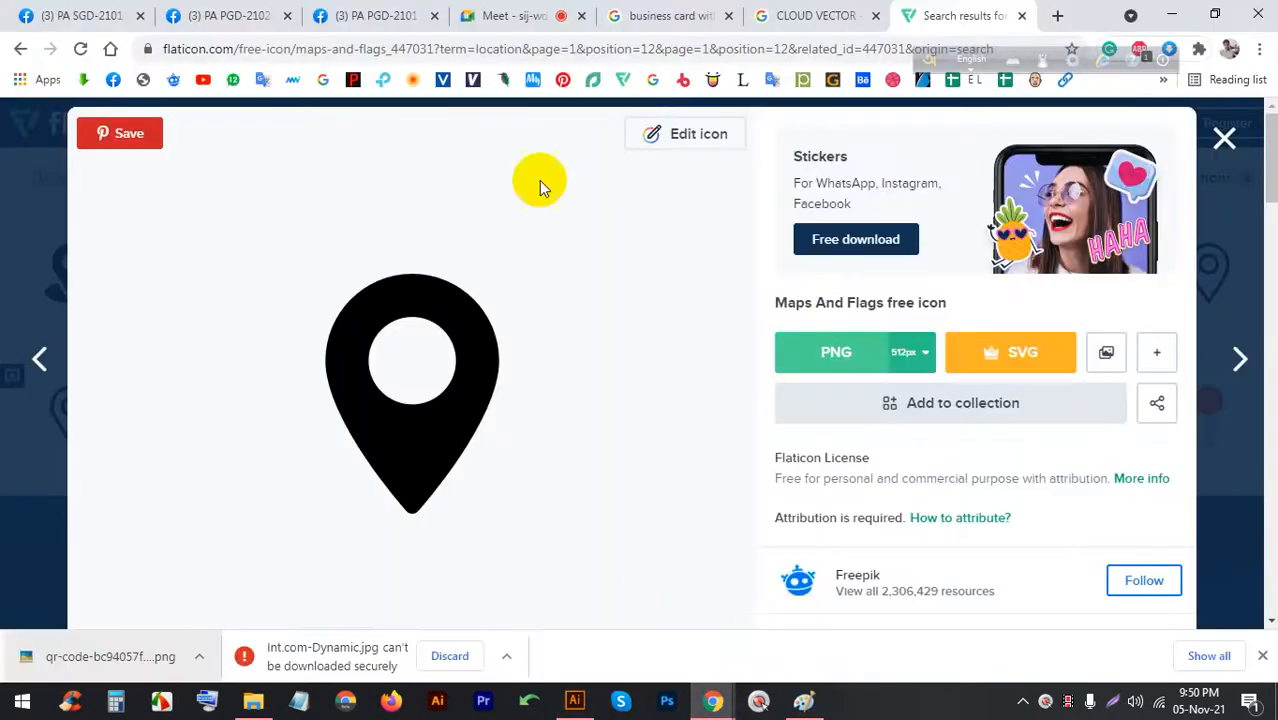
left_click(553, 12)
left_click(690, 14)
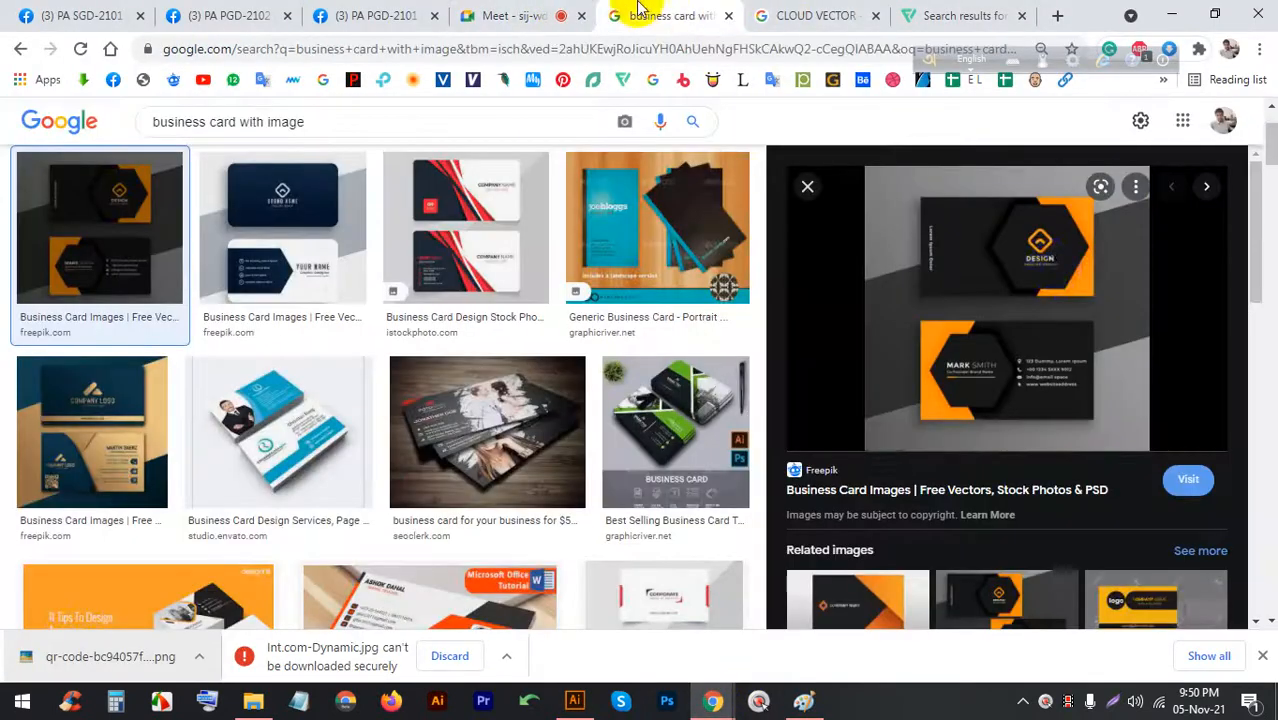
left_click(573, 698)
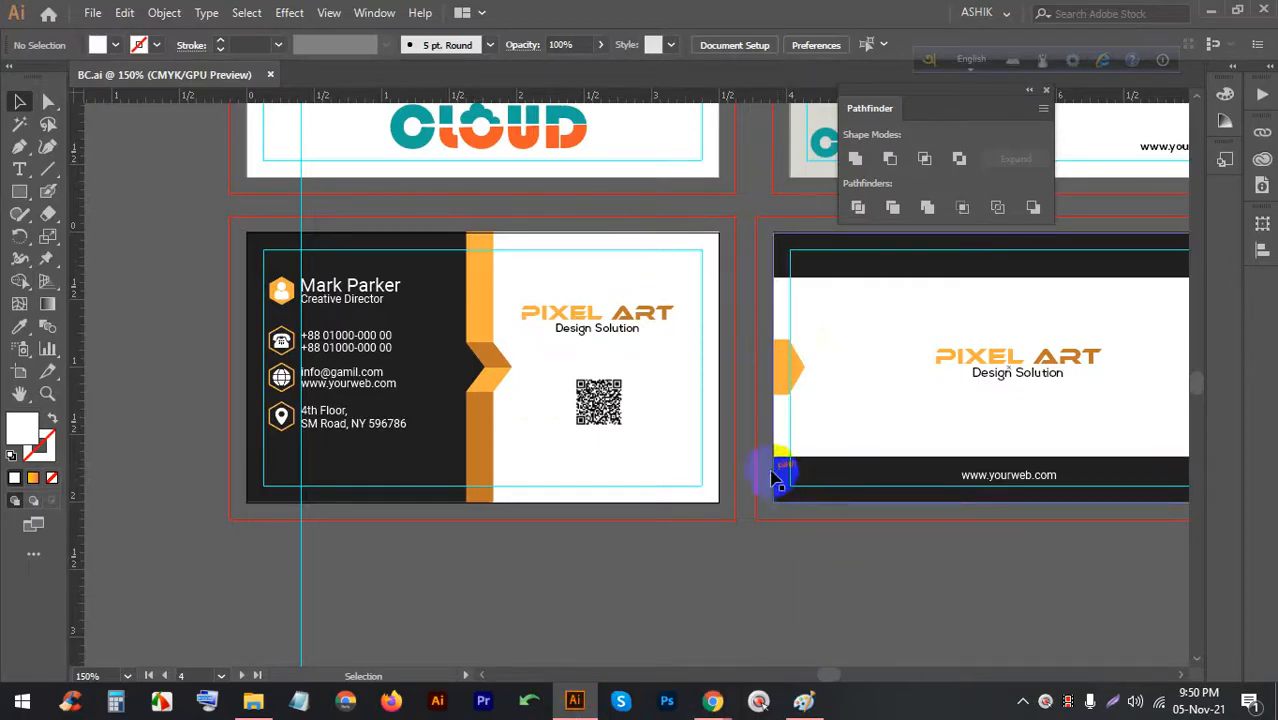
mouse_move(712, 700)
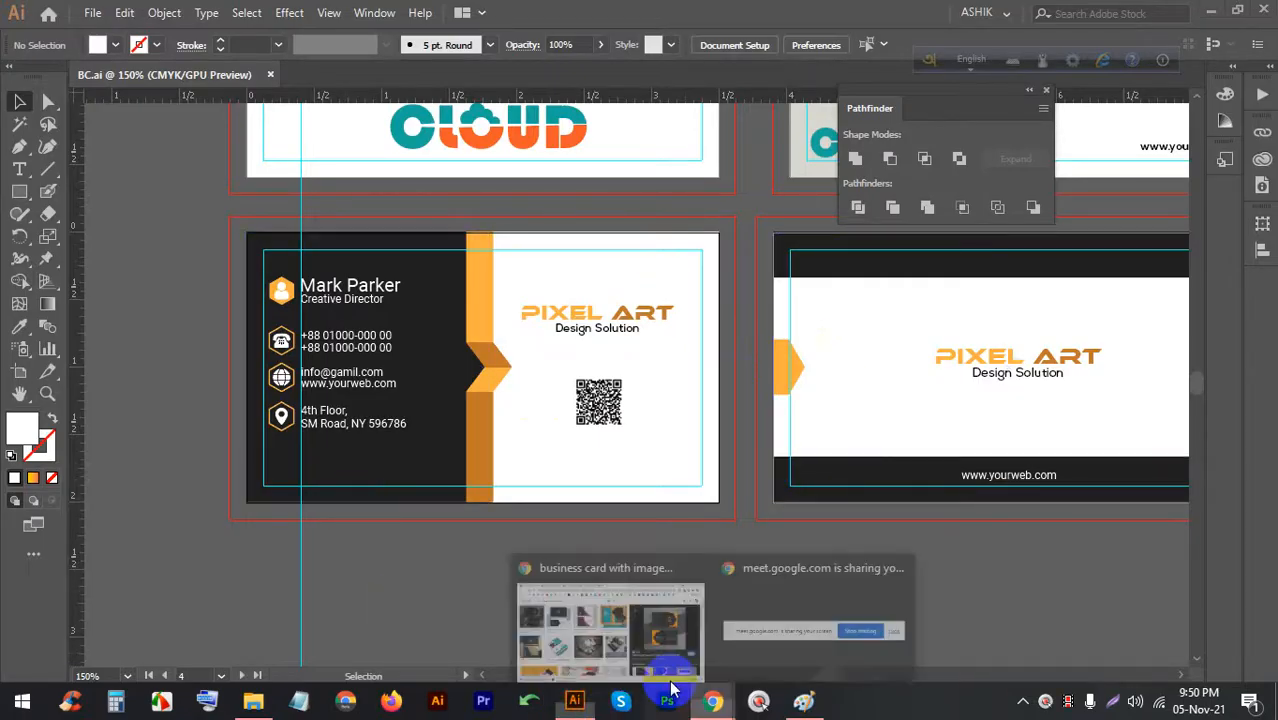
left_click(610, 595)
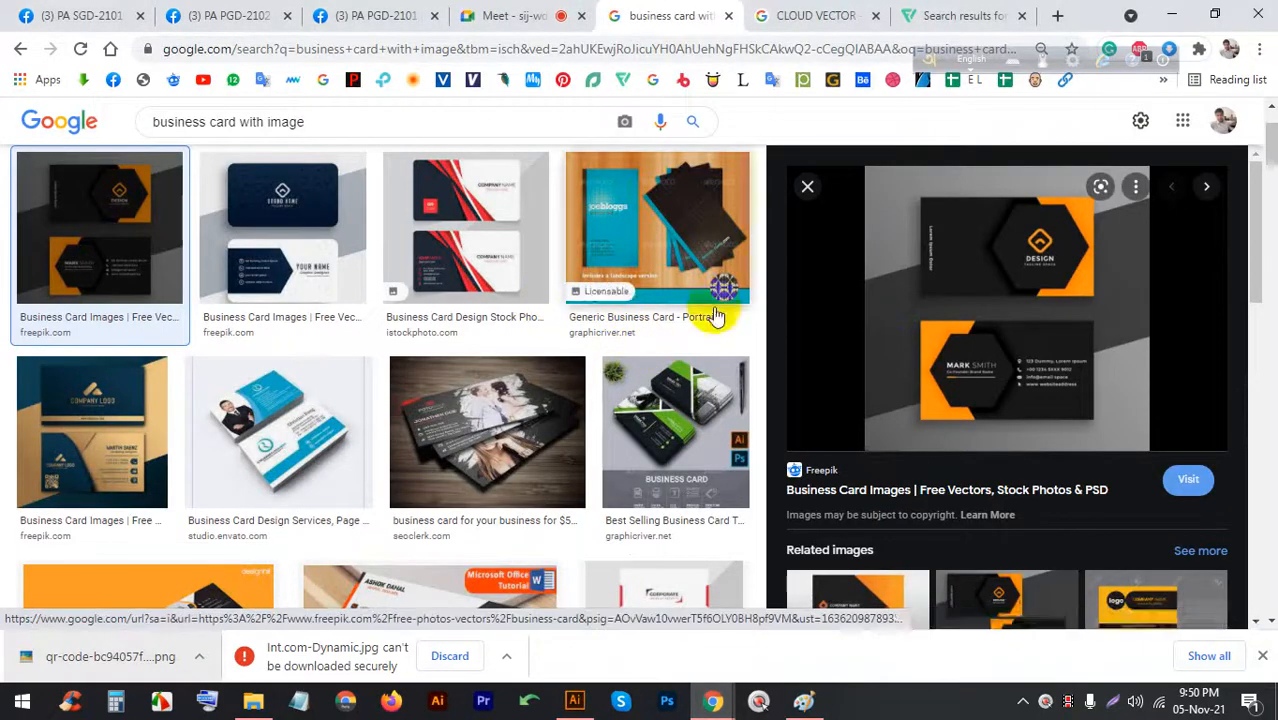
left_click(806, 16)
left_click(323, 79)
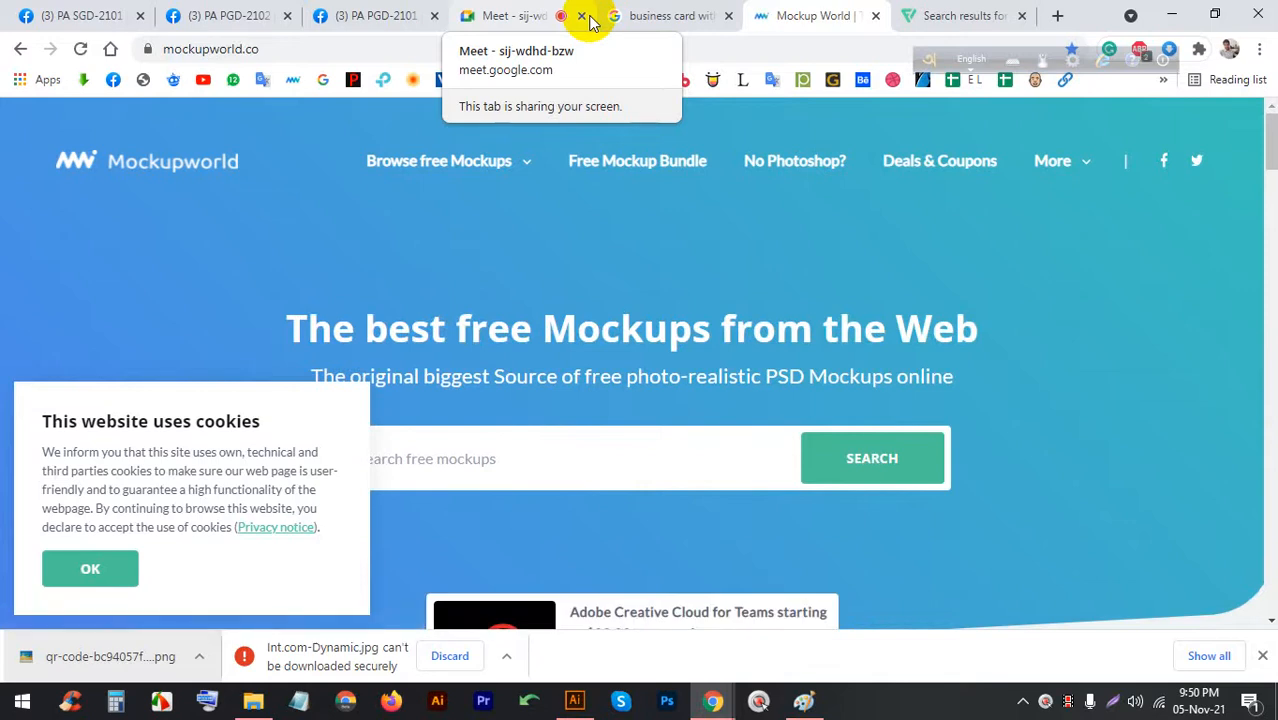
Dismiss the cookie notice, search for 'business card' mockups and scroll the results
left_click(95, 556)
scroll(483, 439, "down", 2)
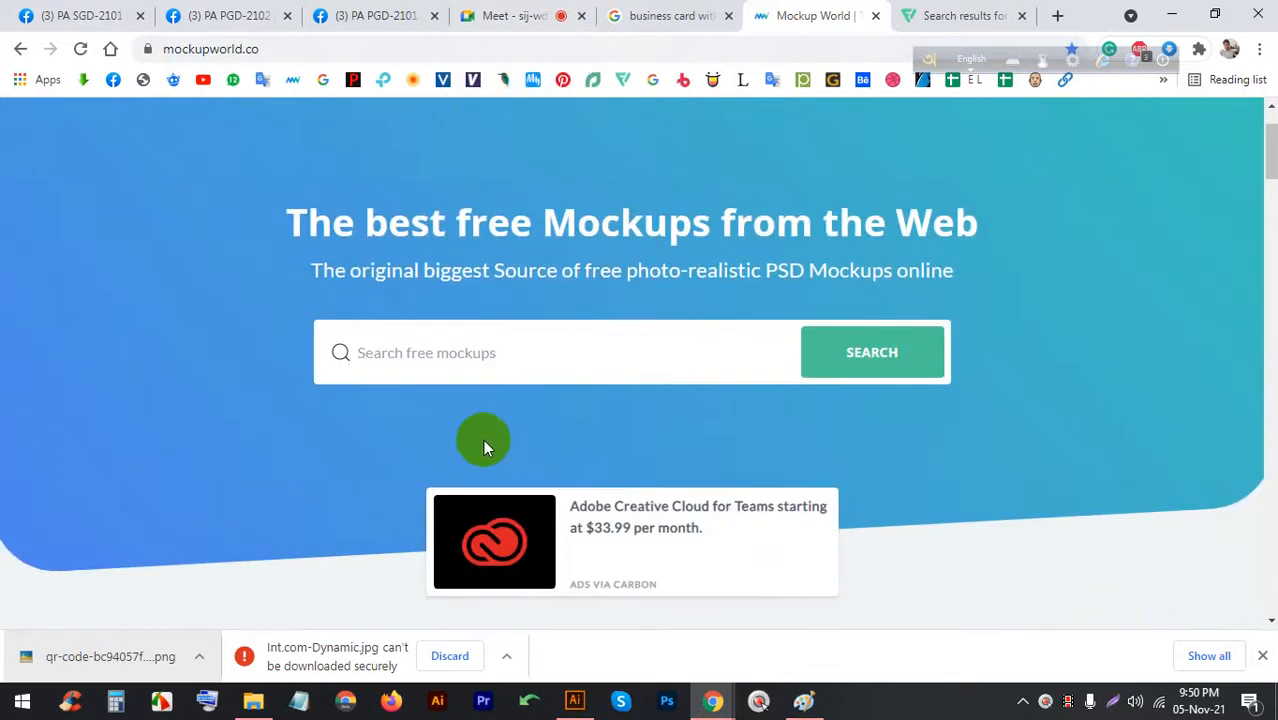
left_click(433, 271)
type("bu")
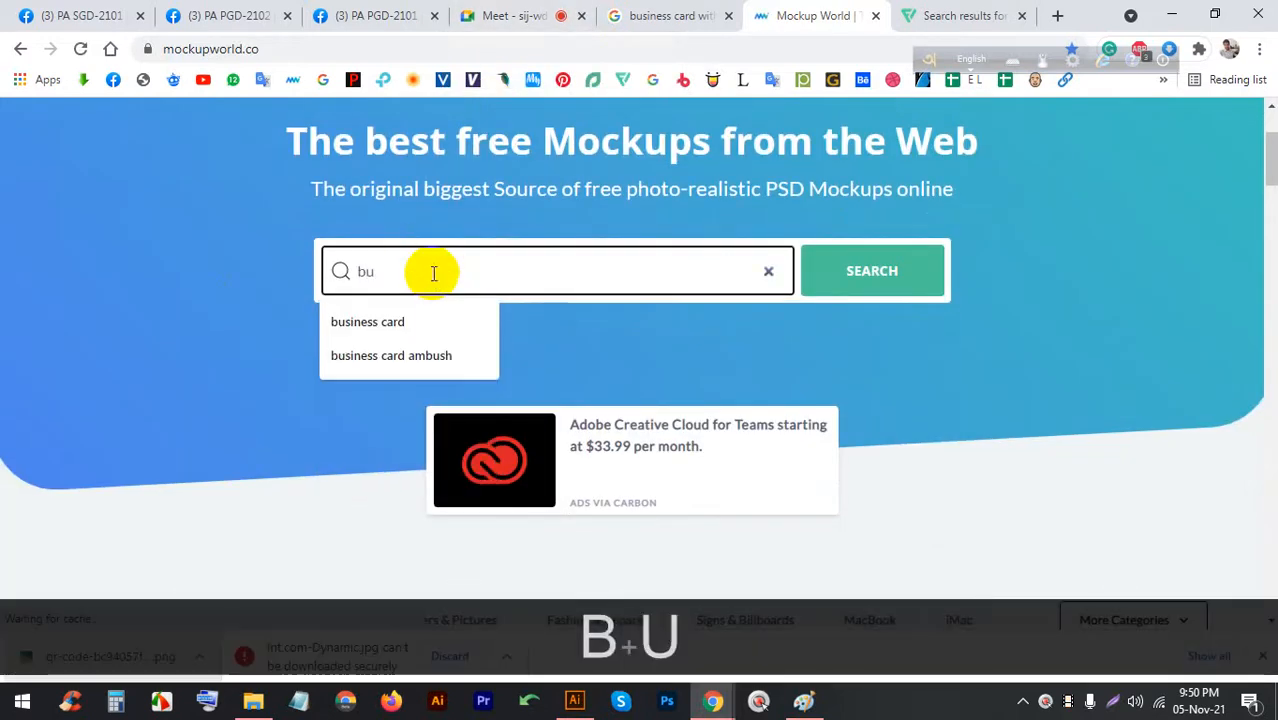
key("Down")
key("Return")
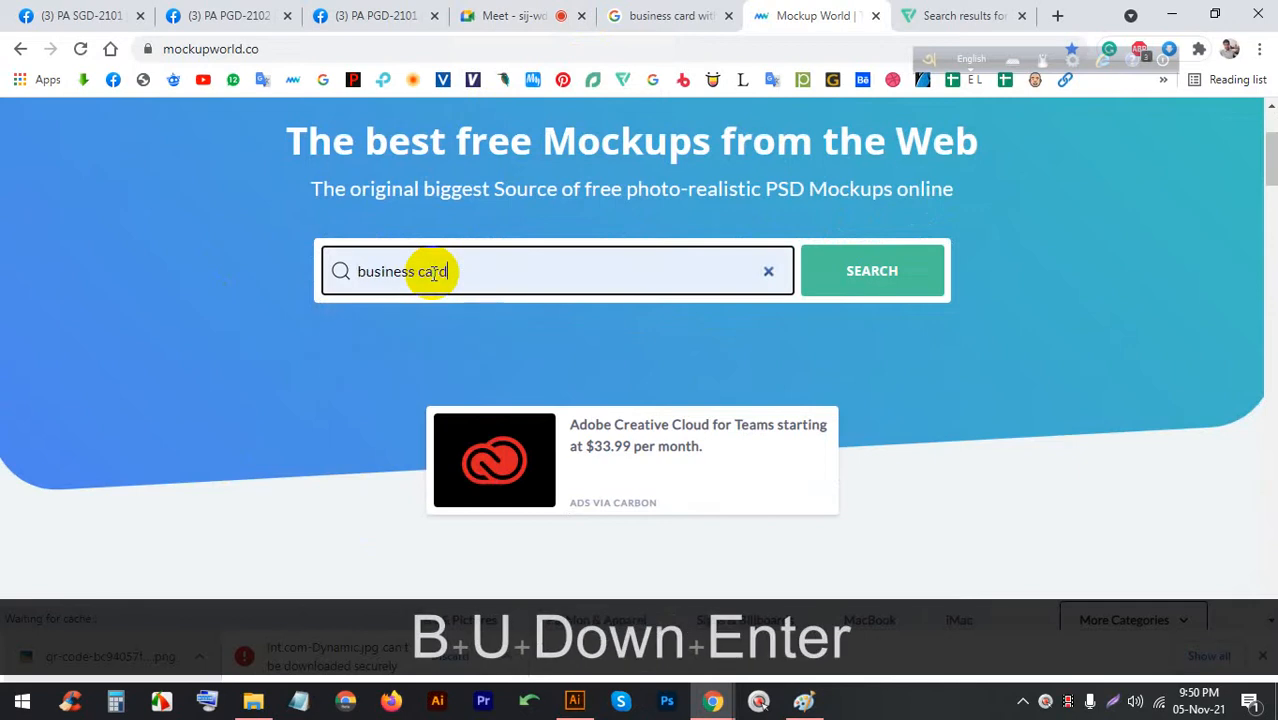
left_click(868, 288)
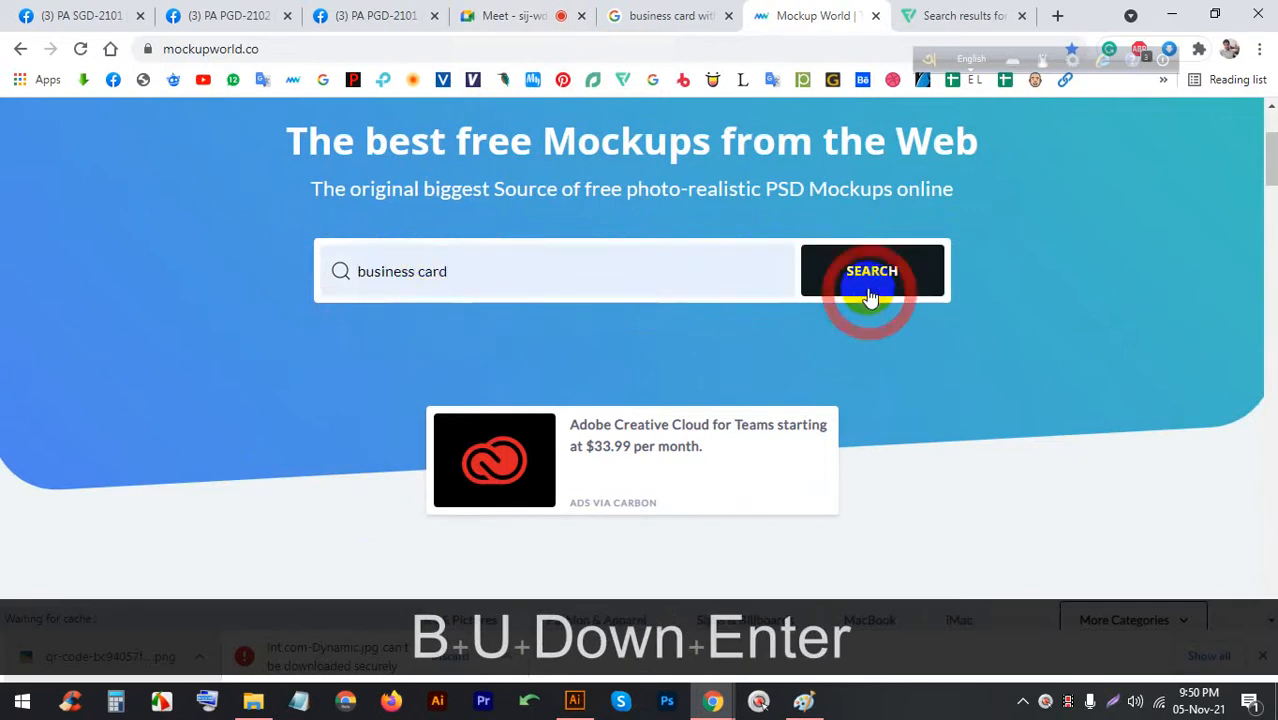
scroll(713, 362, "down", 8)
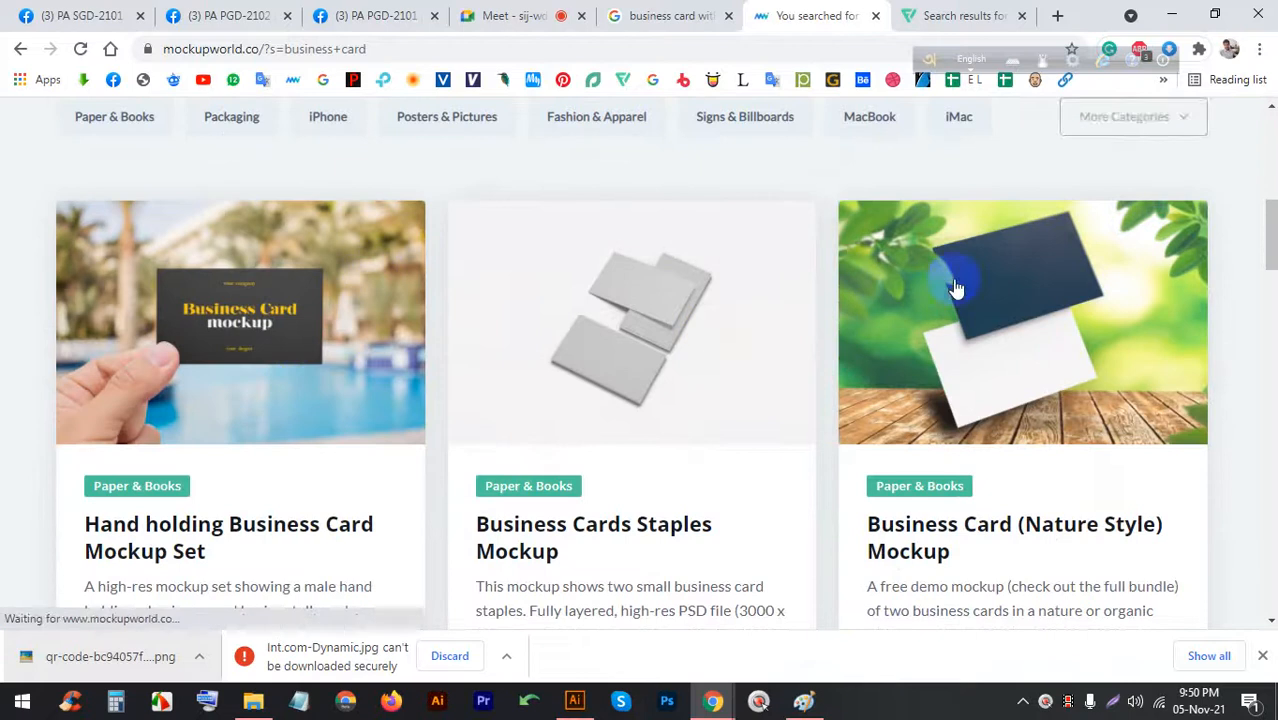
scroll(491, 295, "down", 4)
scroll(491, 308, "down", 5)
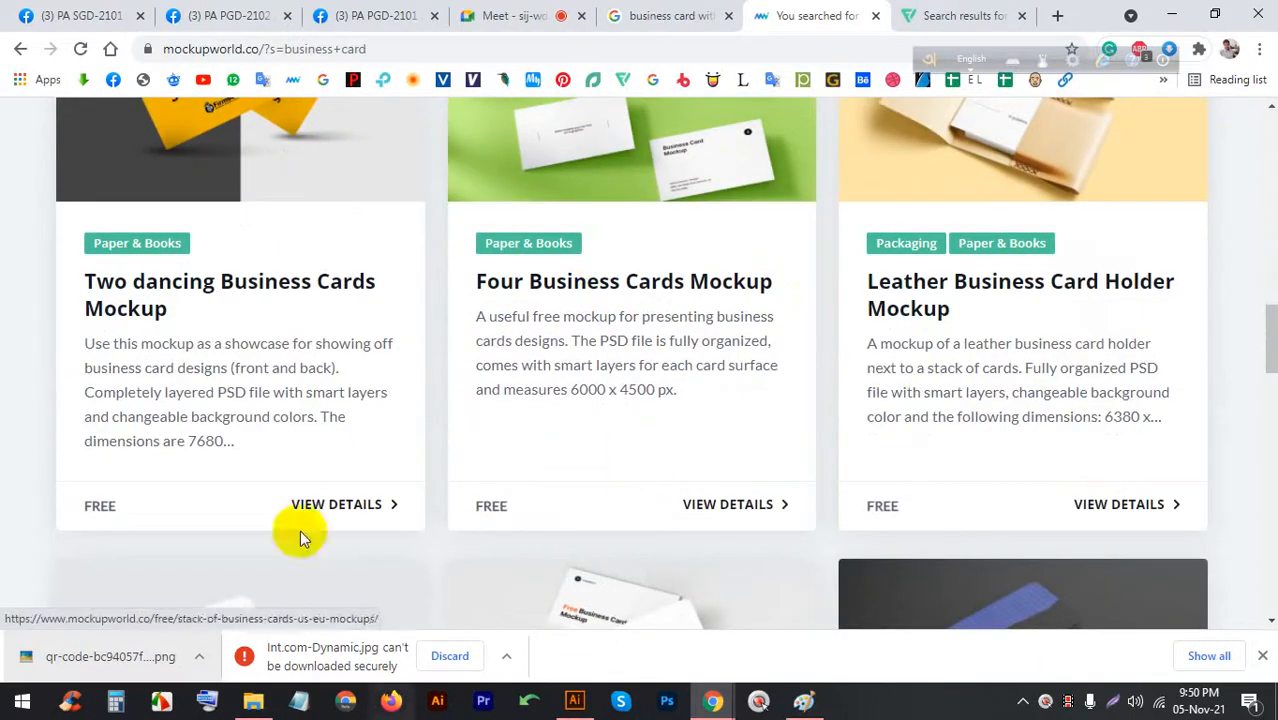
Browse to My work (F:) > Creative > busness card > New folder and open Business-Card-Mockup-3.psd
left_click(250, 703)
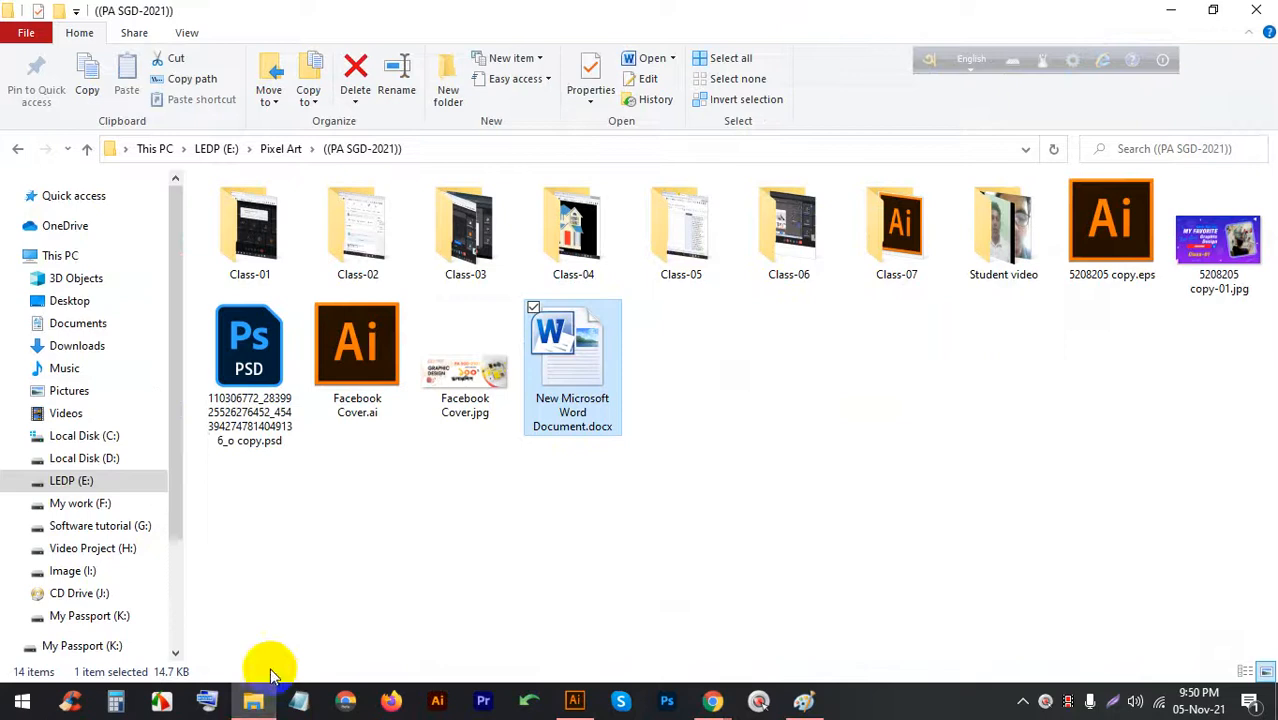
left_click(80, 503)
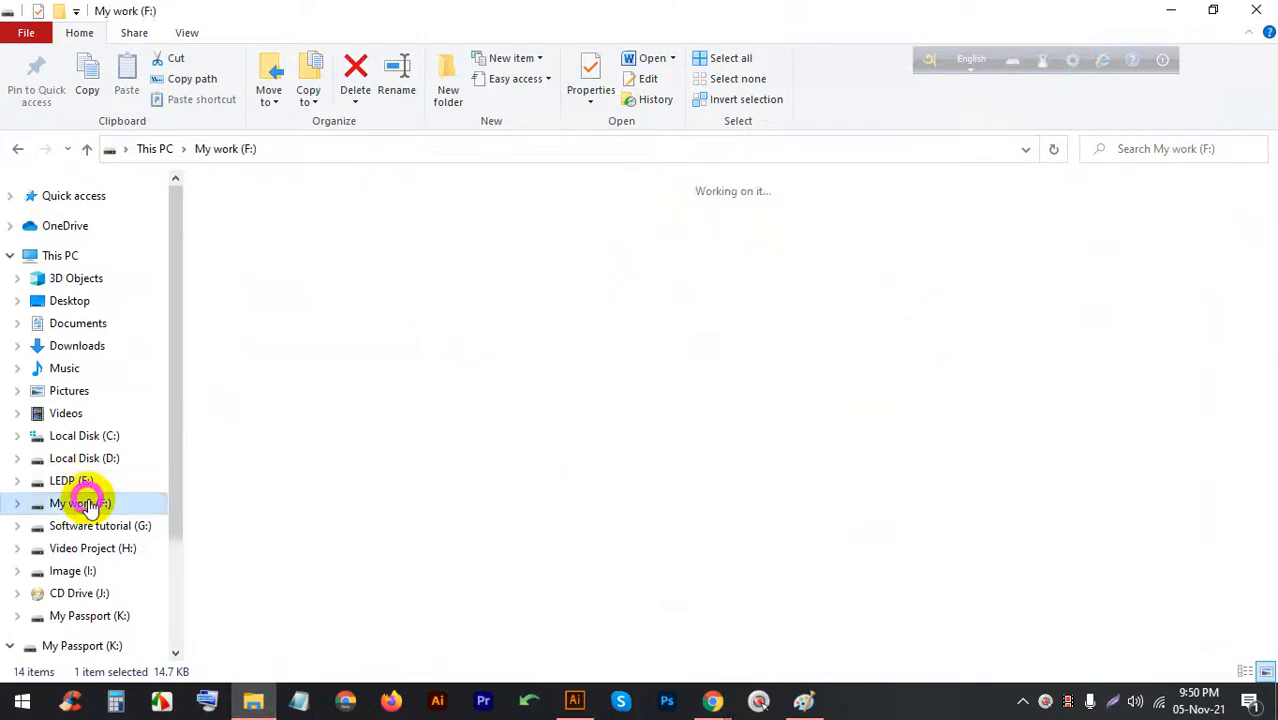
double_click(493, 247)
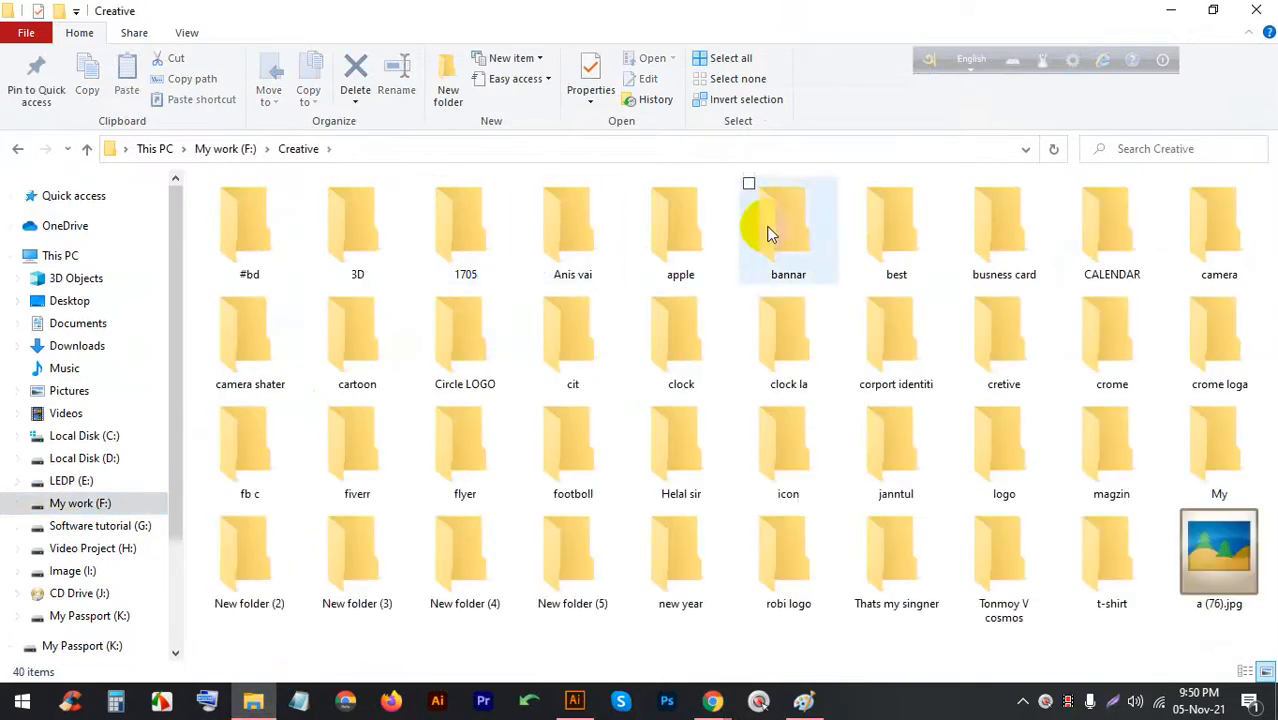
double_click(1030, 240)
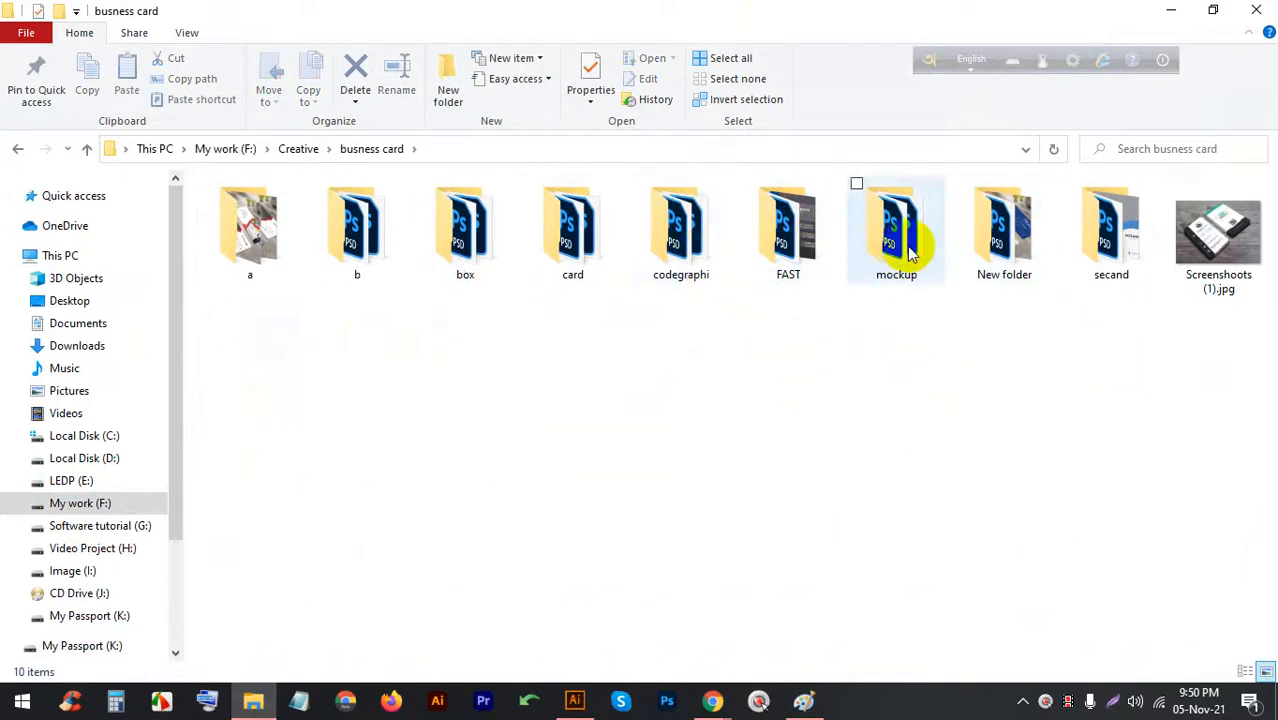
left_click(988, 238)
double_click(988, 238)
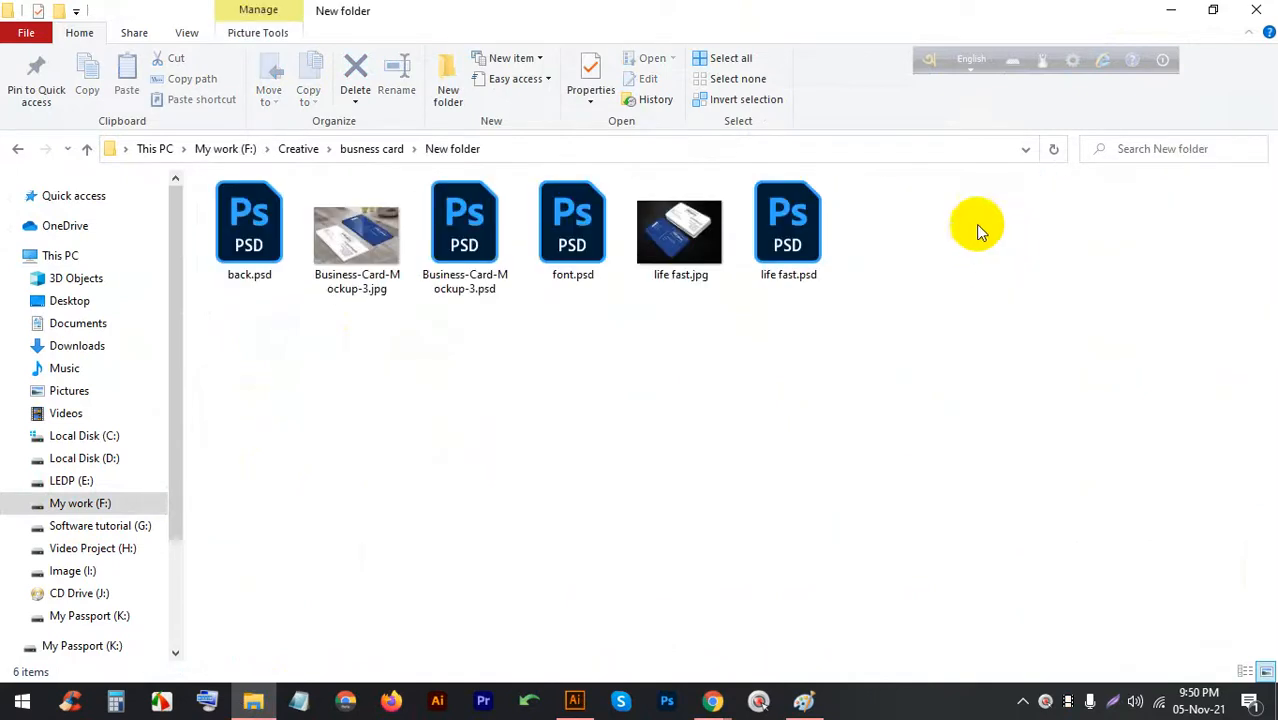
left_click(468, 228)
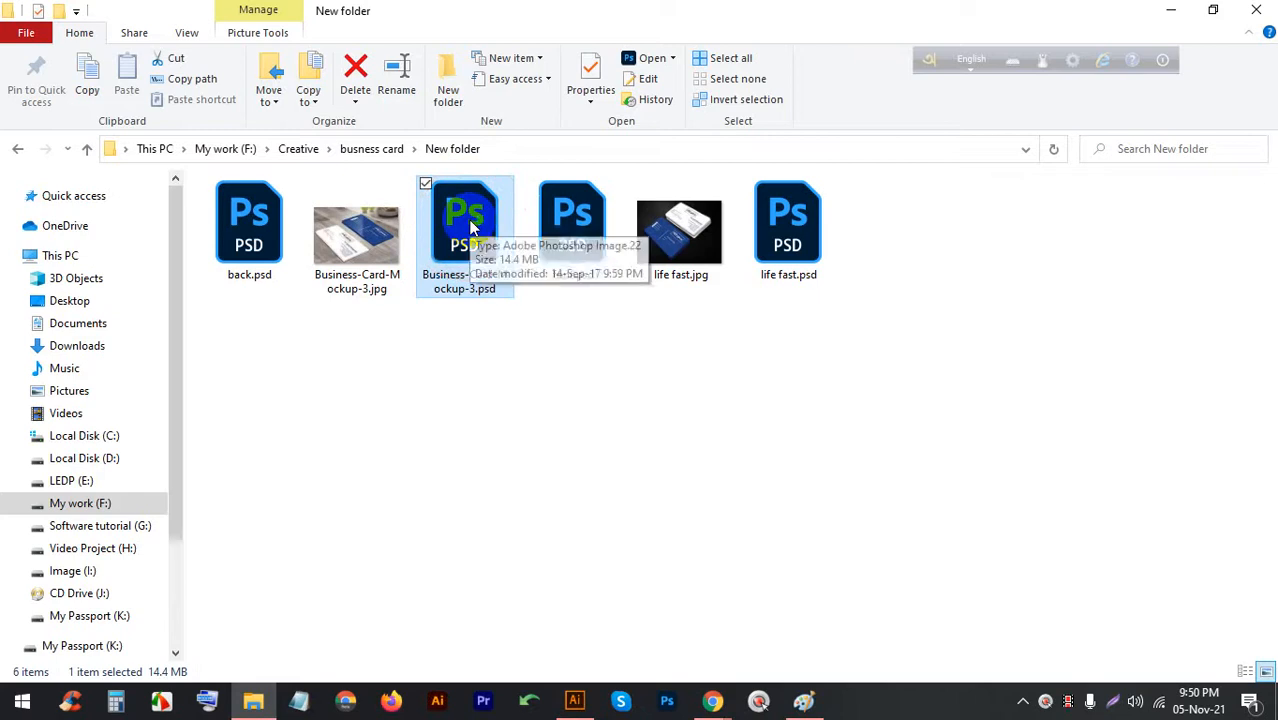
double_click(470, 228)
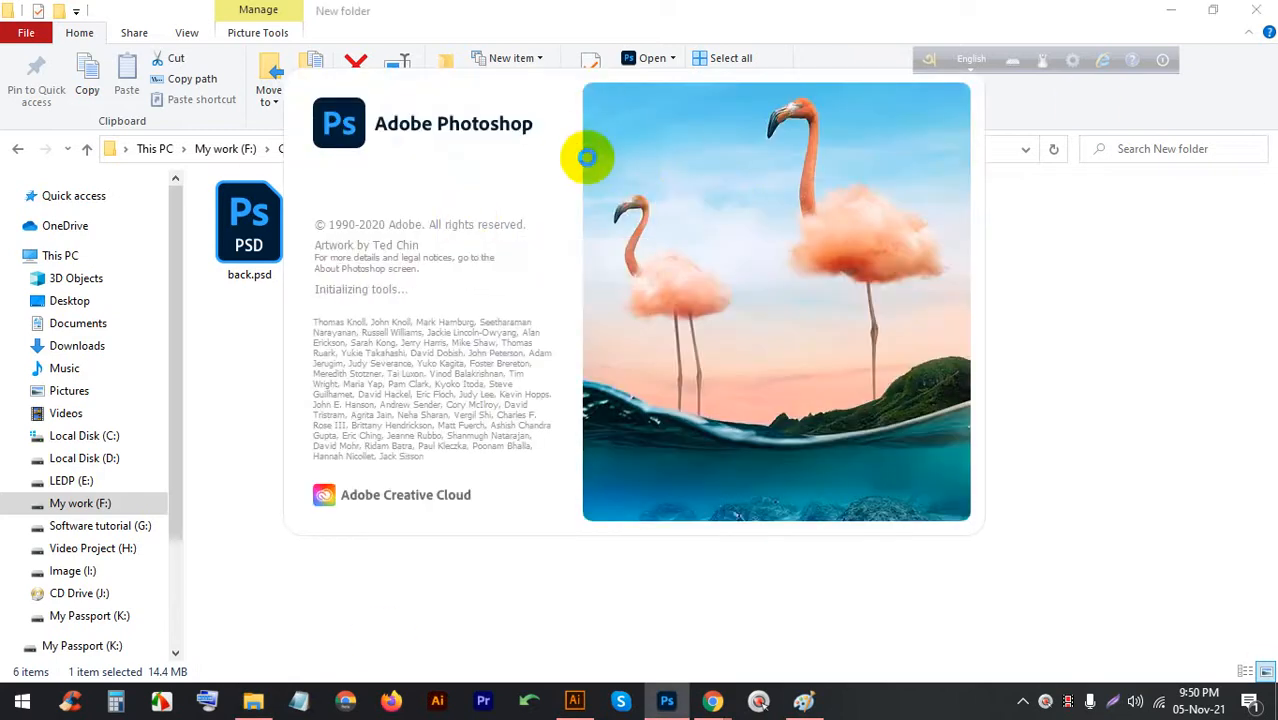
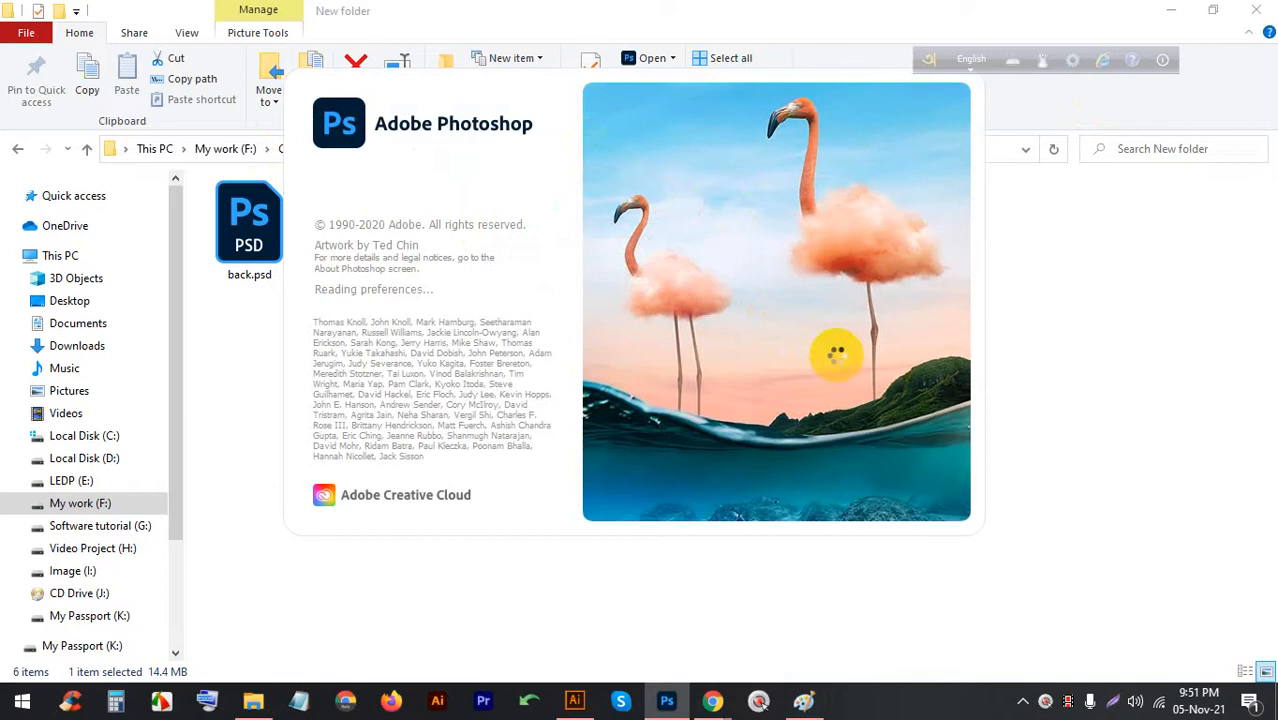
Glance at the BC.ai card artwork in Illustrator, then return to the Business-Card-Mockup-3 mockup
left_click(575, 698)
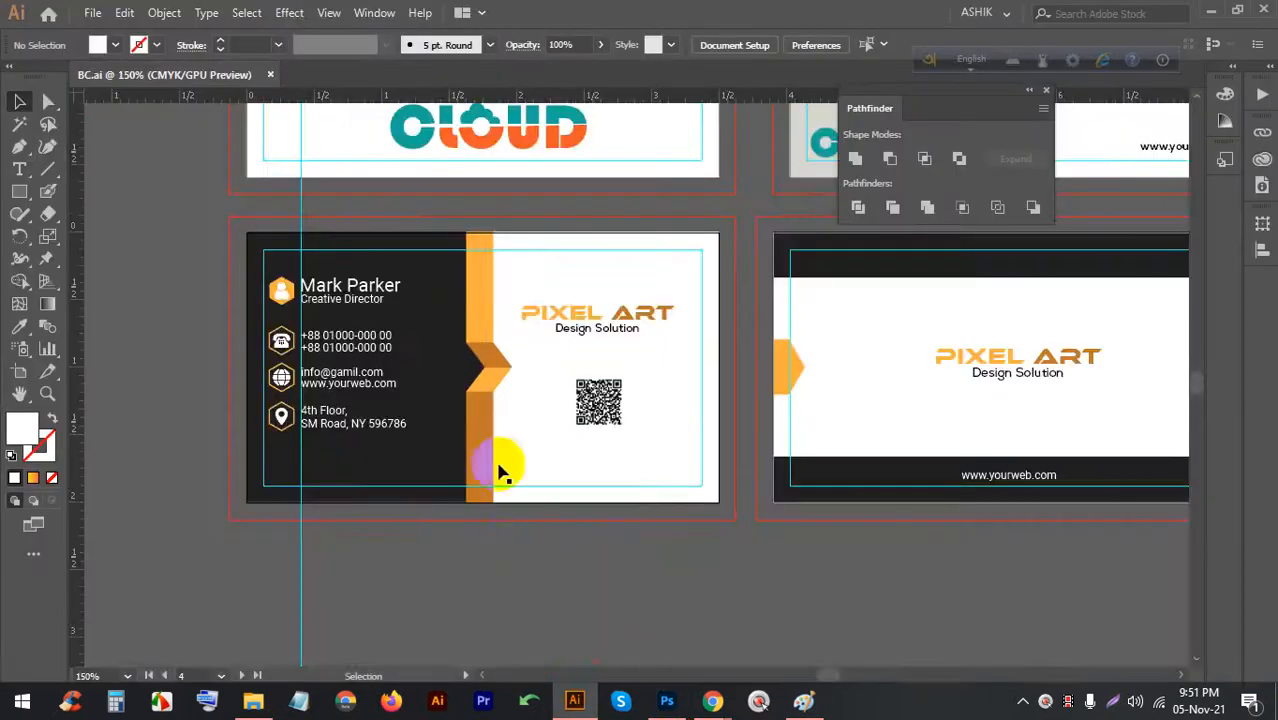
scroll(400, 328, "down", 1, "alt")
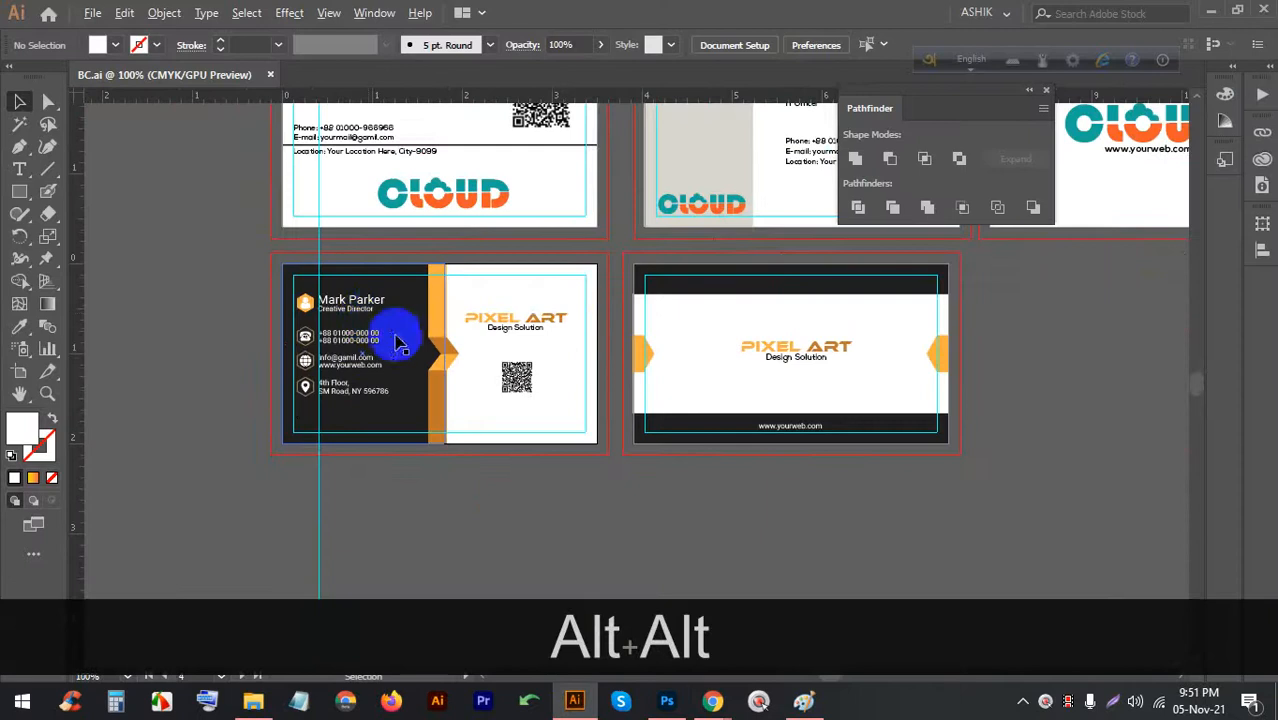
left_click(667, 700)
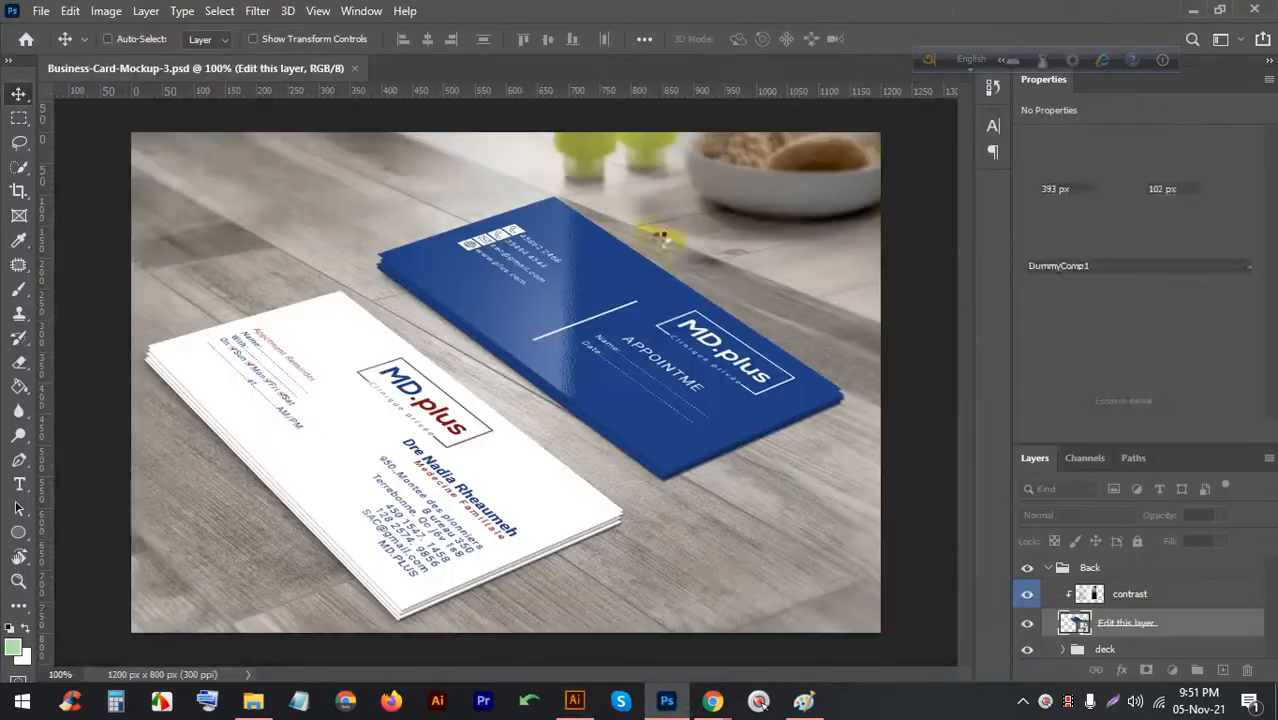
Open the blue card's 'Edit this layer' smart object and try placing the dark card, then cancel and close it
scroll(556, 328, "up", 3, "alt")
scroll(556, 328, "down", 2, "alt")
scroll(1105, 605, "down", 3)
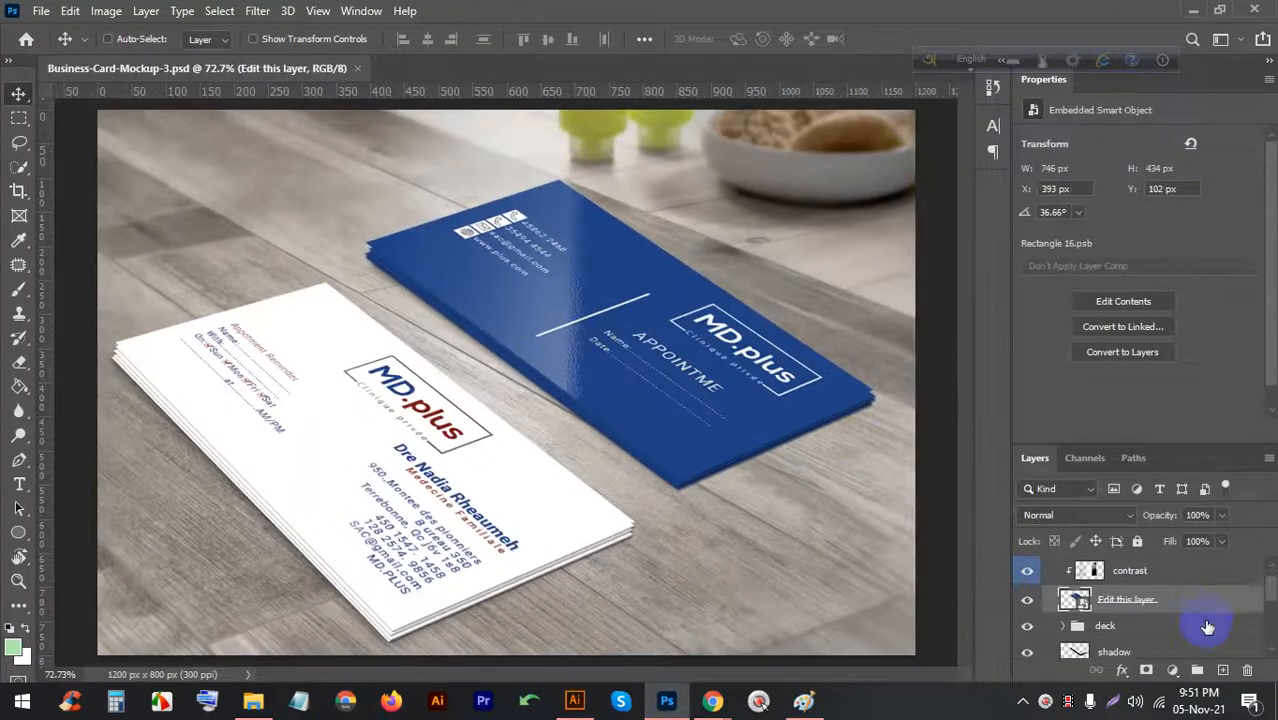
double_click(1073, 576)
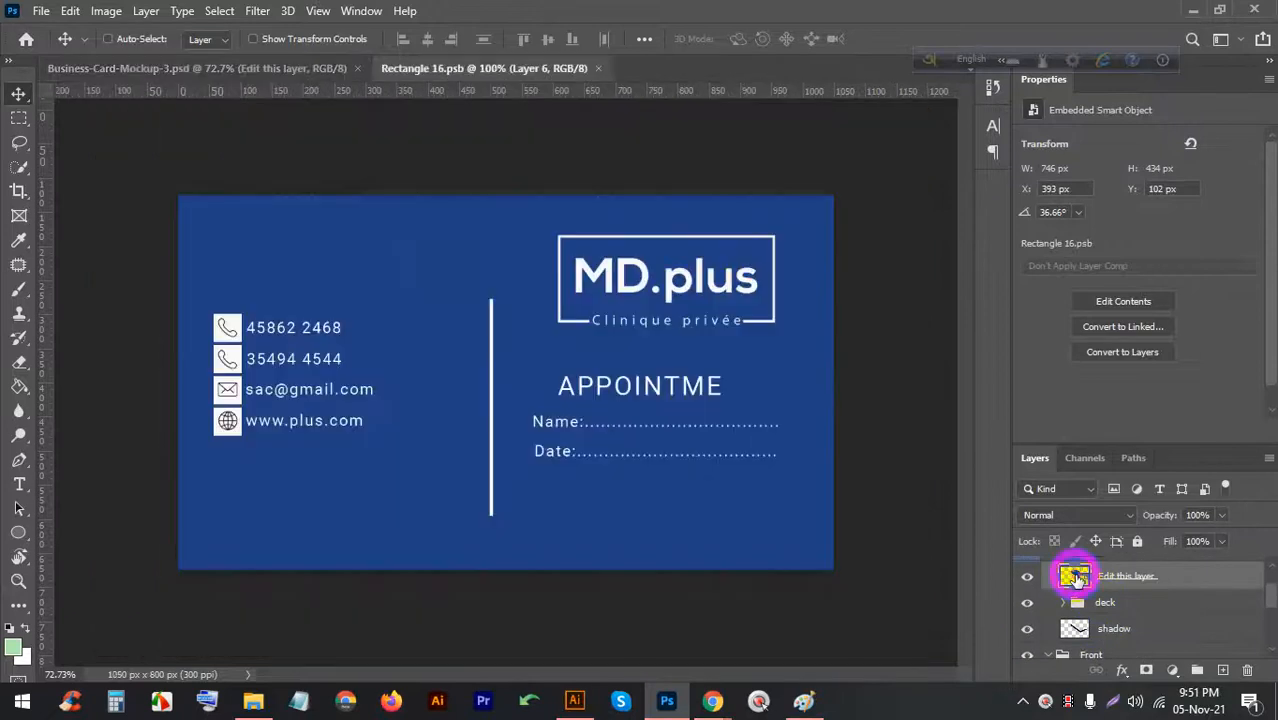
left_click(574, 700)
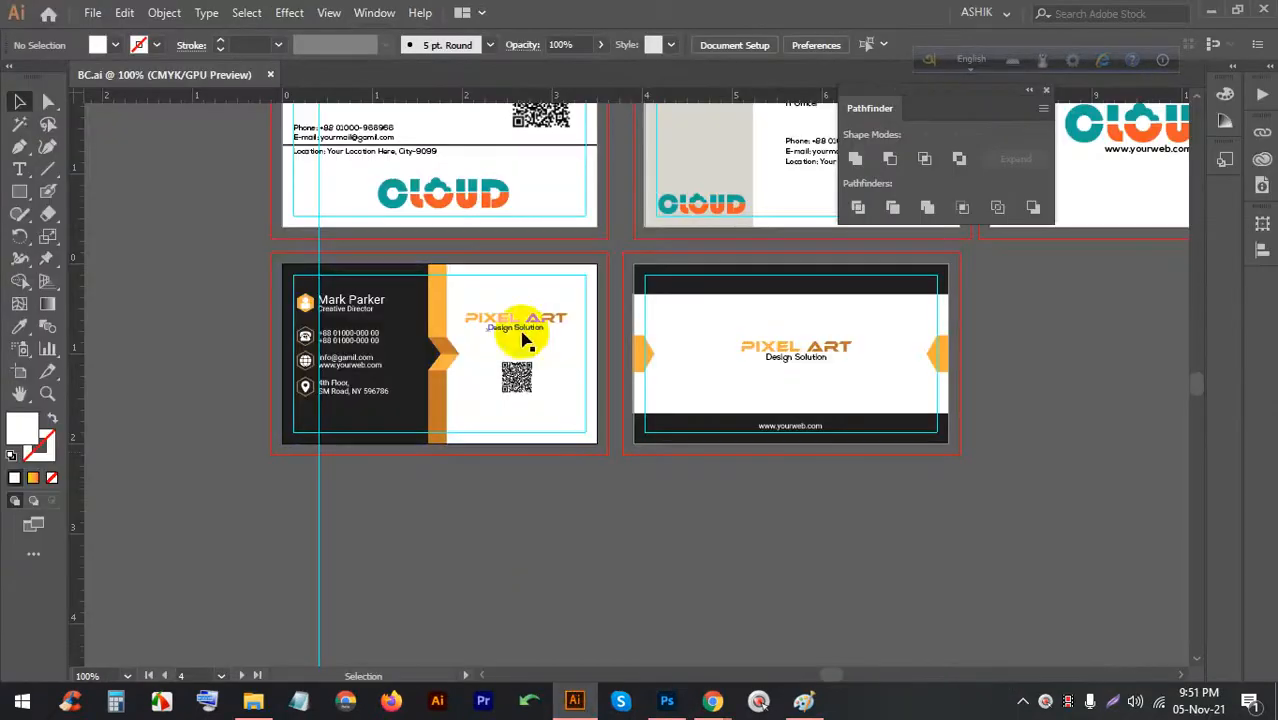
left_click_drag(599, 467, 285, 276)
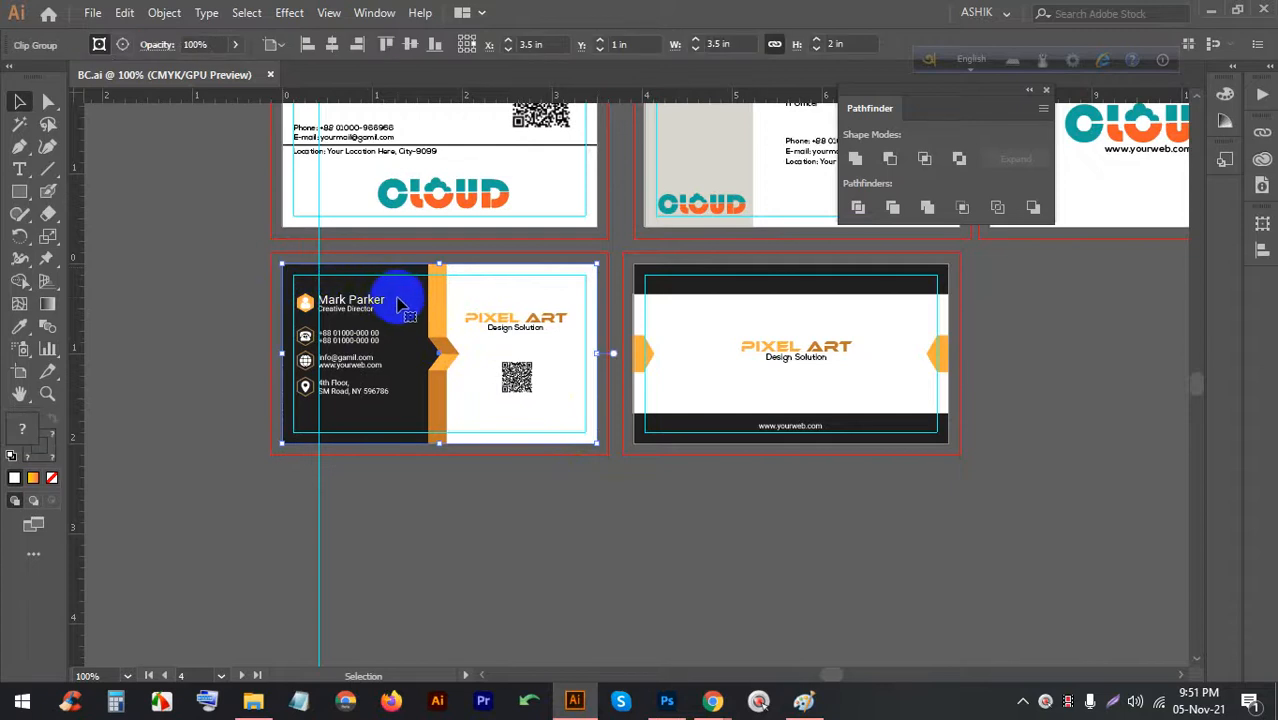
left_click_drag(398, 302, 660, 695)
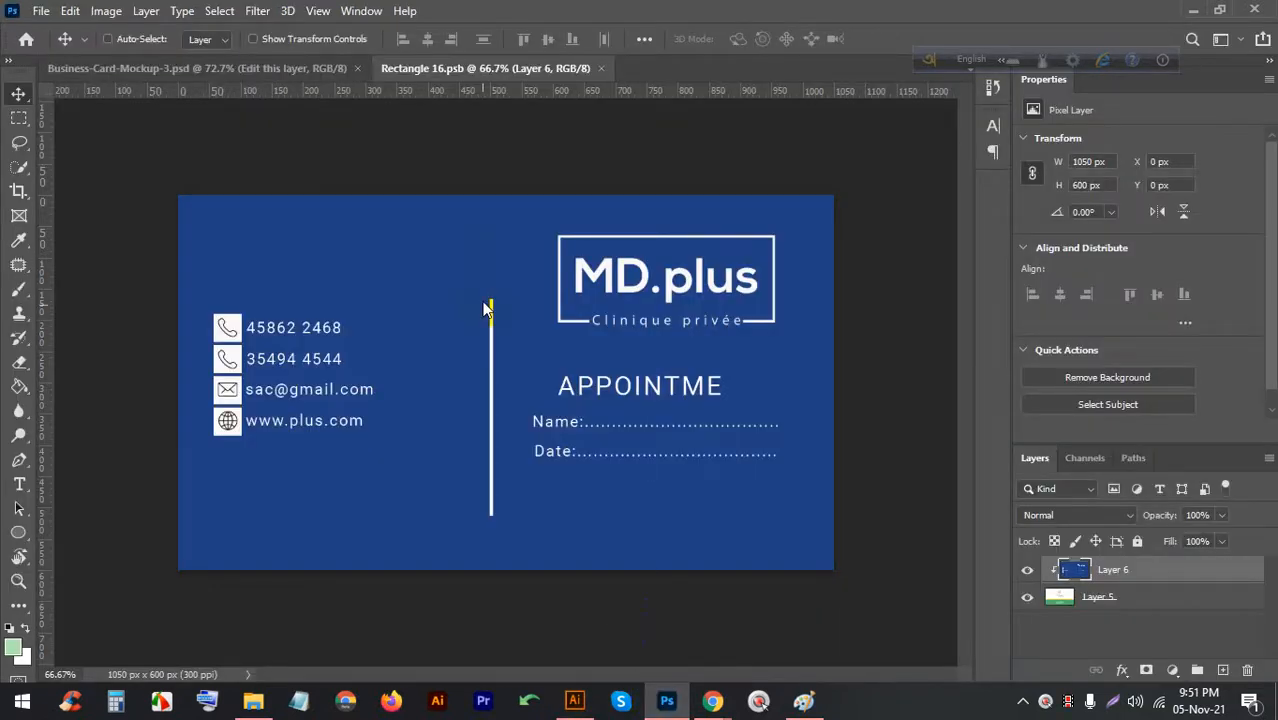
left_click_drag(572, 228, 580, 200)
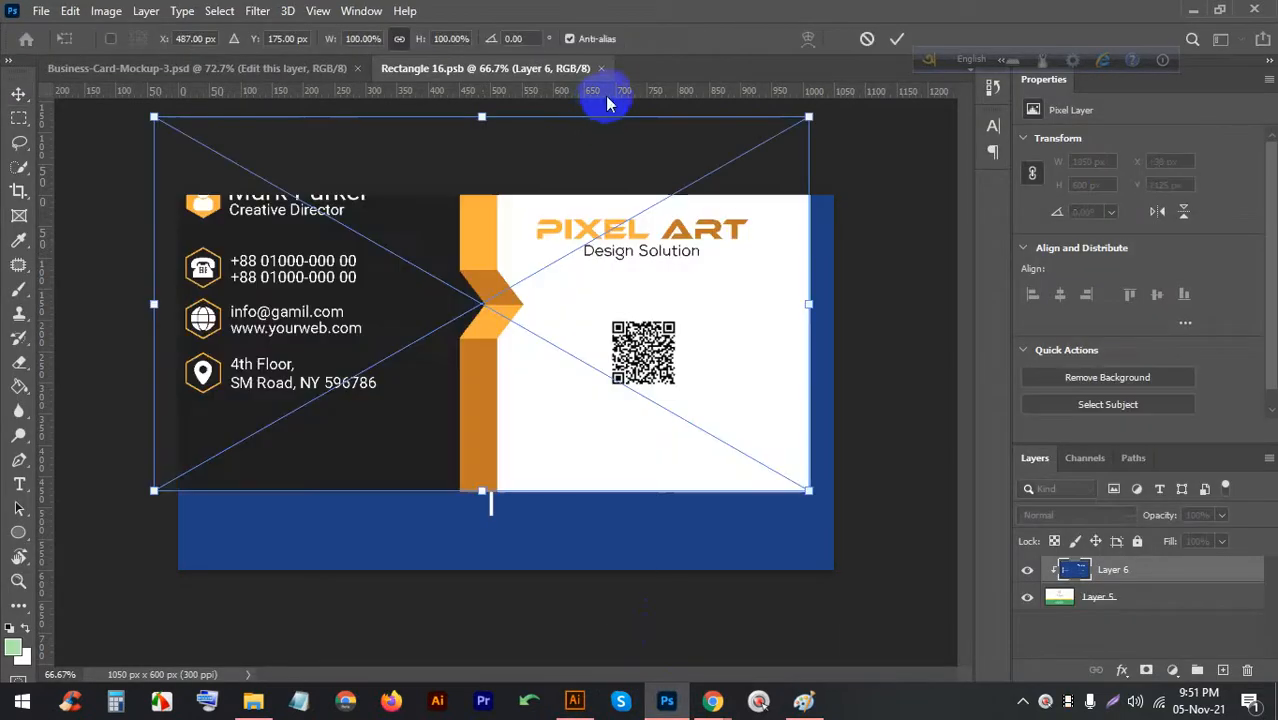
left_click(867, 42)
left_click(600, 69)
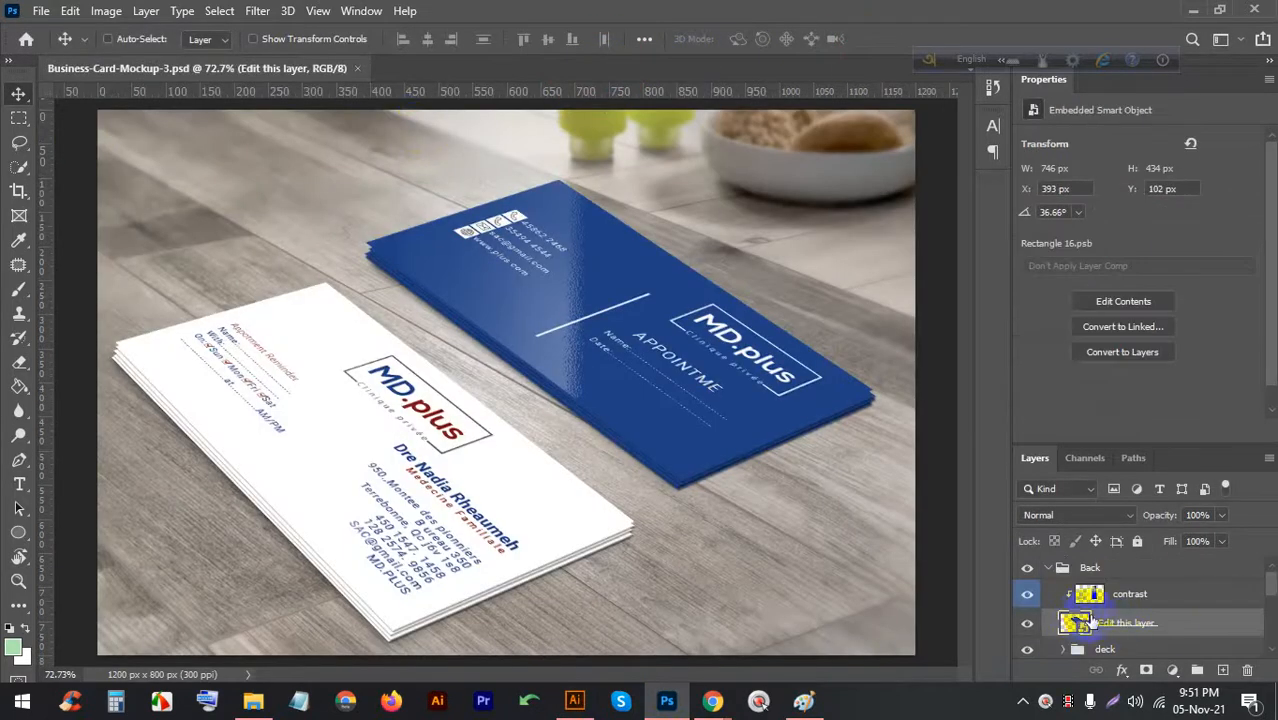
scroll(1079, 625, "down", 1)
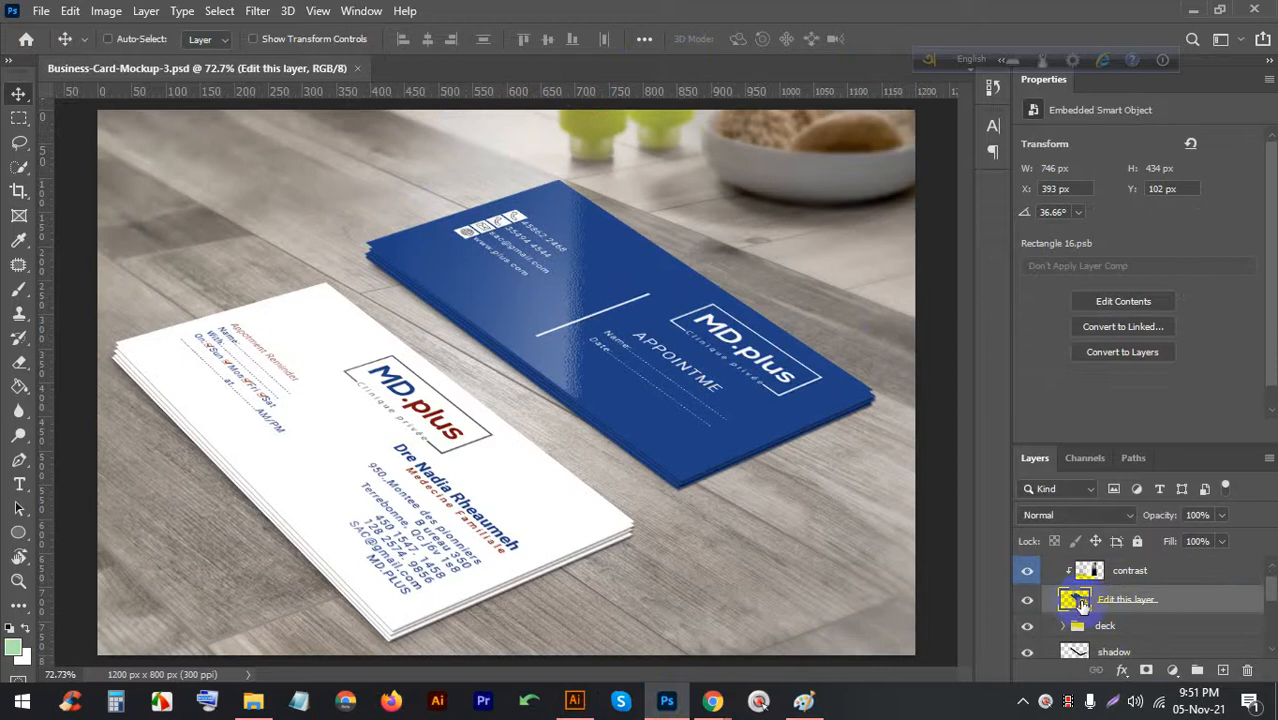
double_click(1075, 600)
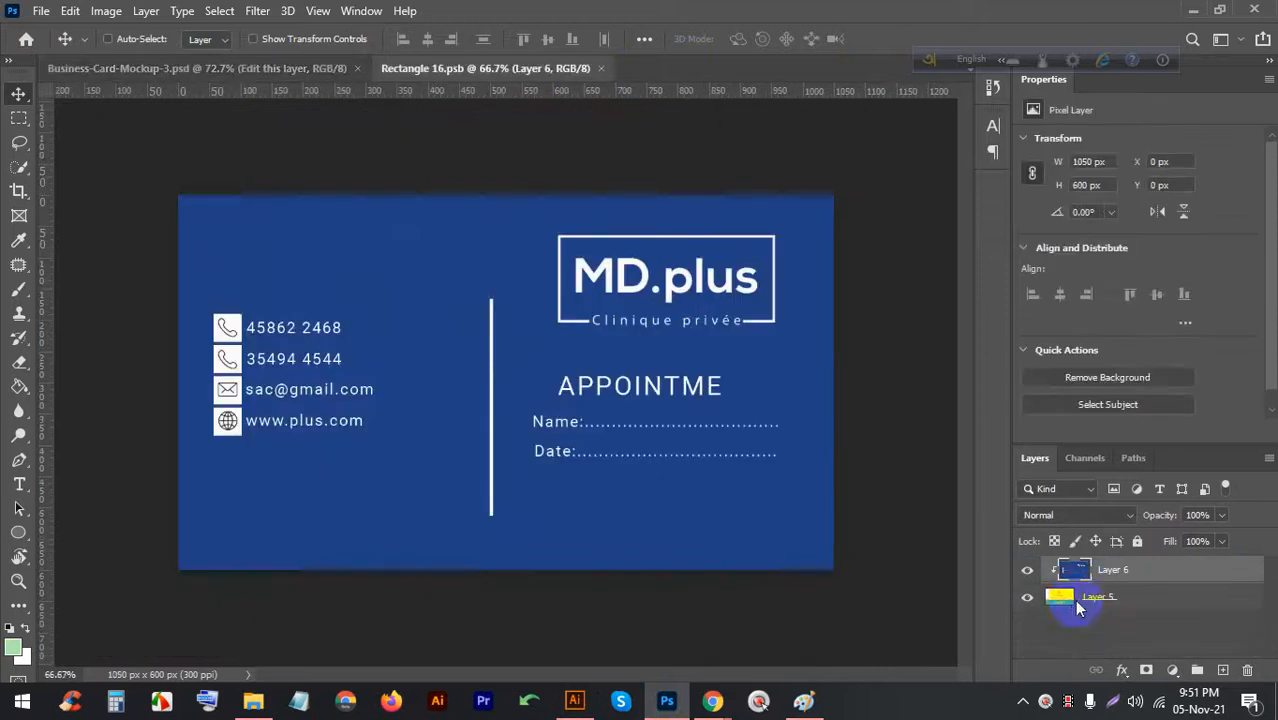
left_click(574, 700)
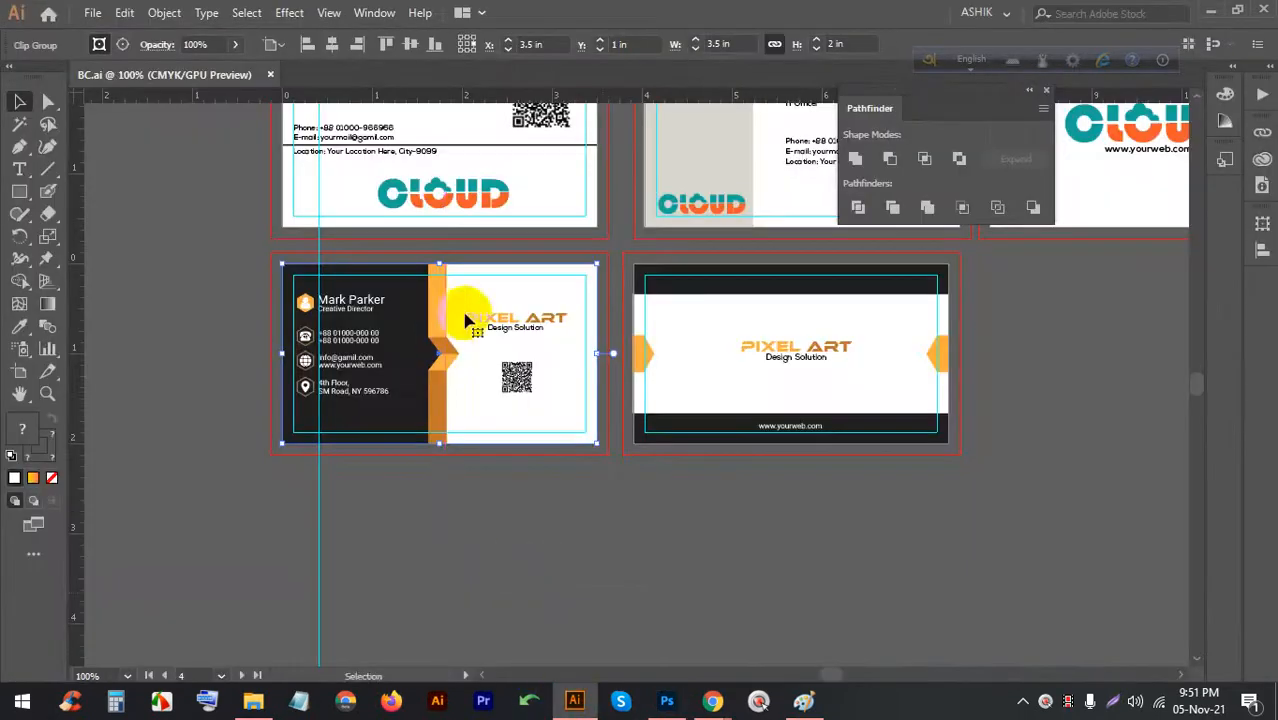
left_click_drag(466, 319, 678, 703)
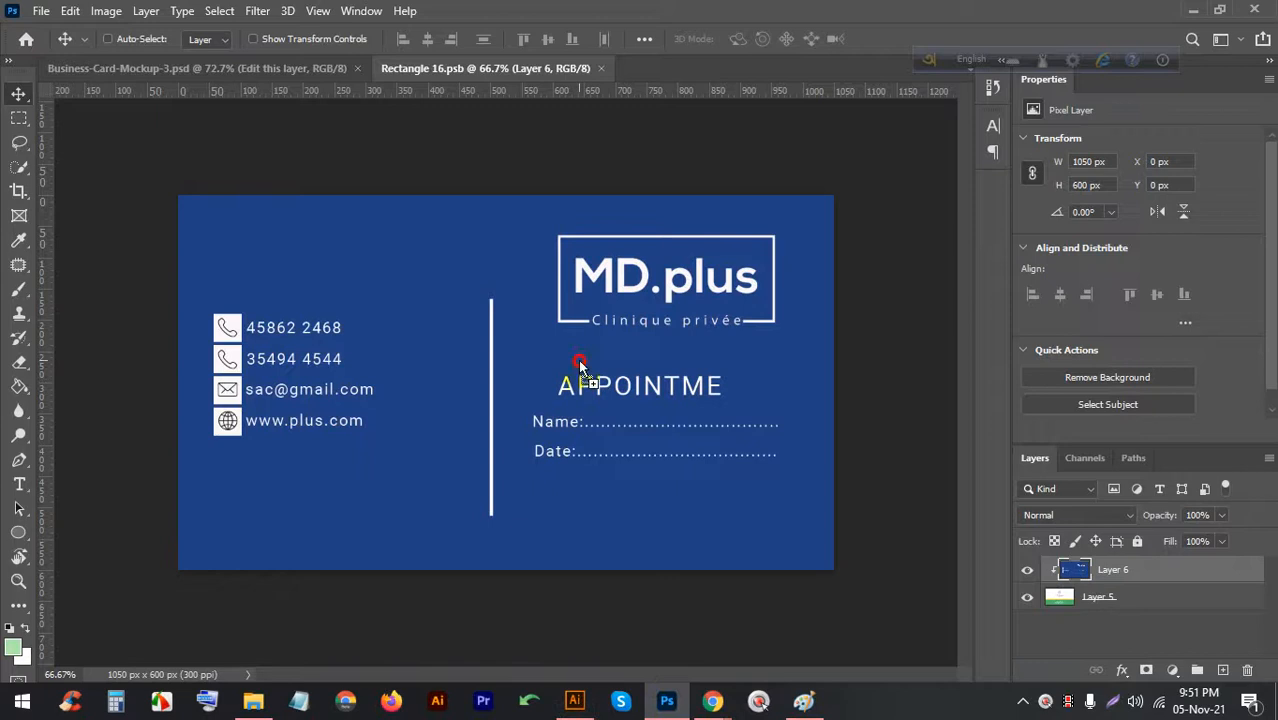
left_click_drag(607, 338, 495, 345)
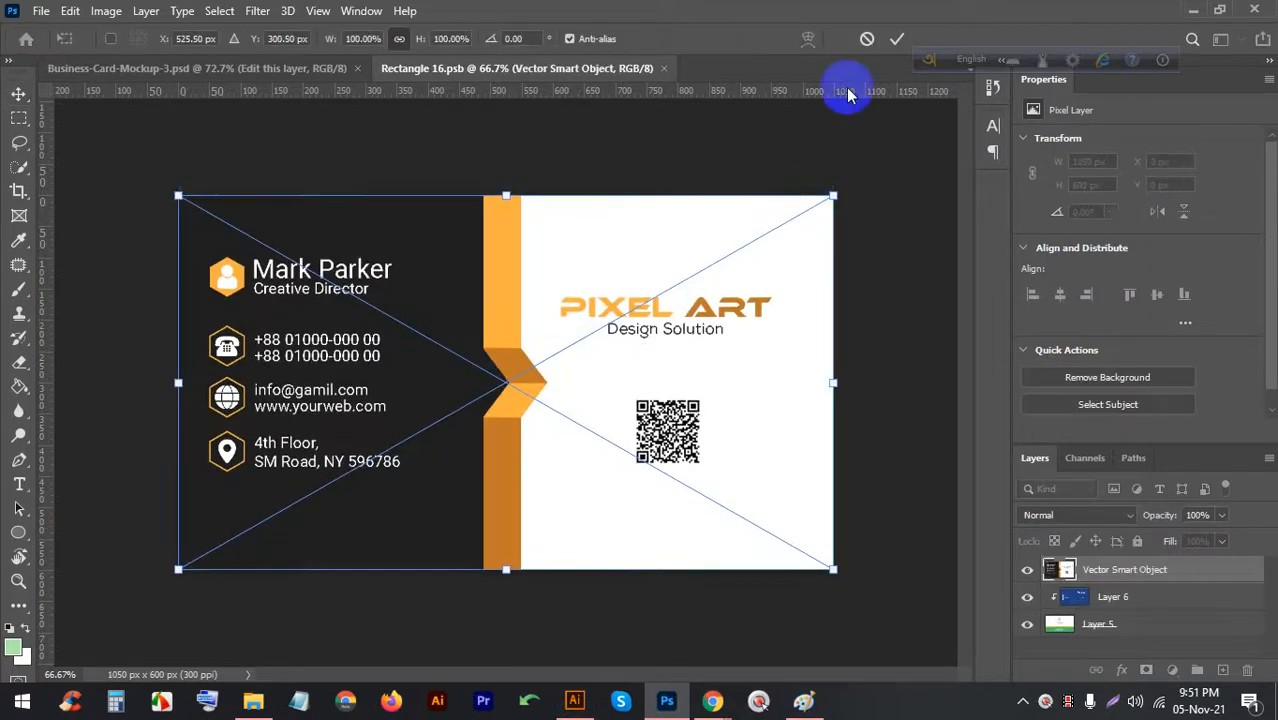
left_click(898, 39)
key("ctrl+s")
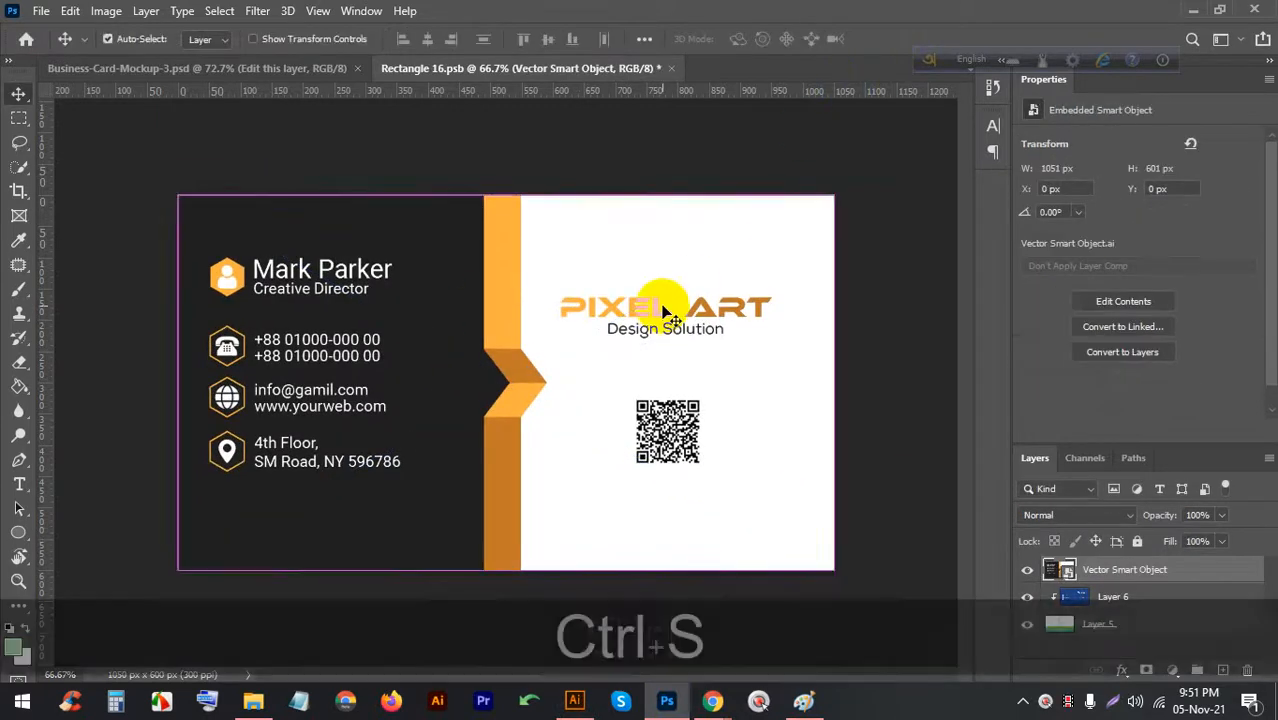
left_click(328, 67)
scroll(535, 208, "up", 3)
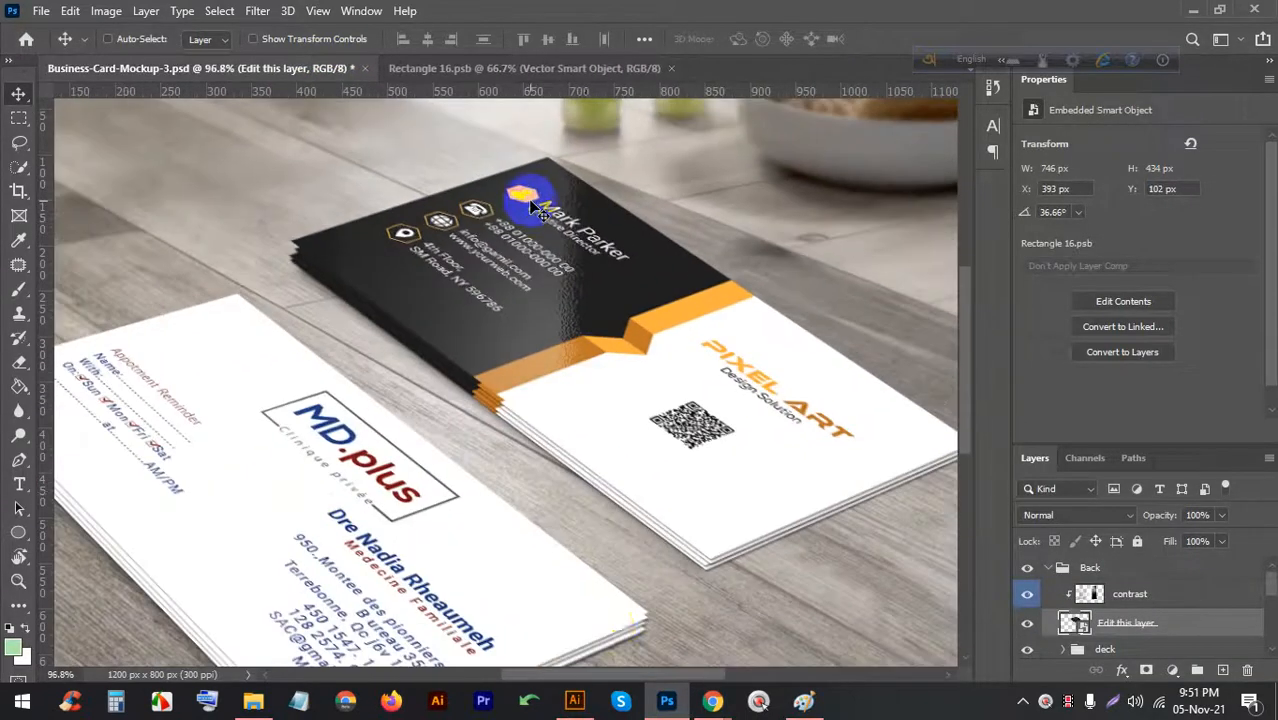
left_click(577, 703)
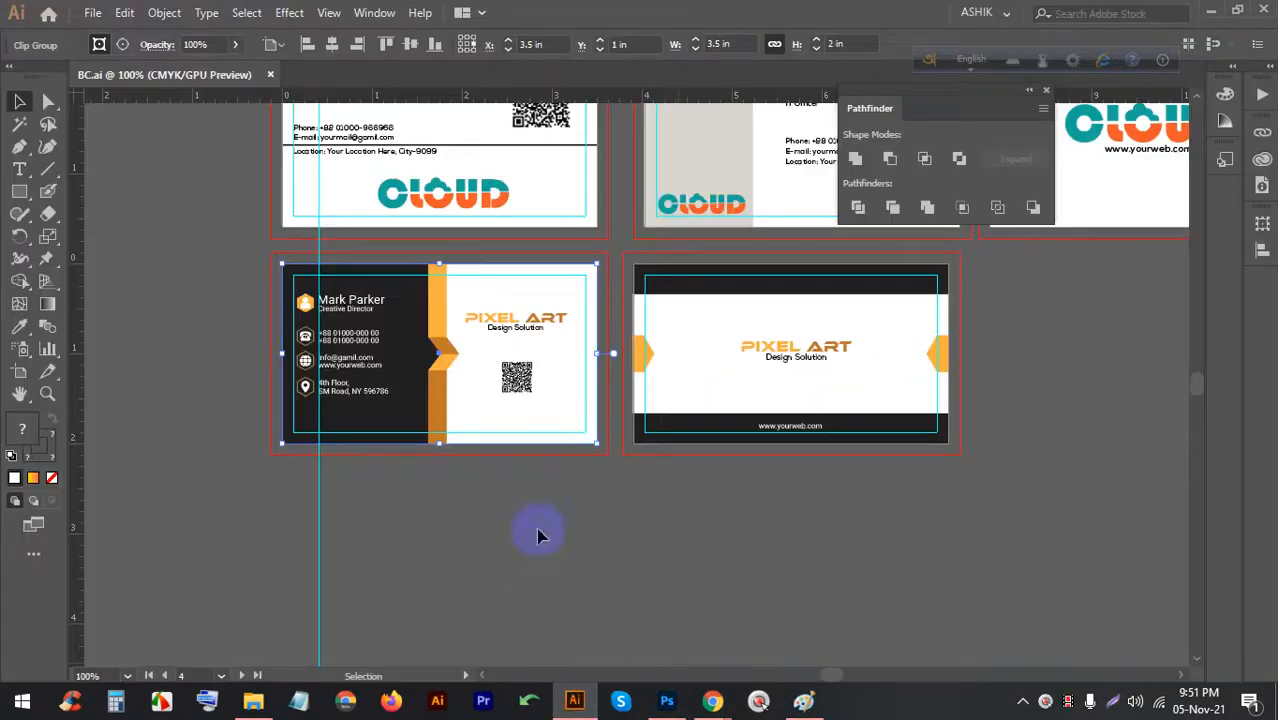
Open the front white card's smart object and drag in the white PIXEL ART card from Illustrator
left_click(778, 370)
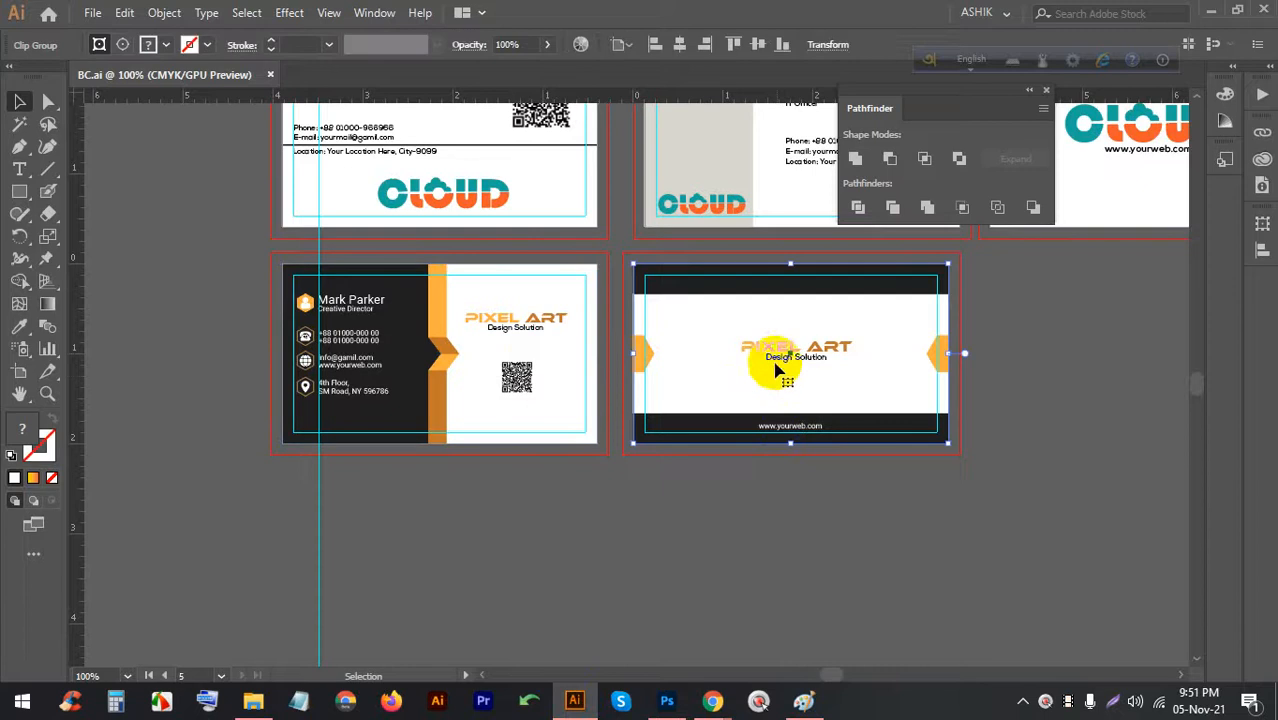
left_click(667, 701)
scroll(1104, 599, "down", 3)
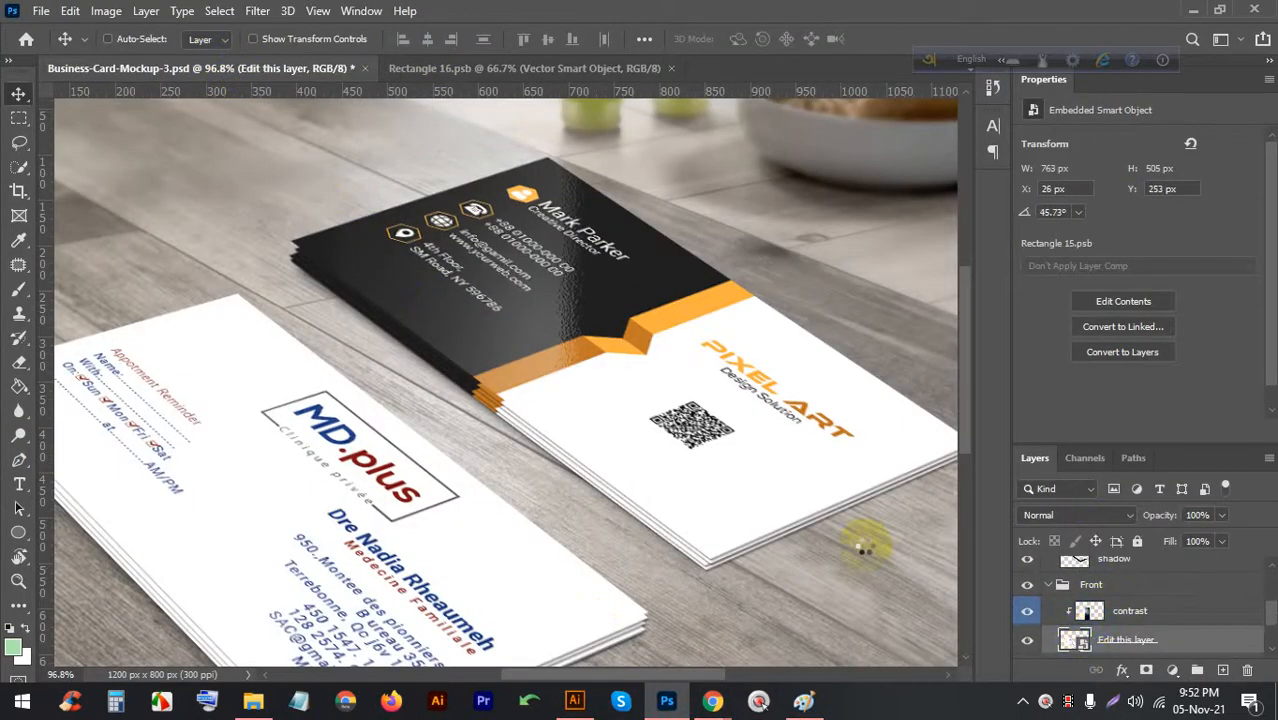
double_click(1073, 640)
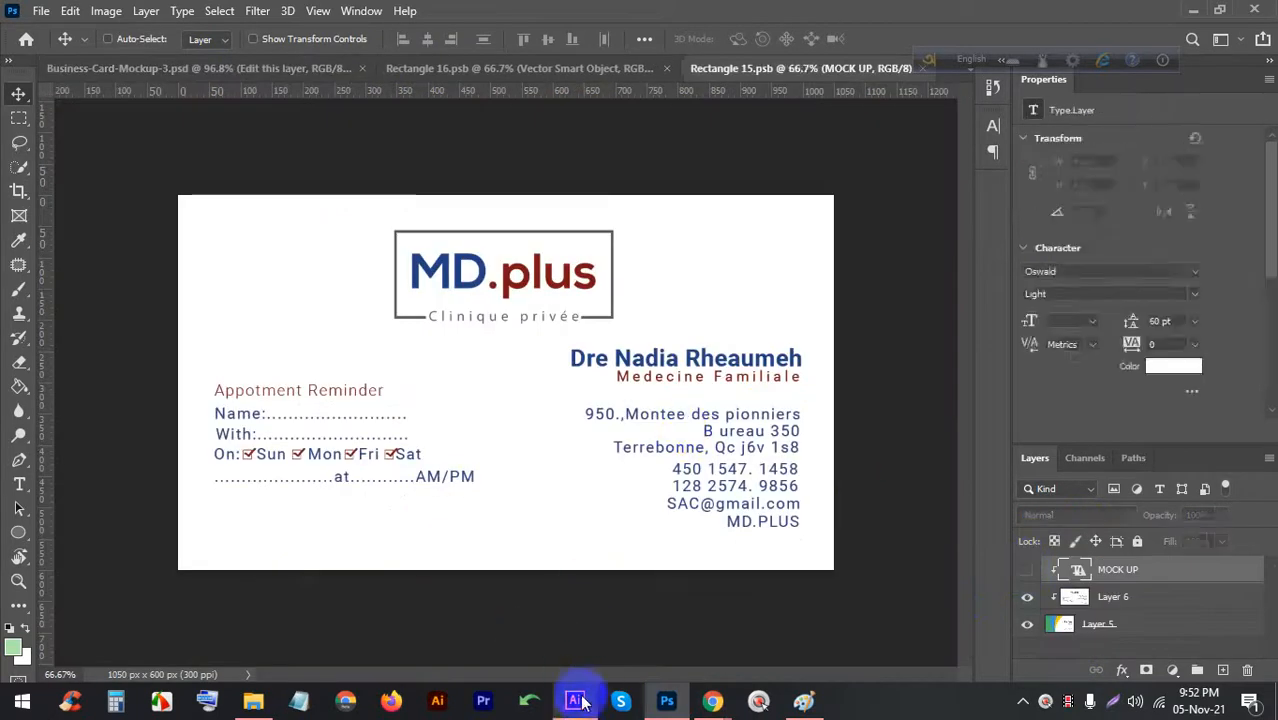
left_click(574, 700)
left_click_drag(714, 338, 638, 282)
left_click_drag(594, 352, 562, 320)
Scale the PIXEL ART card to fill the card area, nudge it right, and save
left_click_drag(793, 523, 872, 567)
left_click_drag(660, 511, 658, 514)
left_click_drag(134, 198, 124, 197)
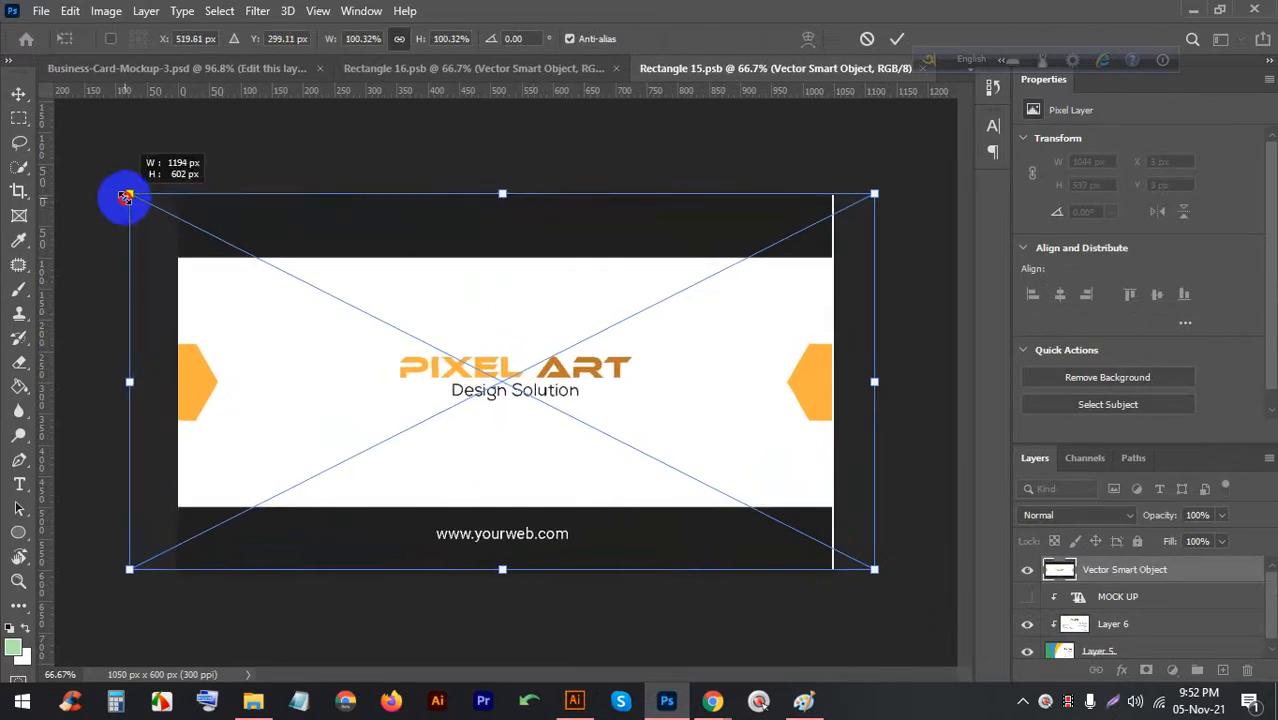
left_click(897, 38)
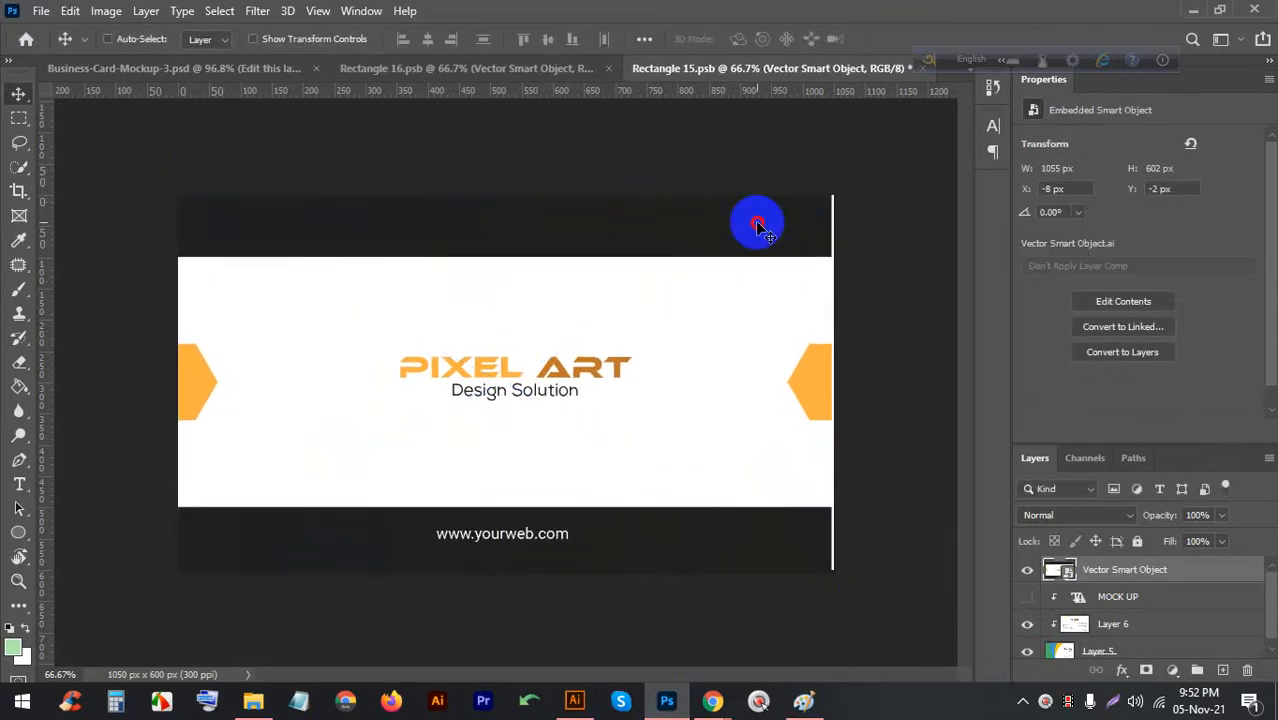
key("Right")
key("Right")
key("Right")
key("Right")
key("Right")
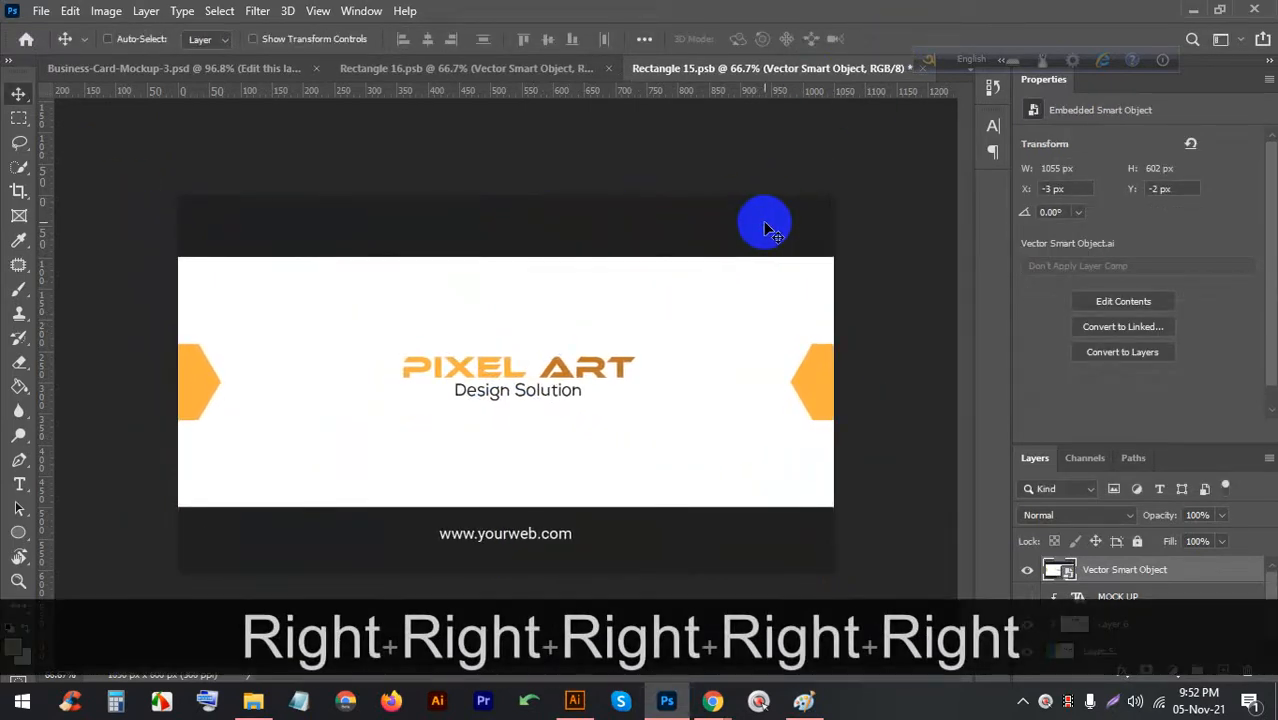
key("ctrl+s")
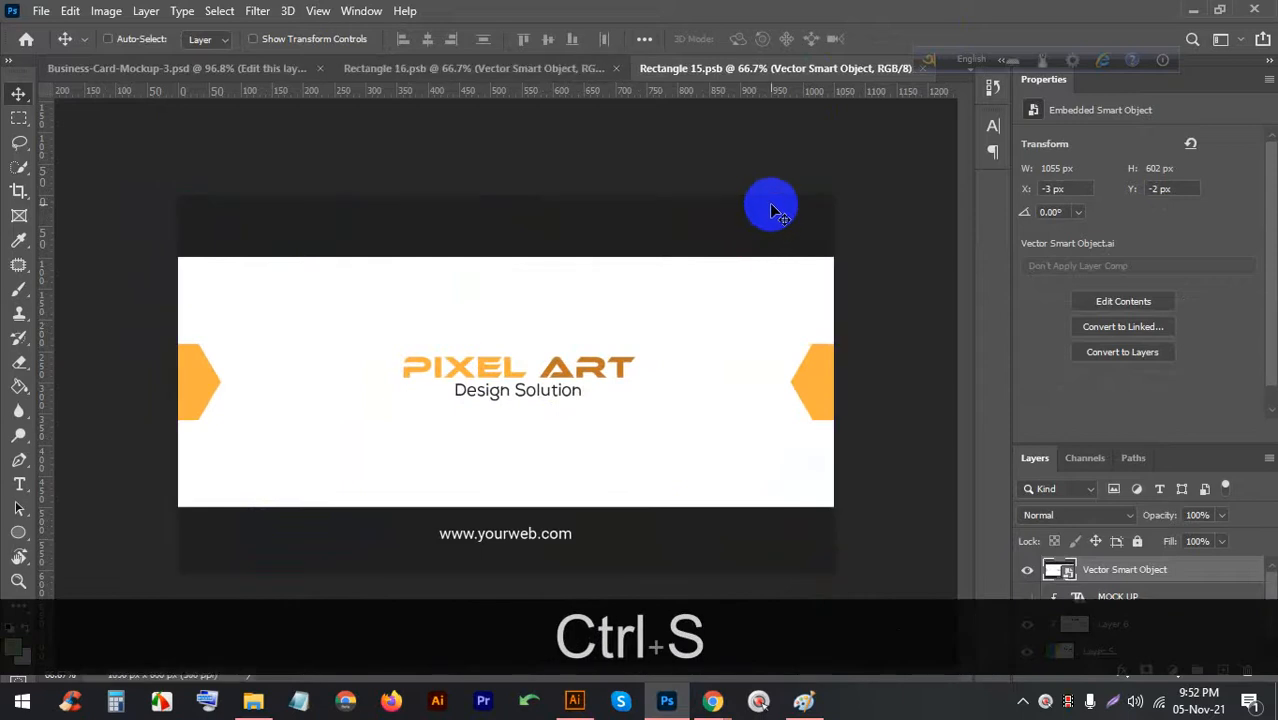
left_click(233, 70)
scroll(390, 330, "down", 3)
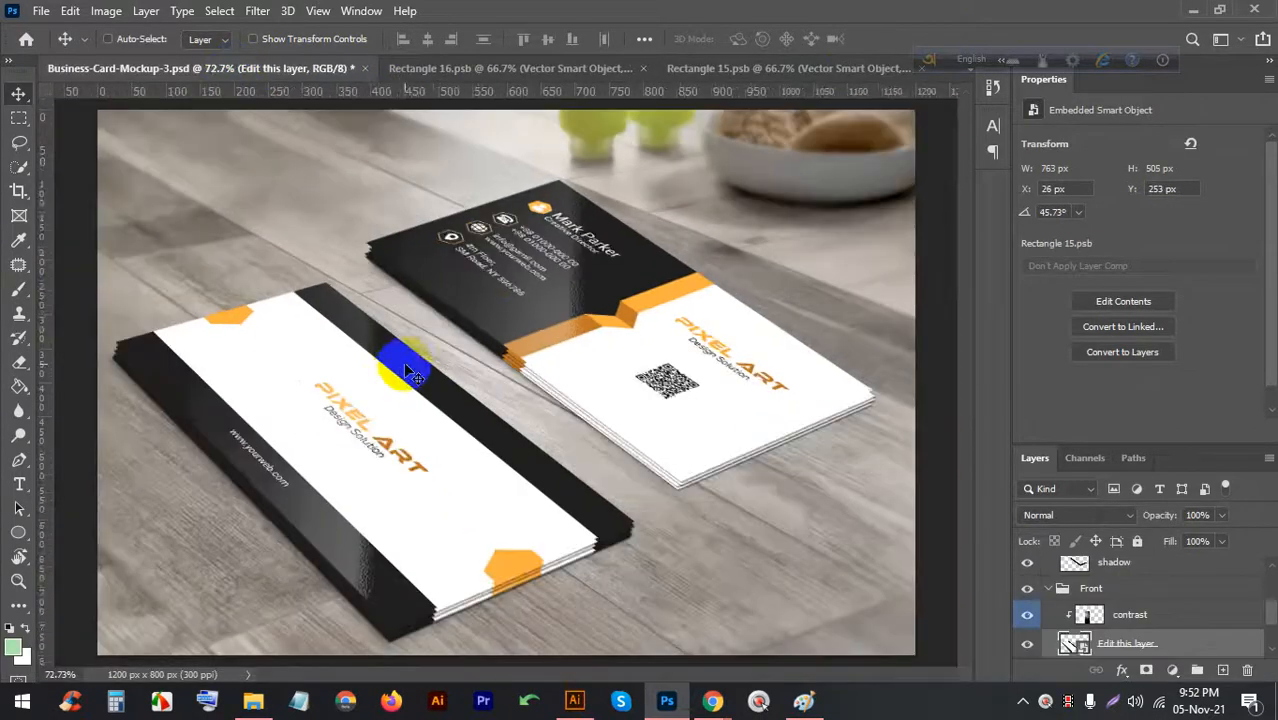
scroll(520, 330, "up", 1)
scroll(527, 340, "up", 2)
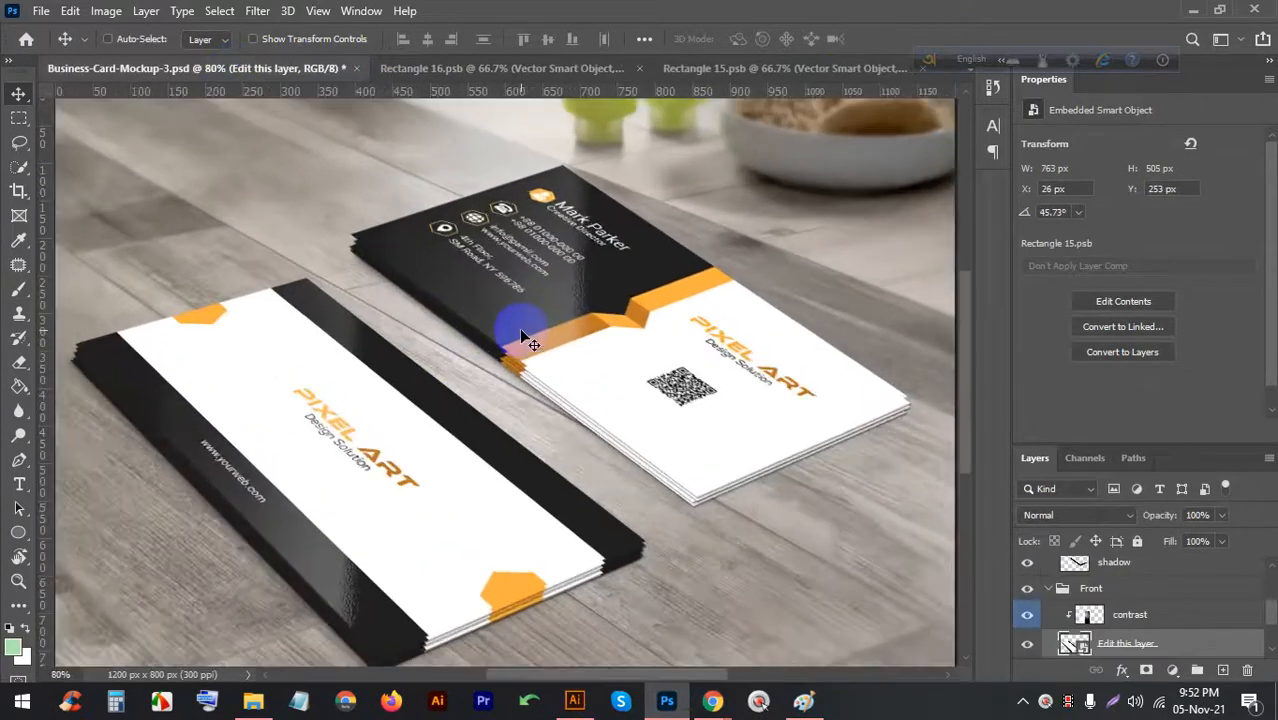
scroll(599, 271, "down", 2)
Navigate from My work (F:) to LEDP (E:) > mockup > Business Card Mockup Collection Volume-1
left_click(256, 700)
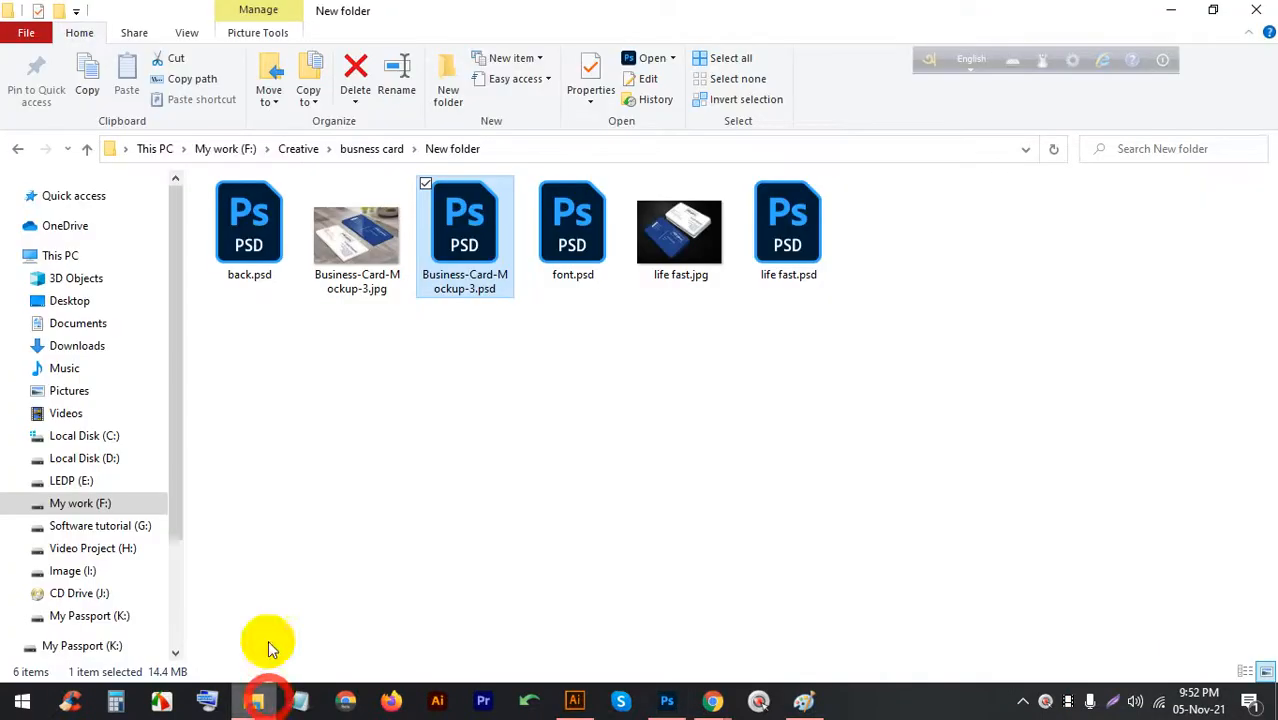
left_click(371, 148)
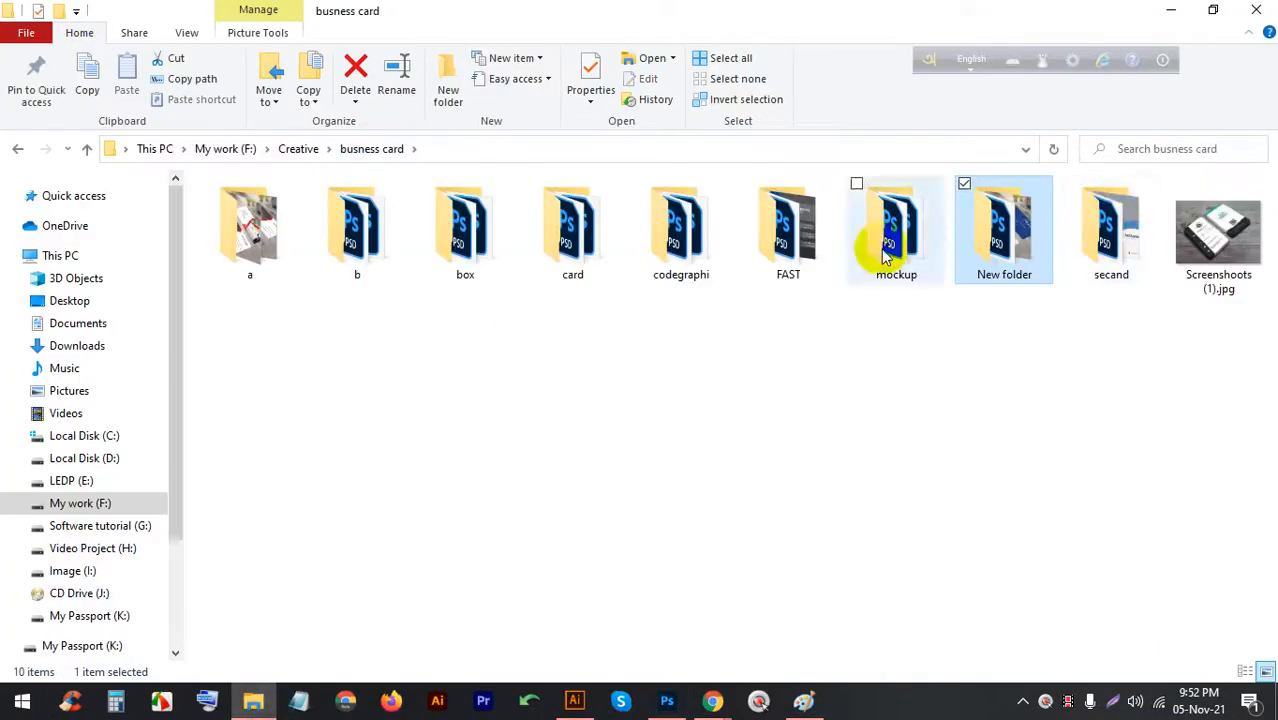
left_click(294, 156)
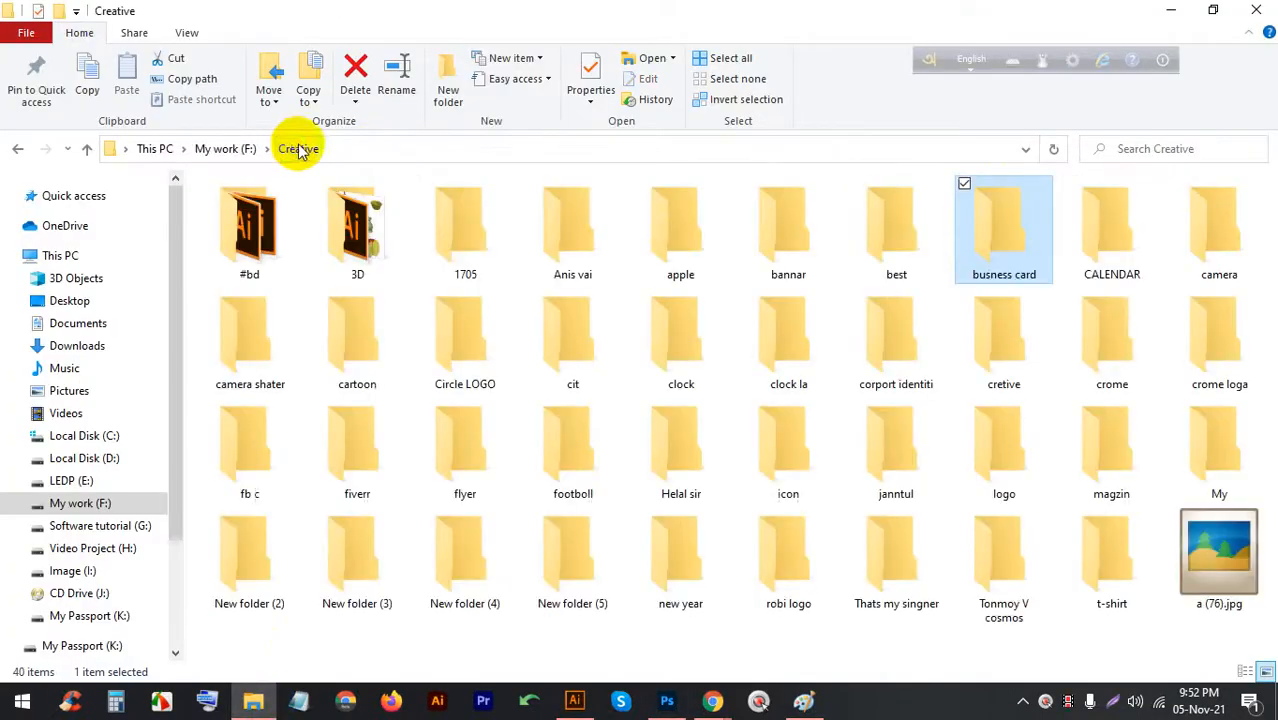
left_click(103, 506)
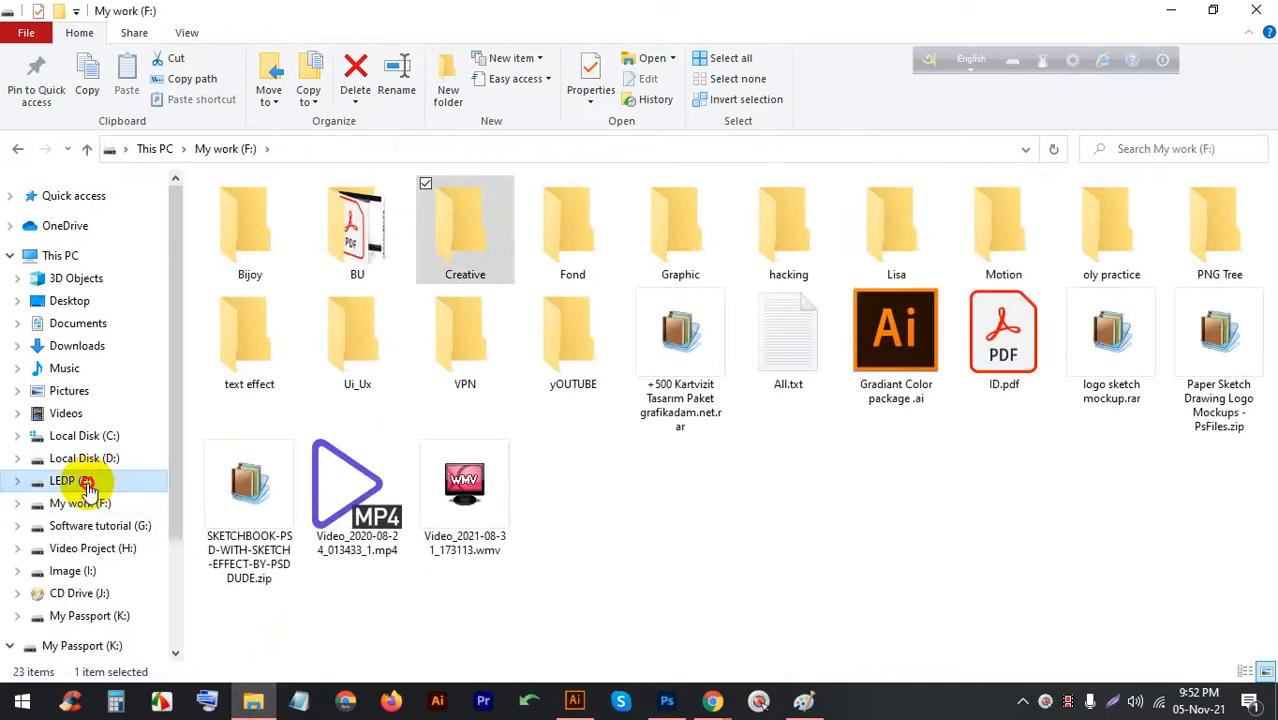
left_click(80, 480)
left_click(465, 237)
double_click(465, 237)
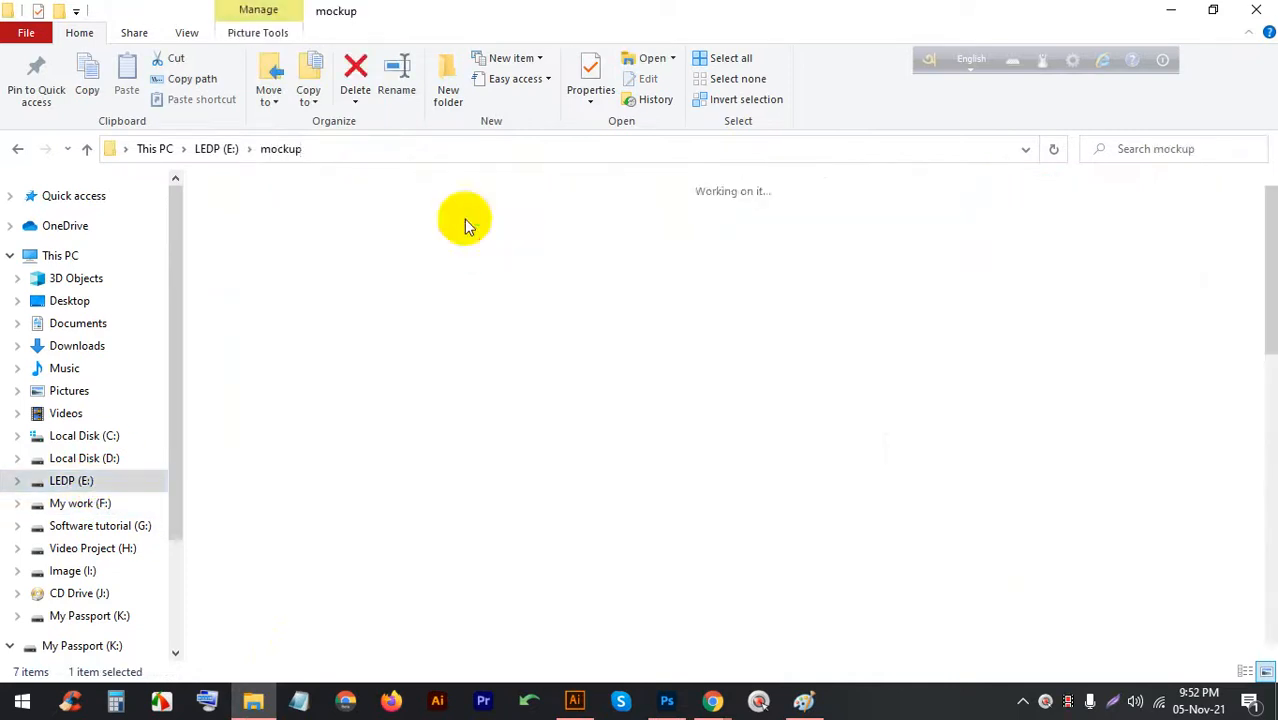
double_click(537, 237)
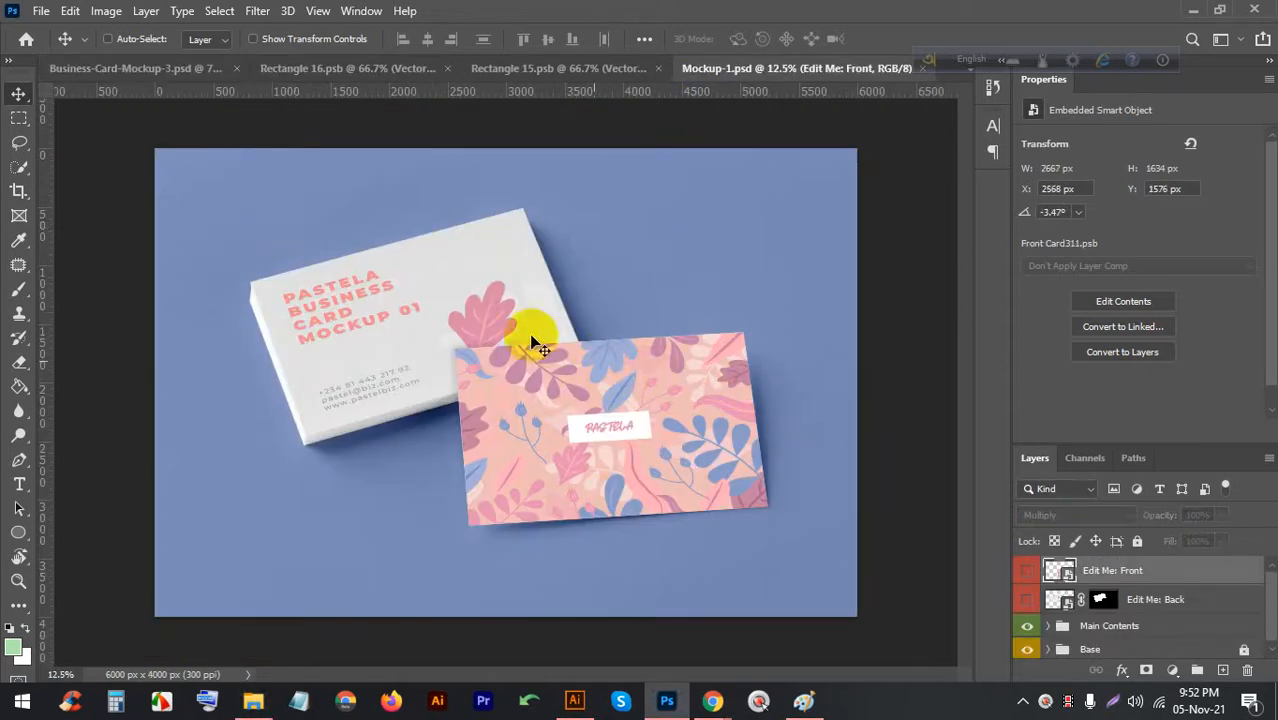
Open the Edit Me: Front smart object and drag the Rectangle 15 PIXEL ART card into Front Card311.psb
scroll(420, 255, "up", 2)
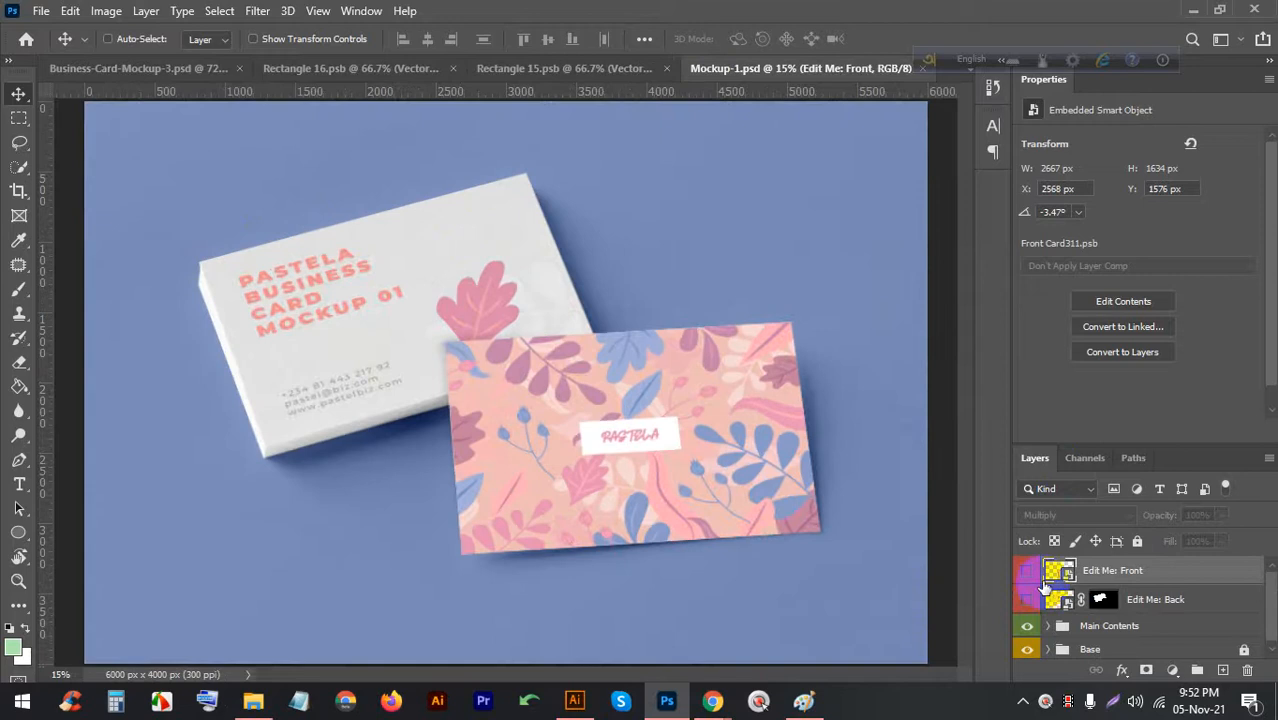
double_click(1059, 573)
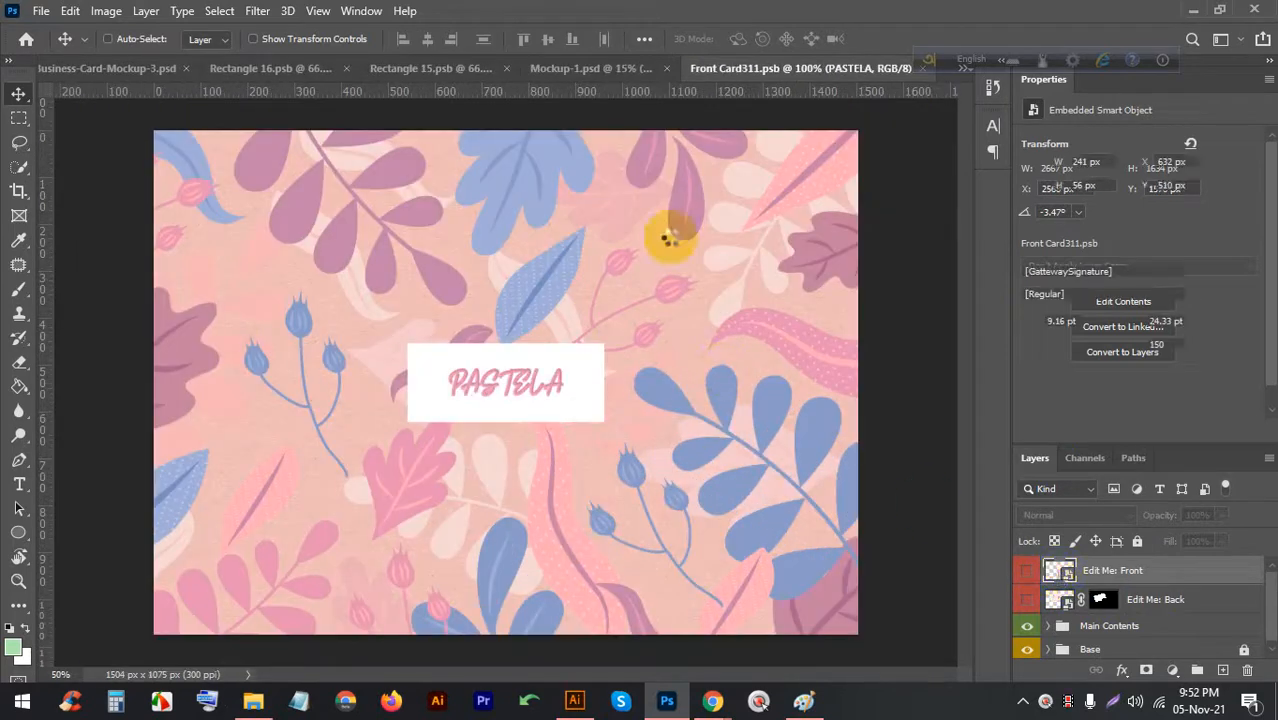
left_click(423, 68)
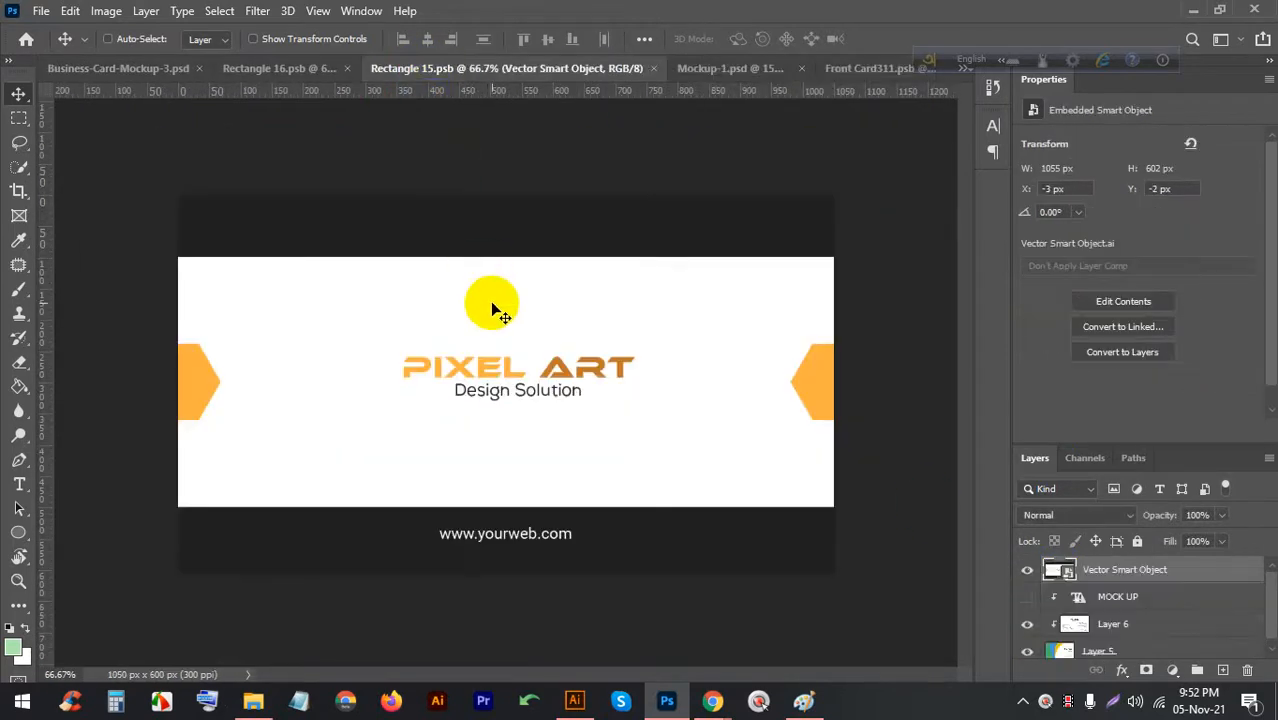
left_click(876, 68)
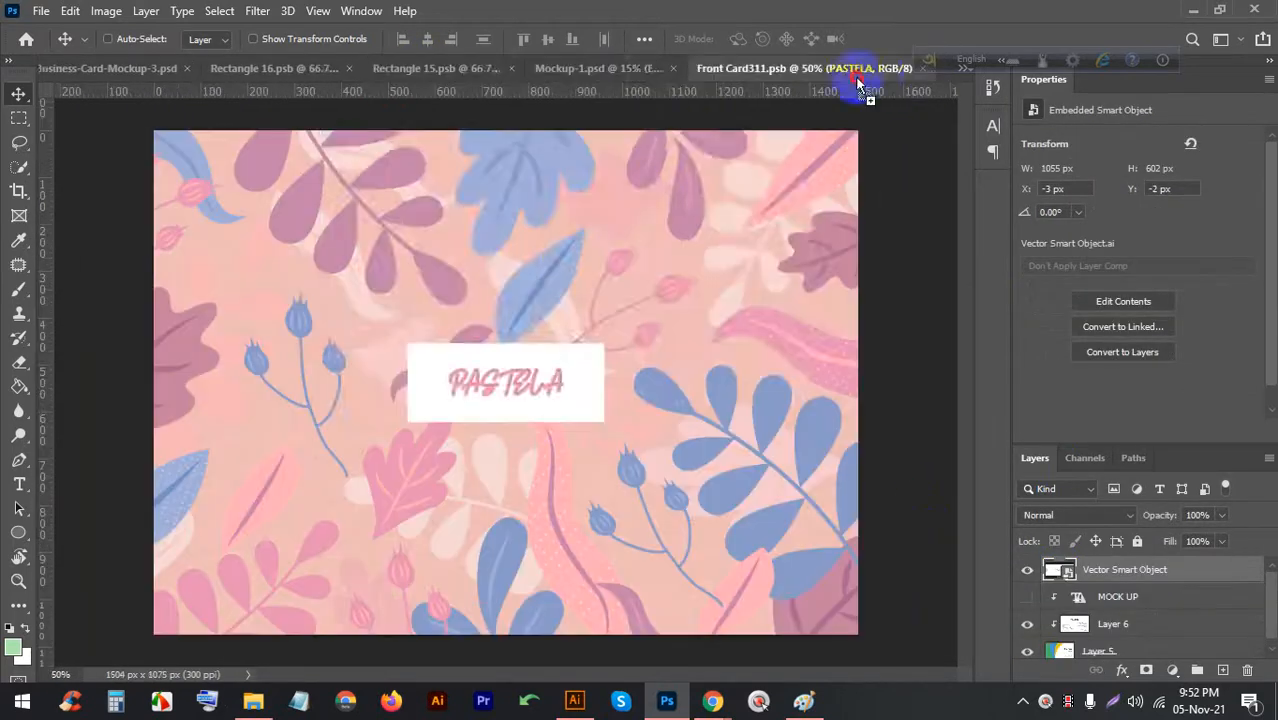
left_click_drag(568, 264, 491, 418)
Stretch the PIXEL ART card taller with Ctrl+T to cover the front design
key("ctrl+t")
left_click_drag(488, 303, 504, 220)
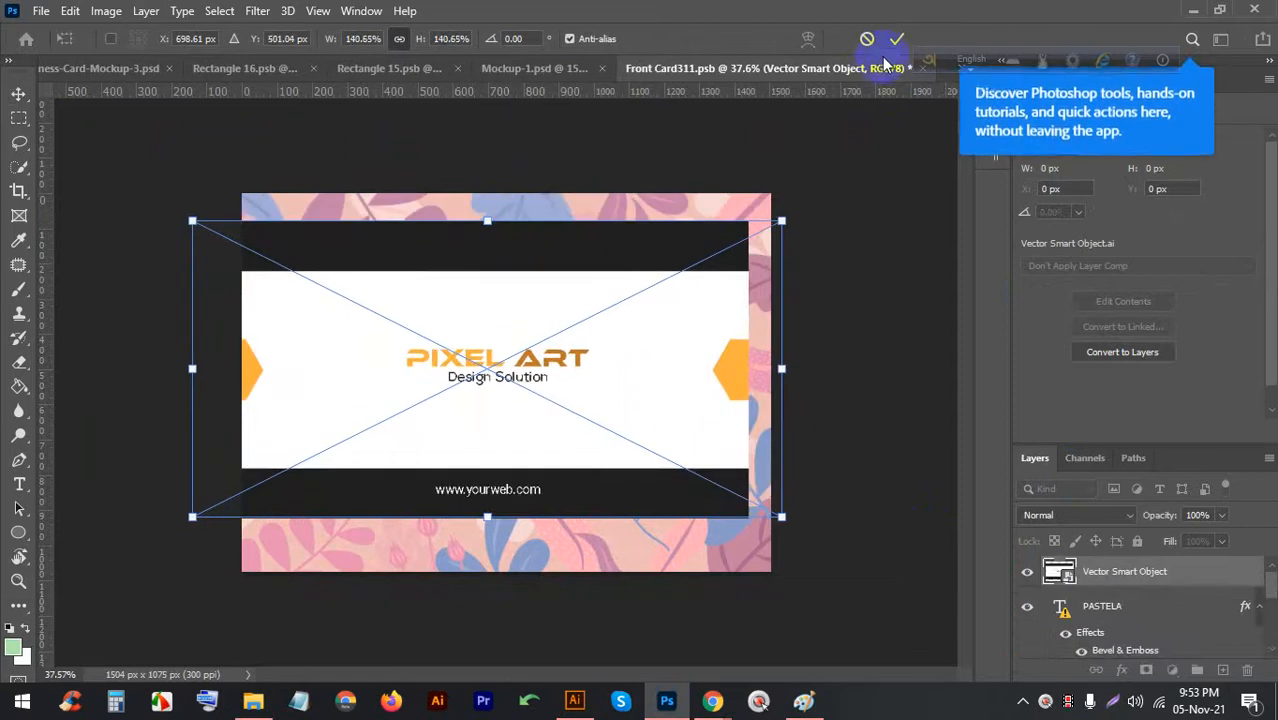
left_click(905, 37)
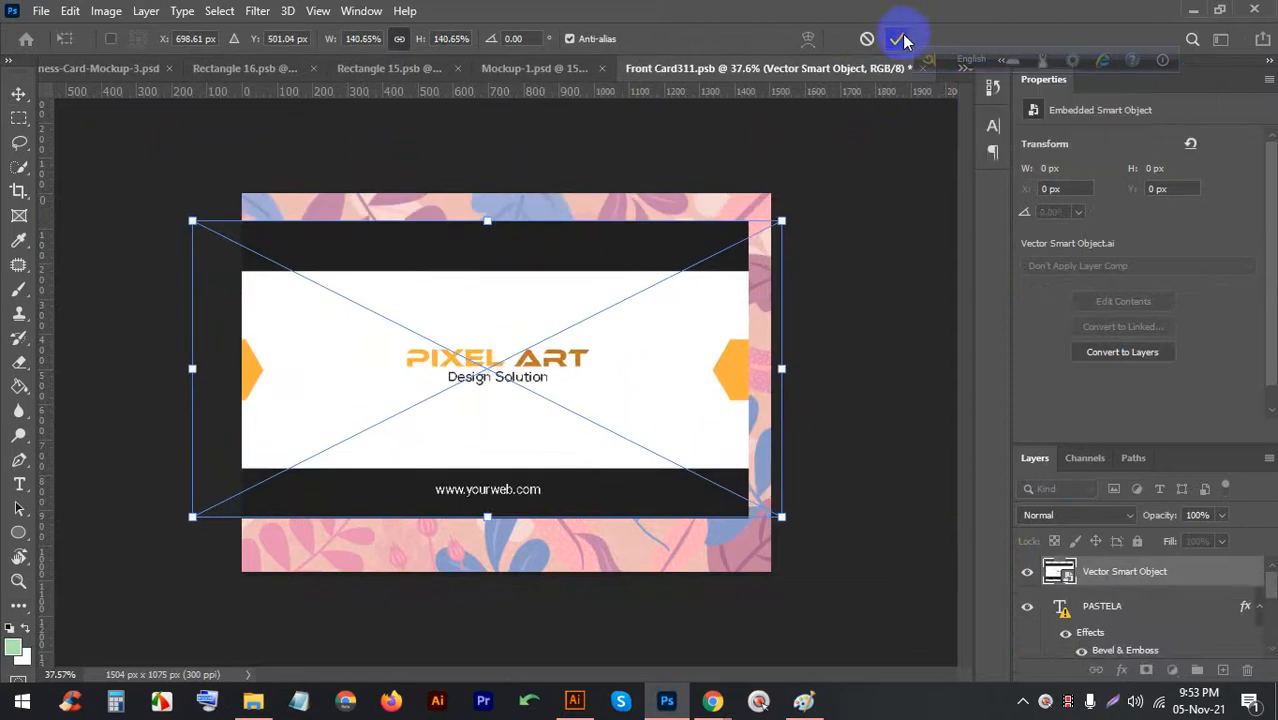
left_click(585, 68)
scroll(685, 457, "up", 2)
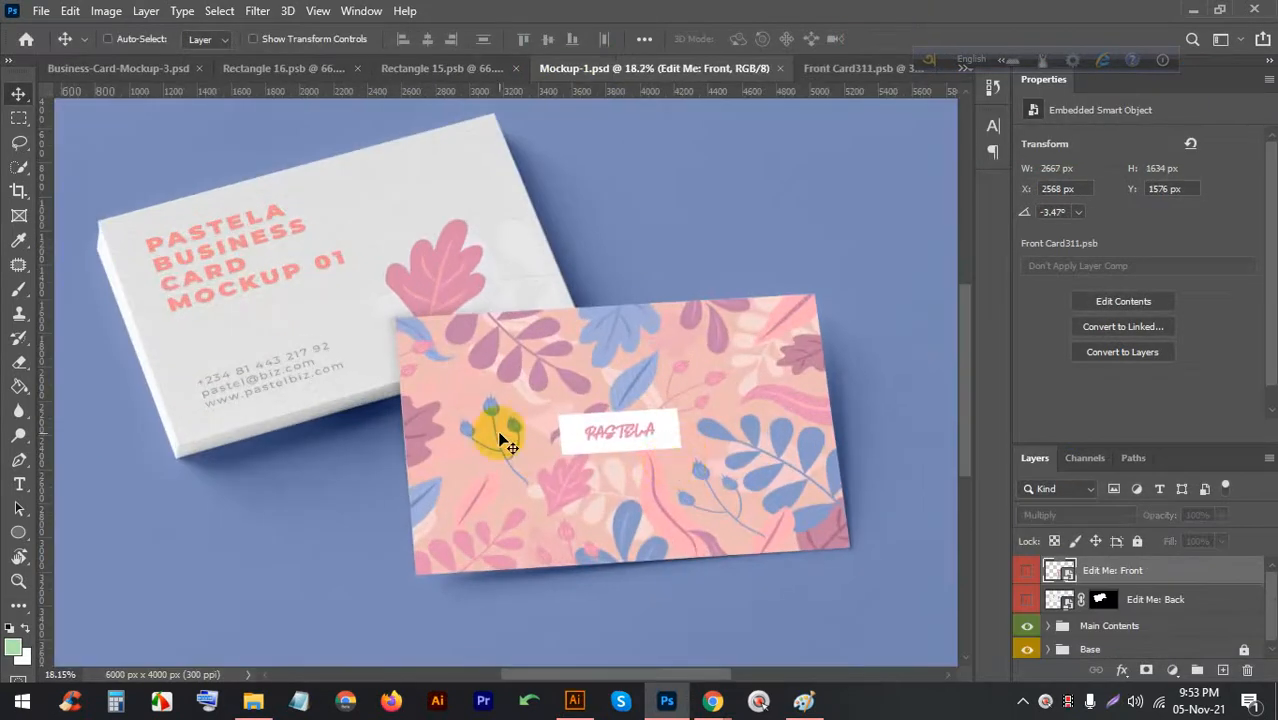
scroll(510, 345, "up", 2)
scroll(589, 281, "down", 2)
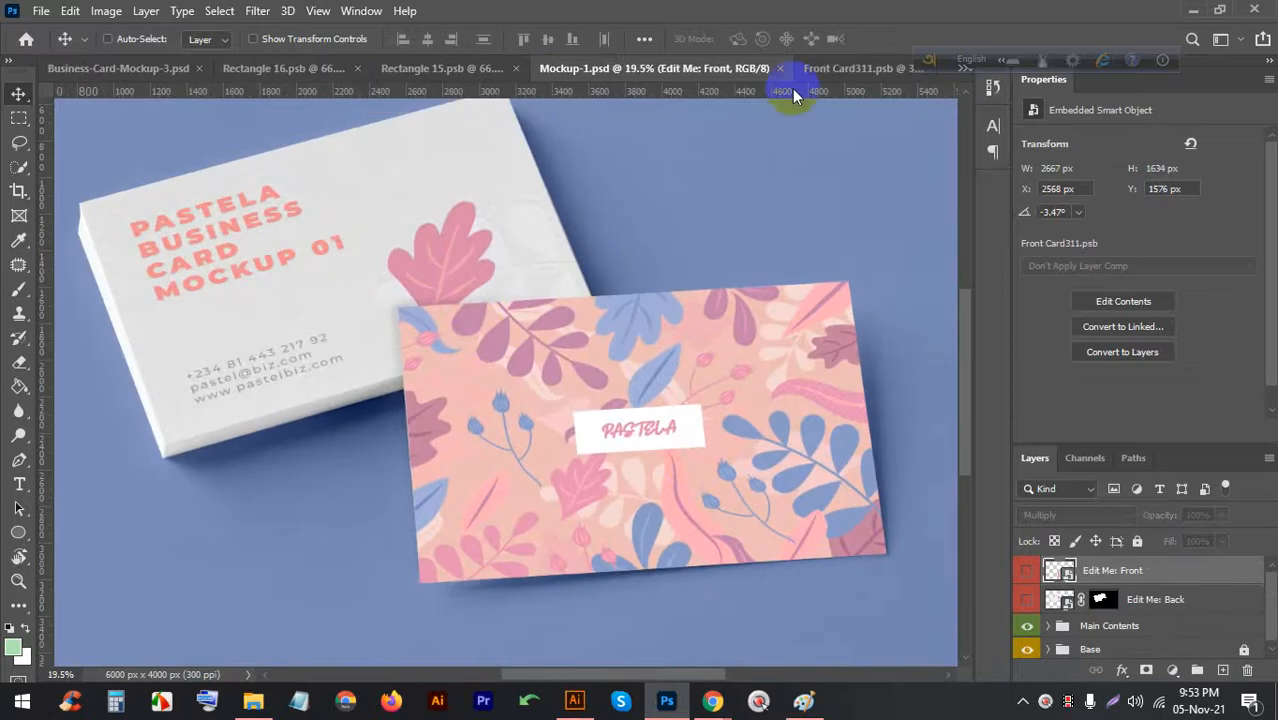
left_click(845, 68)
scroll(440, 310, "down", 1)
key("ctrl")
Widen the card to cover the edges, save Front Card311.psb, and close Mockup-1 unsaved
key("ctrl+t")
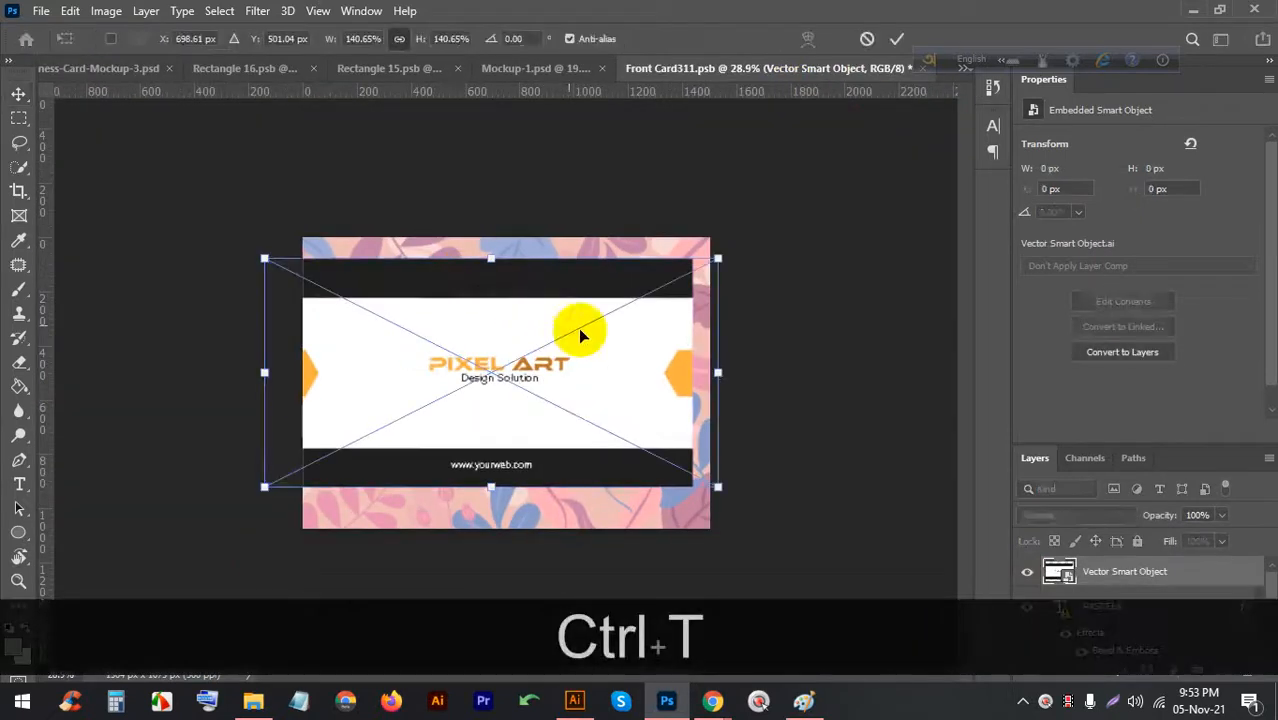
left_click_drag(718, 371, 741, 366)
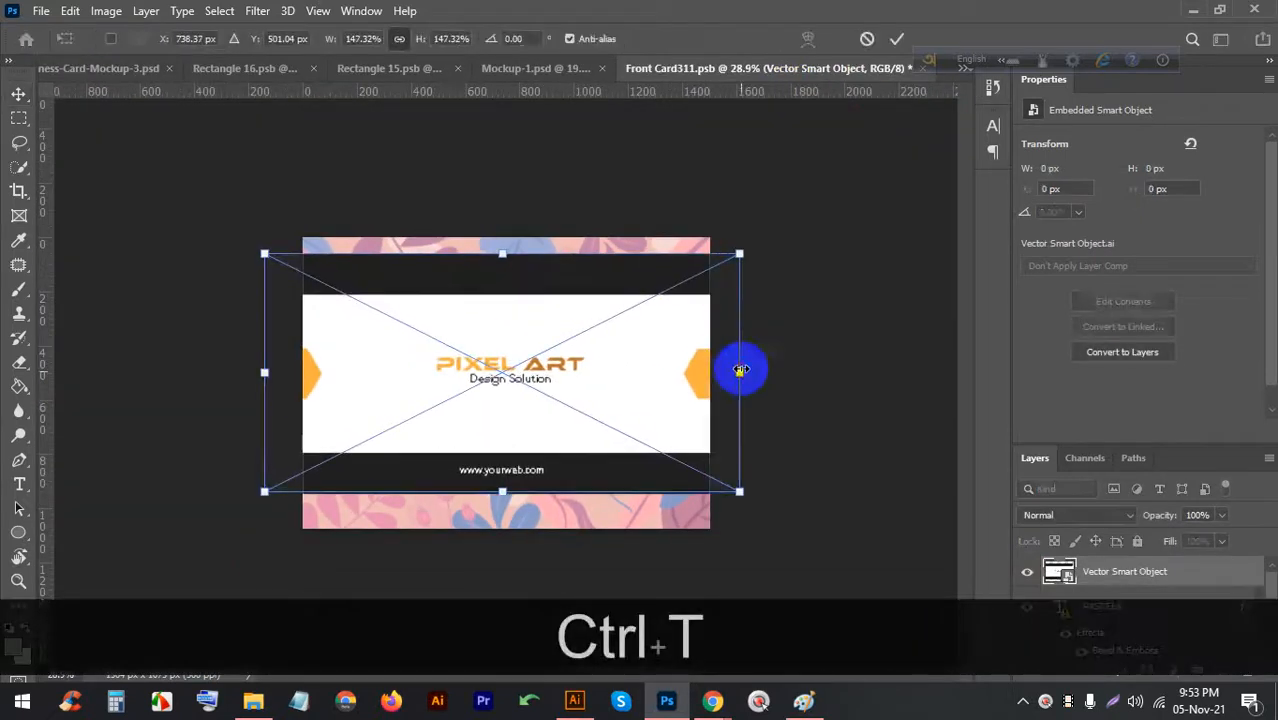
left_click(897, 38)
key("ctrl+s")
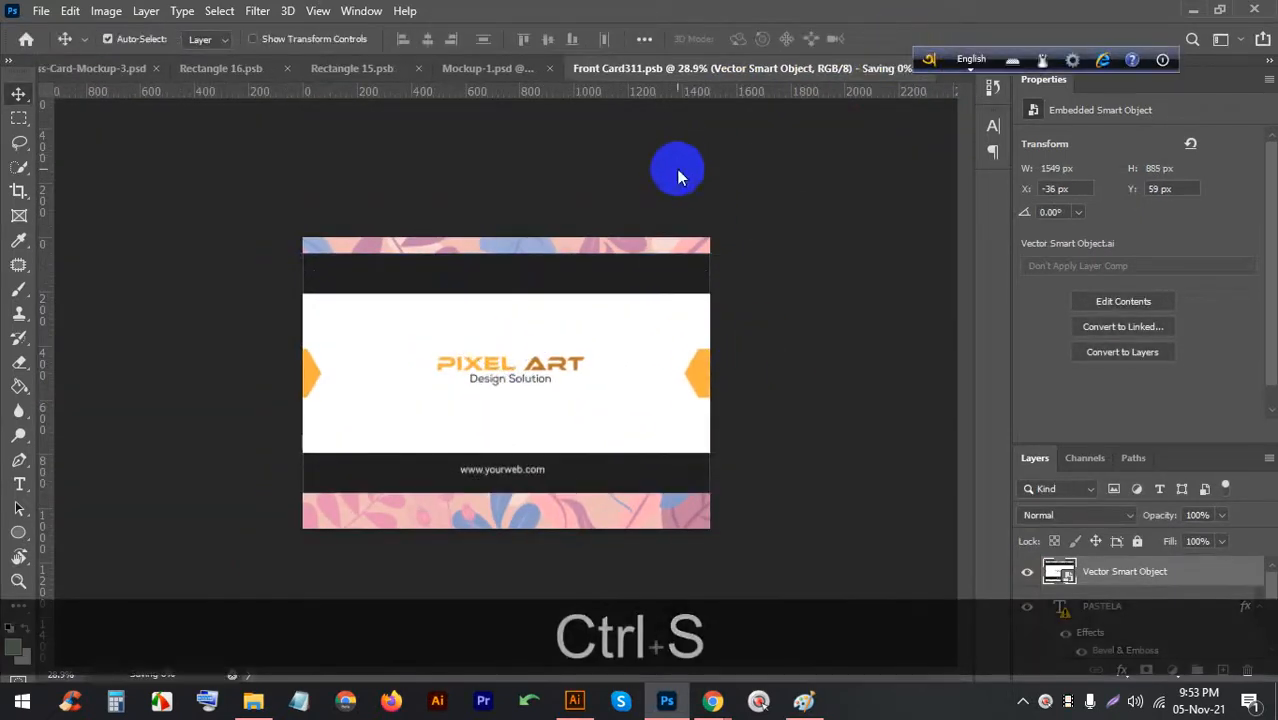
left_click(511, 76)
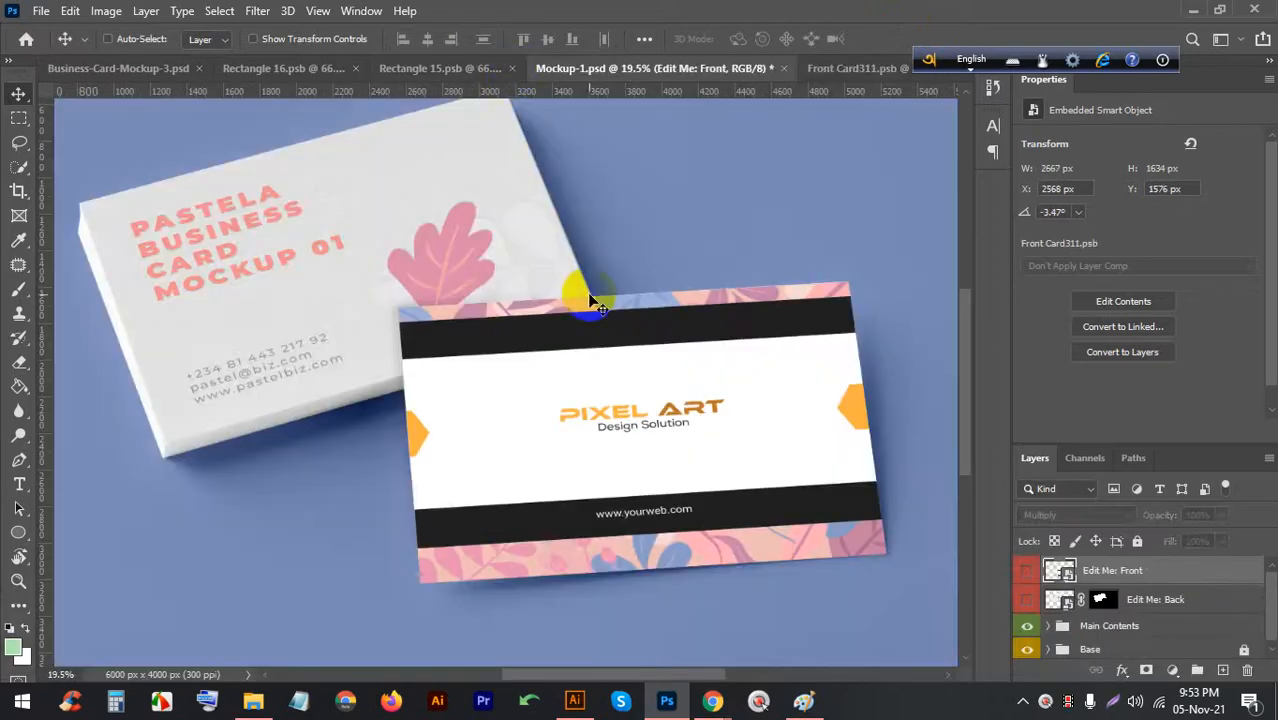
left_click(783, 68)
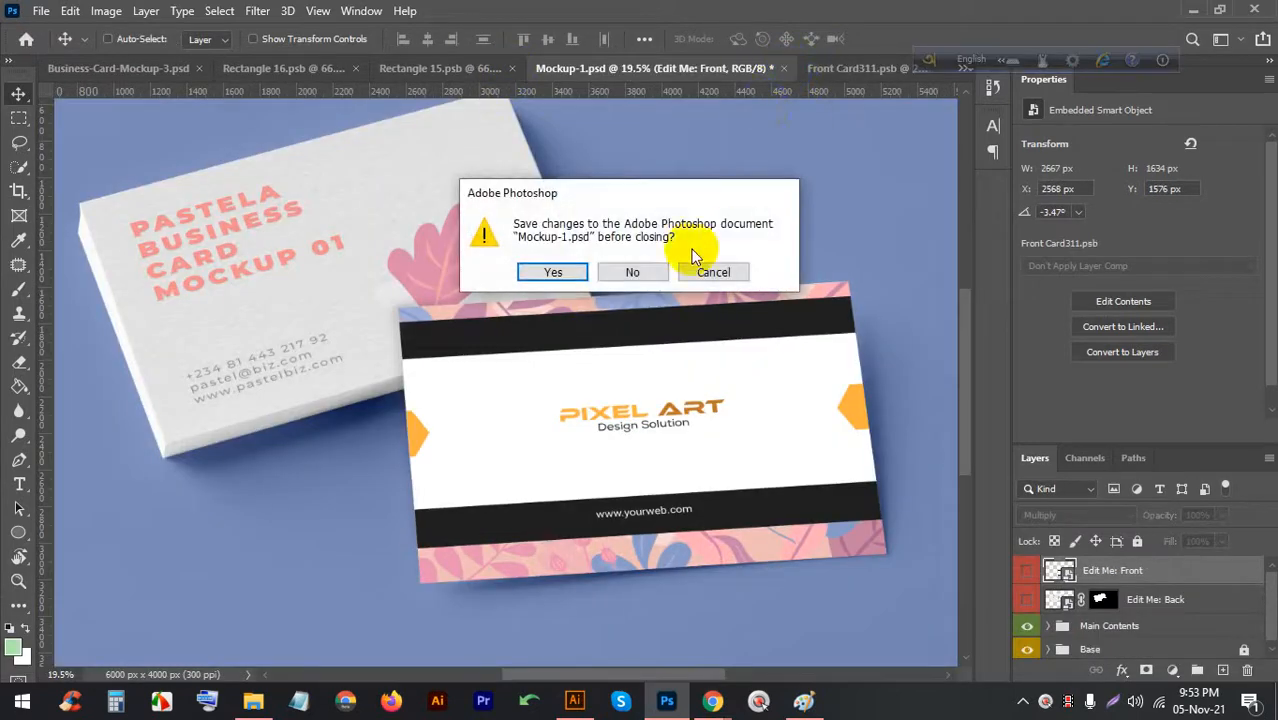
left_click(632, 270)
Close Front Card311.psb and open Business-Card-Mockup-2.psd from the Busness card folder
left_click(928, 60)
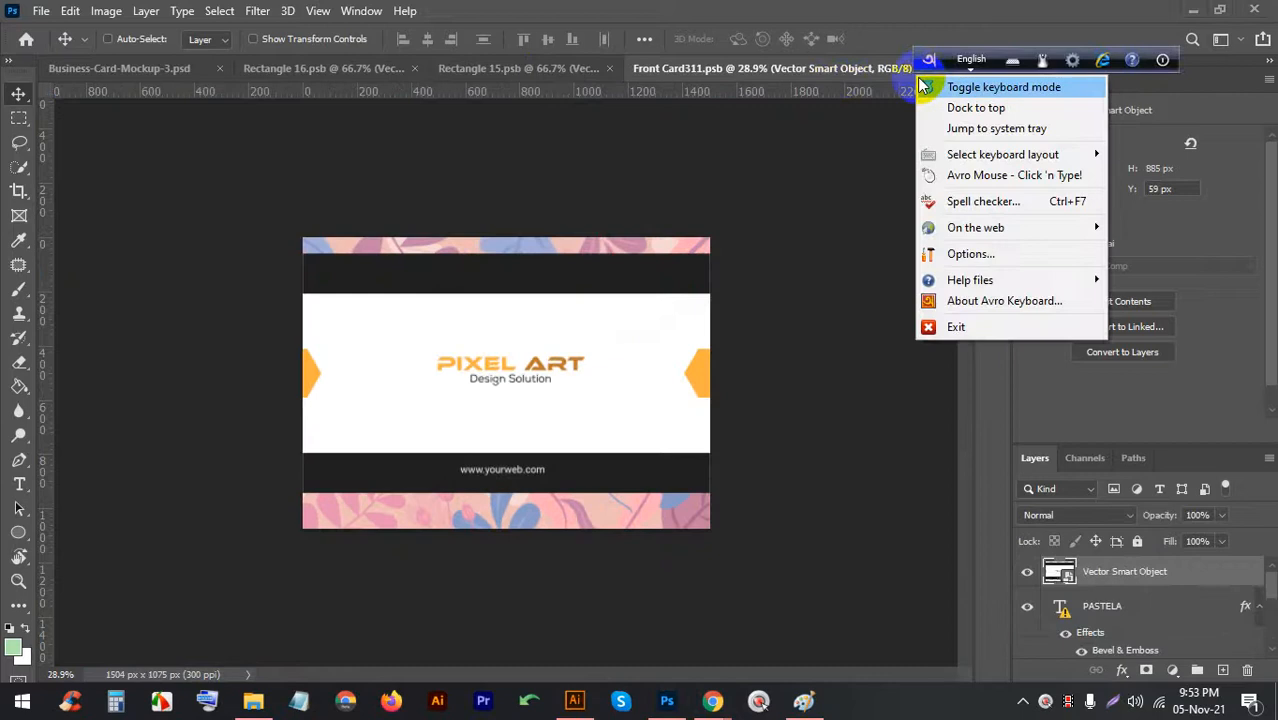
left_click(960, 104)
left_click(922, 69)
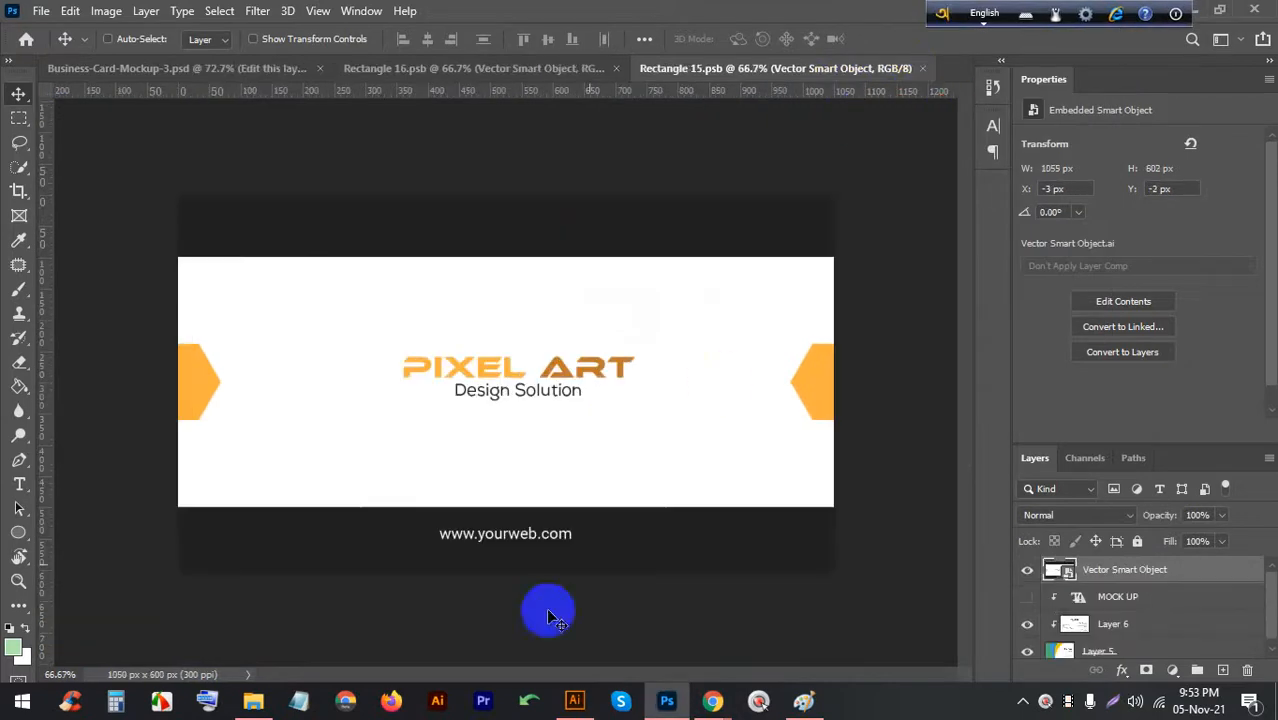
left_click(255, 703)
key("BackSpace")
left_click(683, 250)
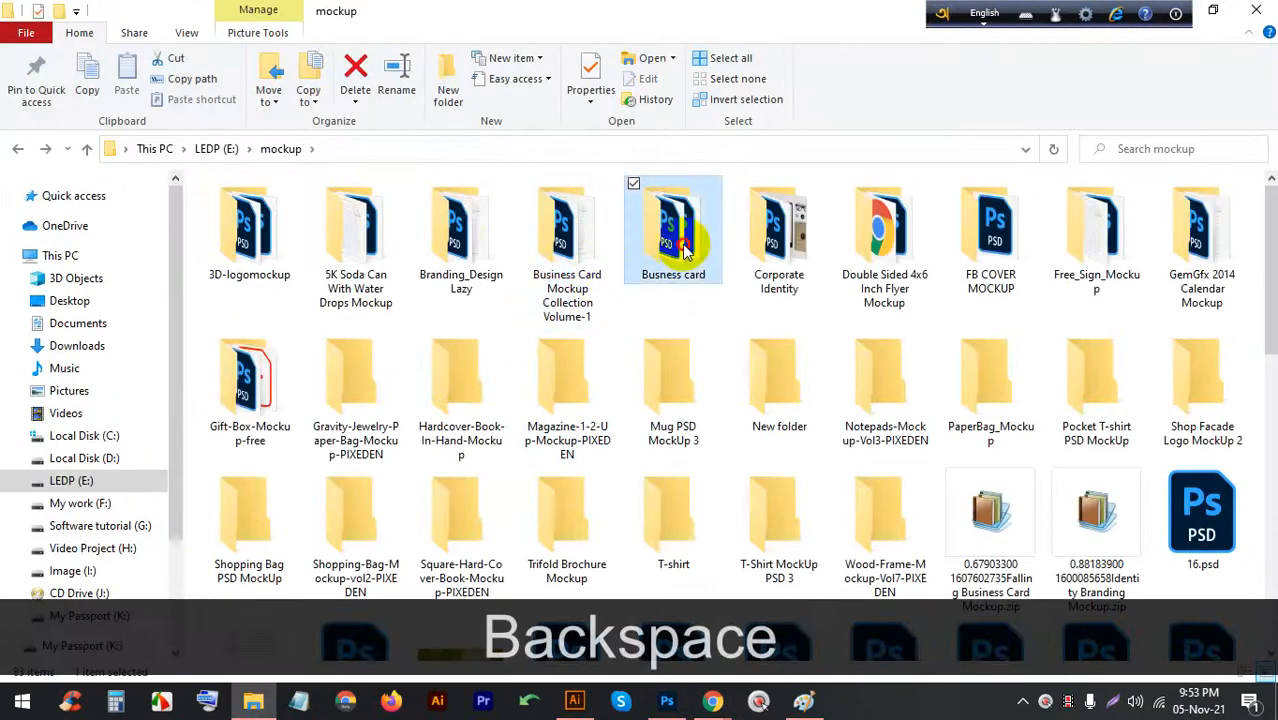
double_click(683, 250)
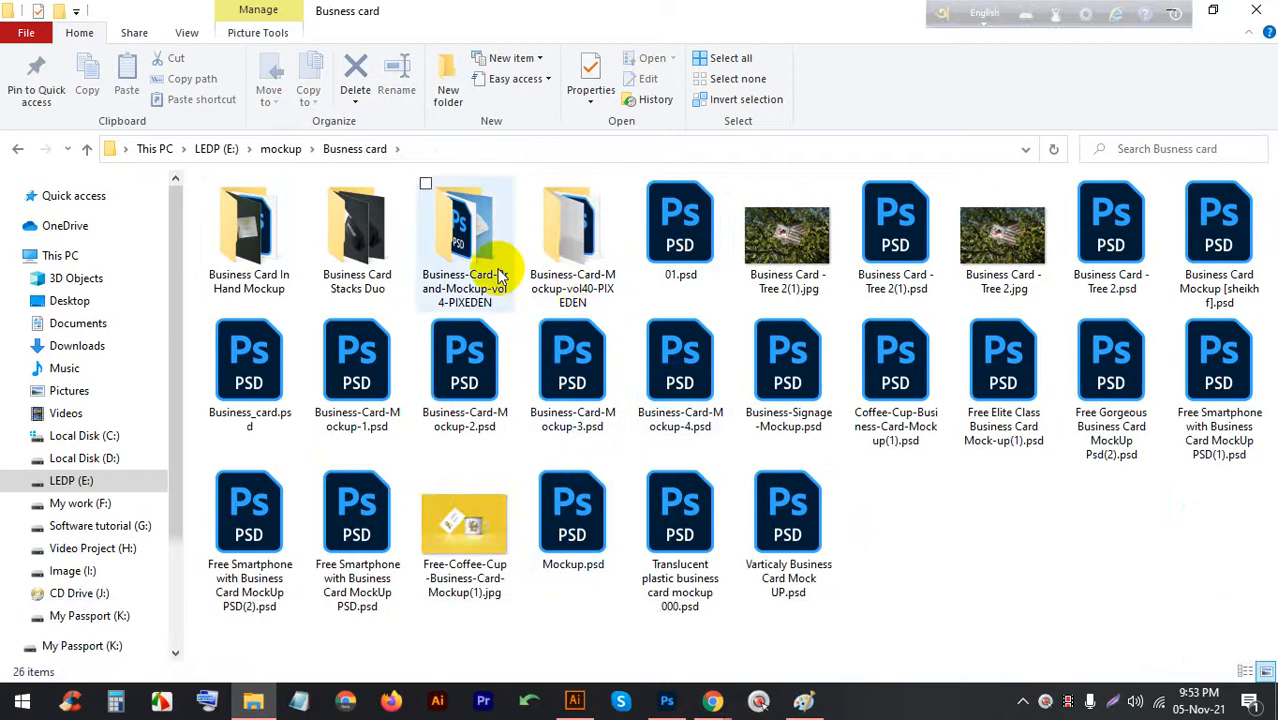
double_click(459, 374)
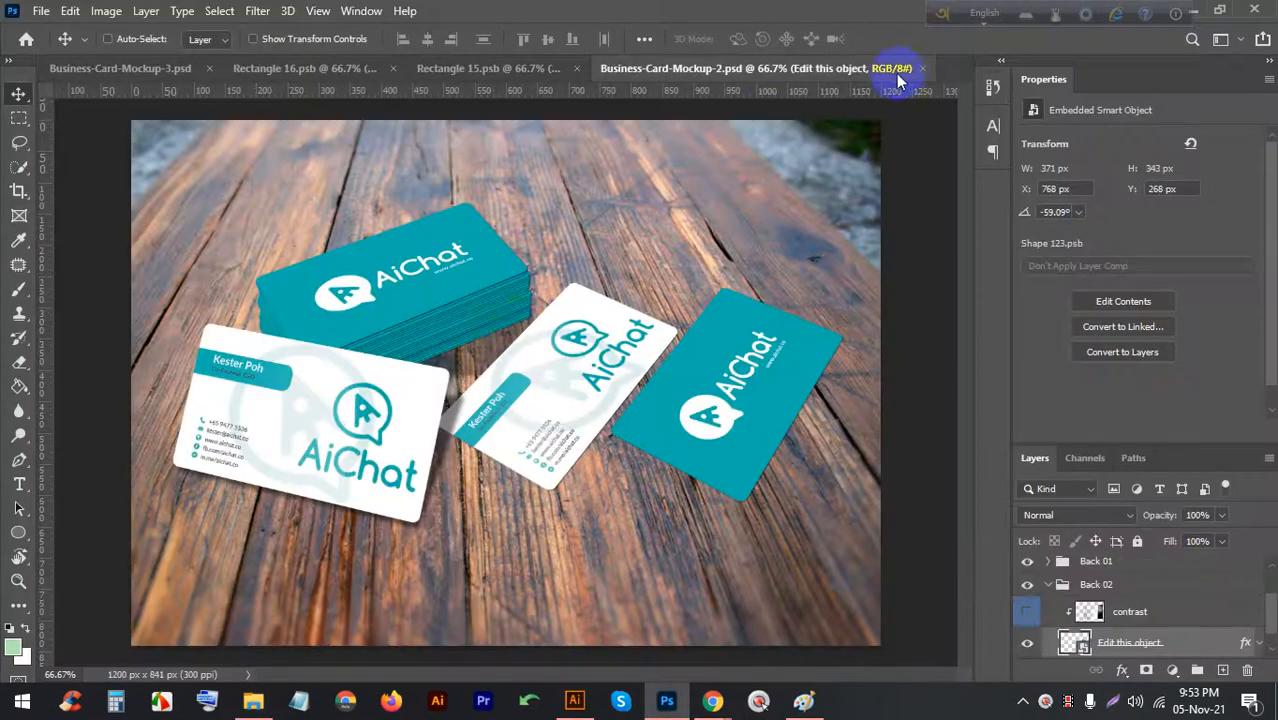
Preview Business-Card-Mockup-3, Business-Card-Mockup-4 and the Free Elite Class file, closing each, then close Mockup-2
left_click(1193, 10)
double_click(566, 362)
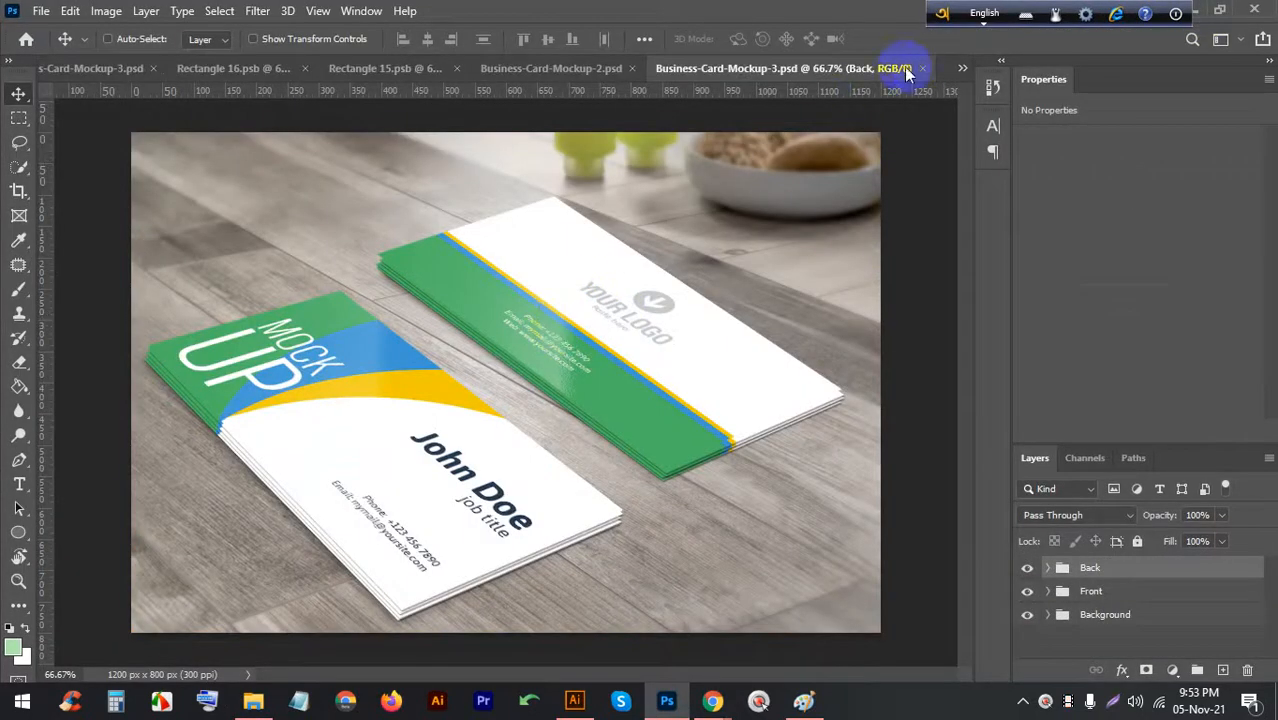
left_click(921, 68)
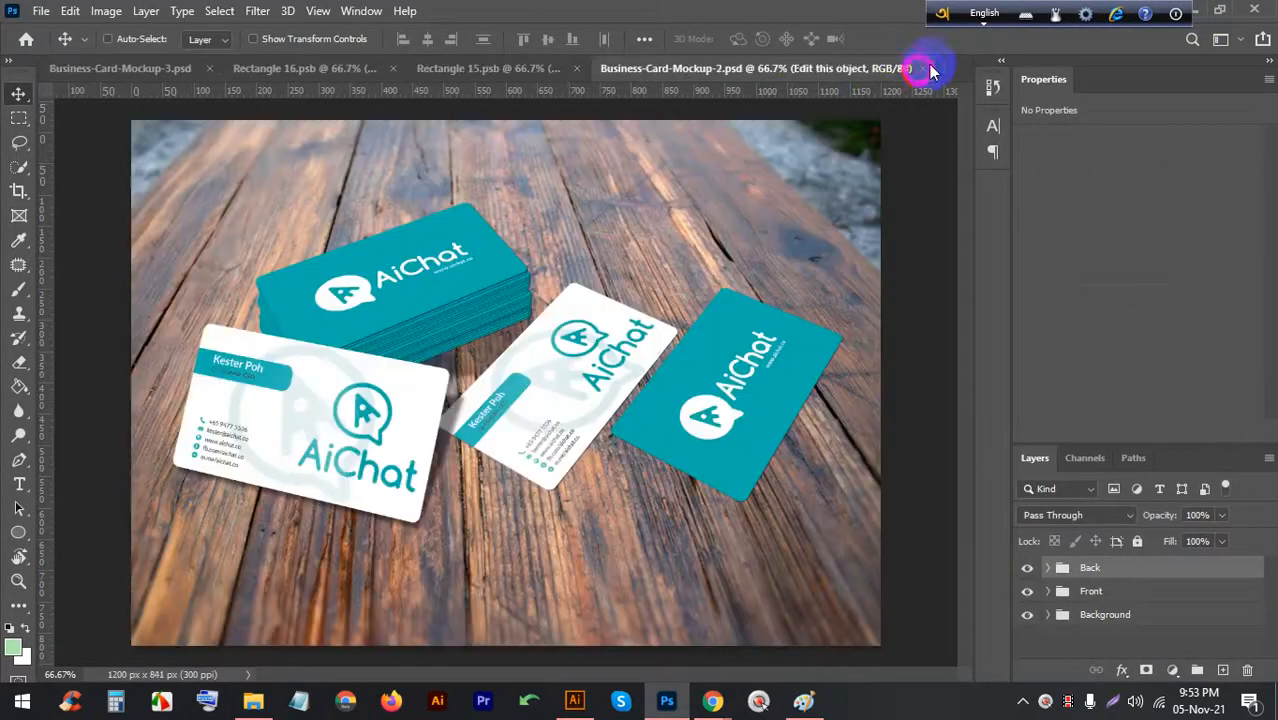
left_click(1193, 10)
double_click(718, 388)
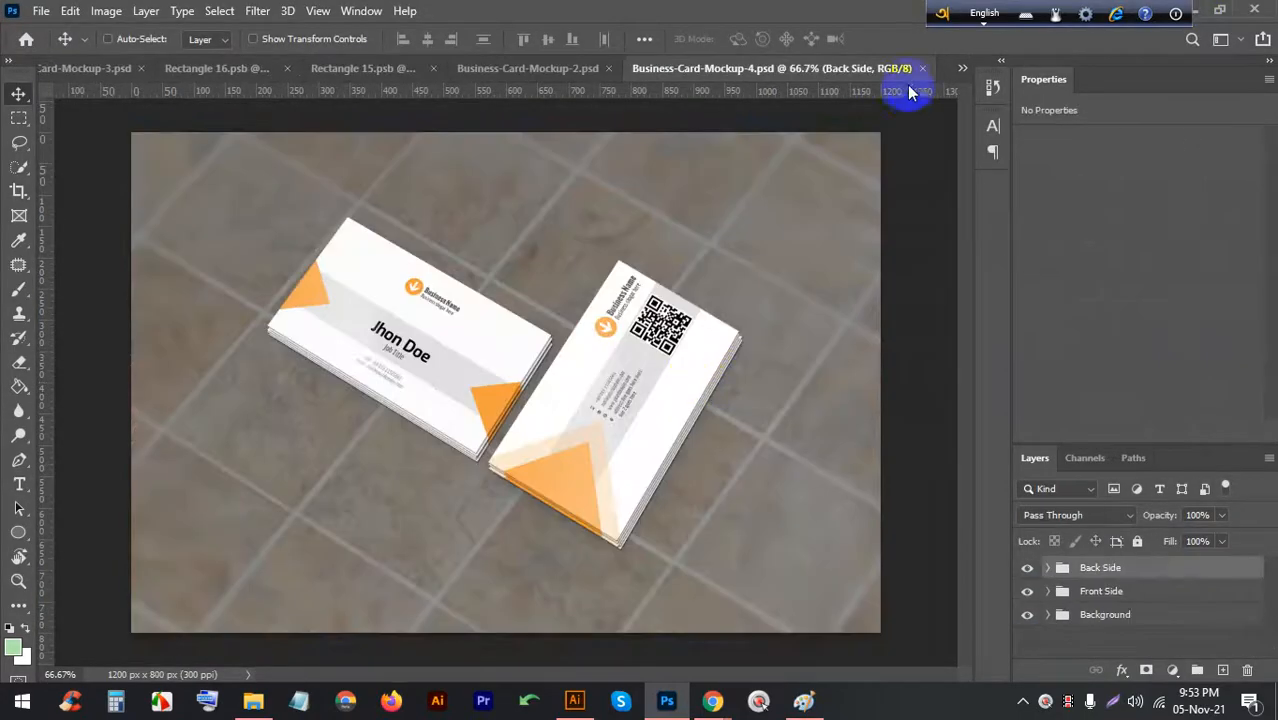
left_click(921, 68)
left_click(1193, 10)
left_click(1013, 368)
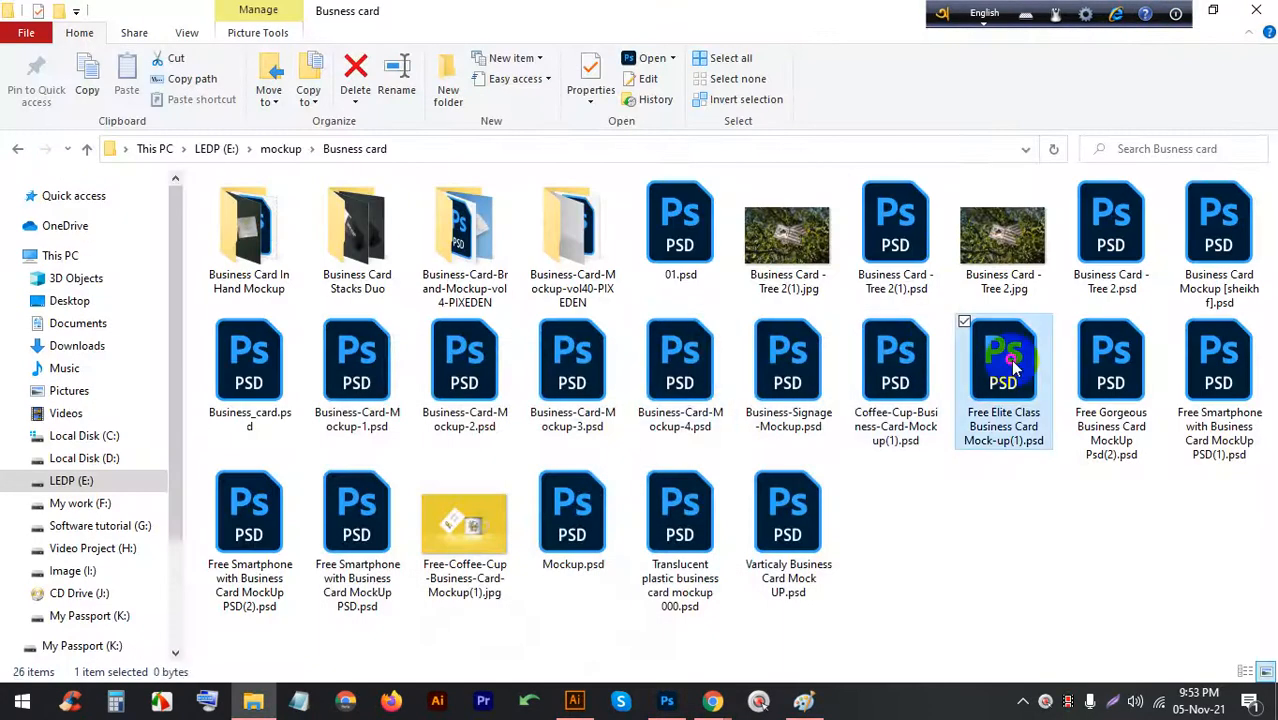
double_click(1013, 367)
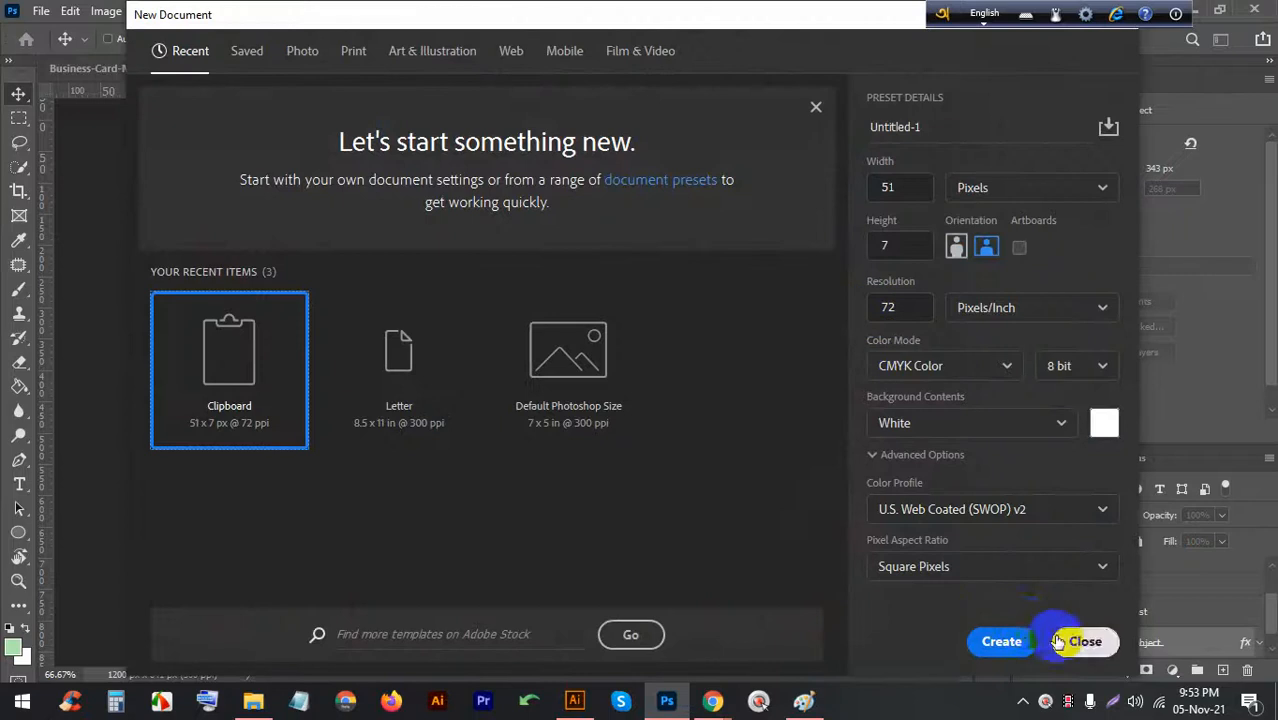
left_click(1084, 641)
left_click(922, 68)
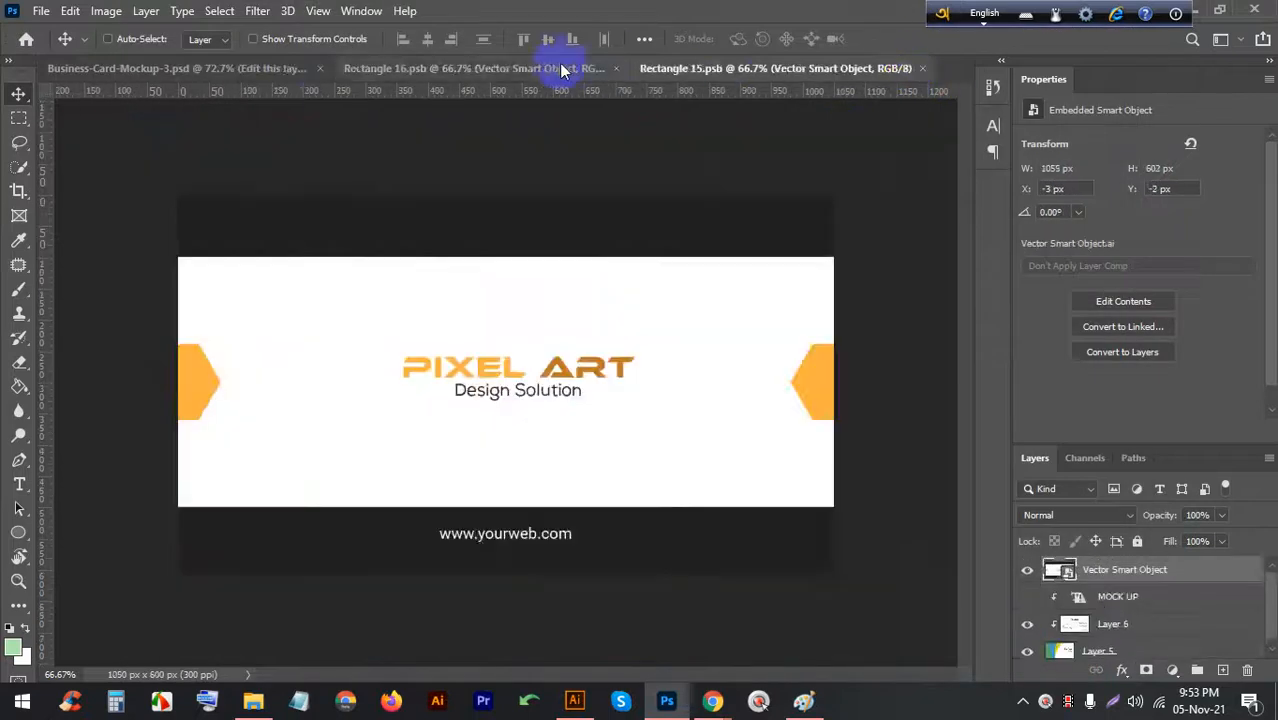
Open File > Export > Export As for Business-Card-Mockup-3 and close it without exporting
left_click(553, 64)
left_click(257, 65)
scroll(398, 237, "down", 5)
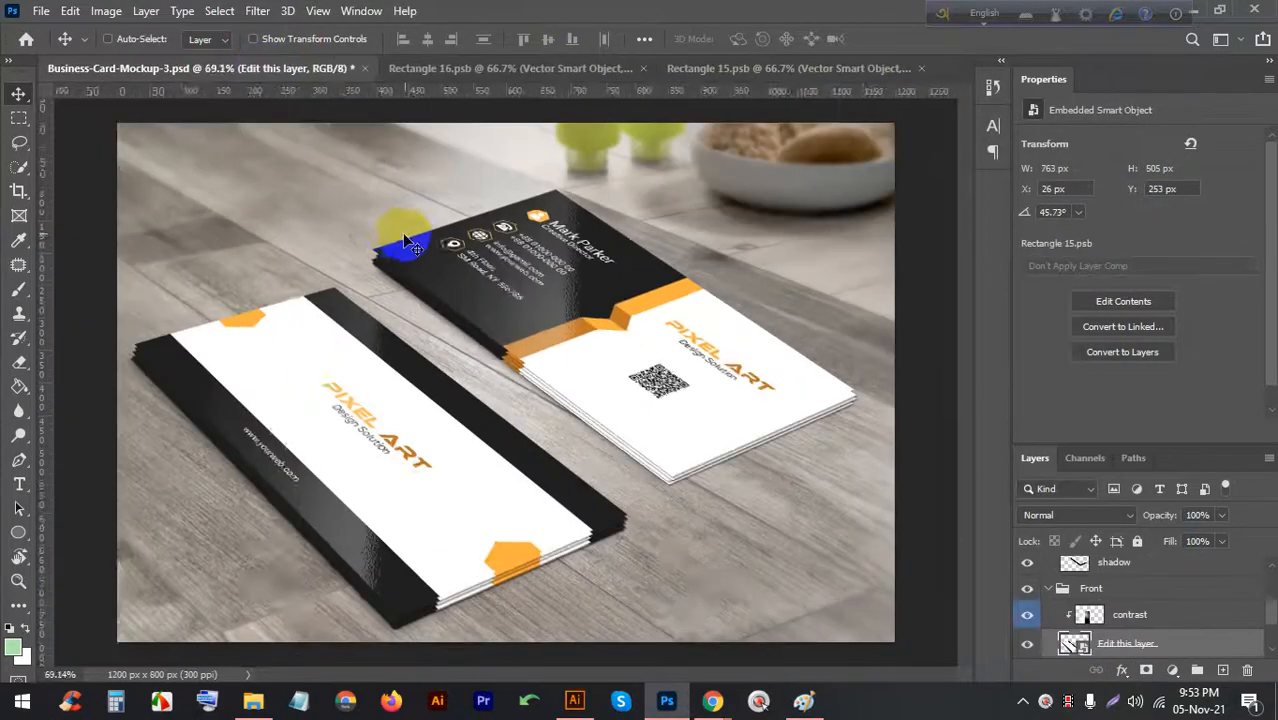
scroll(484, 335, "up", 3)
left_click(41, 11)
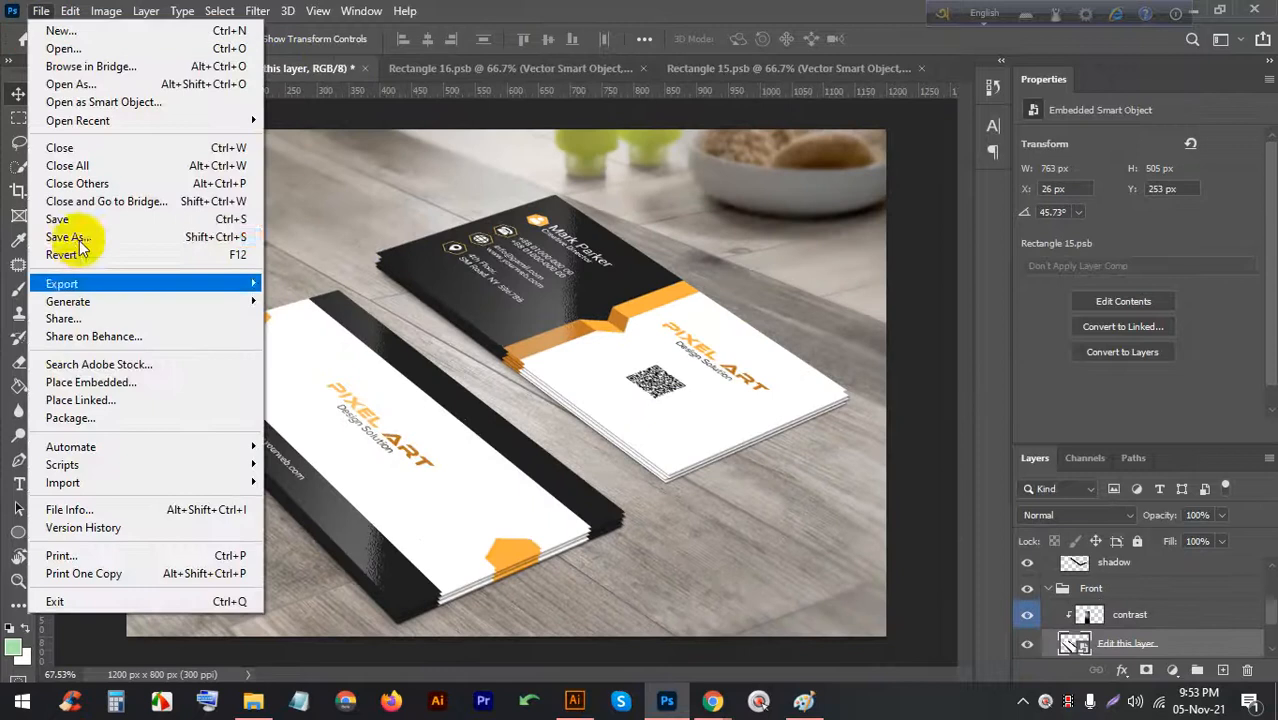
left_click(72, 280)
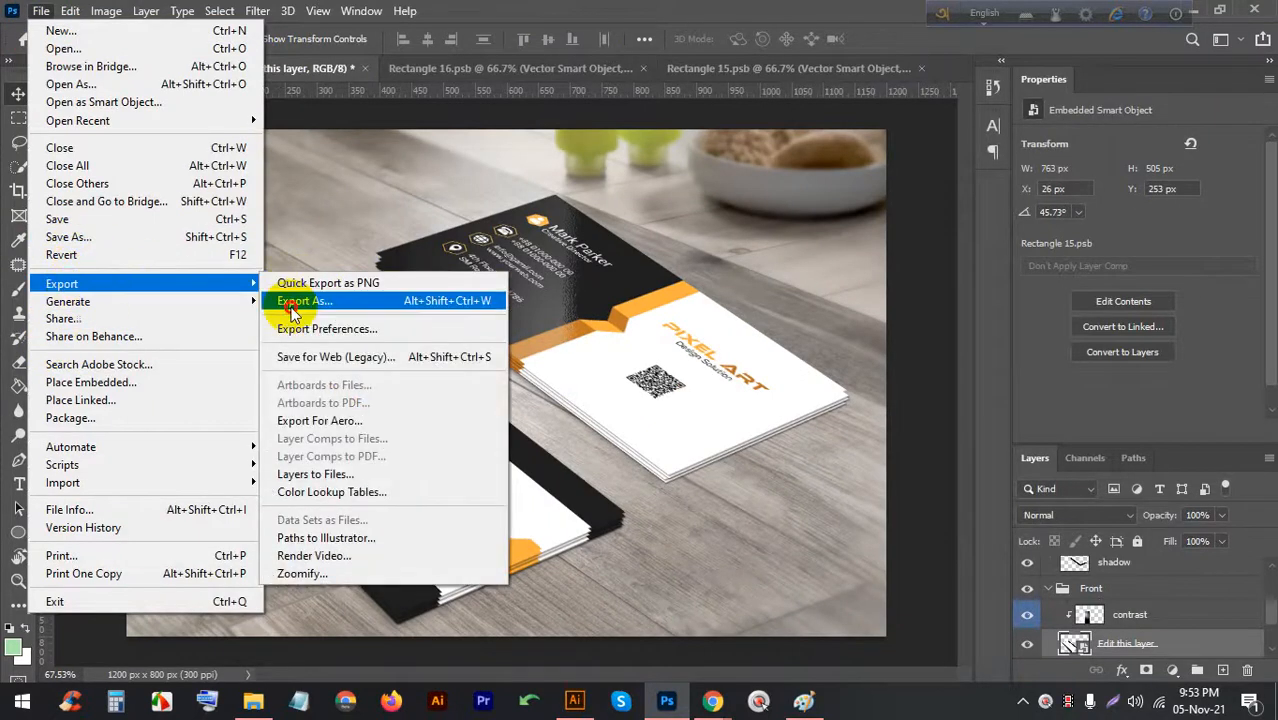
left_click(295, 308)
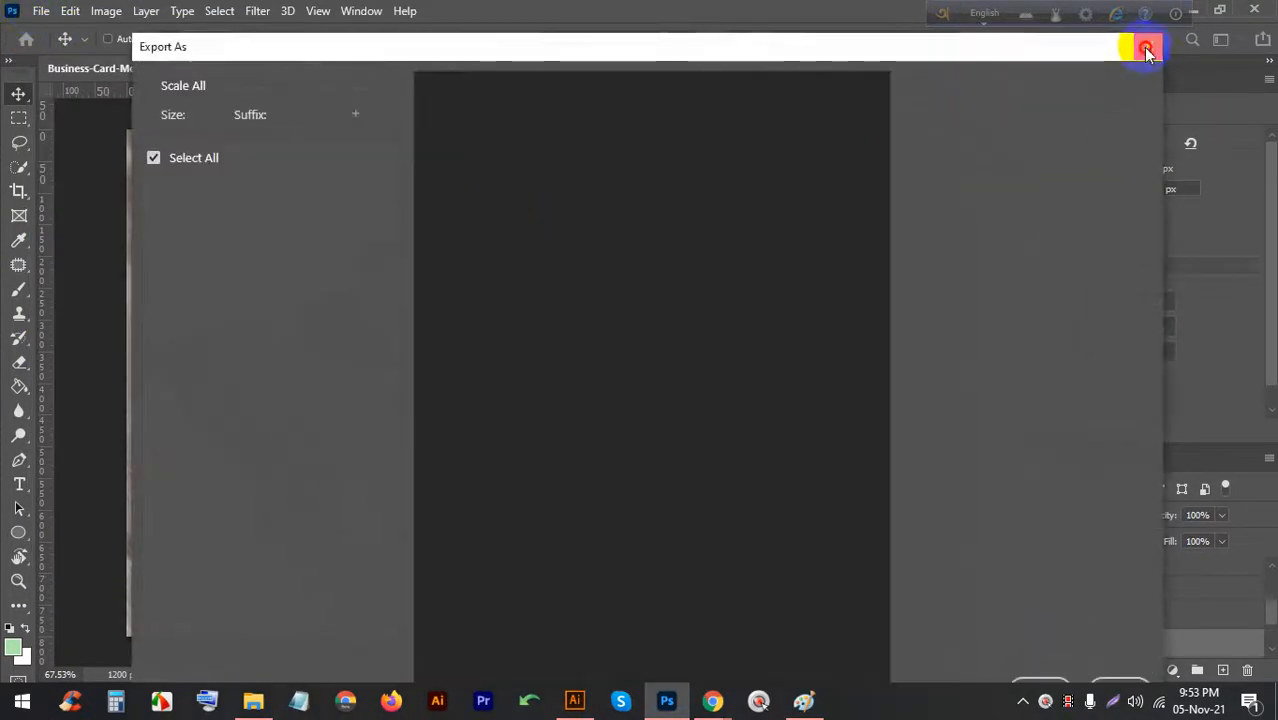
left_click(1146, 49)
Revert the mockup, save it to LEDP (E:), then undo to restore the PIXEL ART cards
left_click(36, 12)
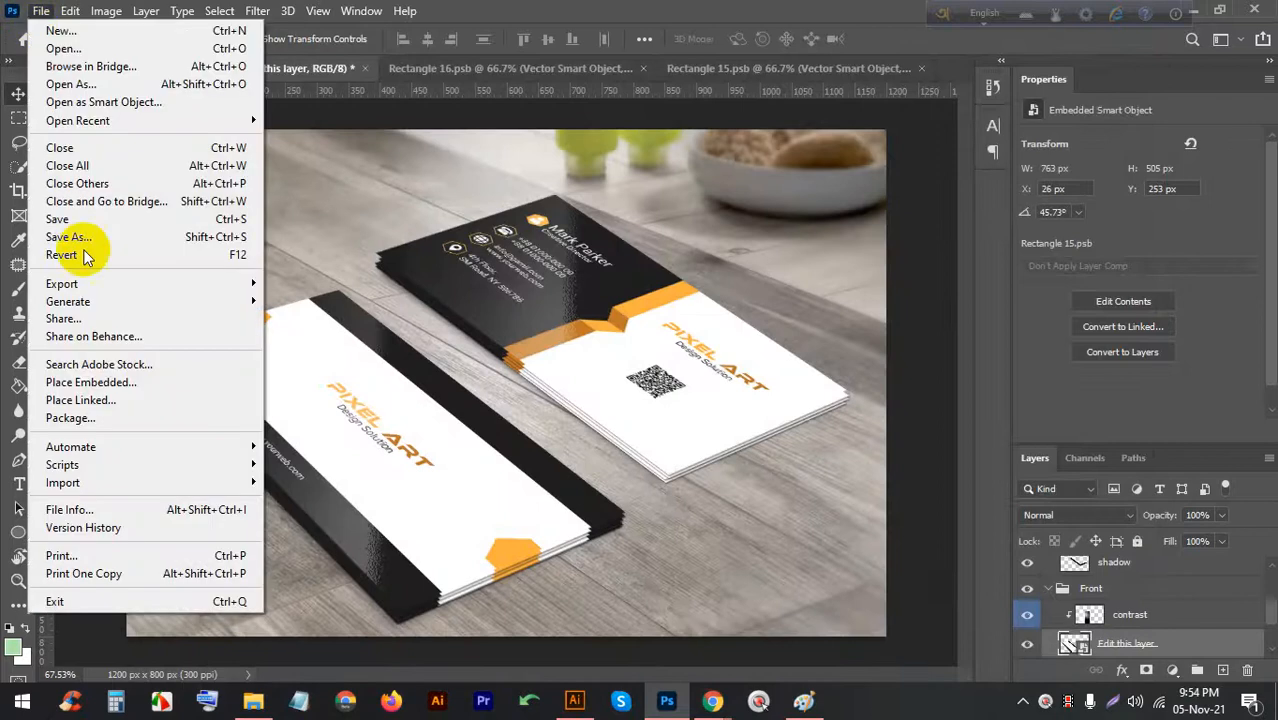
left_click(71, 254)
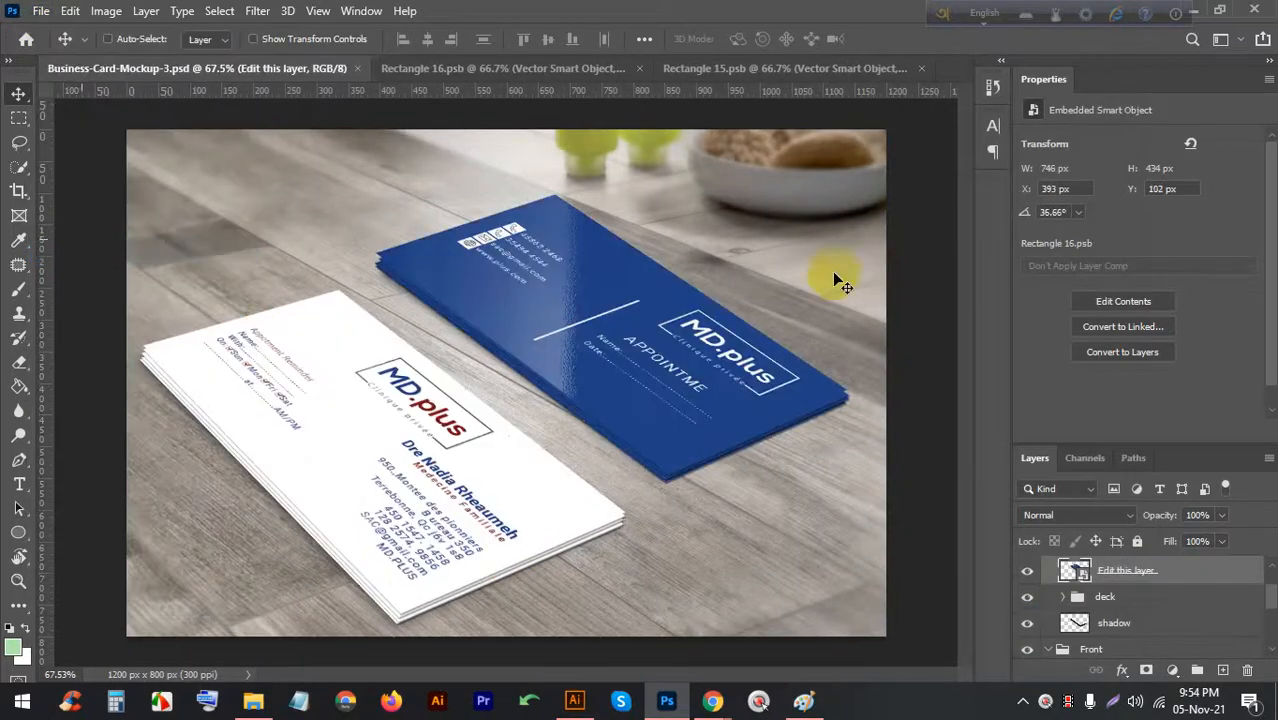
left_click(41, 11)
left_click(108, 234)
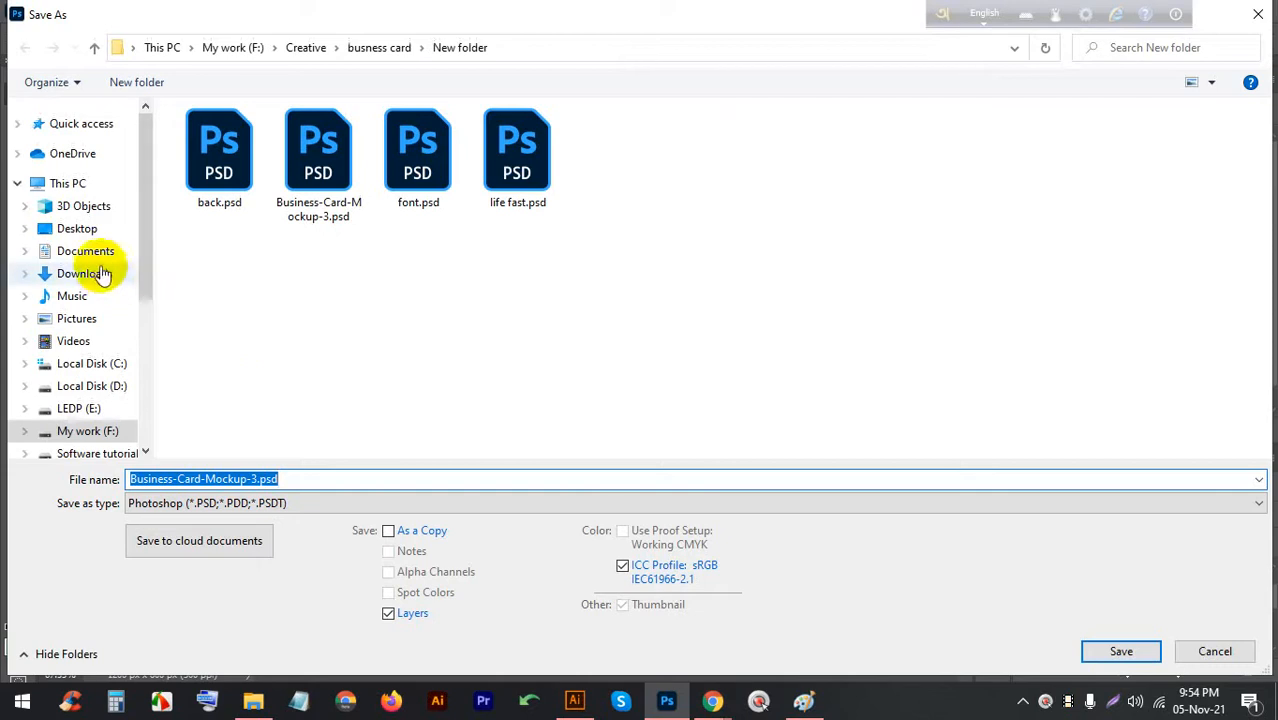
left_click(86, 123)
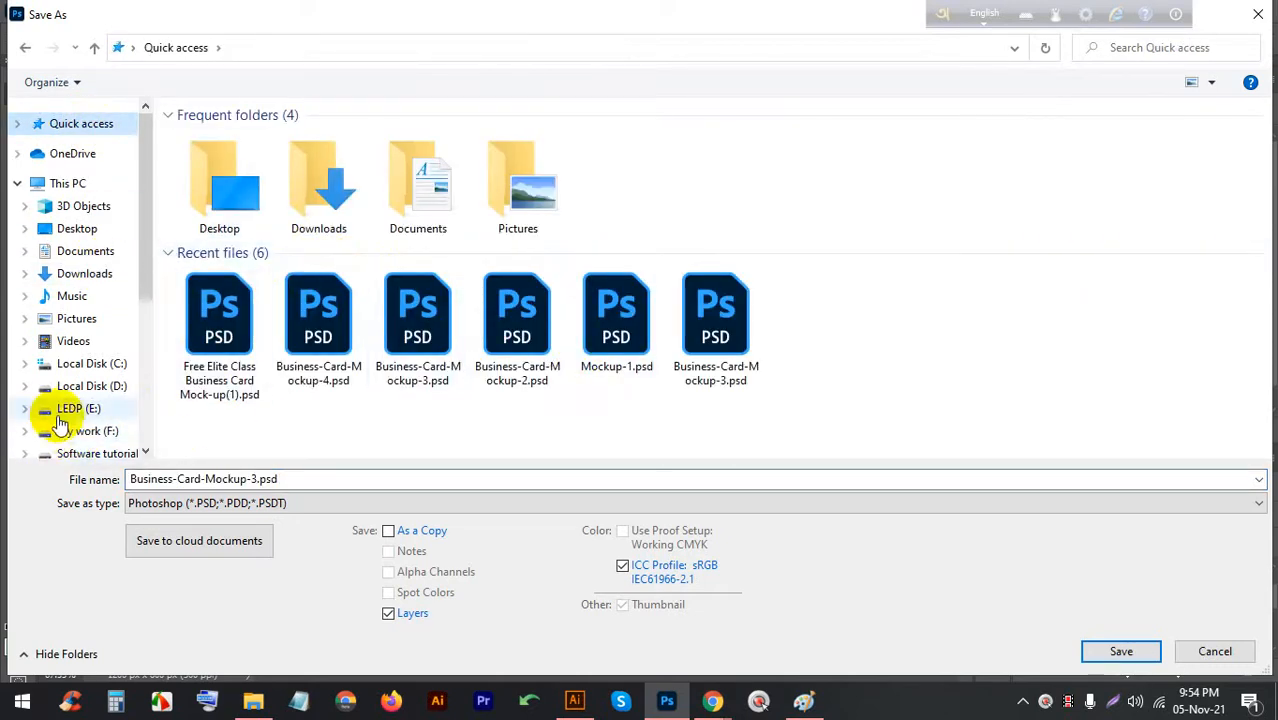
scroll(30, 412, "down", 1)
left_click(88, 341)
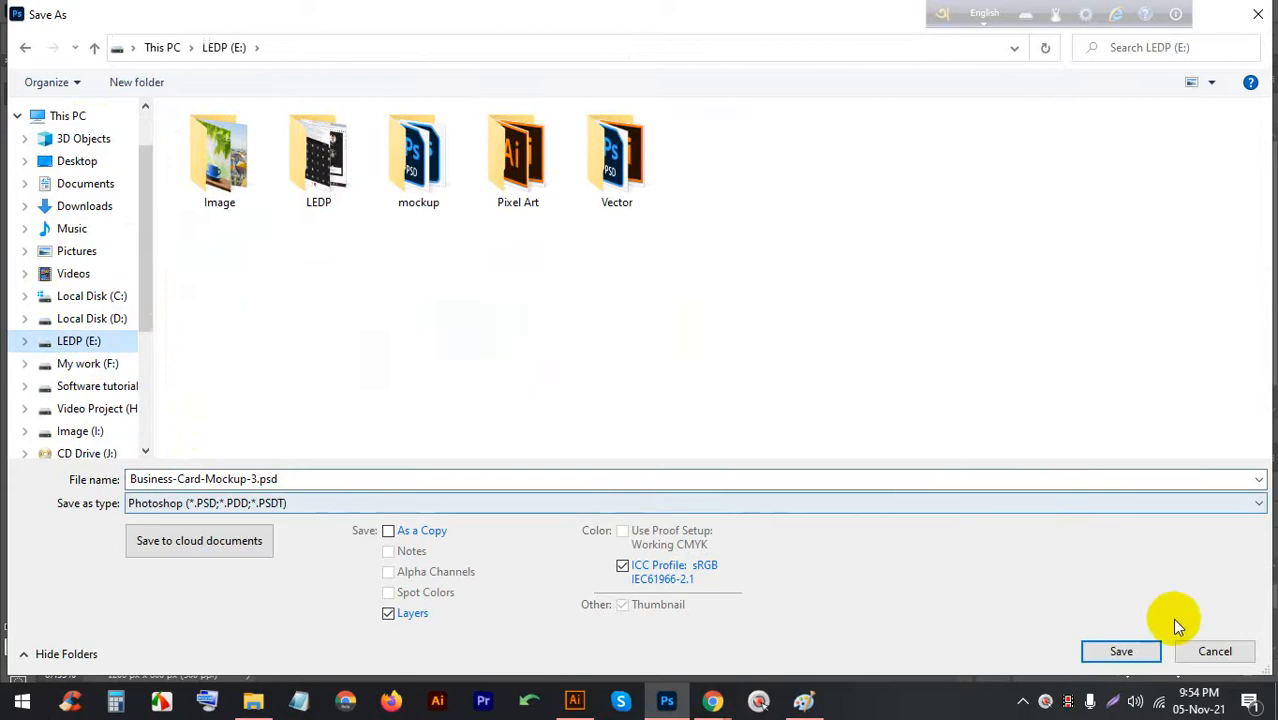
left_click(1158, 645)
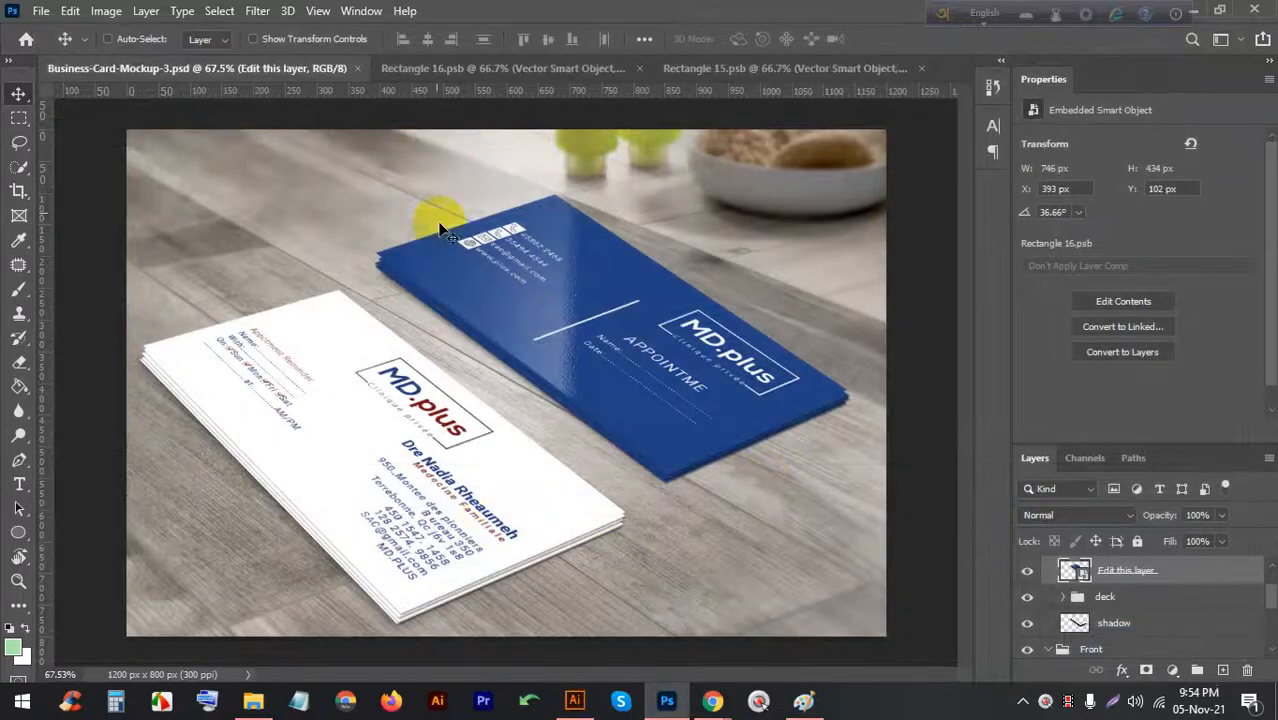
key("ctrl+z")
key("ctrl+z")
key("ctrl+z")
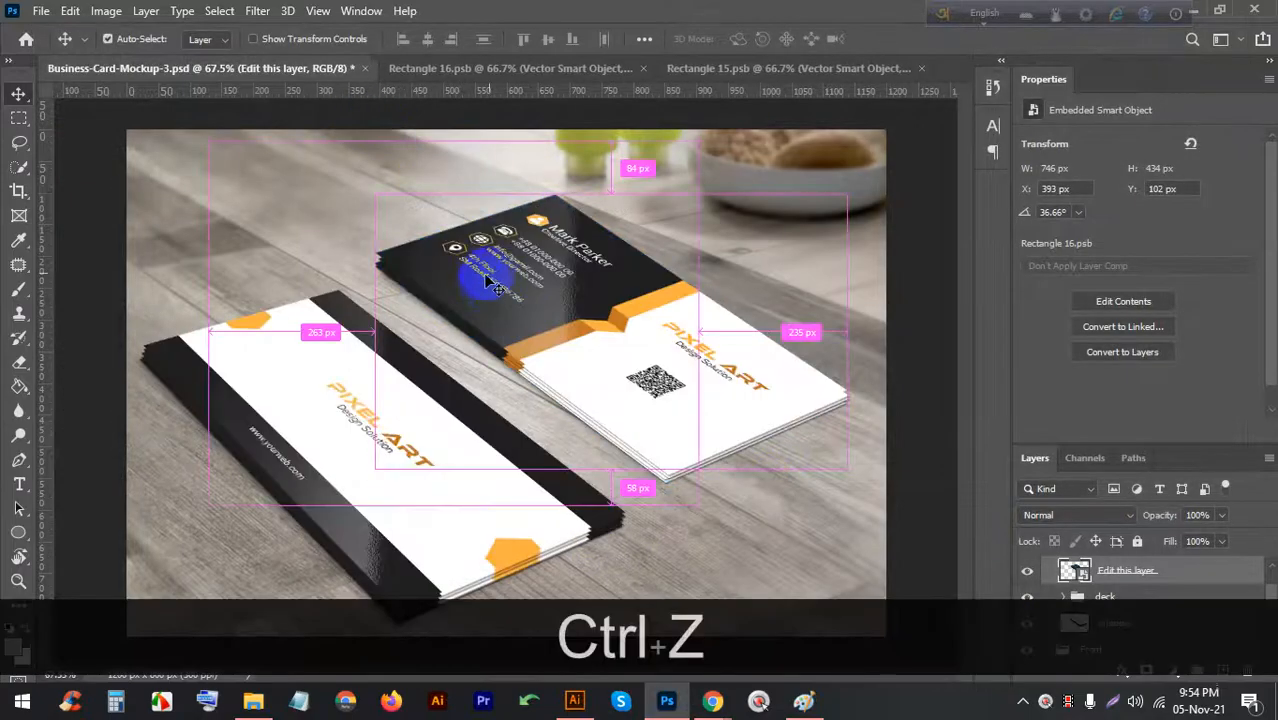
scroll(577, 386, "up", 3)
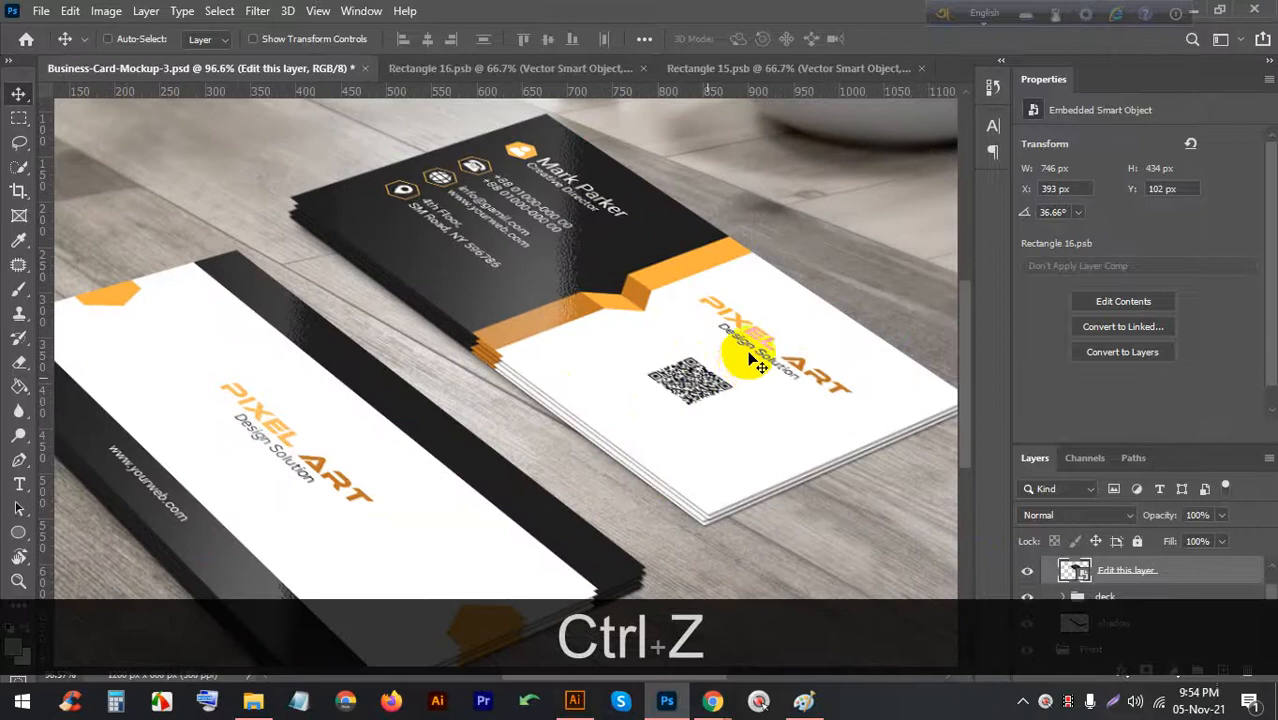
scroll(757, 365, "up", 3)
Select the PIXEL ART logo group on the BC.ai business card
left_click(572, 702)
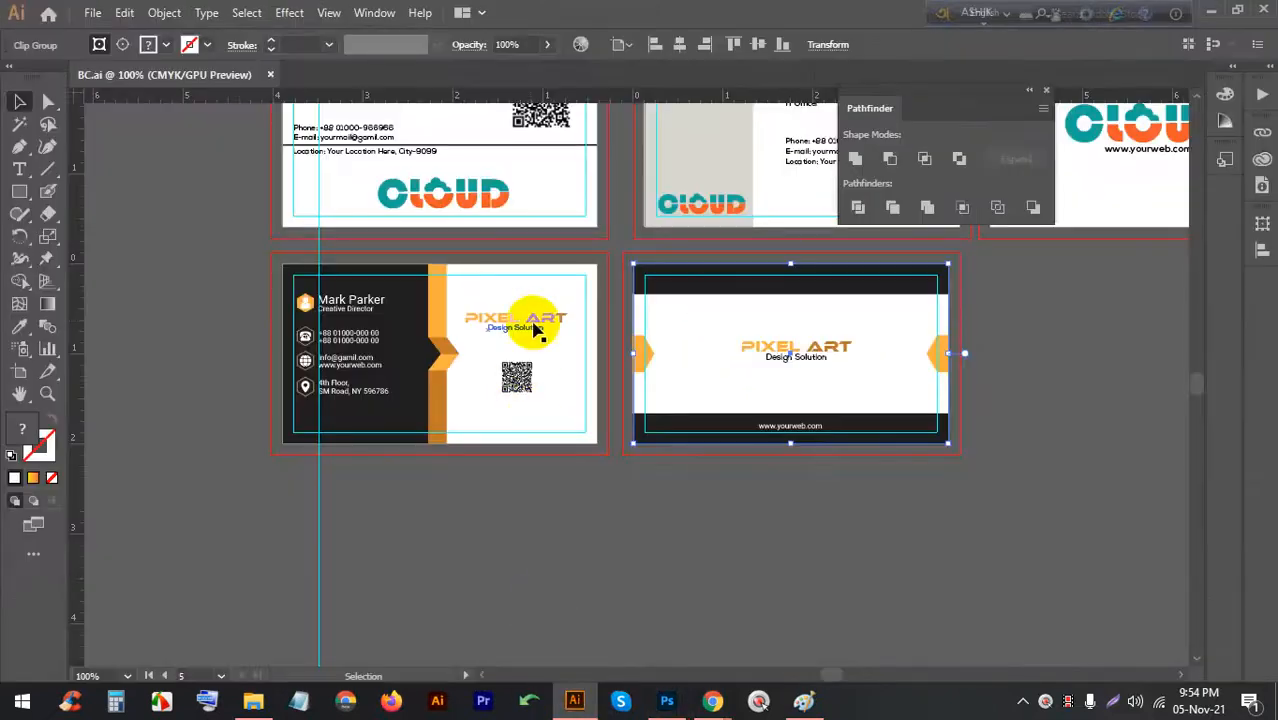
scroll(487, 335, "up", 6)
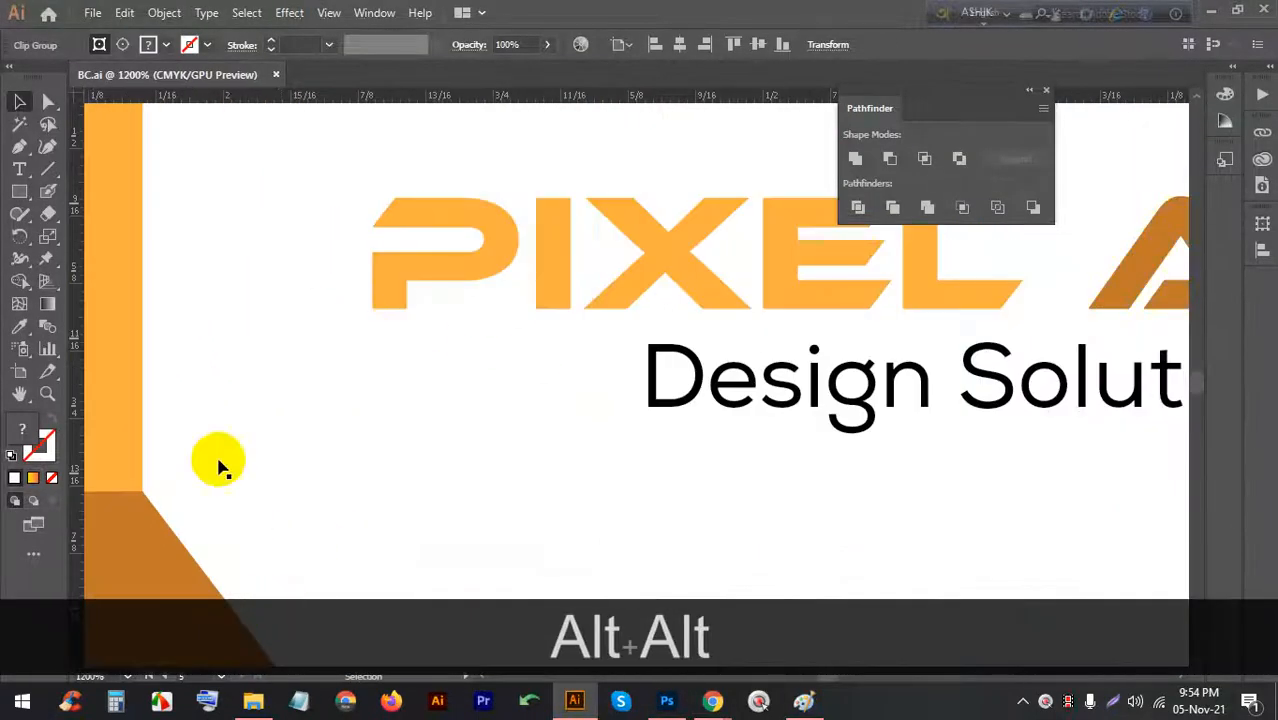
scroll(210, 445, "down", 1)
scroll(212, 445, "down", 1)
scroll(309, 443, "up", 3)
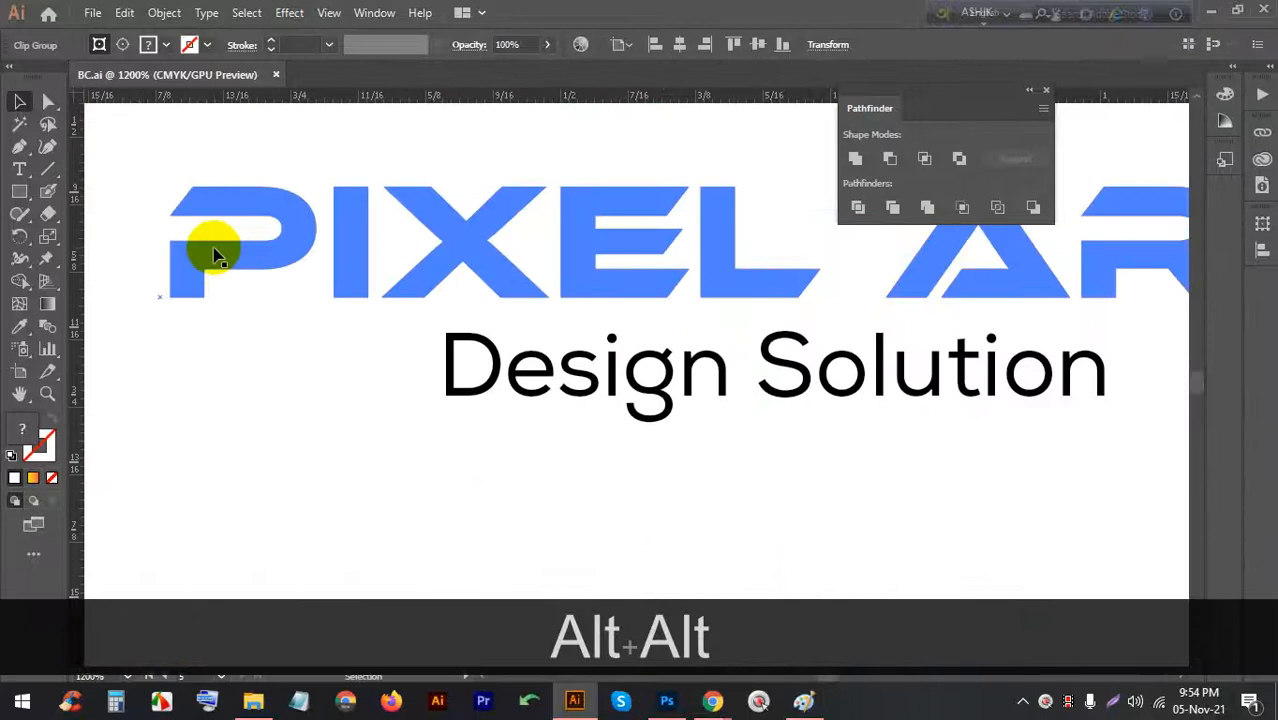
scroll(120, 250, "up", 2)
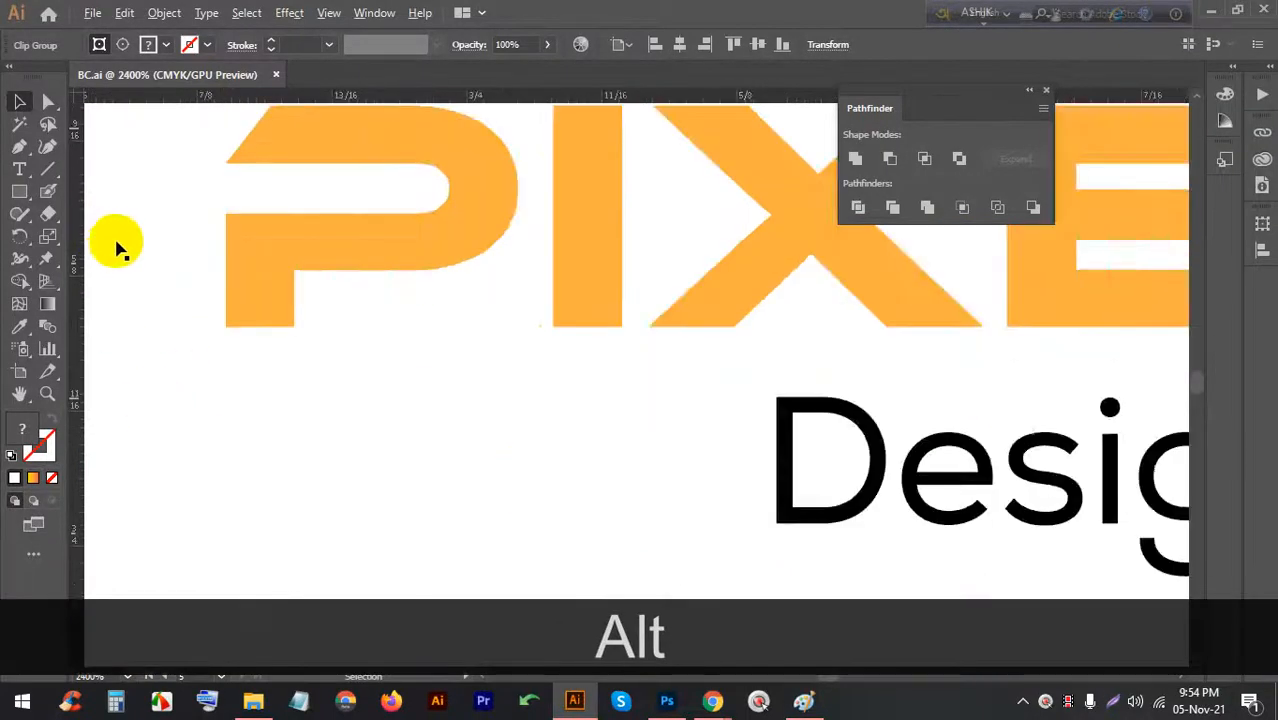
scroll(479, 471, "down", 2)
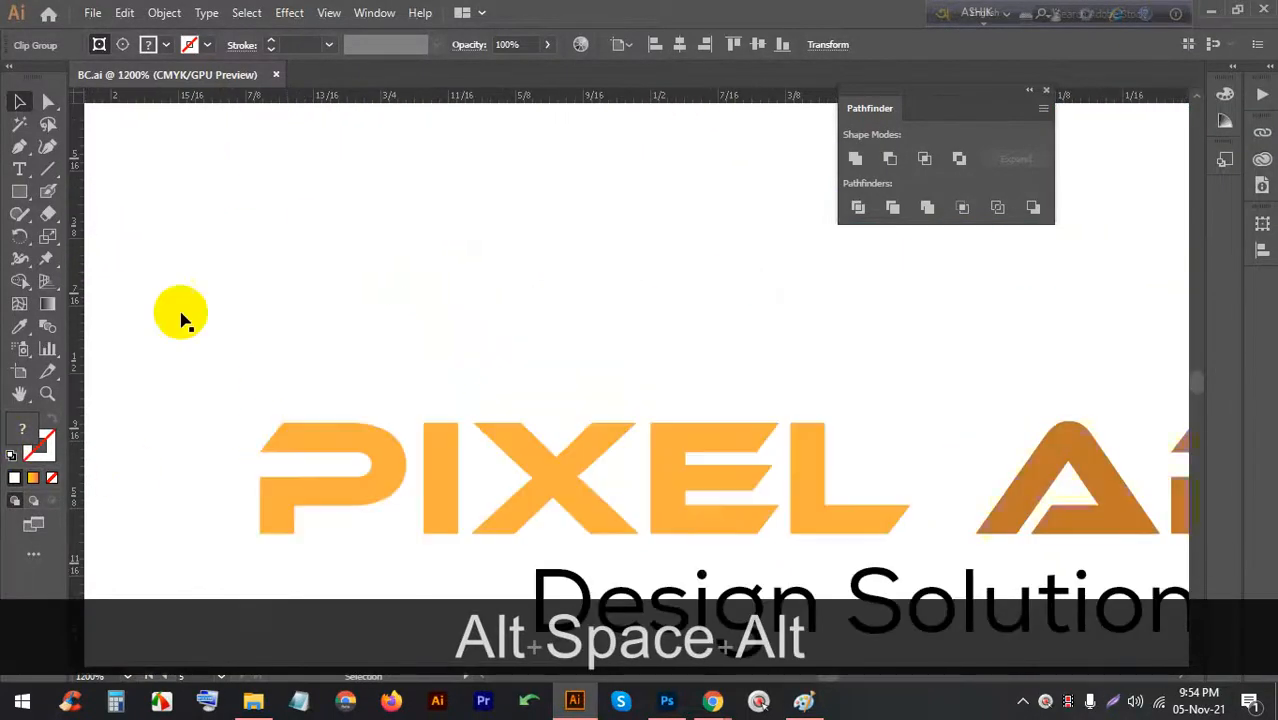
left_click(19, 169)
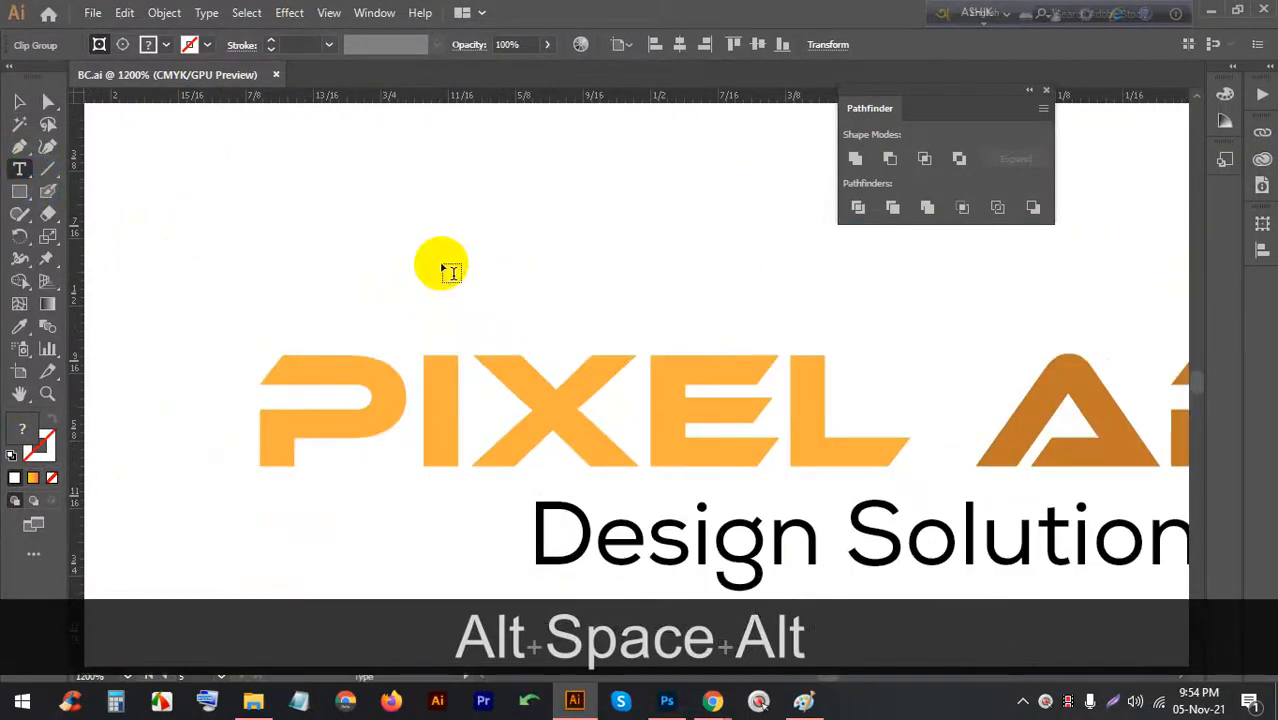
left_click(19, 101)
left_click(470, 414)
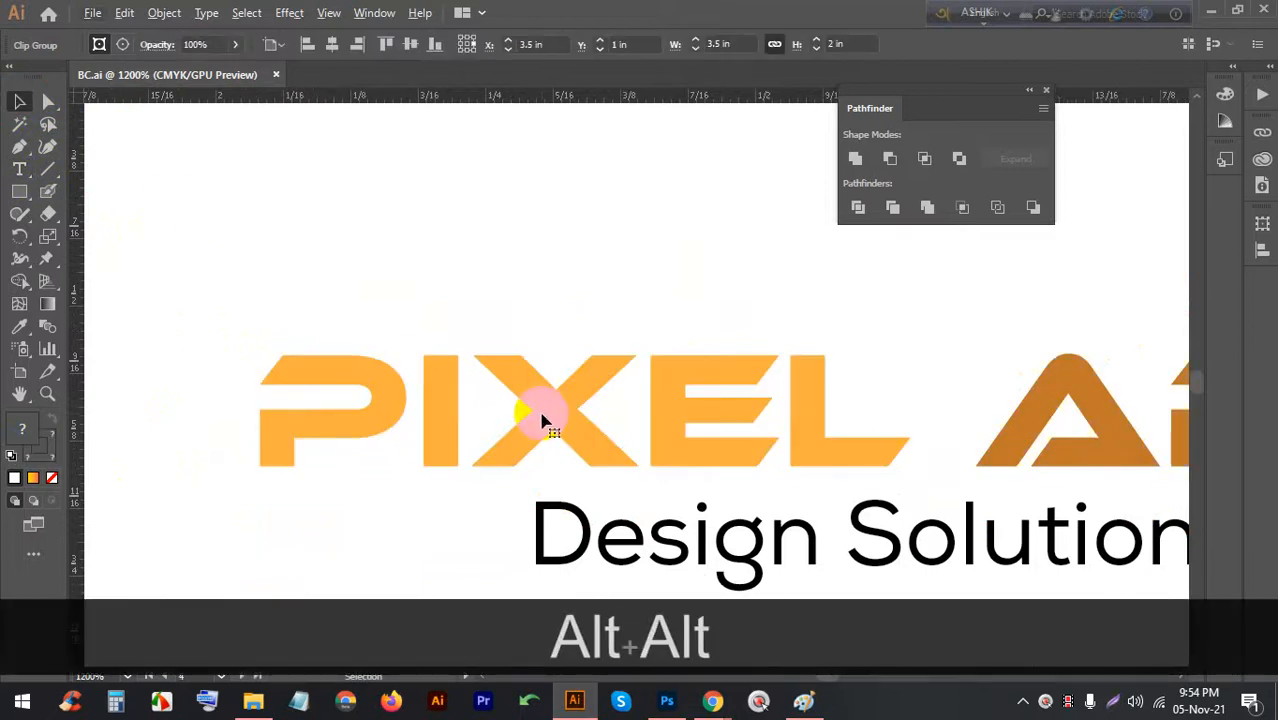
Alt-drag a copy of the PIXEL ART text just above the original, then select everything
scroll(453, 373, "down", 3)
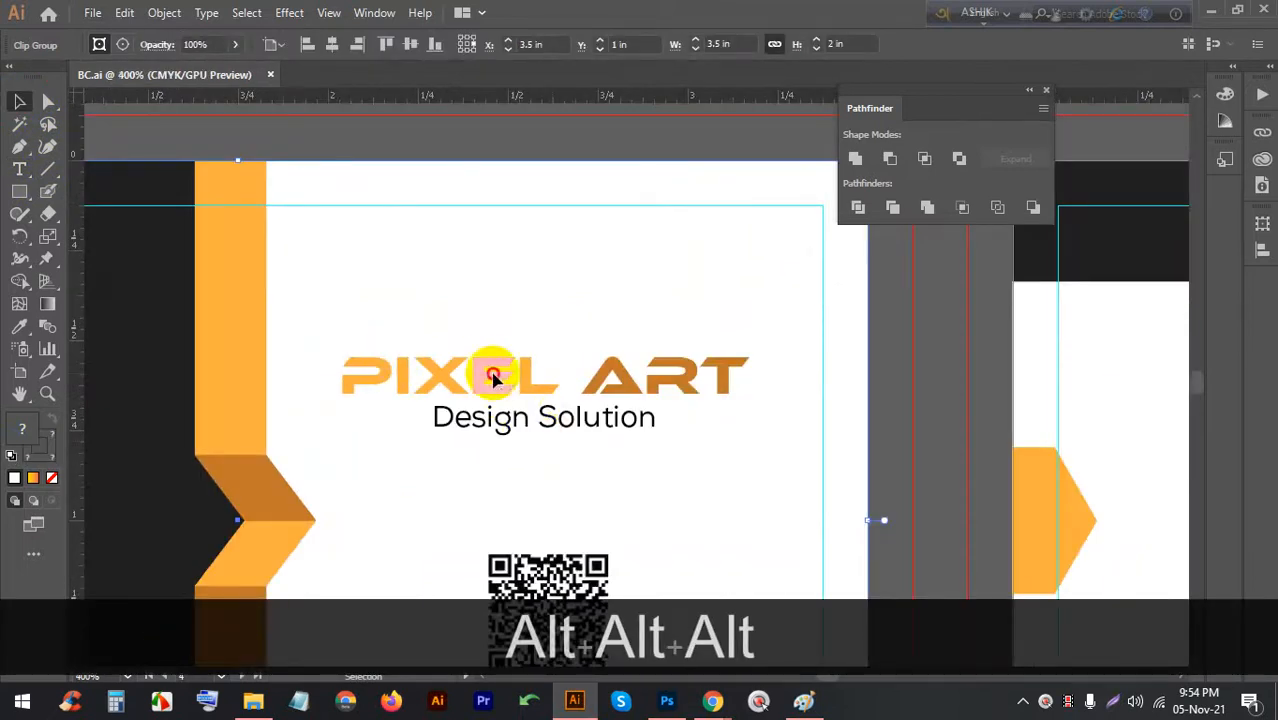
double_click(493, 377)
left_click_drag(493, 372, 493, 330)
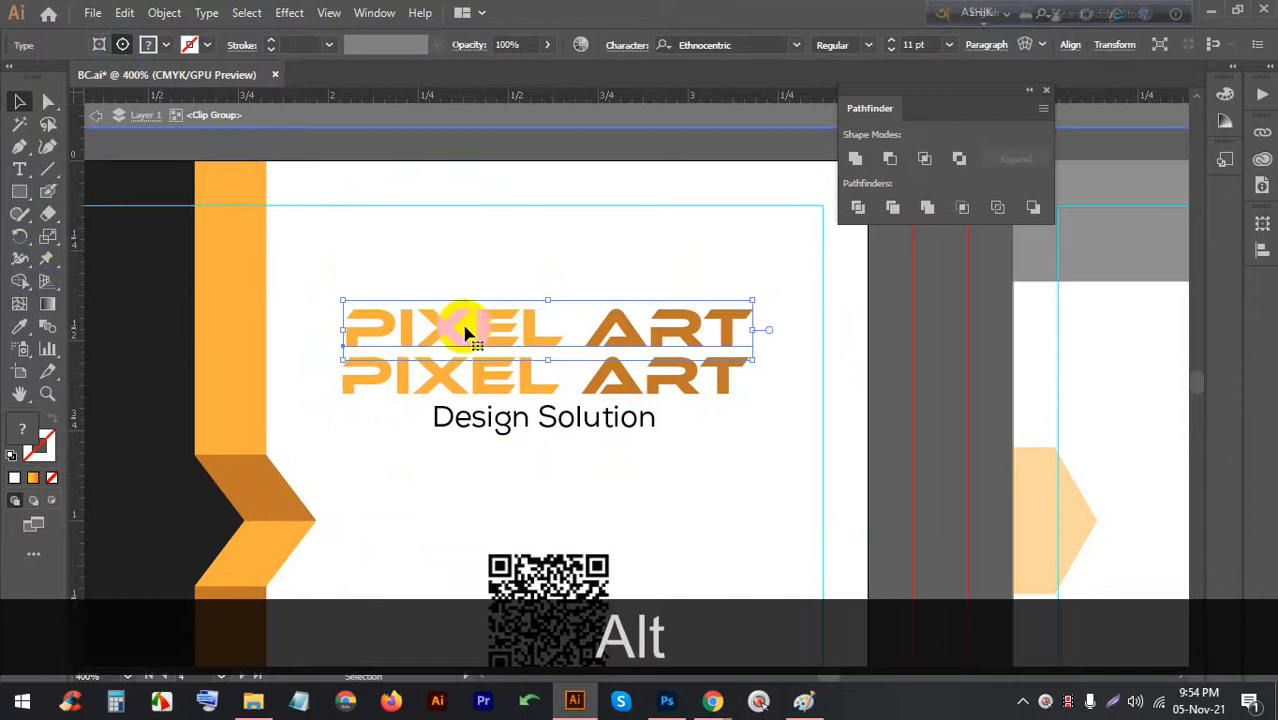
double_click(913, 357)
key("ctrl+a")
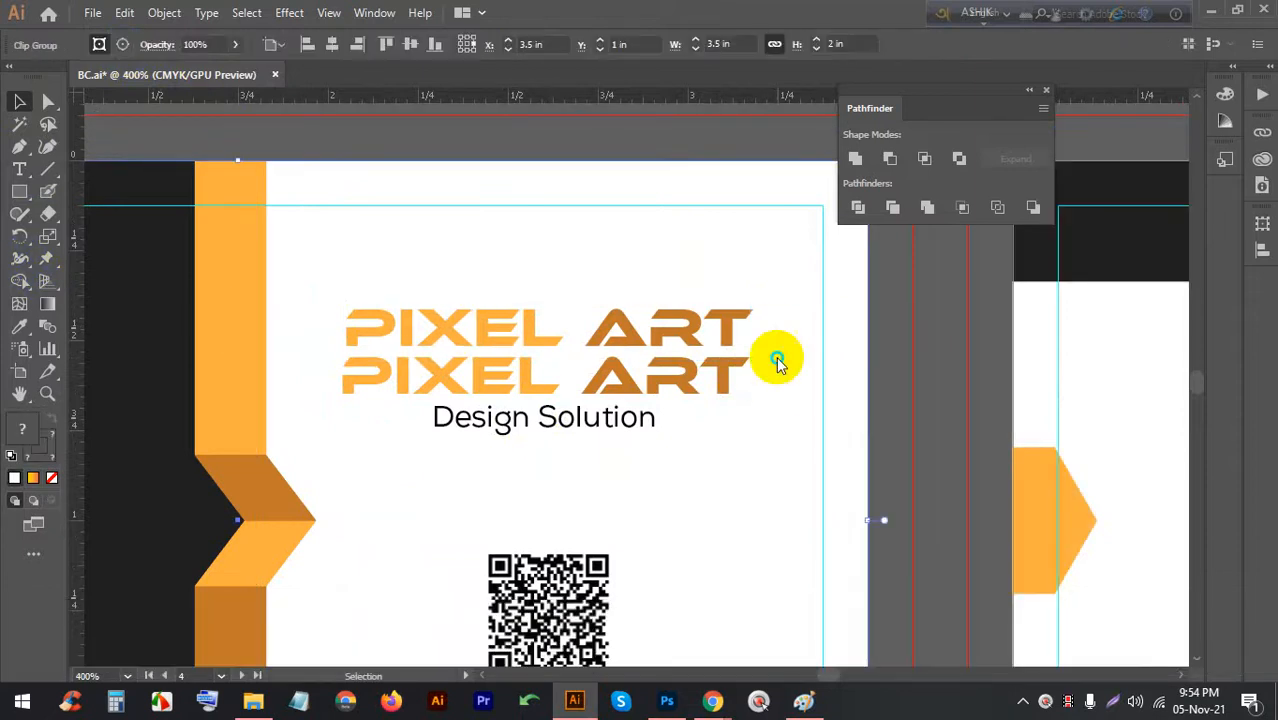
right_click(777, 356)
Release the logo's clipping mask and fill the upper PIXEL ART text with yellow
left_click(845, 514)
left_click(900, 397)
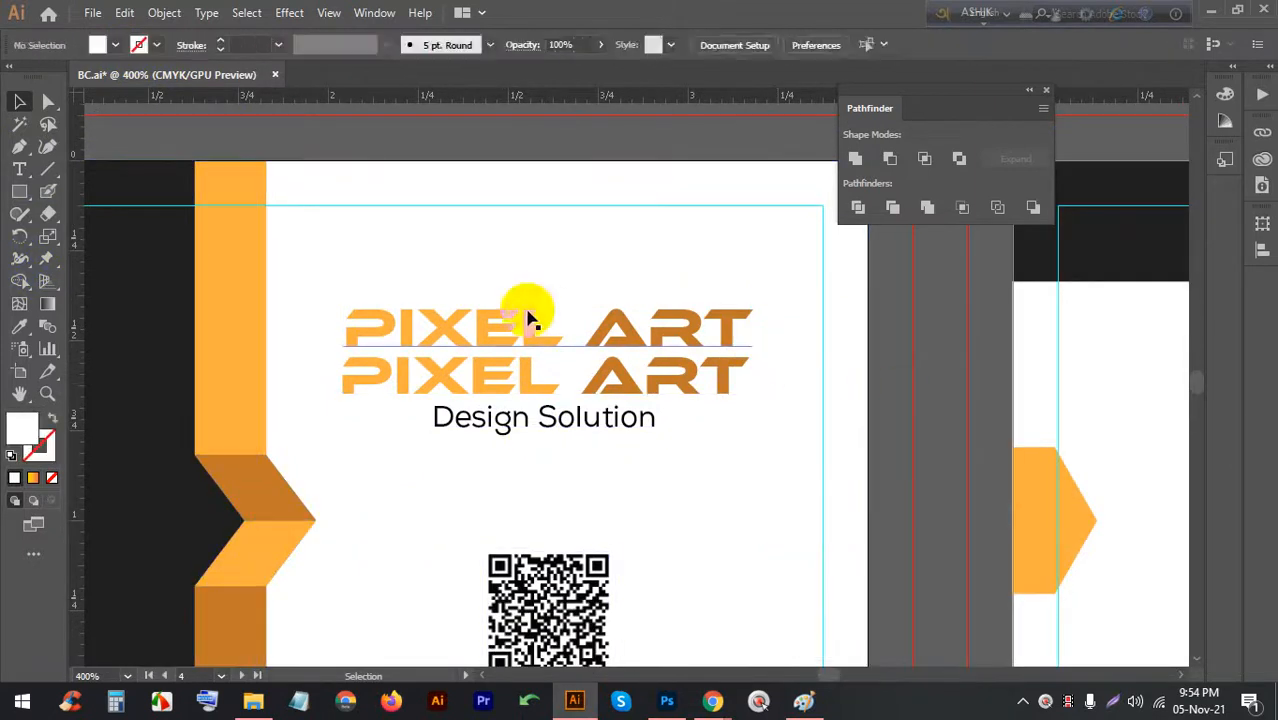
left_click(499, 320)
left_click(114, 46)
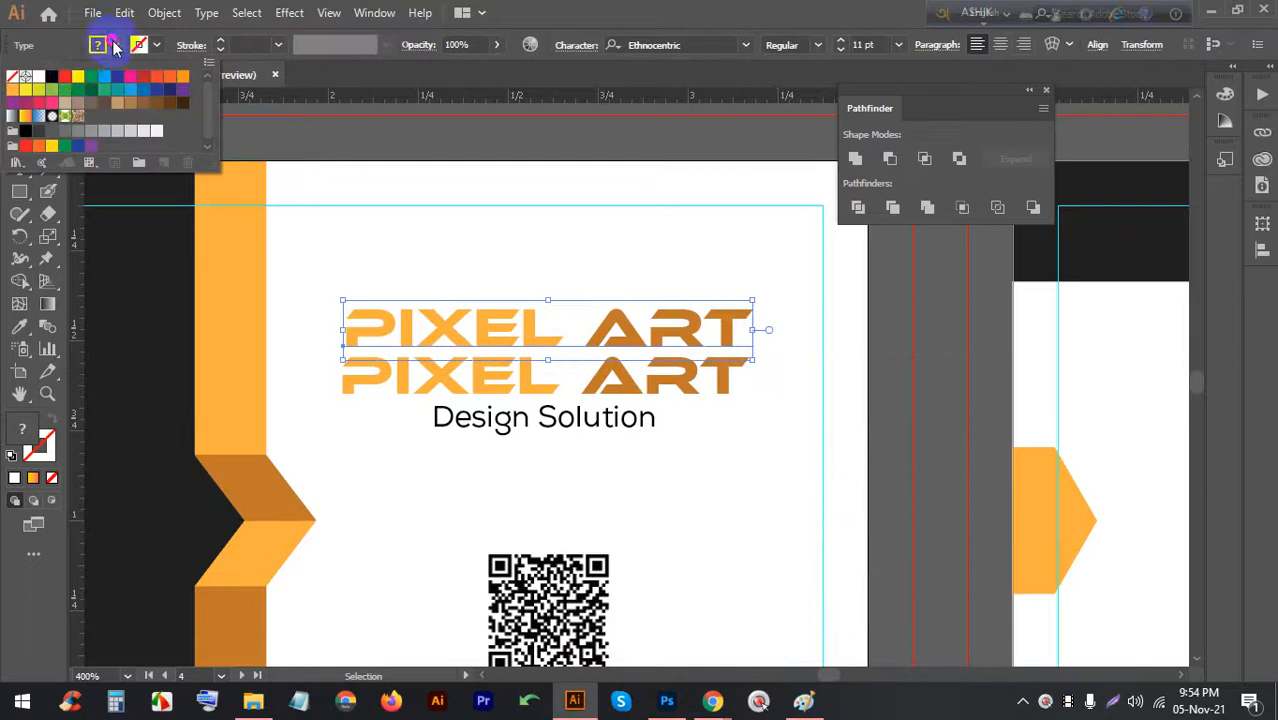
left_click(77, 78)
left_click(432, 197)
Compare the two PIXEL ART lines, then try green, light green, orange and yellow on the upper copy
left_click(742, 404)
left_click(767, 491)
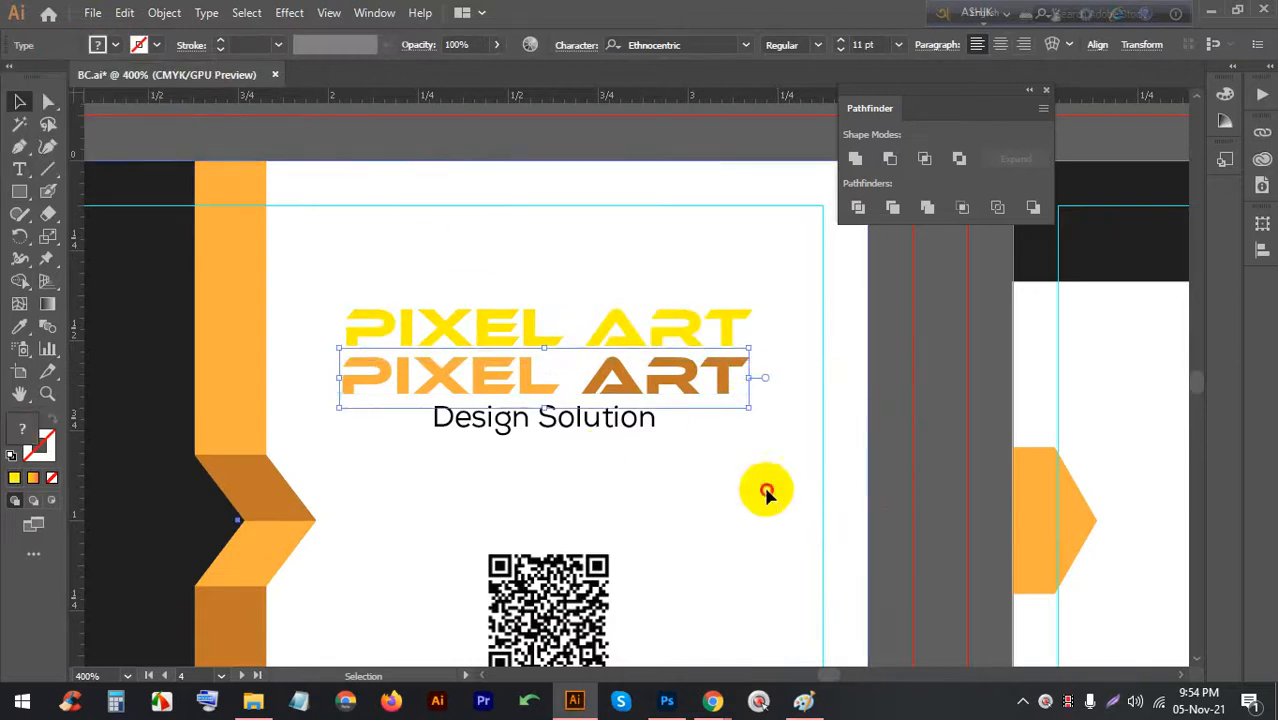
scroll(388, 479, "up", 5, "alt")
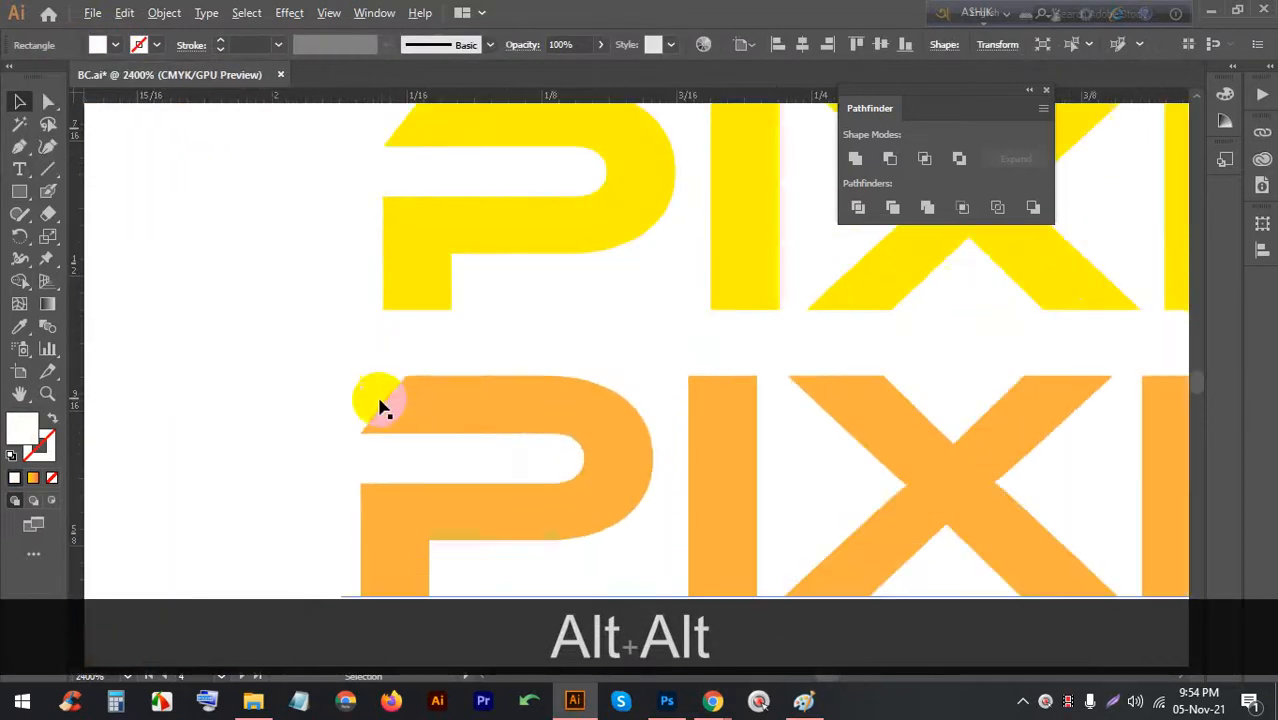
scroll(388, 408, "up", 3)
scroll(381, 392, "down", 4, "alt")
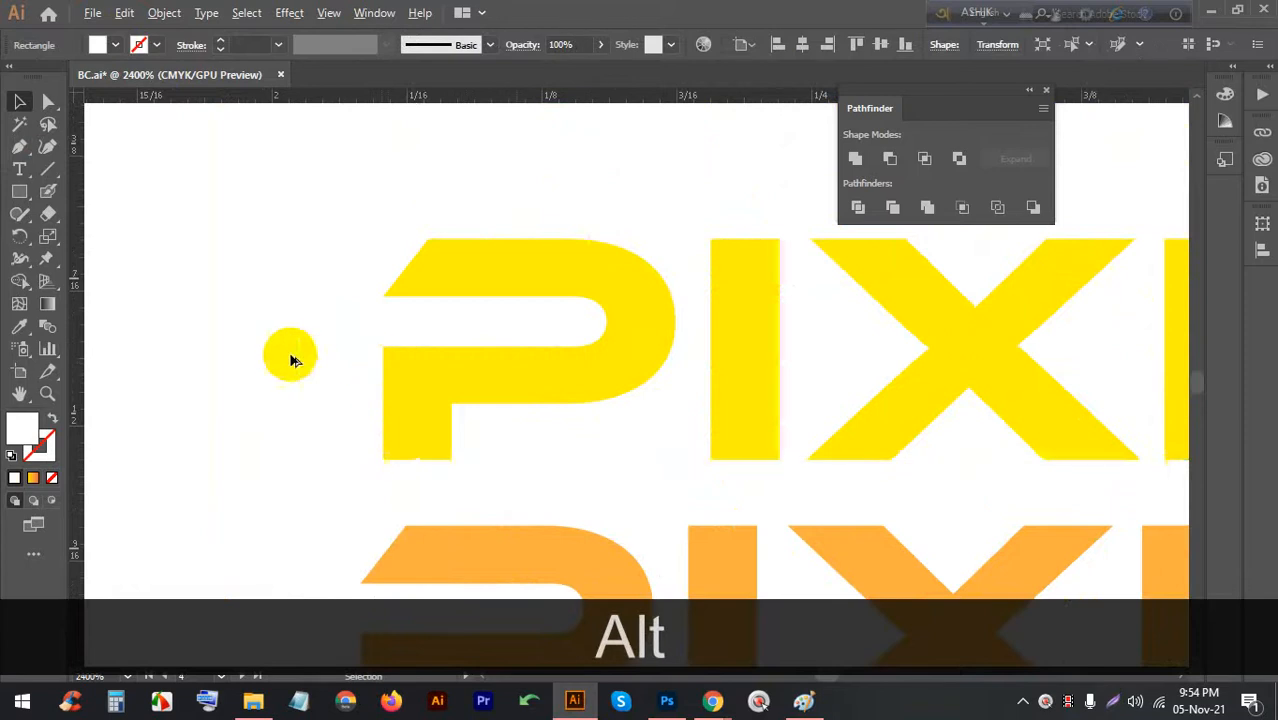
scroll(493, 415, "down", 1)
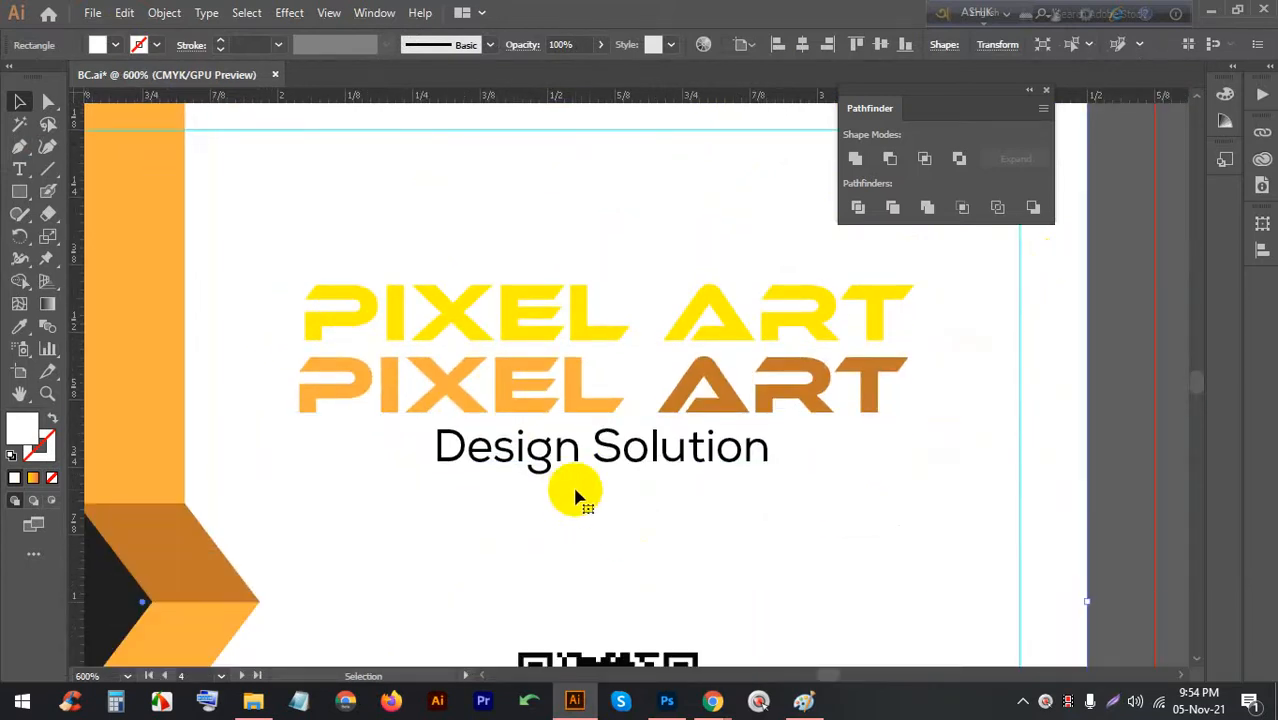
scroll(511, 333, "up", 2, "alt")
scroll(508, 331, "down", 2, "alt")
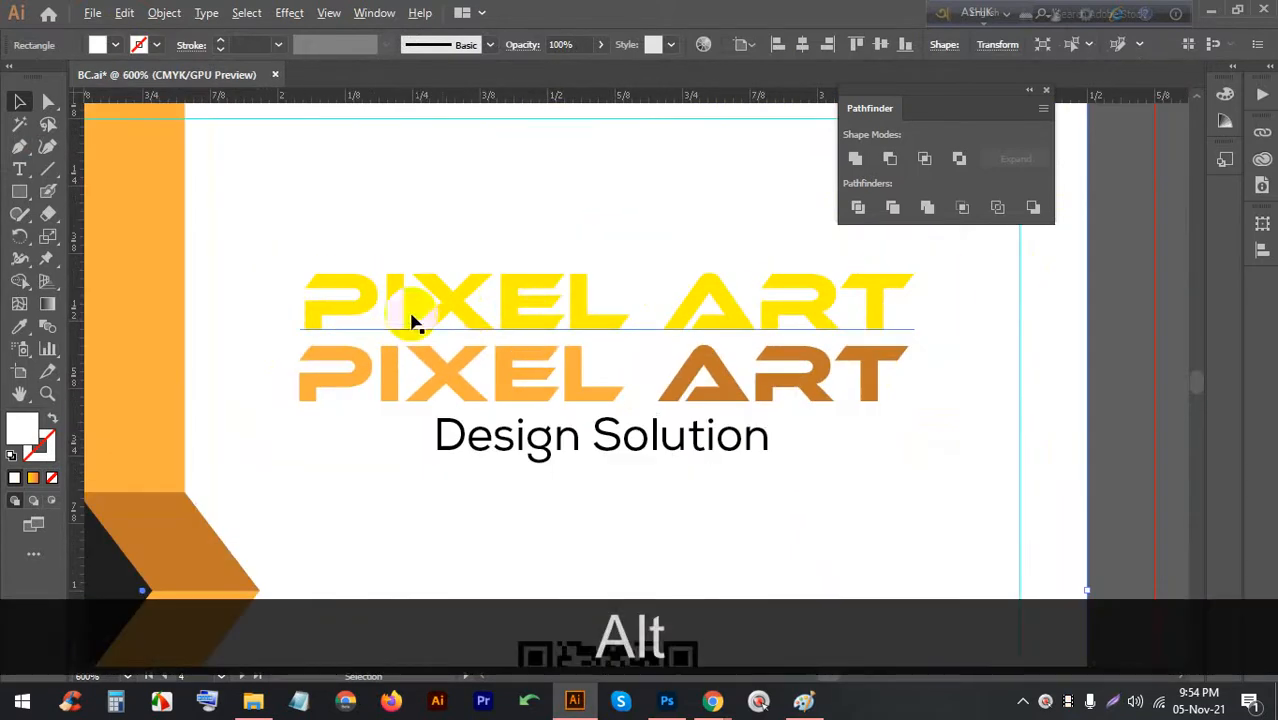
left_click(479, 320)
left_click(115, 46)
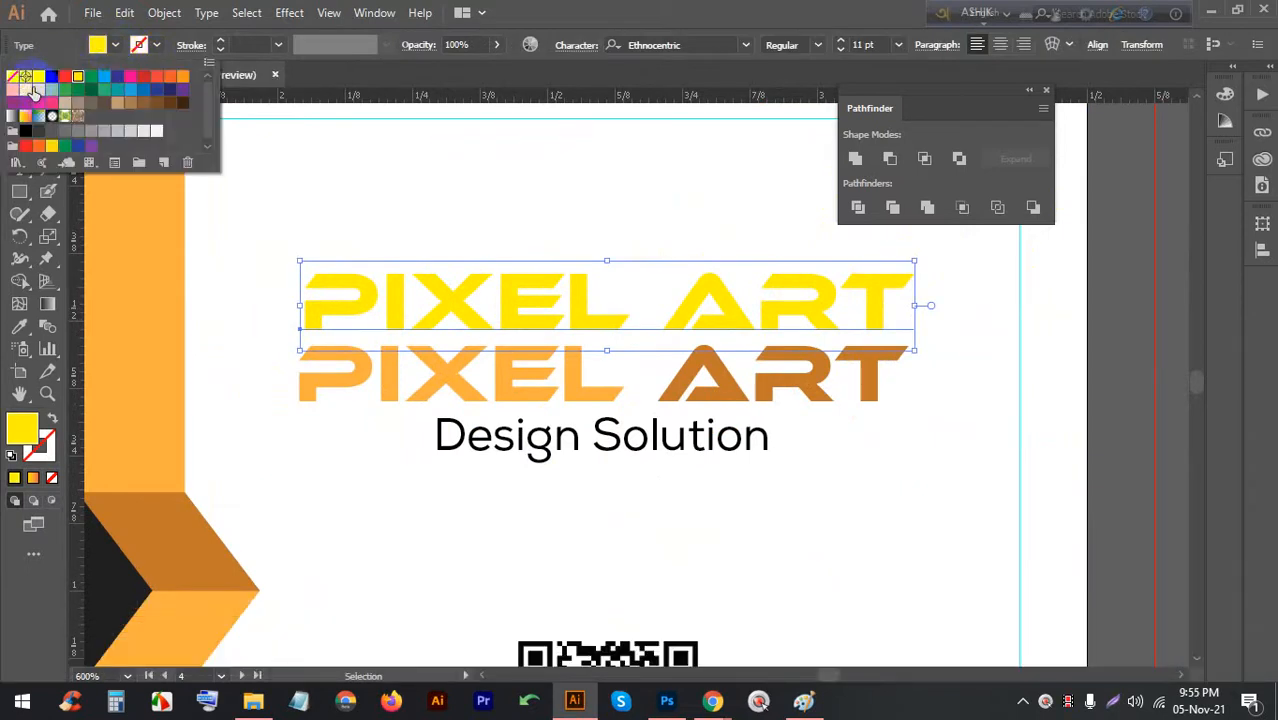
left_click(105, 92)
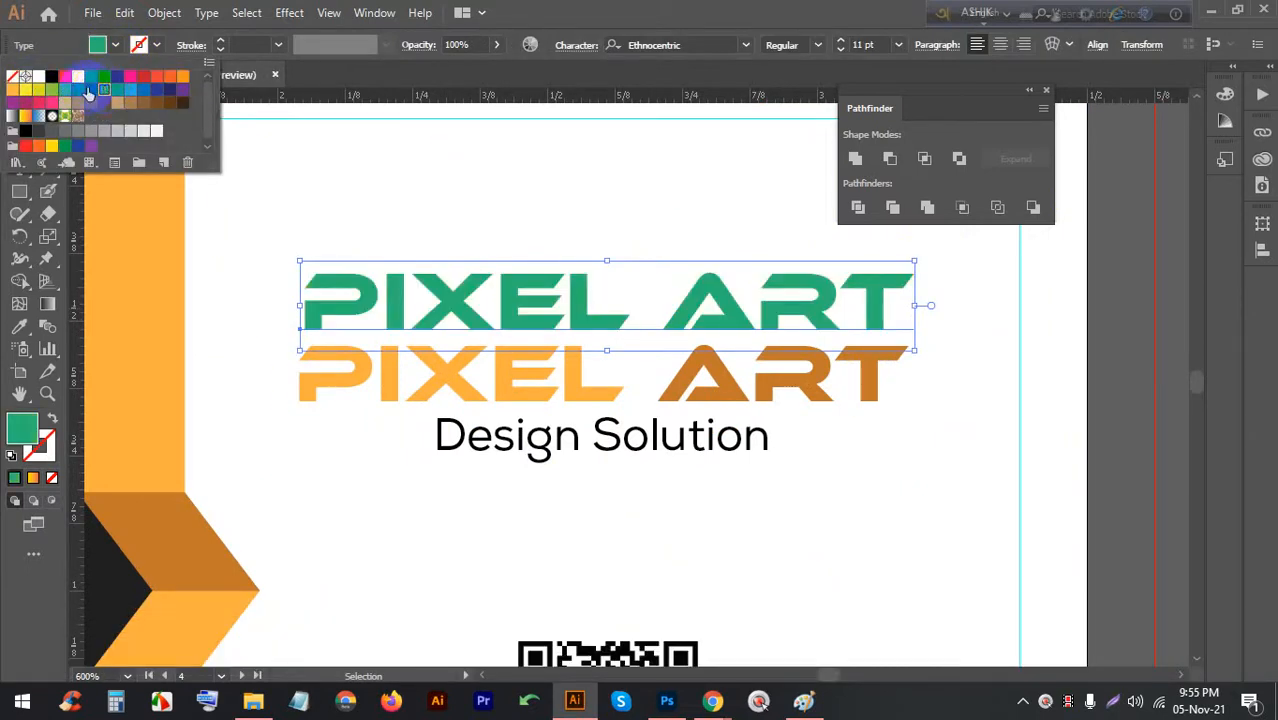
left_click(51, 91)
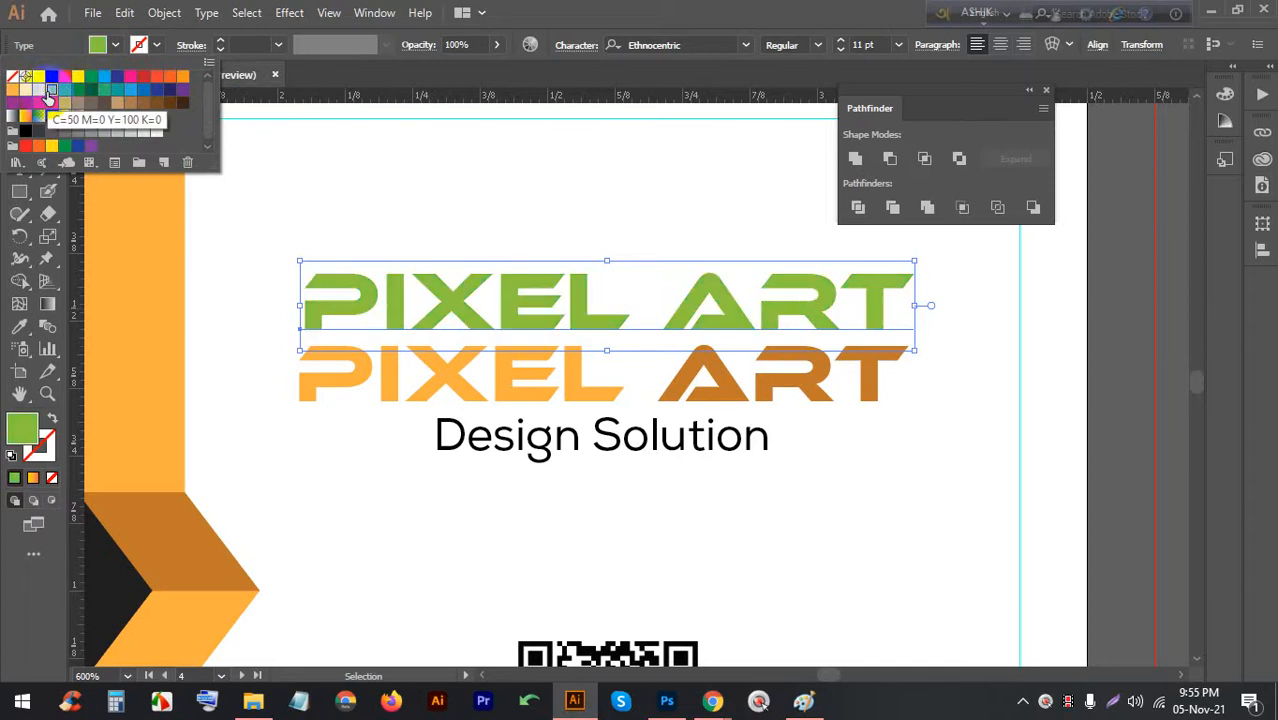
left_click(12, 92)
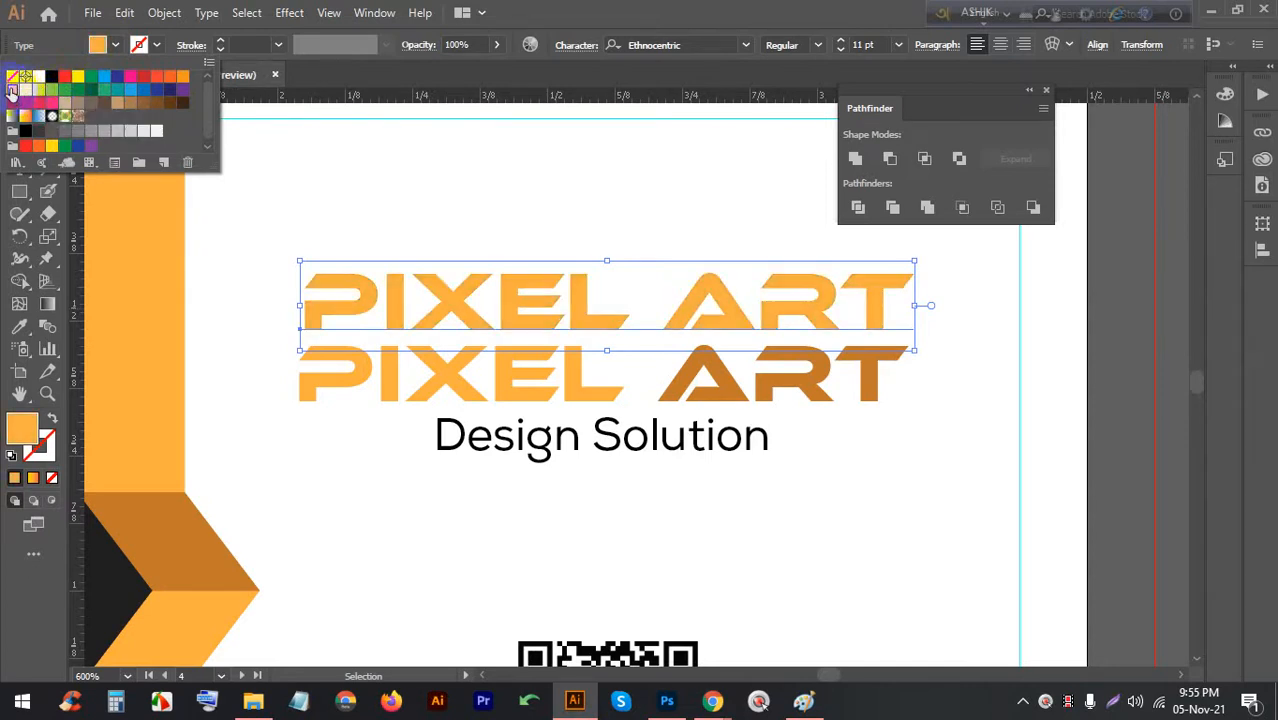
left_click(78, 76)
Try dark green, dark blue, red, orange shades and purple swatches on the copy
left_click(91, 89)
left_click(117, 89)
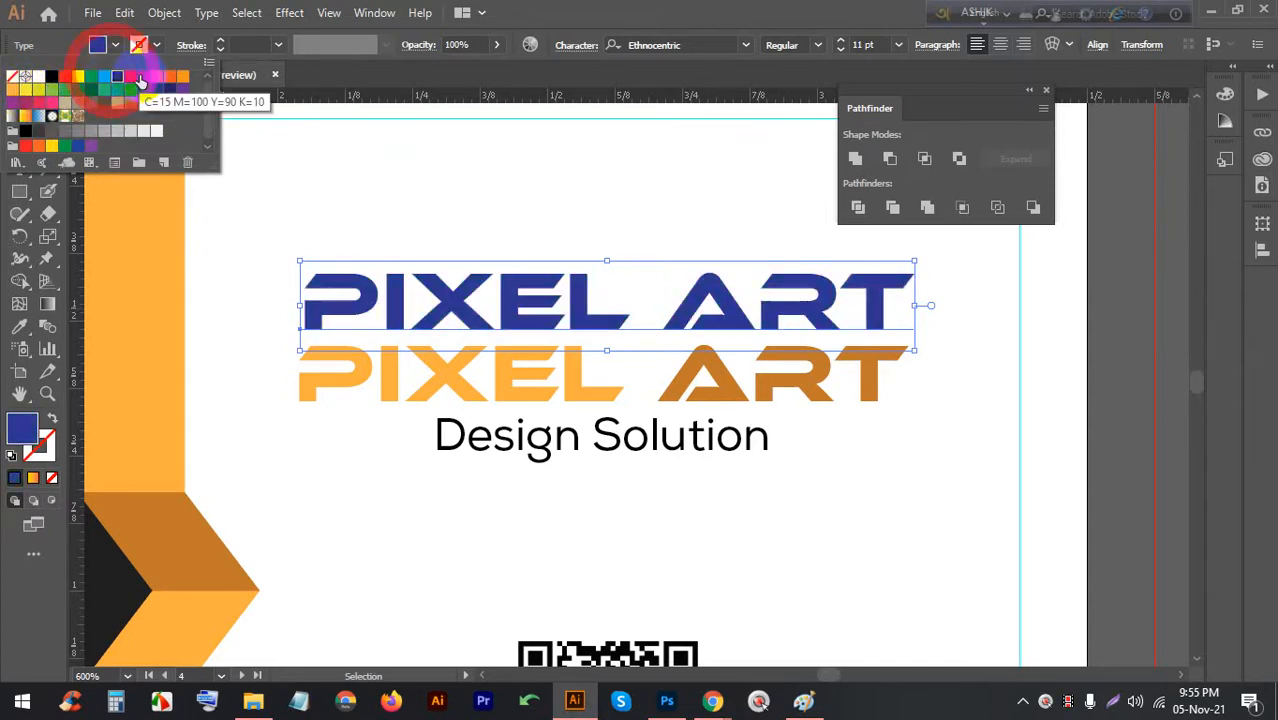
left_click(155, 82)
left_click(168, 80)
left_click(182, 80)
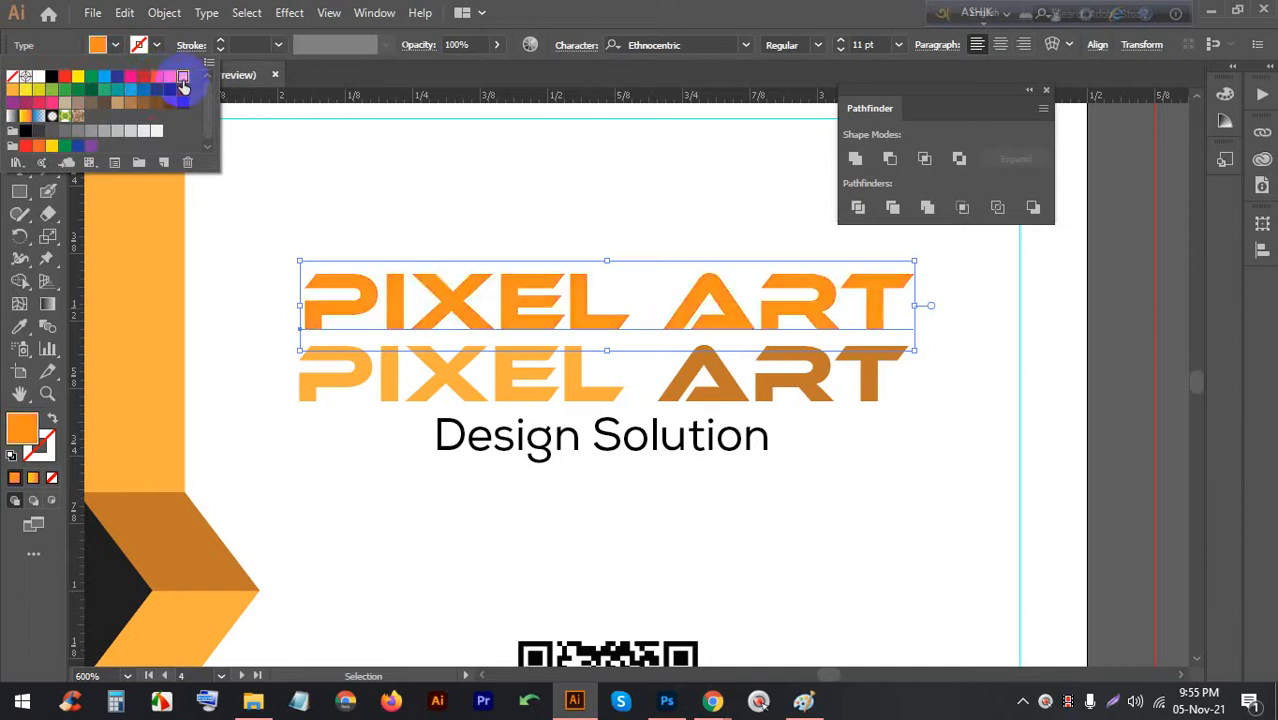
left_click(183, 89)
Try a light purple and then a coral fill on the PIXEL ART copy via the Color Picker
double_click(22, 425)
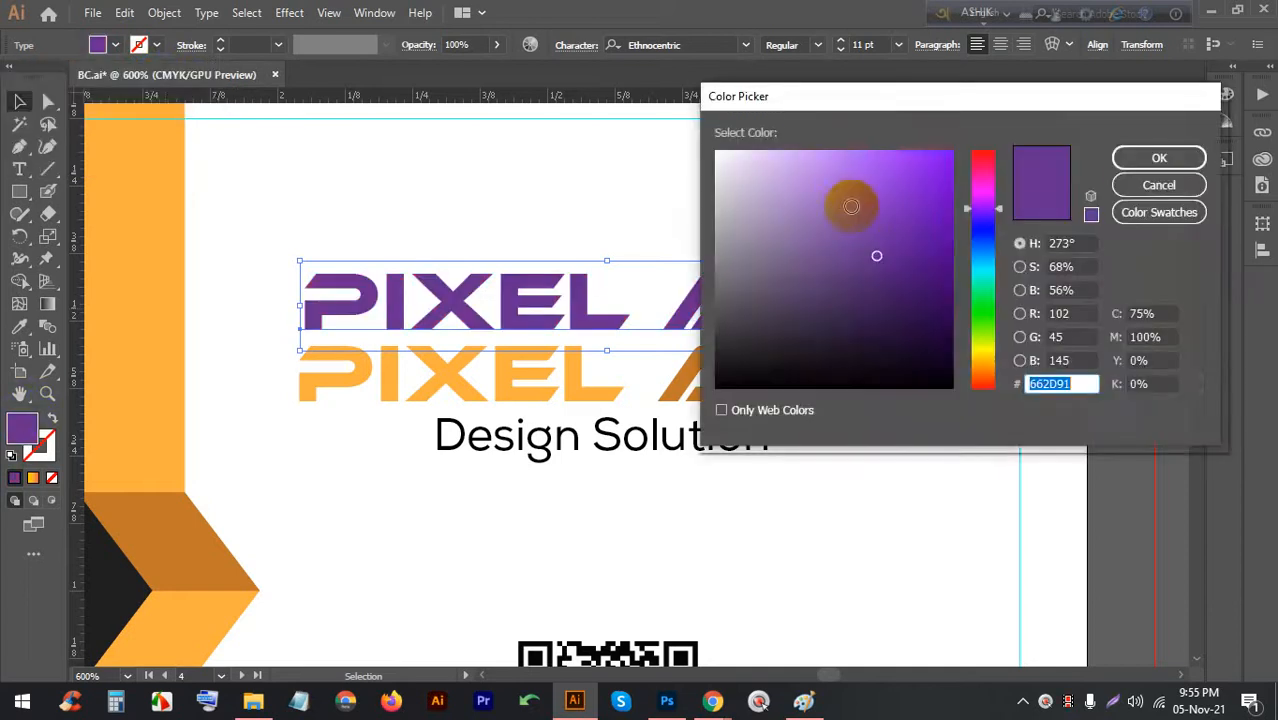
left_click_drag(850, 200, 790, 155)
left_click(1140, 158)
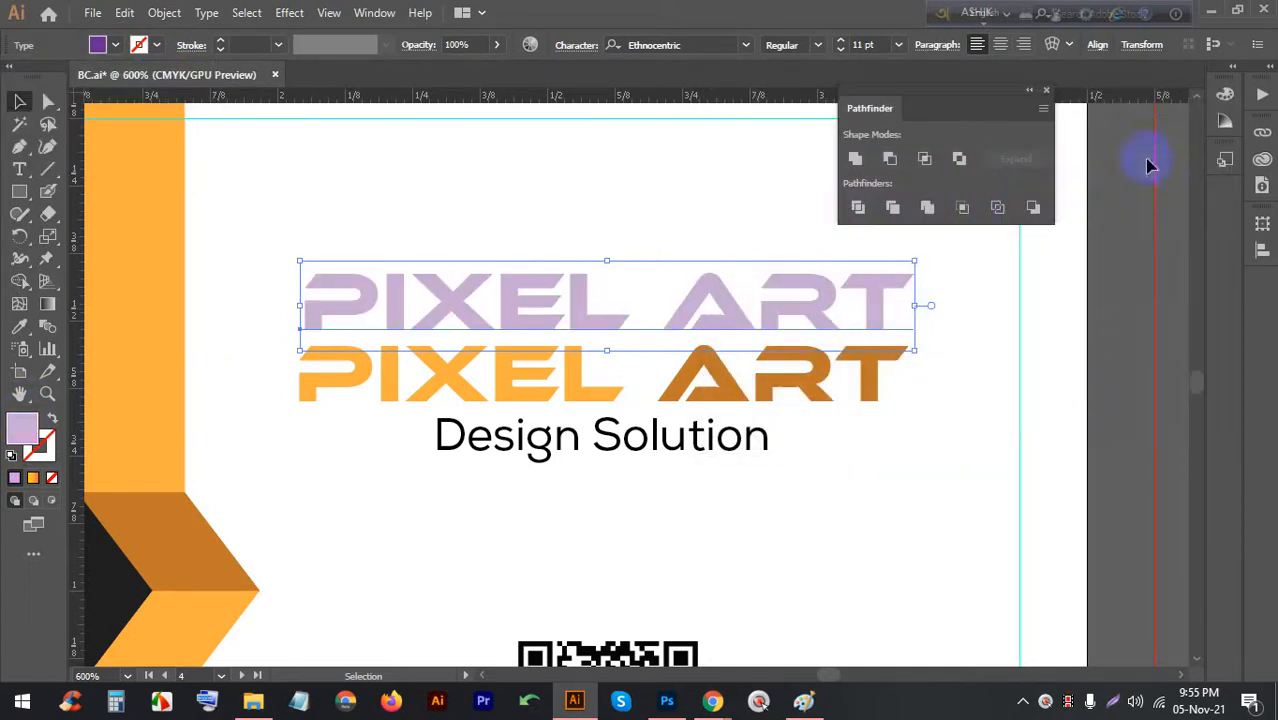
double_click(24, 423)
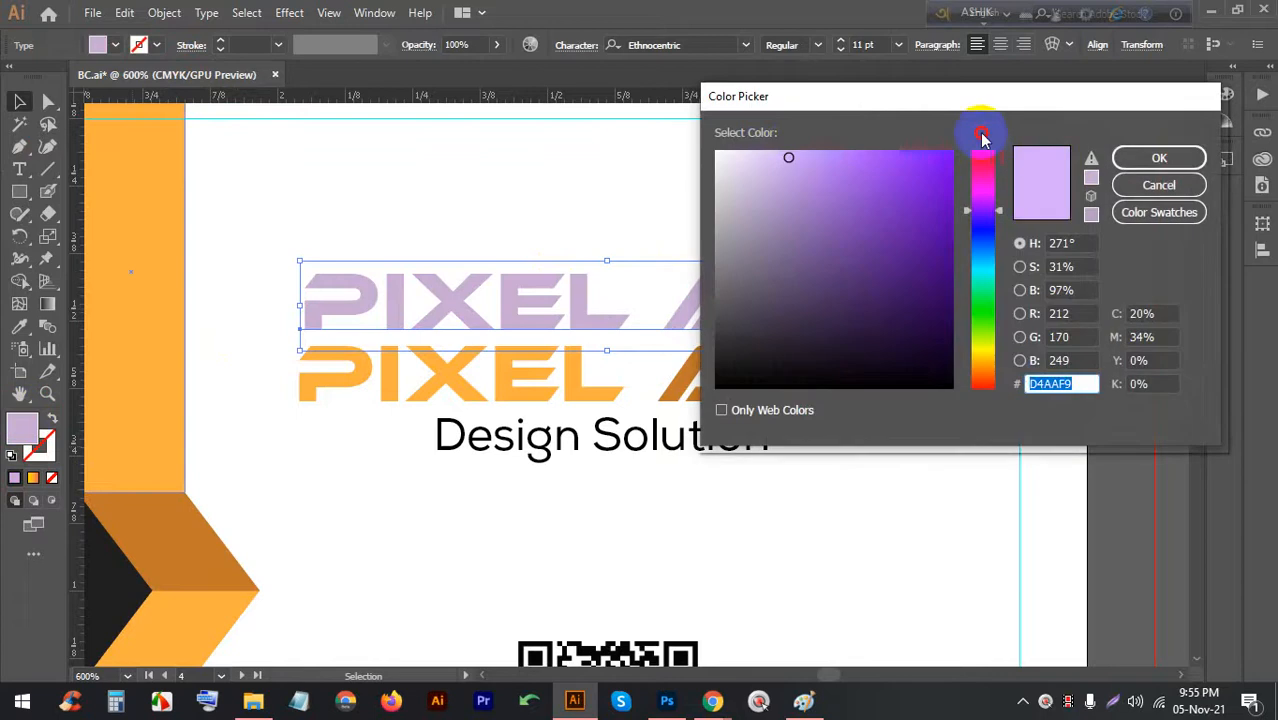
left_click(866, 163)
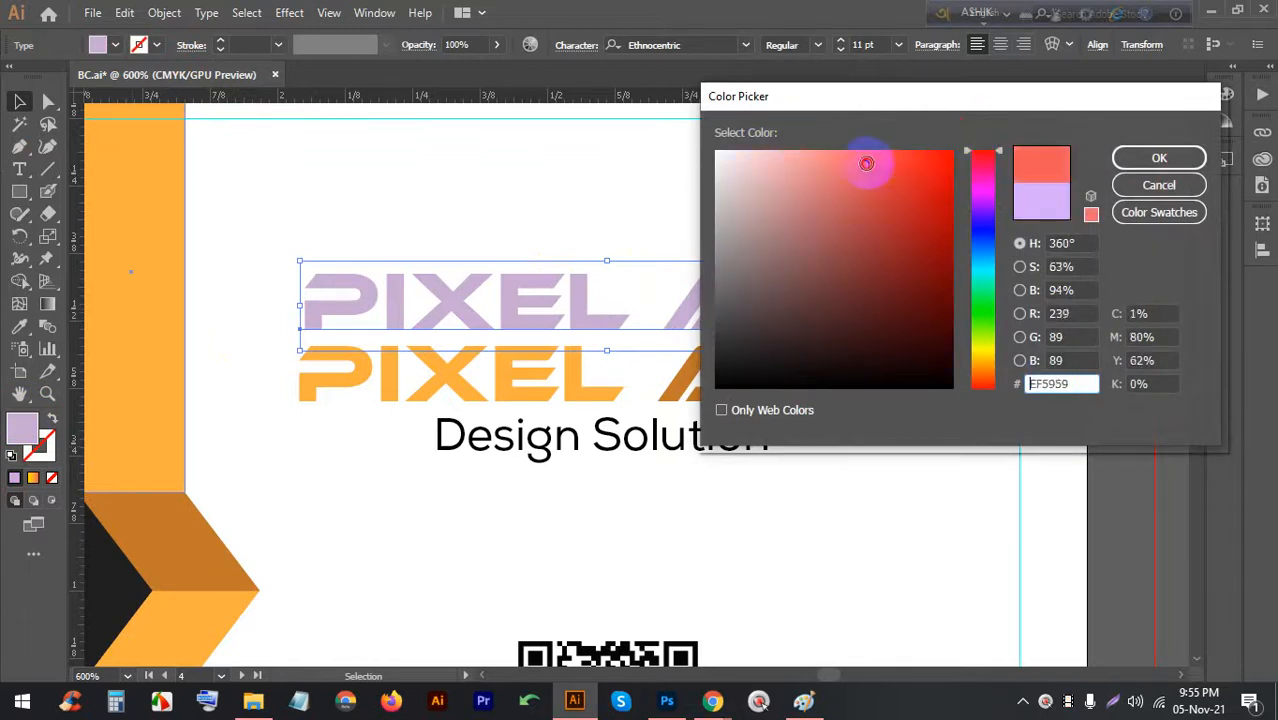
left_click(1152, 158)
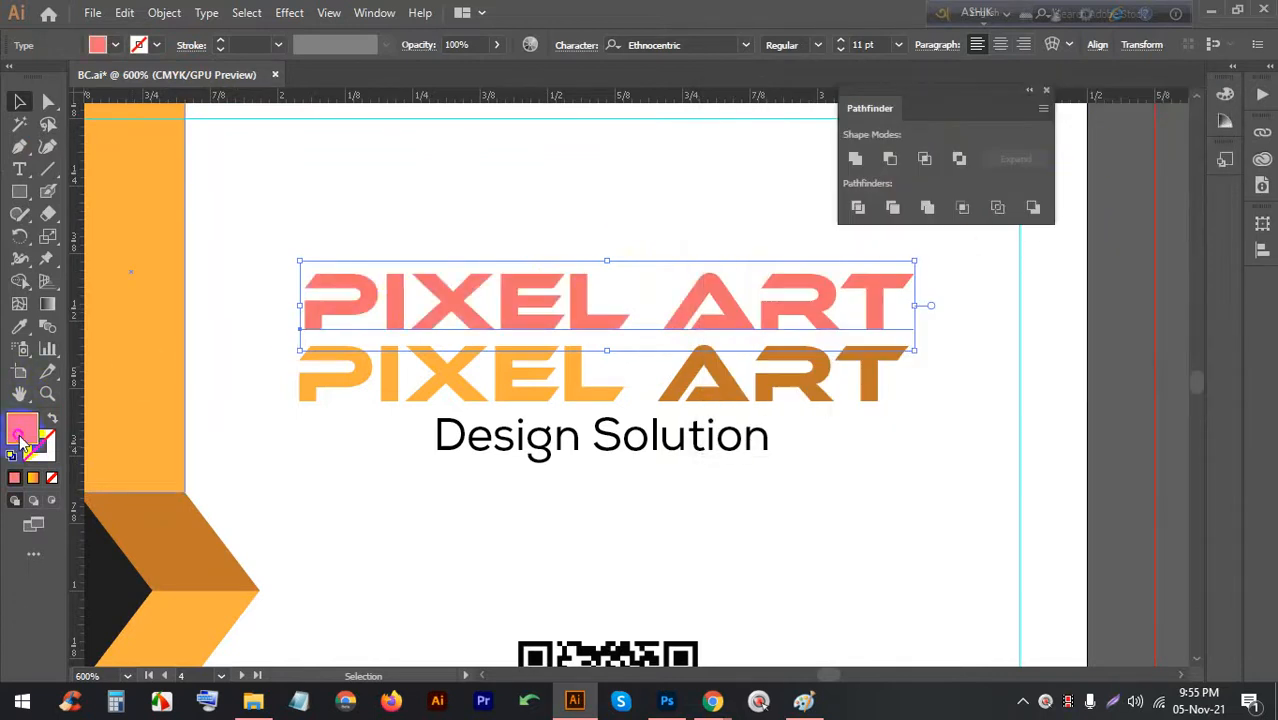
Try a bright cyan and then a paler cyan fill on the copy
double_click(21, 430)
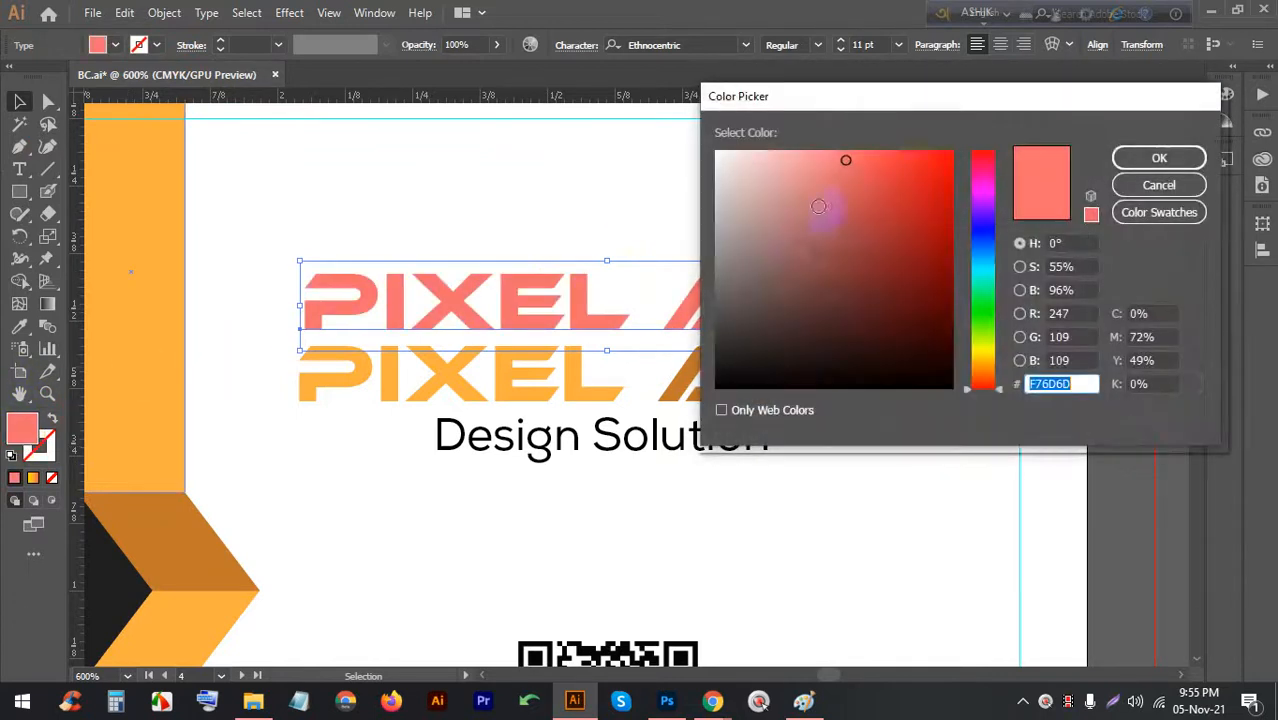
left_click(985, 279)
left_click_drag(905, 215, 901, 157)
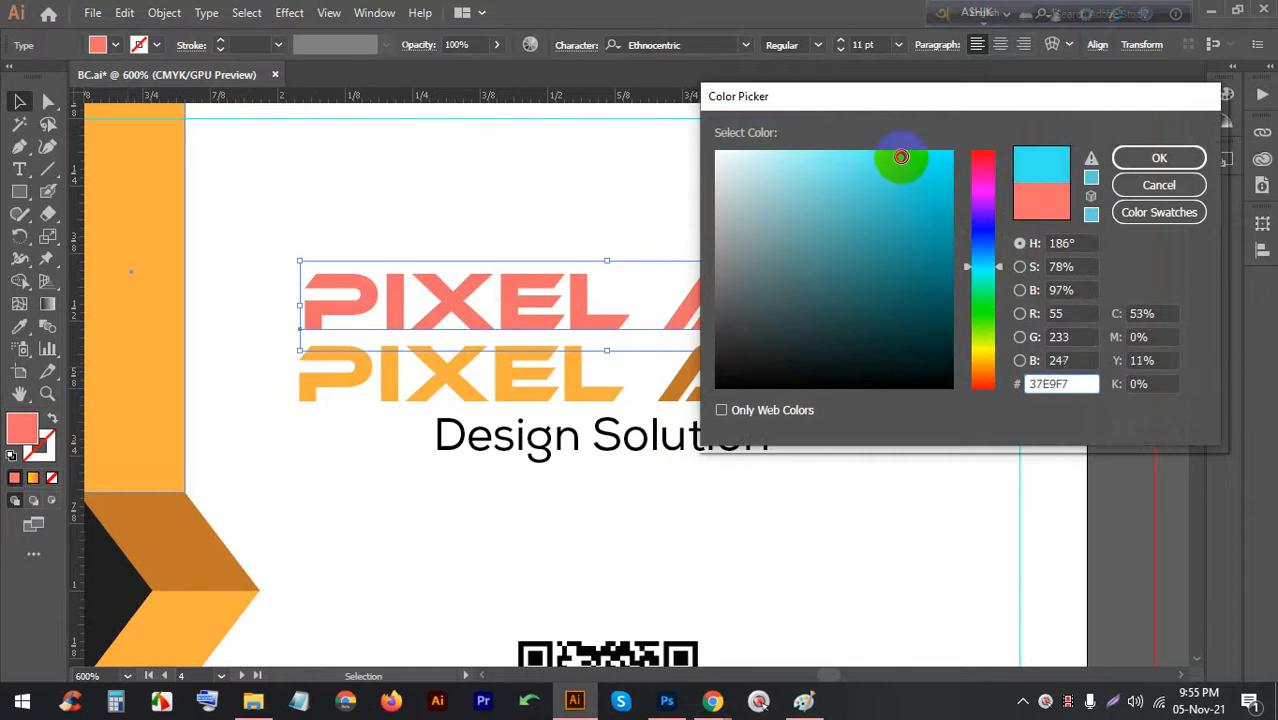
left_click(1157, 157)
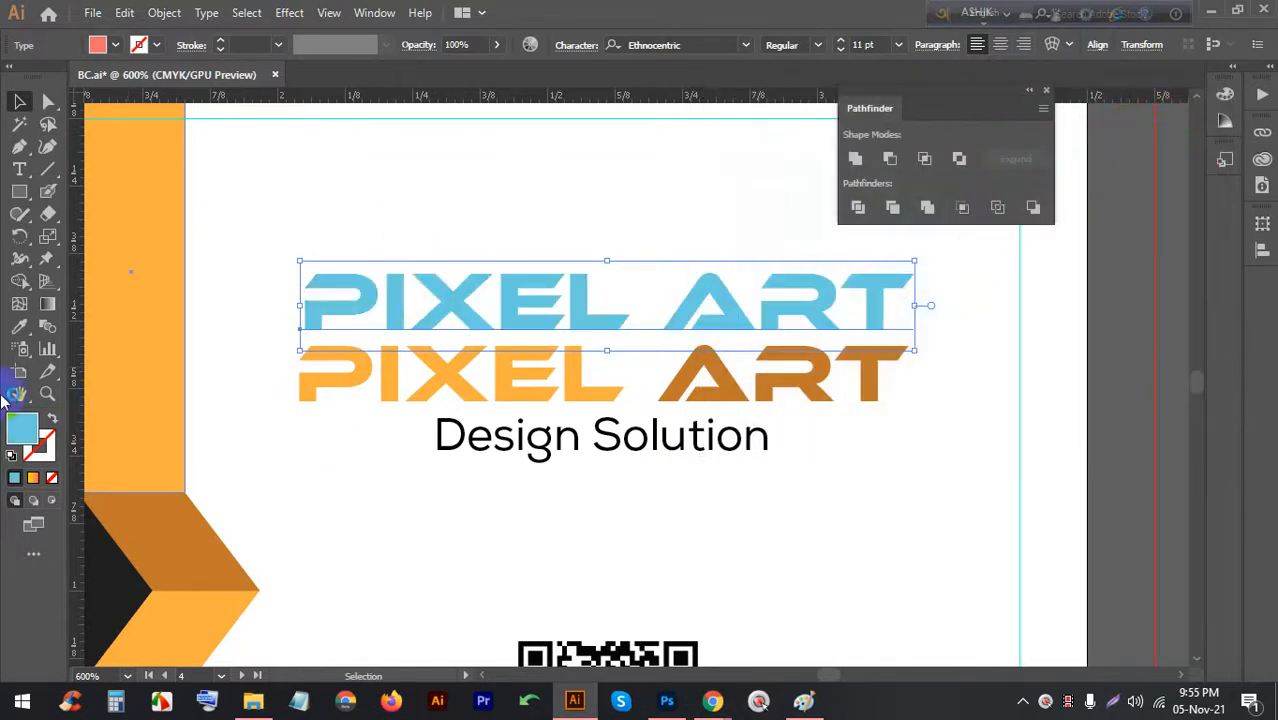
double_click(25, 437)
left_click_drag(899, 157, 807, 150)
left_click(1150, 157)
Delete the cyan PIXEL ART test copy from the card
left_click(550, 237)
scroll(550, 230, "down", 2)
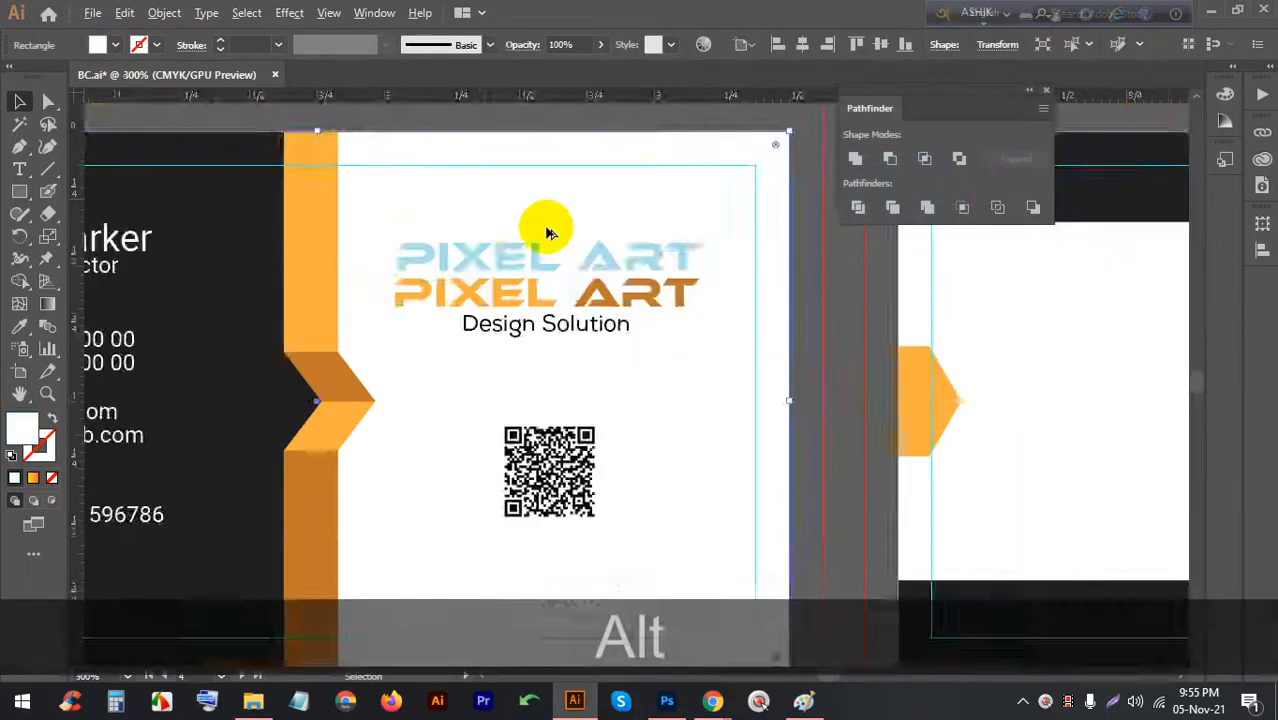
scroll(522, 262, "up", 1)
left_click(522, 262)
key("BackSpace")
Check the remaining orange PIXEL ART logo, then return to the Photoshop mockup
left_click(424, 312)
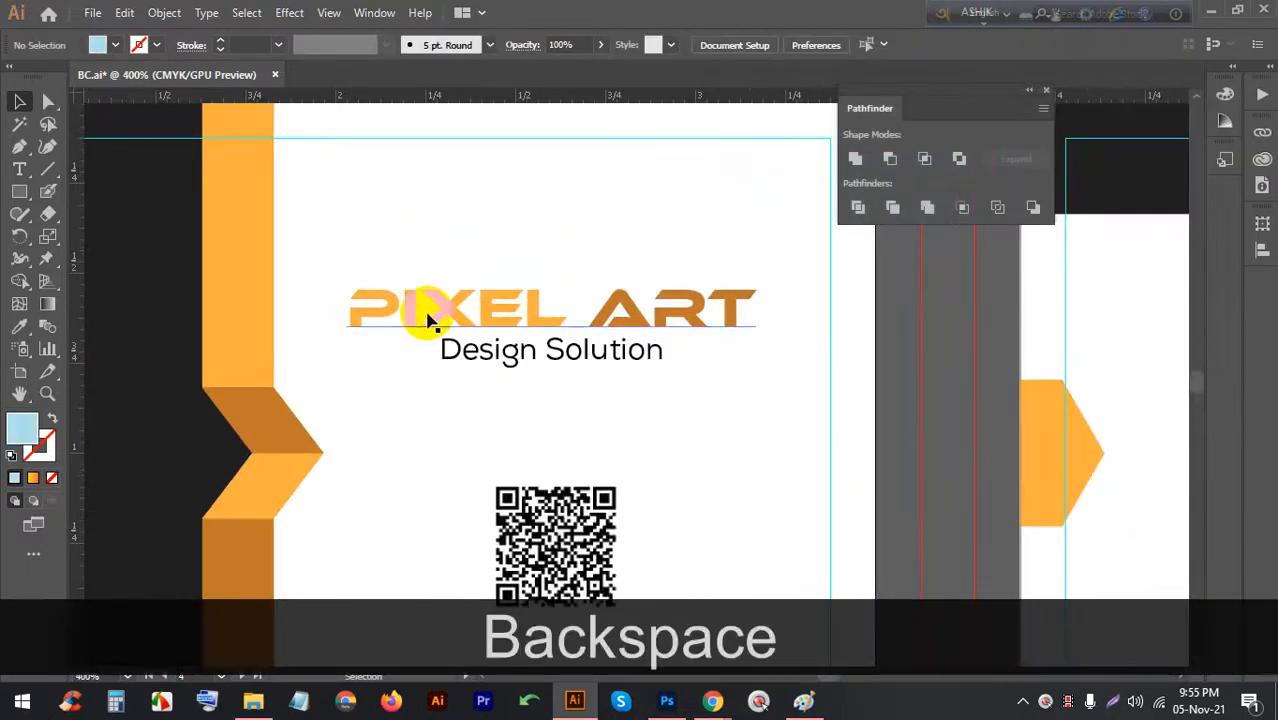
scroll(478, 318, "down", 1)
scroll(460, 300, "down", 2)
scroll(379, 371, "up", 2)
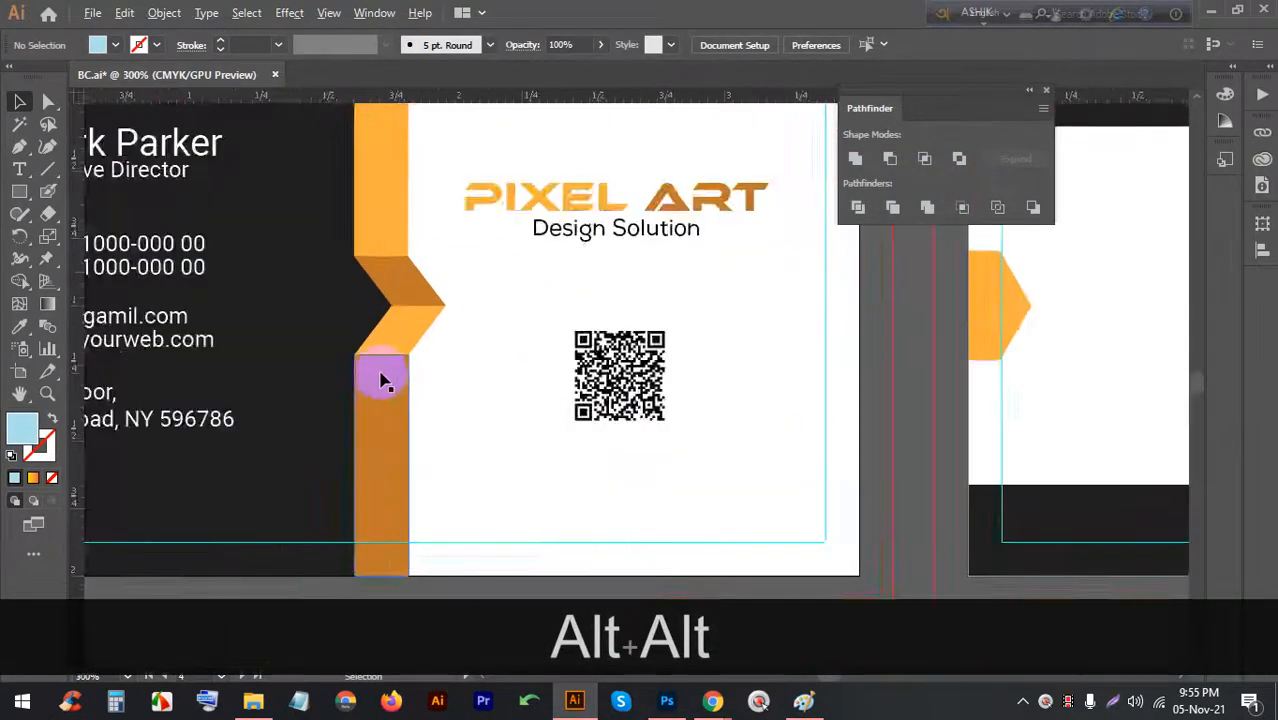
scroll(370, 197, "up", 1)
scroll(370, 197, "down", 2)
scroll(533, 186, "up", 4)
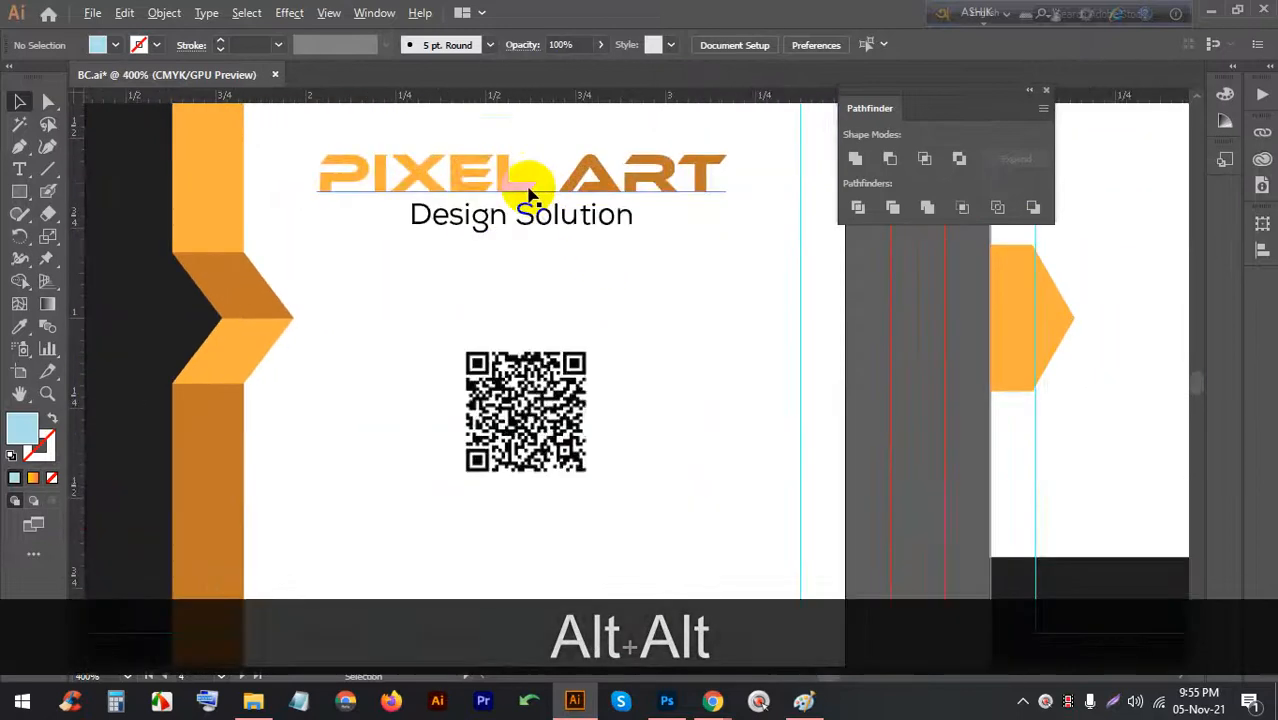
scroll(417, 180, "up", 2)
scroll(436, 343, "down", 4)
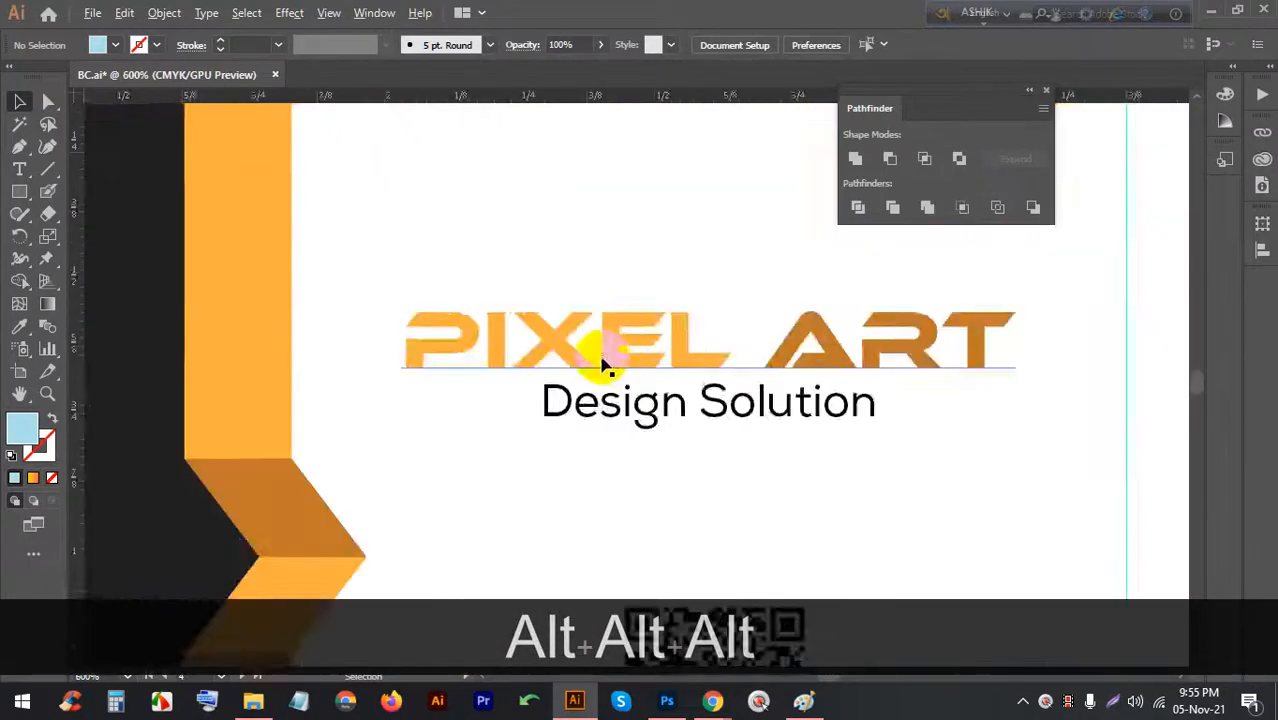
left_click(665, 703)
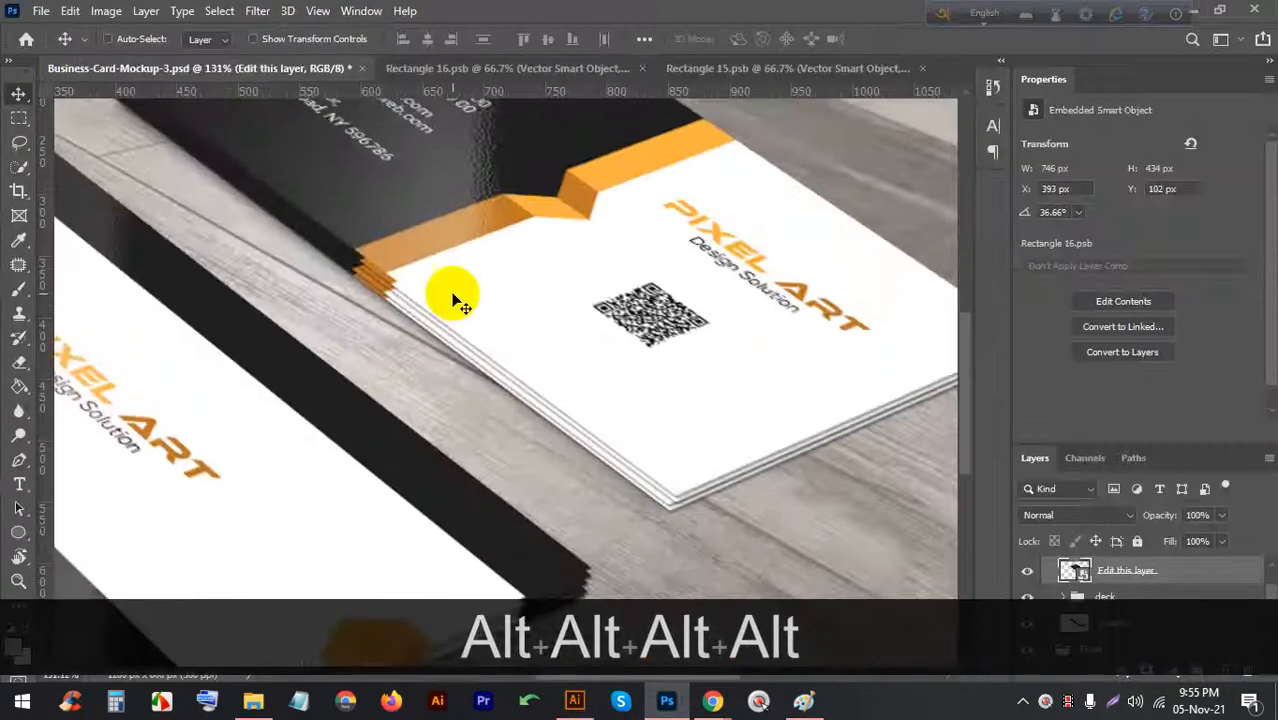
Start Save As for the mockup and browse to E:\Pixel Art\(PA SGD-2021)\Class-07
scroll(456, 285, "down", 4)
left_click(41, 10)
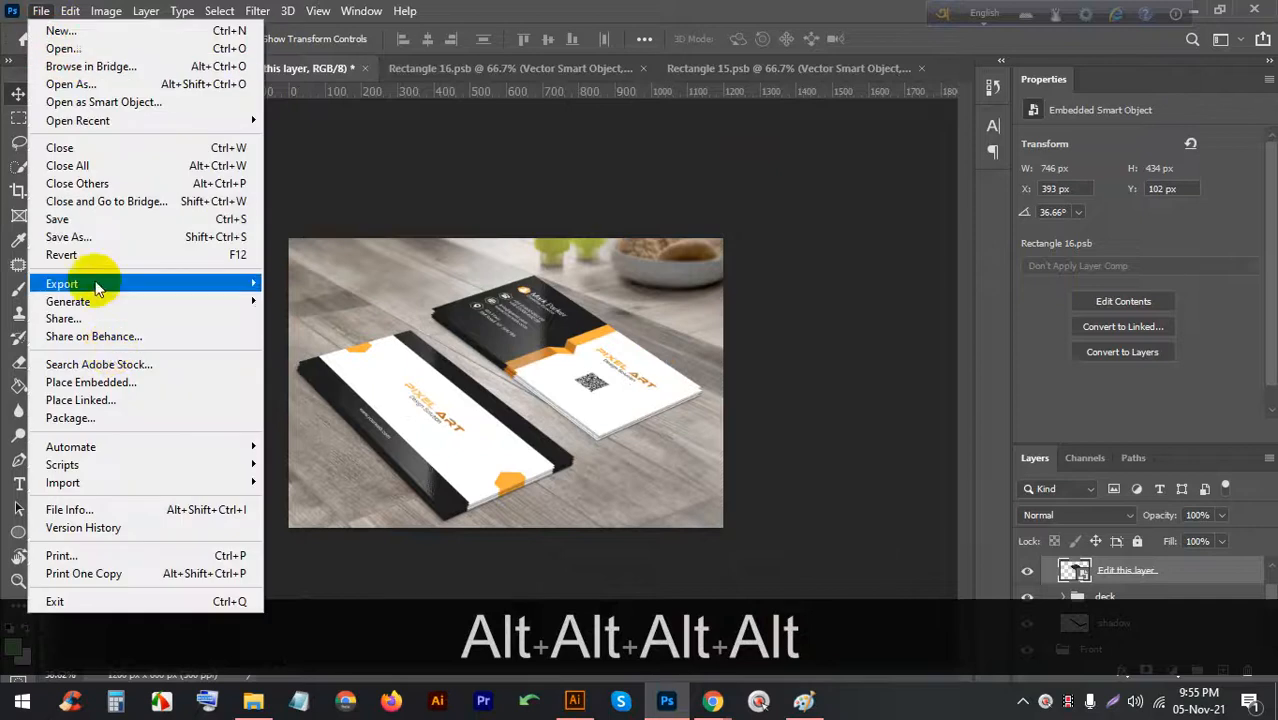
left_click(105, 238)
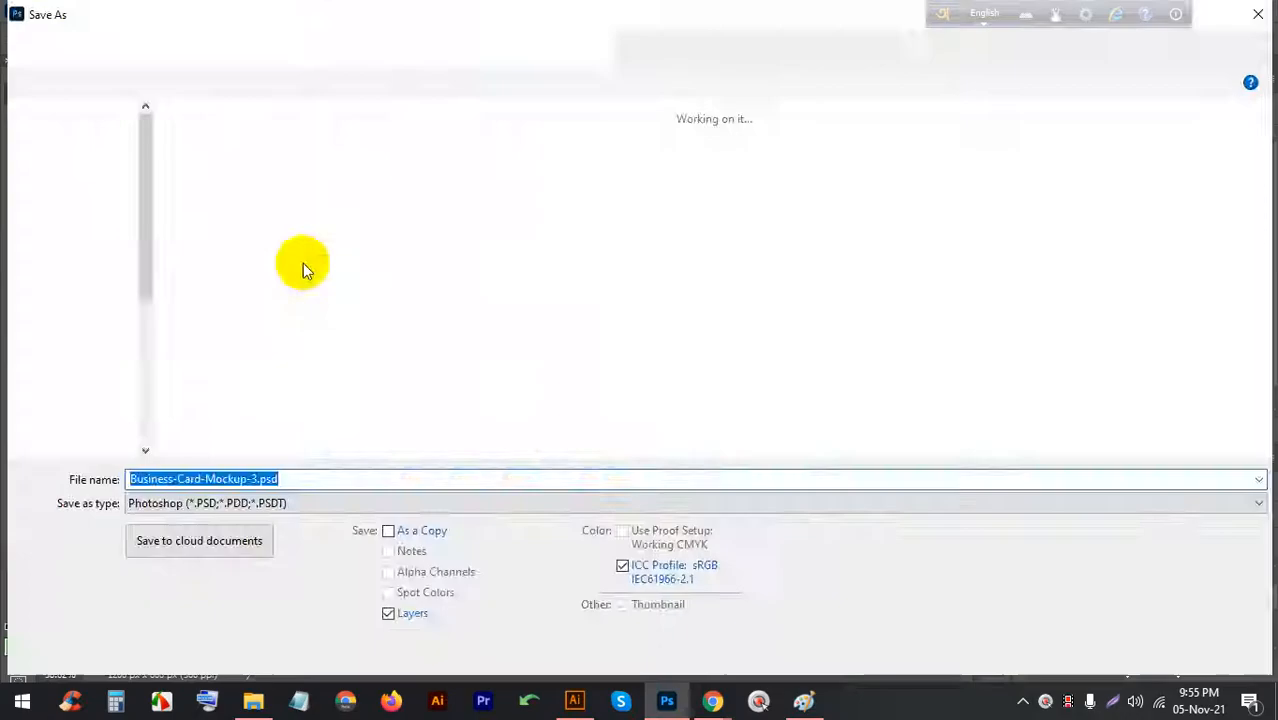
left_click(79, 408)
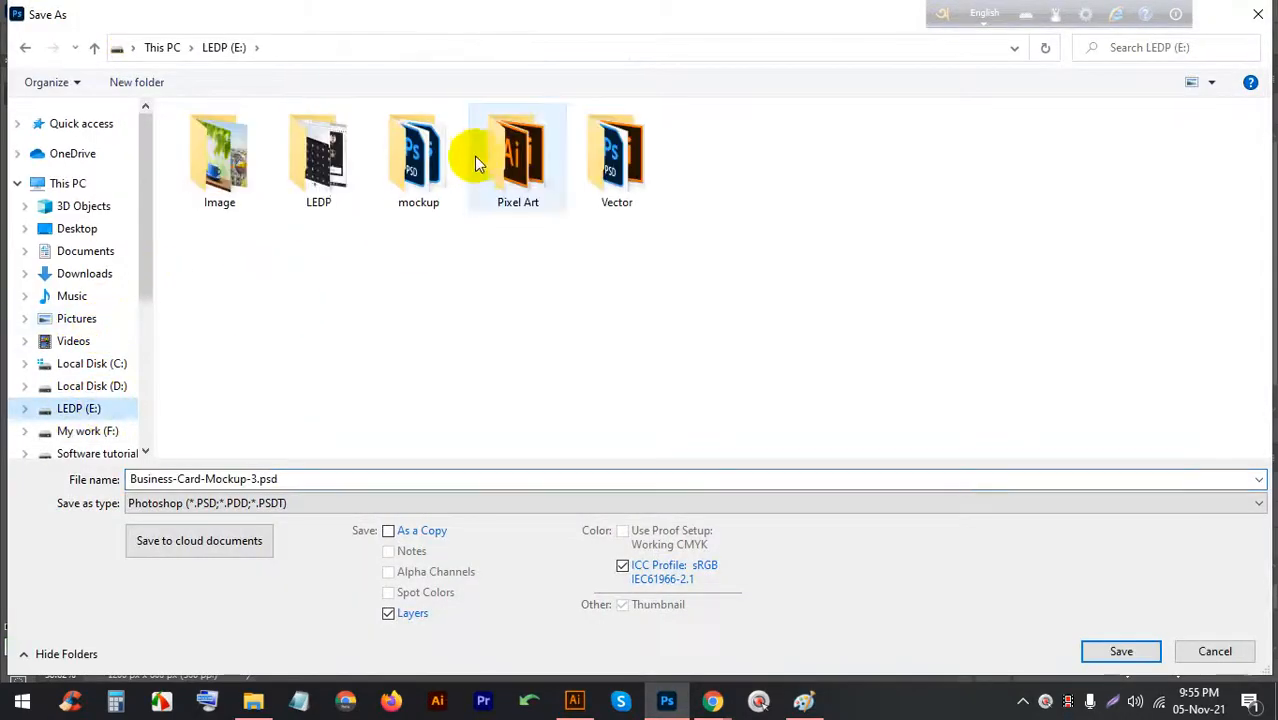
left_click(318, 157)
left_click(557, 176)
double_click(557, 176)
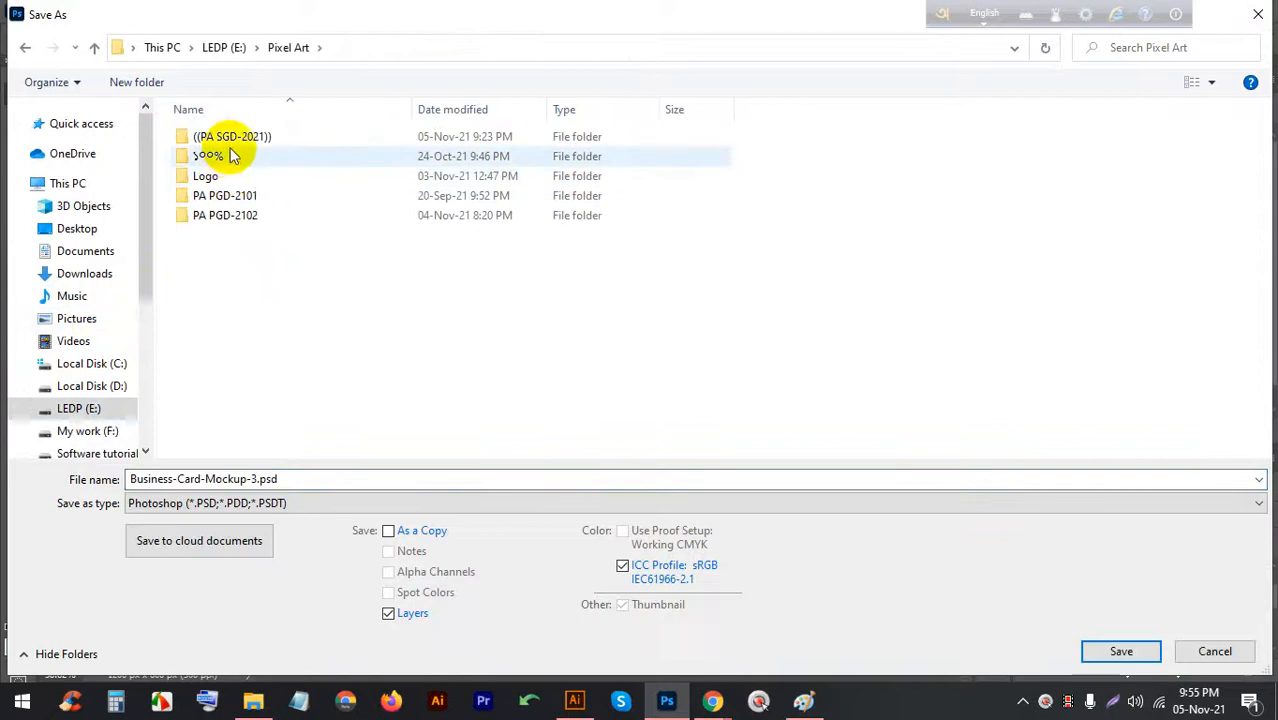
double_click(229, 136)
double_click(816, 150)
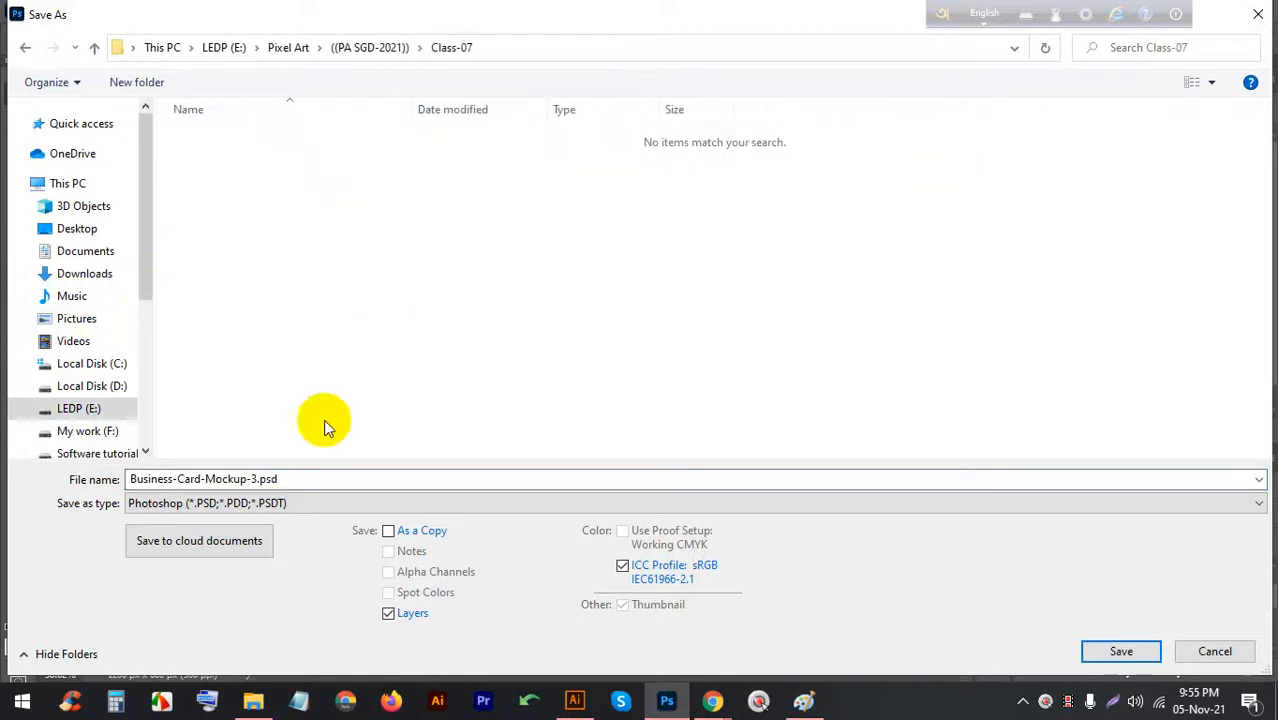
Save the mockup there as a JPEG, accepting the default quality options
left_click(308, 500)
left_click(286, 328)
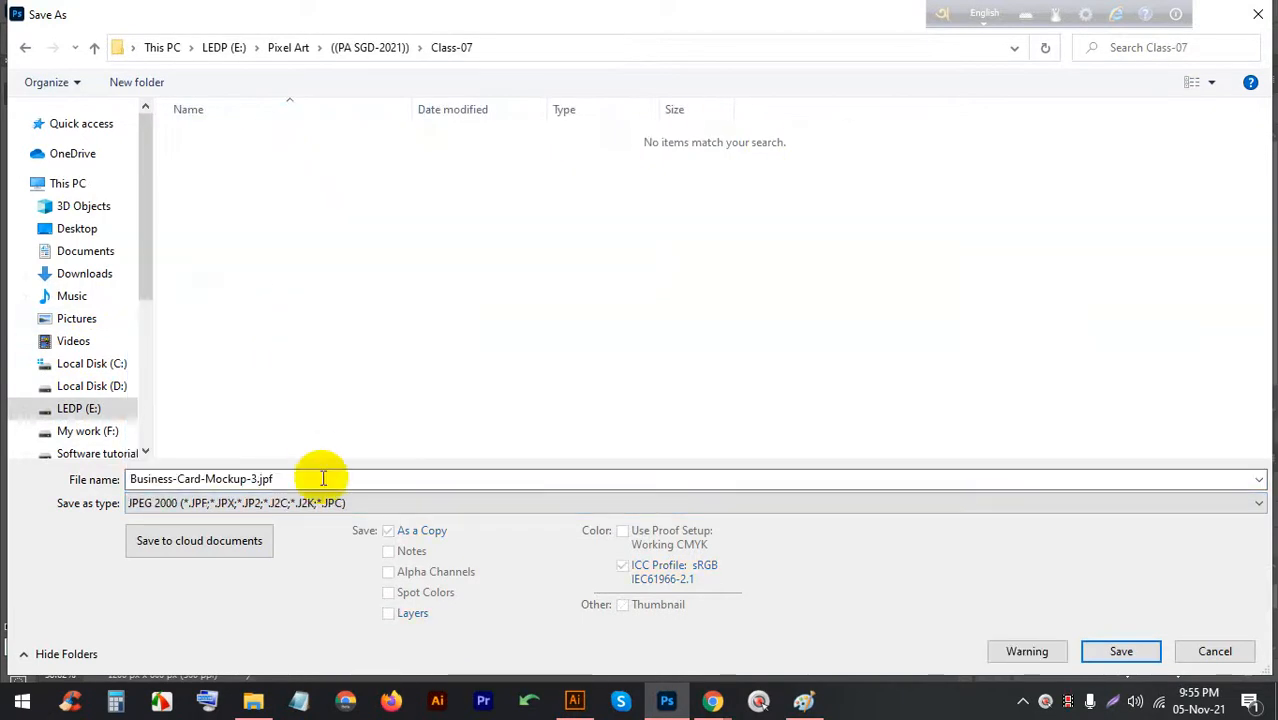
left_click(355, 503)
left_click(288, 318)
key("Return")
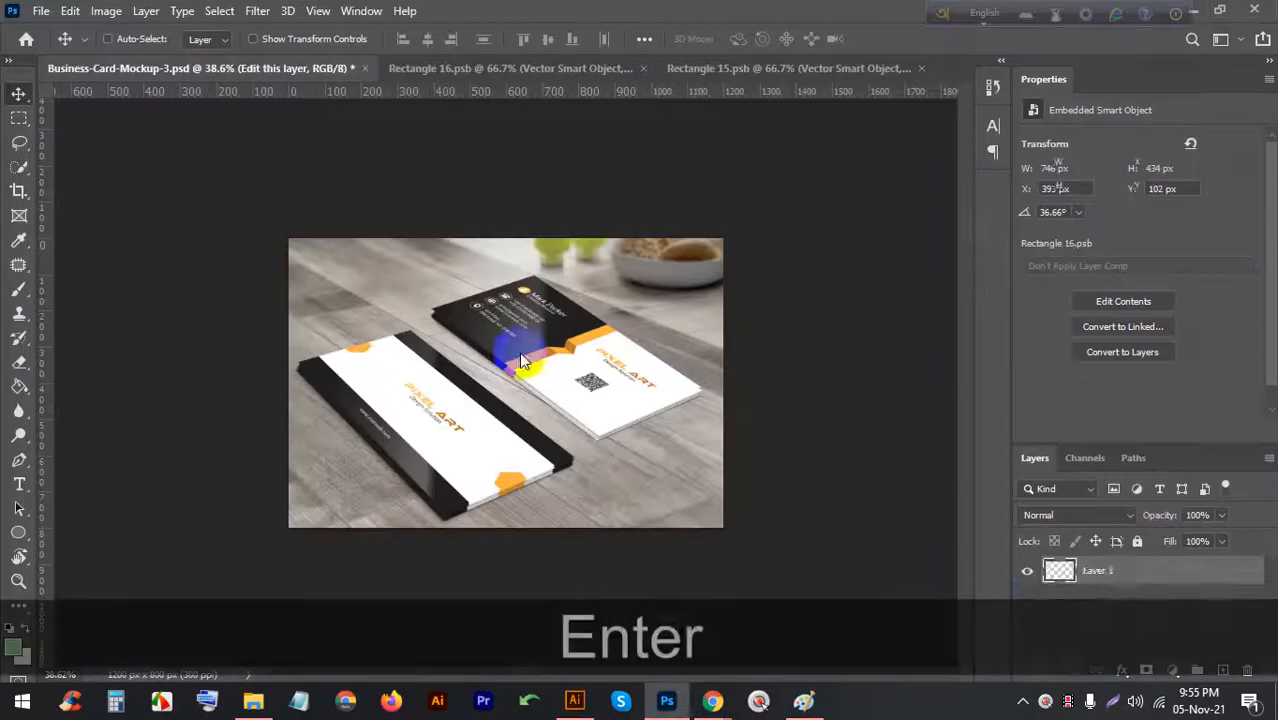
key("Return")
Stop presenting the screen in the Meet call and close Chrome's download bar
mouse_move(712, 700)
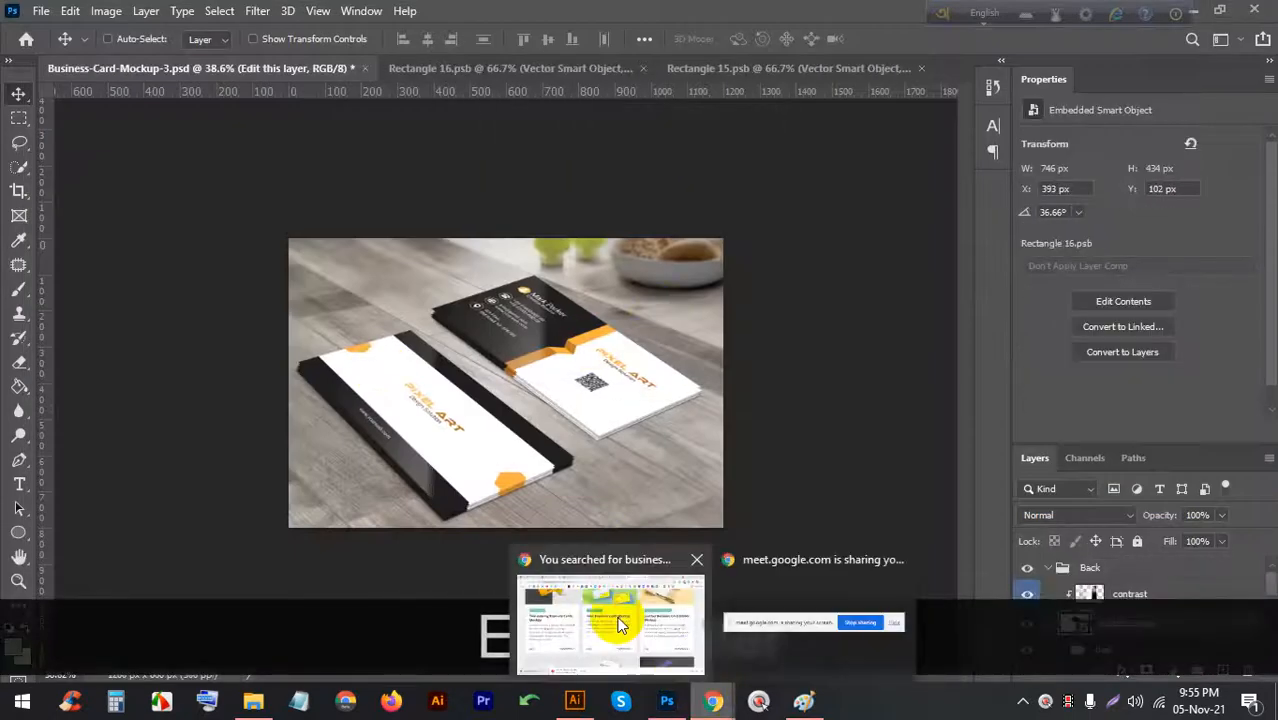
left_click(615, 612)
left_click(515, 16)
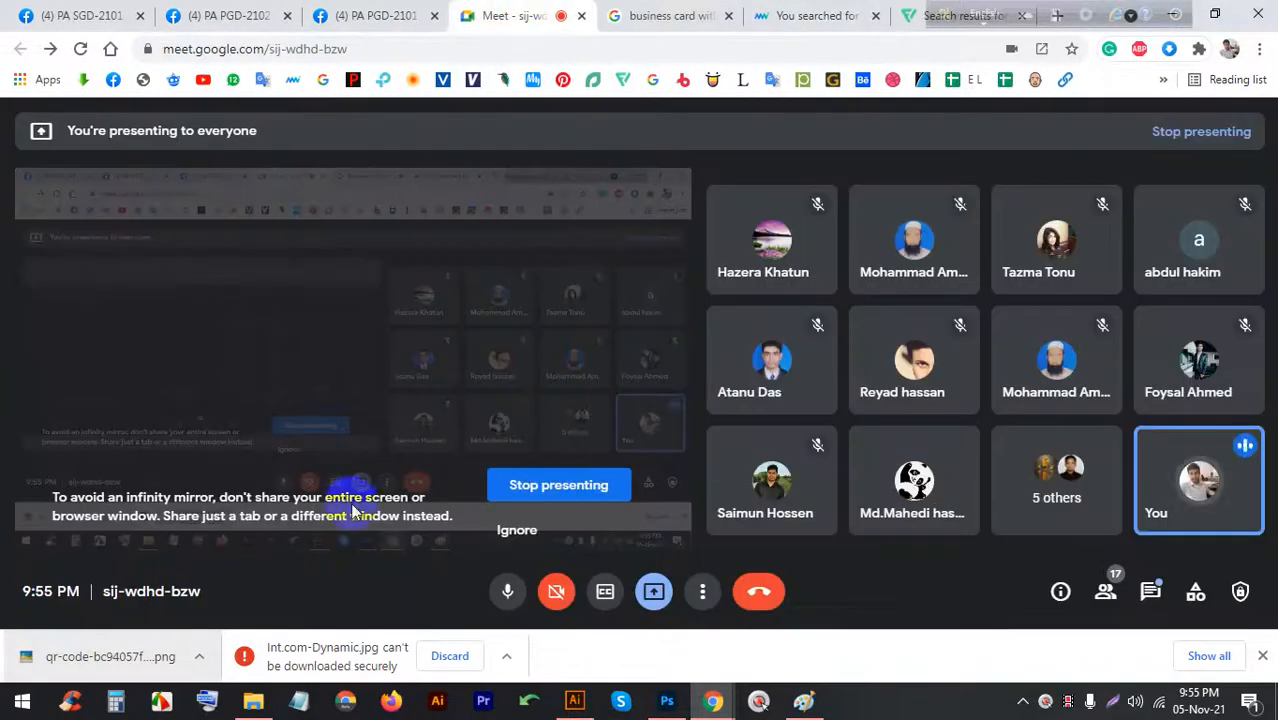
left_click(558, 490)
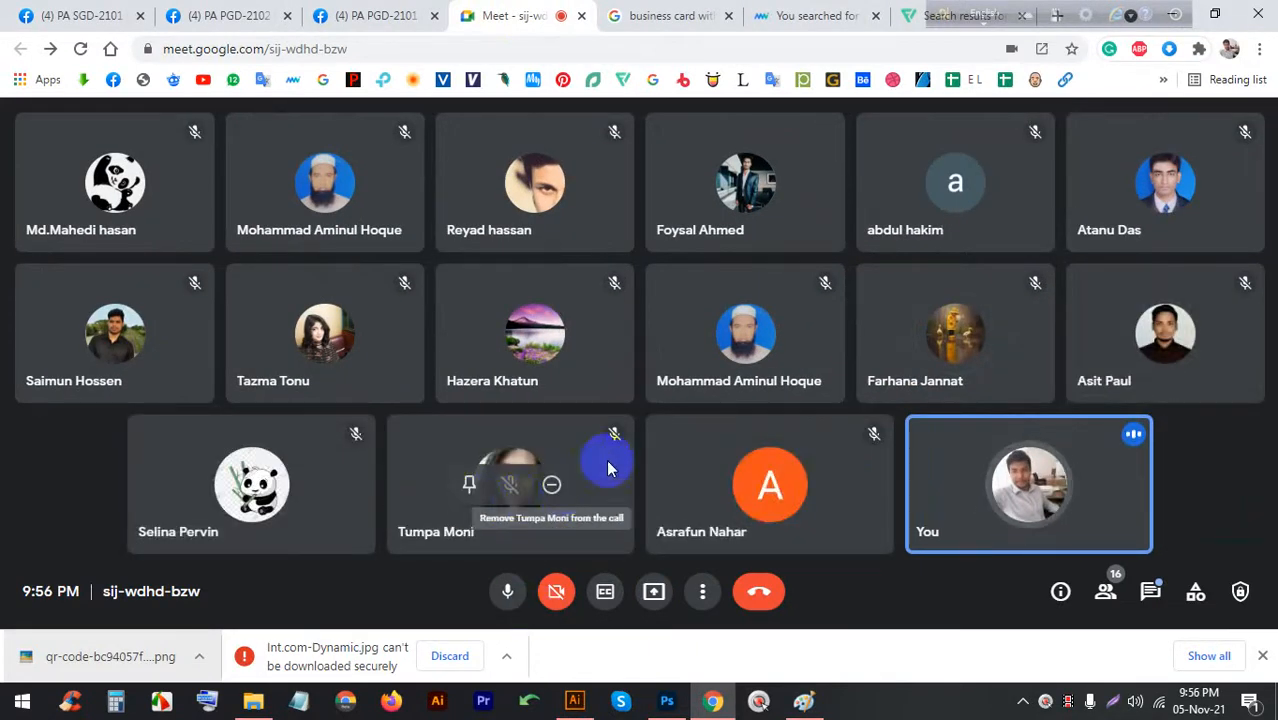
left_click(1262, 655)
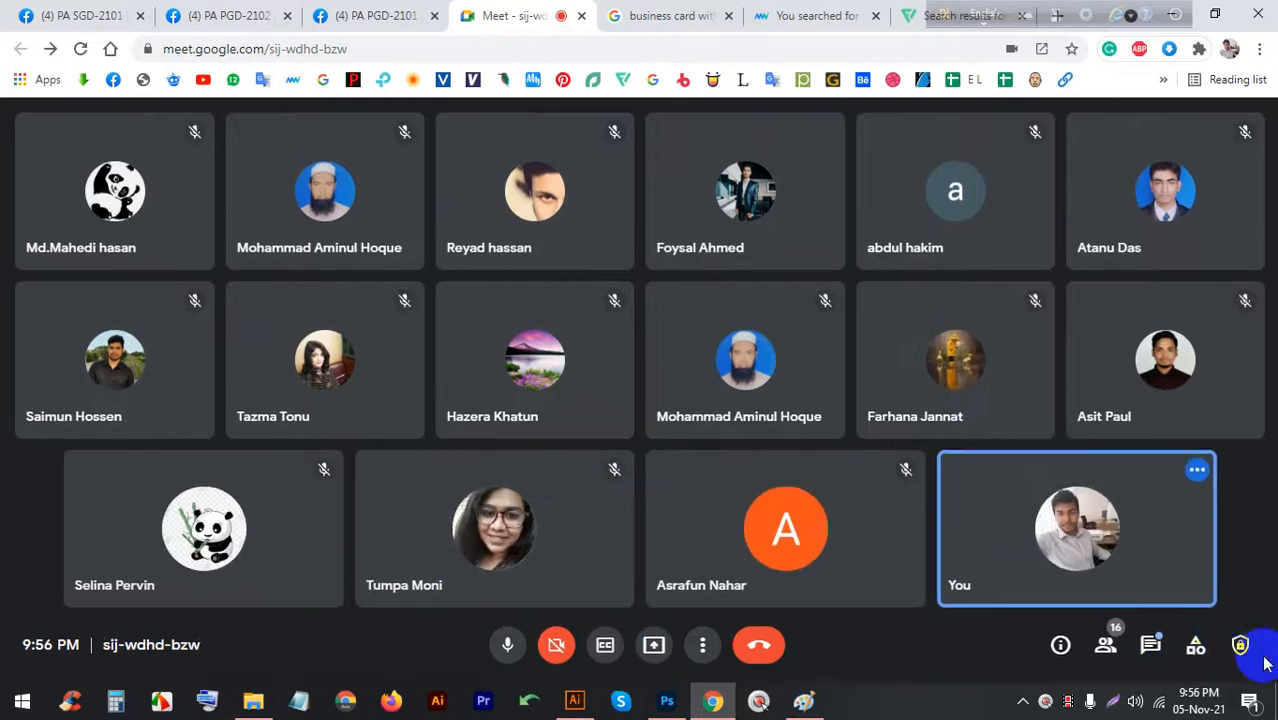